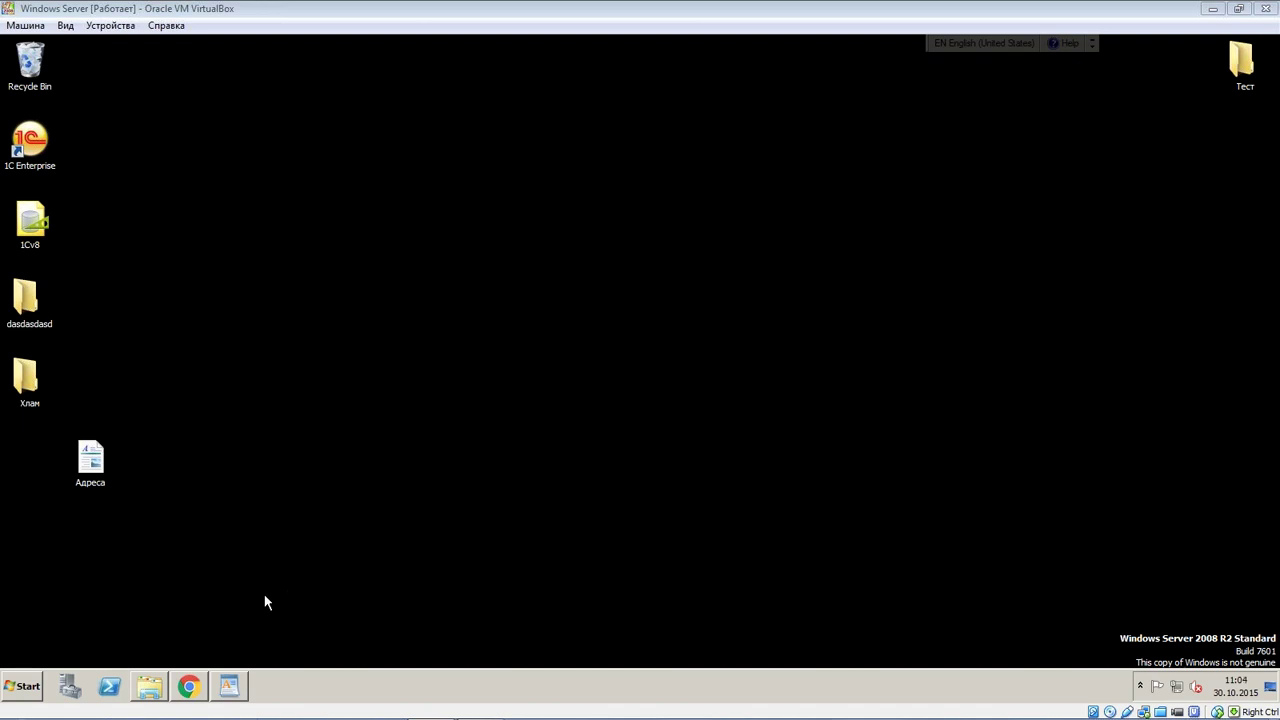
Step: Select the 1C-Bitrix download page address in the Адреса notes and start a new browser tab
click(222, 690)
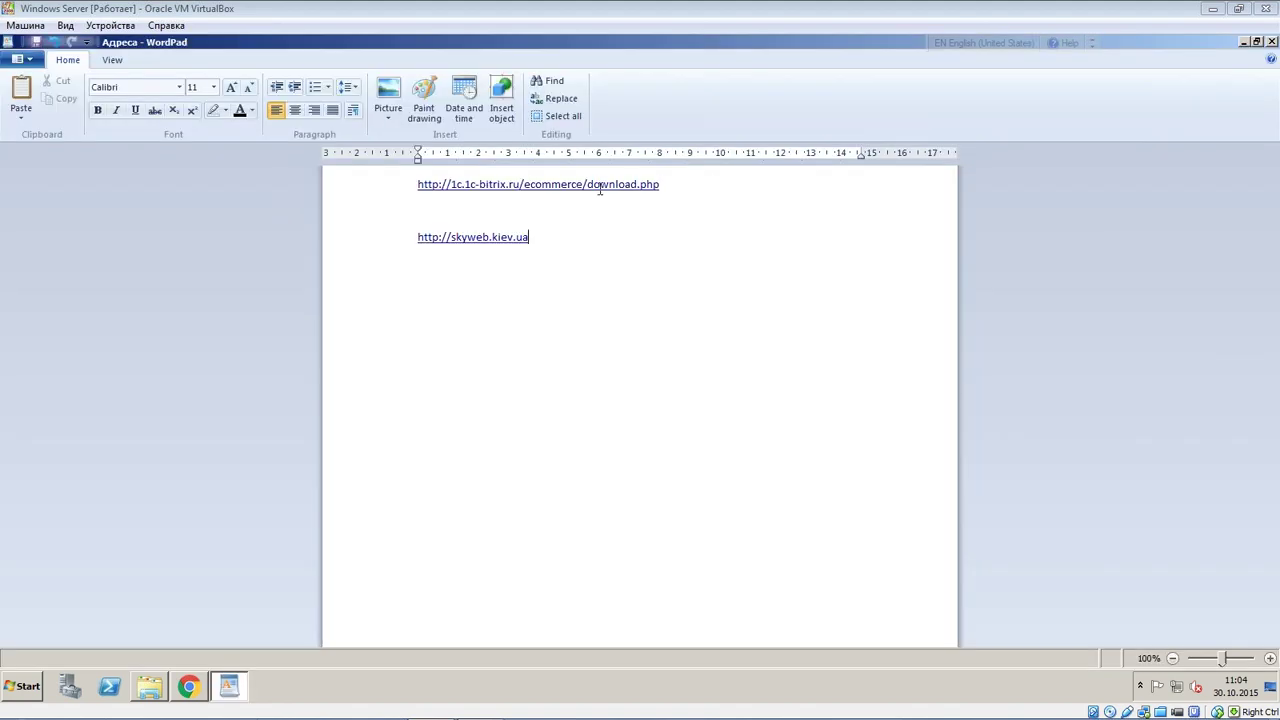
drag(660, 184, 409, 193)
key(ctrl+c)
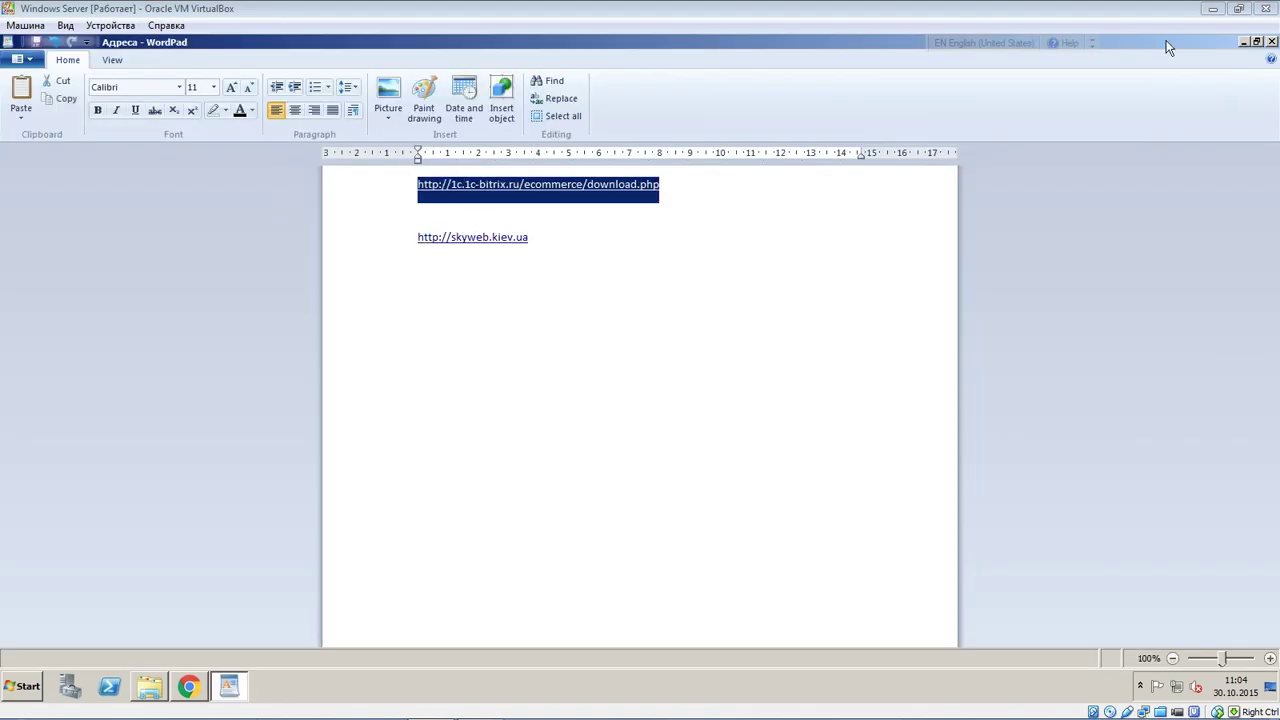
click(1209, 10)
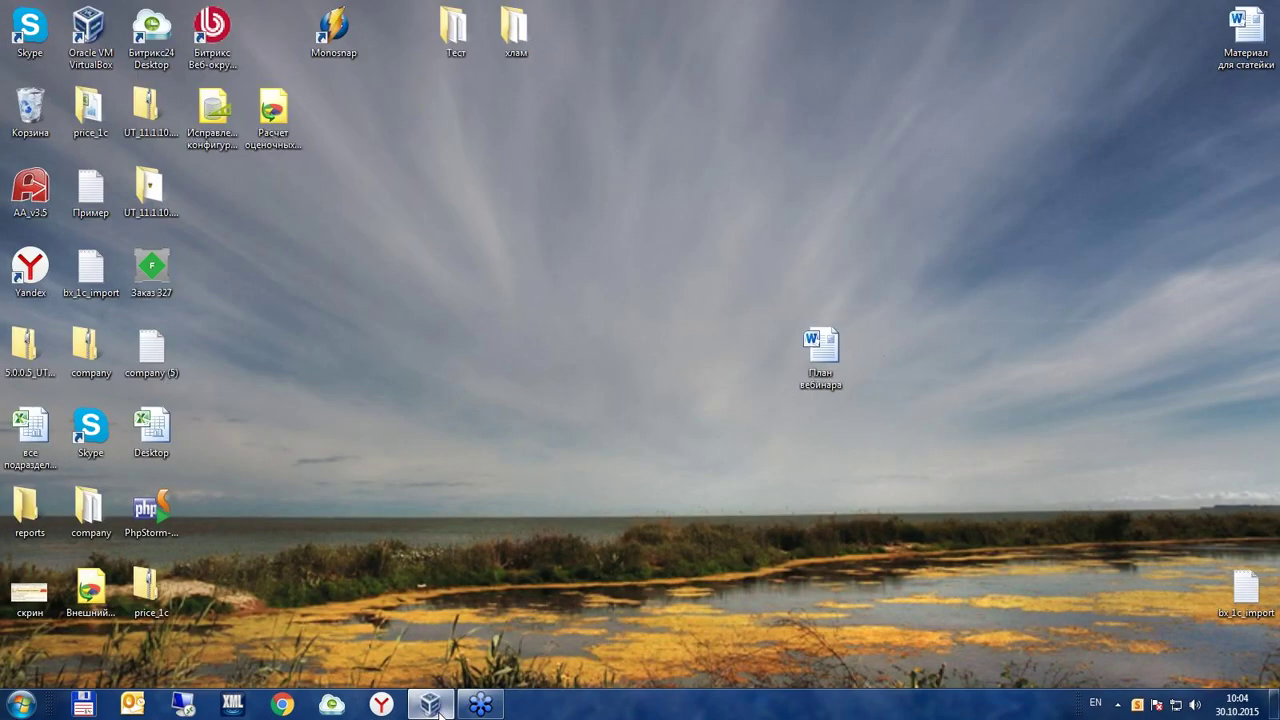
click(428, 700)
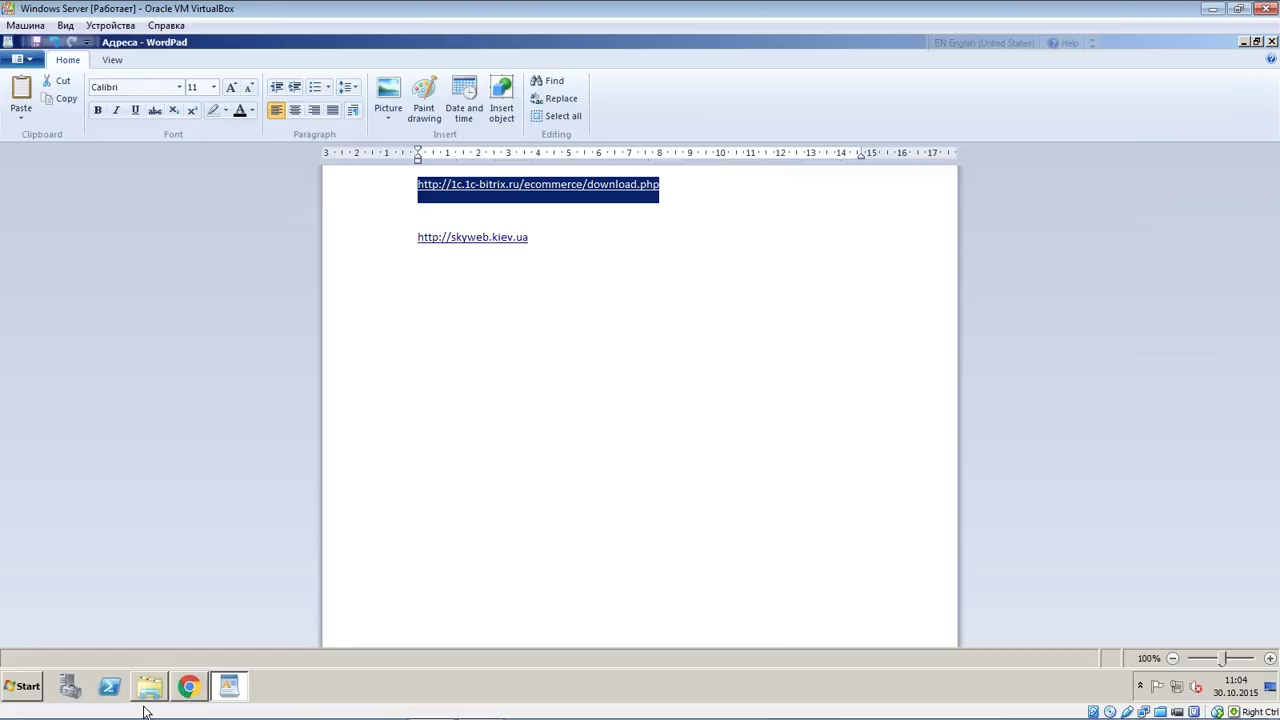
click(188, 686)
key(ctrl+v)
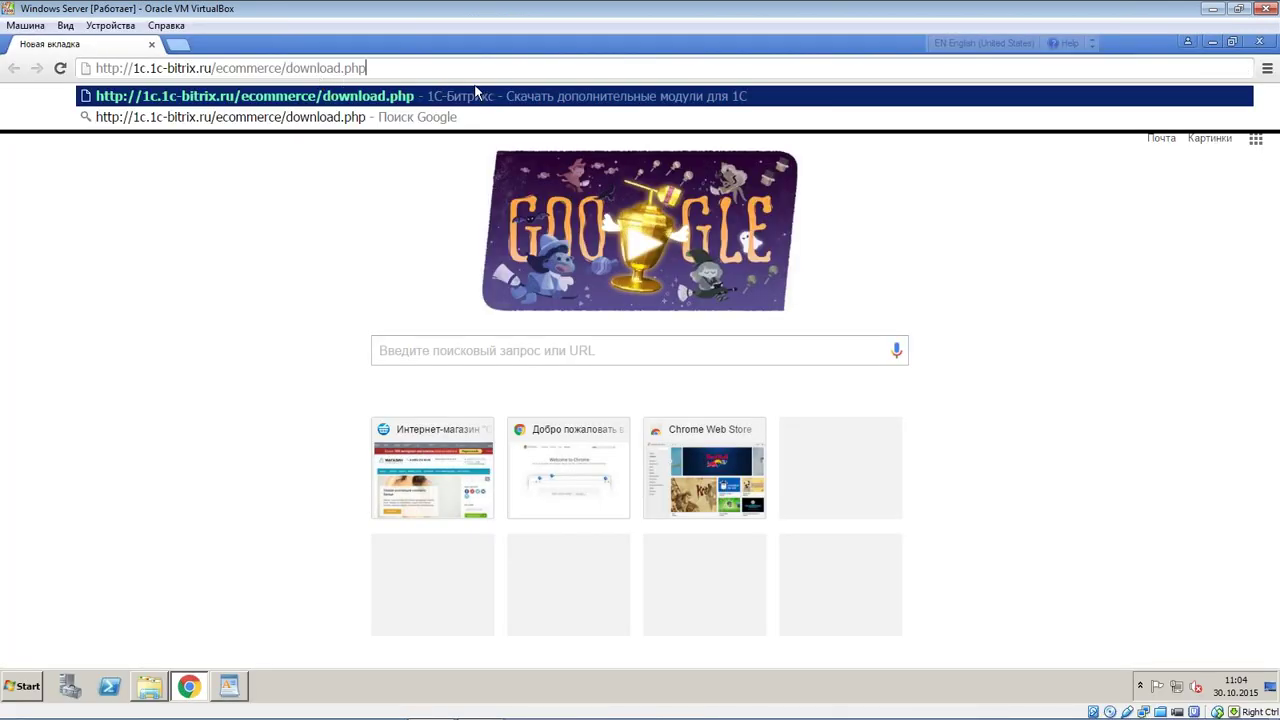
click(477, 94)
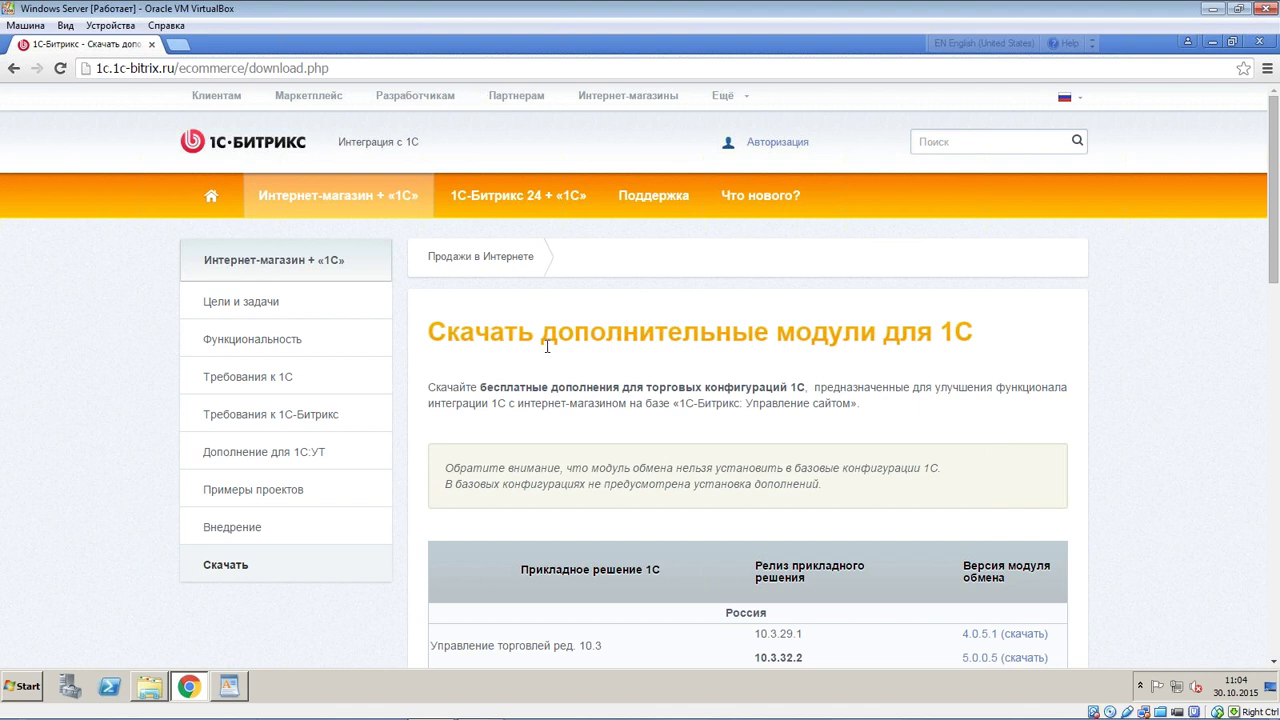
scroll(547, 346, down, 2)
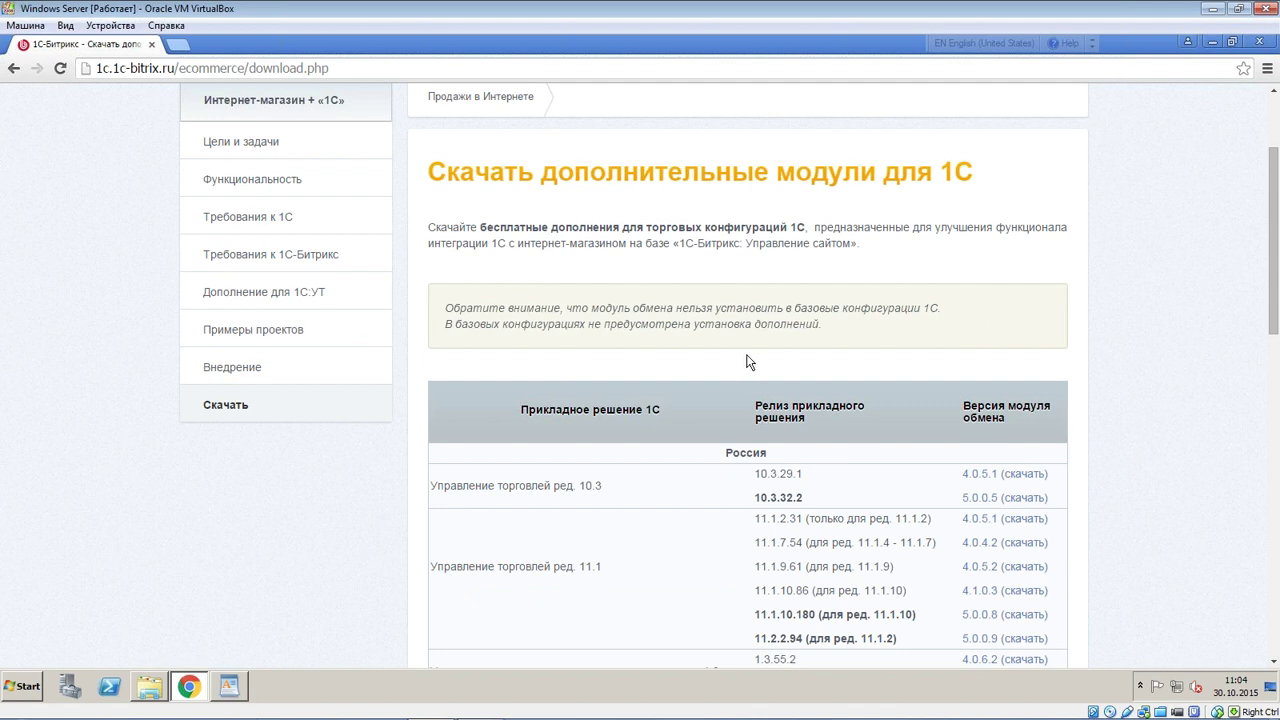
scroll(740, 365, down, 1)
scroll(736, 365, down, 1)
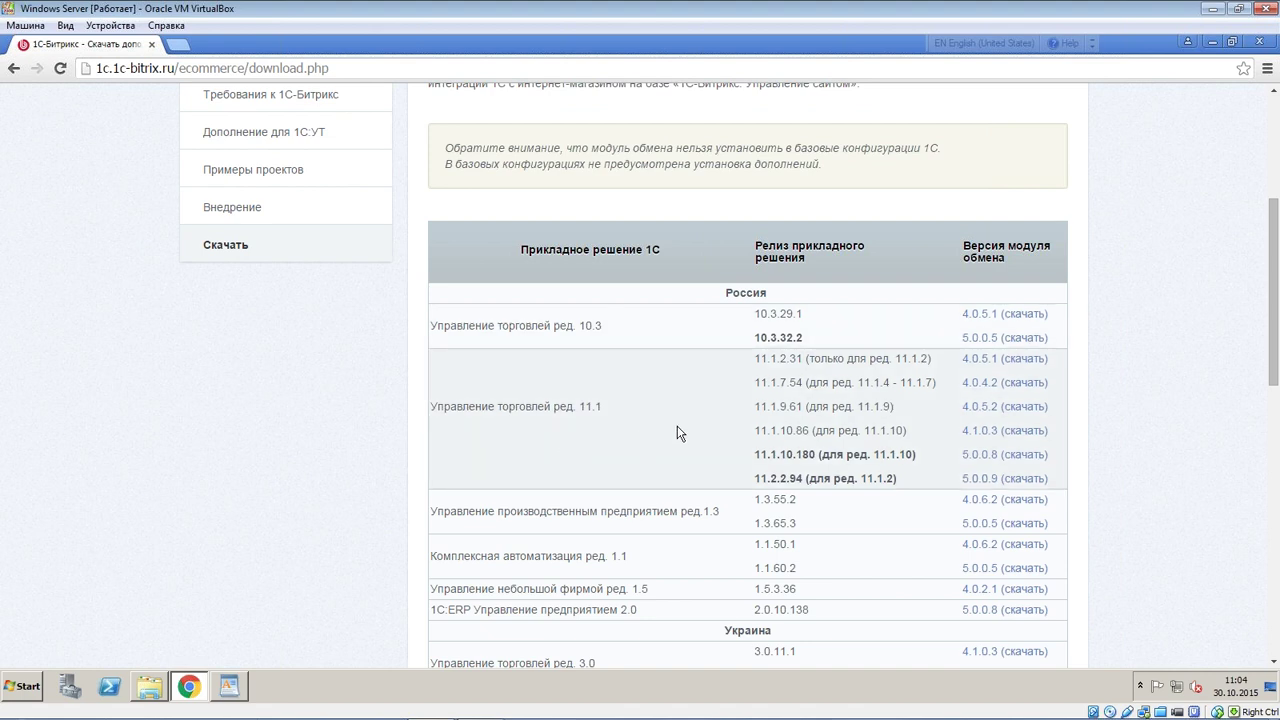
scroll(677, 432, down, 1)
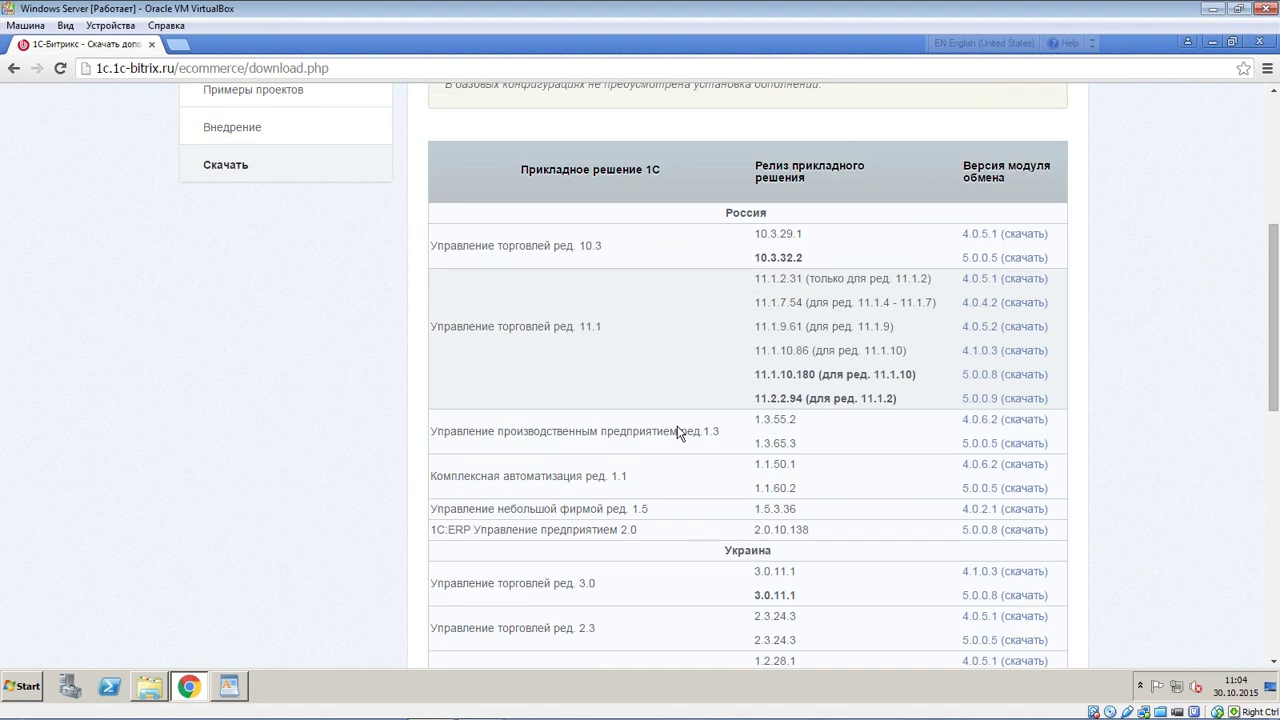
scroll(870, 205, down, 1)
scroll(868, 230, up, 1)
scroll(948, 330, down, 1)
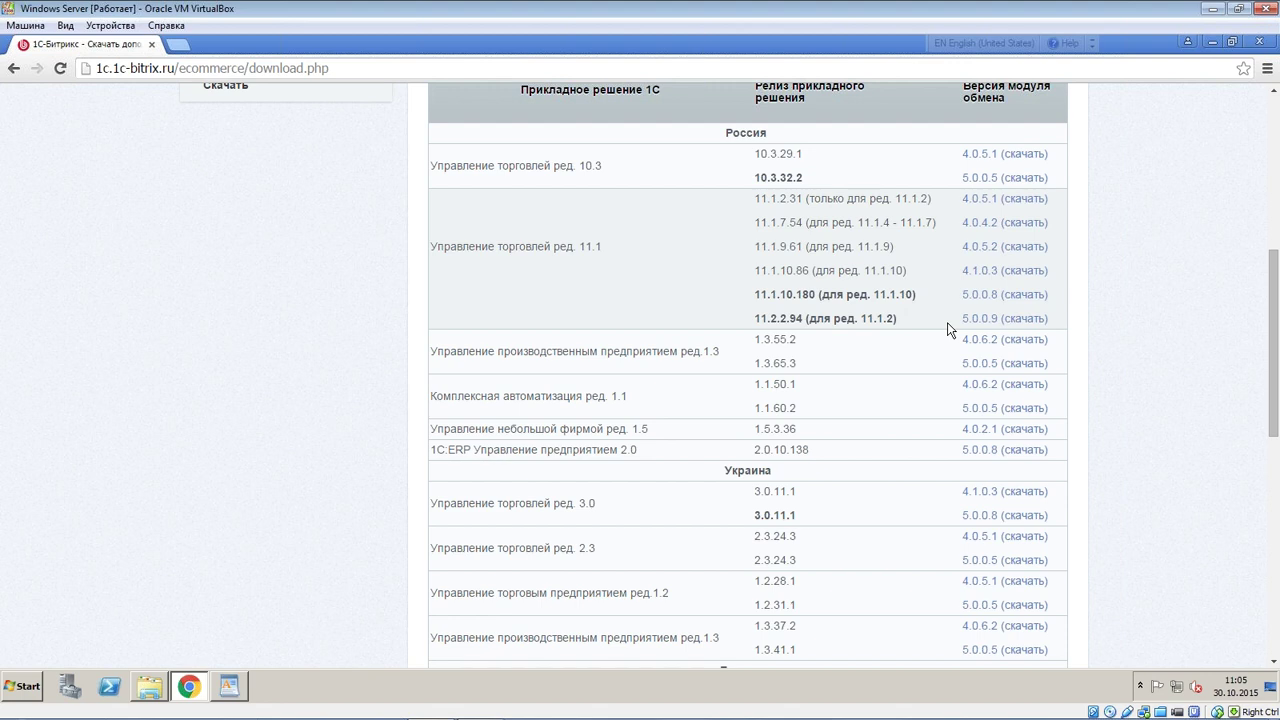
Step: Download exchange module 5.0.0.8 for release 11.1.10.180
click(1015, 300)
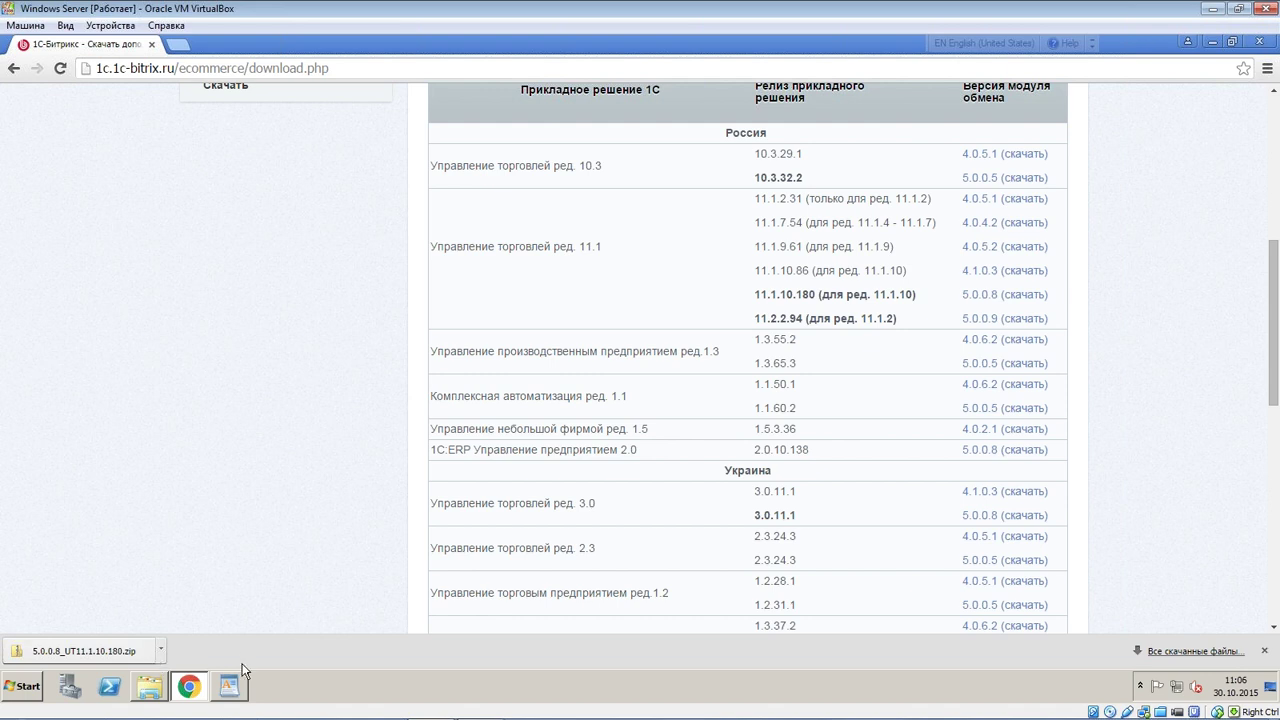
scroll(599, 408, down, 2)
scroll(599, 408, down, 4)
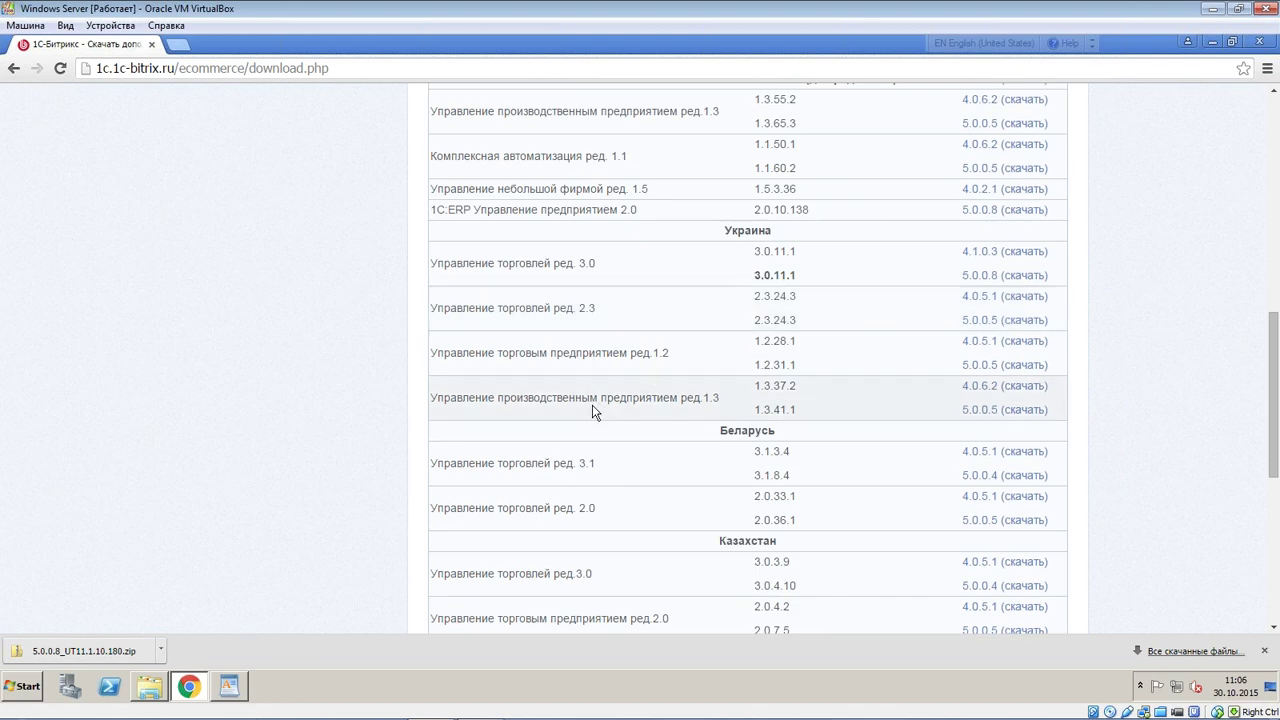
scroll(594, 410, up, 12)
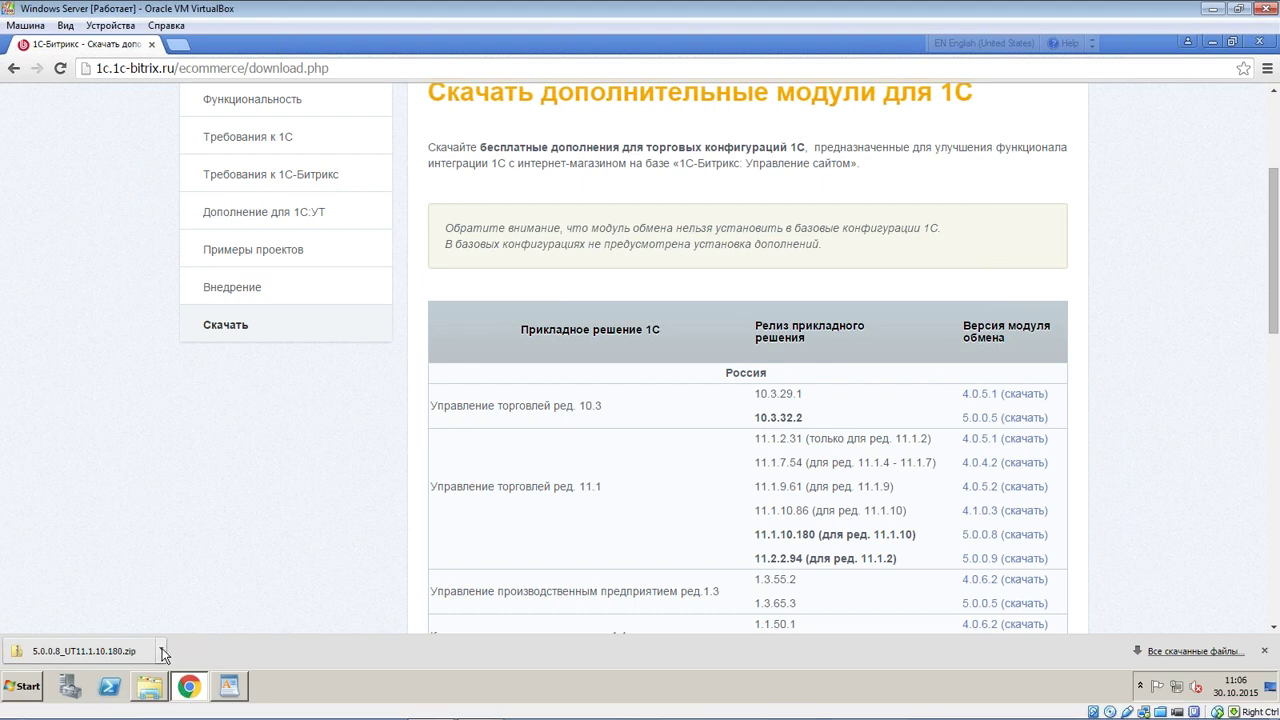
Step: Show the downloaded 5.0.0.8 zip in its folder and extract it into Downloads
click(160, 650)
click(208, 600)
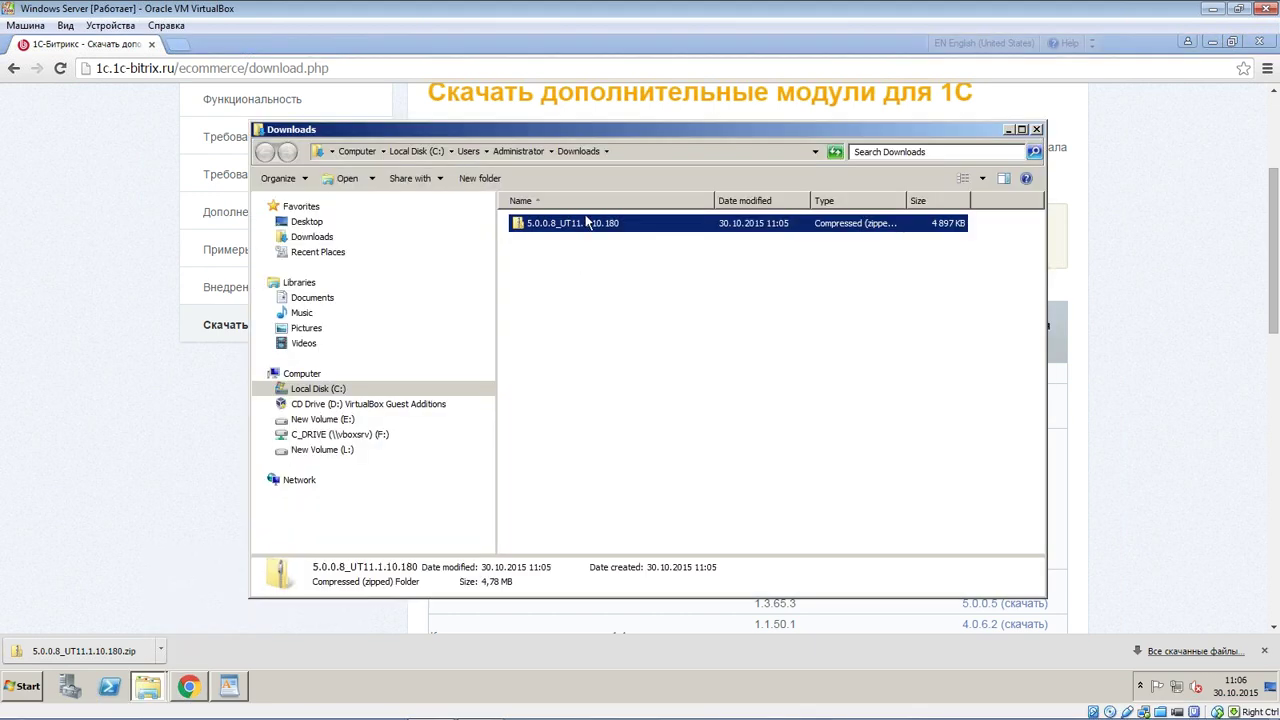
right_click(585, 220)
click(615, 257)
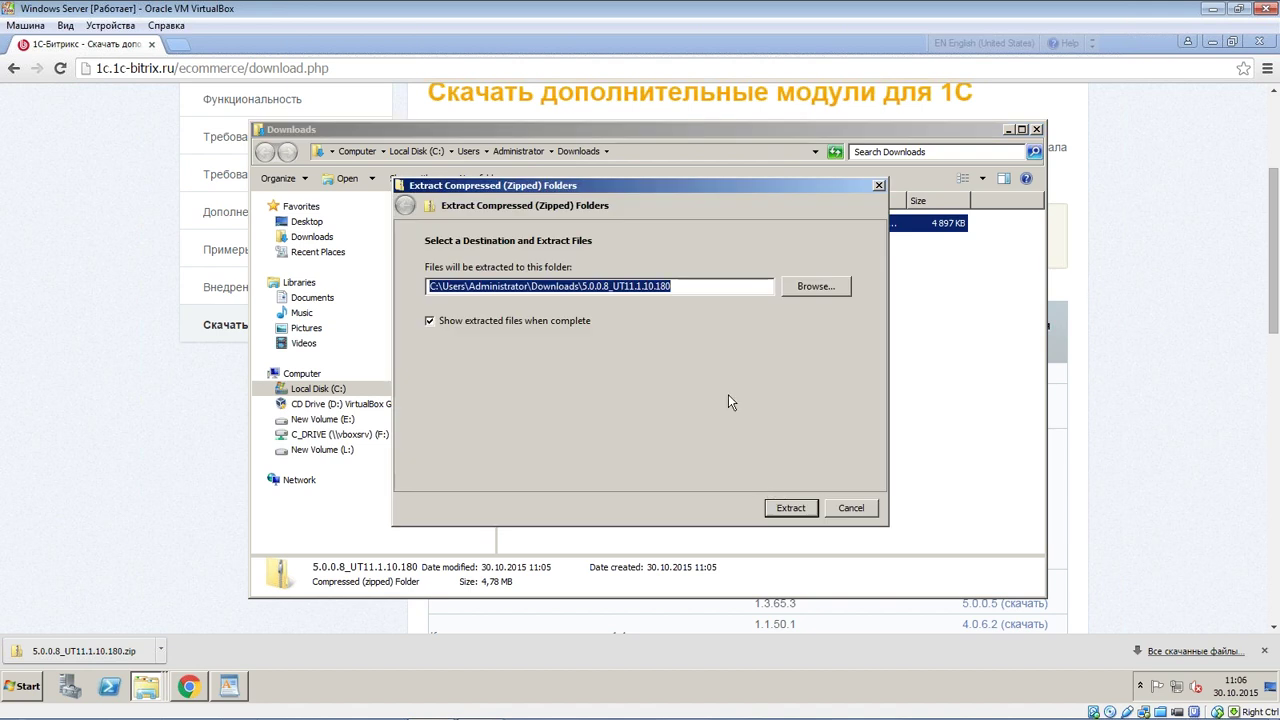
click(790, 508)
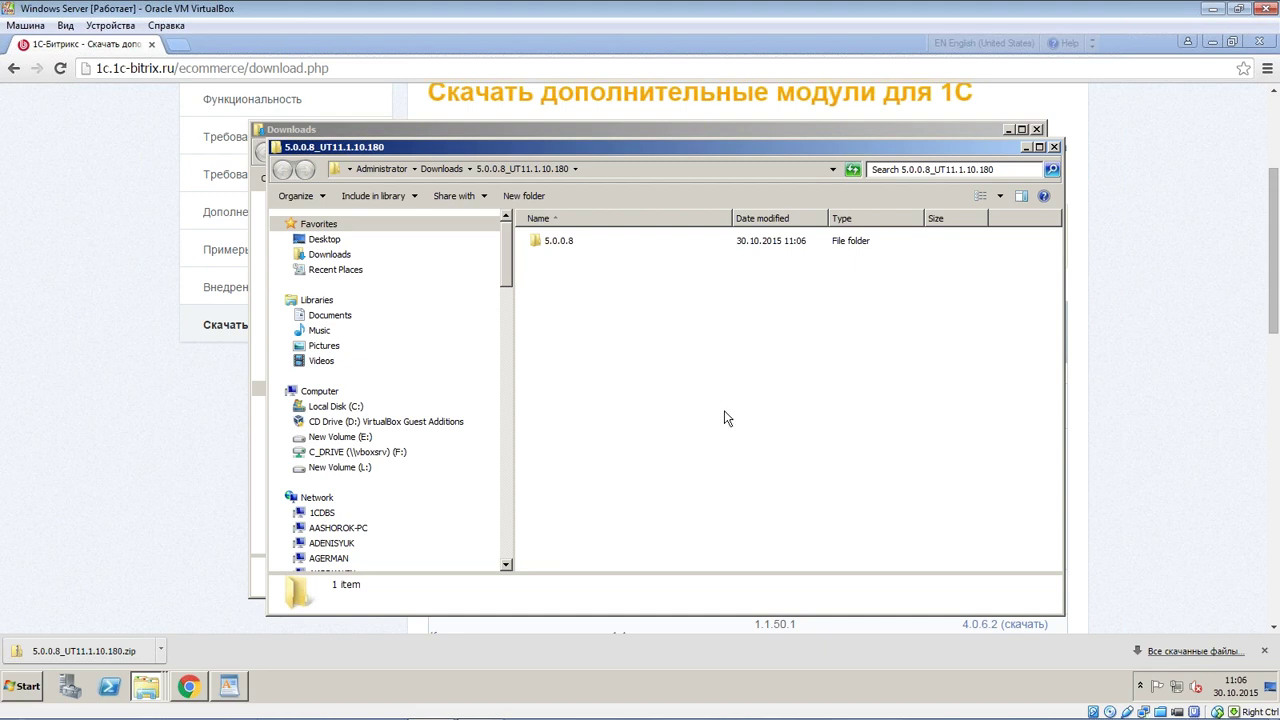
Step: Open the extracted 5.0.0.8 folder and launch setup
click(589, 246)
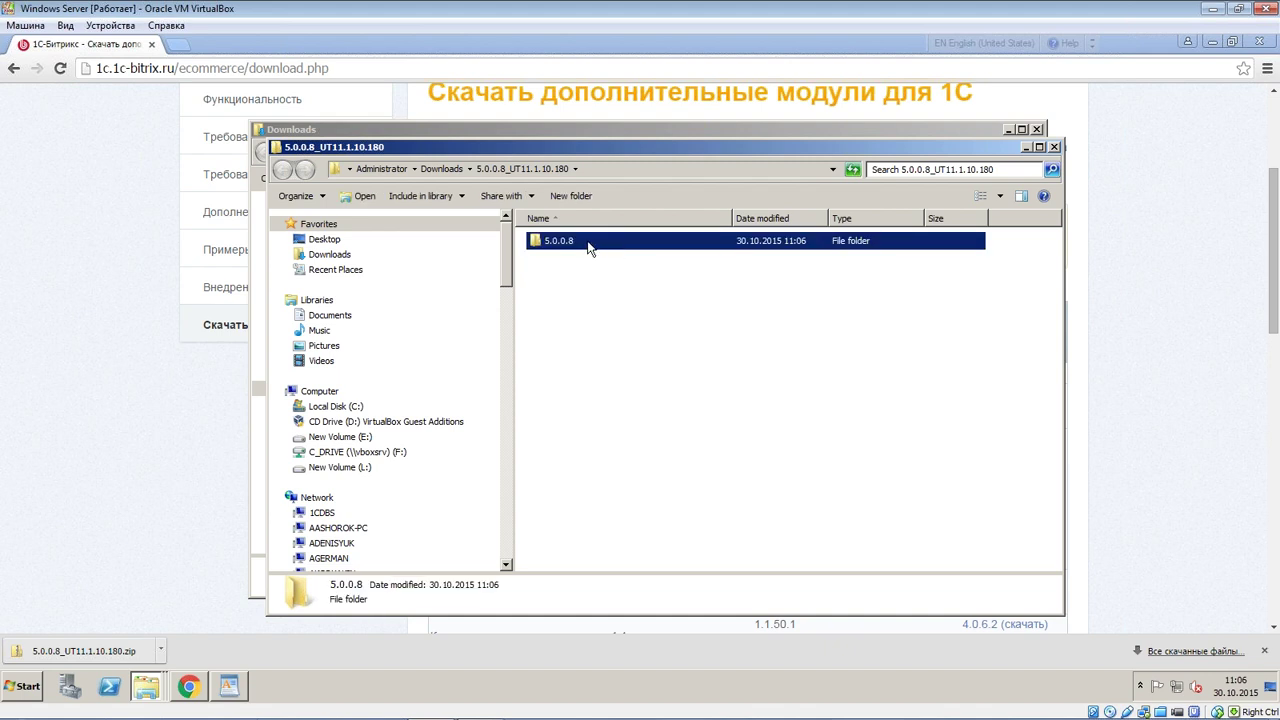
double_click(587, 247)
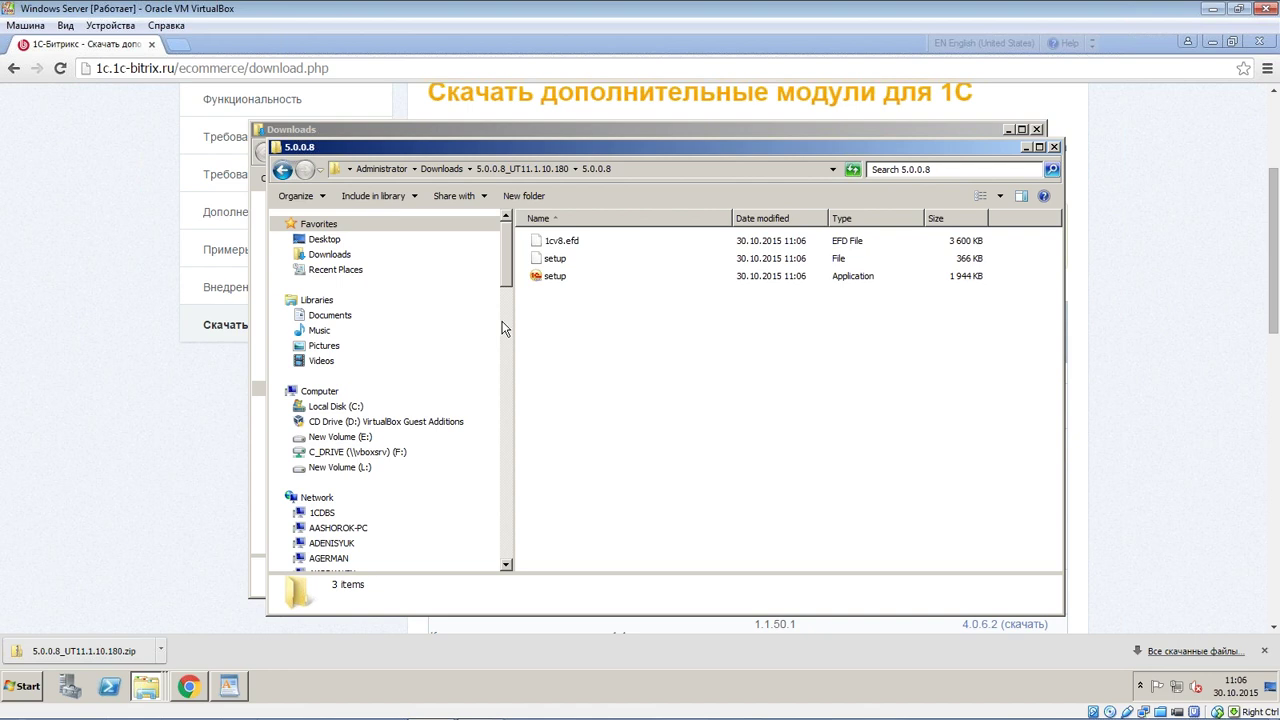
double_click(607, 276)
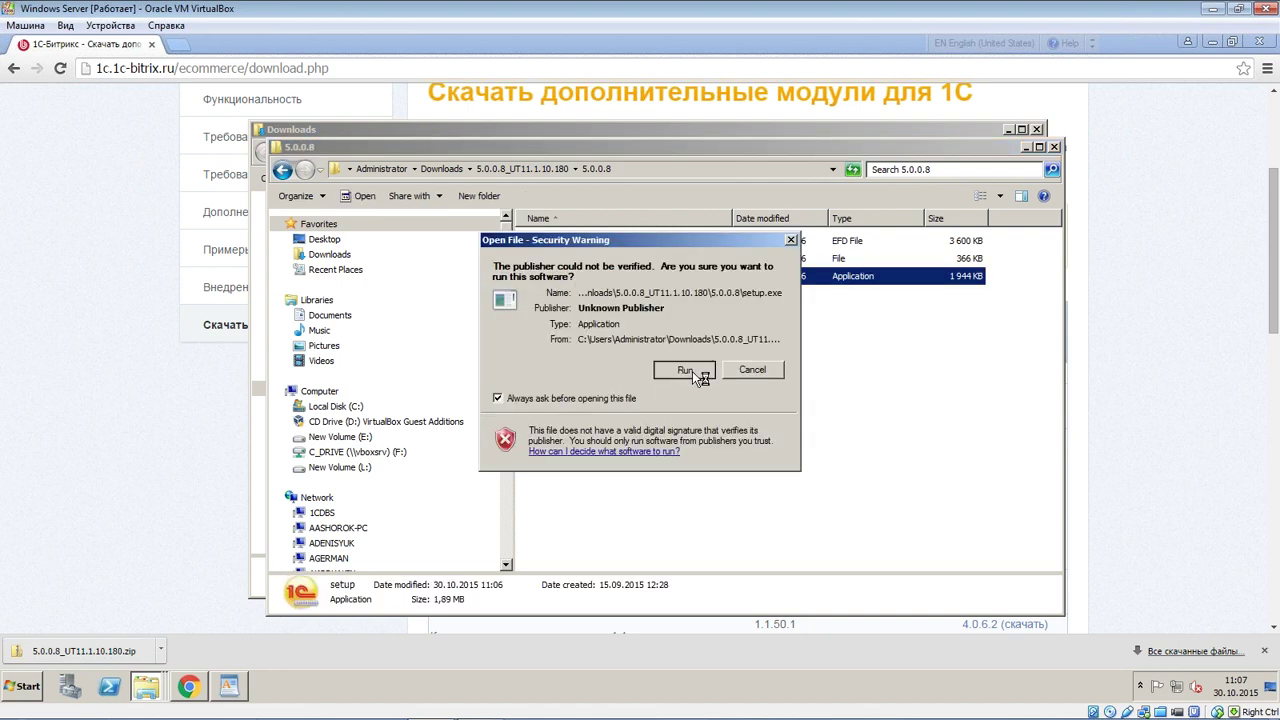
Step: Run the installer into the default templates folder, finish it, and minimize Chrome and WordPad
click(692, 371)
click(733, 485)
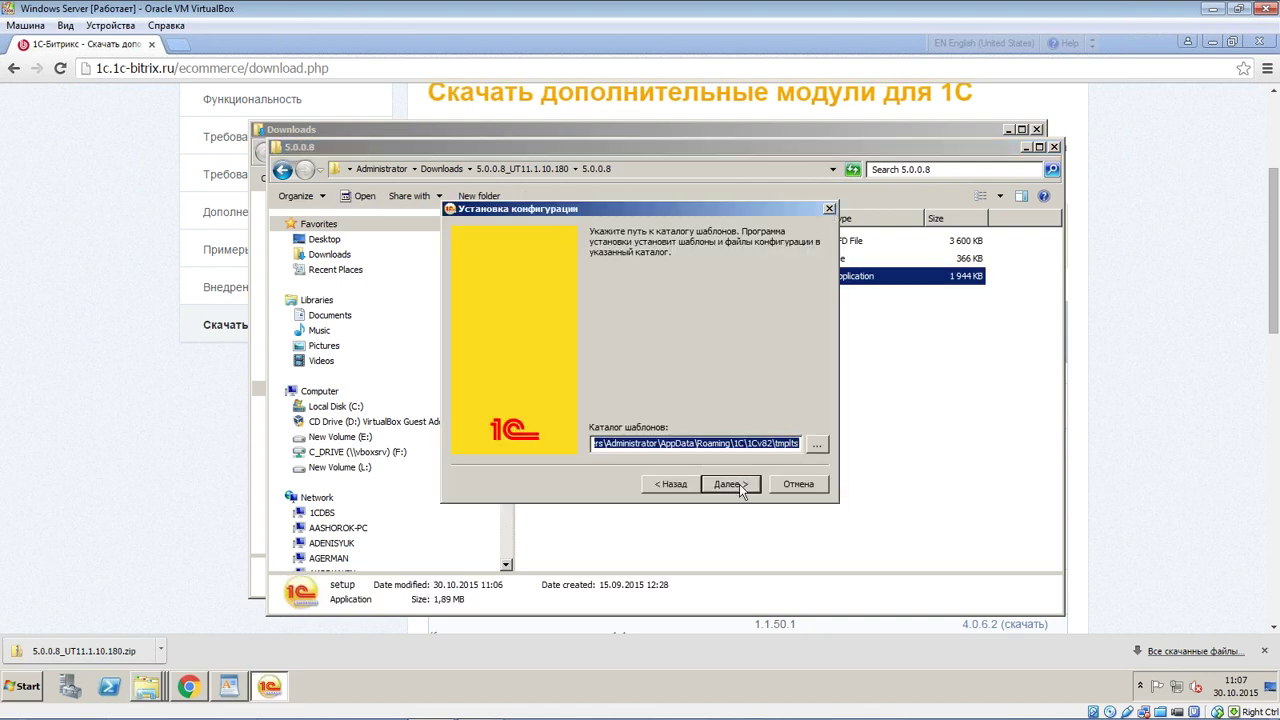
click(736, 486)
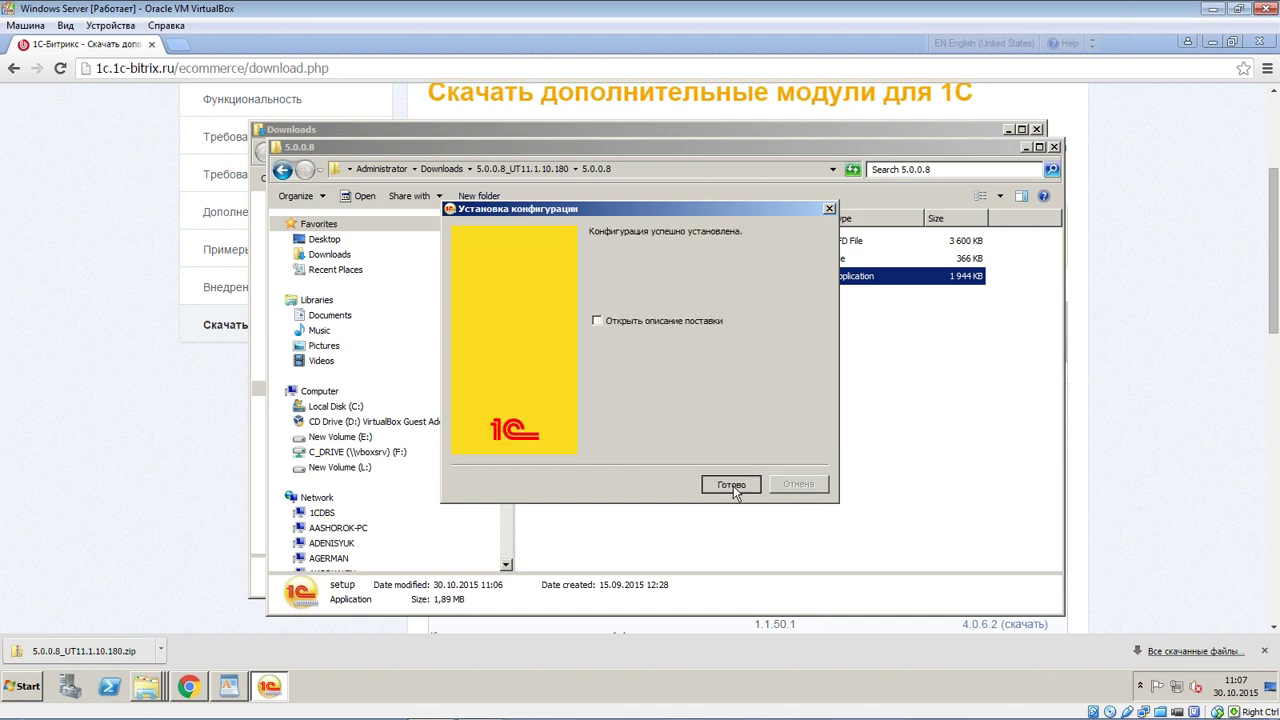
click(684, 378)
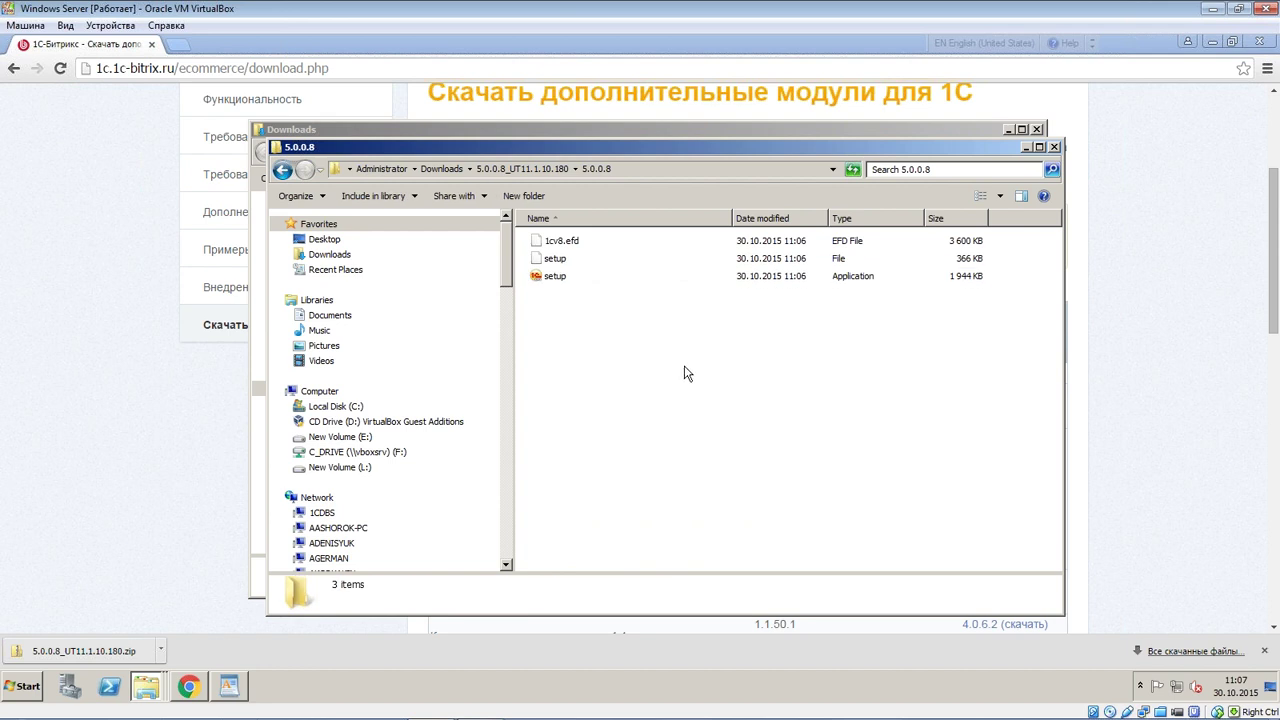
click(1211, 41)
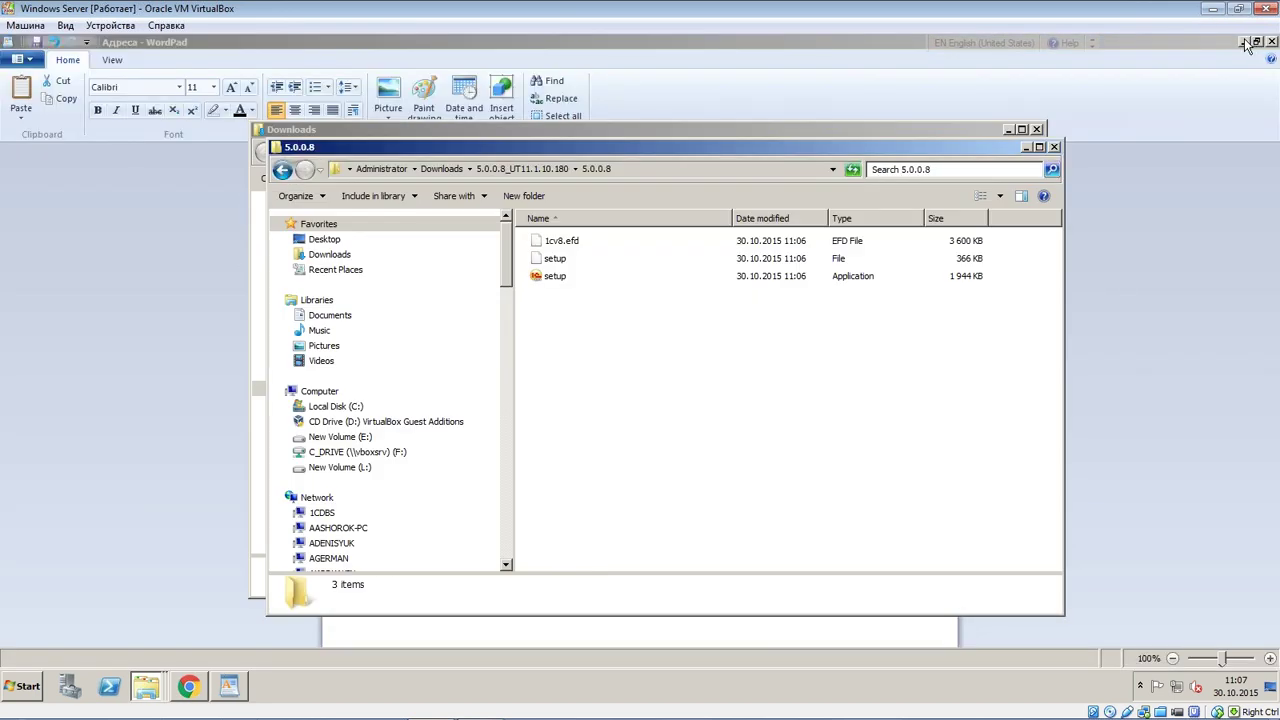
click(1245, 42)
Step: Launch 1C:Enterprise and open УТ для вебинара in Конфигуратор as administrator
double_click(30, 143)
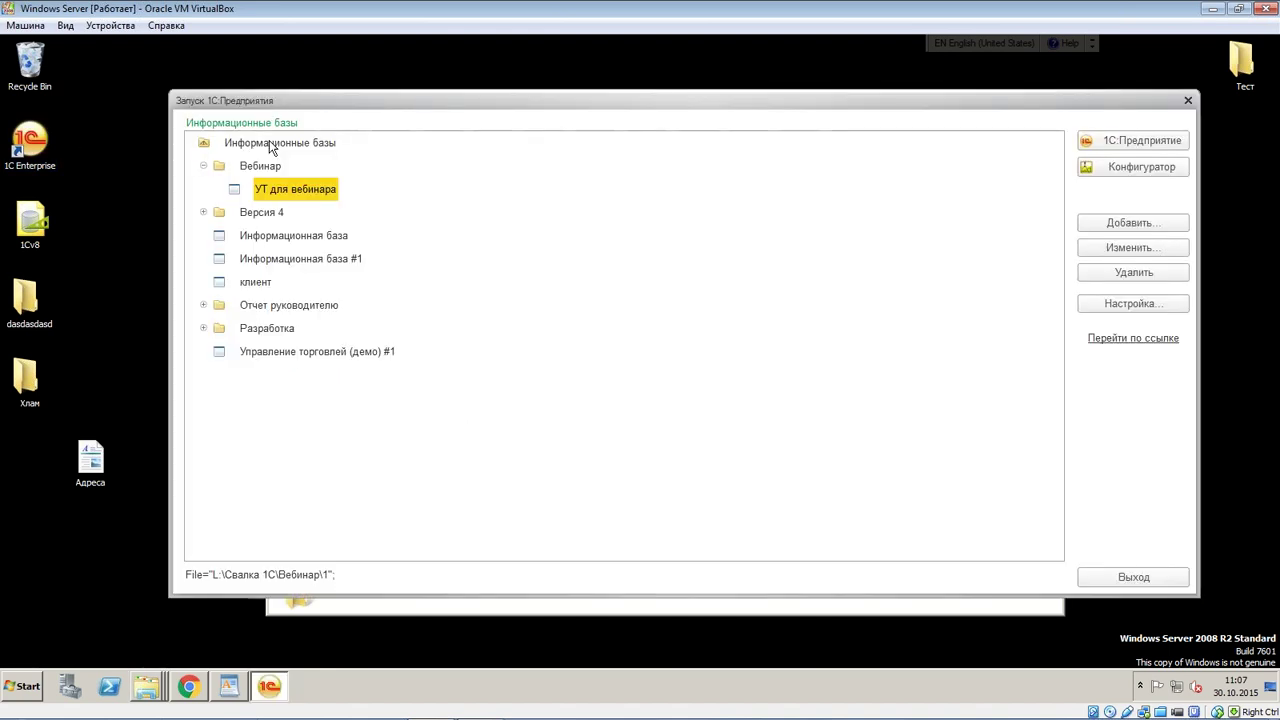
click(1134, 170)
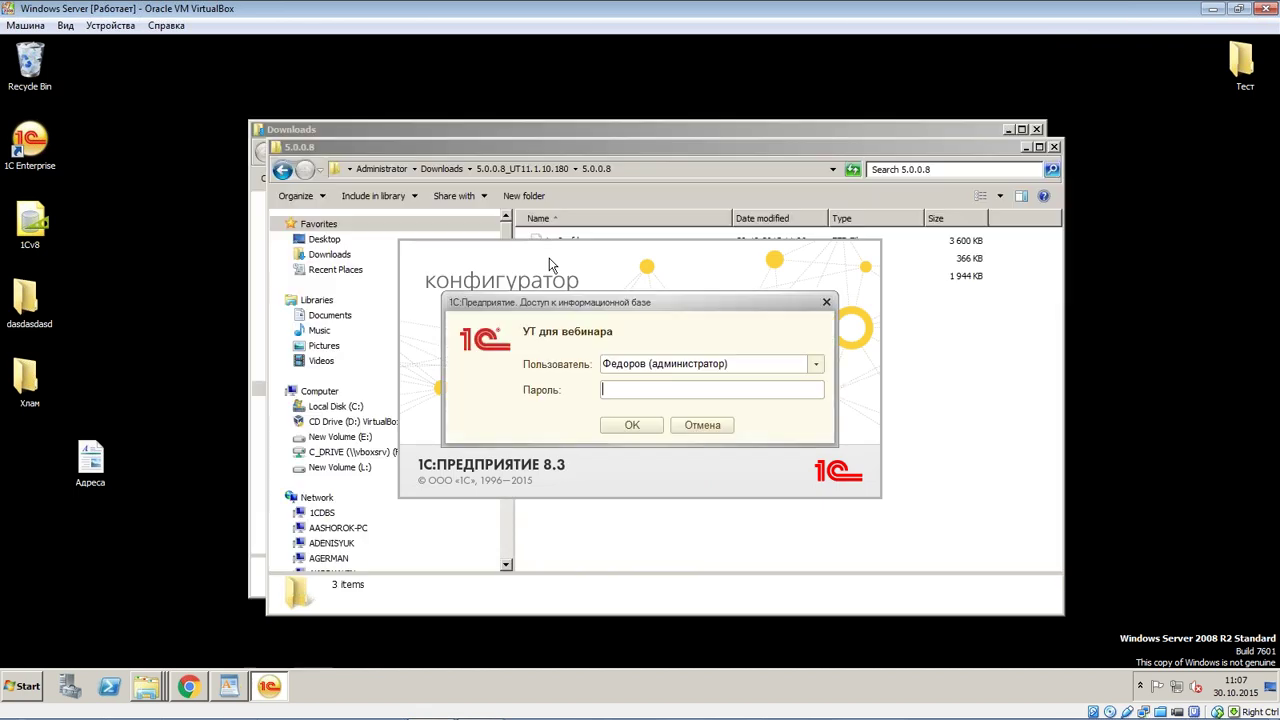
click(633, 426)
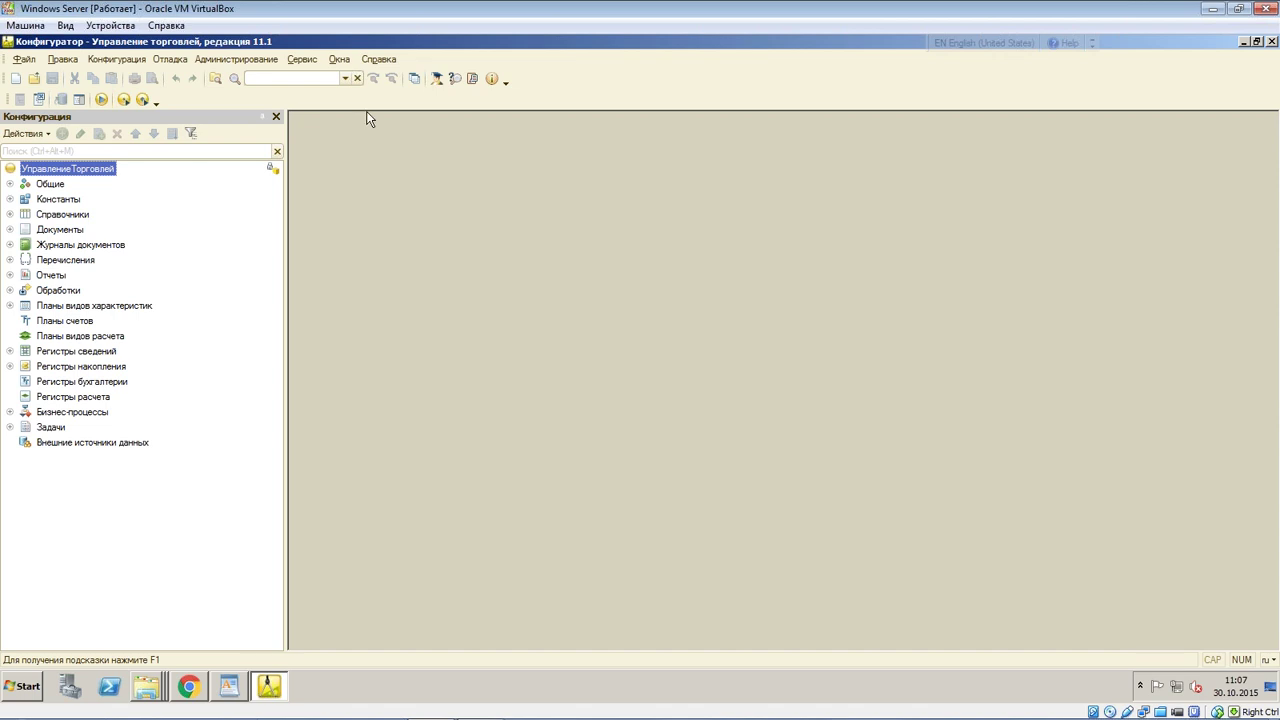
Step: Open Настройка поддержки and enable changes to the supported configuration
click(128, 70)
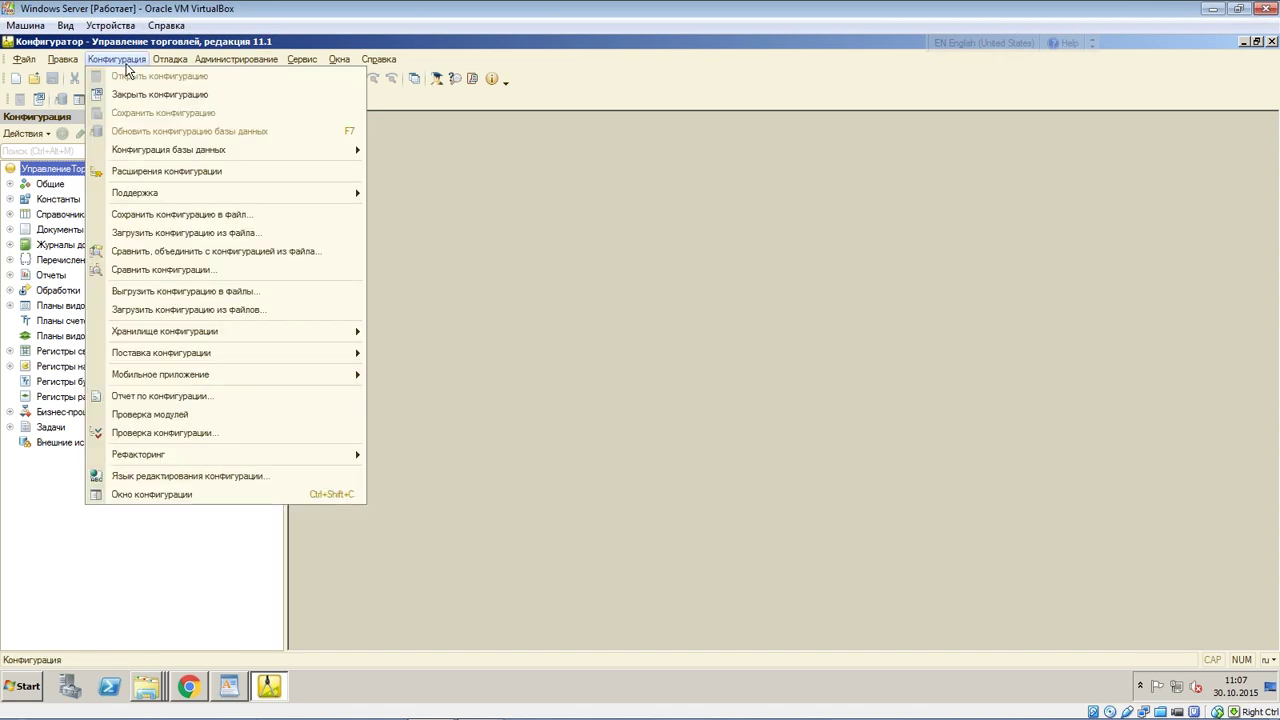
mouse_move(252, 193)
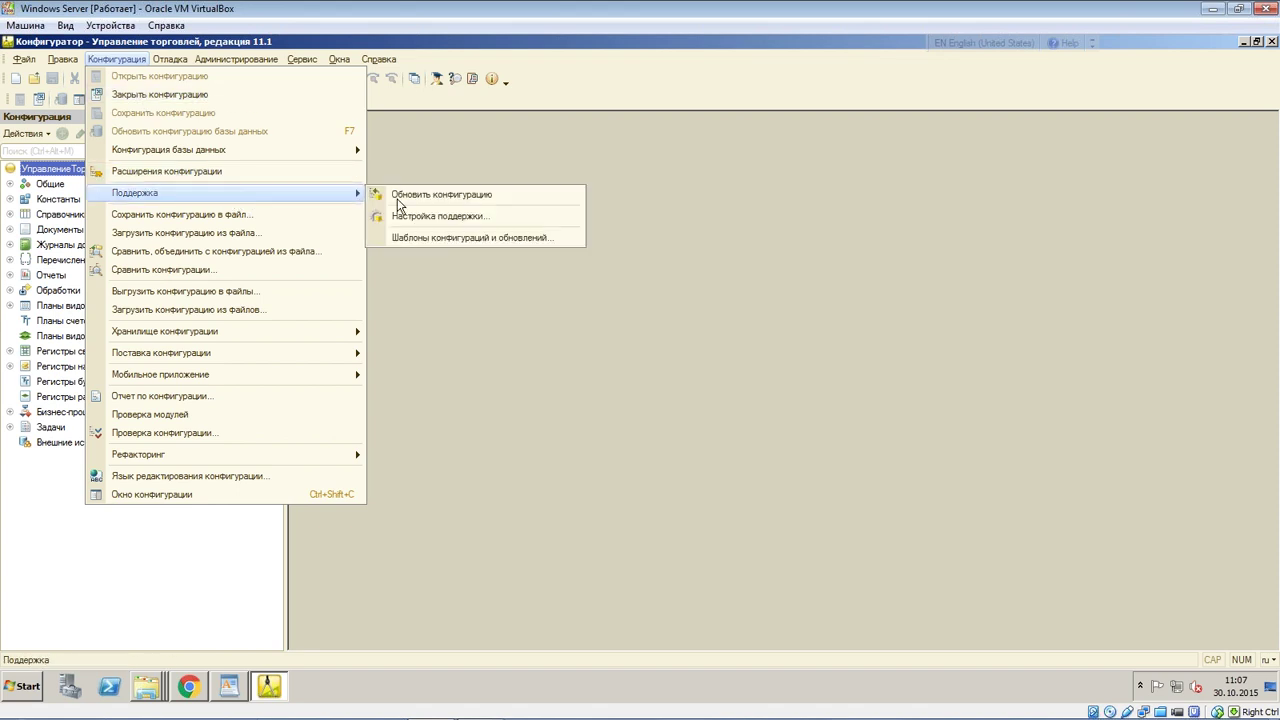
click(487, 217)
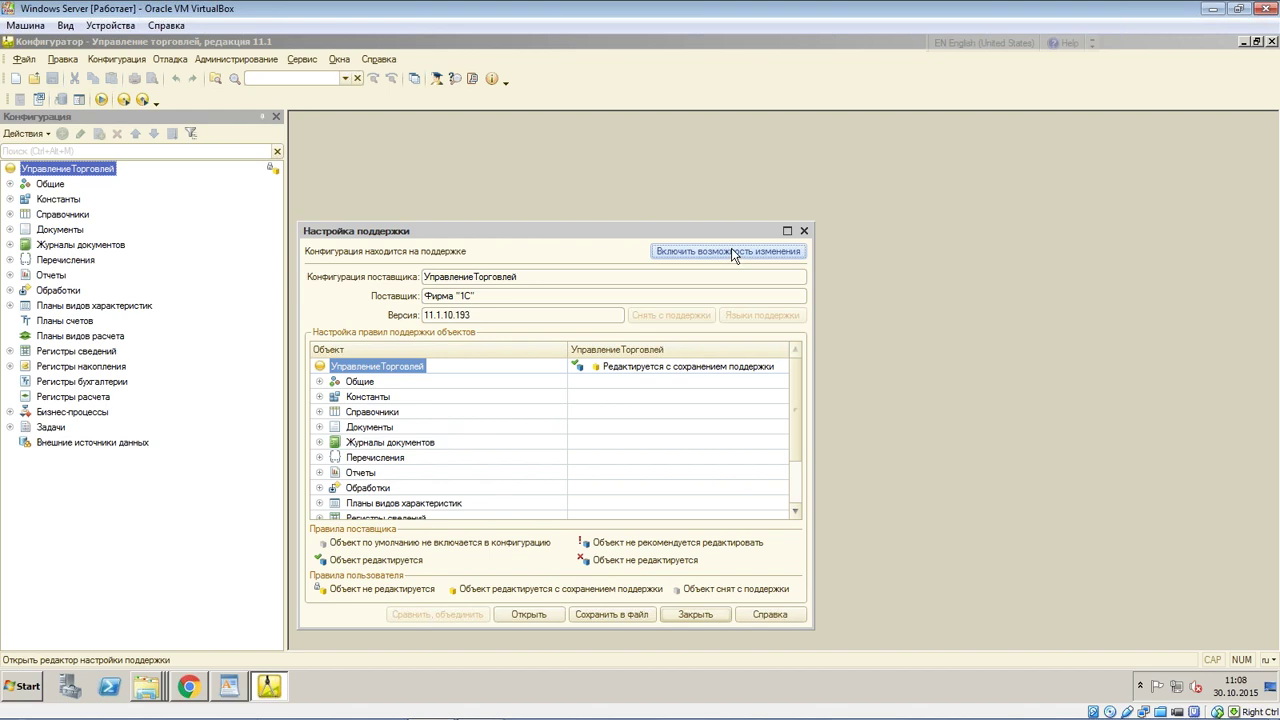
click(731, 252)
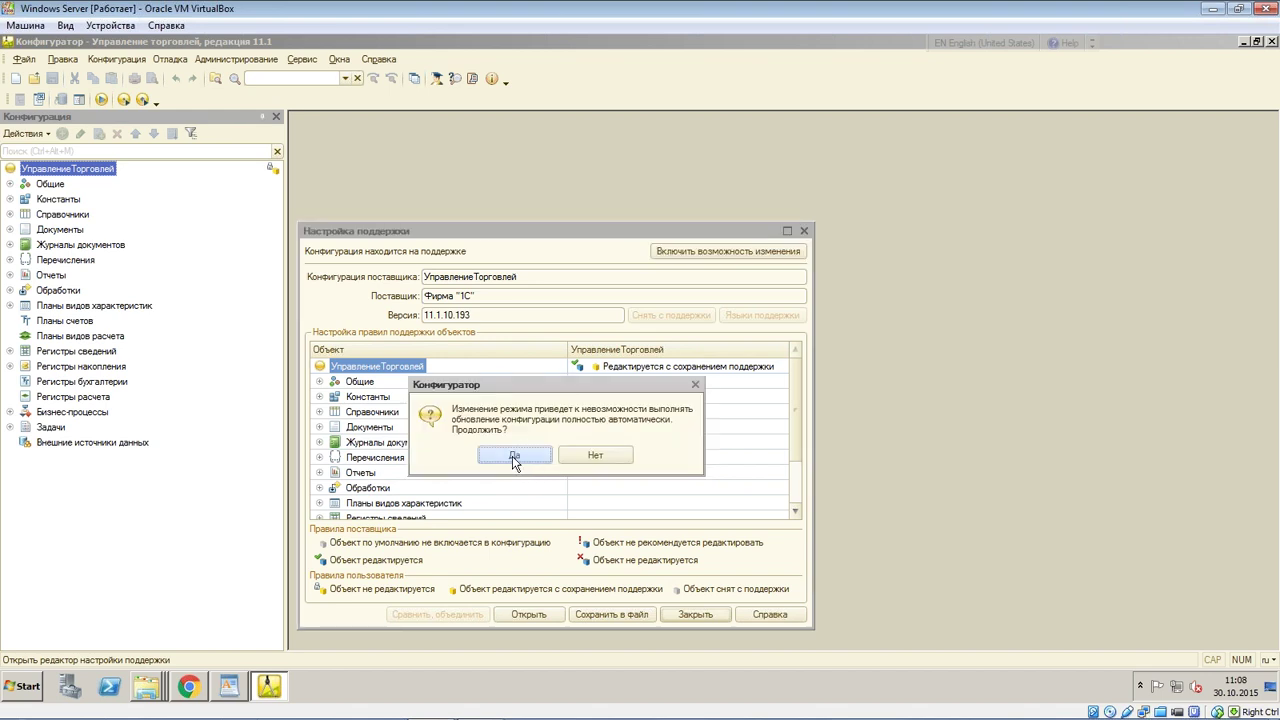
click(515, 458)
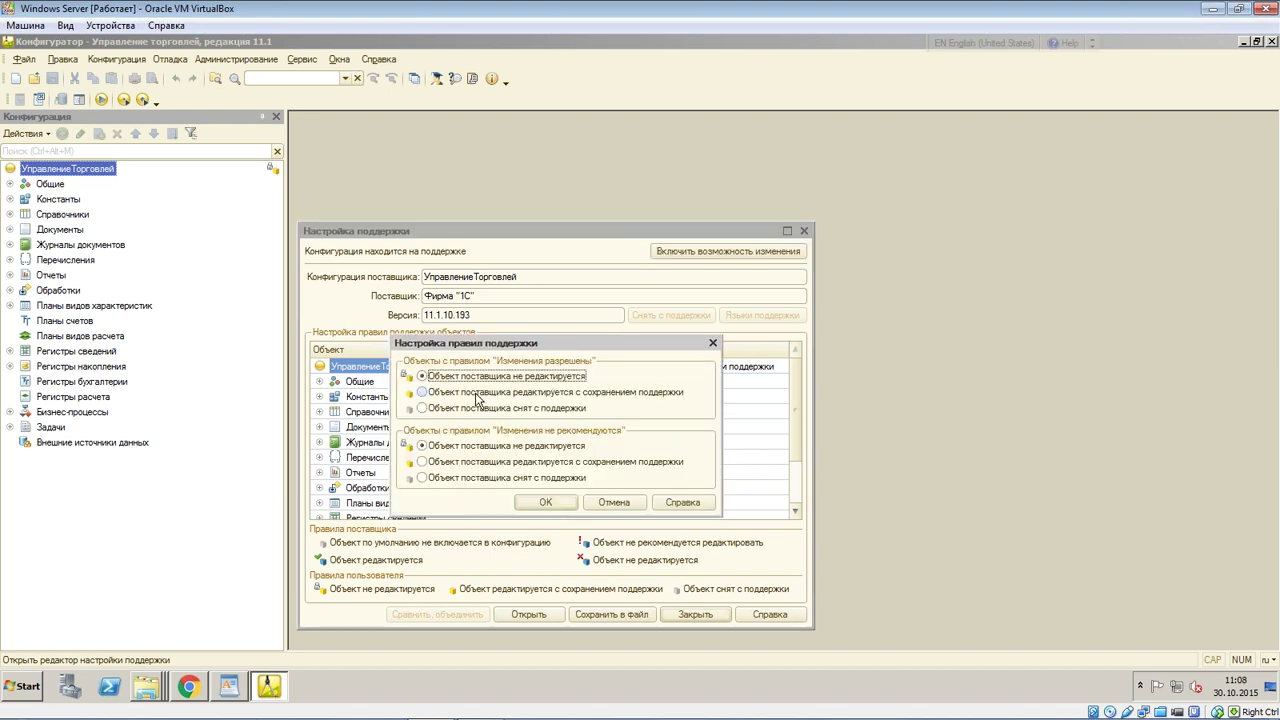
Step: Set both vendor-object groups to 'редактируется с сохранением поддержки', apply, and close the dialog
click(476, 392)
click(471, 461)
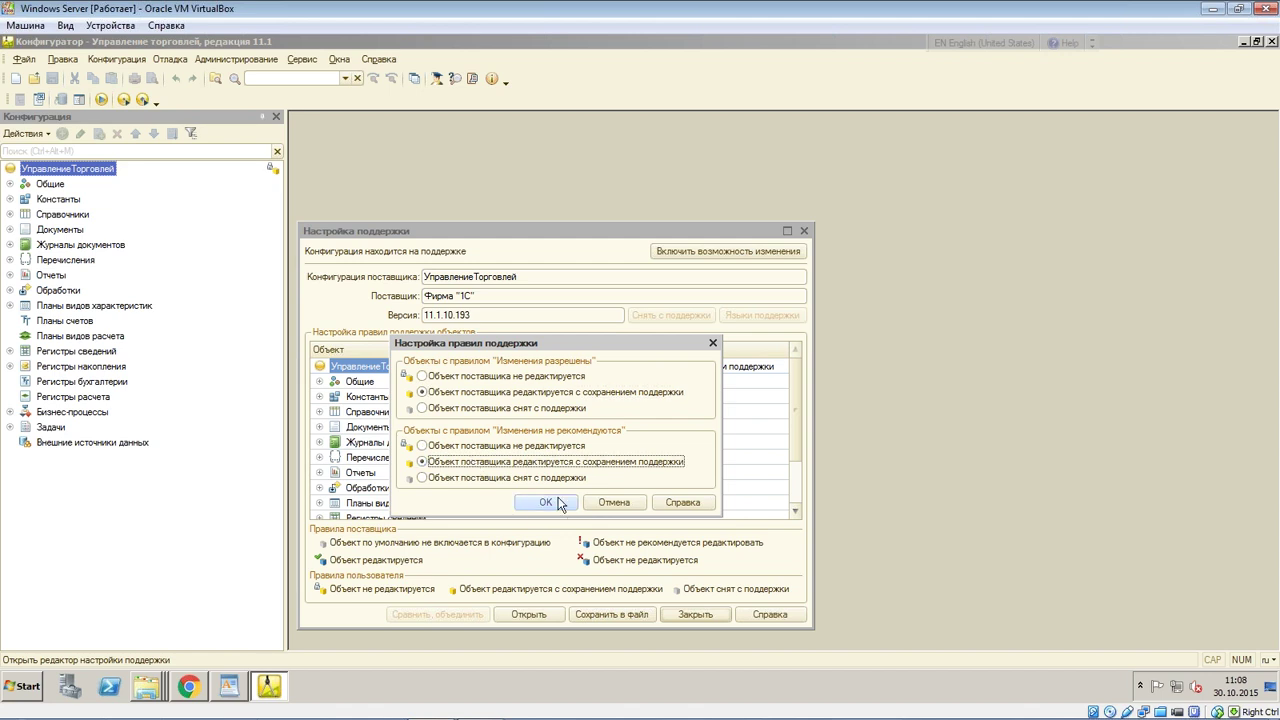
click(543, 506)
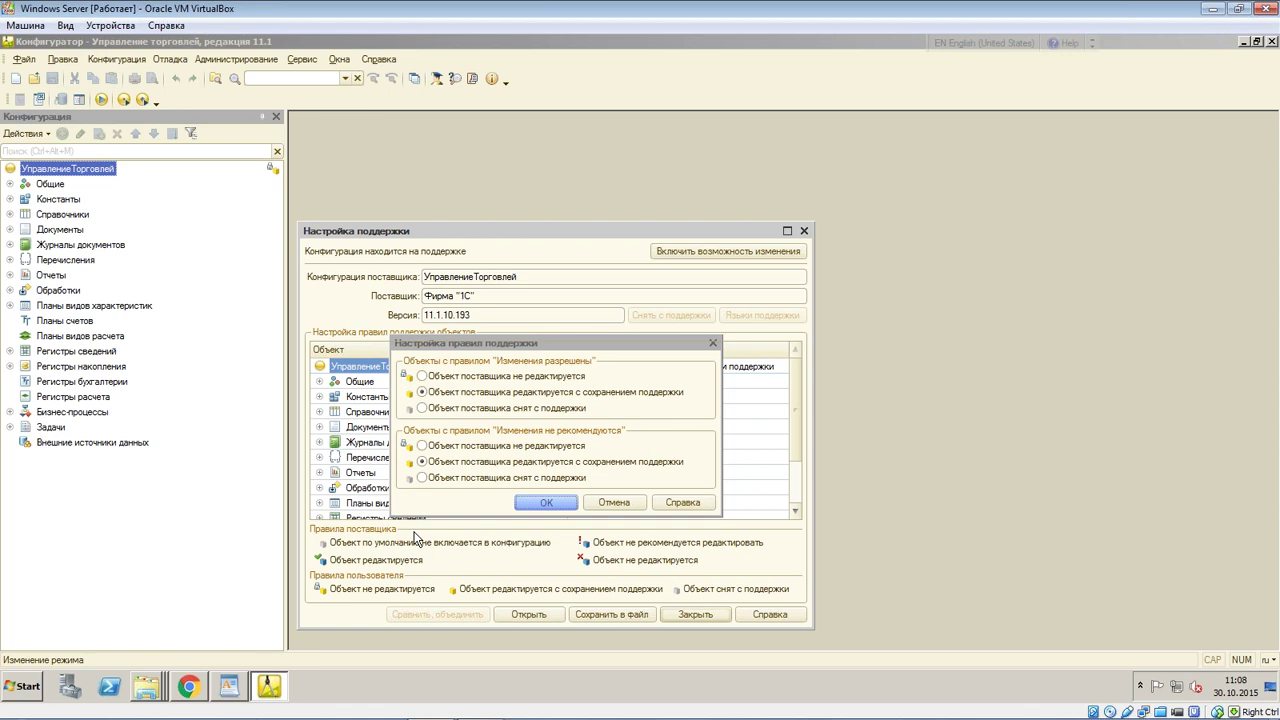
key(Return)
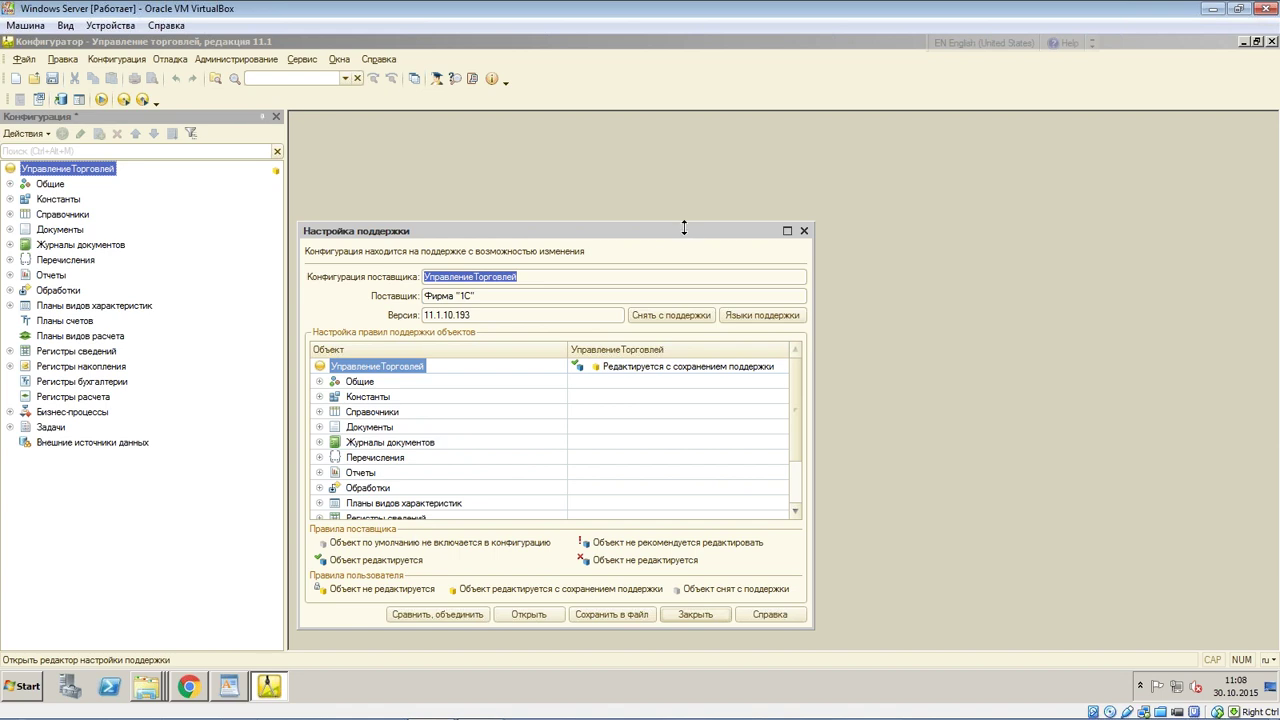
drag(684, 227, 949, 140)
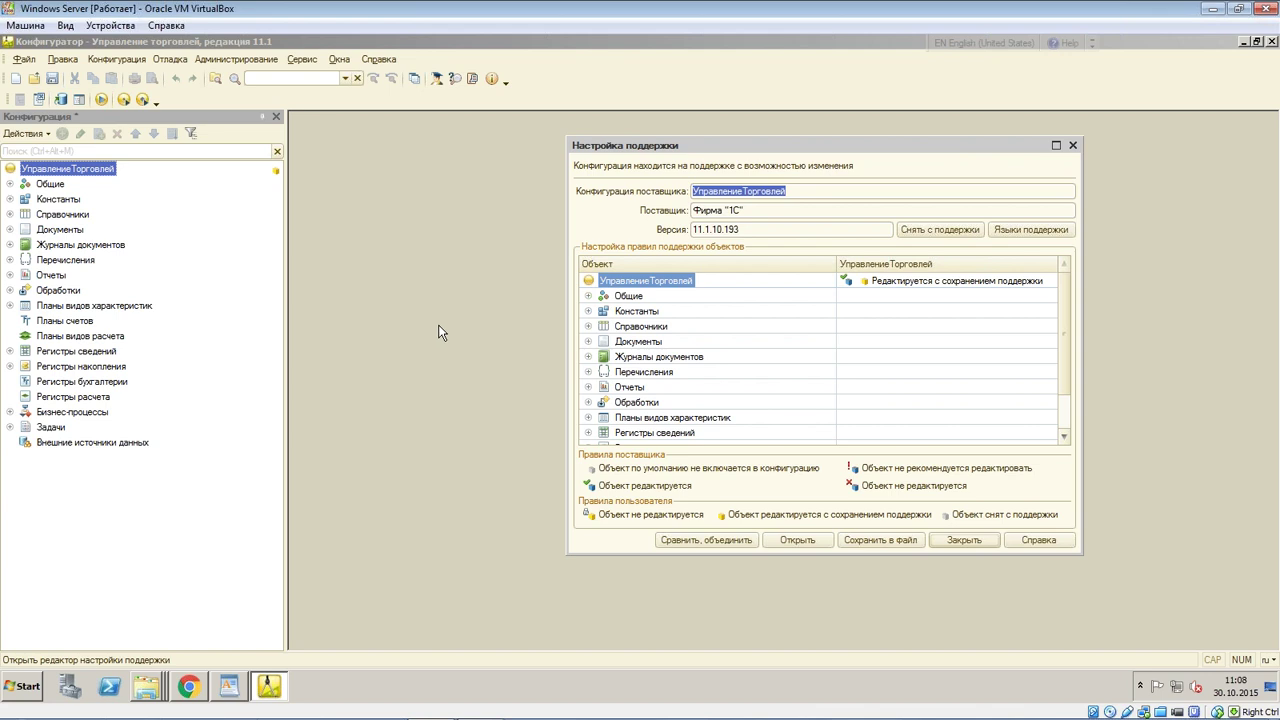
click(1073, 146)
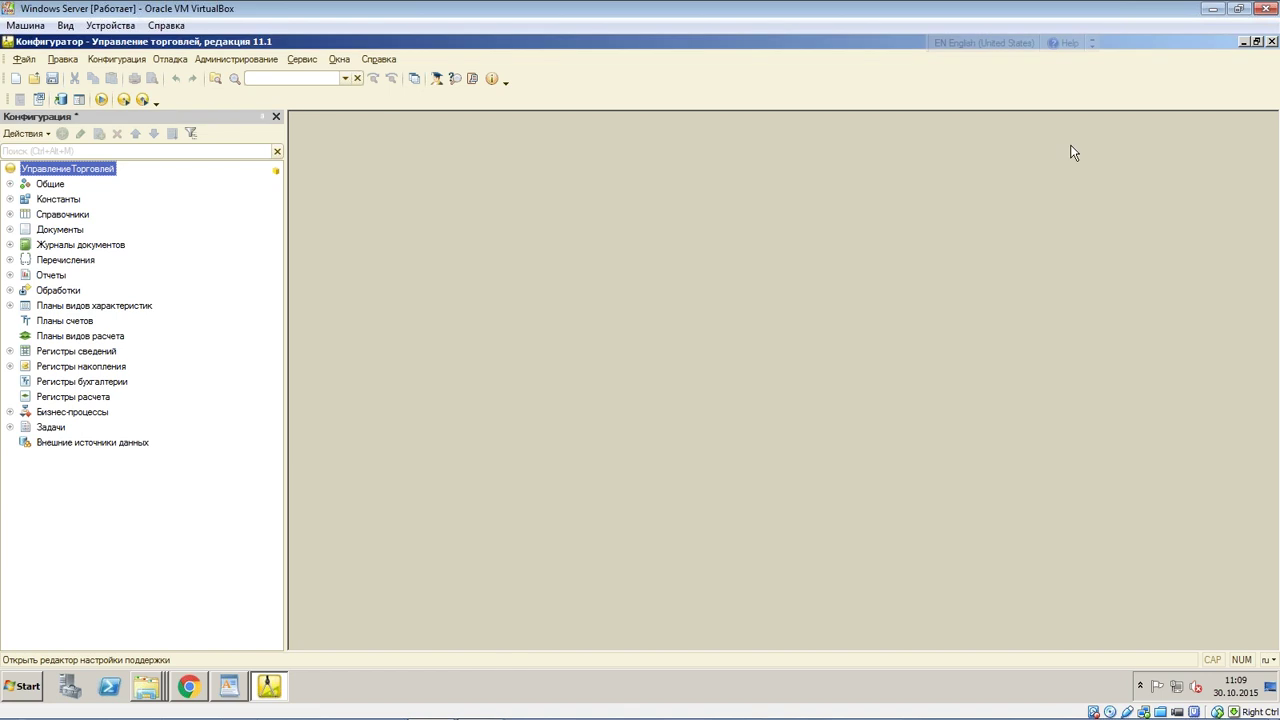
Step: Start Сравнить, объединить с конфигурацией из файла and go up to the ОбменССайтом folder
click(128, 64)
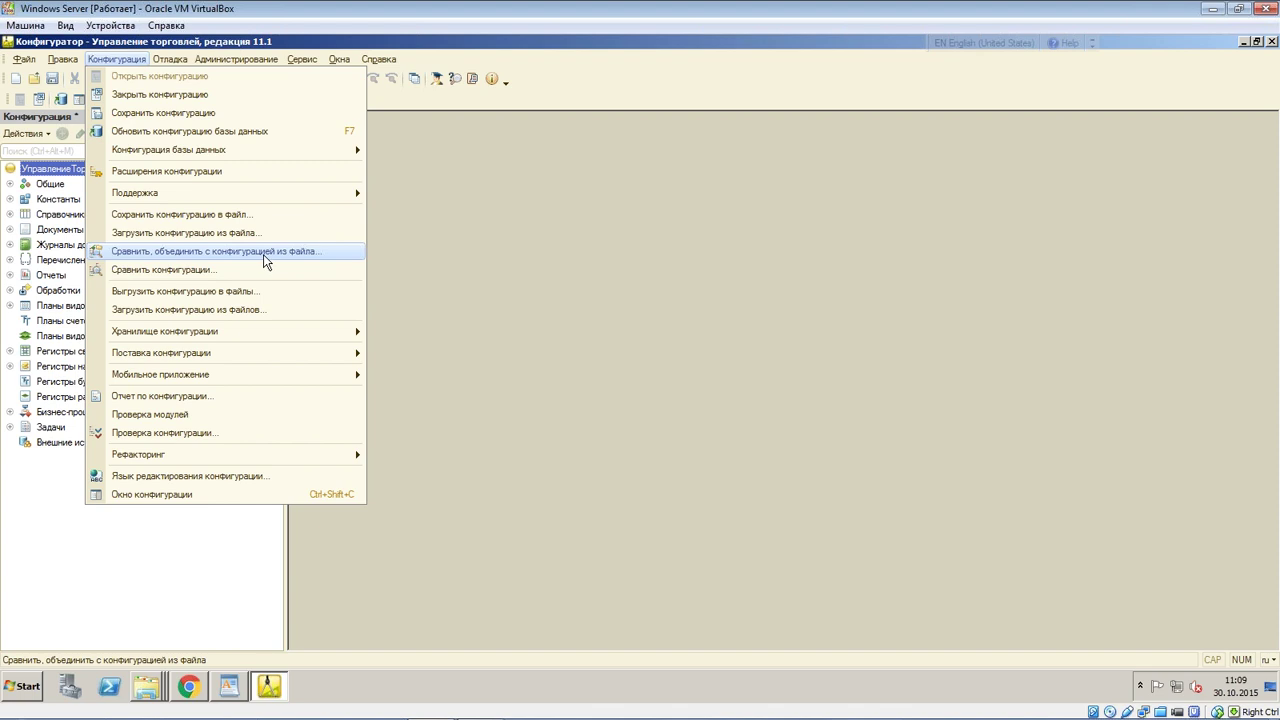
click(263, 254)
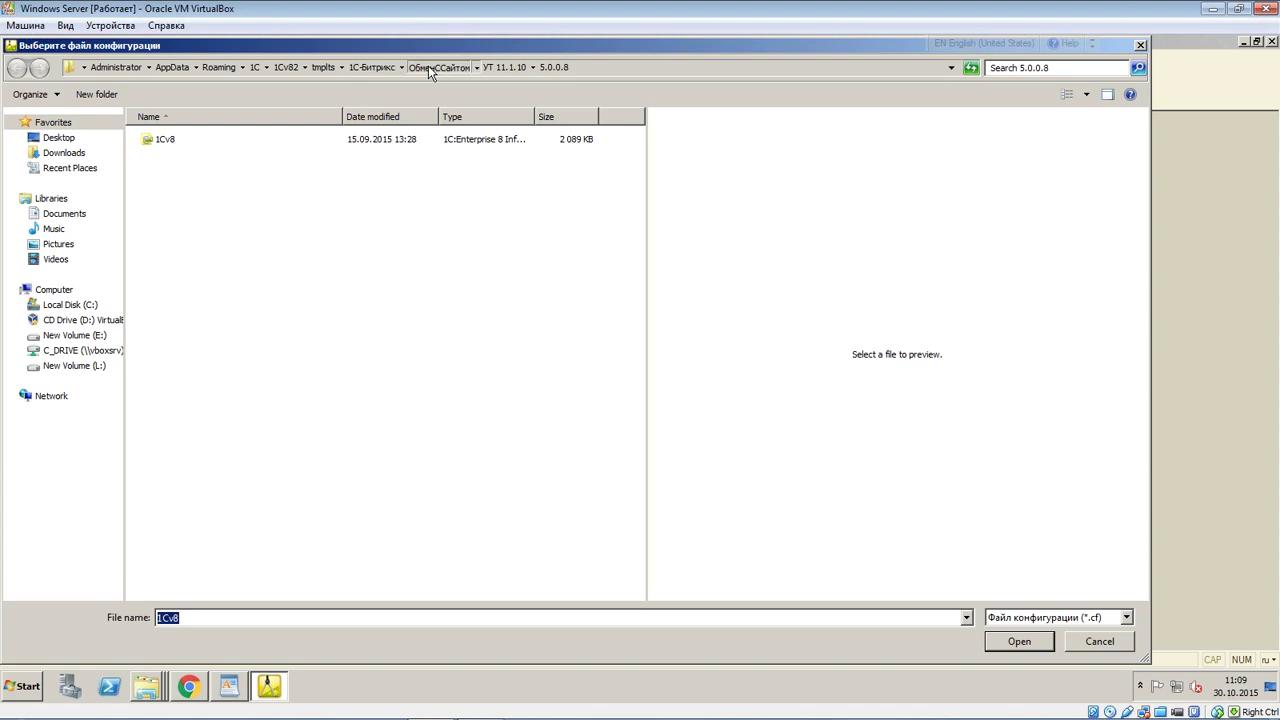
click(428, 66)
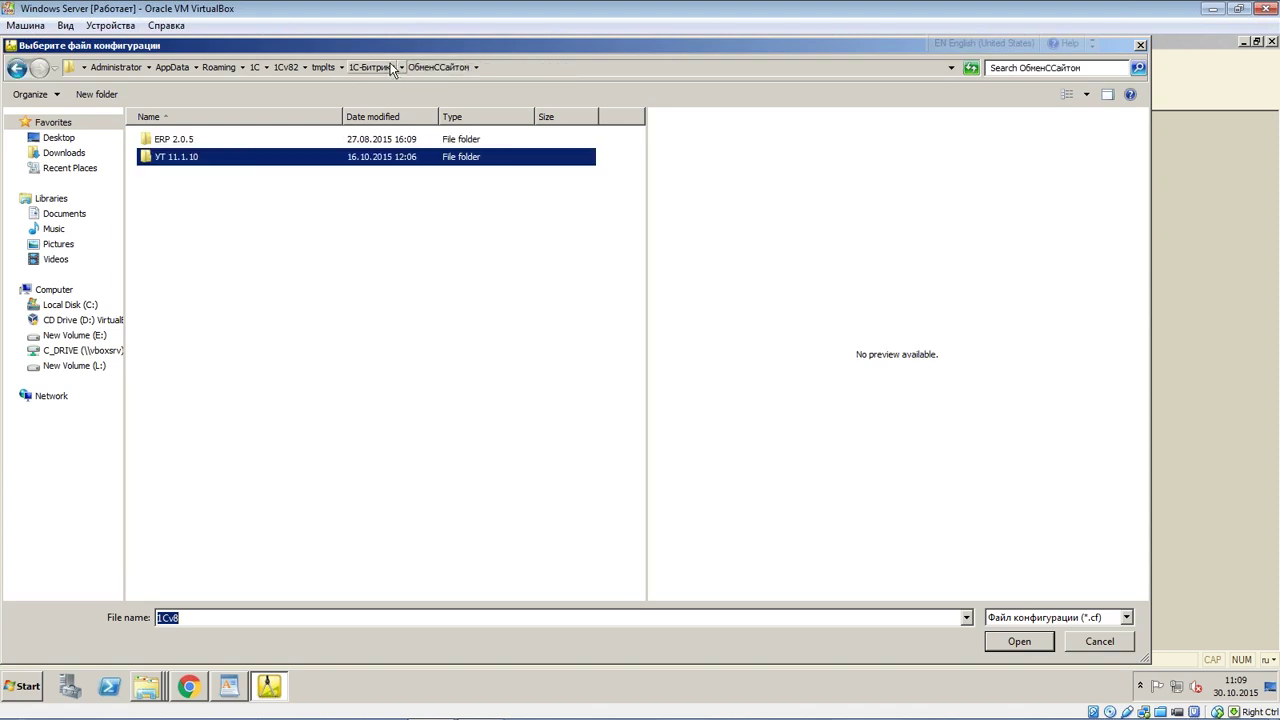
Step: Relaunch setup from the 5.0.0.8 folder, cancel the installation, and close that folder window
click(146, 686)
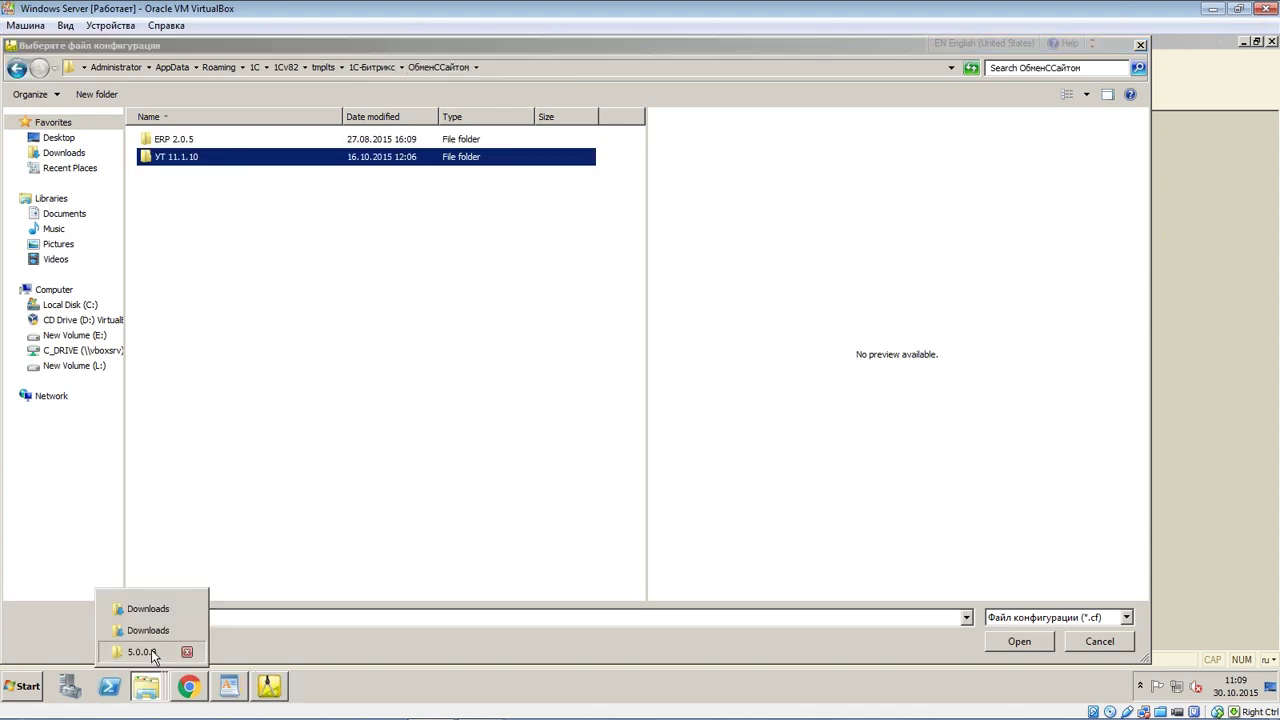
click(145, 655)
double_click(607, 278)
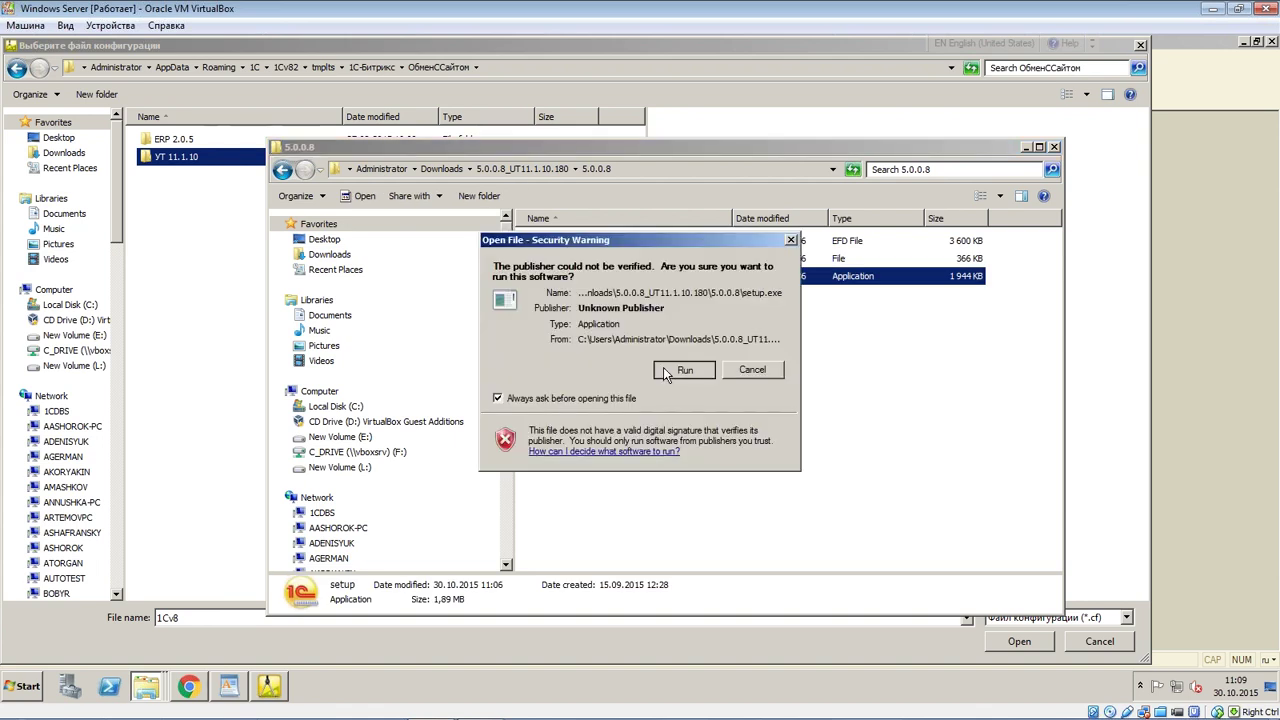
click(680, 370)
click(725, 484)
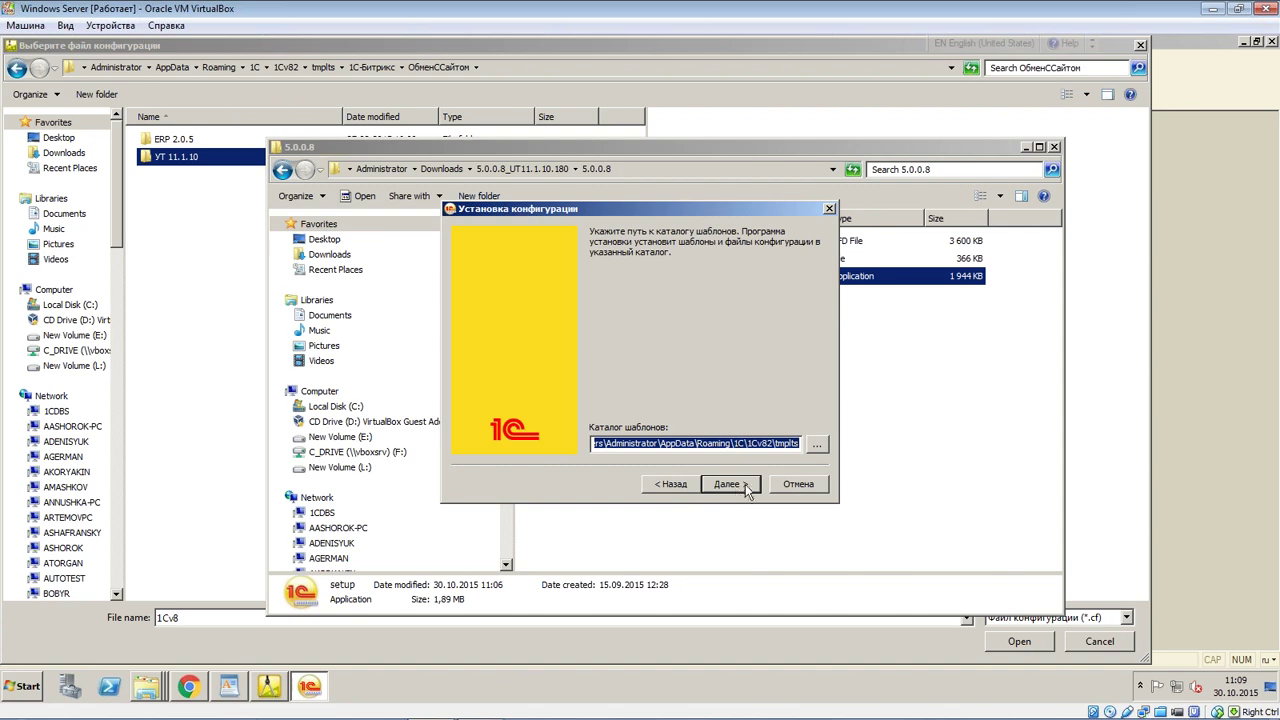
click(790, 484)
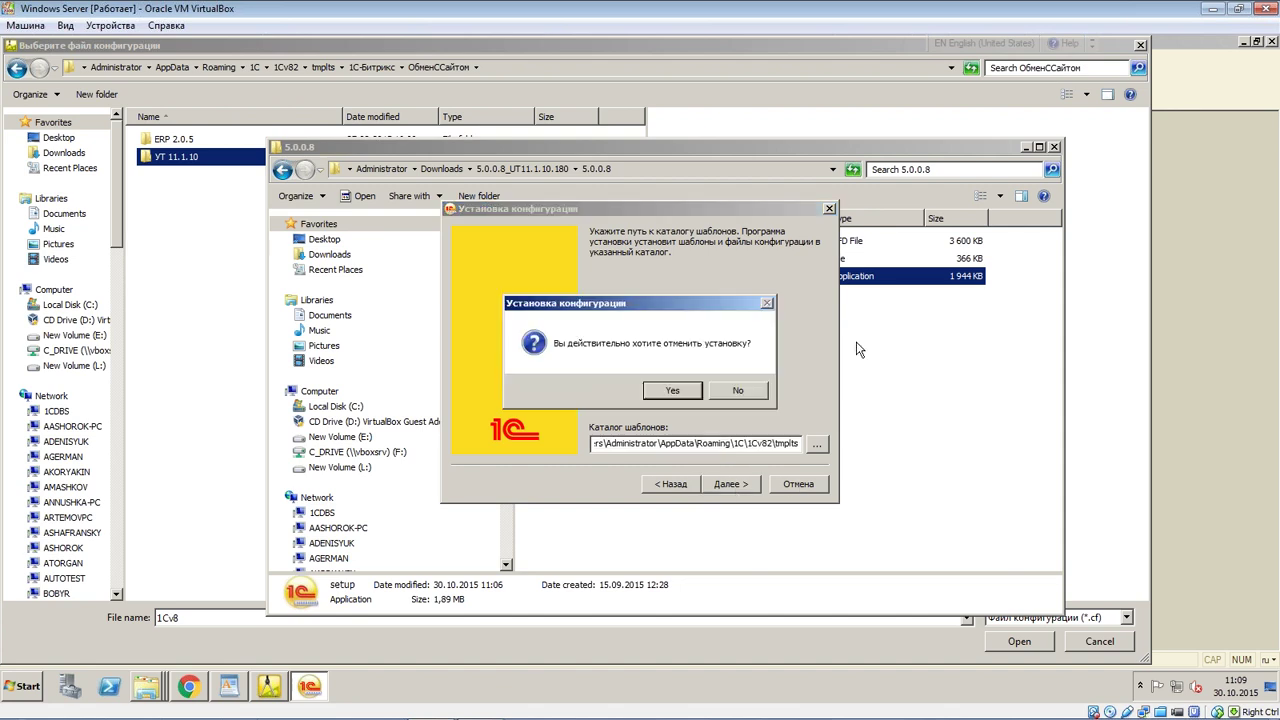
click(681, 397)
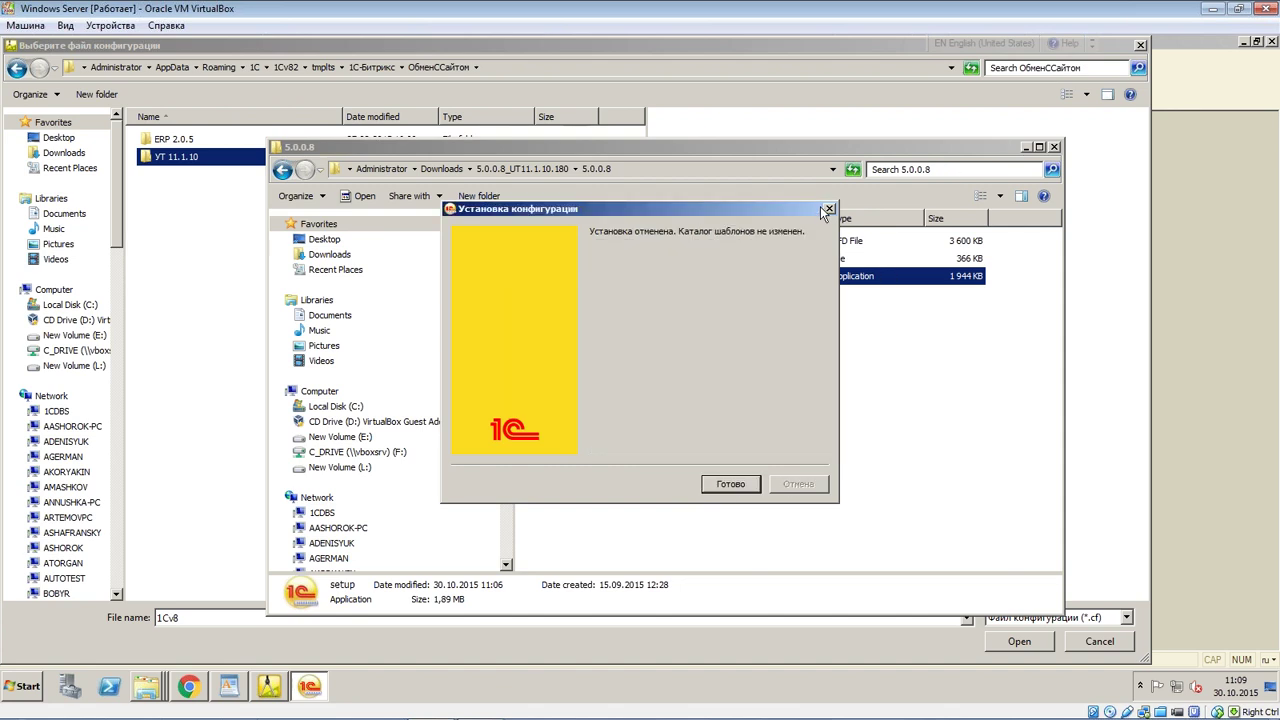
click(730, 484)
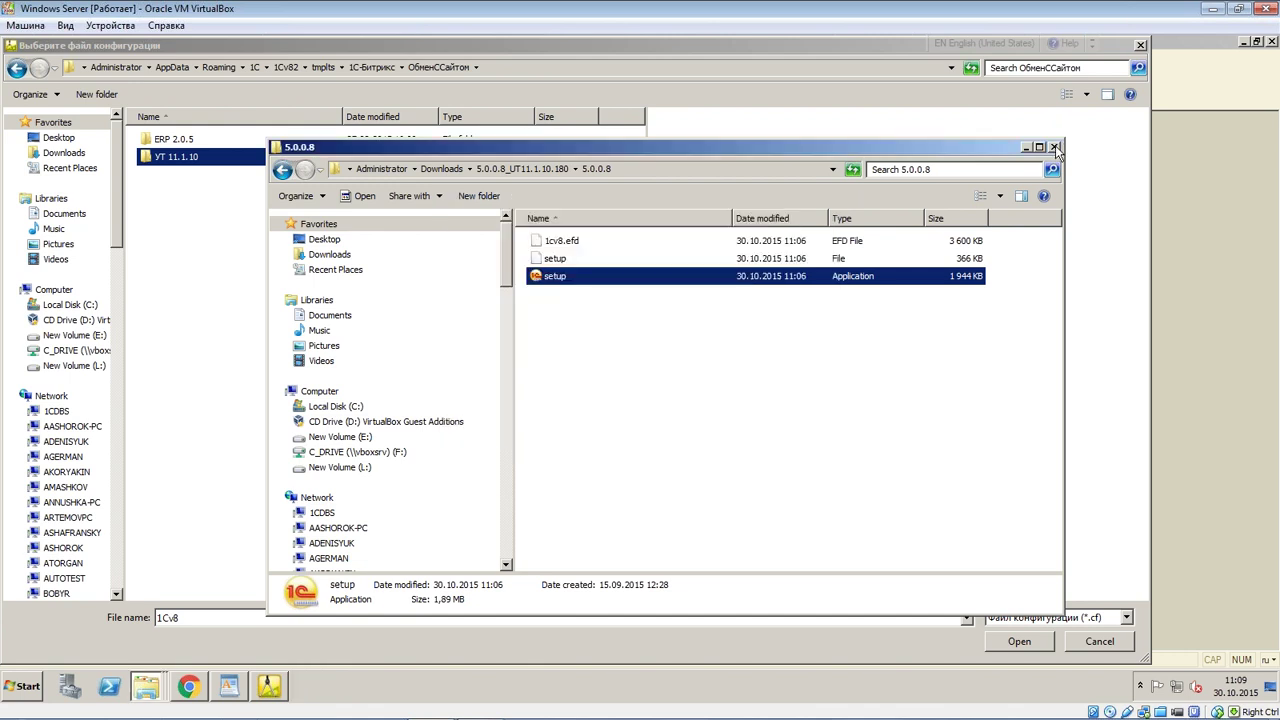
click(1054, 147)
Step: Browse to 1C-Битрикс\ОбменССайтом\УТ 11.1.10\5.0.0.8 and select the 1Cv8 configuration file
click(534, 70)
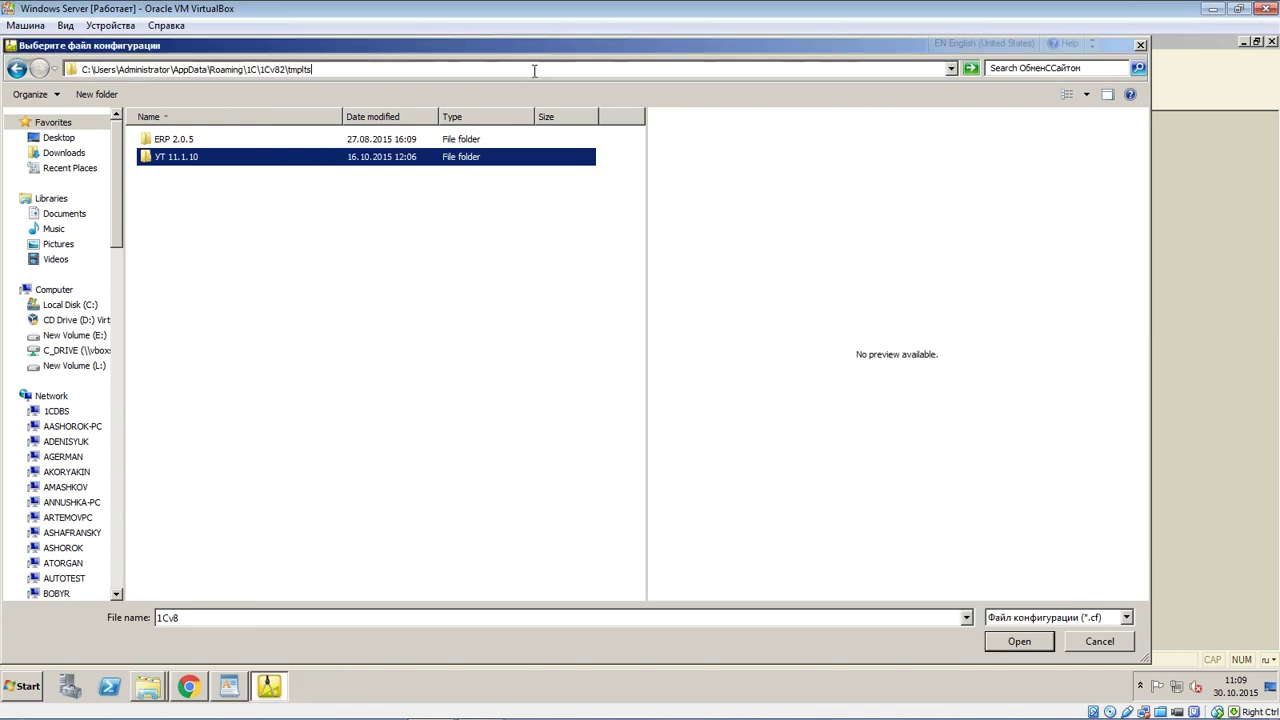
key(Return)
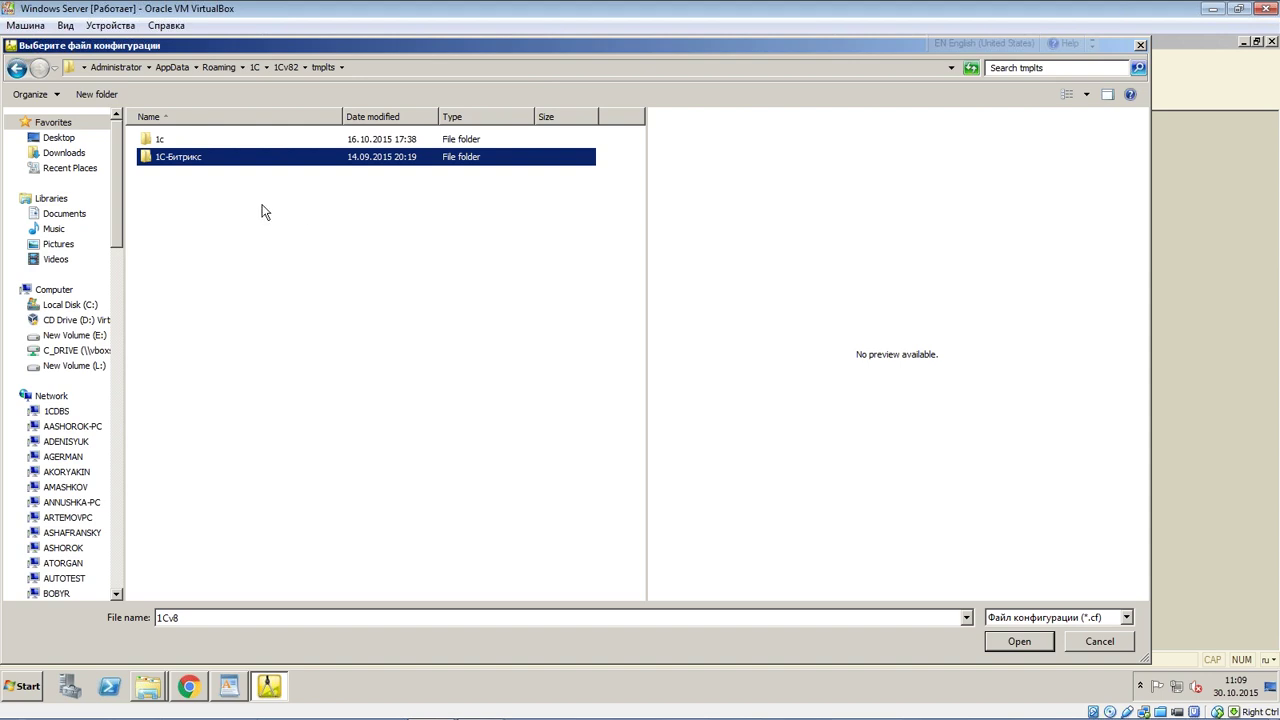
double_click(204, 160)
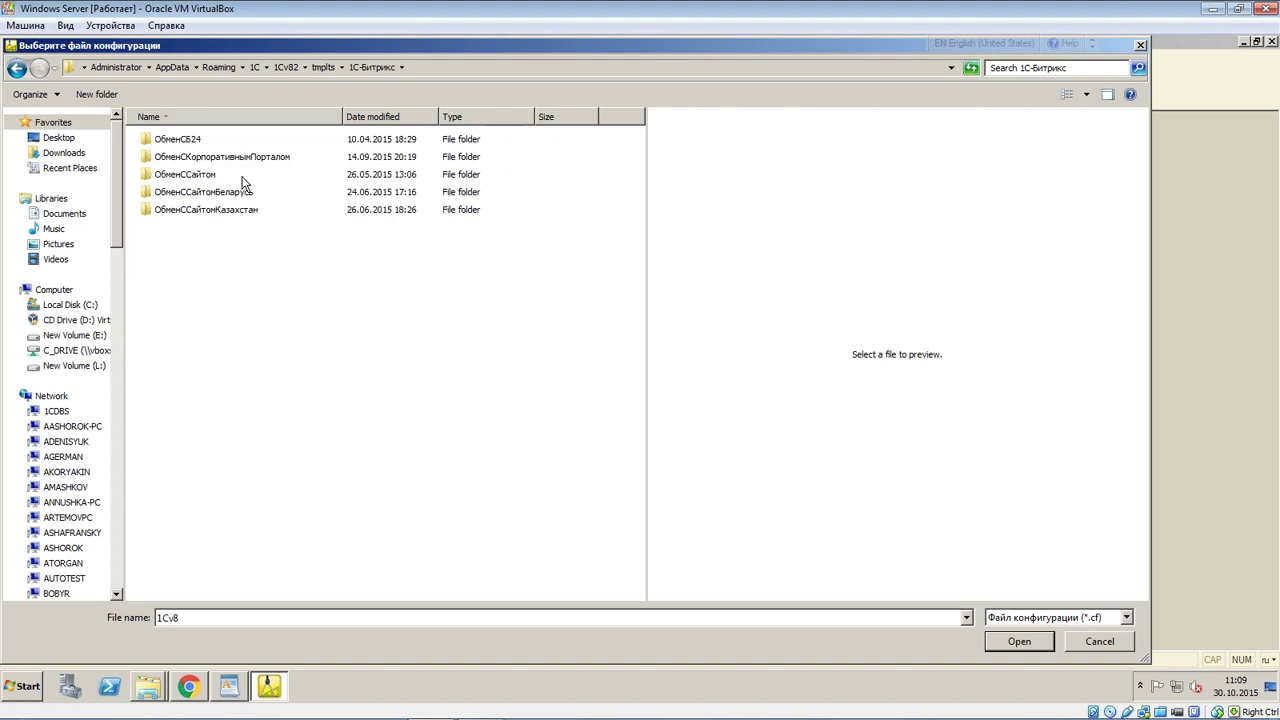
double_click(243, 176)
click(201, 164)
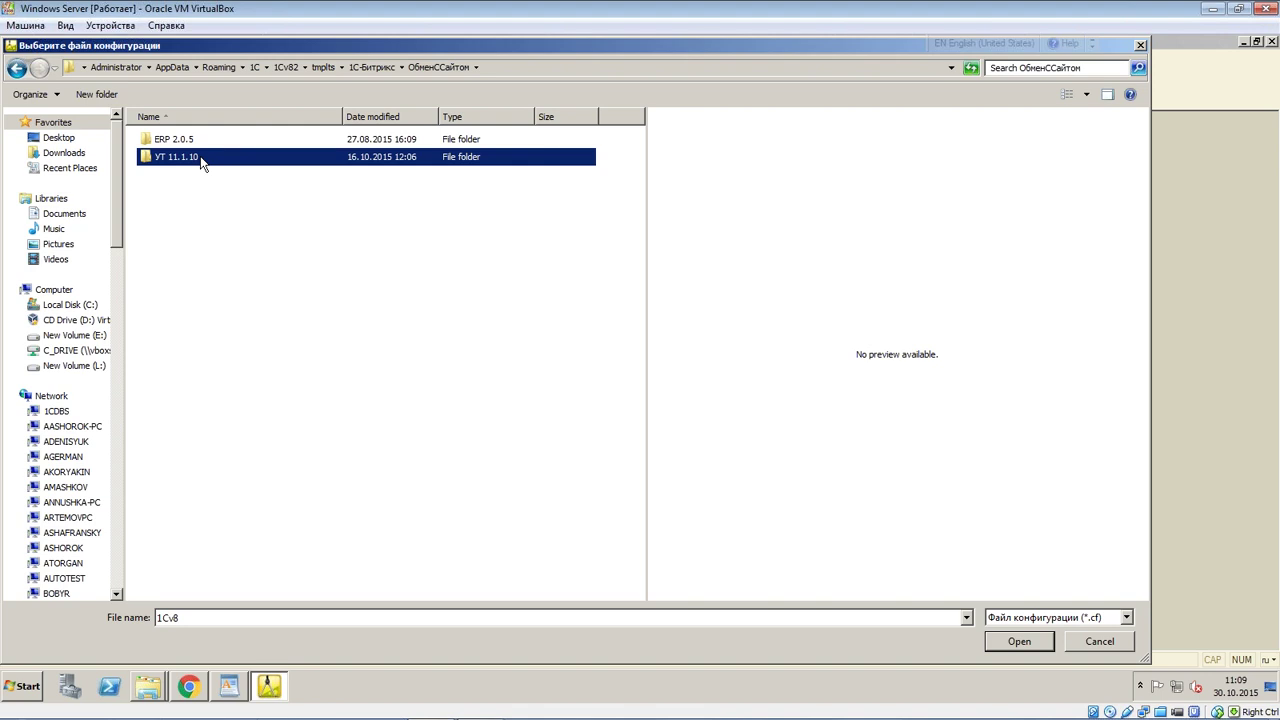
double_click(201, 164)
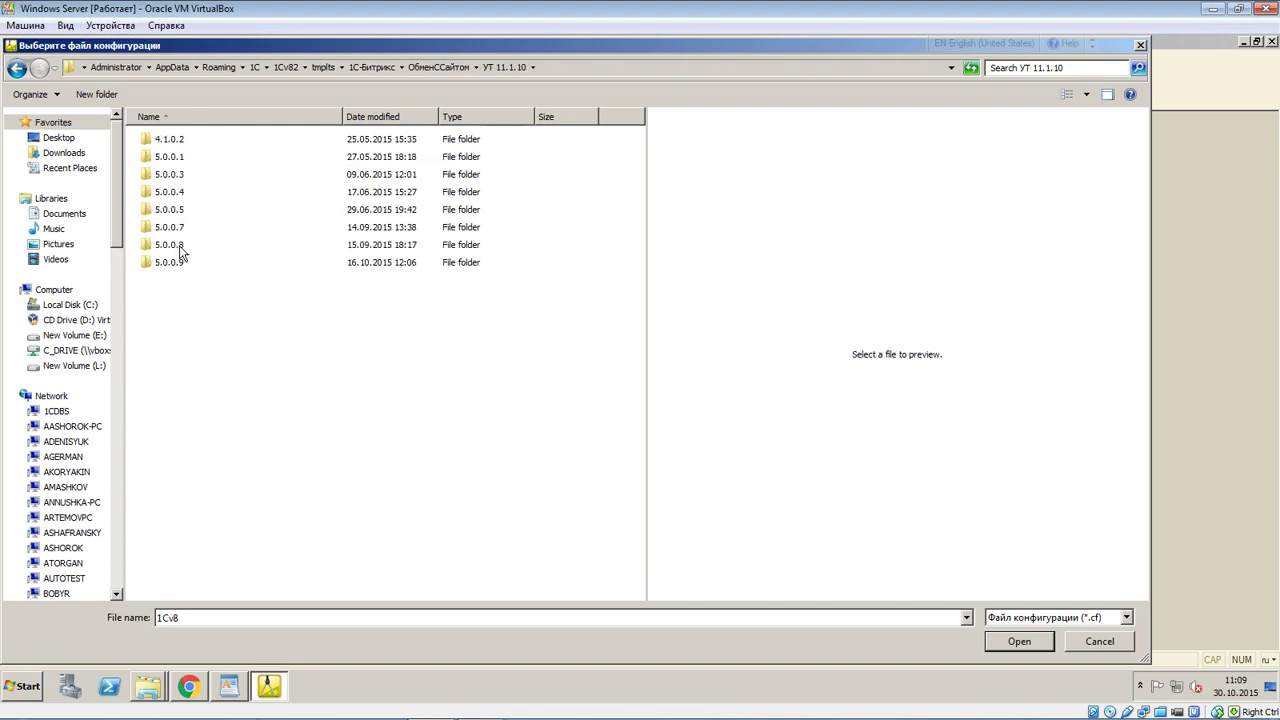
double_click(181, 247)
click(188, 138)
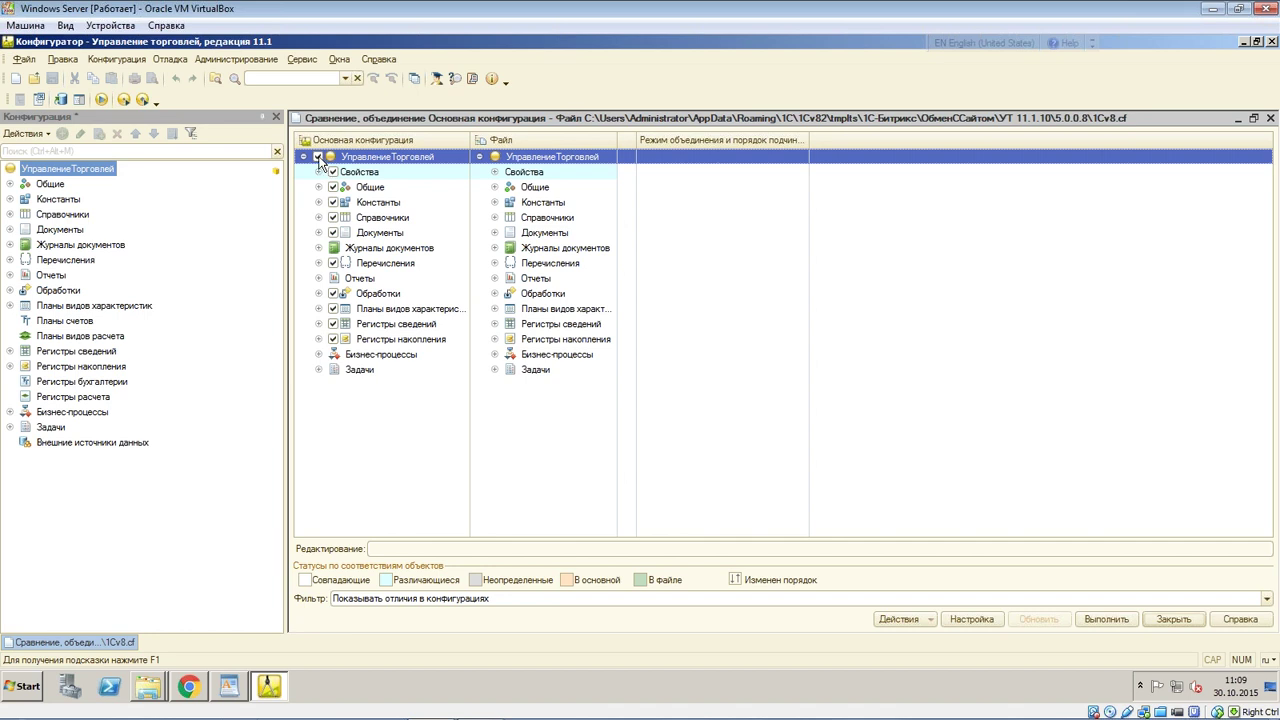
Step: Unmark all, then mark objects by the file's ОбменСИнтернетМагазином subsystem including parent subsystems
click(317, 158)
click(910, 619)
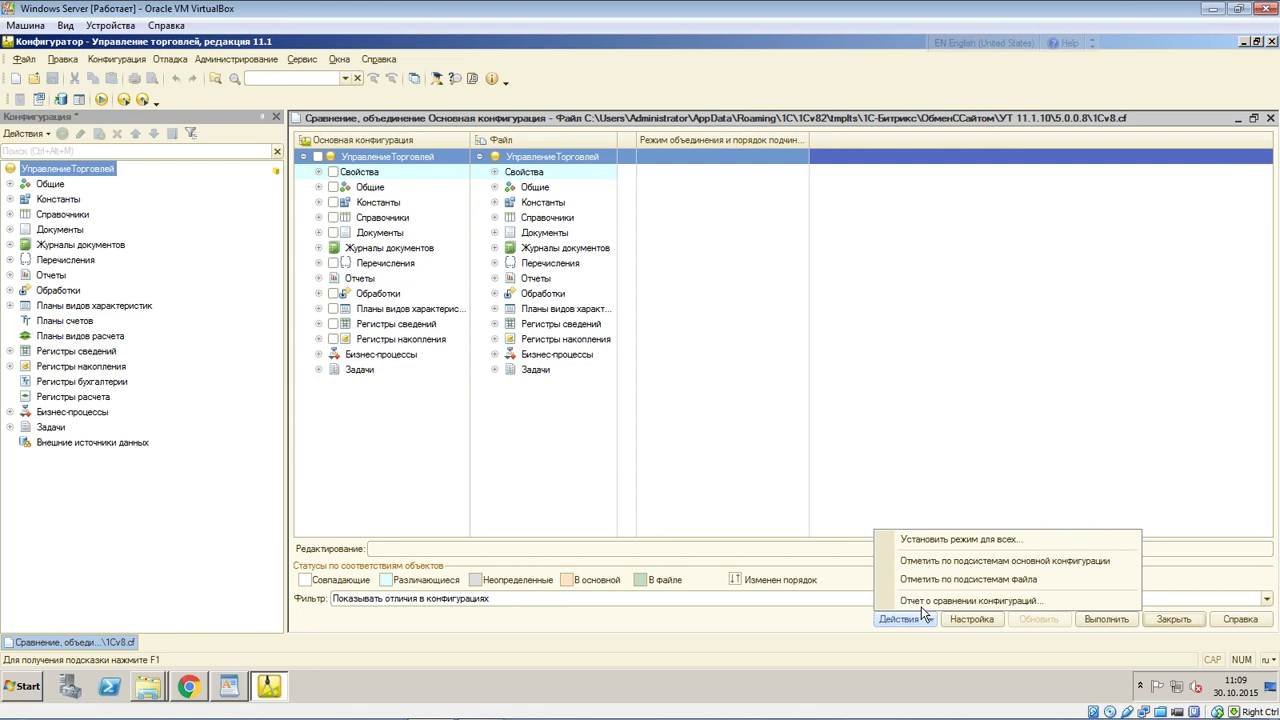
click(979, 588)
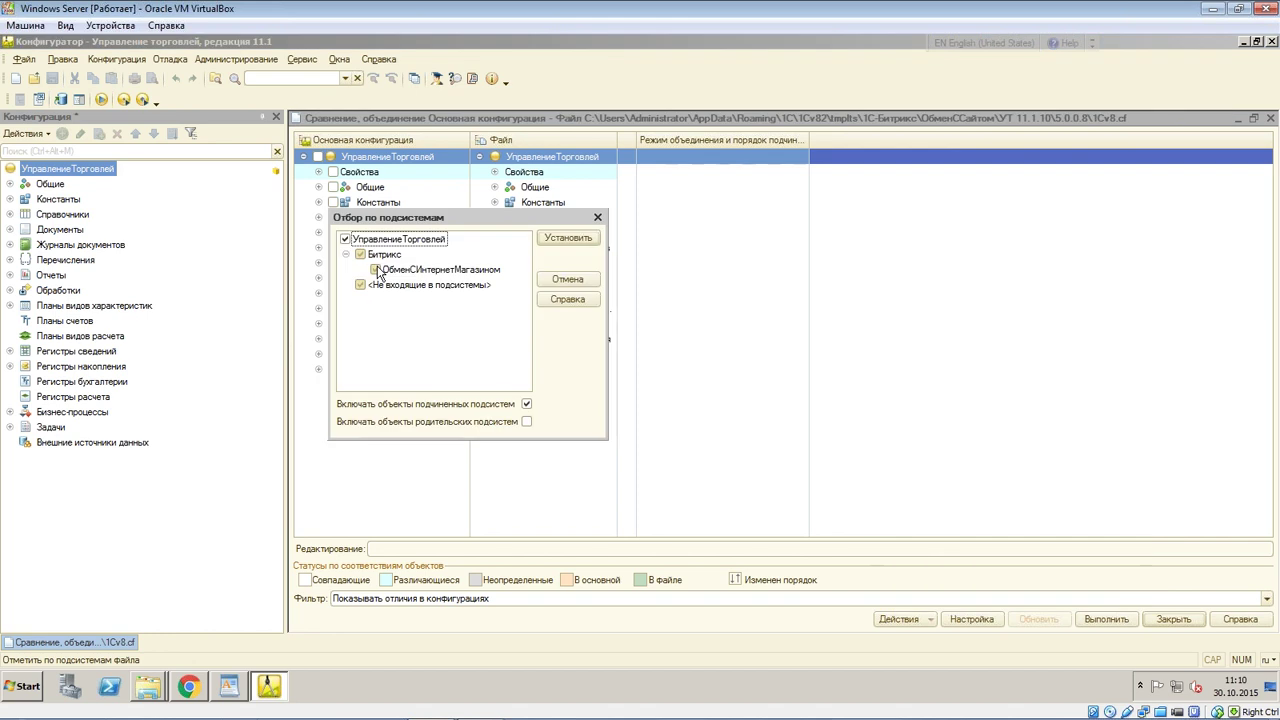
click(377, 269)
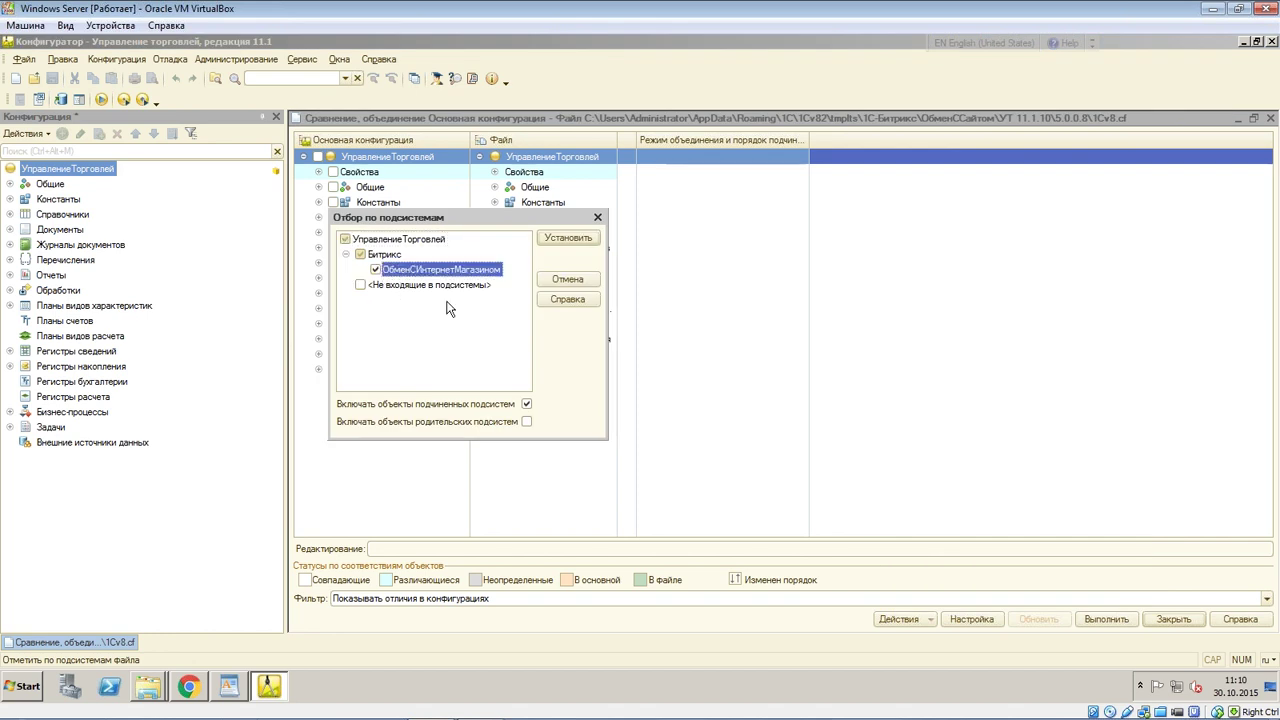
click(527, 424)
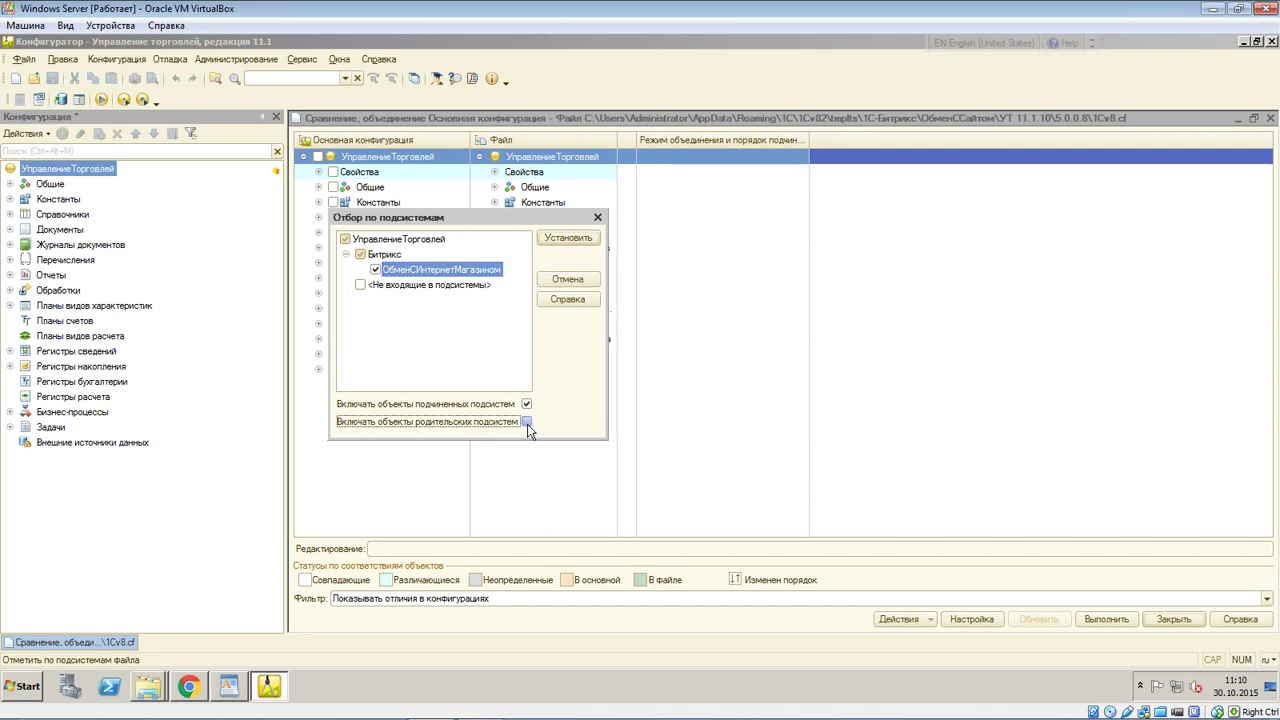
click(580, 245)
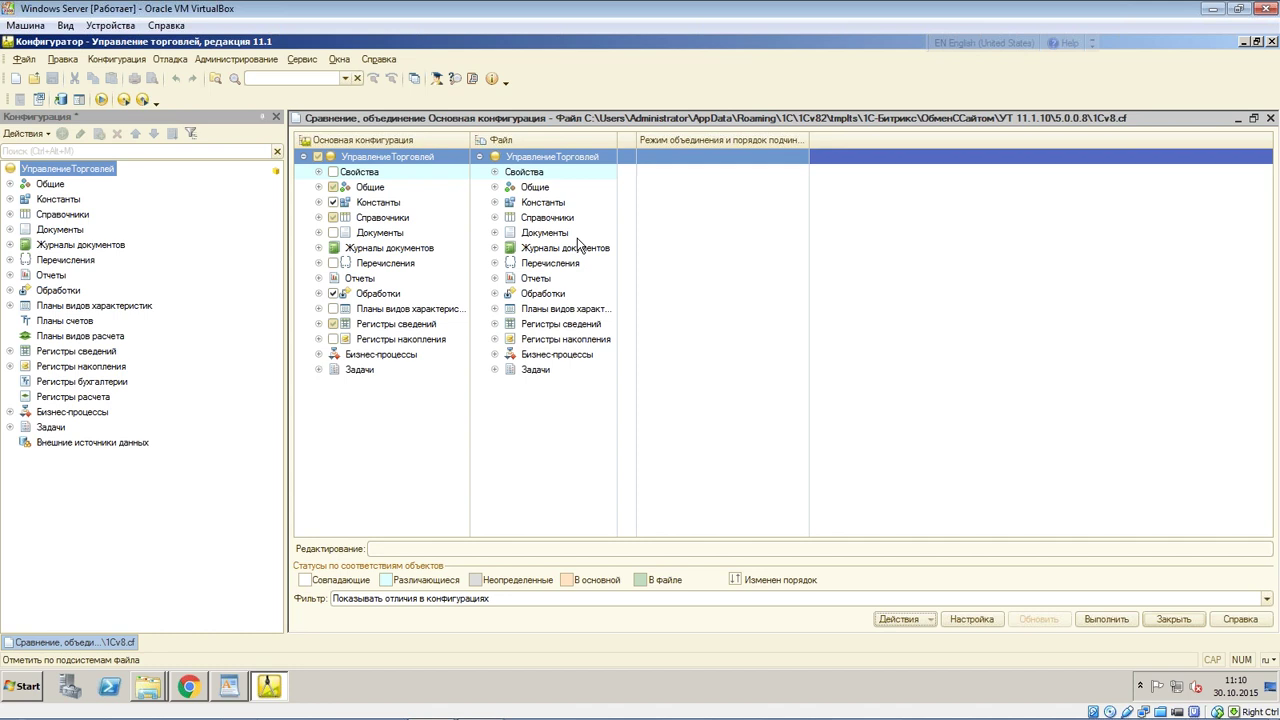
Step: Expand Общие > Подсистемы and tick the Битрикс subsystem for merging
click(318, 187)
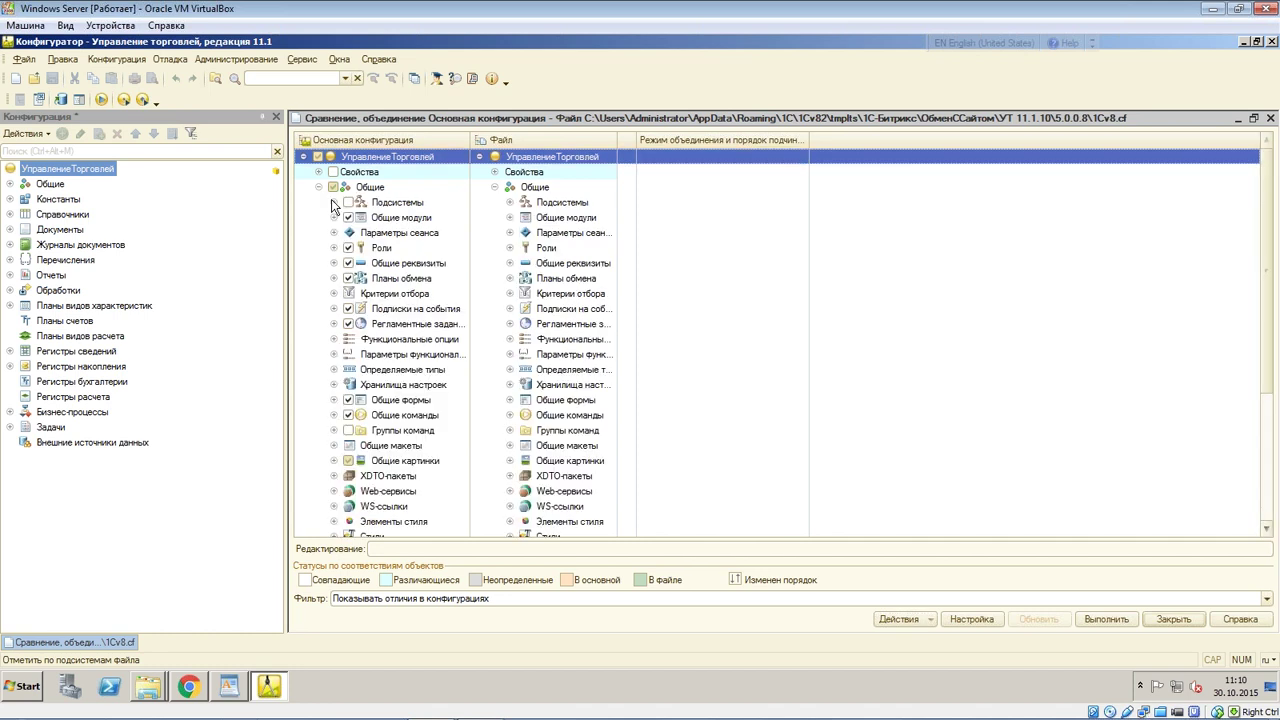
click(333, 202)
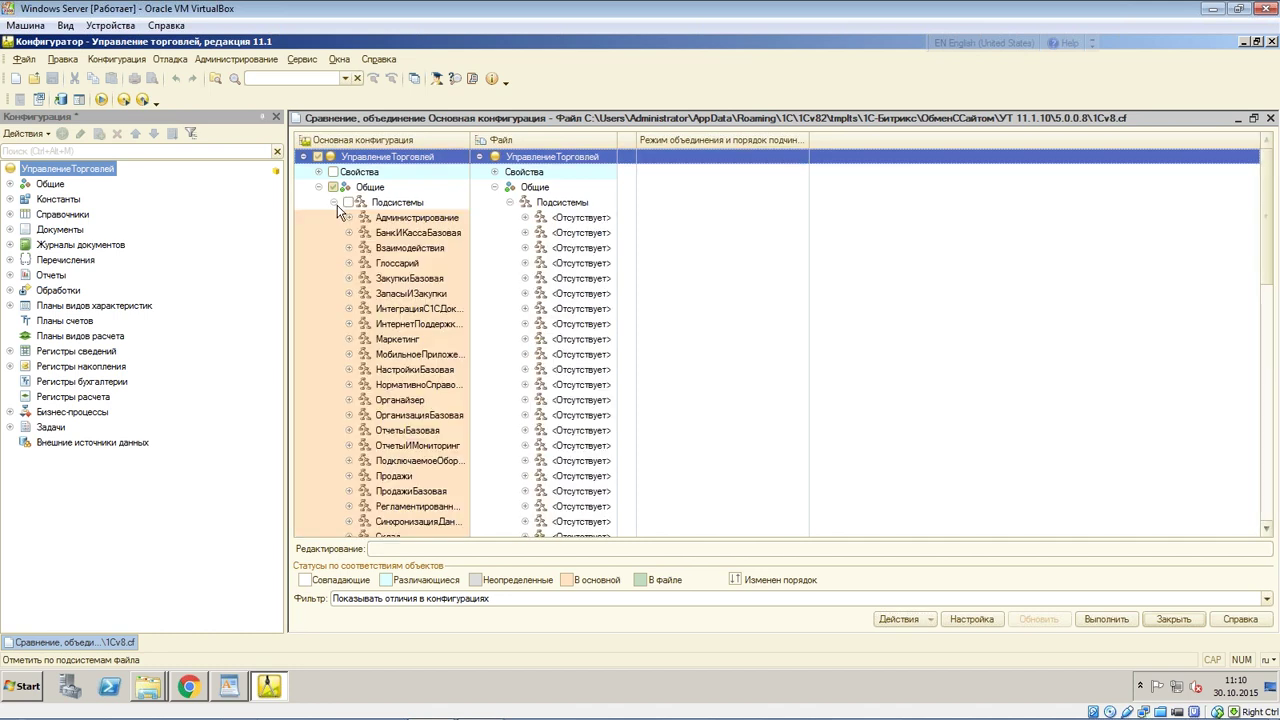
scroll(422, 345, down, 2)
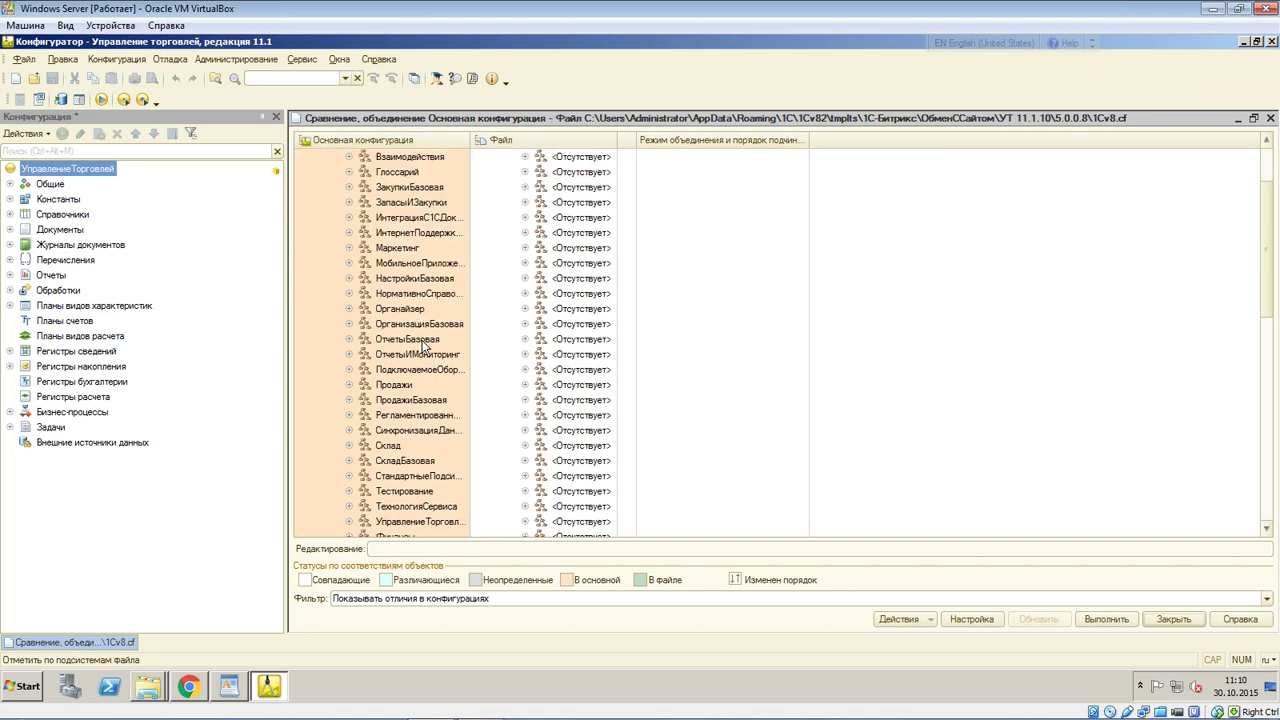
scroll(422, 345, down, 5)
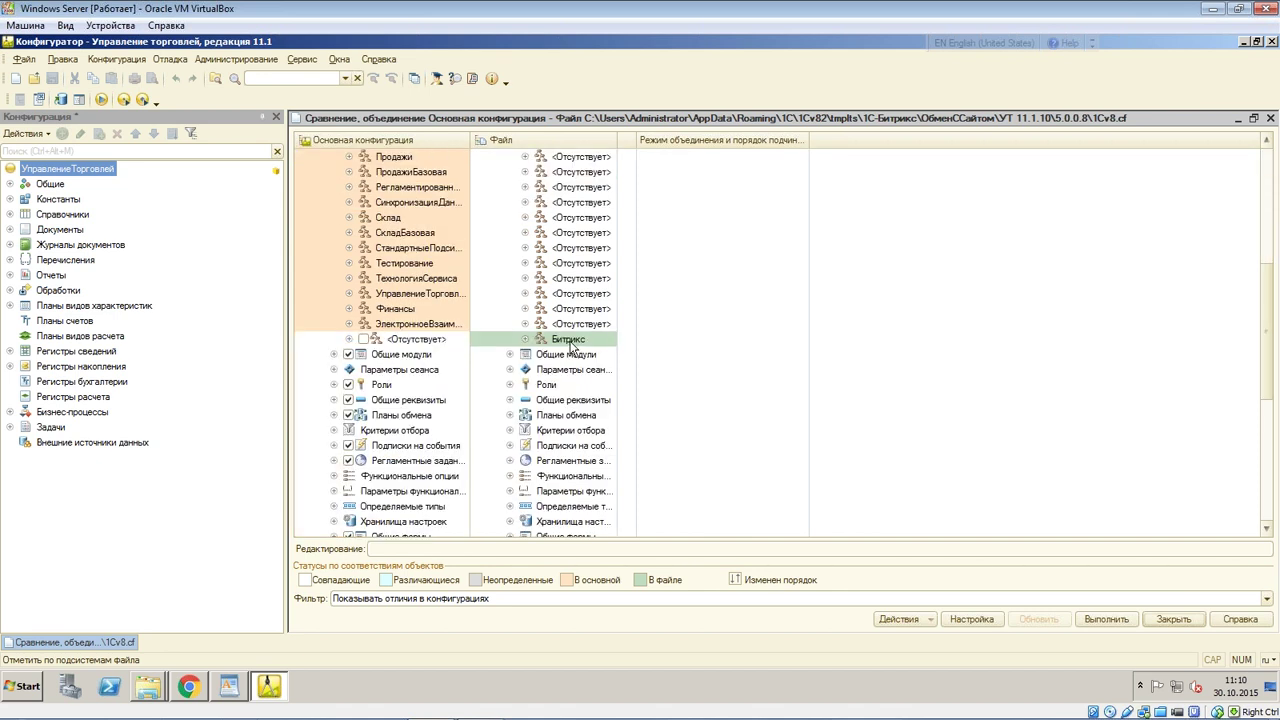
click(364, 340)
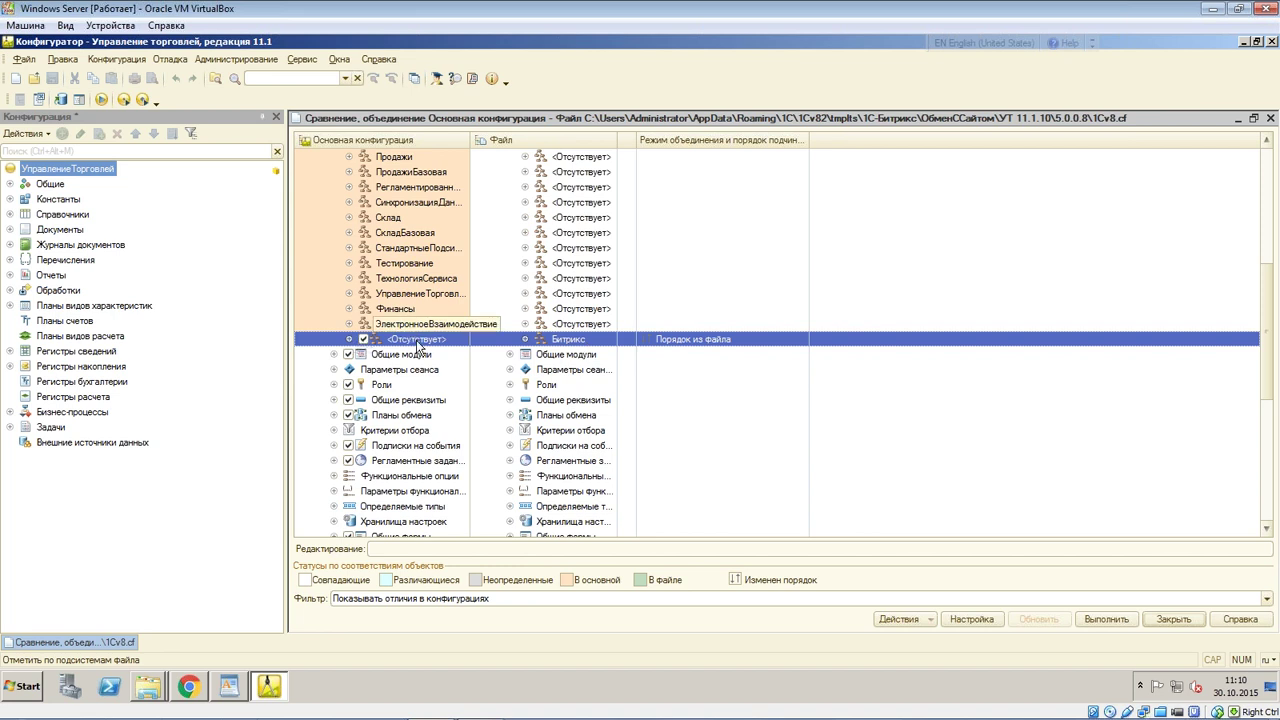
scroll(420, 375, up, 4)
scroll(420, 375, down, 4)
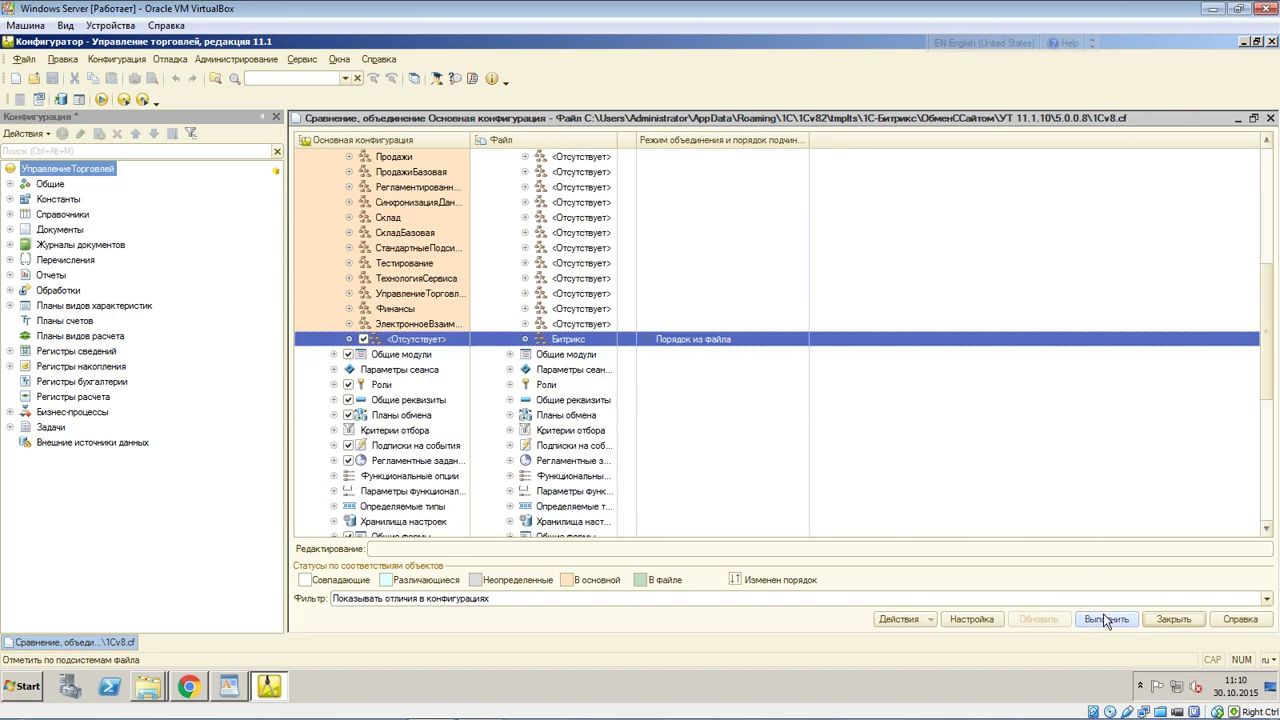
Step: Run the merge, continue past the Неразрешимые ссылки warning, and acknowledge completion
click(1107, 622)
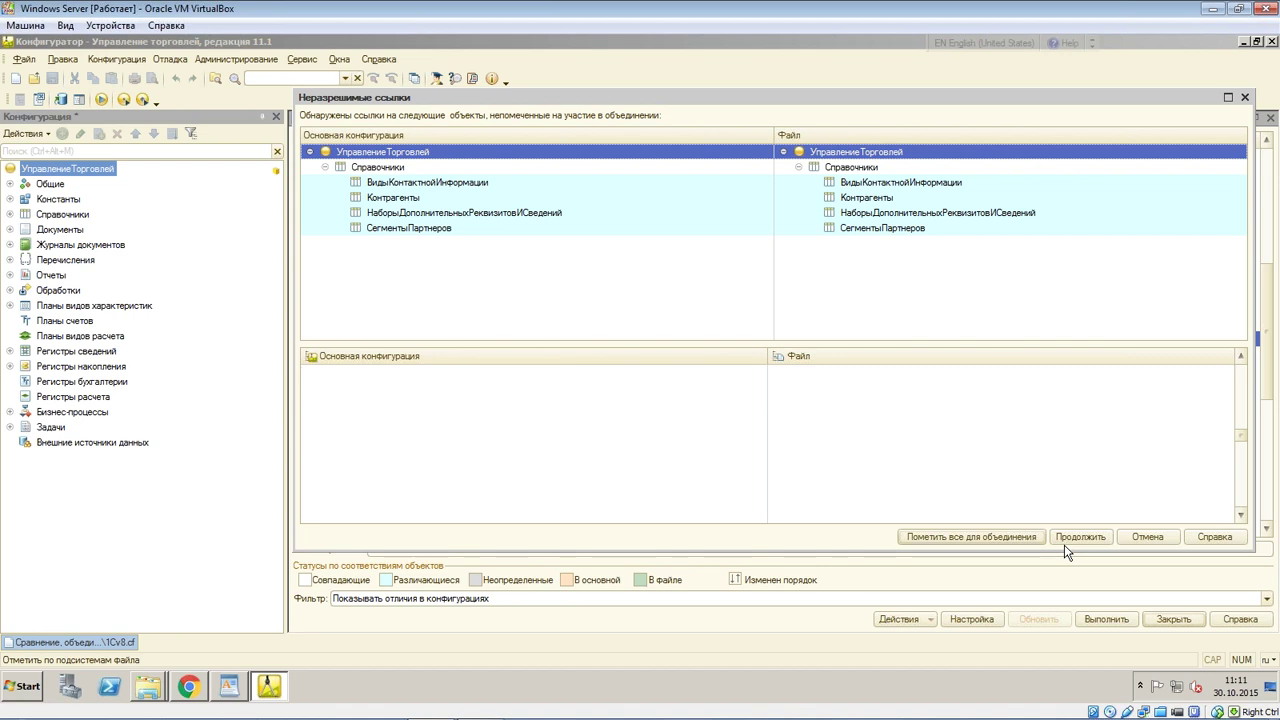
click(1079, 540)
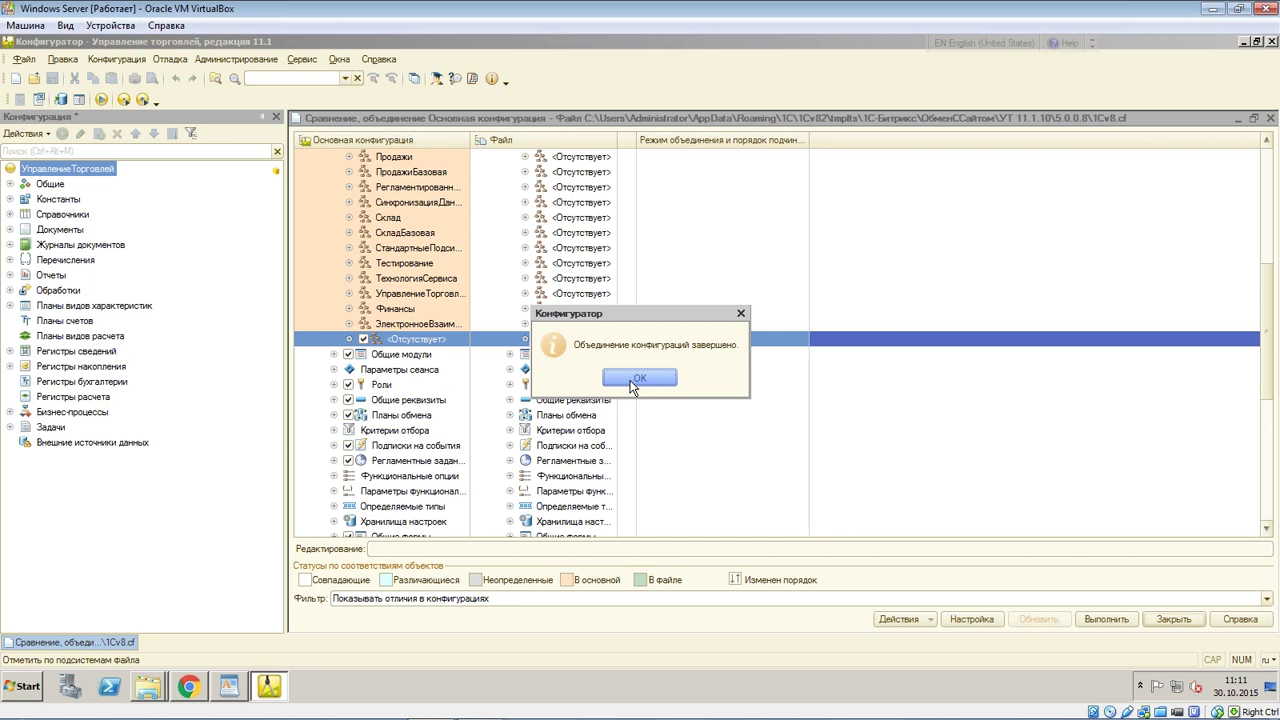
click(632, 383)
Step: In Сервис > Параметры, set the Запуск 1С:Предприятия parameter to ЗапуститьОбновлениеИнформационнойБазы
click(303, 59)
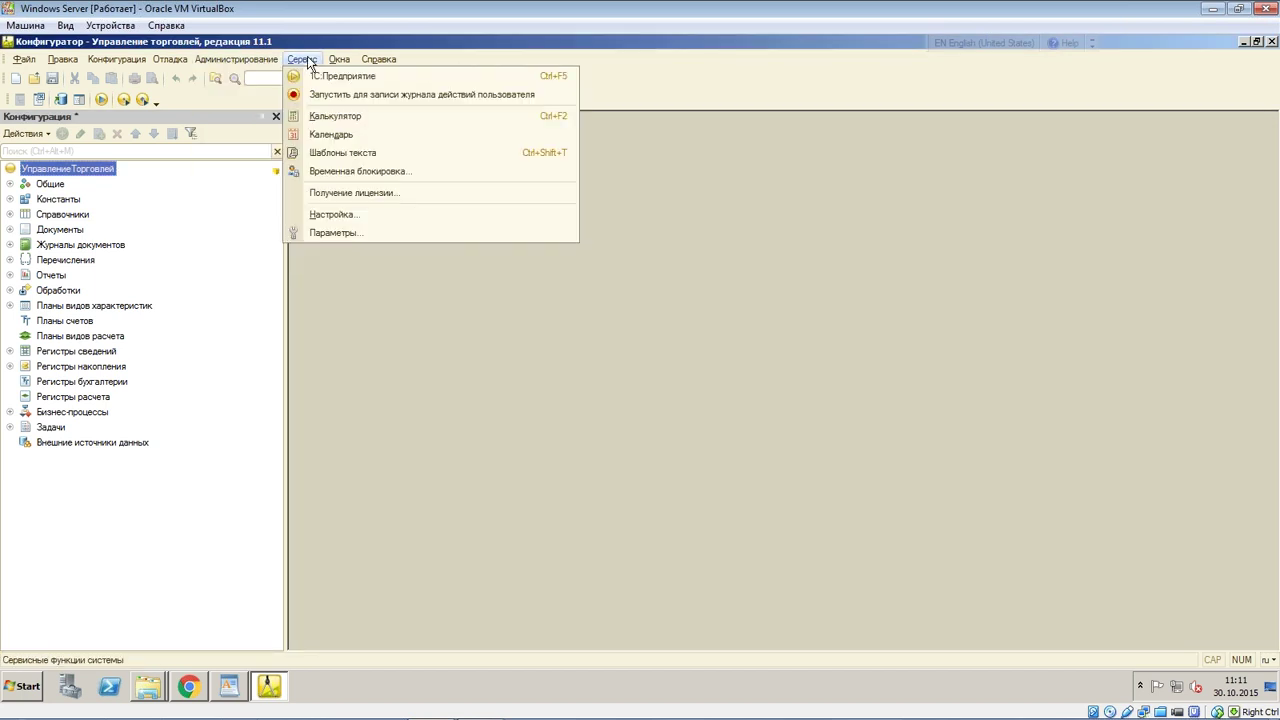
click(351, 219)
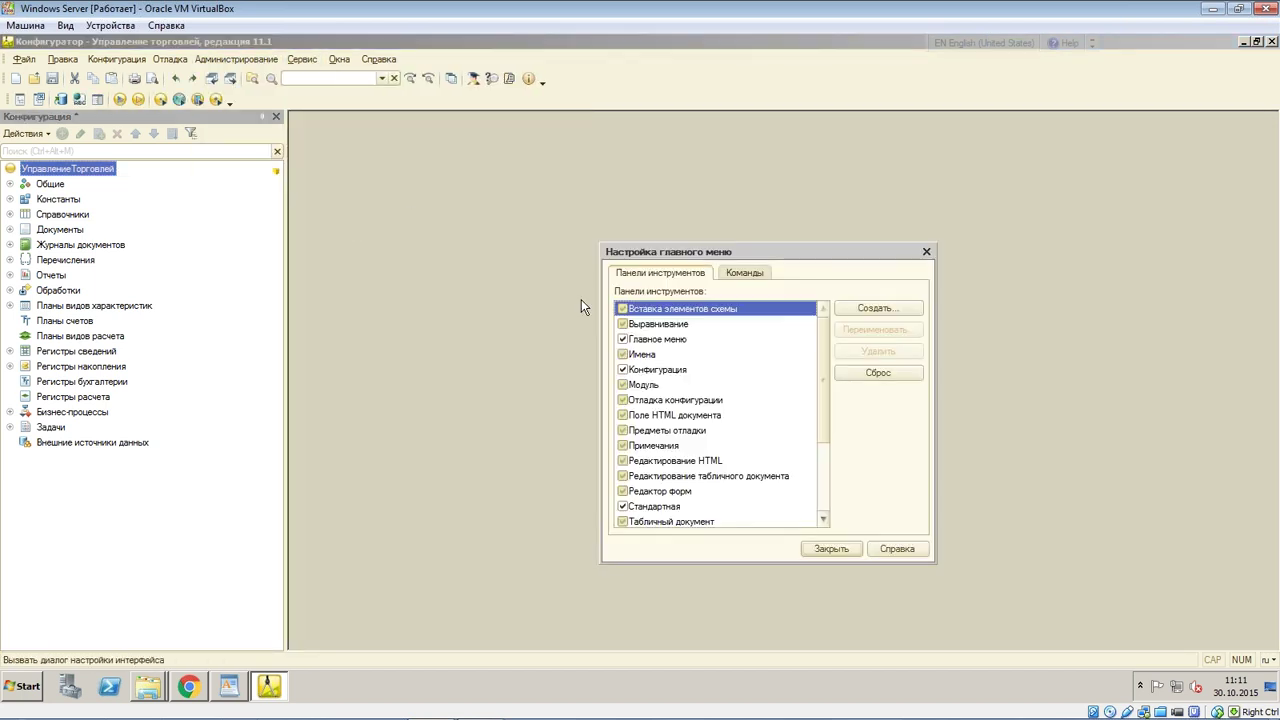
click(926, 251)
click(302, 59)
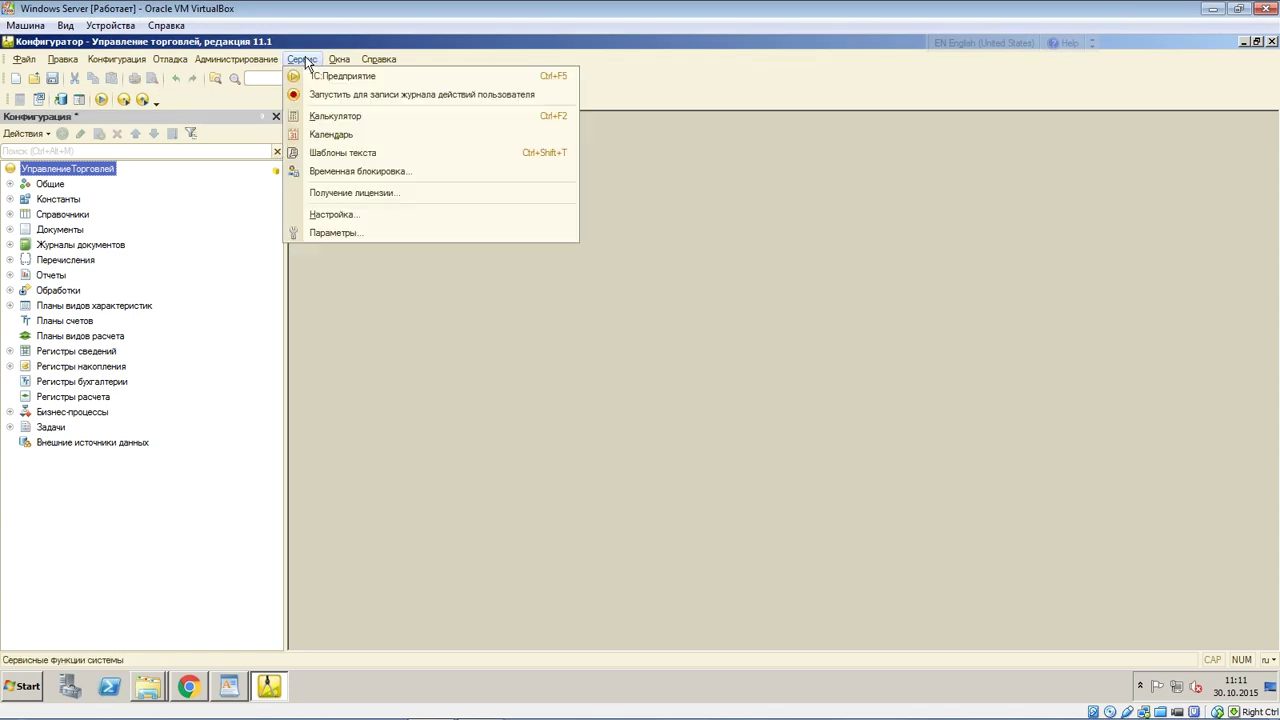
click(379, 234)
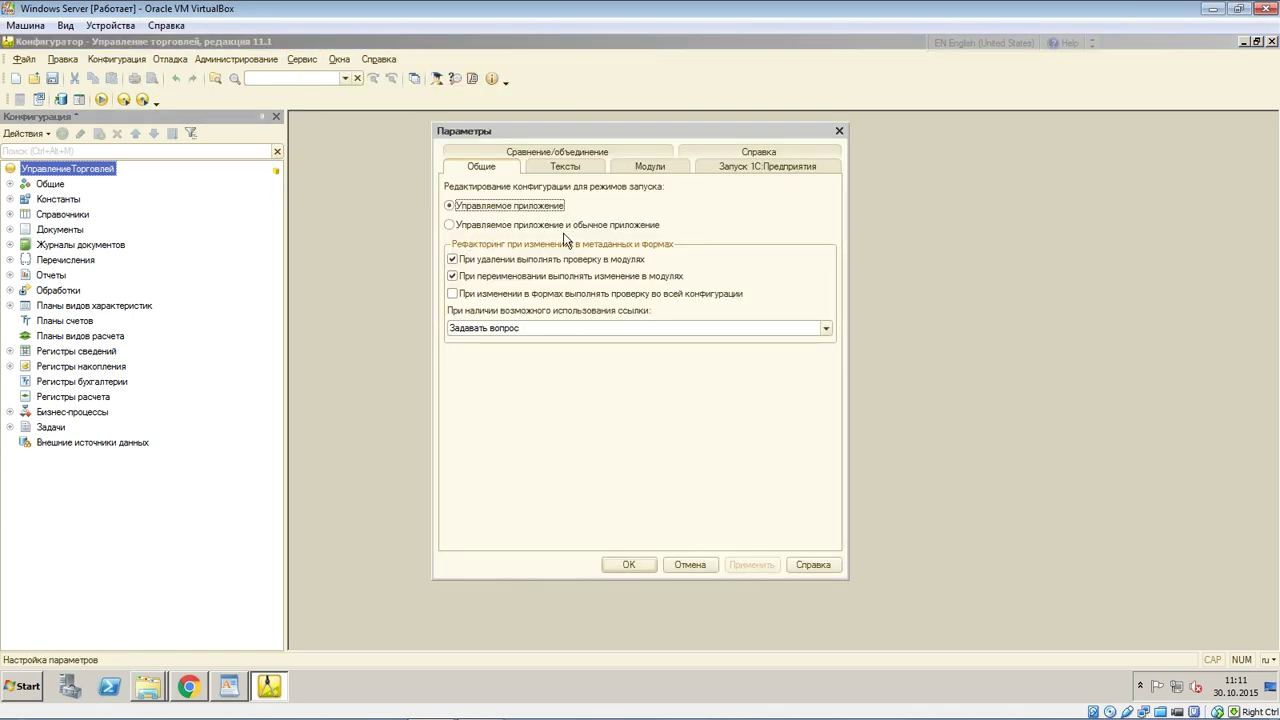
click(756, 166)
click(812, 416)
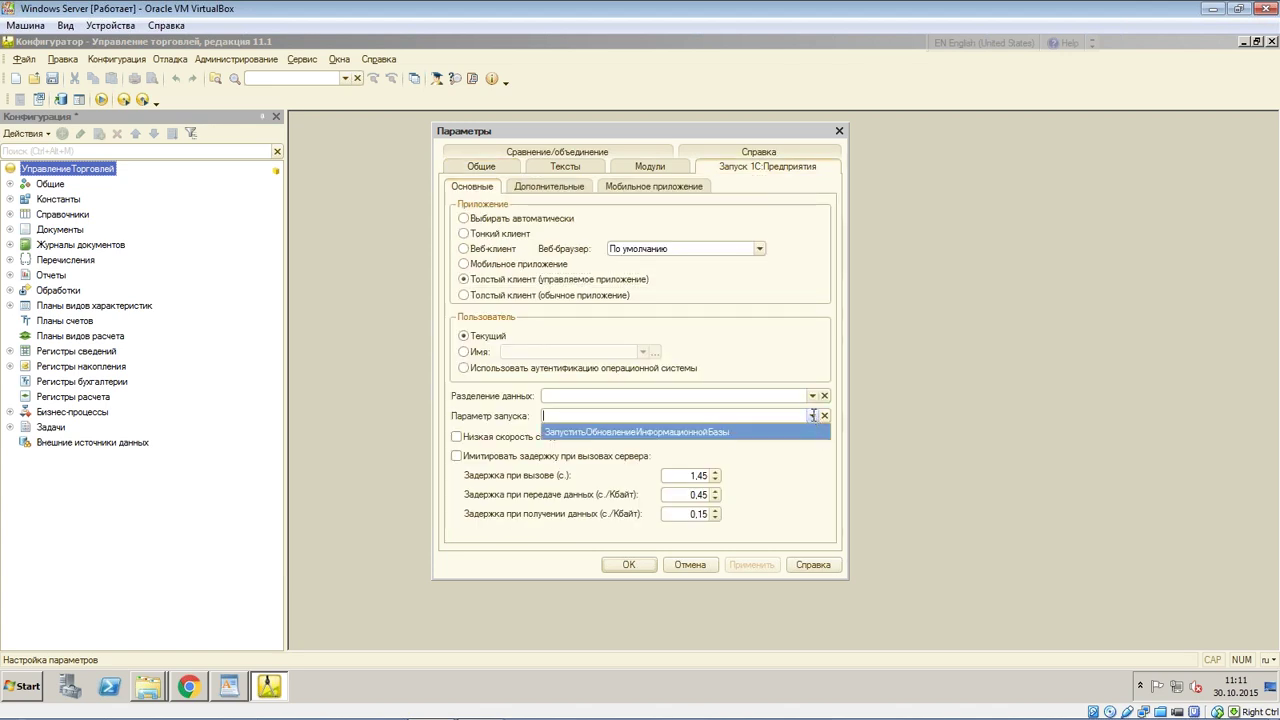
click(761, 430)
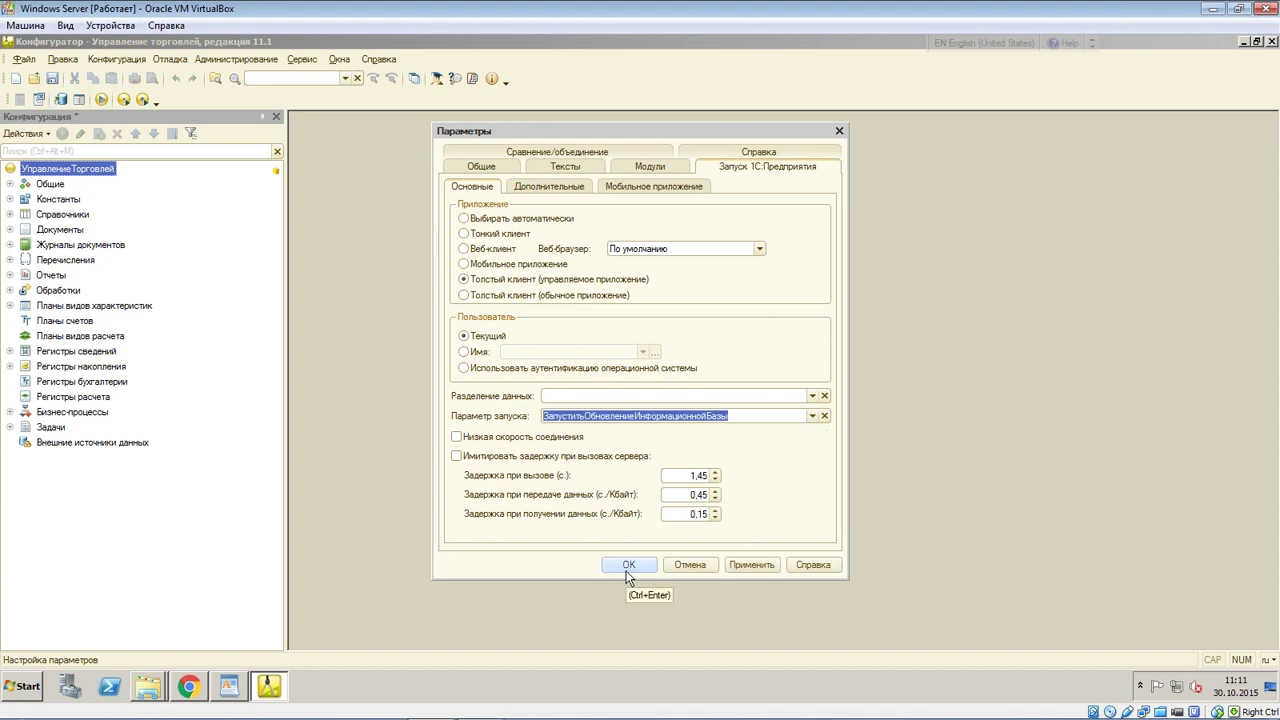
click(627, 570)
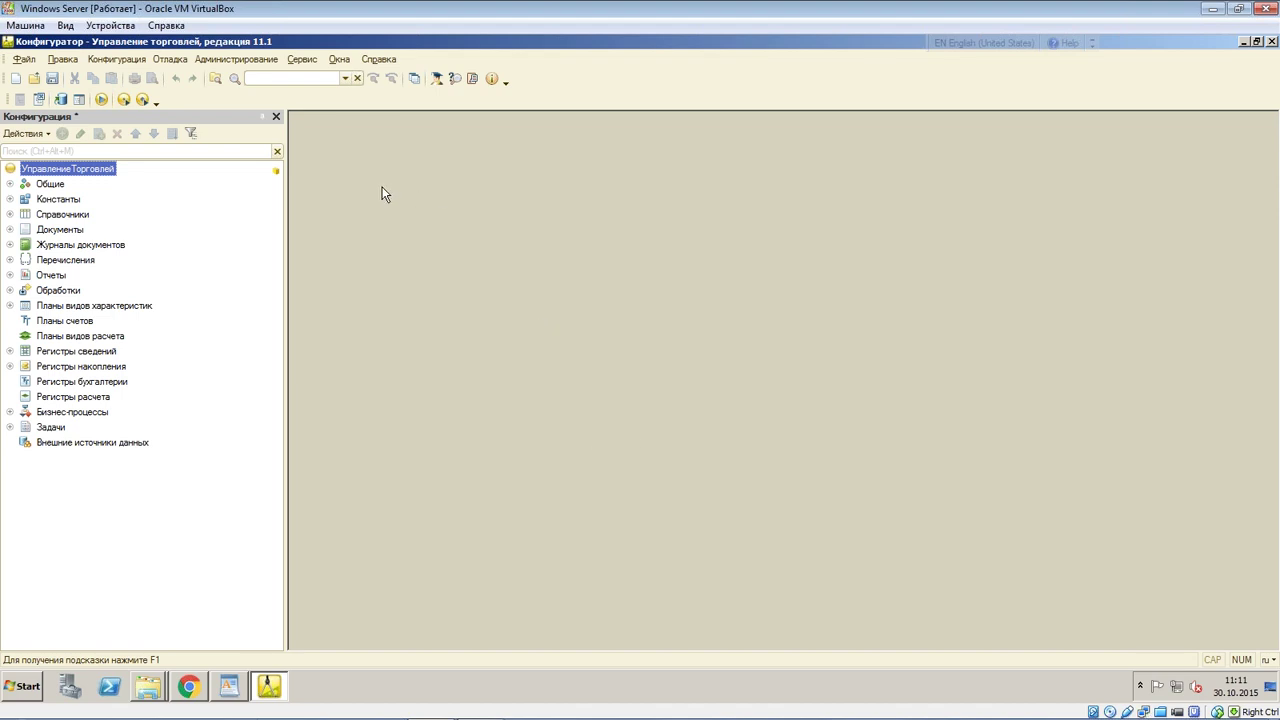
Step: Decline the database update prompt on debug launch, then save the merged configuration
click(141, 100)
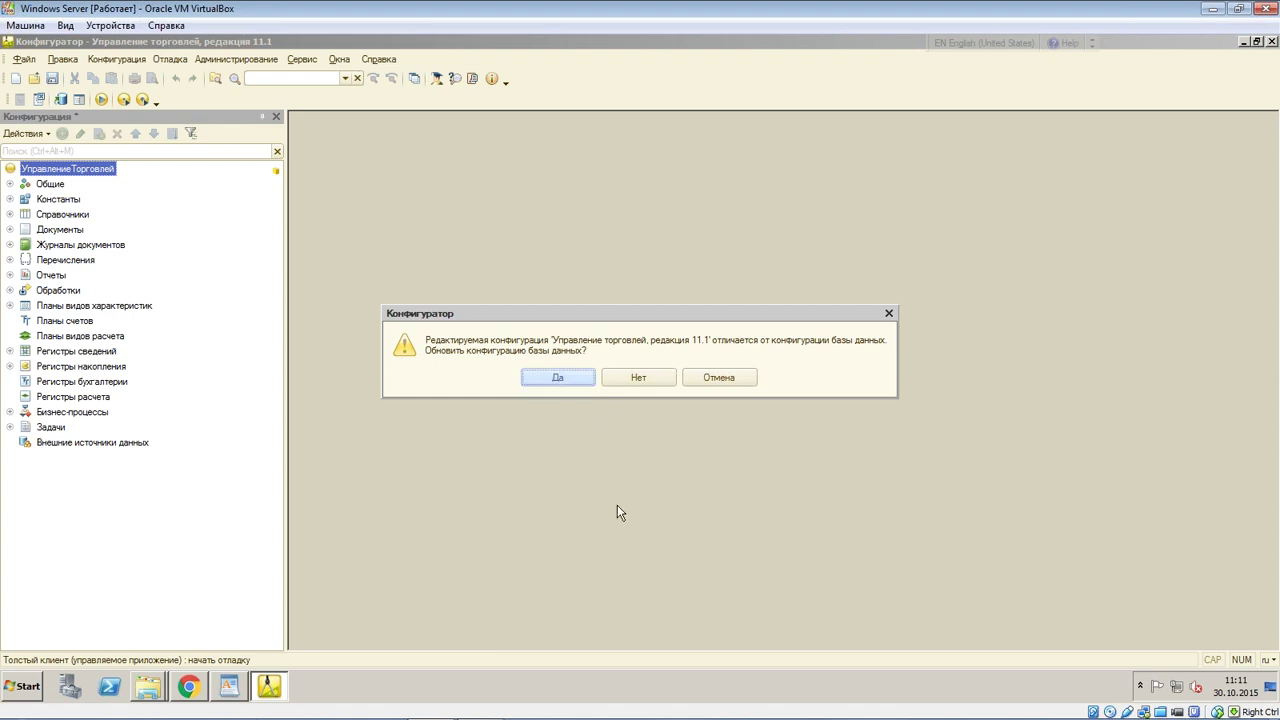
click(741, 378)
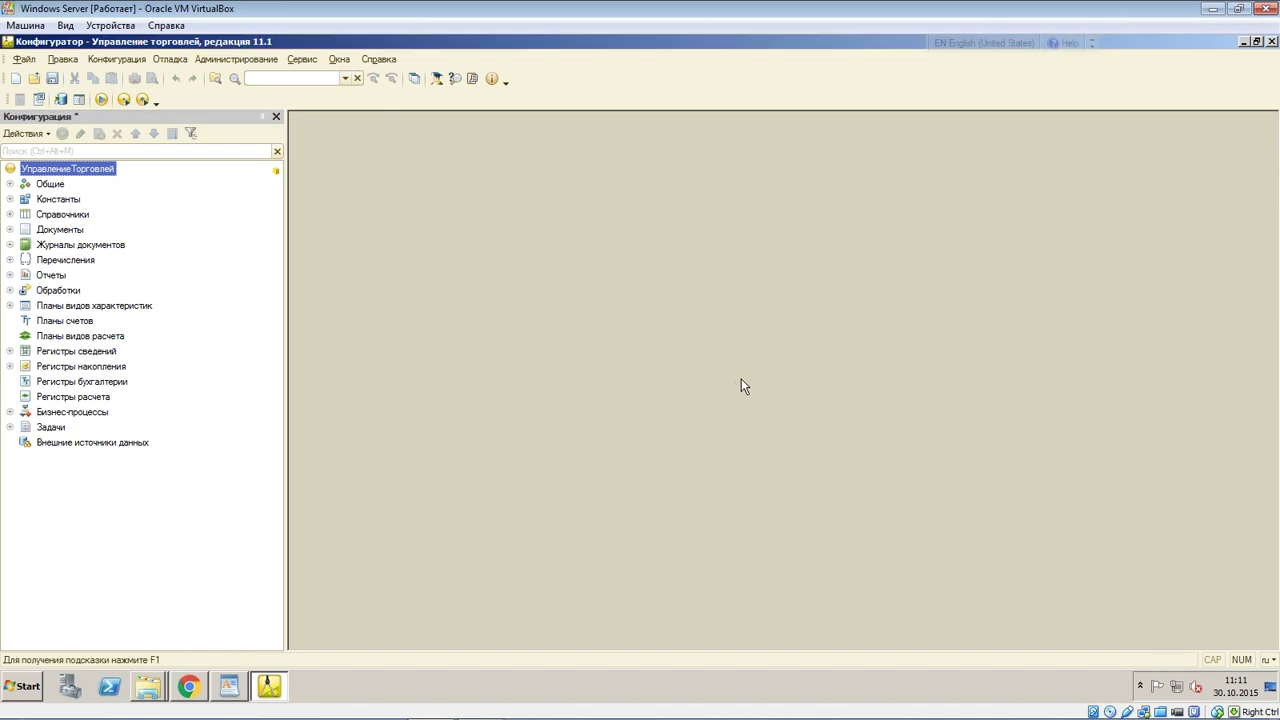
click(120, 59)
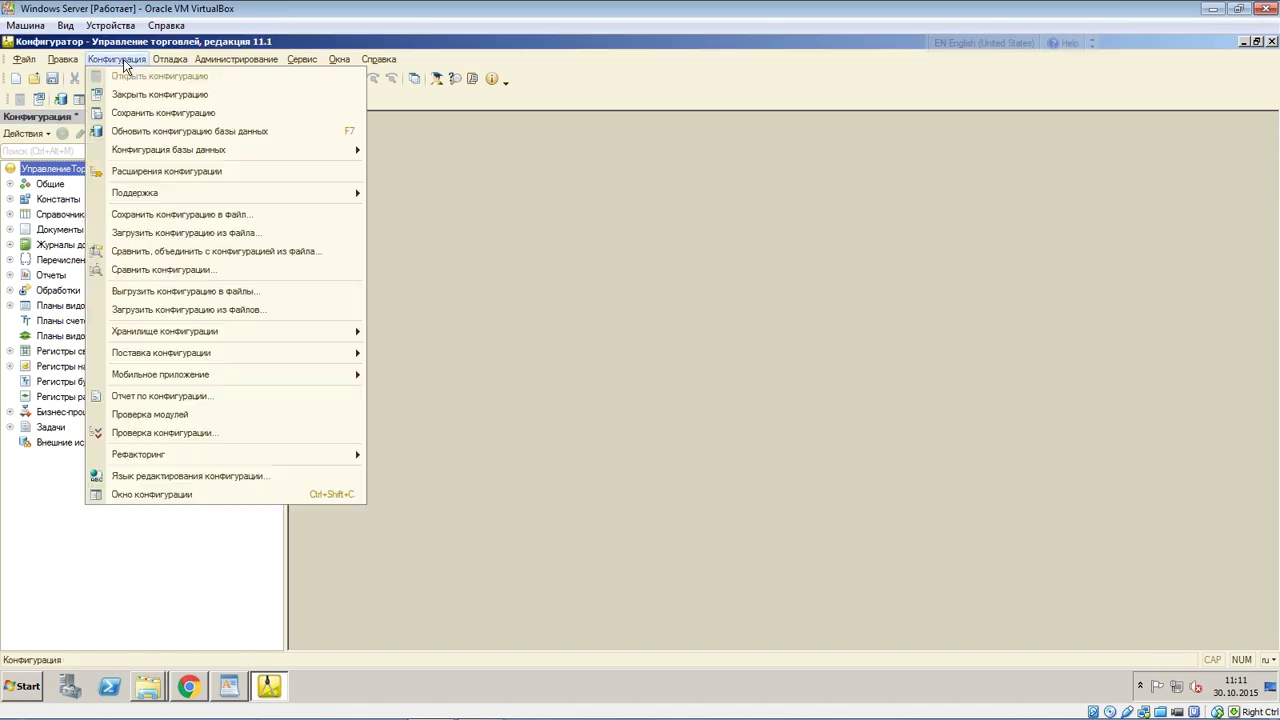
click(168, 114)
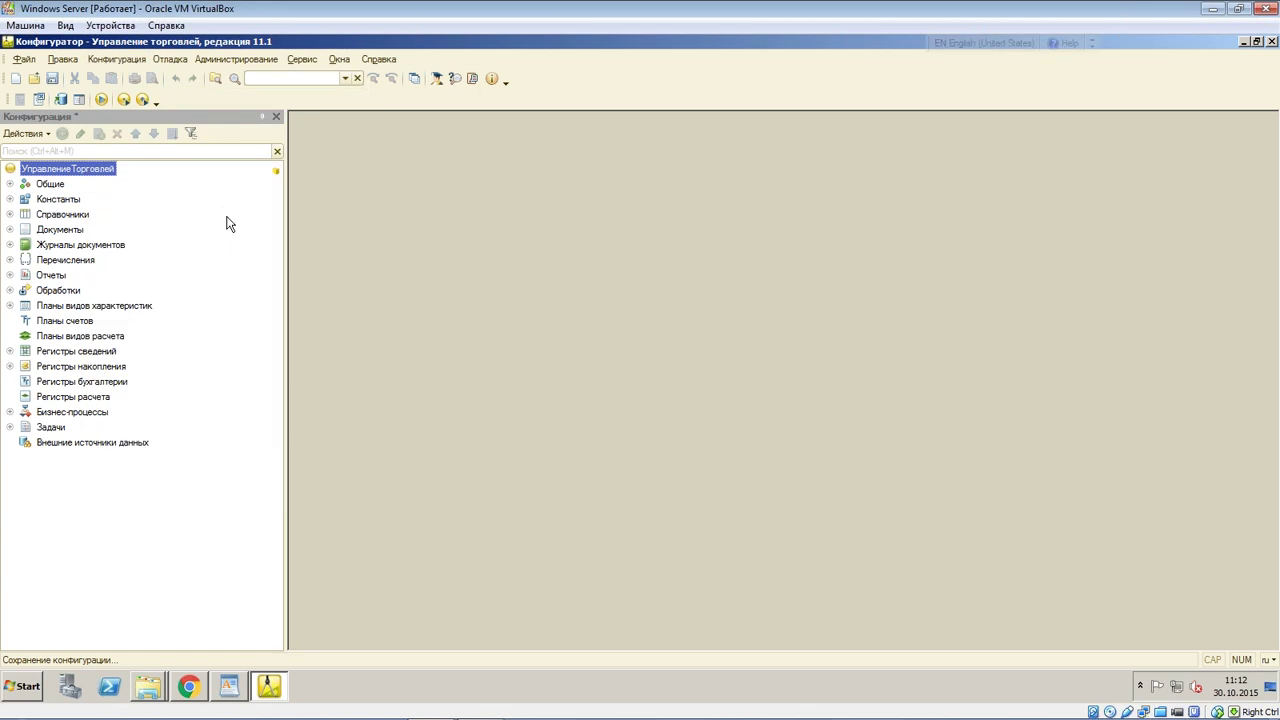
Step: Run Обновить конфигурацию базы данных from the Конфигурация menu to reach Реорганизация информации
click(129, 59)
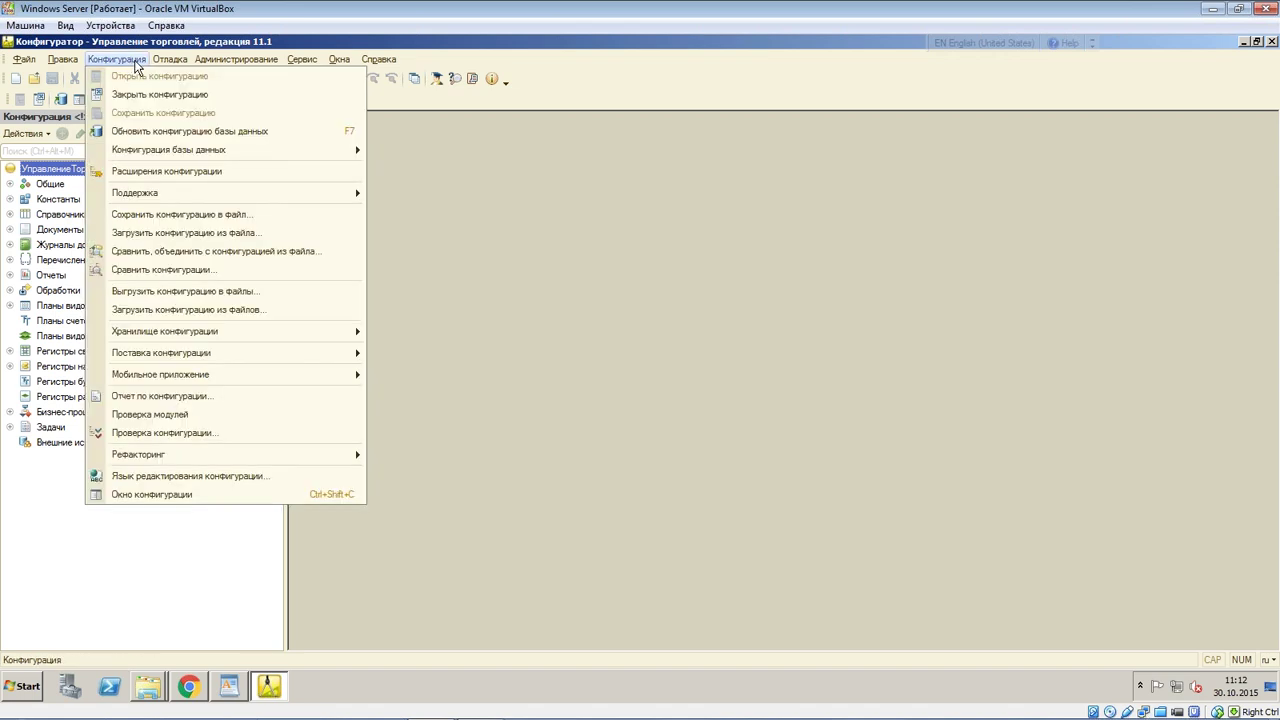
click(167, 137)
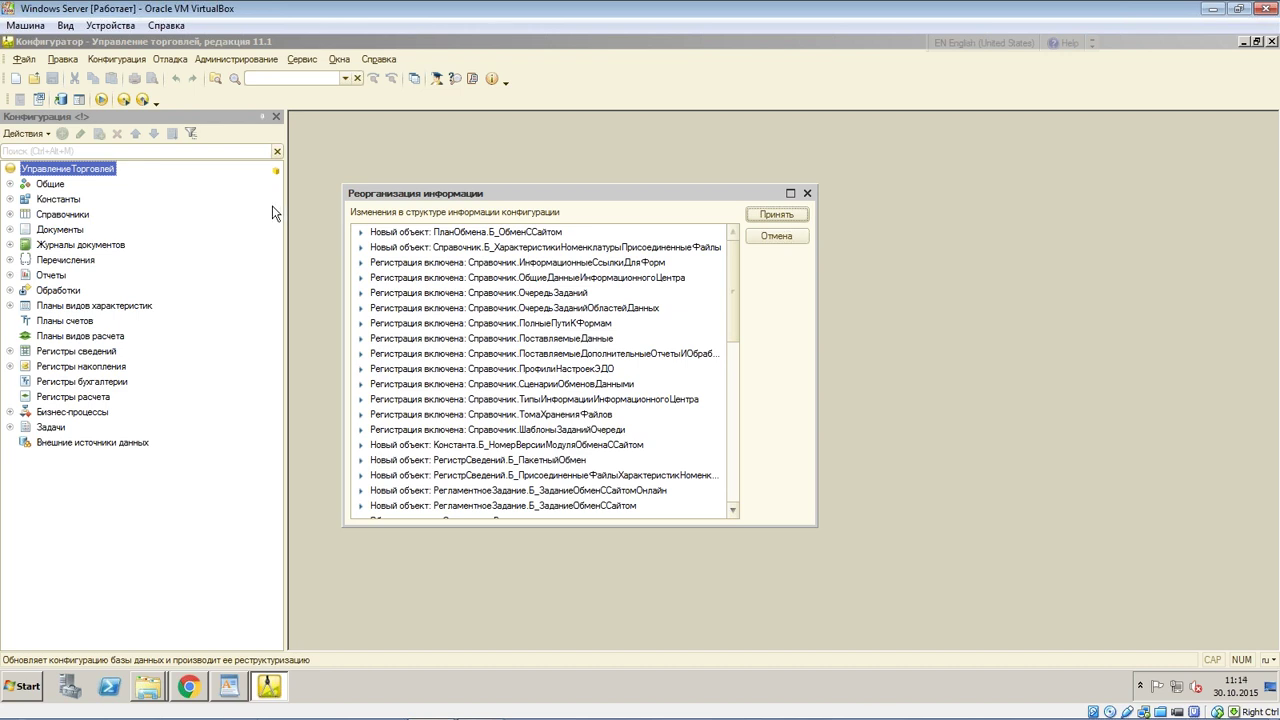
Step: Accept the listed structure changes, including the new ПланОбмена.Б_ОбменССайтом
click(777, 214)
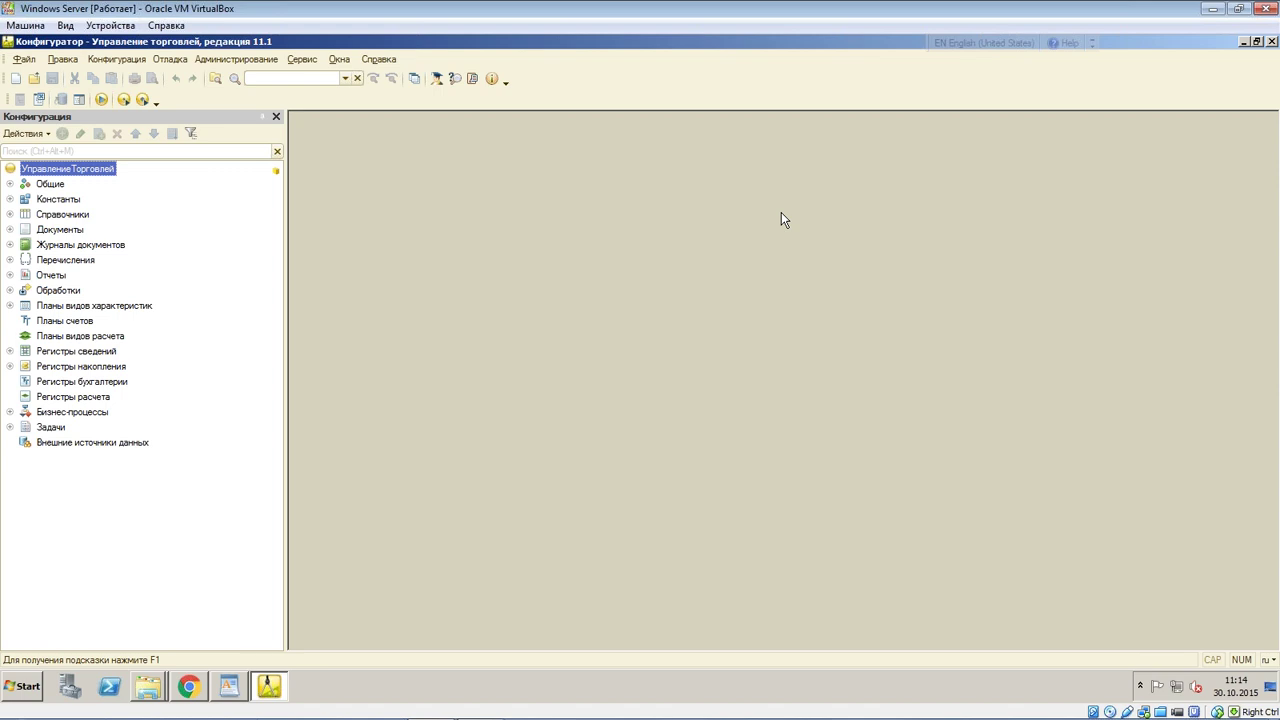
Step: Launch 1C:Enterprise in debug mode and let the update to 11.1.10.193 complete
click(142, 99)
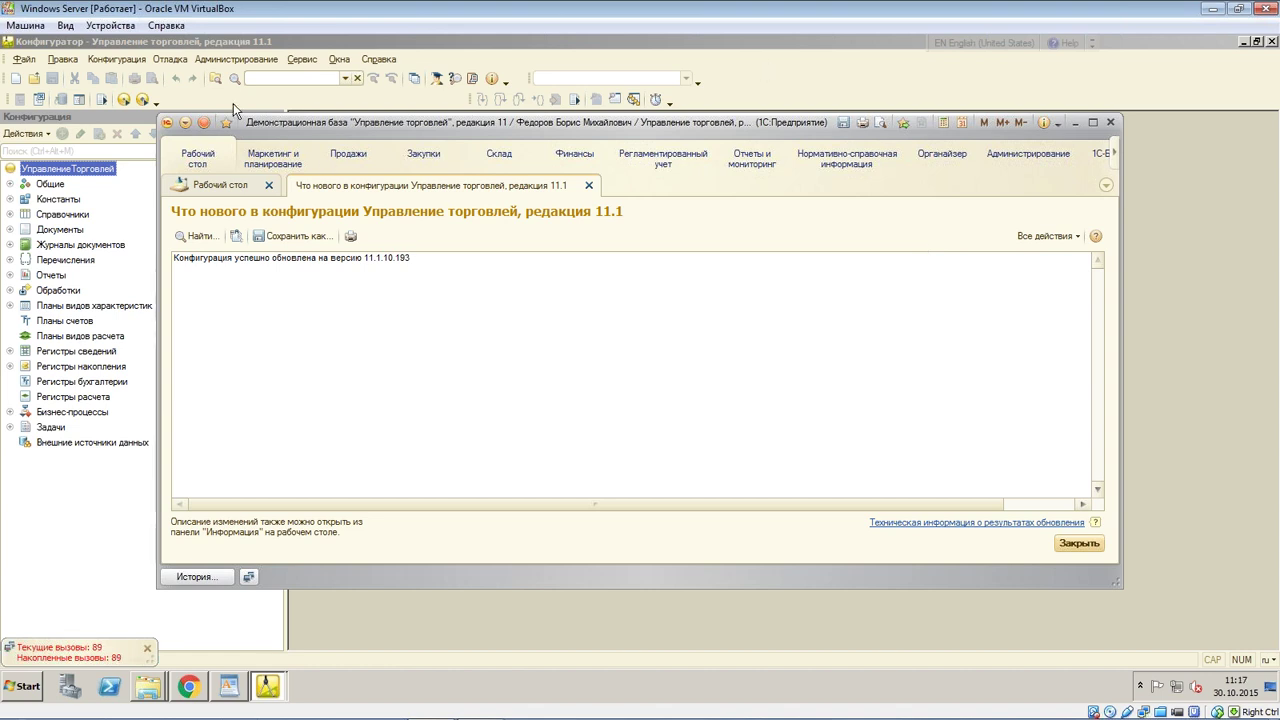
Step: Maximize the 1C:Enterprise window and close the Что нового page to reach Рабочий стол
double_click(517, 126)
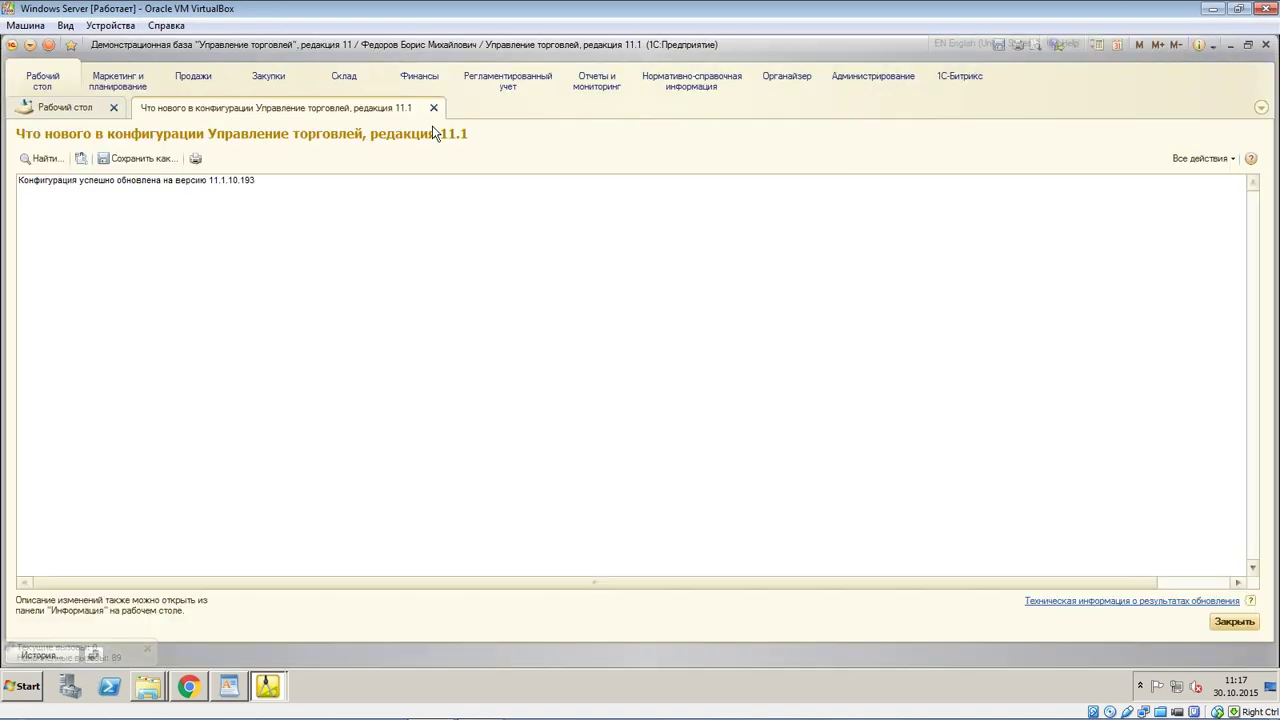
click(434, 107)
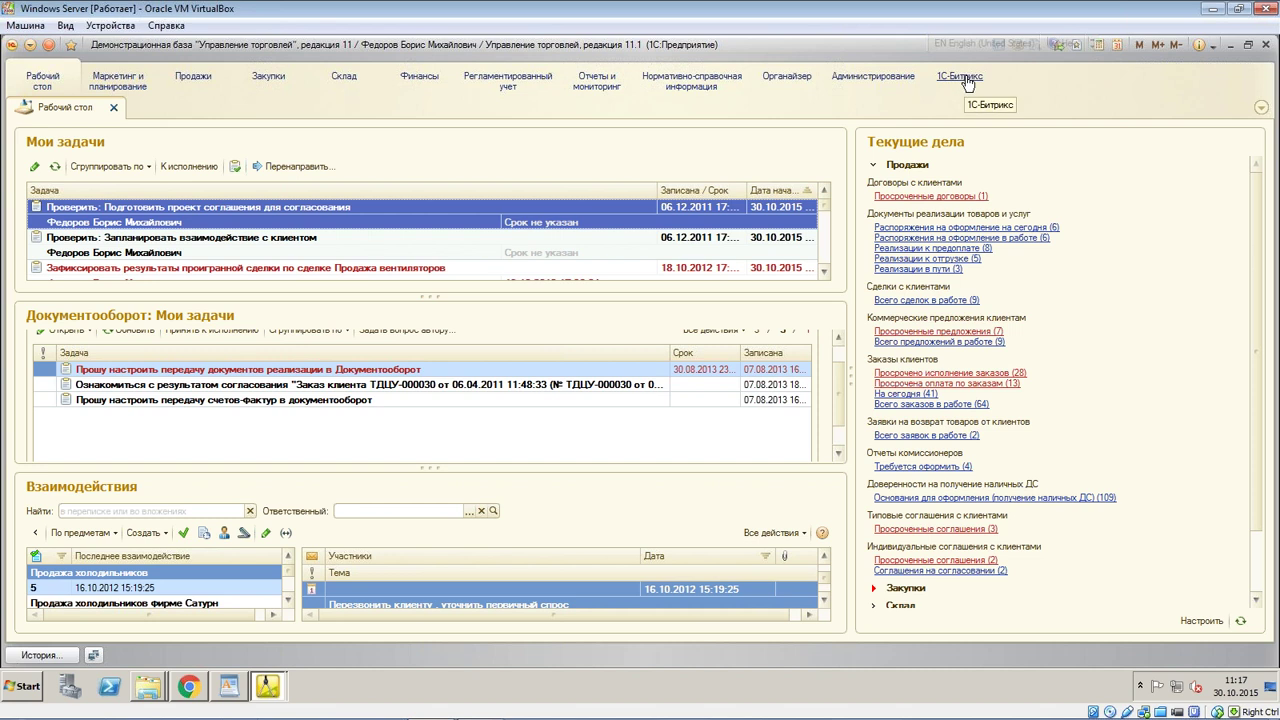
Step: Switch to the 1С-Битрикс section showing the Обмен с интернет магазином commands
click(965, 80)
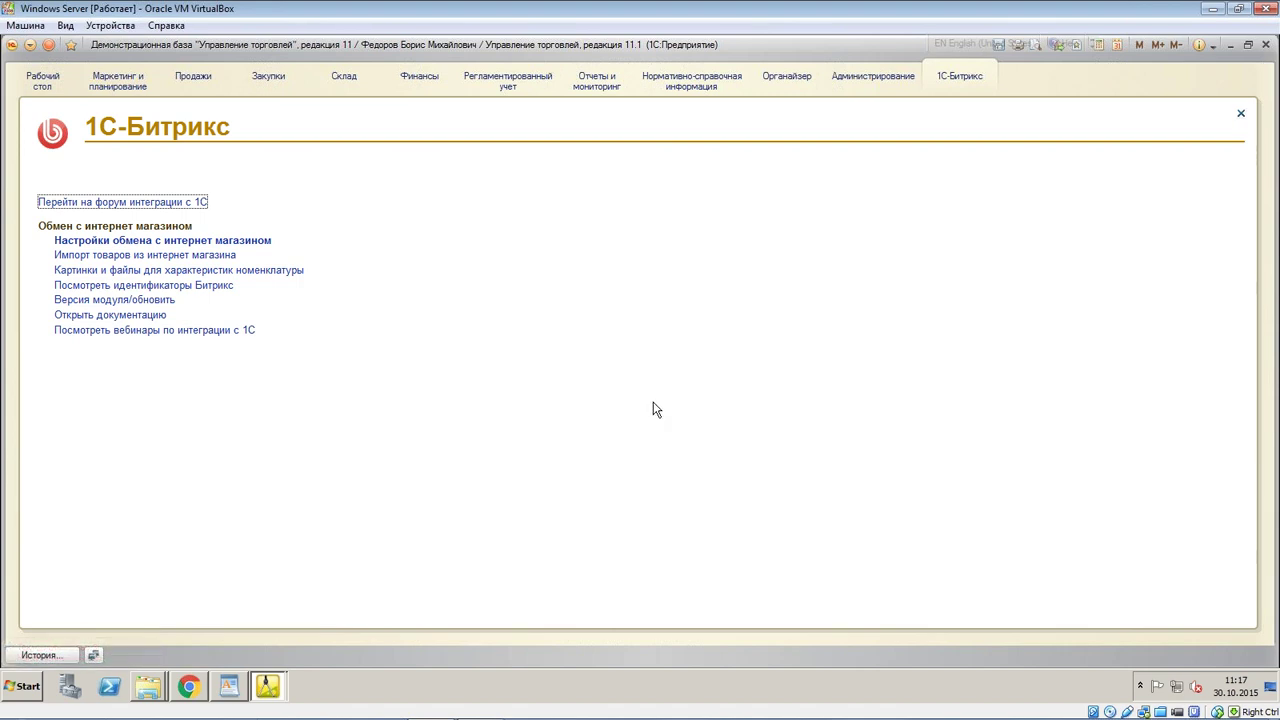
Step: Open the Bitrix Интеграция с 1С forum in Chrome and scroll through its topics
click(153, 203)
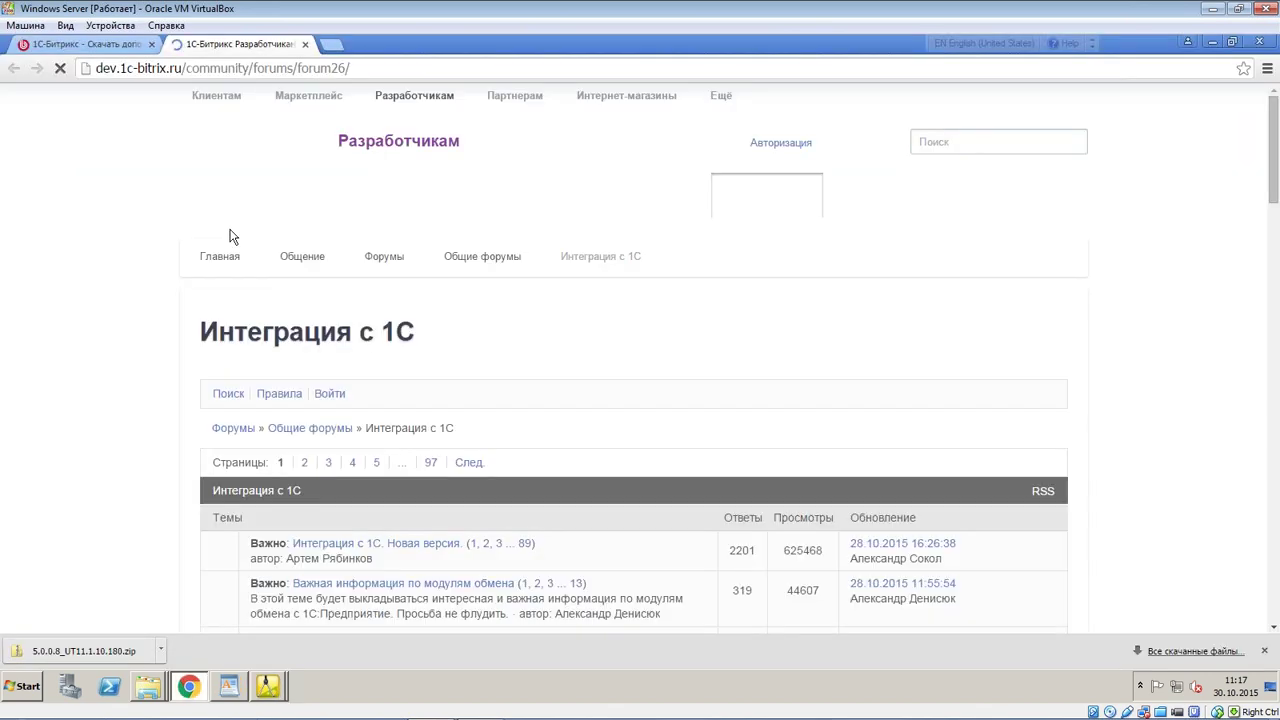
scroll(512, 369, down, 3)
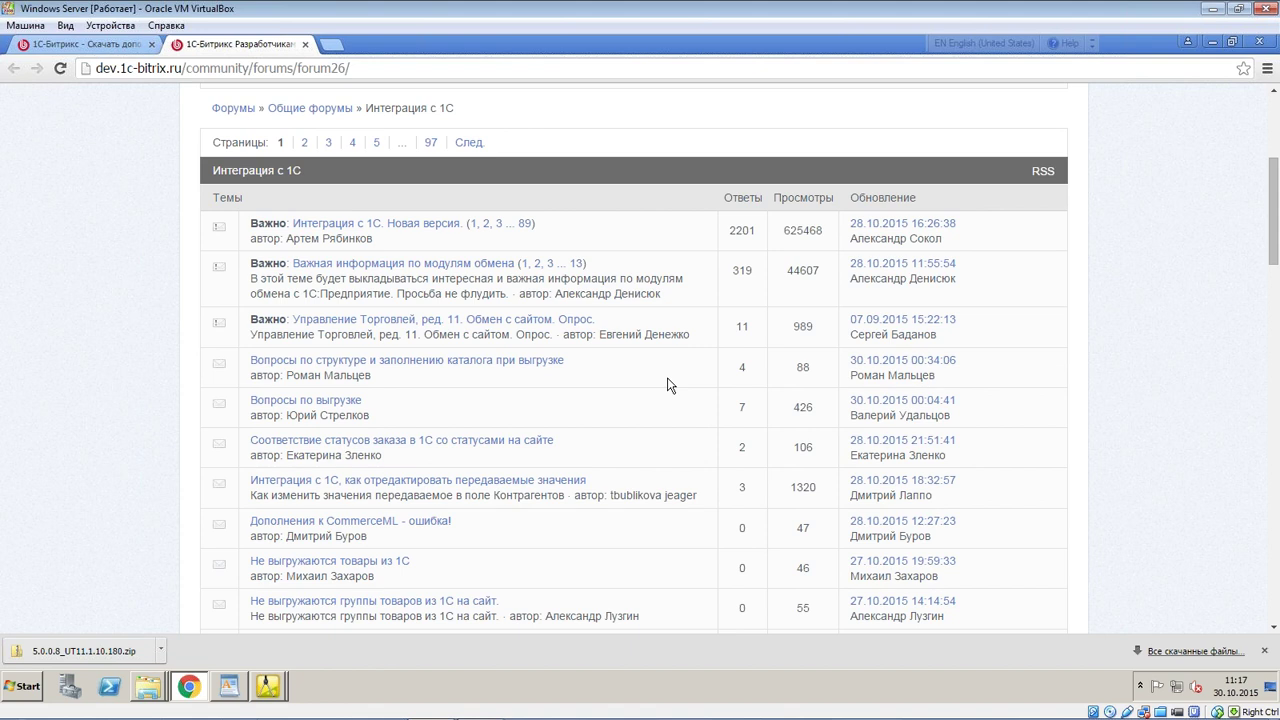
scroll(624, 362, up, 3)
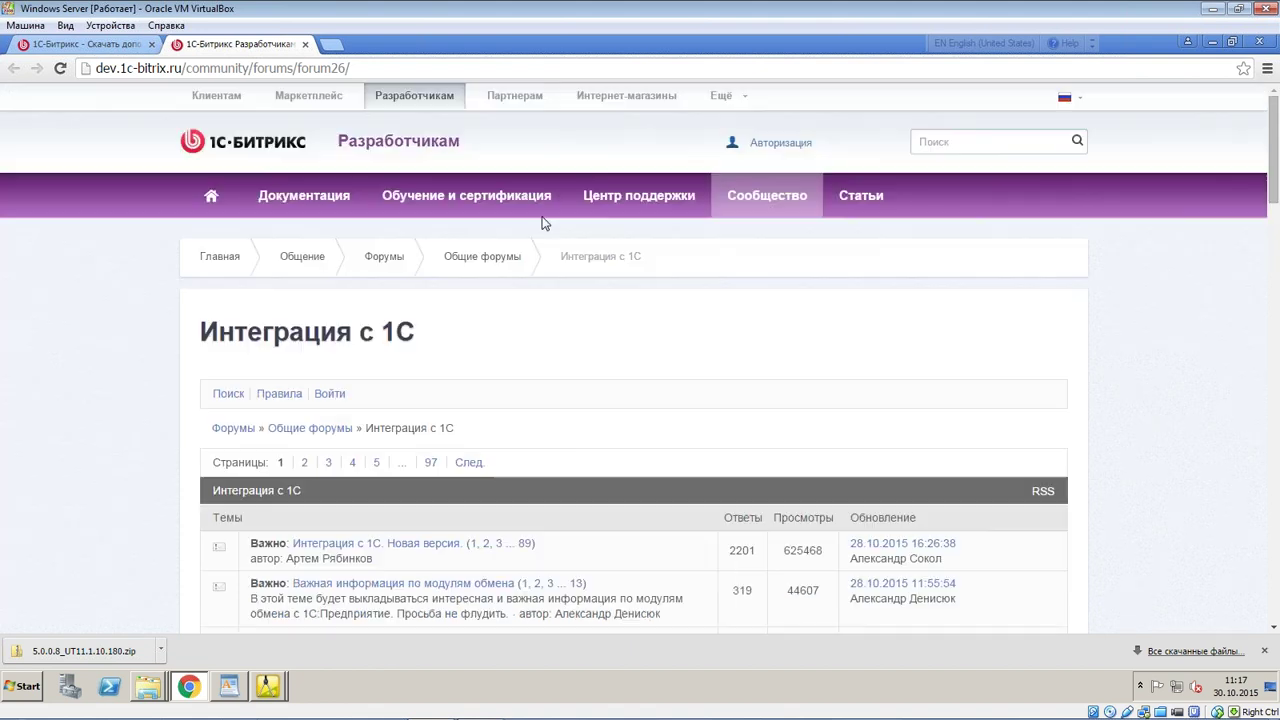
Step: Return to the 1C database window and reopen the 1С-Битрикс section
mouse_move(276, 718)
click(282, 684)
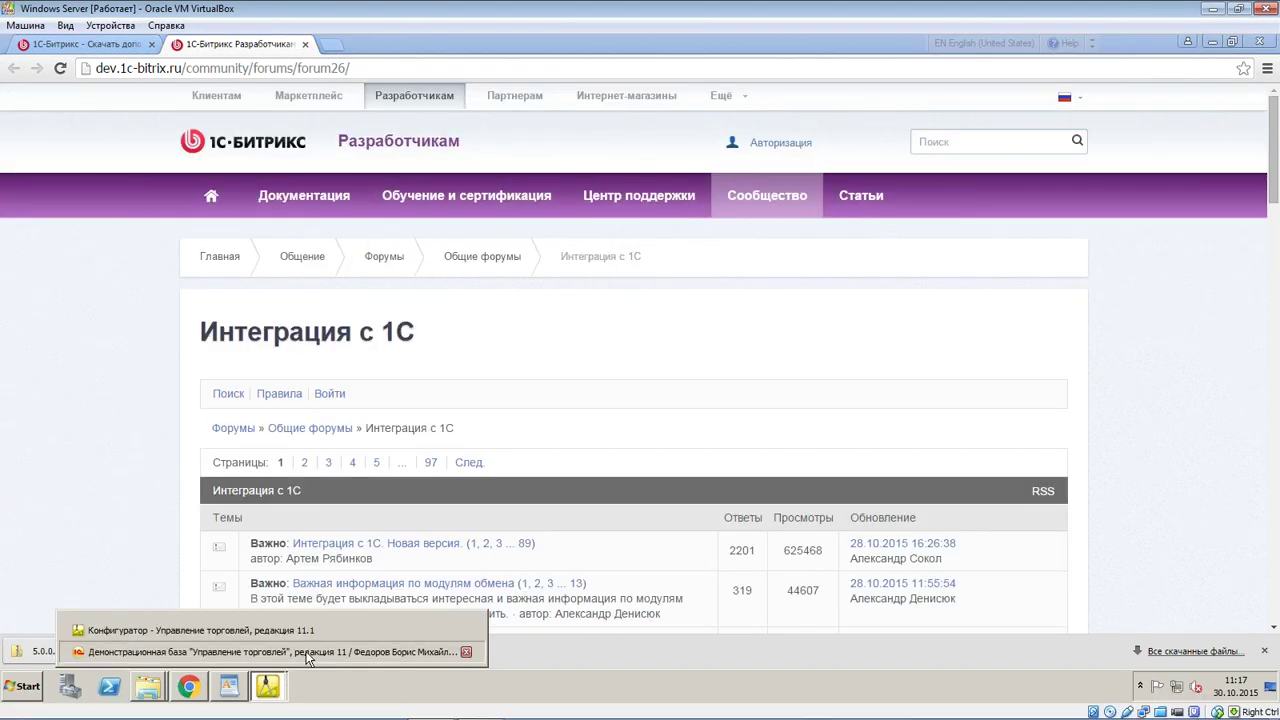
click(308, 652)
click(960, 78)
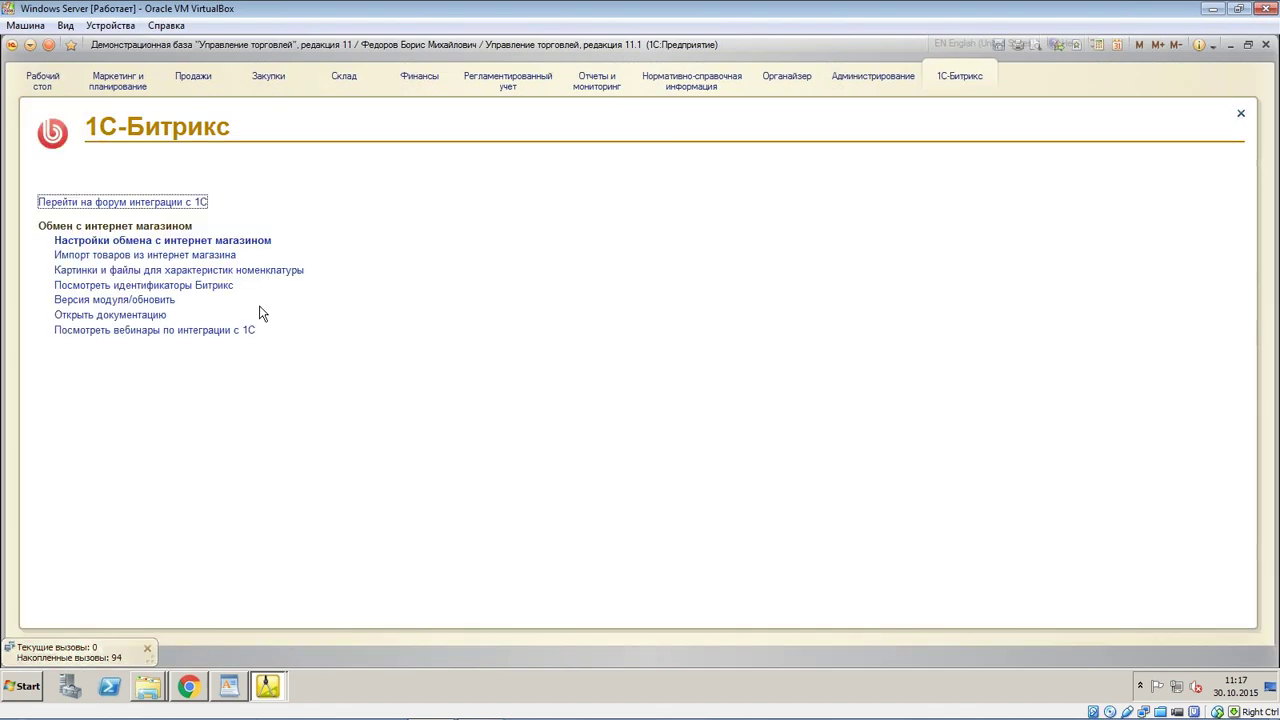
click(243, 243)
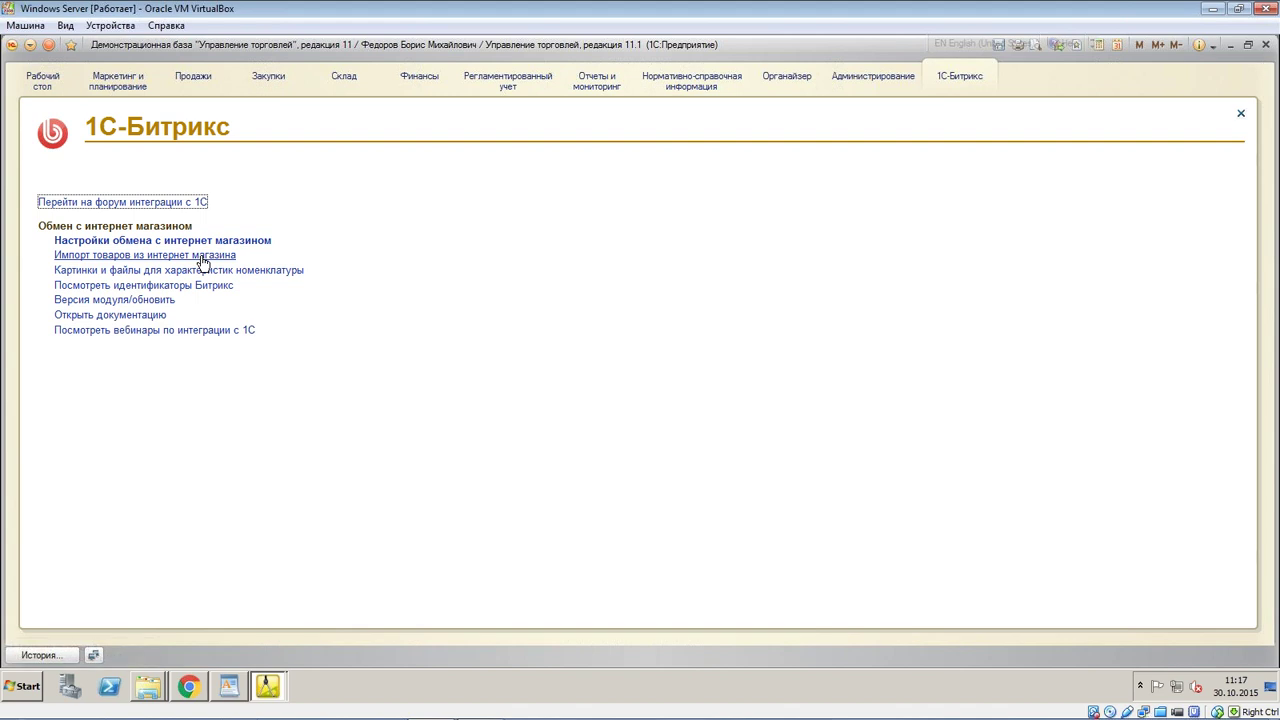
click(201, 260)
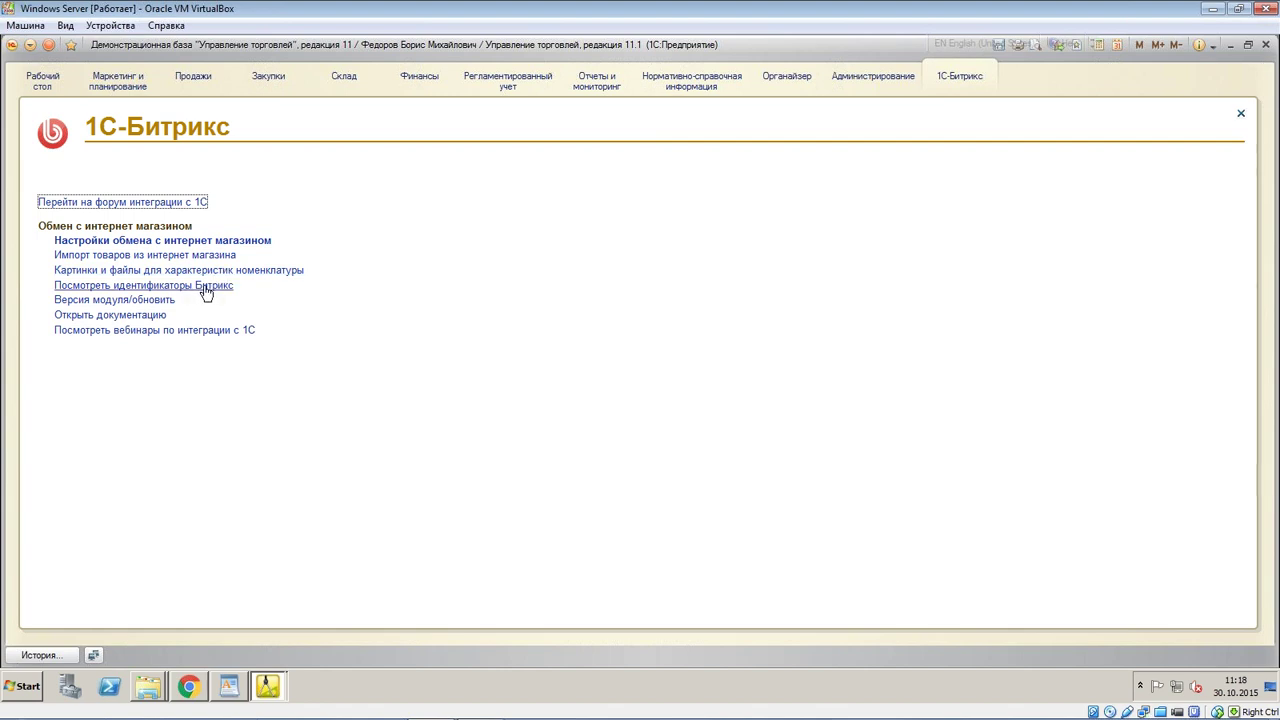
Step: View the Bitrix object codes form, empty for Справочники, then go back to 1С-Битрикс
click(202, 287)
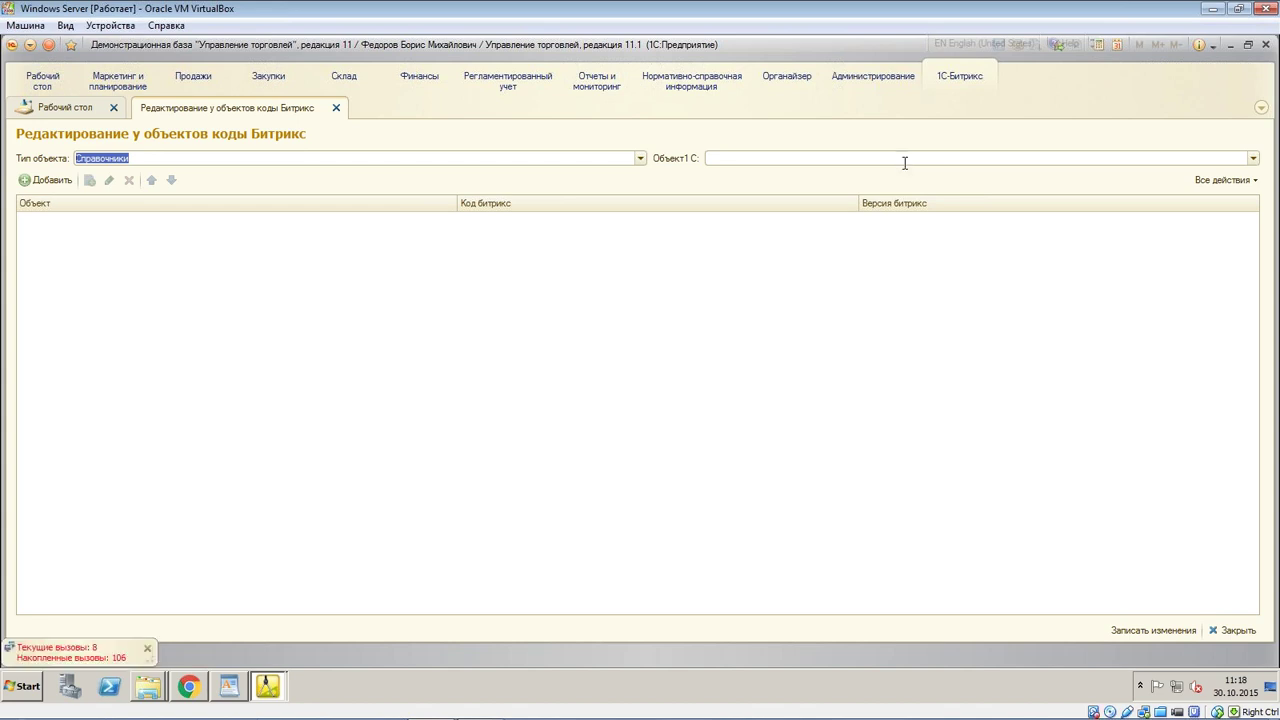
click(958, 78)
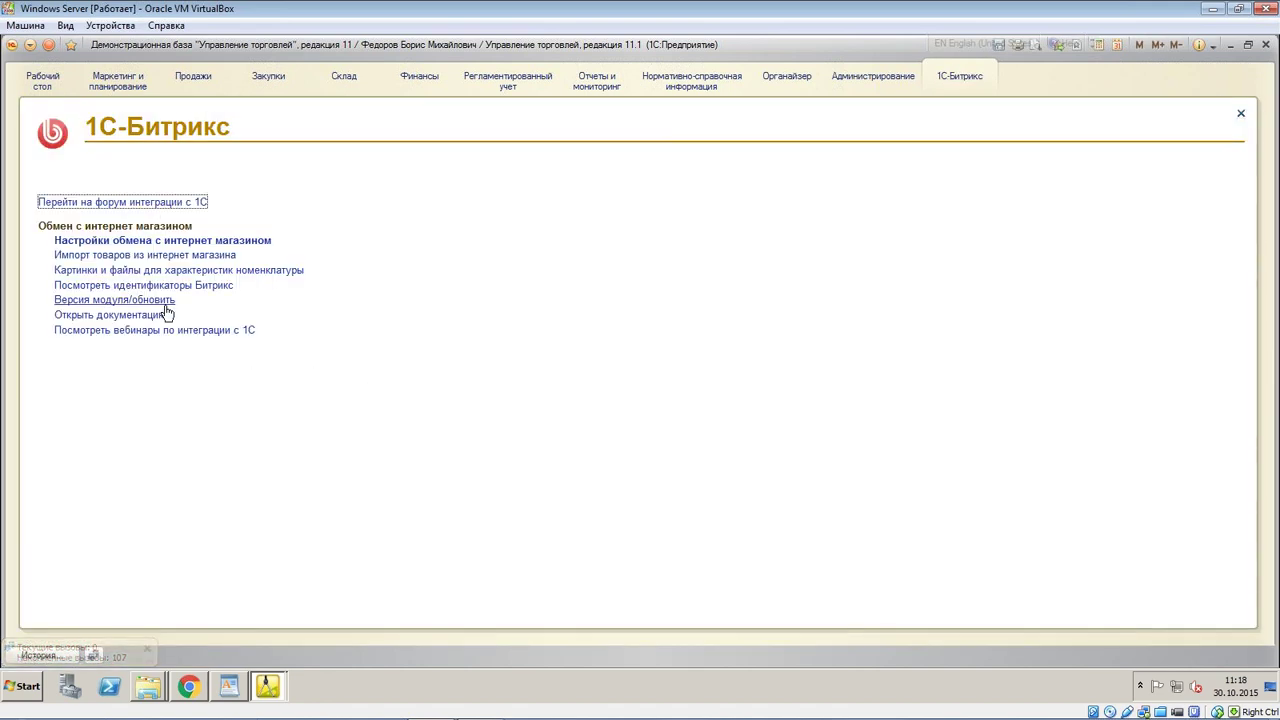
click(161, 302)
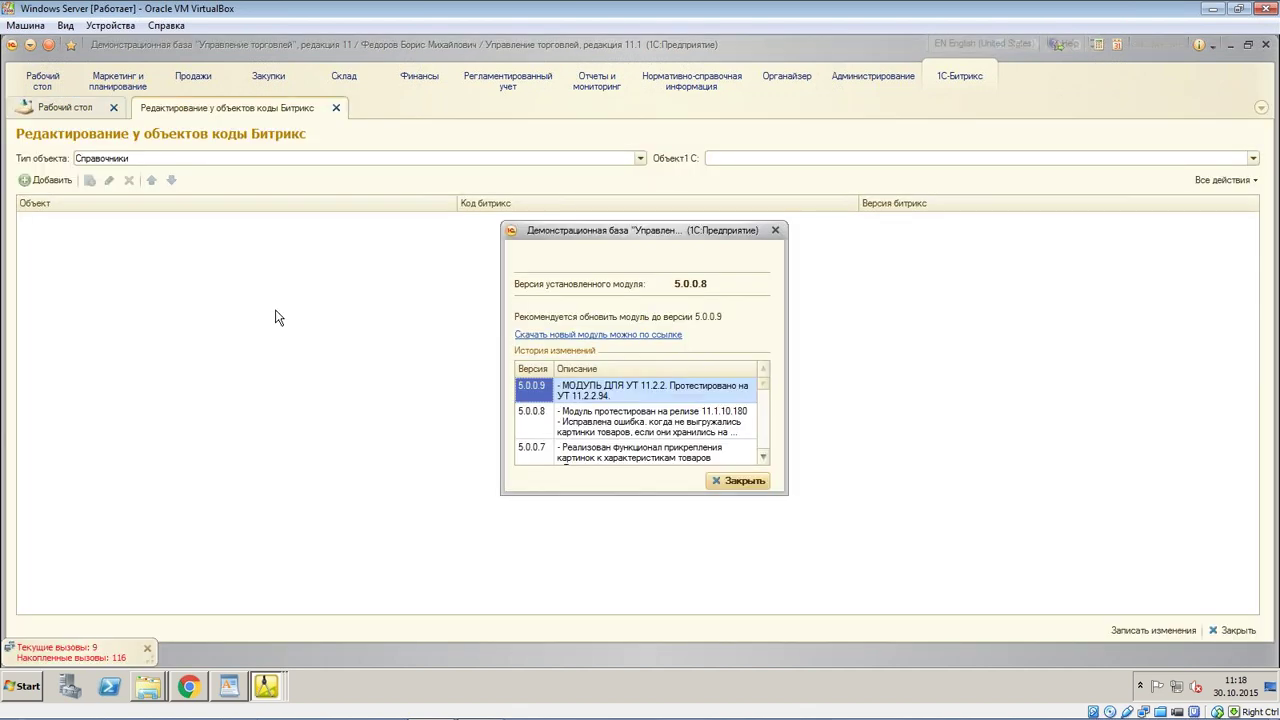
drag(615, 233, 560, 183)
drag(731, 434, 1133, 593)
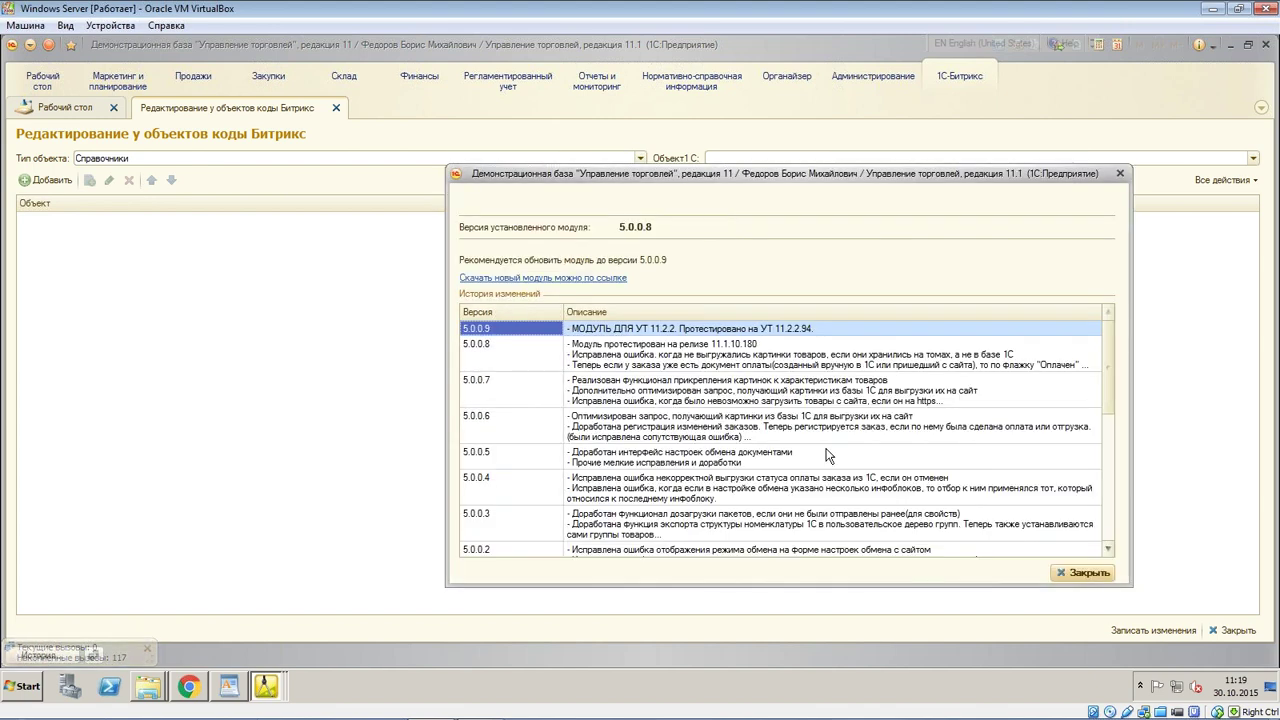
click(513, 351)
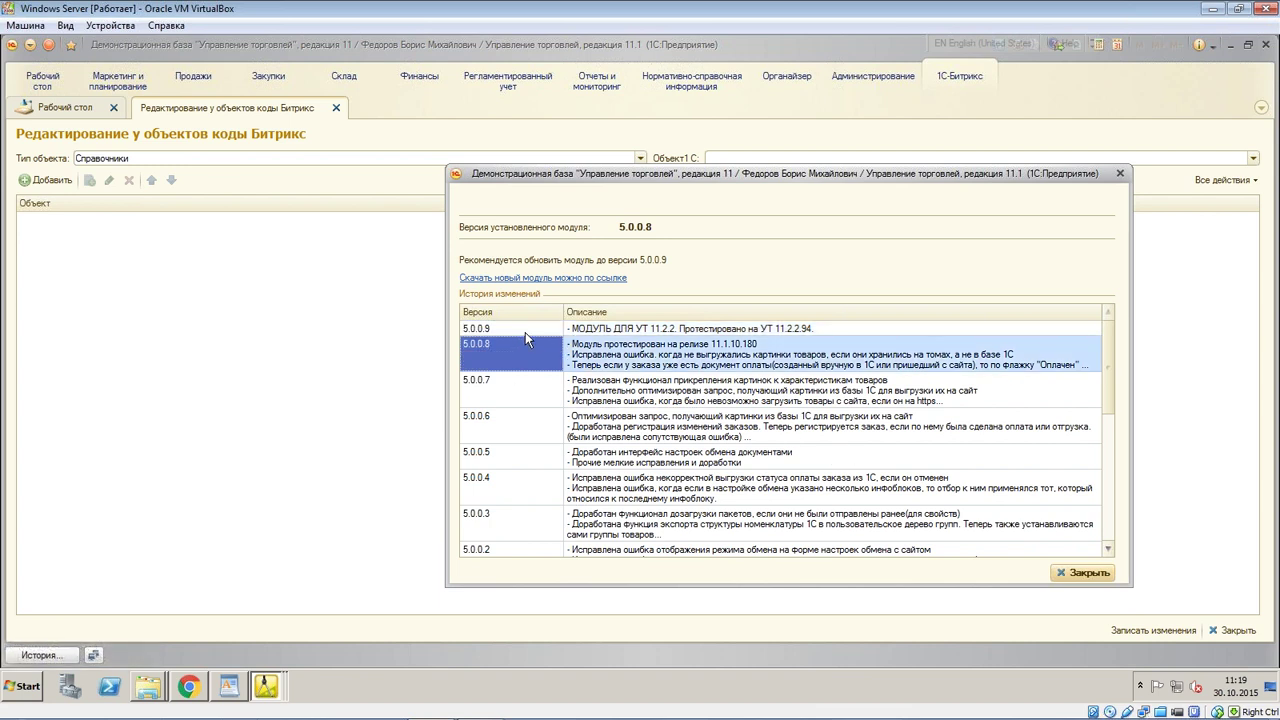
click(525, 332)
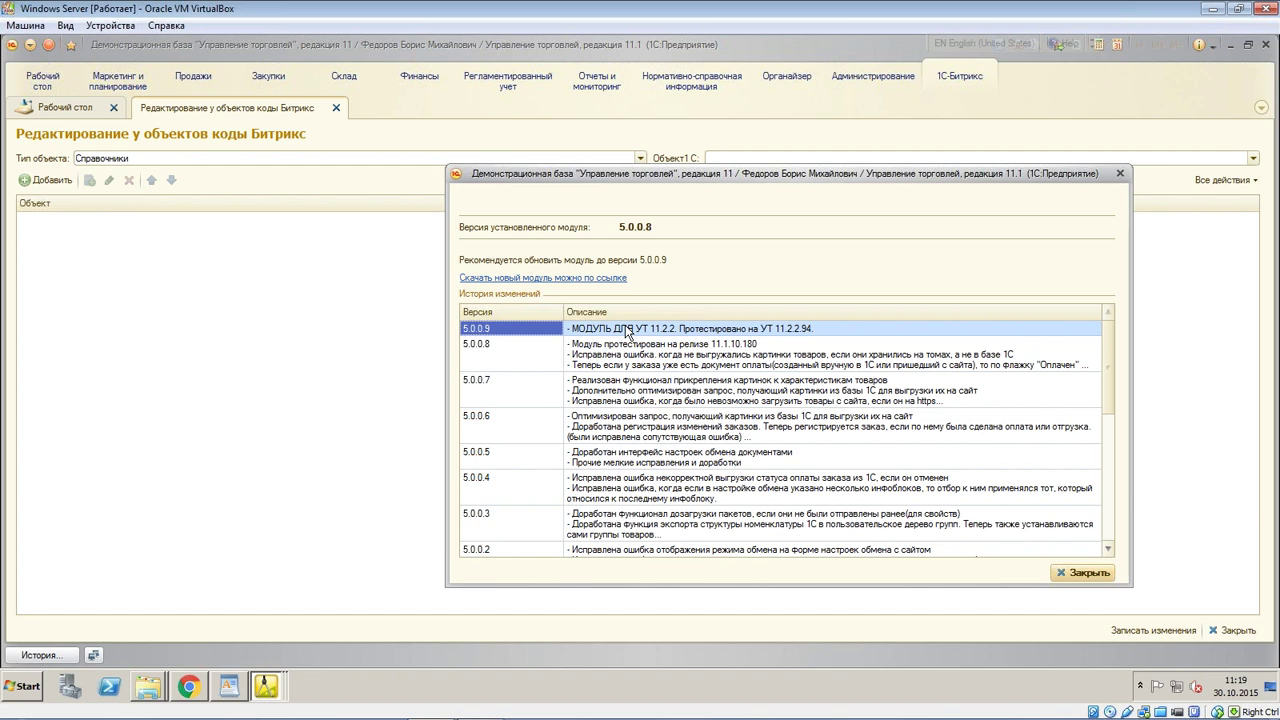
click(829, 328)
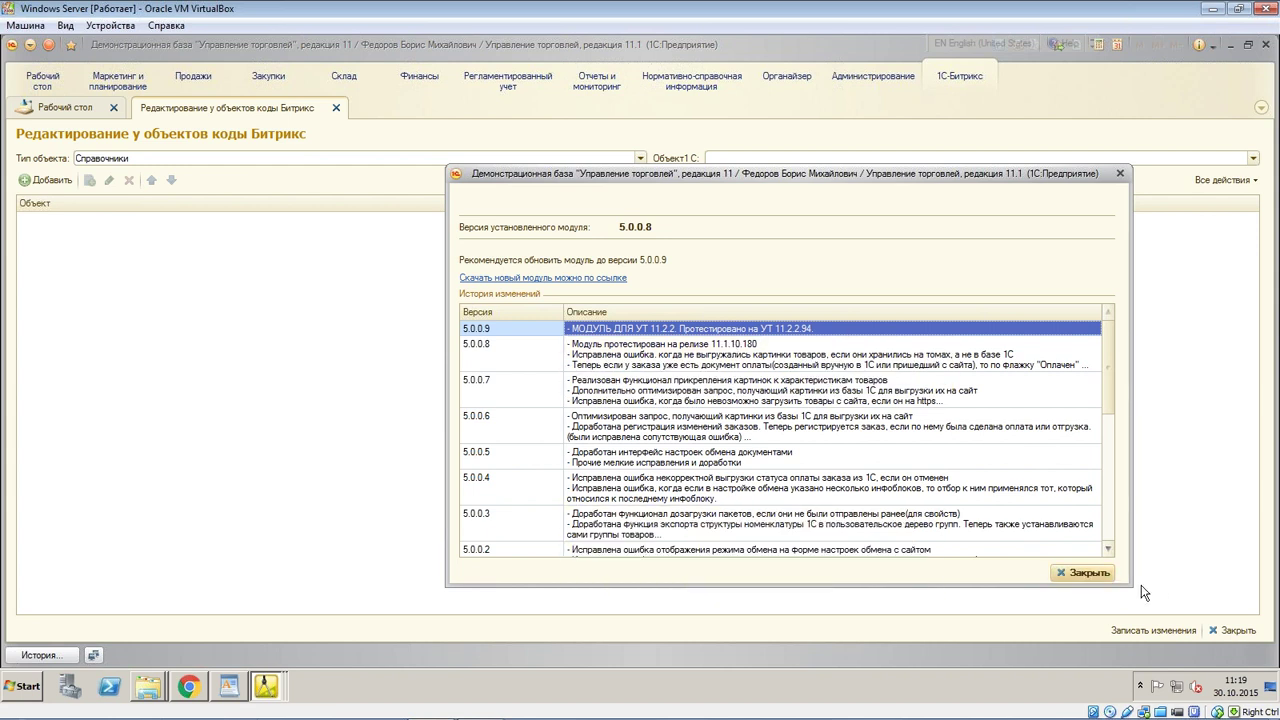
click(745, 362)
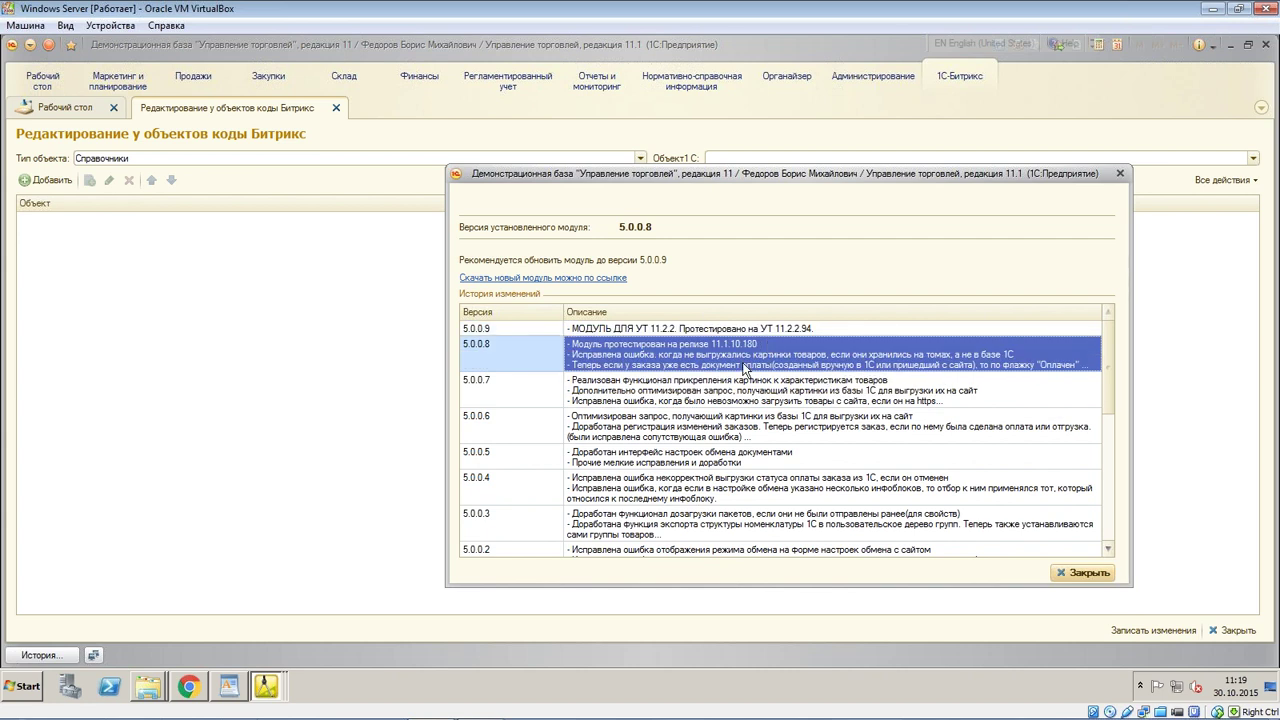
click(640, 398)
click(632, 425)
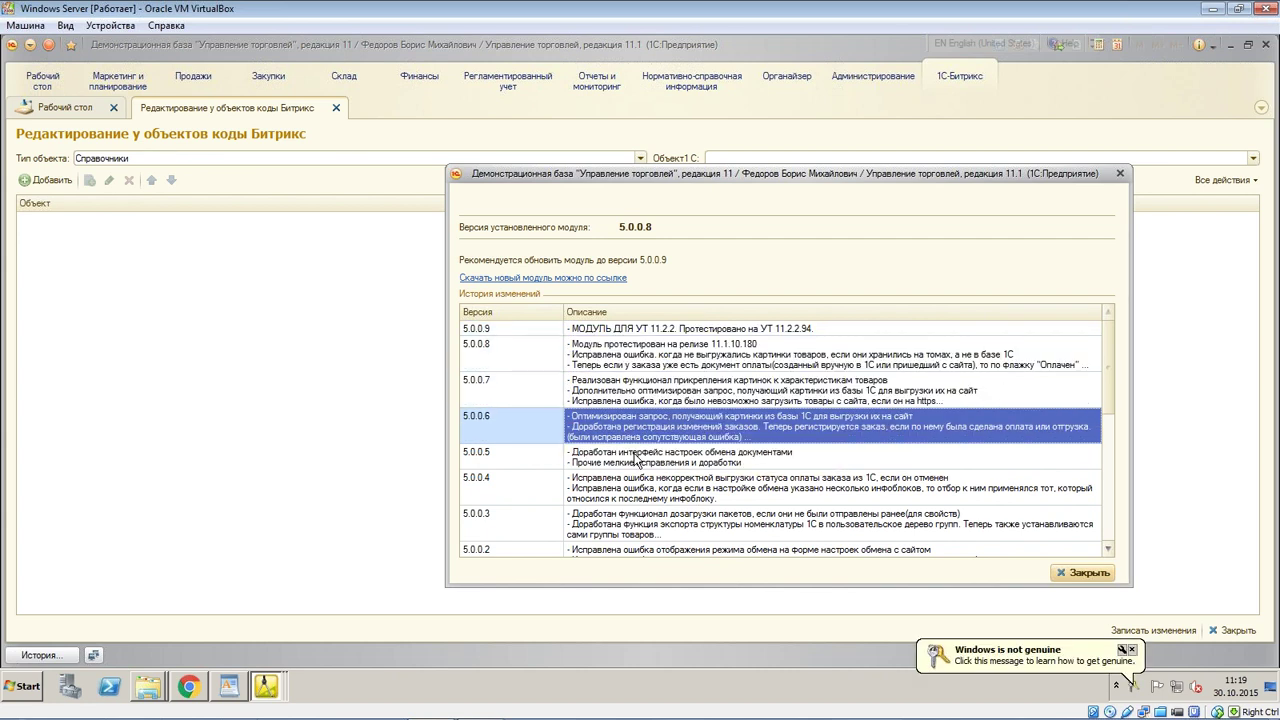
scroll(636, 458, down, 10)
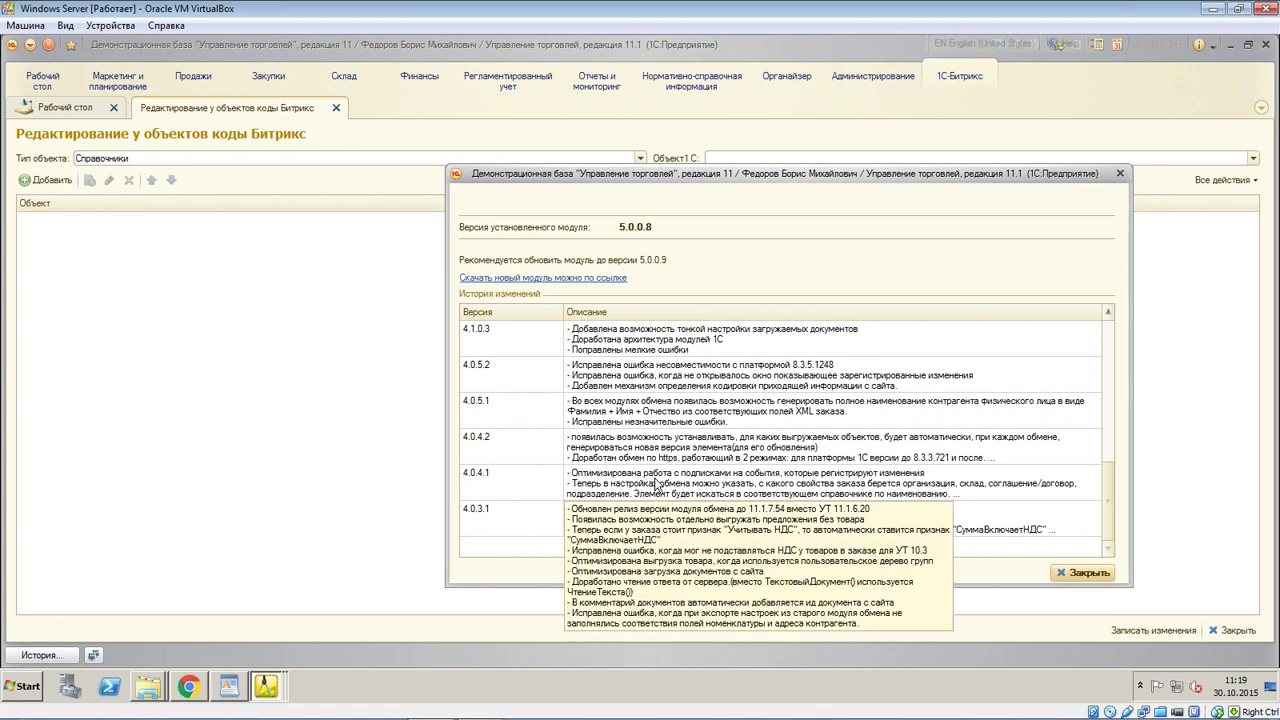
click(1120, 173)
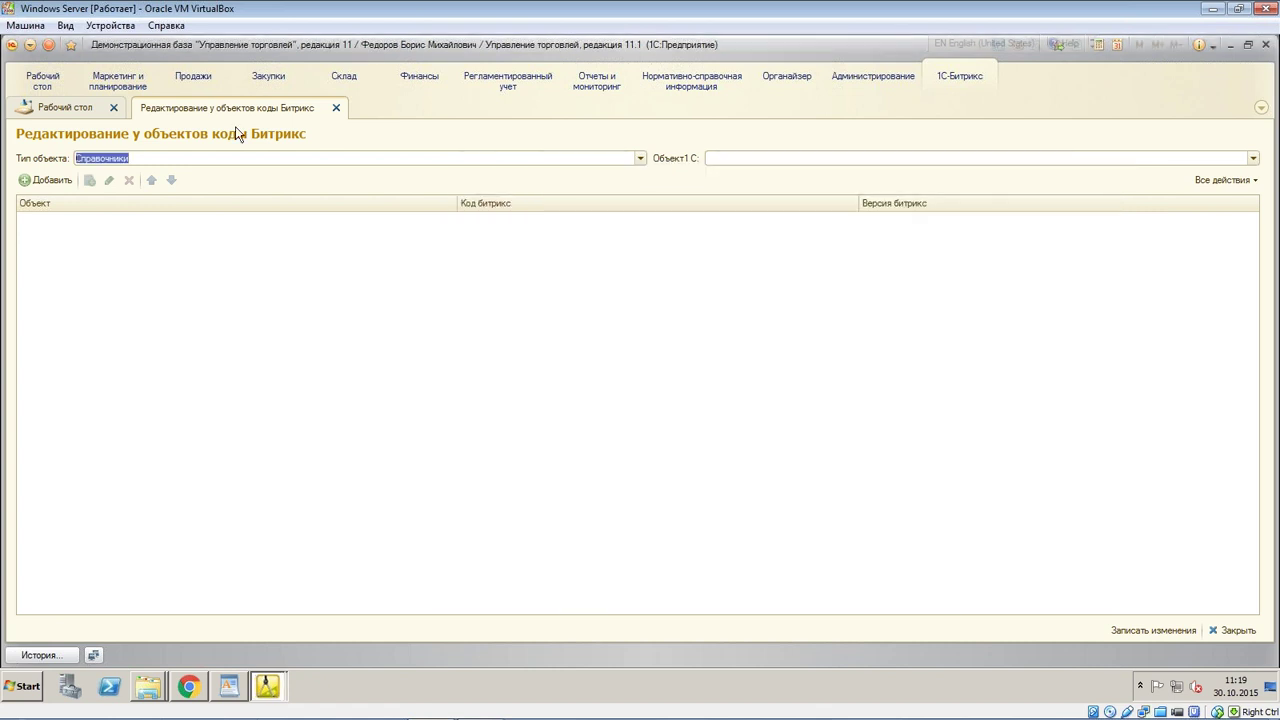
click(971, 80)
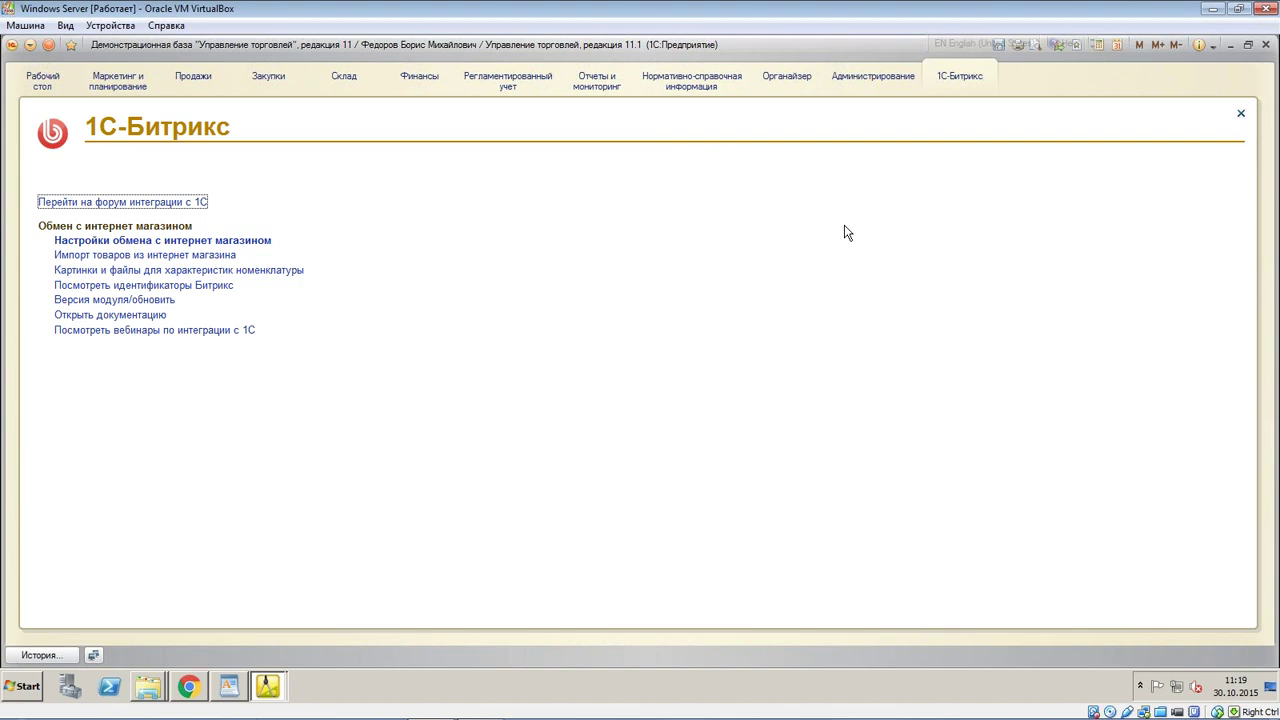
Step: Open the Интеграция с 1С course documentation in Chrome and pick a lesson from its contents
click(133, 316)
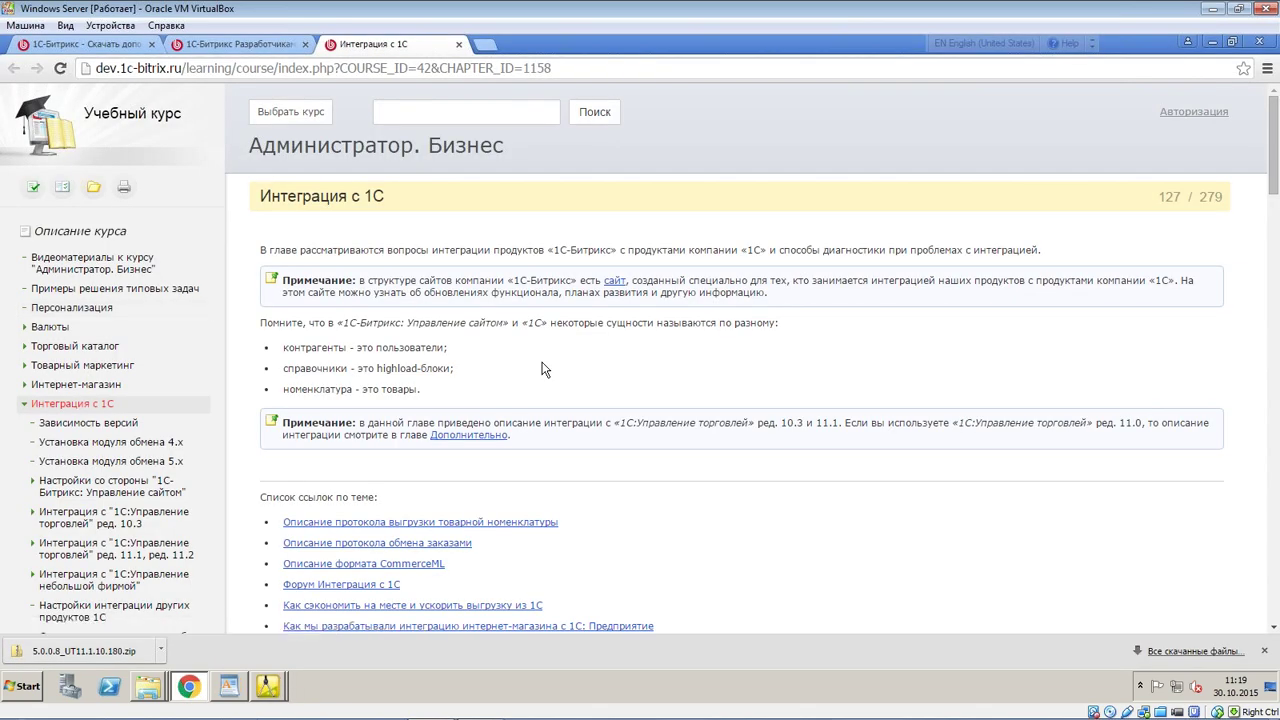
scroll(541, 370, down, 8)
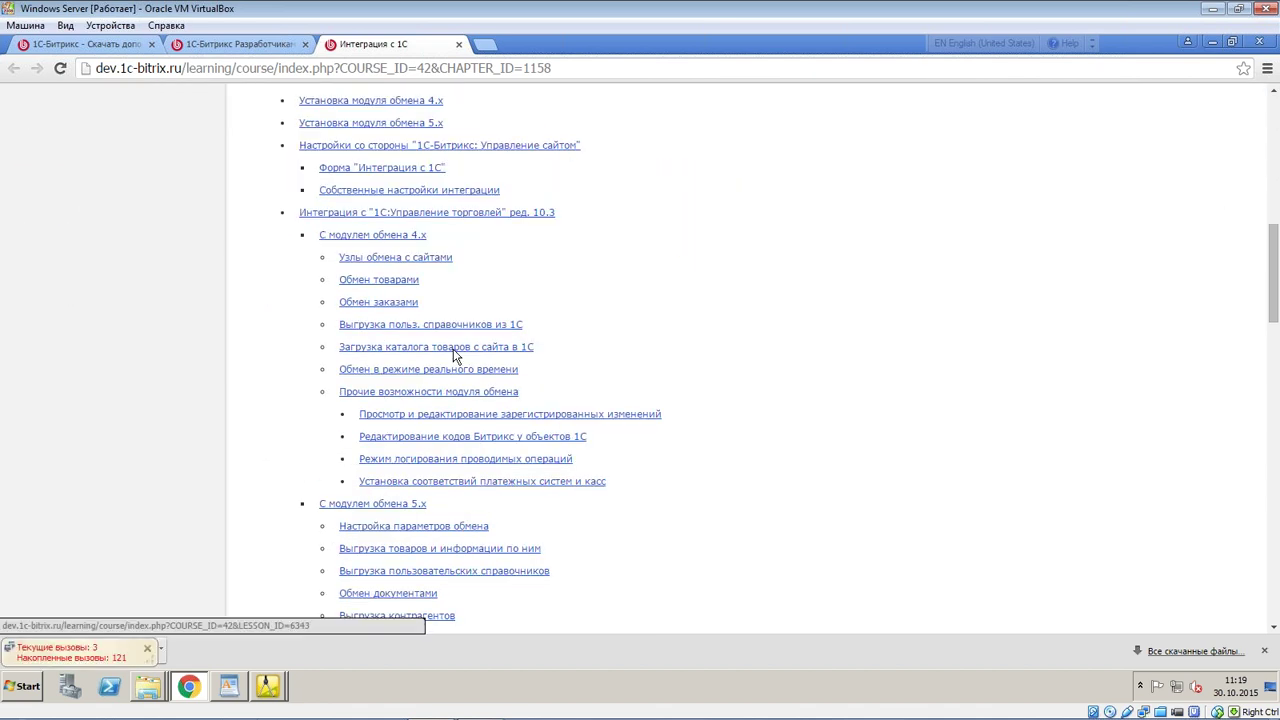
scroll(640, 404, up, 2)
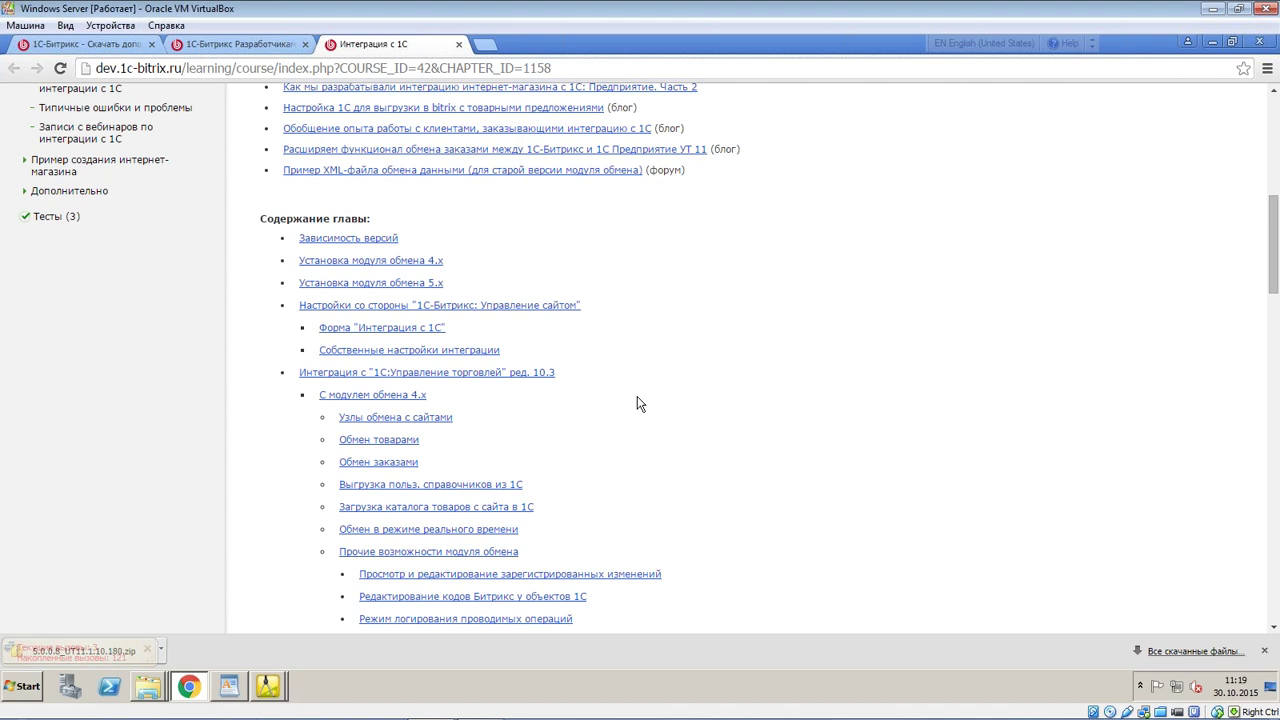
scroll(640, 404, down, 5)
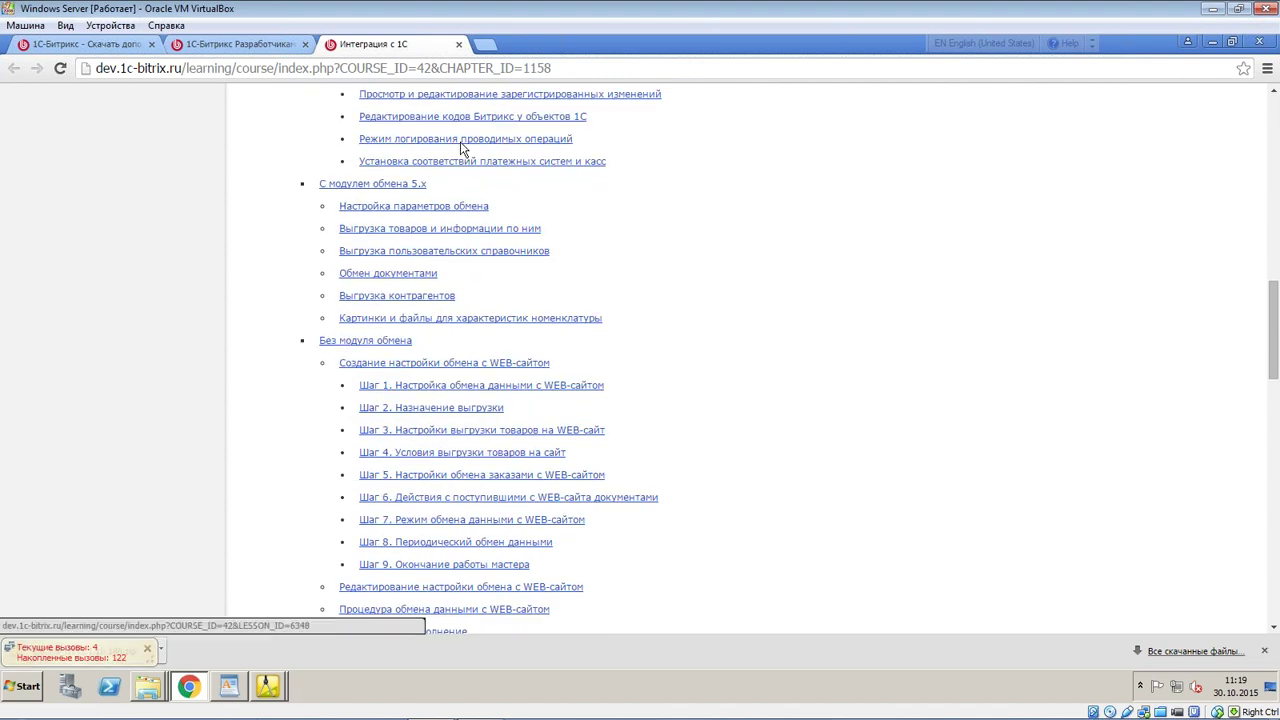
click(445, 409)
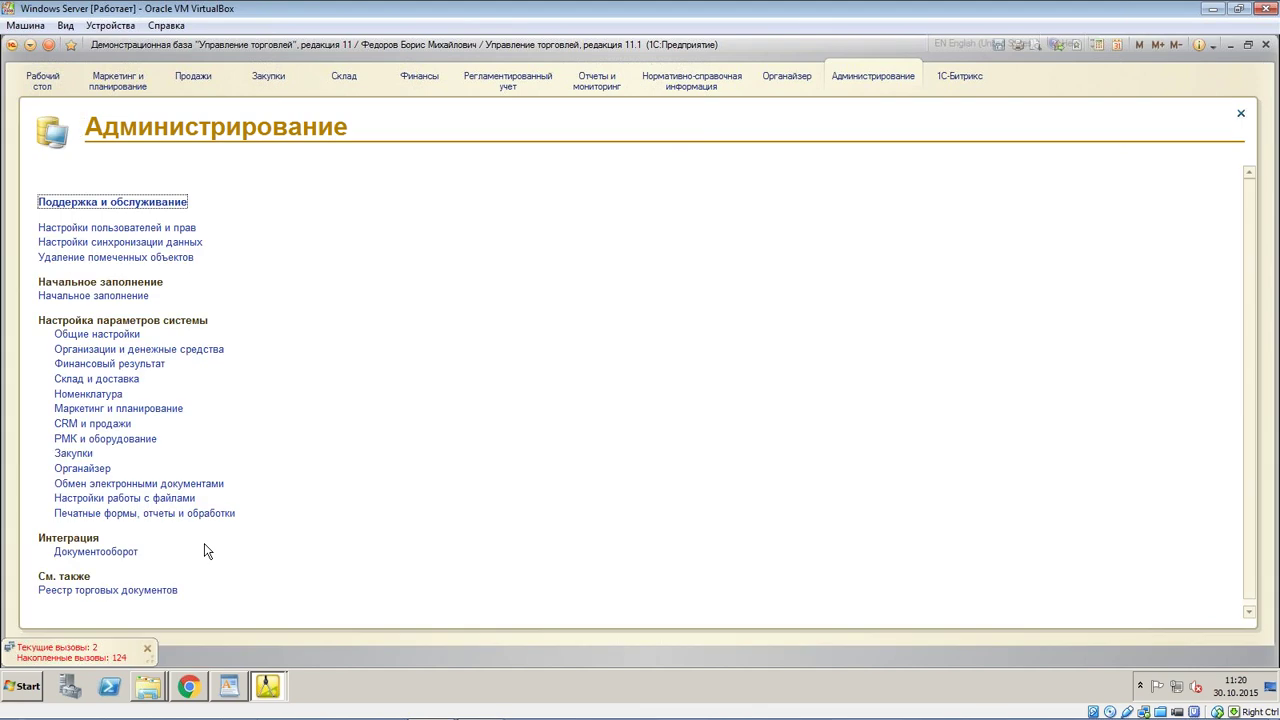
Step: Browse the 1C-Bitrix webinars on 1C integration in Chrome, then return to the 1C window
click(988, 78)
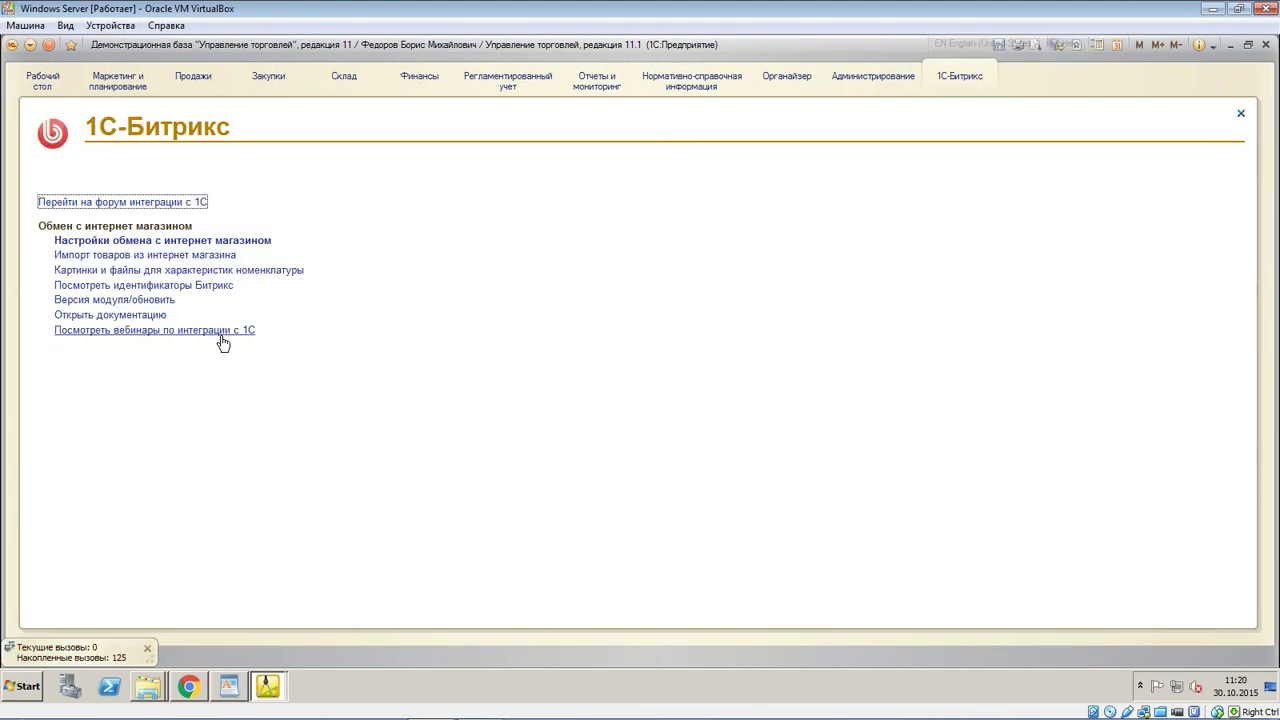
click(221, 337)
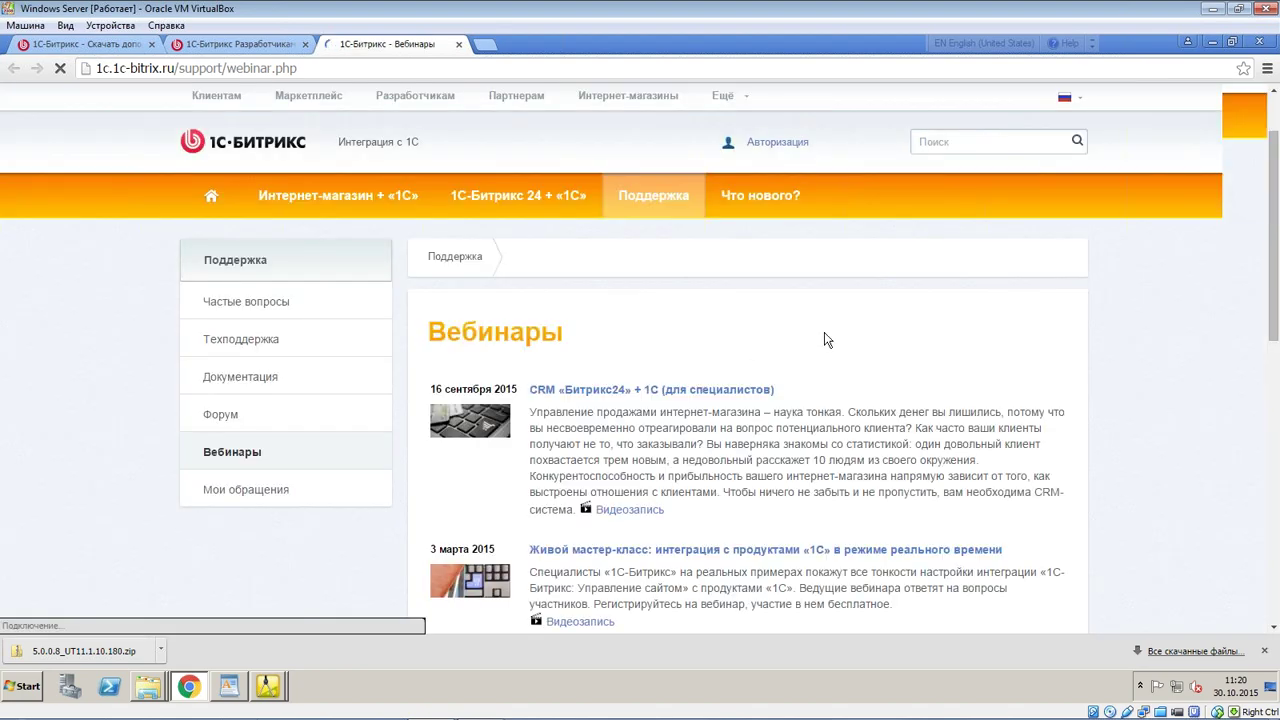
scroll(825, 338, down, 3)
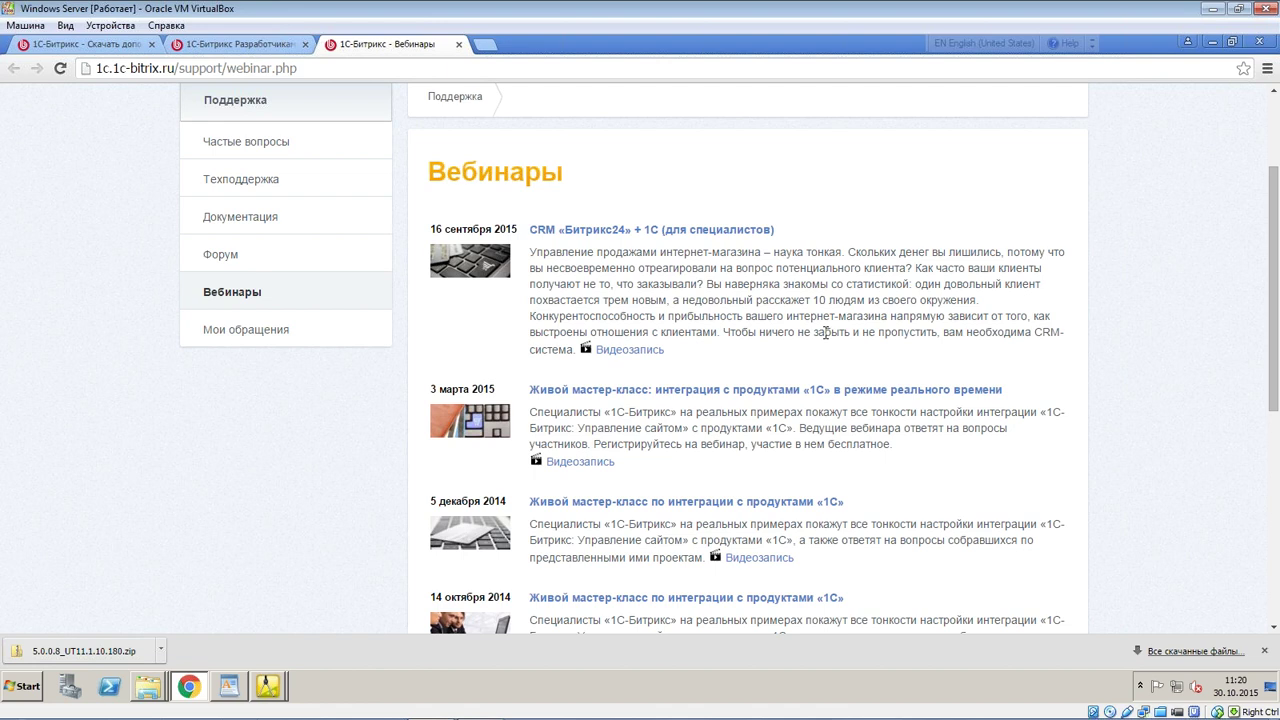
scroll(828, 284, down, 1)
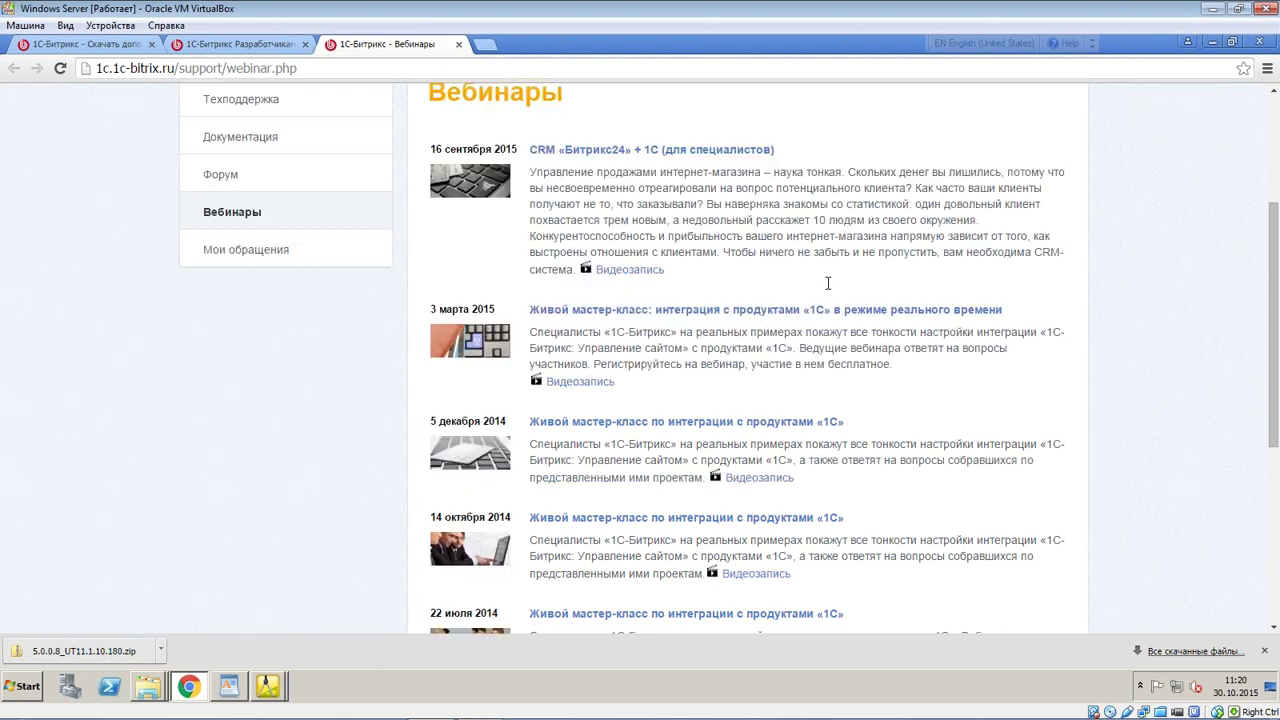
scroll(828, 284, down, 1)
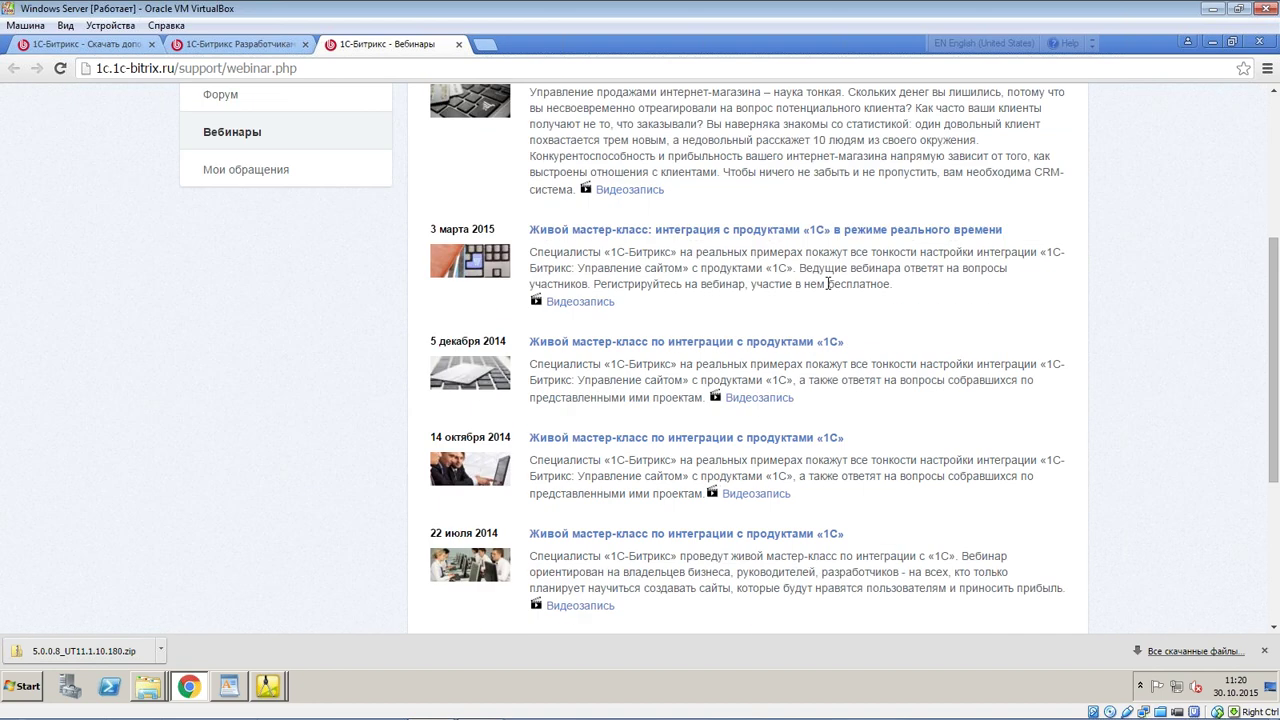
scroll(820, 289, up, 1)
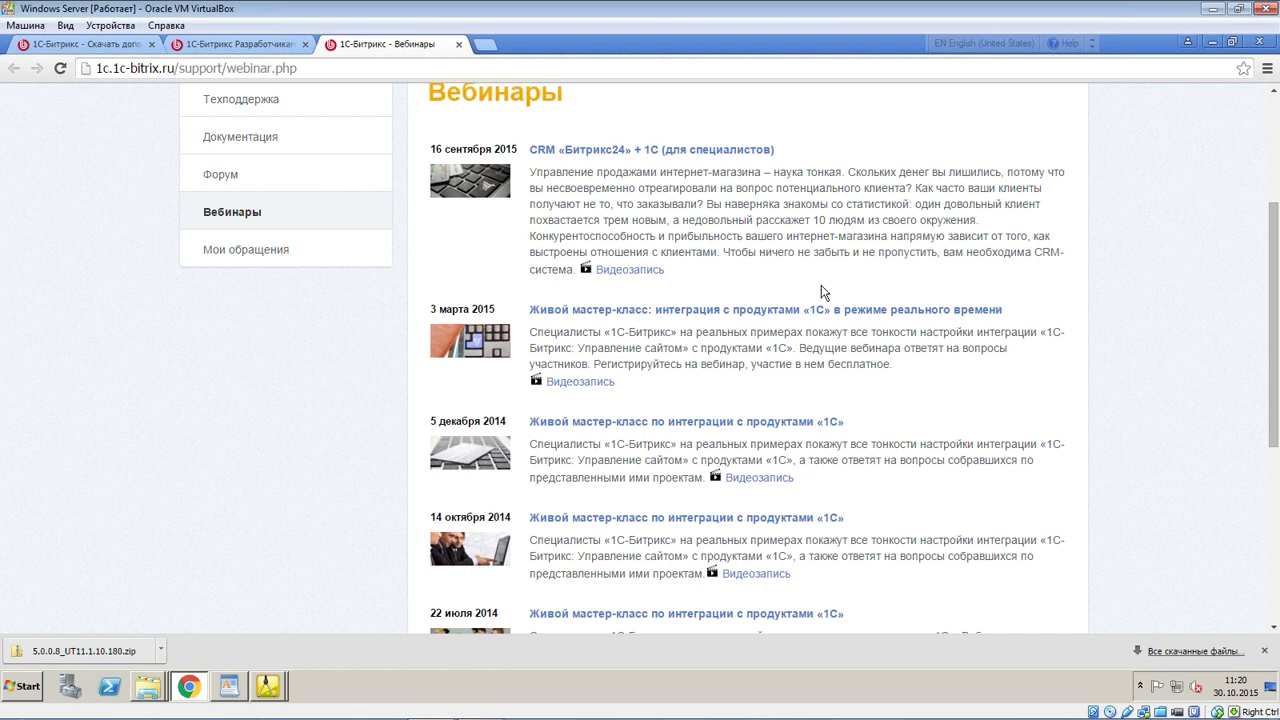
scroll(823, 291, down, 1)
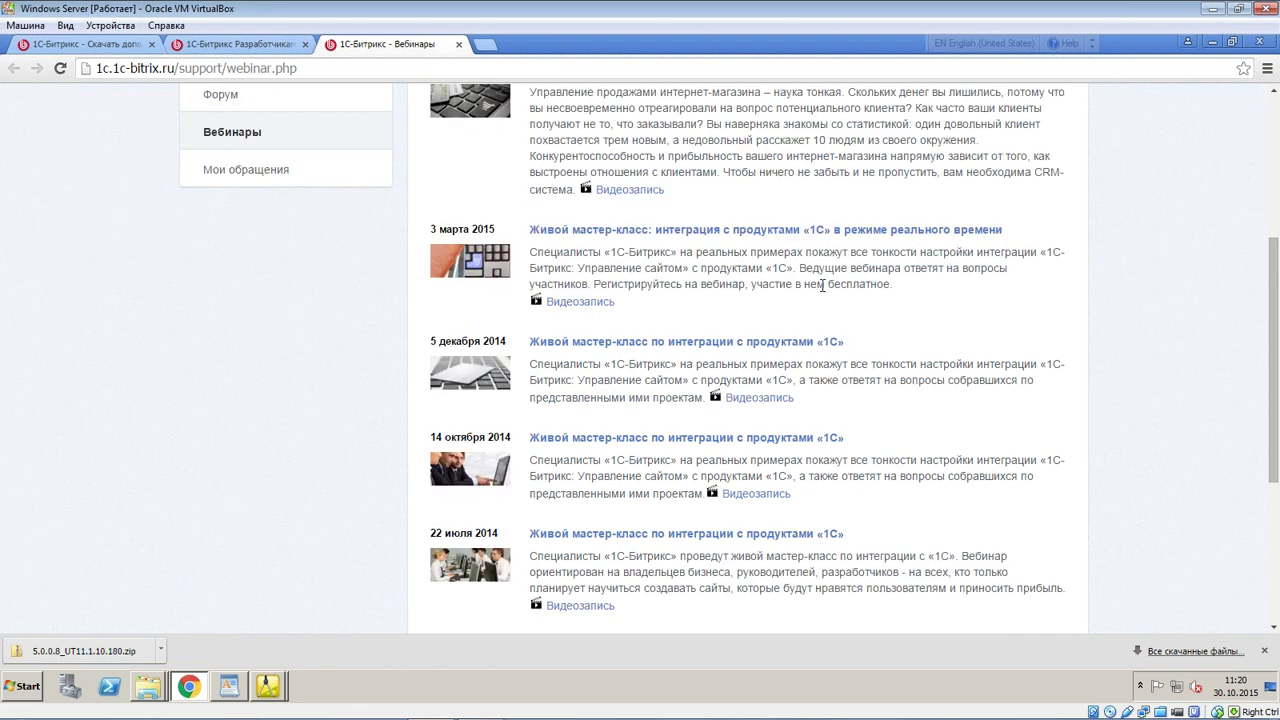
scroll(780, 305, up, 4)
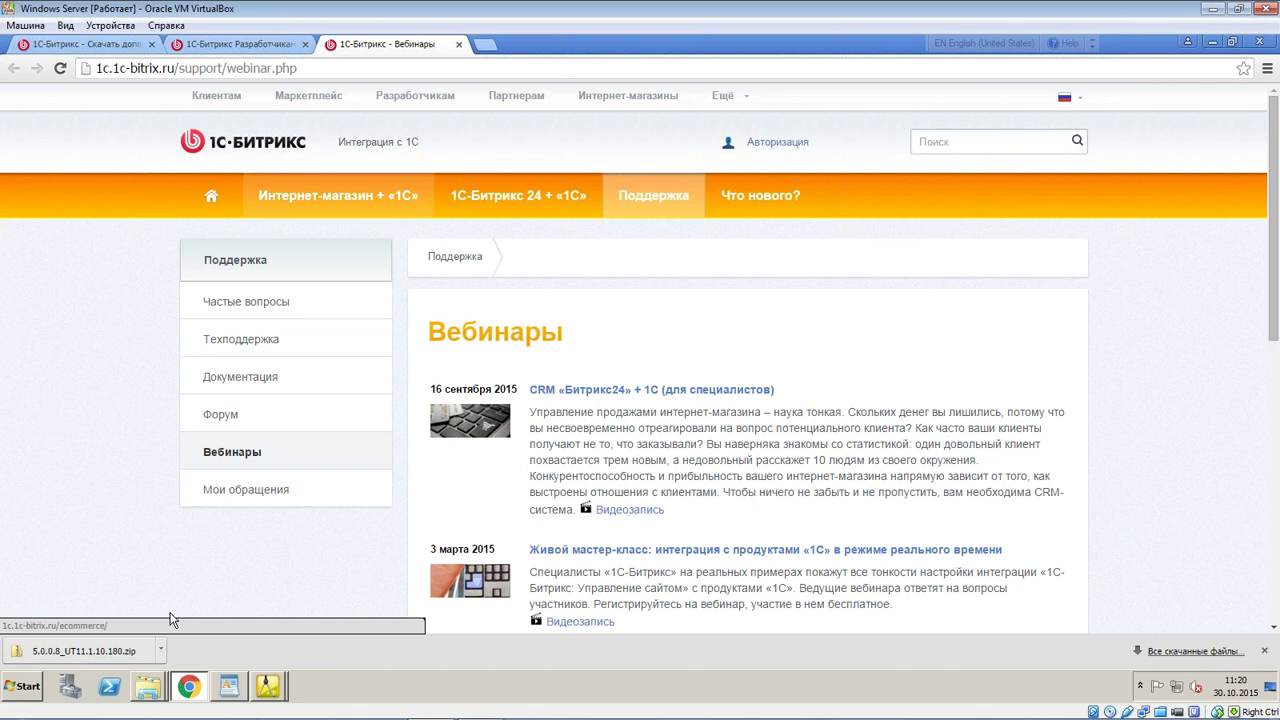
mouse_move(268, 688)
click(279, 652)
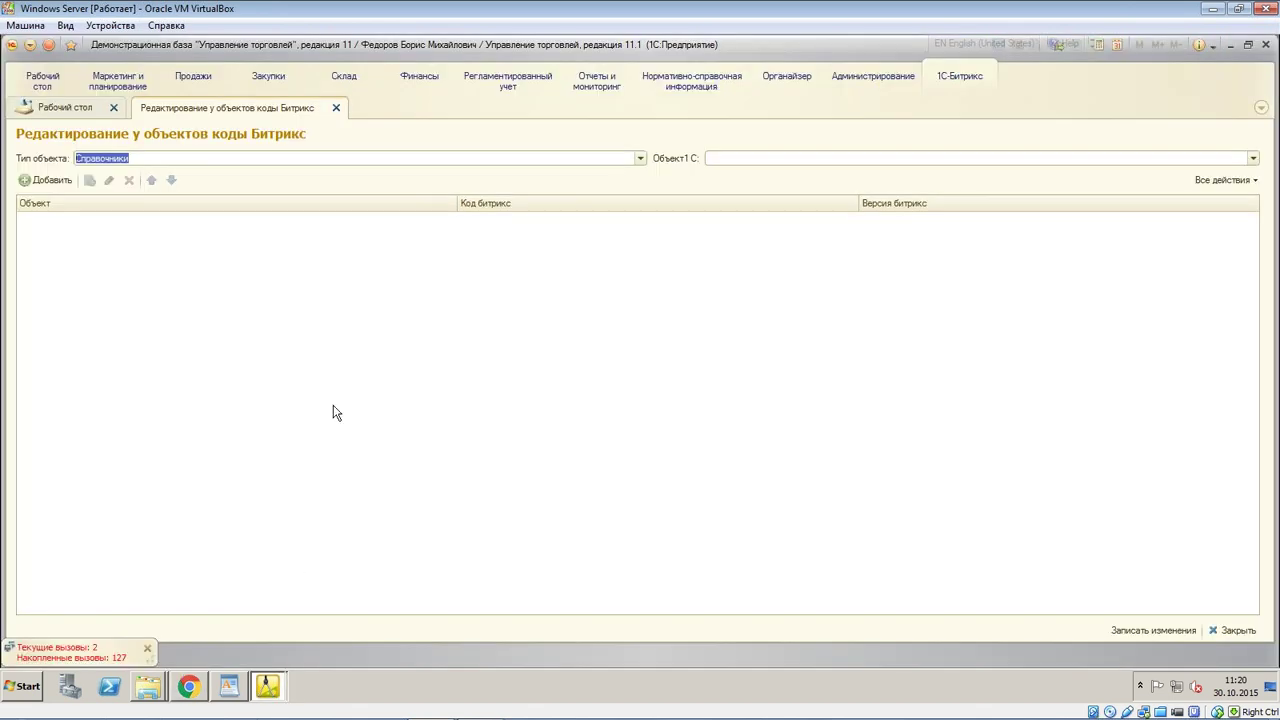
Step: Close the Bitrix codes form and show the Chrome download table of UT 11.1 module releases
click(336, 108)
click(956, 80)
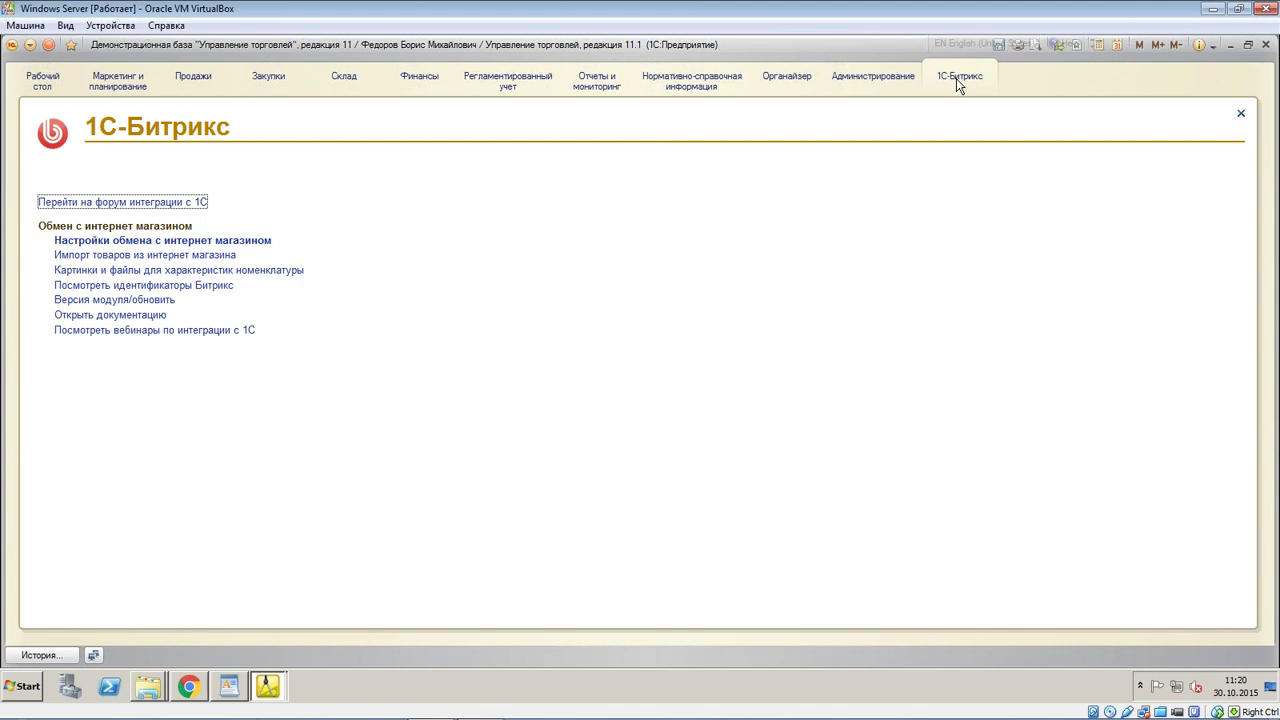
click(190, 703)
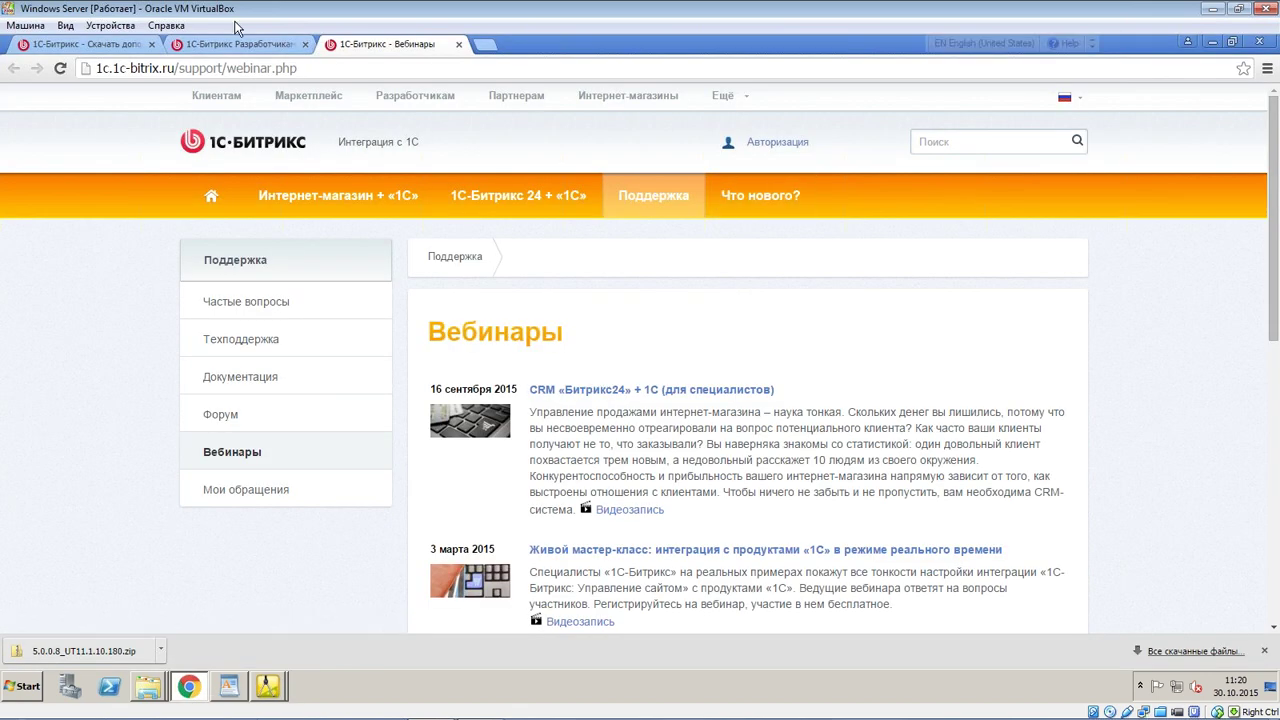
click(237, 44)
click(85, 44)
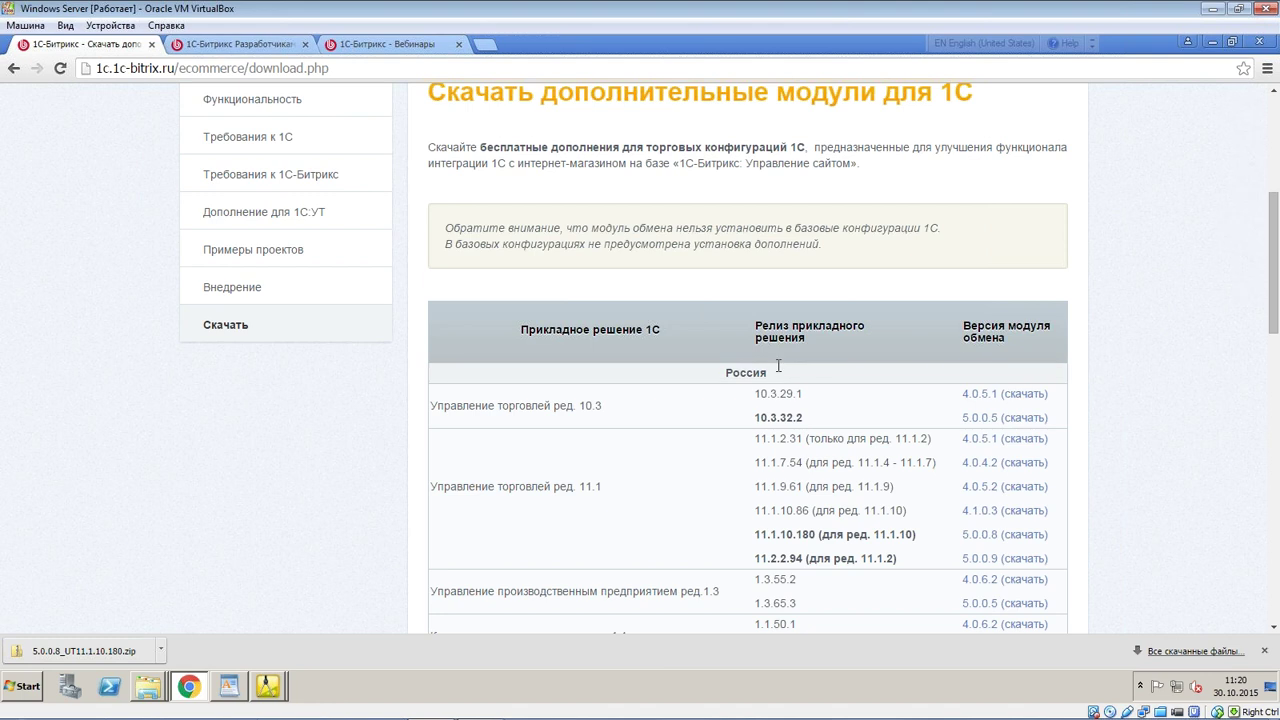
scroll(778, 366, down, 3)
scroll(1010, 330, down, 1)
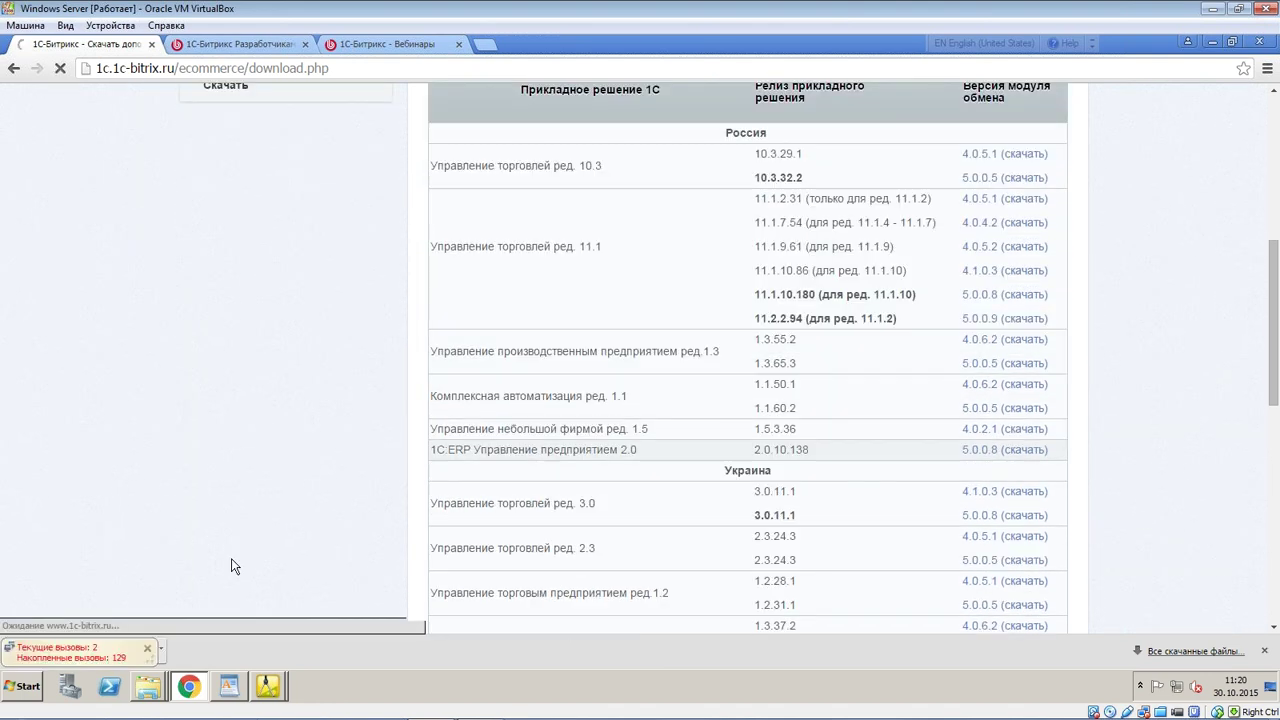
click(180, 651)
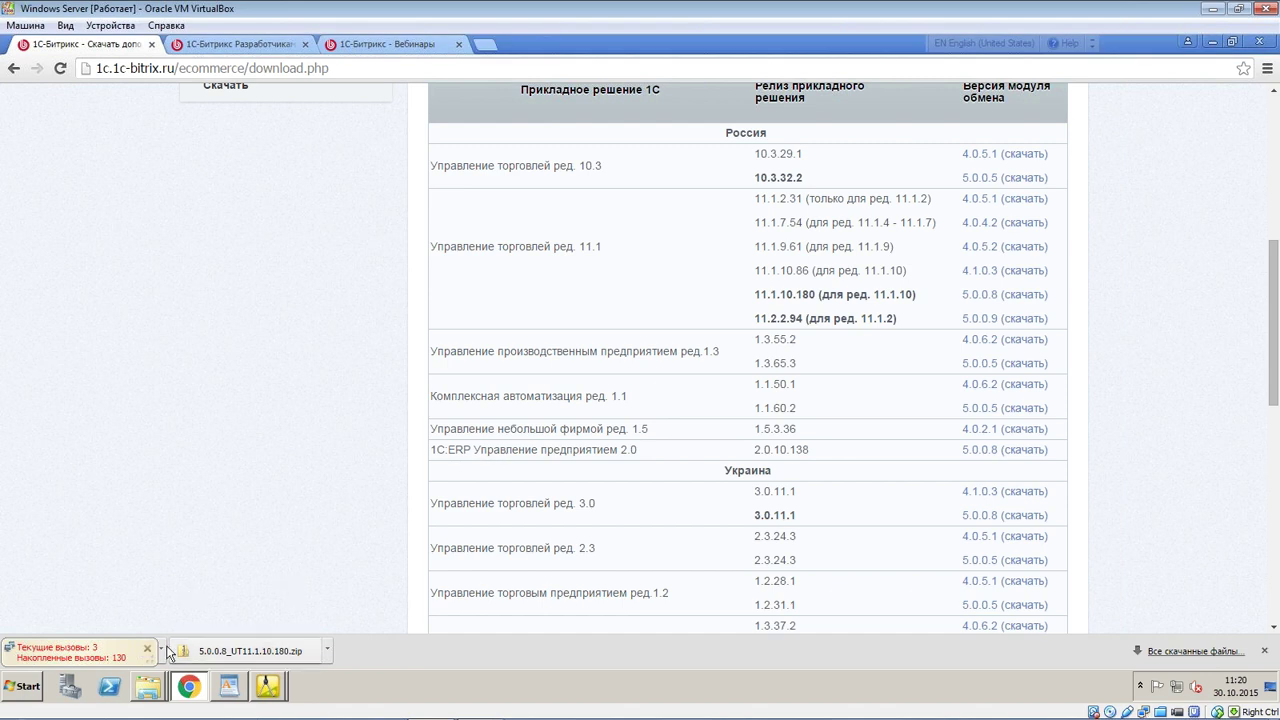
Step: Extract the 5.0.0.9_UT11.2.2.94 archive into Downloads and open the 5.0.0.9 folder
right_click(200, 651)
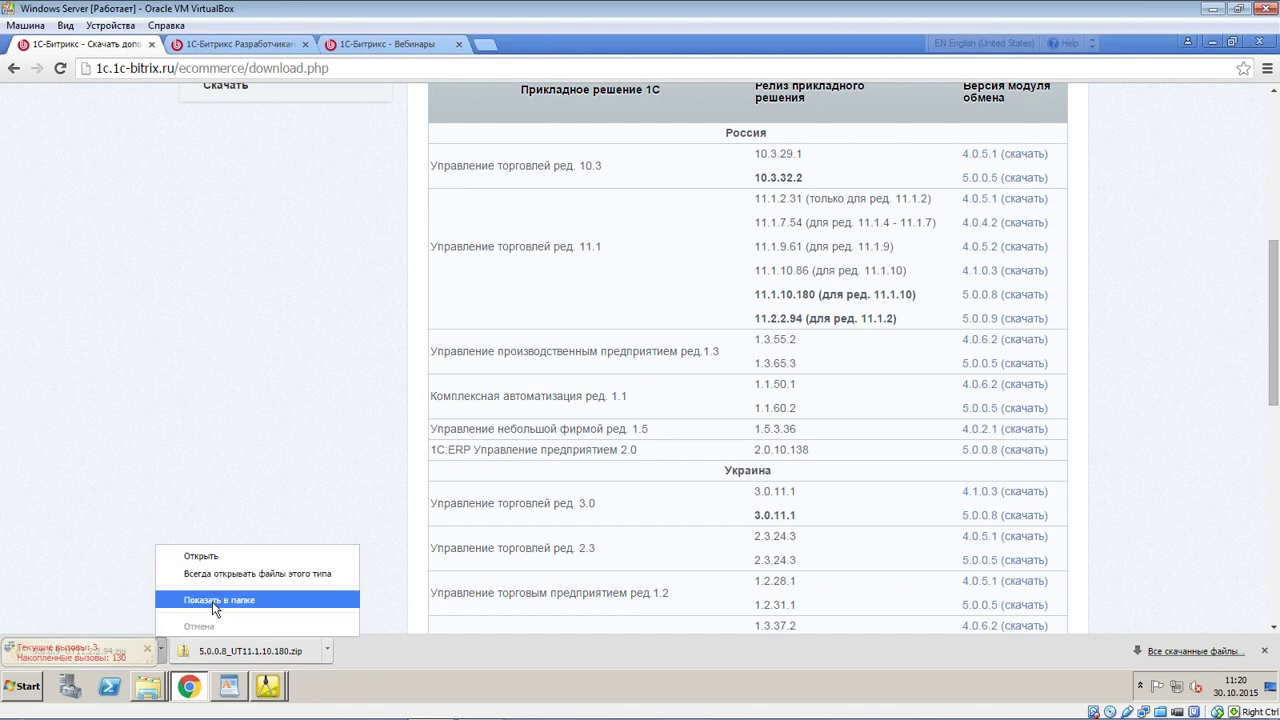
click(212, 601)
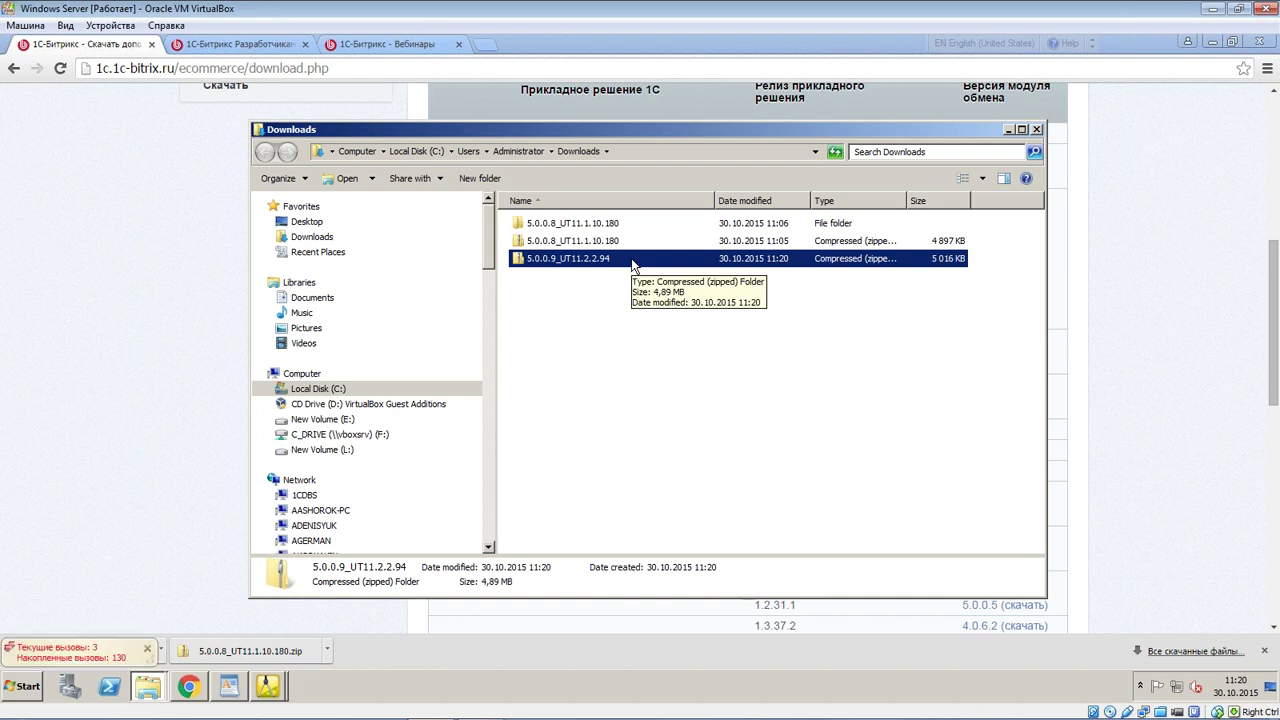
right_click(632, 264)
click(730, 304)
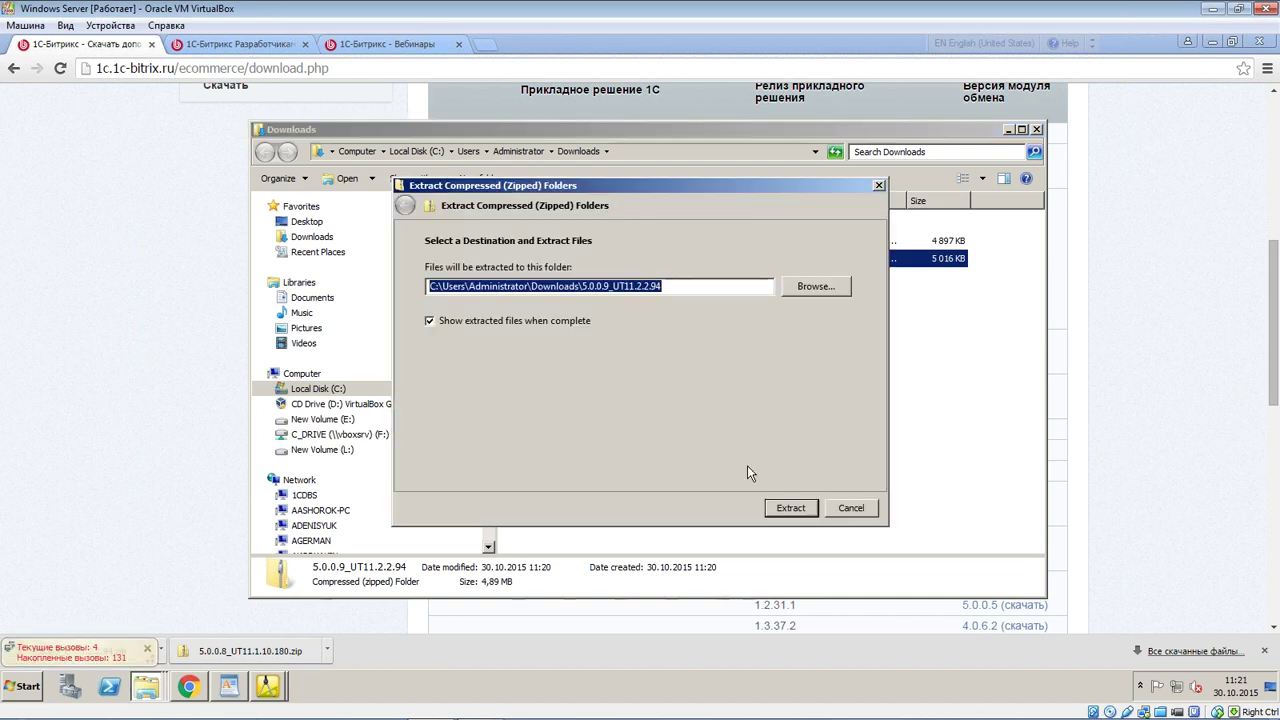
click(785, 511)
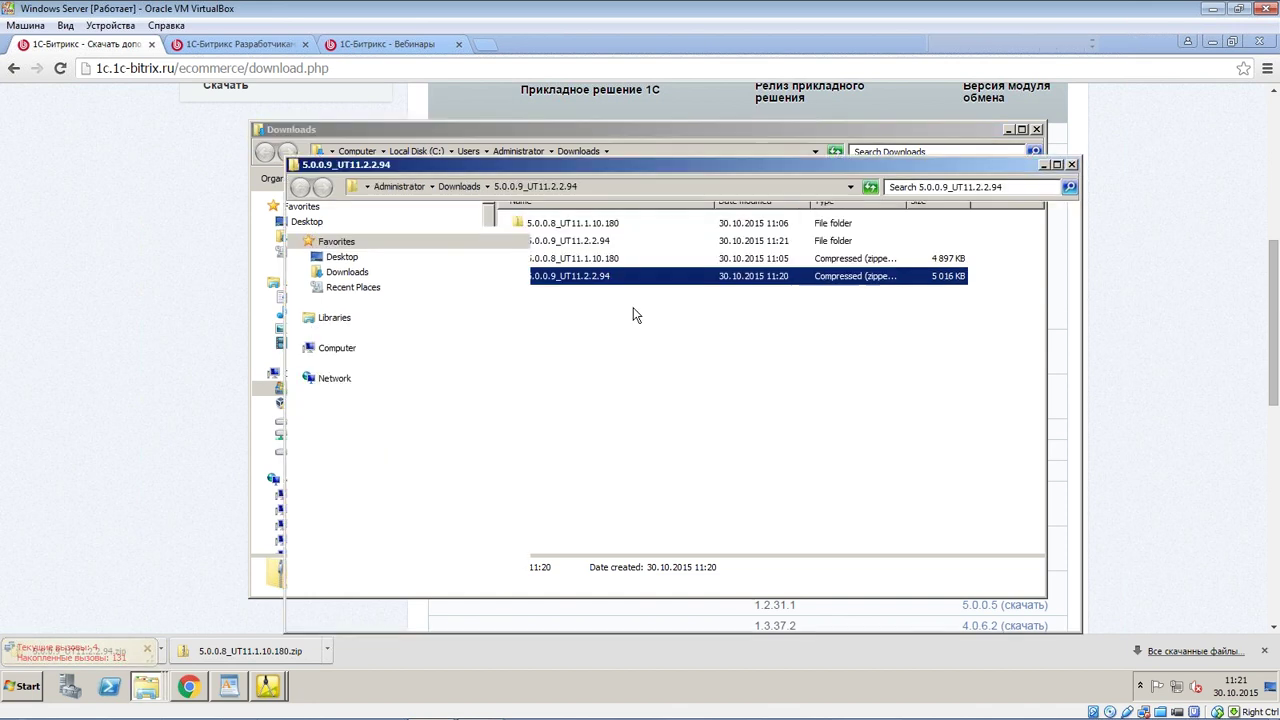
double_click(592, 258)
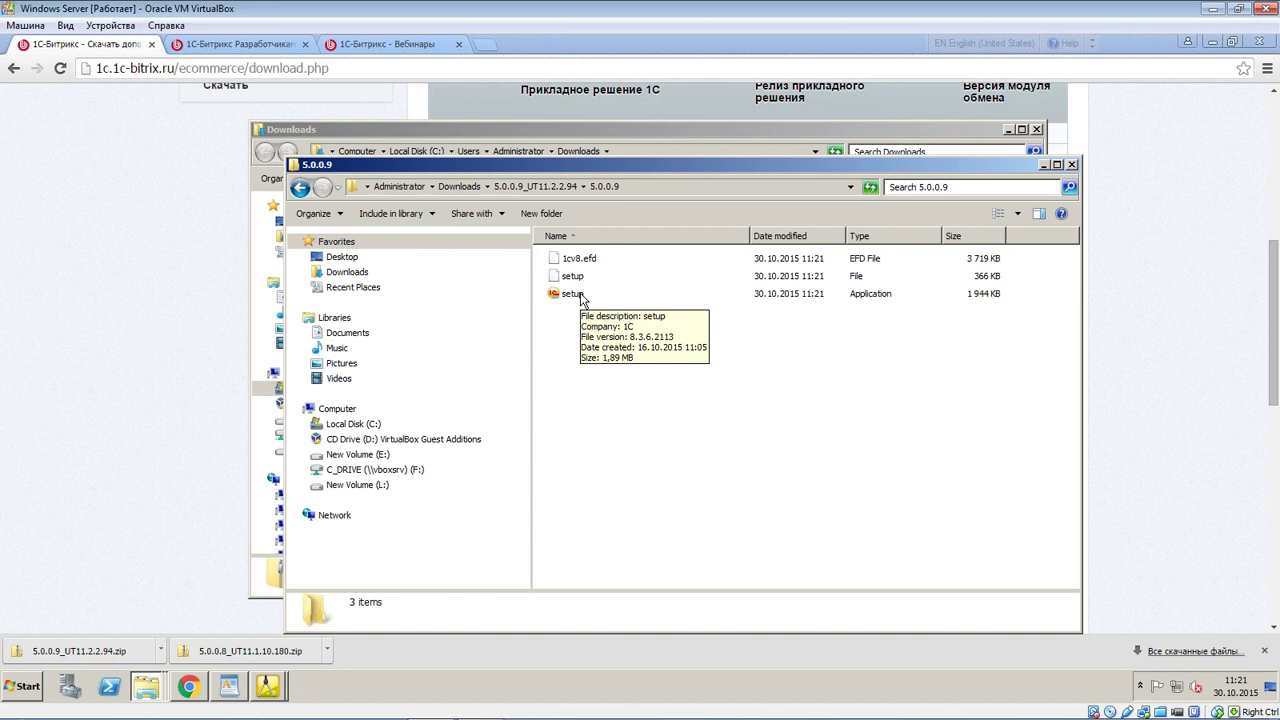
Step: Run the 5.0.0.9 setup and install the configuration templates into the default folder
click(580, 297)
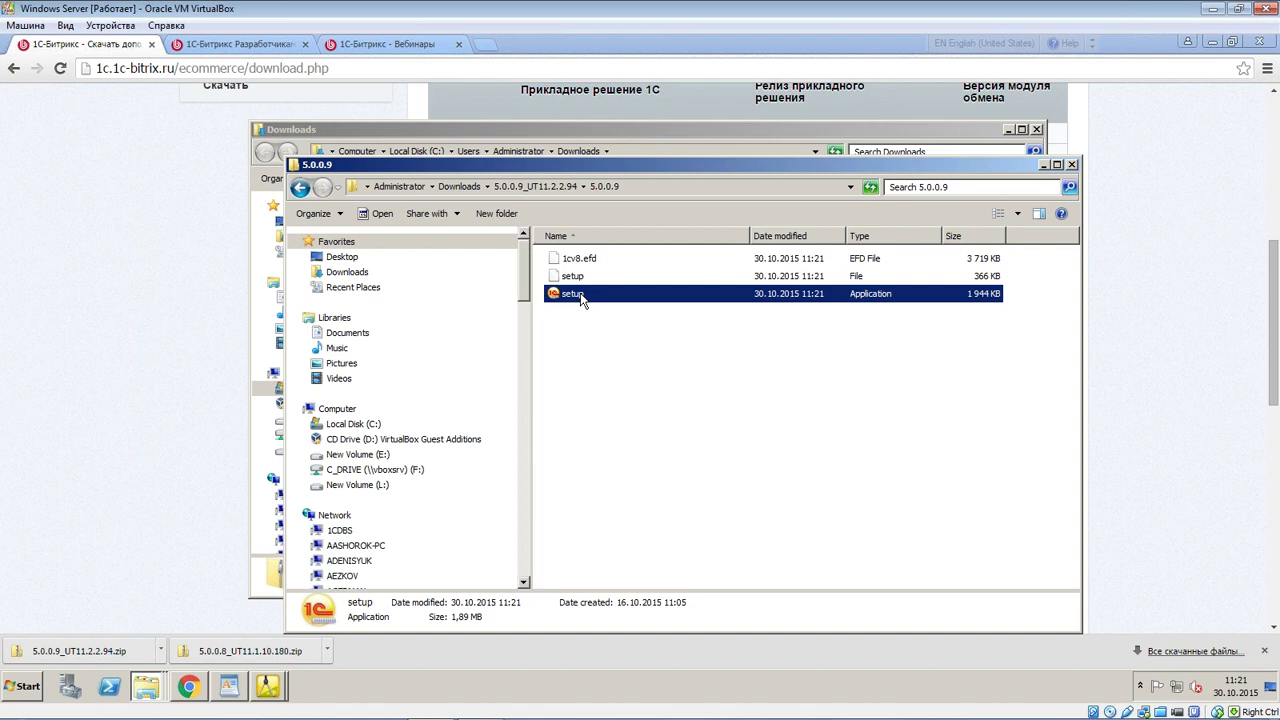
double_click(580, 296)
click(664, 374)
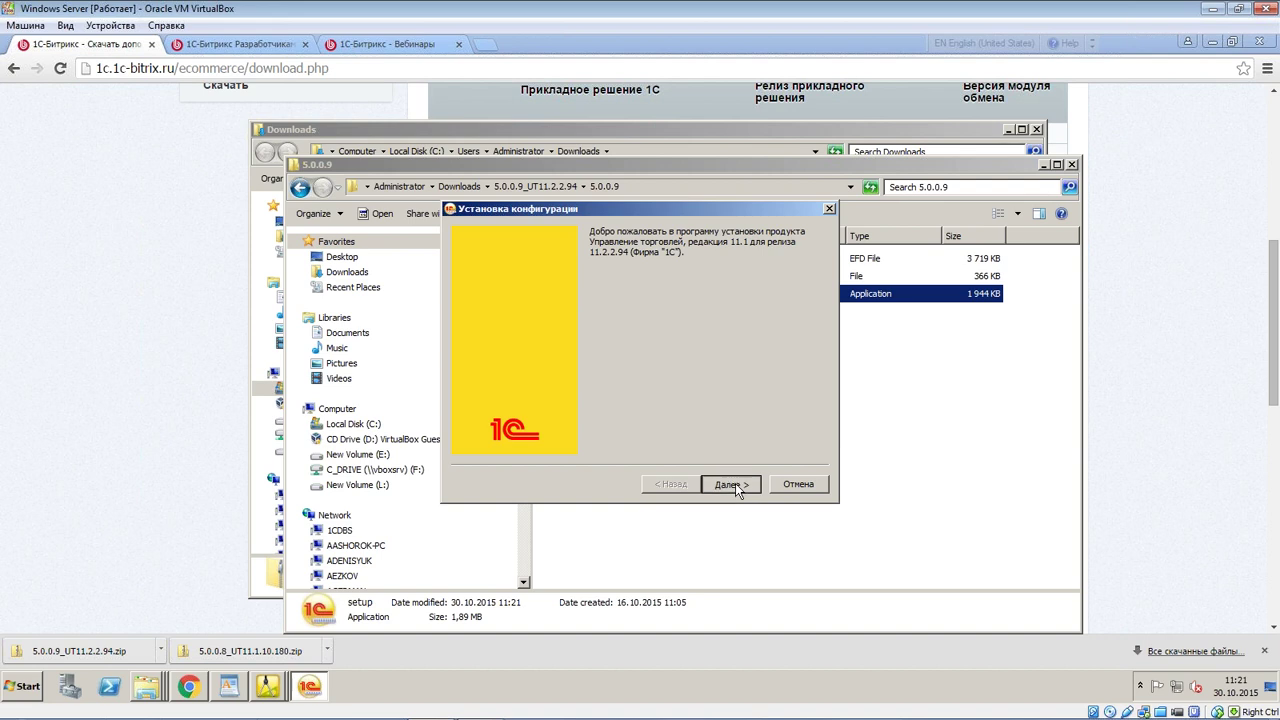
click(730, 484)
click(733, 485)
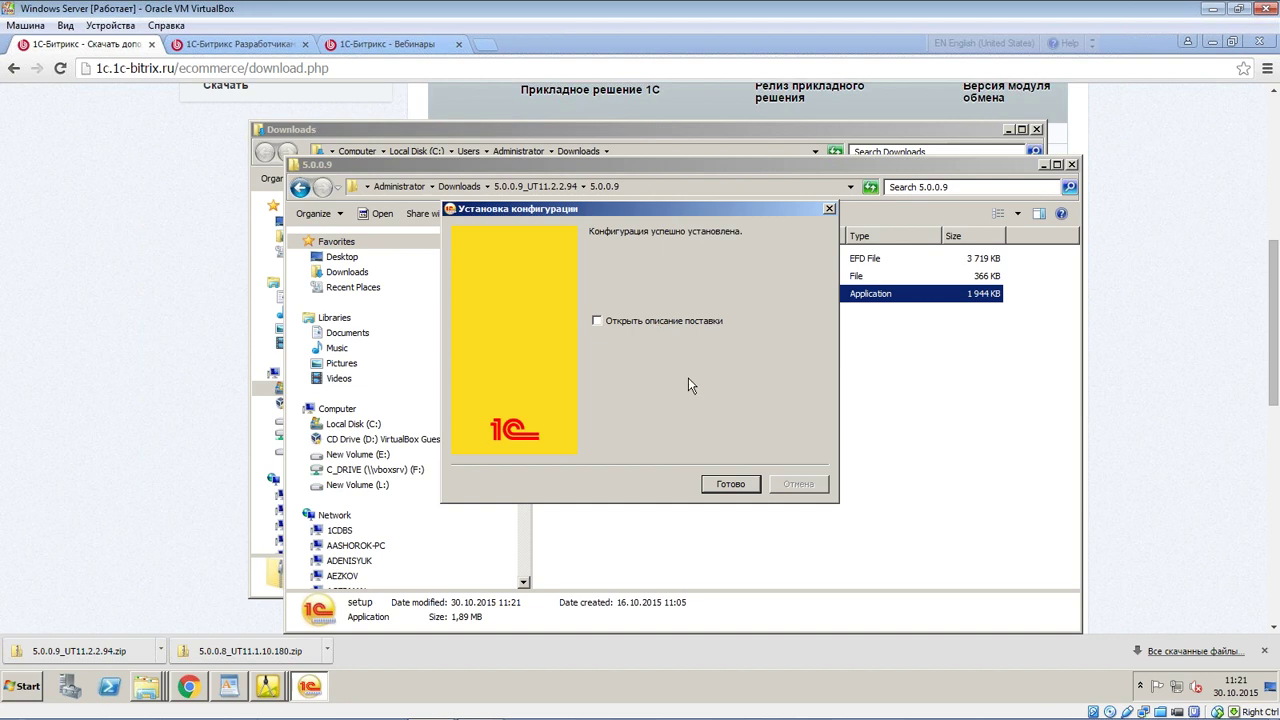
click(732, 483)
click(270, 685)
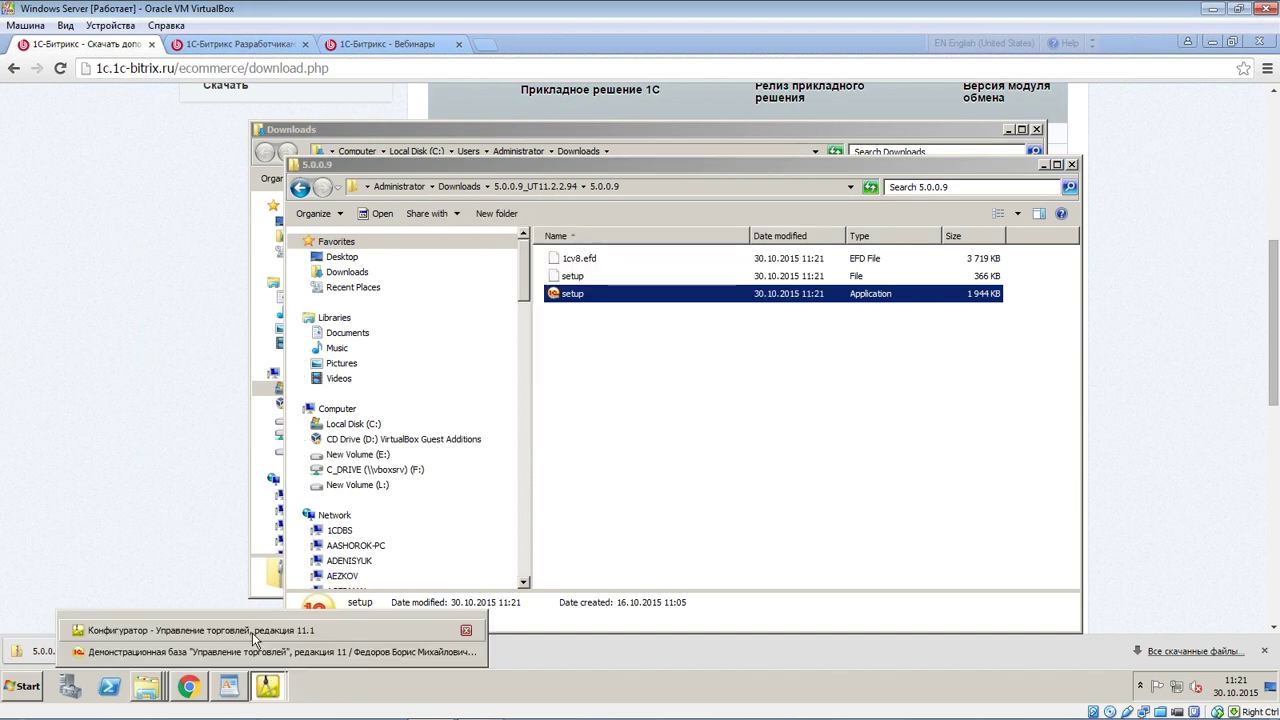
Step: Start comparing and merging the configuration with the 5.0.0.9 1Cv8.cf template file
click(312, 622)
click(124, 60)
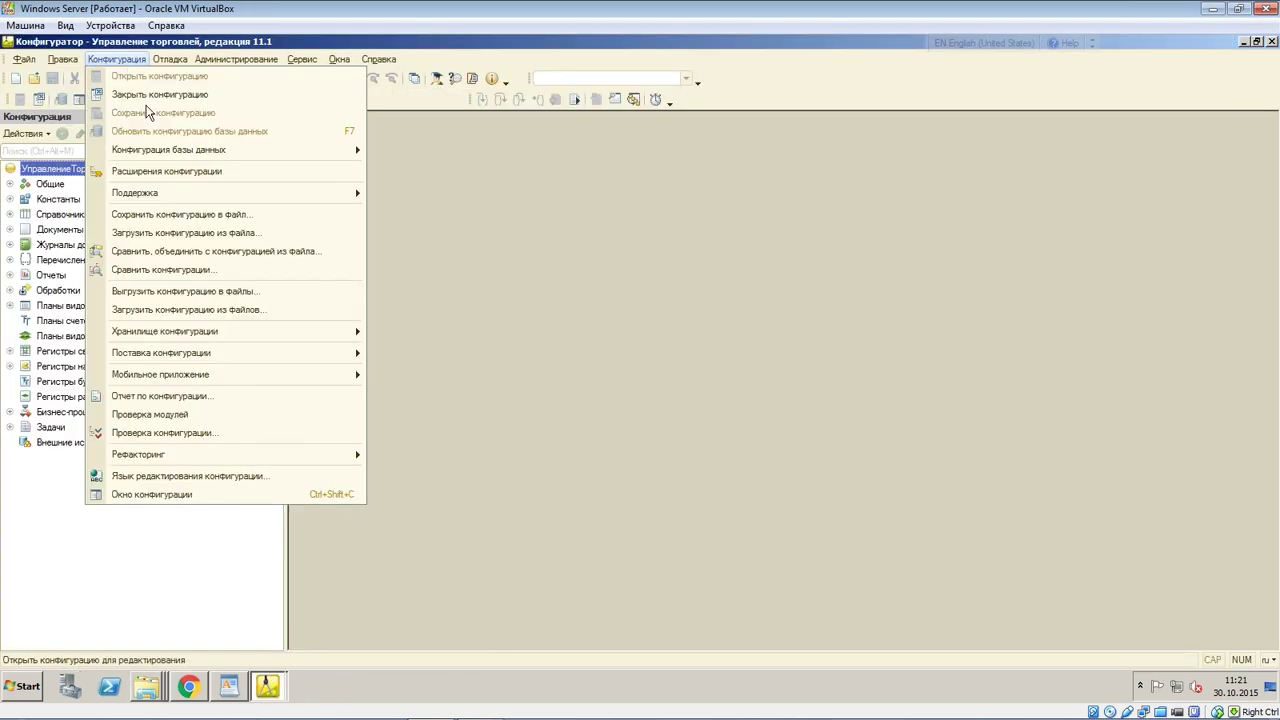
click(228, 254)
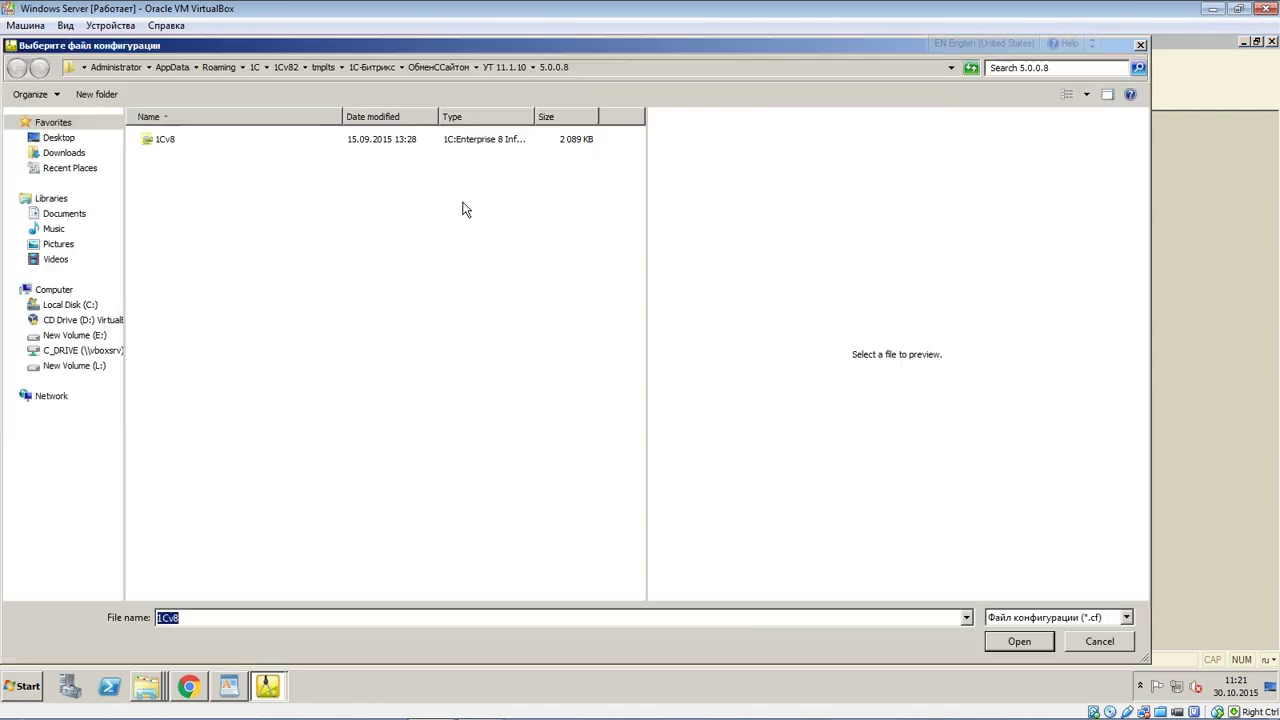
click(511, 67)
click(240, 266)
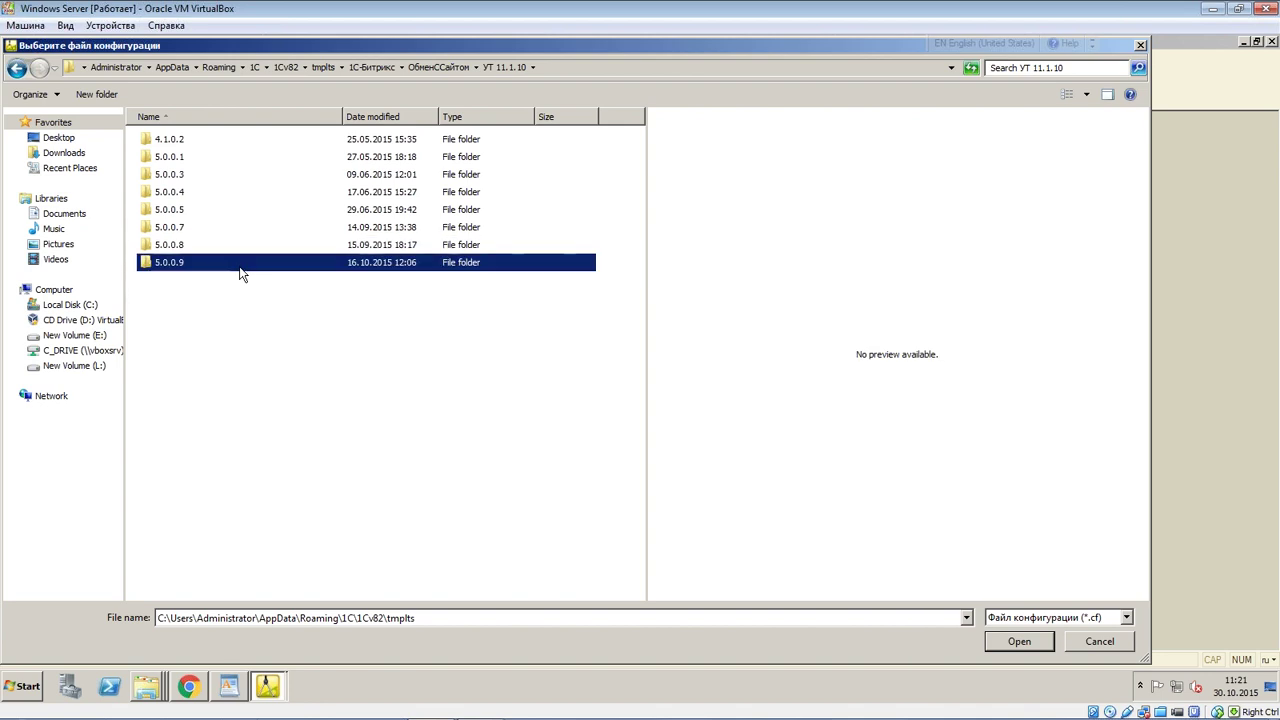
double_click(240, 263)
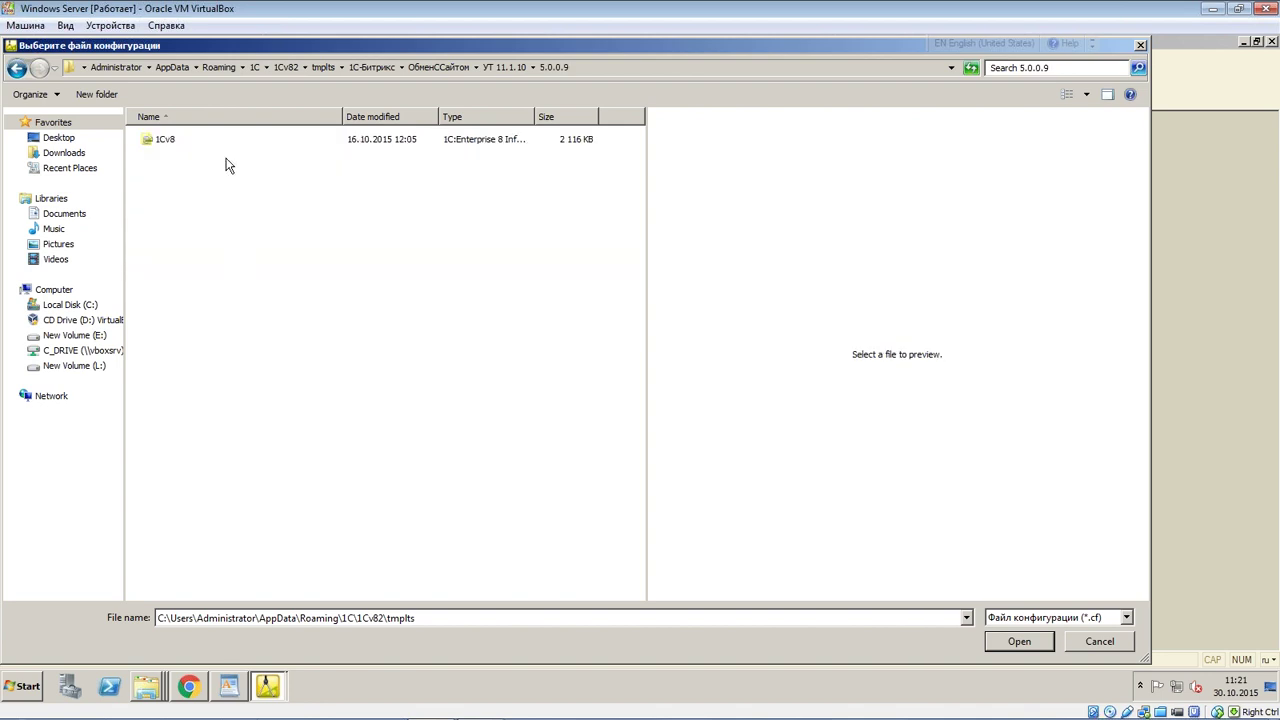
double_click(226, 143)
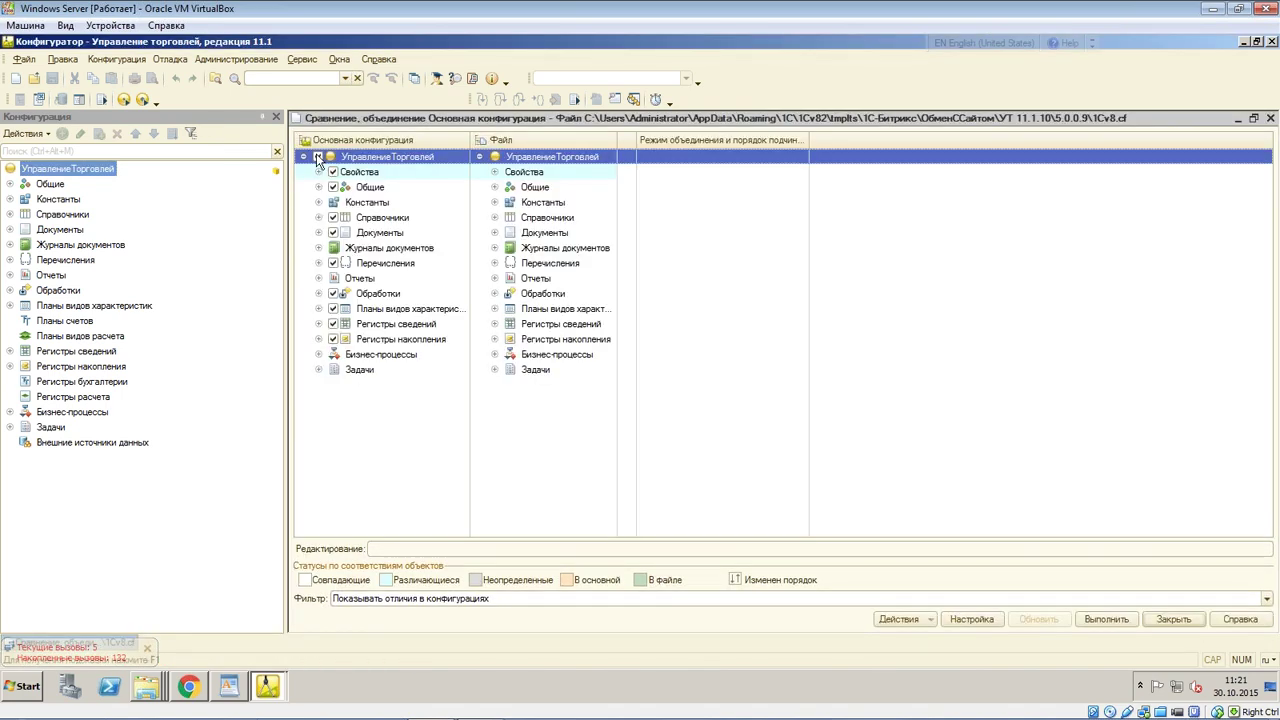
Step: Select merge objects by the ОбменСИнтернетМагазином subsystem, including parent subsystems
click(318, 158)
click(899, 621)
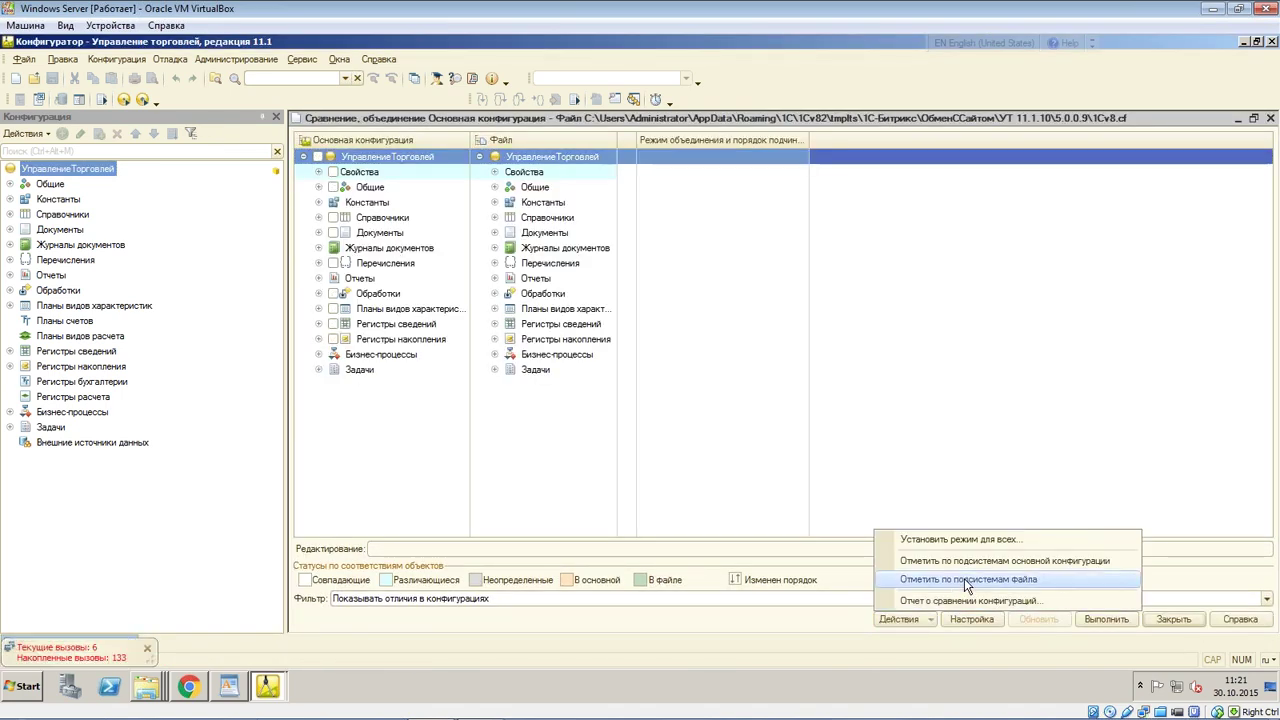
click(964, 578)
click(376, 270)
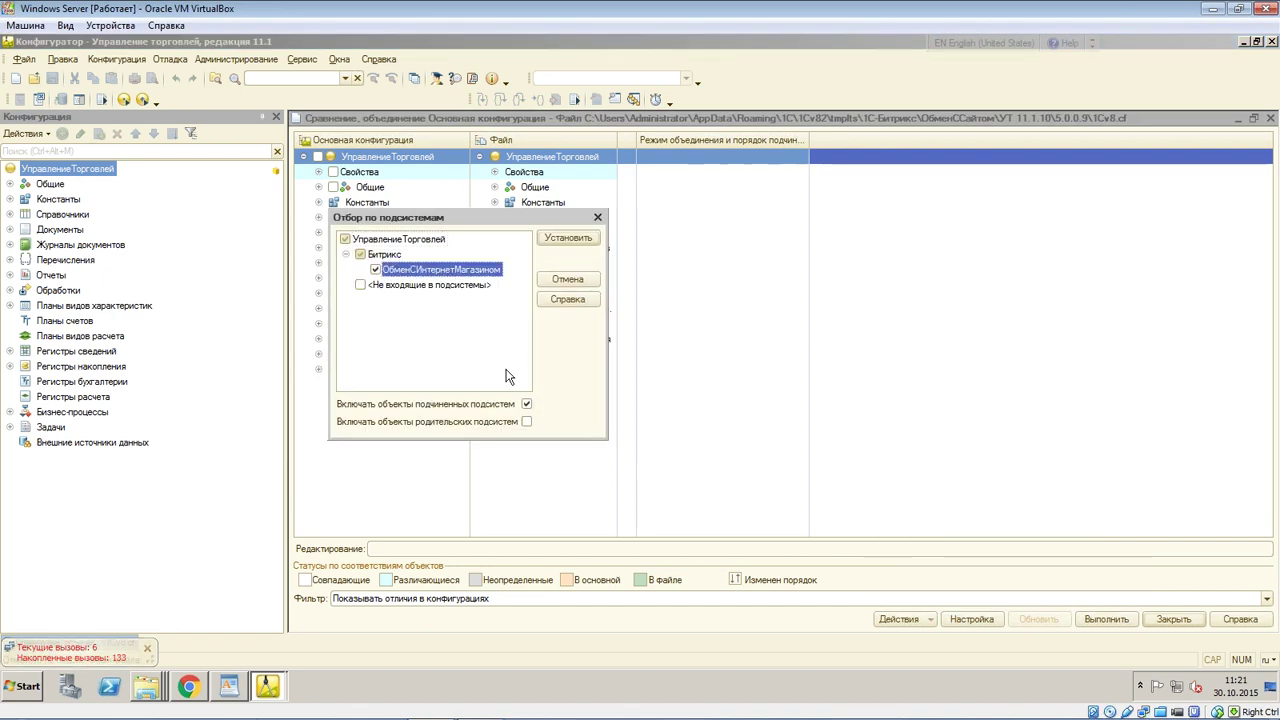
click(528, 423)
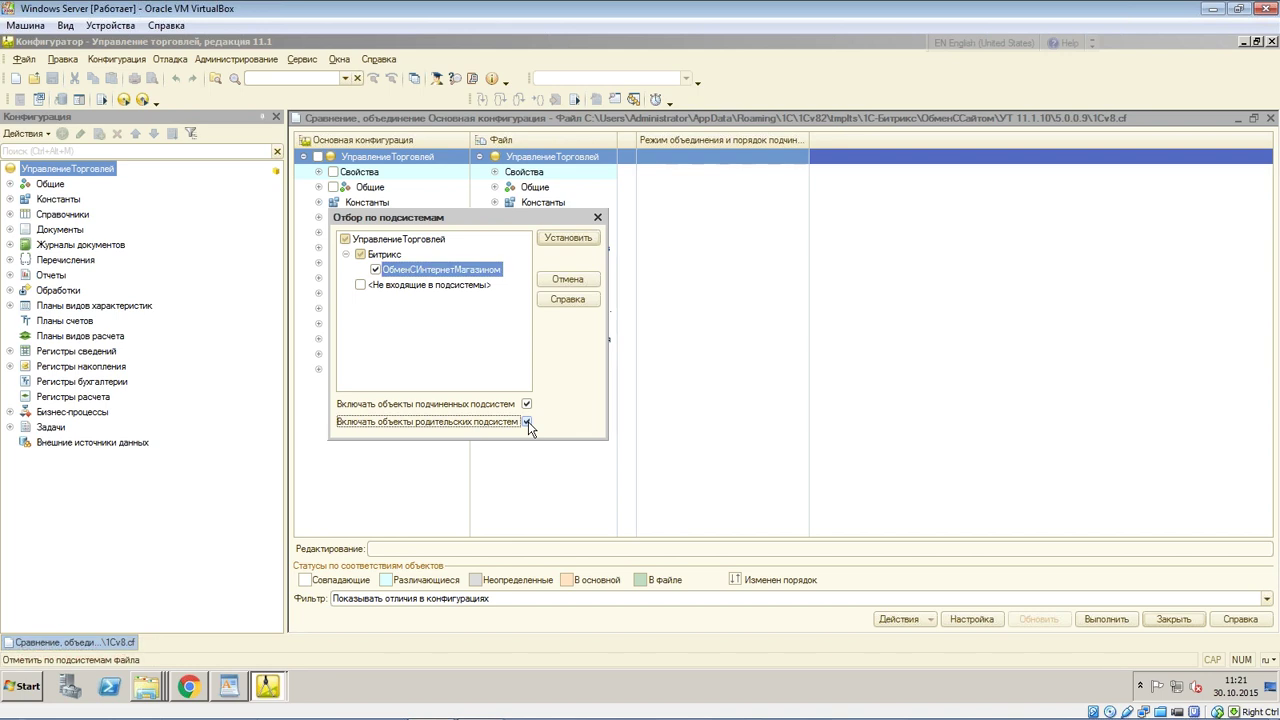
click(567, 240)
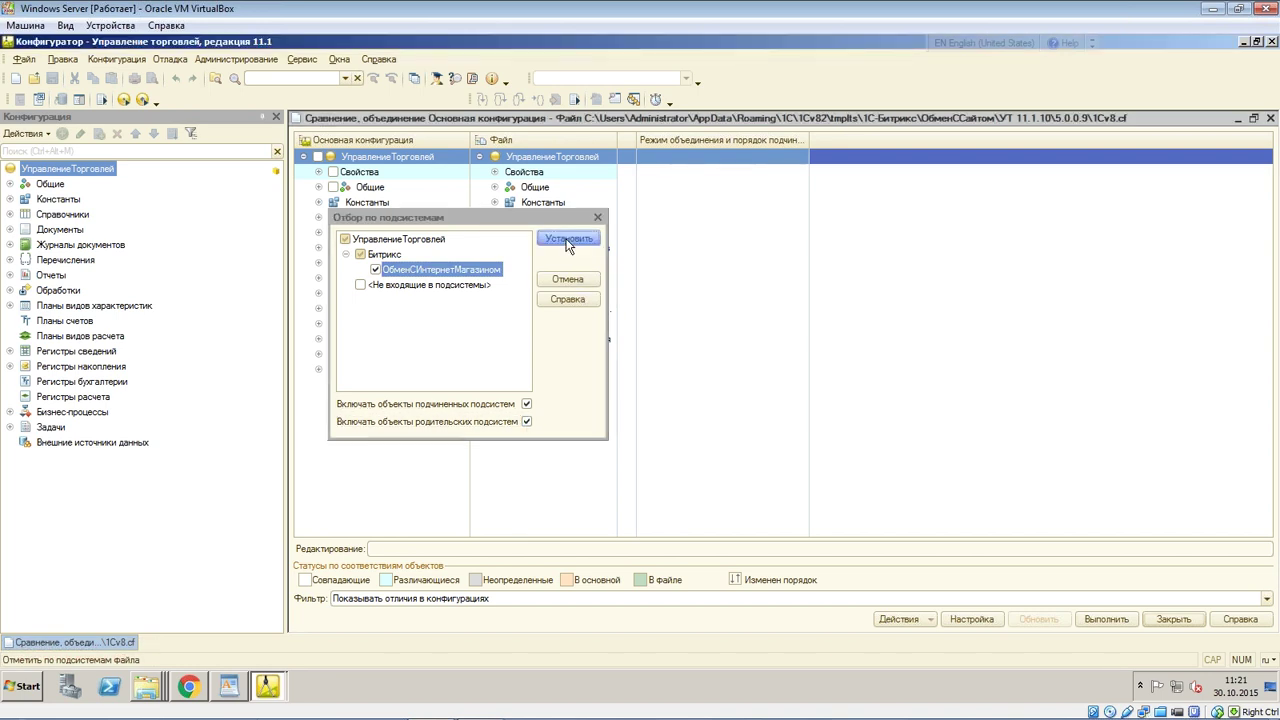
Step: Inspect the Общие > Подсистемы branch of the comparison tree
click(318, 187)
click(333, 202)
scroll(404, 248, down, 1)
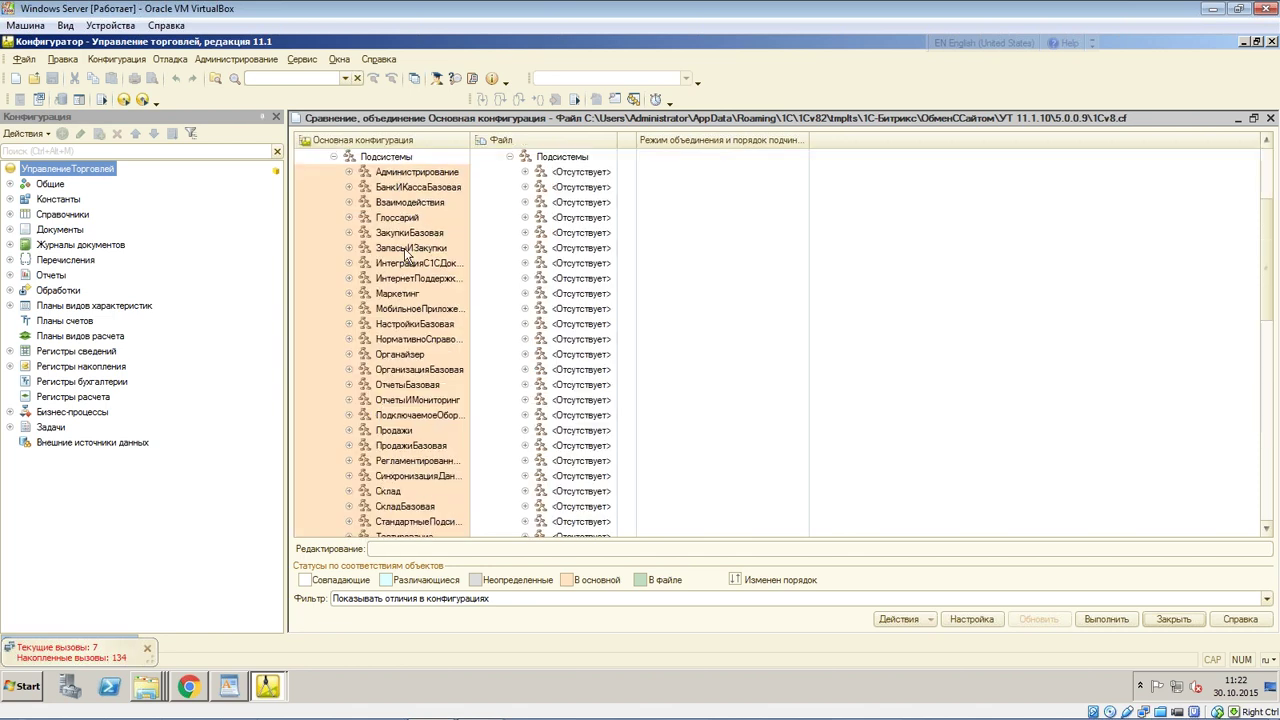
scroll(404, 248, down, 7)
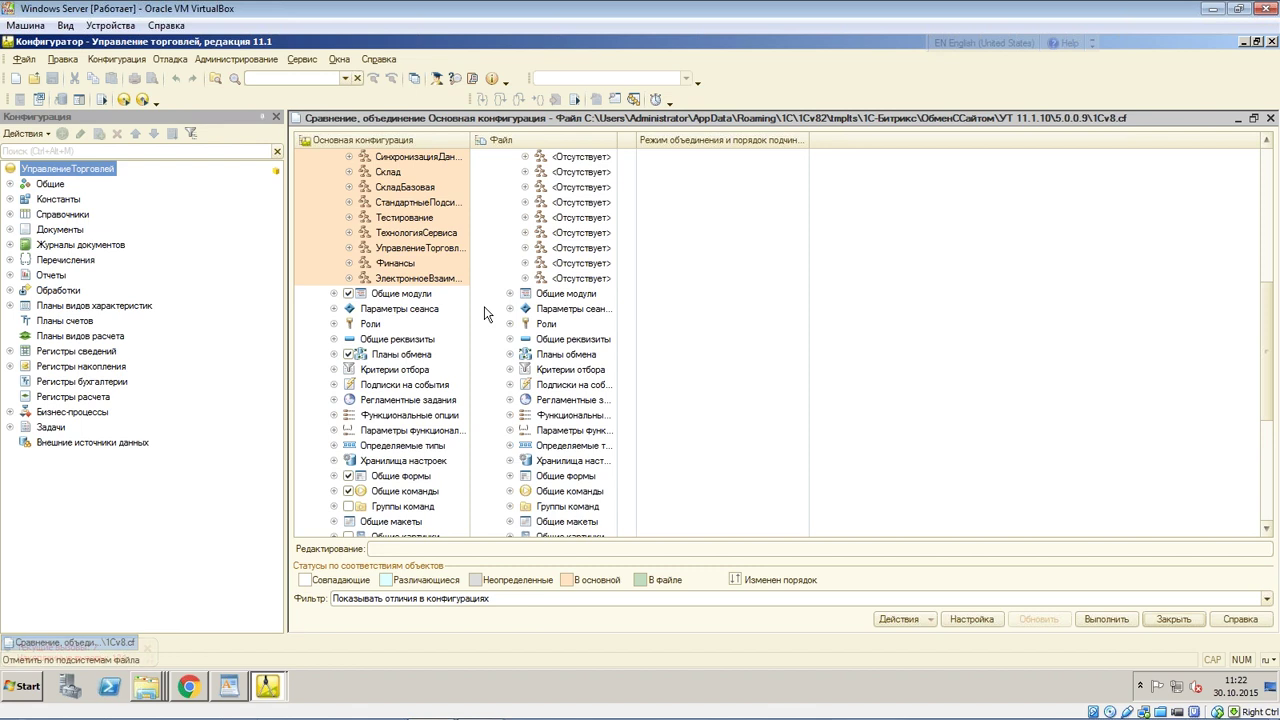
scroll(324, 204, up, 3)
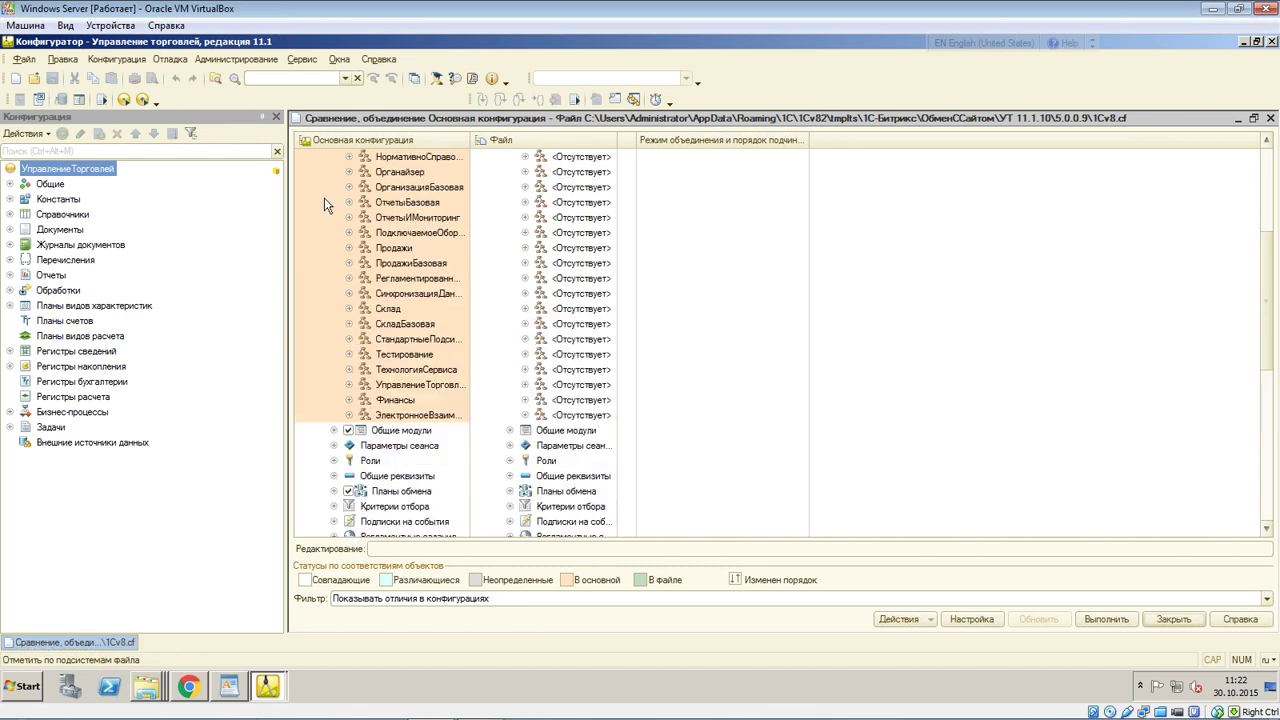
scroll(324, 200, up, 5)
click(333, 202)
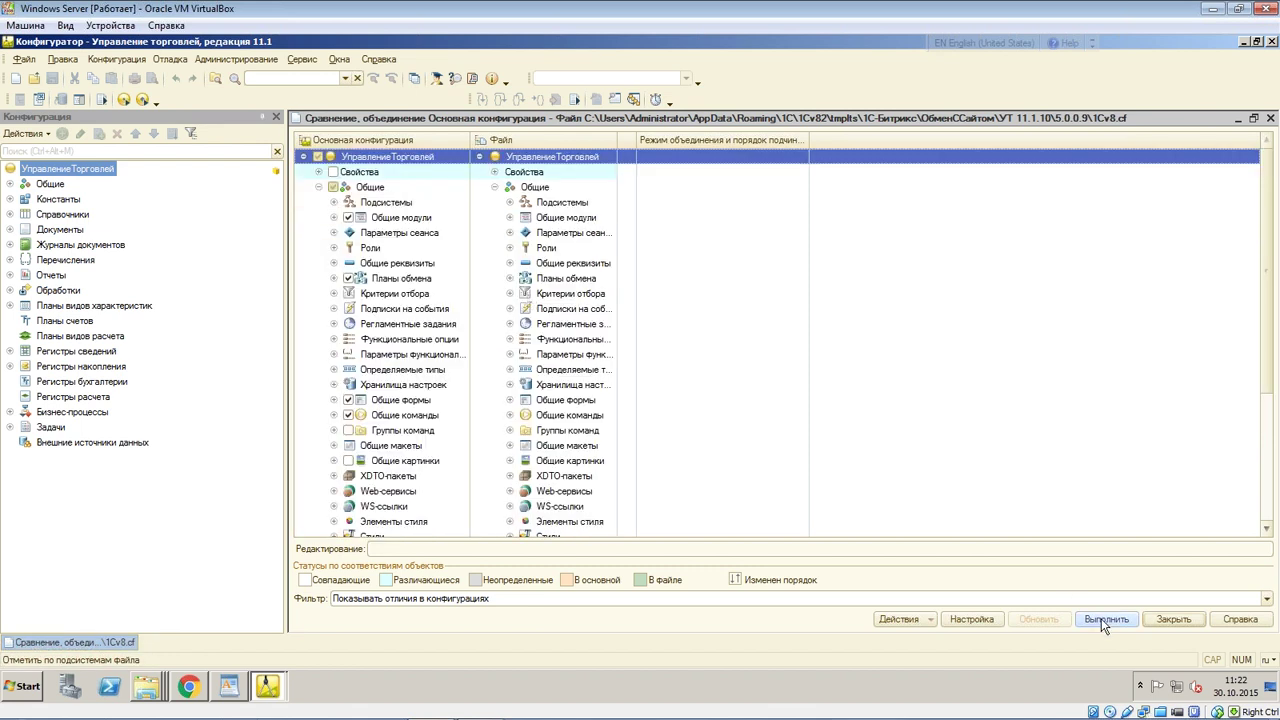
Step: Close the comparison and merge window, confirming with Да
click(117, 59)
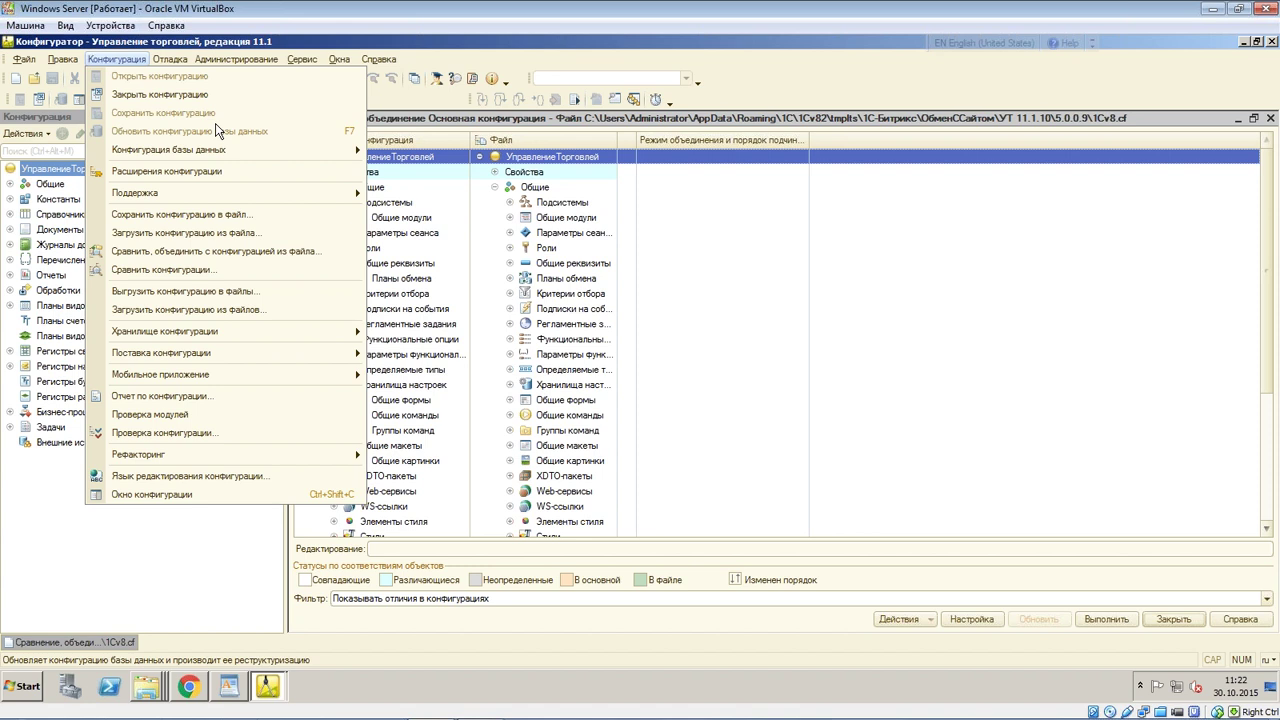
click(1076, 180)
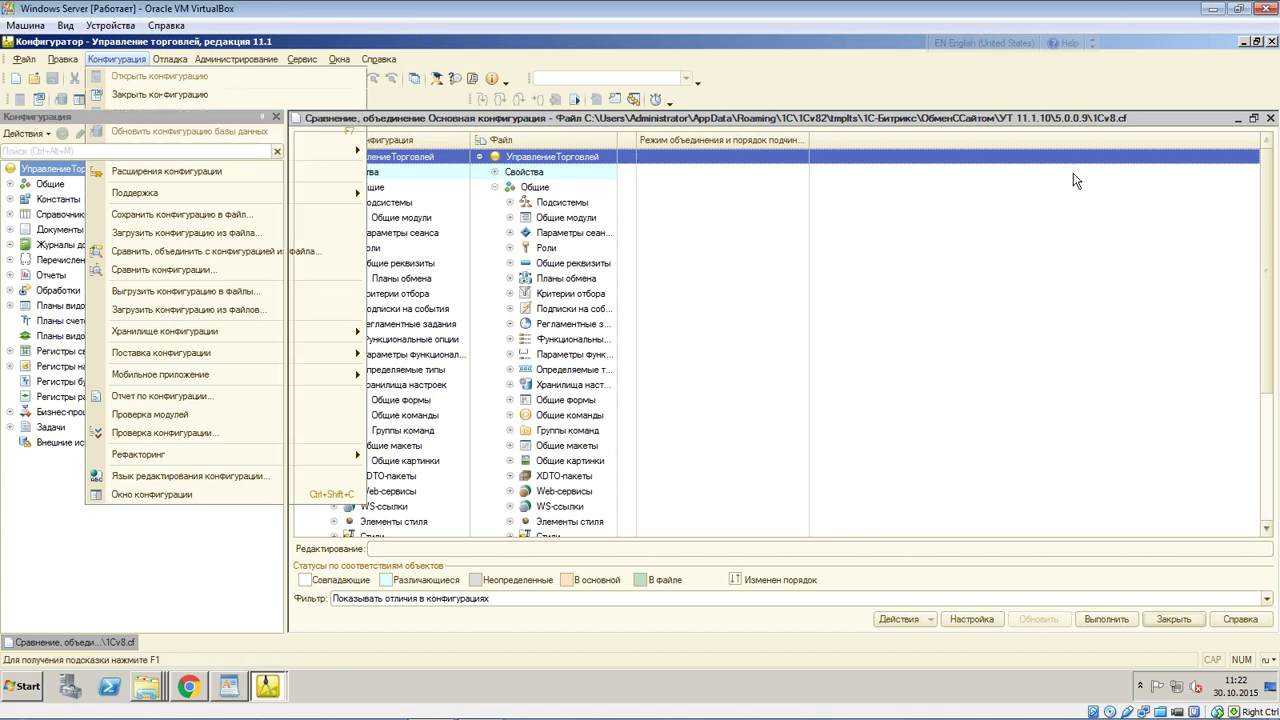
click(1253, 118)
click(818, 121)
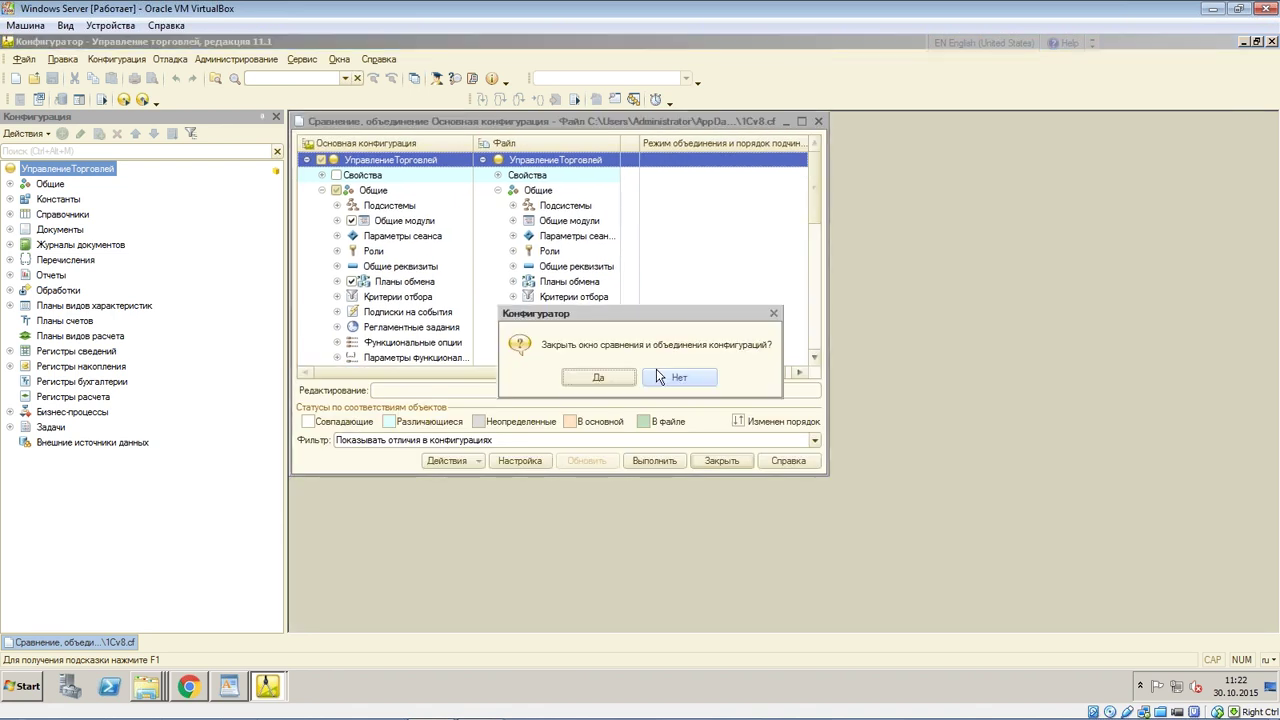
click(598, 377)
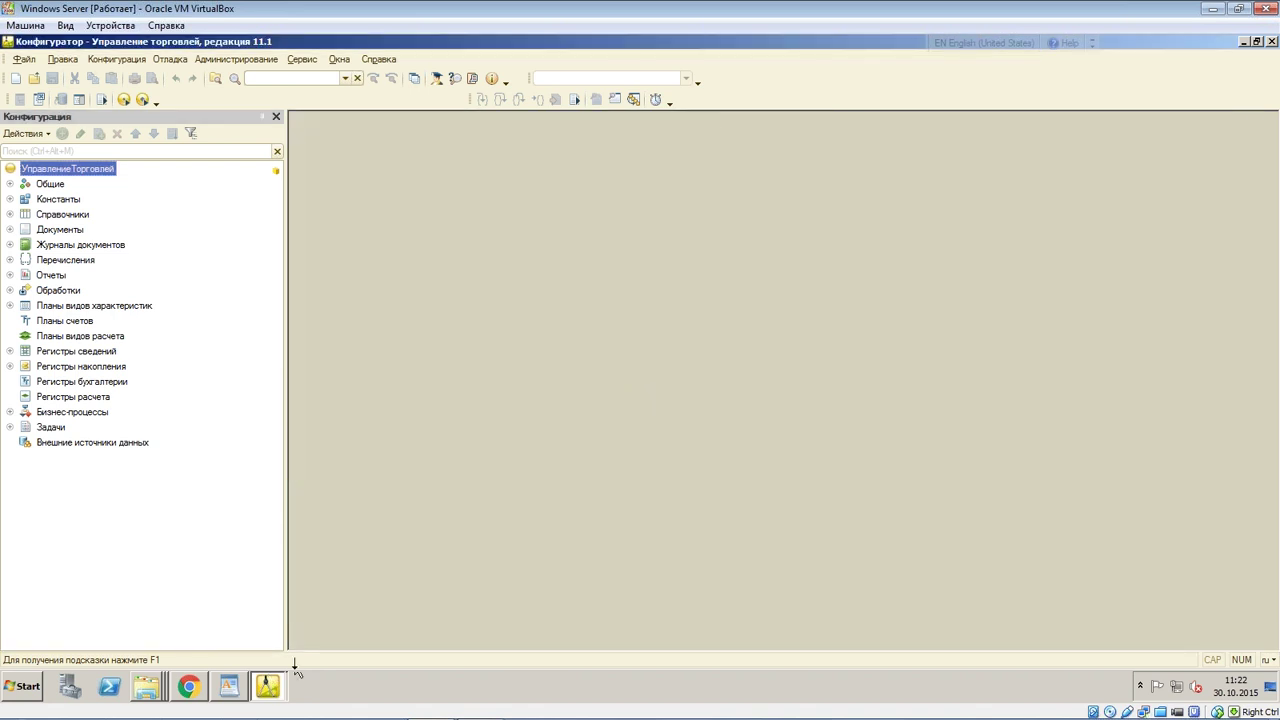
click(270, 688)
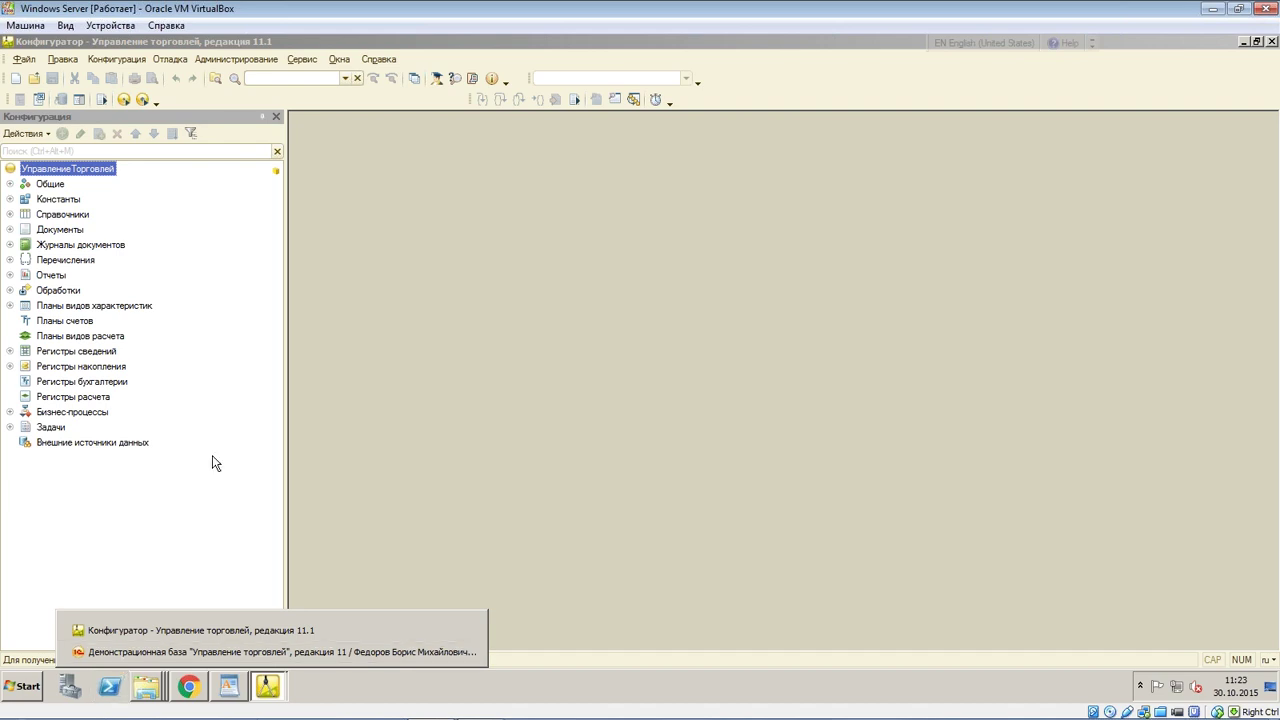
Step: In the demo database, open the 1С-Битрикс site exchange node list and create a new node
click(272, 686)
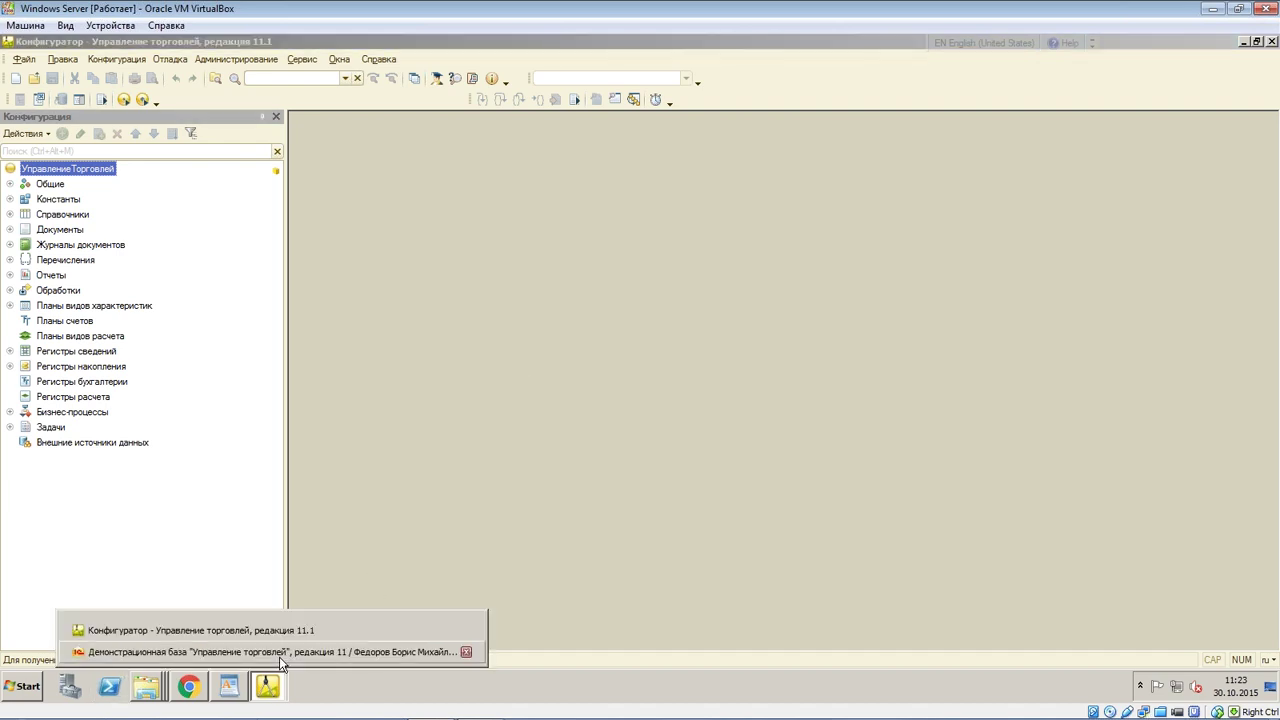
click(430, 652)
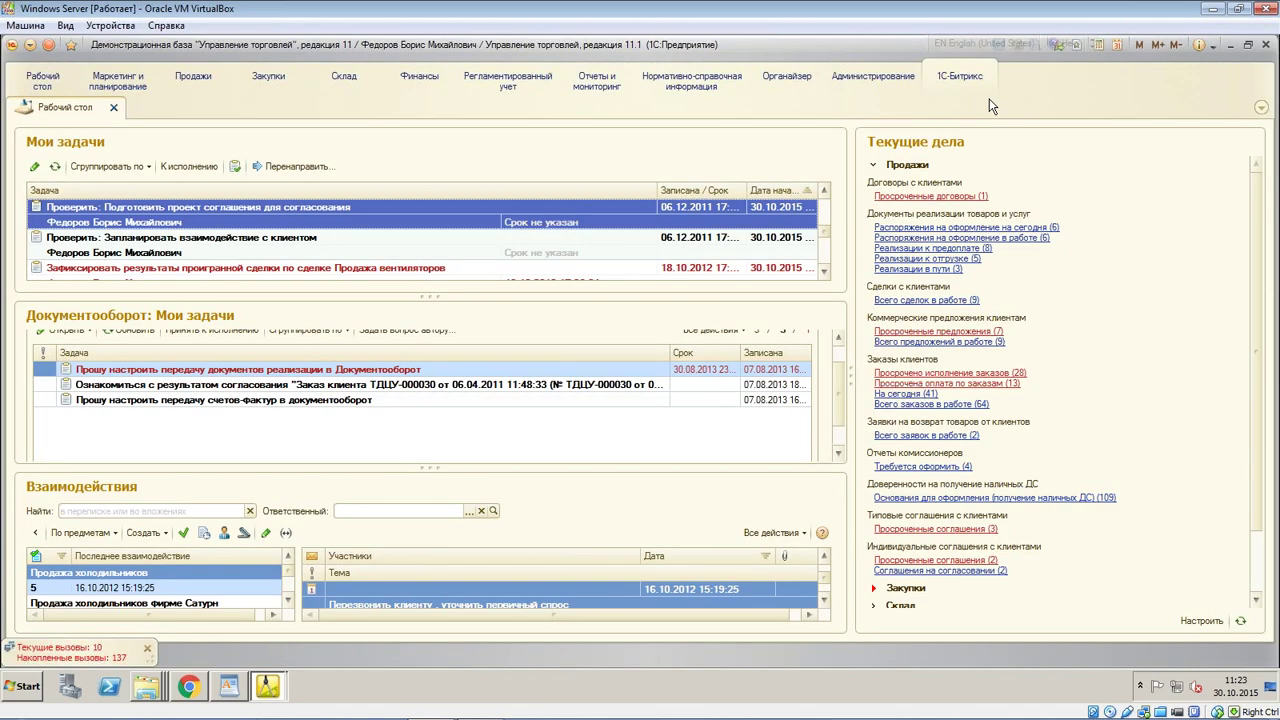
click(965, 78)
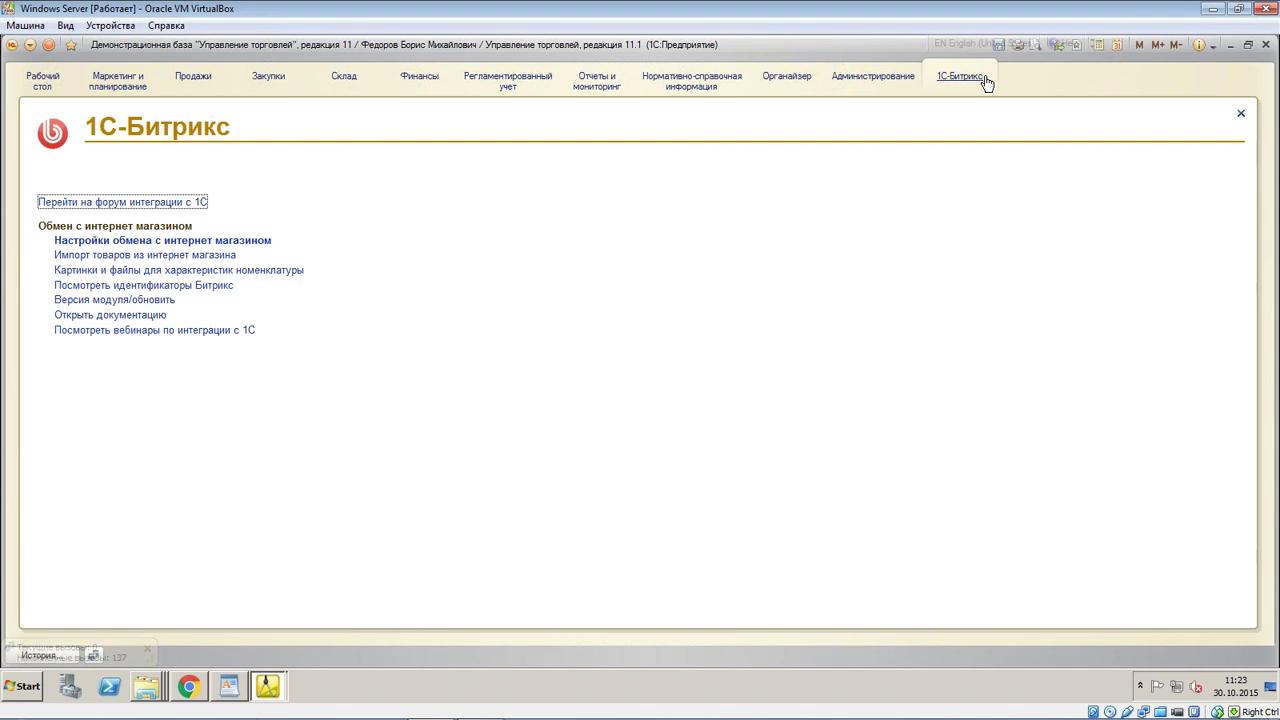
click(234, 241)
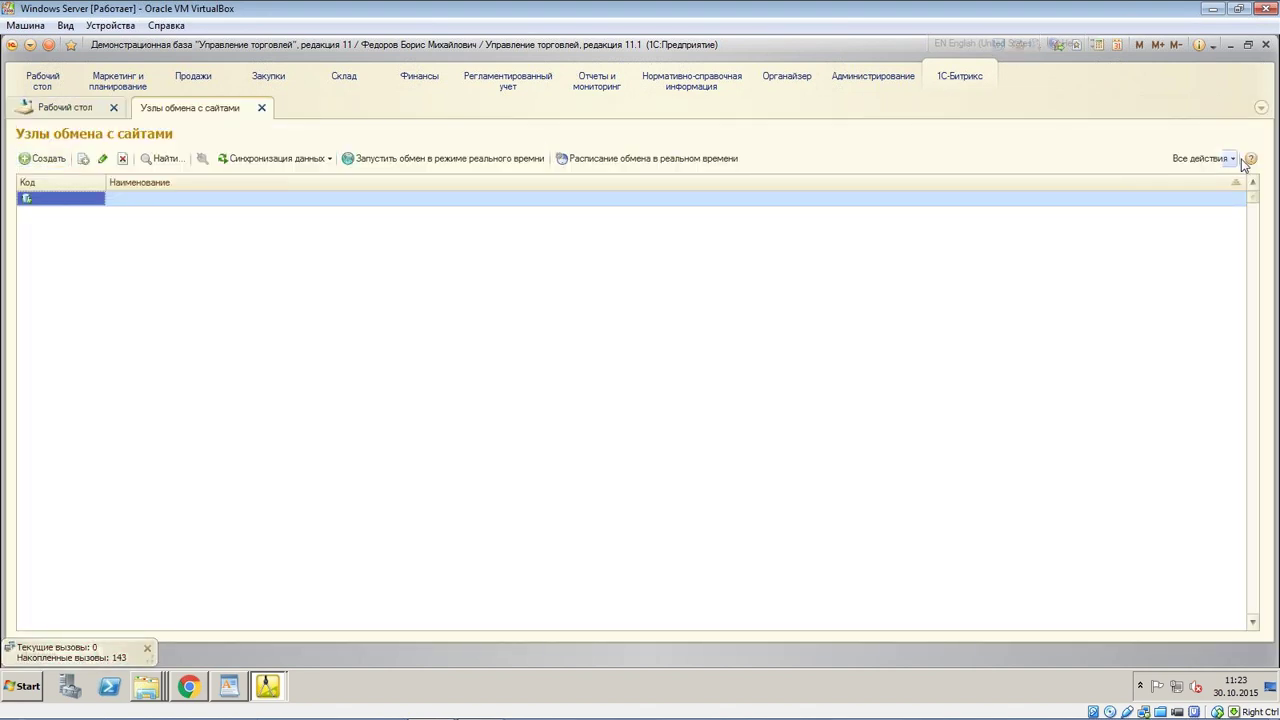
click(975, 82)
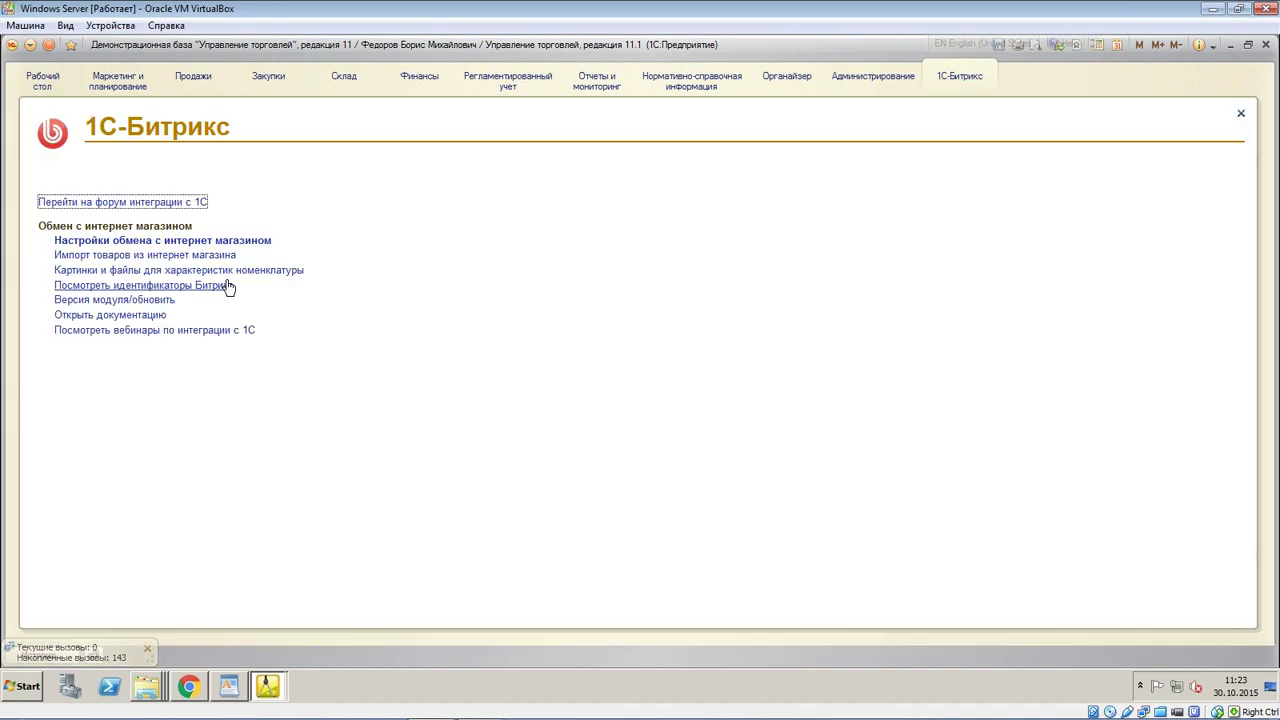
click(162, 245)
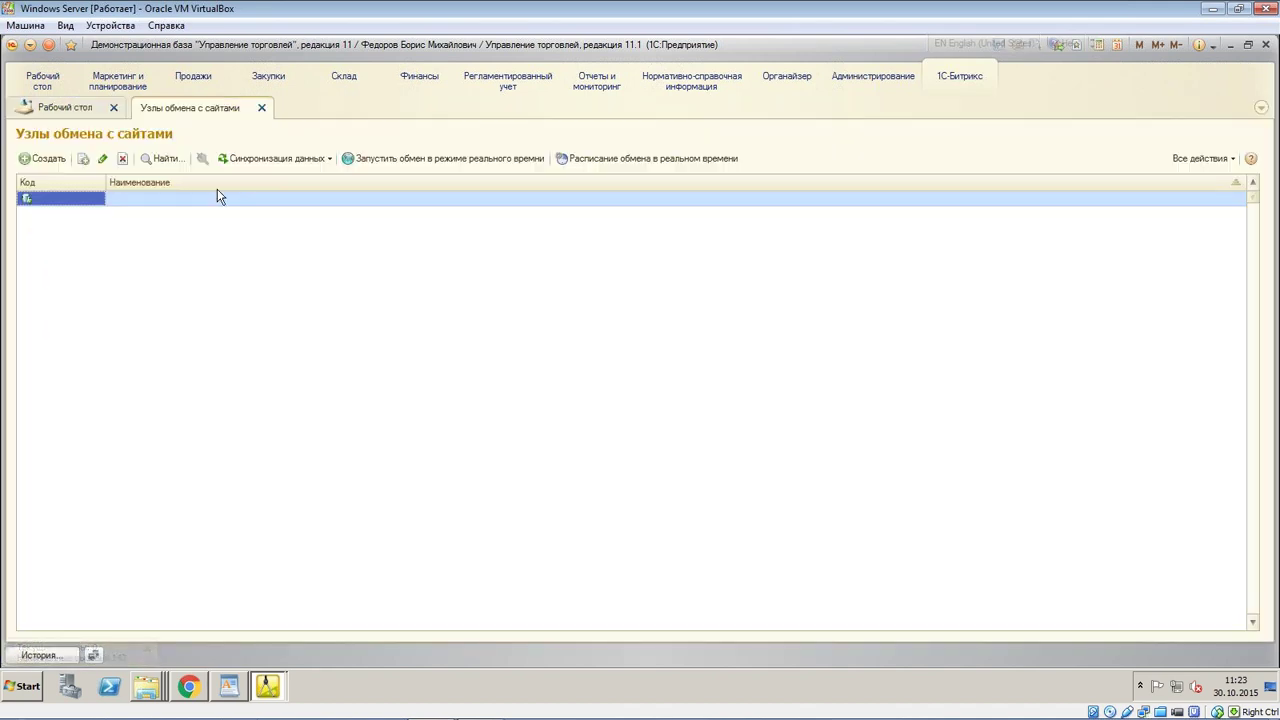
click(41, 159)
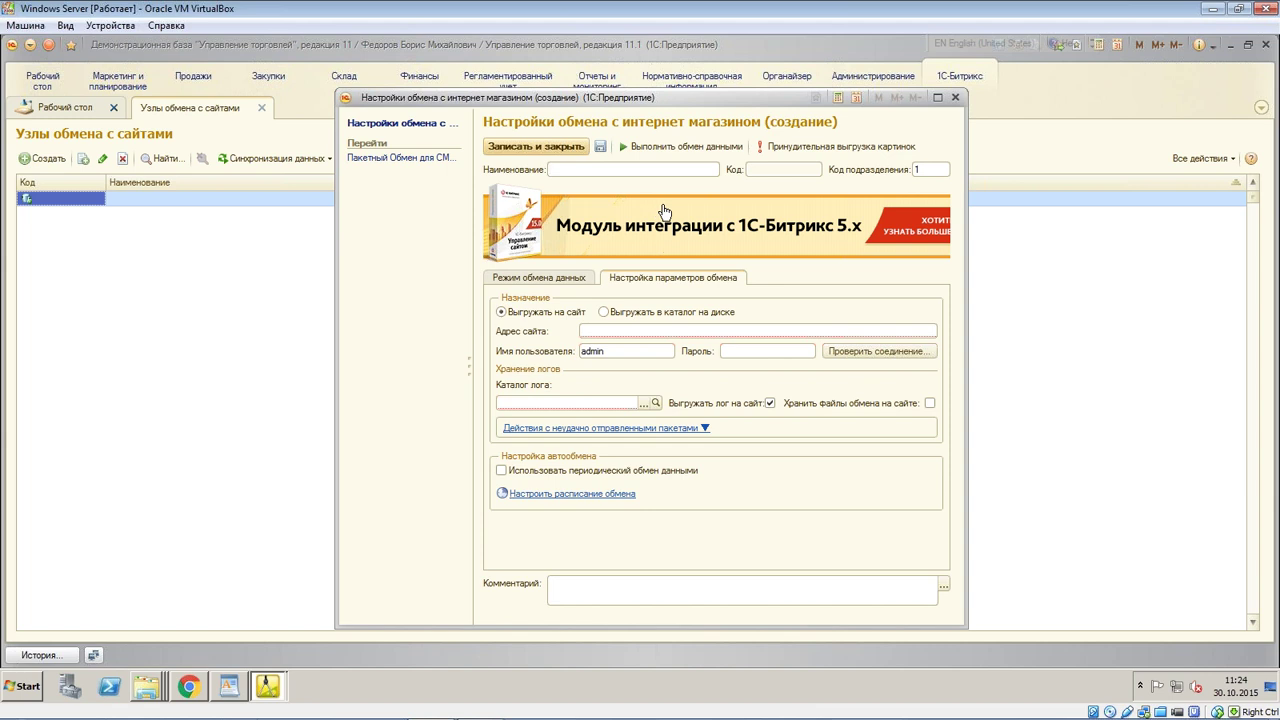
Step: Name the new exchange node 'Выгрузка товаров'
text(Ds)
key(BackSpace)
key(BackSpace)
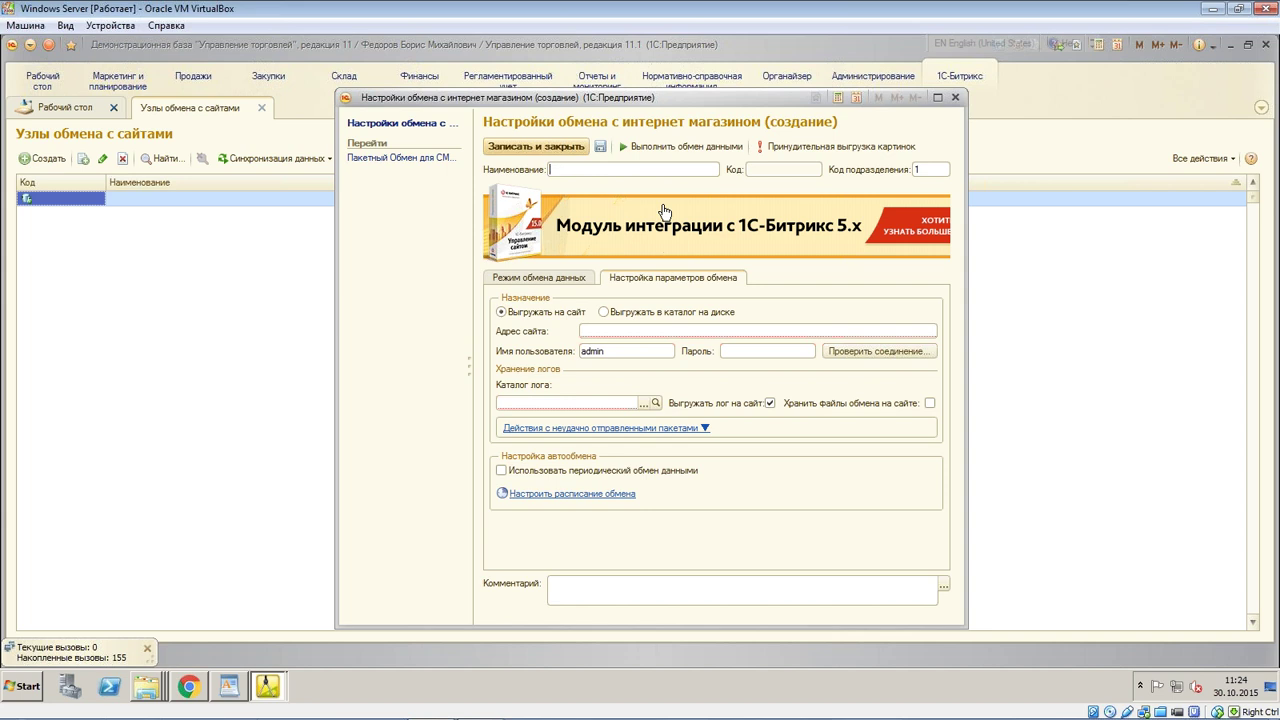
key(alt+shift)
text(Выгрузка товаров)
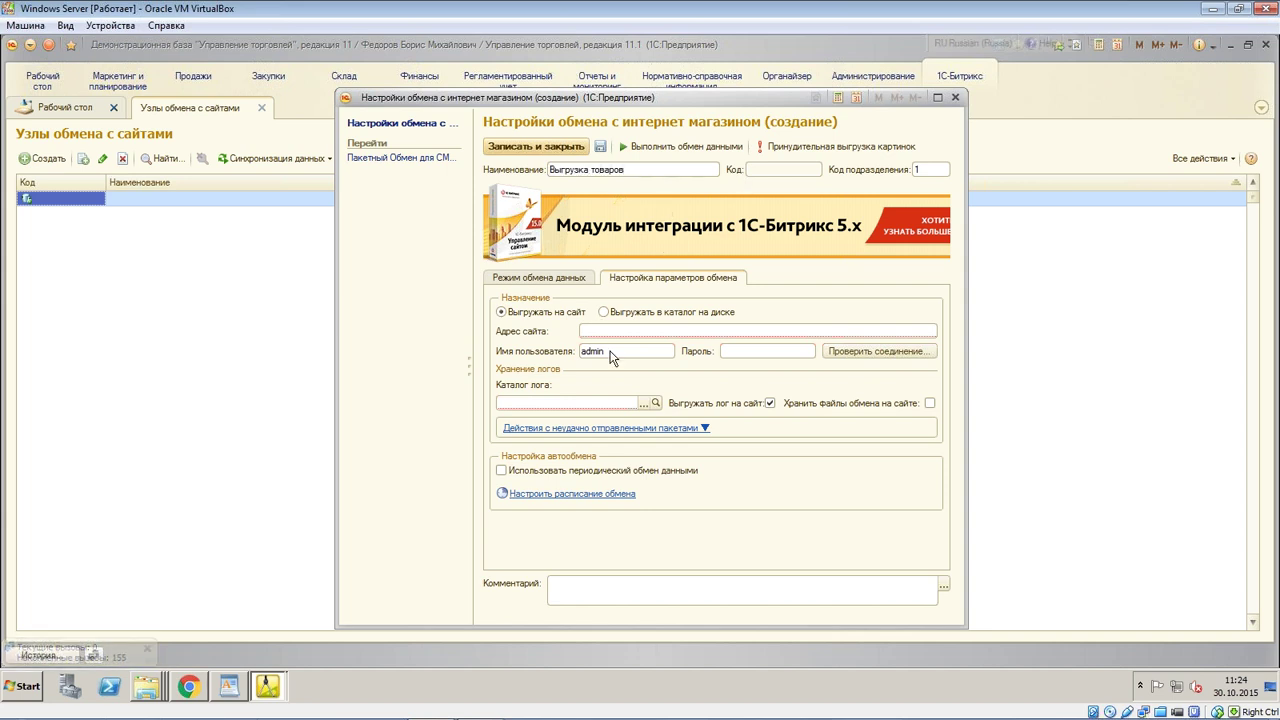
click(238, 700)
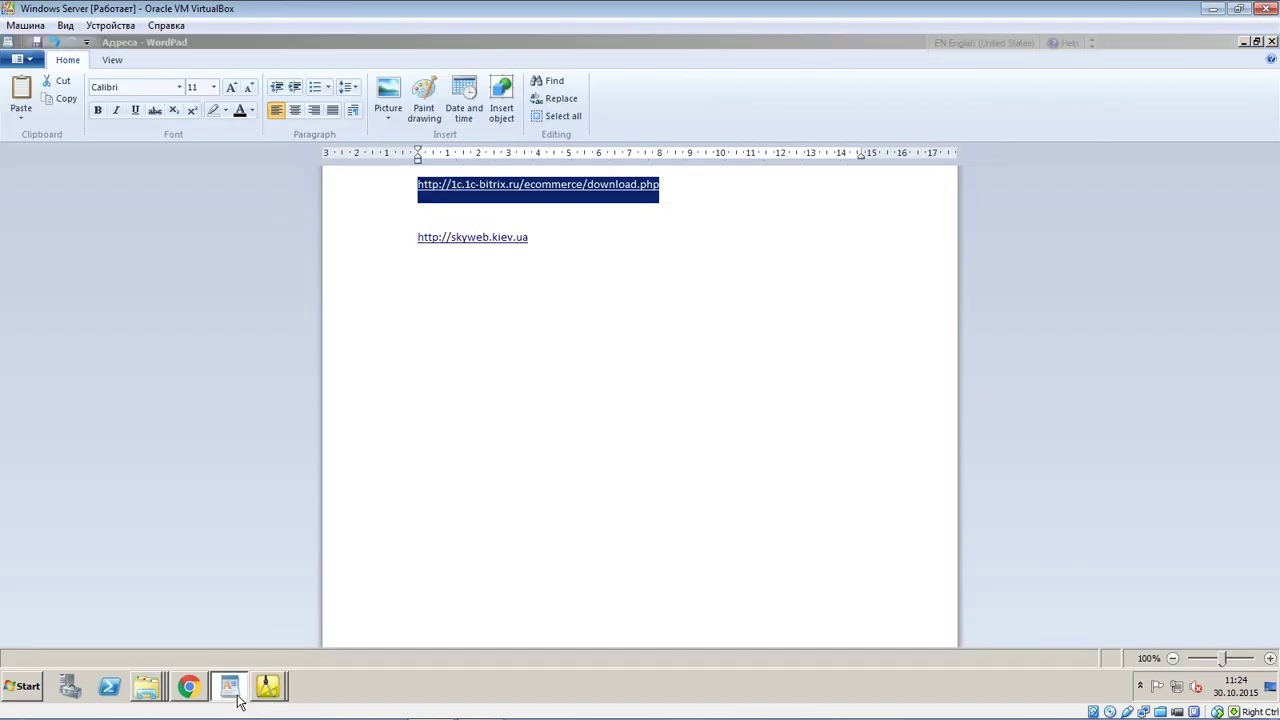
click(240, 700)
click(238, 700)
drag(530, 238, 417, 246)
key(ctrl+c)
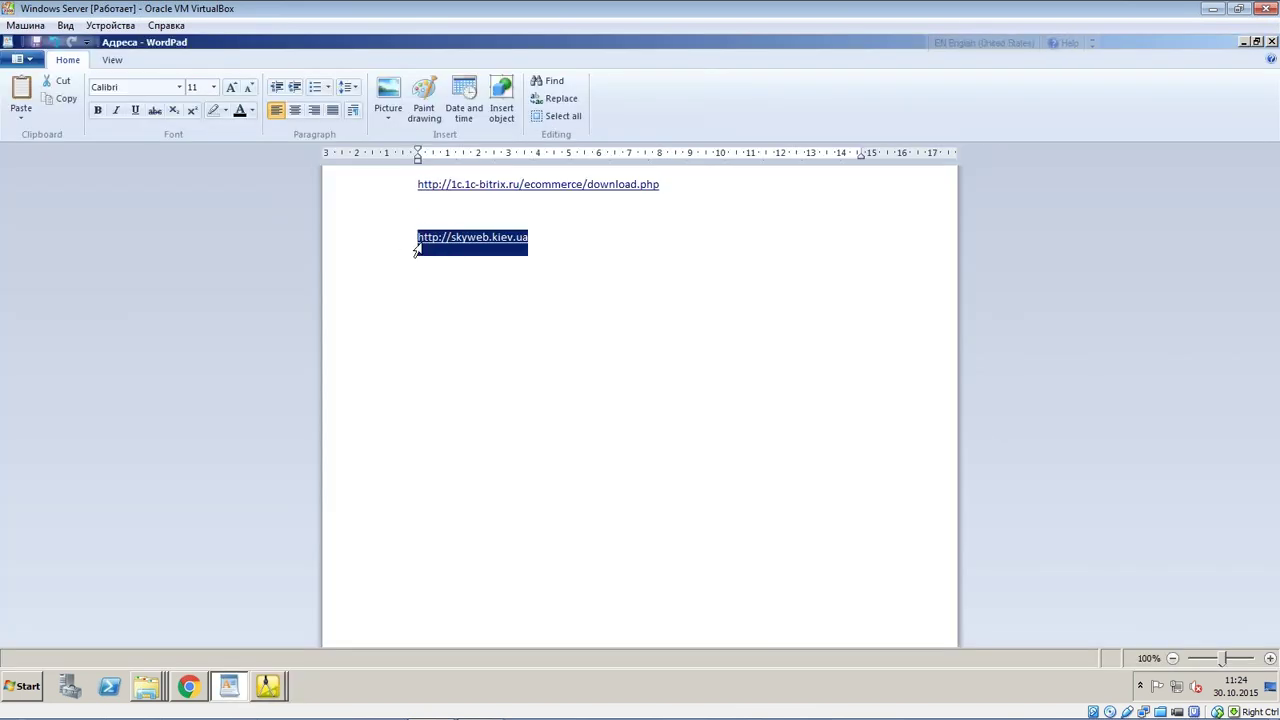
click(1243, 41)
click(190, 688)
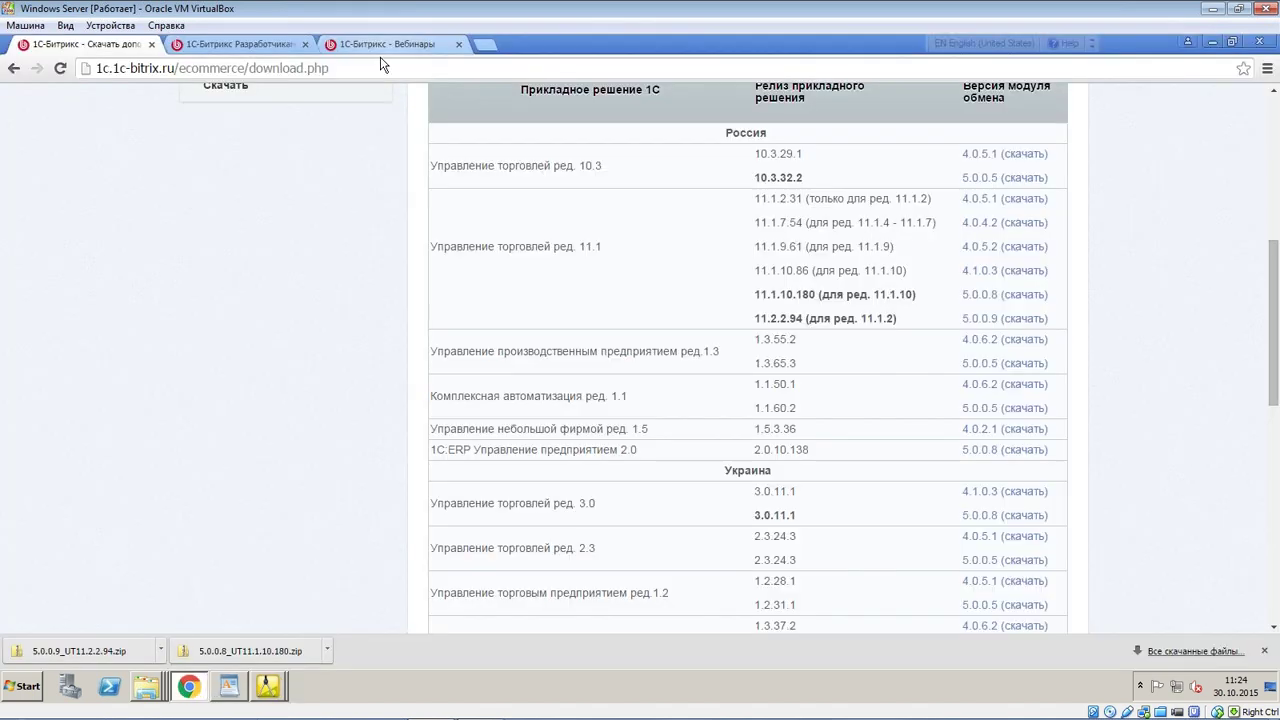
click(389, 69)
key(ctrl+v)
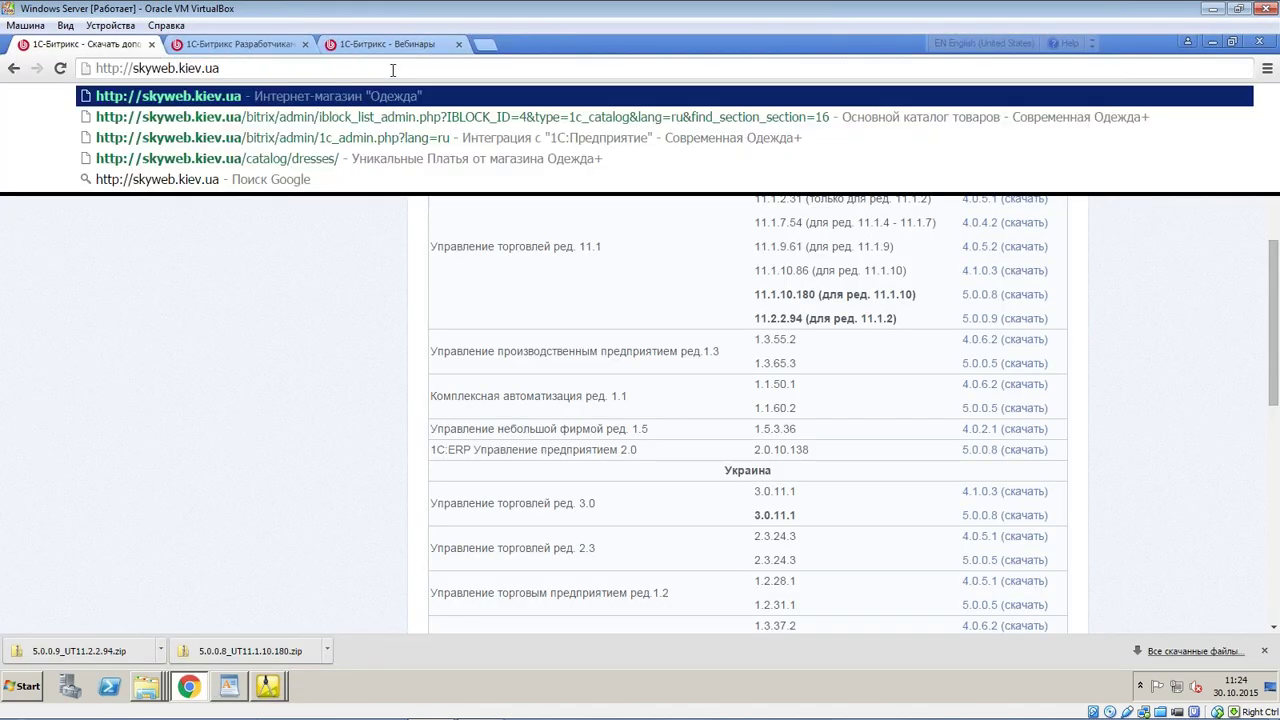
key(Return)
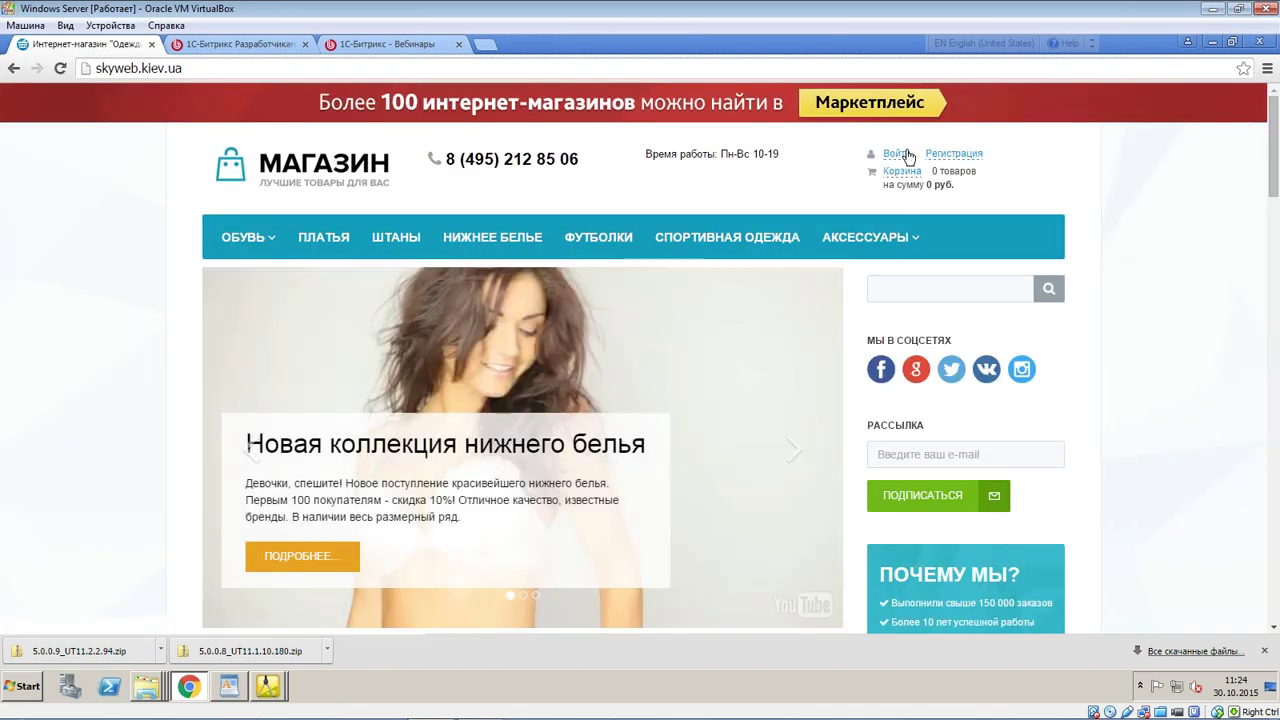
click(897, 155)
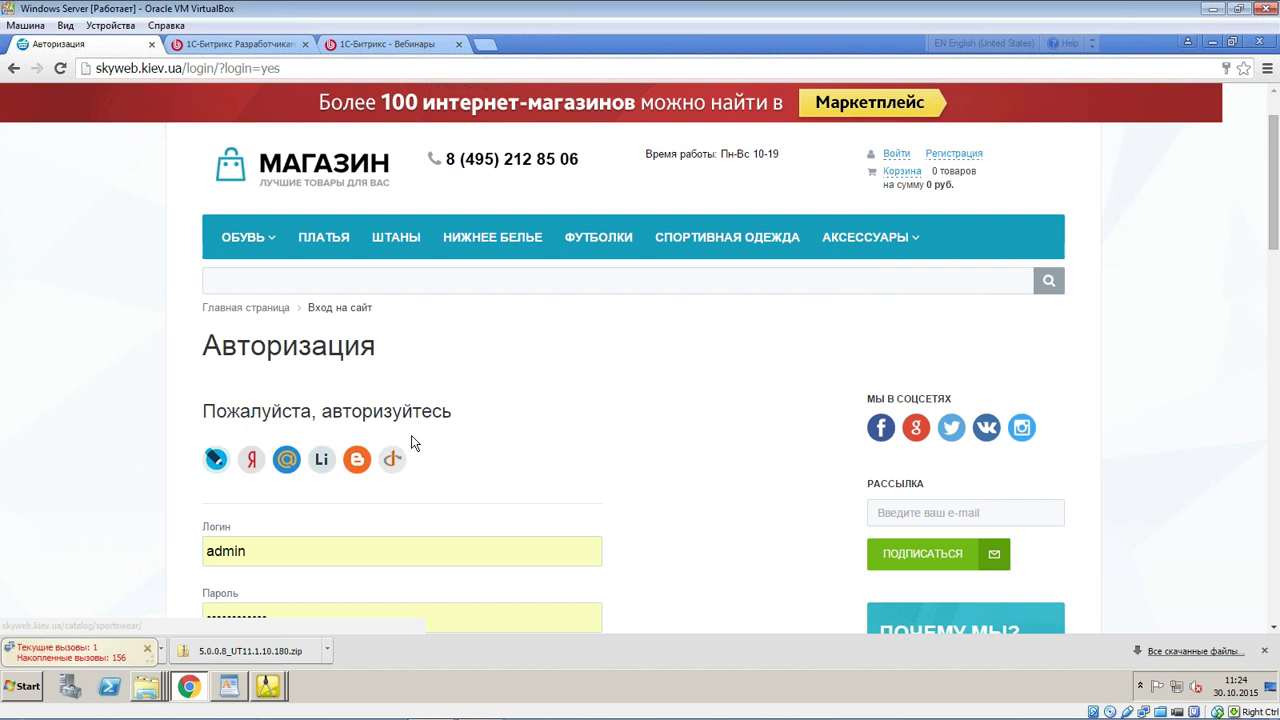
scroll(415, 443, down, 2)
click(236, 466)
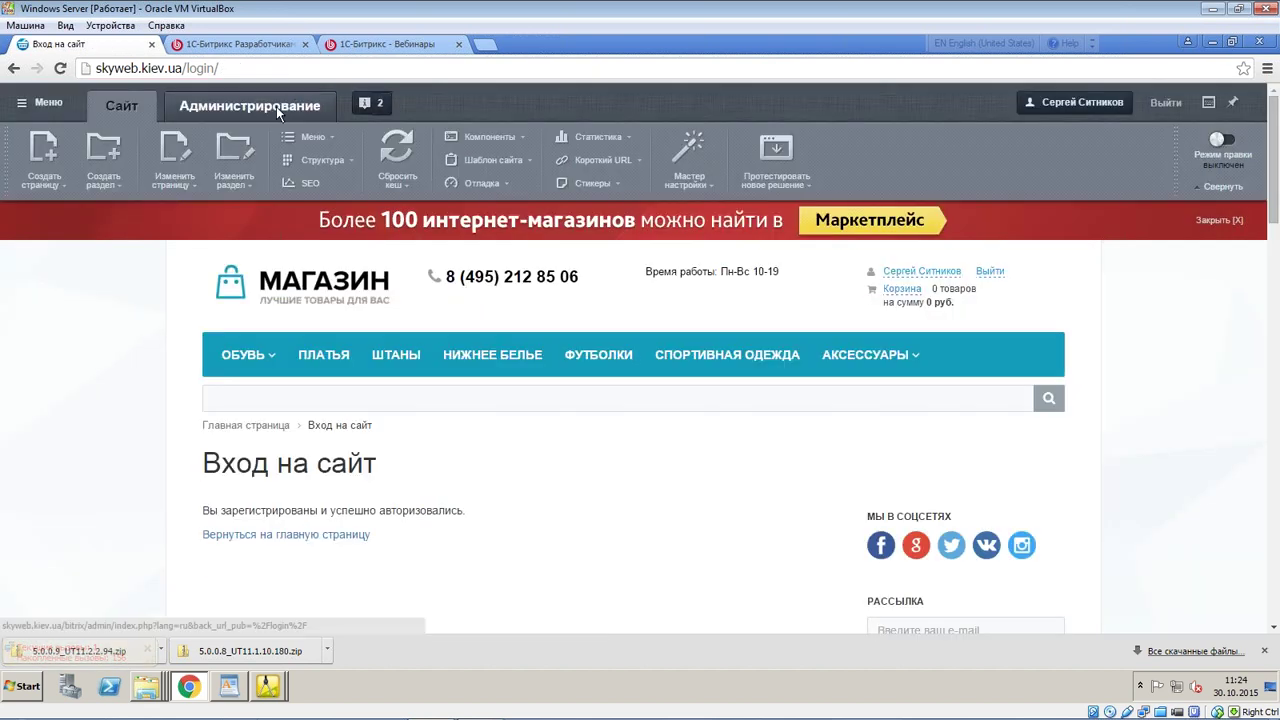
click(277, 109)
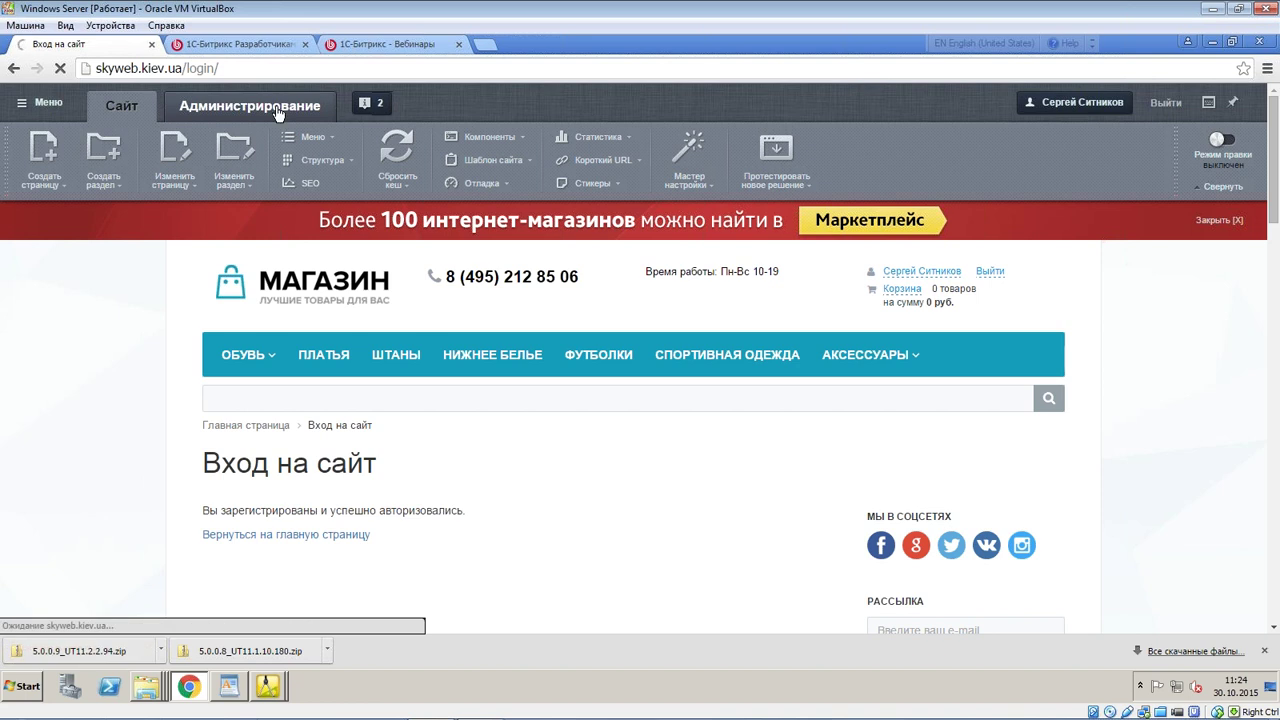
click(268, 686)
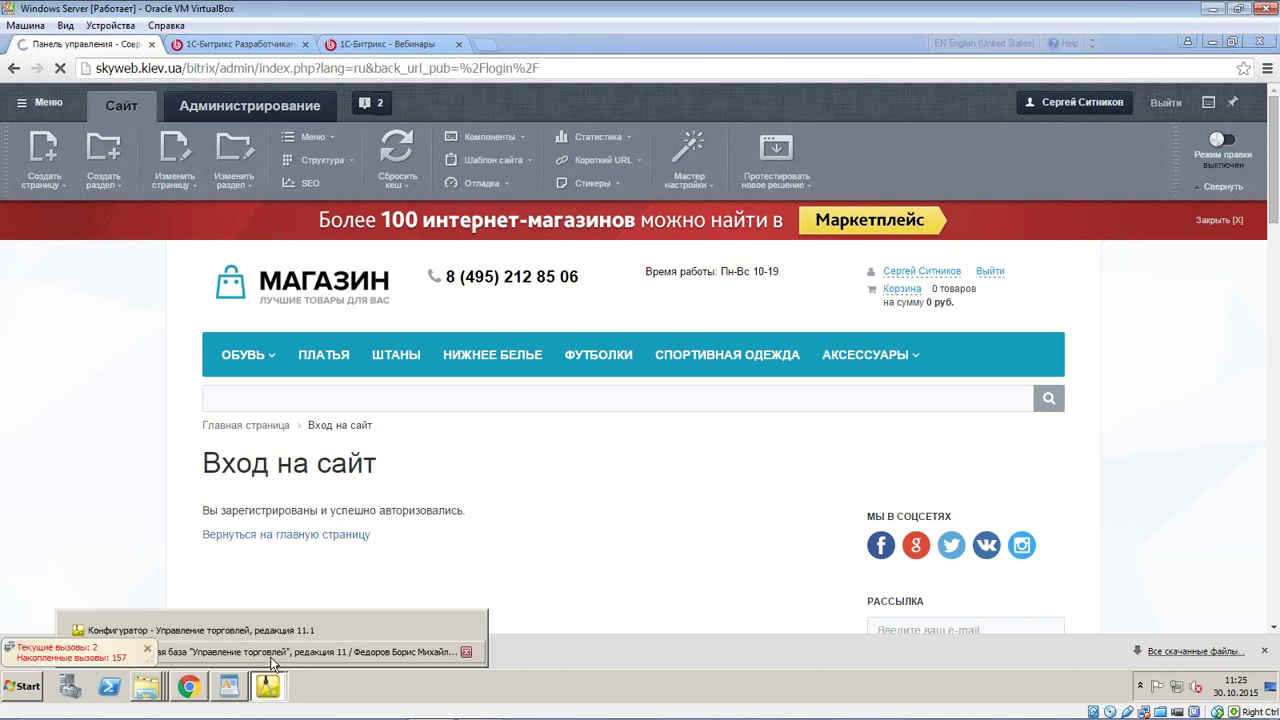
click(272, 655)
click(630, 331)
key(ctrl+v)
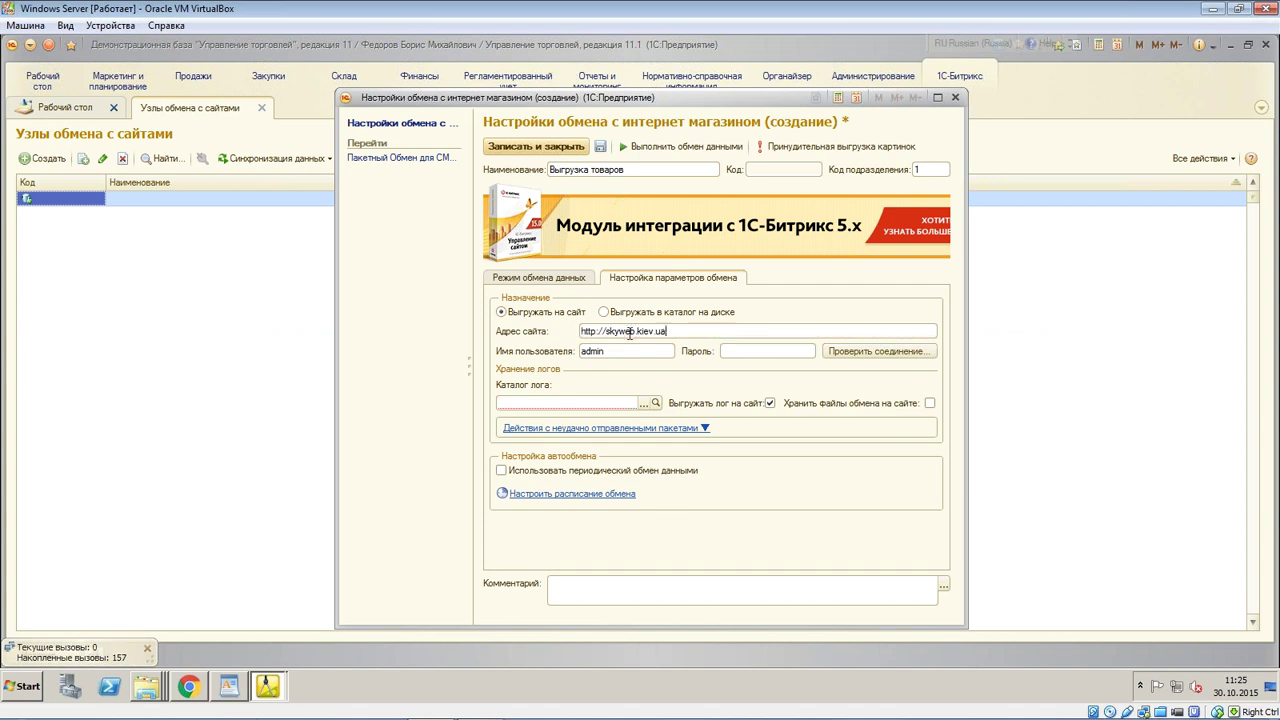
click(267, 680)
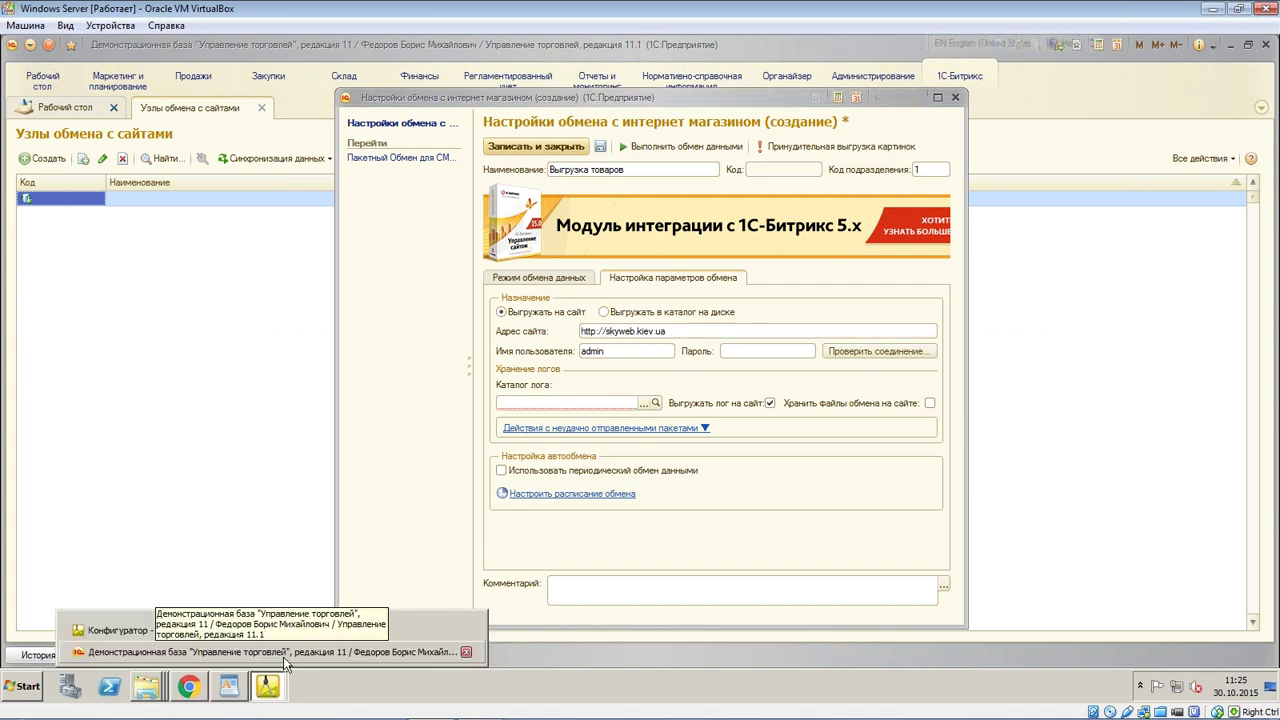
click(189, 687)
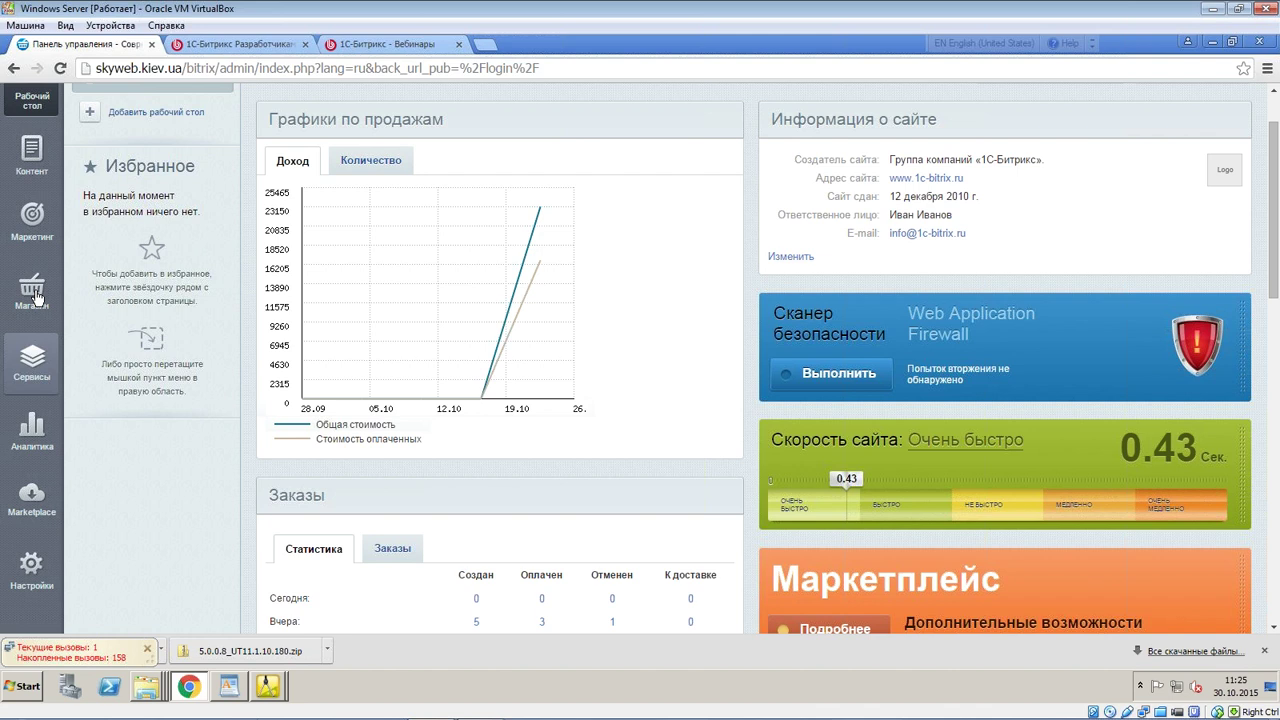
Step: Open the shop's Интеграция с 1С settings and copy the path /bitrix/admin/1c_exchange.php
click(36, 368)
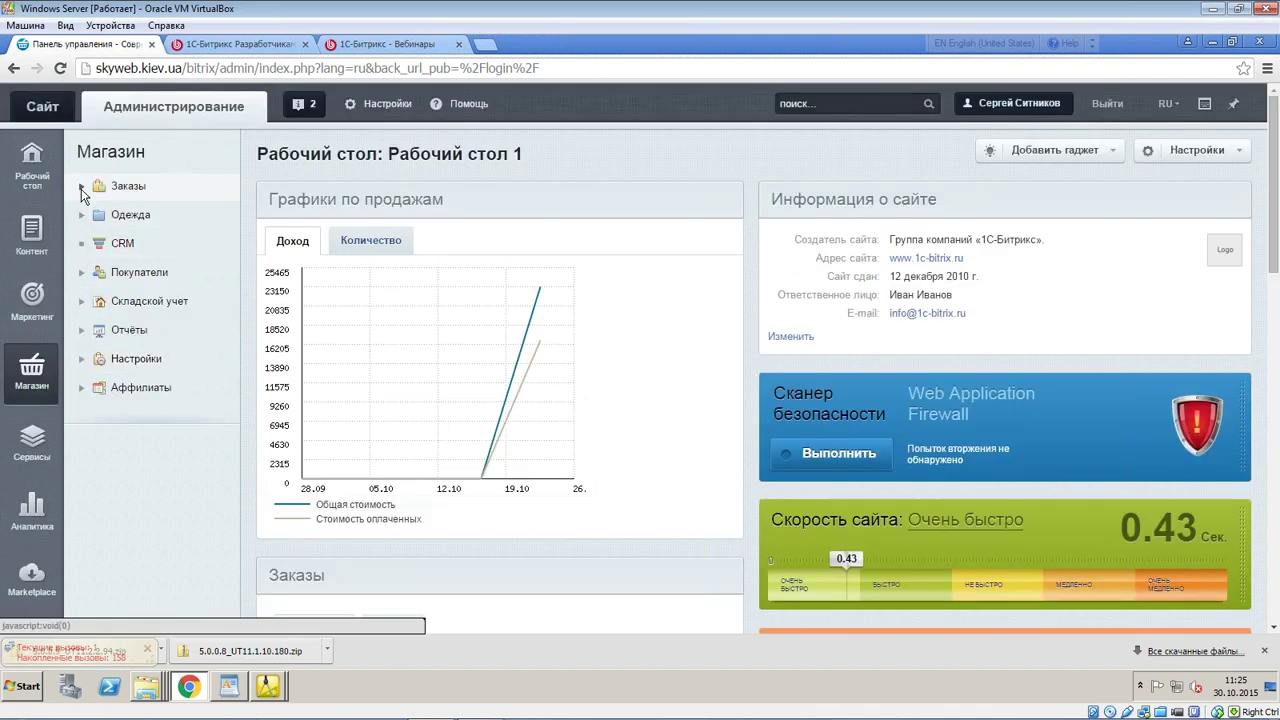
click(85, 364)
scroll(86, 374, down, 3)
click(150, 523)
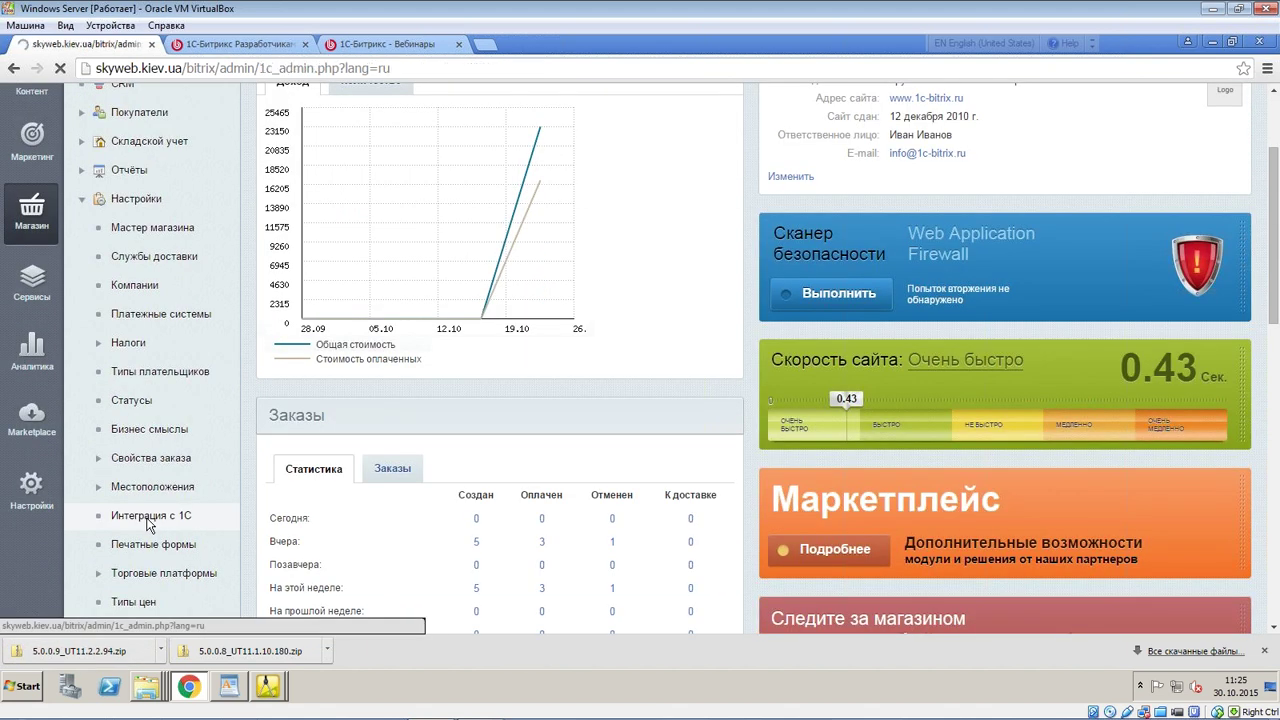
scroll(700, 450, down, 5)
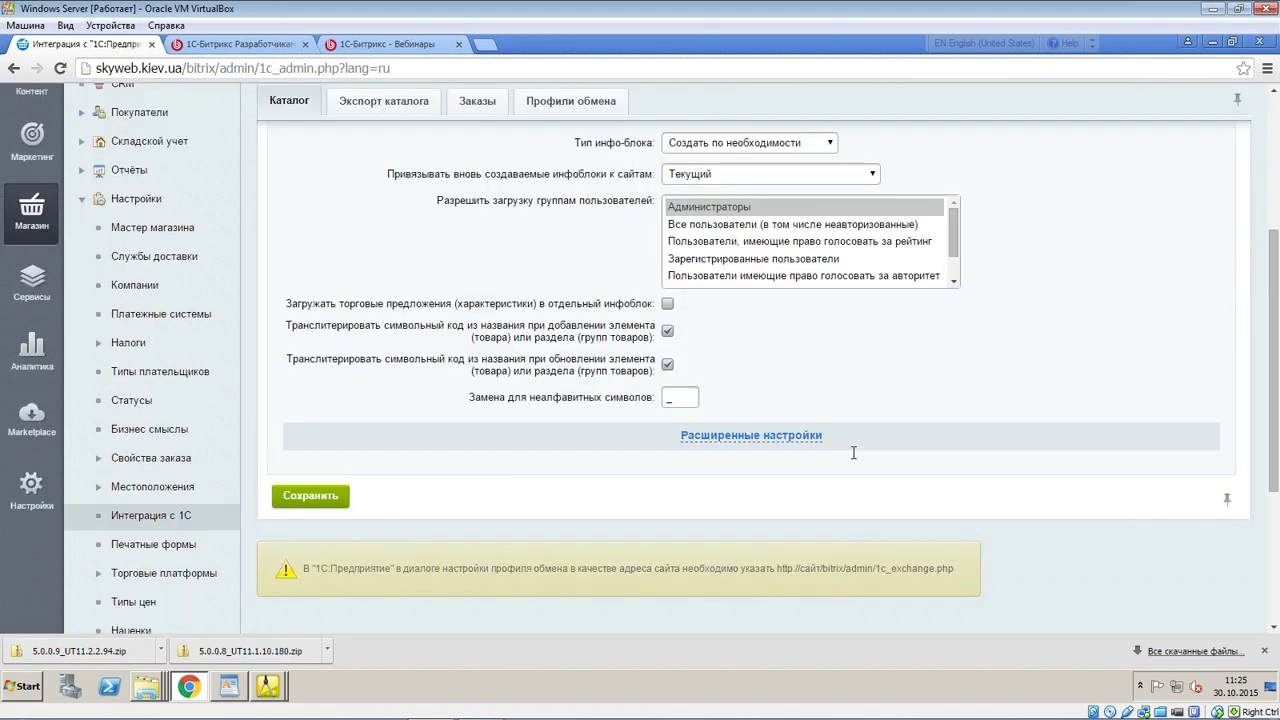
drag(957, 486, 897, 489)
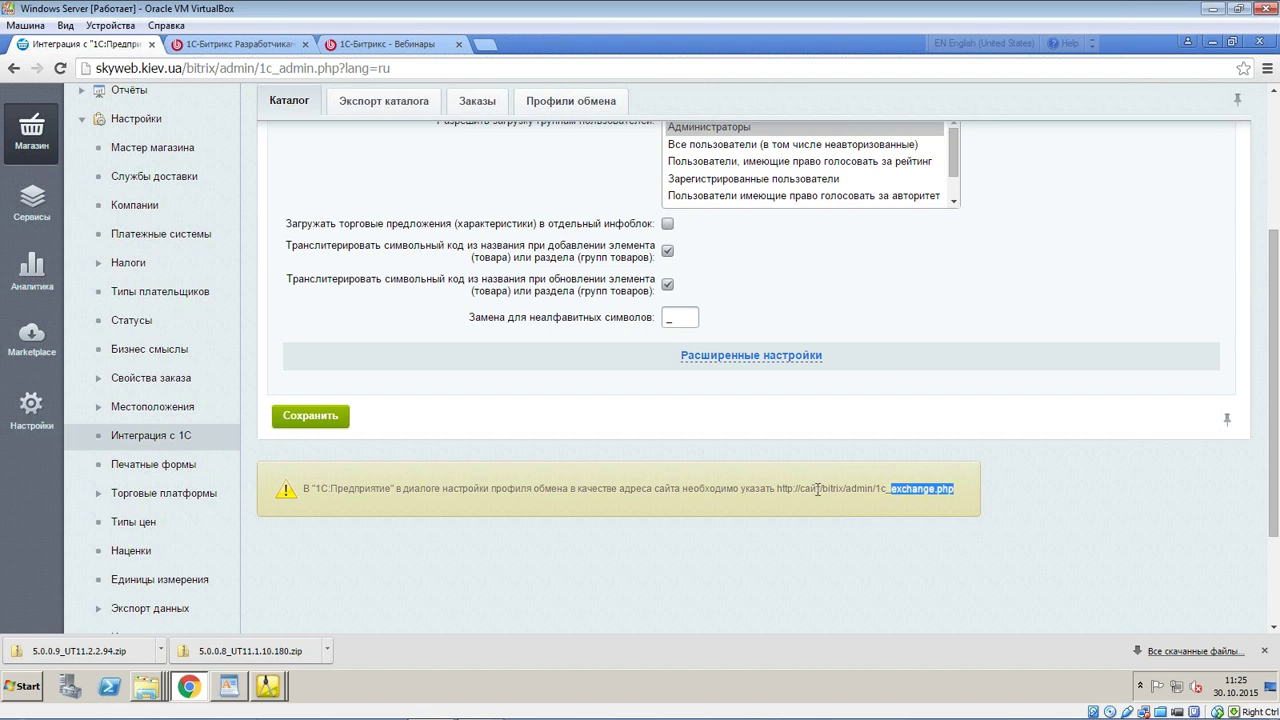
drag(779, 488, 816, 489)
triple_click(941, 497)
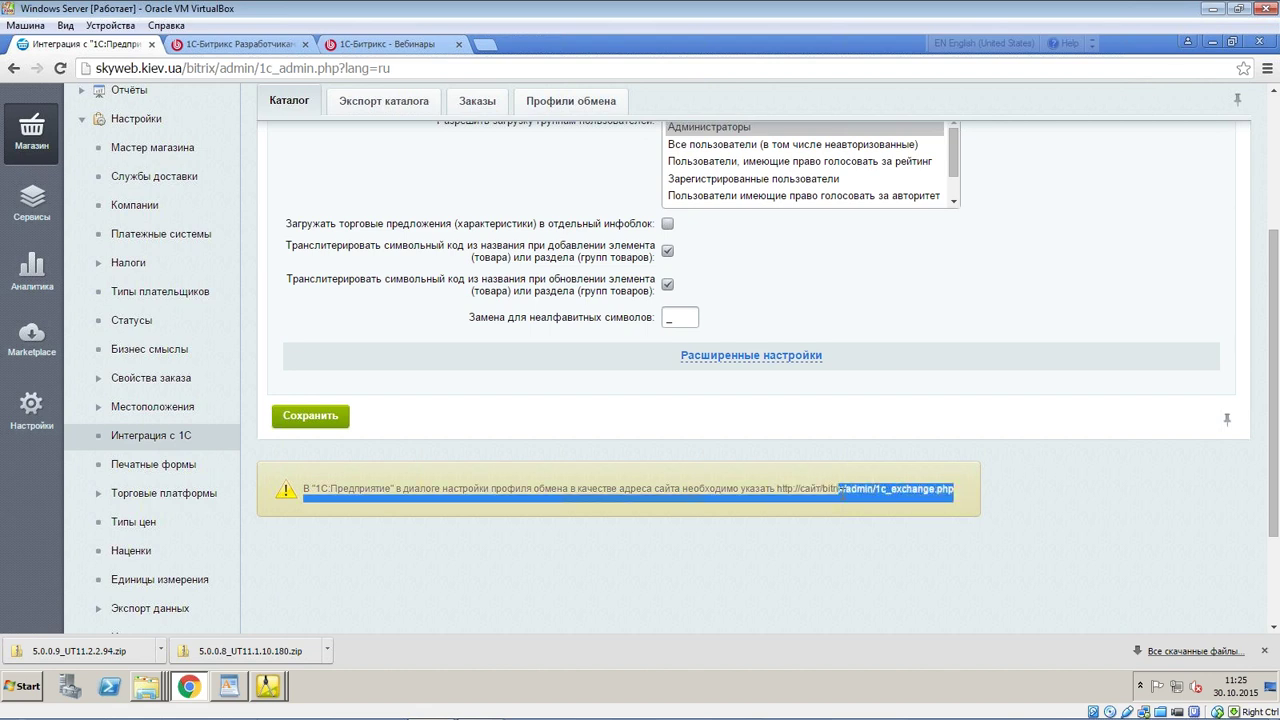
click(821, 490)
drag(821, 490, 956, 490)
key(ctrl+c)
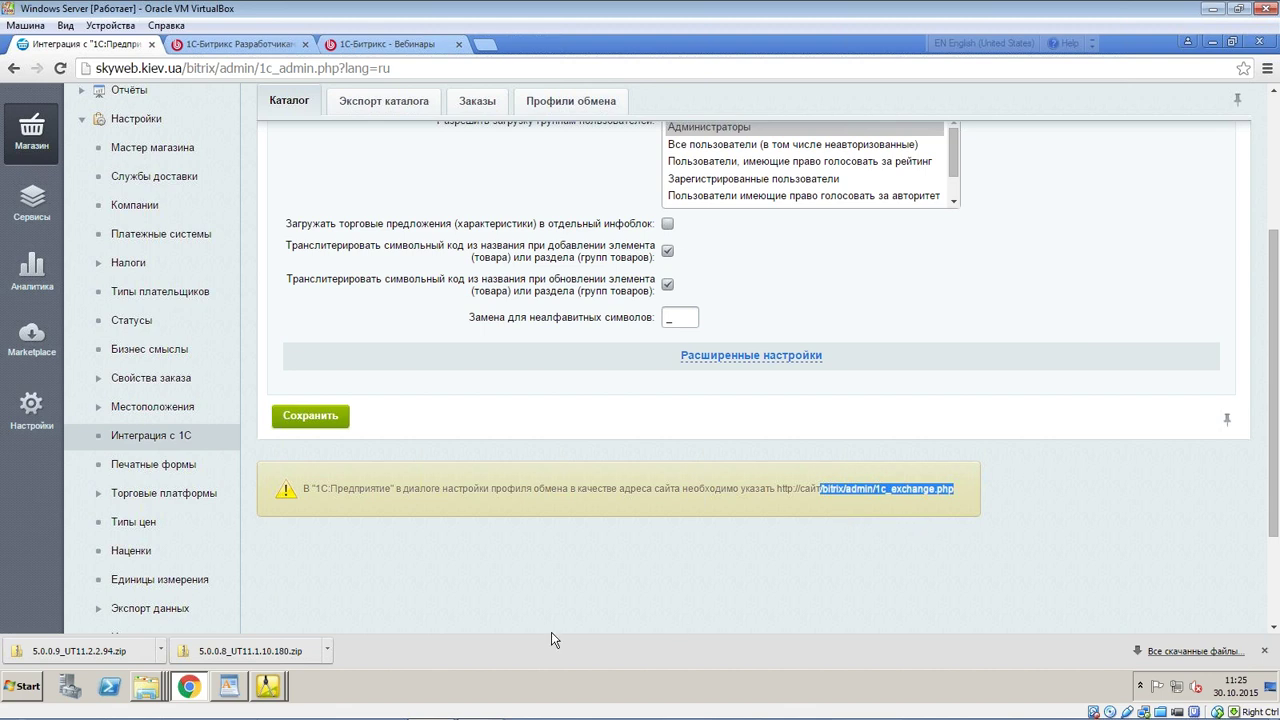
click(274, 692)
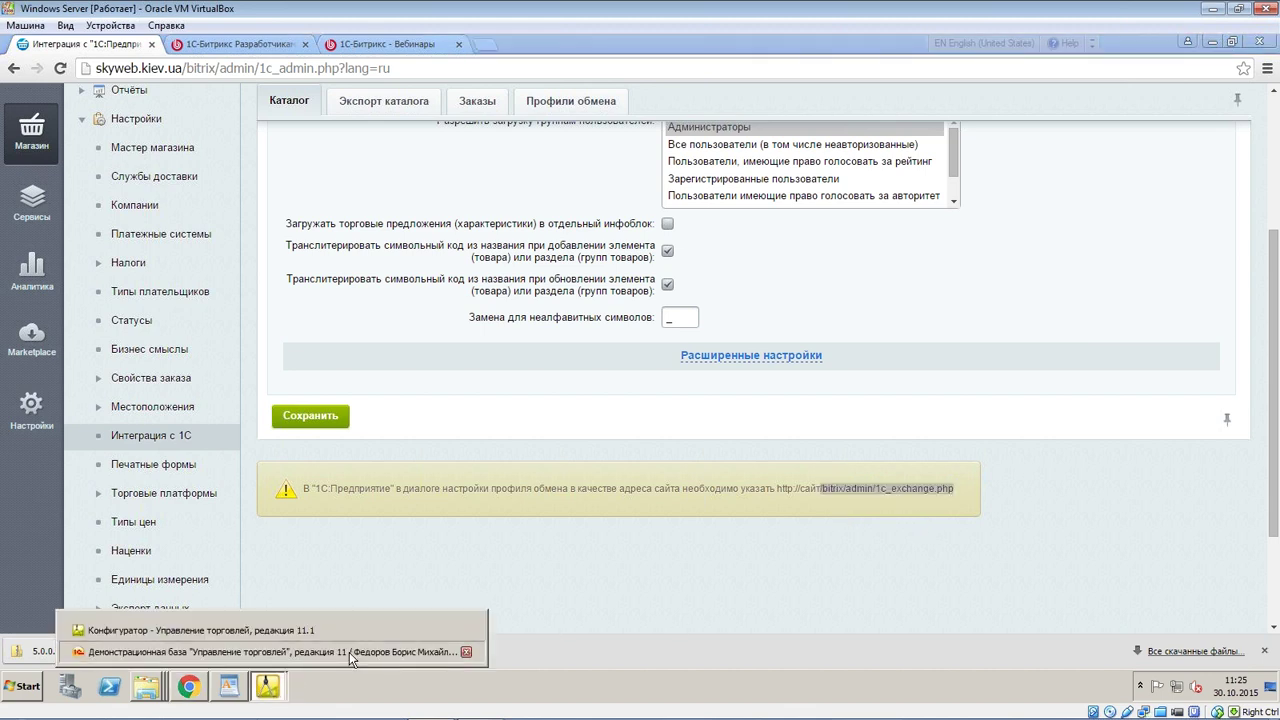
click(150, 664)
Step: Append /bitrix/admin/1c_exchange.php to the site address and enter the administrator password
click(713, 330)
key(ctrl+v)
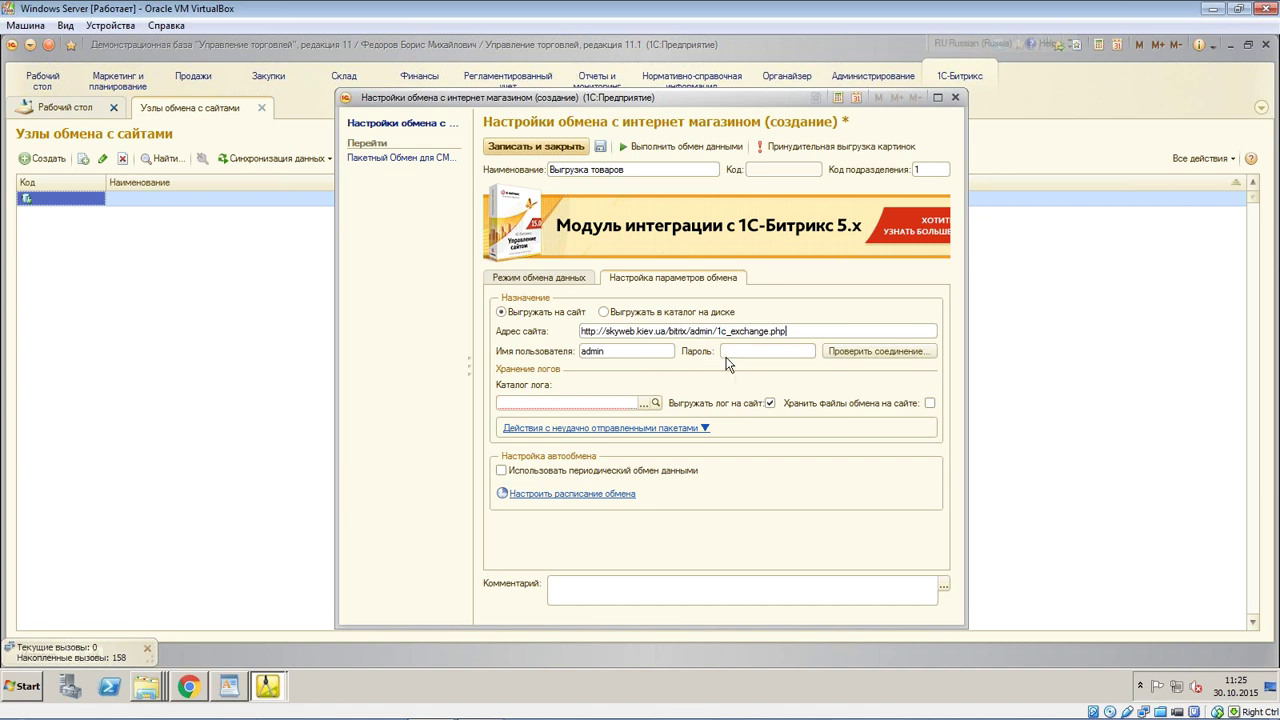
click(744, 356)
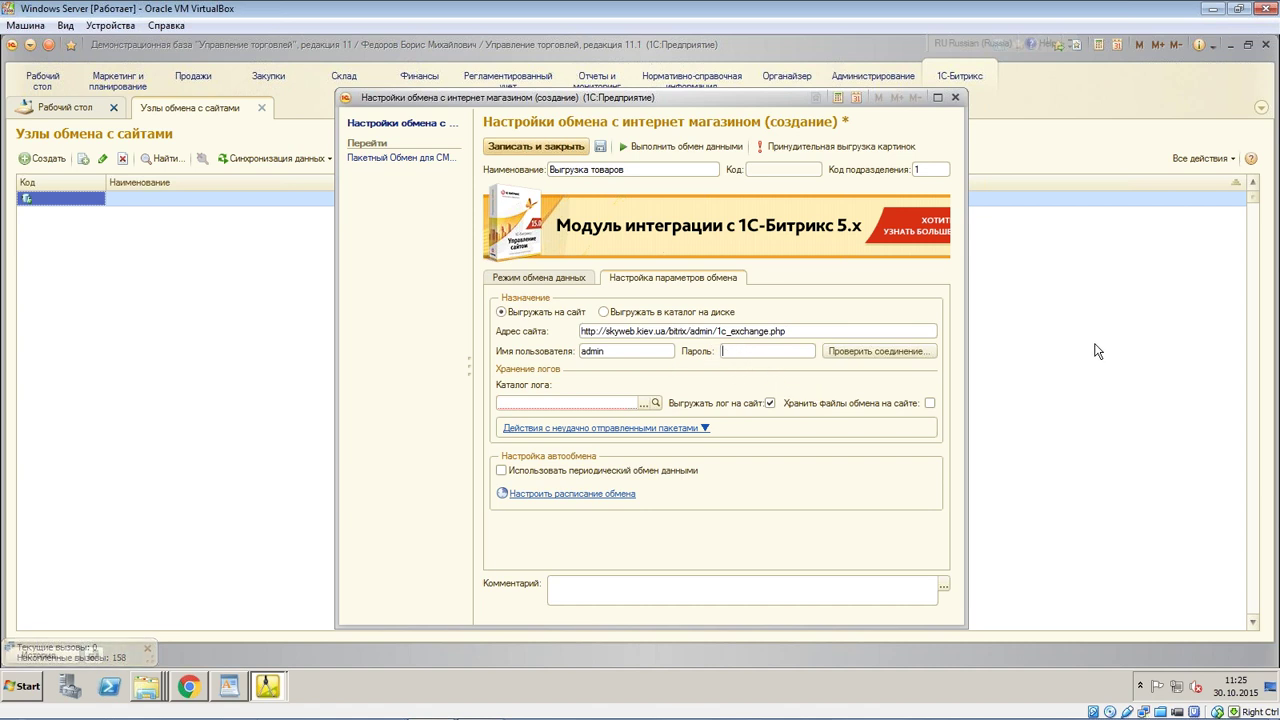
text(******)
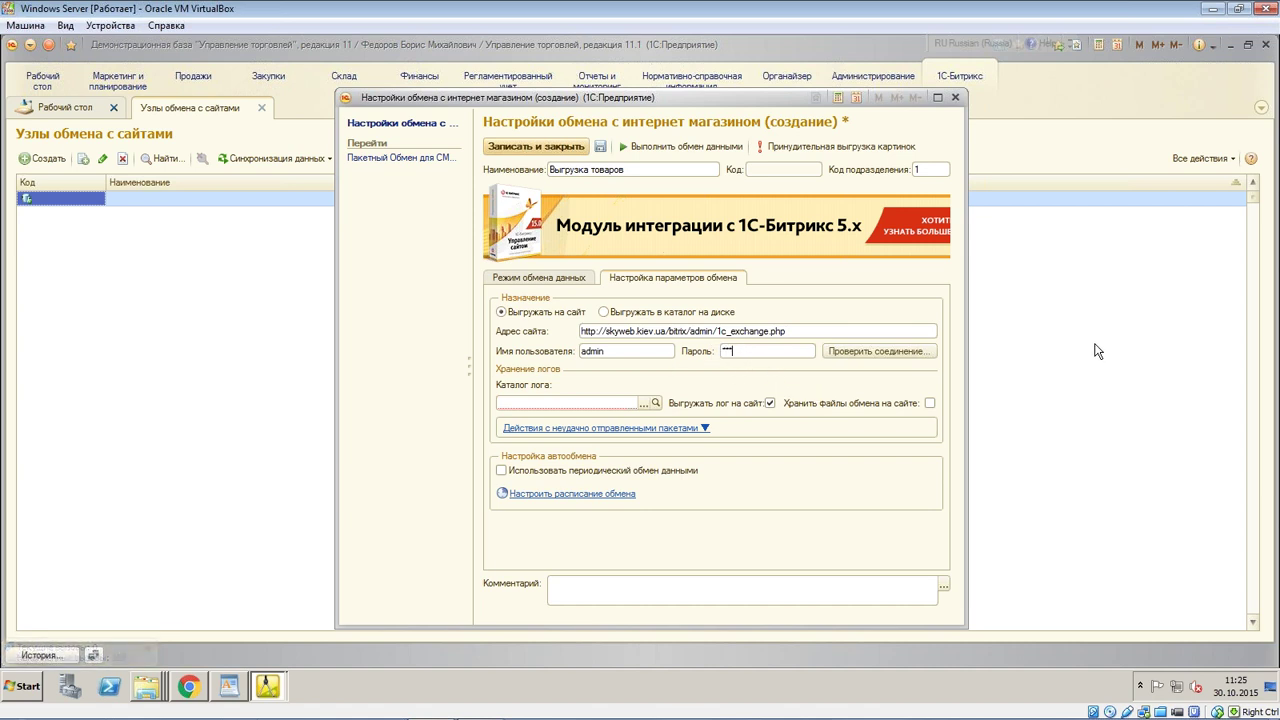
text(*****)
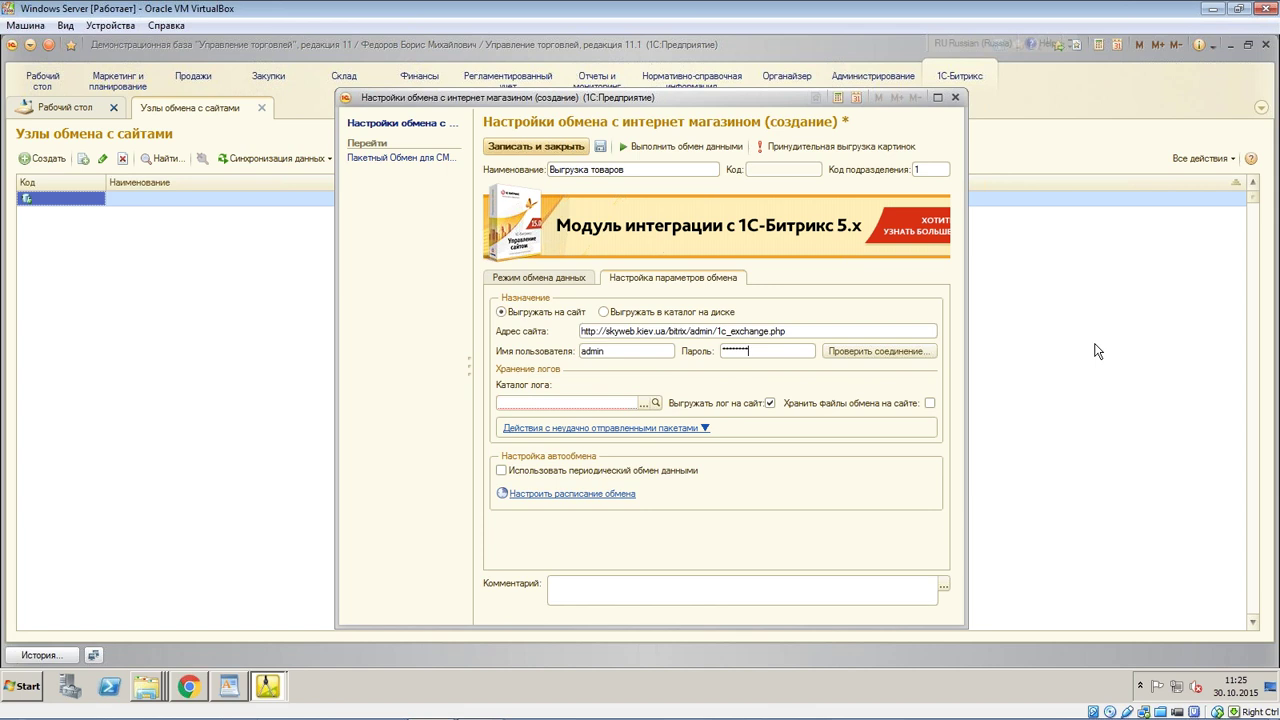
text(*****)
Step: Set the exchange log folder to Desktop\Тест, then save and test the connection
click(644, 402)
click(186, 141)
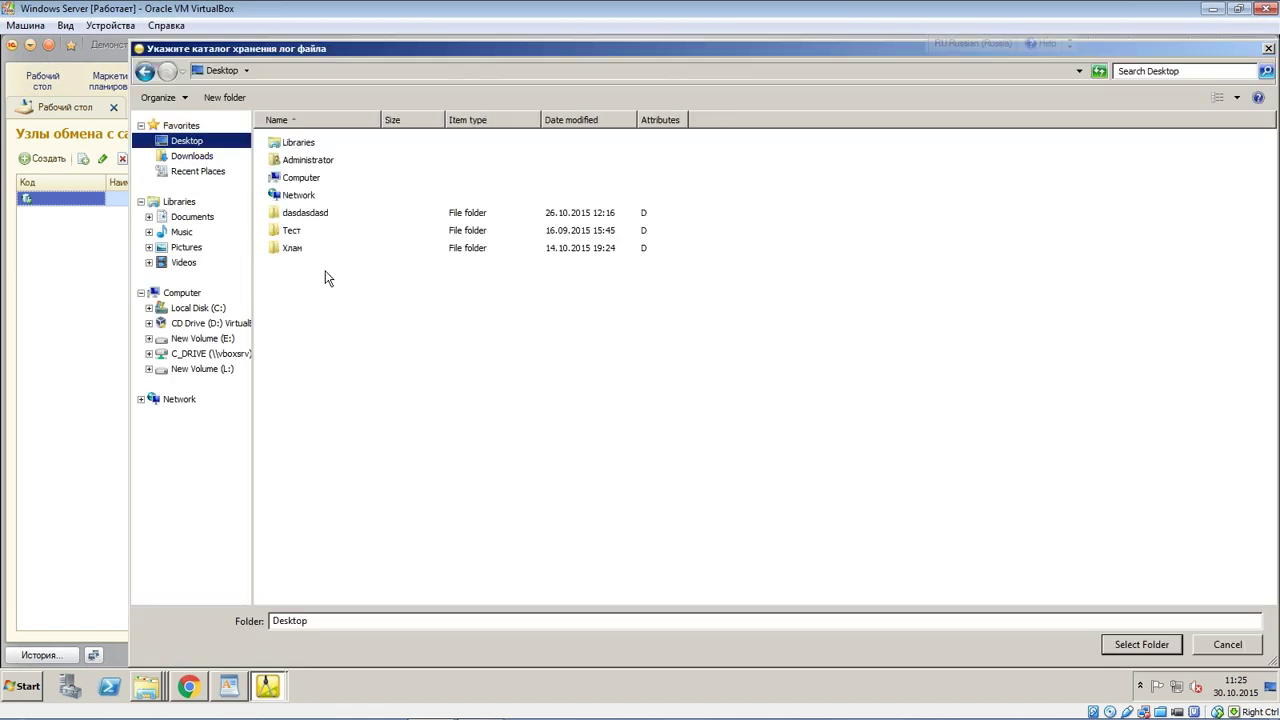
double_click(292, 230)
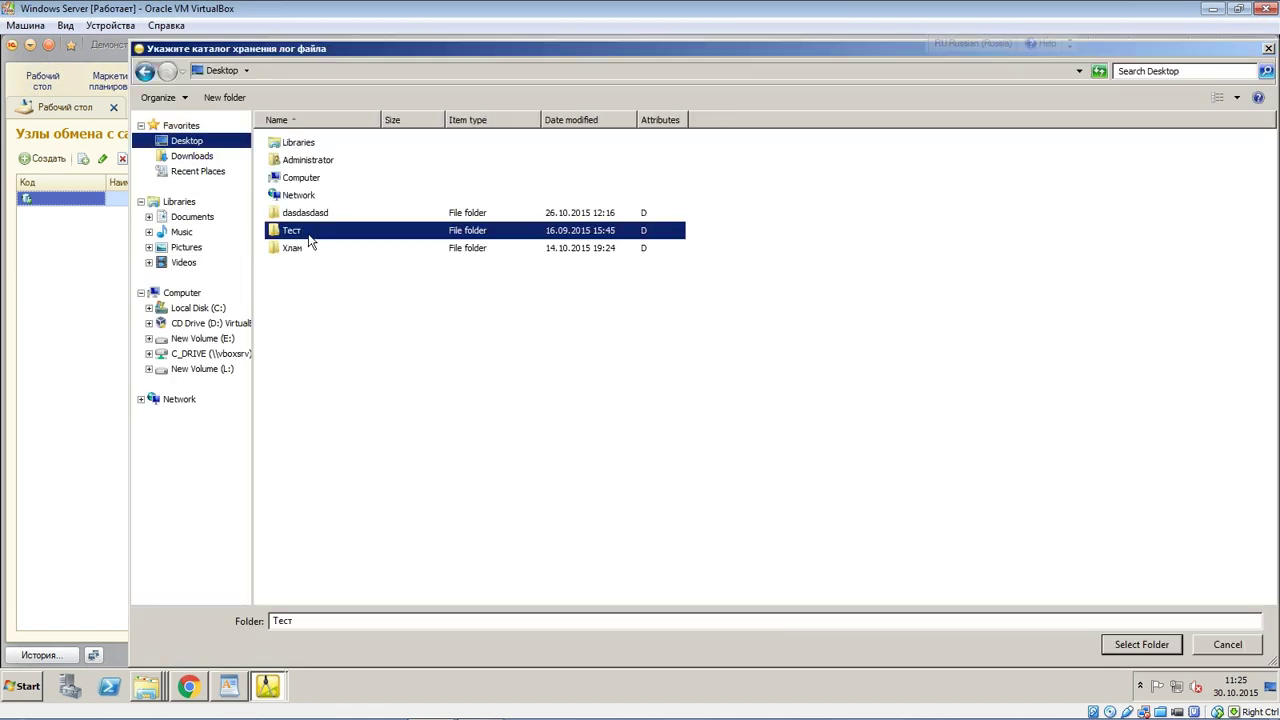
click(1160, 650)
click(876, 351)
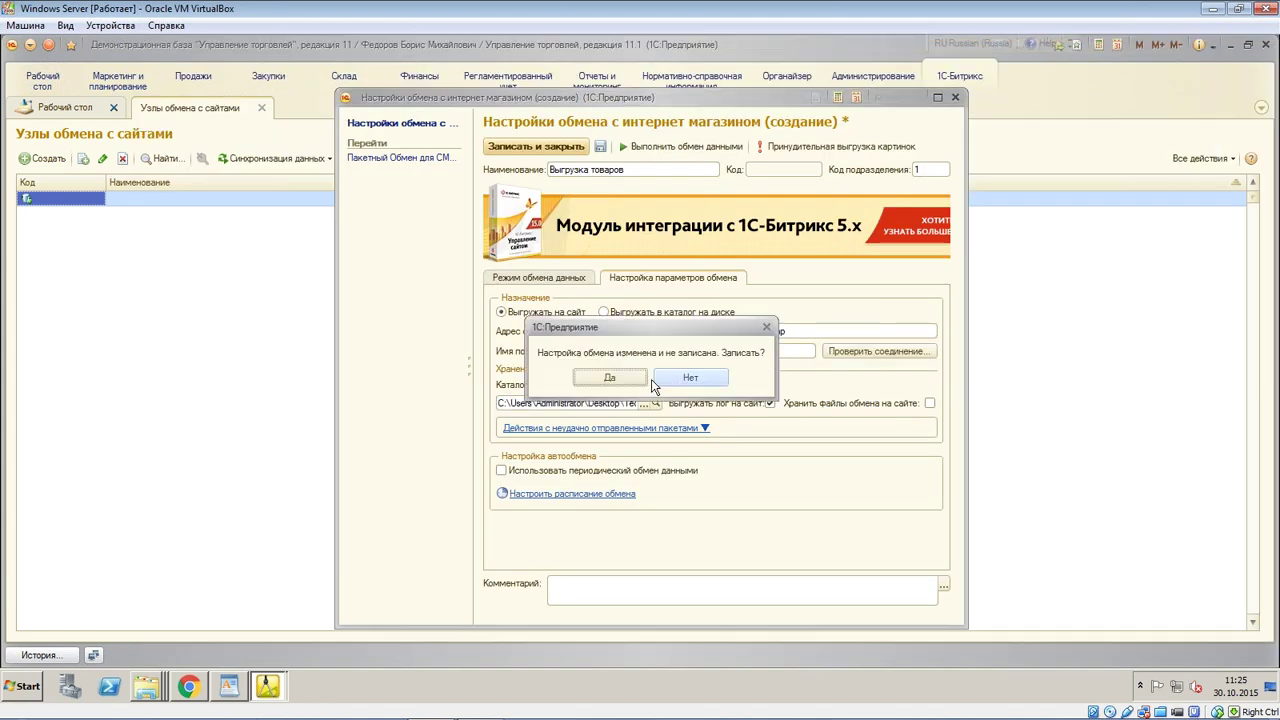
click(640, 378)
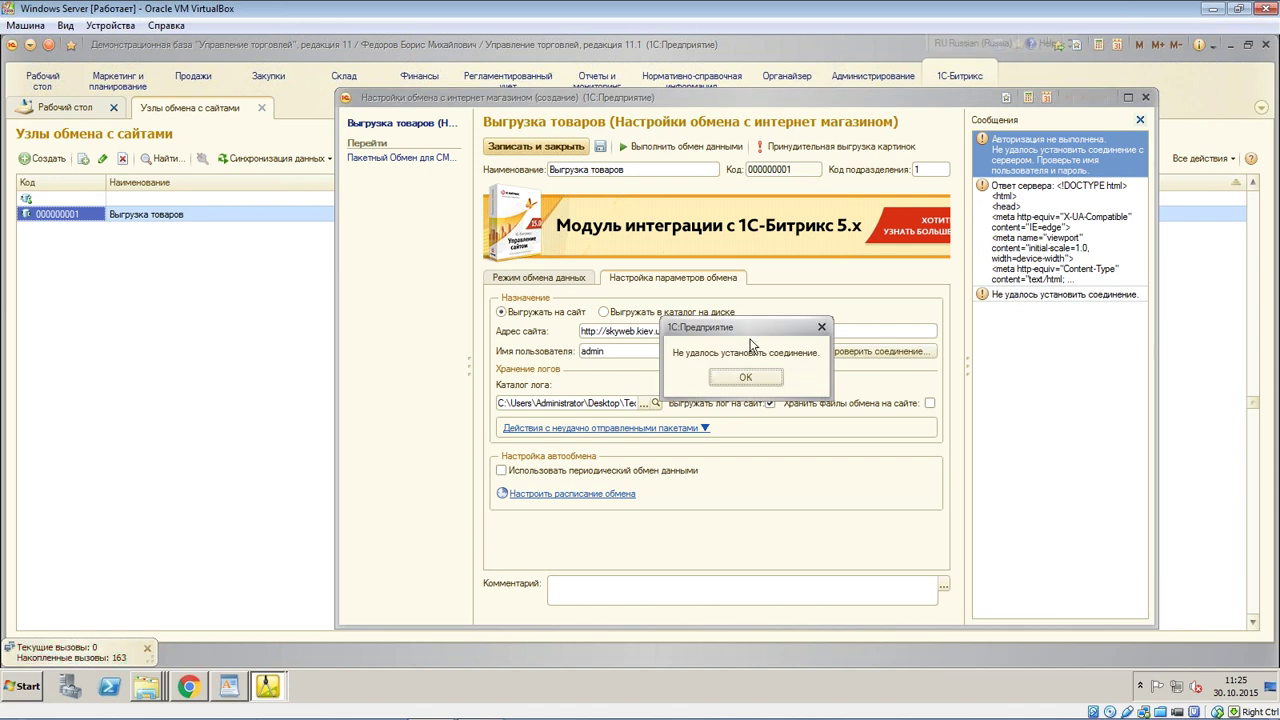
Step: Dismiss the authorization error and remove stray characters from the site address
click(745, 377)
text(в)
key(ctrl+a)
click(869, 332)
text(ыы)
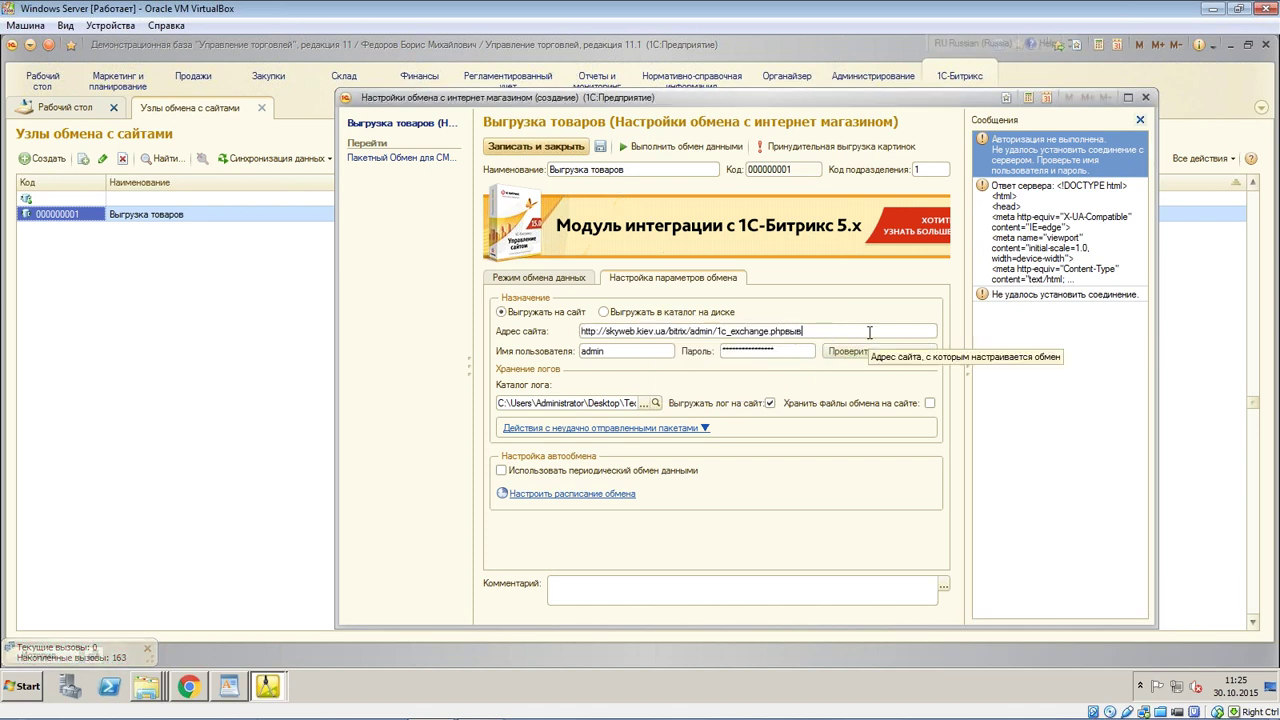
key(alt+shift)
key(BackSpace)
key(BackSpace)
key(BackSpace)
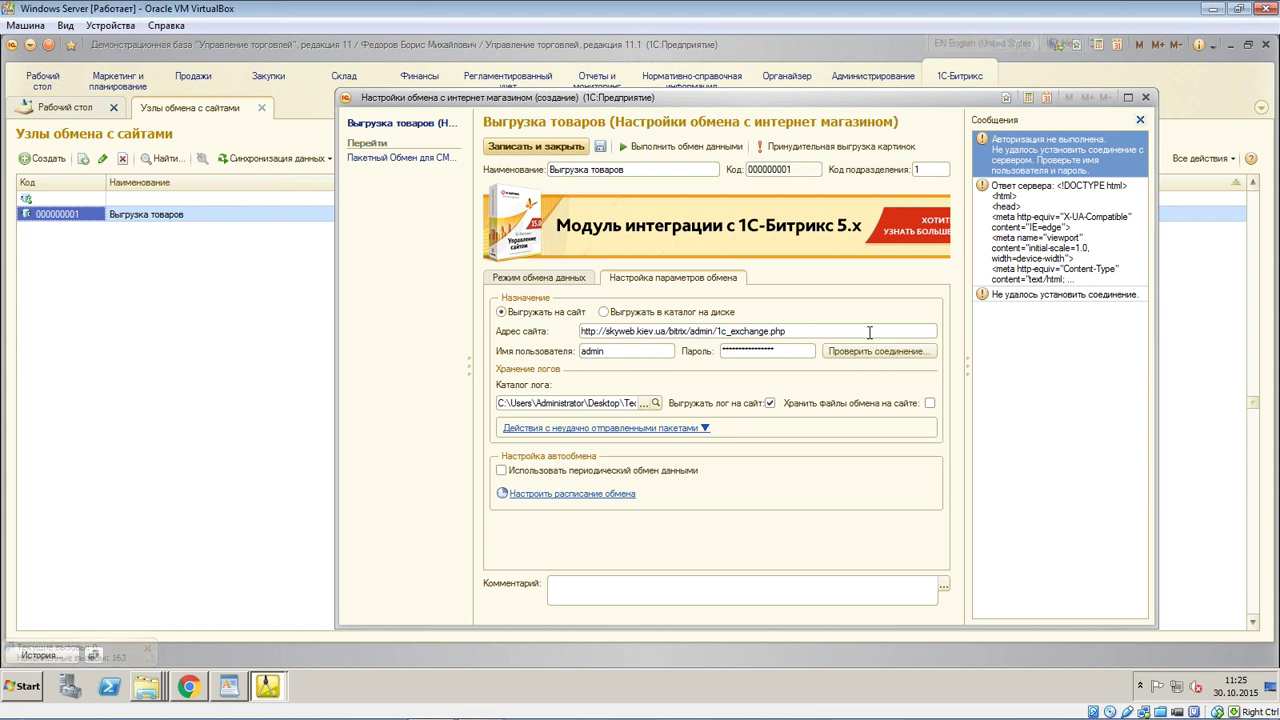
Step: Re-enter the administrator password, save, and re-test the connection, which now succeeds
double_click(784, 350)
key(BackSpace)
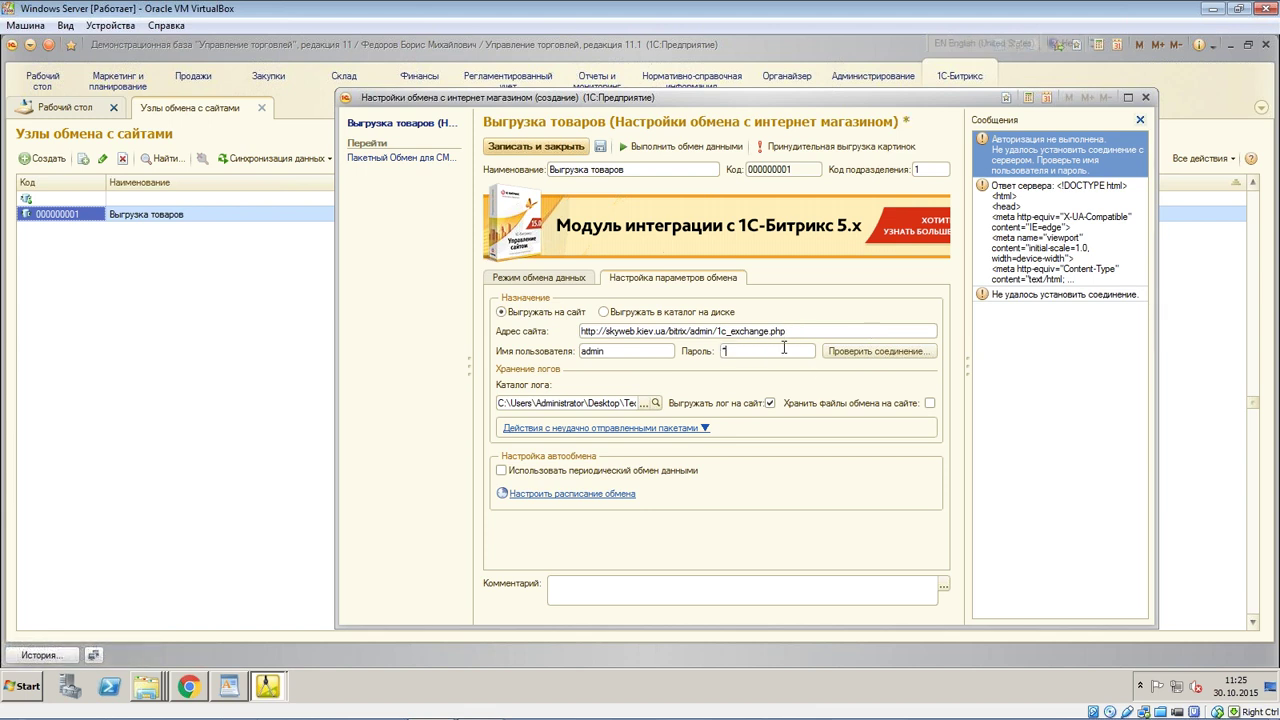
text(******)
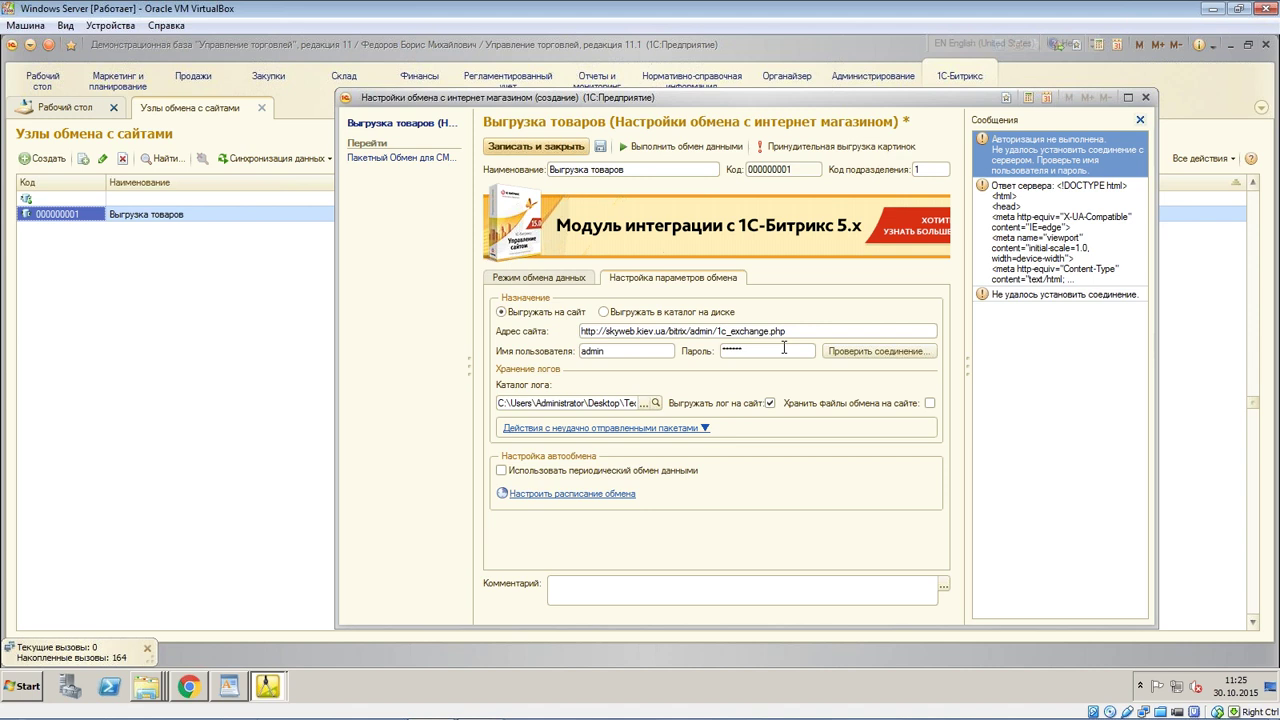
text(********)
key(Tab)
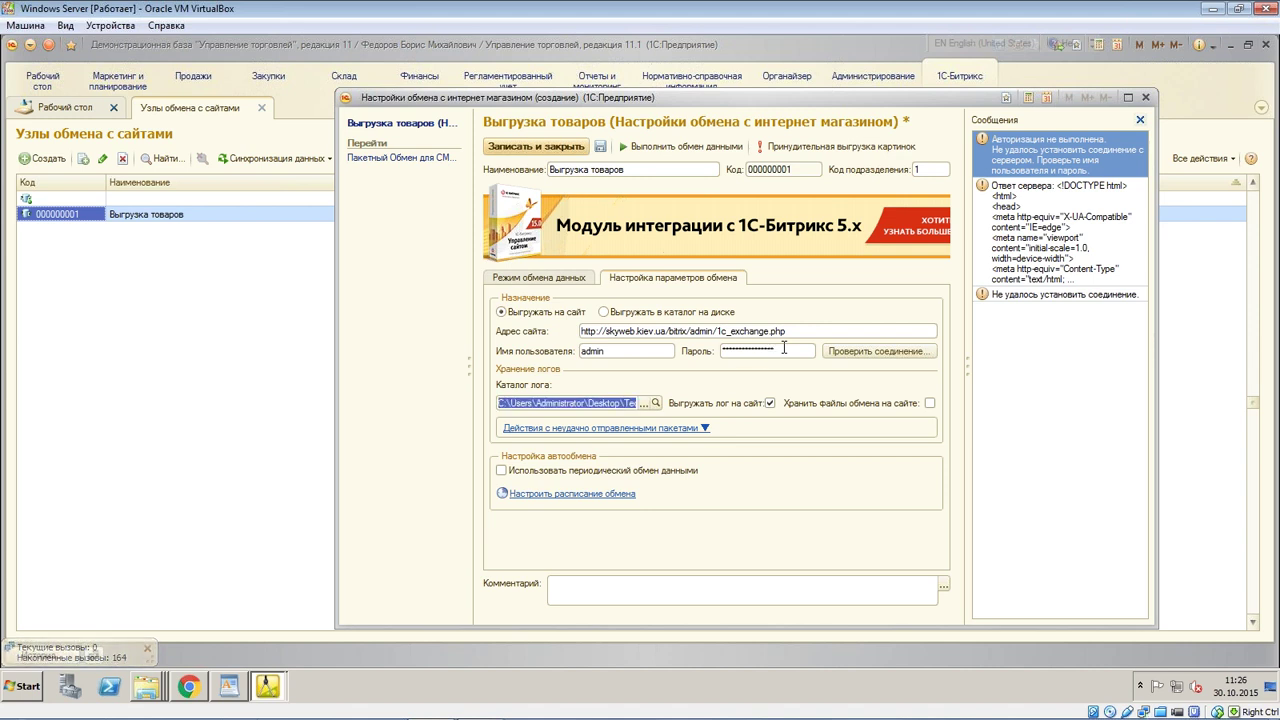
click(928, 352)
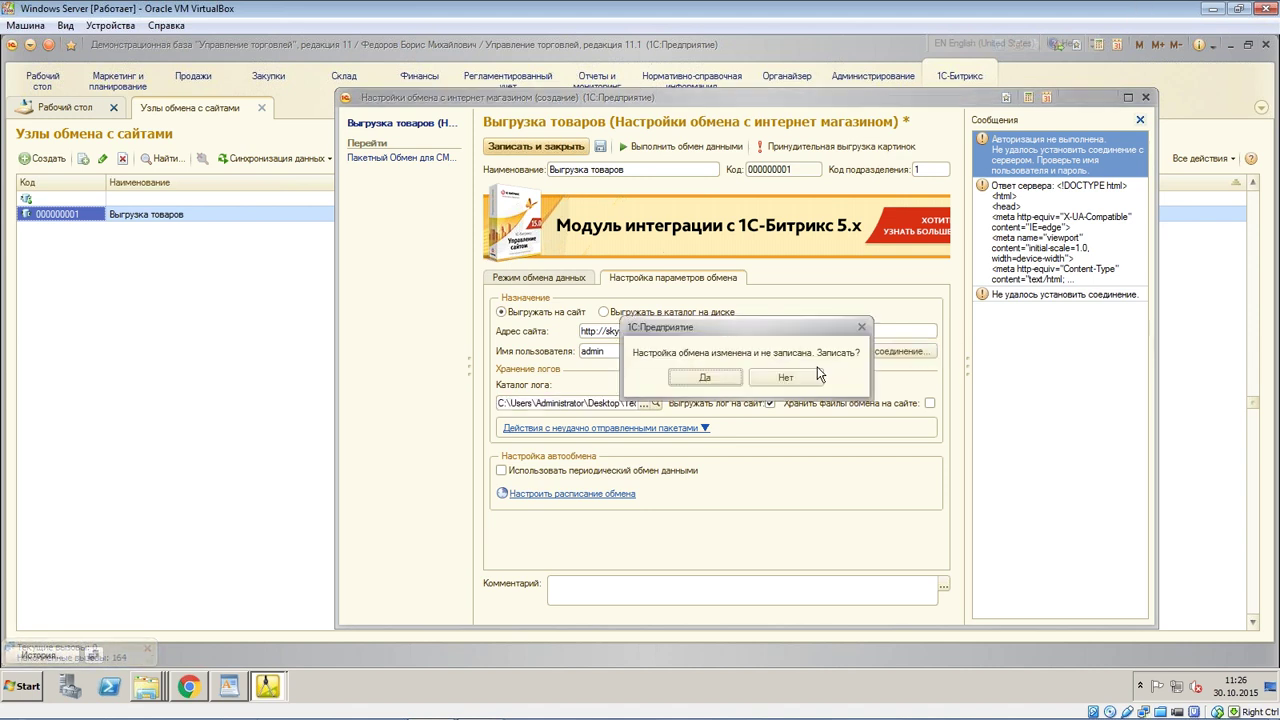
click(737, 380)
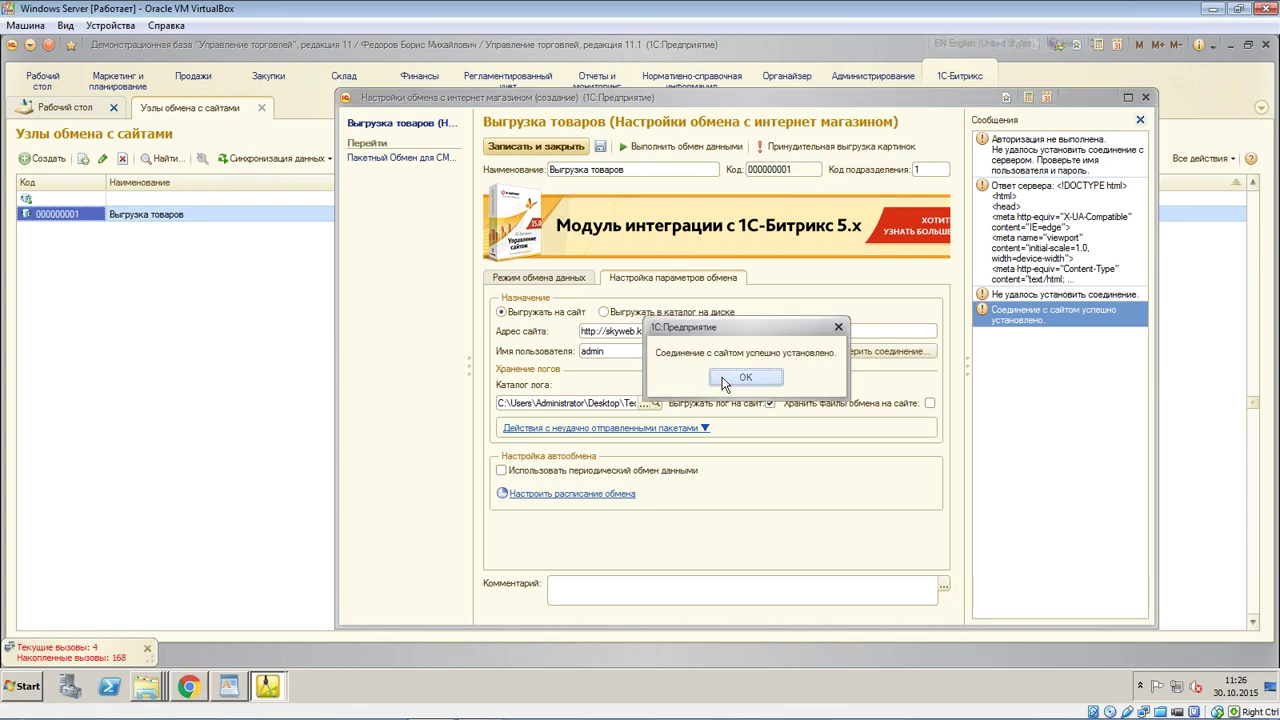
click(724, 382)
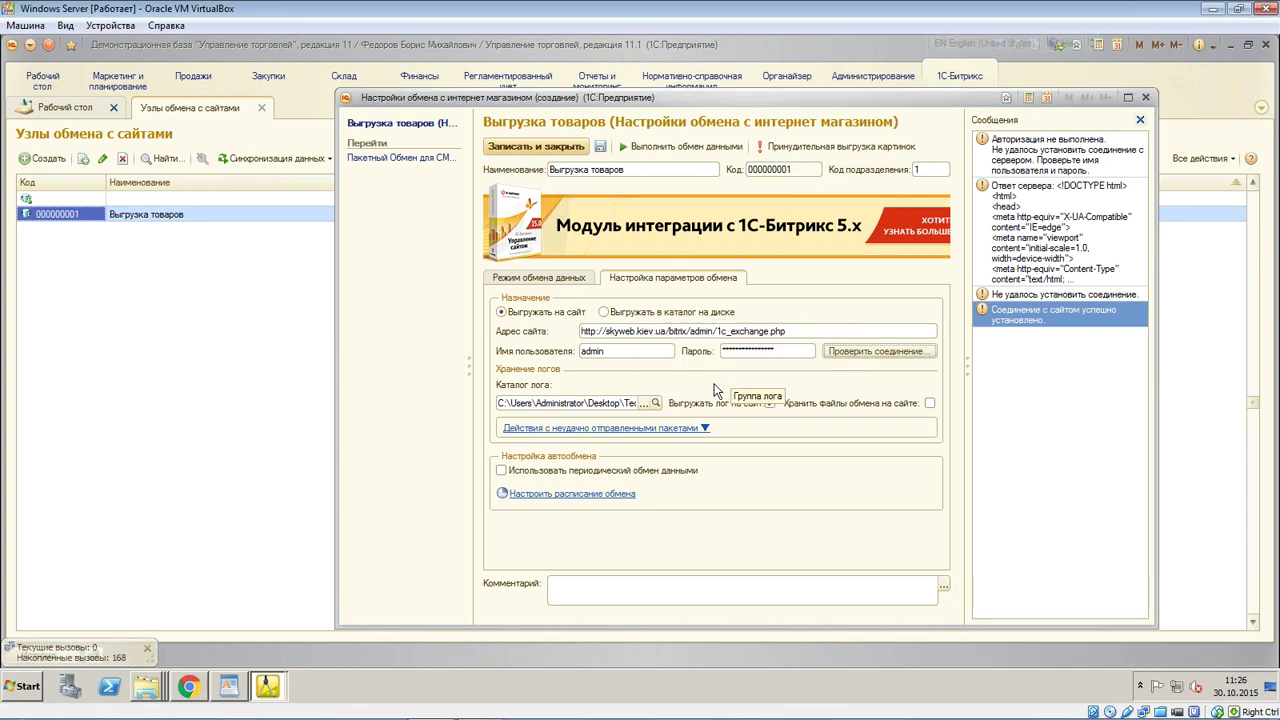
double_click(597, 404)
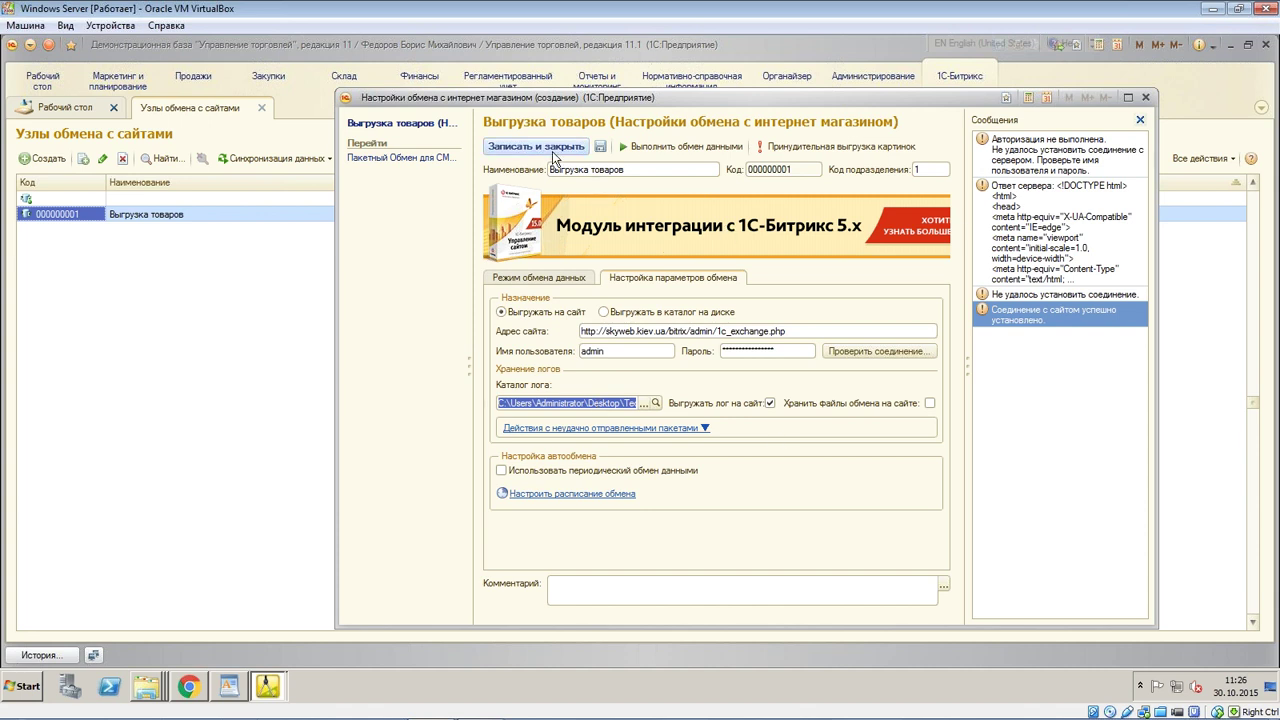
Step: Save and close the node, confirm exchange module version 5.0.0.8, and reopen Выгрузка товаров
click(553, 149)
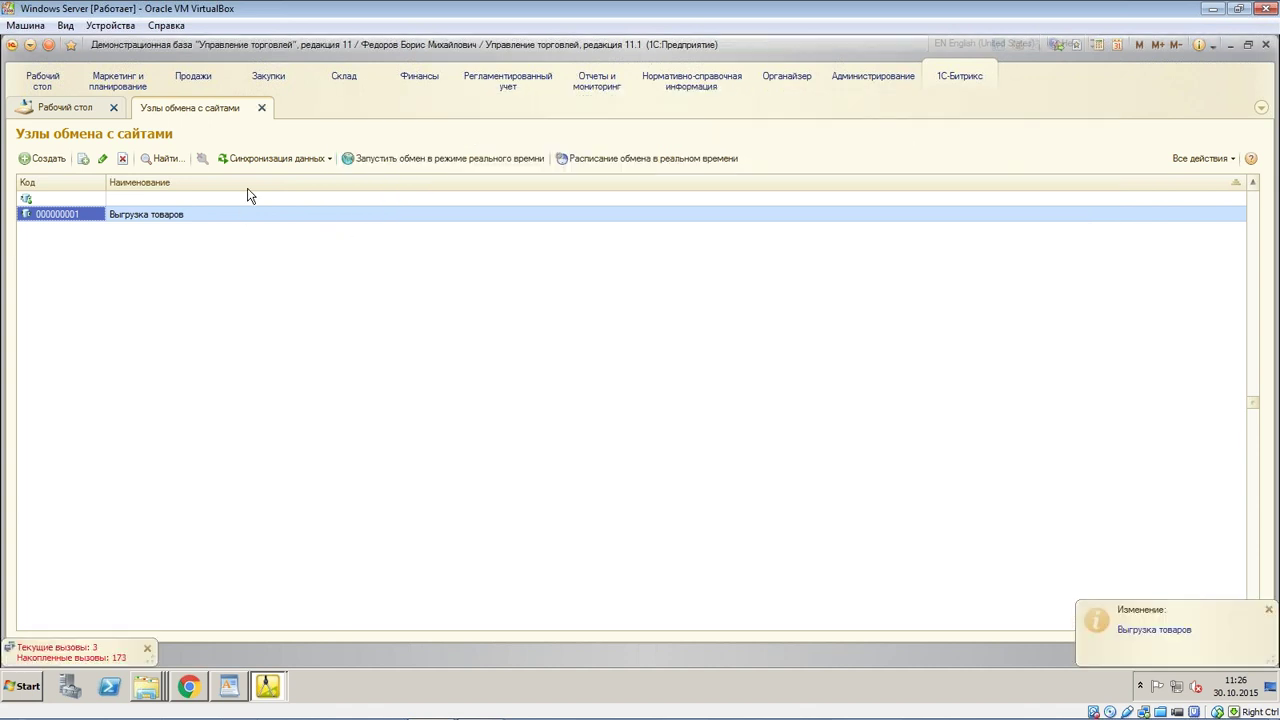
click(288, 160)
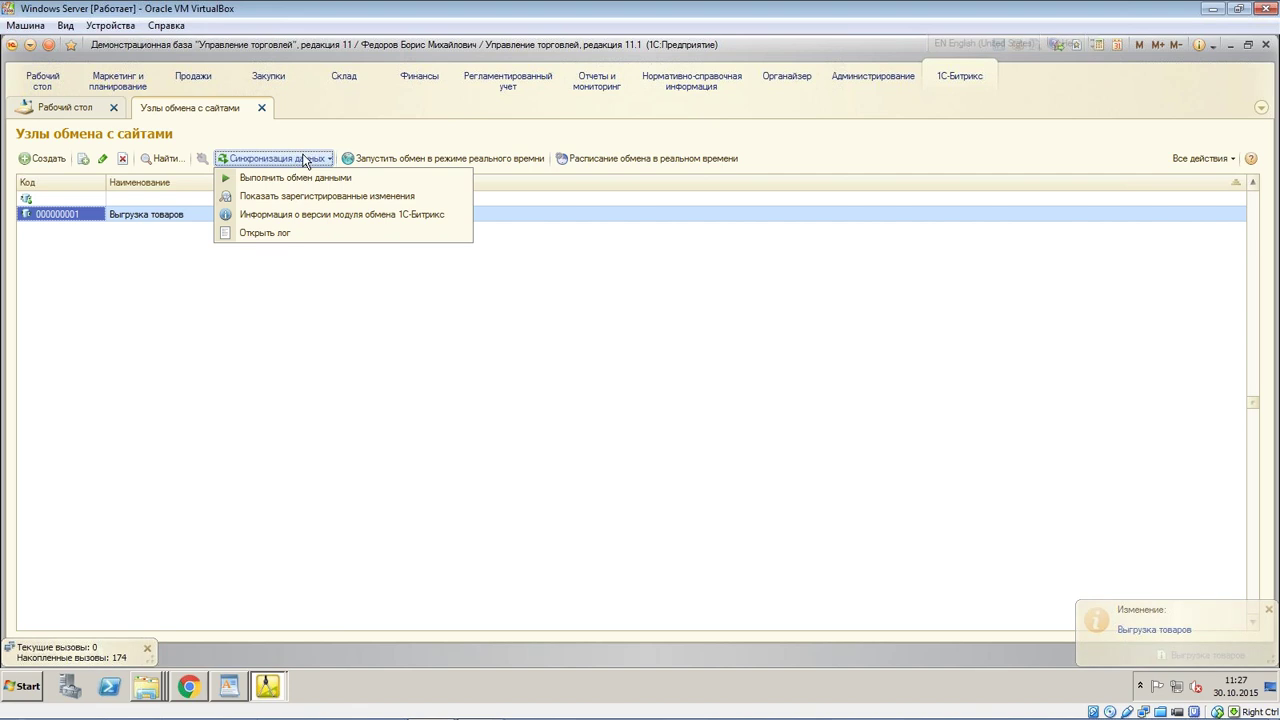
click(340, 217)
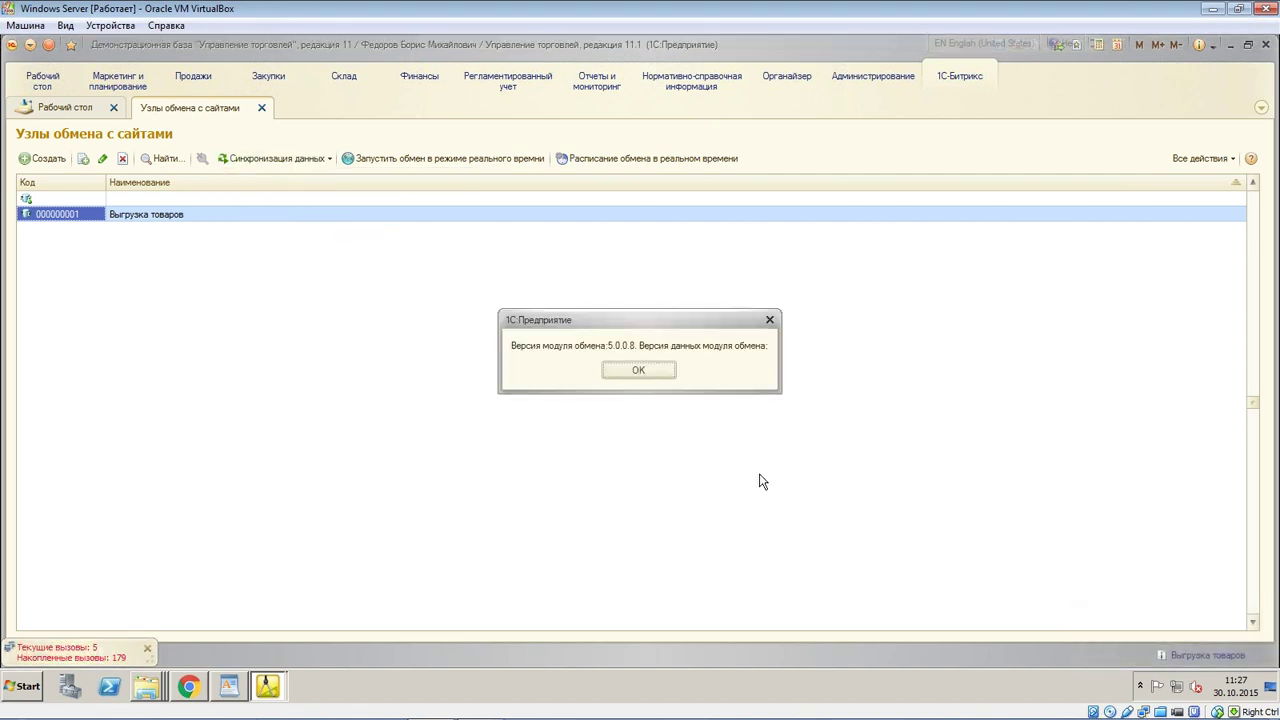
click(639, 370)
double_click(421, 221)
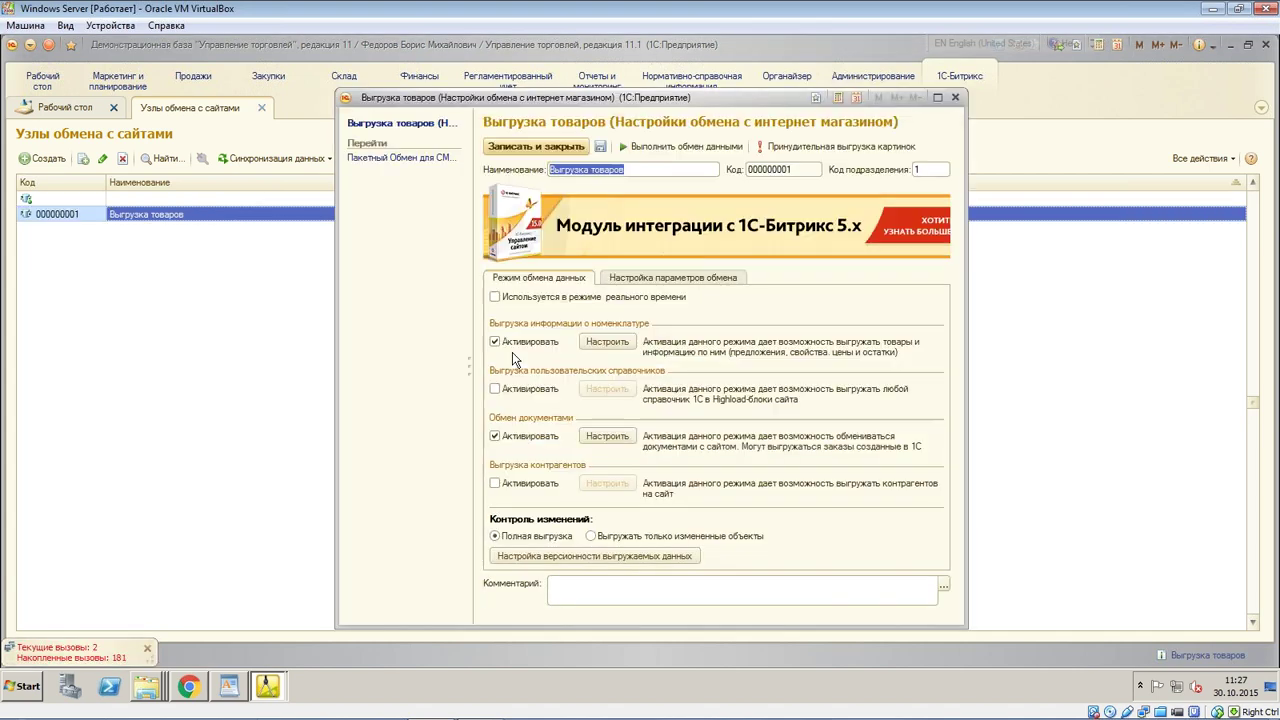
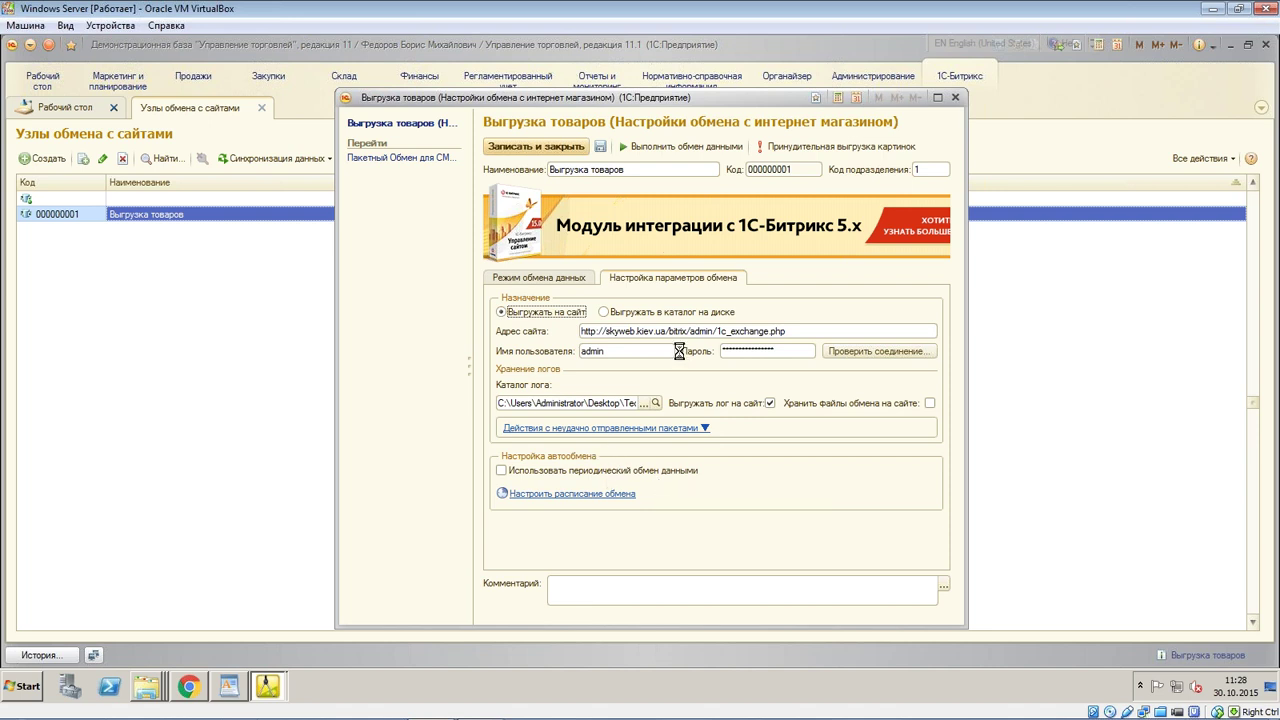
Step: Check the failed-packet retry settings of Выгрузка товаров, then bring up the exchange schedule dialog
click(604, 430)
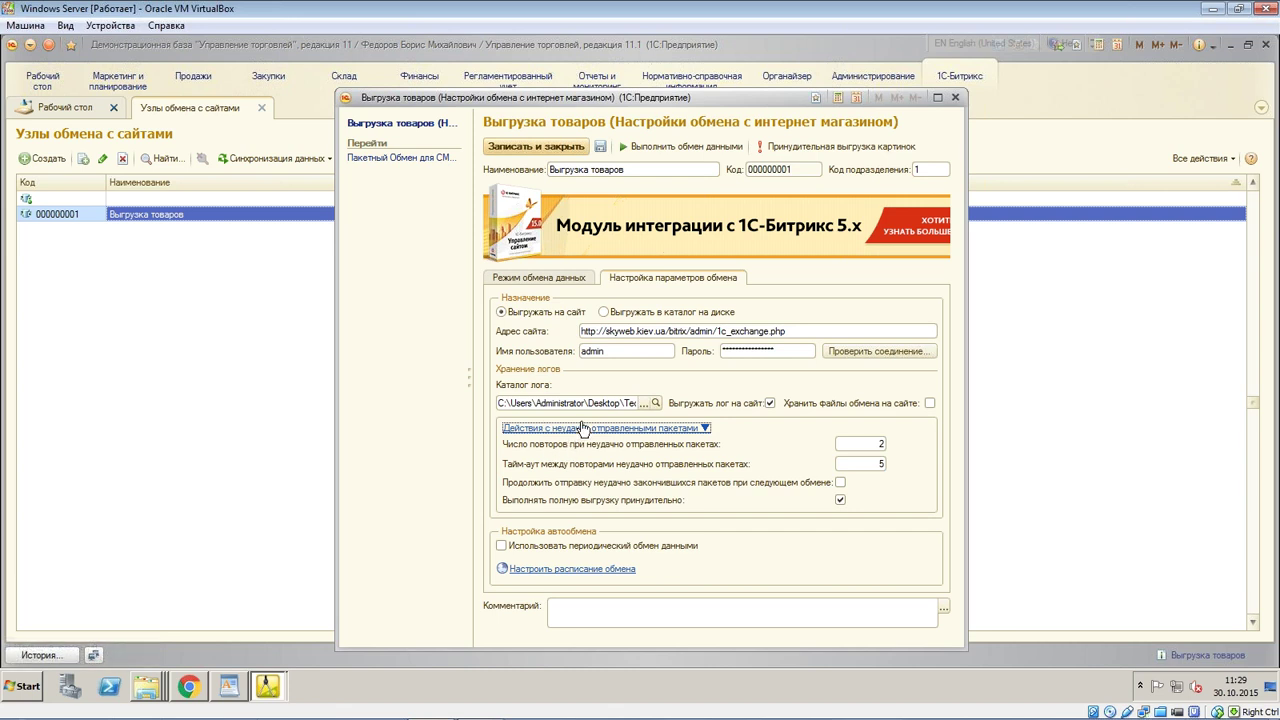
click(583, 427)
click(559, 492)
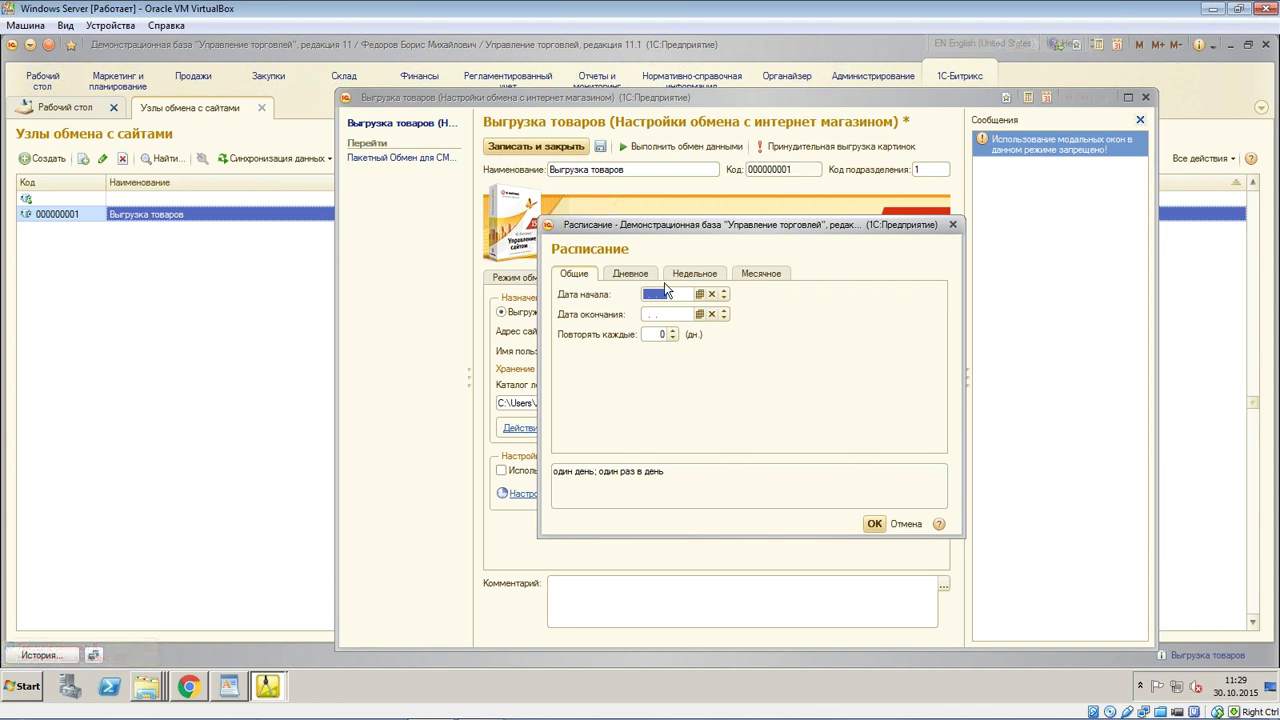
Step: Schedule the exchange to repeat every 1 day starting at 06:00:00, then close the schedule
click(672, 331)
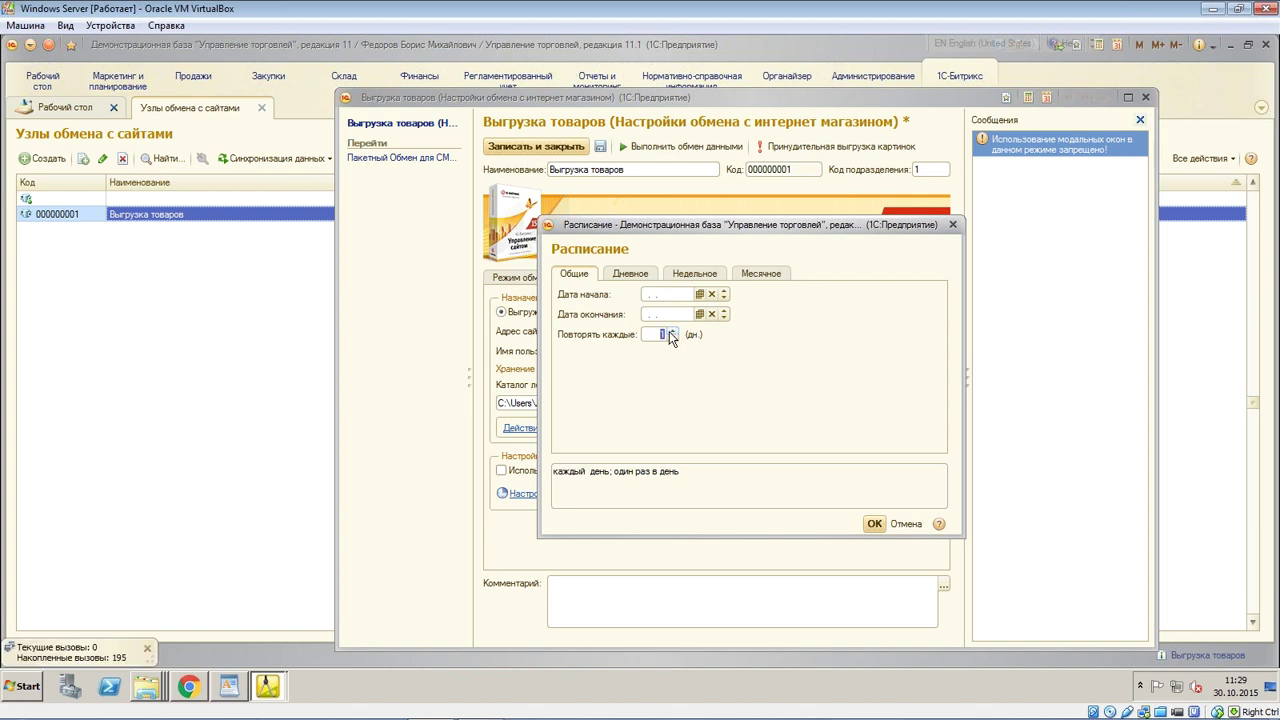
click(625, 276)
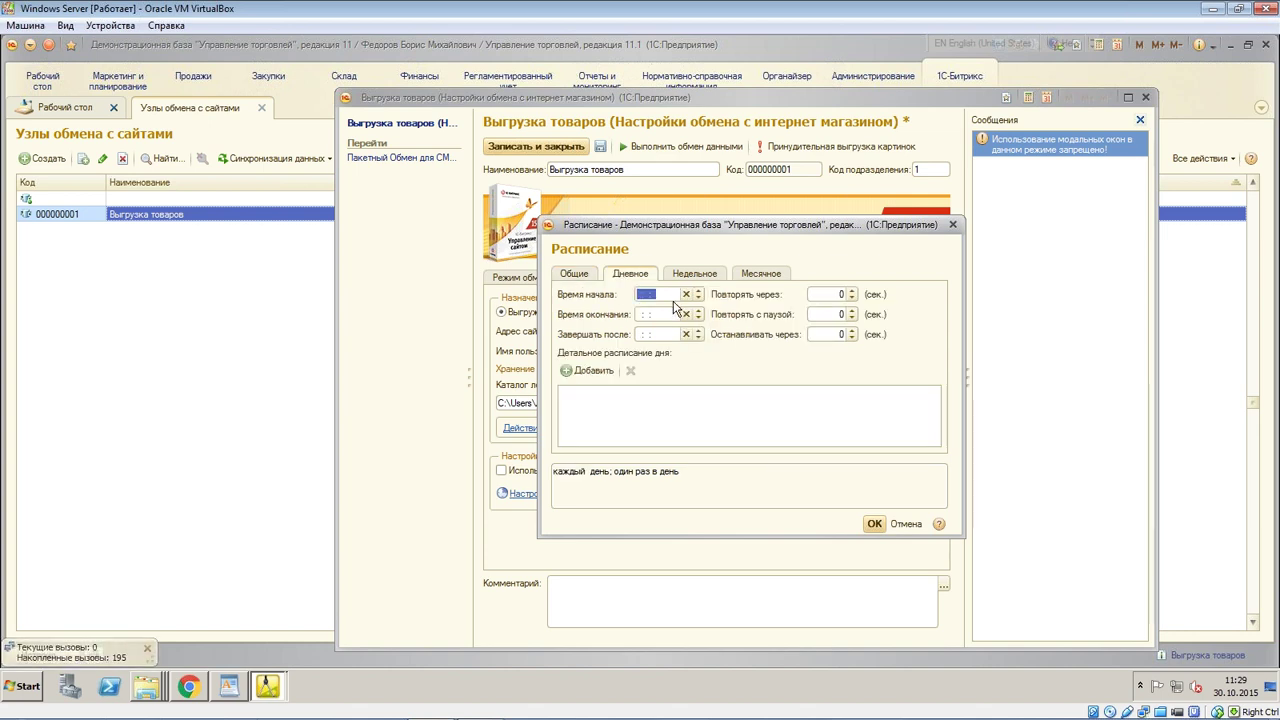
text(06: :)
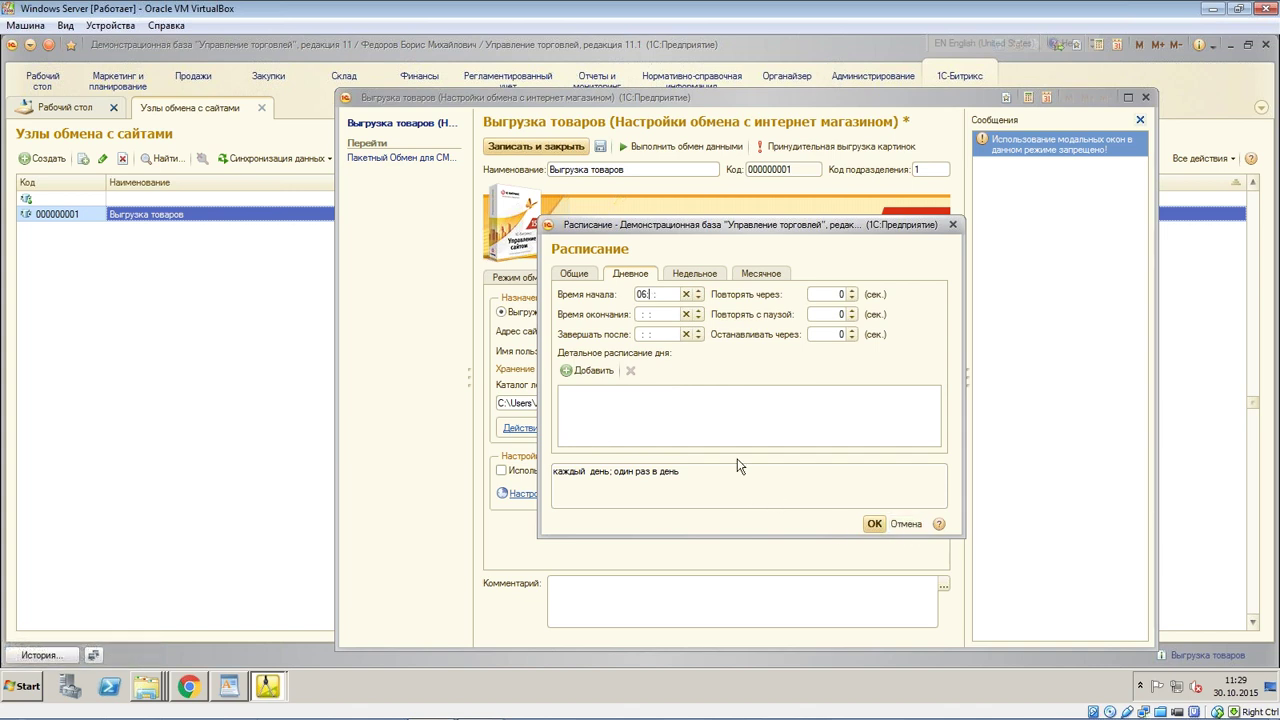
text(0000)
click(705, 275)
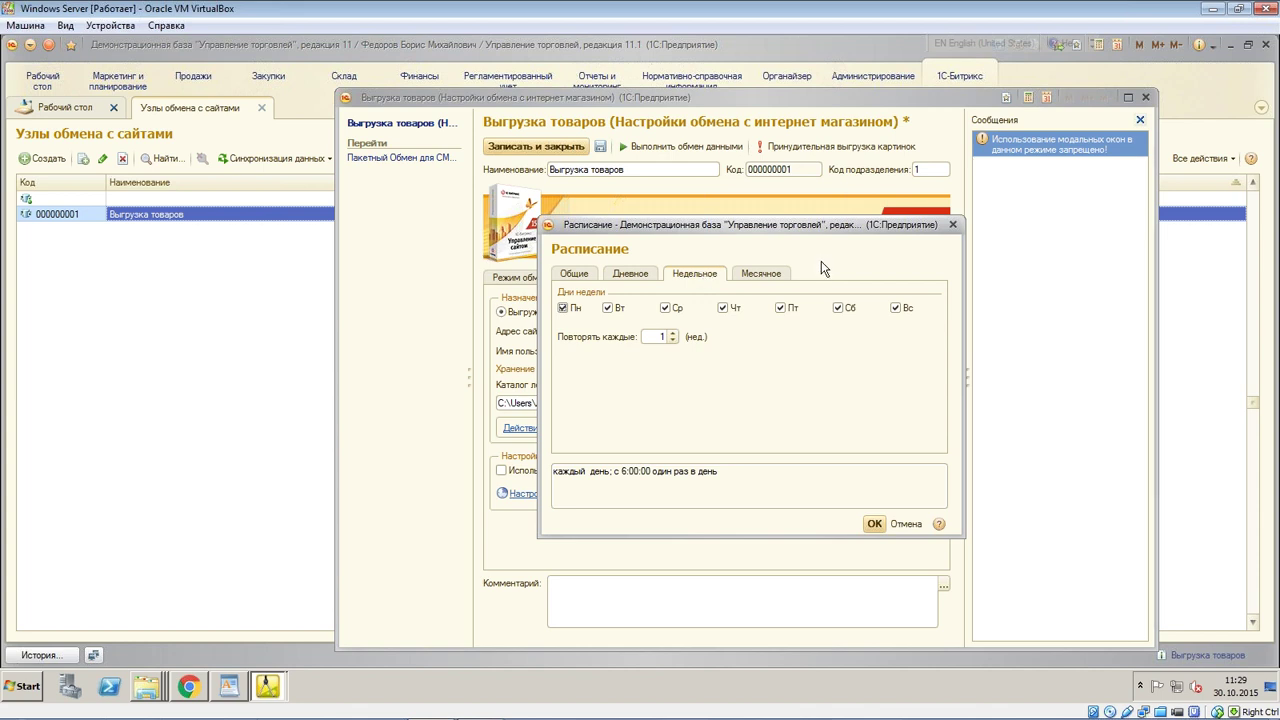
key(Return)
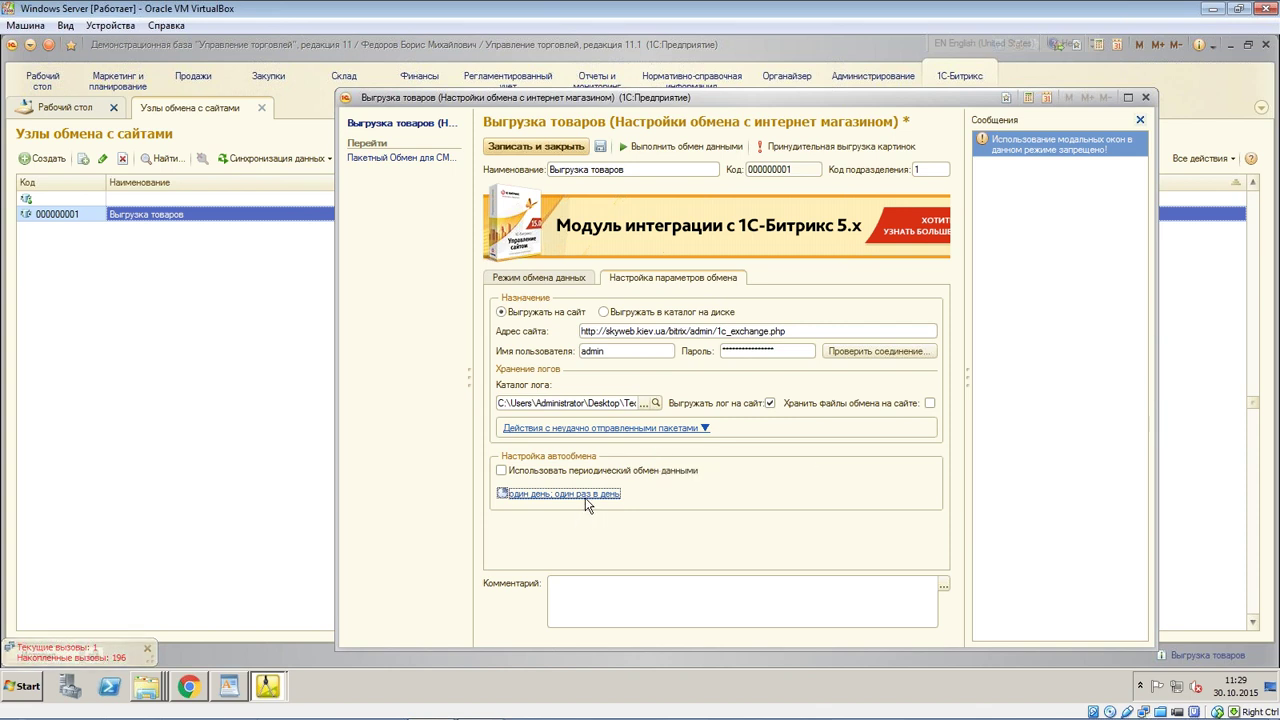
Step: Under data exchange mode, deactivate document exchange and export only changed objects
click(553, 280)
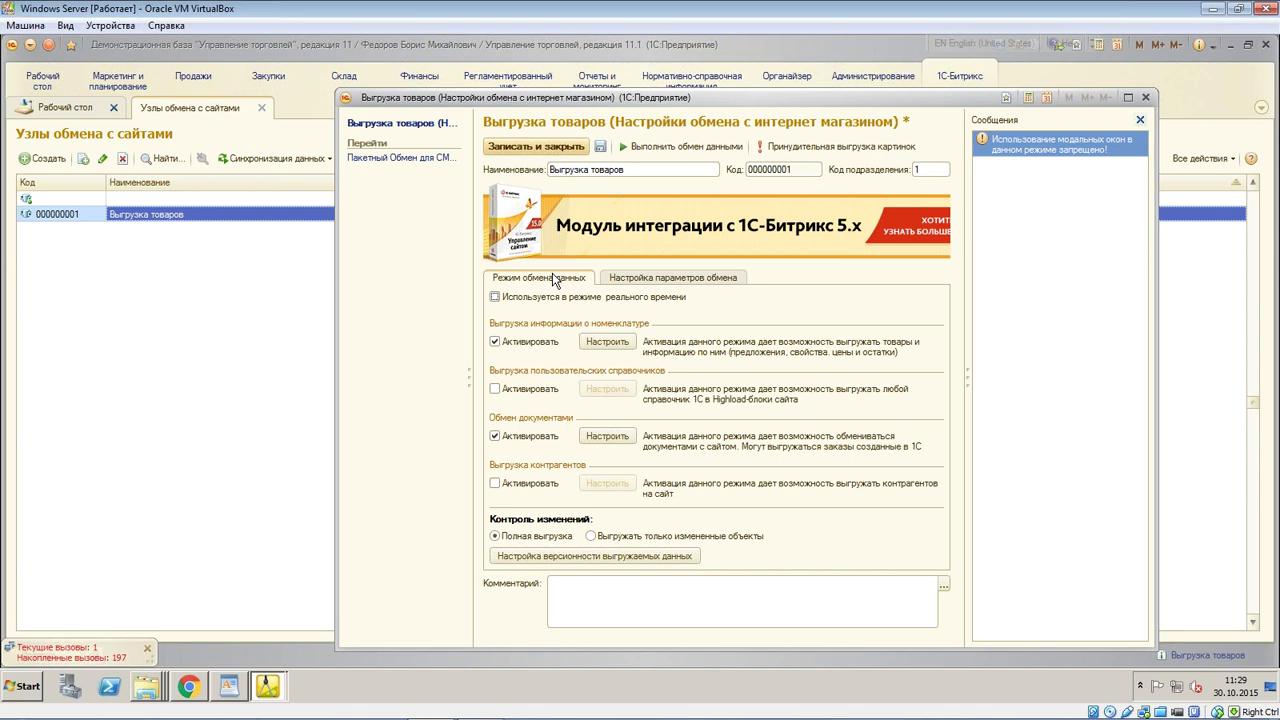
click(494, 437)
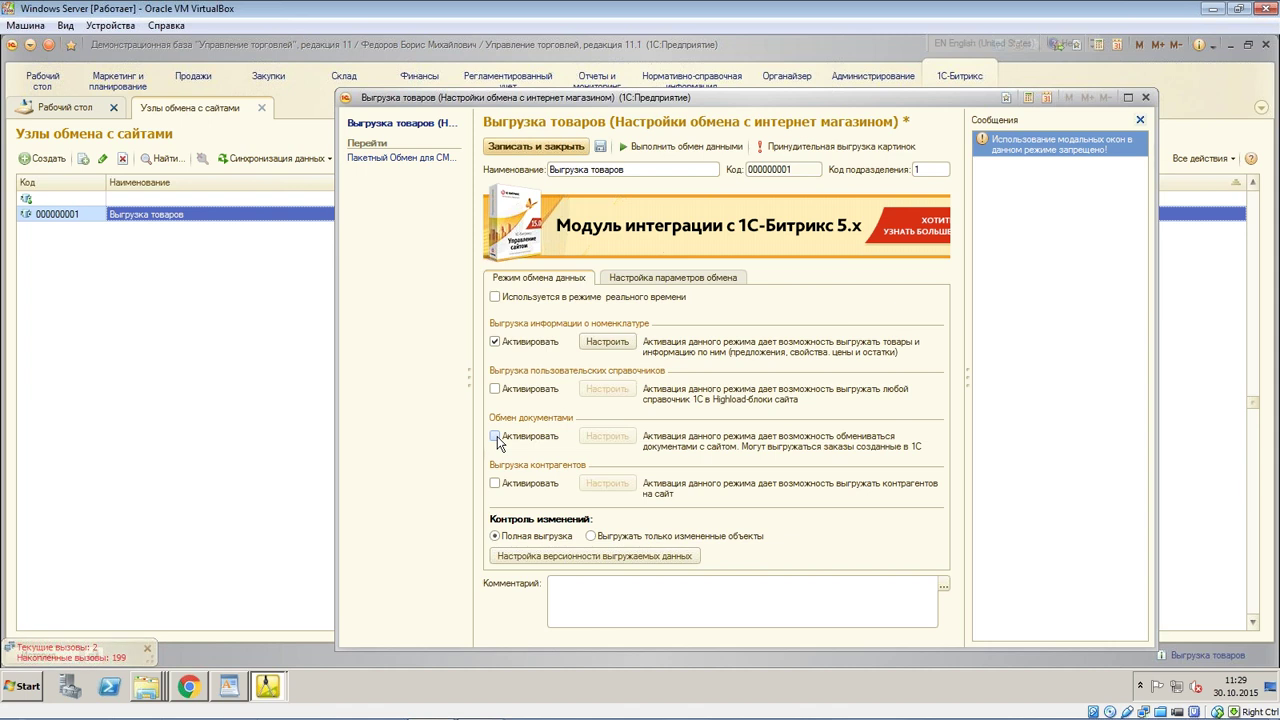
click(617, 537)
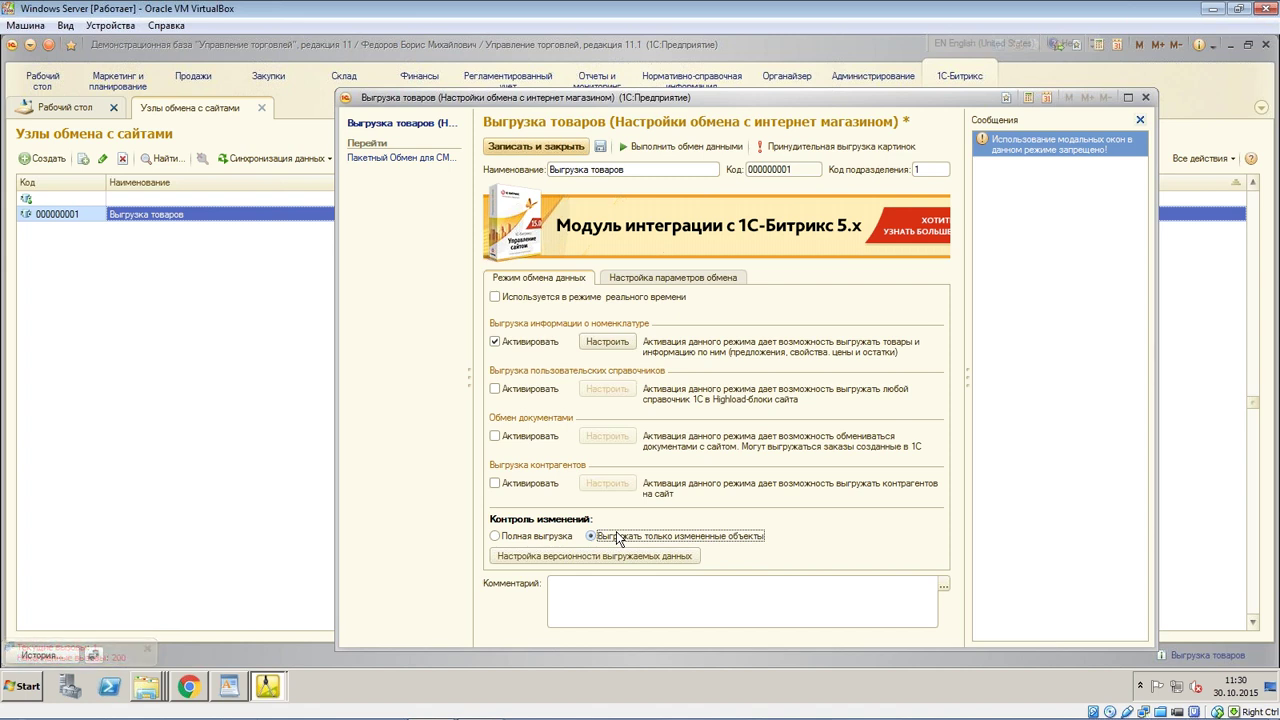
Step: Rename the nomenclature export catalog from Основной каталог товаров to 'Товары 1С'
click(612, 344)
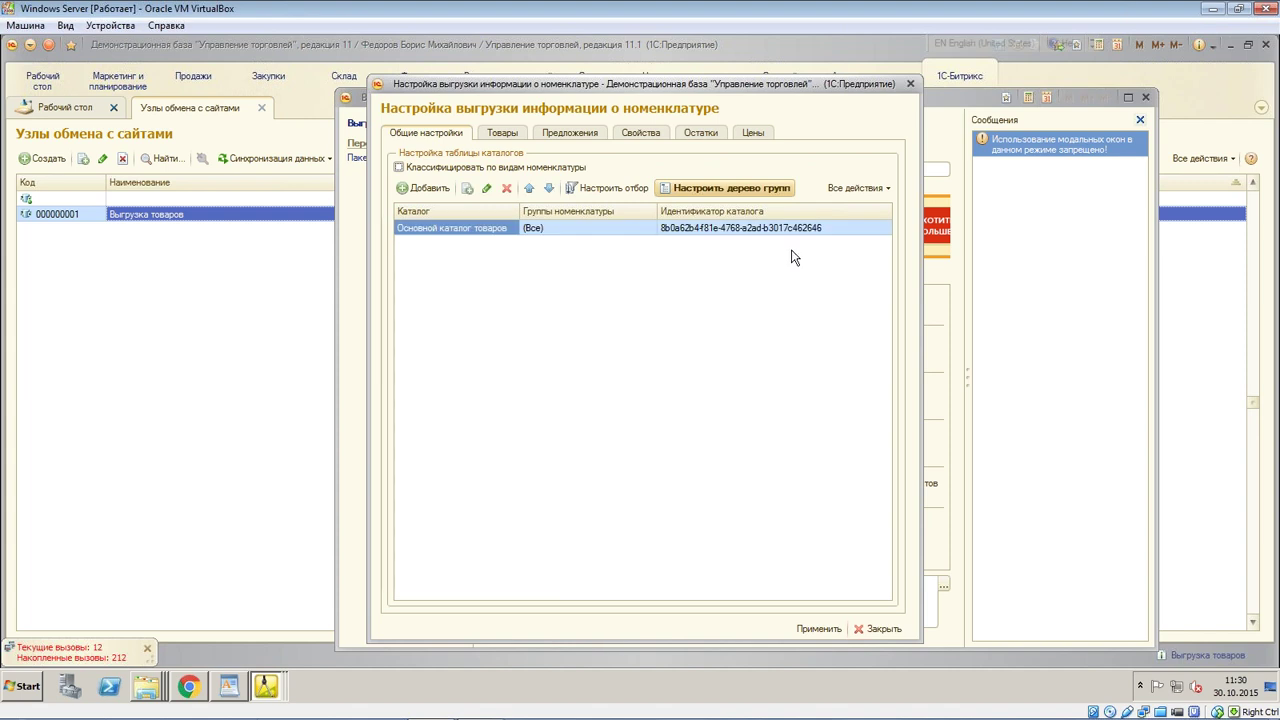
drag(915, 237, 1102, 237)
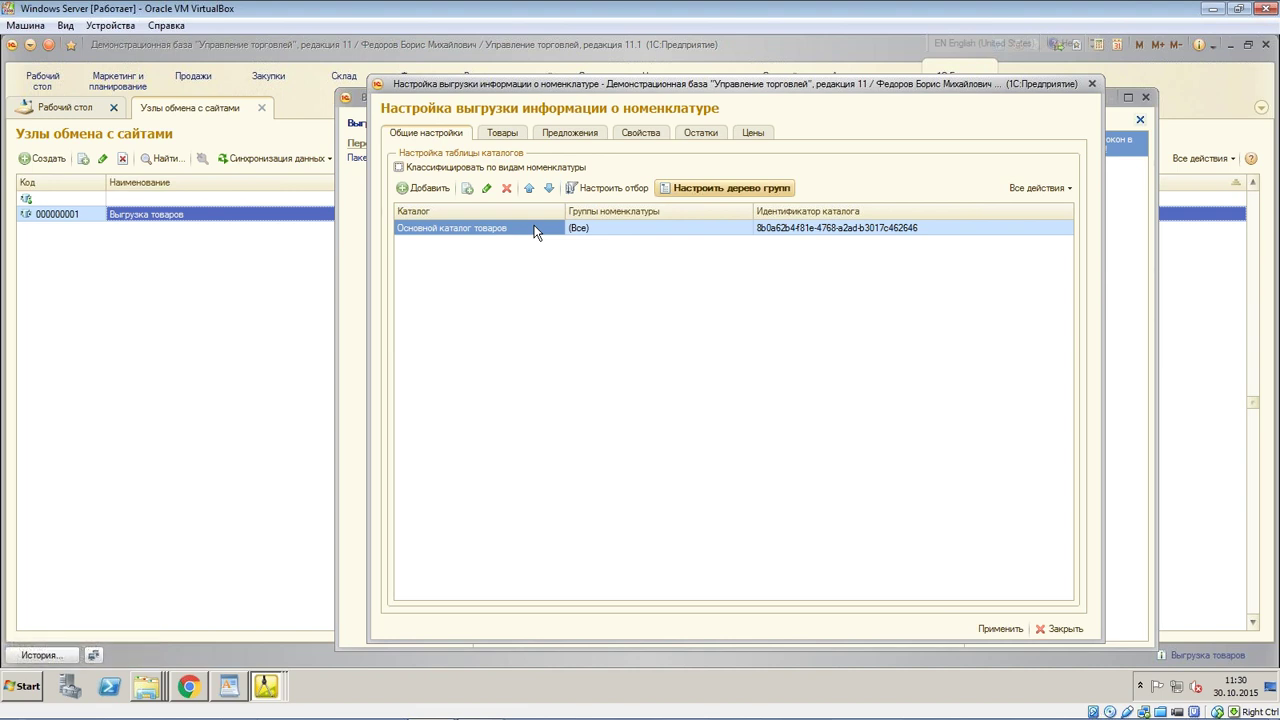
double_click(534, 229)
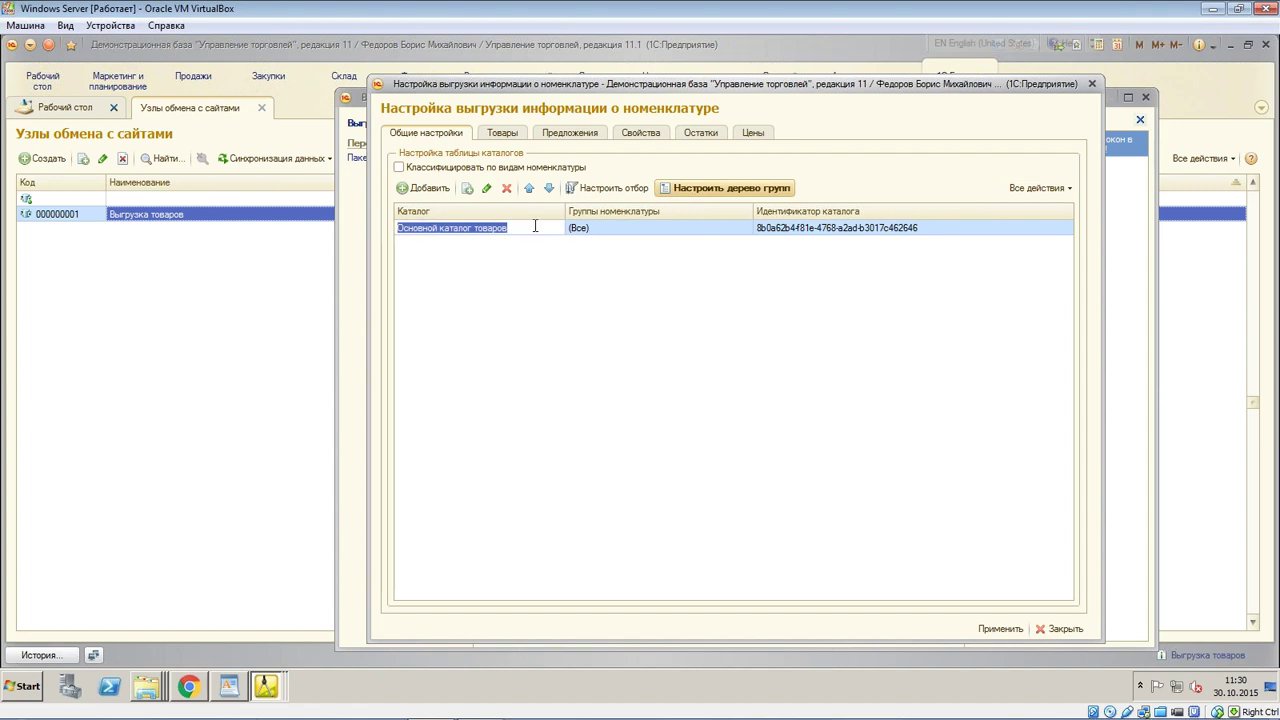
key(BackSpace)
text(Товары 1)
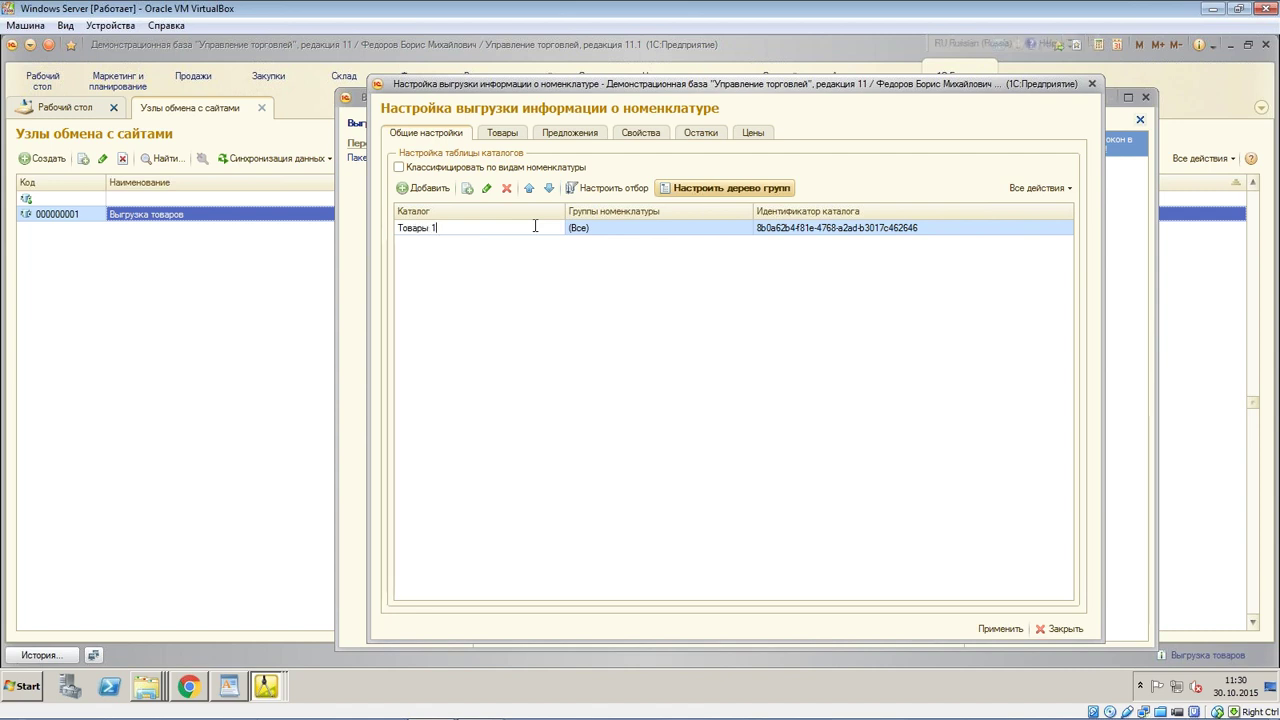
text(С)
key(Return)
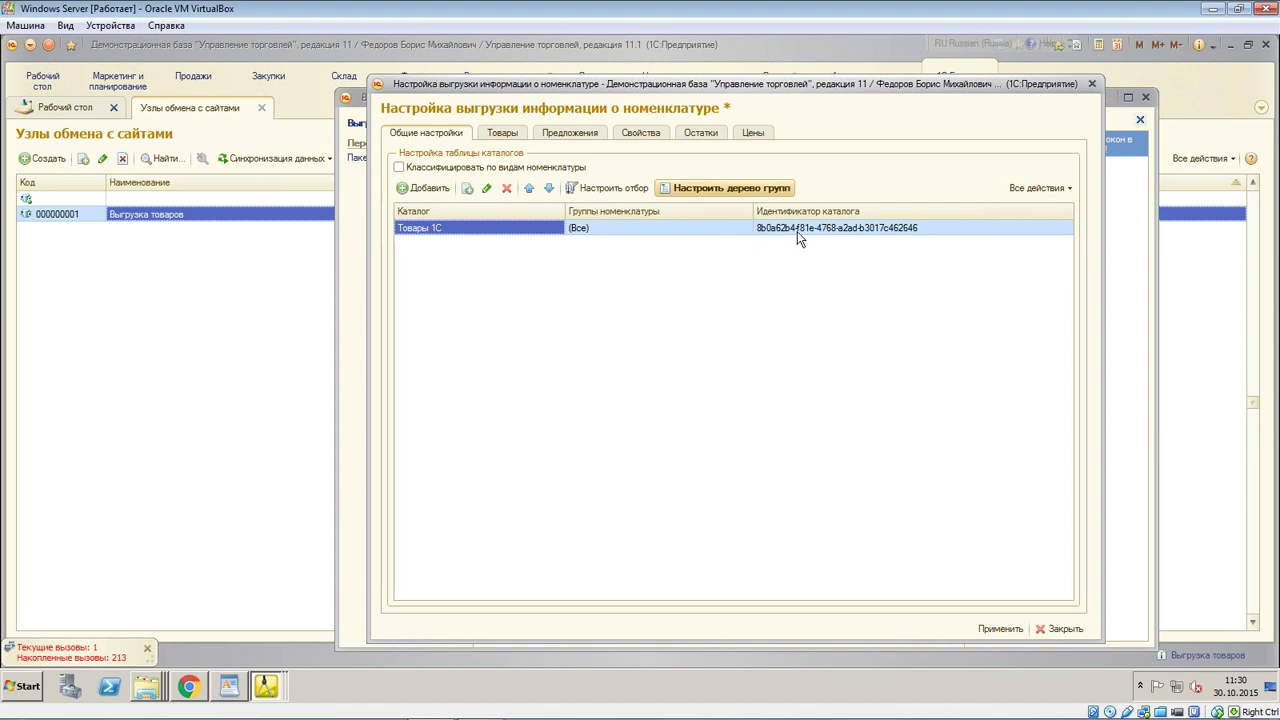
Step: Open the value list of product groups for the Товары 1С catalog
click(696, 226)
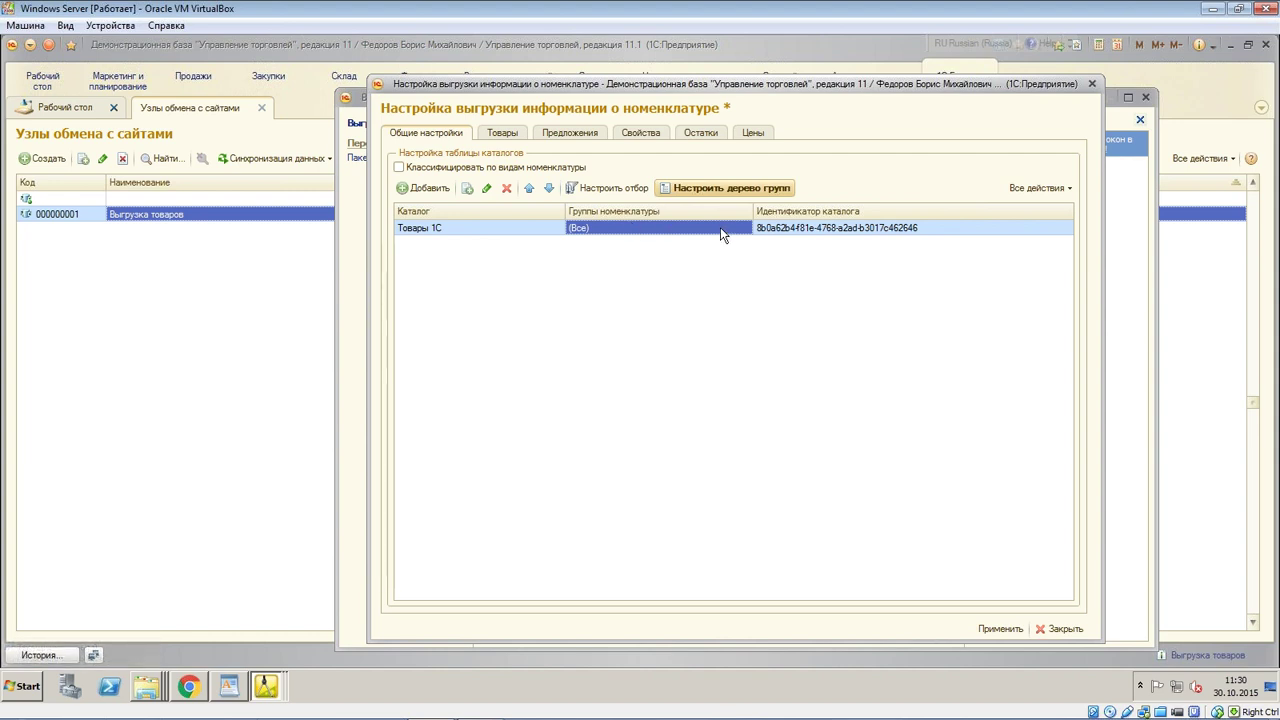
click(720, 227)
click(746, 228)
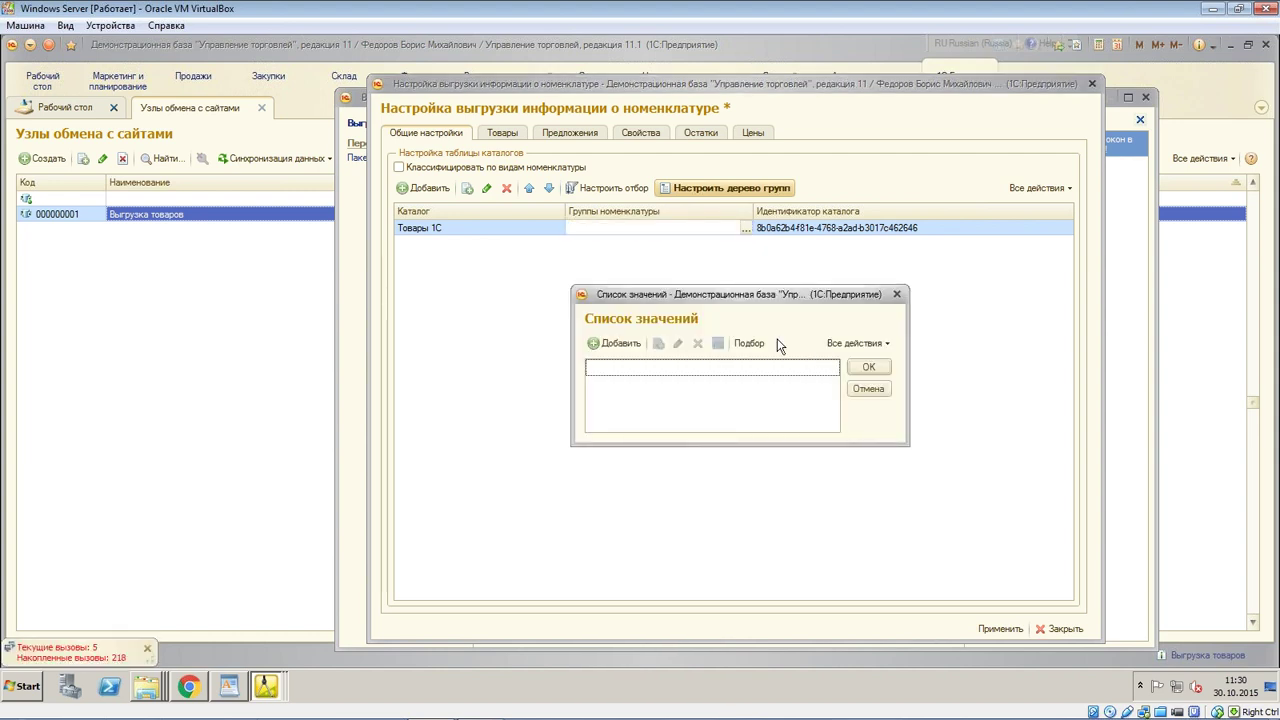
Step: Browse the Бытовая техника groups in the picker, then close the value list without adding any
click(746, 346)
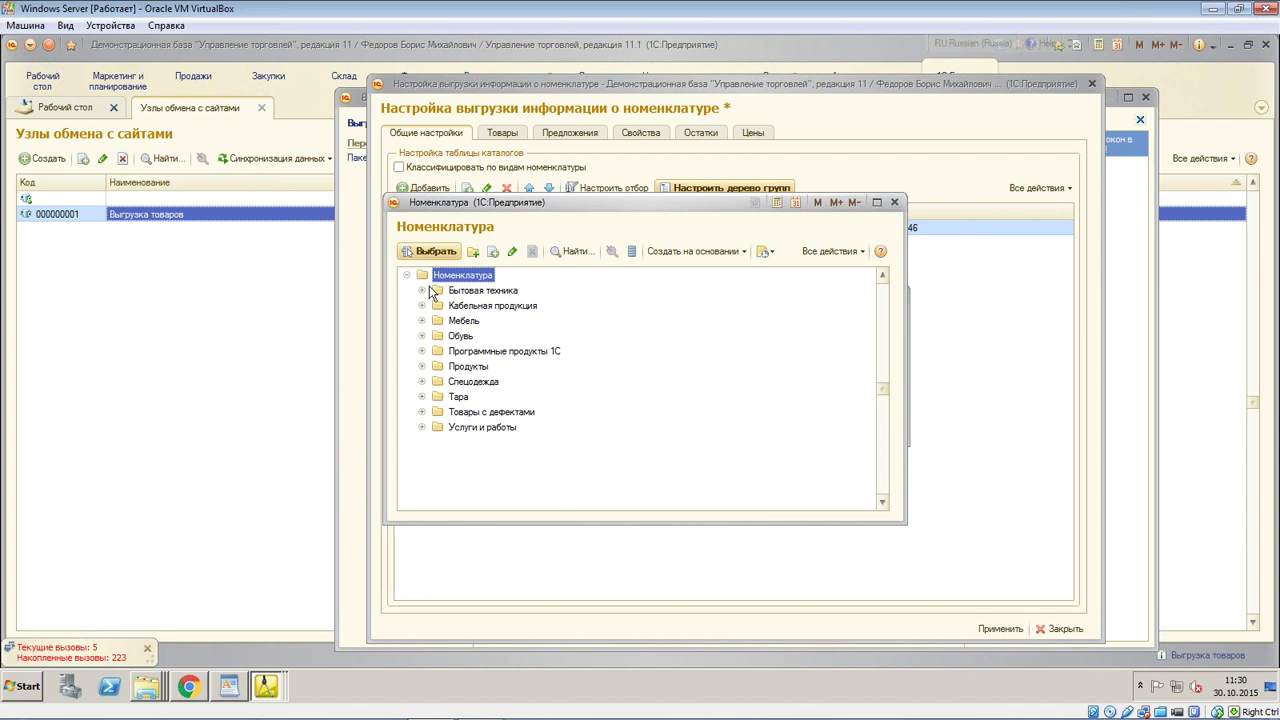
double_click(432, 290)
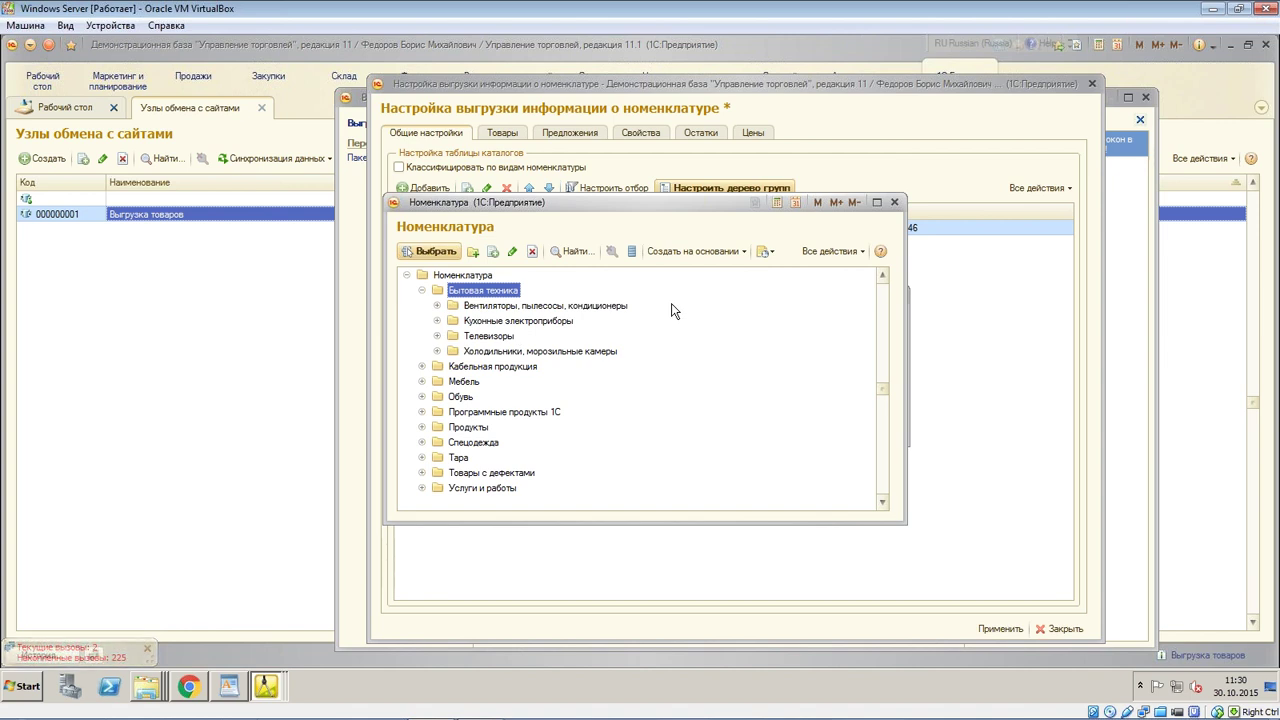
click(500, 305)
click(500, 320)
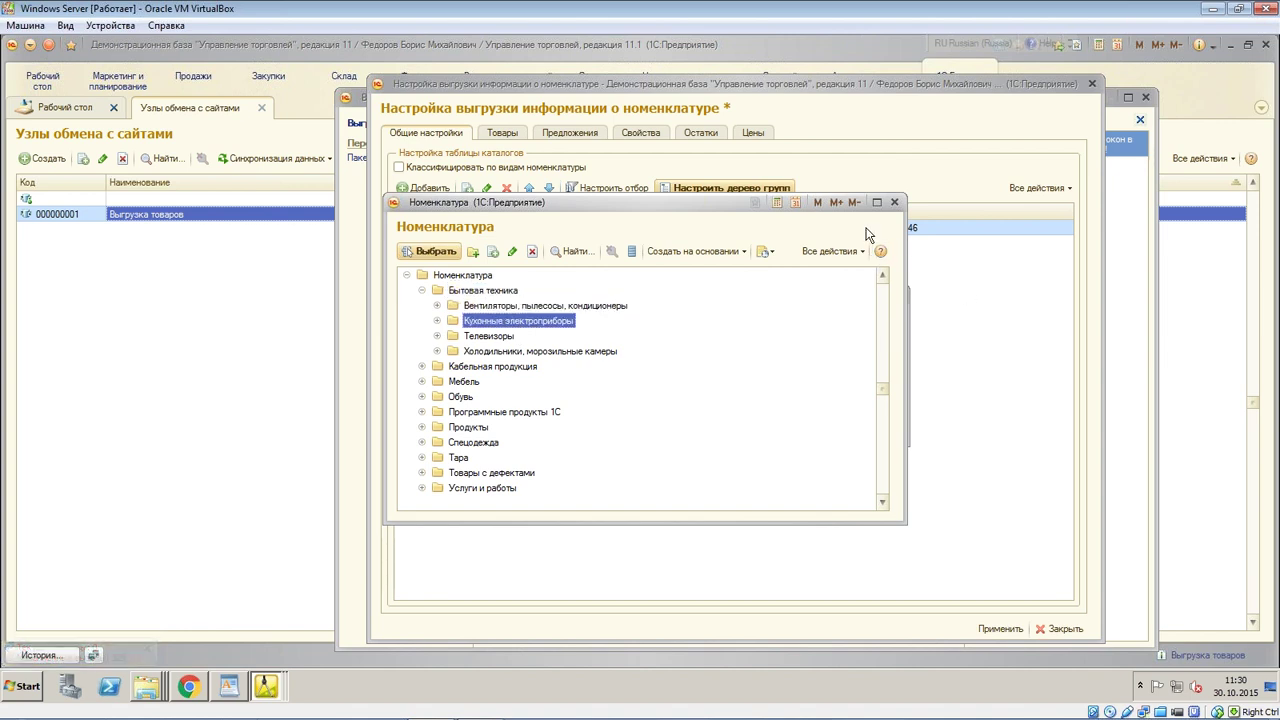
click(894, 202)
click(897, 290)
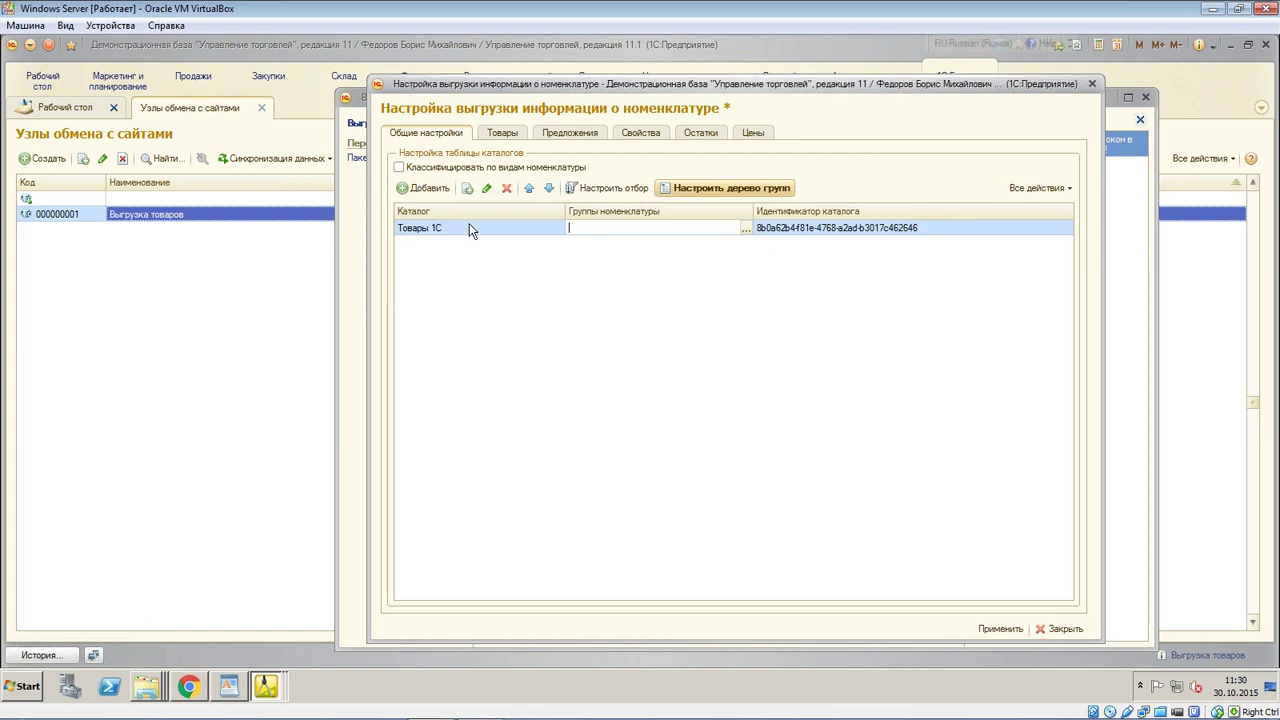
Step: Try classifying by nomenclature kinds, cancel and turn it off, leaving groups as (Все)
click(451, 165)
click(730, 236)
click(743, 231)
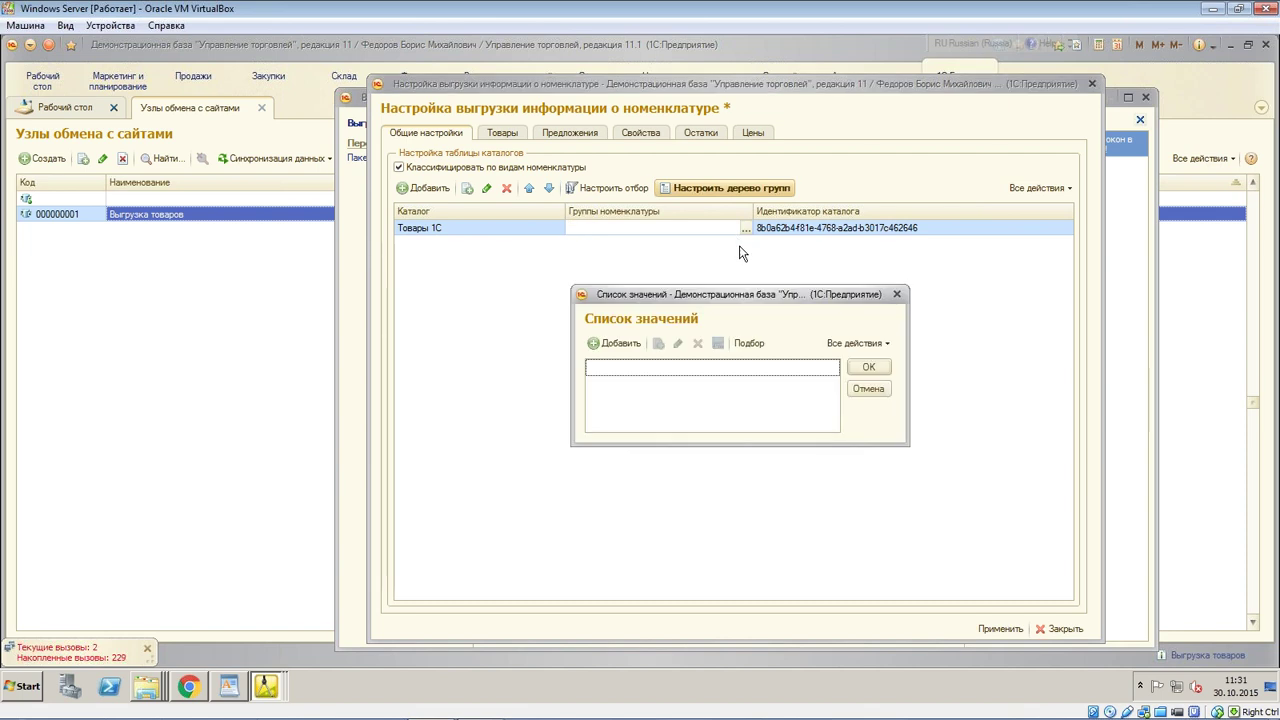
click(752, 338)
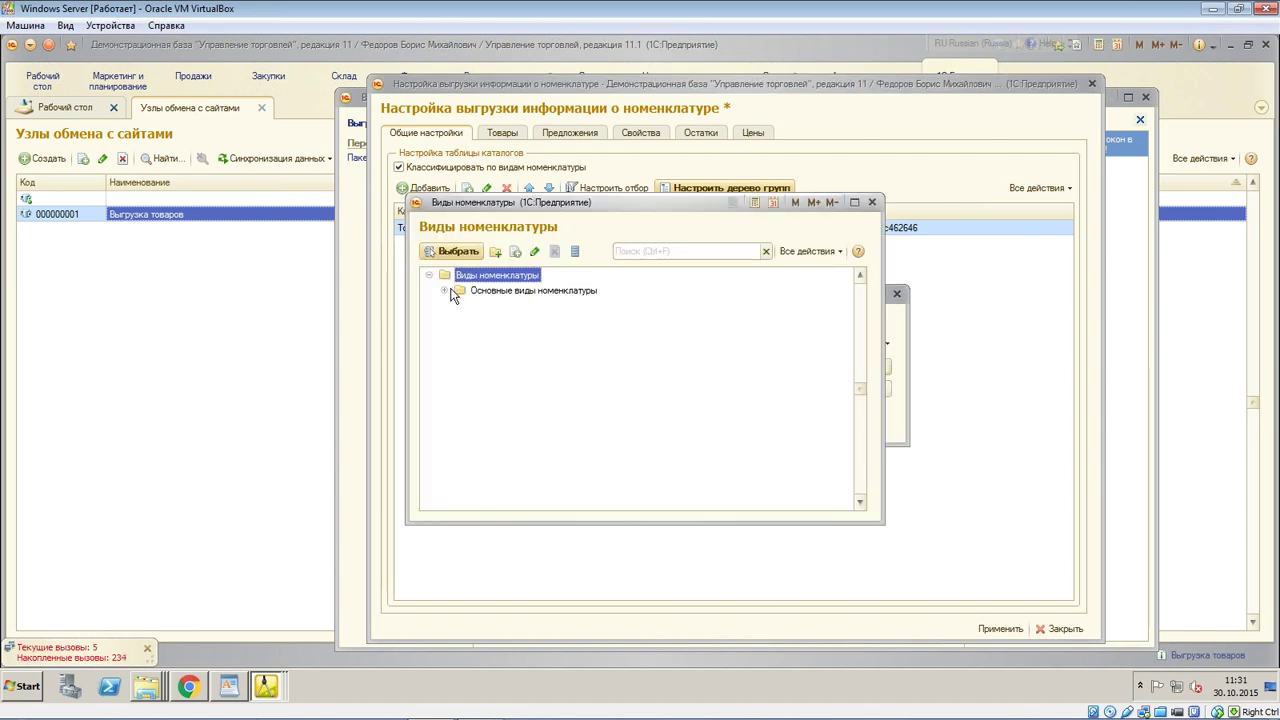
click(452, 290)
click(872, 202)
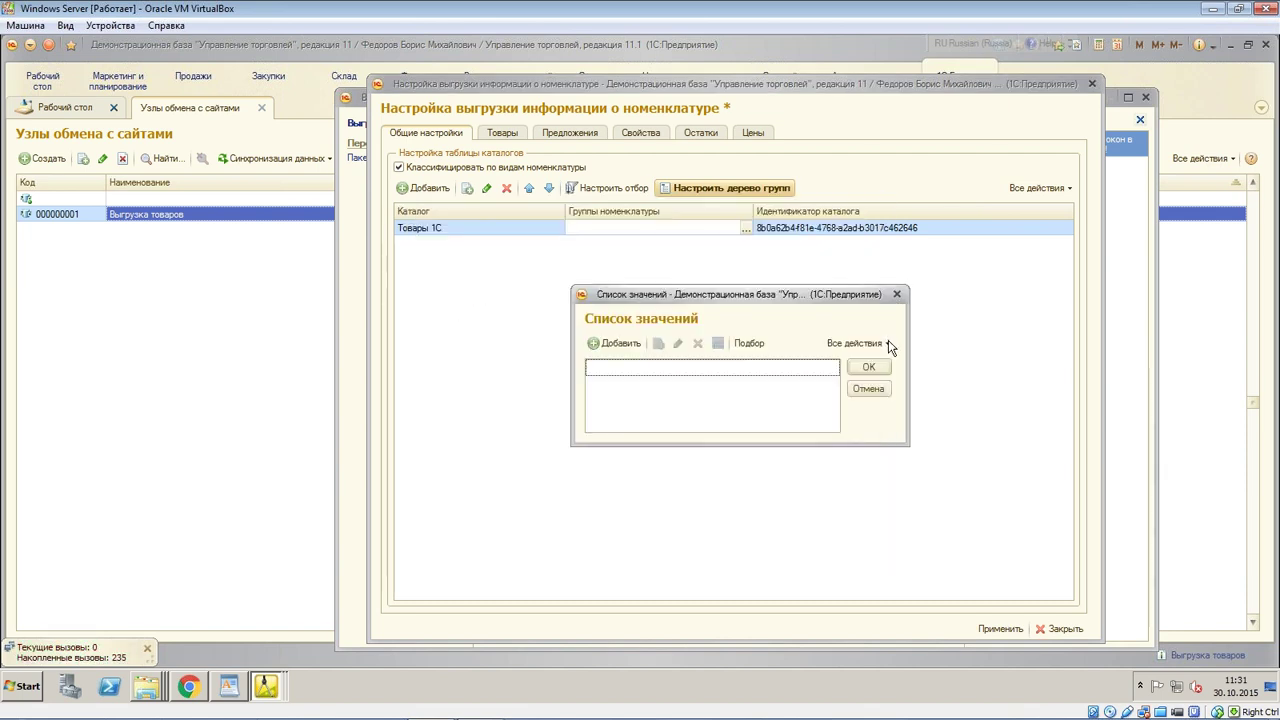
click(870, 389)
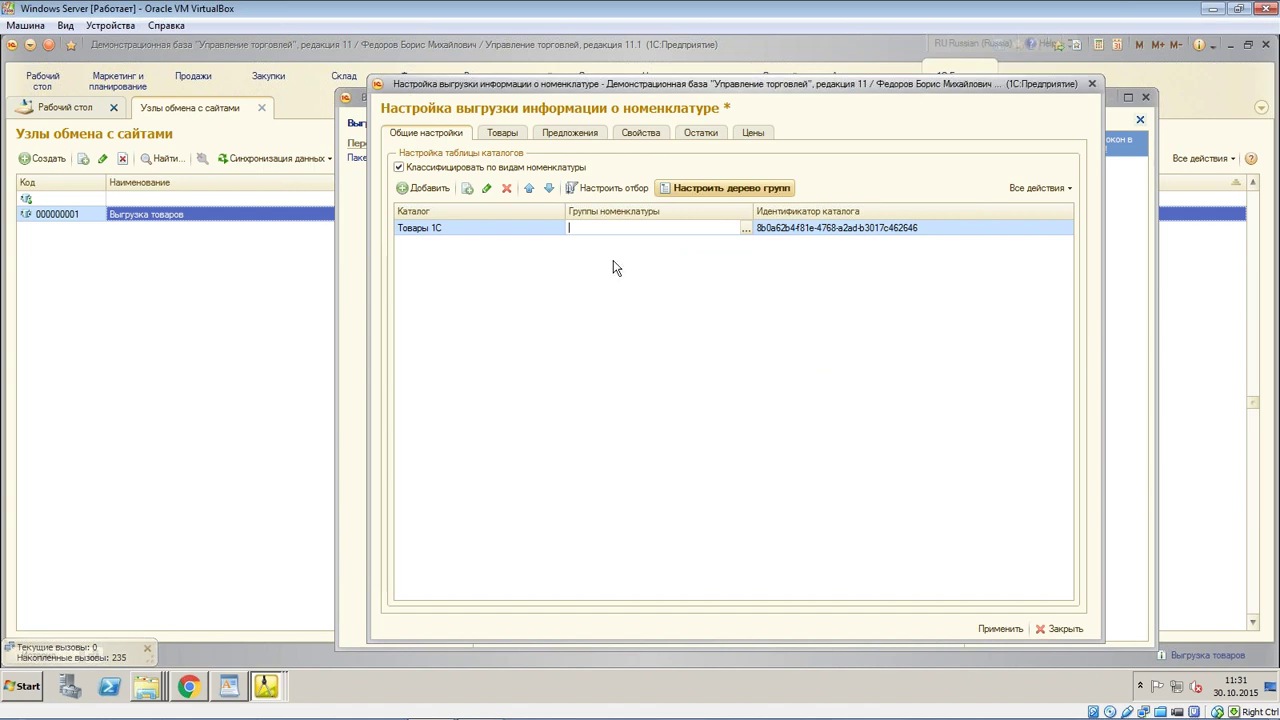
click(470, 168)
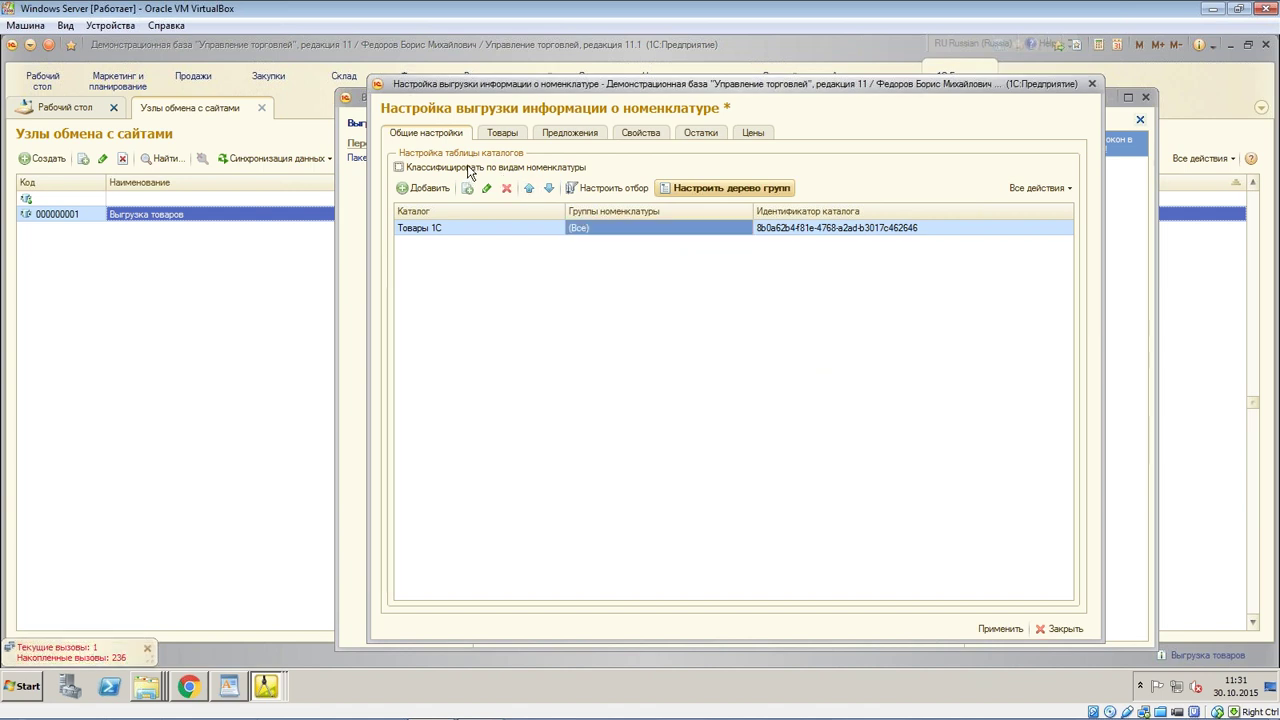
click(918, 228)
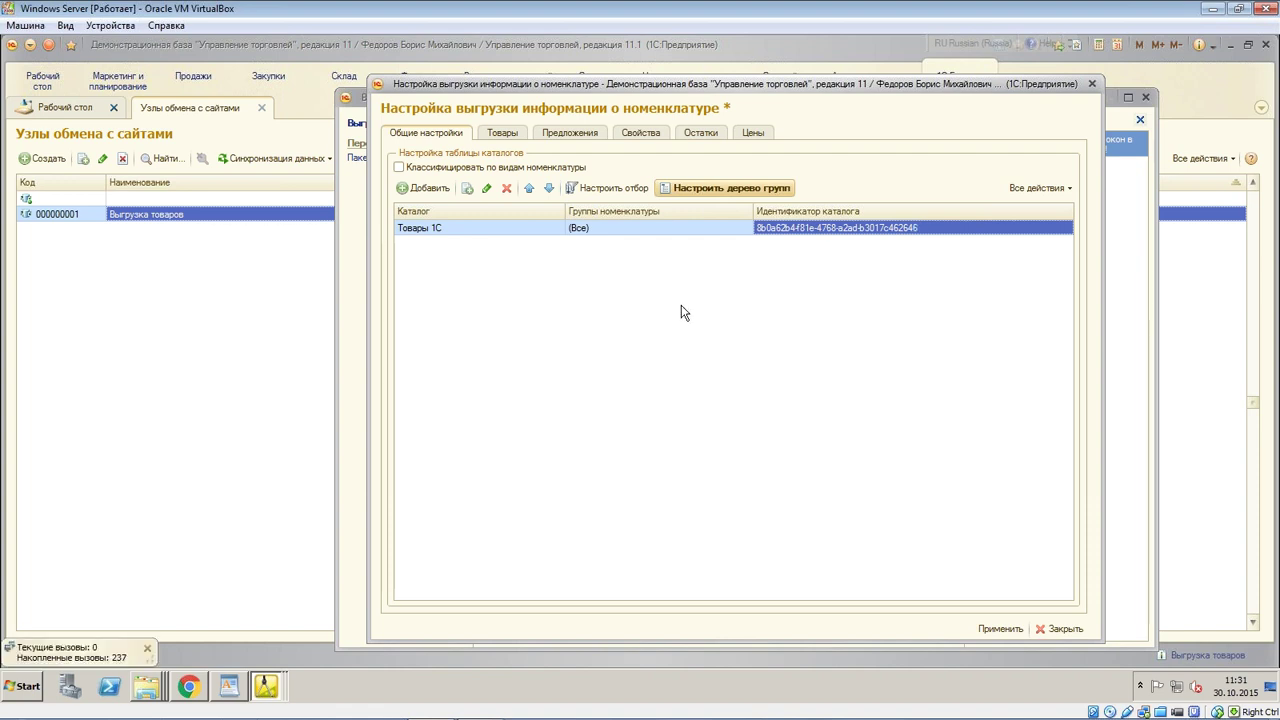
Step: In the site group tree setup, expand Бытовая техника > Кухонные электроприборы and add a new site group row
click(736, 189)
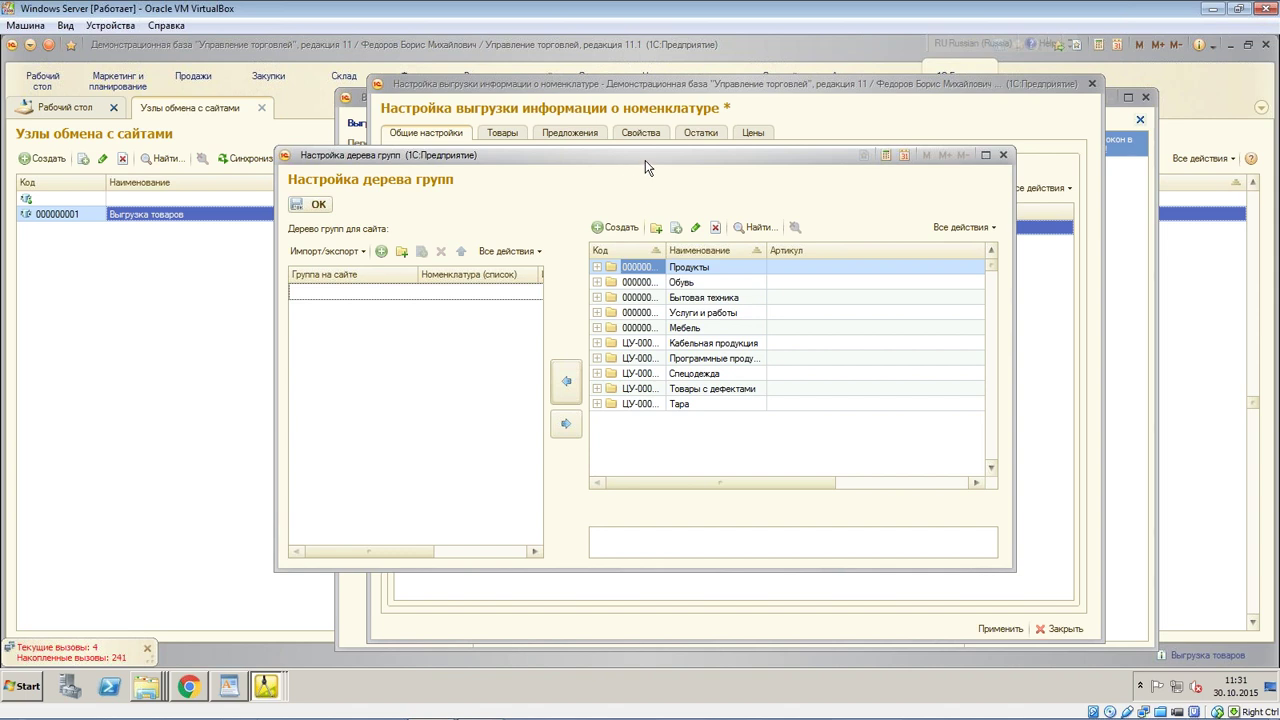
drag(645, 160, 659, 71)
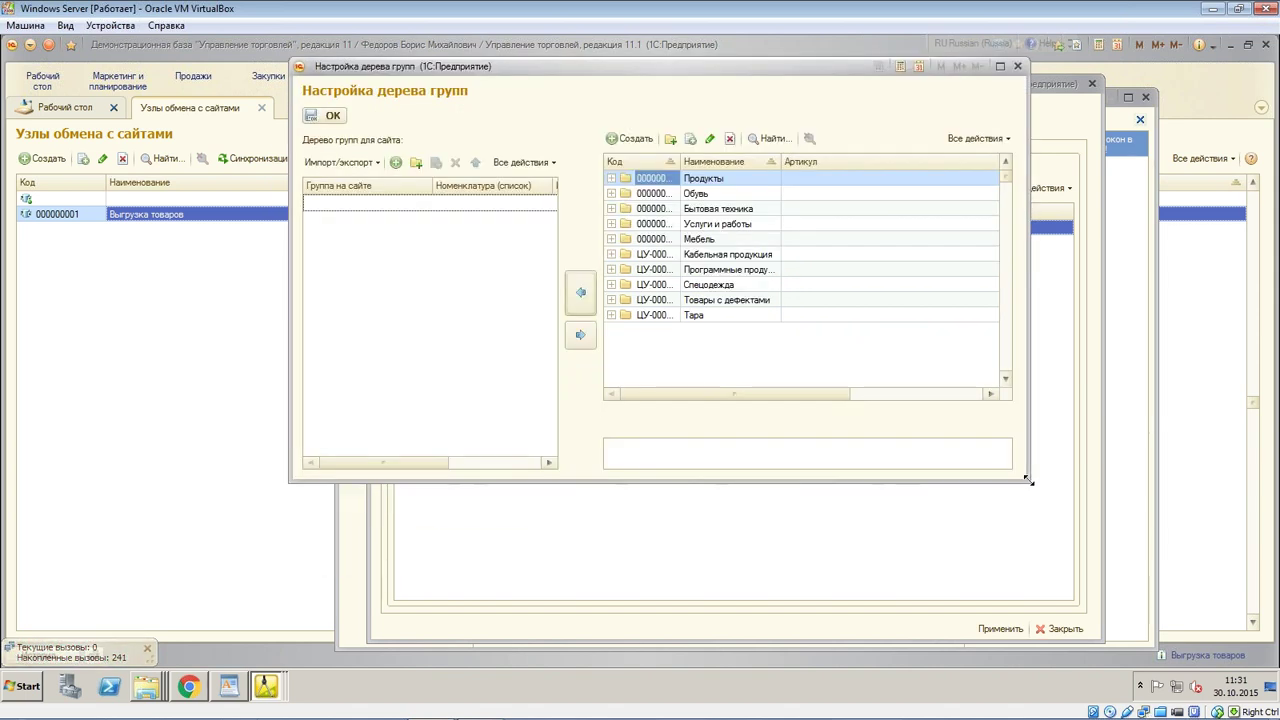
drag(1029, 481, 1238, 660)
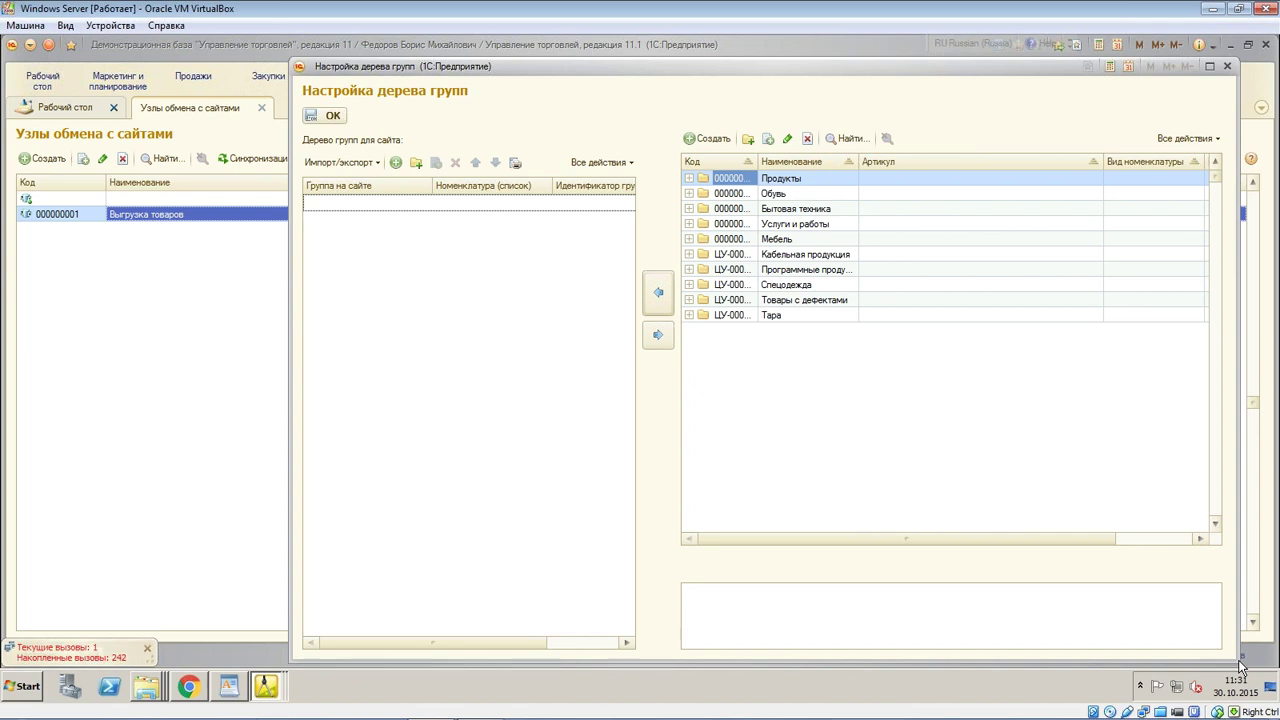
click(690, 209)
click(705, 195)
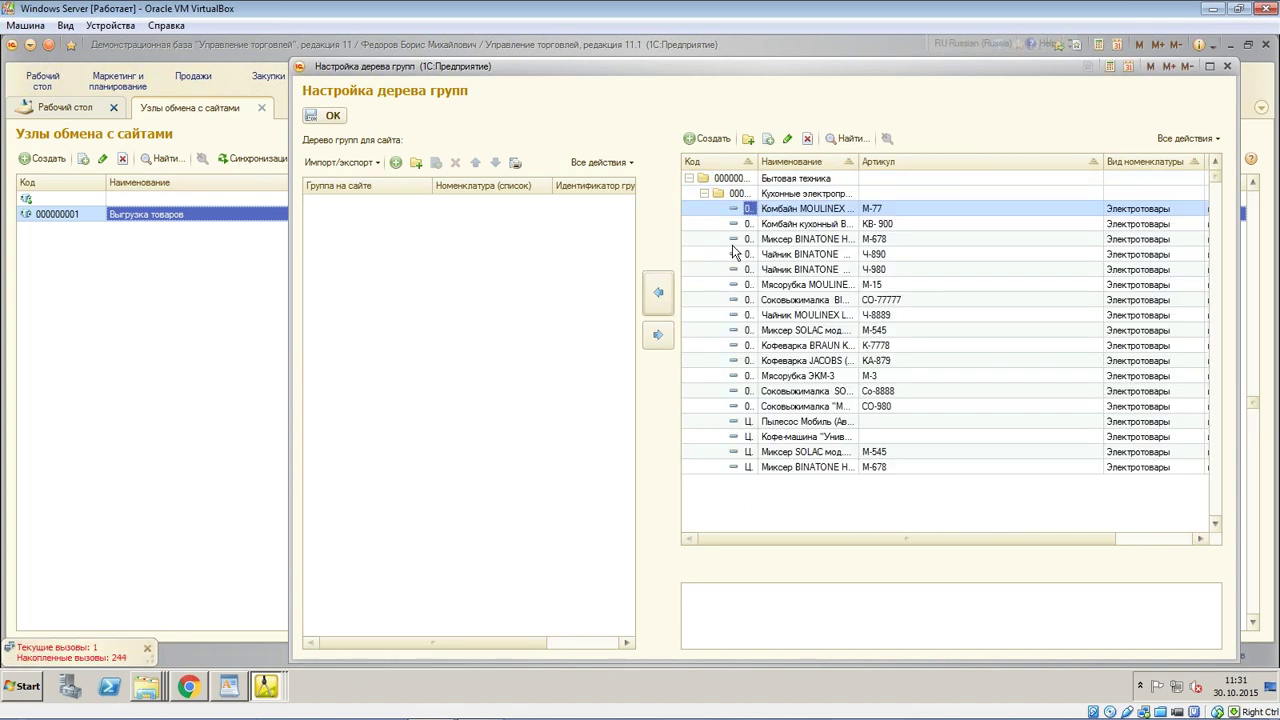
click(405, 268)
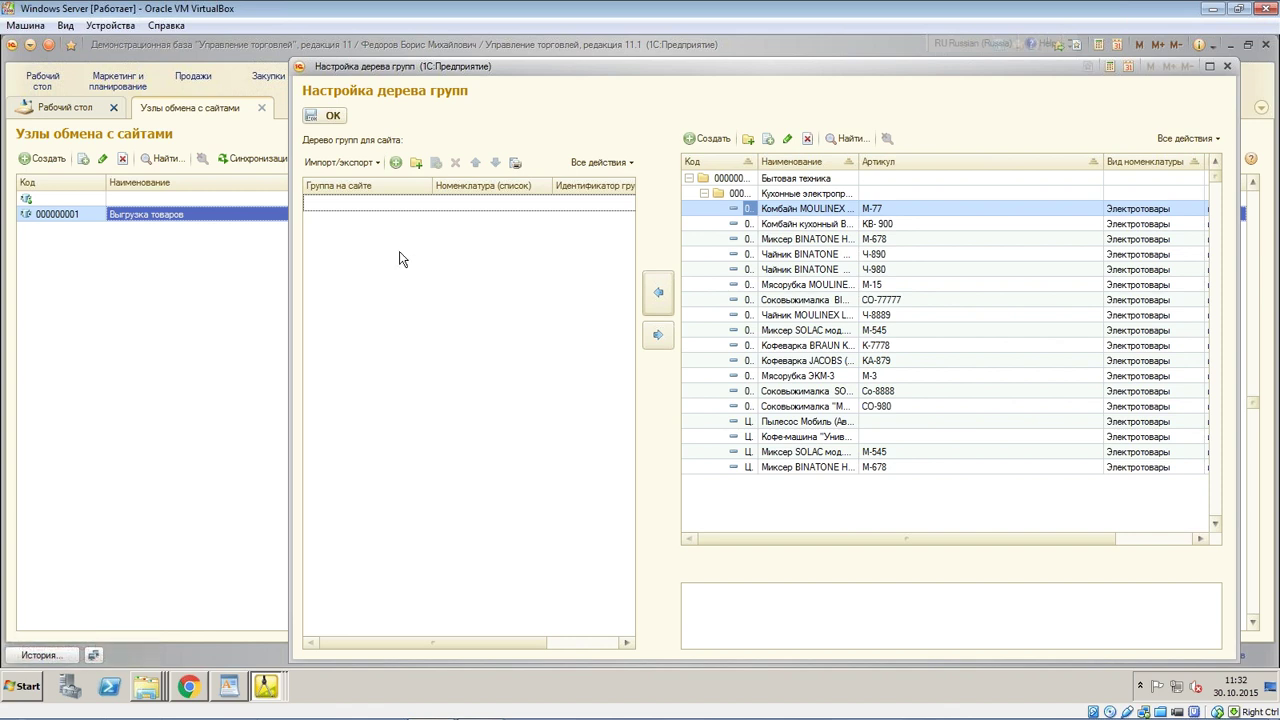
click(414, 163)
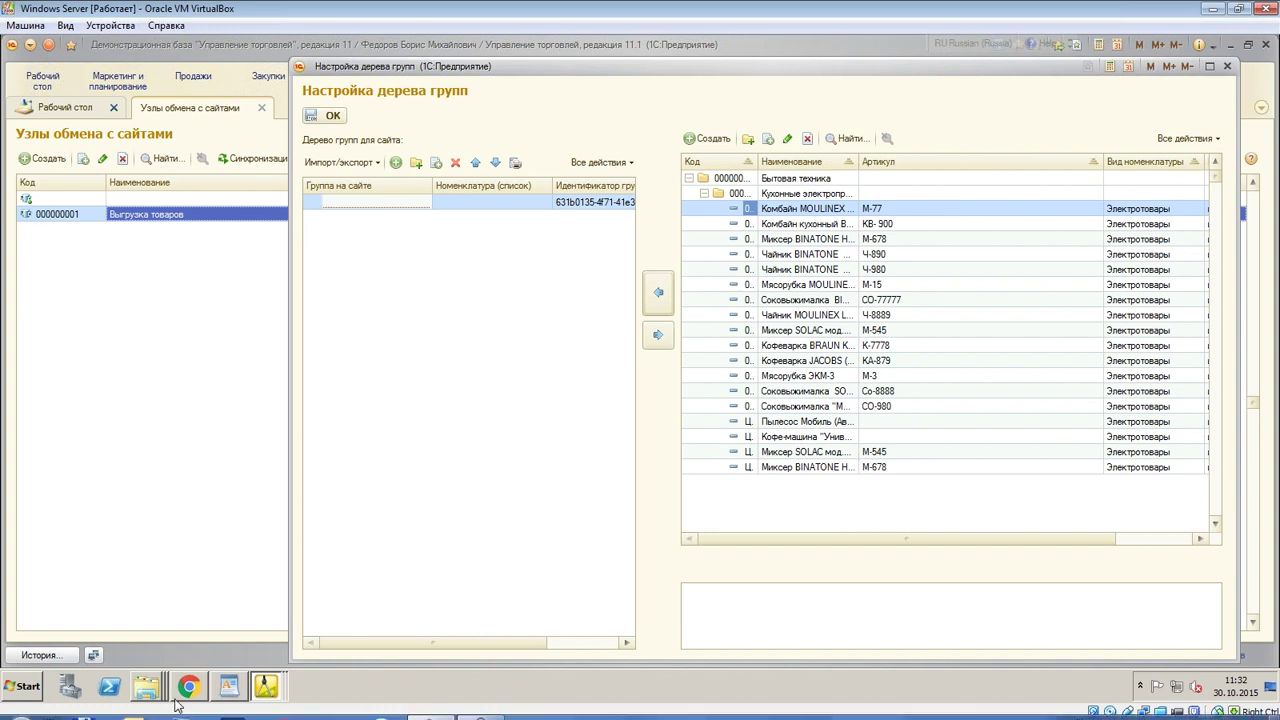
Step: Return to the Bitrix admin 1C integration page and switch the menu to Контент
click(196, 699)
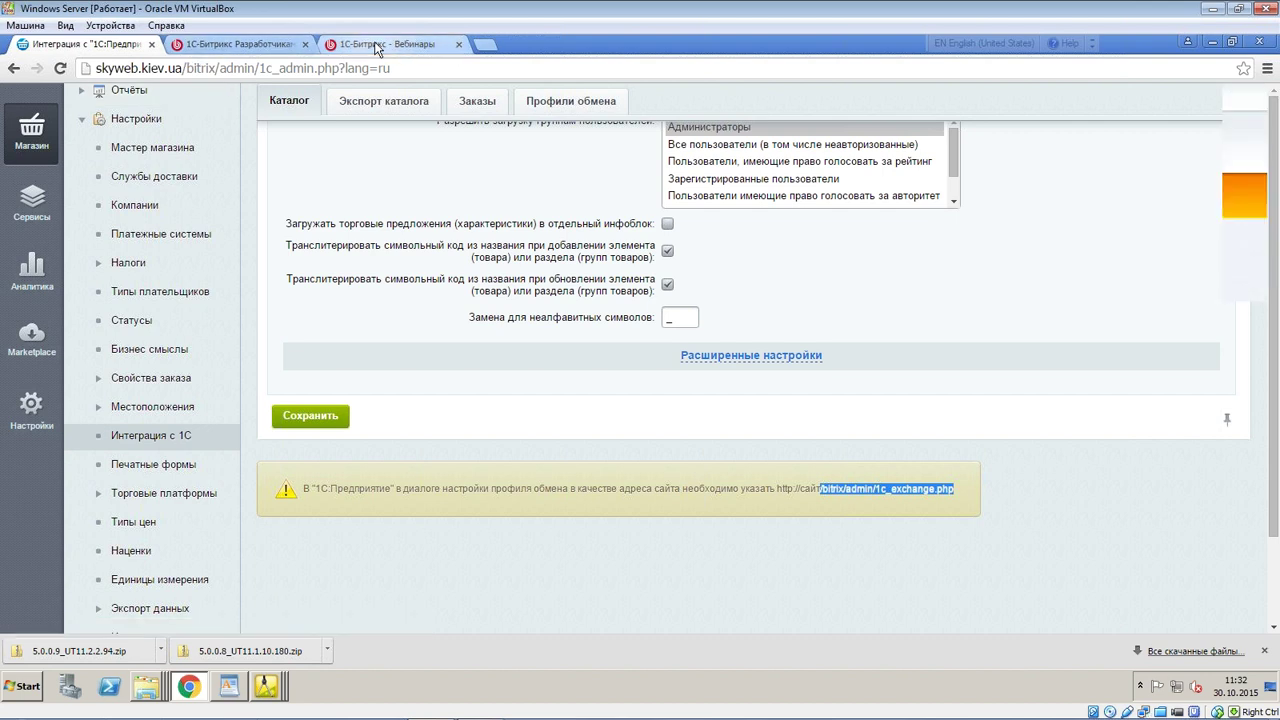
click(376, 43)
click(105, 44)
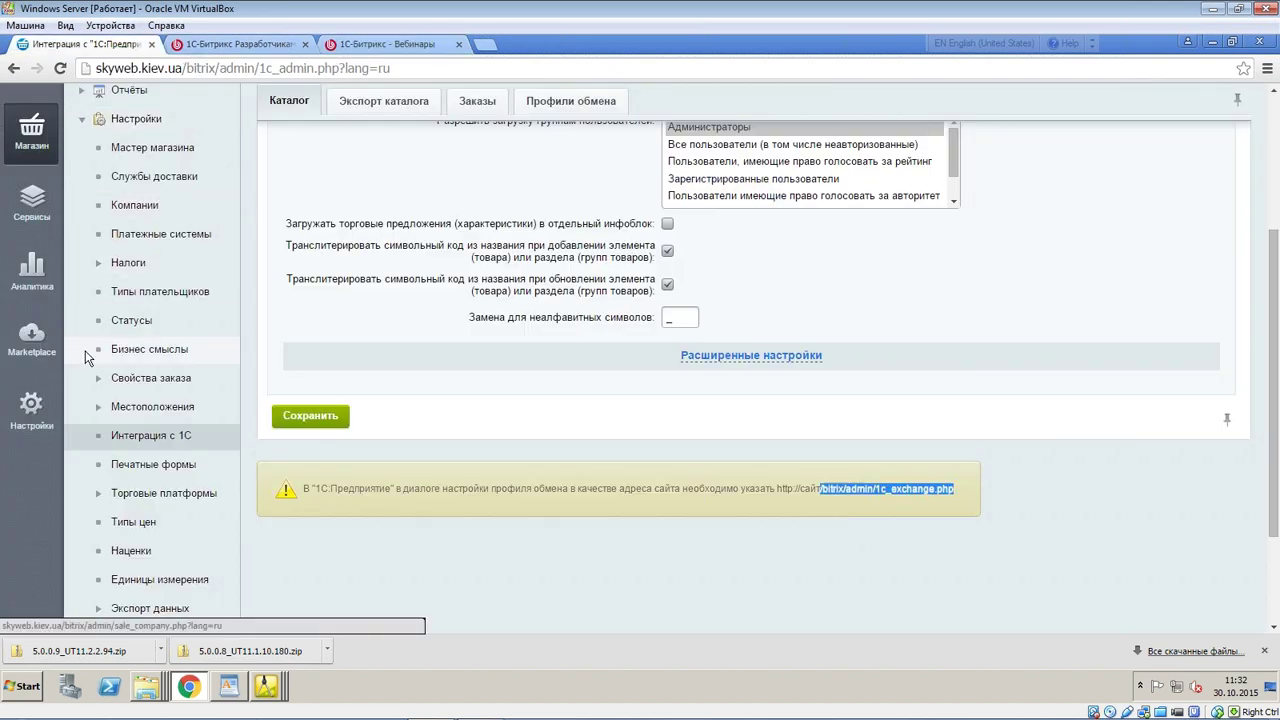
scroll(125, 272, up, 2)
scroll(125, 272, down, 3)
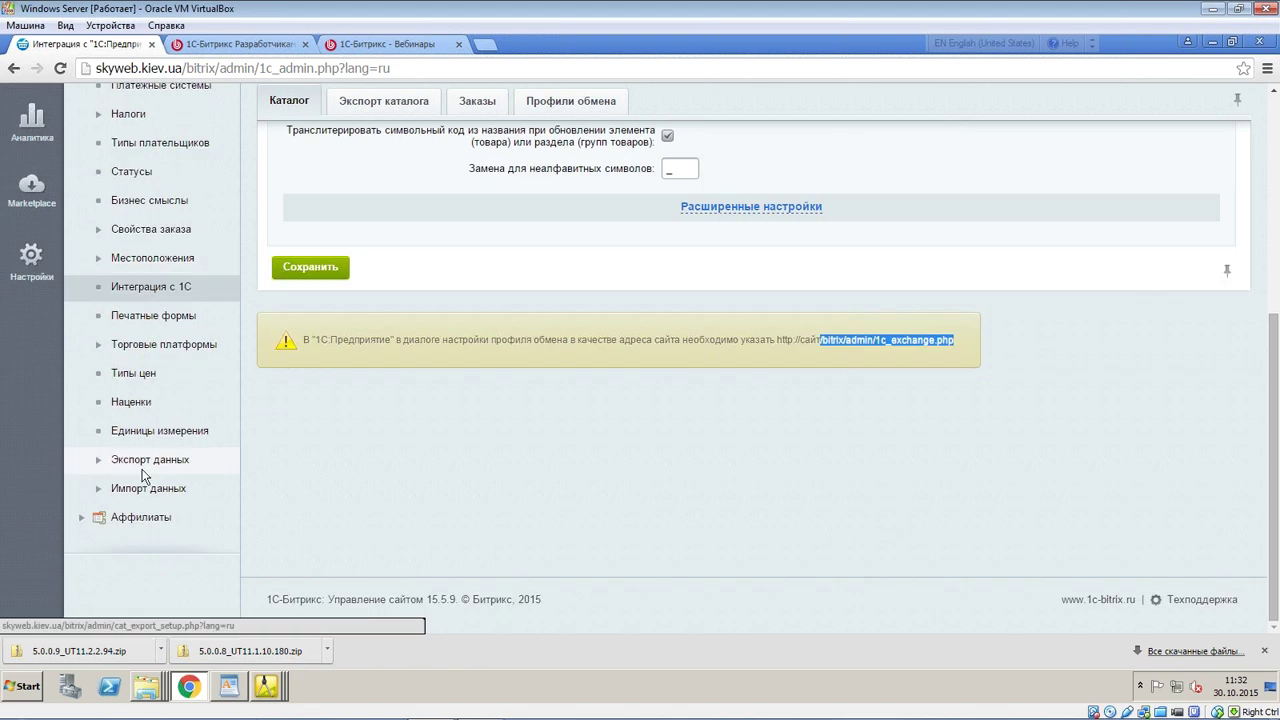
scroll(33, 250, up, 5)
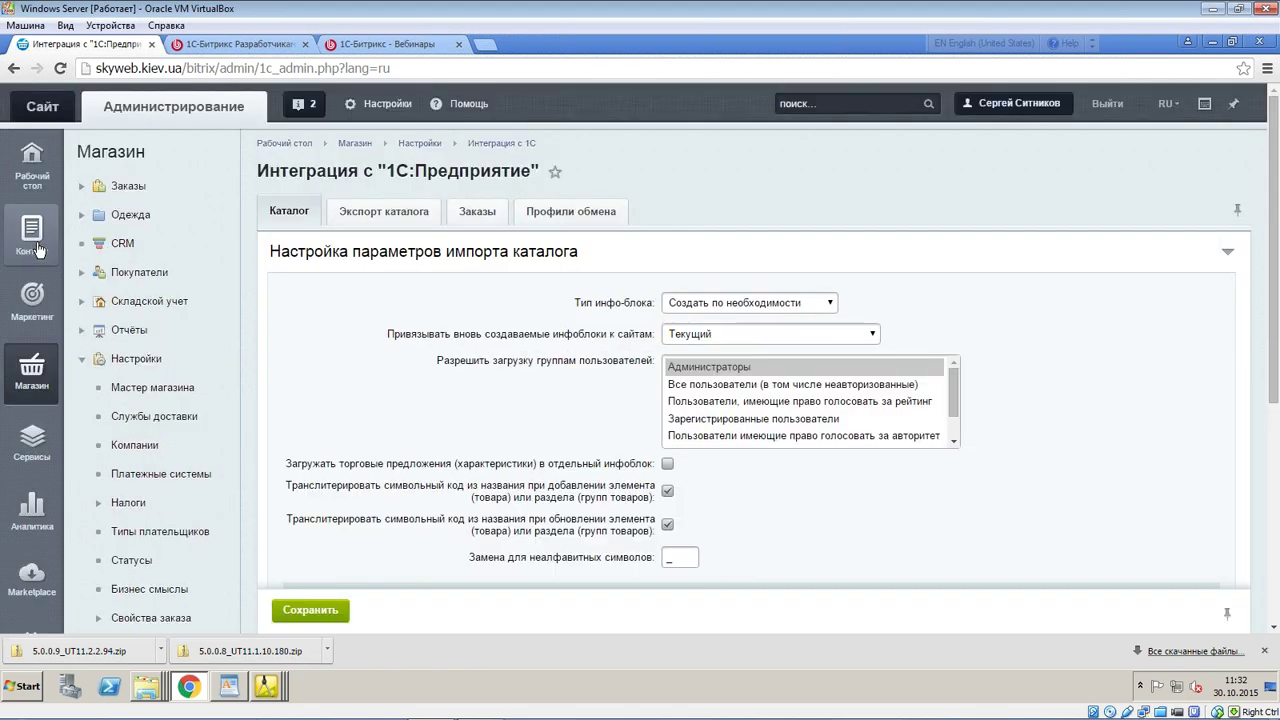
click(33, 245)
scroll(100, 275, down, 2)
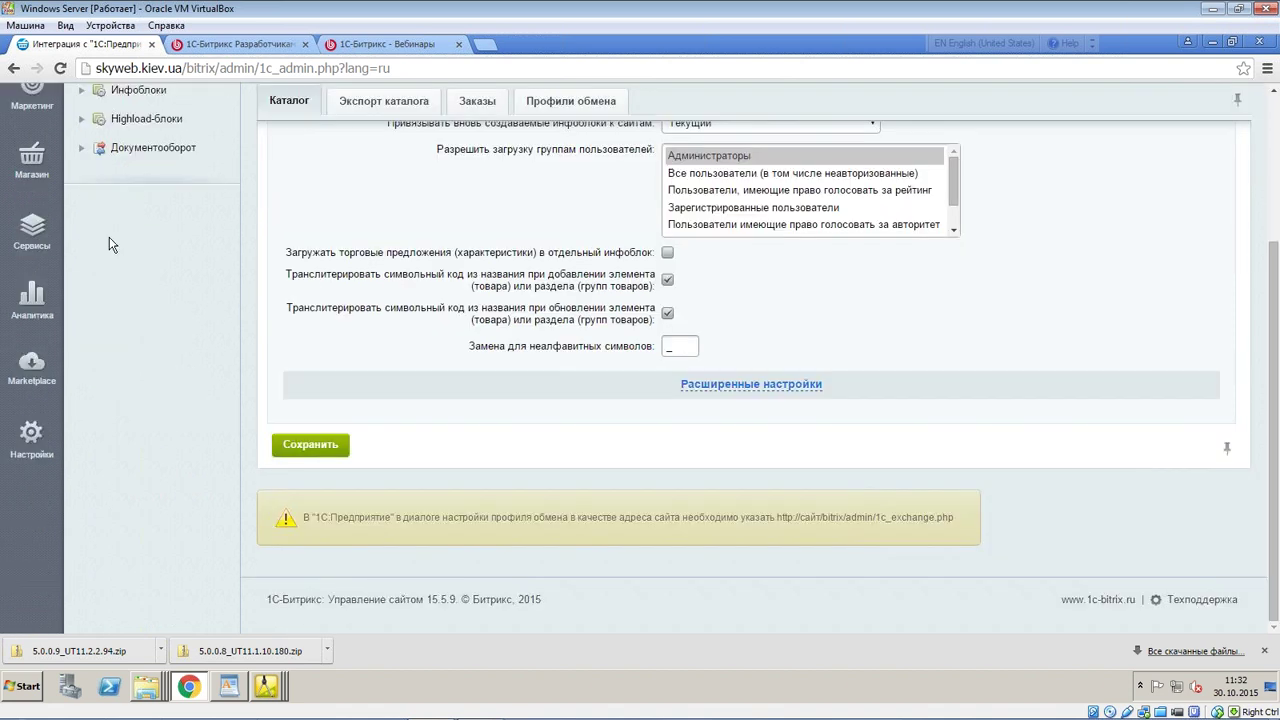
scroll(112, 245, up, 2)
Step: Expand Инфоблоки > Типы инфоблоков and open the Справочники infoblock list
click(125, 301)
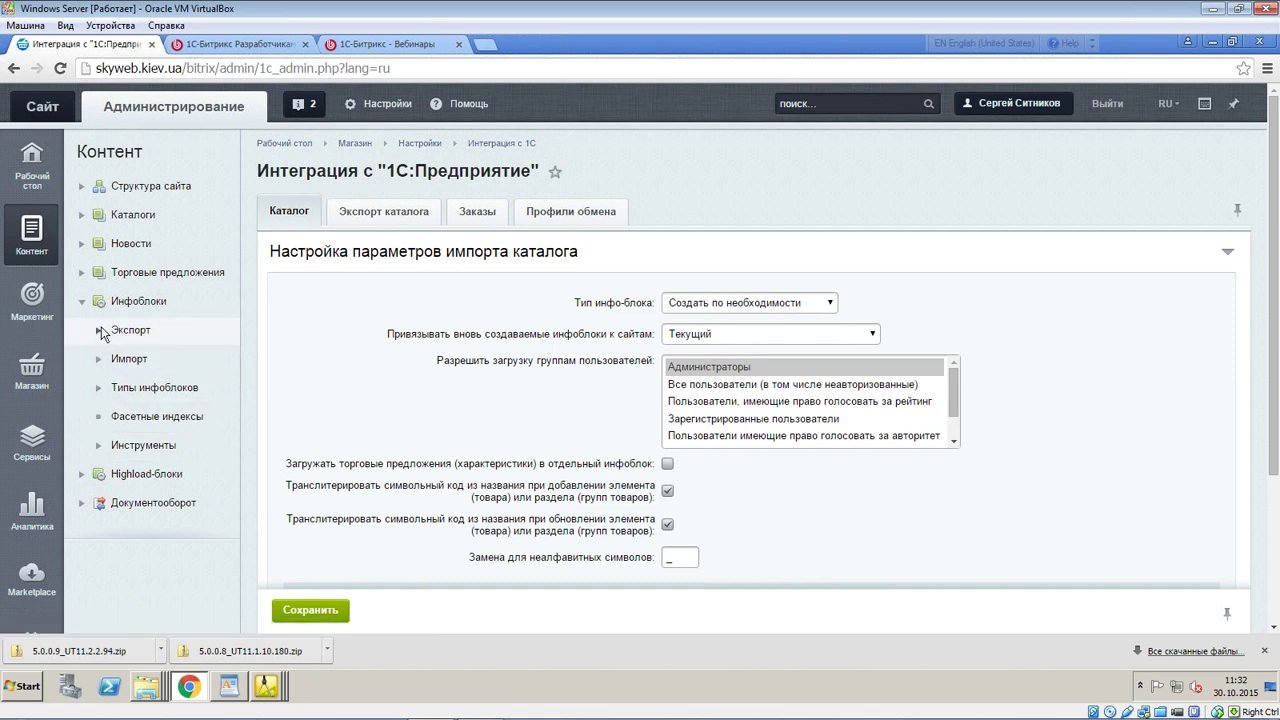
click(100, 330)
click(98, 416)
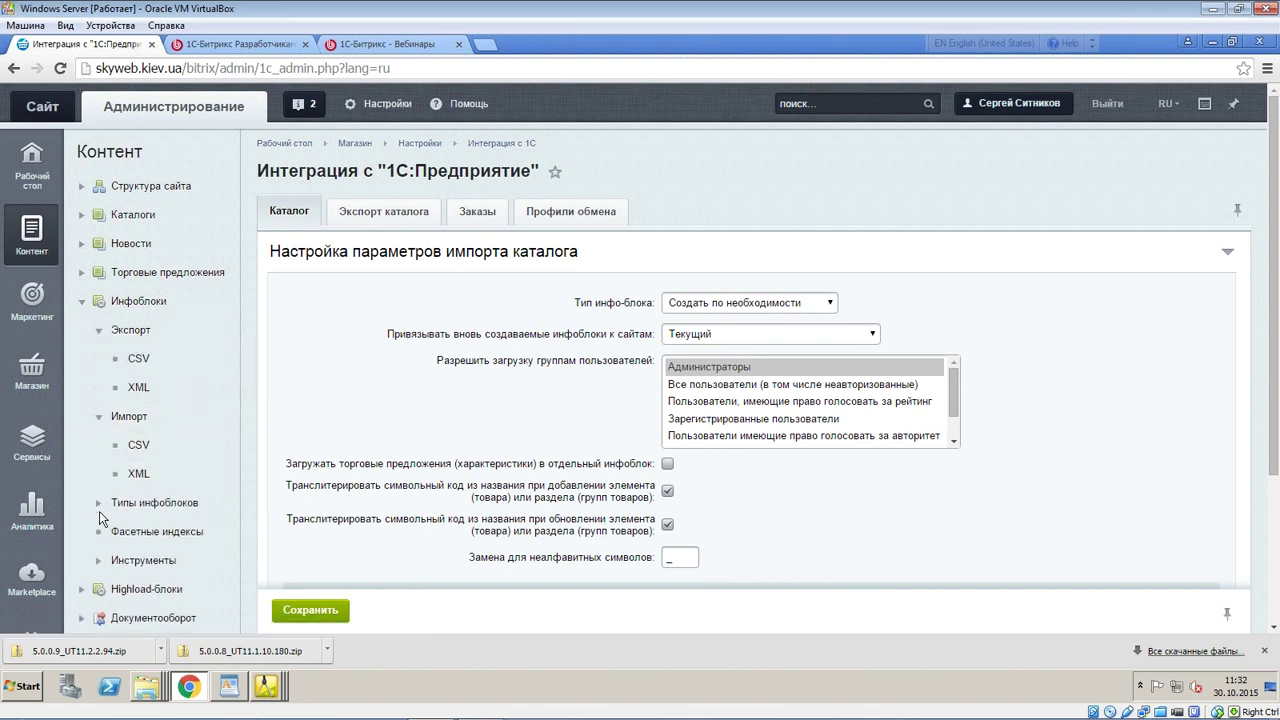
click(100, 503)
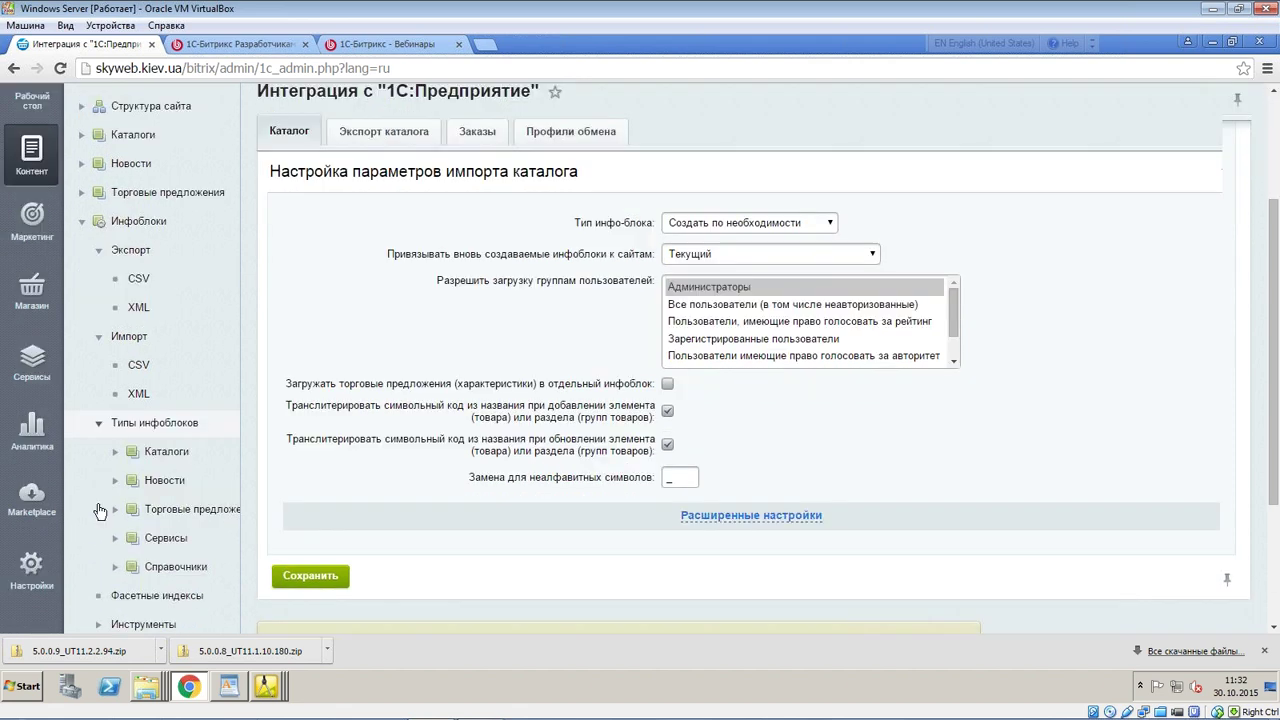
scroll(110, 495, down, 3)
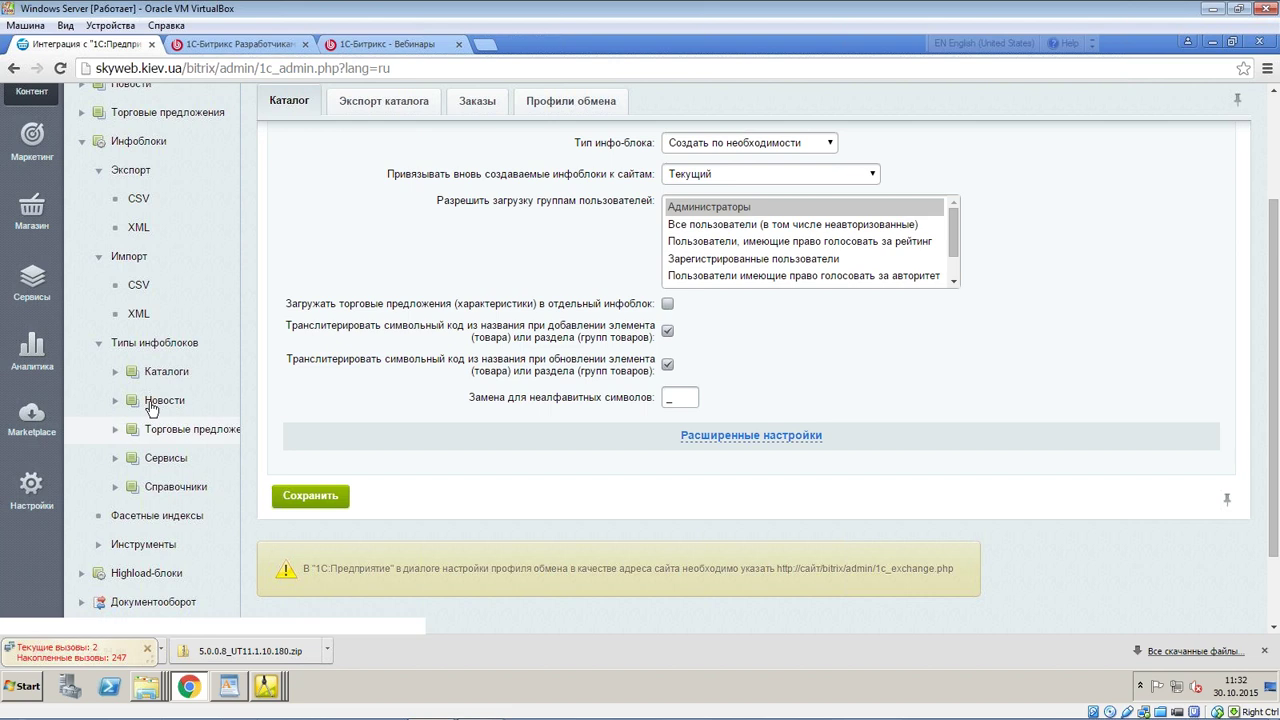
scroll(145, 320, up, 2)
scroll(148, 395, down, 3)
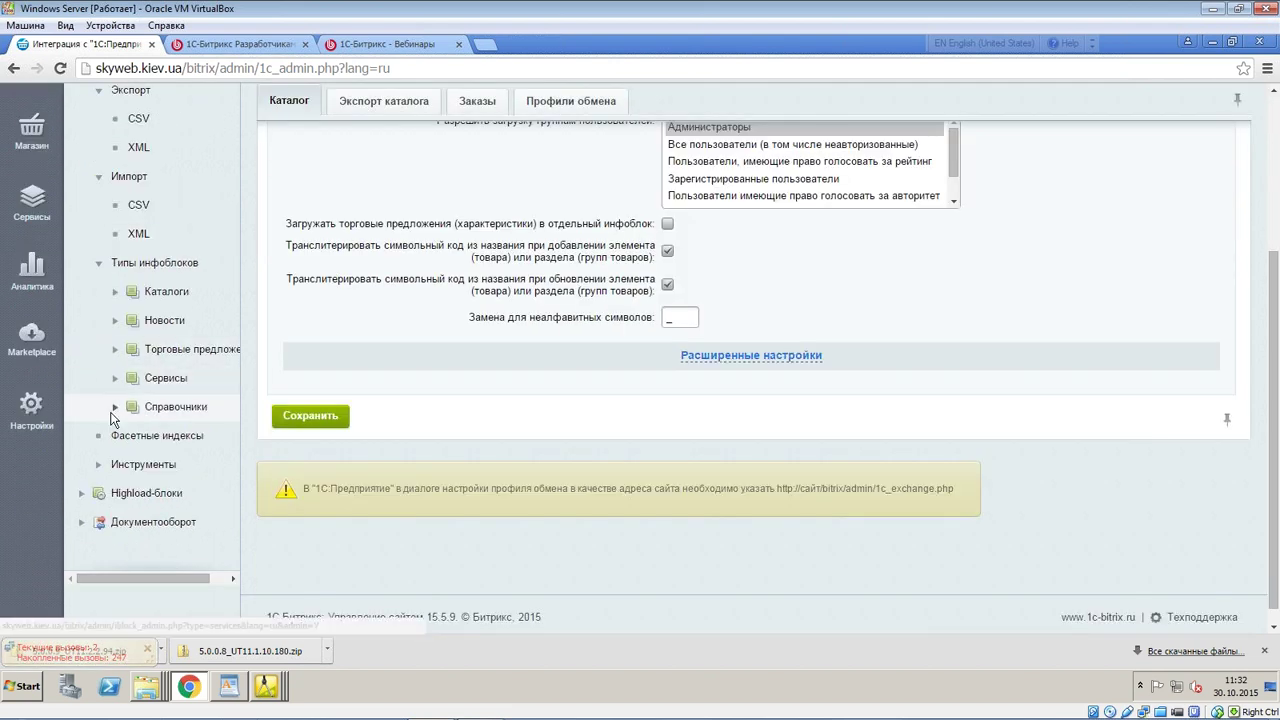
click(115, 407)
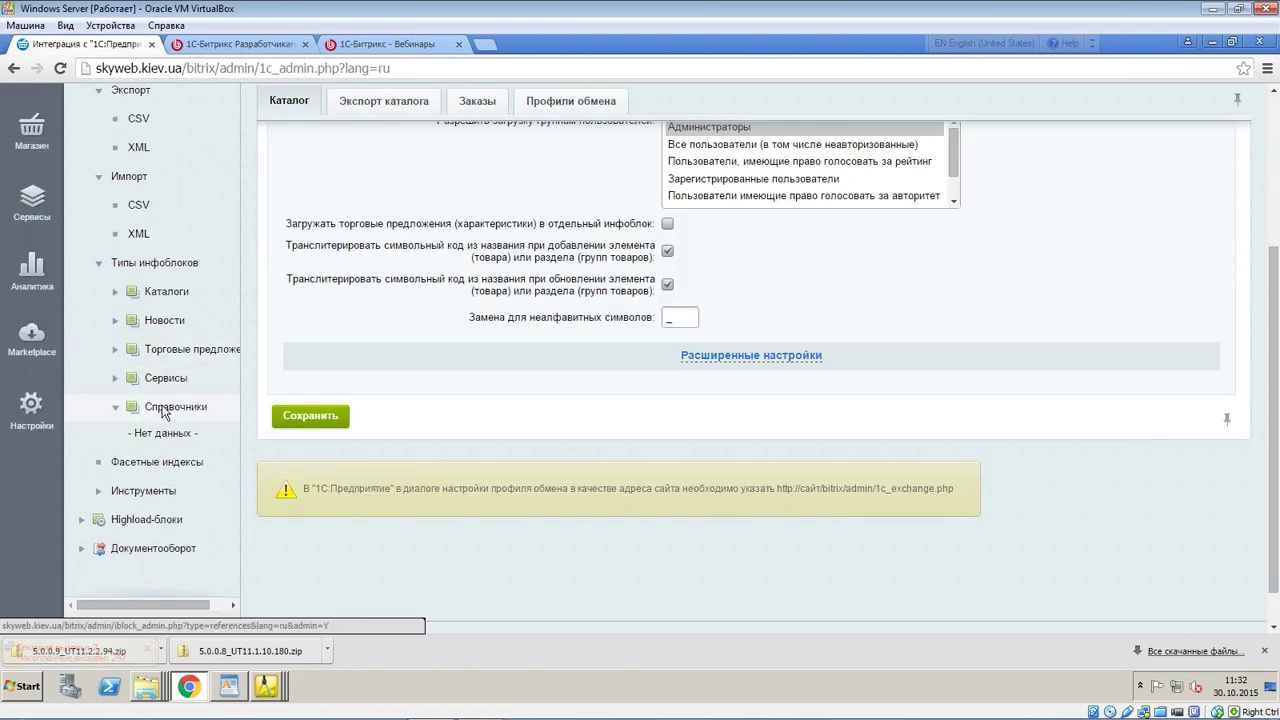
click(164, 410)
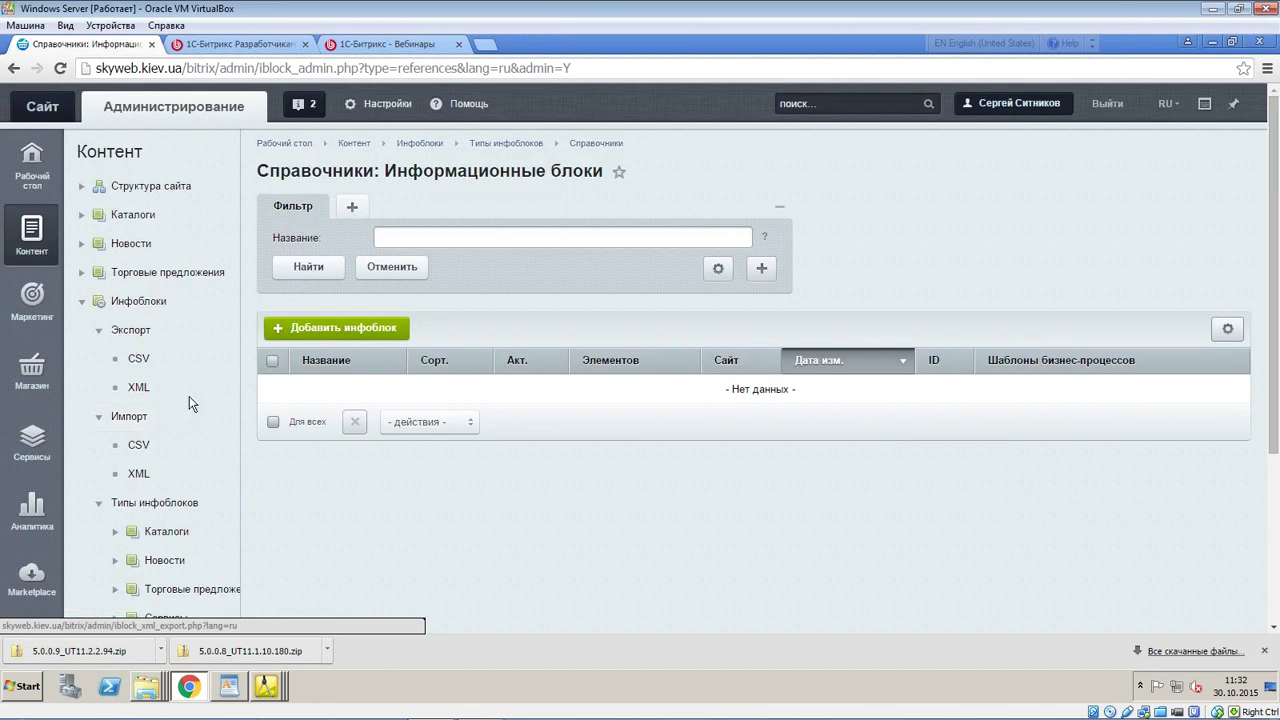
scroll(189, 396, down, 1)
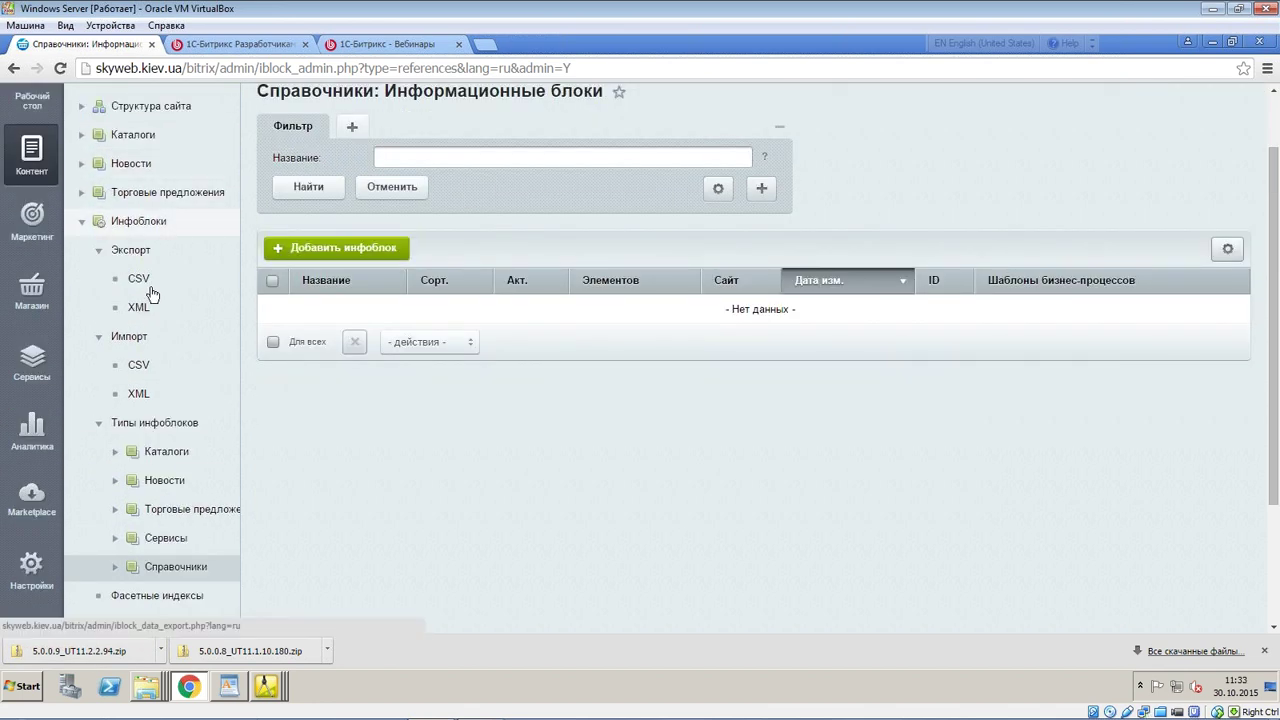
scroll(127, 378, down, 1)
Step: Open the Одежда infoblock under Каталоги and review its settings, code clothes
click(125, 374)
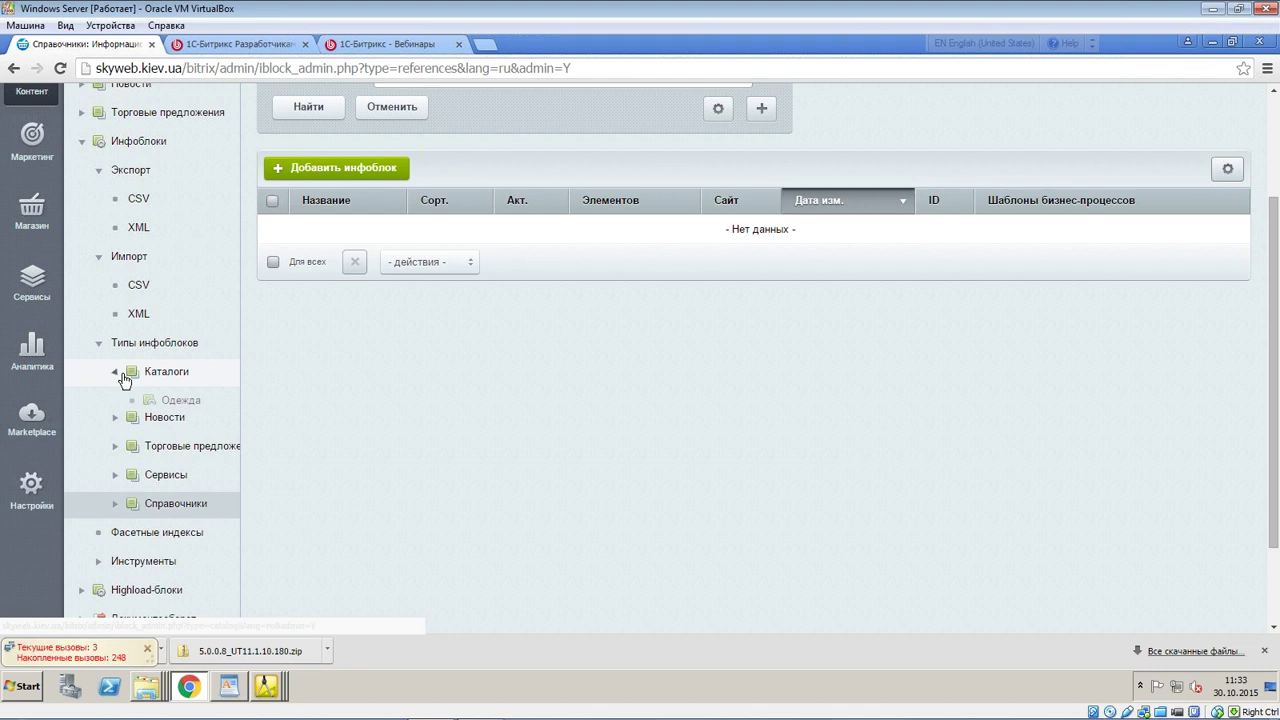
click(195, 400)
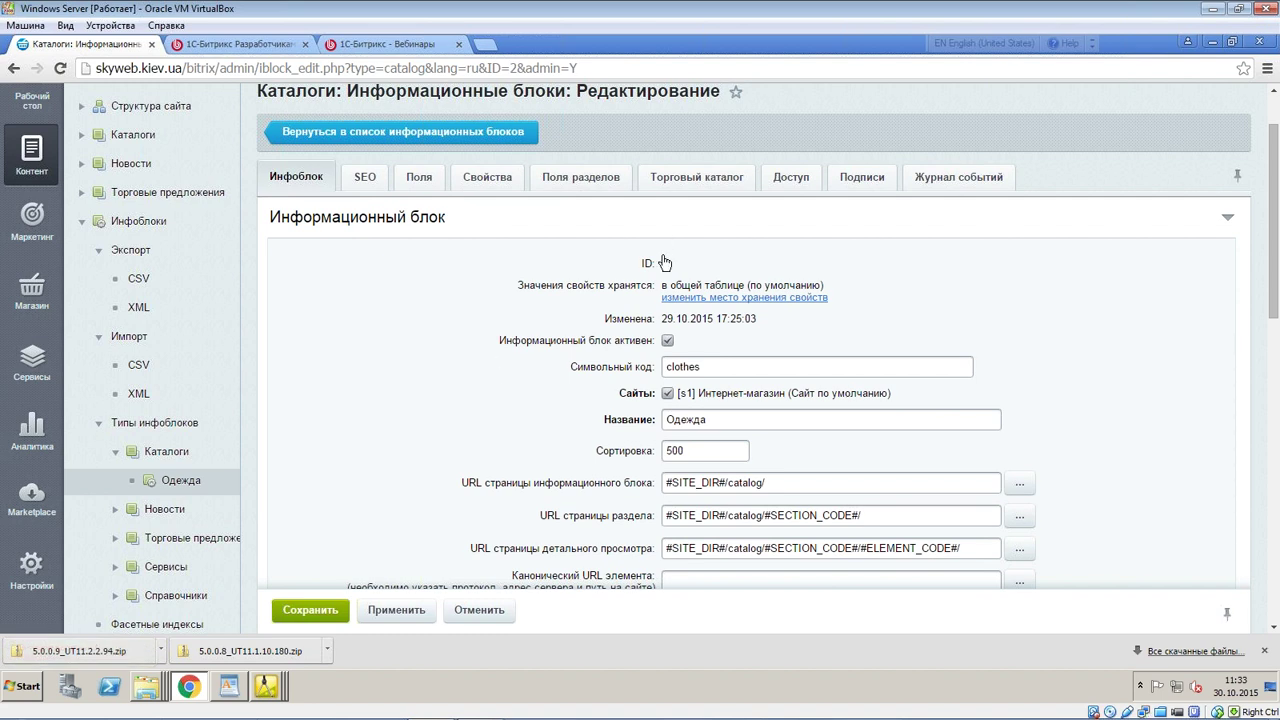
scroll(578, 244, down, 1)
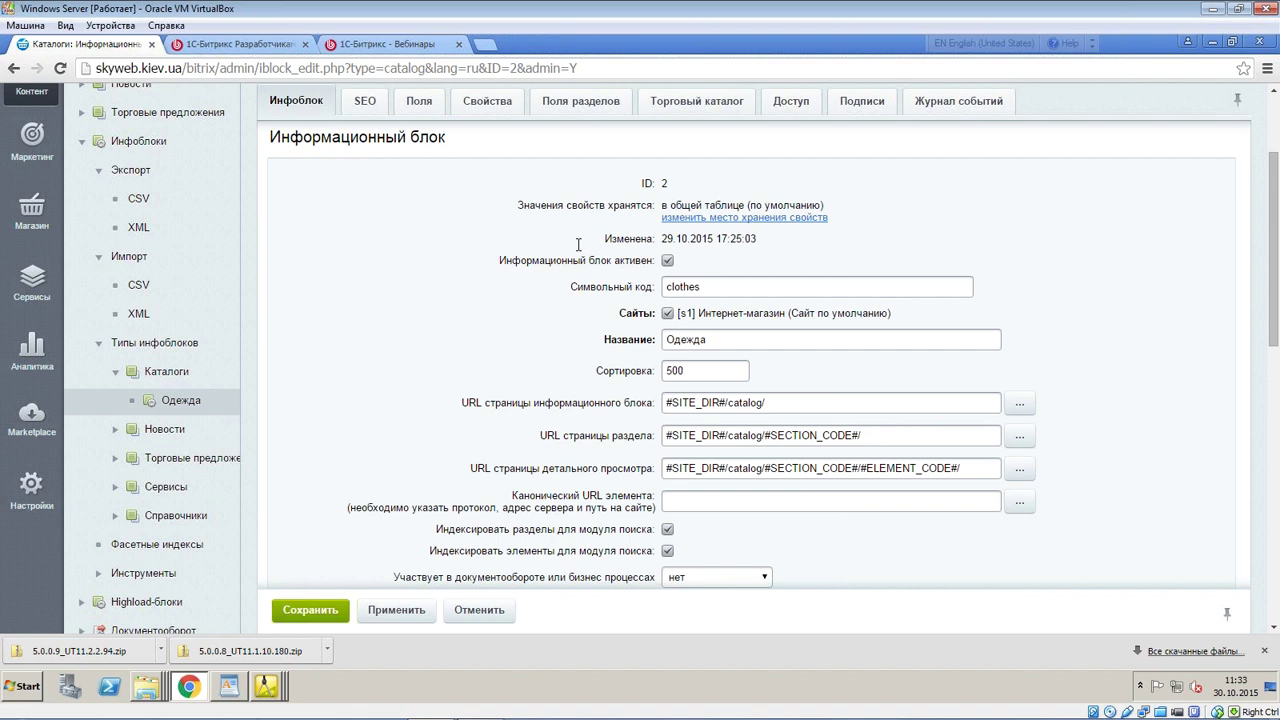
scroll(196, 422, up, 2)
scroll(196, 422, down, 6)
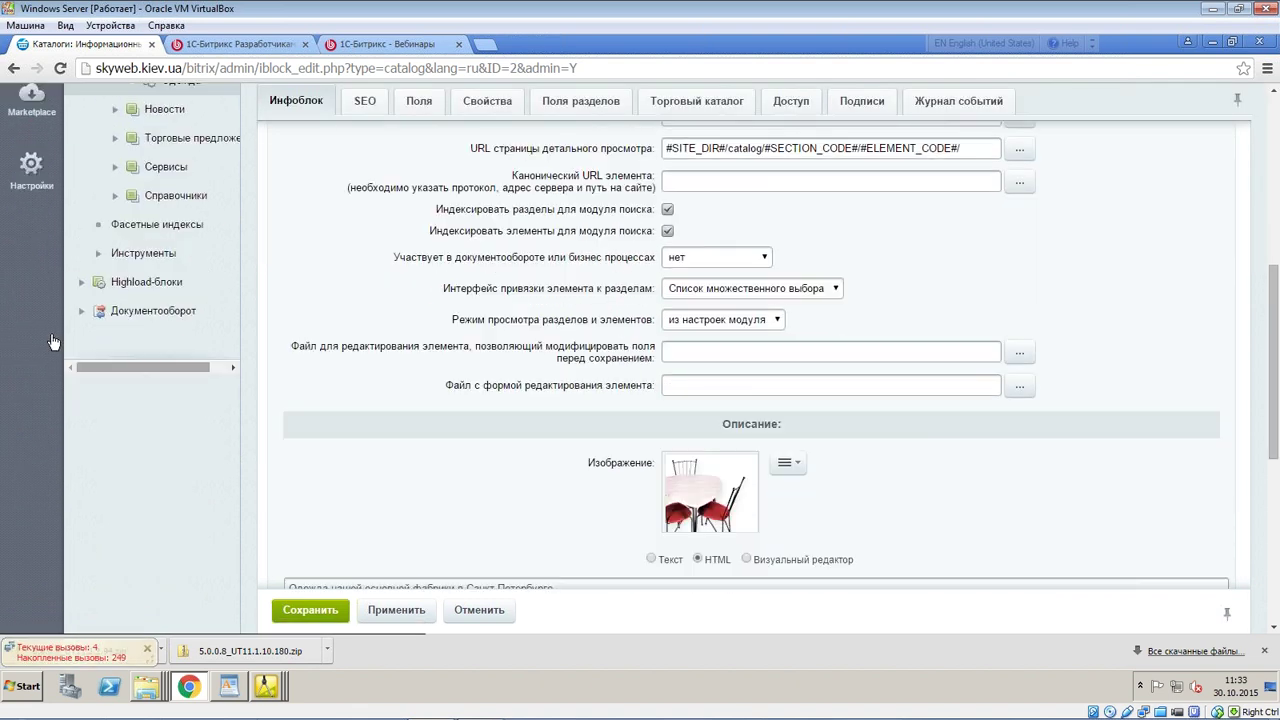
scroll(35, 457, up, 4)
mouse_move(33, 470)
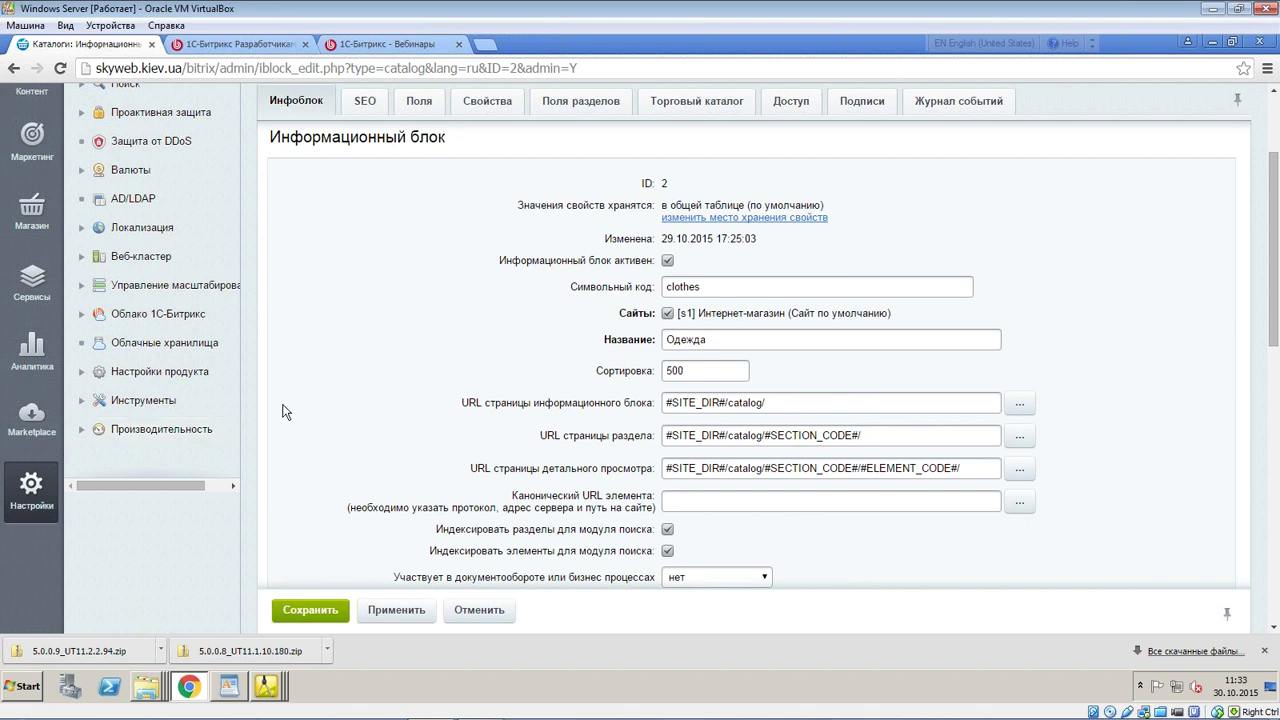
scroll(282, 412, down, 2)
scroll(282, 412, up, 3)
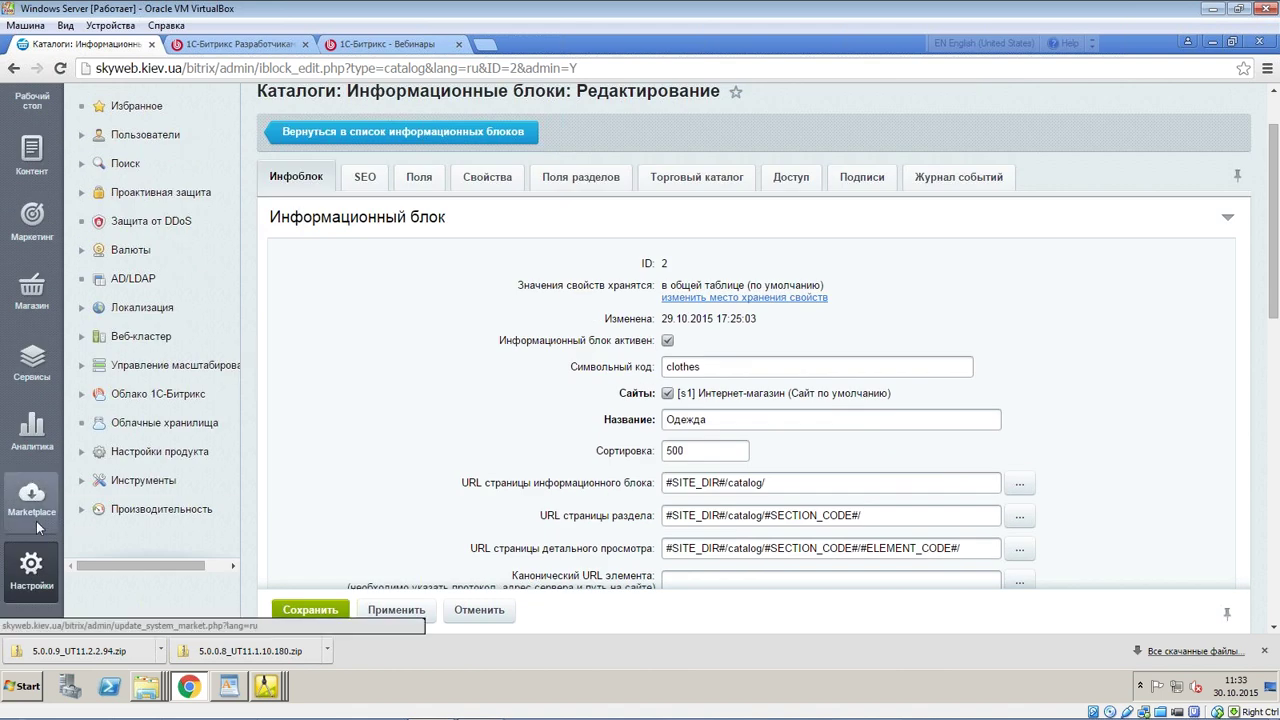
click(31, 152)
scroll(163, 480, down, 4)
scroll(126, 362, up, 1)
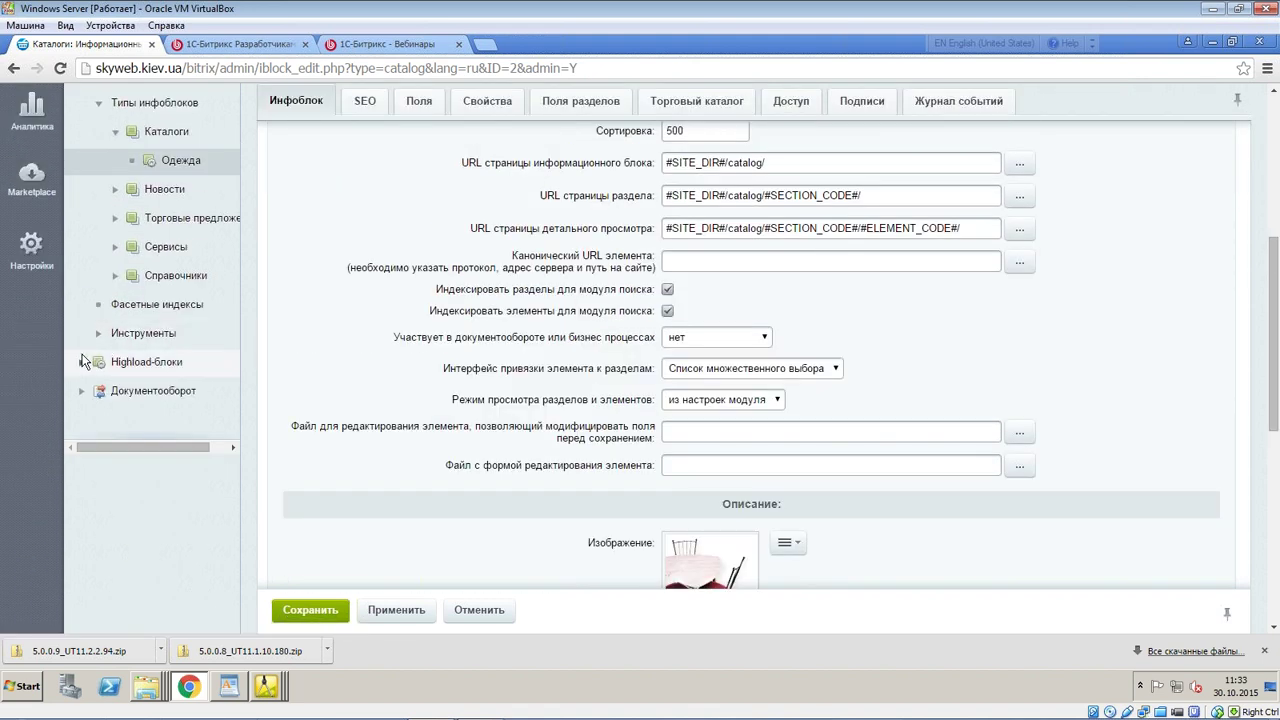
scroll(150, 310, up, 3)
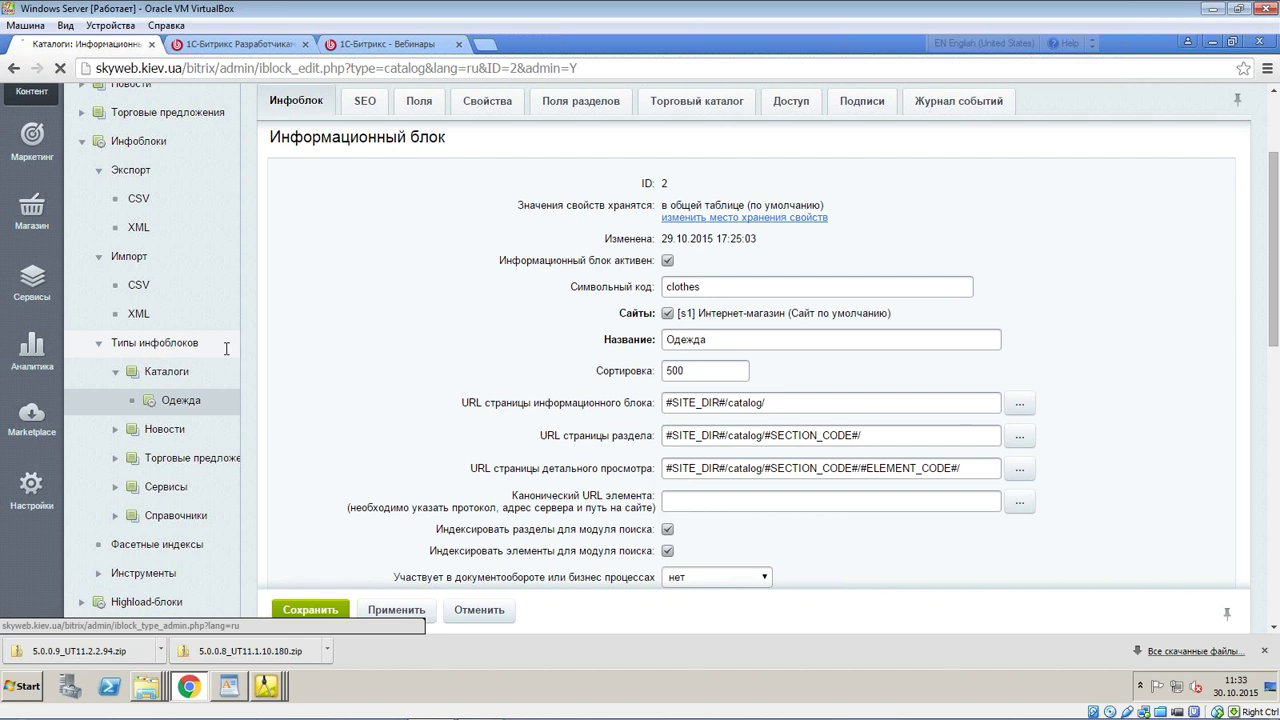
Step: Show the infoblock types list, opening and cancelling its column settings
click(160, 342)
click(1228, 328)
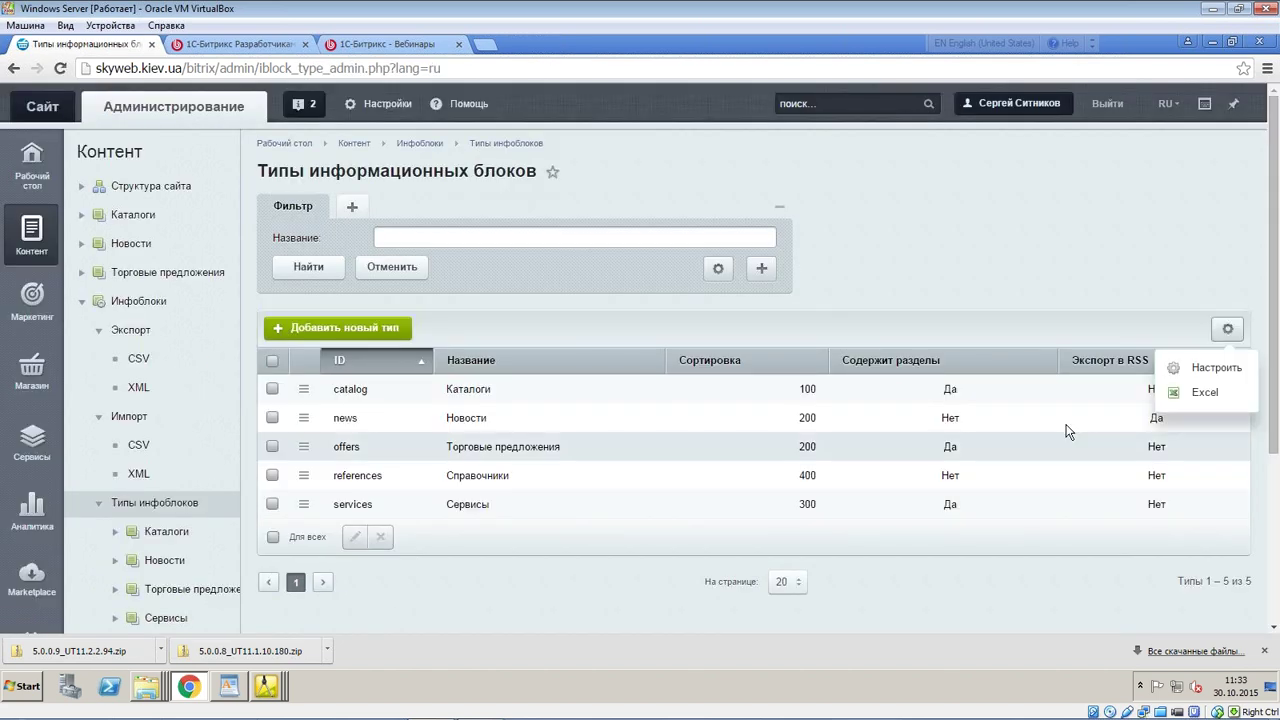
click(1214, 367)
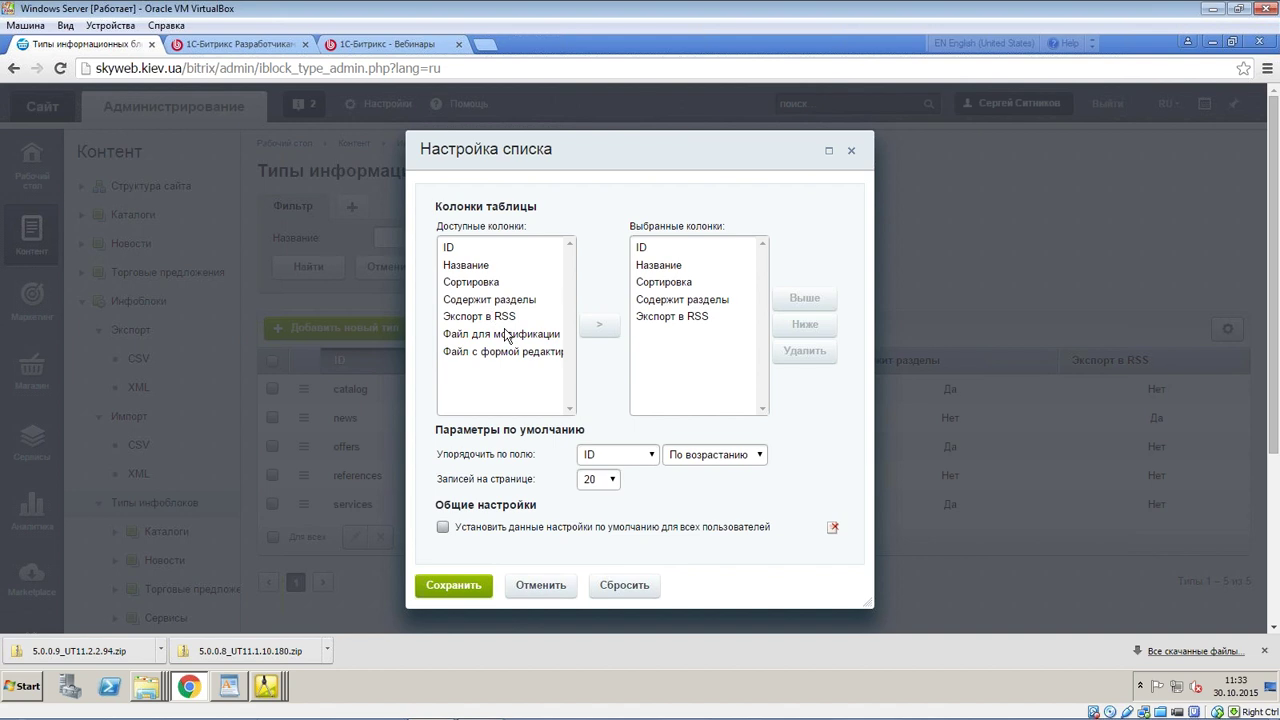
click(540, 585)
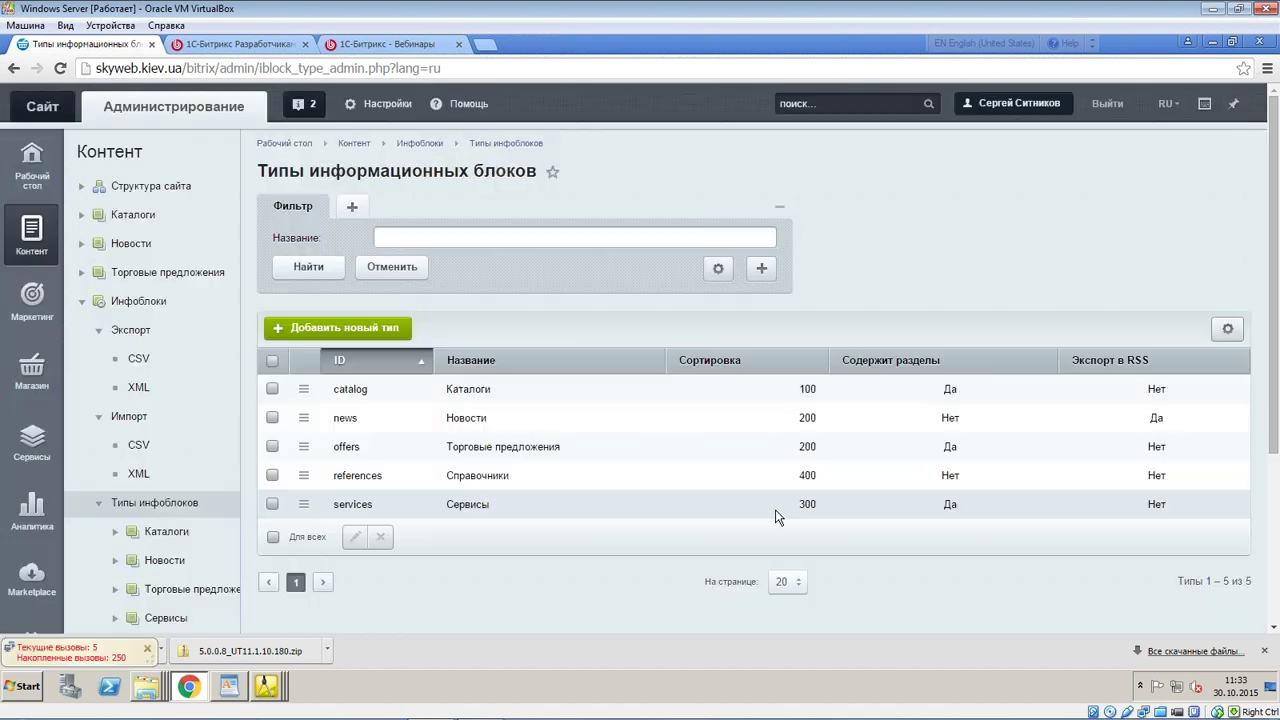
scroll(98, 360, down, 5)
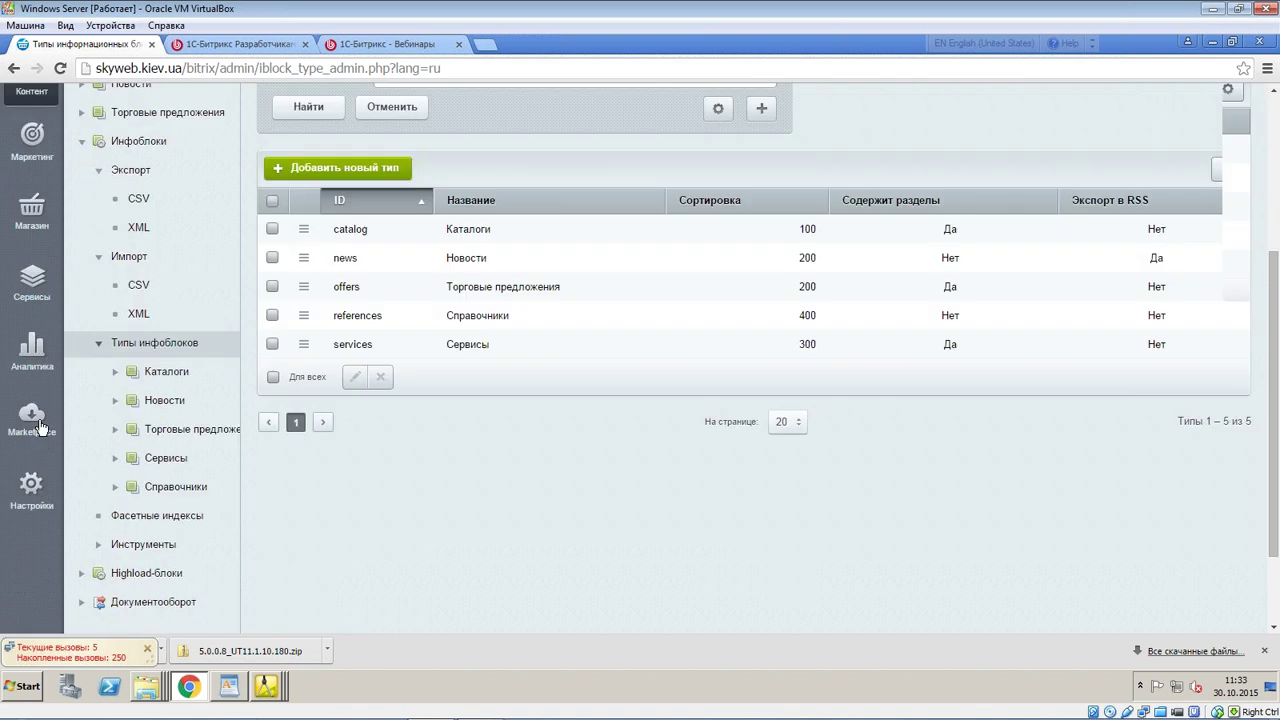
Step: Switch the admin menu to Настройки and expand Настройки продукта
click(31, 405)
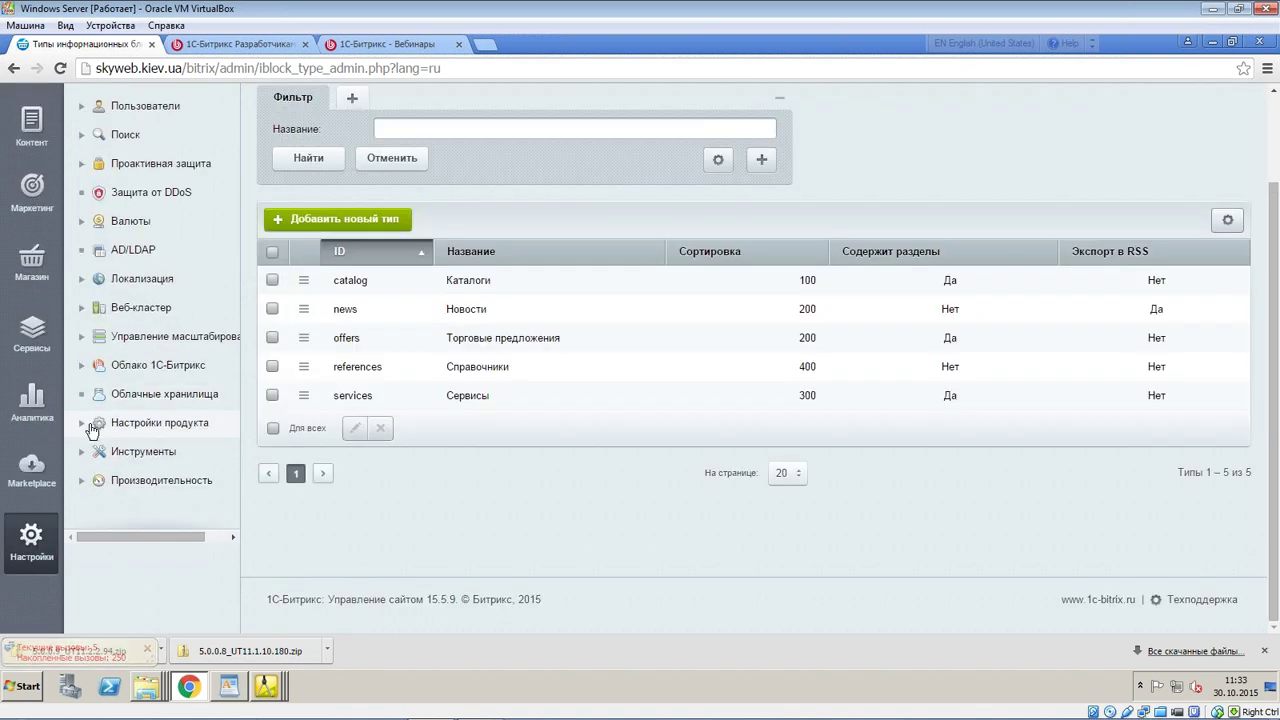
click(86, 426)
scroll(189, 352, up, 2)
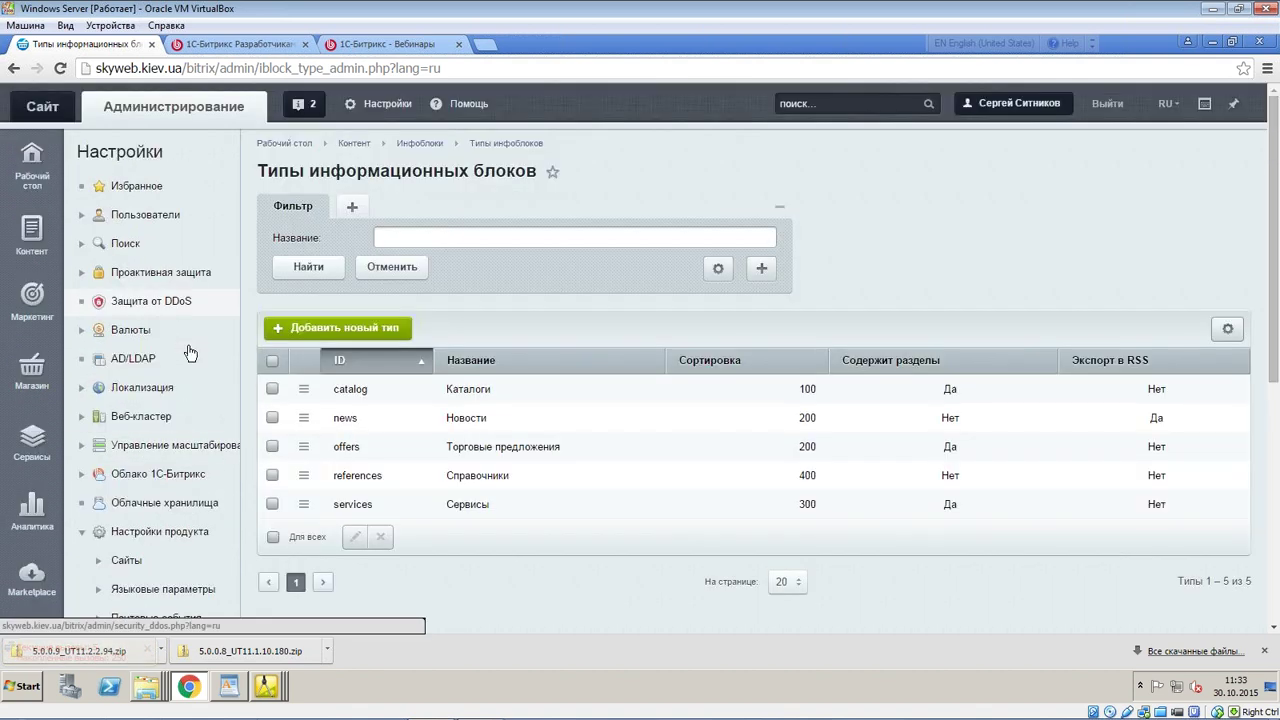
Step: Open the Информационные блоки module settings and drop down the module selector
click(386, 104)
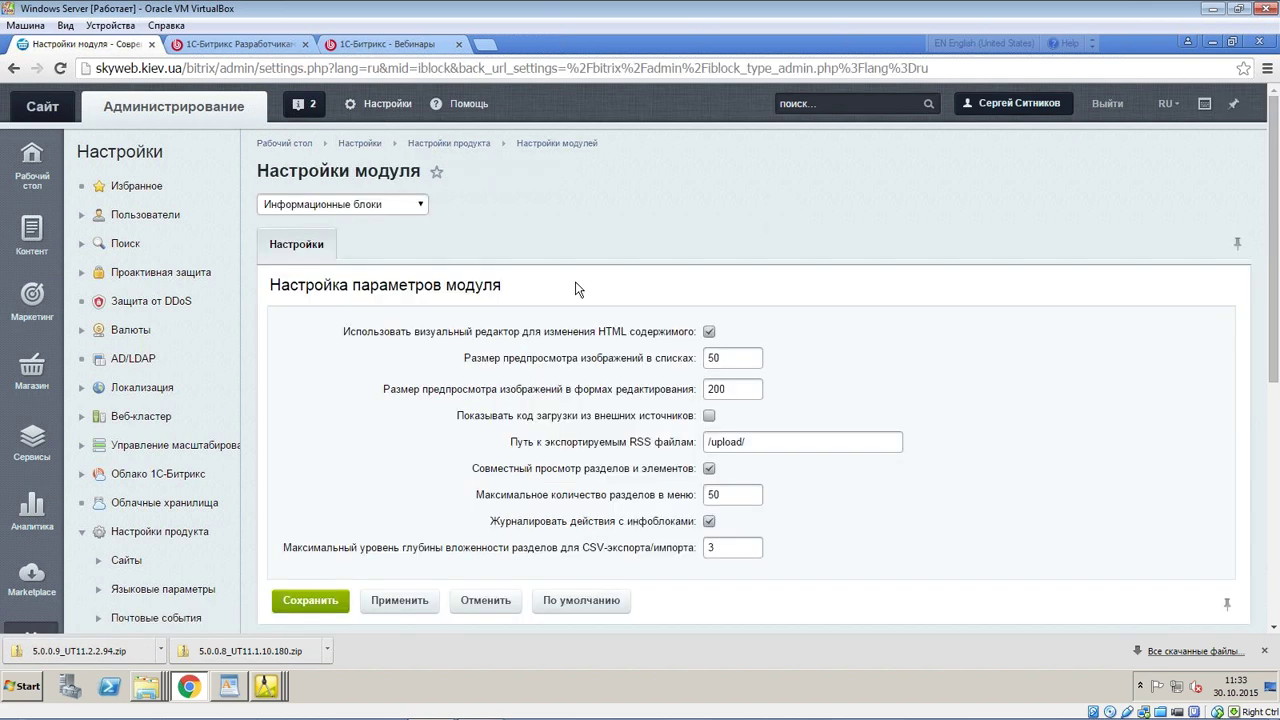
scroll(575, 289, down, 2)
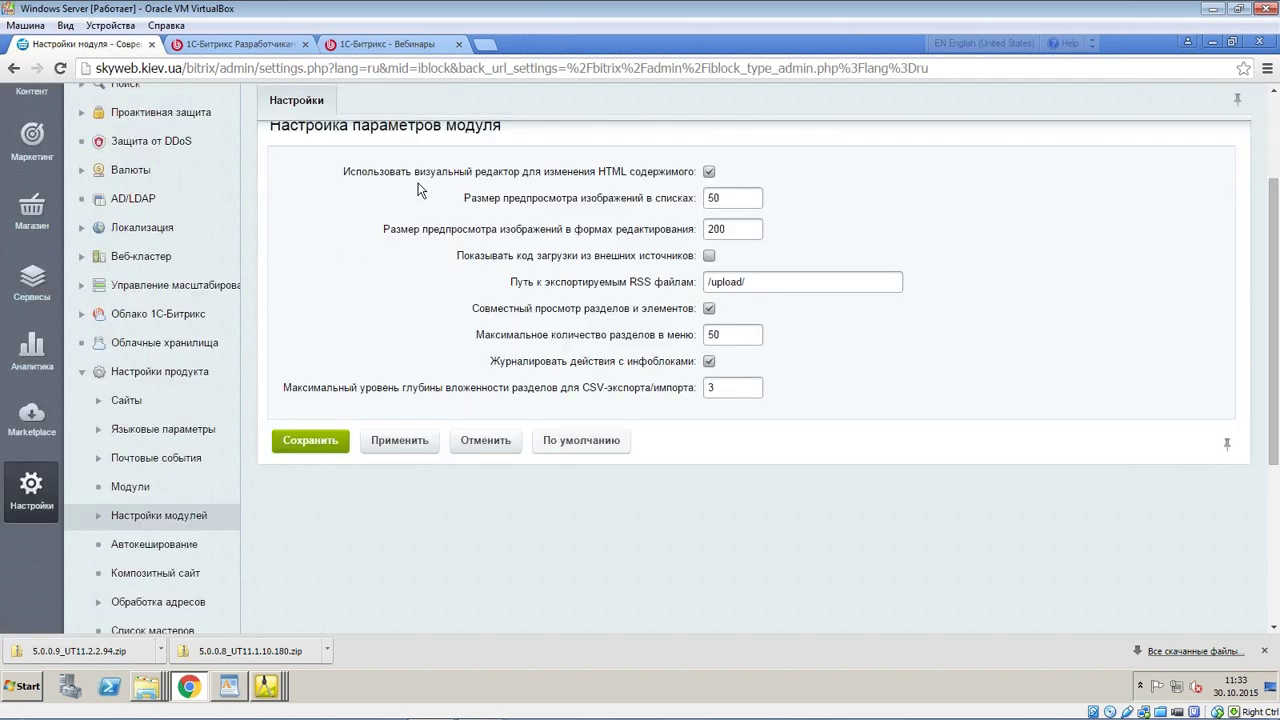
scroll(575, 289, up, 2)
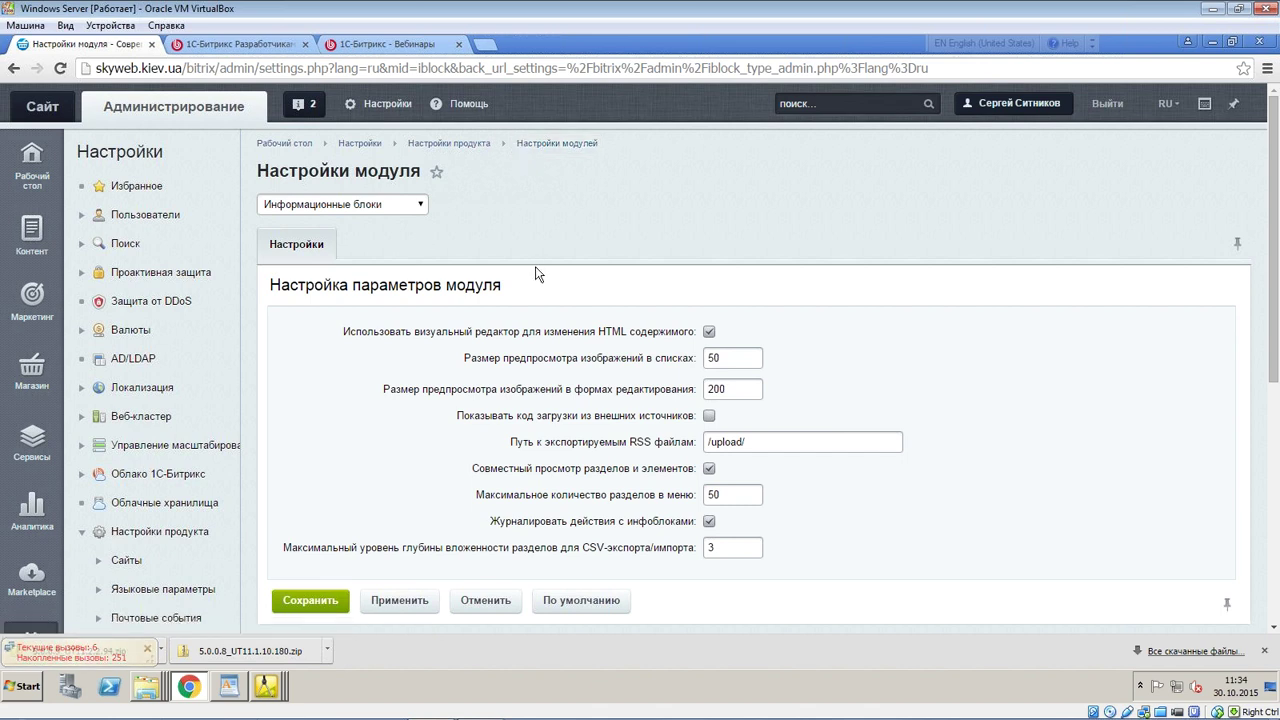
click(385, 208)
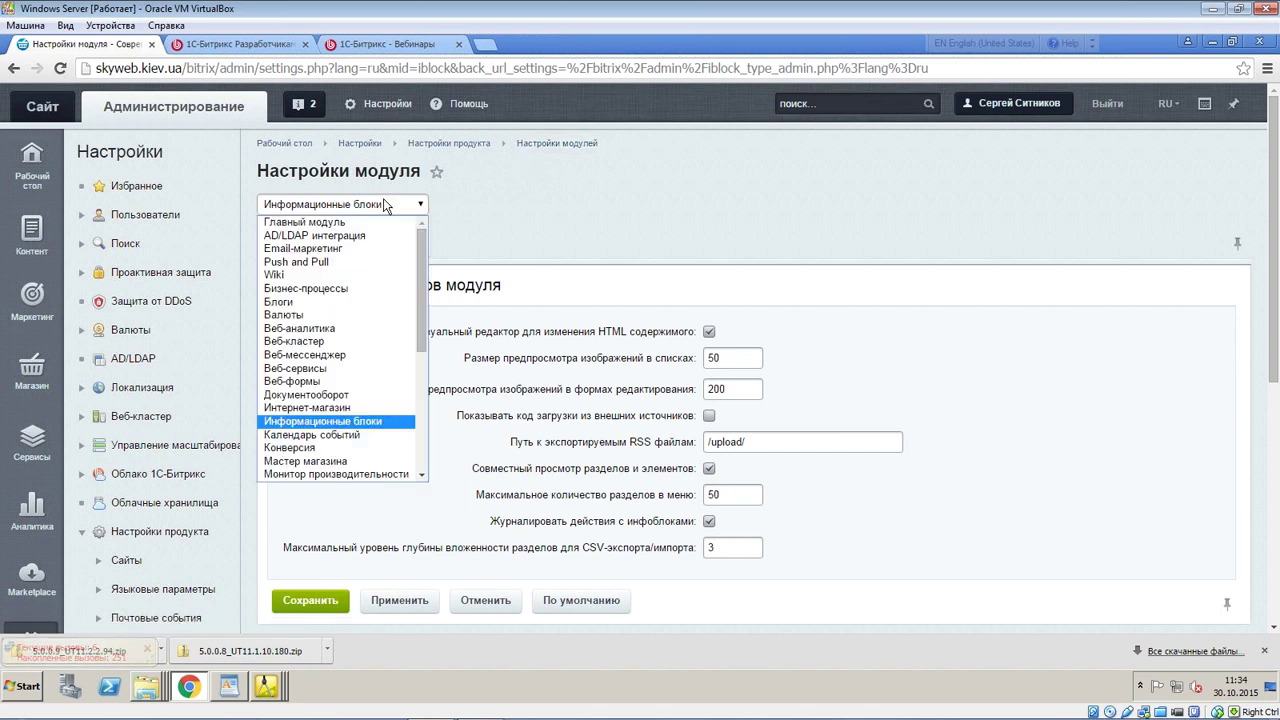
Step: Switch the module settings to Главный модуль and scroll through its parameters
click(360, 225)
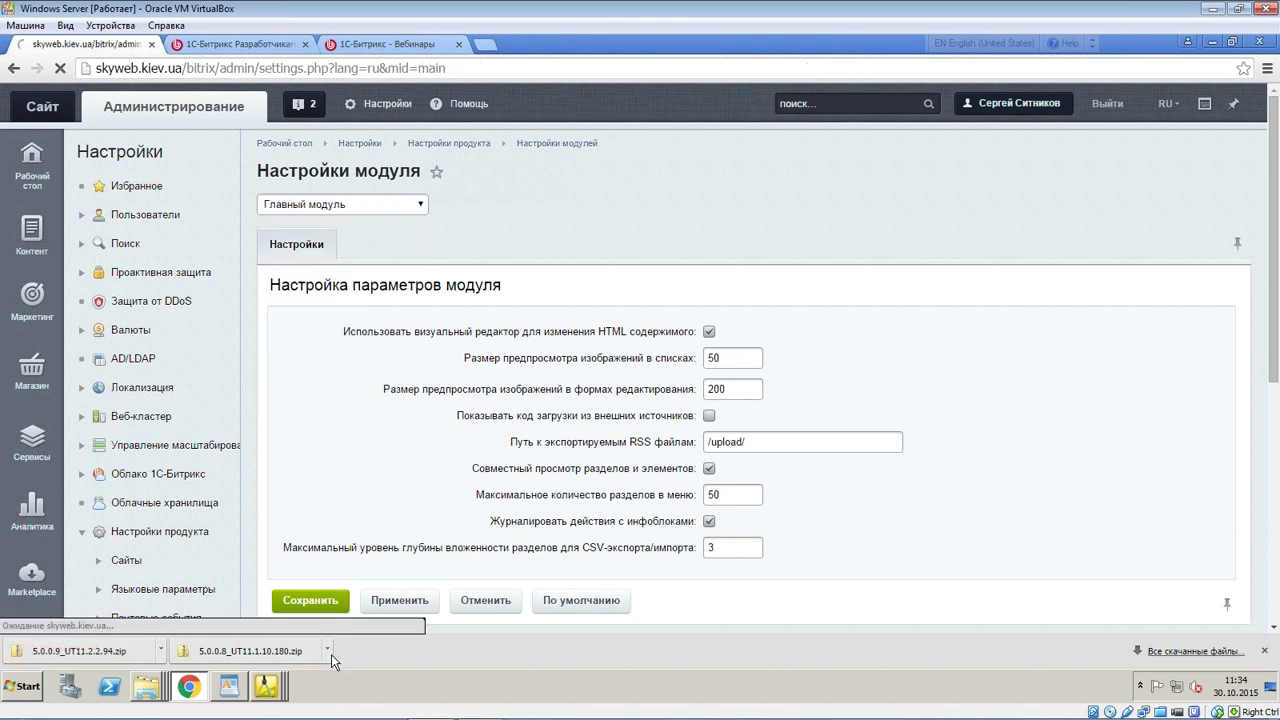
scroll(441, 351, down, 2)
scroll(441, 351, up, 1)
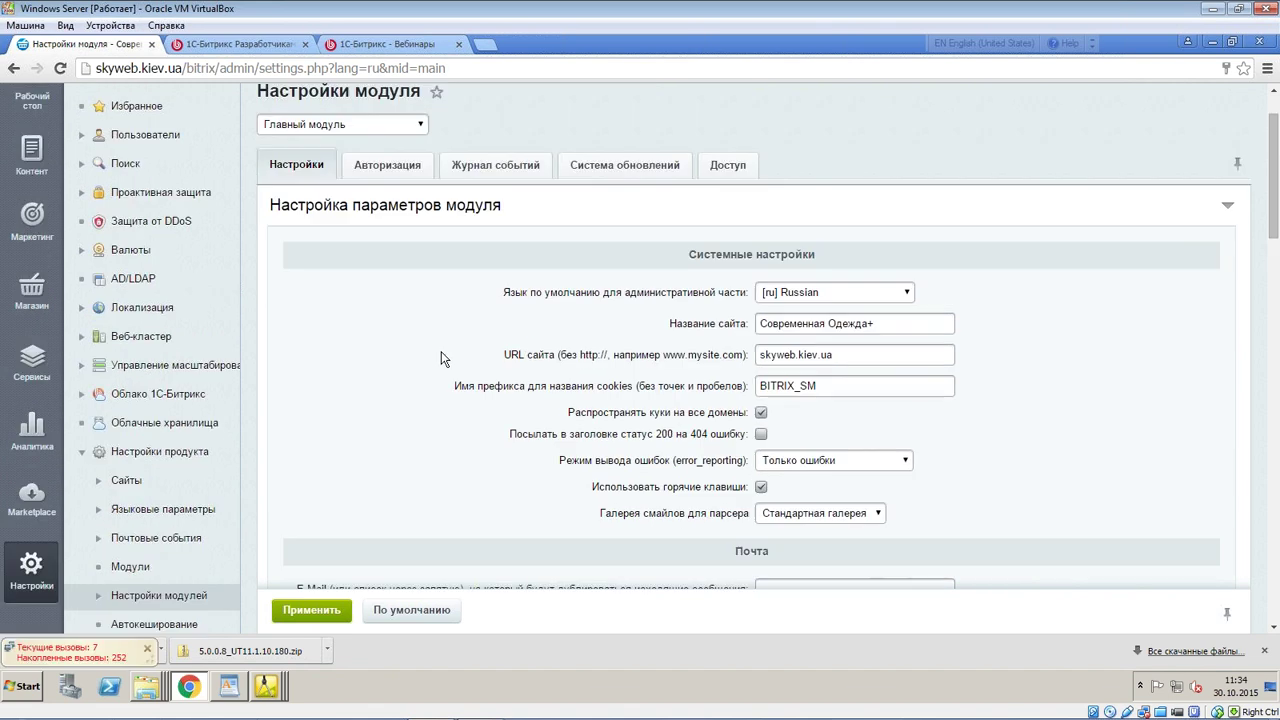
scroll(437, 356, down, 2)
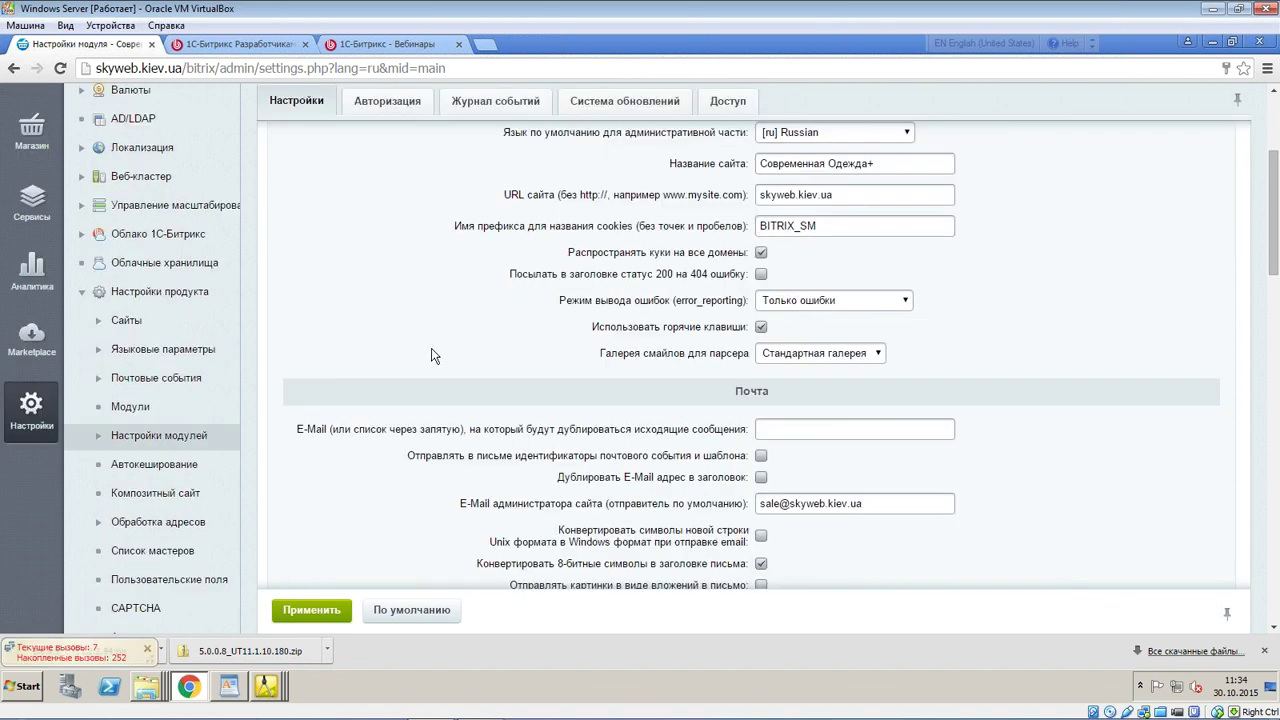
scroll(436, 352, down, 2)
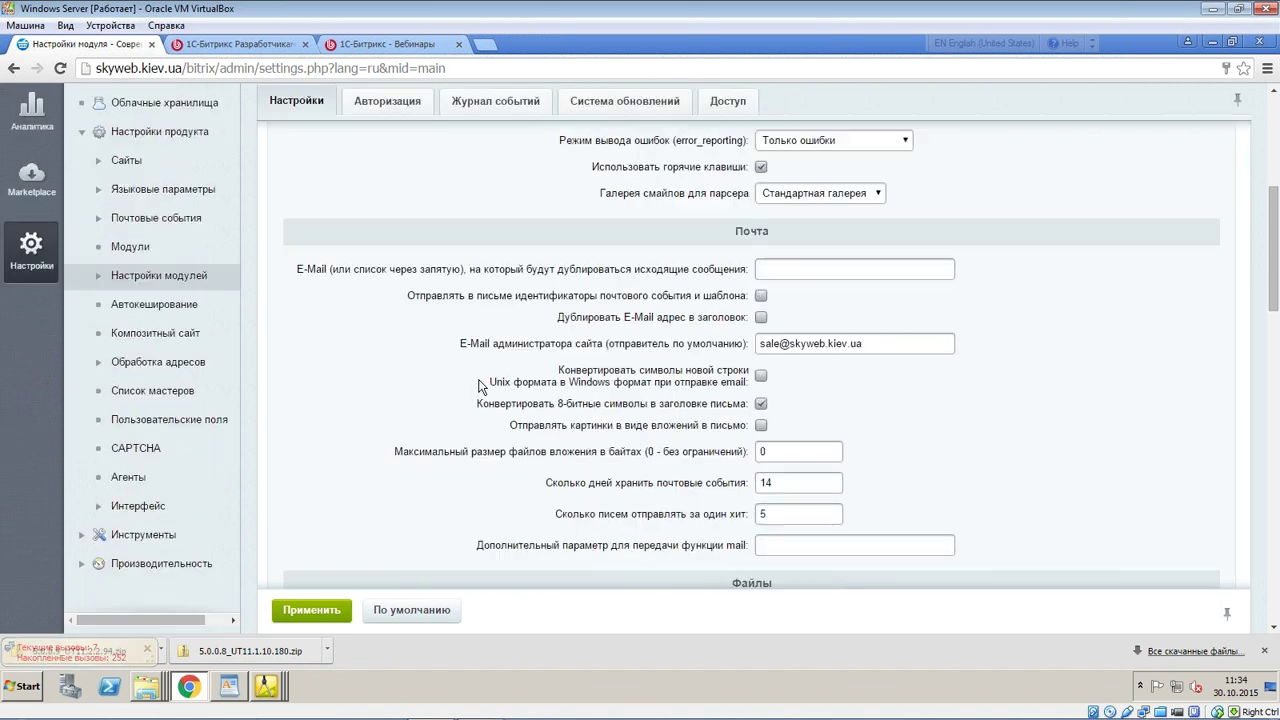
scroll(479, 386, down, 3)
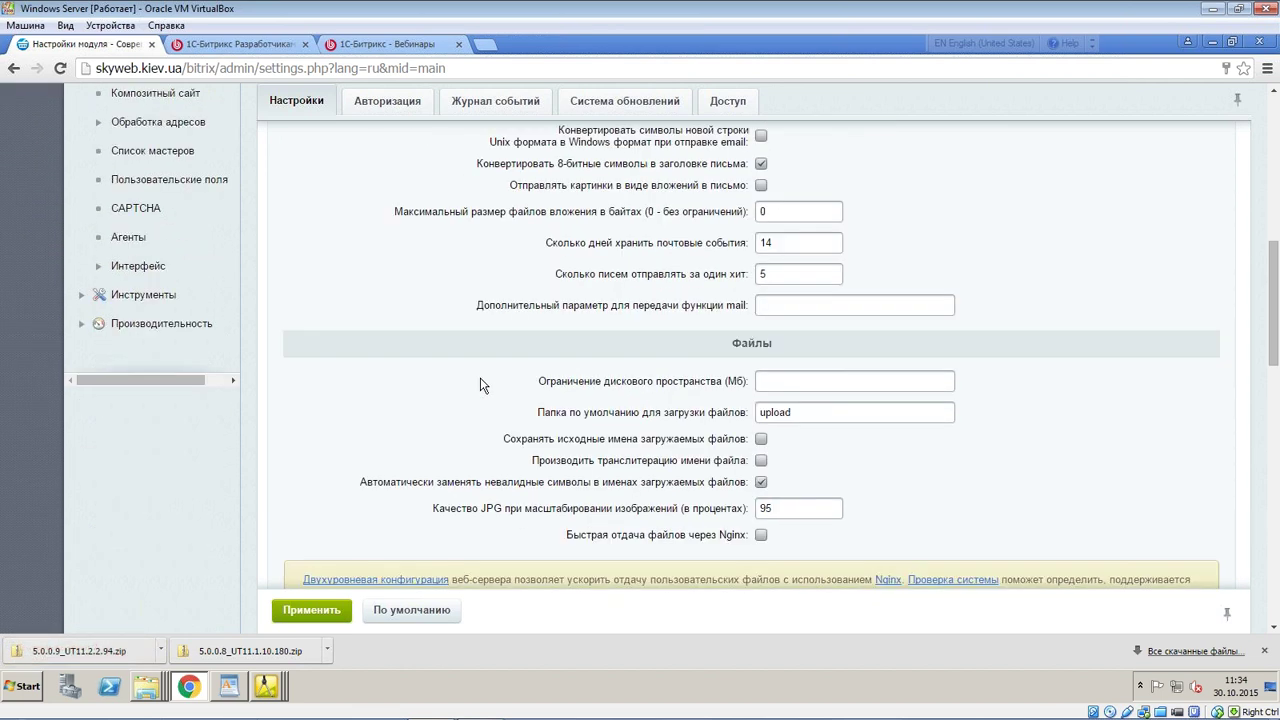
scroll(479, 386, up, 1)
scroll(480, 385, up, 4)
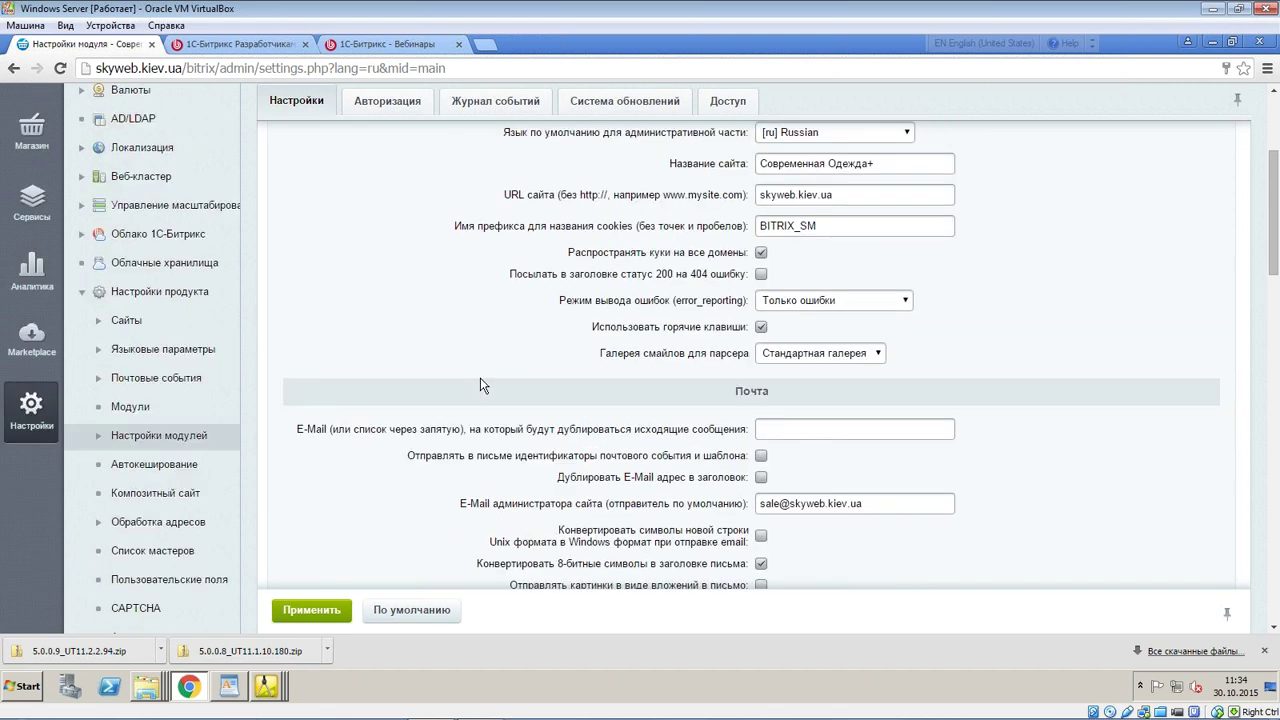
scroll(480, 380, up, 1)
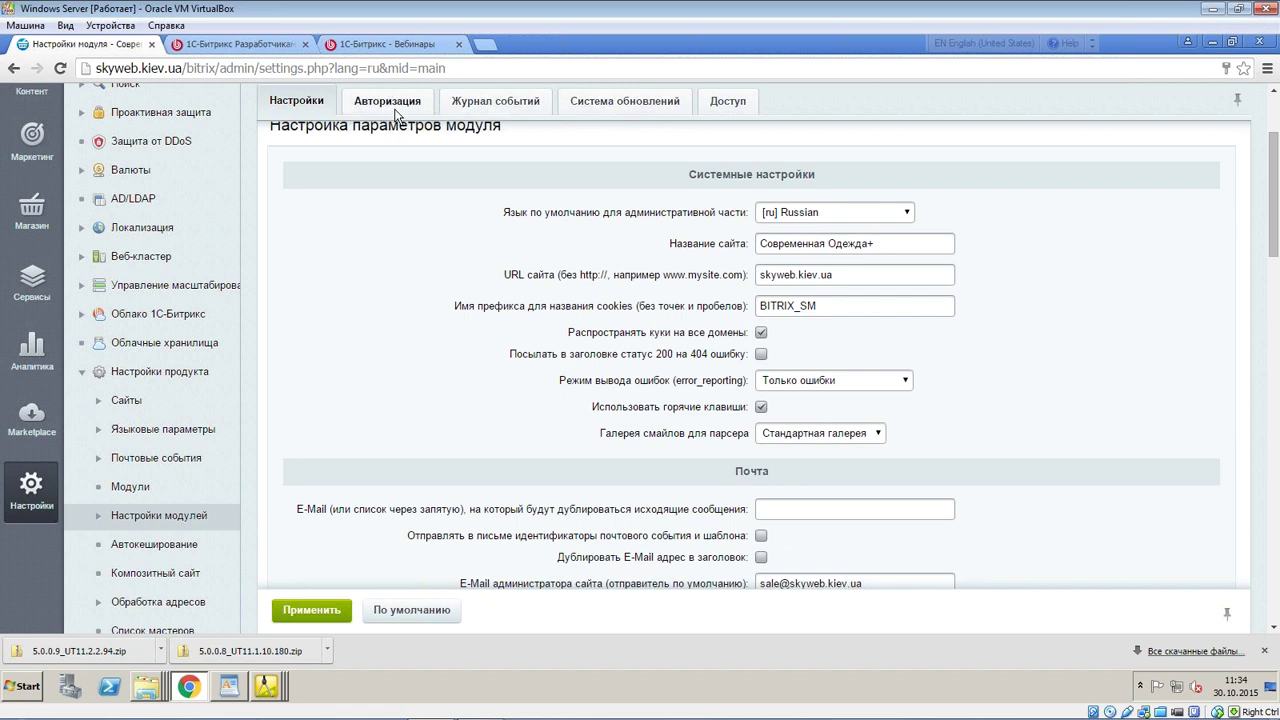
Step: Search the page for 'внешн' to find the external services section, then show the open 1C windows
key(ctrl+f)
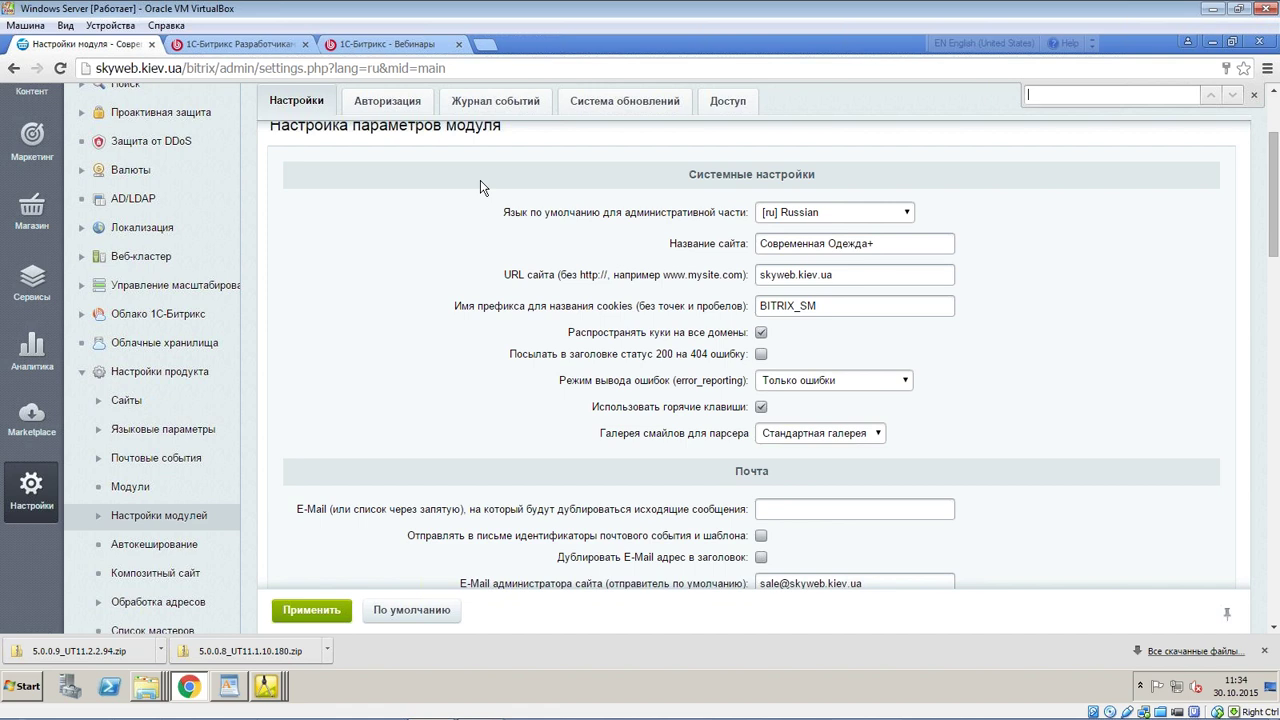
key(alt+shift)
text(внешн)
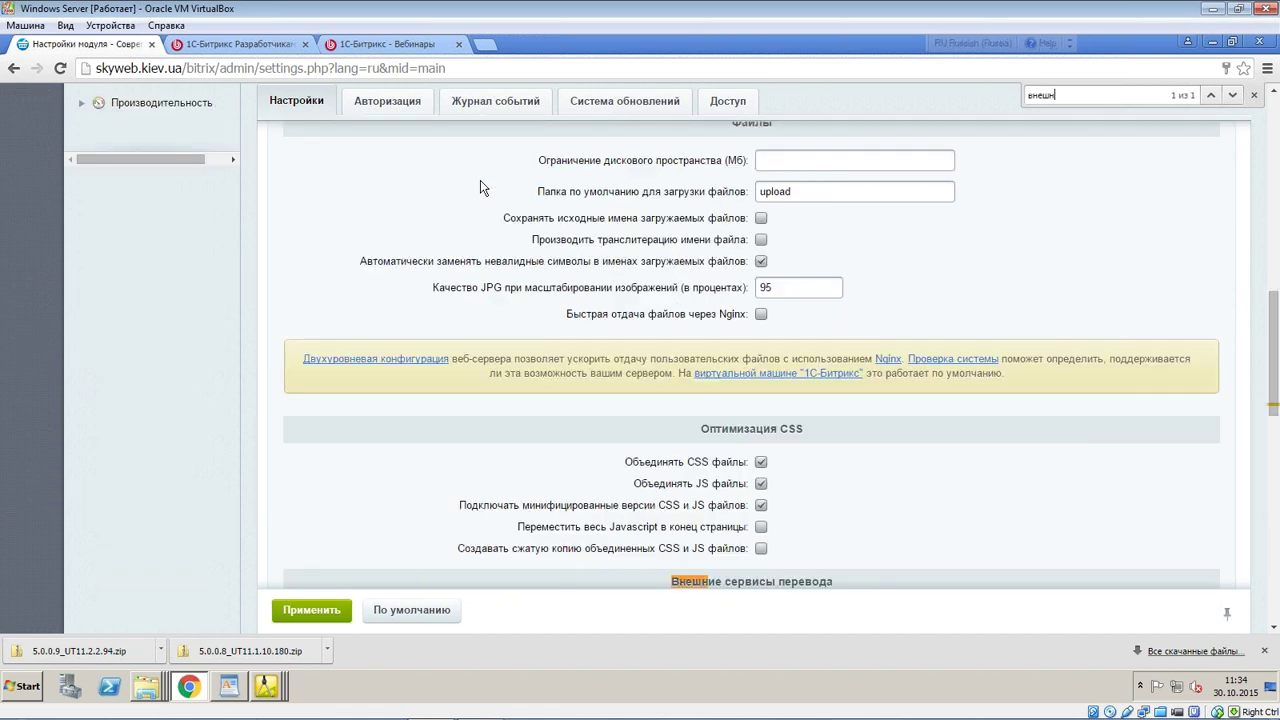
scroll(487, 188, down, 15)
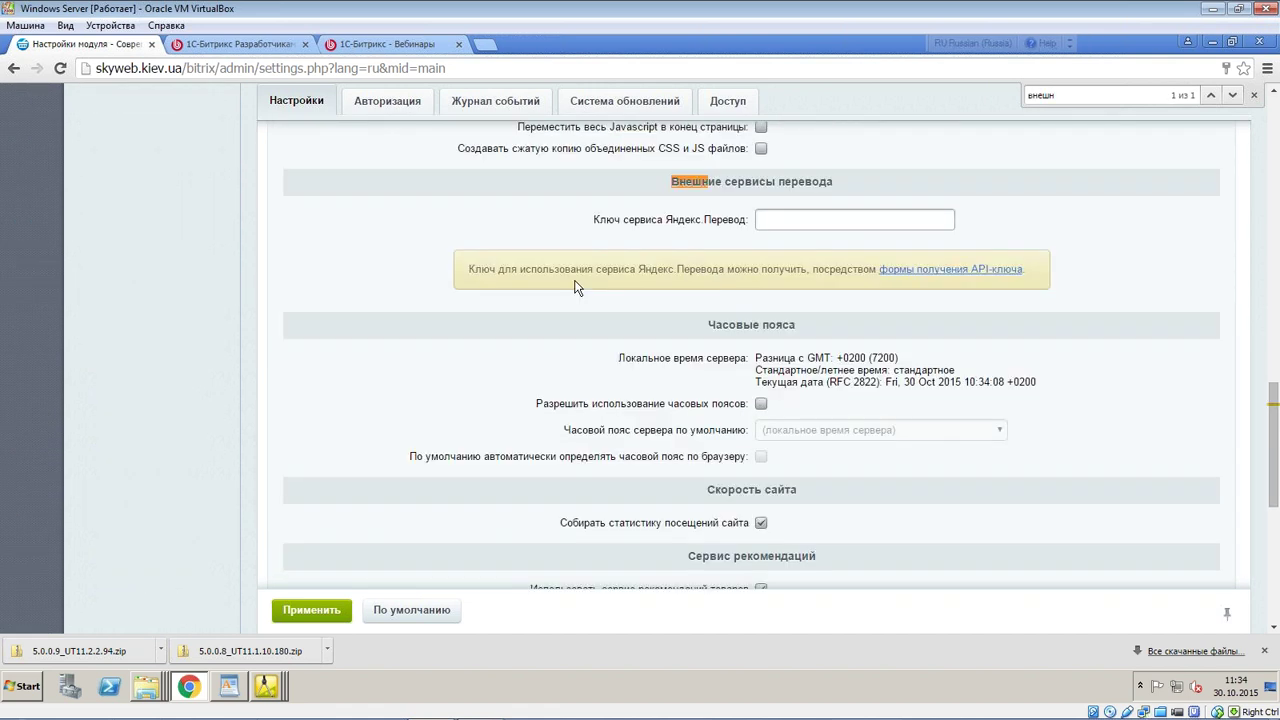
scroll(397, 225, up, 10)
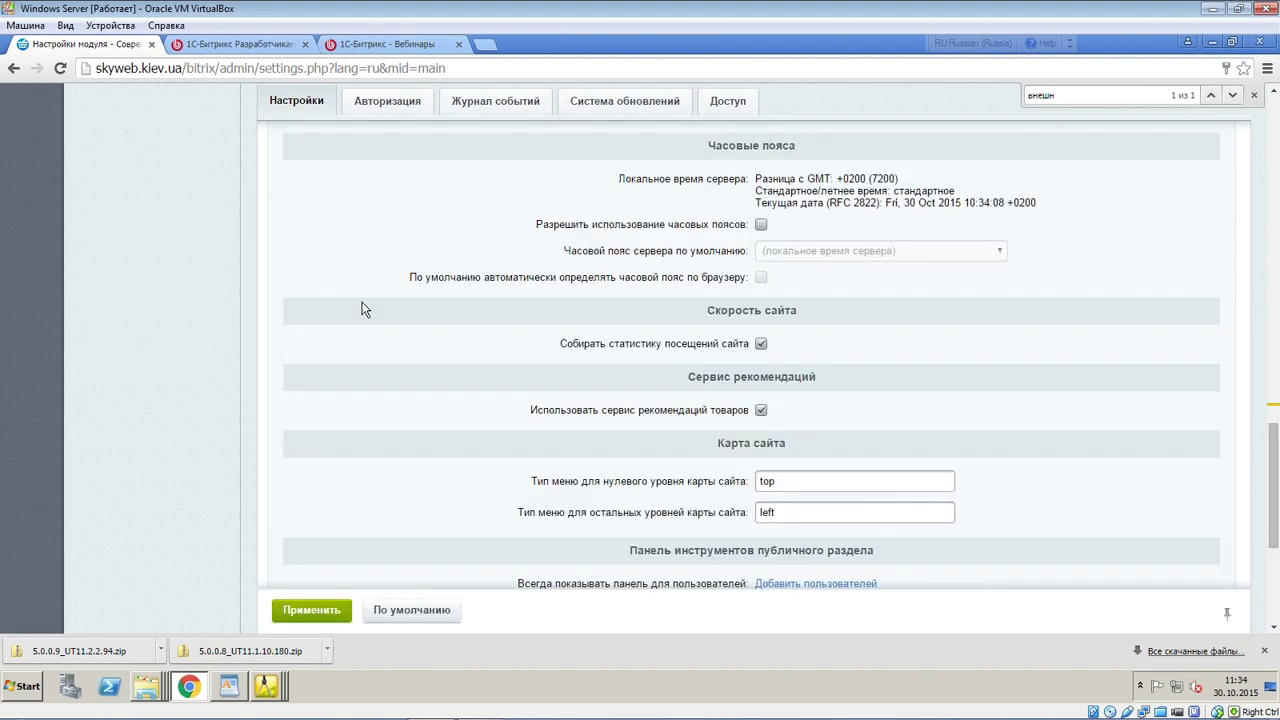
scroll(421, 288, up, 2)
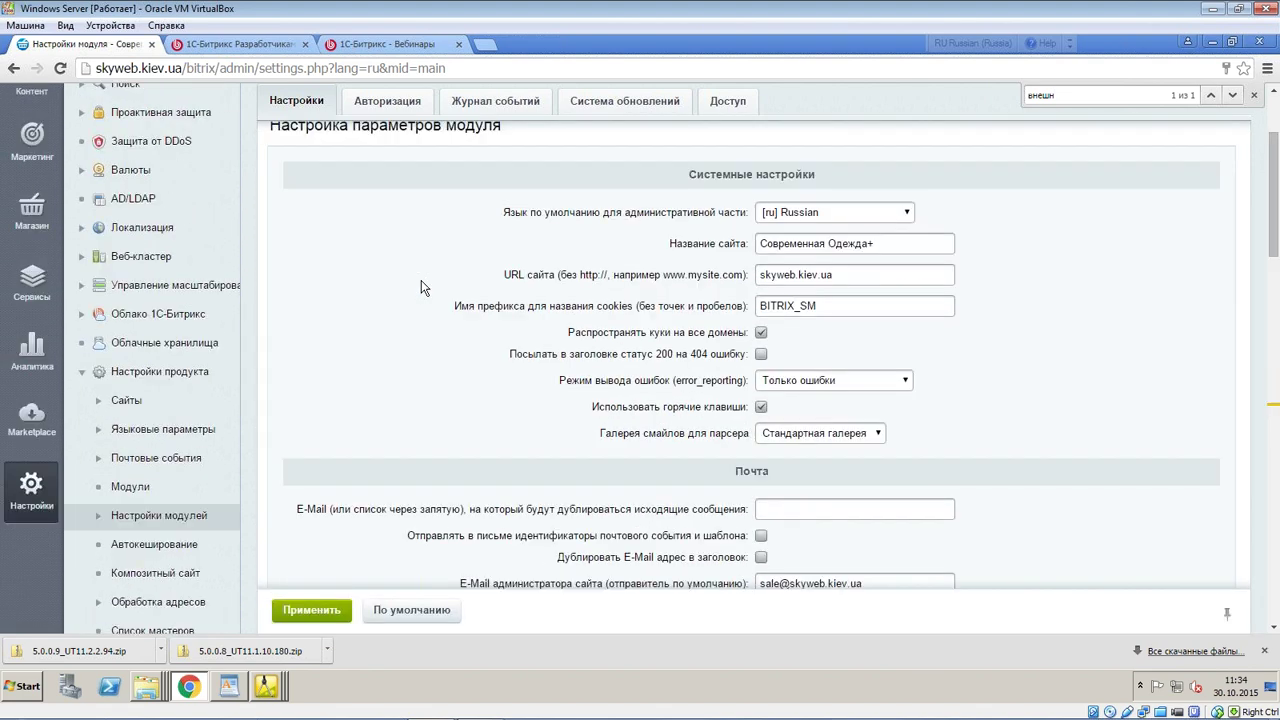
scroll(421, 288, up, 3)
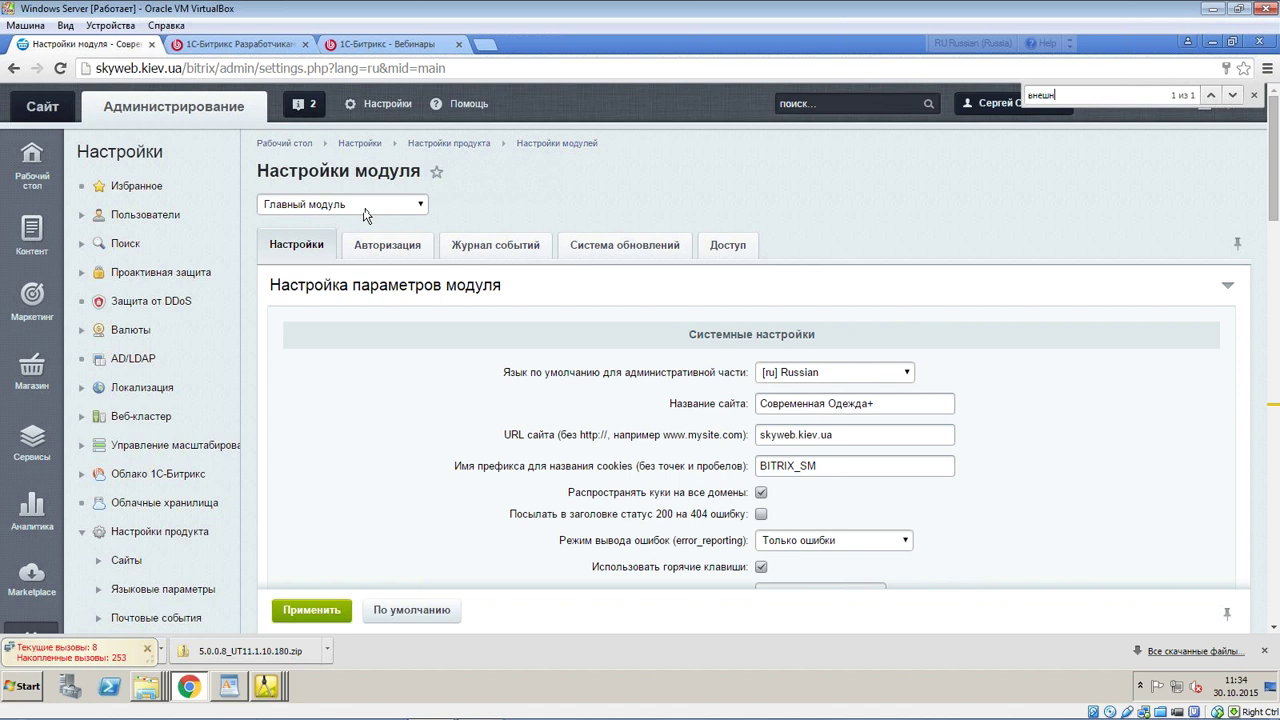
scroll(303, 273, down, 3)
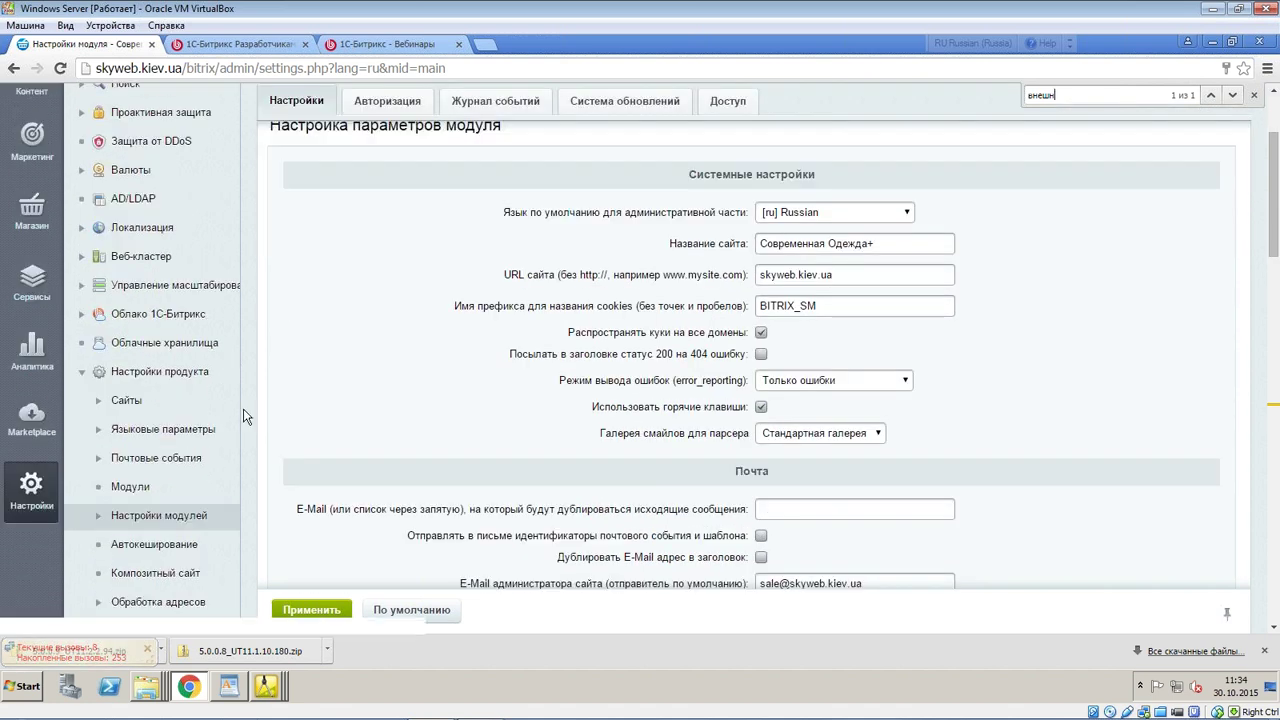
click(268, 686)
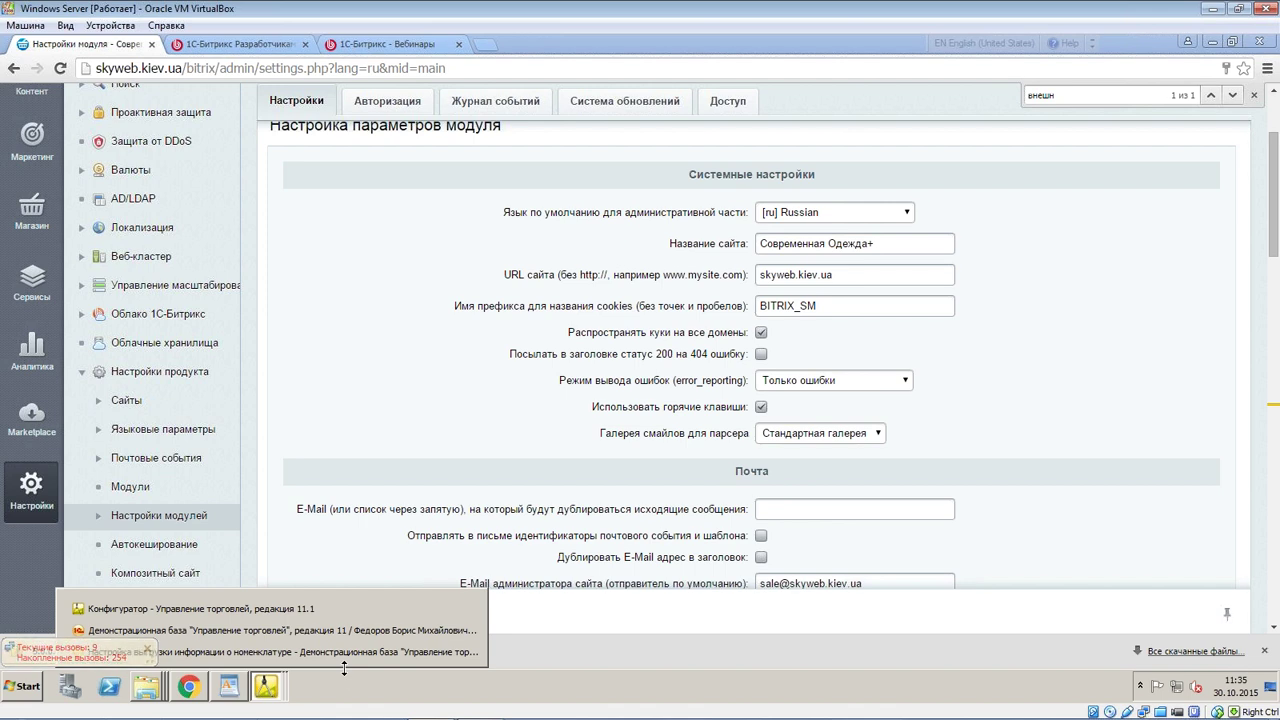
Step: In the group tree setup, rename the first site group to Электроника and add a top-level group Обувь
mouse_move(258, 682)
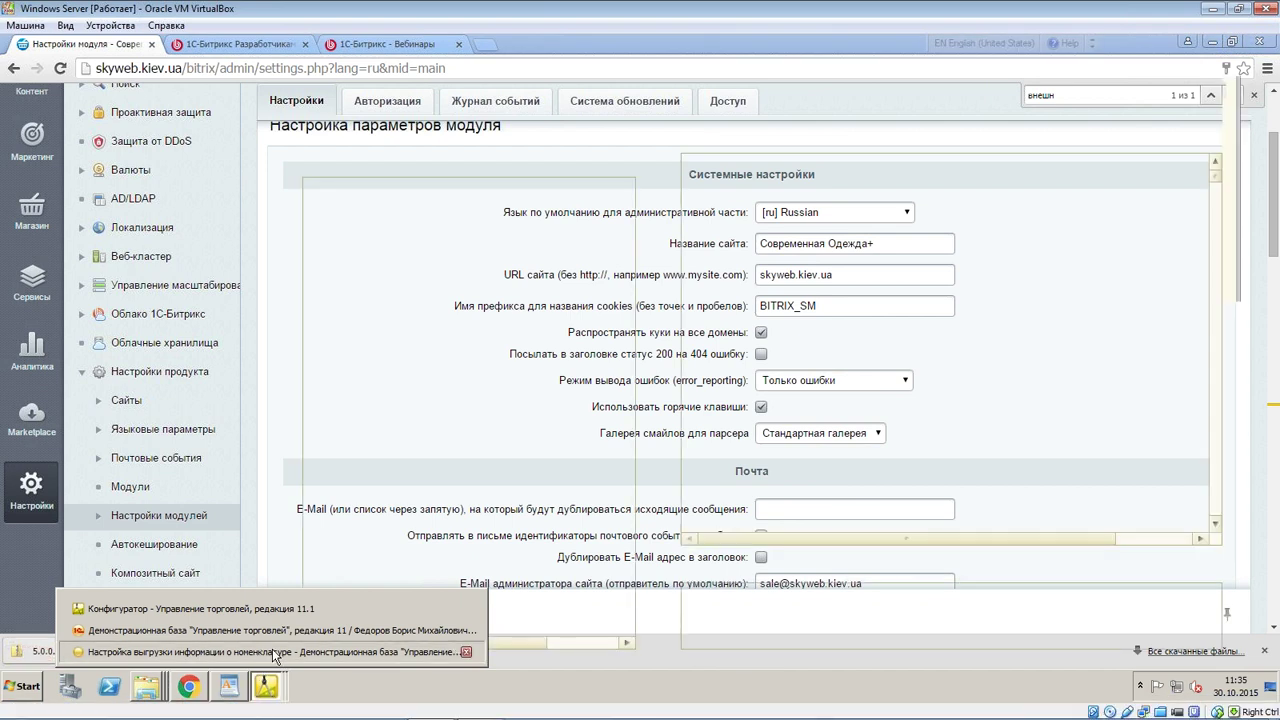
click(274, 652)
double_click(370, 202)
key(Delete)
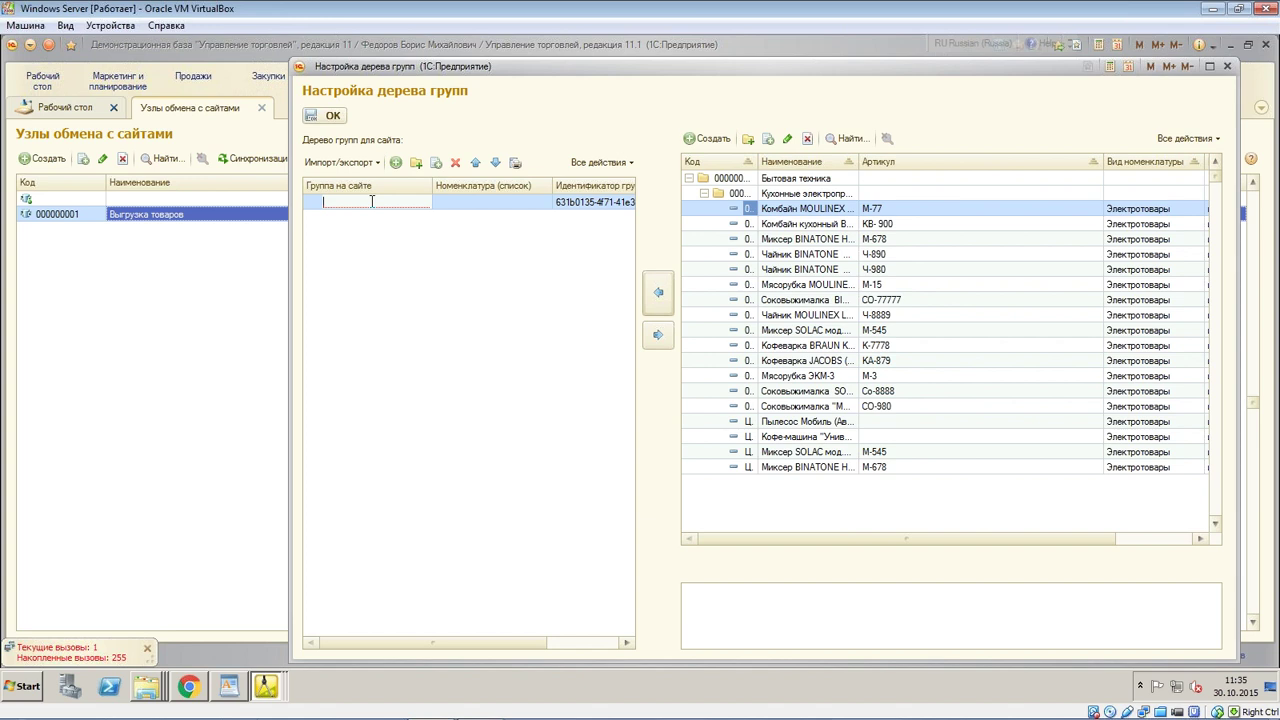
text(Злектроника)
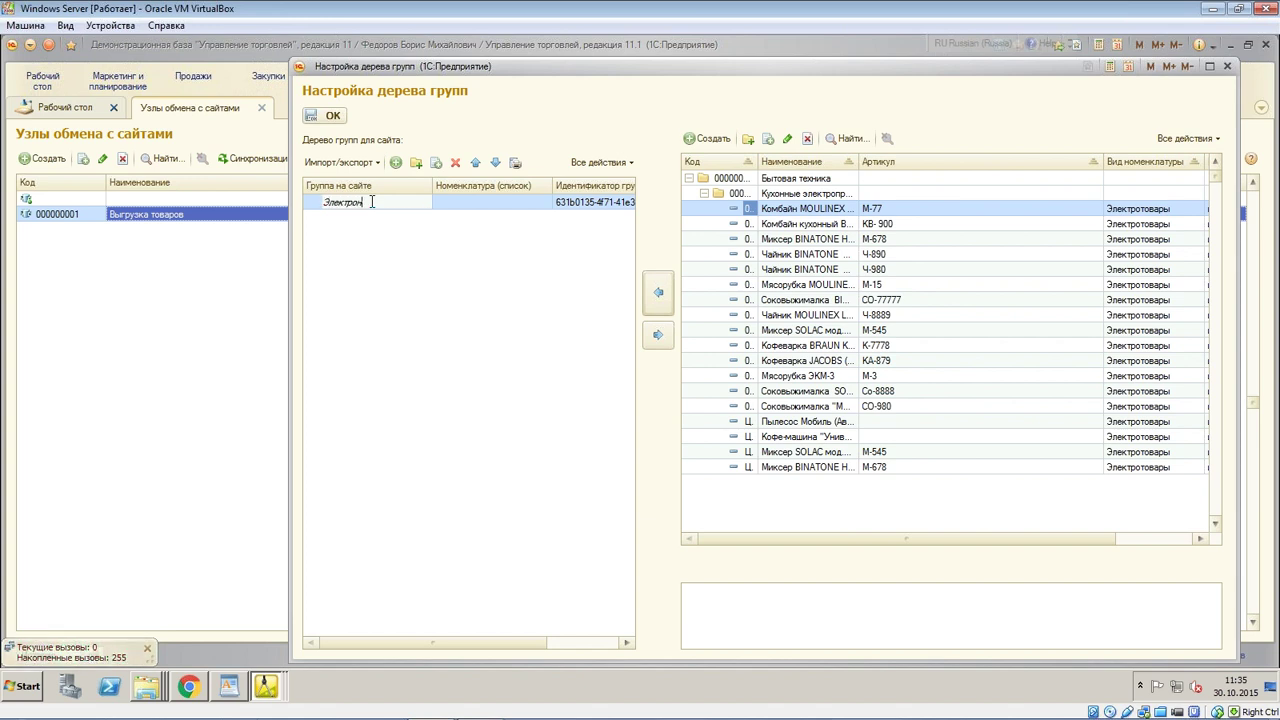
key(Return)
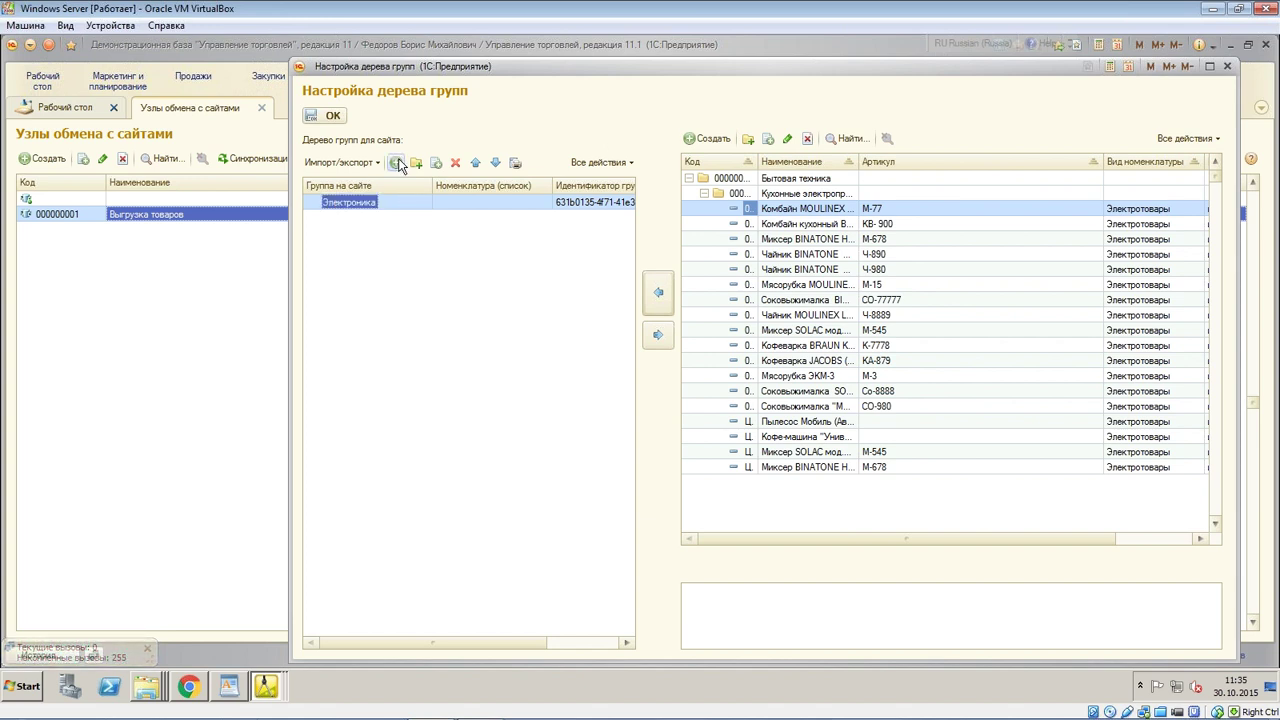
click(396, 162)
click(455, 162)
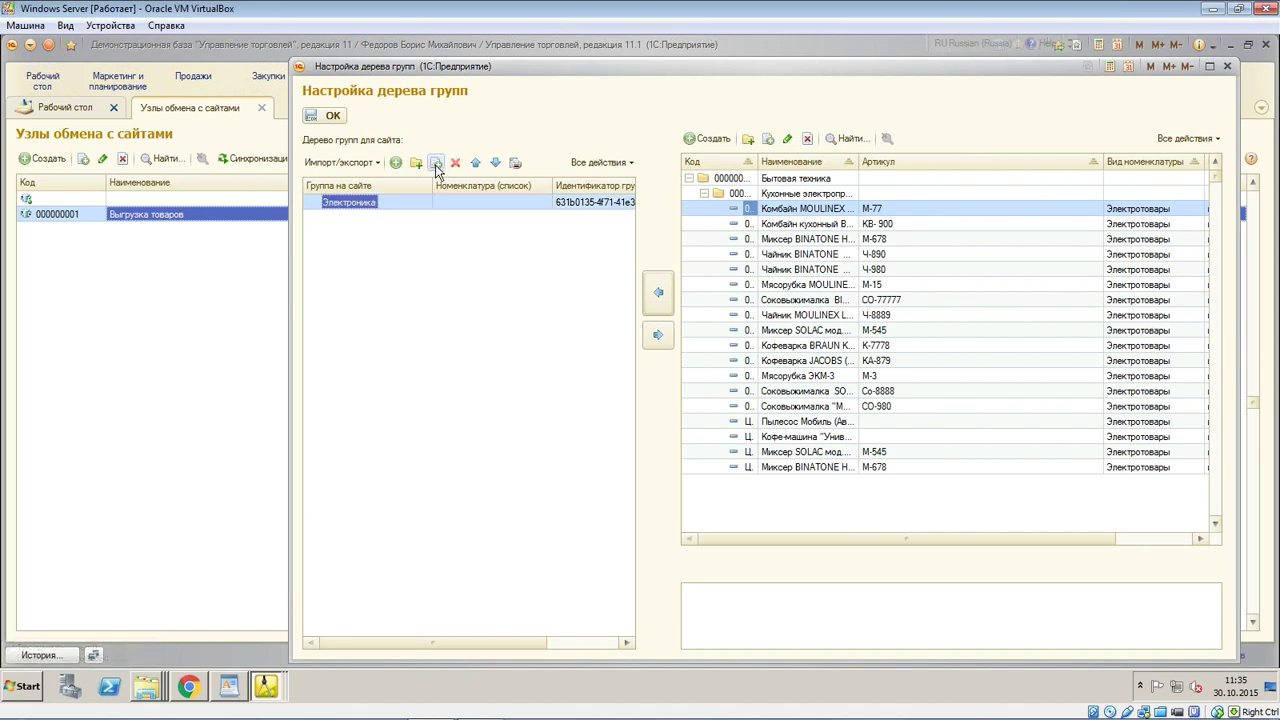
click(416, 162)
click(379, 218)
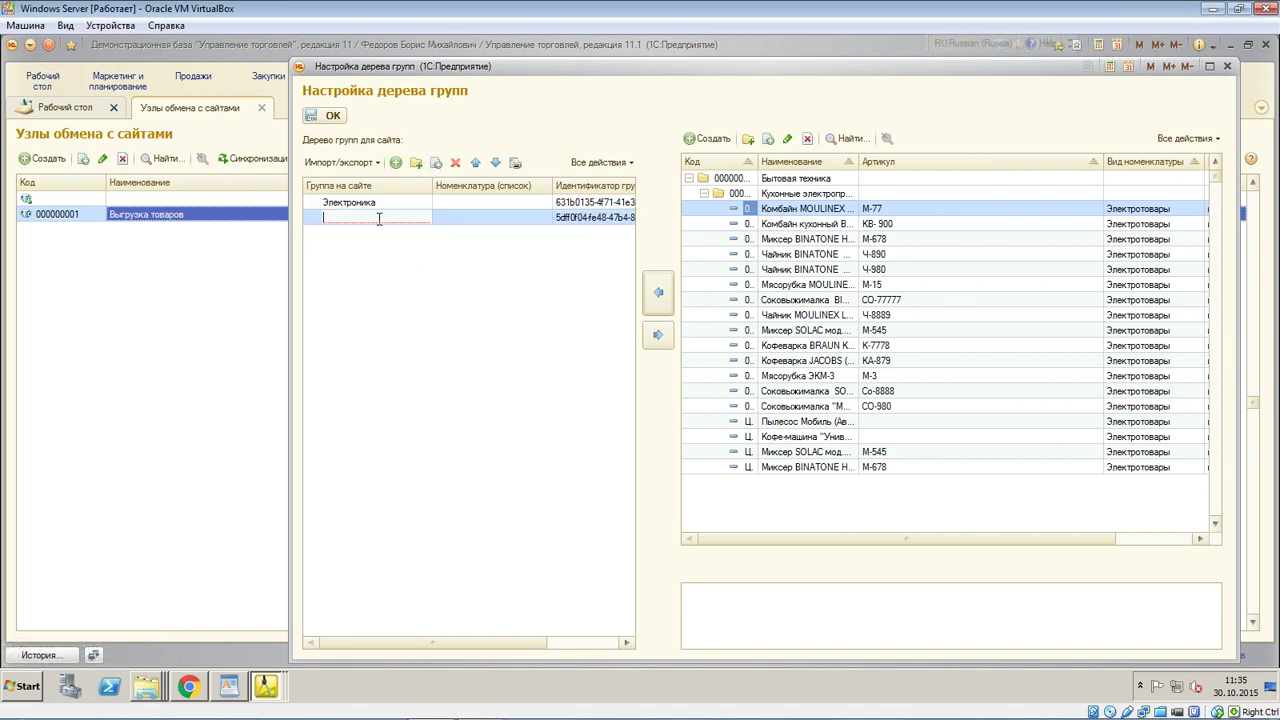
text(Обувь)
key(Return)
Step: Link the fans and vacuum cleaners group to Электроника and the Обувь product group to Обувь, then accept
click(467, 204)
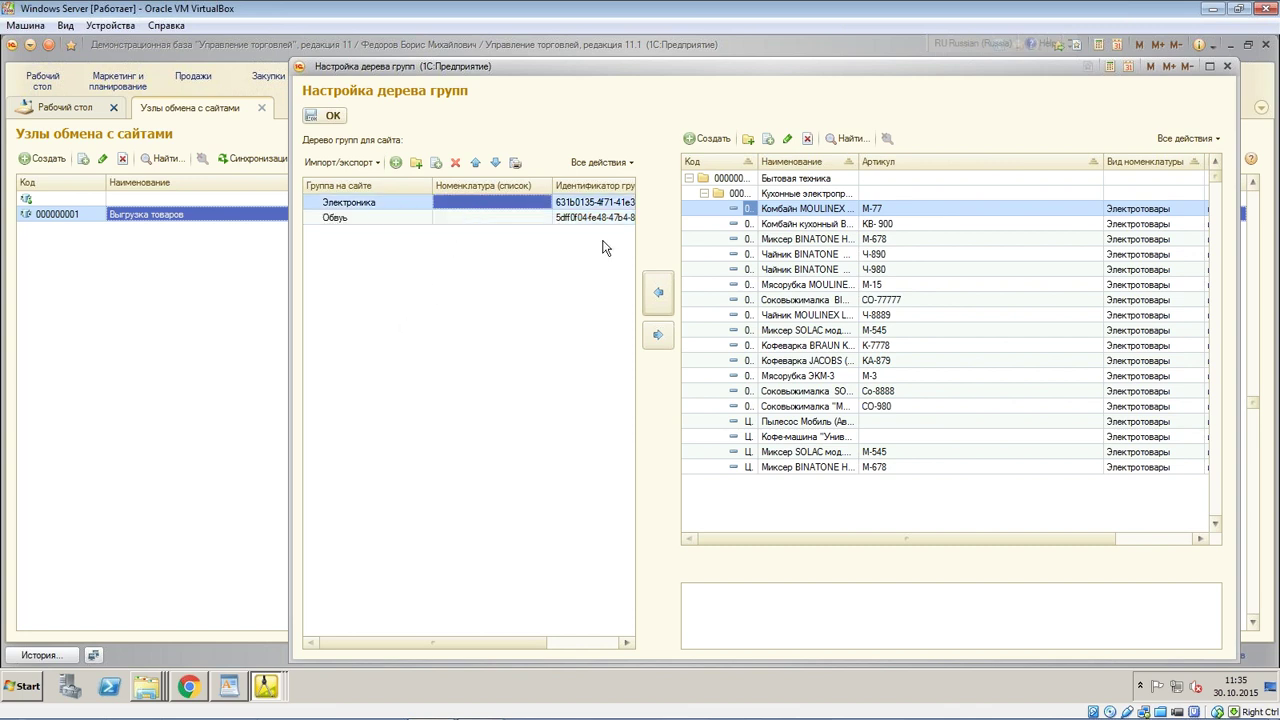
click(660, 281)
click(704, 193)
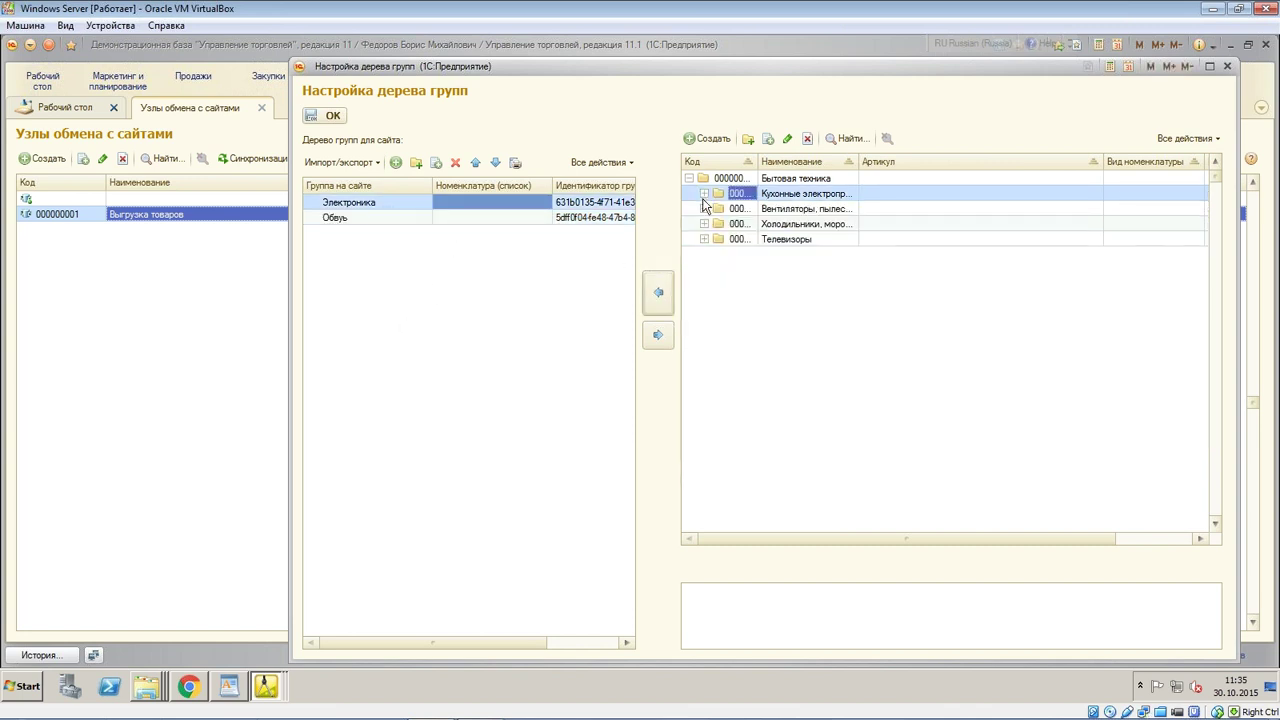
click(802, 208)
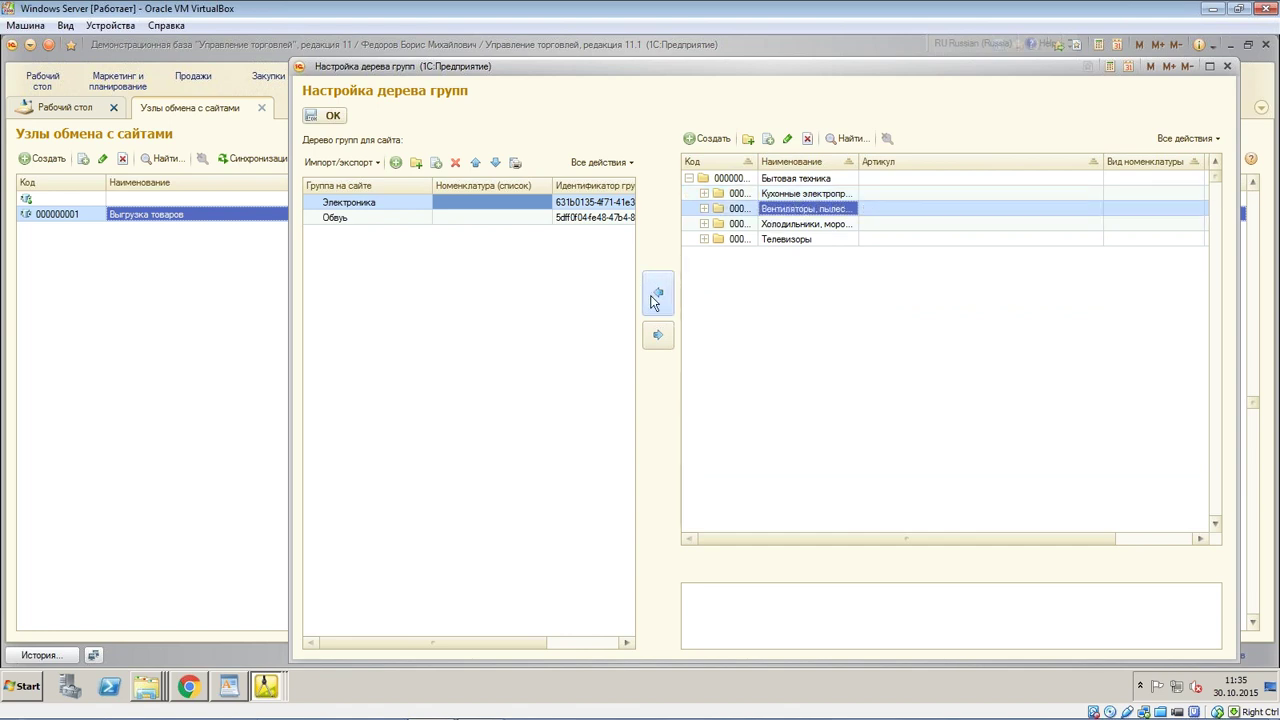
click(658, 293)
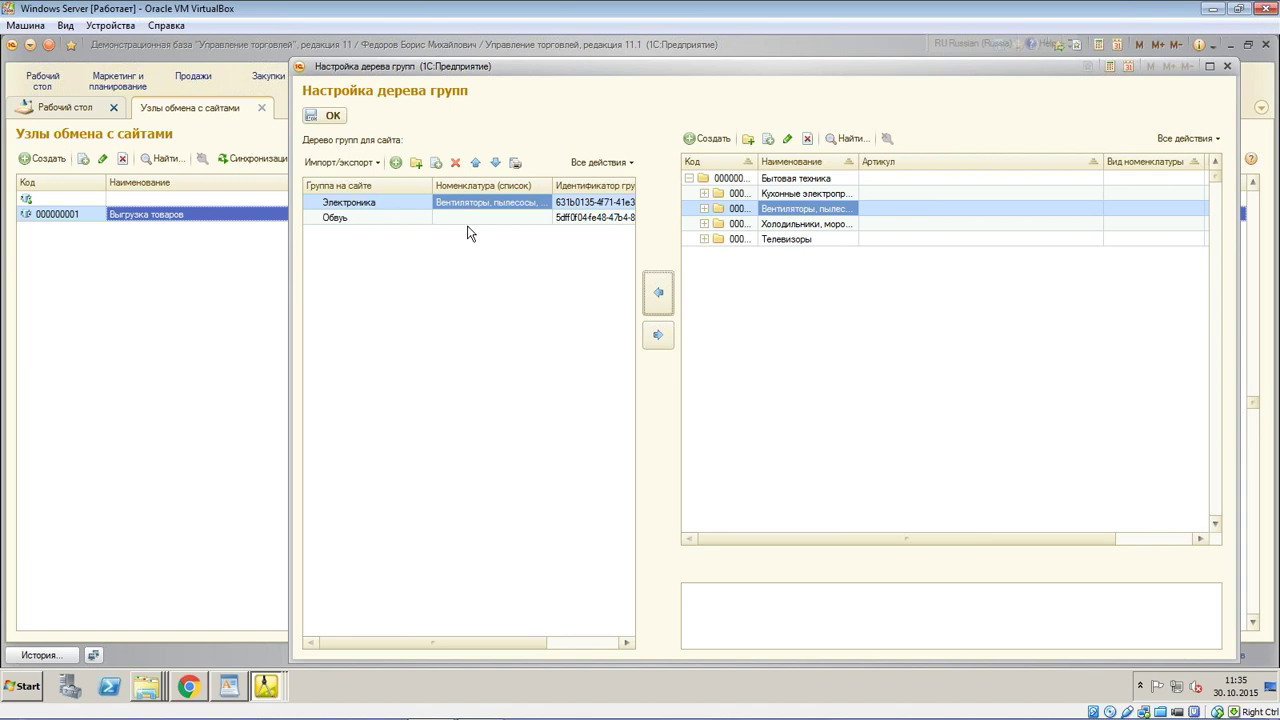
click(689, 178)
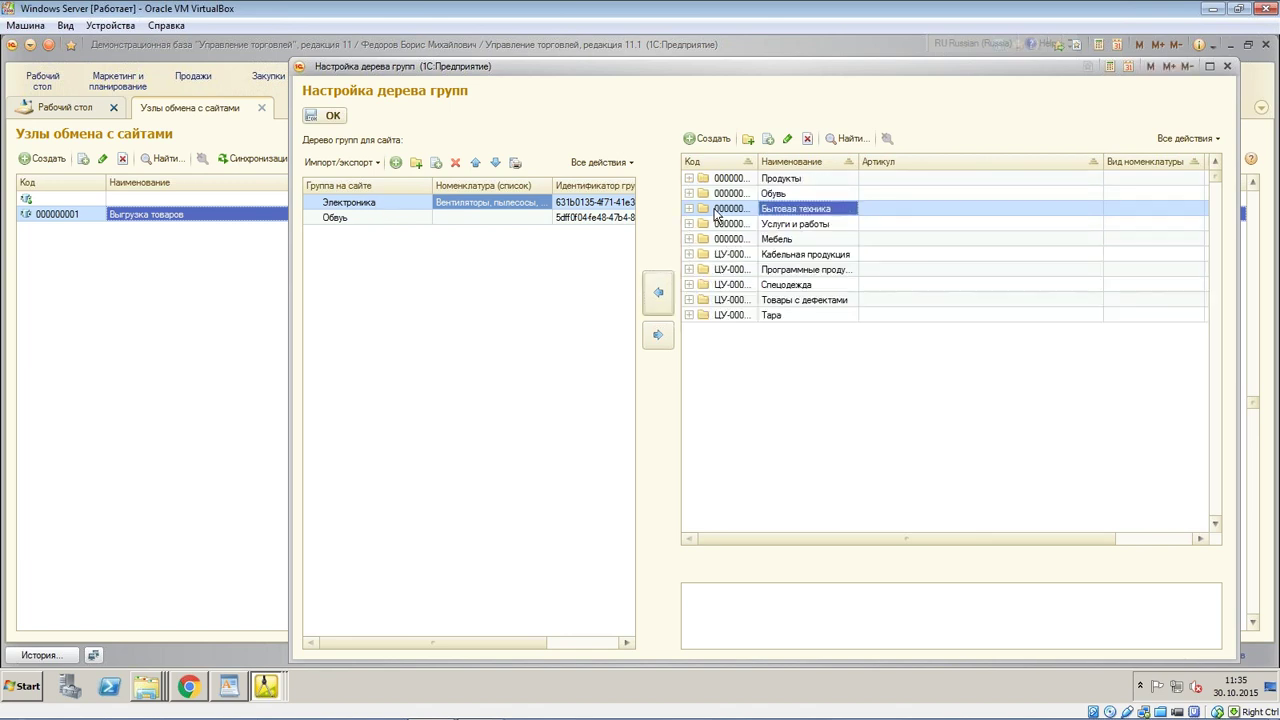
click(745, 194)
click(536, 218)
click(659, 294)
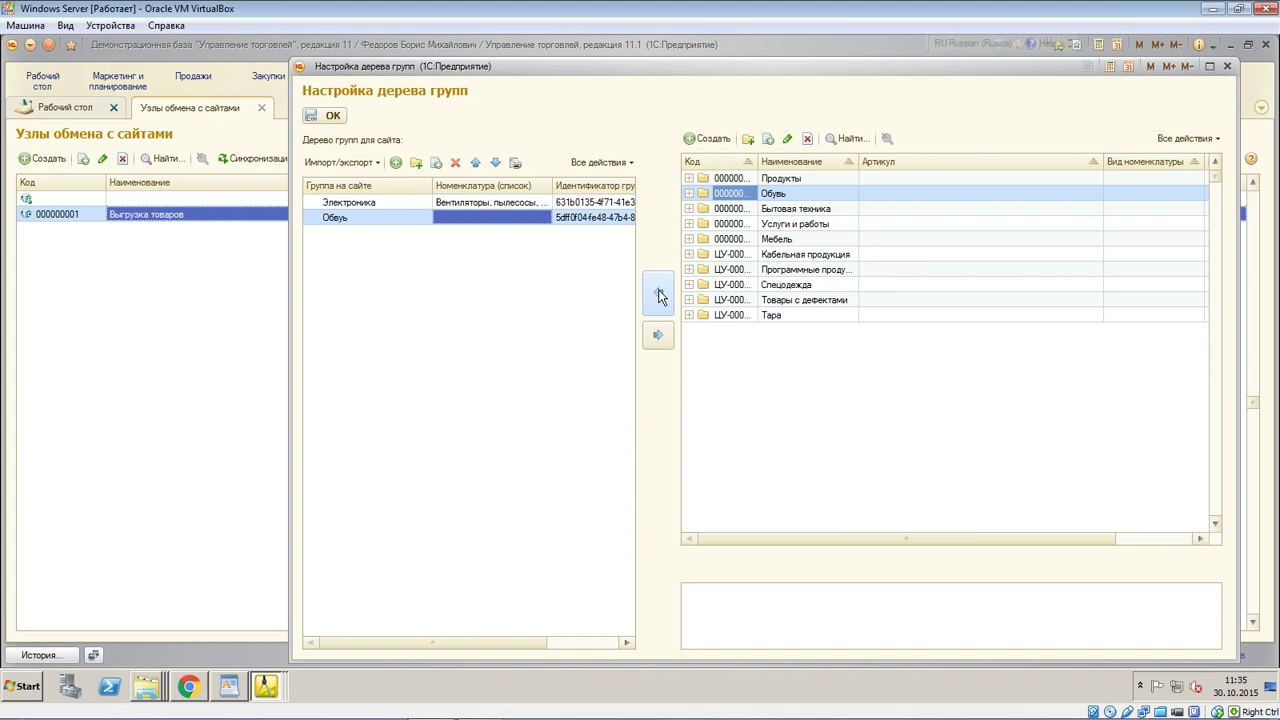
click(331, 117)
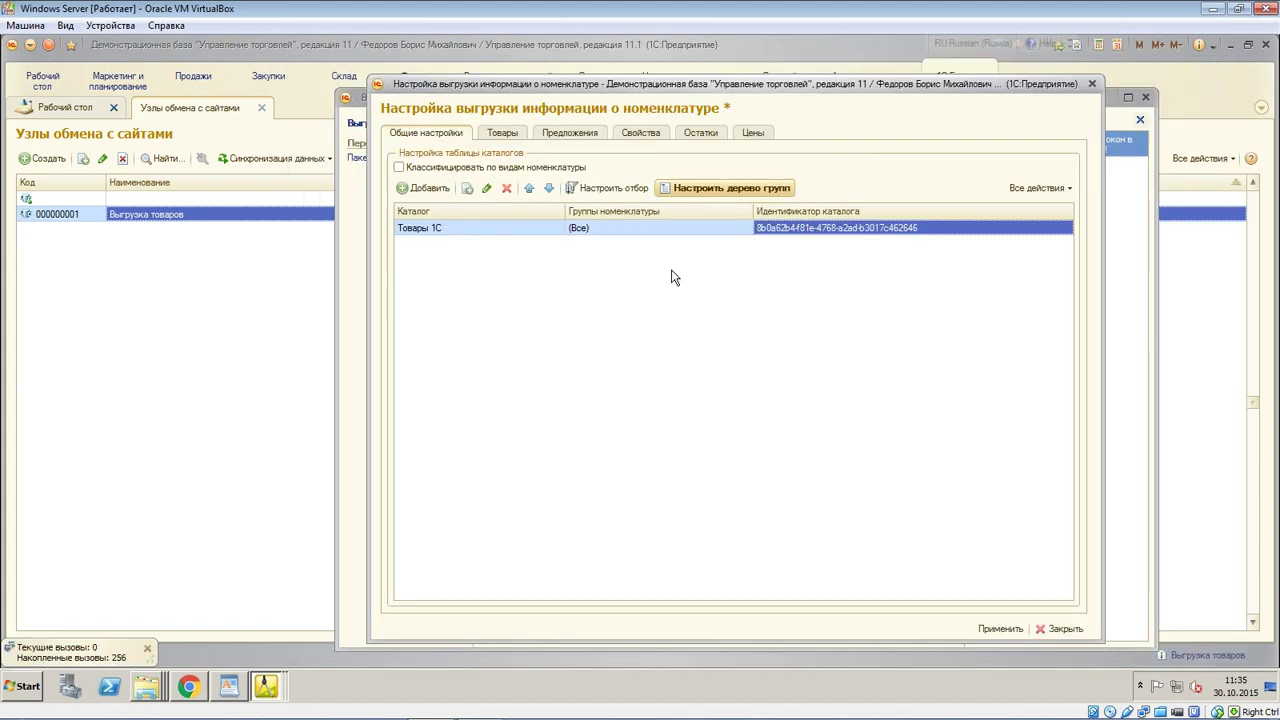
click(660, 229)
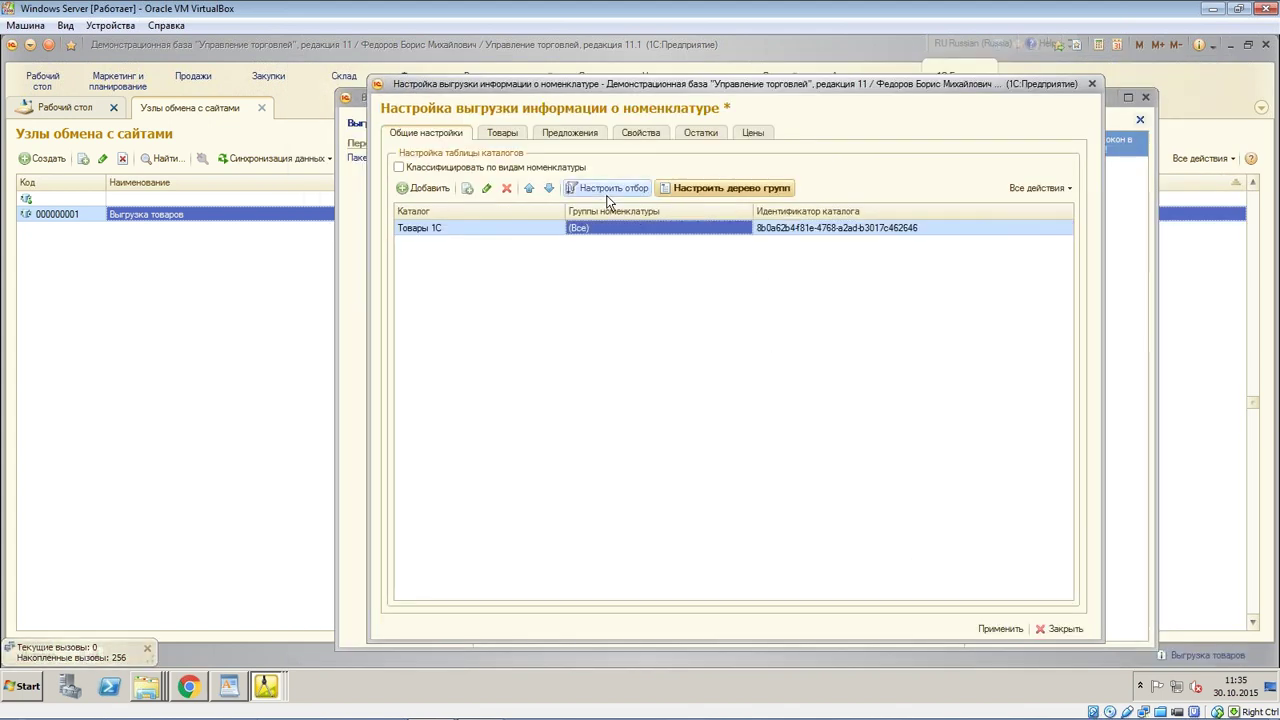
Step: Open and enlarge the catalogue's filter settings and review the Сегмент номенклатуры and Номенклатура conditions
click(614, 190)
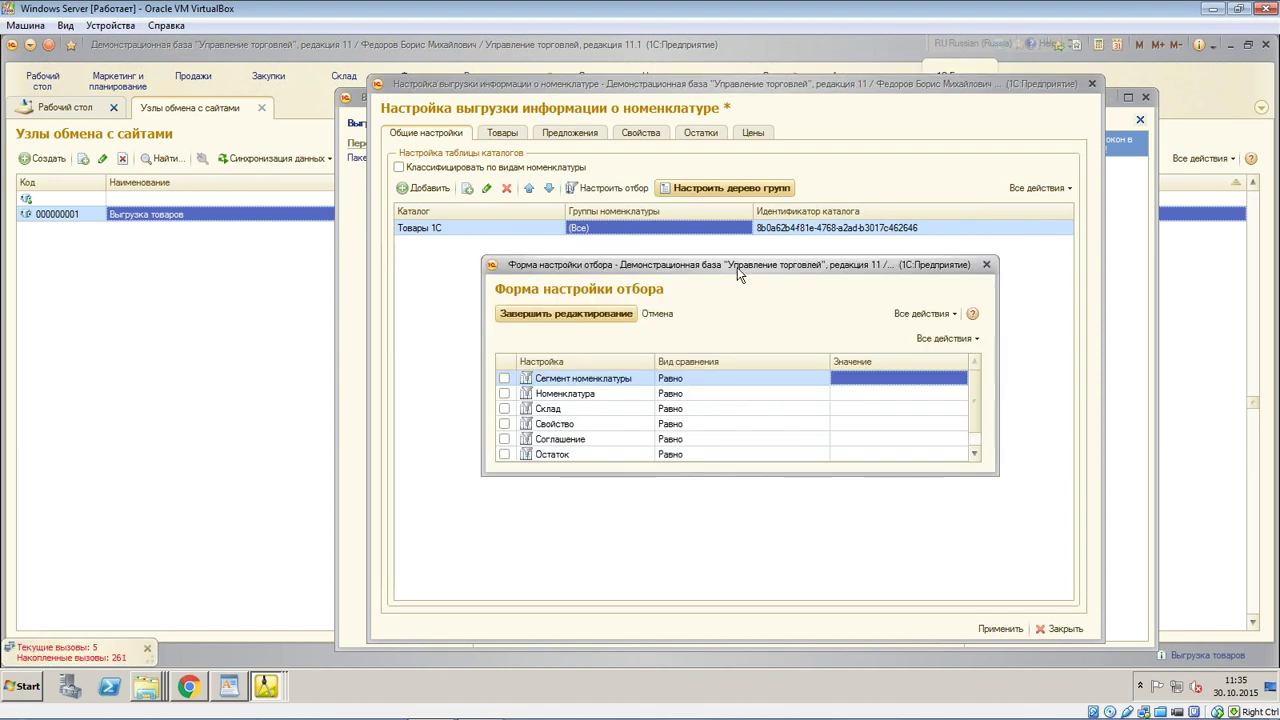
drag(600, 251, 576, 153)
drag(962, 373, 1148, 545)
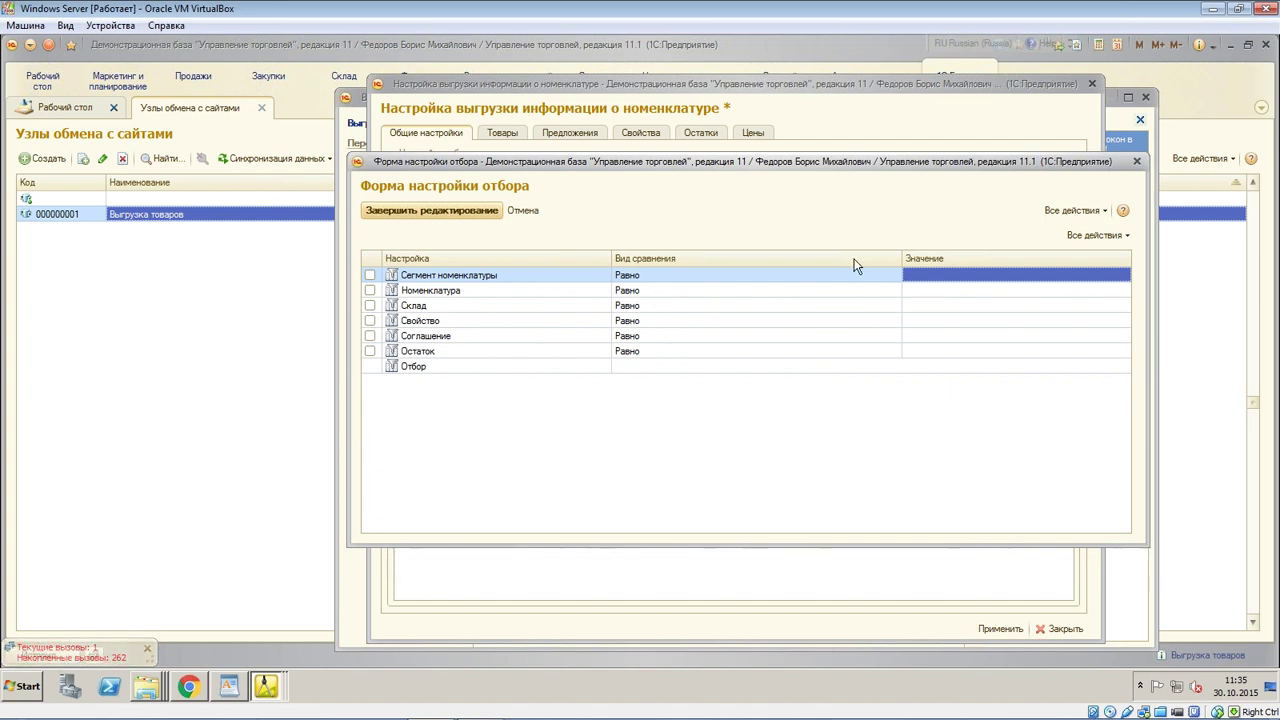
click(576, 270)
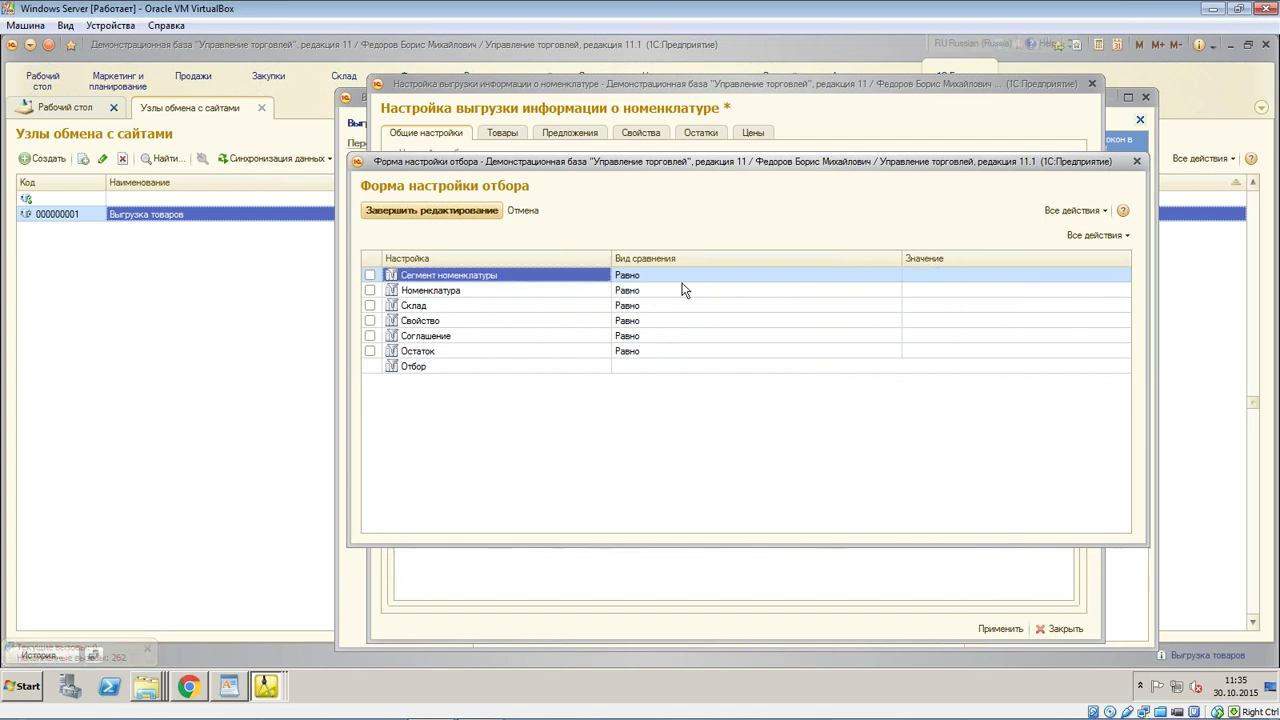
click(808, 287)
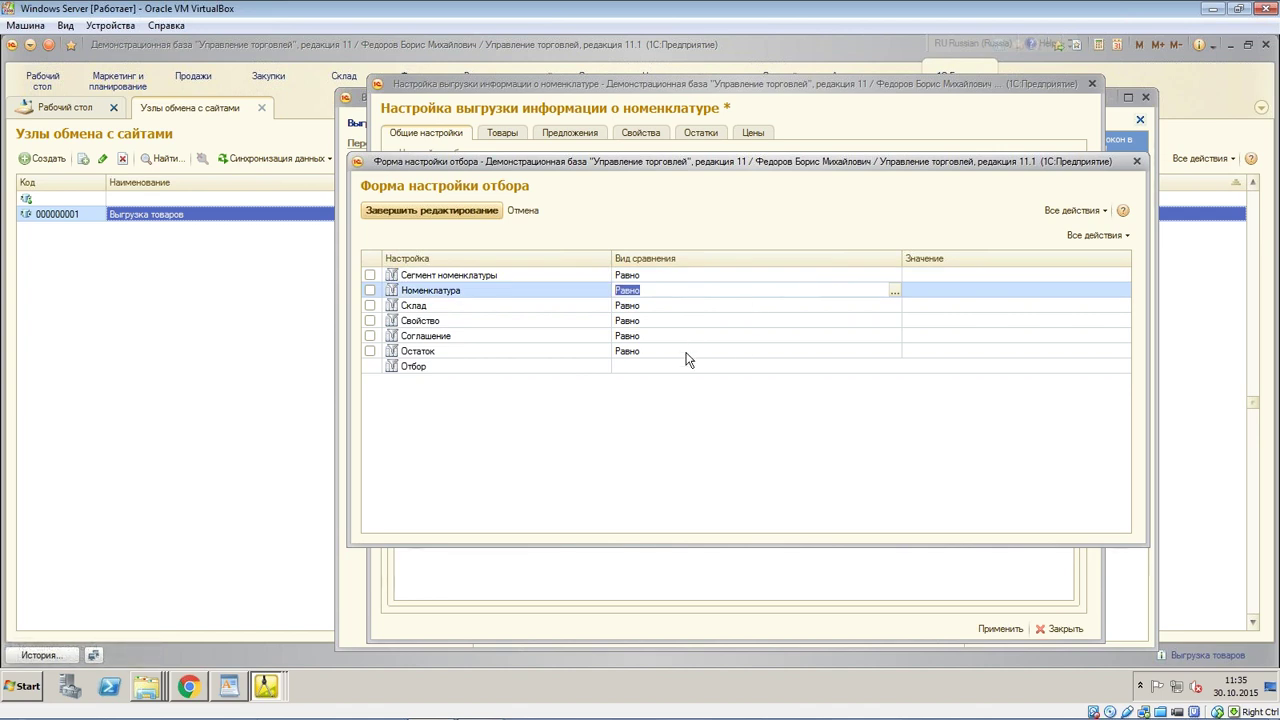
click(737, 338)
click(733, 351)
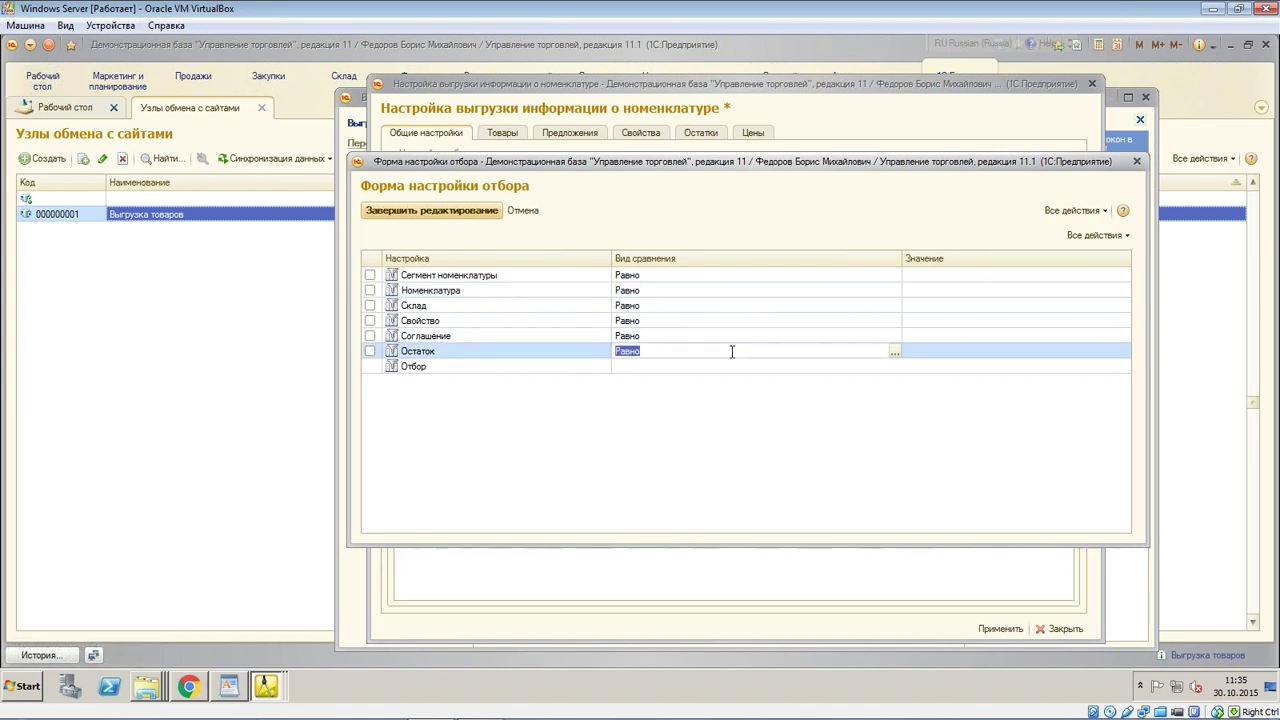
Step: Review the Остаток comparison choices, keeping Равно, and look over the Свойство and Соглашение conditions
click(893, 351)
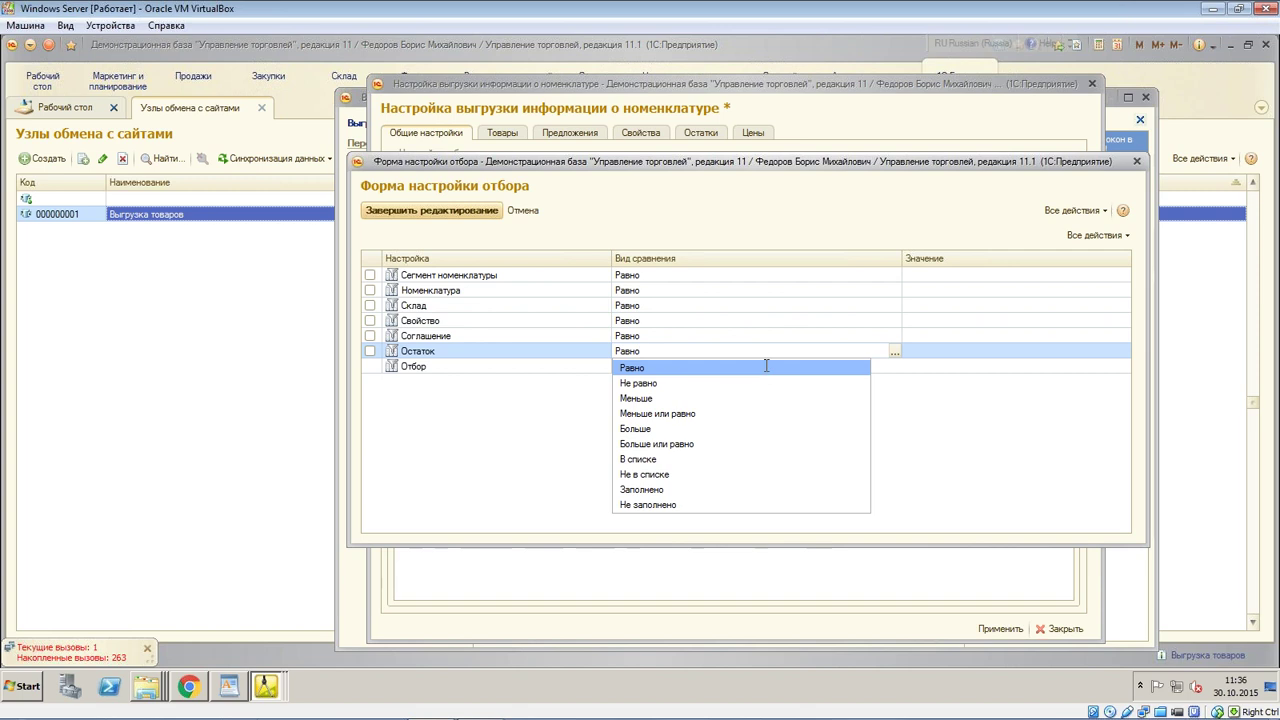
click(845, 314)
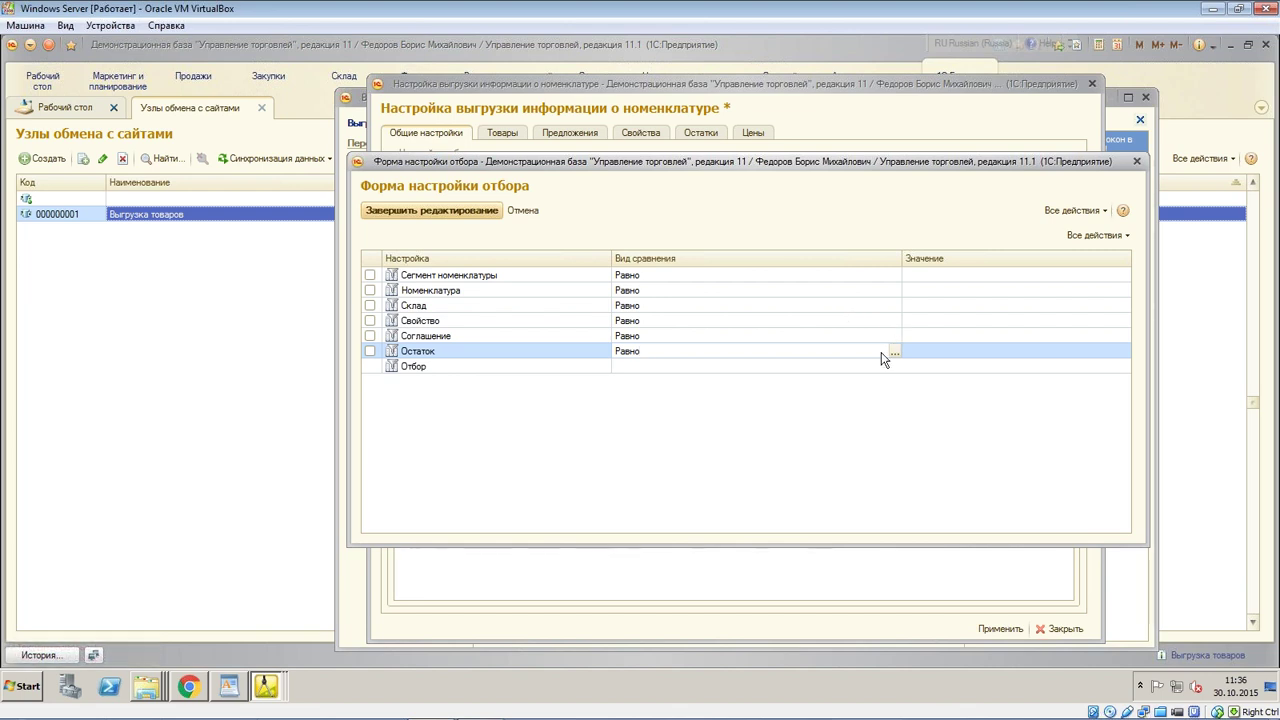
click(895, 351)
click(818, 320)
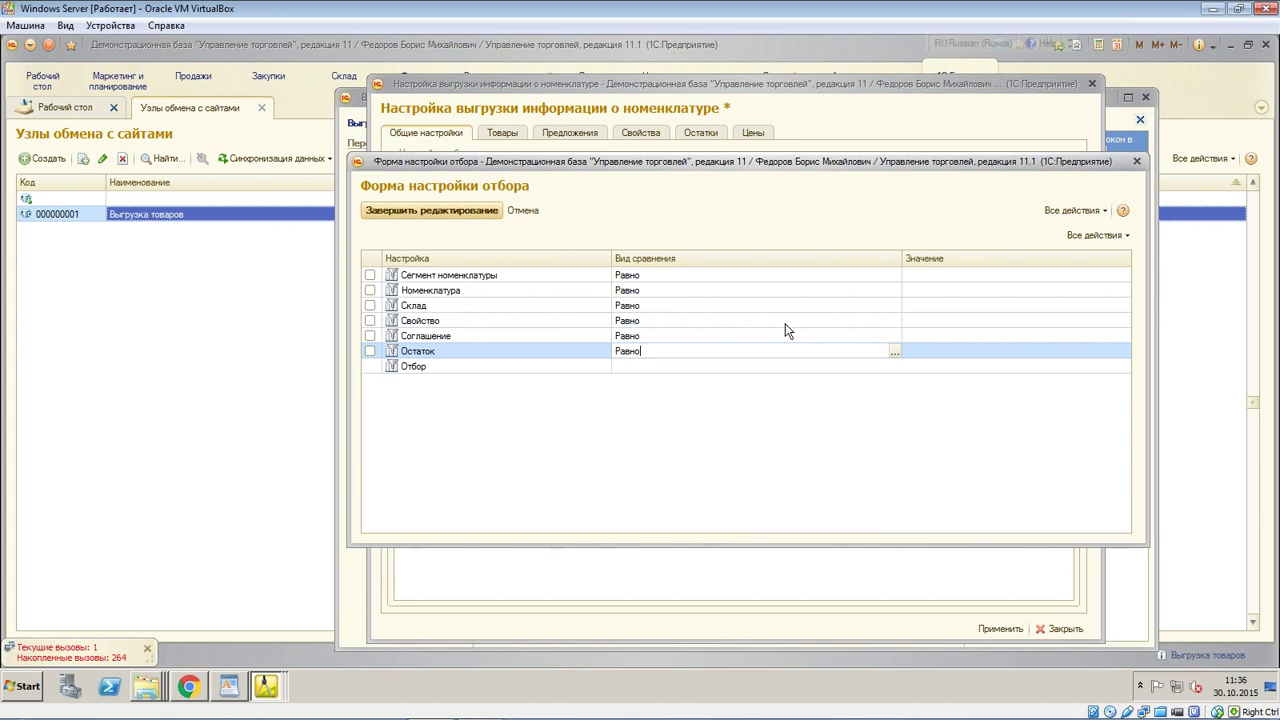
click(786, 323)
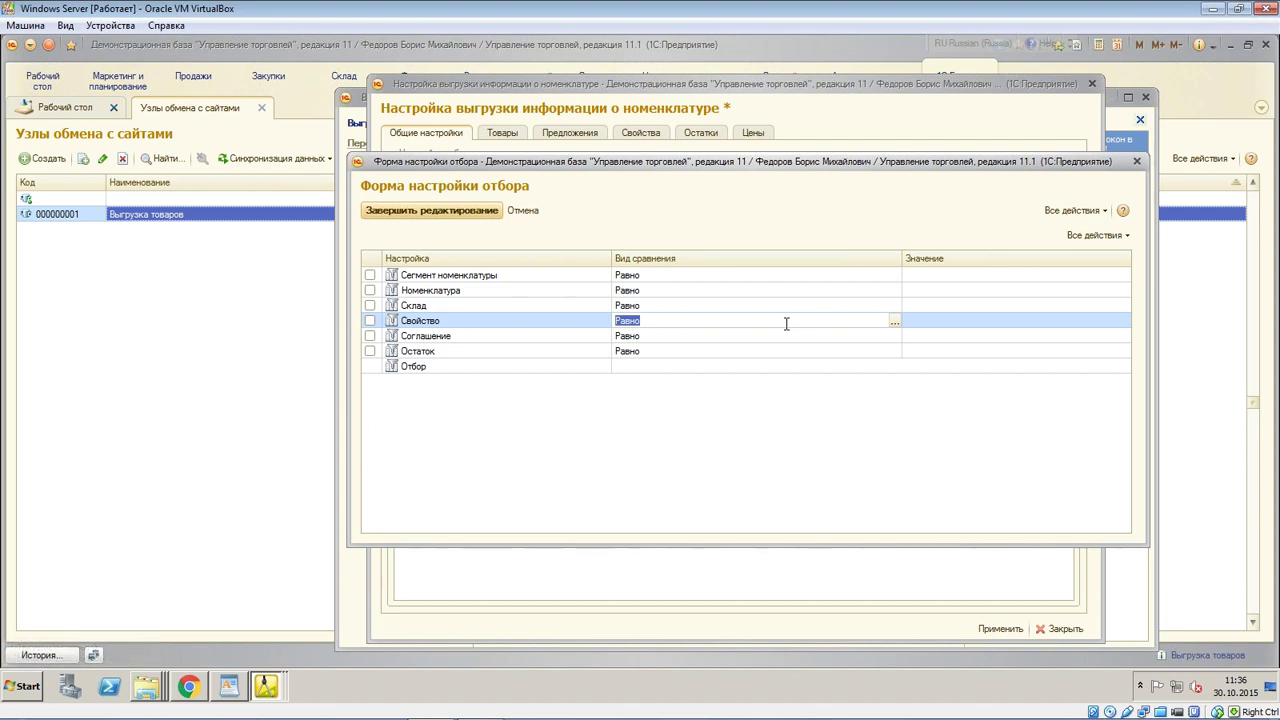
click(697, 338)
click(636, 308)
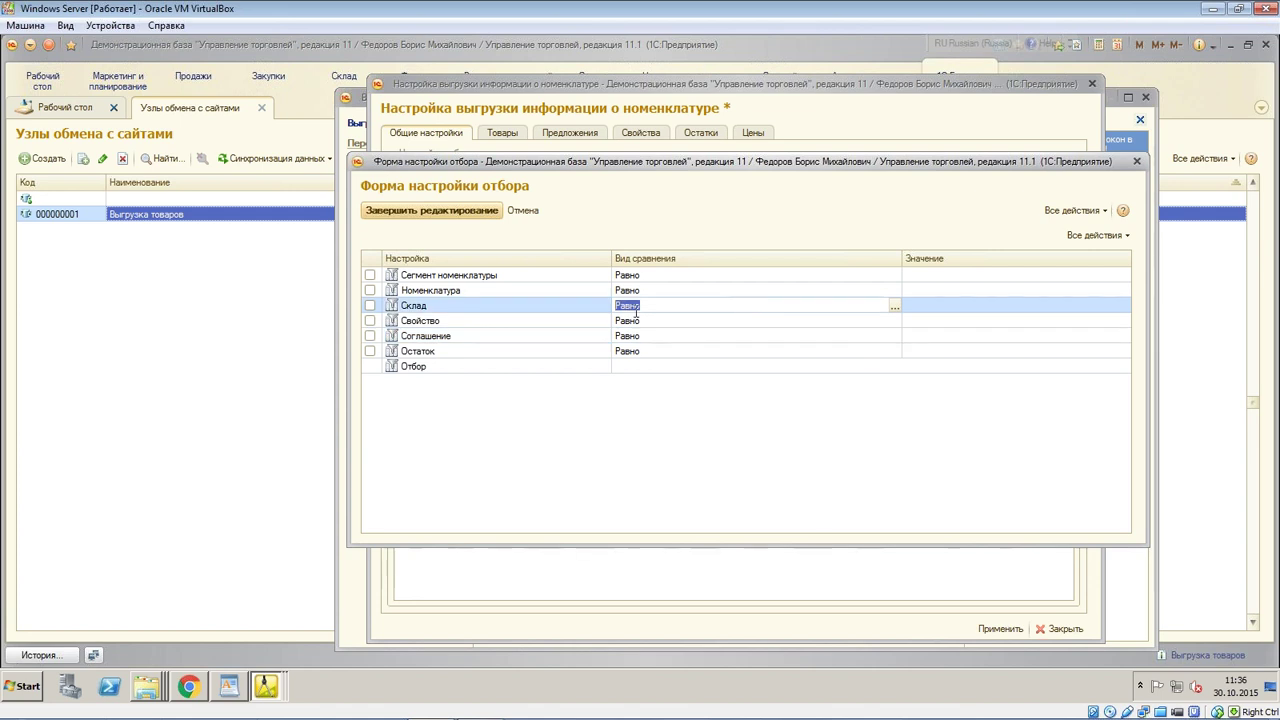
Step: Set the Склад filter to В списке with Центральный склад and Склад бытовой техники
click(895, 310)
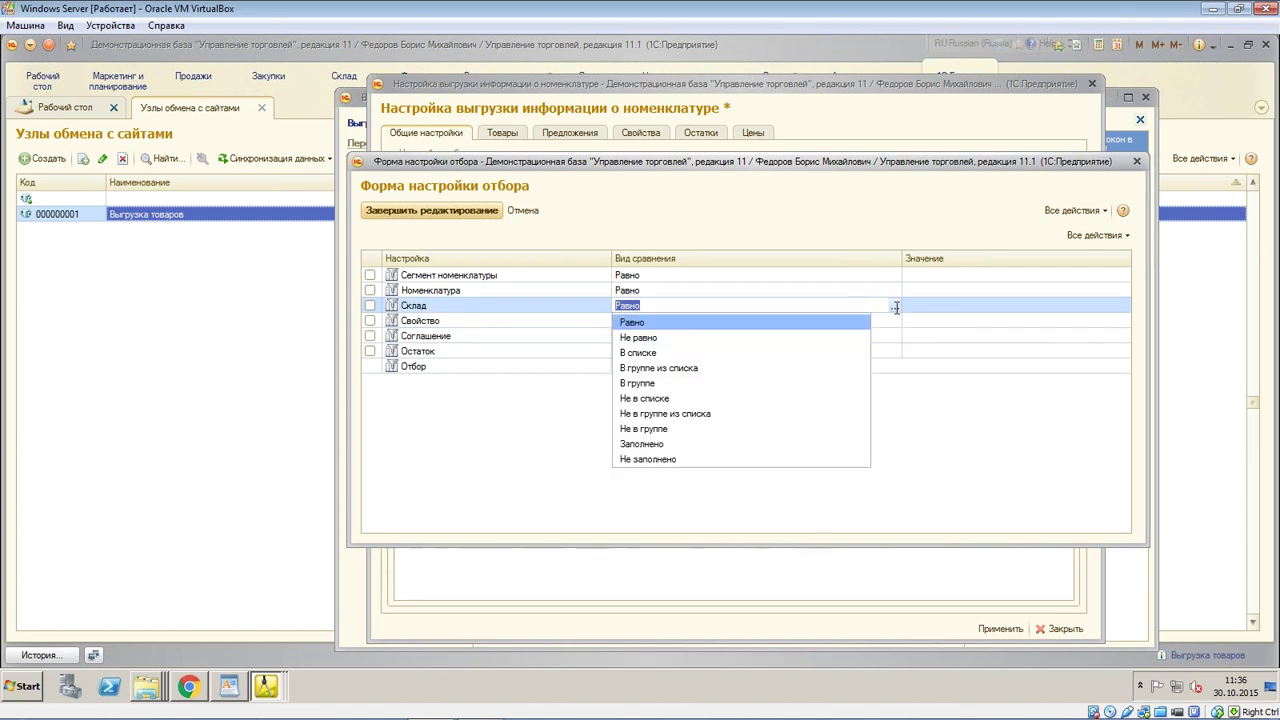
click(771, 353)
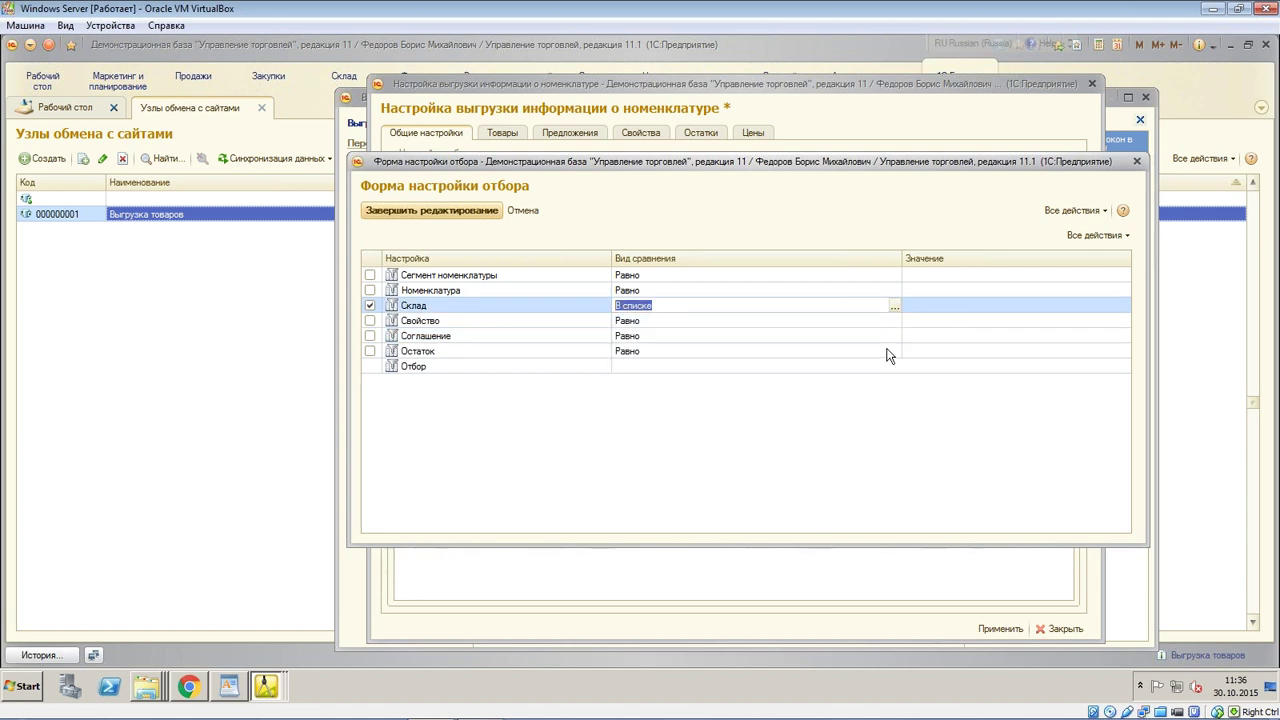
click(1114, 305)
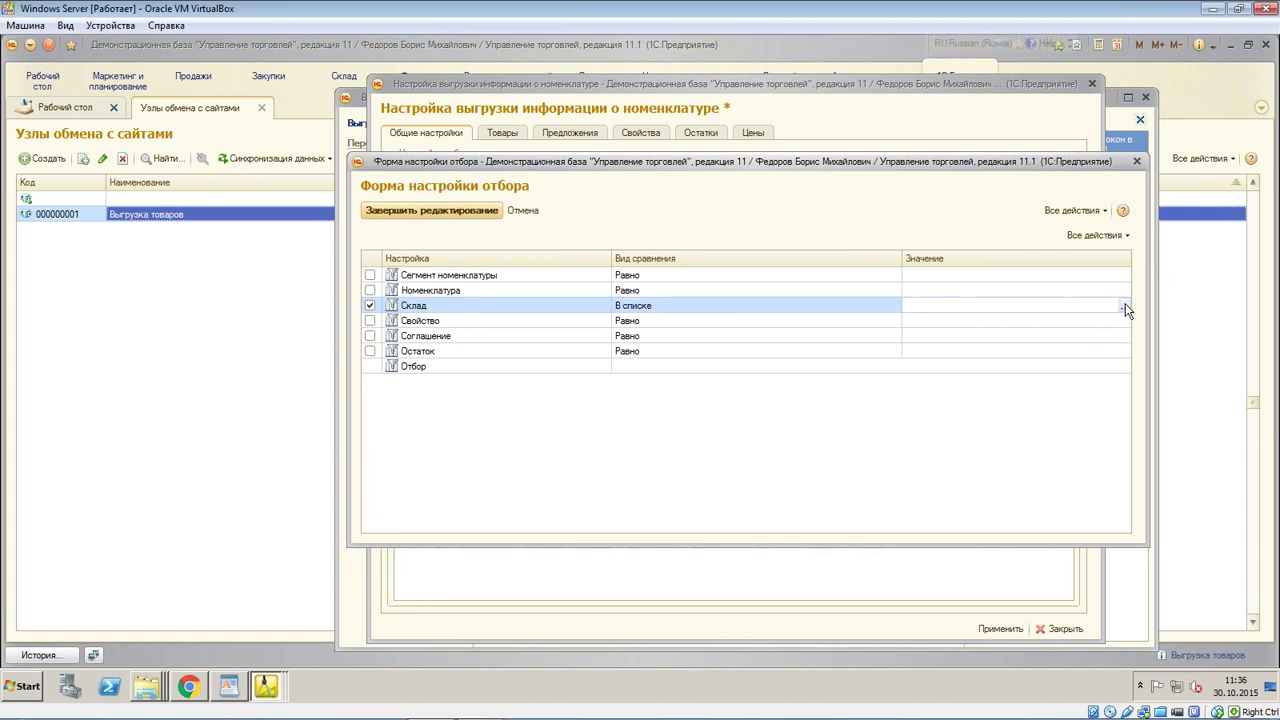
click(1124, 307)
click(750, 343)
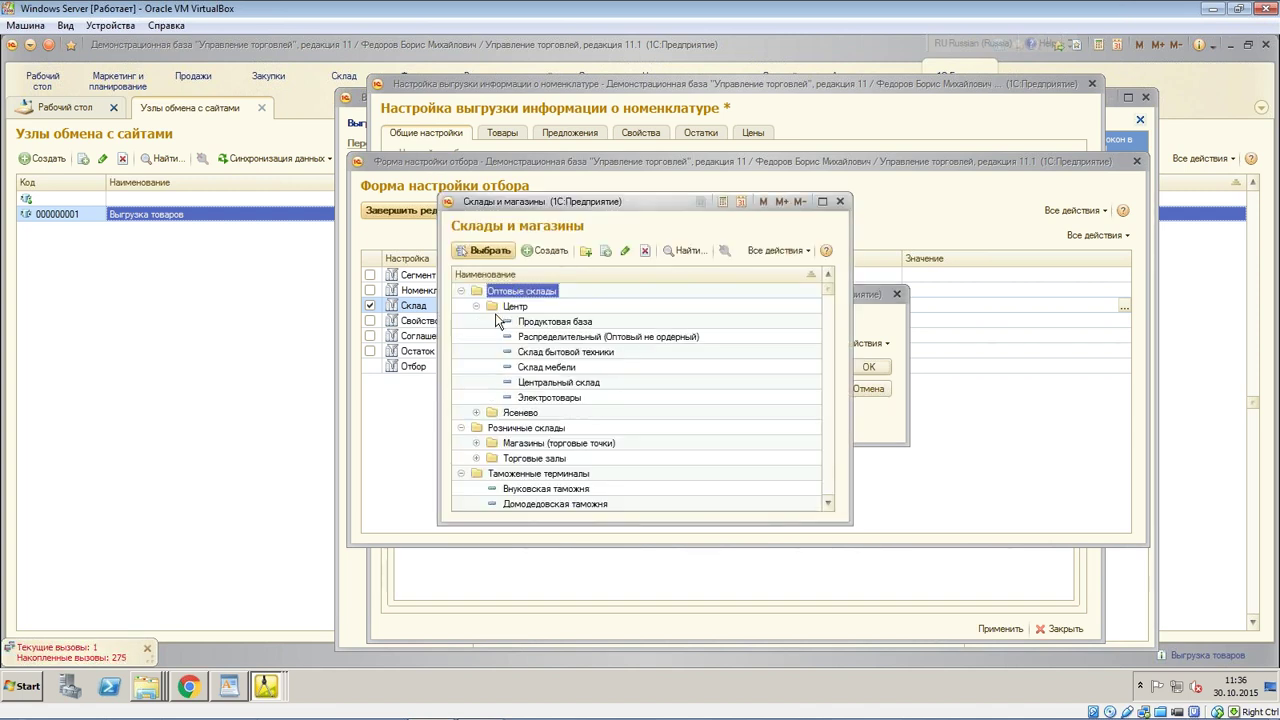
click(558, 382)
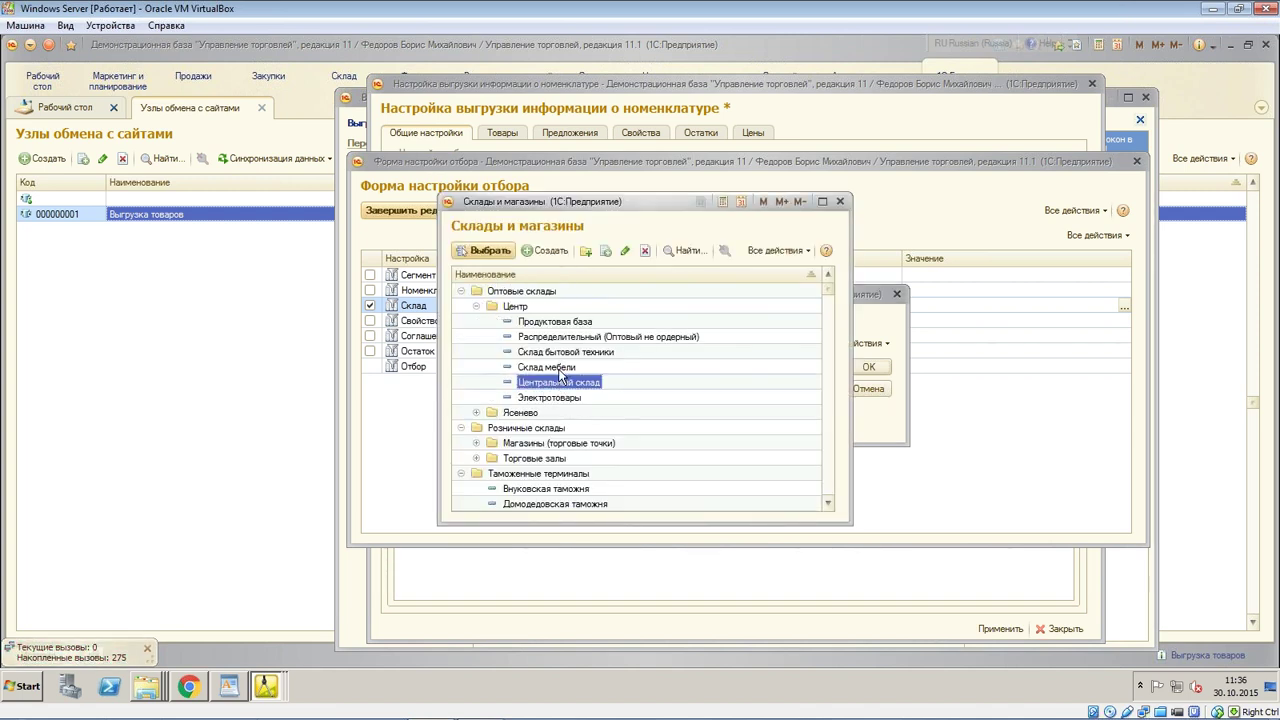
ctrl+click(576, 353)
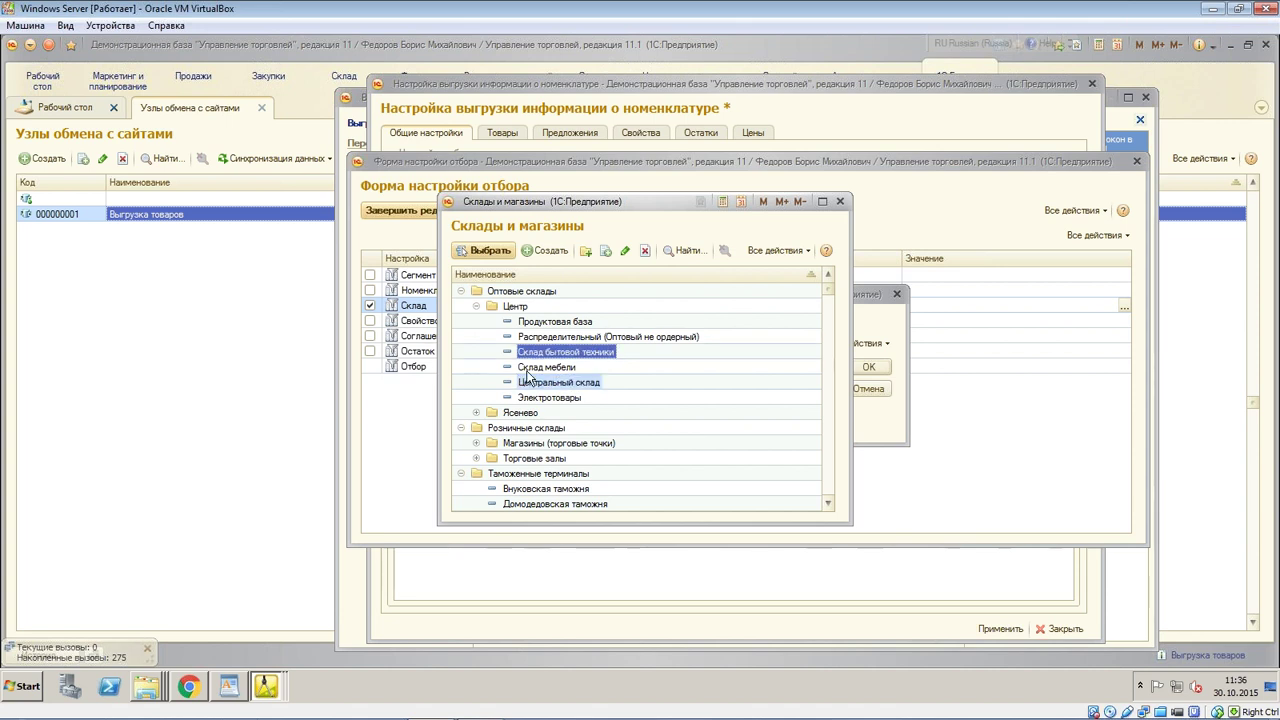
click(480, 251)
click(868, 367)
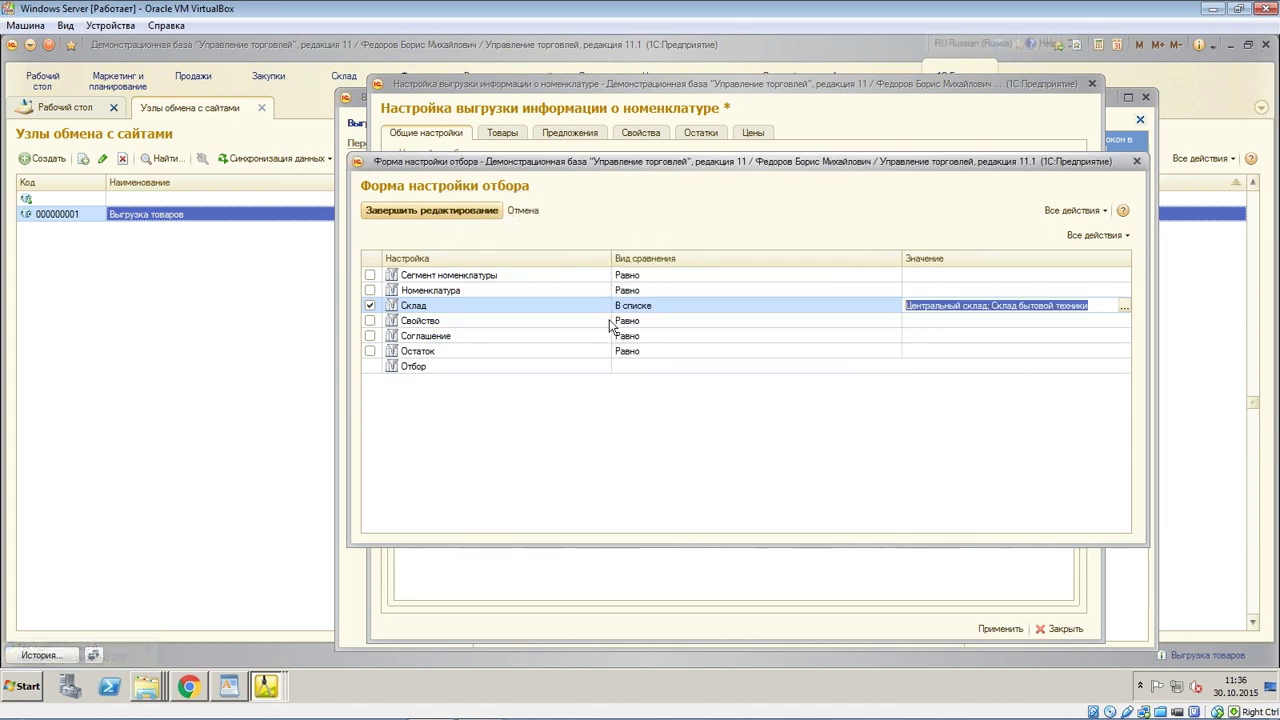
click(547, 348)
click(600, 338)
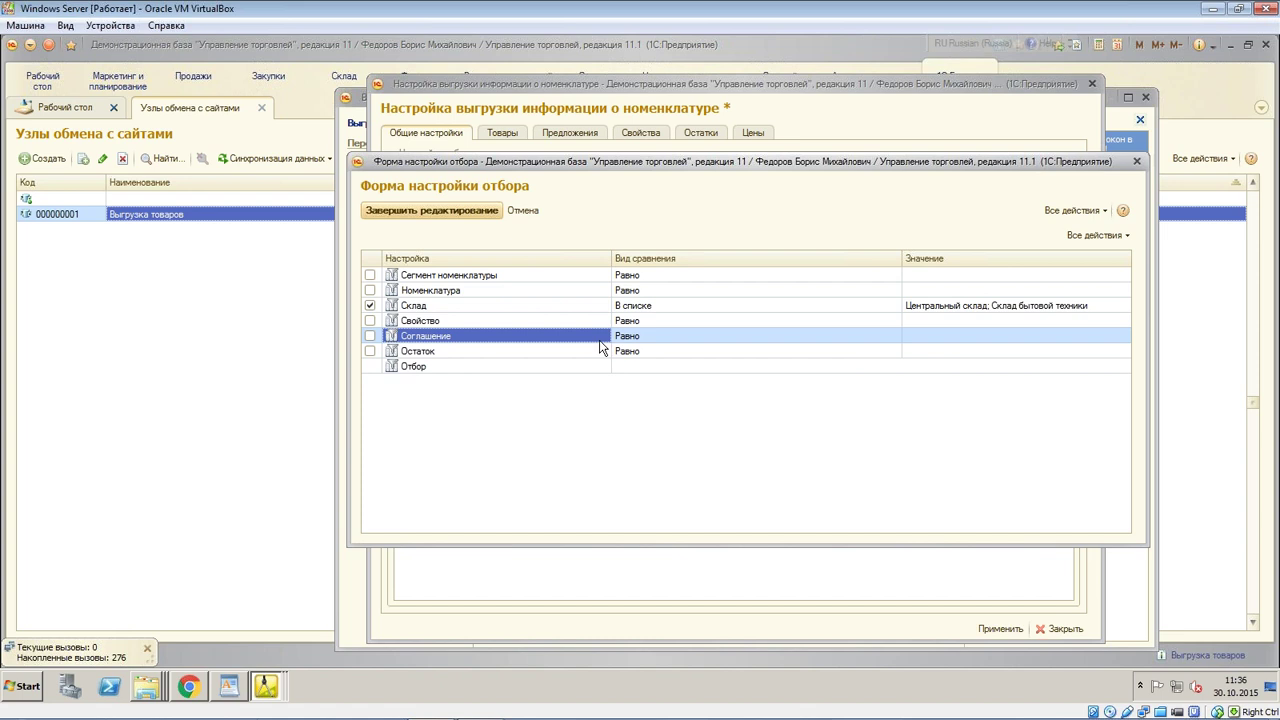
Step: Set the Соглашение filter value to the Продажа в розницу agreement
click(975, 345)
click(1112, 337)
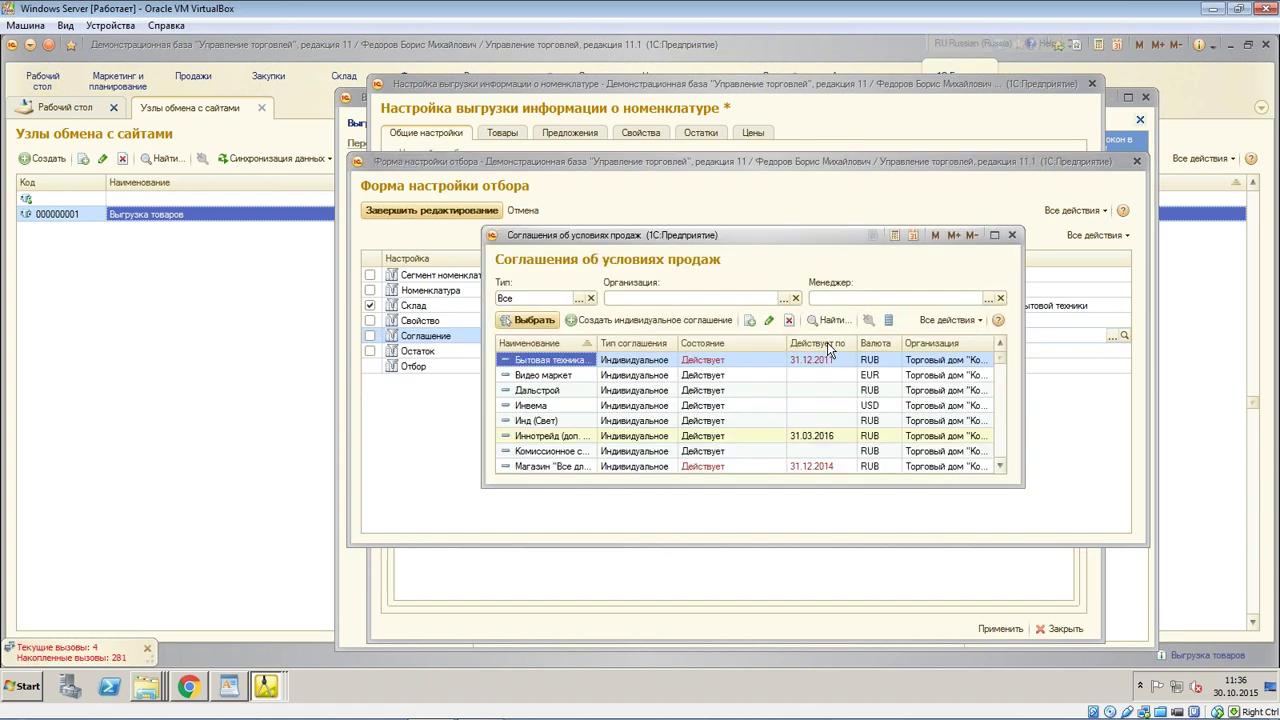
scroll(828, 399, down, 3)
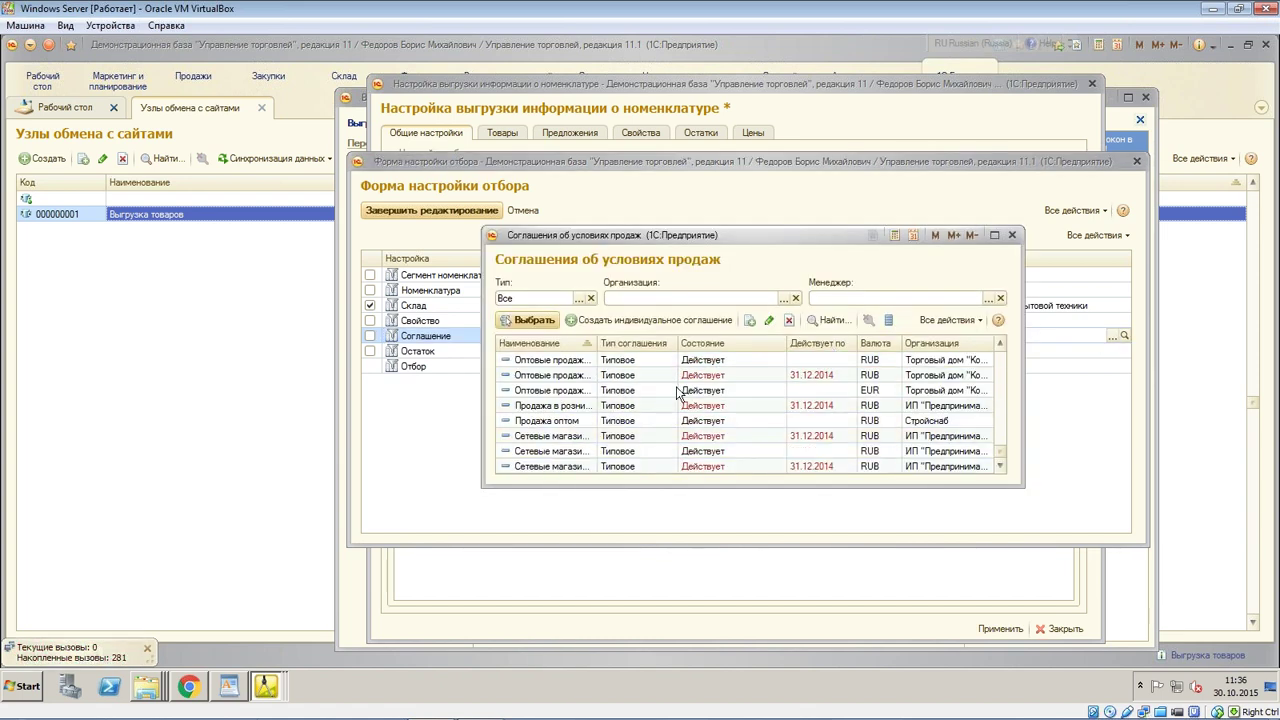
drag(1020, 484, 1163, 591)
click(676, 500)
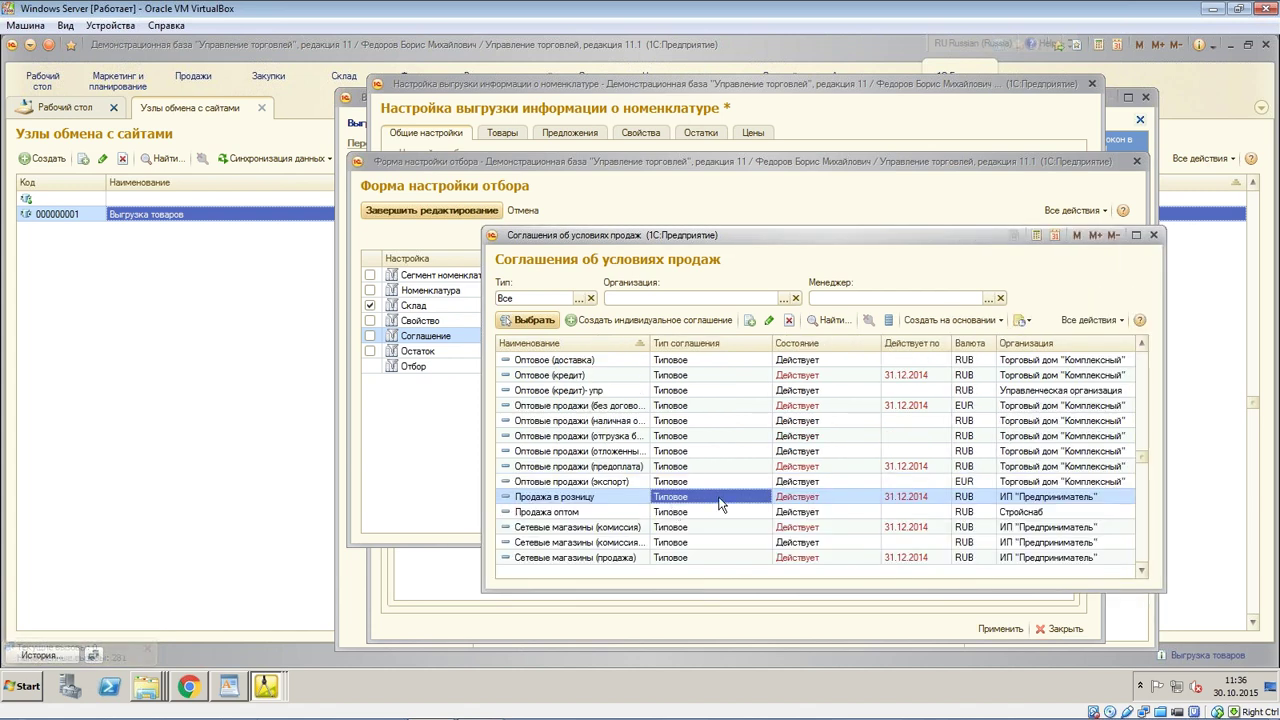
double_click(720, 500)
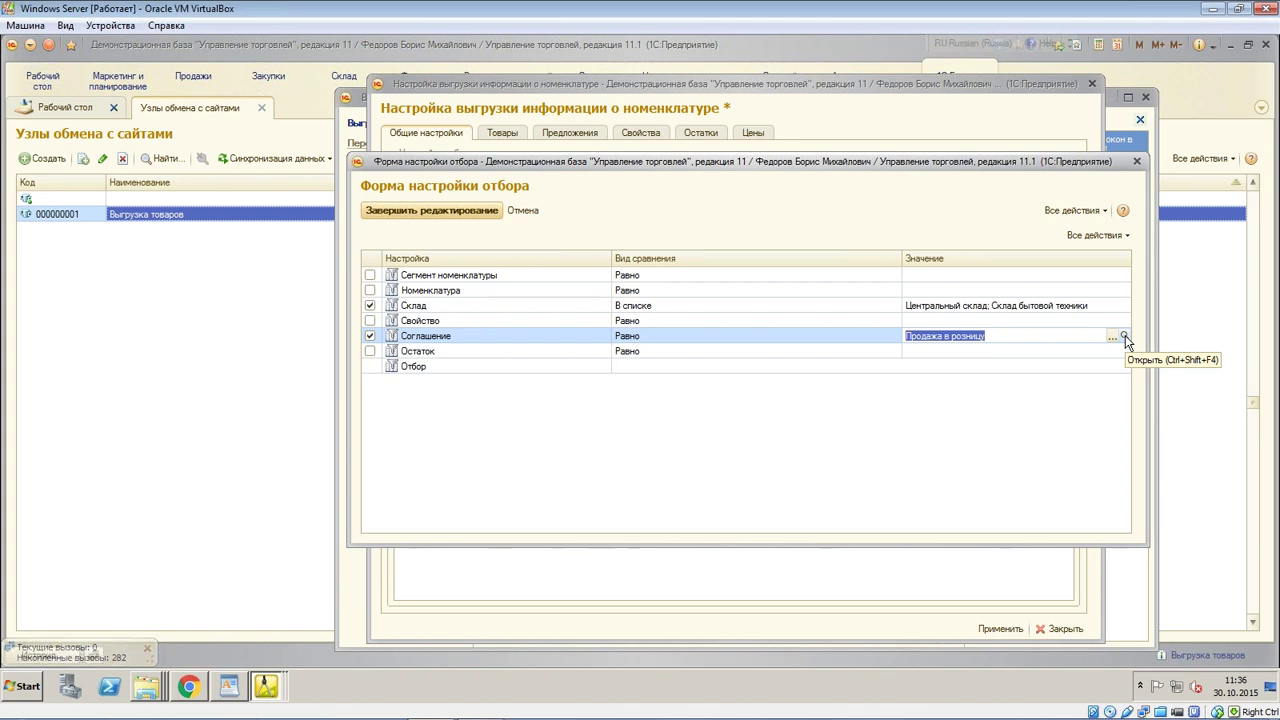
Step: Open the Продажа в розницу agreement and clear its Розничные клиенты client segment
click(1125, 335)
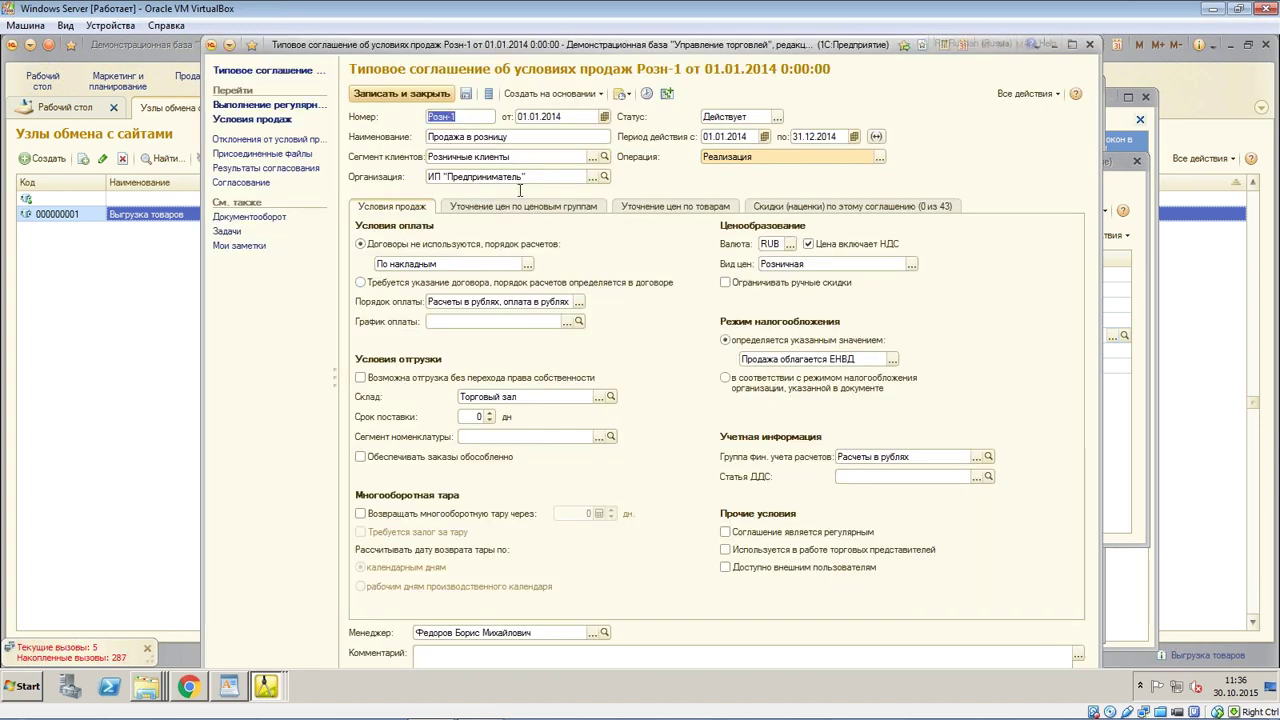
click(535, 156)
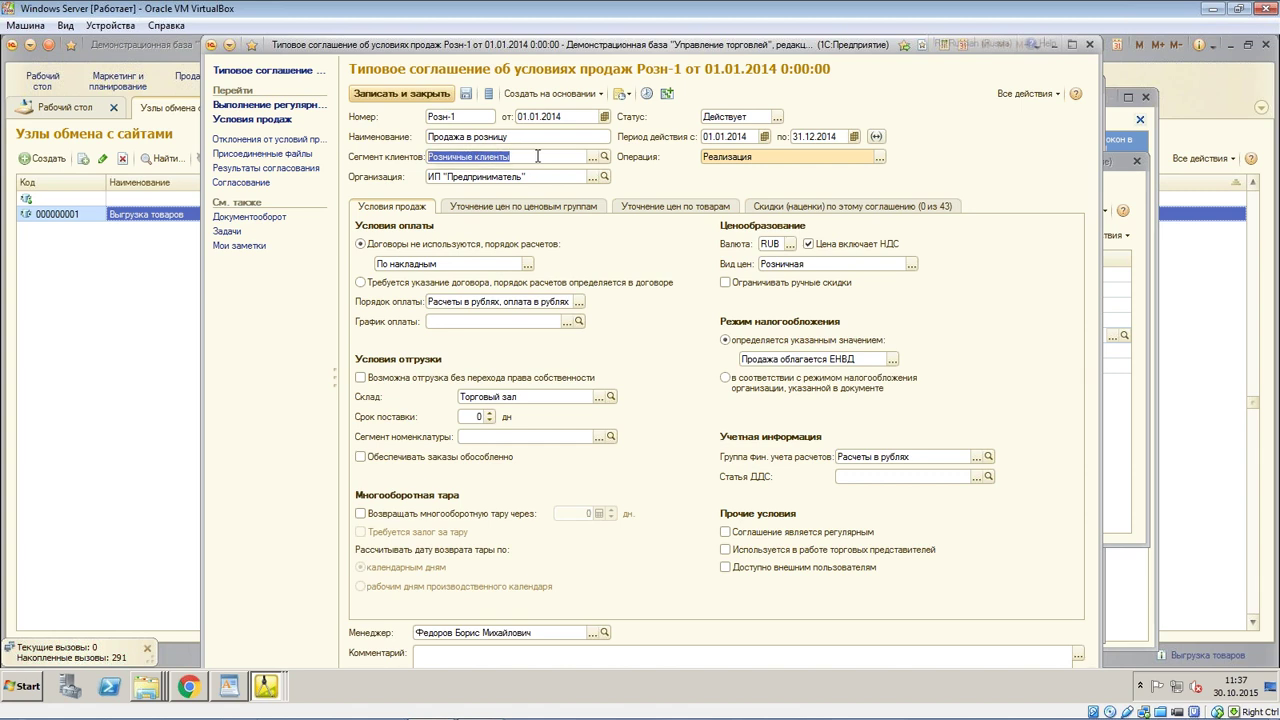
key(Delete)
click(553, 136)
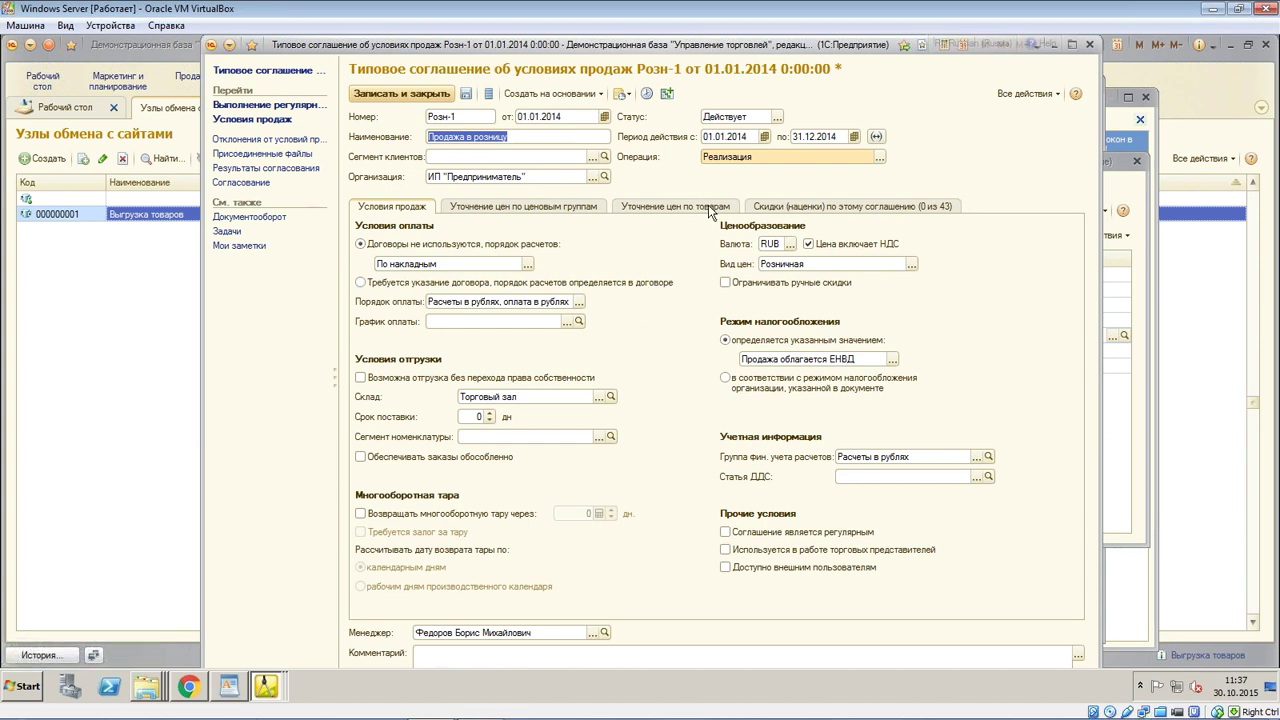
click(740, 116)
key(Tab)
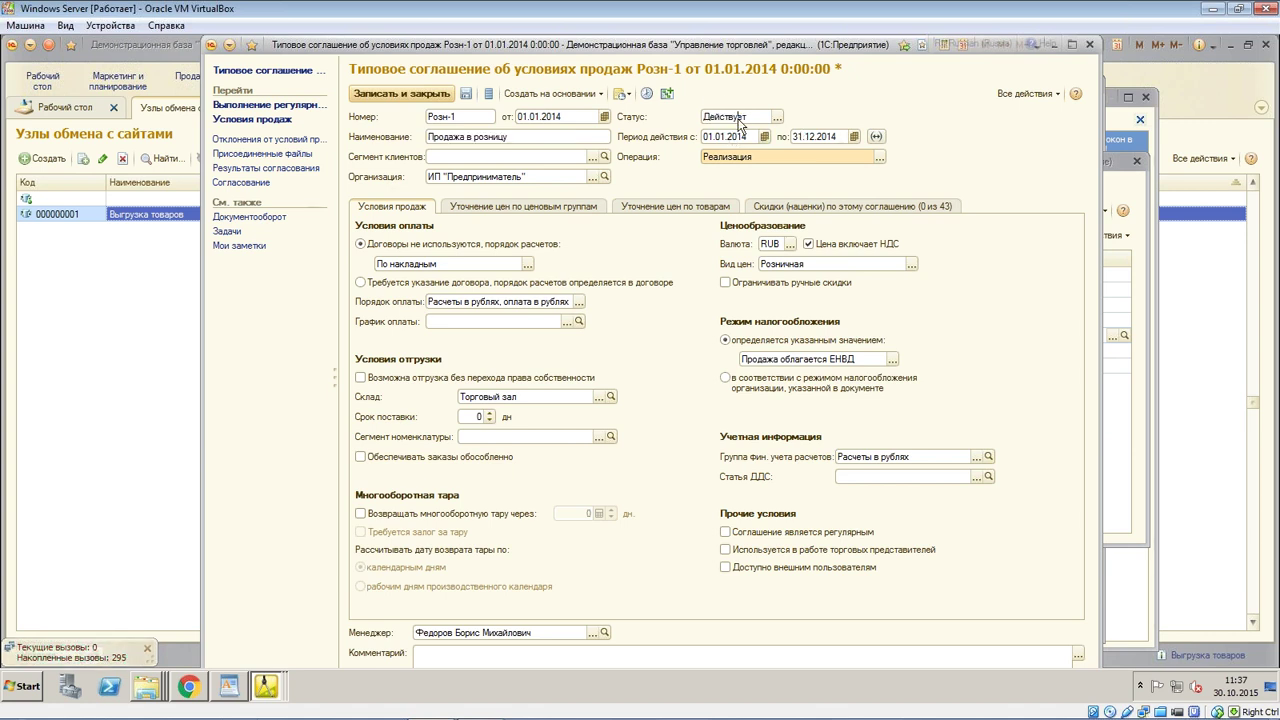
key(Tab)
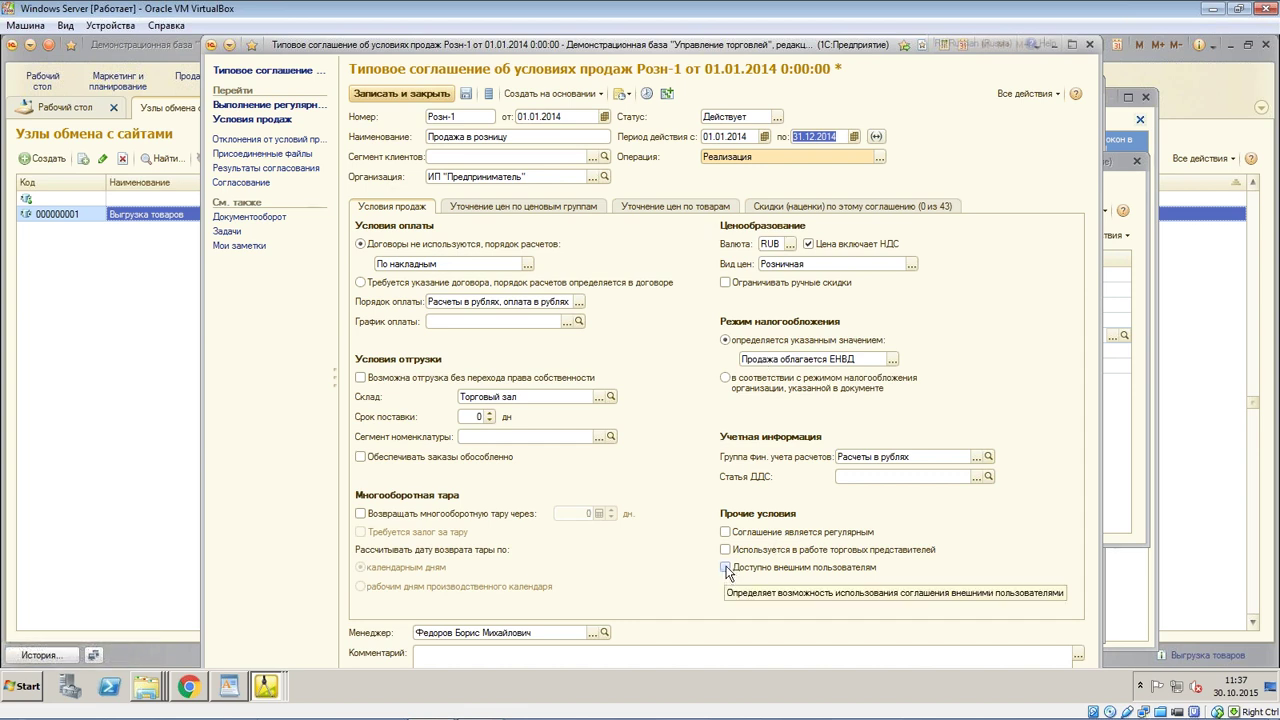
Step: Make the agreement available to external users, set payment schedule VIP-клиенты, and save it
click(726, 567)
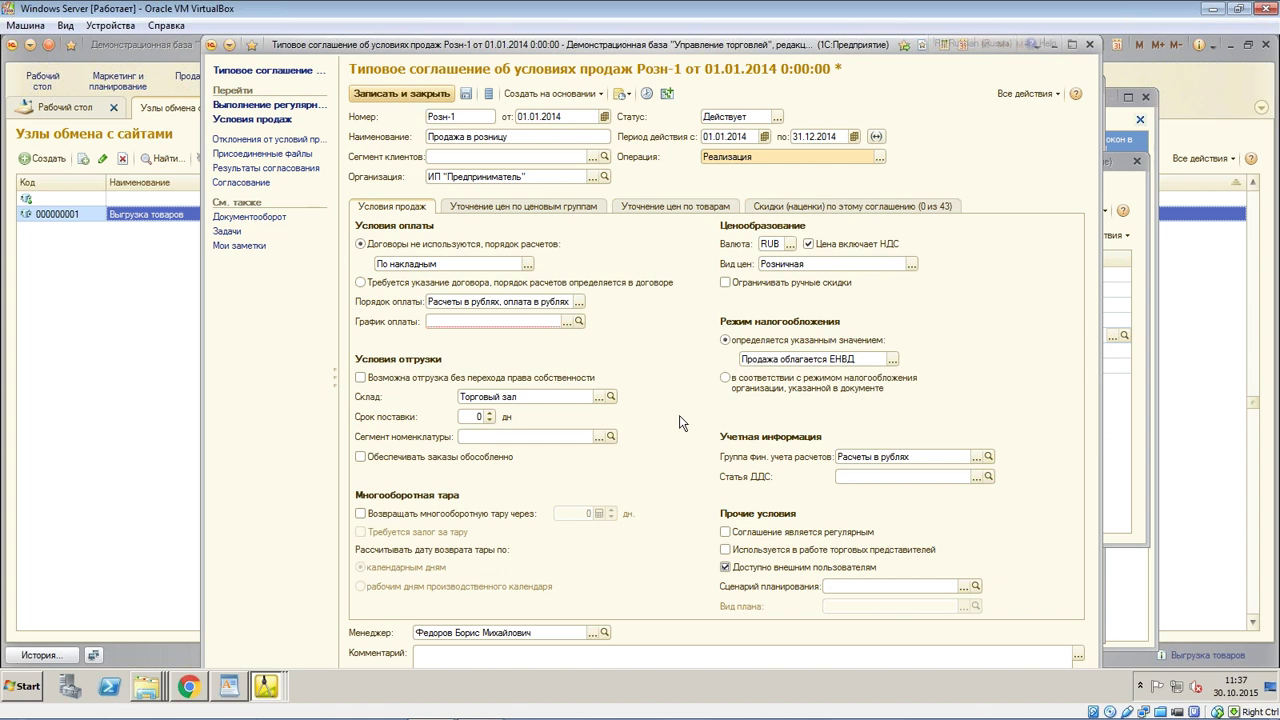
double_click(784, 264)
click(566, 321)
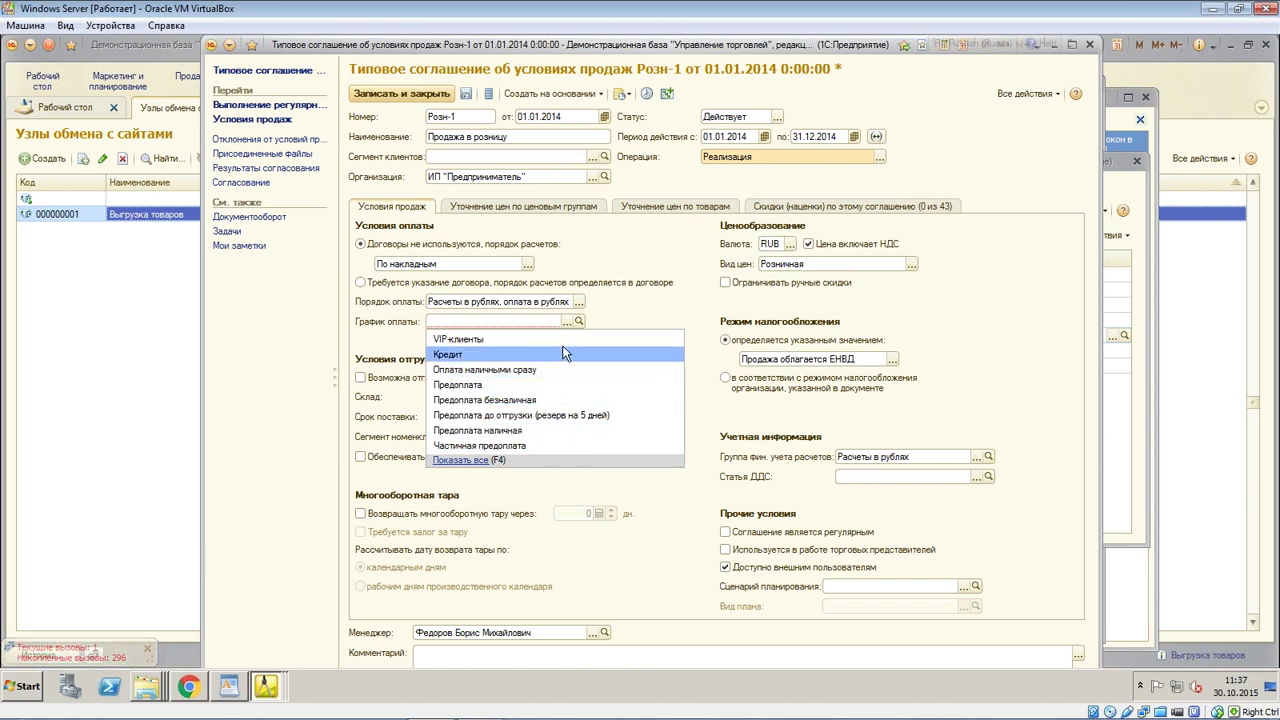
key(Up)
key(Return)
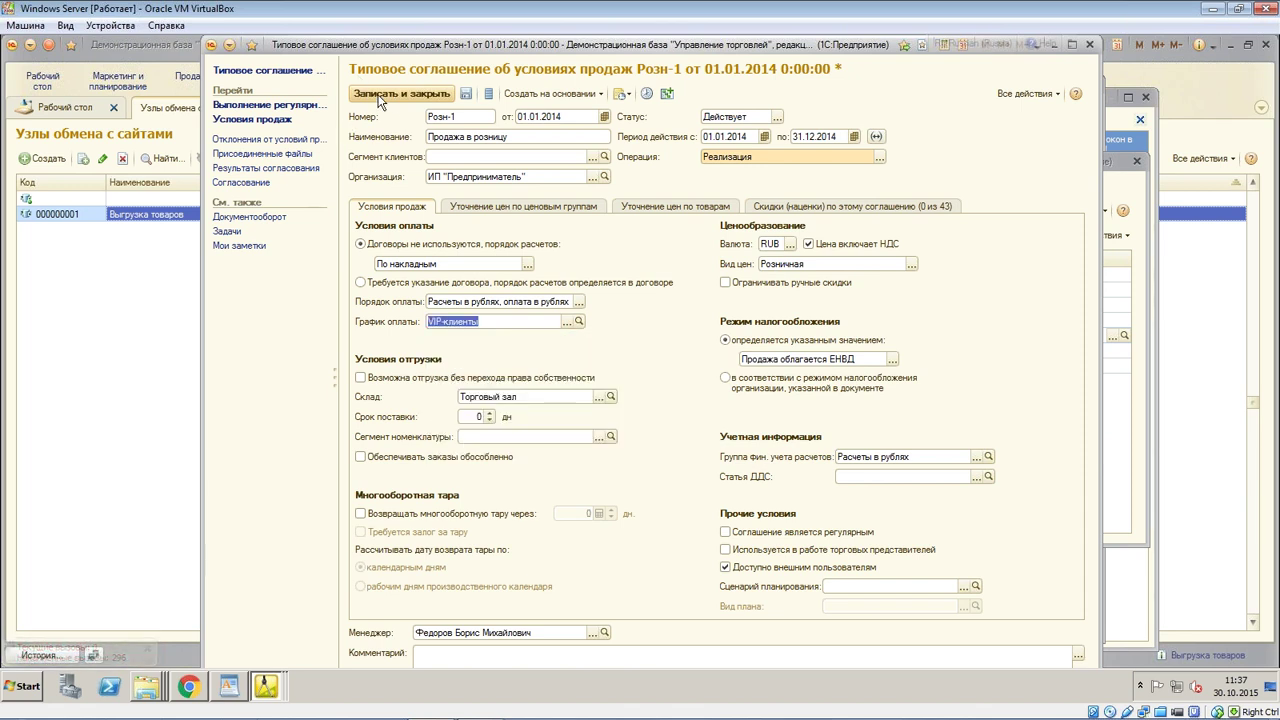
click(399, 95)
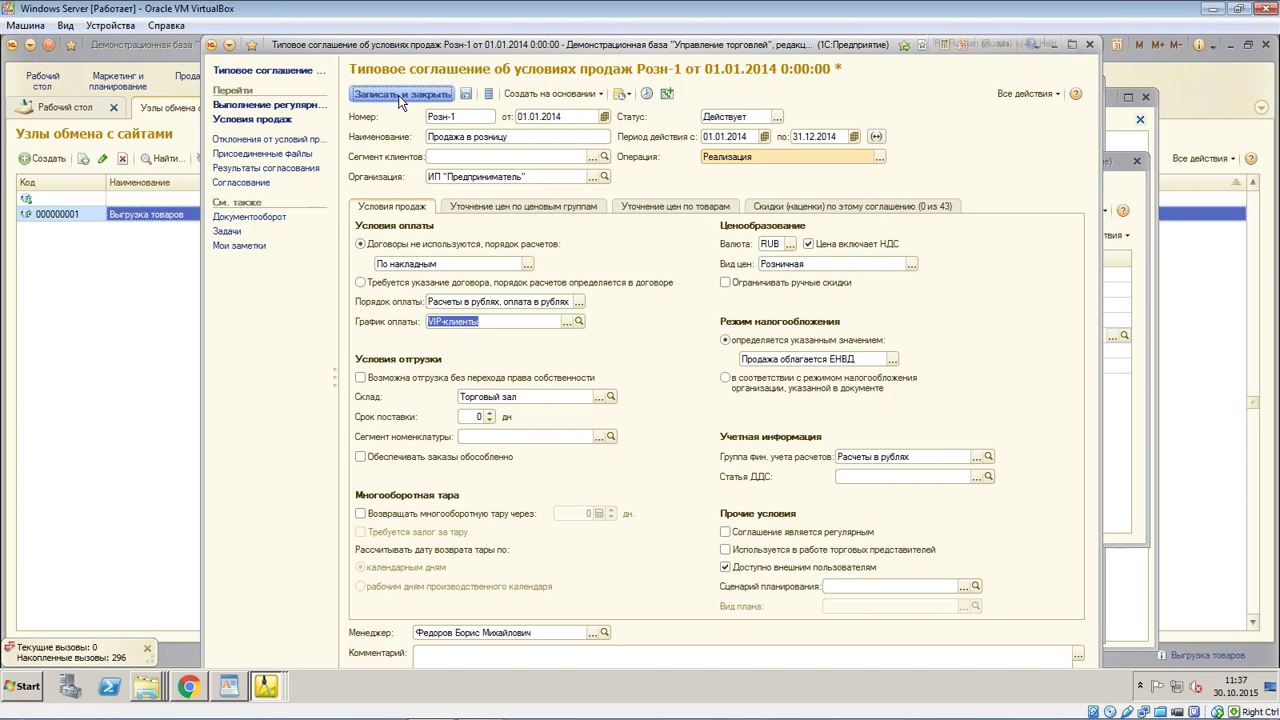
click(497, 351)
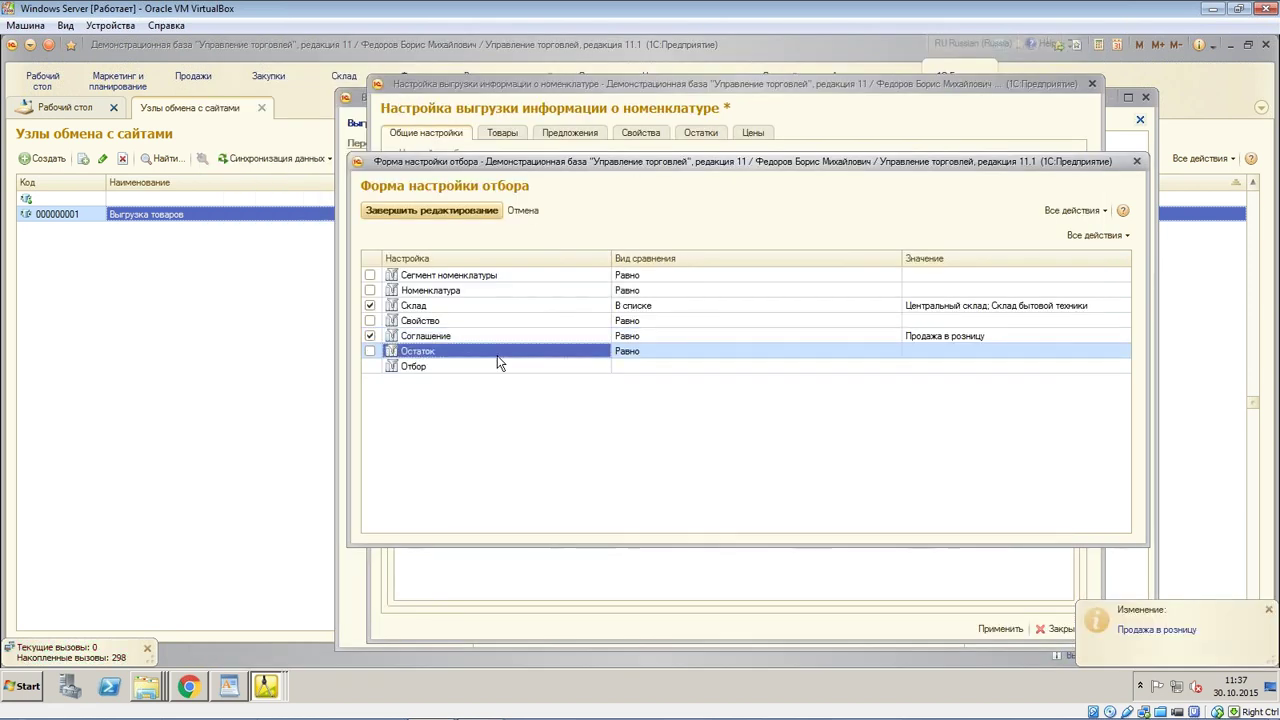
Step: Finish editing the export filter and show the Товары export settings
click(454, 215)
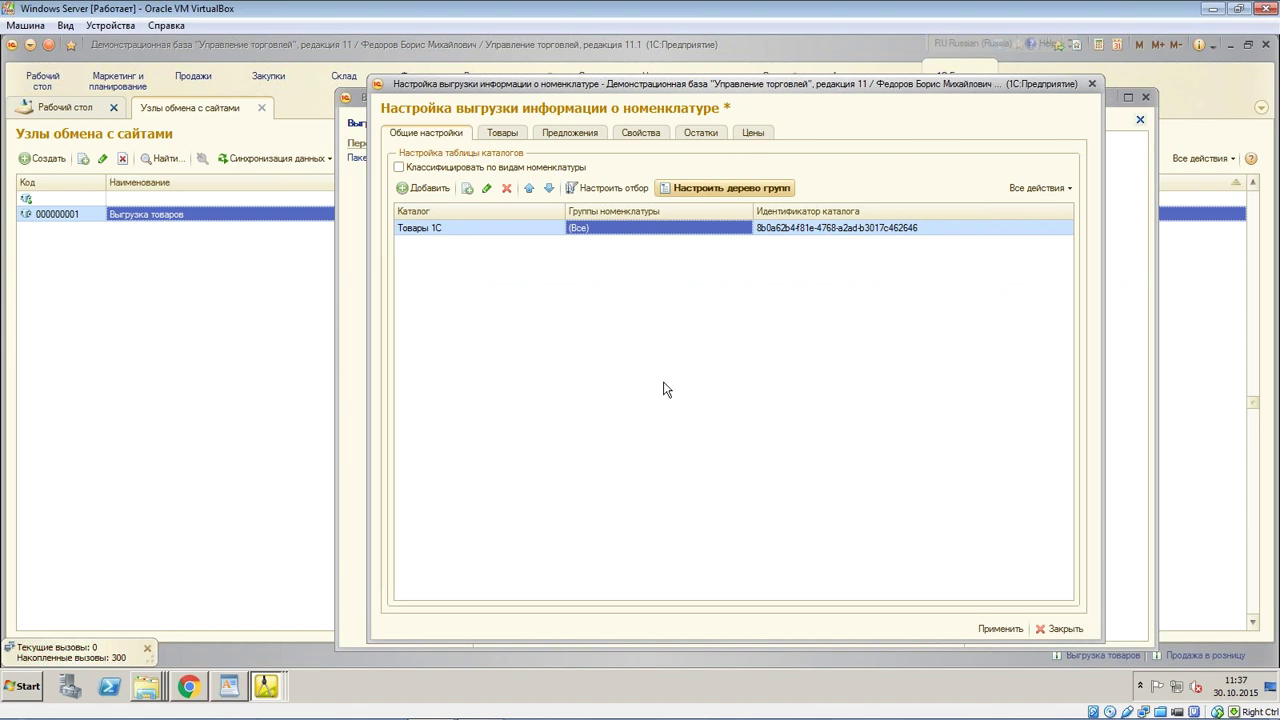
click(504, 134)
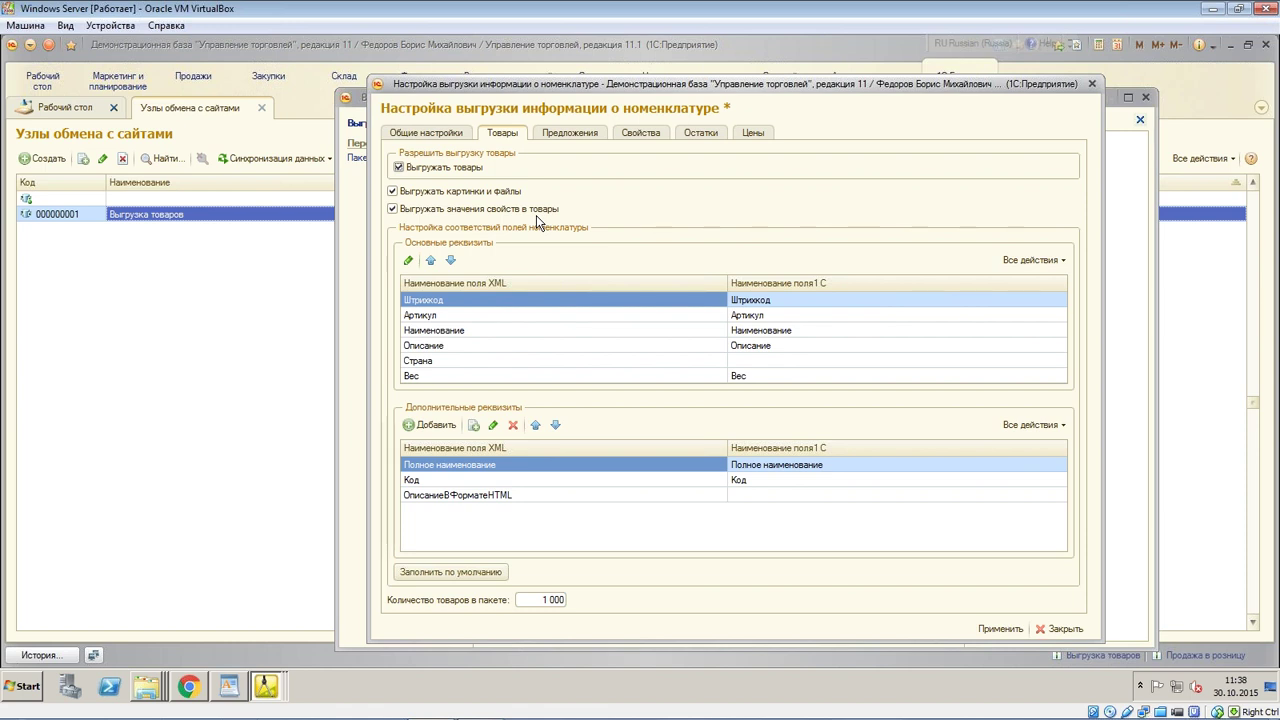
Step: Review the Описание, Артикул, Штрихкод, Наименование and Страна field mappings
click(517, 347)
click(867, 315)
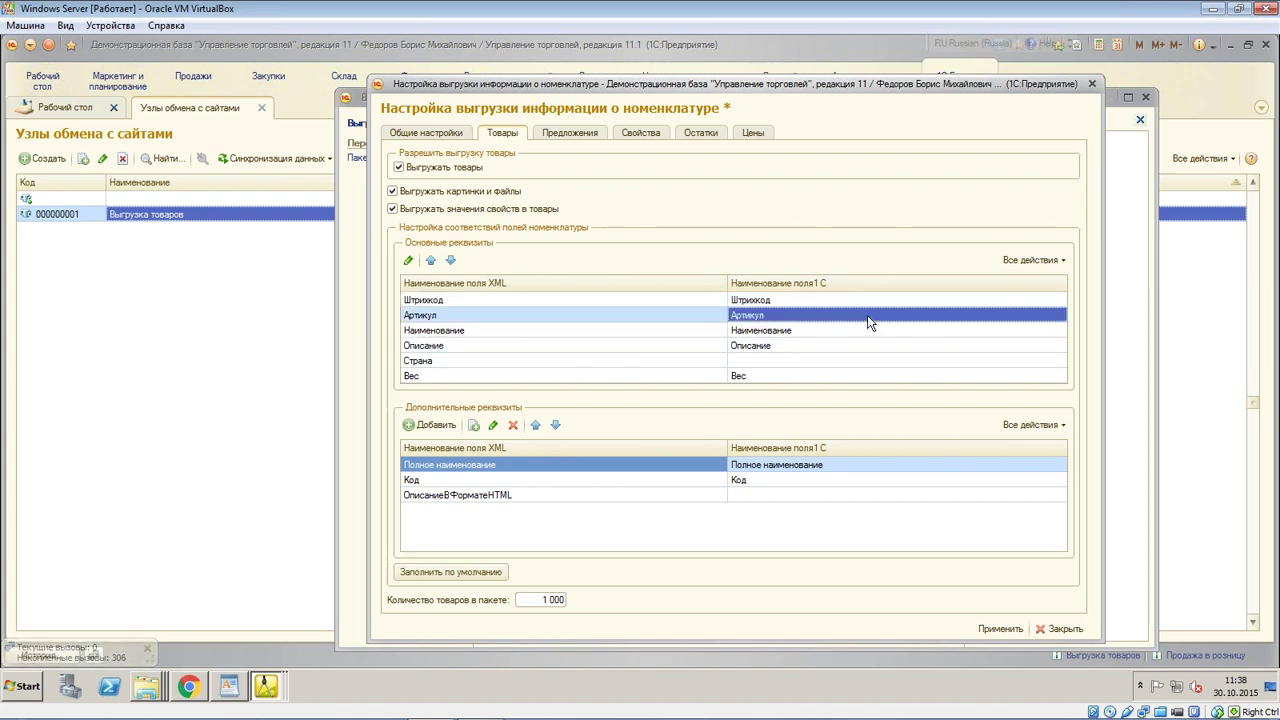
click(845, 302)
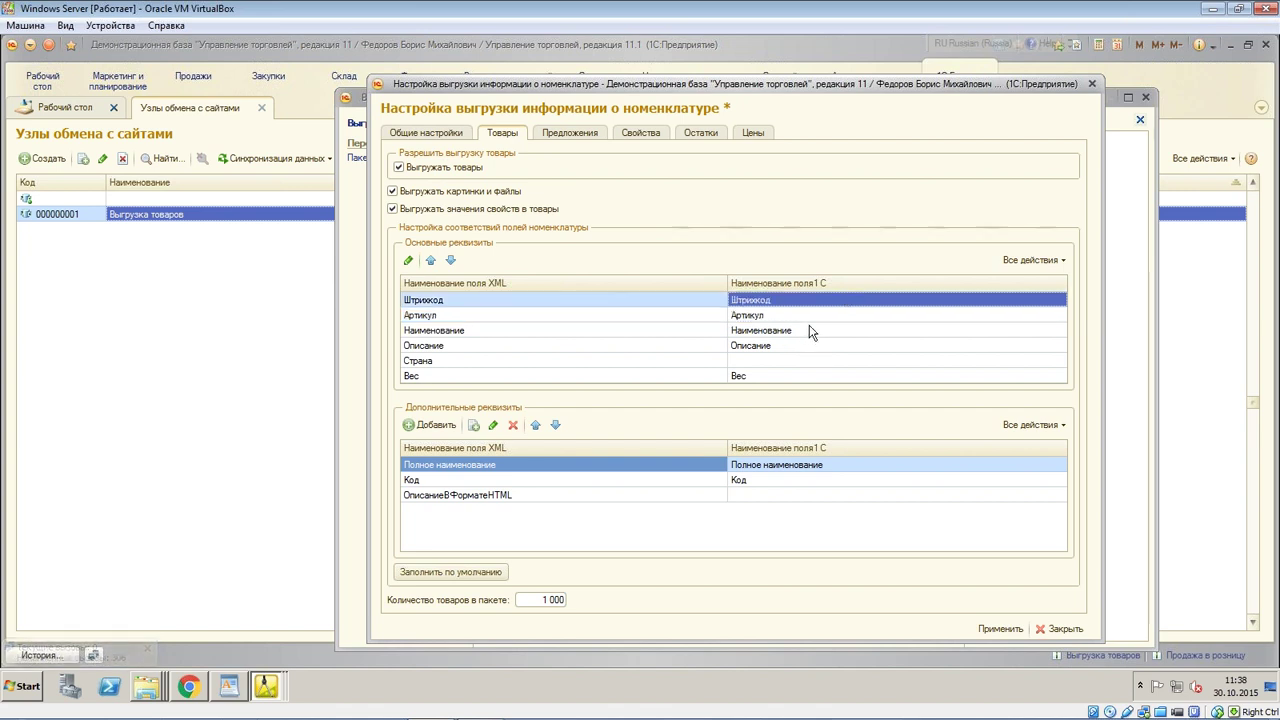
click(809, 332)
click(811, 334)
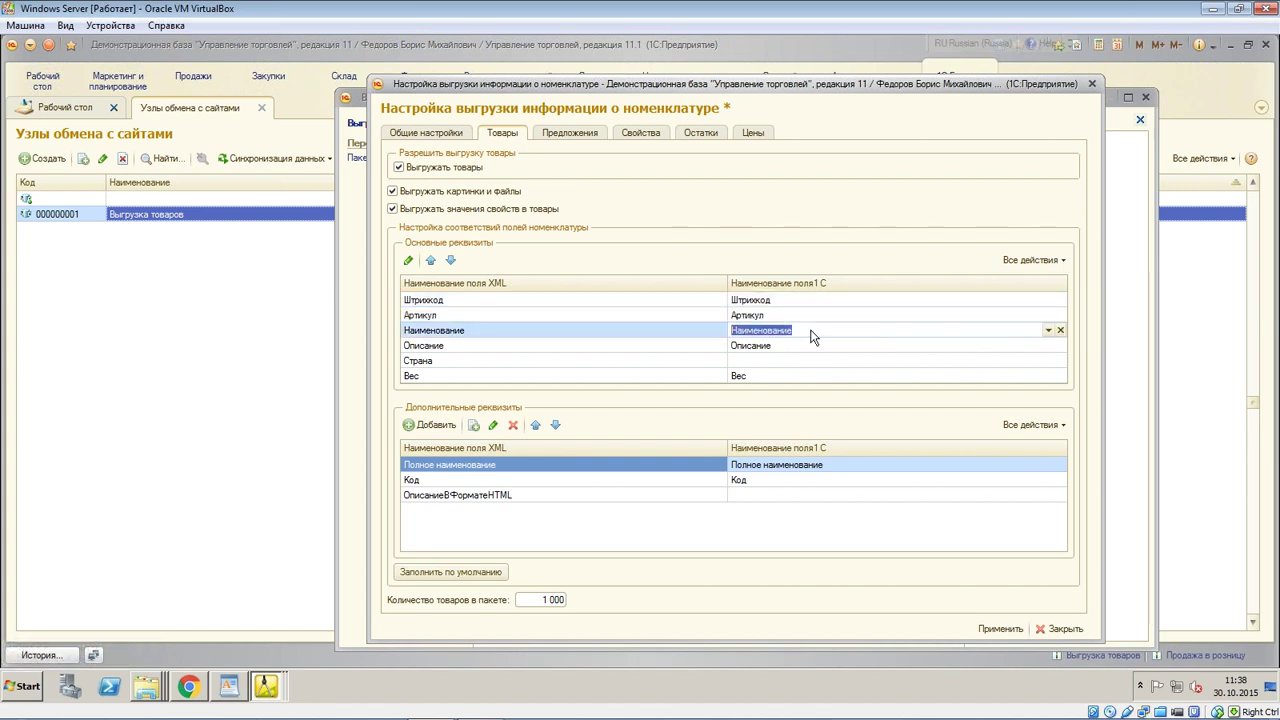
click(1048, 330)
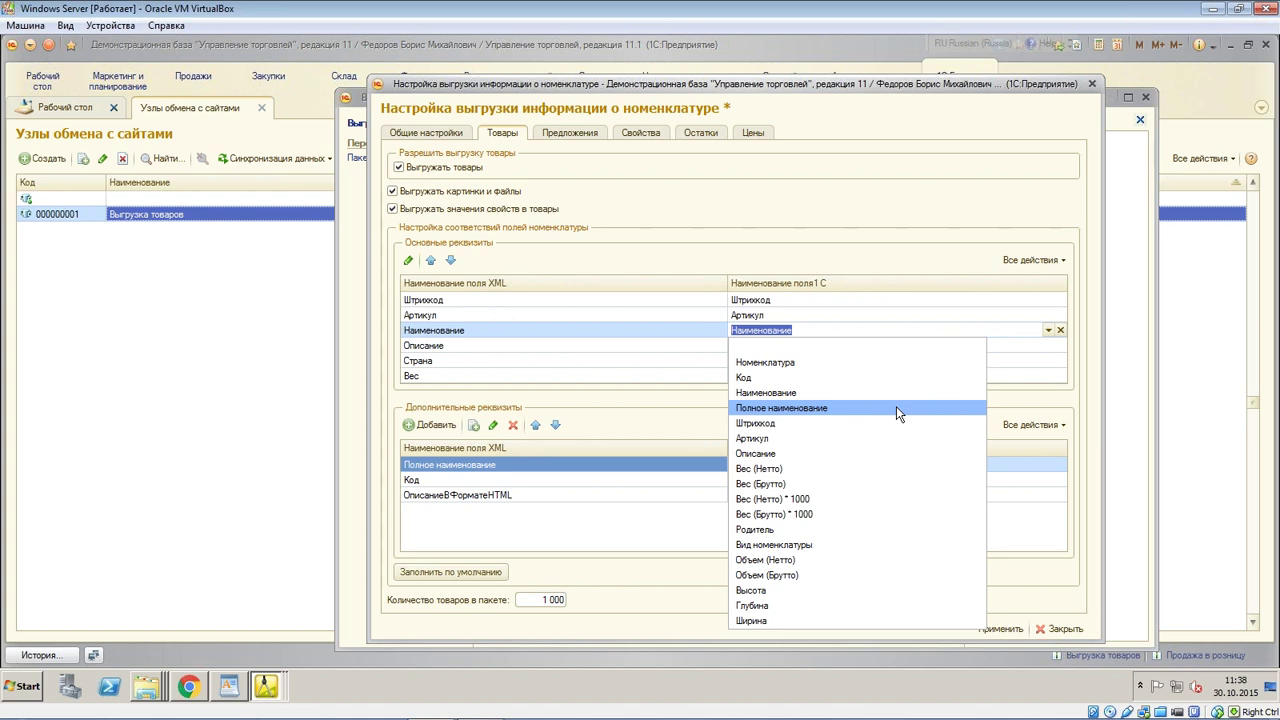
click(873, 319)
click(835, 361)
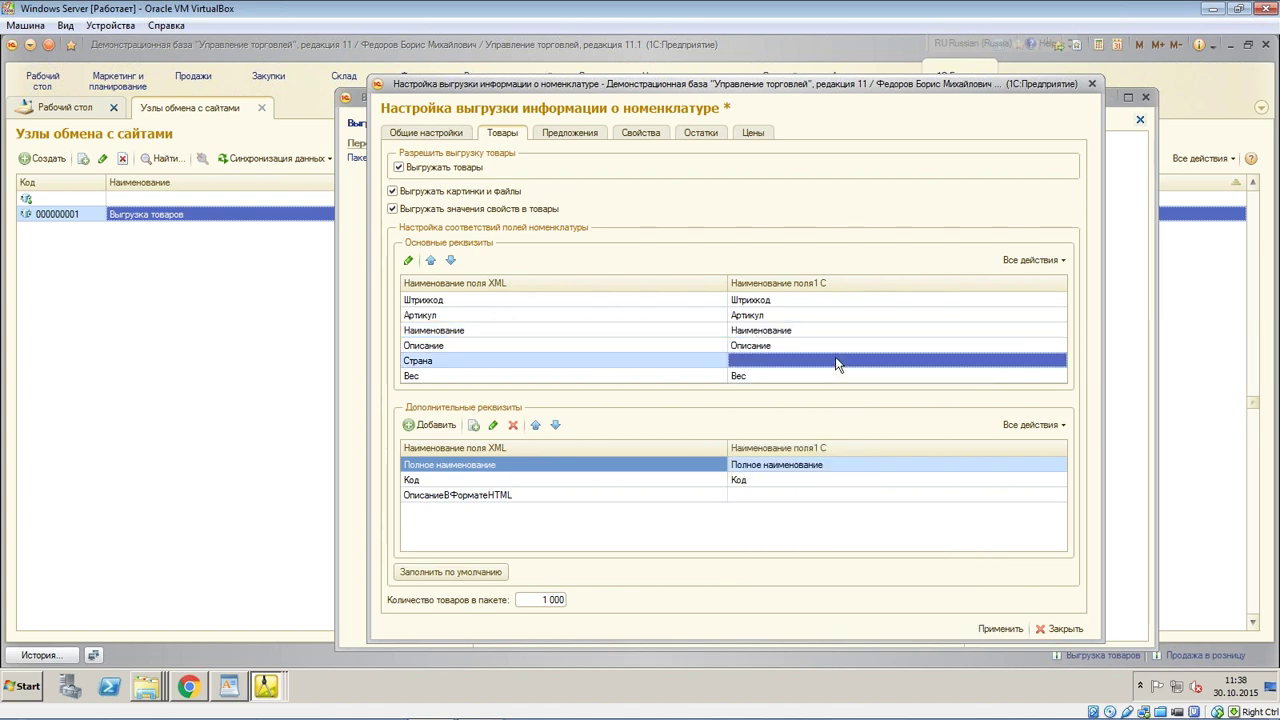
click(836, 360)
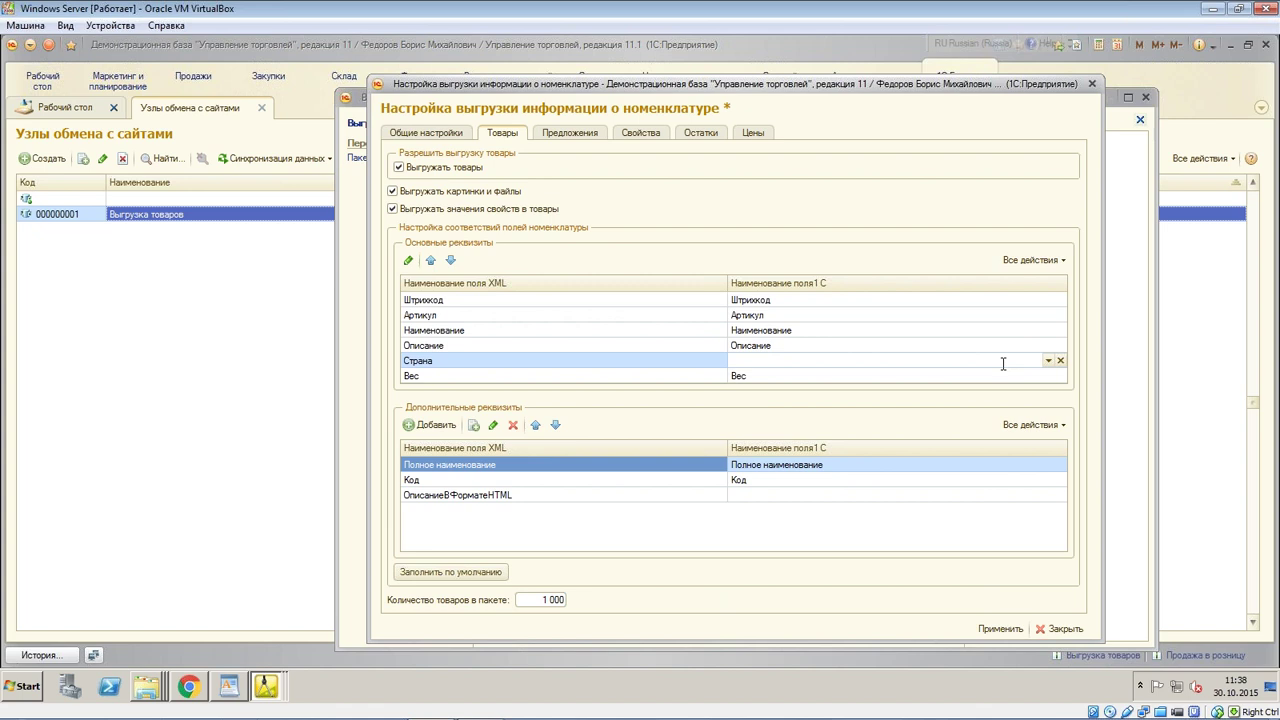
click(789, 375)
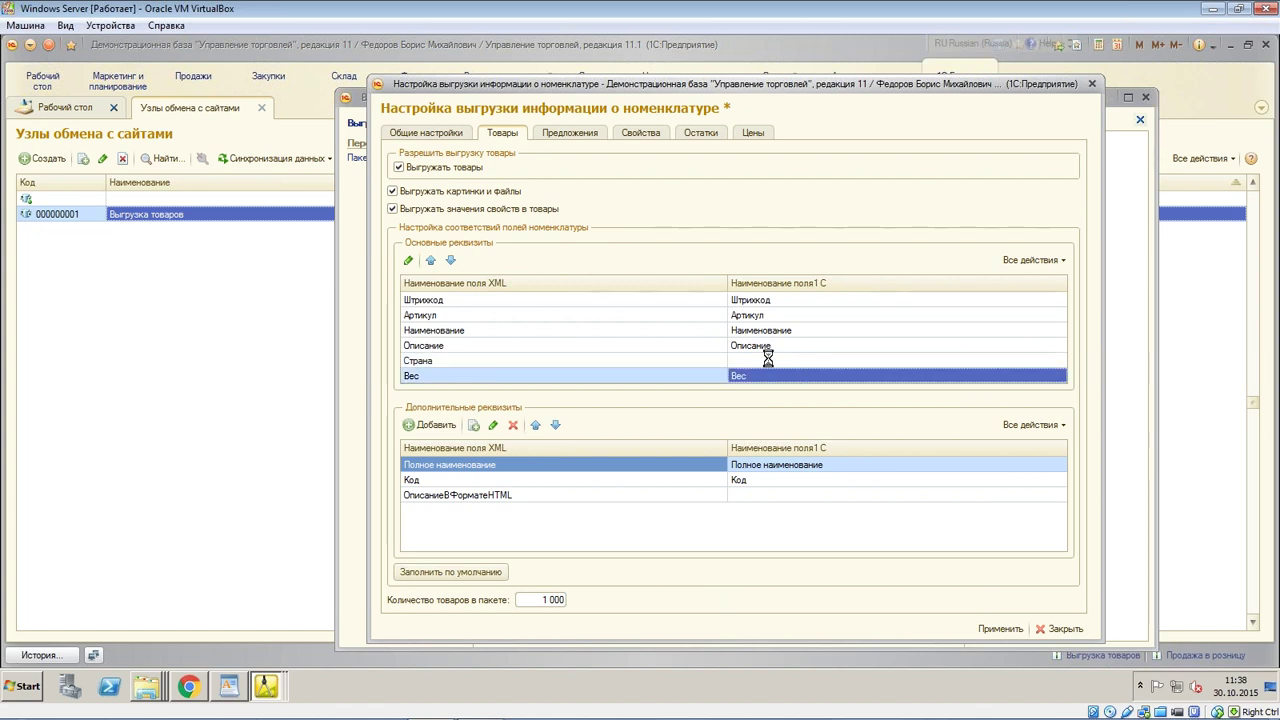
double_click(816, 360)
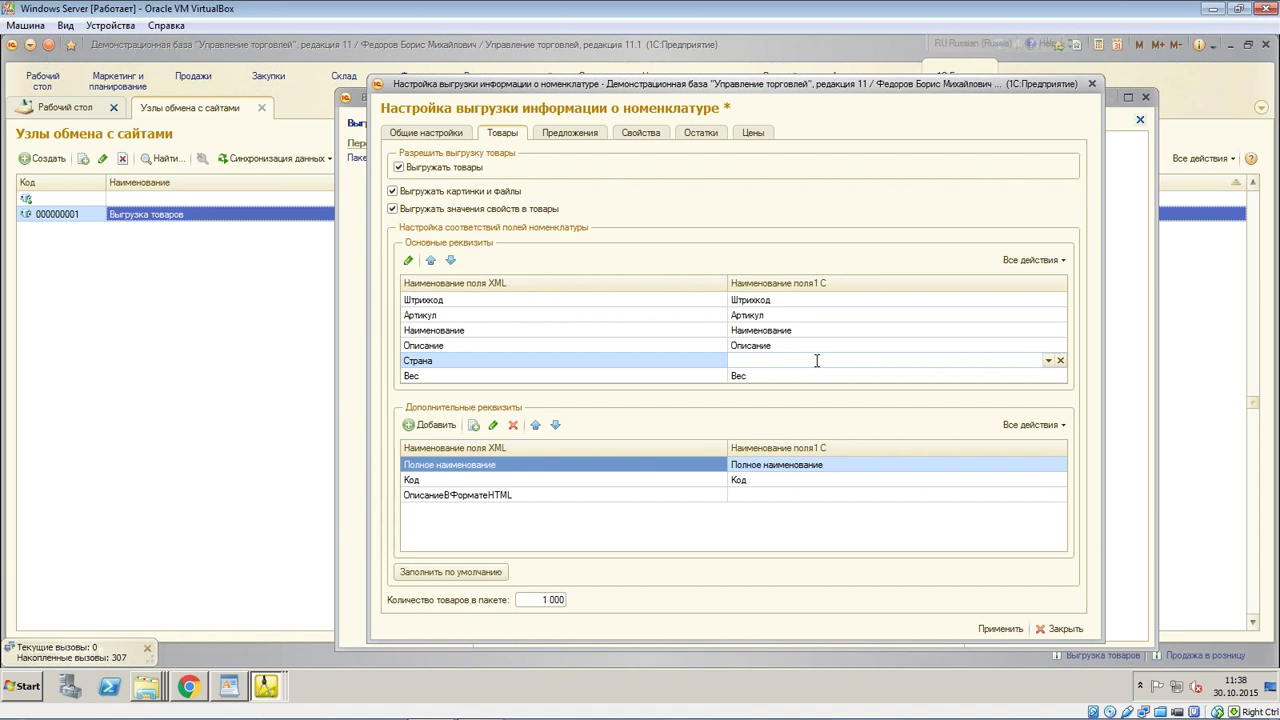
Step: Map the Страна field to the quoted literal "Россия" and confirm the correctness check
click(1037, 343)
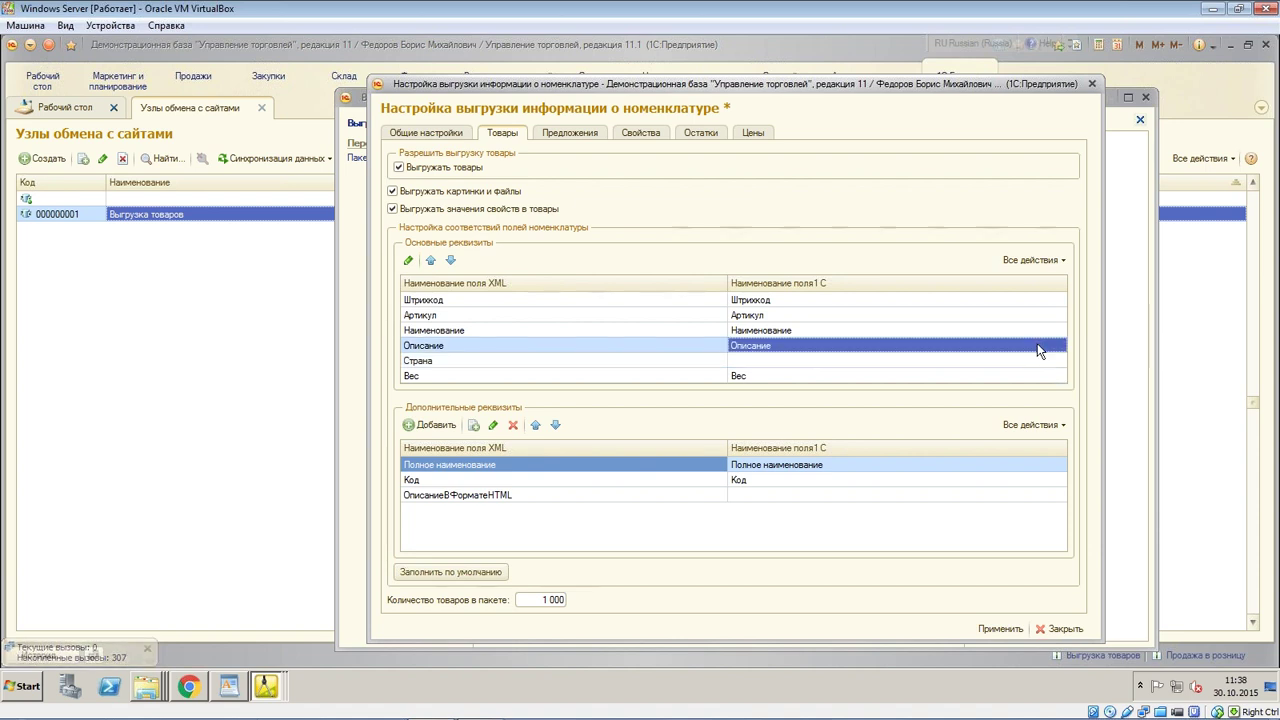
click(1037, 343)
click(1047, 347)
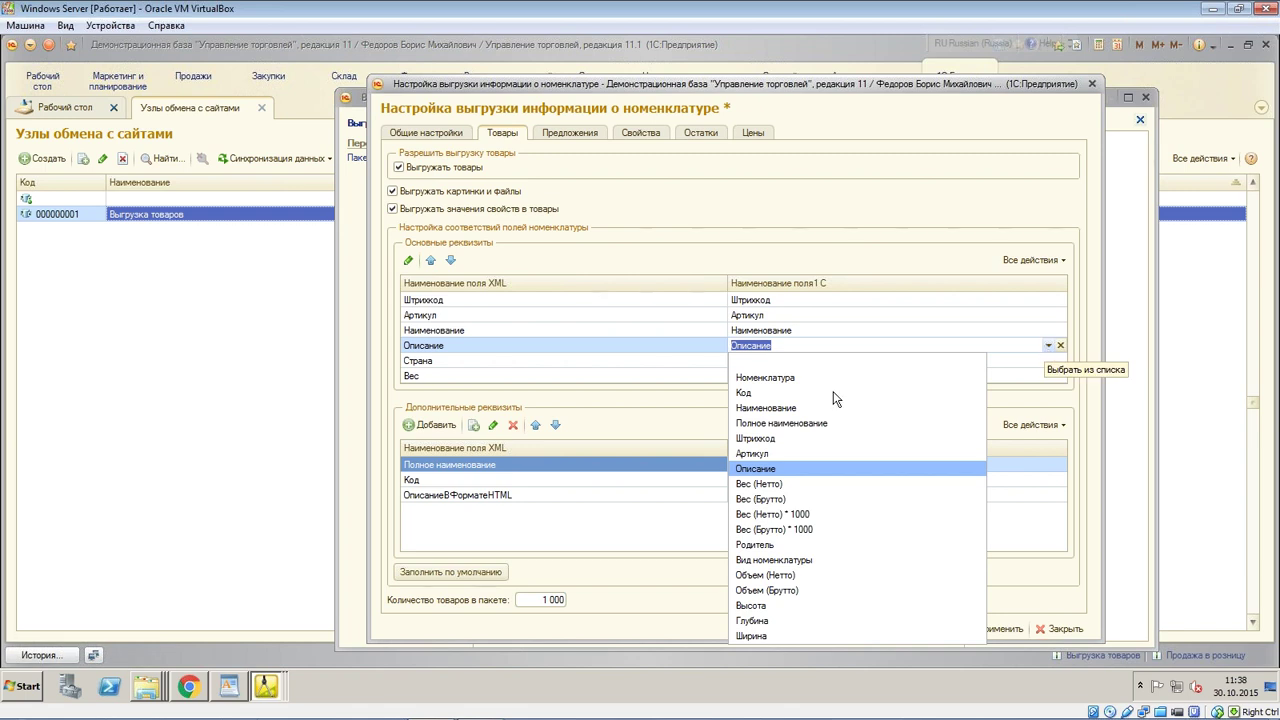
click(770, 362)
click(776, 364)
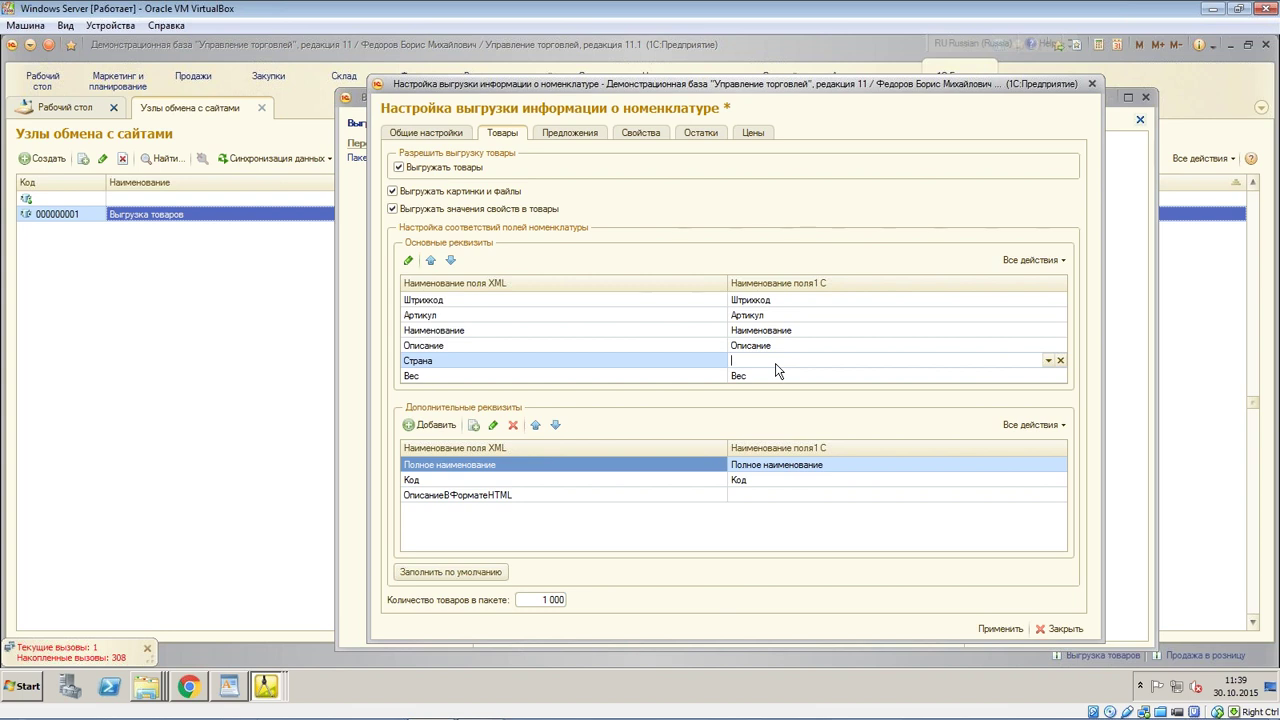
text("Росс")
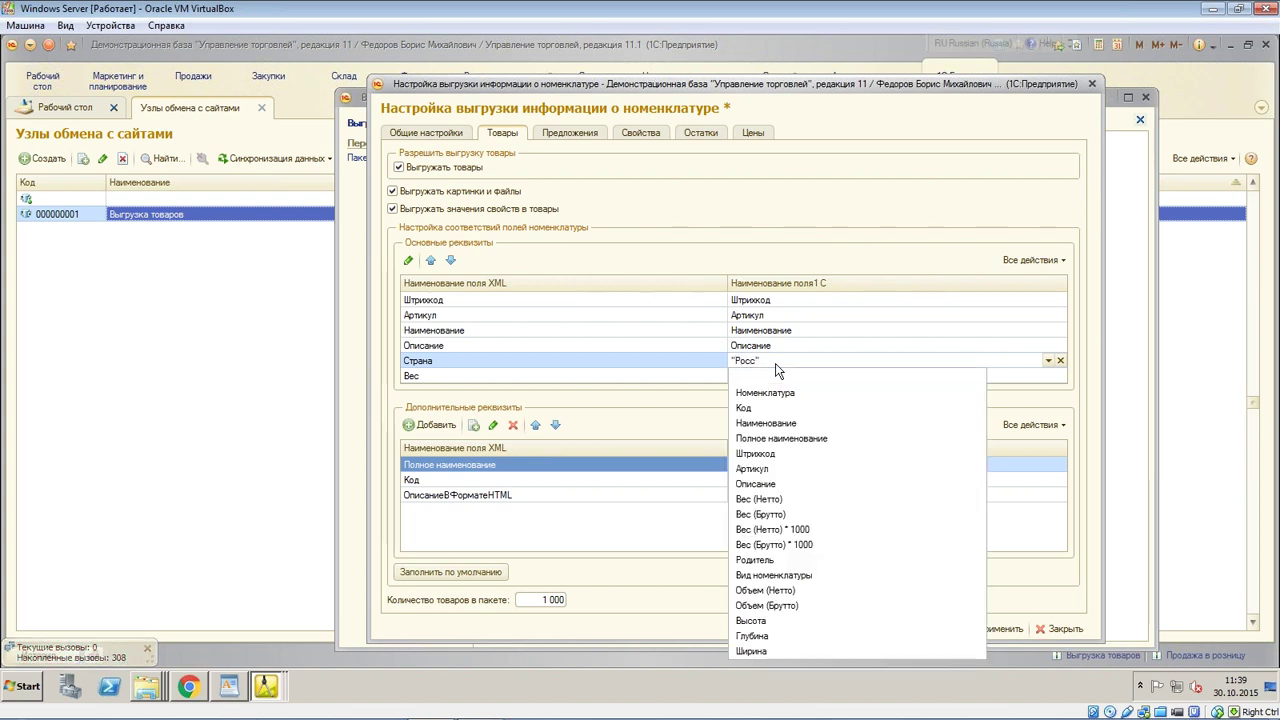
text(ия")
key(Return)
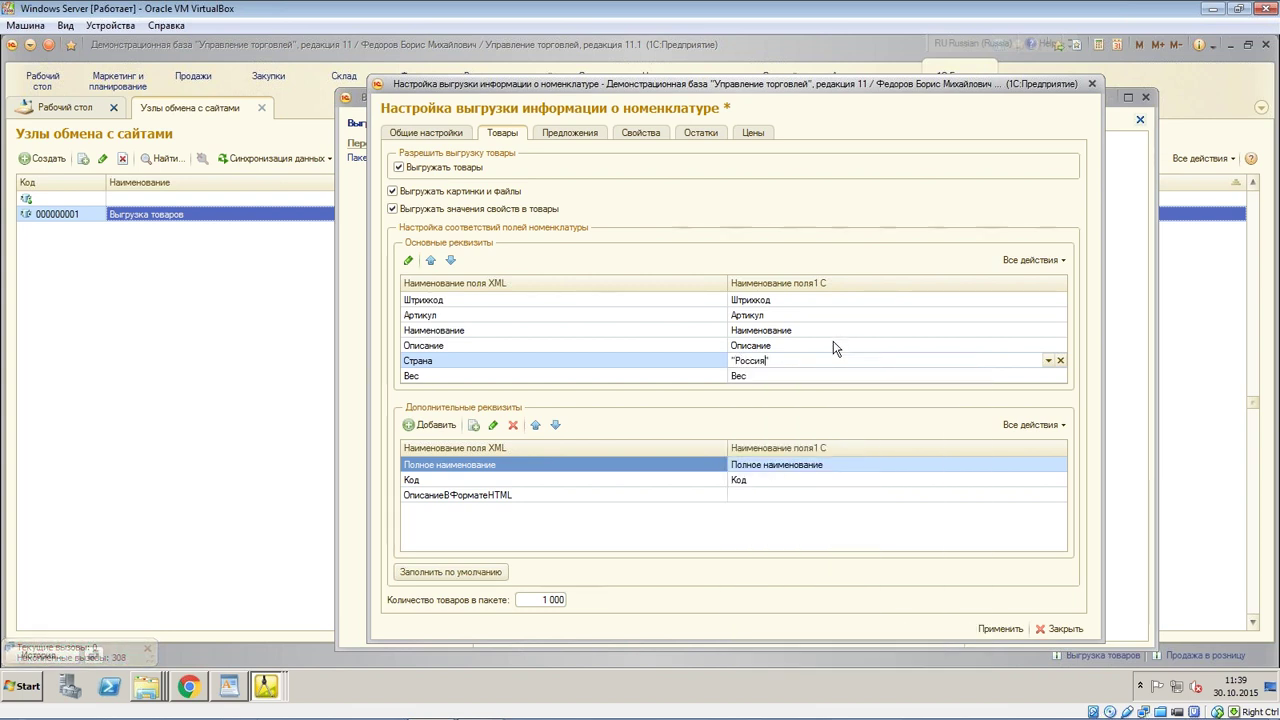
click(697, 376)
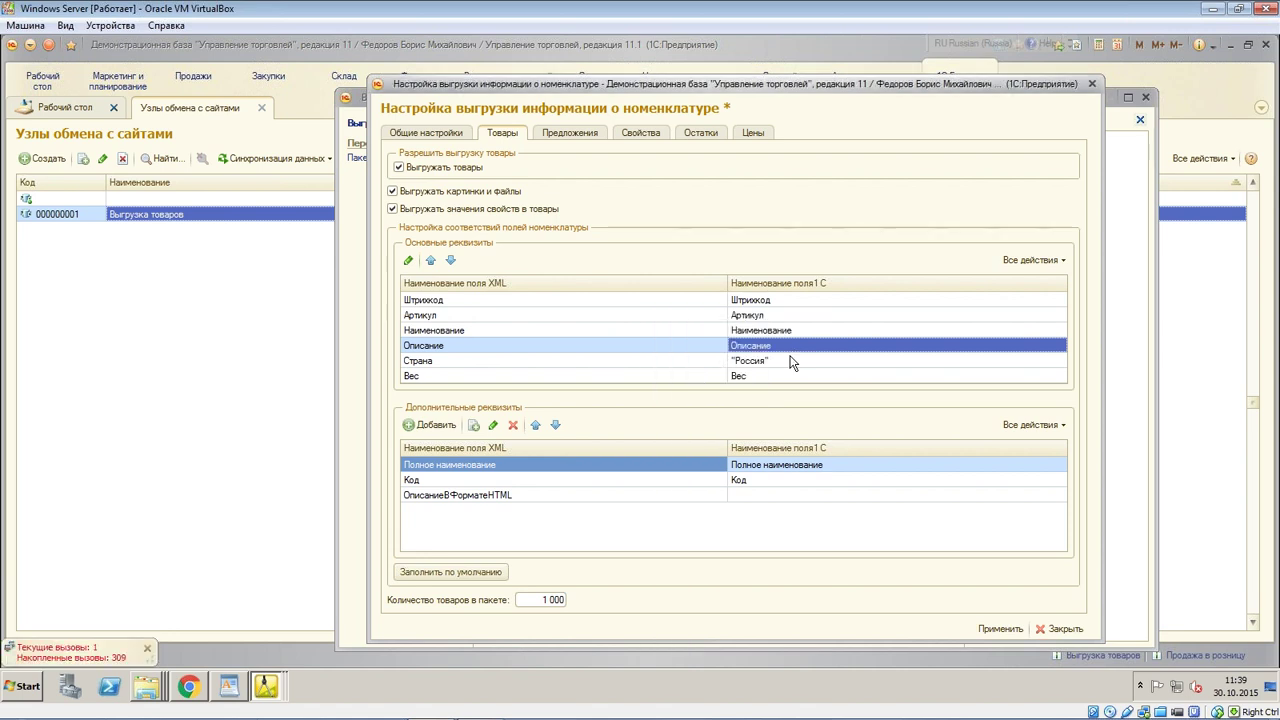
click(790, 362)
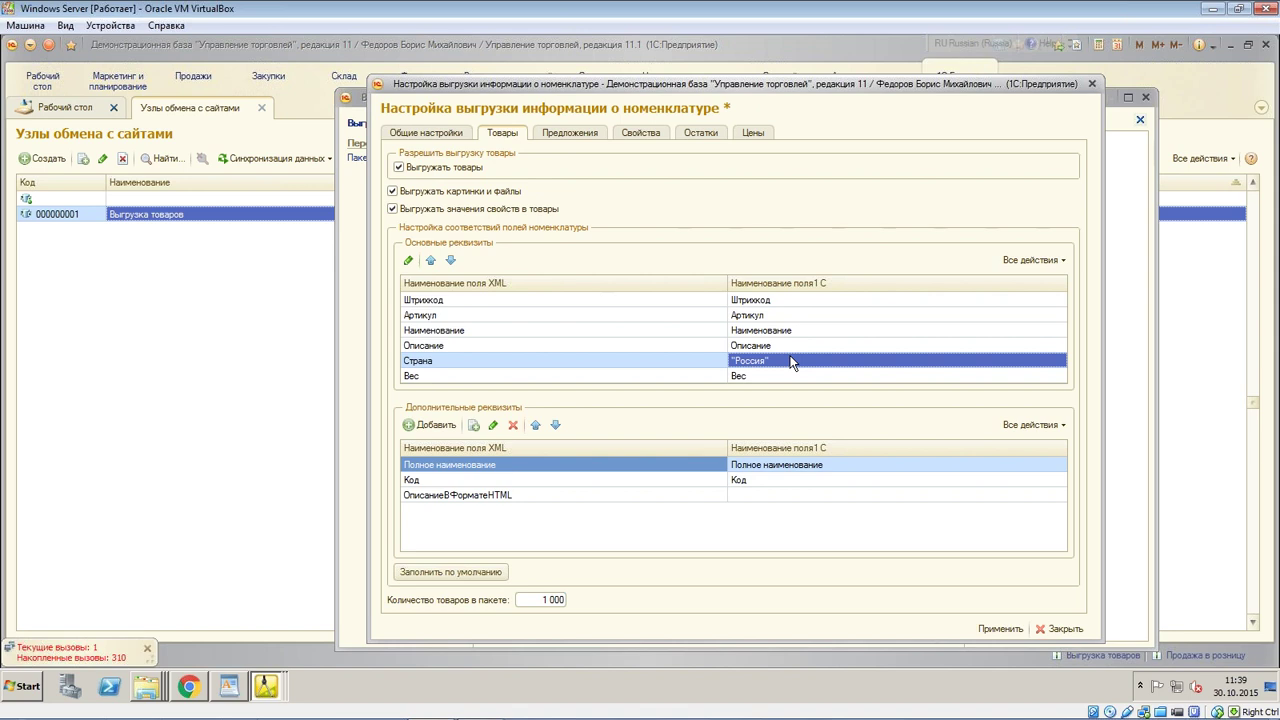
Step: Map the Наименование field to Номенклатура.Наименование
double_click(806, 333)
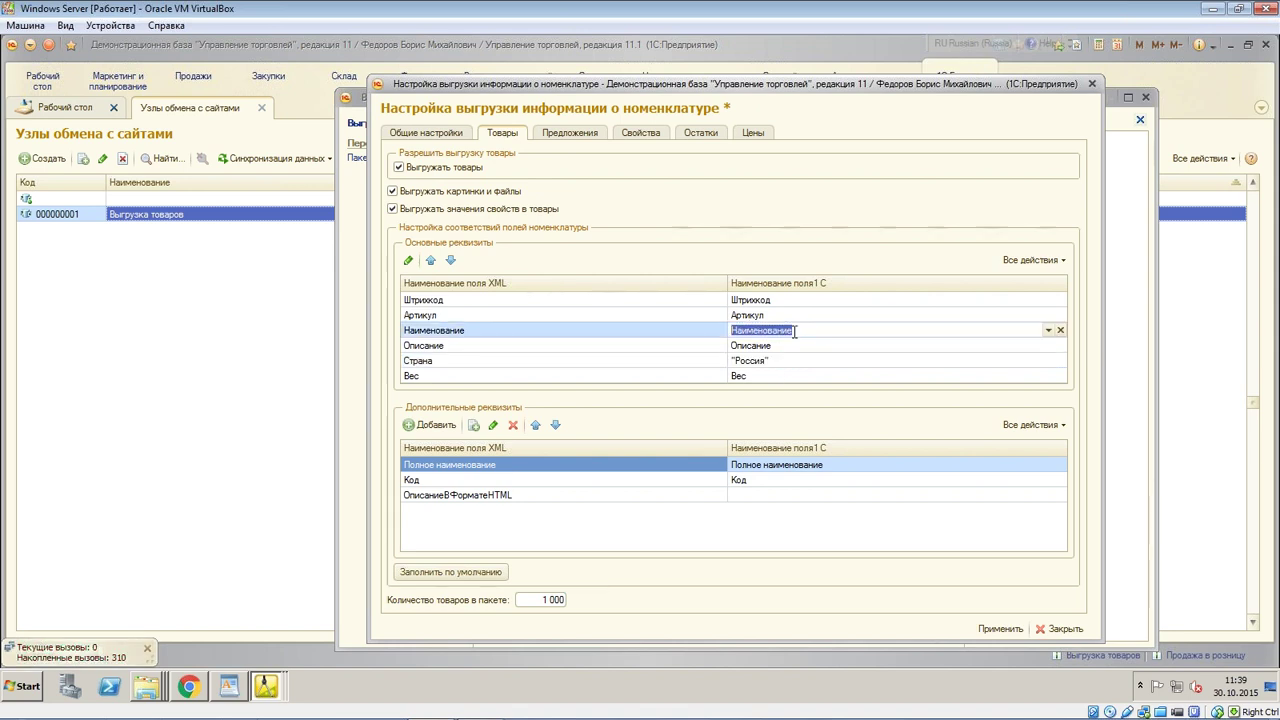
click(1048, 331)
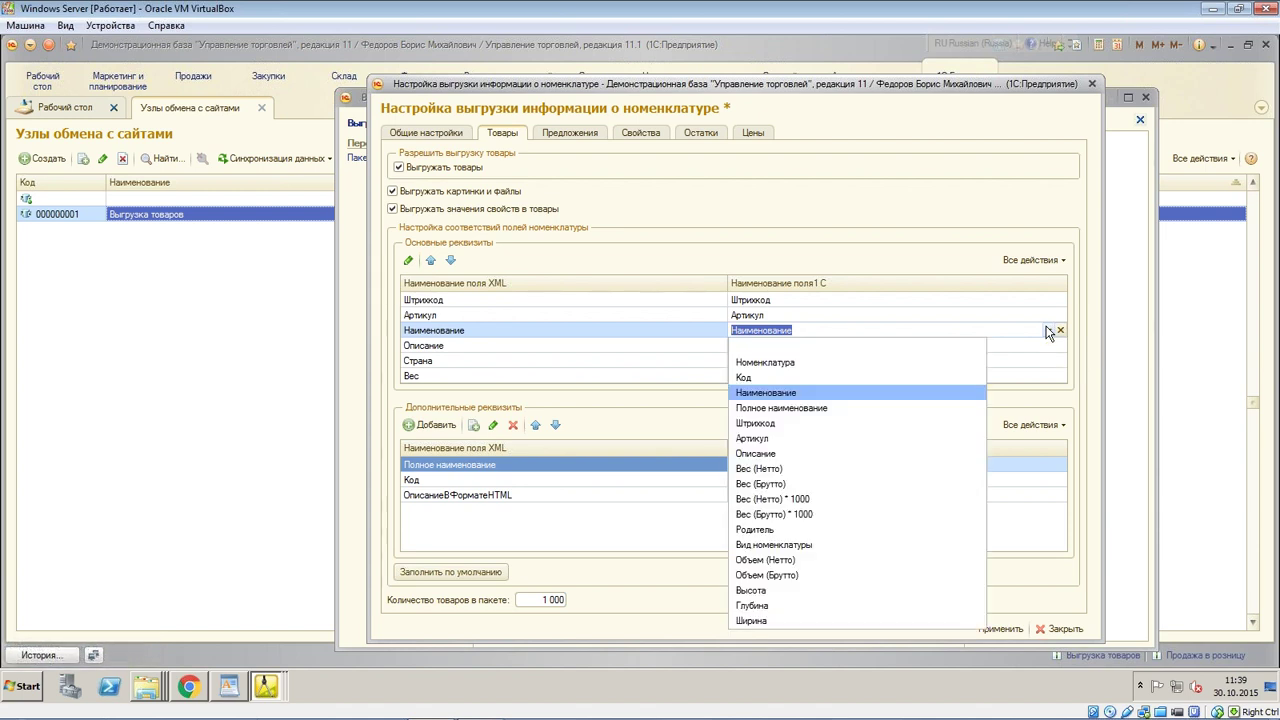
click(860, 331)
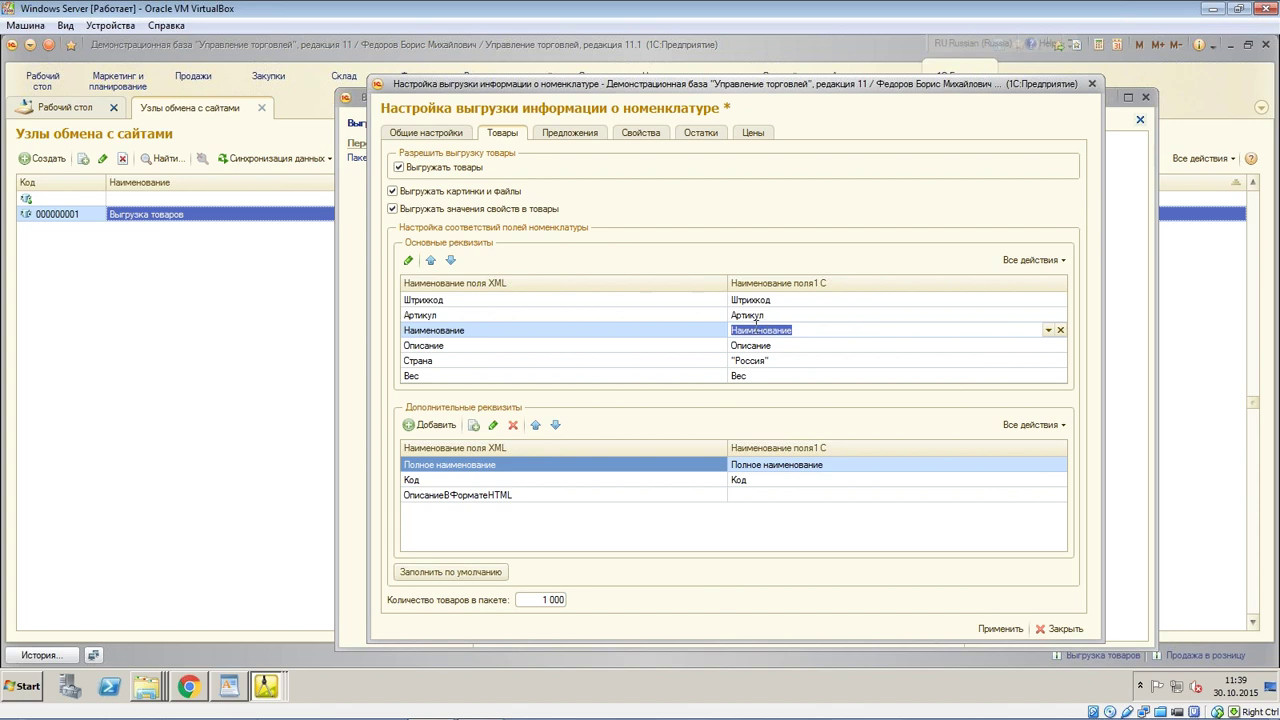
click(1048, 331)
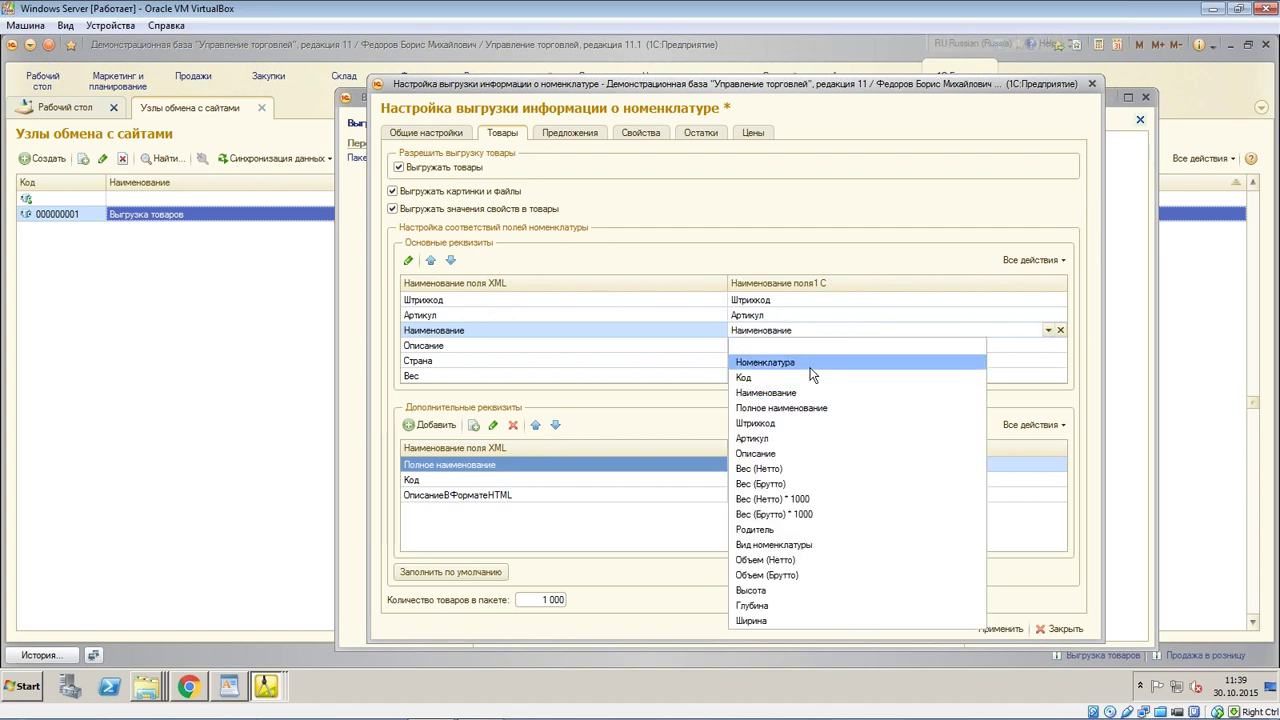
click(810, 366)
click(803, 330)
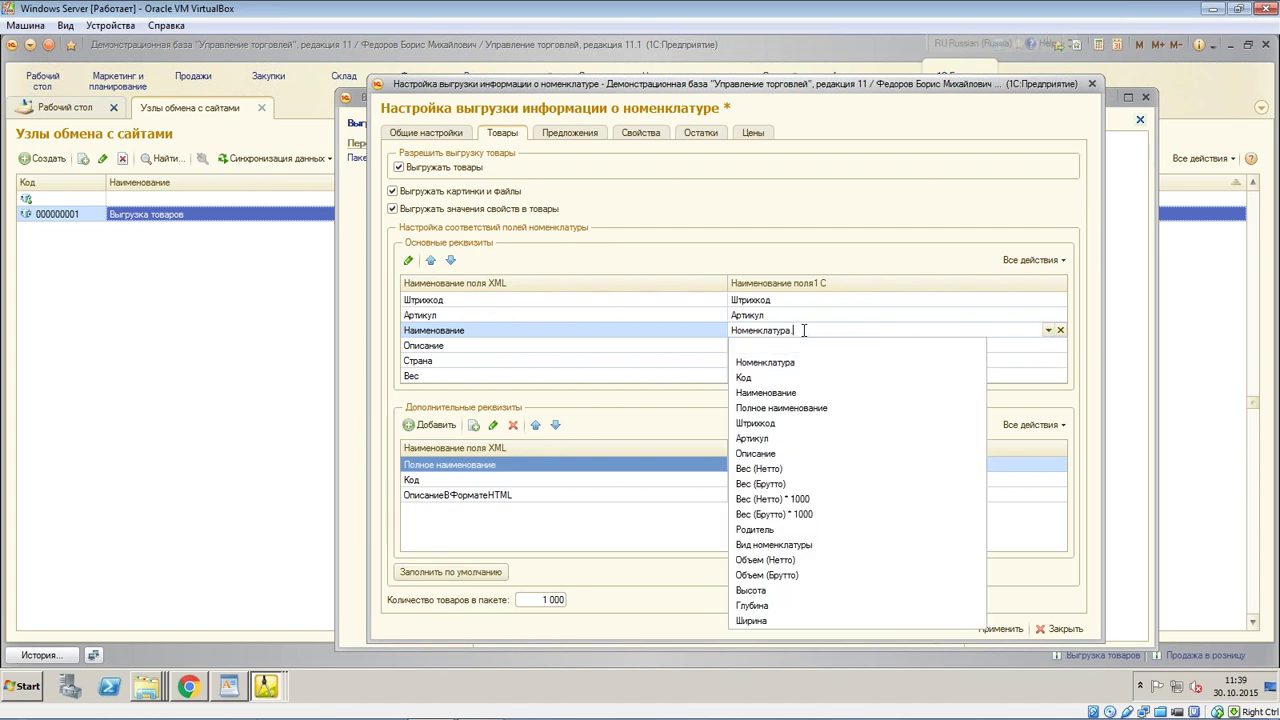
text(.Наименование)
key(Return)
key(Return)
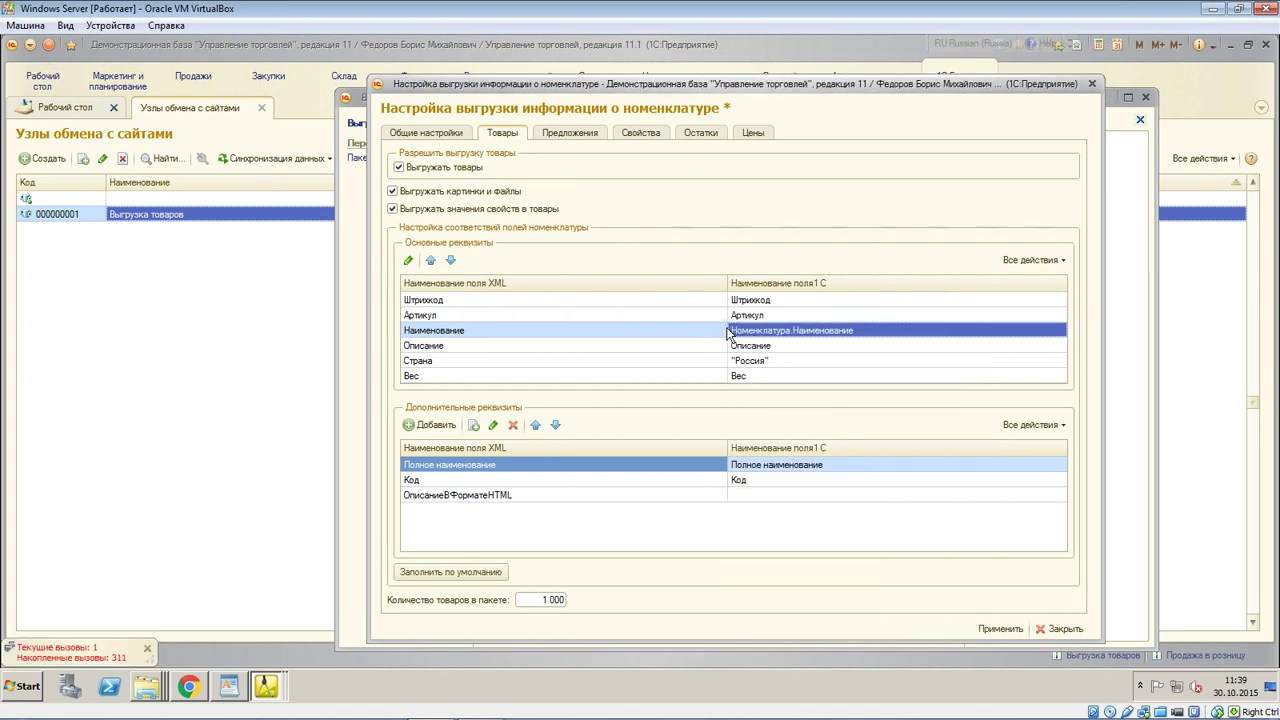
Step: Change the Наименование mapping to СокрЛП(Номенклатура.Наименование) and confirm the check
click(733, 331)
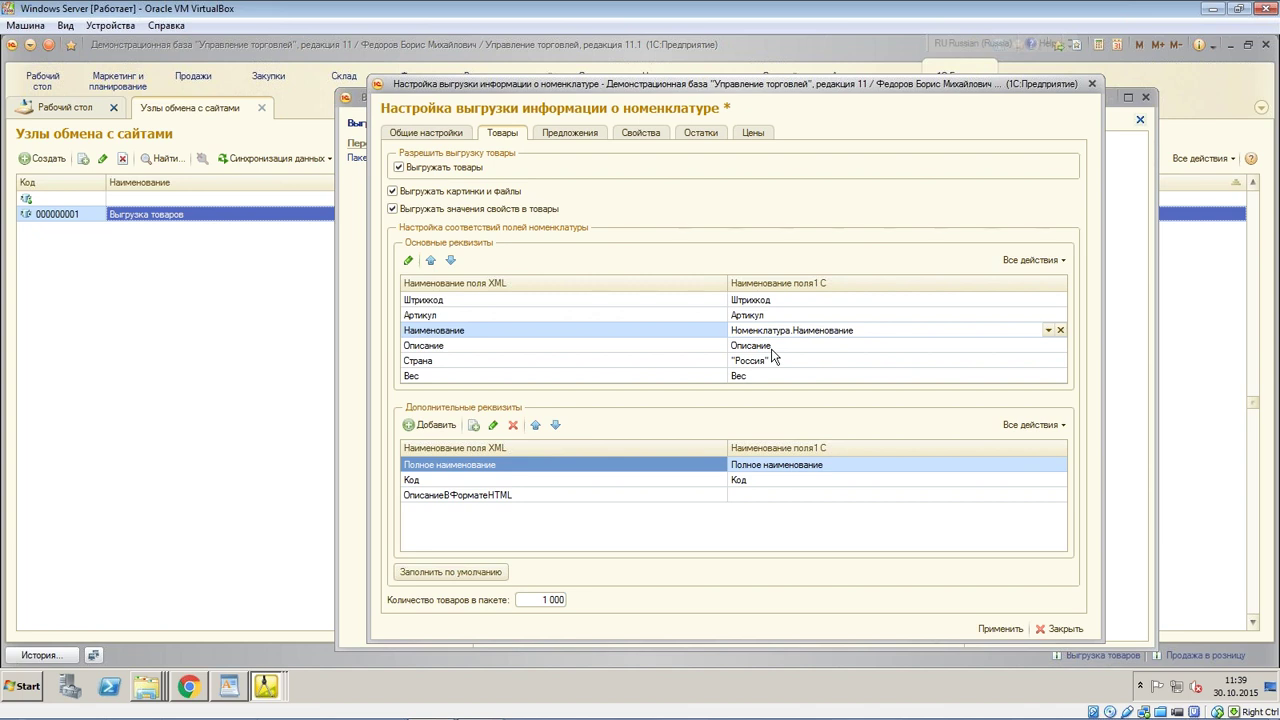
text(Сок)
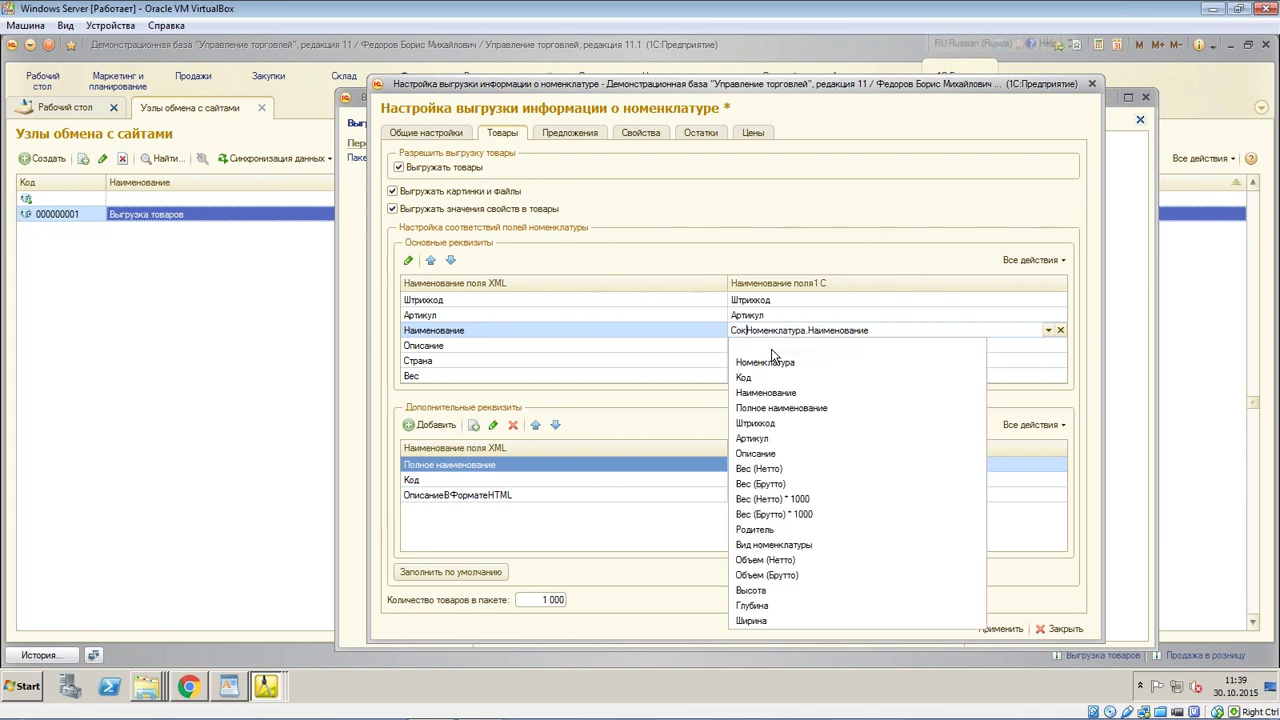
text(рЛП()
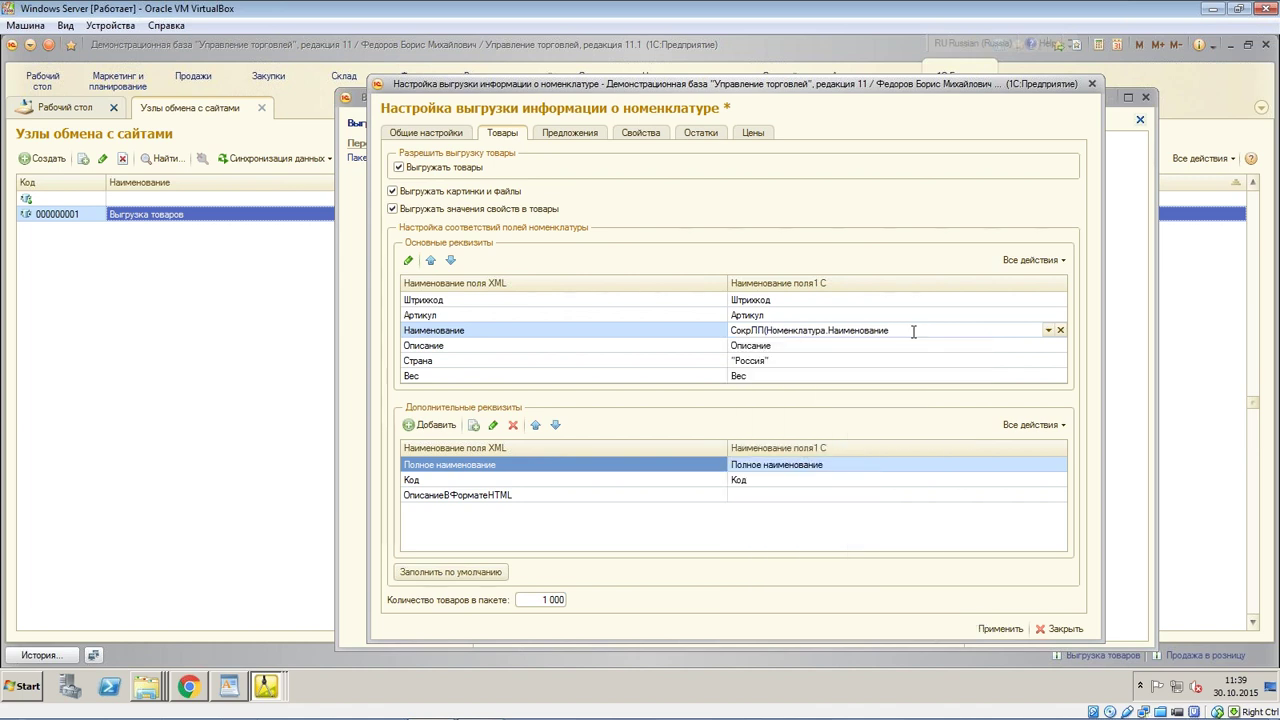
text())
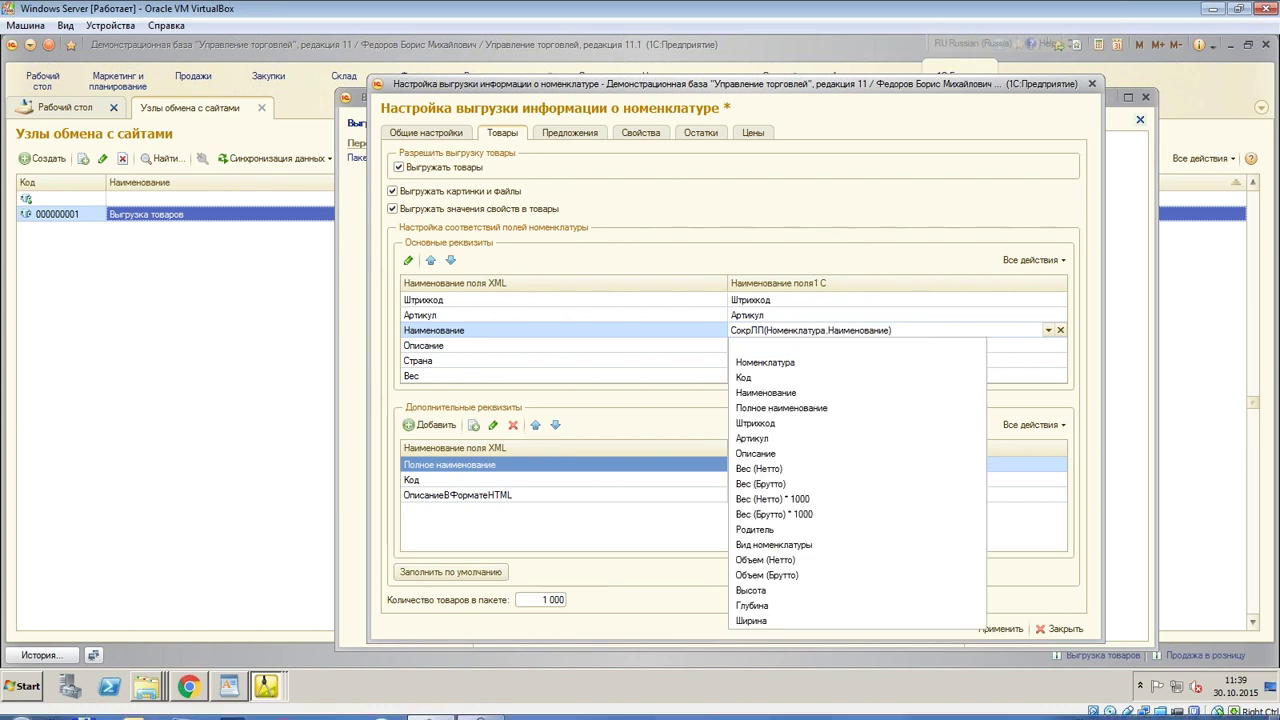
click(915, 347)
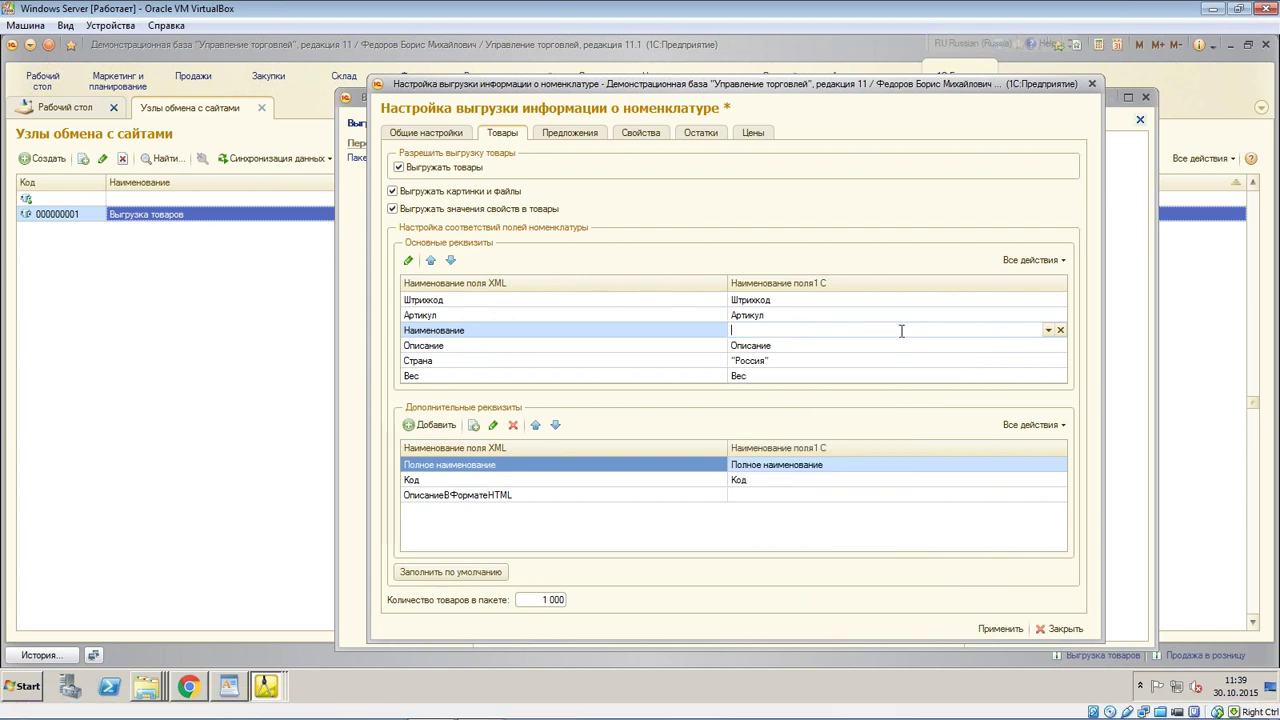
text(Сокр)
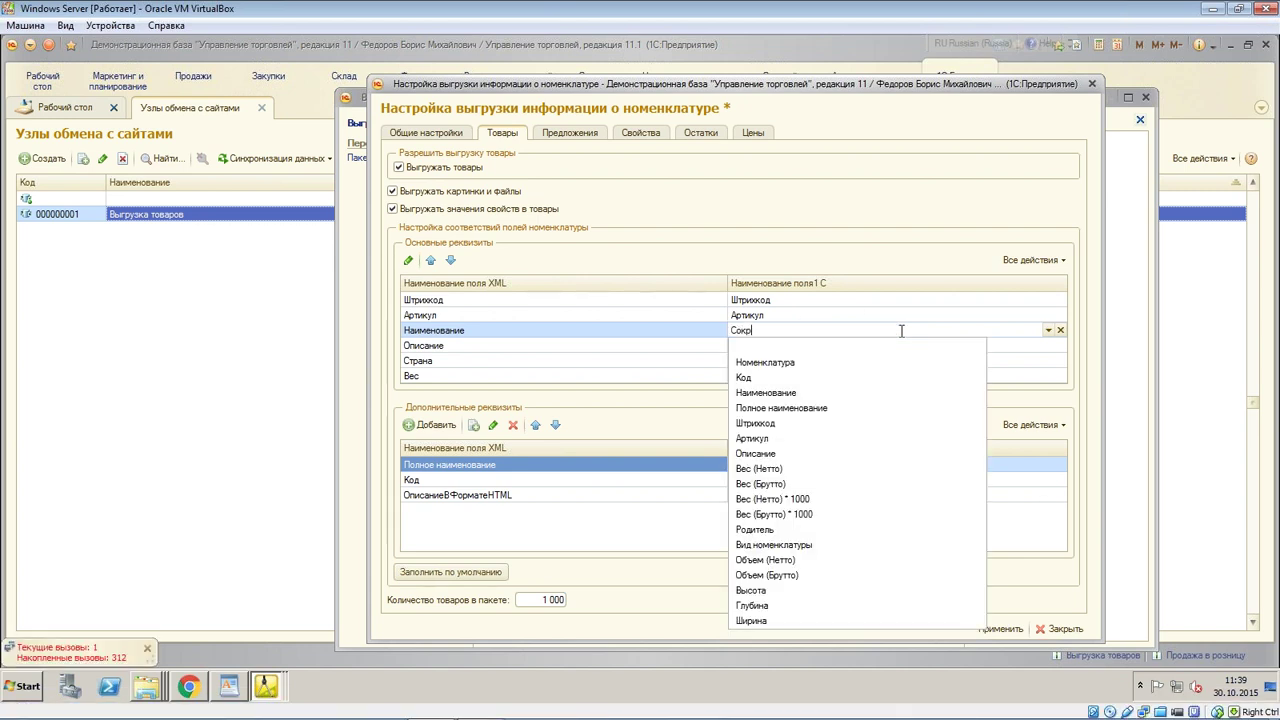
text(ЛП)
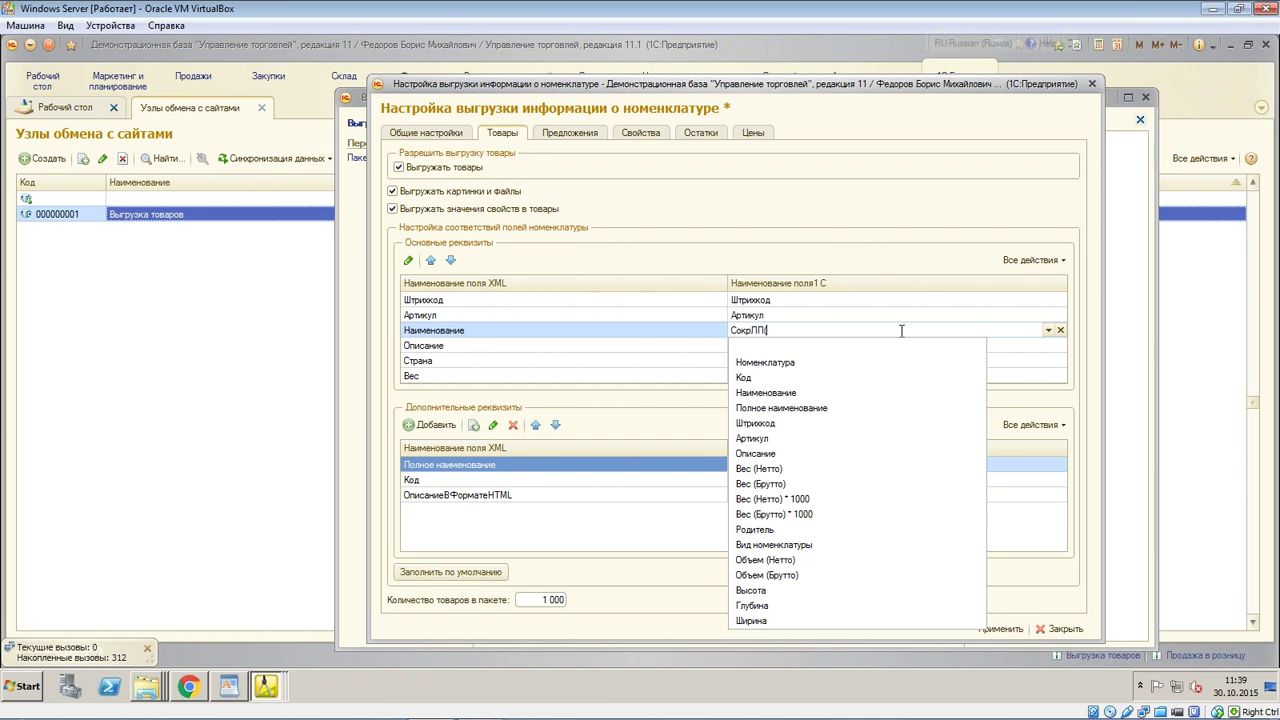
text((Номенклату)
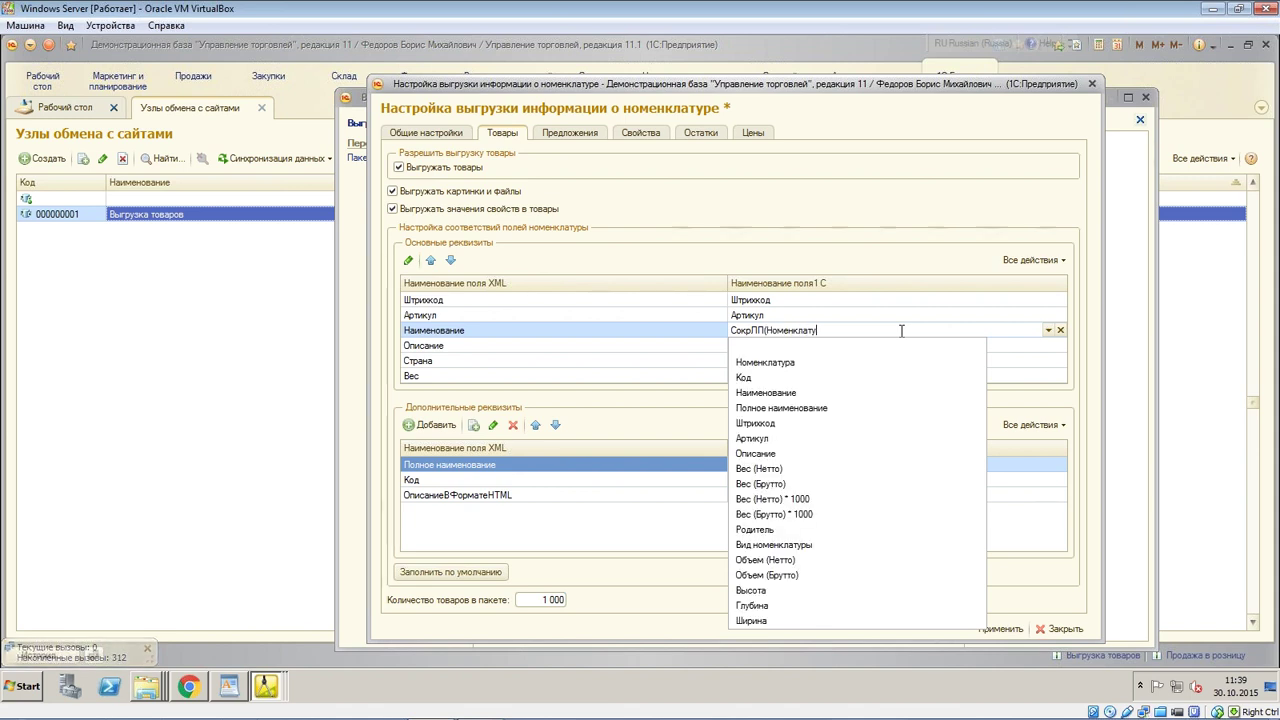
text(ра.Наименова)
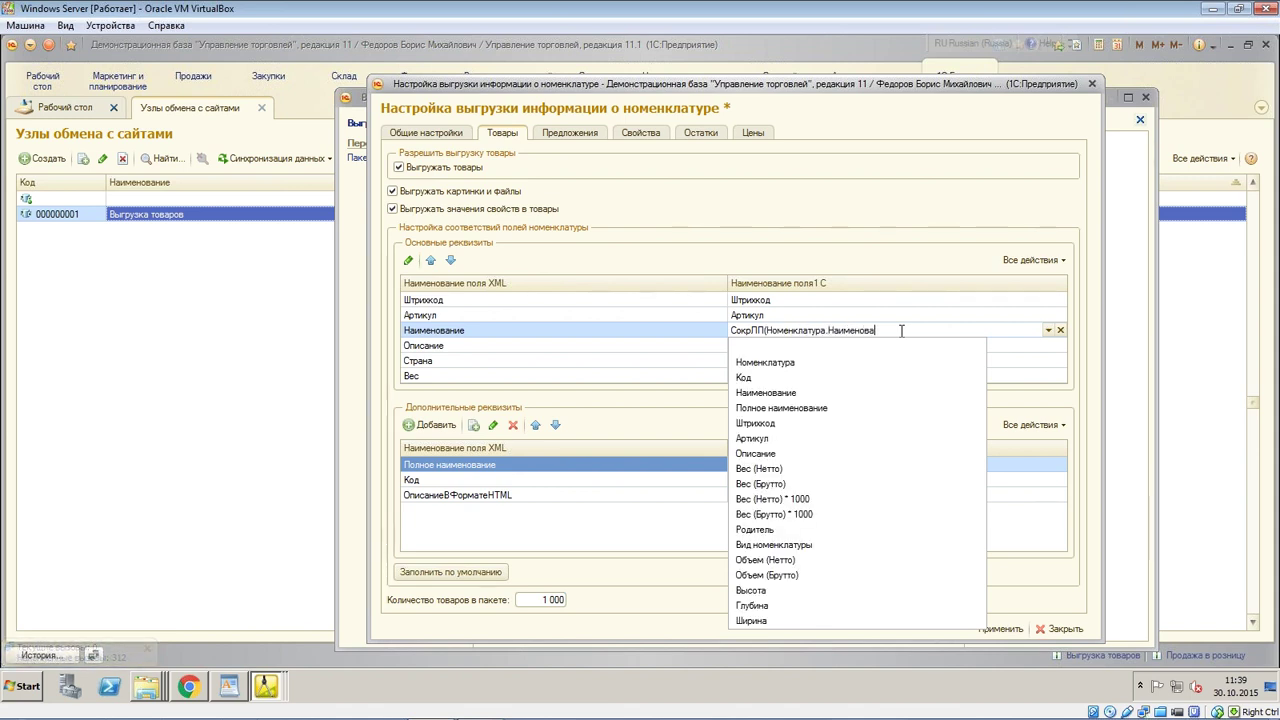
text(ние)
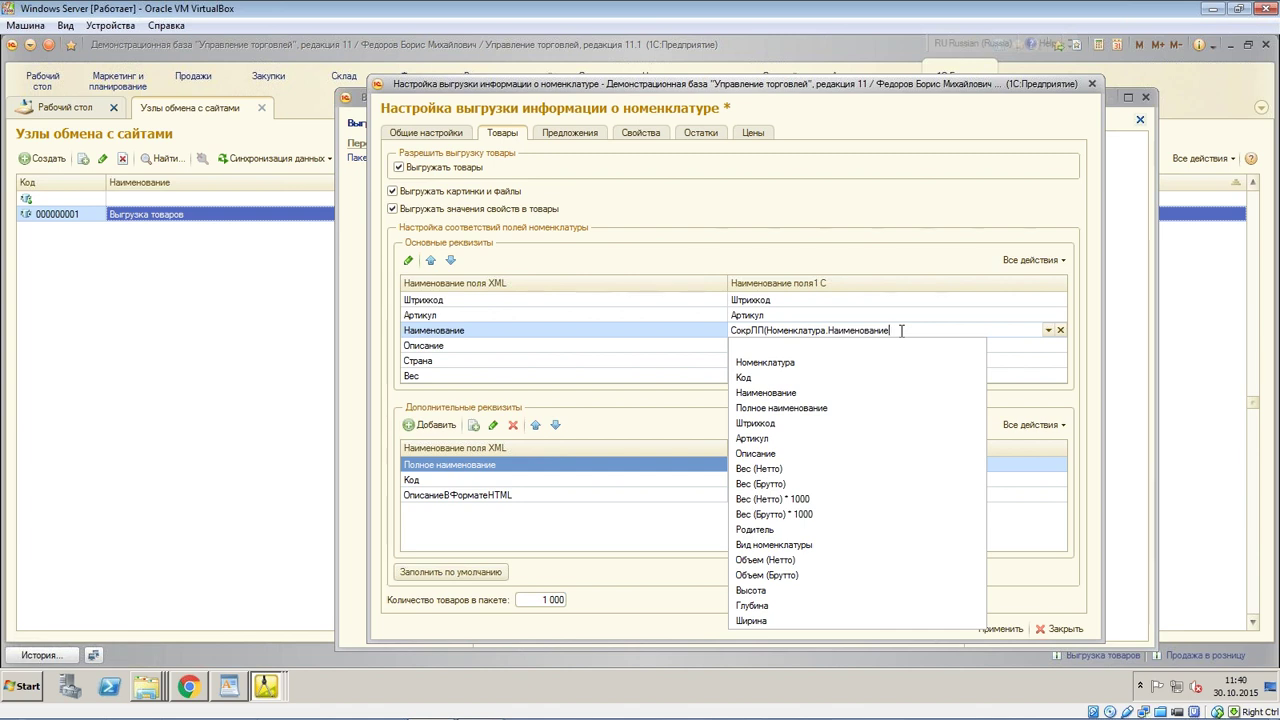
text())
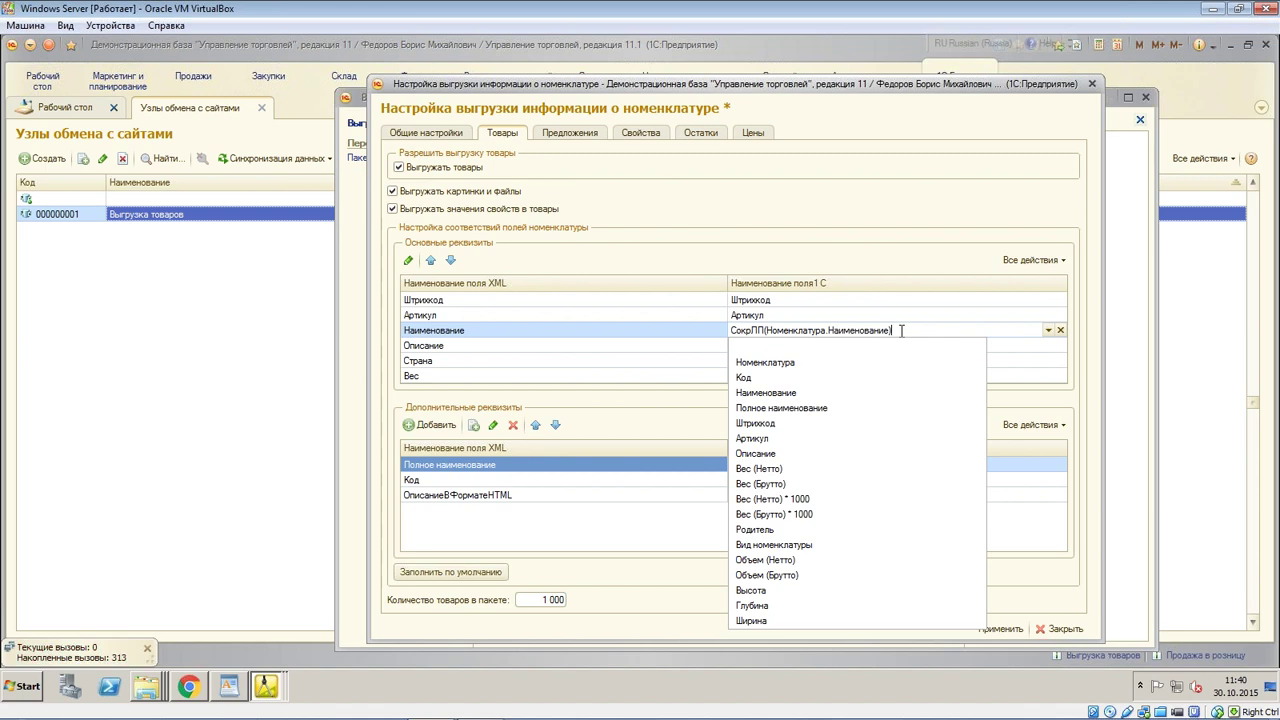
key(Return)
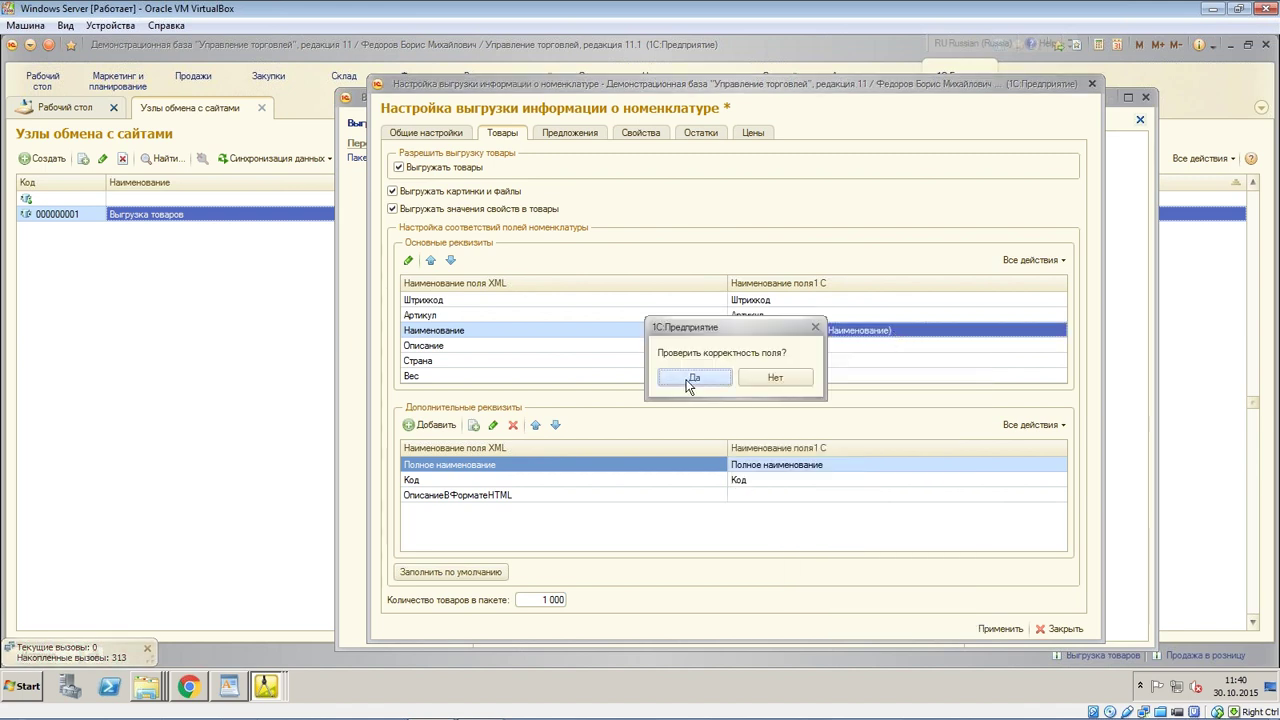
click(691, 378)
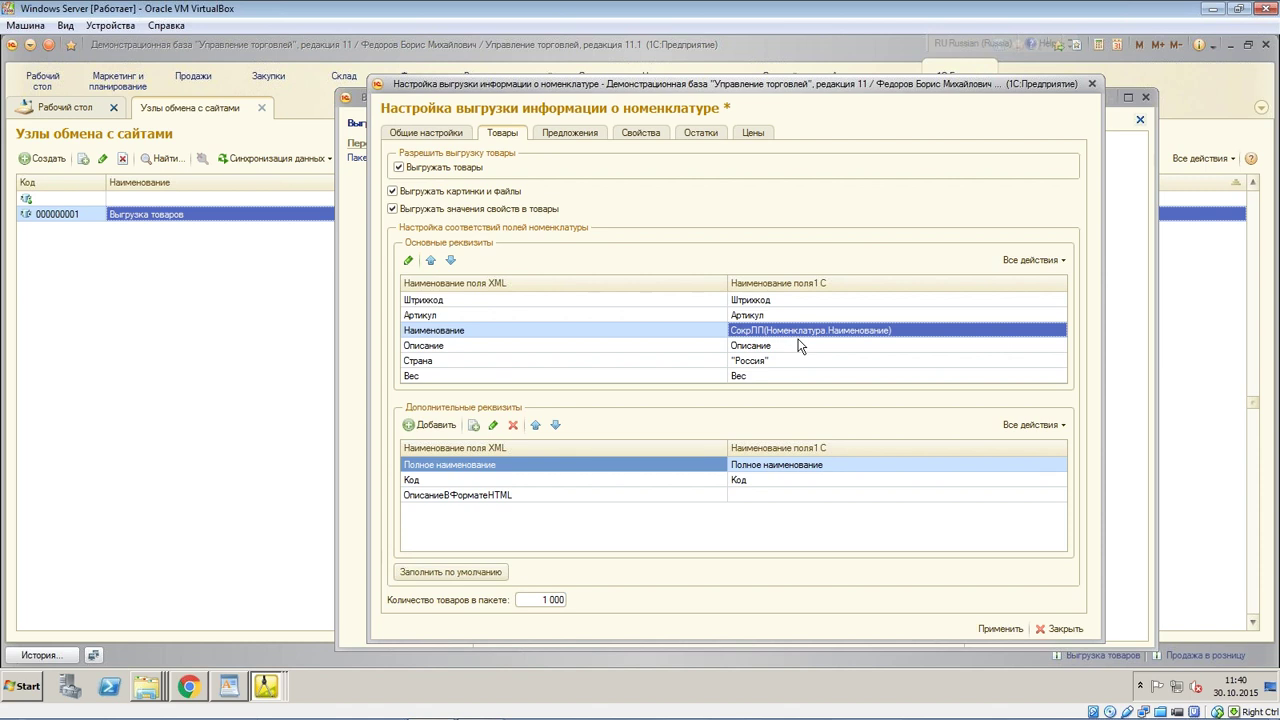
Step: Append + " 123" to the Наименование expression and confirm the correctness check
double_click(932, 327)
text(+ )
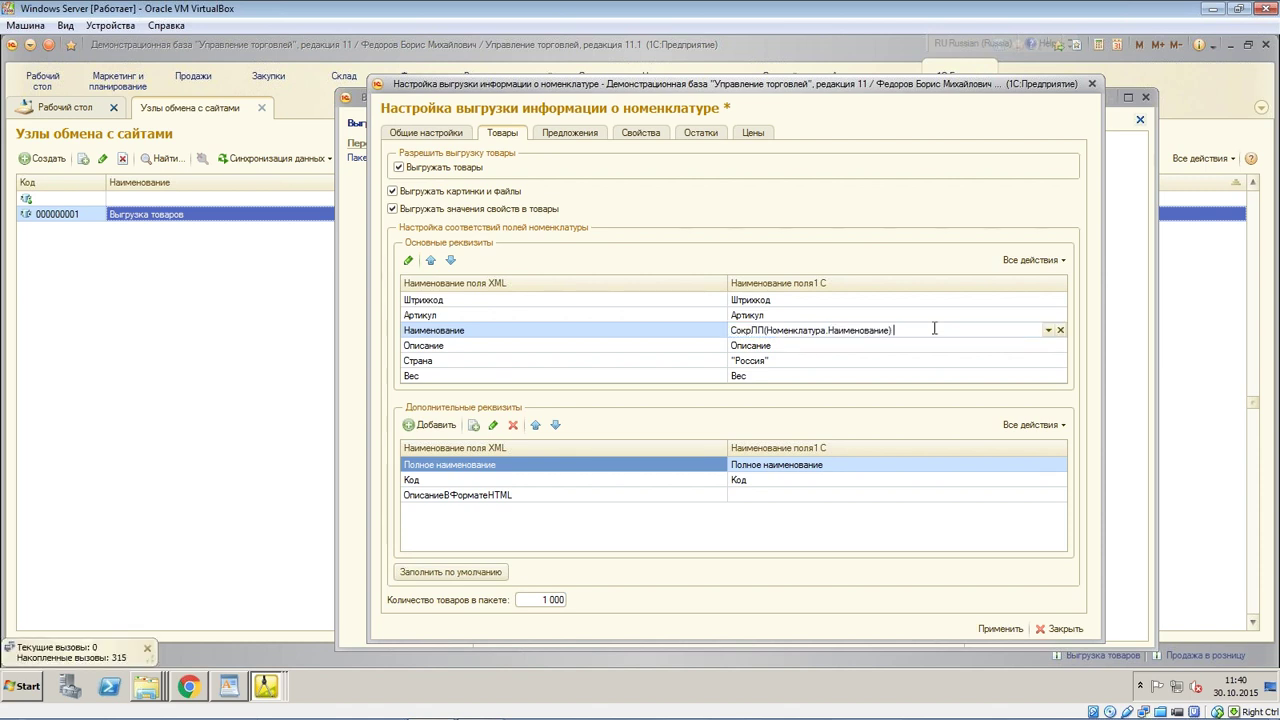
text(")
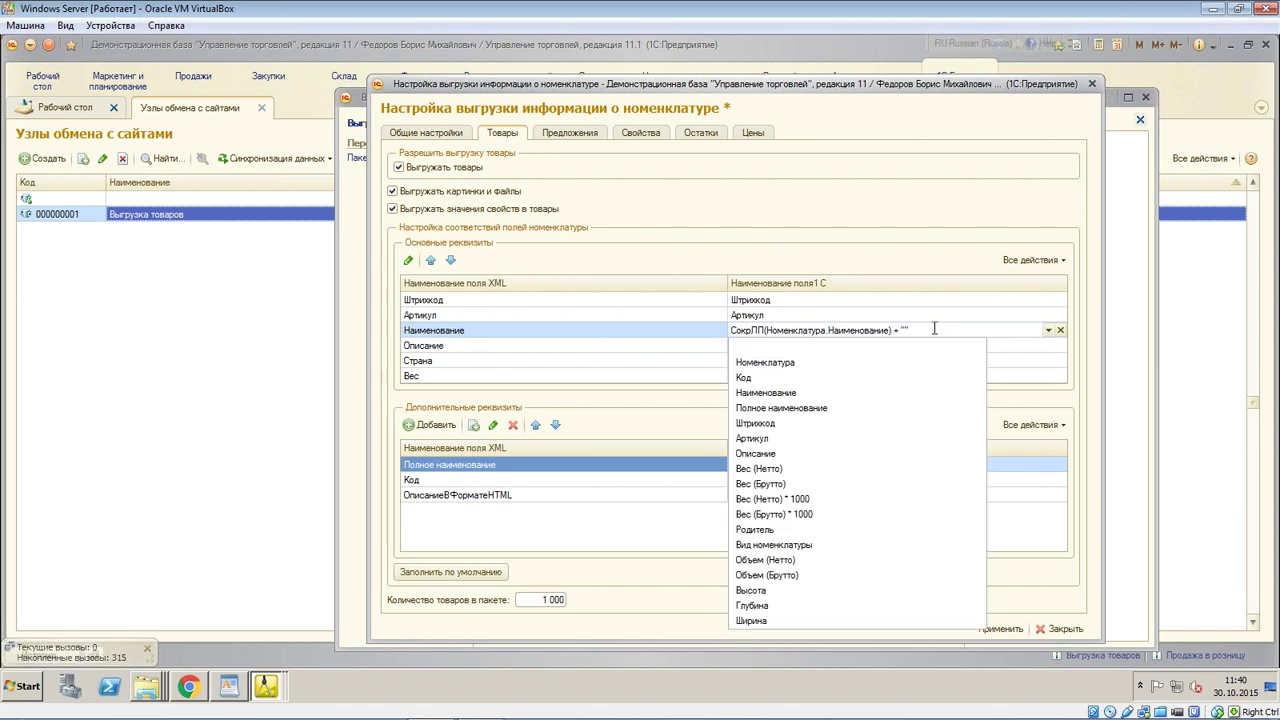
text( 123)
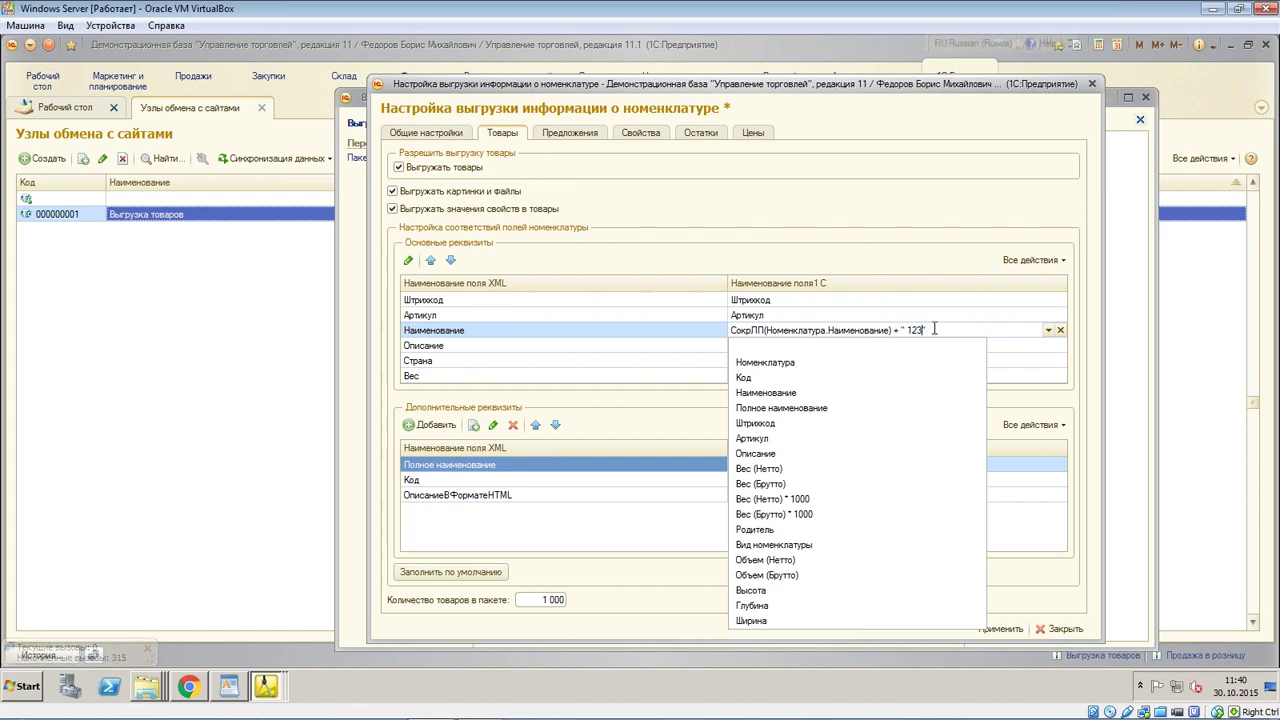
key(Return)
click(707, 377)
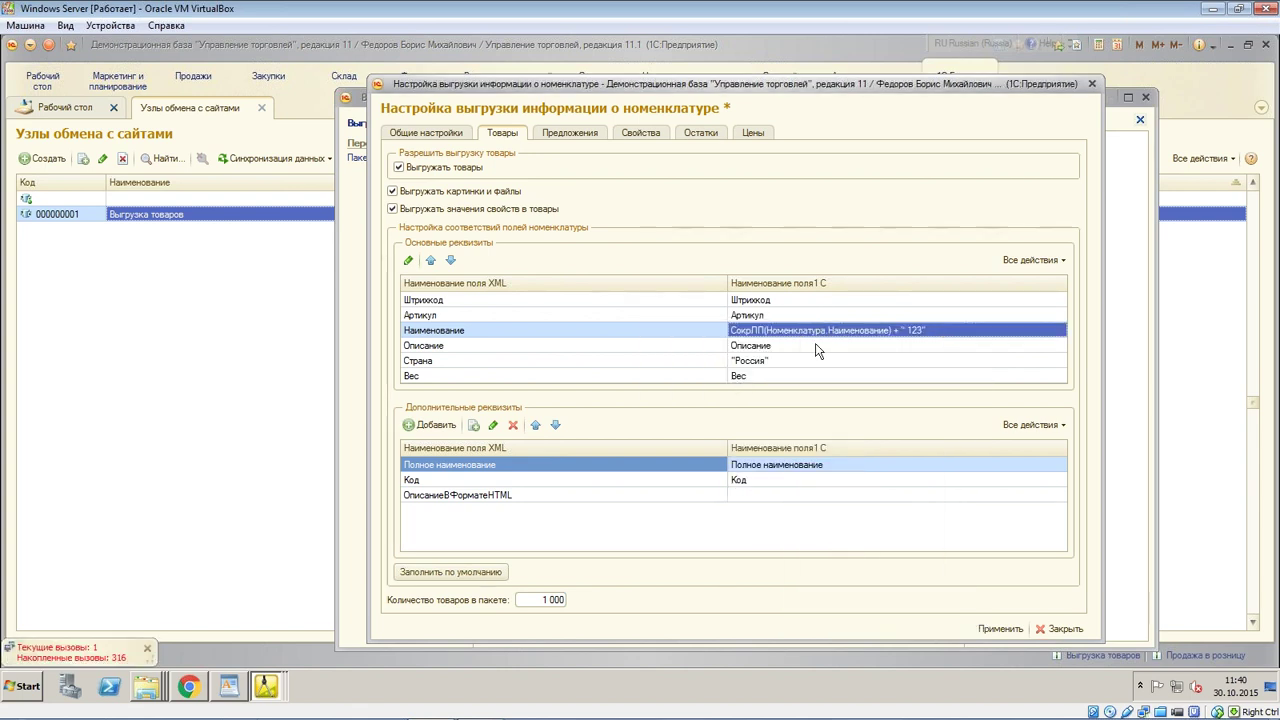
click(817, 349)
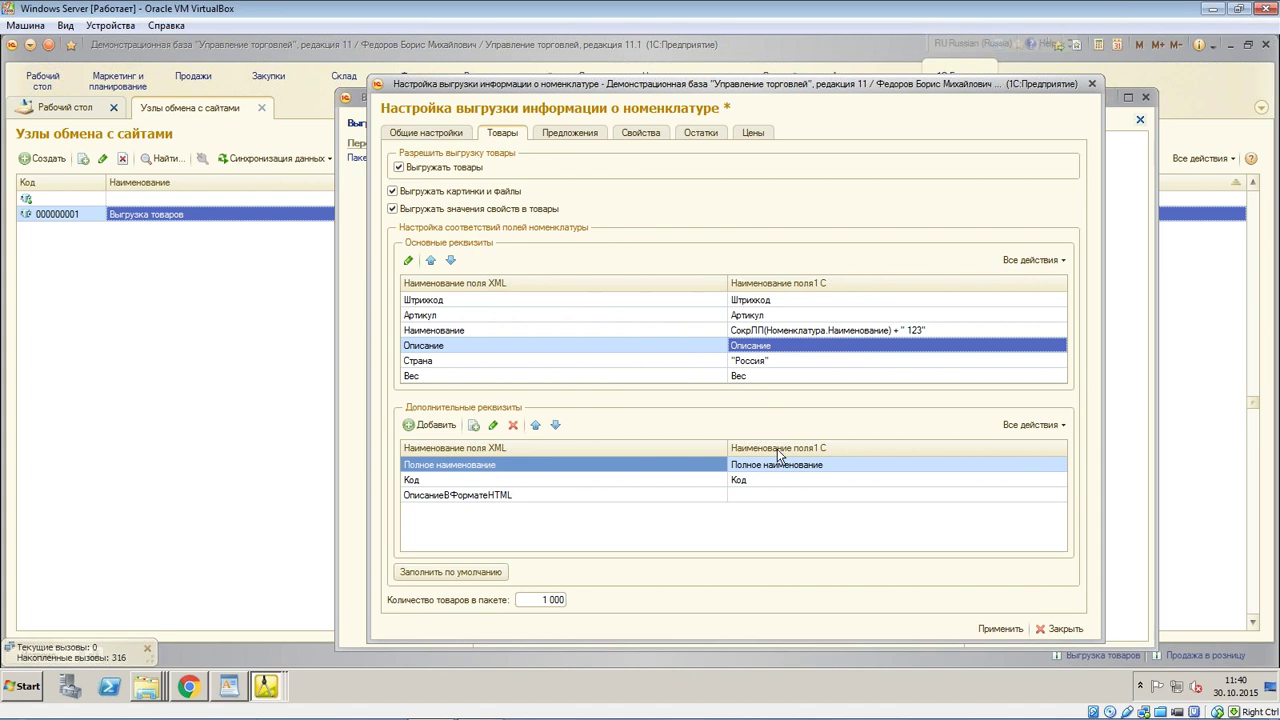
Step: Add extra XML attribute 'Тестовый товар' with 1C field Номенклатура.Наименование and confirm the check
click(556, 494)
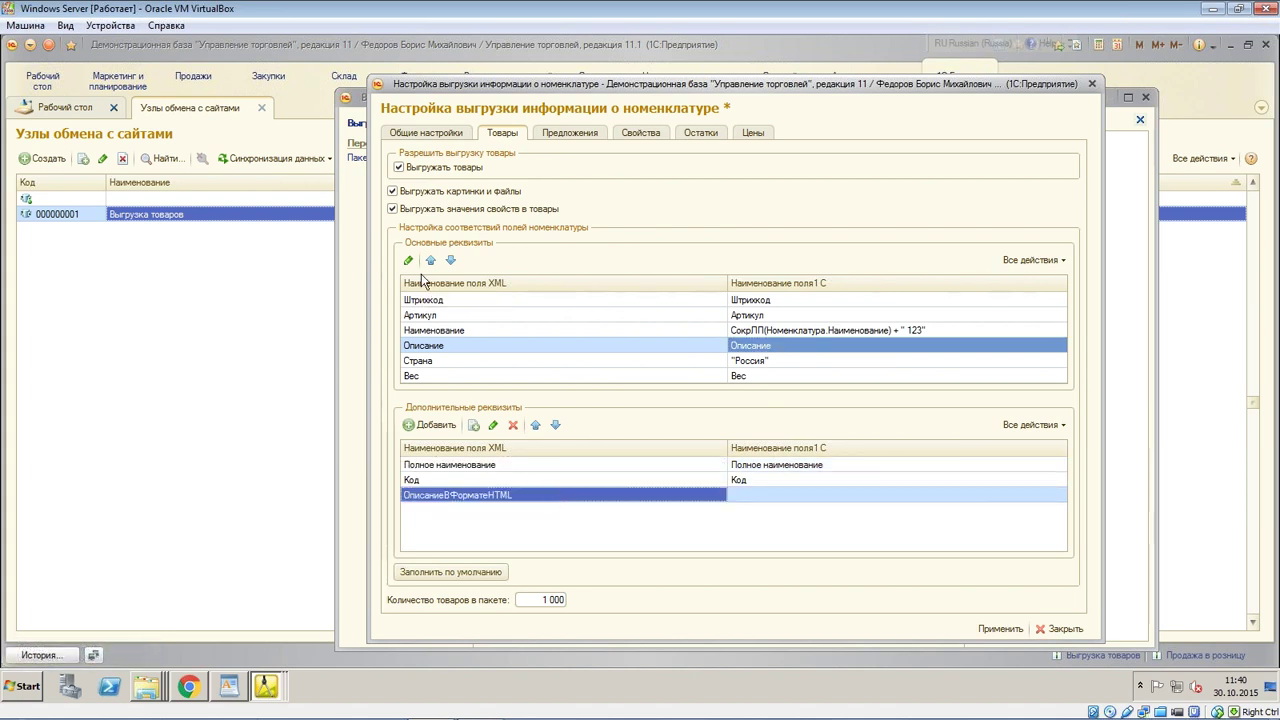
click(427, 425)
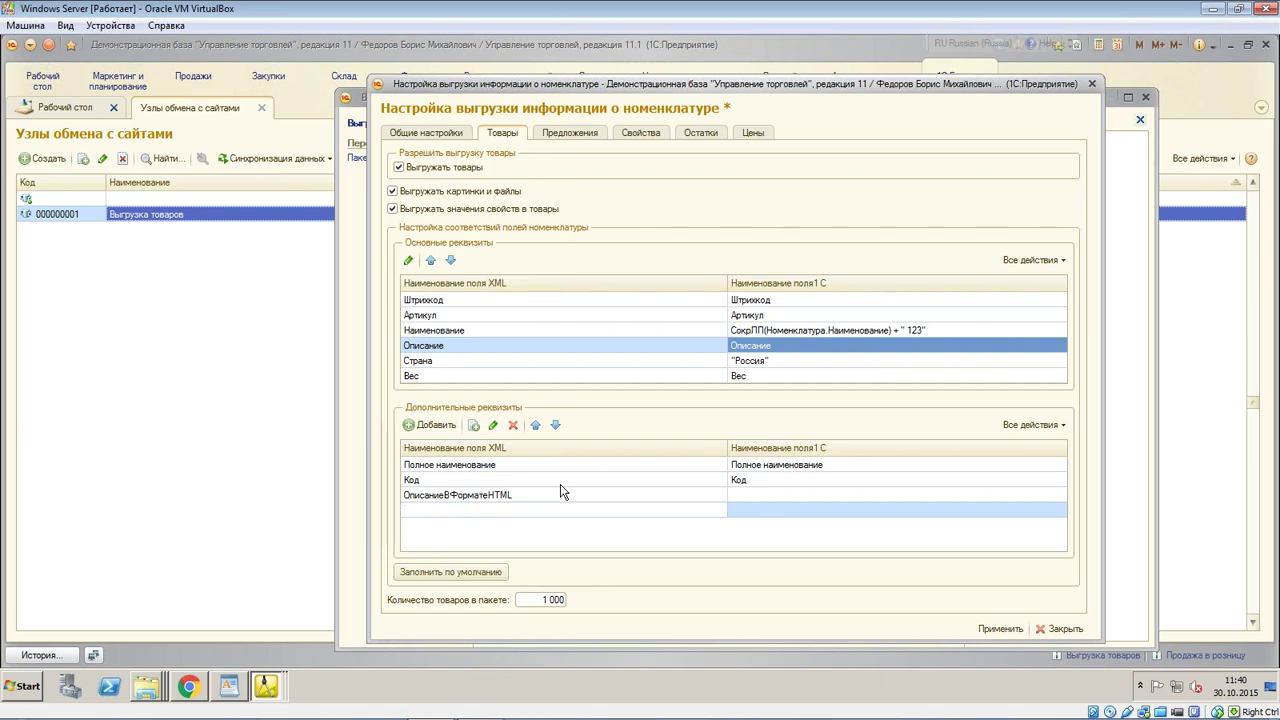
text(Тестовый товар)
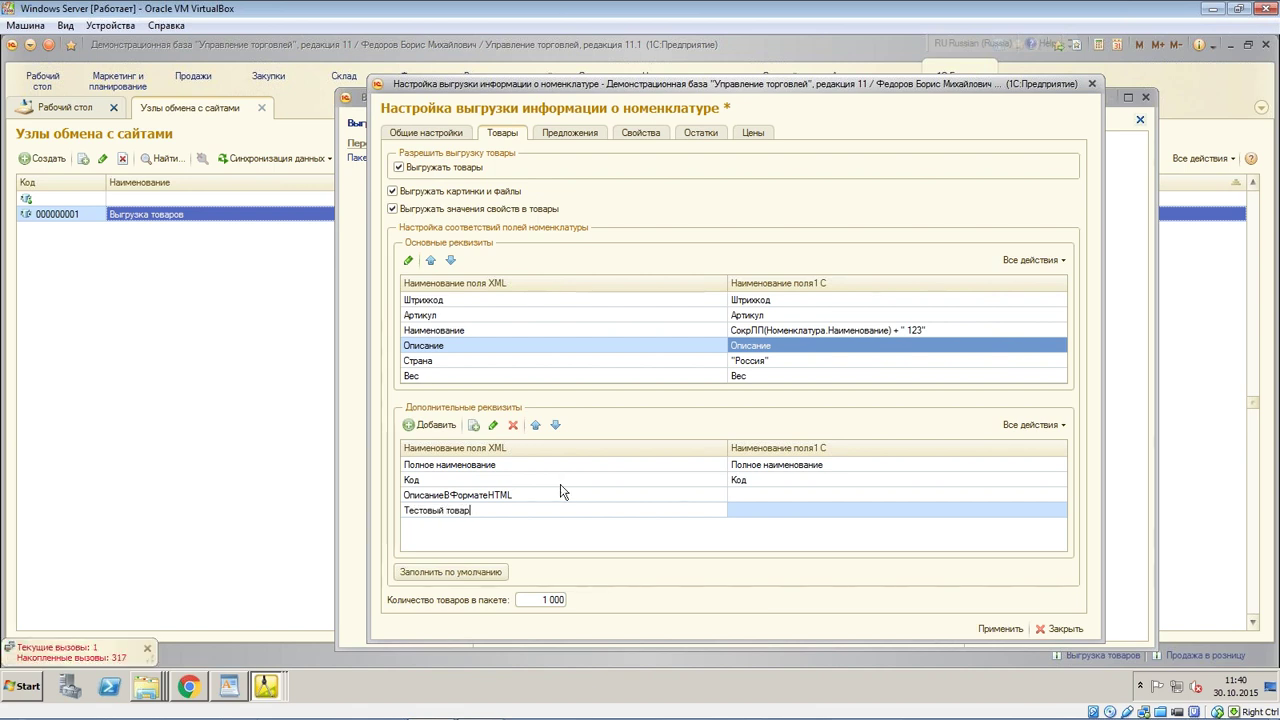
key(Return)
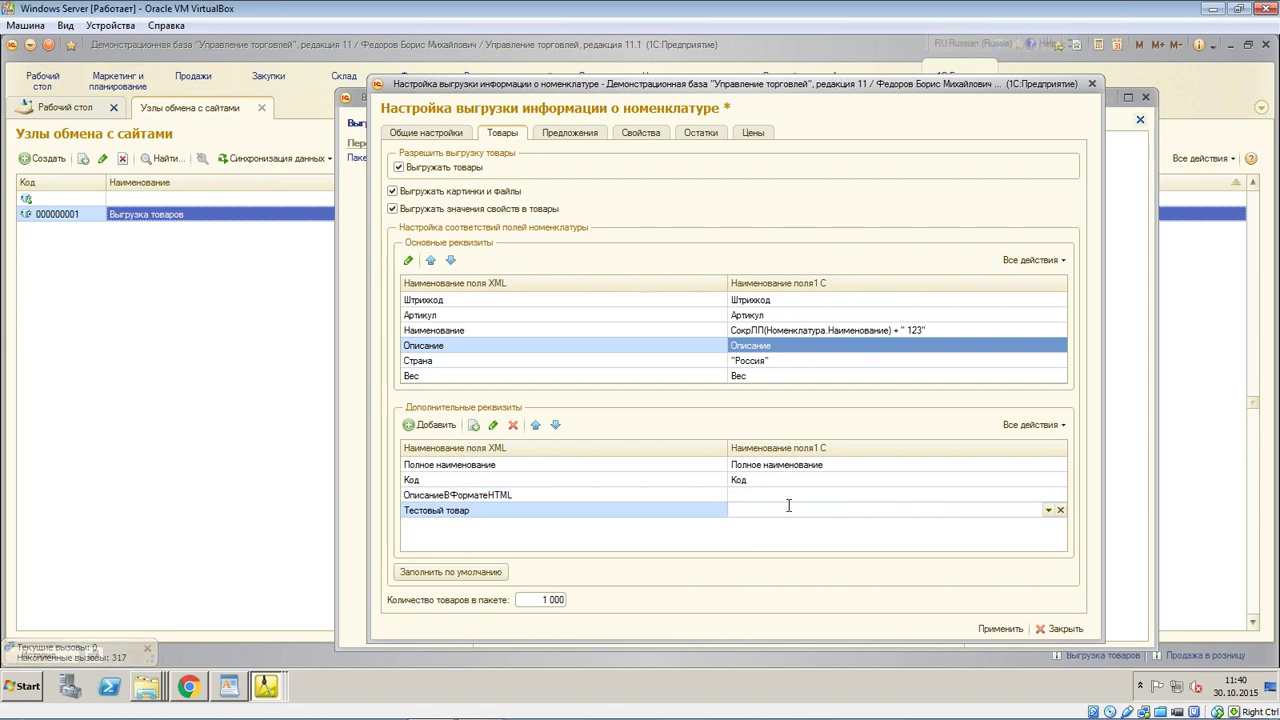
text(Но)
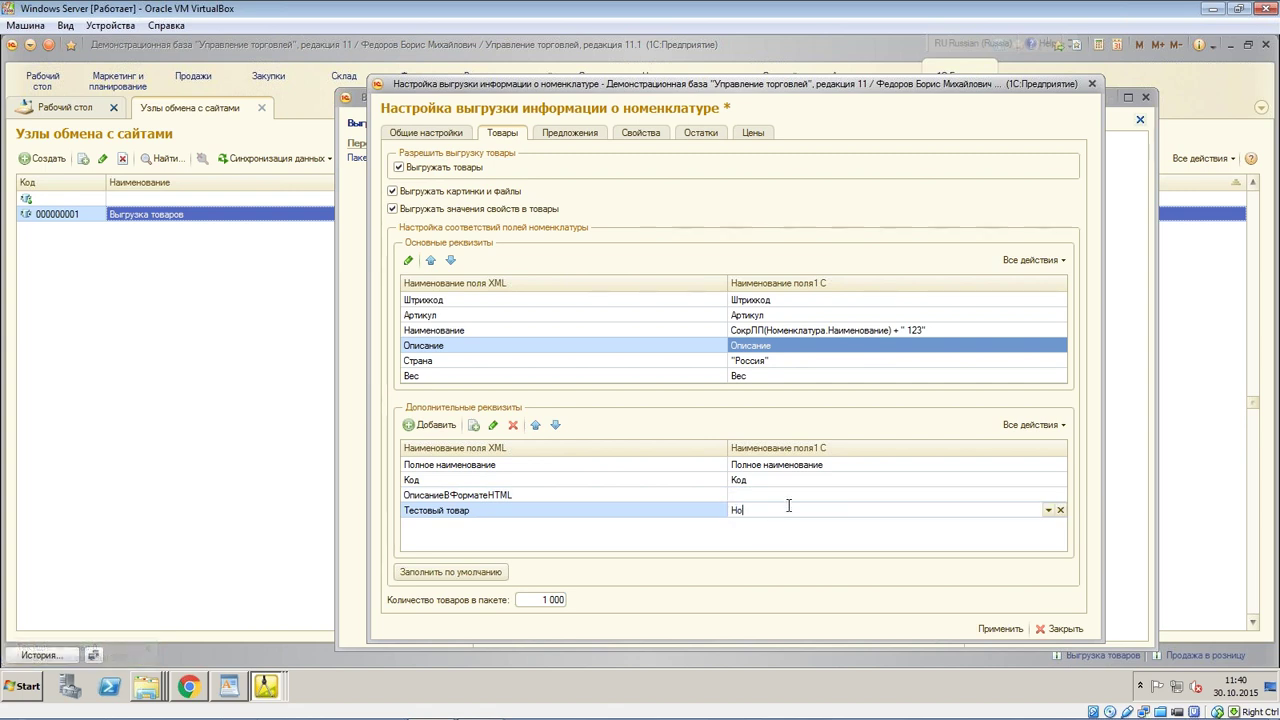
text(менклатура)
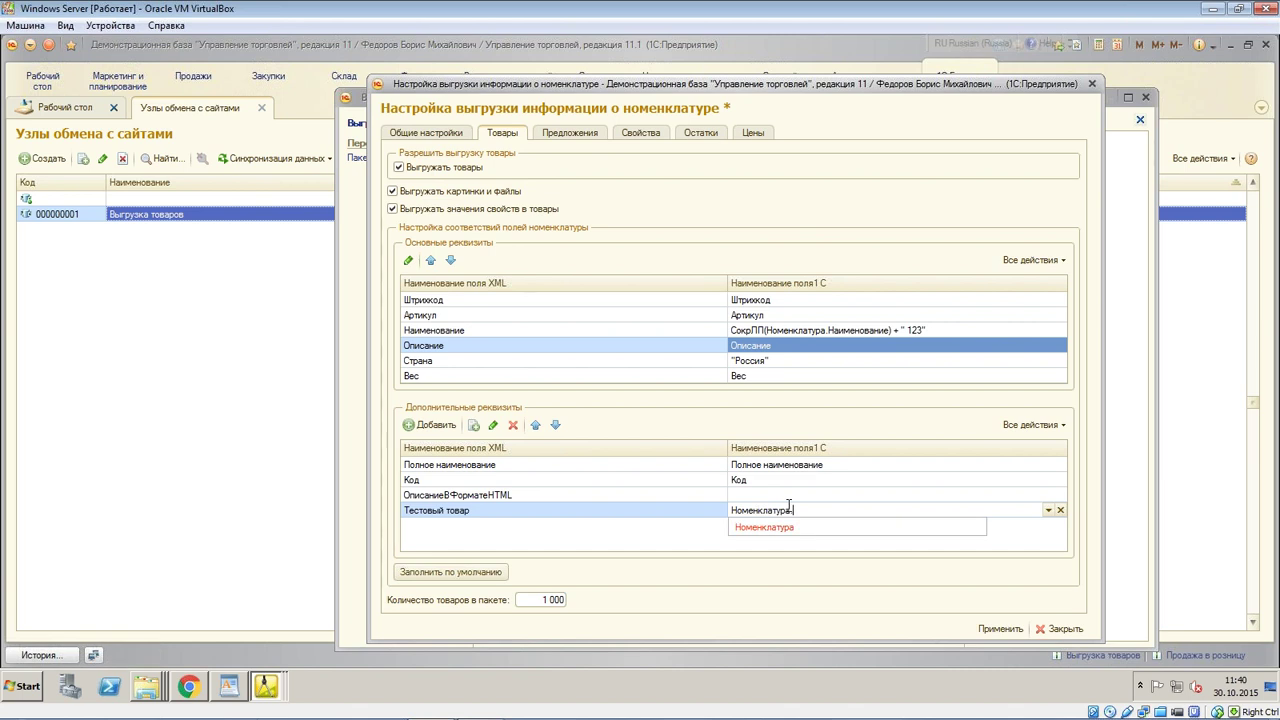
text(.Наименование)
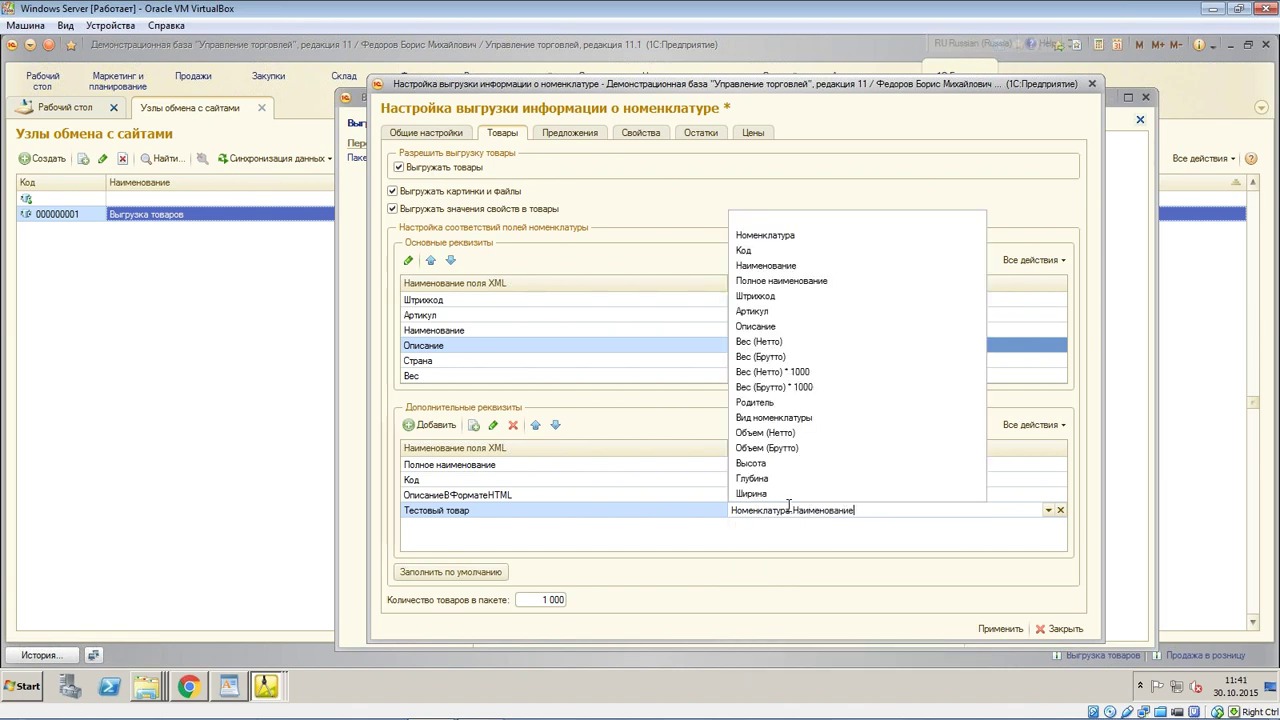
key(Return)
click(694, 378)
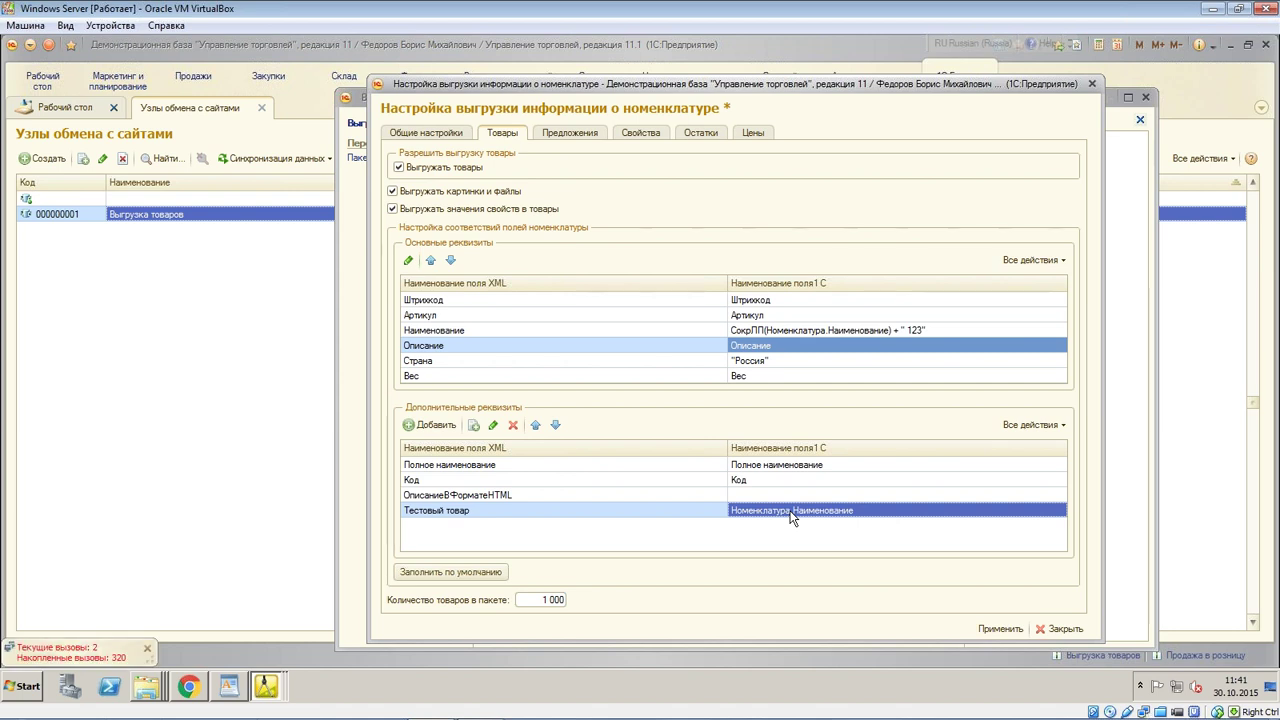
click(540, 599)
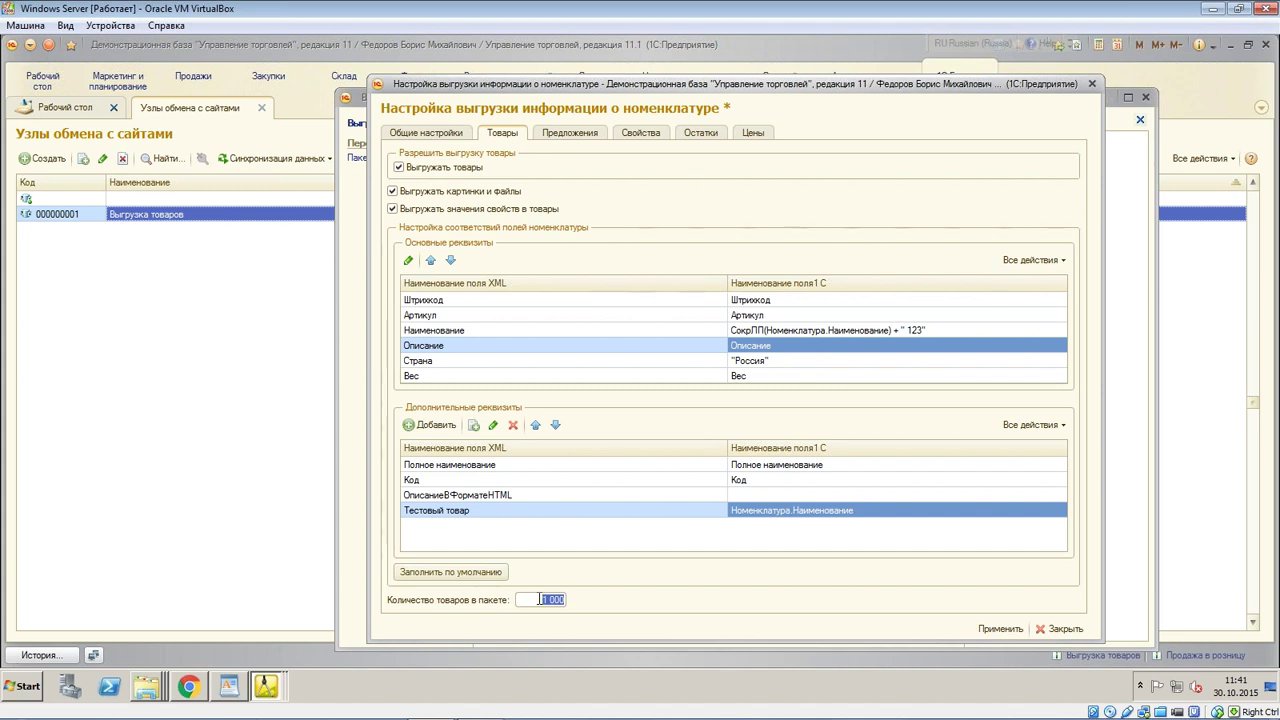
Step: In Bitrix module settings, select and apply the Информационные блоки module settings
click(189, 686)
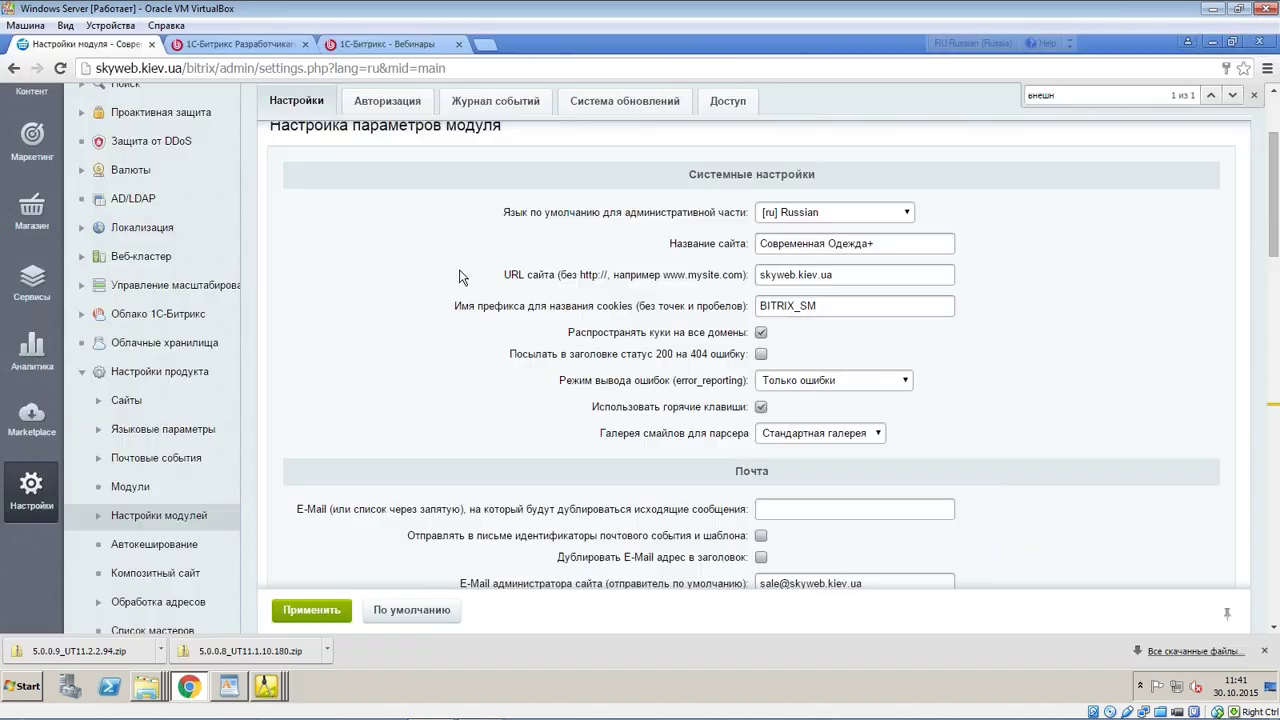
scroll(383, 354, up, 3)
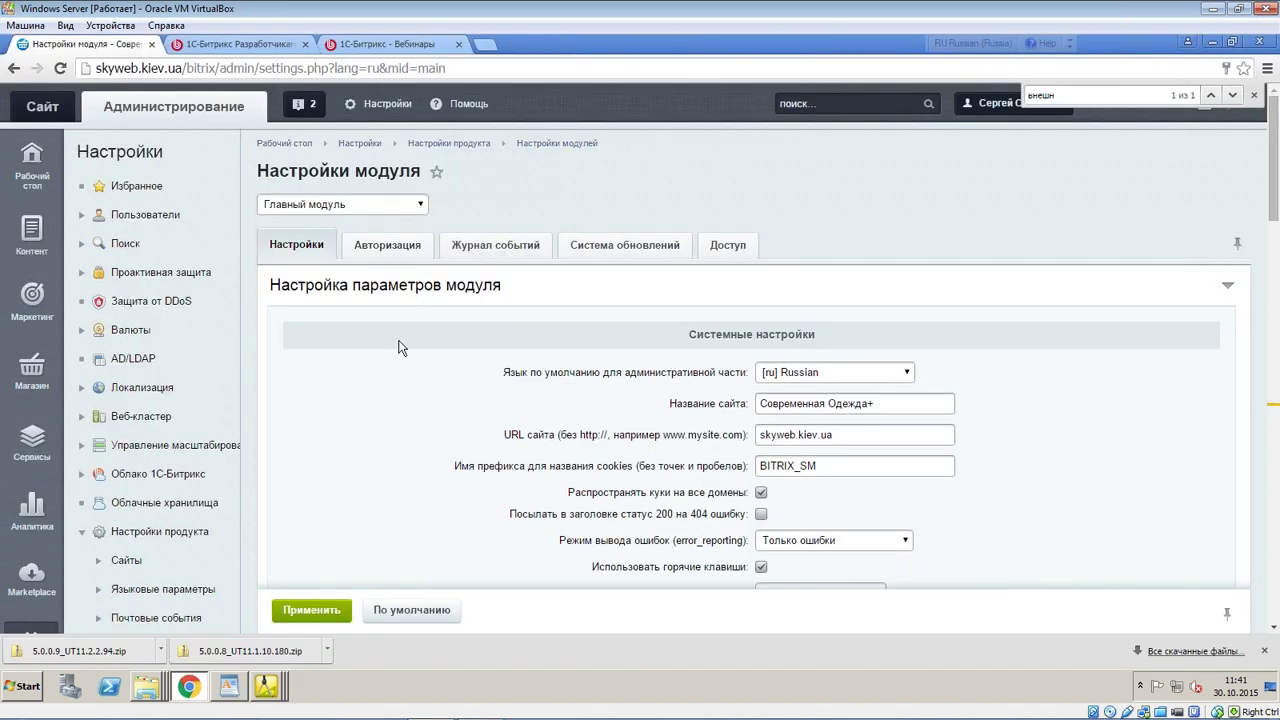
click(391, 204)
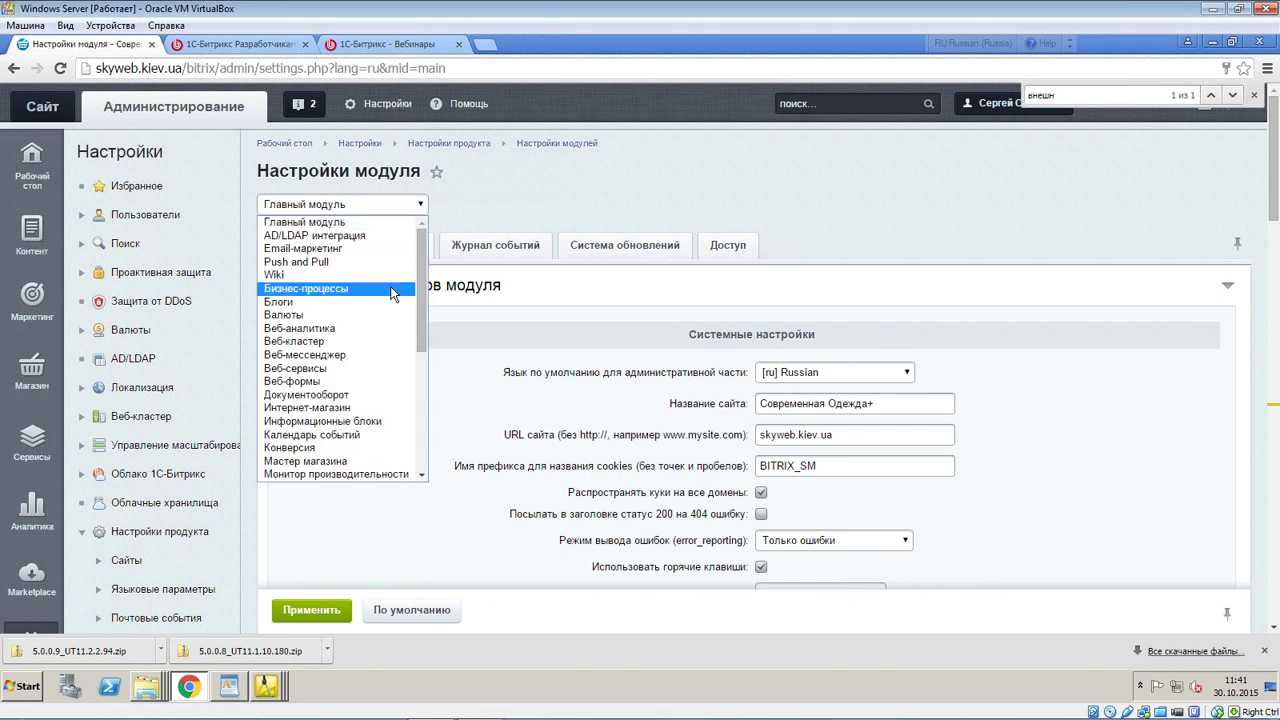
scroll(380, 290, down, 4)
click(368, 266)
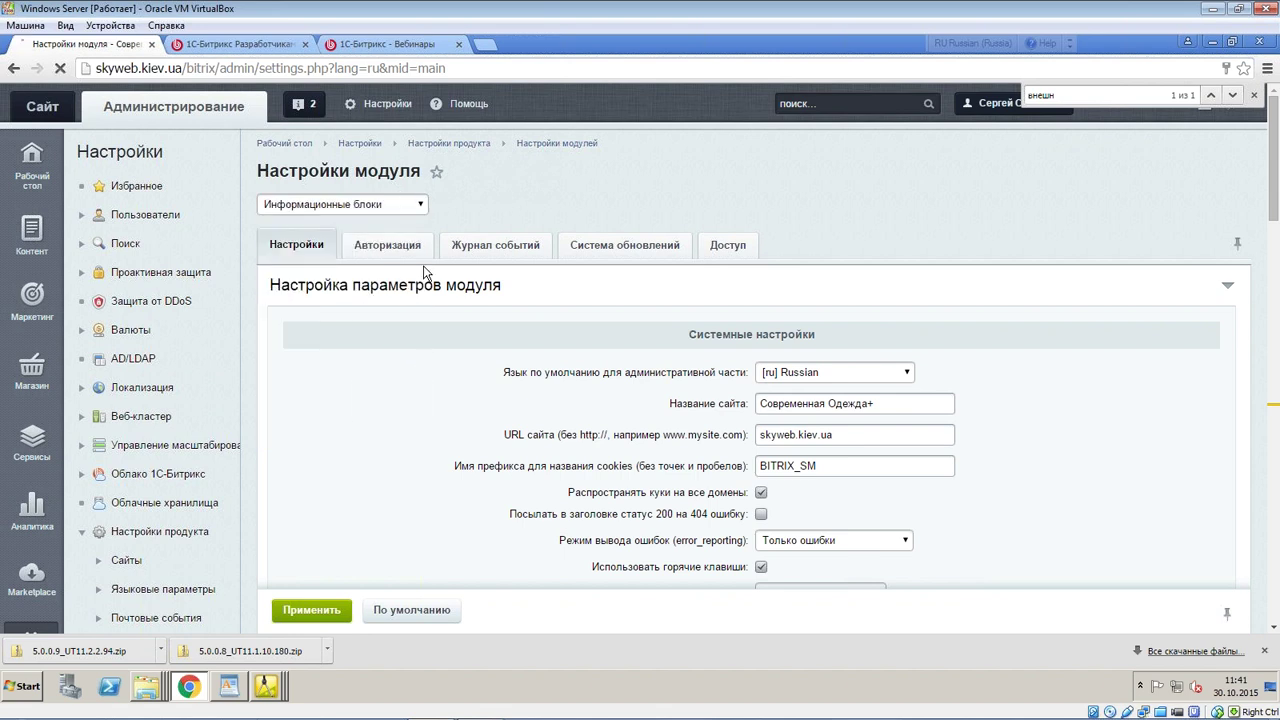
scroll(771, 380, down, 1)
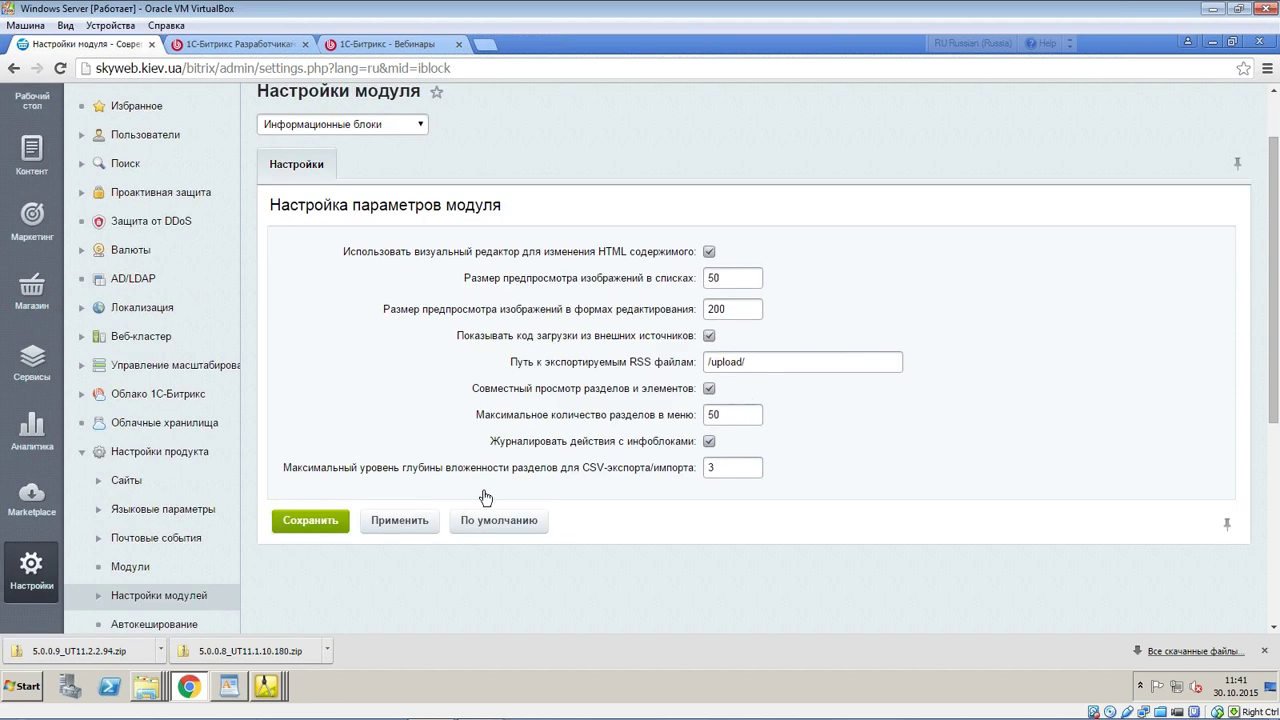
click(362, 520)
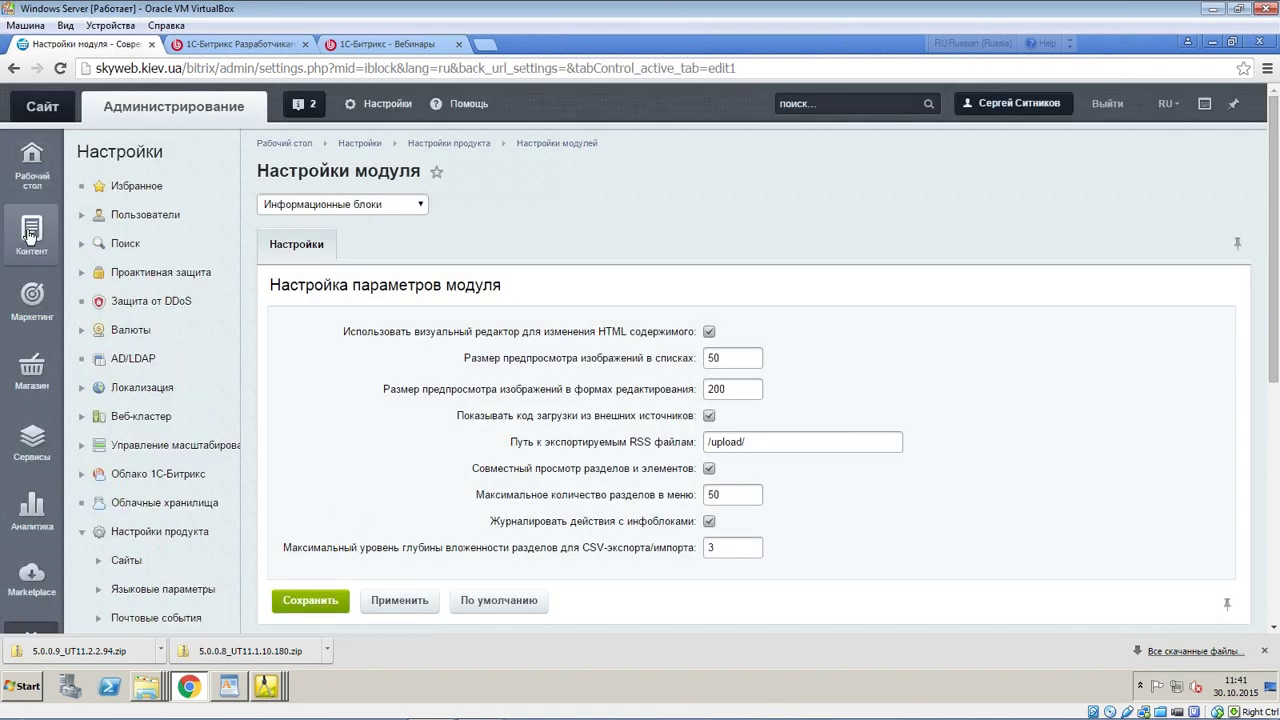
Step: Open the Одежда information block settings and locate its external code clothes_s1
mouse_move(32, 235)
click(140, 244)
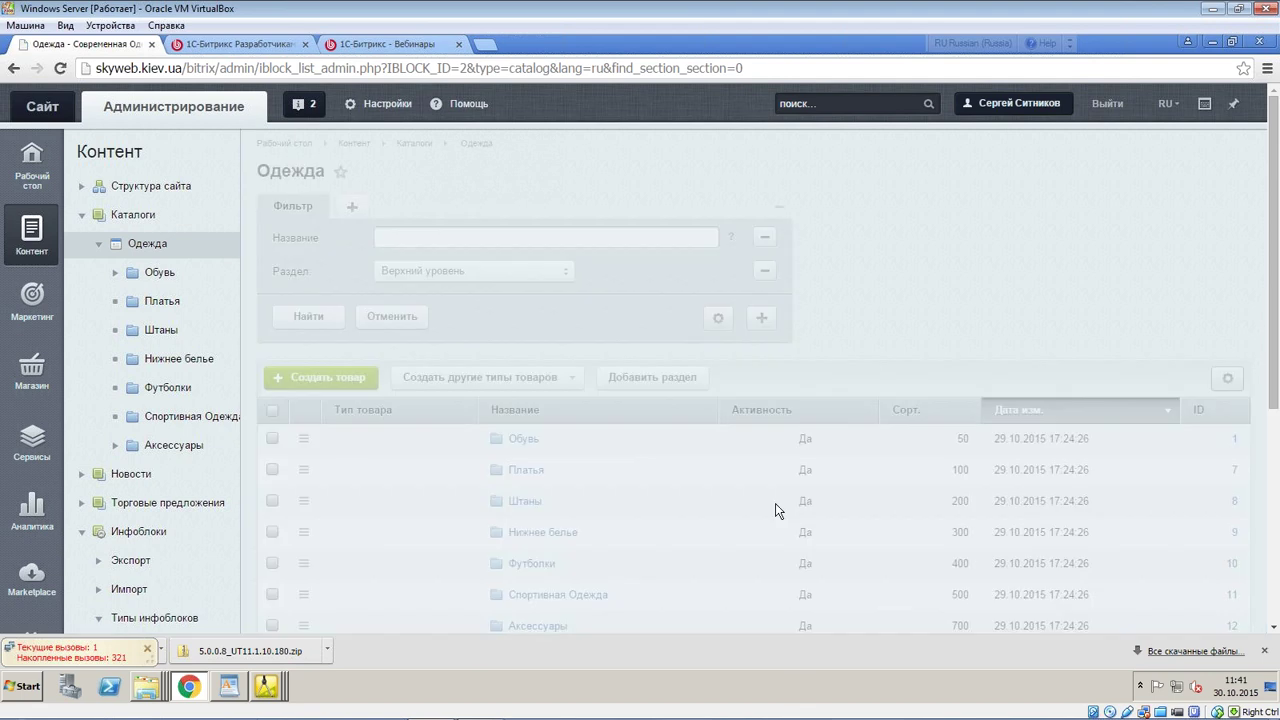
scroll(810, 400, down, 4)
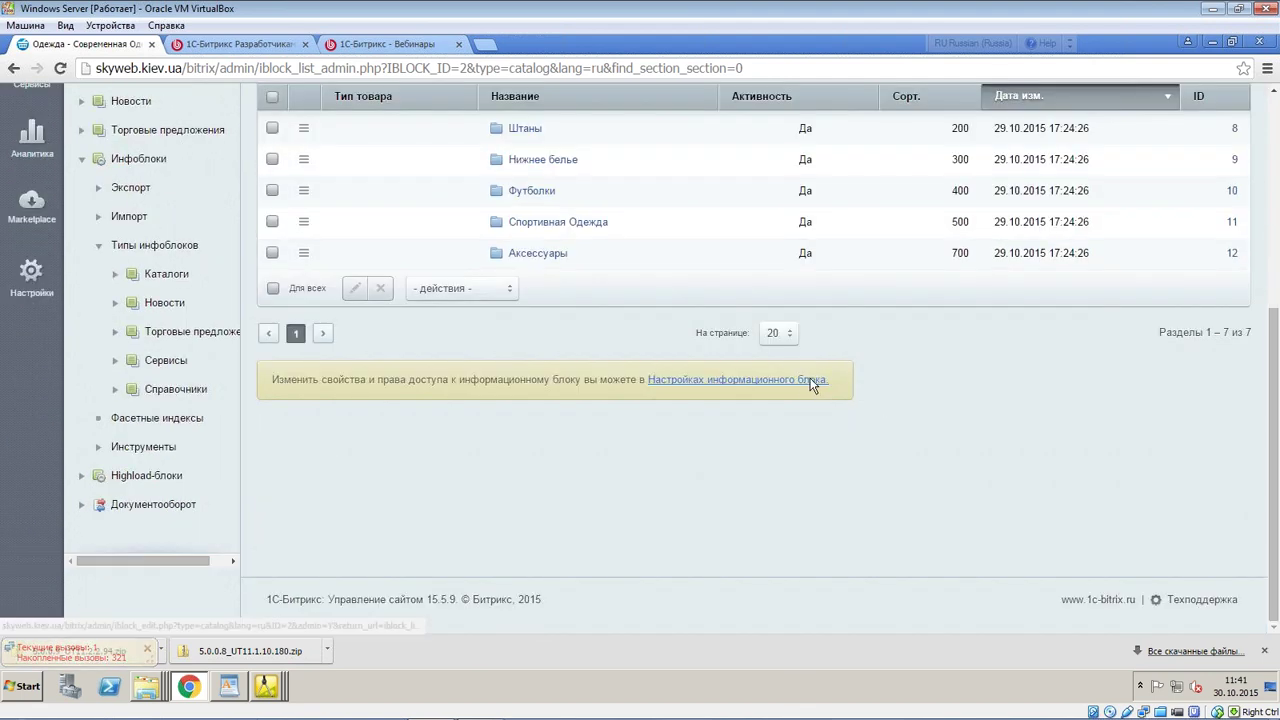
click(808, 385)
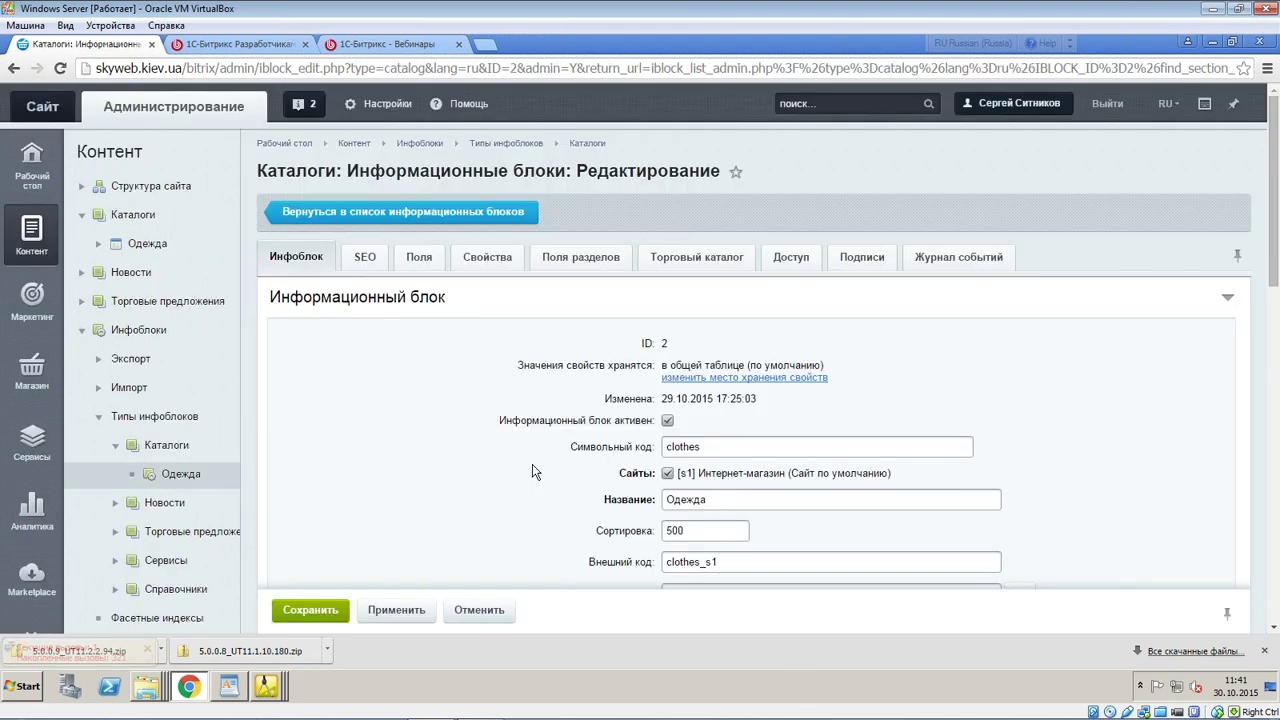
scroll(532, 471, down, 2)
click(591, 401)
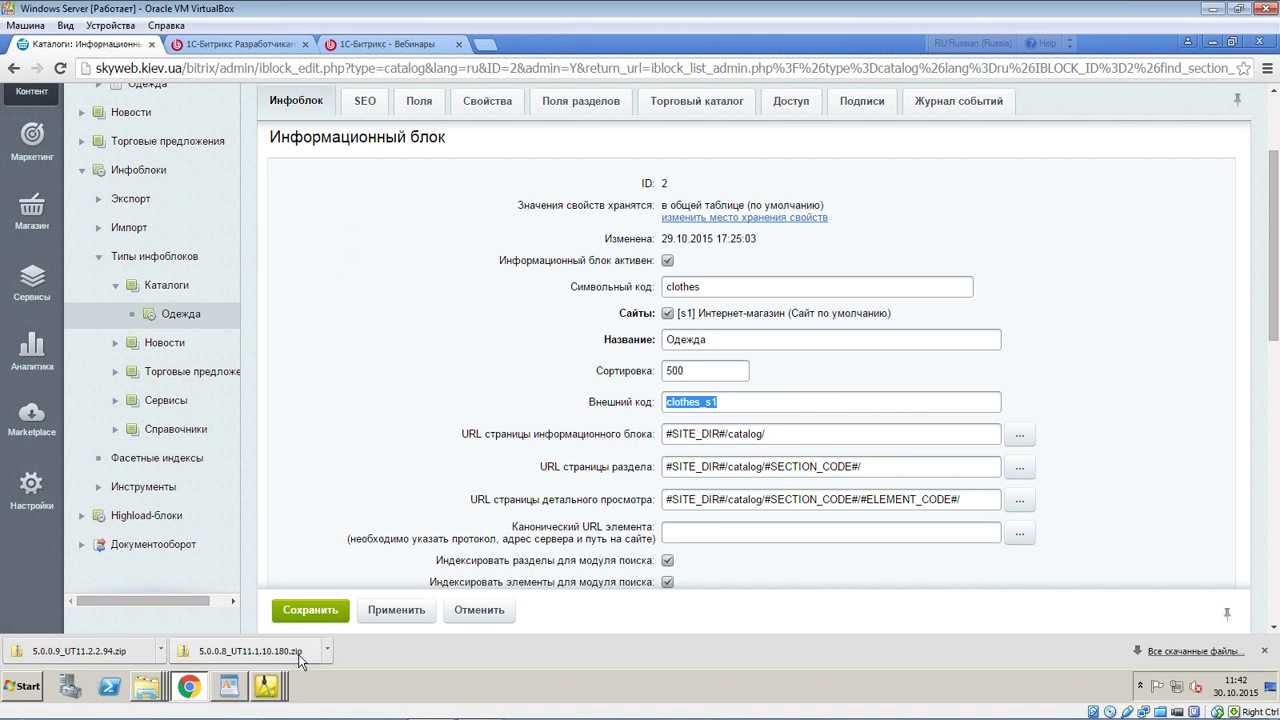
Step: Return to the 1C nomenclature export settings and show the offers settings
click(266, 686)
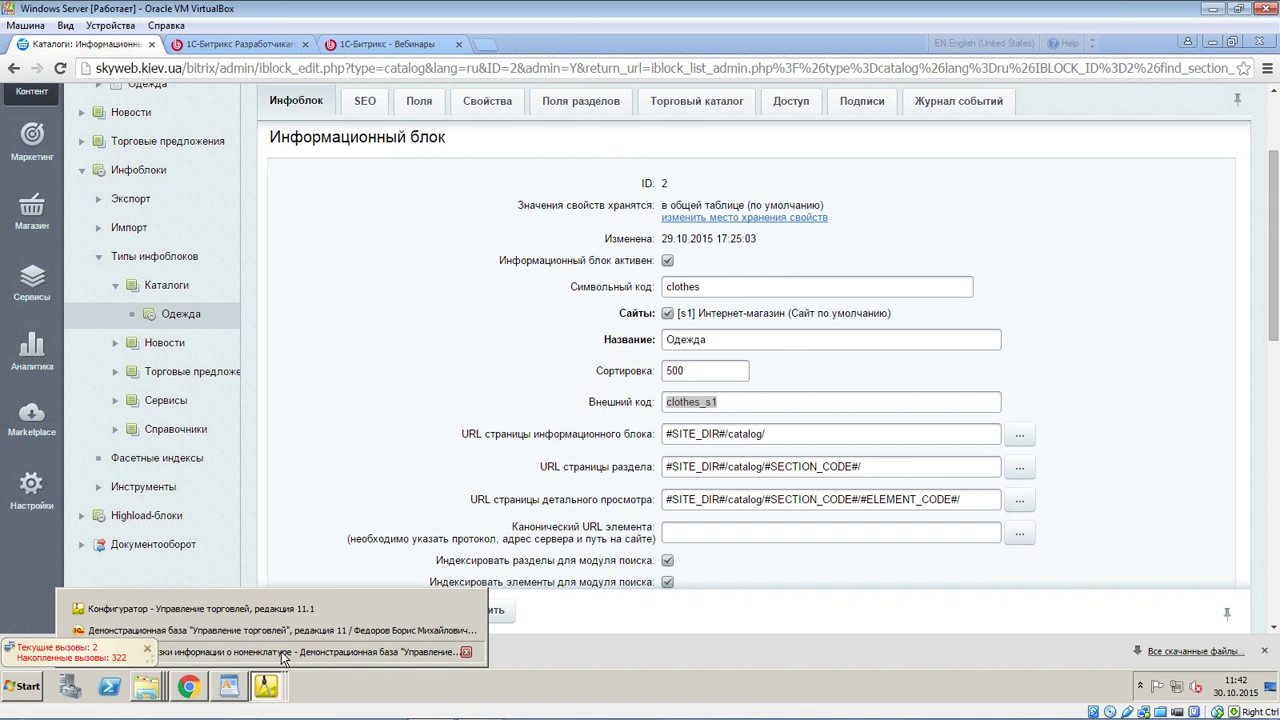
click(282, 653)
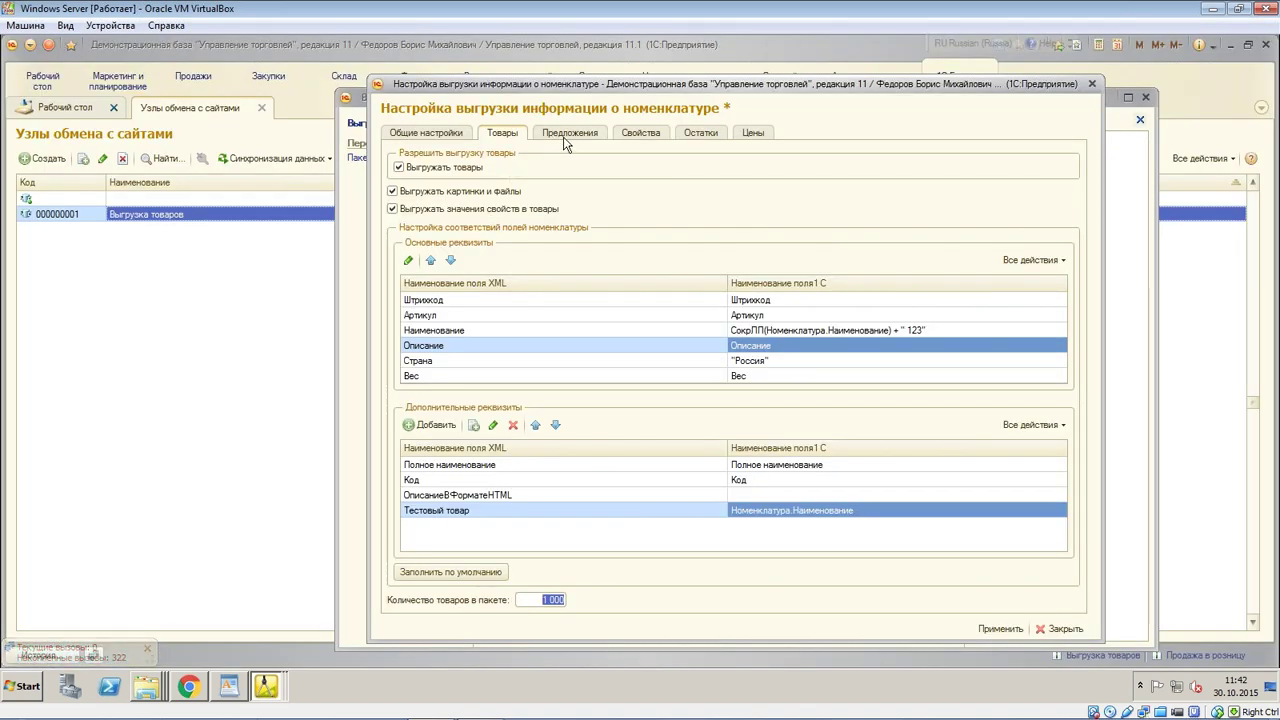
click(565, 138)
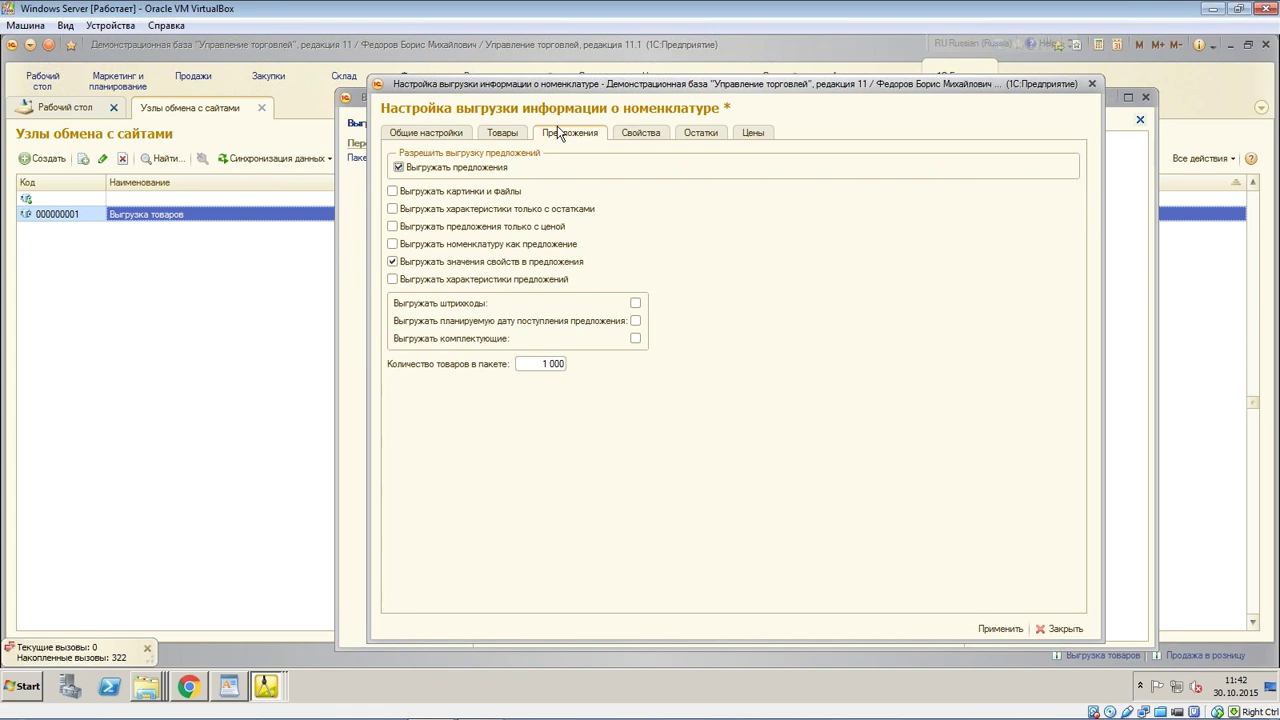
Step: Enable exporting pictures and files for offers, leaving nomenclature-as-offer unticked
click(474, 196)
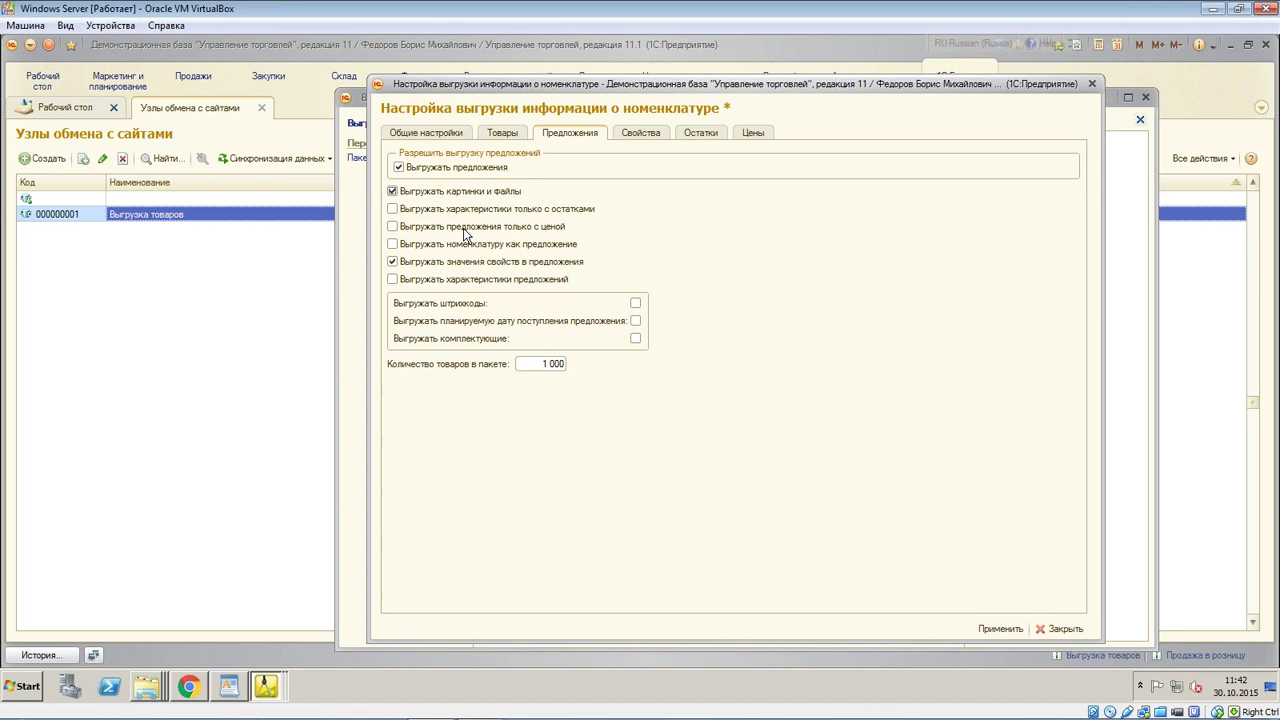
click(393, 244)
click(393, 244)
click(394, 244)
Step: Return to the Bitrix admin in Chrome and open the public storefront via the Сайт tab
click(188, 686)
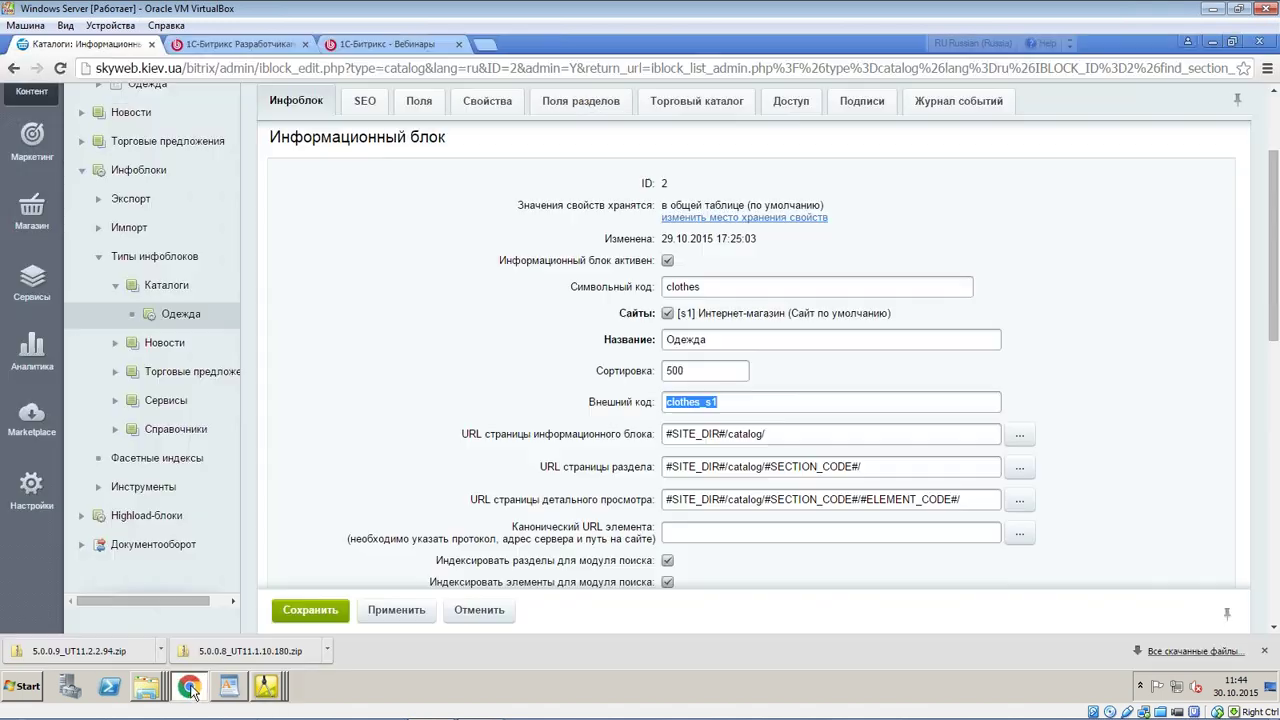
scroll(50, 143, up, 2)
click(52, 118)
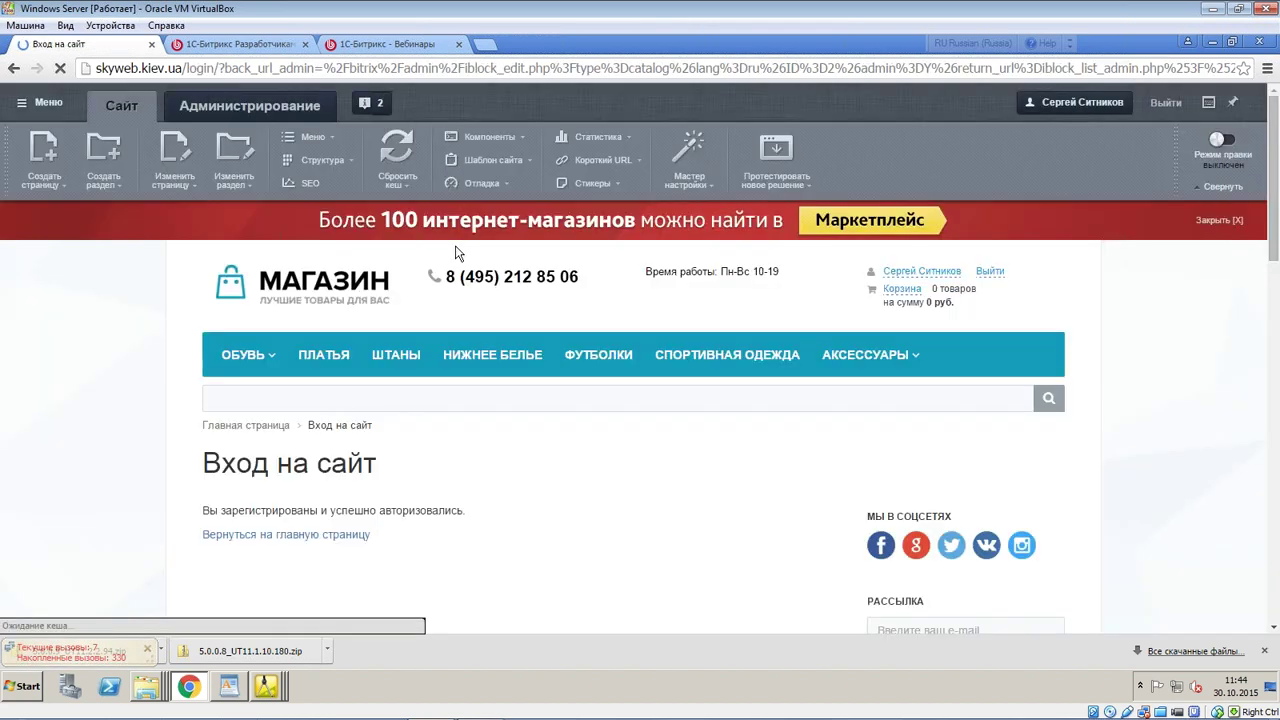
Step: Go to the ШТАНЫ catalog section and open the Штаны Цветочная Поляна product card
scroll(433, 235, down, 2)
scroll(433, 235, up, 2)
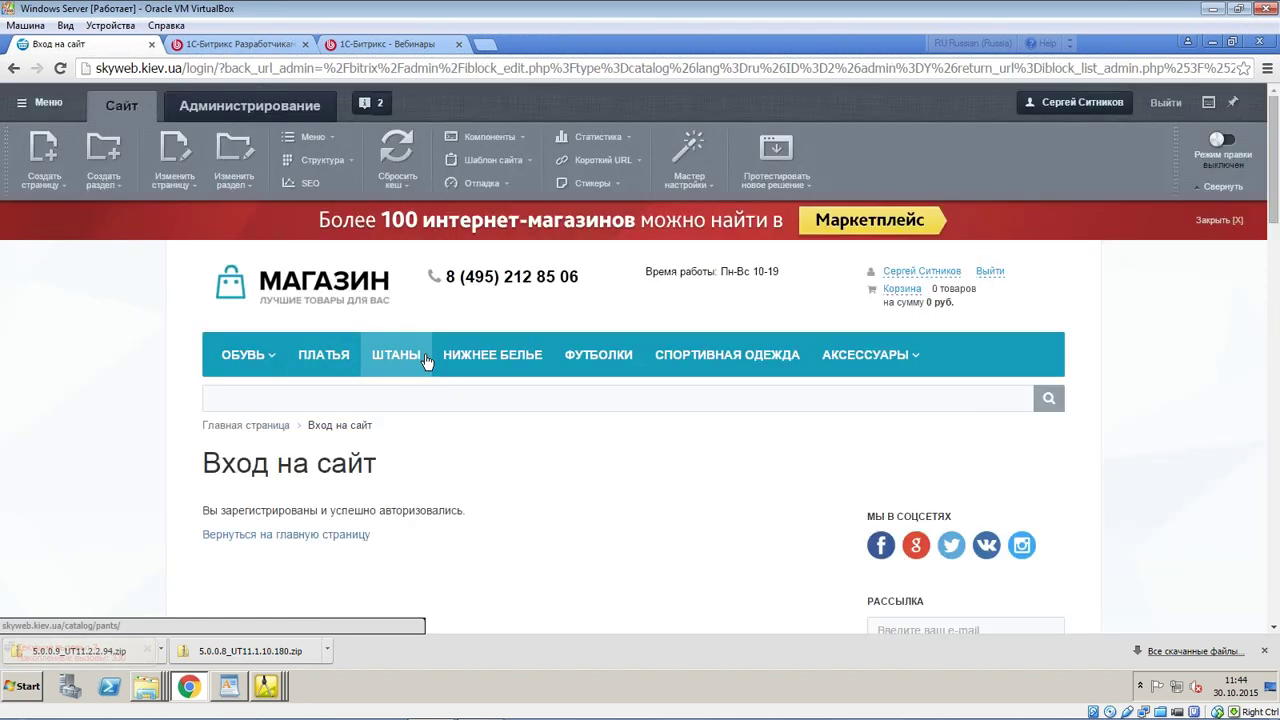
click(396, 356)
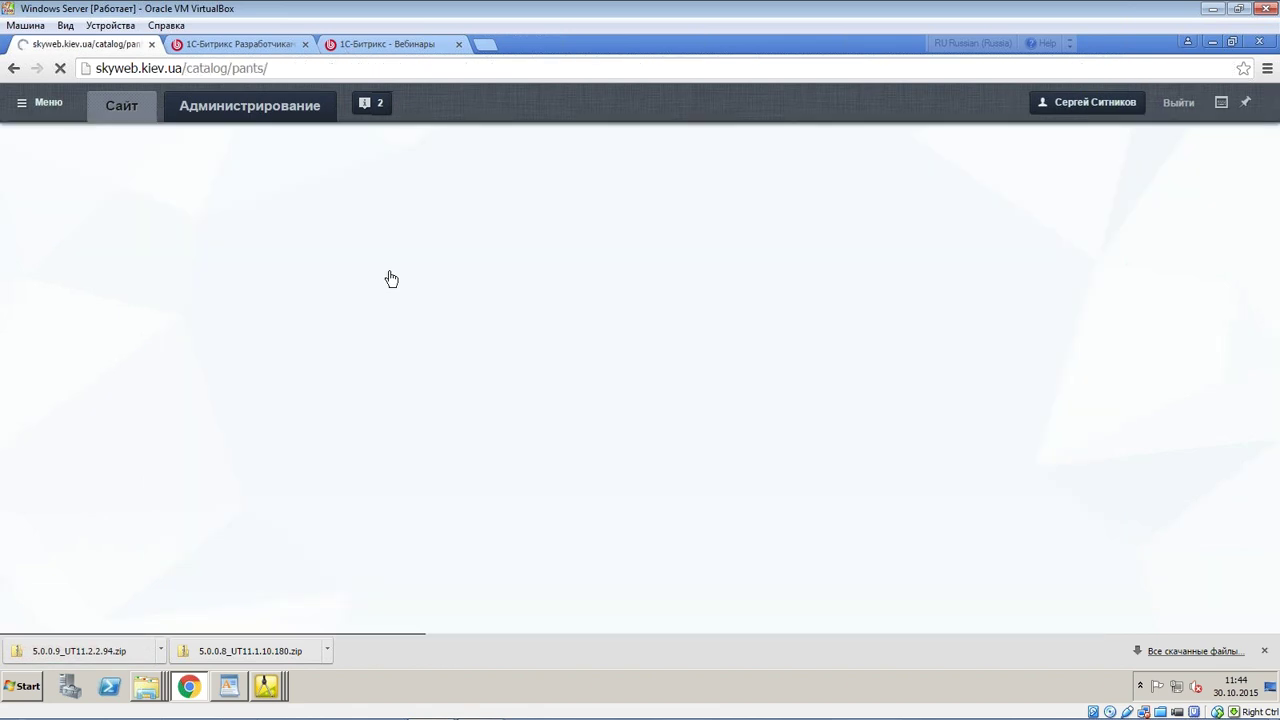
scroll(491, 318, down, 3)
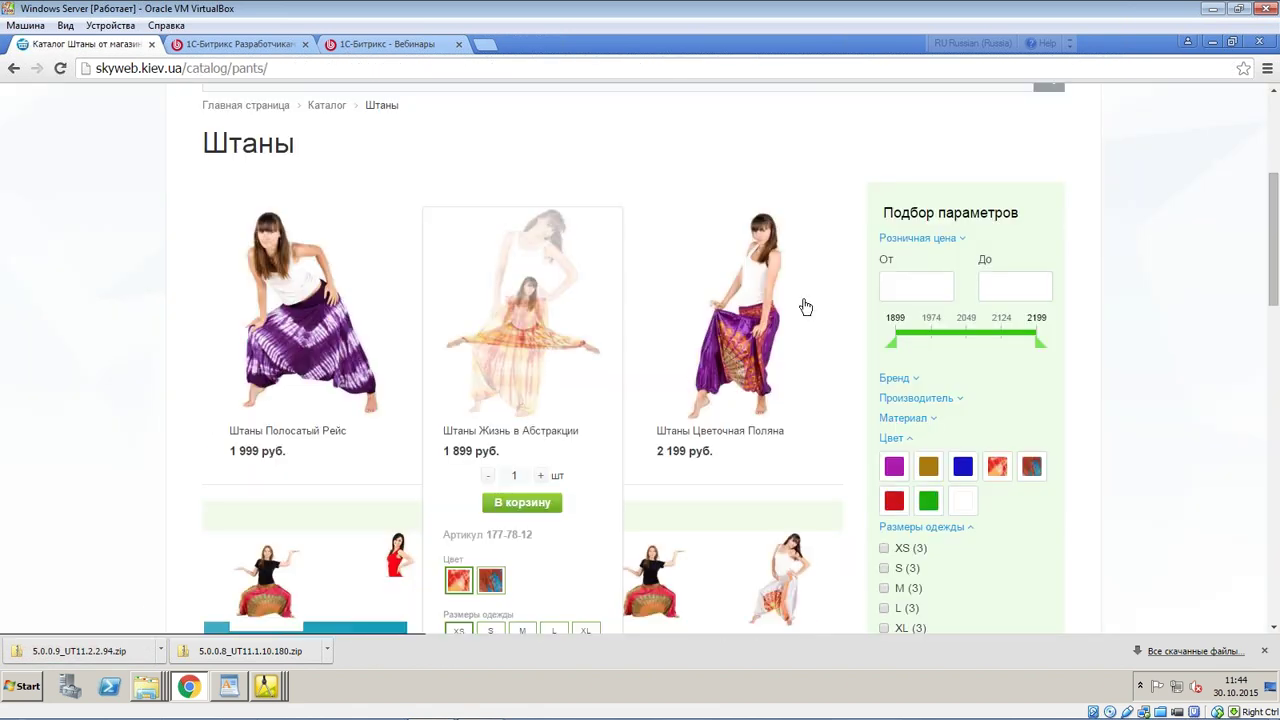
scroll(806, 306, down, 2)
scroll(726, 140, up, 1)
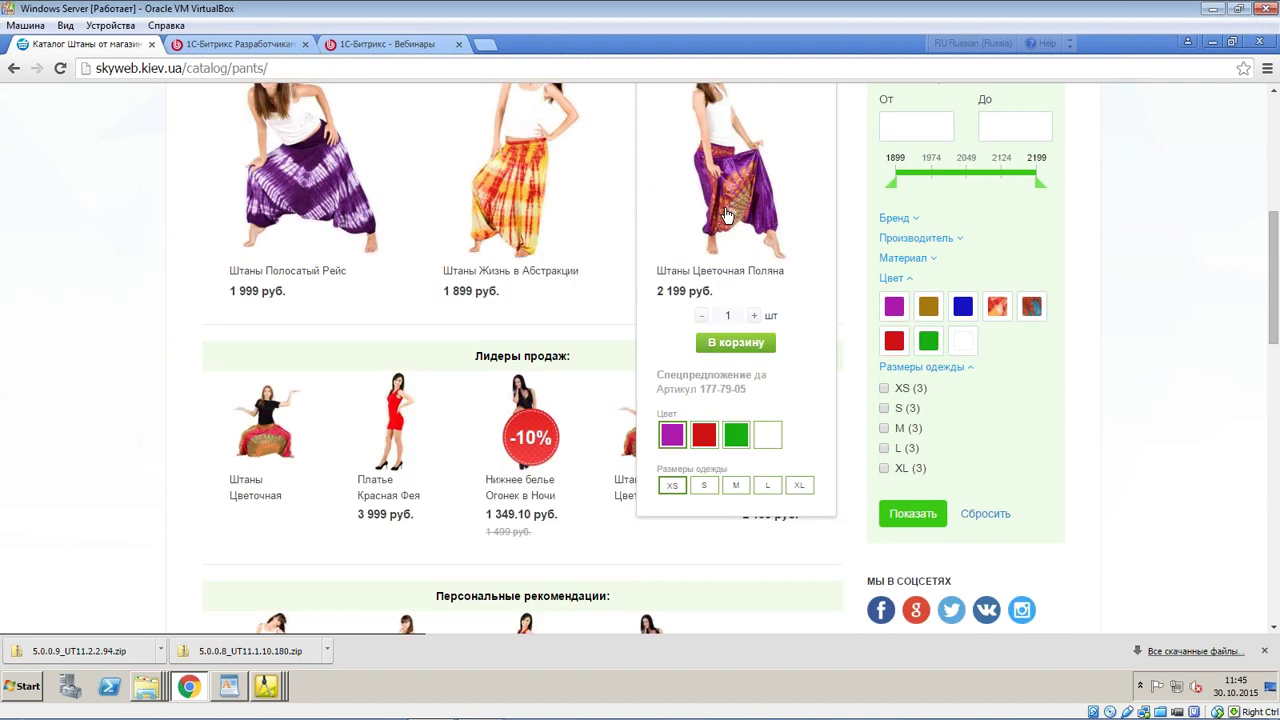
click(726, 214)
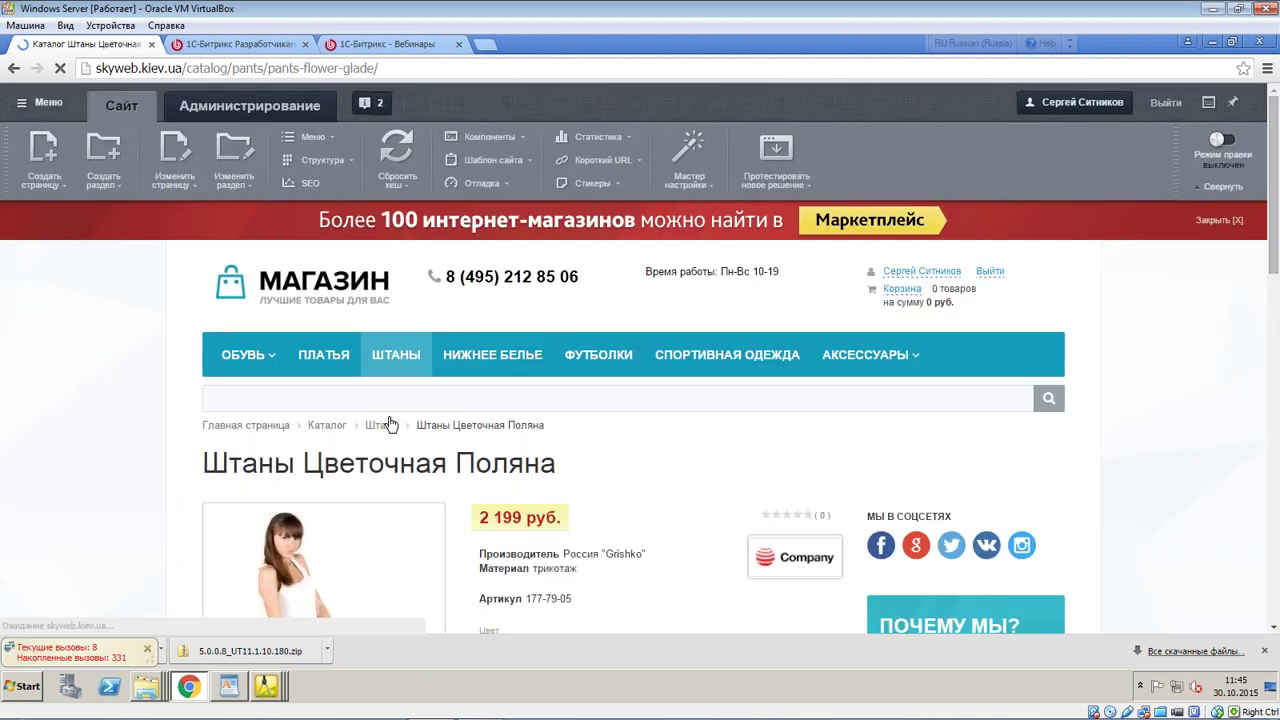
Step: Try sizes M, L and XL, raise quantity to 2 and back to 1, then return to XS
scroll(557, 327, down, 3)
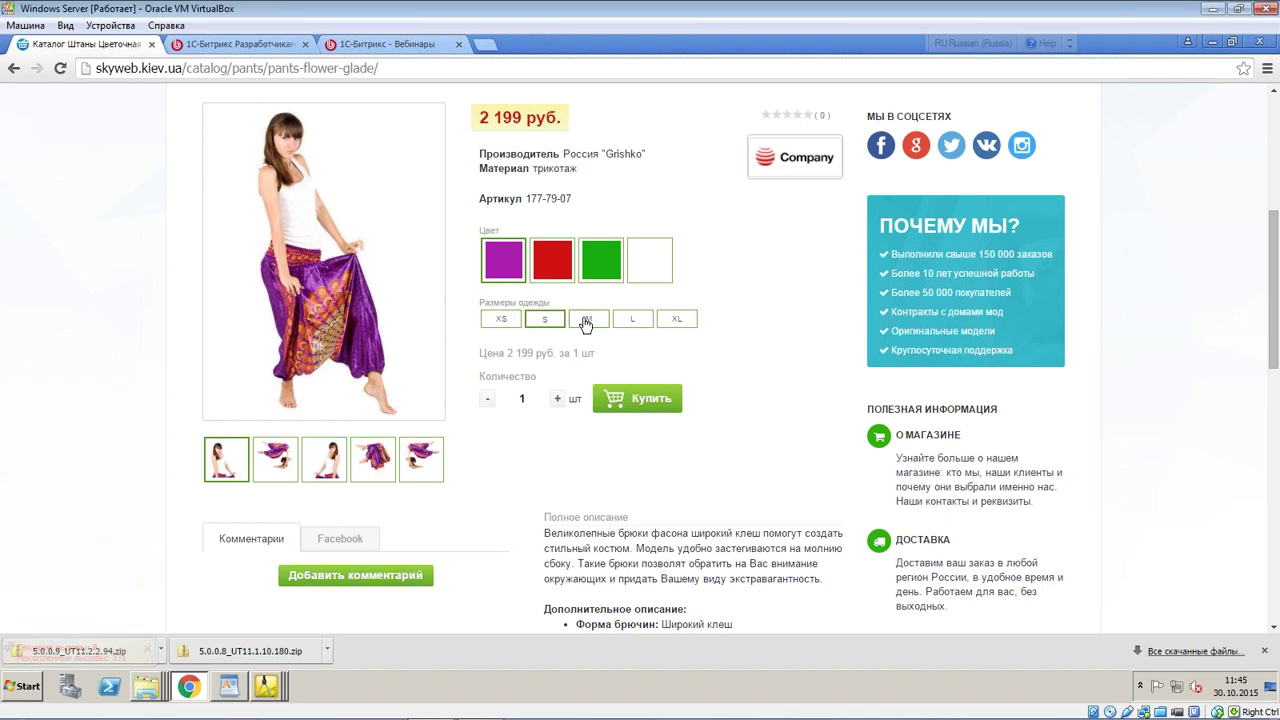
click(589, 321)
click(633, 322)
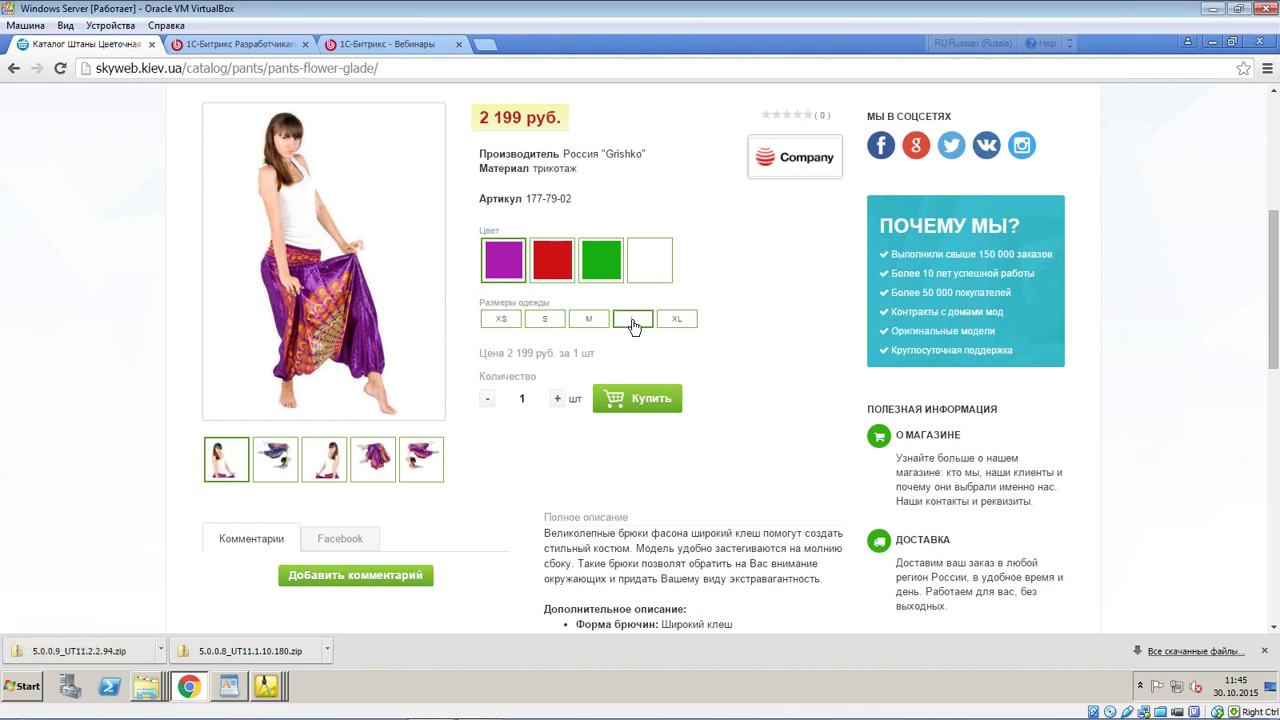
click(680, 321)
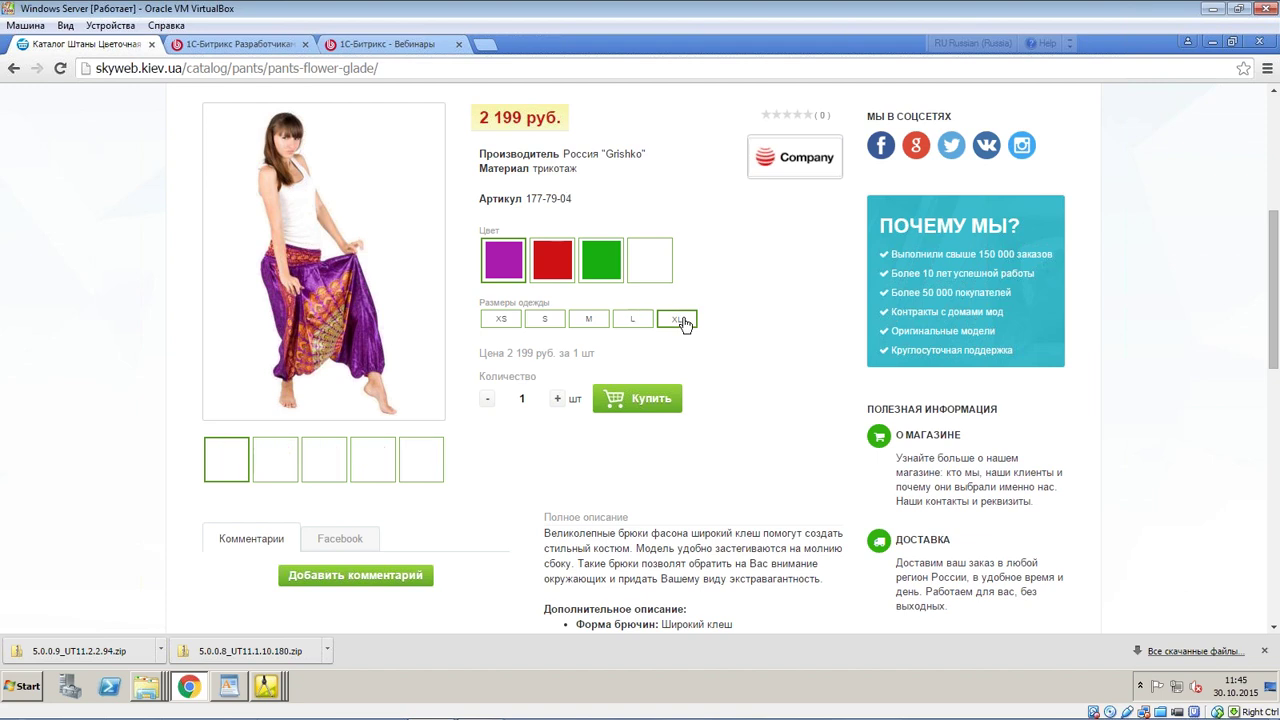
click(558, 401)
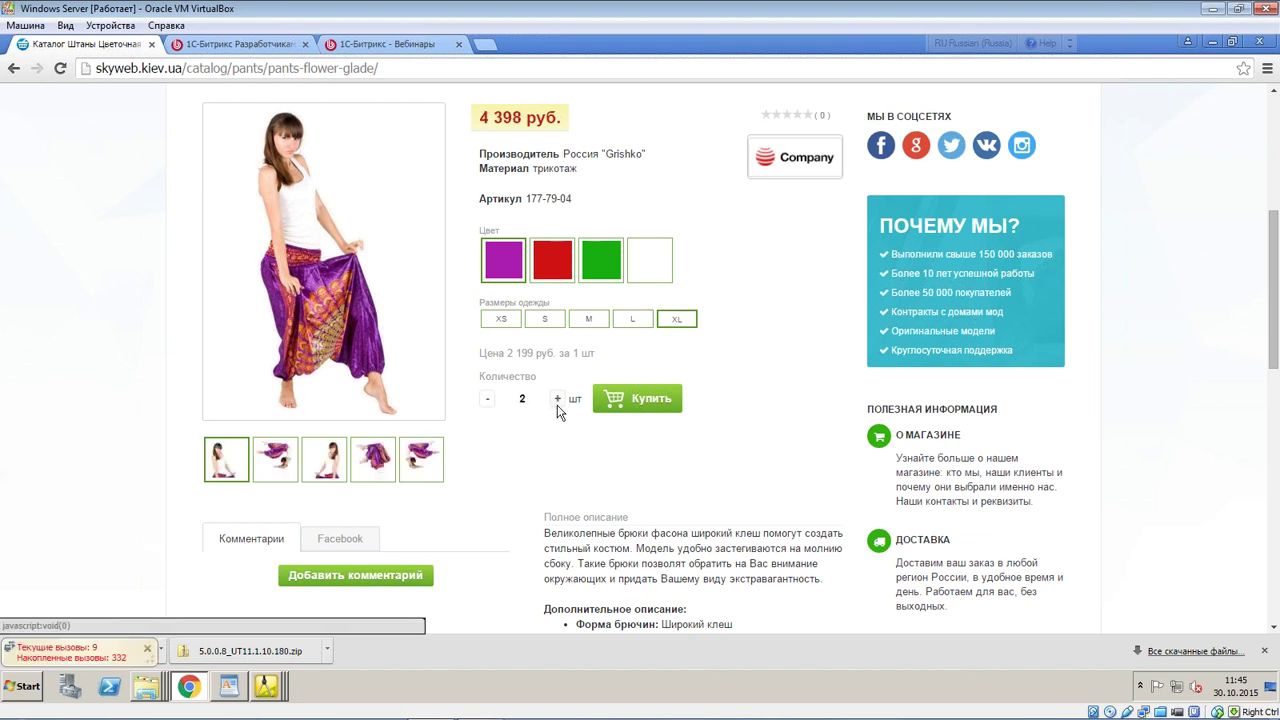
click(487, 400)
click(510, 318)
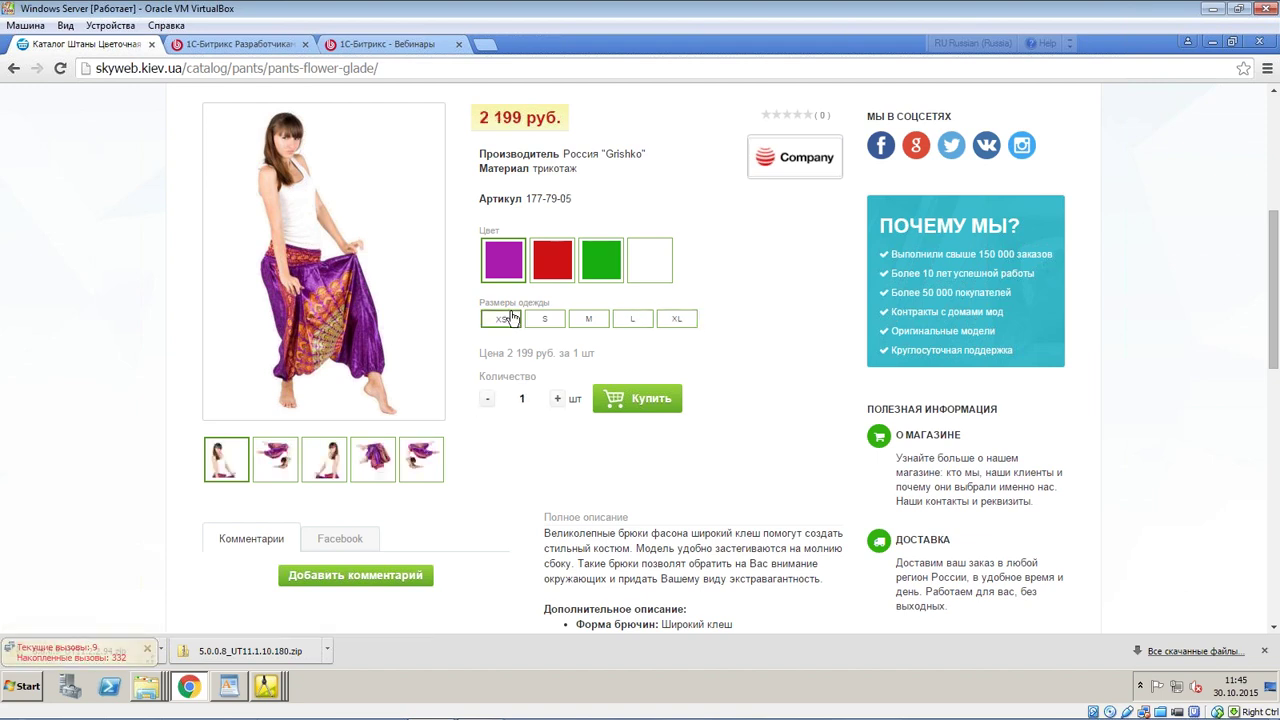
Step: Switch the pants between the red, green and purple colours to compare article and photos
click(554, 272)
click(603, 261)
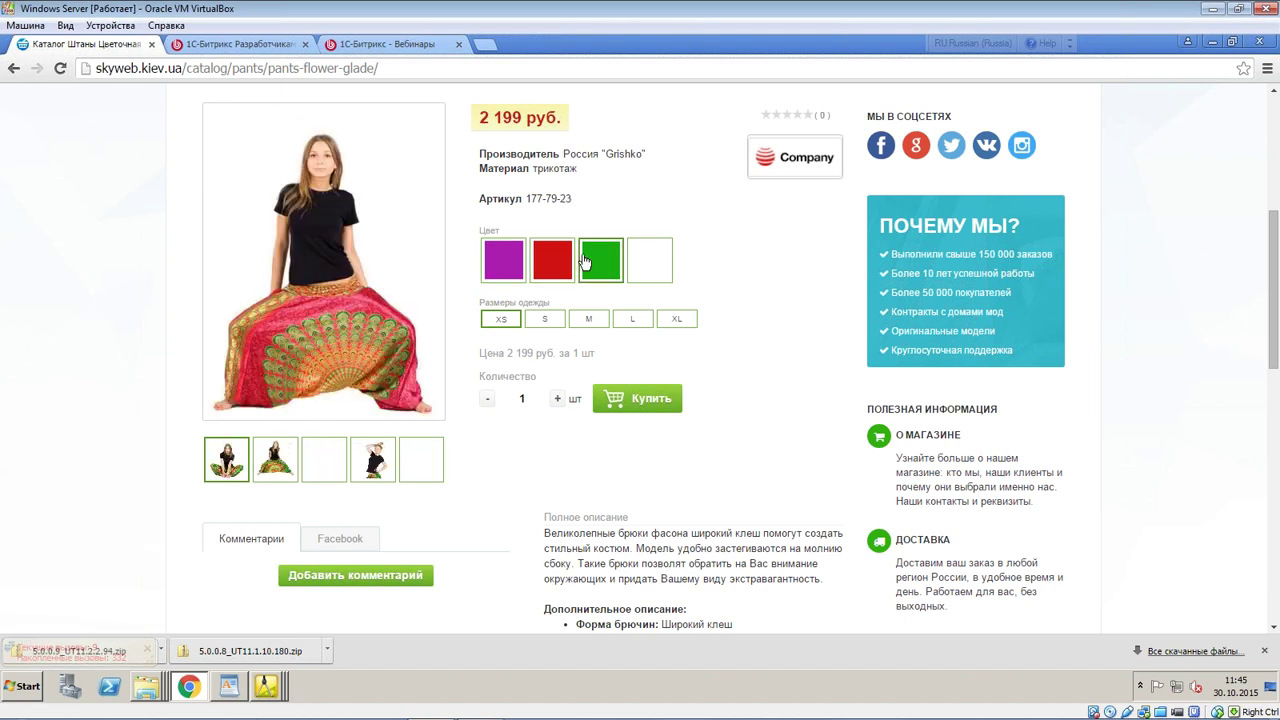
click(549, 268)
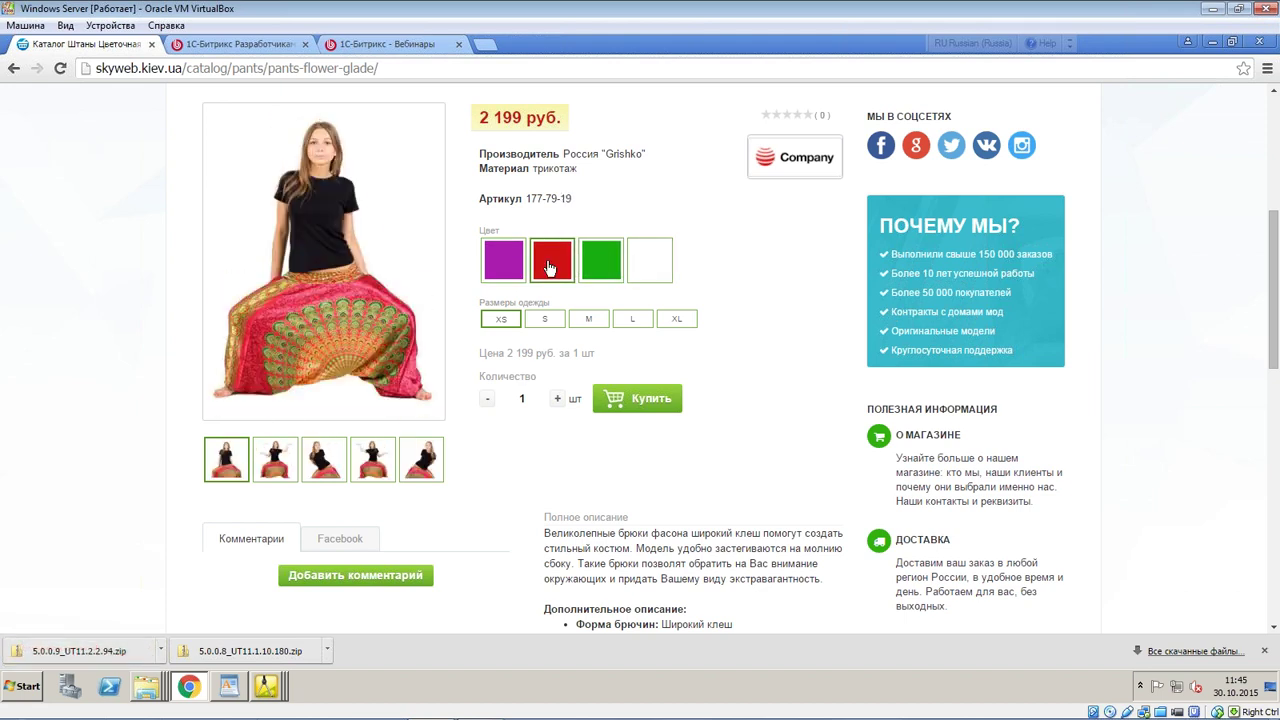
click(612, 268)
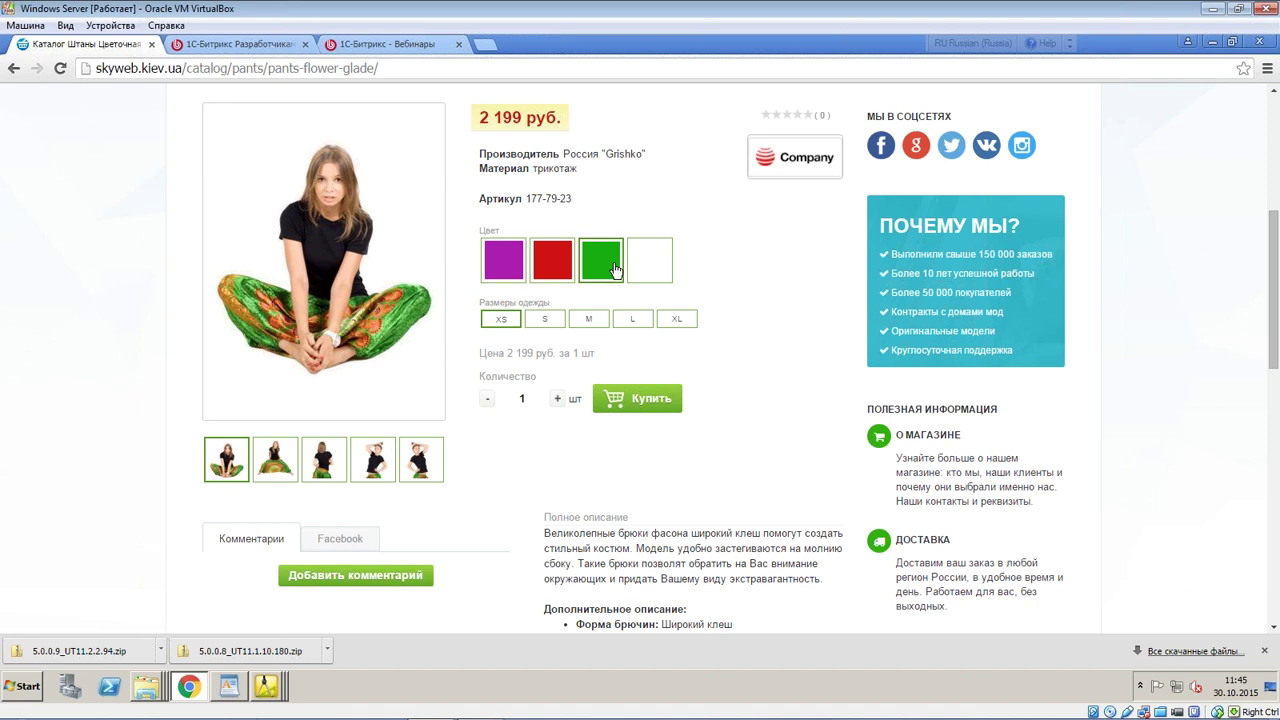
click(510, 265)
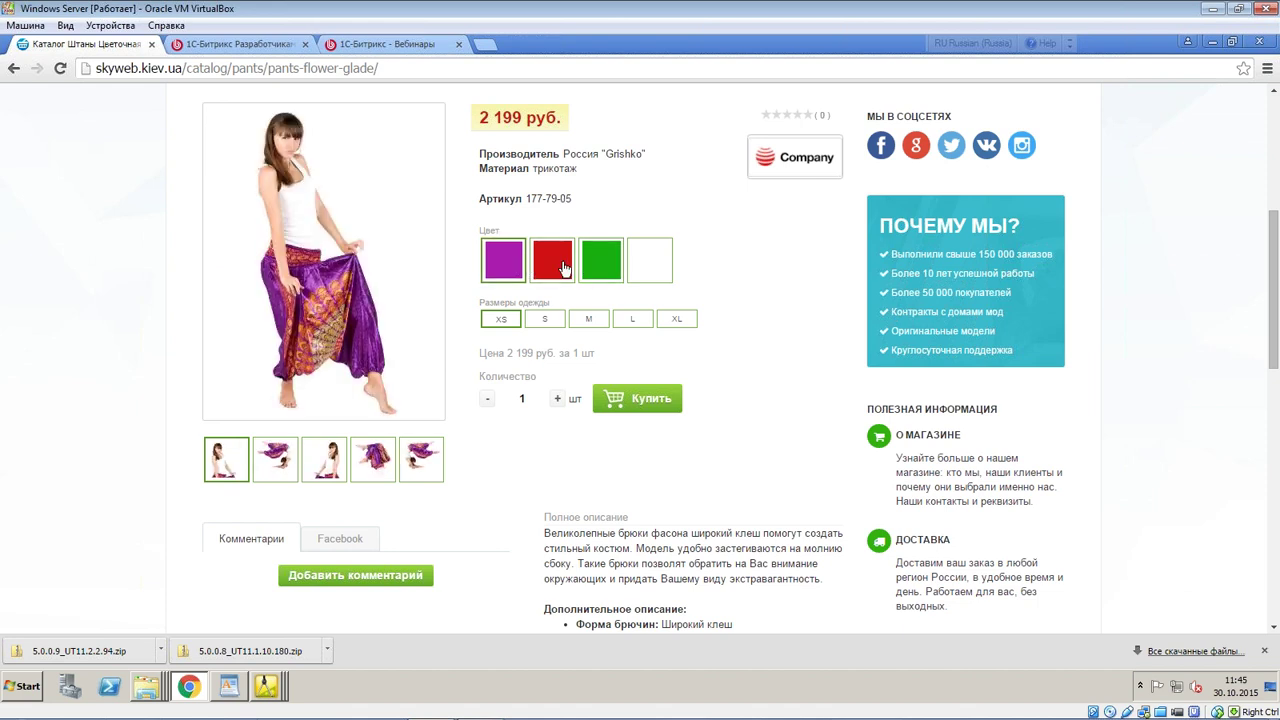
click(556, 267)
click(592, 268)
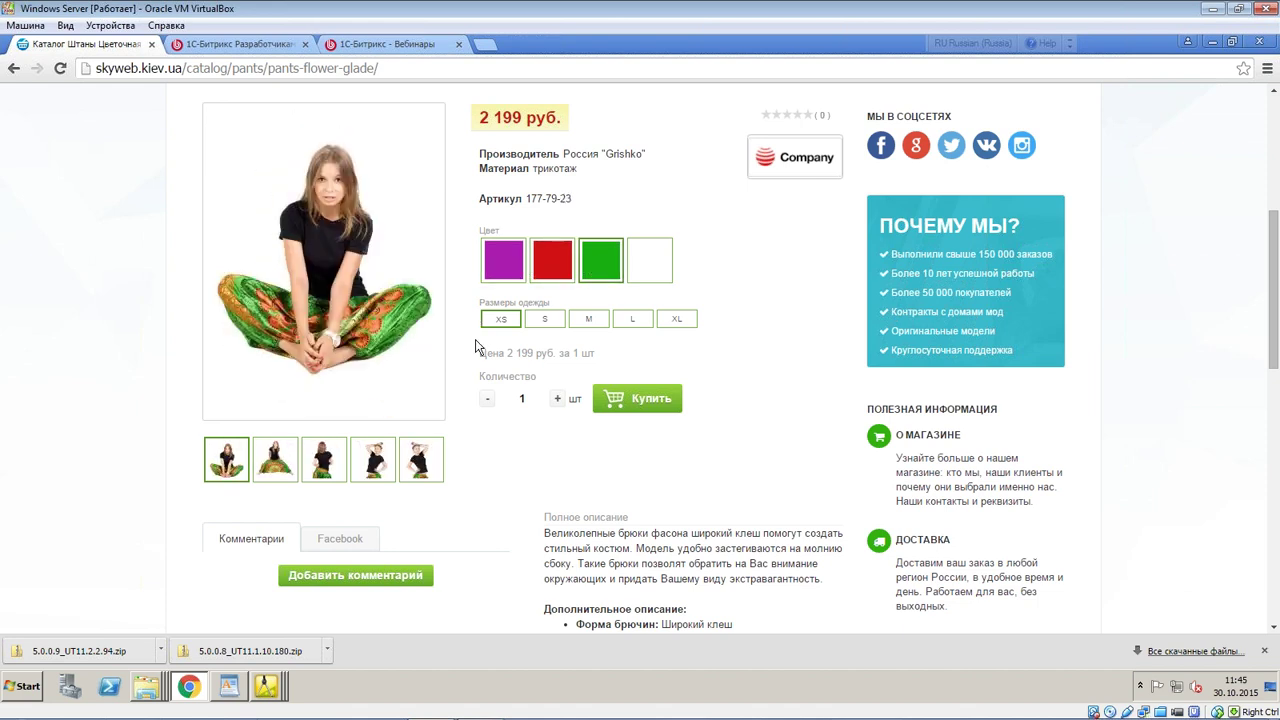
scroll(477, 347, down, 2)
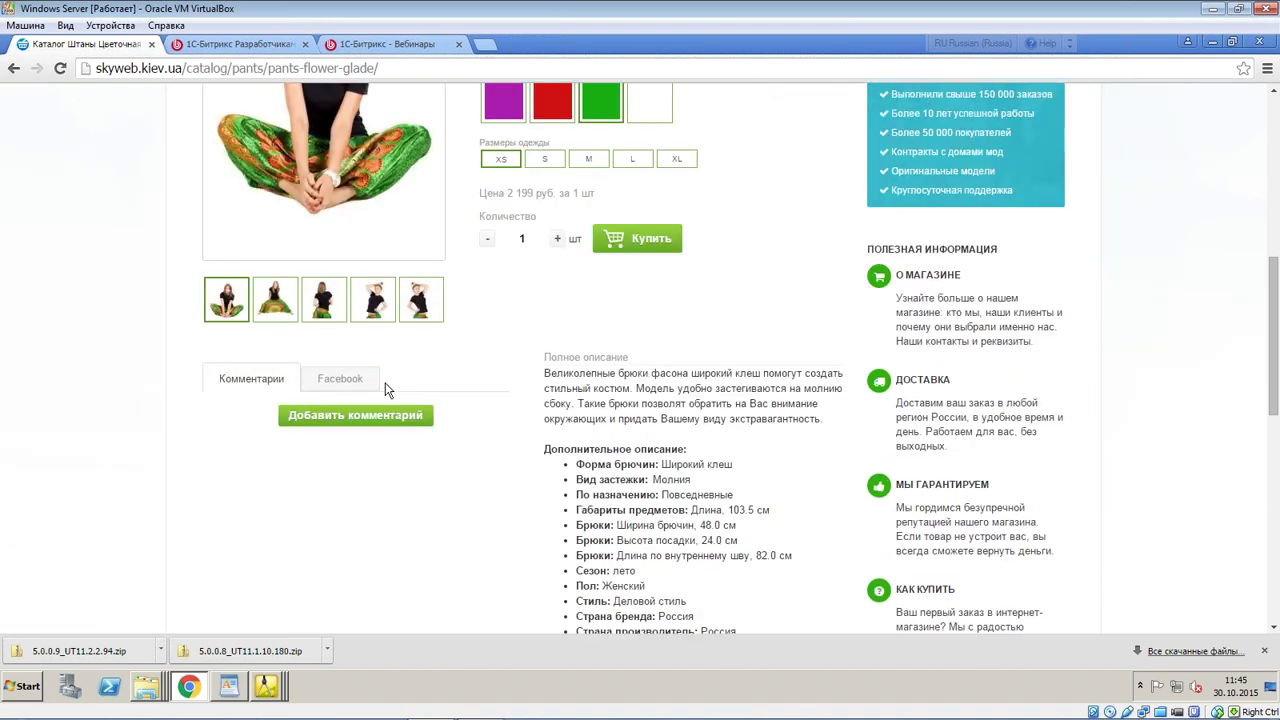
scroll(834, 363, down, 3)
drag(765, 395, 425, 260)
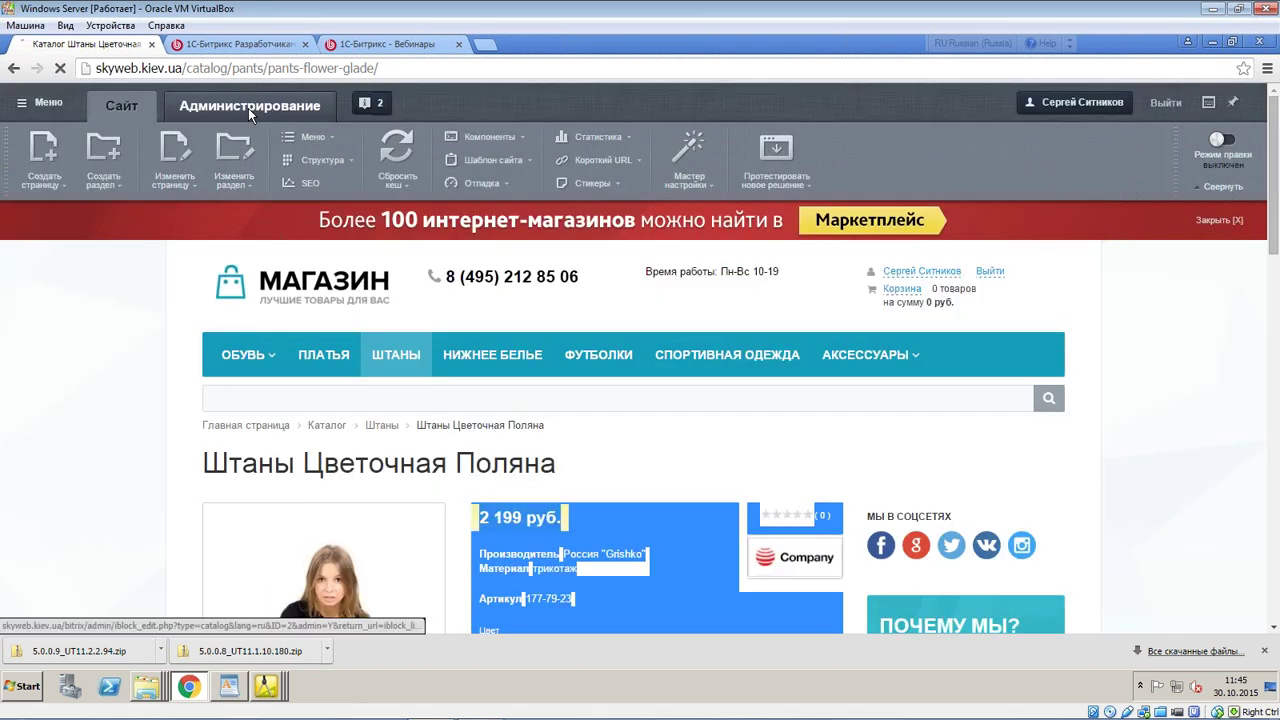
Step: Open the admin edit page of the Одежда catalog infoblock from the storefront admin bar
click(248, 108)
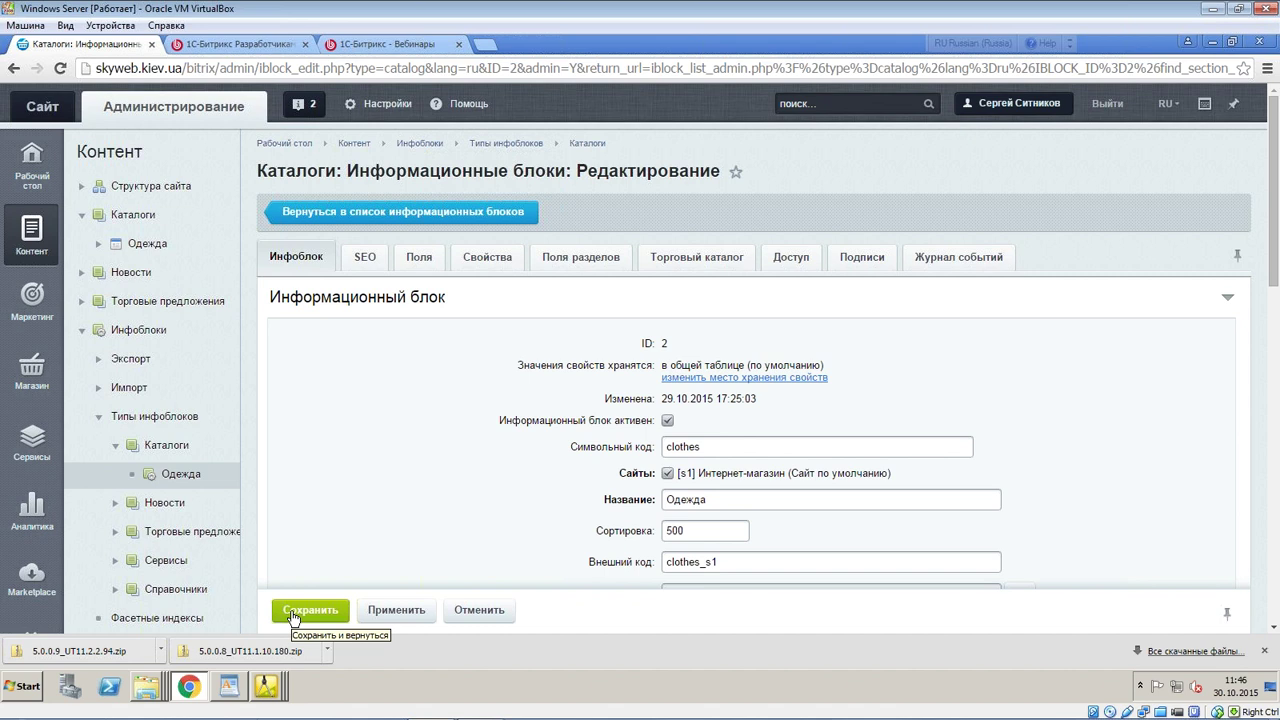
click(266, 686)
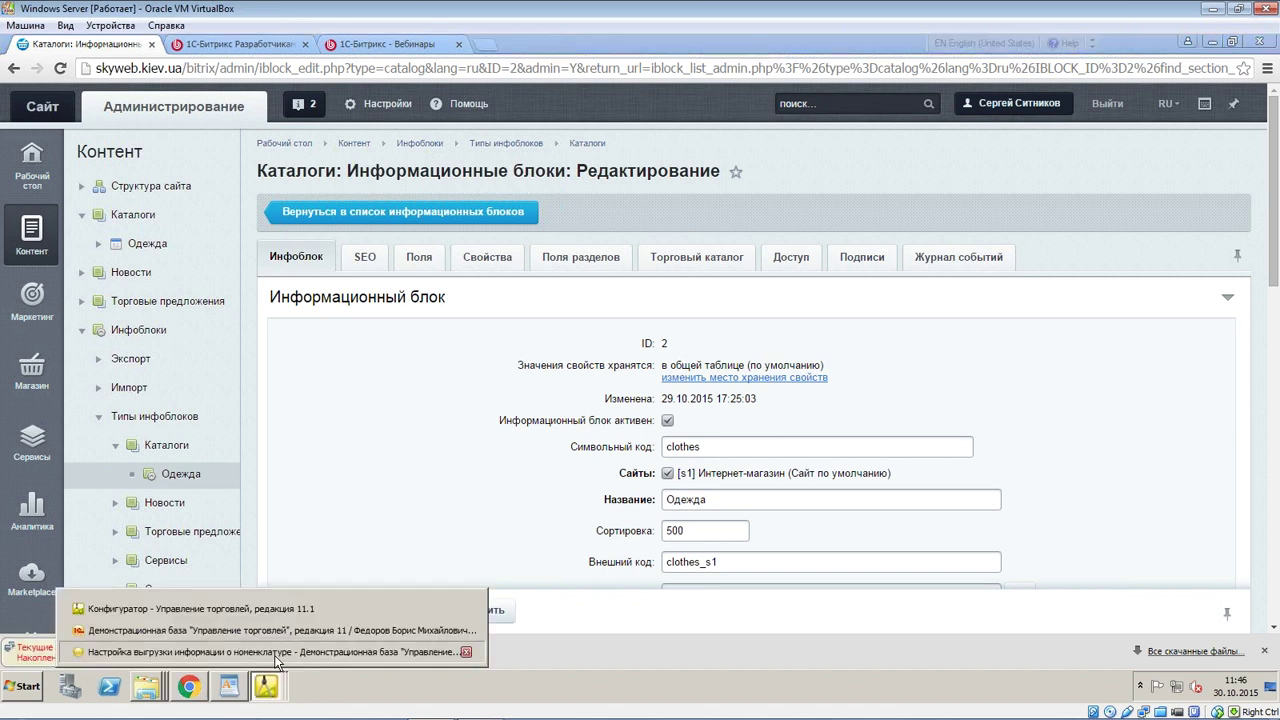
Step: Show the Свойства tab of the 'Настройка выгрузки информации о номенклатуре' window
click(275, 653)
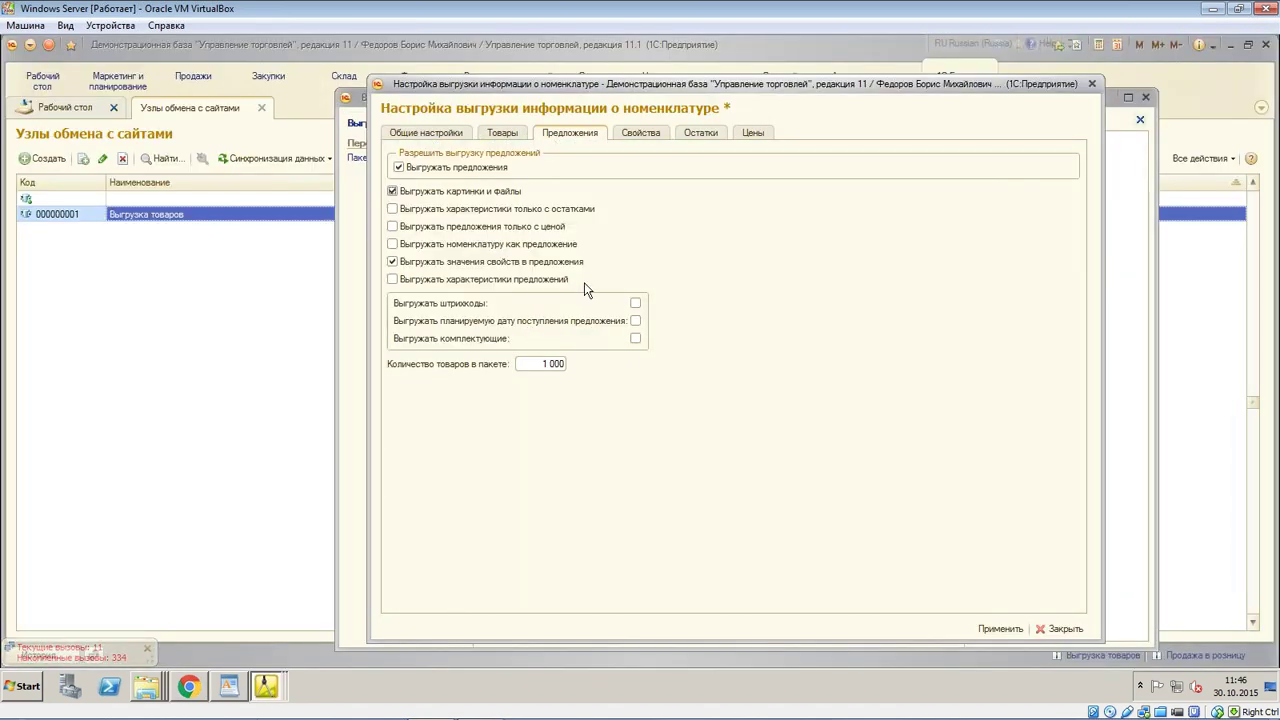
click(636, 131)
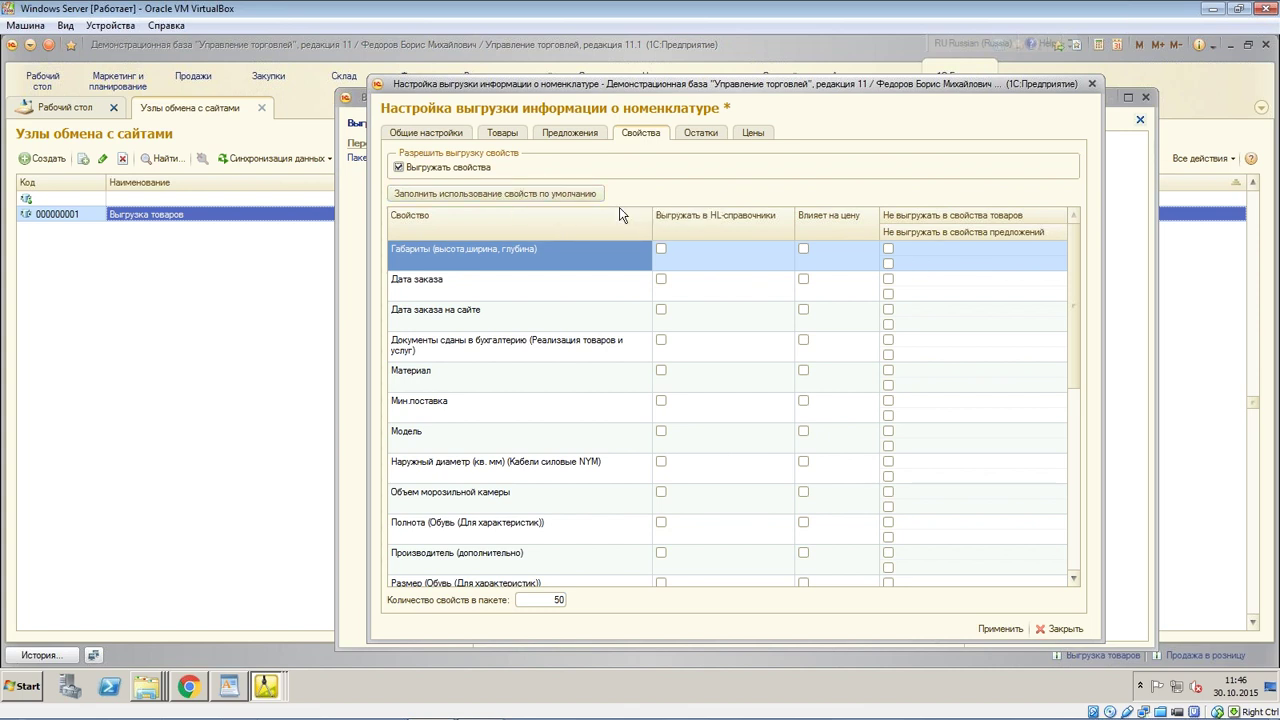
Step: Fill property usage with default values and select the Дата заказа на сайте HL setting
click(573, 192)
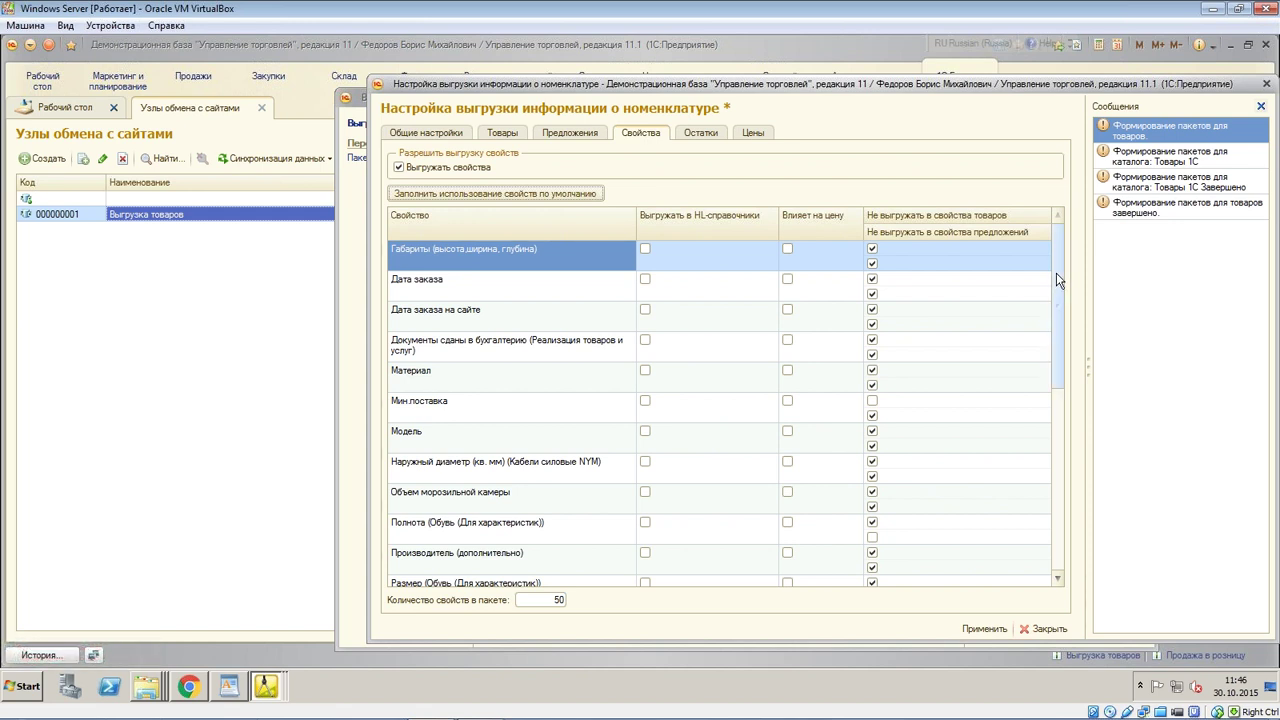
scroll(1056, 300, down, 2)
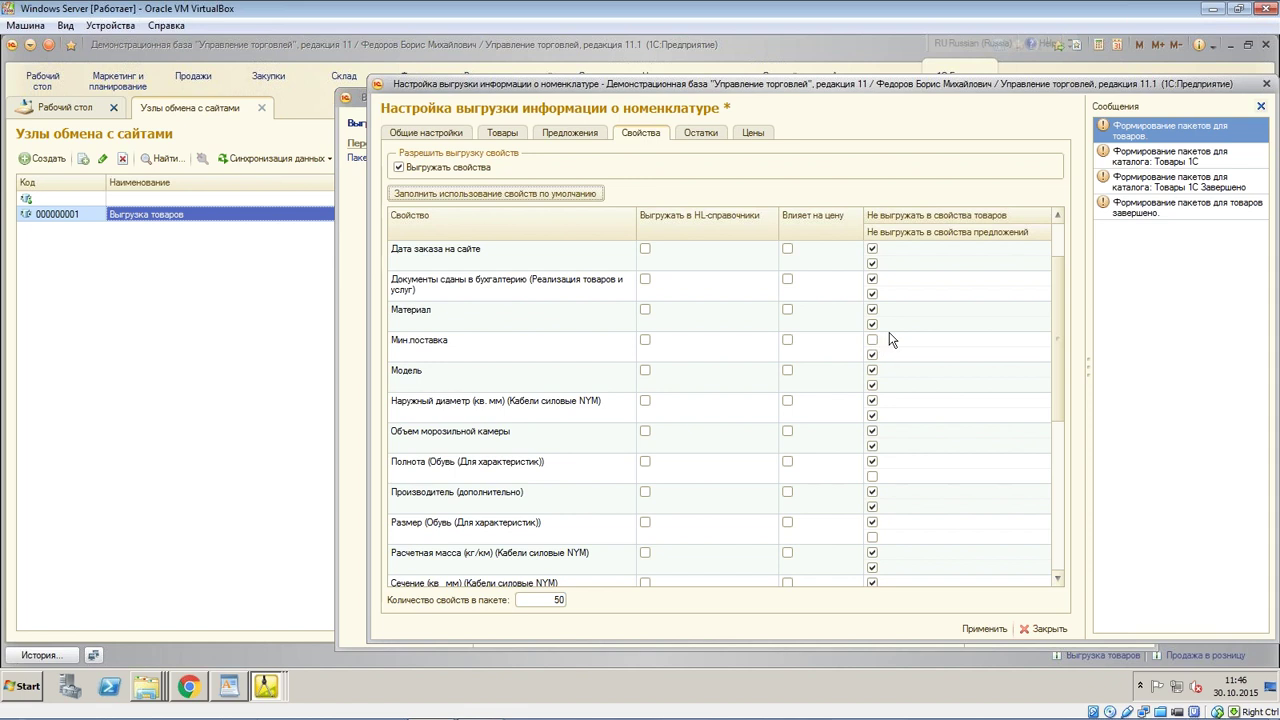
drag(1055, 337, 1068, 273)
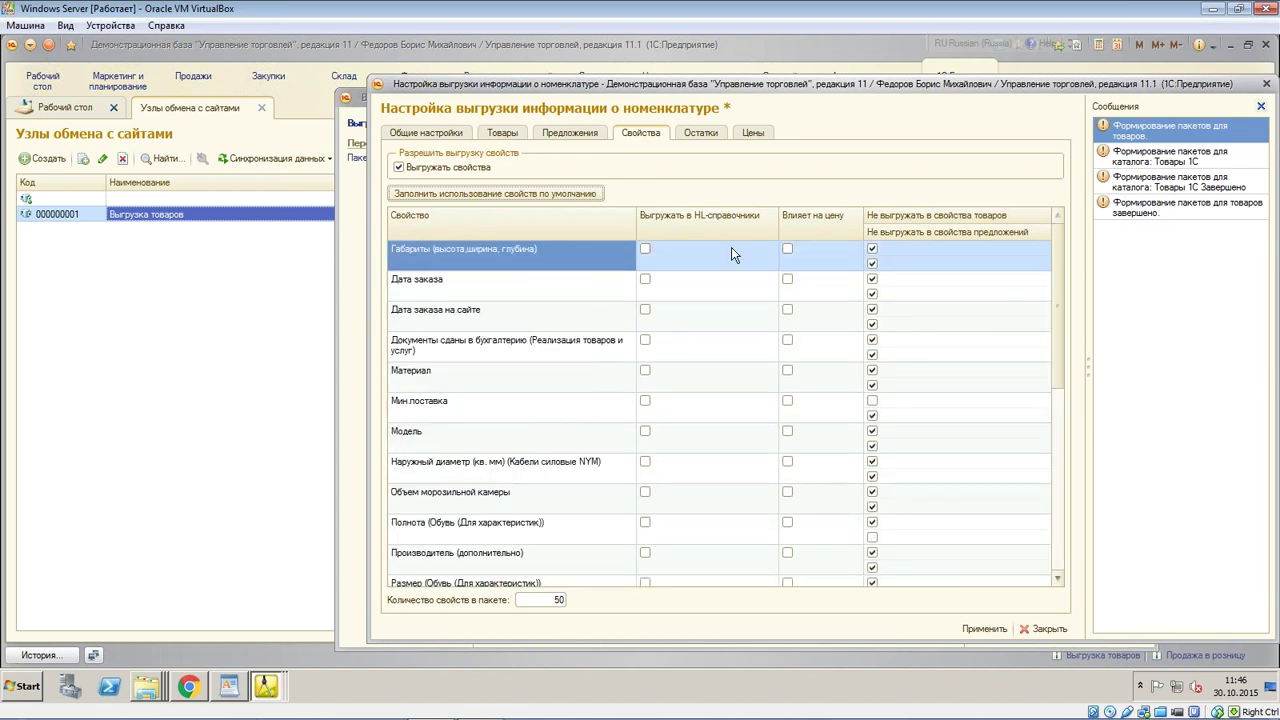
click(710, 318)
Step: Tick Выгружать в HL-справочники for the Цвет (Обувь (Для характеристик)) property
scroll(705, 420, down, 3)
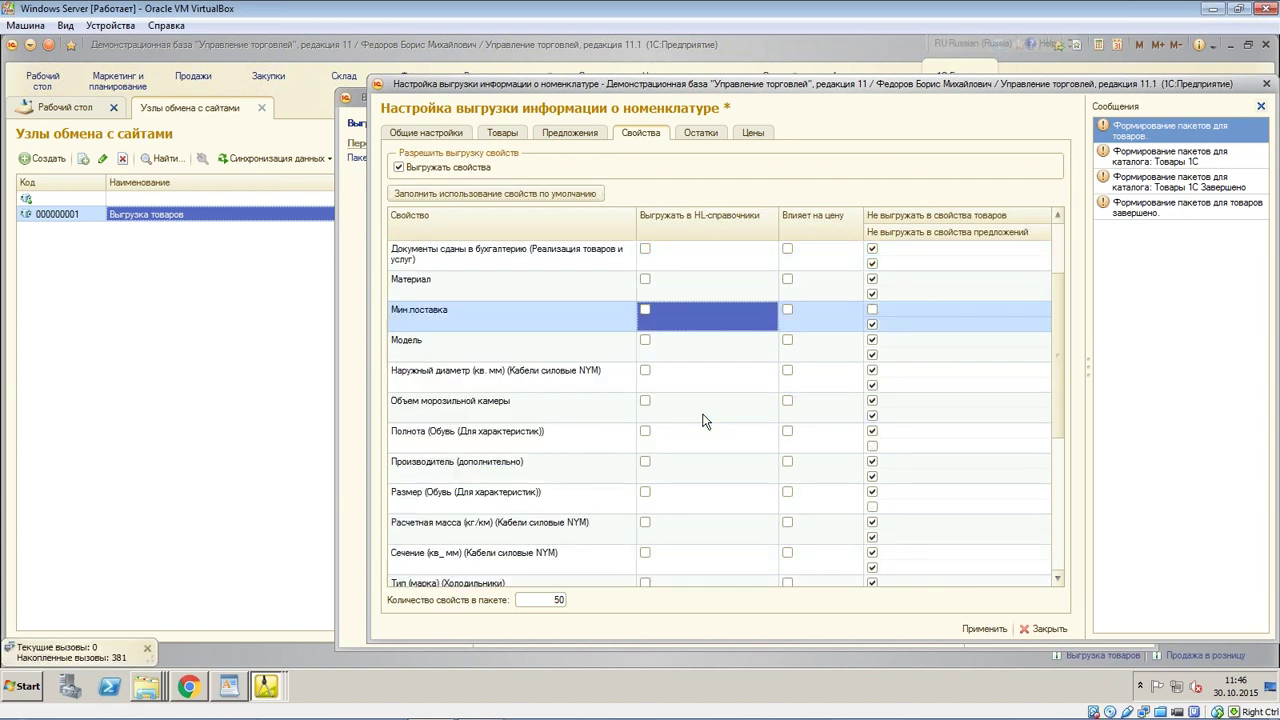
scroll(703, 421, down, 3)
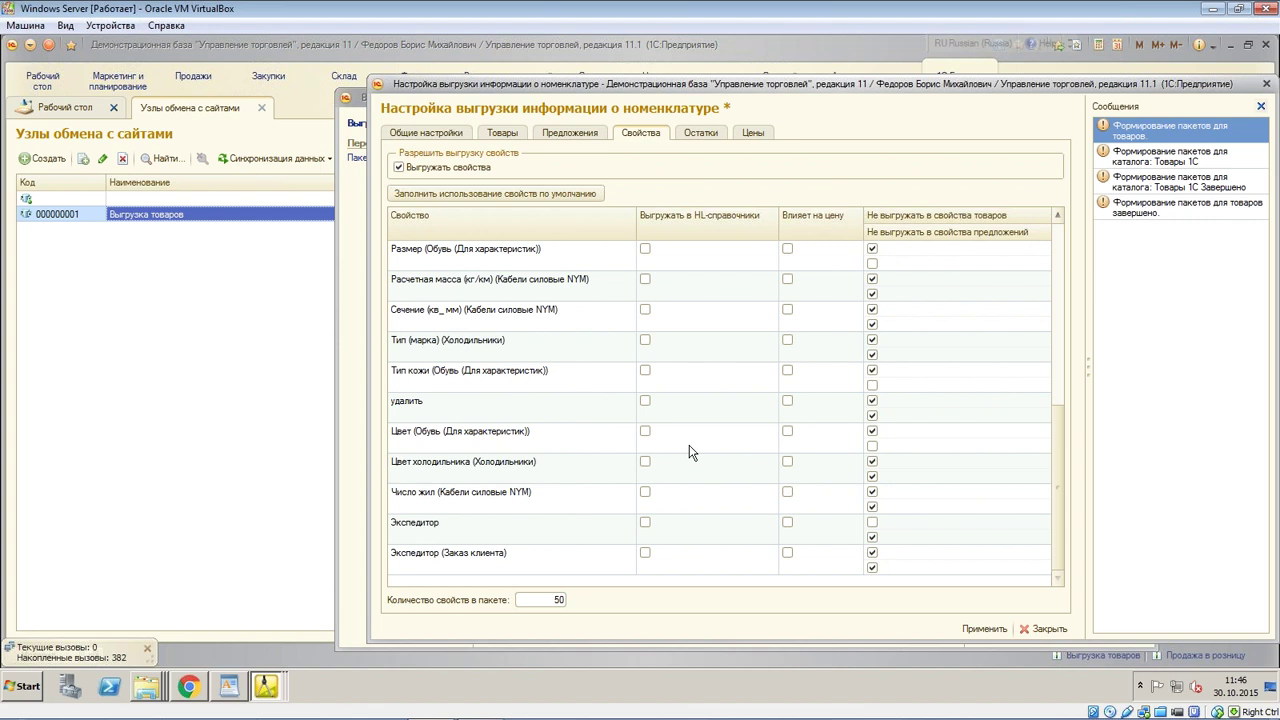
click(690, 450)
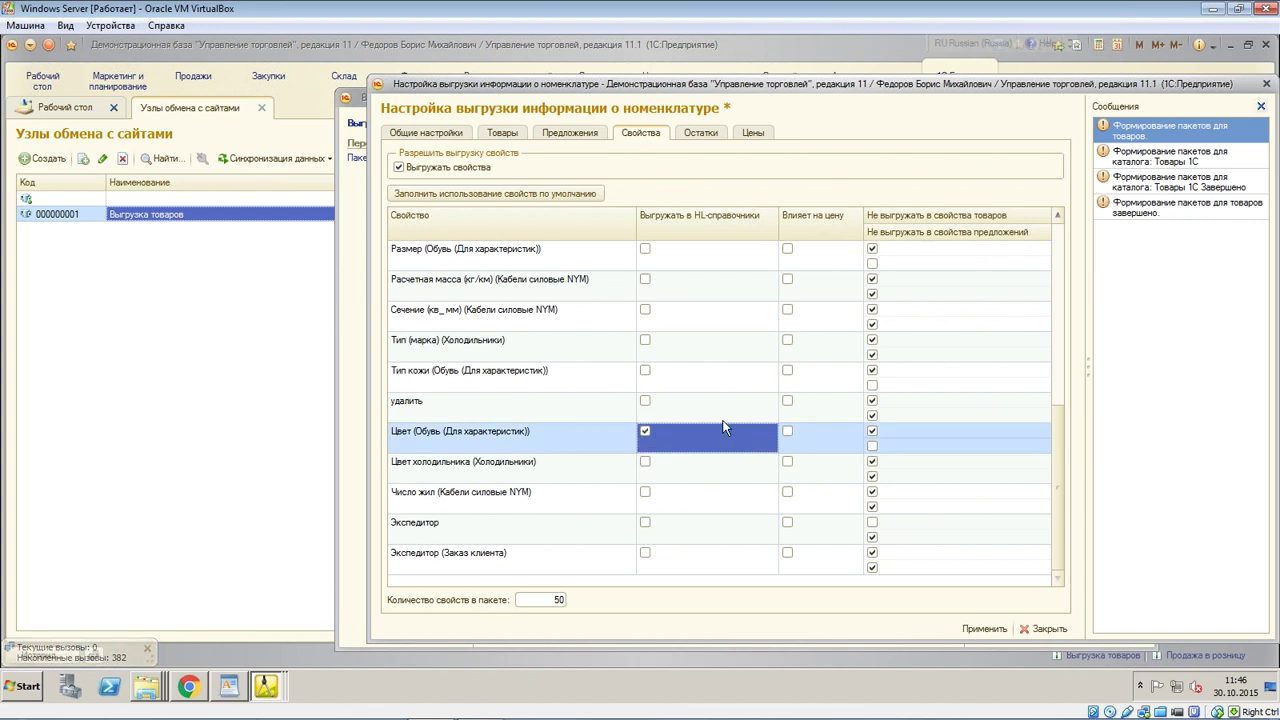
scroll(730, 420, up, 6)
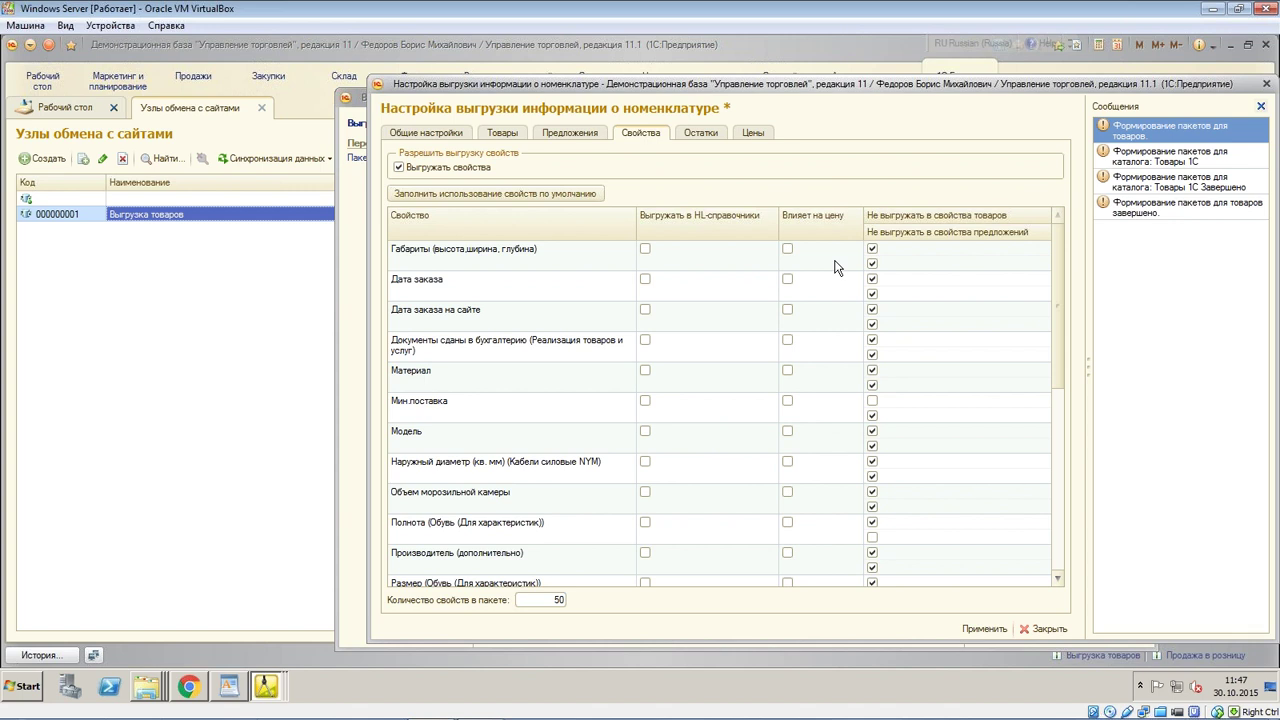
mouse_move(316, 712)
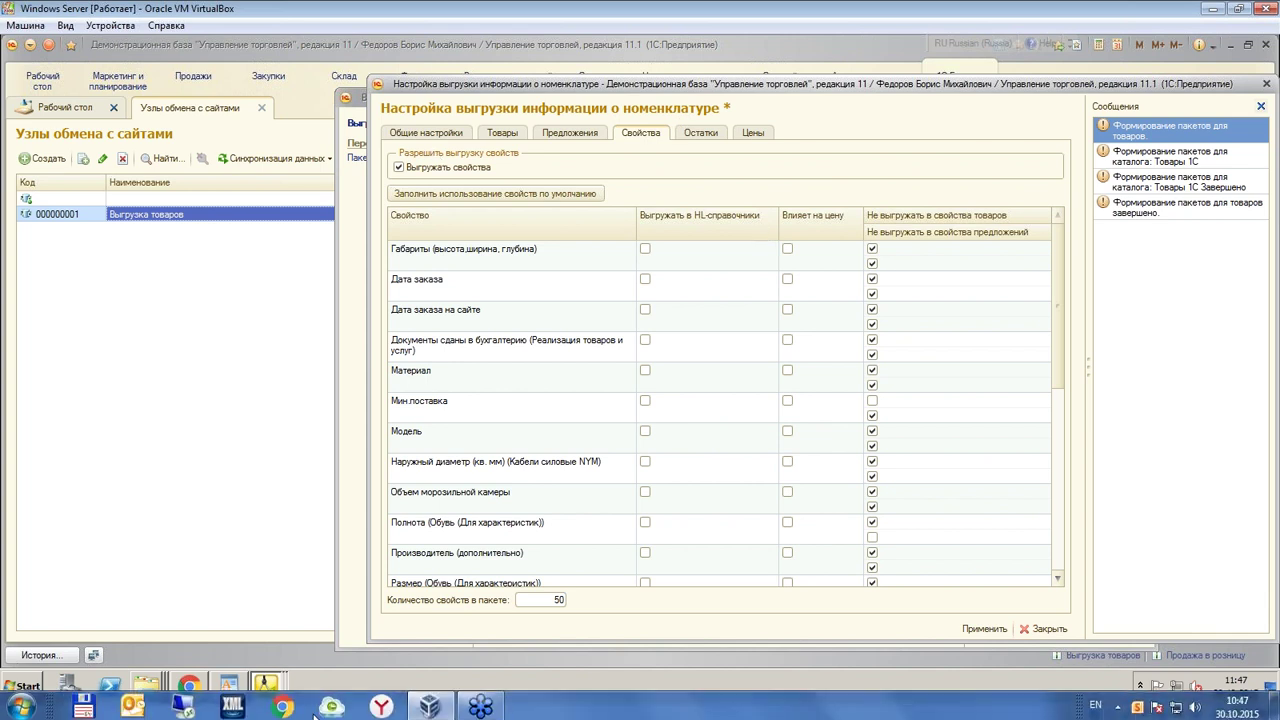
Step: On the Одежда infoblock's Свойства tab, try Список and element-link types for Бренд
click(188, 686)
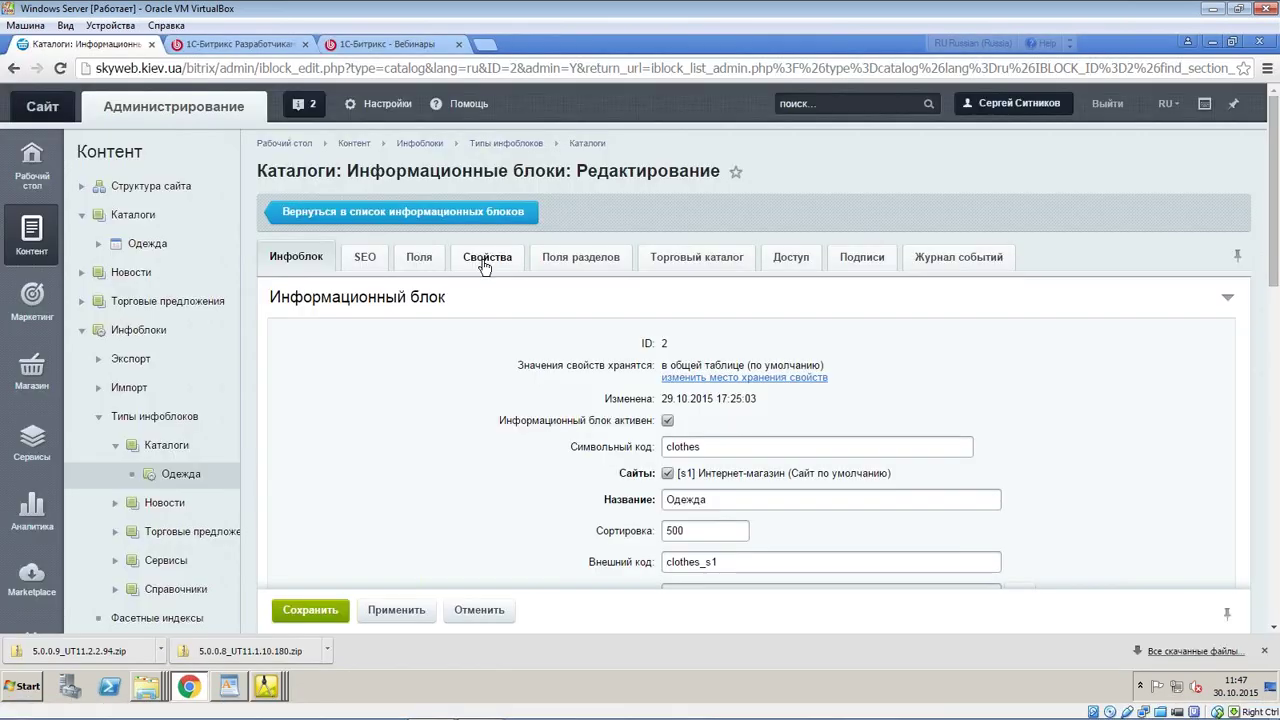
click(484, 260)
scroll(779, 435, down, 1)
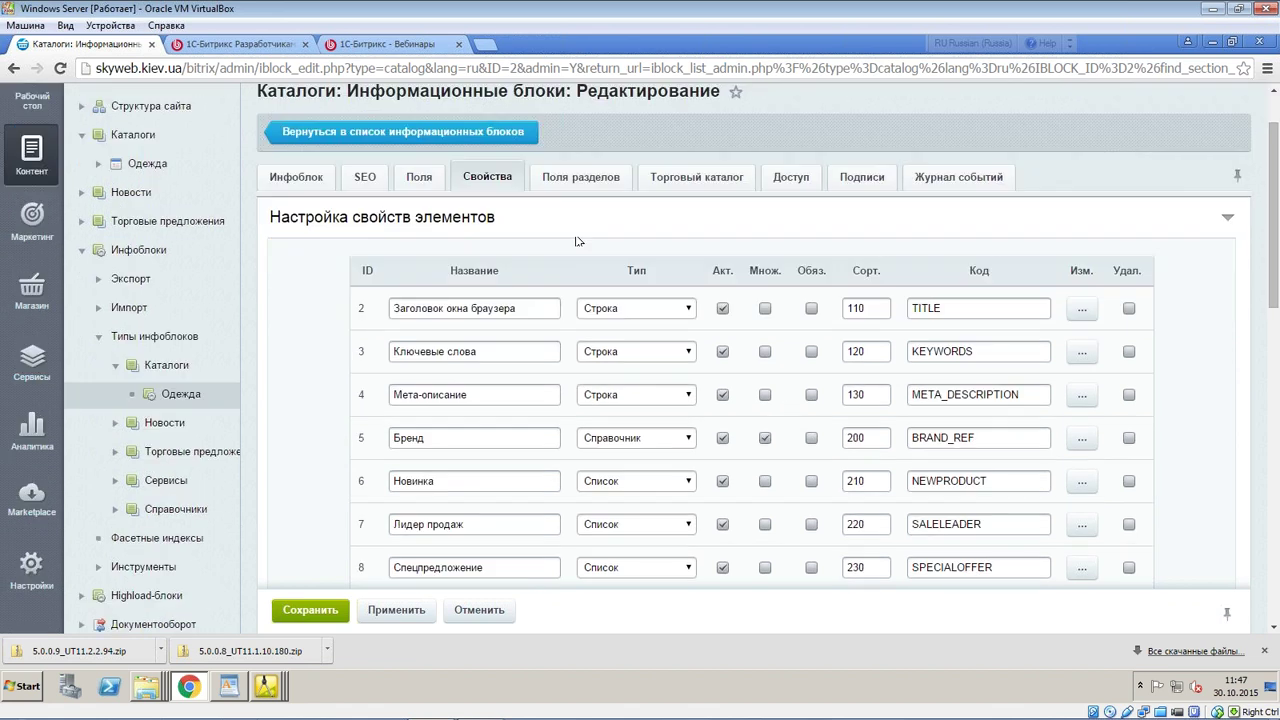
scroll(576, 241, down, 1)
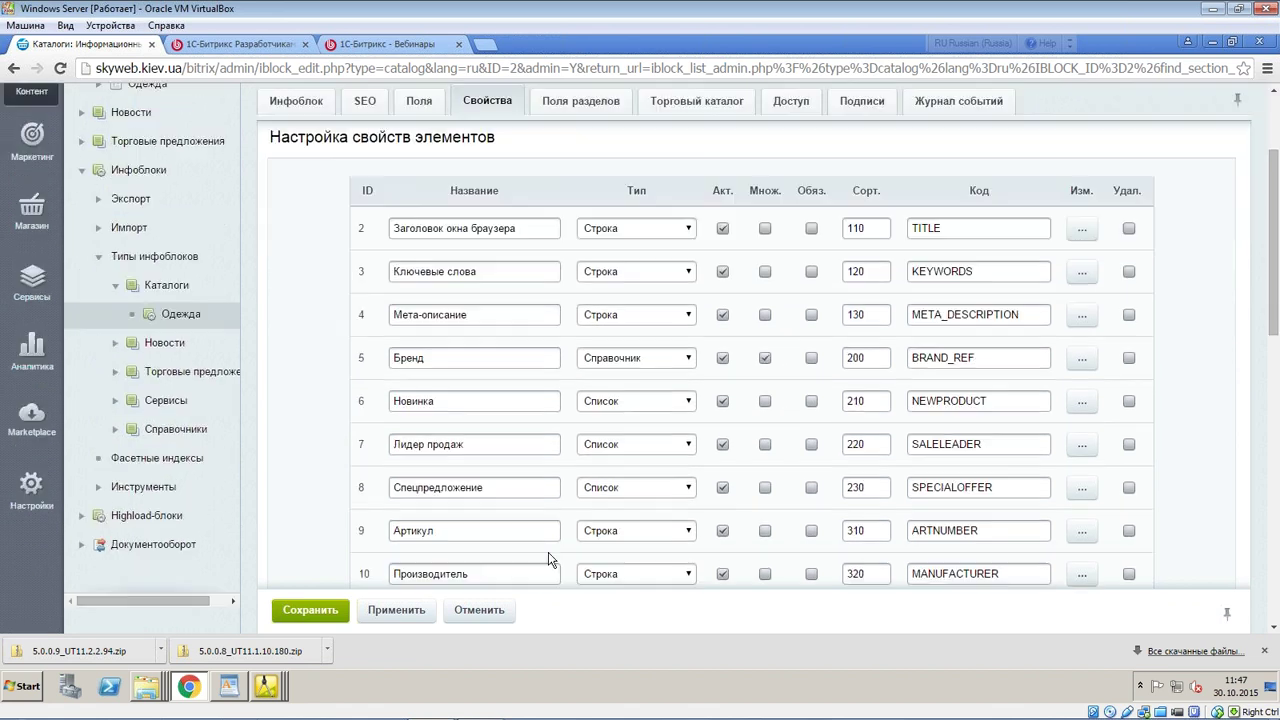
click(646, 362)
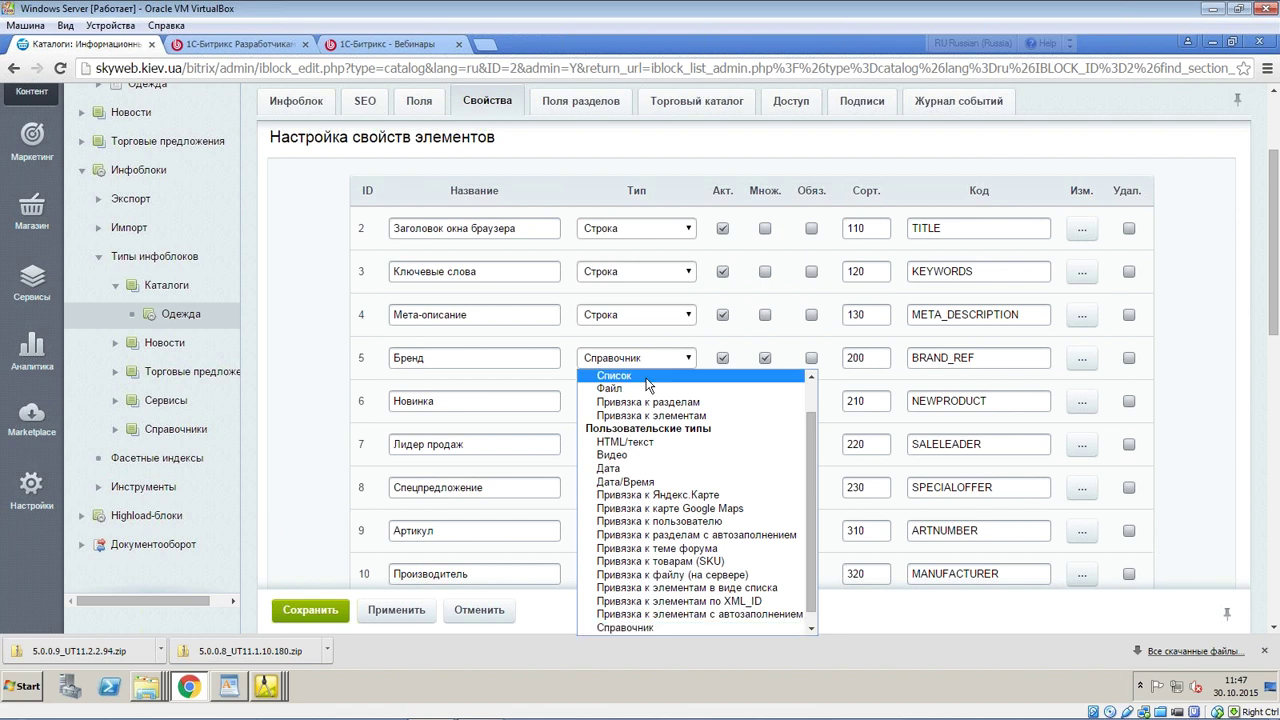
click(646, 378)
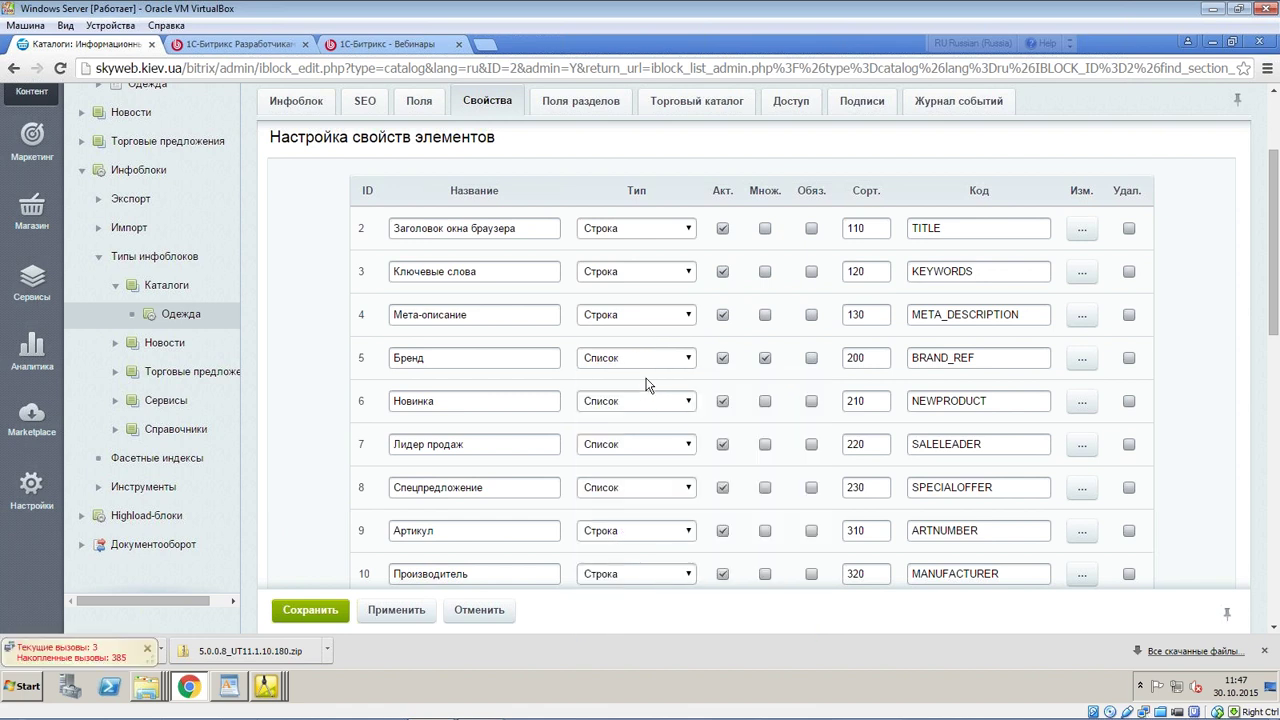
click(645, 360)
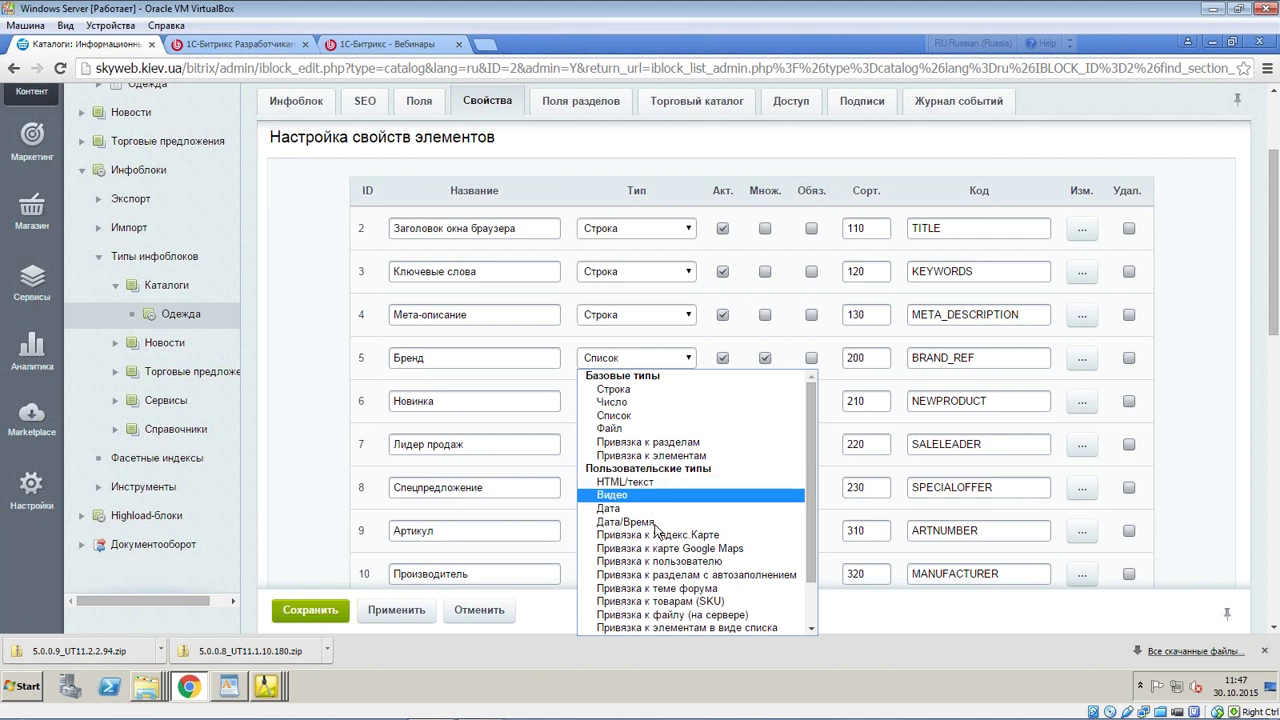
scroll(665, 575, down, 1)
click(652, 602)
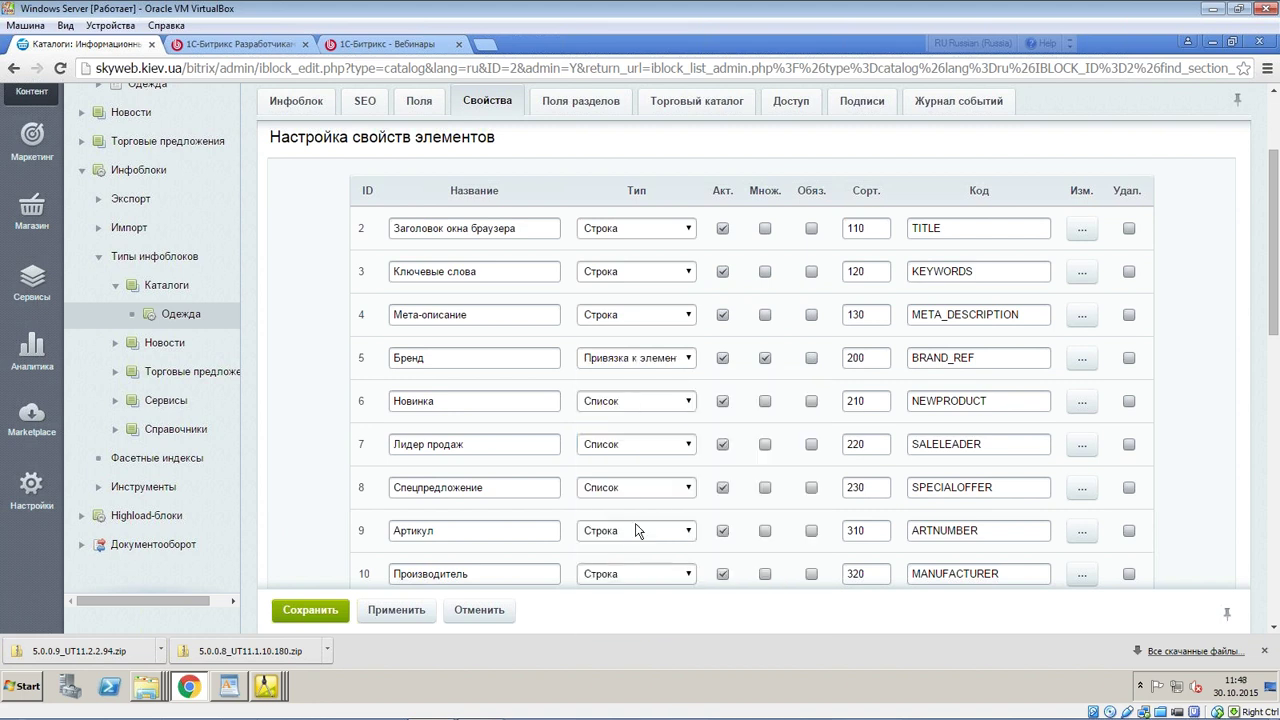
Step: Set the Бренд property type back to Справочник and tick Множ. for multiple values
click(645, 362)
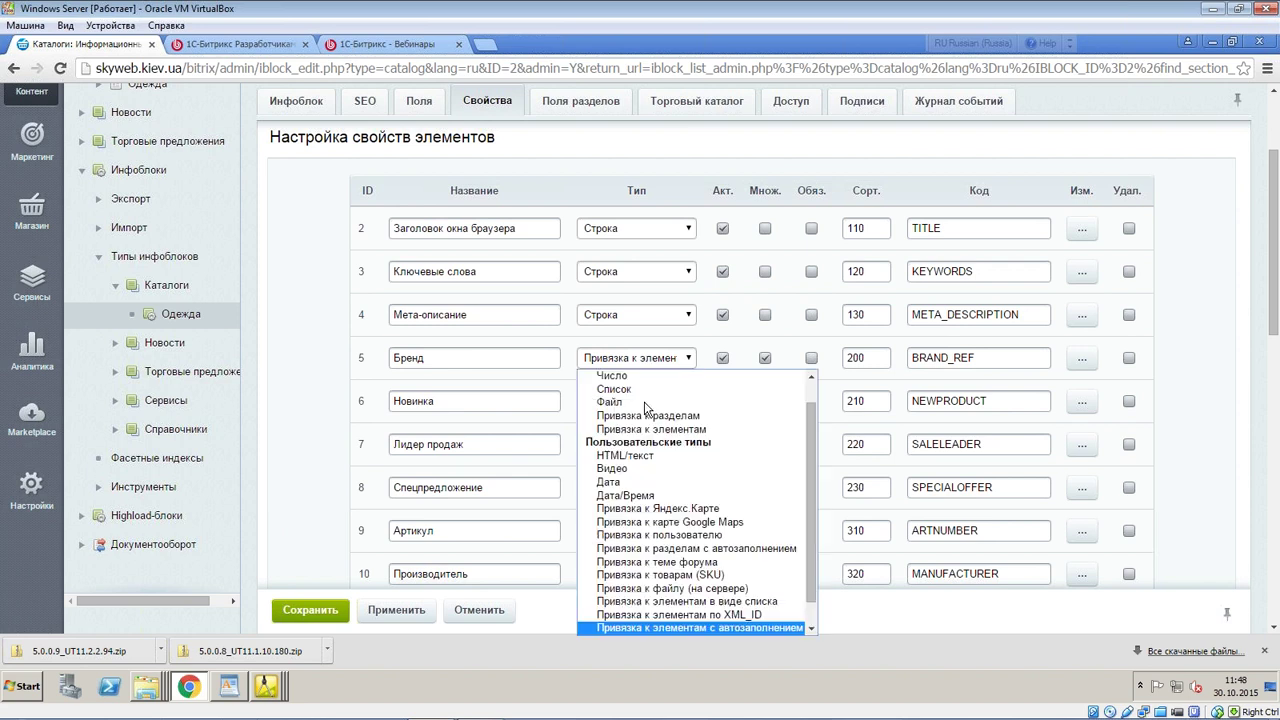
scroll(668, 612, down, 1)
click(668, 614)
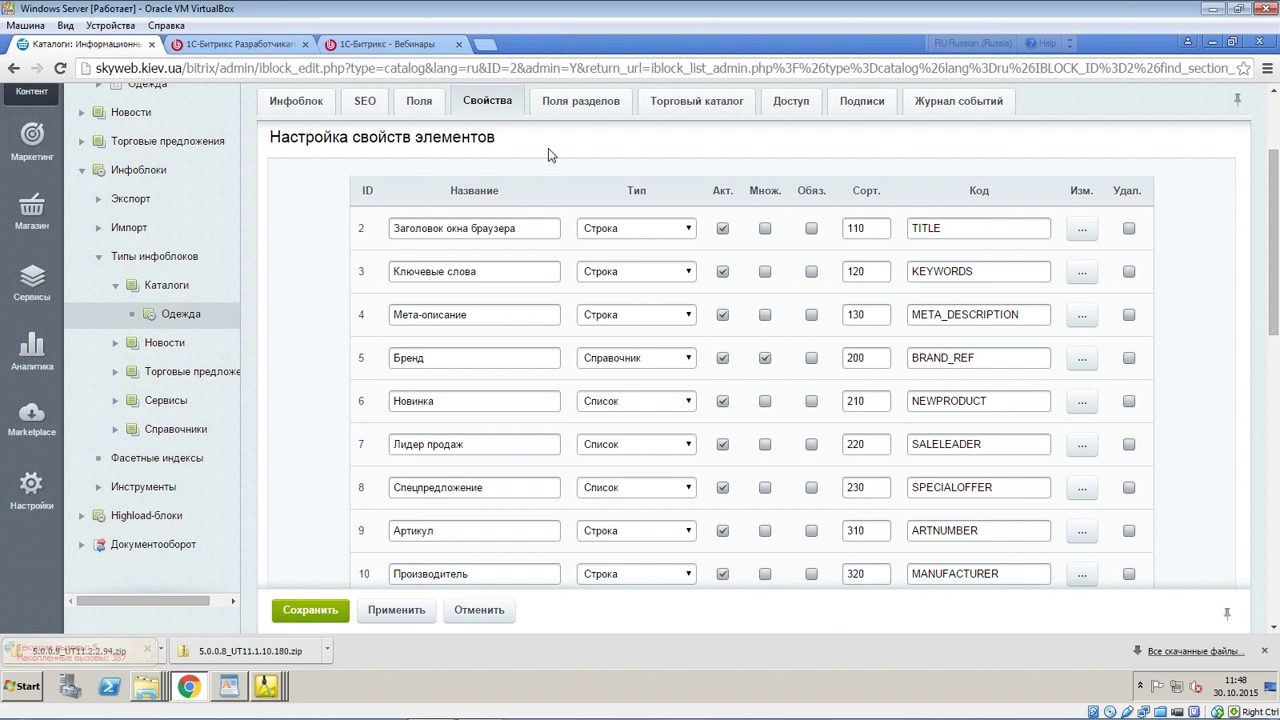
mouse_move(440, 715)
click(765, 353)
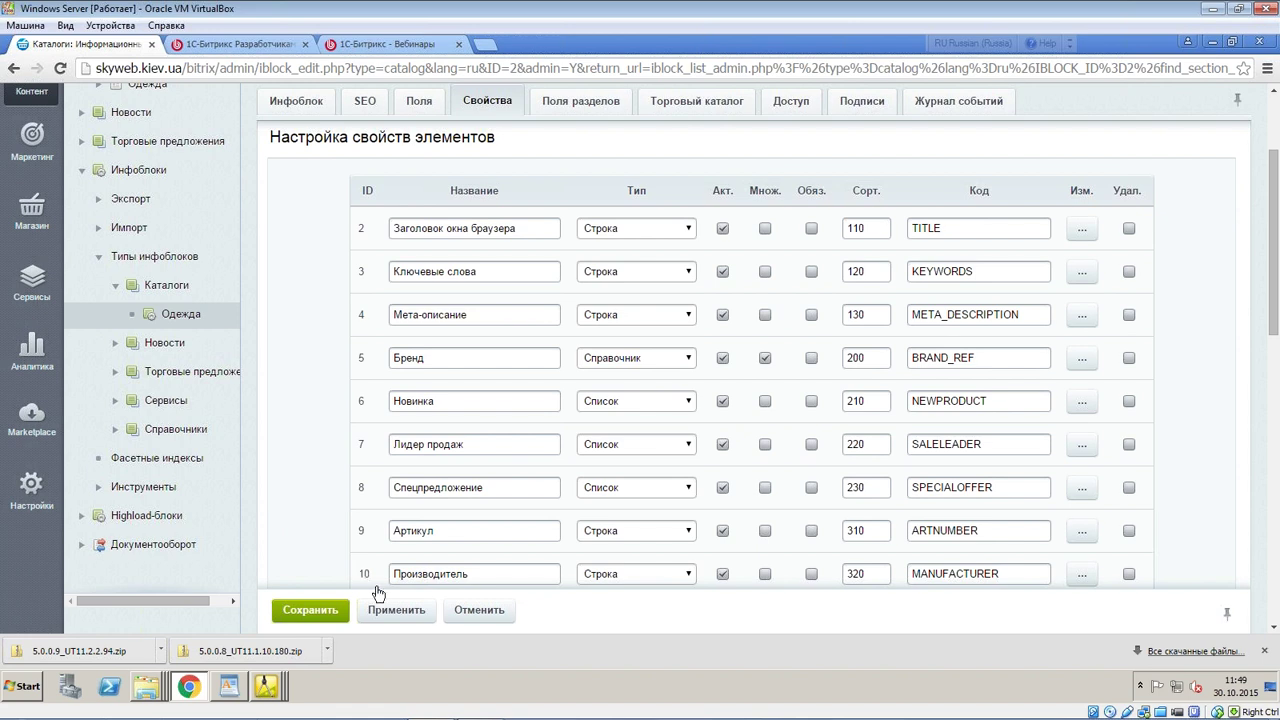
click(277, 686)
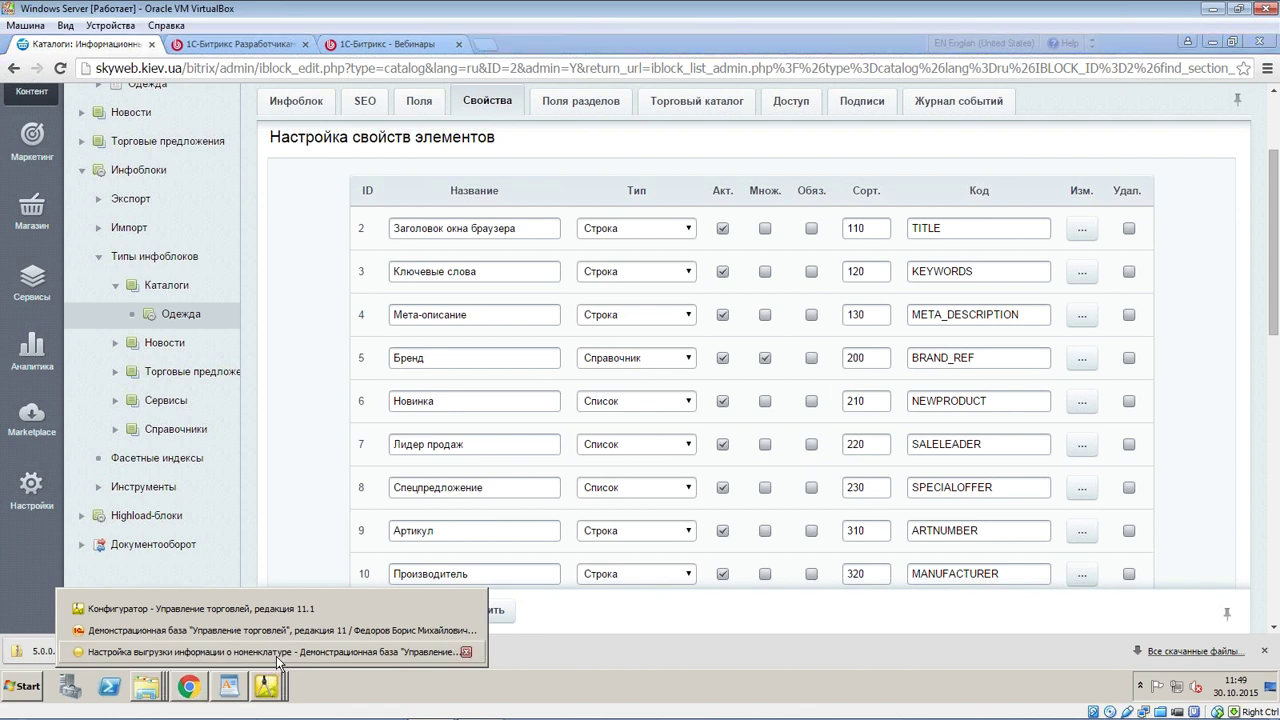
Step: Review the Остатки and Цены options, apply the export settings, and save Выгрузка товаров
click(277, 652)
click(702, 133)
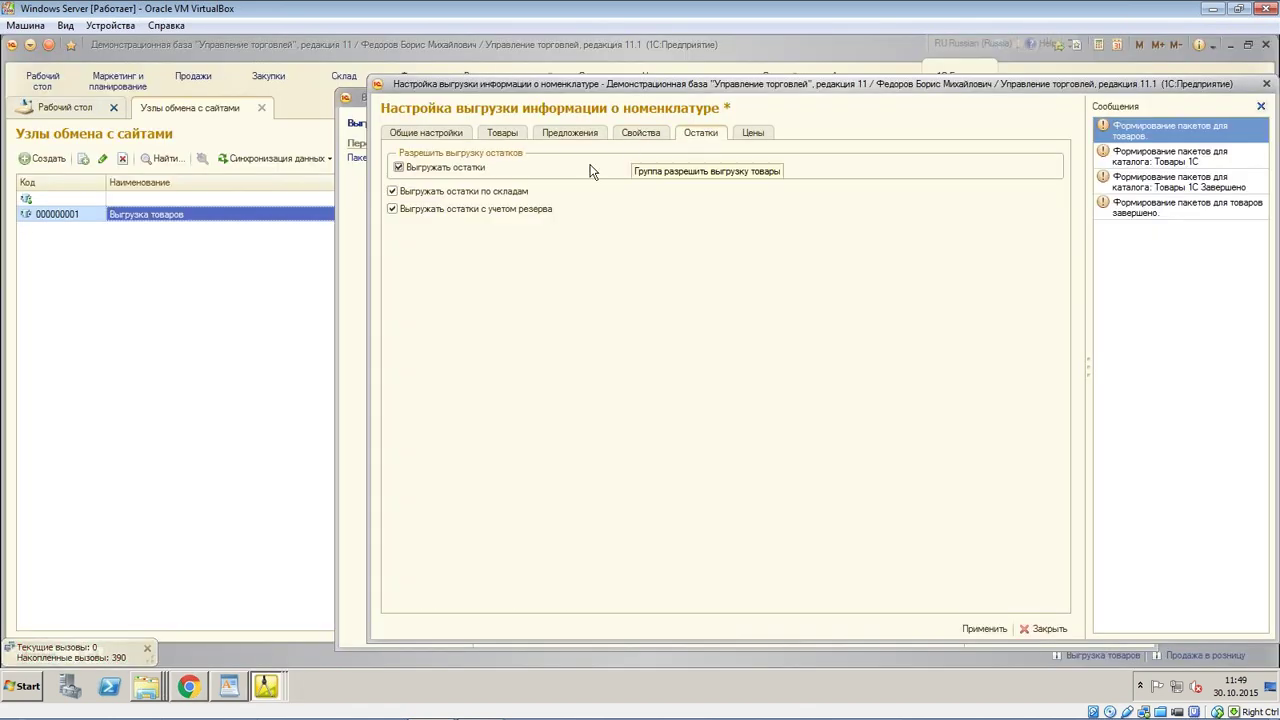
click(753, 134)
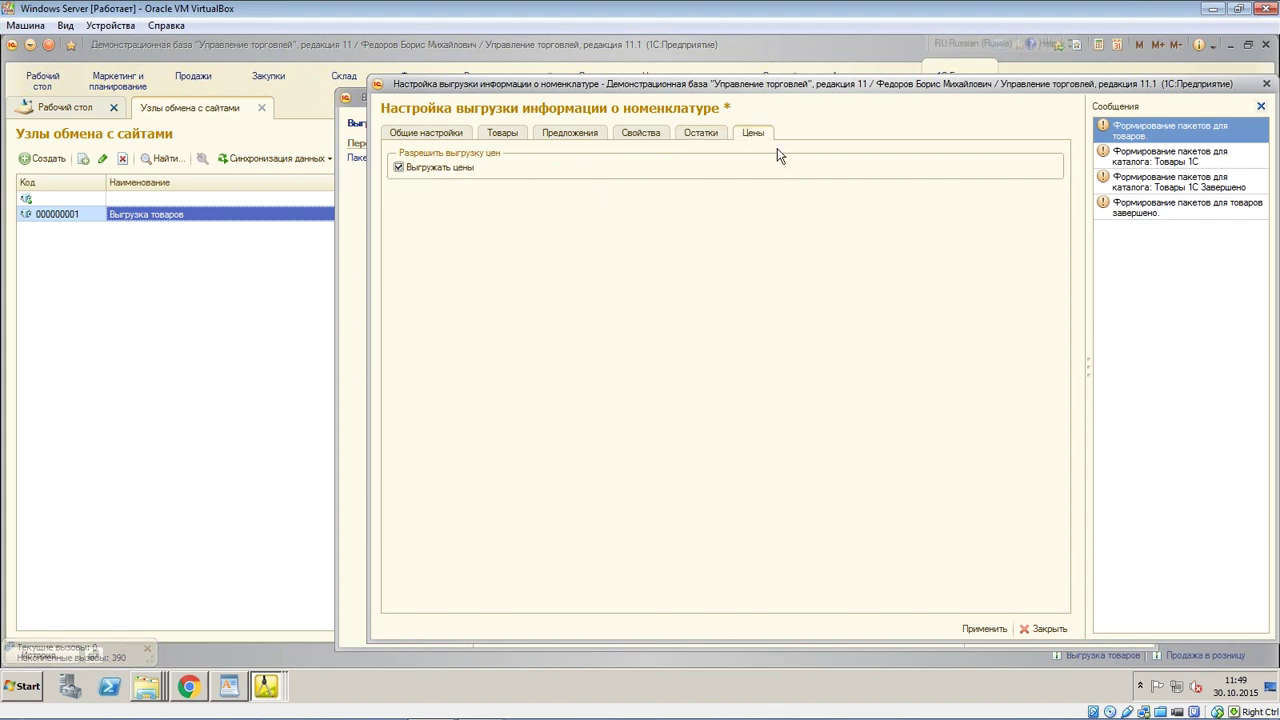
click(984, 628)
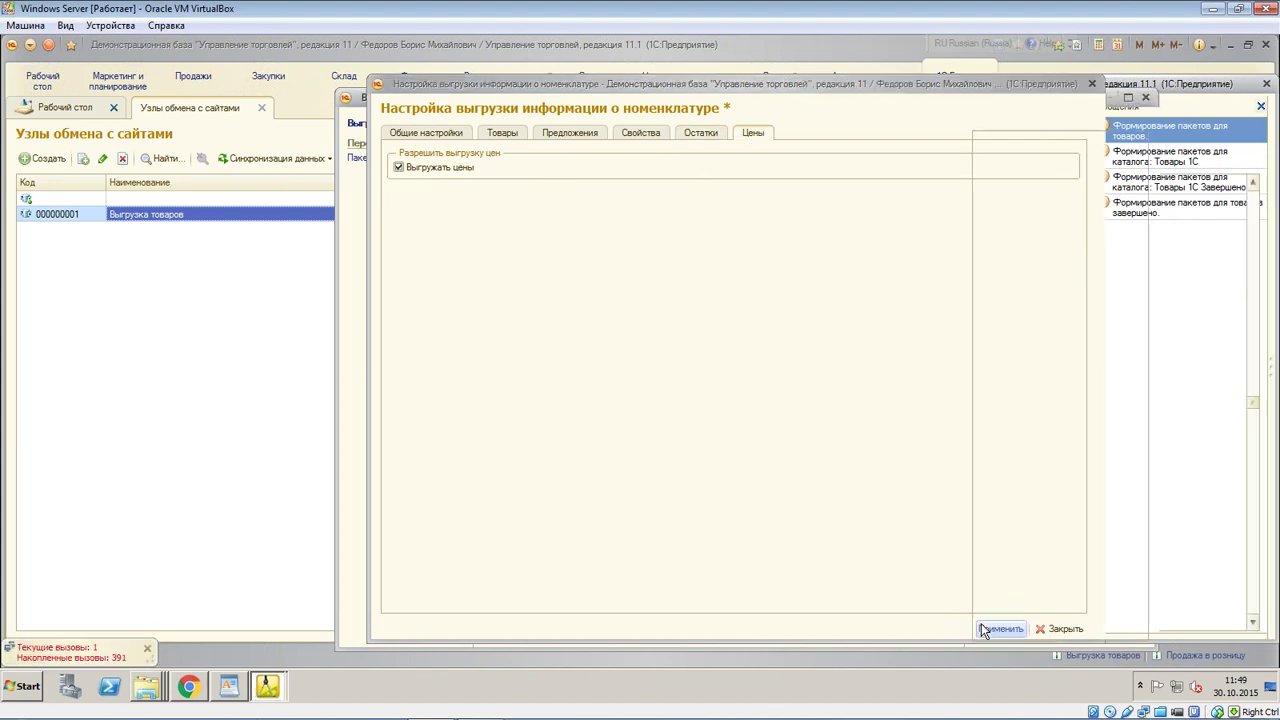
drag(764, 100, 708, 76)
click(545, 120)
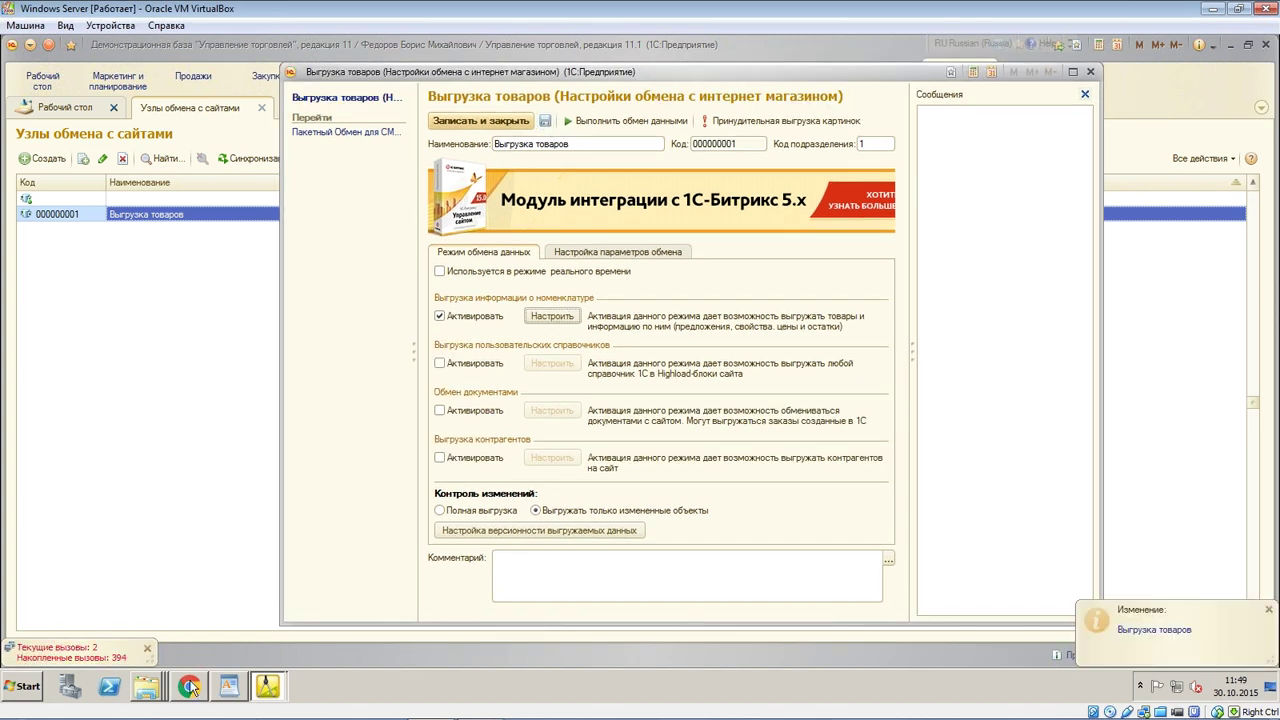
Step: In Магазин > Настройки > Интеграция с 1С, enable loading trade offers into a separate infoblock
click(190, 686)
scroll(60, 300, up, 3)
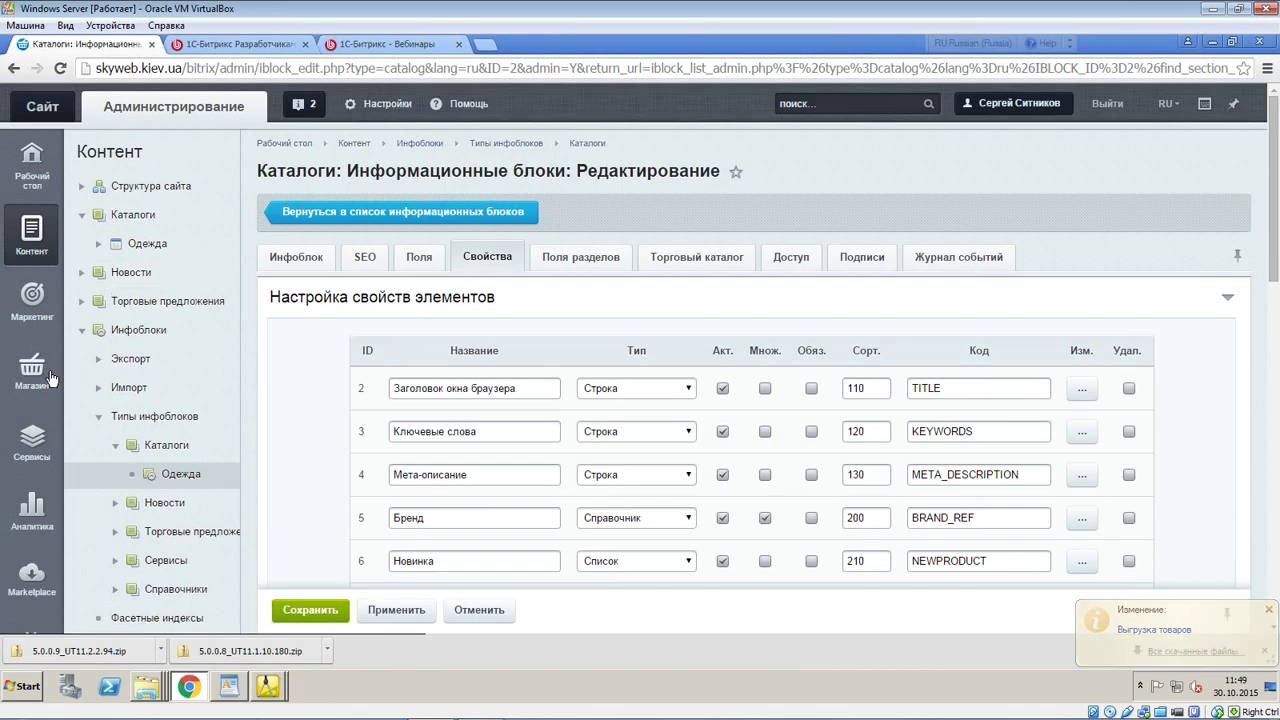
click(52, 378)
scroll(160, 300, down, 5)
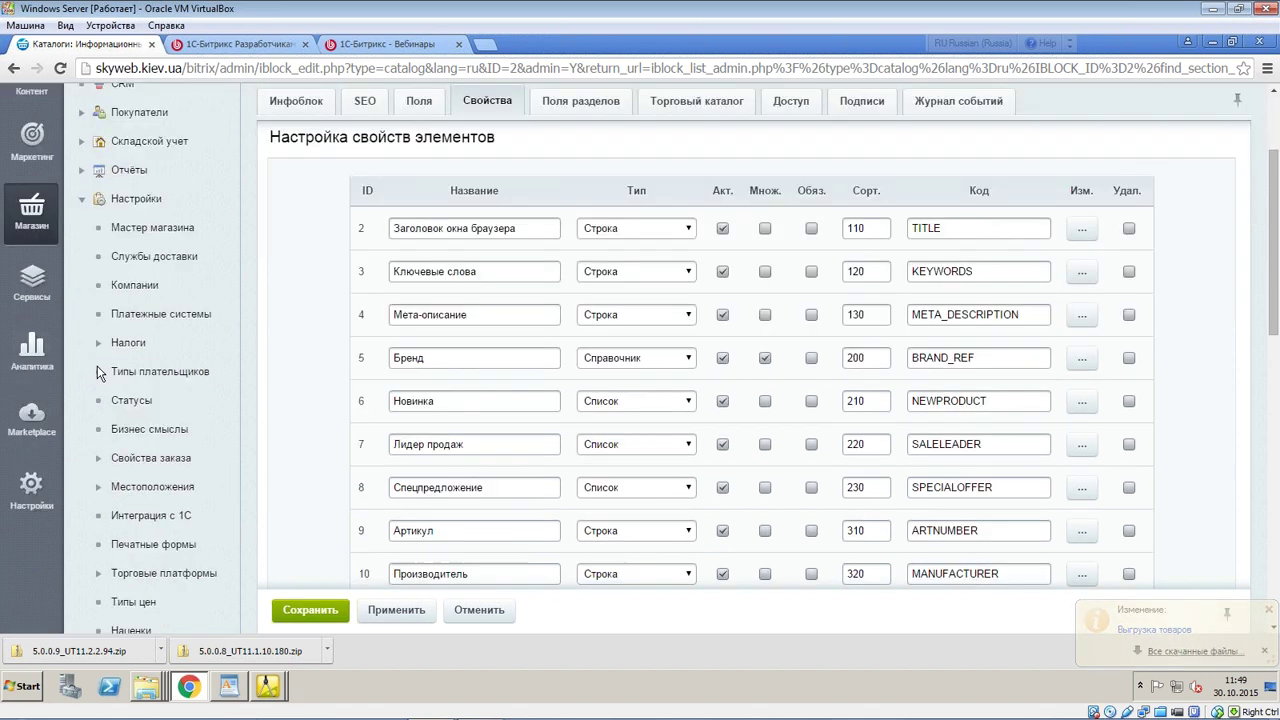
click(164, 200)
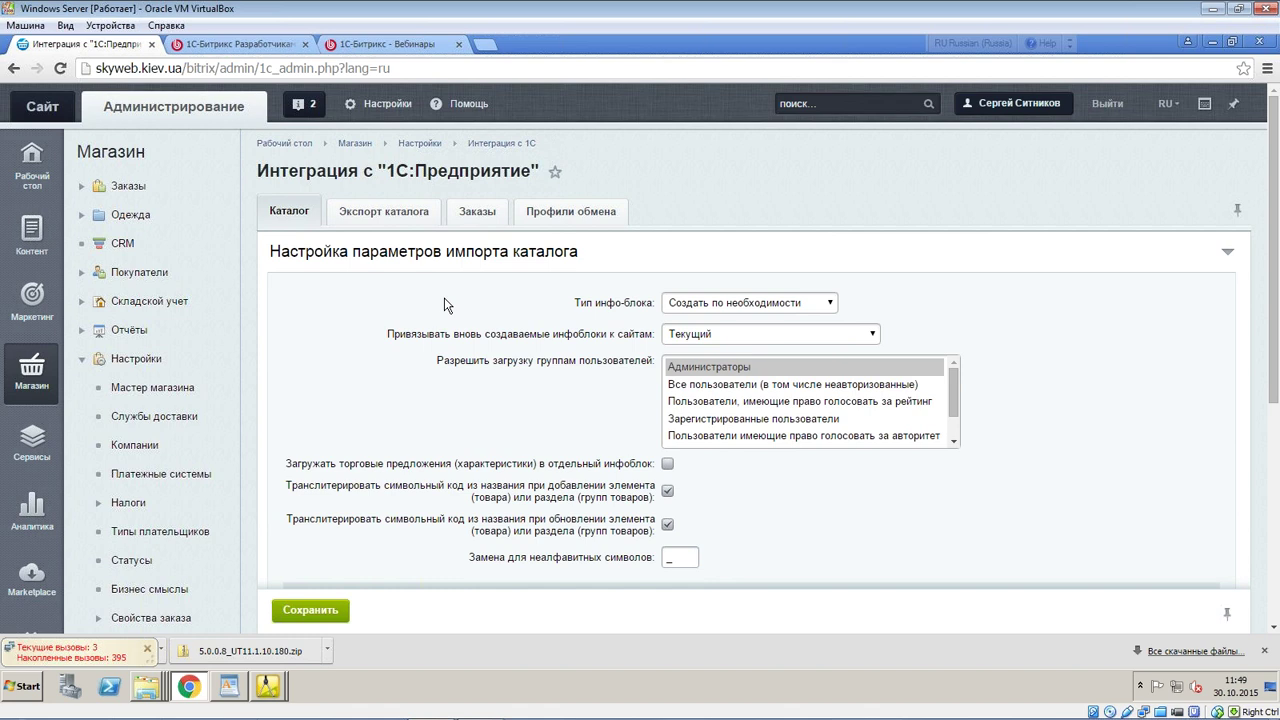
scroll(685, 385, down, 2)
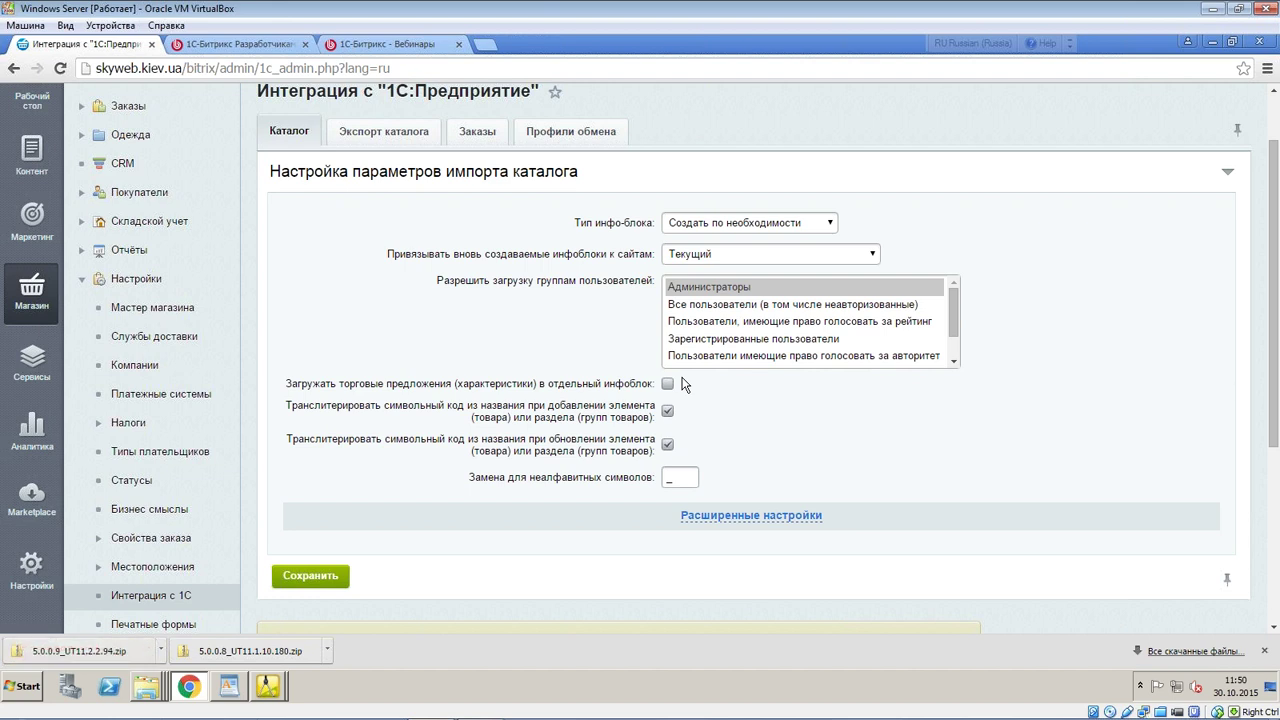
click(668, 384)
Step: Show the Экспорт каталога tab and choose the Администраторы user group
scroll(390, 277, up, 2)
click(403, 215)
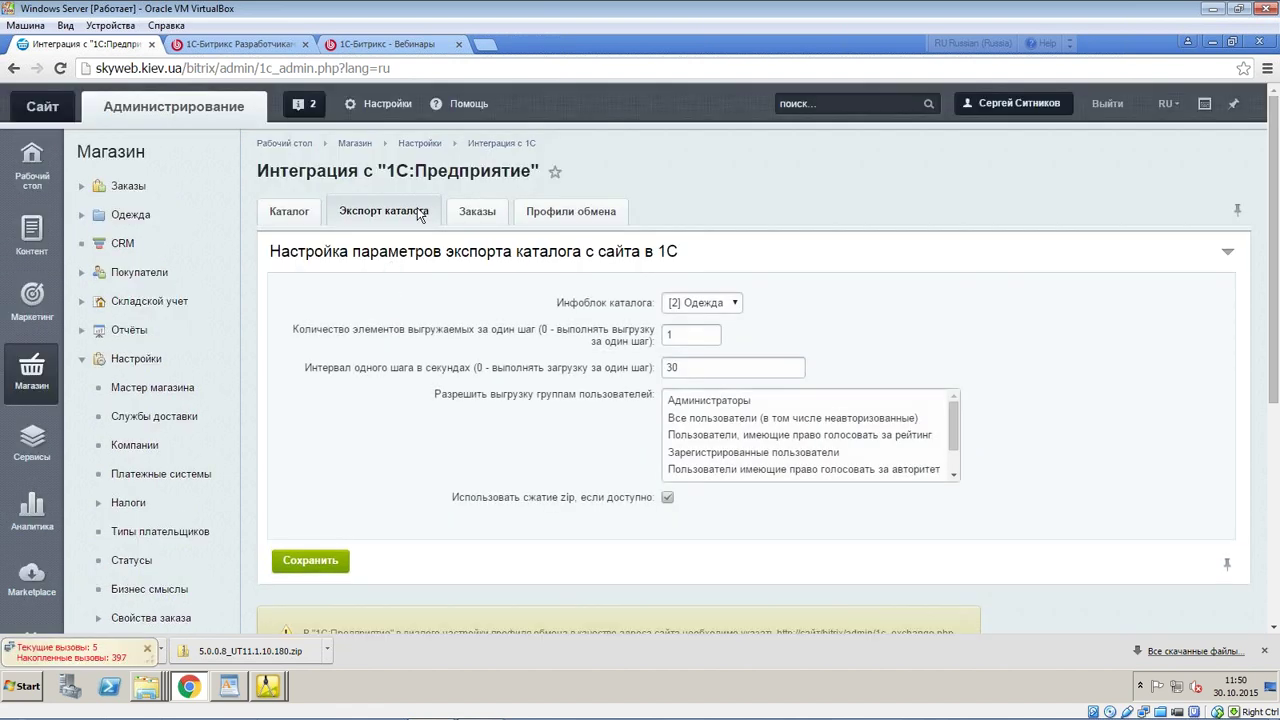
click(745, 400)
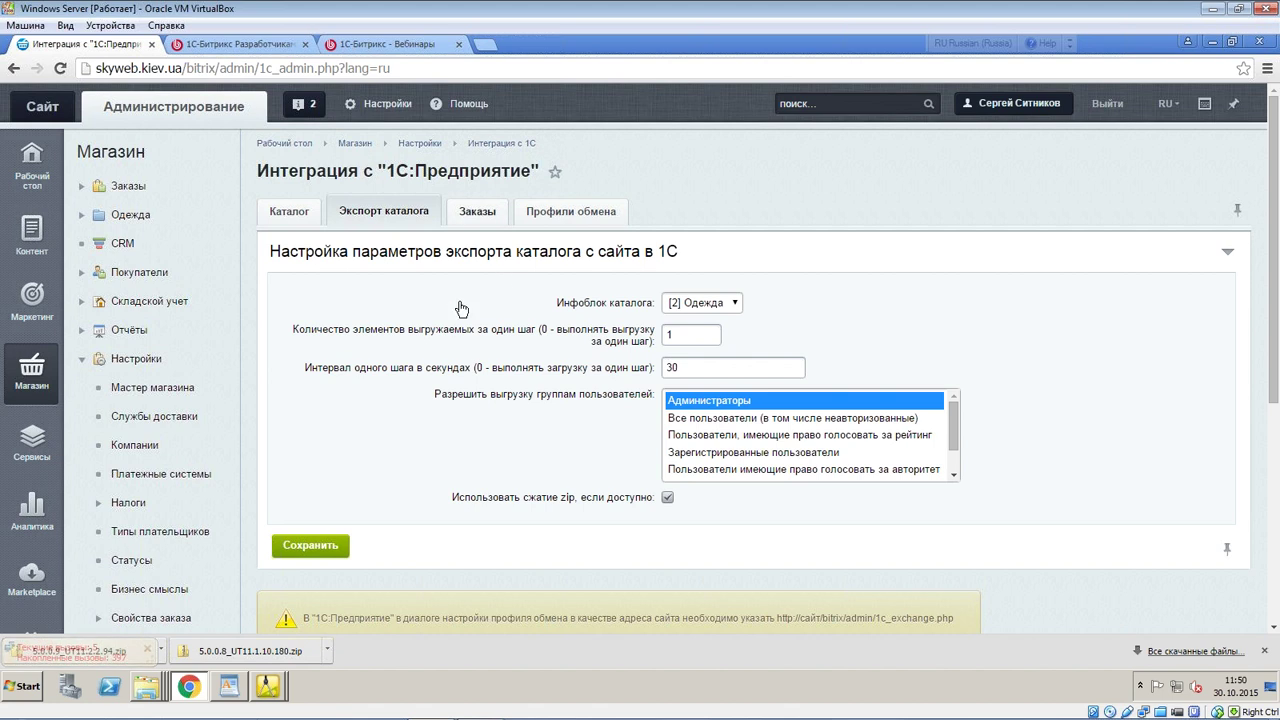
Step: Show the Заказы exchange options and mark the option about changing order statuses from 1C
click(478, 218)
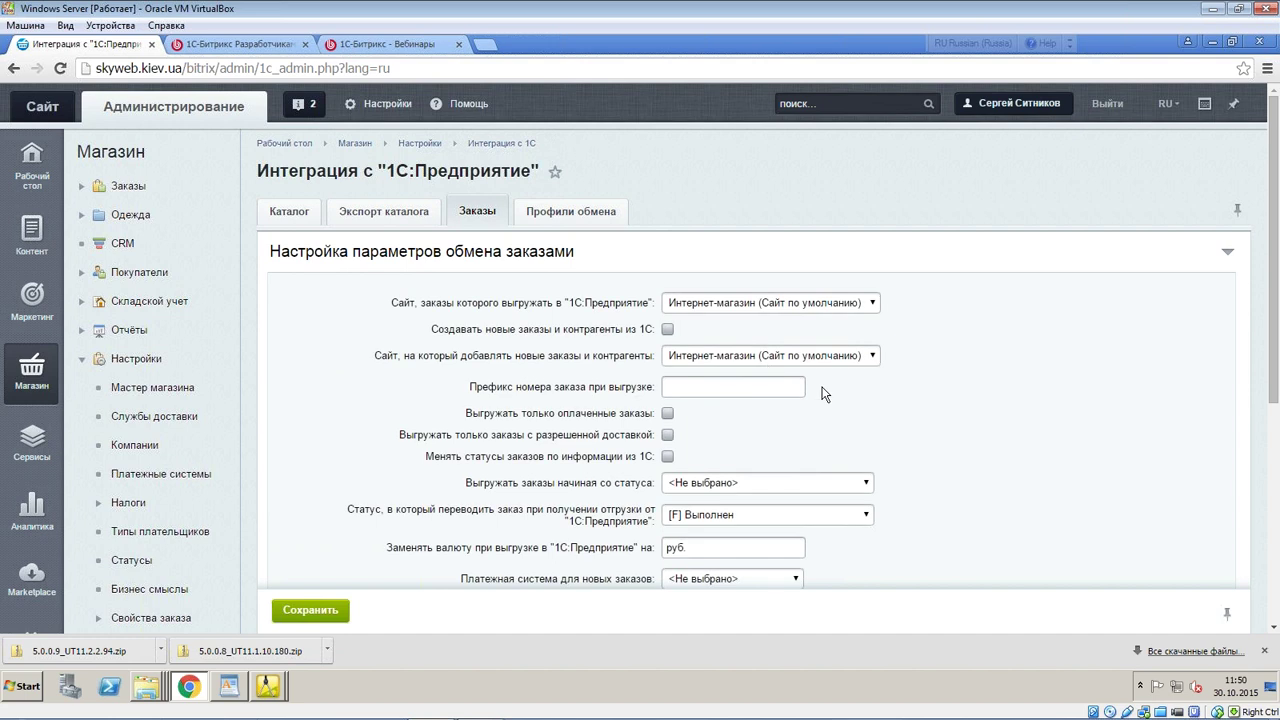
scroll(821, 388, down, 1)
scroll(821, 393, down, 2)
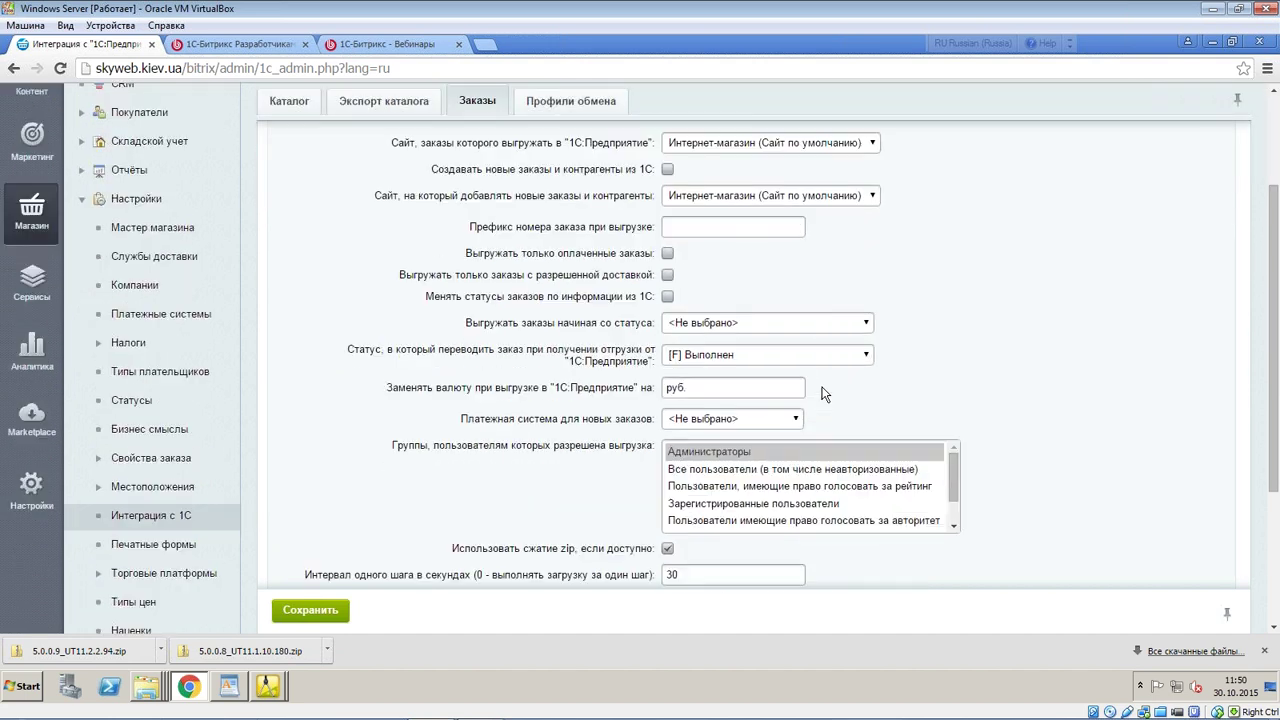
scroll(588, 360, up, 2)
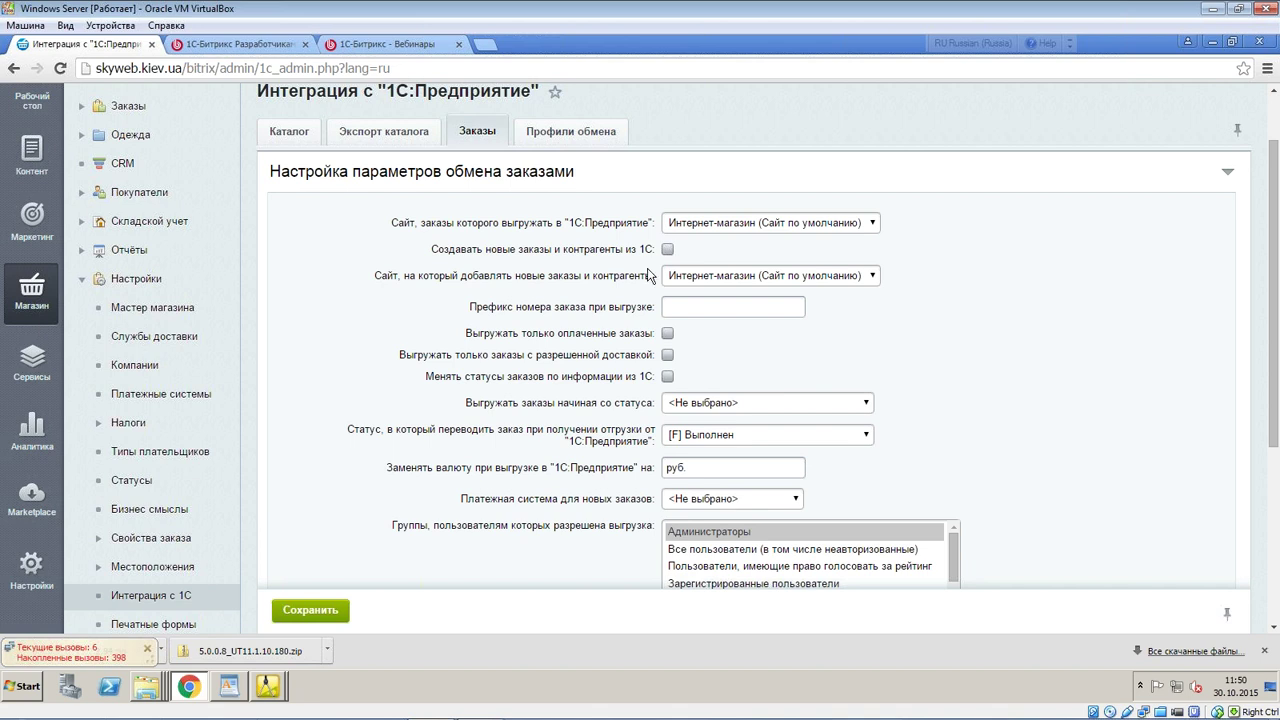
scroll(463, 306, down, 1)
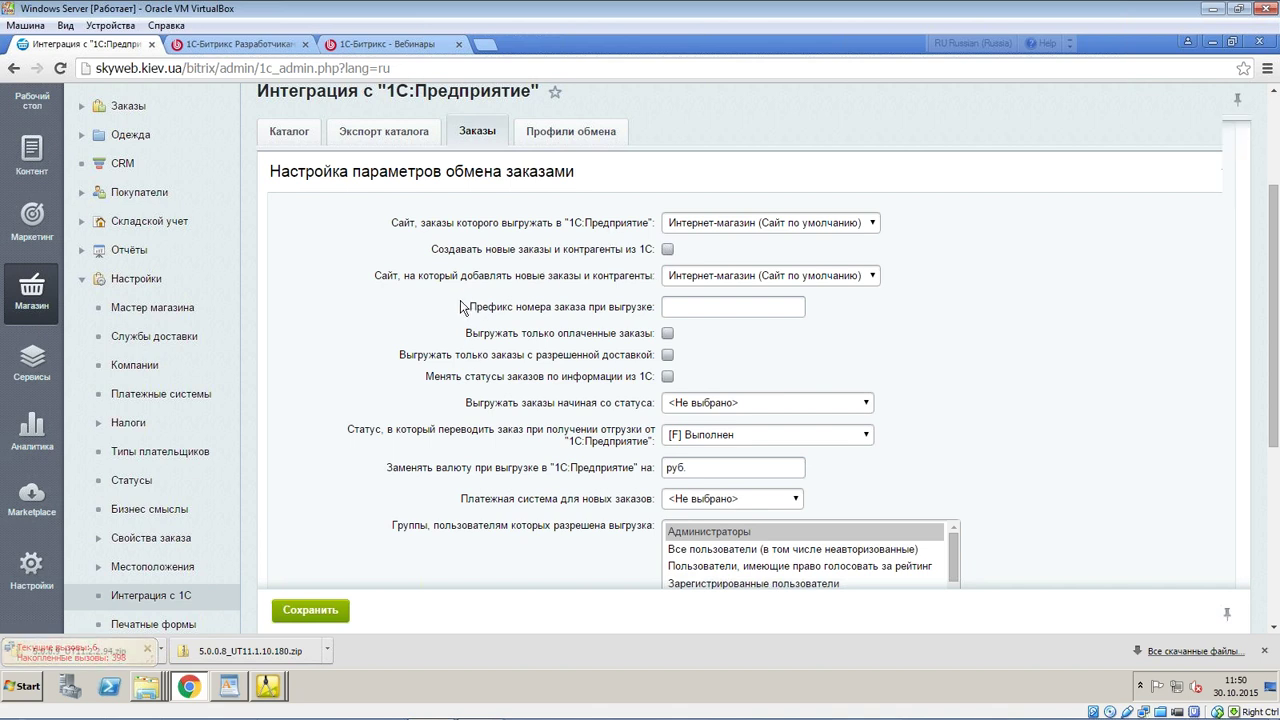
scroll(463, 306, down, 1)
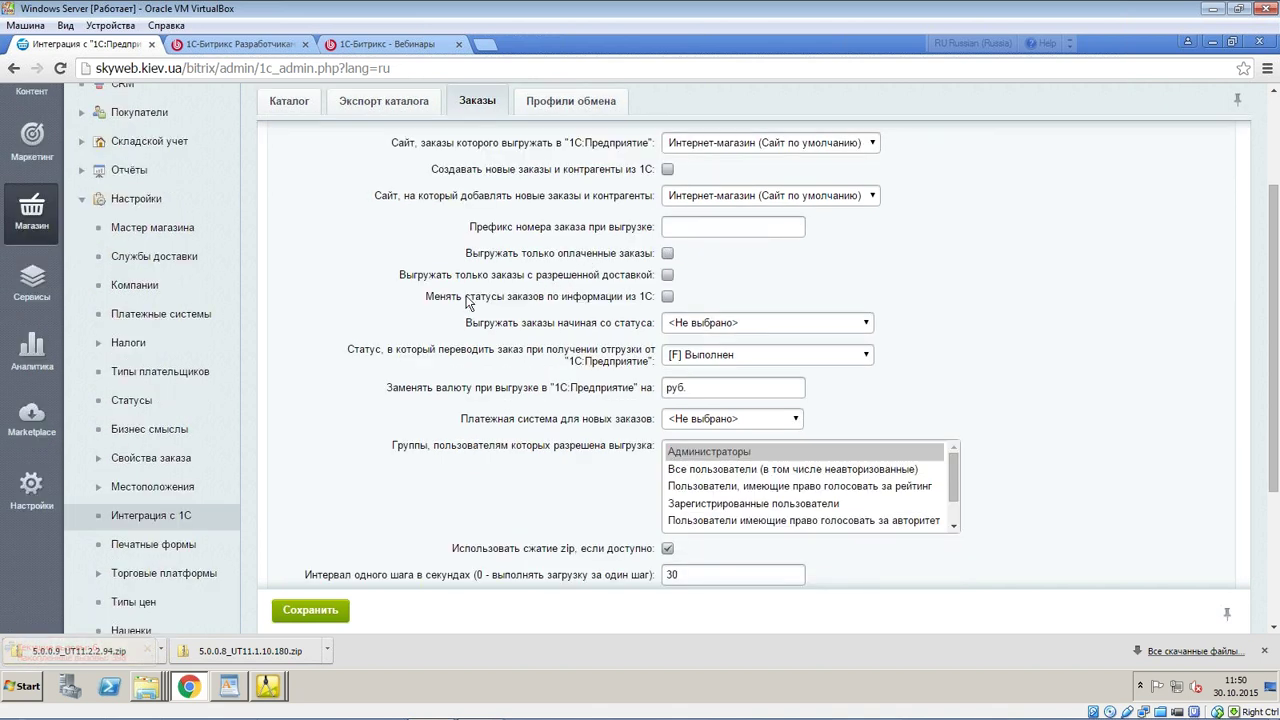
drag(424, 298, 690, 305)
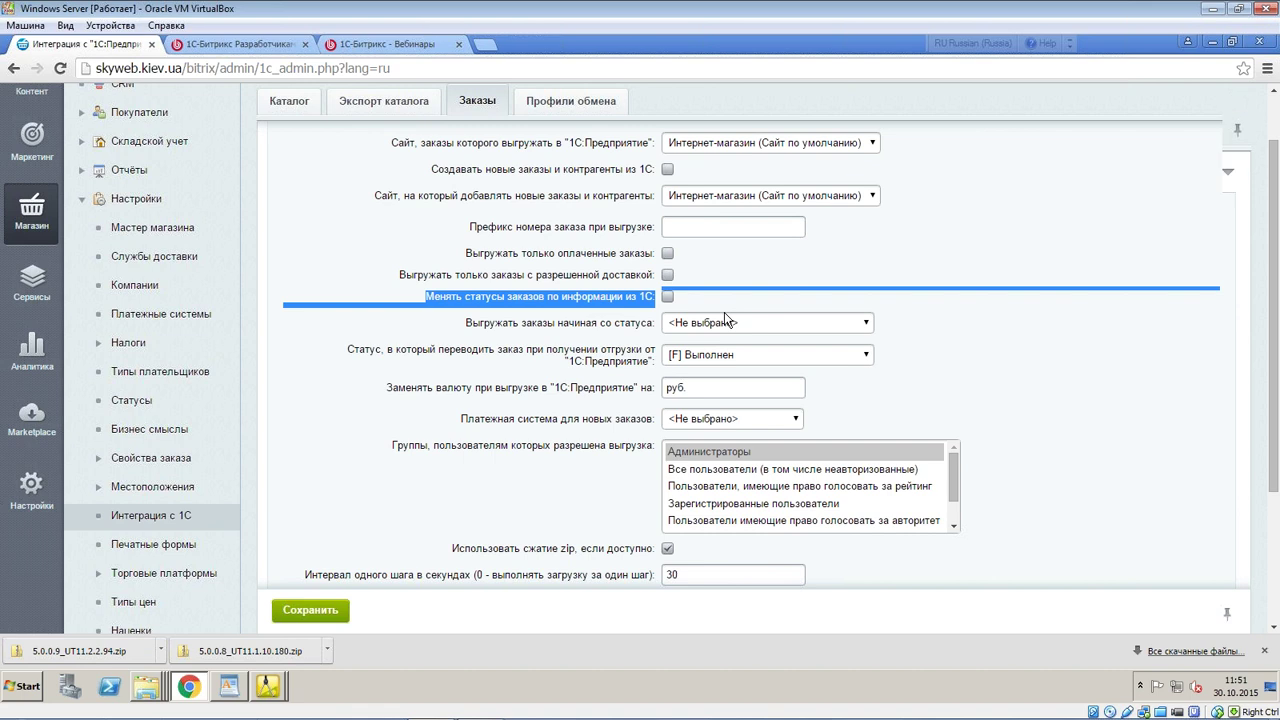
Step: Keep [F] Выполнен as the shipped-order status and review the remaining order options
scroll(744, 327, up, 1)
scroll(744, 327, down, 2)
click(829, 275)
click(829, 279)
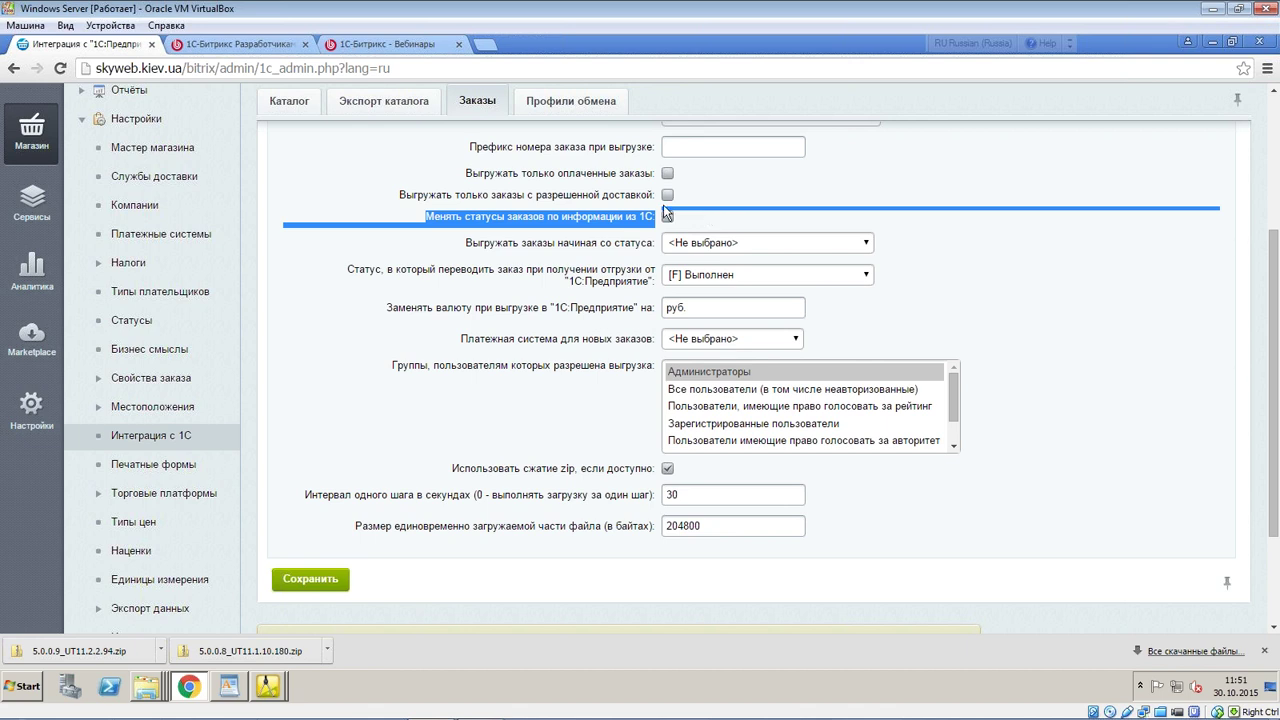
scroll(481, 310, down, 3)
scroll(481, 310, up, 1)
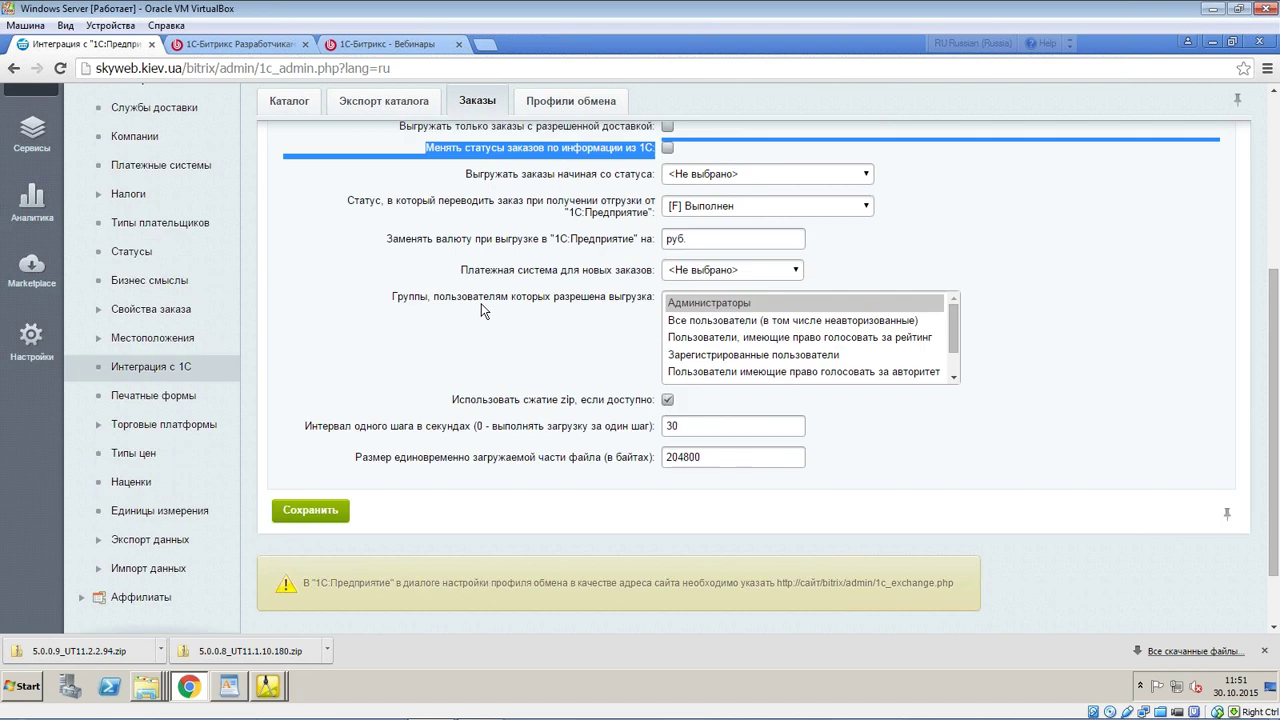
scroll(481, 310, up, 4)
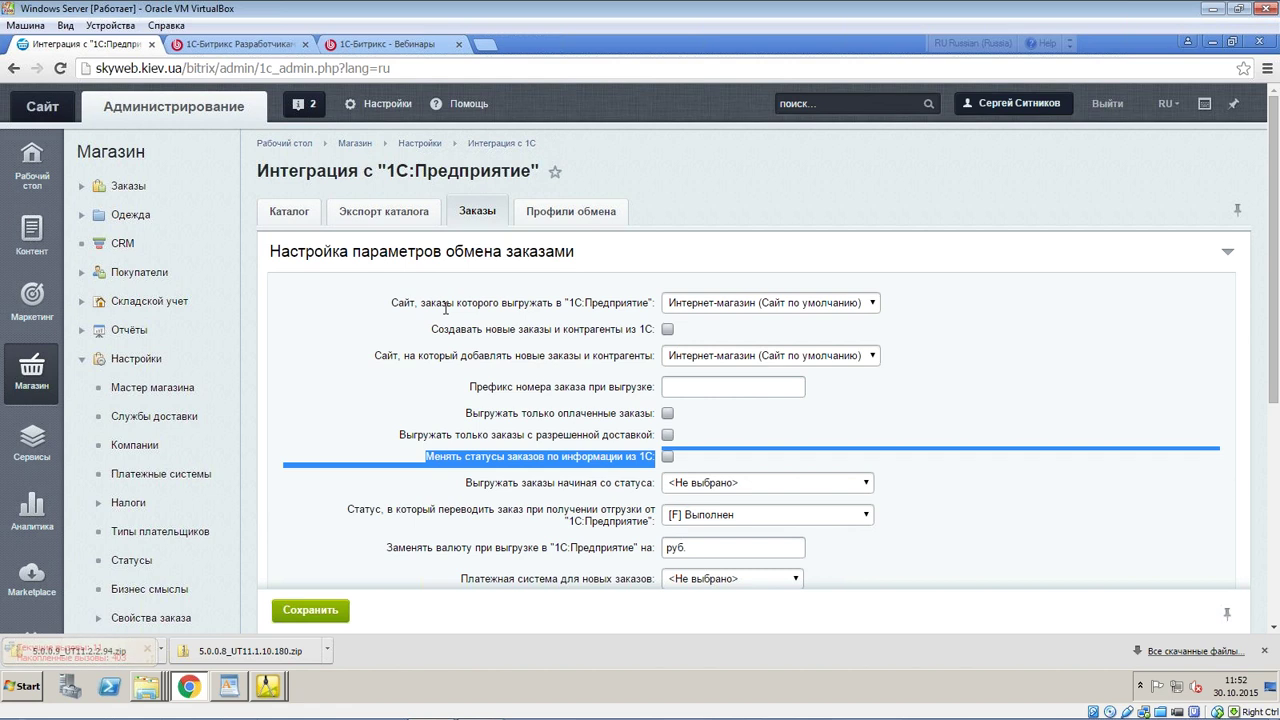
Step: Review the Профили обмена field table for individual-buyer order data
click(540, 211)
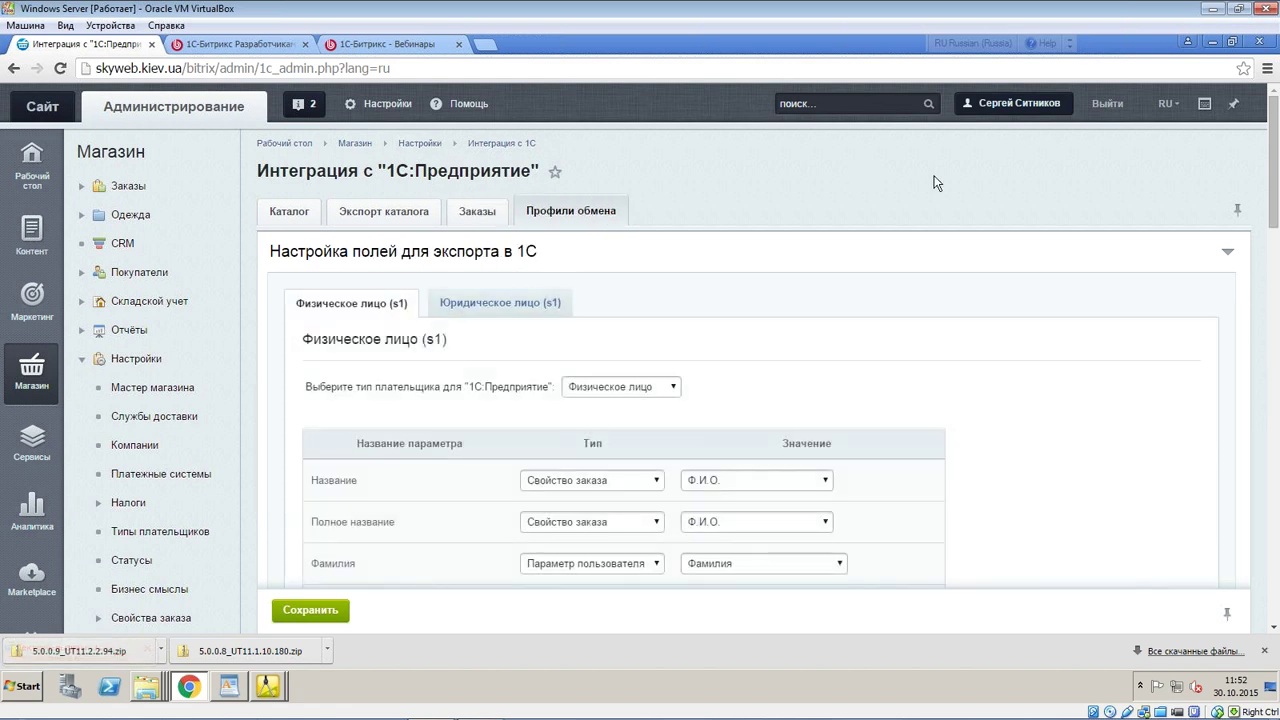
scroll(933, 185, down, 6)
scroll(703, 206, up, 4)
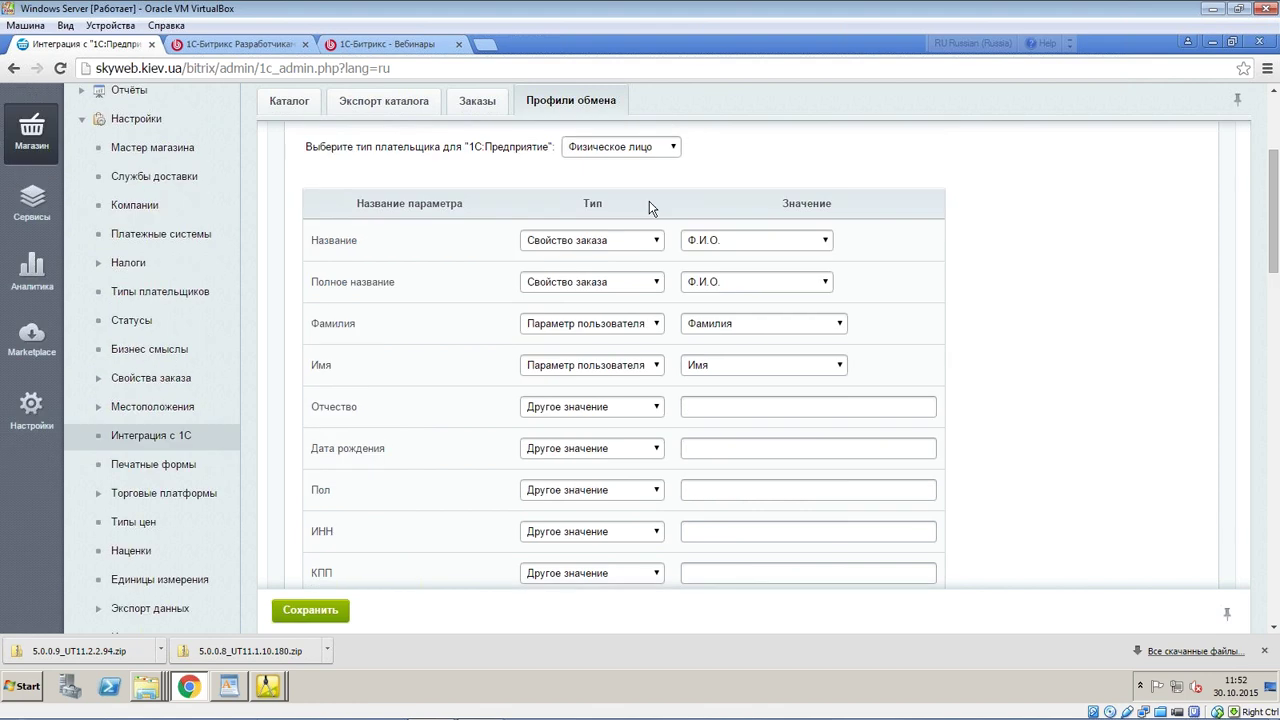
scroll(646, 210, down, 10)
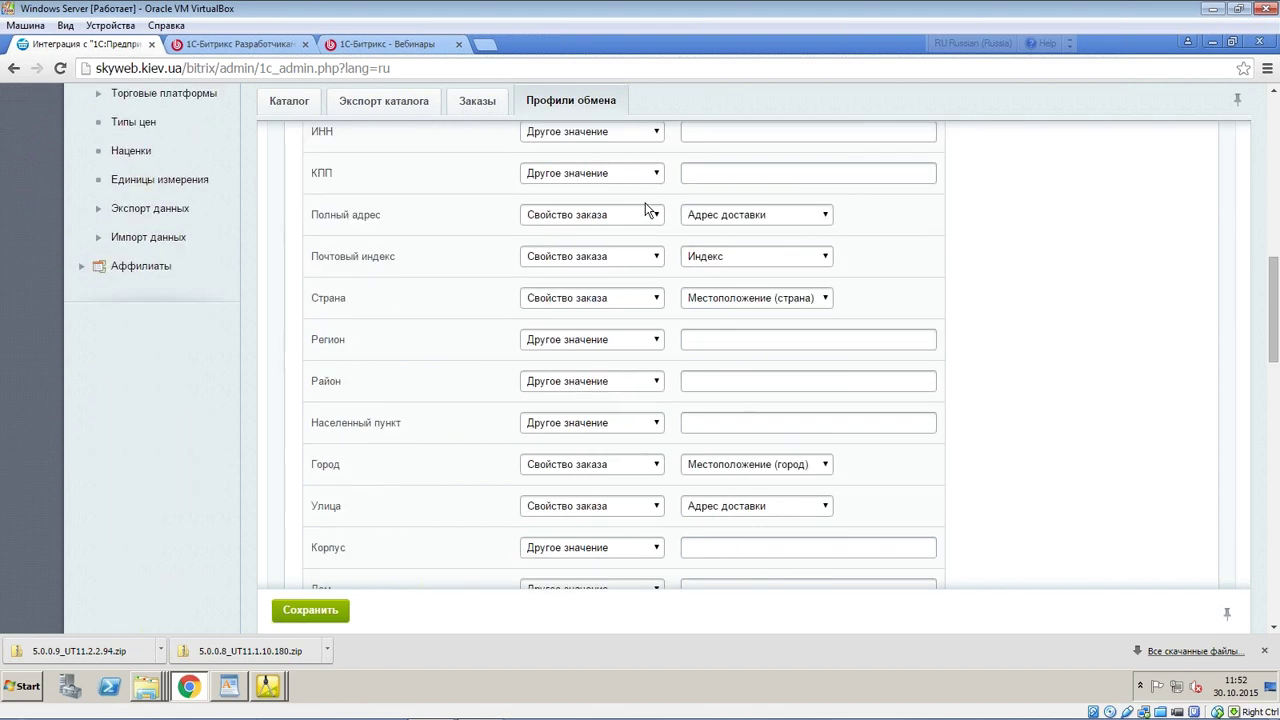
scroll(646, 211, down, 5)
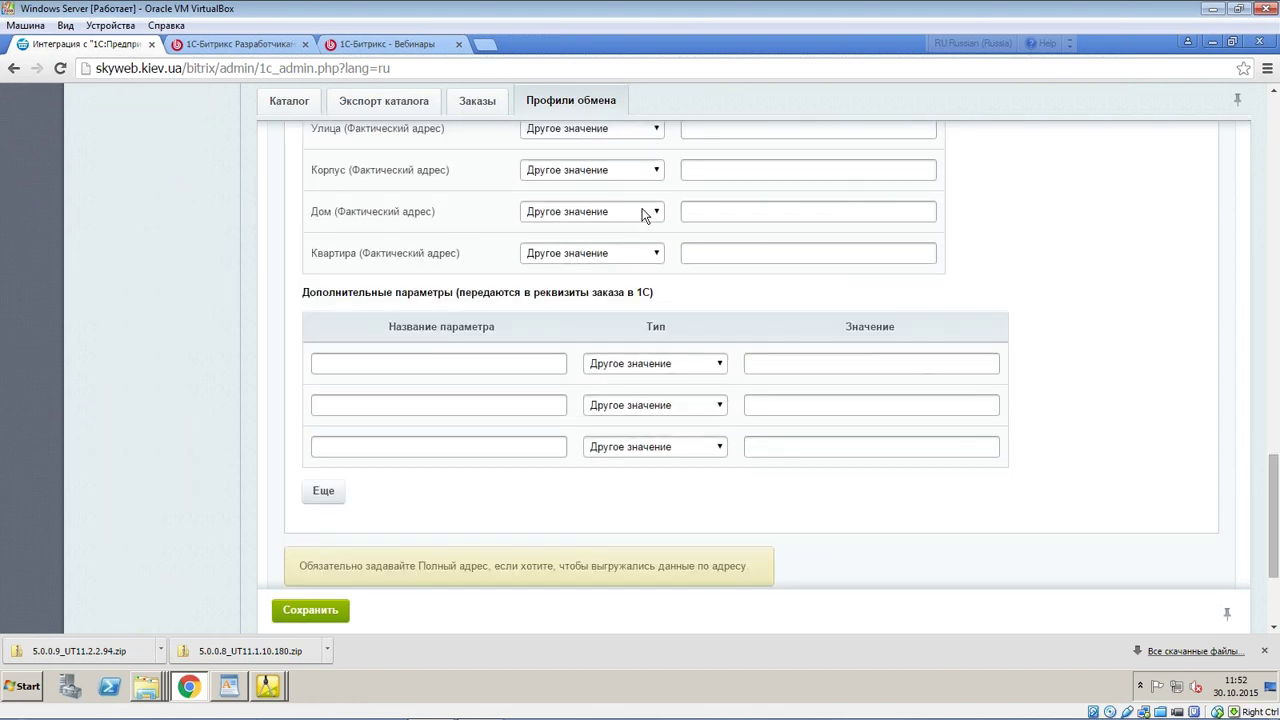
scroll(610, 225, up, 15)
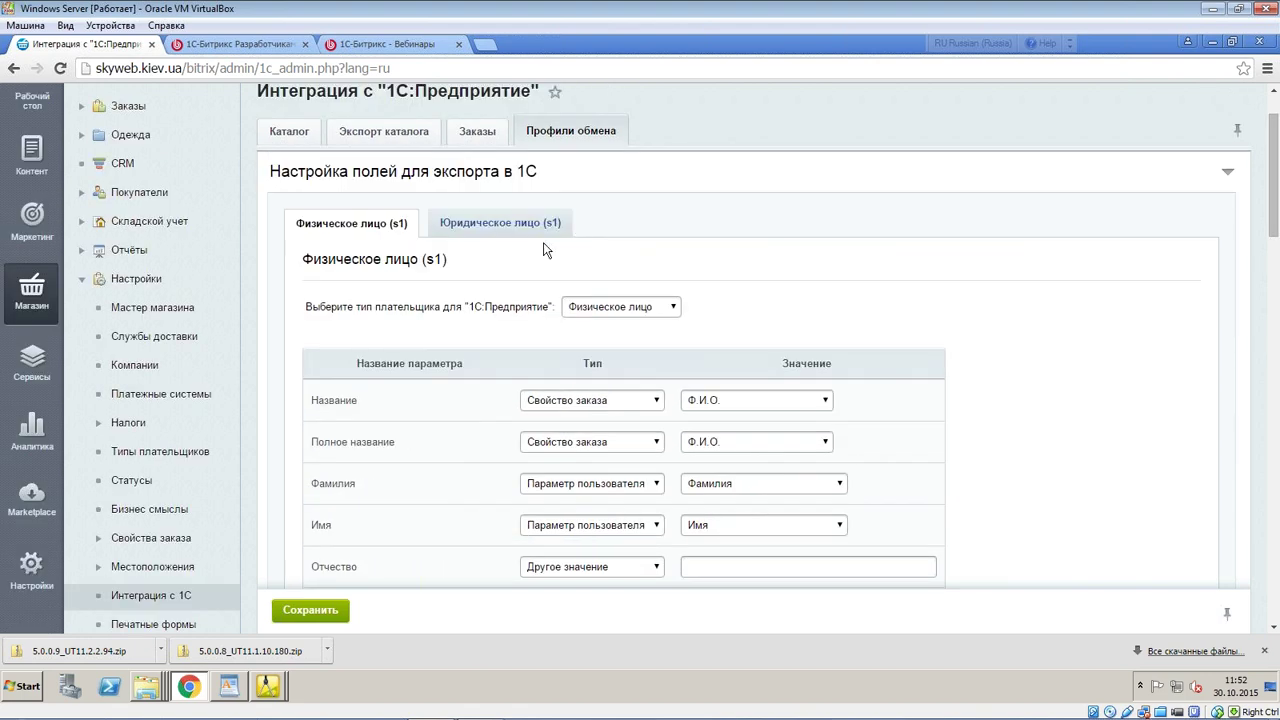
Step: Save the 1C integration settings with Сохранить
click(340, 612)
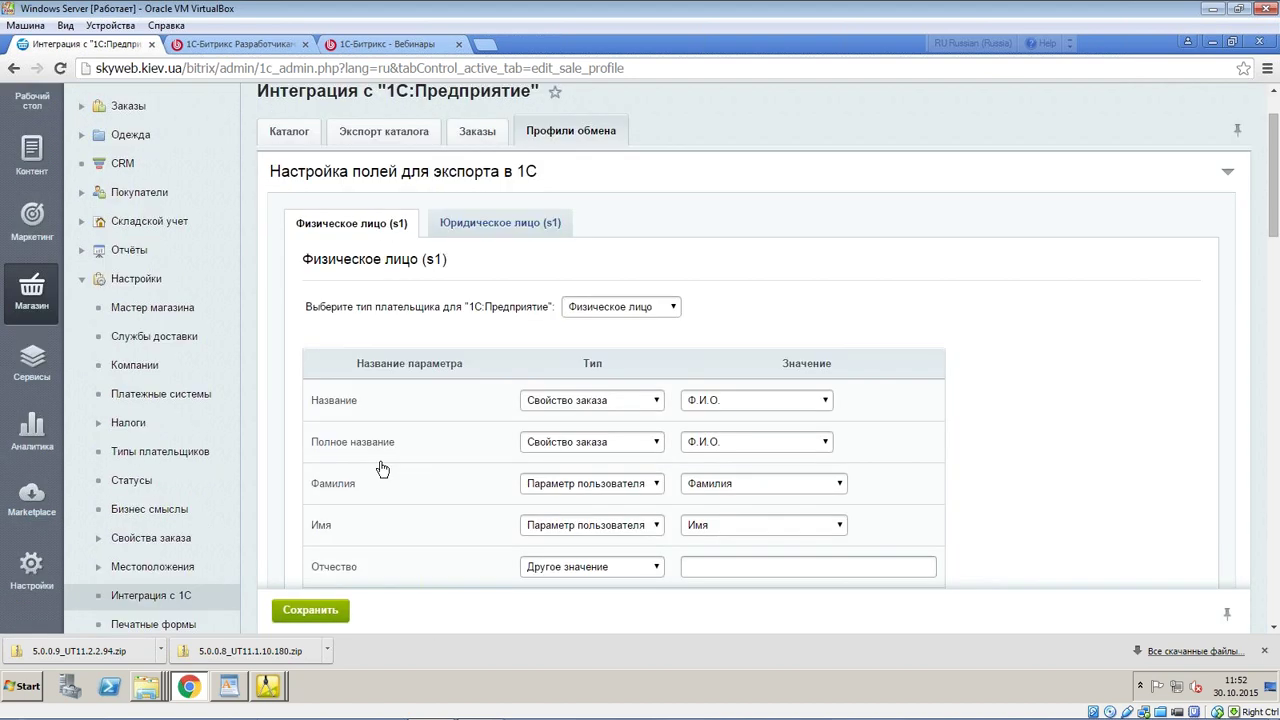
scroll(380, 466, down, 3)
click(268, 686)
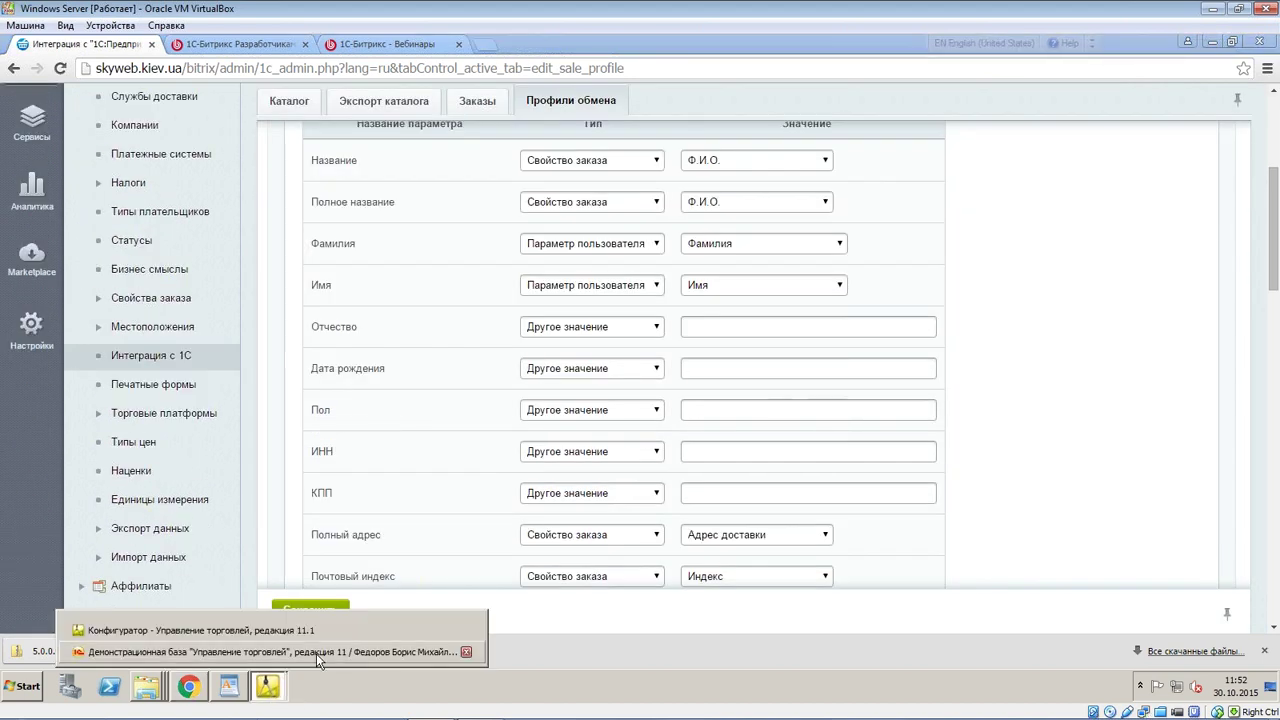
Step: Review the exchange parameters, use Записать и закрыть on Выгрузка товаров, and open the 1С-Битрикс section
click(316, 653)
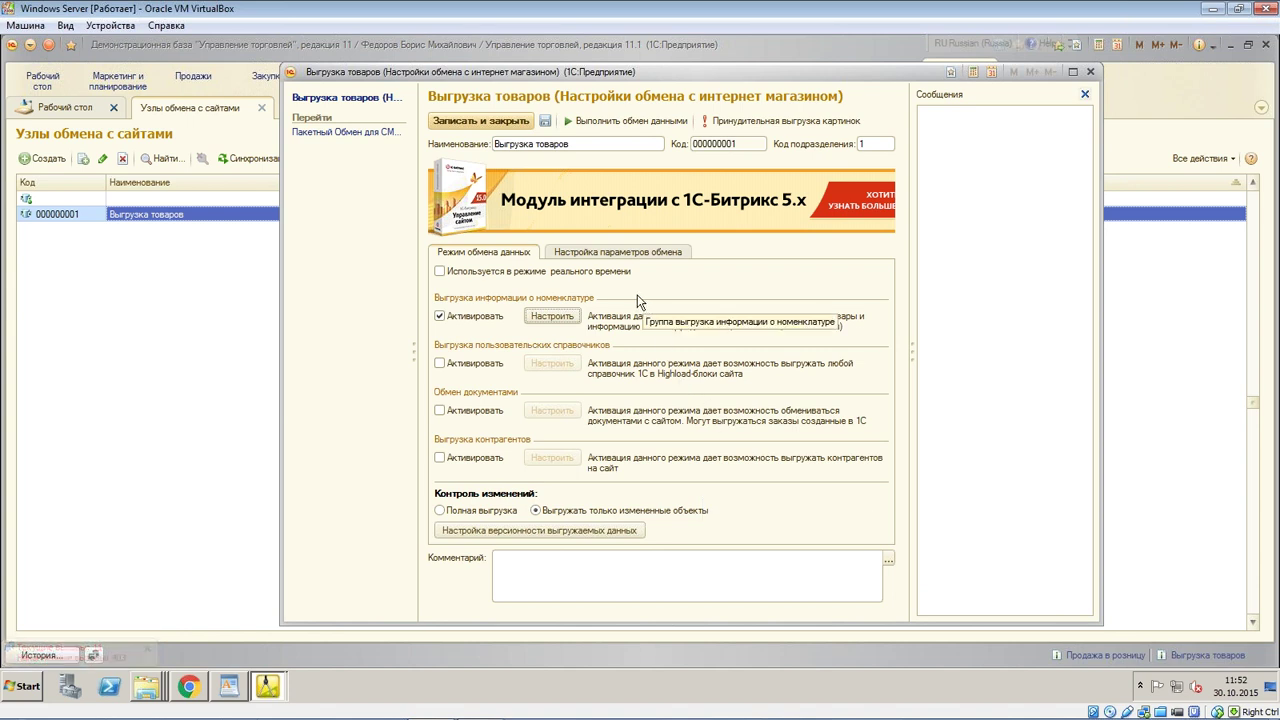
click(640, 252)
click(493, 402)
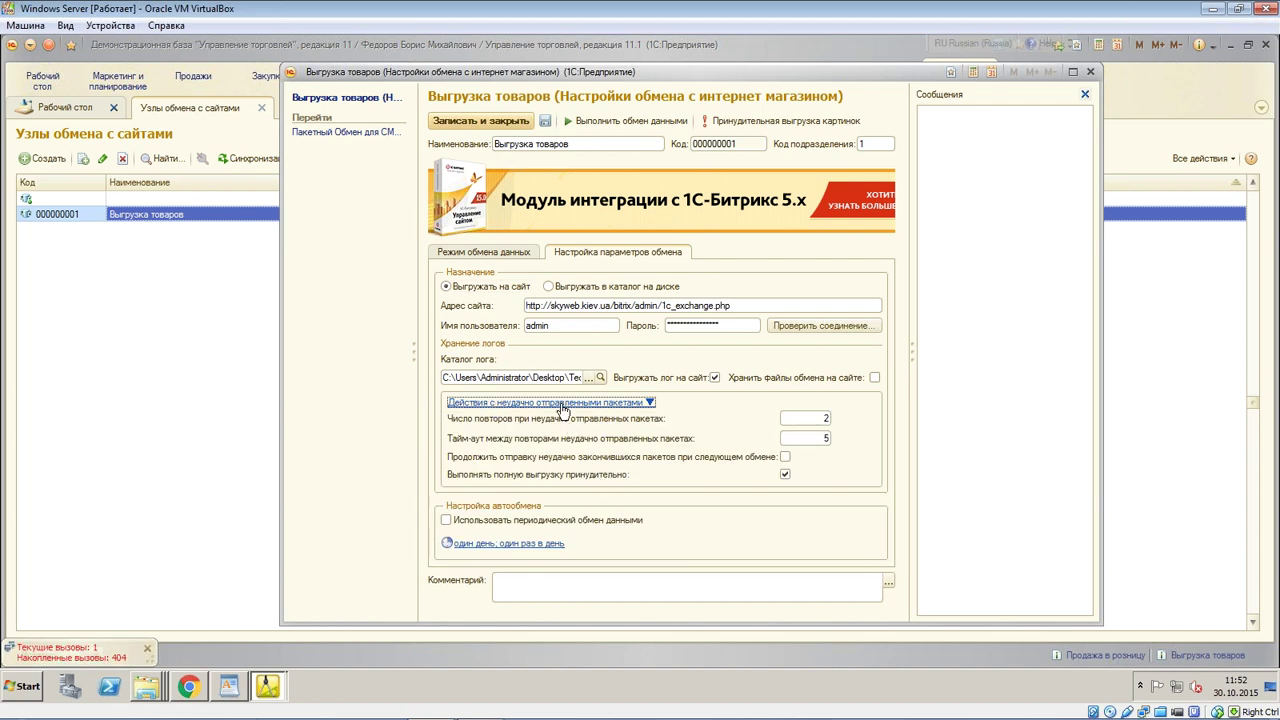
click(561, 403)
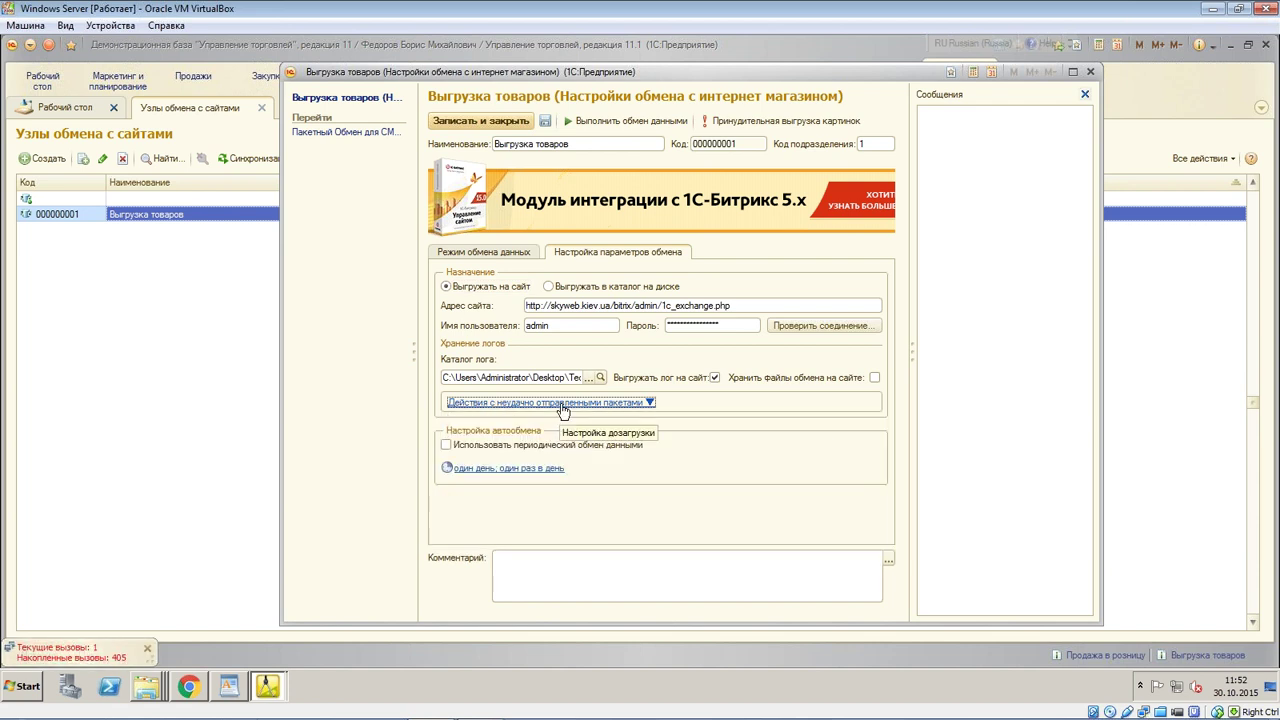
click(516, 249)
click(512, 124)
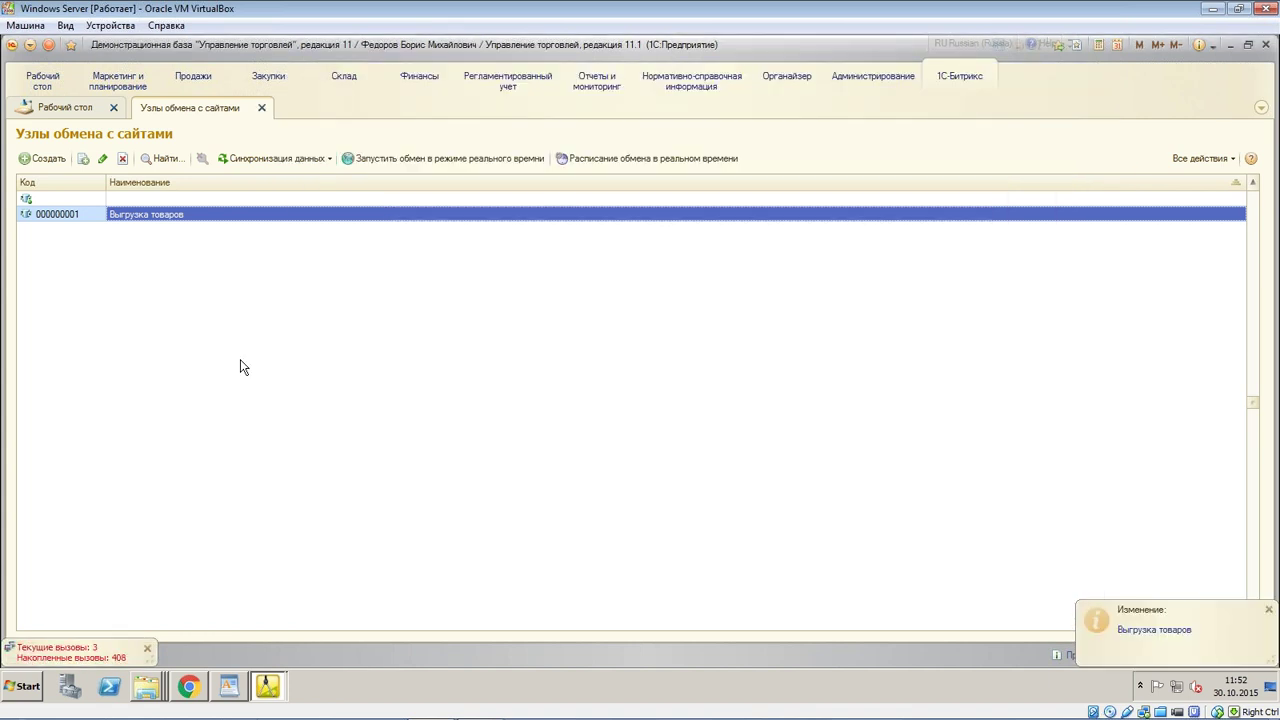
click(947, 76)
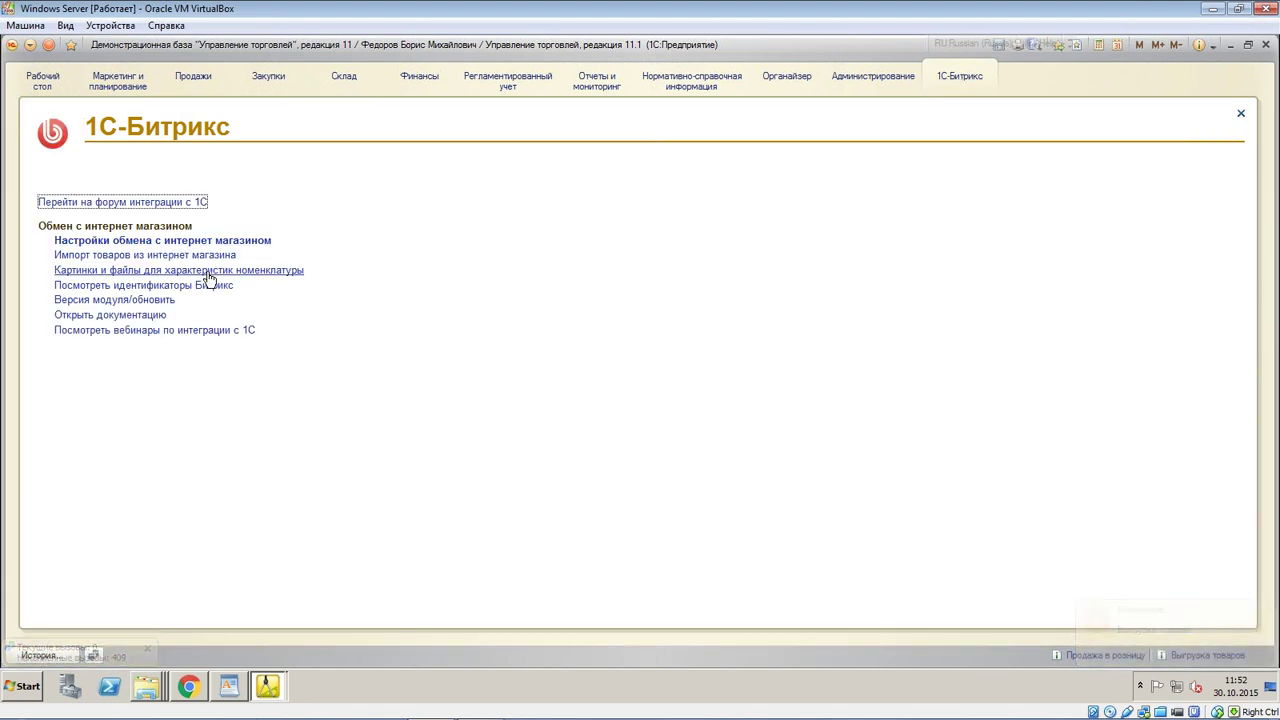
Step: Select the beige size-35 characteristic of Ботинки женские демисезонные under Обувь > Женская обувь
click(208, 271)
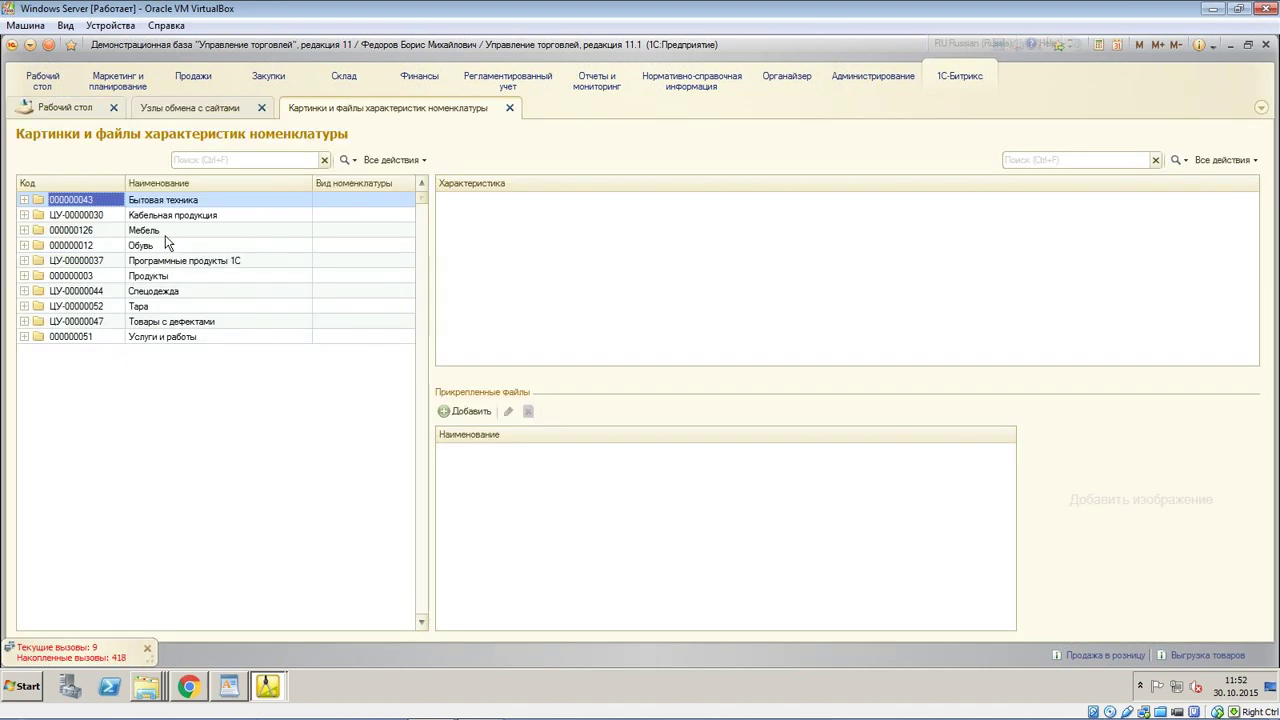
double_click(44, 246)
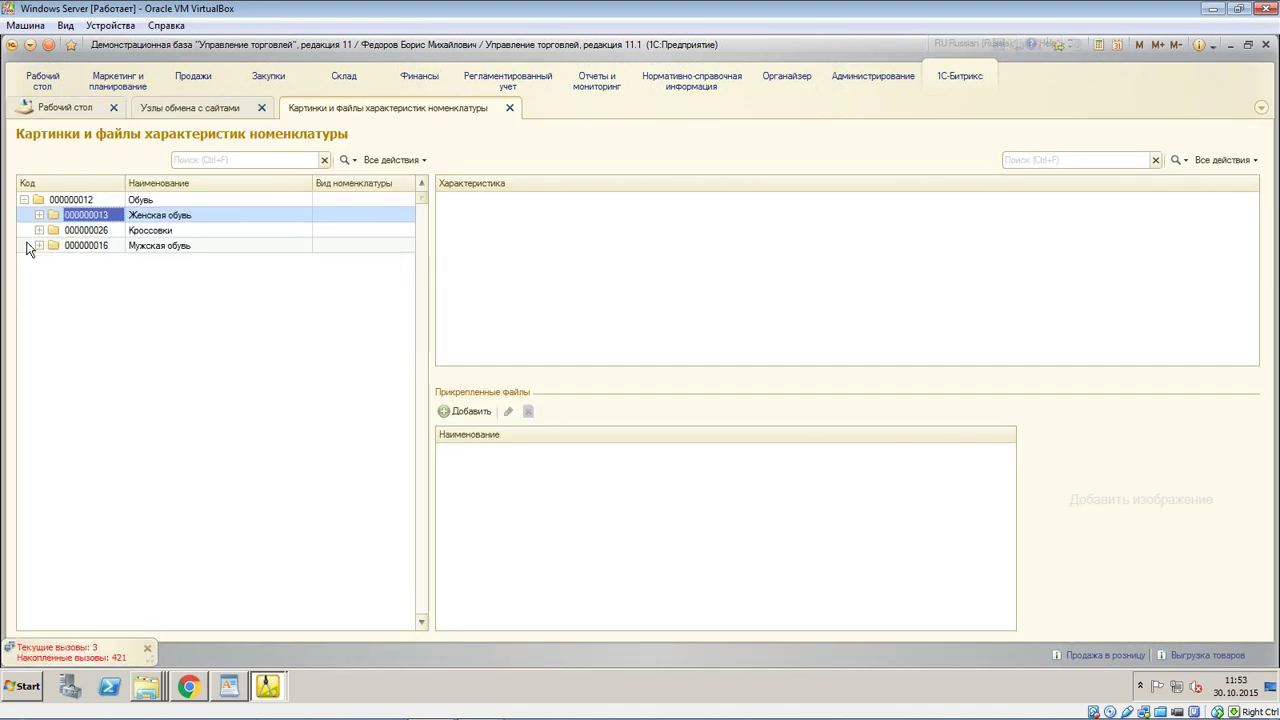
click(38, 216)
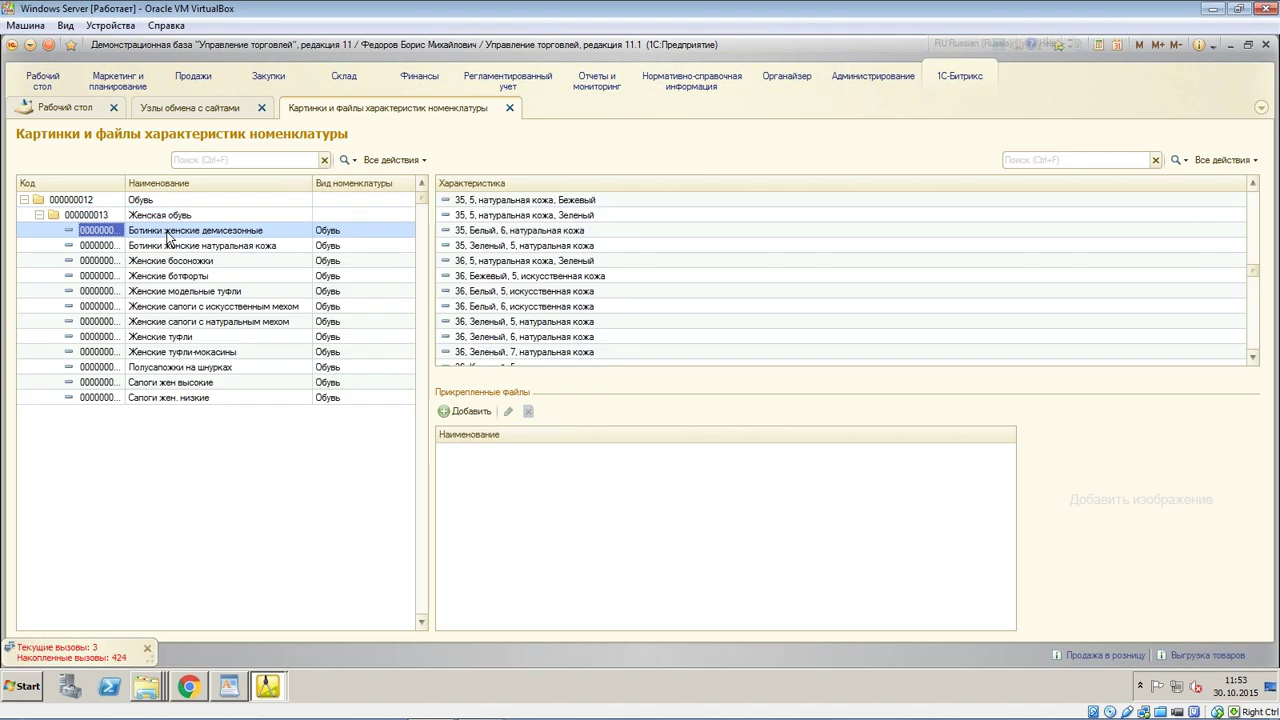
click(181, 229)
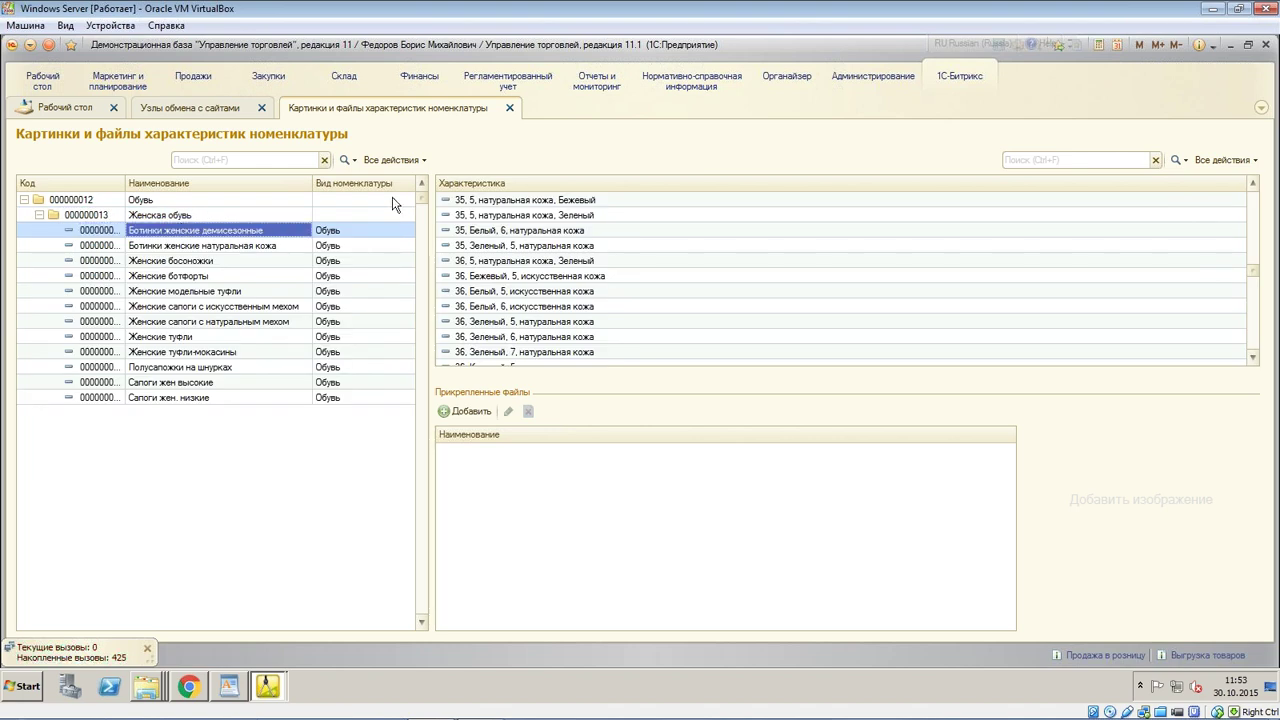
click(585, 202)
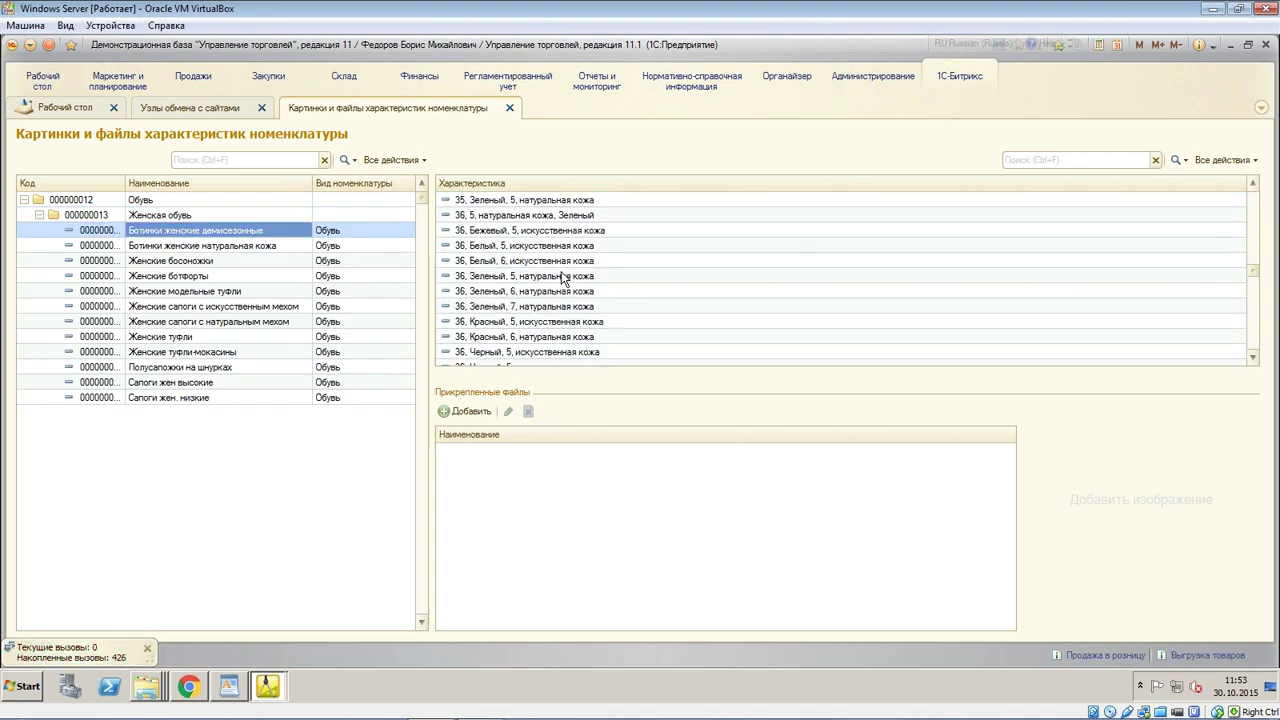
click(546, 215)
click(546, 202)
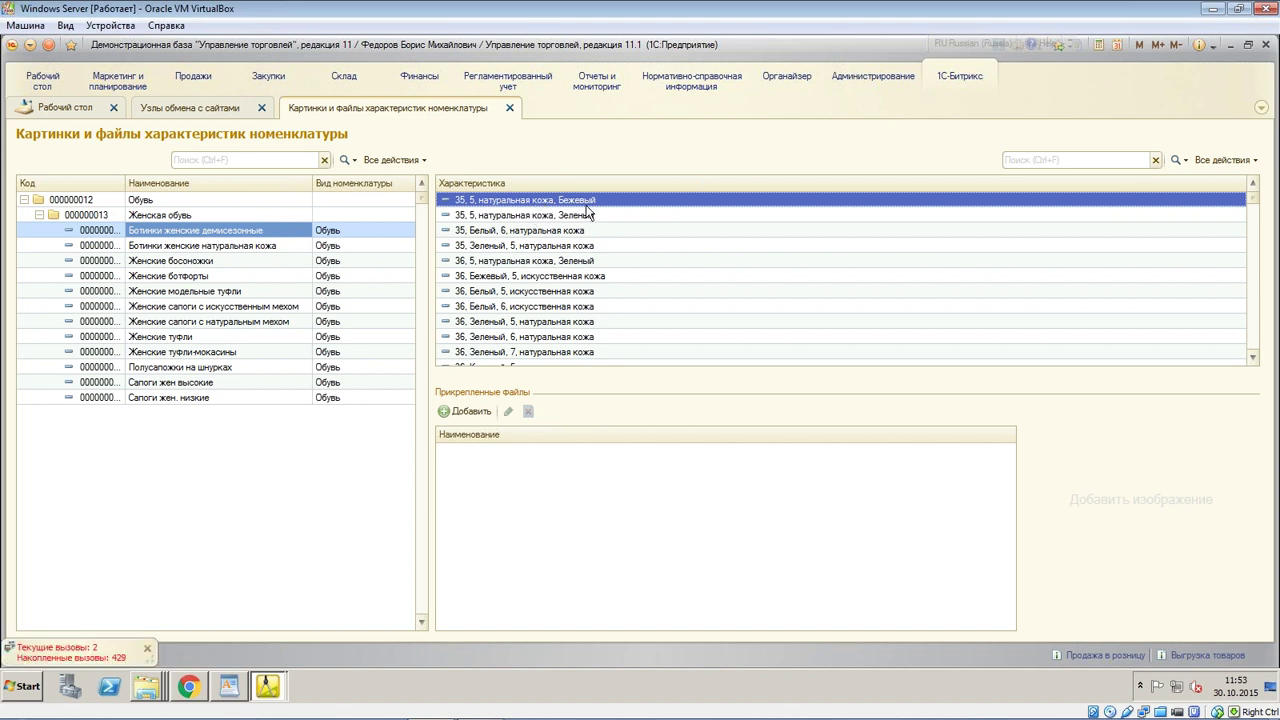
Step: Attach red.jpg from the Desktop's dasdasdasd folder to the beige size-35 characteristic
click(468, 411)
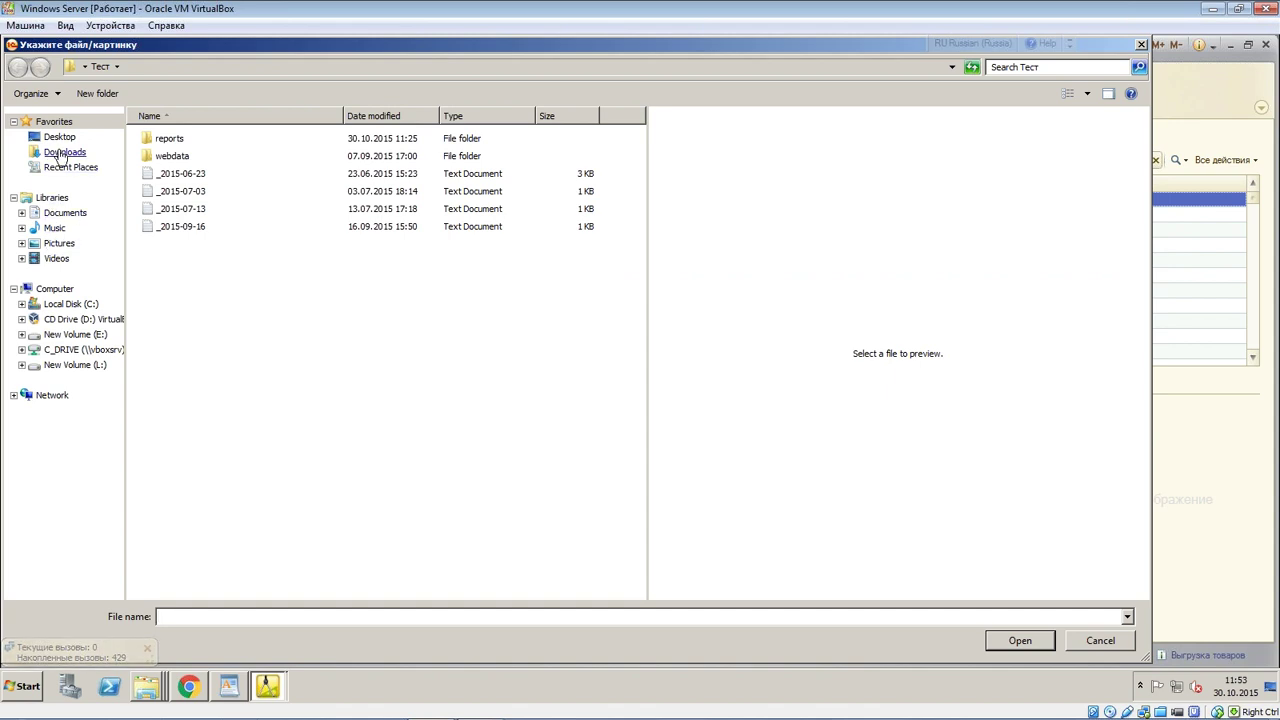
click(60, 153)
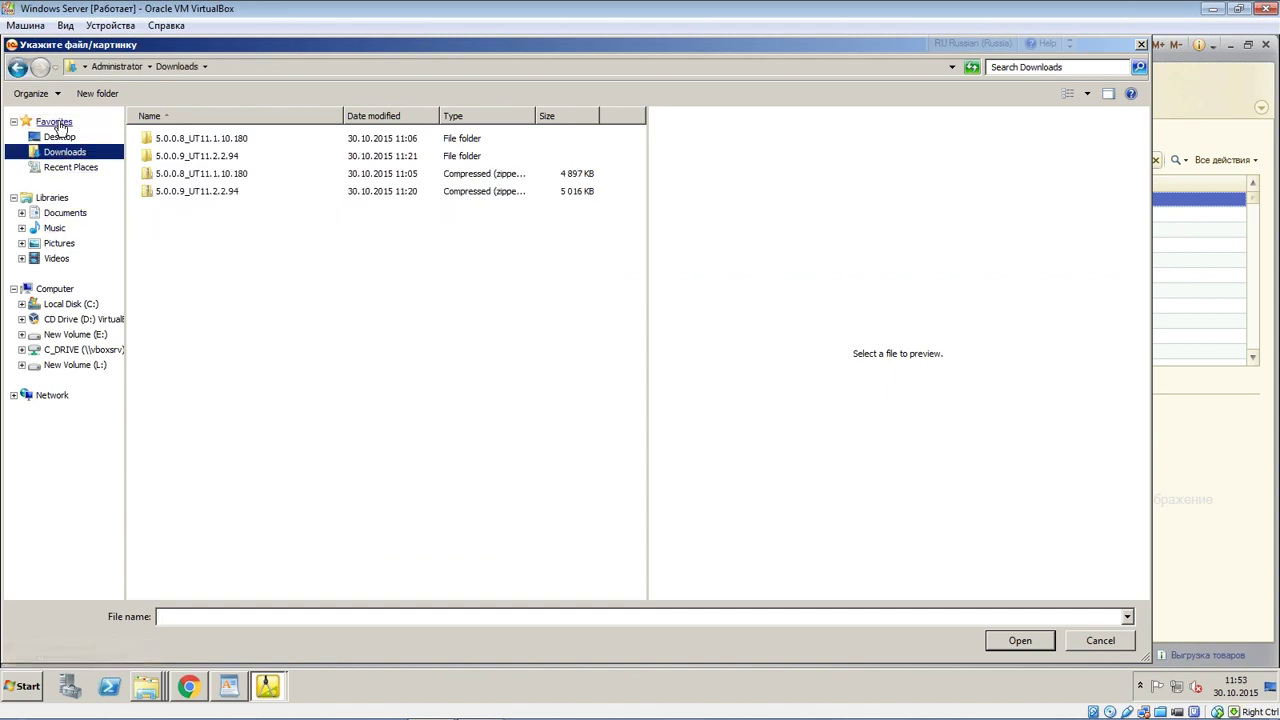
click(60, 290)
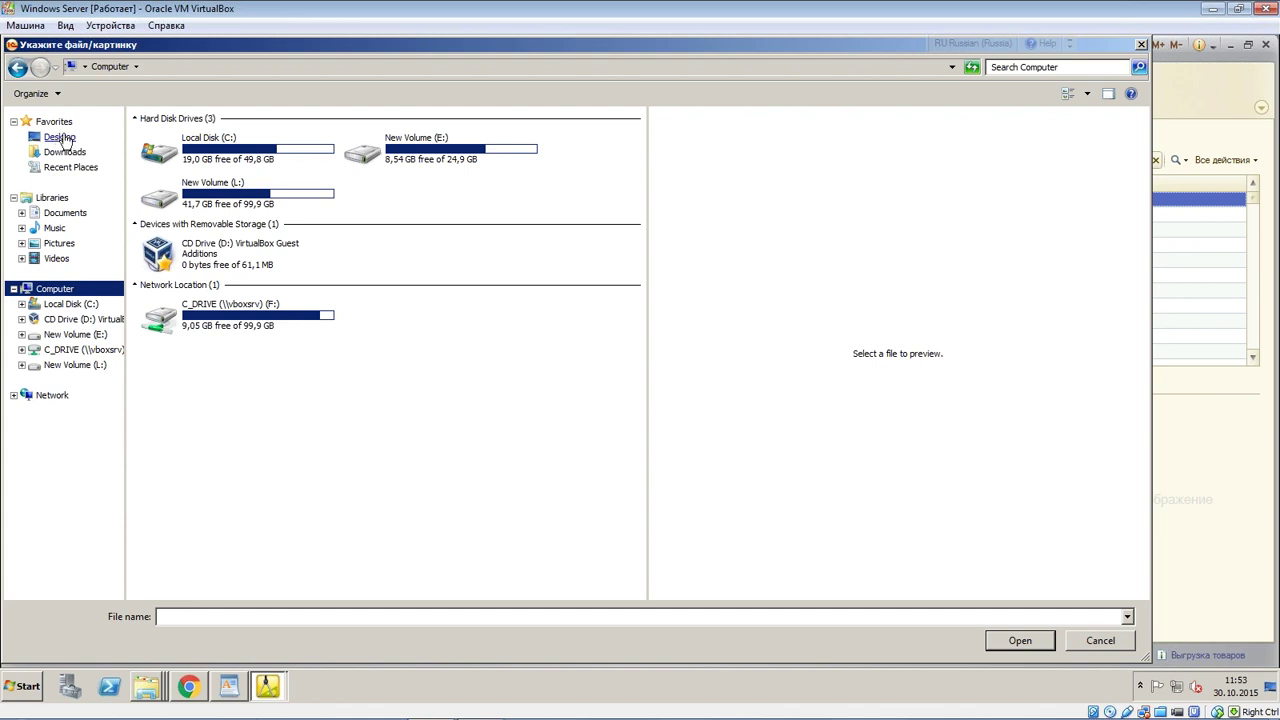
click(62, 137)
double_click(184, 230)
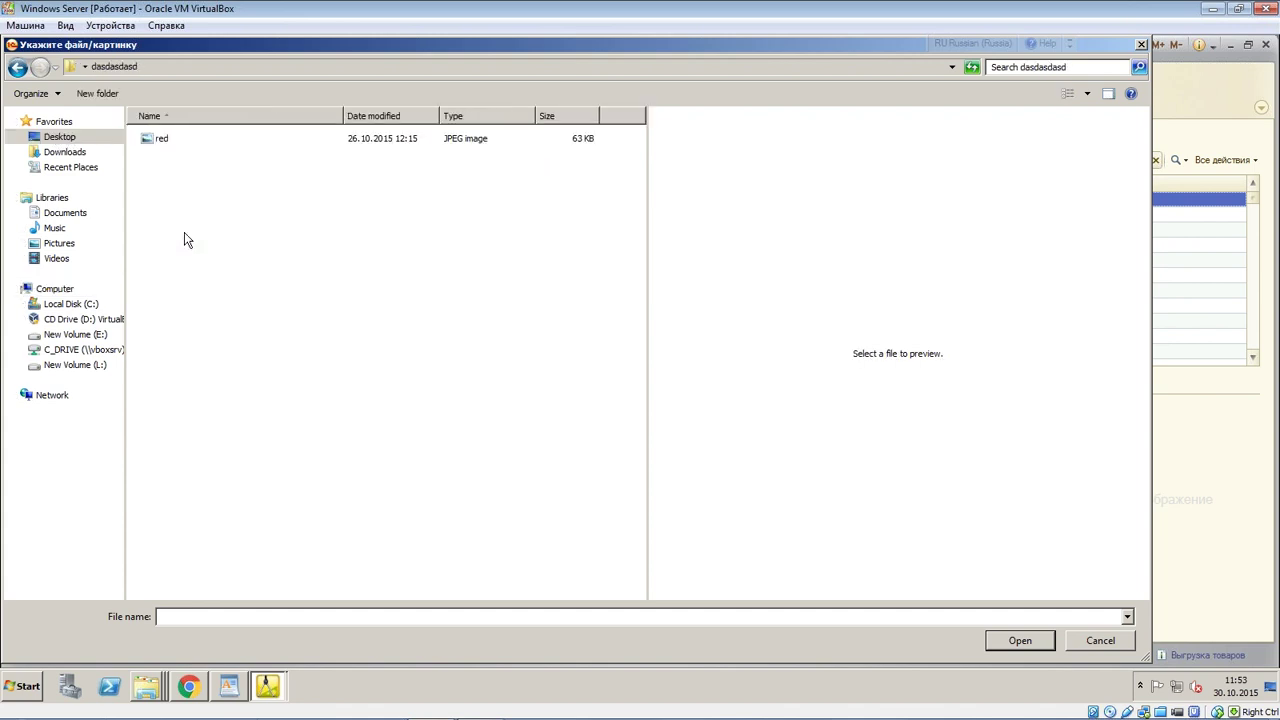
double_click(175, 137)
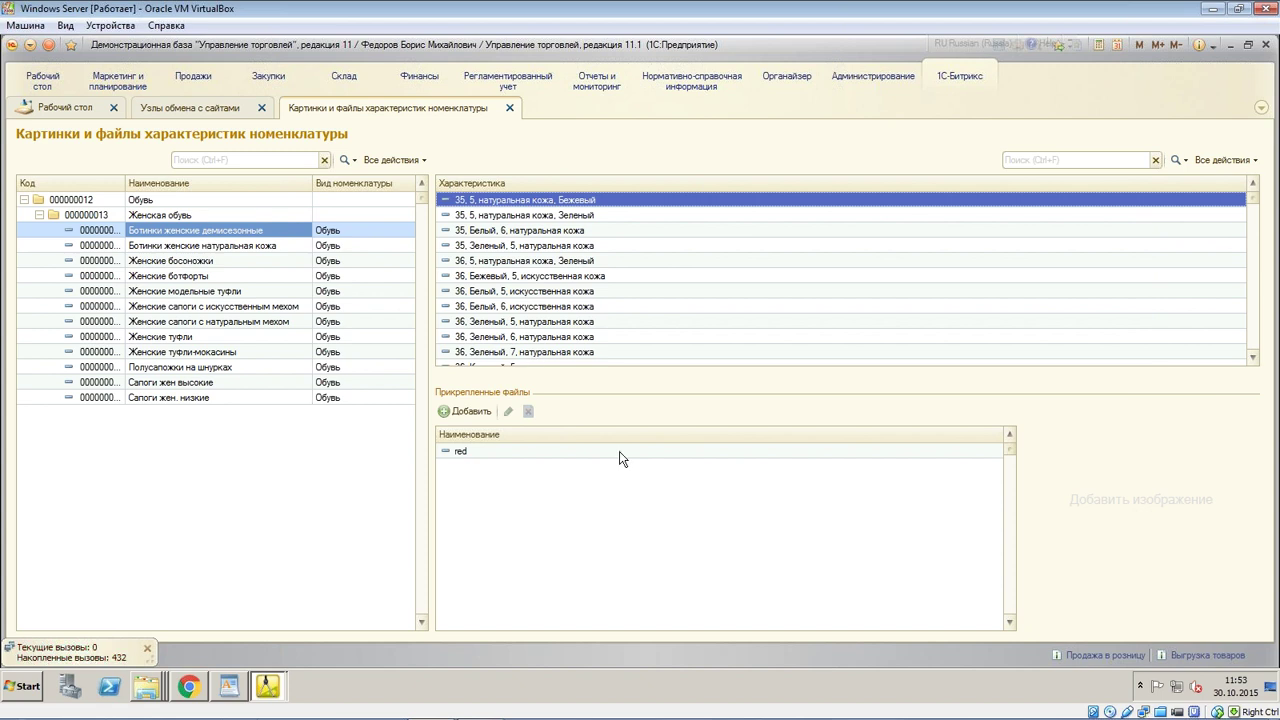
Step: Check the attached 'red' file's details and full-size picture, keeping the original file
click(619, 451)
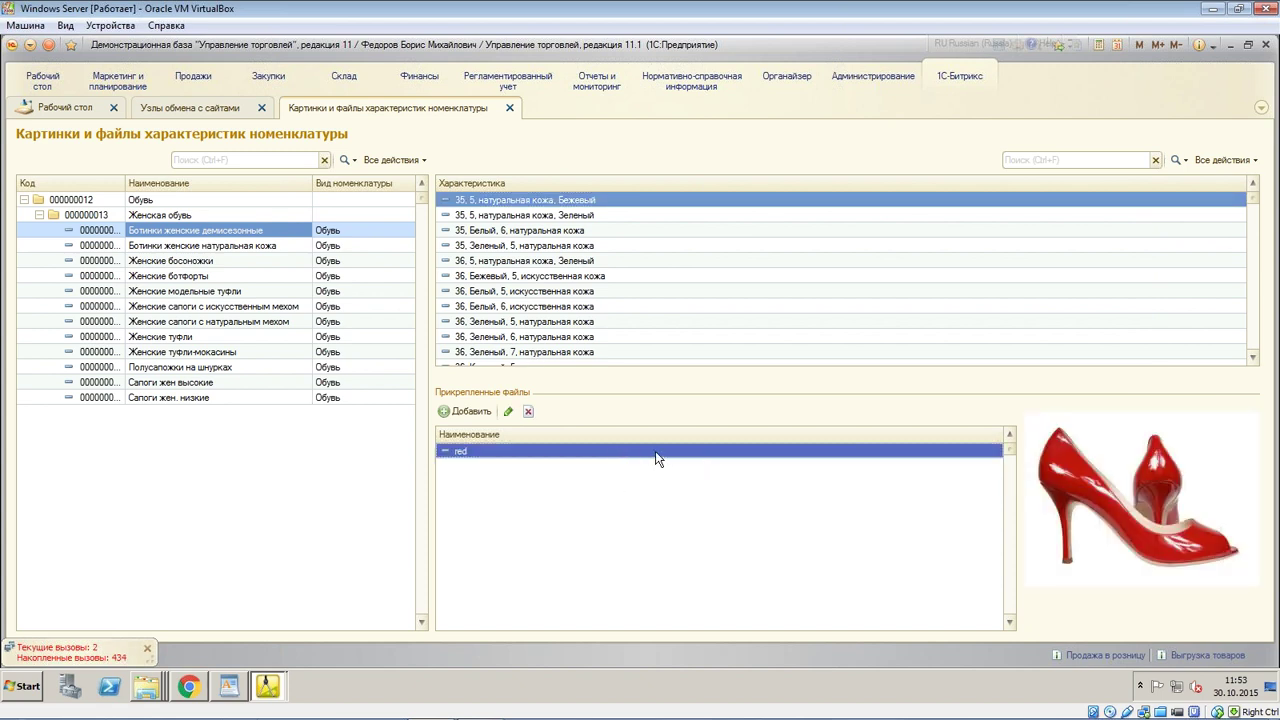
double_click(733, 451)
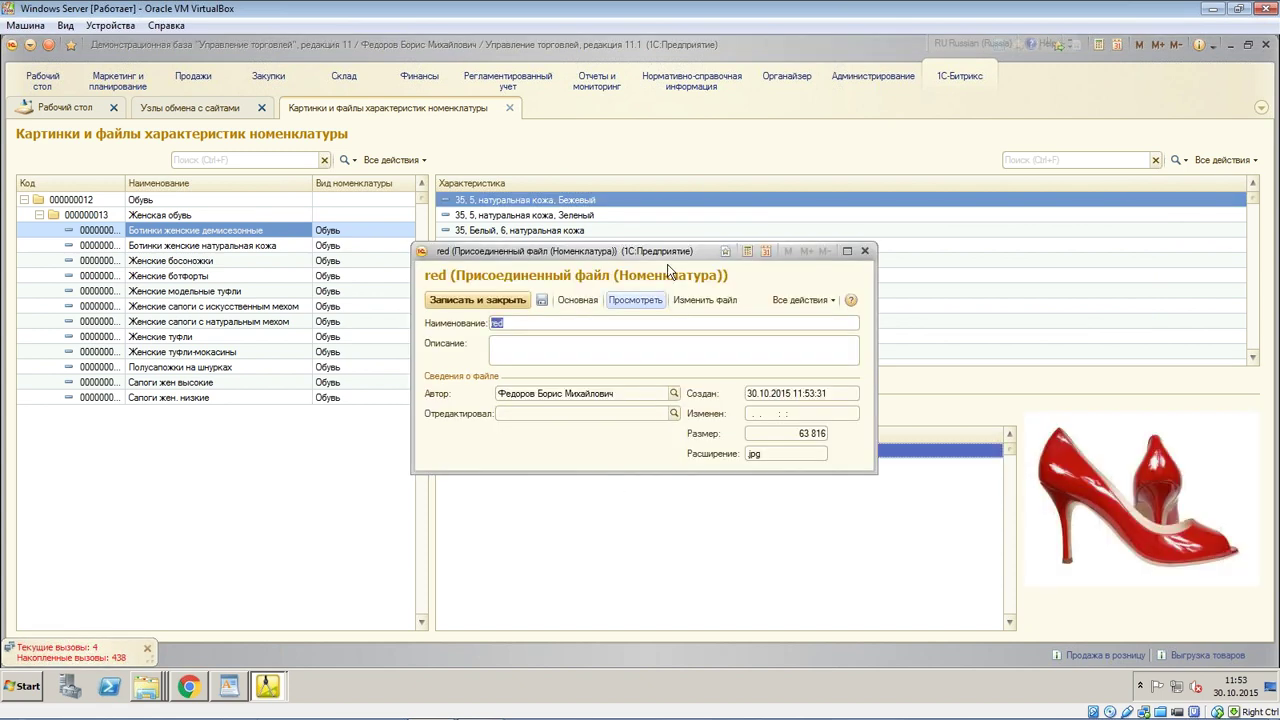
drag(597, 251, 345, 112)
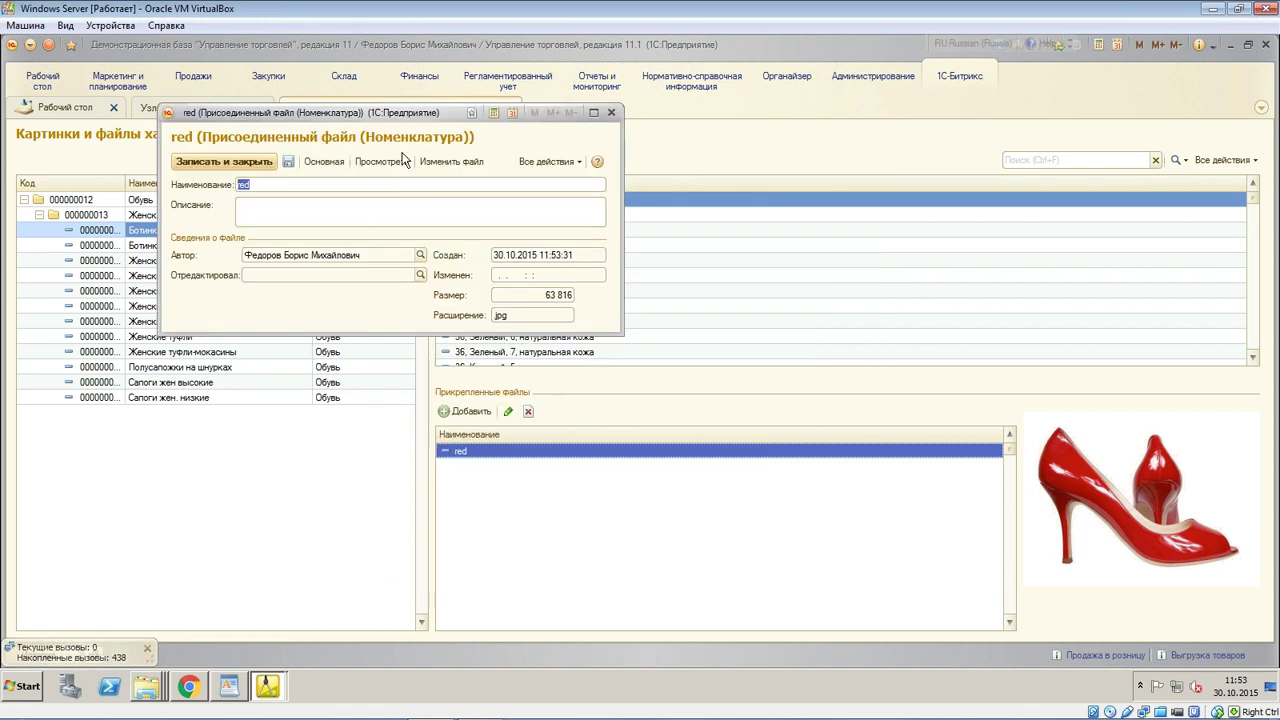
click(380, 162)
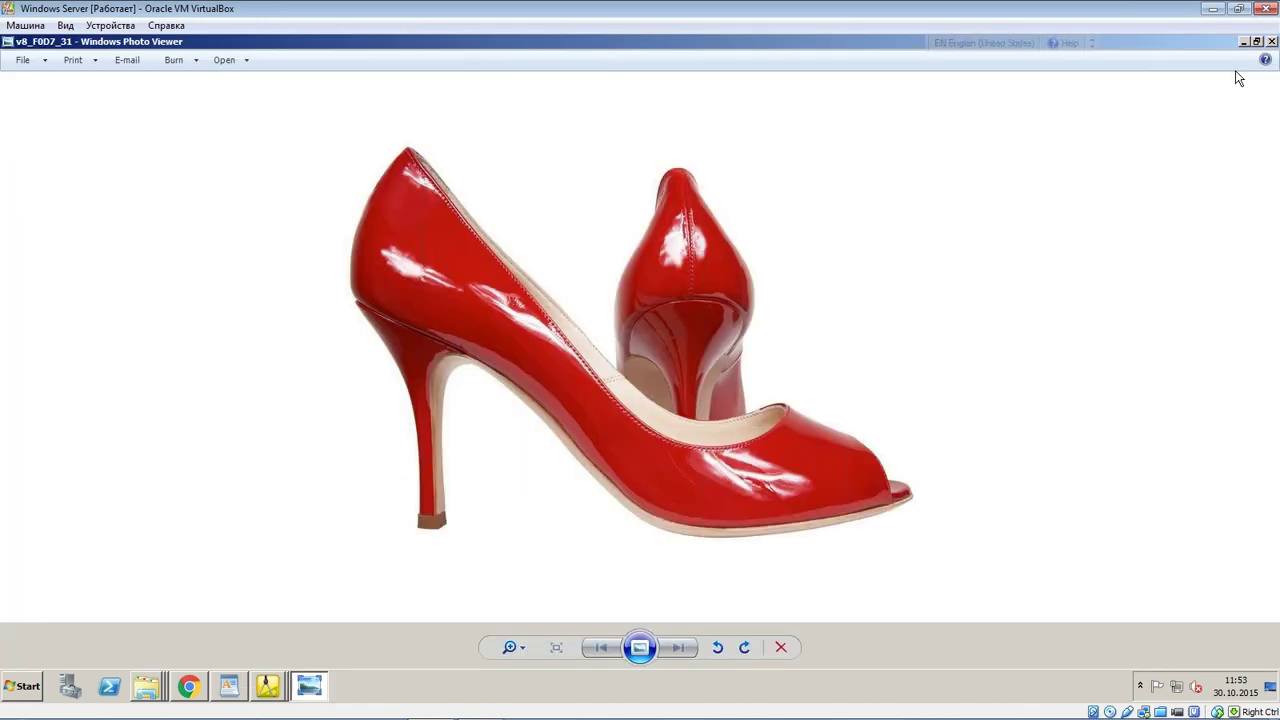
drag(1173, 47, 943, 126)
click(920, 126)
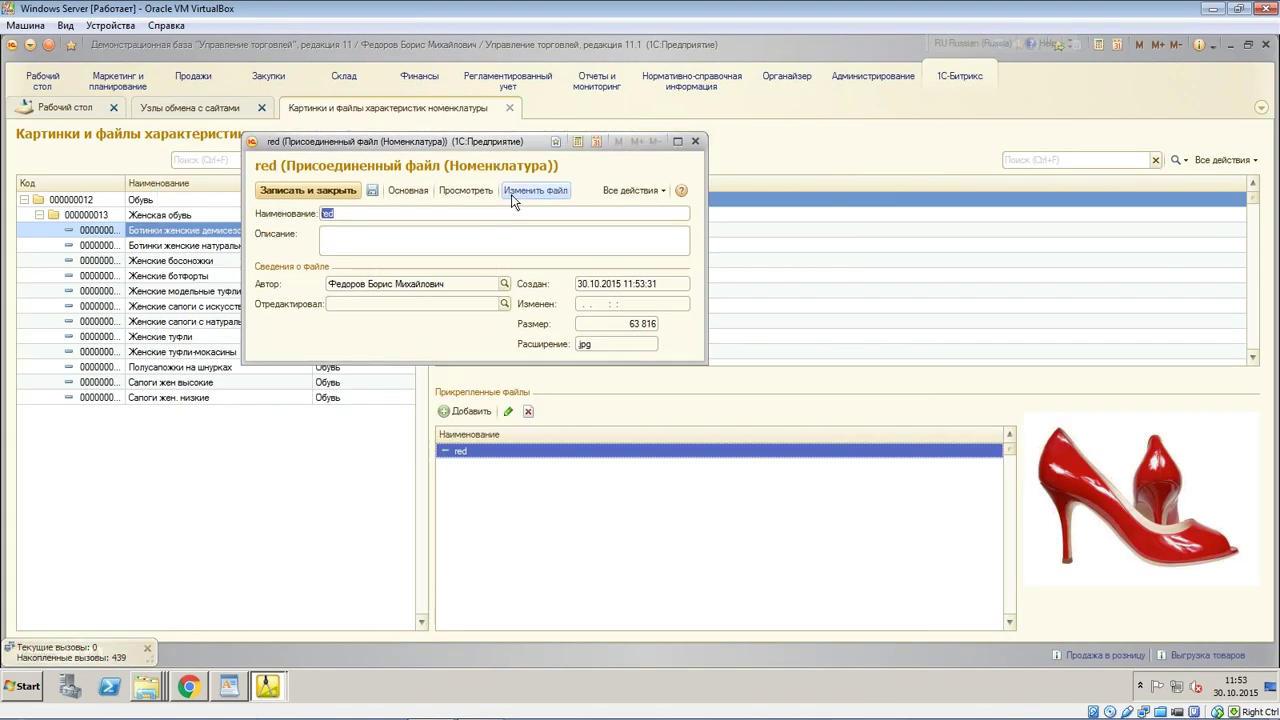
click(535, 195)
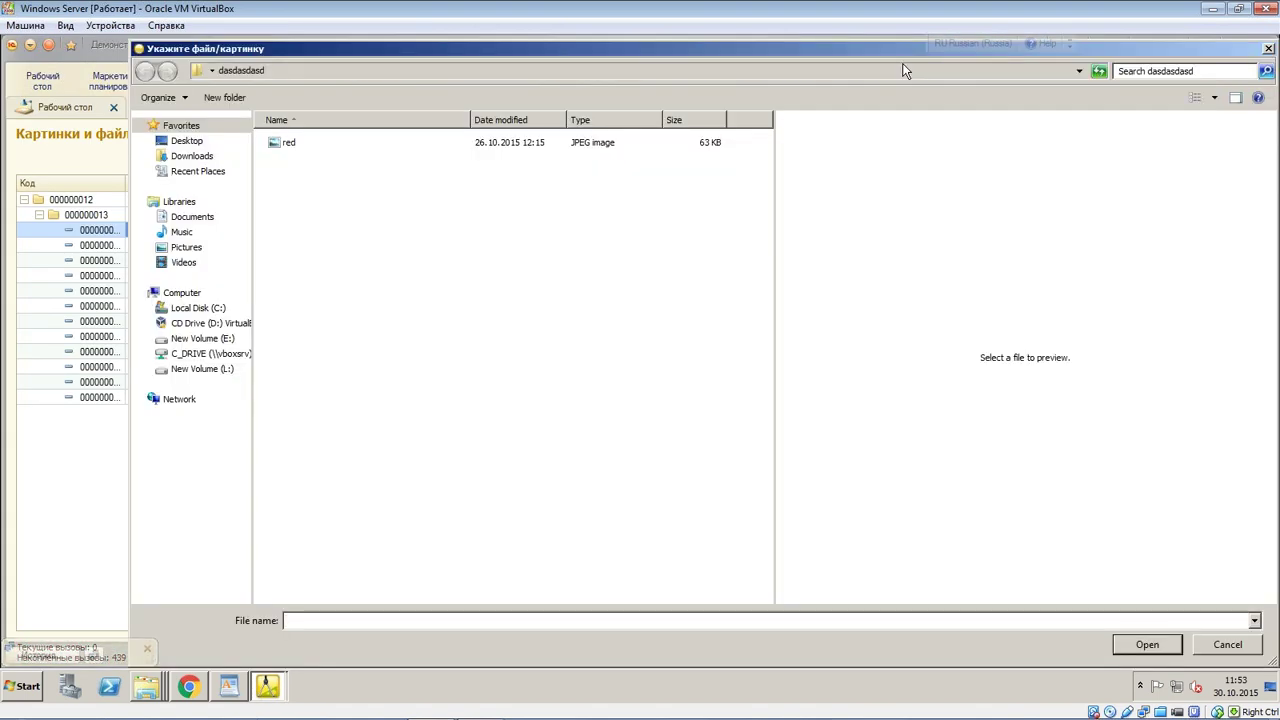
drag(866, 44, 755, 230)
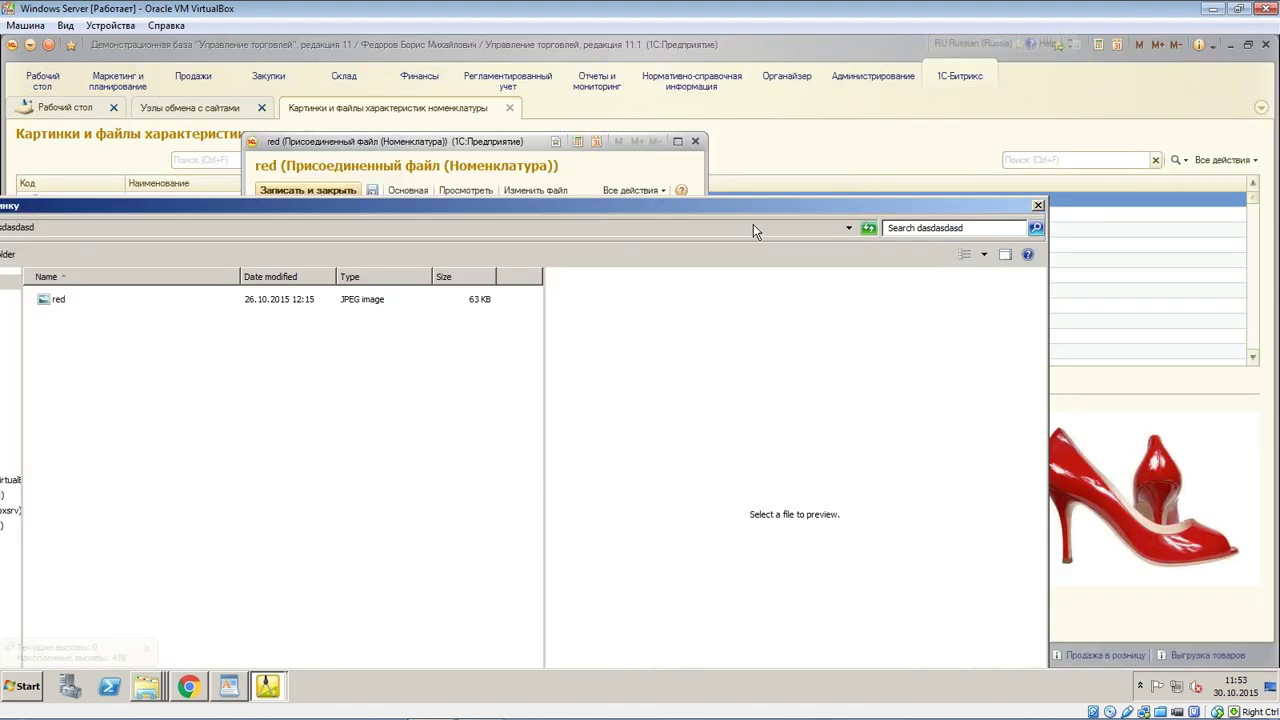
key(Escape)
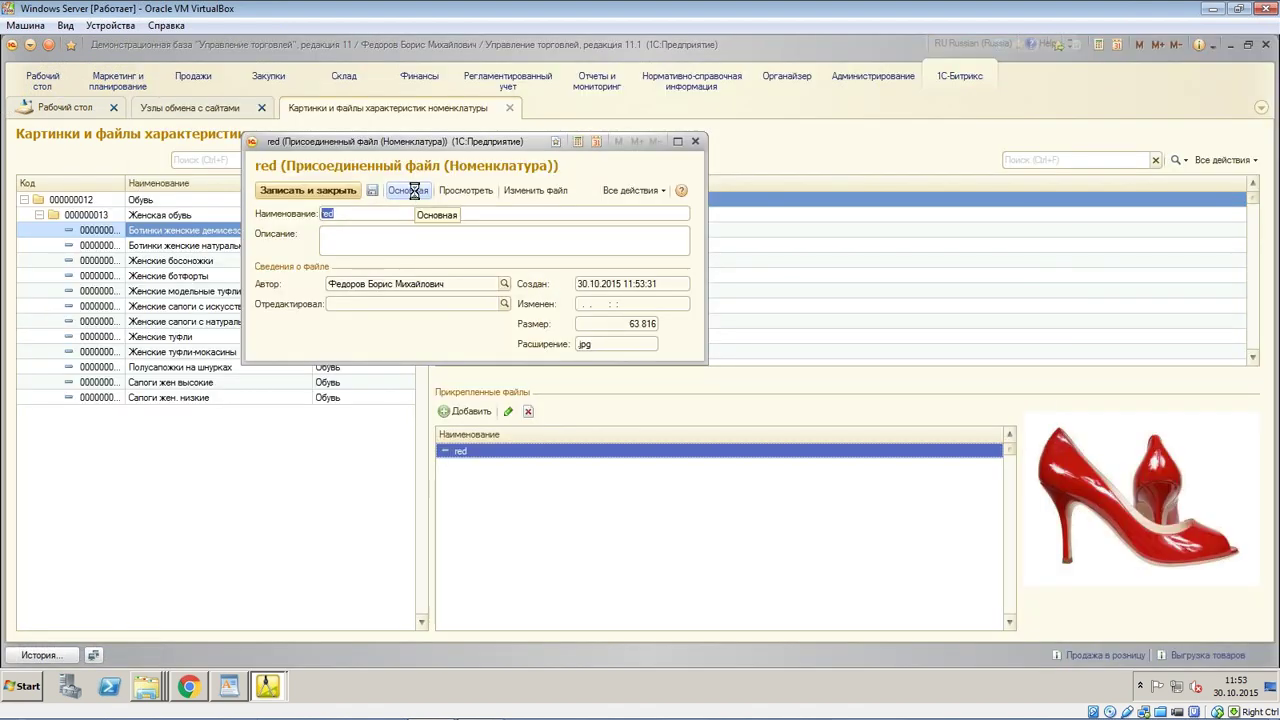
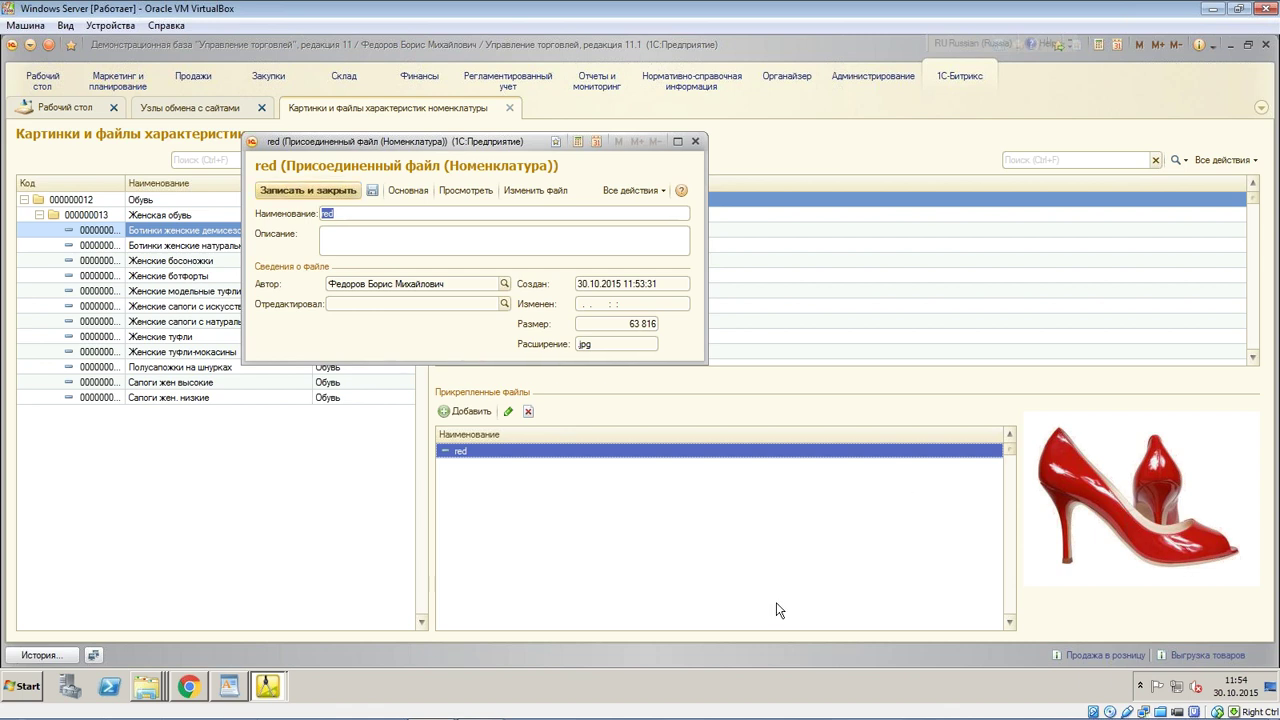
Step: Look over the Профили обмена field mappings in Chrome, then open the storefront via Сайт
click(190, 686)
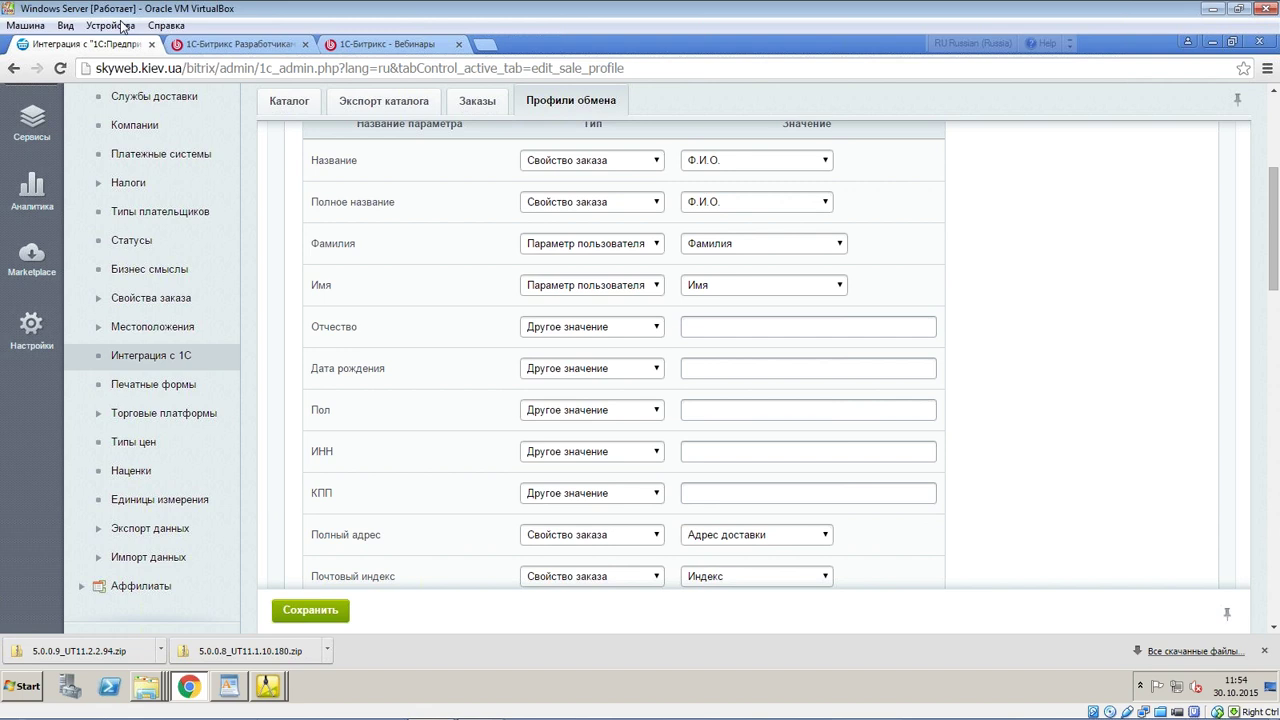
scroll(112, 135, down, 4)
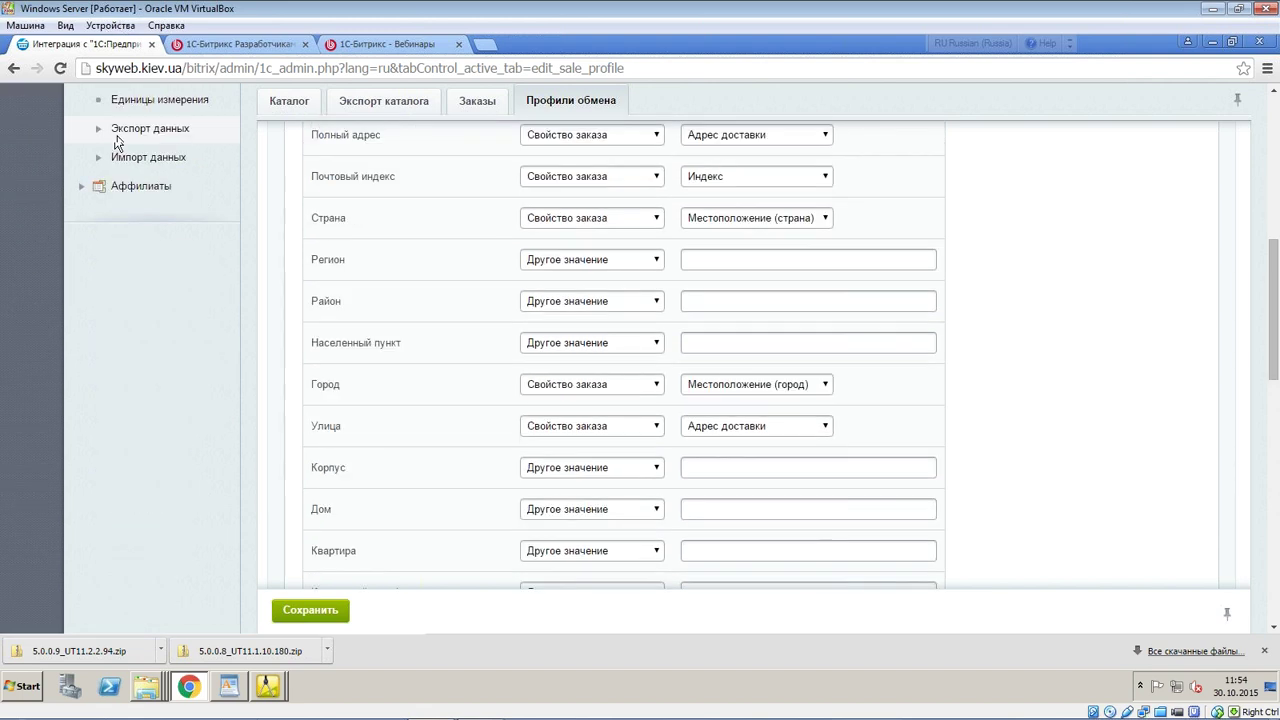
scroll(117, 143, up, 5)
click(23, 112)
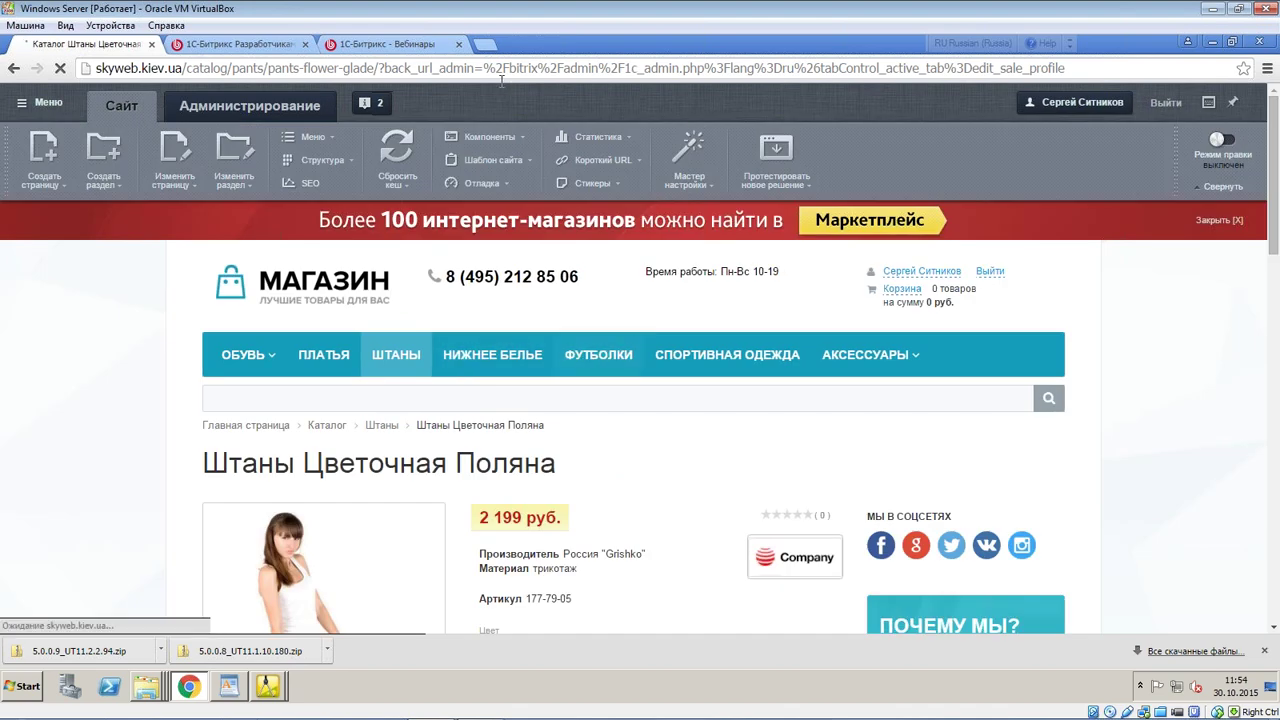
Step: Open НИЖНЕЕ БЕЛЬЕ, then remove 'underwear/' from the address to load the /catalog/ page
click(455, 355)
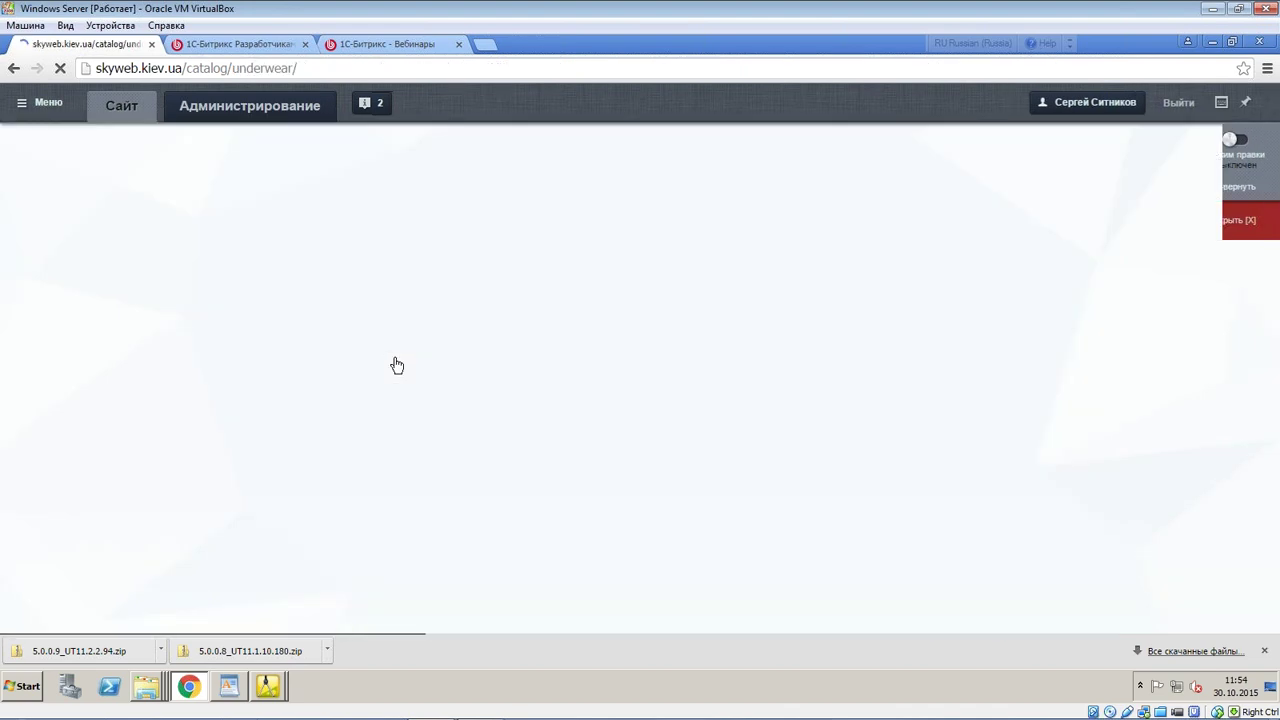
drag(232, 68, 440, 82)
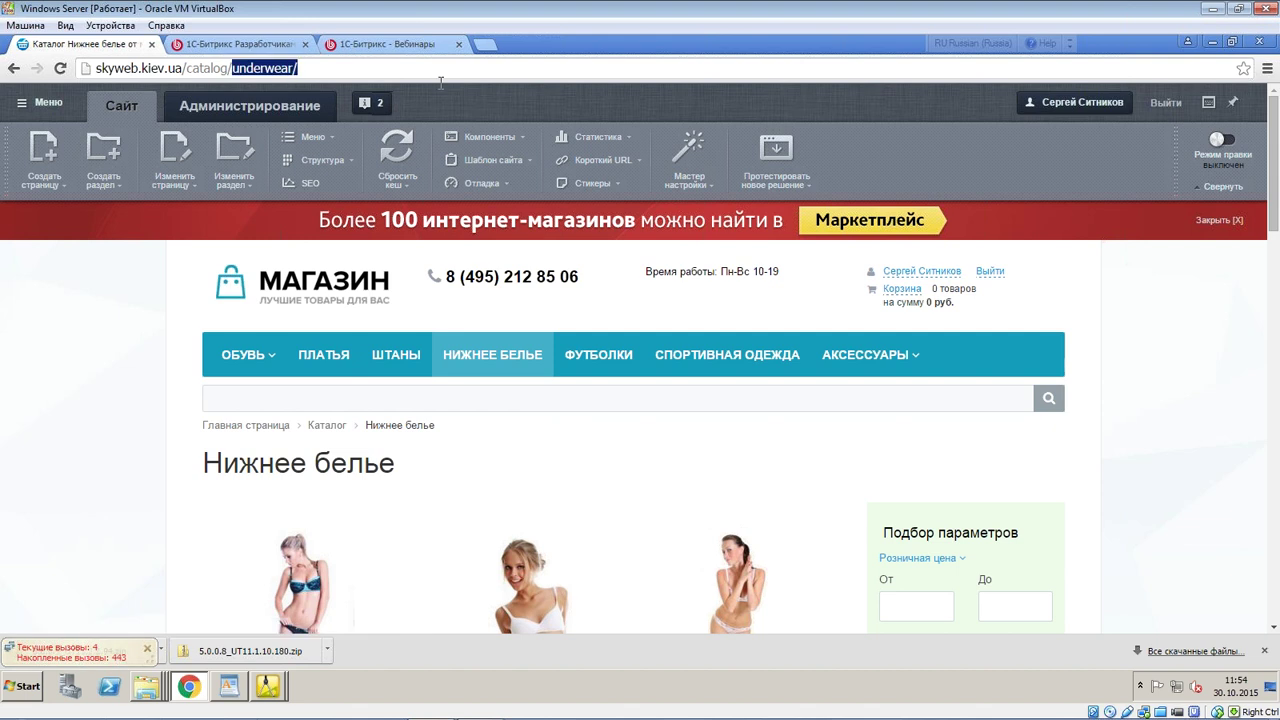
key(BackSpace)
key(Return)
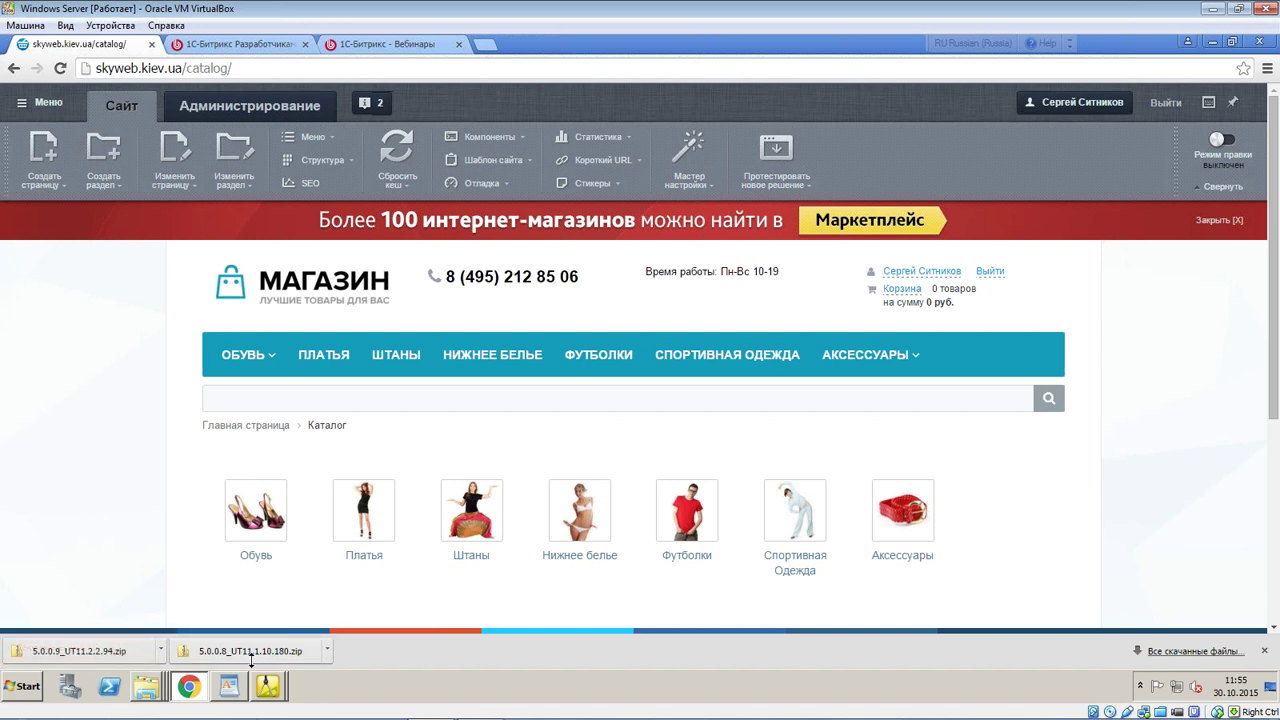
Step: Switch to the 1С demo database window and close the attached file card
click(270, 686)
click(228, 640)
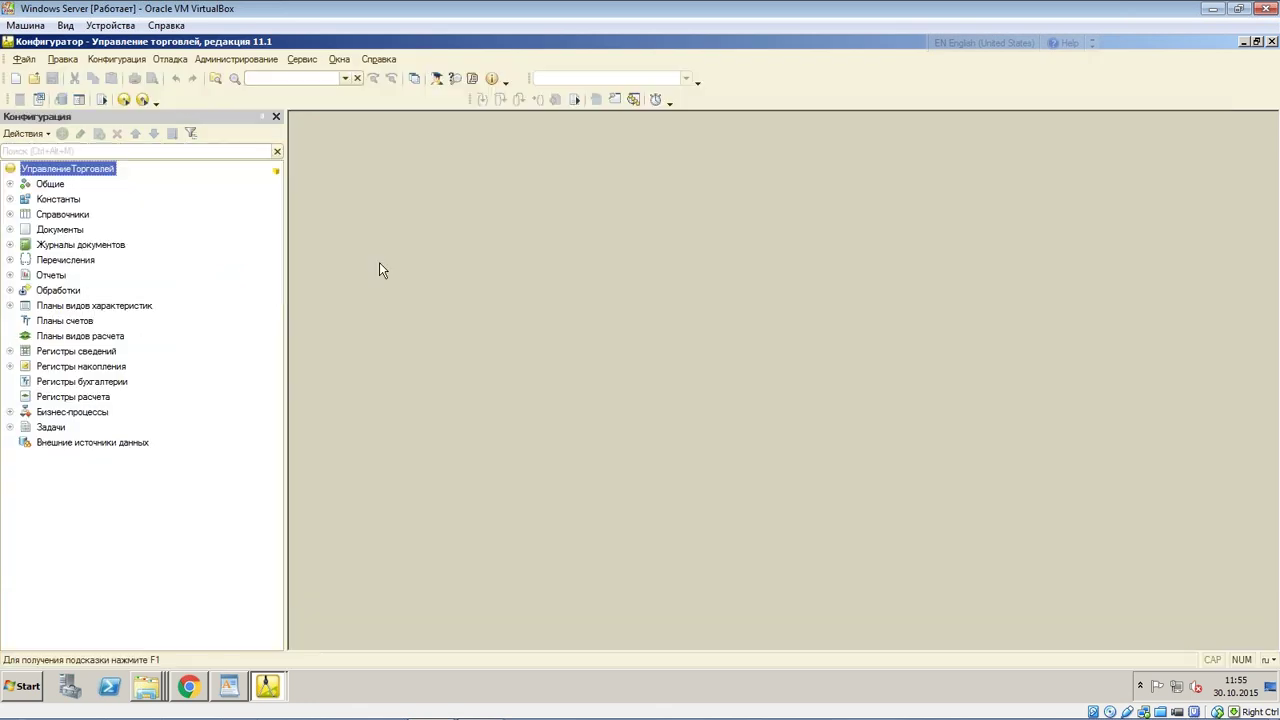
click(270, 682)
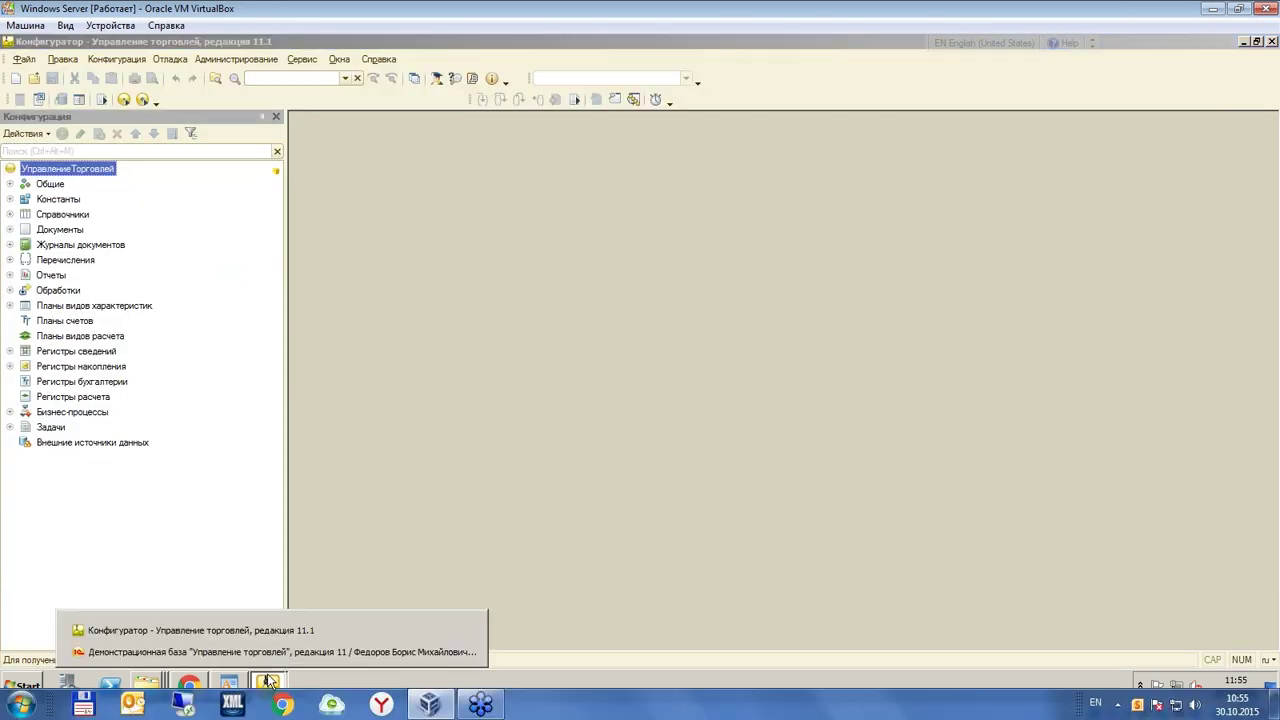
click(325, 648)
click(694, 141)
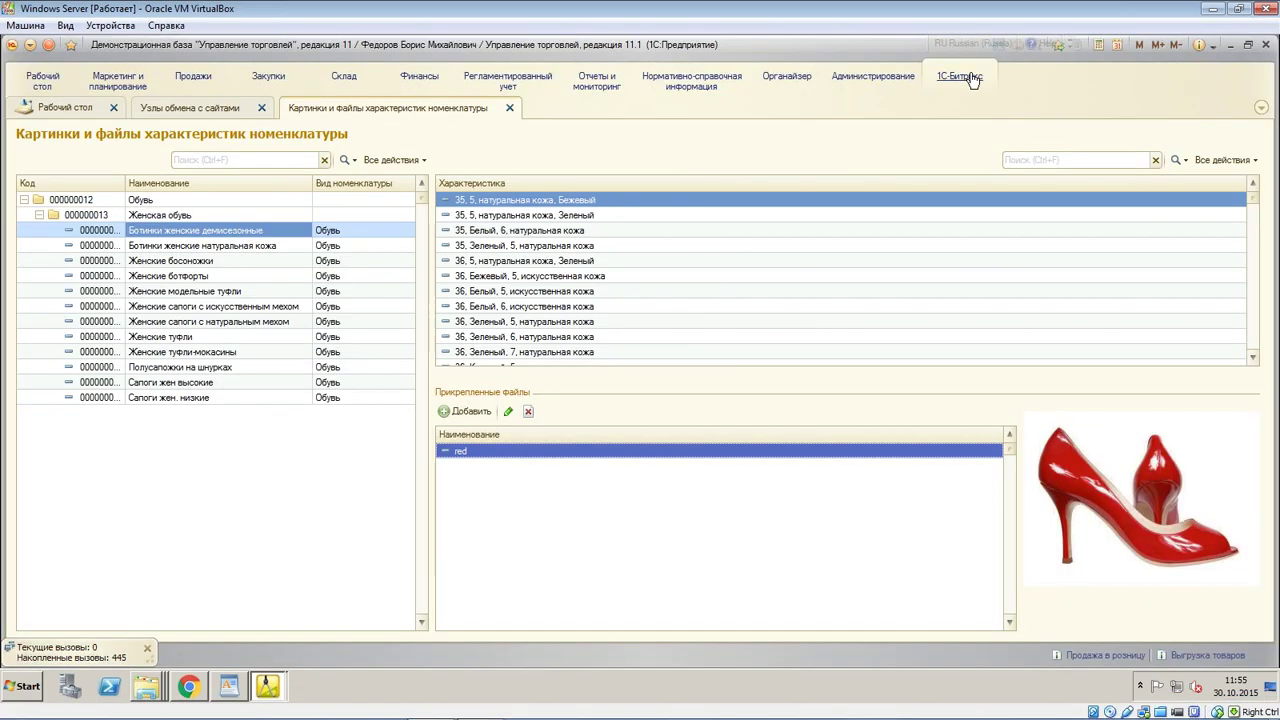
Step: Show registered changes for the Выгрузка товаров node under 1С-Битрикс exchange nodes
click(962, 78)
click(183, 244)
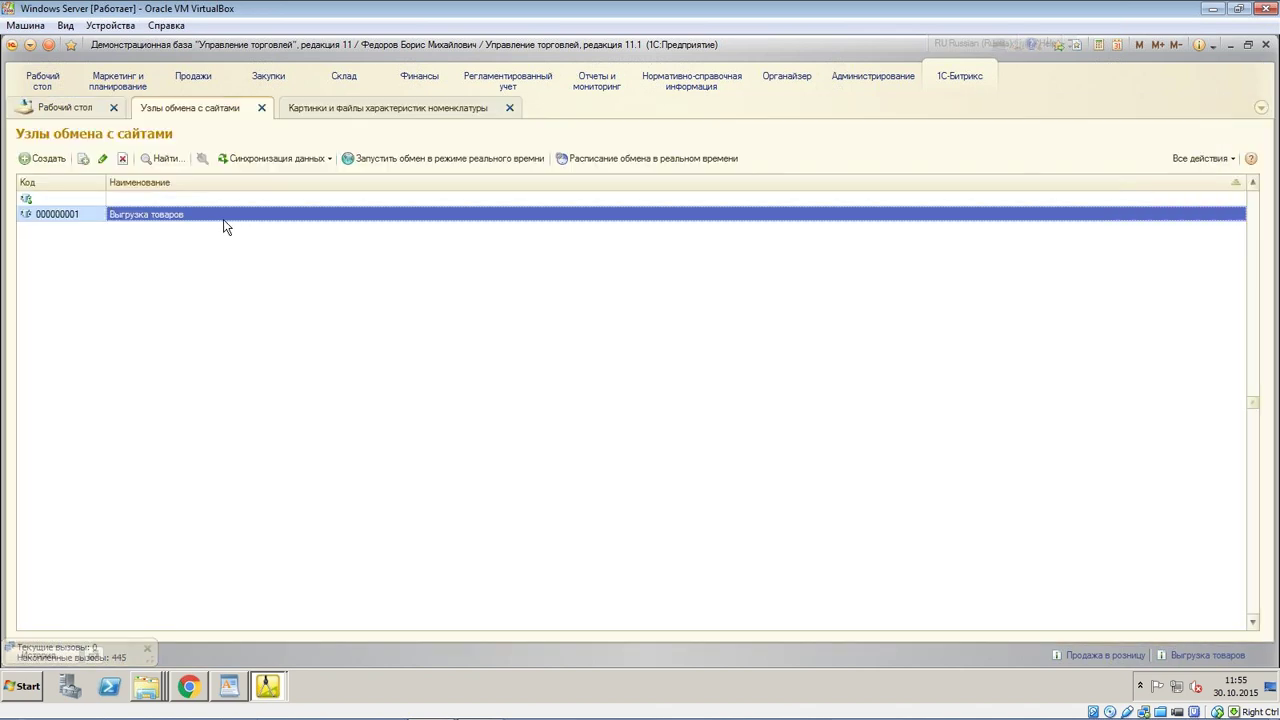
click(293, 158)
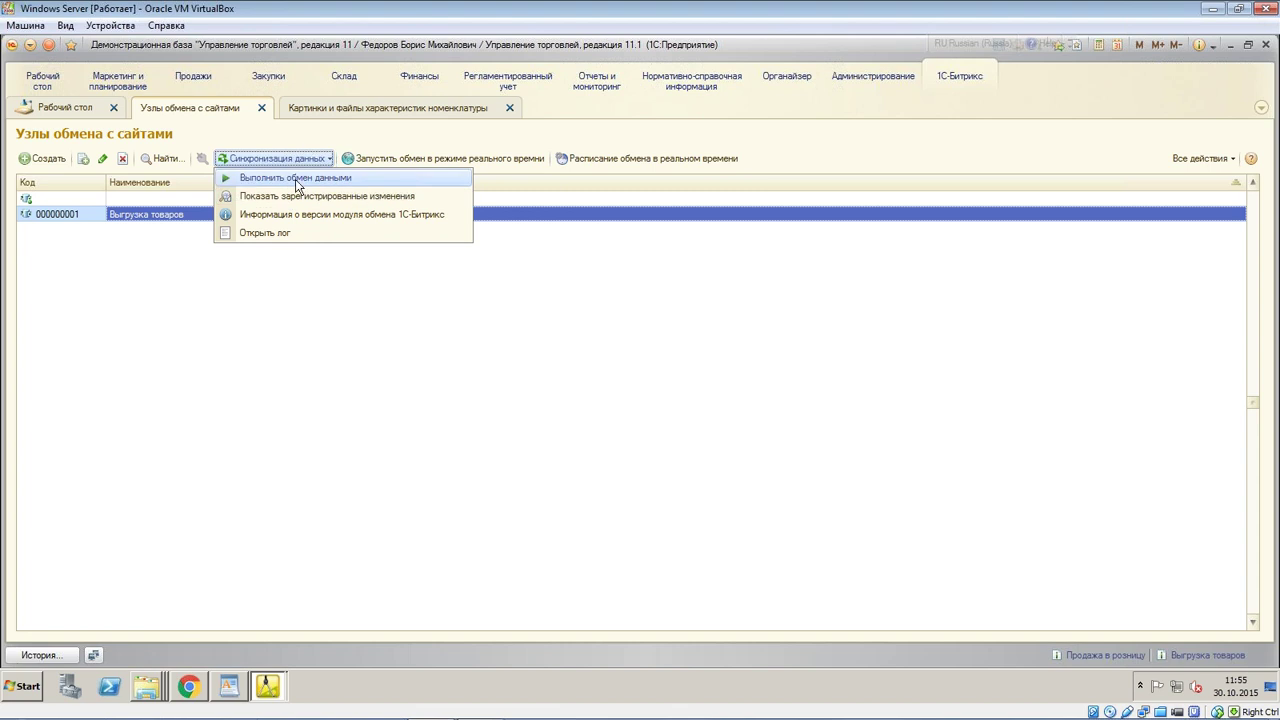
click(283, 198)
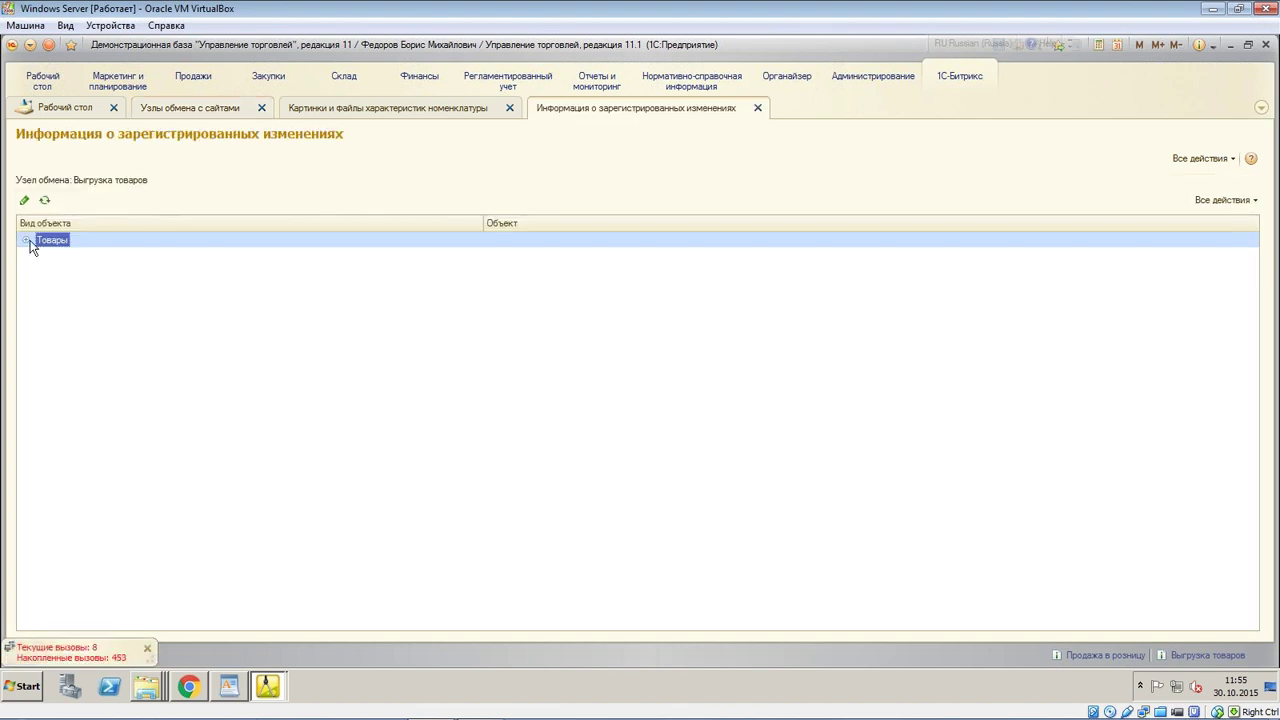
Step: Expand Товары, inspect entries such as Ботинки женские демисезонные, and close the view
click(27, 241)
click(621, 378)
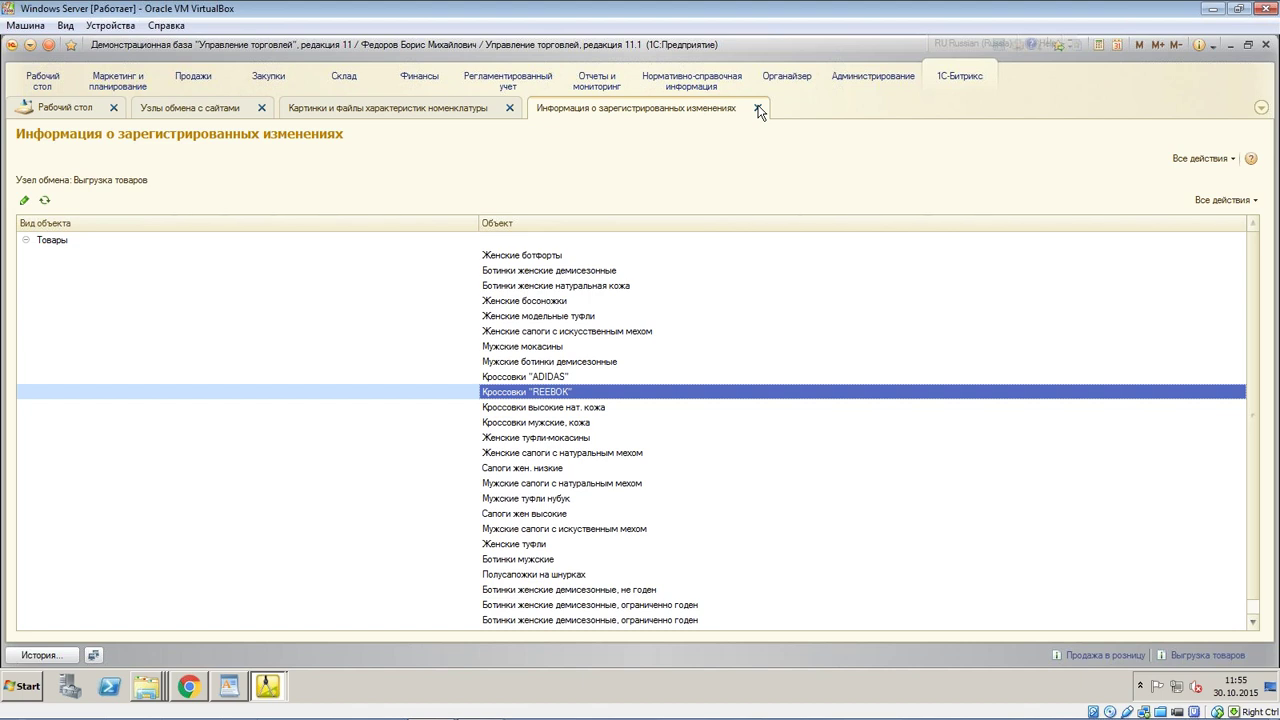
click(504, 270)
scroll(504, 270, down, 1)
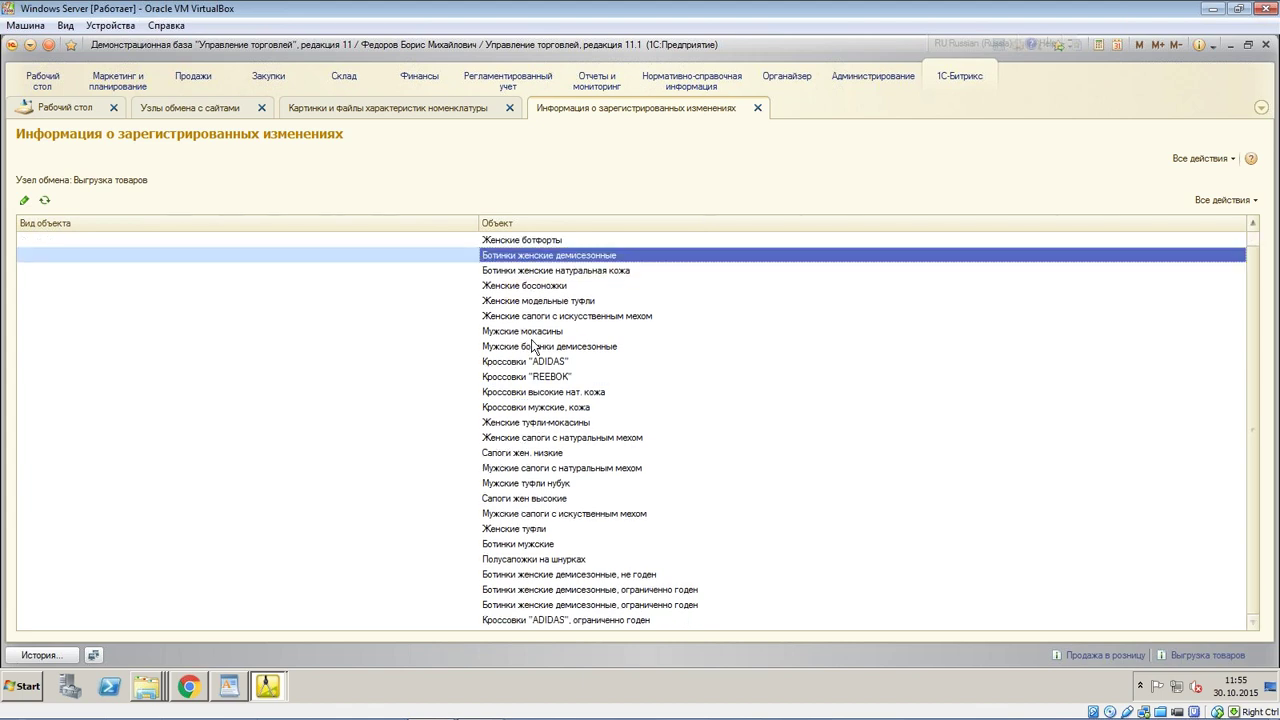
click(757, 108)
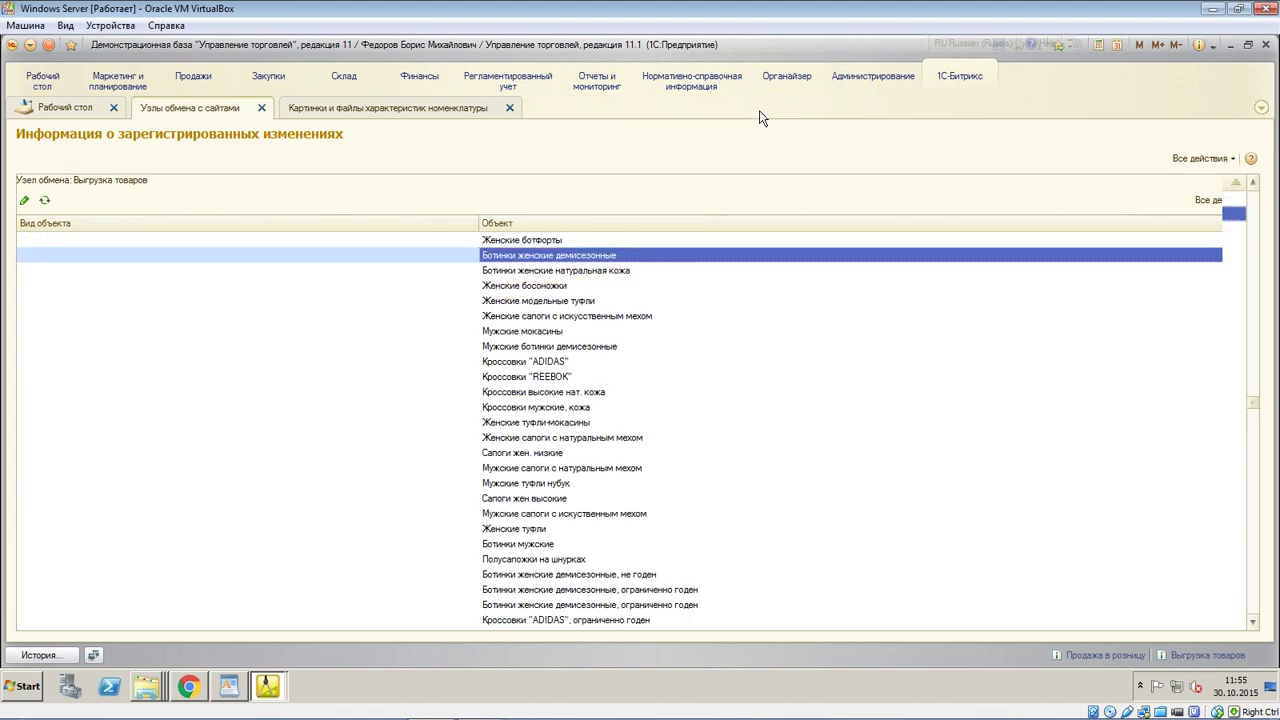
click(289, 160)
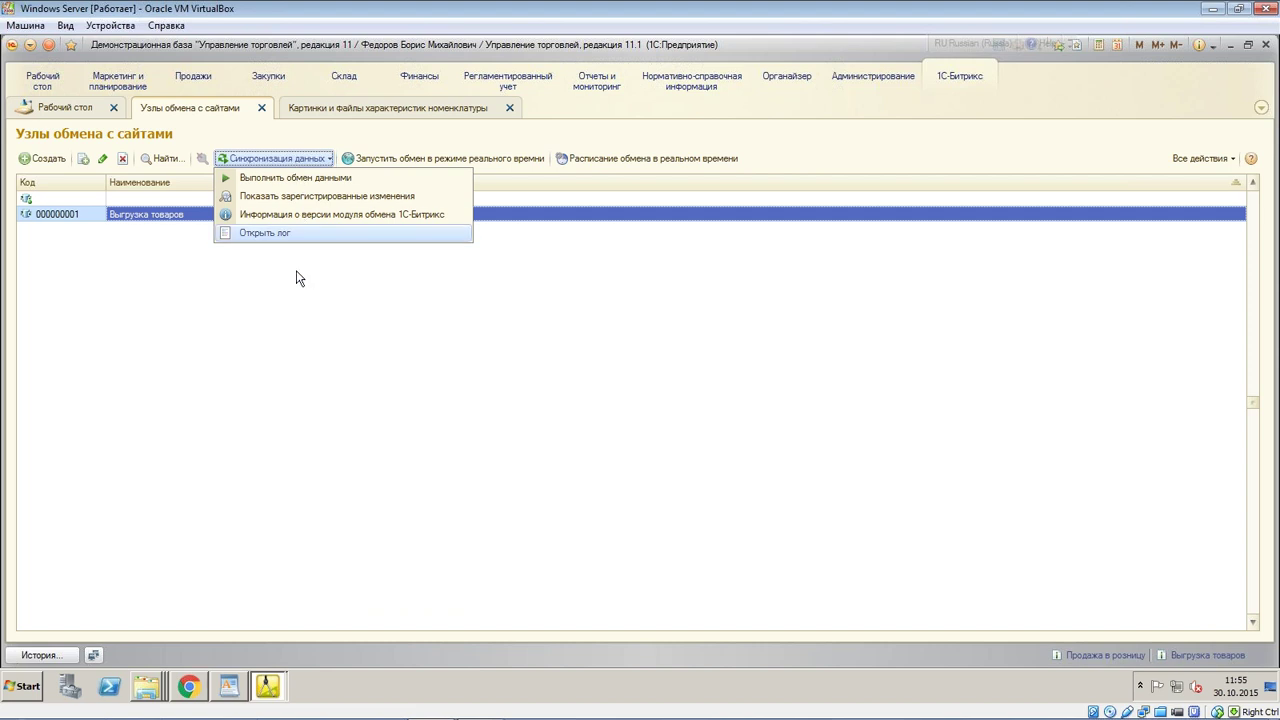
Step: Start Выполнить обмен данными for Выгрузка товаров and let it process the 1452 elements
click(306, 180)
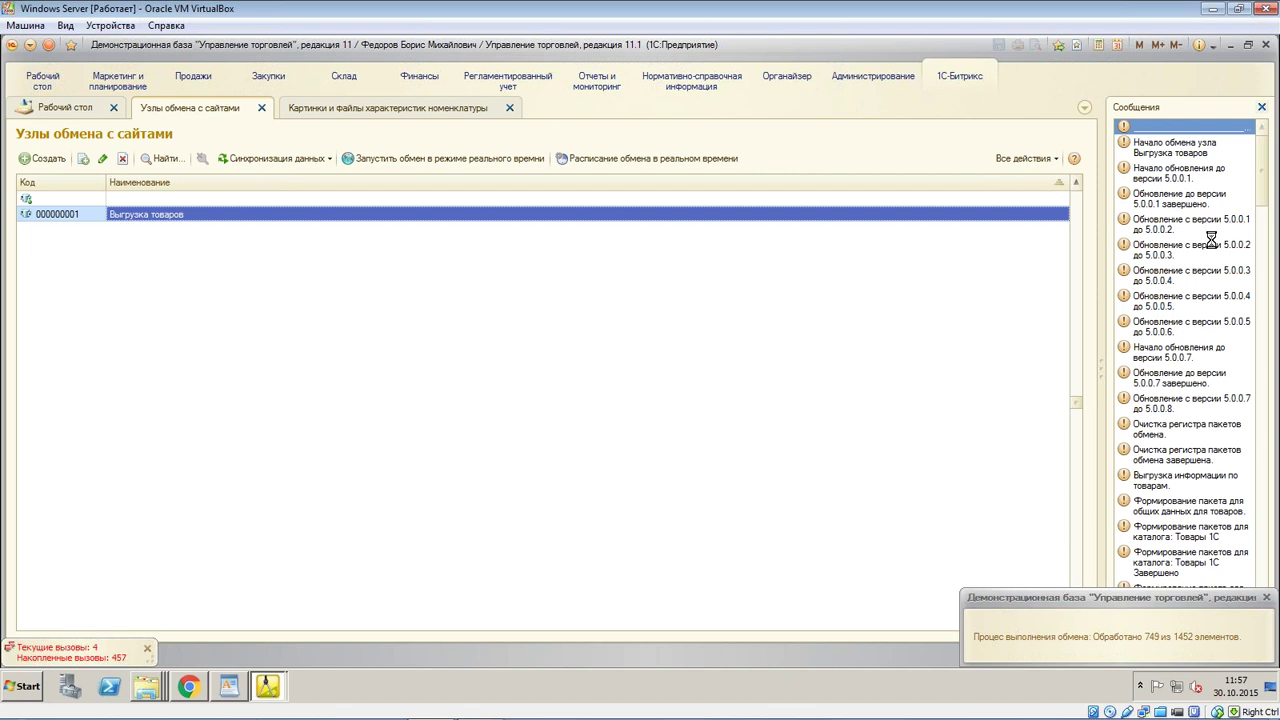
Step: Open a new blank tab in Chrome
click(189, 686)
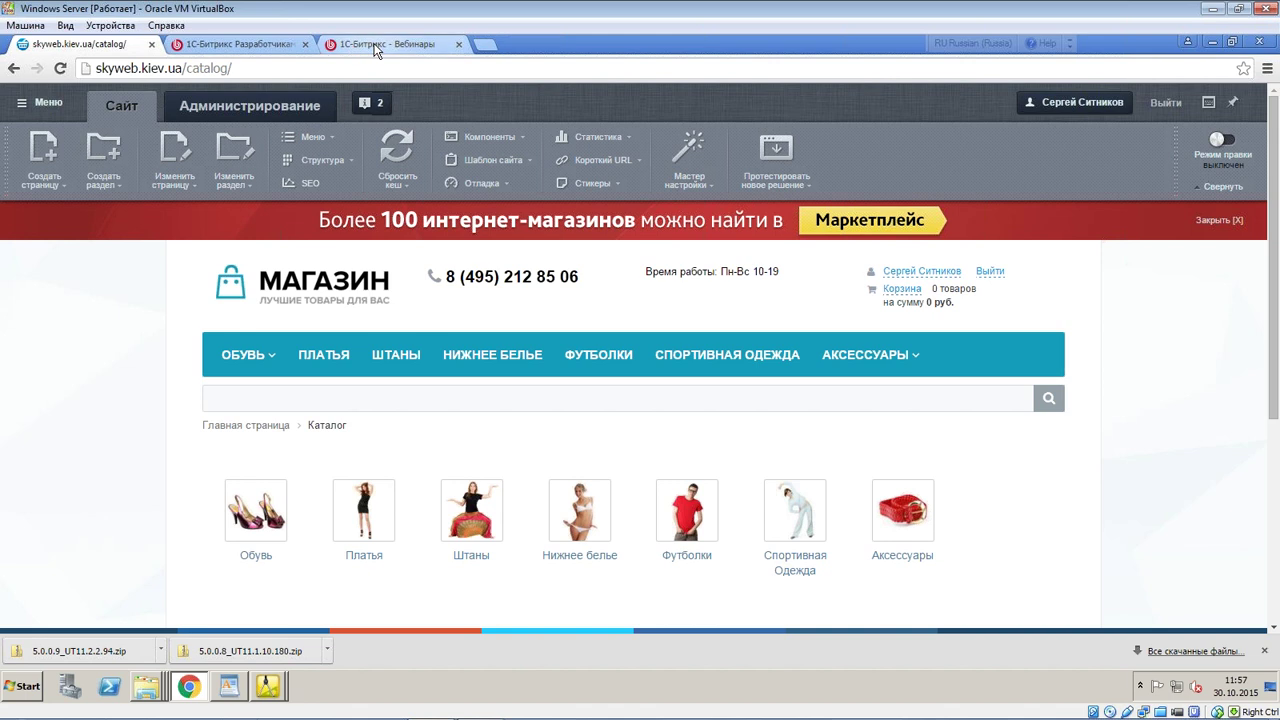
click(385, 44)
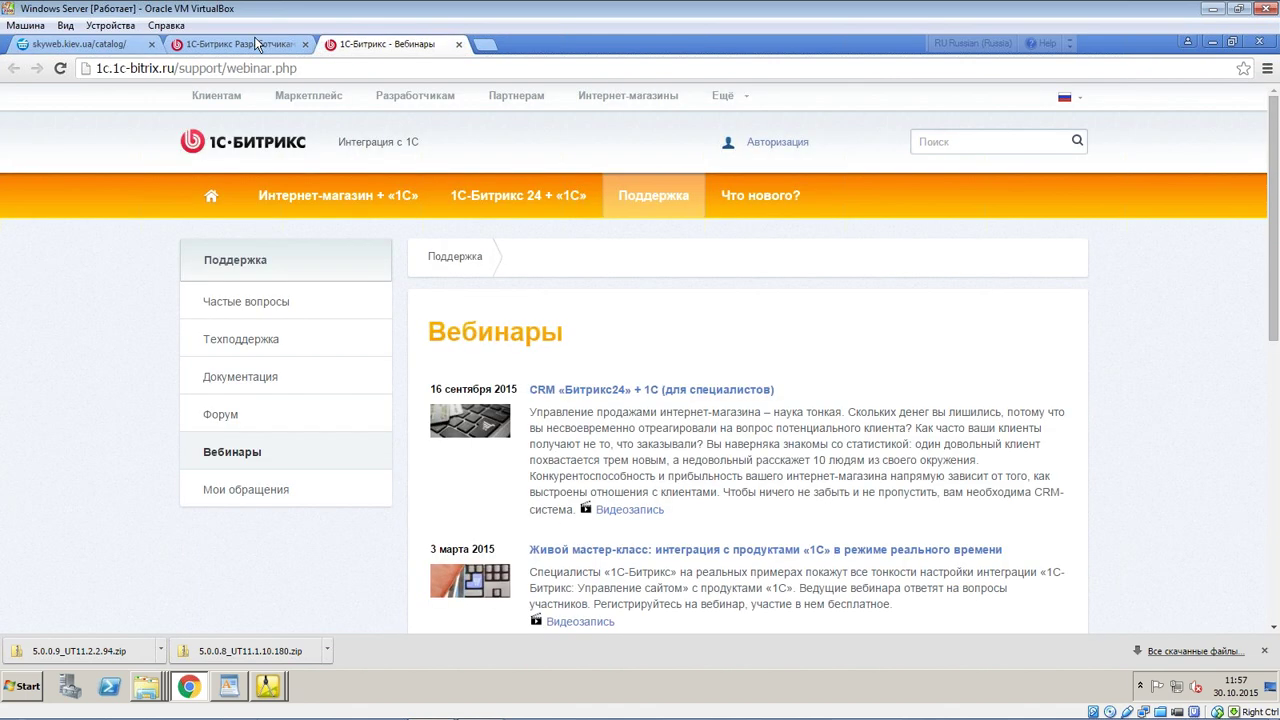
click(257, 45)
scroll(586, 329, down, 1)
Step: Copy the download.php address from the WordPad notes and load it in the new tab
click(229, 686)
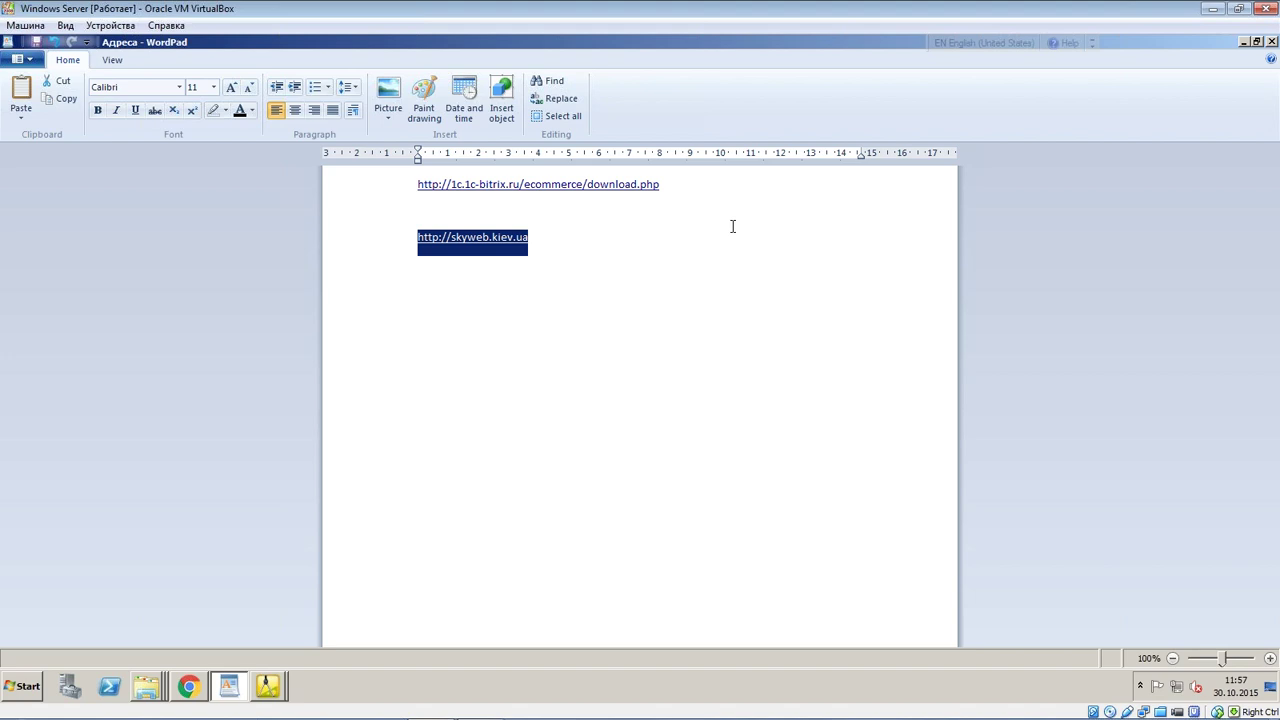
click(700, 185)
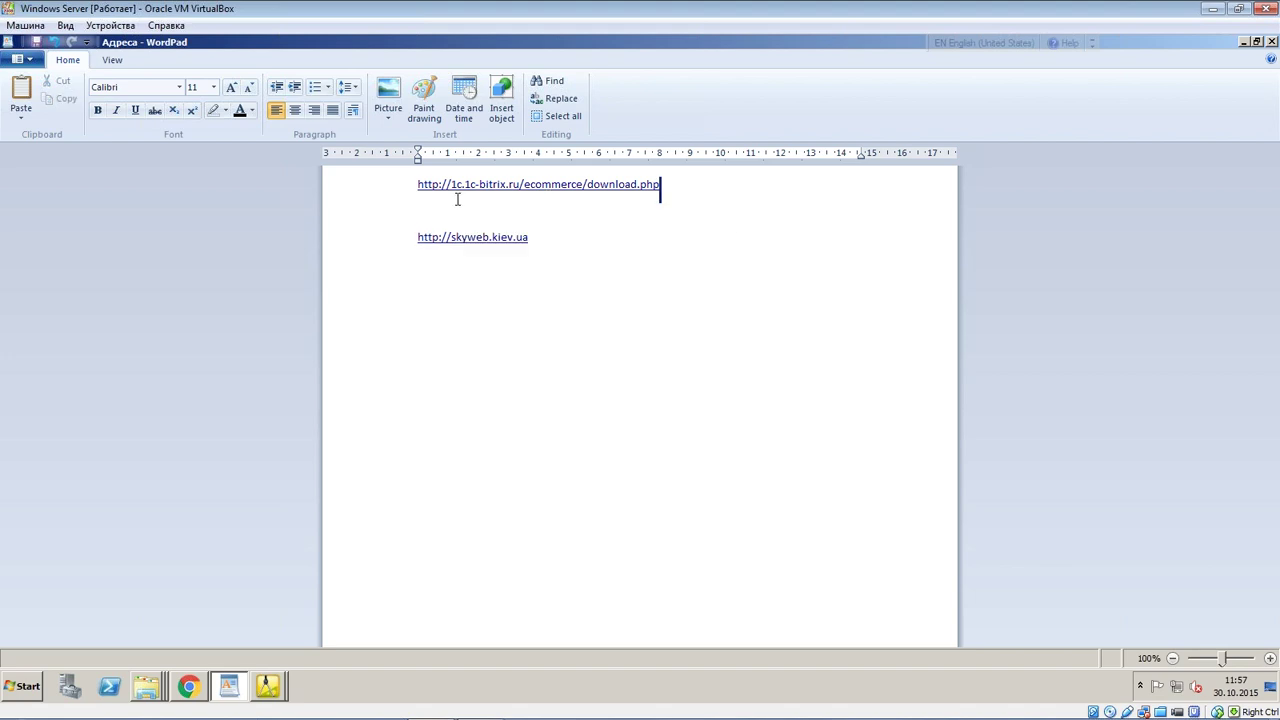
shift+click(422, 197)
click(240, 690)
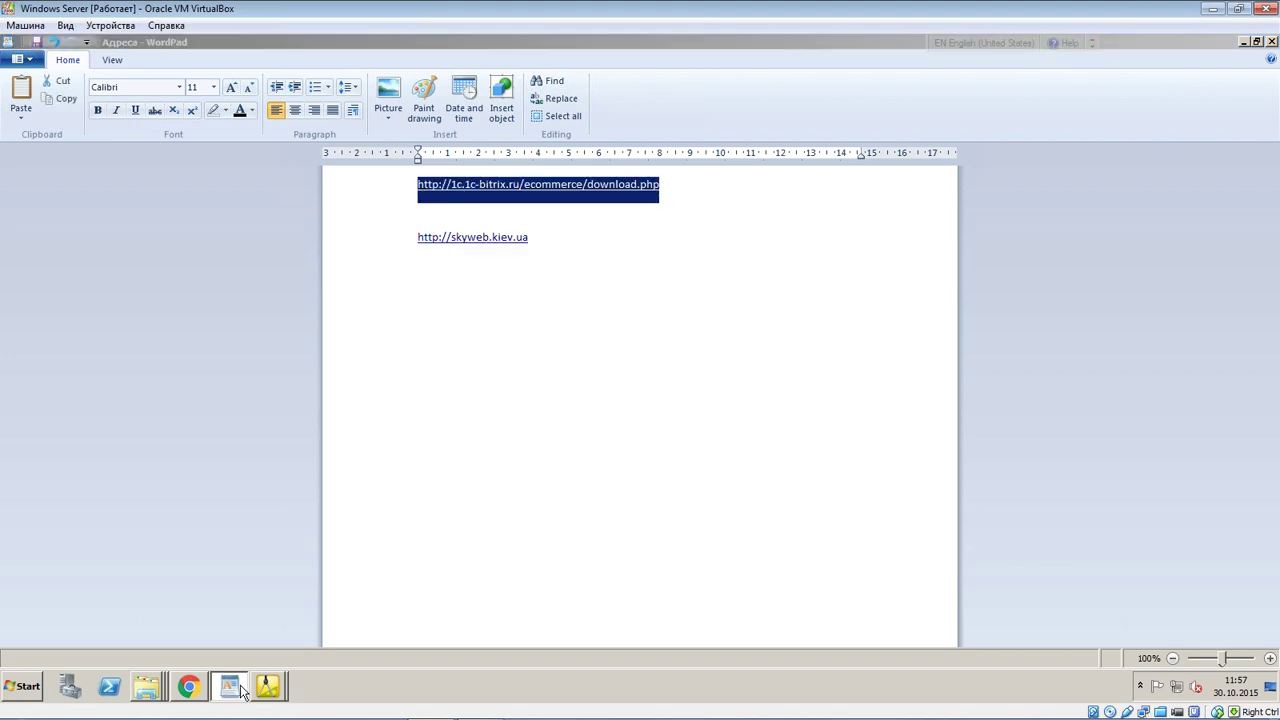
click(578, 70)
key(ctrl+v)
key(Return)
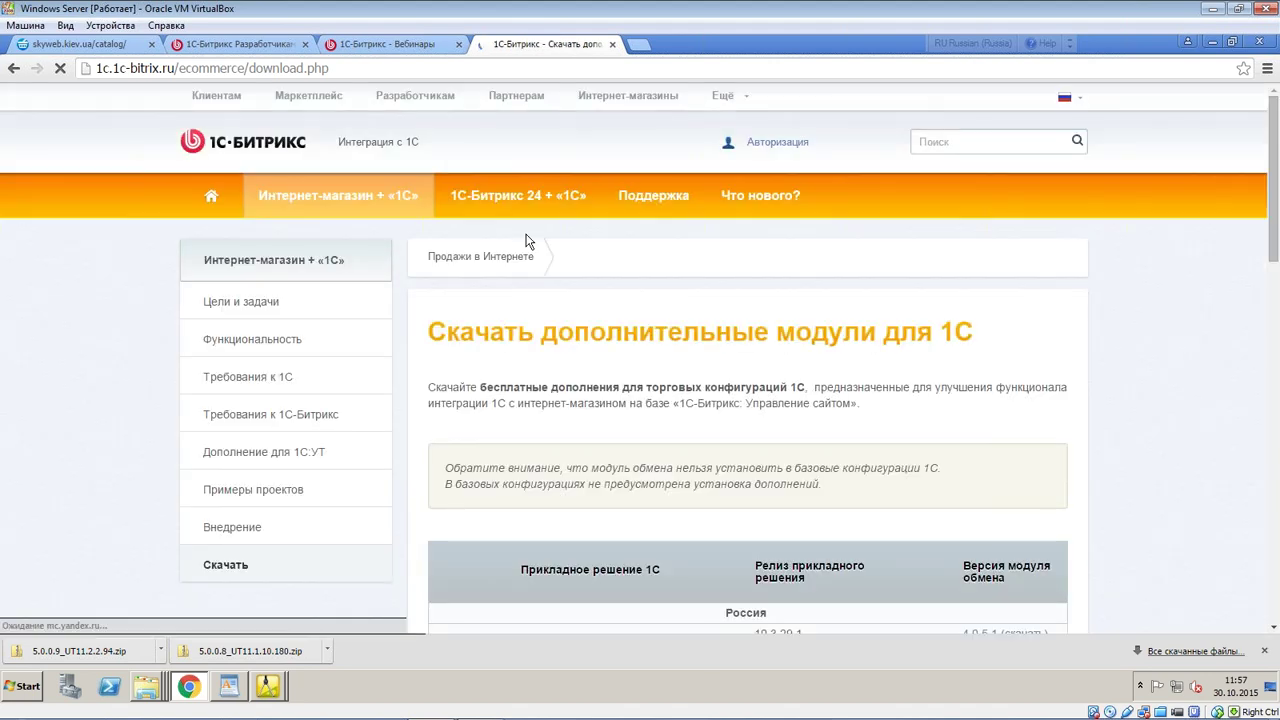
Step: Scroll to the configuration-release versus module-version table and mark release 1.1.60.2
scroll(748, 341, down, 5)
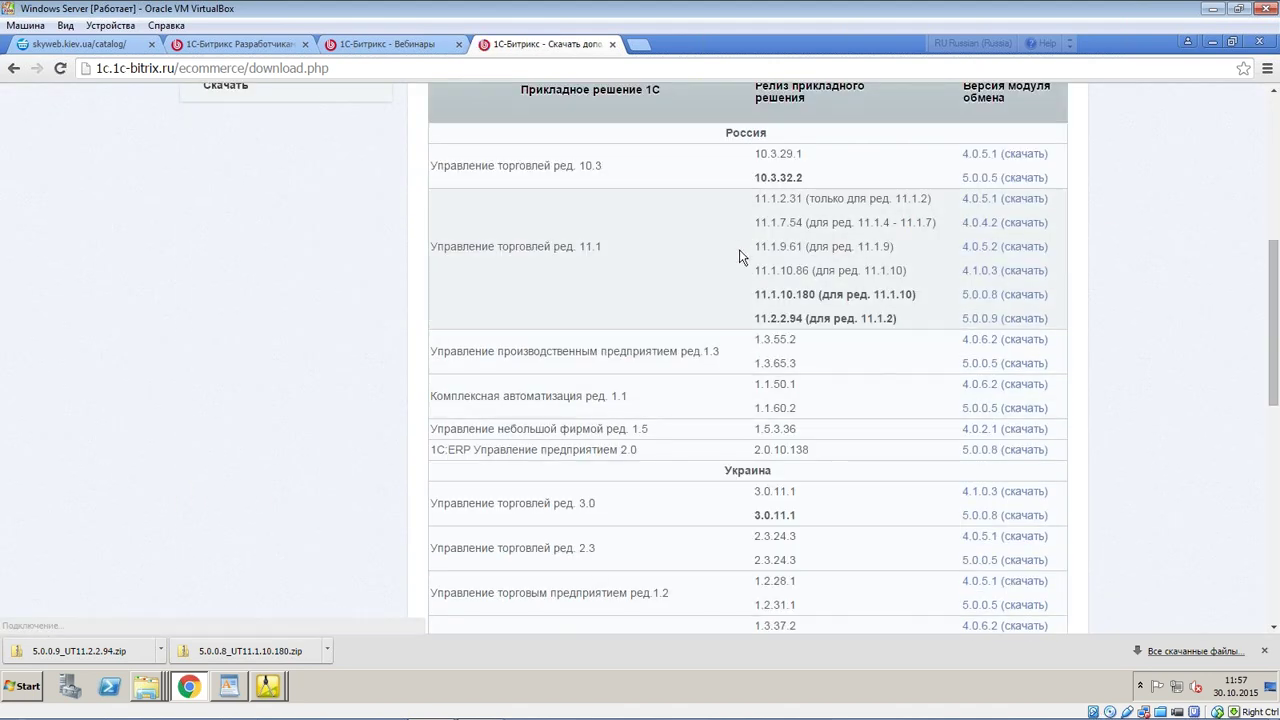
scroll(775, 330, down, 1)
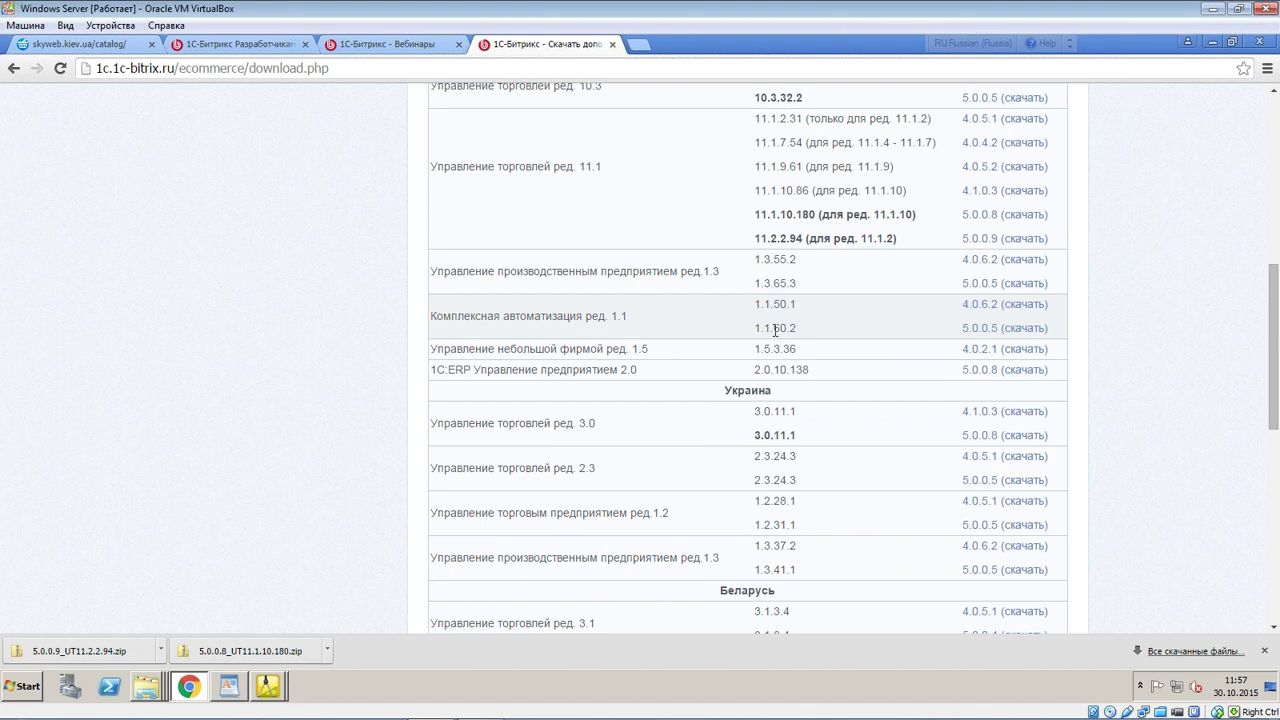
drag(800, 330, 754, 329)
click(267, 686)
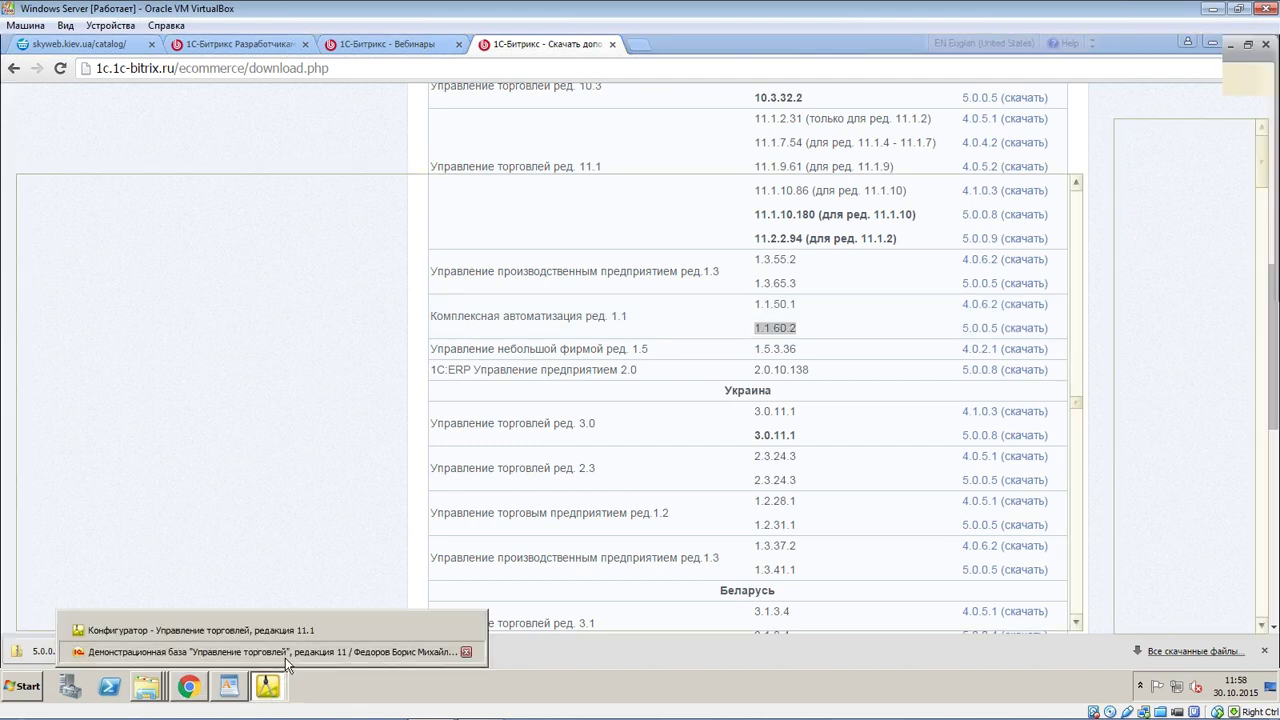
Step: Return to the demo database and run Выгрузка товаров, updating through 5.0.0.8 and packaging the catalog
click(285, 656)
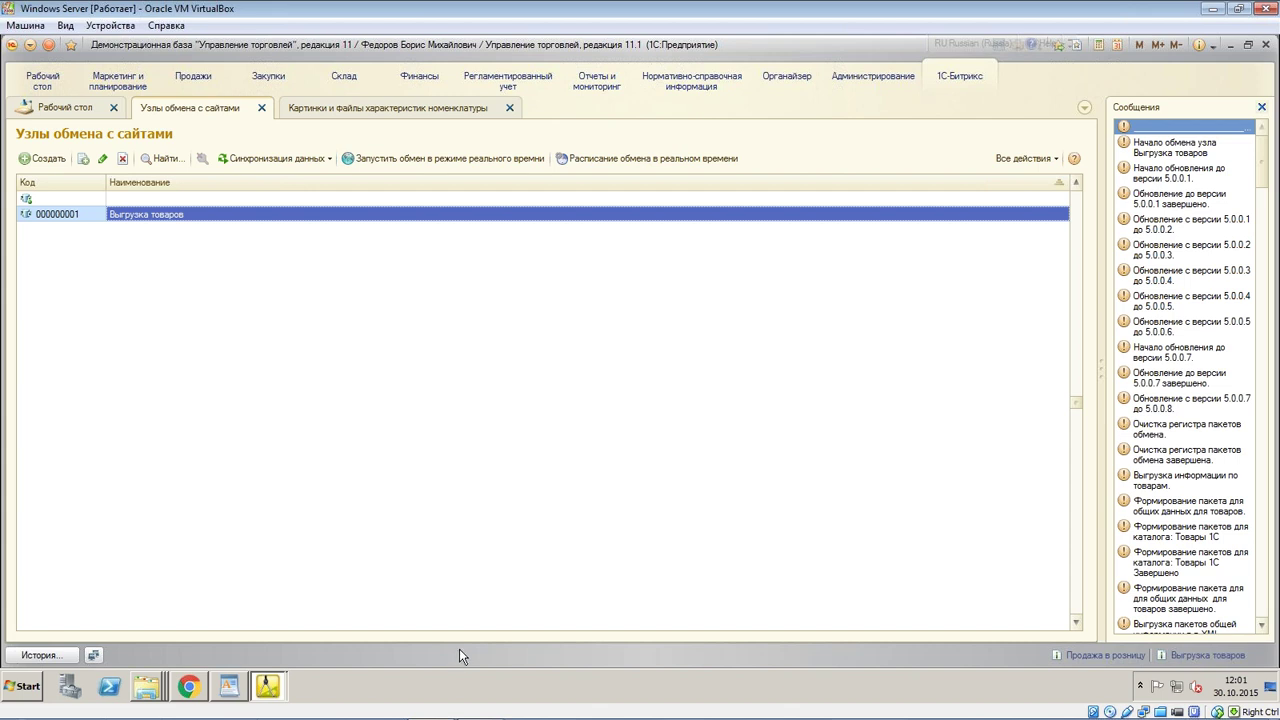
Step: Show the skyweb.kiev.ua/catalog tab, then bring up Конфигуратор - Управление торговлей
mouse_move(166, 705)
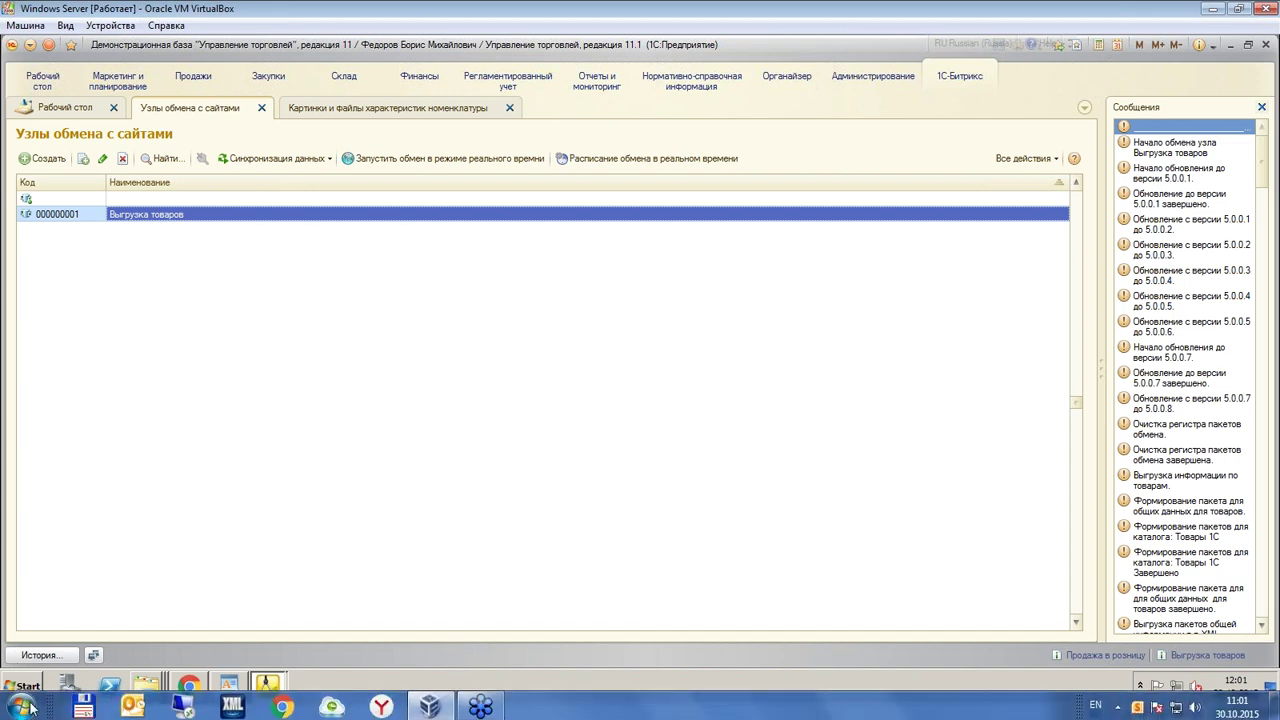
click(188, 686)
scroll(557, 278, up, 2)
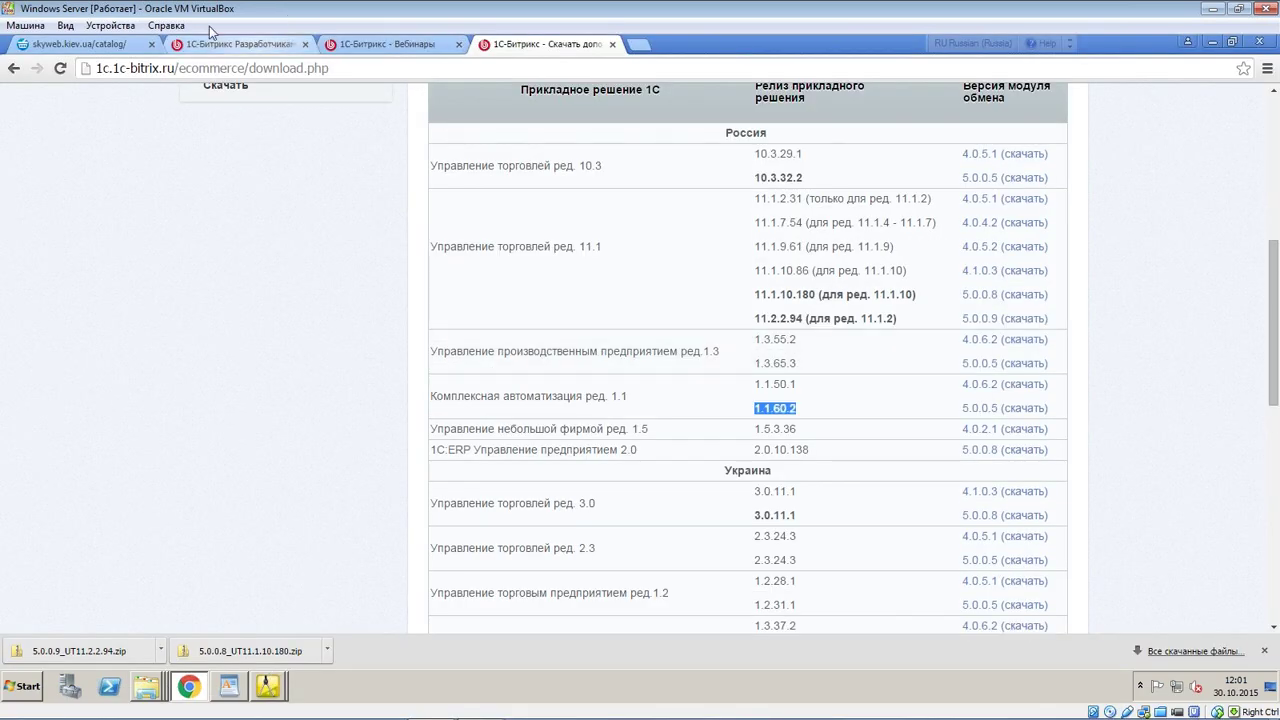
click(85, 44)
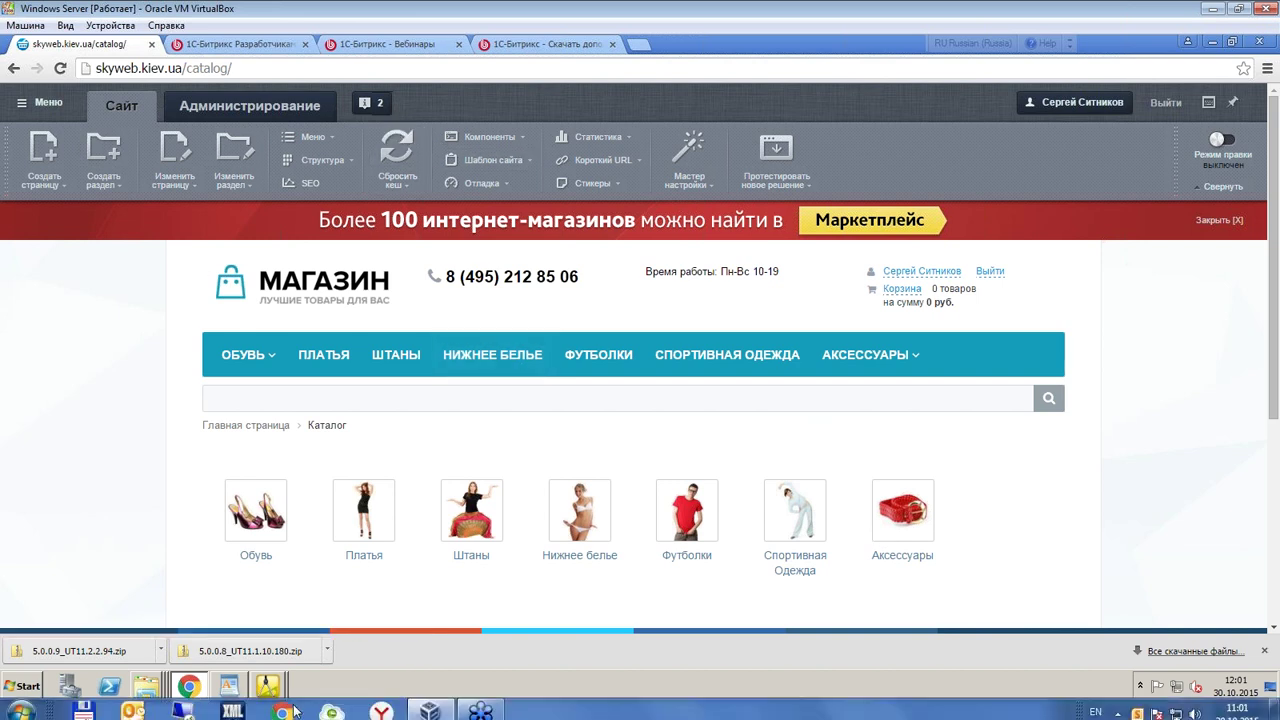
click(284, 704)
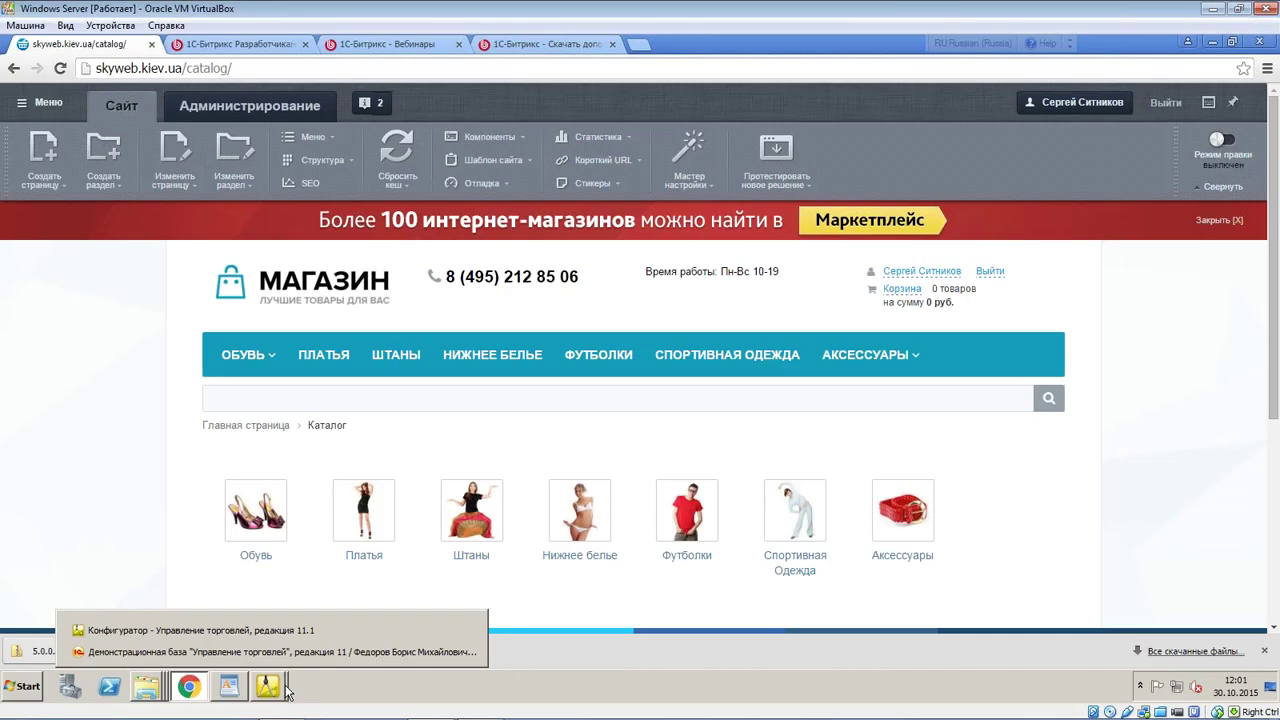
click(200, 630)
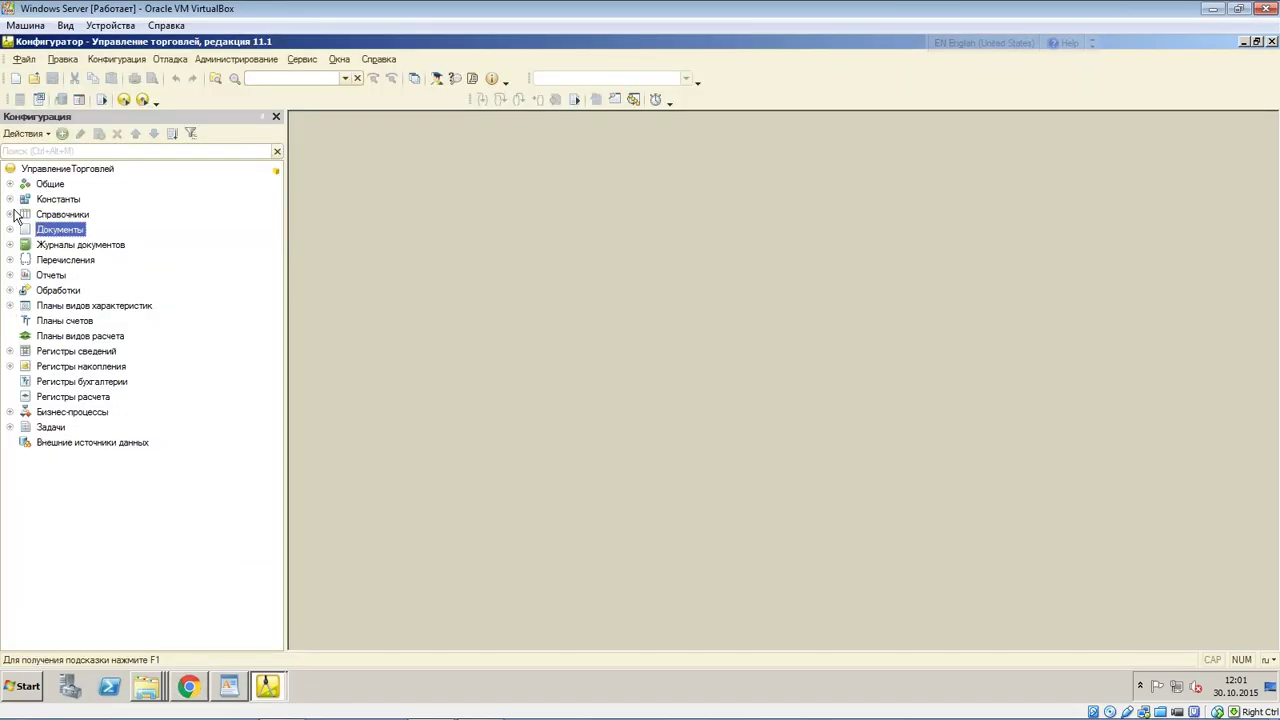
Step: Expand Справочники > Номенклатура > Реквизиты and view the ЕдиницаДляОтчетов properties
click(11, 214)
scroll(86, 465, down, 20)
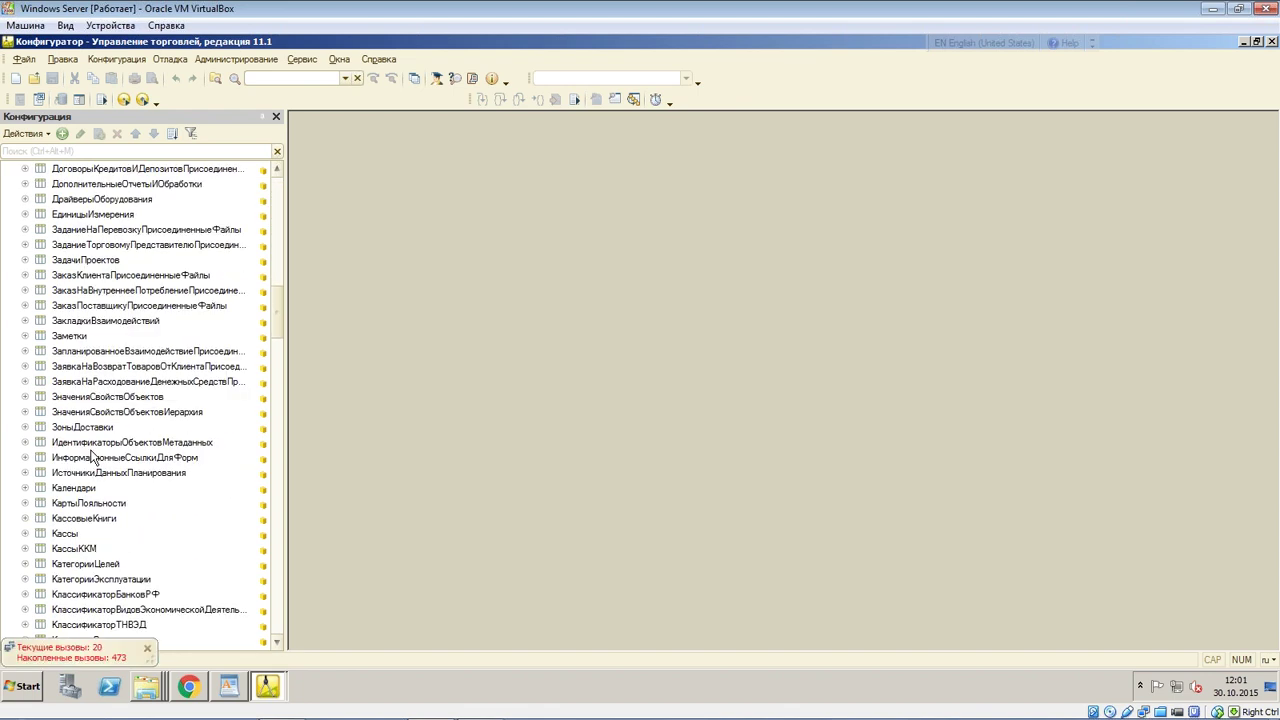
scroll(86, 465, down, 2)
click(25, 444)
click(40, 459)
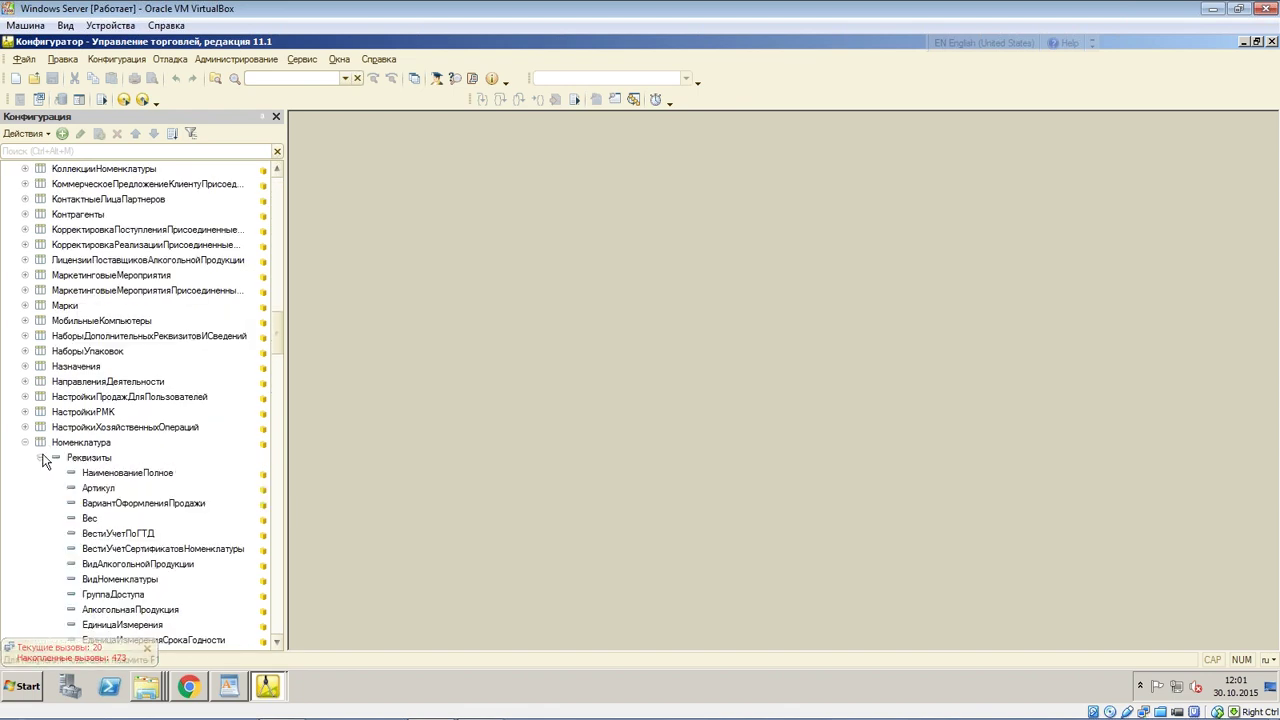
scroll(222, 404, down, 6)
scroll(215, 410, down, 5)
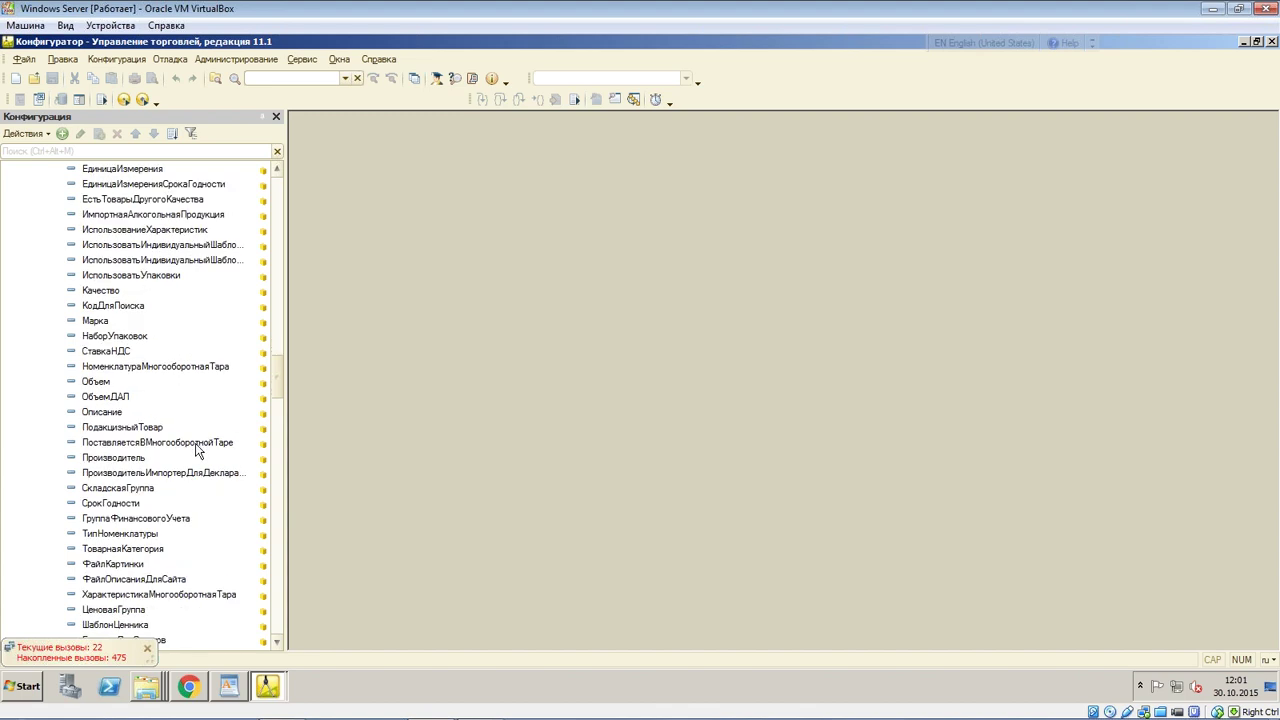
scroll(211, 486, down, 1)
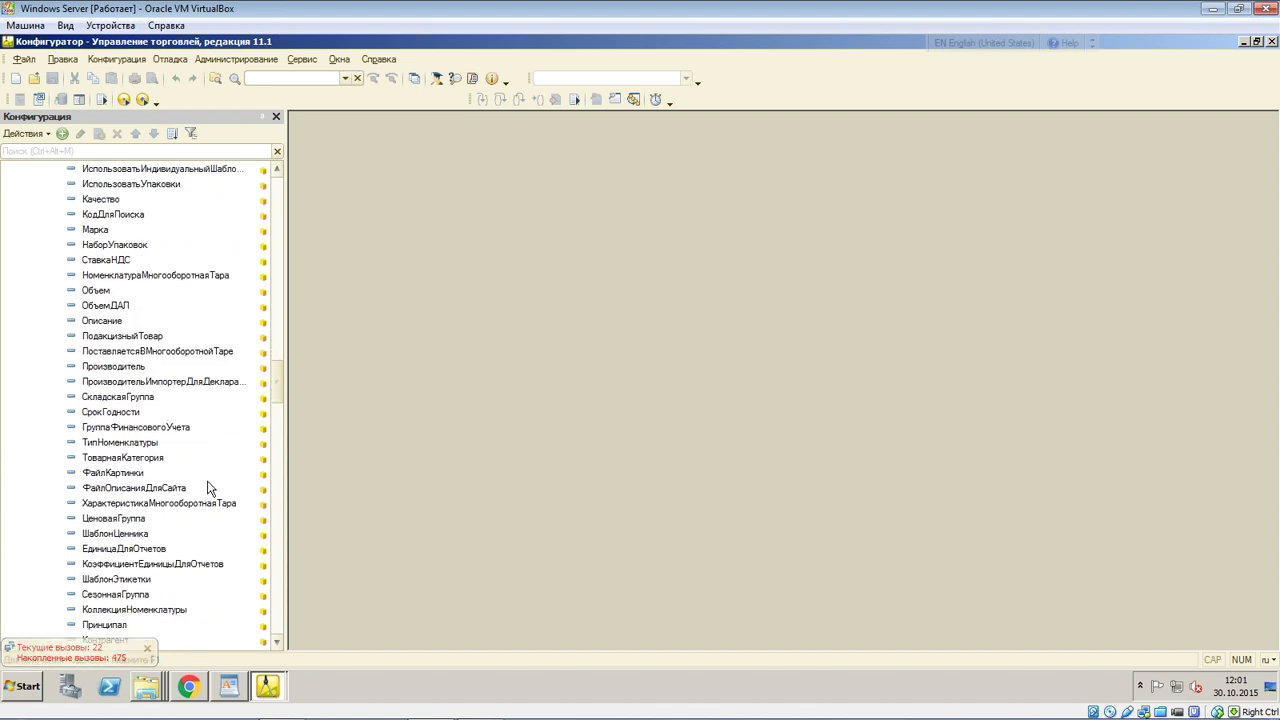
double_click(128, 549)
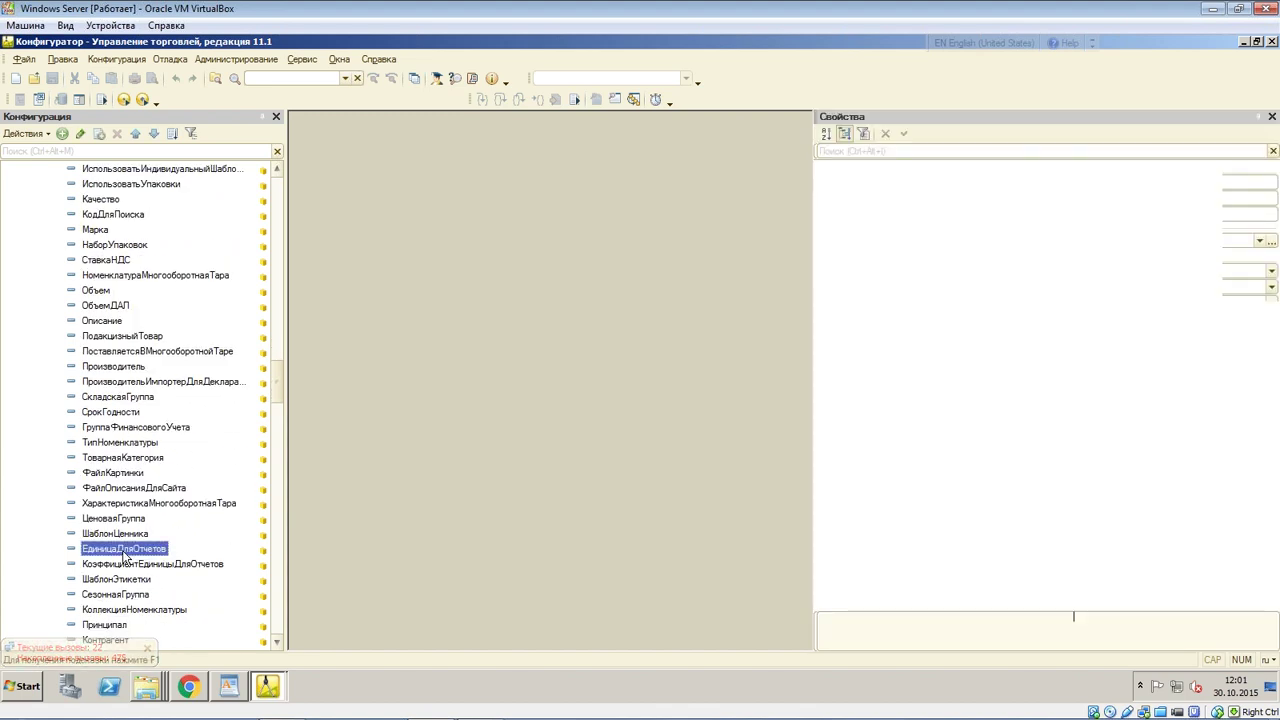
click(130, 552)
Step: View the ЕдиницаИзмерения attribute properties, then return to the Chrome catalog page
scroll(132, 552, down, 3)
scroll(180, 490, up, 10)
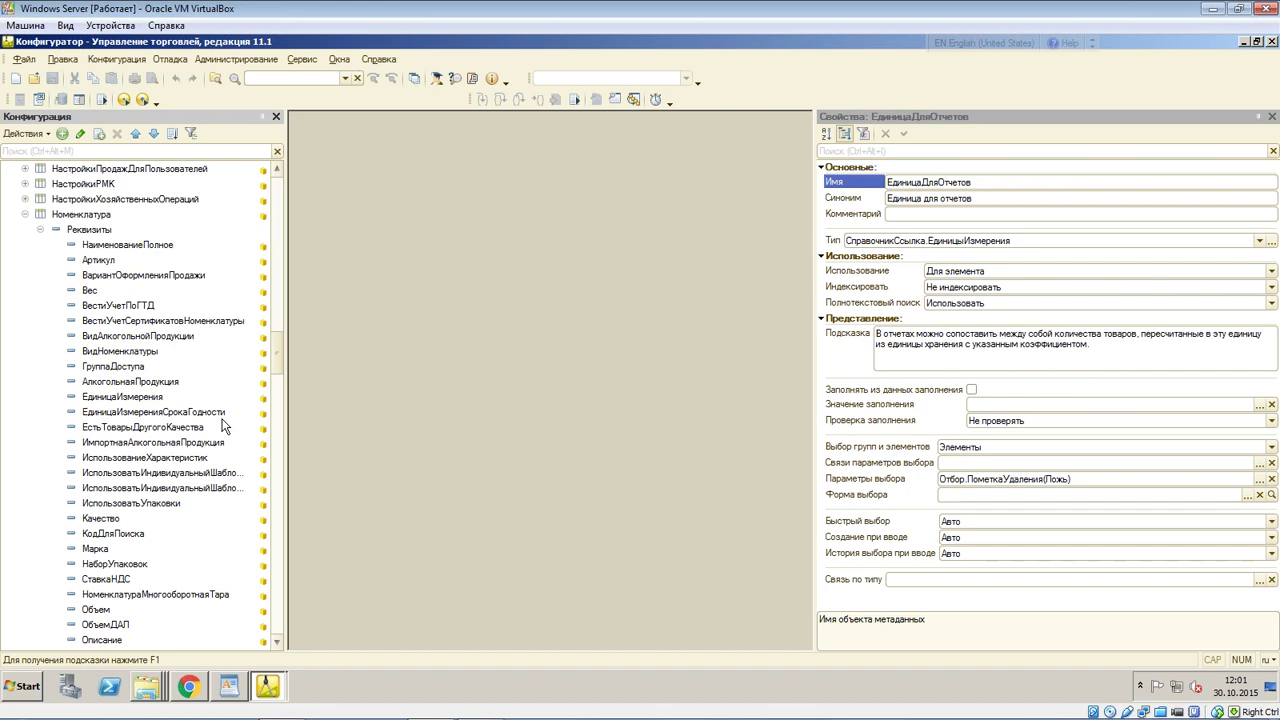
click(151, 400)
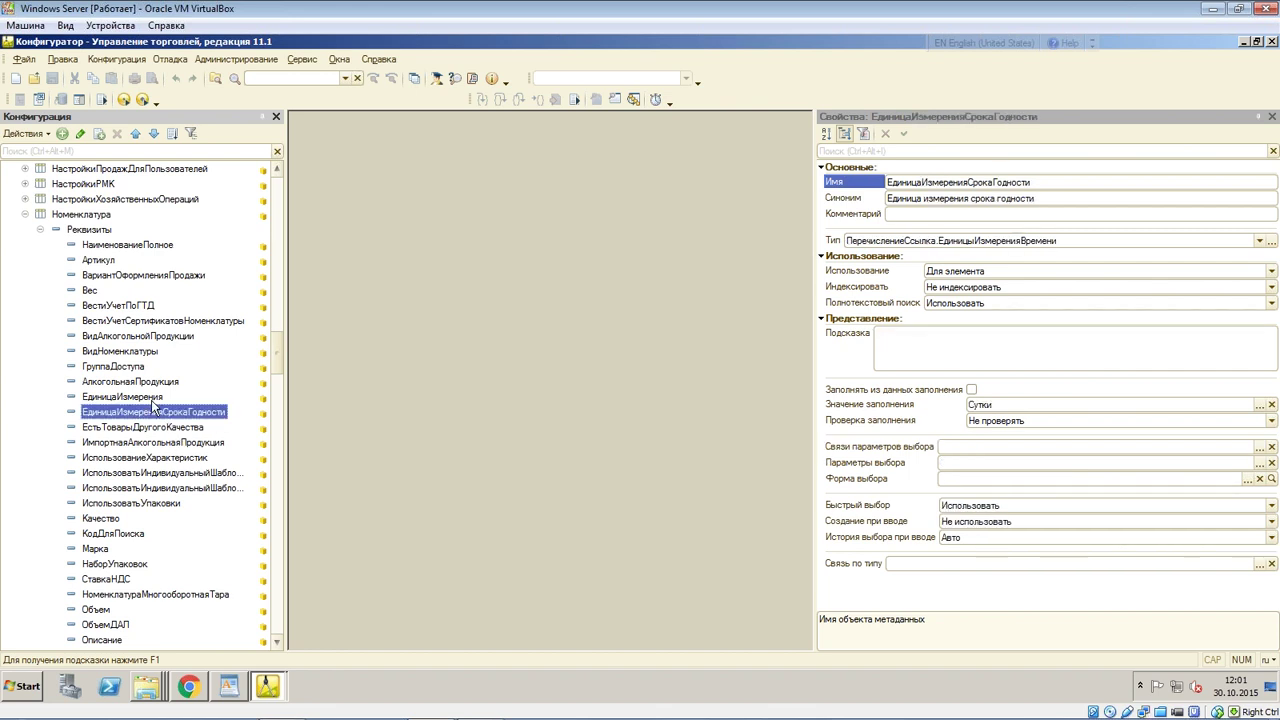
scroll(151, 400, down, 6)
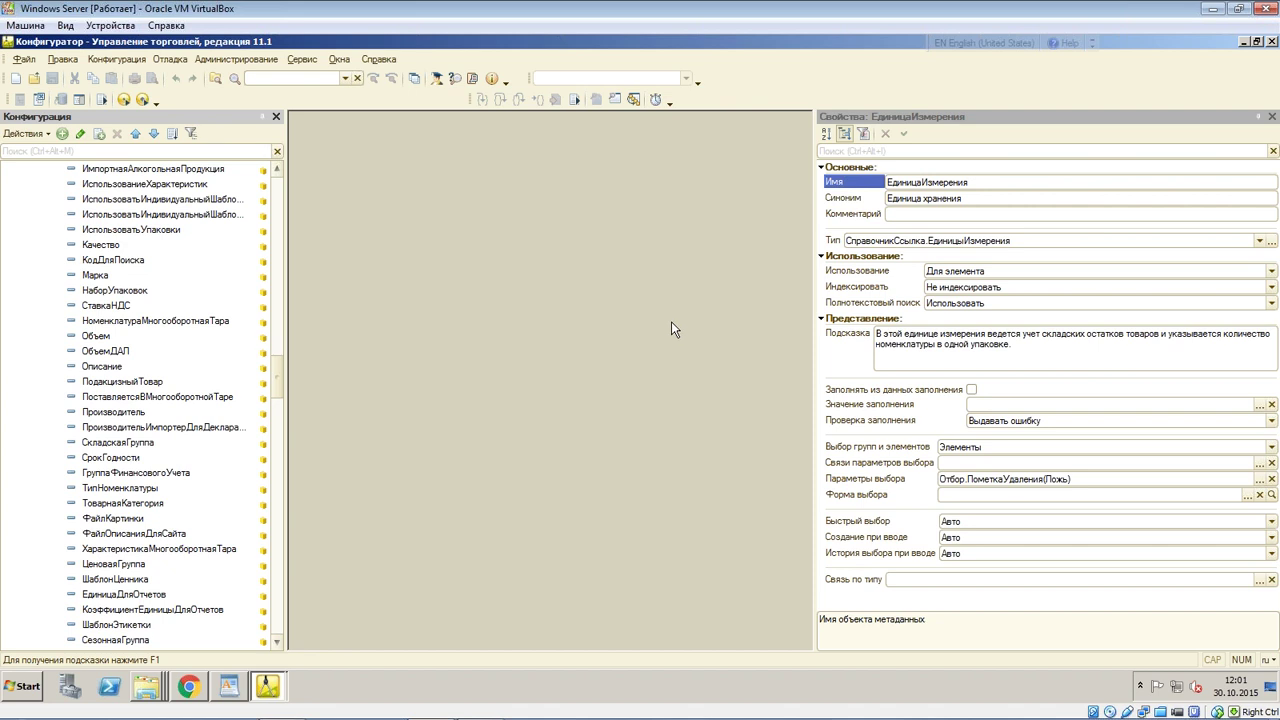
key(alt+Tab)
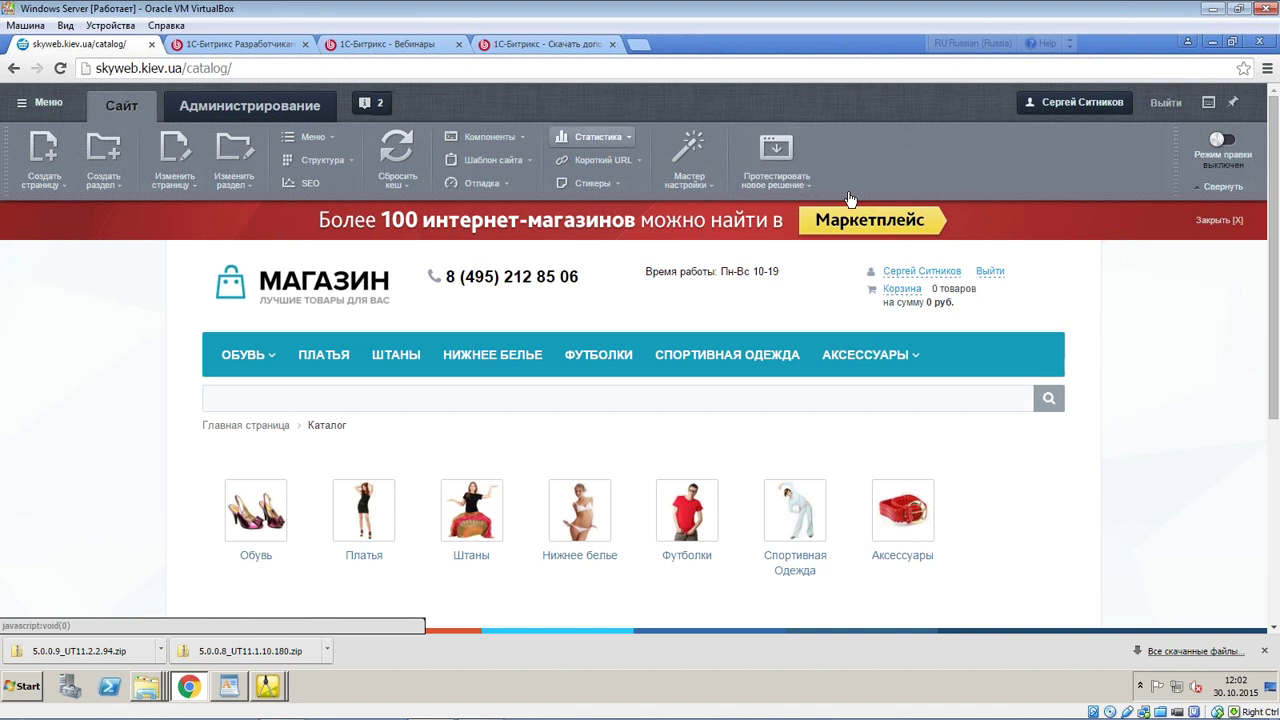
Step: Open Администрирование and the Интеграция с 1С exchange profile with Каталог товаров expanded
click(222, 106)
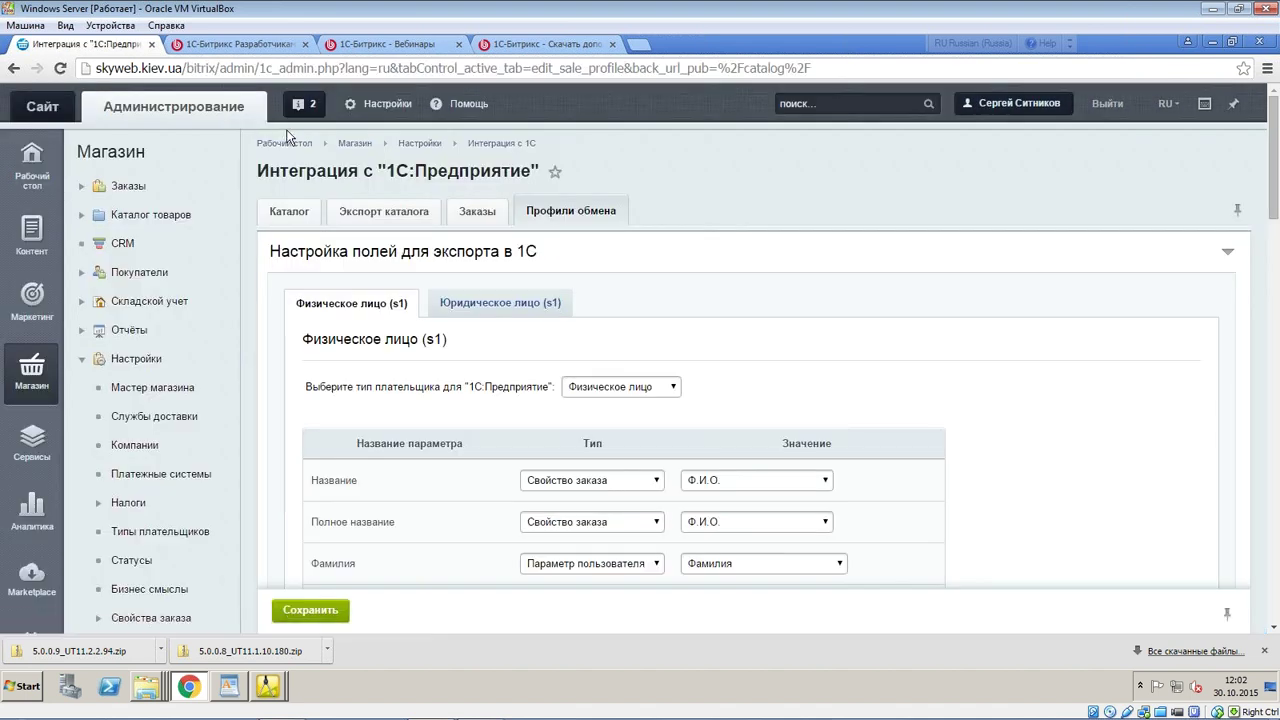
click(83, 217)
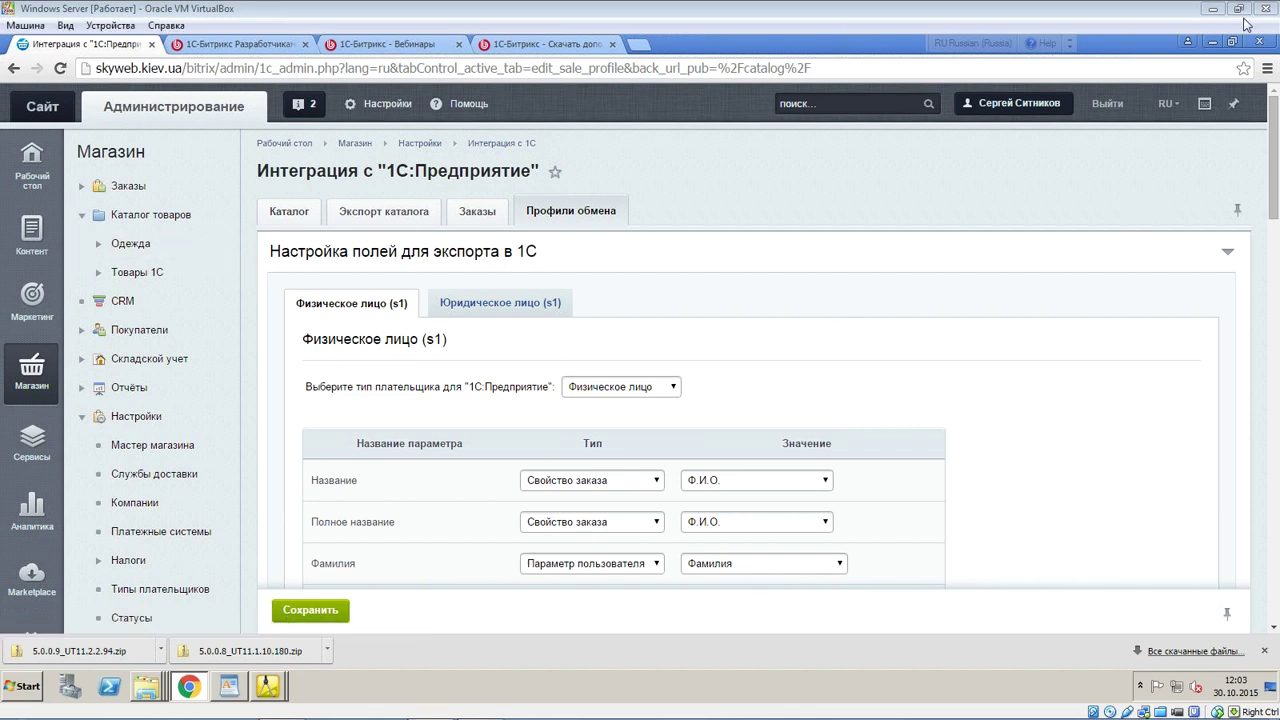
click(1052, 33)
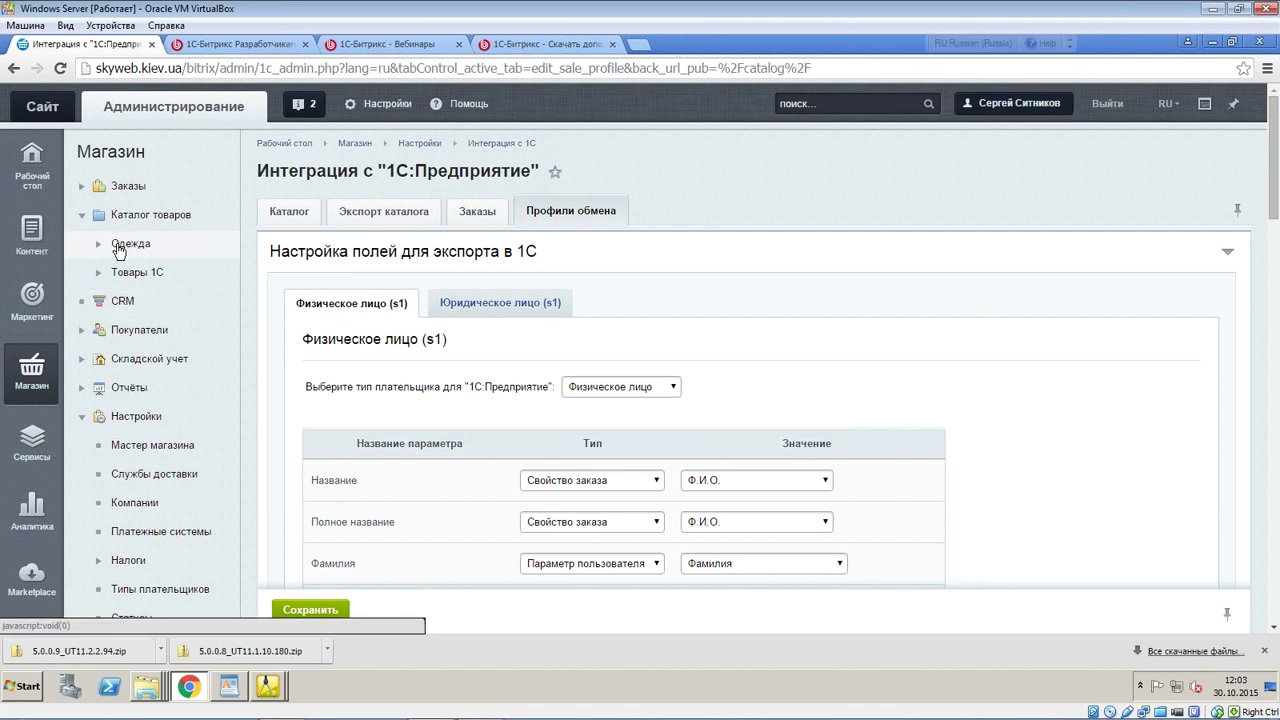
Step: Return to the storefront and browse the Электроника catalog section
click(47, 108)
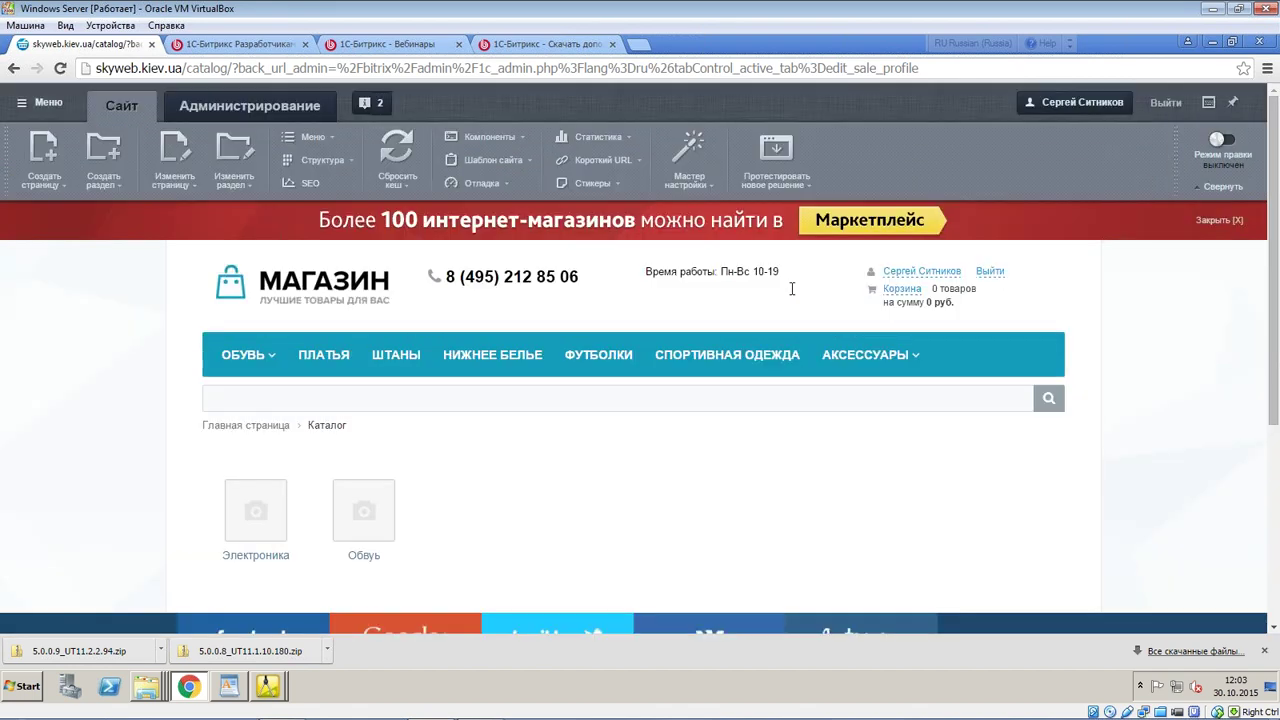
scroll(330, 392, down, 1)
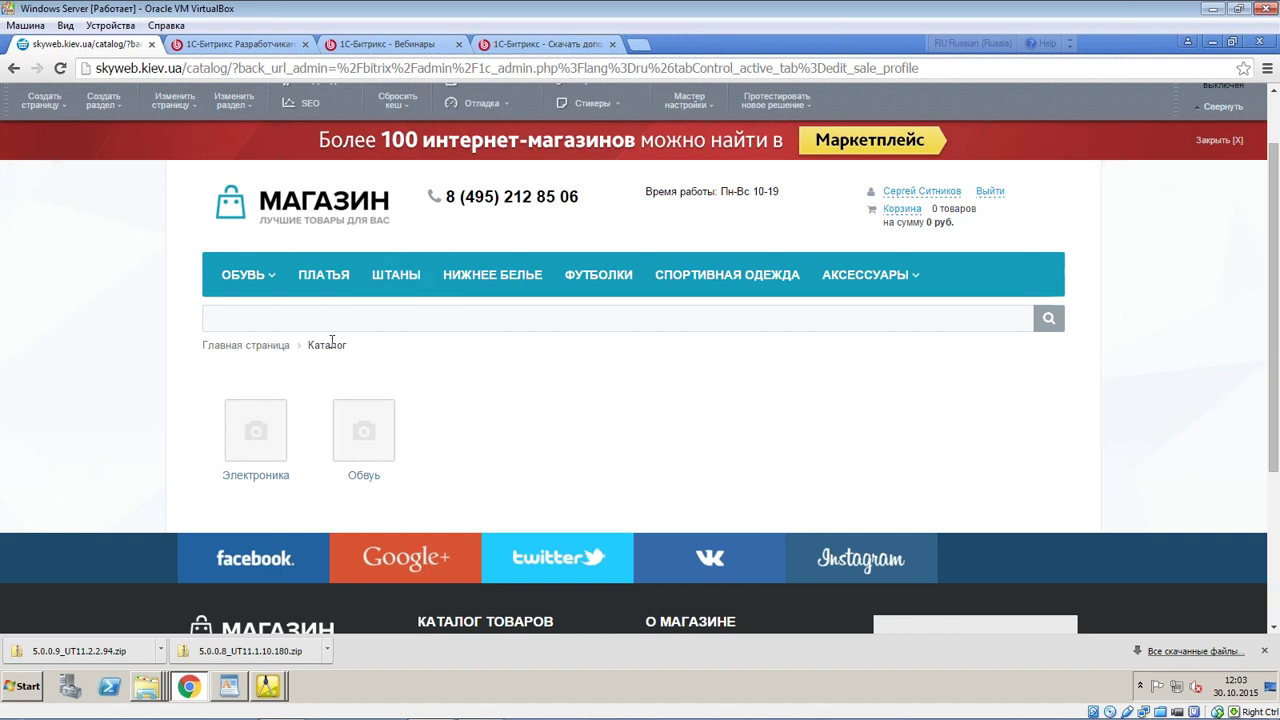
click(265, 432)
scroll(330, 378, down, 2)
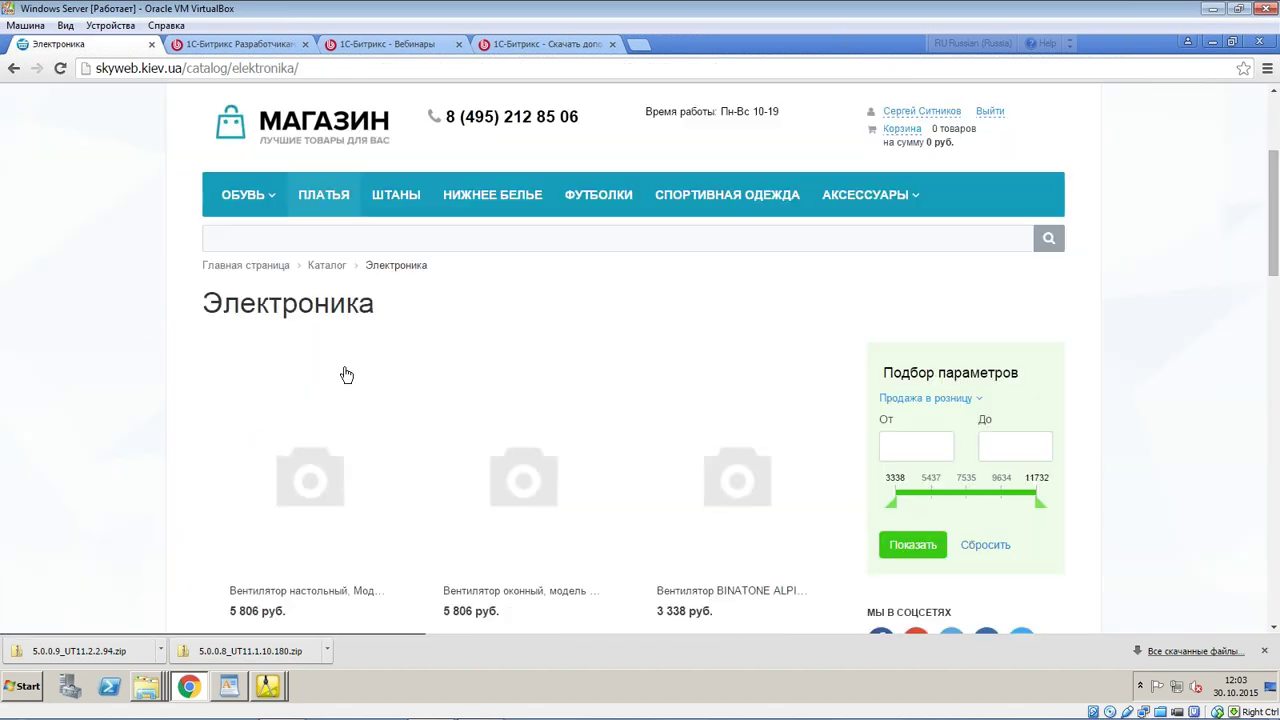
scroll(346, 375, down, 4)
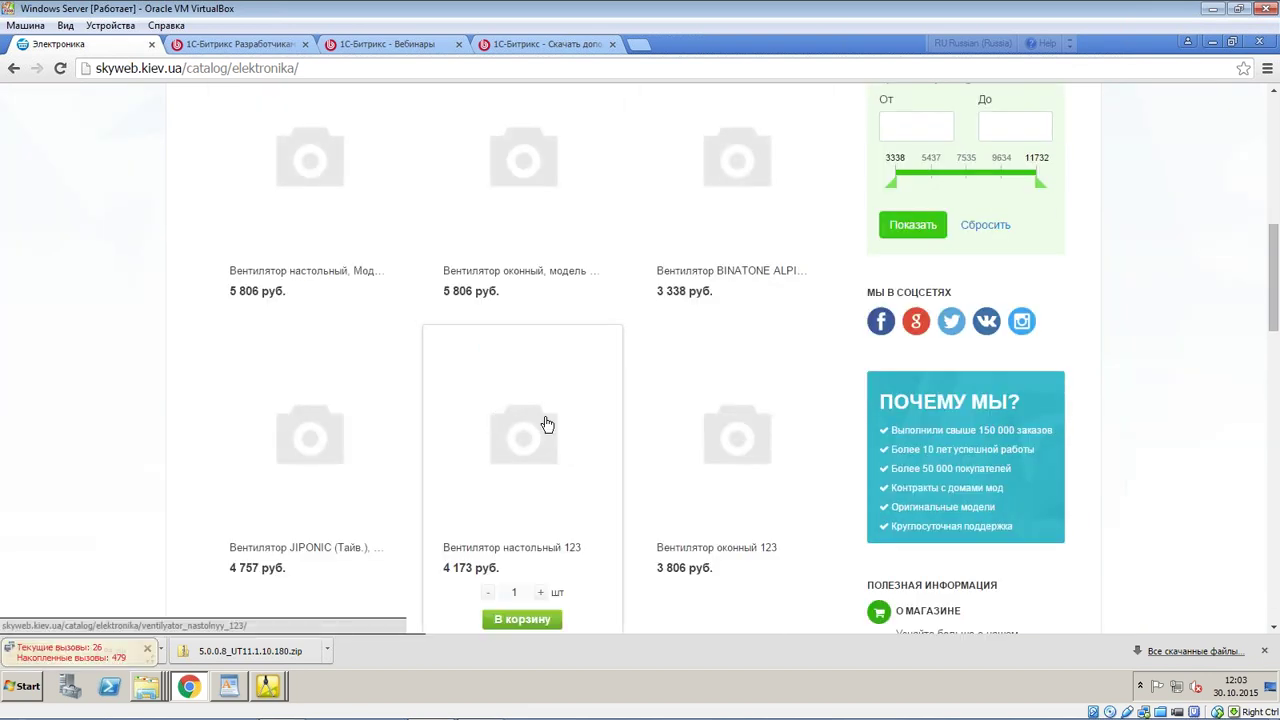
scroll(545, 424, down, 2)
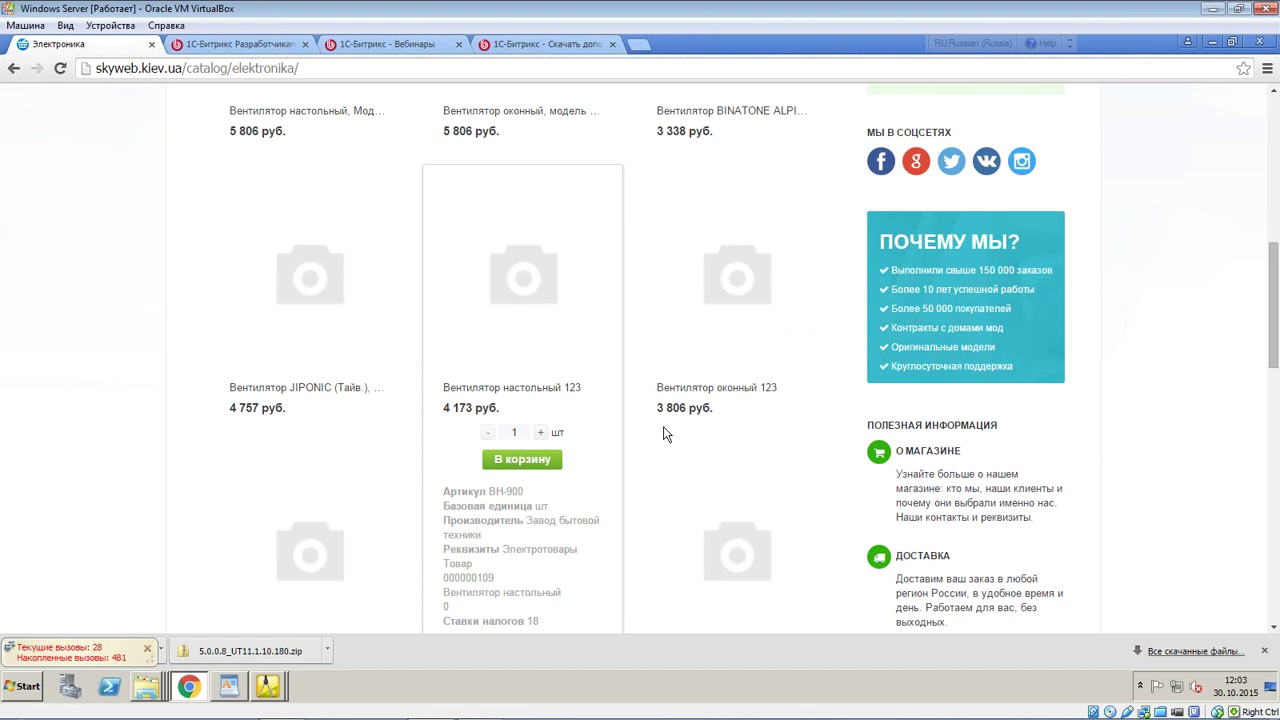
scroll(634, 451, down, 3)
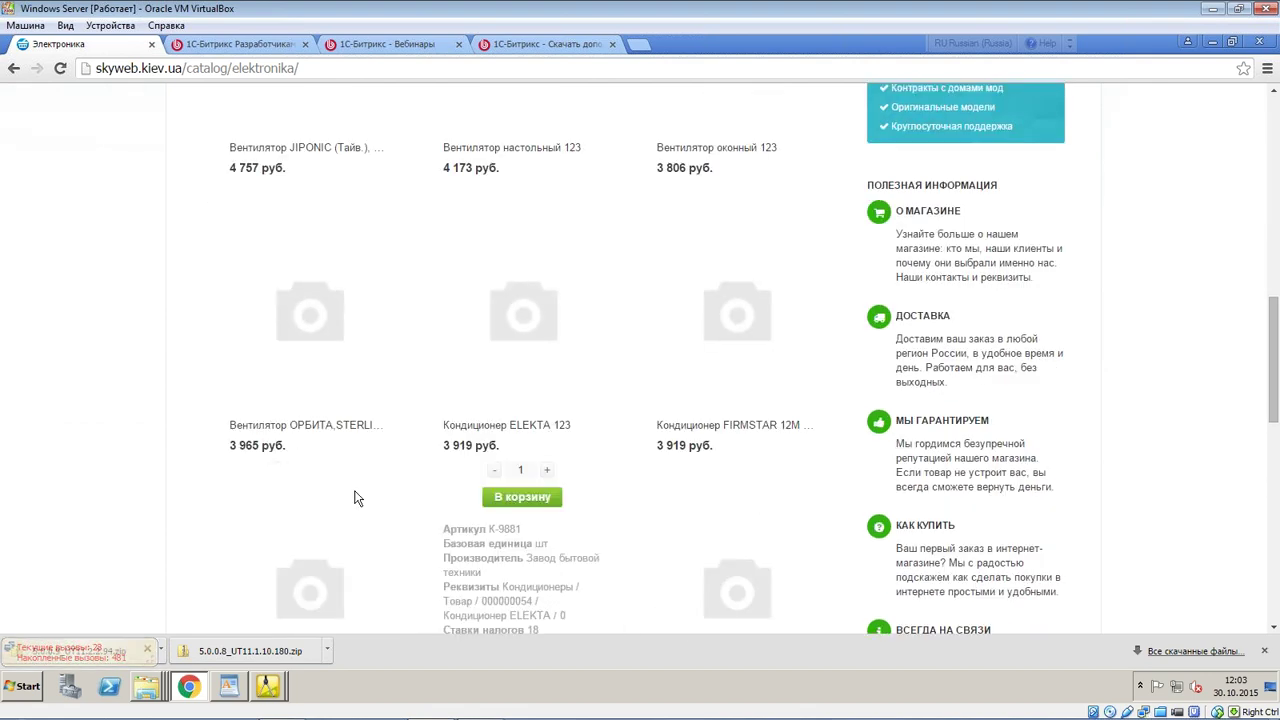
scroll(623, 423, down, 3)
scroll(660, 457, down, 6)
scroll(479, 422, up, 12)
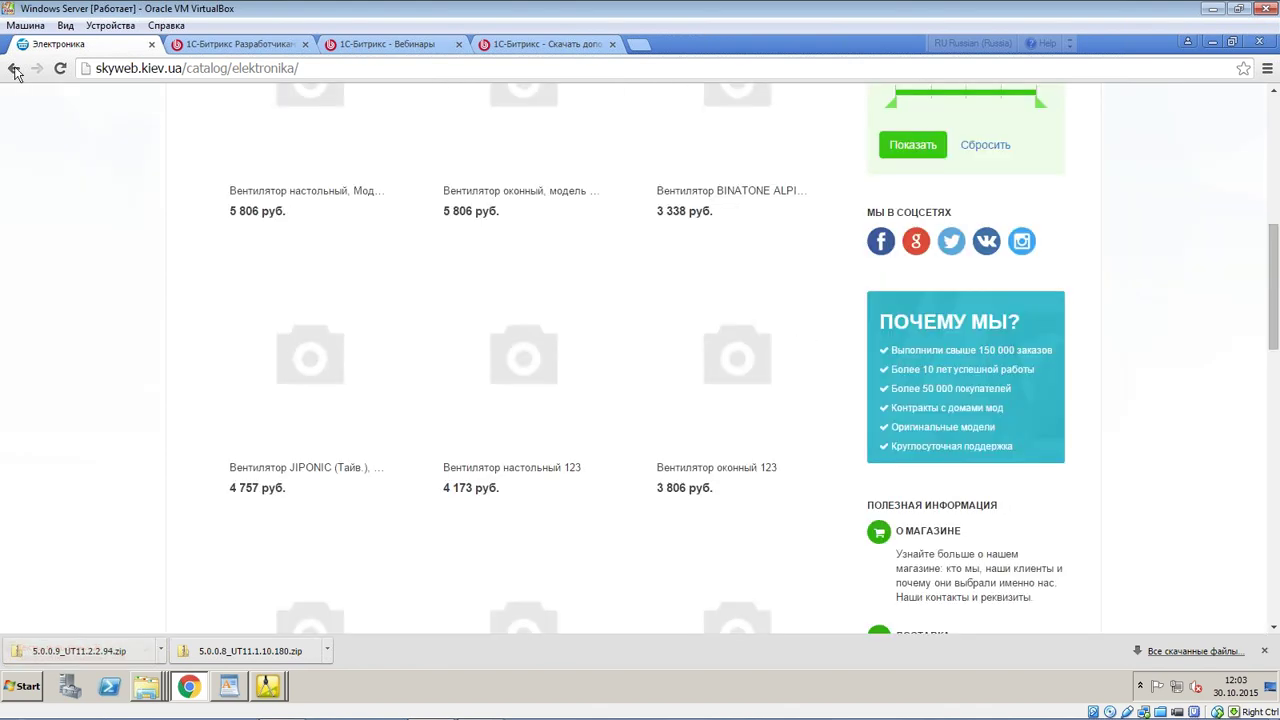
Step: Open the Обувь catalog and view the Ботинки женские демисезонные 123 product page
click(14, 68)
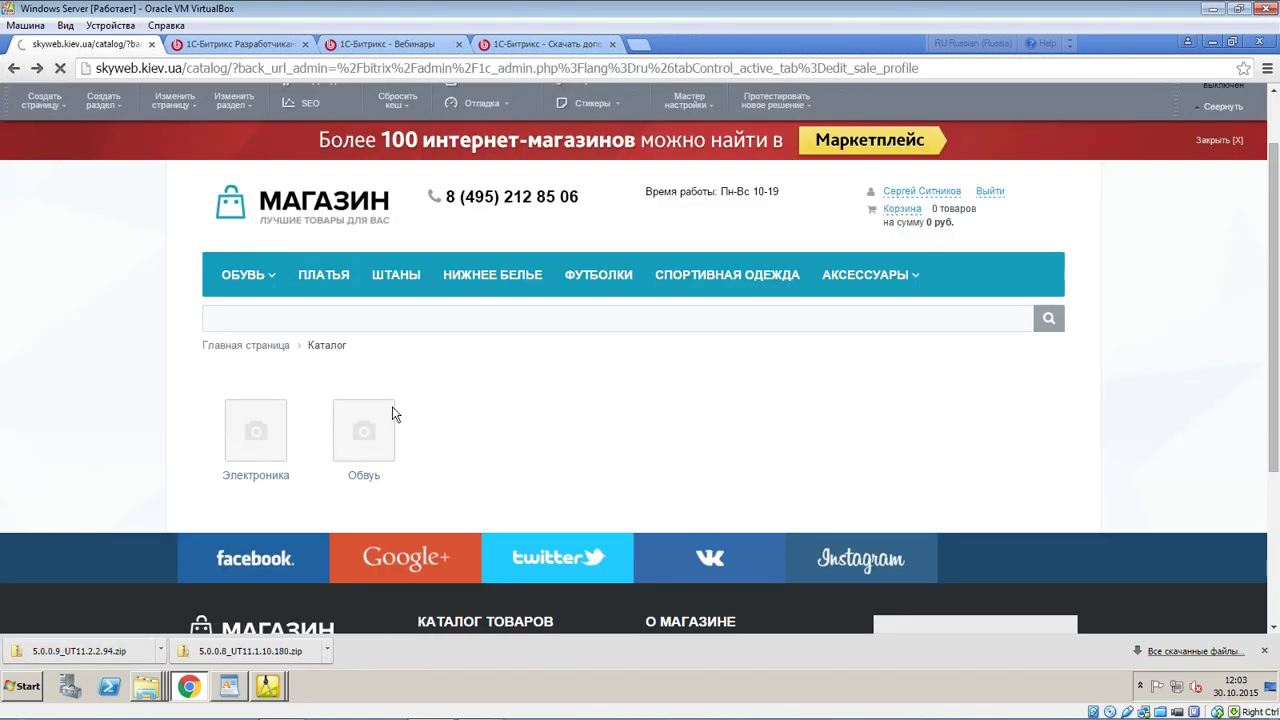
click(380, 460)
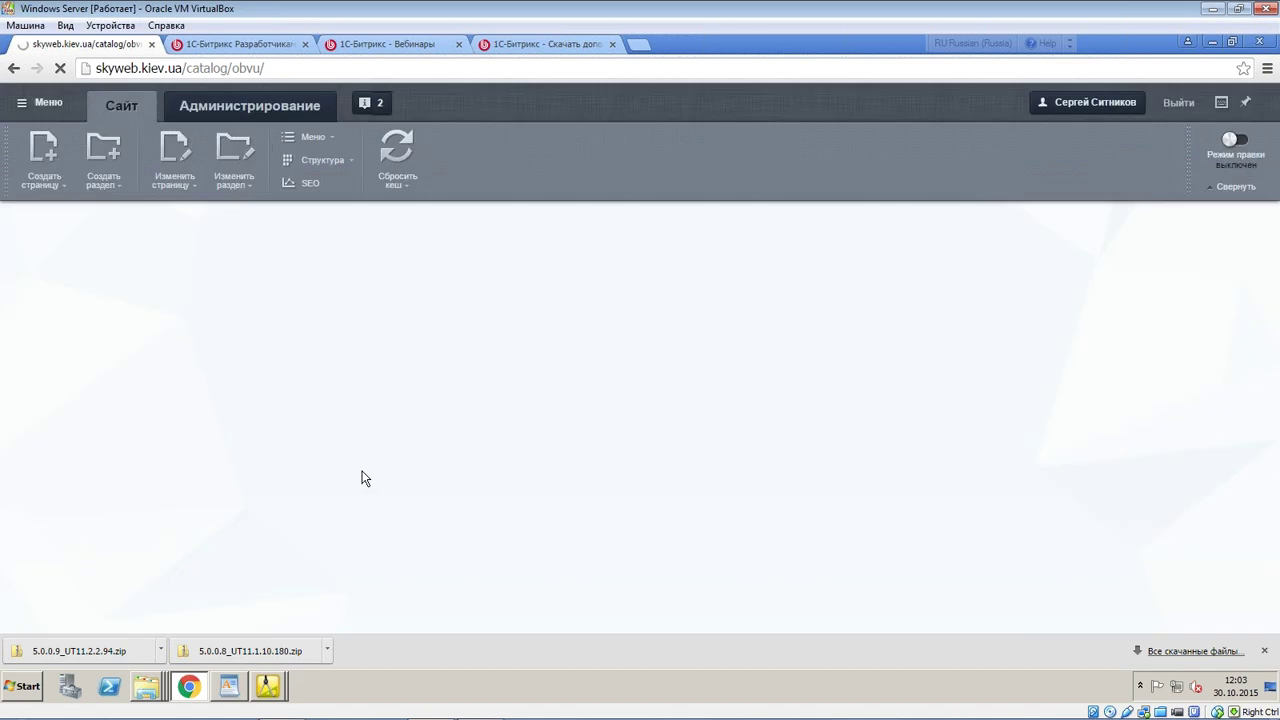
scroll(576, 400, down, 2)
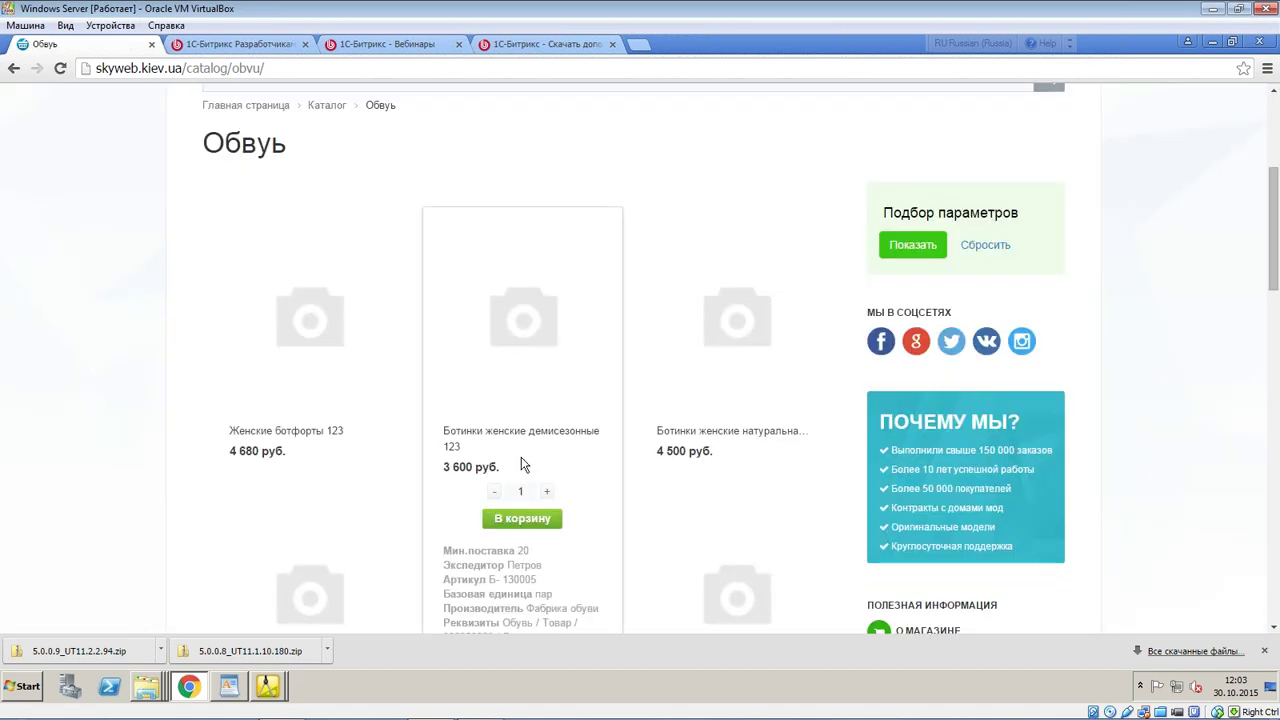
scroll(543, 197, down, 2)
click(546, 197)
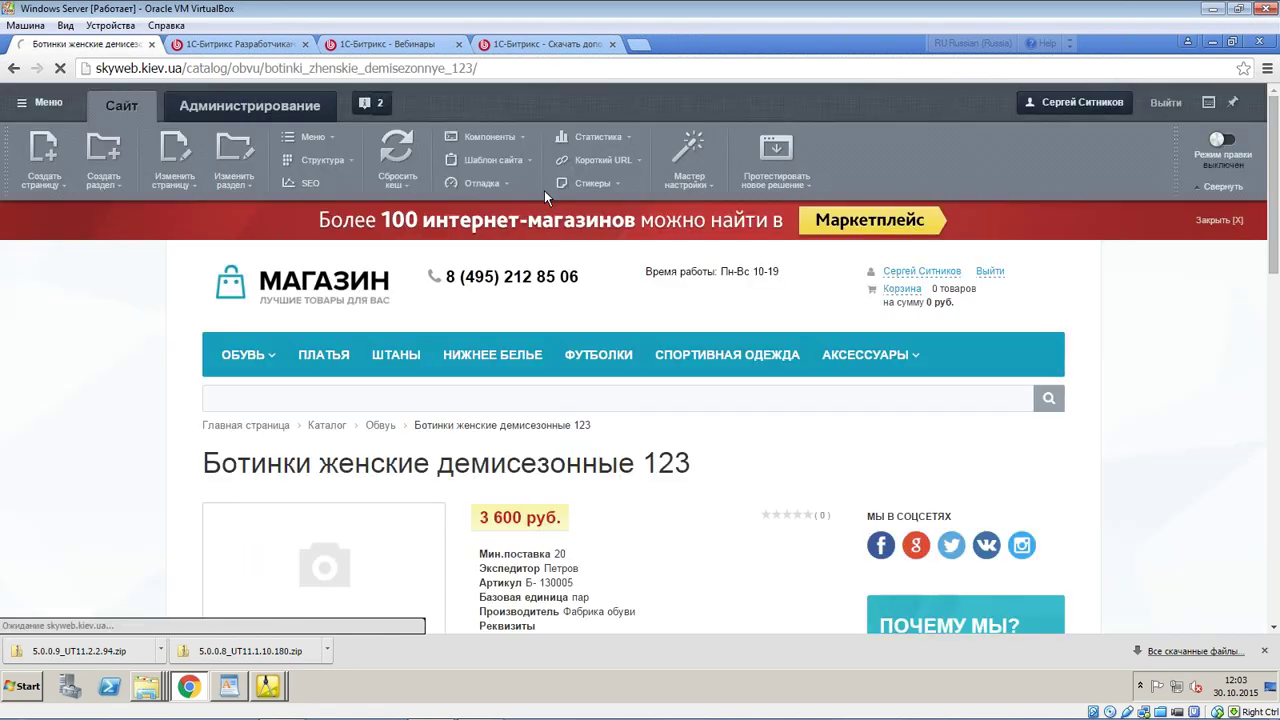
scroll(406, 296, down, 2)
scroll(406, 296, down, 3)
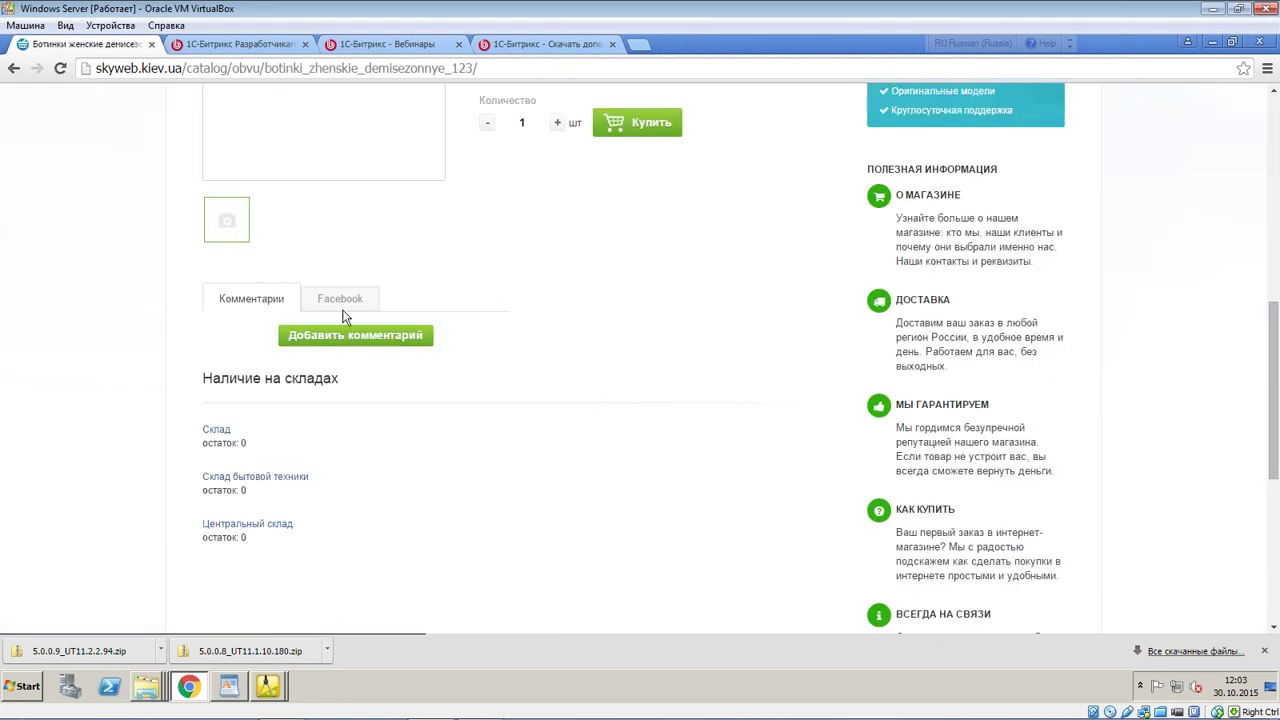
click(13, 69)
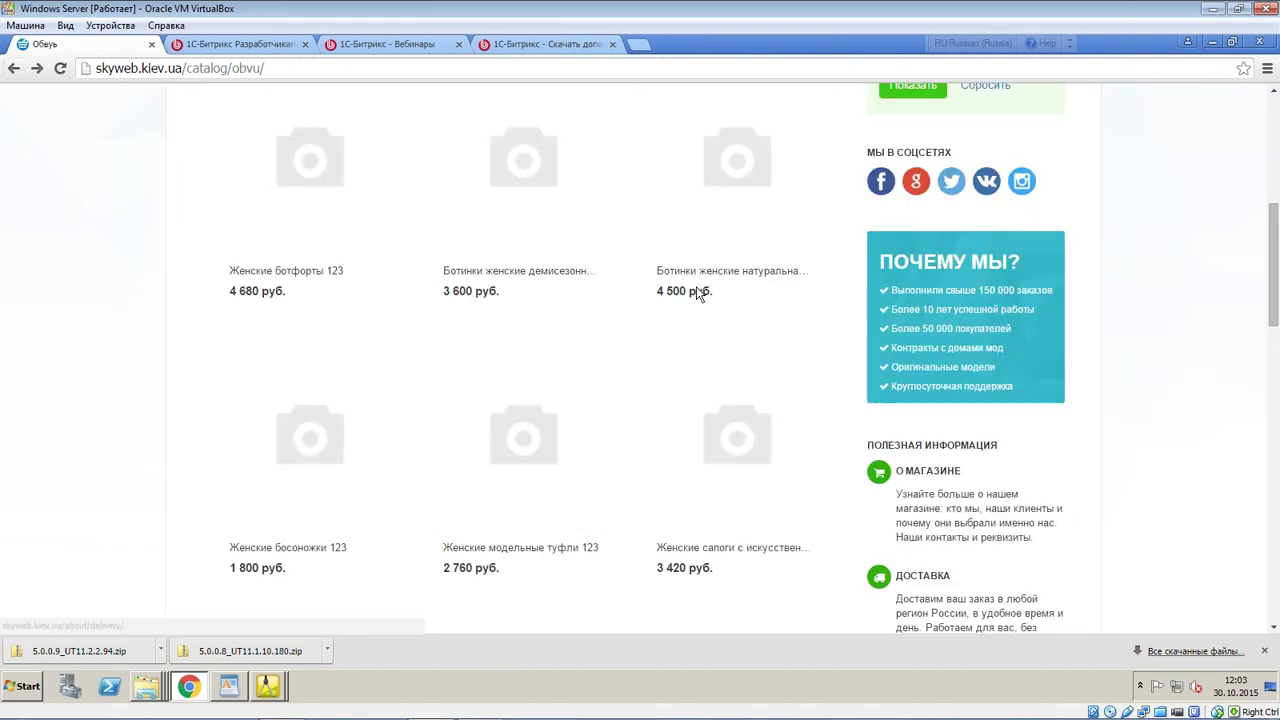
Step: Open page 2 of the Обувь product list and scroll through its shoes
scroll(634, 480, down, 10)
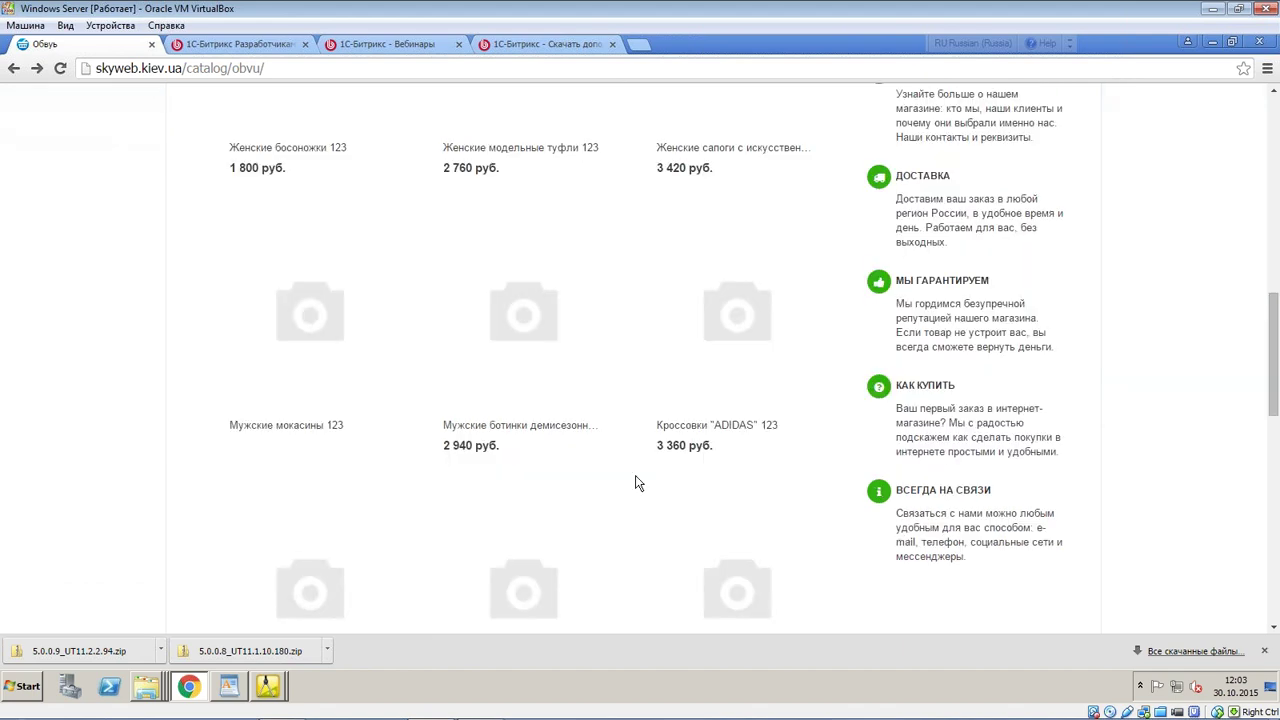
scroll(652, 467, down, 2)
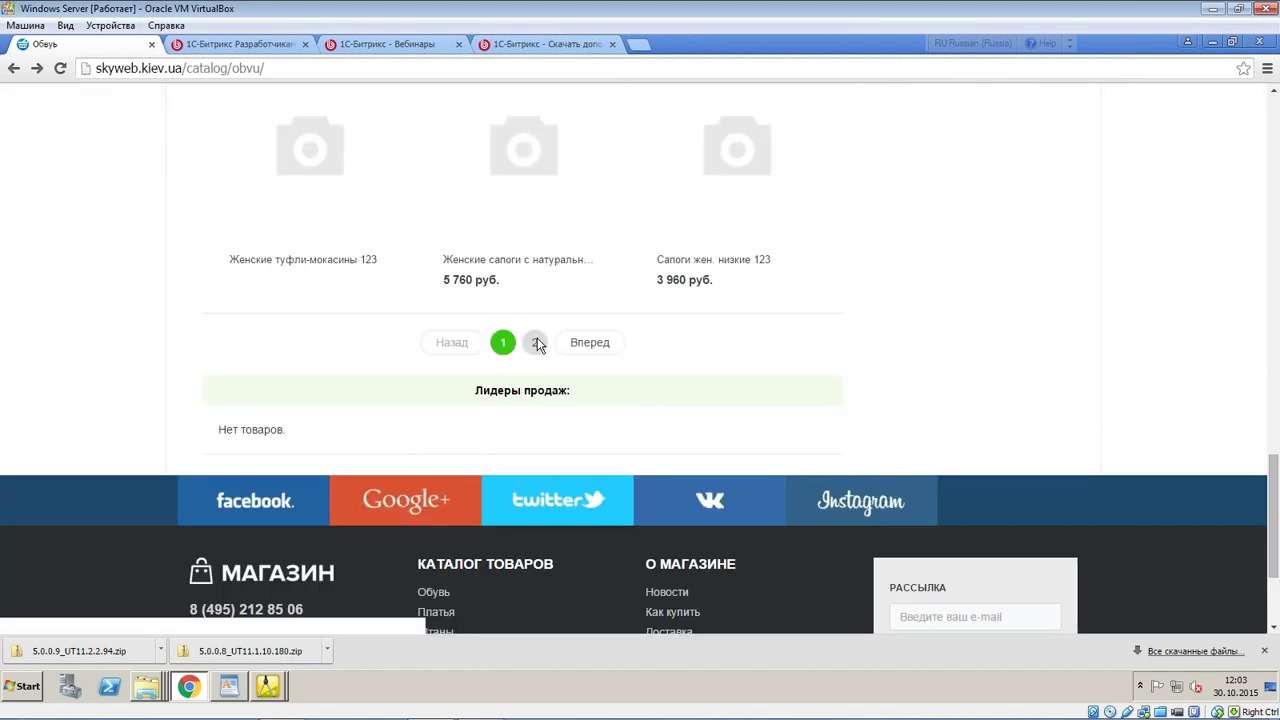
click(534, 342)
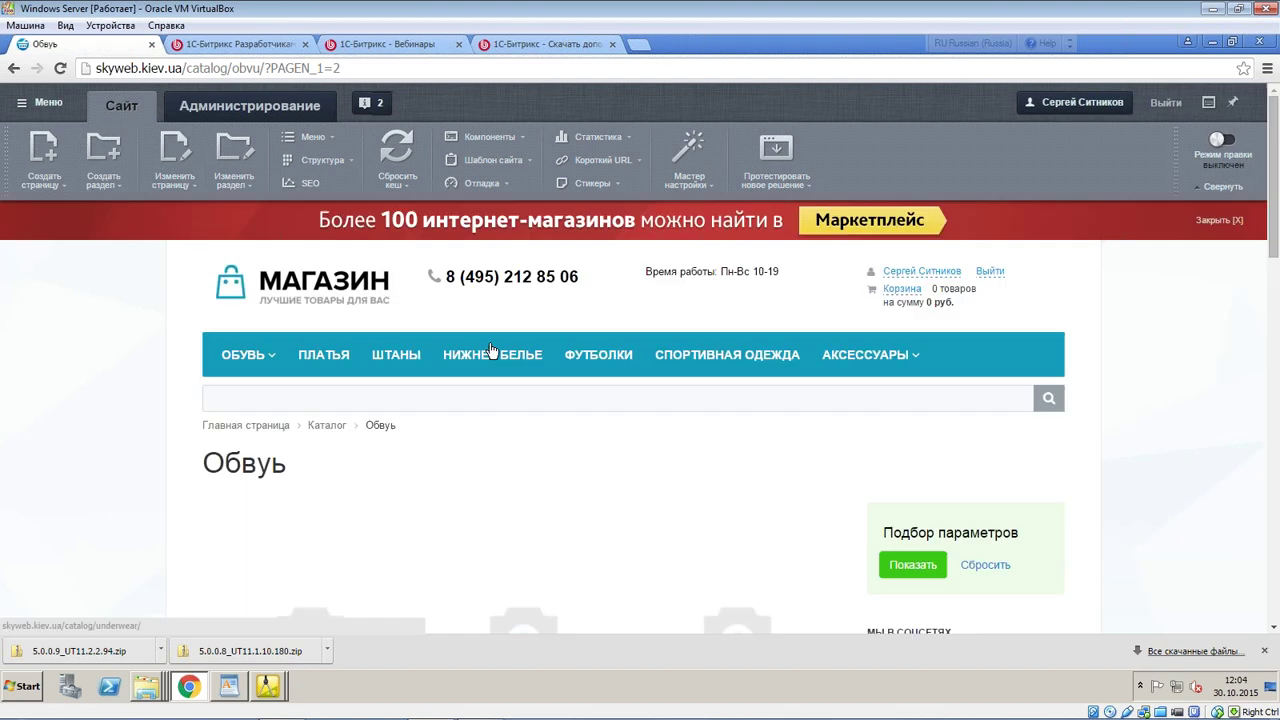
scroll(495, 350, down, 3)
scroll(497, 349, down, 3)
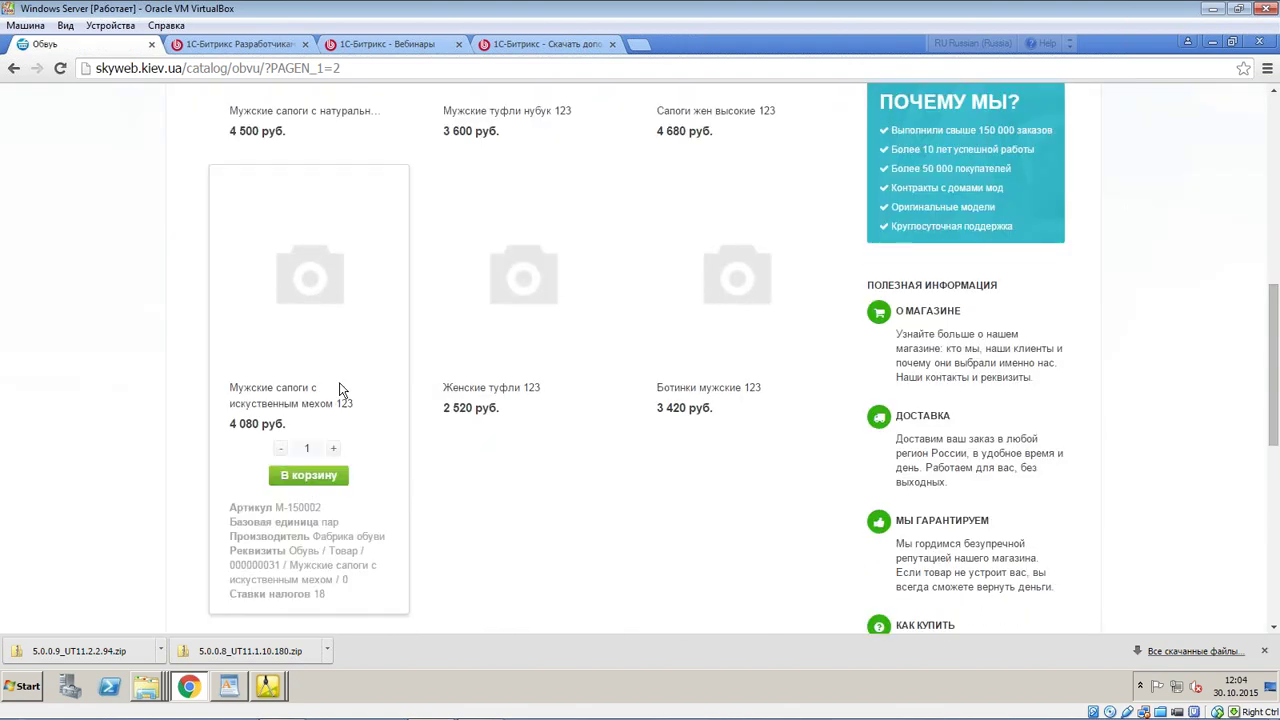
Step: Switch to site administration and browse the 1С Каталог infoblocks under Контент
scroll(300, 200, up, 8)
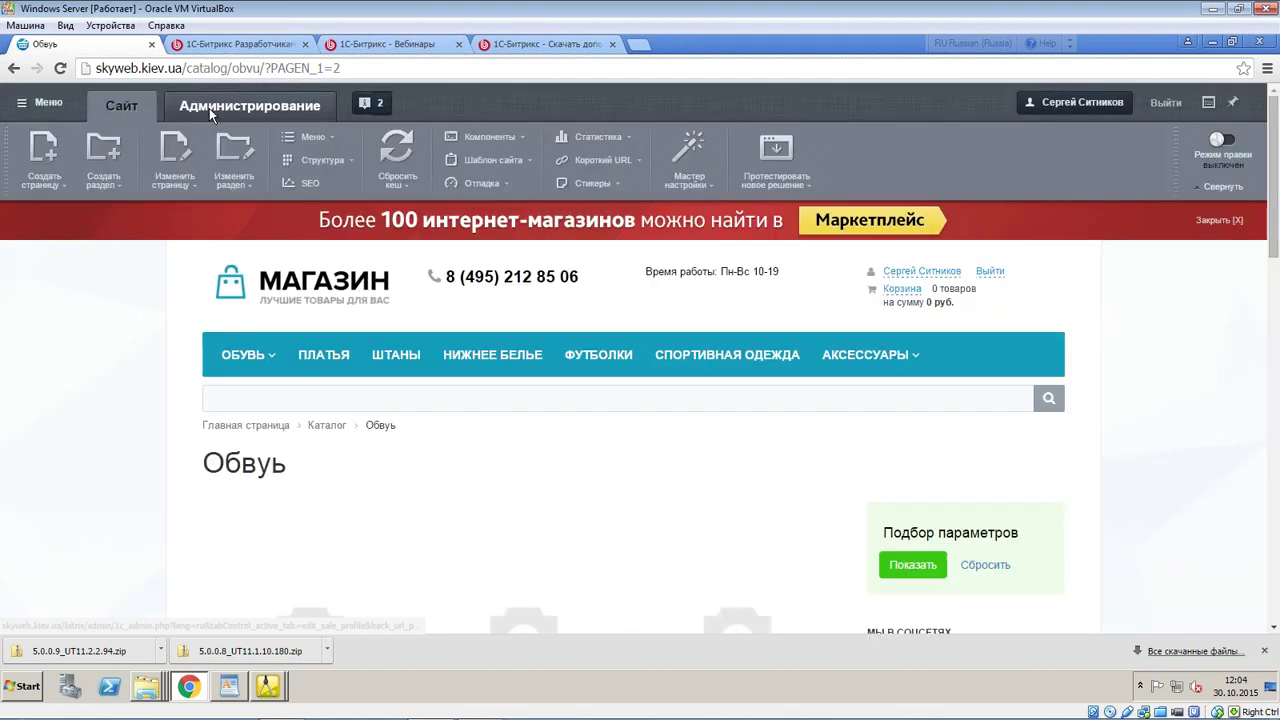
click(209, 110)
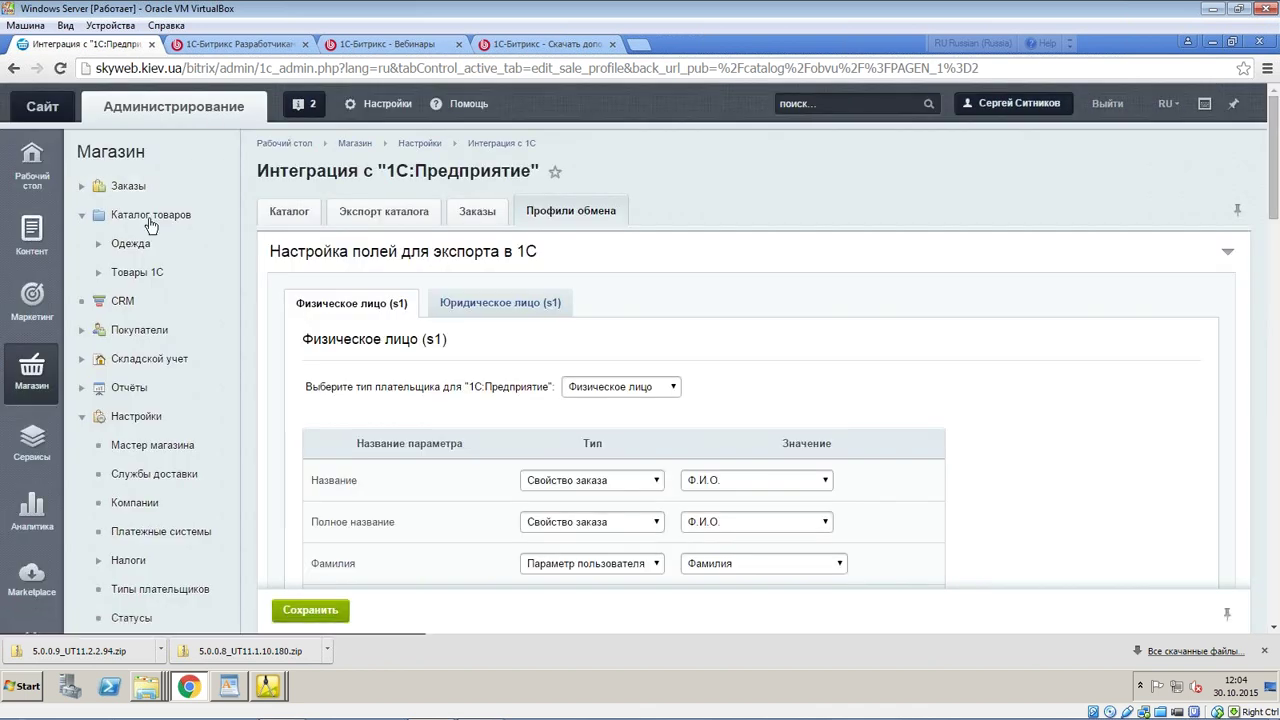
click(99, 244)
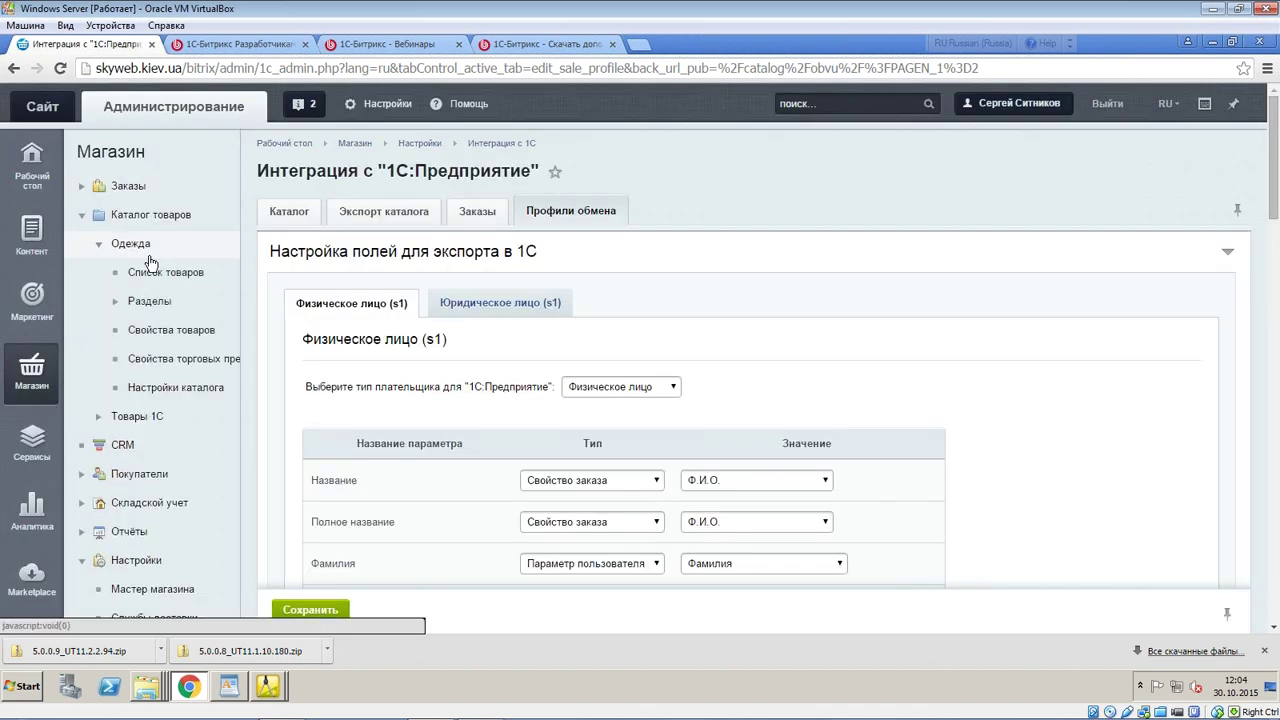
click(99, 416)
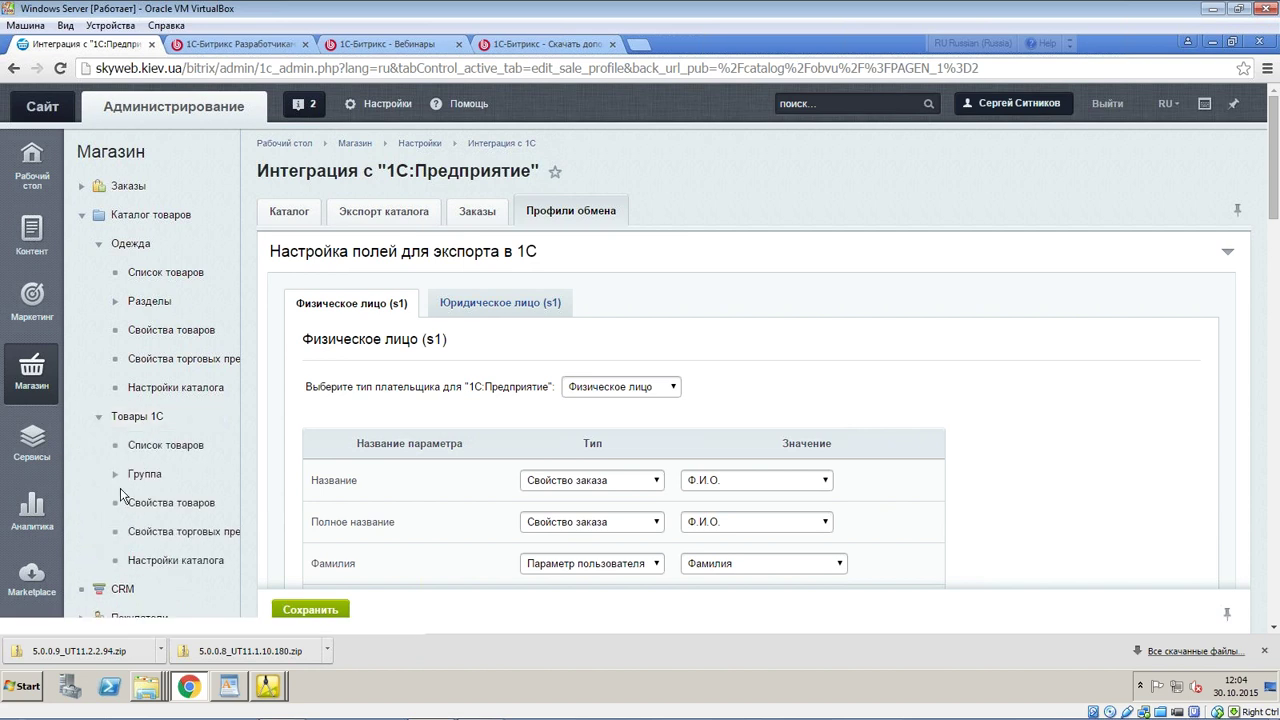
click(99, 416)
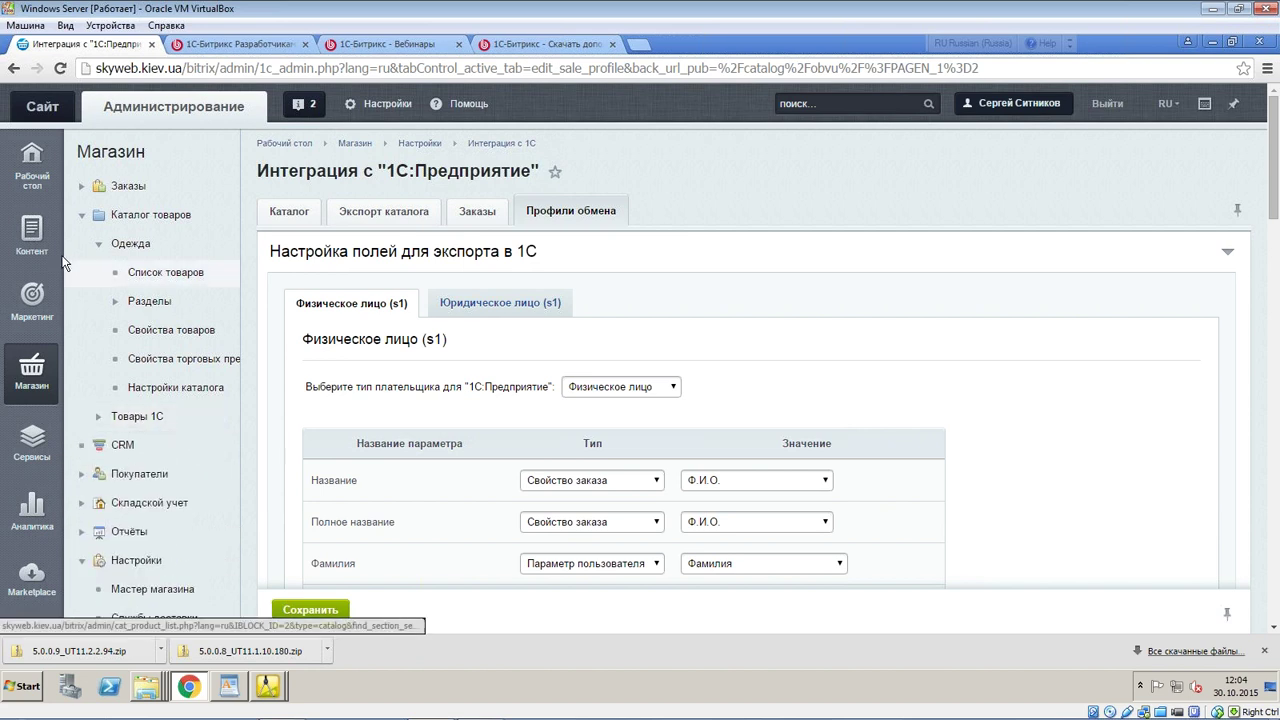
click(33, 238)
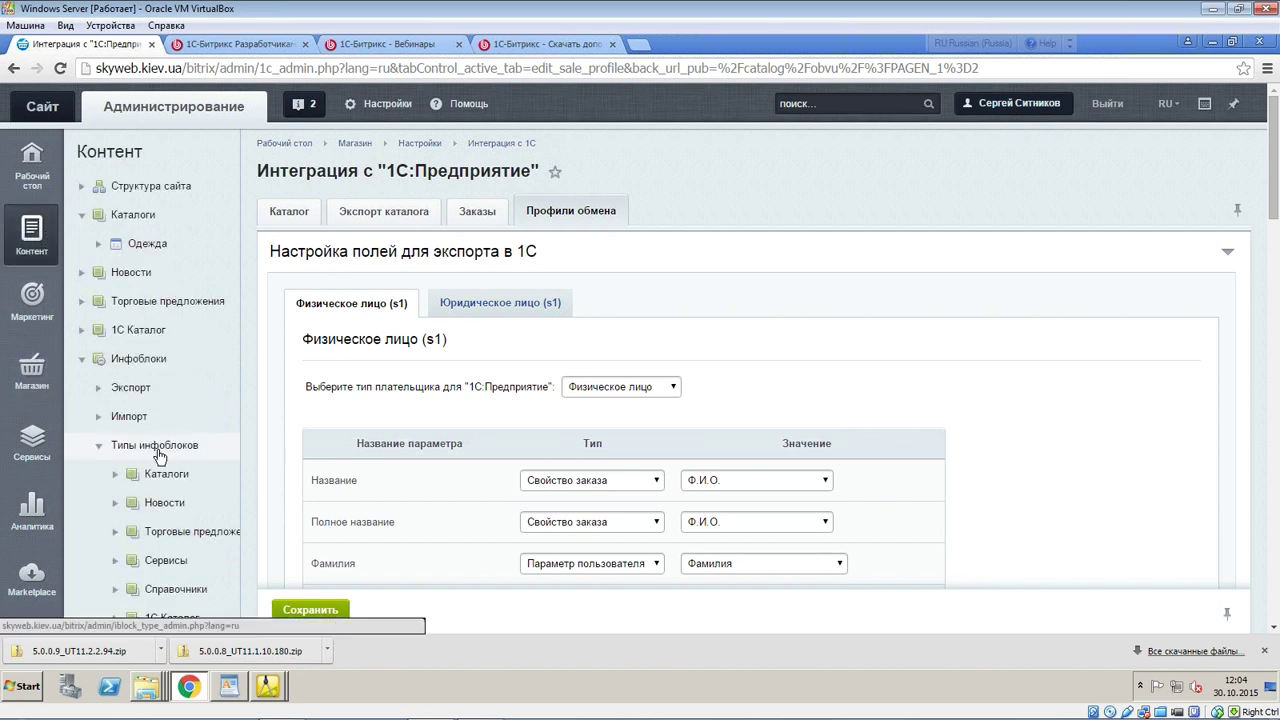
scroll(157, 455, down, 3)
click(115, 378)
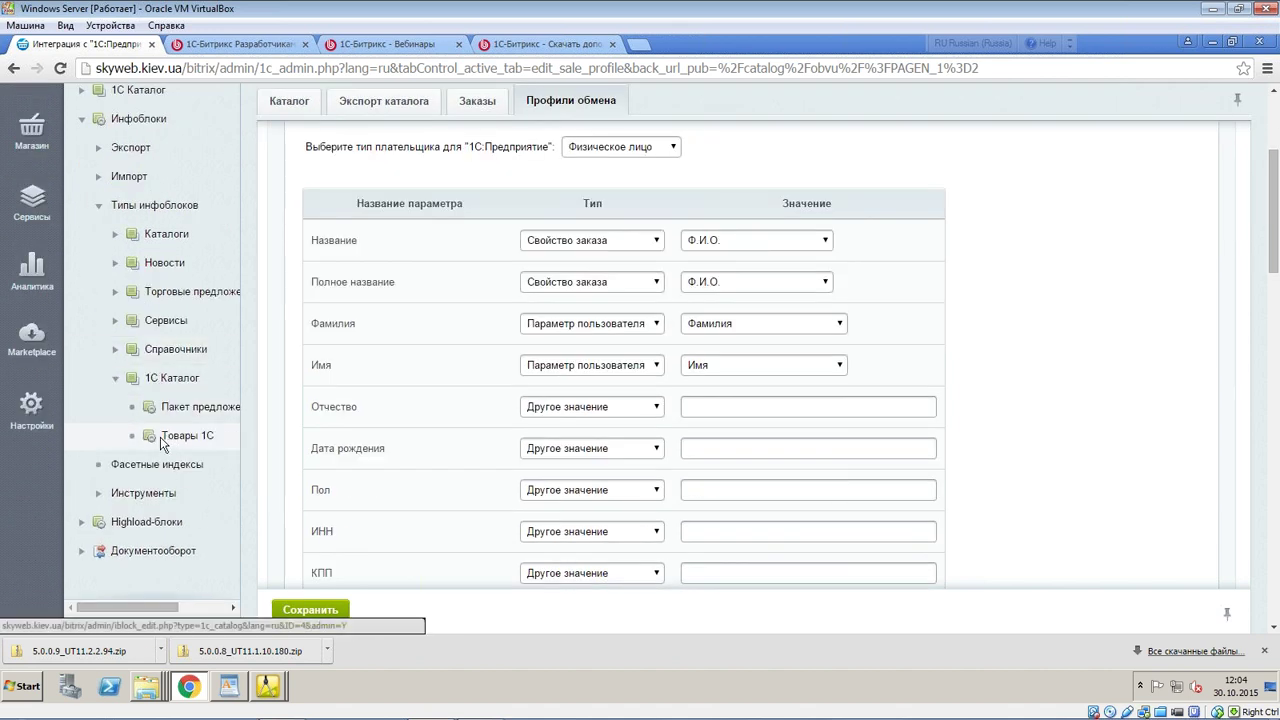
click(163, 441)
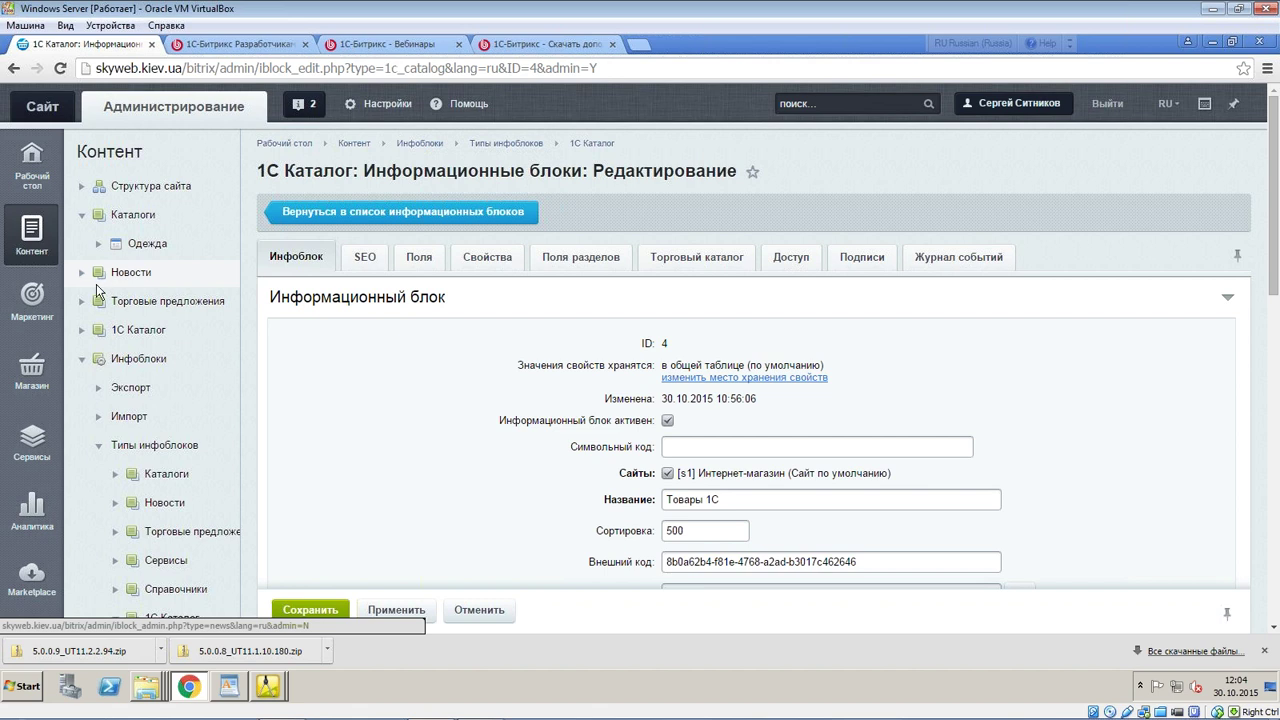
Step: Open Ботинки женские демисезонные 123 from Товары 1С > Обувь for editing
click(83, 332)
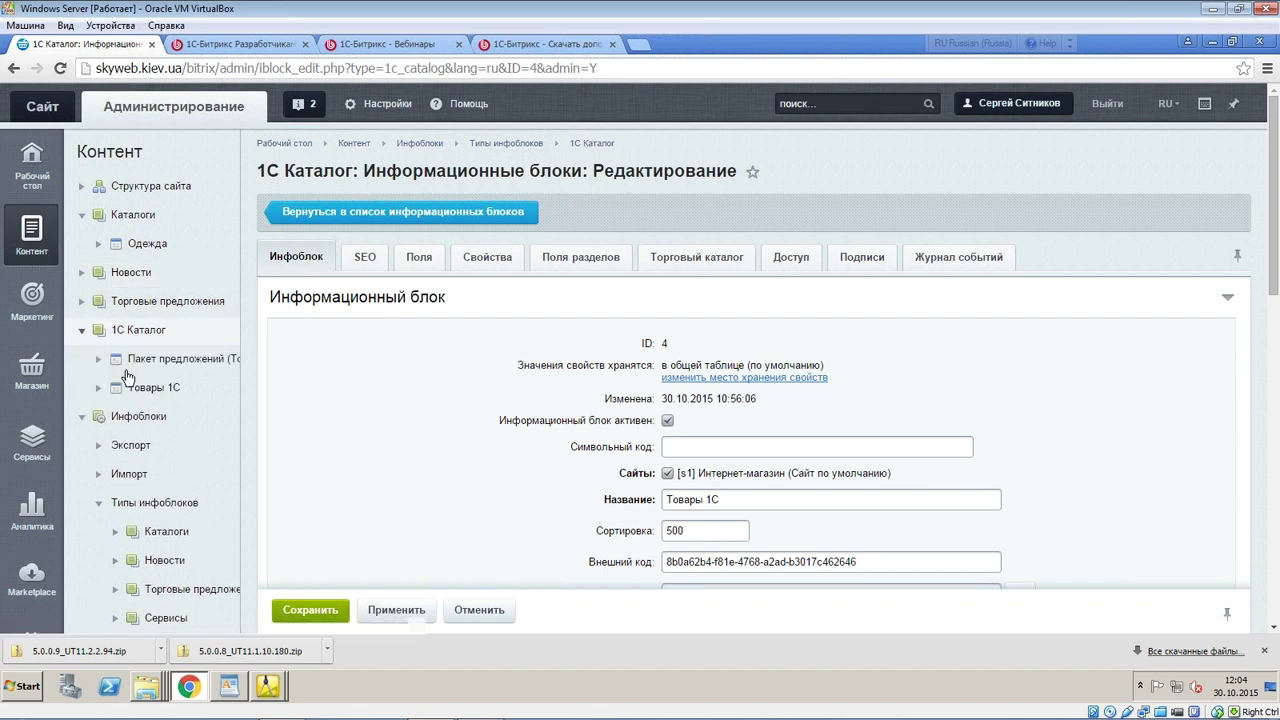
click(174, 356)
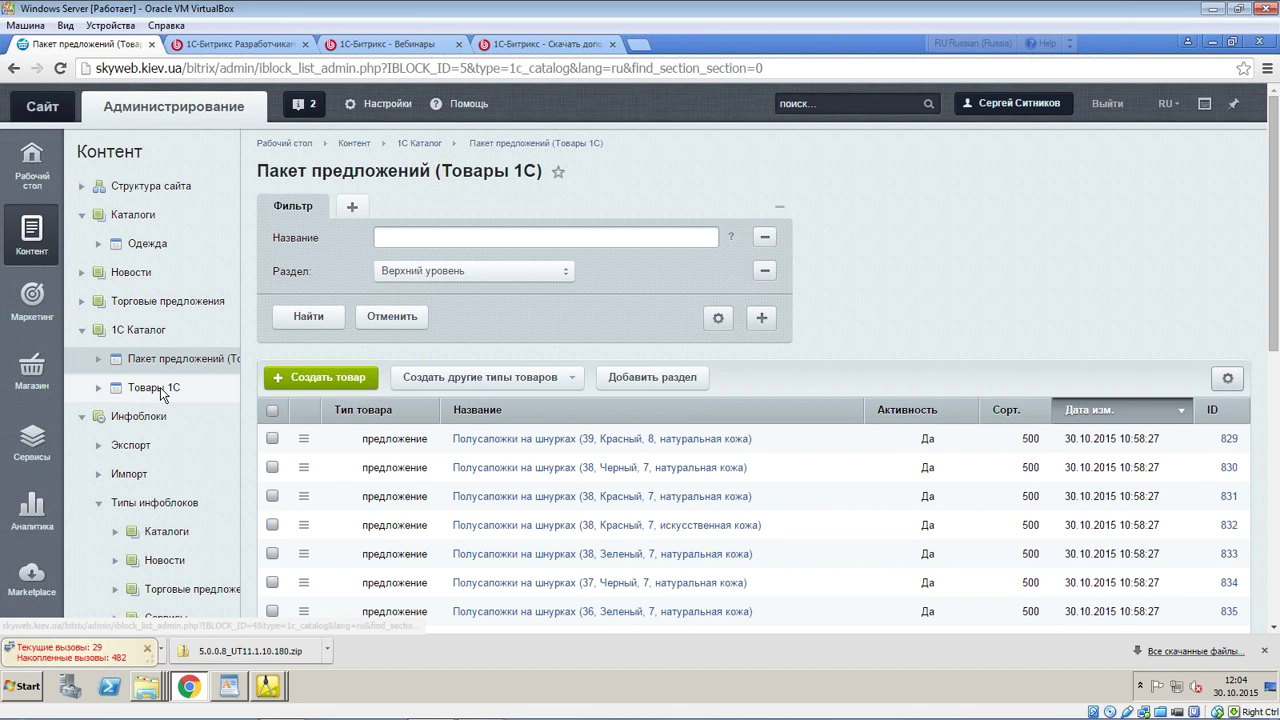
click(160, 387)
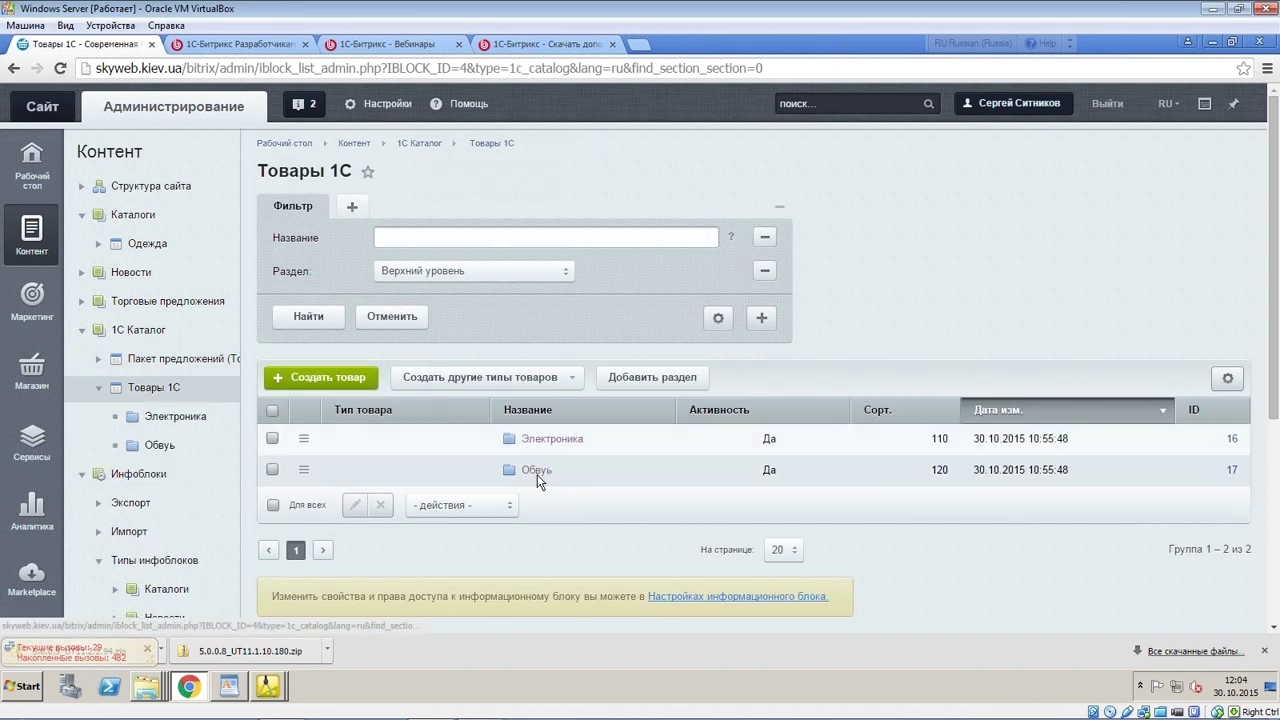
click(537, 471)
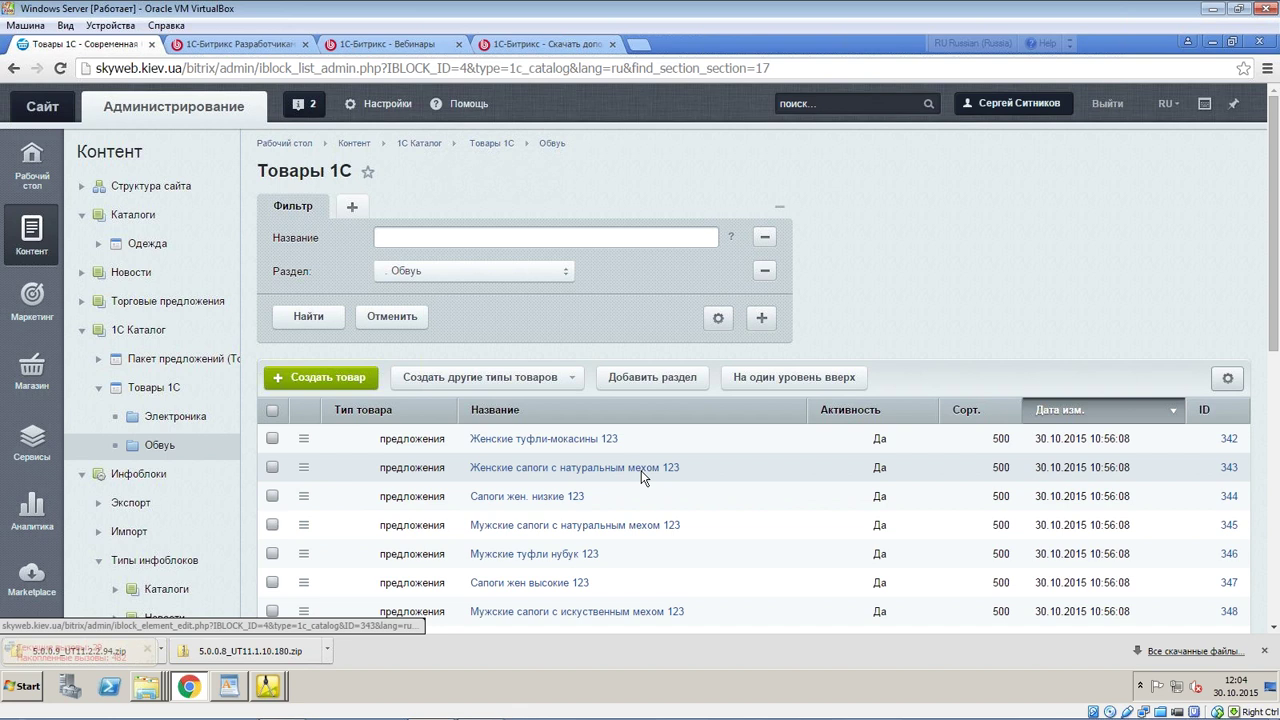
scroll(752, 414, down, 1)
scroll(752, 420, down, 3)
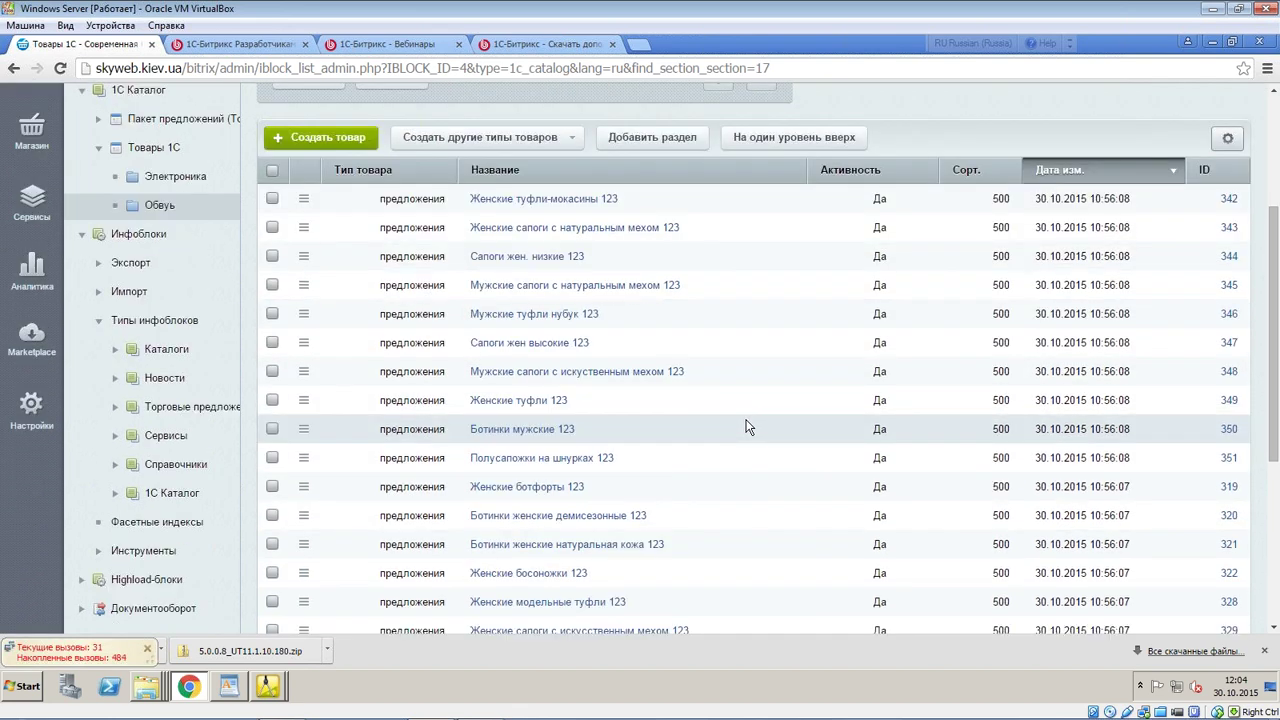
click(601, 437)
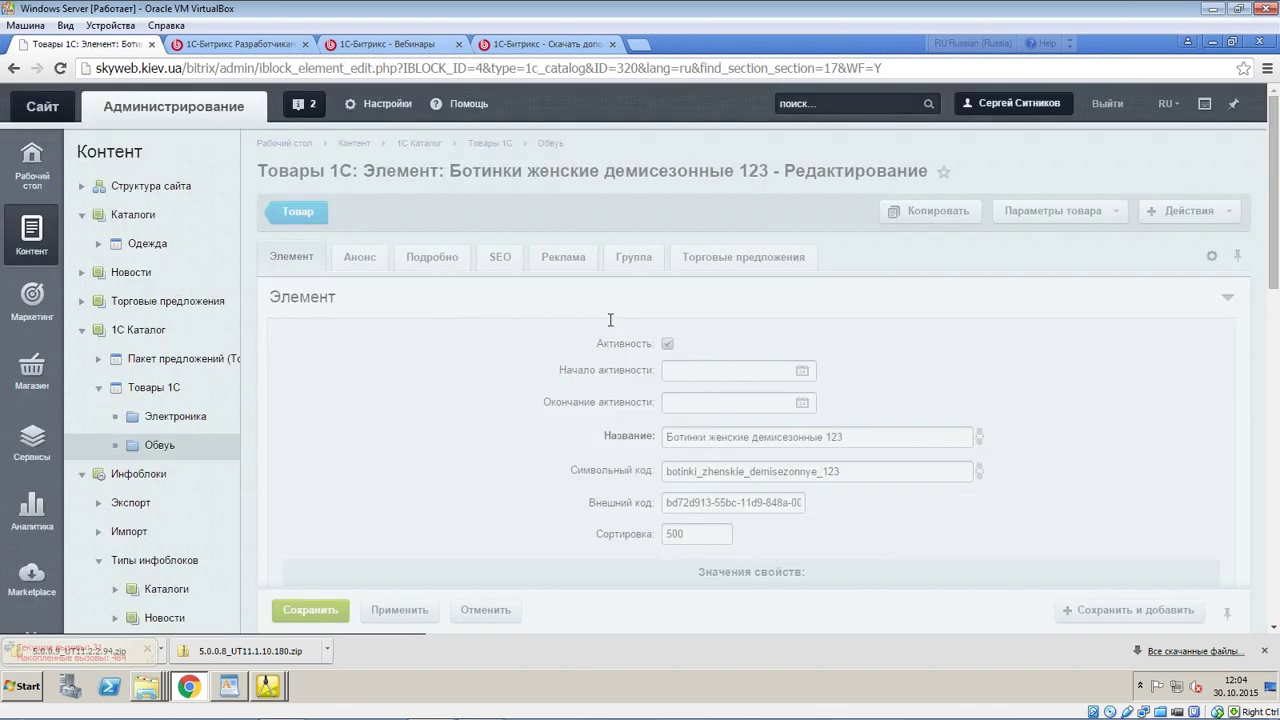
Step: Show the product's Торговые предложения tab and scroll through its 65 offers
scroll(819, 242, down, 3)
scroll(819, 242, up, 1)
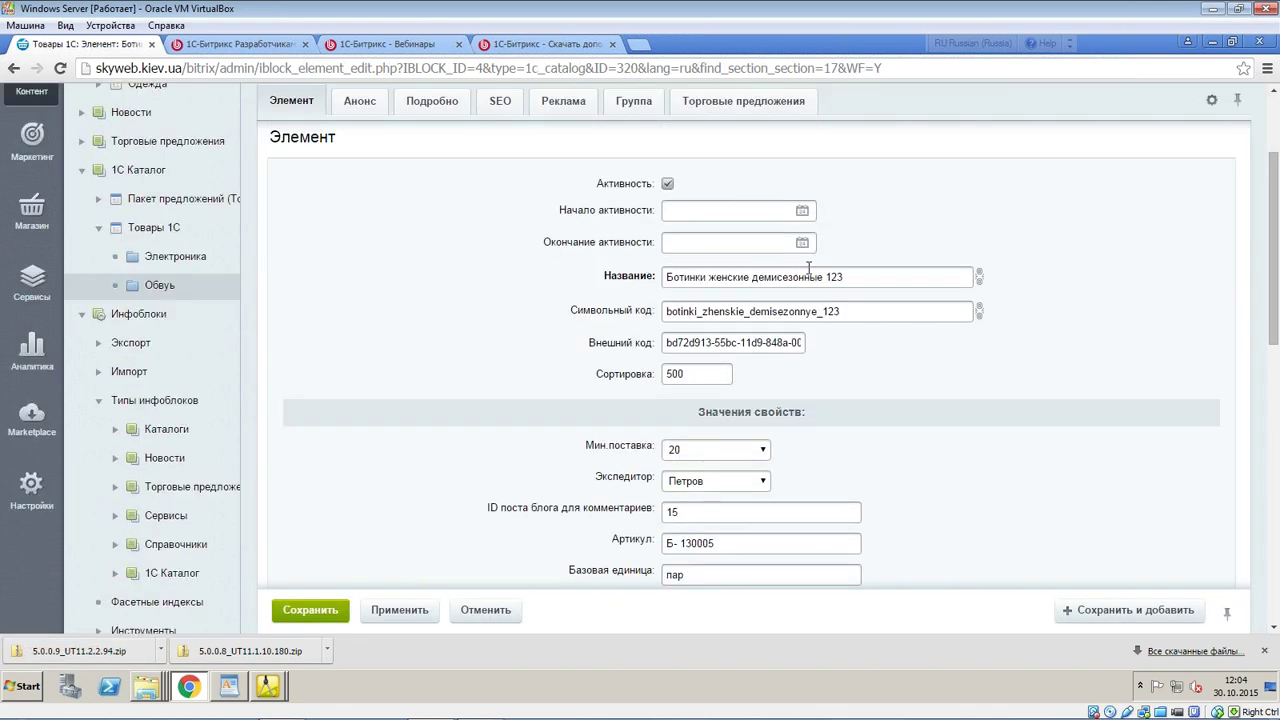
click(850, 277)
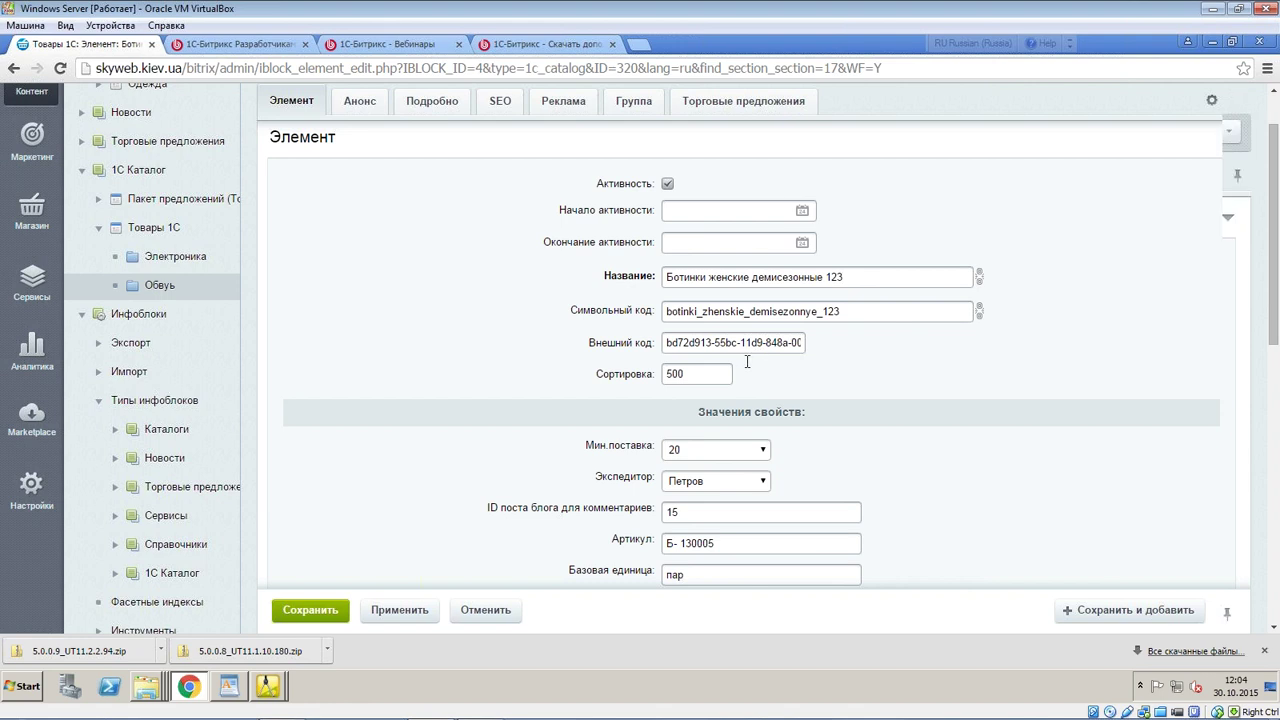
scroll(740, 366, down, 3)
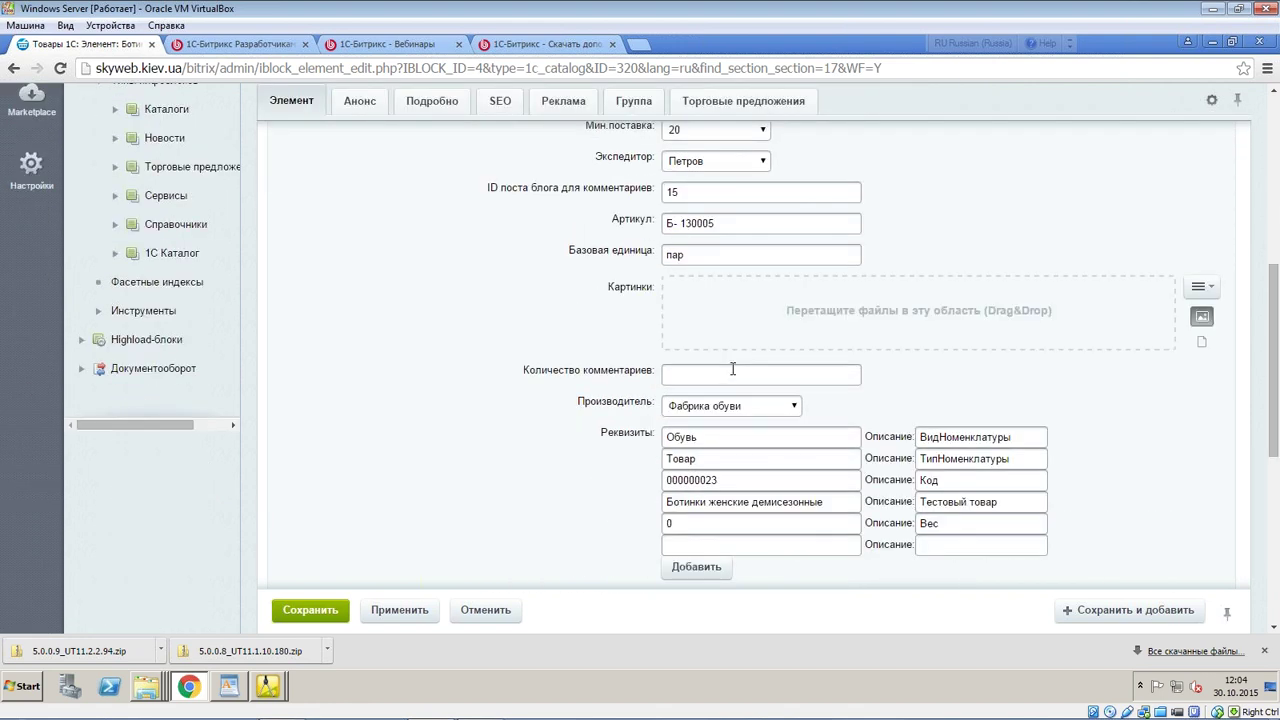
scroll(733, 369, up, 2)
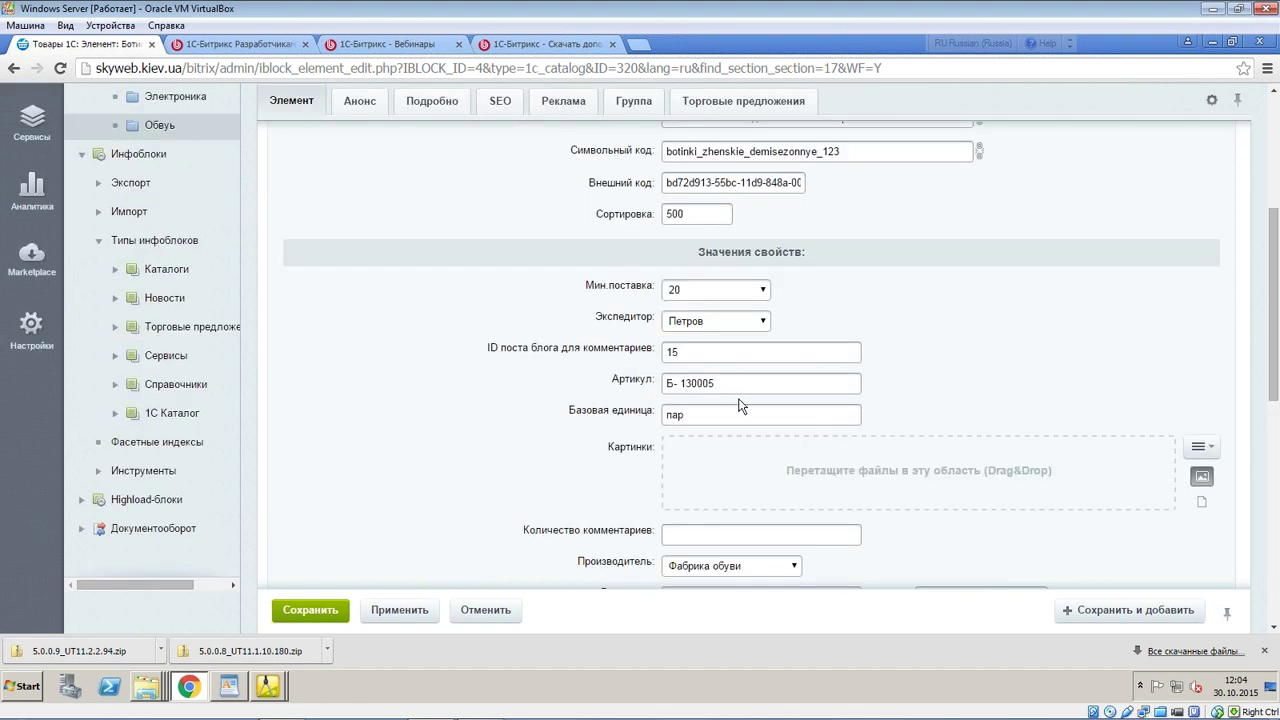
scroll(740, 405, down, 3)
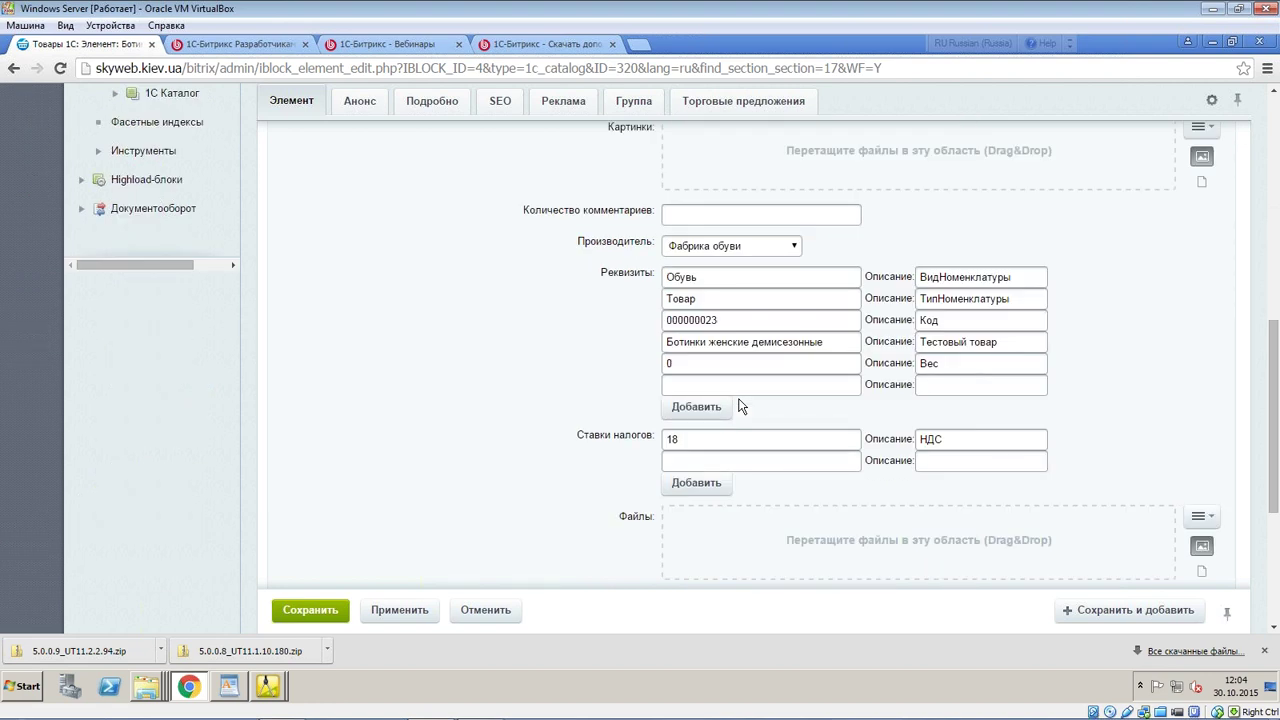
scroll(735, 406, down, 1)
scroll(720, 400, up, 10)
click(745, 258)
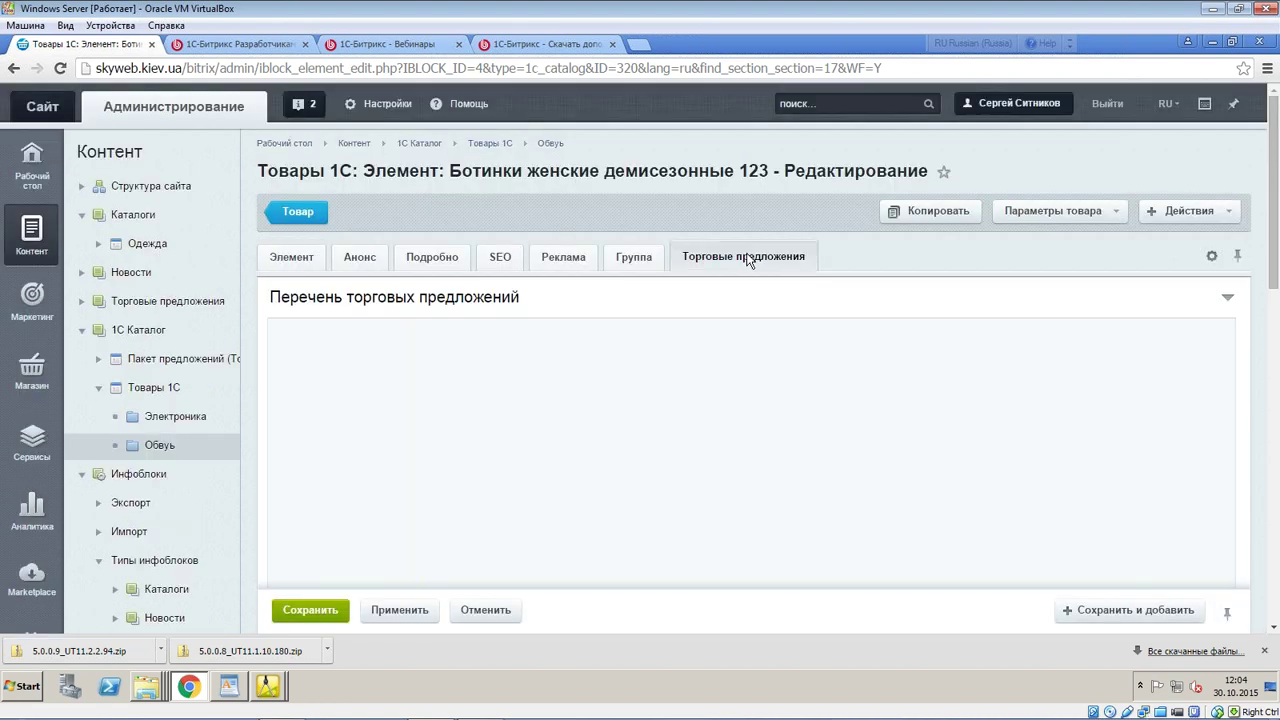
scroll(670, 415, down, 2)
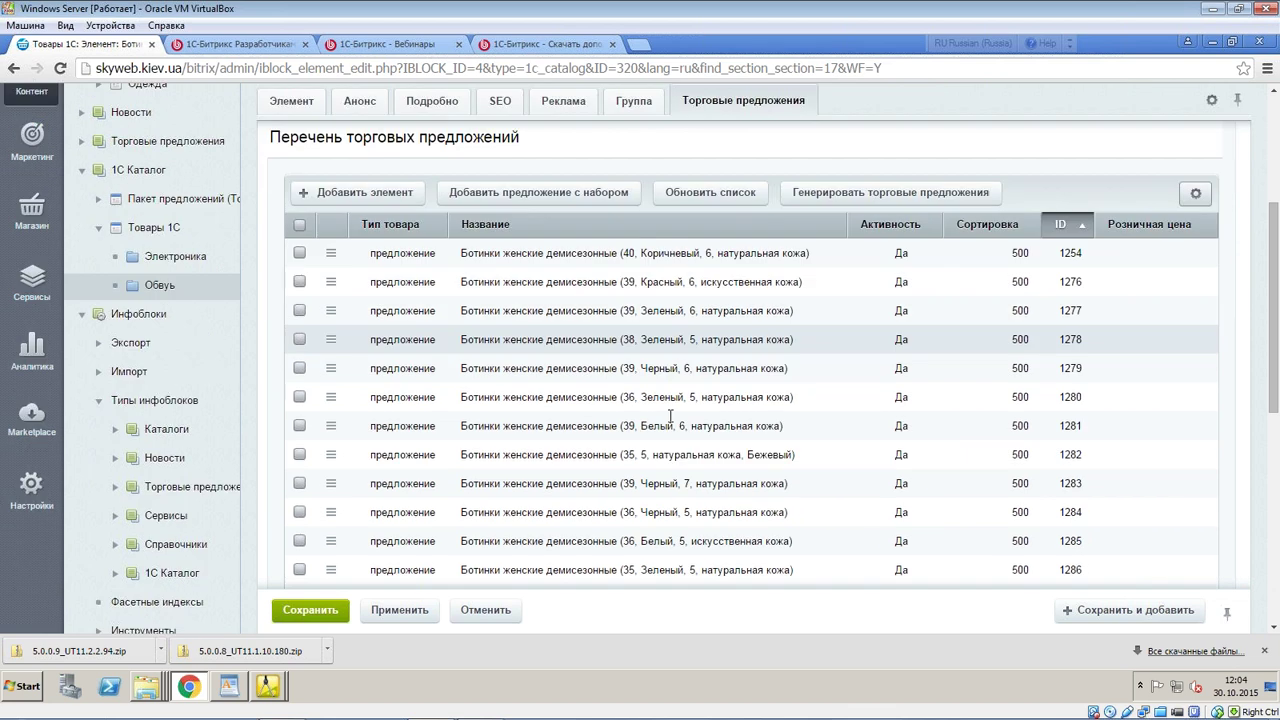
scroll(670, 415, down, 3)
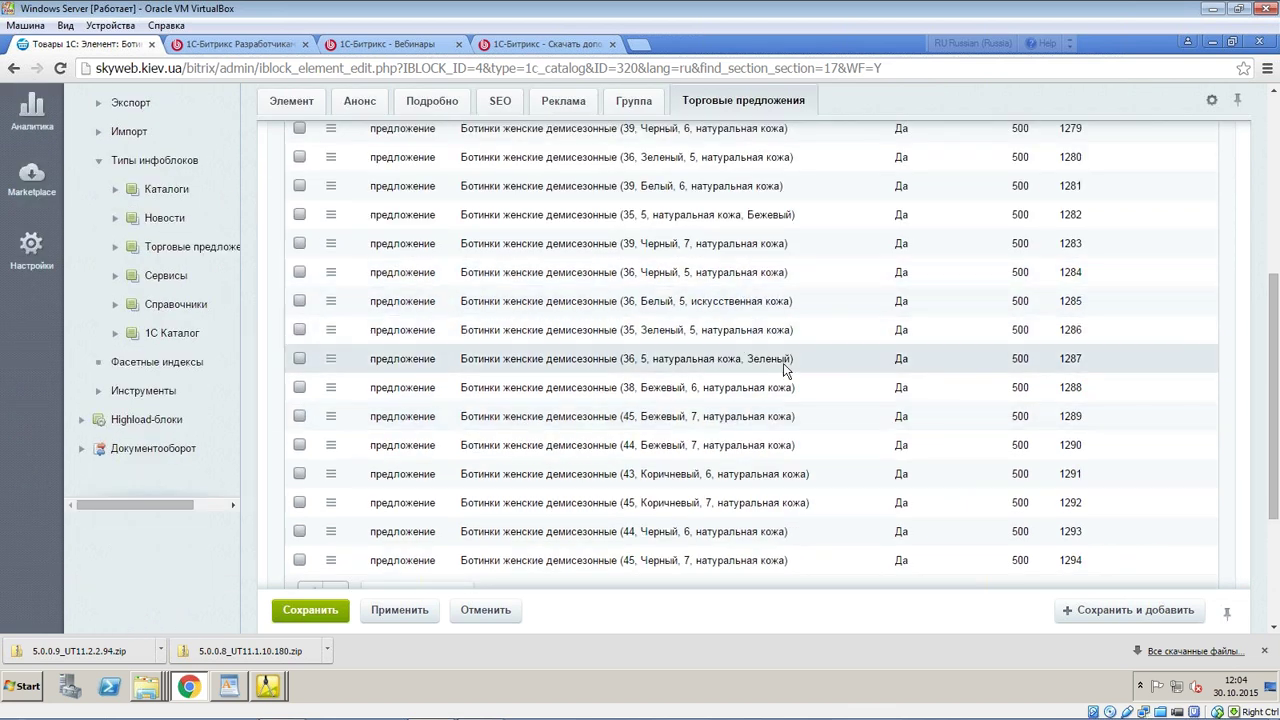
scroll(783, 365, down, 2)
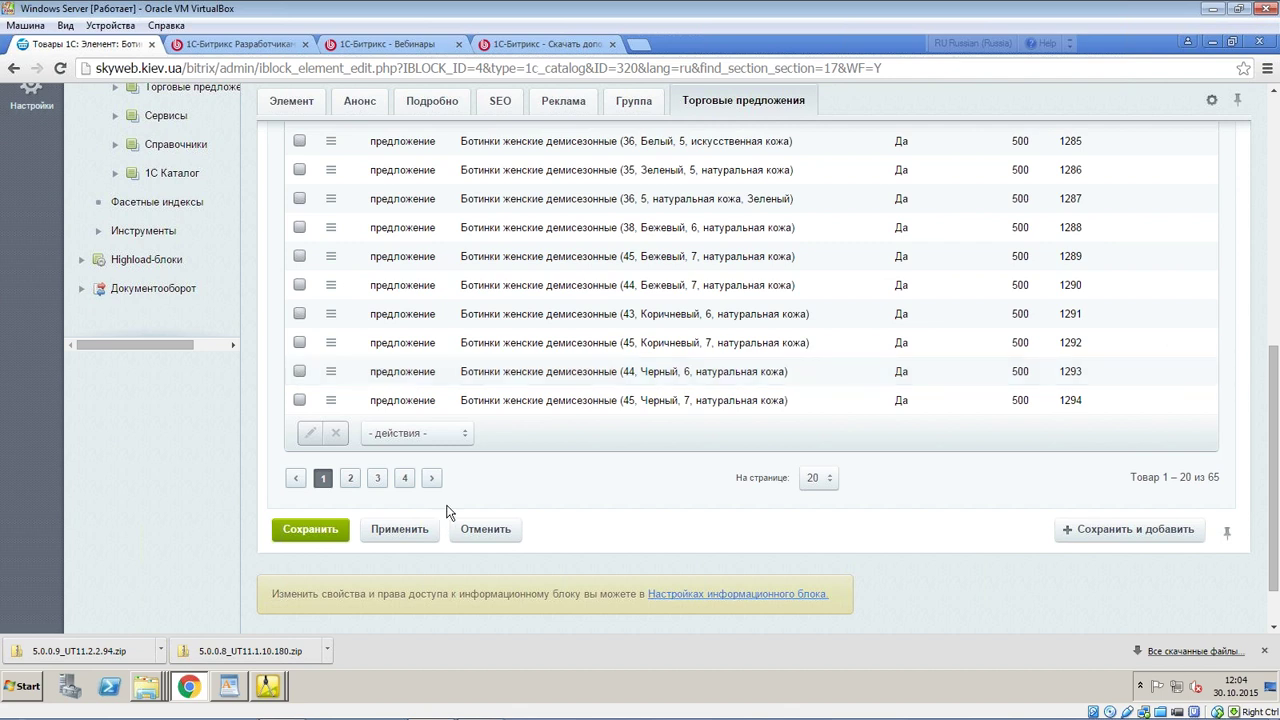
Step: In 1С, view the 35, 5, натуральная кожа, Бежевый characteristic's pictures, then close it
click(272, 696)
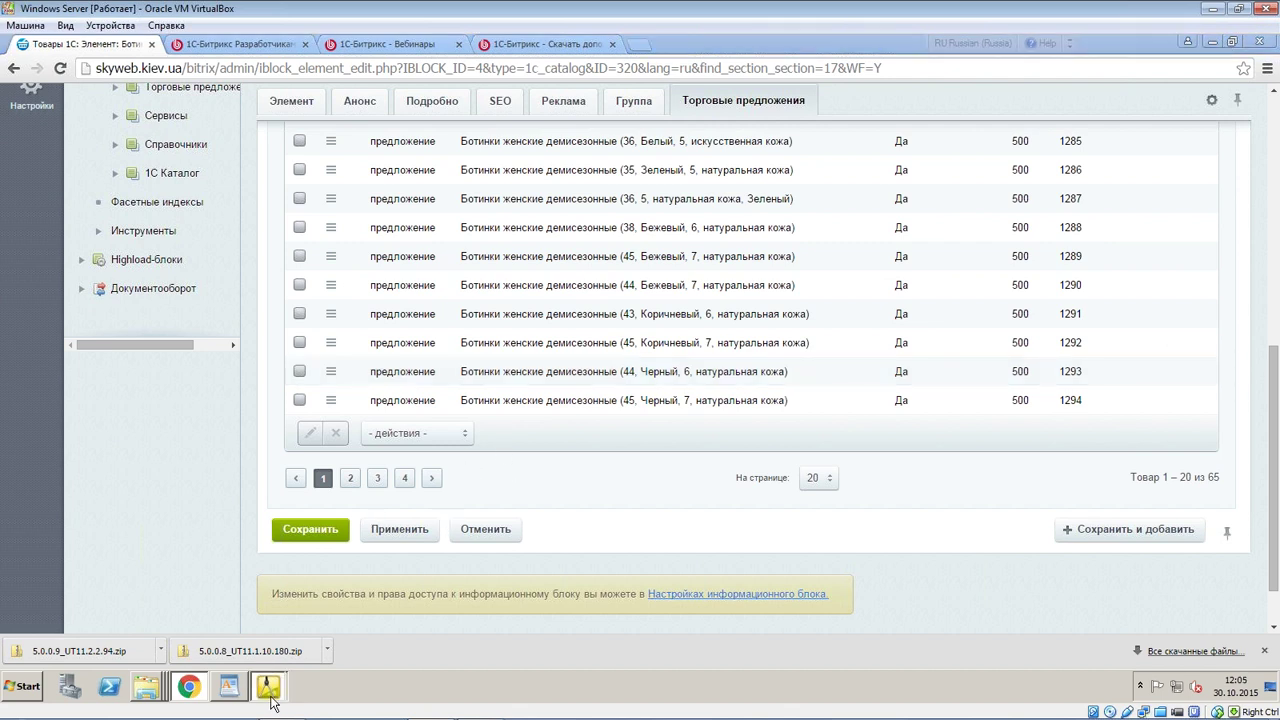
click(321, 652)
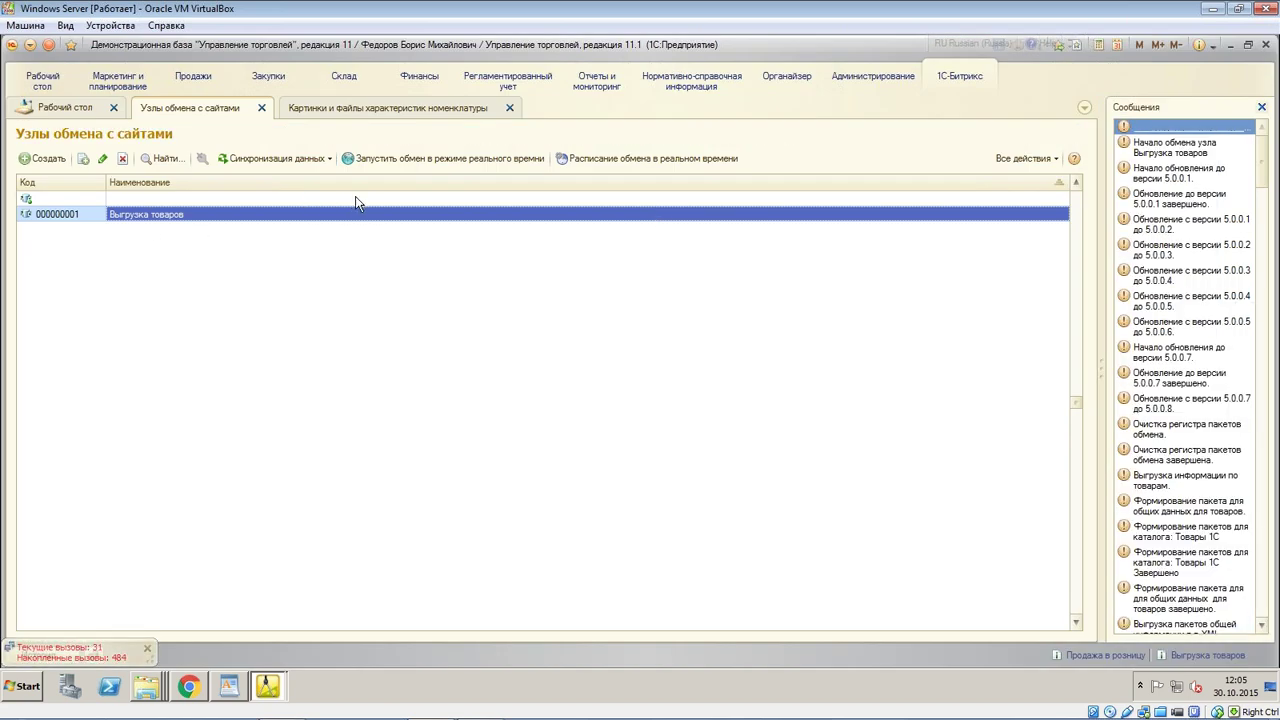
click(368, 110)
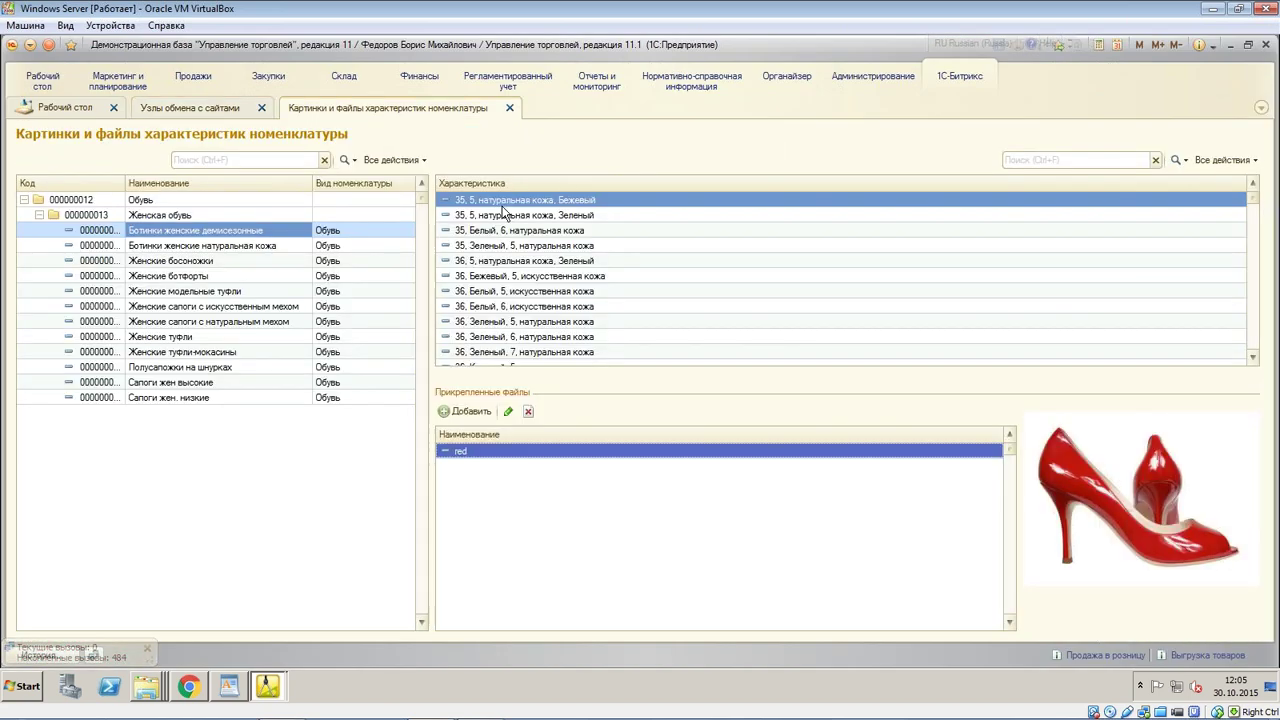
double_click(502, 203)
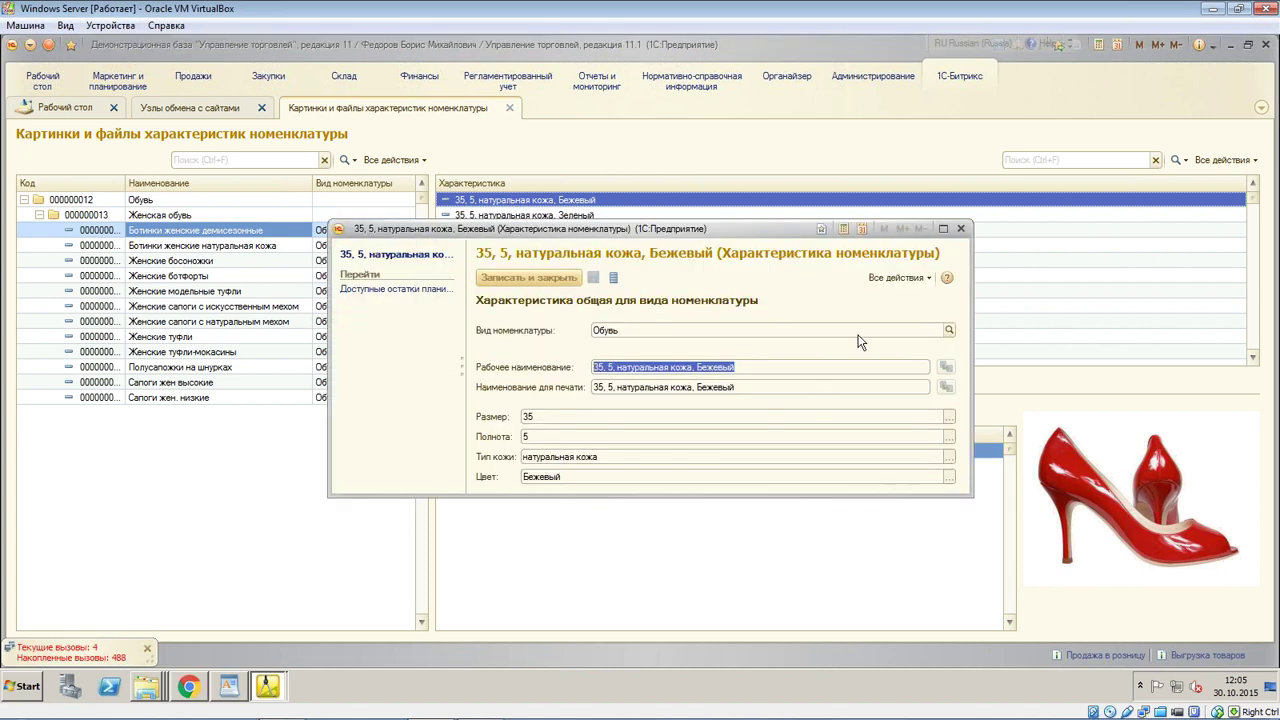
click(960, 228)
Step: Find the 35, 5, натуральная кожа, Бежевый offer in Bitrix and check its detail picture
click(238, 650)
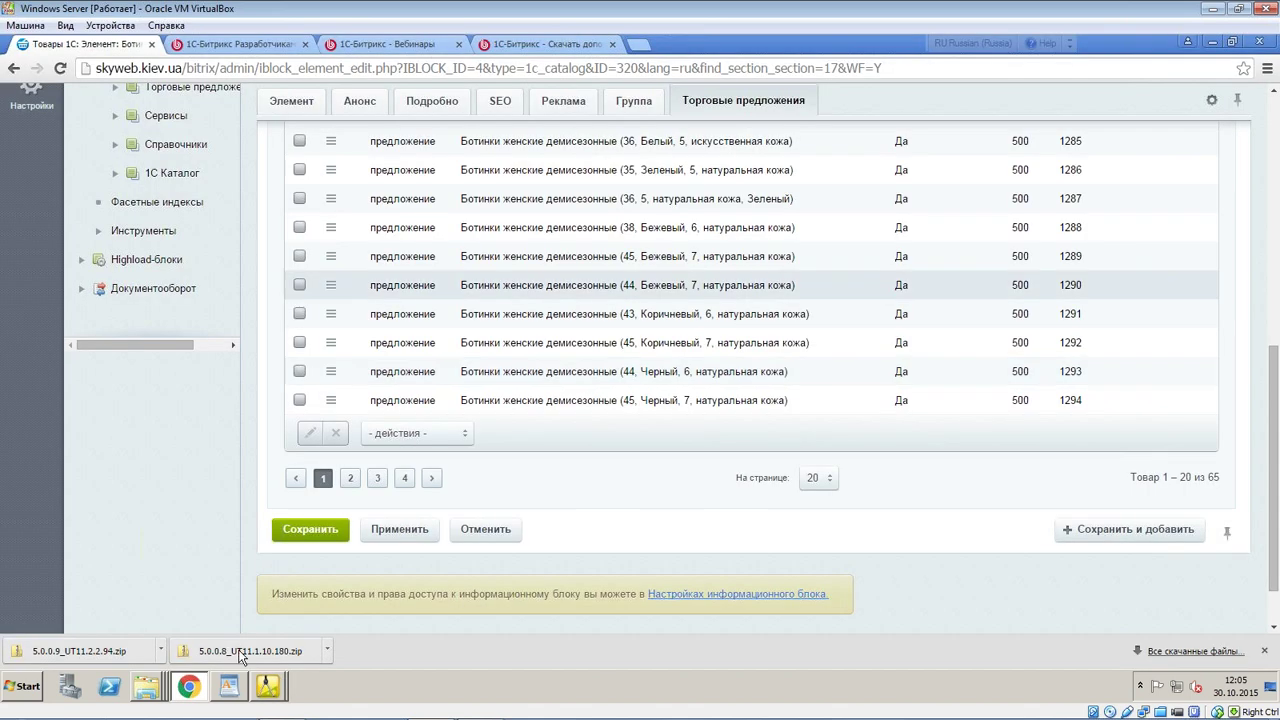
key(ctrl+f)
text(35, 5, натуральная кожа, Бежевый)
click(331, 455)
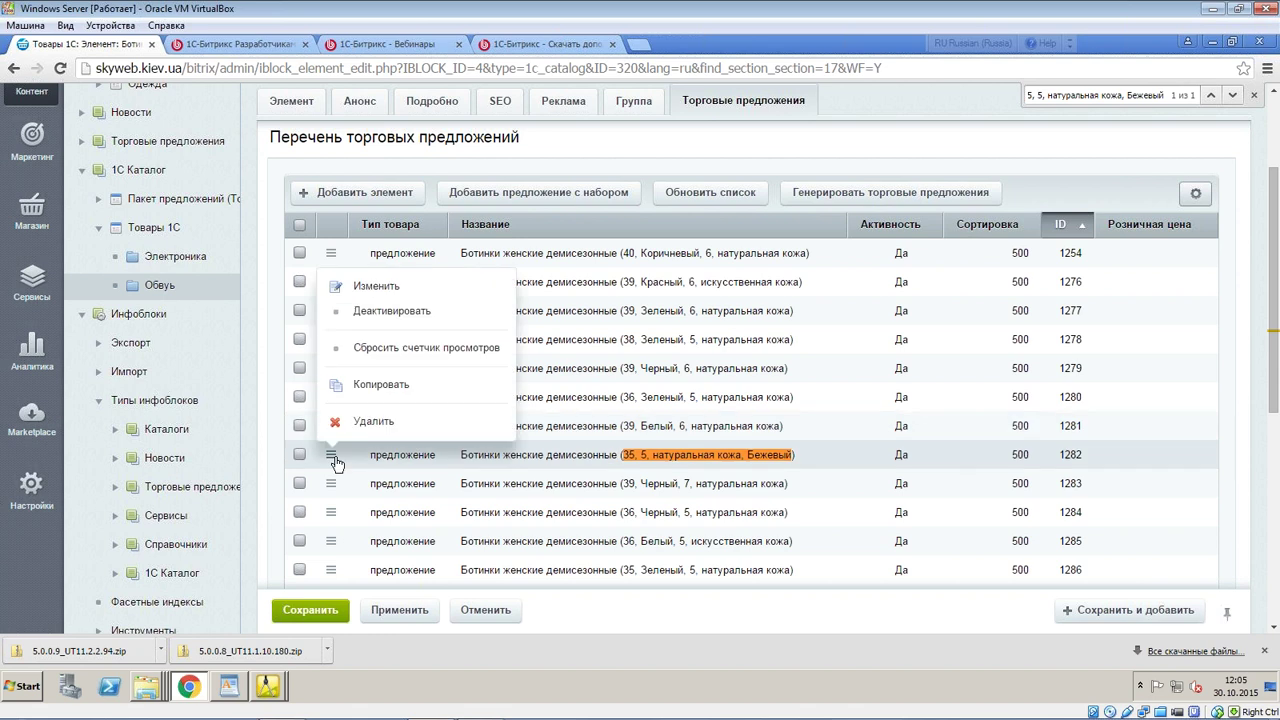
click(407, 291)
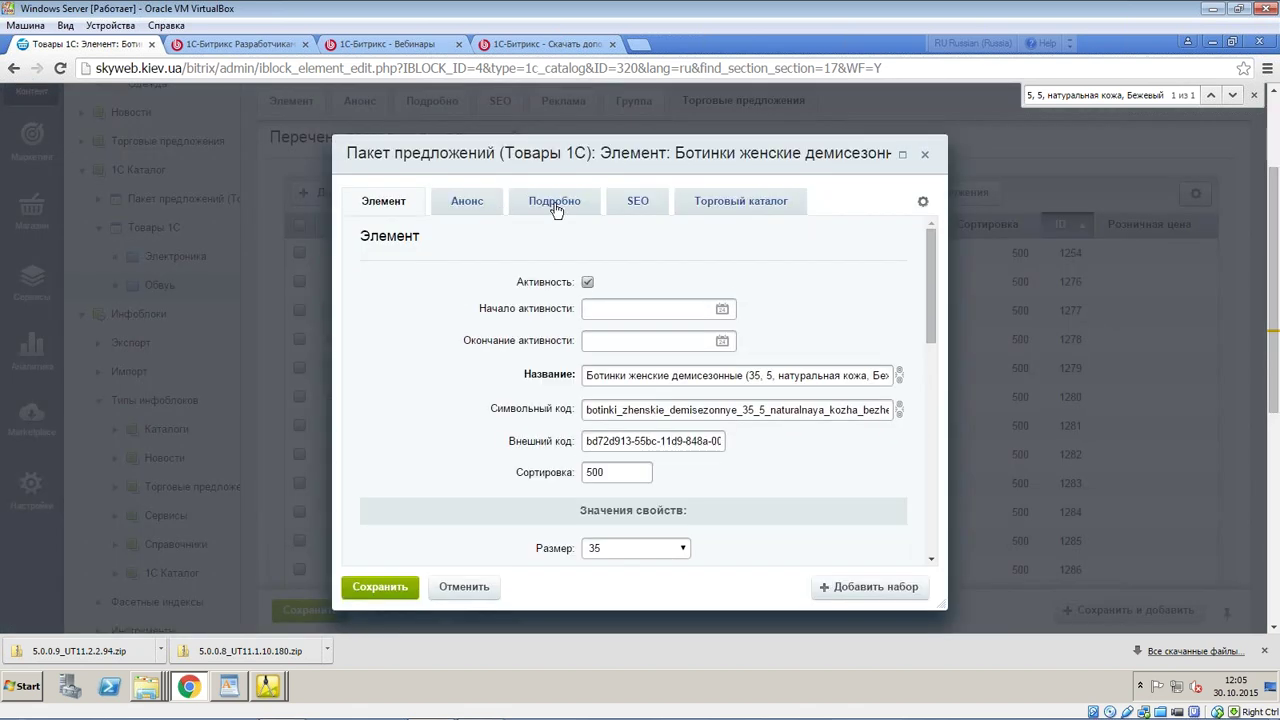
click(552, 203)
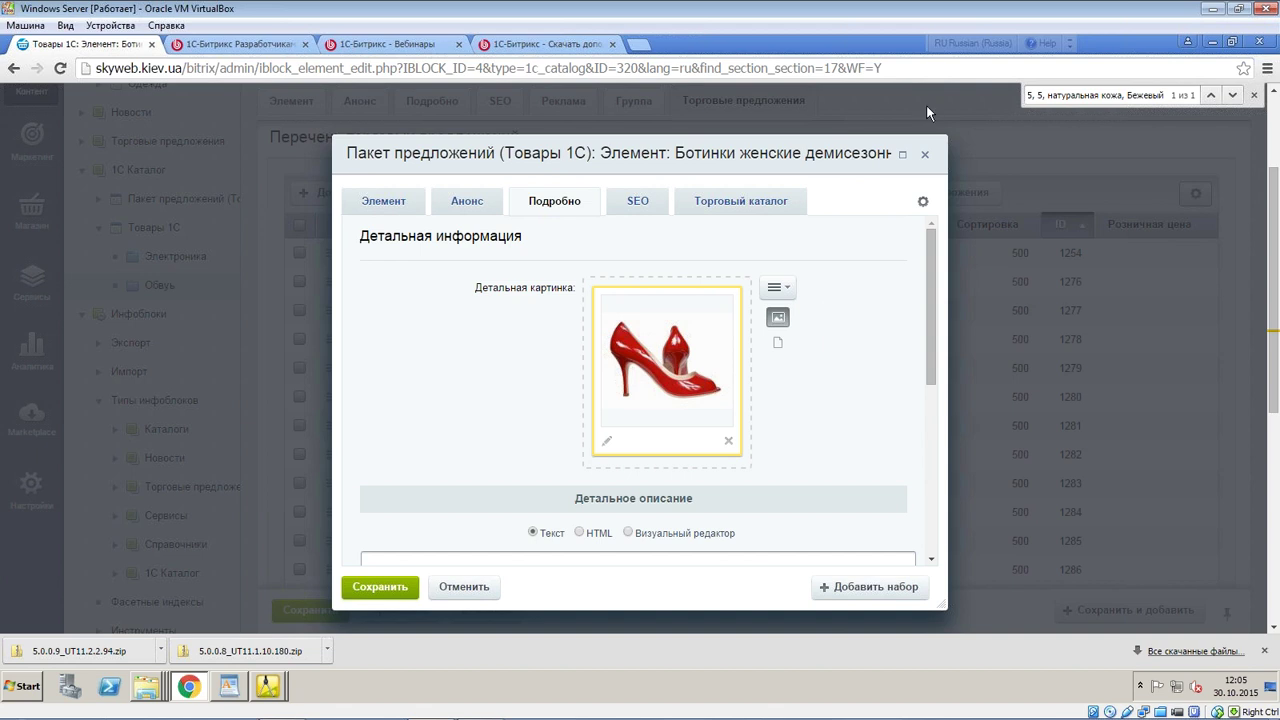
click(926, 160)
click(267, 686)
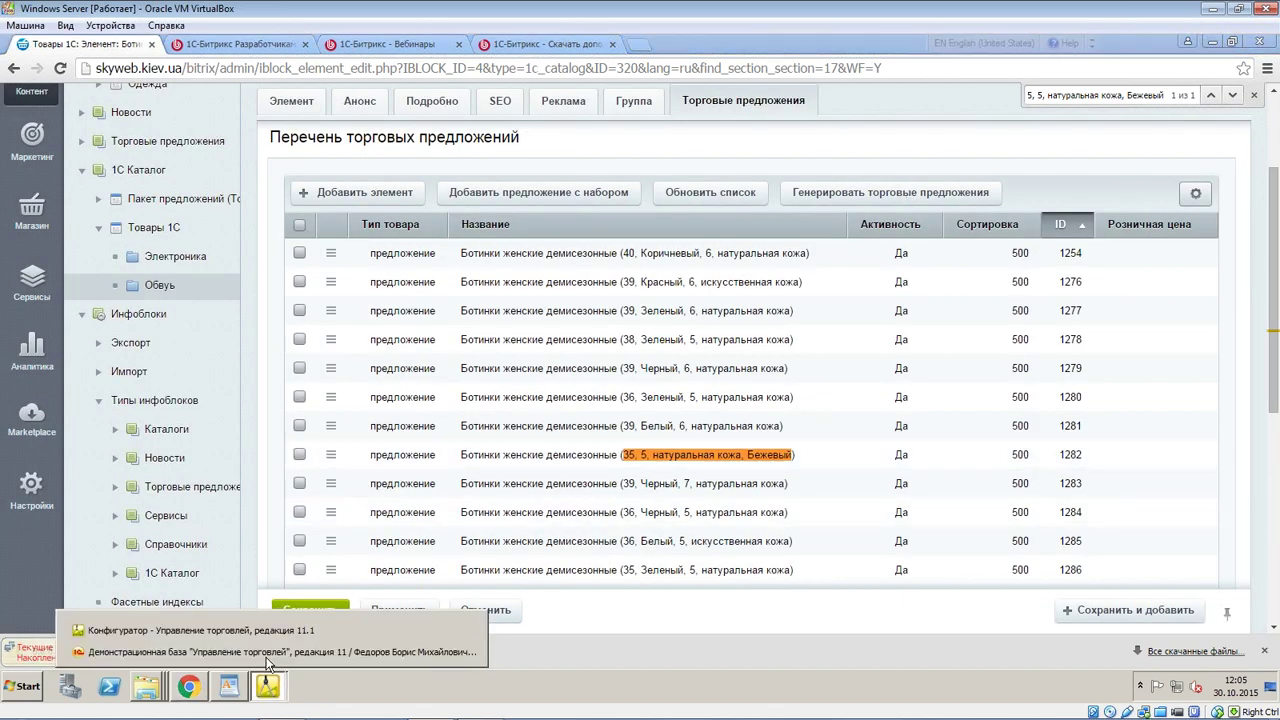
Step: Run Принудительная выгрузка картинок on the Выгрузка товаров node, then switch to the browser
click(200, 662)
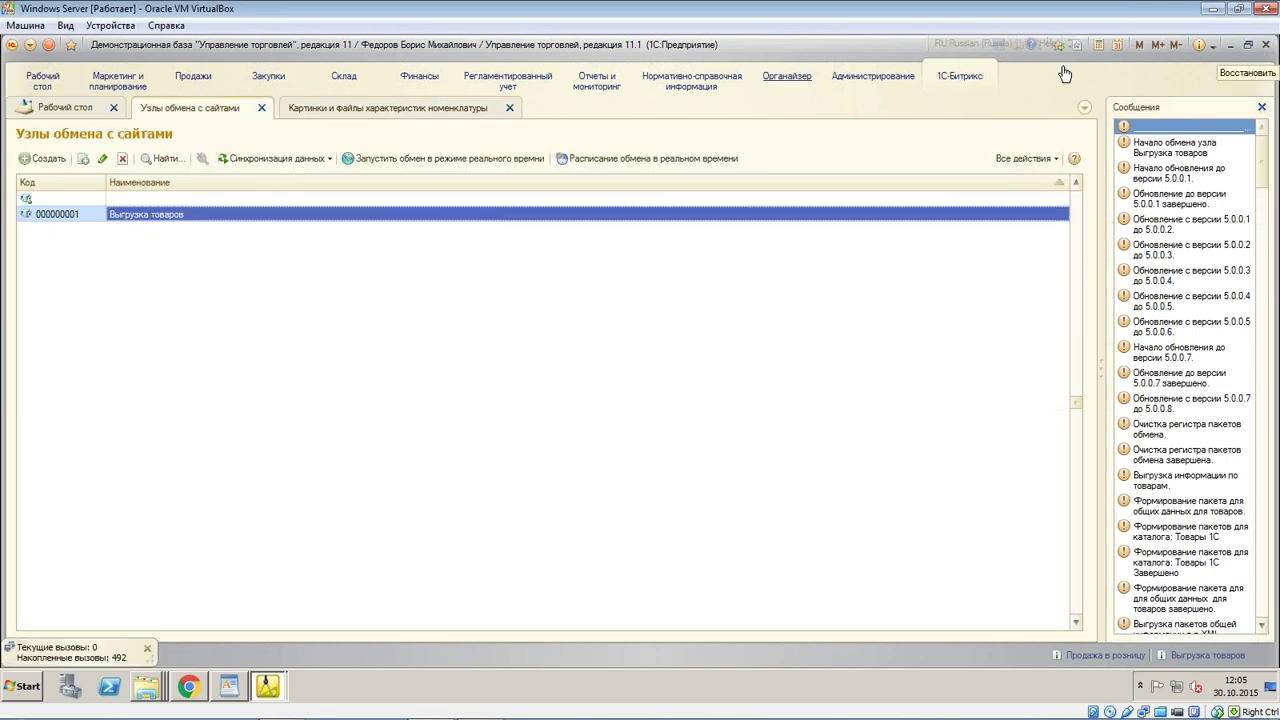
double_click(300, 212)
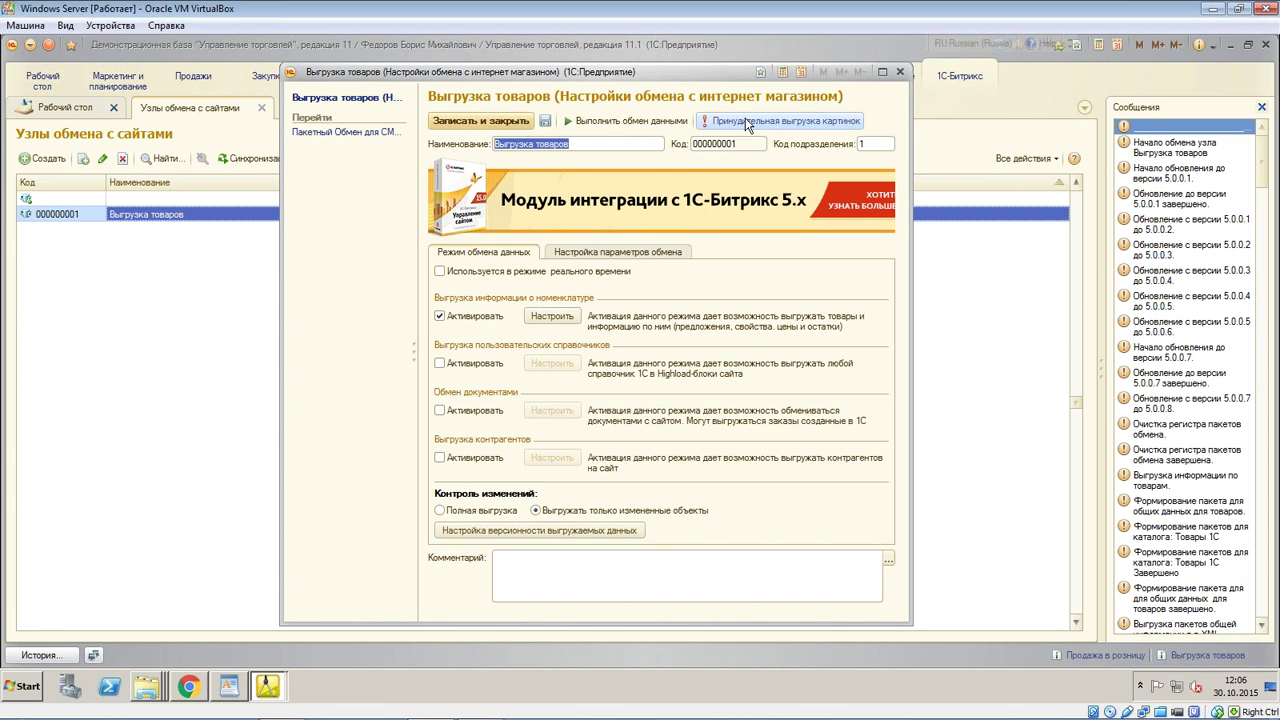
click(746, 122)
click(900, 72)
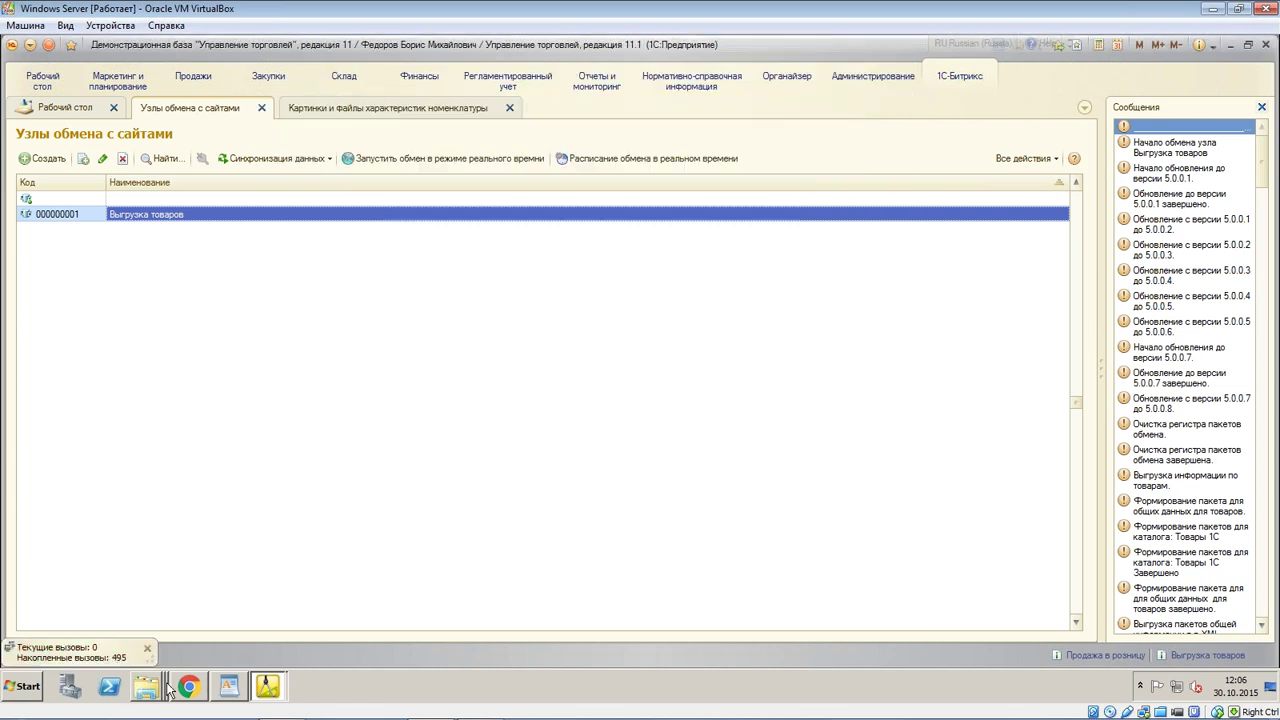
click(188, 687)
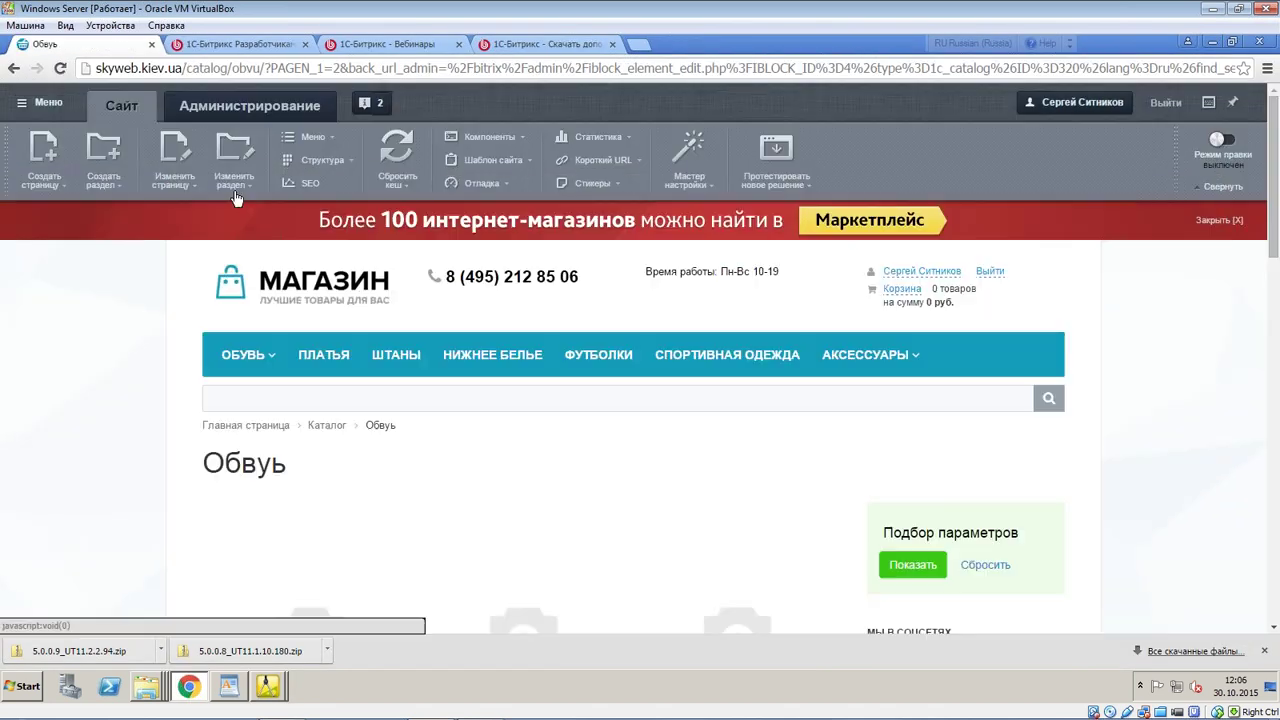
Step: Scroll the Обувь catalog and open the Мужские сапоги с натуральным мехом 123 page
scroll(549, 277, down, 6)
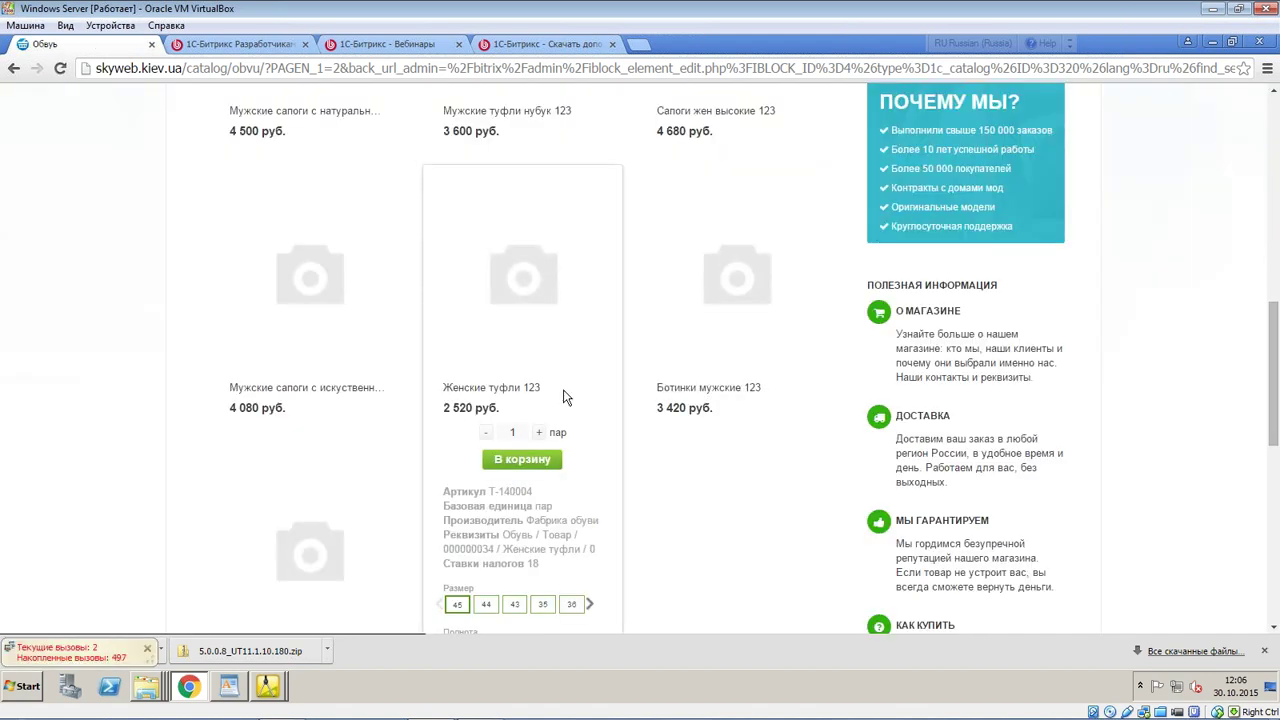
scroll(565, 385, down, 1)
scroll(568, 394, up, 3)
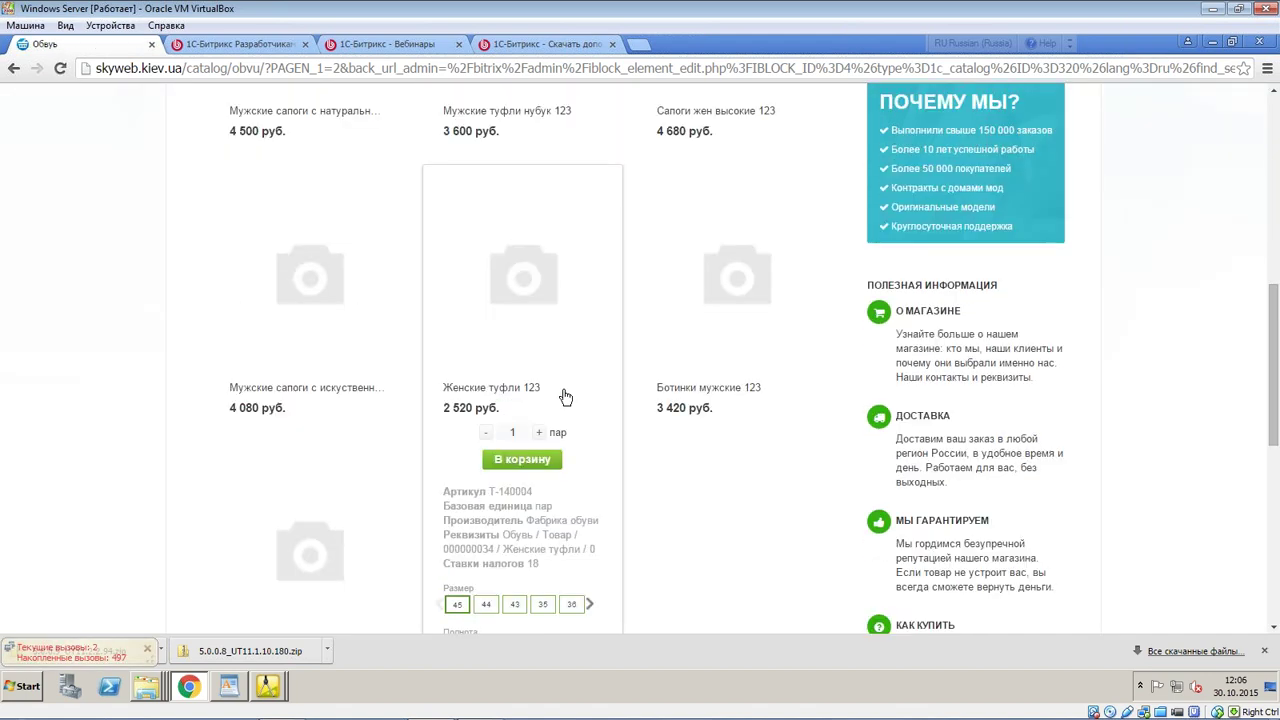
scroll(465, 335, down, 4)
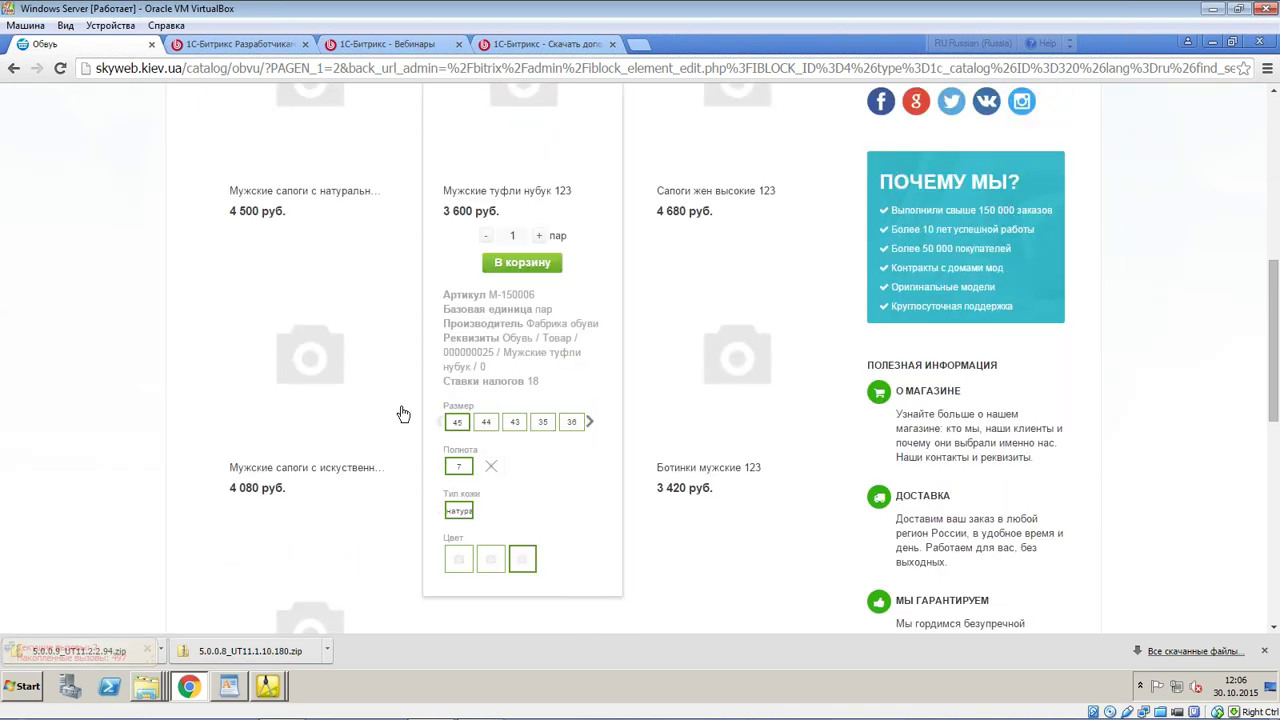
scroll(617, 445, up, 5)
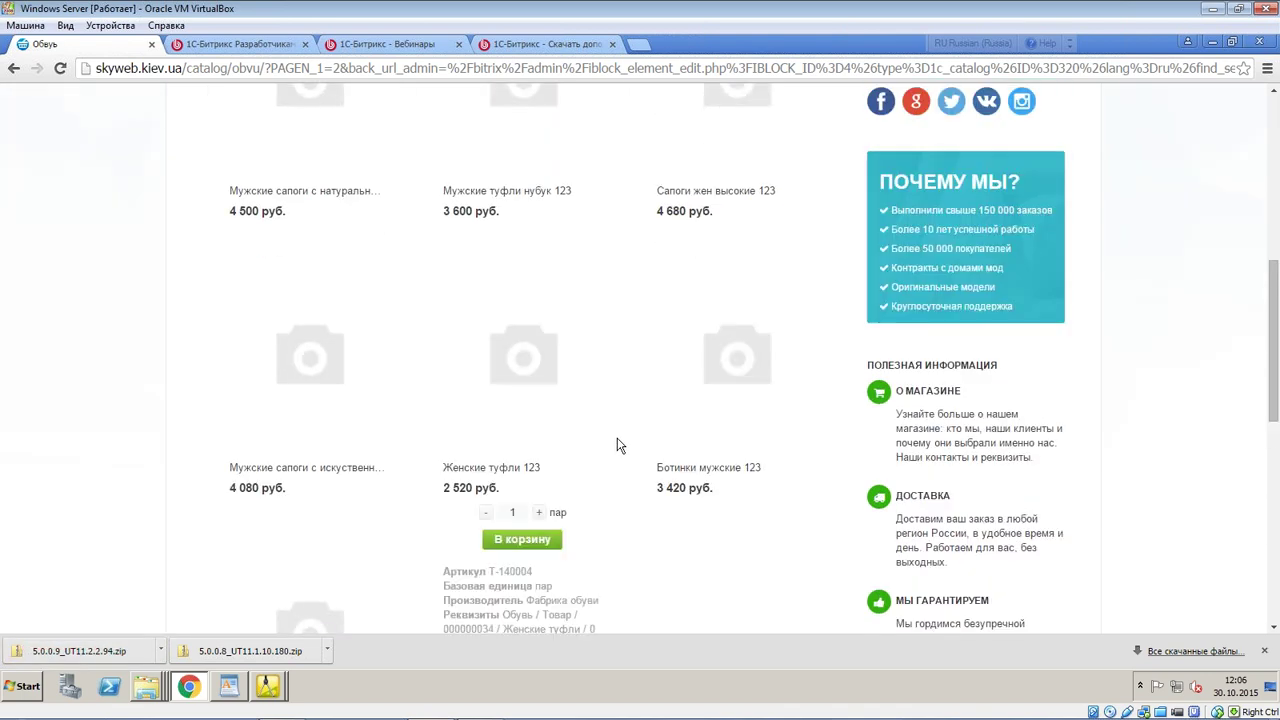
scroll(623, 428, up, 3)
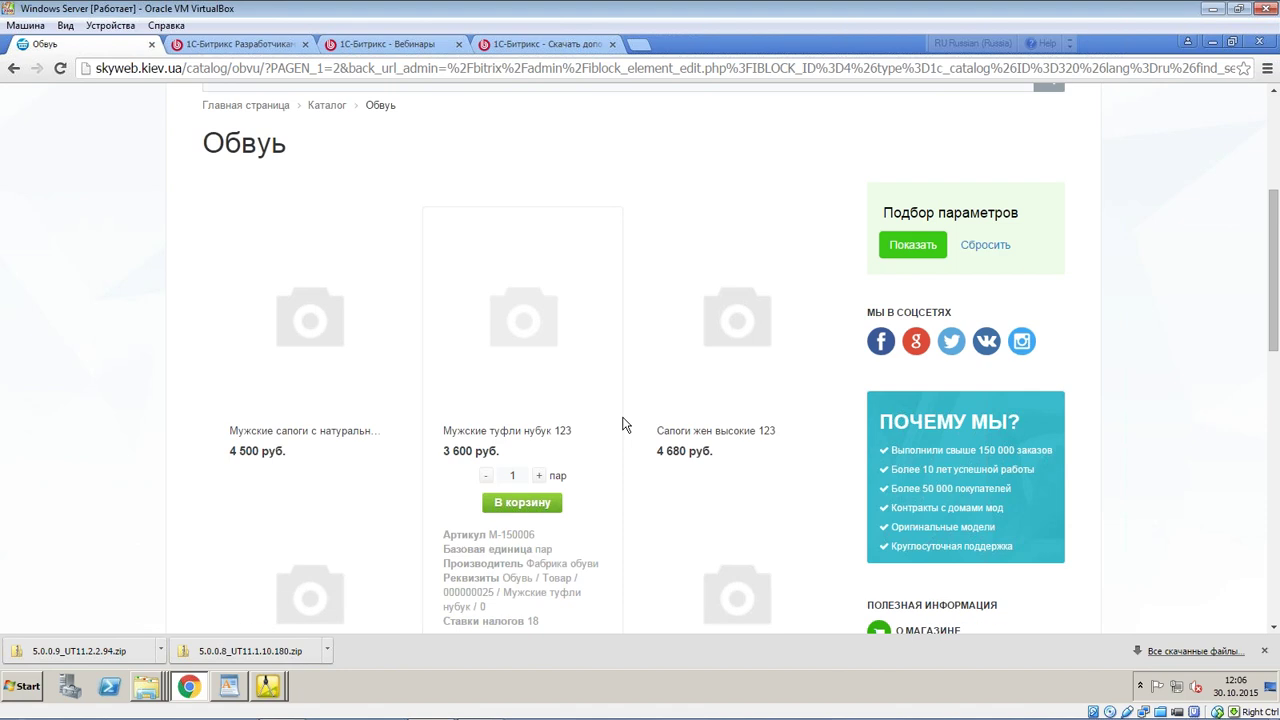
scroll(623, 424, down, 1)
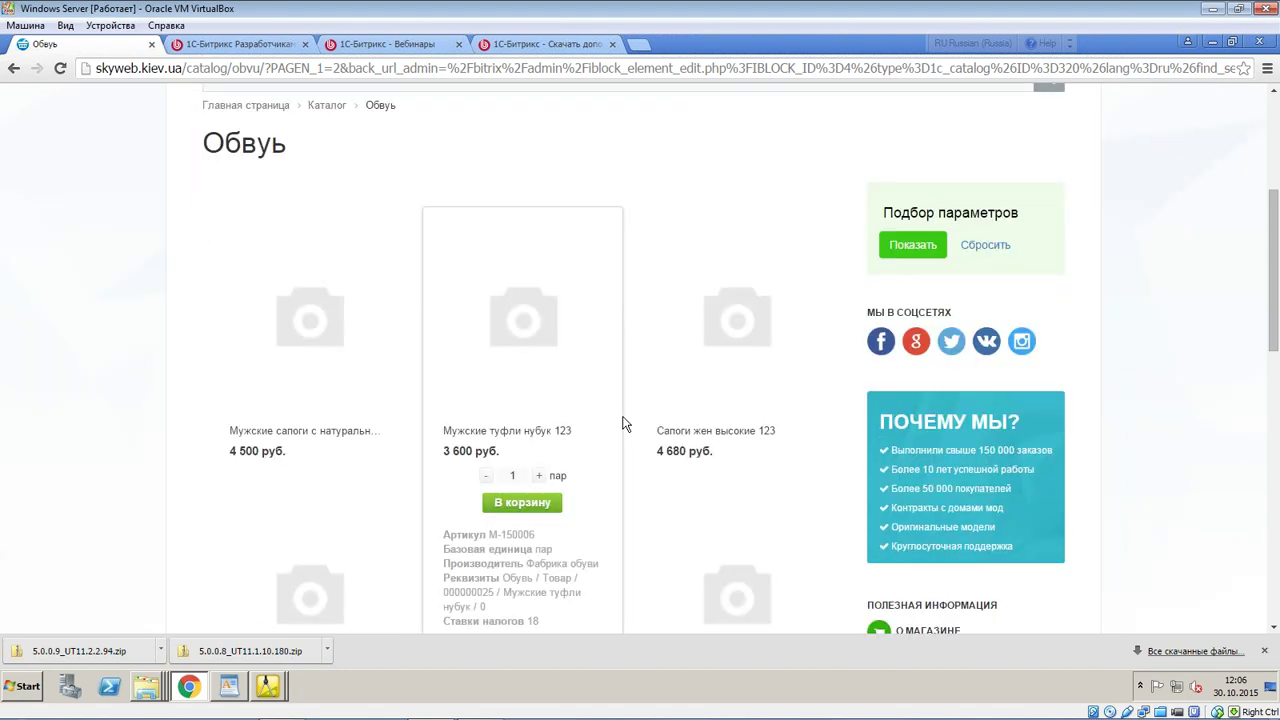
scroll(622, 424, down, 4)
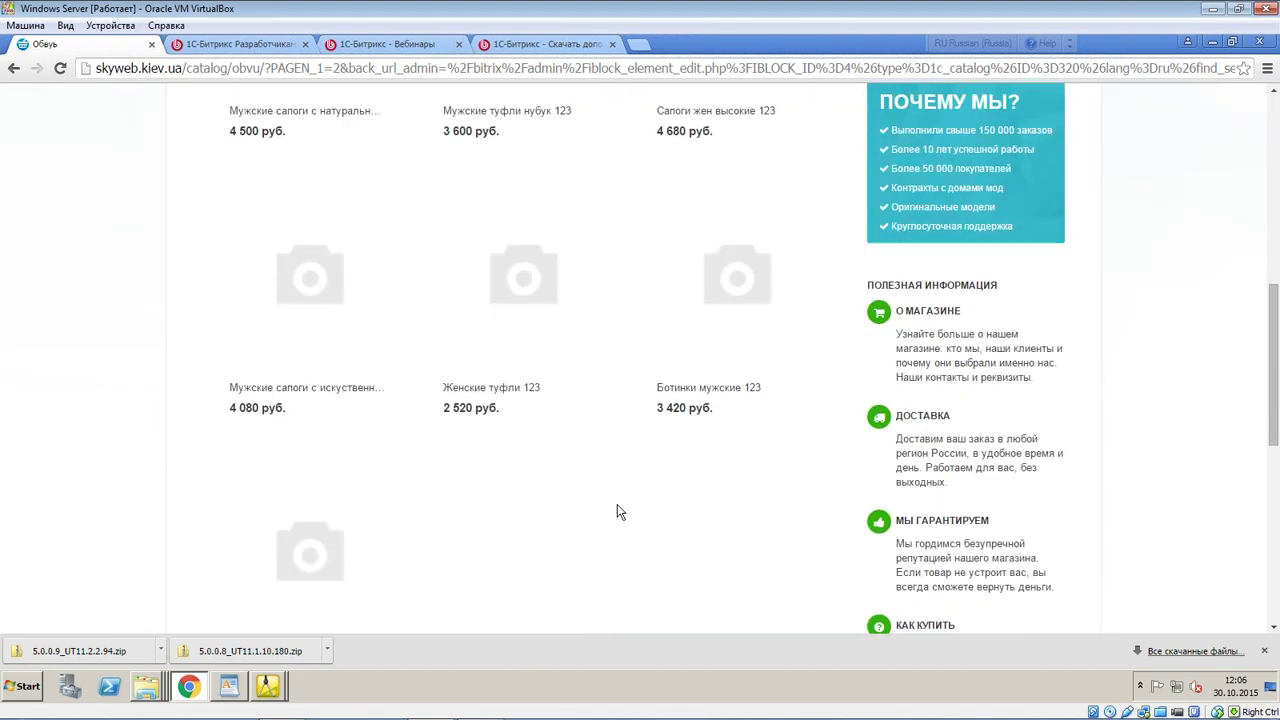
scroll(617, 512, down, 1)
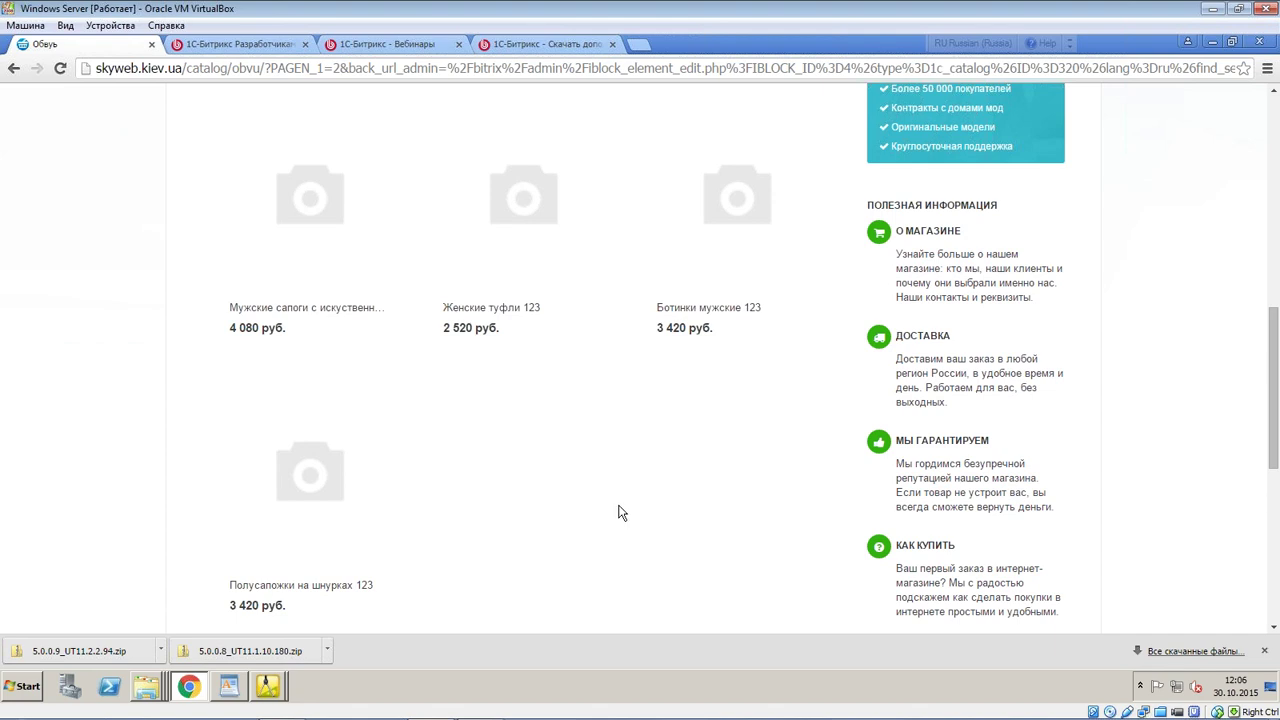
scroll(620, 514, up, 5)
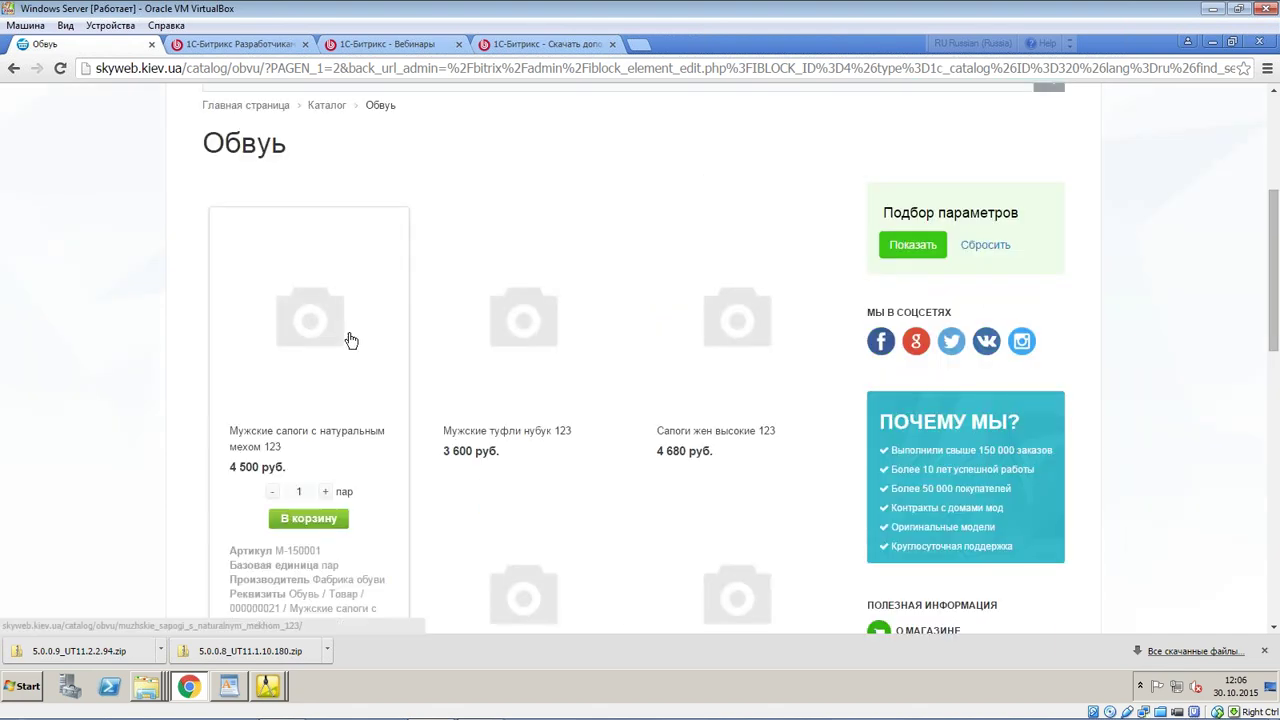
click(349, 341)
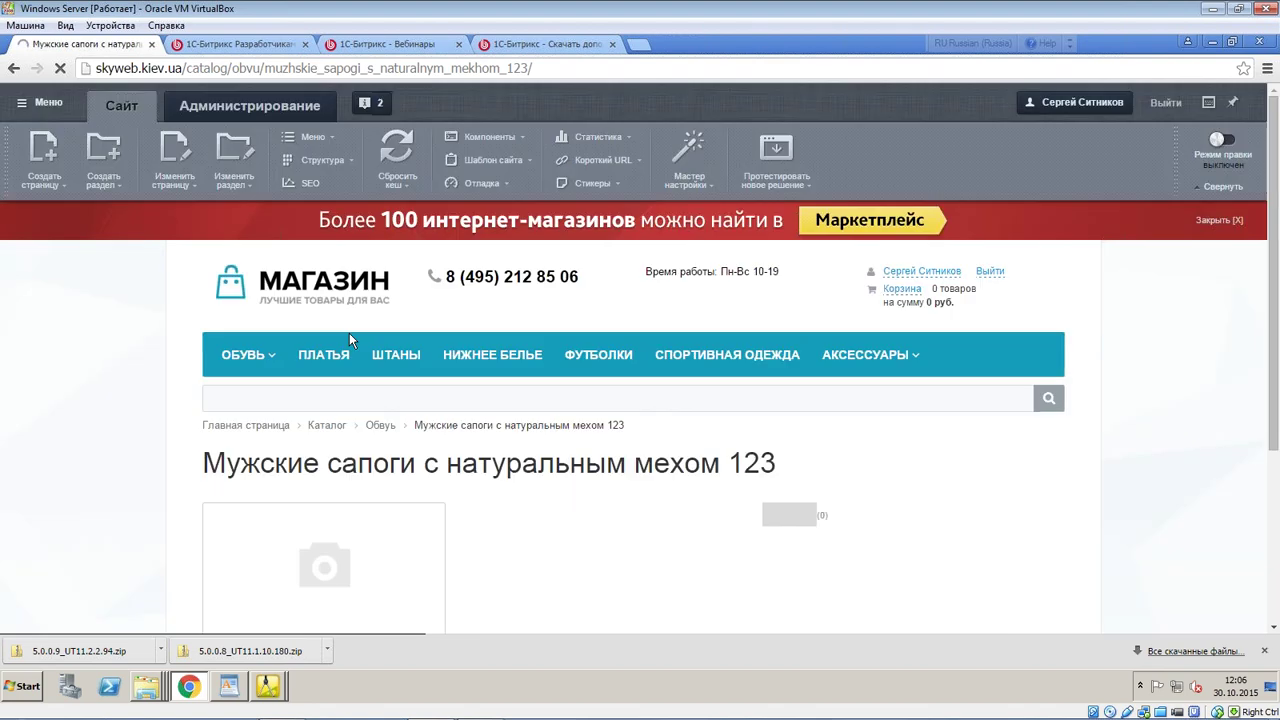
Step: Try sizes 43, 44, 45 and 35 and several Полнота values on the boots
scroll(641, 231, down, 3)
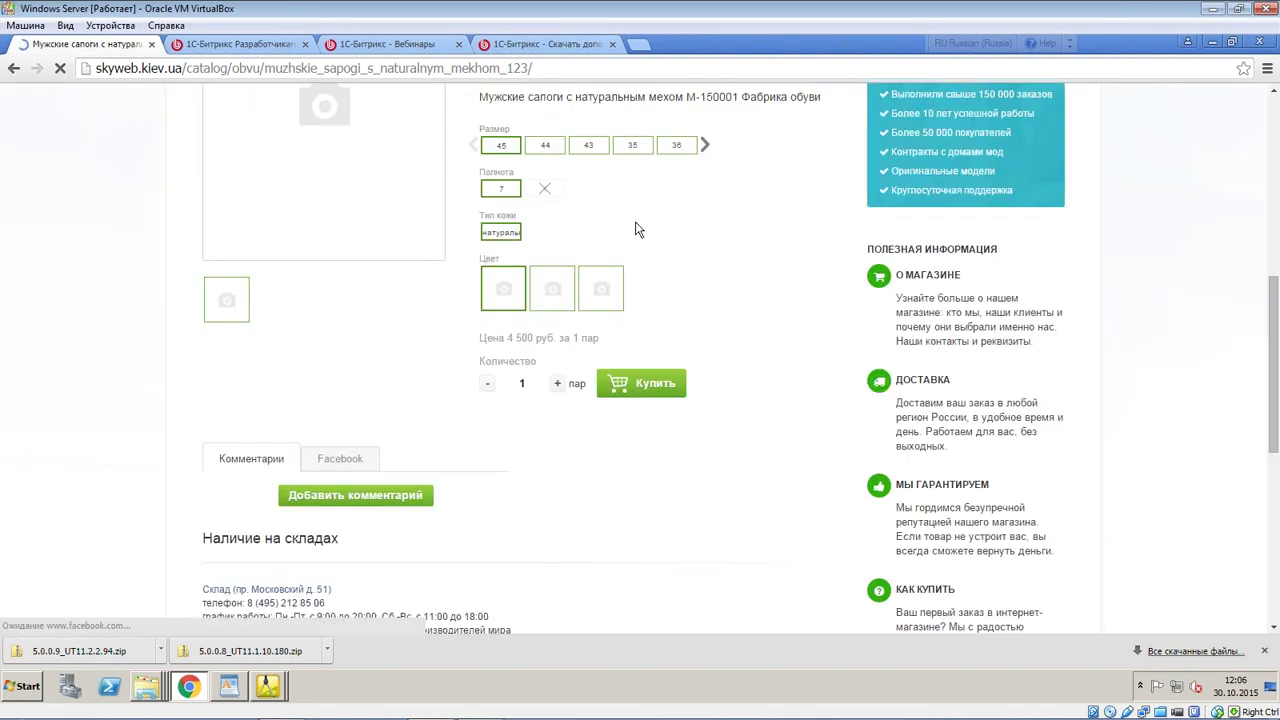
scroll(560, 228, up, 1)
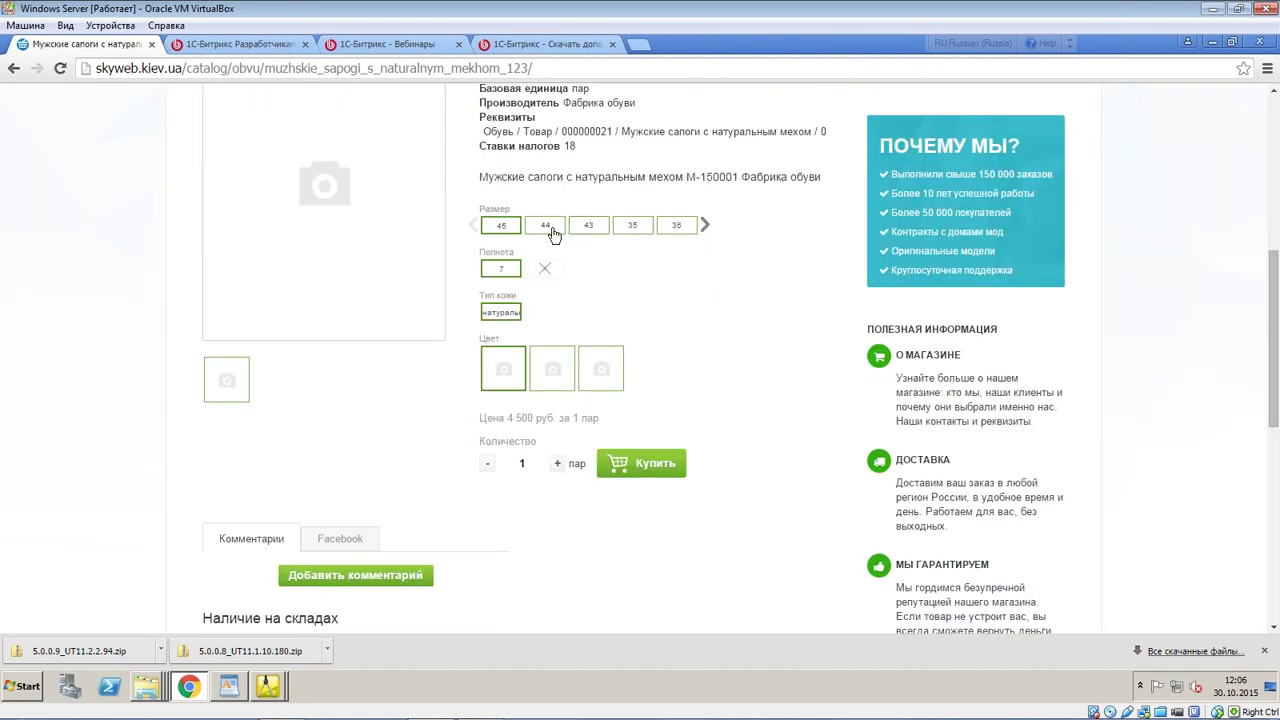
click(552, 232)
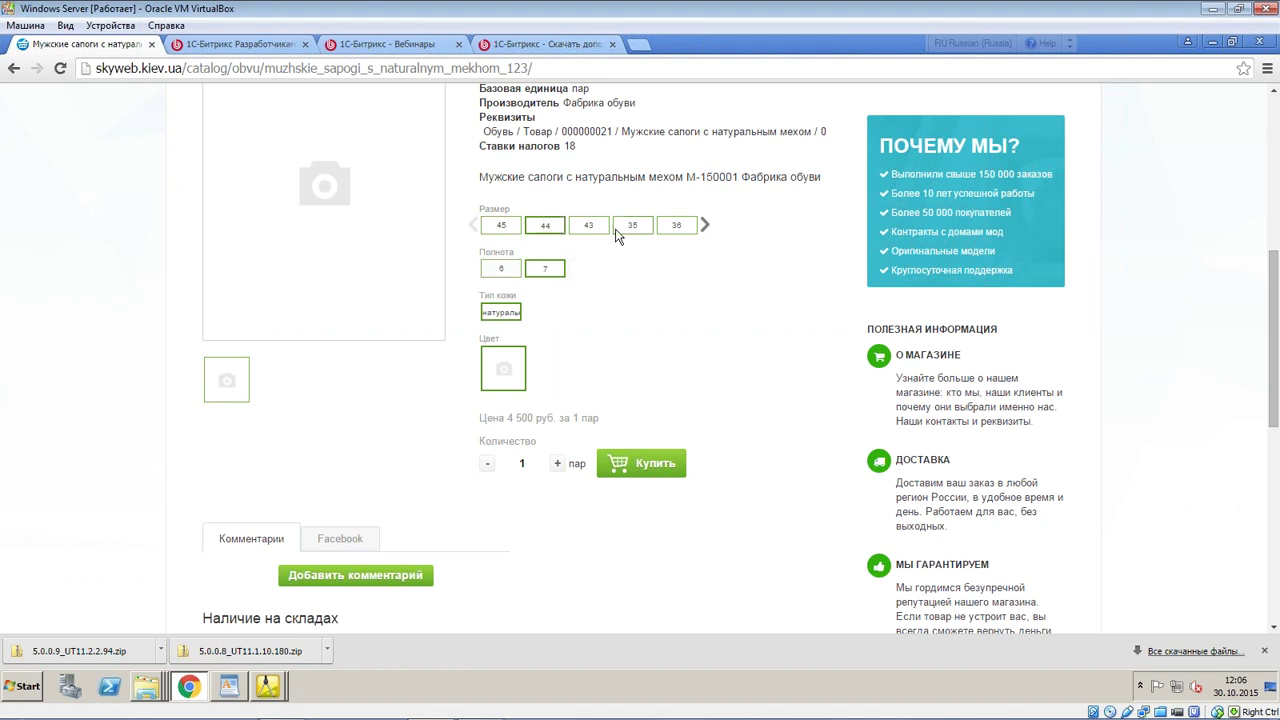
click(592, 228)
click(502, 274)
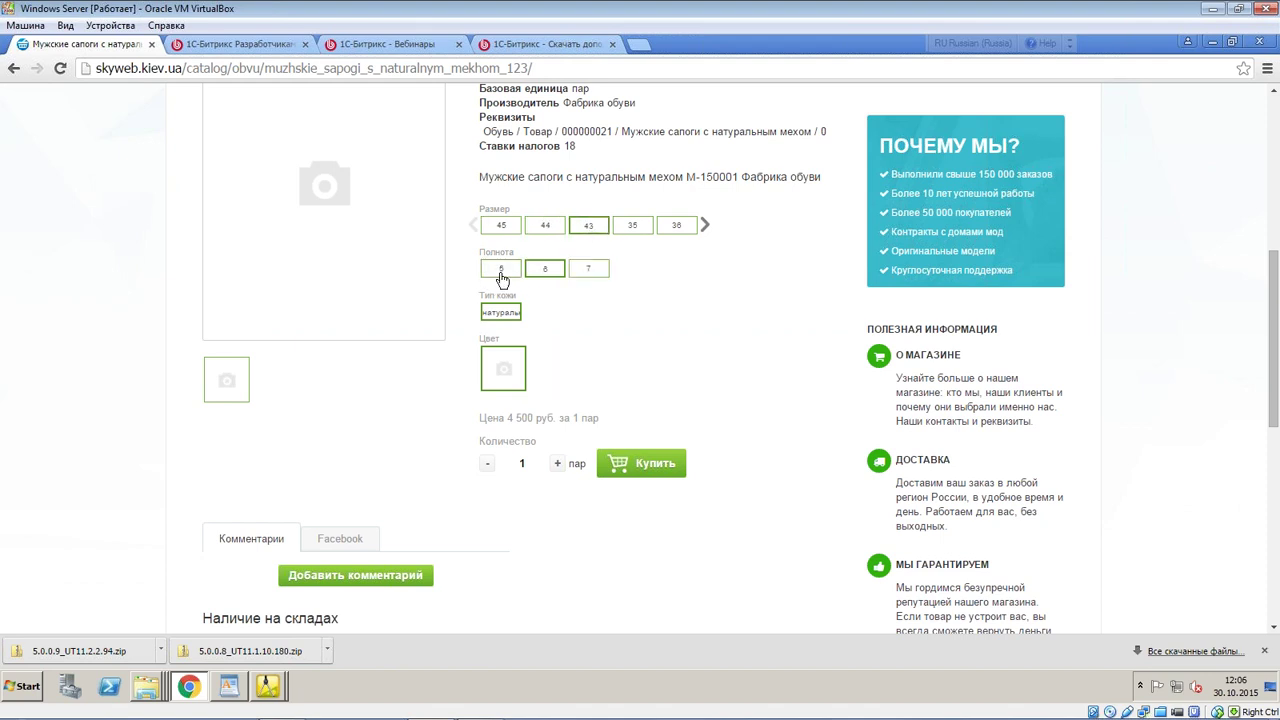
click(502, 276)
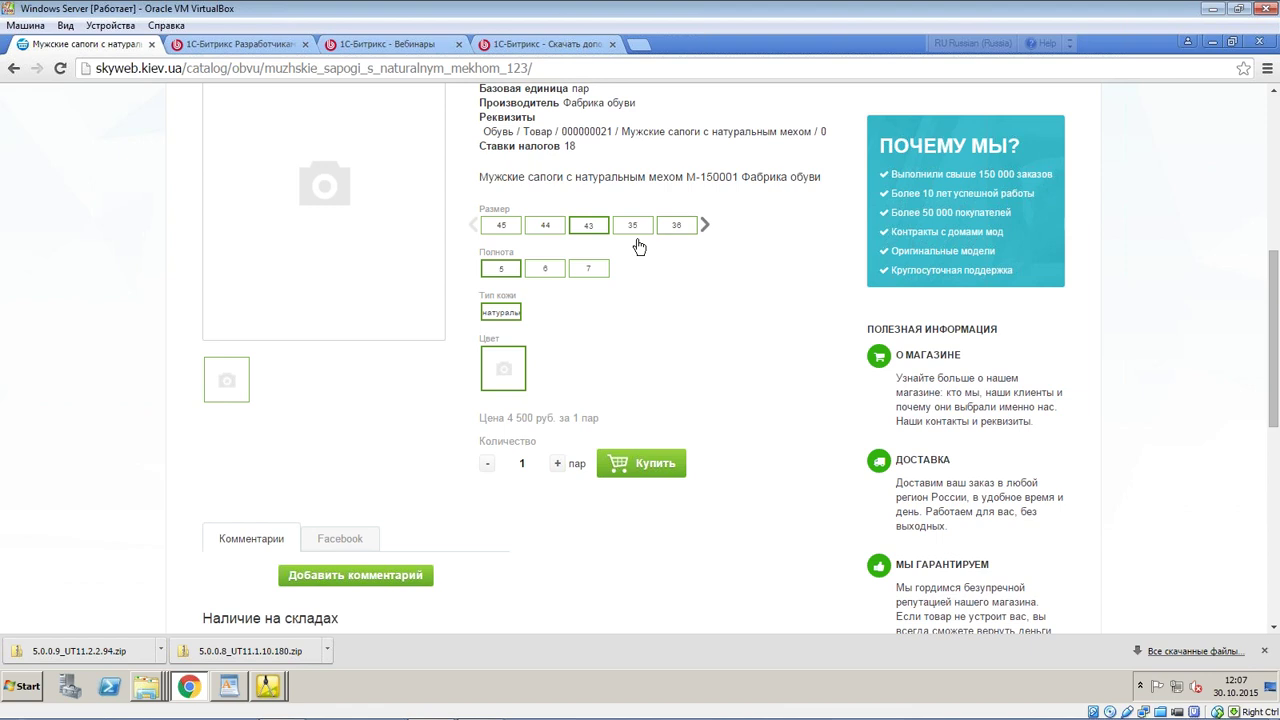
click(502, 227)
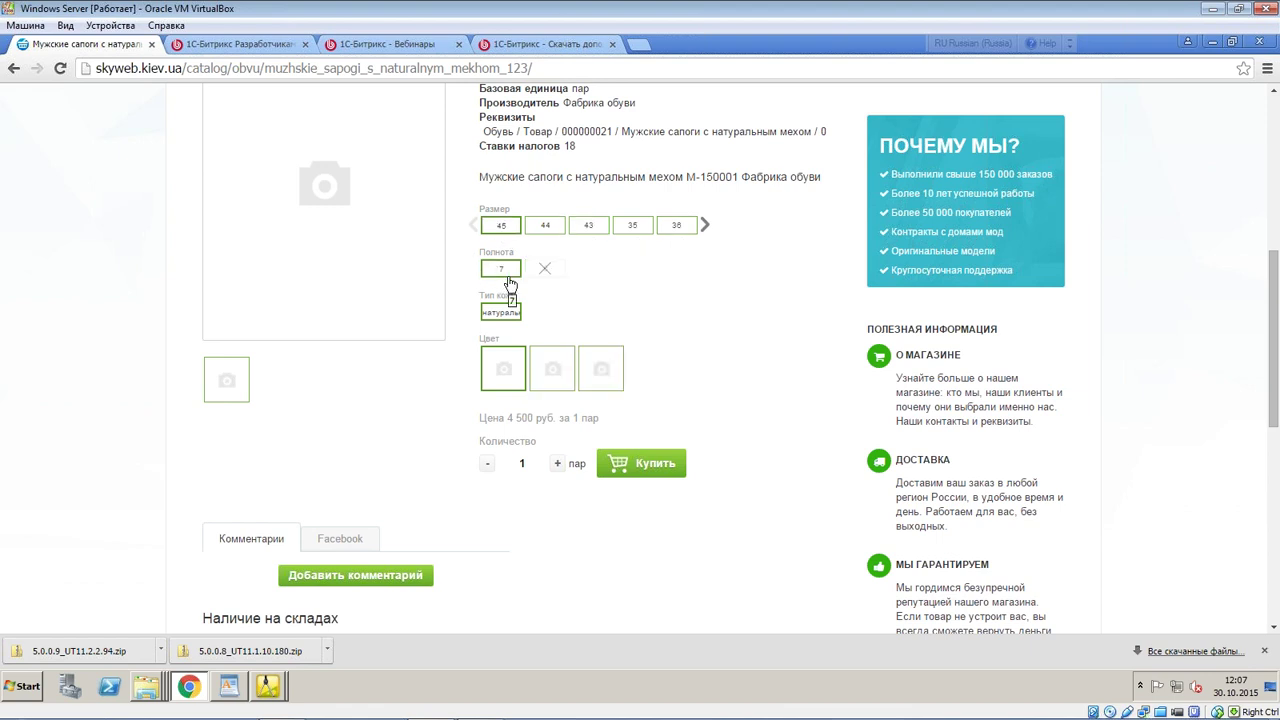
click(555, 233)
click(589, 229)
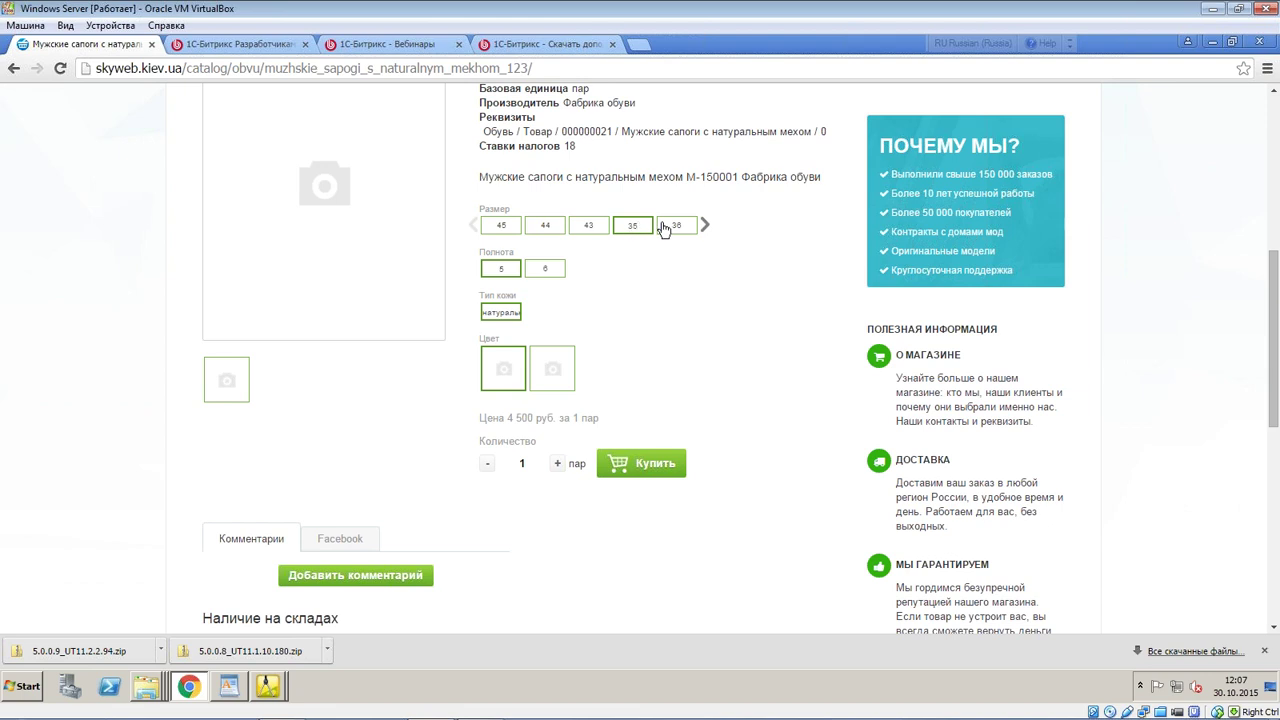
click(586, 226)
click(508, 224)
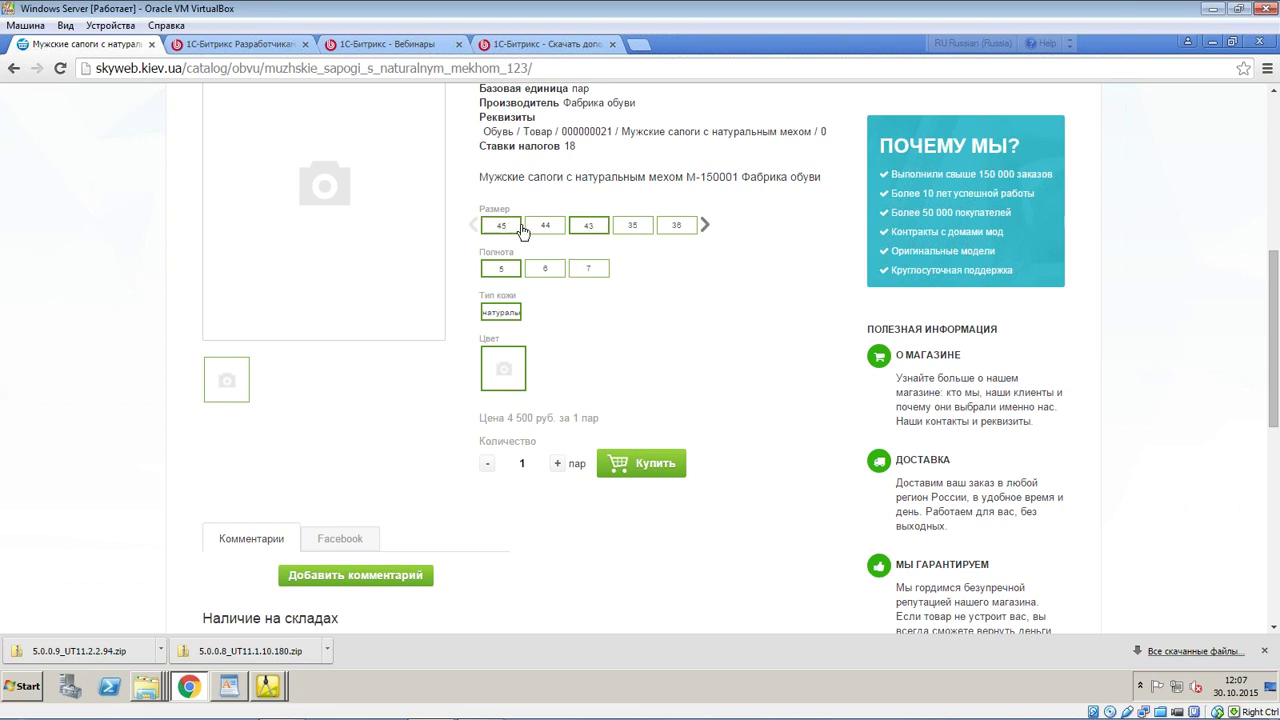
click(630, 226)
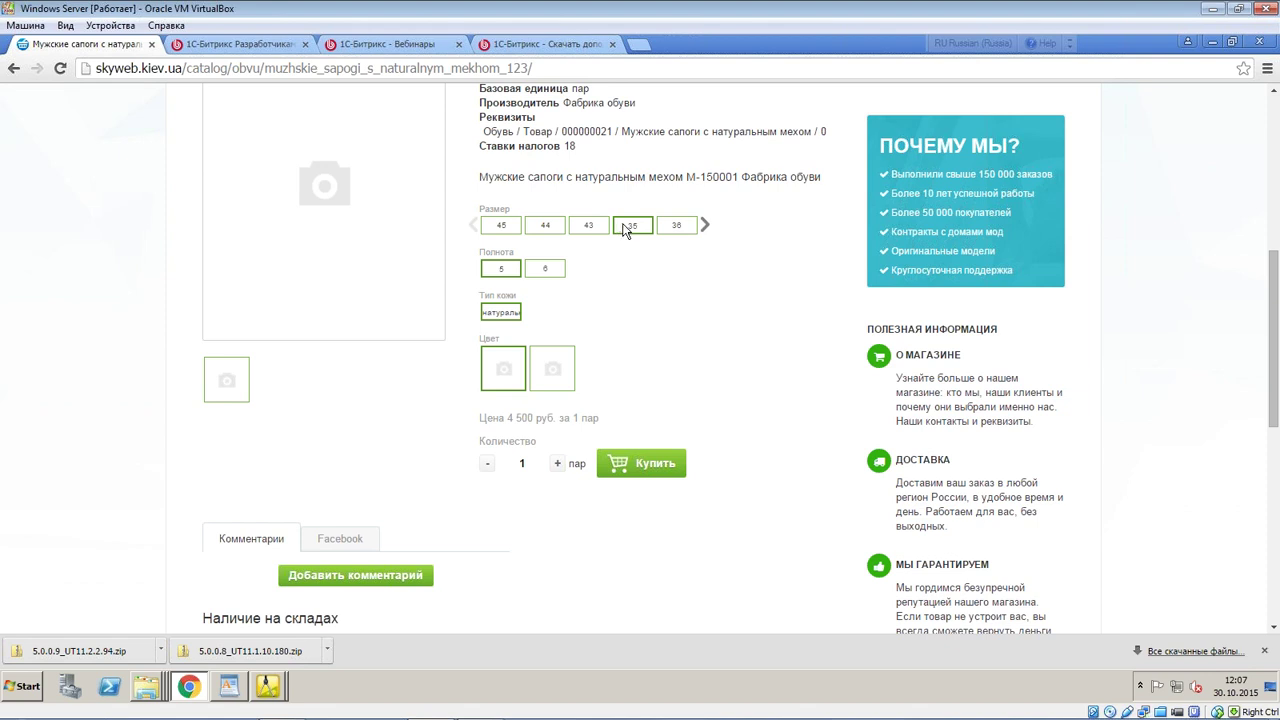
Step: Pick size 45 and add the boots to the cart
click(519, 233)
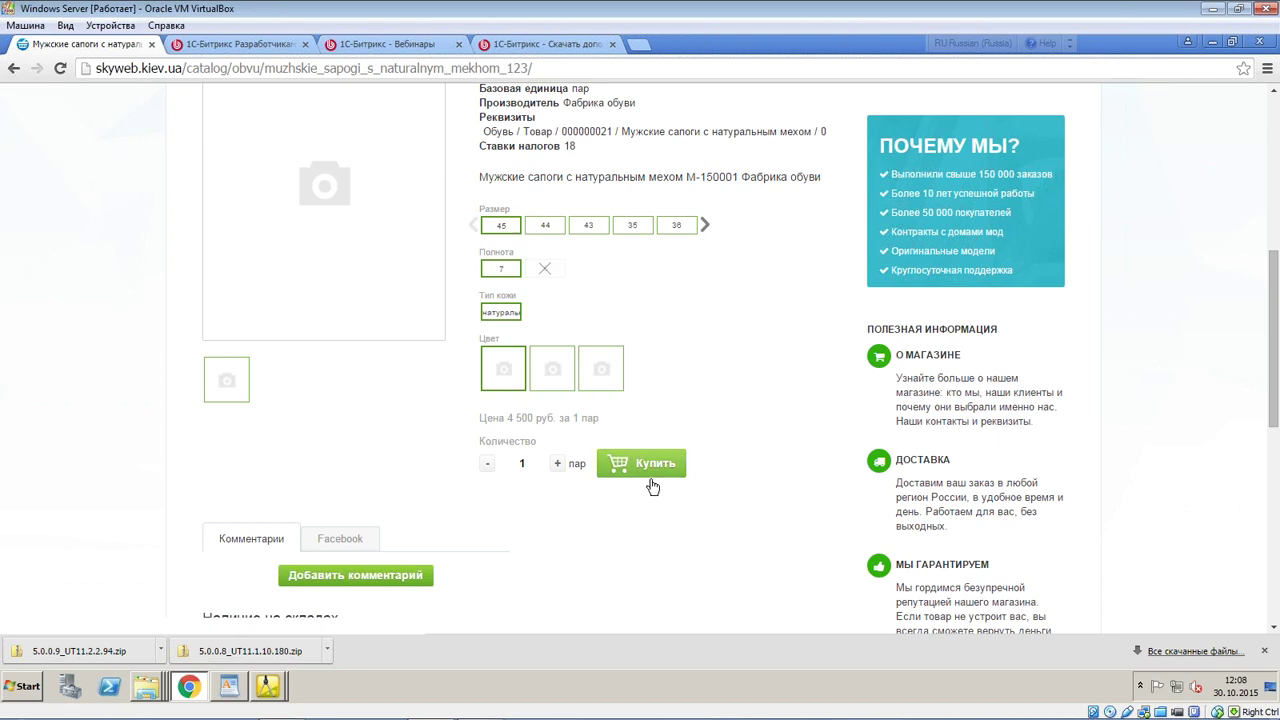
click(658, 451)
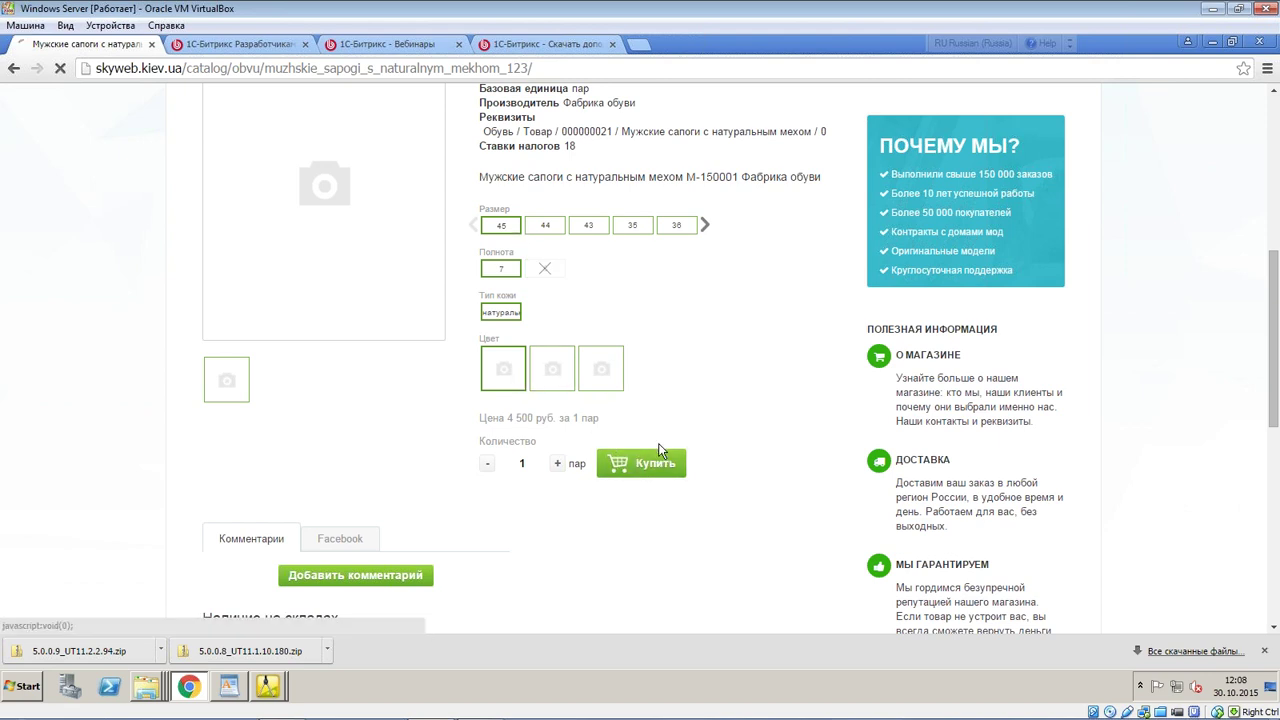
scroll(551, 477, down, 5)
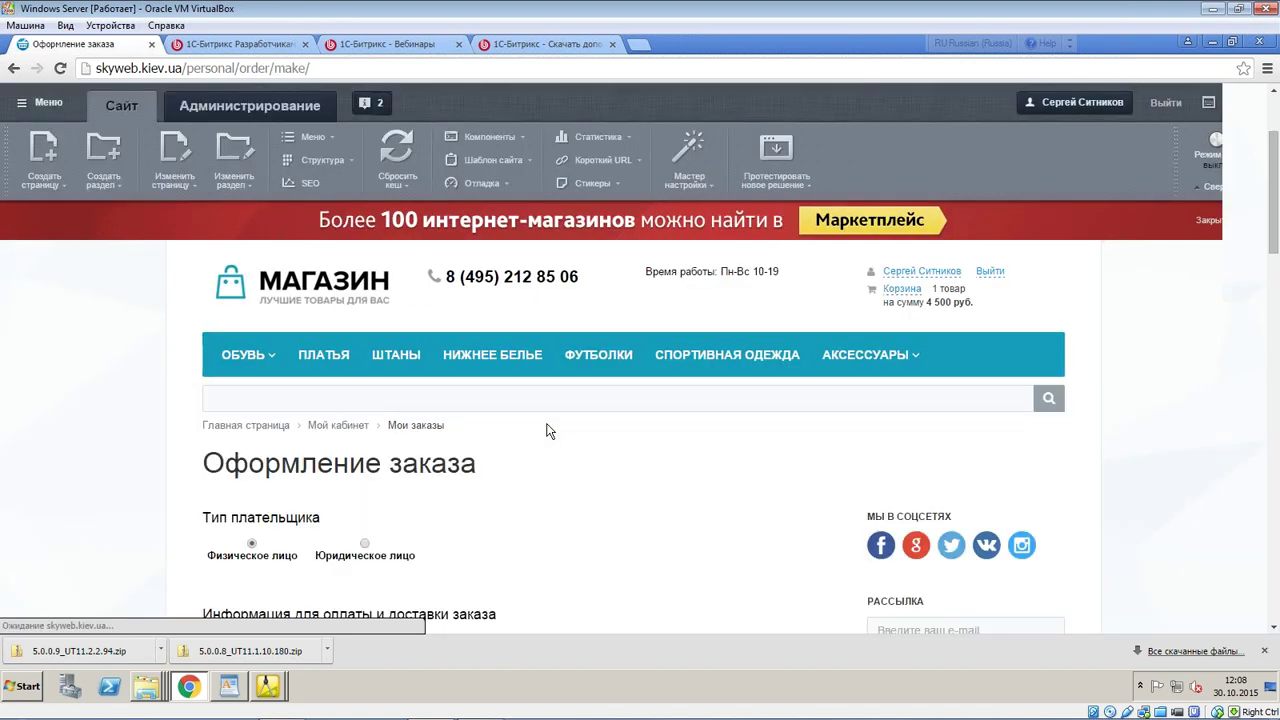
scroll(391, 389, down, 4)
Step: Enter the buyer's phone number and delivery address and place the order
click(391, 389)
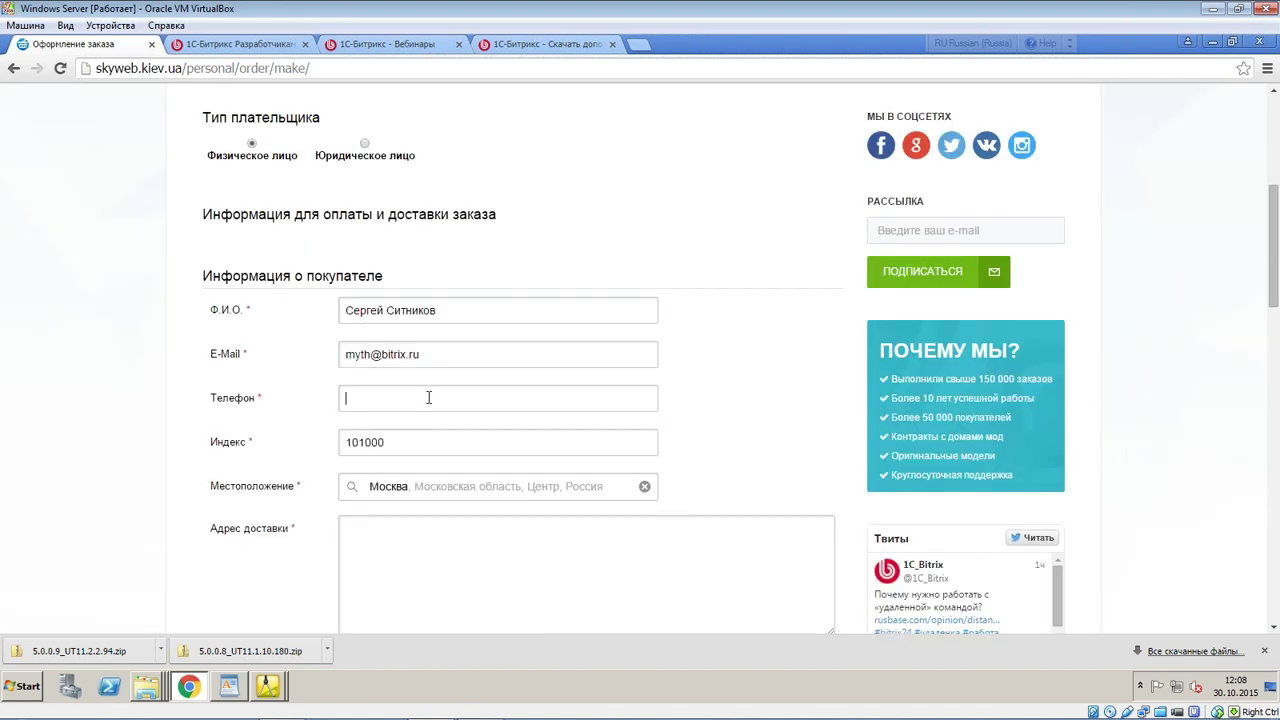
text(2345678)
click(508, 540)
text(апролджЭ)
scroll(533, 297, down, 1)
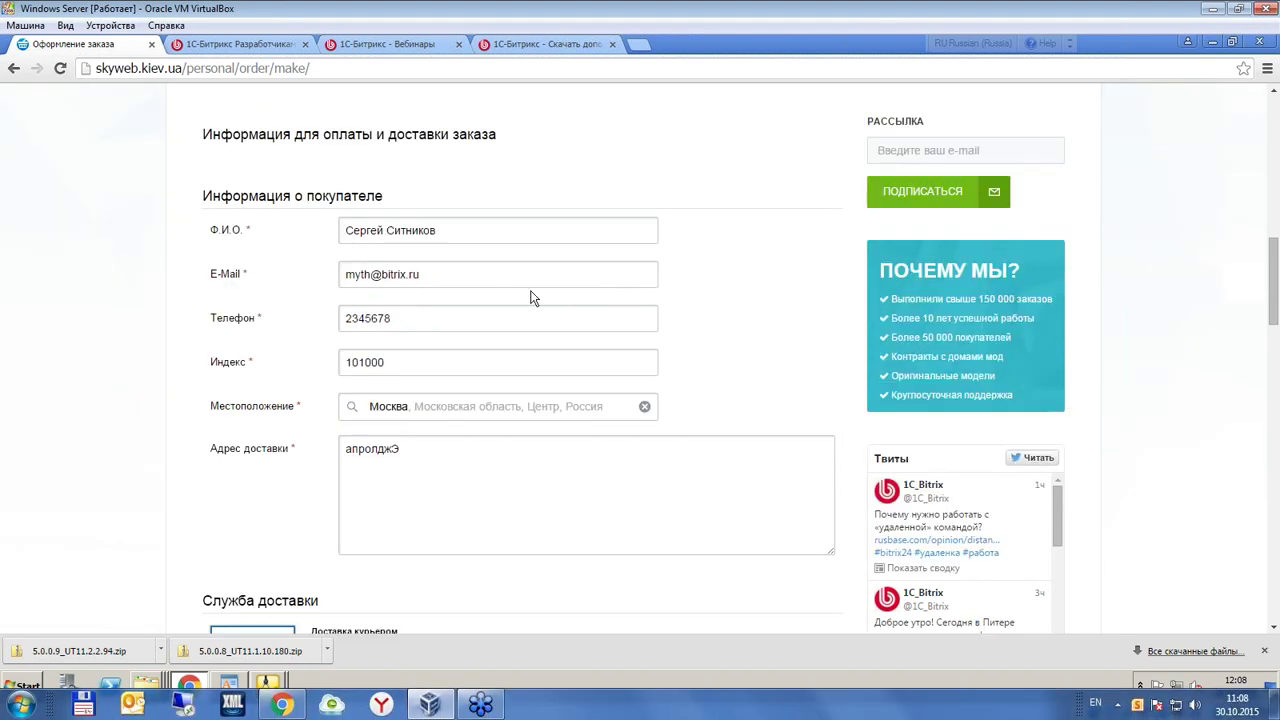
scroll(533, 297, down, 15)
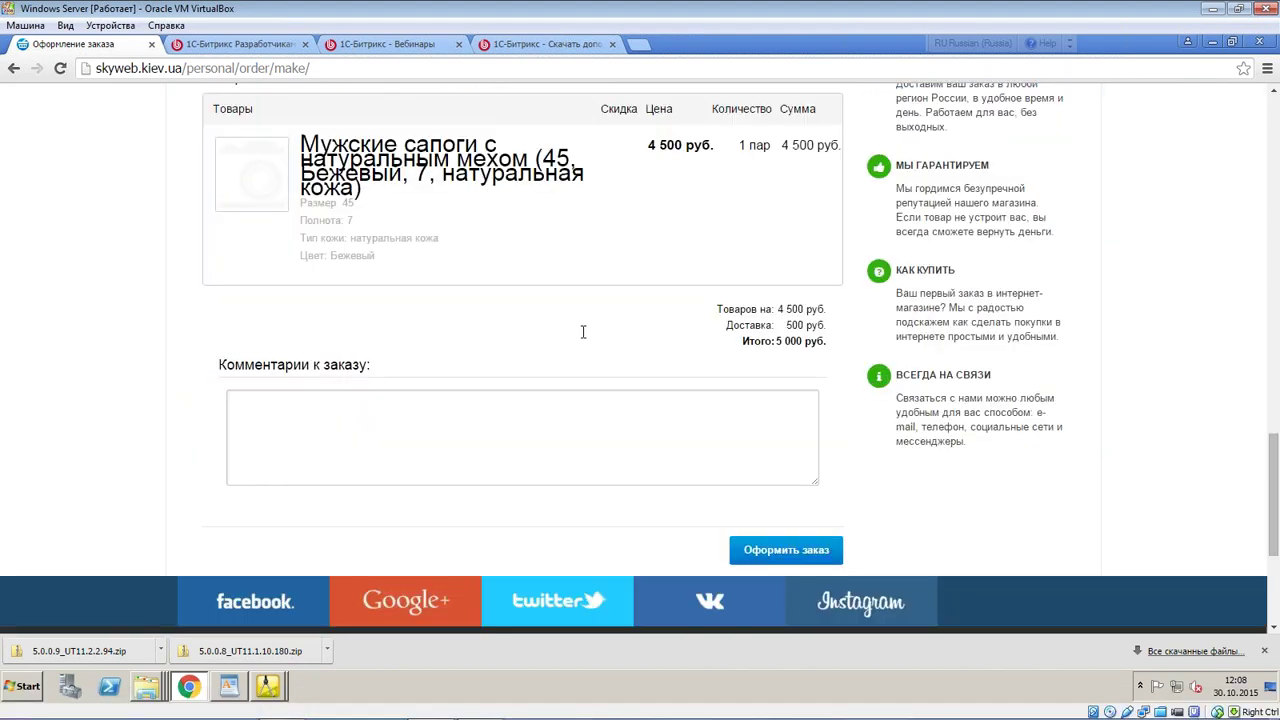
click(812, 477)
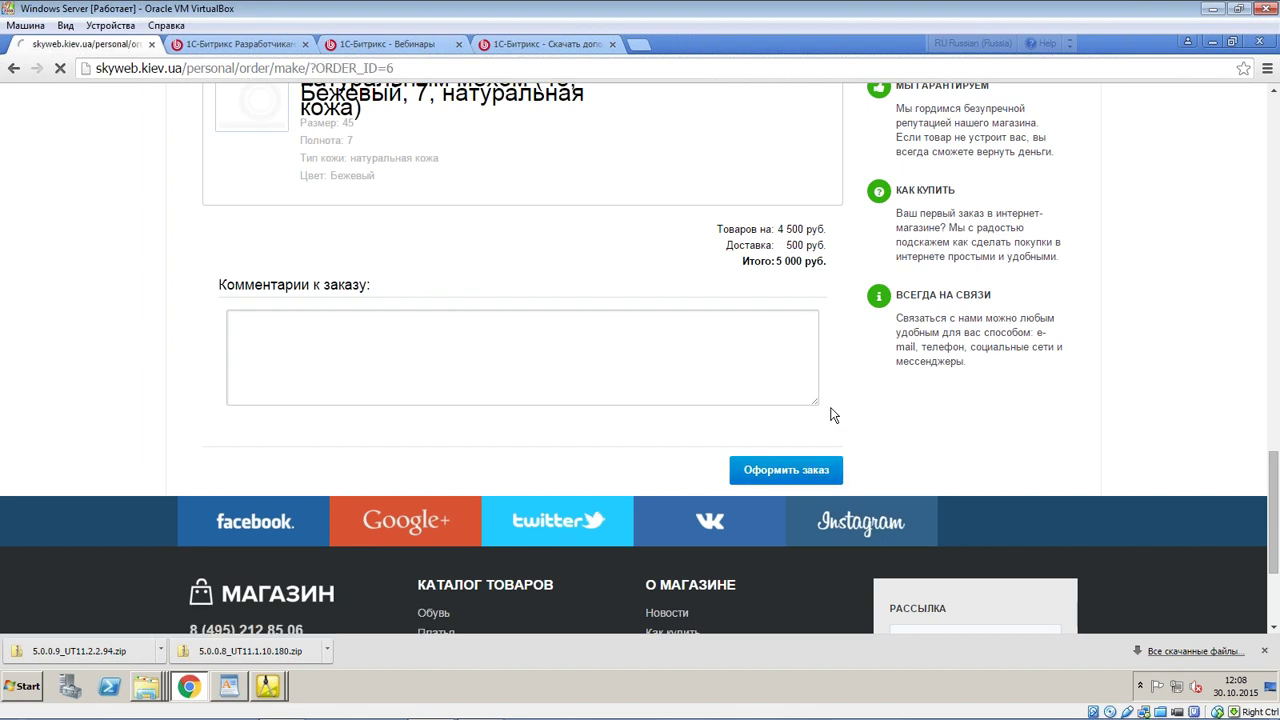
scroll(717, 397, down, 4)
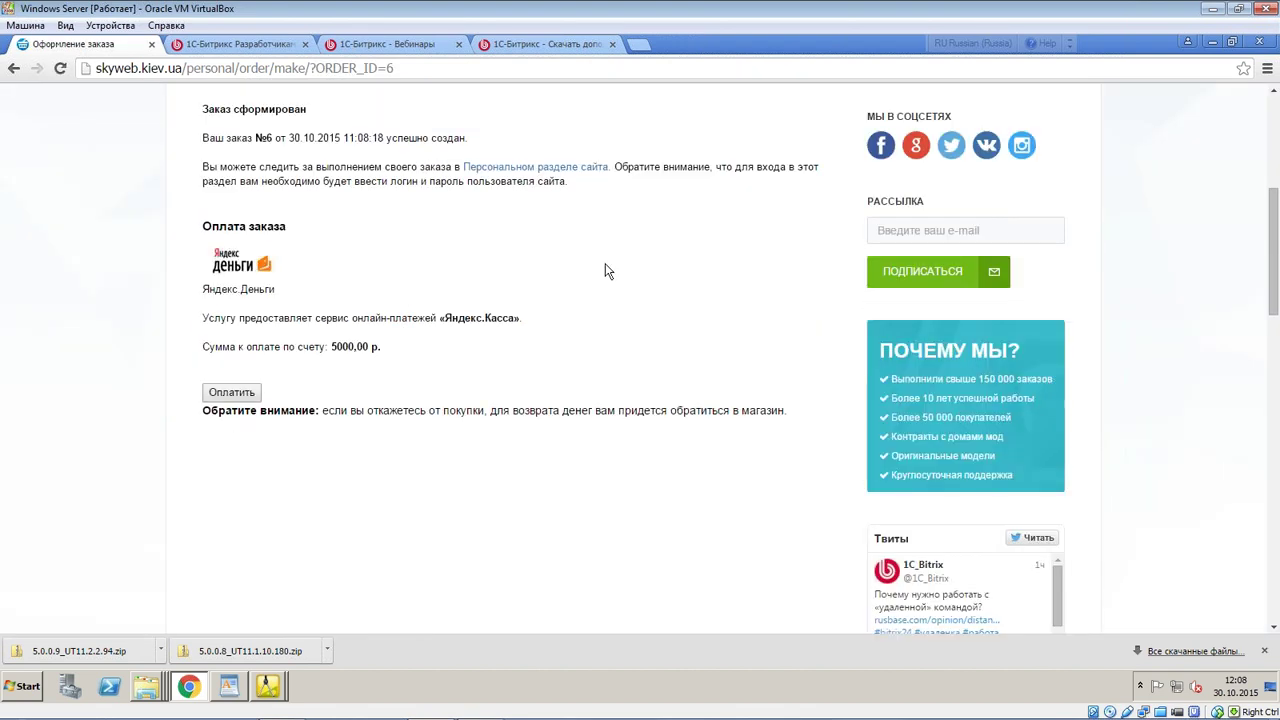
scroll(588, 273, up, 1)
scroll(588, 273, up, 3)
click(240, 106)
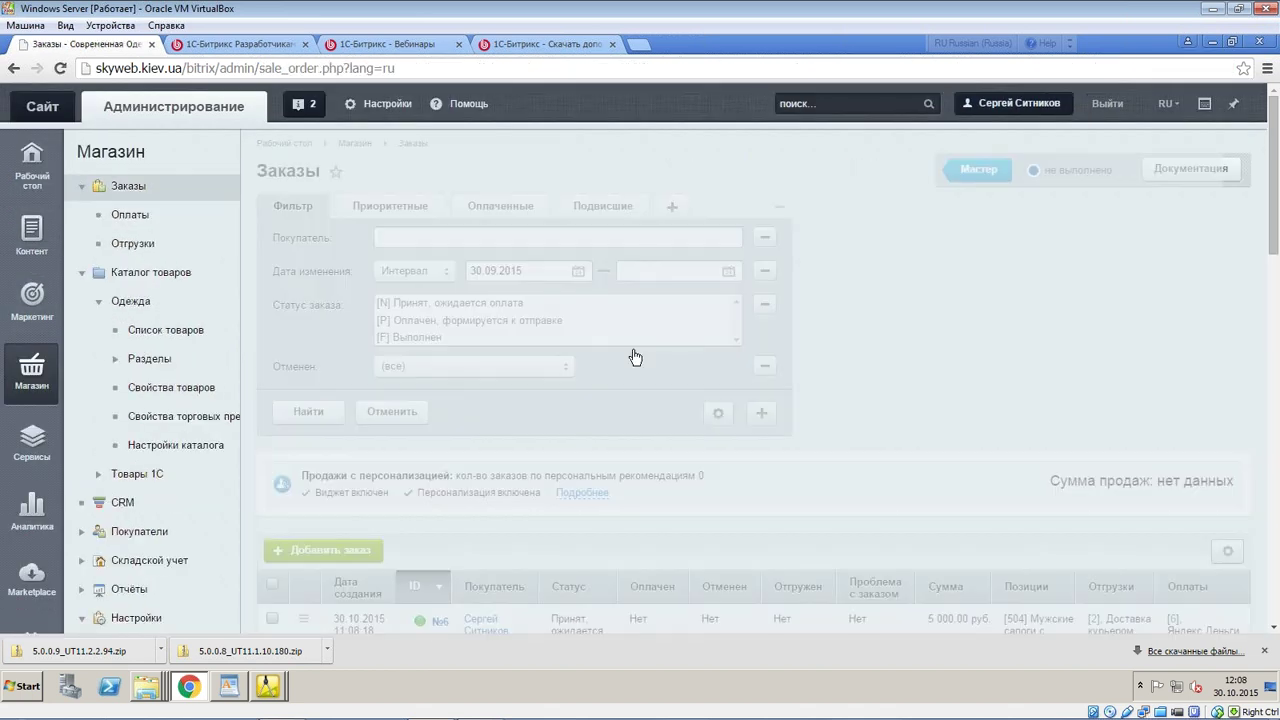
Step: Review the new 5 000 руб. order in the admin list, then switch to 1С:Предприятие
scroll(977, 442, down, 3)
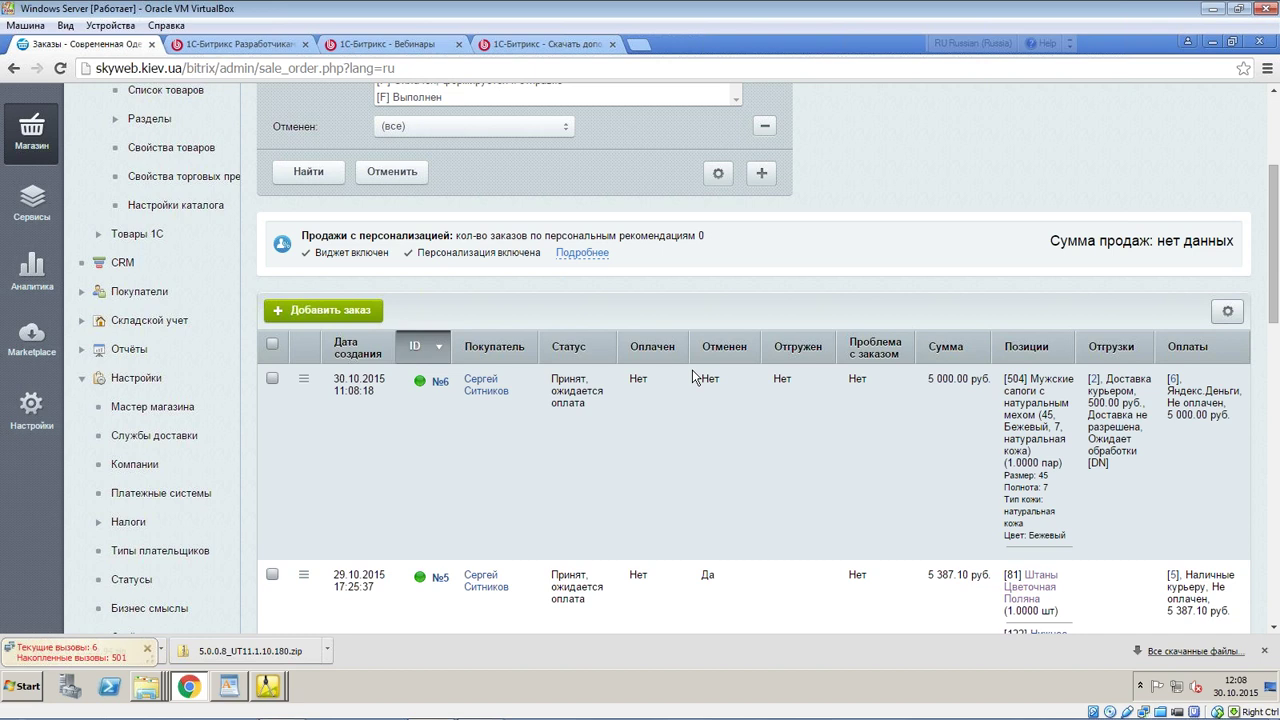
click(270, 688)
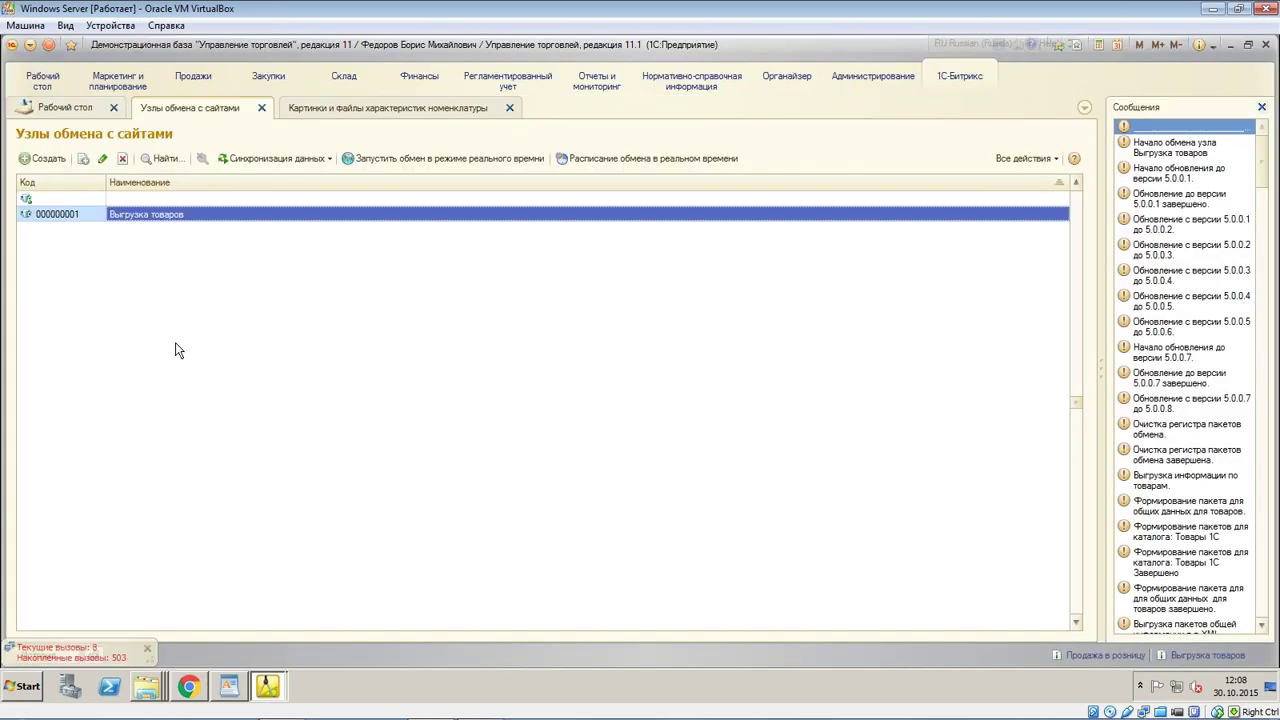
Step: Discard a false-start node and copy the site address from Выгрузка товаров
click(41, 158)
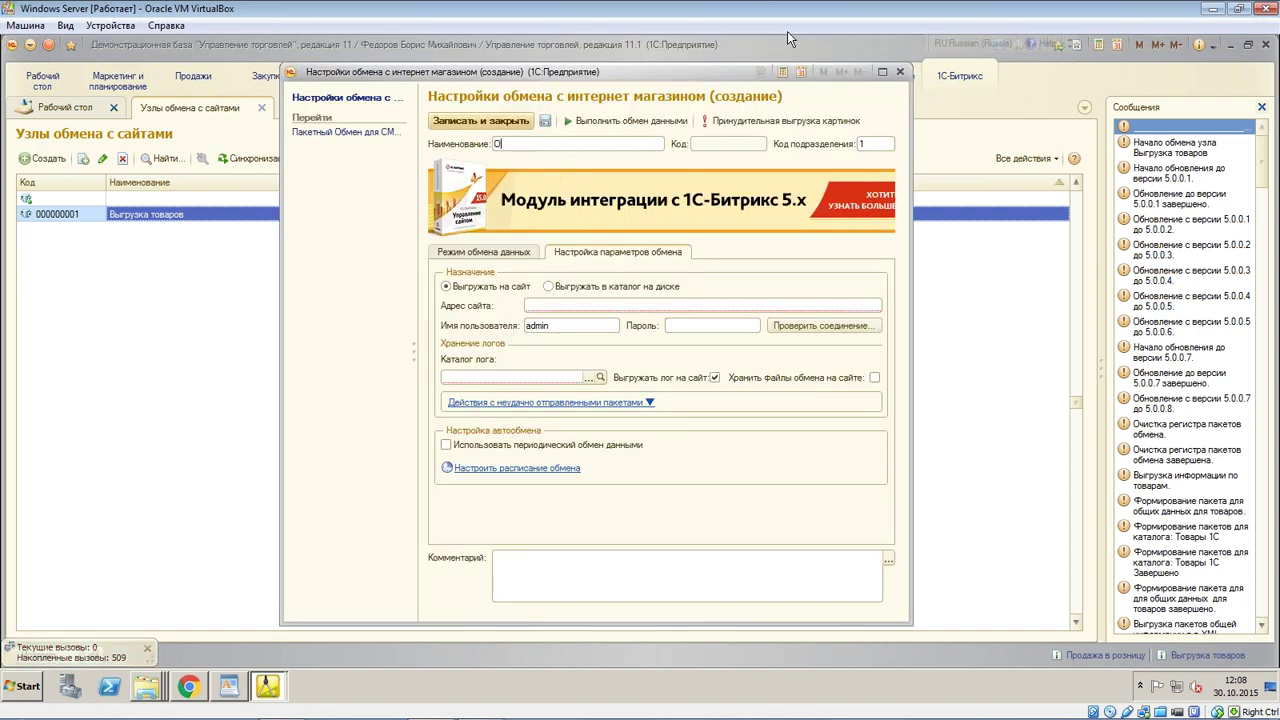
text(О)
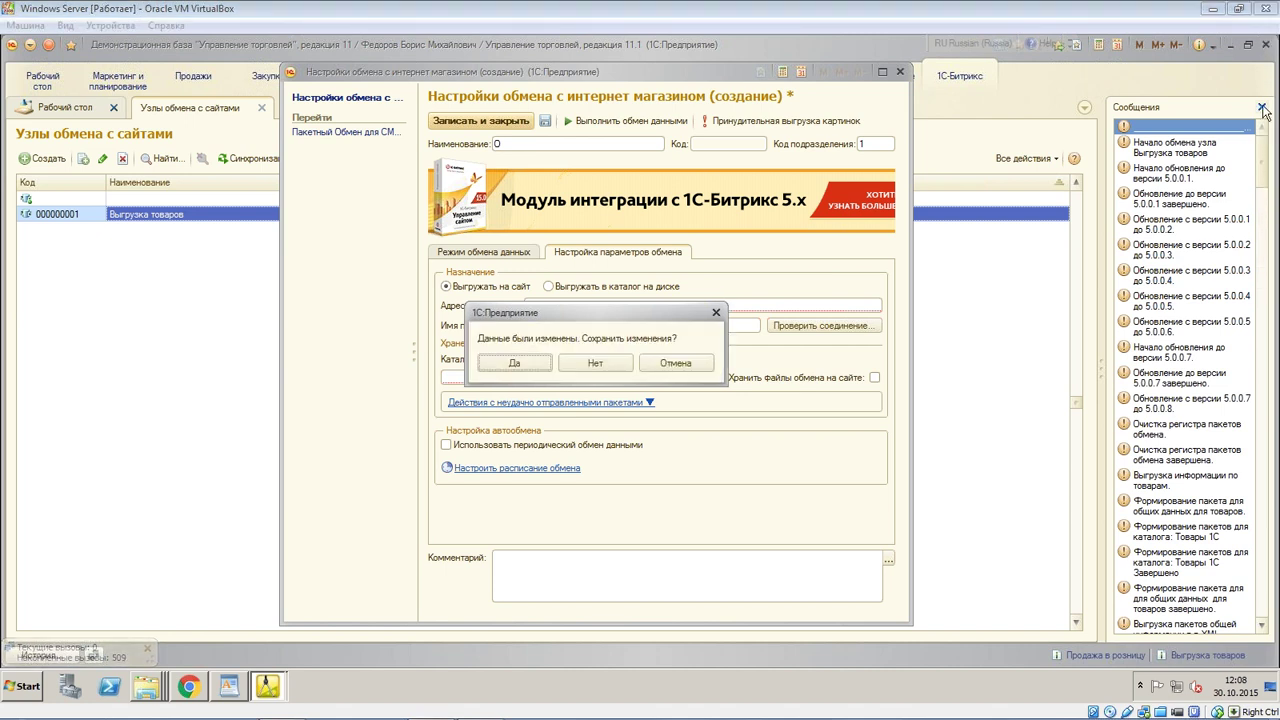
click(674, 443)
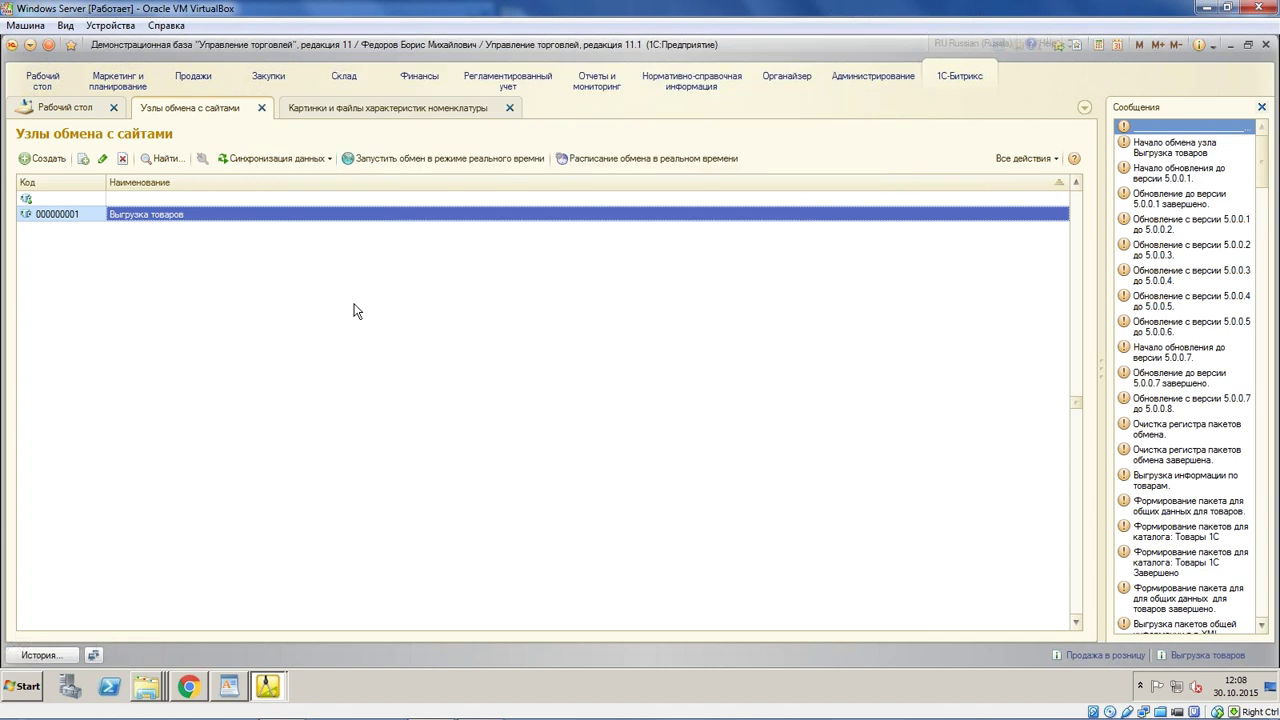
double_click(310, 214)
triple_click(600, 305)
key(ctrl+c)
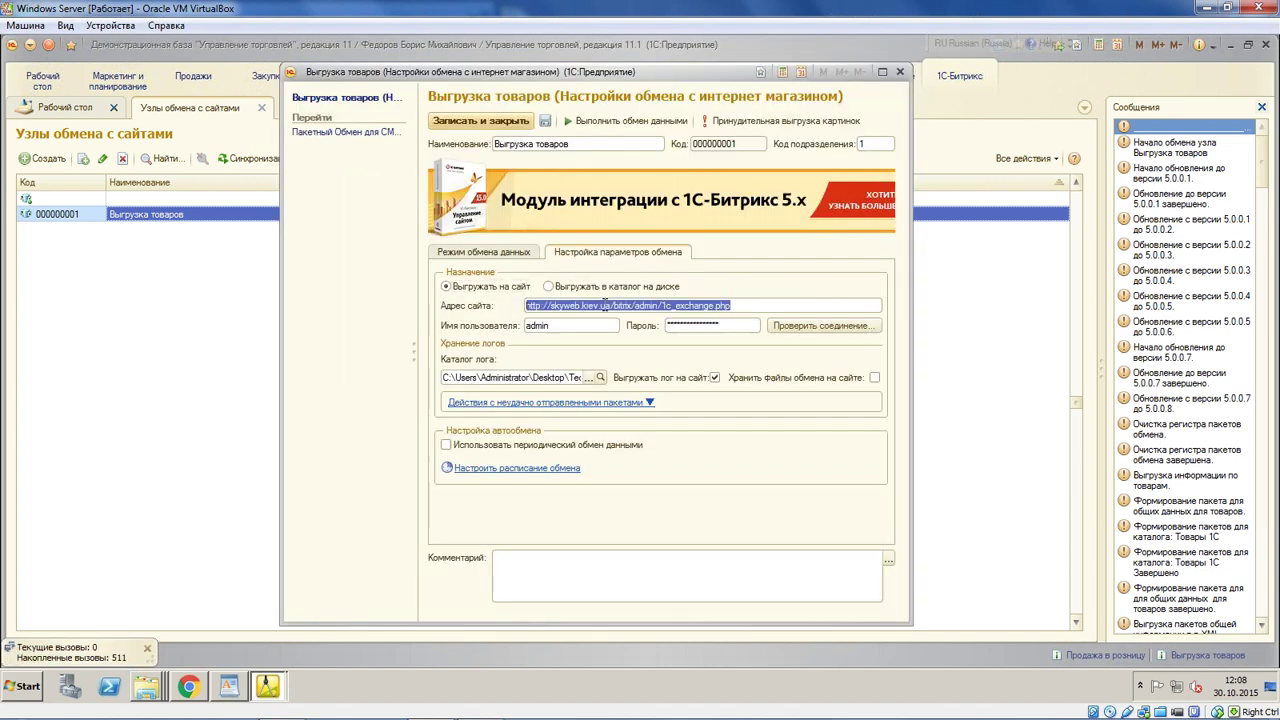
click(251, 228)
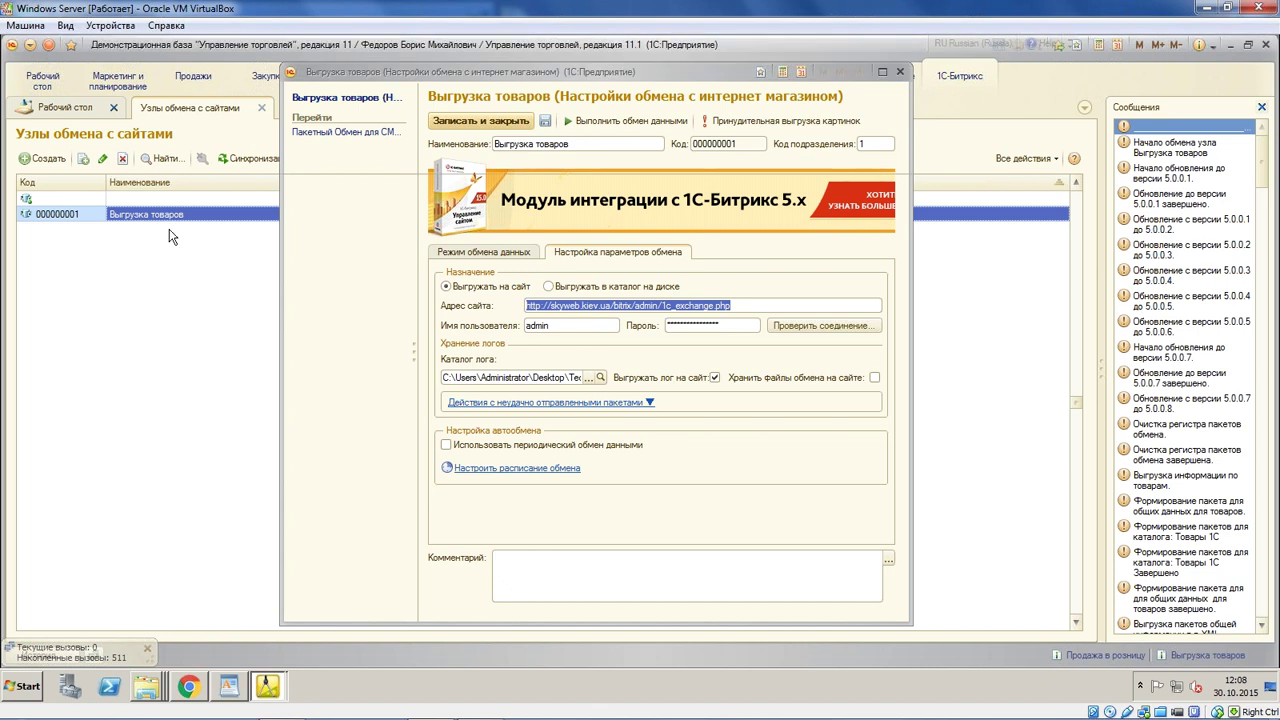
key(Insert)
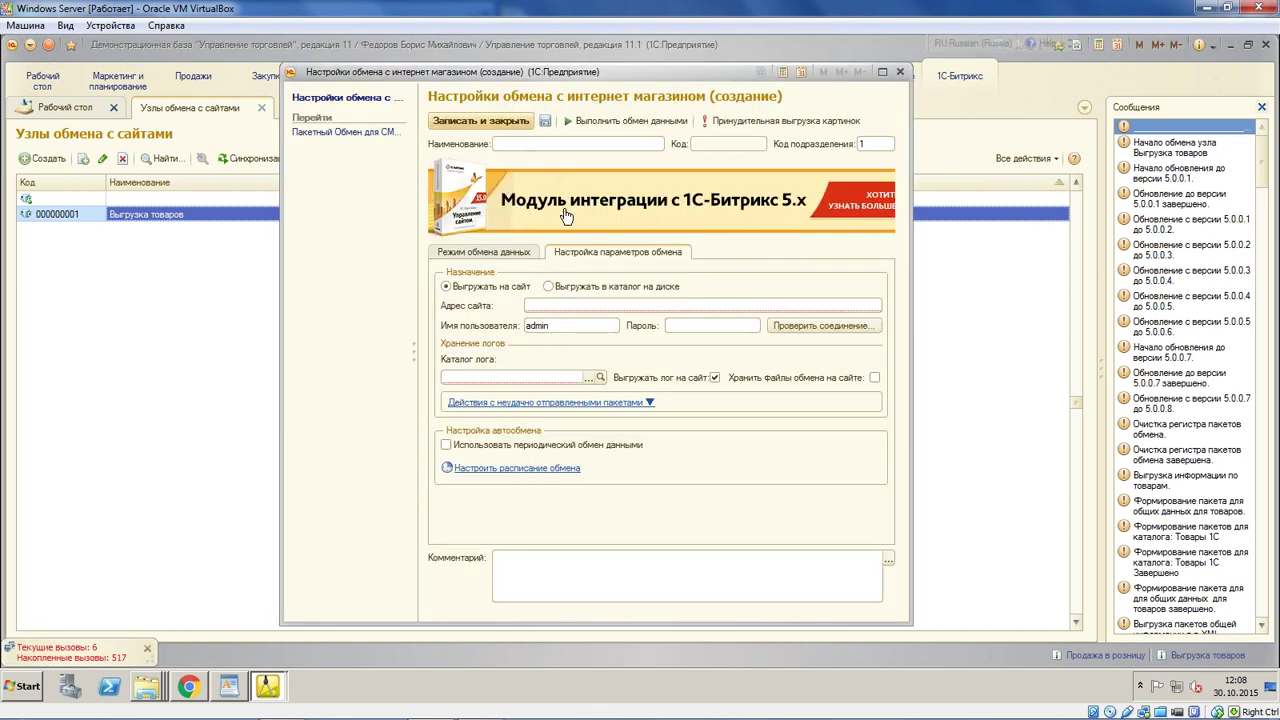
text(Обмен)
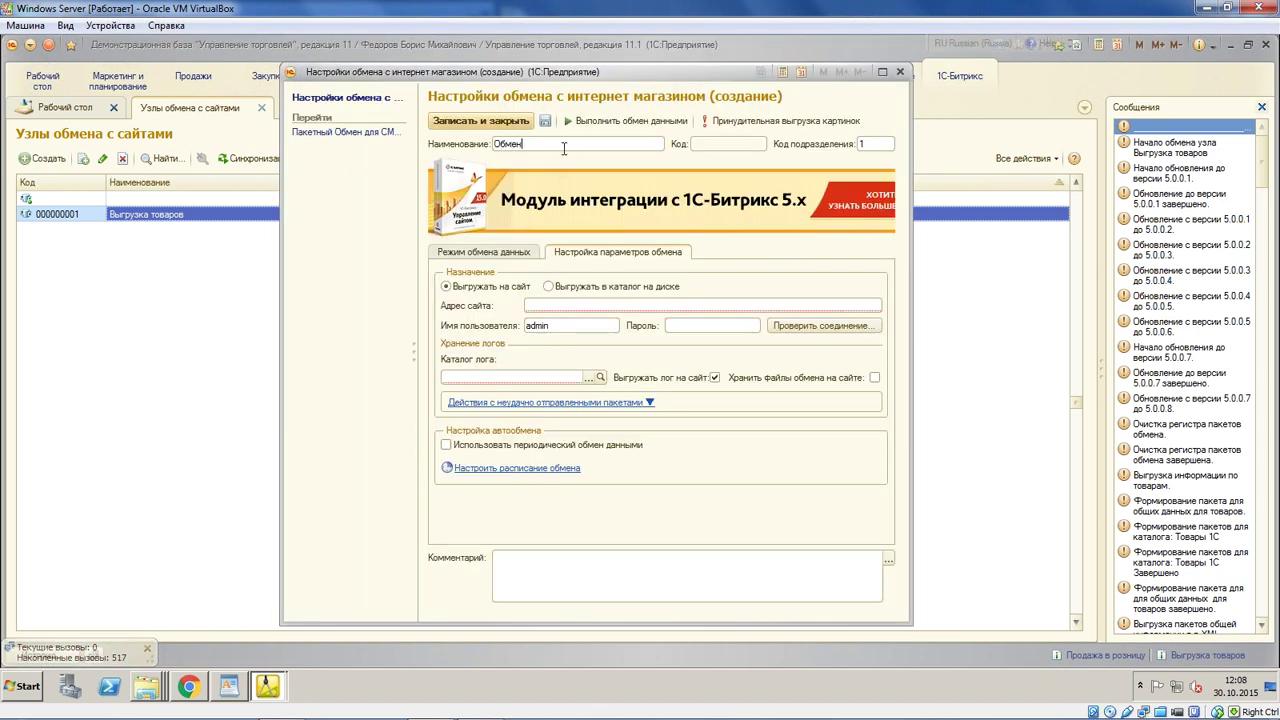
text( заказами)
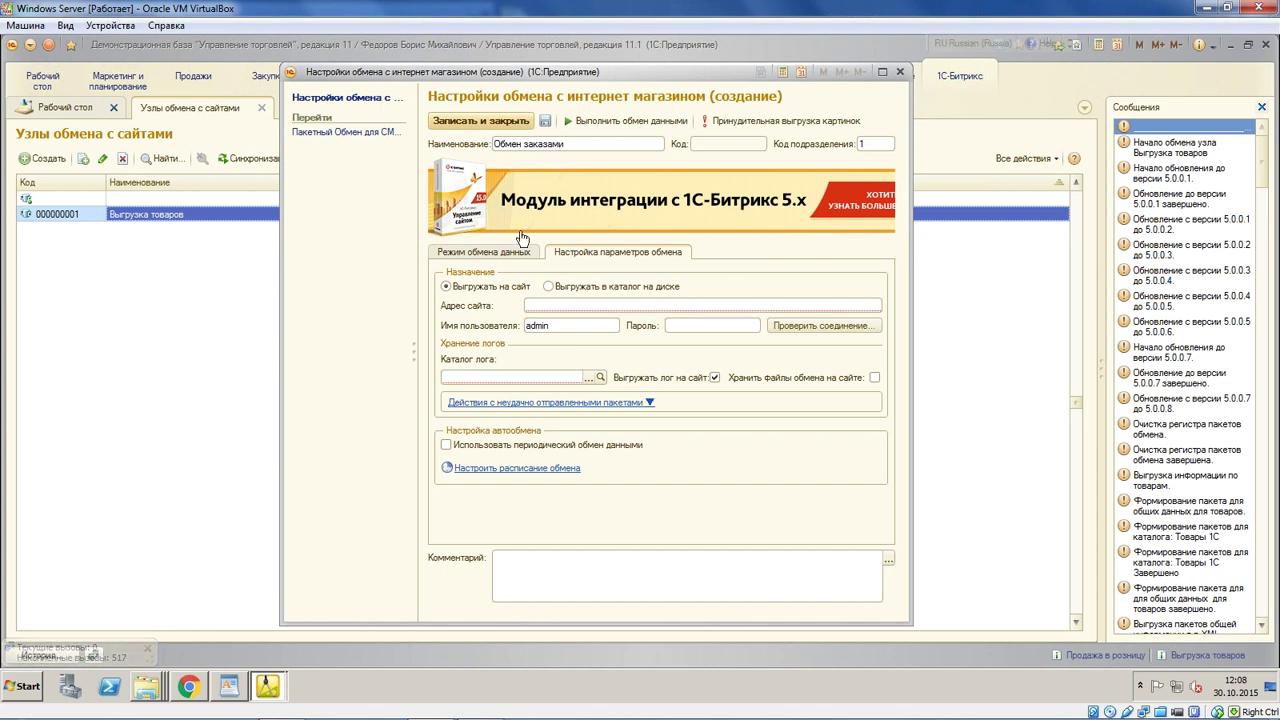
click(579, 308)
key(ctrl+v)
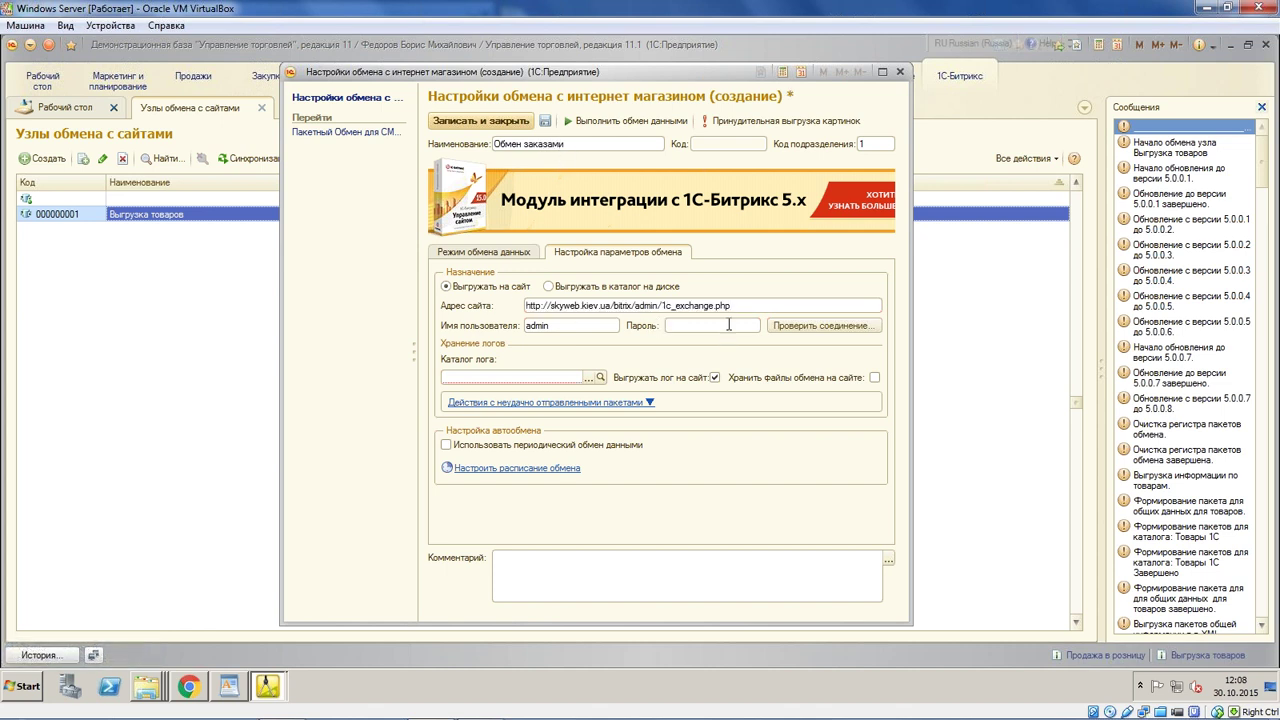
text(вы)
key(BackSpace)
key(BackSpace)
key(alt+shift)
key(Tab)
click(715, 325)
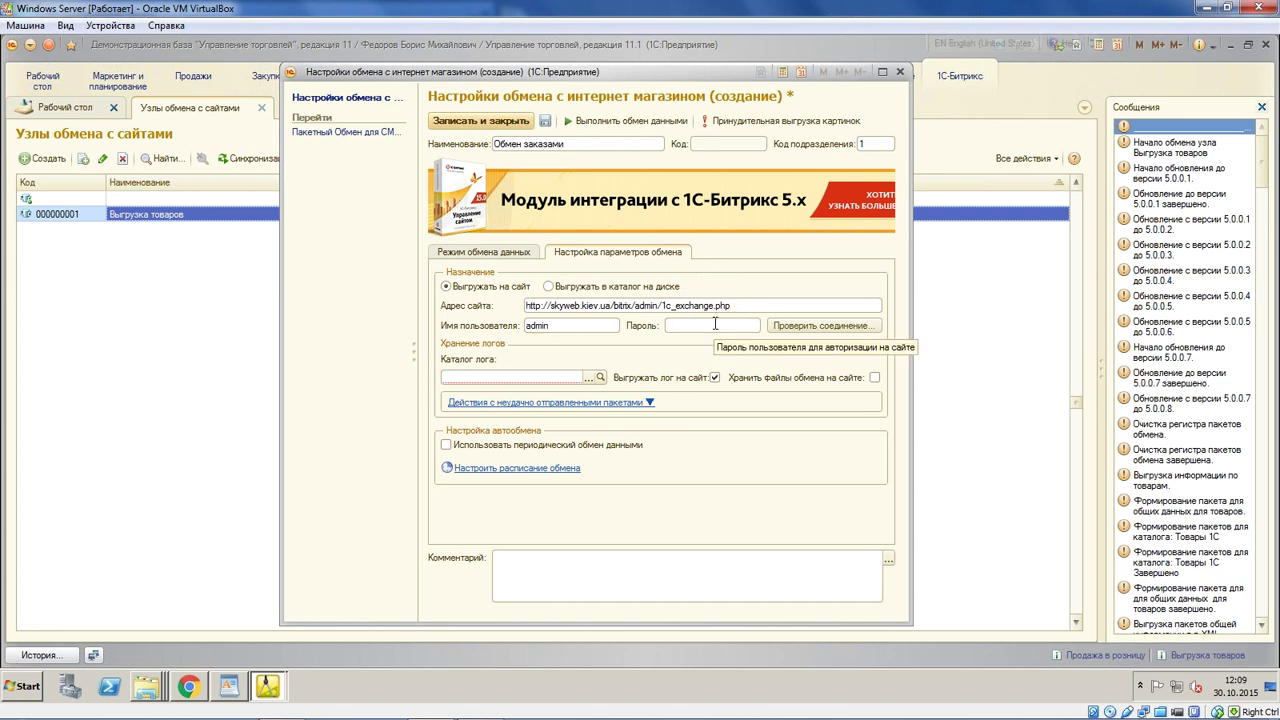
text(******)
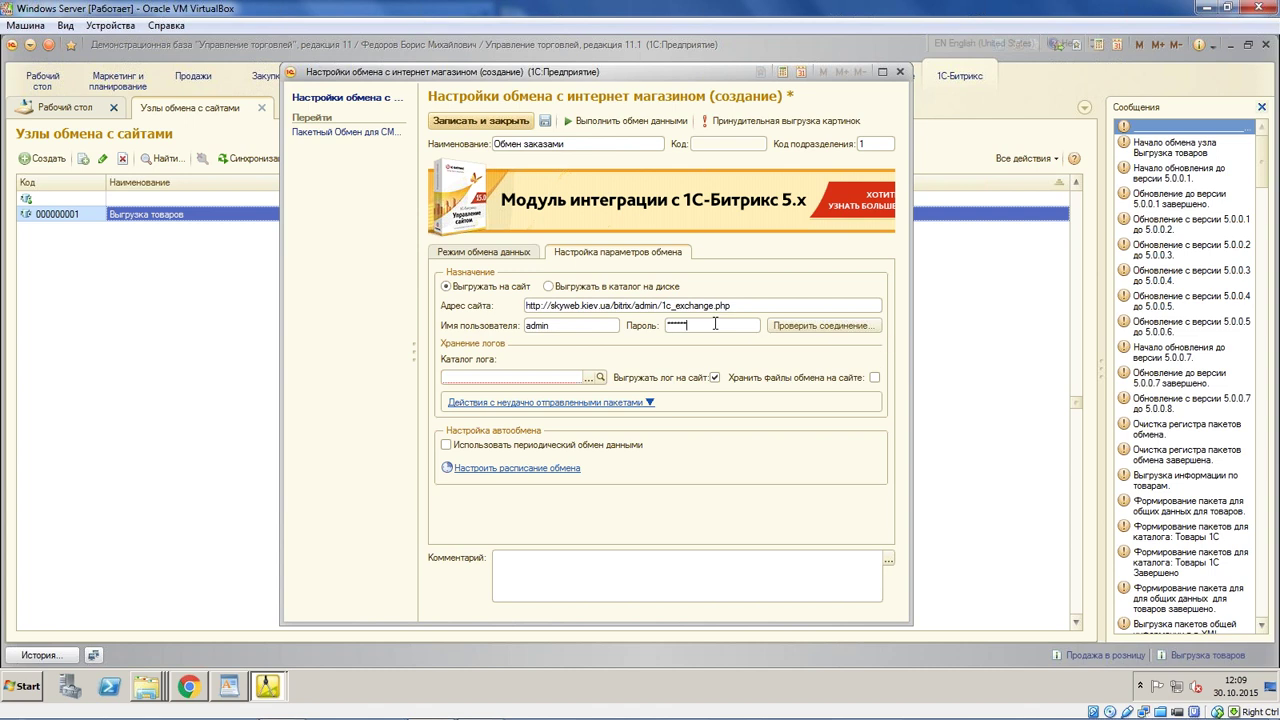
text(********)
Step: Set the exchange log folder to Desktop\Тест
click(582, 376)
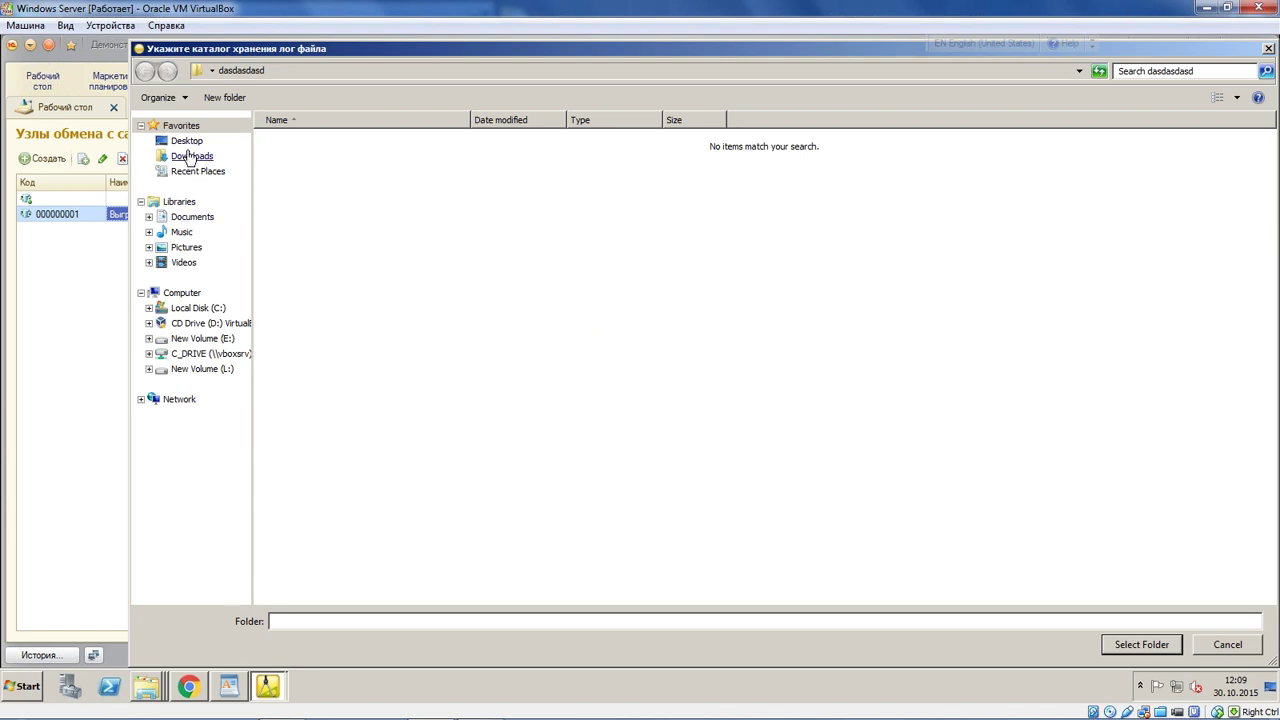
click(192, 156)
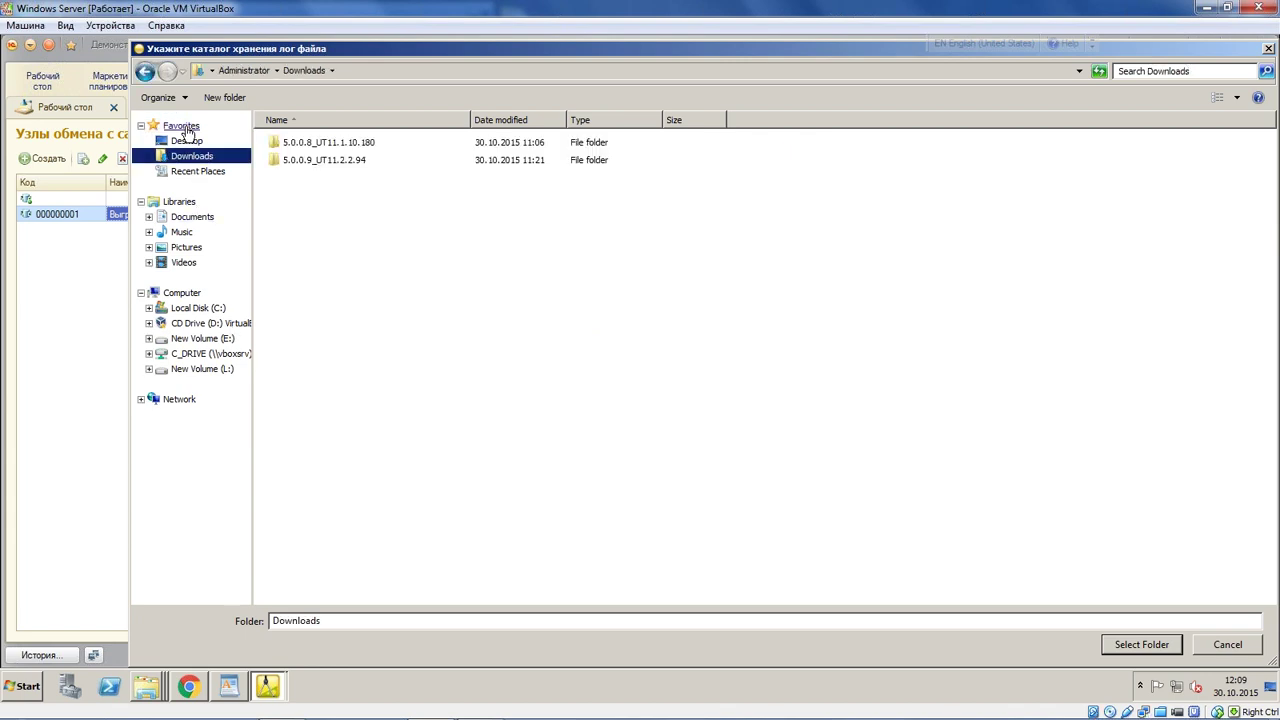
click(182, 126)
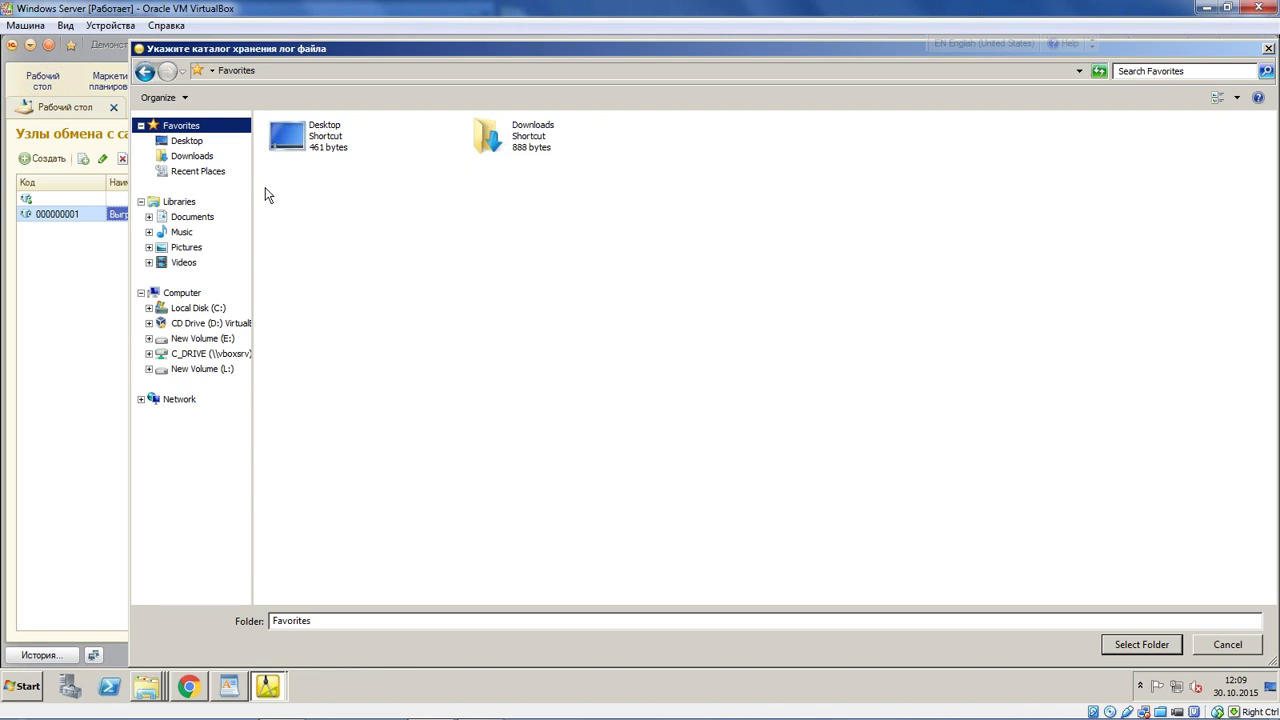
click(187, 142)
double_click(303, 240)
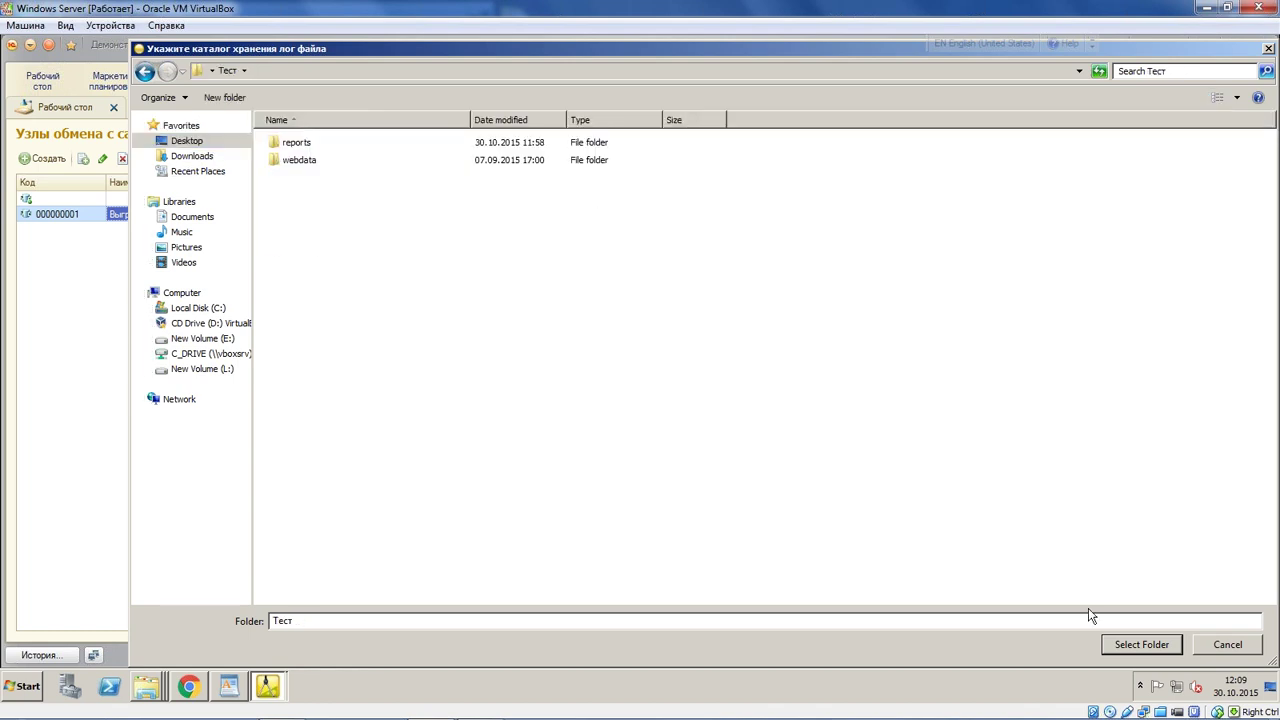
click(1140, 645)
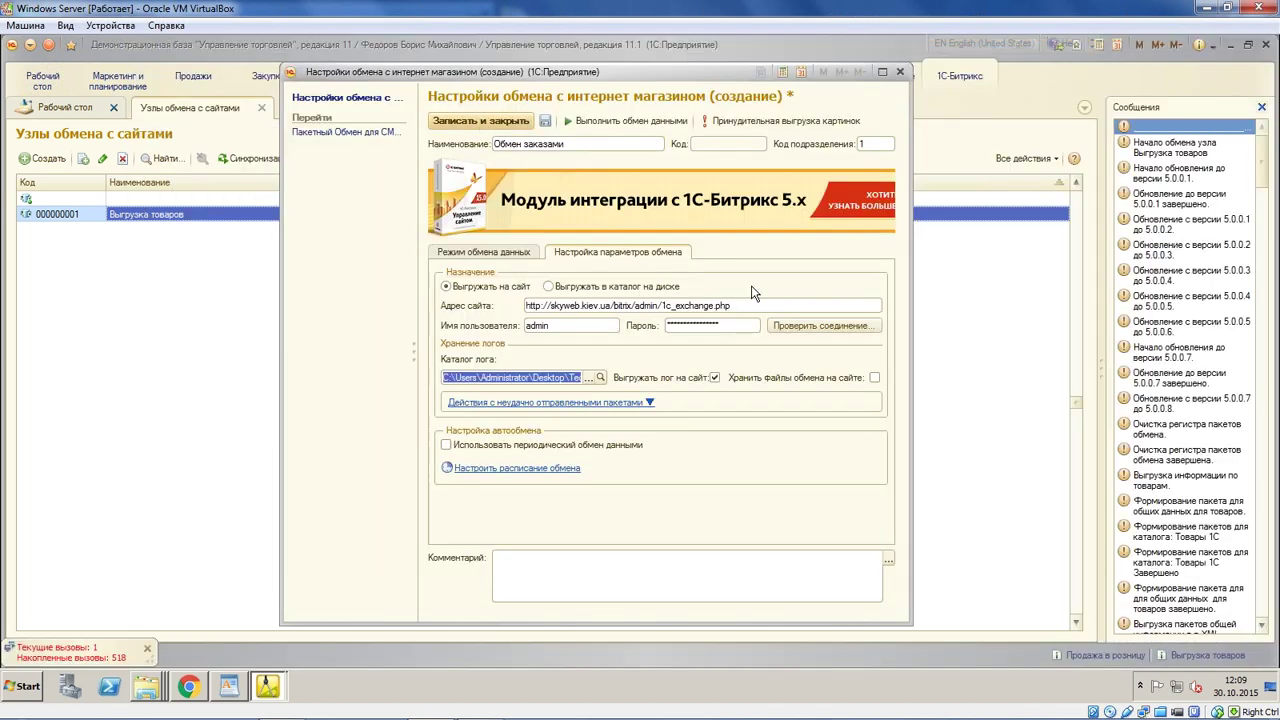
Step: Test the connection, save and close the node, and select Выгрузка товаров
click(803, 327)
click(568, 362)
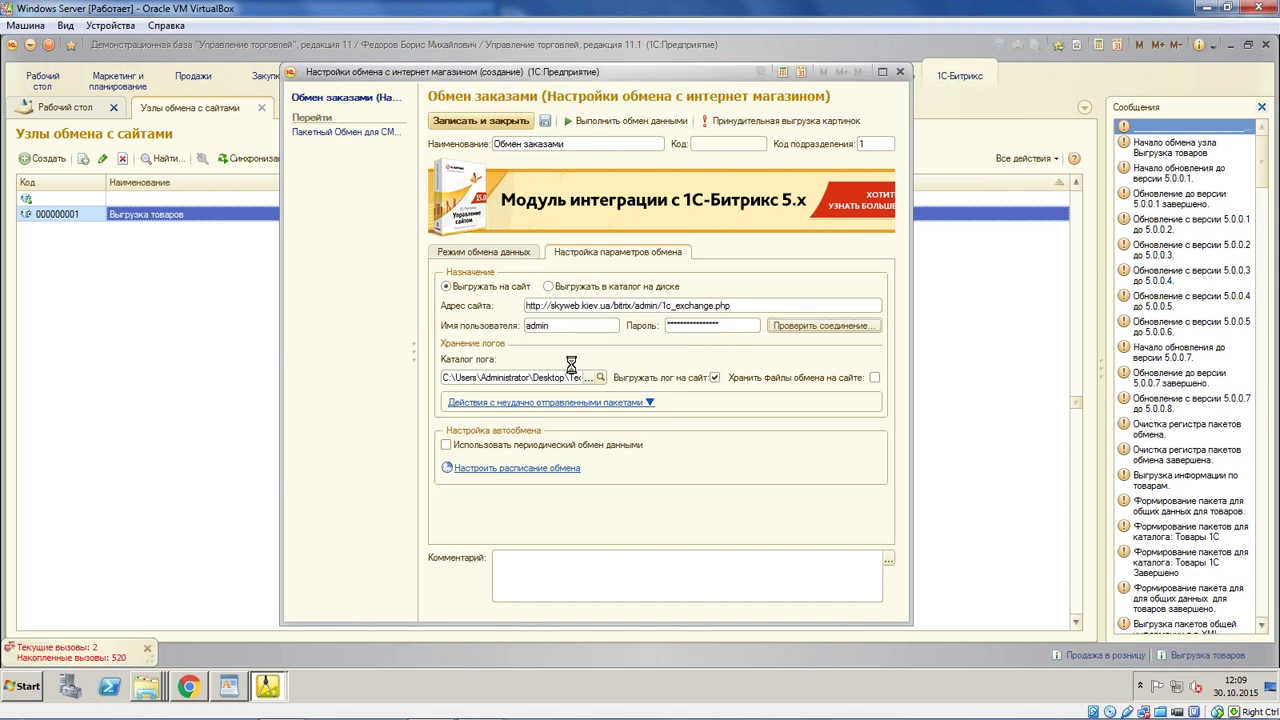
click(690, 363)
click(482, 120)
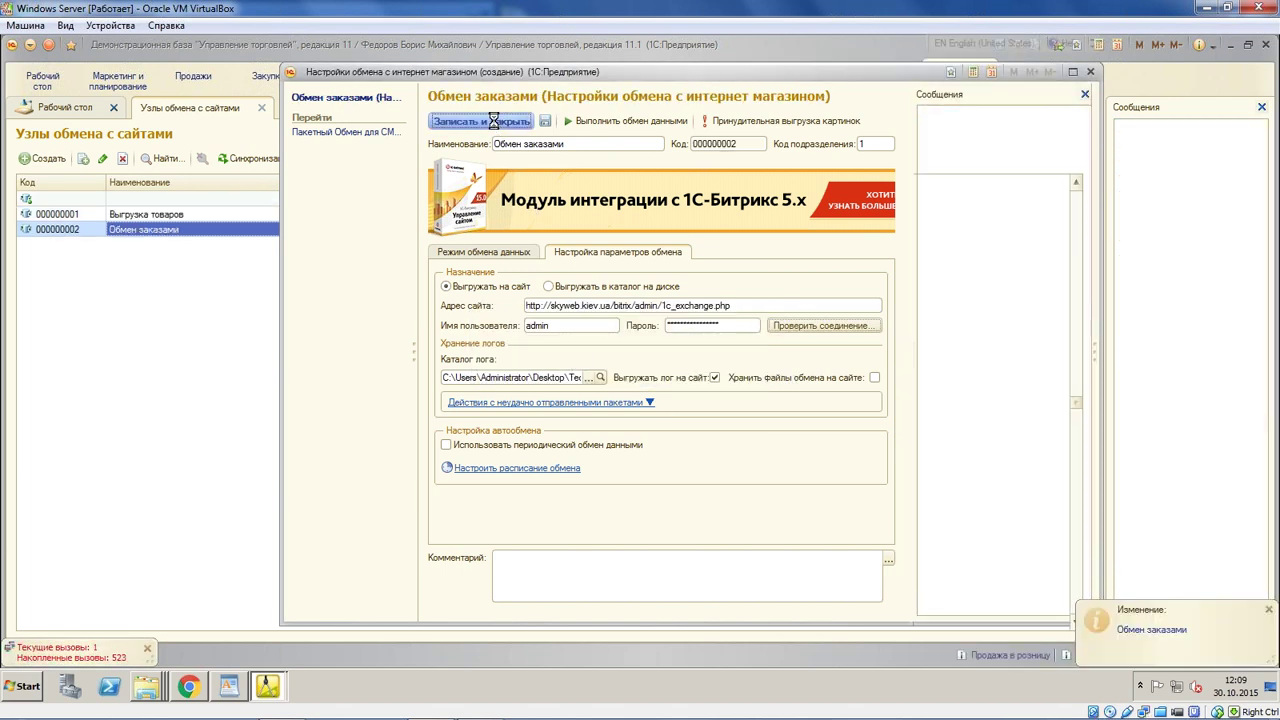
click(266, 215)
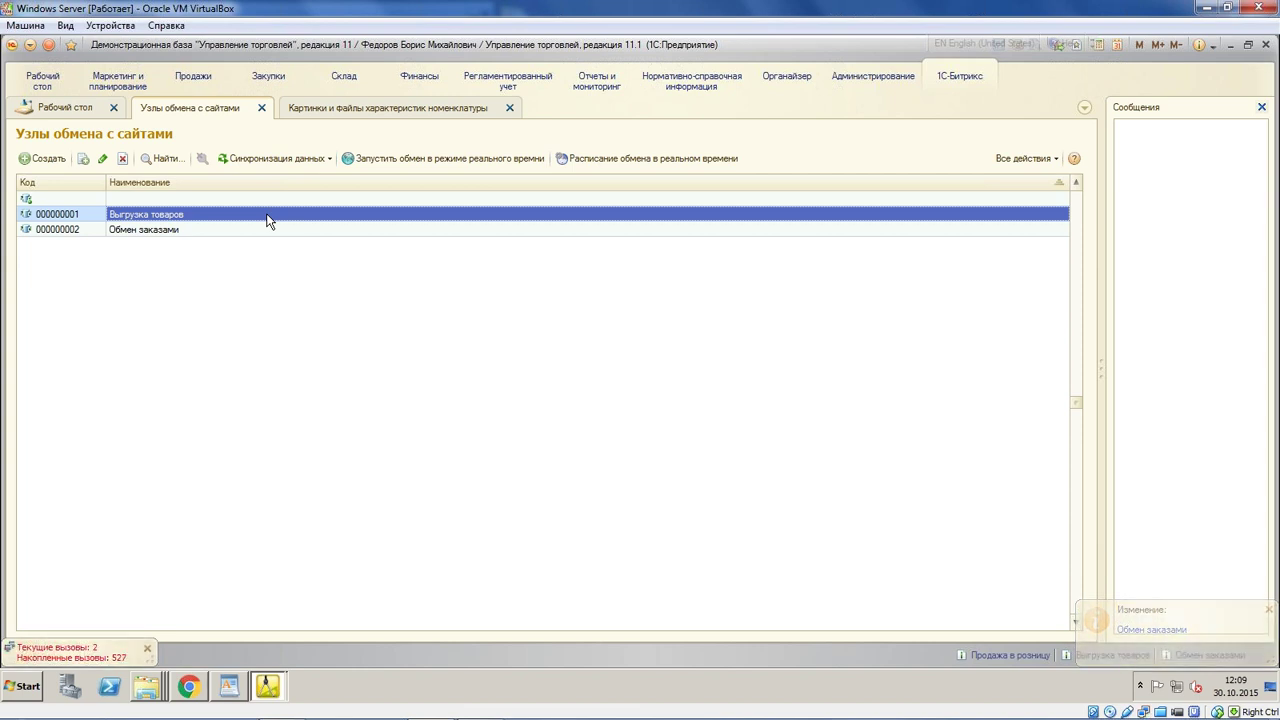
click(272, 159)
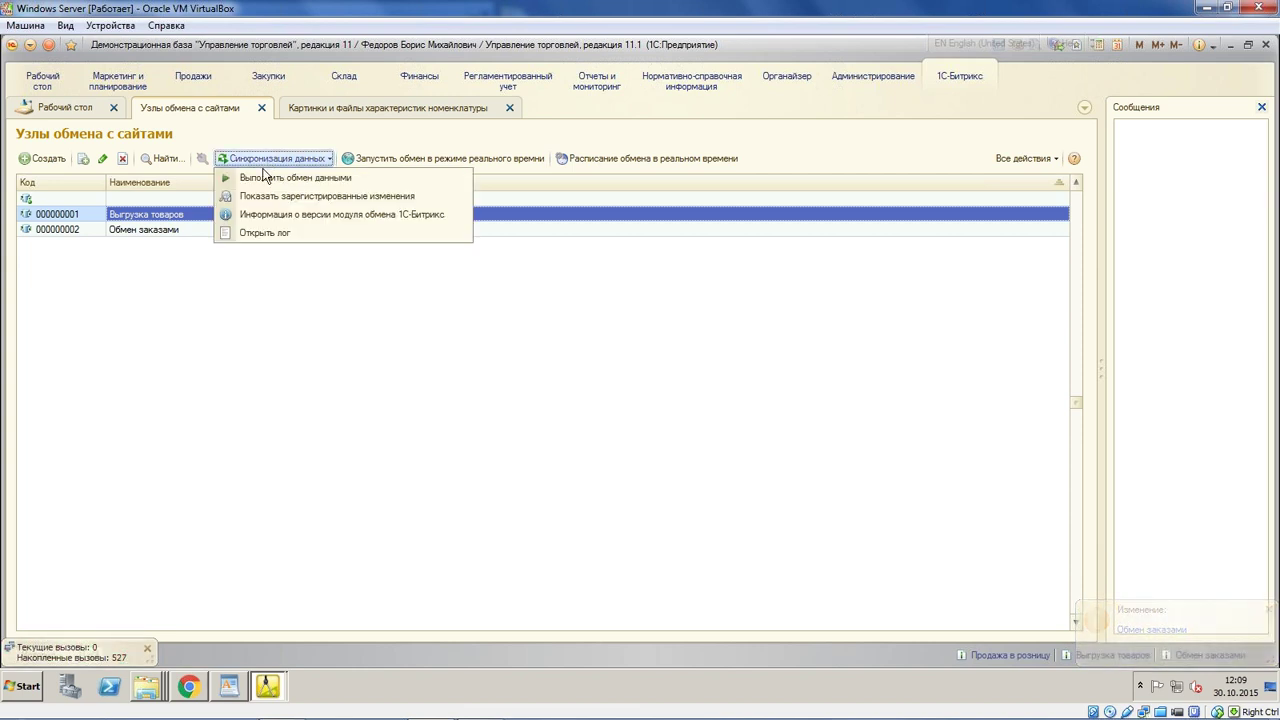
click(296, 238)
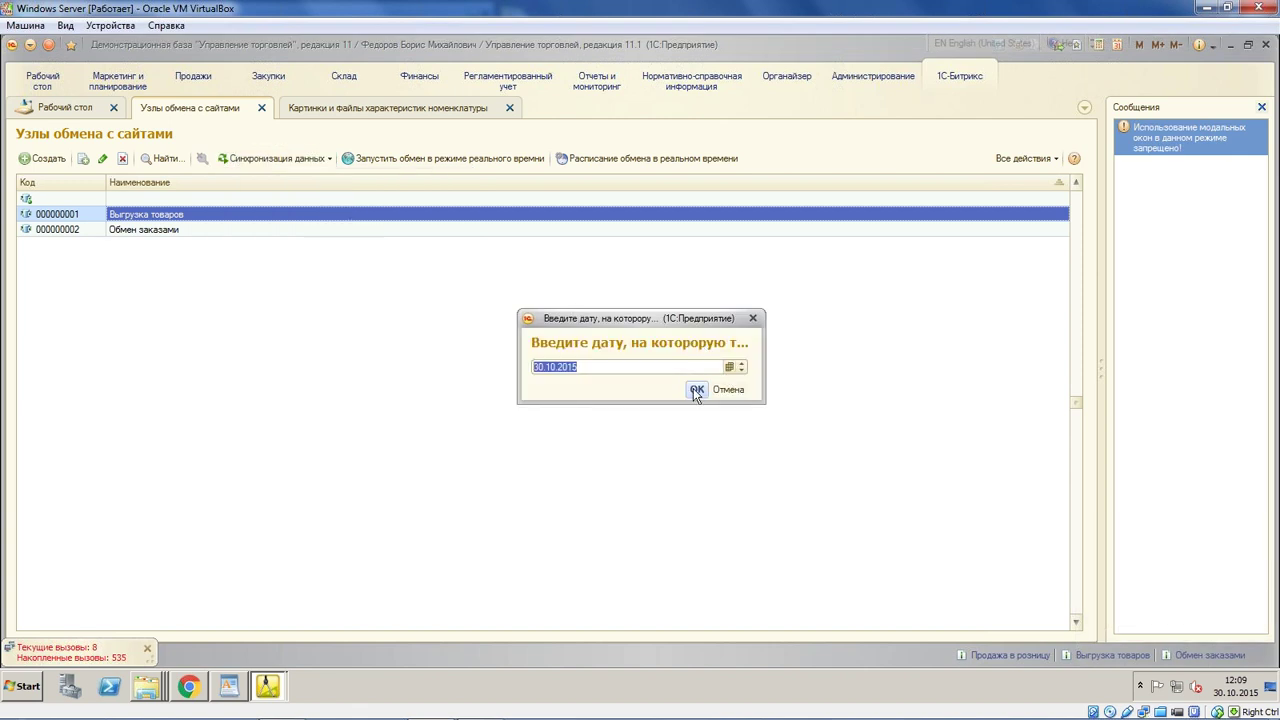
click(695, 390)
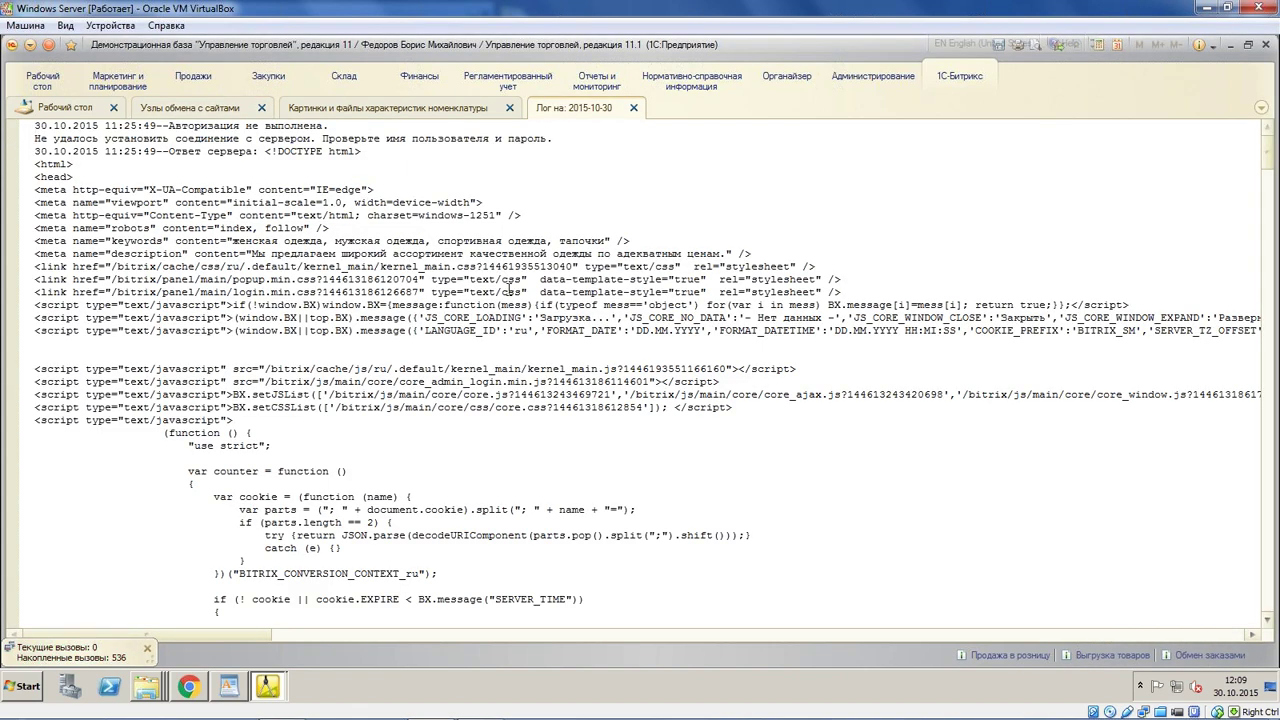
scroll(549, 323, down, 10)
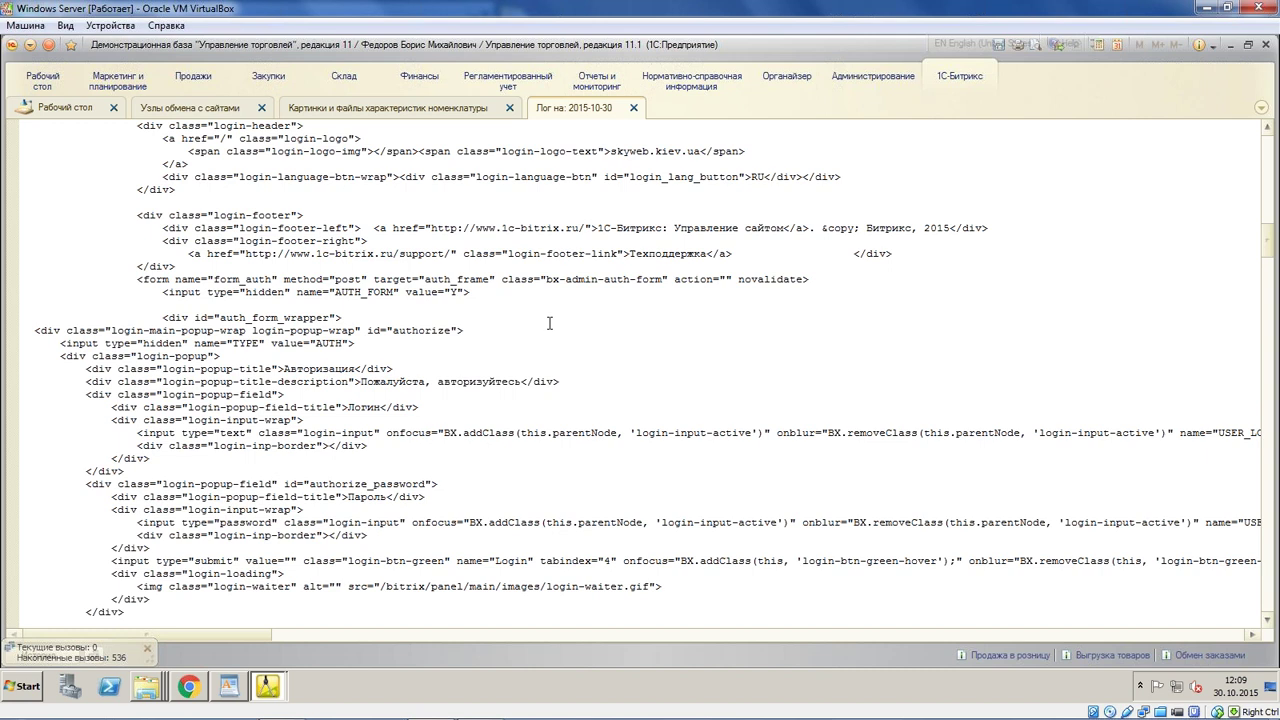
scroll(549, 323, down, 15)
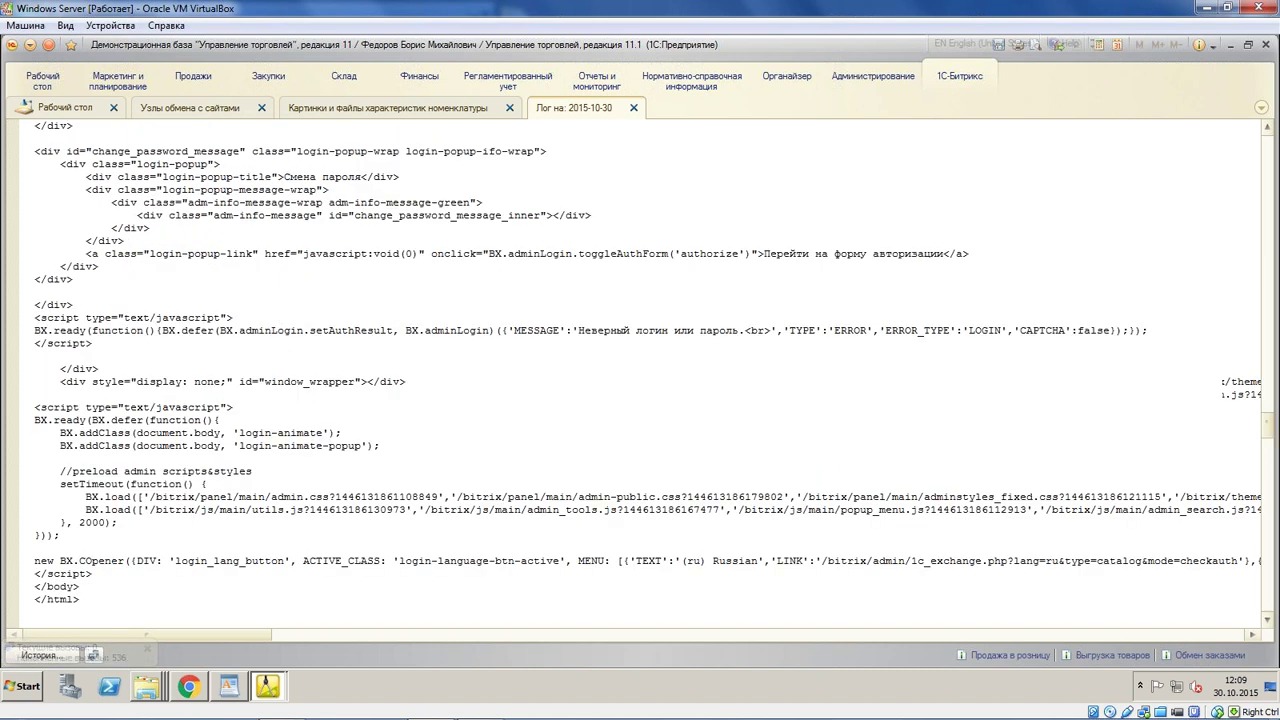
scroll(1270, 462, down, 7)
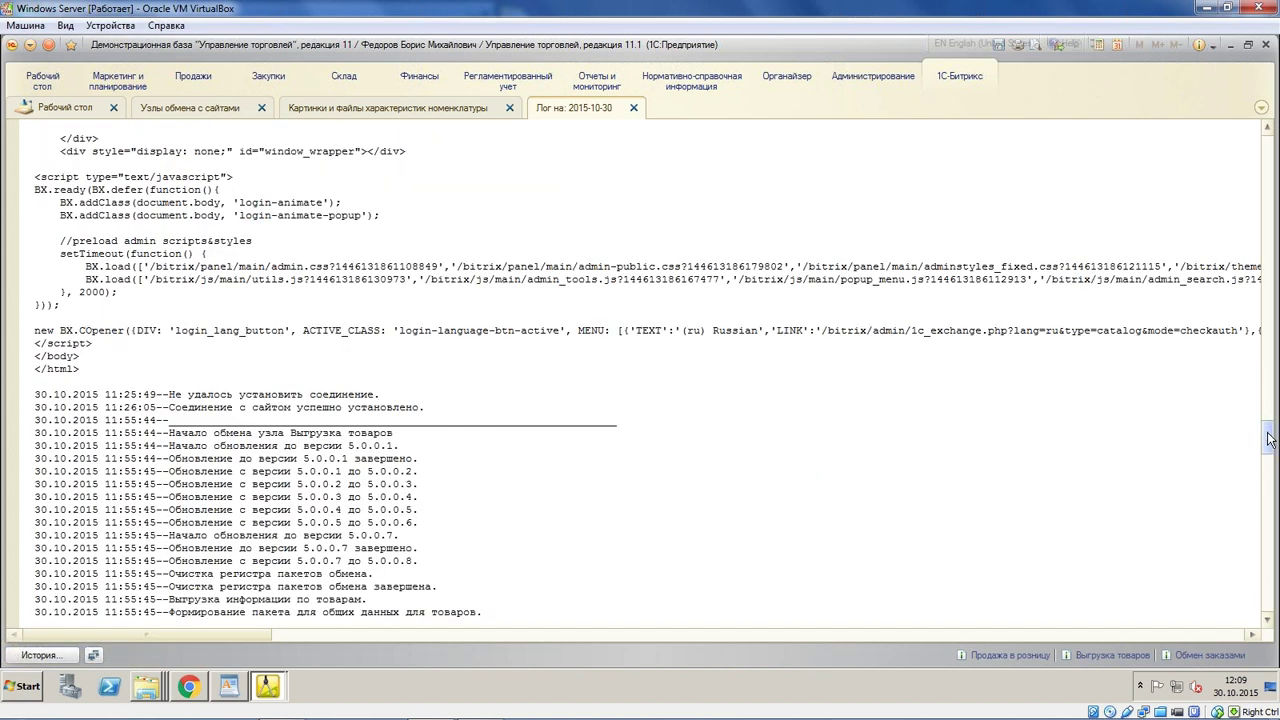
scroll(1270, 462, down, 20)
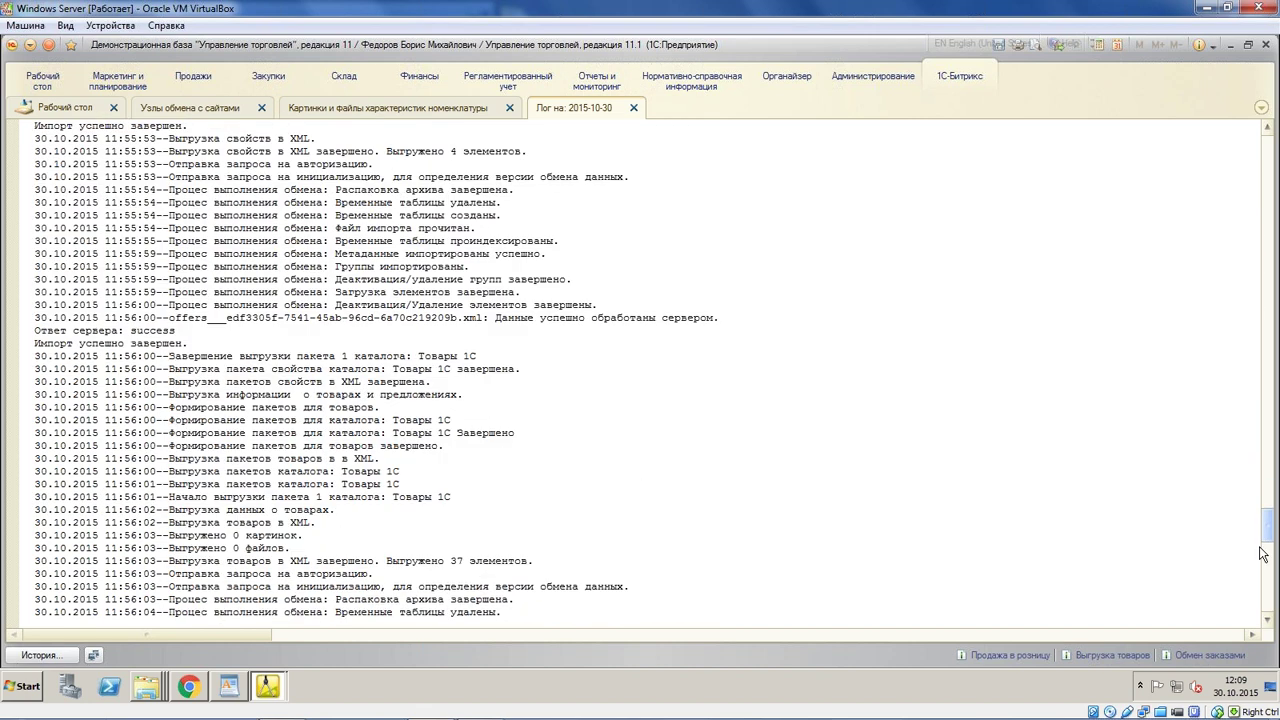
drag(278, 343, 424, 432)
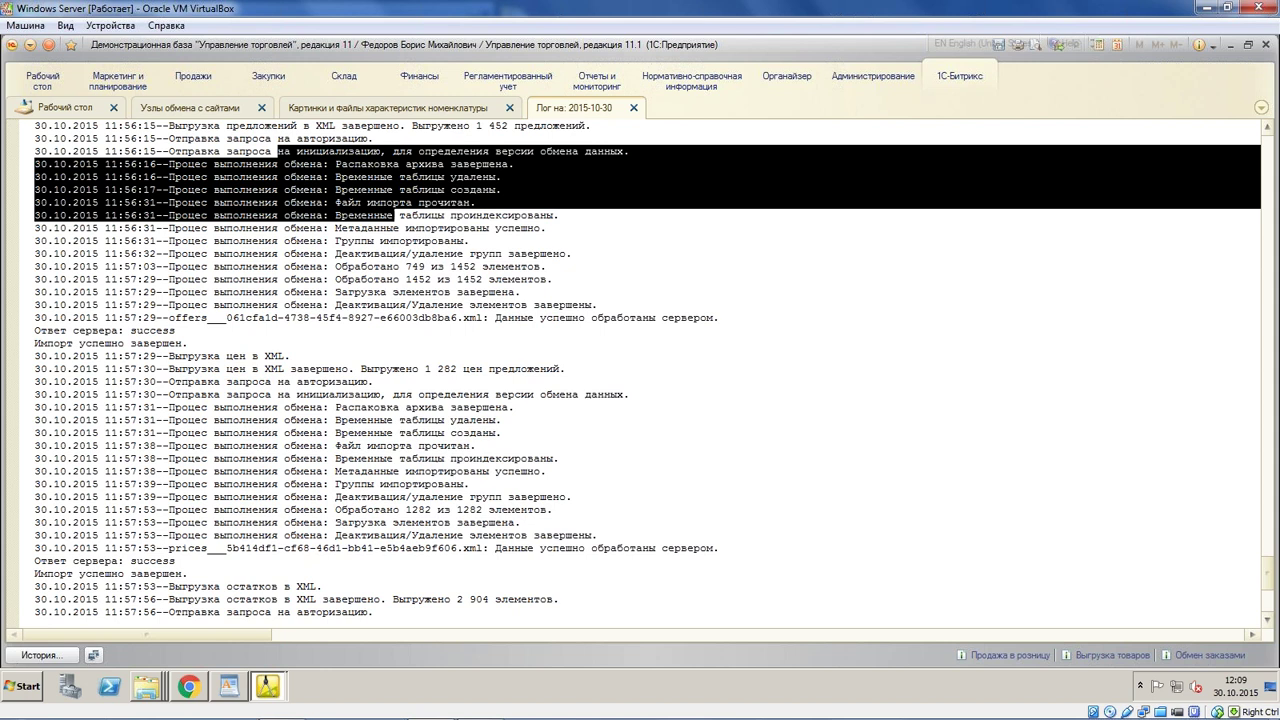
click(633, 107)
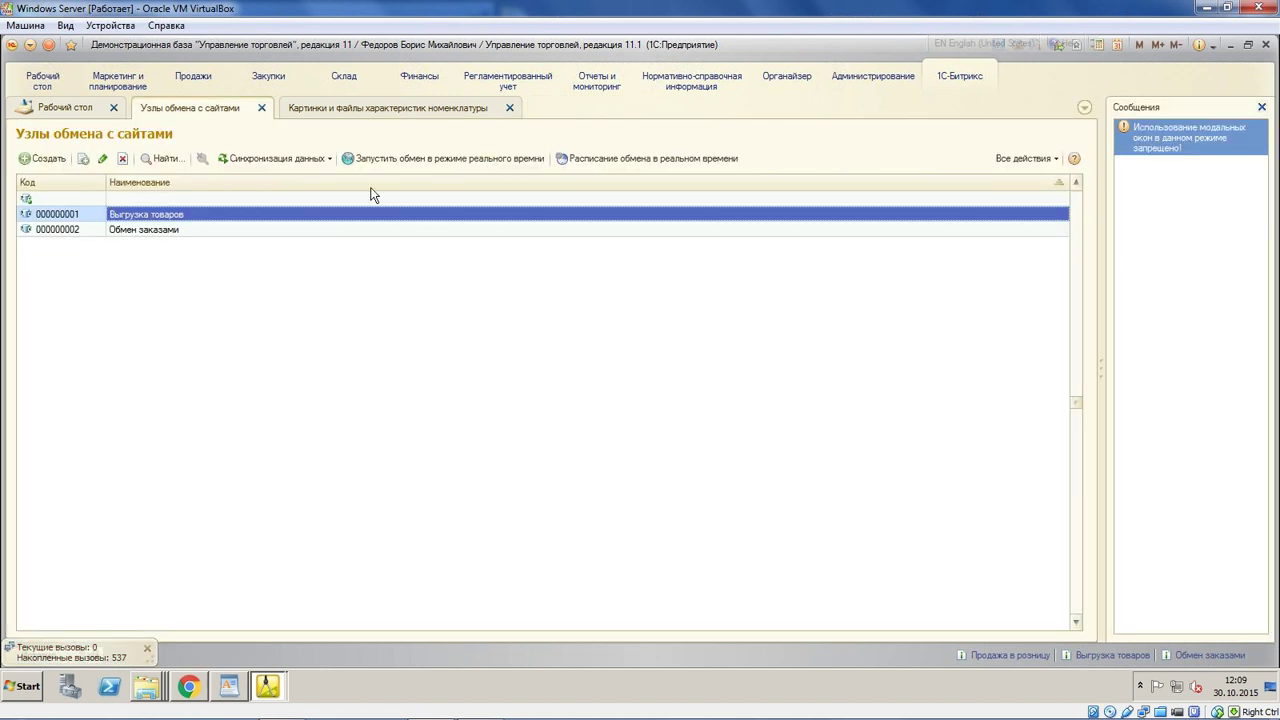
Step: Open the Обмен заказами node, activate nomenclature export and open its document exchange settings
double_click(213, 231)
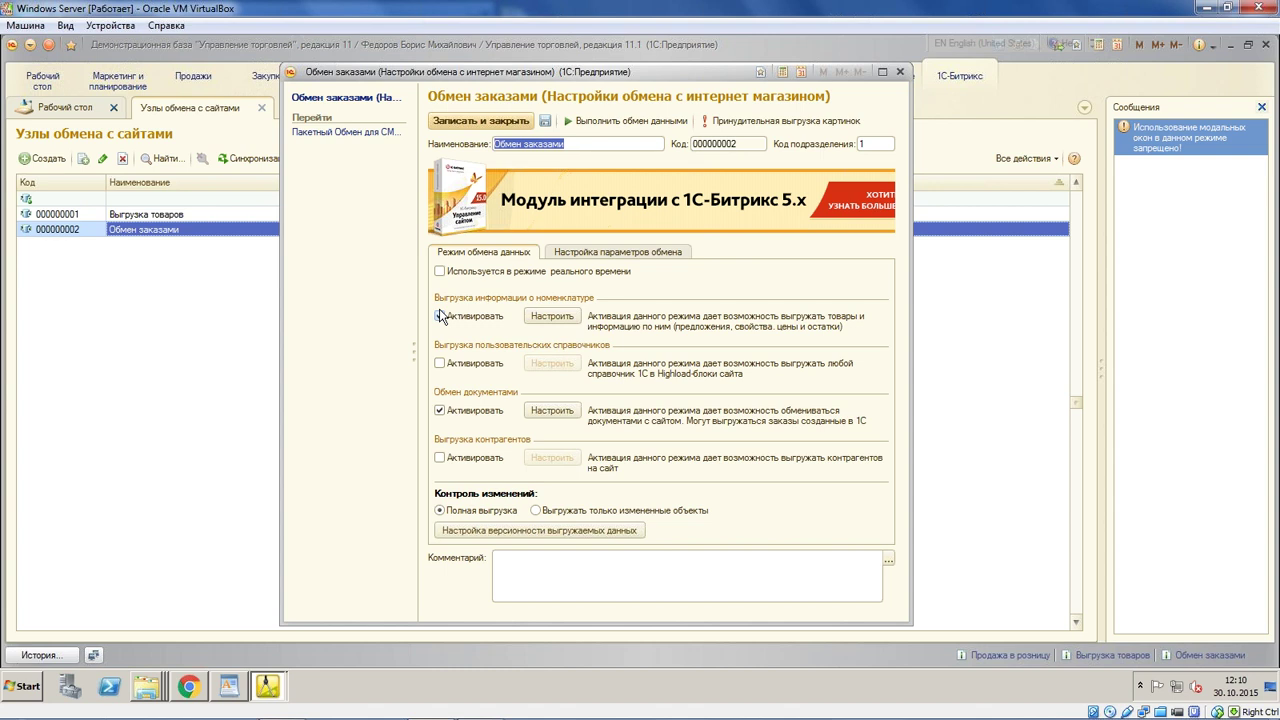
click(440, 316)
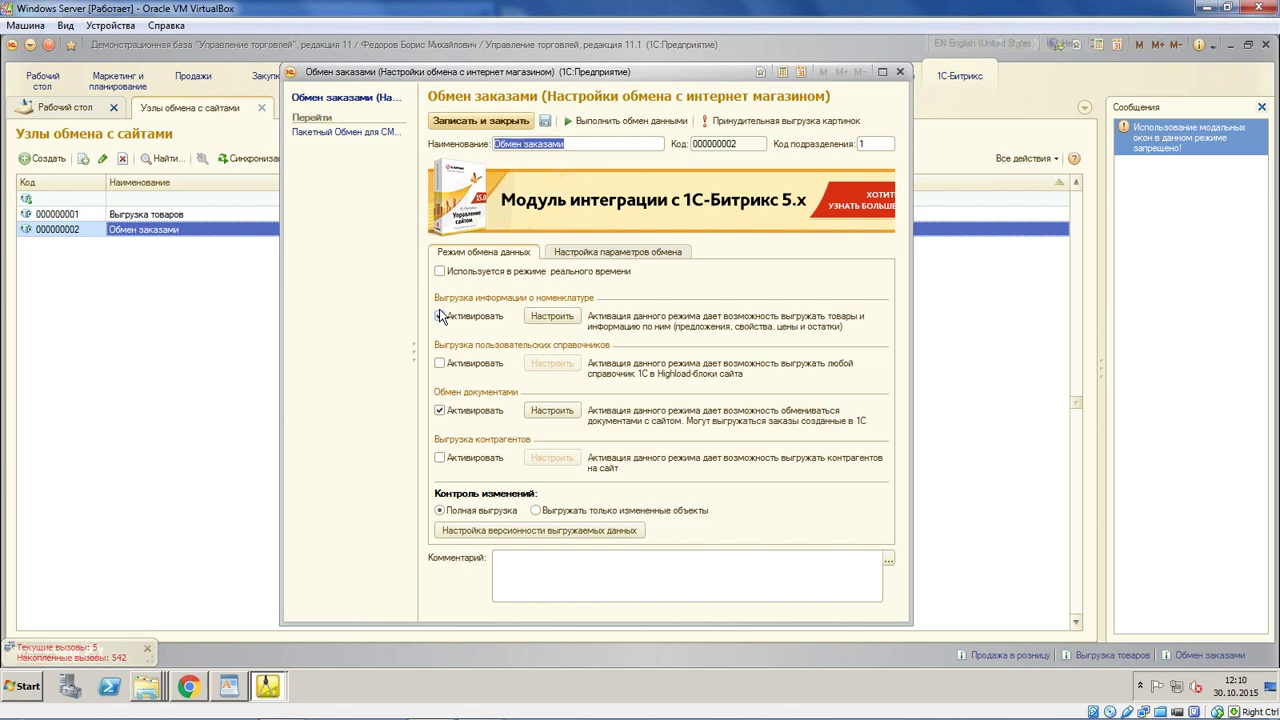
click(440, 316)
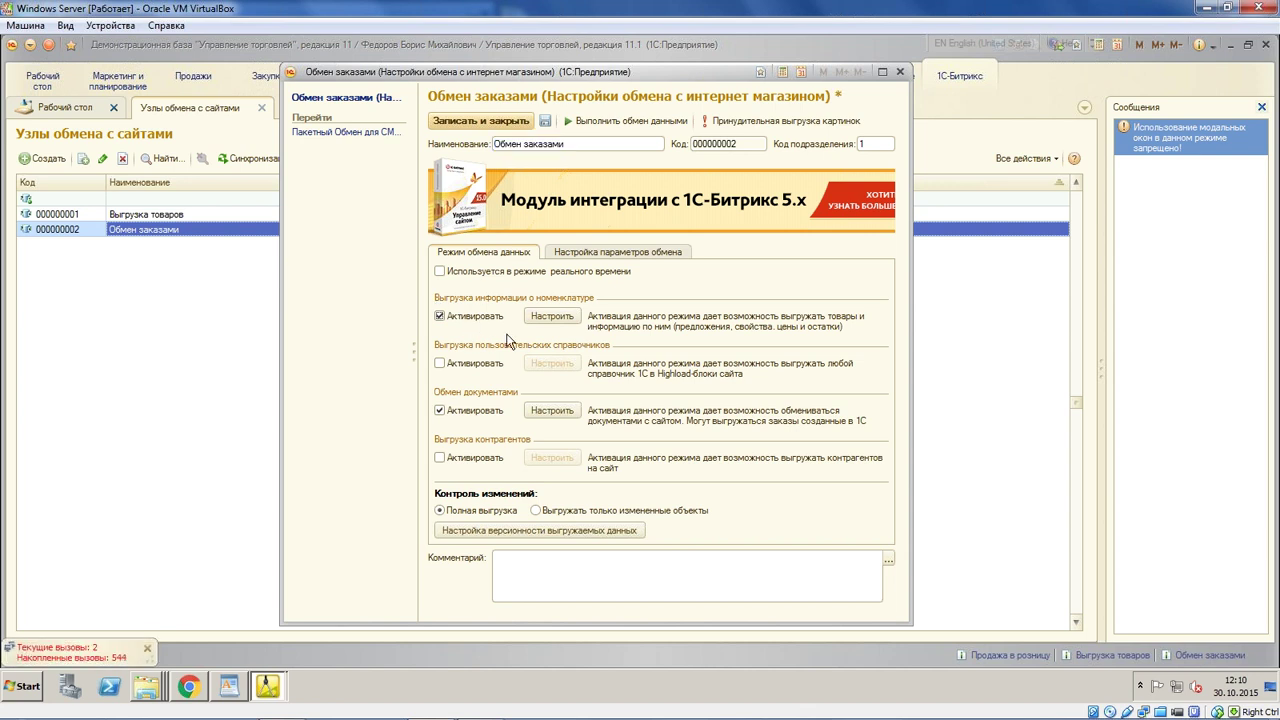
click(553, 410)
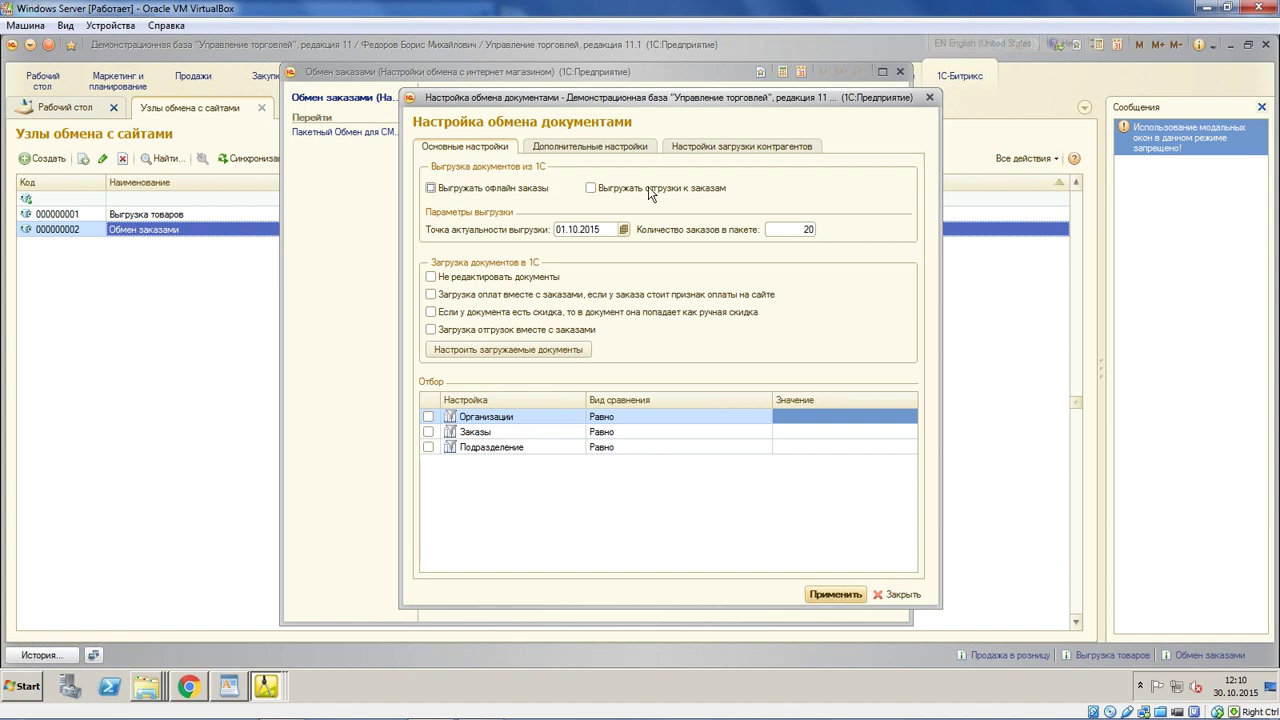
click(603, 229)
double_click(603, 229)
click(746, 299)
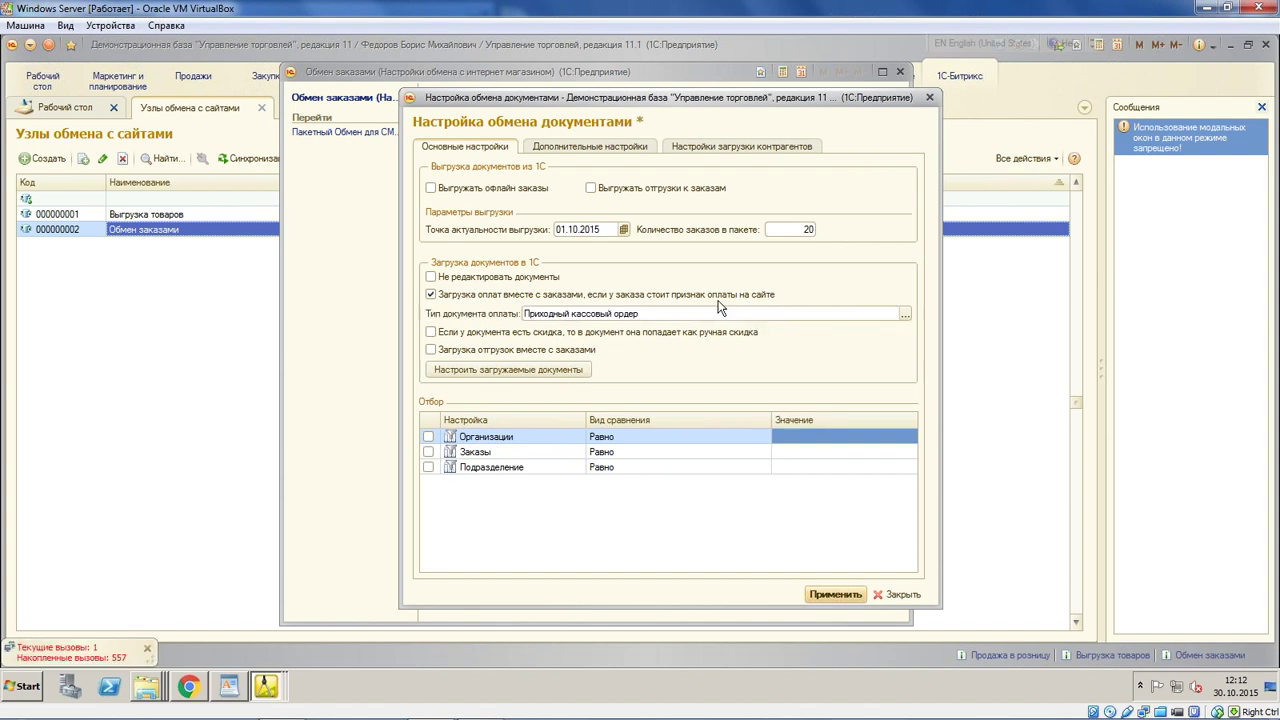
click(720, 312)
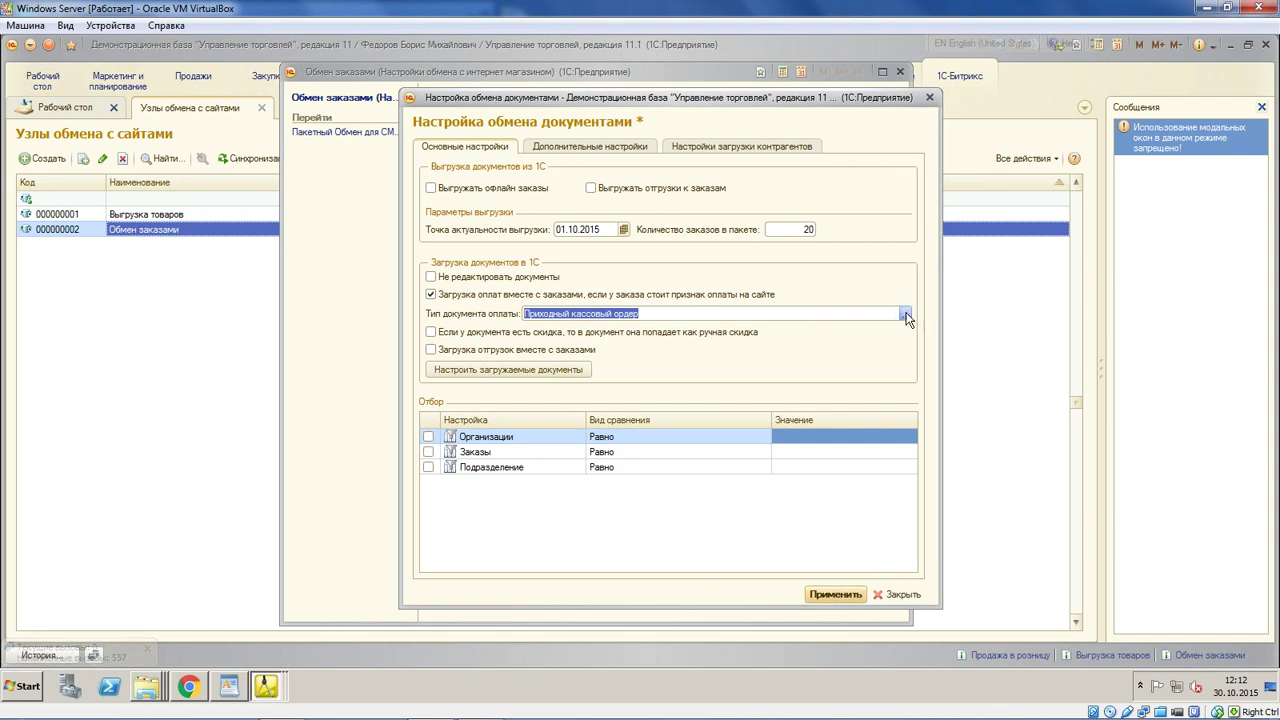
click(907, 318)
click(752, 283)
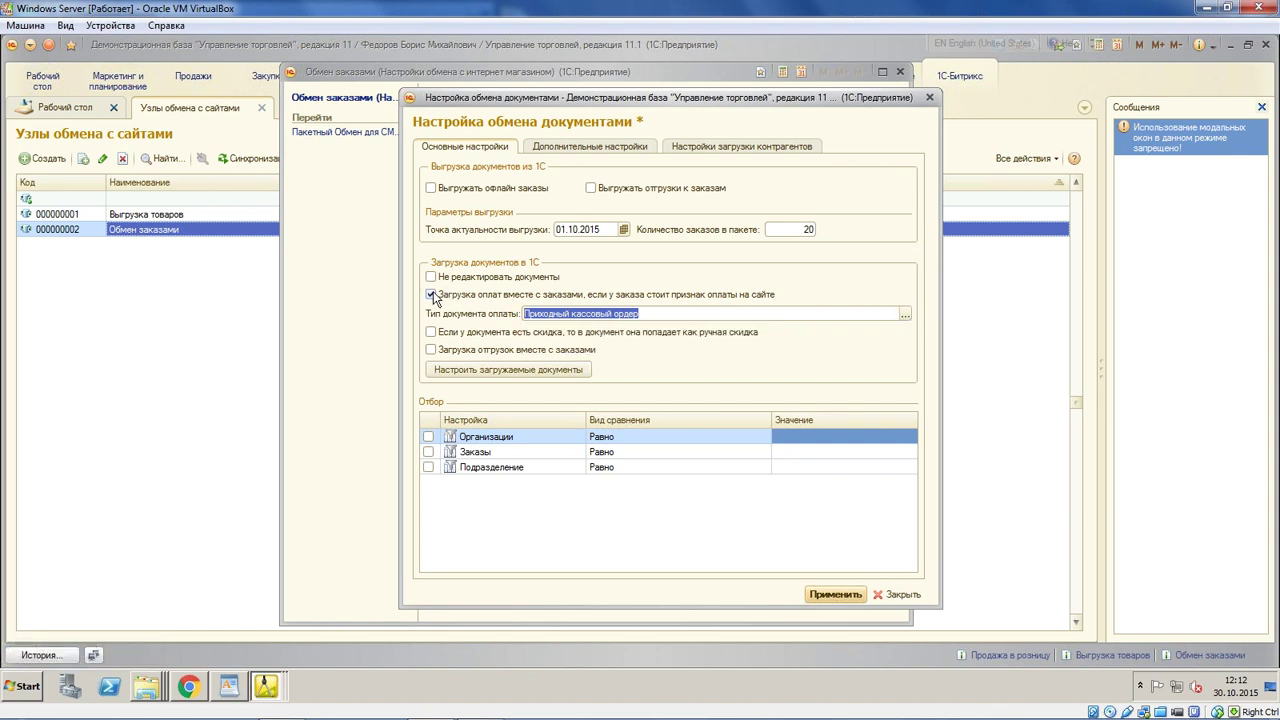
click(431, 295)
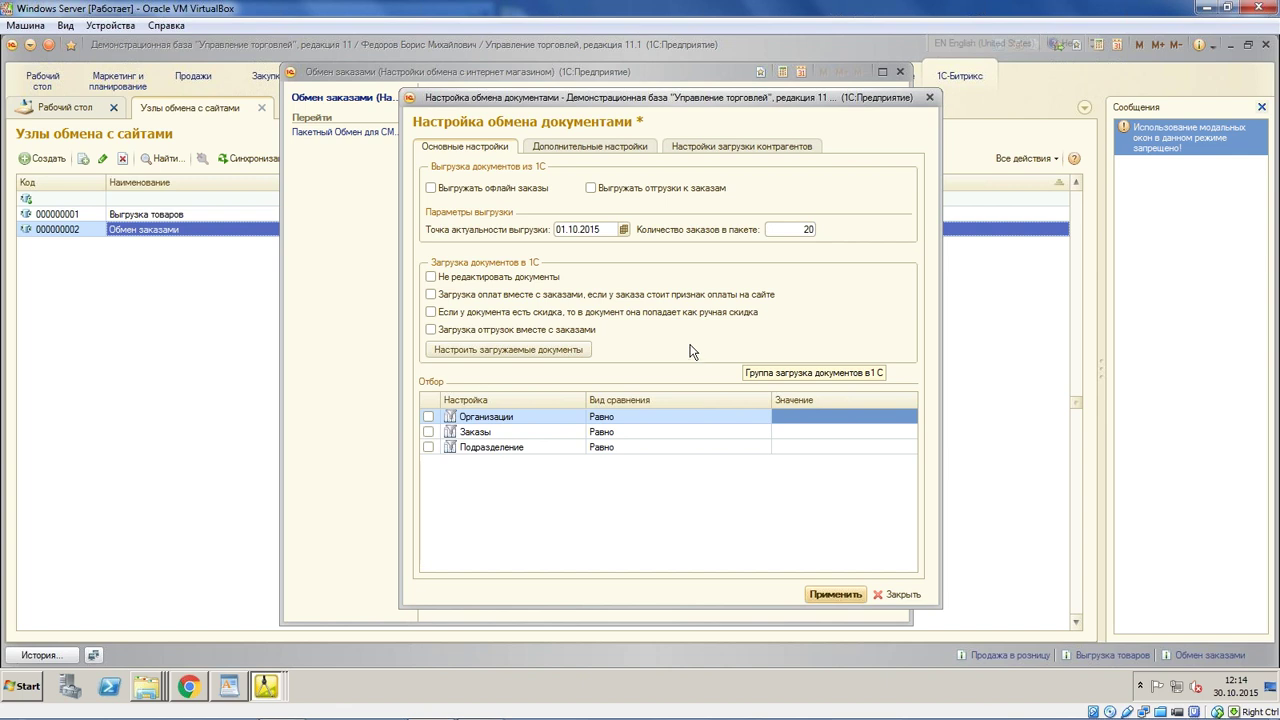
Step: On the Дополнительные настройки tab, set the order cancellation reason to Нет в наличии
click(568, 150)
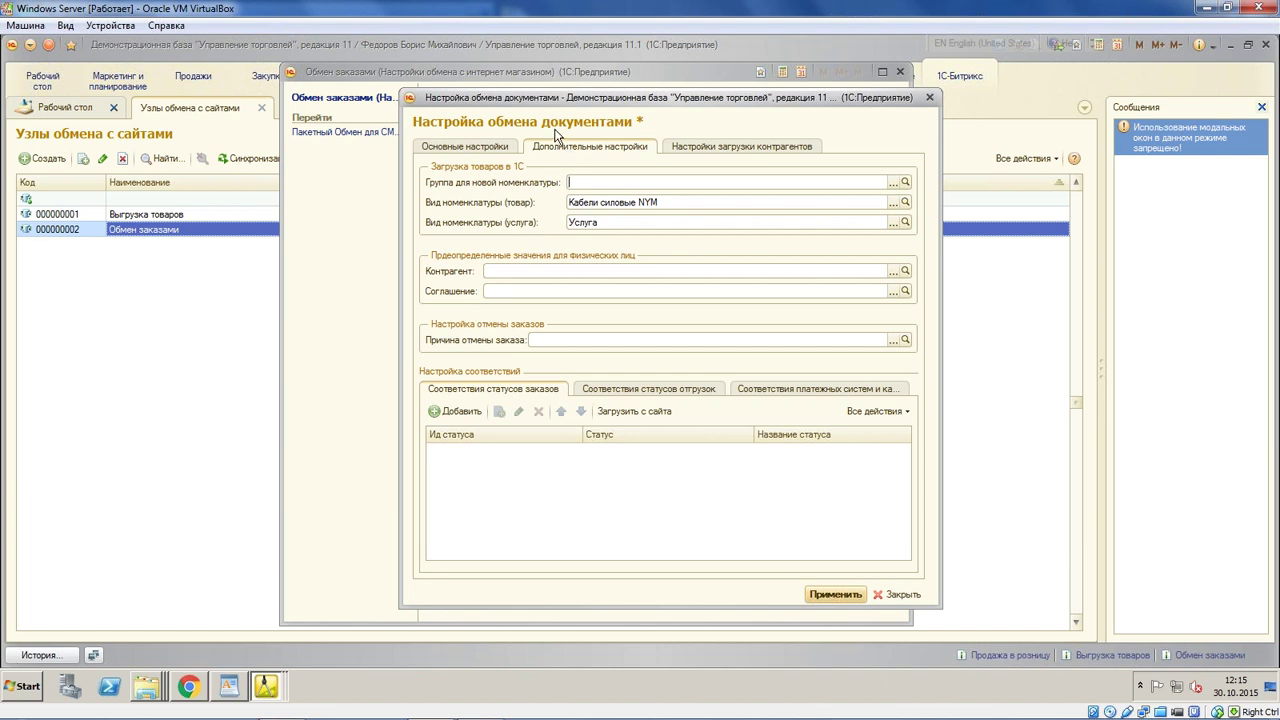
click(604, 340)
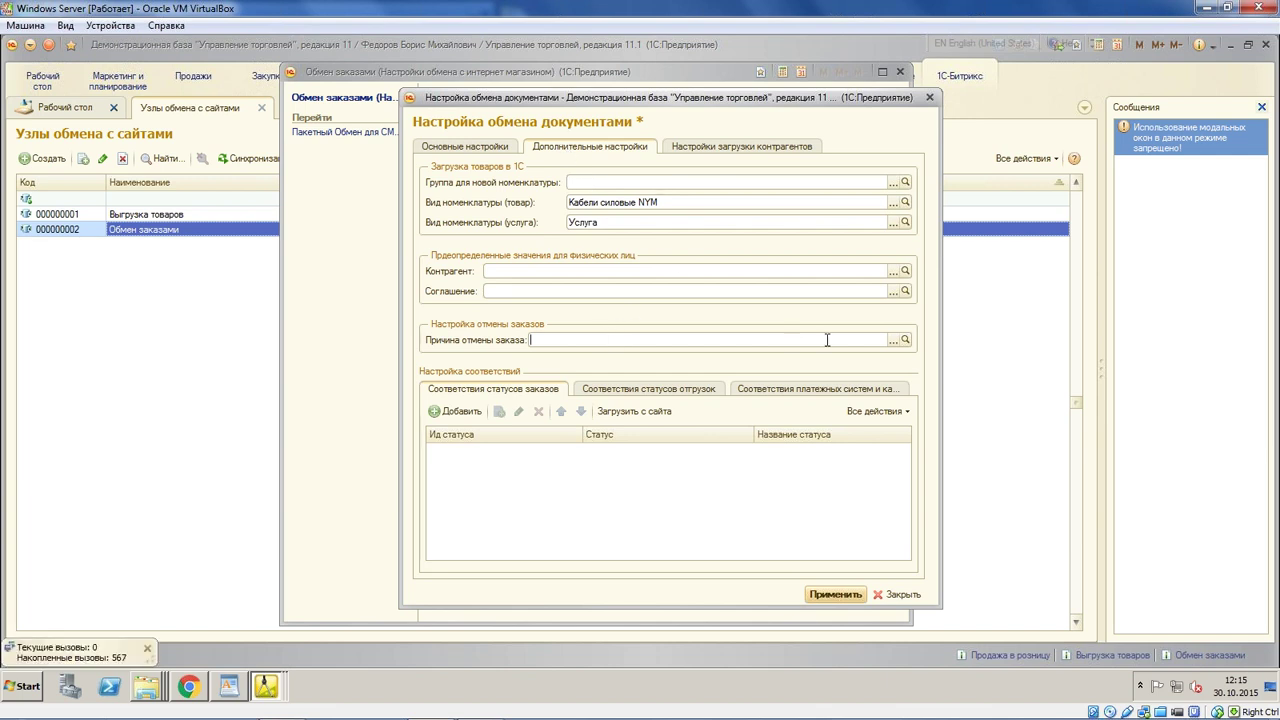
click(893, 341)
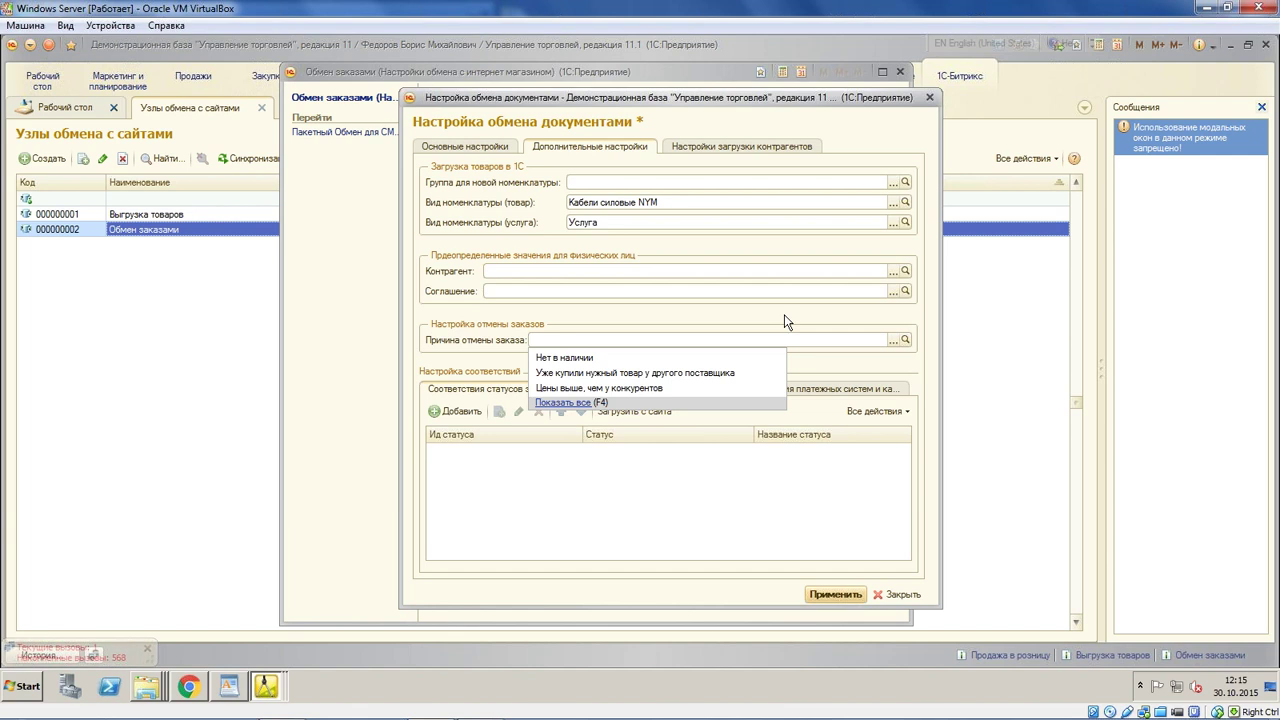
click(638, 358)
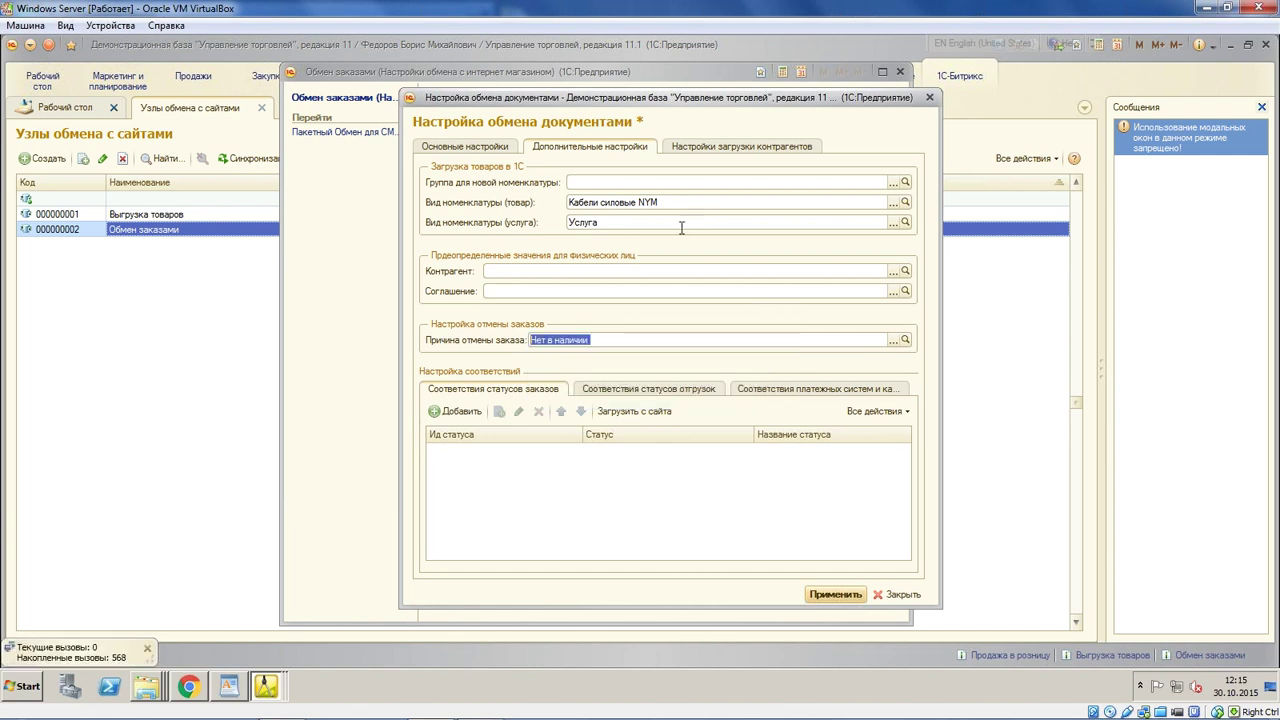
click(663, 270)
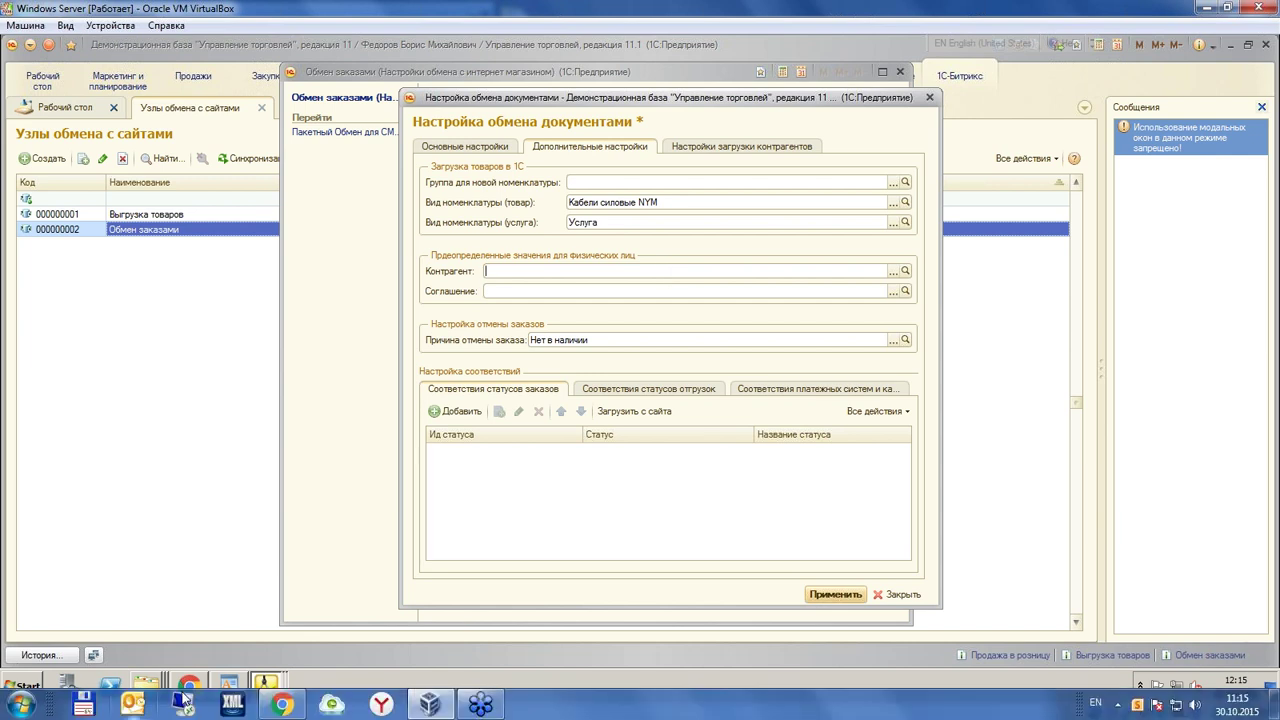
Step: Open Женские туфли-мокасины 123 from Товары 1С › Обувь and show its Торговые предложения tab
click(190, 684)
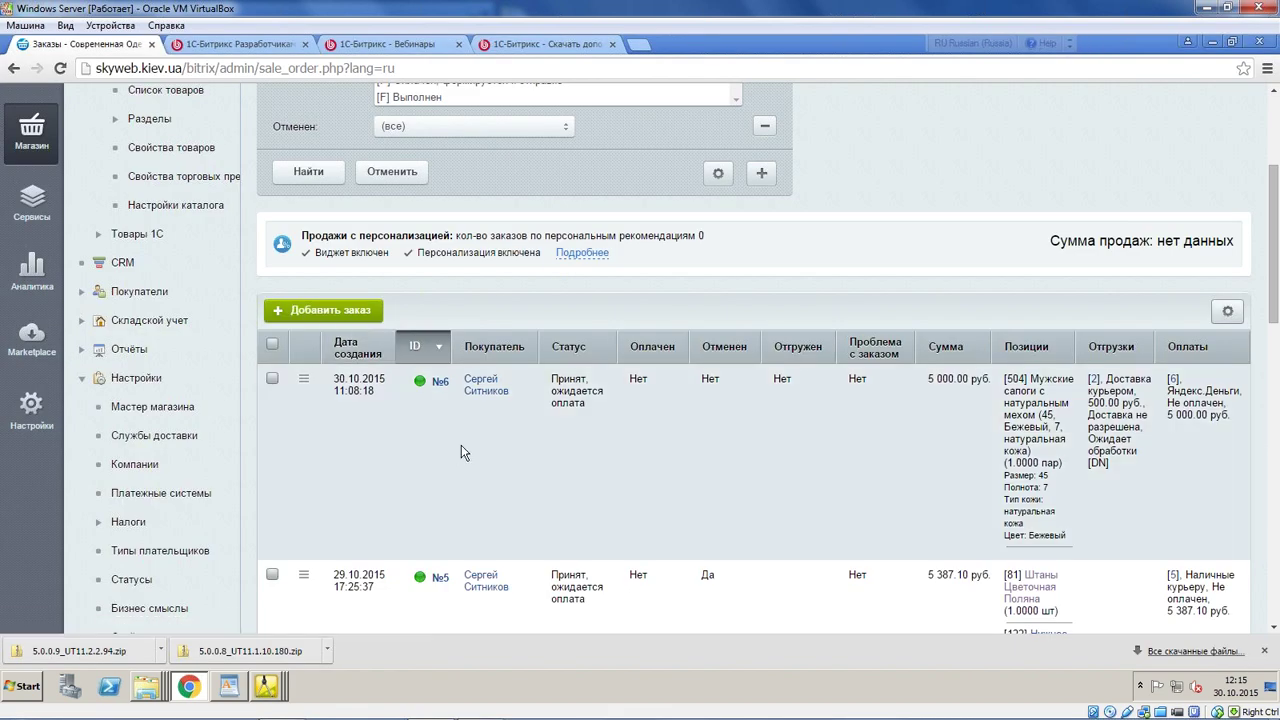
scroll(145, 325, up, 1)
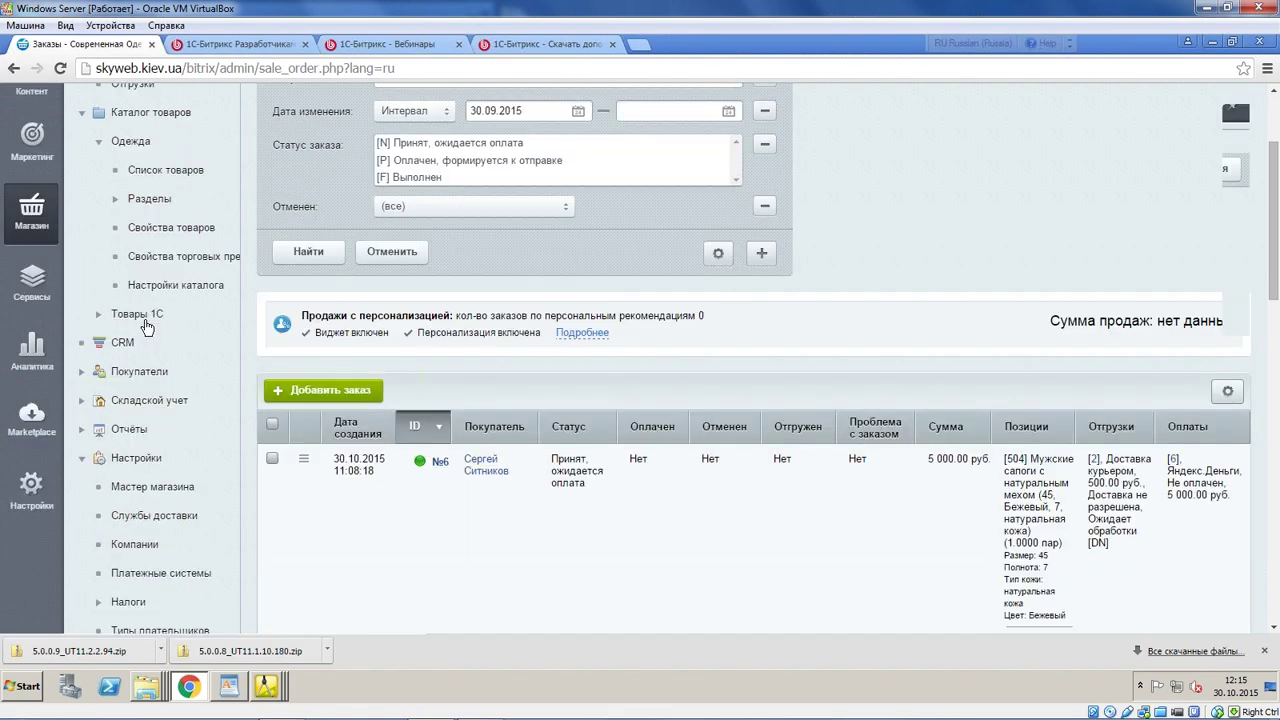
scroll(145, 325, up, 2)
click(140, 473)
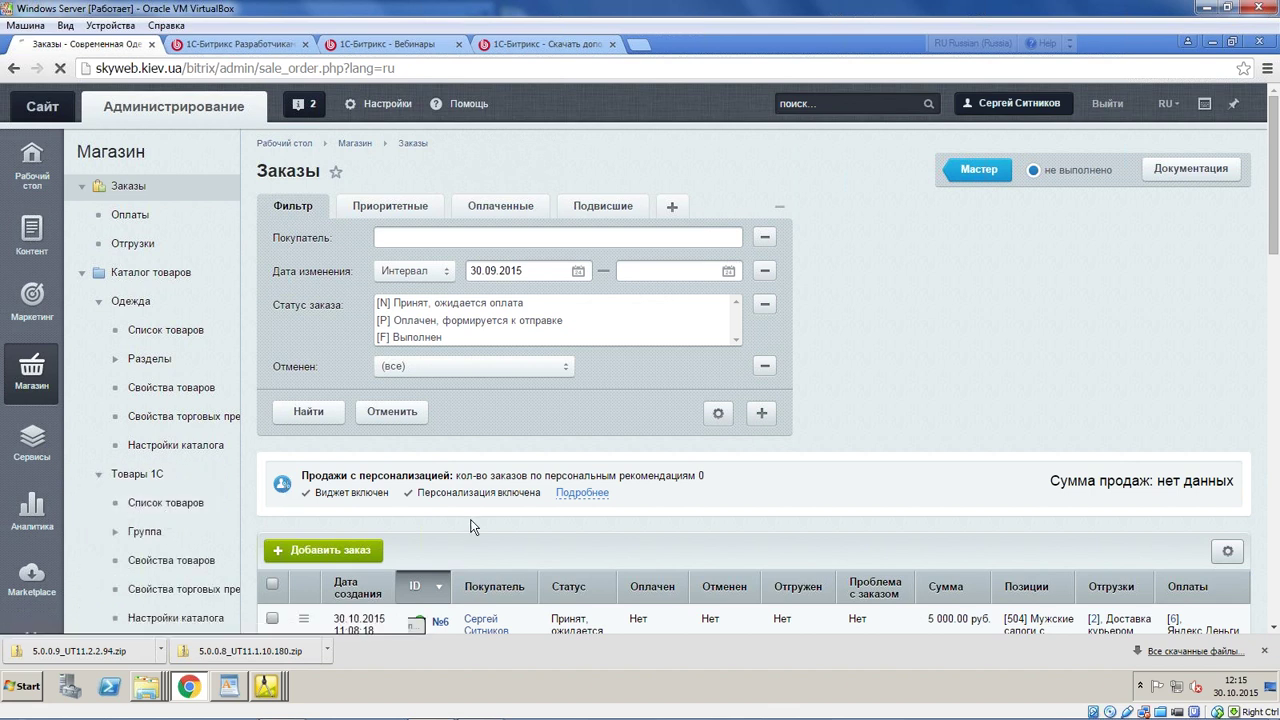
scroll(520, 460, down, 1)
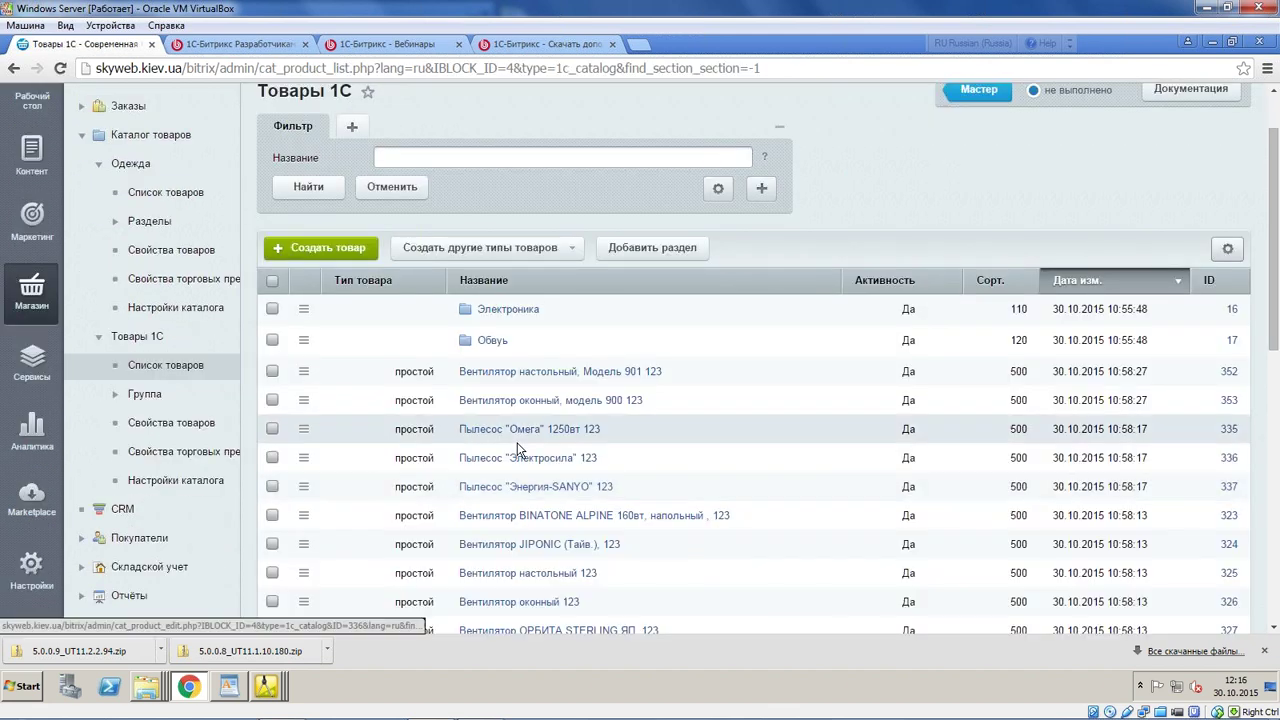
click(488, 340)
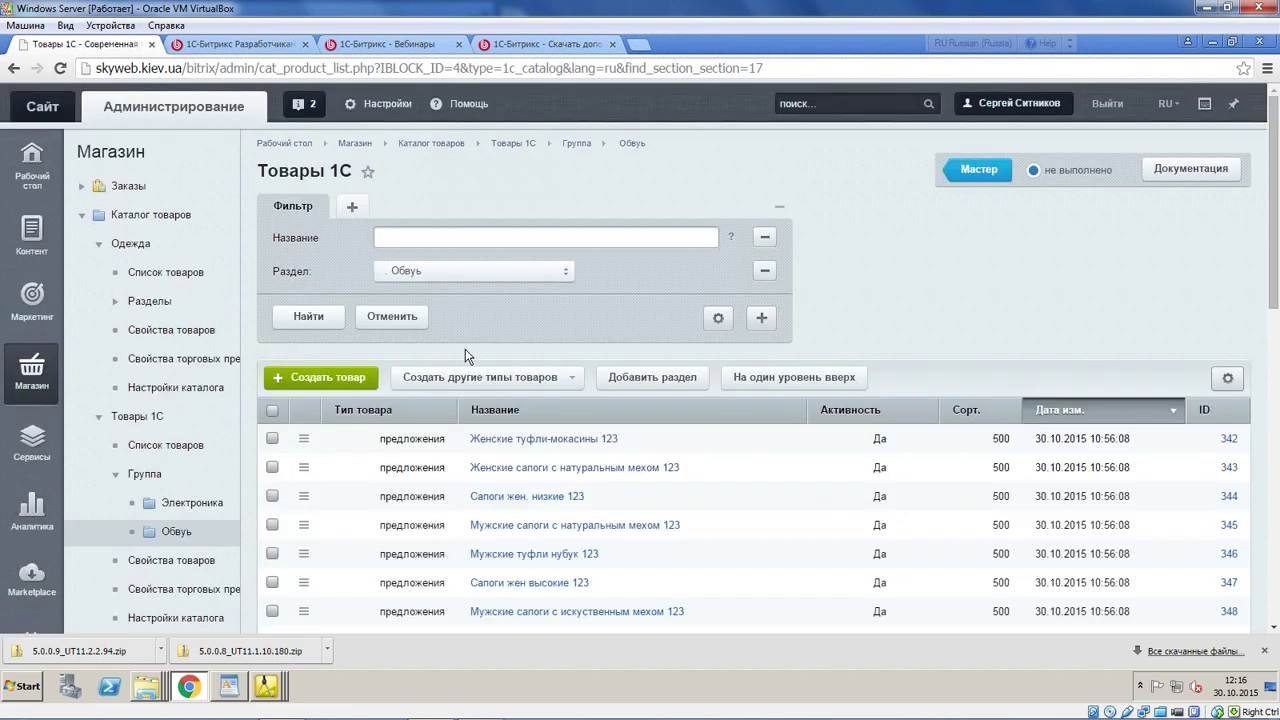
scroll(552, 294, down, 3)
click(551, 199)
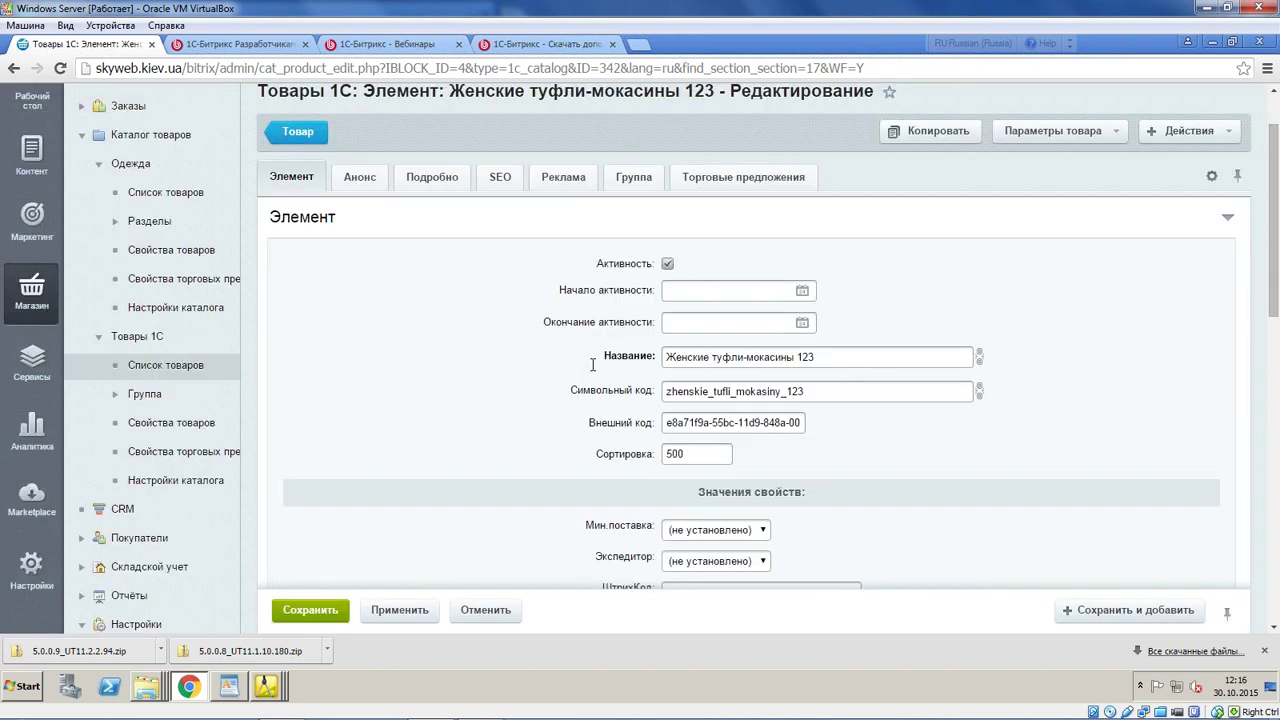
scroll(997, 357, down, 2)
scroll(997, 357, up, 3)
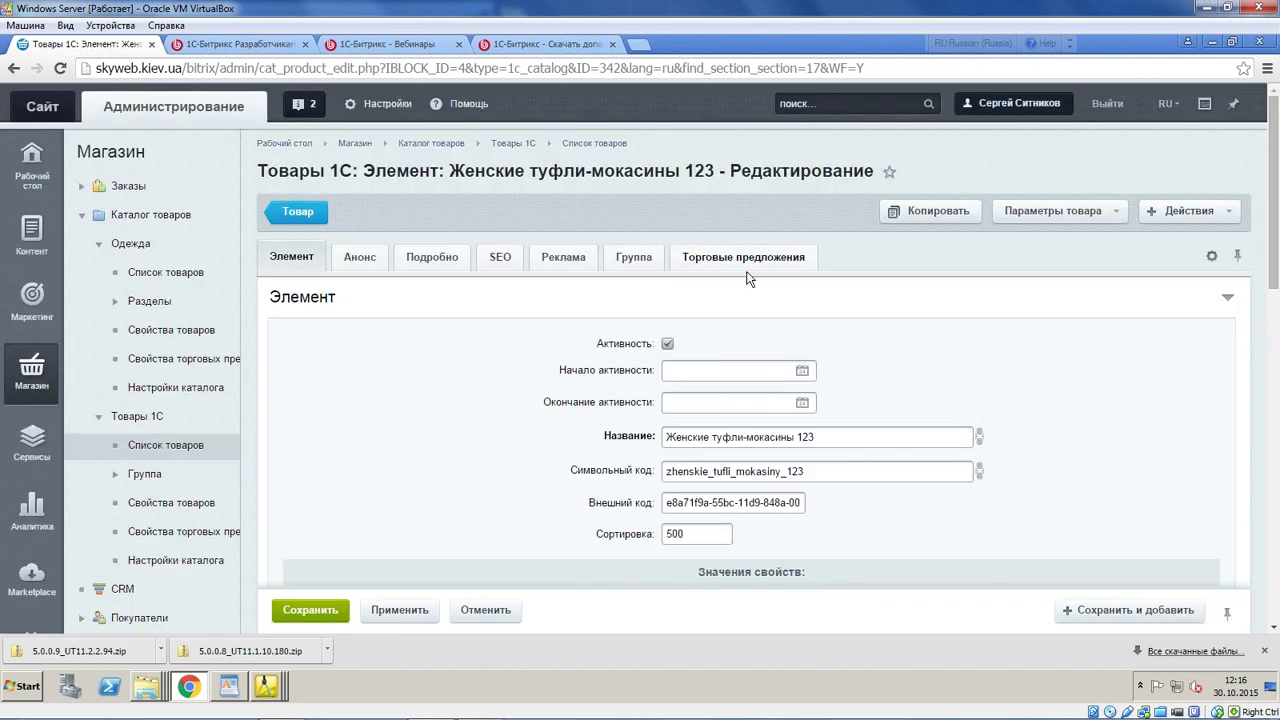
click(744, 258)
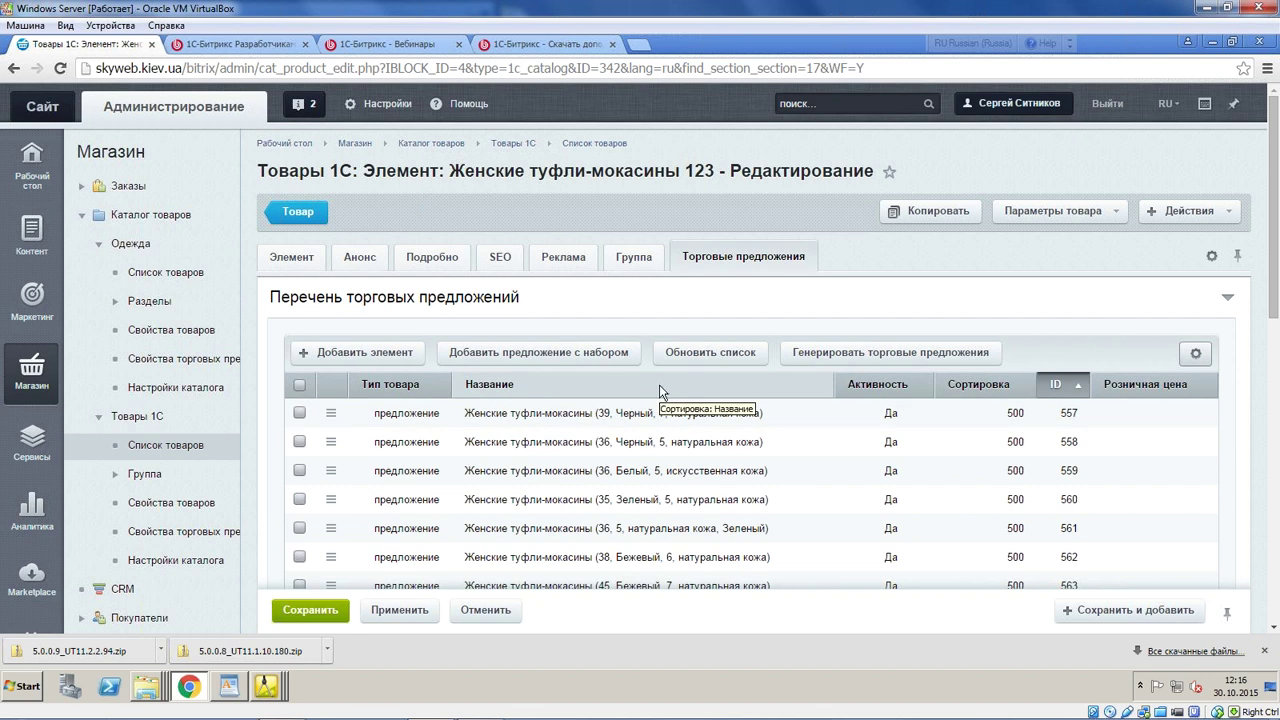
Step: Open the Генератор SKU page for Женские туфли-мокасины 123
click(915, 353)
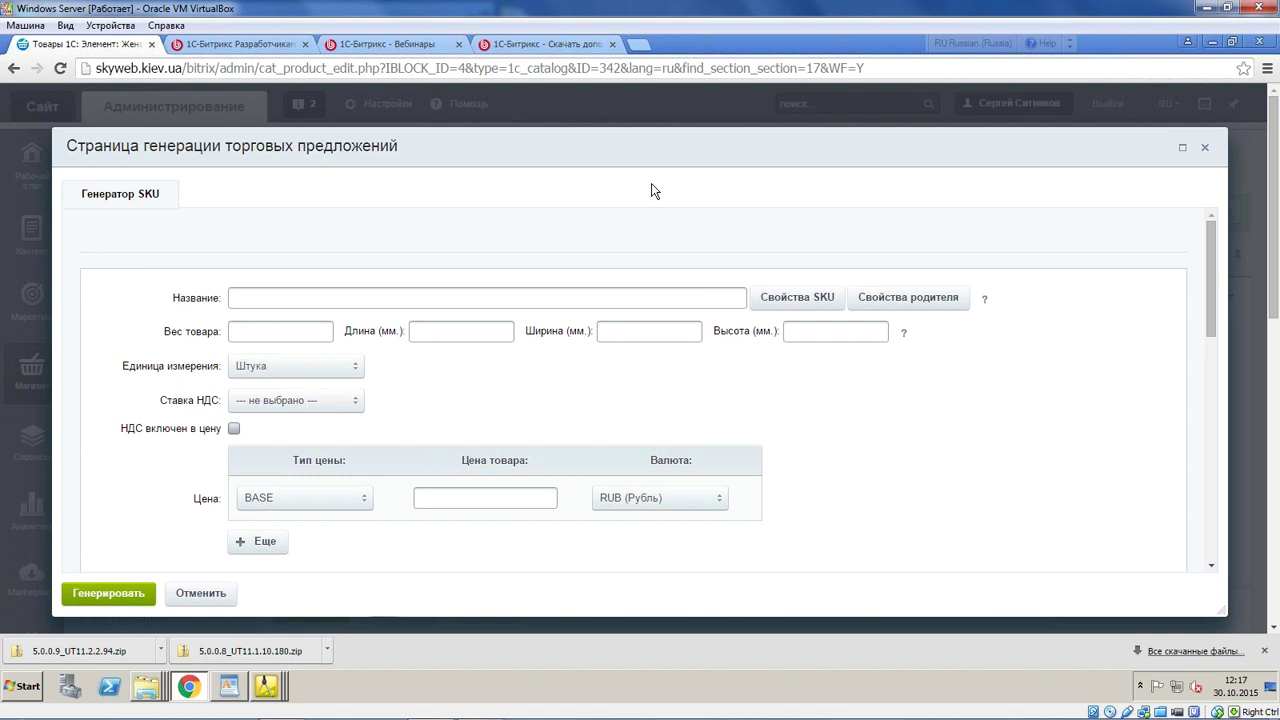
click(266, 686)
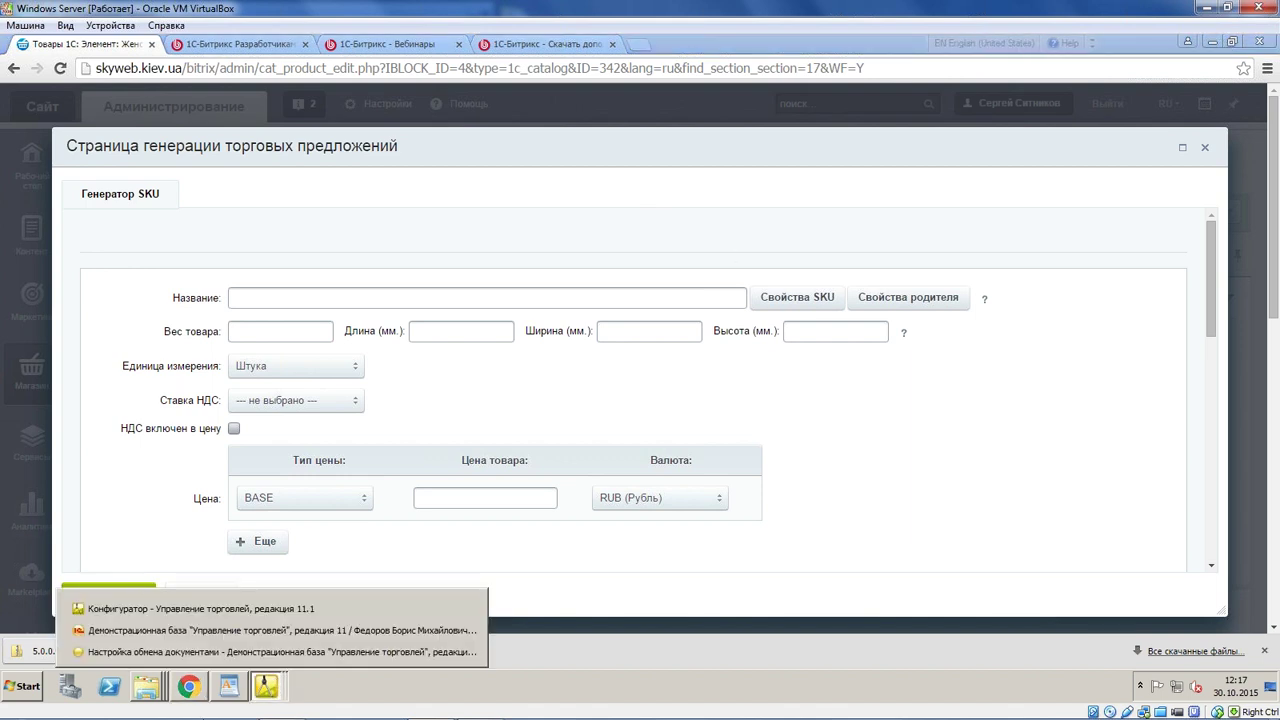
Step: Load the order statuses from the site and map status N to На согласовании
click(320, 652)
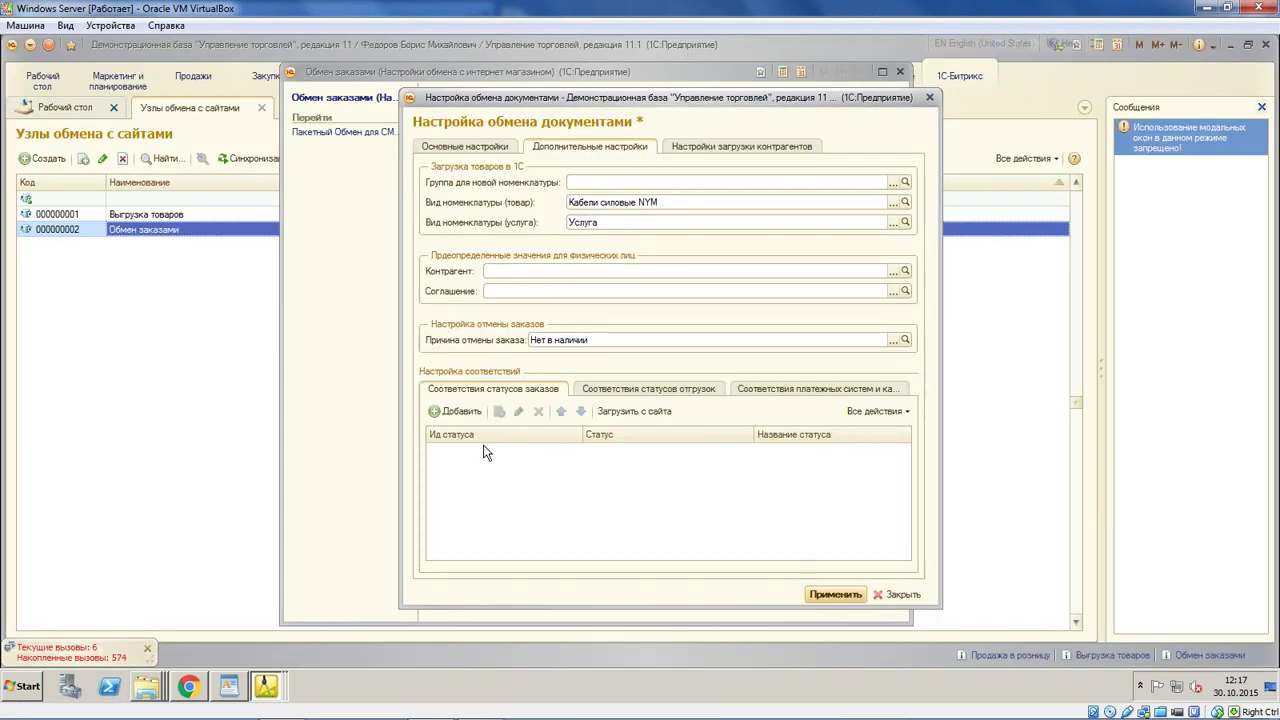
click(640, 413)
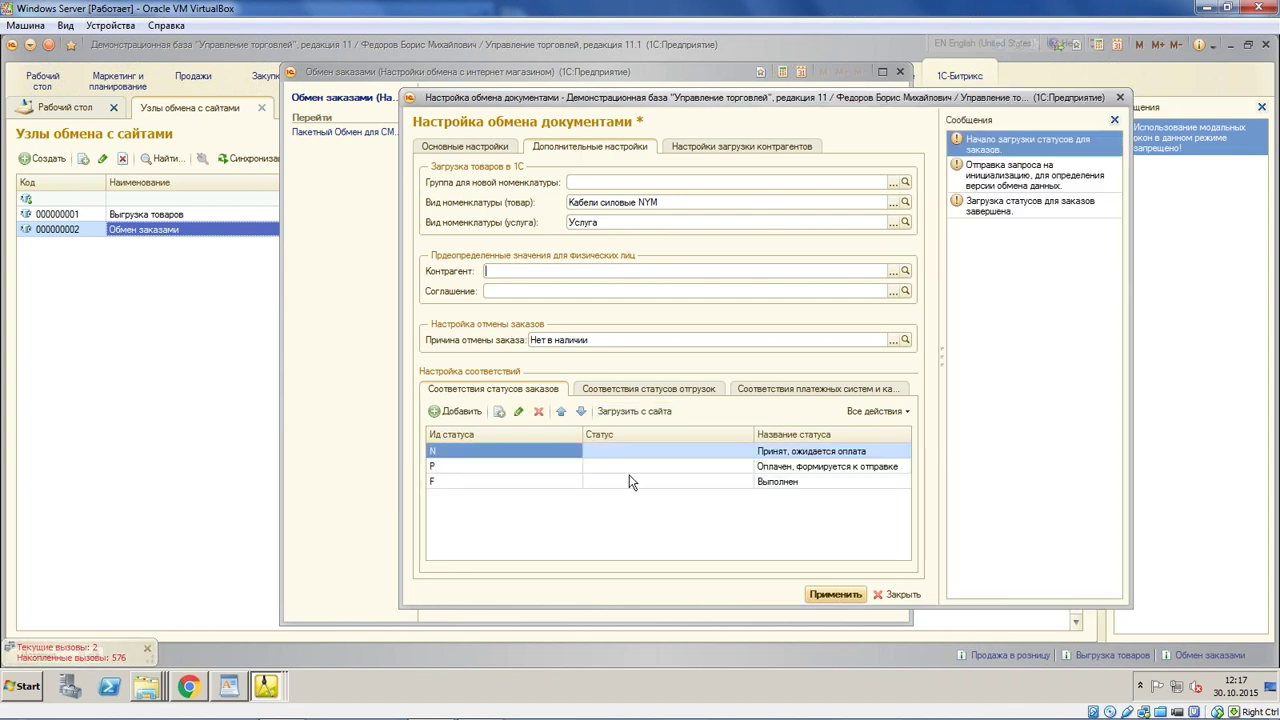
click(634, 457)
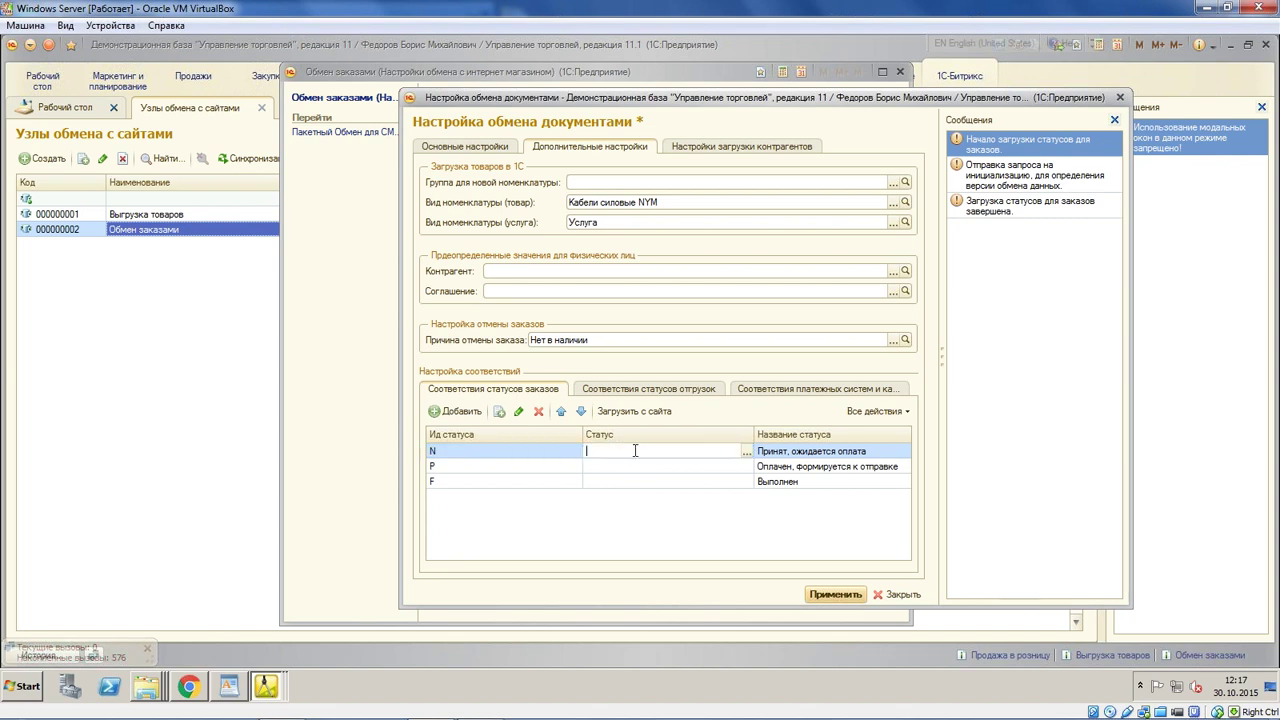
click(748, 453)
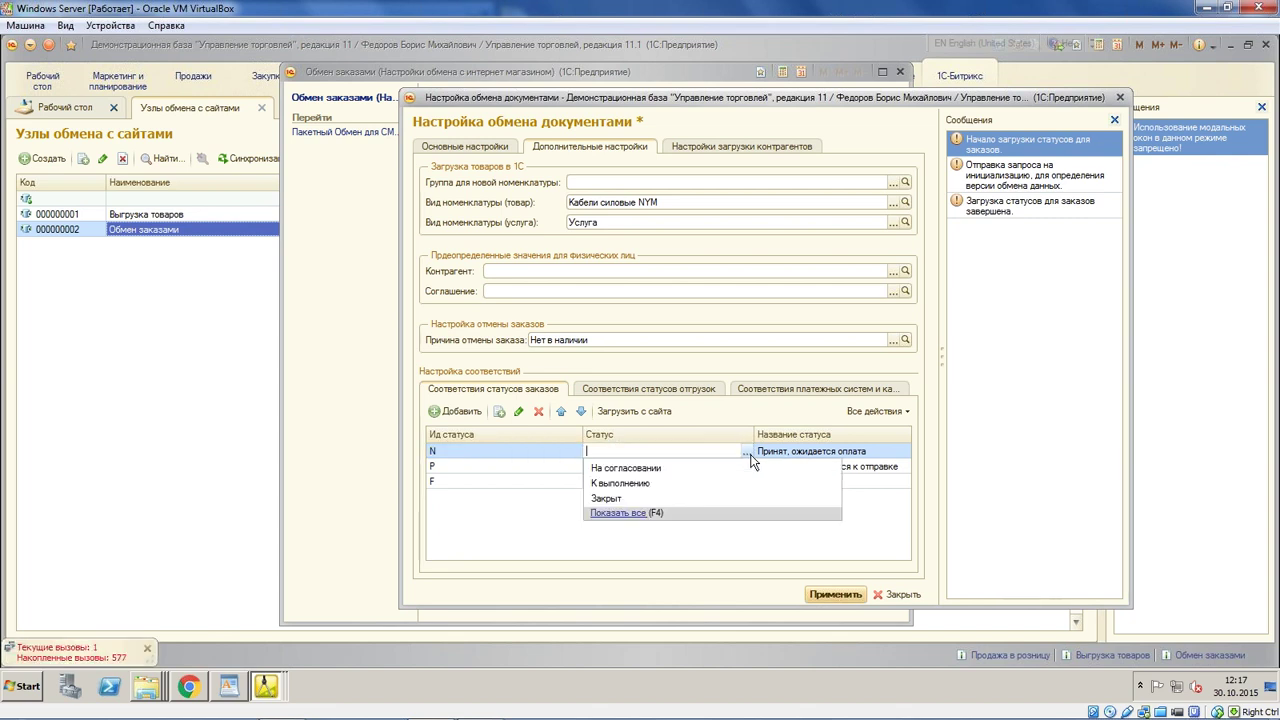
click(750, 467)
Step: Map site status F to Закрыт and status P to К выполнению / В резерве
click(743, 468)
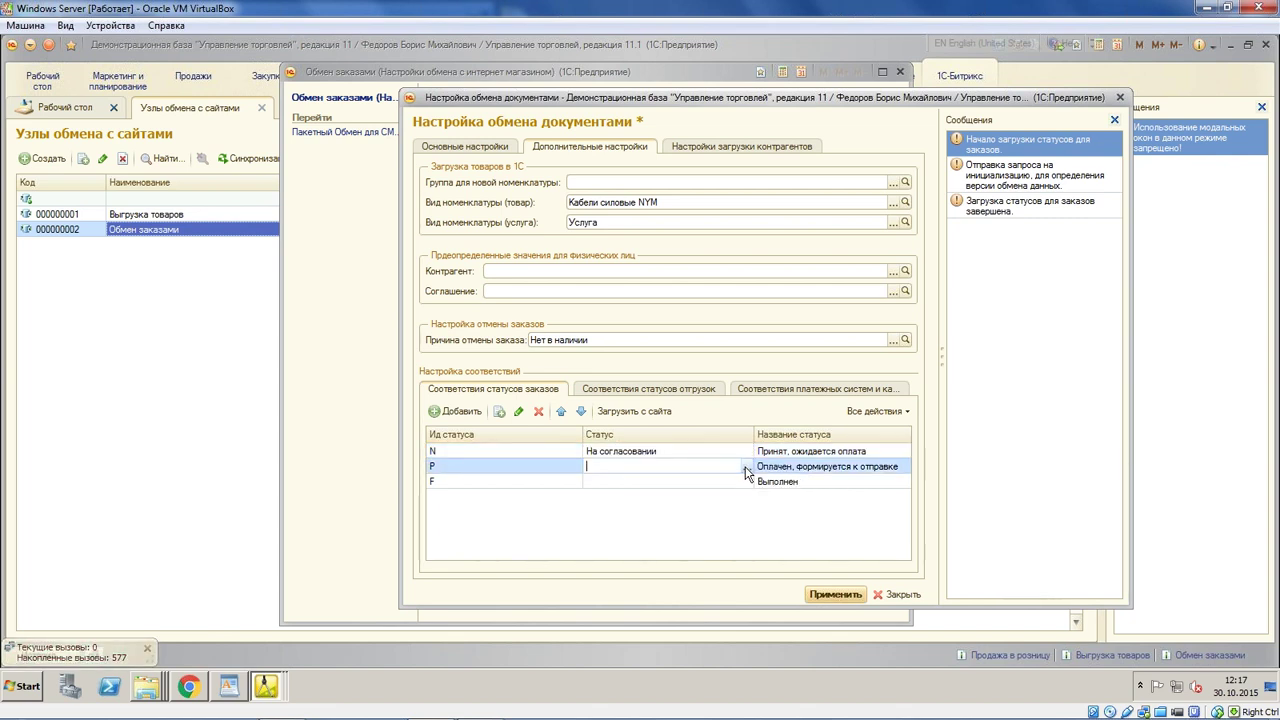
click(747, 467)
click(741, 483)
click(745, 484)
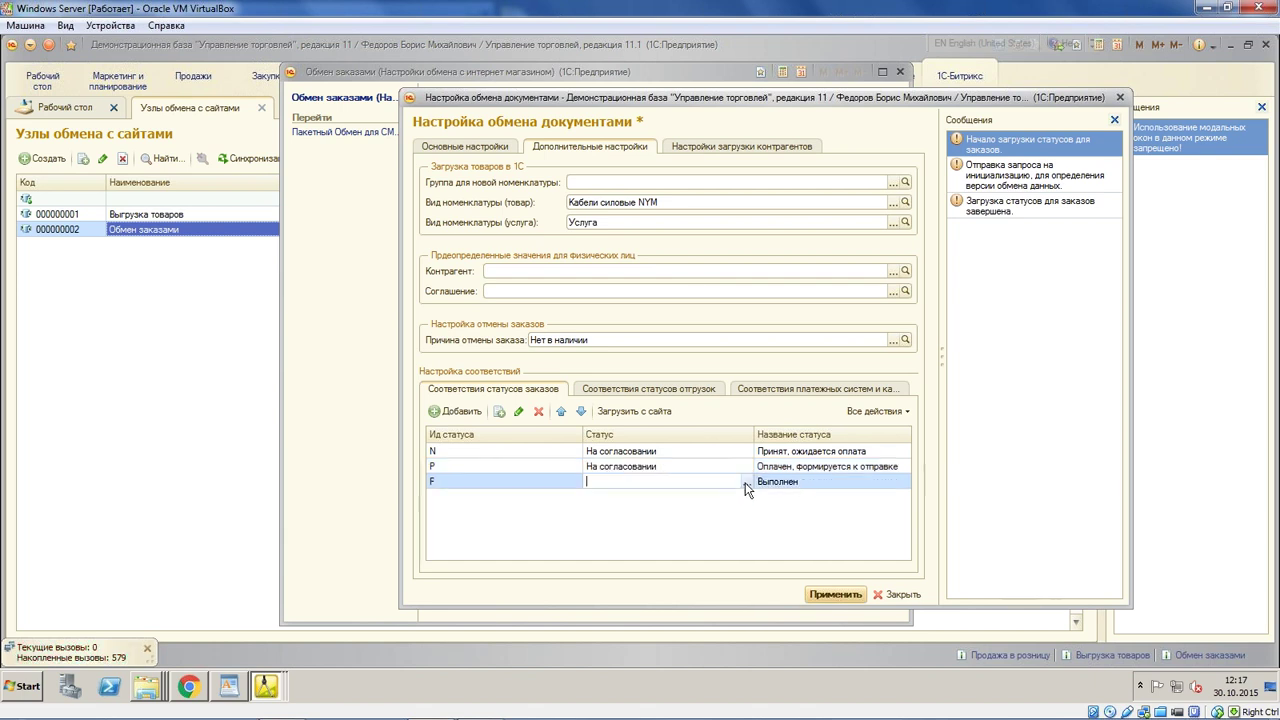
click(746, 483)
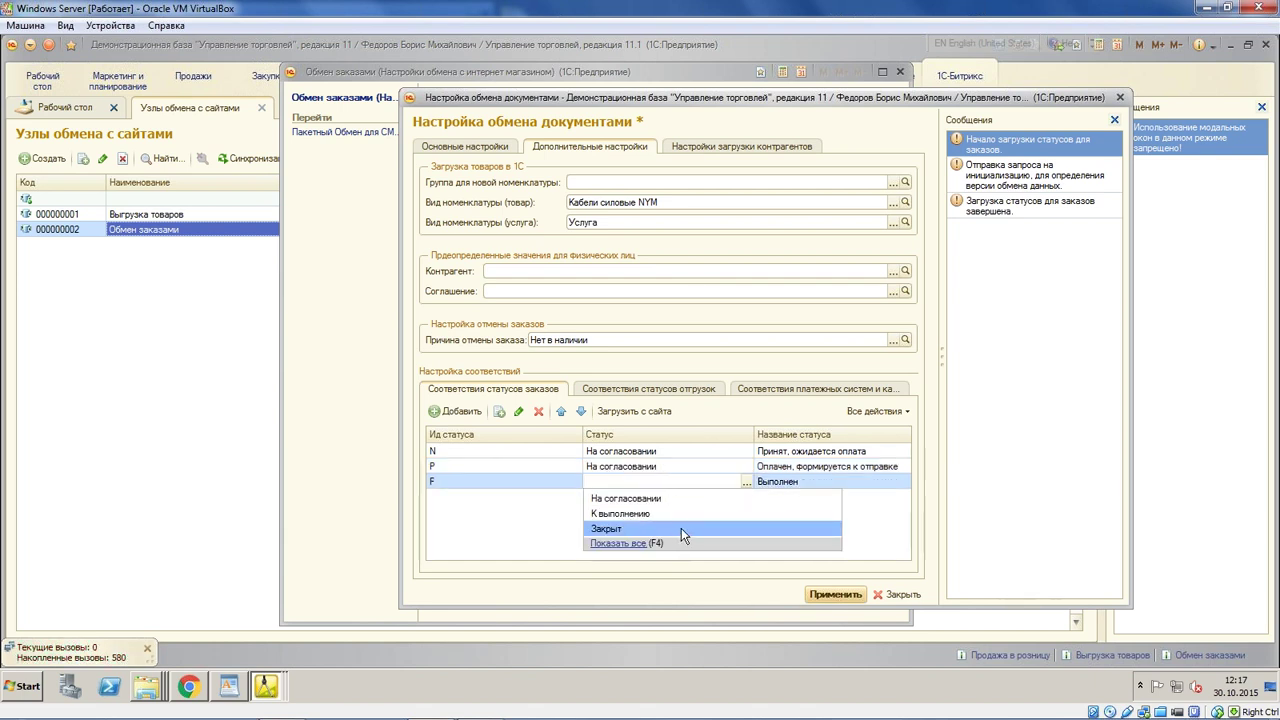
click(681, 528)
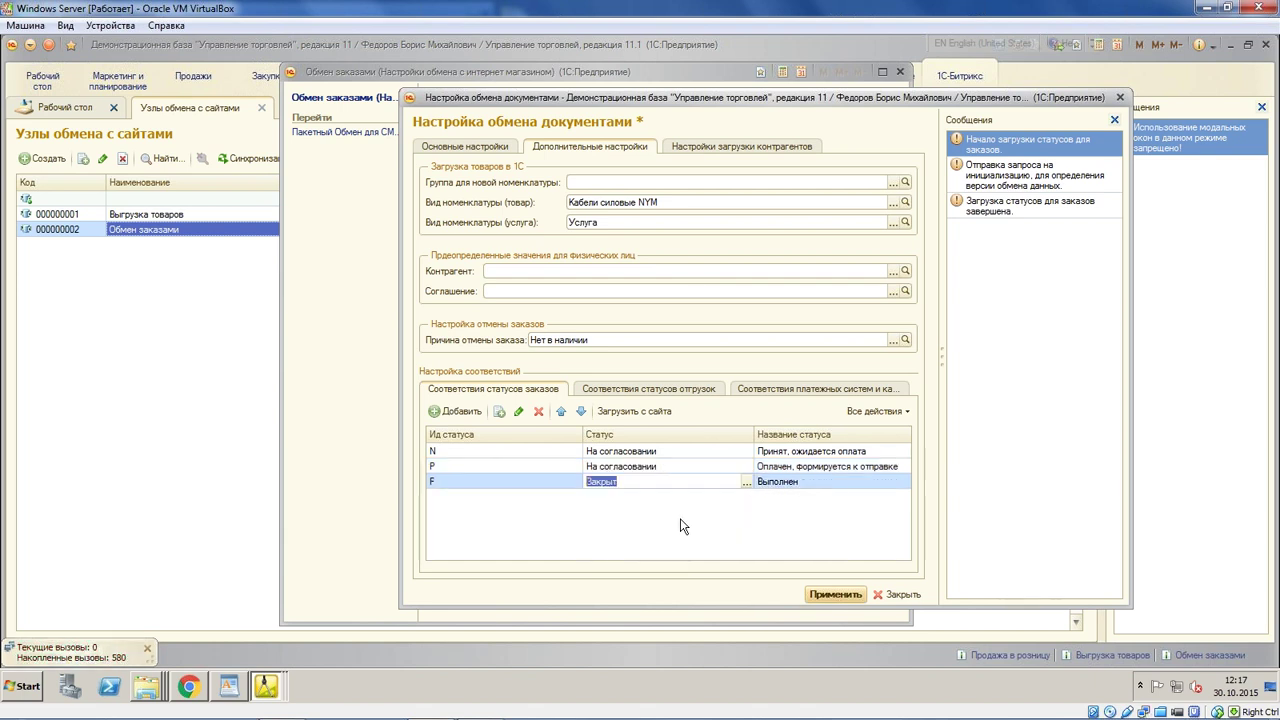
click(683, 466)
click(683, 466)
click(683, 466)
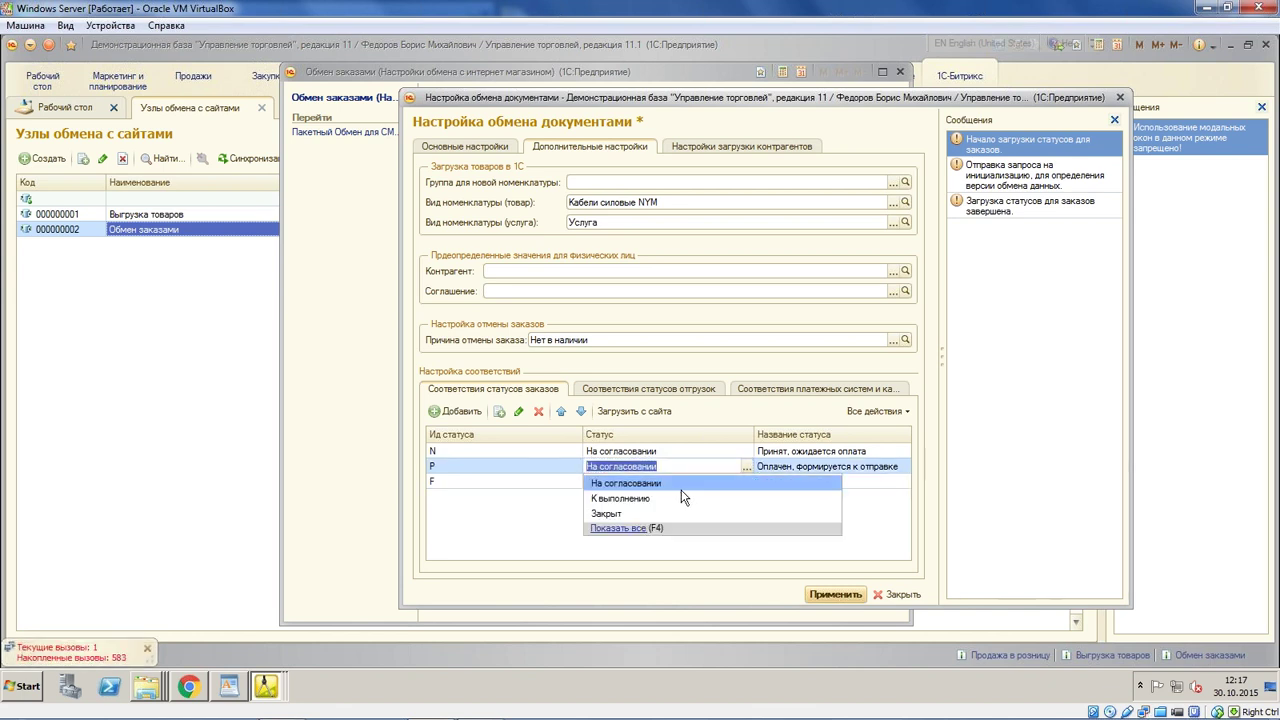
click(683, 497)
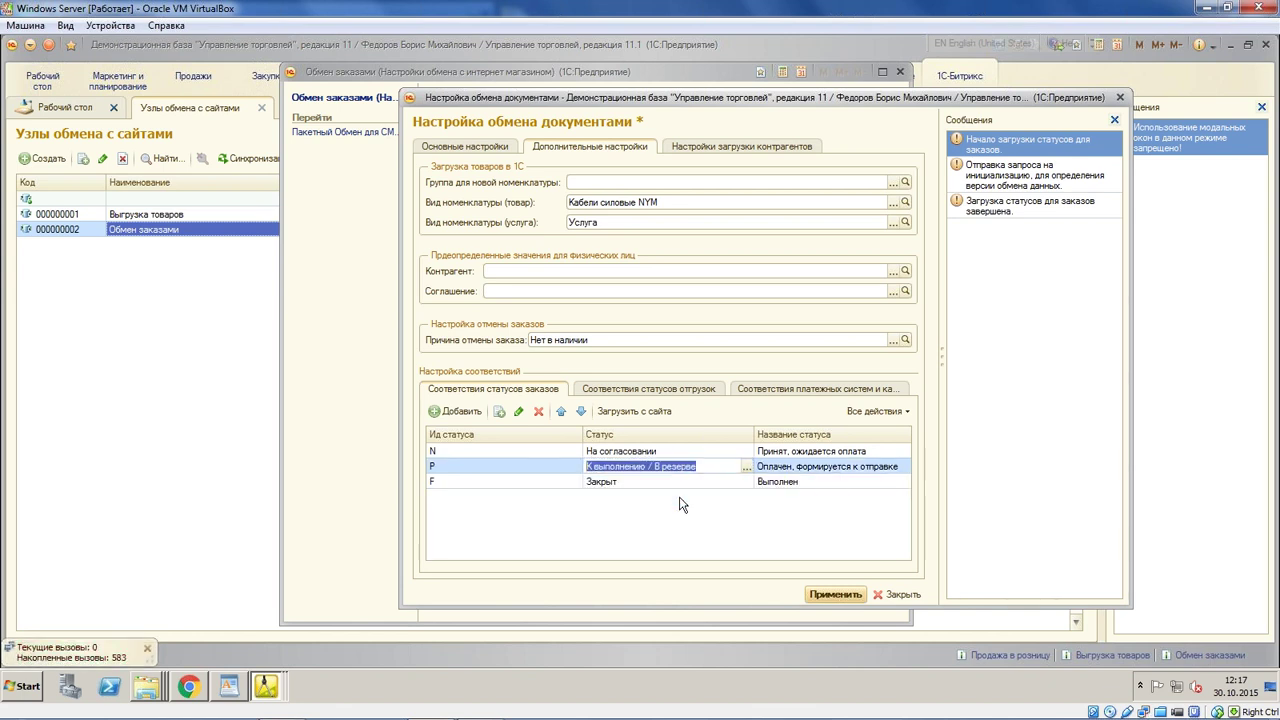
click(687, 390)
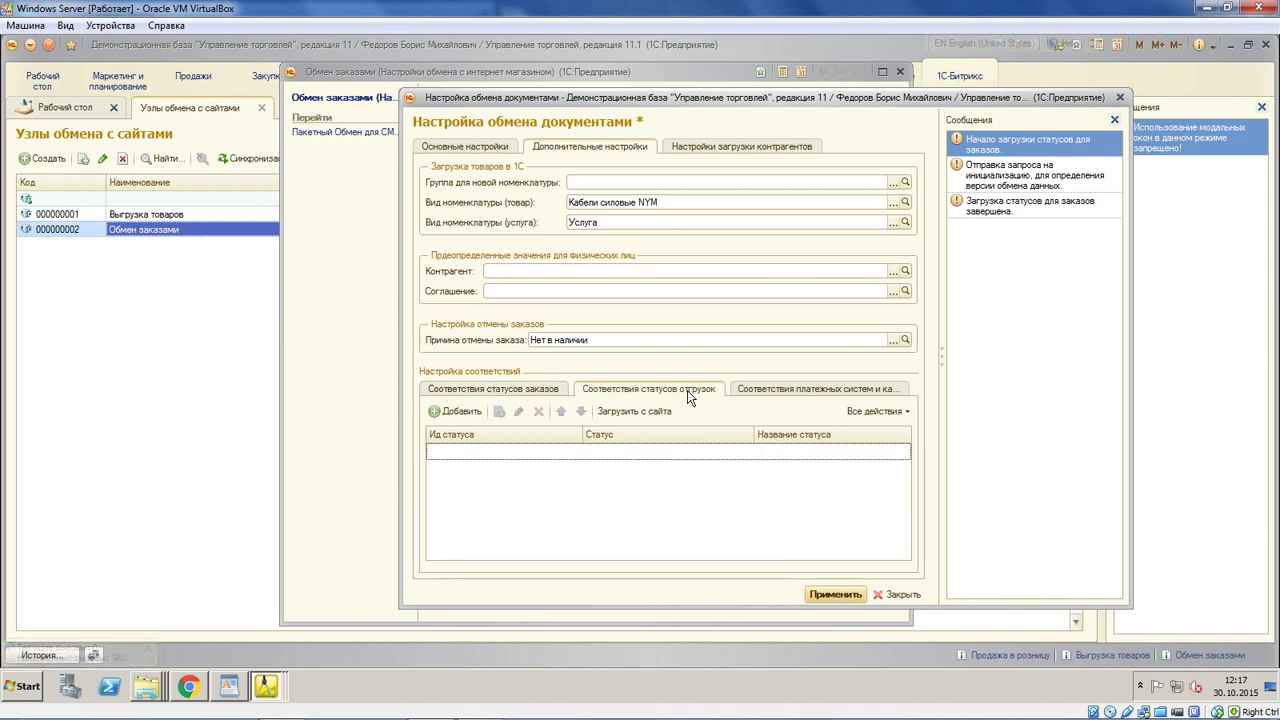
Step: Load the payment systems from the site and give Яндекс.Деньги the ПБОЮП "Предприниматель" (RUB) cash desk
click(783, 390)
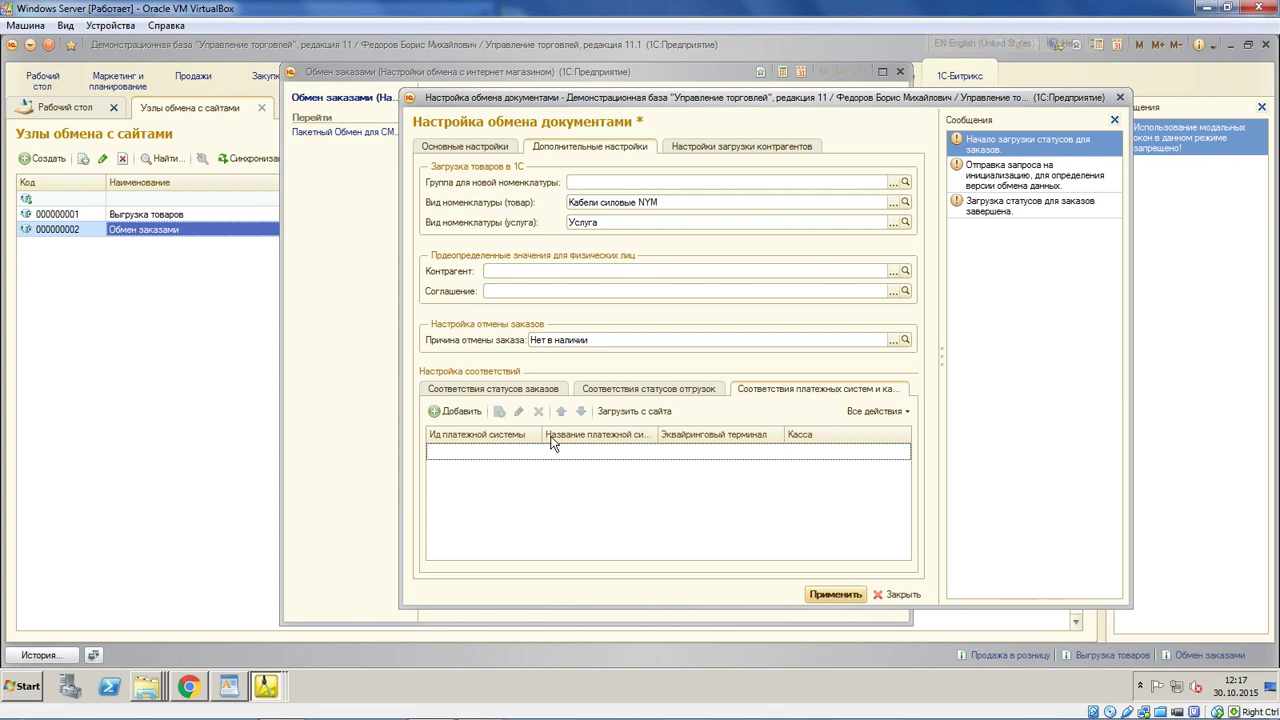
click(634, 411)
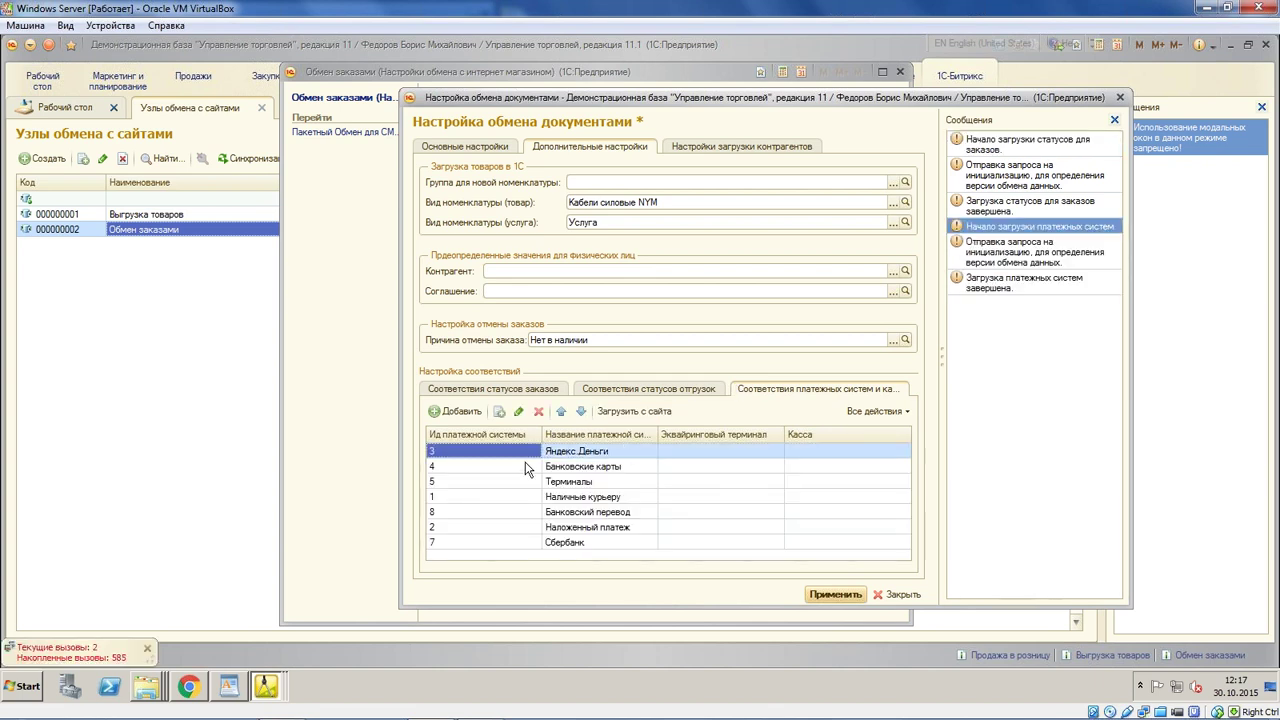
click(577, 453)
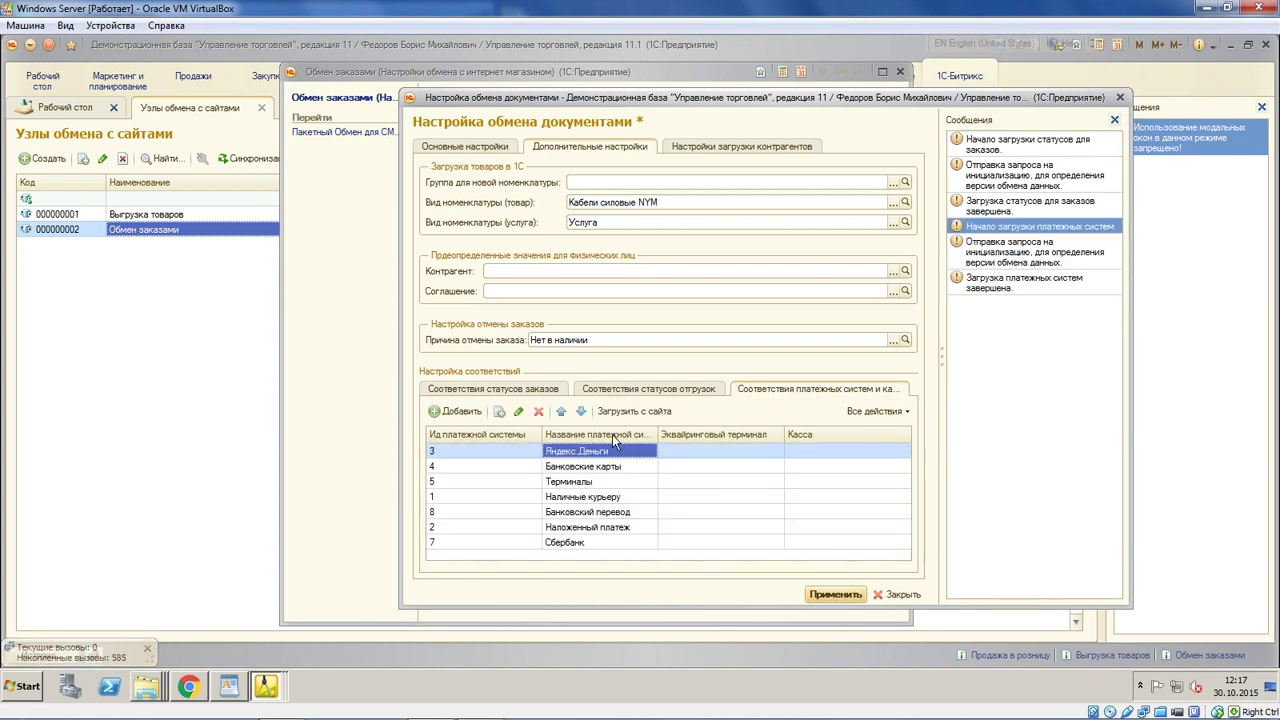
click(812, 451)
click(812, 451)
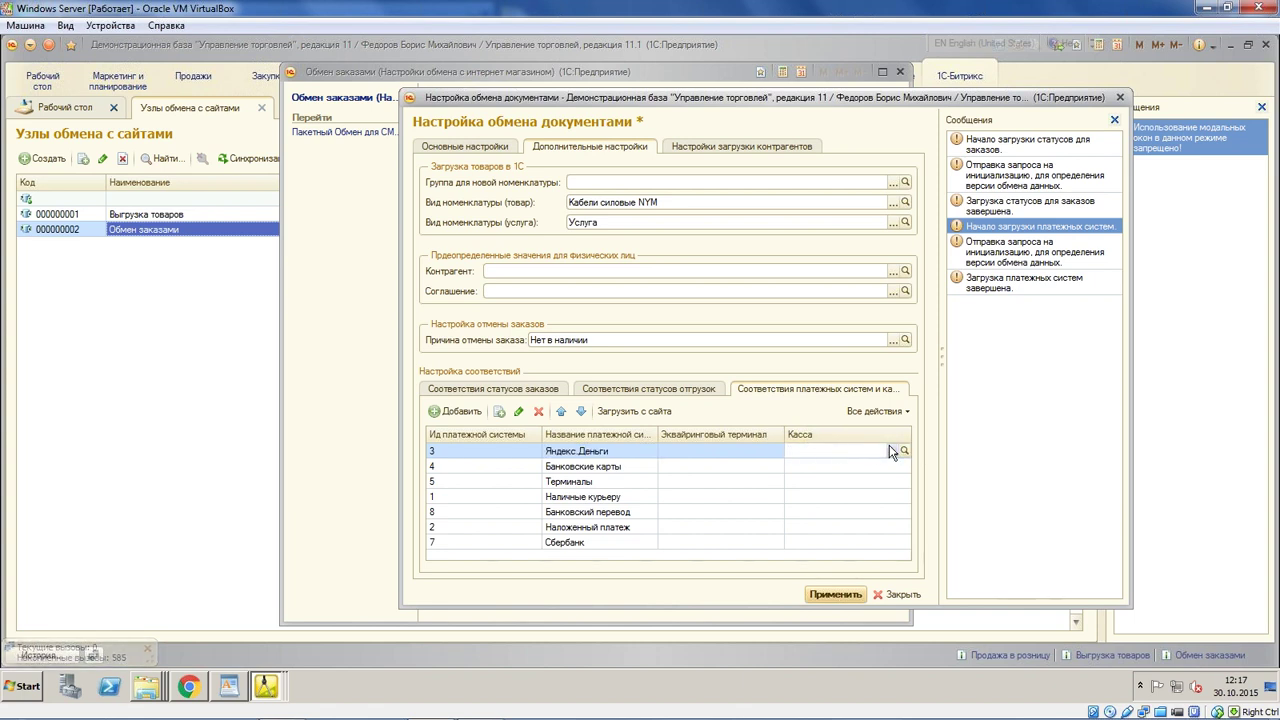
click(889, 447)
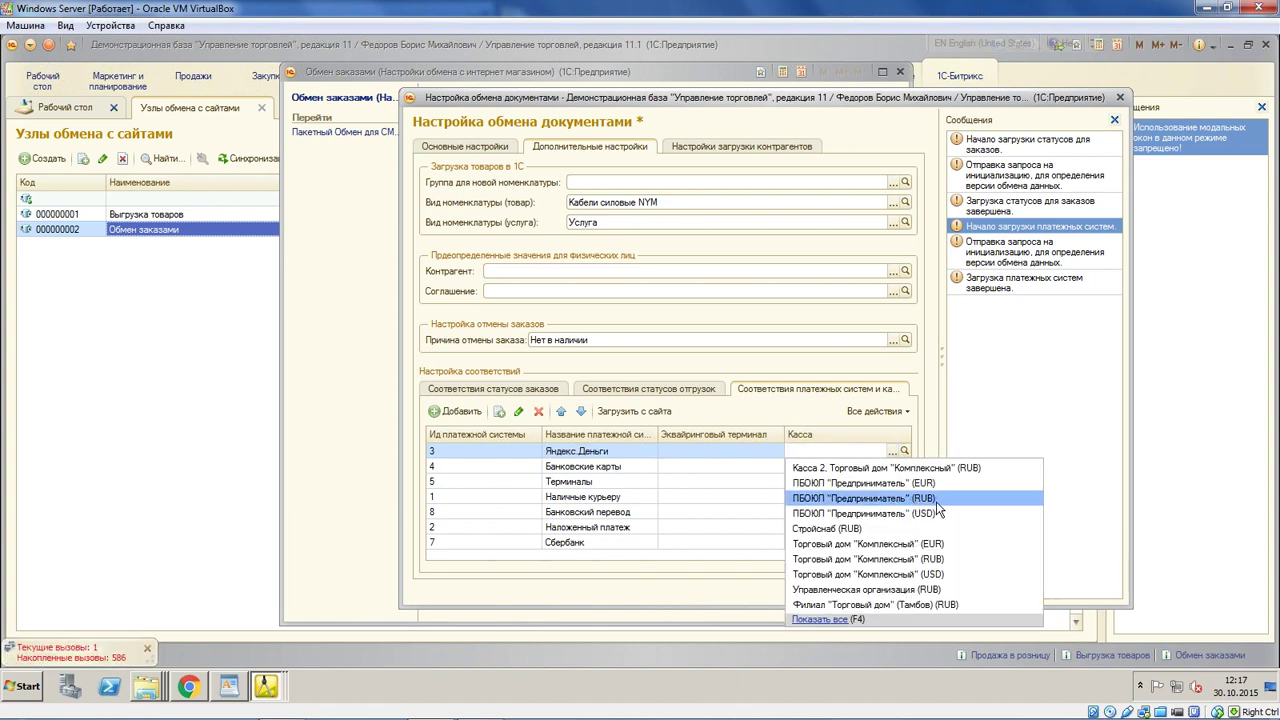
click(940, 500)
Step: Assign the АКБ АвтоБанк acquiring terminal 34 to Яндекс.Деньги
click(776, 456)
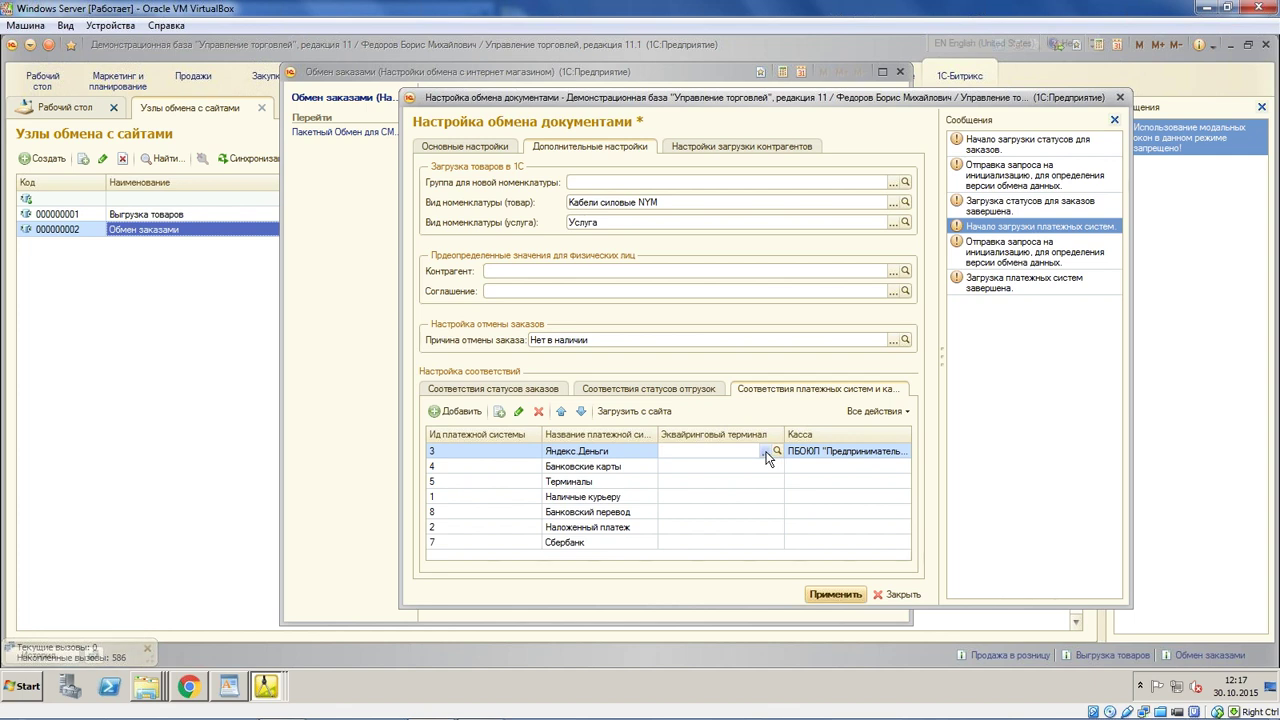
click(765, 451)
click(745, 498)
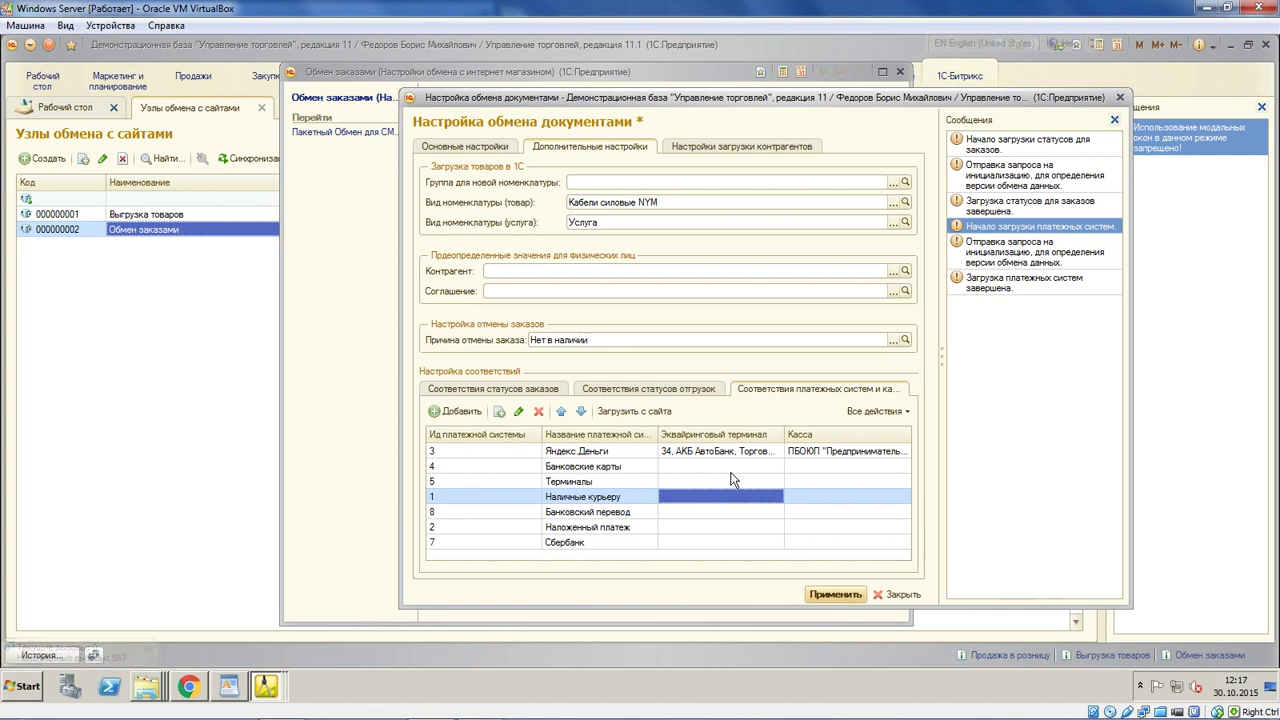
click(715, 466)
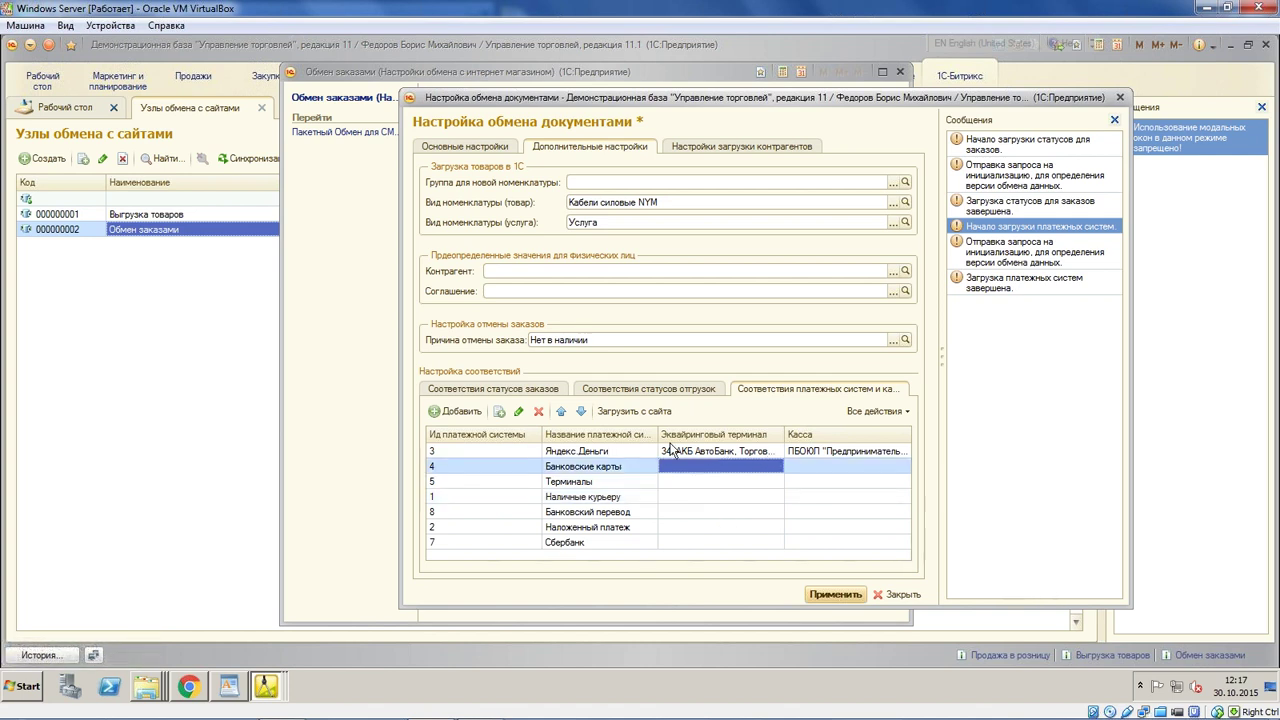
Step: In the counterparty loading settings, keep the legal address contact kind as Юридический адрес
click(708, 147)
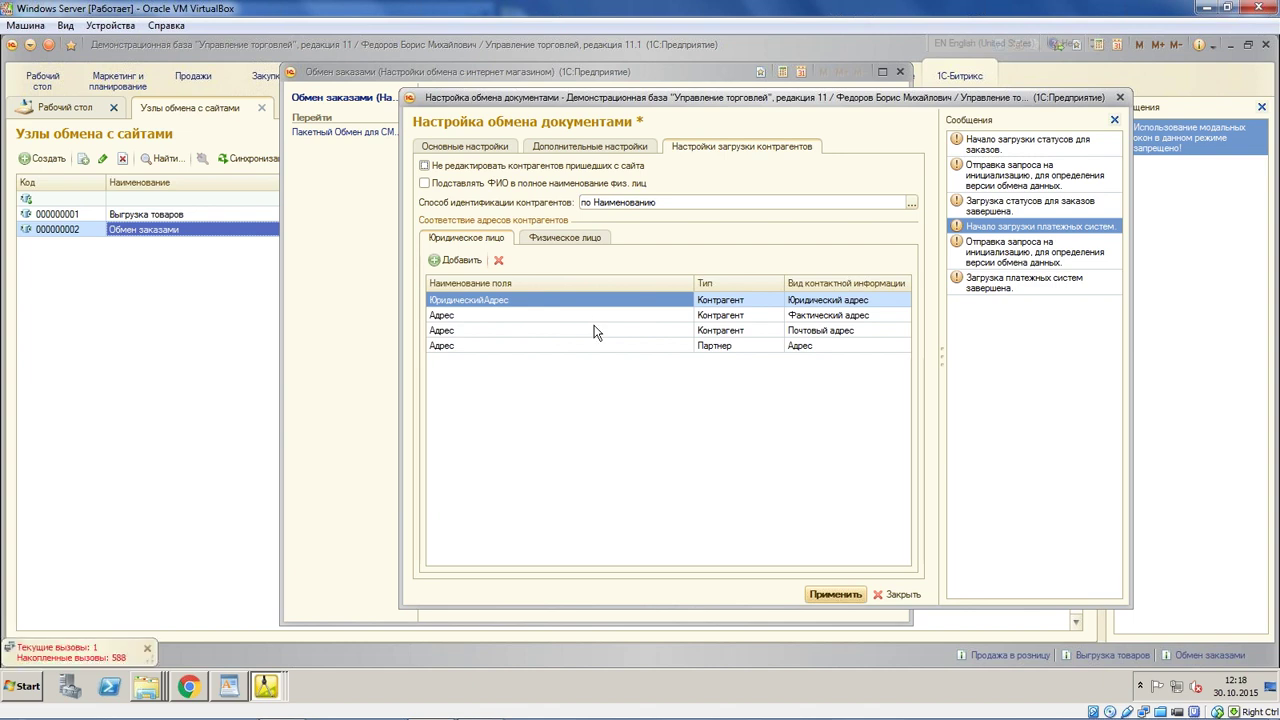
click(883, 299)
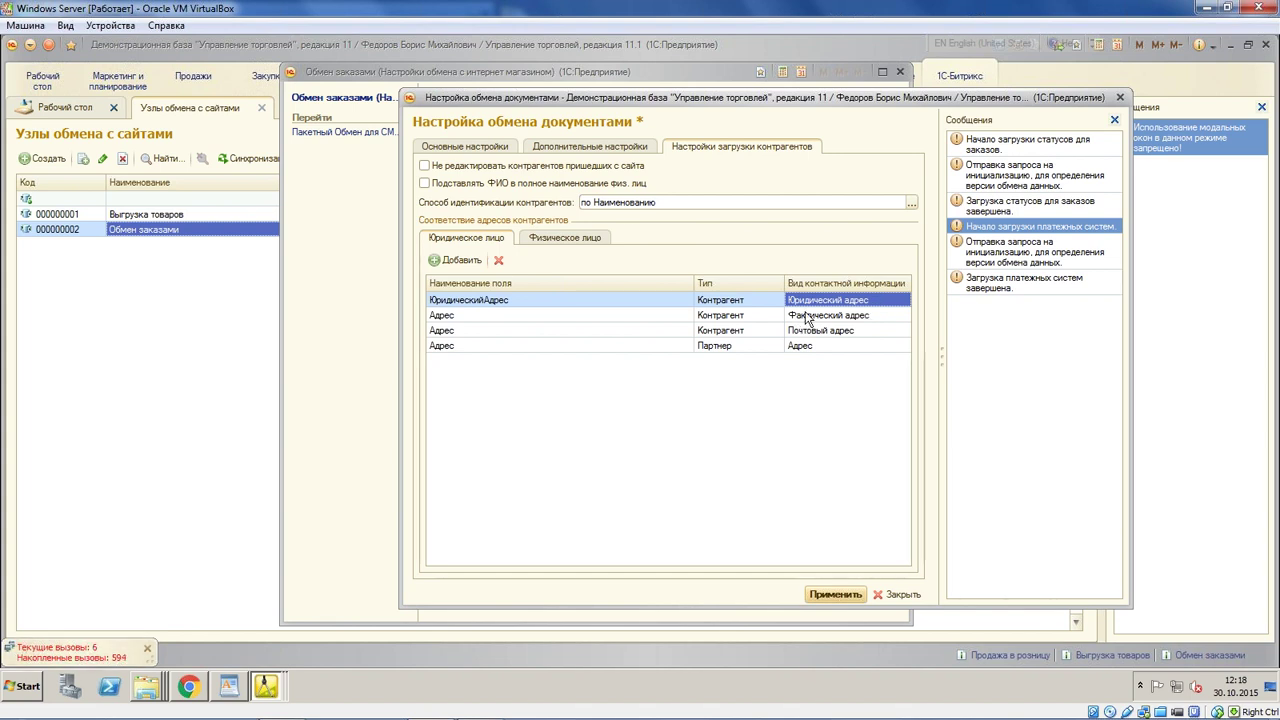
click(855, 303)
click(892, 300)
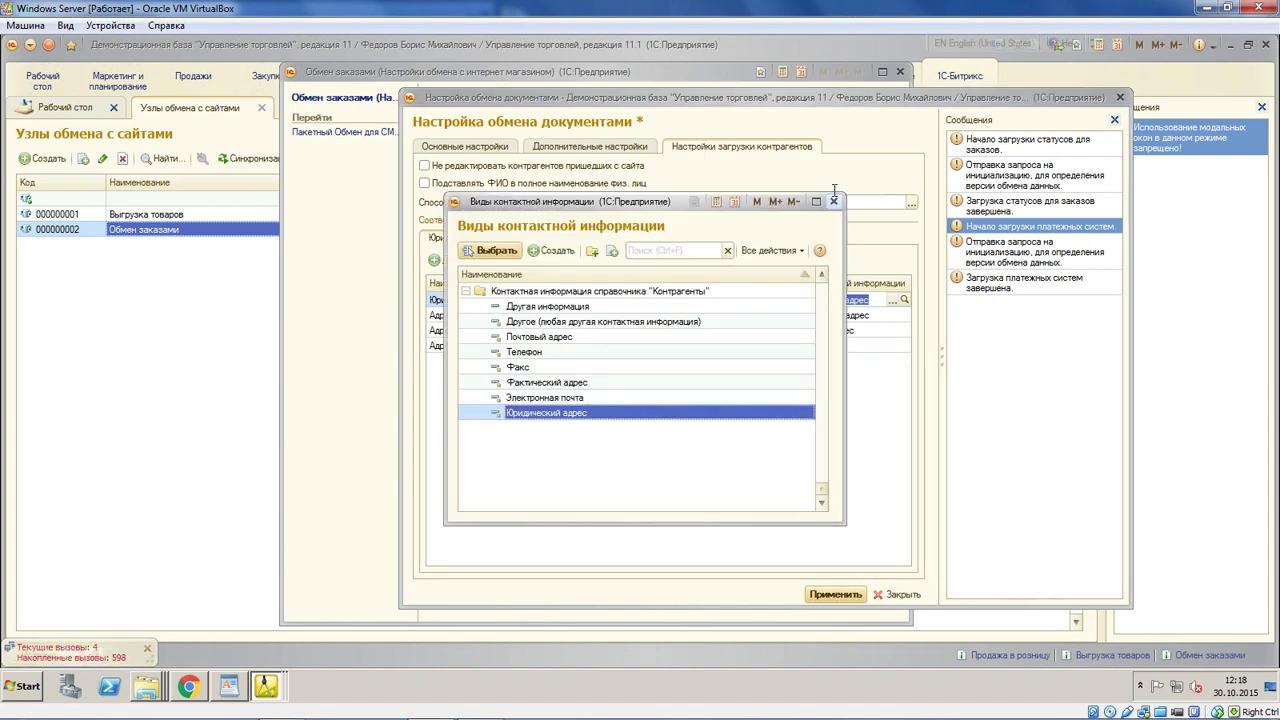
key(Return)
click(546, 302)
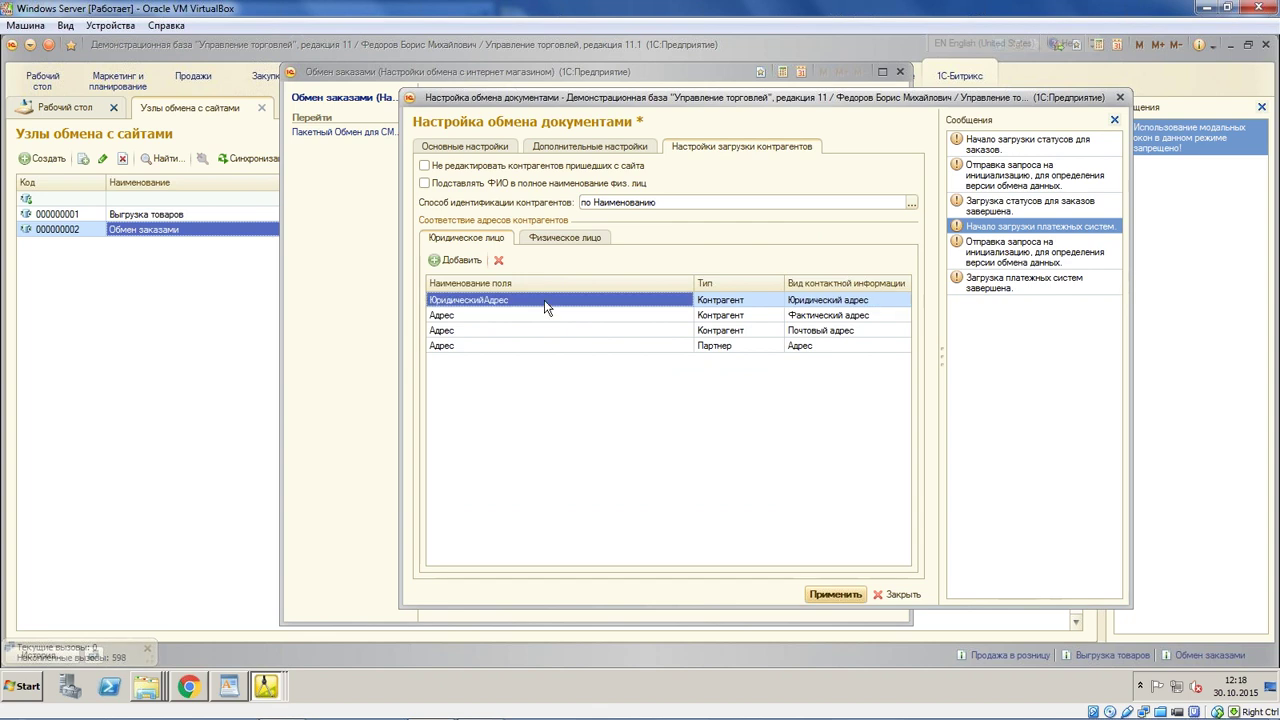
click(816, 302)
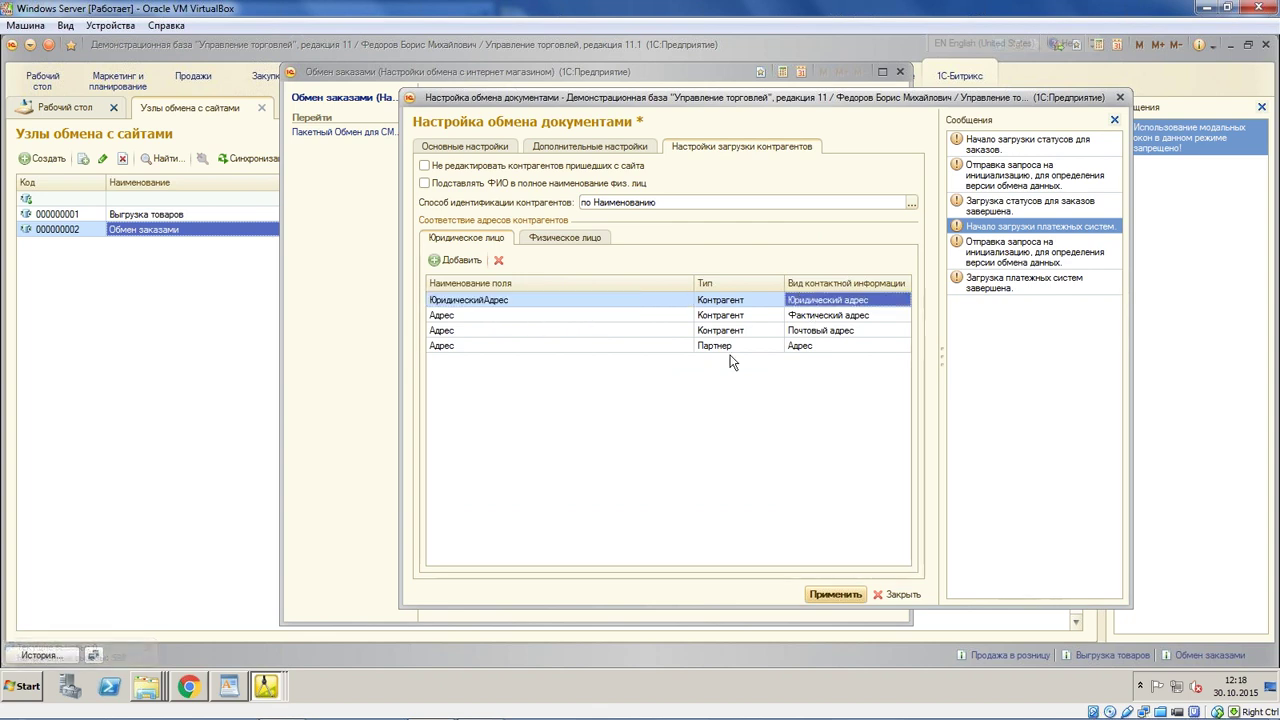
Step: Copy the site field name ЮридическийАдрес into the second address row
click(658, 316)
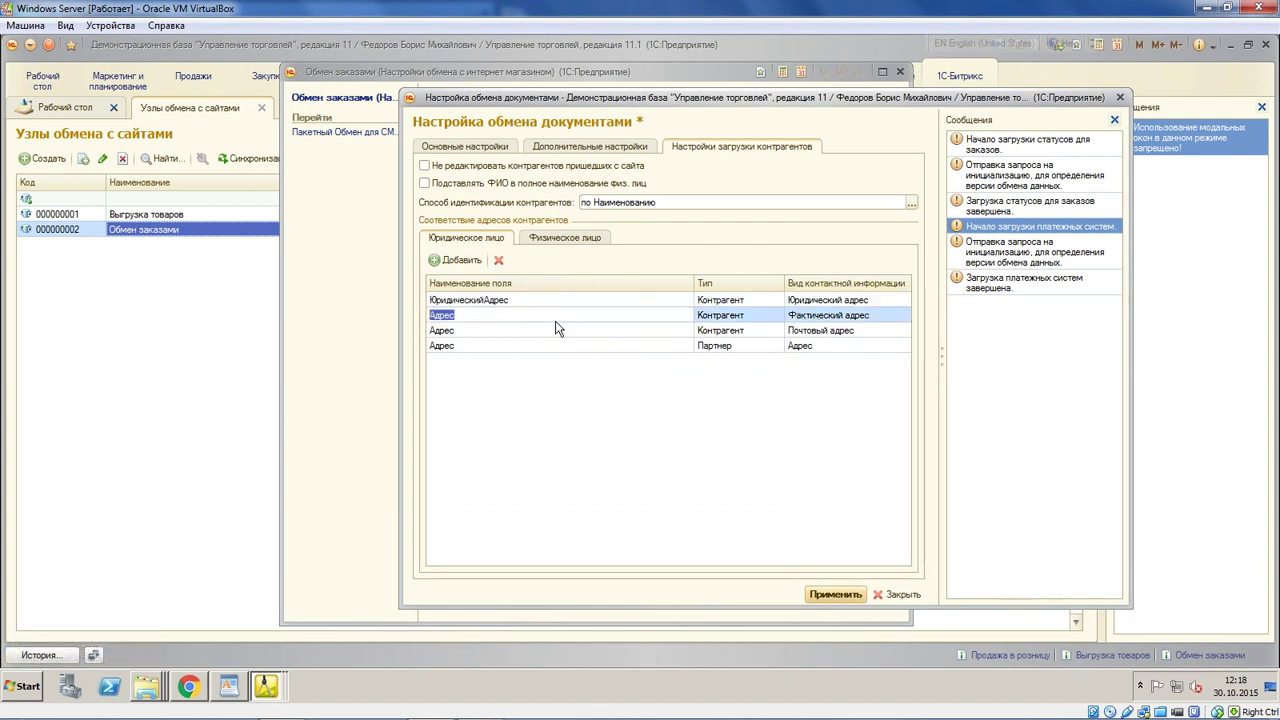
click(512, 302)
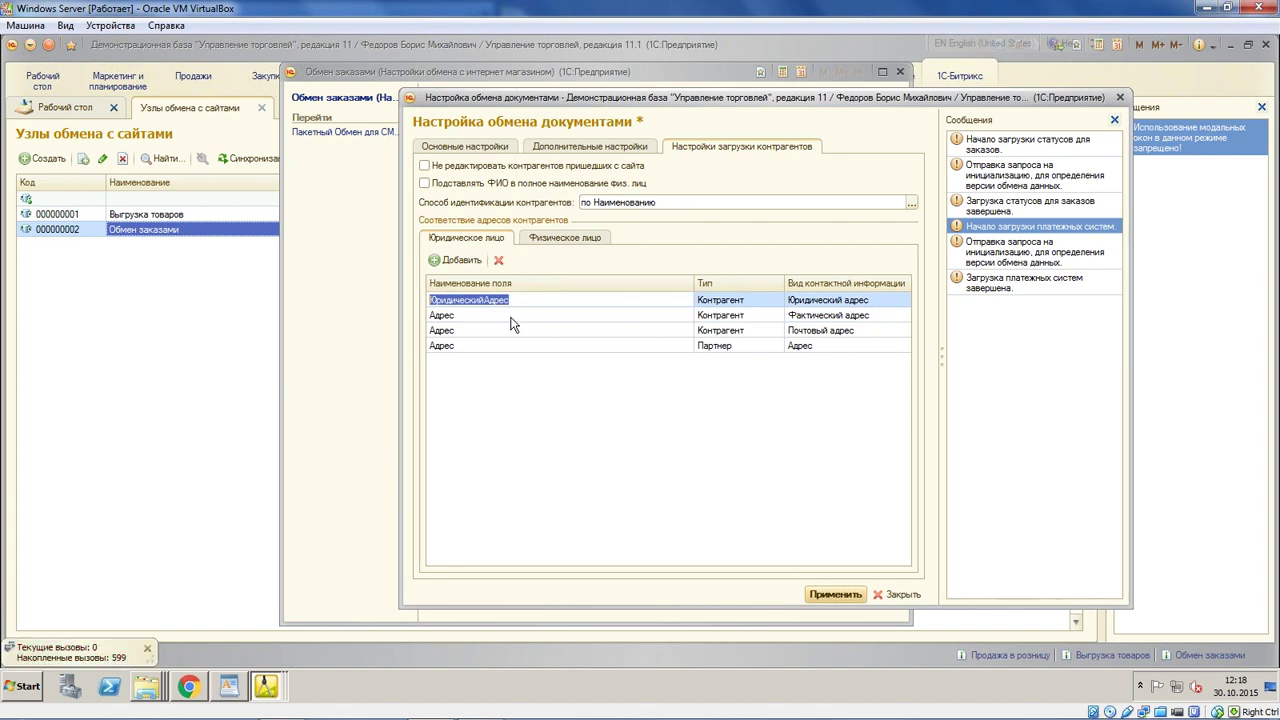
click(515, 316)
text(ЮридическийАдрес)
click(508, 330)
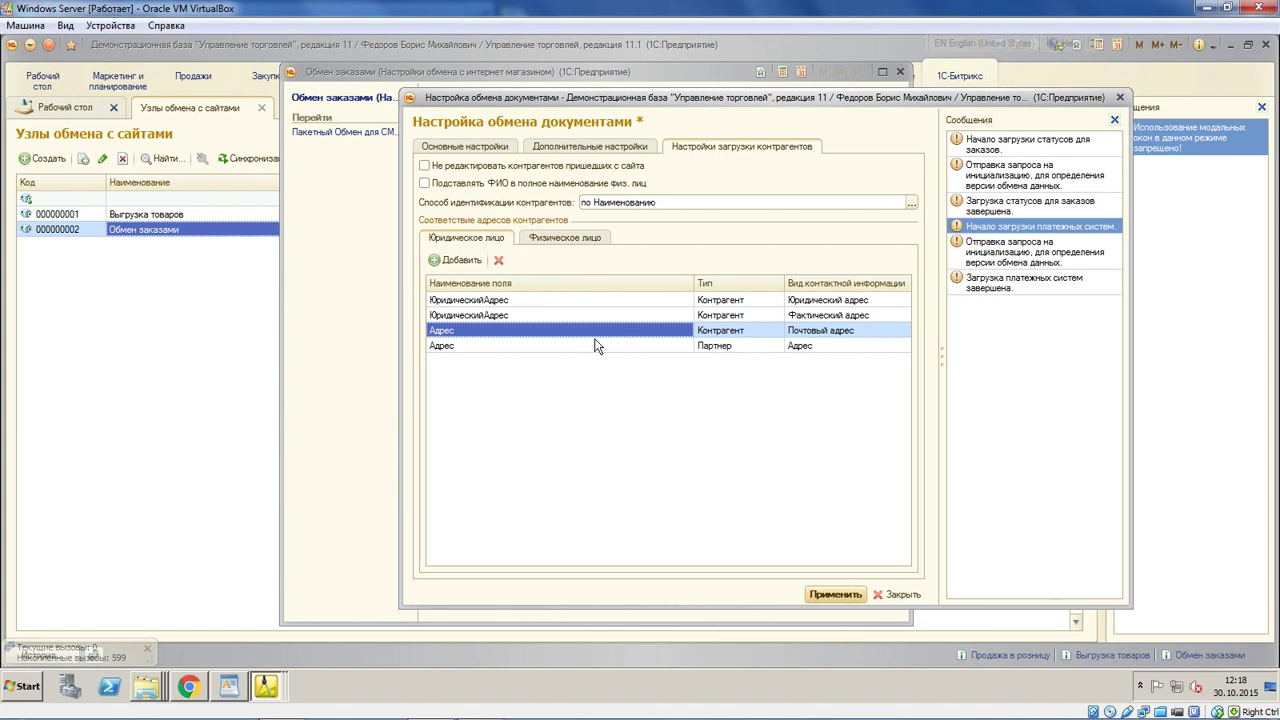
Step: Open the loaded-documents setup and load the attribute mappings for Заказ клиента
click(493, 146)
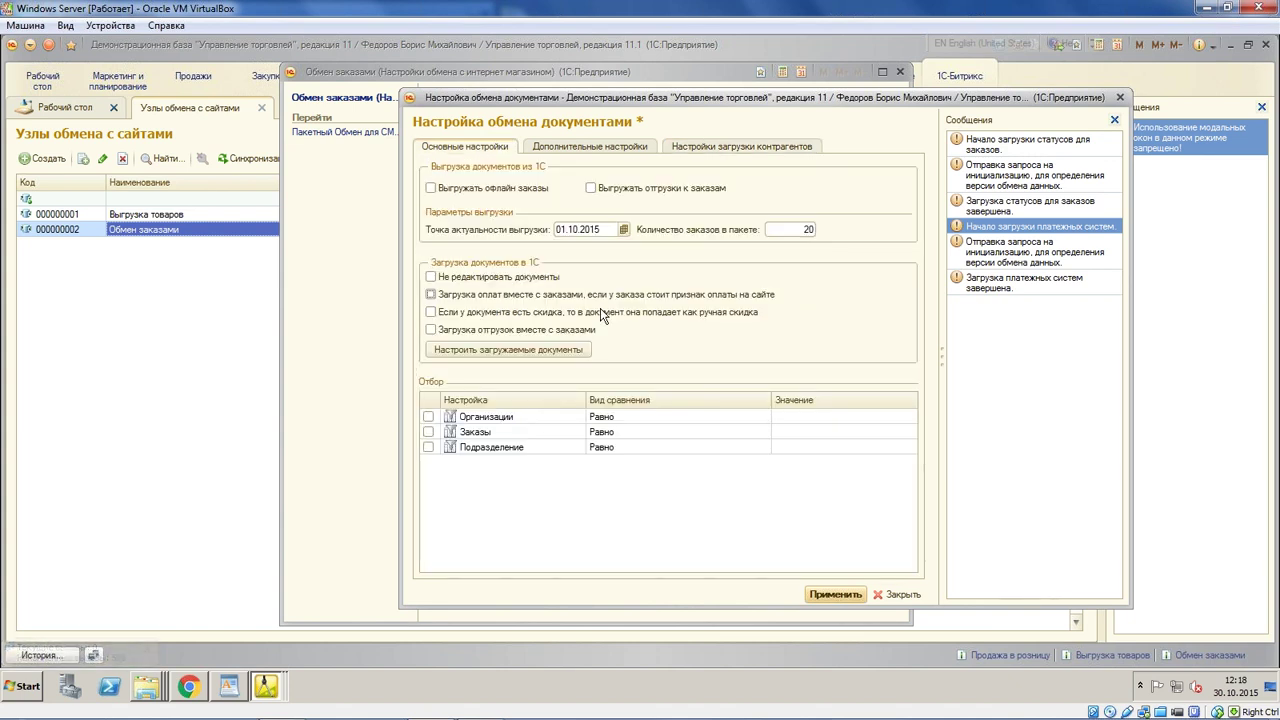
click(573, 350)
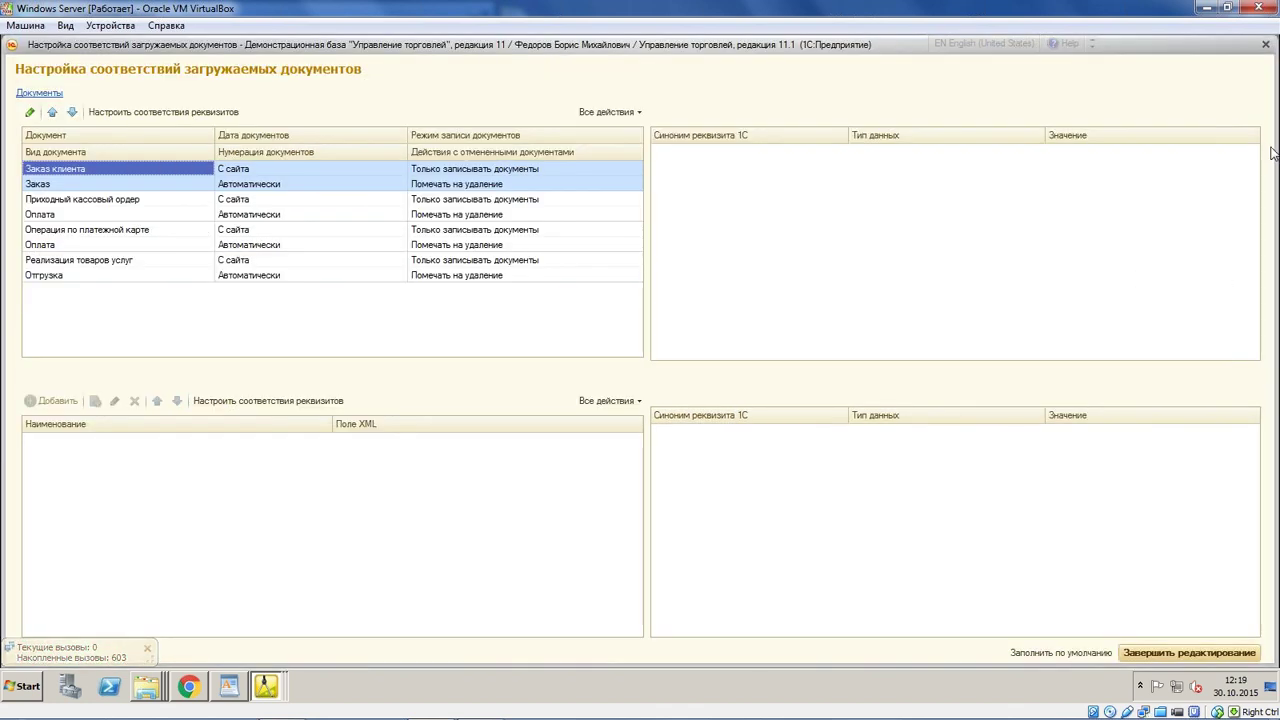
click(1256, 190)
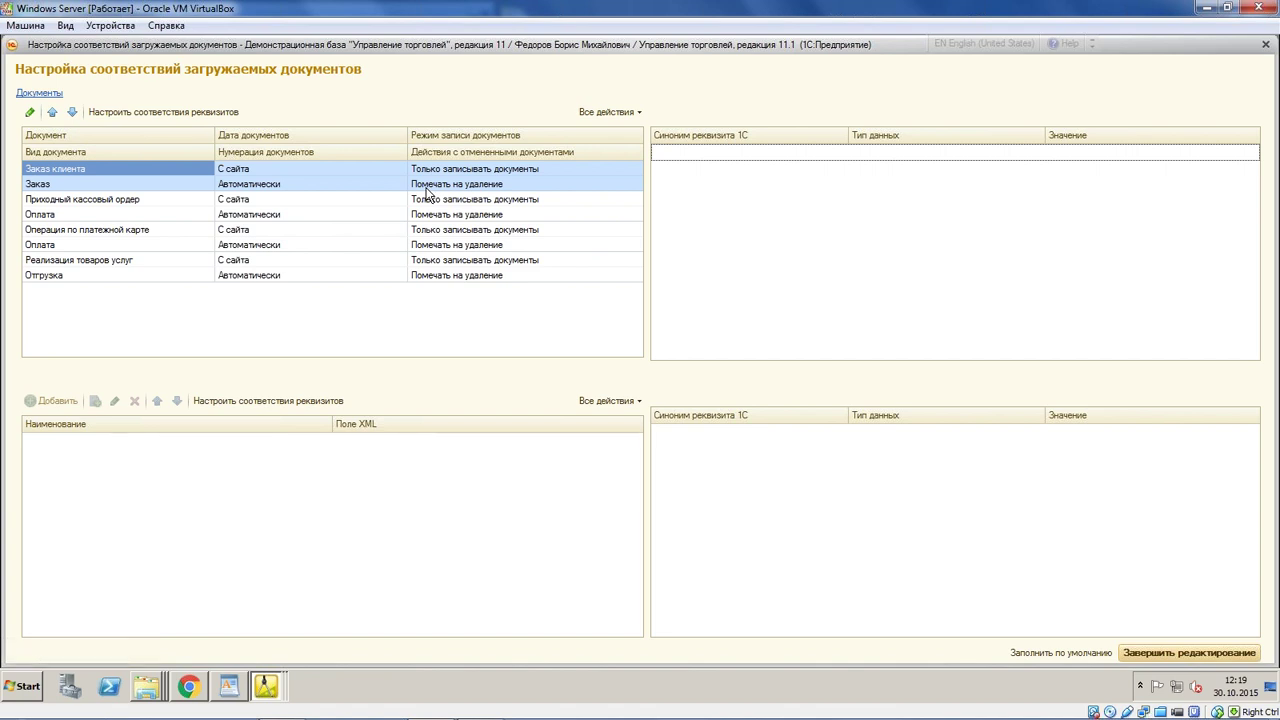
click(139, 168)
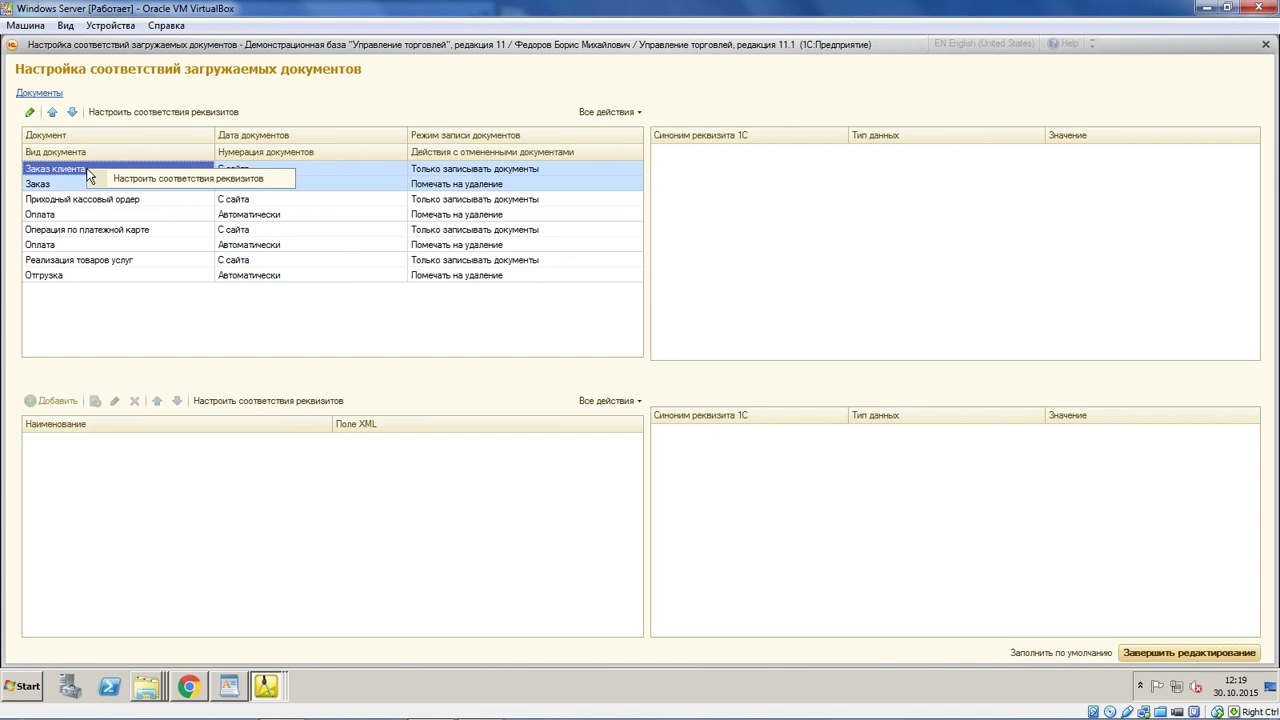
click(127, 178)
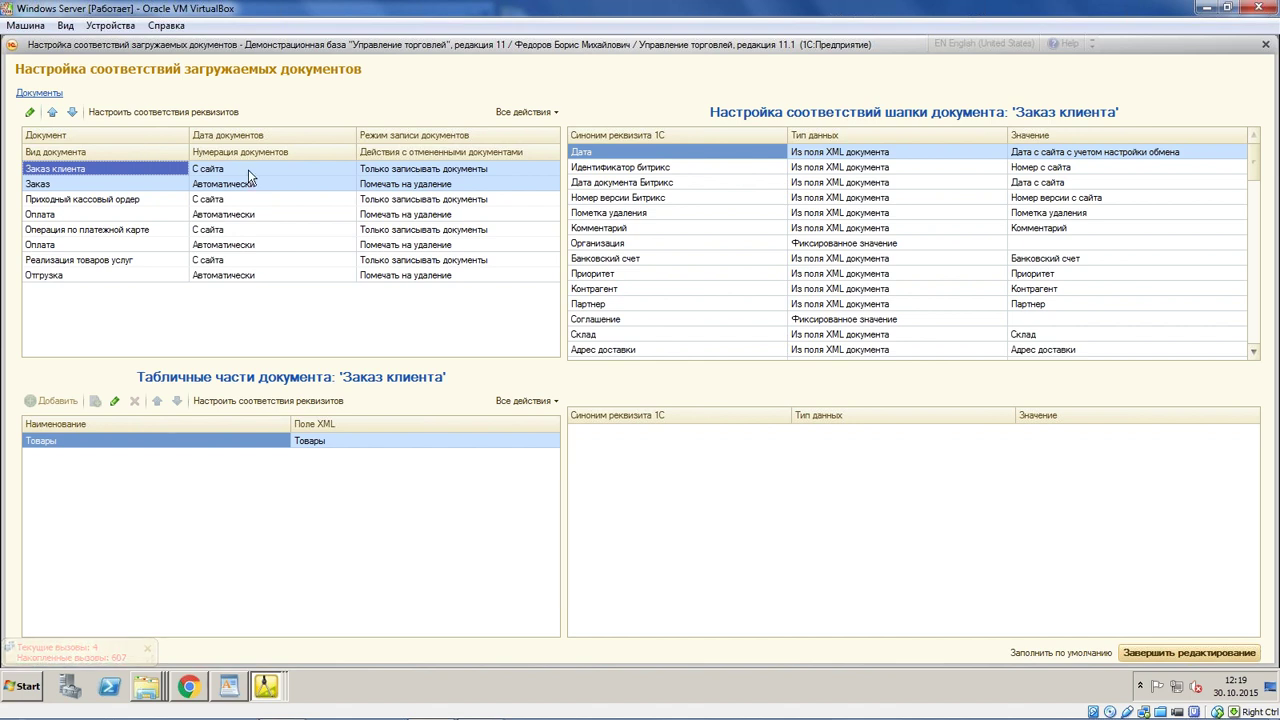
double_click(336, 170)
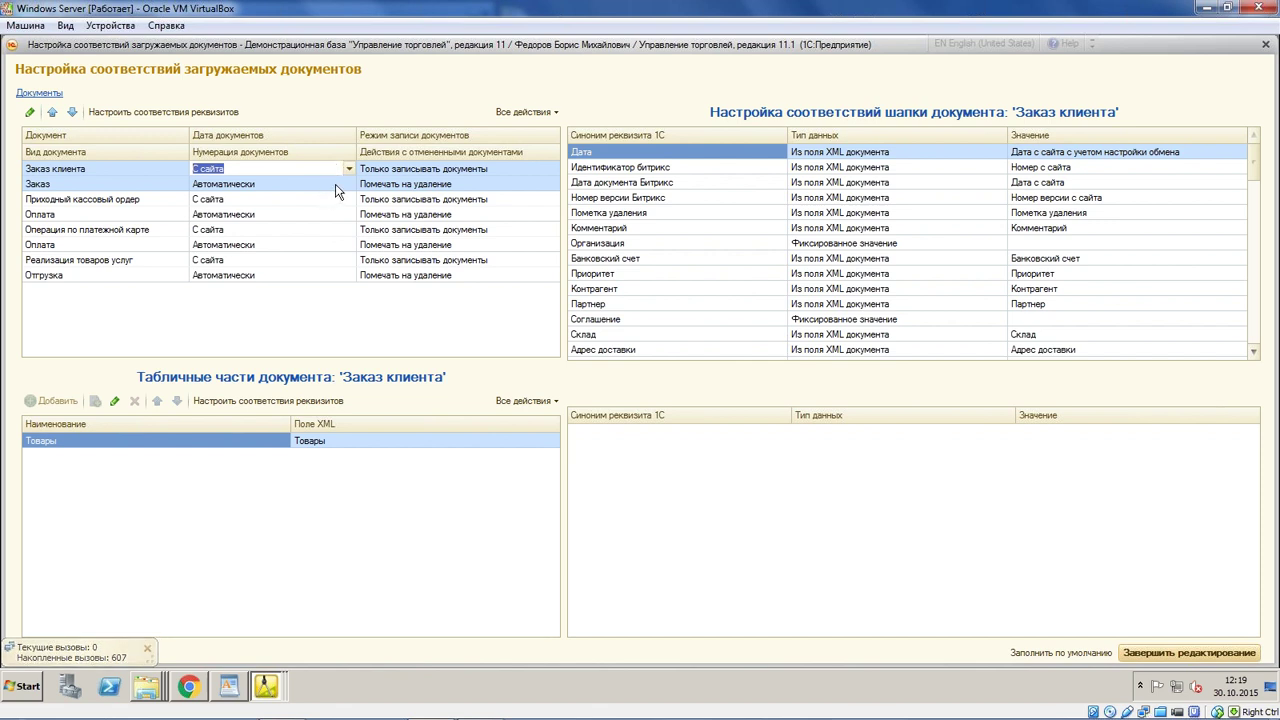
click(350, 169)
click(350, 169)
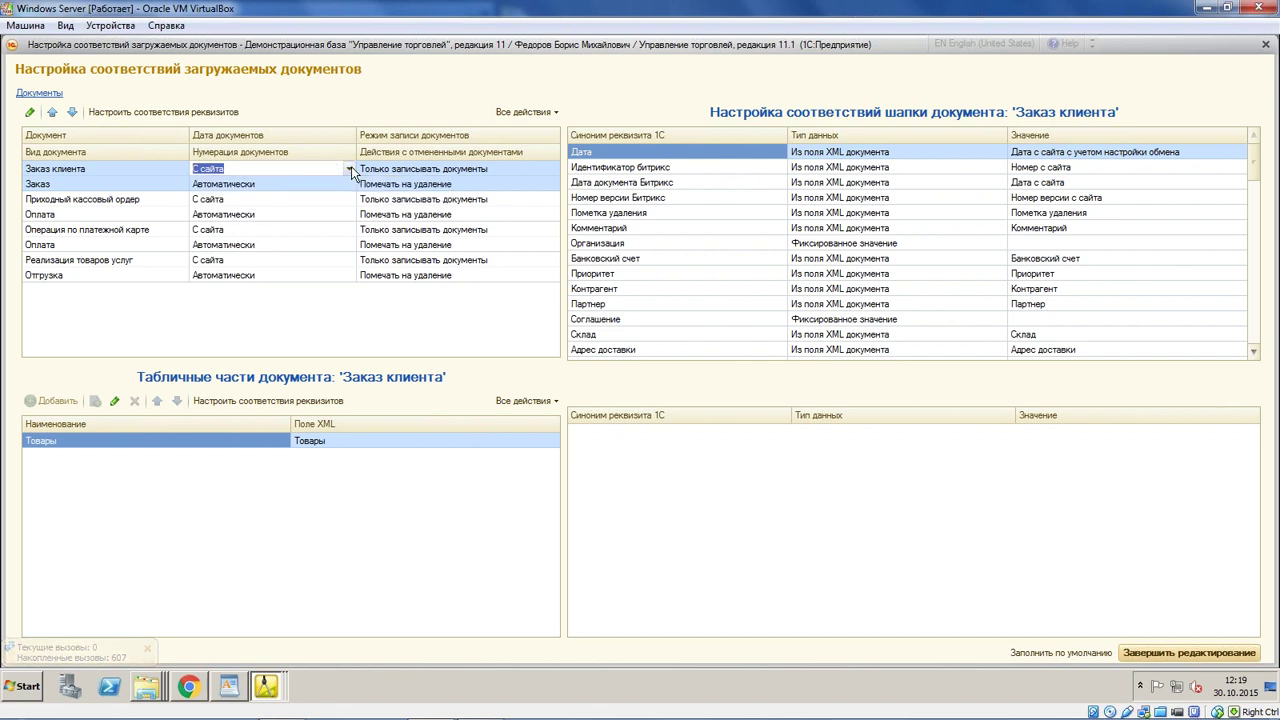
click(318, 229)
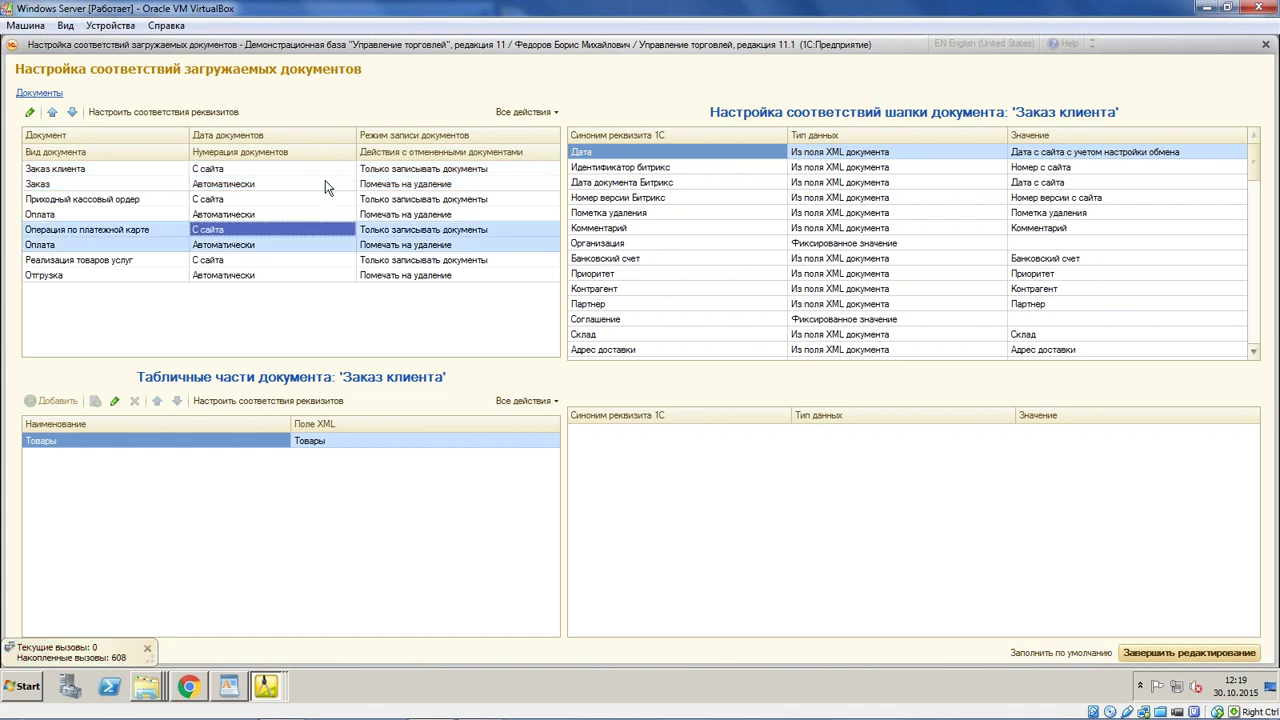
double_click(325, 184)
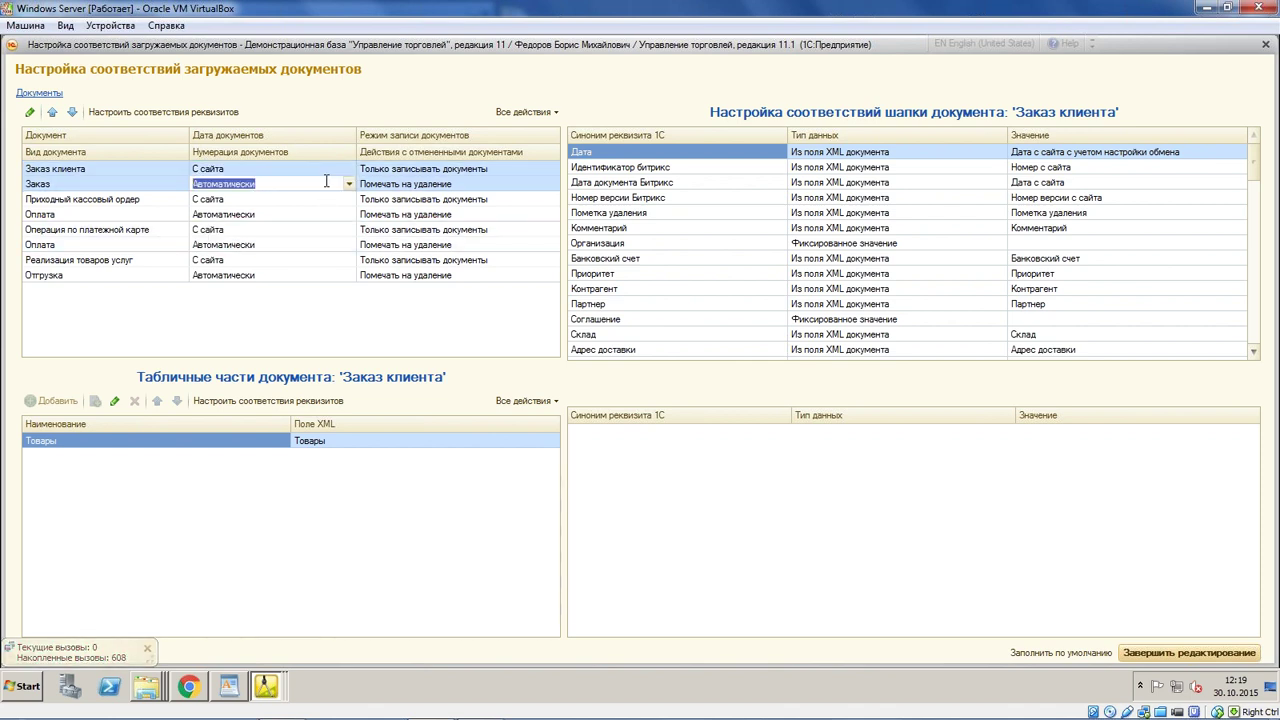
click(452, 170)
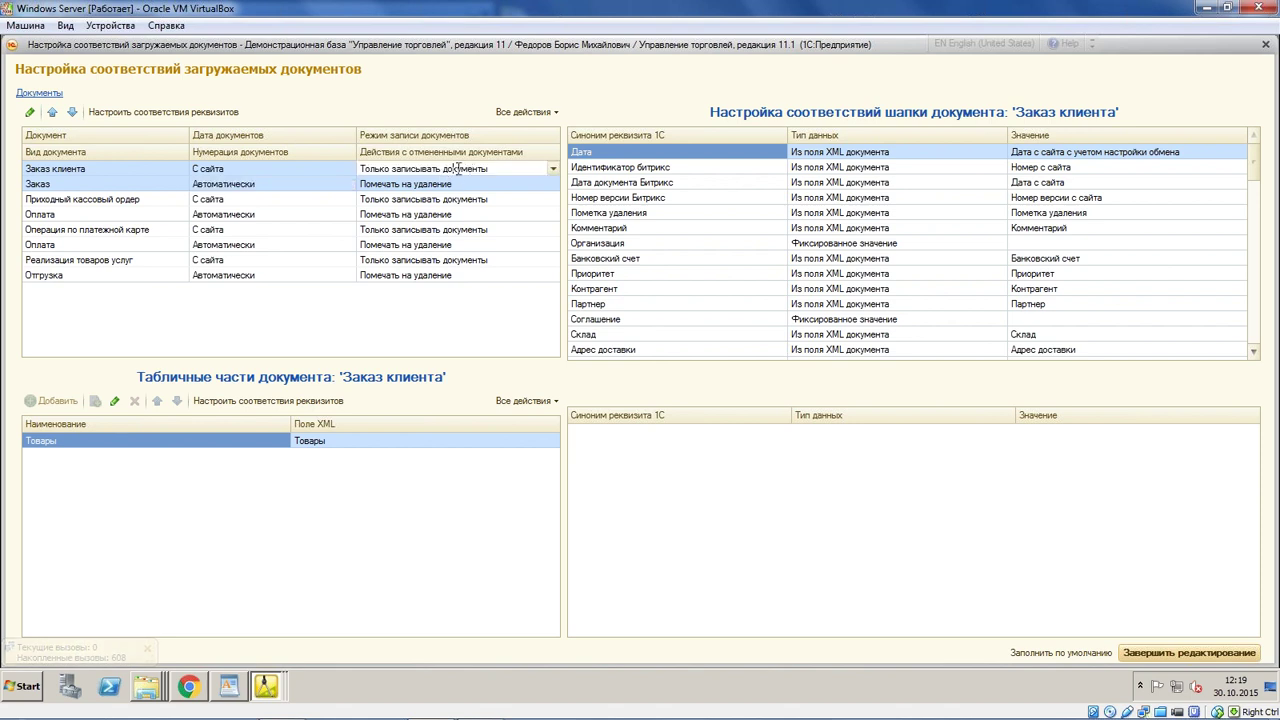
click(541, 168)
key(Return)
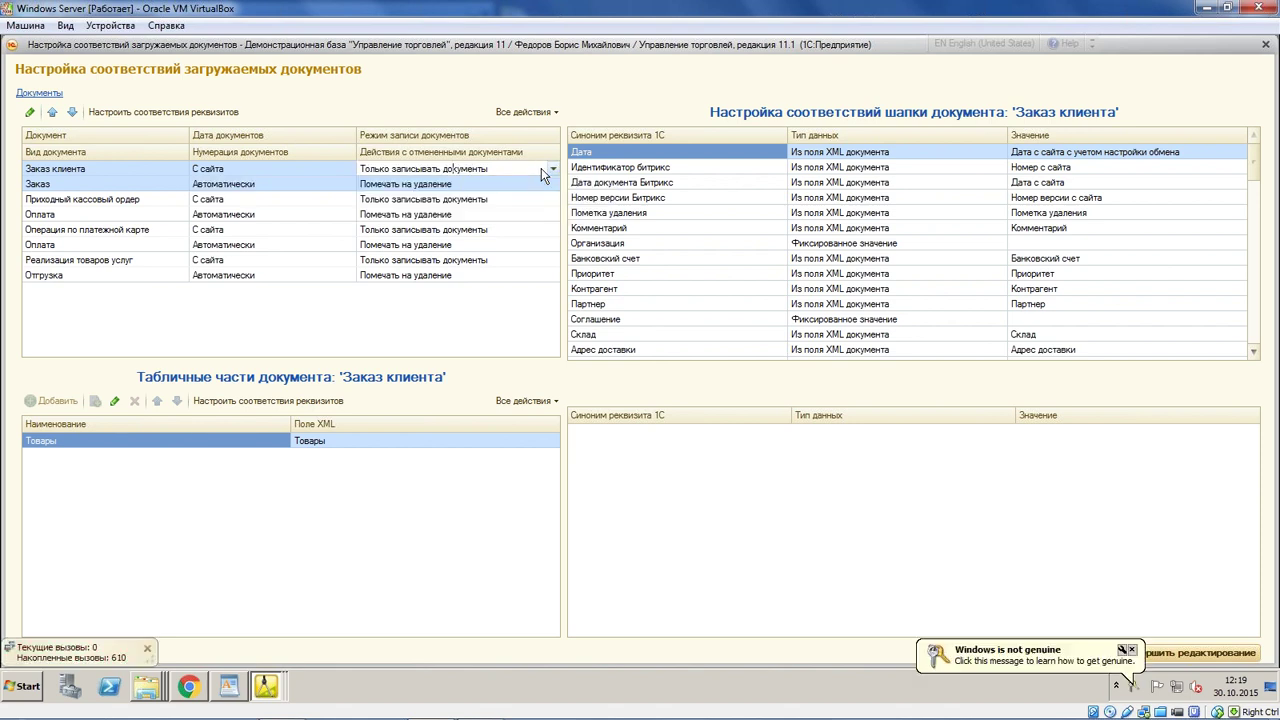
key(Down)
click(550, 184)
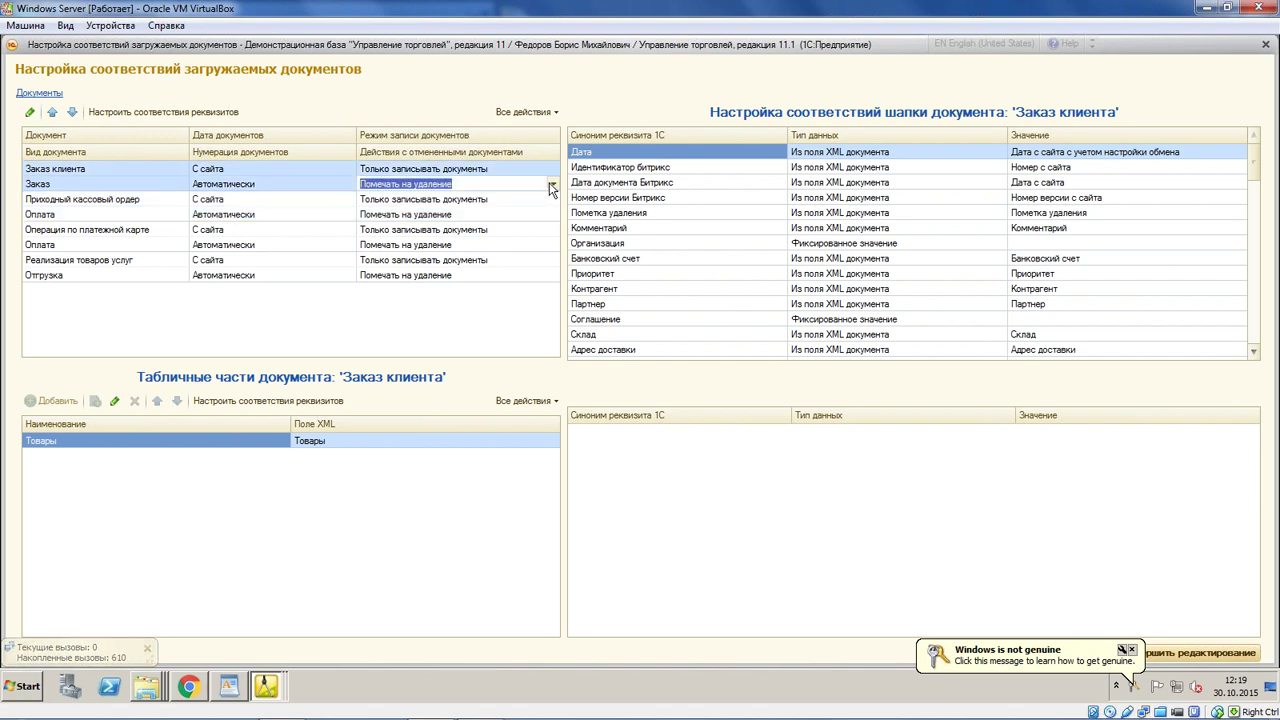
click(552, 184)
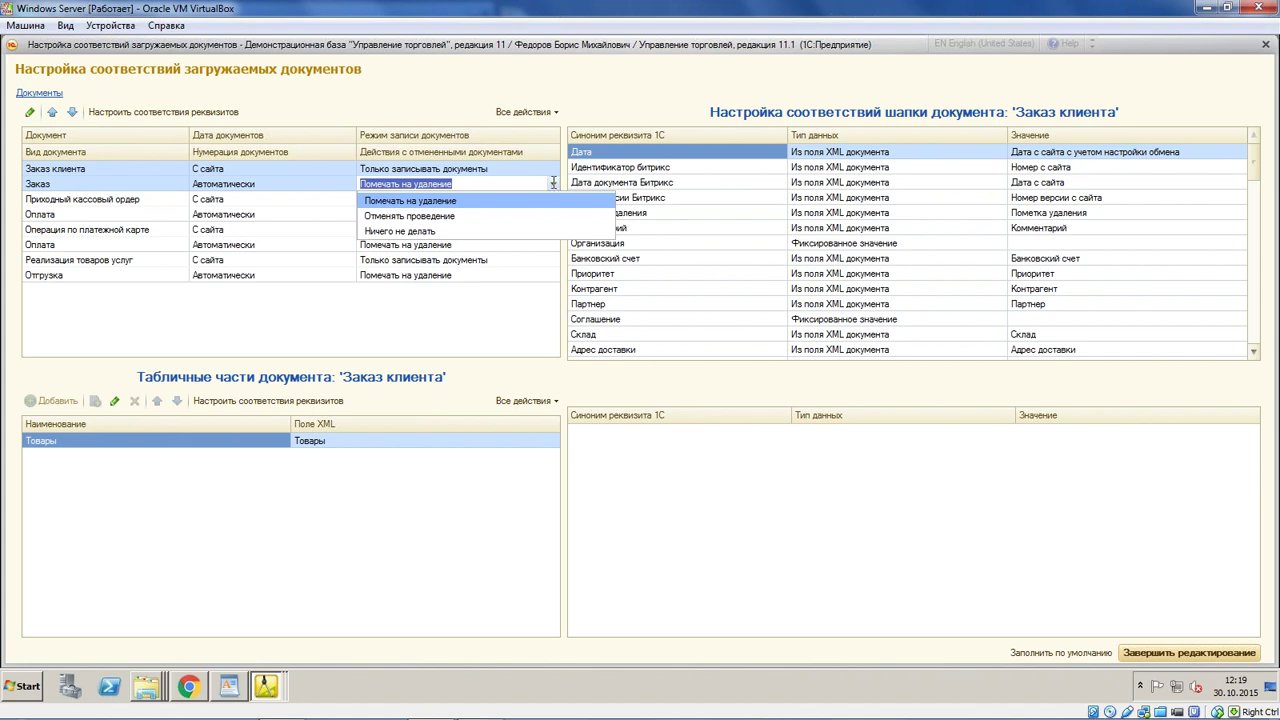
click(485, 200)
click(496, 201)
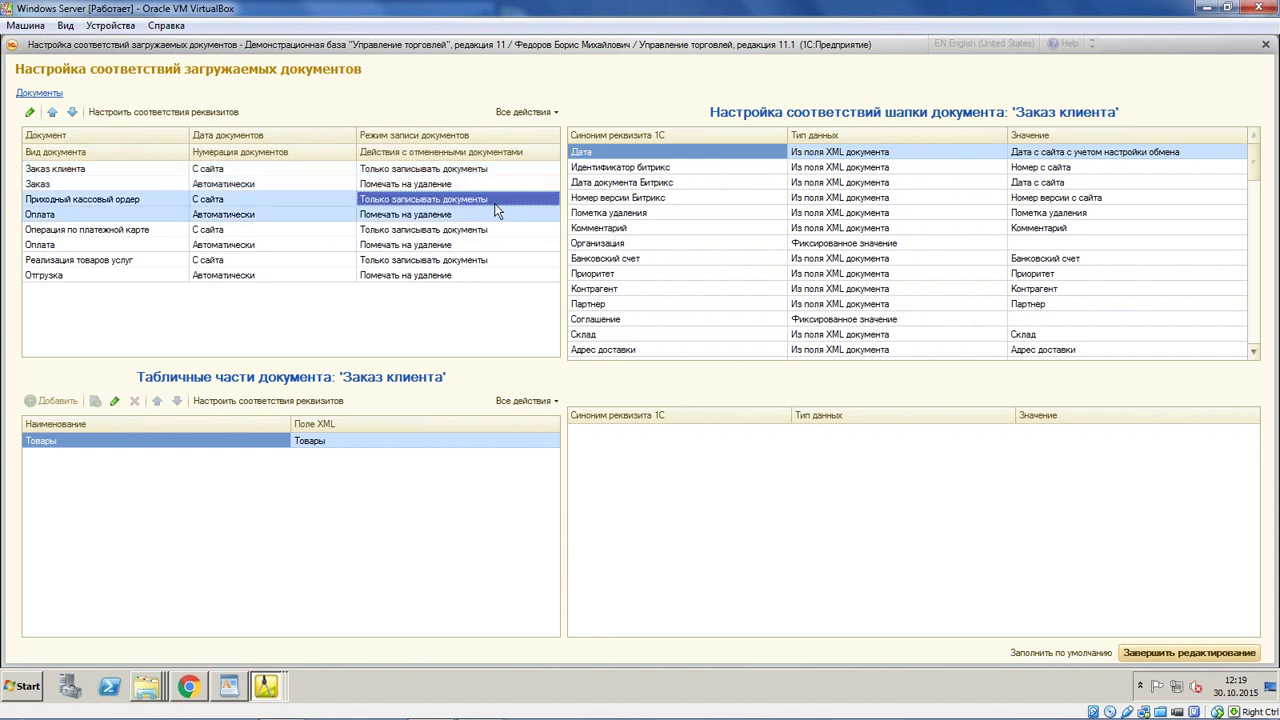
Step: Review the Заказ клиента header mappings, keeping Контрагент sourced from the XML field
click(466, 169)
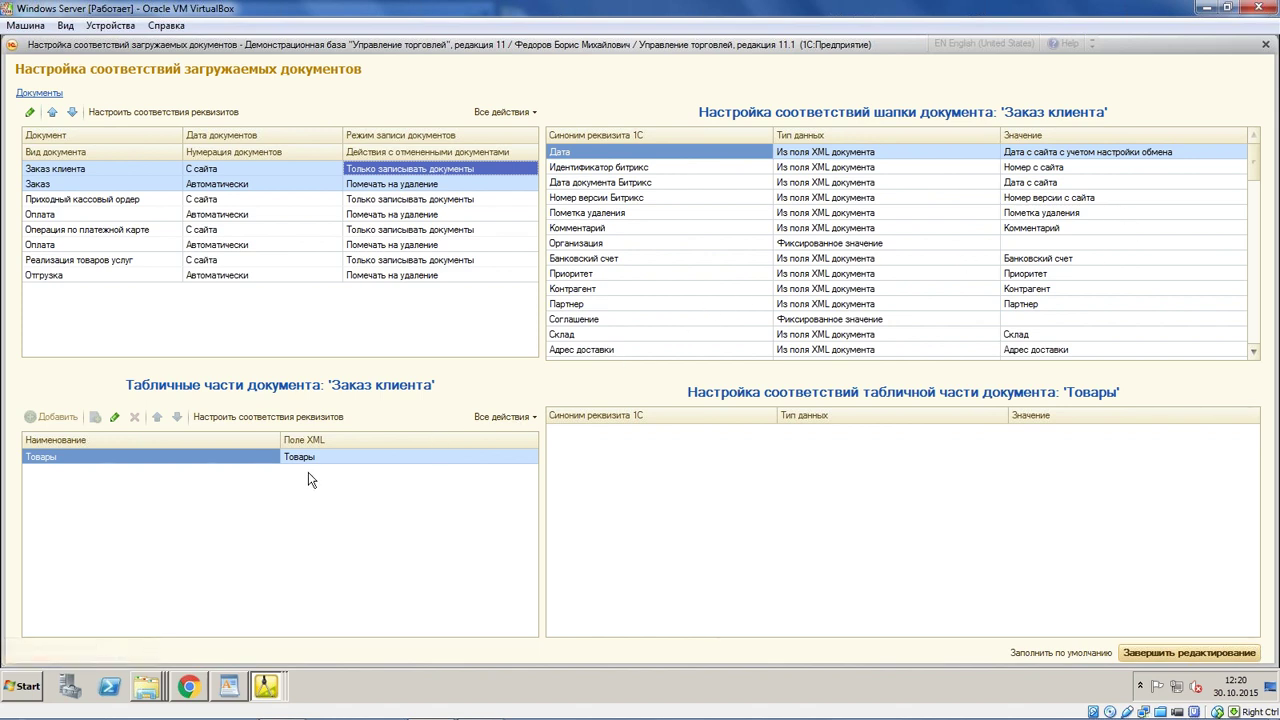
click(1025, 170)
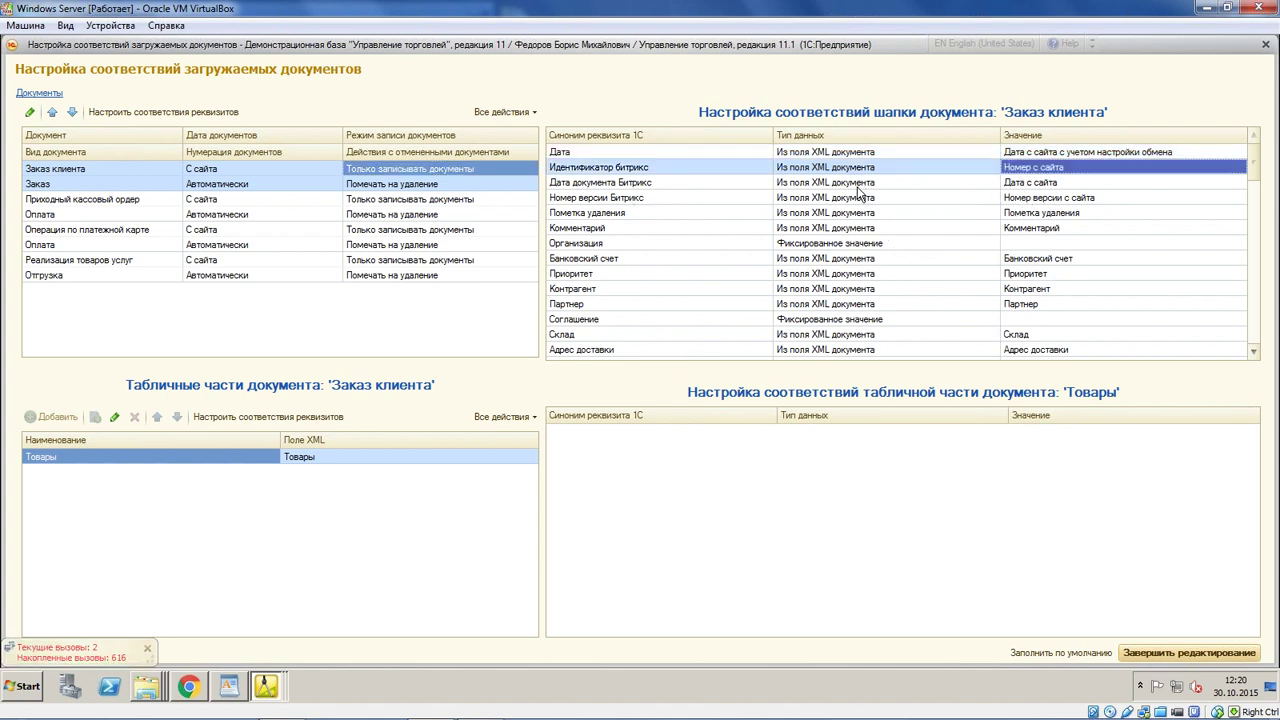
scroll(862, 194, down, 2)
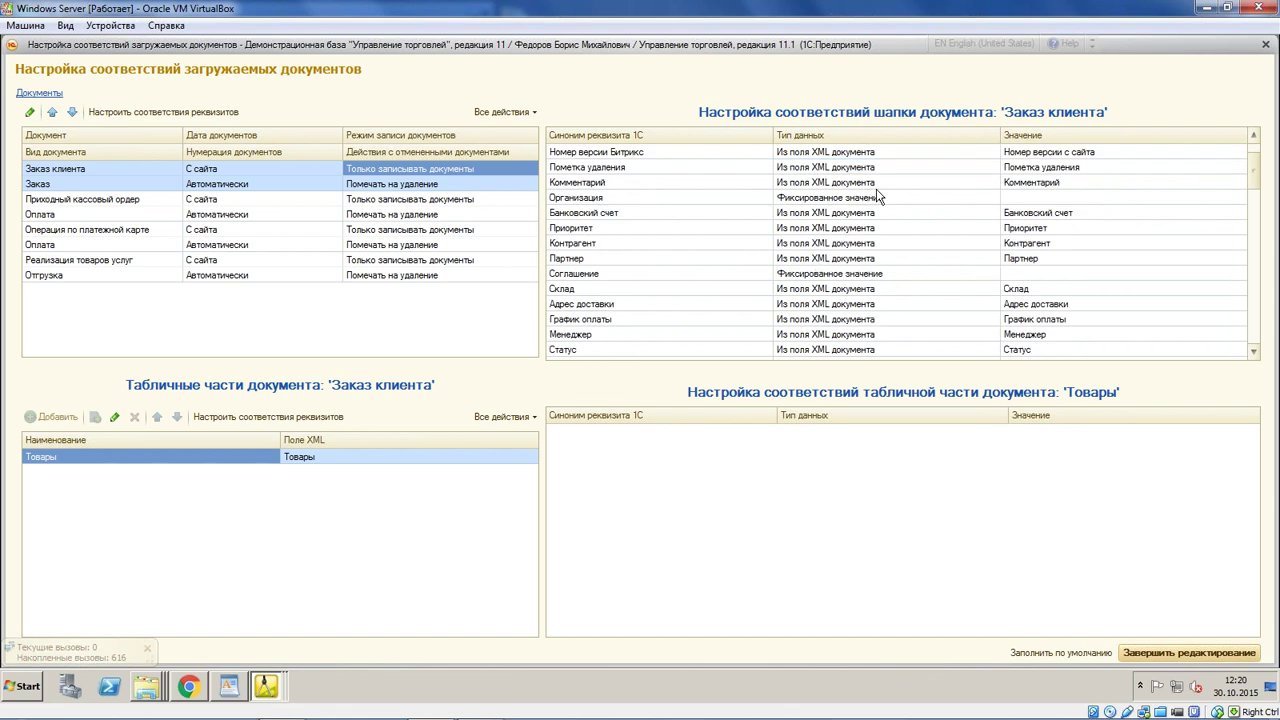
scroll(879, 193, up, 2)
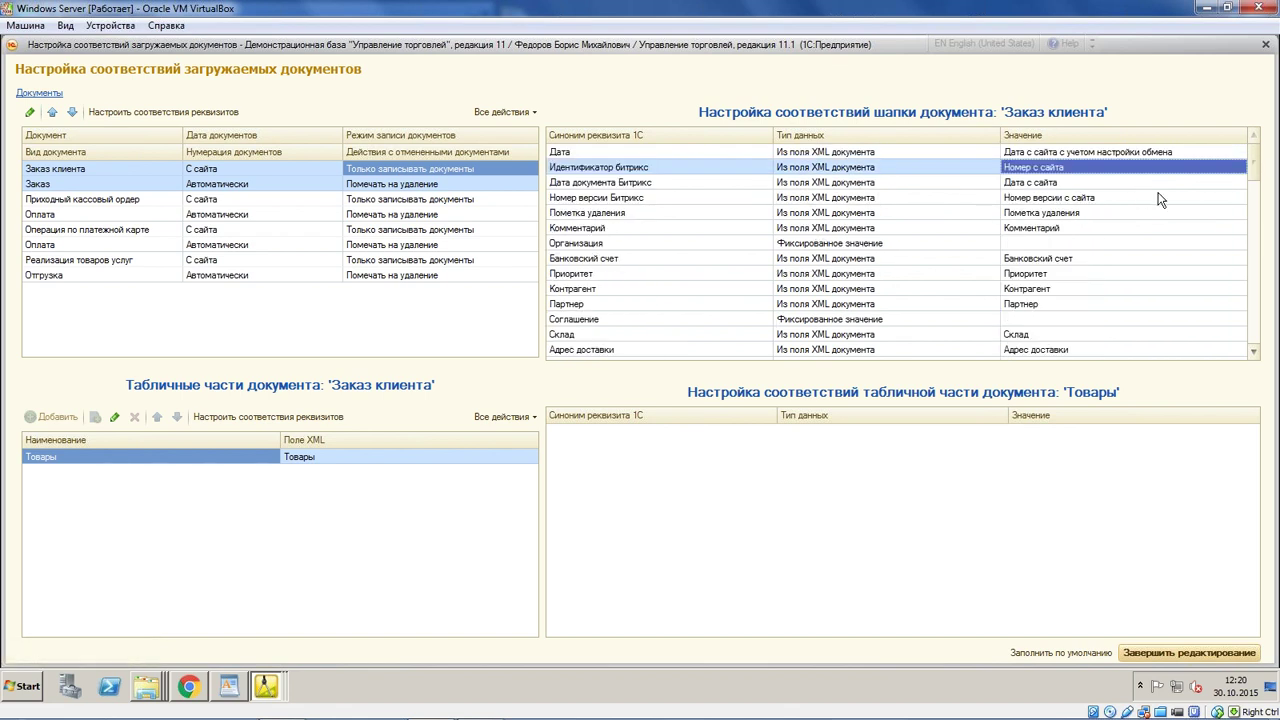
click(880, 258)
scroll(870, 255, down, 6)
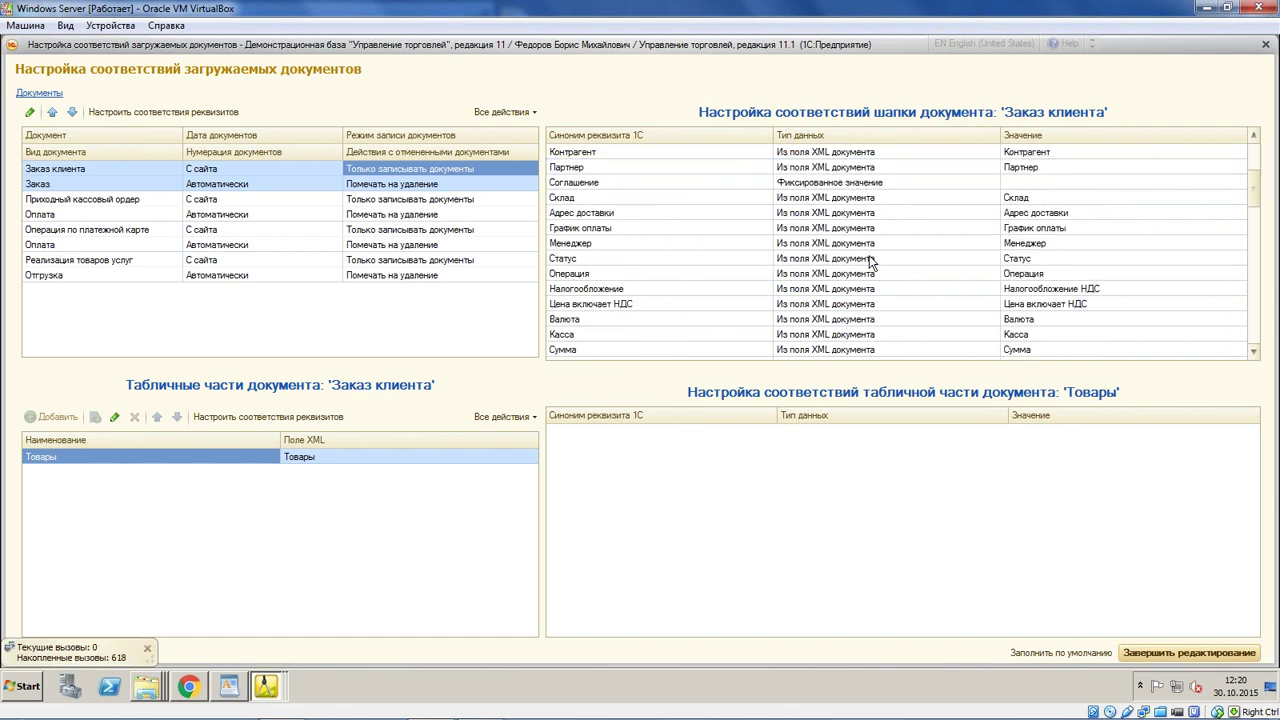
scroll(871, 258, up, 3)
scroll(871, 260, up, 3)
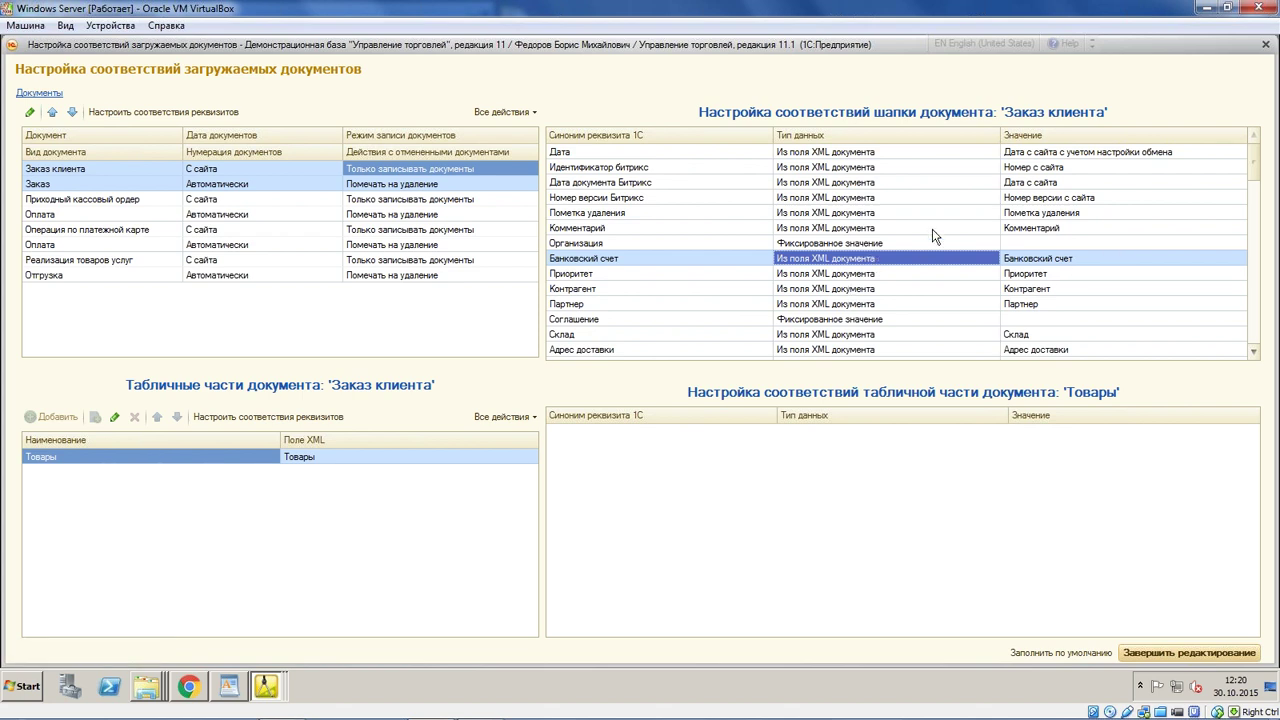
click(964, 203)
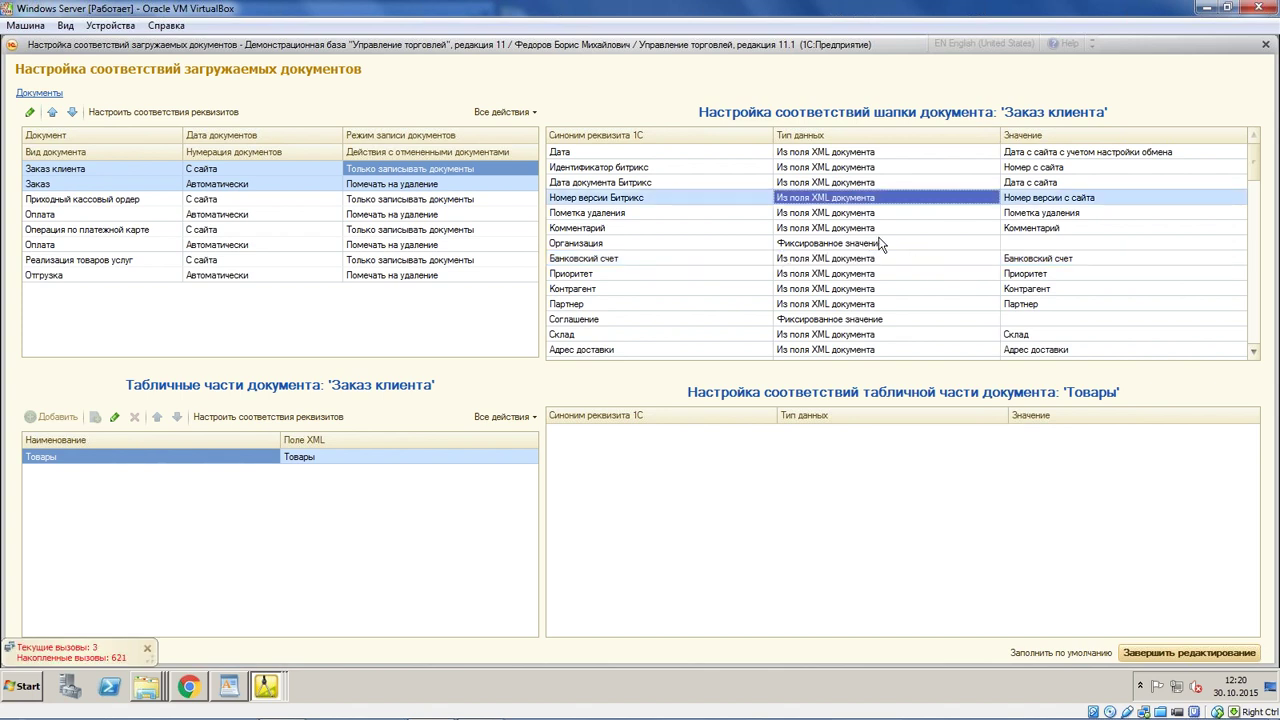
click(1071, 291)
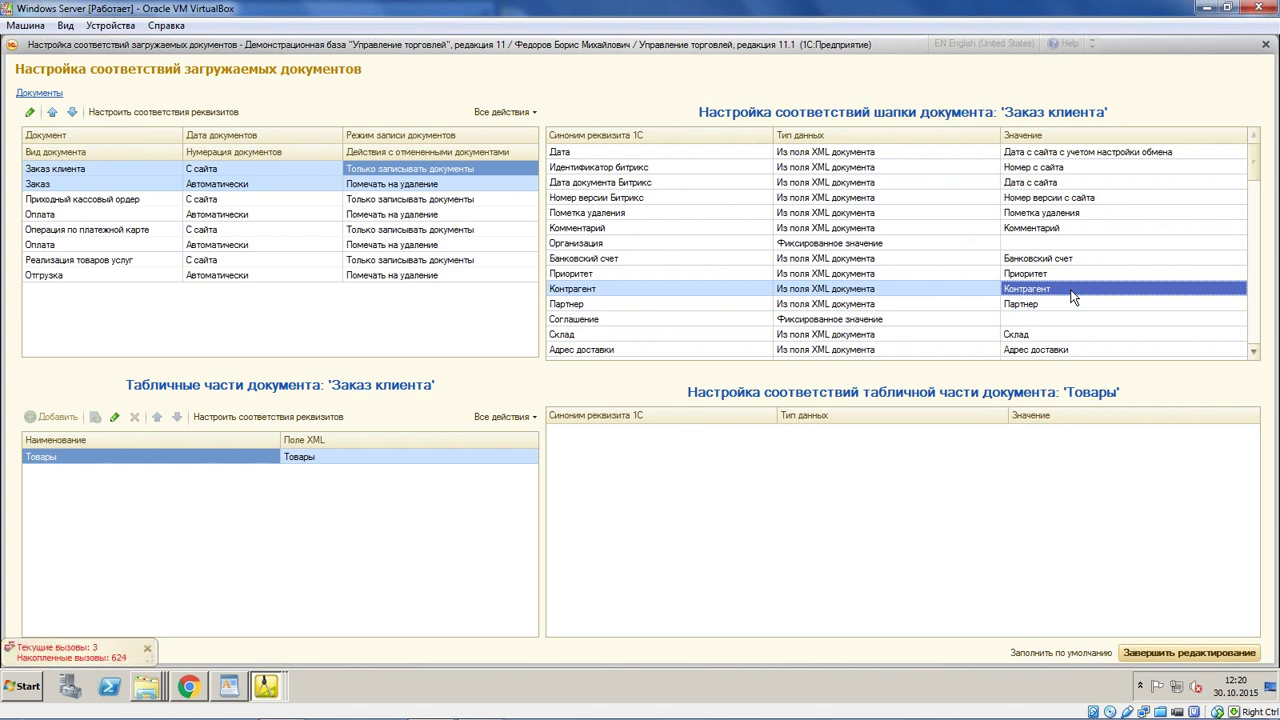
double_click(947, 290)
click(994, 289)
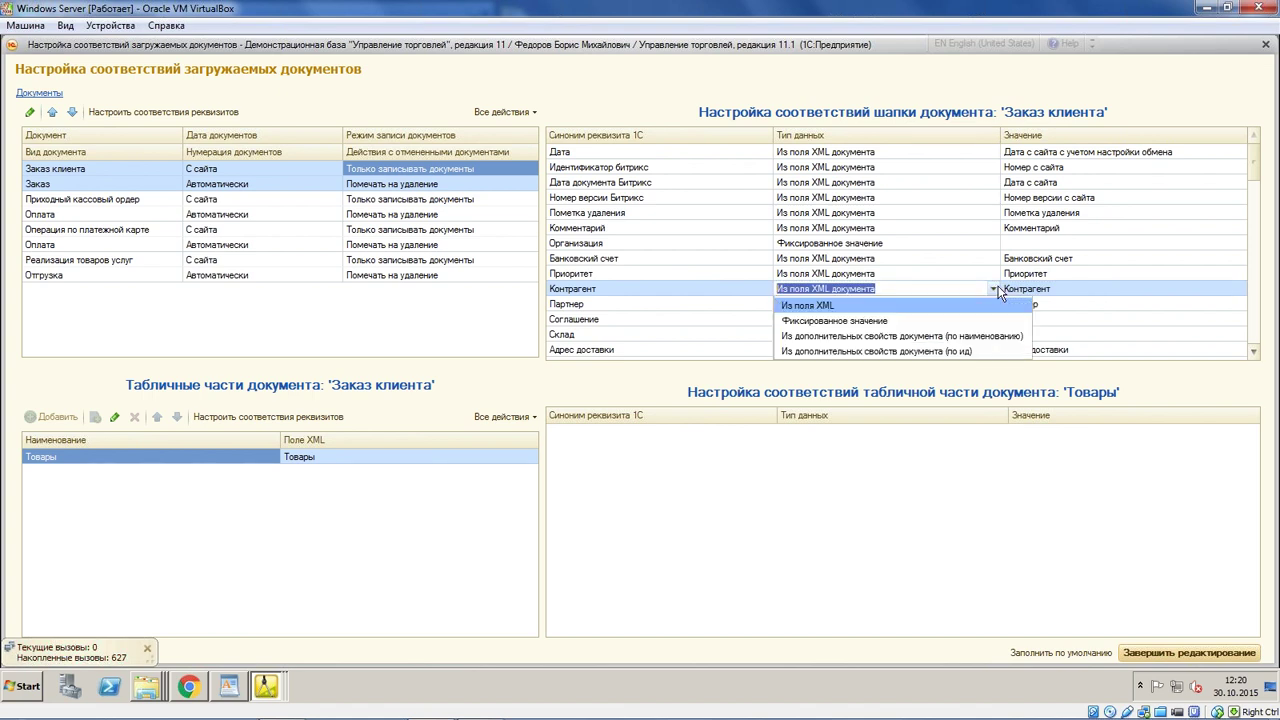
key(Return)
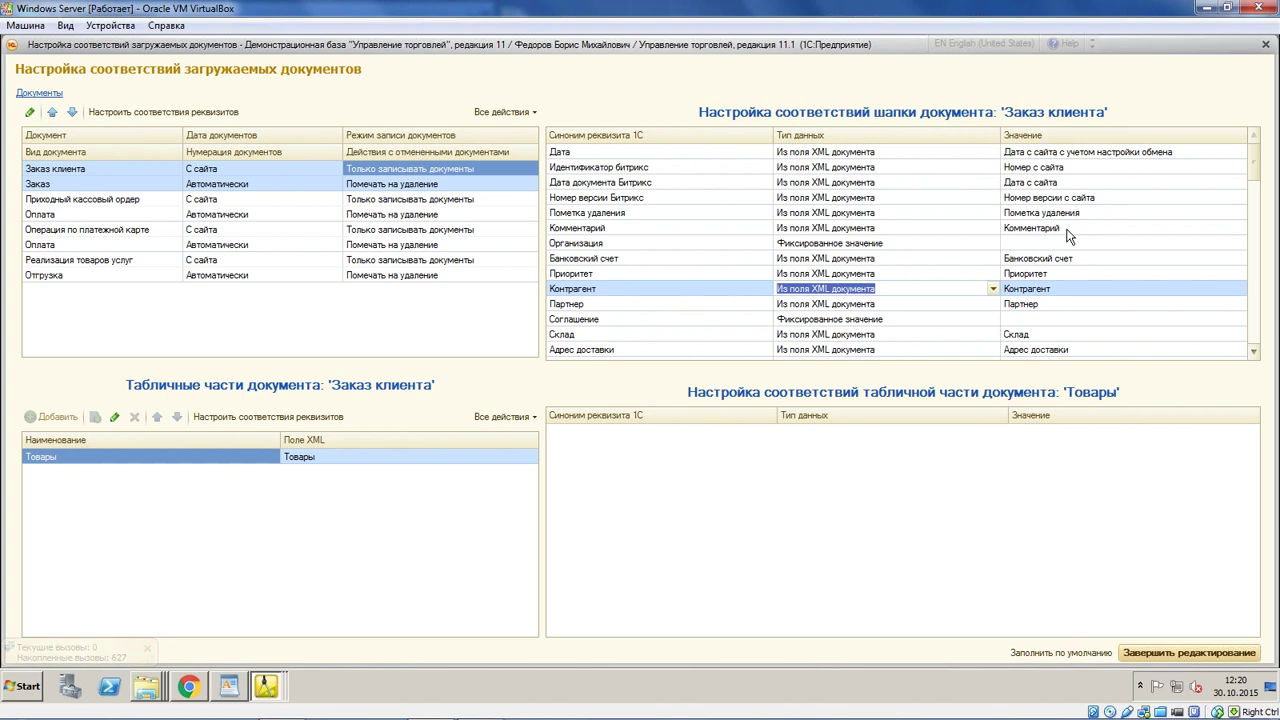
Step: Fix Организация to Торговый дом "Комплексный" for imported orders
click(952, 248)
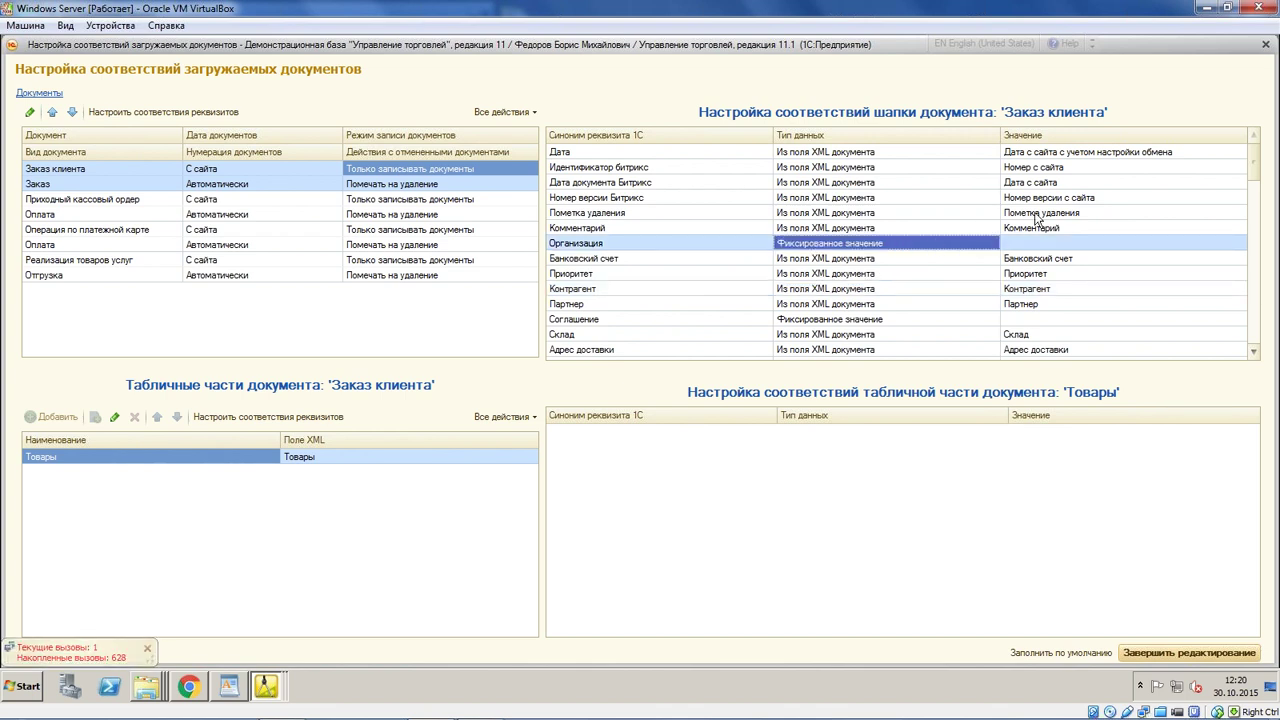
click(838, 259)
key(Up)
click(1177, 243)
click(1229, 242)
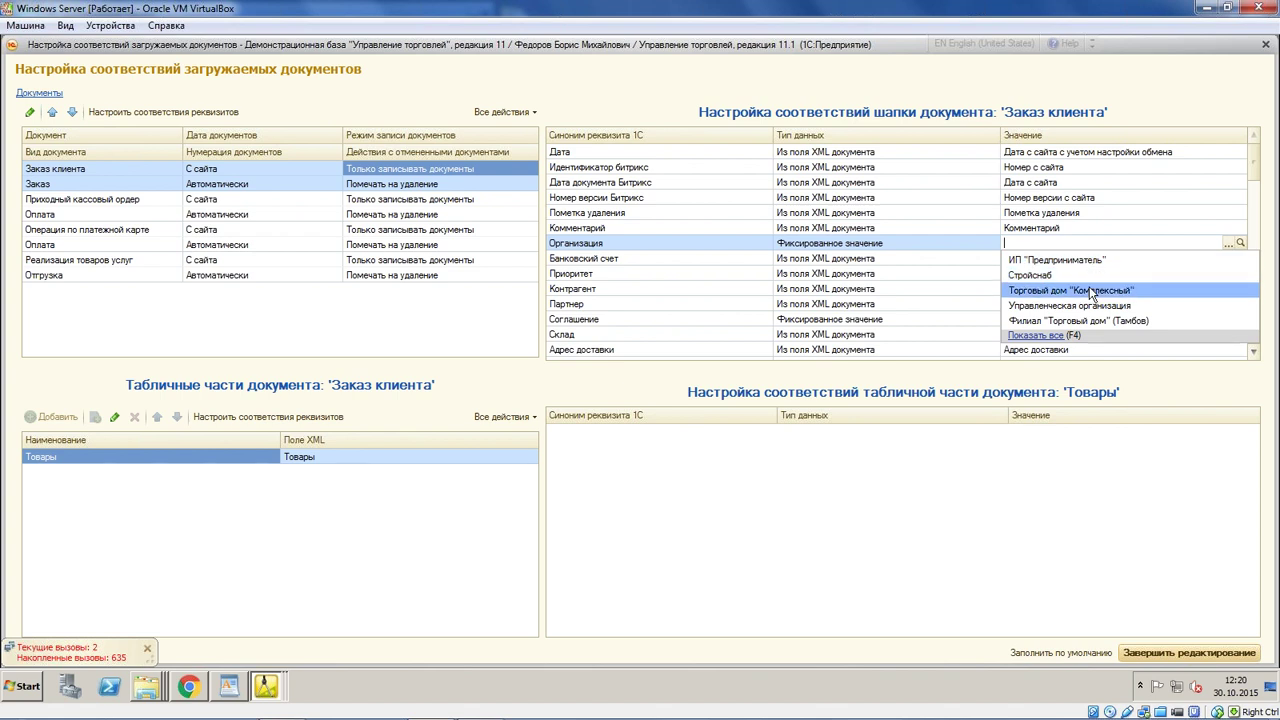
click(1090, 291)
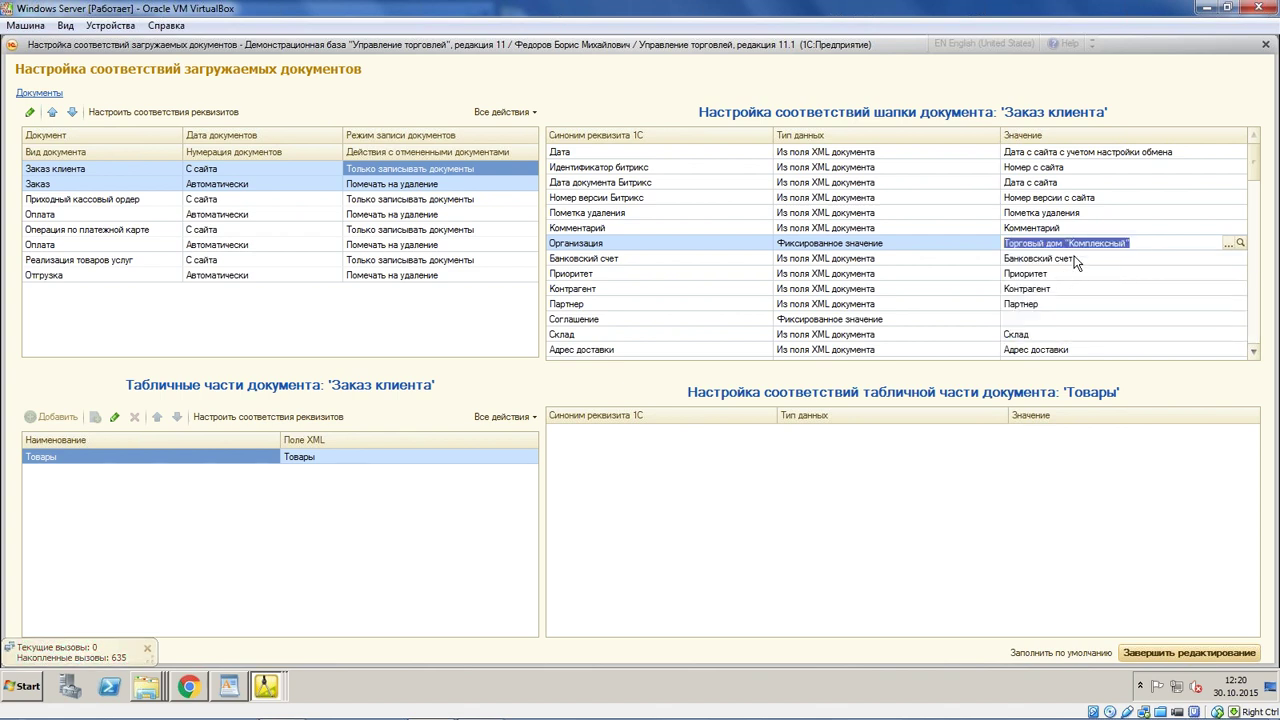
click(1083, 258)
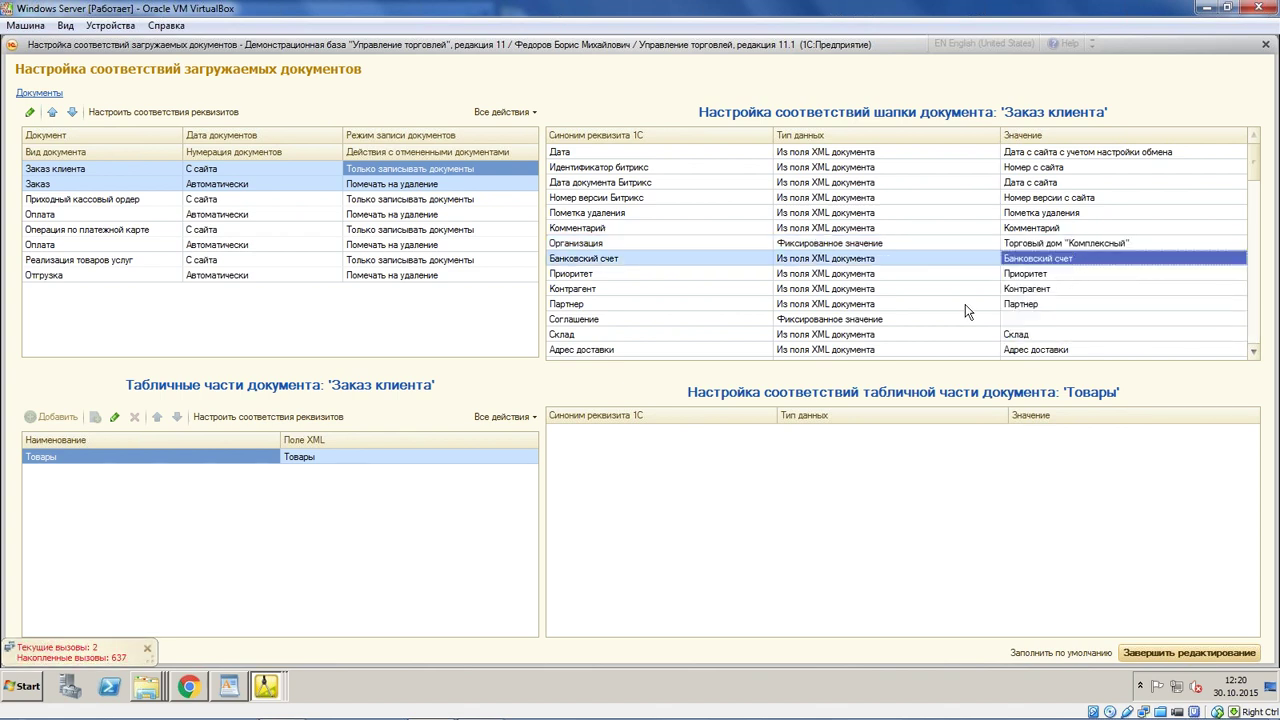
Step: Set the Соглашение mapping to the Продажа в розницу agreement
click(1060, 318)
click(1228, 319)
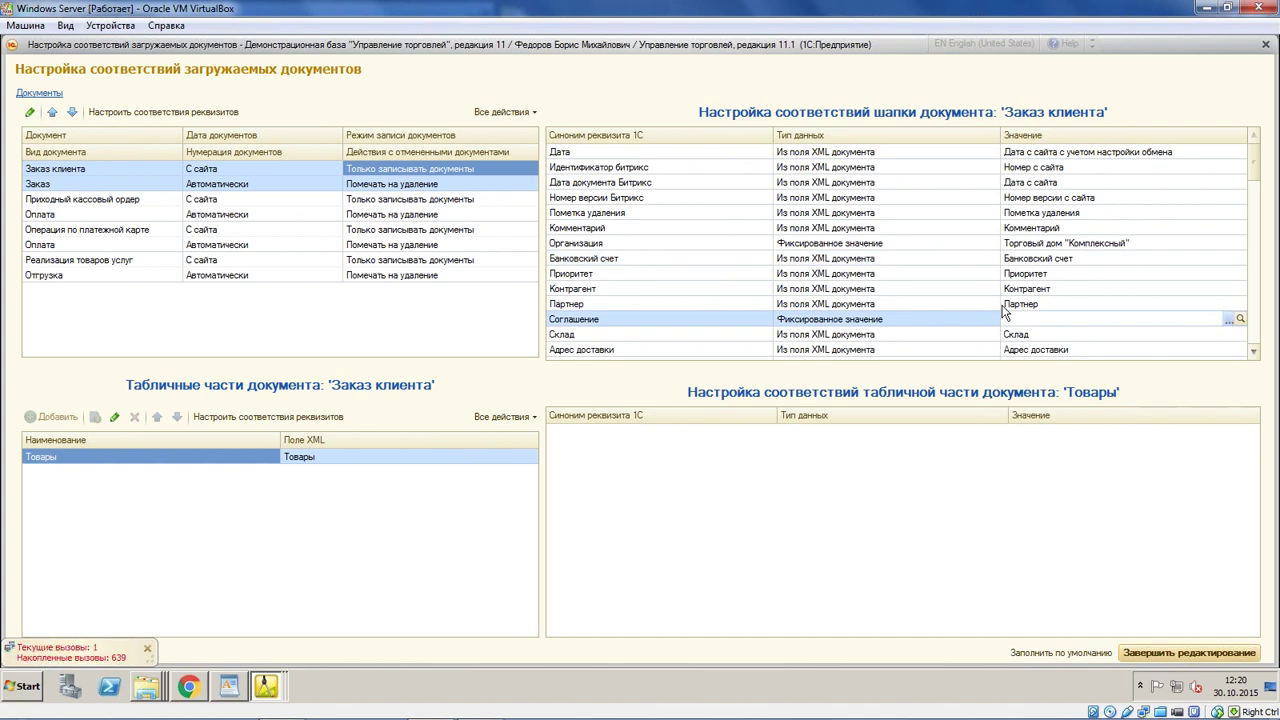
scroll(830, 435, down, 5)
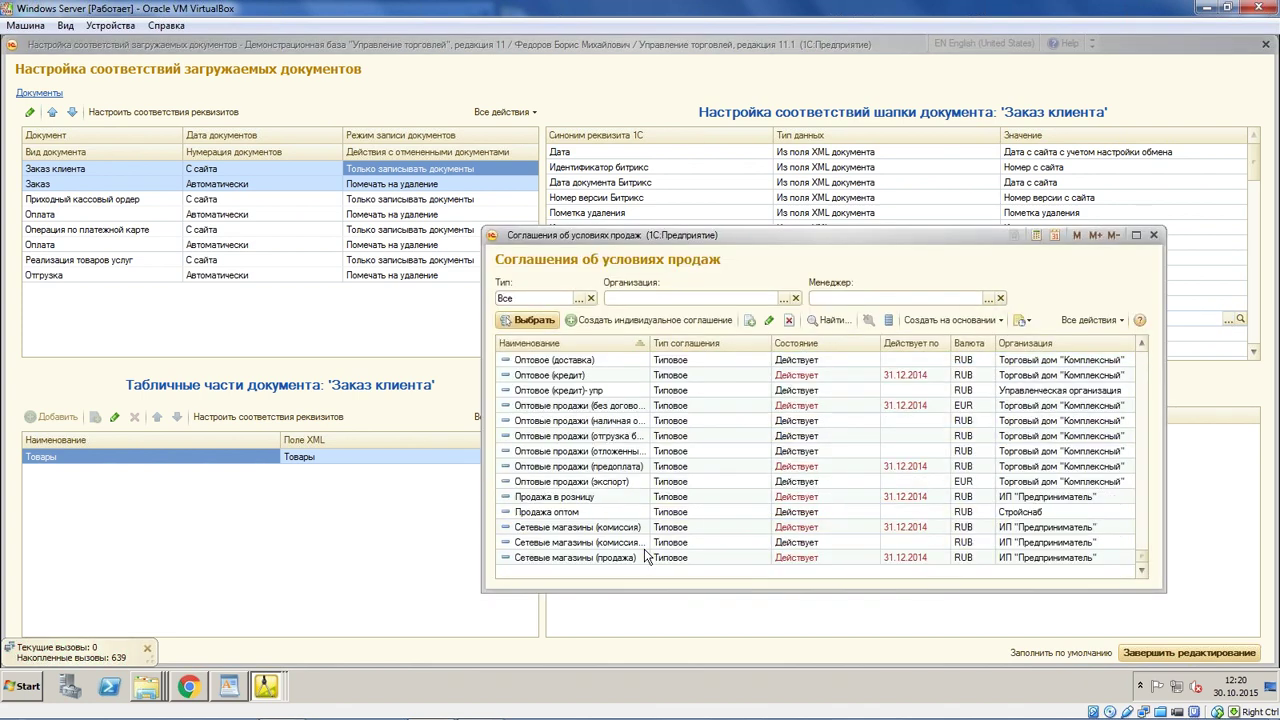
double_click(667, 497)
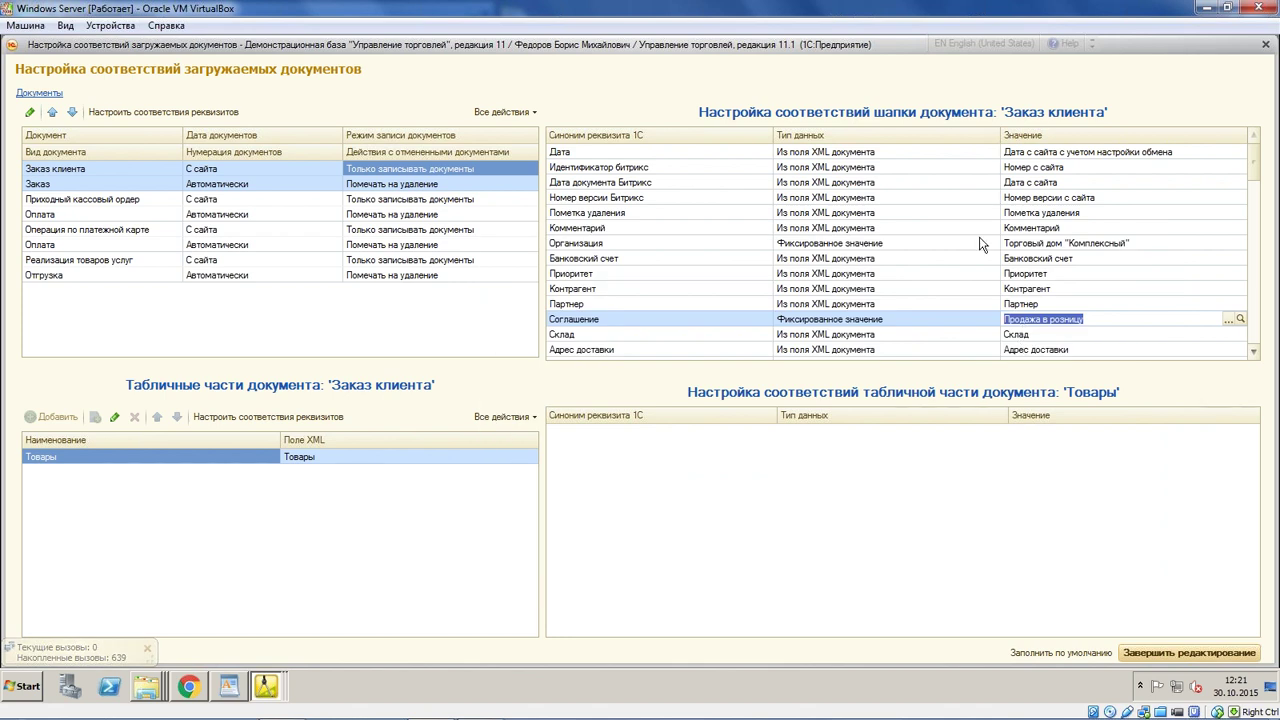
click(928, 244)
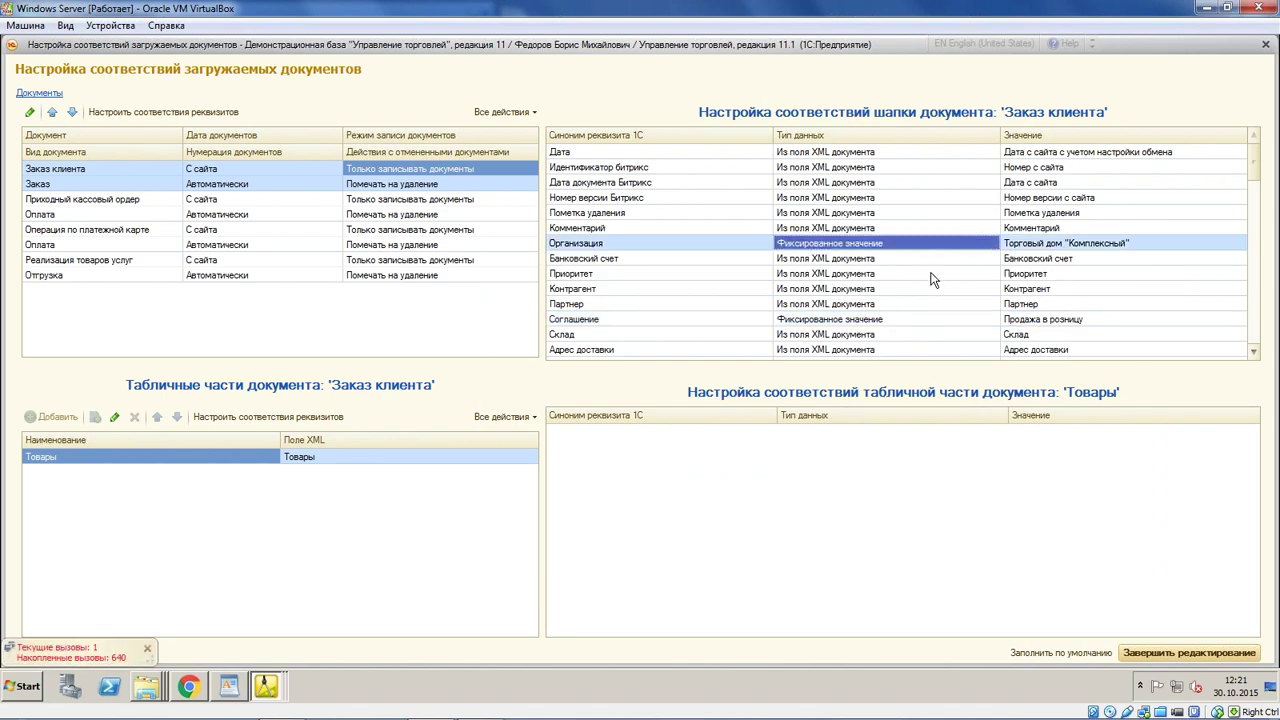
Step: Set the Желаемая дата отгрузки header value to the XML field Дата с сайта
scroll(930, 280, down, 2)
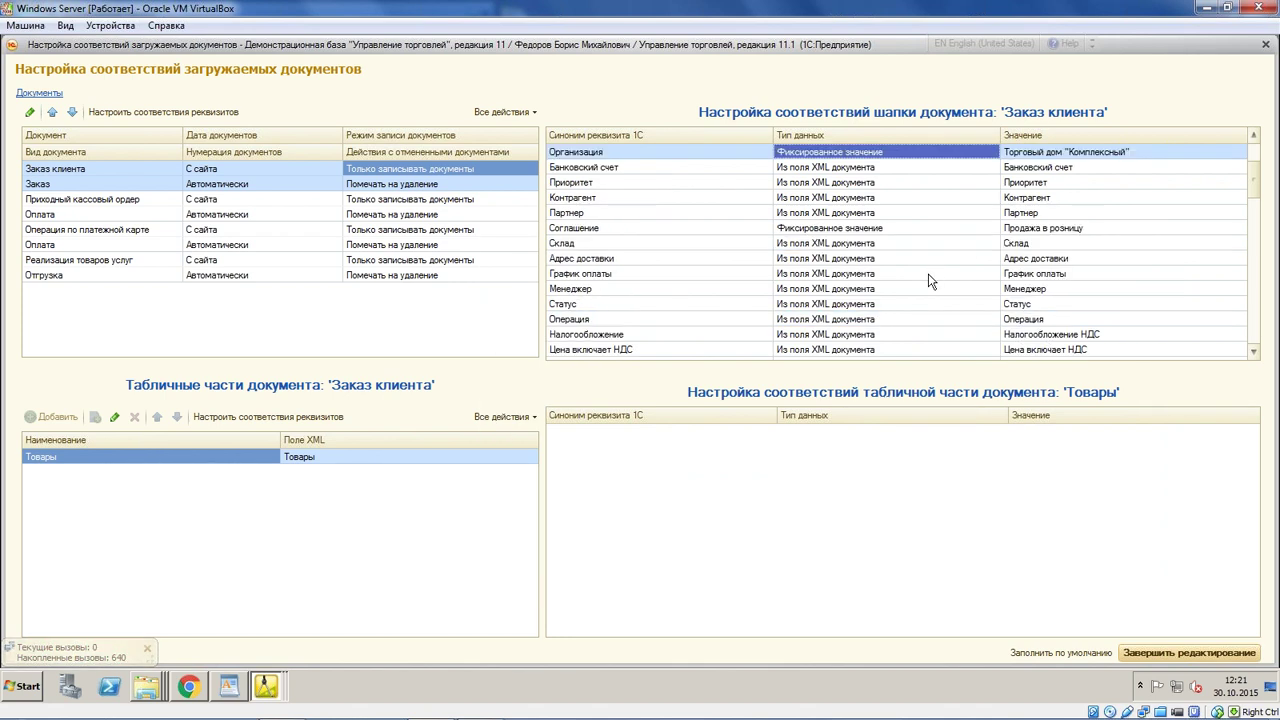
scroll(928, 280, down, 3)
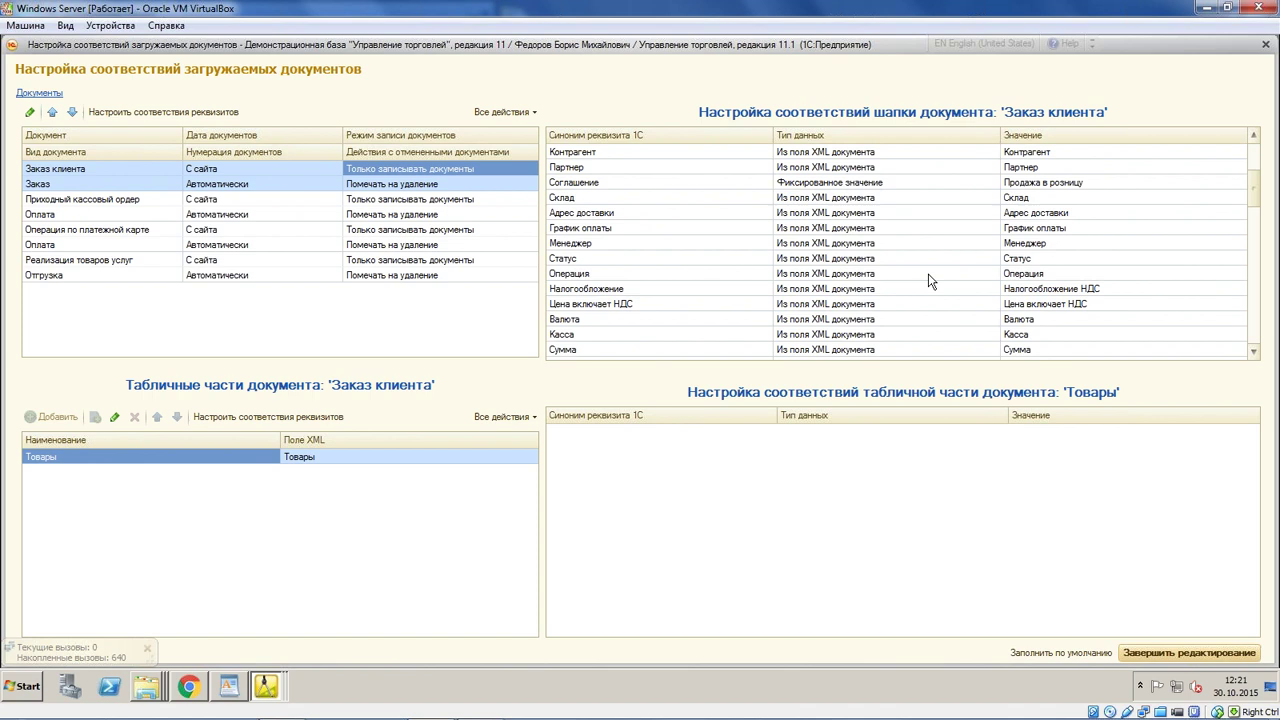
click(870, 290)
scroll(880, 292, up, 3)
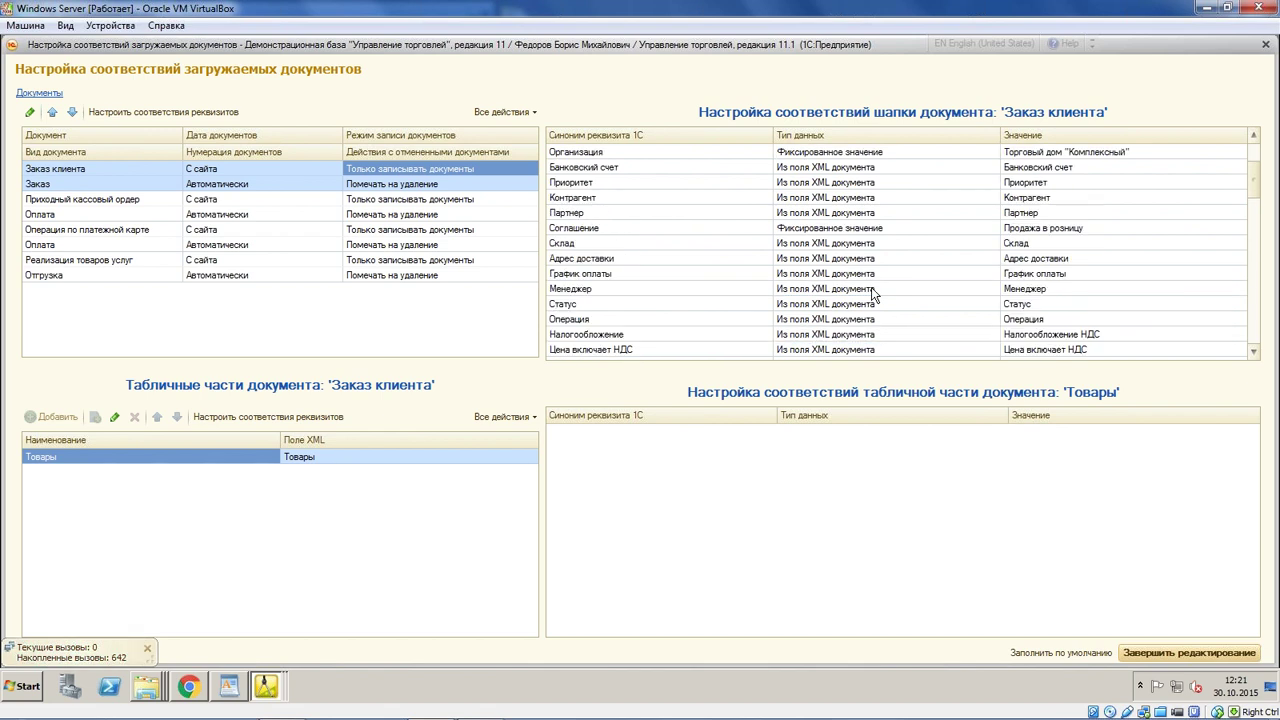
scroll(905, 283, up, 2)
scroll(920, 272, down, 5)
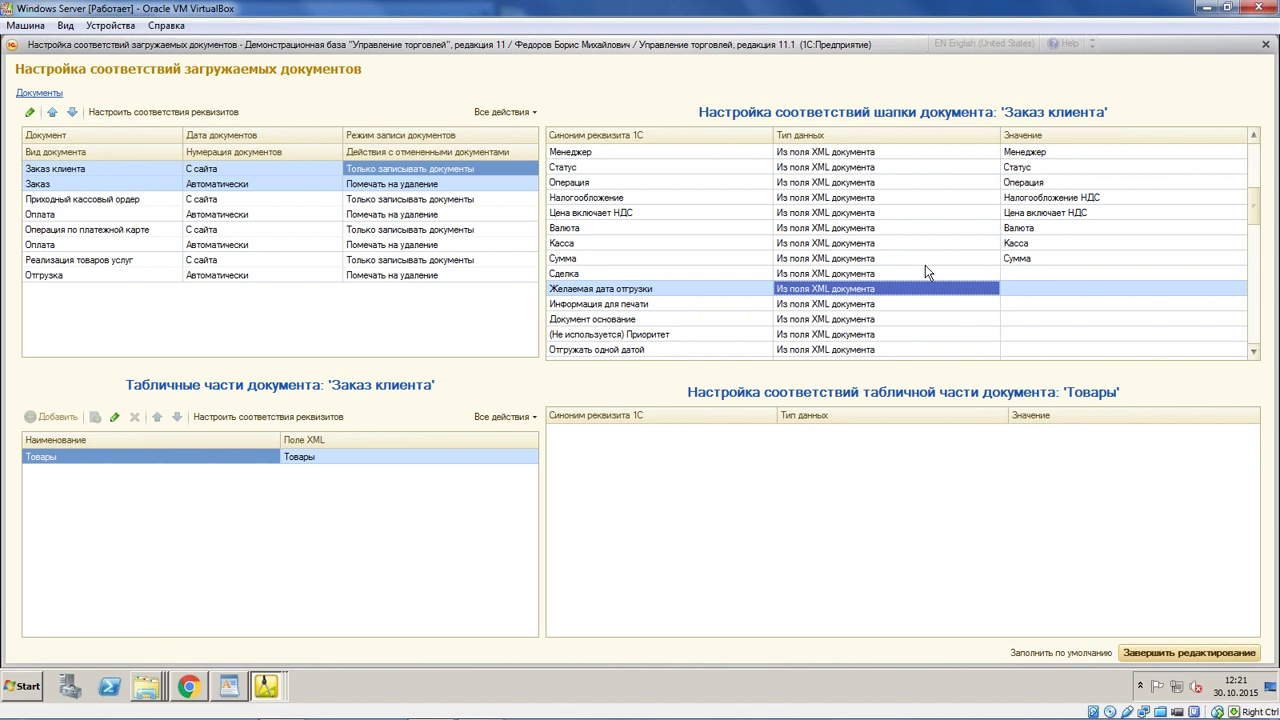
scroll(952, 271, down, 1)
scroll(952, 271, down, 10)
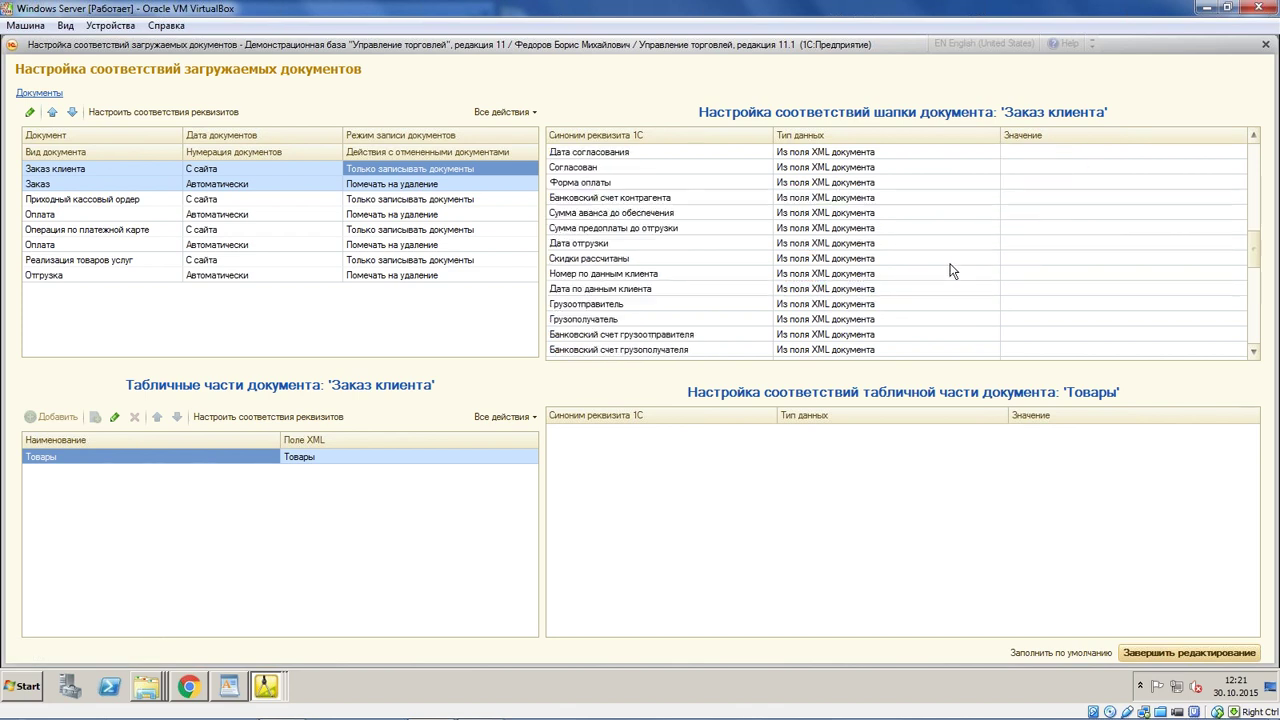
scroll(820, 305, up, 5)
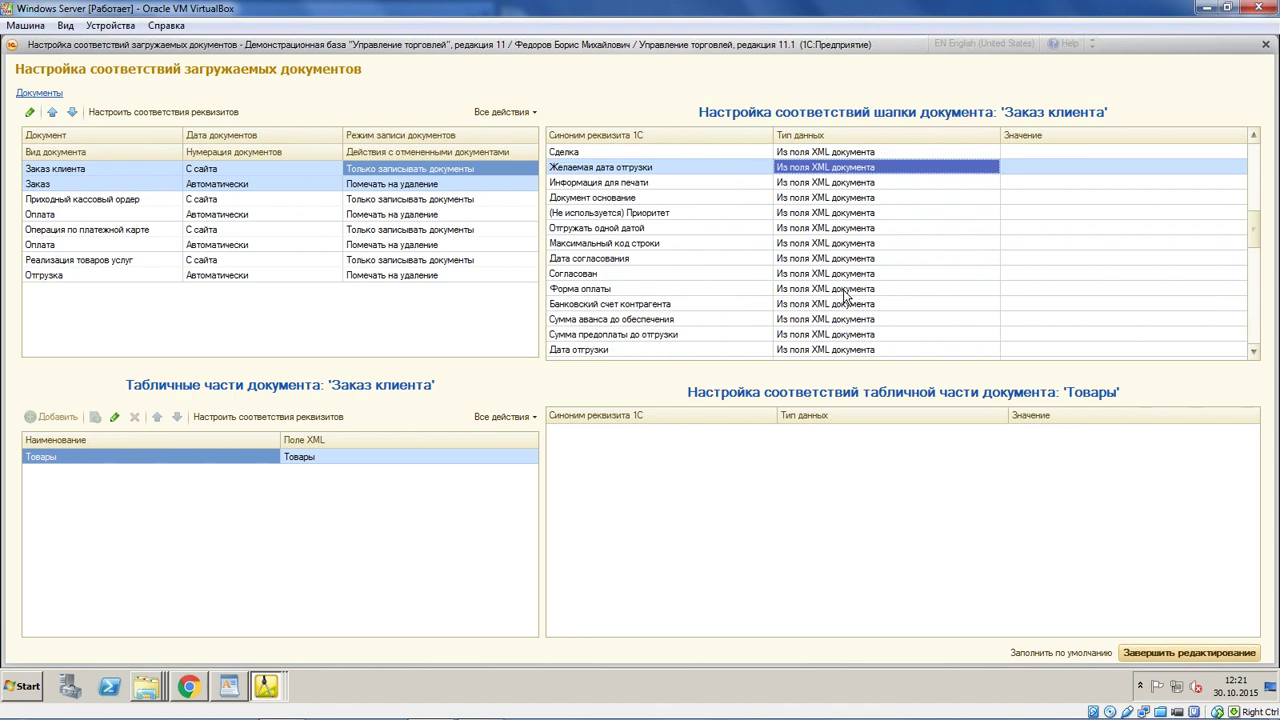
scroll(908, 246, up, 1)
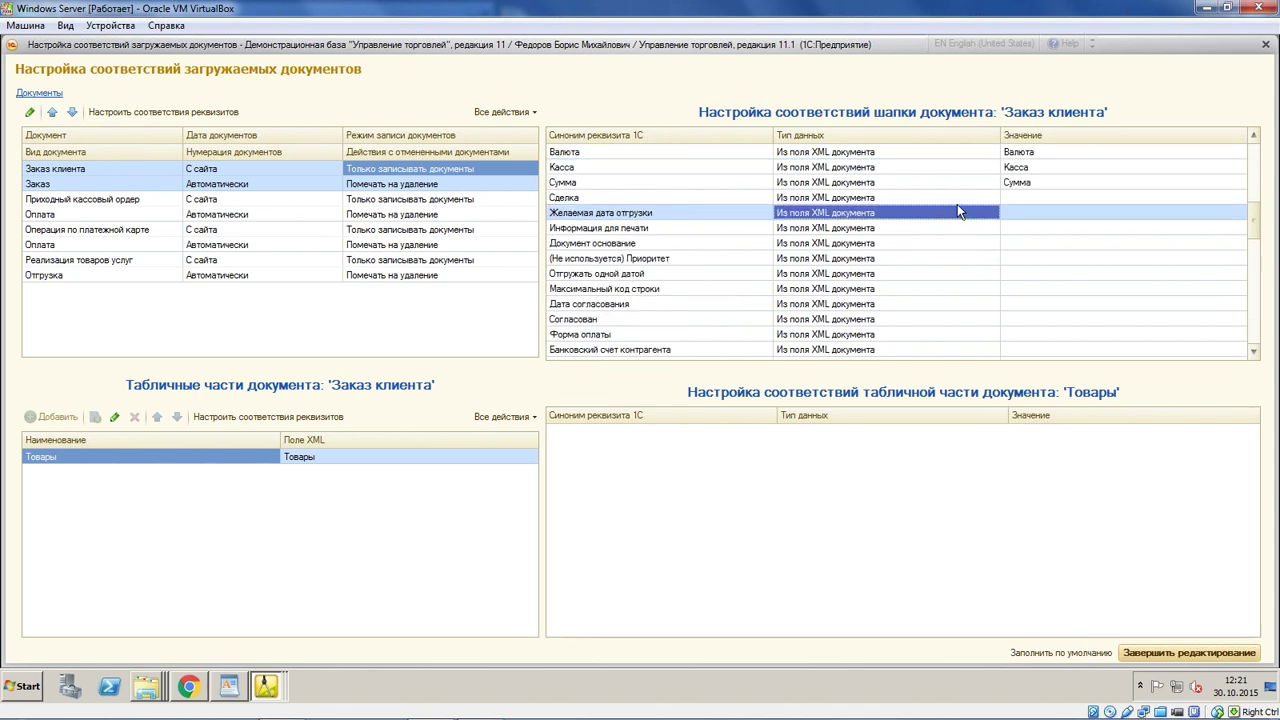
click(1060, 207)
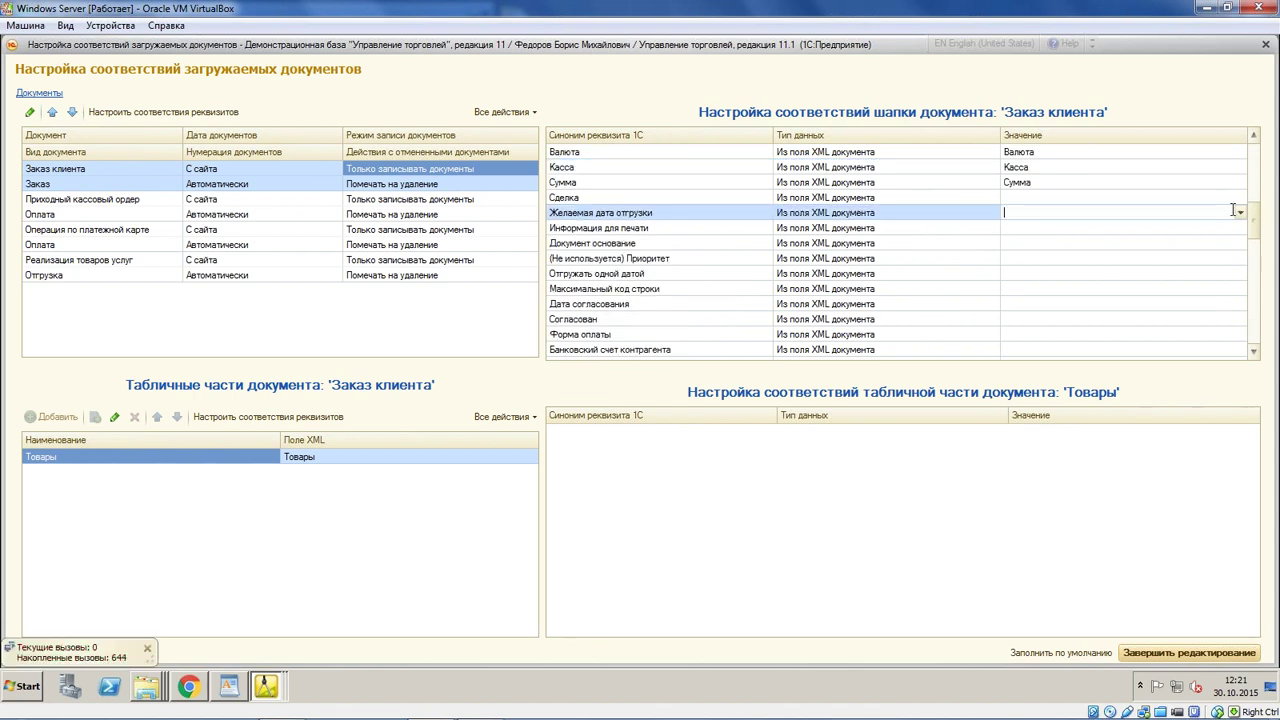
click(1238, 211)
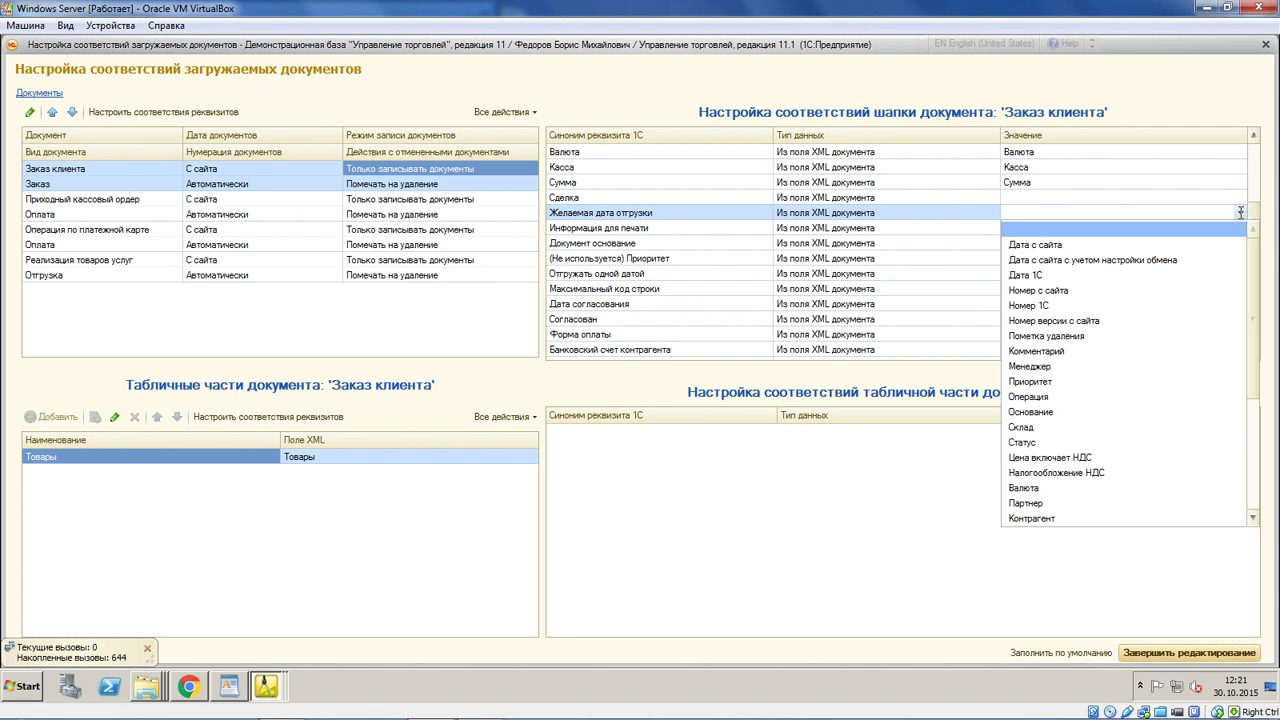
click(1078, 248)
click(1077, 251)
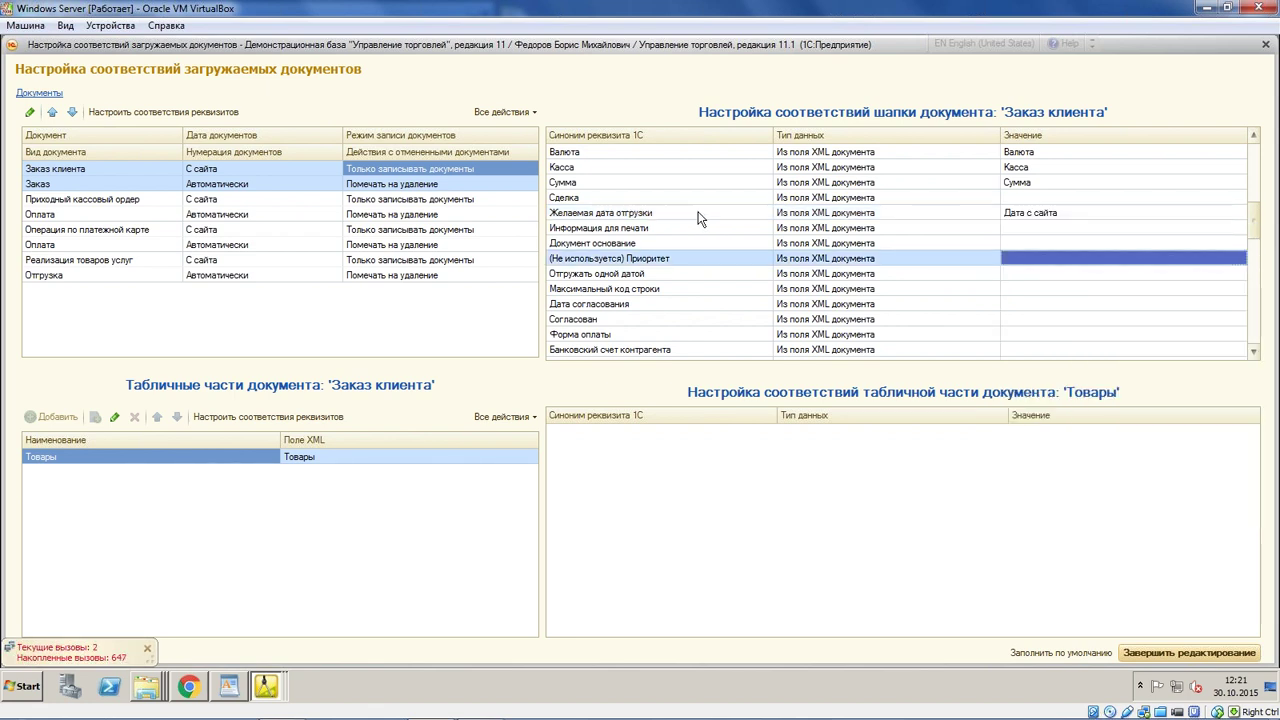
click(675, 214)
right_click(203, 445)
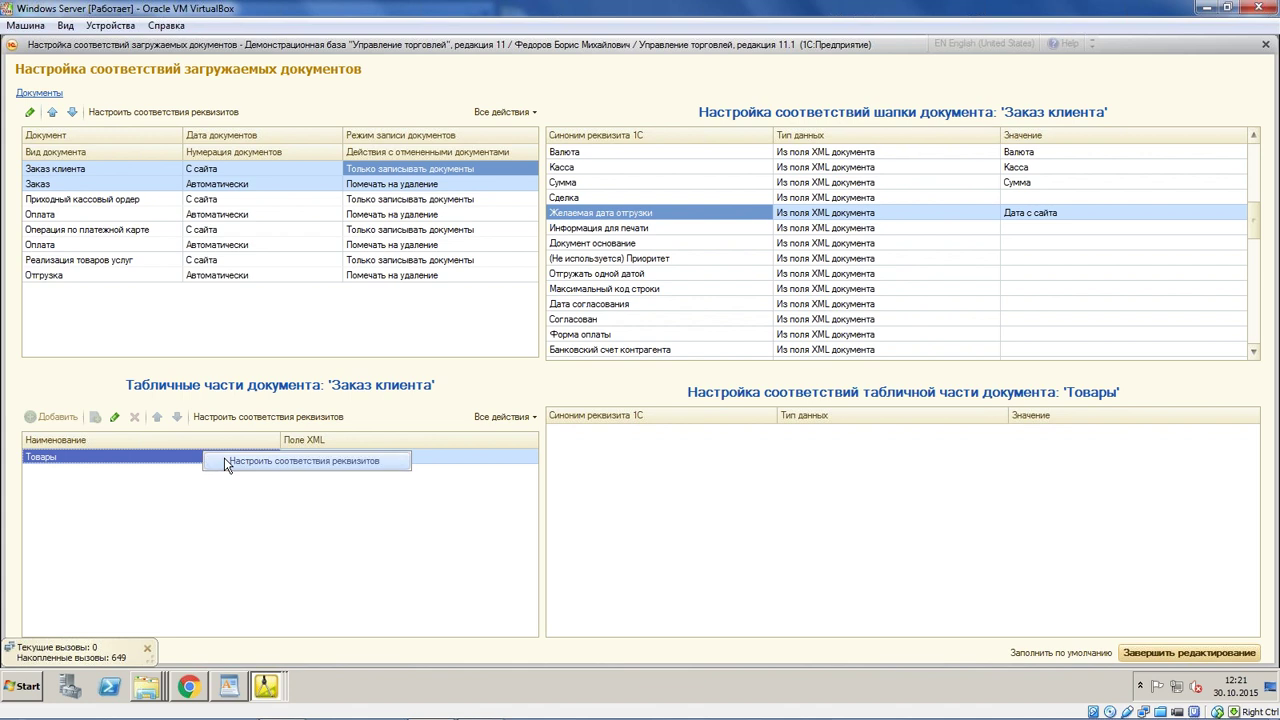
Step: Map the Товары attribute Дата отгрузки to Дата с сайта and finish the loaded-document mapping edits
click(225, 460)
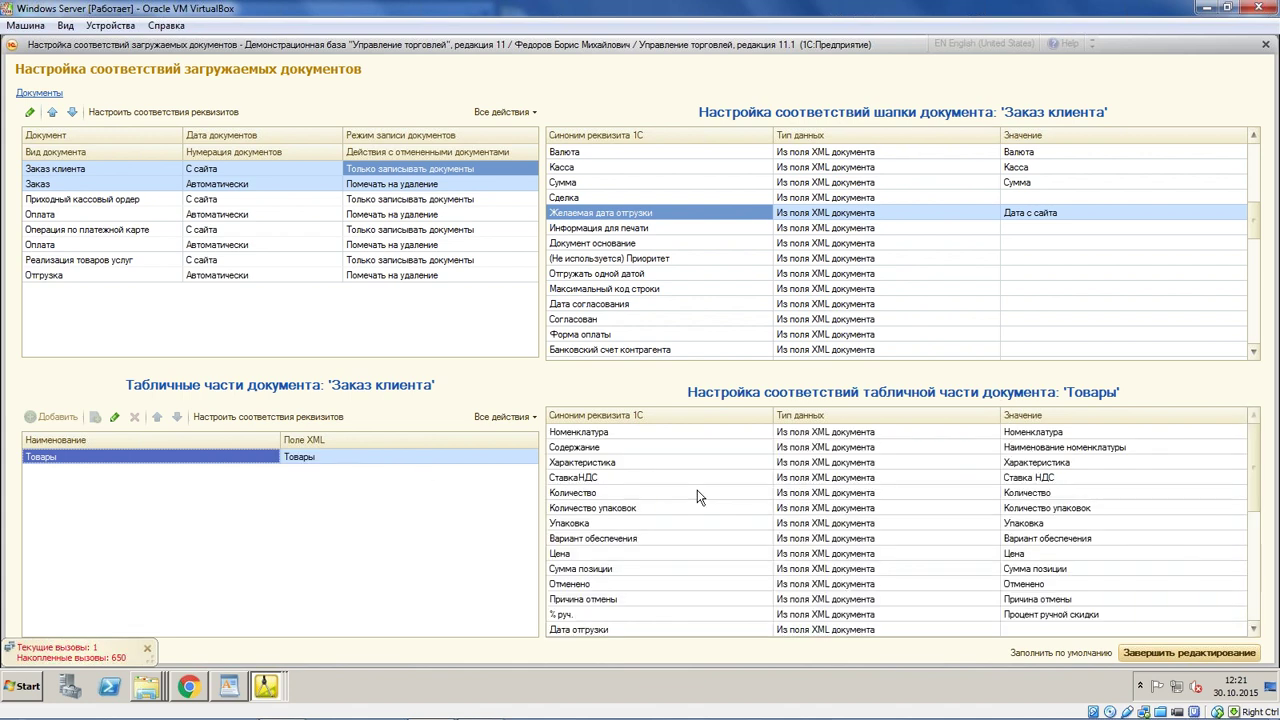
click(1064, 465)
scroll(1050, 497, down, 3)
double_click(1196, 538)
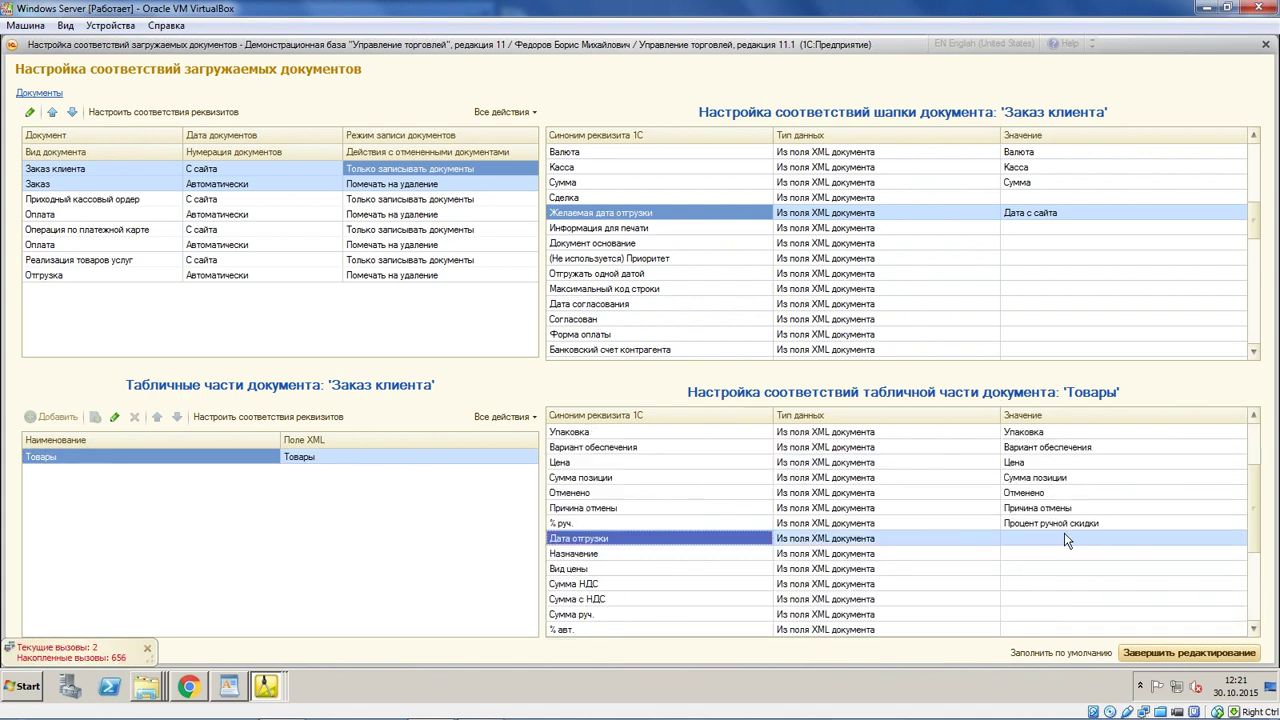
click(1240, 538)
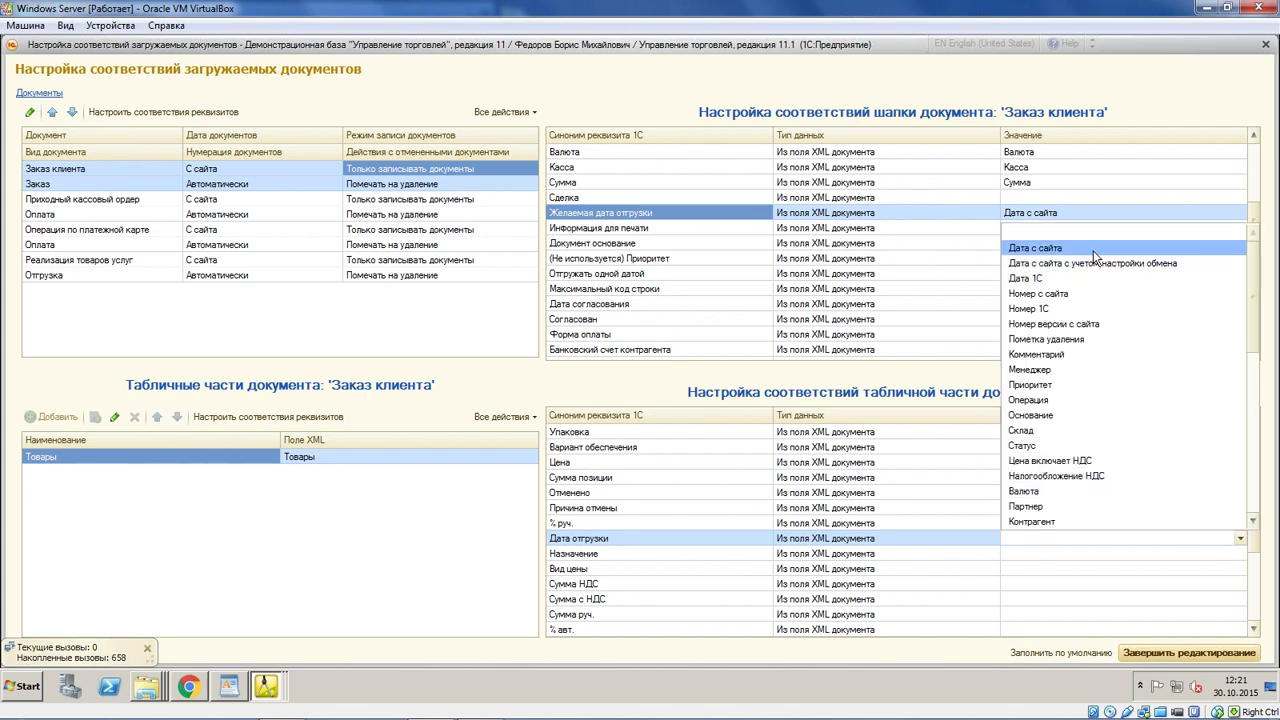
click(1060, 245)
click(985, 495)
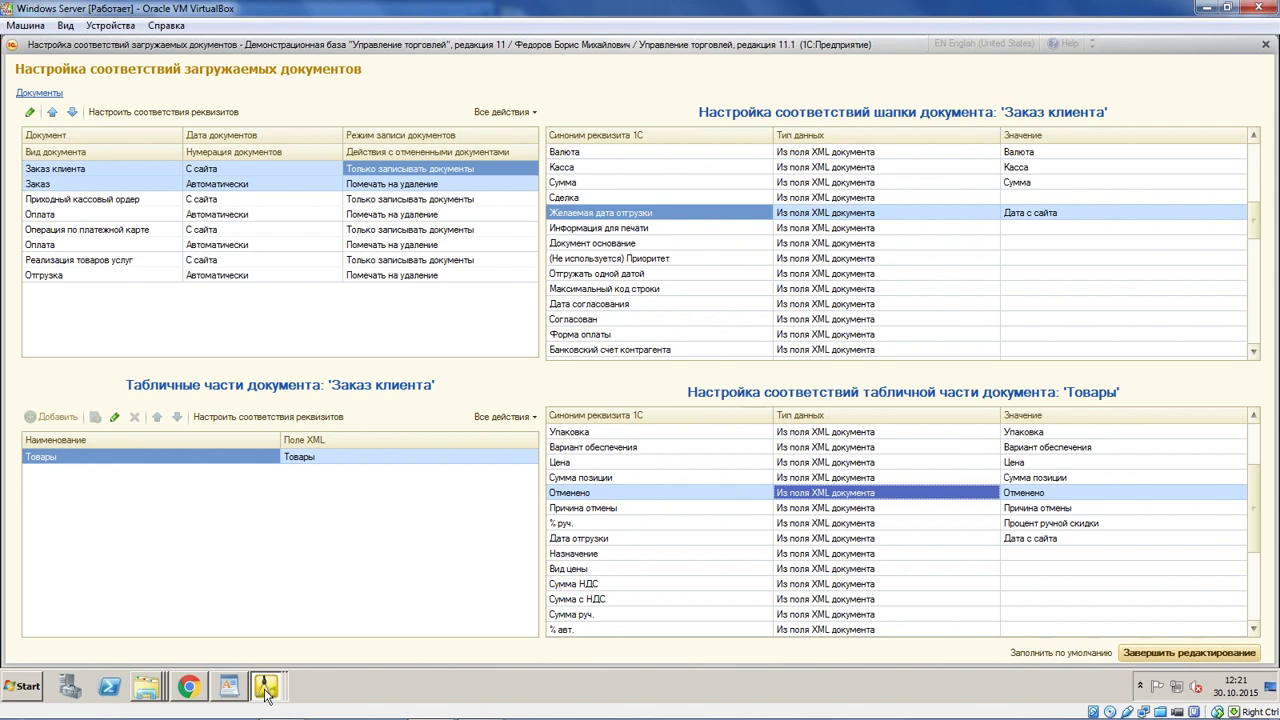
click(1218, 655)
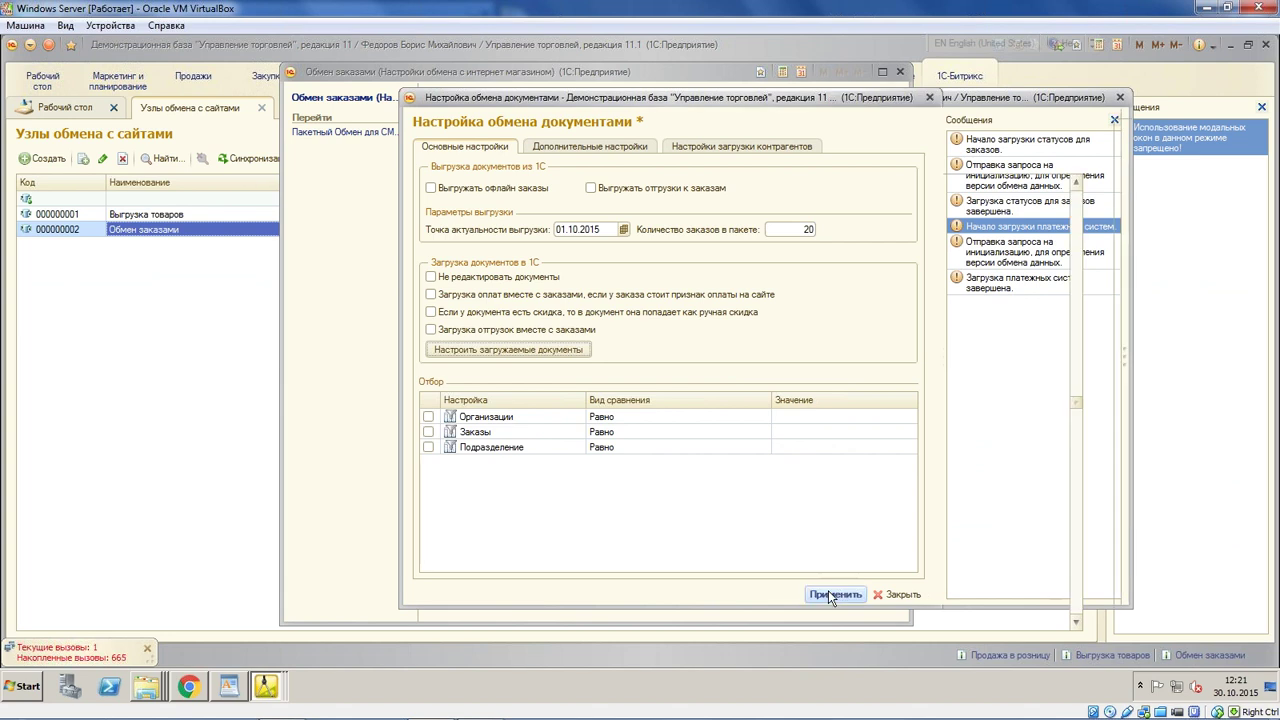
Step: Apply and save the Обмен заказами node, then bring up the Заказы клиентов list under Продажи
click(831, 595)
click(480, 123)
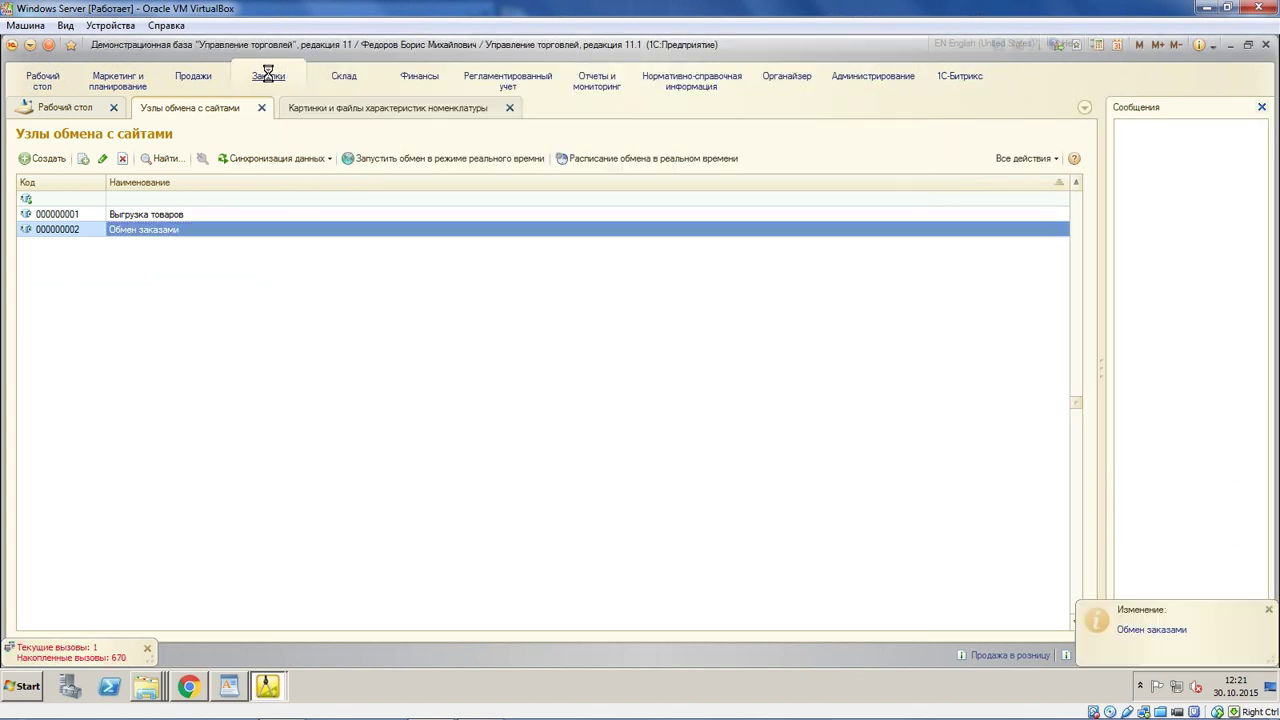
click(268, 76)
click(193, 76)
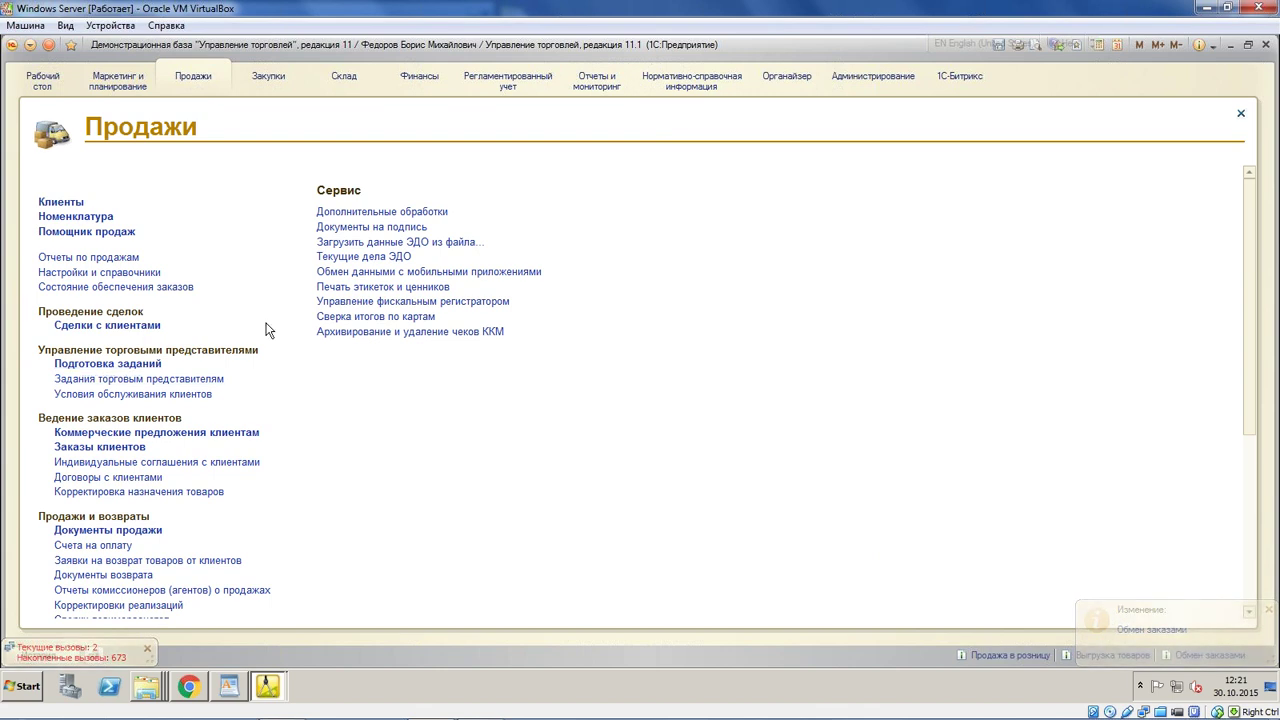
scroll(130, 345, down, 3)
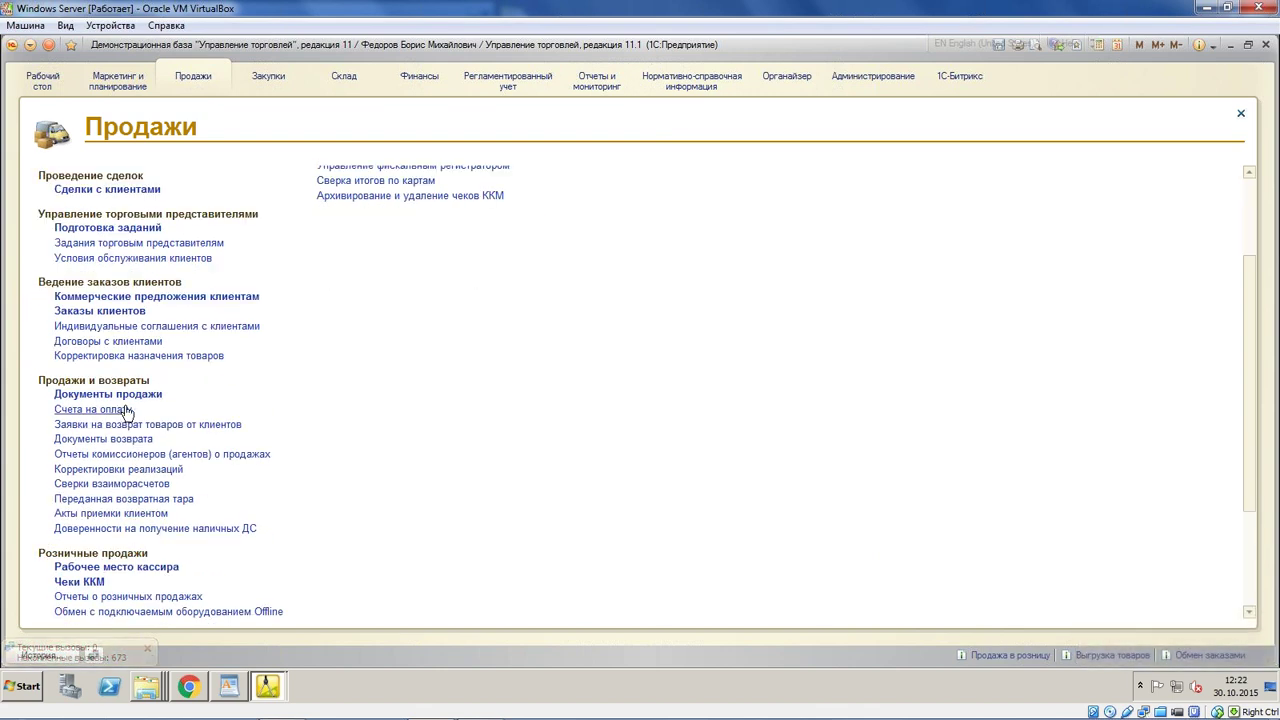
click(100, 311)
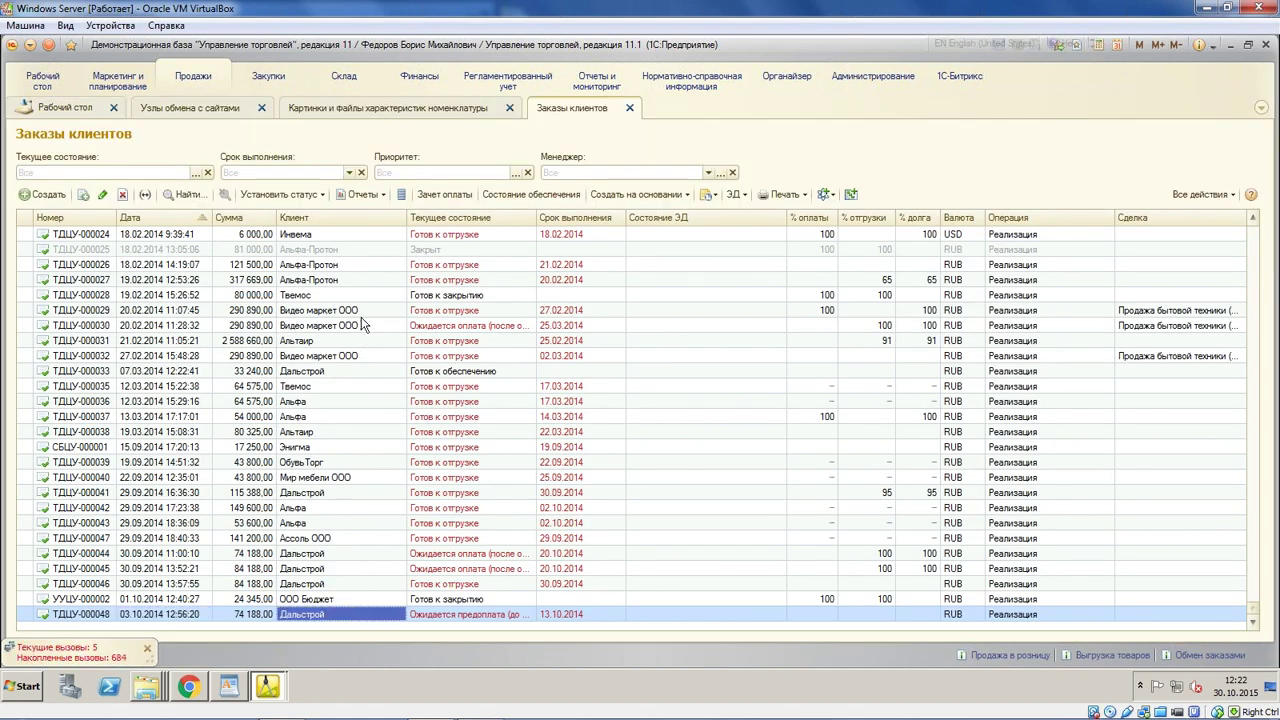
Step: Open the 03.10.2014 Дальстрой order and review its Дополнительно, Комментарий and Доставка details
key(Return)
click(330, 262)
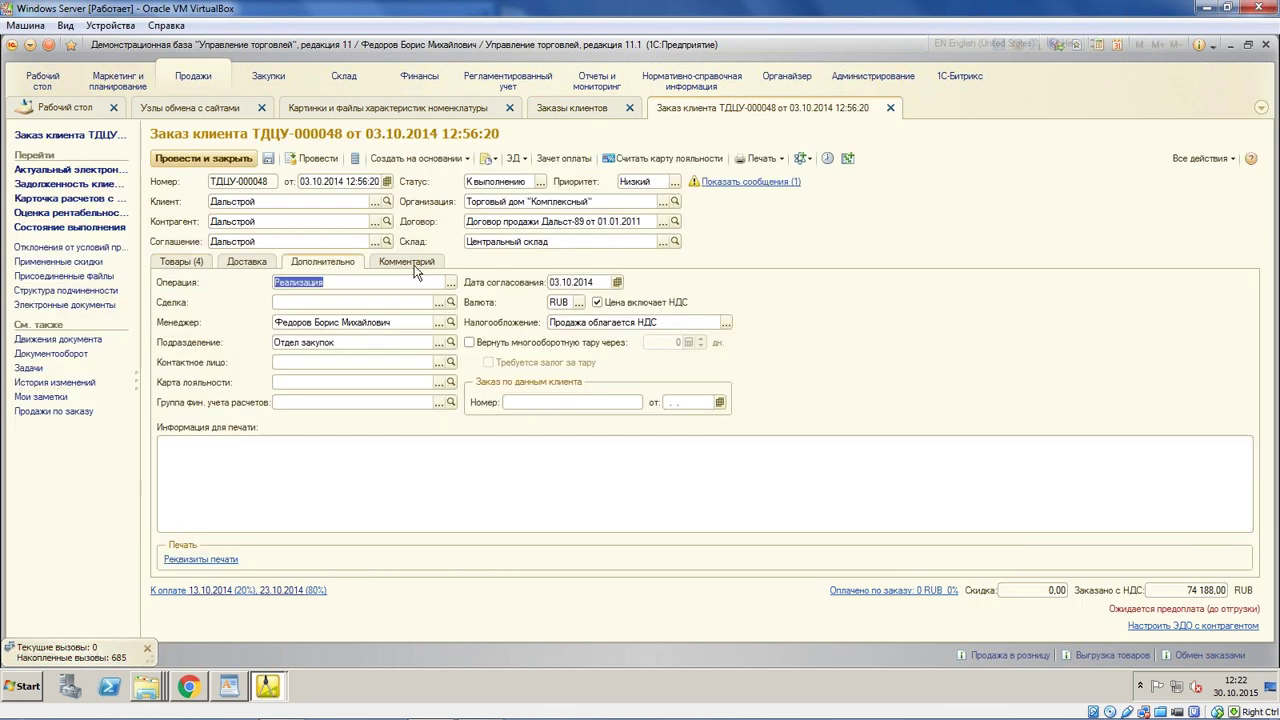
click(406, 261)
click(250, 262)
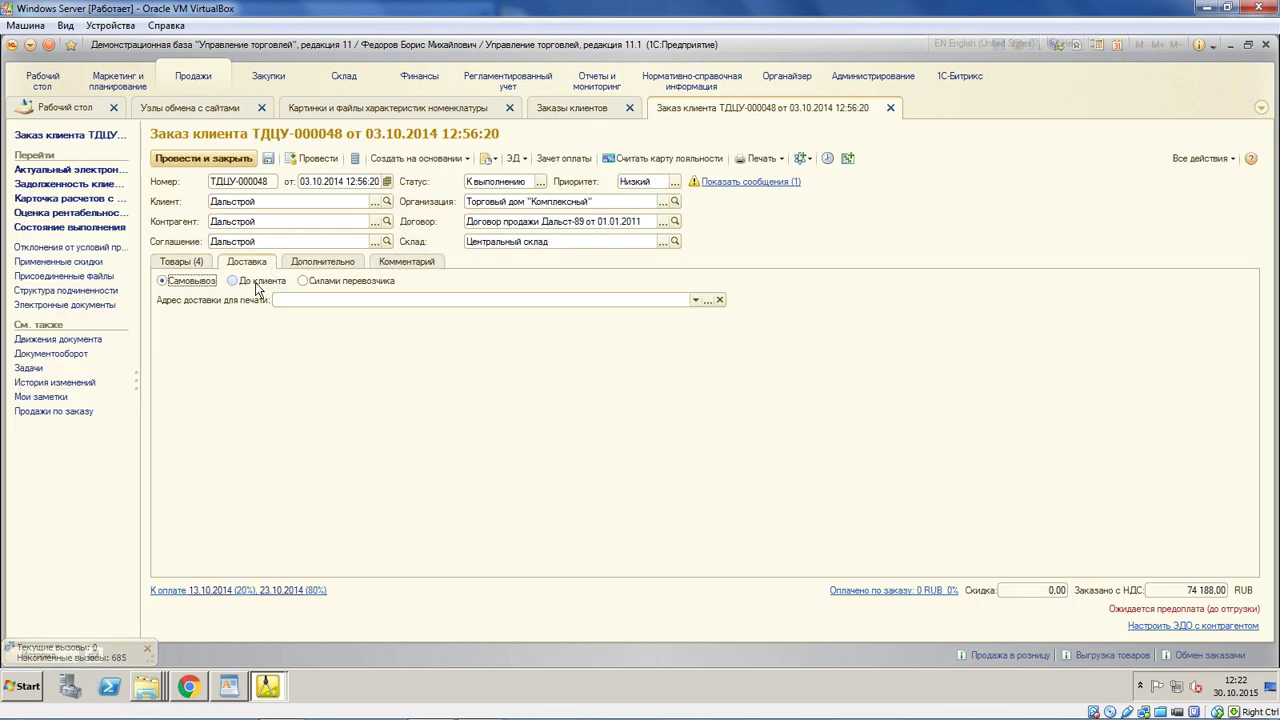
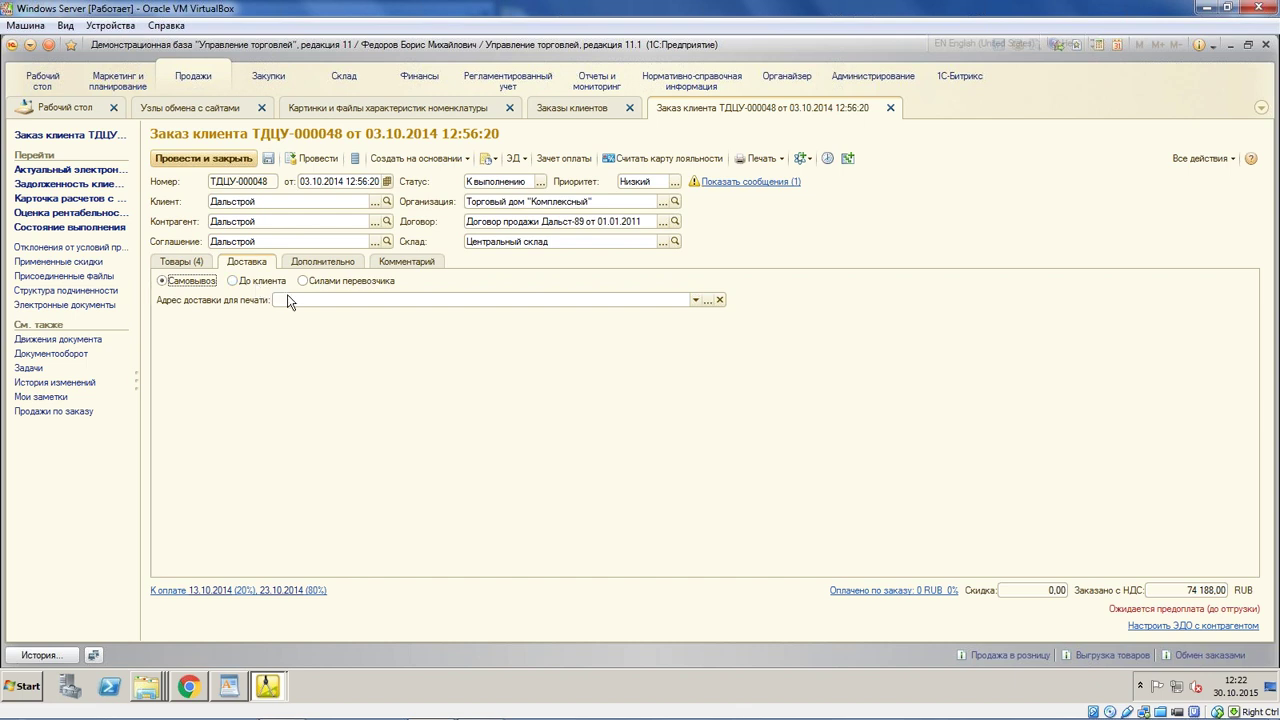
Step: Try До клиента delivery on the order, revert to Самовывоз, then switch to the Bitrix admin
click(243, 281)
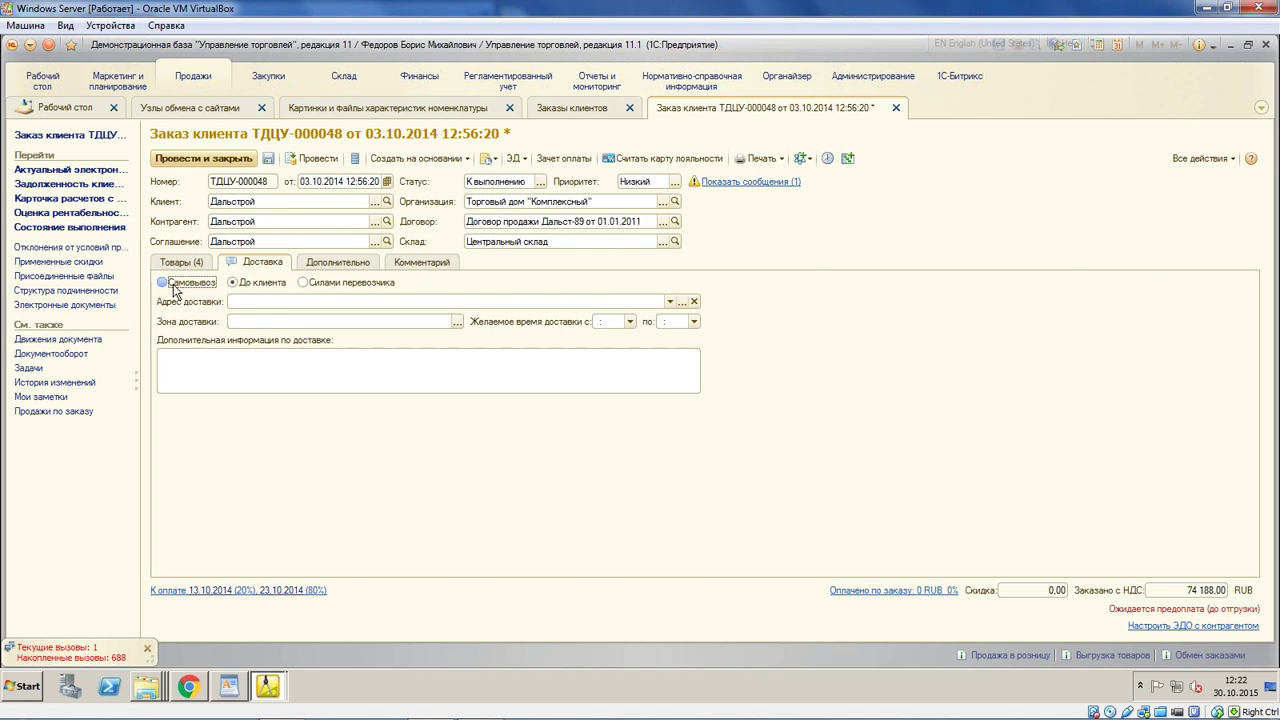
click(178, 287)
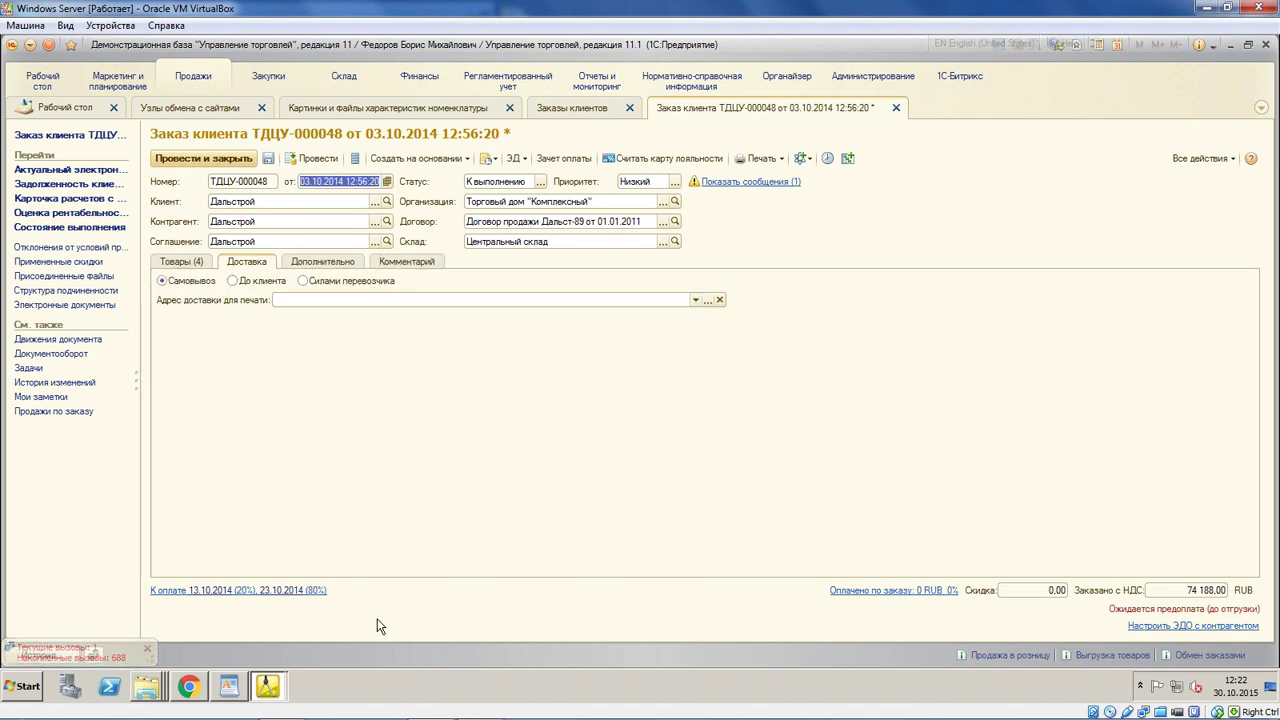
click(188, 686)
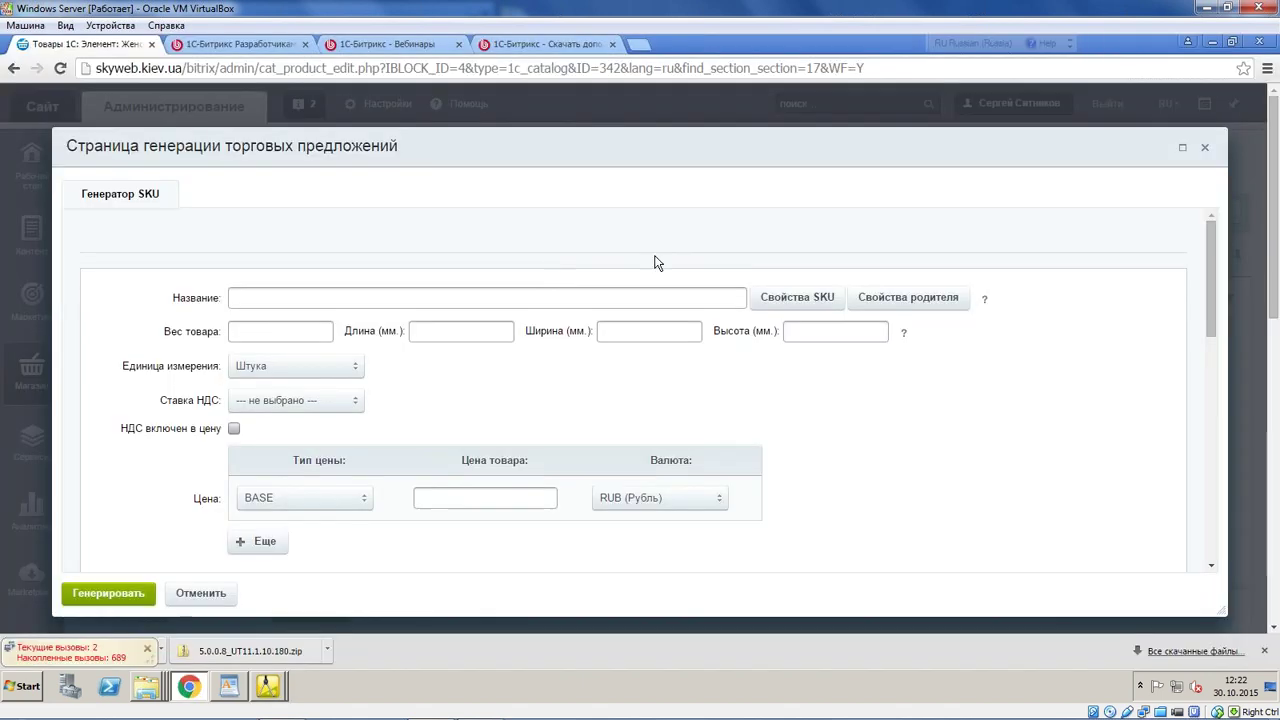
Step: Close the SKU generator and expand Настройки > Свойства заказа in the shop settings
click(1206, 150)
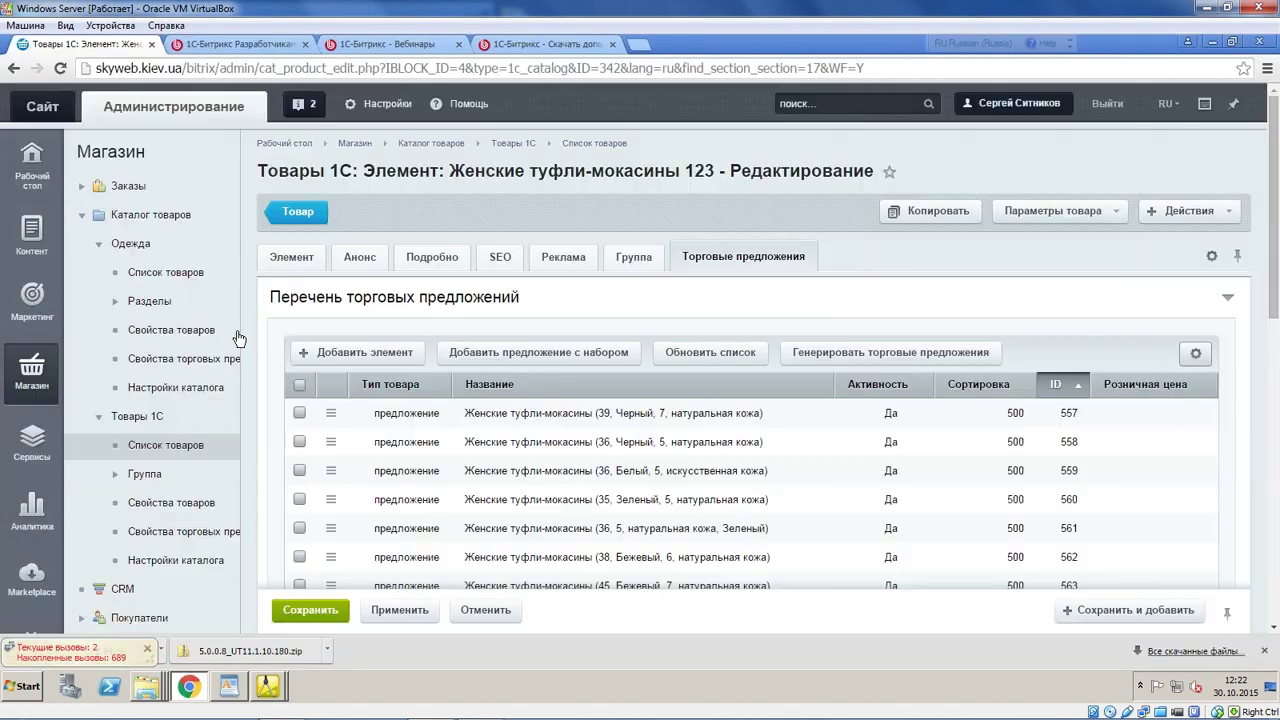
scroll(238, 338, down, 7)
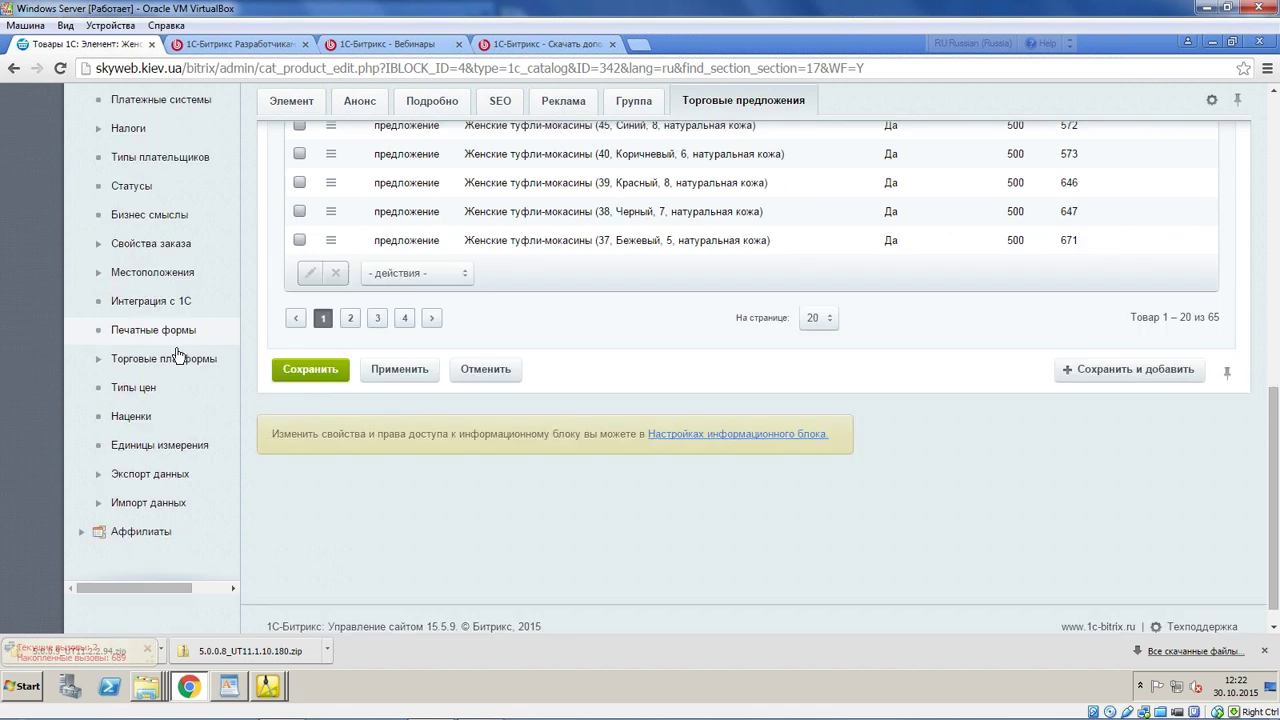
scroll(175, 355, up, 5)
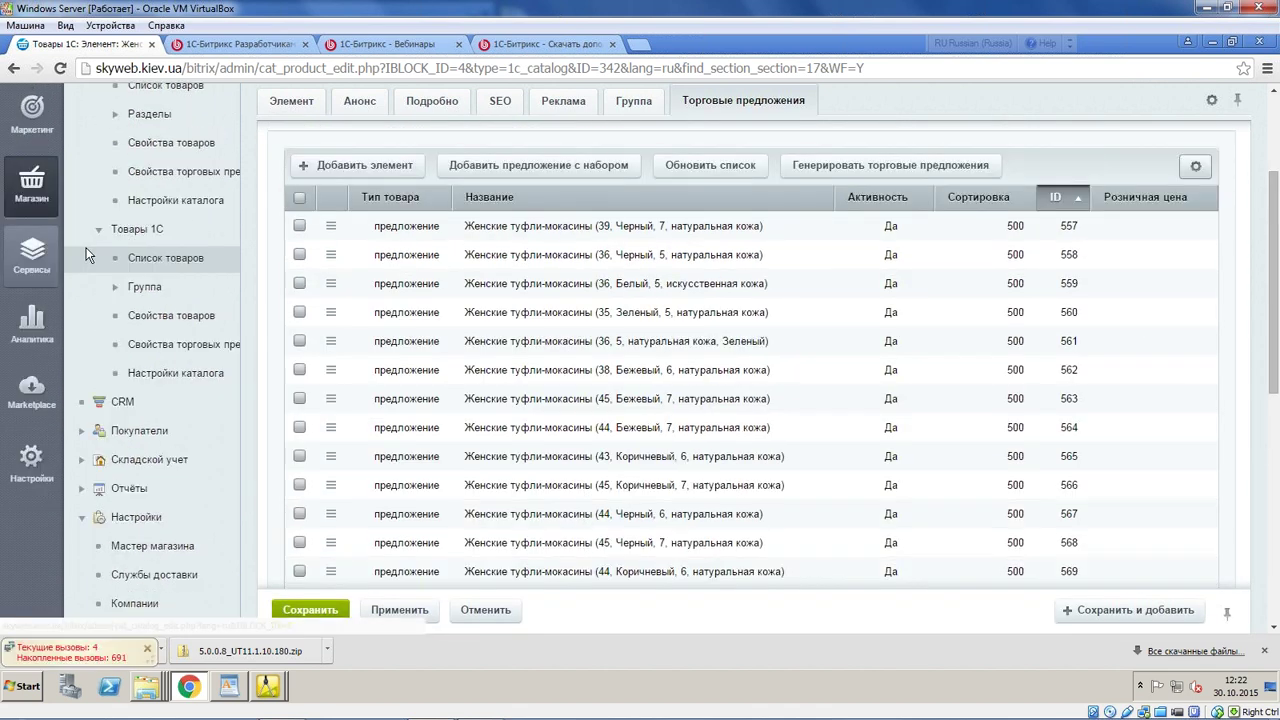
scroll(86, 256, up, 1)
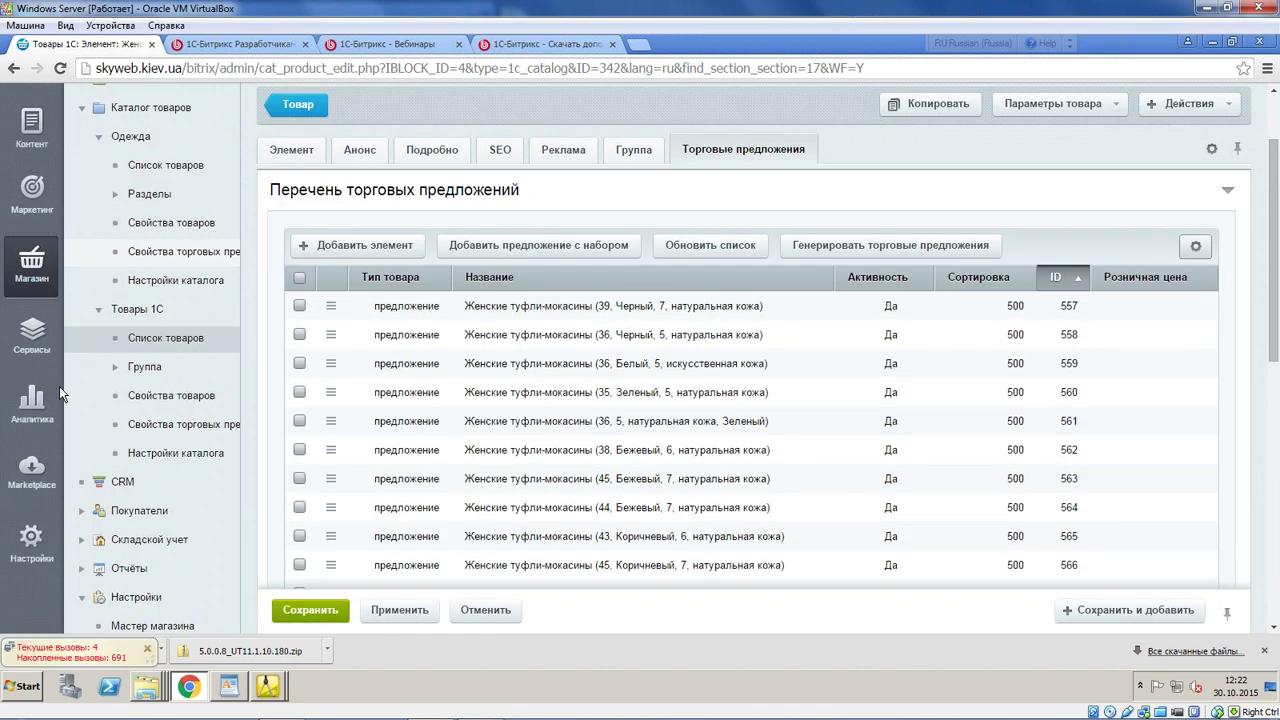
scroll(59, 386, up, 2)
scroll(155, 443, down, 4)
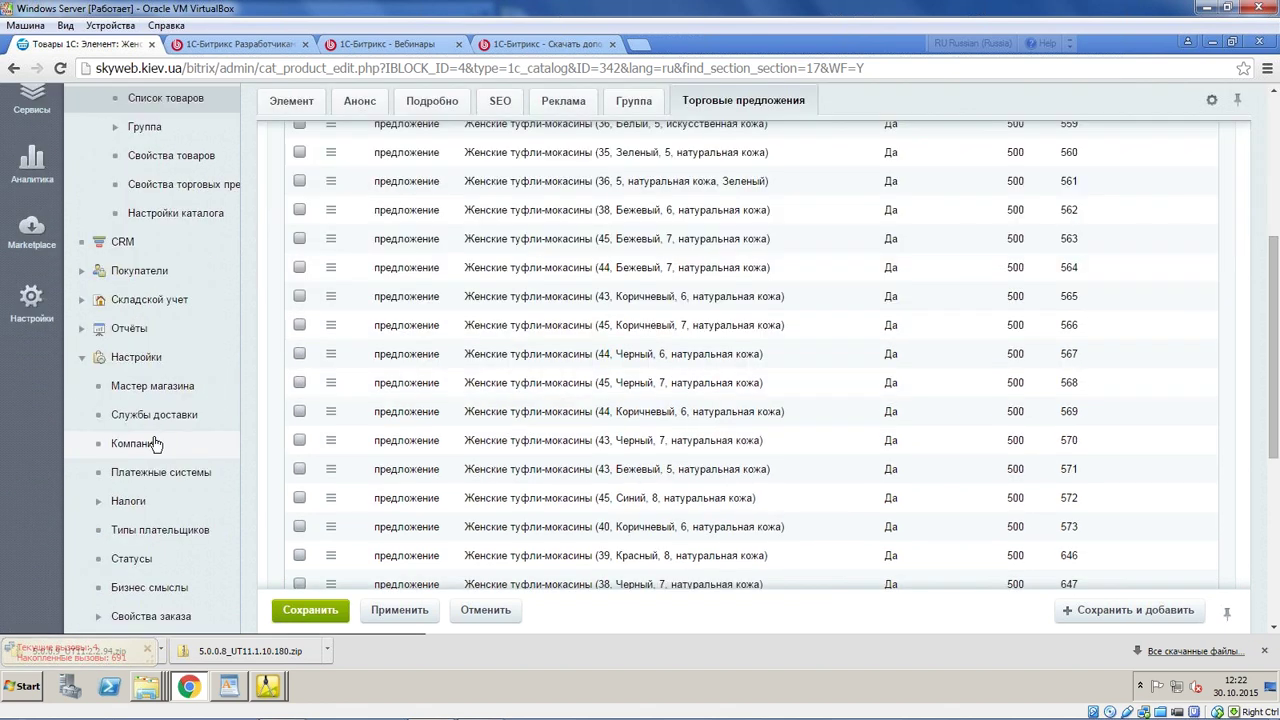
scroll(155, 443, down, 4)
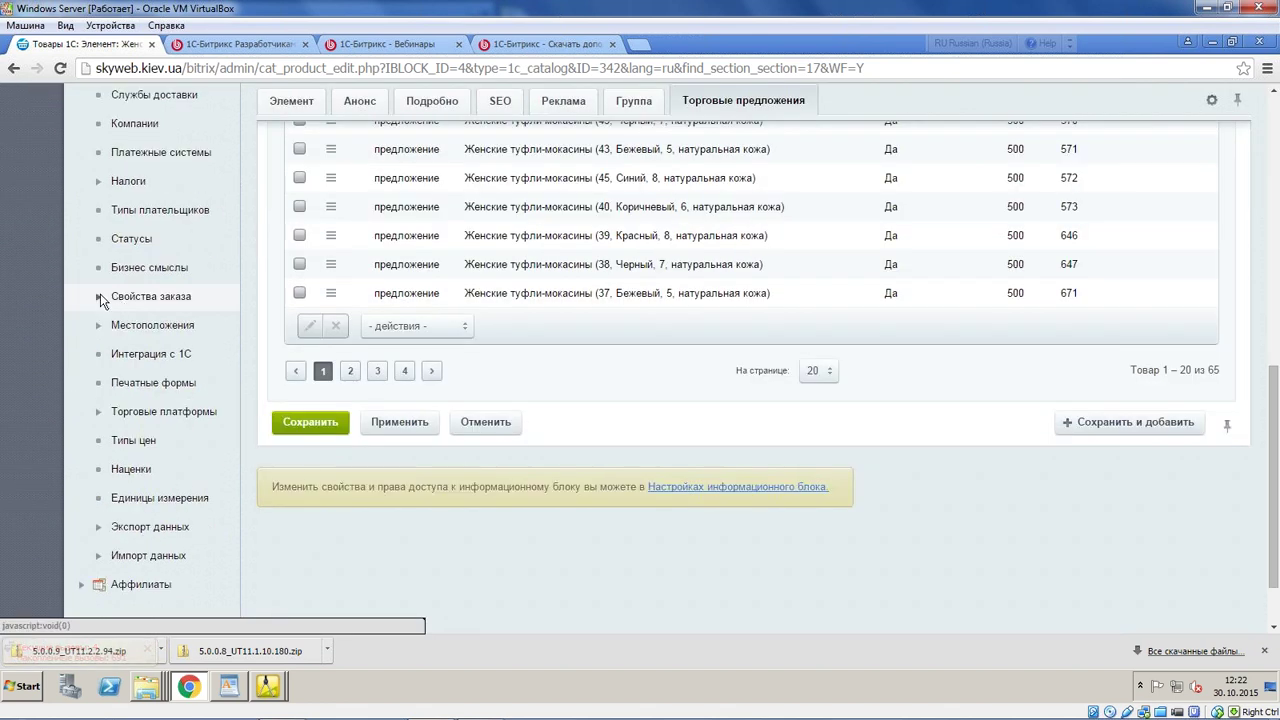
click(102, 297)
Step: Create a new order property named 'Способ доставки 1С' with type Перечисление [ENUM]
click(172, 328)
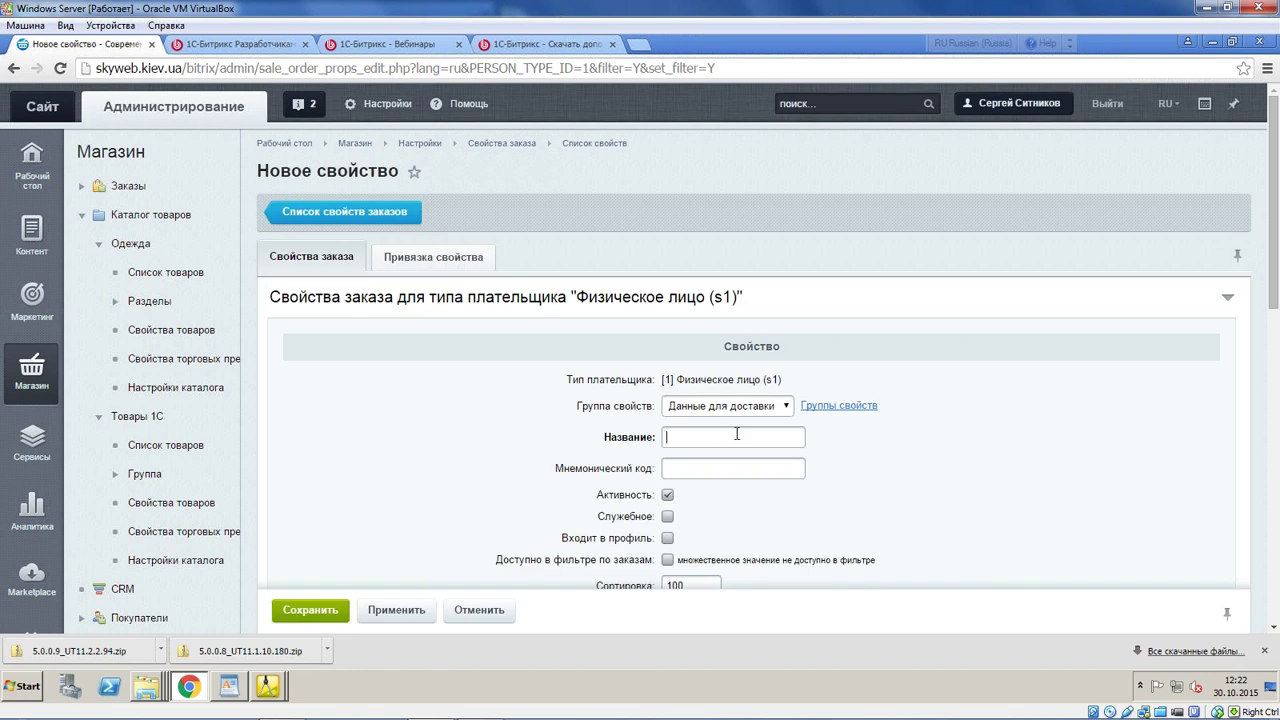
click(737, 436)
text(Способ доставки 1С)
key(ctrl+shift+Left)
key(ctrl+shift+Left)
key(ctrl+shift+Left)
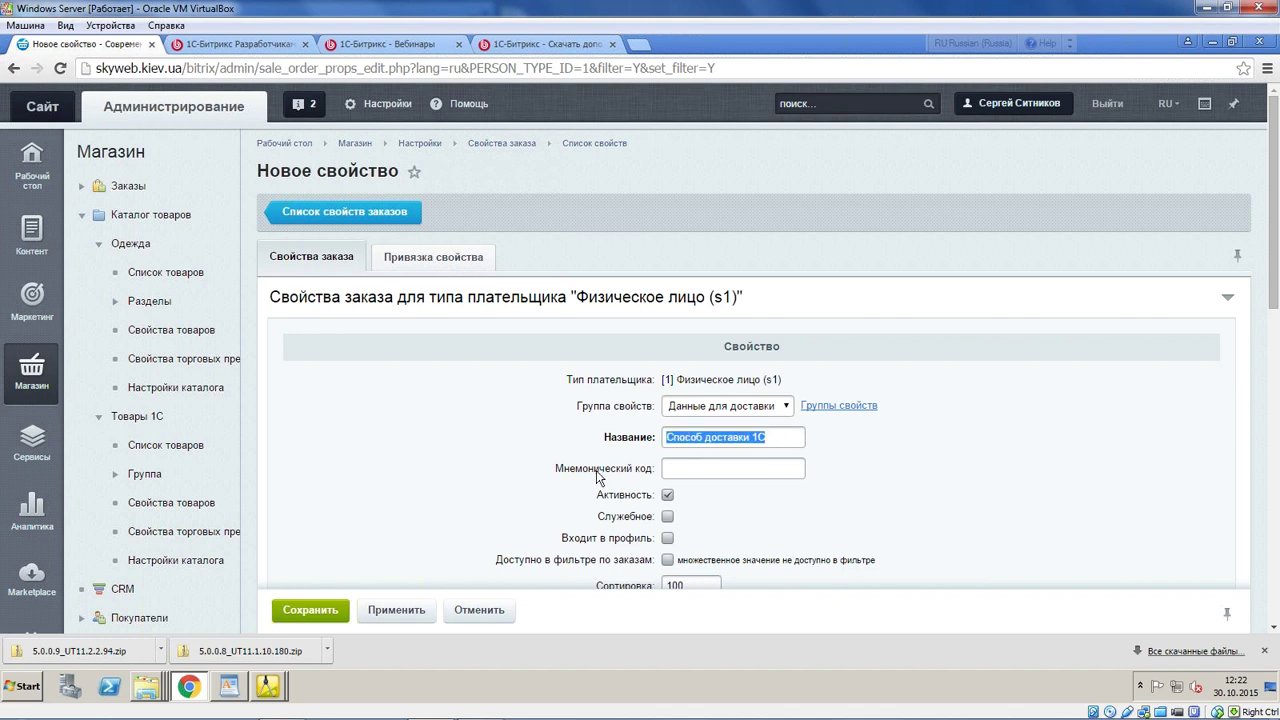
scroll(670, 460, down, 1)
scroll(670, 460, down, 2)
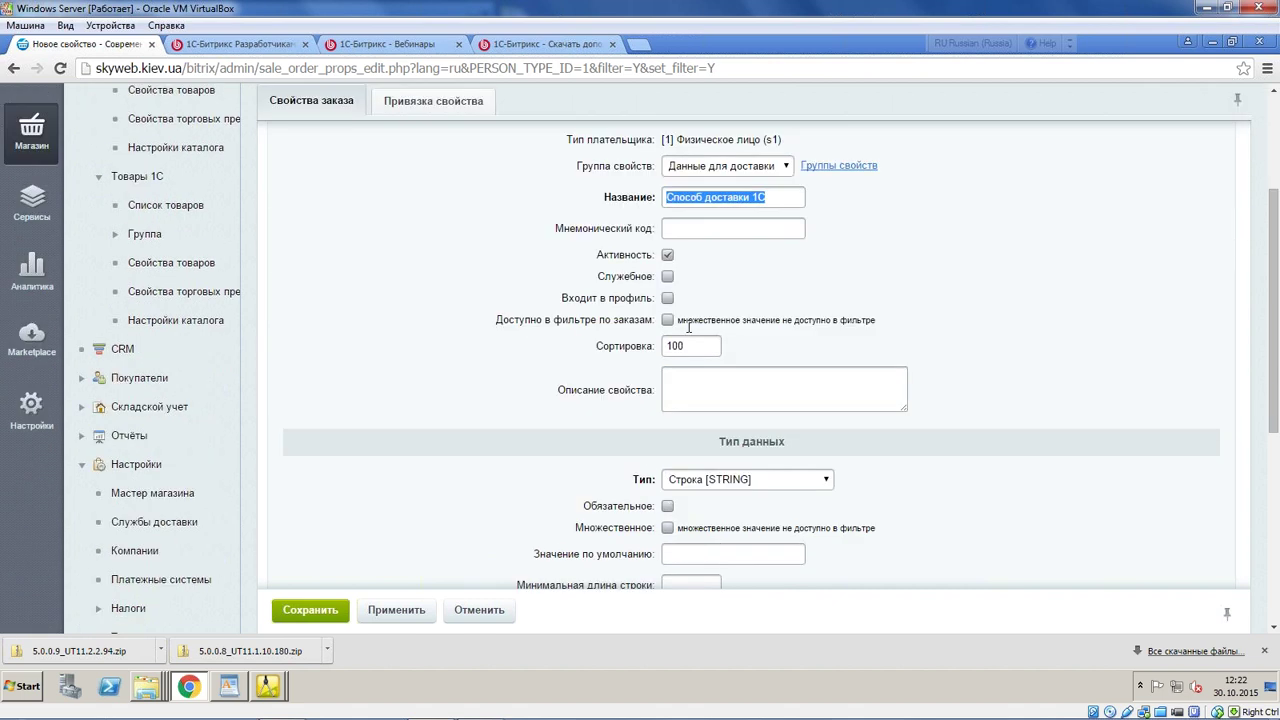
click(757, 303)
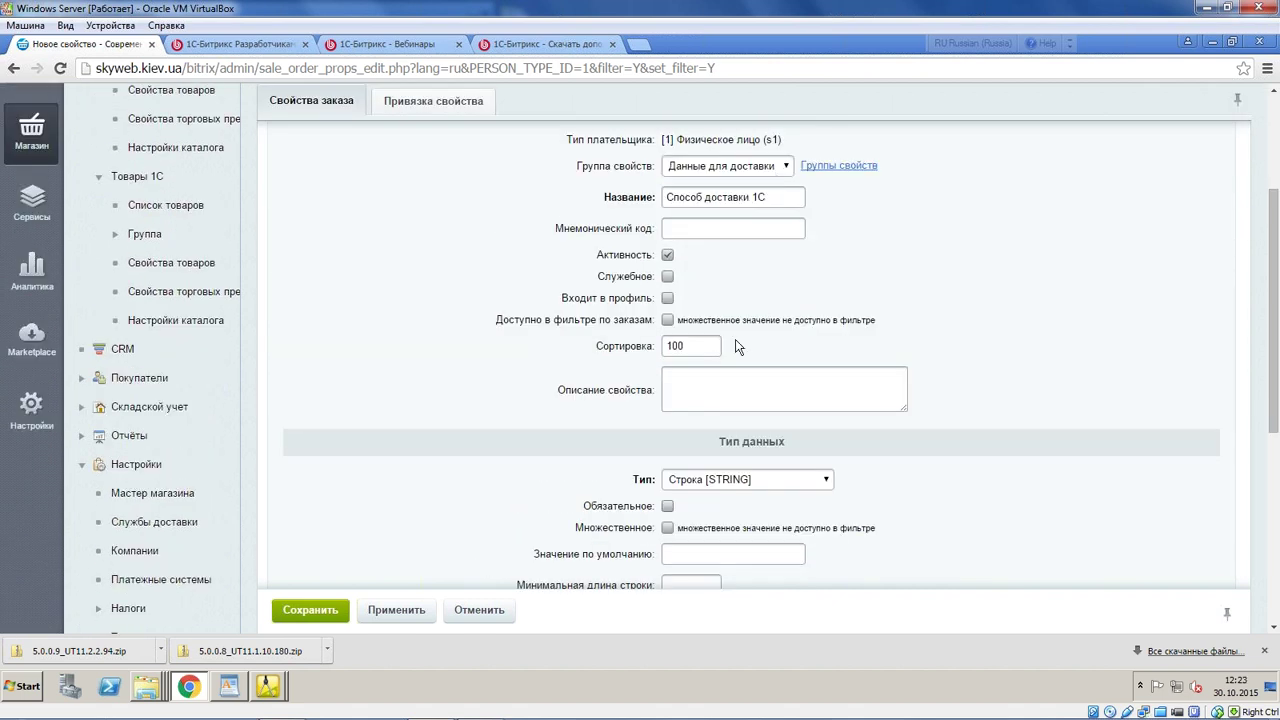
scroll(735, 339, down, 2)
click(761, 321)
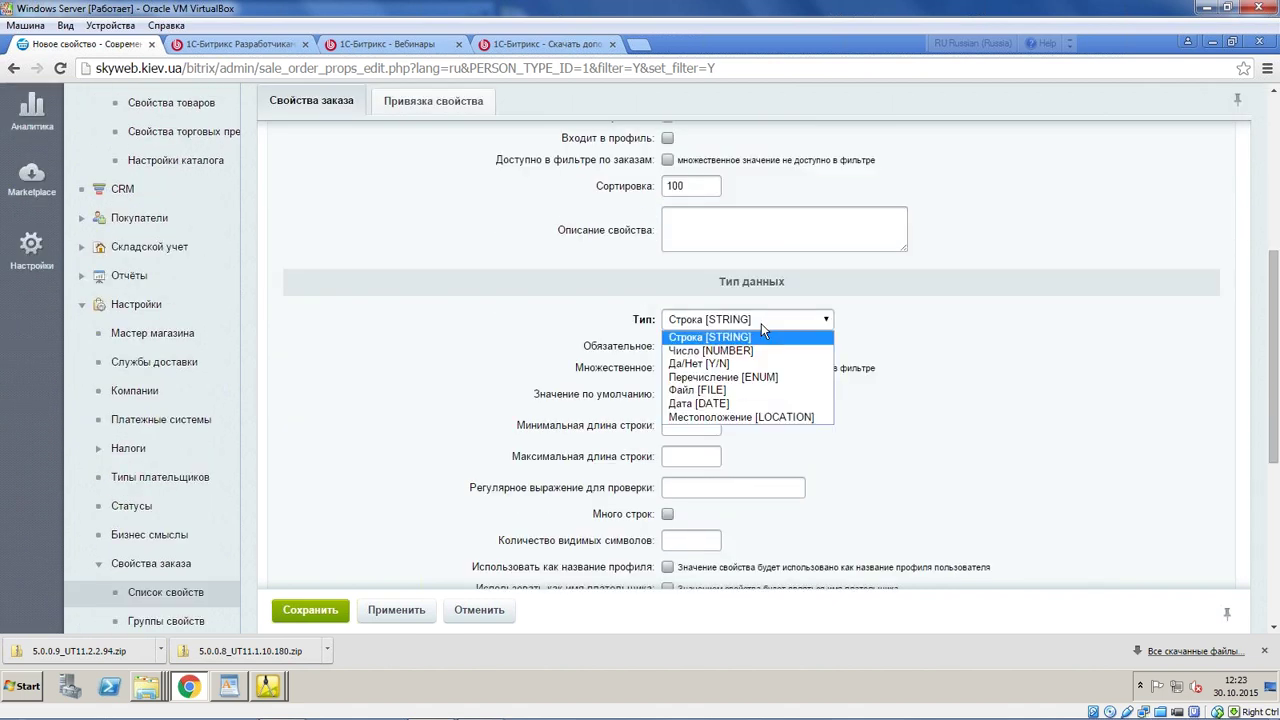
click(762, 377)
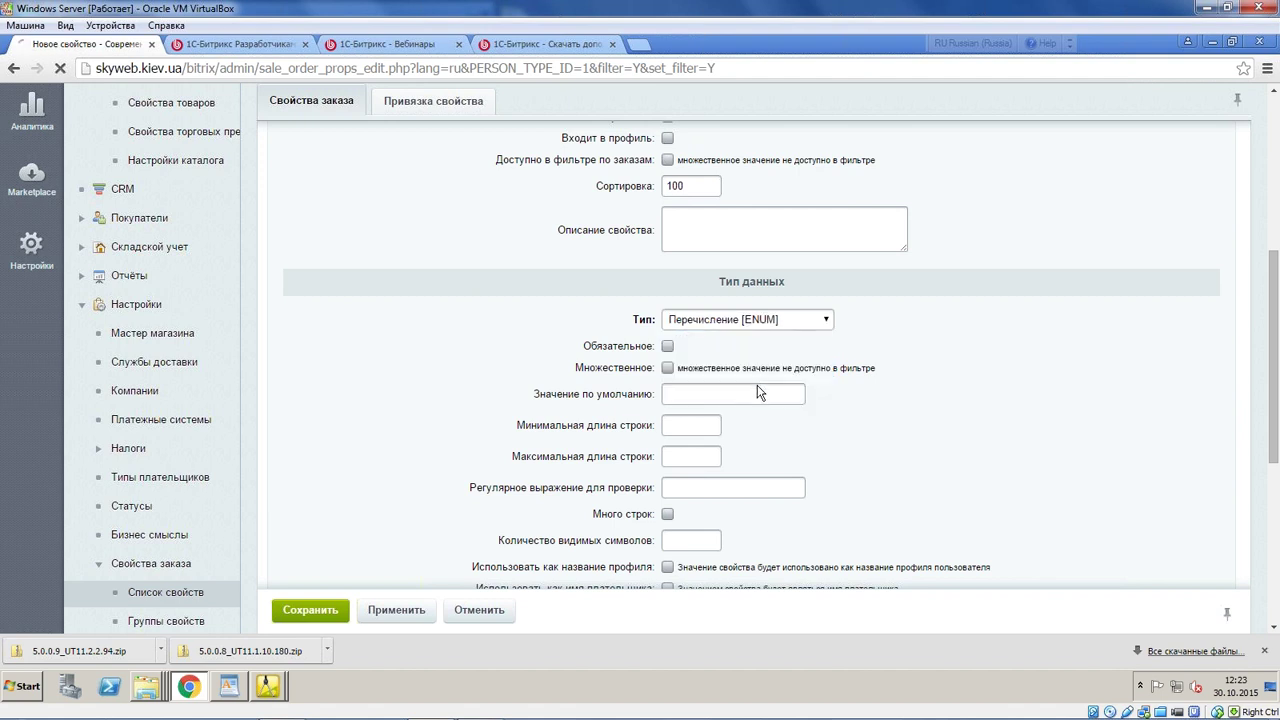
scroll(730, 422, down, 1)
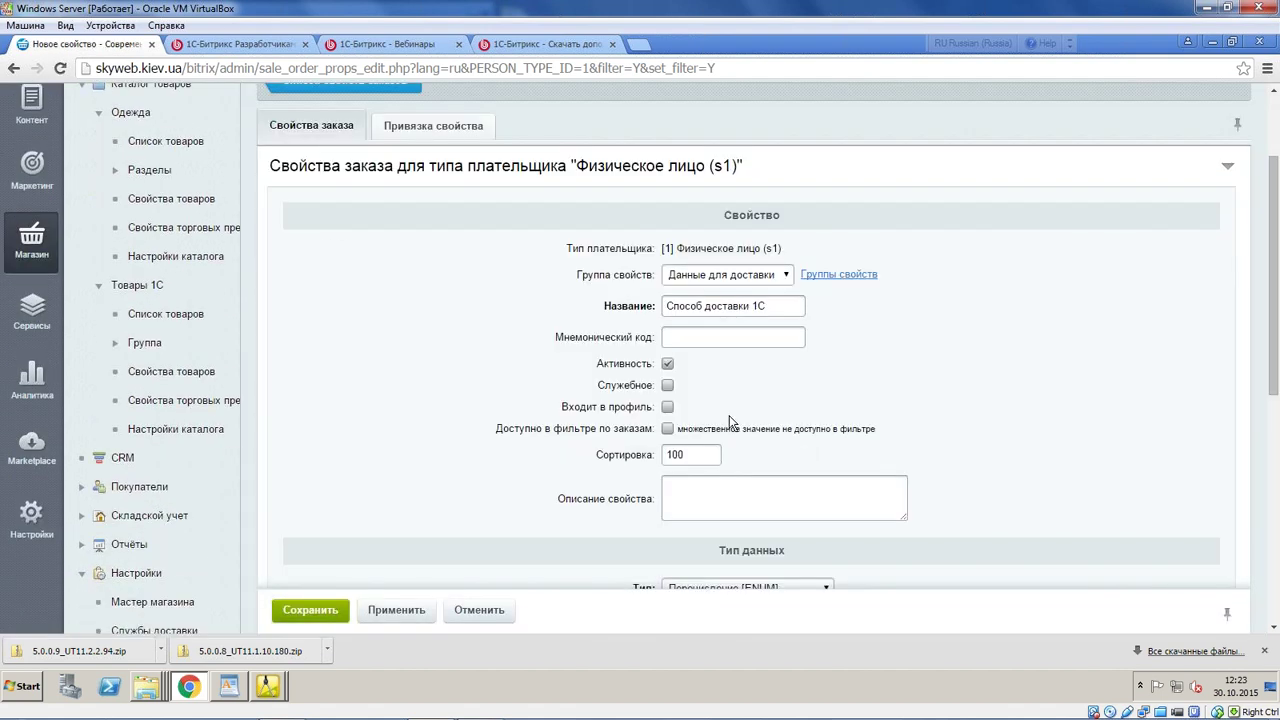
scroll(730, 422, down, 5)
Step: Add enumeration options 1 'Самовывоз' and 2 'Для клиента'
click(497, 386)
text(1)
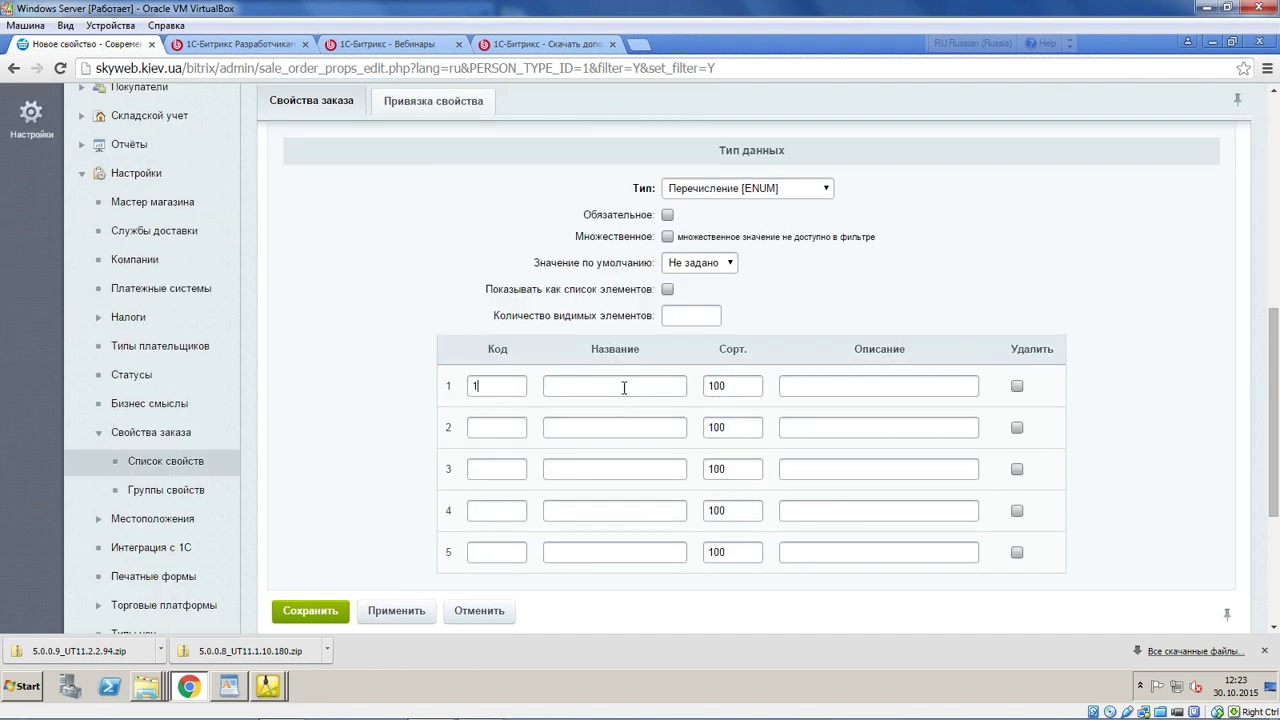
click(623, 386)
text(Caмовыво)
click(514, 436)
text(2)
click(585, 435)
text(Для клиент)
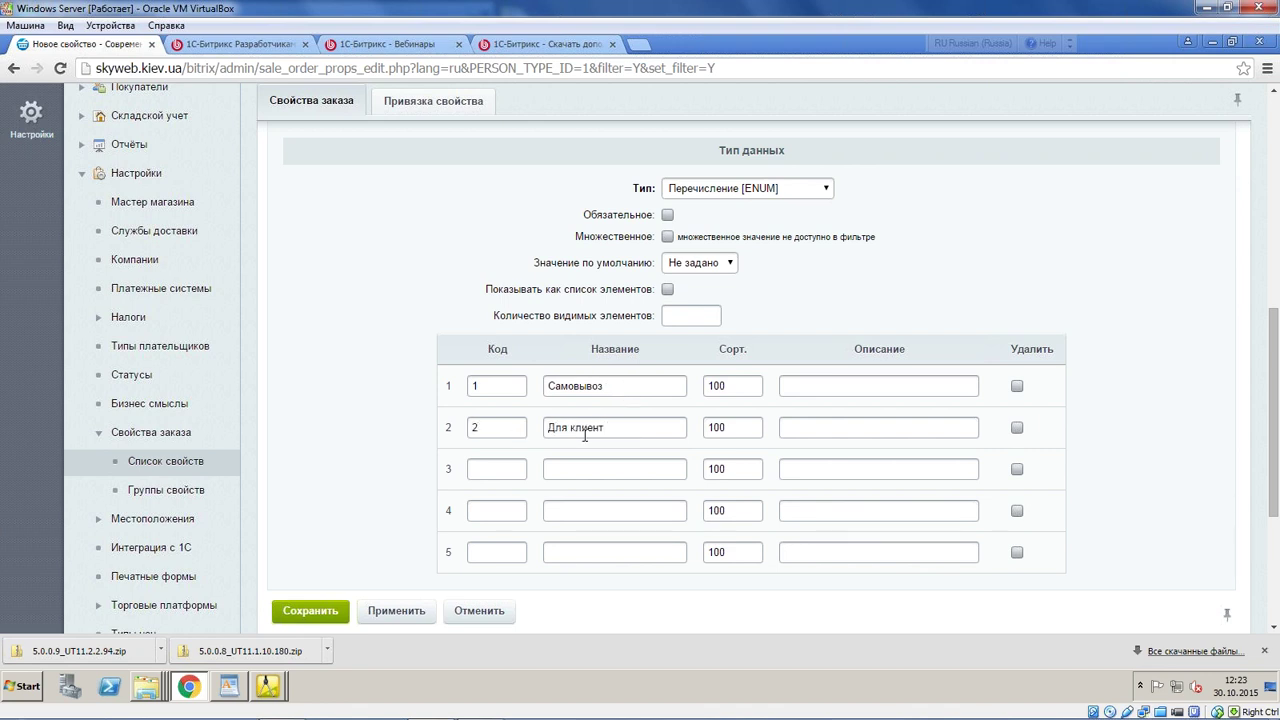
text(а)
Step: Check the 1C customer order and Configurator windows, then return to the Bitrix property form
click(267, 688)
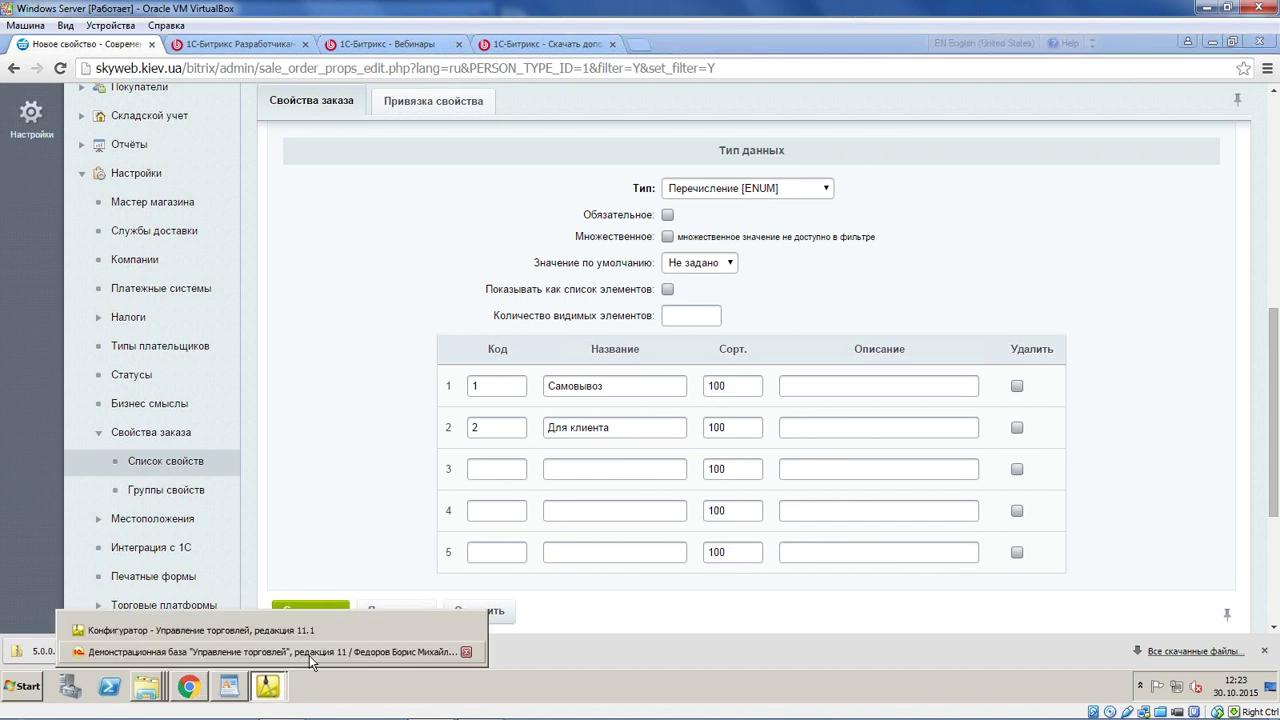
click(309, 652)
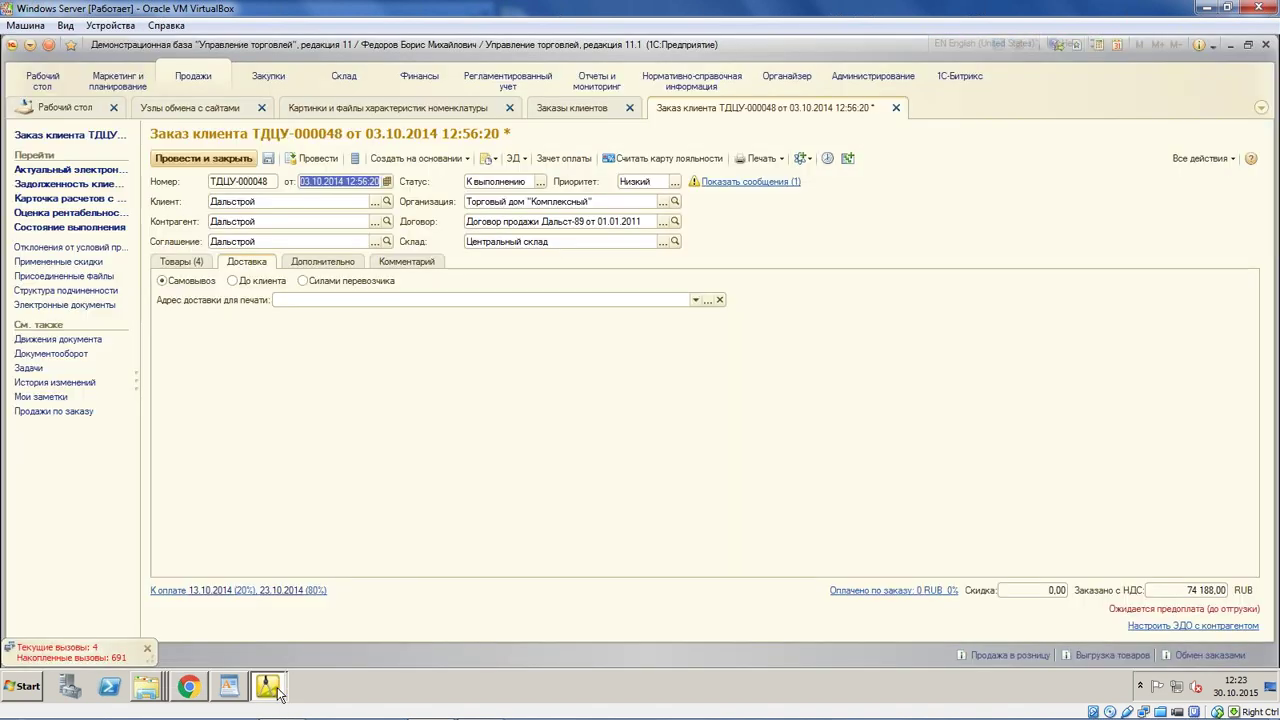
click(268, 688)
click(200, 627)
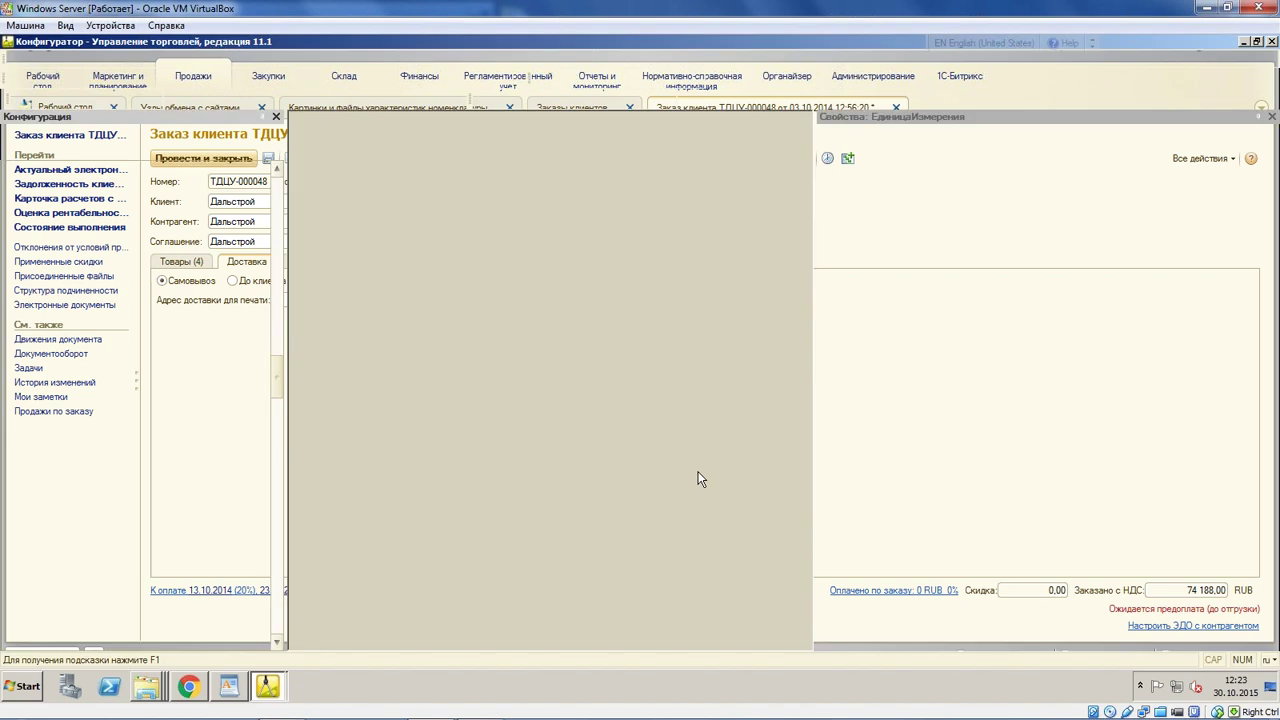
key(alt+Tab)
Step: Add option 3 'Силами перевозчика', correct its typo, and save the property
text(3)
click(612, 467)
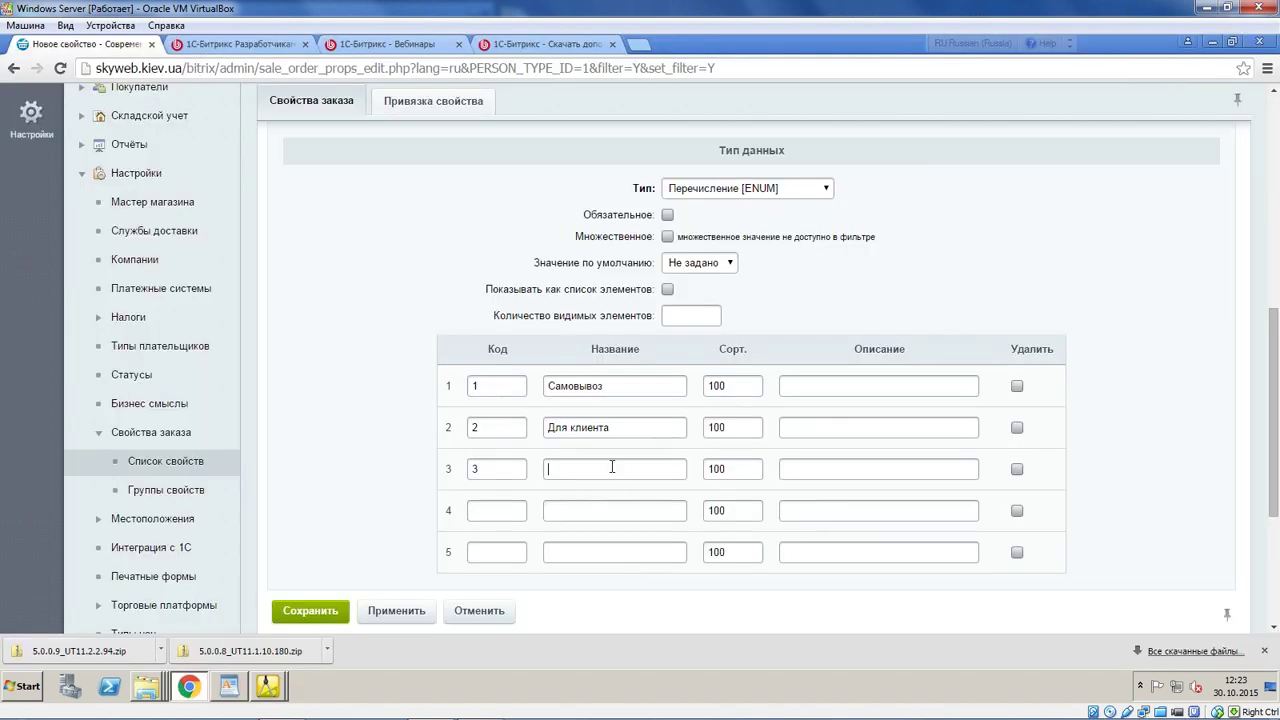
text(Силами перев)
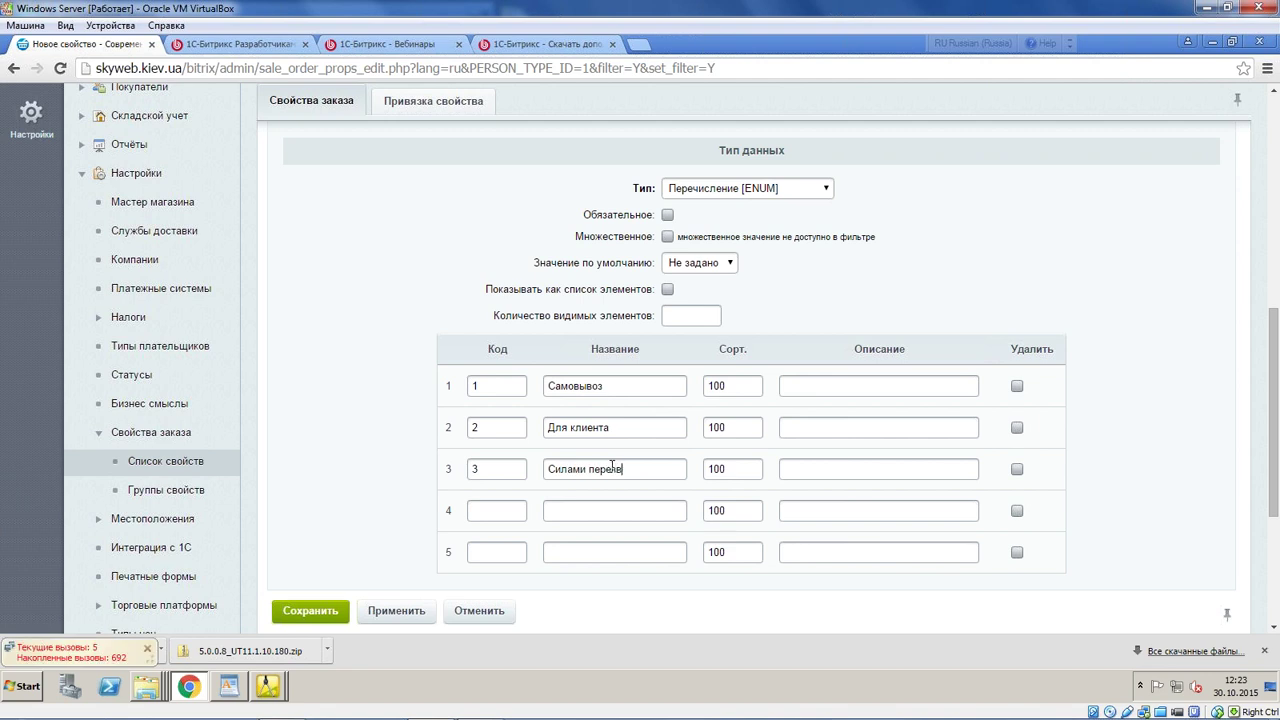
text(зозчика)
key(Left)
key(Left)
key(Left)
key(Left)
key(Left)
key(Left)
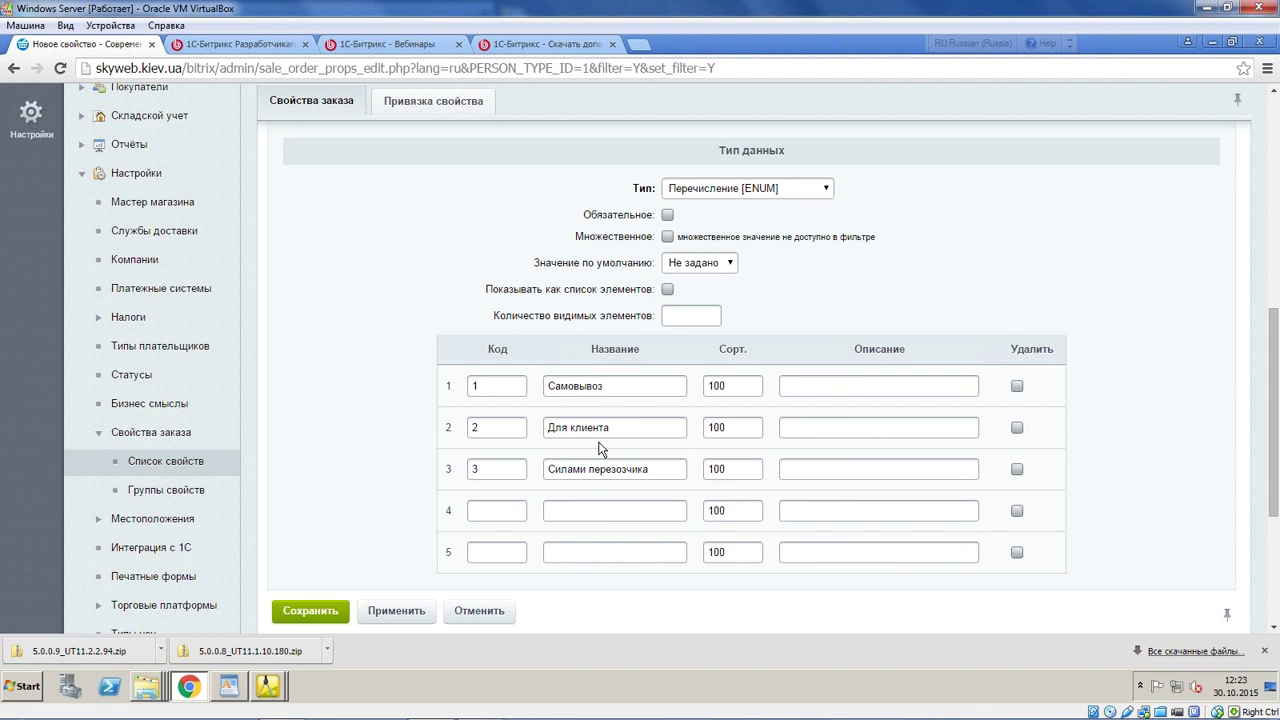
text(во)
scroll(340, 490, down, 2)
scroll(335, 484, up, 5)
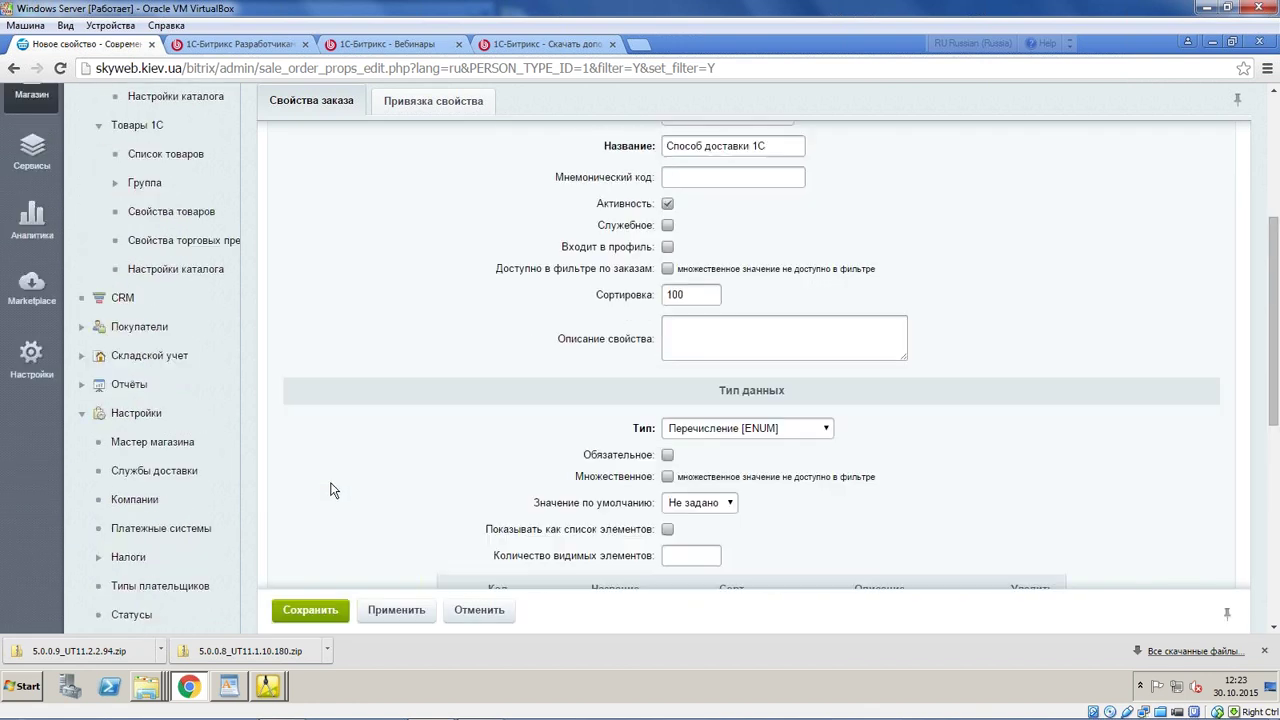
scroll(310, 600, down, 4)
click(312, 610)
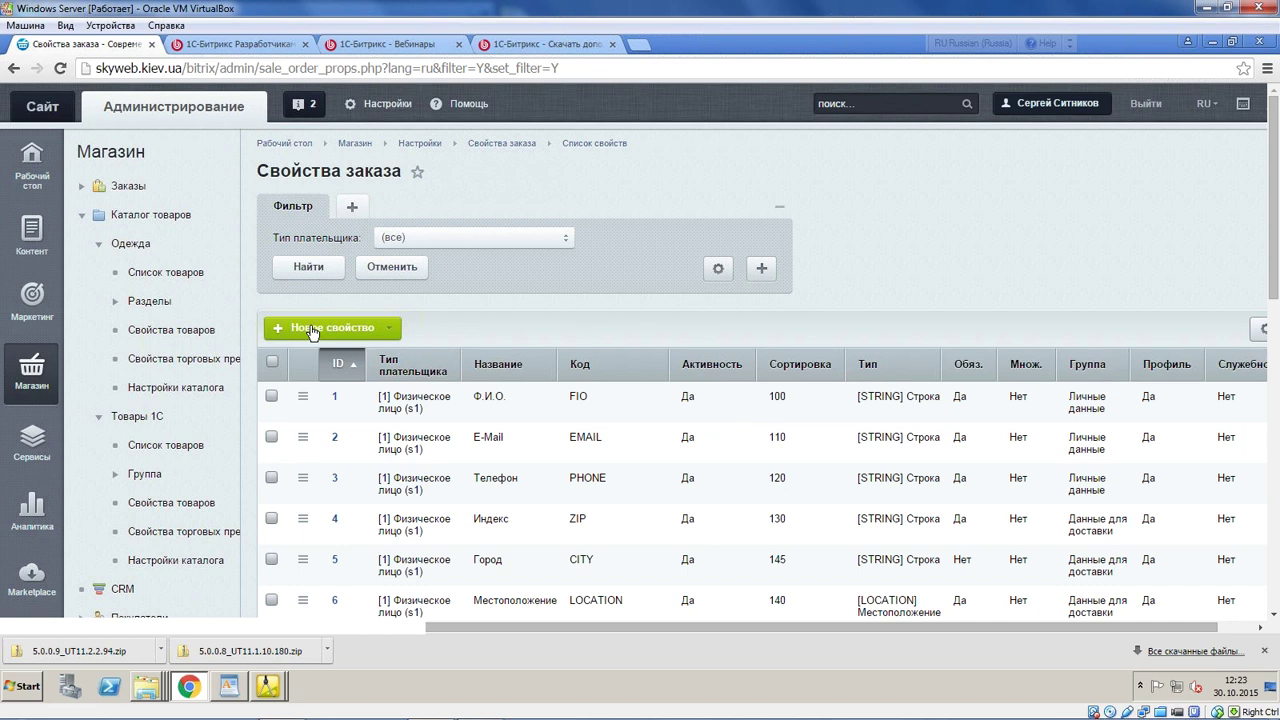
Step: Start a legal-entity order property named 'Способ доставки 1С' of enumeration type
click(311, 332)
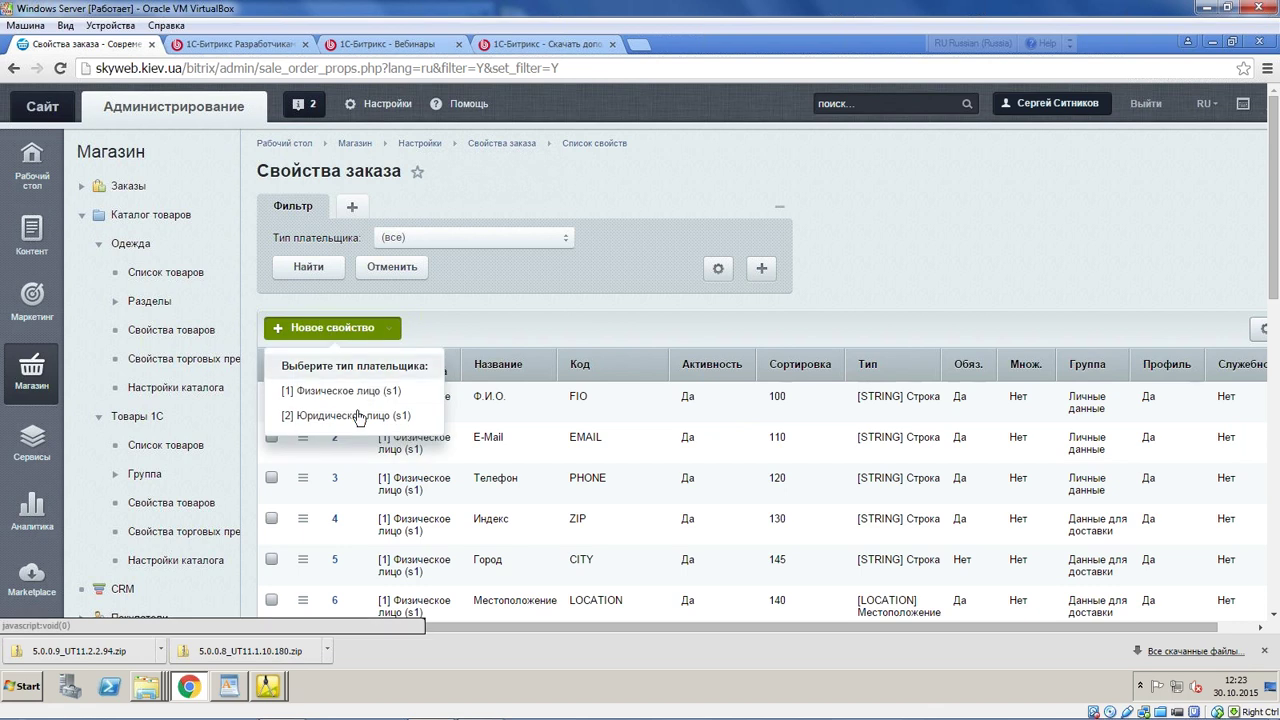
click(325, 432)
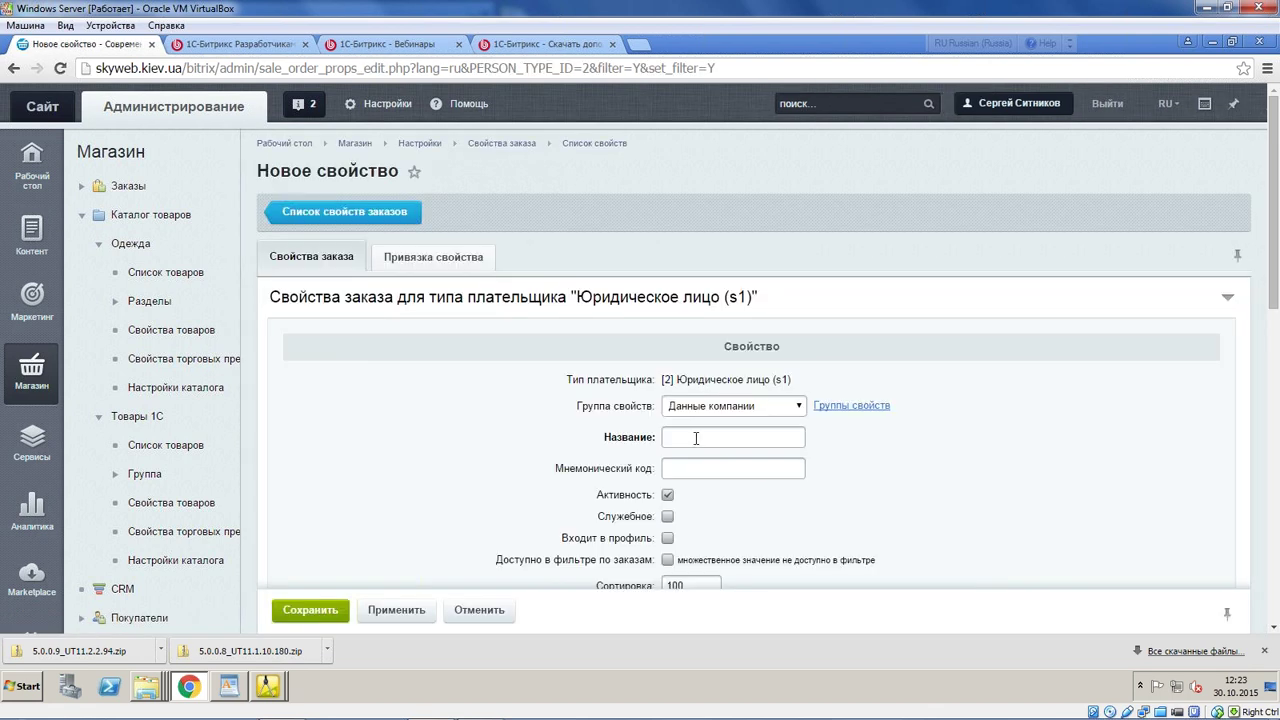
text(Способ доставки 1С)
scroll(604, 502, down, 3)
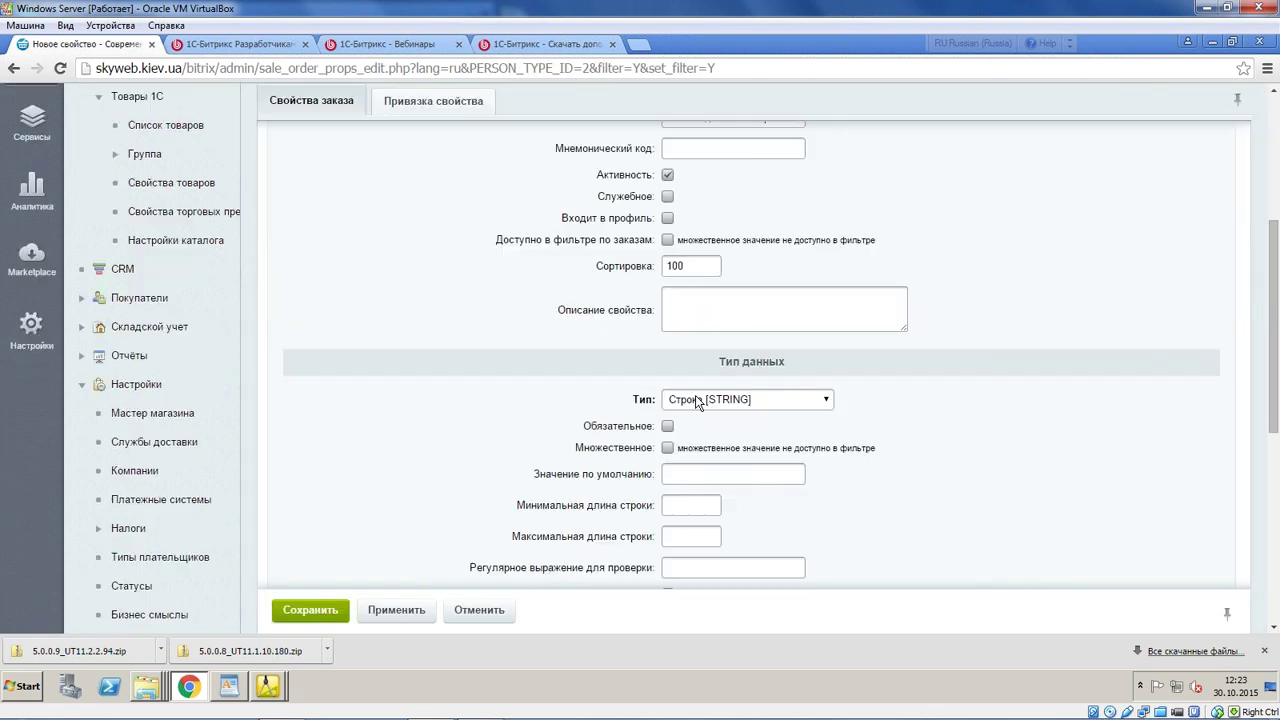
click(689, 401)
click(735, 457)
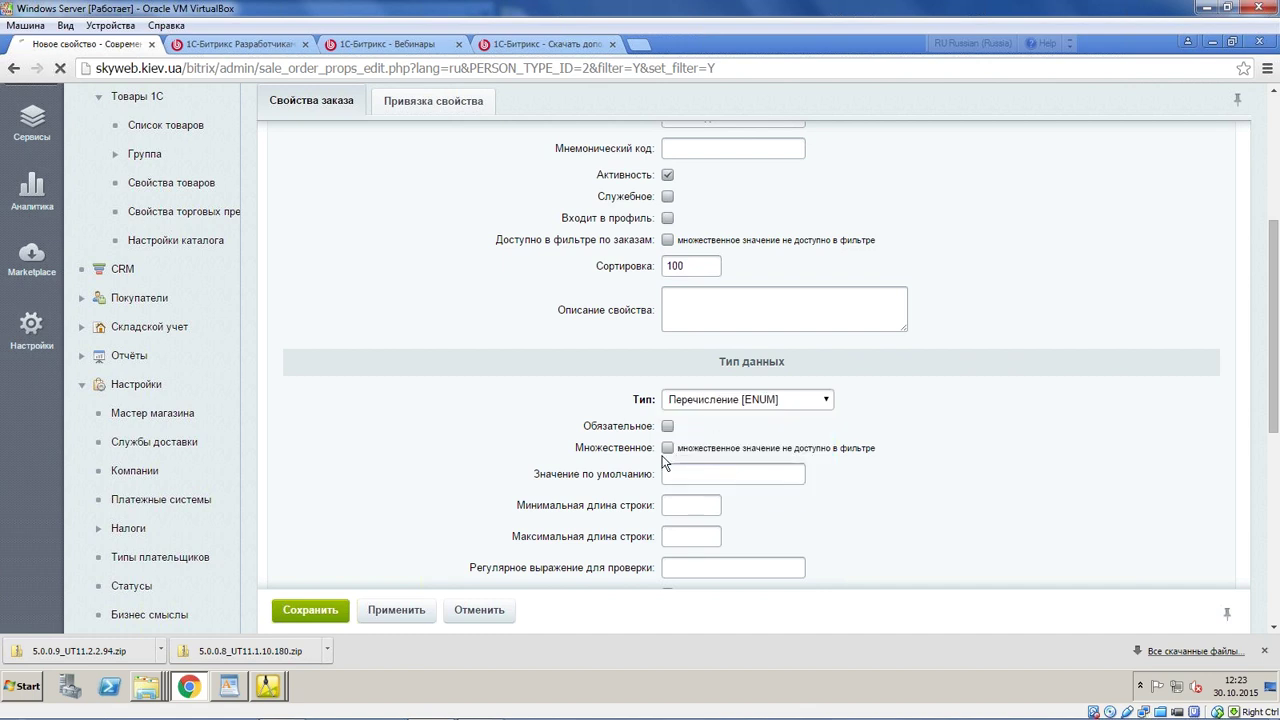
scroll(570, 413, down, 3)
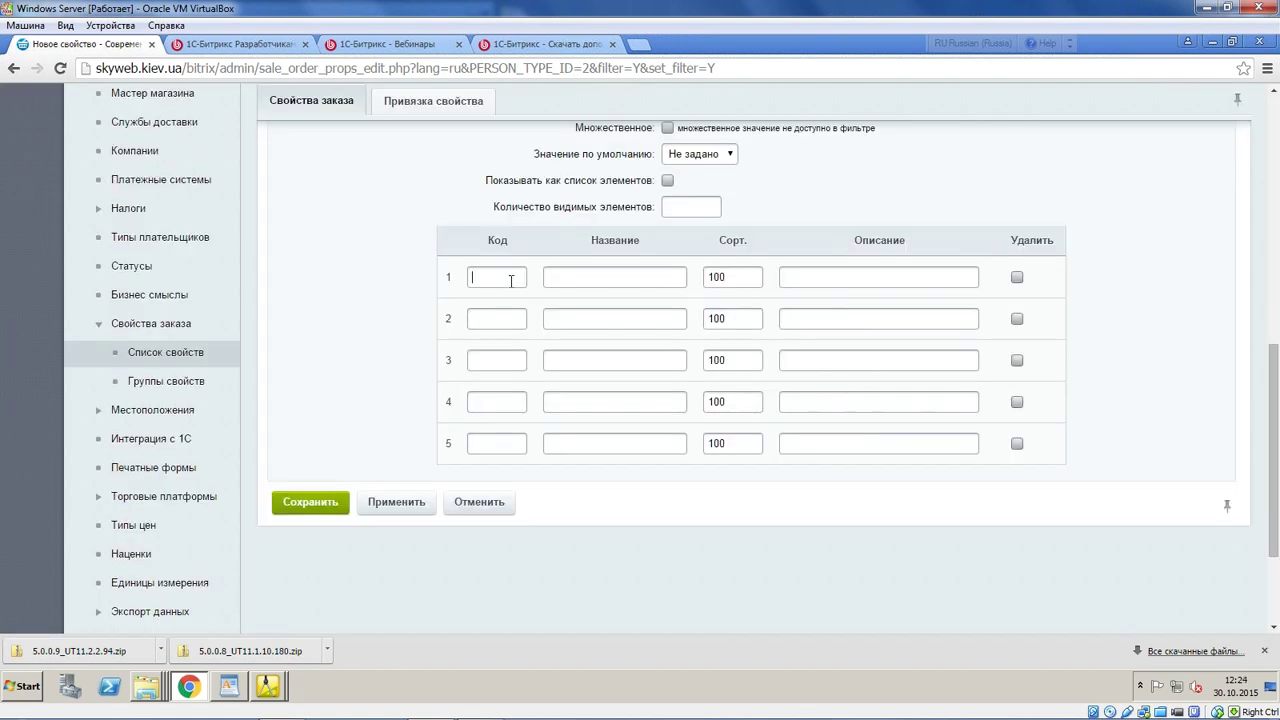
Step: Fill options 1 'Самовывоз' and 2 'Для клиента'
click(477, 277)
text(1)
click(591, 279)
text(Самовыв)
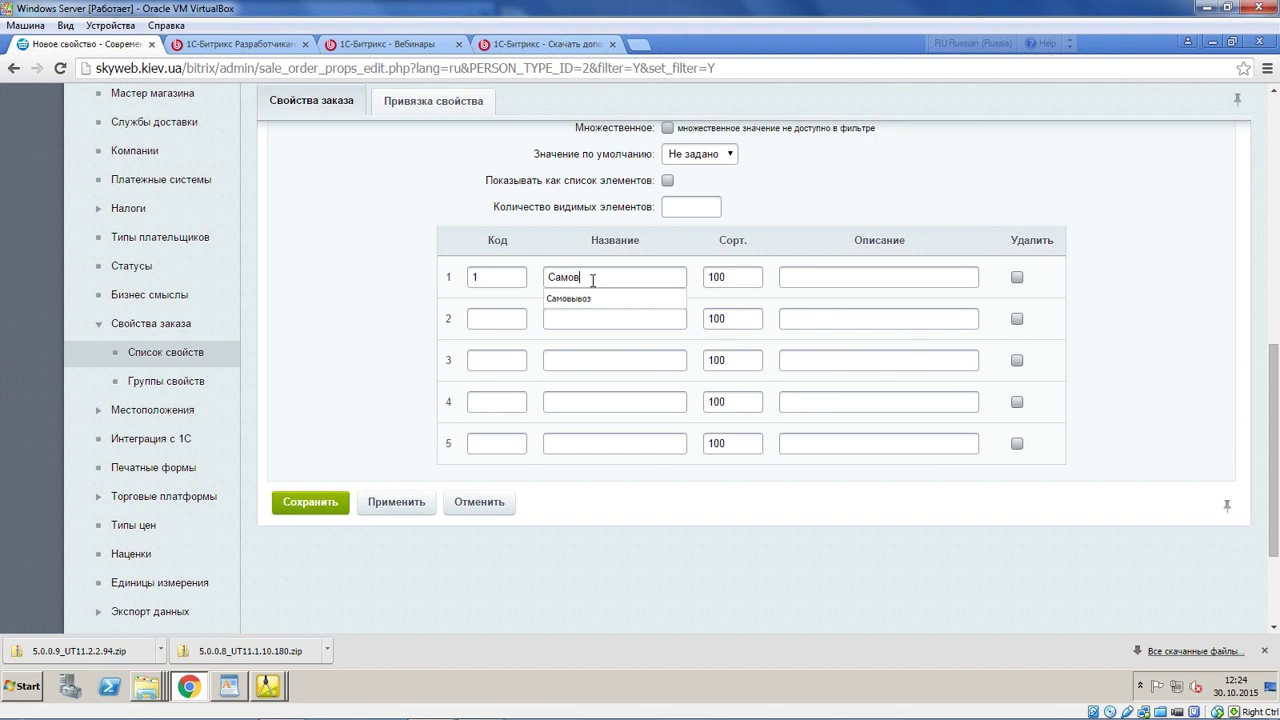
click(590, 298)
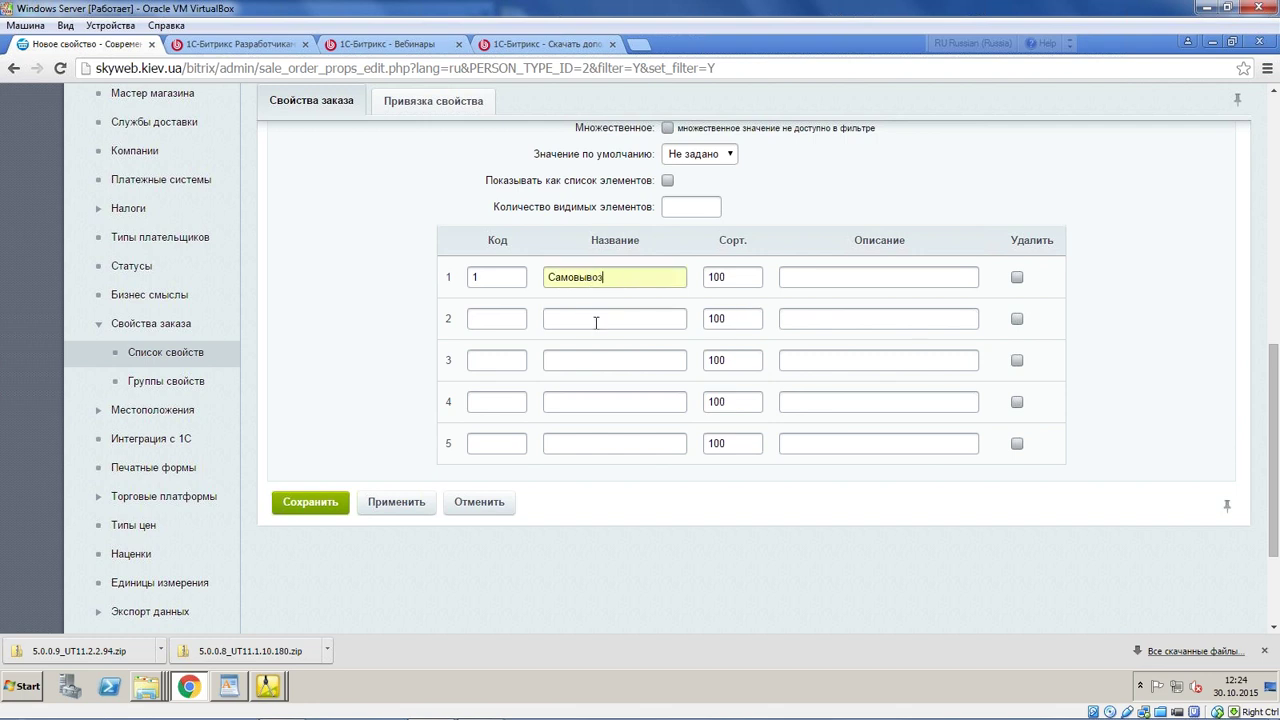
click(515, 320)
text(2)
click(576, 321)
text(Для)
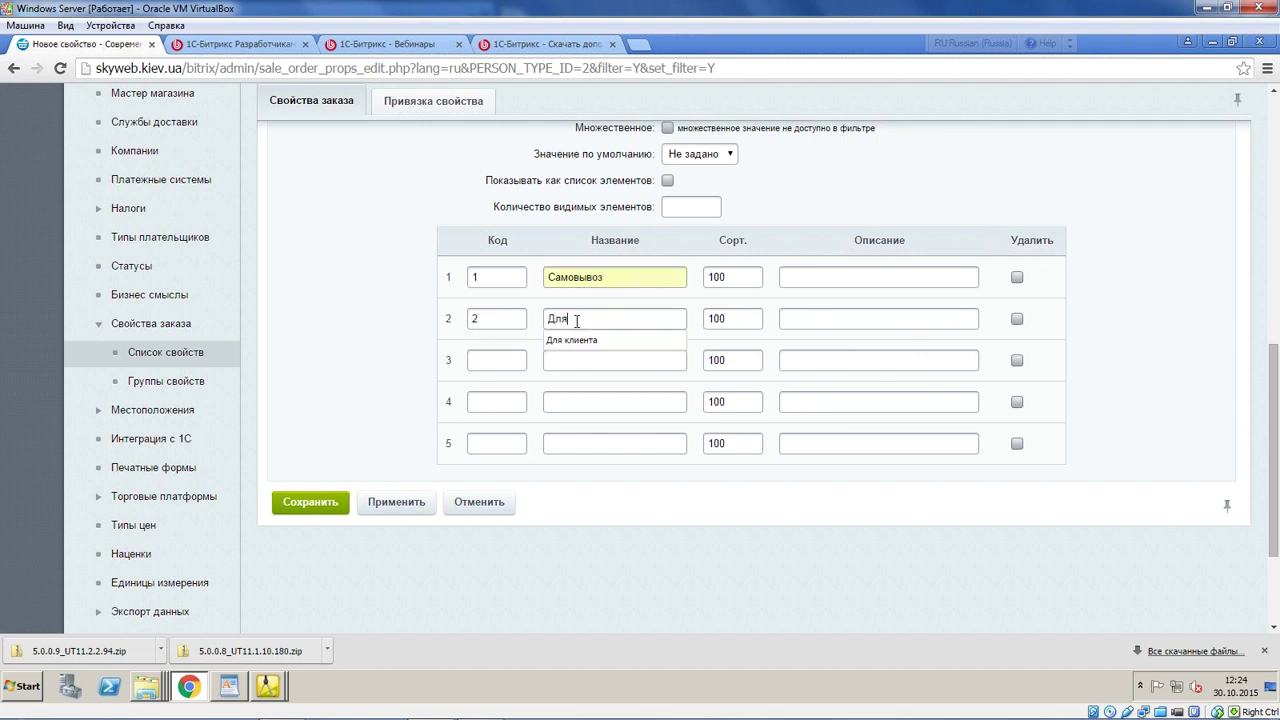
click(571, 340)
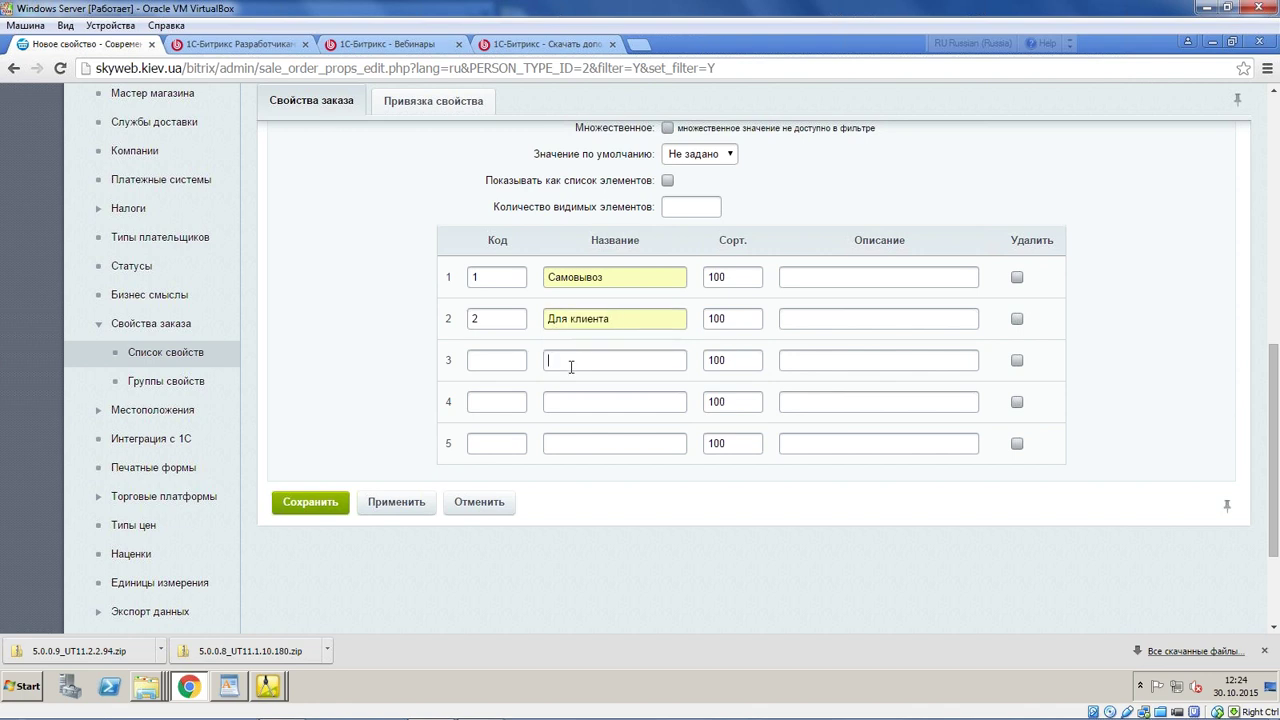
Step: Add option 3 'Силами перевозчика' and save the enumeration property
text(Силами перевозчика)
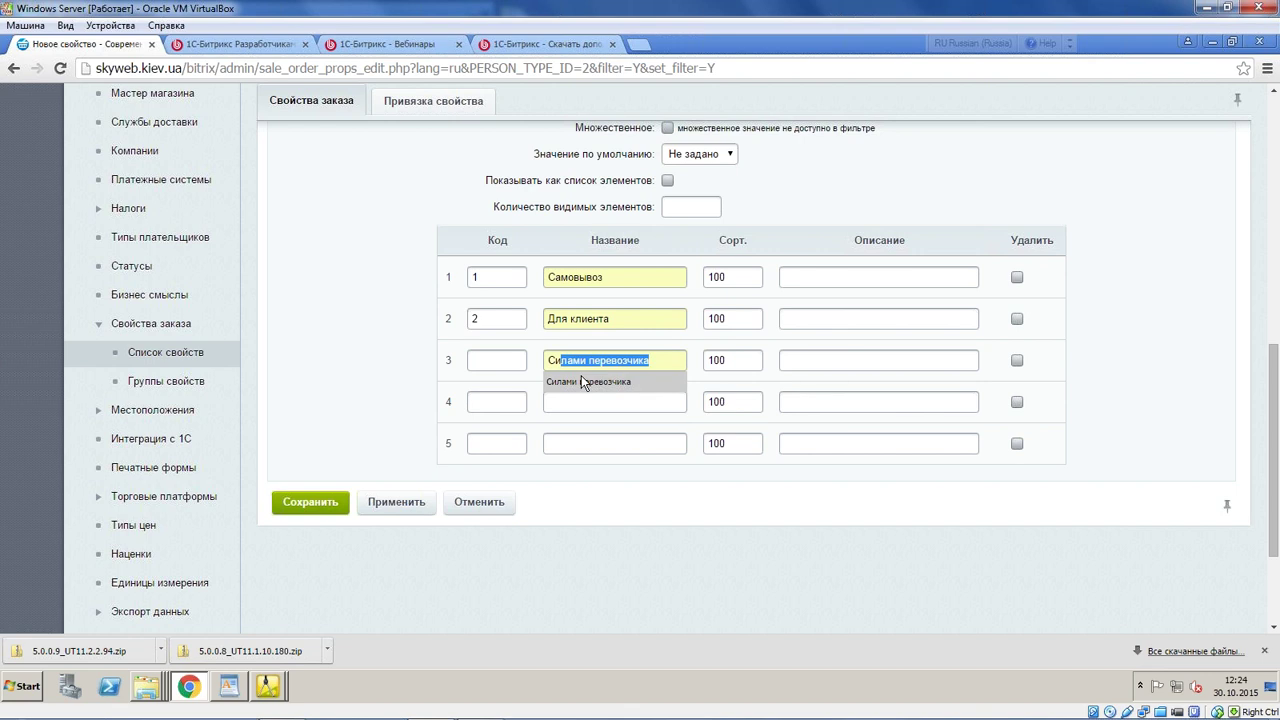
click(581, 381)
click(500, 362)
text(3)
click(310, 502)
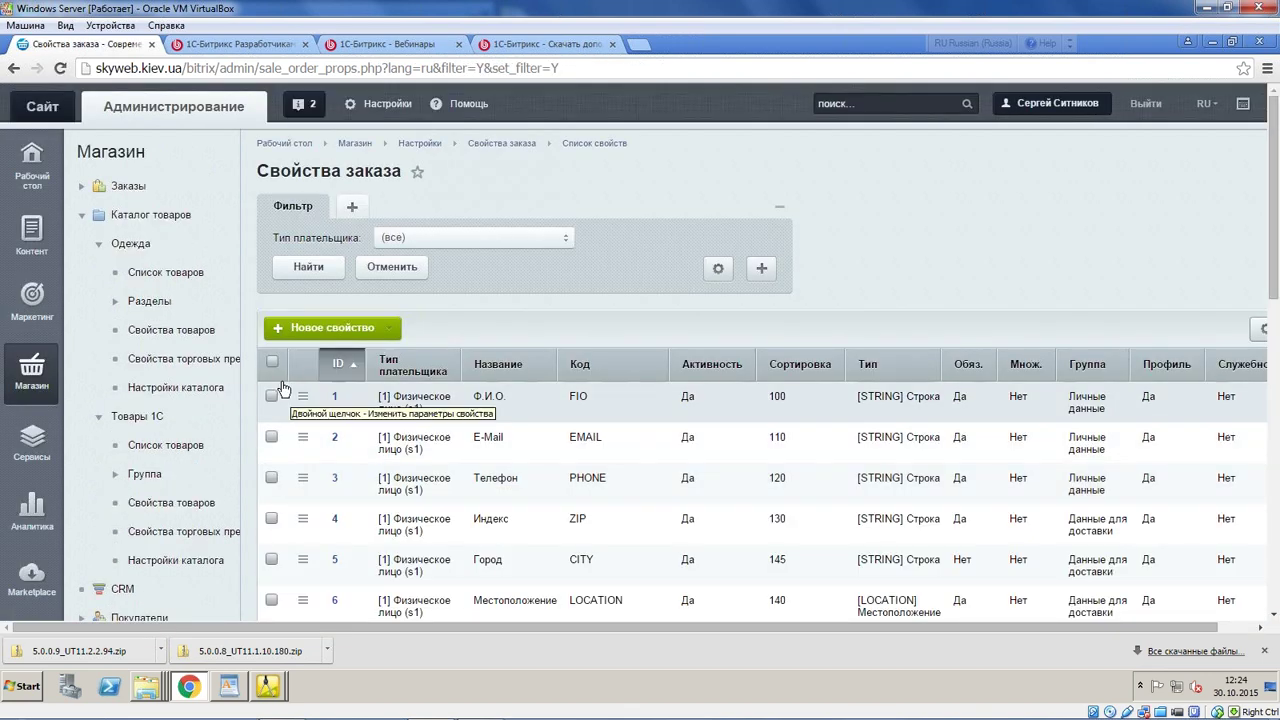
Step: Open Интеграция с 1С and its Профили обмена tab to view payer field mappings
scroll(283, 388, down, 1)
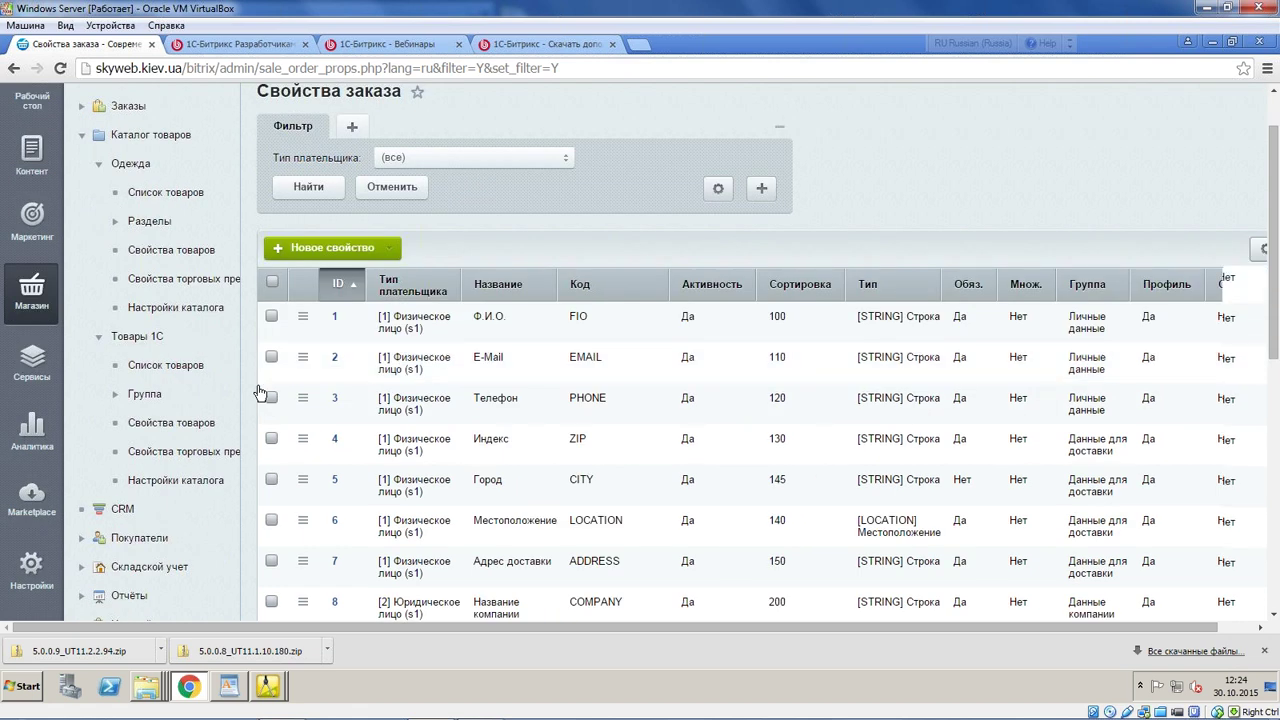
scroll(259, 390, down, 1)
scroll(204, 407, down, 7)
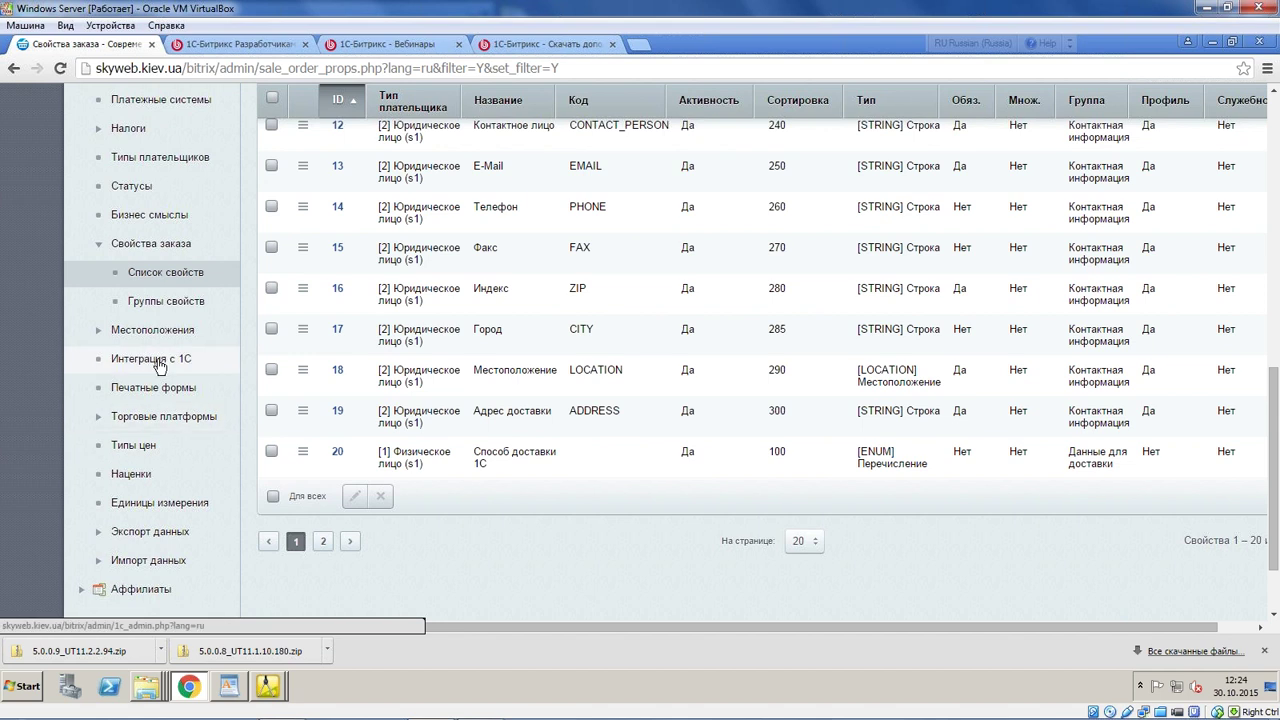
click(157, 366)
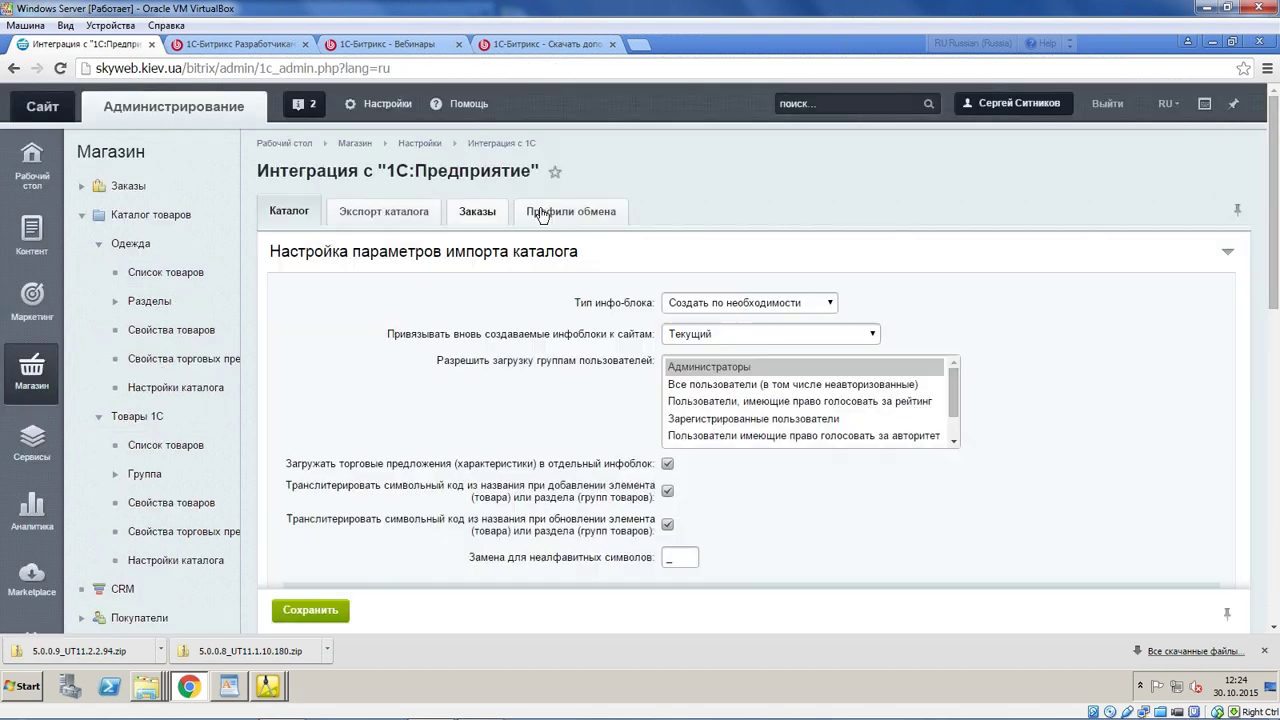
click(560, 211)
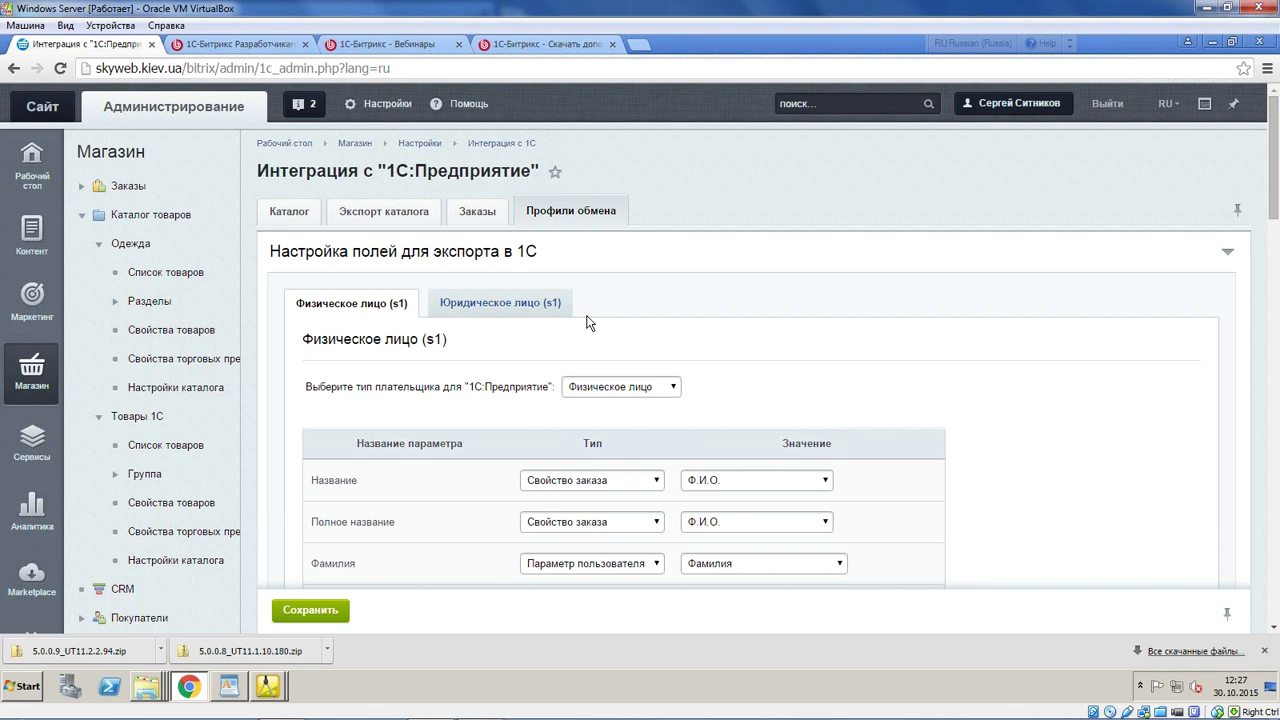
Step: Map the individual payer's first extra parameter to order property 'Способ доставки 1С' and save
scroll(563, 326, down, 1)
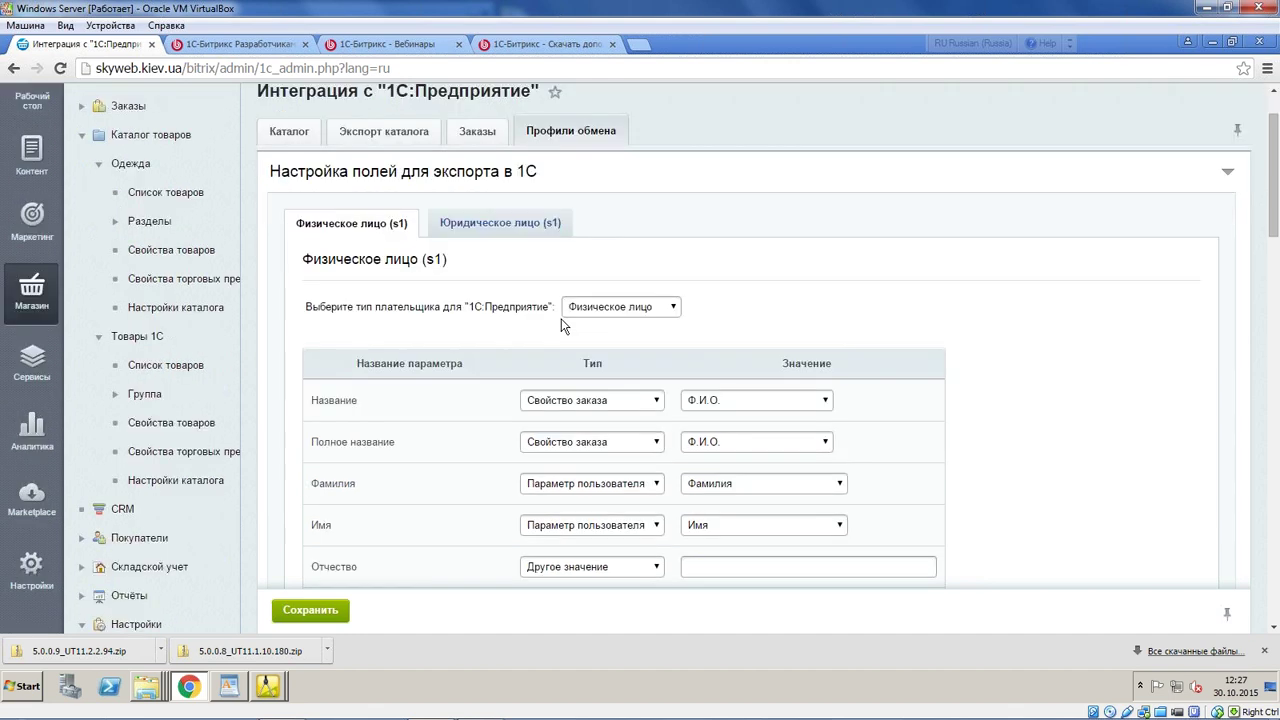
scroll(563, 326, down, 10)
click(709, 413)
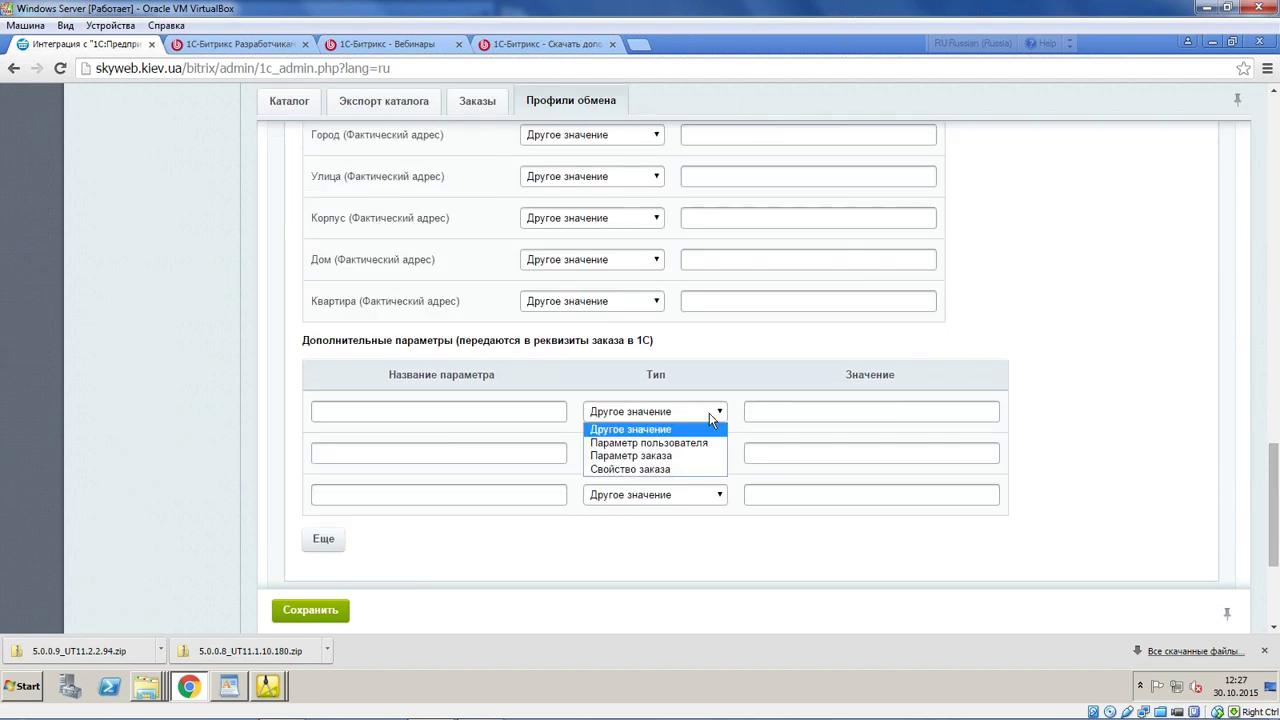
click(688, 469)
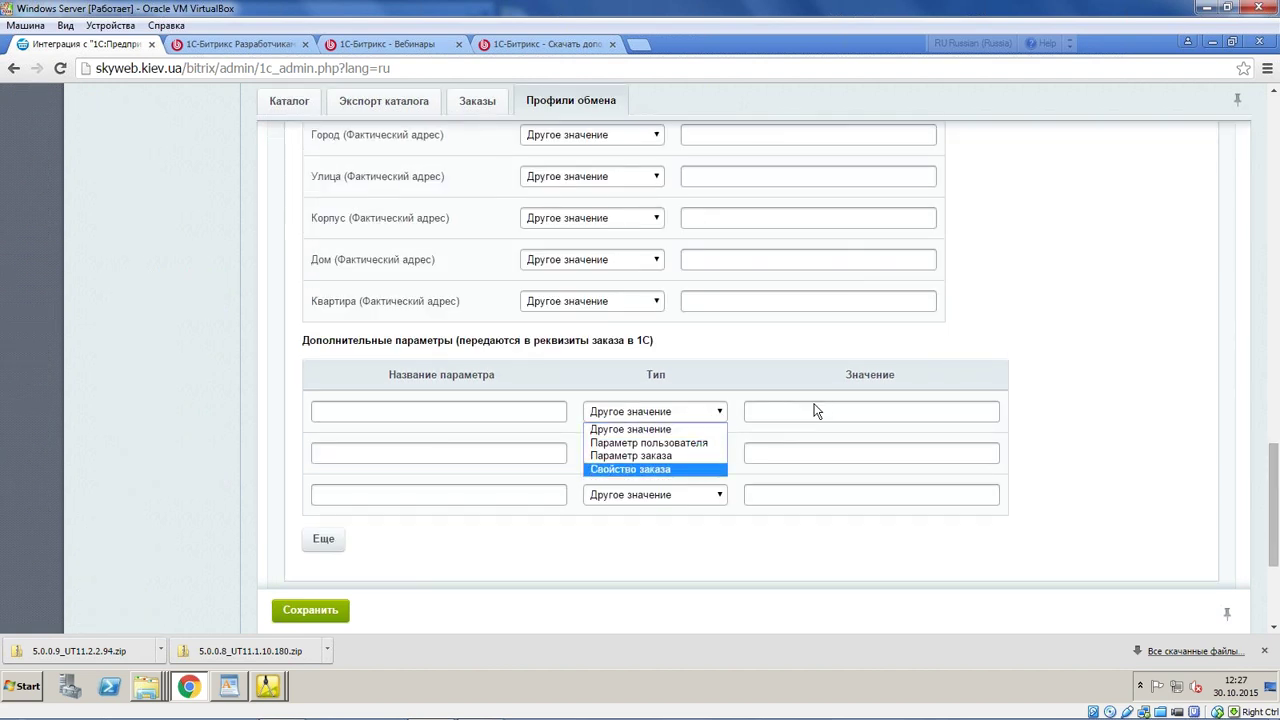
click(508, 409)
text(Способ доставки 1С)
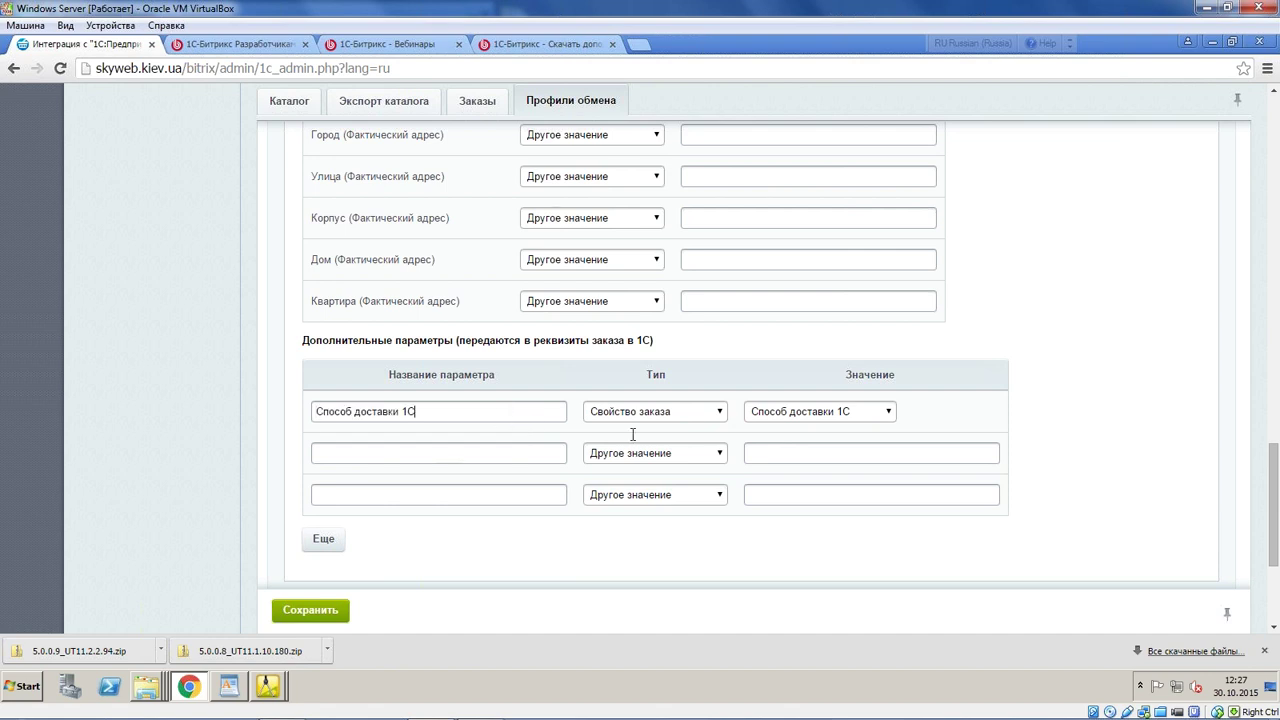
scroll(461, 475, up, 2)
scroll(461, 475, down, 2)
click(325, 610)
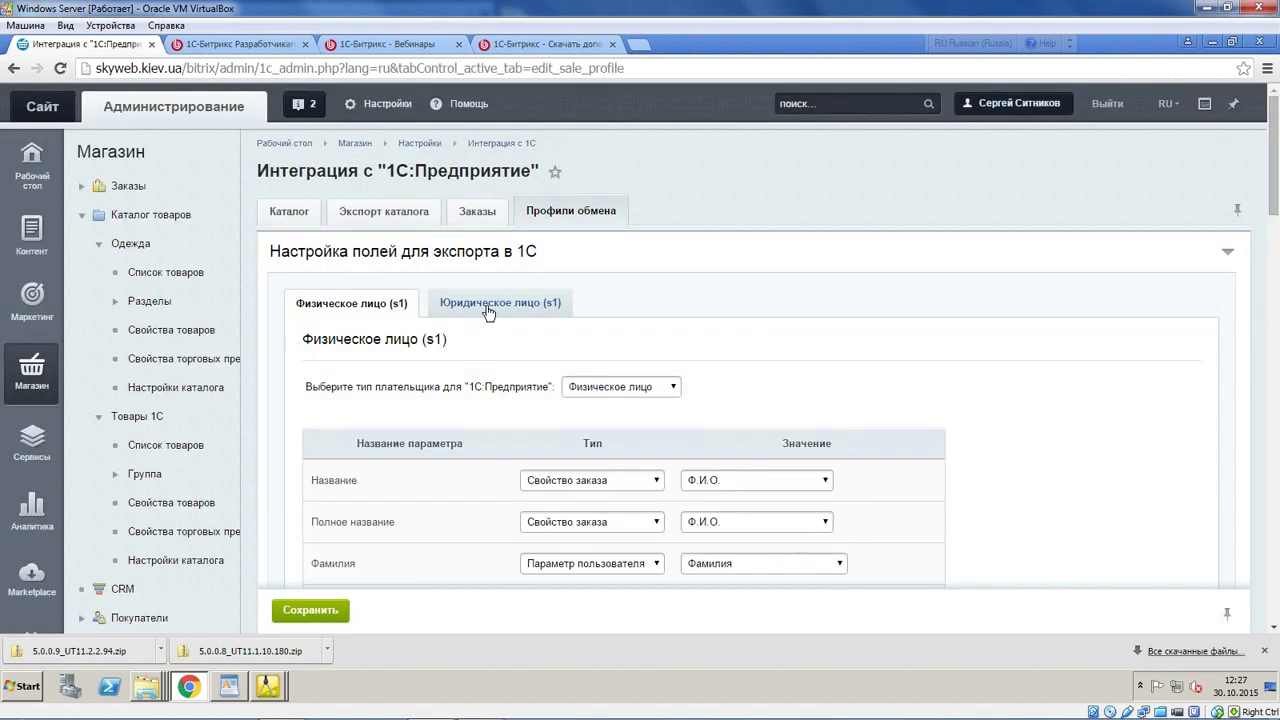
Step: Map the legal-entity payer's first extra parameter to 'Способ доставки 1С' and save
click(489, 316)
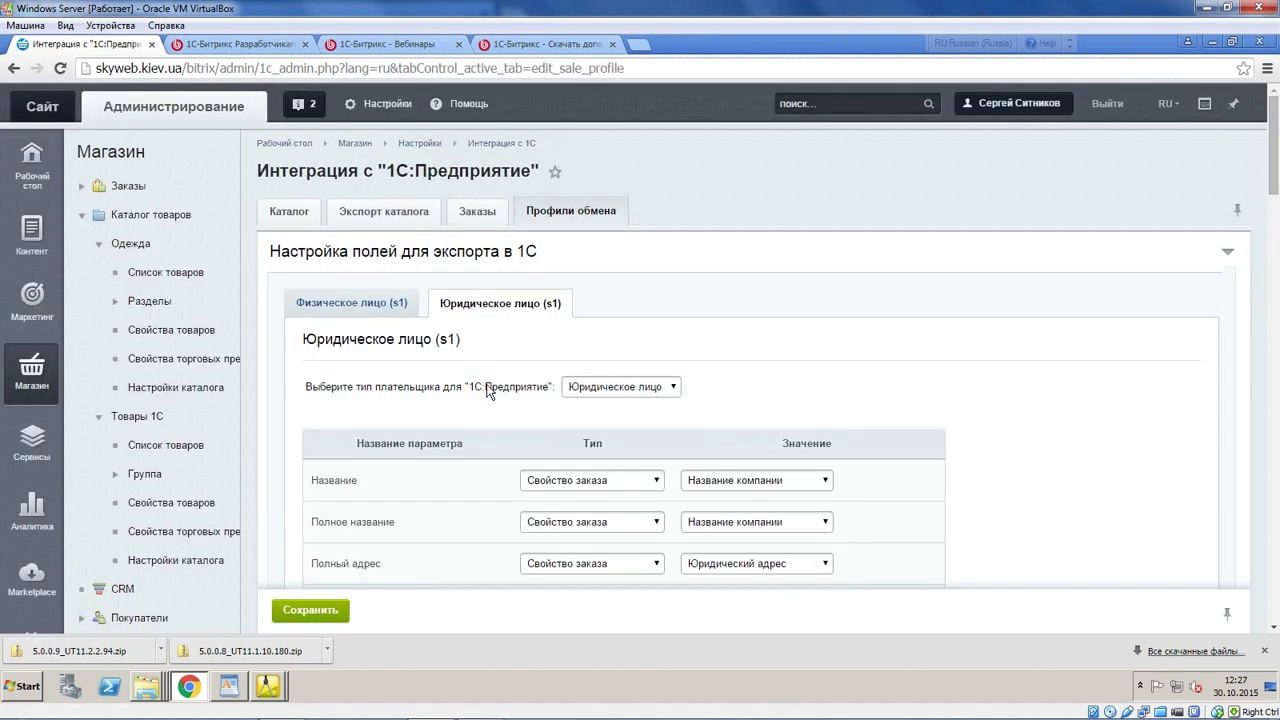
scroll(514, 420, down, 15)
scroll(678, 205, down, 1)
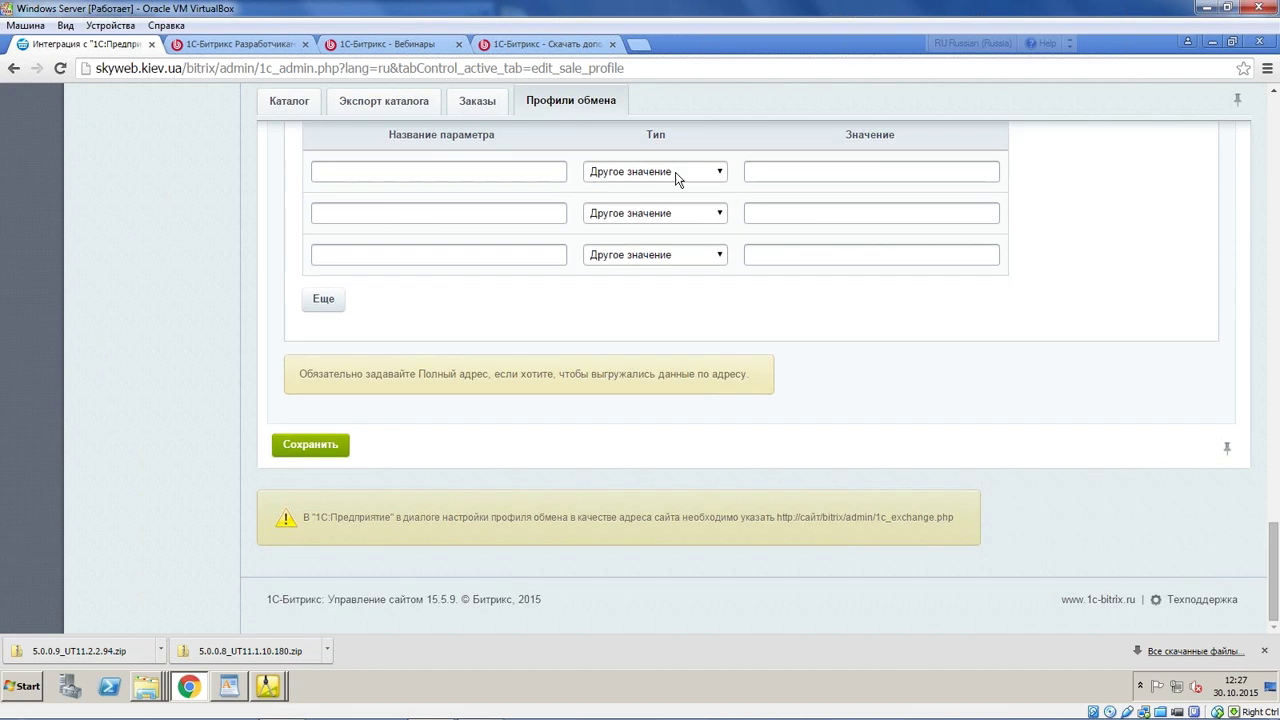
click(677, 180)
click(648, 232)
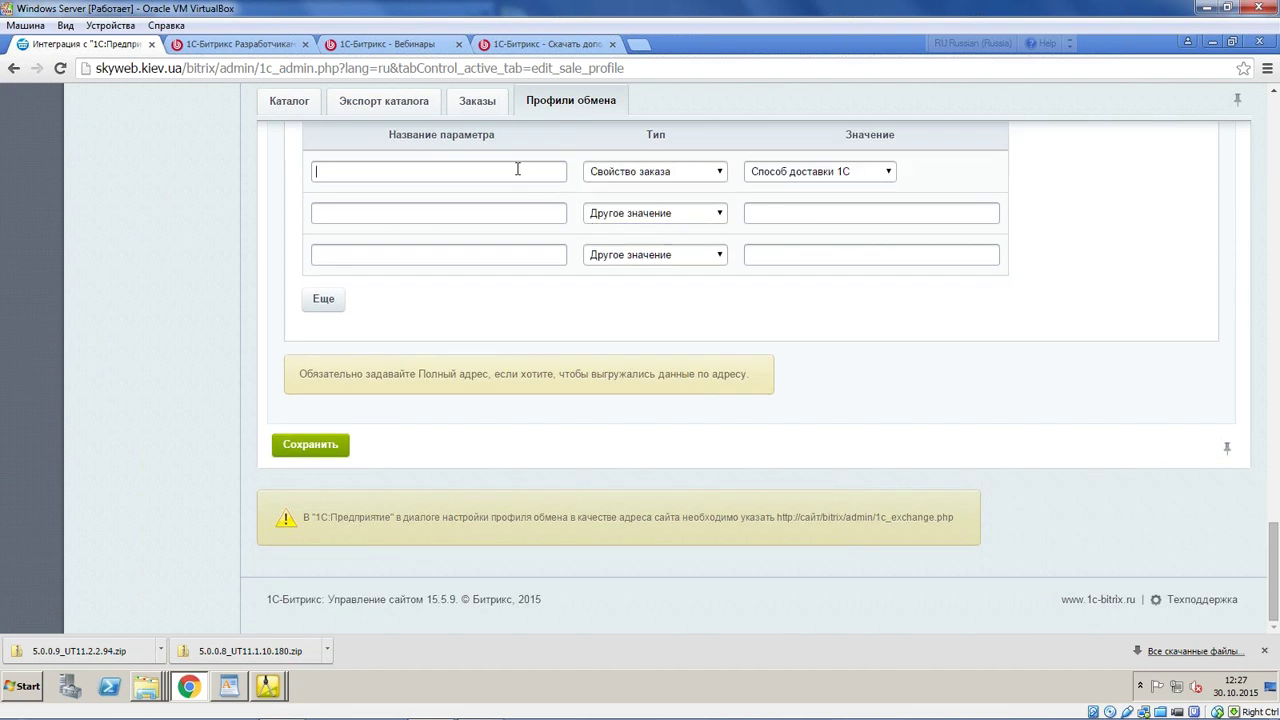
click(516, 170)
text(Способ доставки 1С)
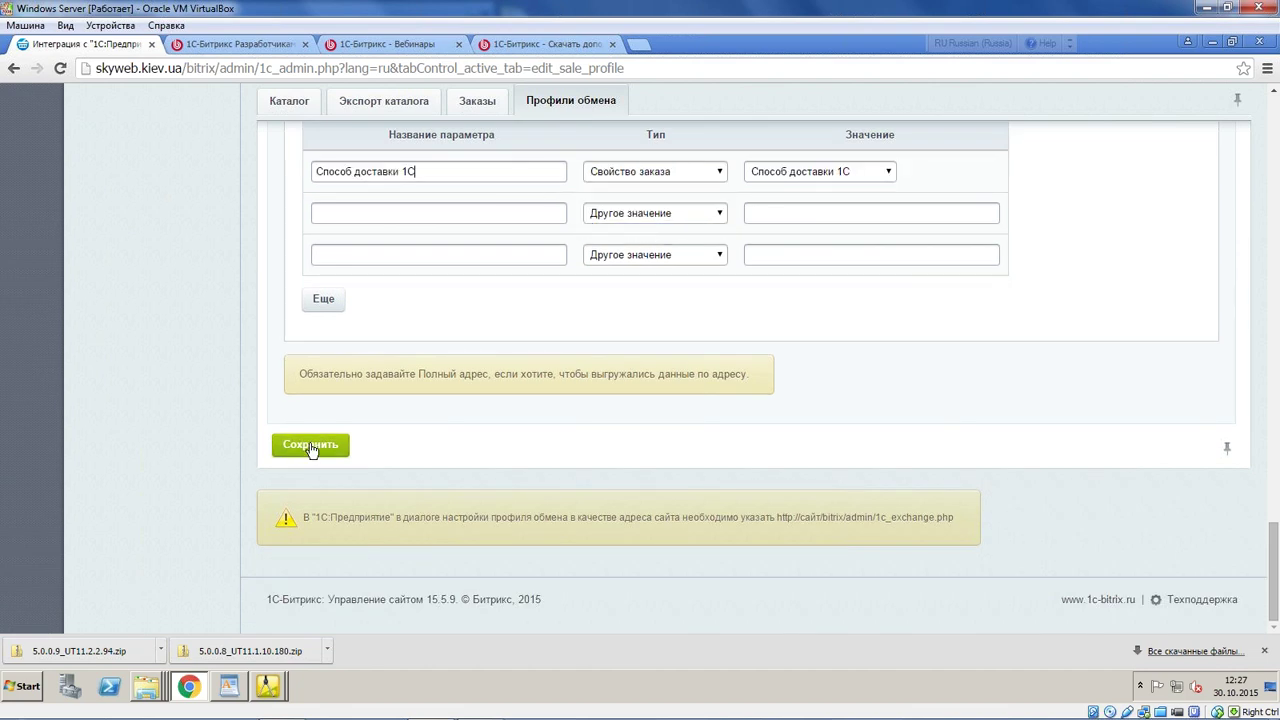
click(310, 446)
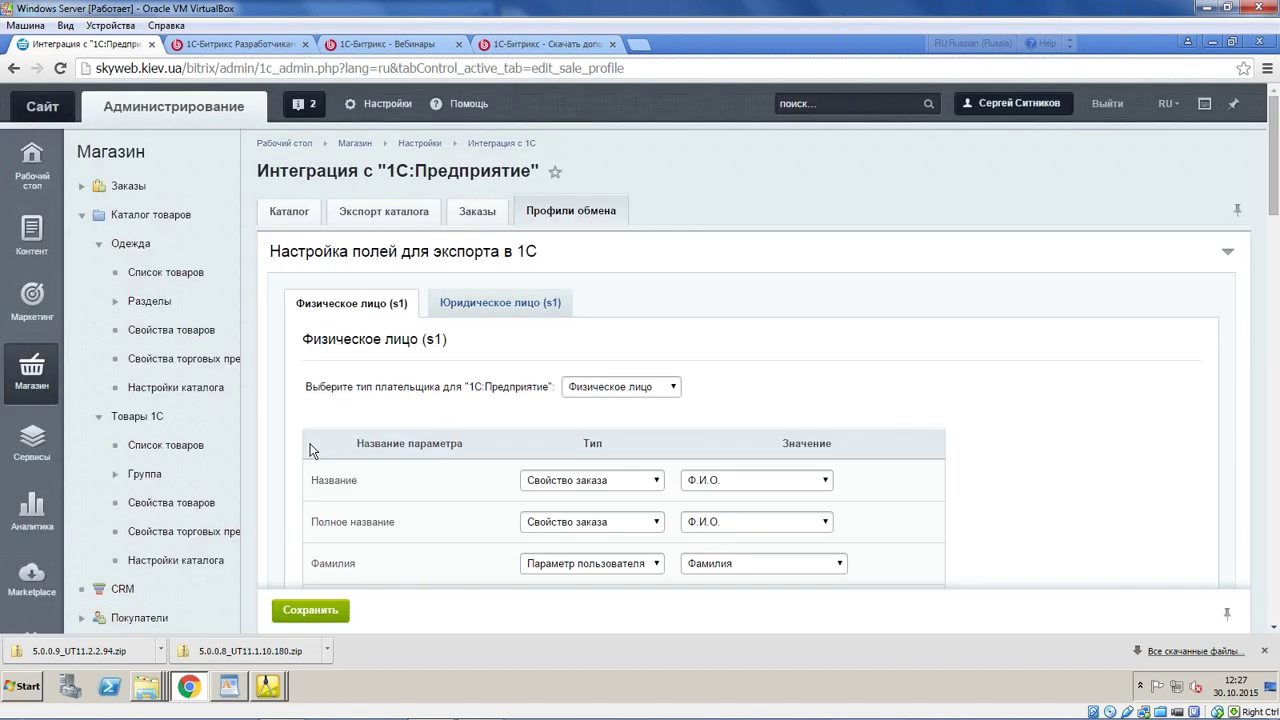
click(267, 686)
Step: Close order ТДЦУ-000048 unsaved and open the Заказ клиента header mapping of the exchange node
click(295, 658)
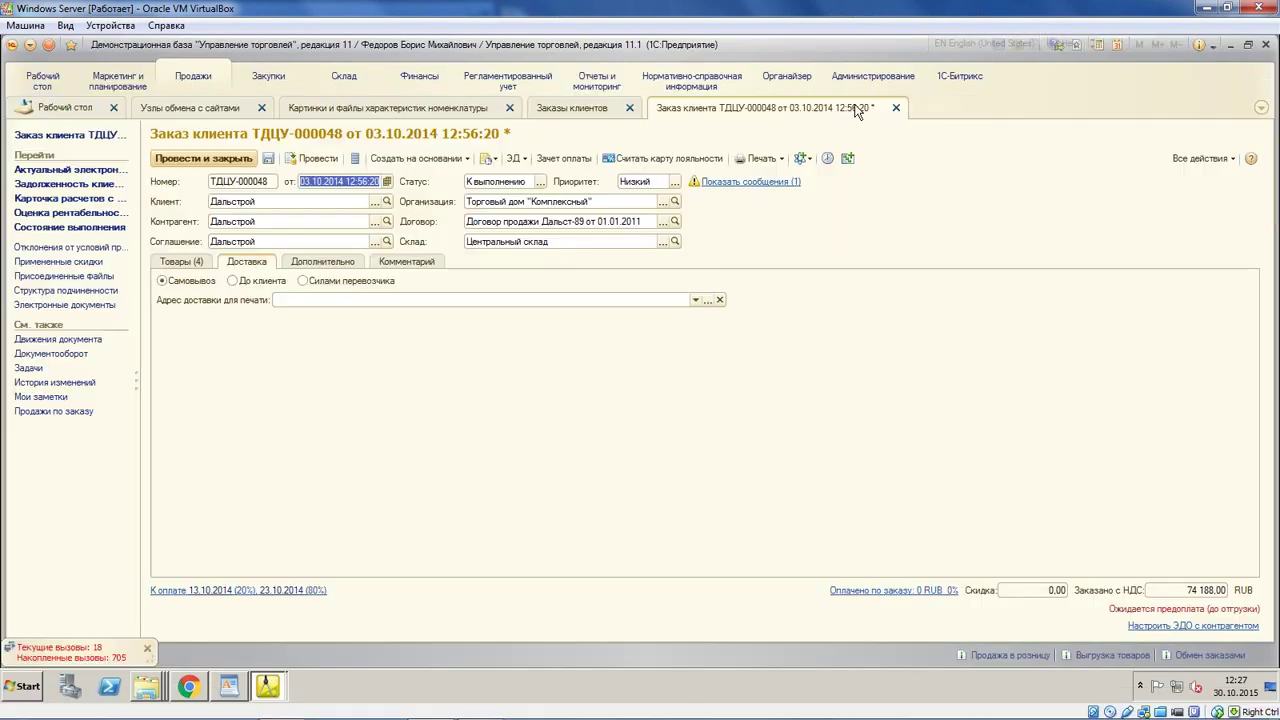
click(630, 371)
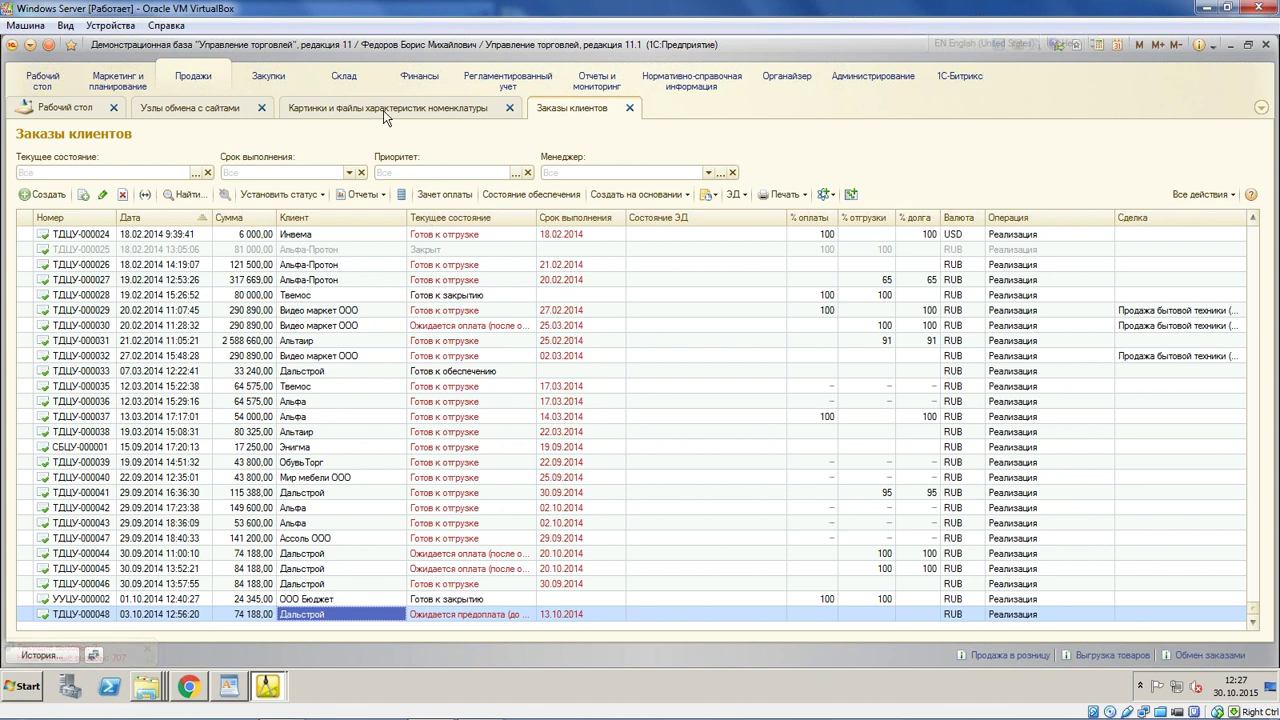
click(187, 110)
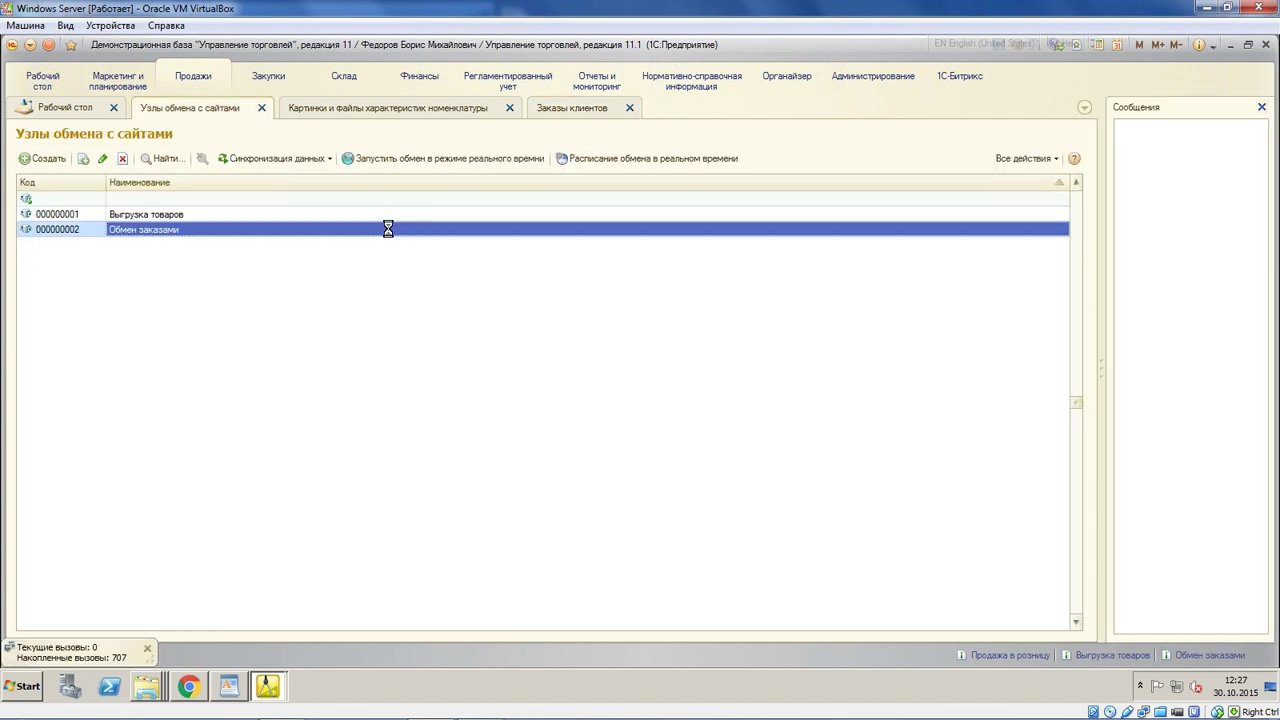
double_click(389, 229)
click(570, 410)
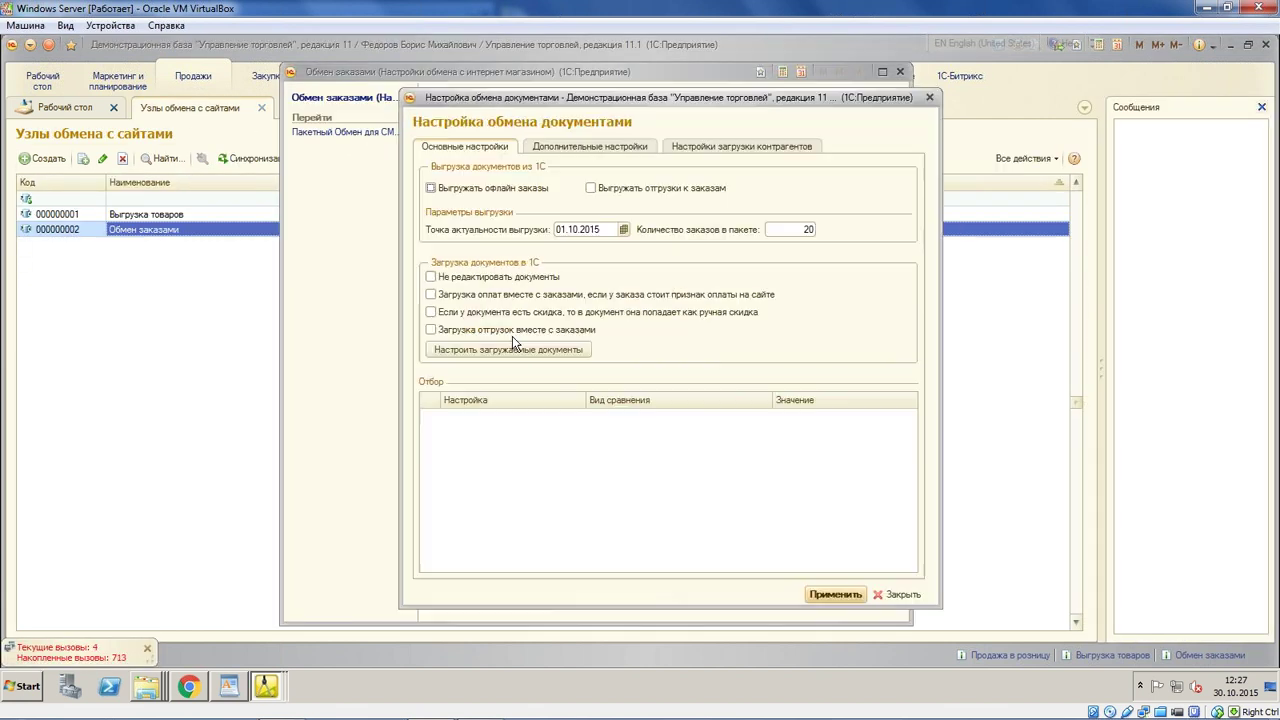
click(486, 349)
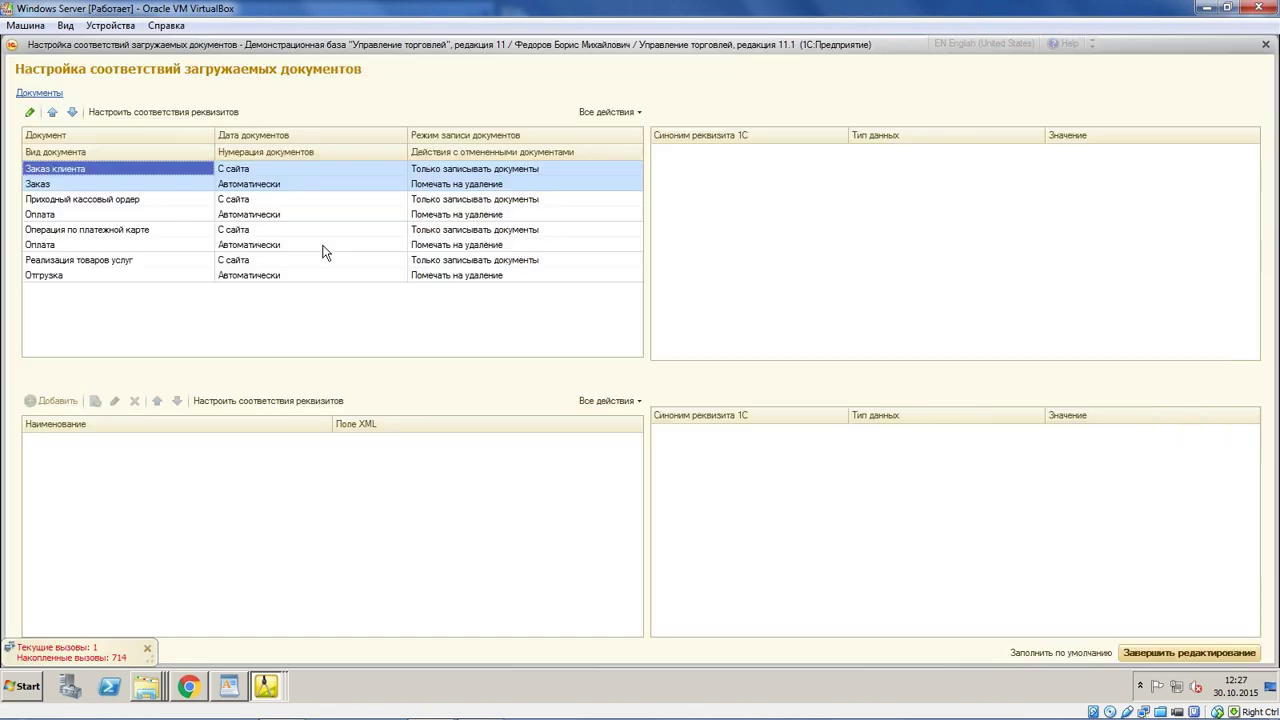
right_click(285, 167)
click(331, 176)
Step: Source Способ доставки 'Из дополнительных свойств документа (по наименованию)' with value 'Способ доставки 1С'
click(742, 292)
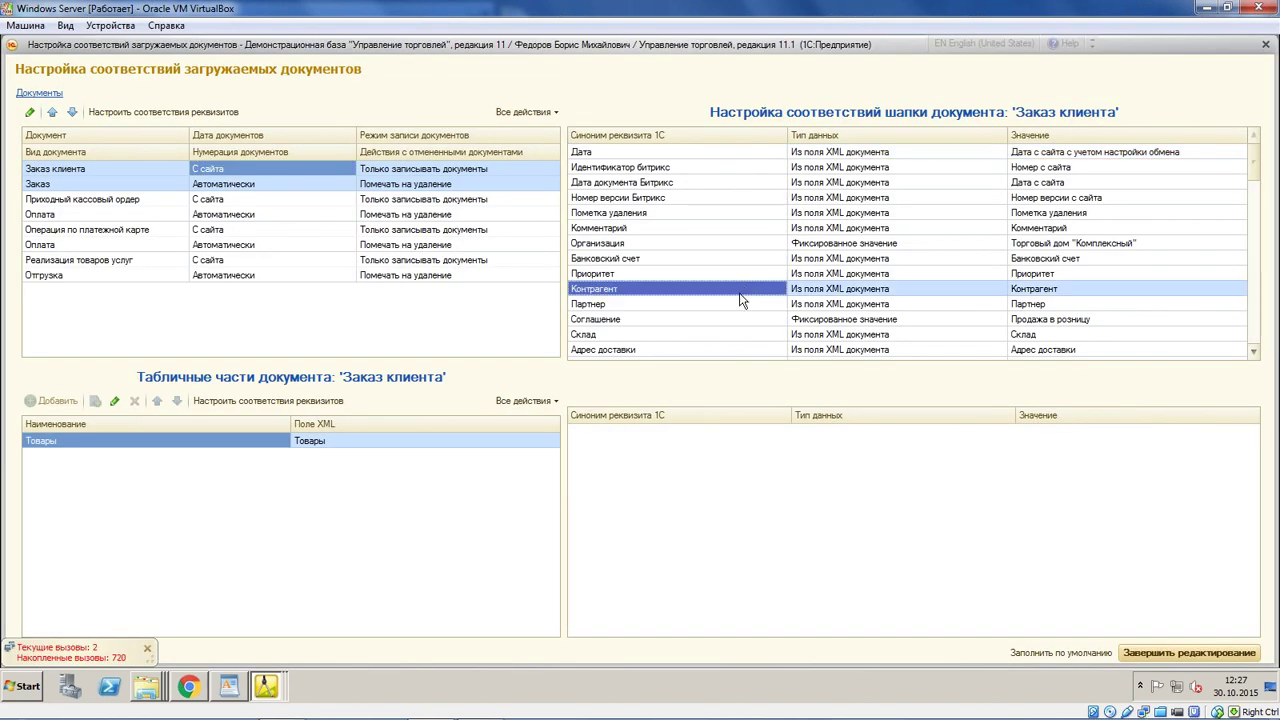
scroll(755, 300, down, 3)
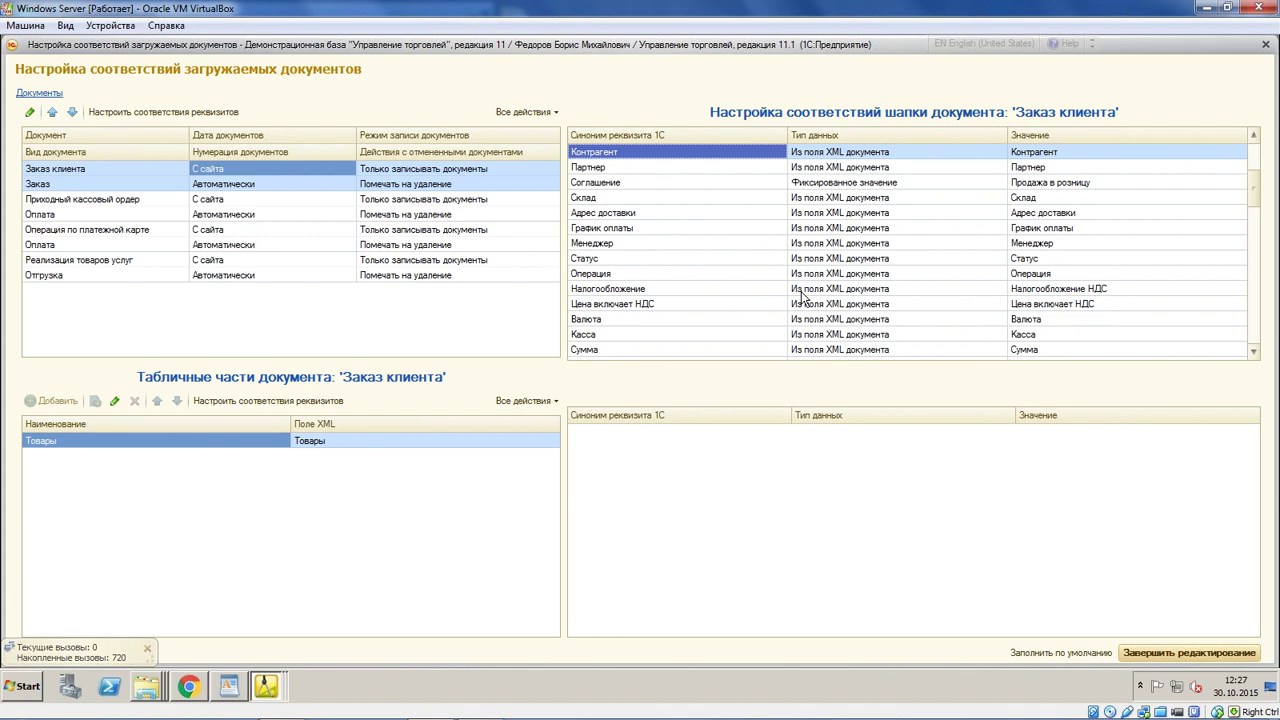
scroll(812, 278, down, 2)
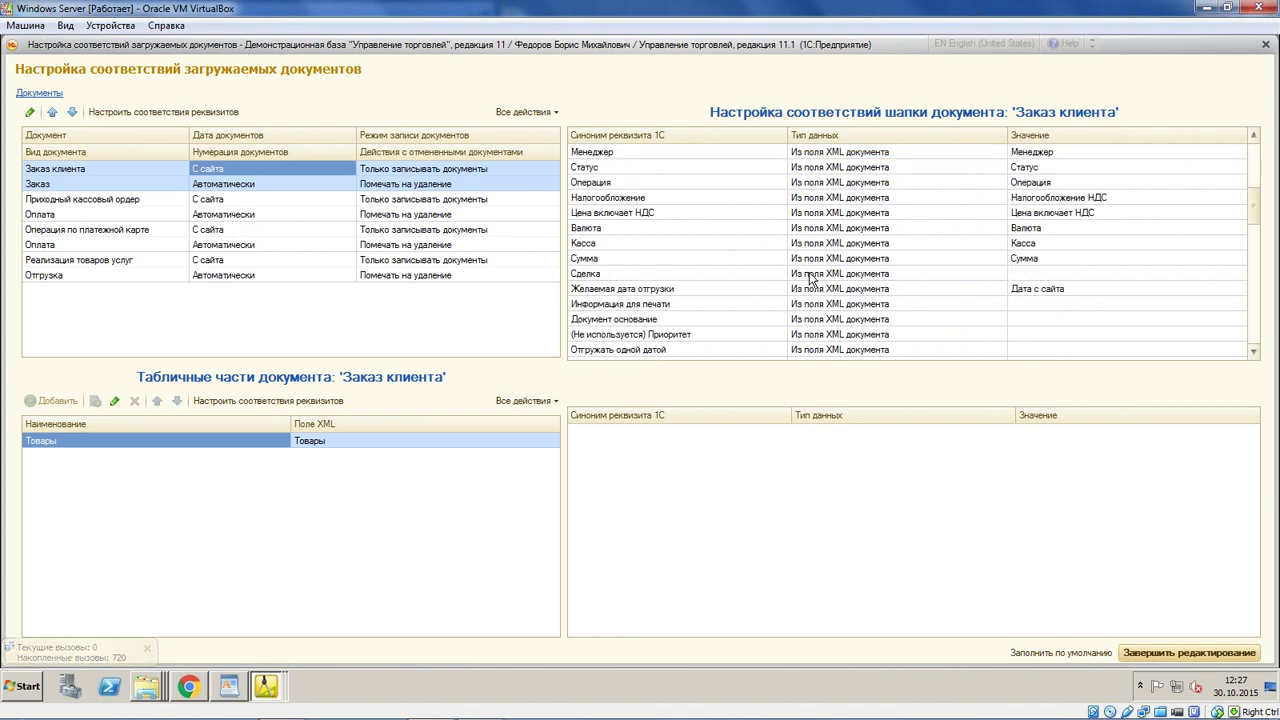
scroll(814, 285, down, 2)
scroll(820, 320, down, 2)
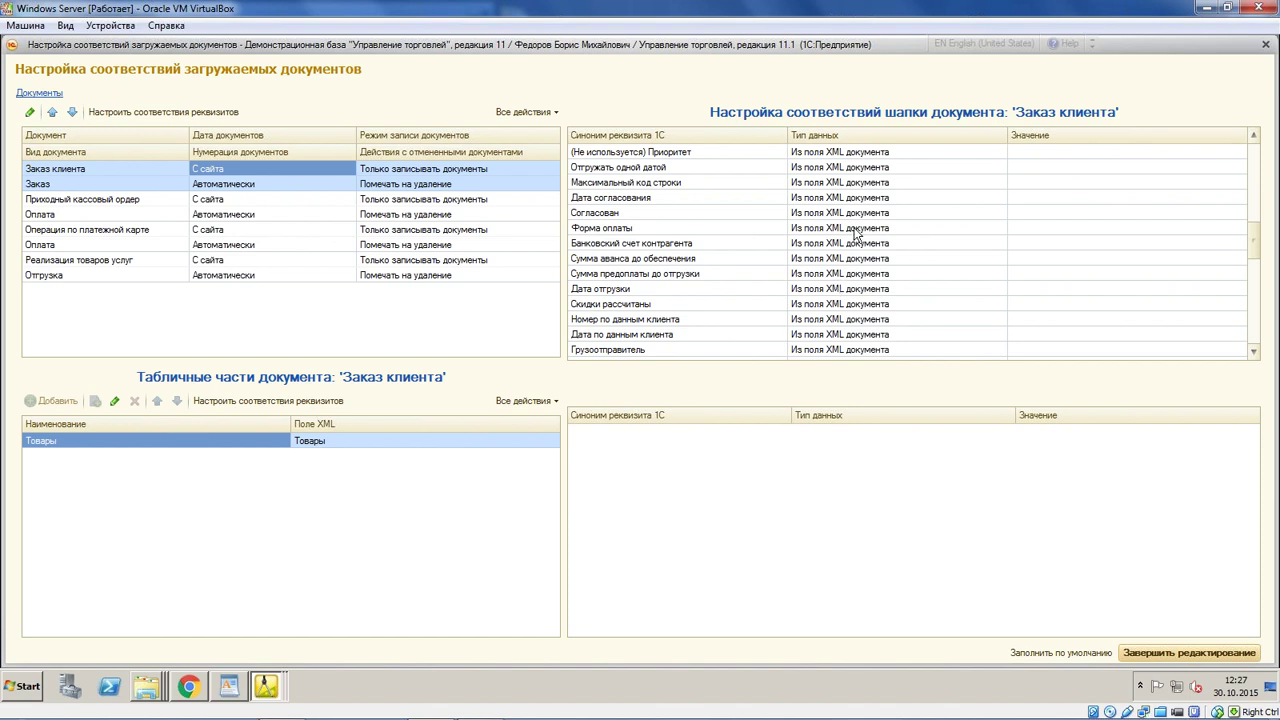
scroll(856, 240, down, 5)
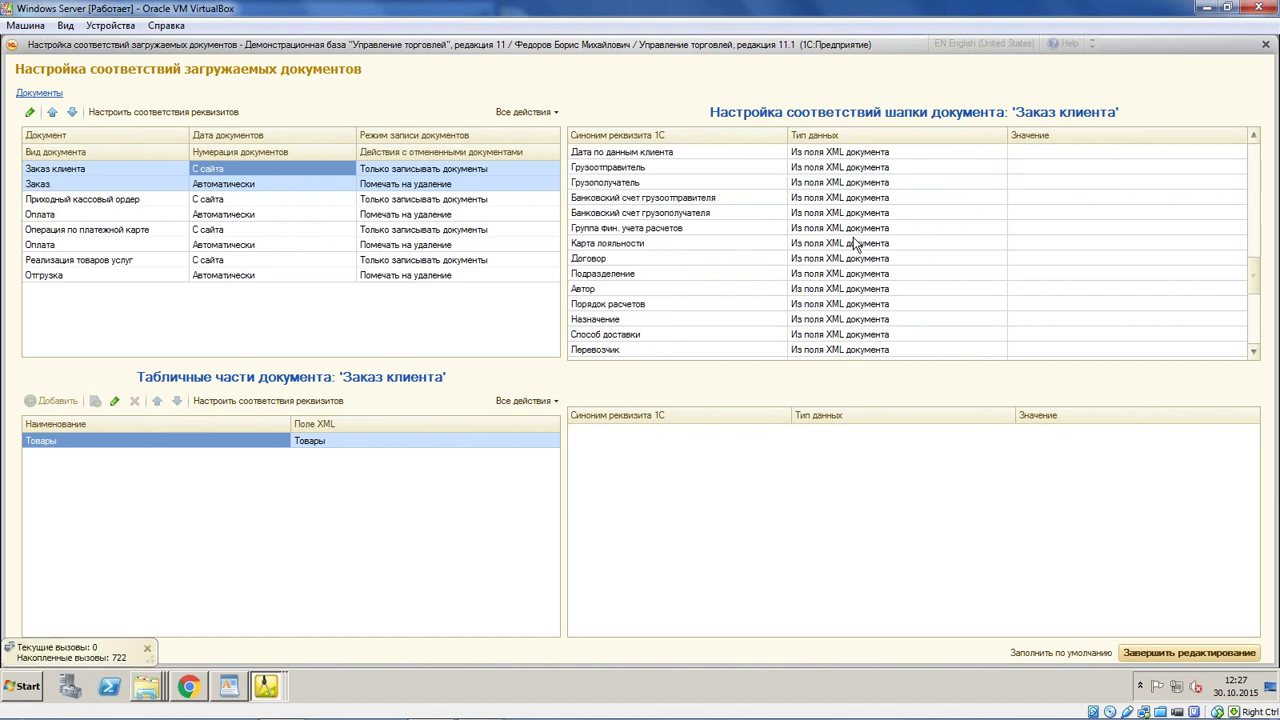
double_click(964, 288)
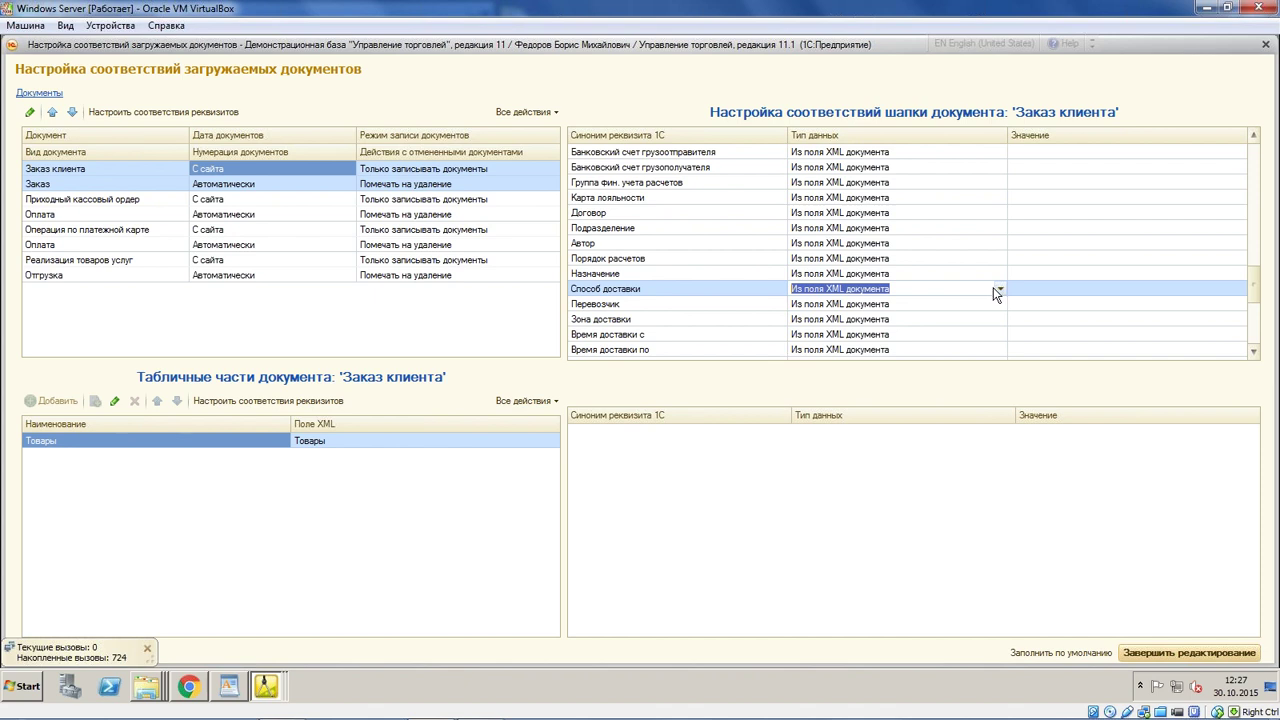
click(998, 289)
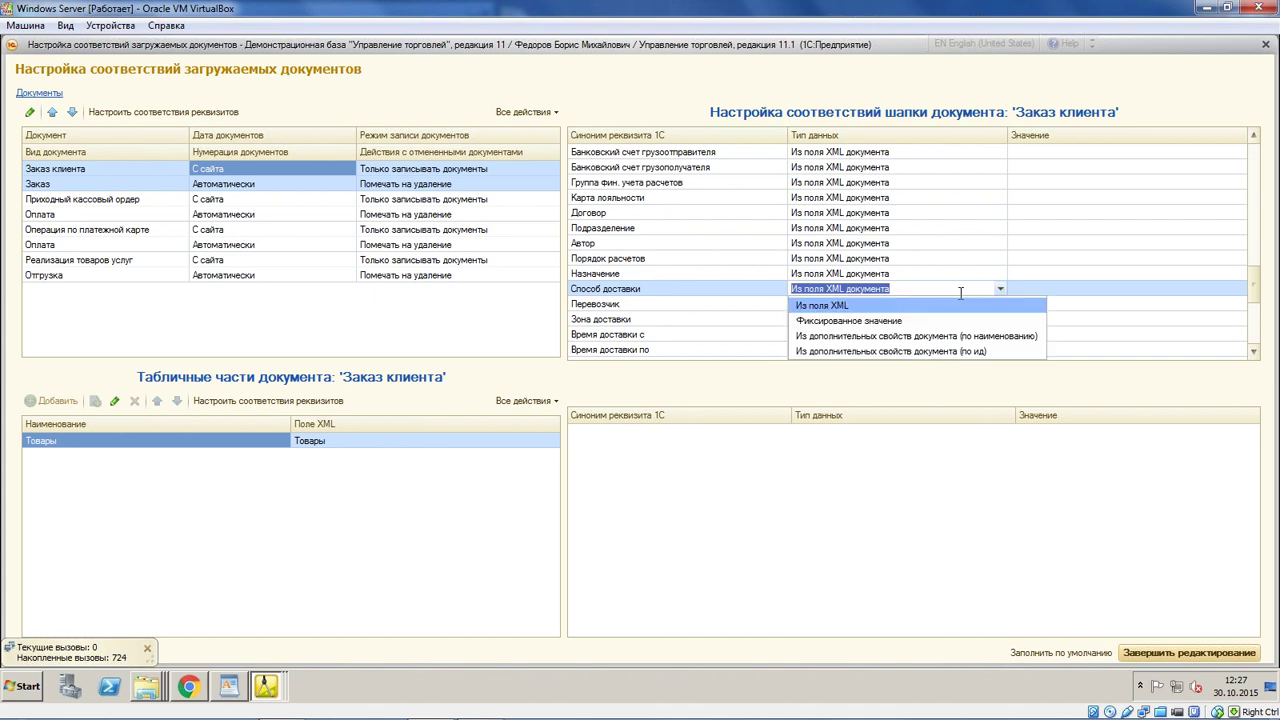
click(988, 340)
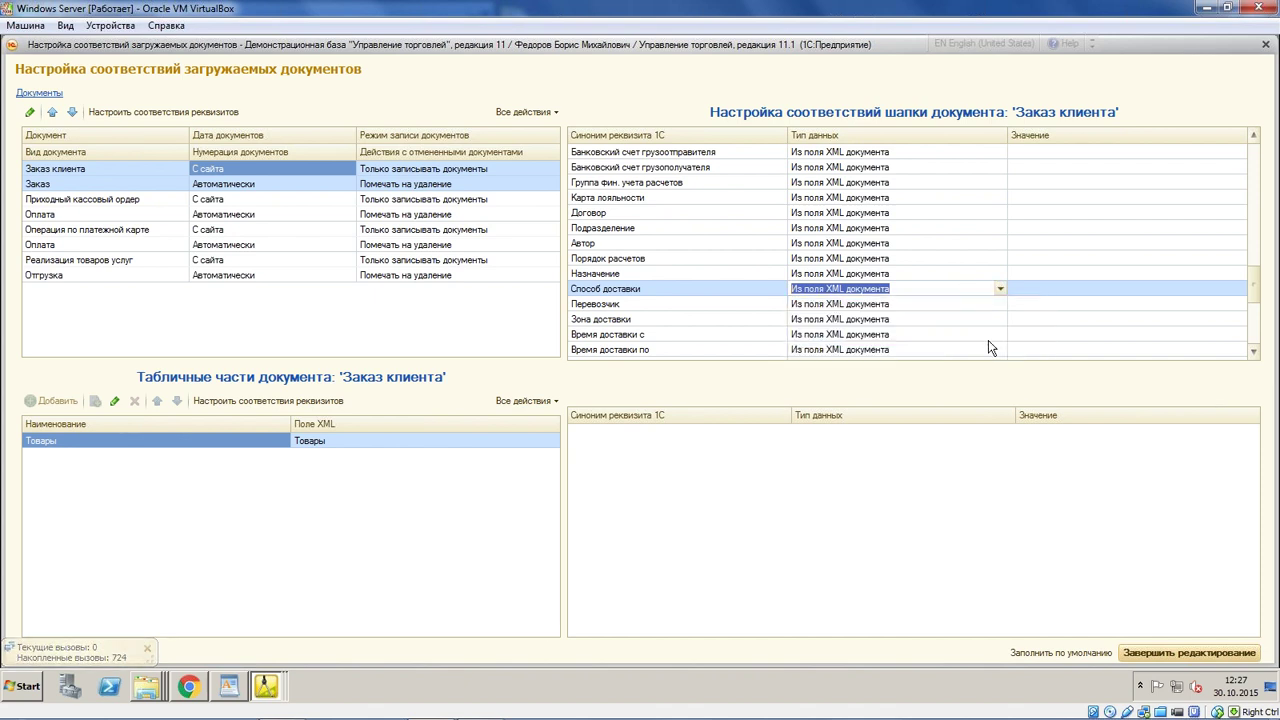
click(1064, 287)
text(Способ доставки 1С)
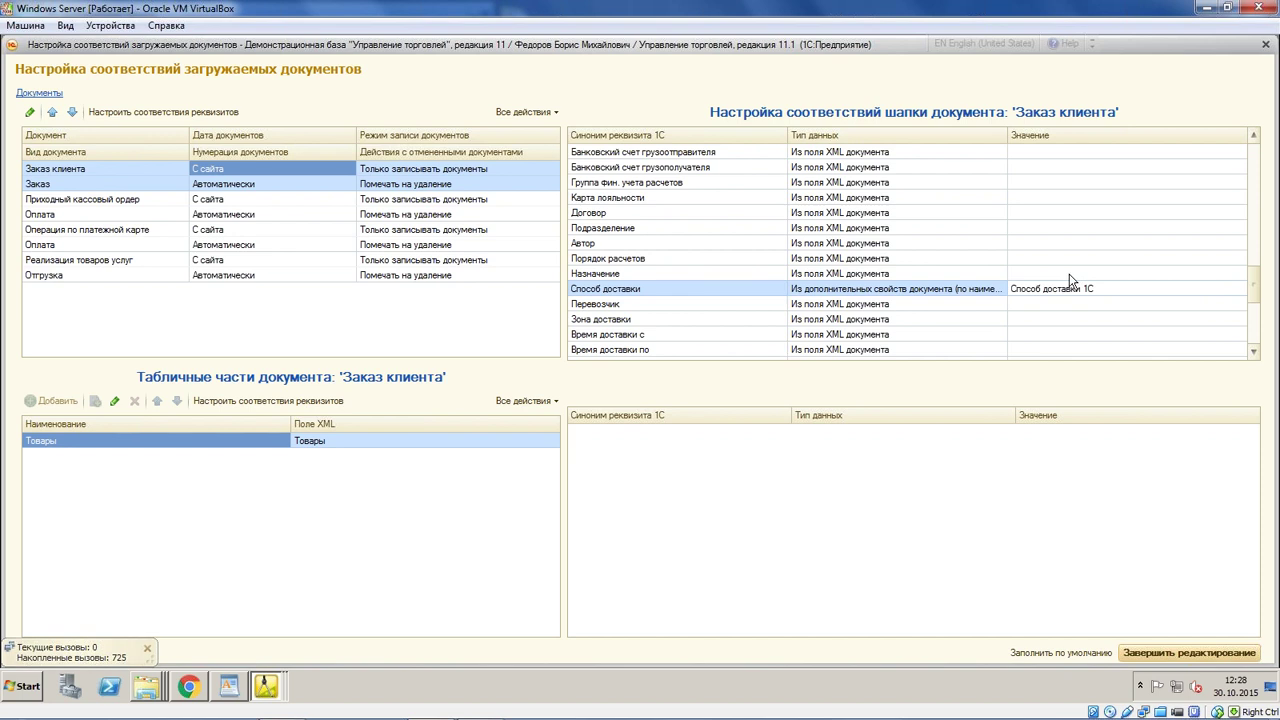
key(Up)
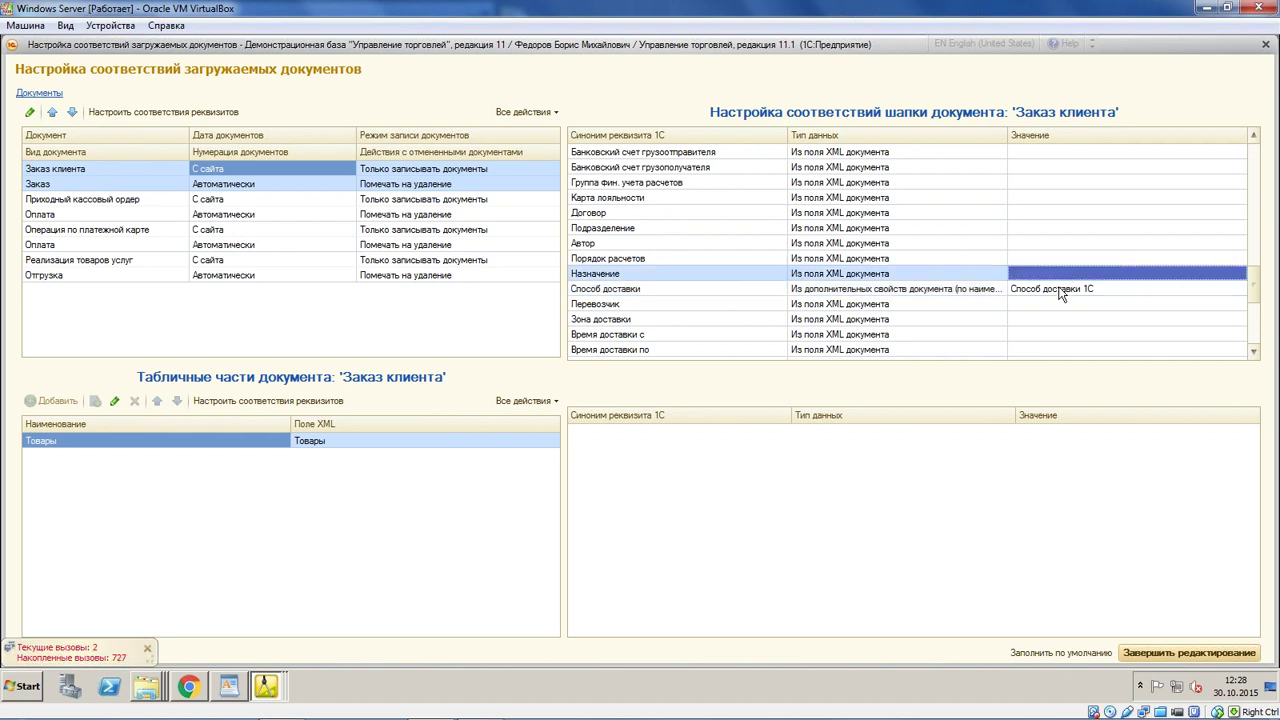
click(1062, 290)
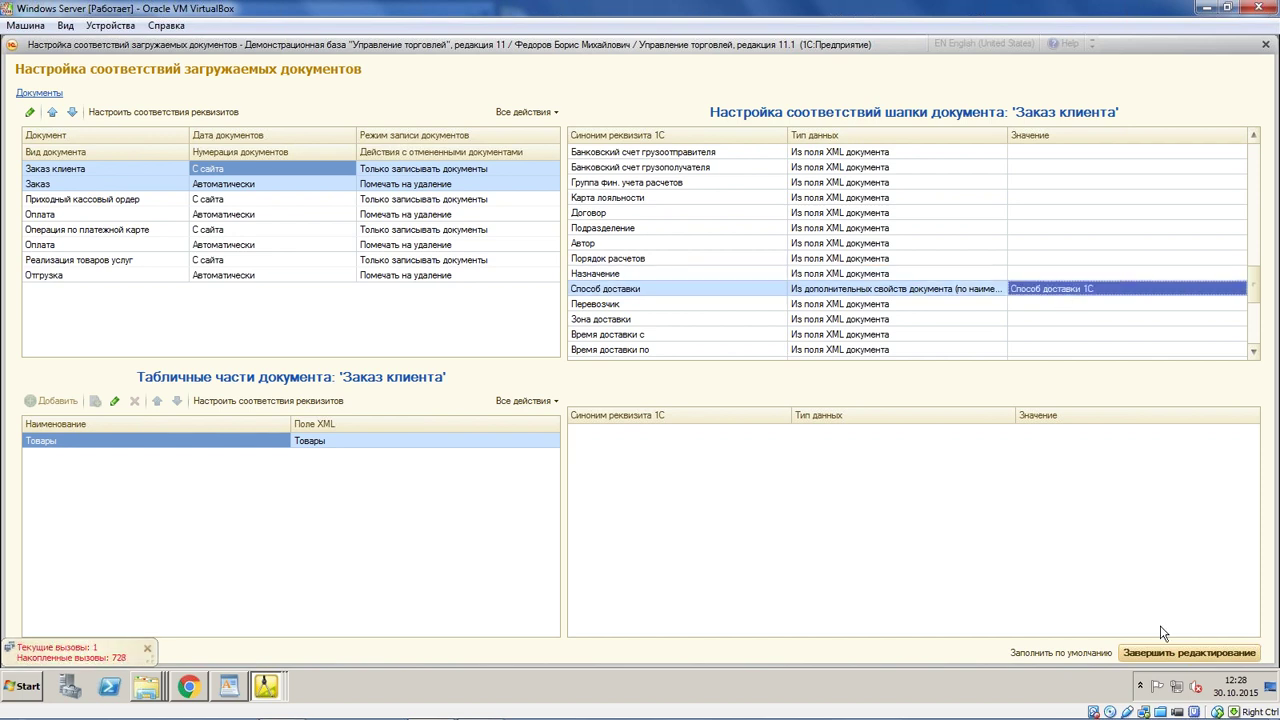
Step: Finish the mapping, apply the document settings, and save and close the exchange node
click(1189, 652)
click(832, 595)
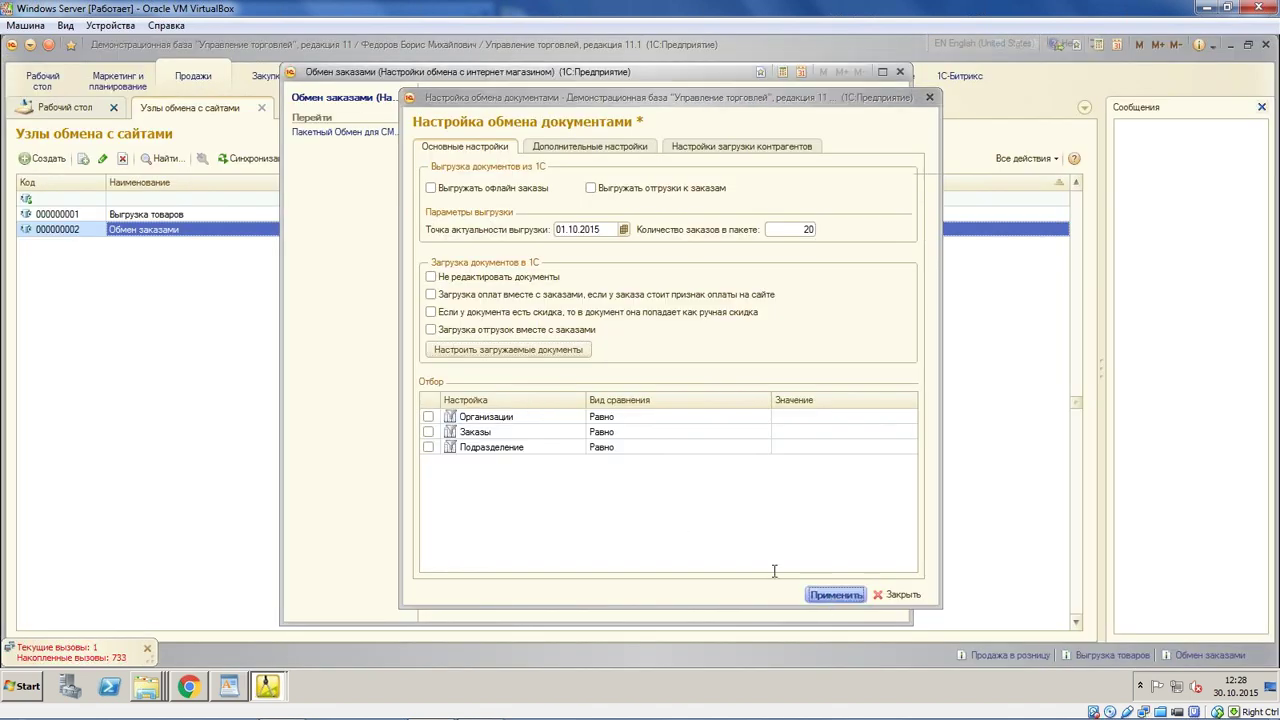
click(480, 121)
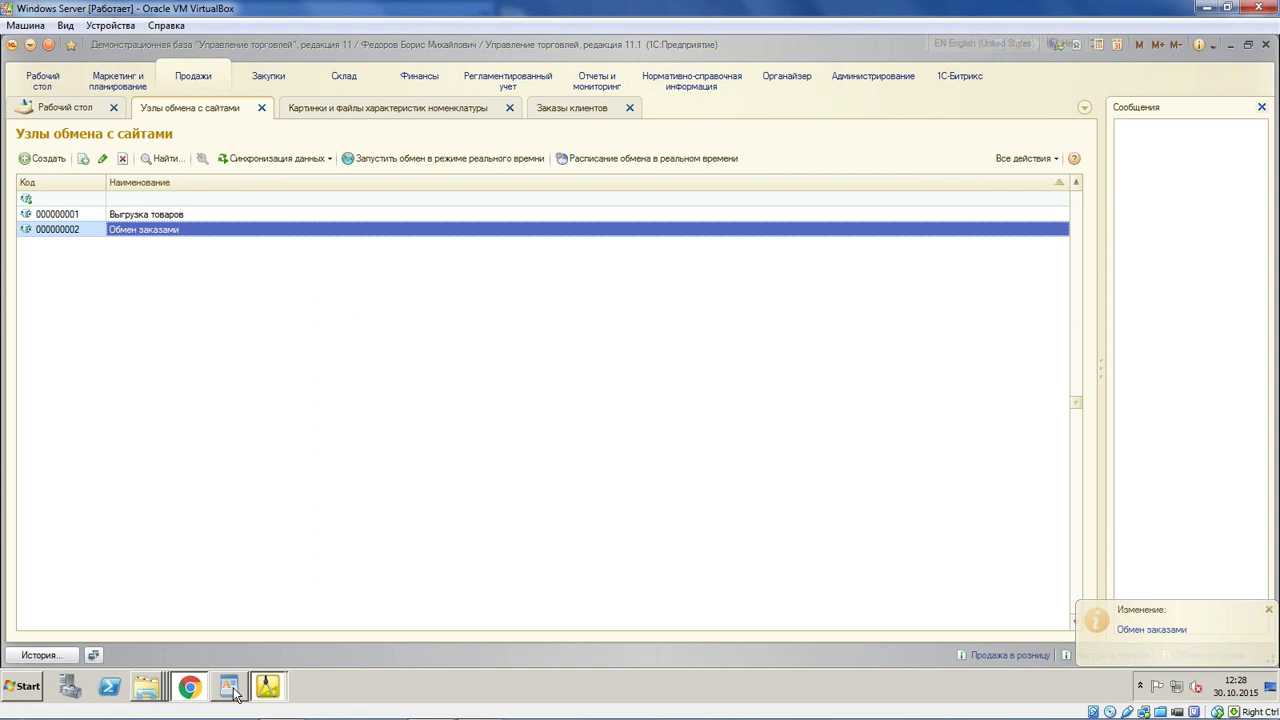
click(188, 688)
Step: Edit order №6, set Способ доставки 1С to Для клиента, and save it
click(139, 188)
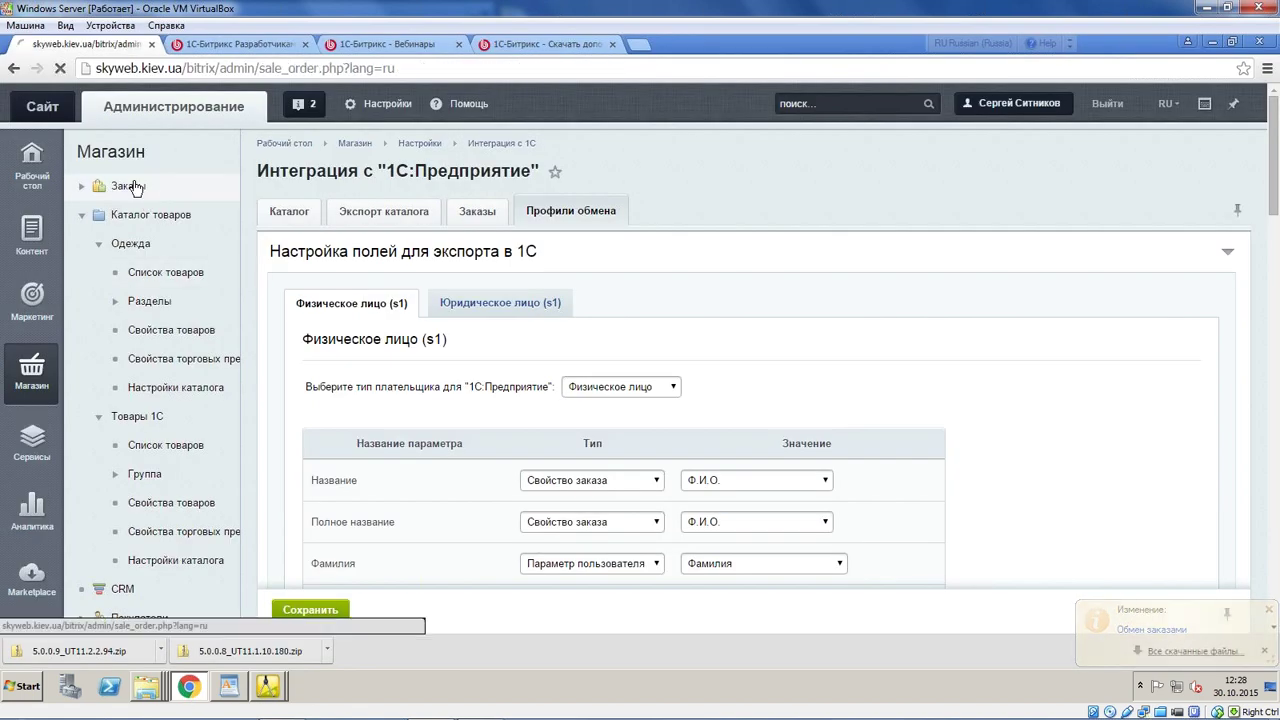
scroll(327, 310, down, 3)
click(303, 298)
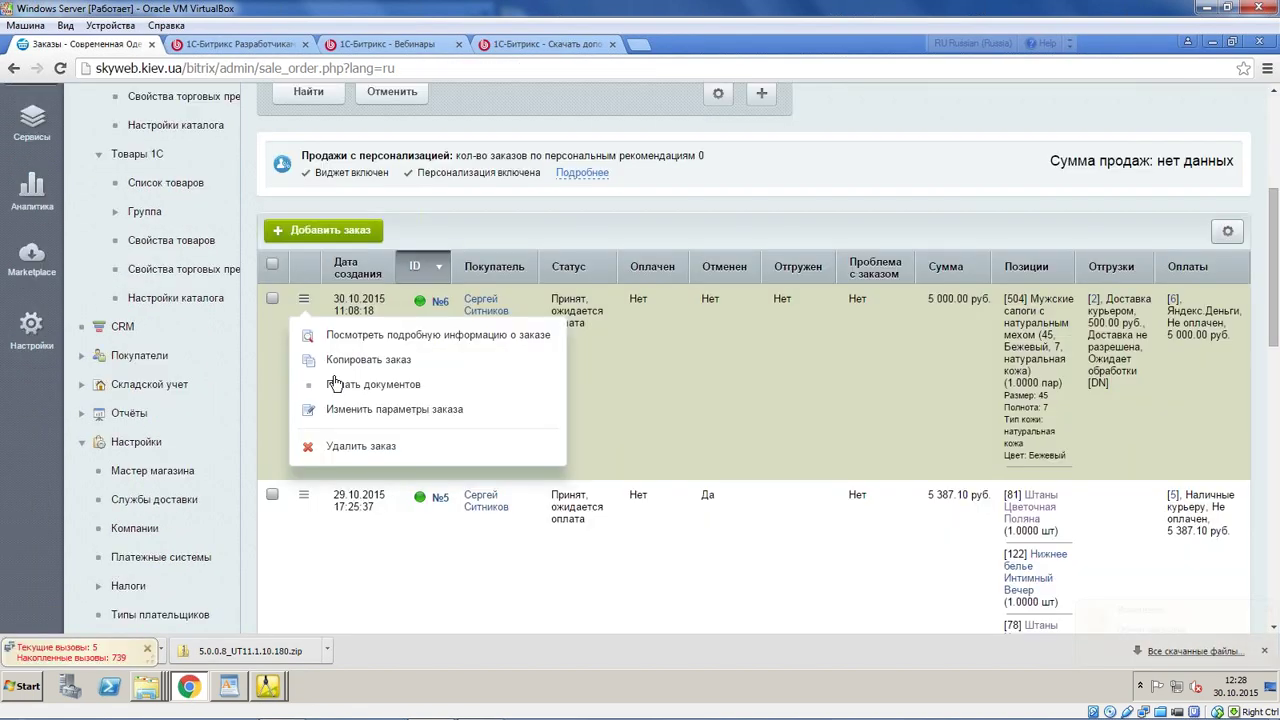
click(372, 417)
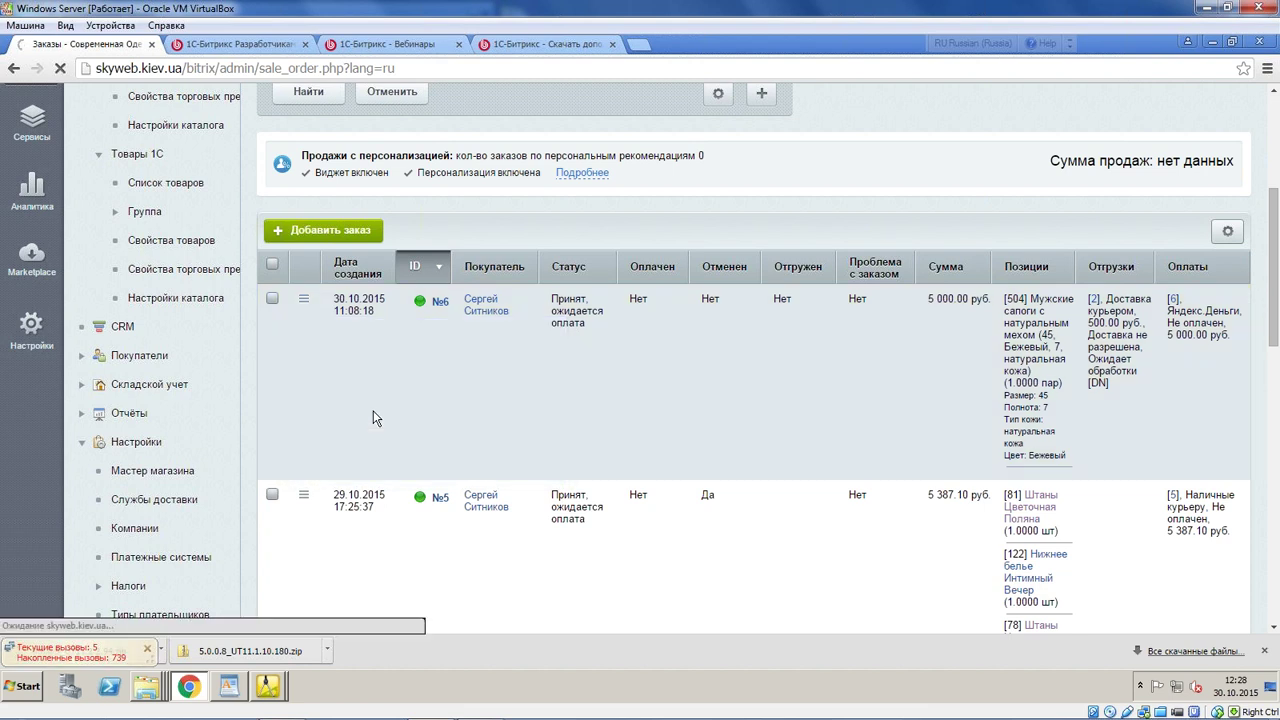
scroll(760, 270, down, 10)
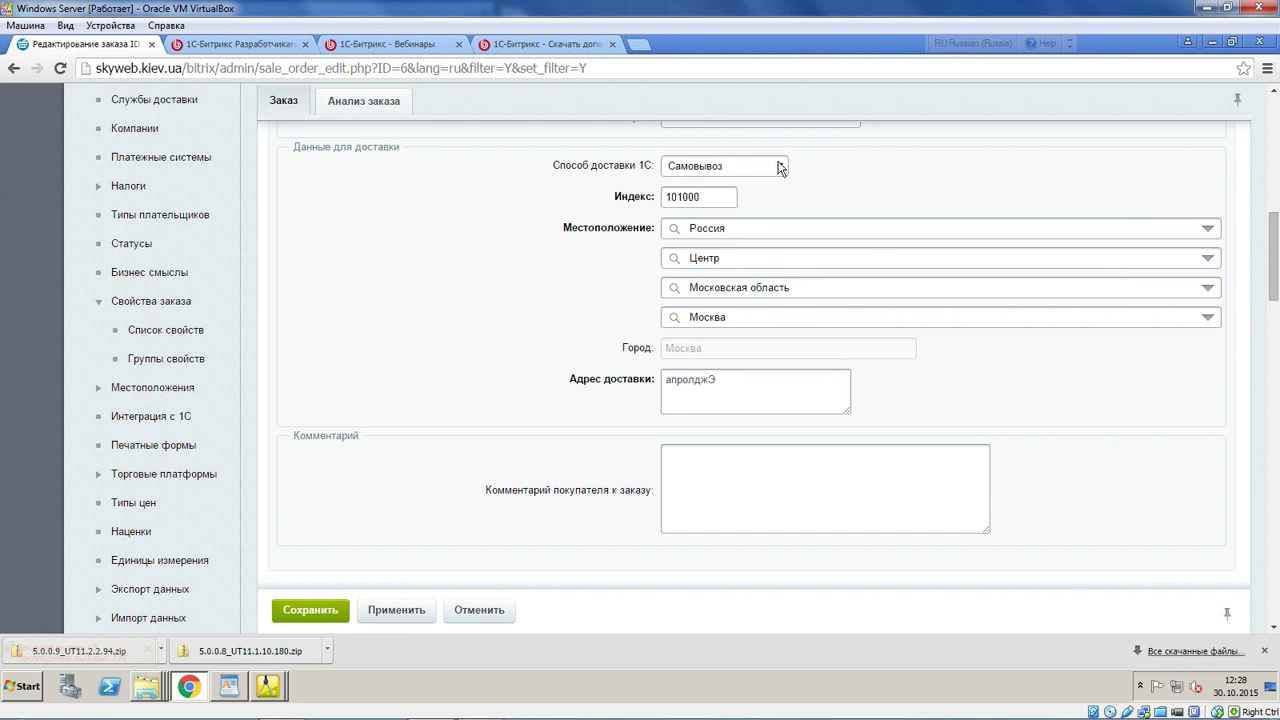
click(775, 167)
click(726, 200)
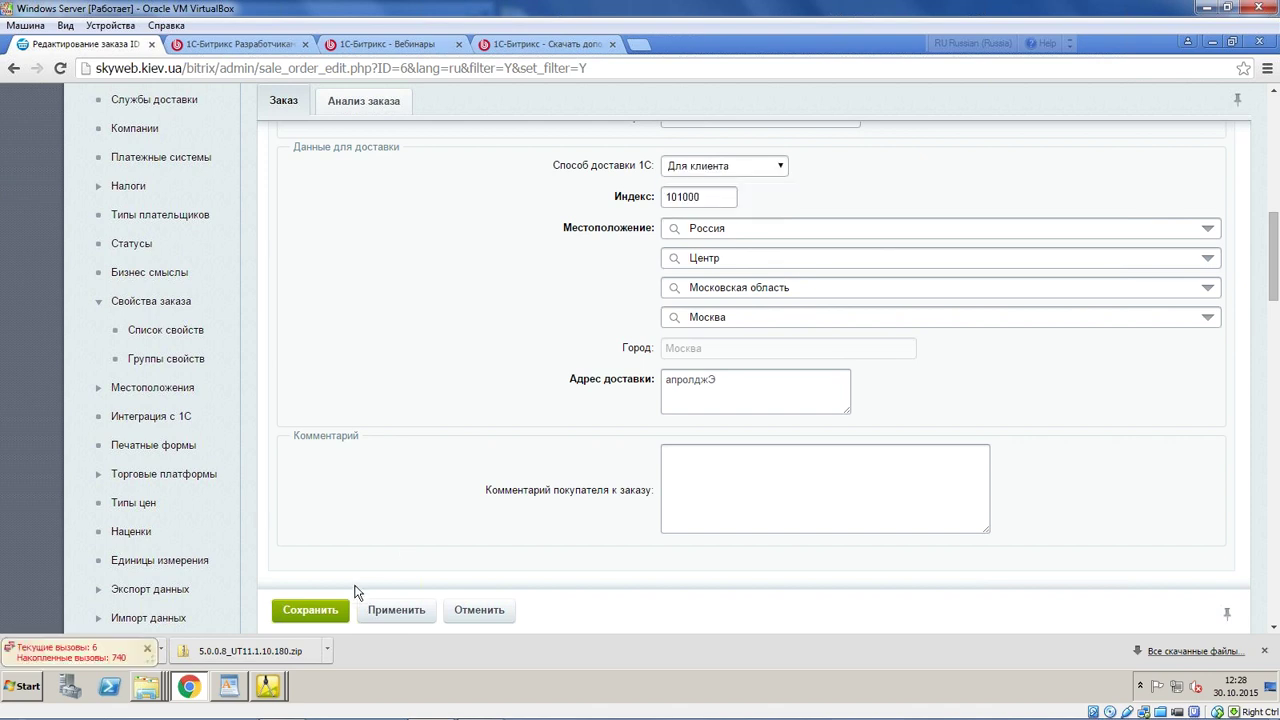
click(327, 610)
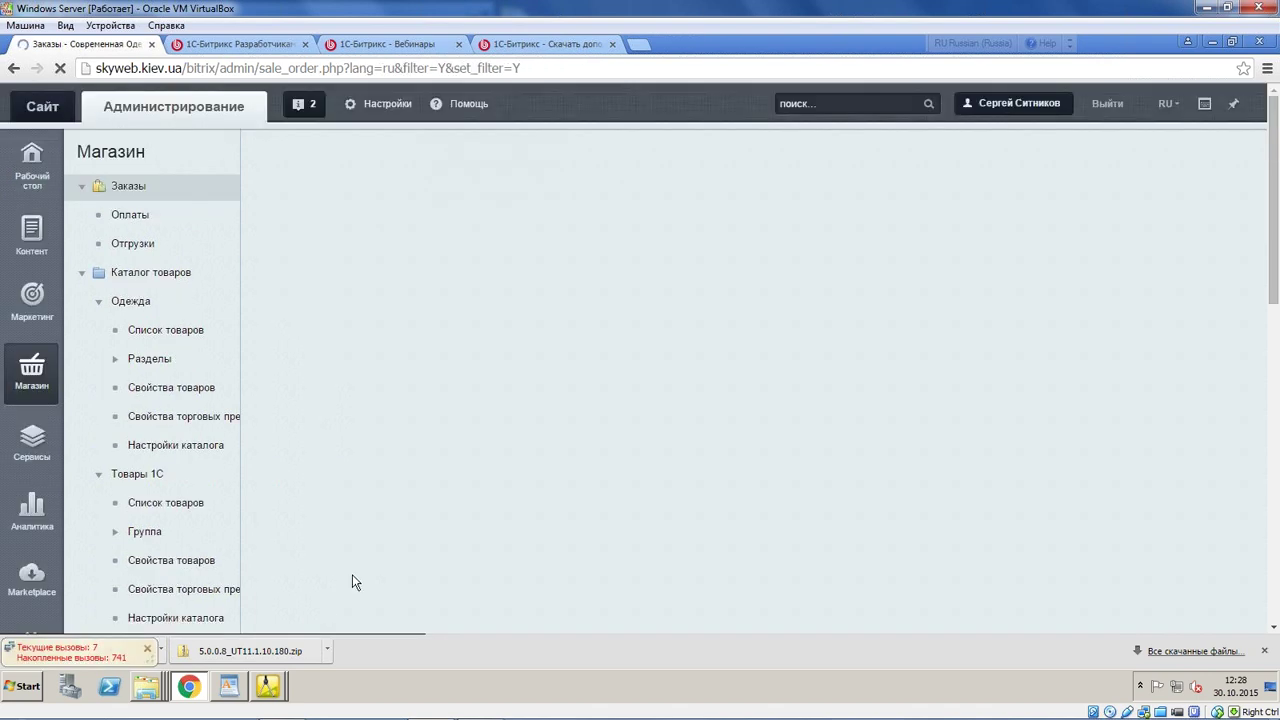
Step: Bring up the 1C demo database and its data synchronization options
mouse_move(268, 686)
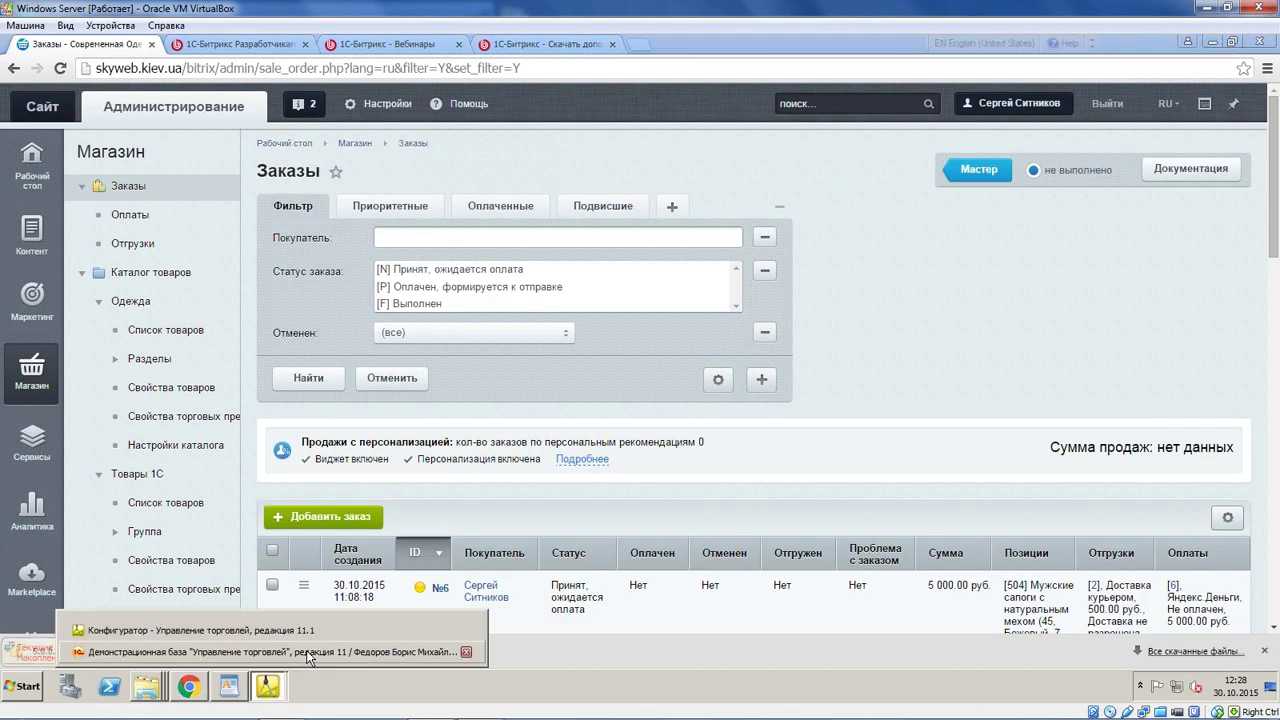
click(309, 652)
click(290, 158)
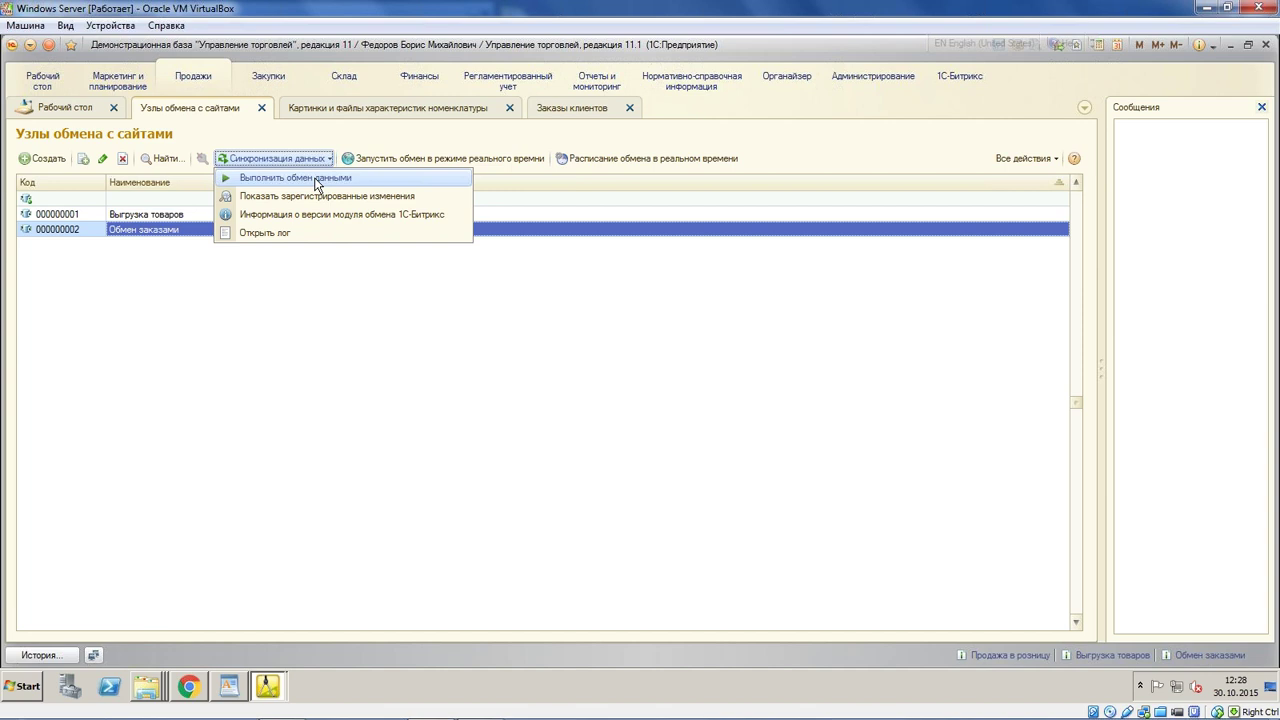
Step: Run the data exchange for the Обмен заказами node
click(315, 178)
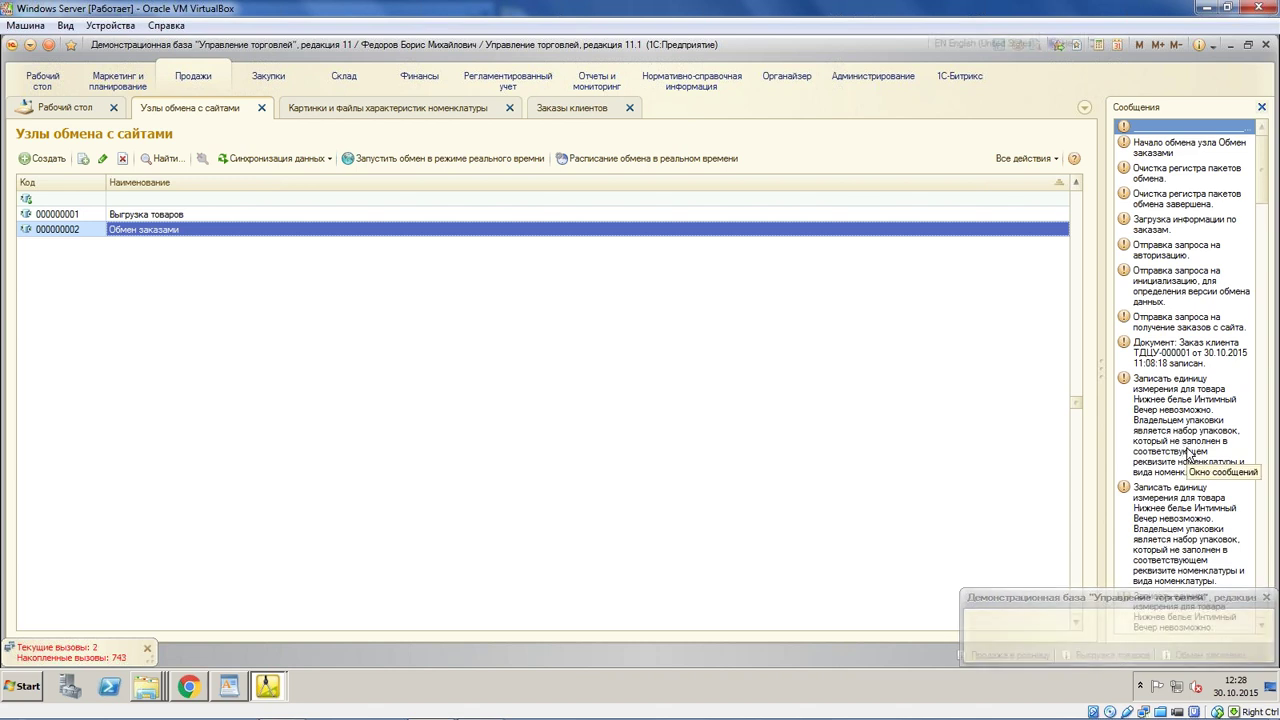
Step: Review the exchange log reporting 6 orders uploaded and 0 shipments
click(1205, 345)
scroll(1180, 447, down, 5)
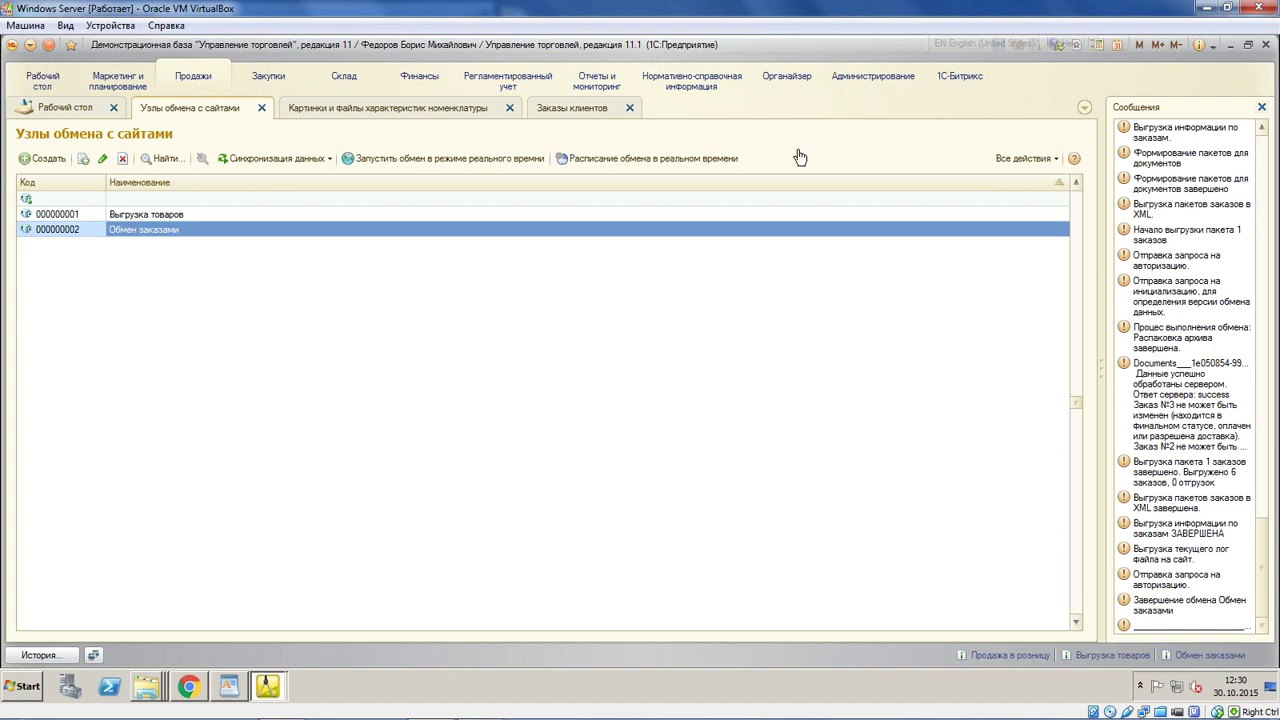
Step: Open customer order ТДЦУ-000001 from the end of the Заказы клиентов list
click(572, 107)
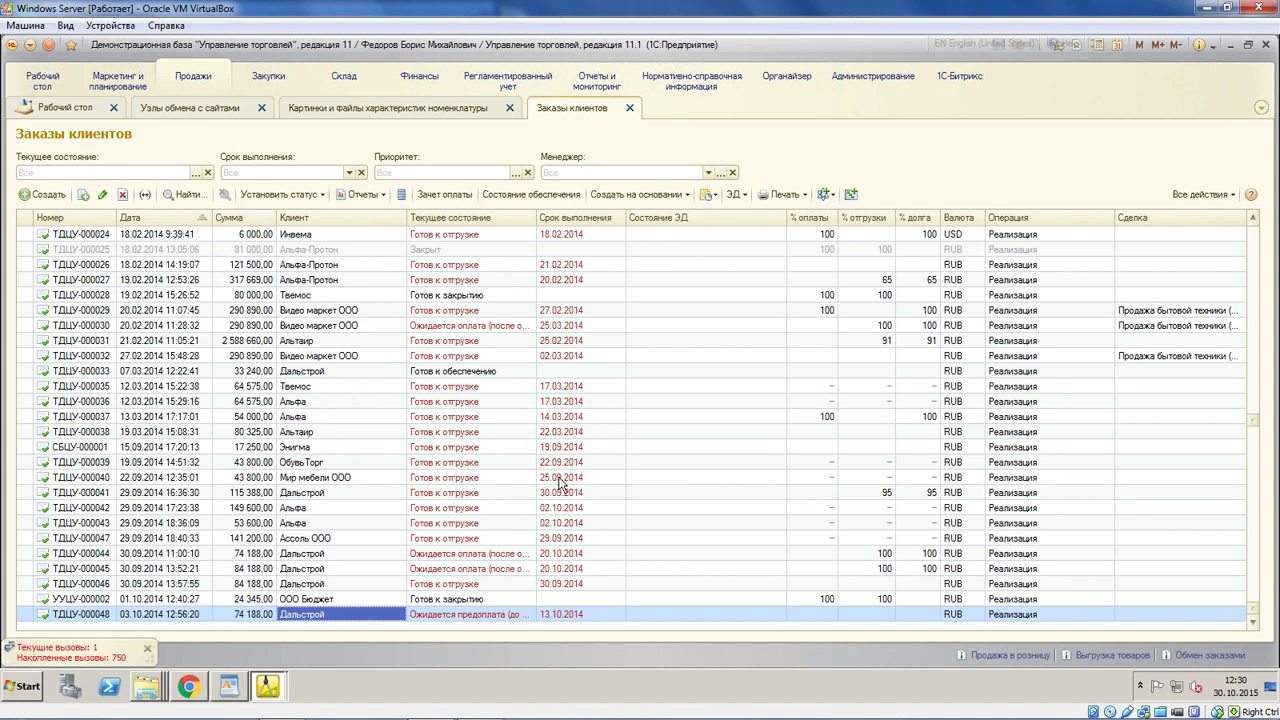
scroll(560, 491, down, 2)
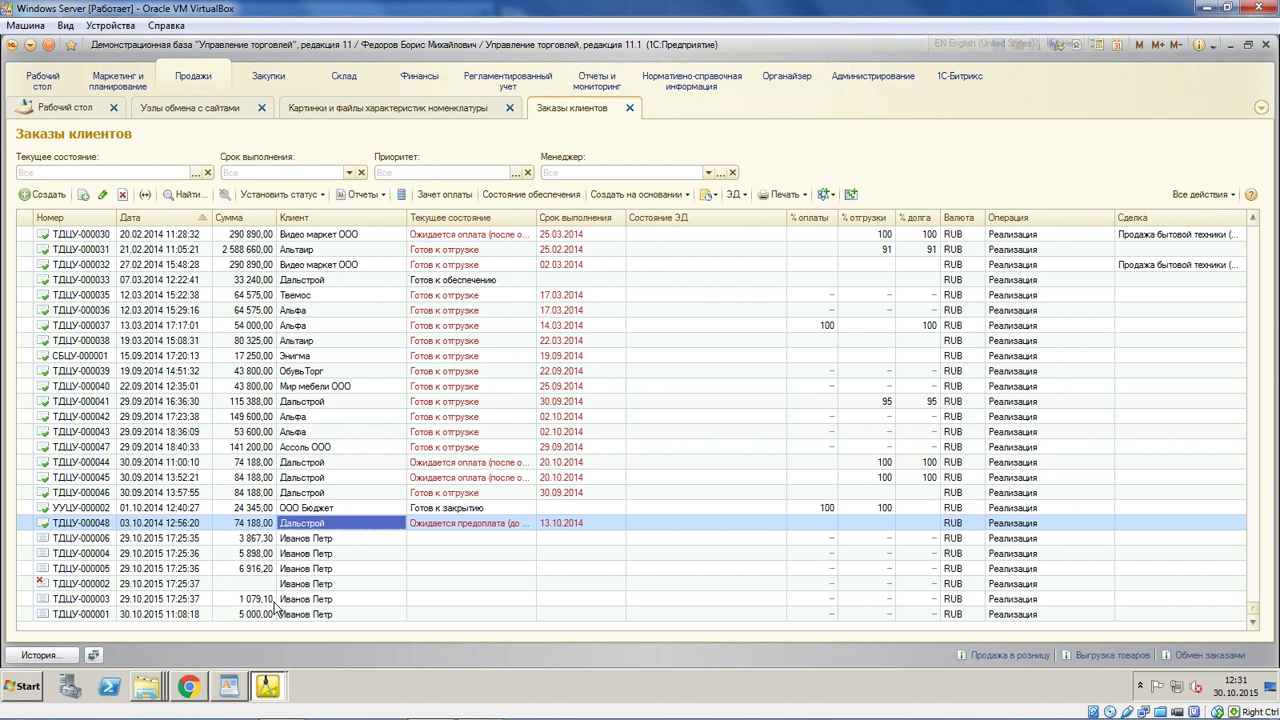
double_click(375, 616)
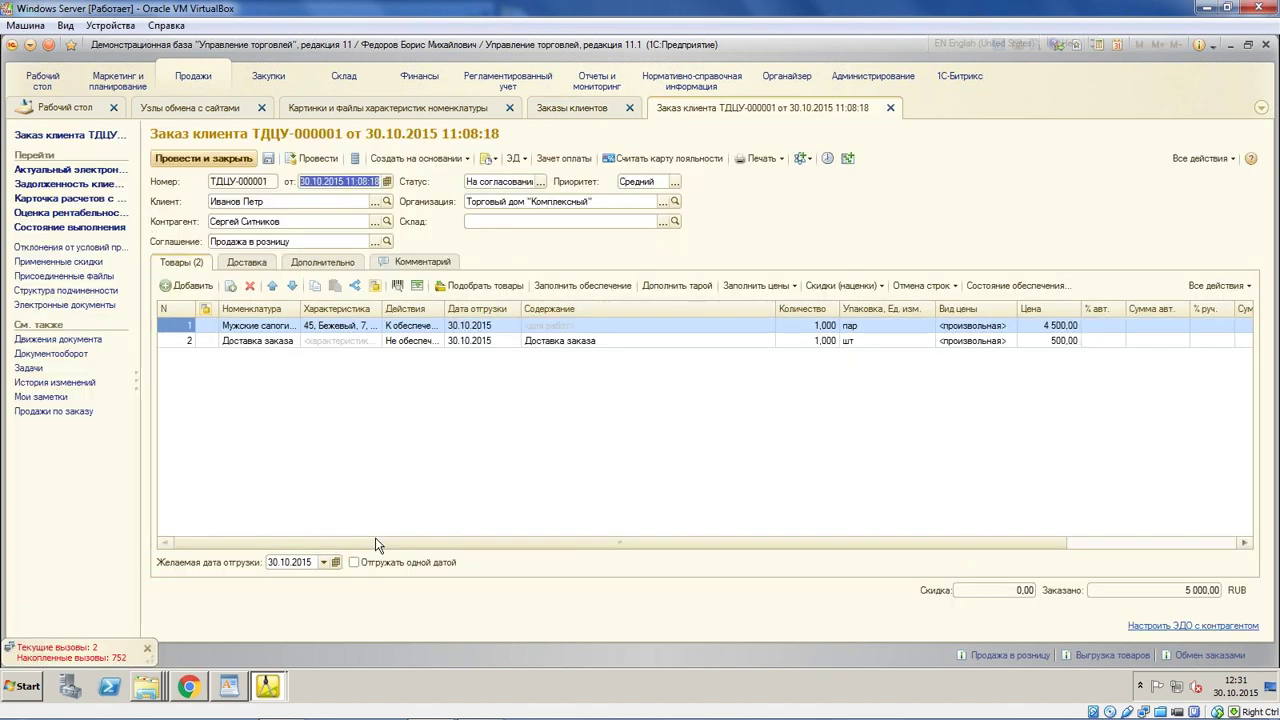
Step: Compare it against the site's orders in the browser, then return to the 1C order form
click(191, 697)
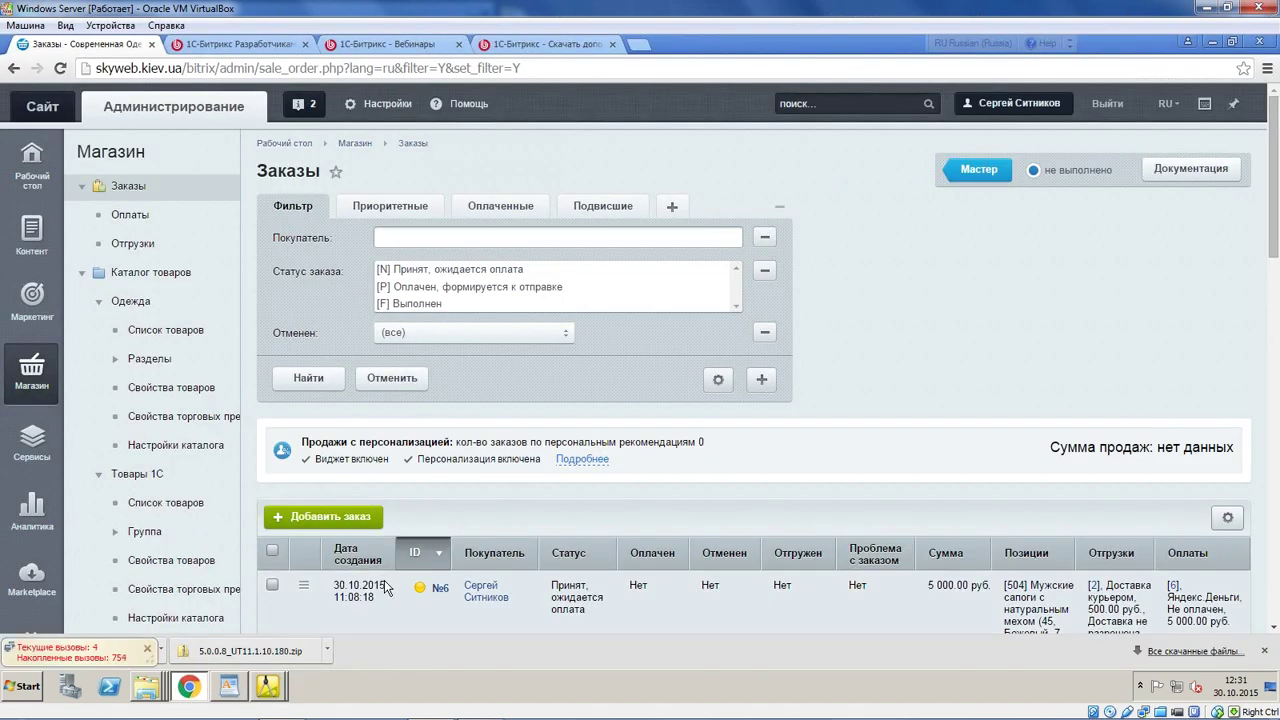
scroll(387, 588, down, 1)
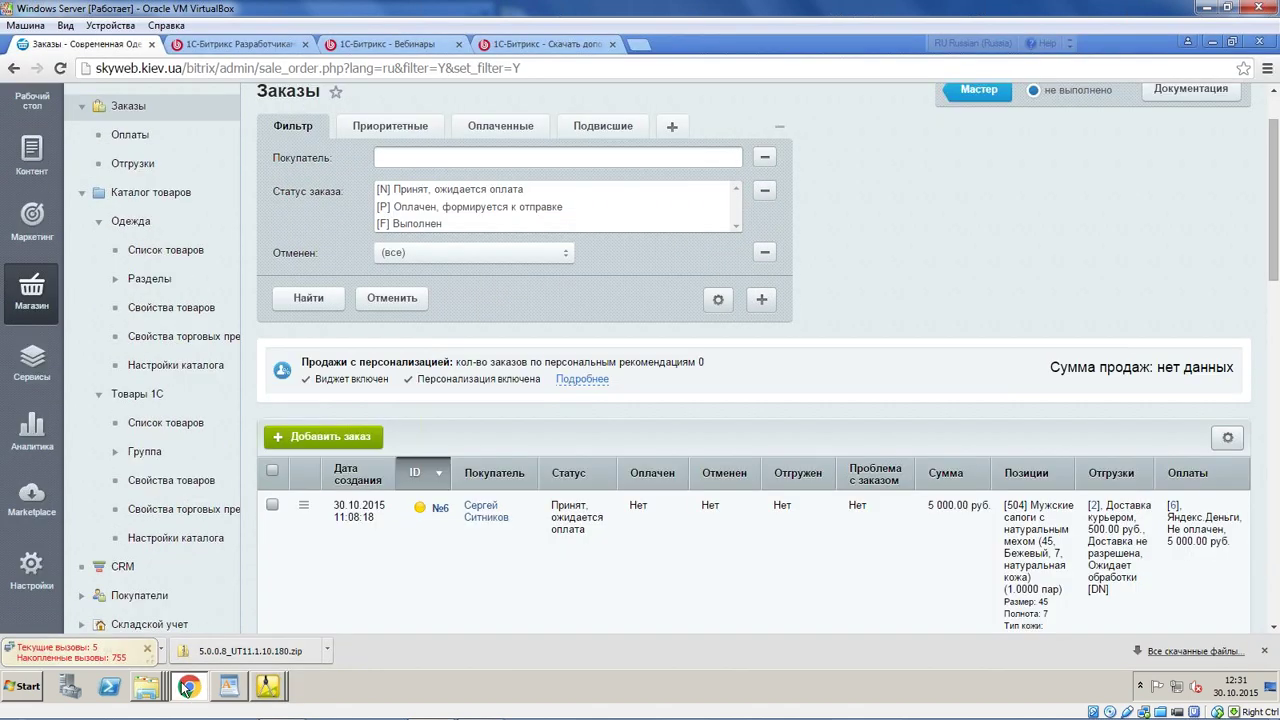
mouse_move(270, 692)
click(270, 652)
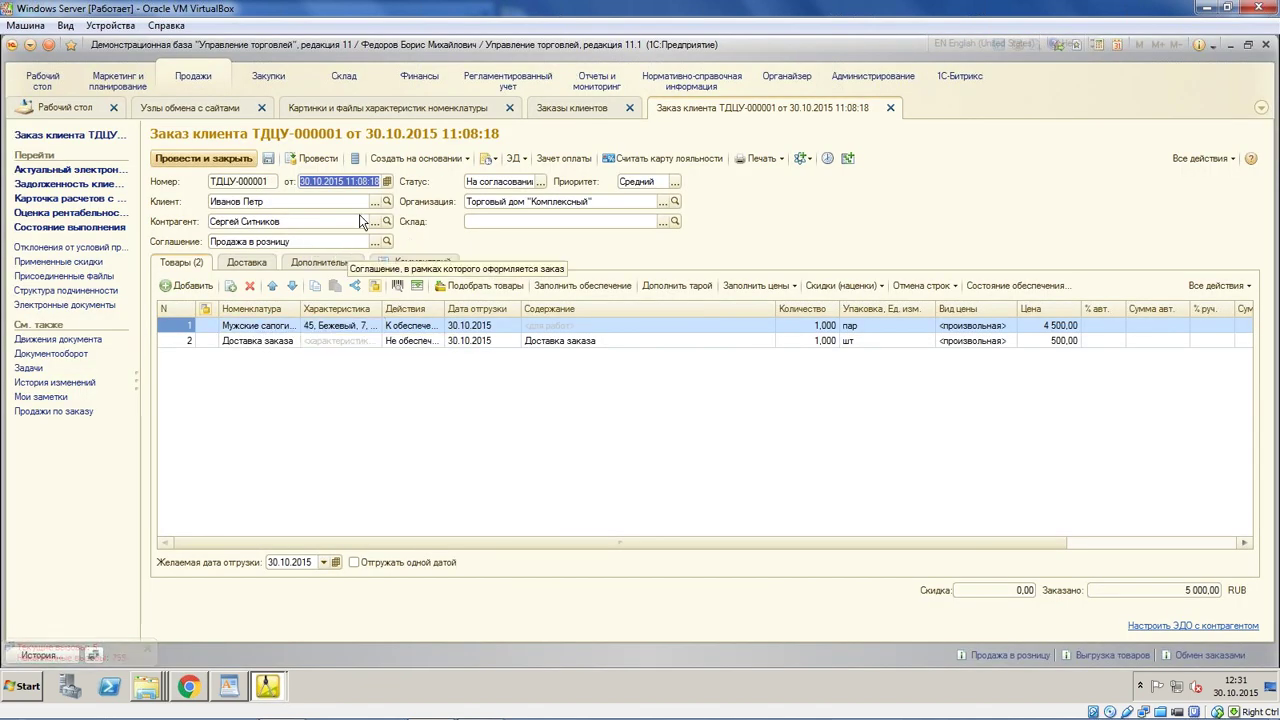
Step: Open line 2's Доставка заказа item card on the Учетная информация tab (service, code ЦУ-00000072, unit шт)
key(Tab)
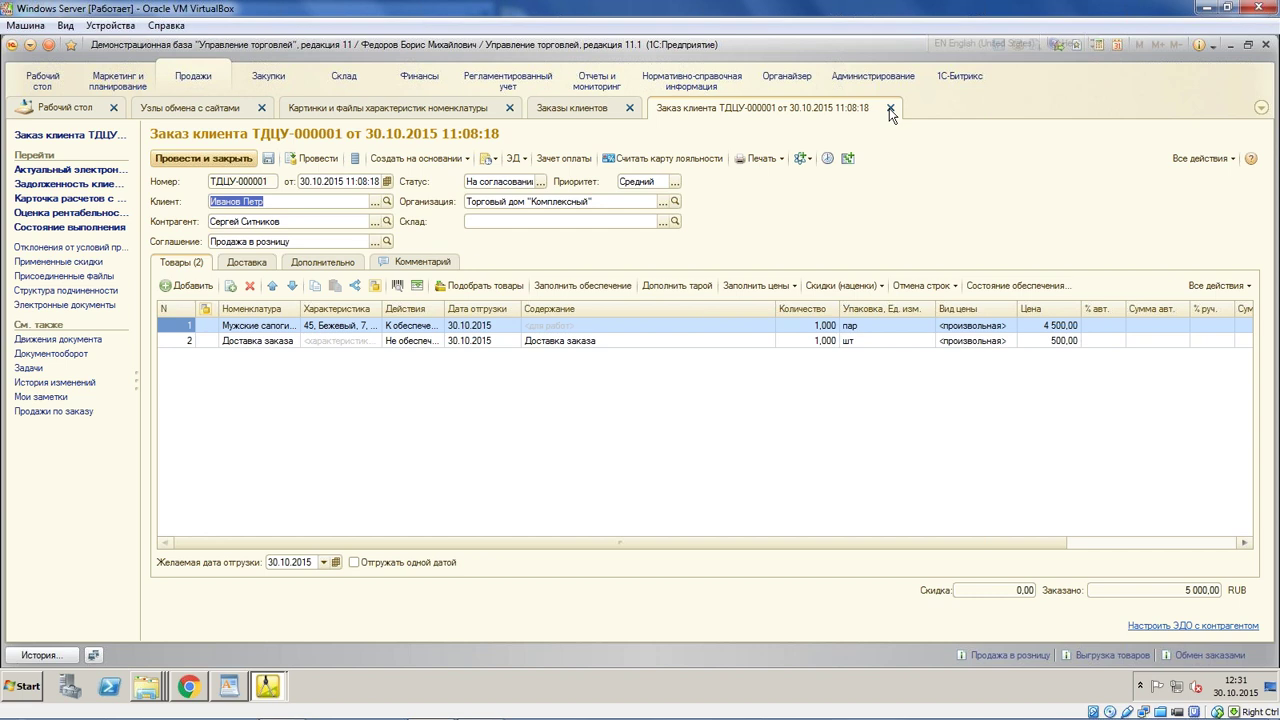
click(267, 339)
drag(850, 548, 280, 368)
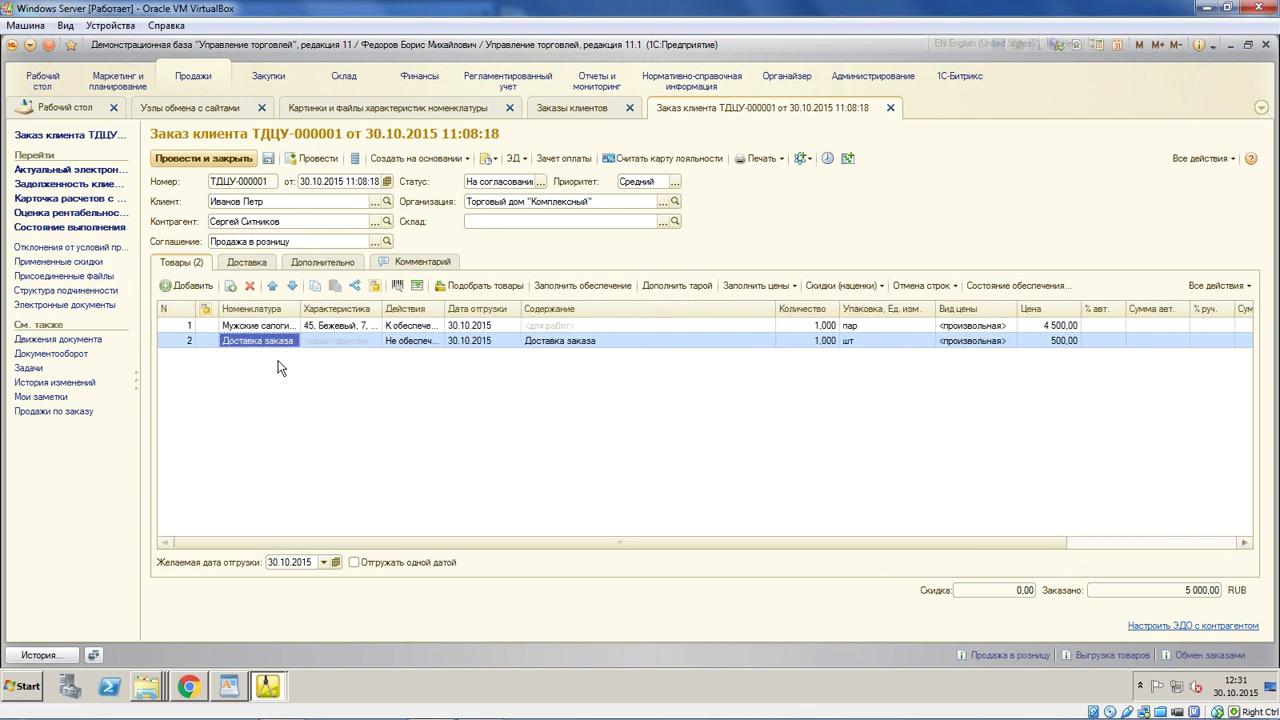
double_click(271, 342)
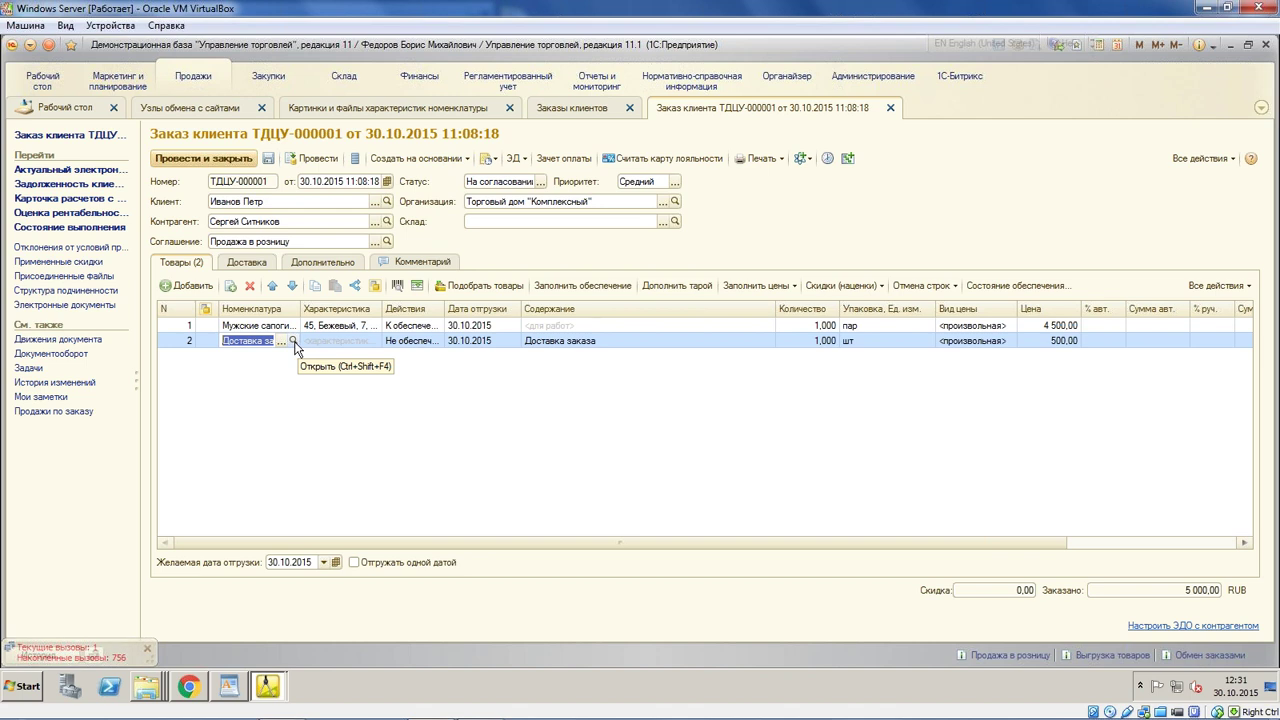
click(294, 341)
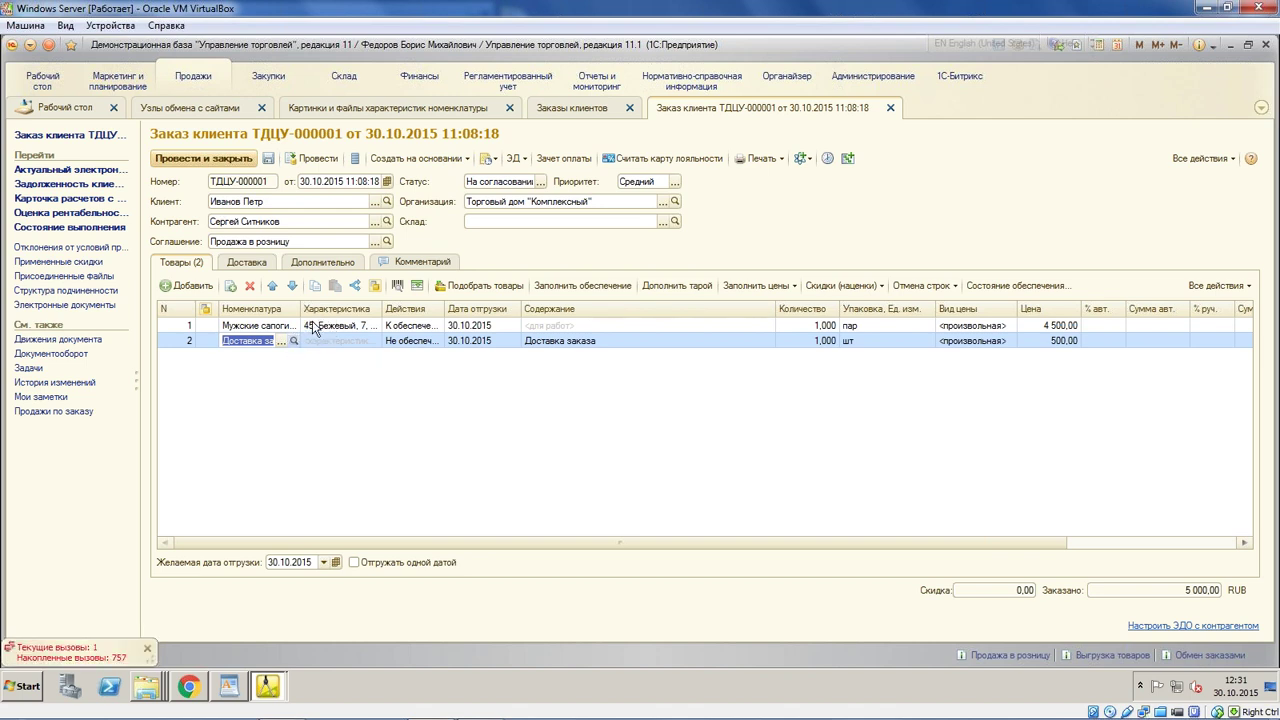
click(260, 245)
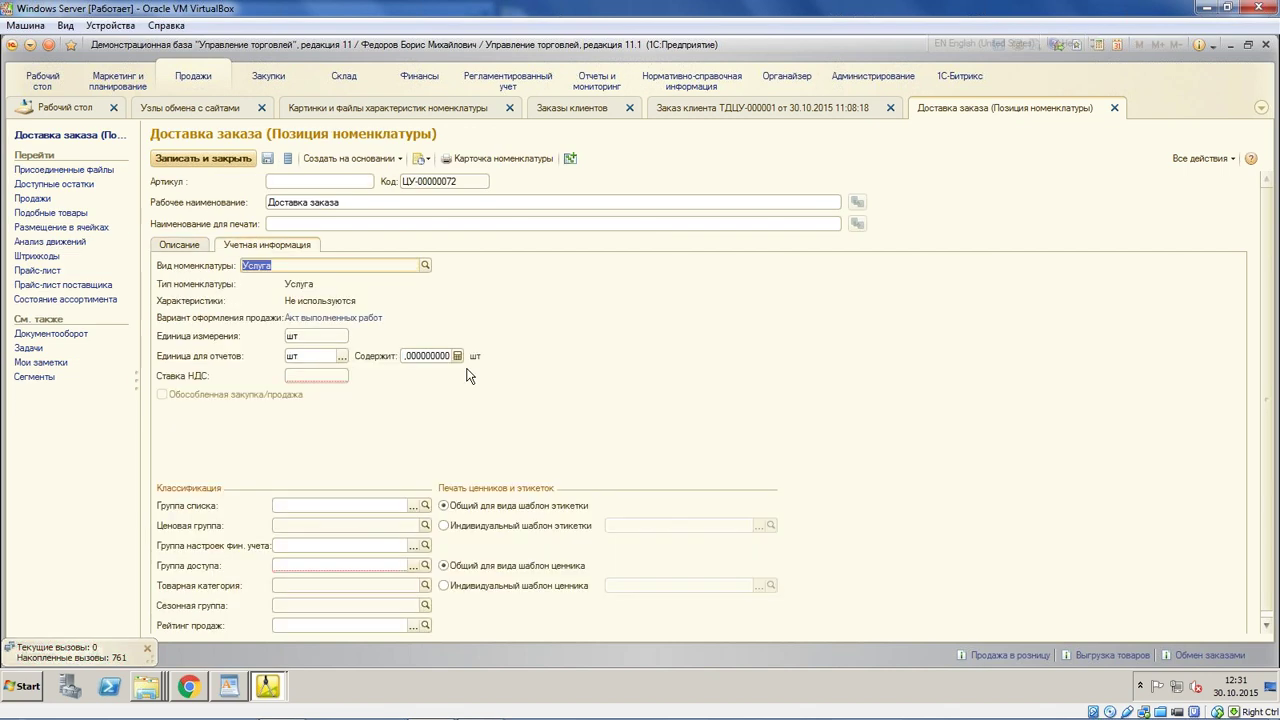
Step: Unlock Доставка заказа's fields, set VAT 18% and access group Бытовая техника, then save and close
click(1198, 157)
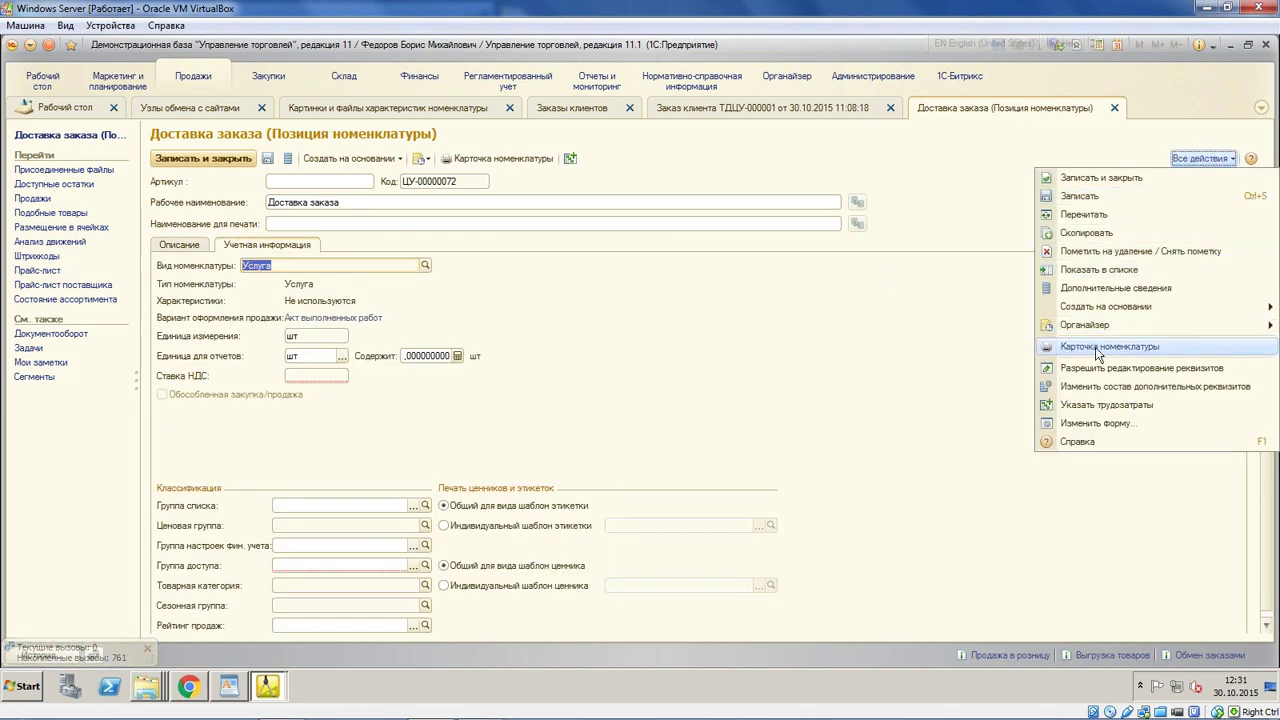
click(1140, 368)
click(557, 262)
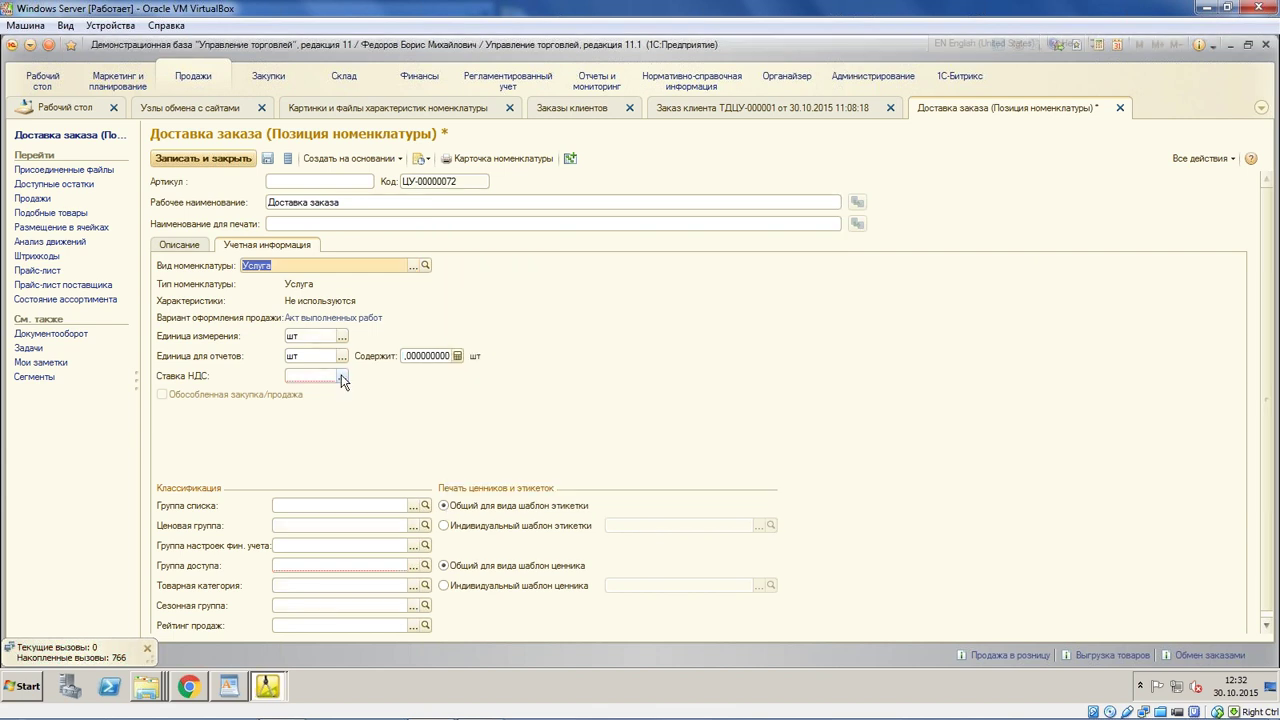
click(342, 376)
click(339, 396)
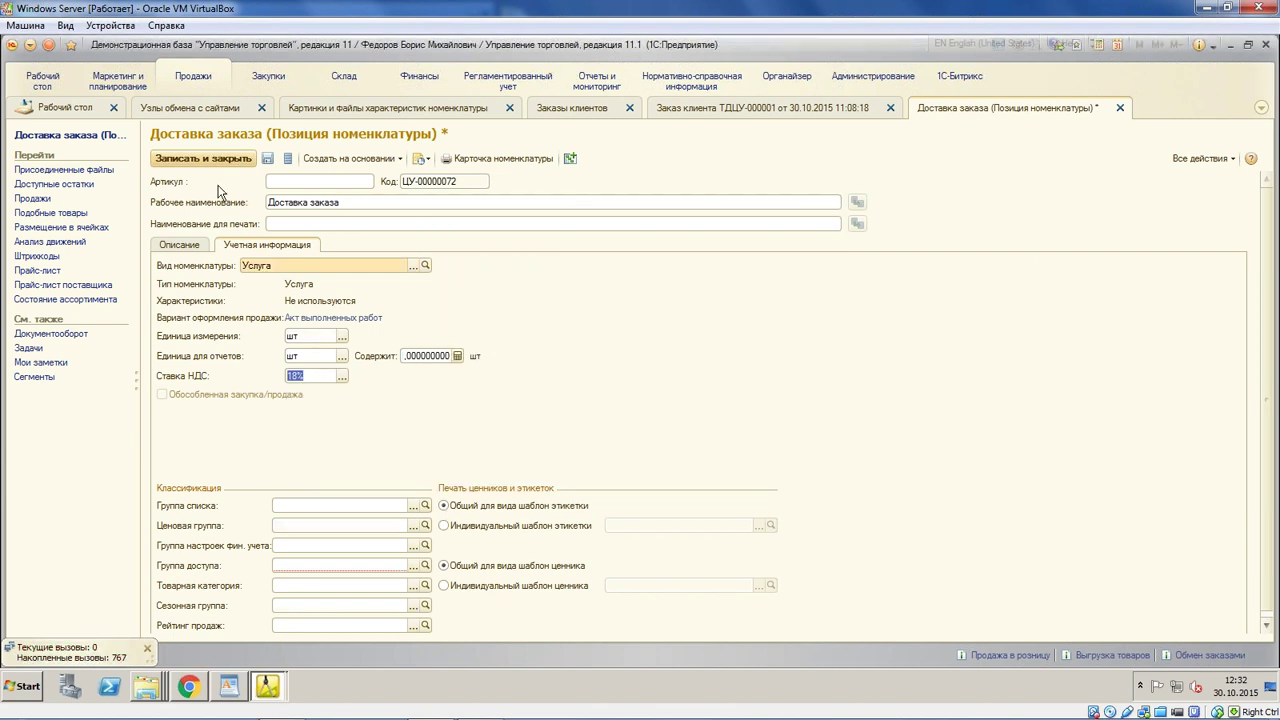
click(215, 161)
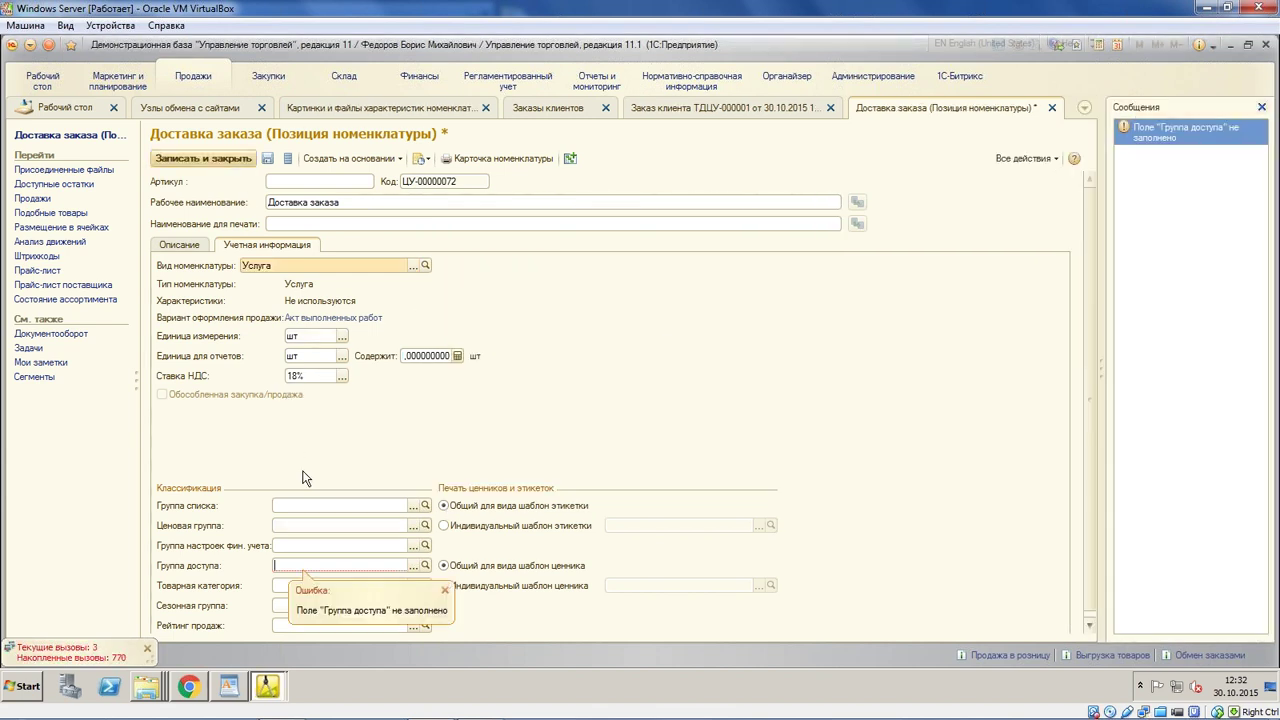
click(412, 566)
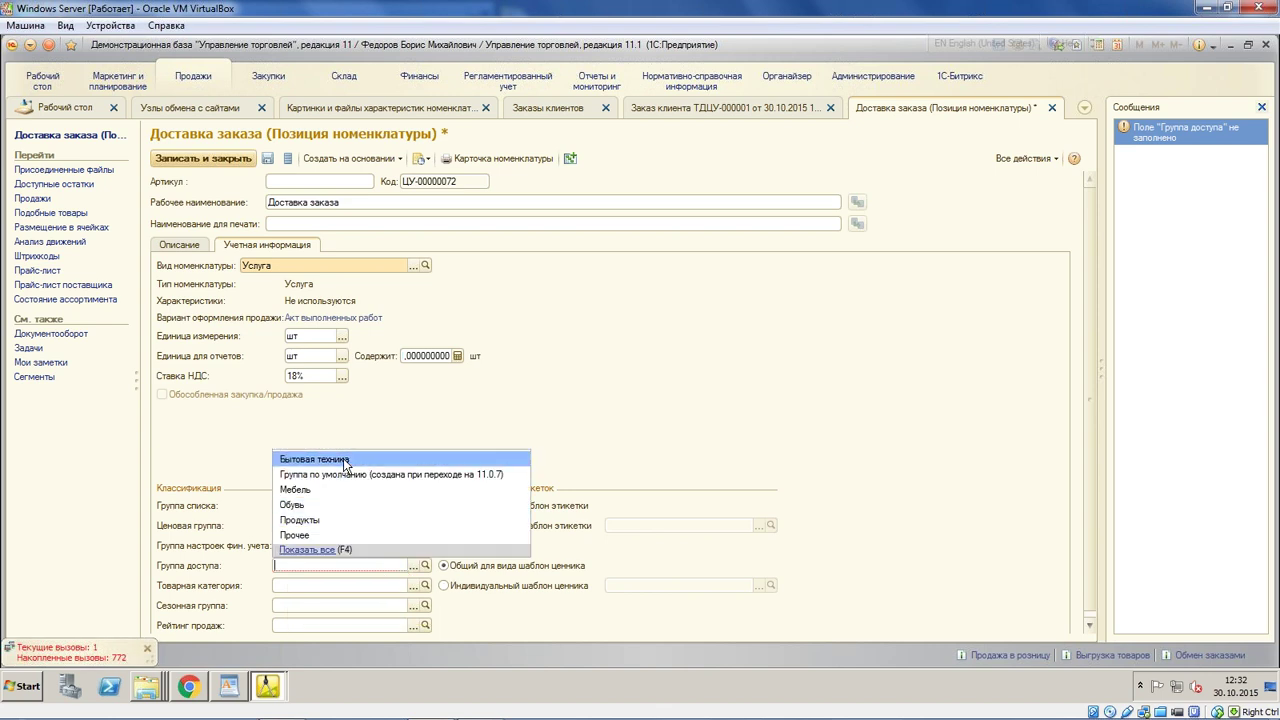
click(330, 459)
click(219, 161)
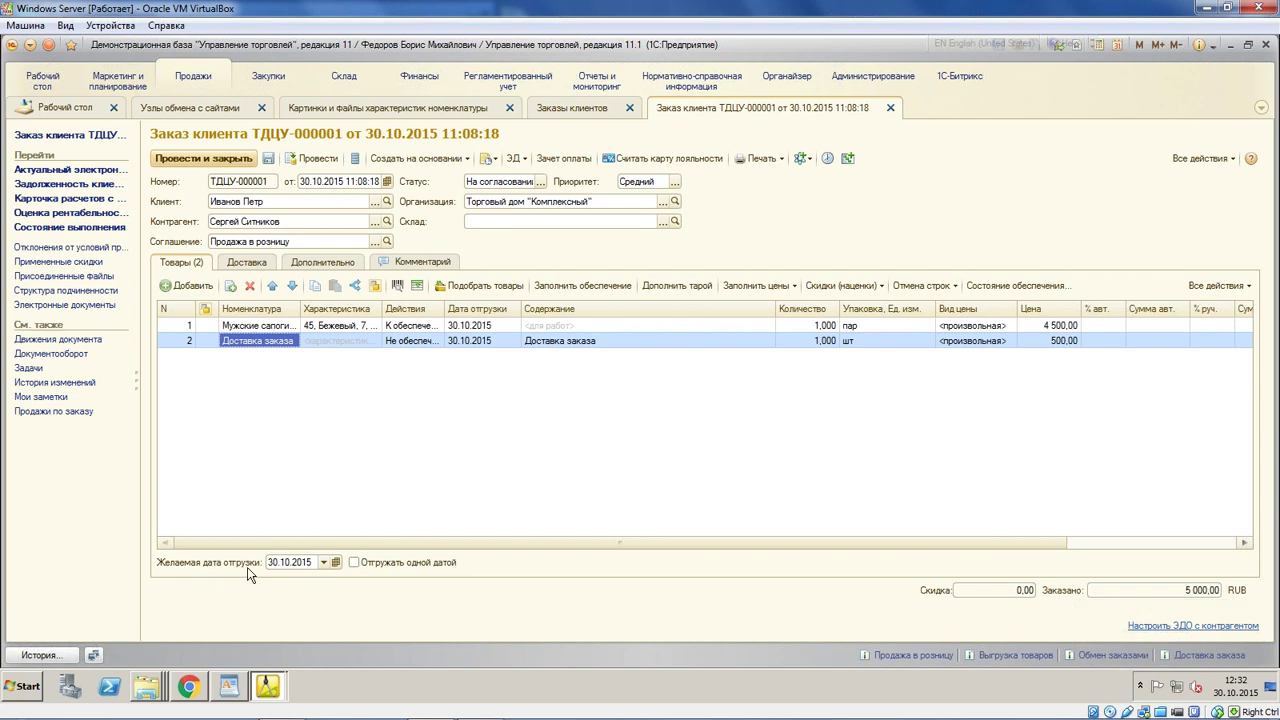
Step: Review the order's shipment date and its Доставка and Дополнительно tabs
click(283, 563)
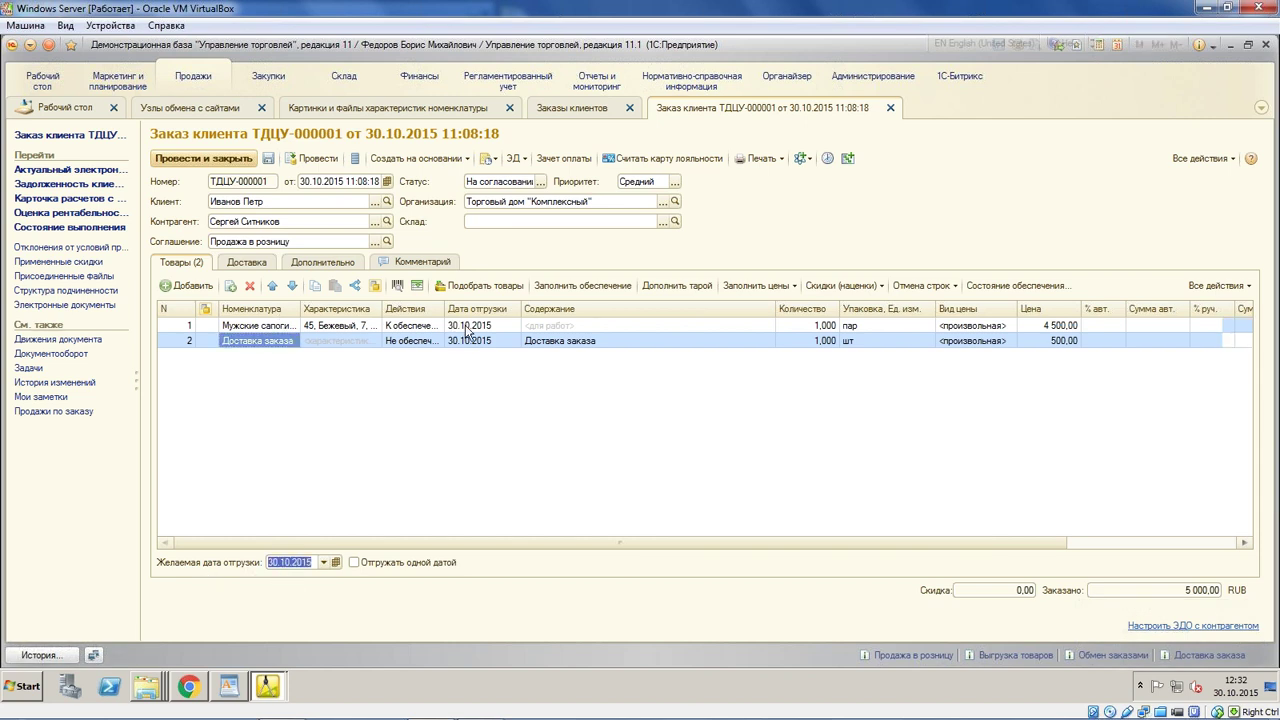
click(262, 266)
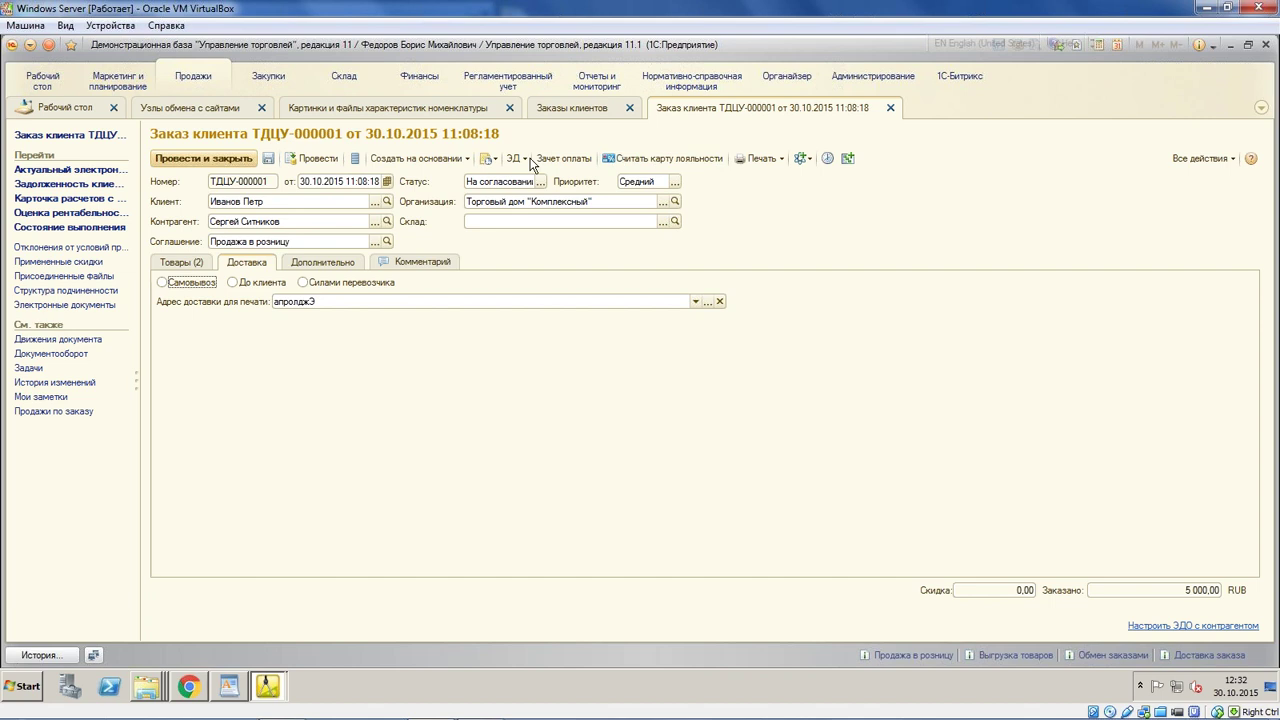
click(333, 264)
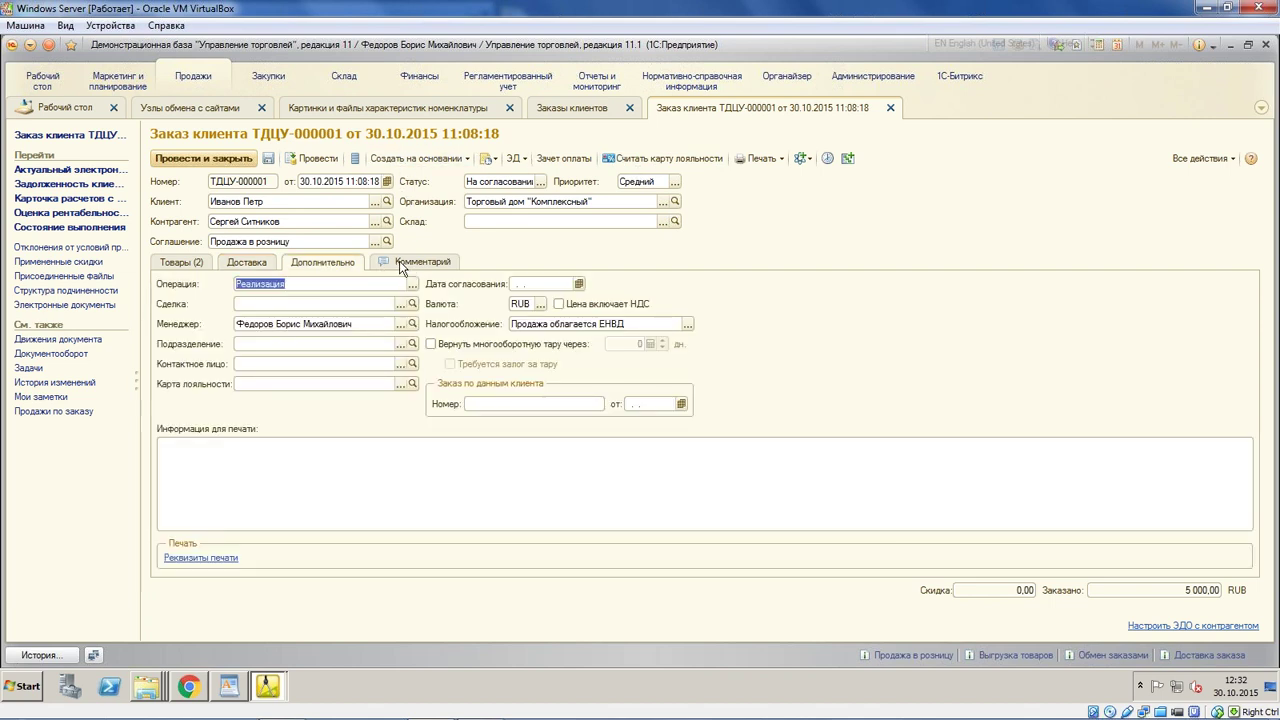
Step: Set the order's warehouse to Центральный склад from the Центр group and post it
click(661, 222)
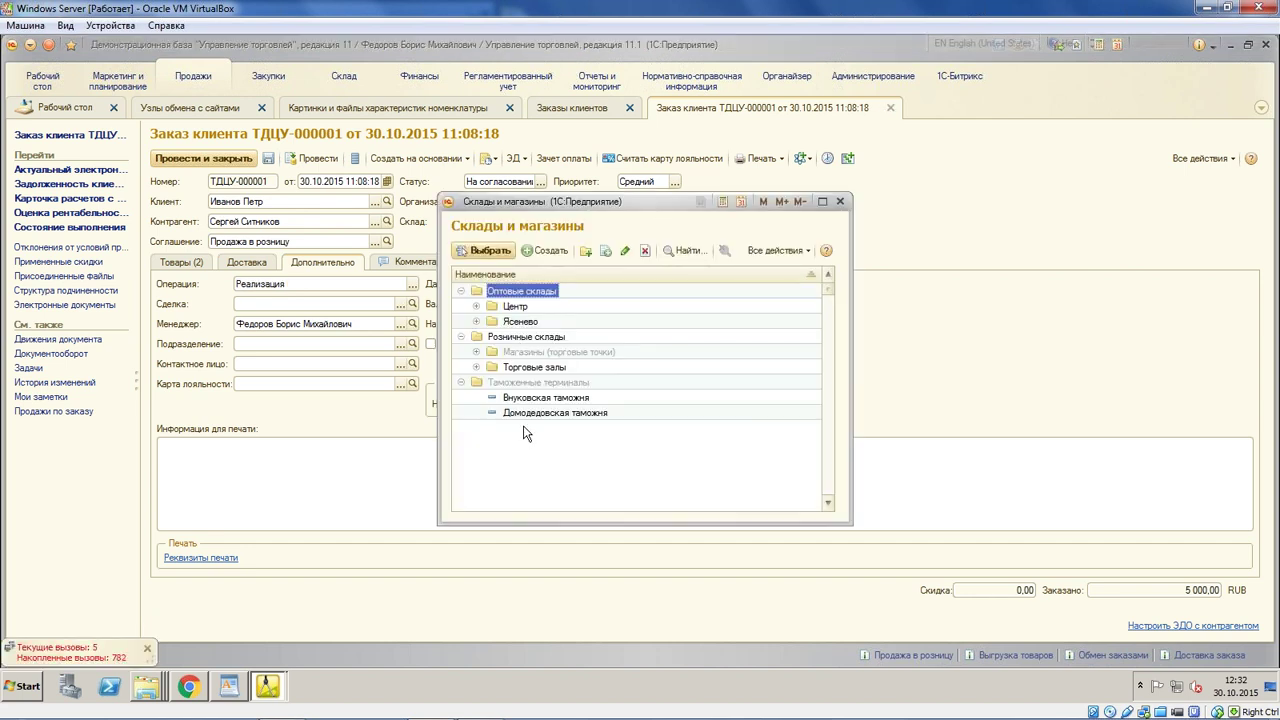
click(476, 307)
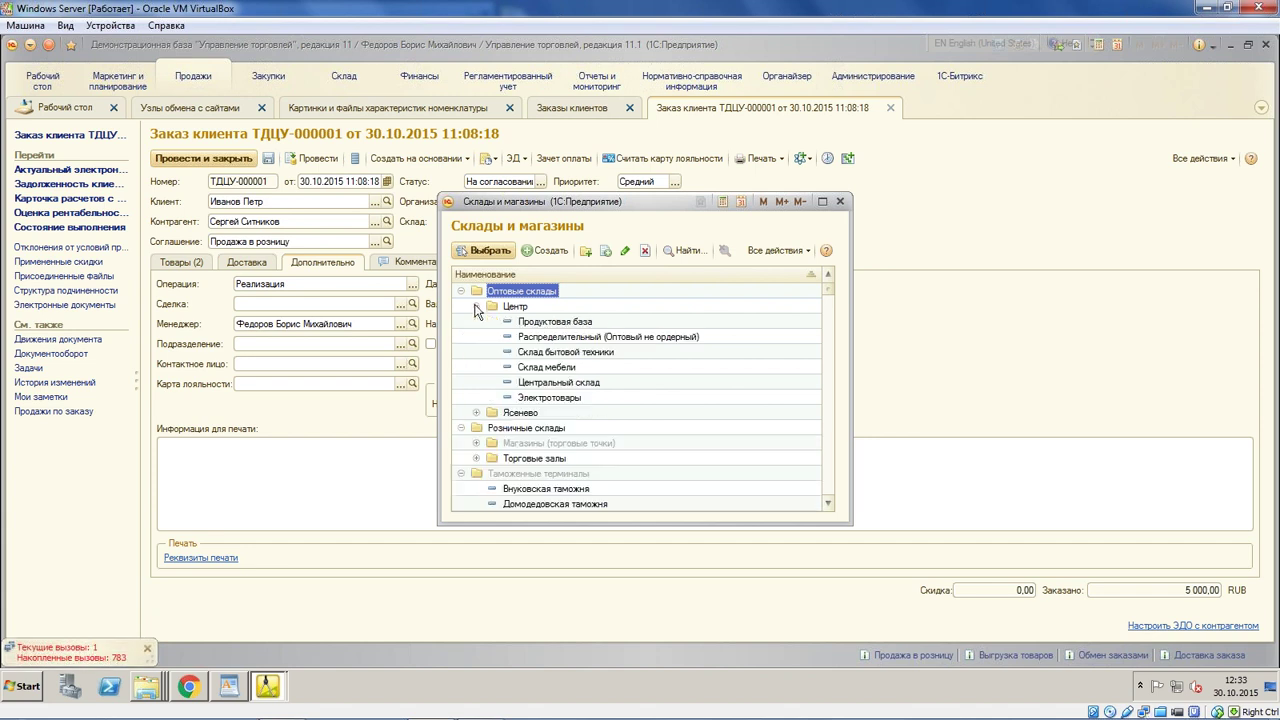
double_click(558, 382)
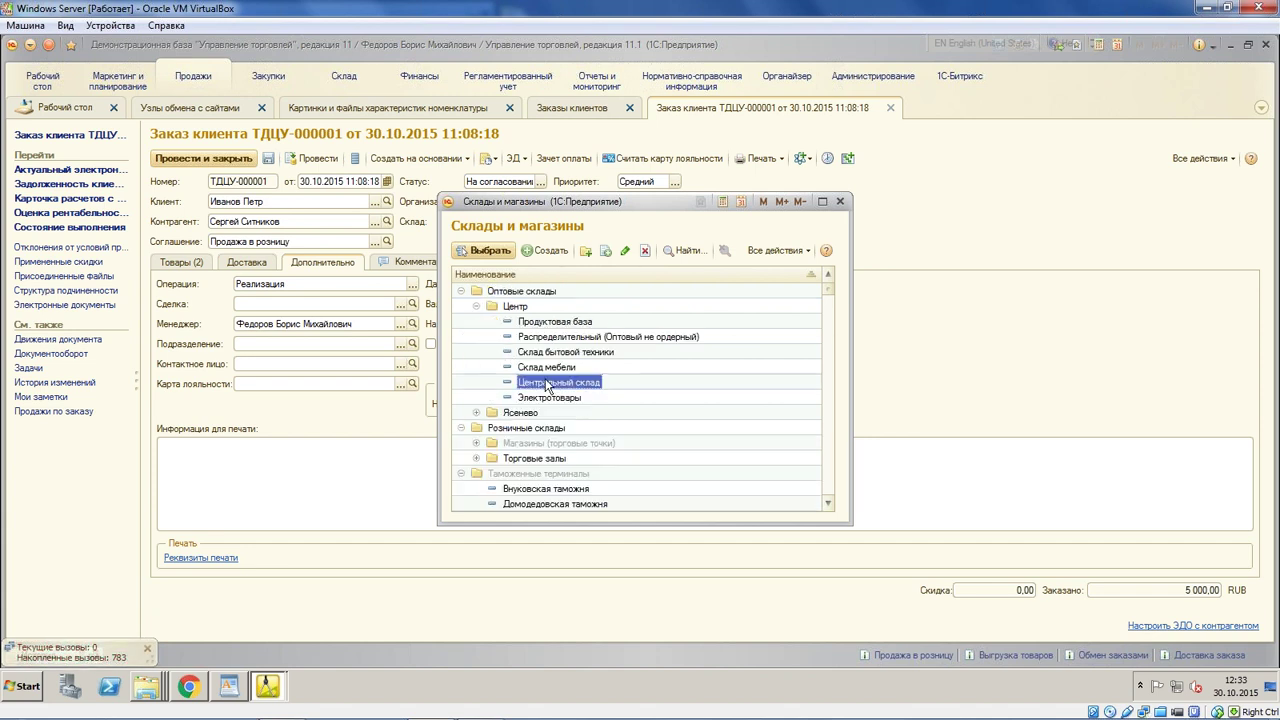
click(186, 157)
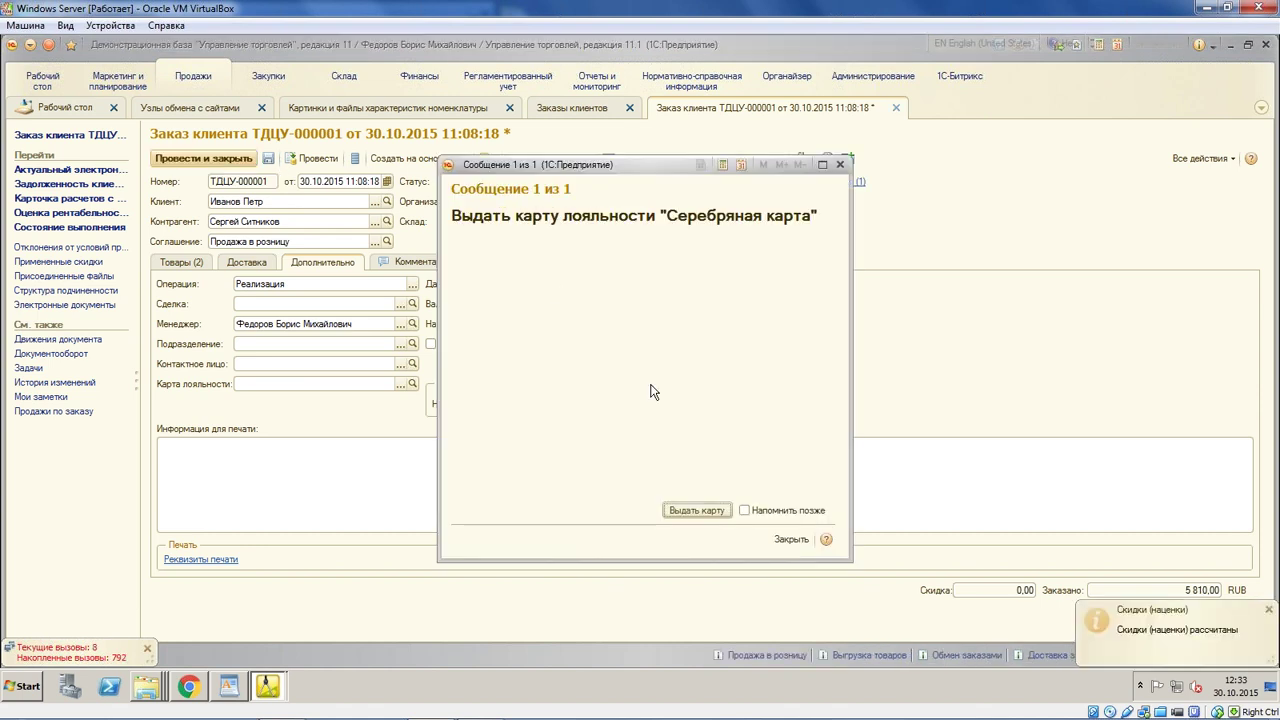
Step: Dismiss the Серебряная карта loyalty offer and re-select Доставка заказа on line 2
click(758, 510)
click(786, 539)
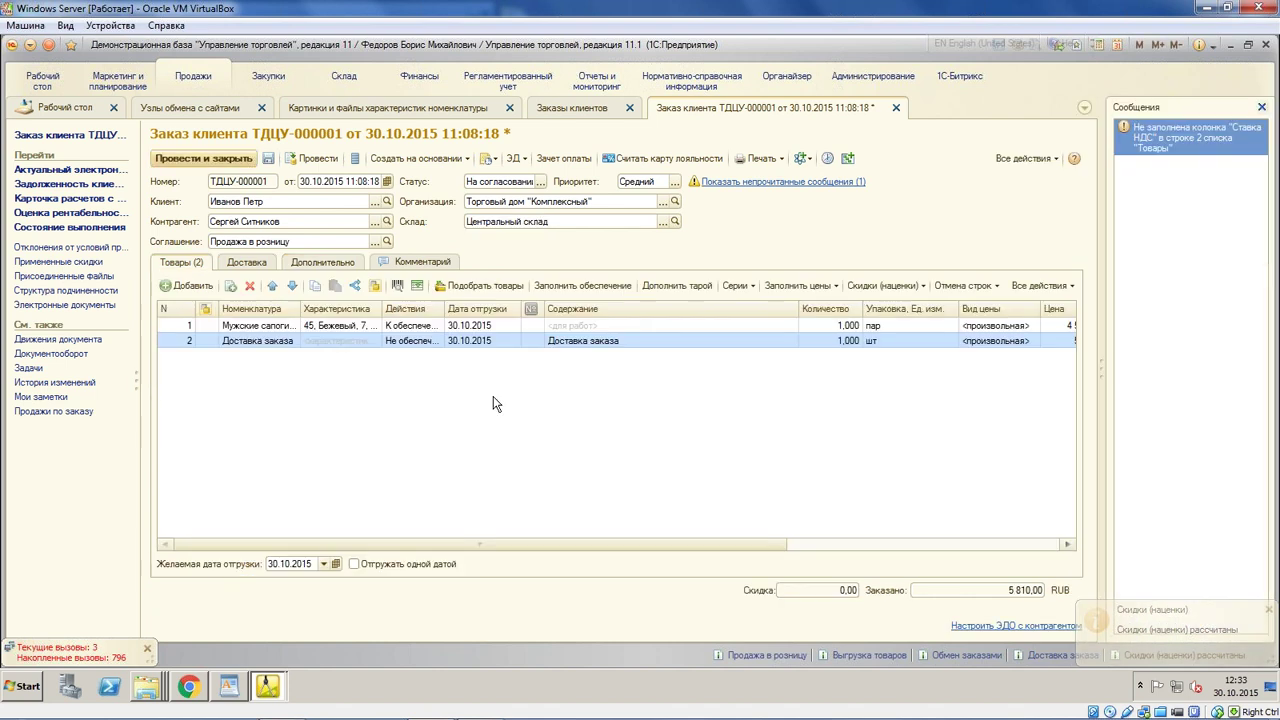
double_click(258, 341)
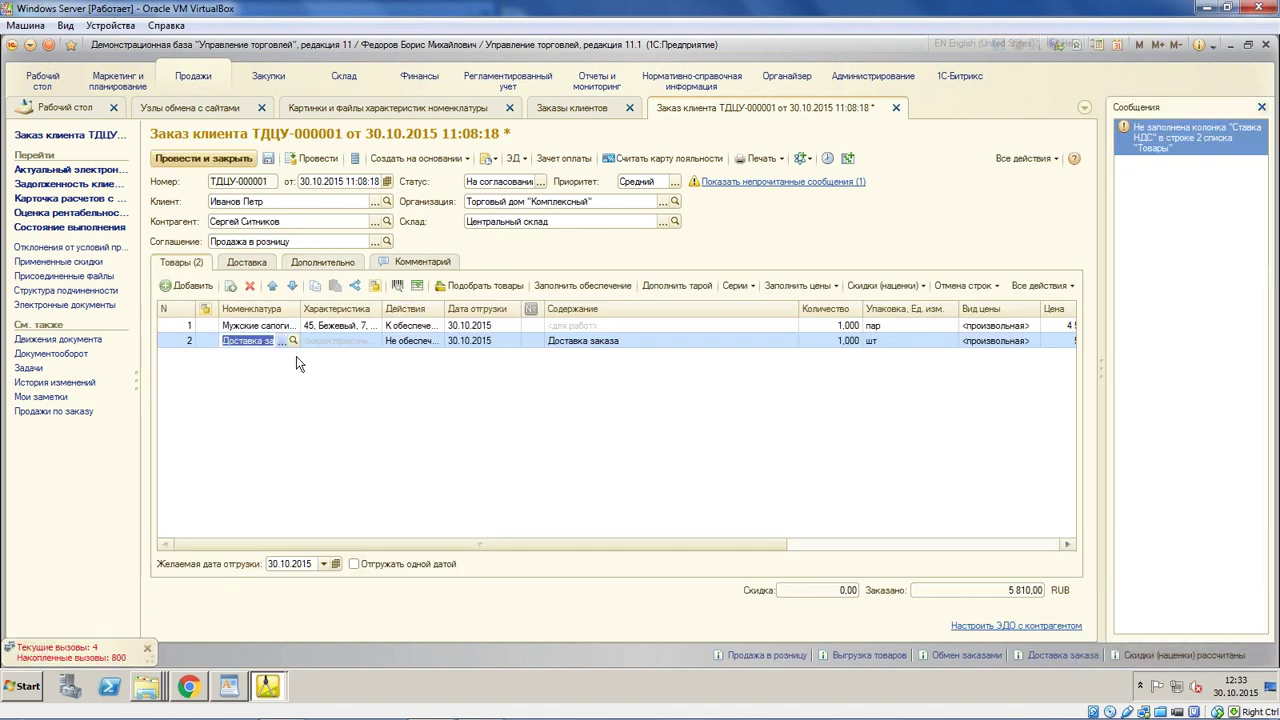
click(282, 341)
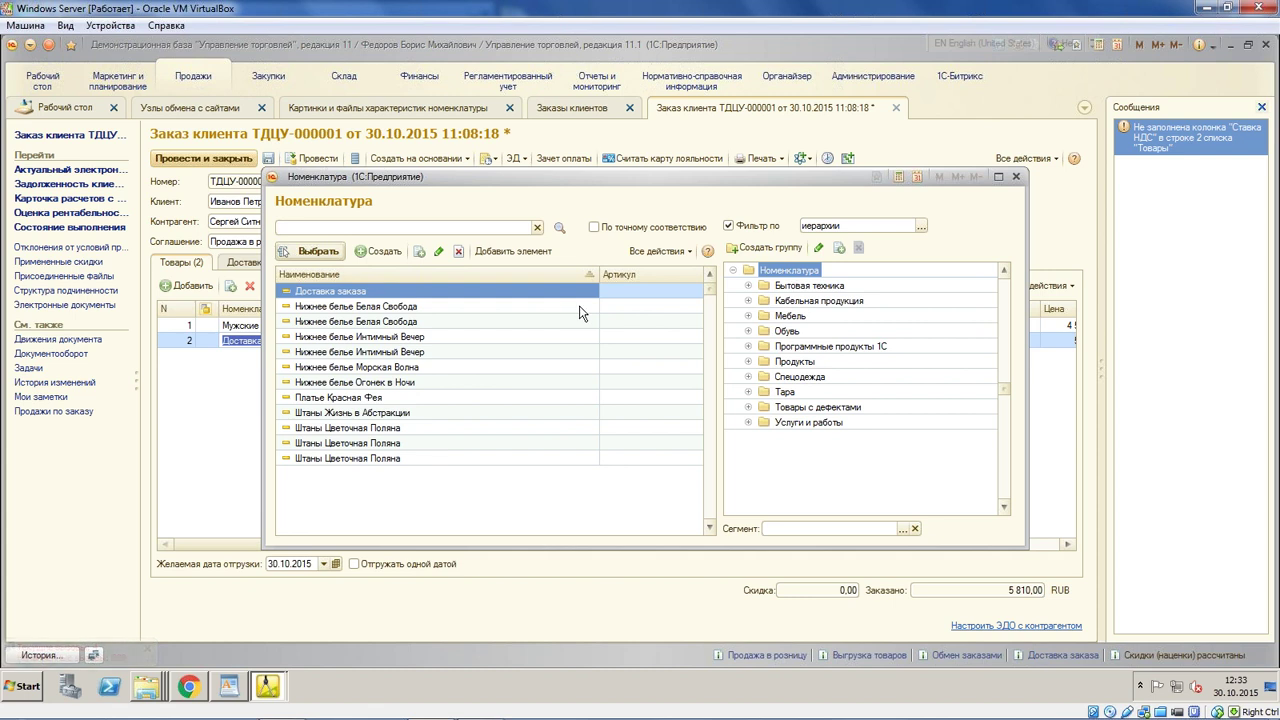
double_click(405, 292)
Step: Give line 2 an arbitrary price type with a 500,00 amount and post the order
click(705, 341)
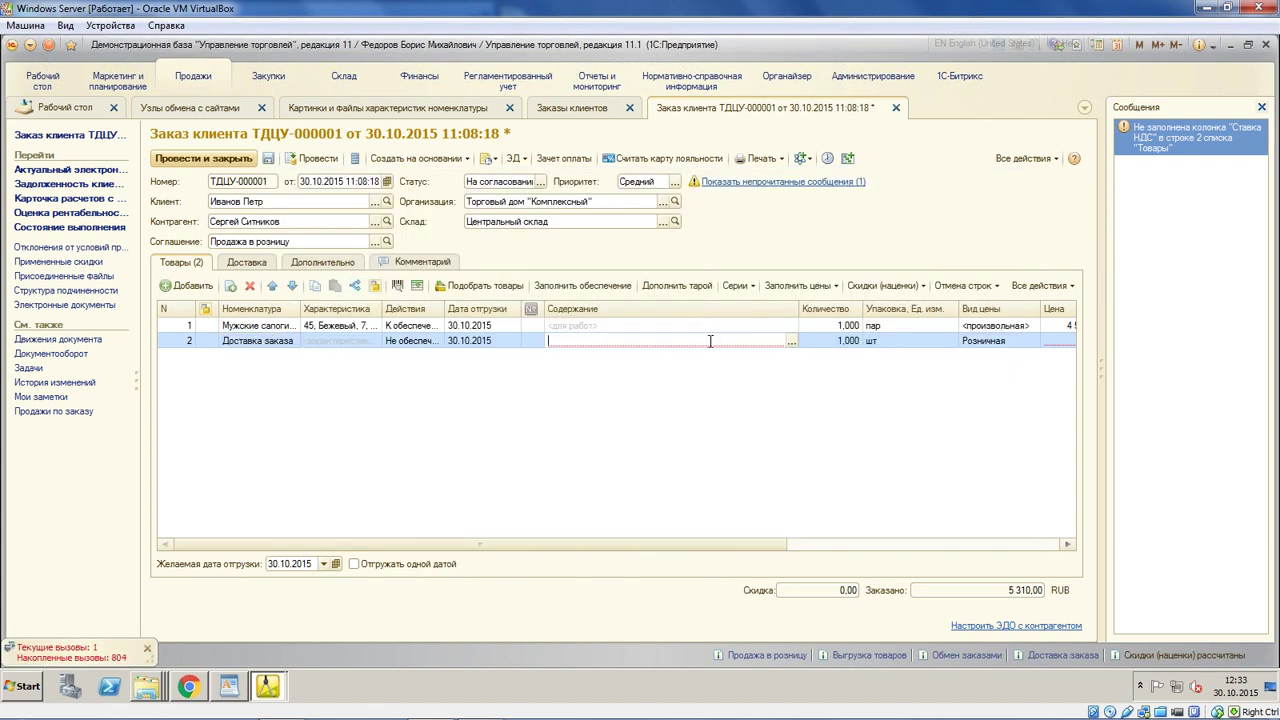
text(tttt)
click(580, 327)
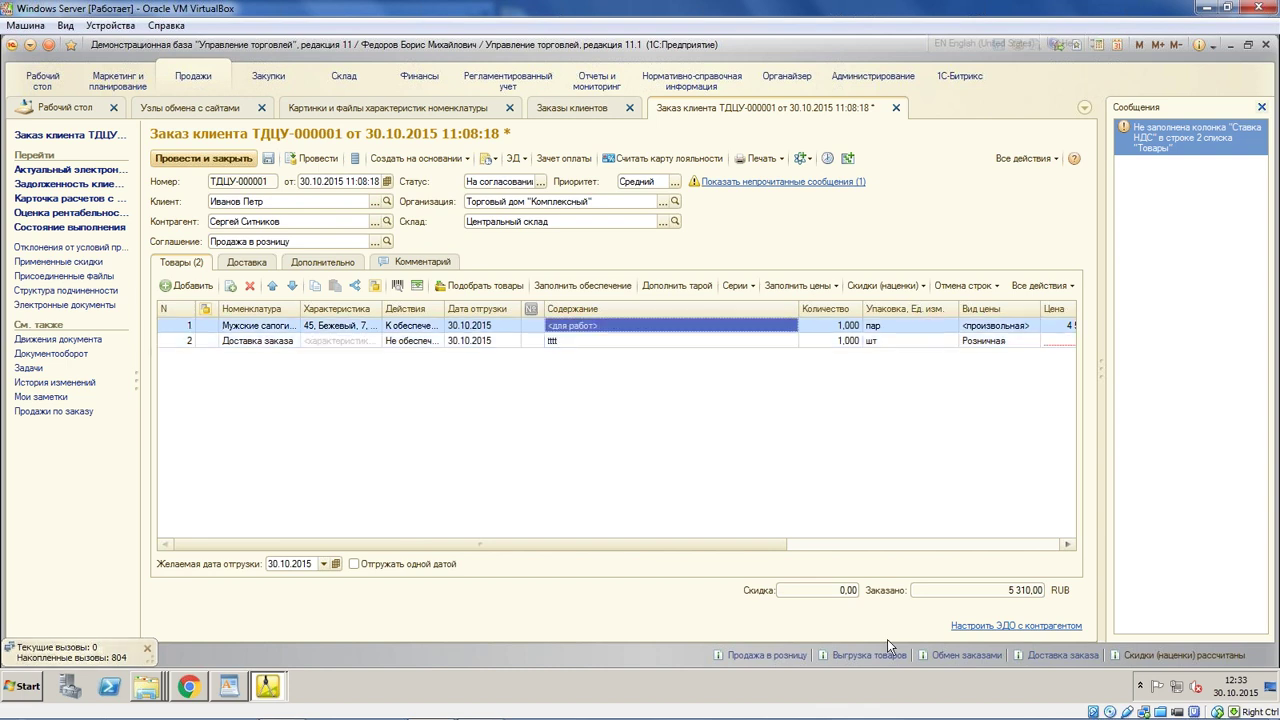
click(987, 544)
double_click(590, 340)
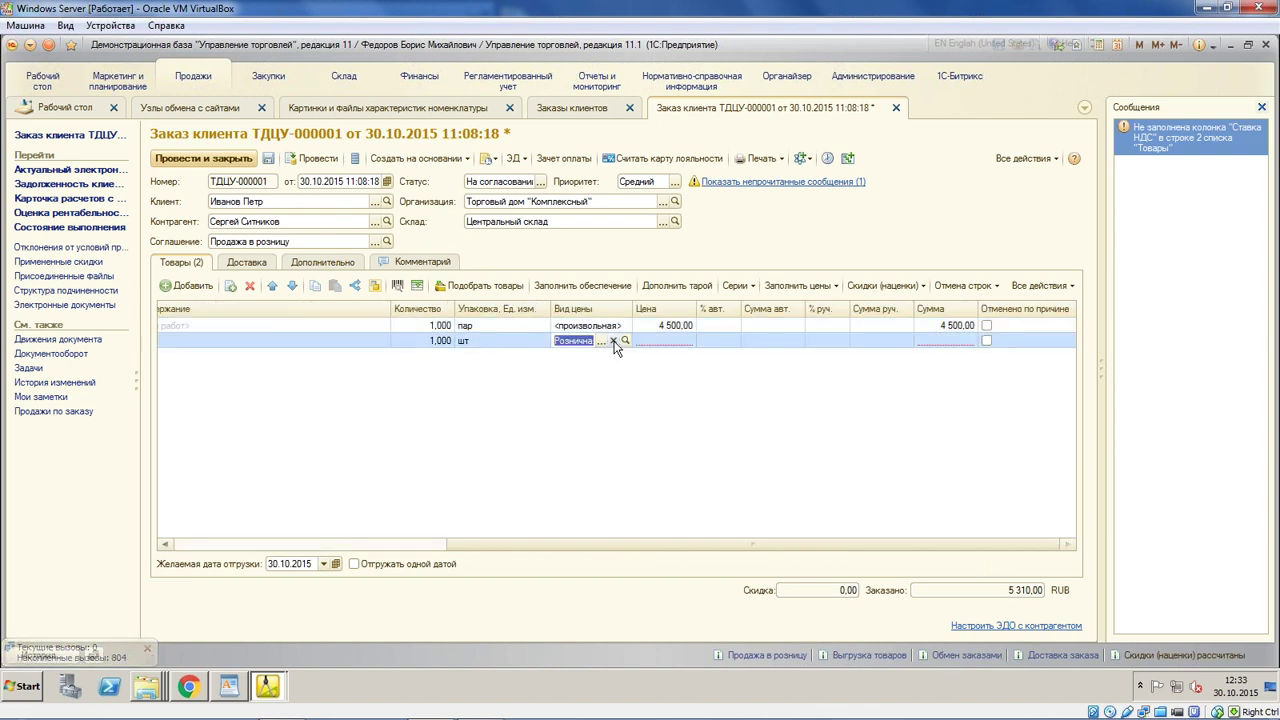
click(613, 341)
double_click(962, 341)
text(50)
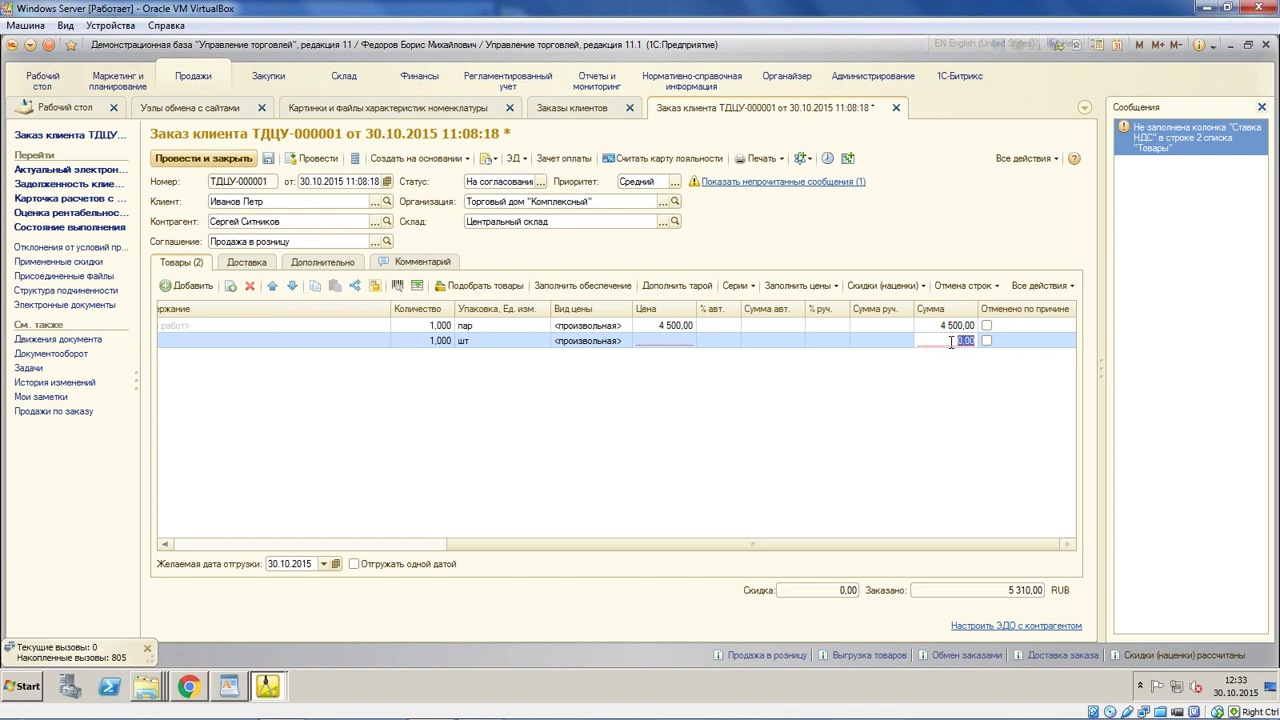
text(0)
key(Return)
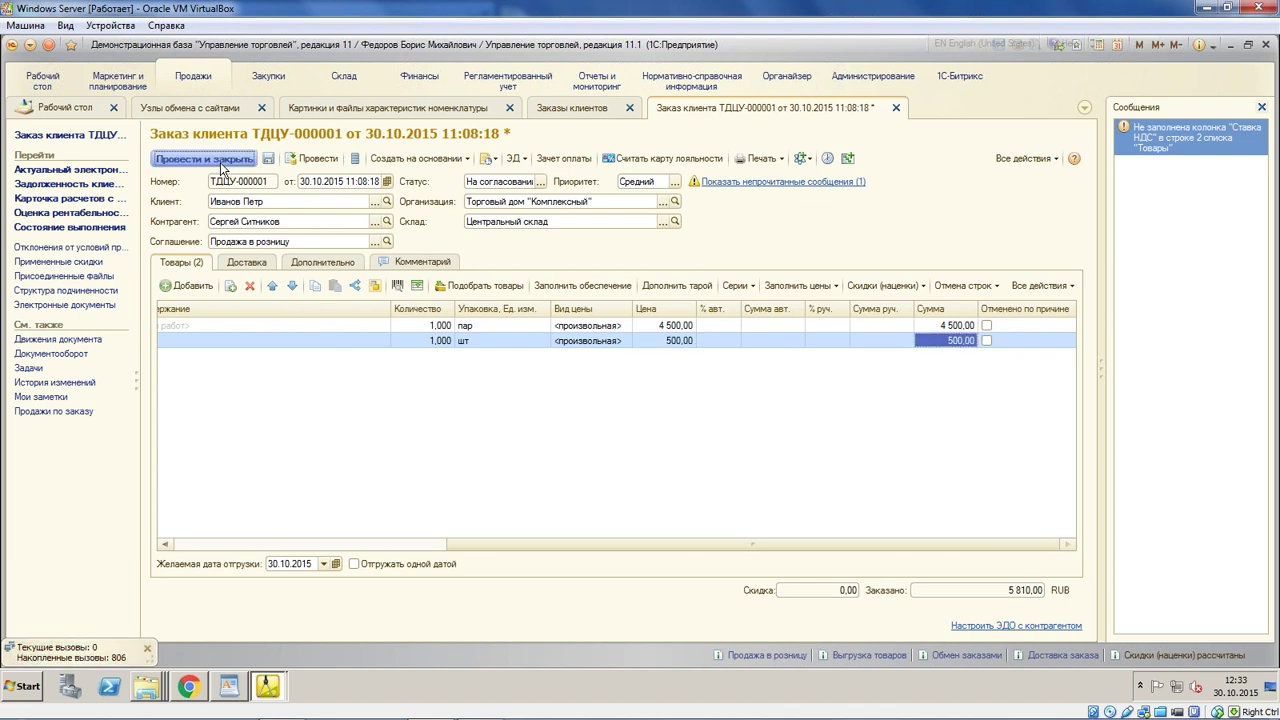
click(220, 162)
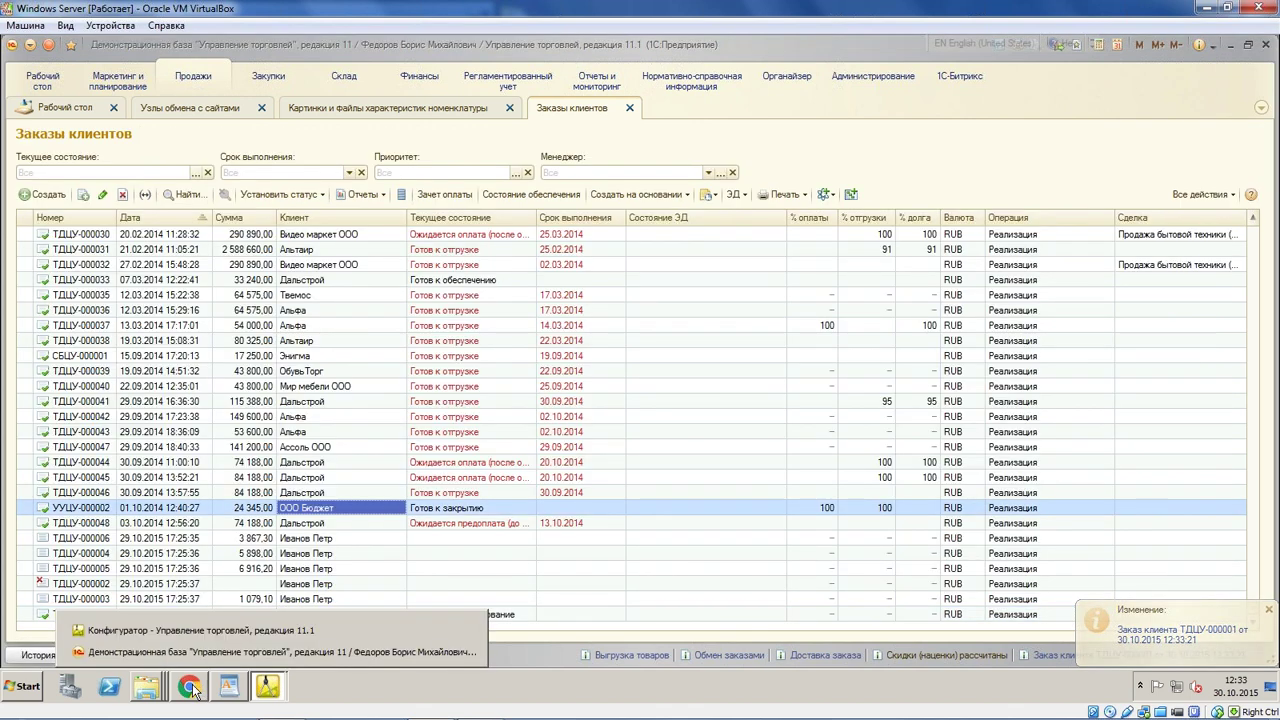
Step: Unlock Bitrix order №6 and save it with its Для клиента 1C delivery method
click(193, 687)
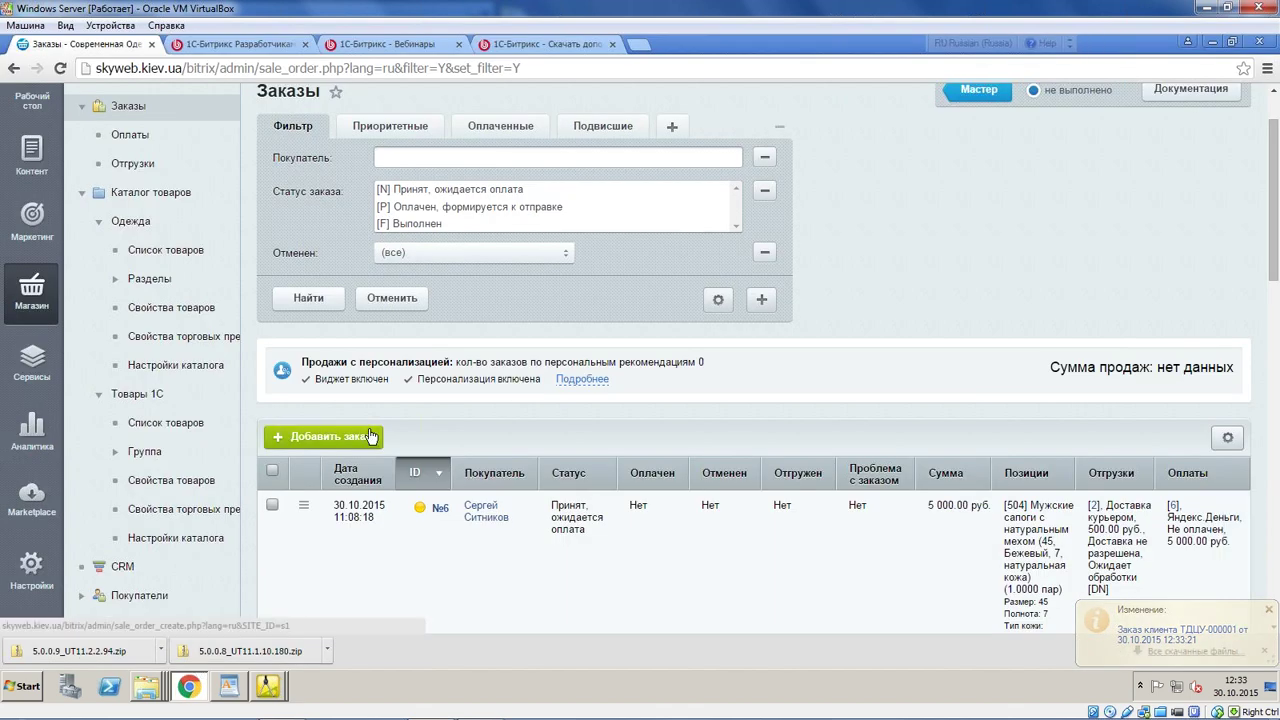
scroll(369, 436, down, 2)
click(303, 345)
click(345, 297)
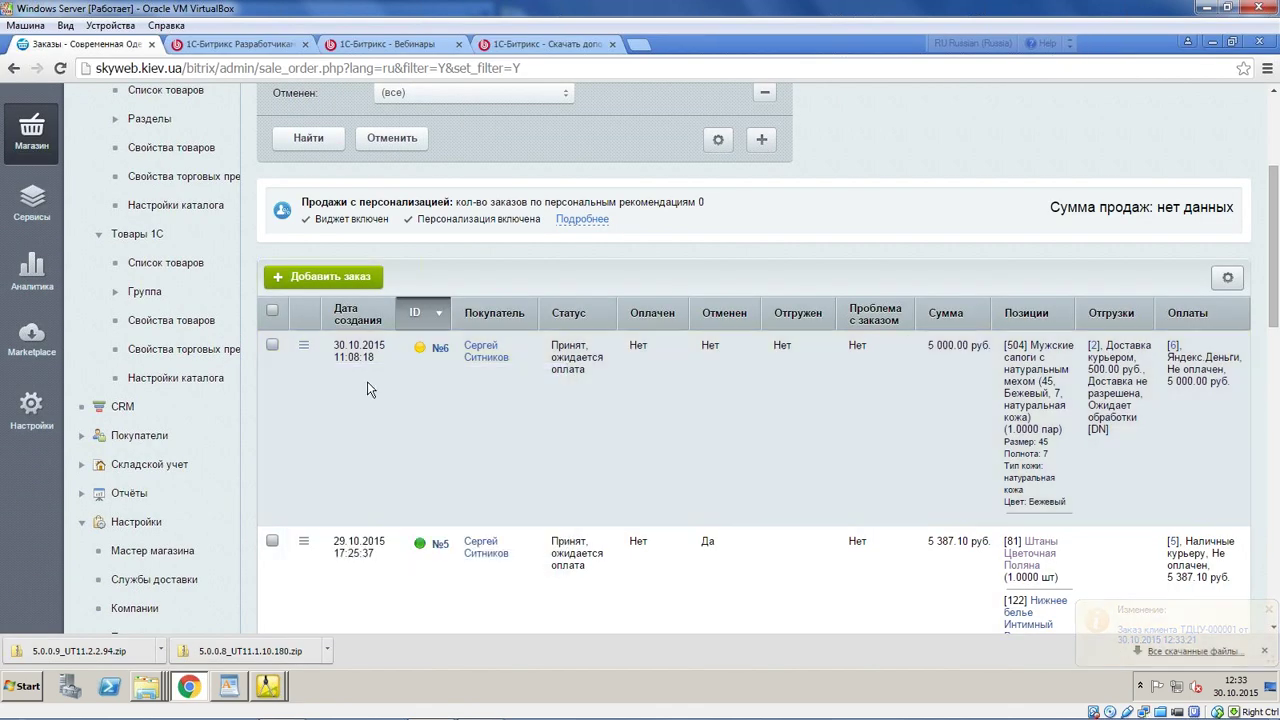
click(306, 347)
click(362, 457)
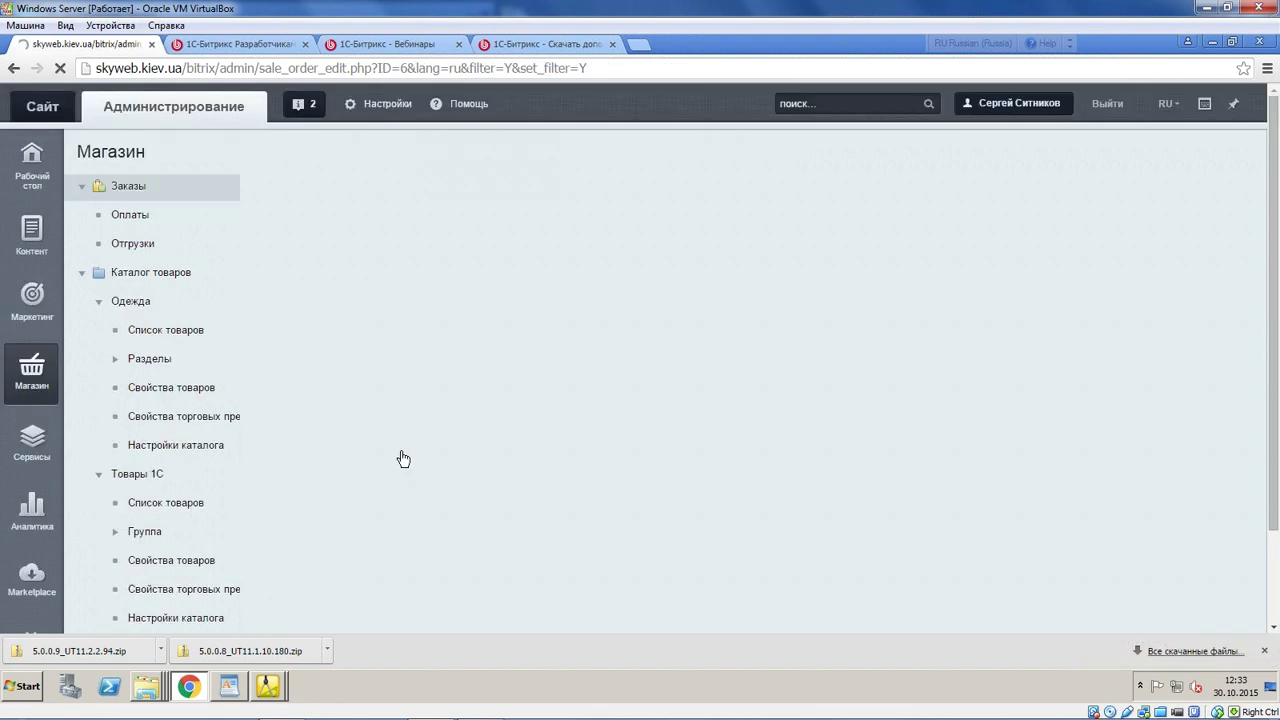
scroll(471, 434, down, 10)
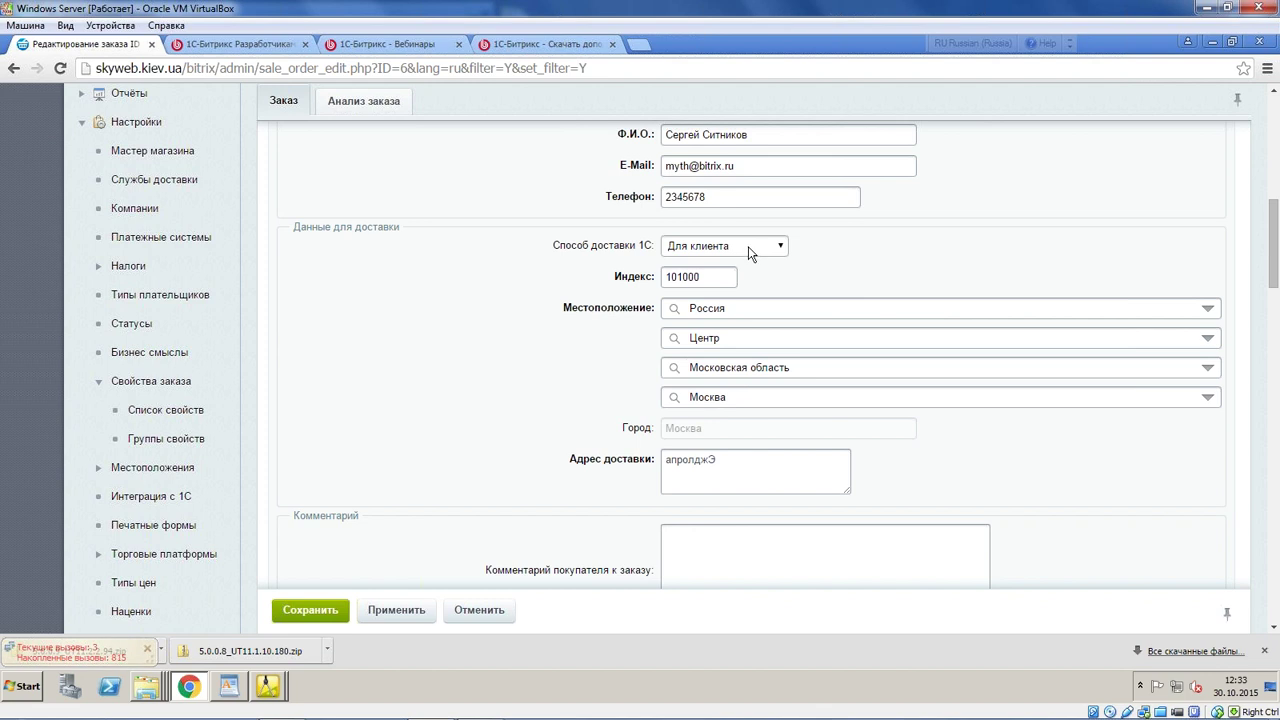
click(314, 612)
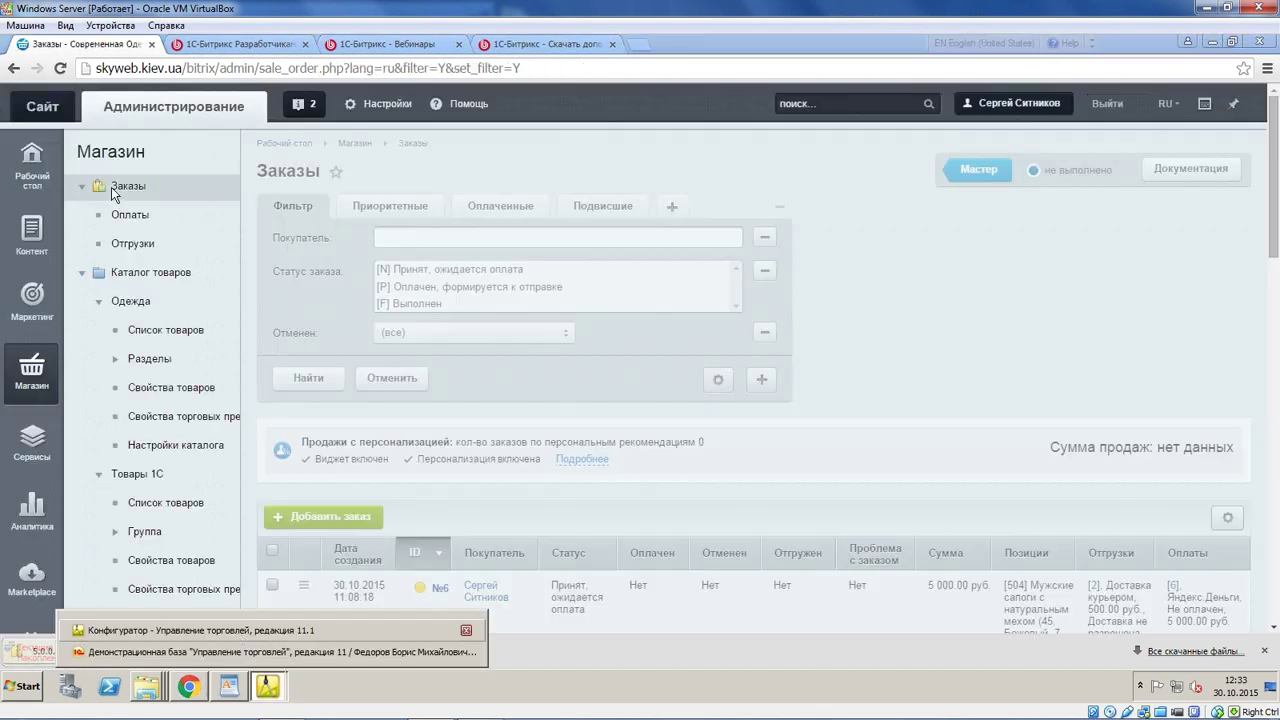
click(268, 690)
Step: Inspect the ДоКлиента value and synonym under Перечисления > СпособыДоставки > Значения in the Configurator
scroll(277, 415, down, 15)
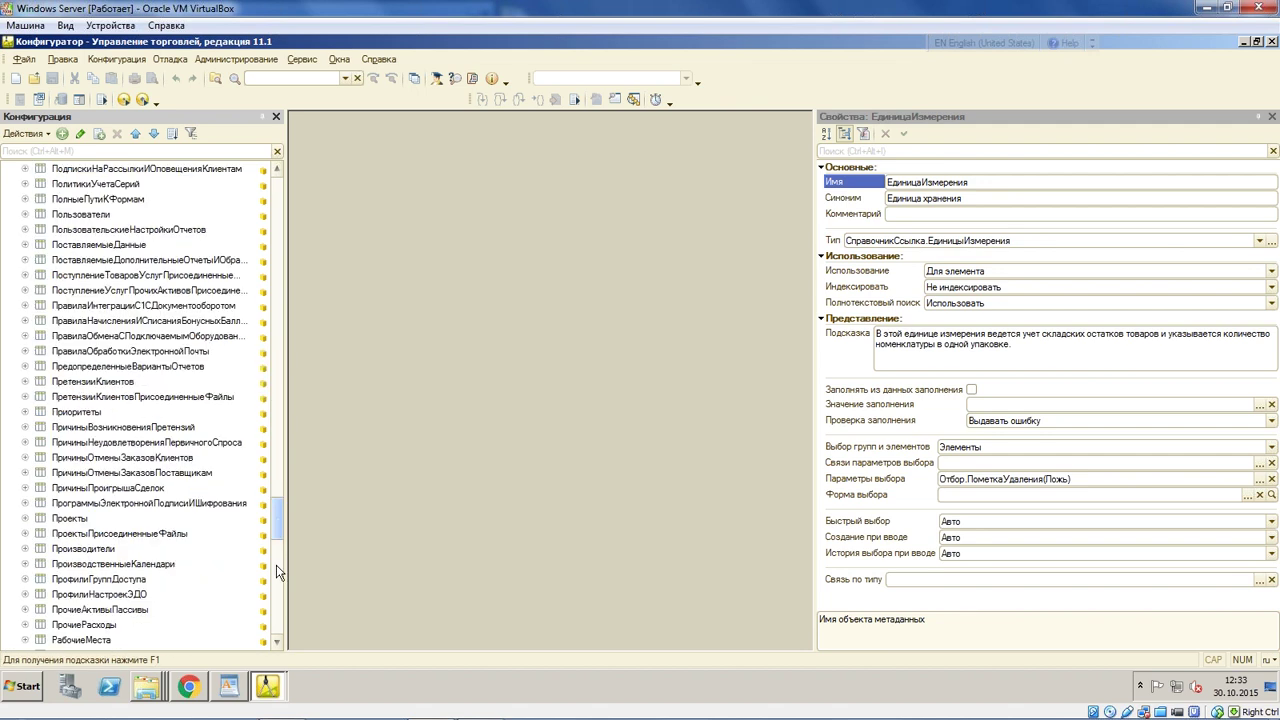
click(10, 457)
scroll(276, 483, down, 20)
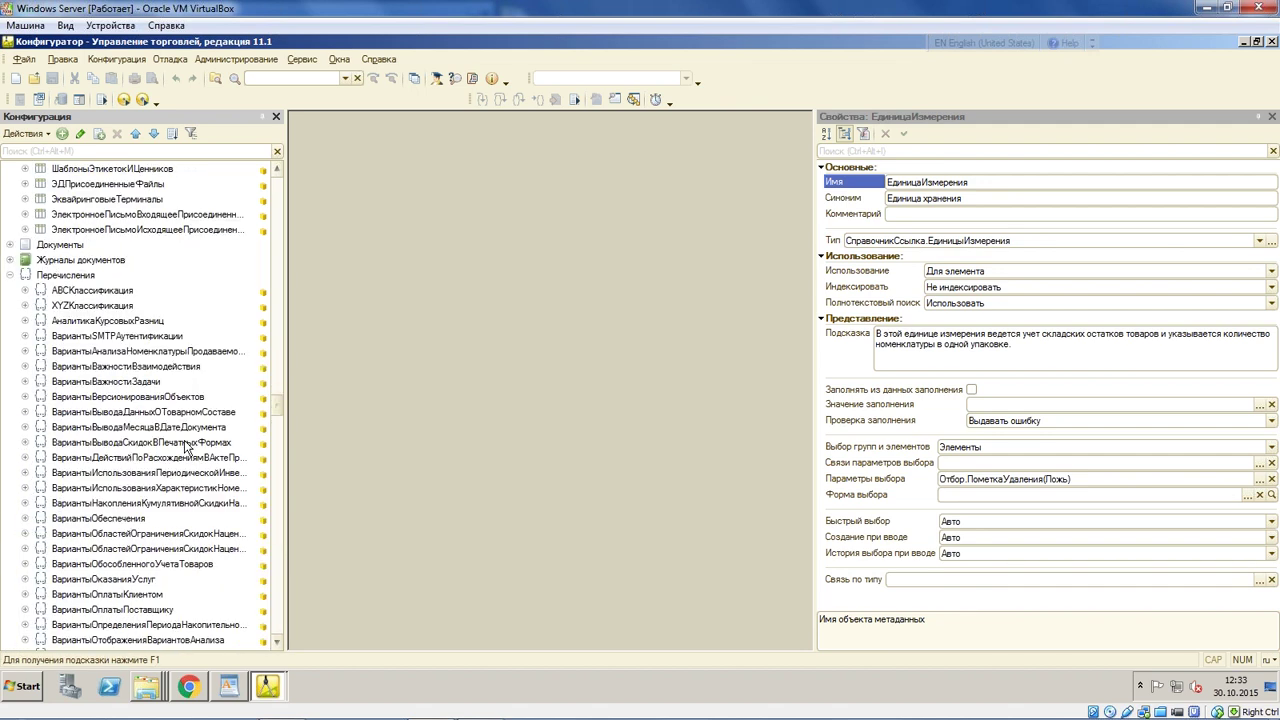
scroll(280, 531, down, 8)
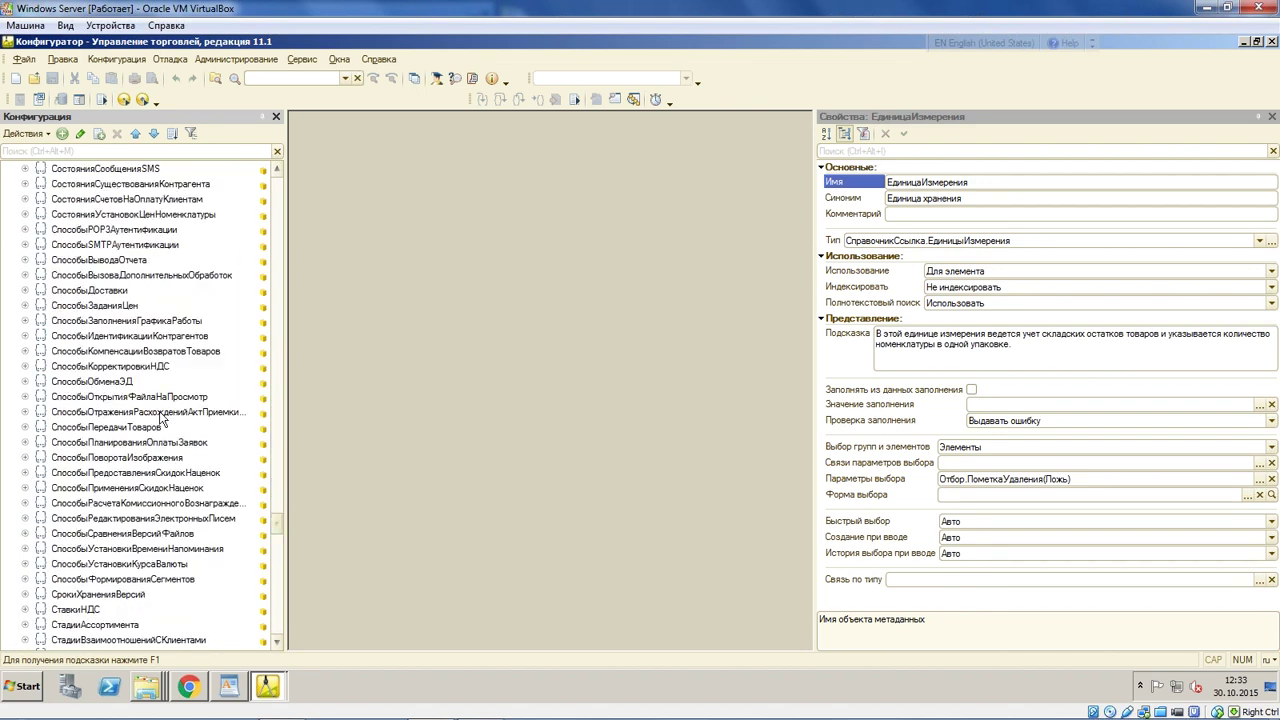
click(104, 291)
click(26, 291)
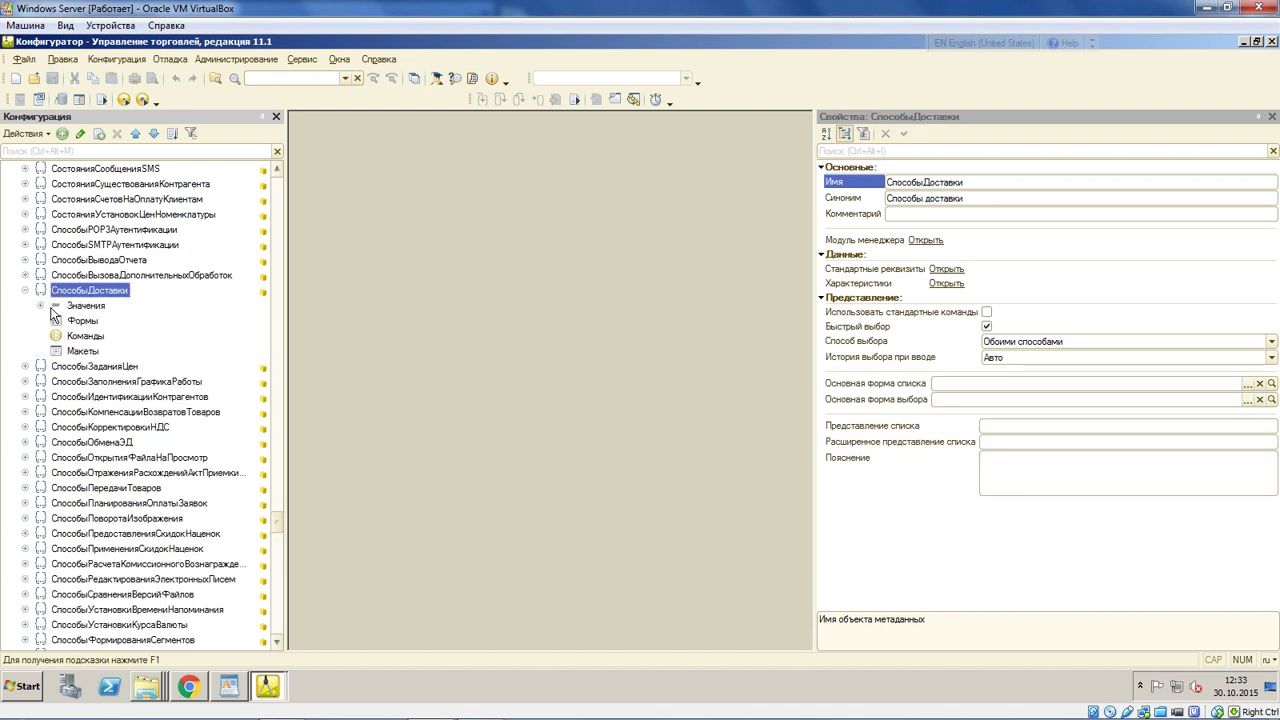
click(41, 305)
click(104, 336)
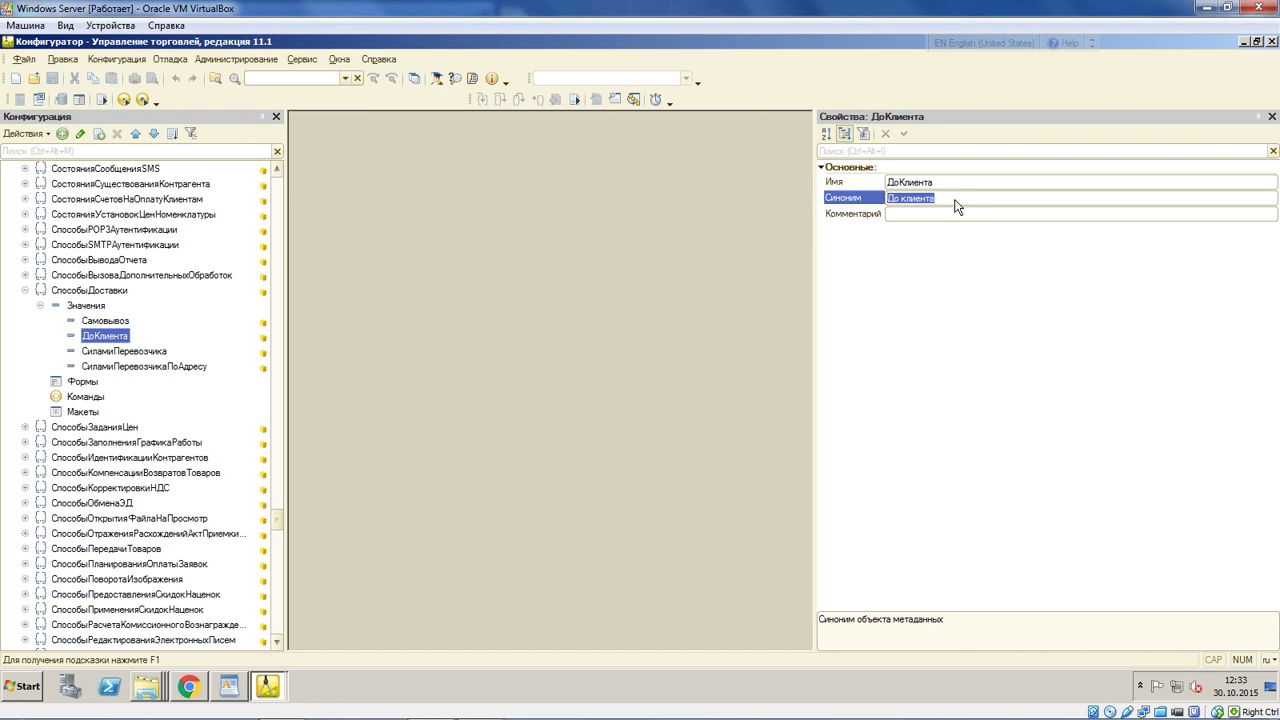
click(268, 688)
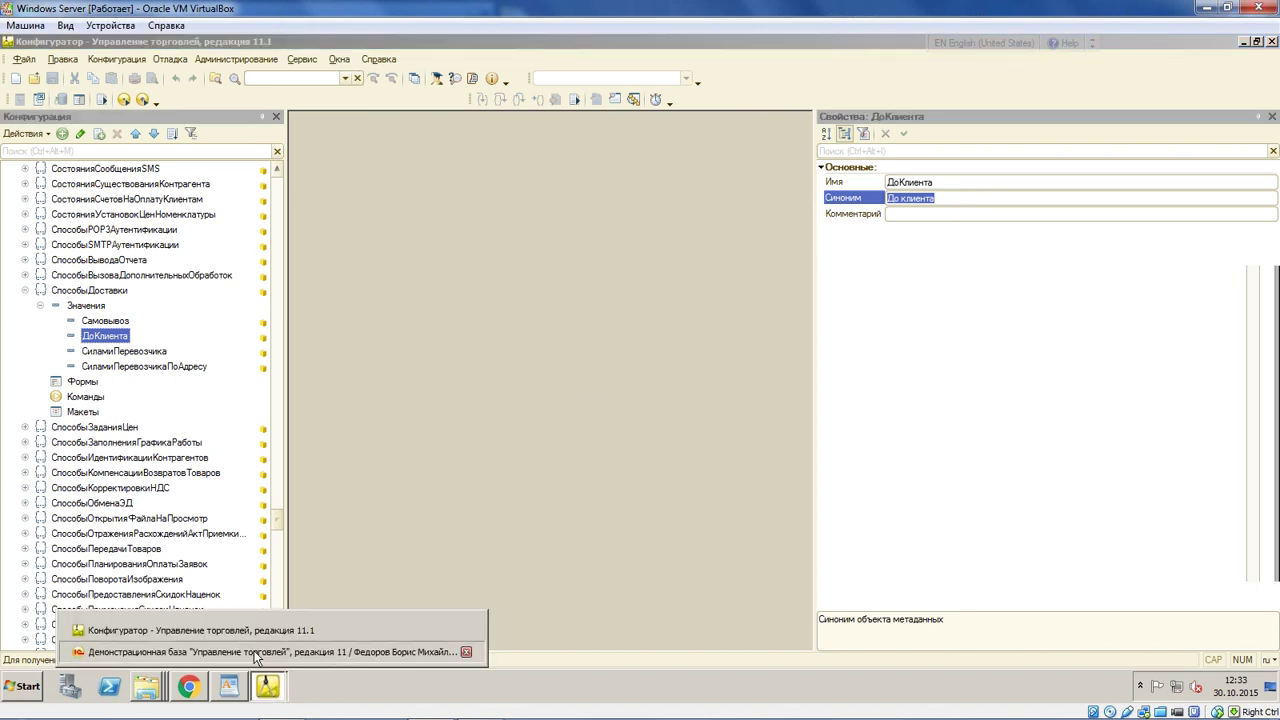
click(256, 652)
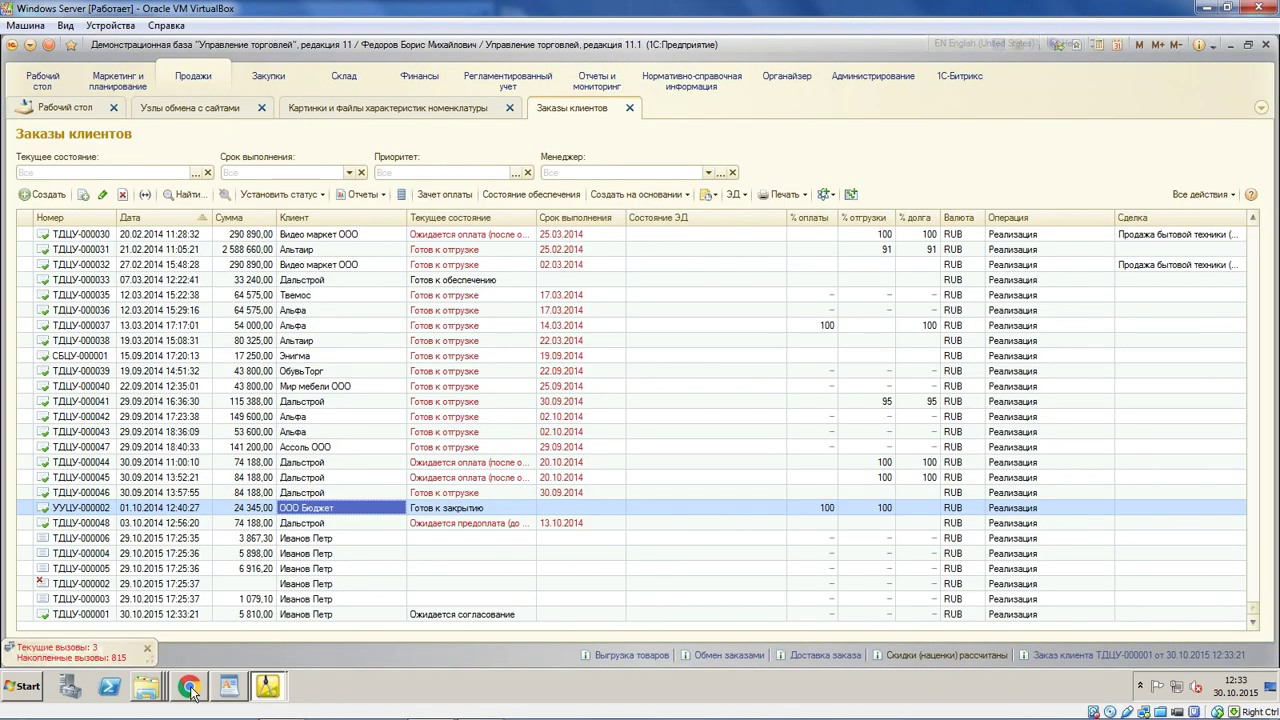
Step: Open the Bitrix order properties list and find the Способ доставки 1С properties
click(190, 688)
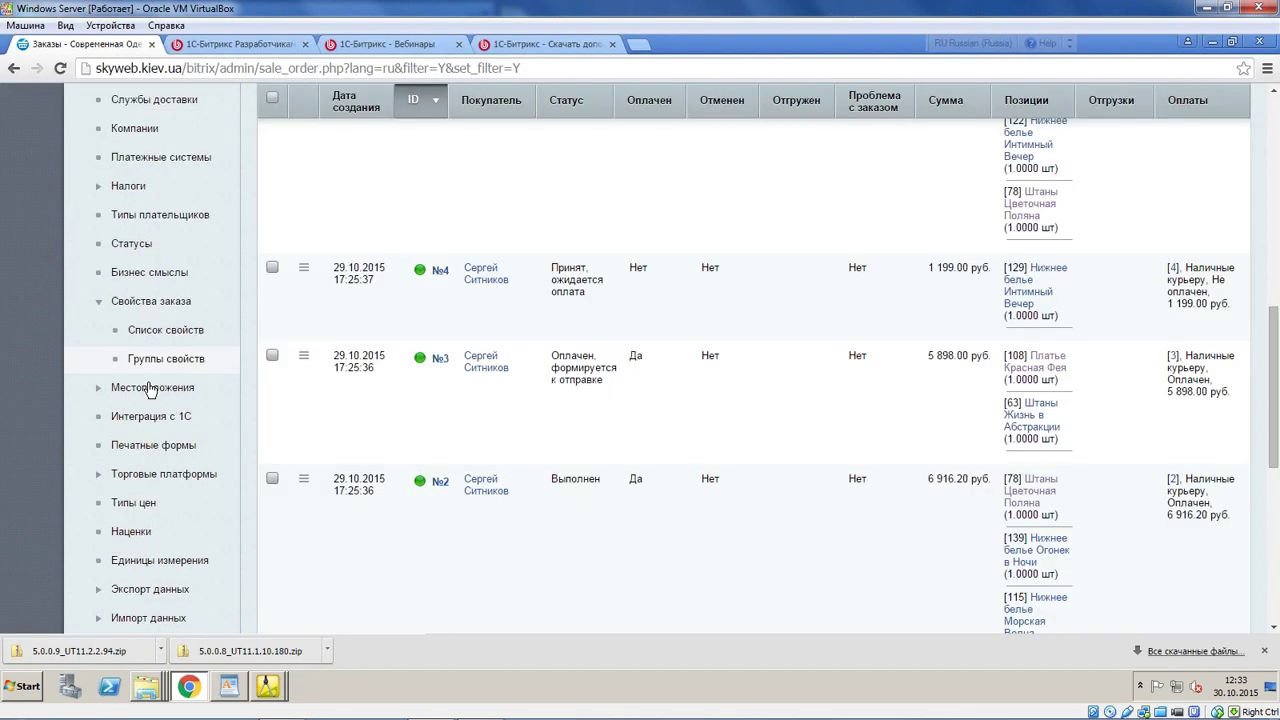
click(185, 333)
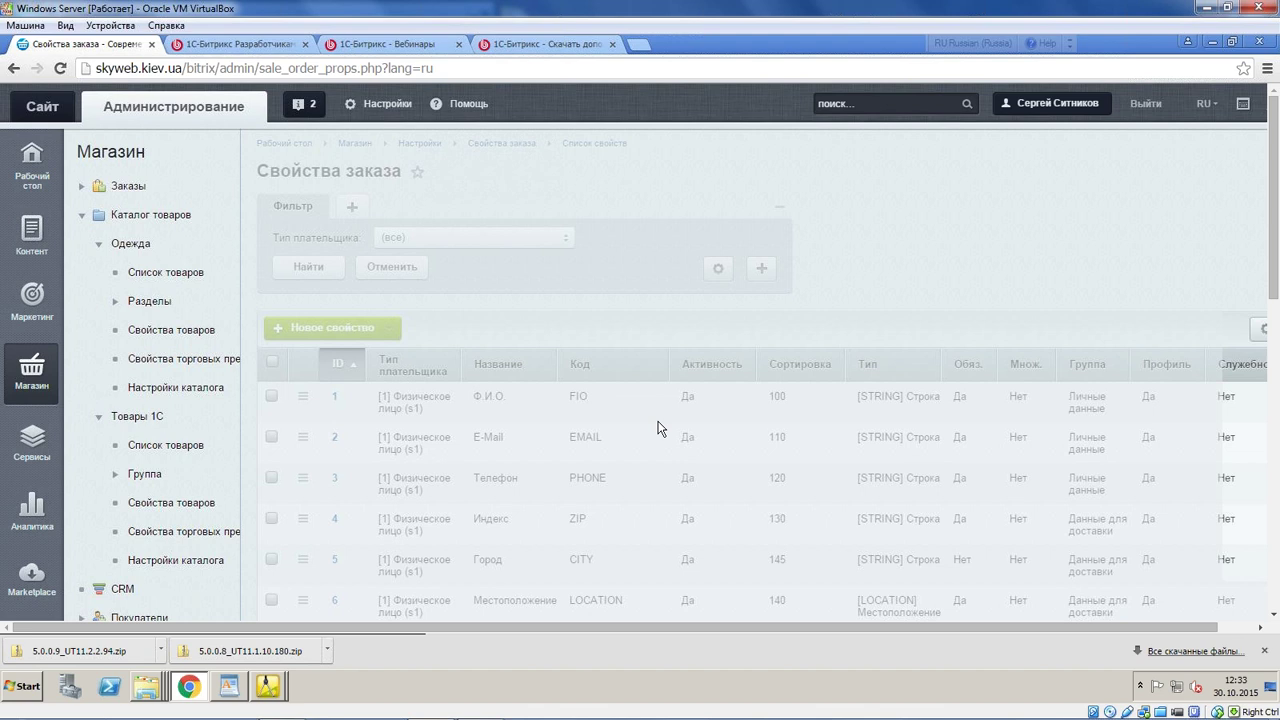
scroll(438, 432, down, 3)
scroll(438, 432, down, 8)
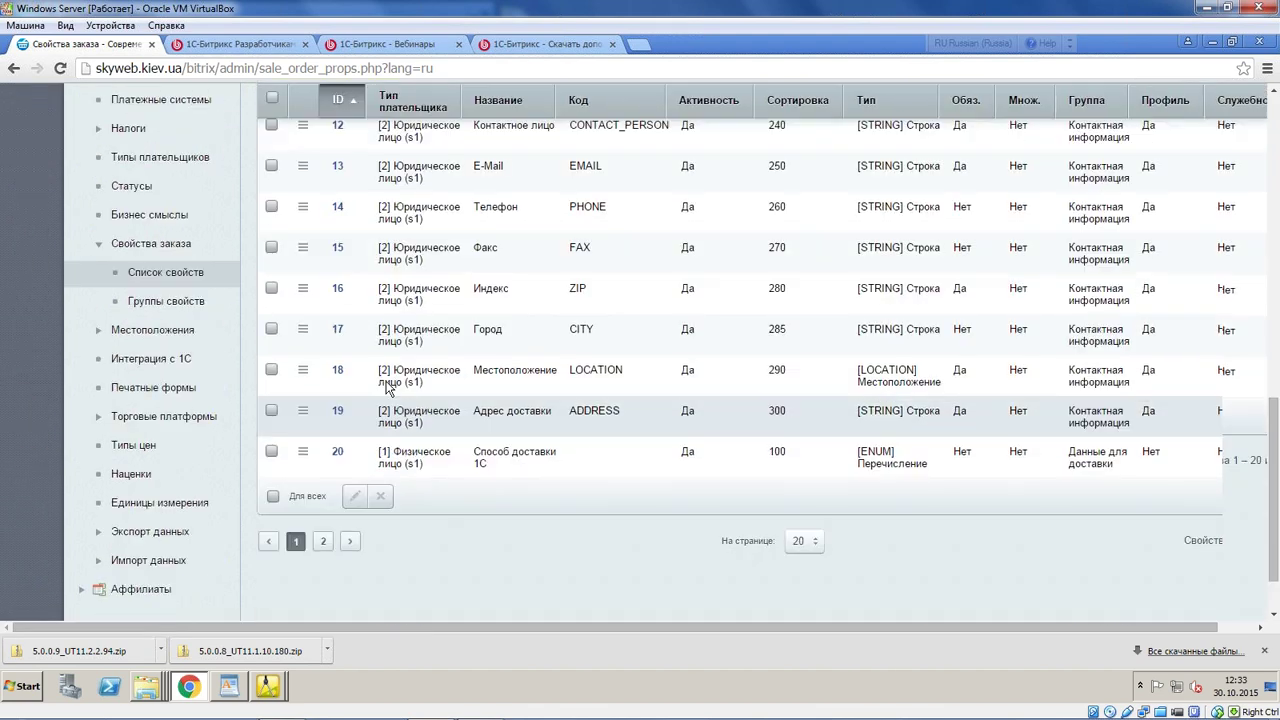
scroll(443, 424, up, 9)
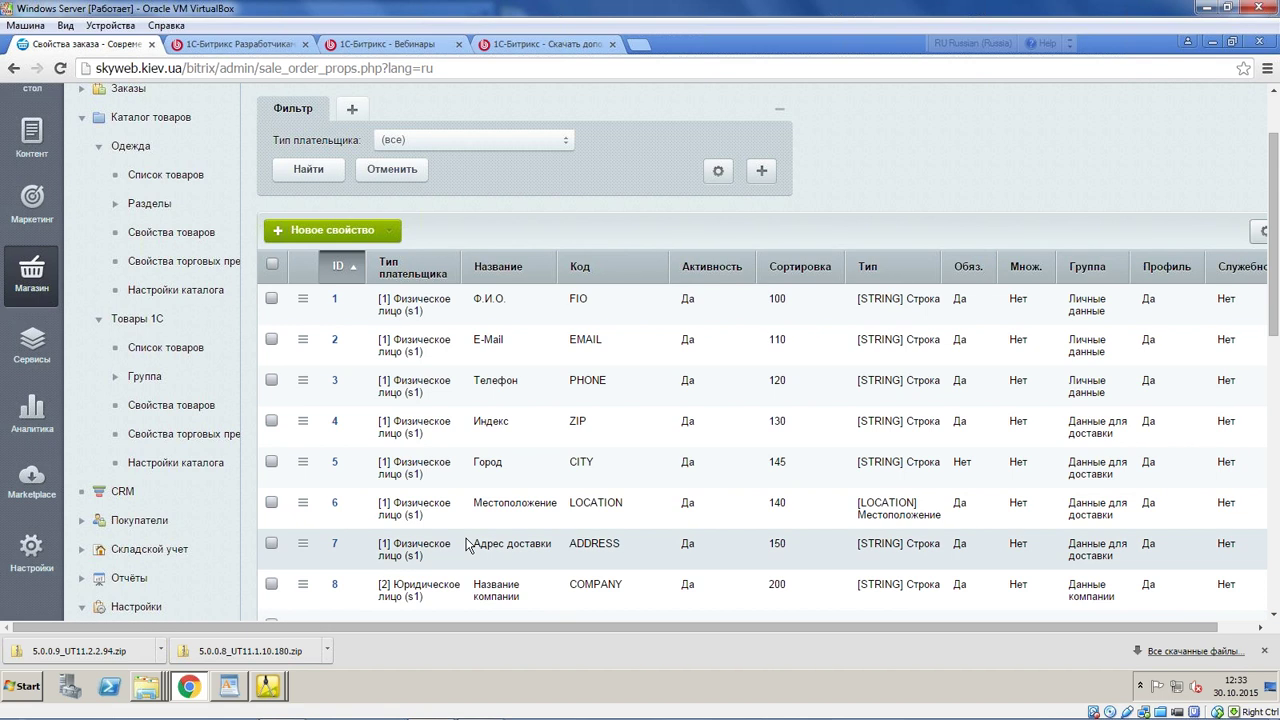
scroll(466, 545, down, 5)
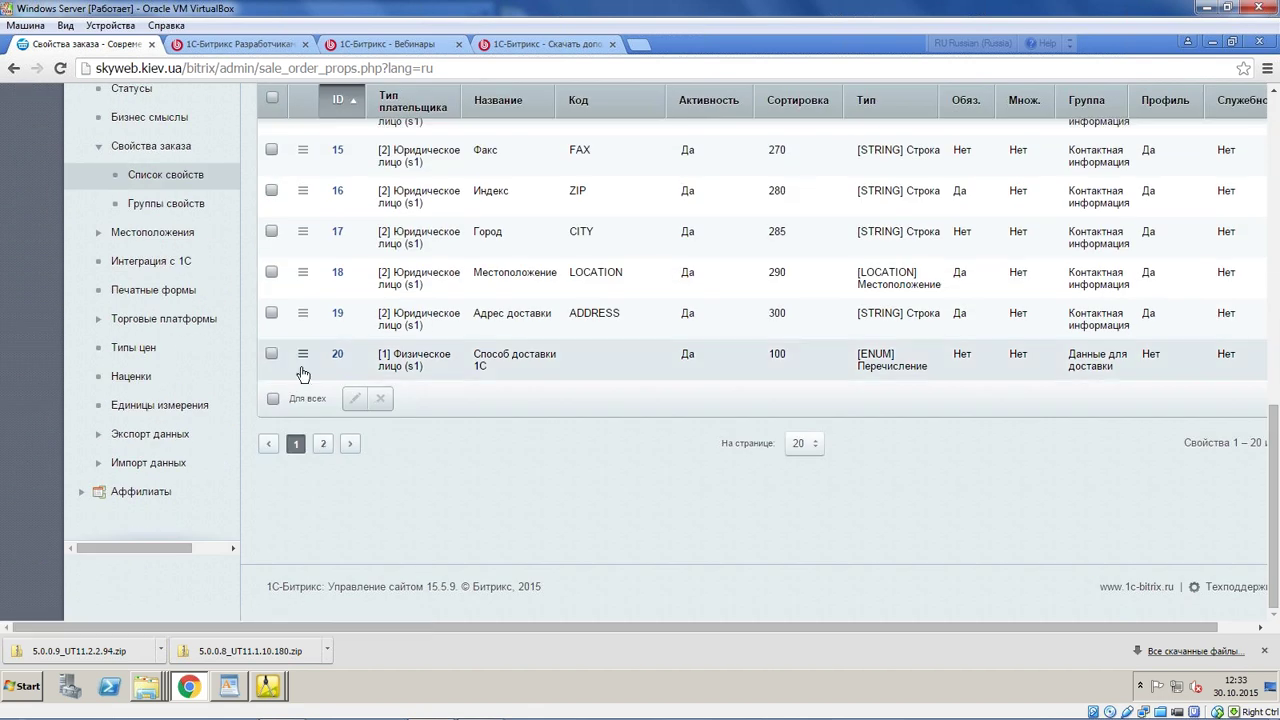
Step: Rename property 20's value 2 from Для клиента to До клиента and save
click(303, 355)
click(347, 391)
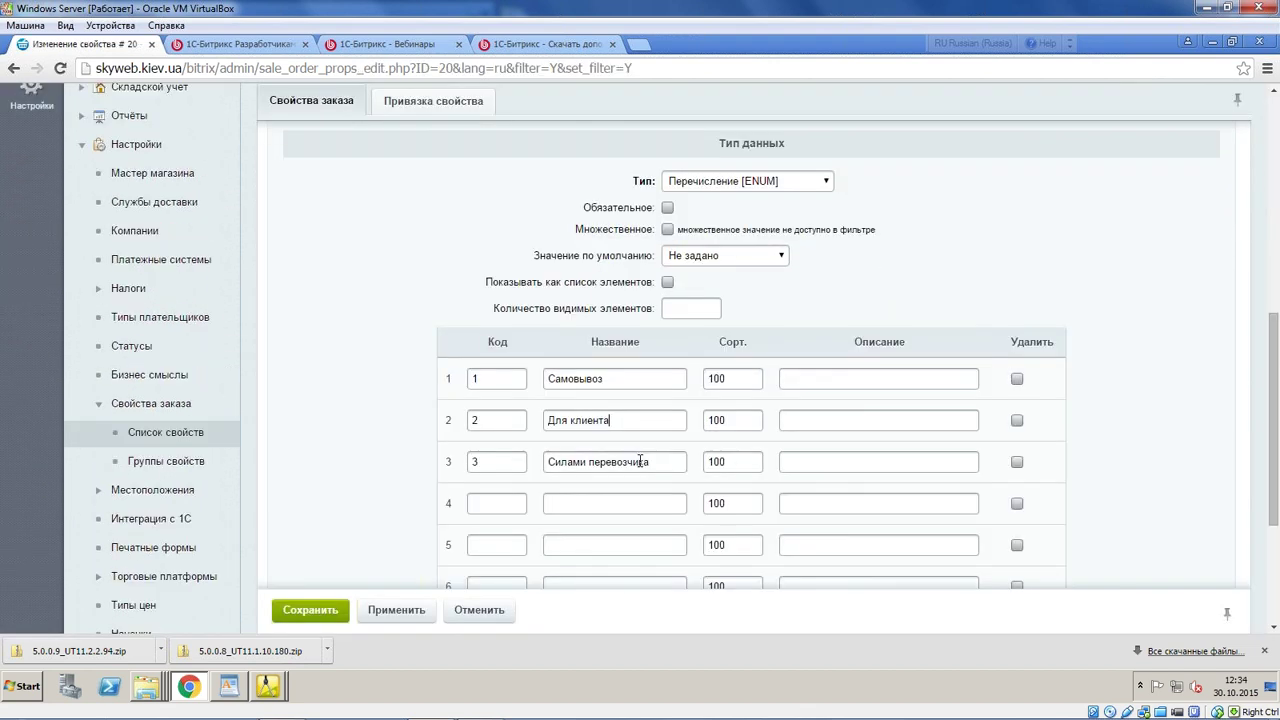
double_click(655, 422)
drag(668, 423, 510, 417)
key(End)
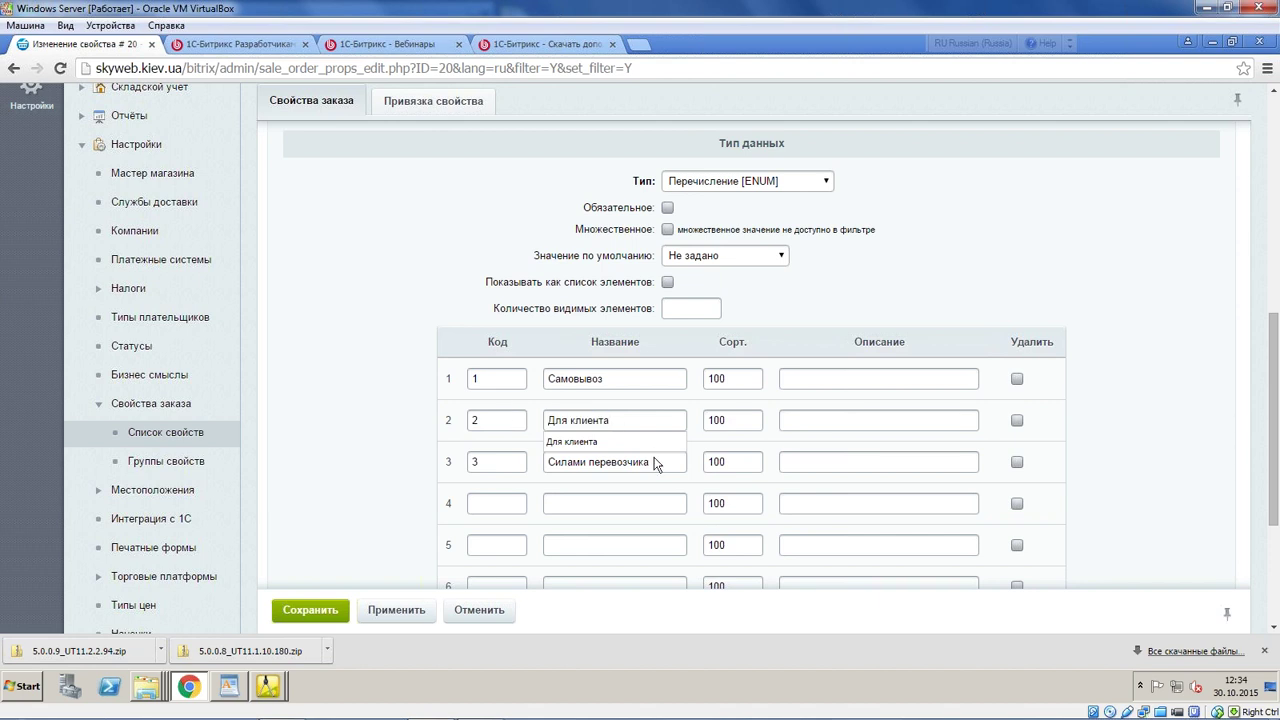
key(ctrl+a)
text(До клиента)
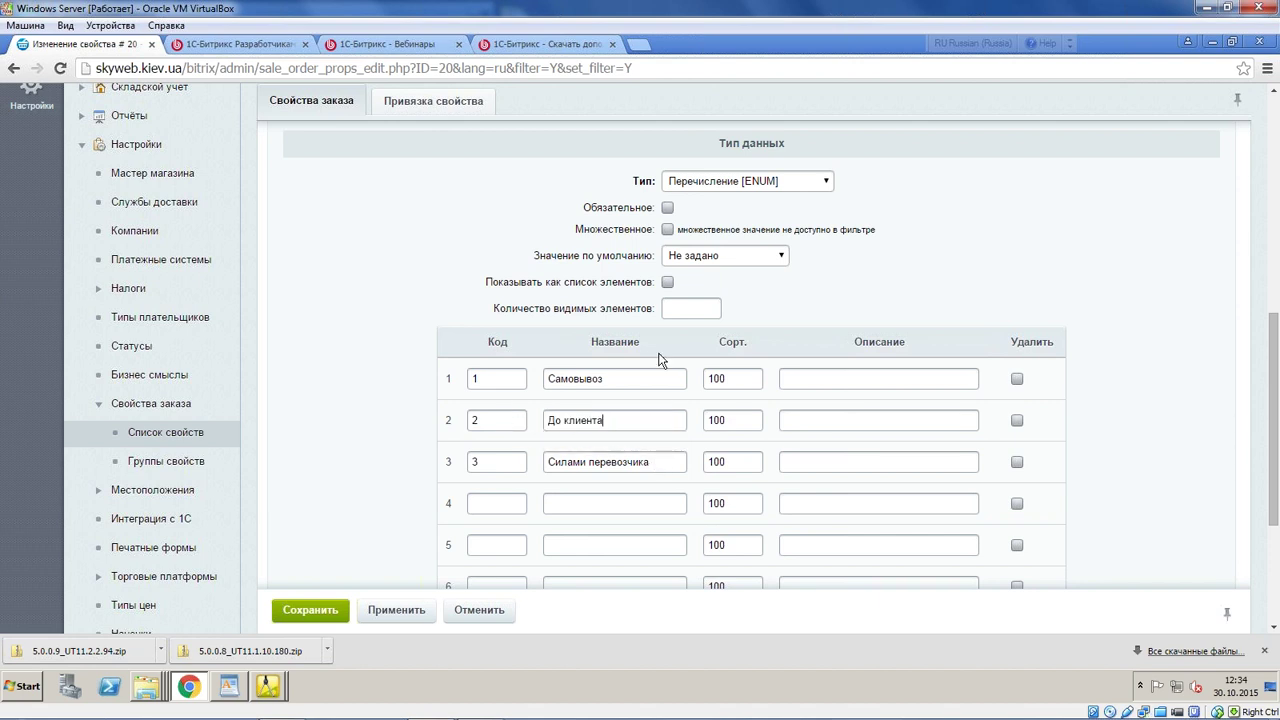
key(ctrl+a)
key(ctrl+c)
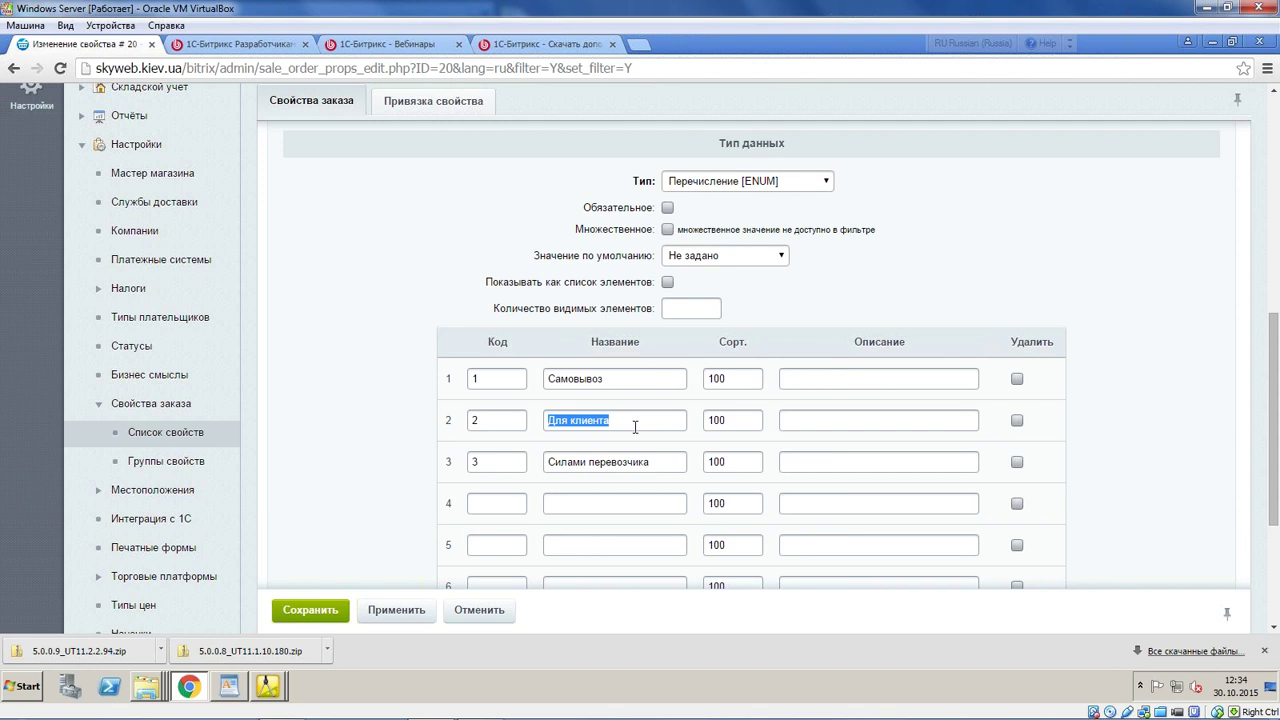
click(522, 463)
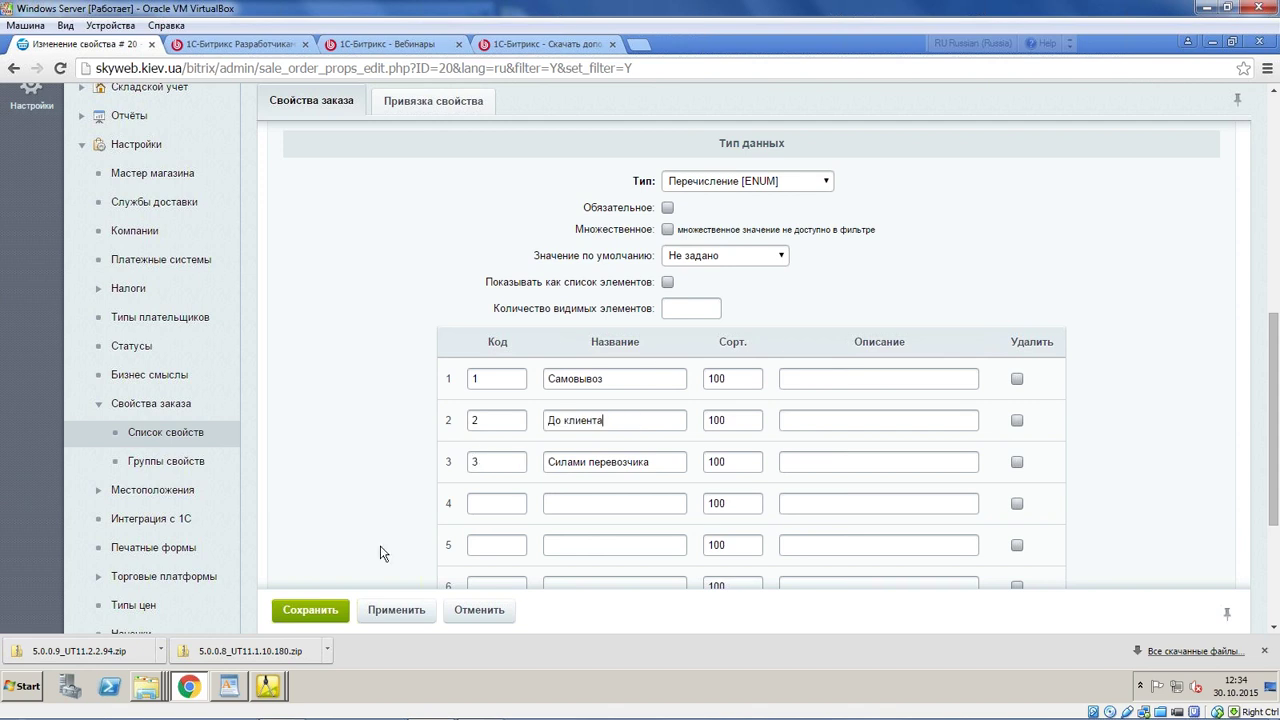
click(328, 606)
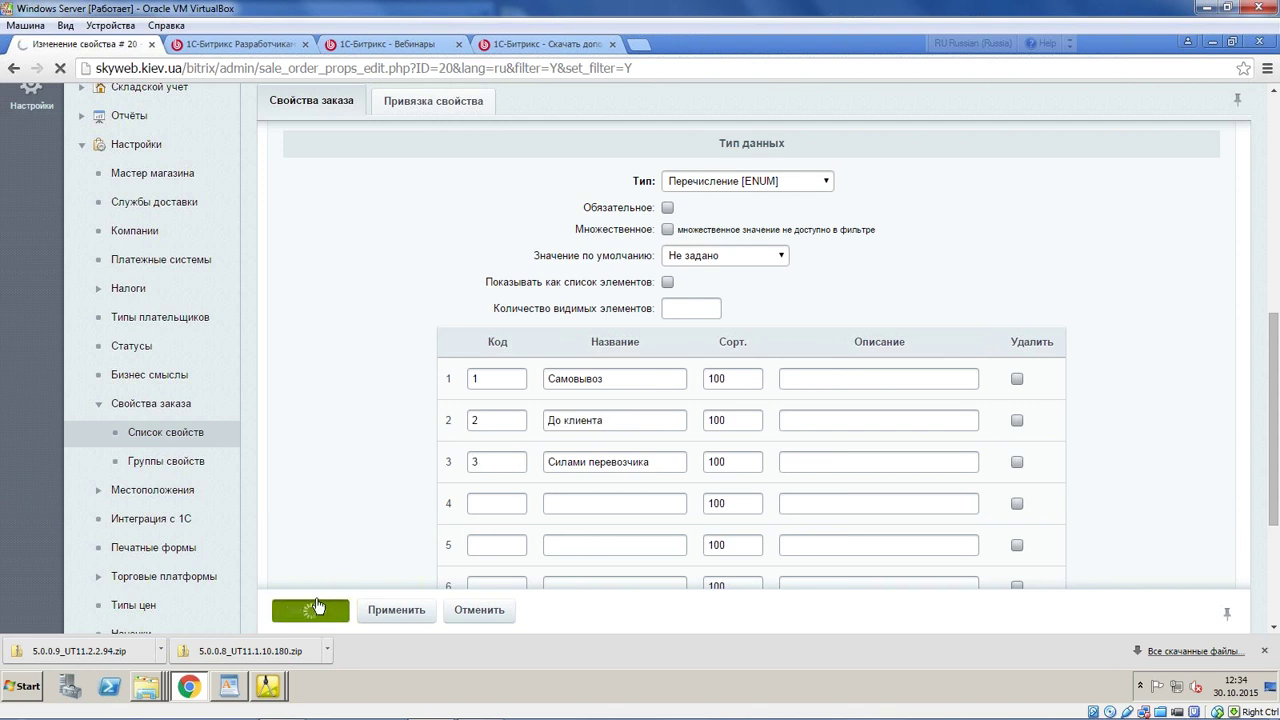
Step: Rename property 21's value 2 to До клиента on the second page and save
scroll(345, 500, down, 8)
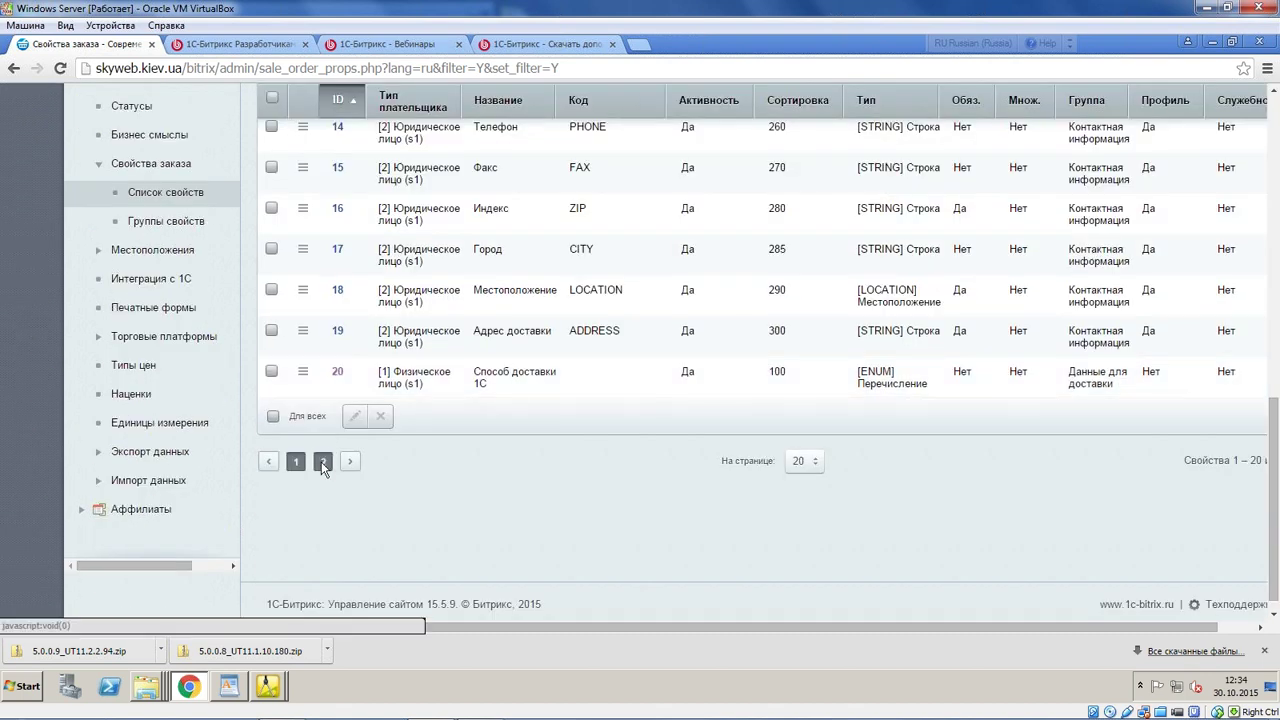
click(321, 461)
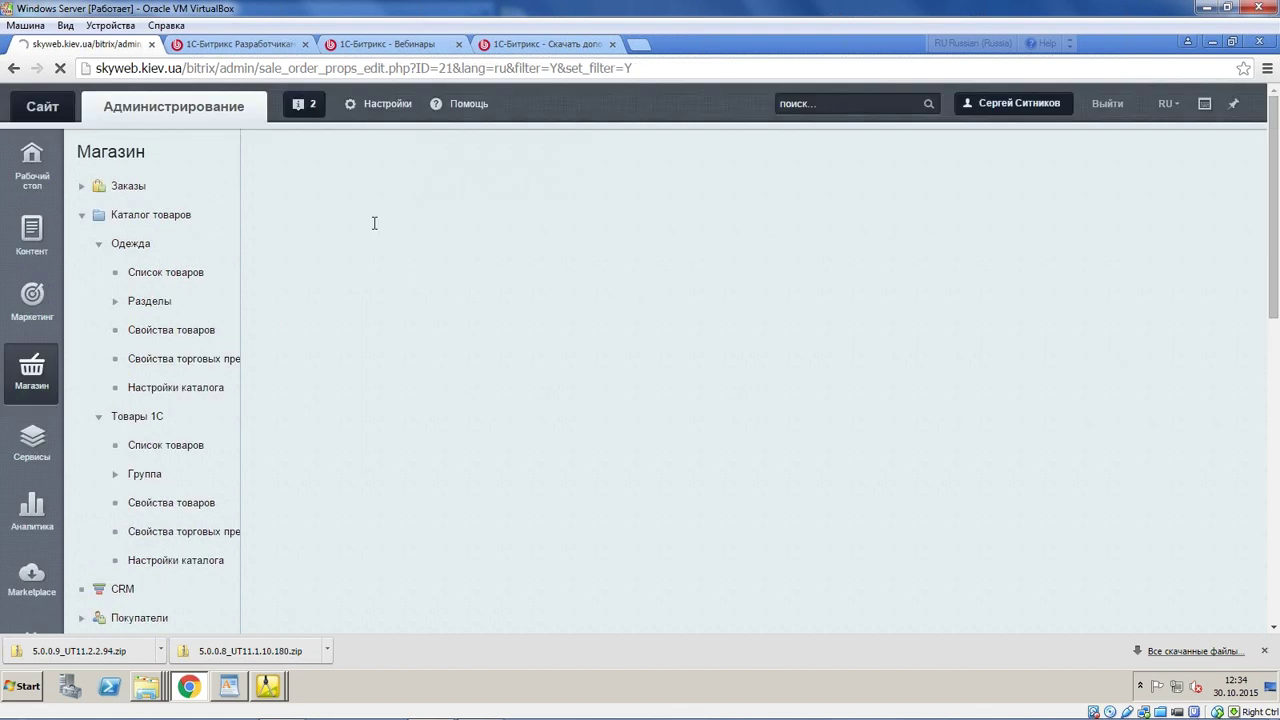
scroll(713, 453, down, 3)
scroll(713, 453, down, 3)
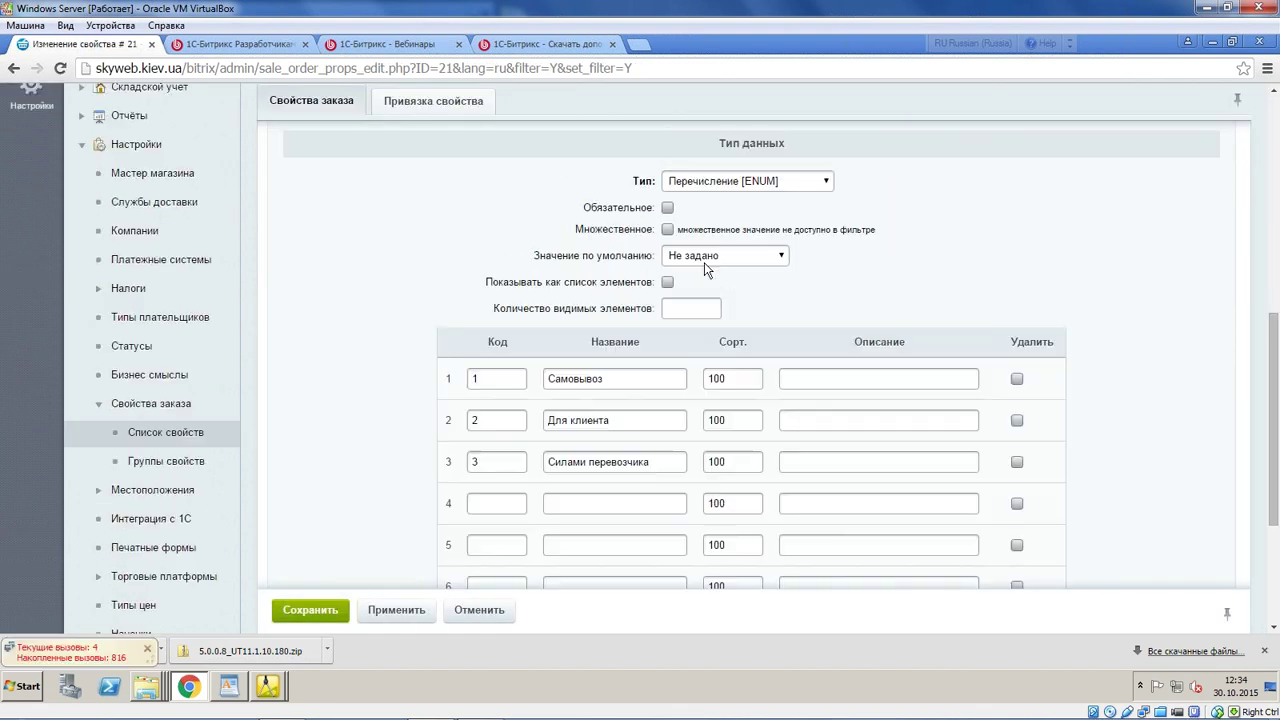
drag(606, 421, 469, 428)
key(ctrl+v)
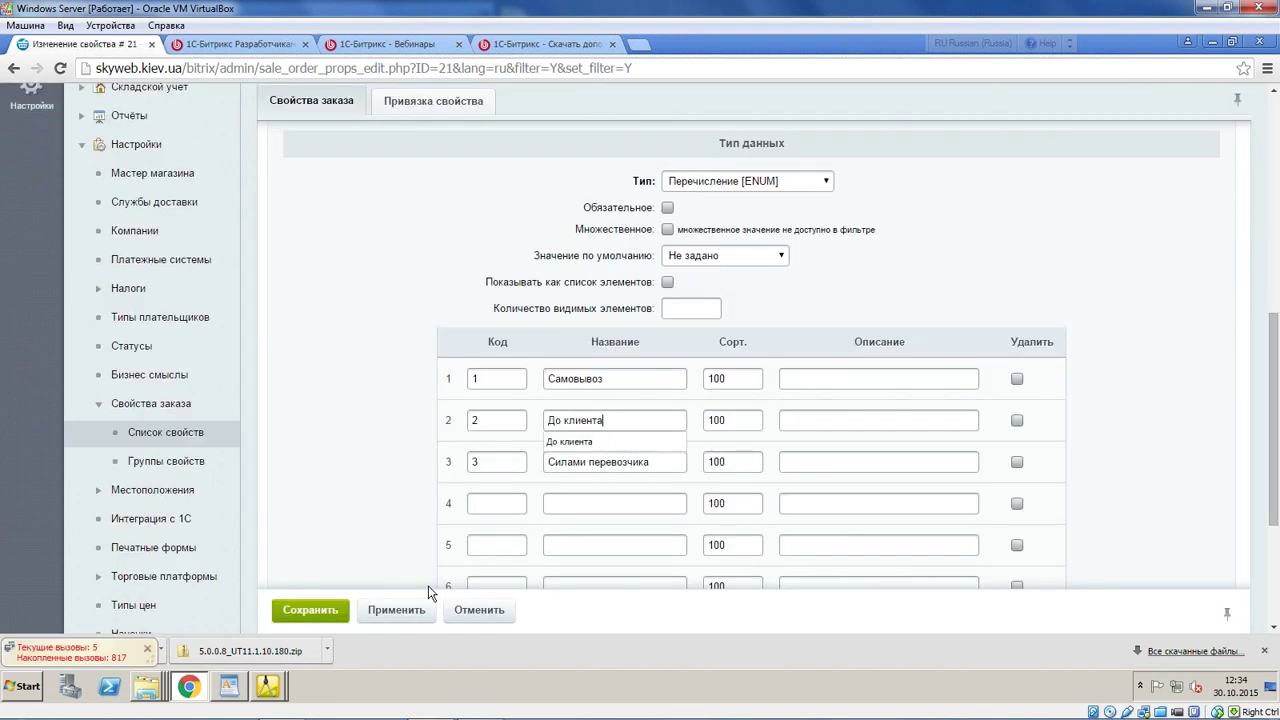
click(318, 608)
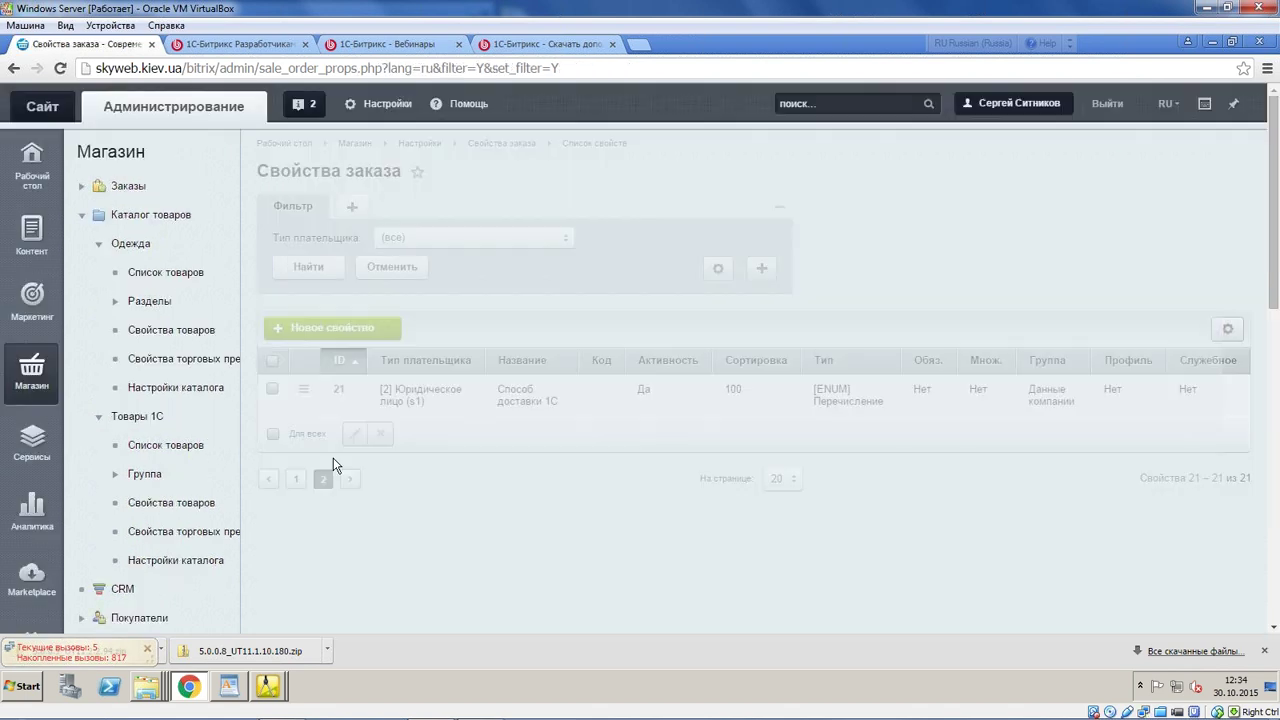
Step: Resave Bitrix order №6 with До клиента as its Способ доставки 1С
click(120, 188)
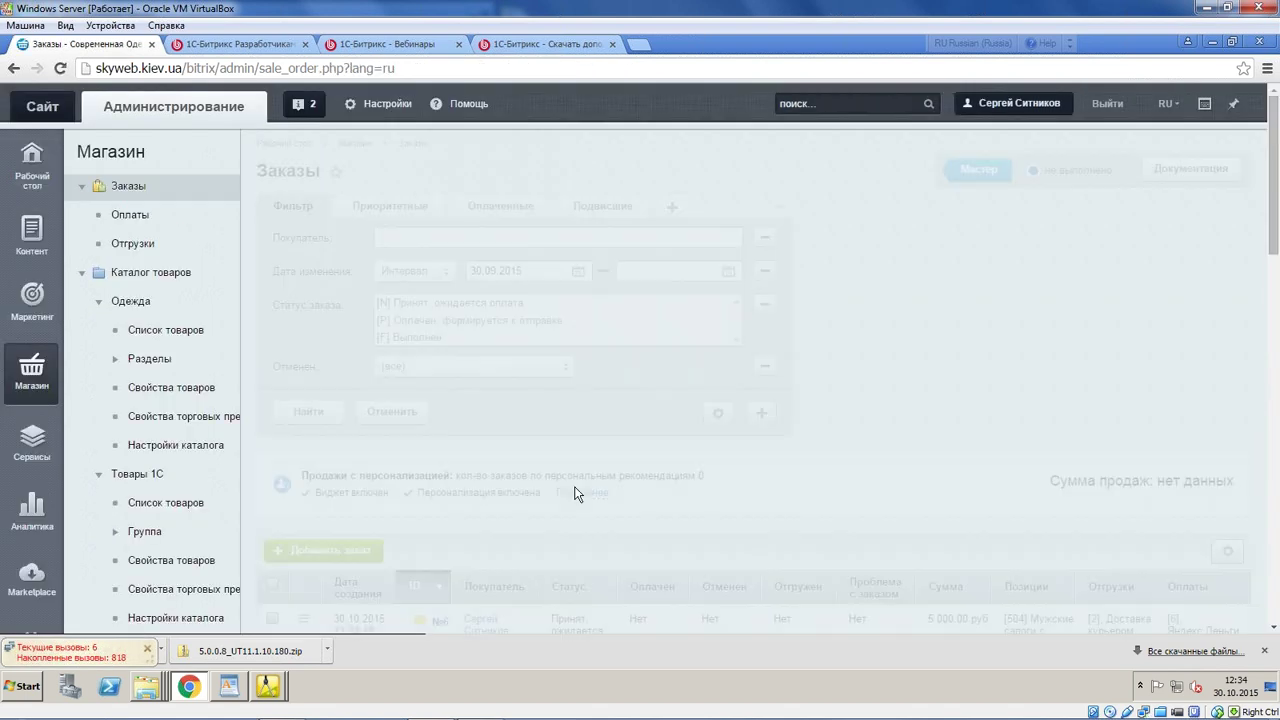
scroll(300, 378, down, 3)
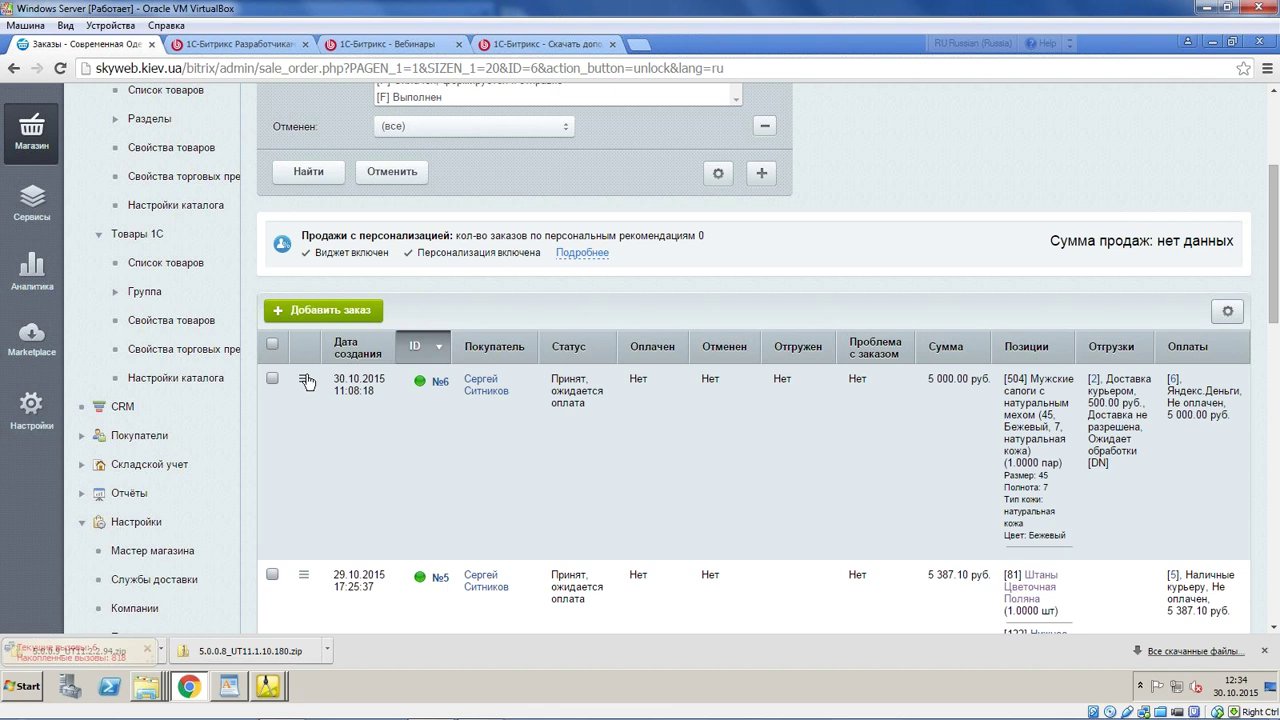
click(303, 378)
click(370, 490)
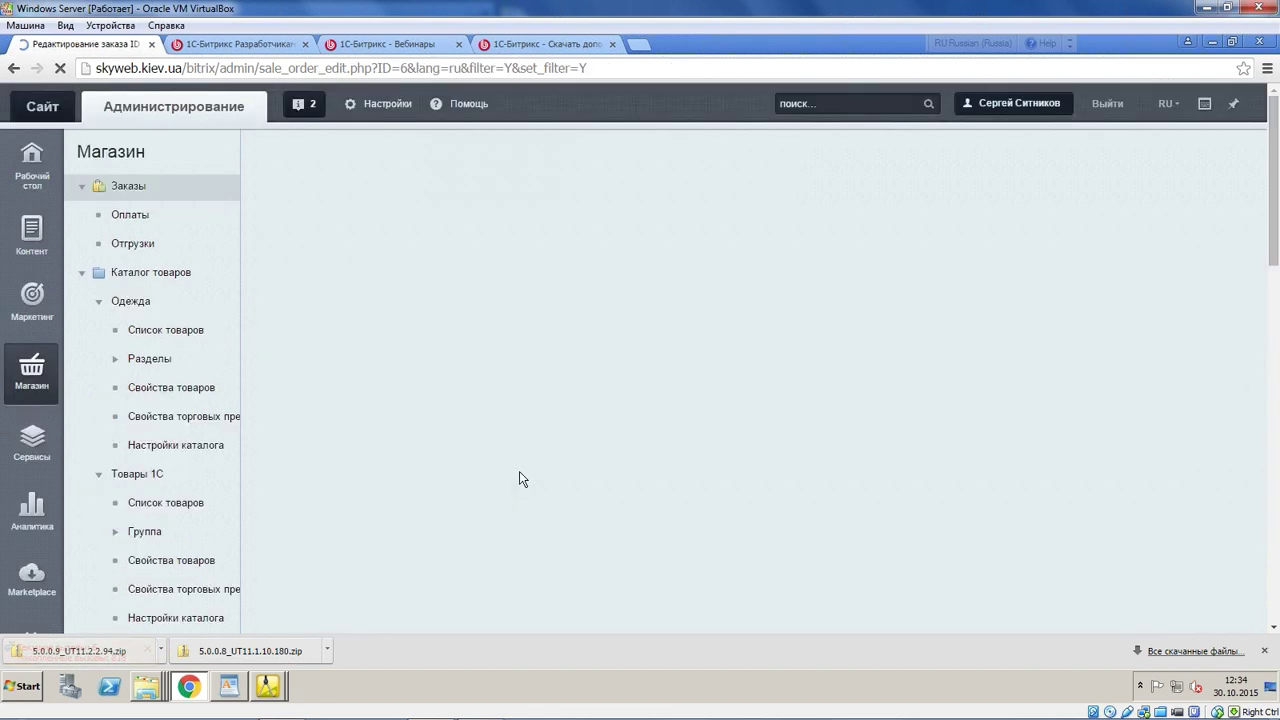
scroll(700, 400, down, 10)
scroll(749, 357, up, 3)
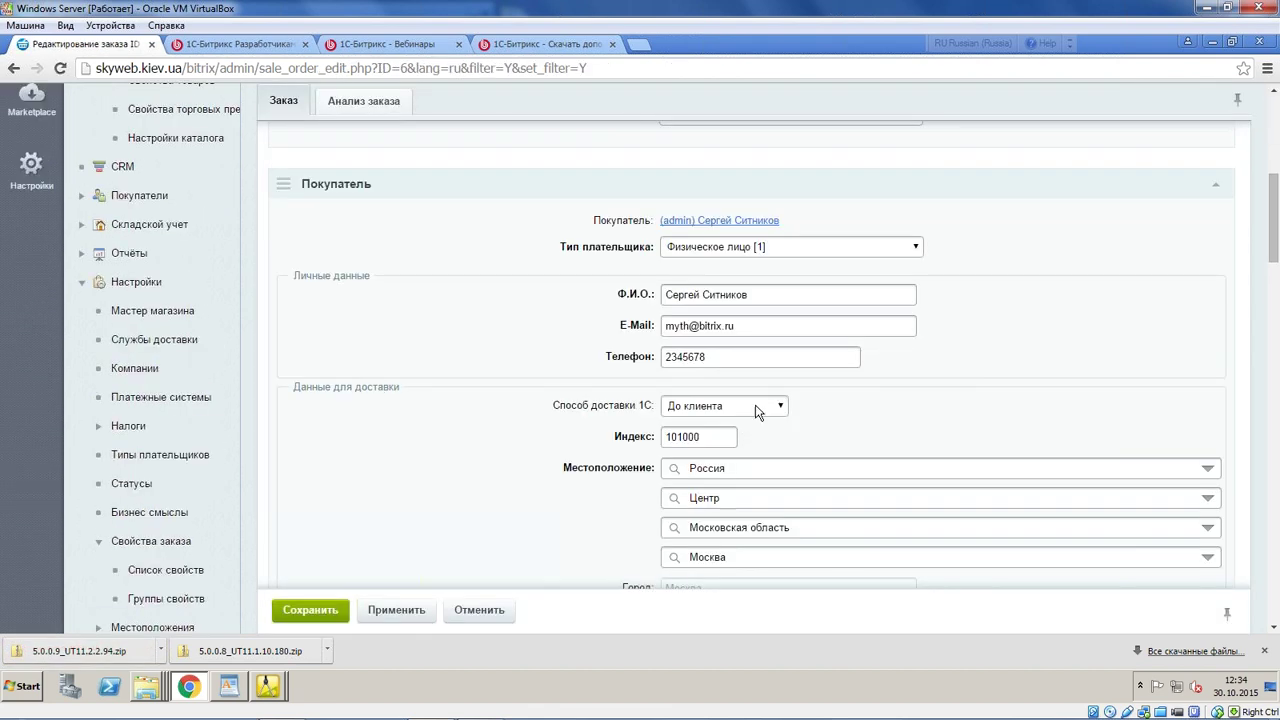
click(762, 406)
click(728, 437)
click(285, 610)
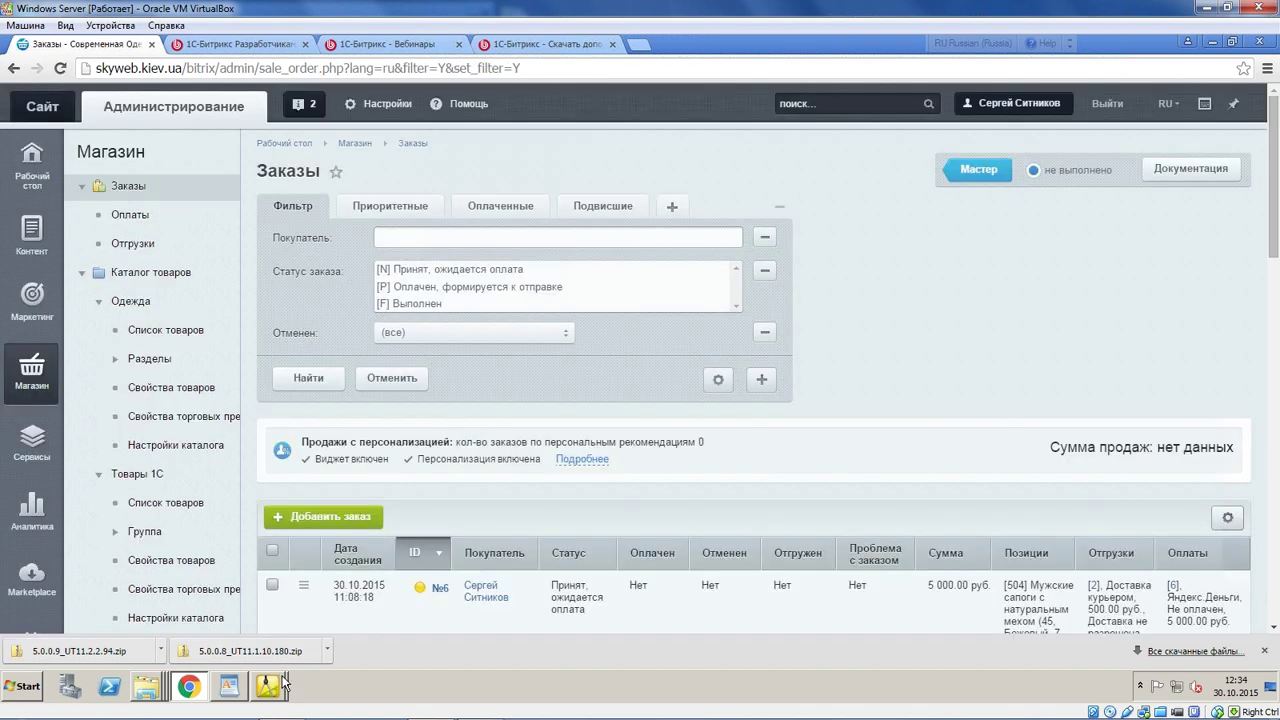
mouse_move(268, 686)
click(170, 652)
Step: Run the Обмен заказами data exchange, check the unit-of-measure error, and show Заказы клиентов
click(229, 107)
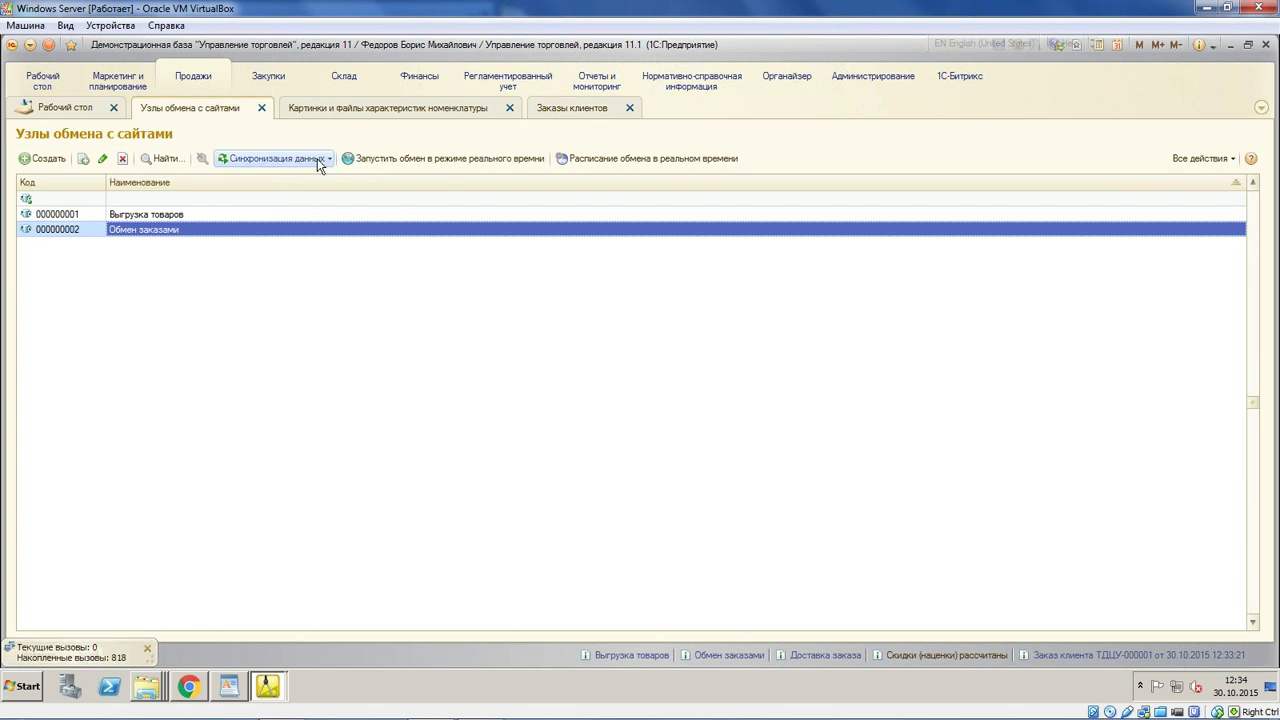
click(318, 160)
click(323, 171)
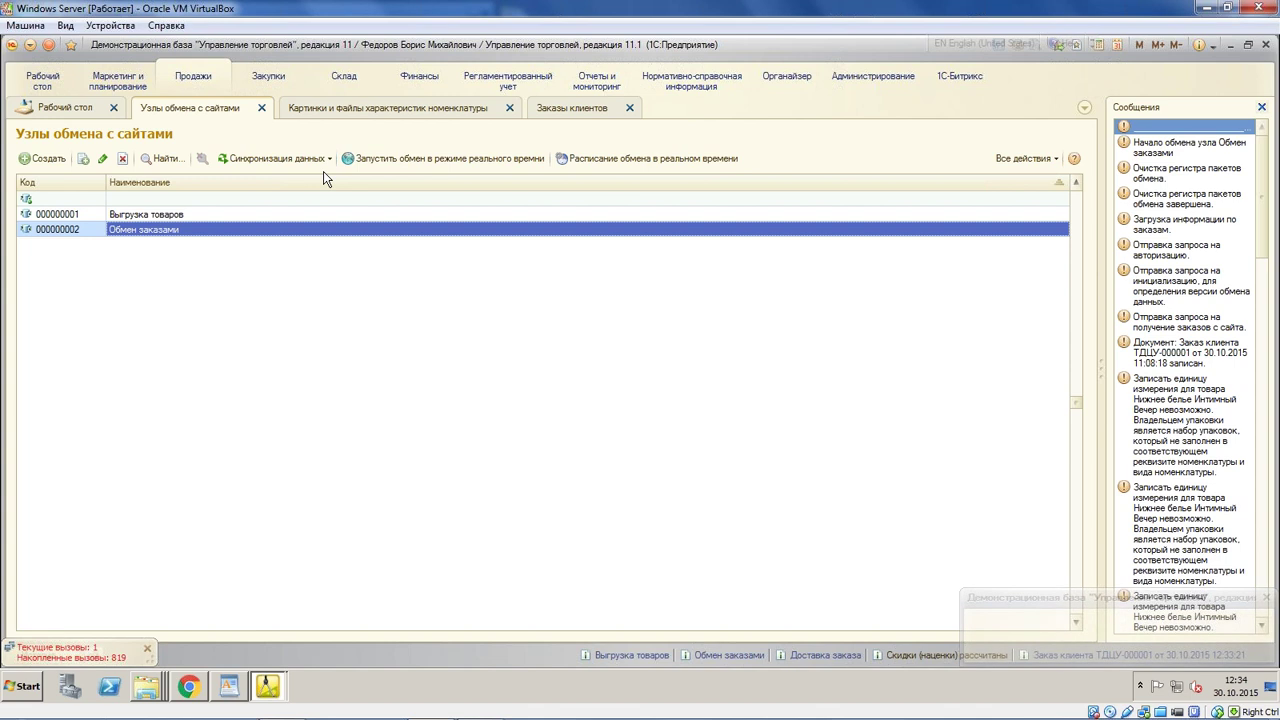
click(1185, 390)
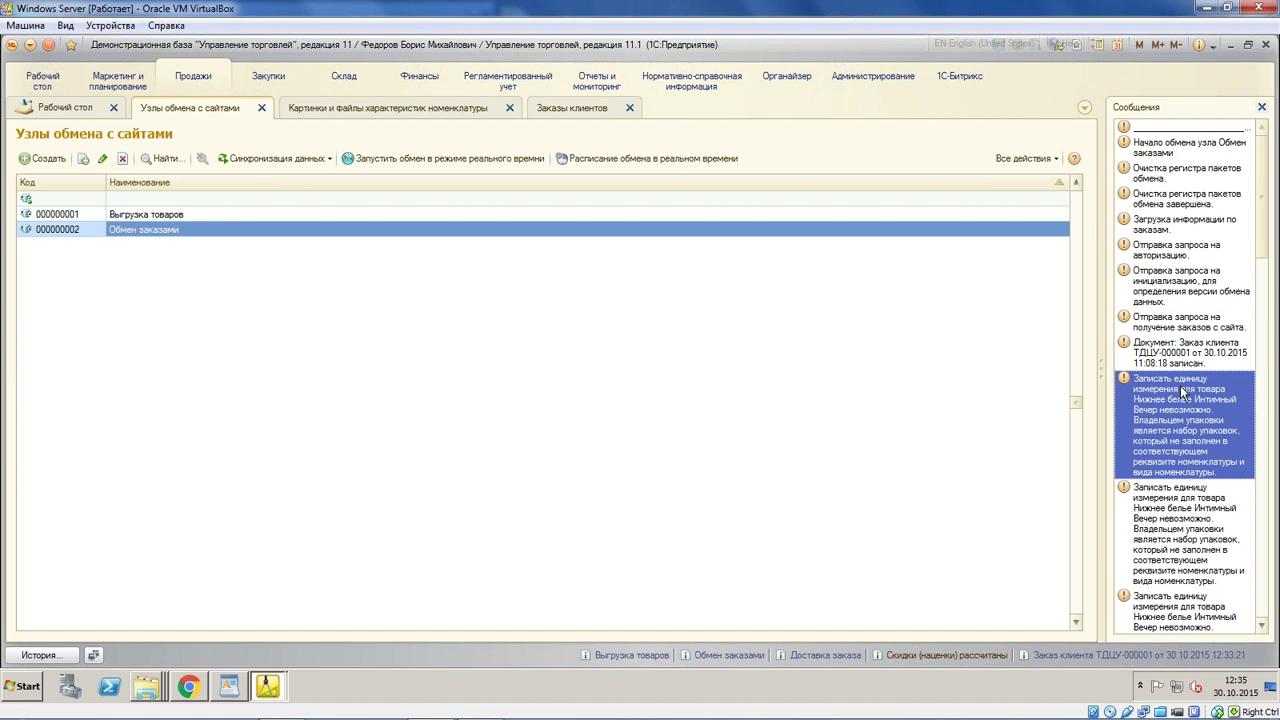
double_click(1181, 388)
click(557, 112)
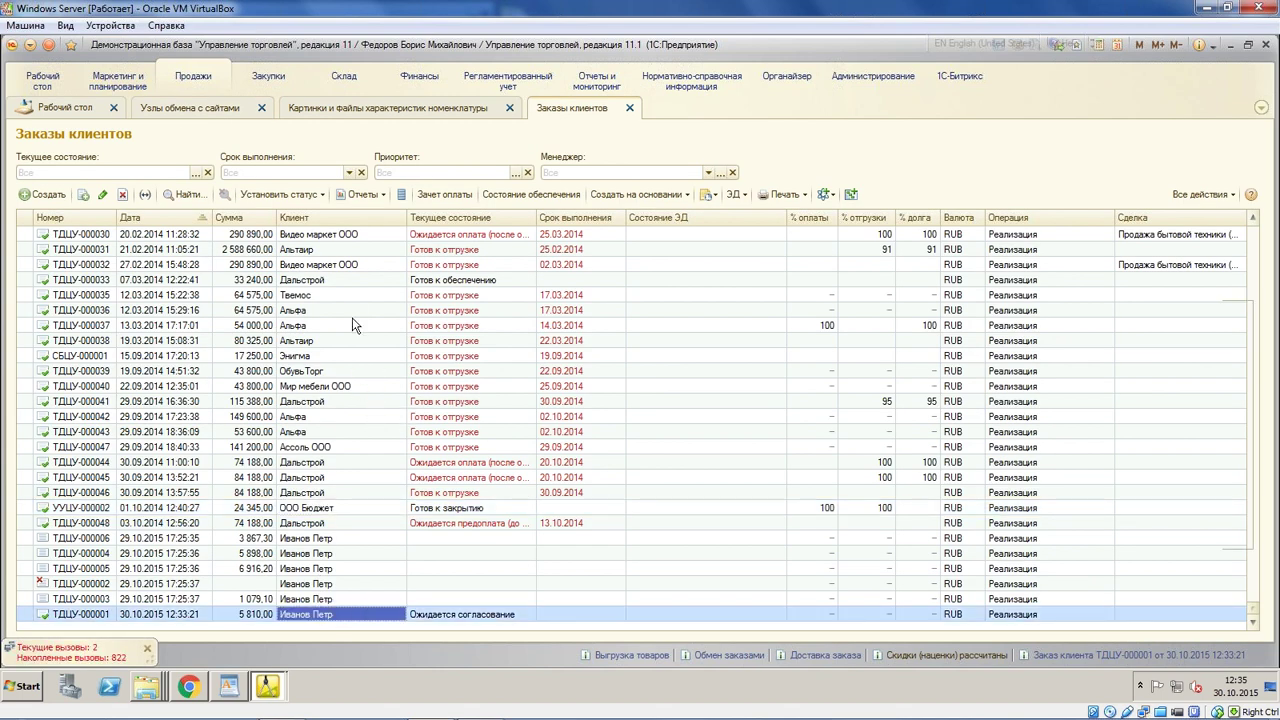
Step: Open order ТДЦУ-000001 and review its additional, delivery and goods details
key(Return)
click(338, 261)
click(265, 262)
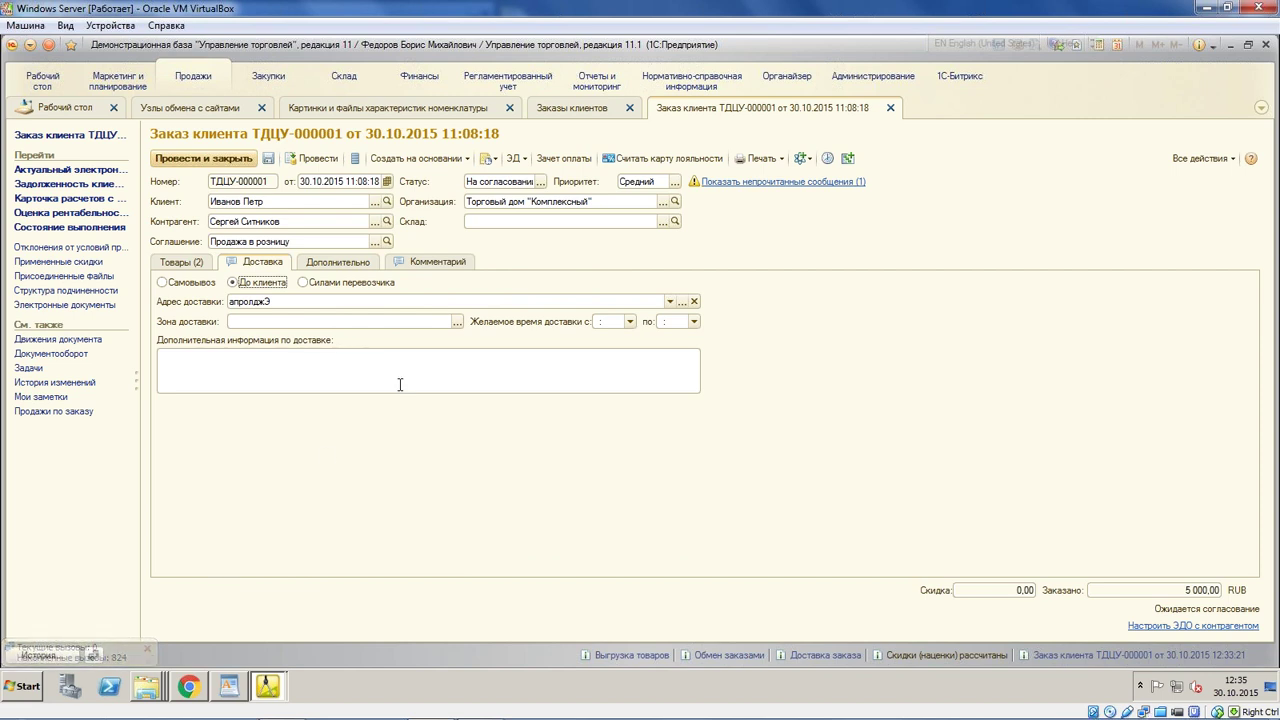
key(ctrl+Page_Up)
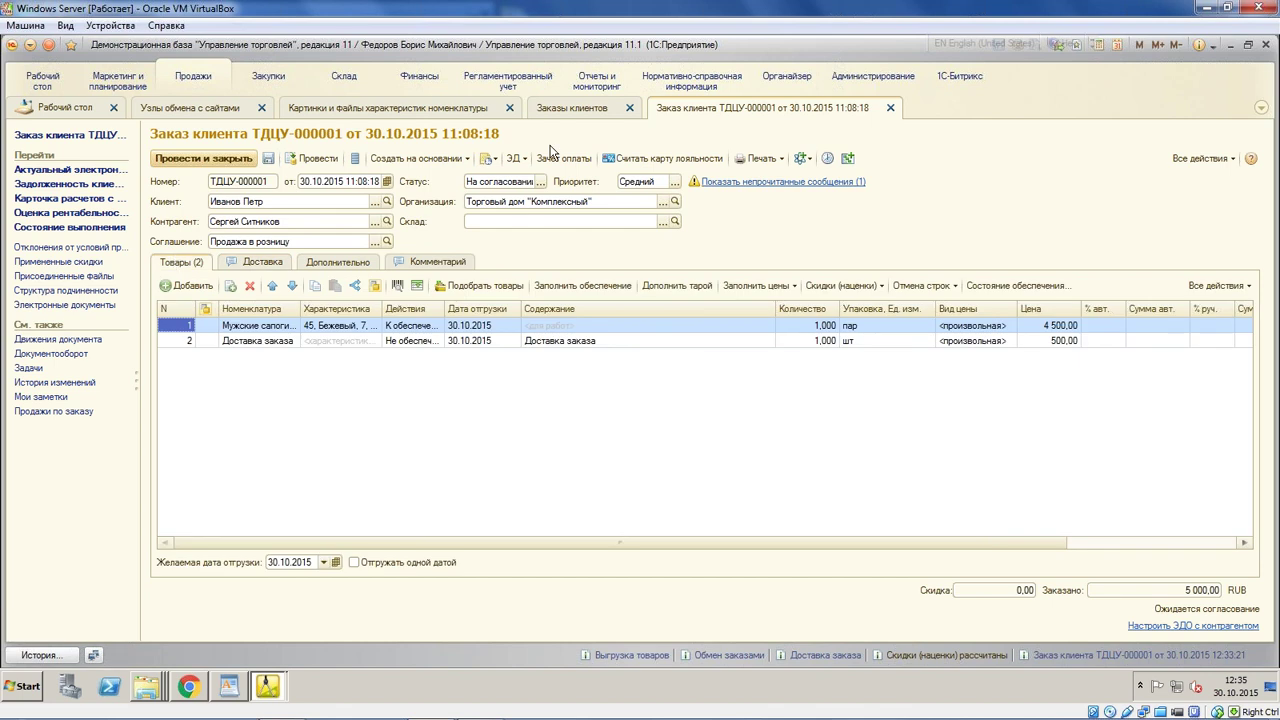
Step: Set status К выполнению, warehouse Центральный склад, and post the order
click(540, 181)
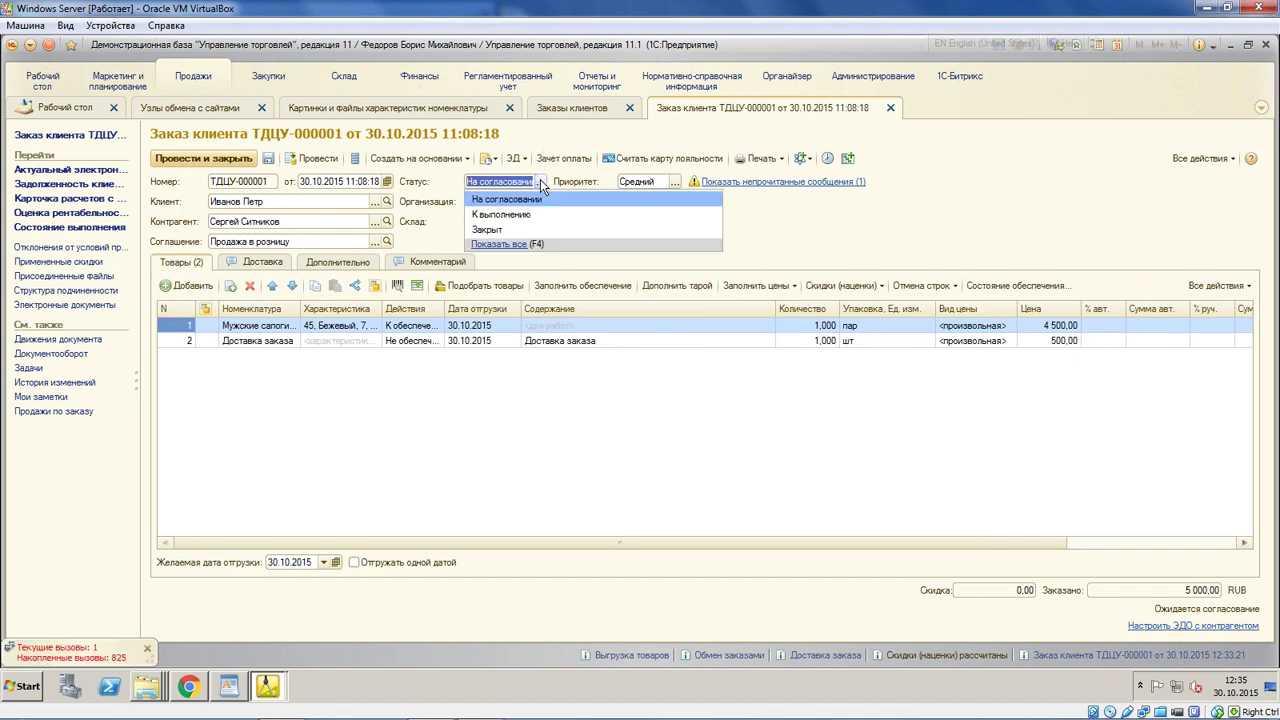
click(501, 214)
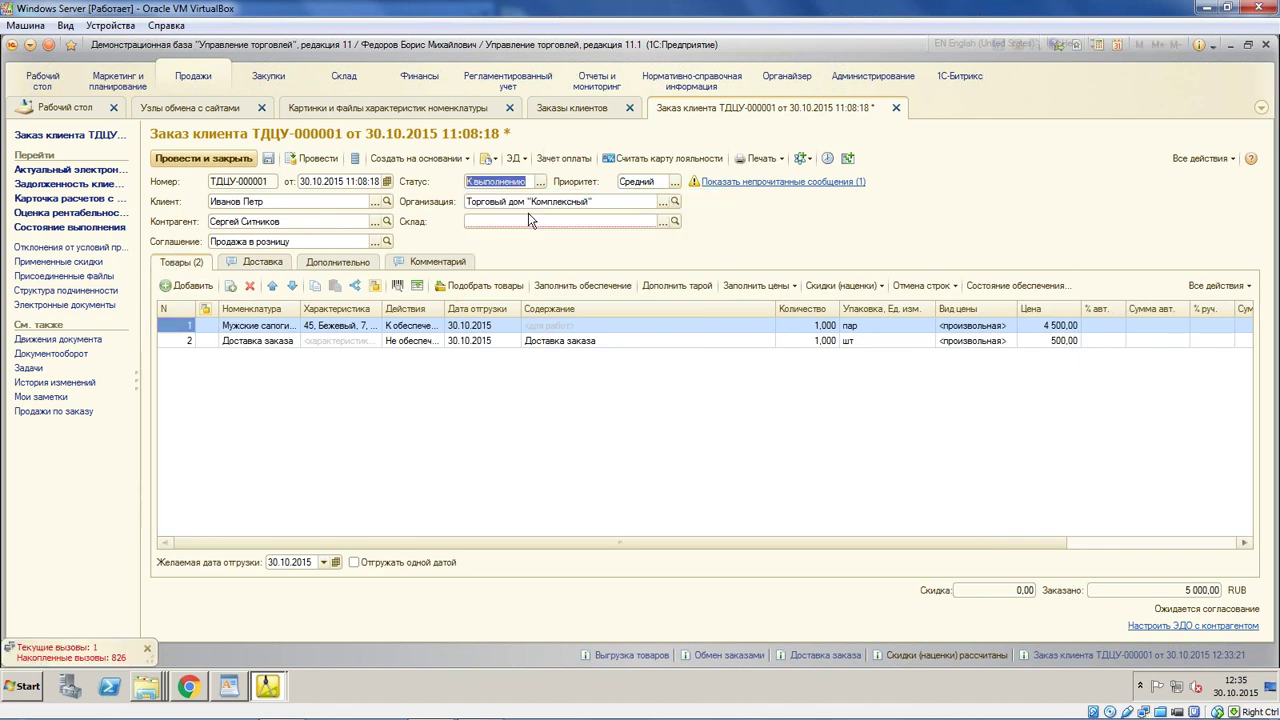
click(663, 221)
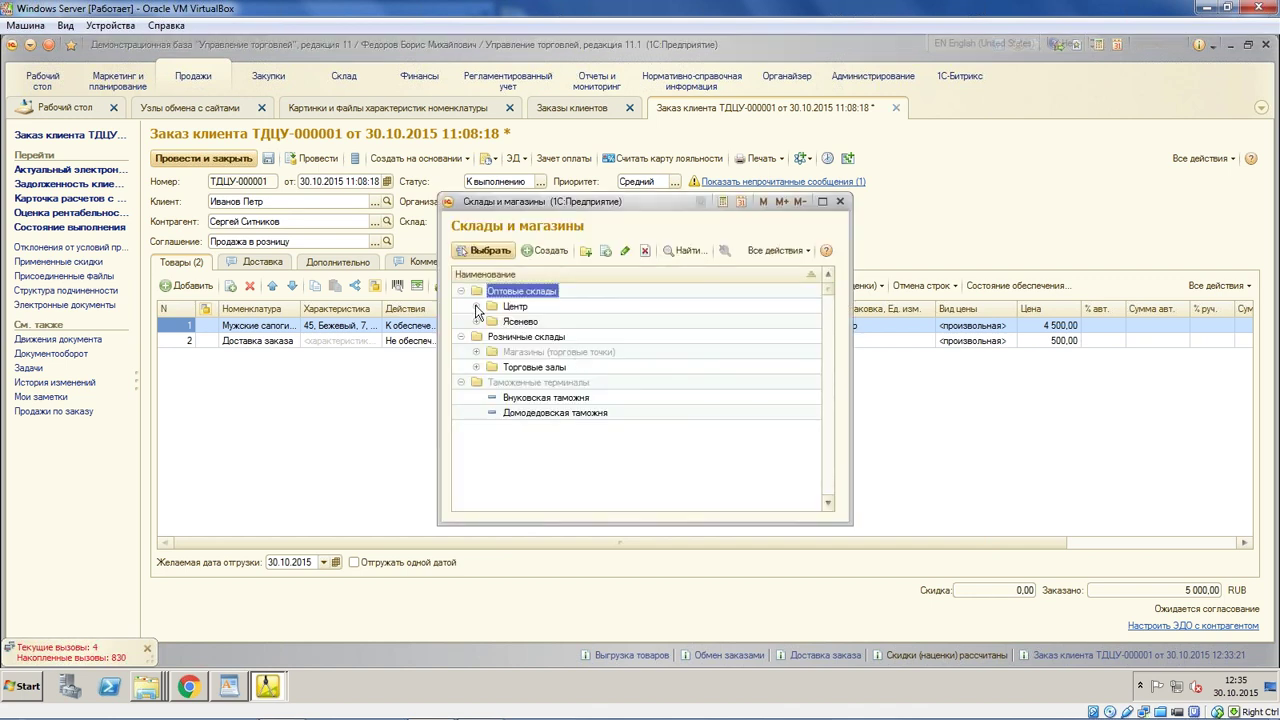
double_click(540, 383)
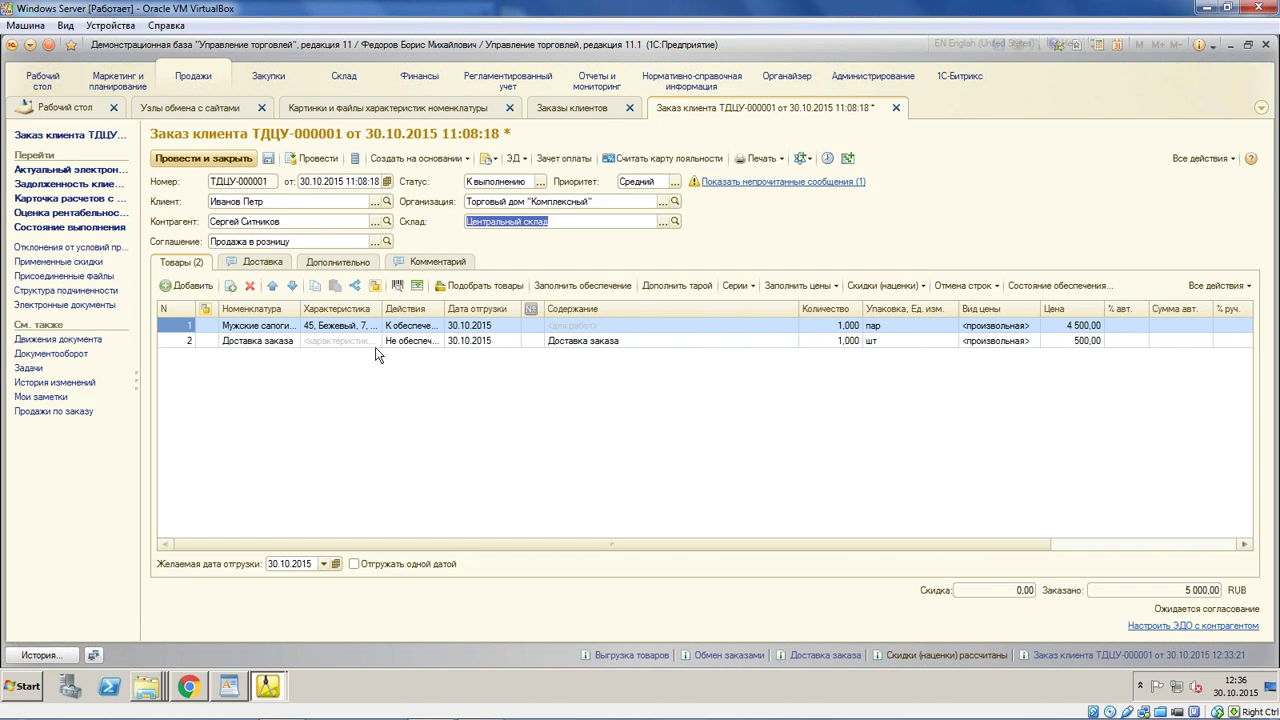
click(239, 152)
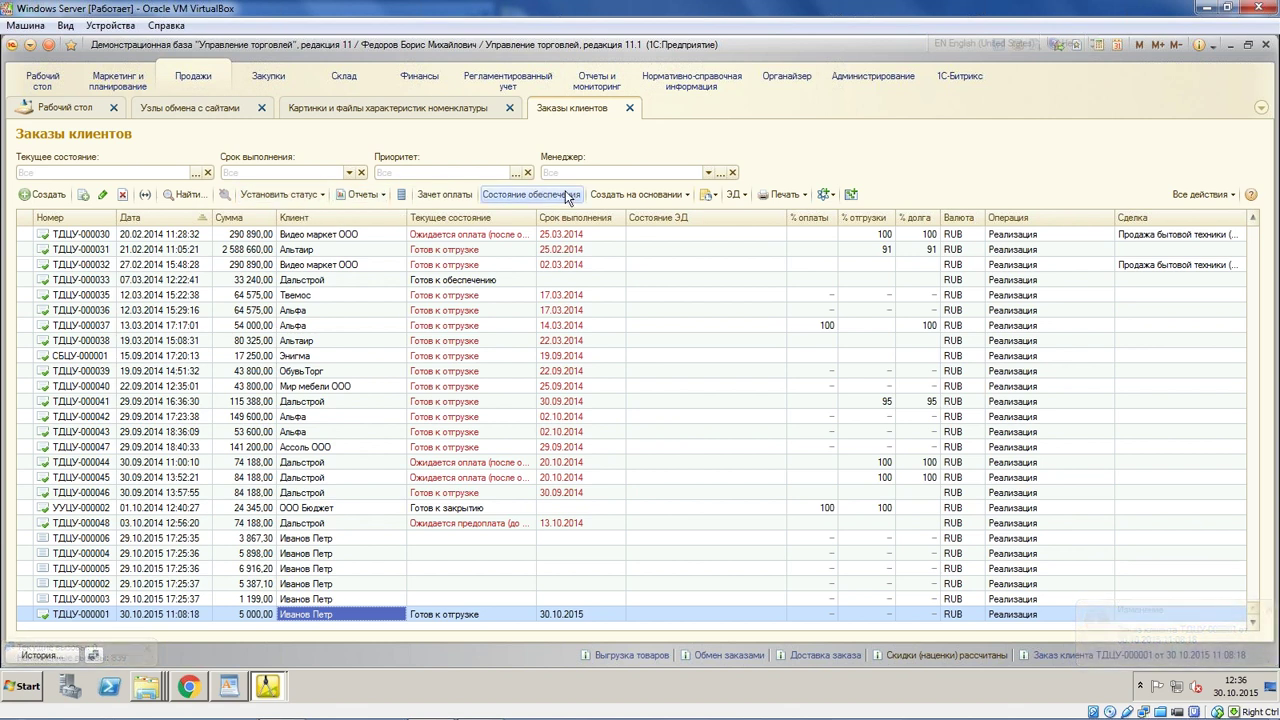
Step: Try a Приходный кассовый ордер based on ТДЦУ-000001 and dismiss the not-required refusal
click(631, 195)
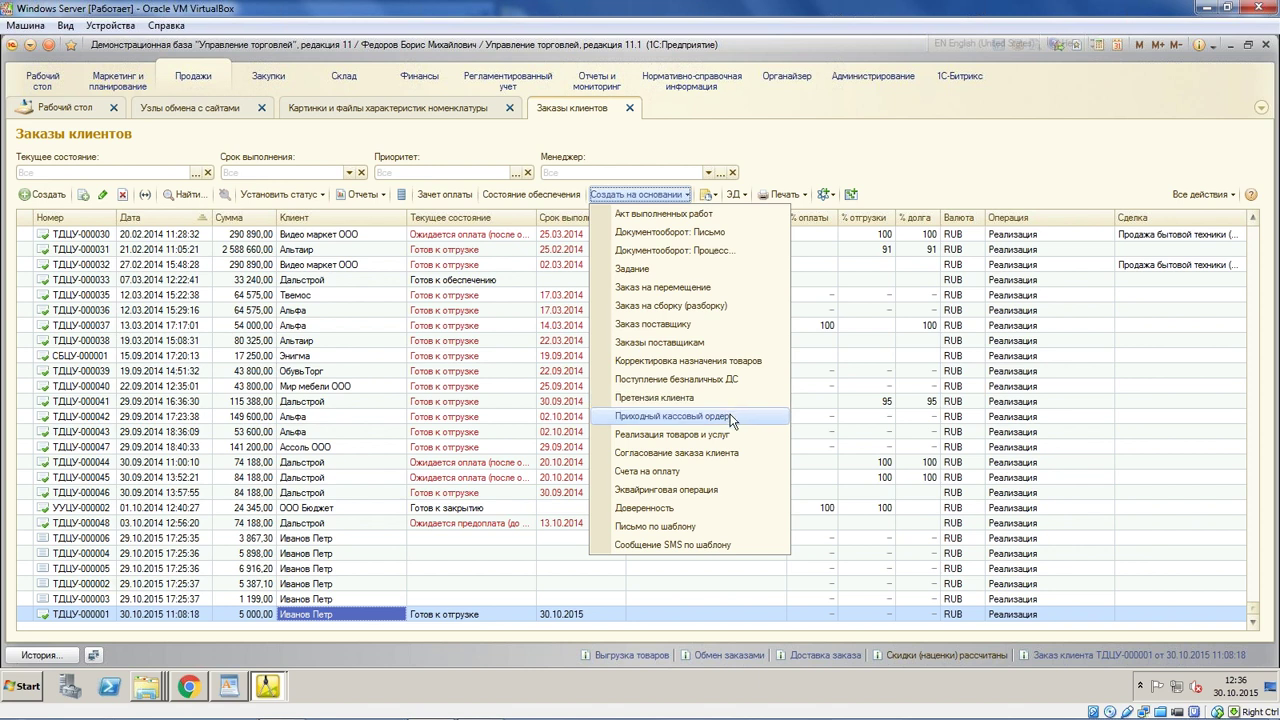
click(737, 421)
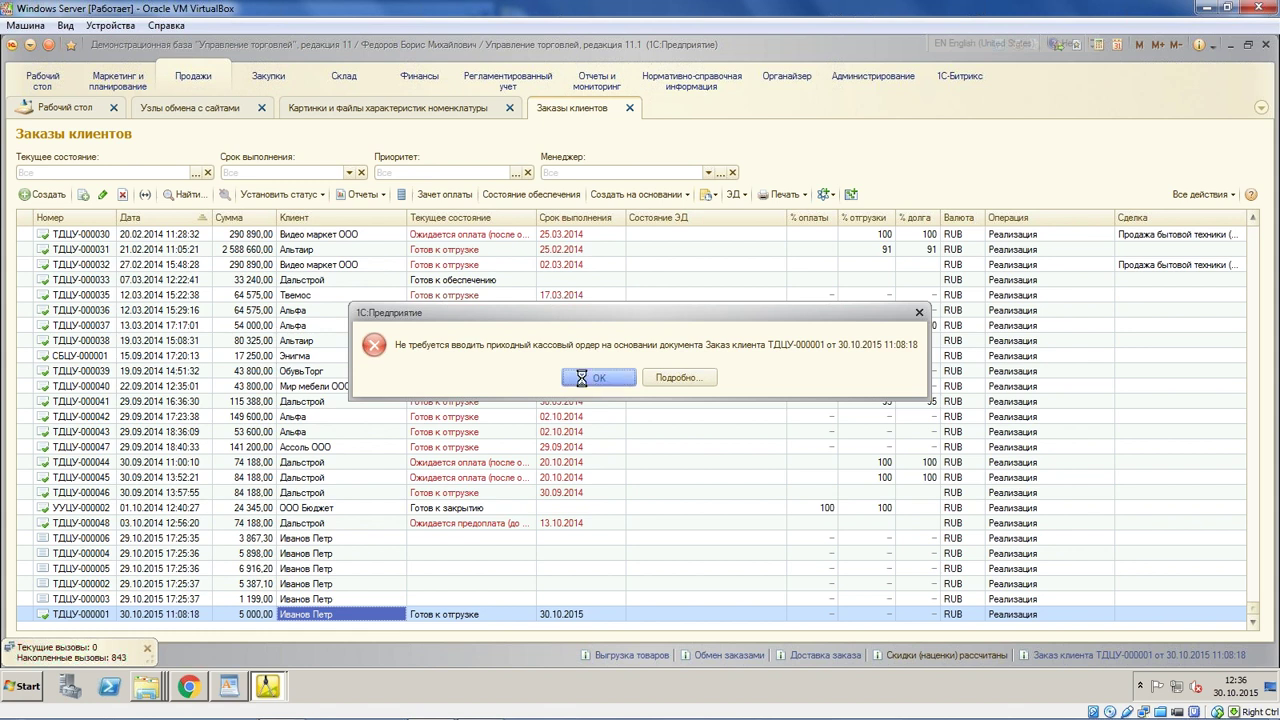
click(581, 377)
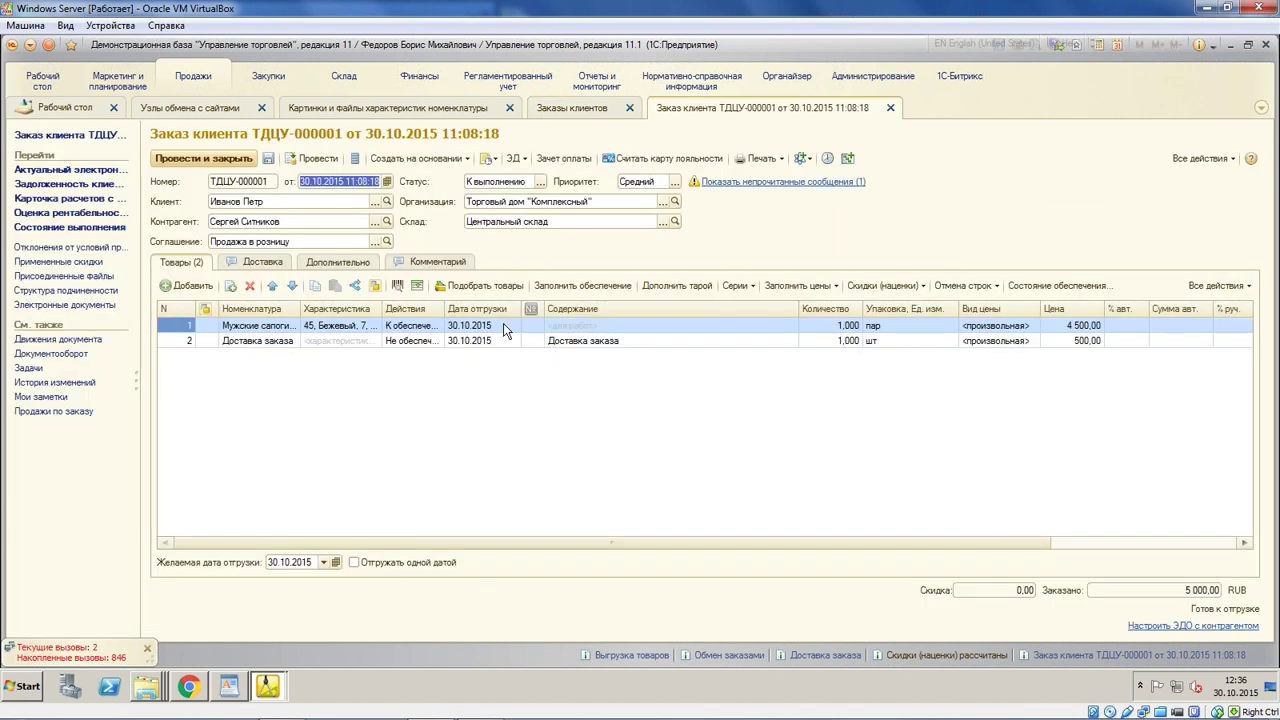
Step: Fill the order lines with the ship option and attempt posting, which fails
click(576, 287)
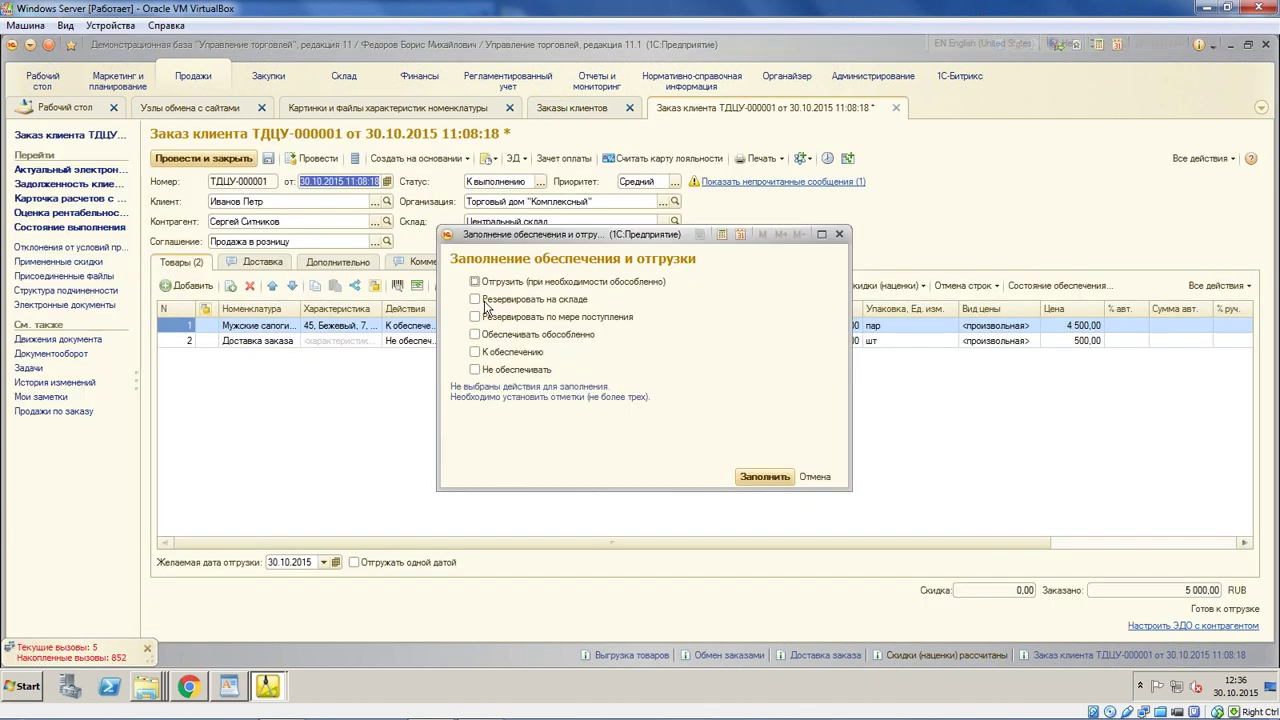
click(474, 281)
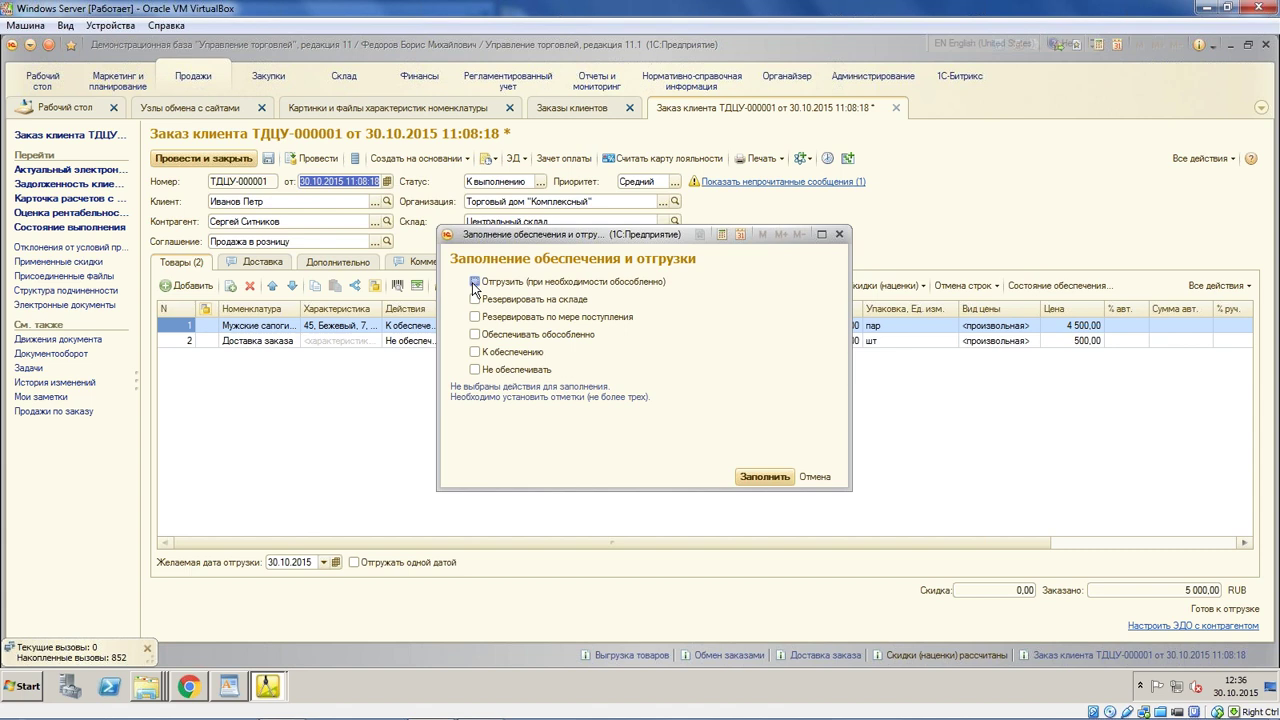
click(763, 476)
click(183, 159)
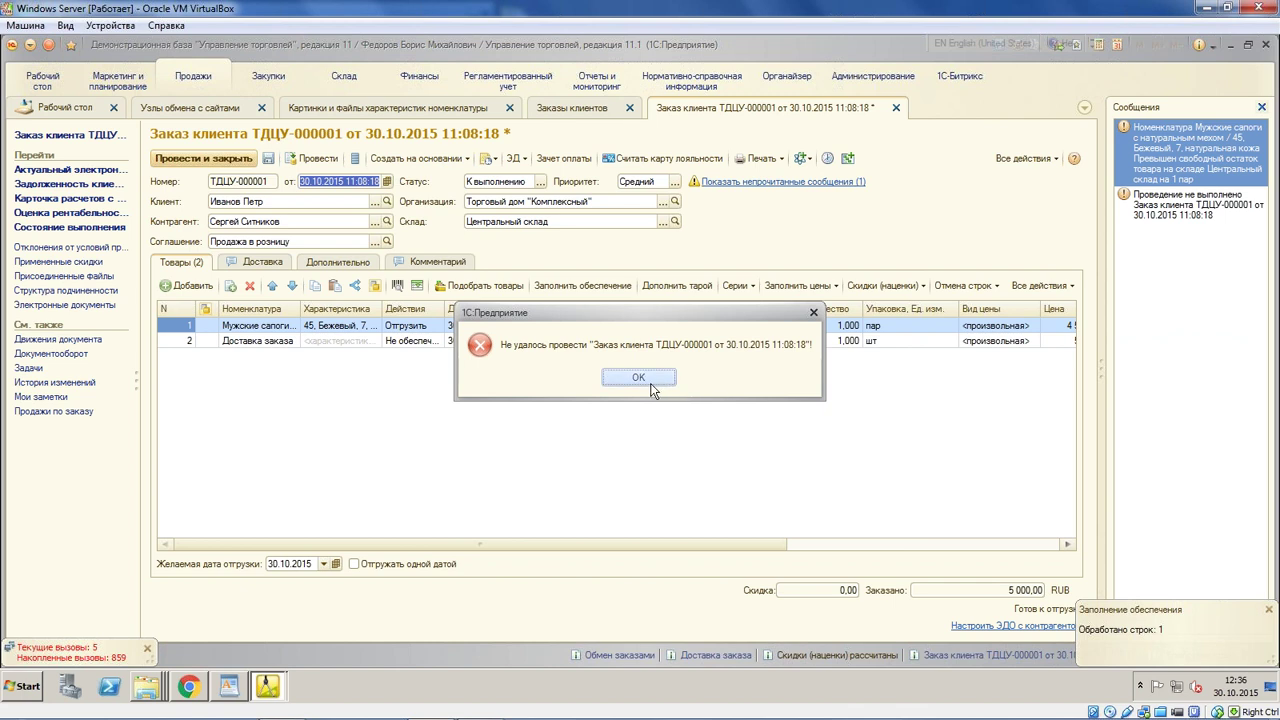
click(640, 378)
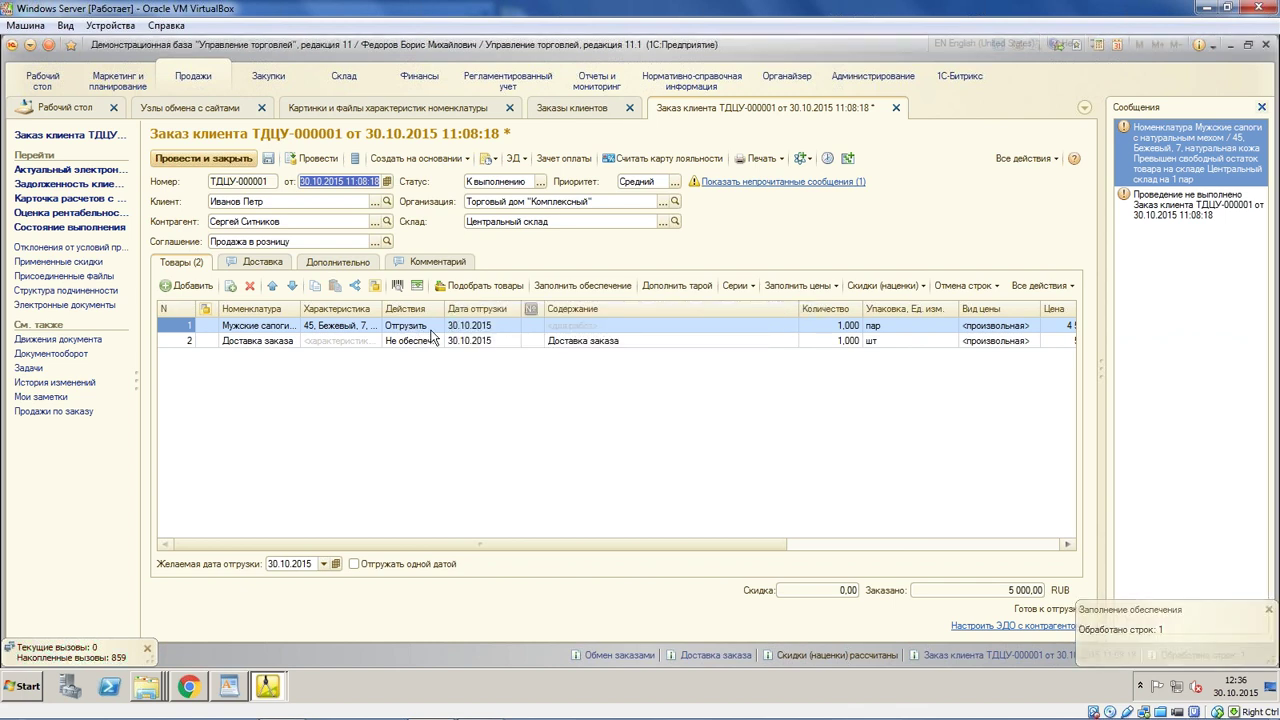
Step: Mark all order lines К обеспечению instead and post the order
click(580, 286)
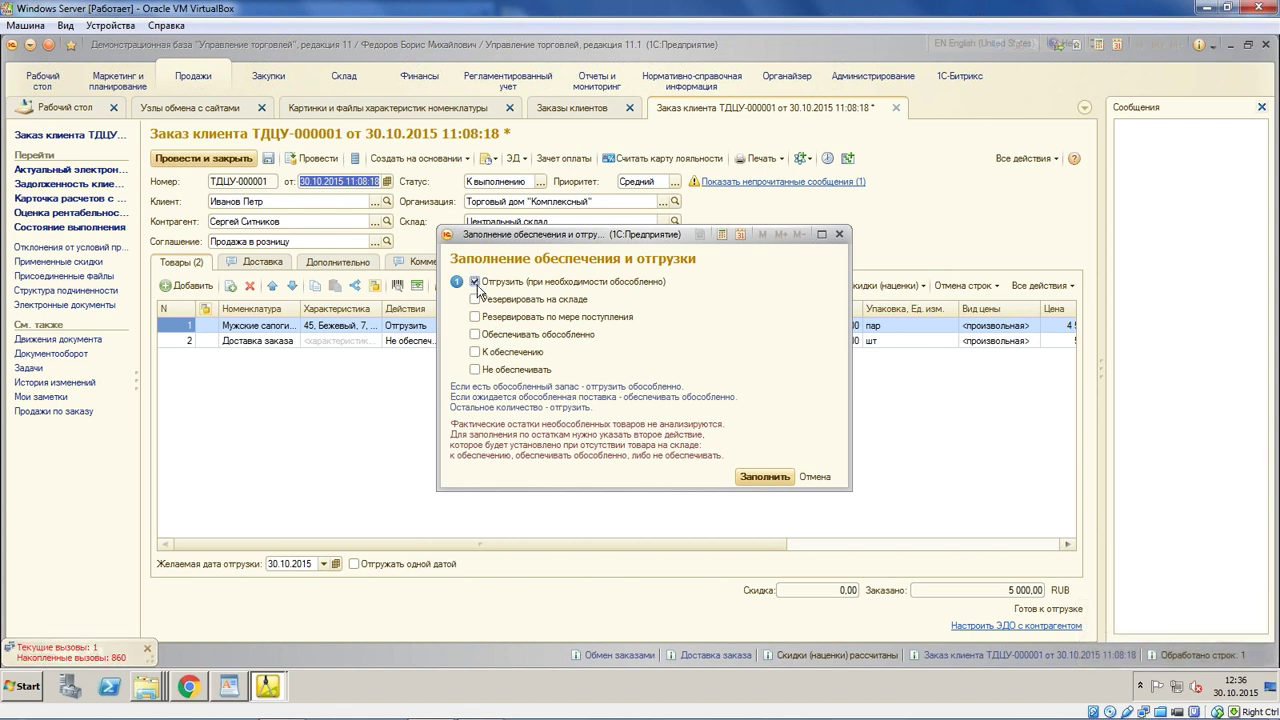
click(475, 283)
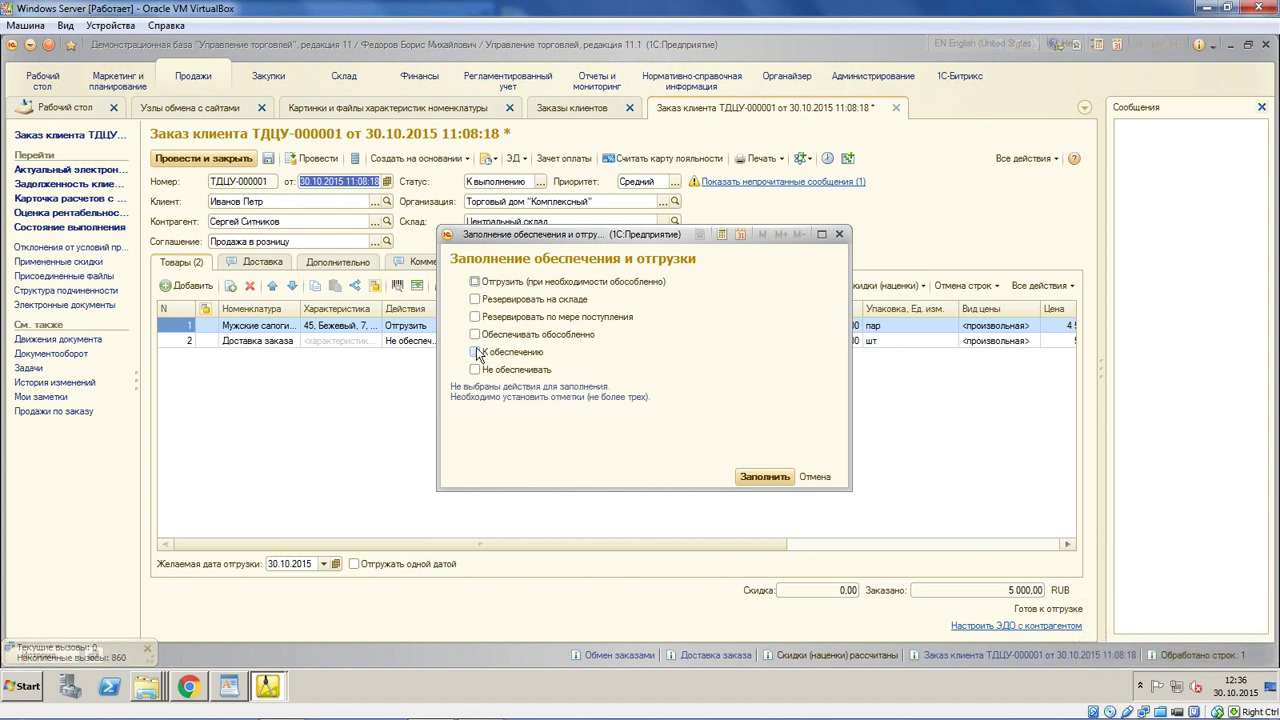
click(476, 353)
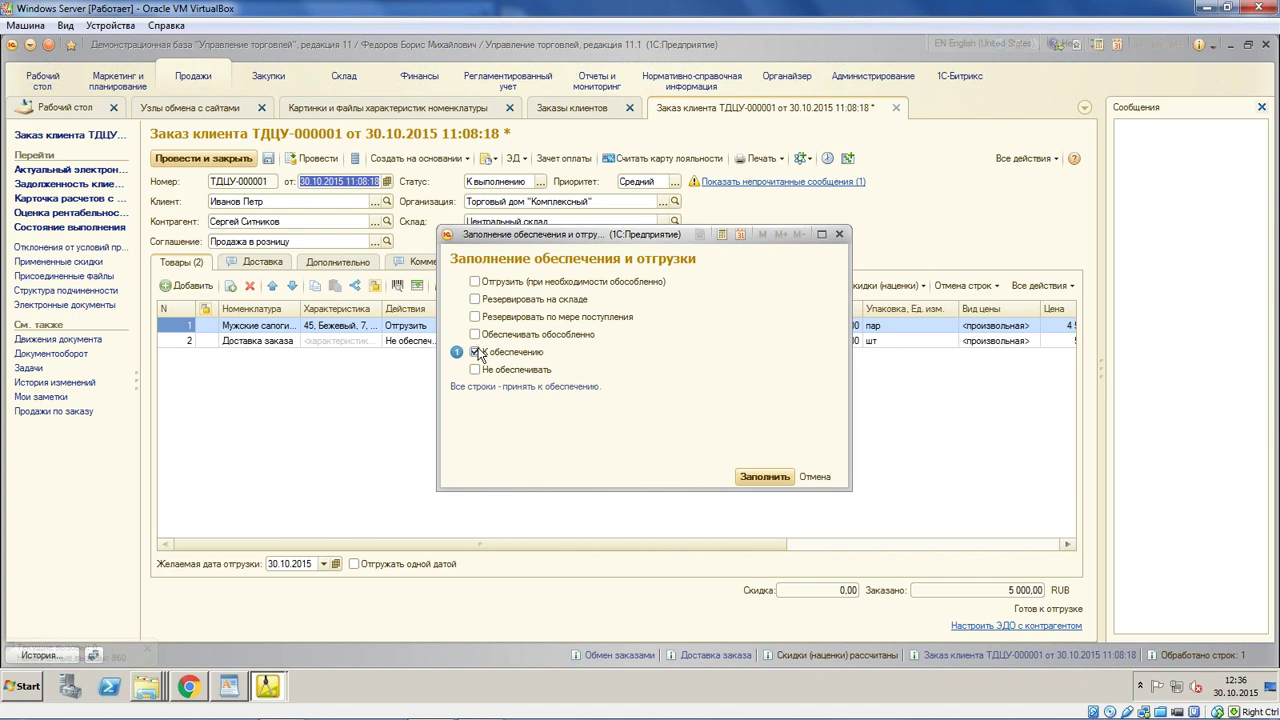
click(767, 477)
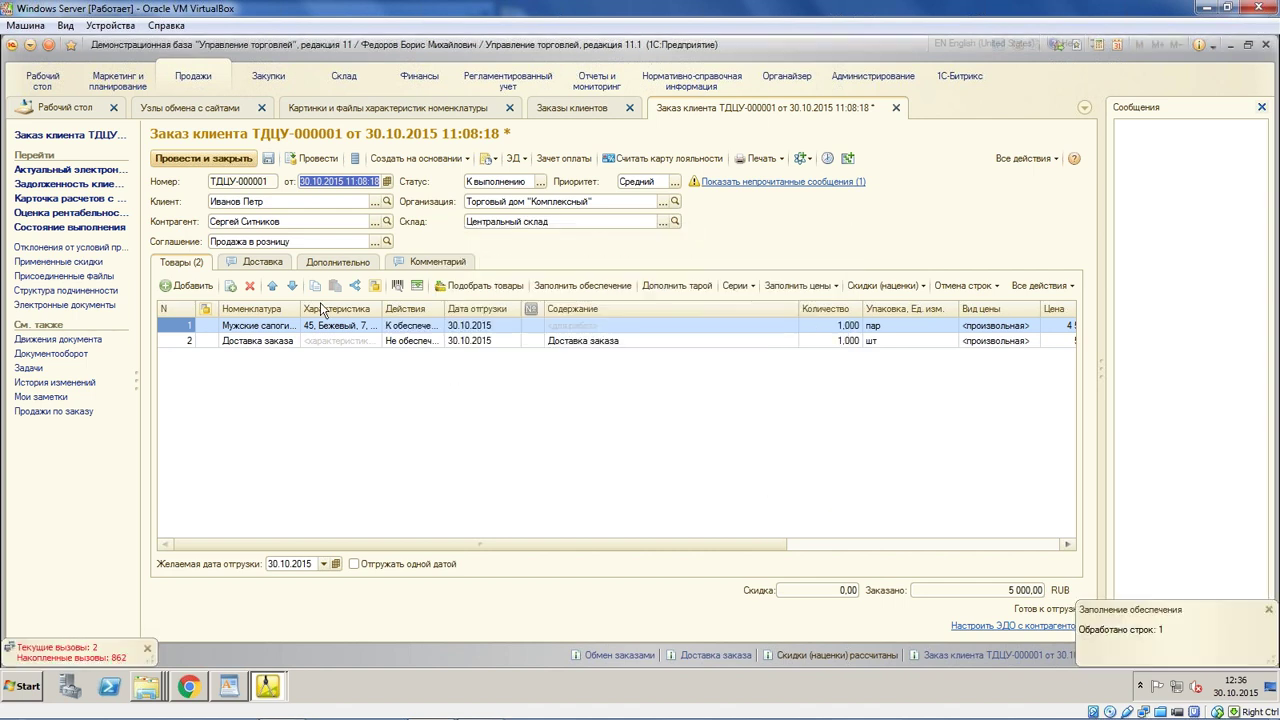
click(215, 162)
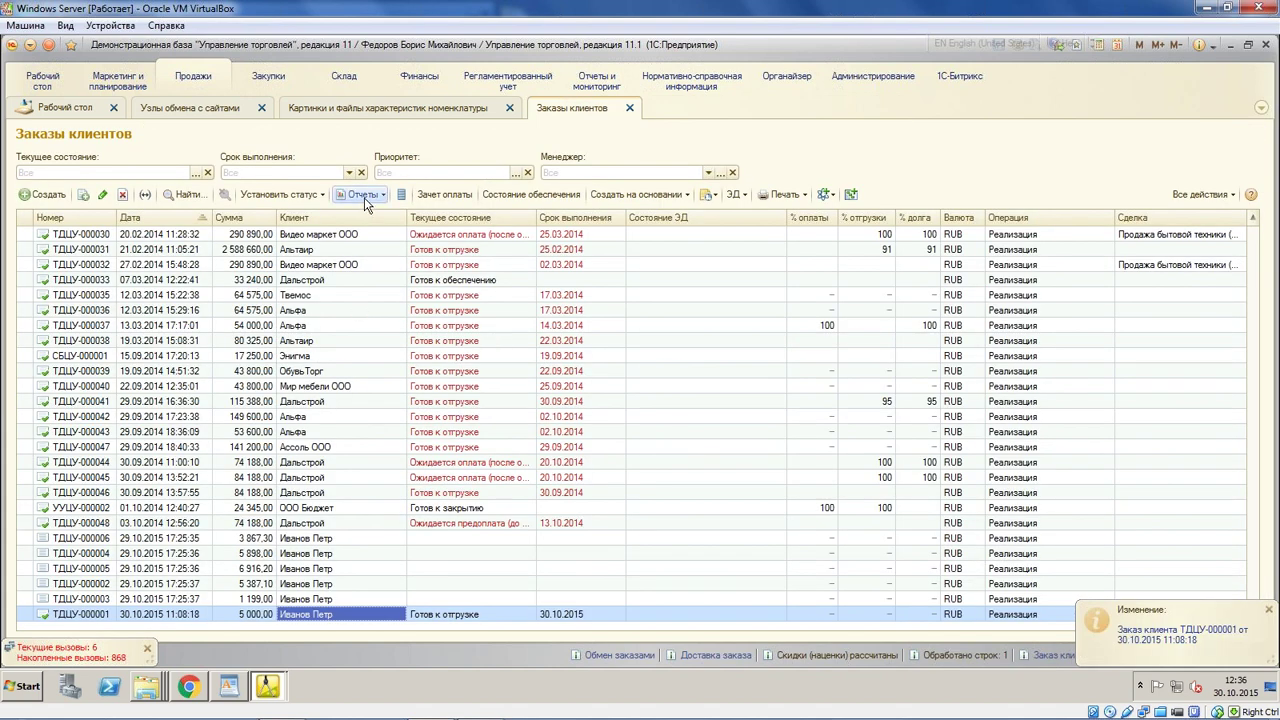
Step: Retry a Приходный кассовый ордер from the order and inspect the handler error
click(630, 195)
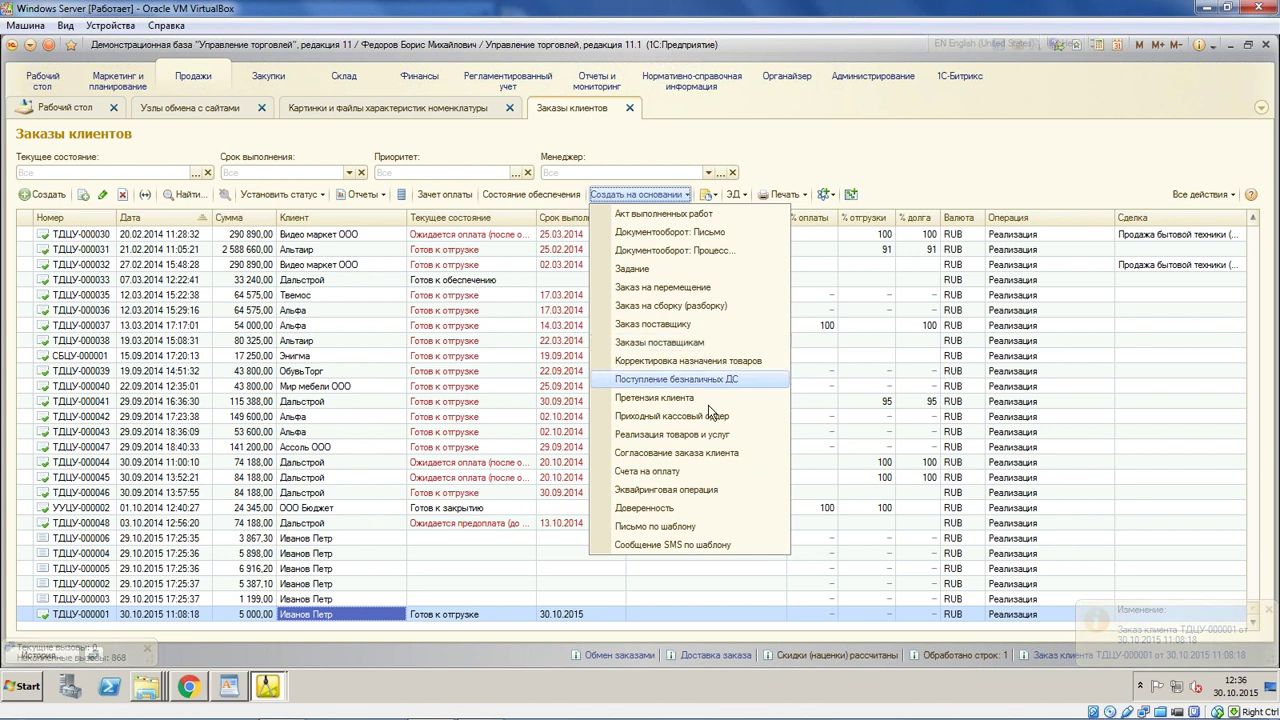
click(711, 422)
click(754, 491)
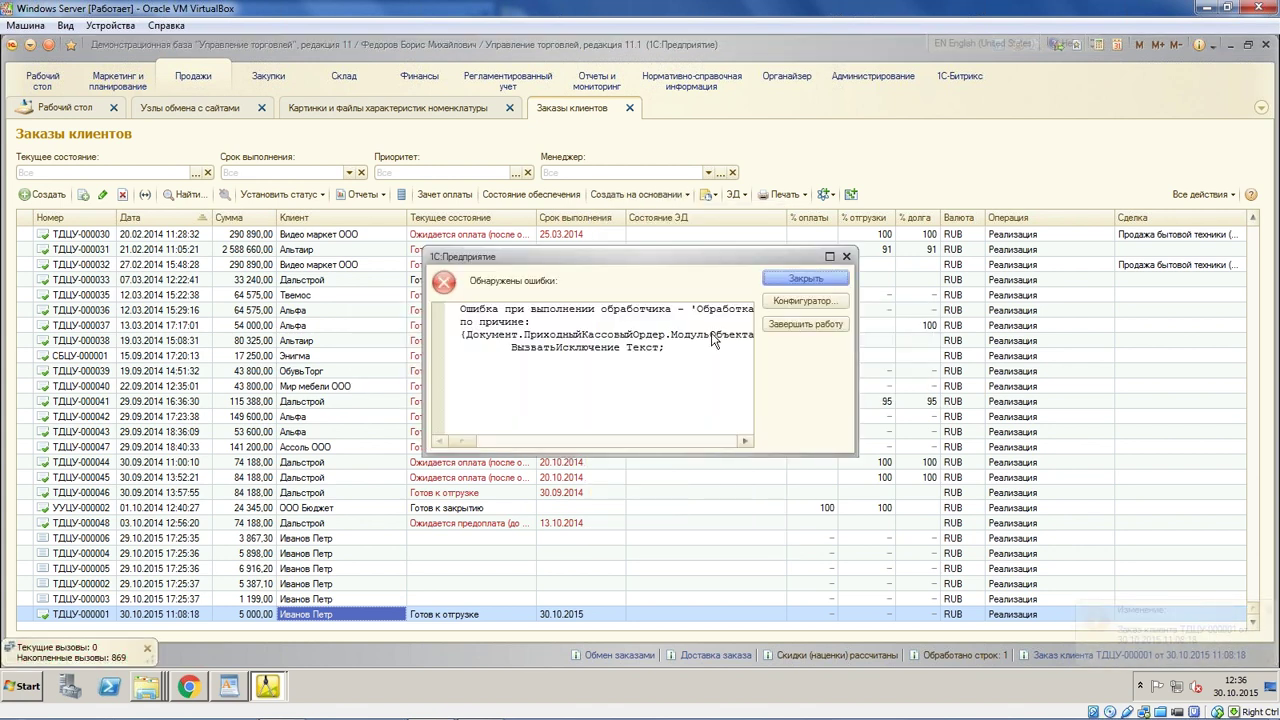
key(Escape)
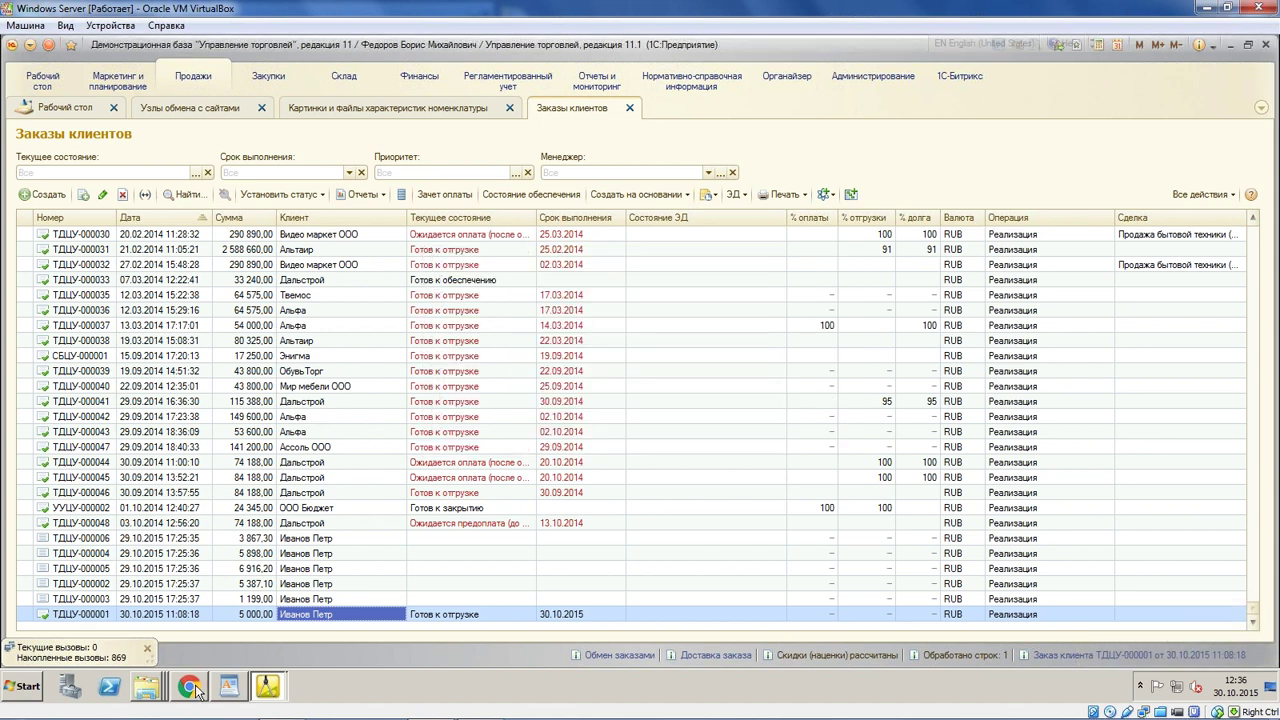
Step: Refresh the site's orders admin page in Chrome, then return to the 1C customer orders
click(190, 687)
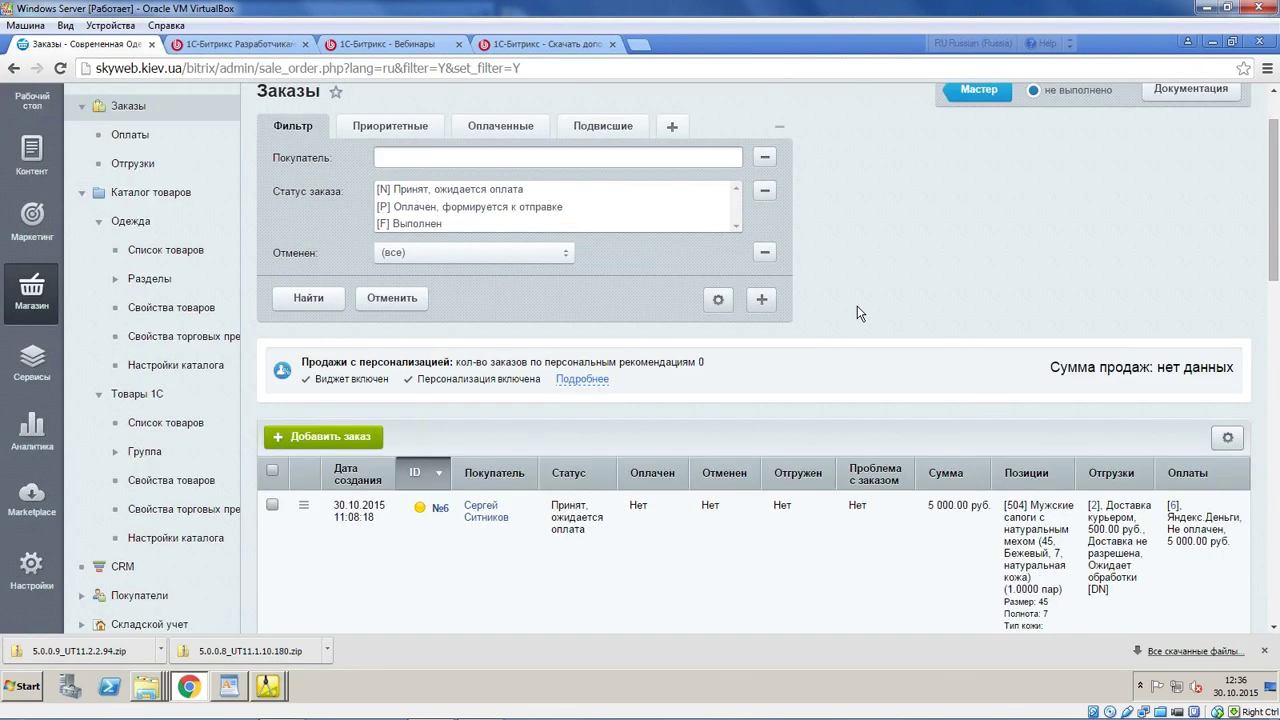
scroll(856, 290, down, 1)
key(F5)
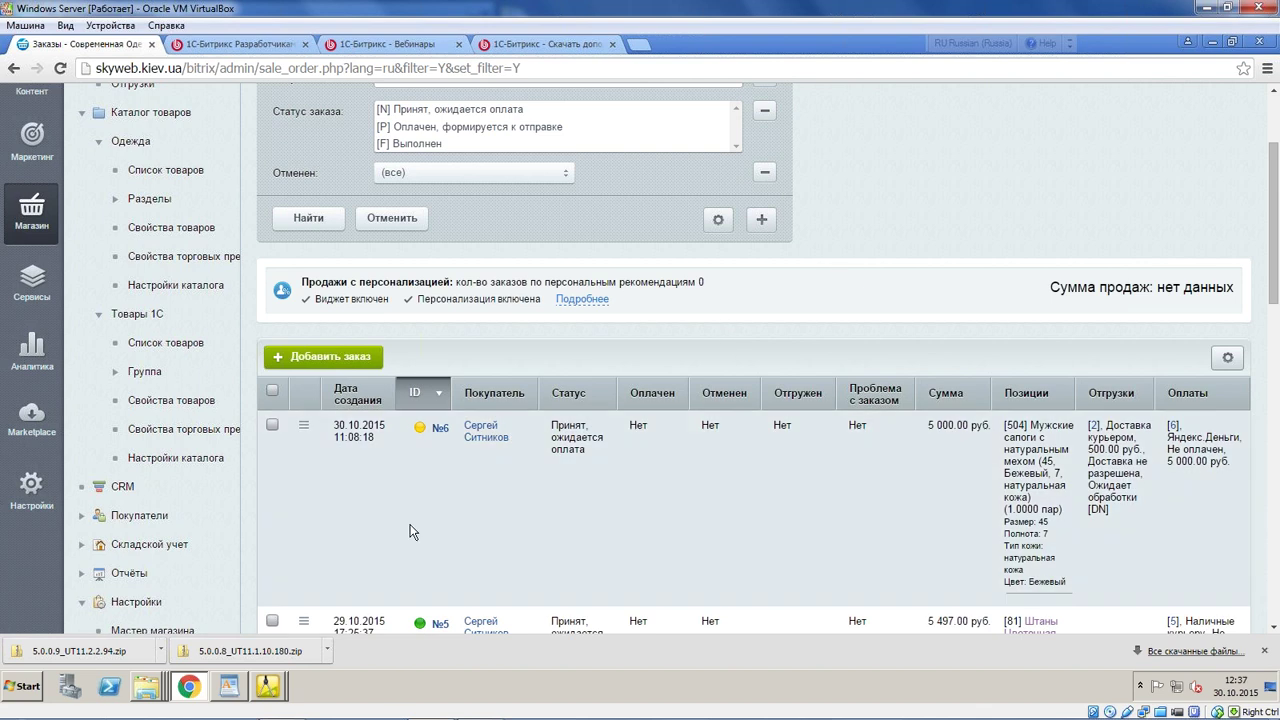
scroll(410, 531, down, 1)
click(267, 686)
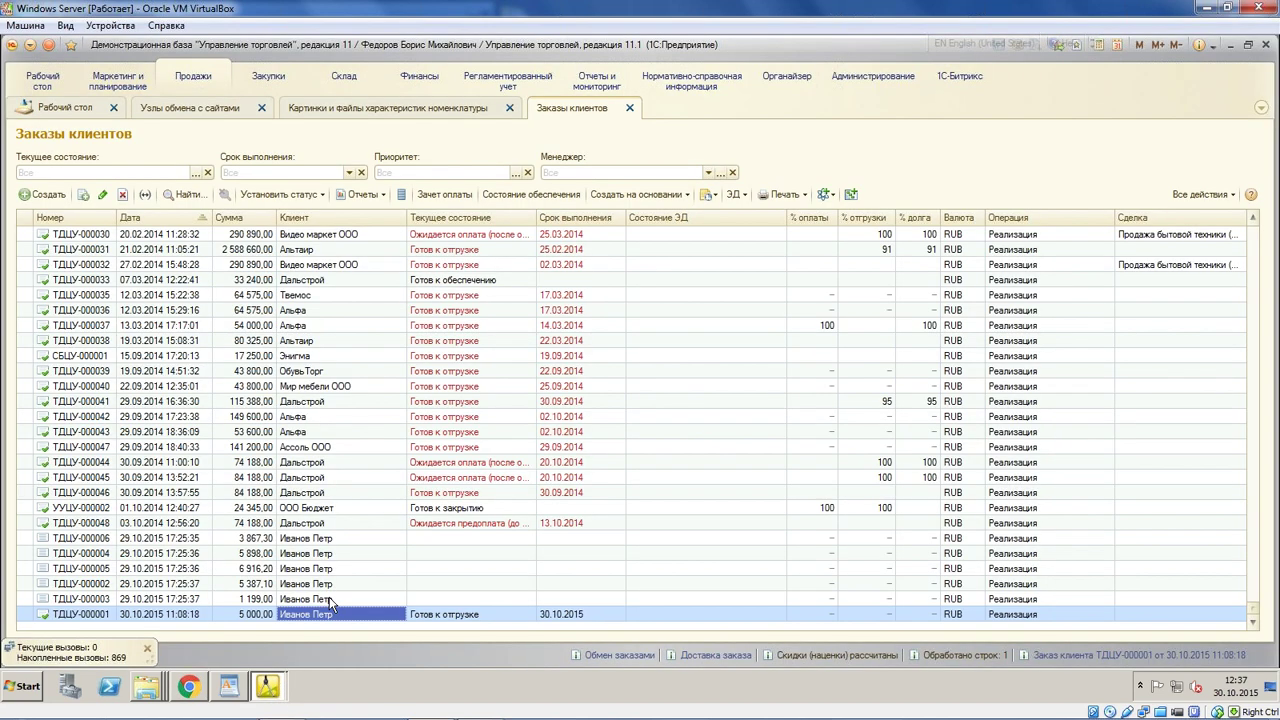
Step: Open order ТДЦУ-000001 and change its Соглашение to Продажа оптом
double_click(332, 611)
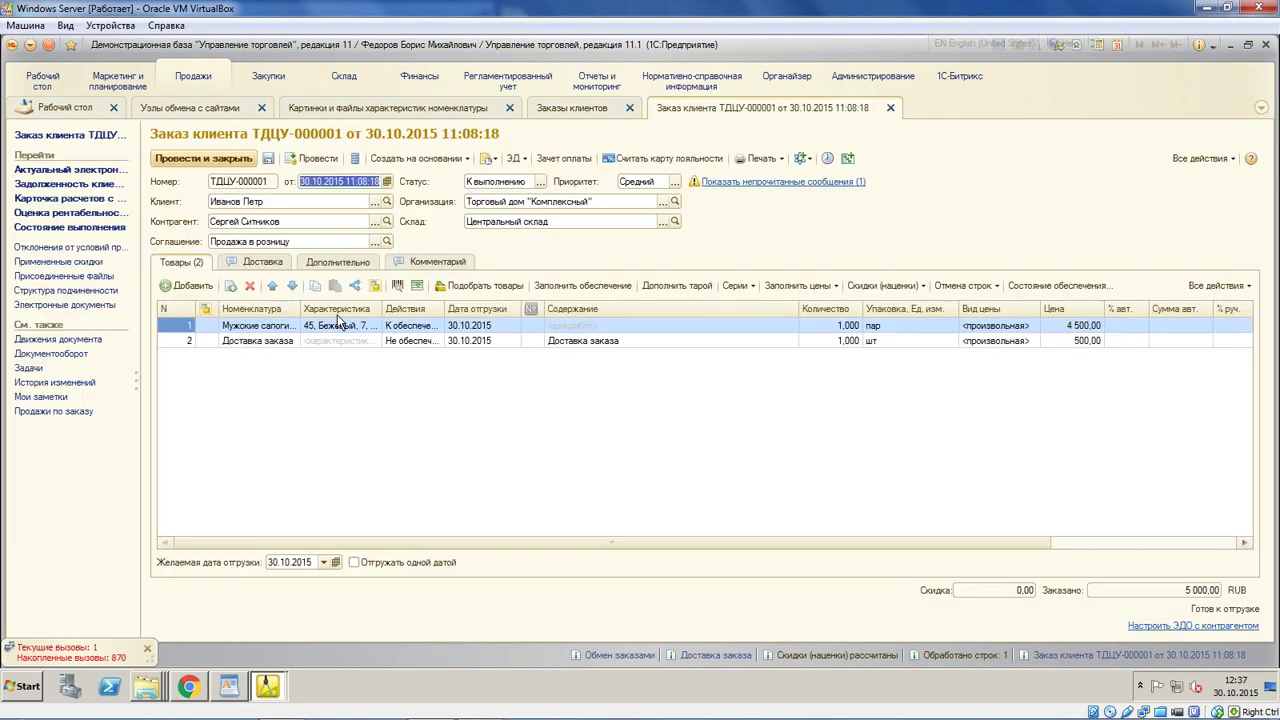
click(264, 262)
click(320, 260)
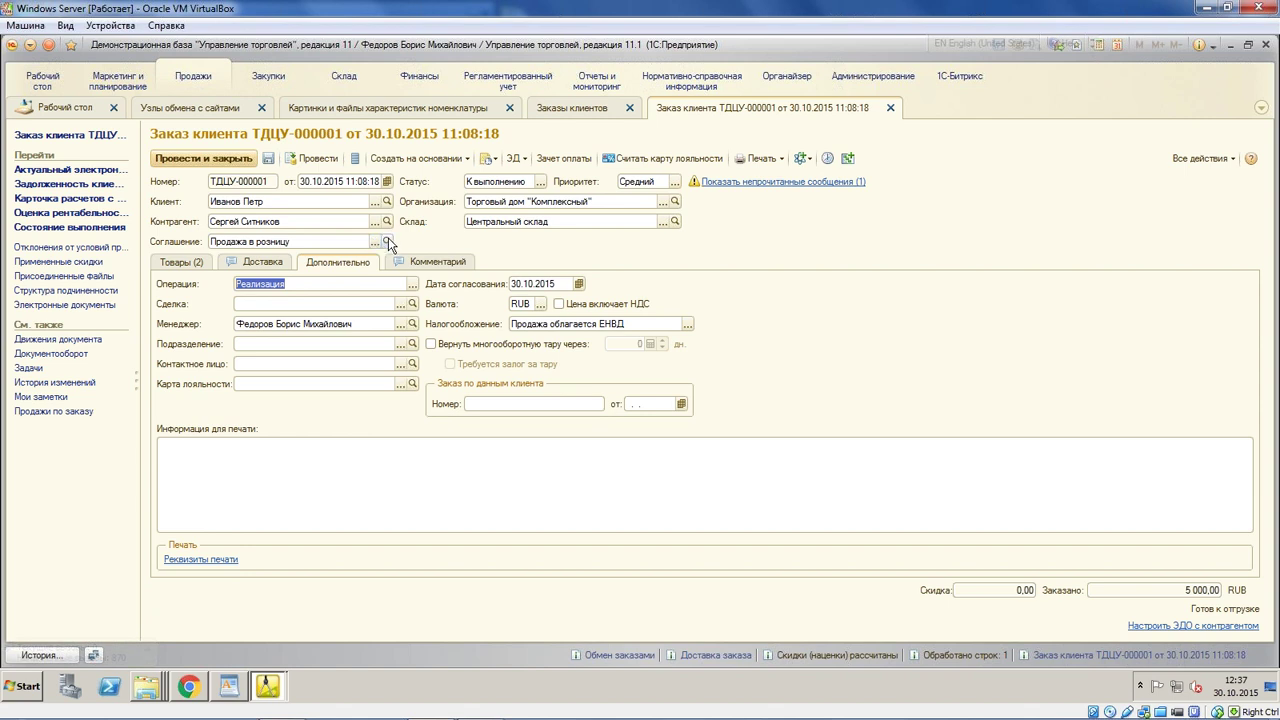
click(375, 242)
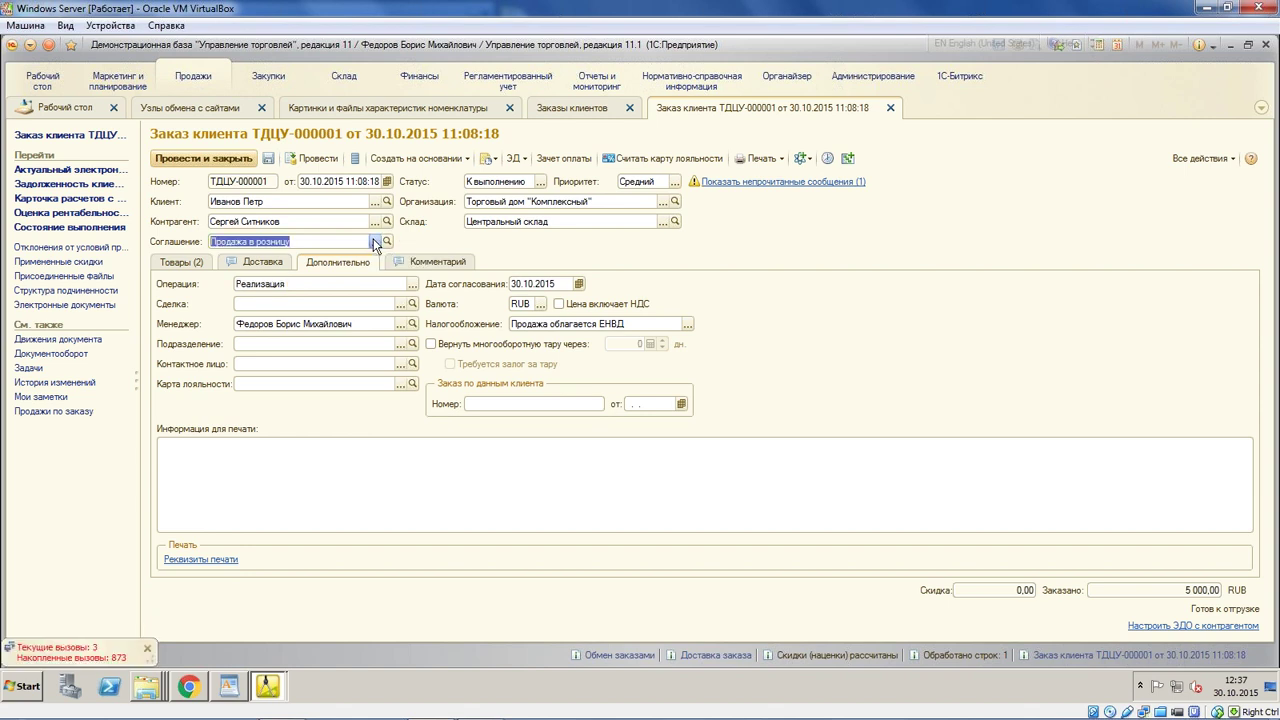
click(576, 377)
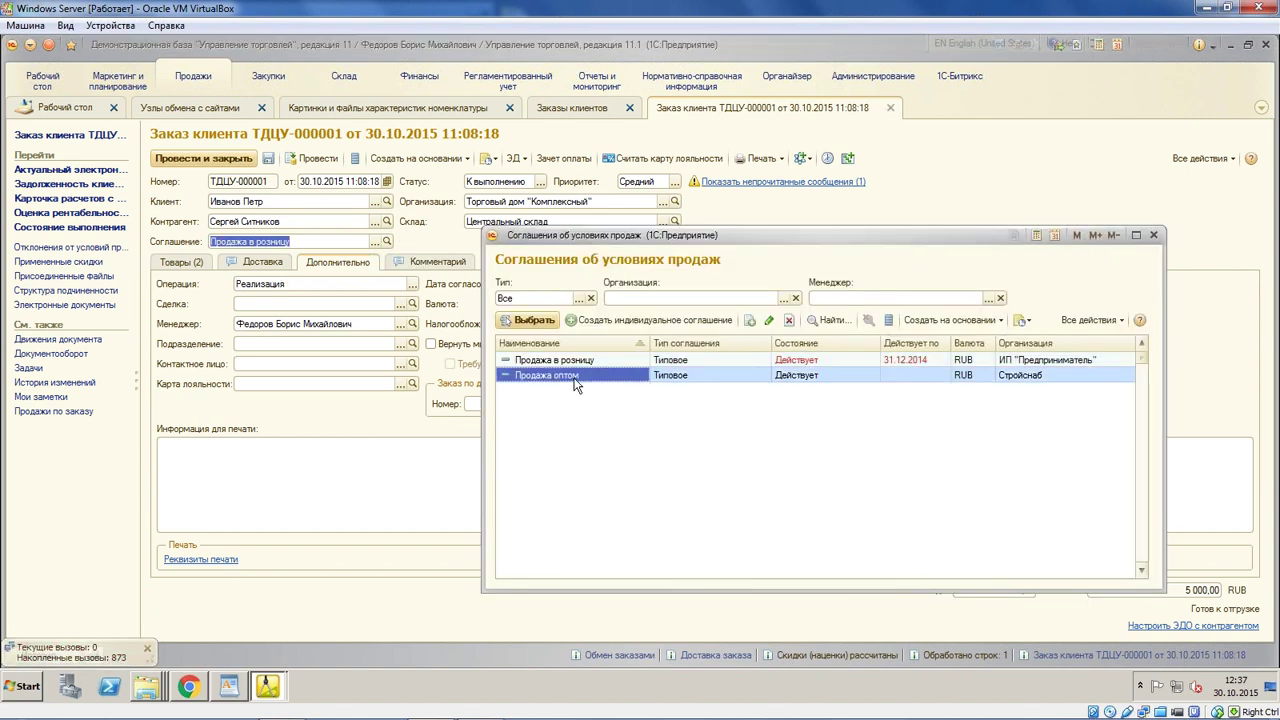
key(Escape)
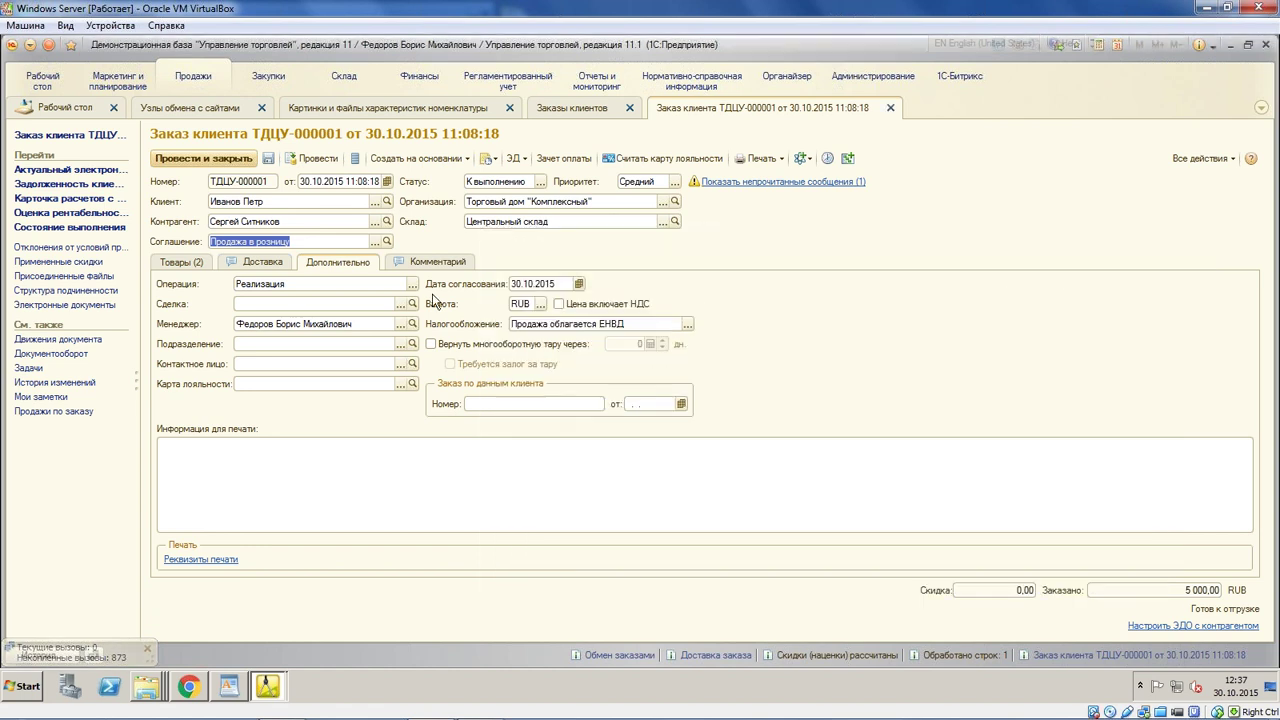
click(352, 242)
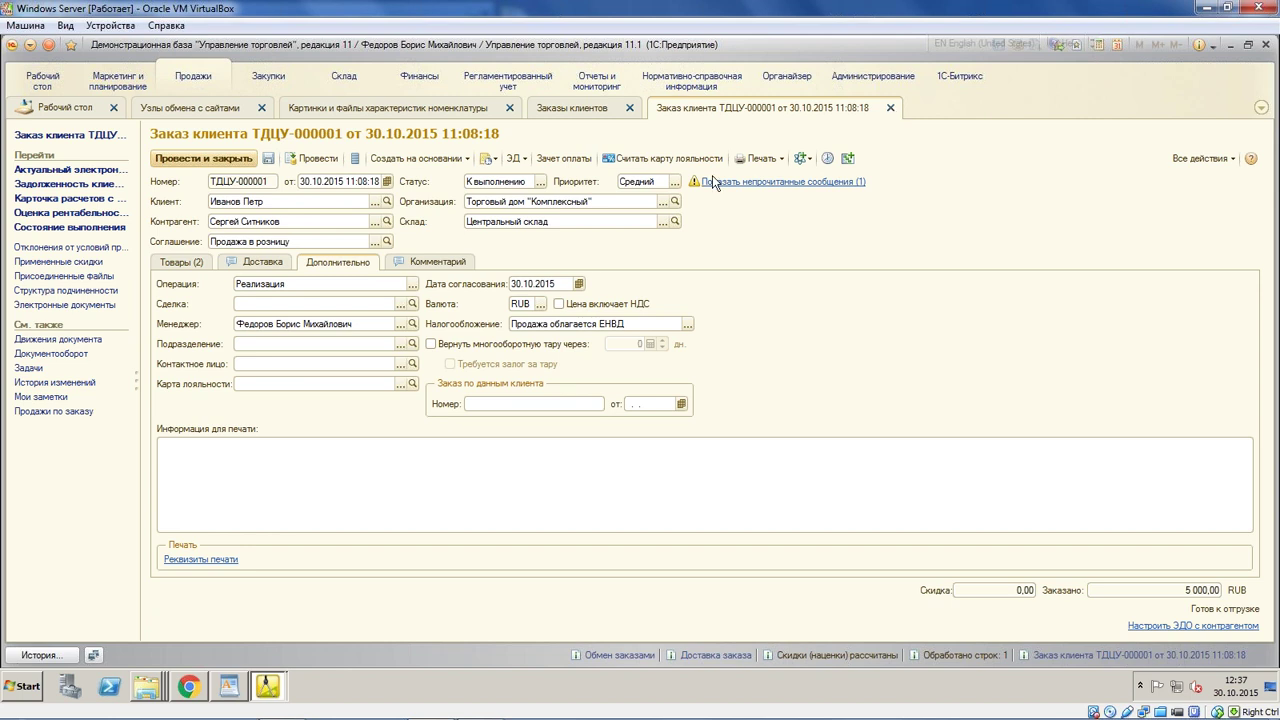
click(372, 242)
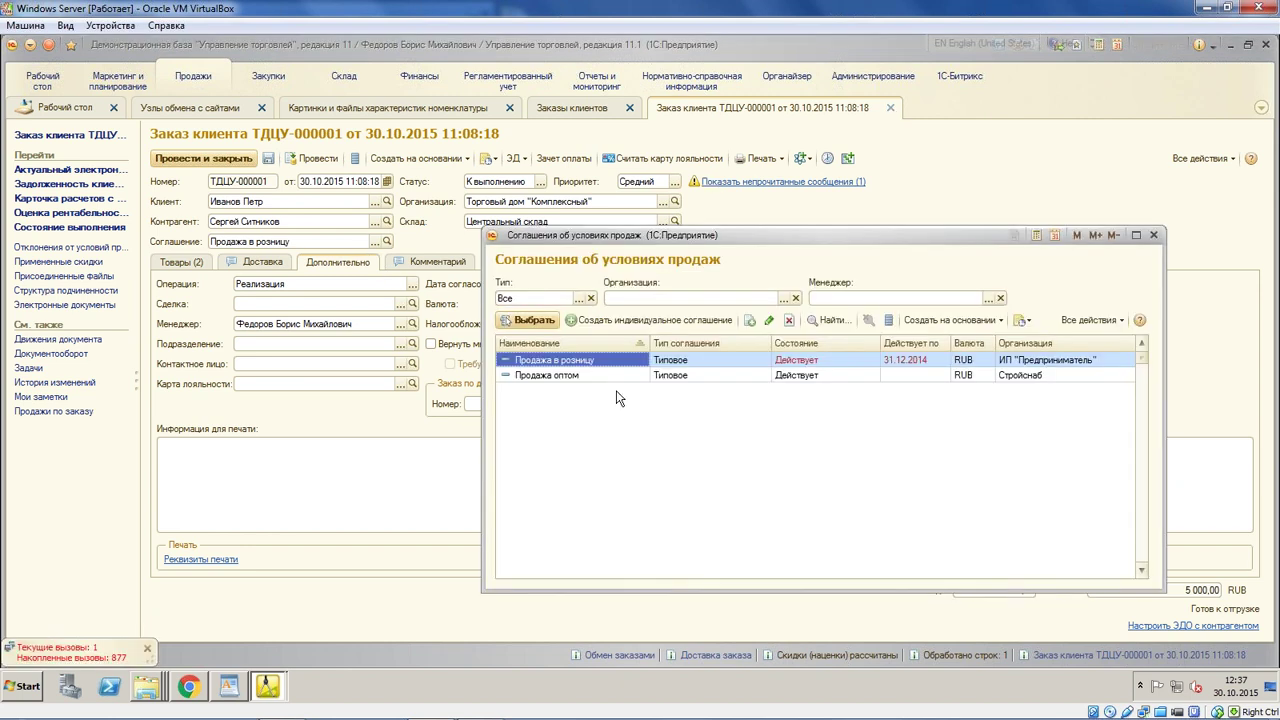
double_click(609, 372)
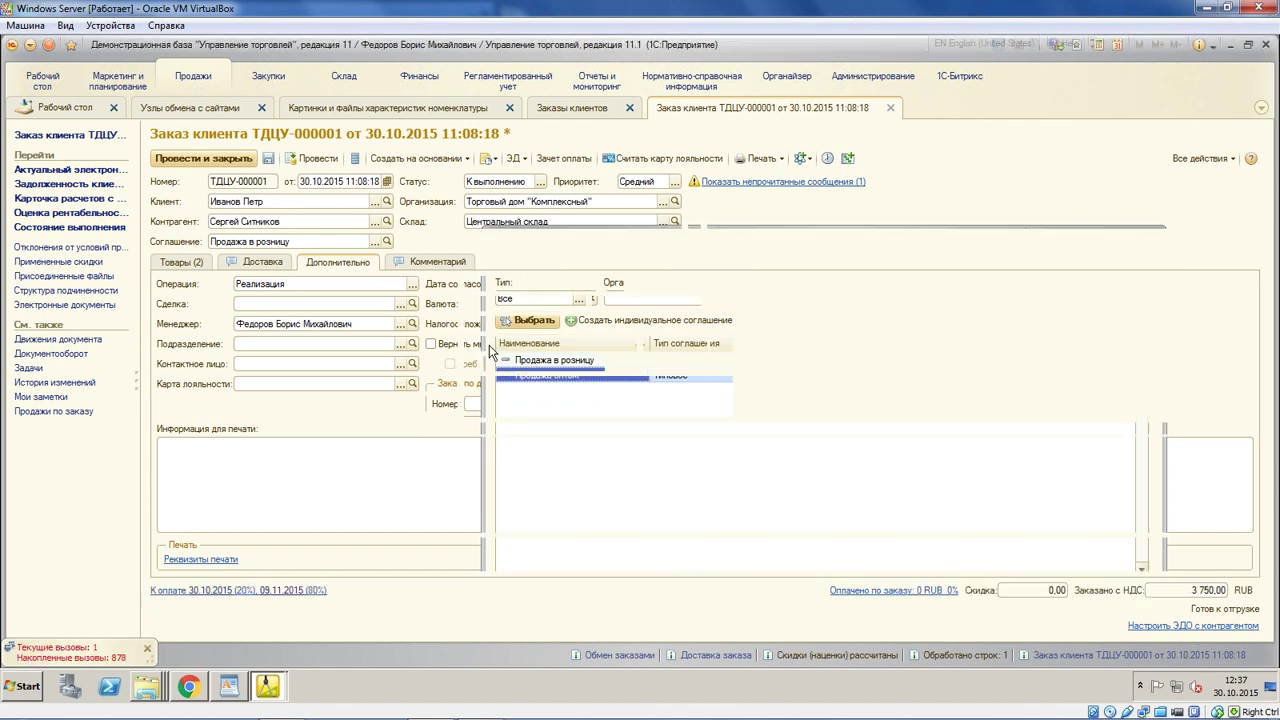
Step: Clear the delivery line's Оптовая price type, price it at 500,00, and post the order
click(181, 262)
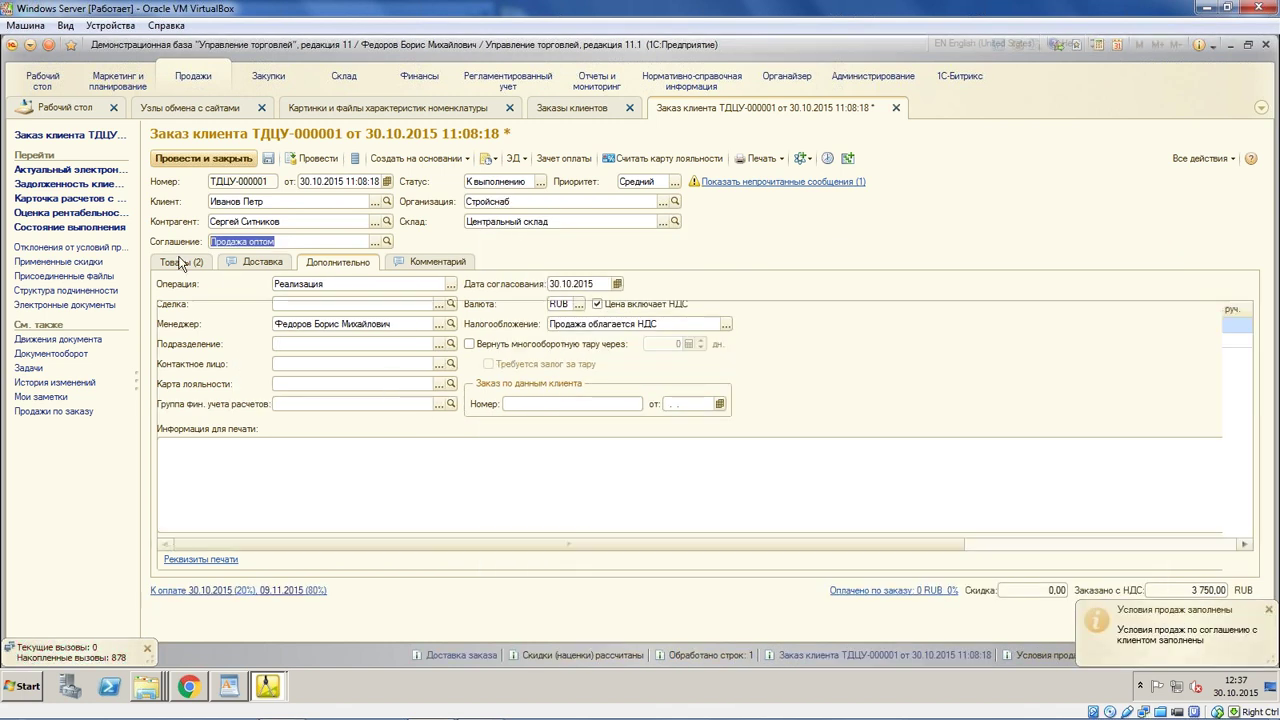
double_click(1065, 343)
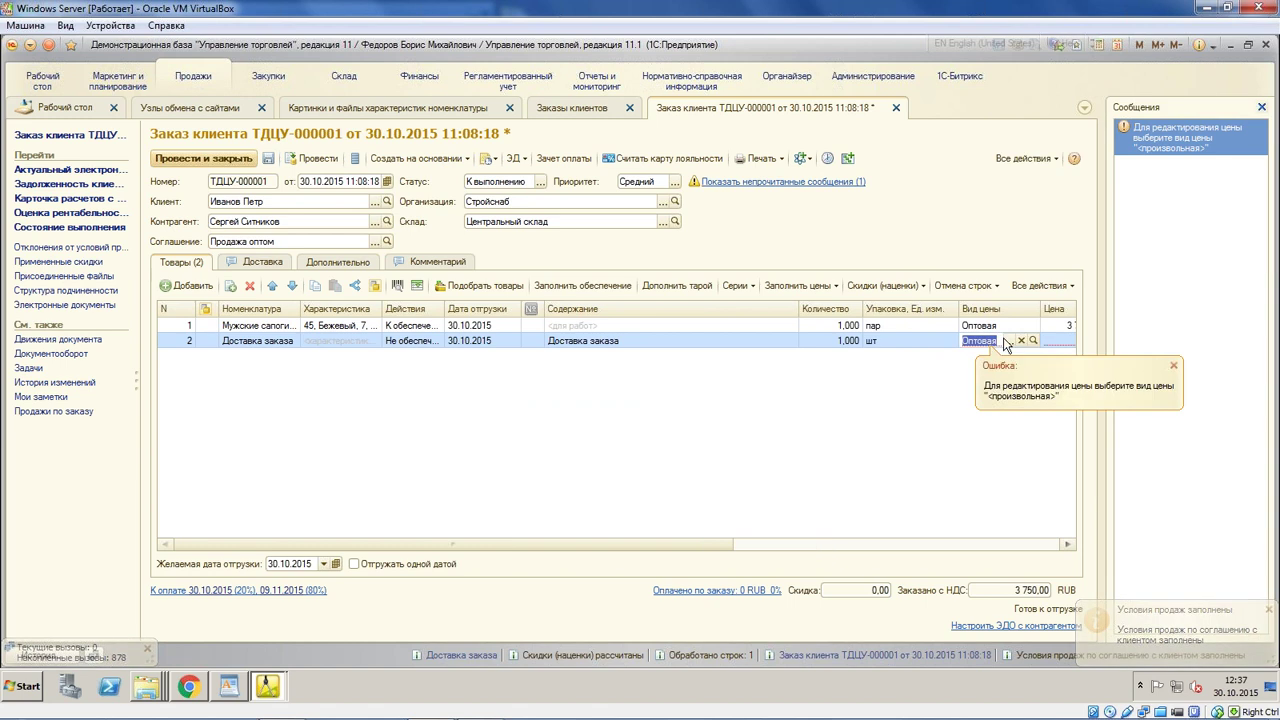
click(1027, 328)
click(1000, 340)
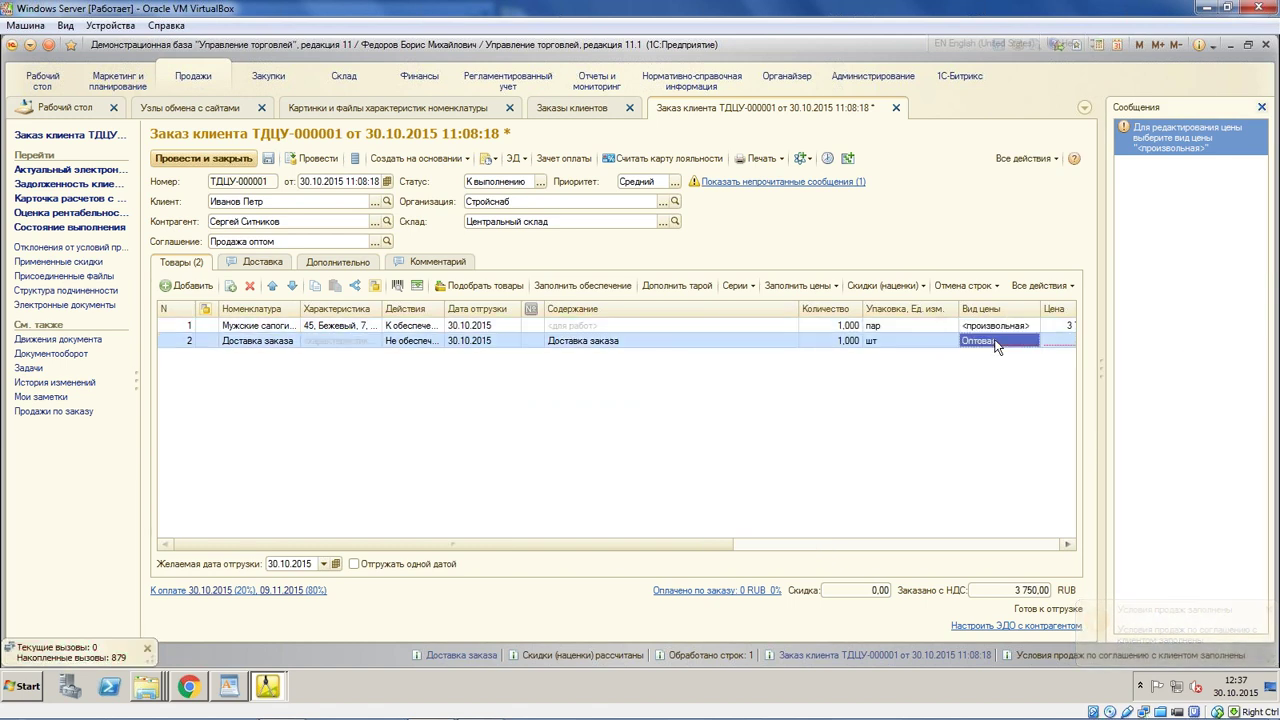
click(1020, 341)
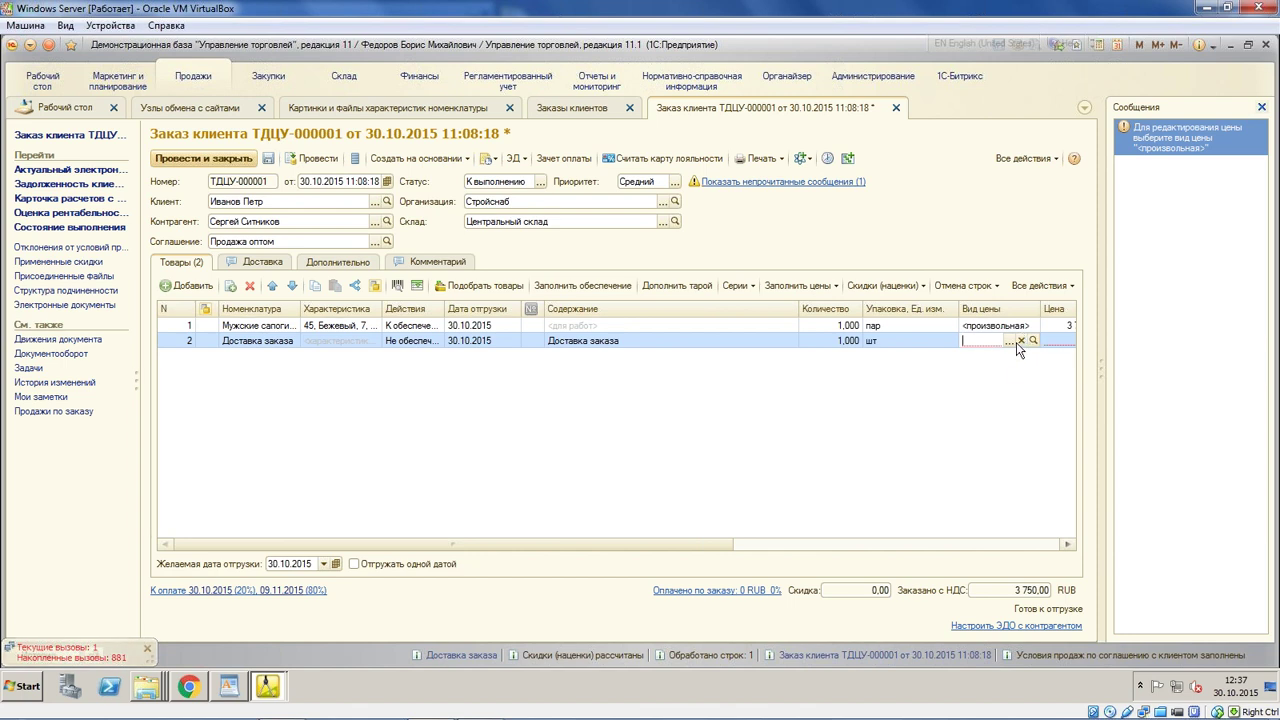
click(1055, 341)
text(5)
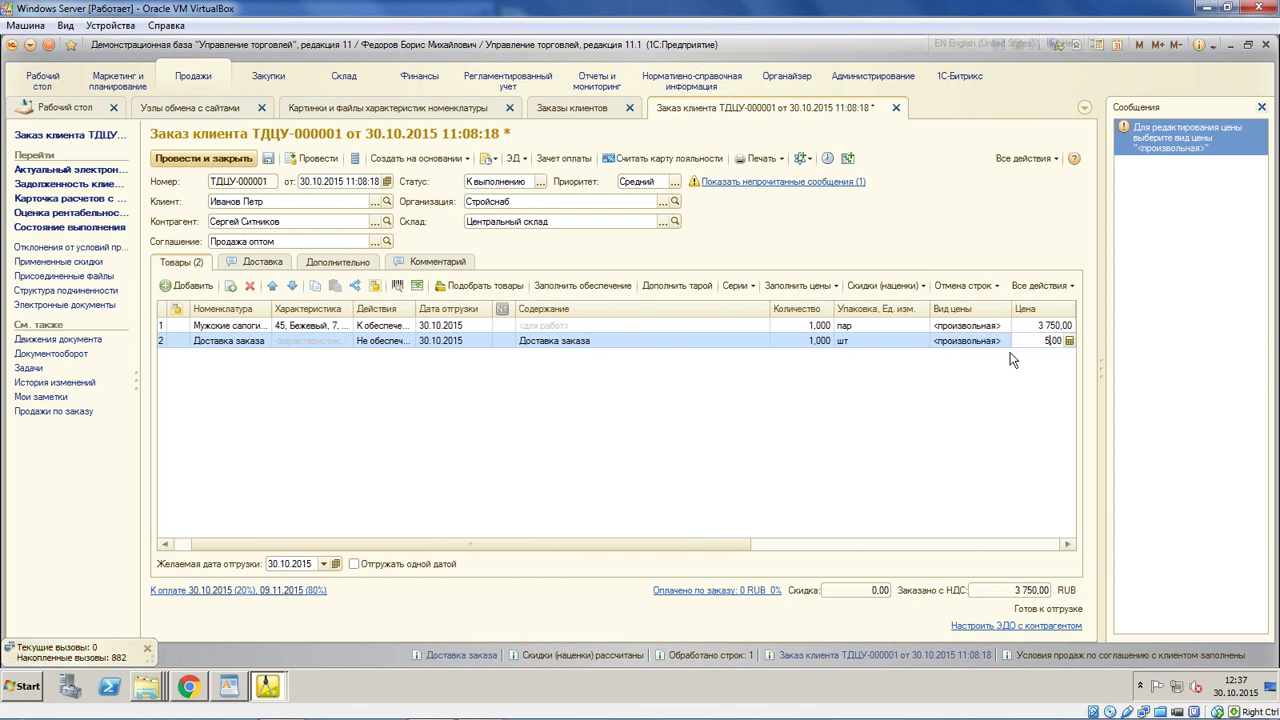
text(00)
key(Return)
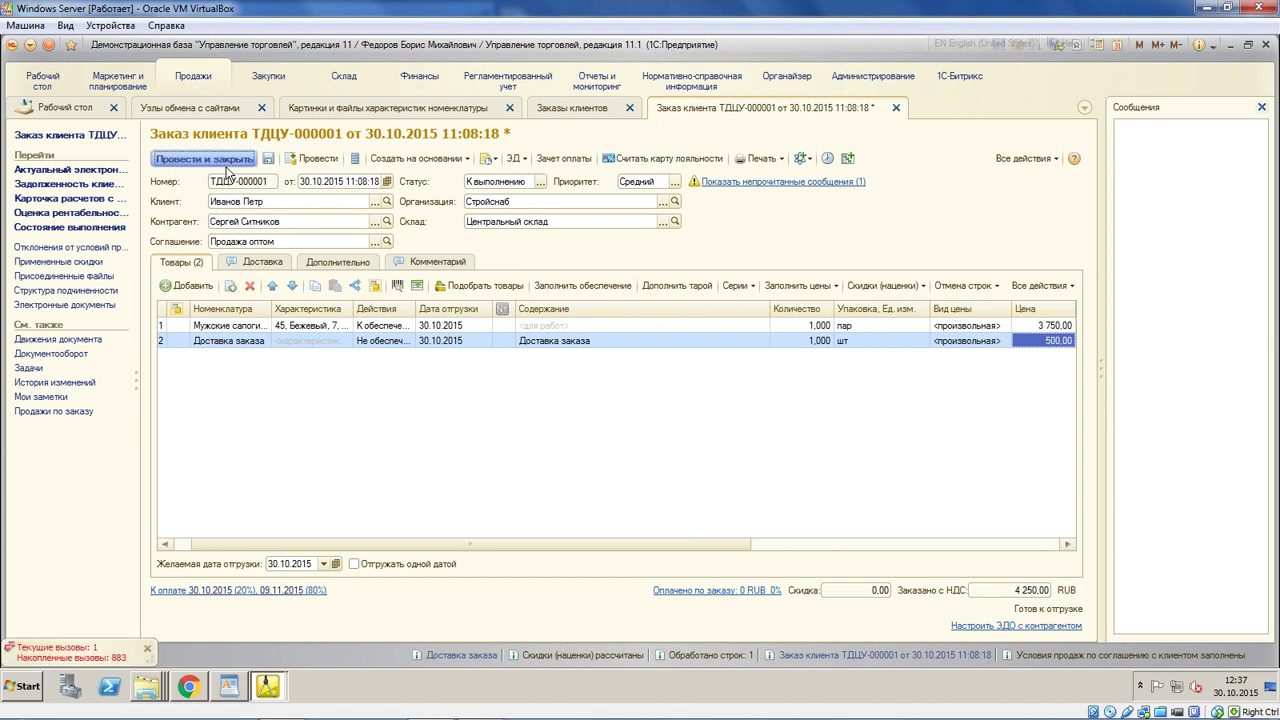
click(219, 158)
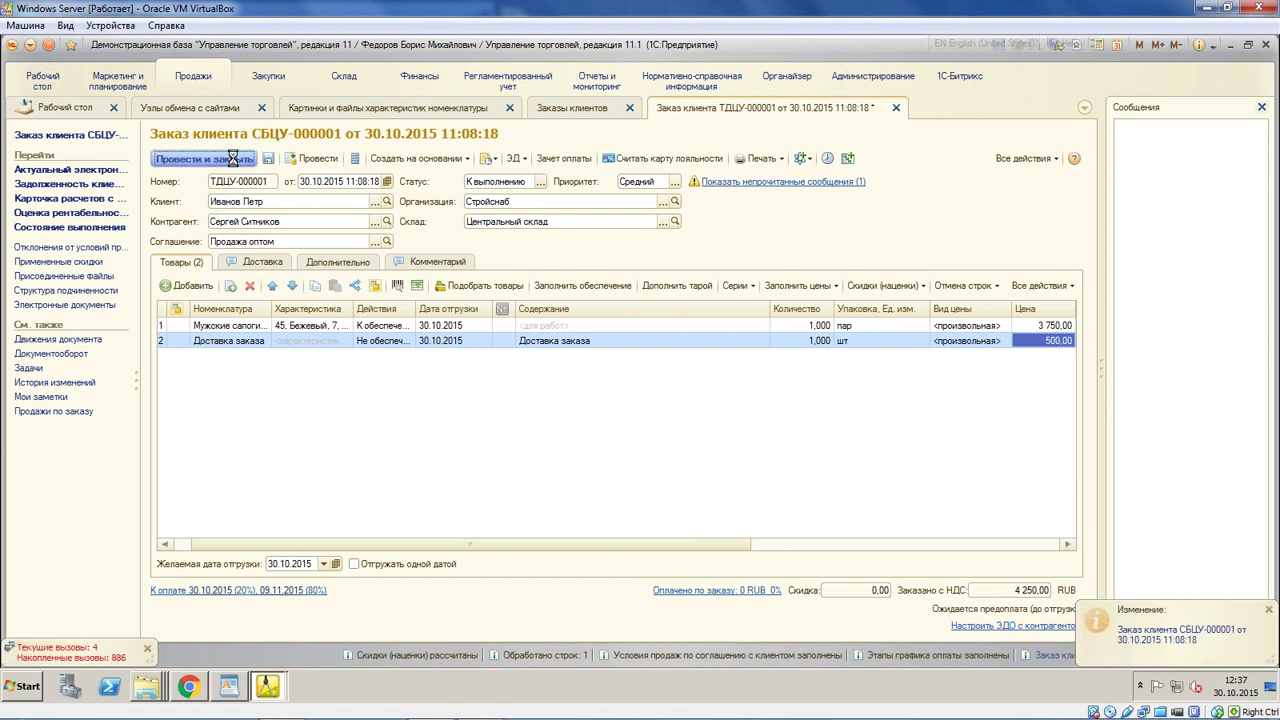
click(643, 195)
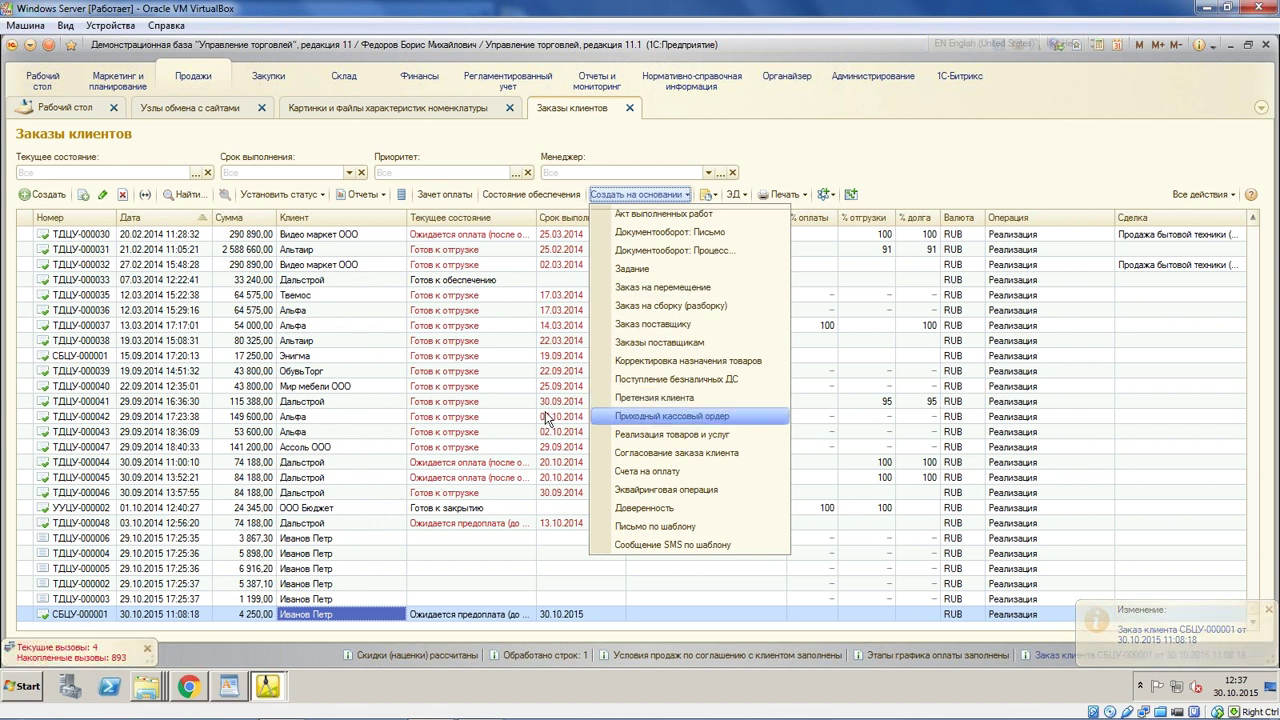
Step: Draft an 850,00 cash receipt from СБЦУ-000001, close it unsaved, and reopen the order
click(650, 416)
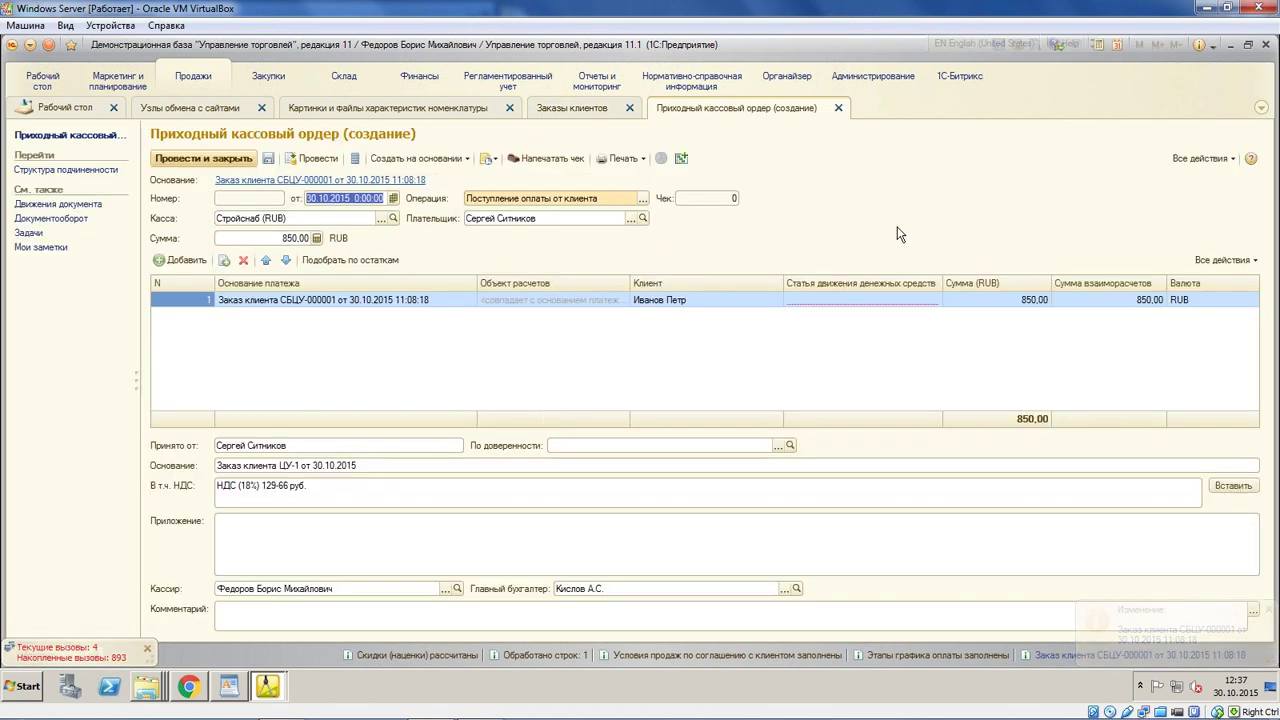
click(843, 300)
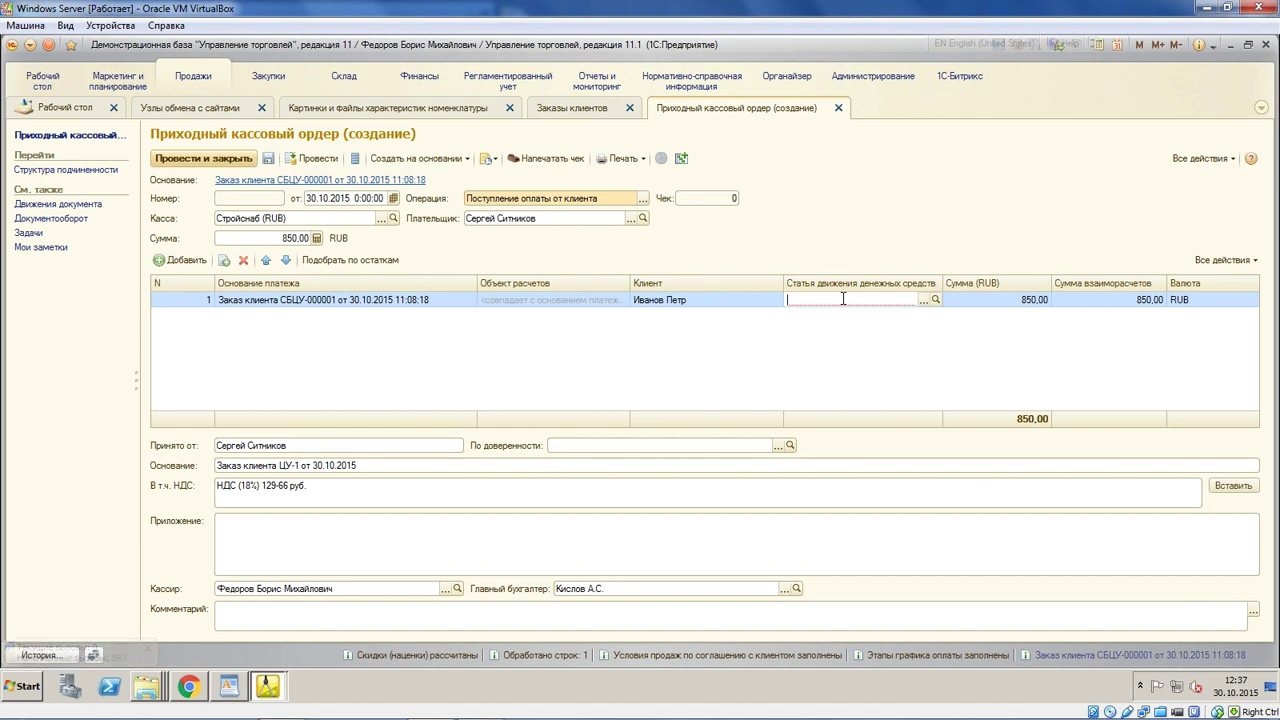
click(838, 108)
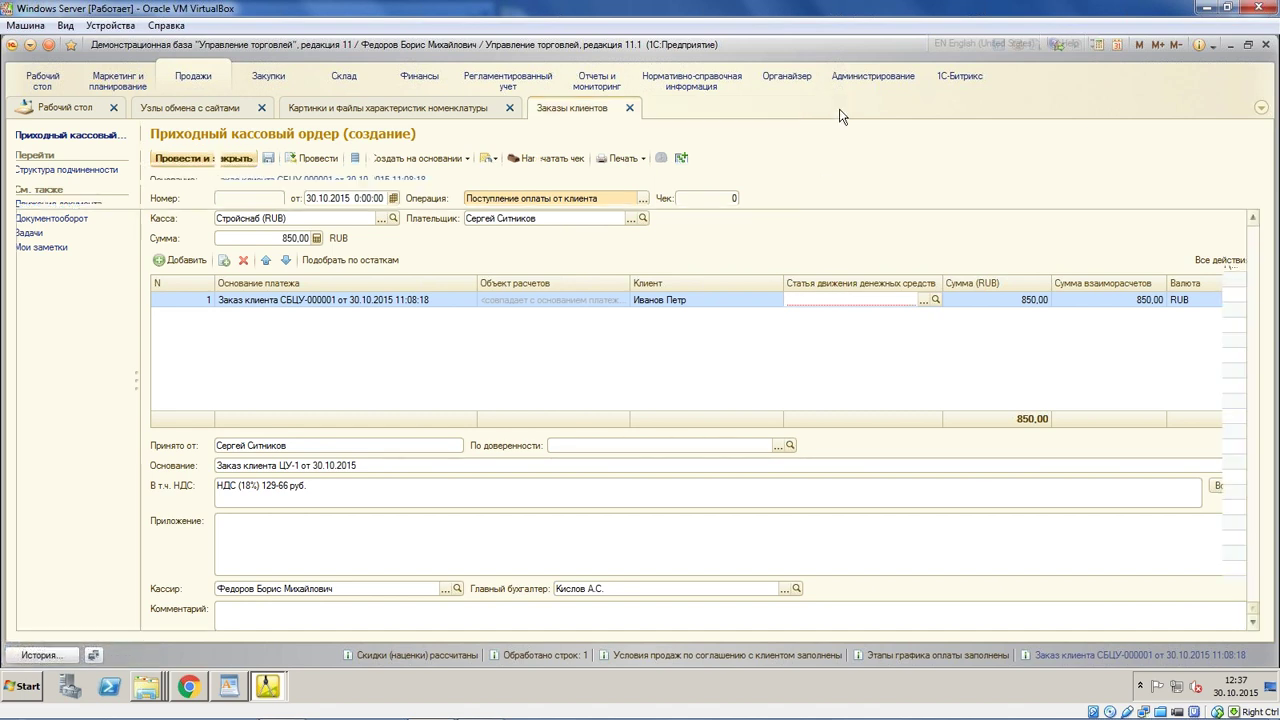
double_click(340, 612)
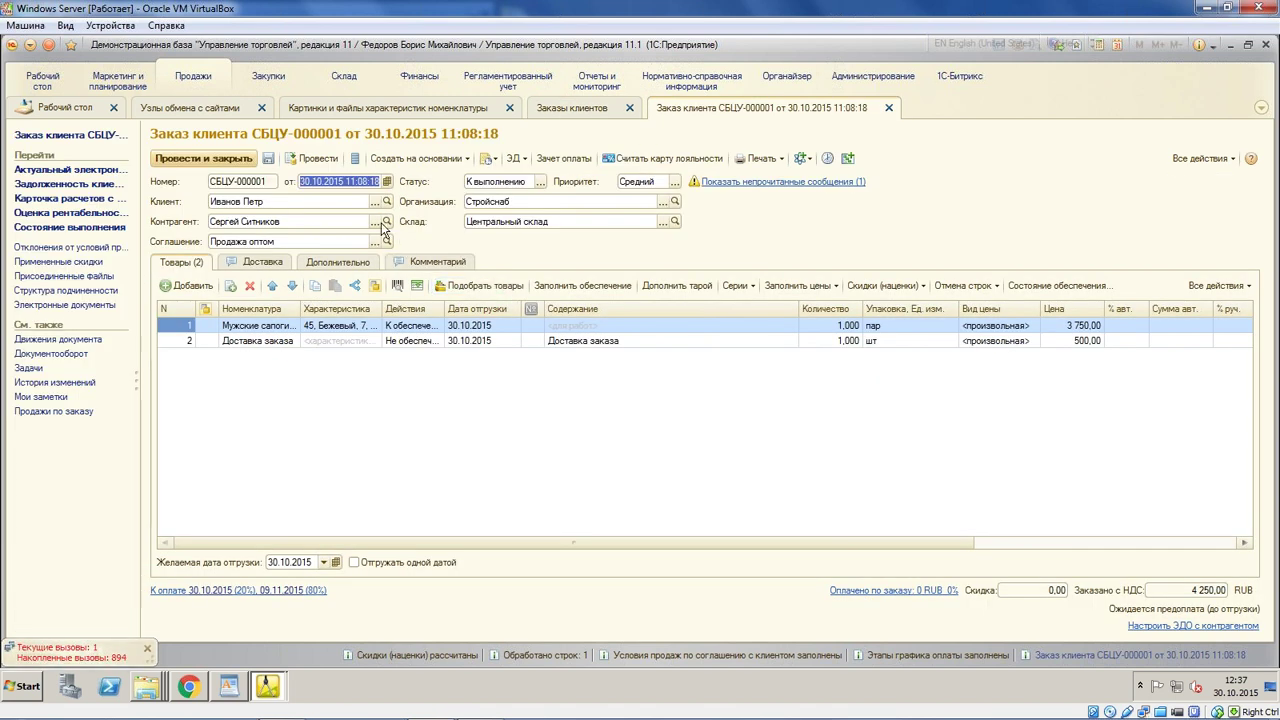
Step: Switch the agreement to Продажа в розницу and set delivery to 500,00 without a price type
click(375, 241)
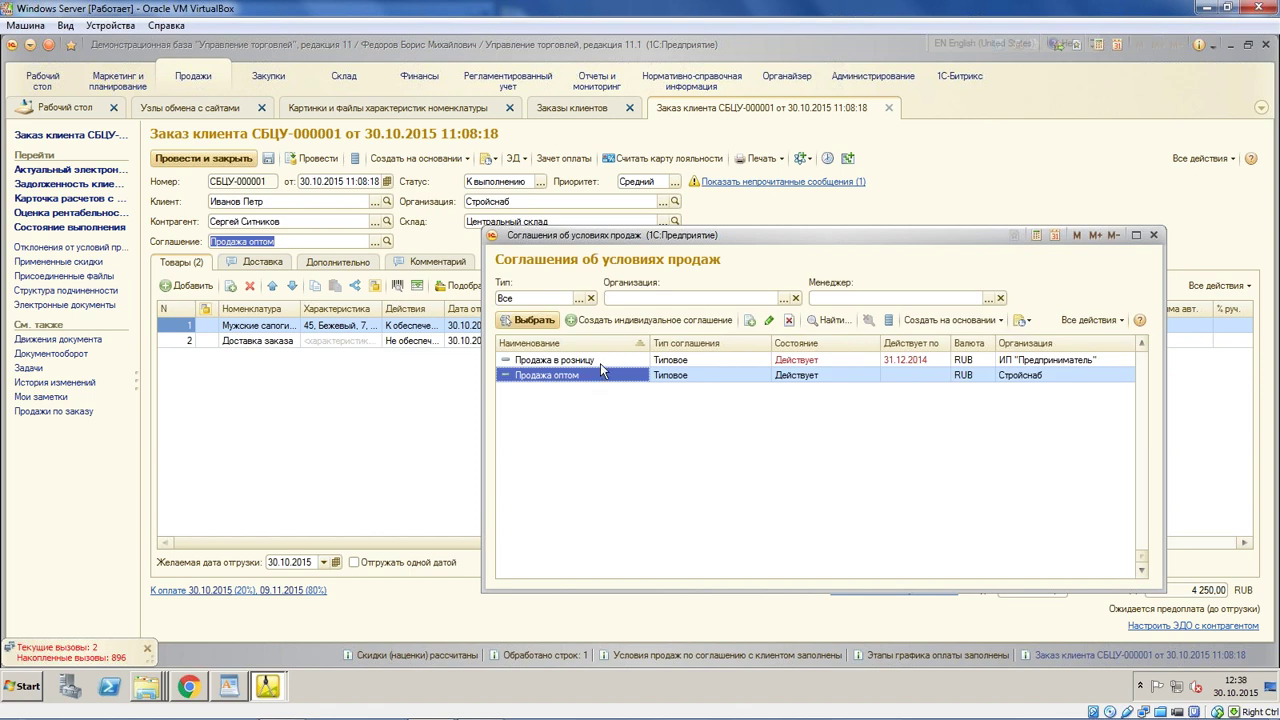
double_click(600, 361)
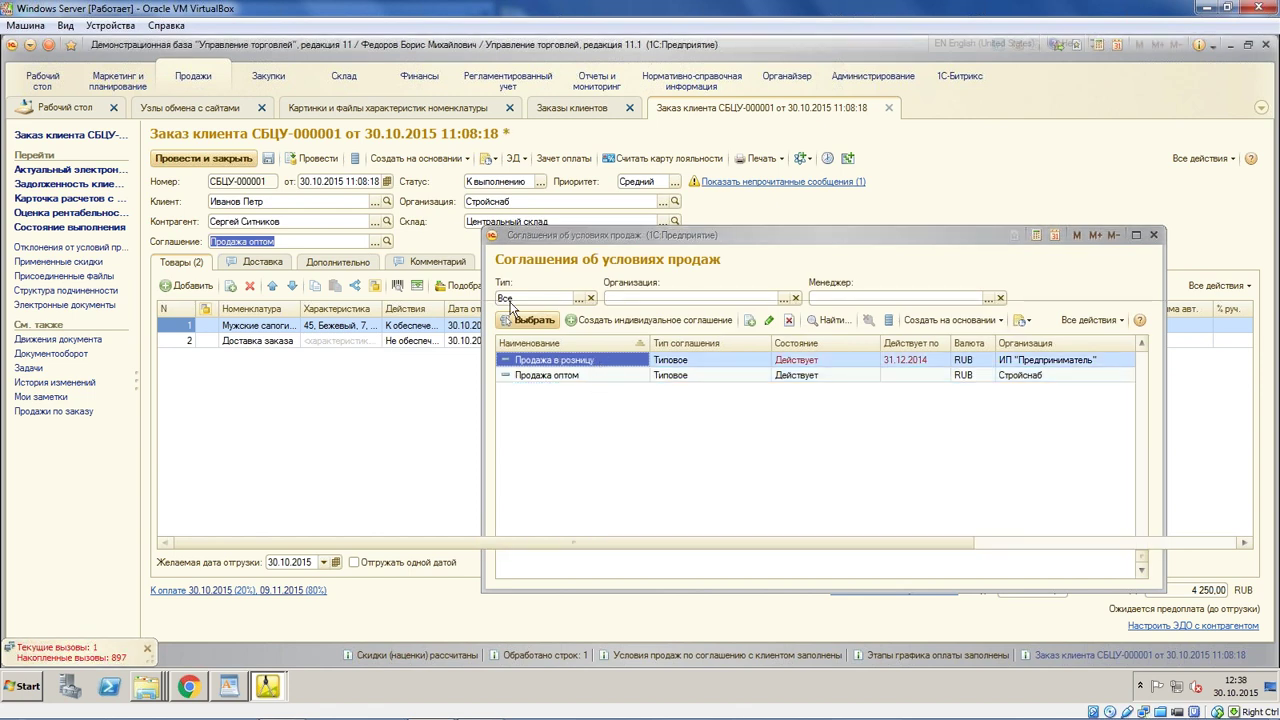
double_click(1042, 341)
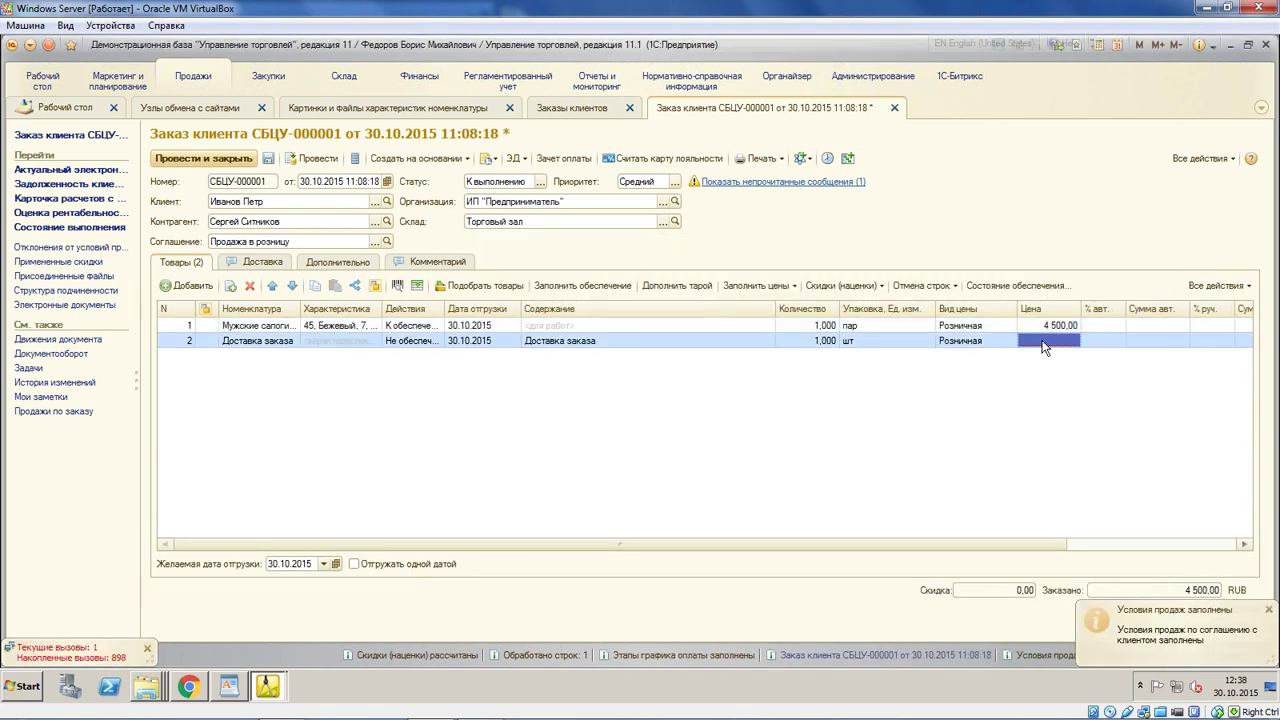
click(997, 341)
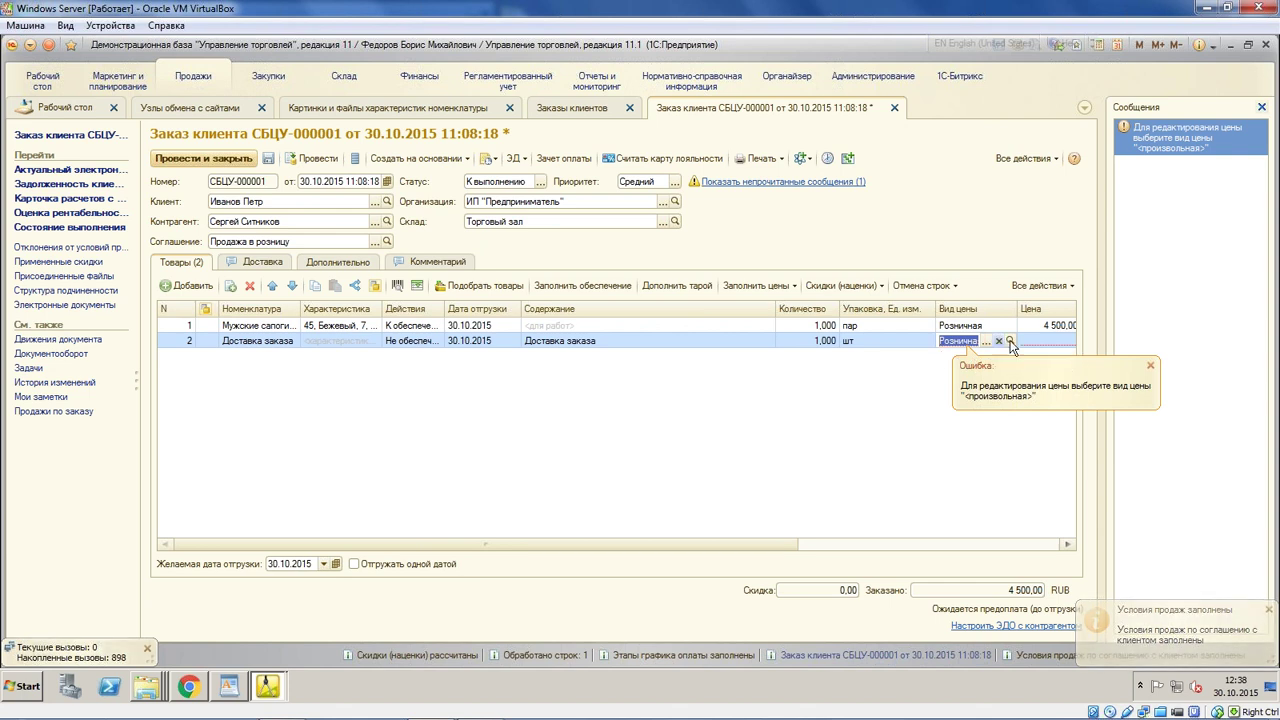
click(1064, 341)
text(5000)
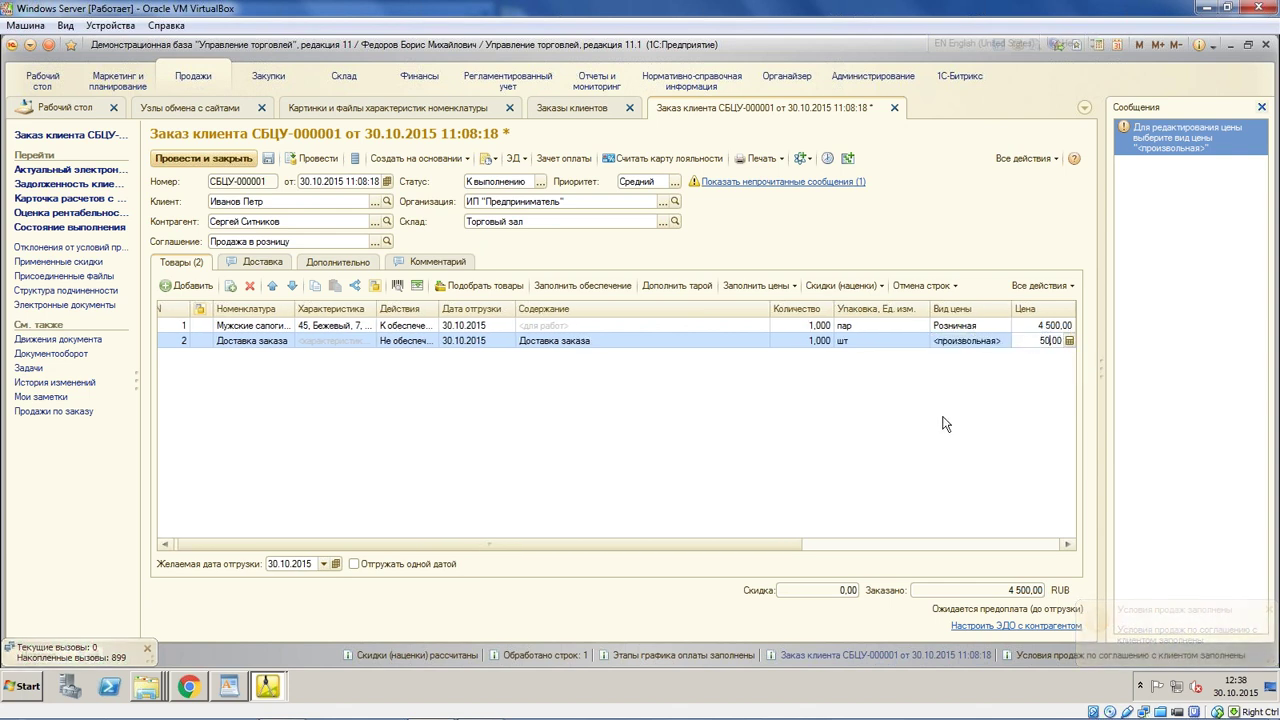
key(Return)
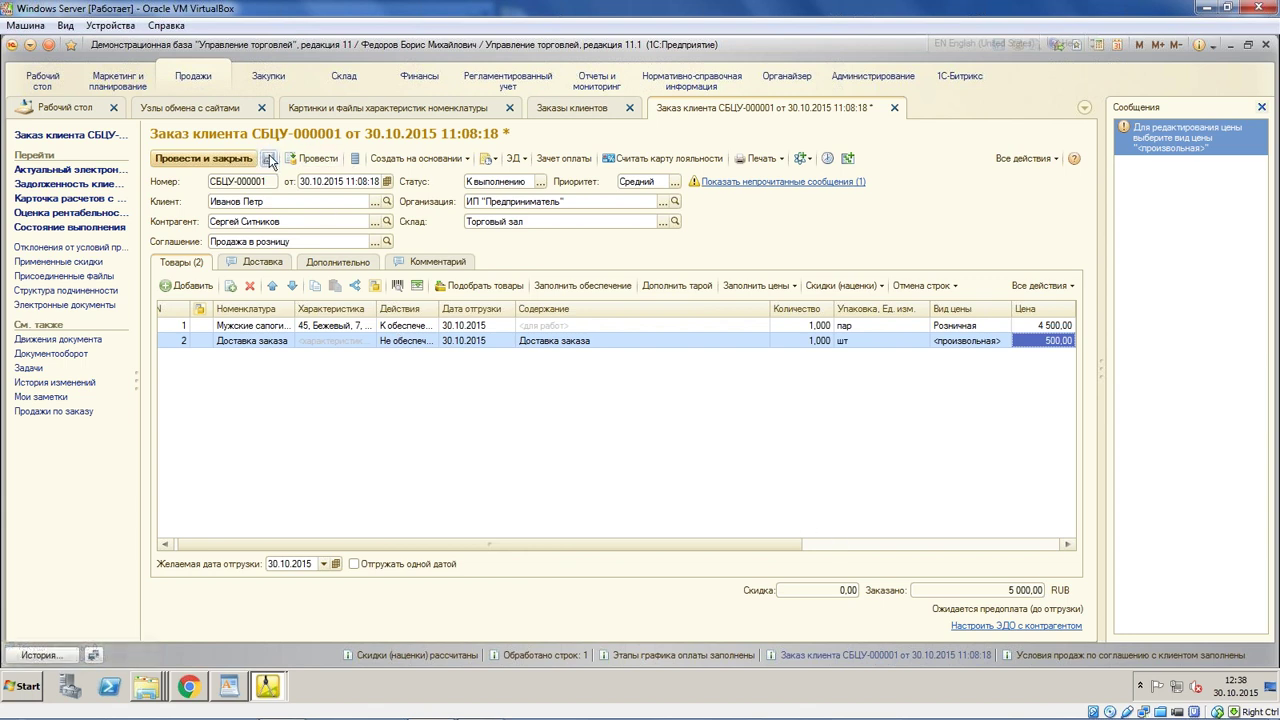
Step: Give Продажа в розницу a Предоплата наличная schedule with no end date, then post with arbitrary delivery price
click(387, 242)
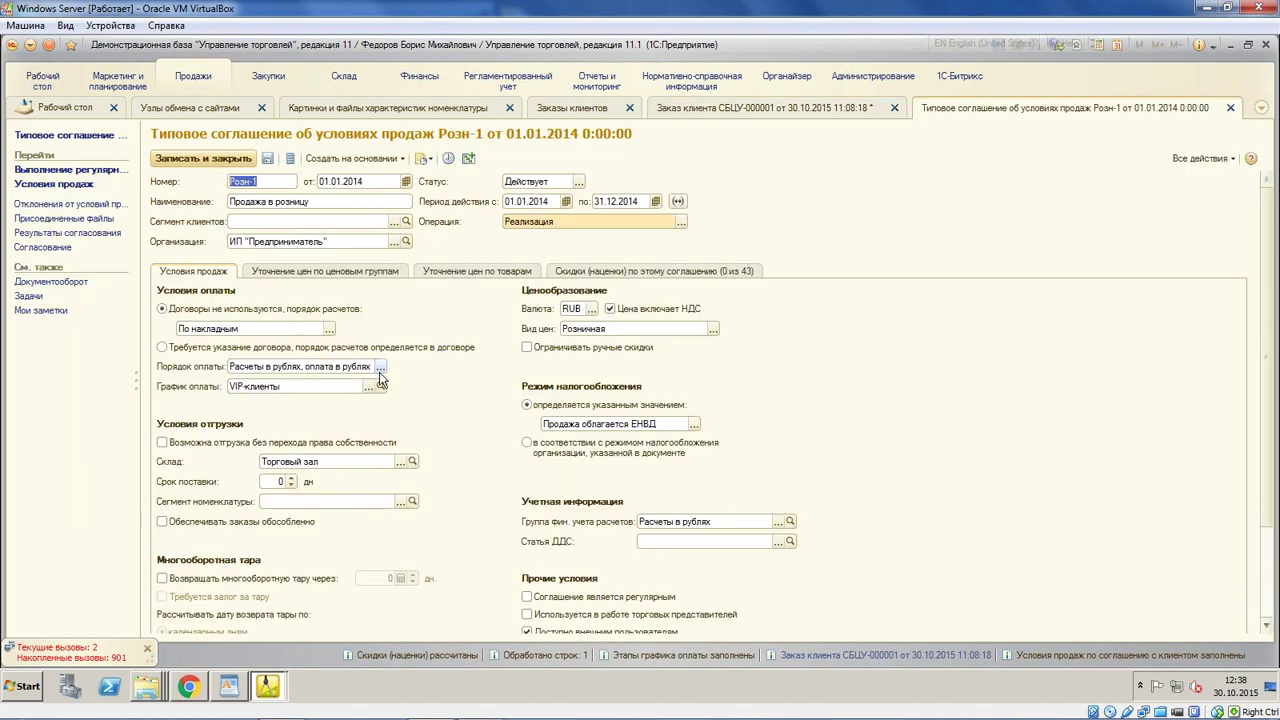
click(369, 386)
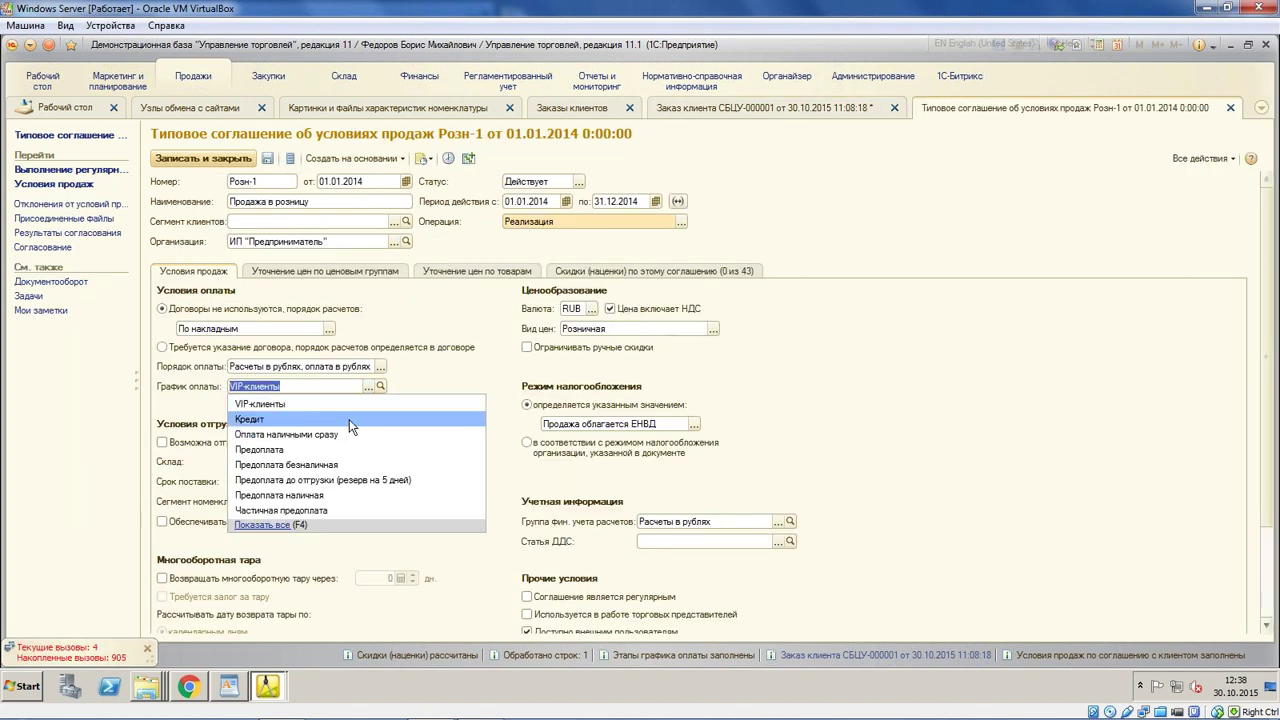
click(359, 497)
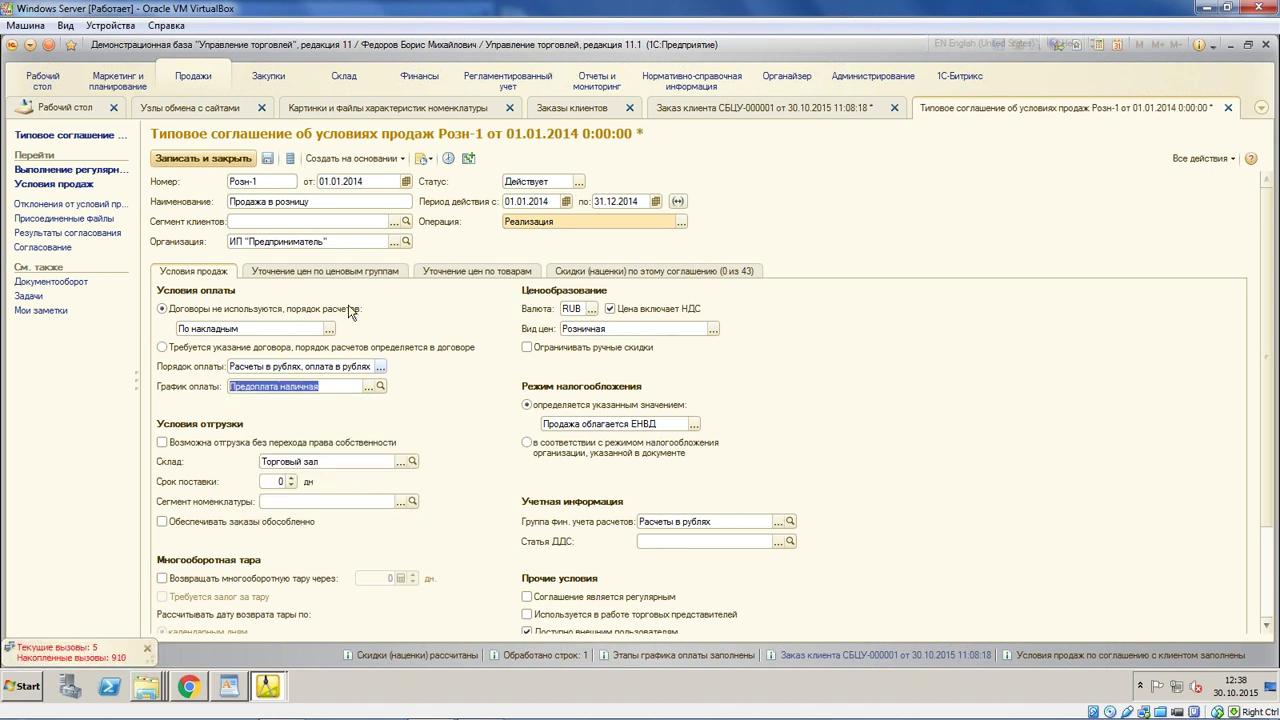
click(638, 204)
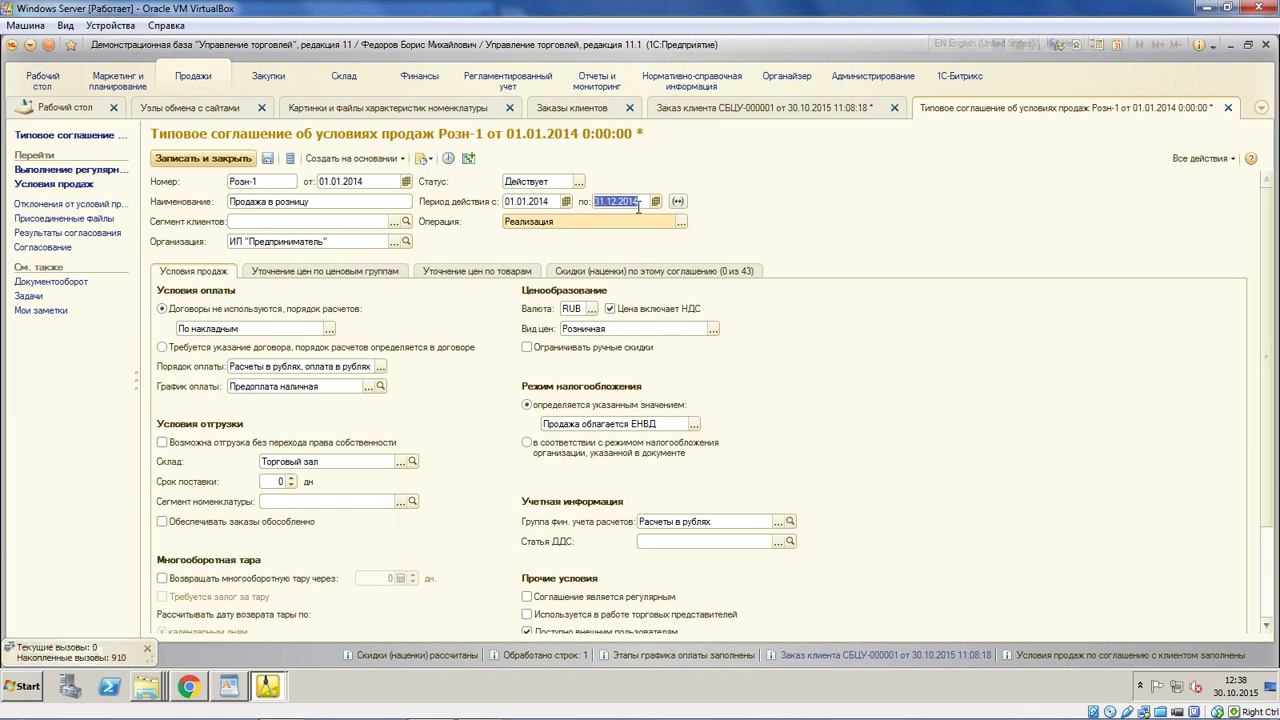
key(Delete)
key(shift+Tab)
click(203, 159)
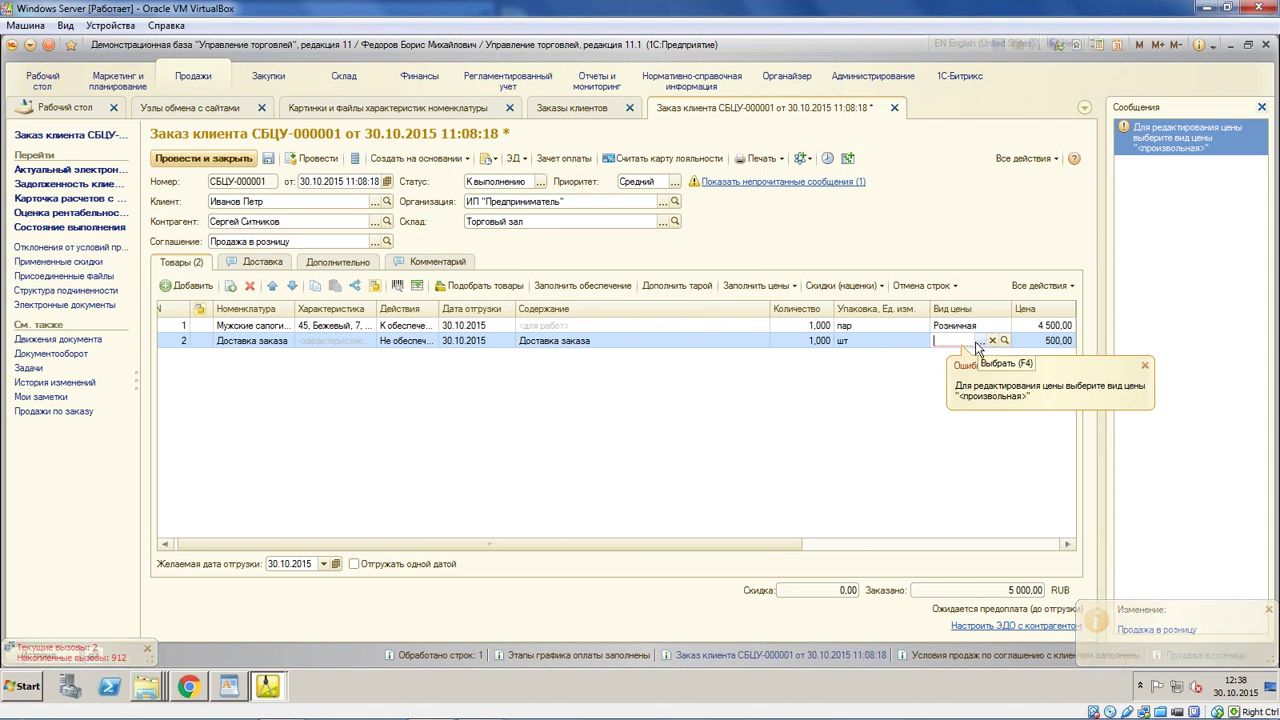
click(988, 344)
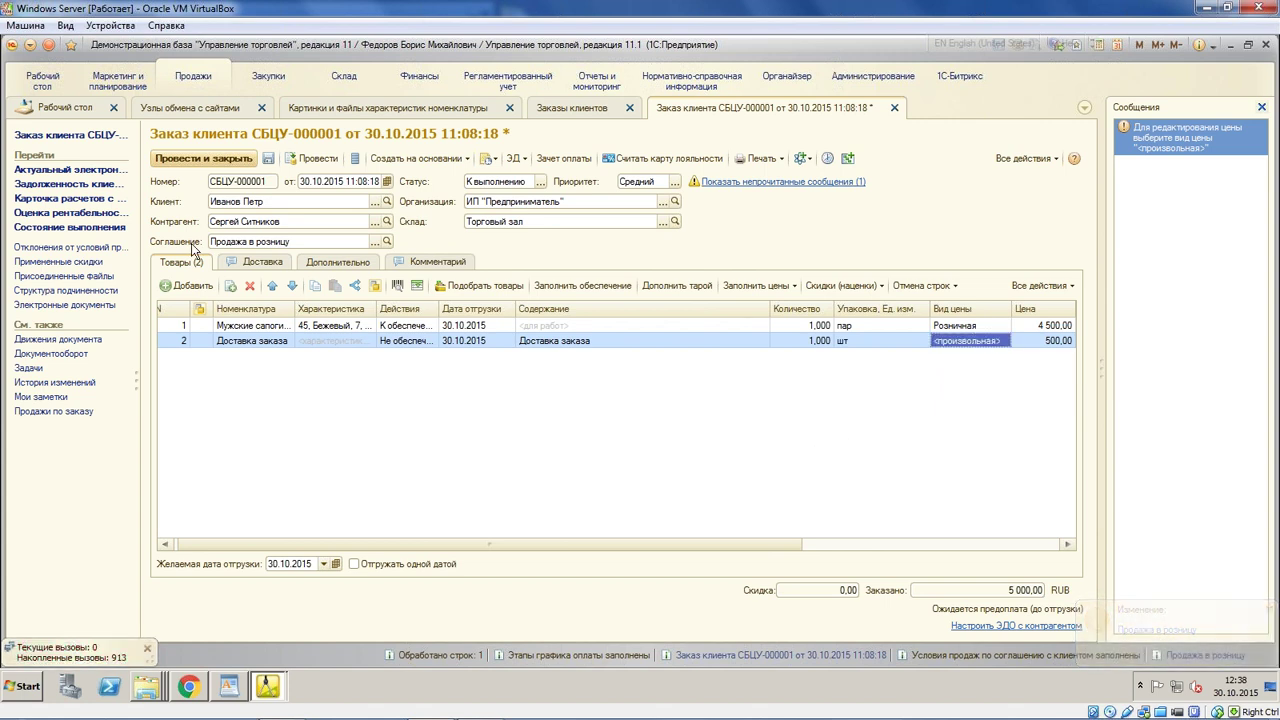
click(203, 158)
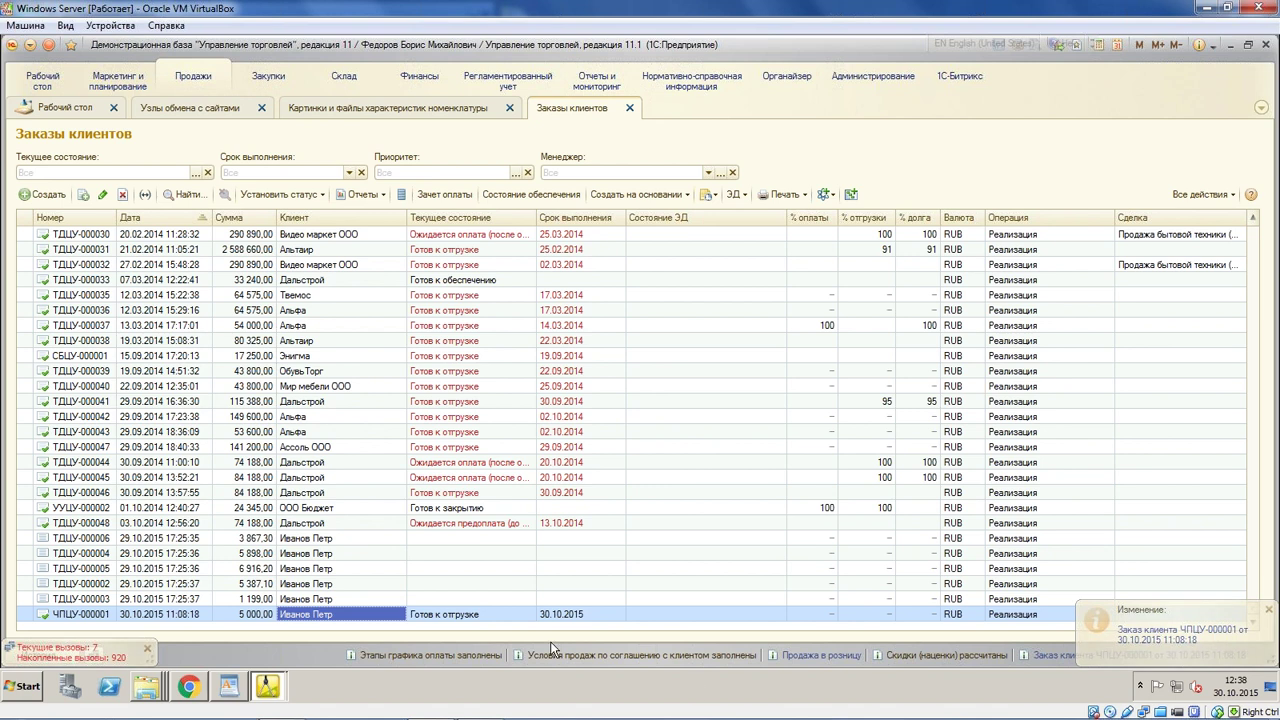
Step: View the SEO tab of the Полусапожки на шнурках offer in Пакет предложений, then return to 1C
click(191, 686)
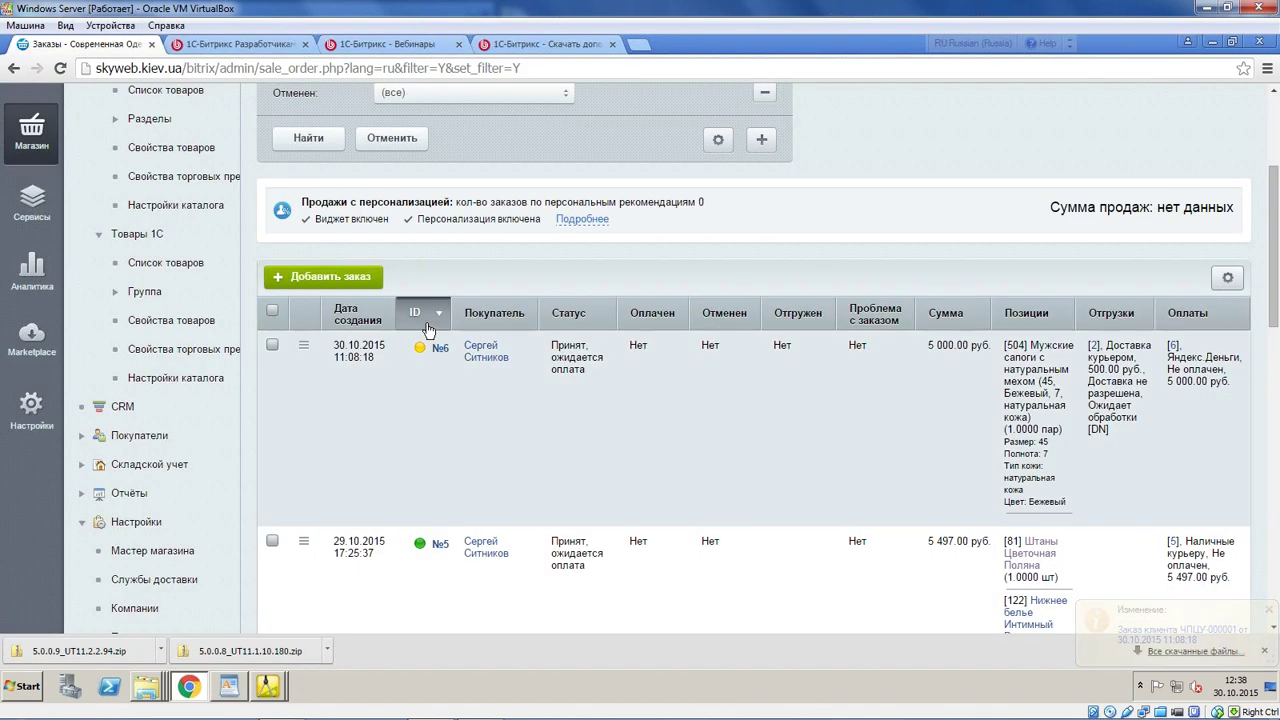
scroll(424, 323, up, 3)
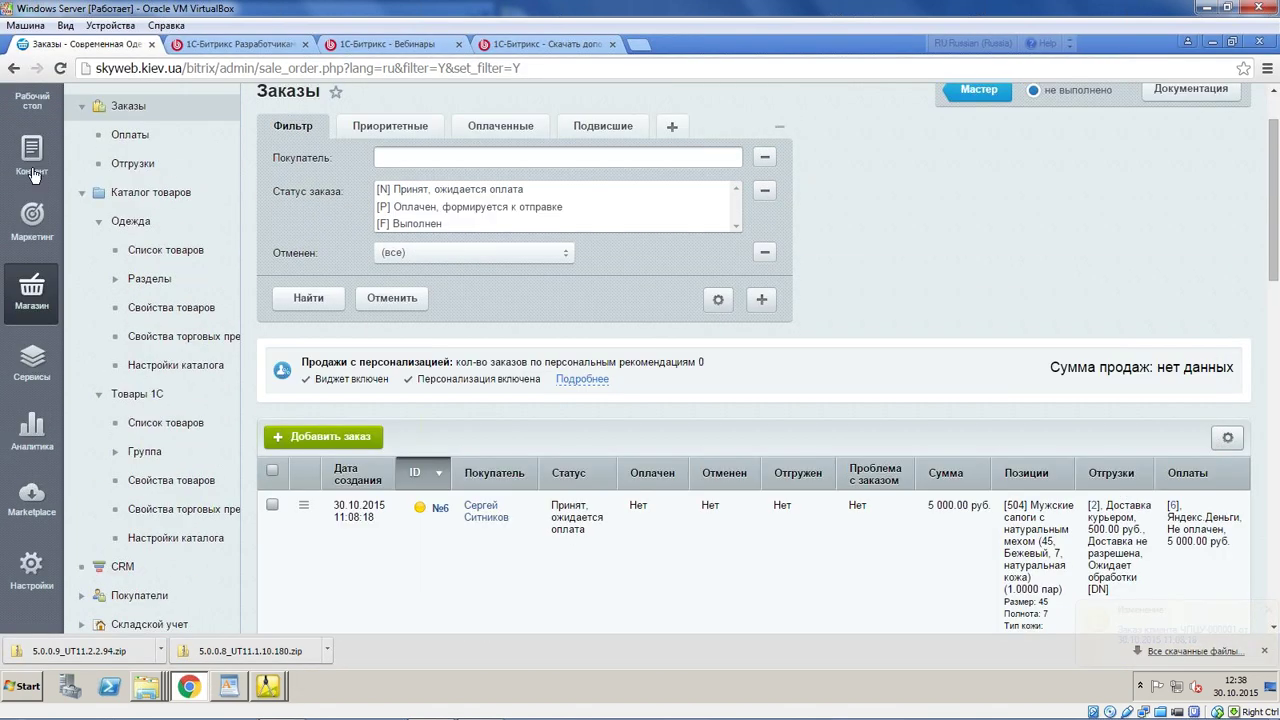
click(162, 284)
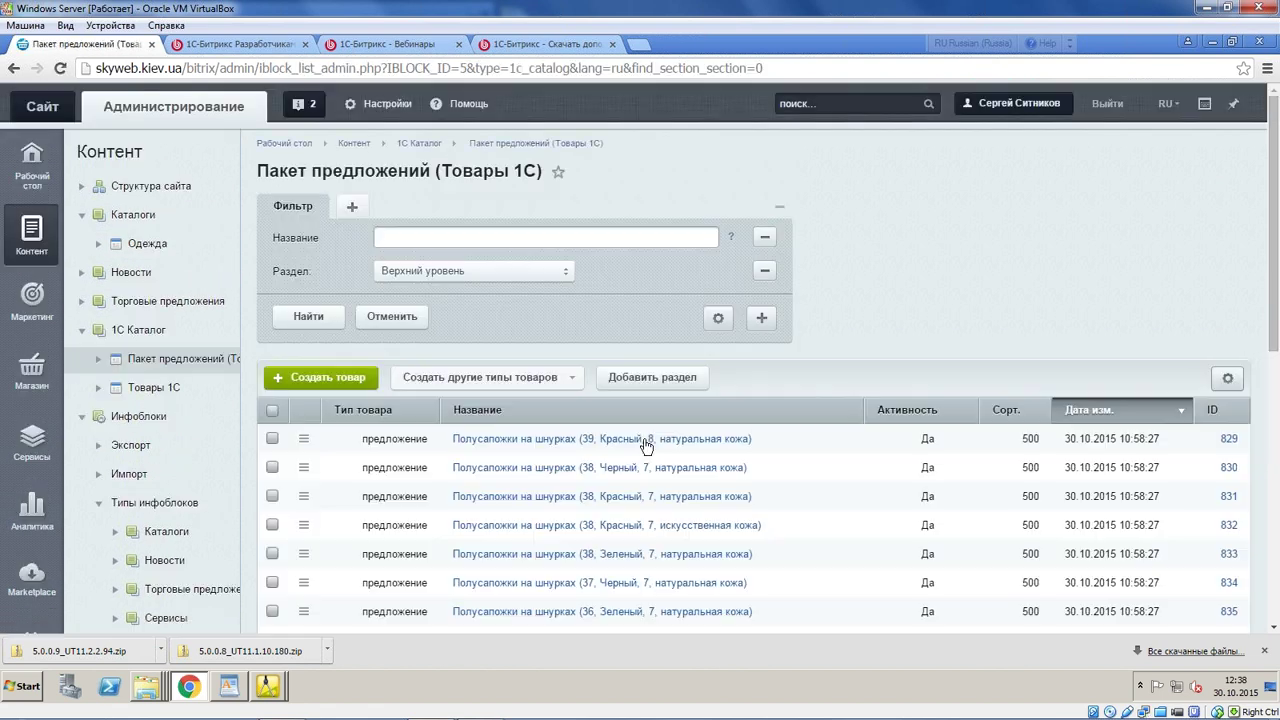
double_click(763, 450)
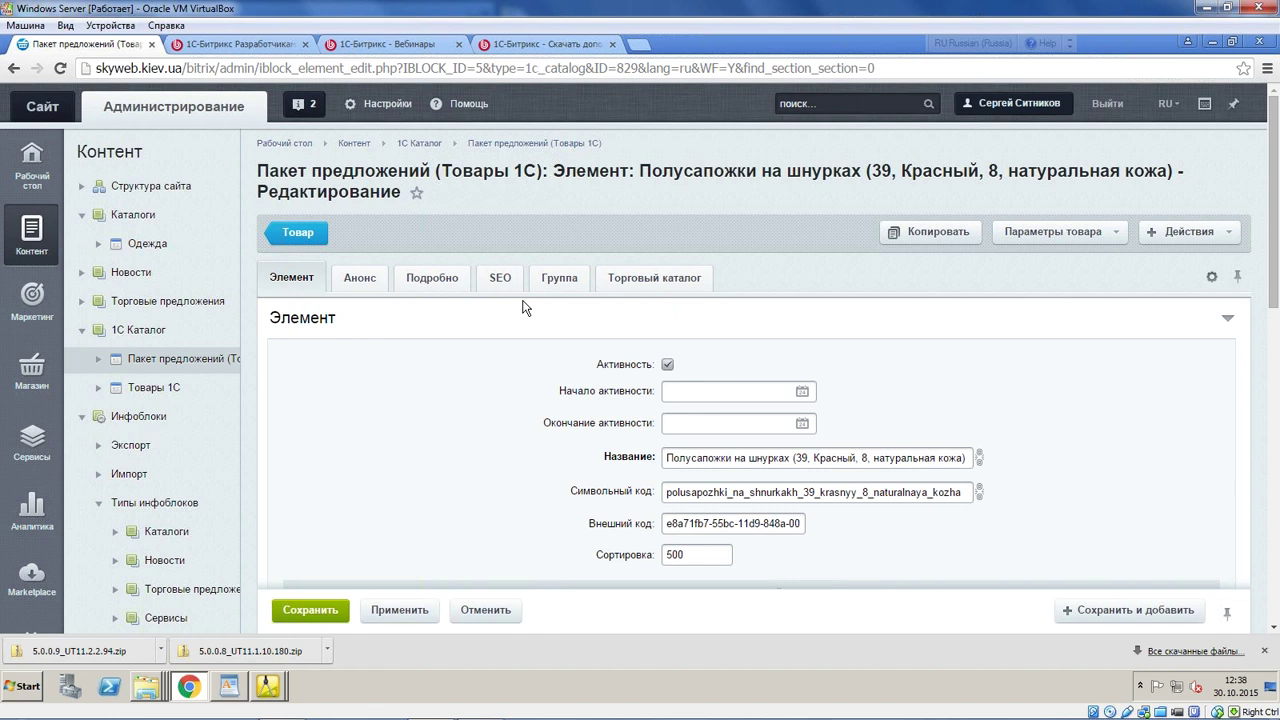
click(500, 278)
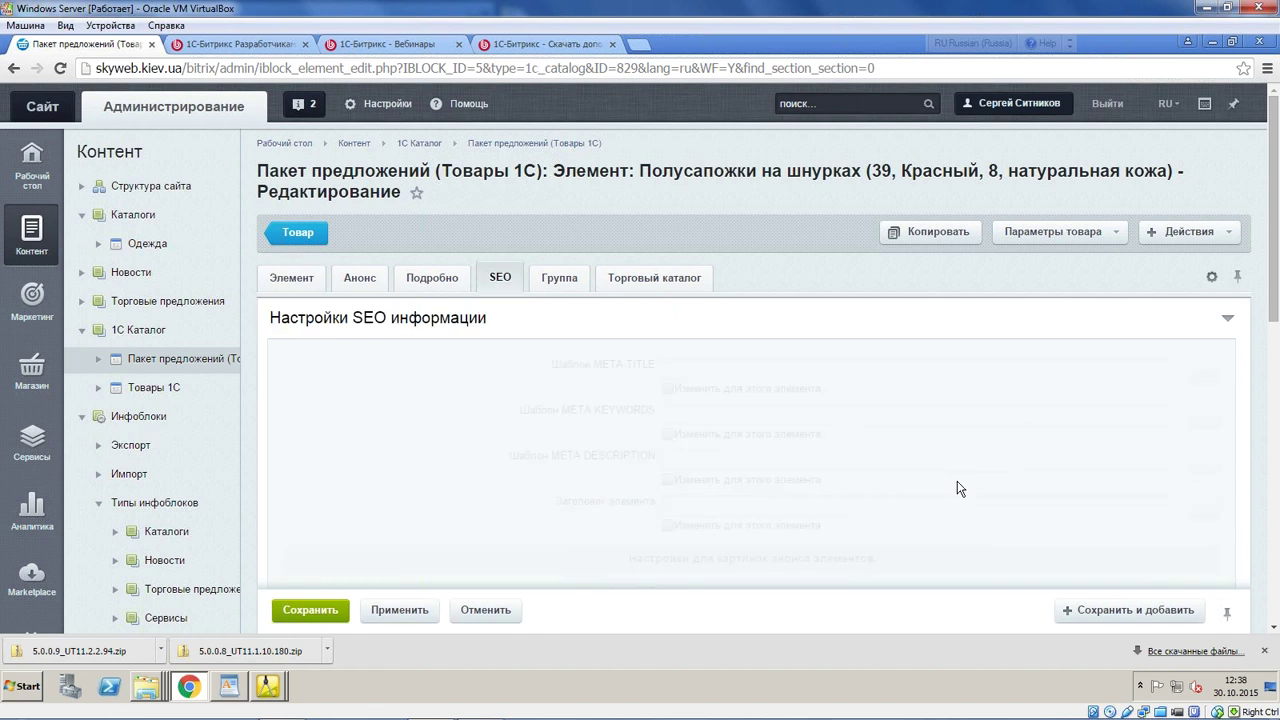
scroll(982, 478, down, 2)
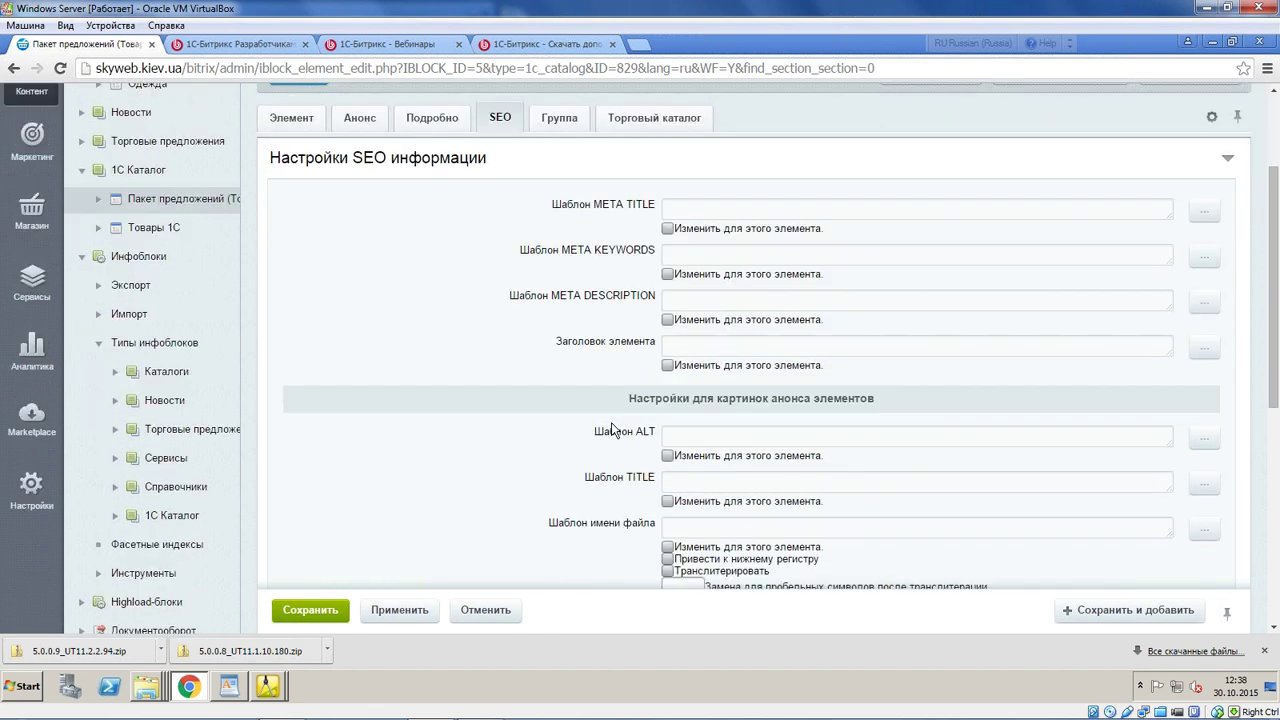
scroll(624, 427, down, 2)
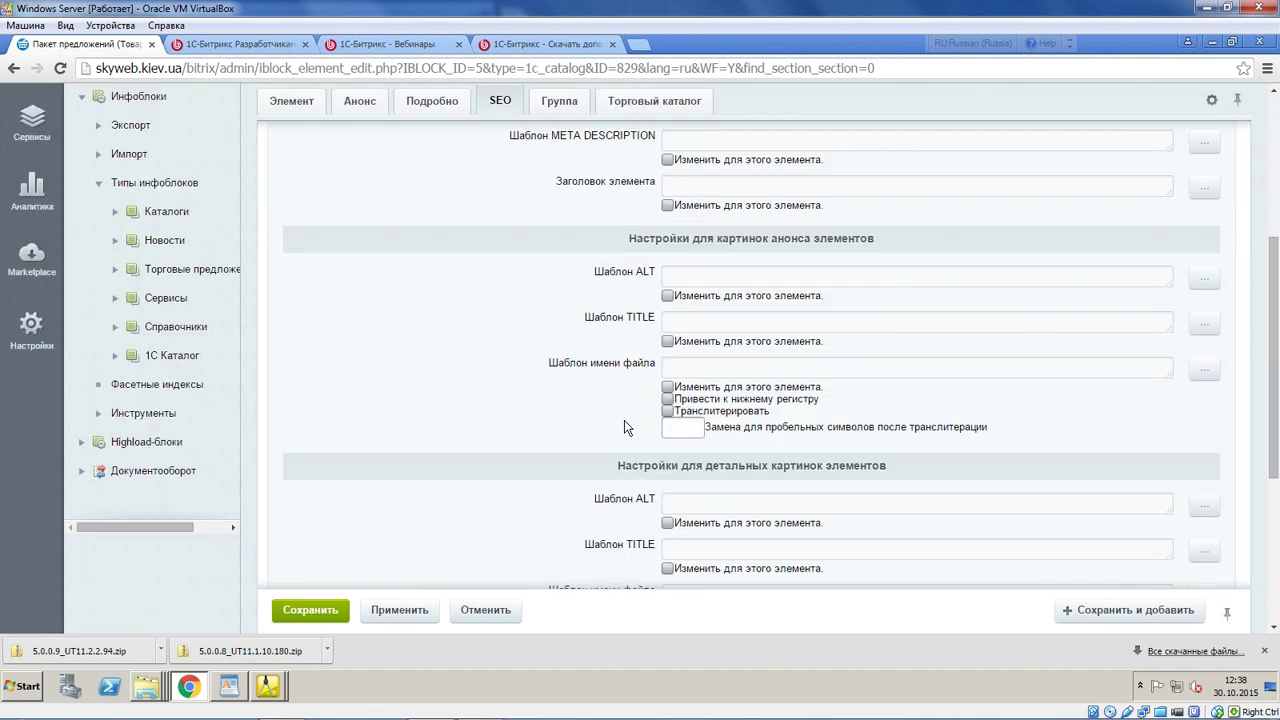
scroll(624, 427, down, 2)
scroll(624, 418, up, 2)
scroll(625, 416, up, 2)
scroll(625, 416, up, 1)
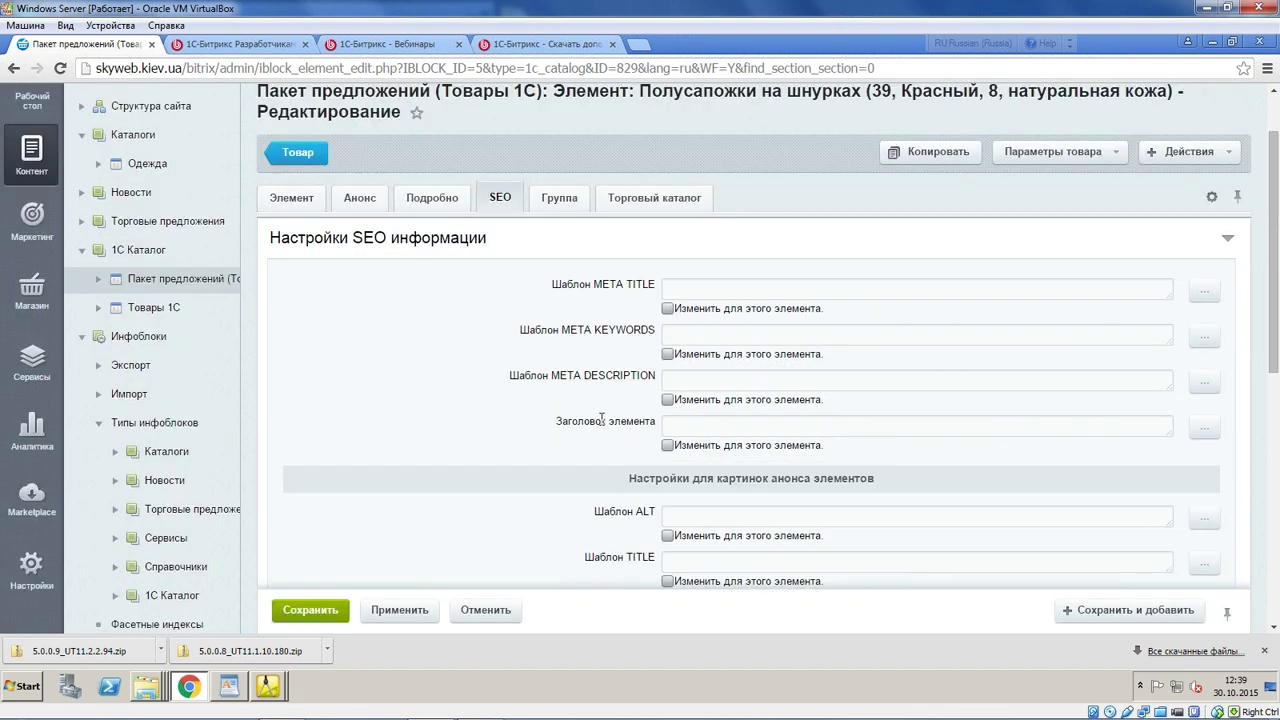
drag(557, 421, 660, 424)
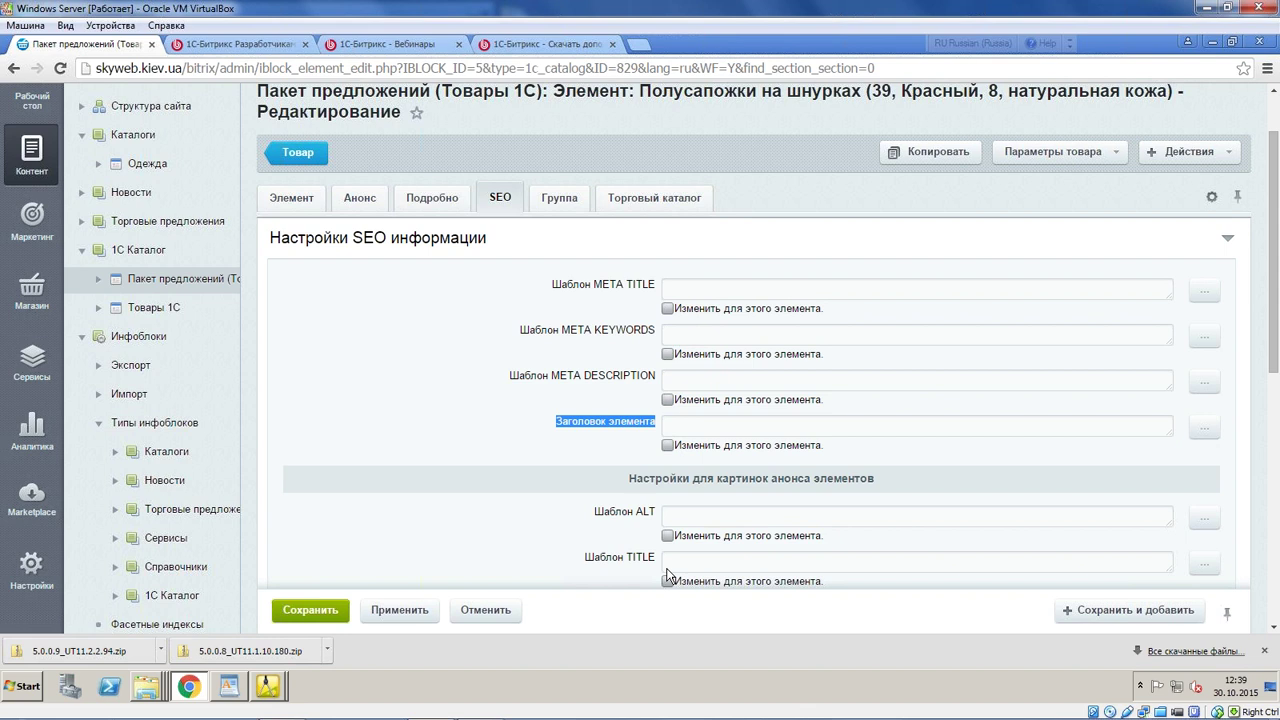
click(267, 687)
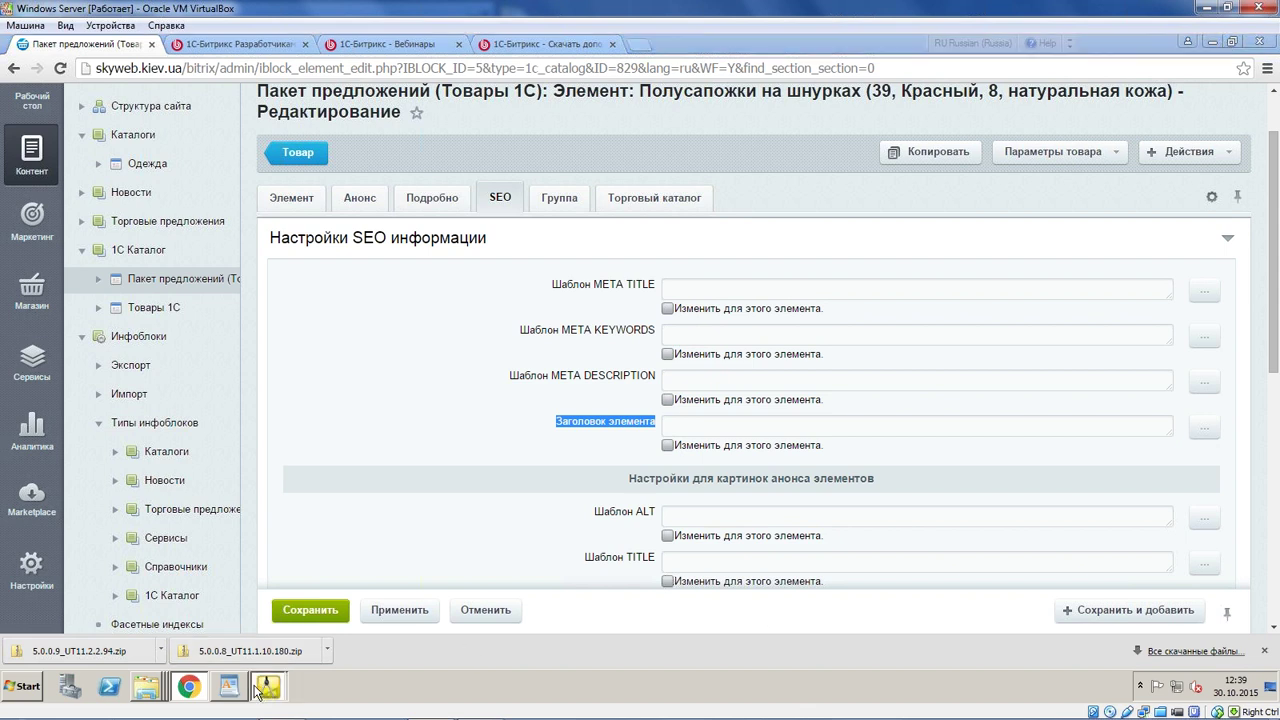
click(280, 651)
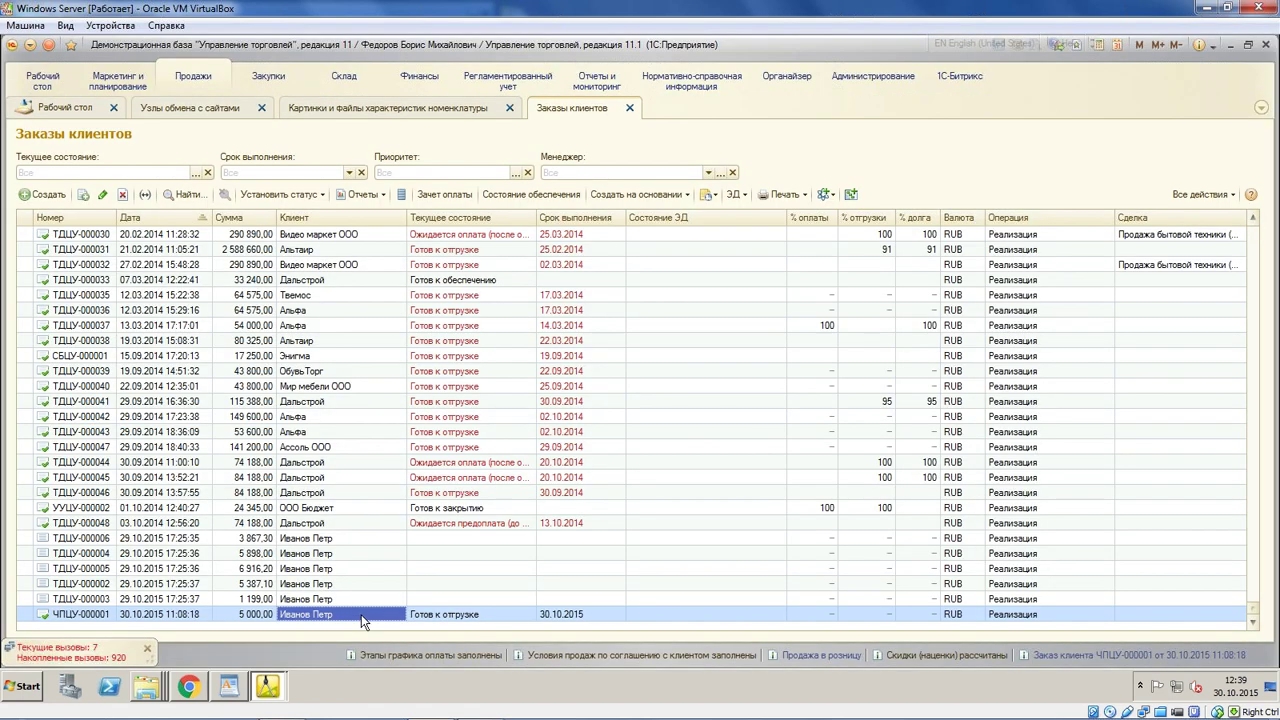
Step: Attempt a Приходный кассовый ордер from ЧПЦУ-000001, dismiss the not-required message, and open the order
right_click(362, 614)
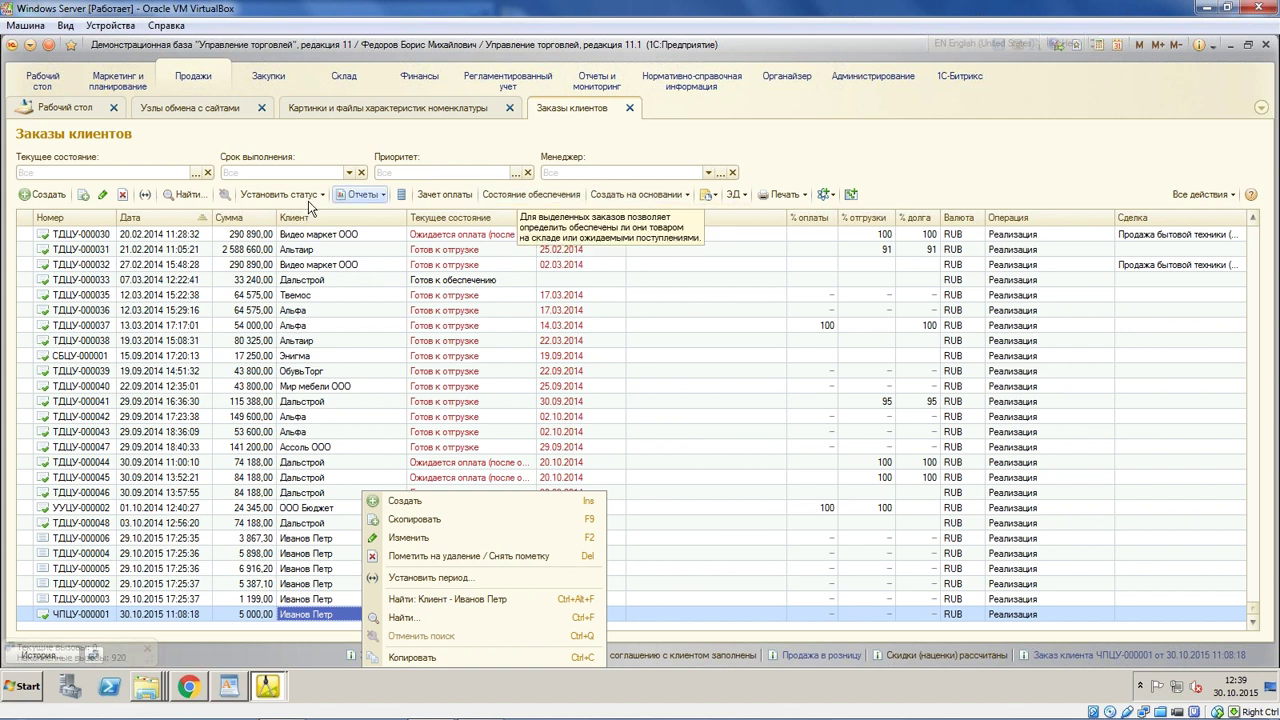
click(654, 200)
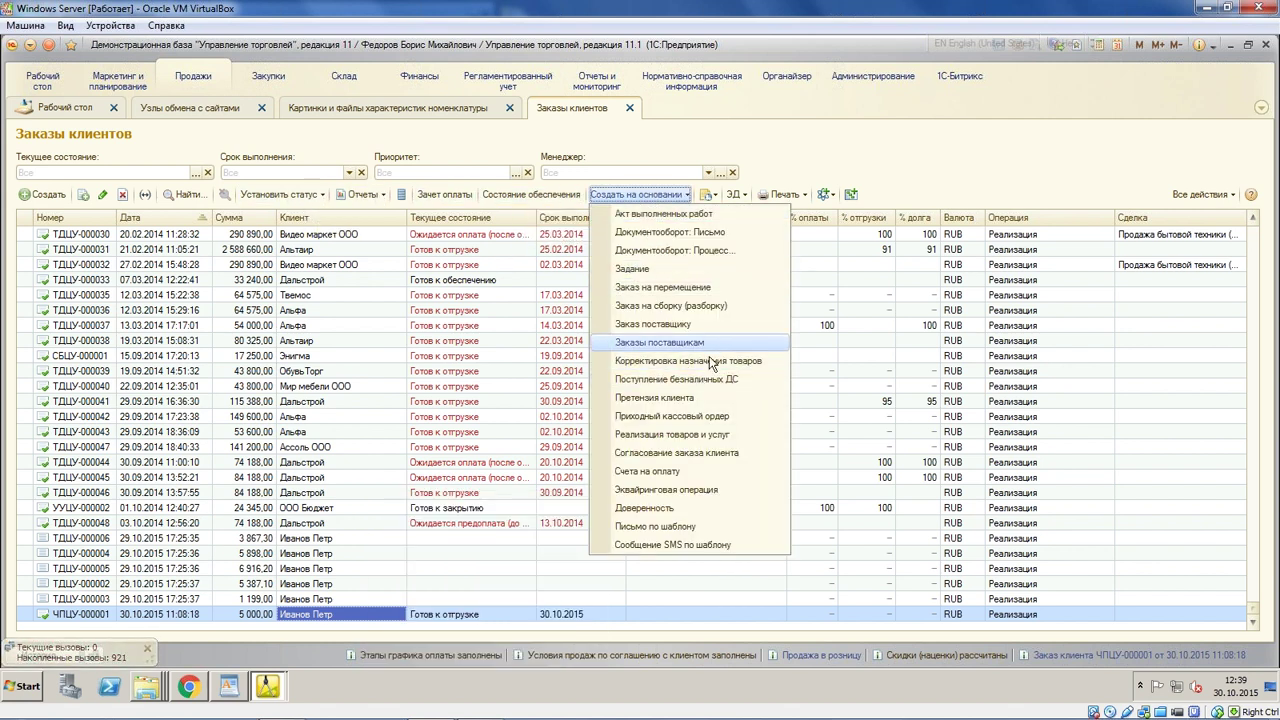
click(714, 418)
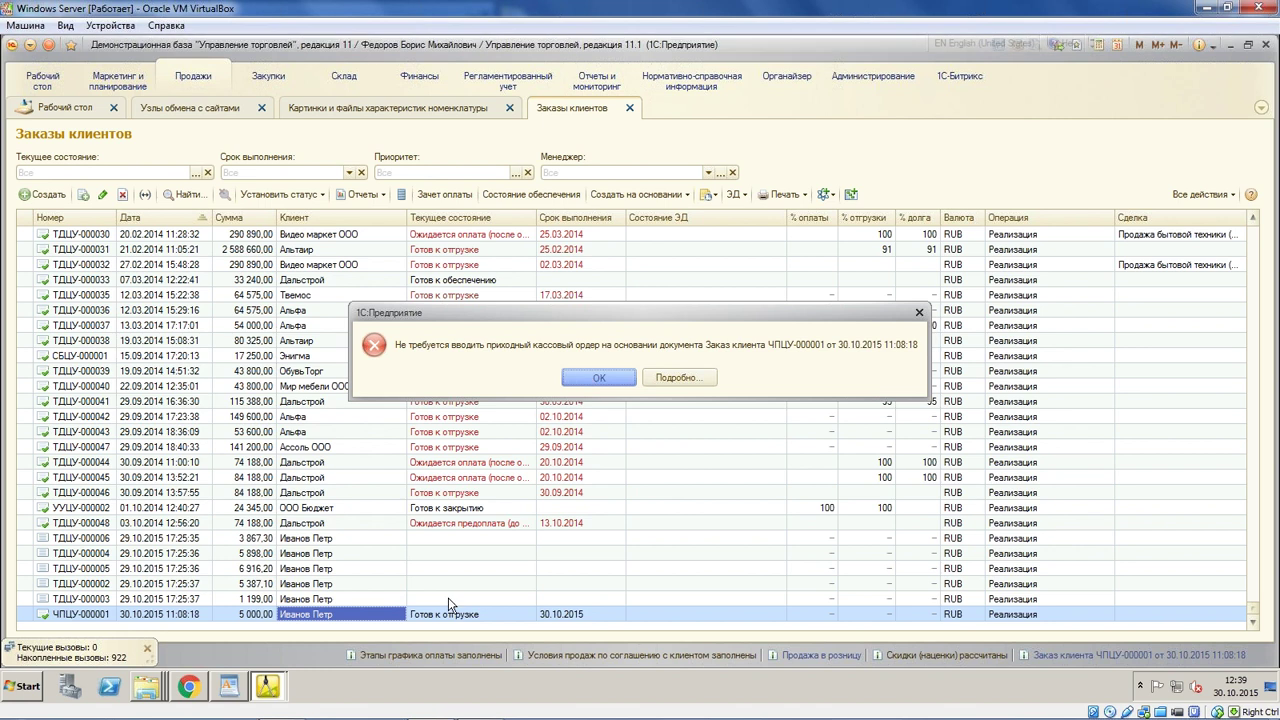
click(591, 377)
key(Return)
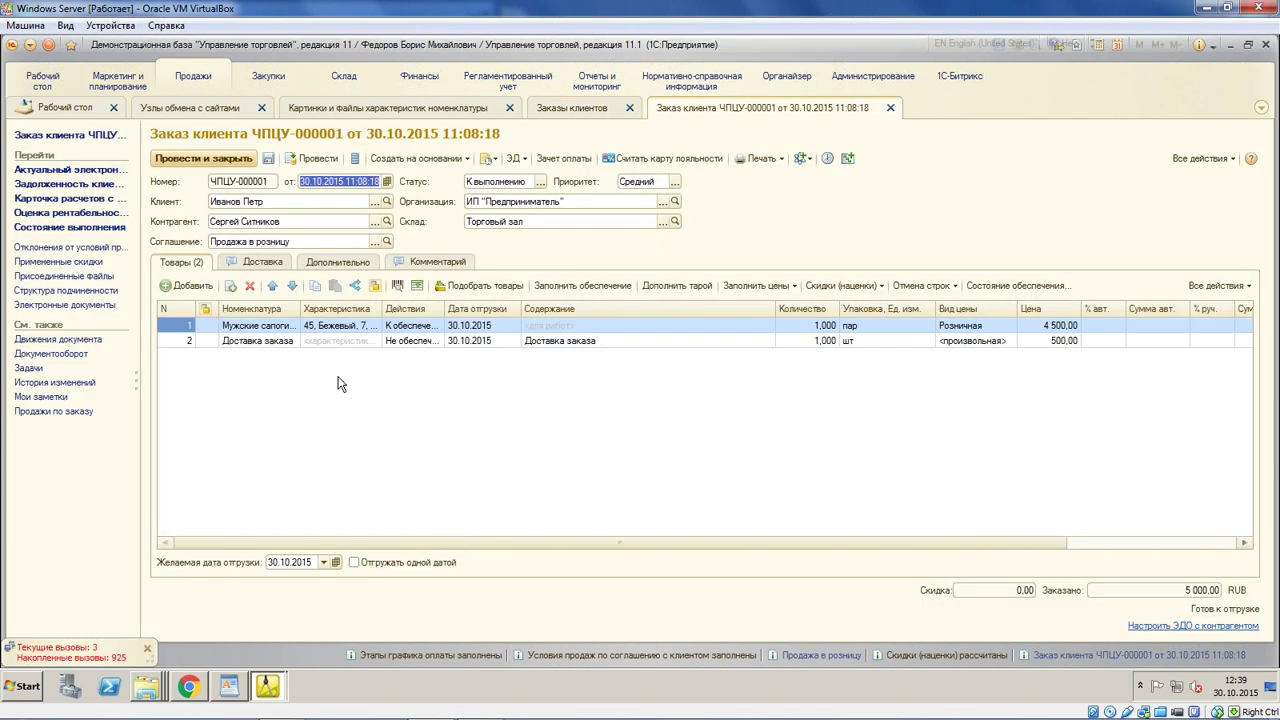
Step: Check the order's delivery and additional details, then view and close the Контрагент card
click(277, 264)
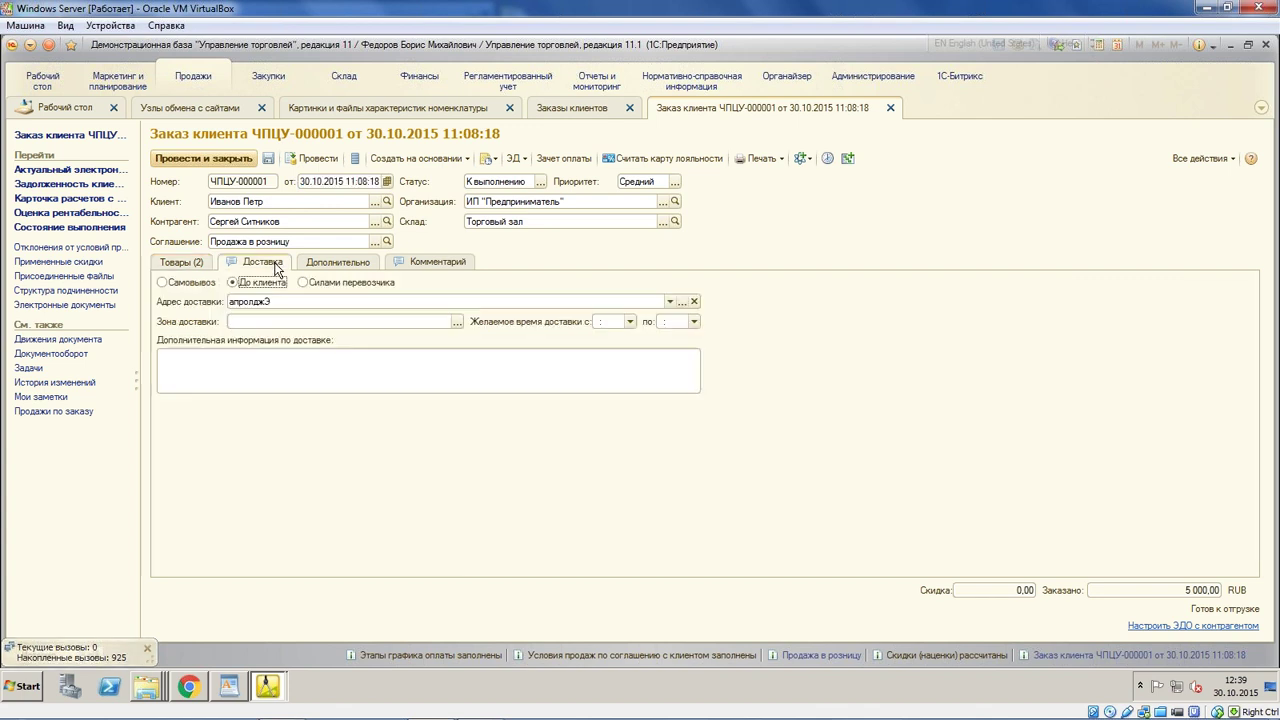
click(312, 259)
click(232, 262)
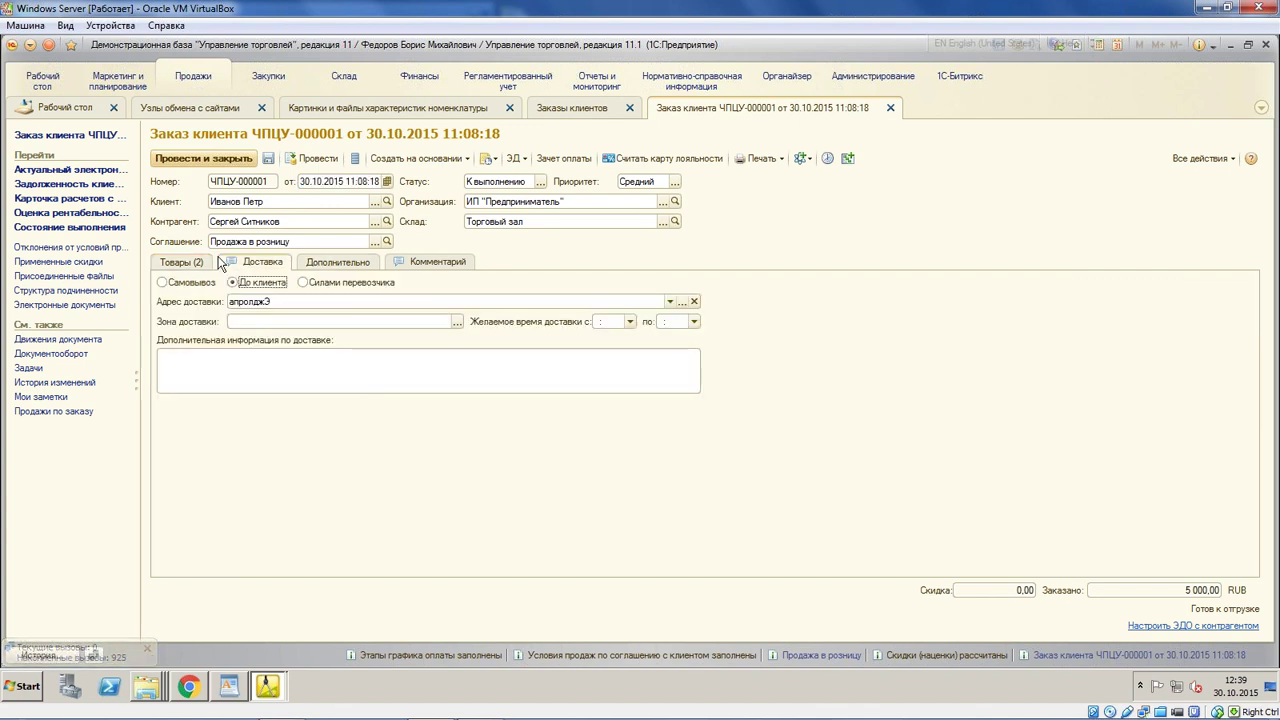
click(387, 222)
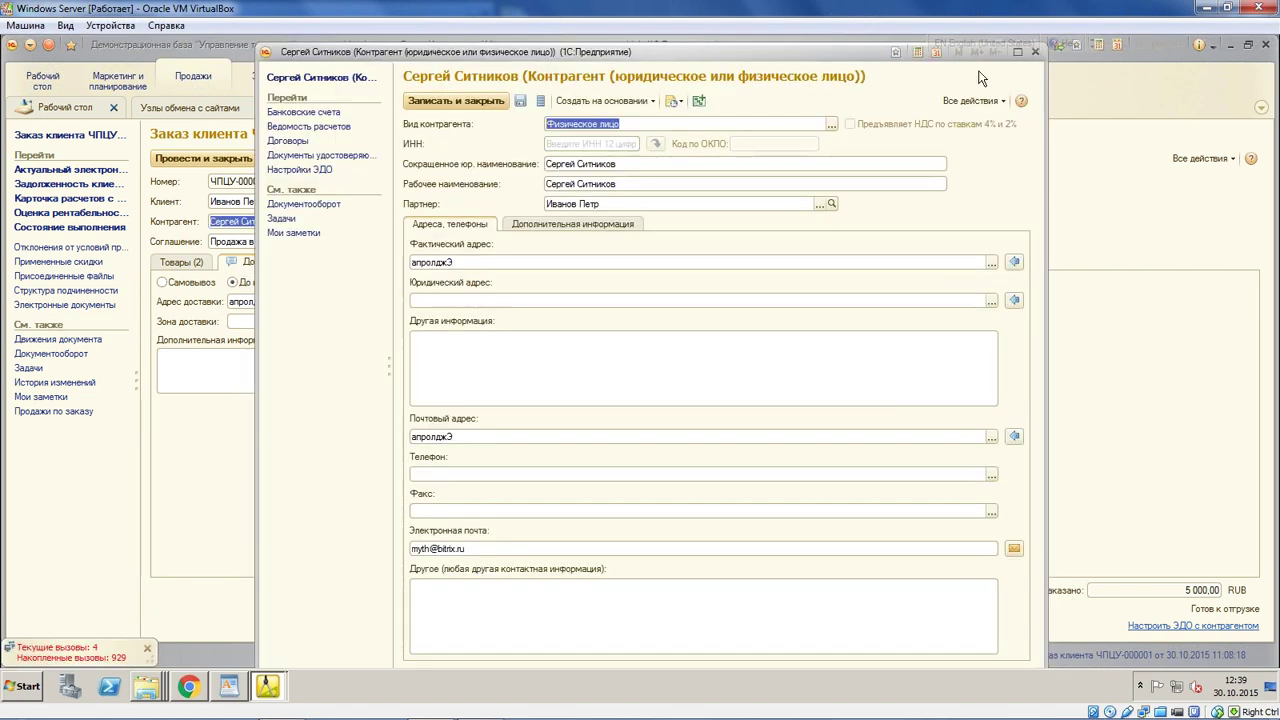
click(1035, 51)
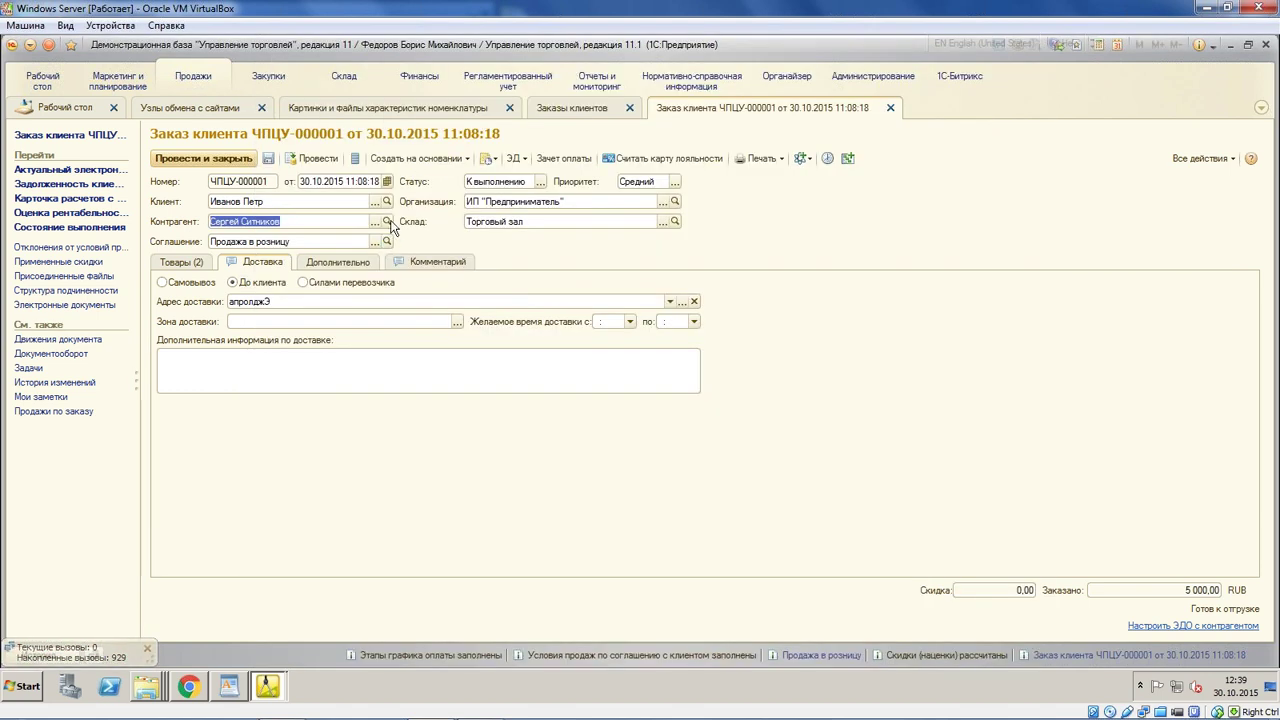
Step: Run the Задолженность клиентов report from the client's partner card, then close the card
click(387, 201)
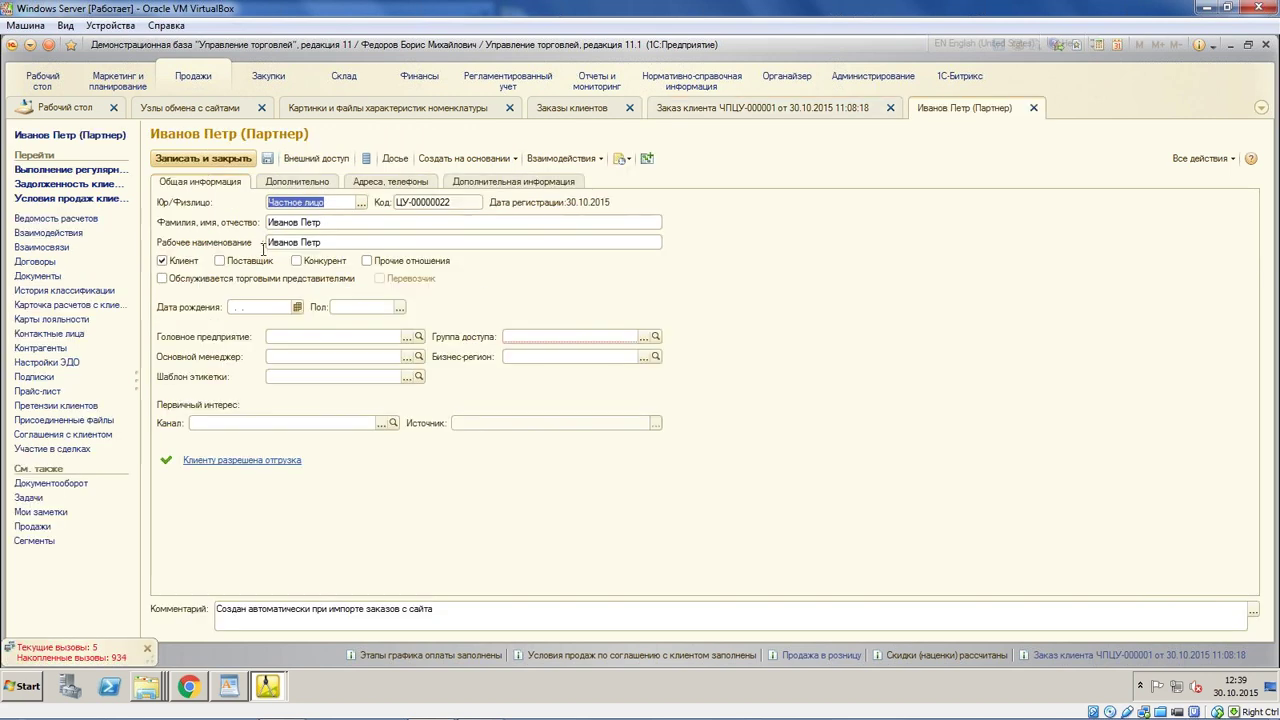
click(72, 184)
click(205, 165)
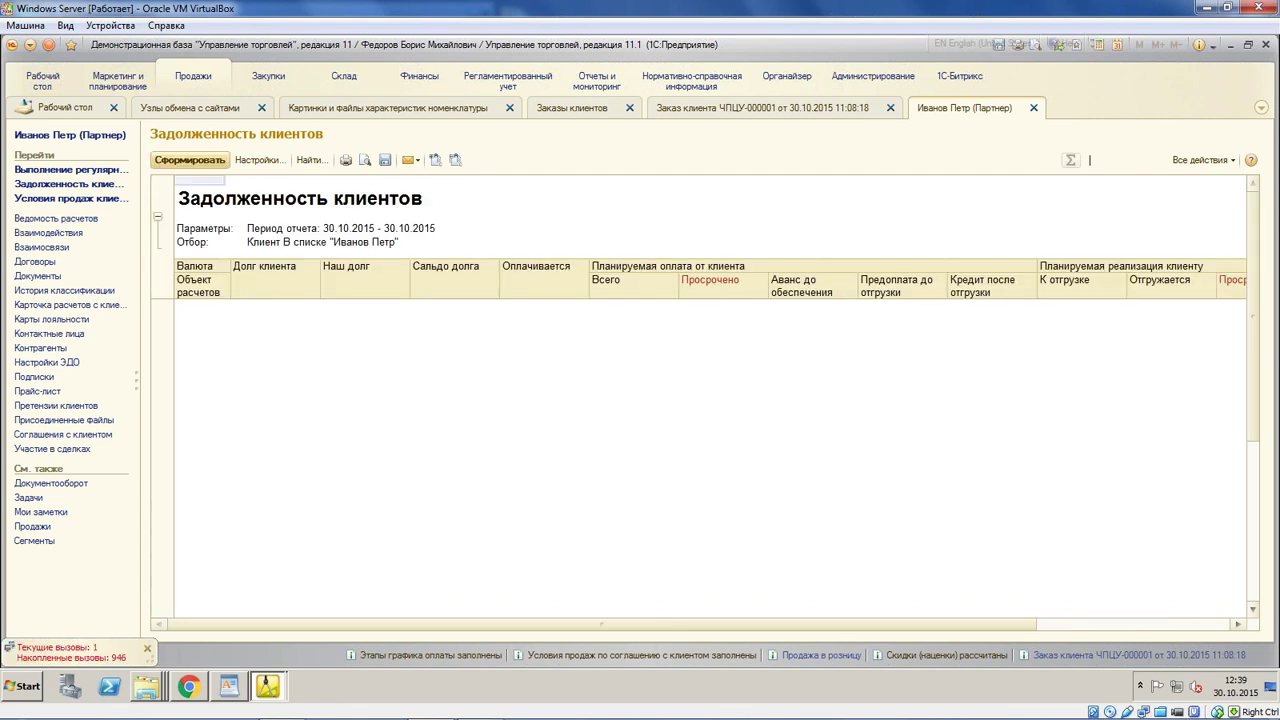
click(1120, 623)
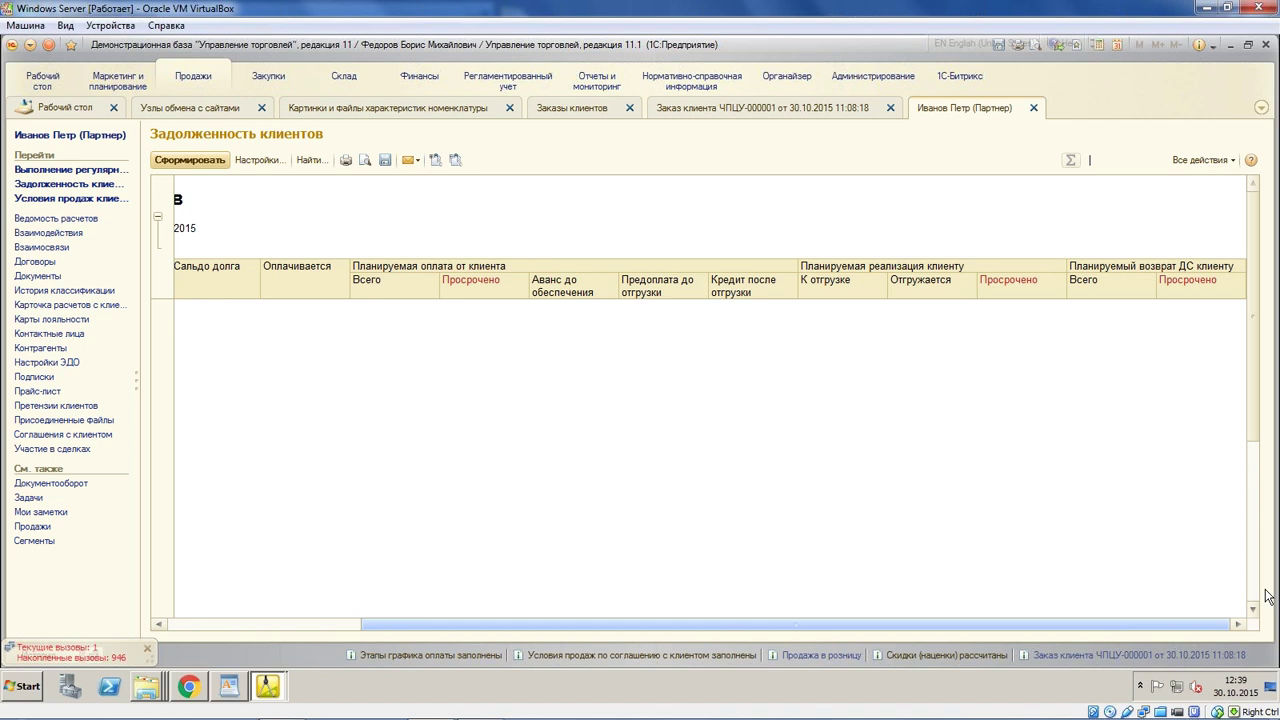
click(1034, 108)
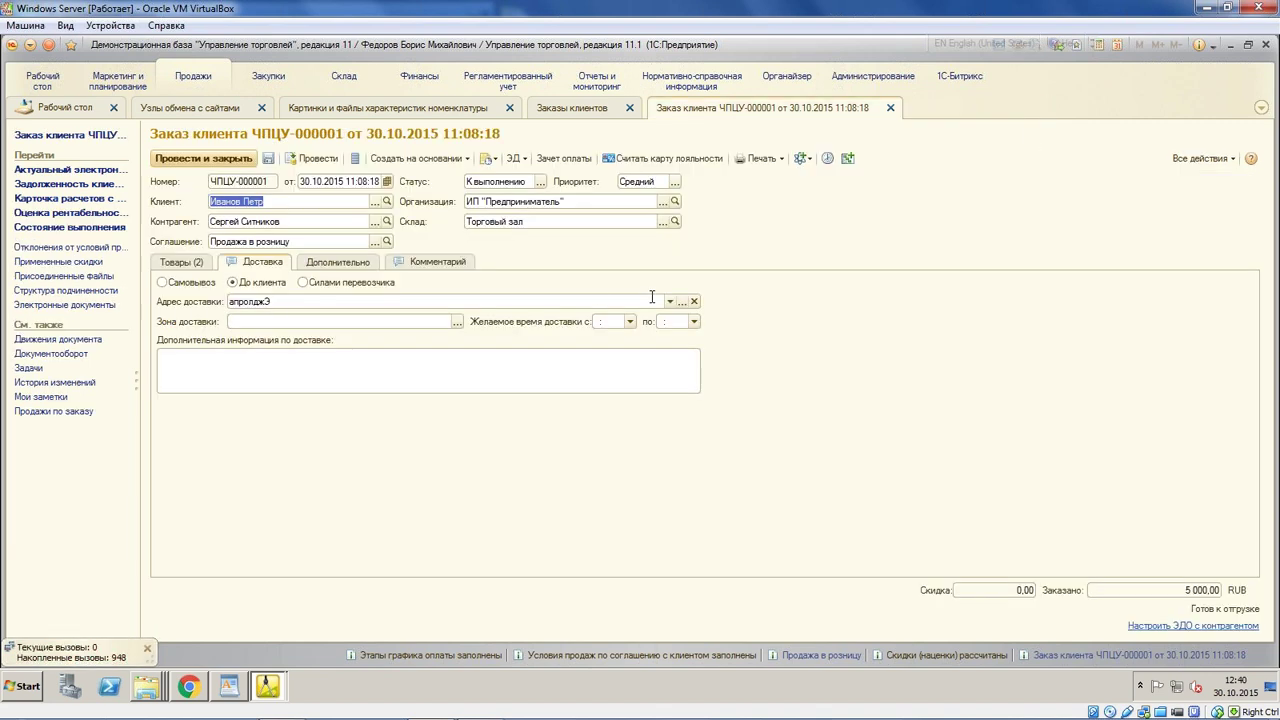
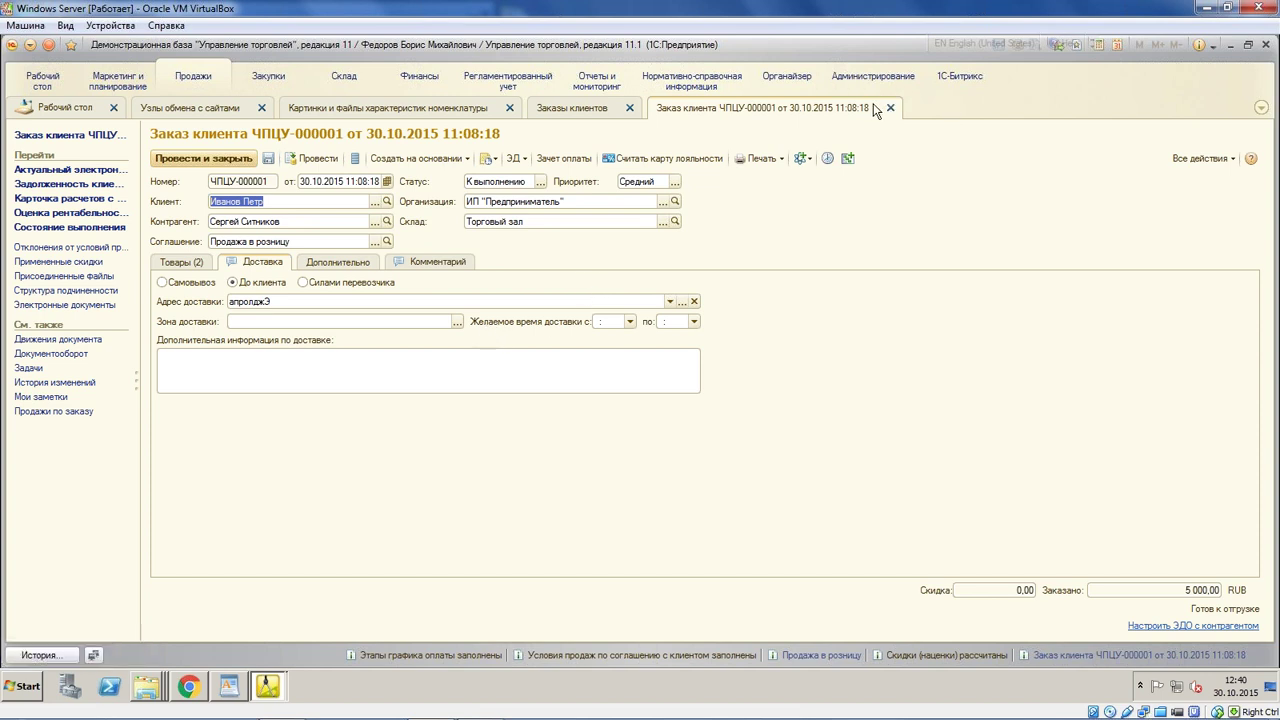
Step: Switch the customer order's agreement to Продажа оптом on the Товары tab
click(180, 262)
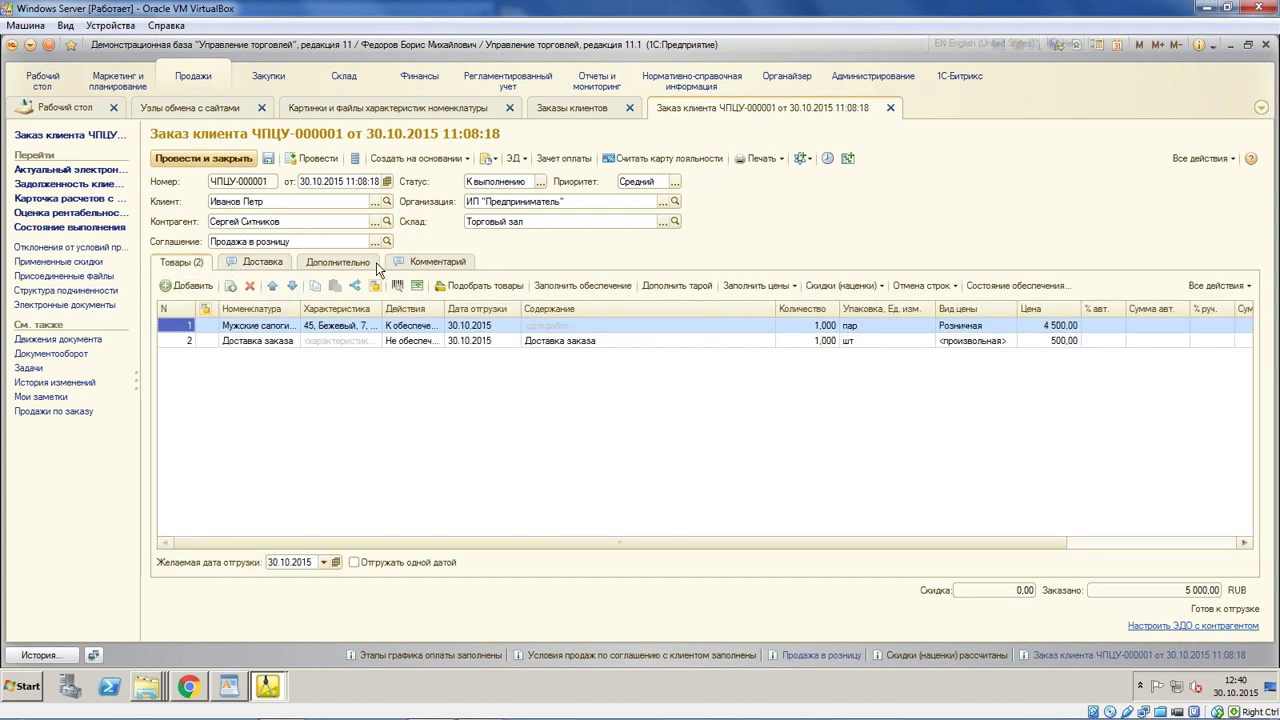
drag(624, 543, 918, 542)
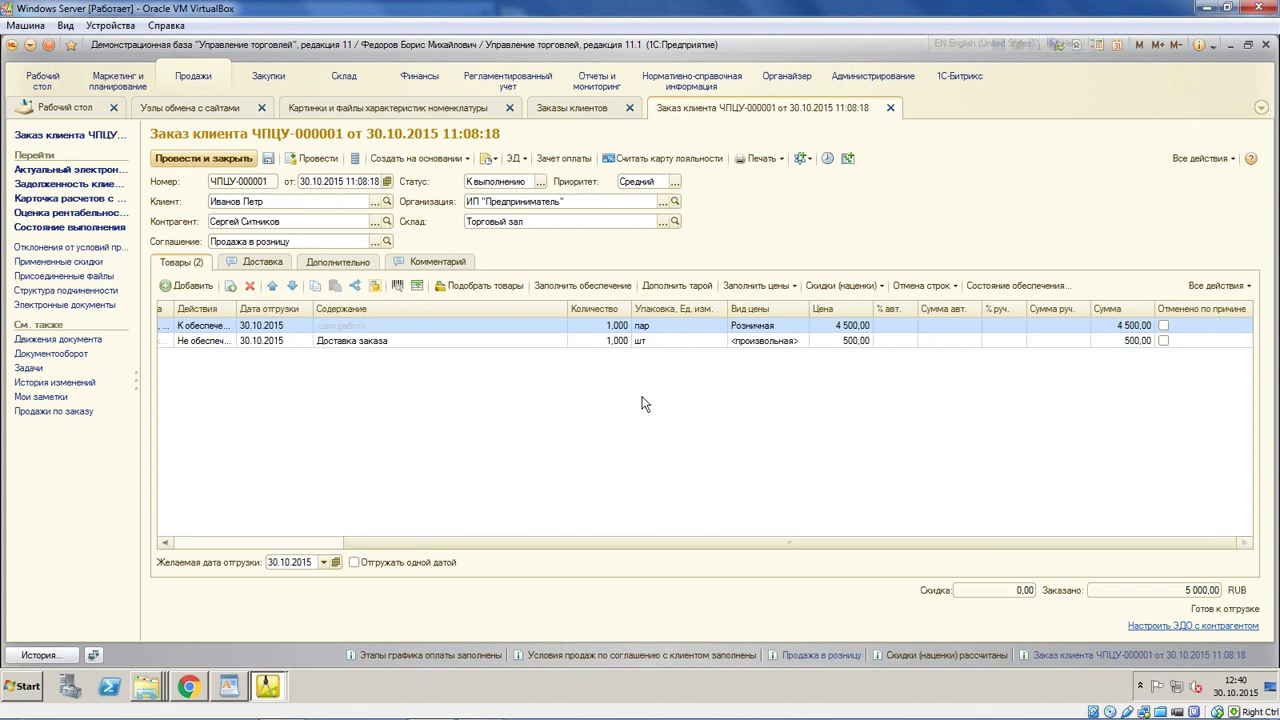
click(378, 243)
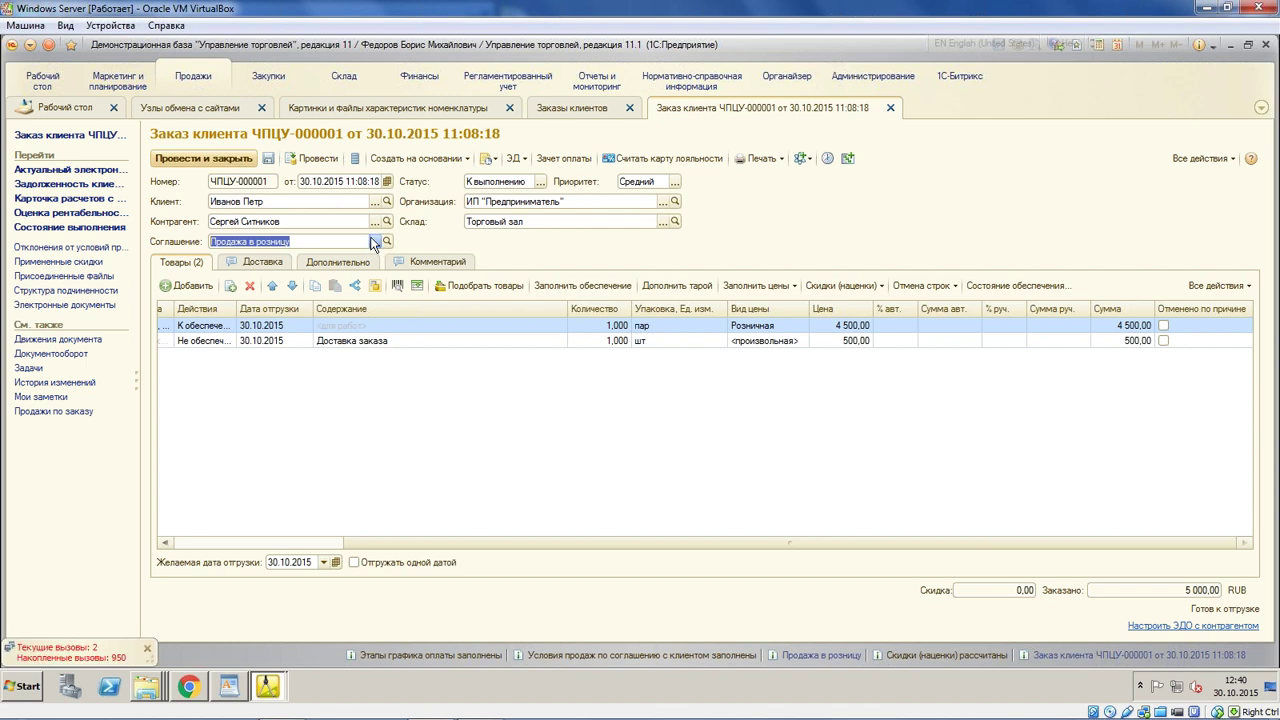
click(555, 376)
double_click(555, 376)
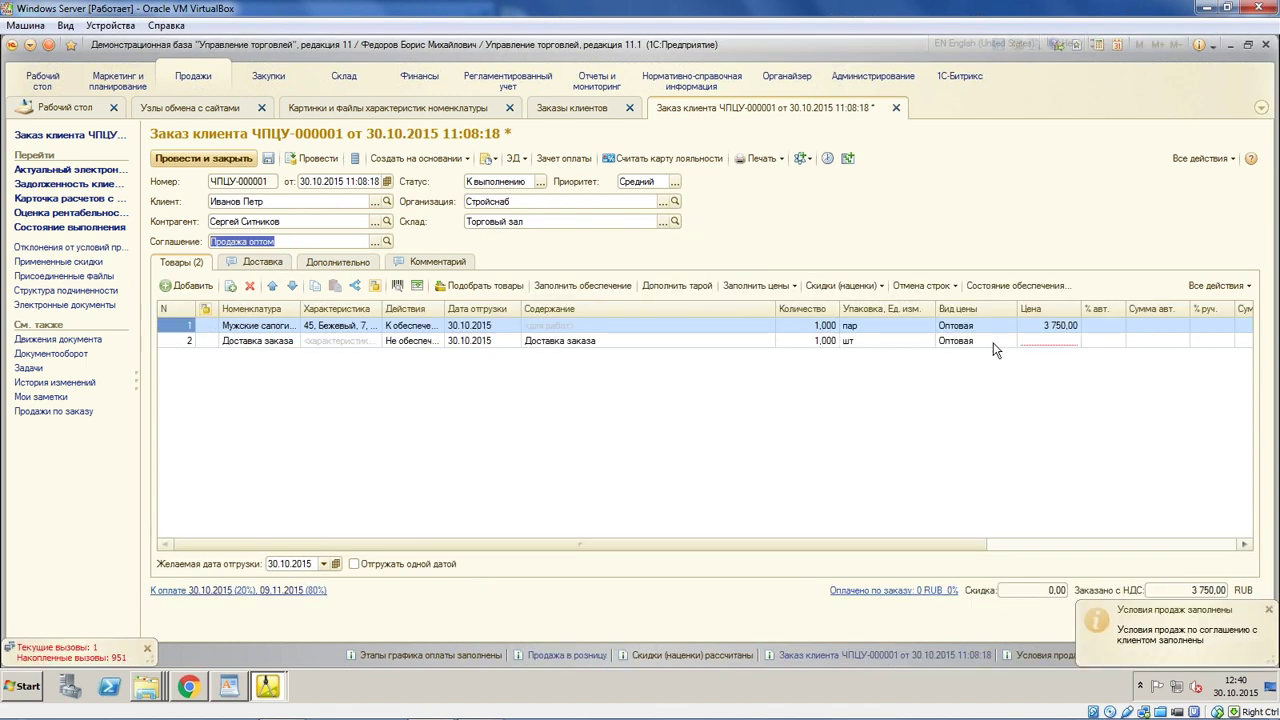
Step: Give the delivery line a custom price of 500,00 and post the order
double_click(962, 341)
double_click(1045, 342)
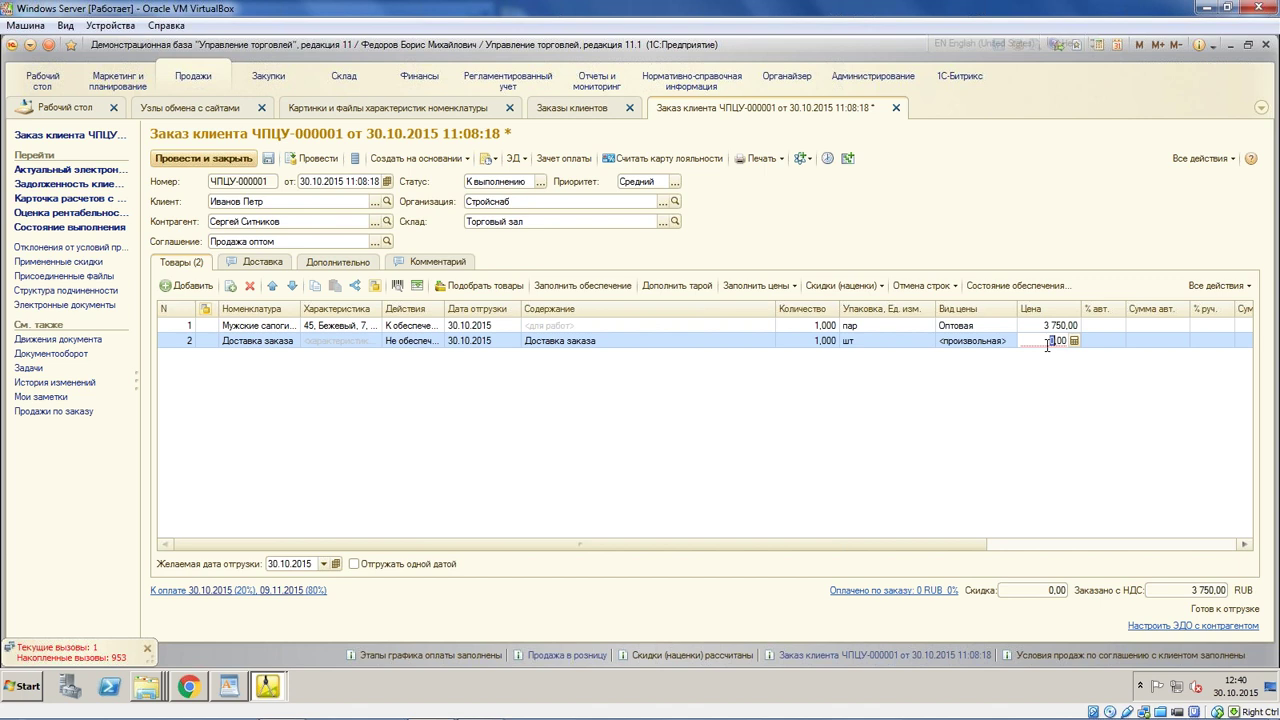
key(Return)
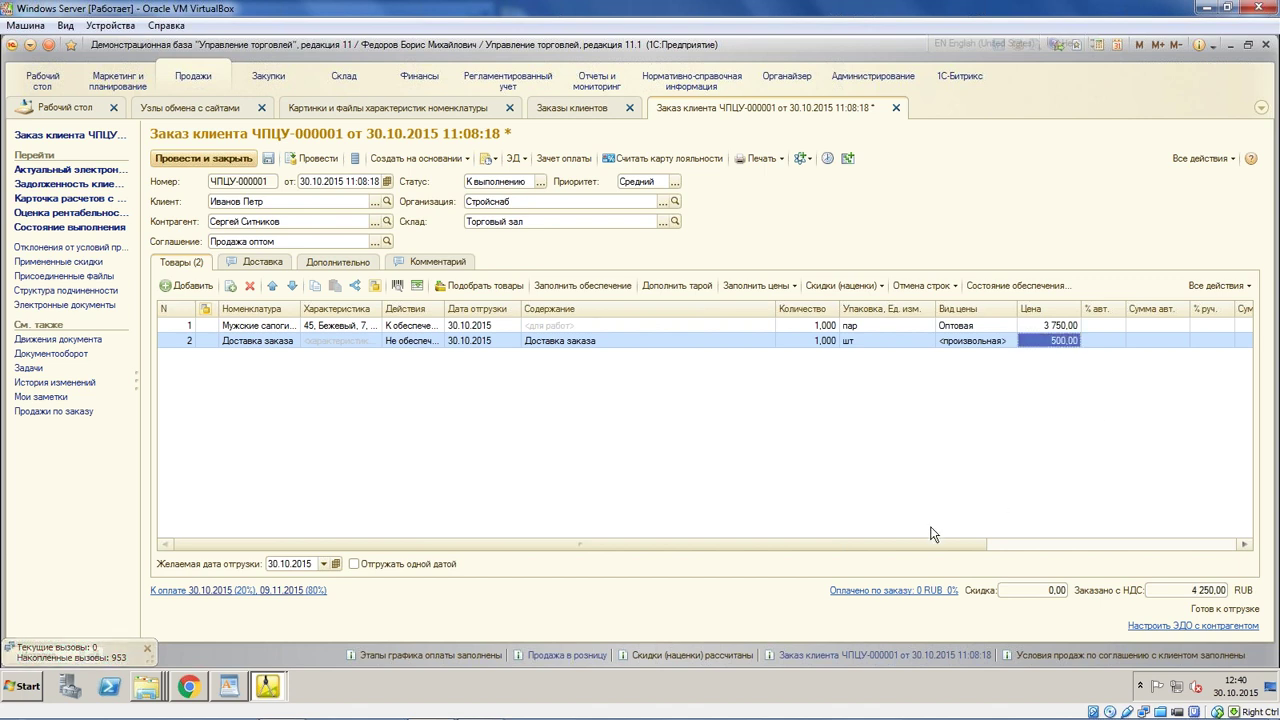
click(238, 162)
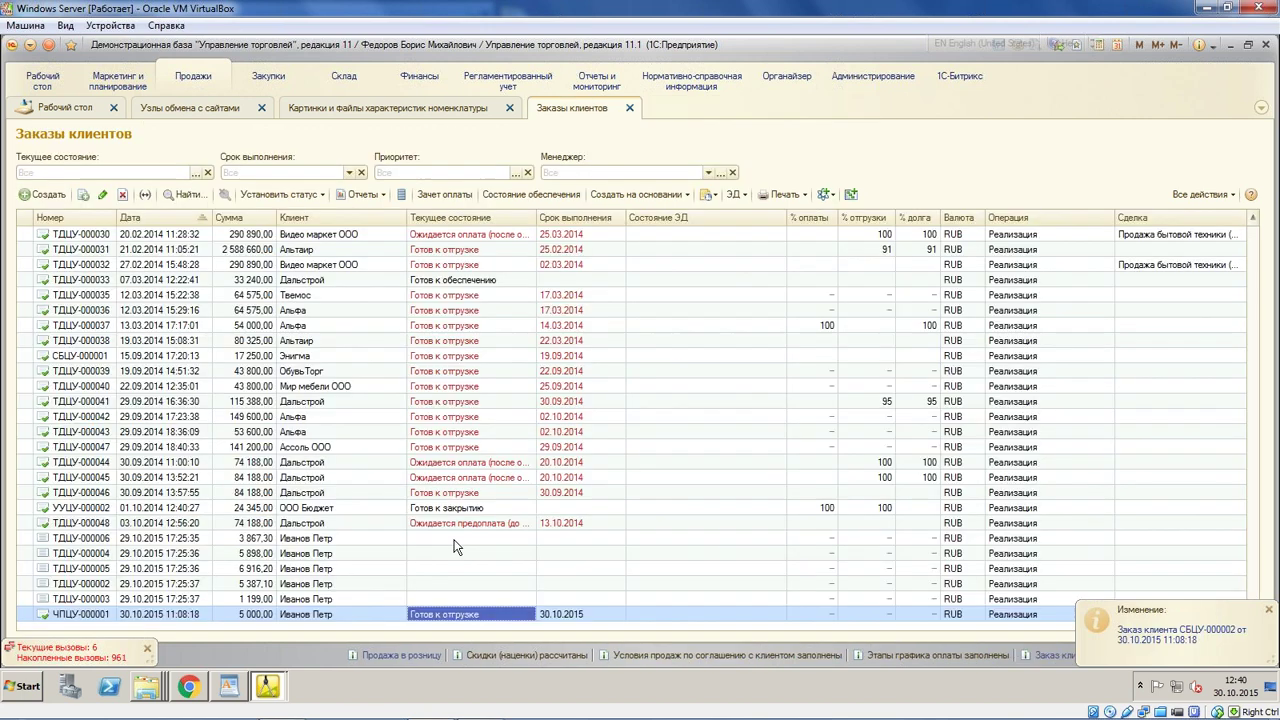
Step: Create a cash receipt from the order, set the item to Поступление оплаты от клиента, and post it
click(652, 191)
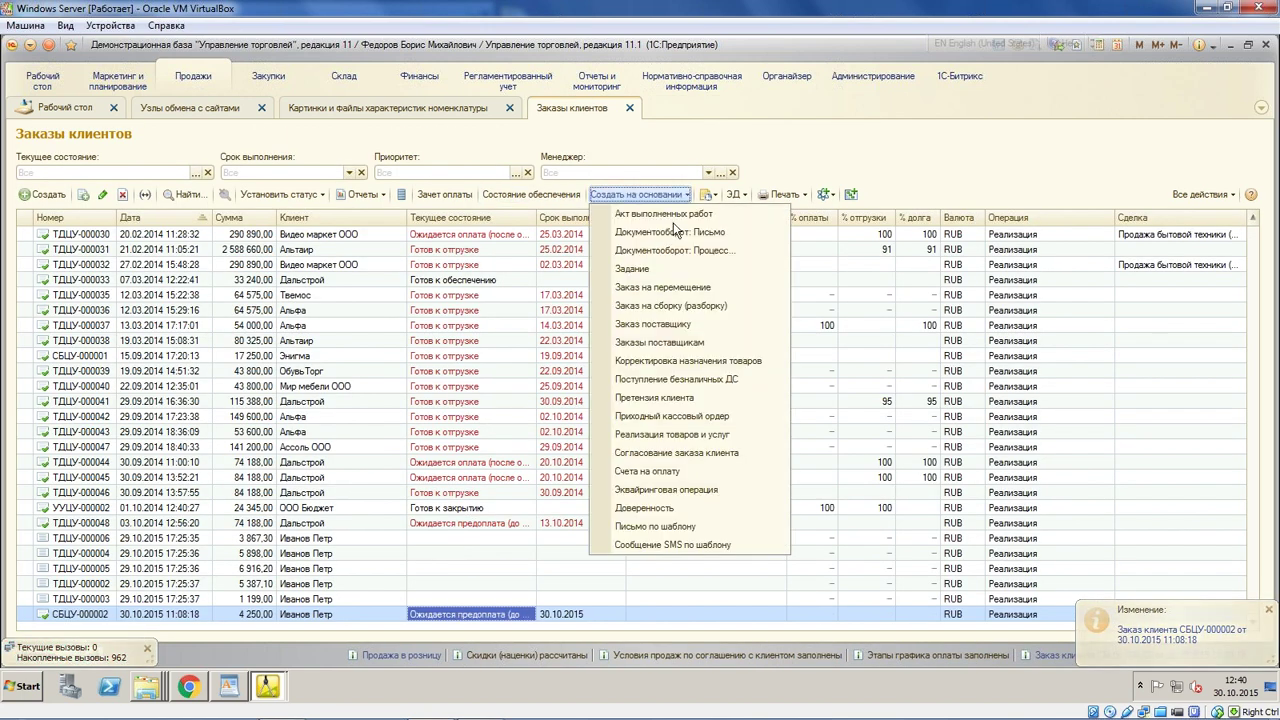
click(729, 419)
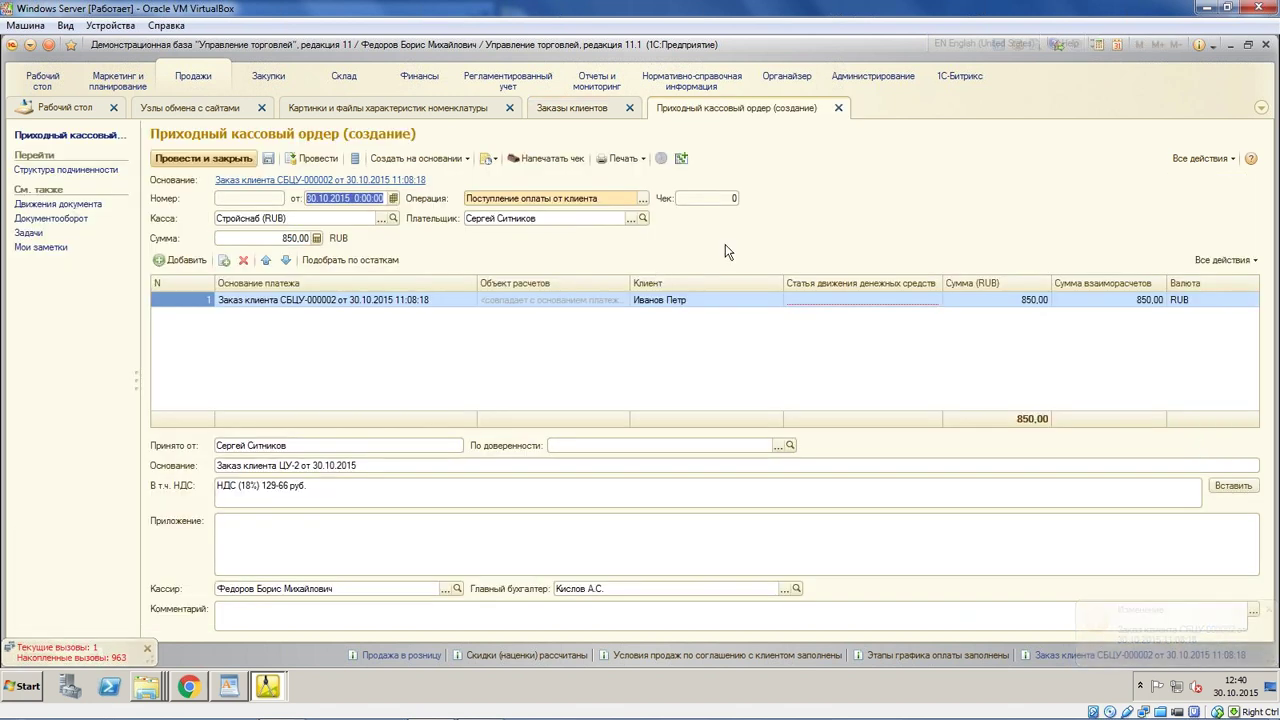
click(204, 159)
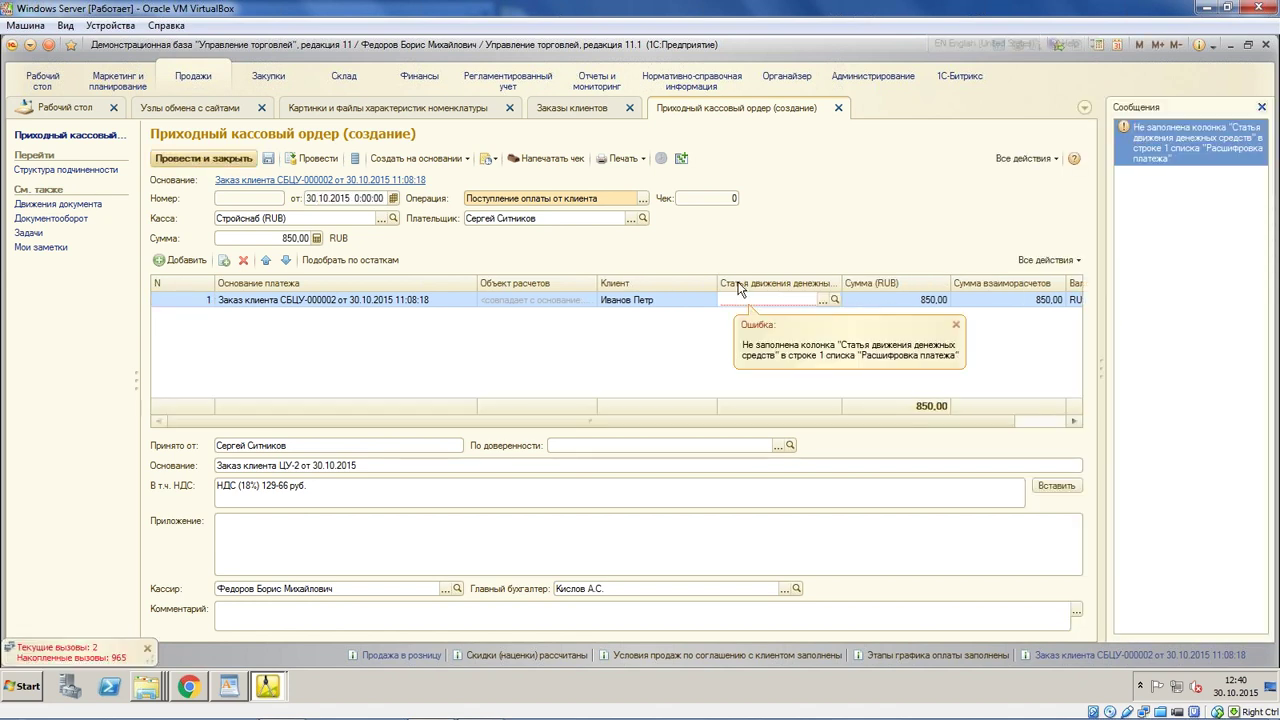
click(743, 300)
click(825, 300)
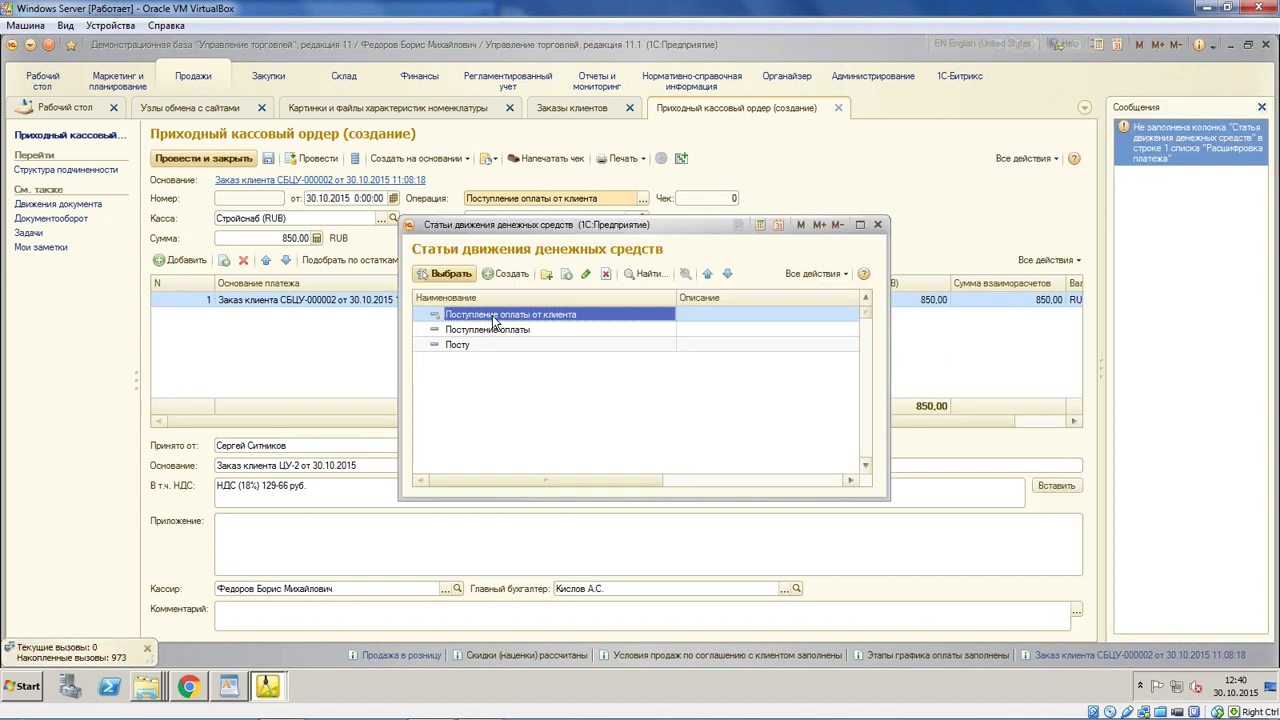
double_click(492, 315)
click(193, 158)
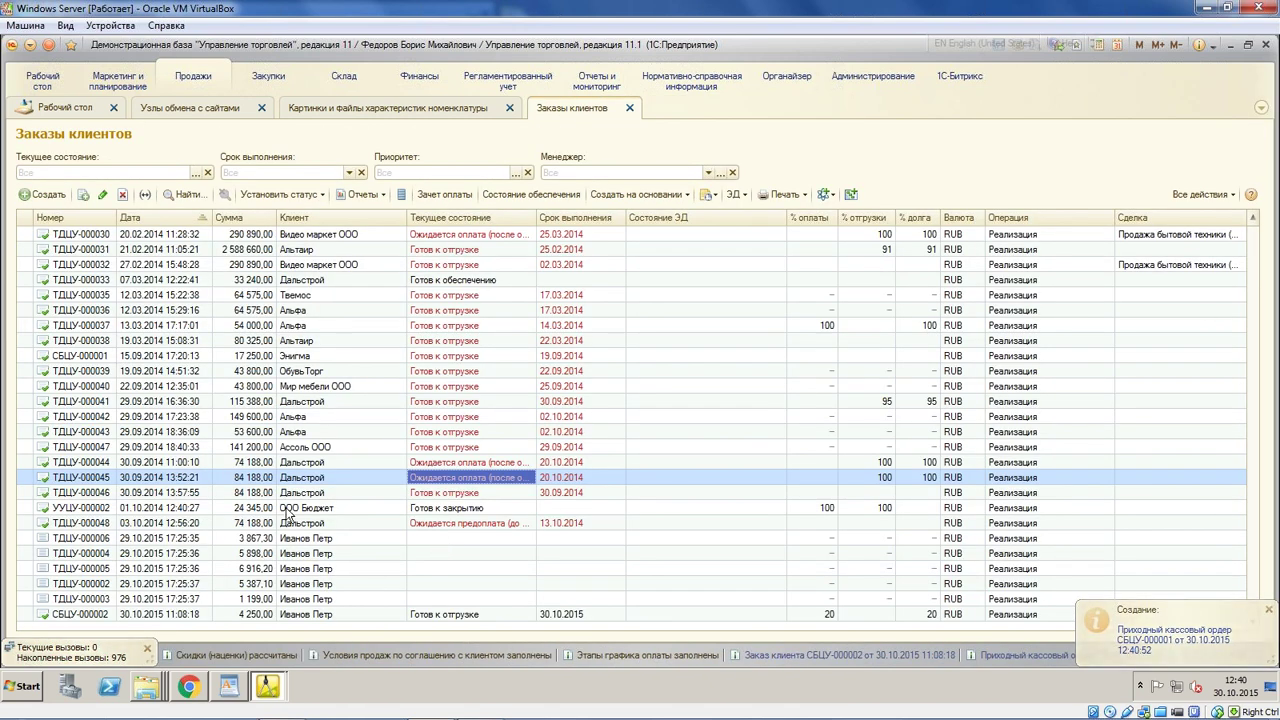
Step: Run the Обмен заказами data exchange with the site, then return to the demonstration database window
click(184, 108)
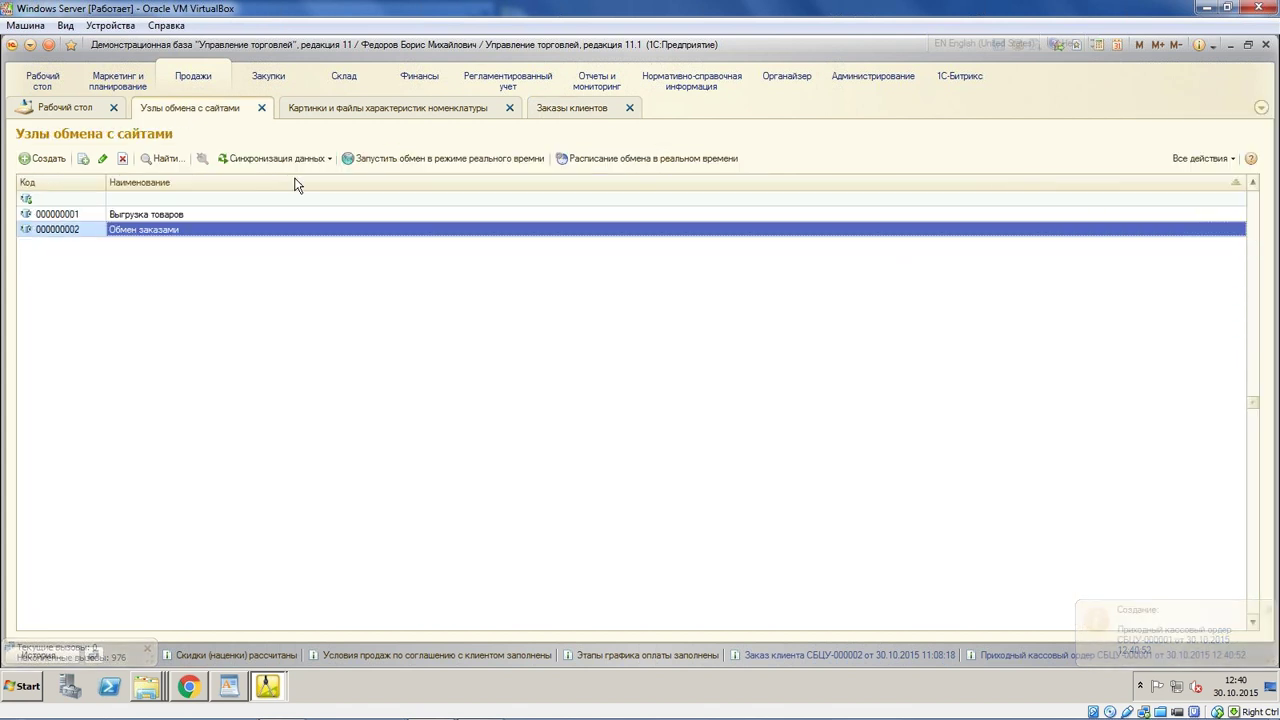
click(285, 158)
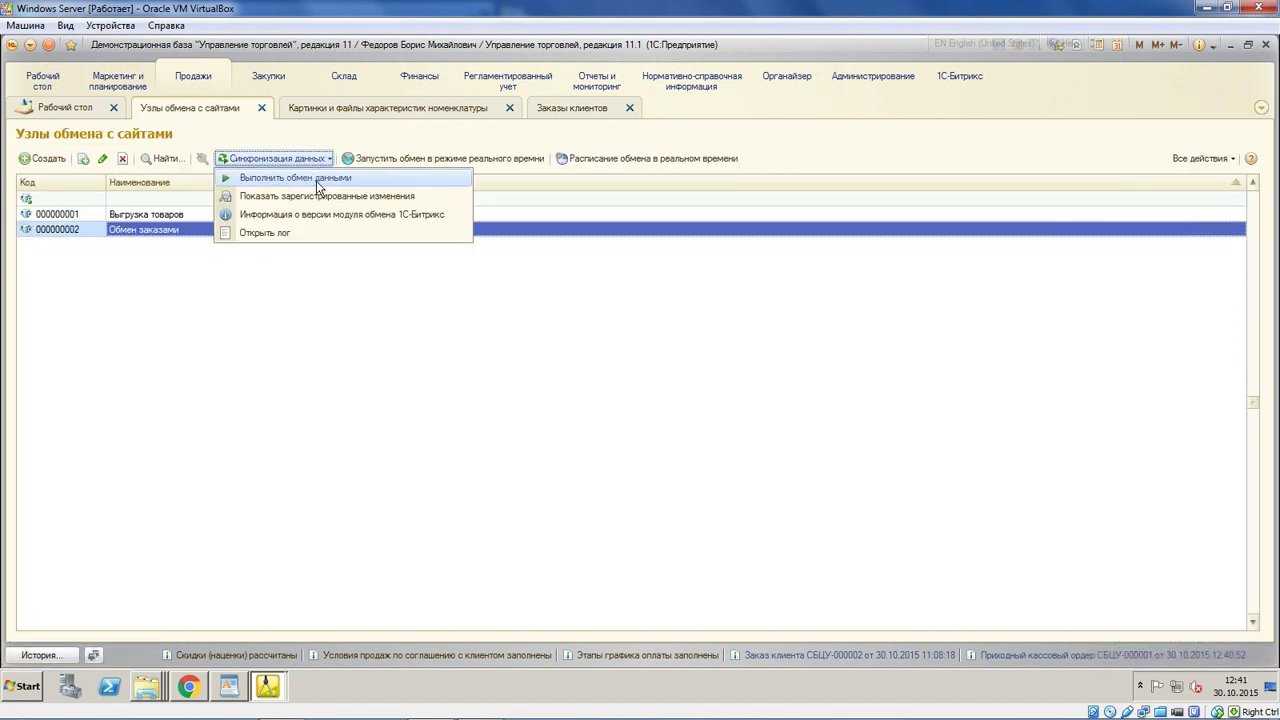
click(317, 182)
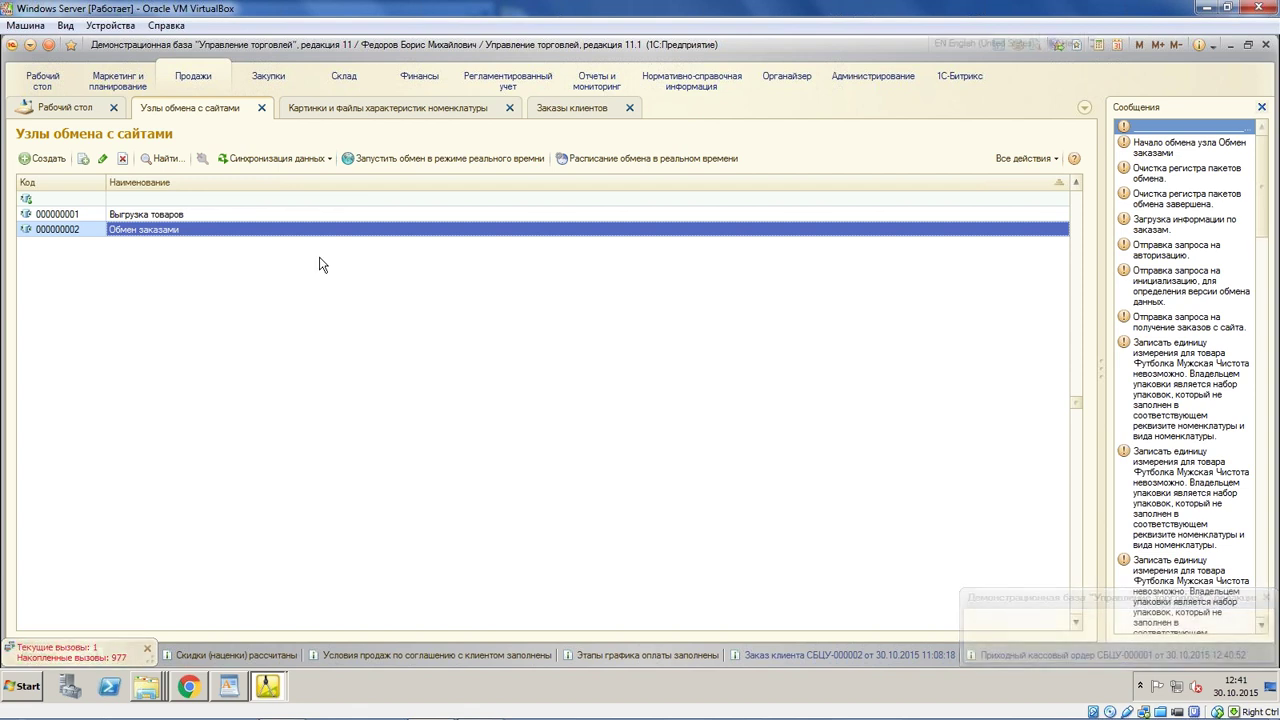
click(279, 685)
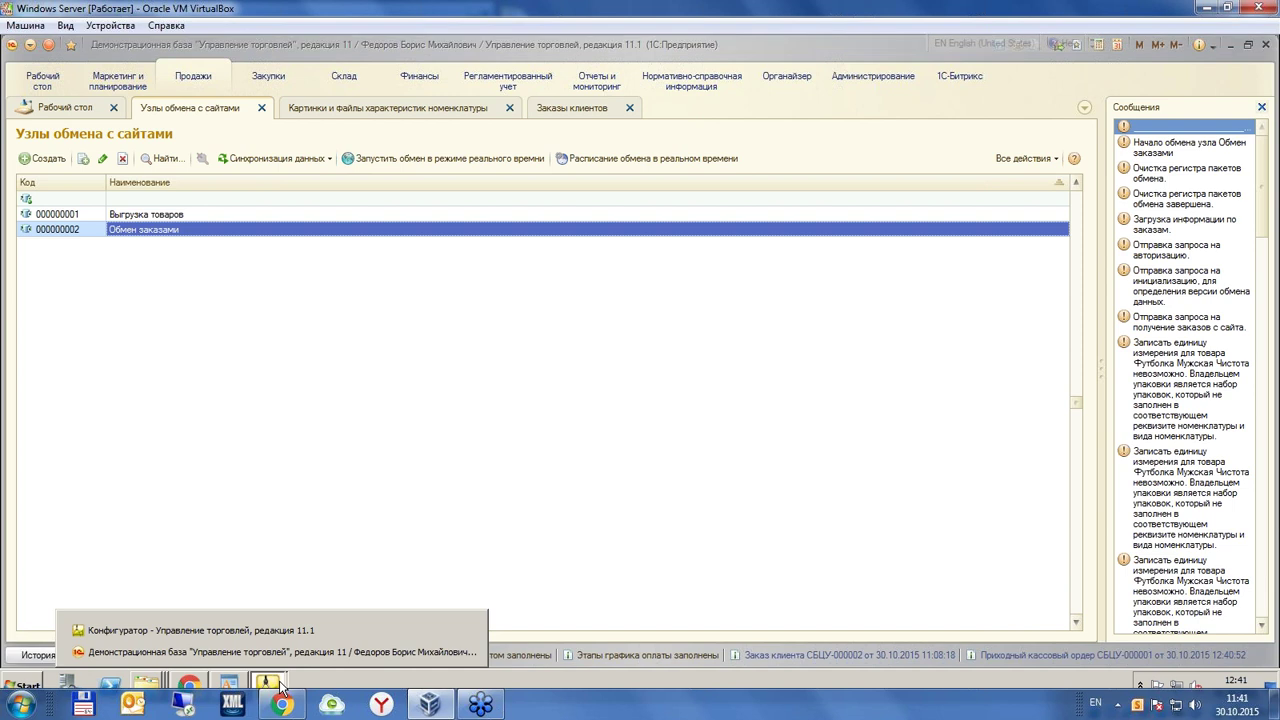
click(226, 651)
Step: In the Bitrix admin, open the Магазин > Заказы list of store orders
click(190, 684)
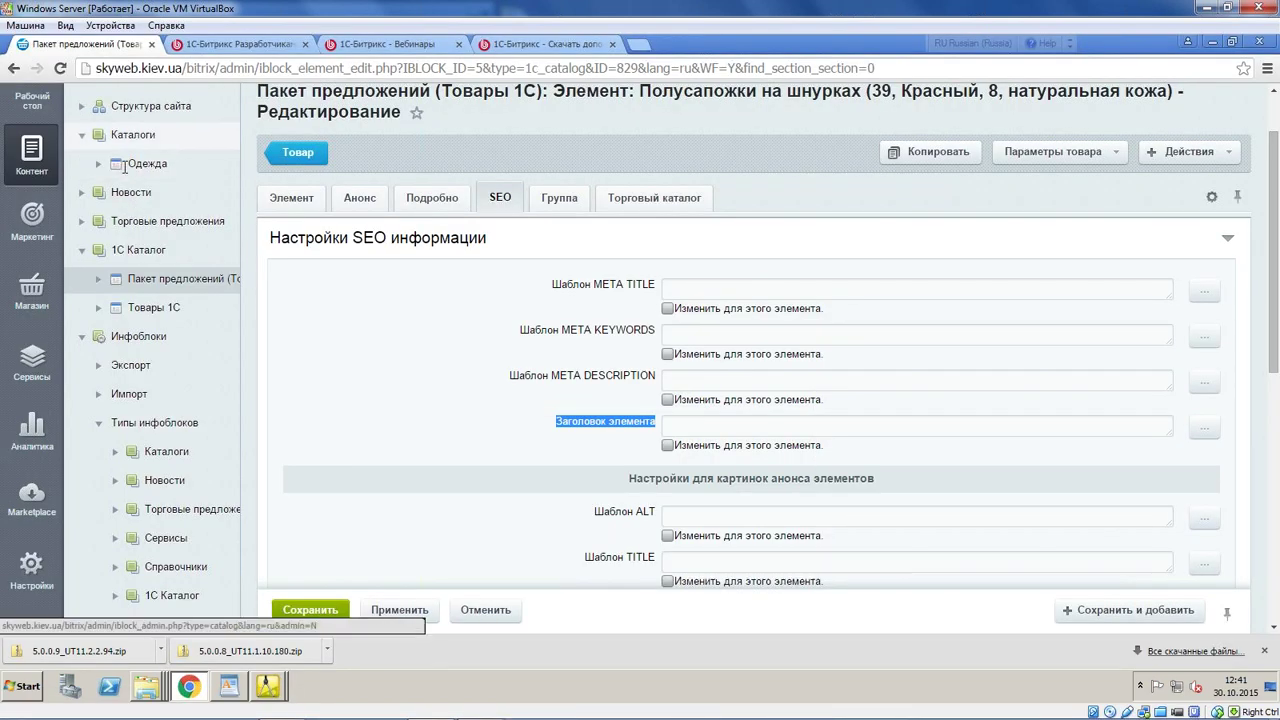
scroll(140, 340, up, 2)
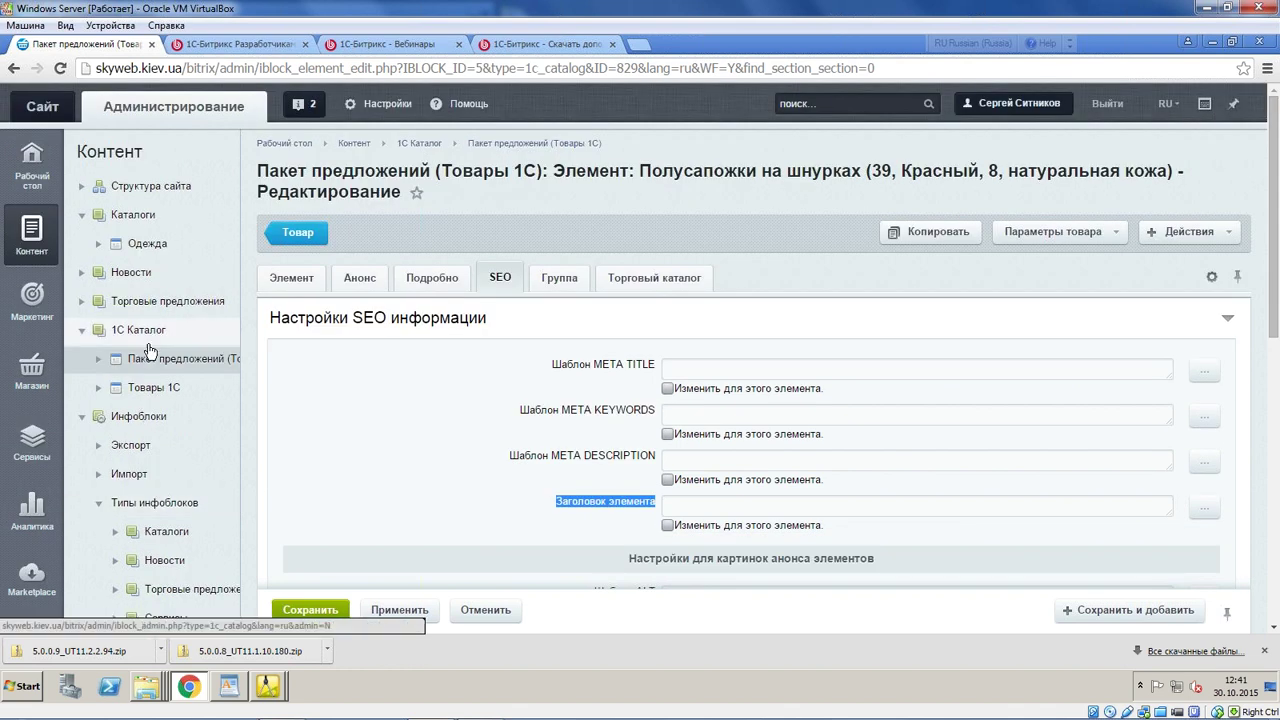
scroll(148, 352, down, 2)
scroll(146, 351, down, 5)
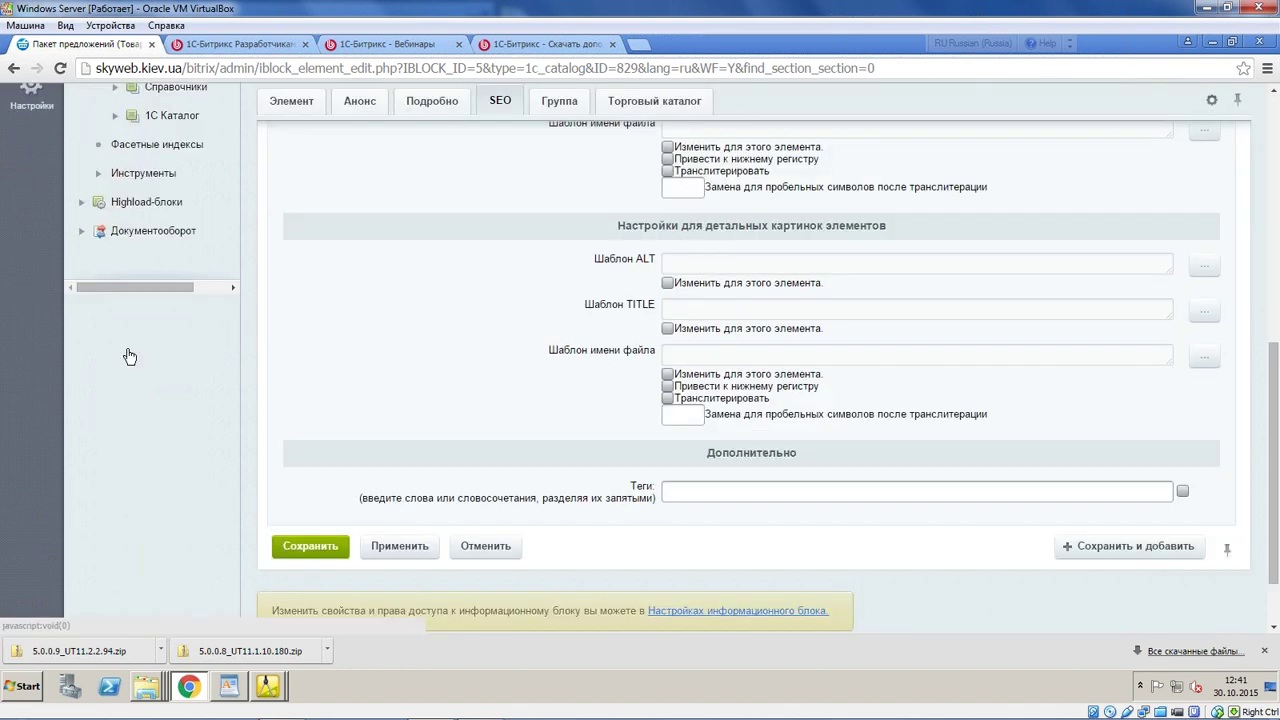
scroll(58, 328, up, 6)
click(32, 368)
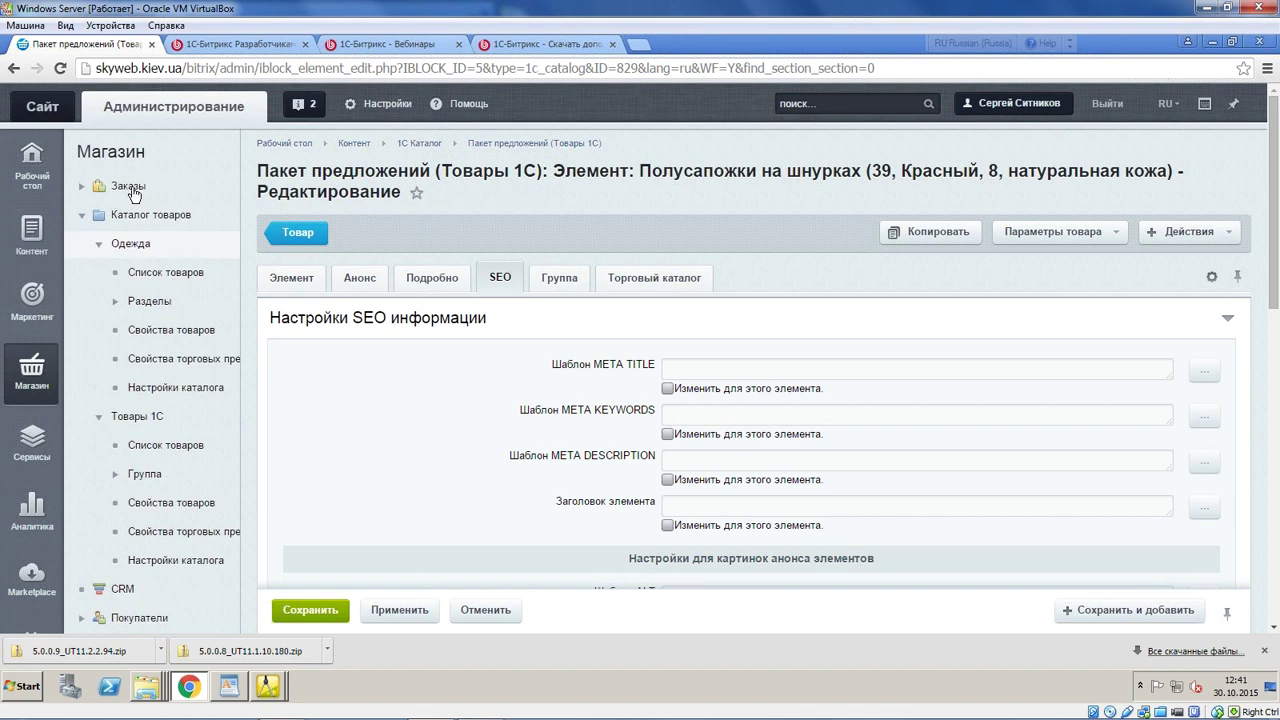
click(95, 181)
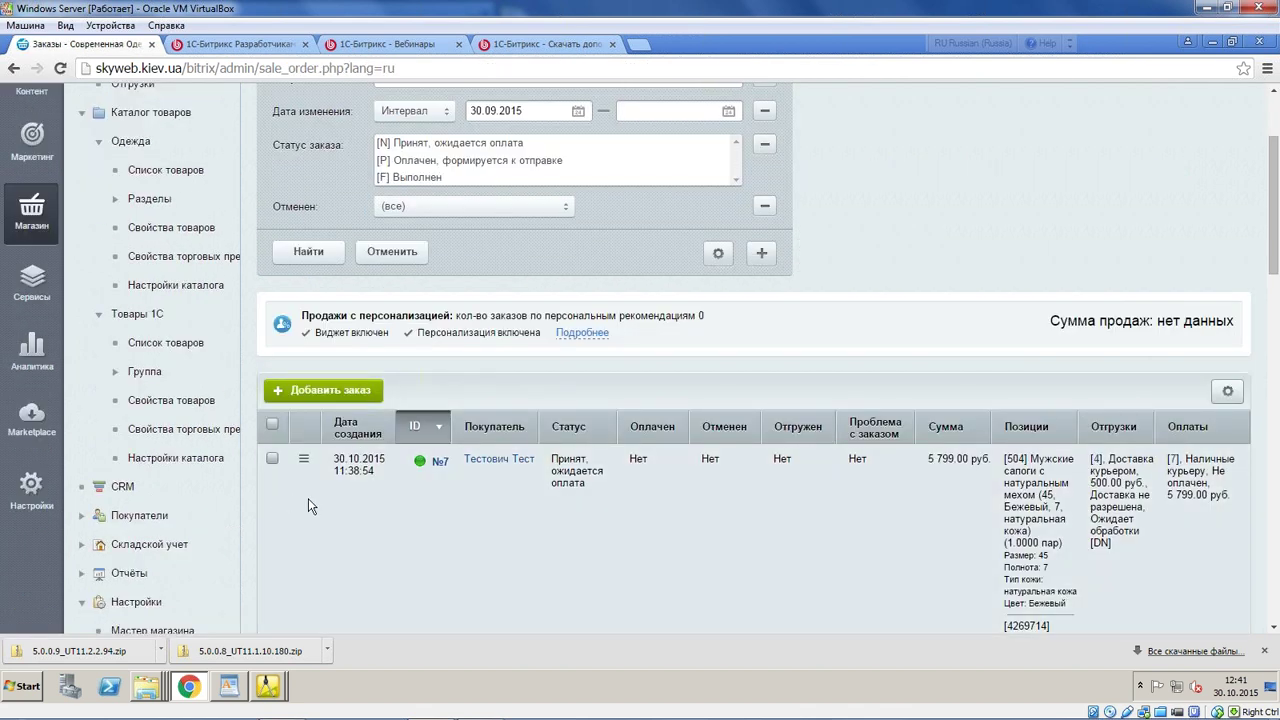
Step: Review order №6 in detail, then switch back to the 1C database
scroll(366, 450, down, 1)
scroll(366, 456, down, 4)
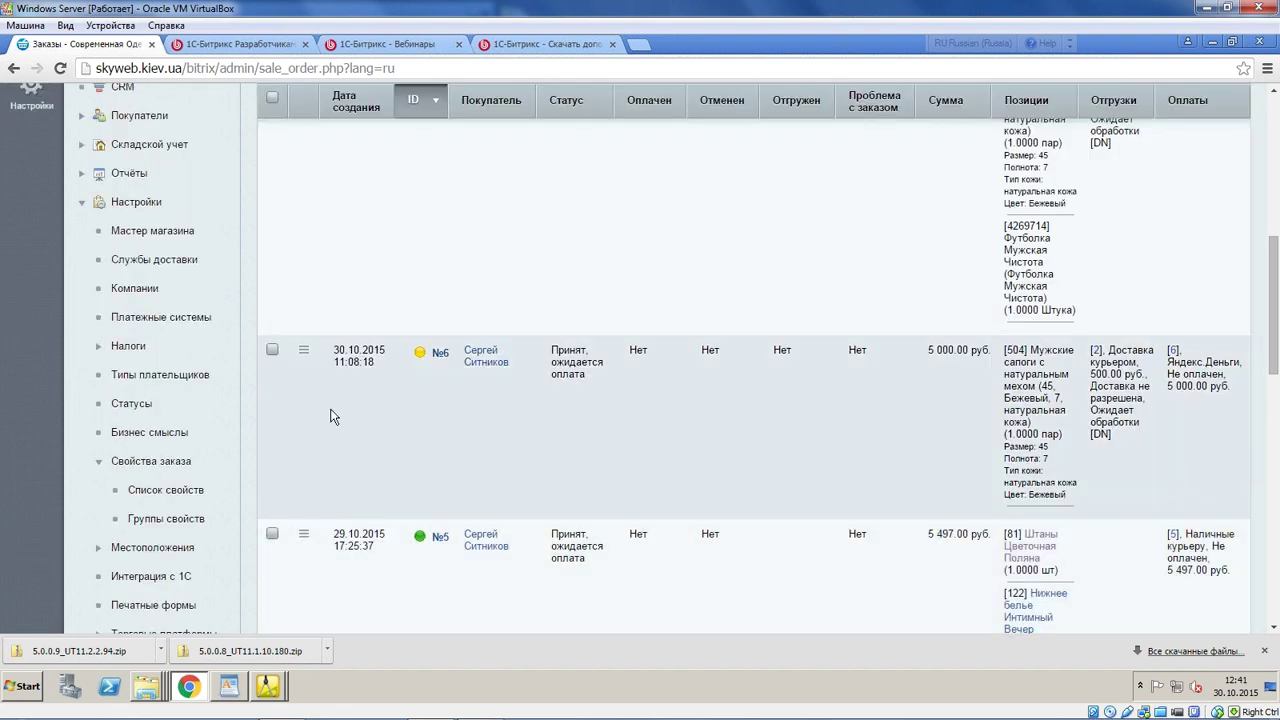
double_click(312, 431)
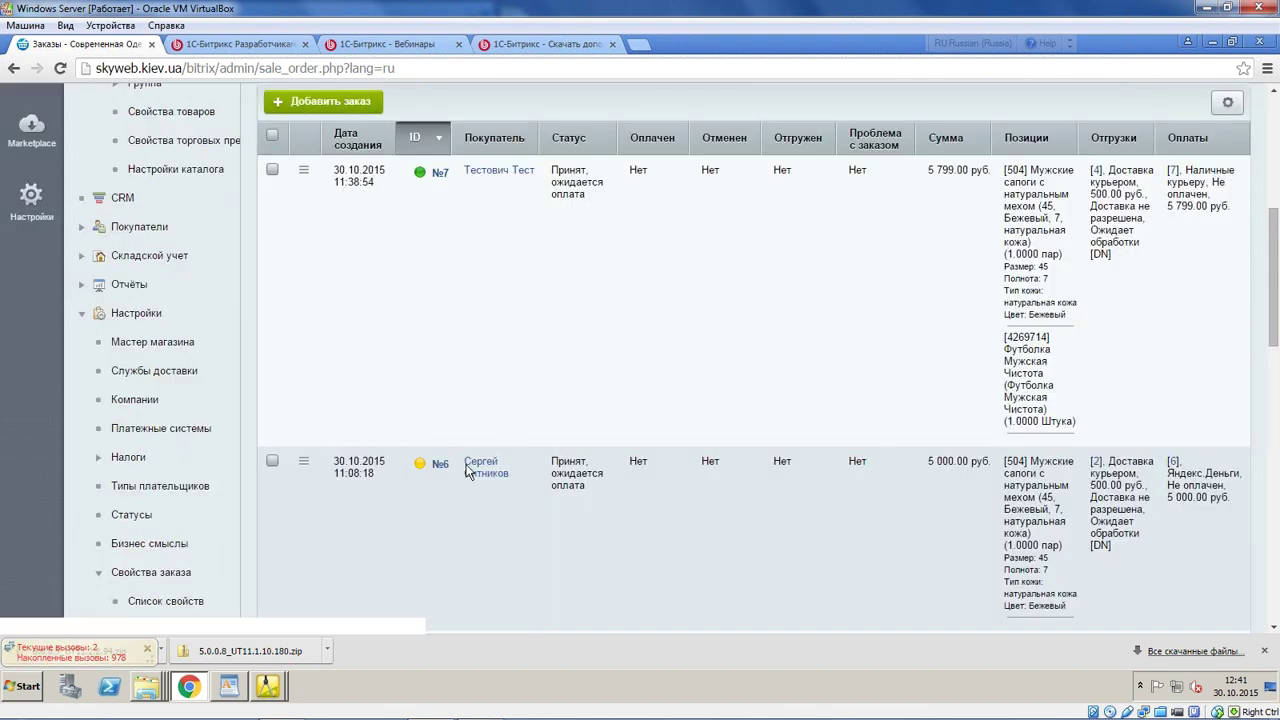
scroll(465, 471, down, 3)
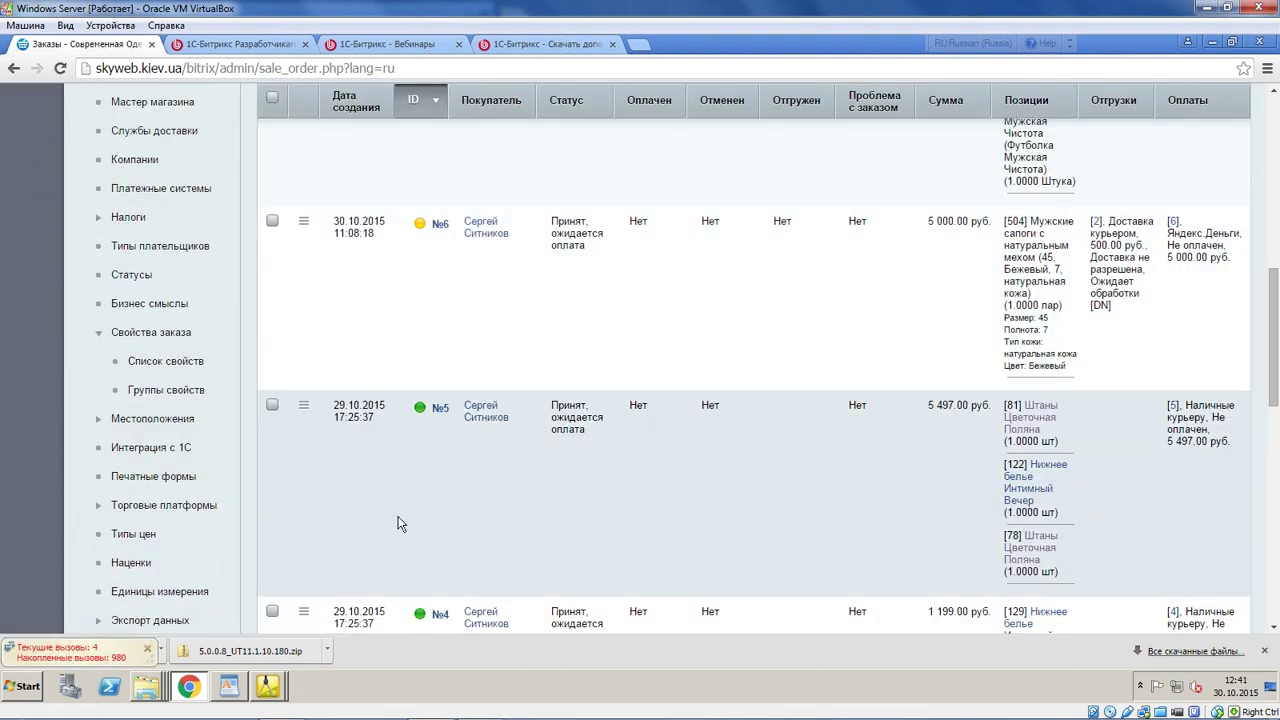
scroll(400, 520, down, 4)
mouse_move(267, 686)
click(318, 652)
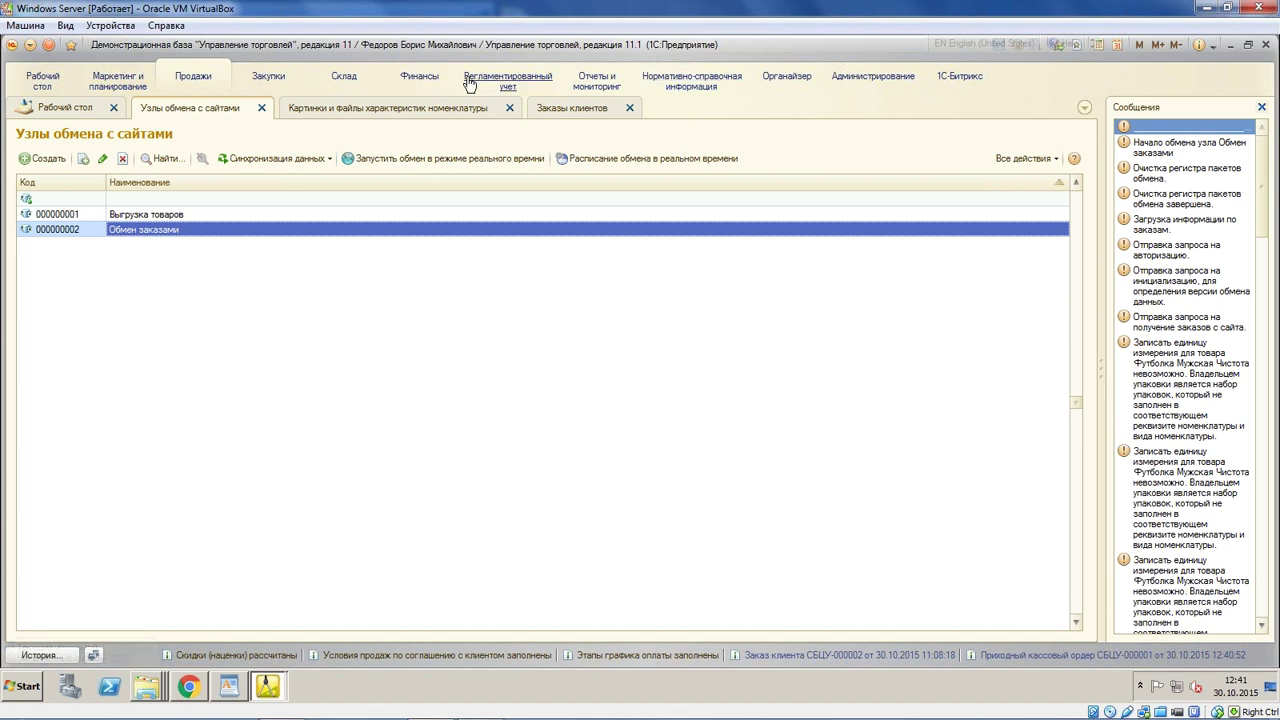
Step: Open cash receipt order СБЦУ-000001 from the Финансы cash receipts list
click(435, 82)
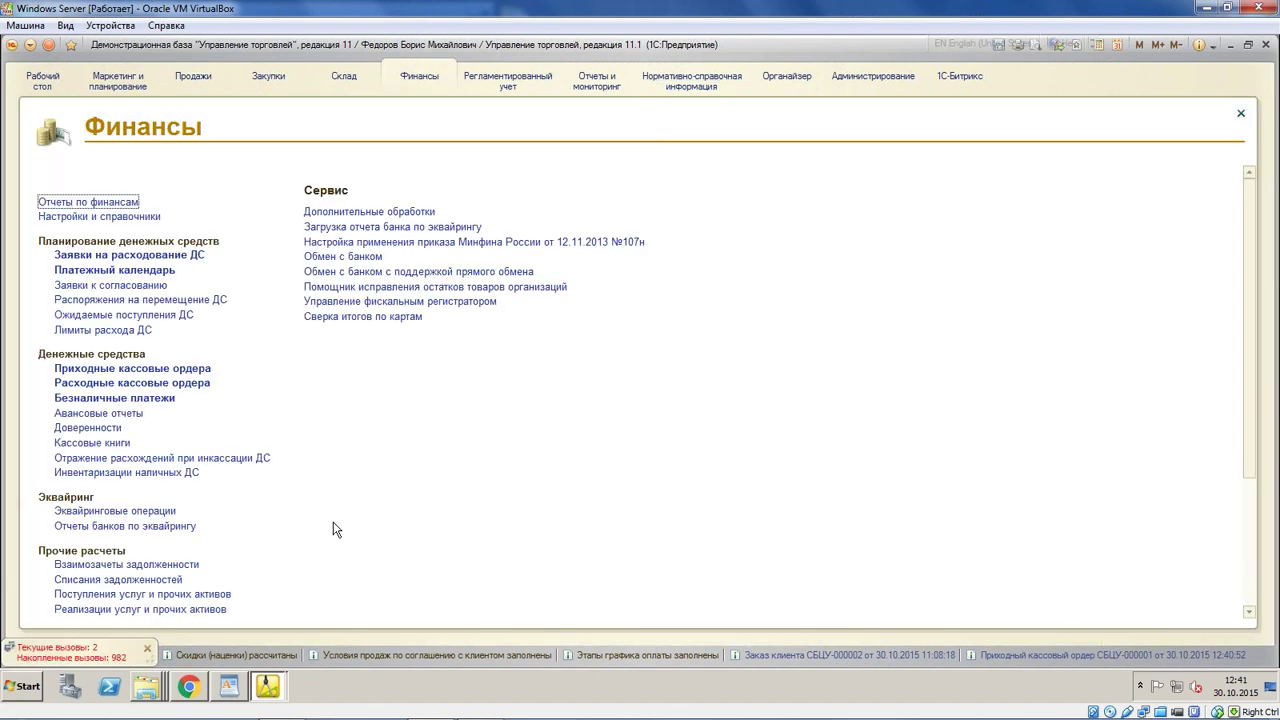
scroll(334, 528, down, 3)
scroll(152, 374, up, 3)
click(152, 370)
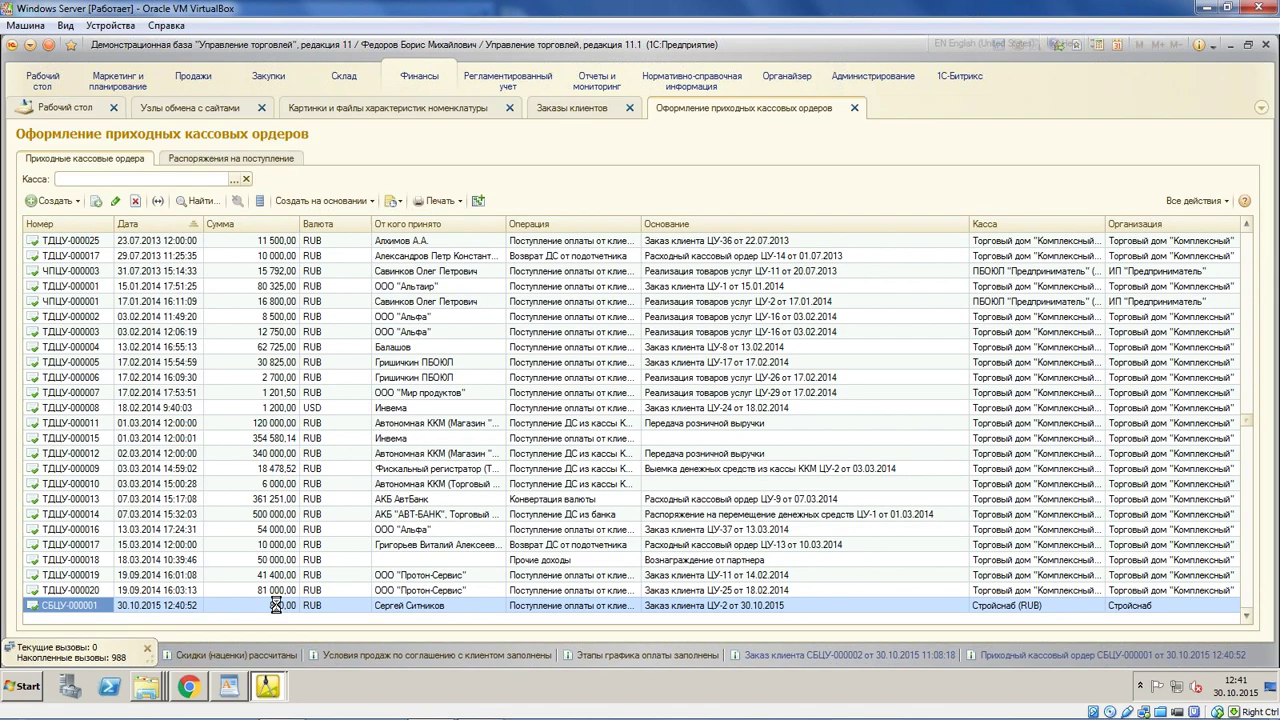
double_click(299, 618)
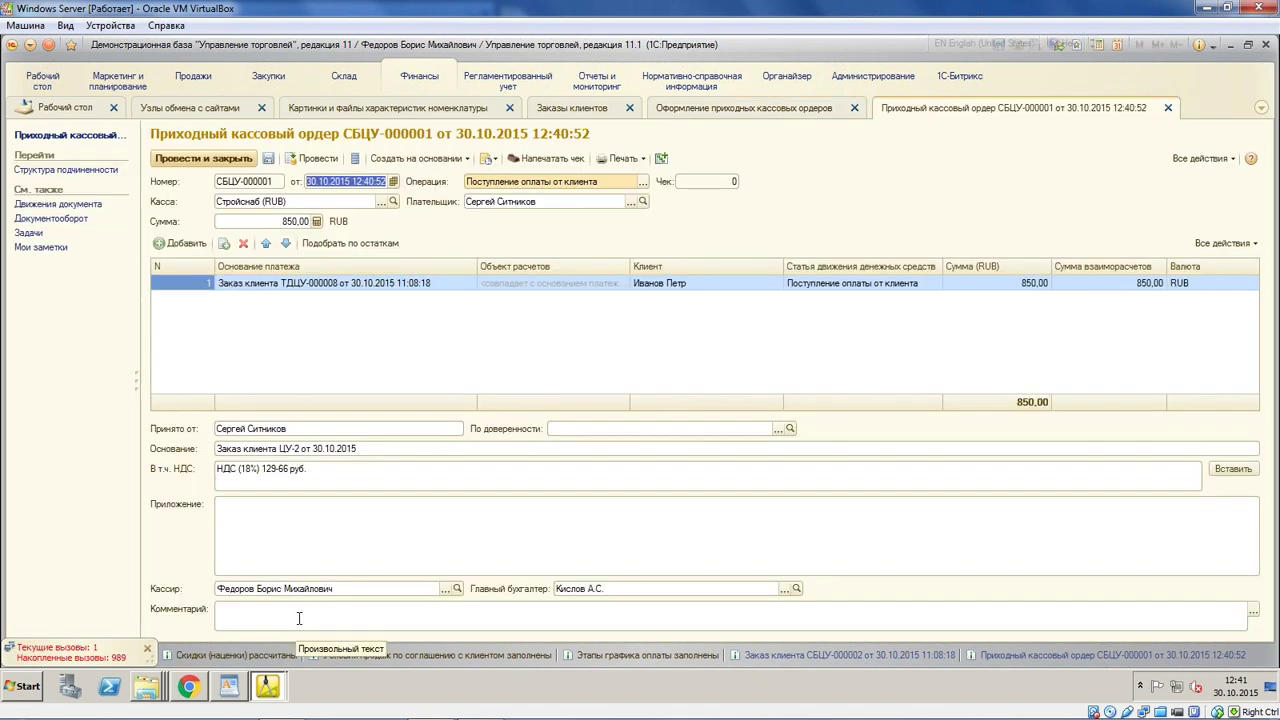
Step: Change the amount to 4 850,00, try posting, then close without saving
click(280, 221)
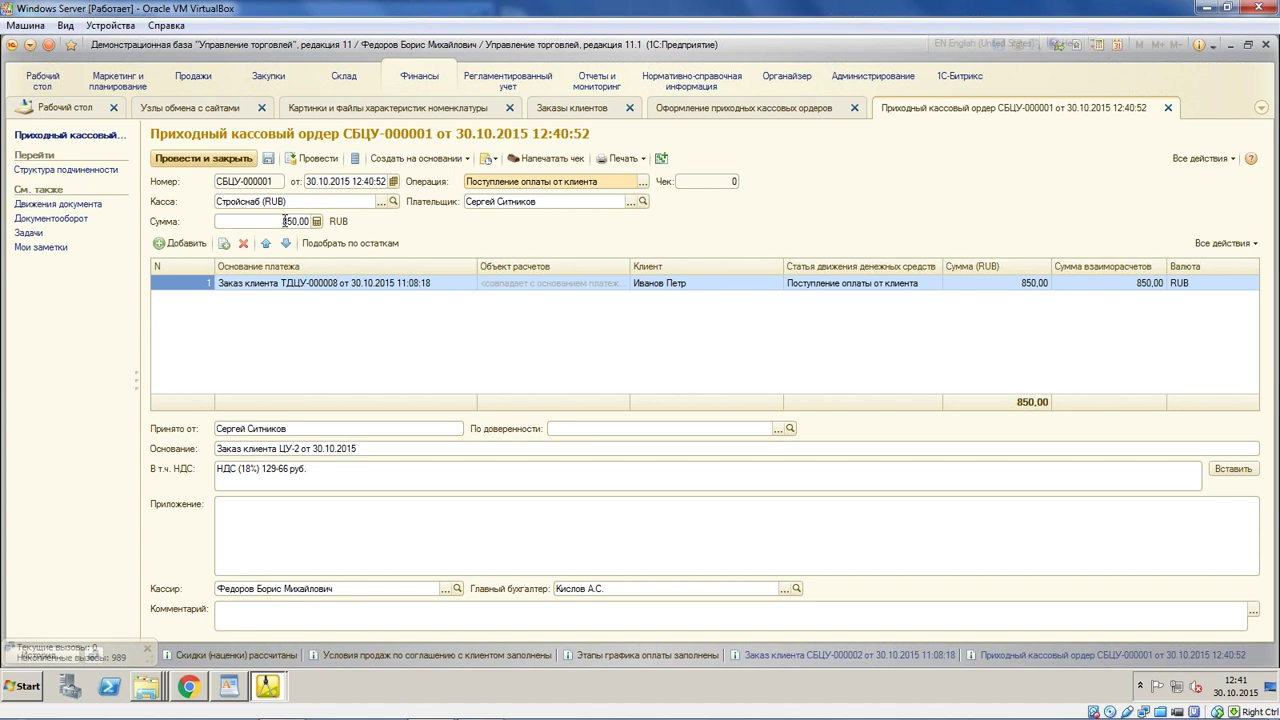
text(4)
click(220, 160)
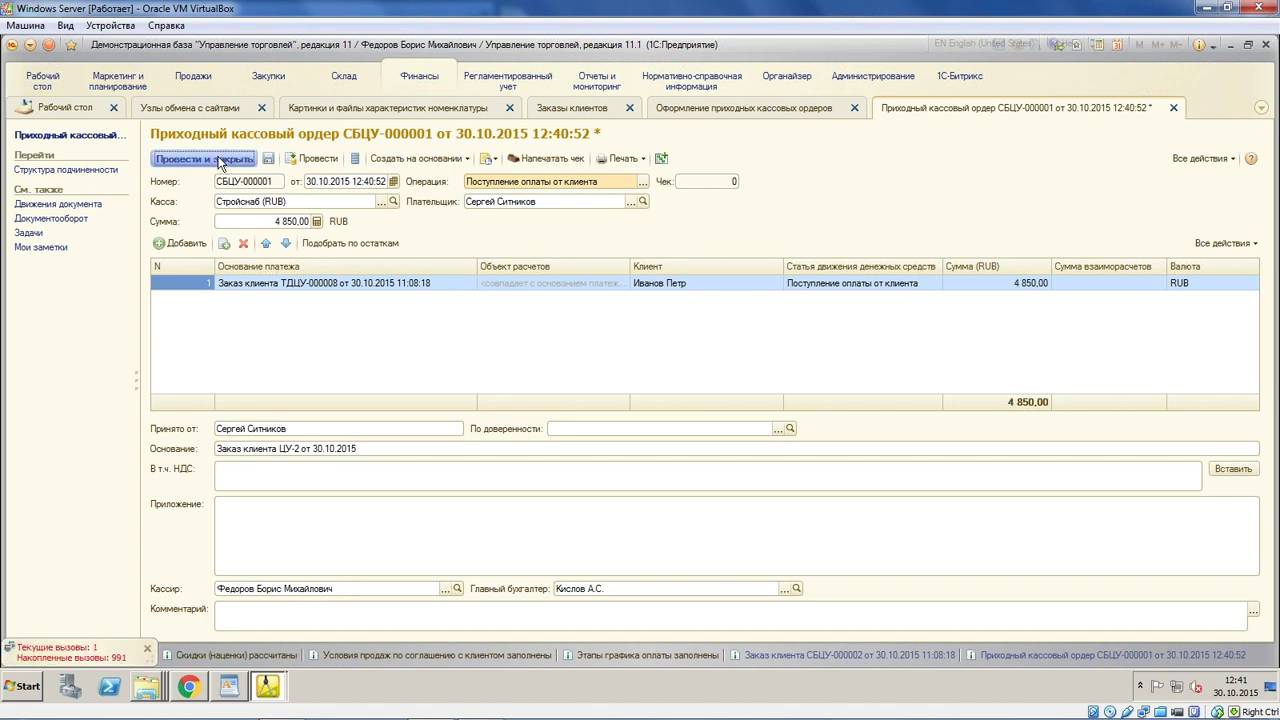
click(562, 286)
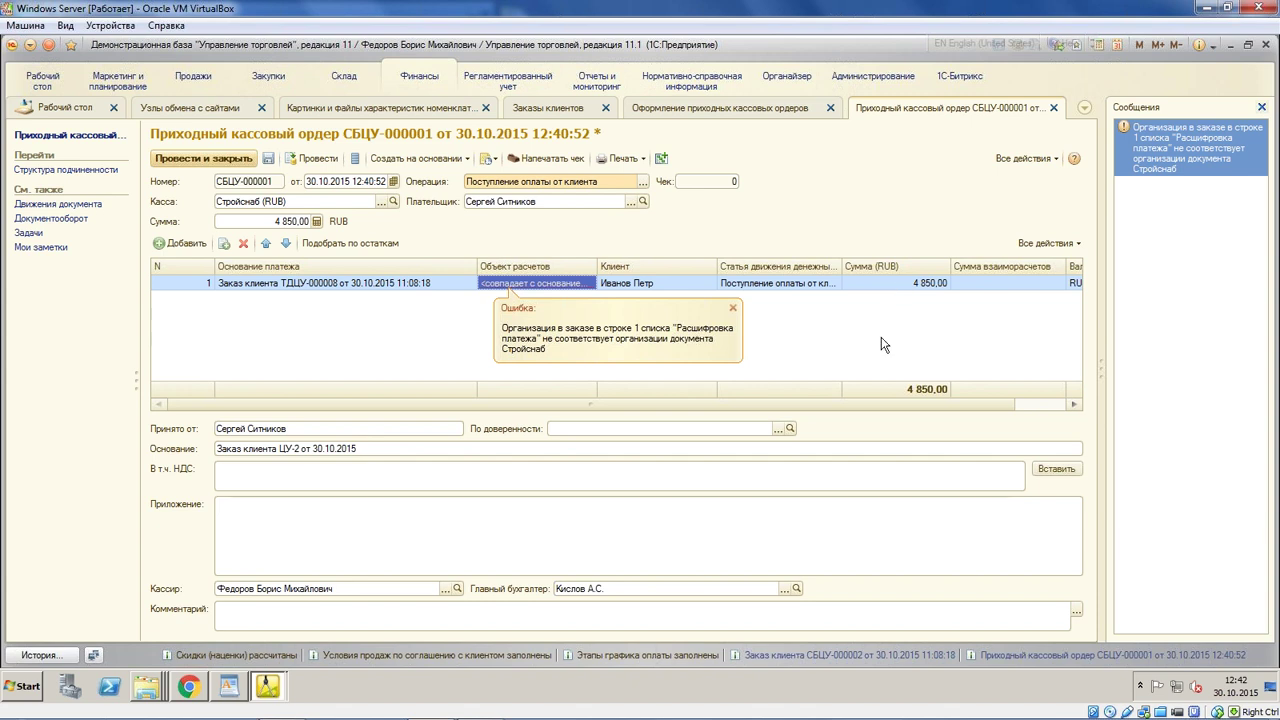
drag(860, 404, 963, 404)
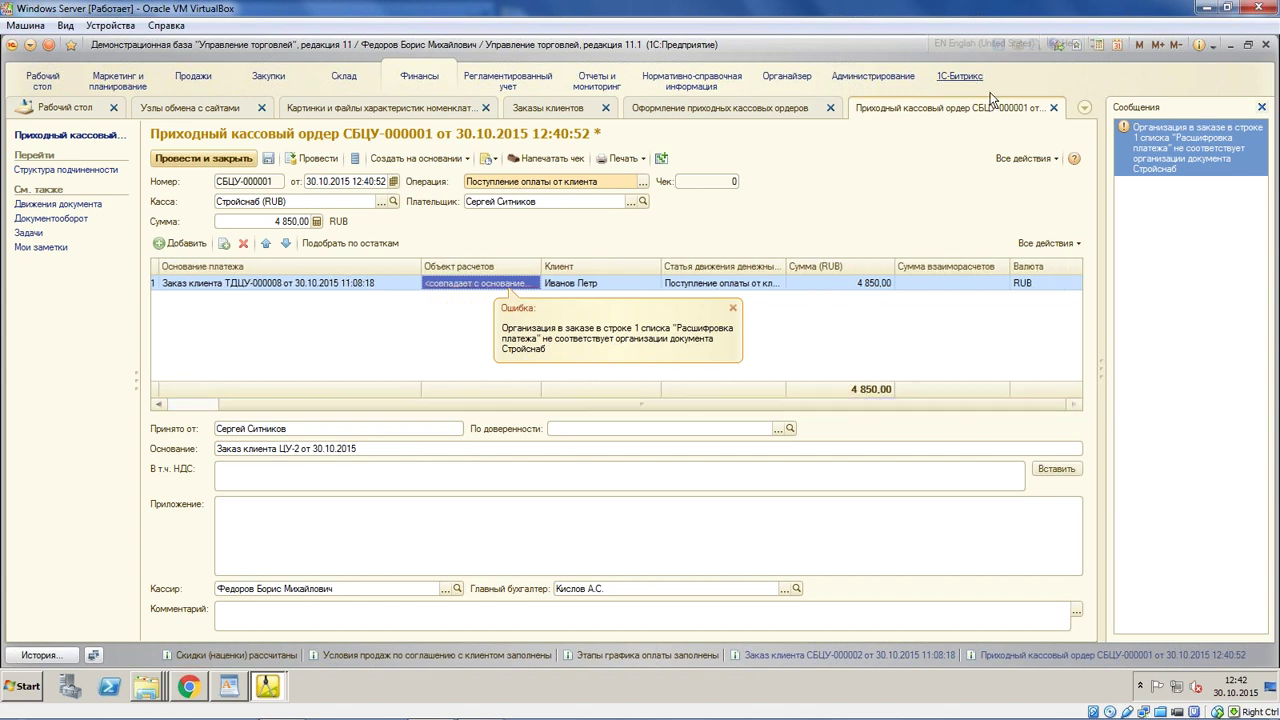
click(1053, 110)
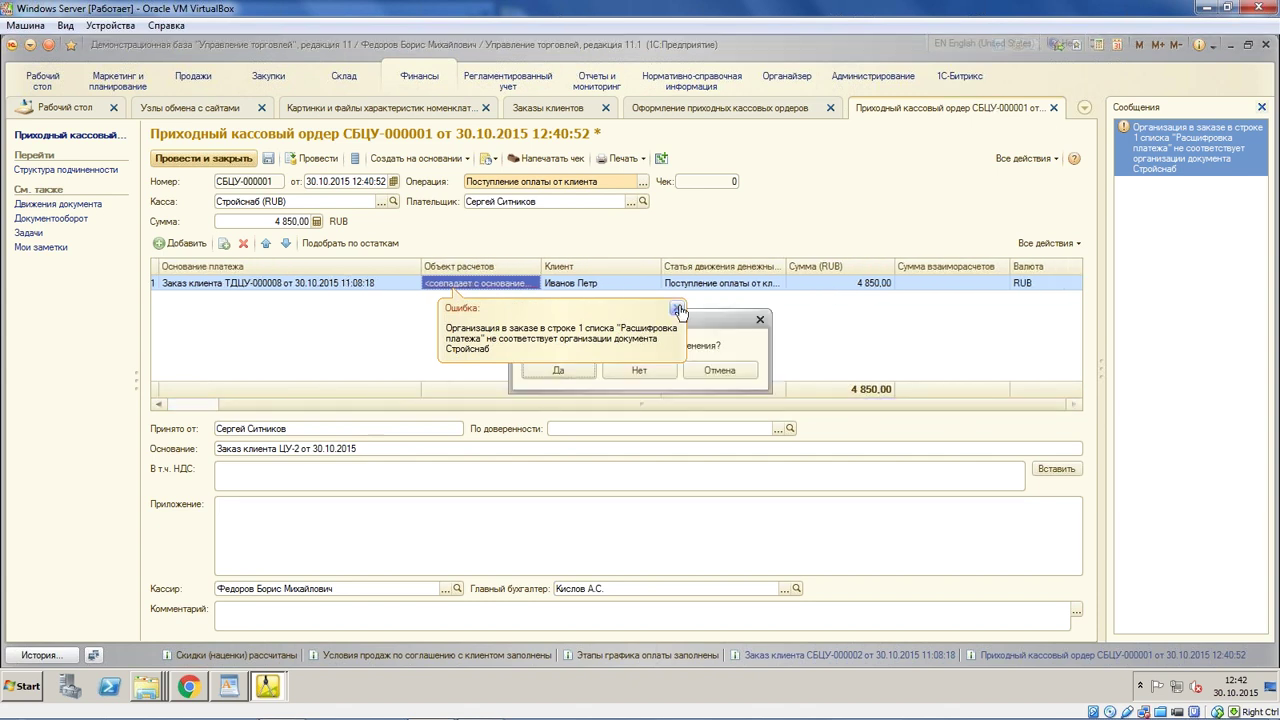
click(649, 371)
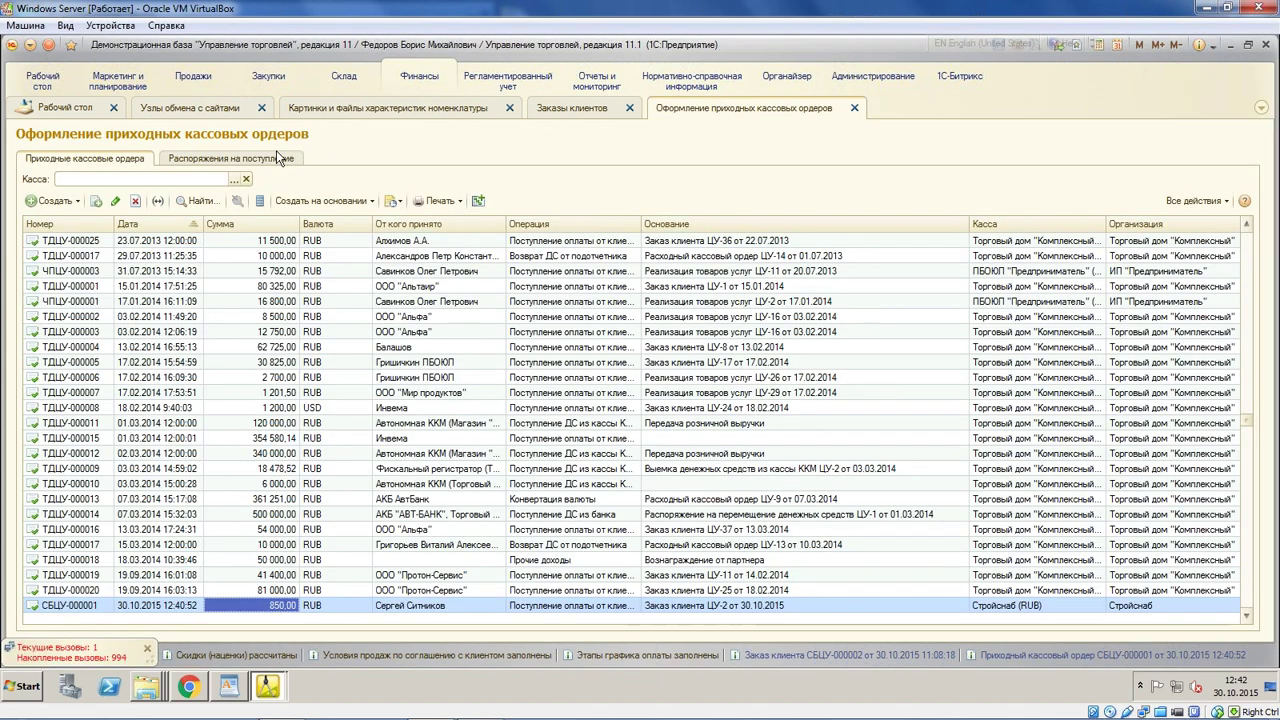
Step: Try creating a cash receipt from customer order СБЦУ-000002 and dismiss the warning
click(578, 114)
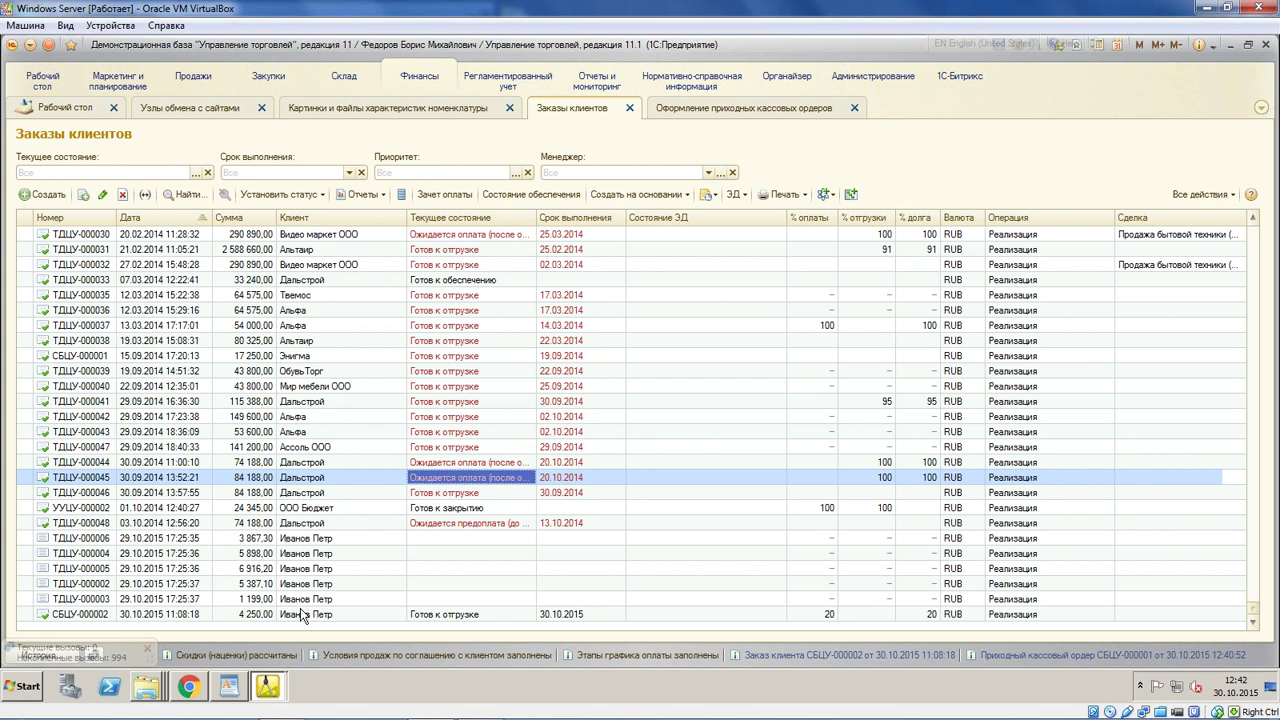
click(305, 613)
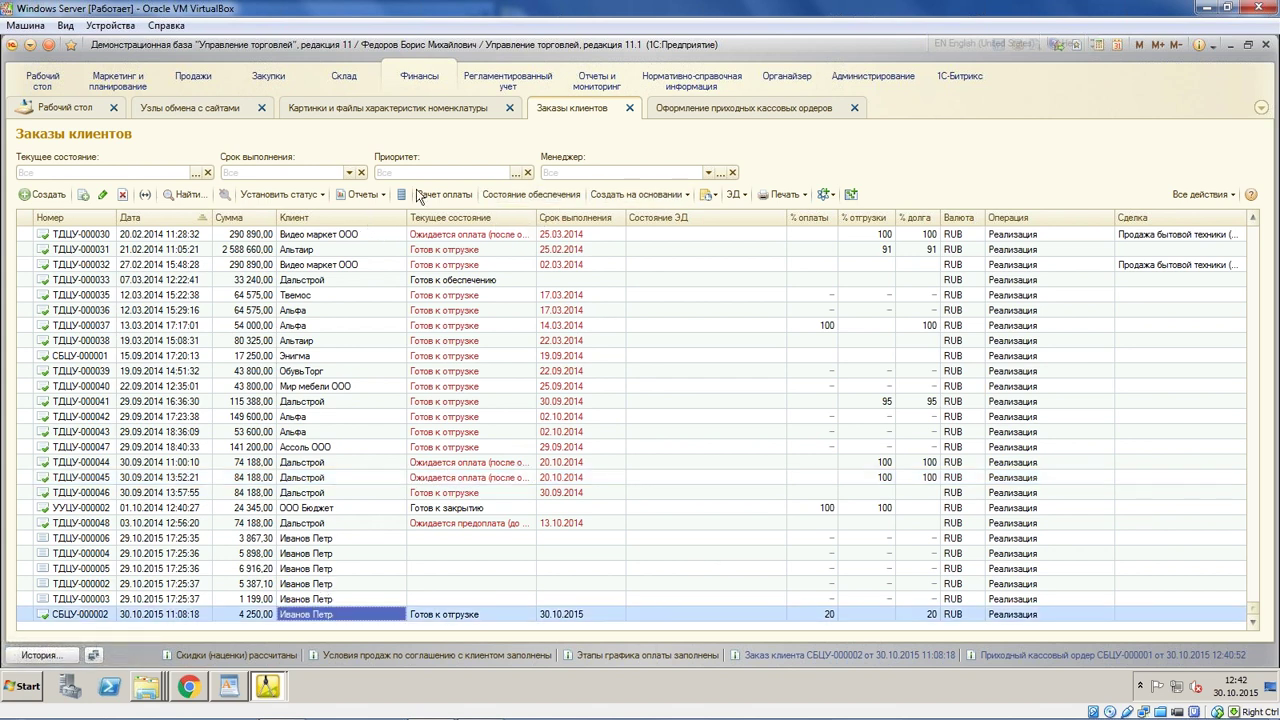
click(652, 192)
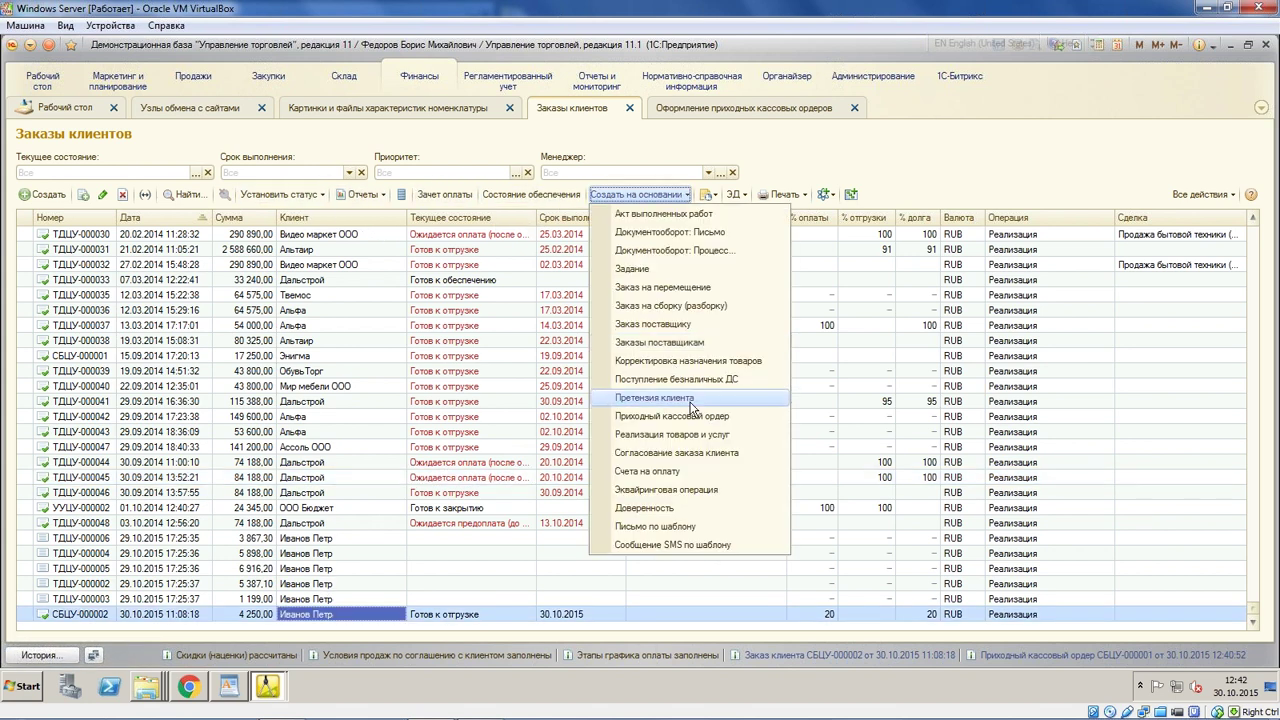
click(687, 421)
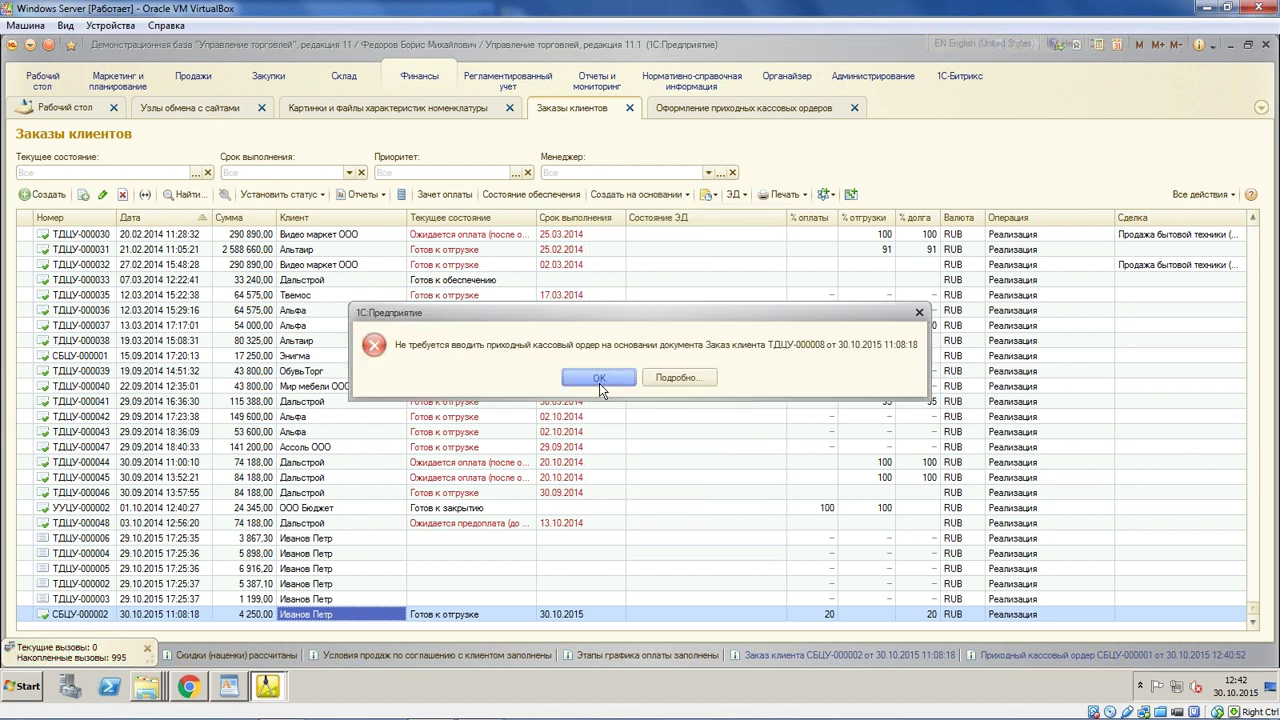
click(603, 408)
Step: Open receipt order СБЦУ-000001 from the cash receipt orders list
click(720, 110)
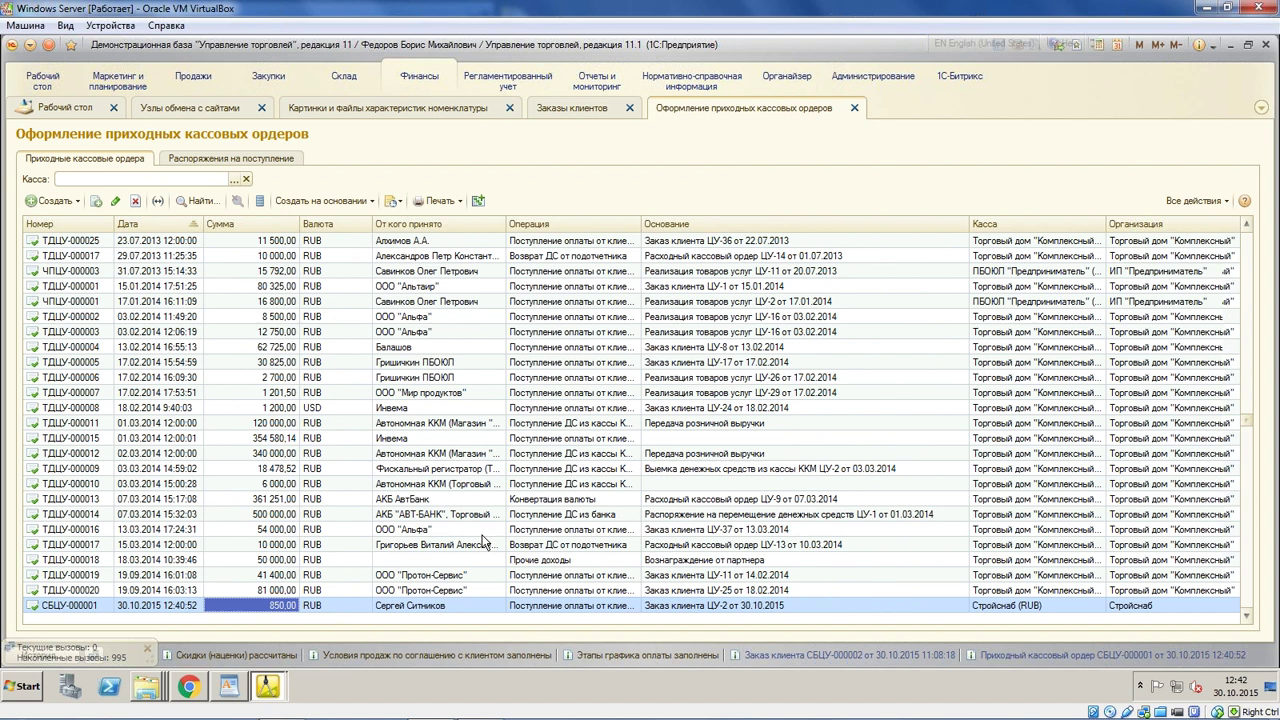
scroll(482, 540, up, 1)
scroll(482, 540, up, 10)
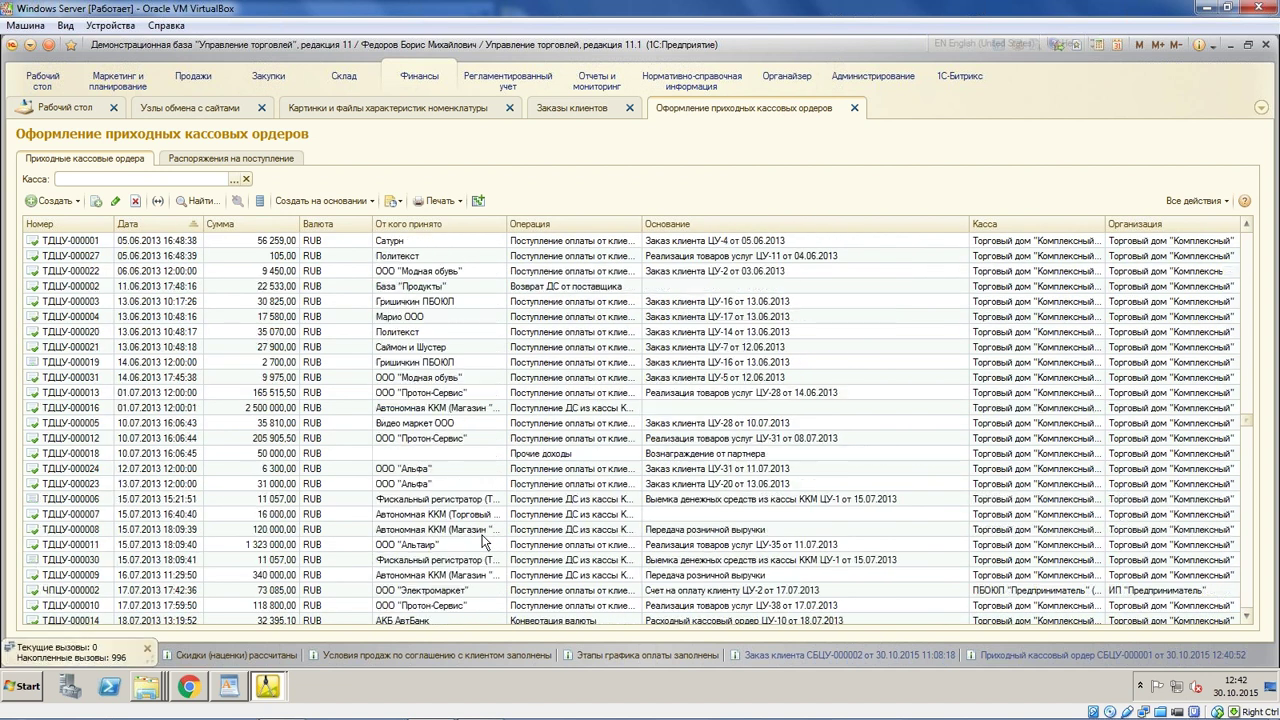
scroll(482, 540, down, 10)
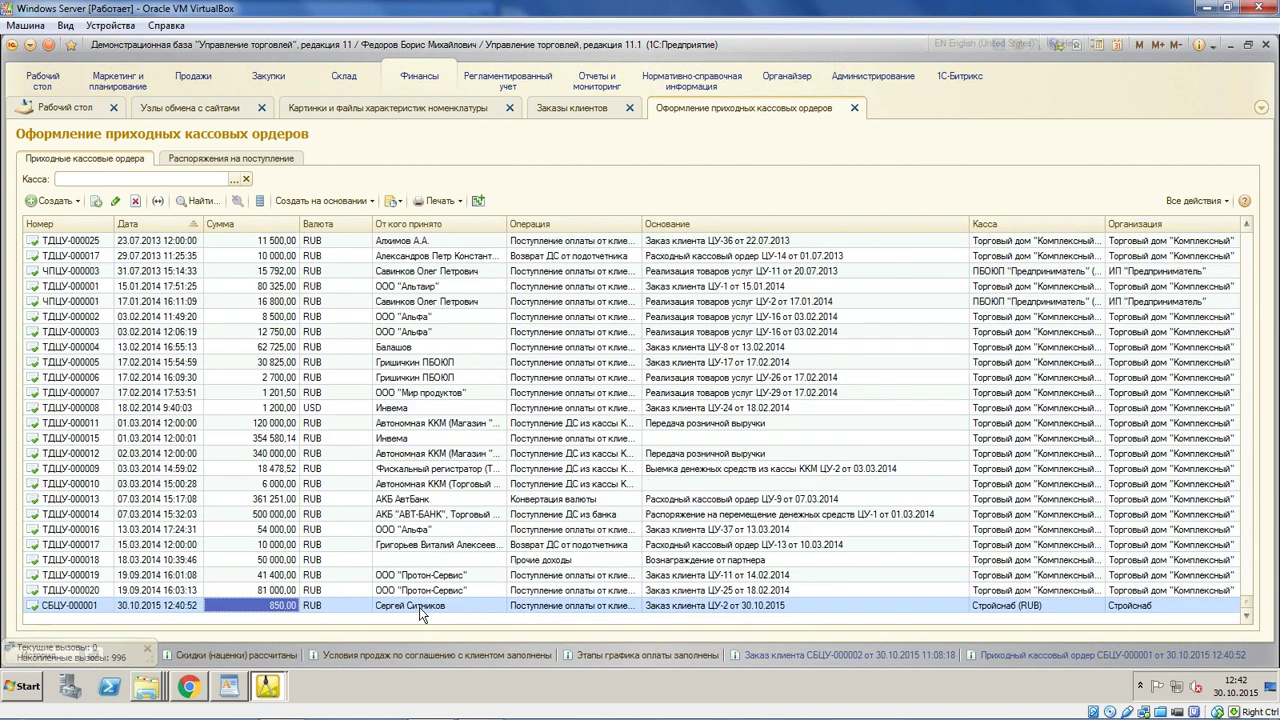
click(419, 607)
double_click(419, 607)
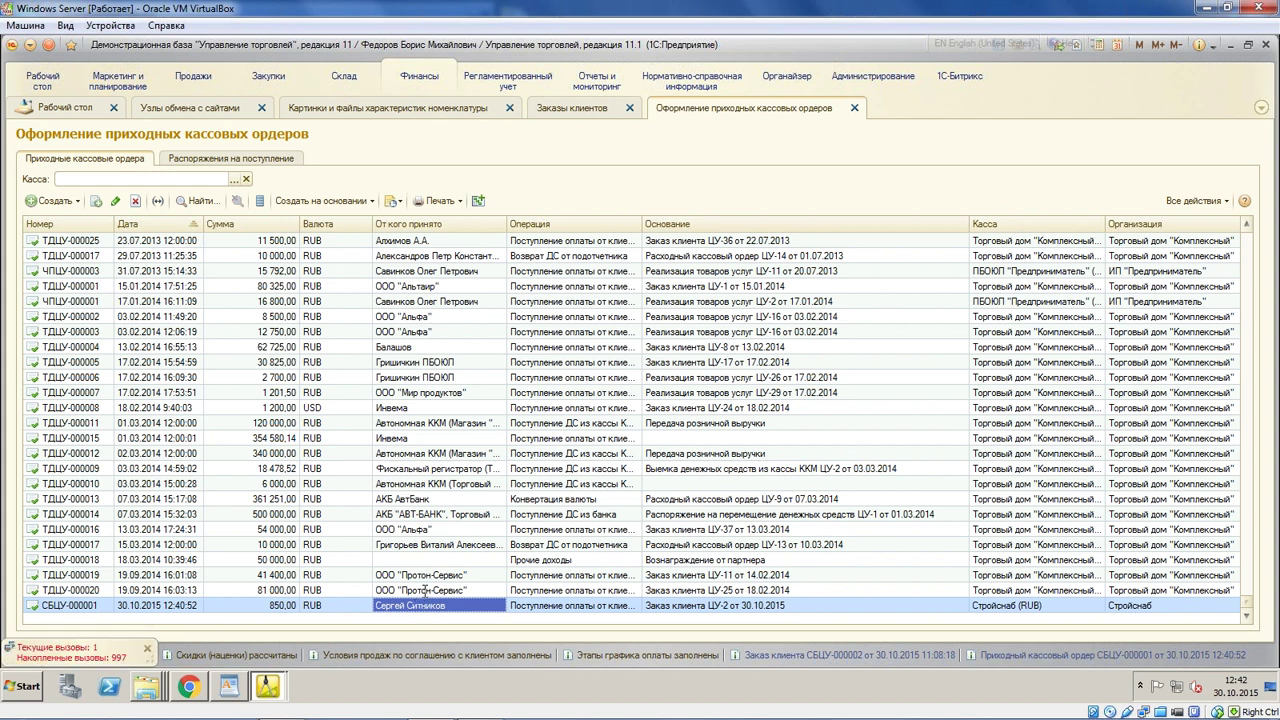
Step: Open the payment basis selector for the line and close it without choosing a document
click(300, 283)
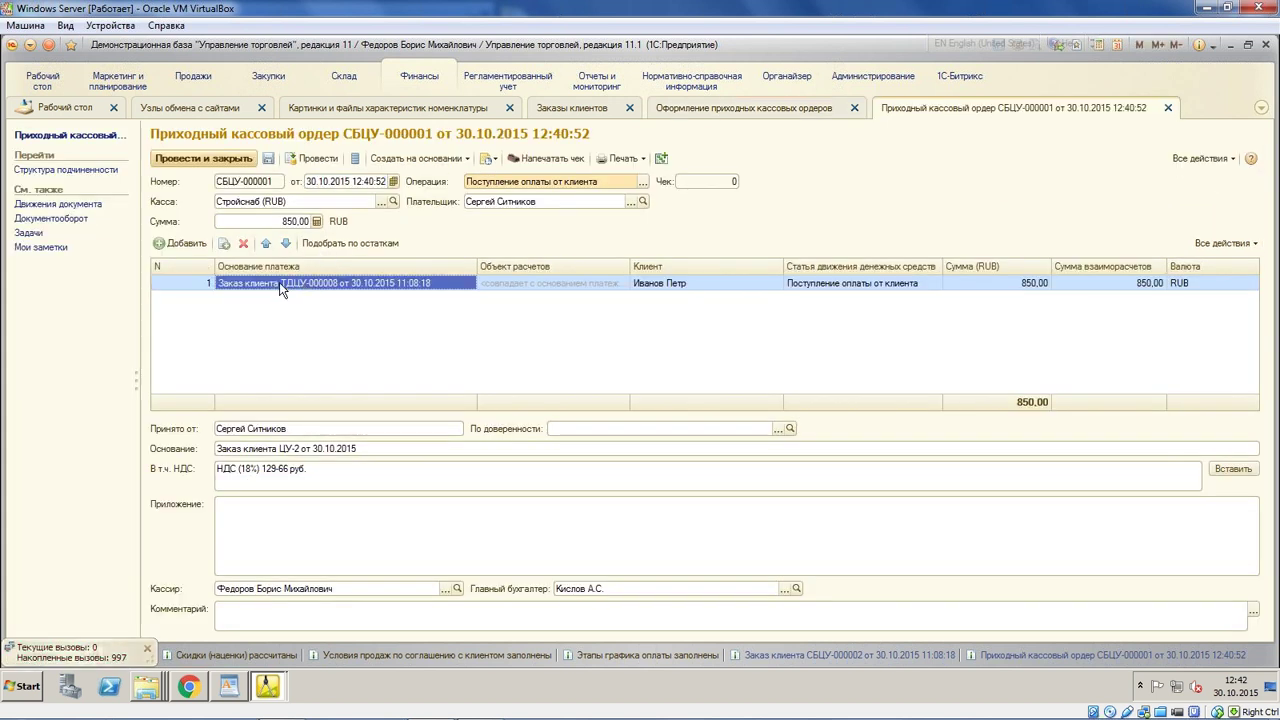
click(279, 283)
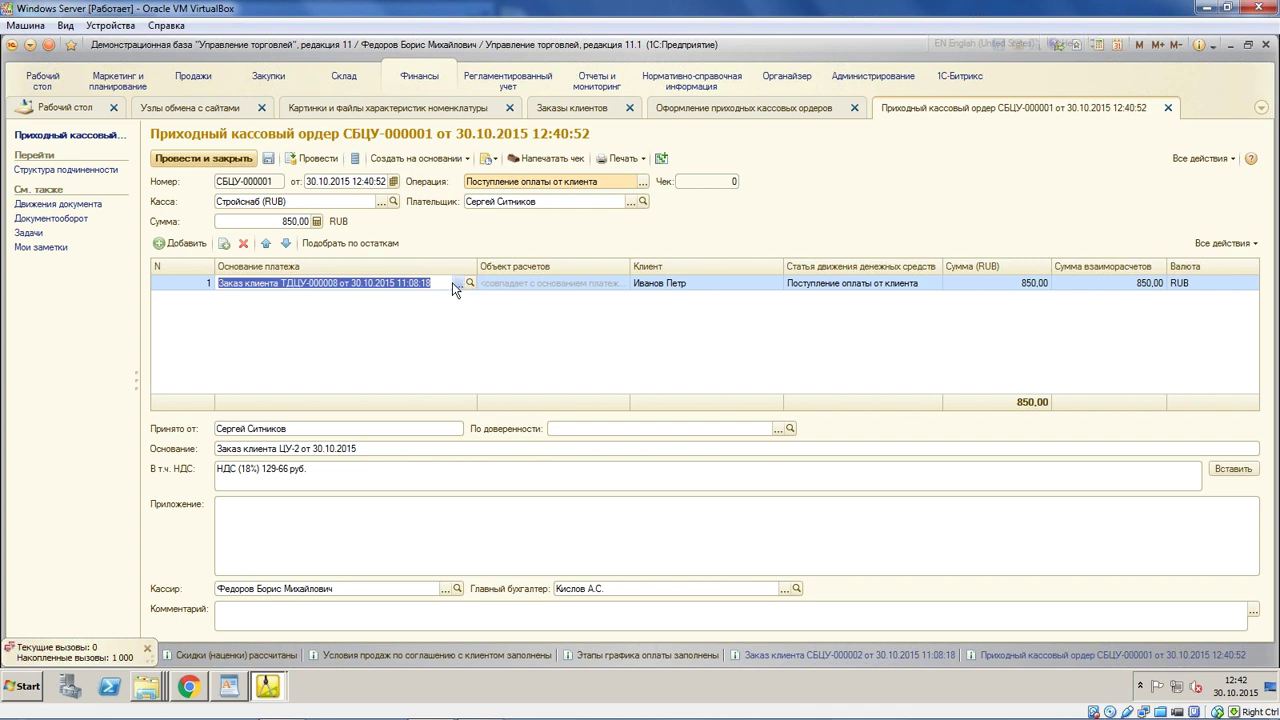
click(459, 289)
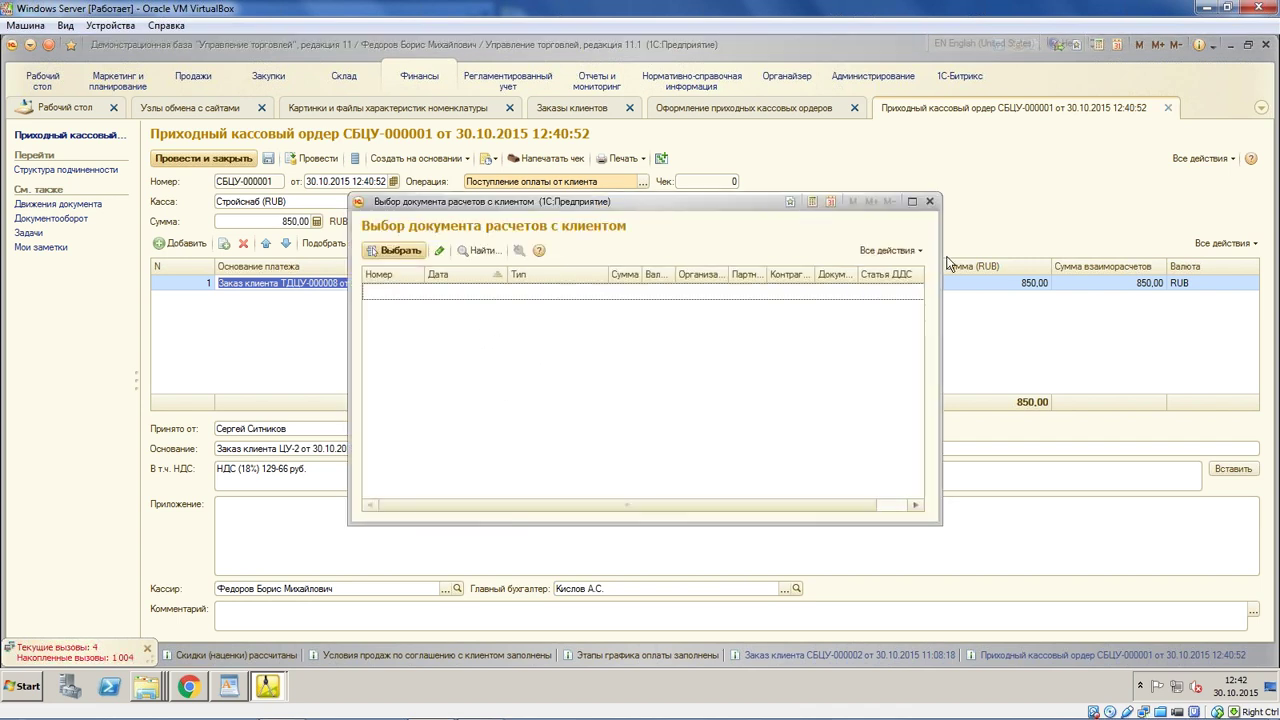
click(930, 201)
click(876, 351)
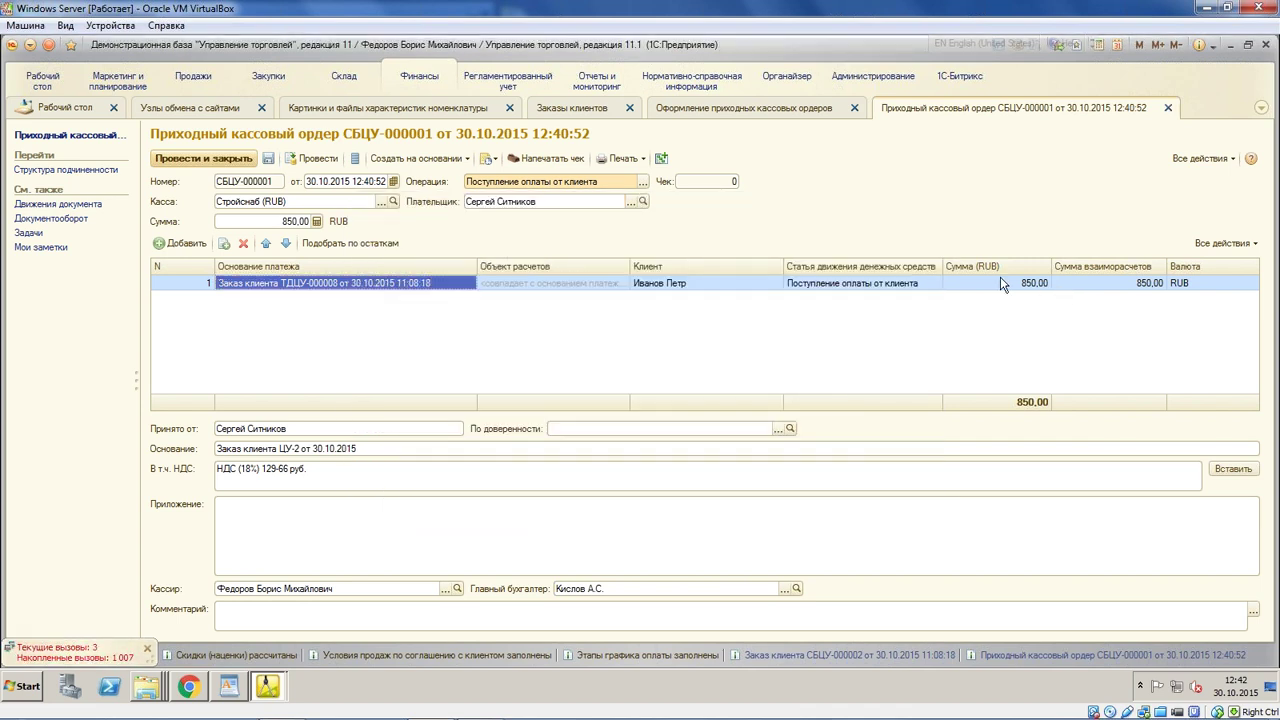
Step: Set the line amount and the settlement amount to 8 500,00 each
click(1003, 285)
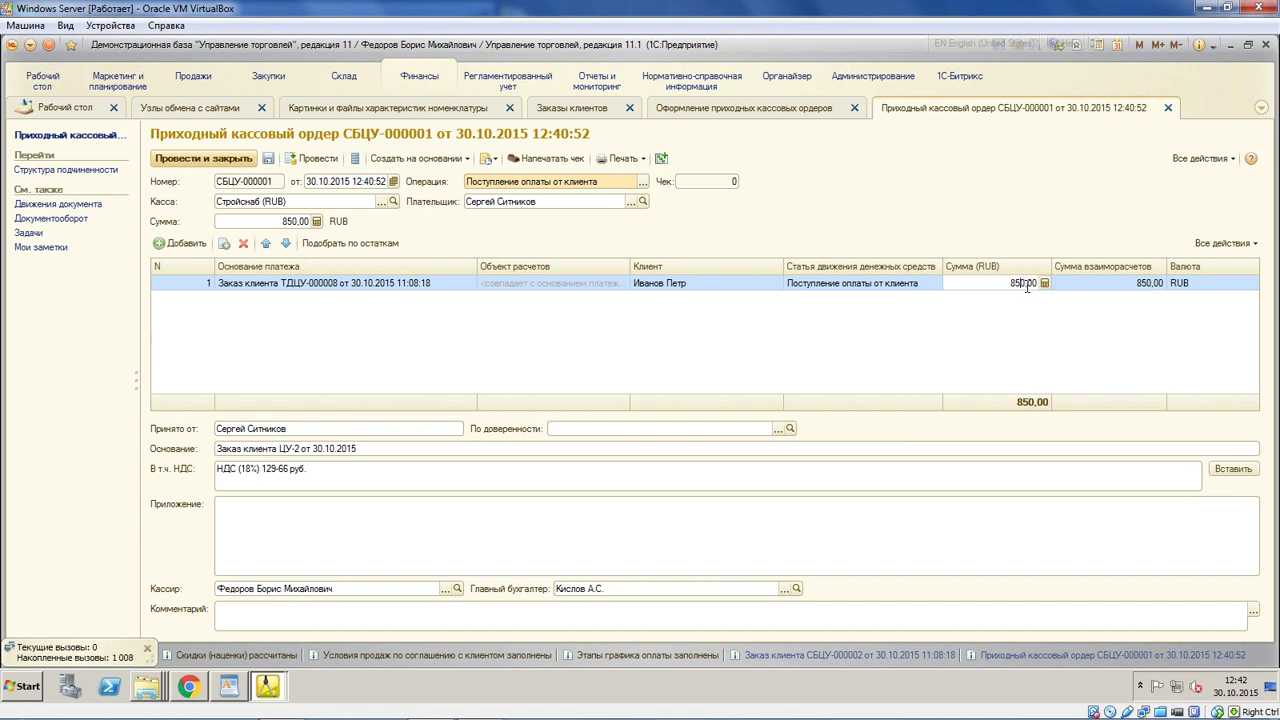
click(1027, 285)
text(0)
click(1152, 283)
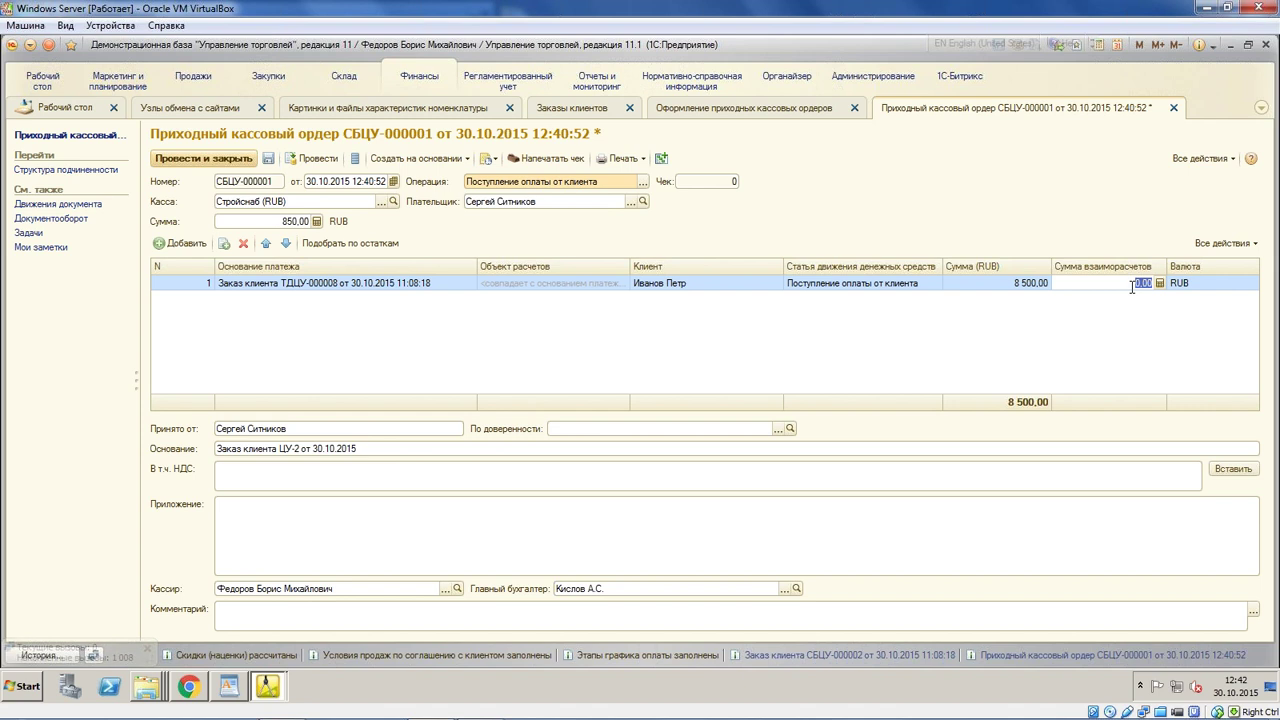
click(1133, 287)
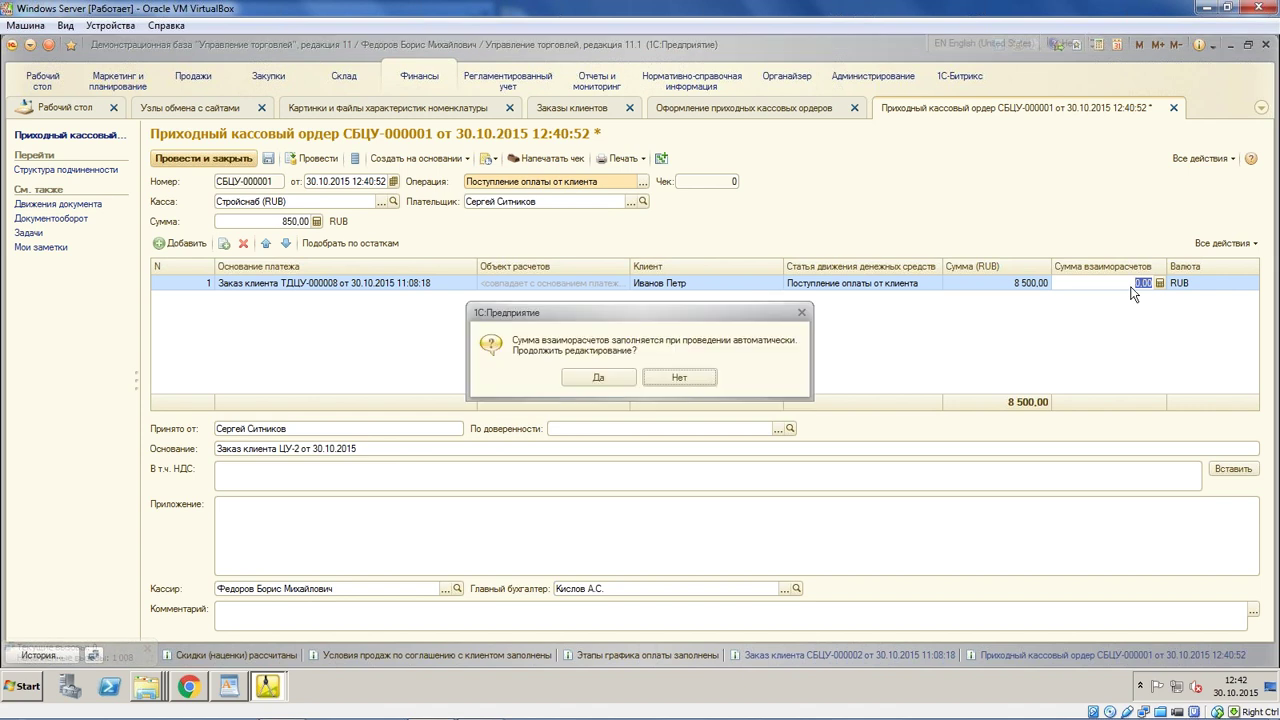
click(599, 378)
text(500)
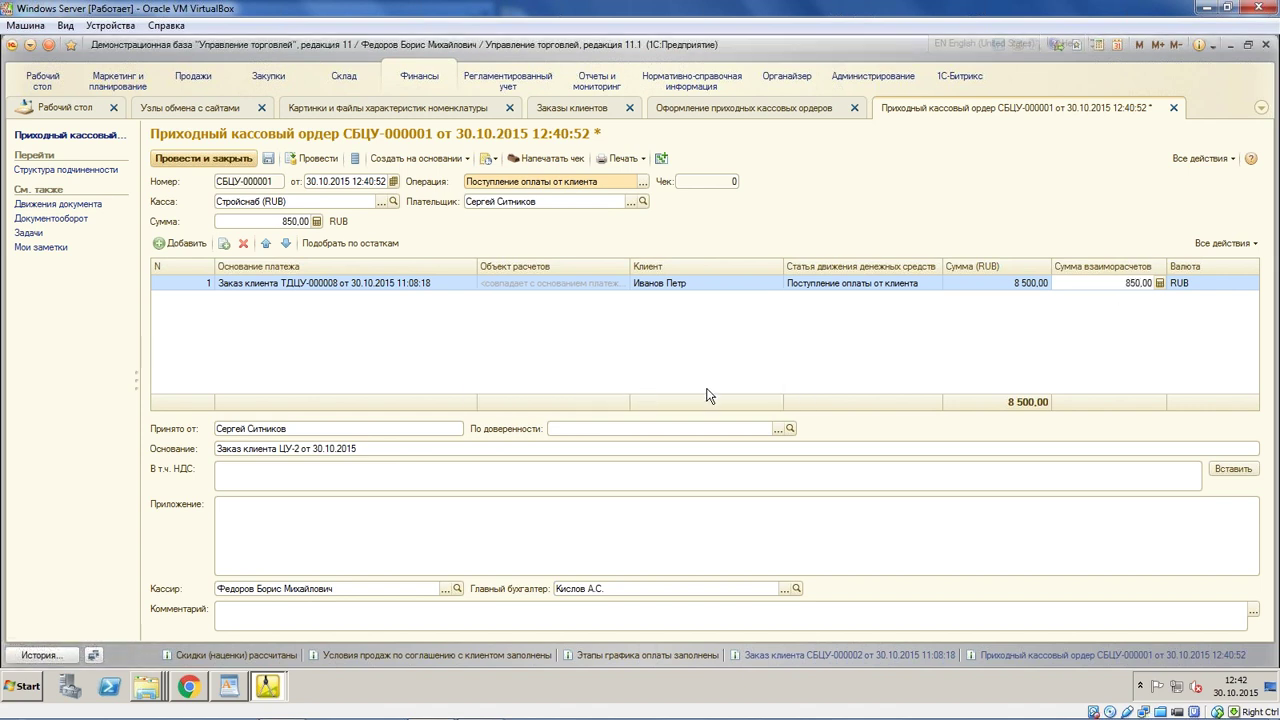
key(Return)
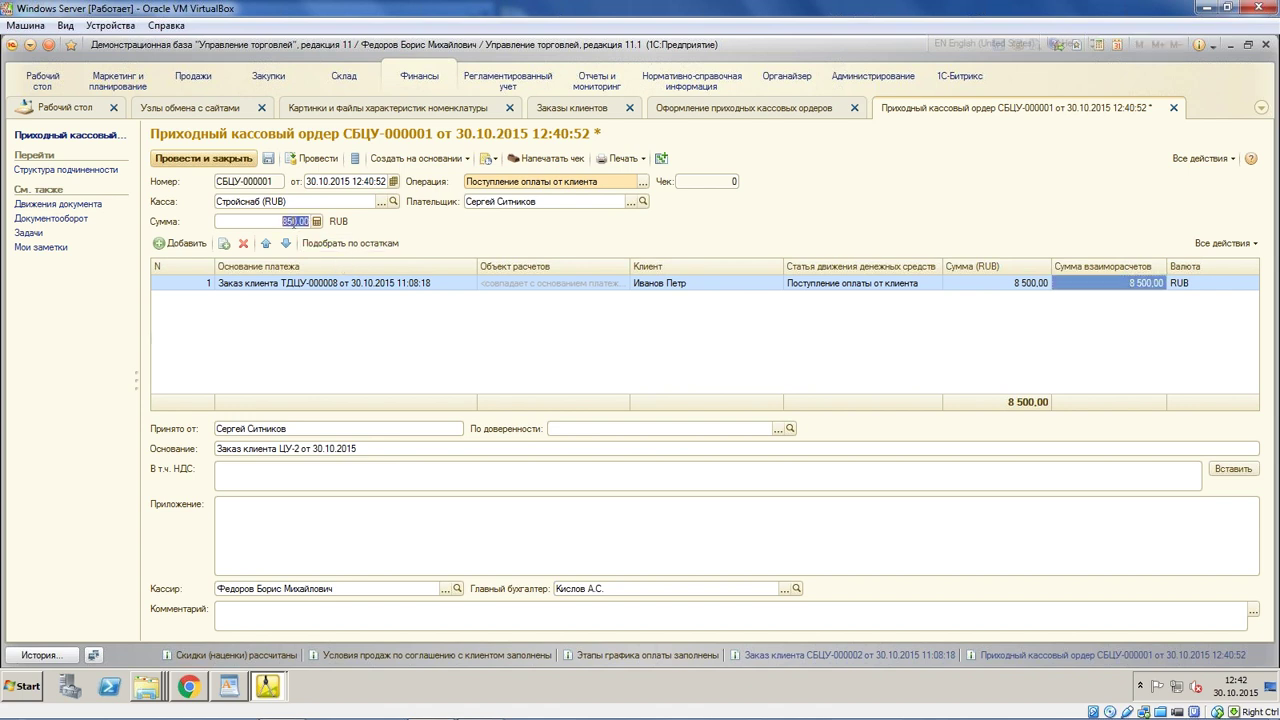
Step: Try posting the 8 500,00 receipt, dismiss the organization mismatch error, and check the line's client
click(205, 158)
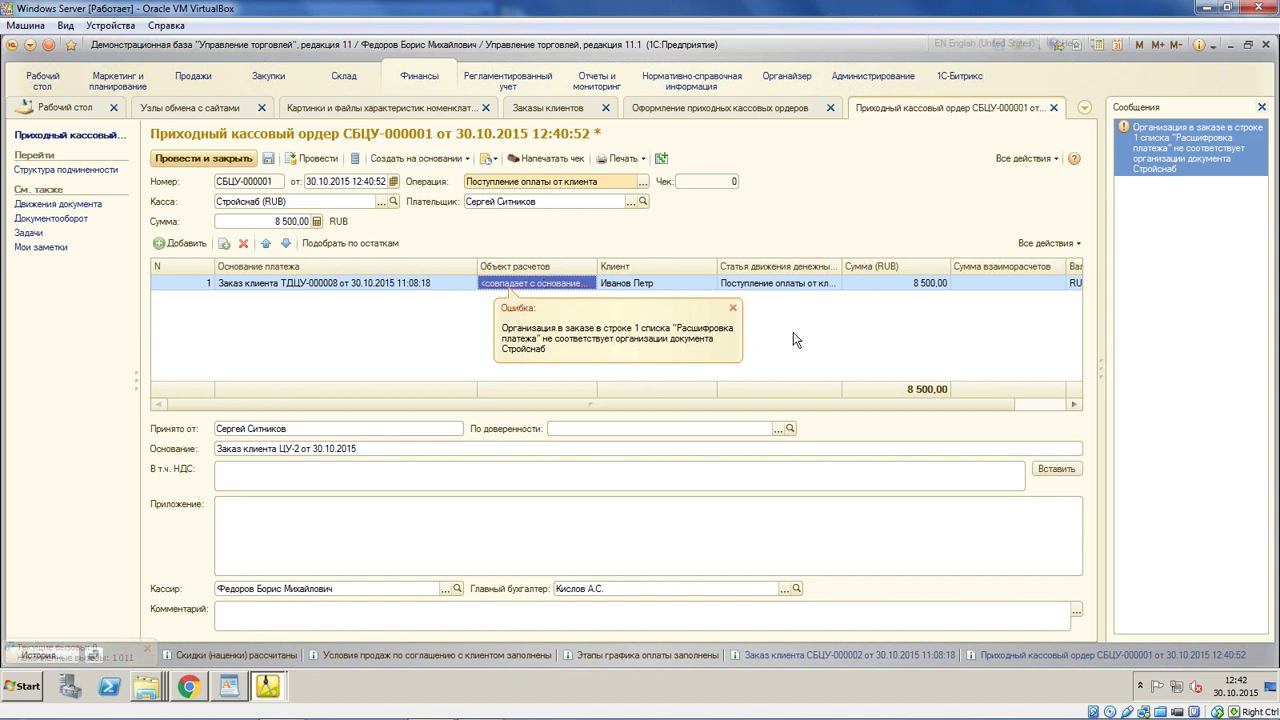
click(733, 307)
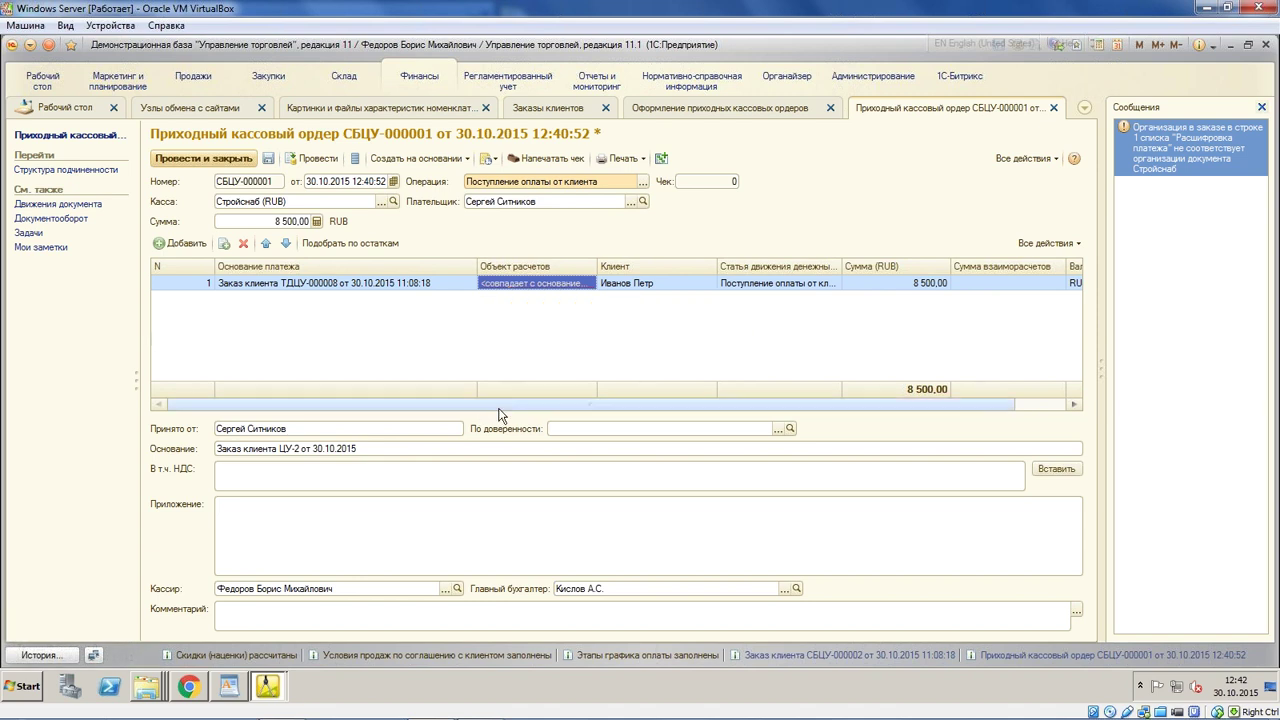
drag(499, 408, 695, 404)
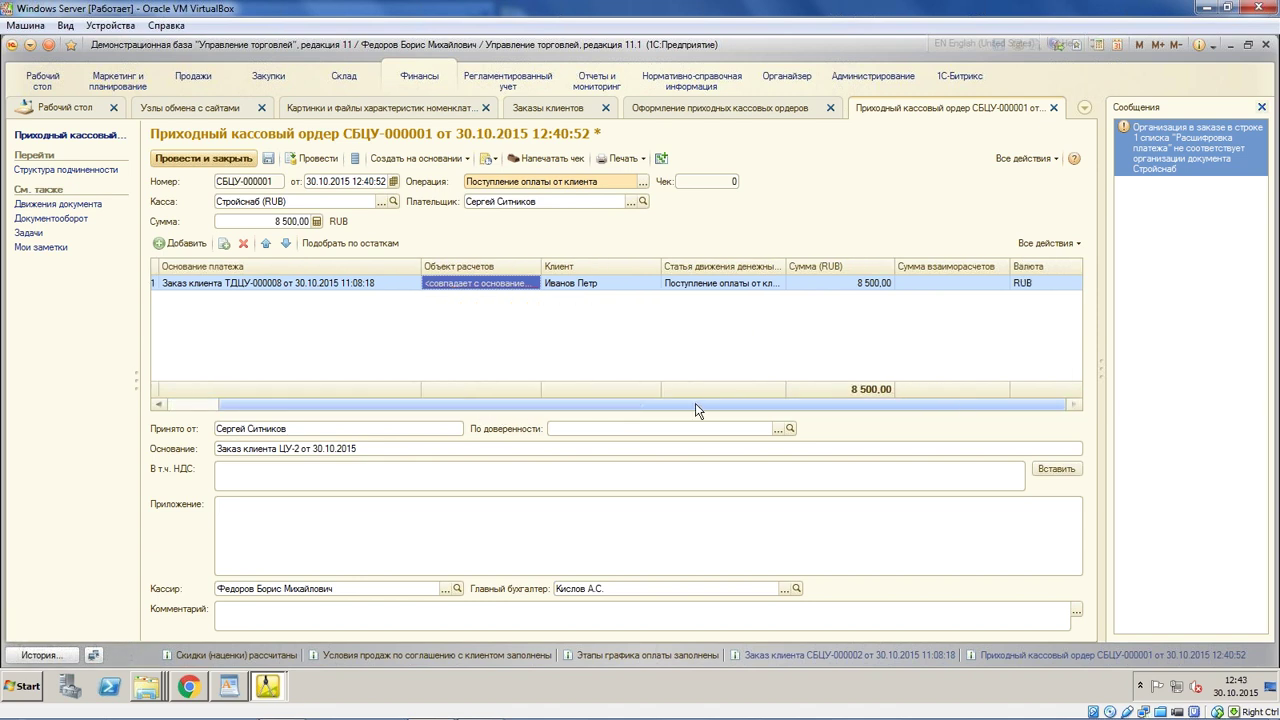
click(619, 284)
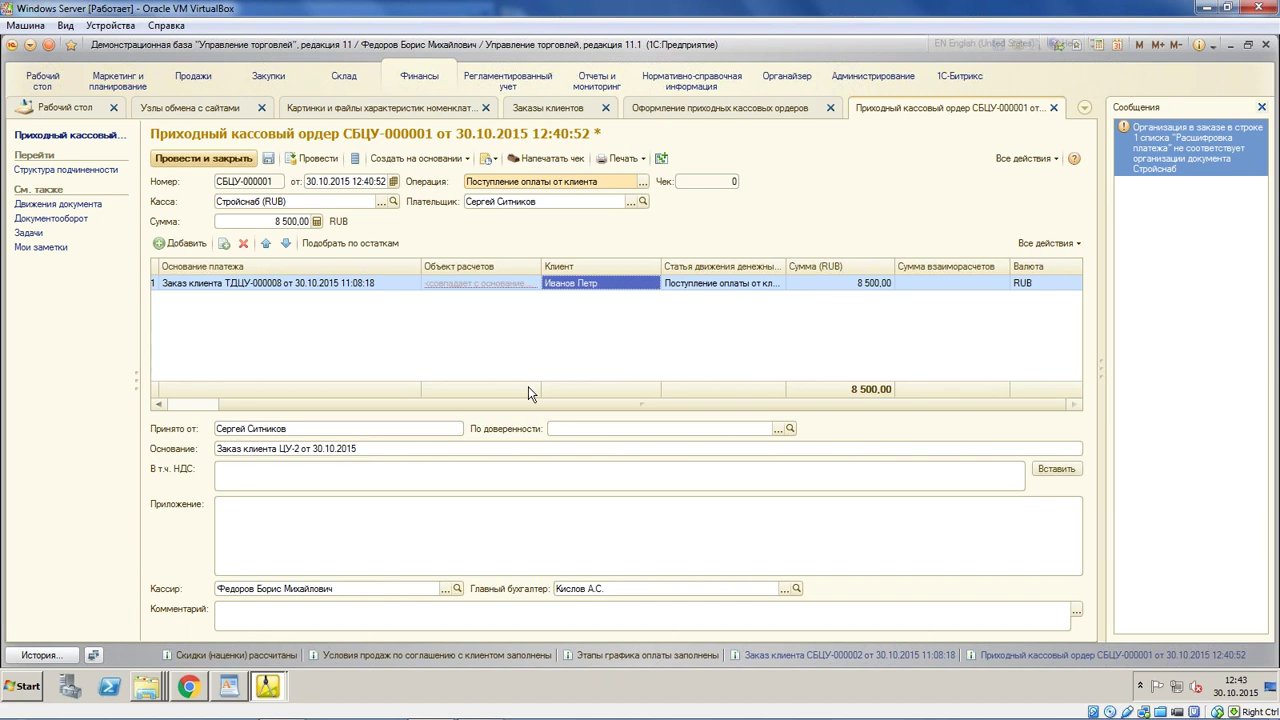
drag(500, 400, 441, 416)
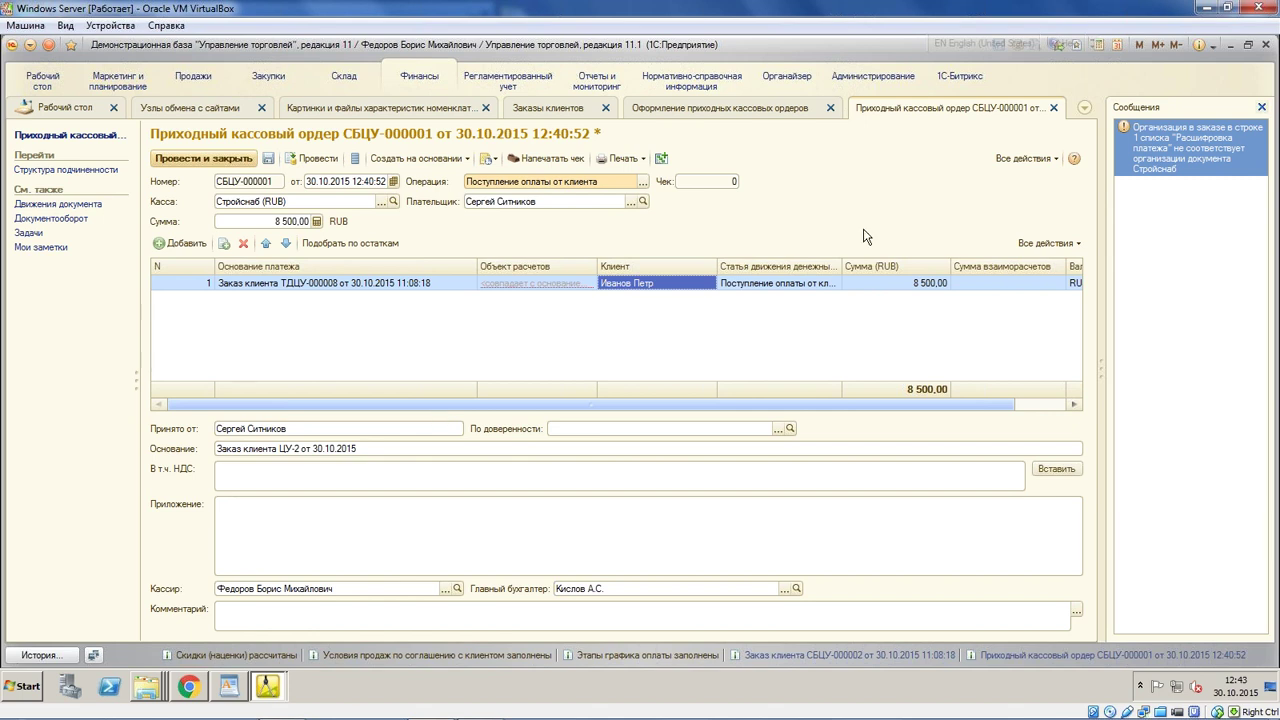
Step: Close the receipt order without saving the changes
click(1053, 108)
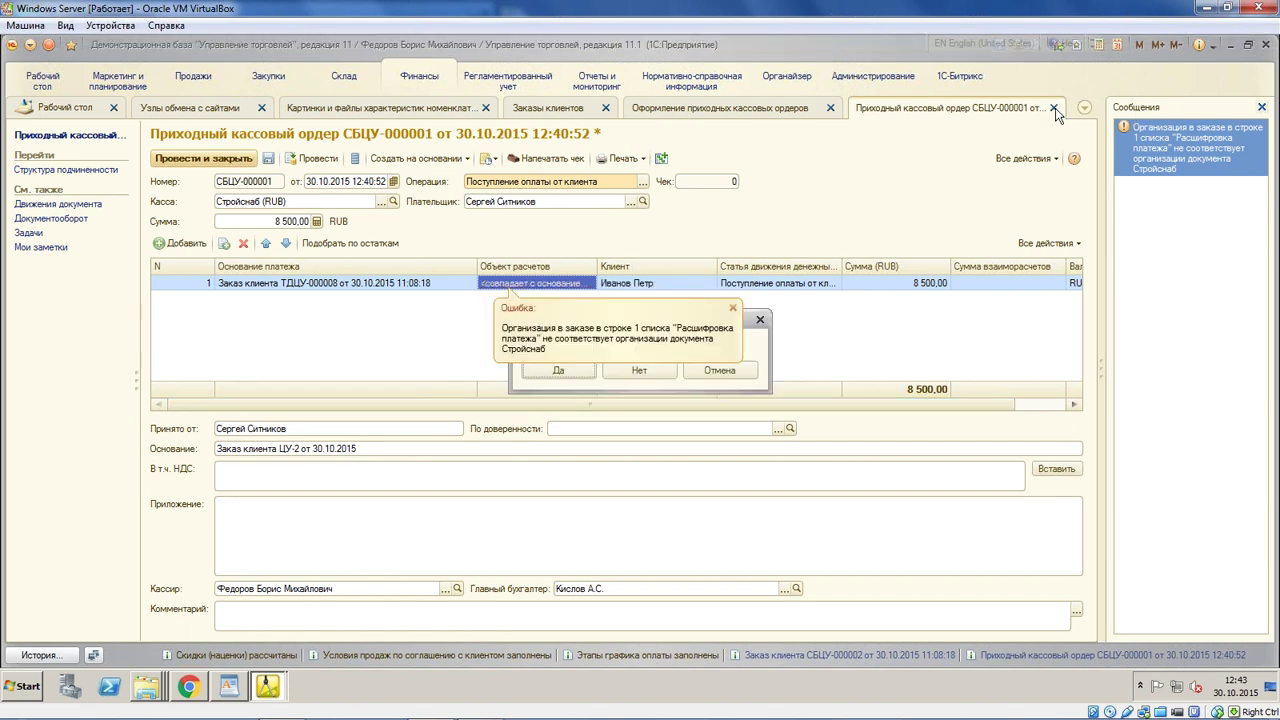
click(731, 307)
click(641, 368)
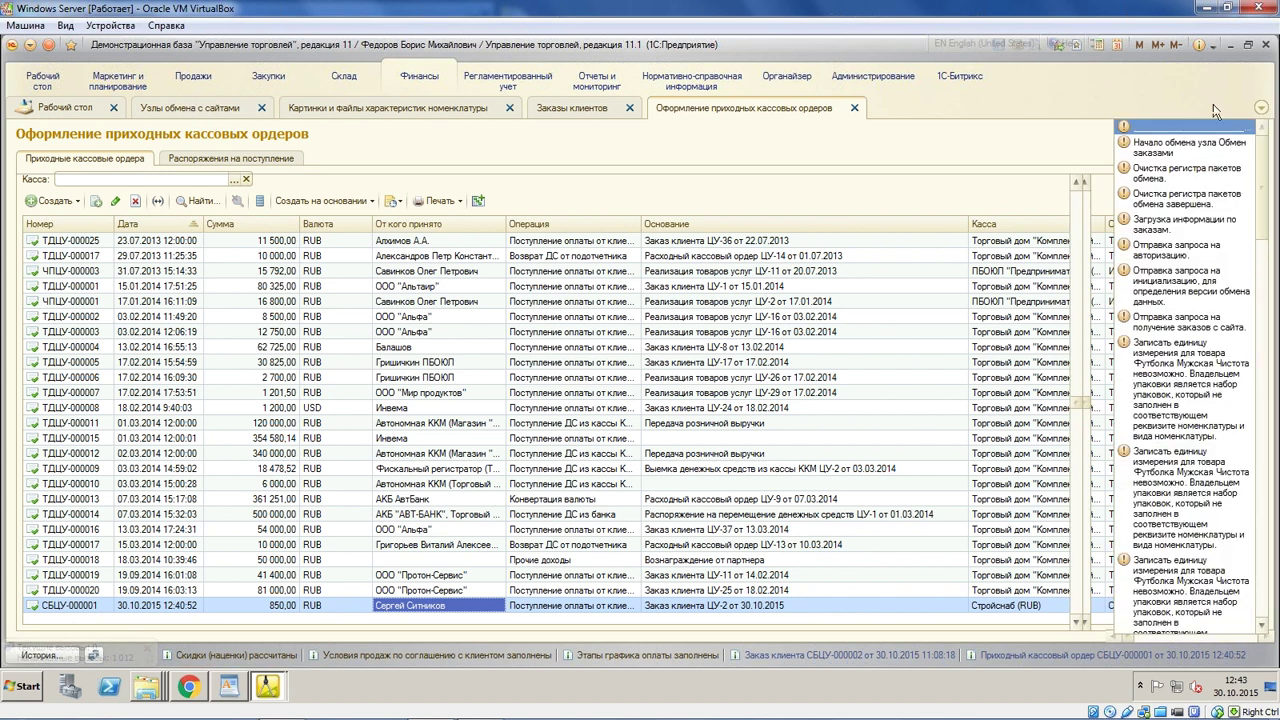
Step: Open the Bitrix identifiers view from the Обмен заказами node's 1С-Битрикс section
click(190, 107)
click(177, 215)
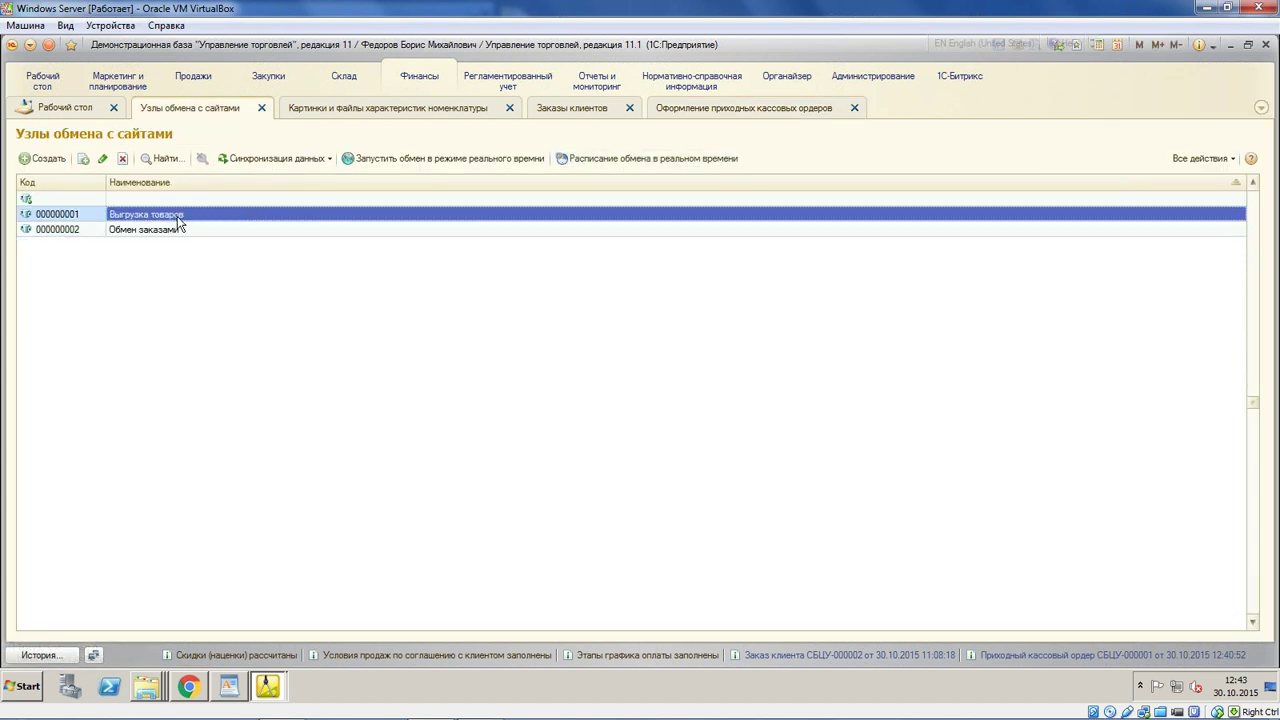
double_click(175, 230)
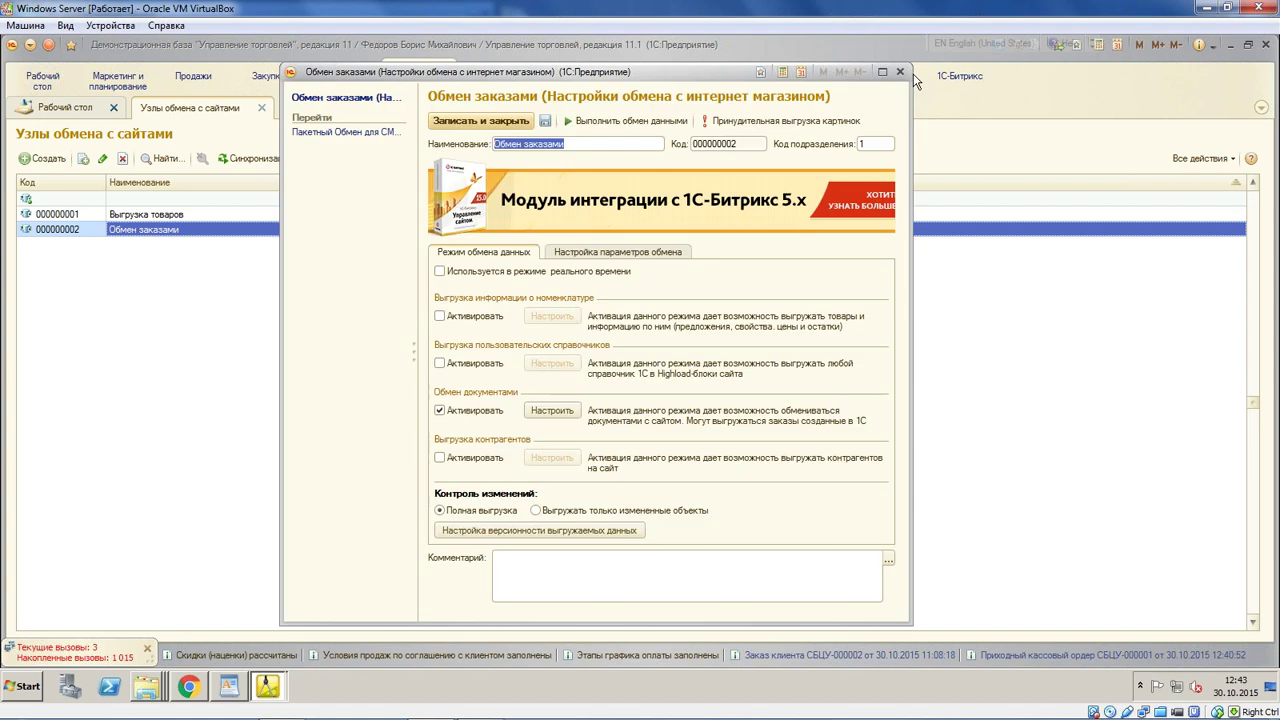
click(900, 72)
click(960, 77)
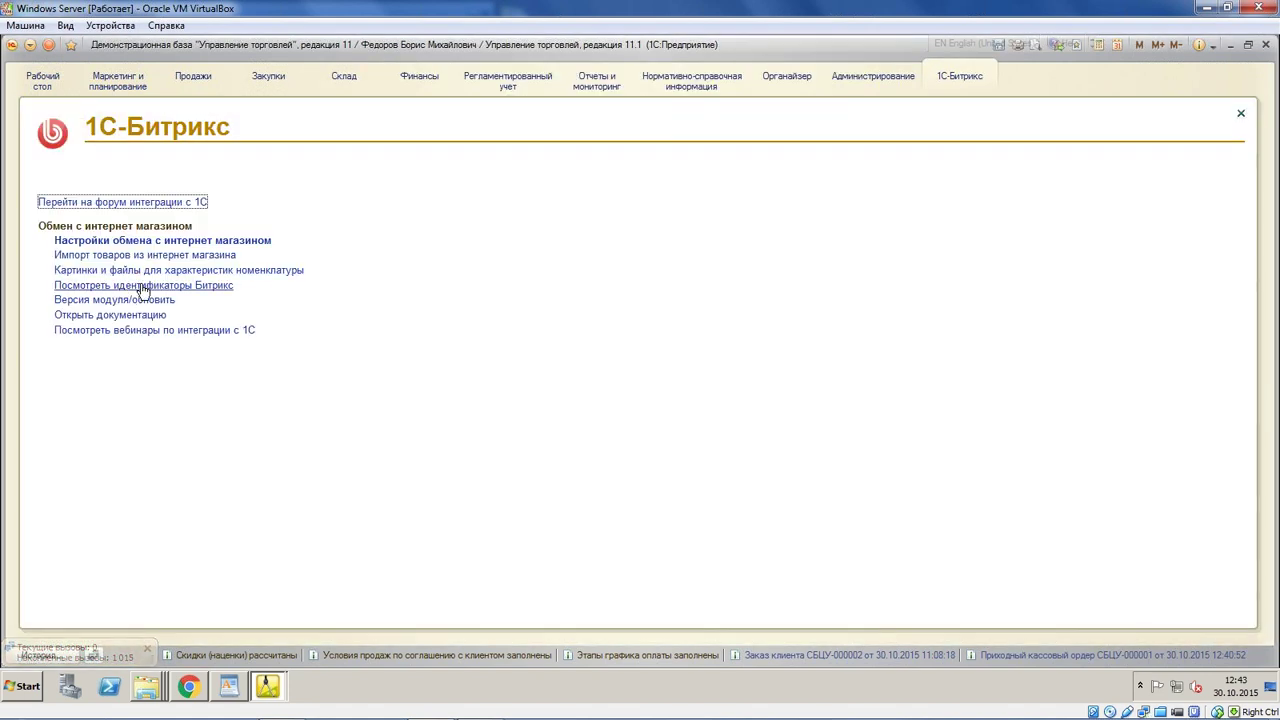
click(142, 286)
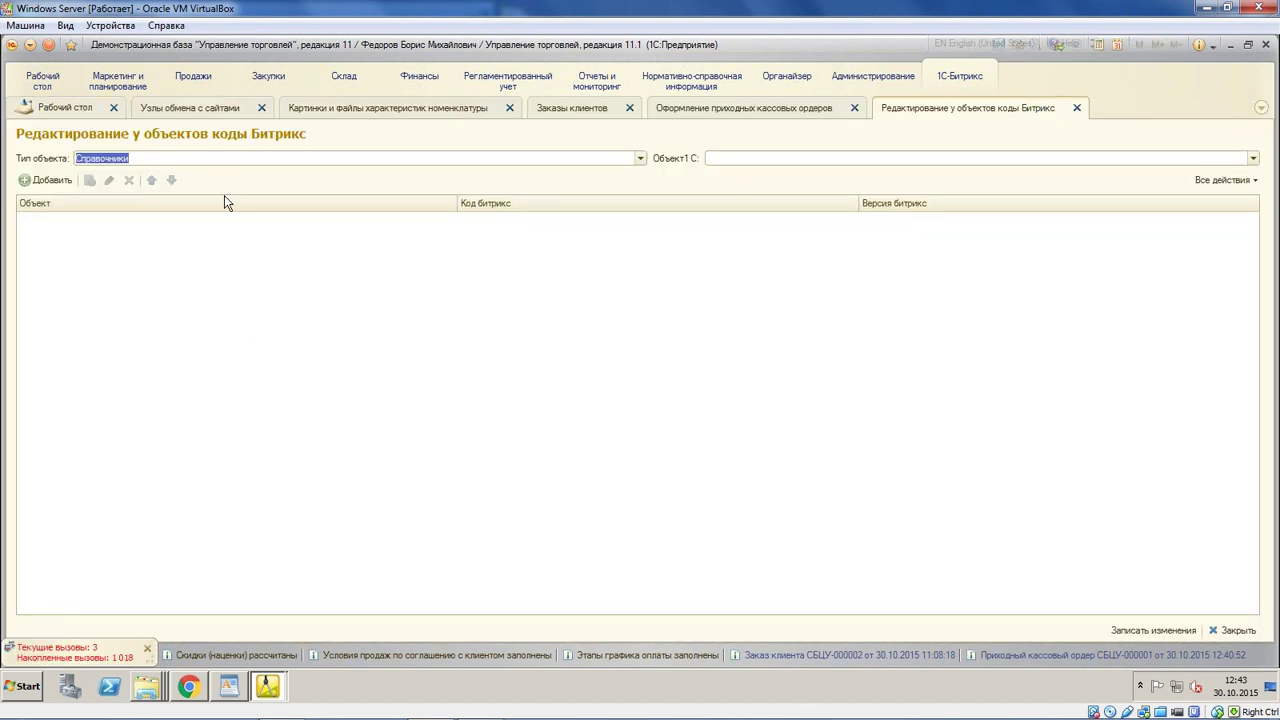
Step: Review Bitrix codes for Контрагенты, checking the admin-user and test counterparties
click(1253, 158)
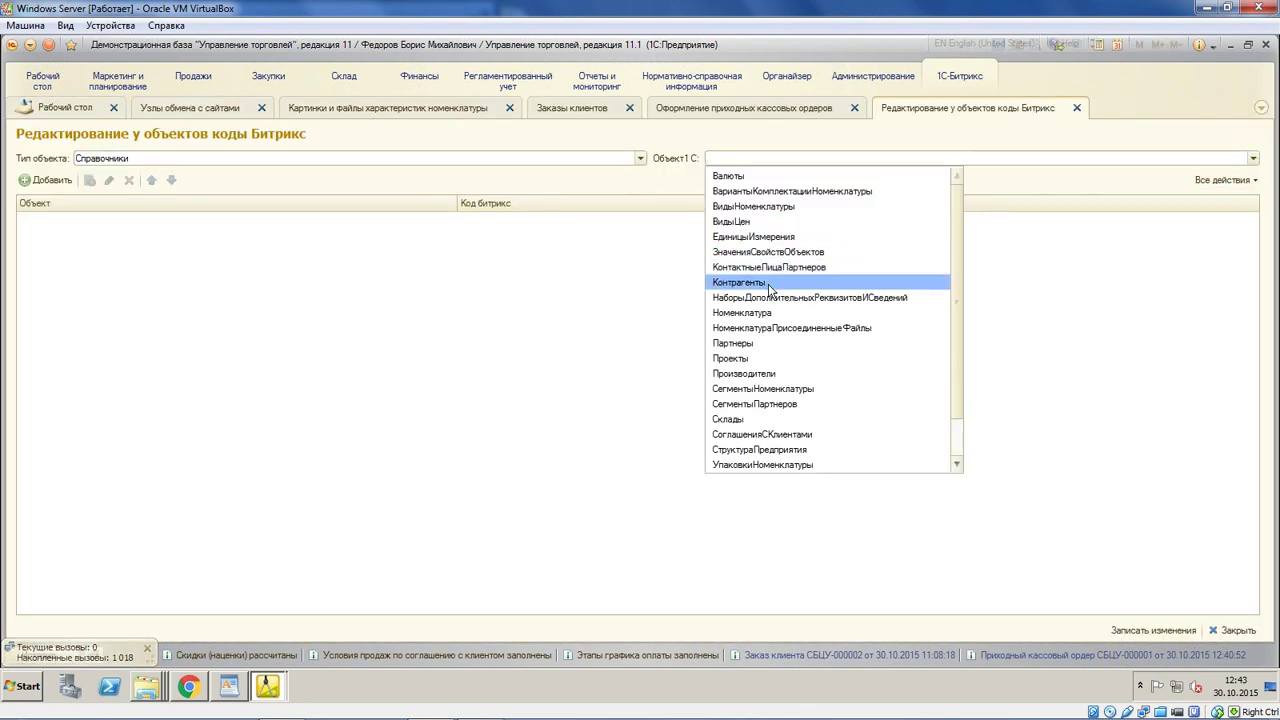
click(771, 286)
click(445, 354)
scroll(257, 411, down, 8)
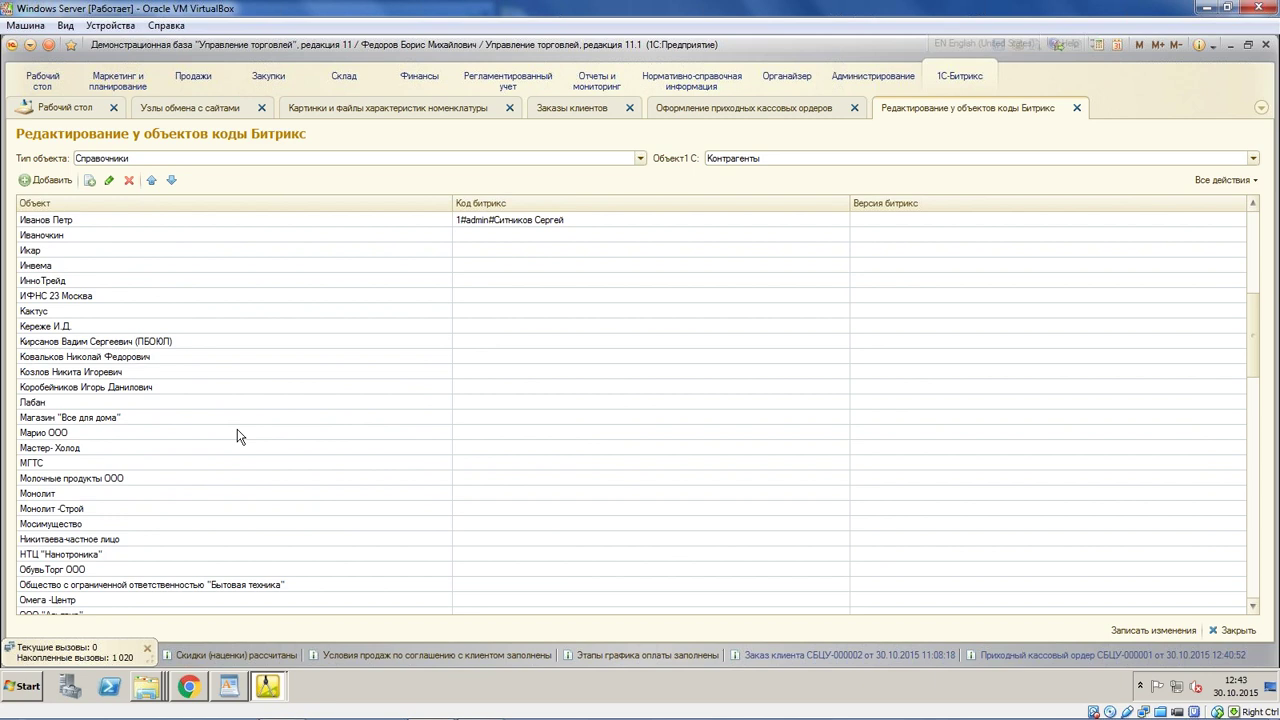
scroll(243, 289, down, 5)
scroll(234, 369, up, 6)
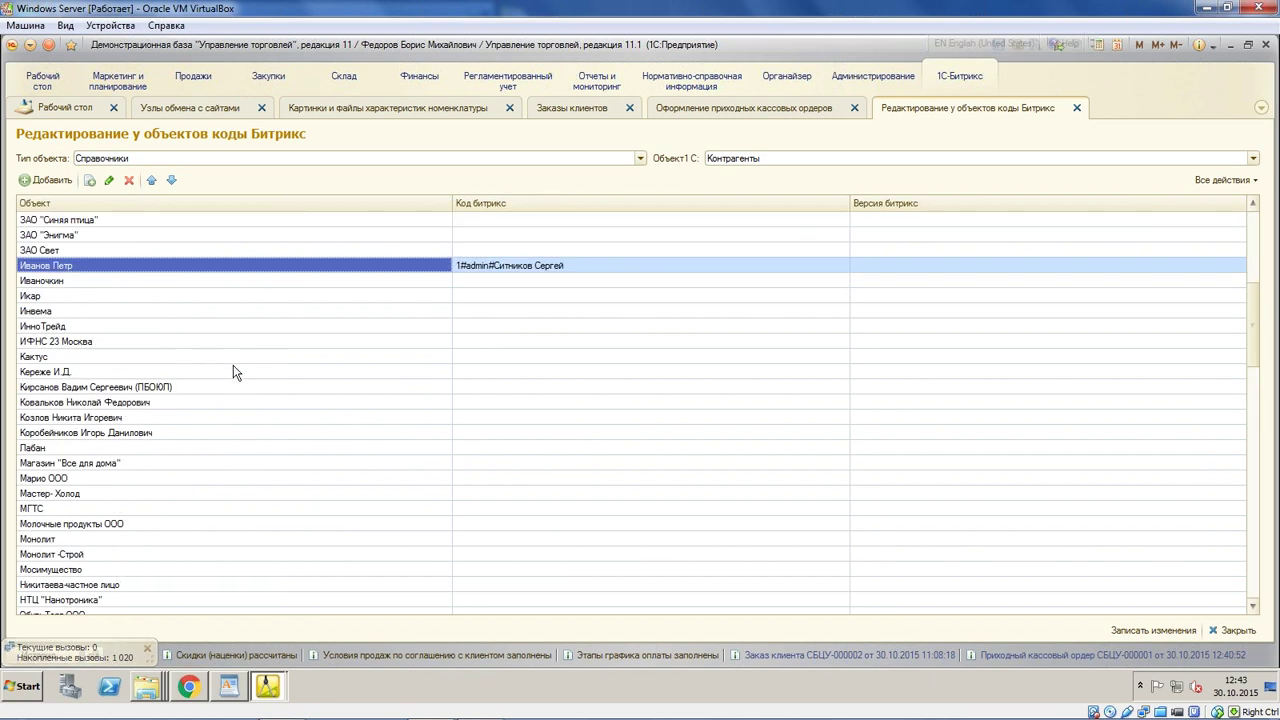
scroll(233, 374, down, 5)
scroll(235, 370, down, 20)
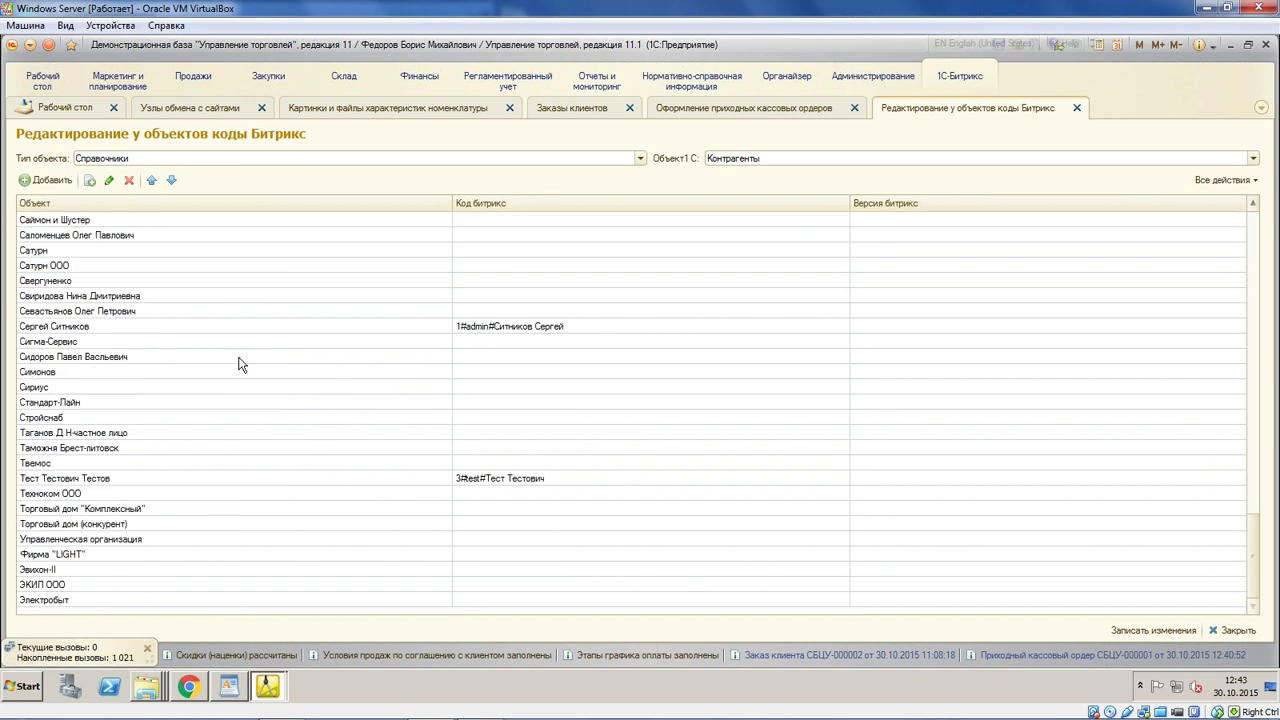
click(242, 329)
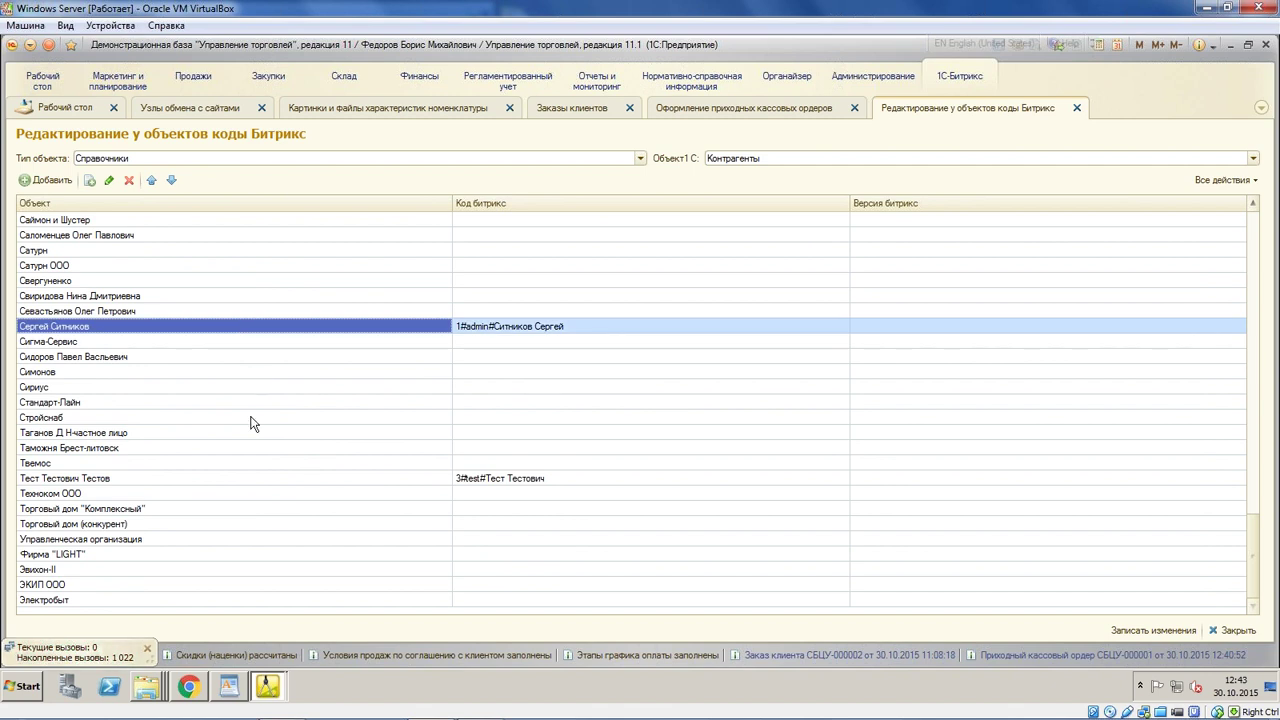
click(242, 481)
Step: Review the Партнеры Bitrix codes, then close the identifiers view
click(1253, 158)
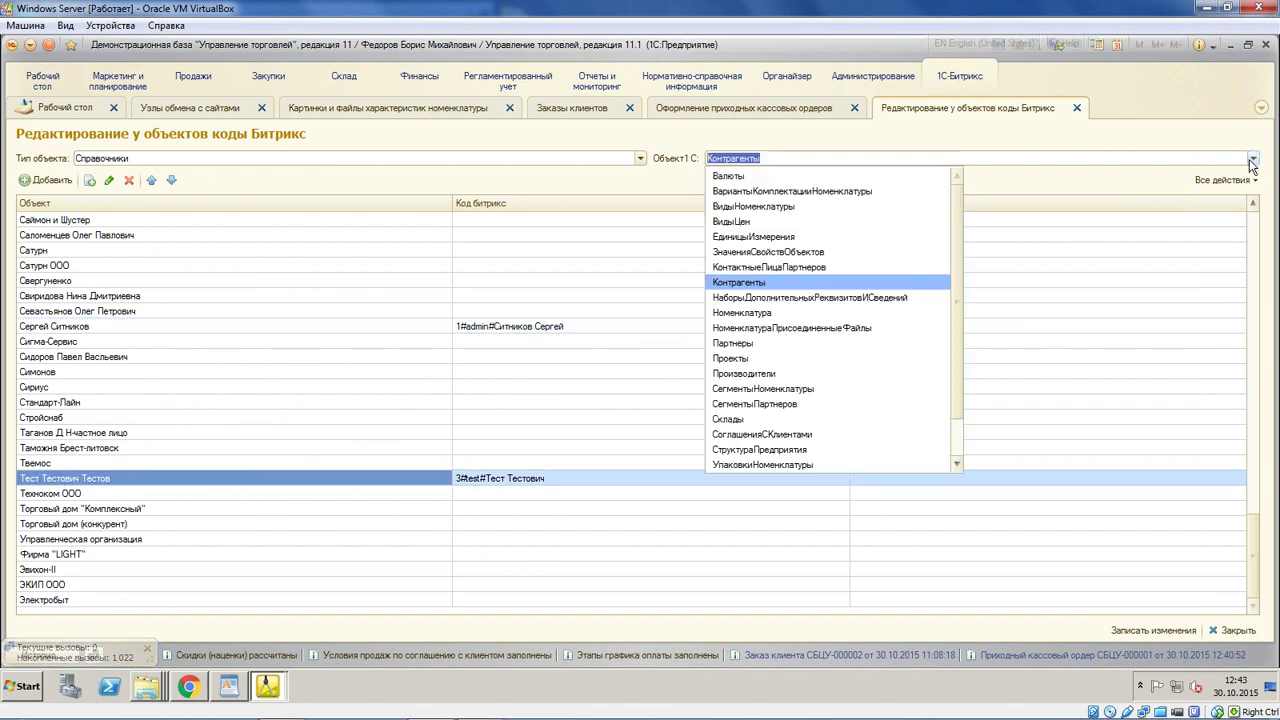
key(Return)
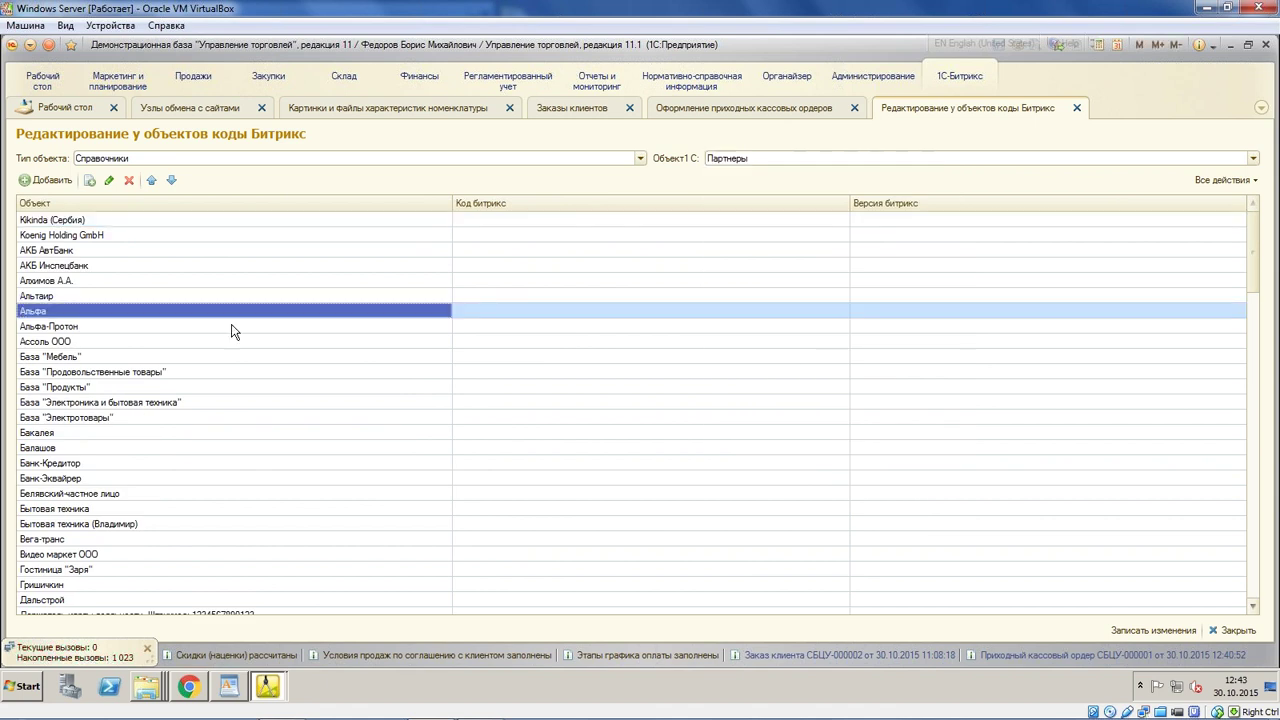
scroll(234, 331, down, 5)
click(267, 311)
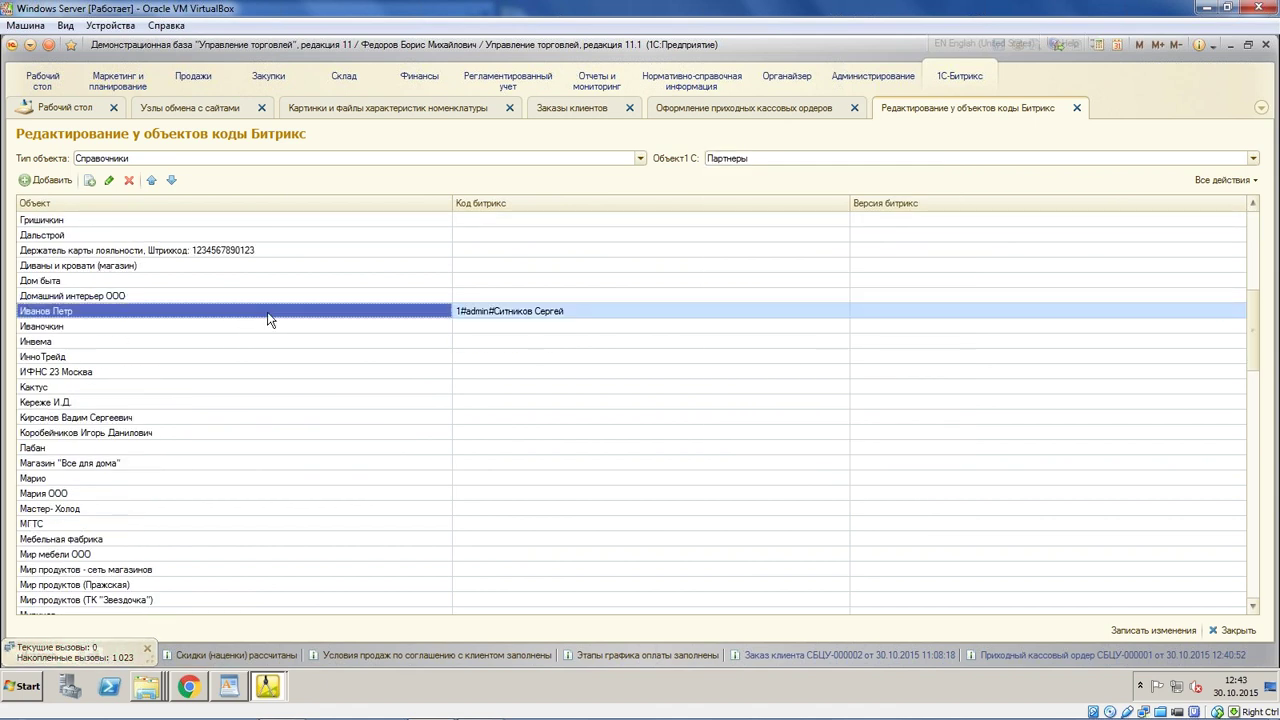
scroll(267, 318, down, 20)
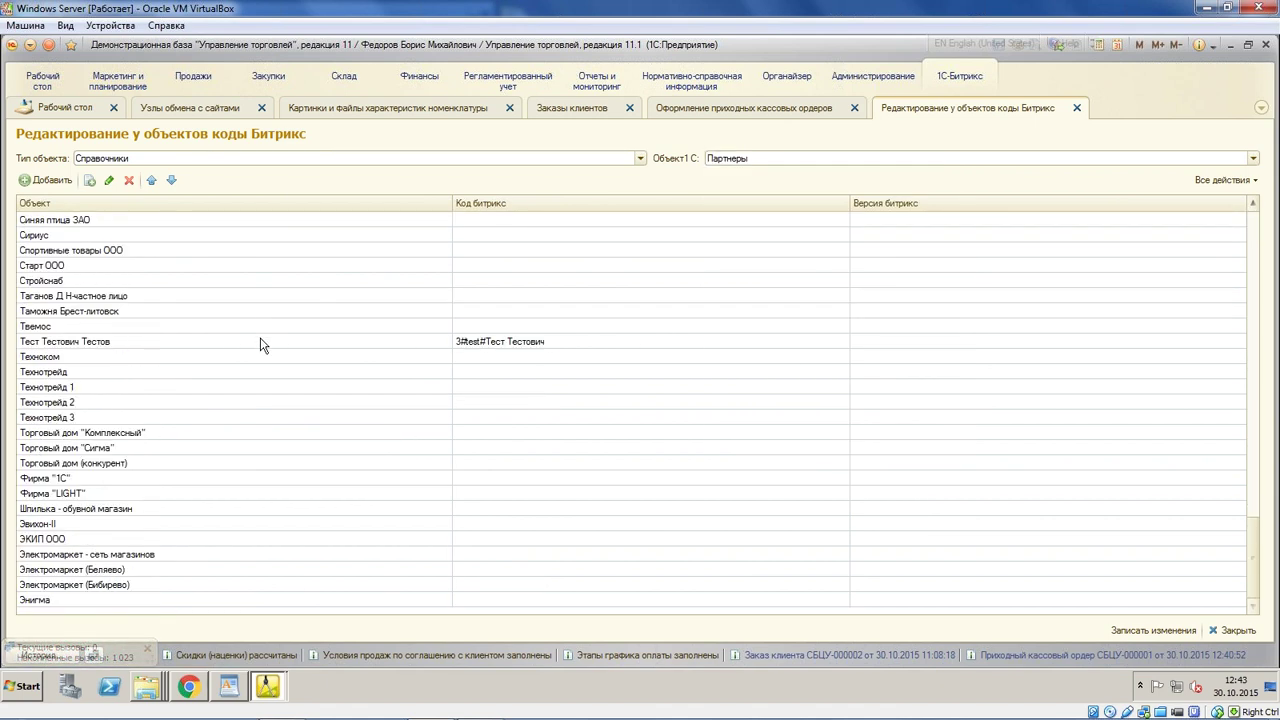
scroll(258, 348, up, 15)
click(1077, 107)
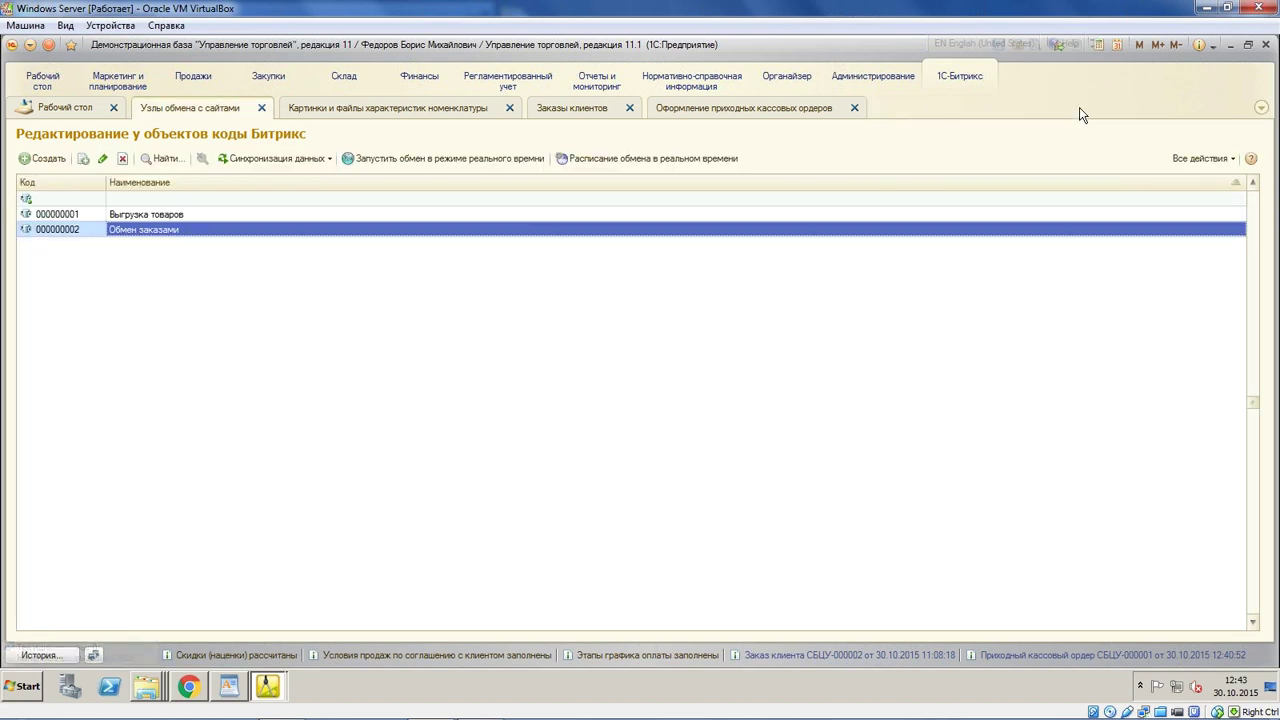
Step: Close order ТДЦУ-000008 and try creating a cash receipt from the selected order, dismissing the error
click(563, 112)
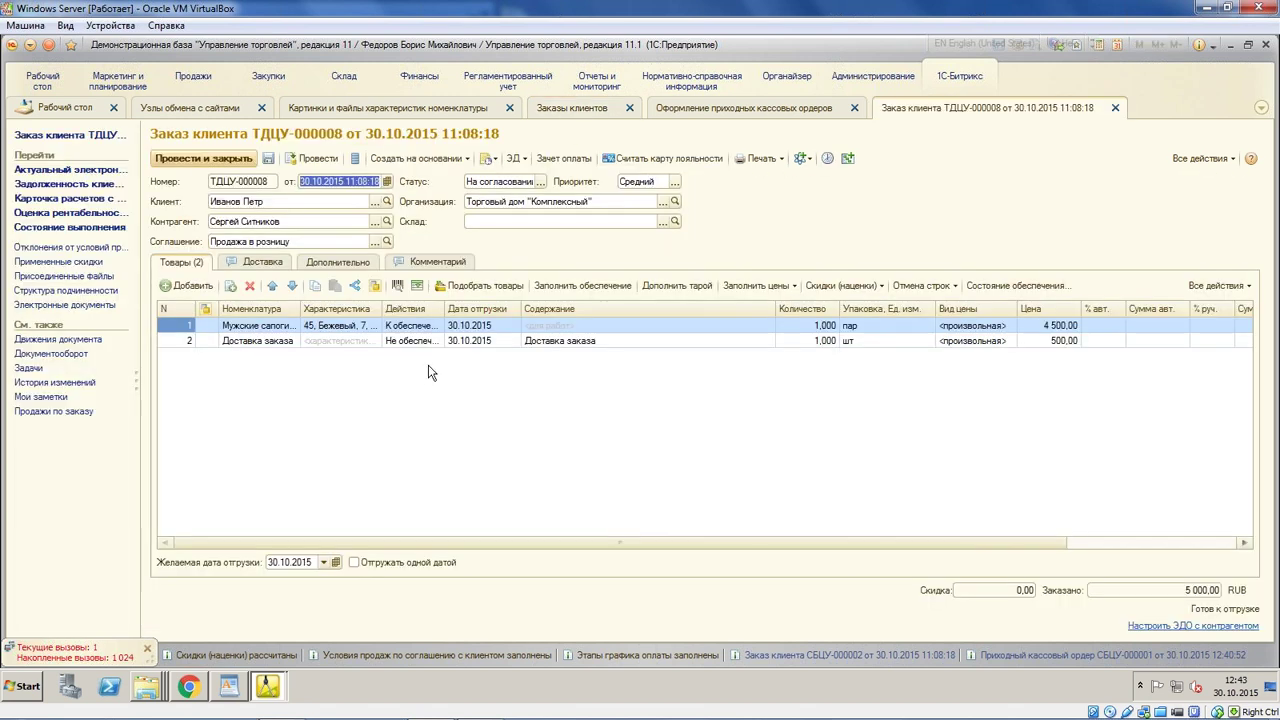
click(1117, 108)
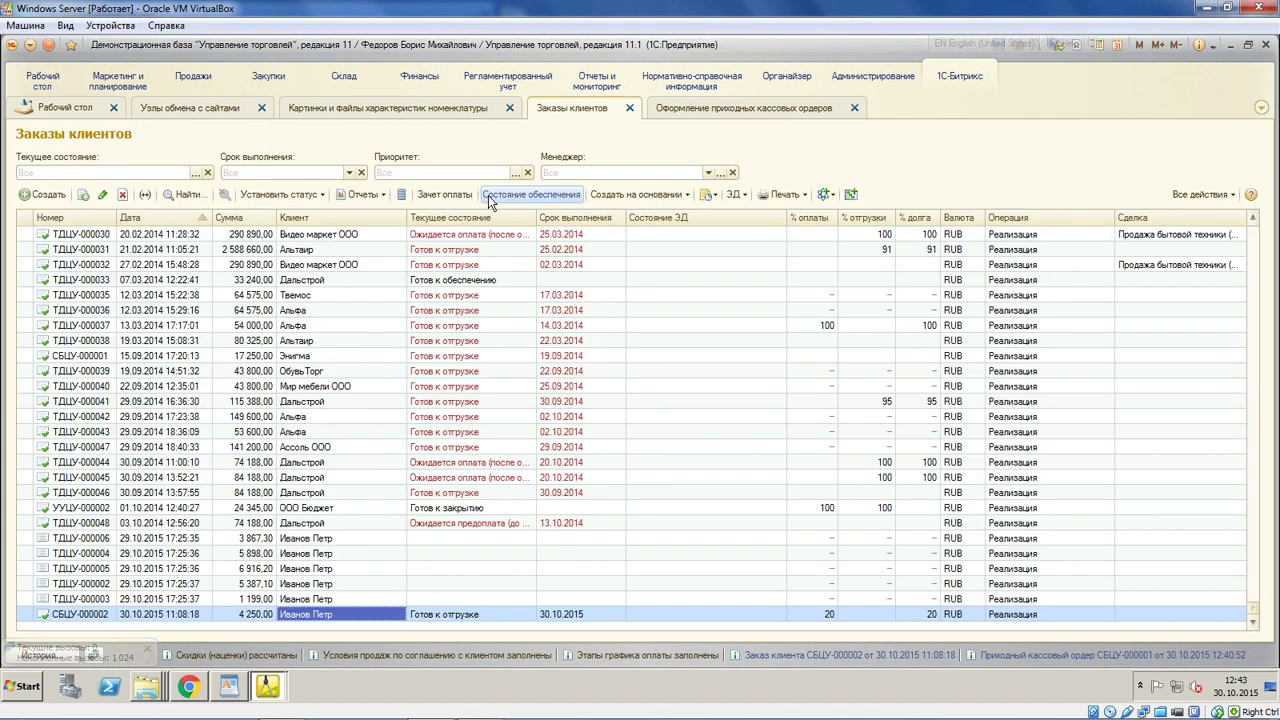
click(626, 194)
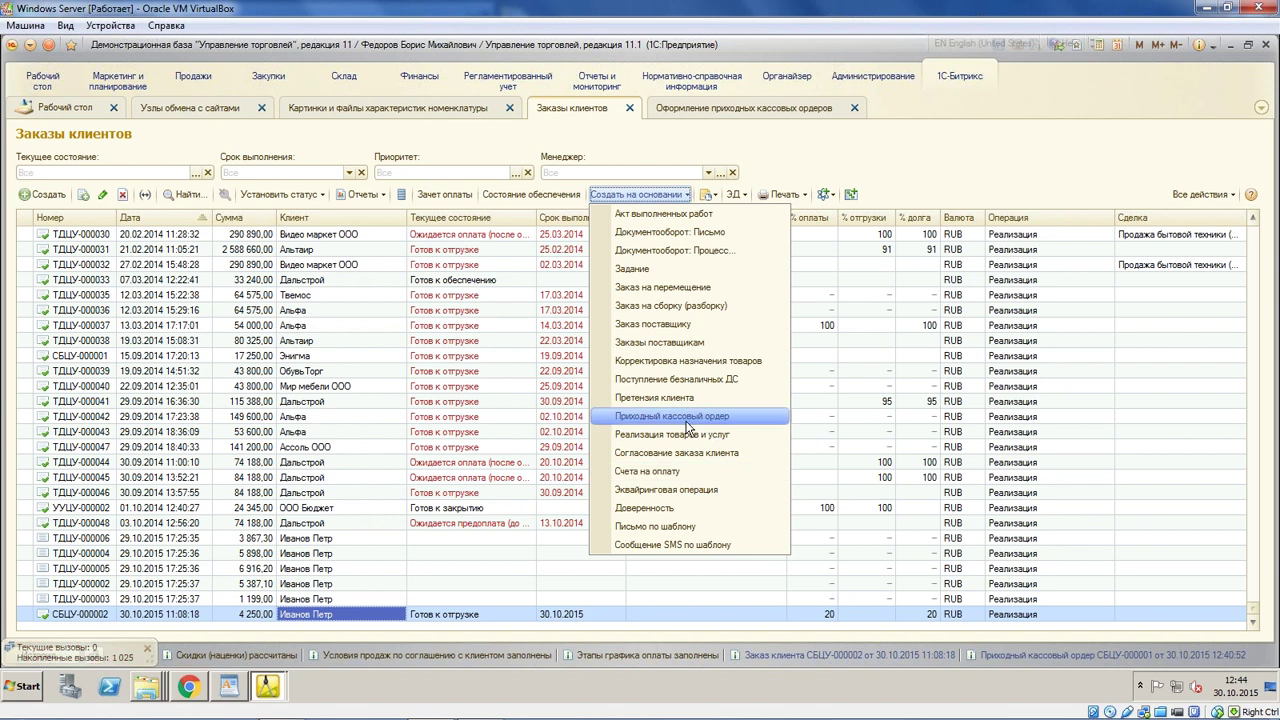
click(645, 415)
click(594, 380)
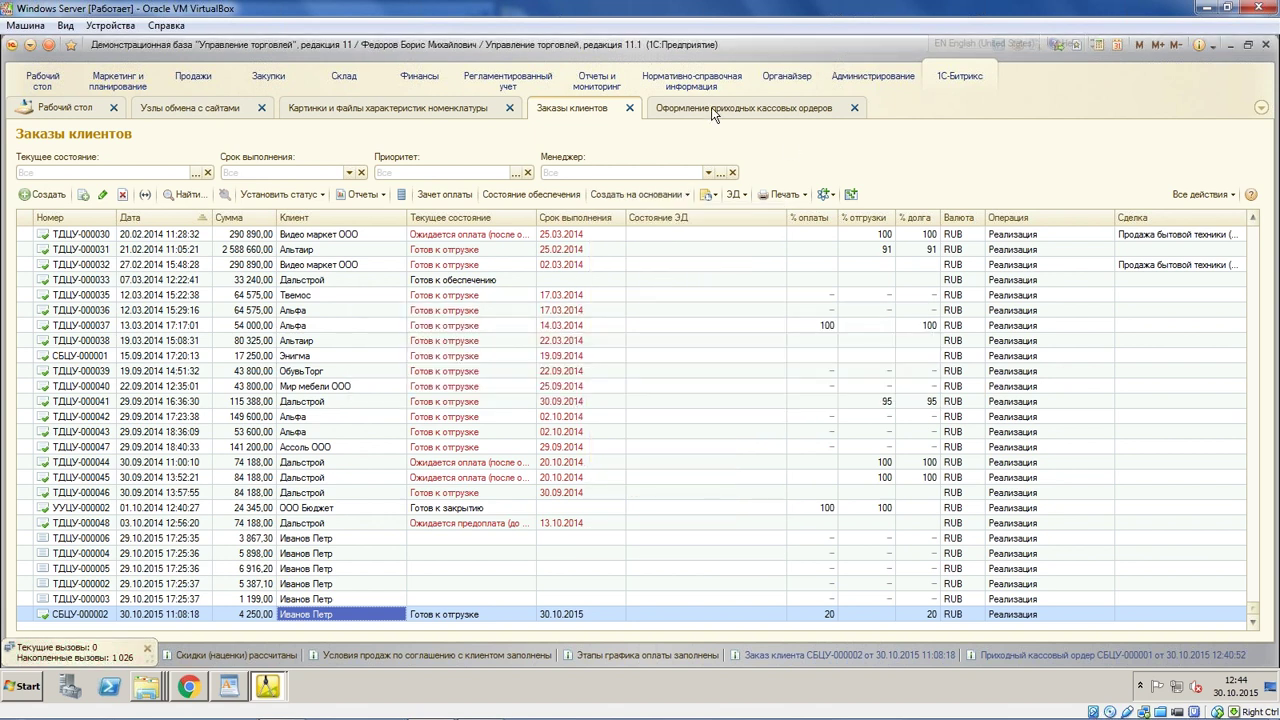
Step: Open receipt order СБЦУ-000001, then reopen customer order ТДЦУ-000008 from the orders list
click(711, 107)
double_click(416, 612)
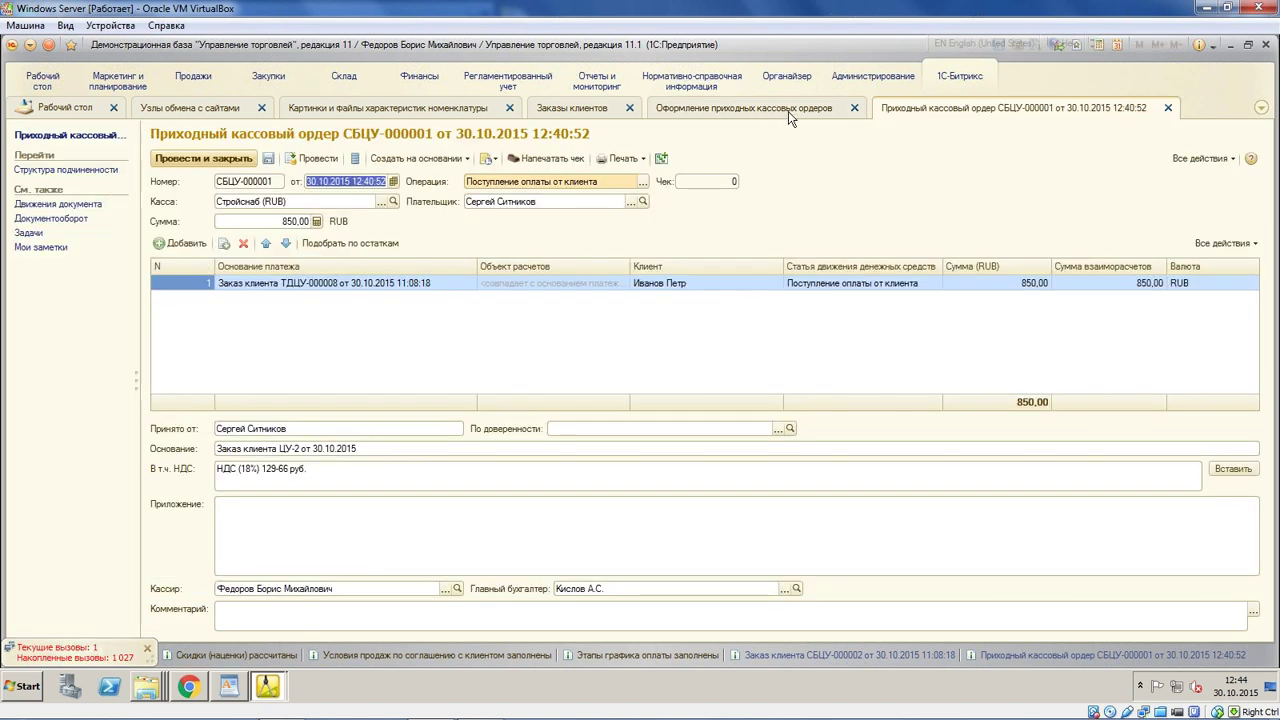
click(580, 110)
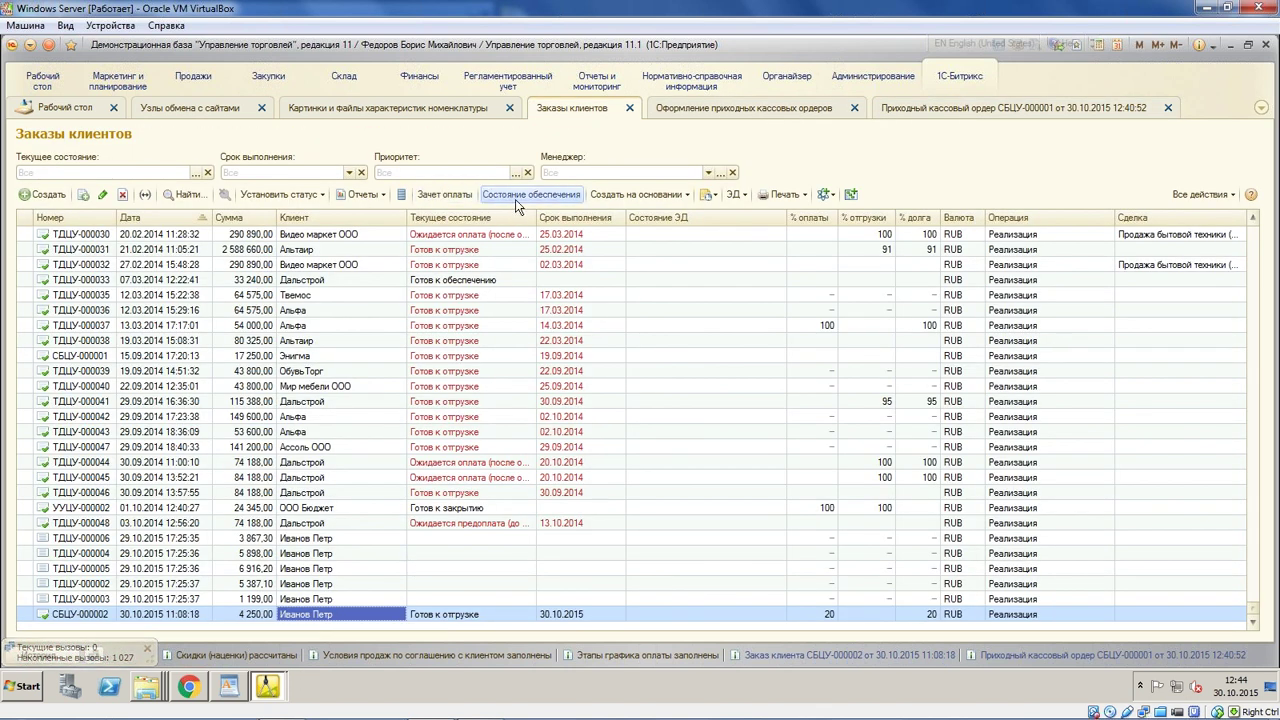
click(516, 197)
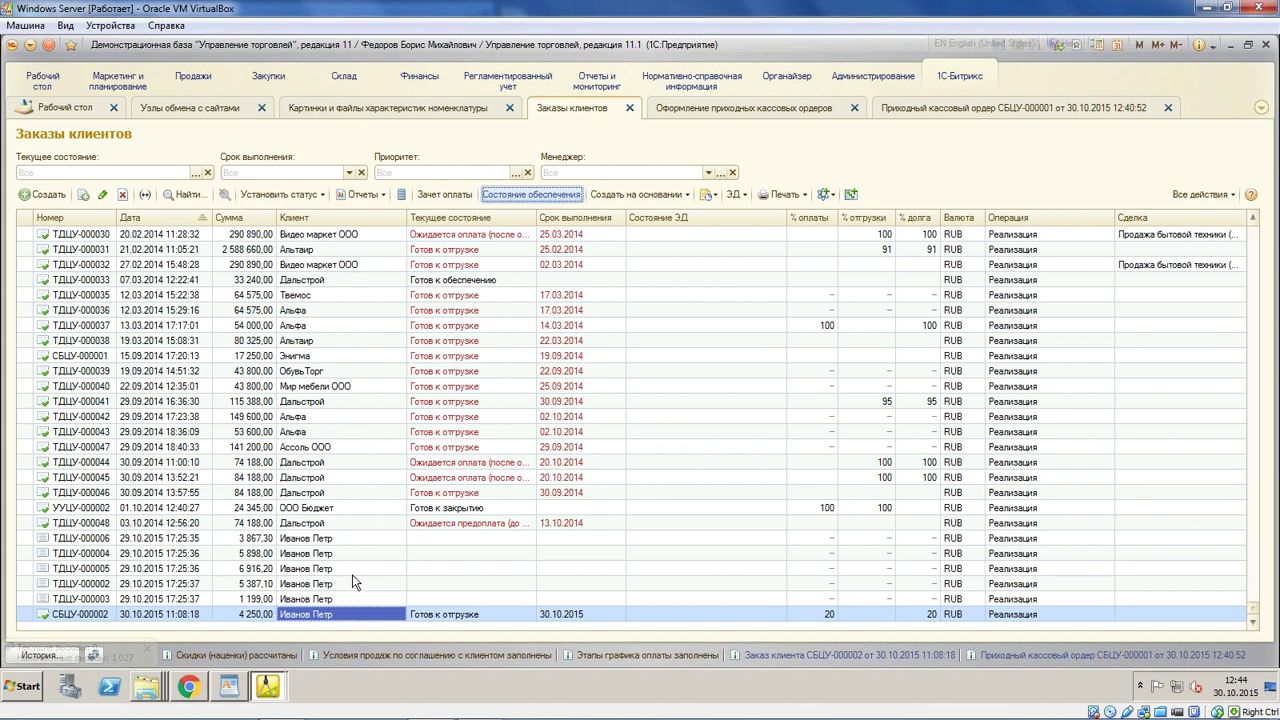
double_click(346, 616)
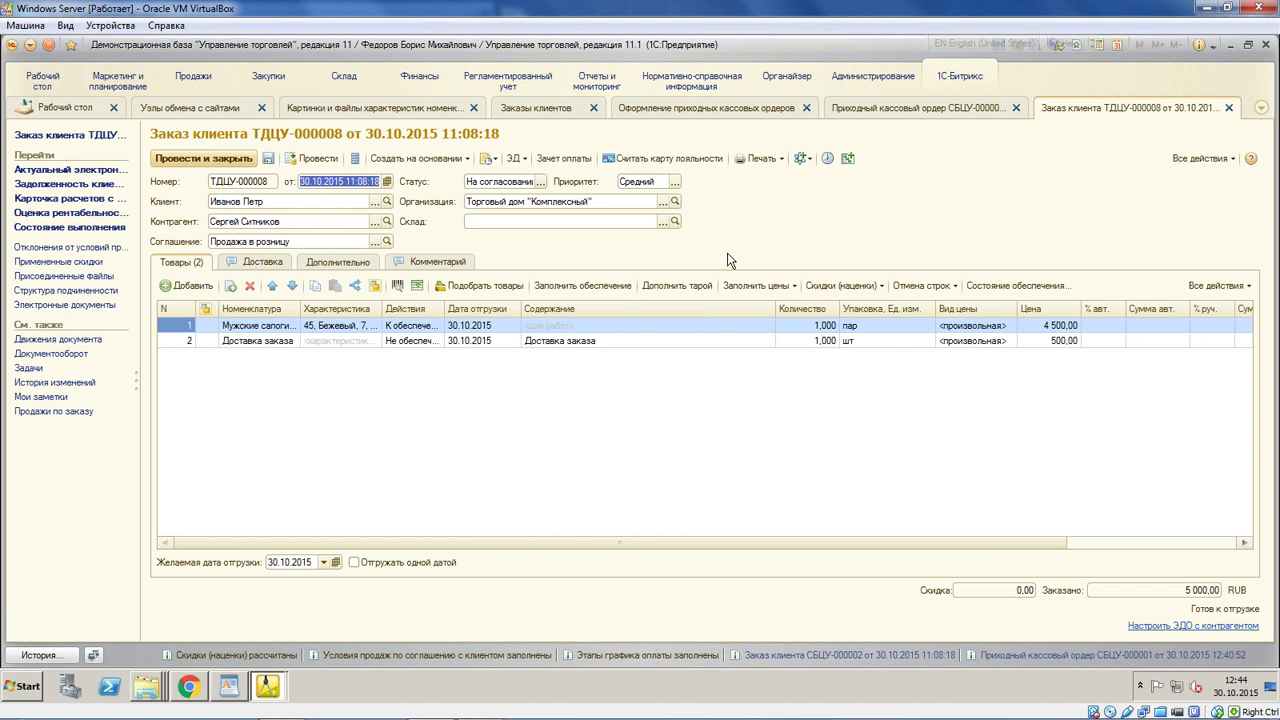
Step: Check the supply status columns for order ТДЦУ-000008's items, then go back to receipt СБЦУ-000001
click(447, 155)
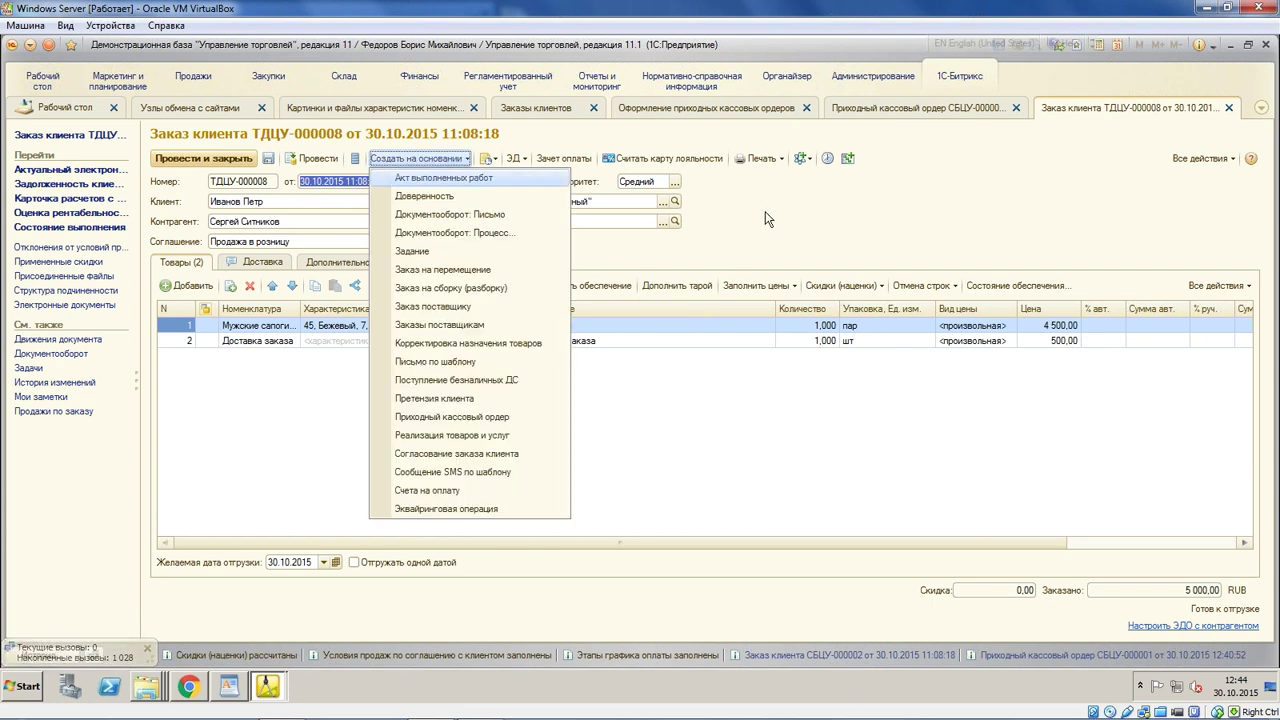
click(699, 198)
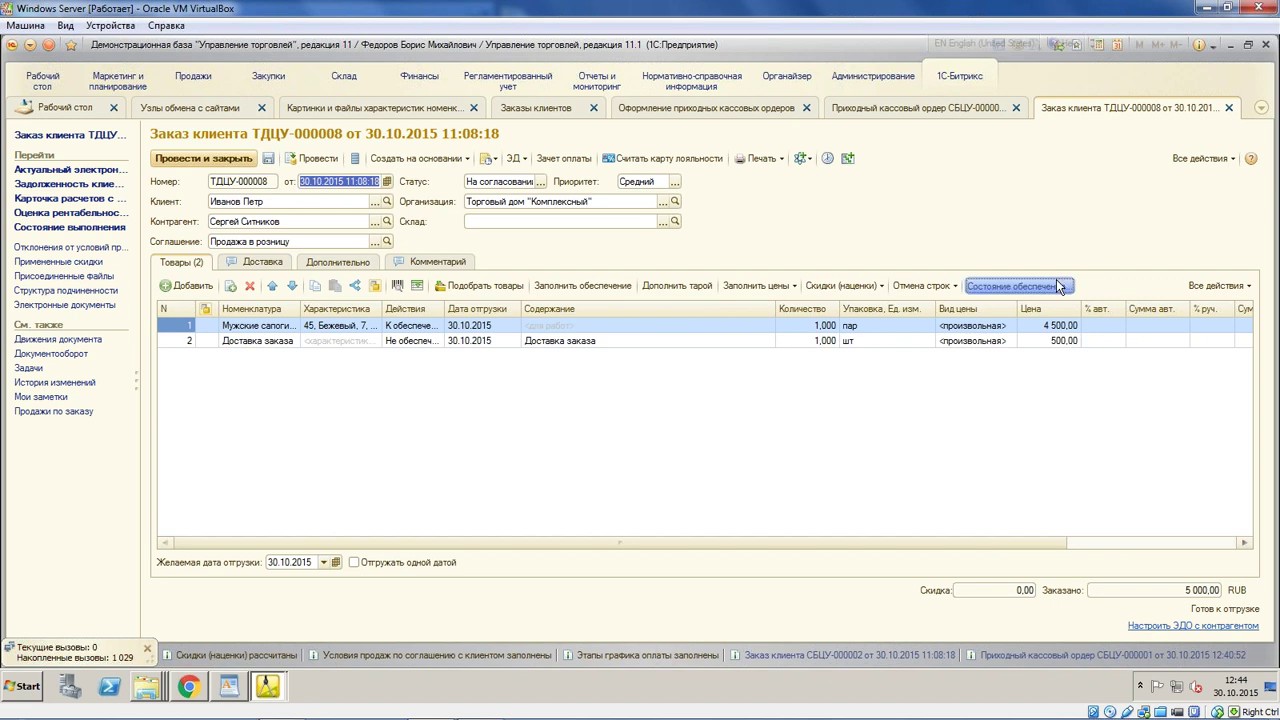
click(1018, 286)
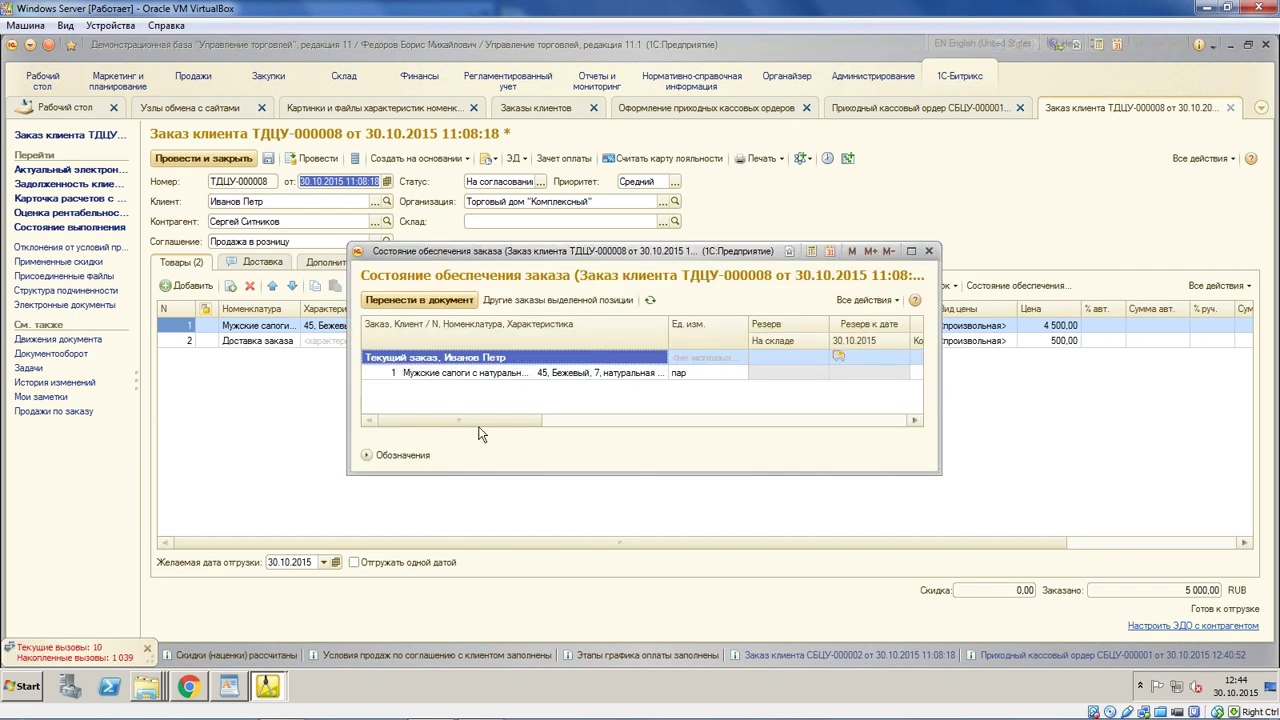
drag(516, 424, 908, 419)
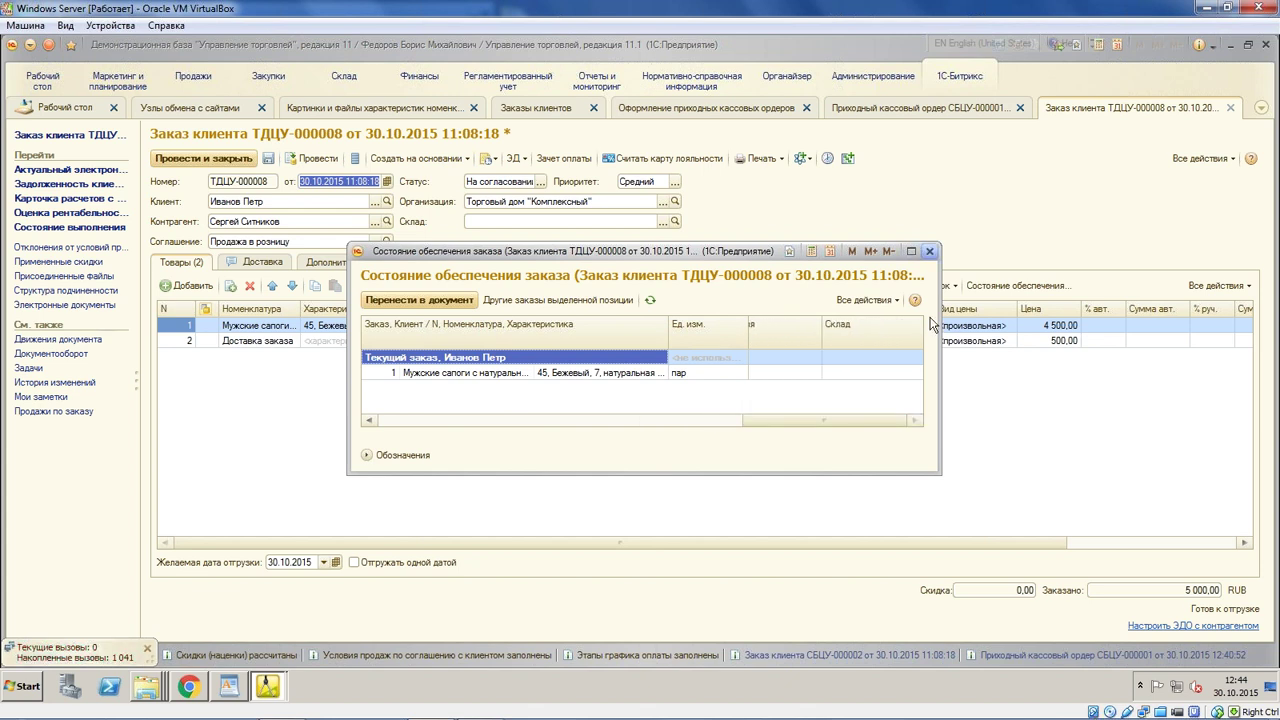
click(928, 250)
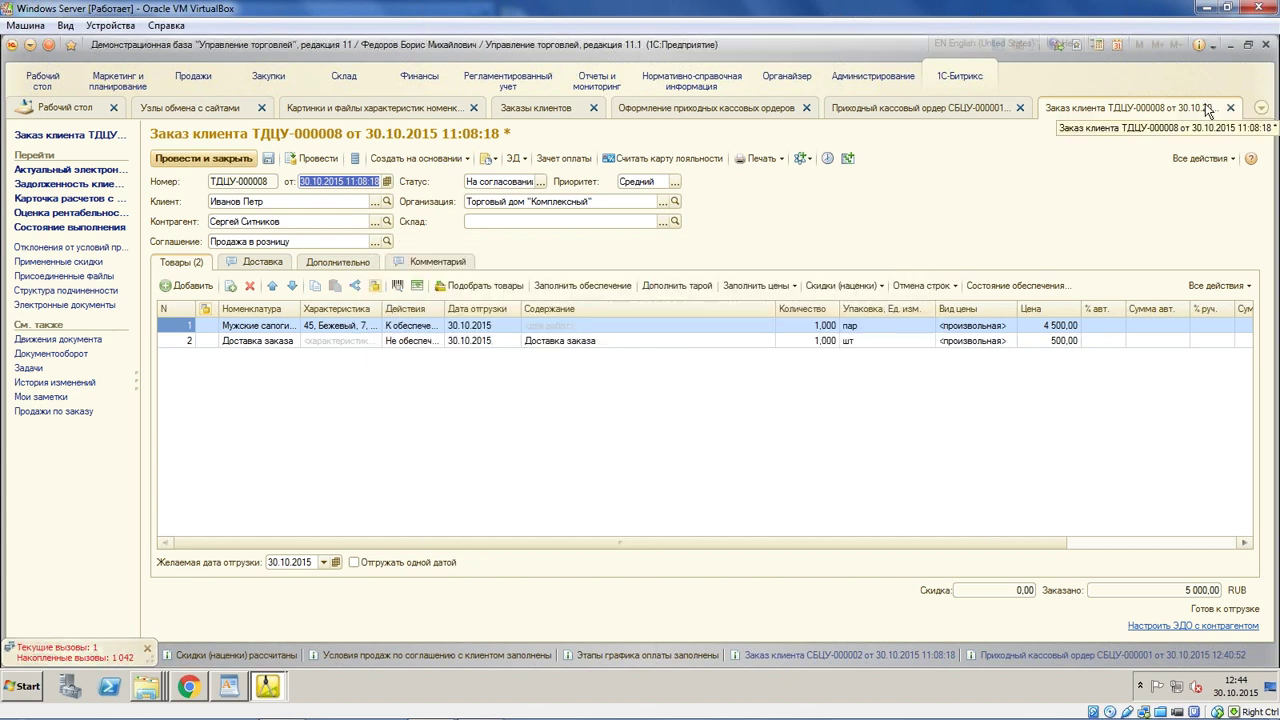
click(966, 110)
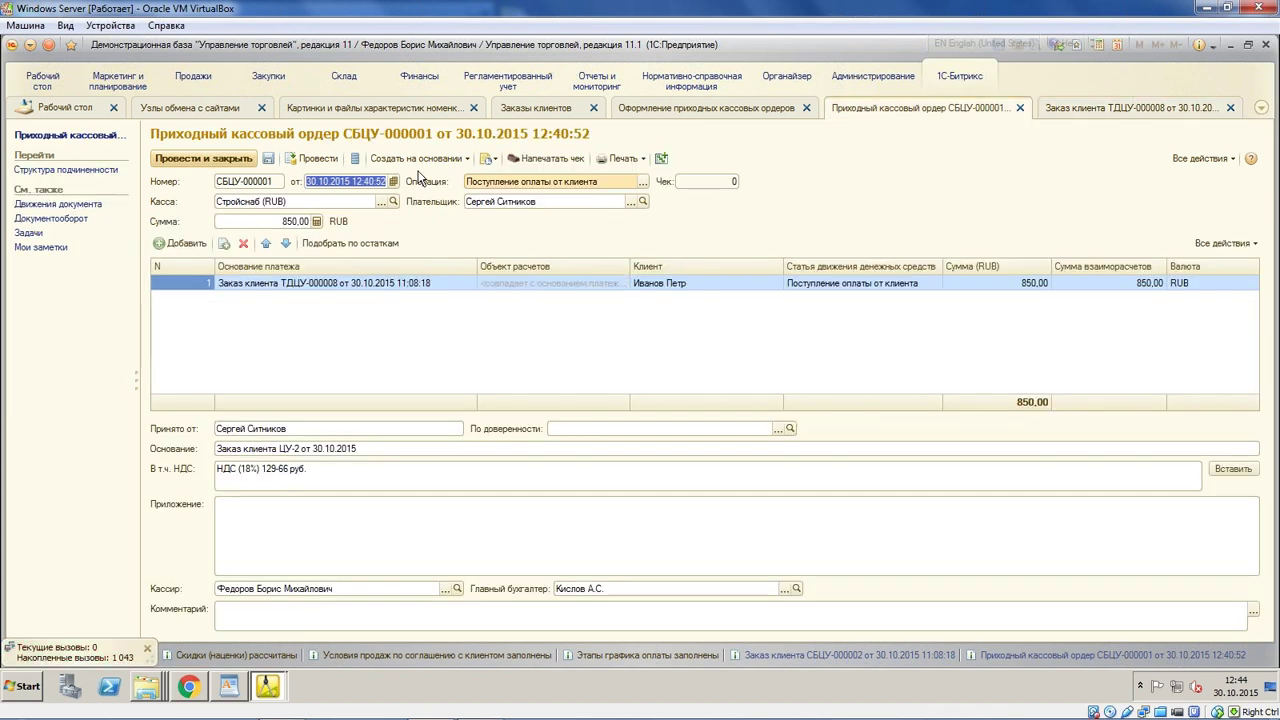
Step: Open cash receipt СБЦУ-000001 from the receipts list, then close it
click(760, 110)
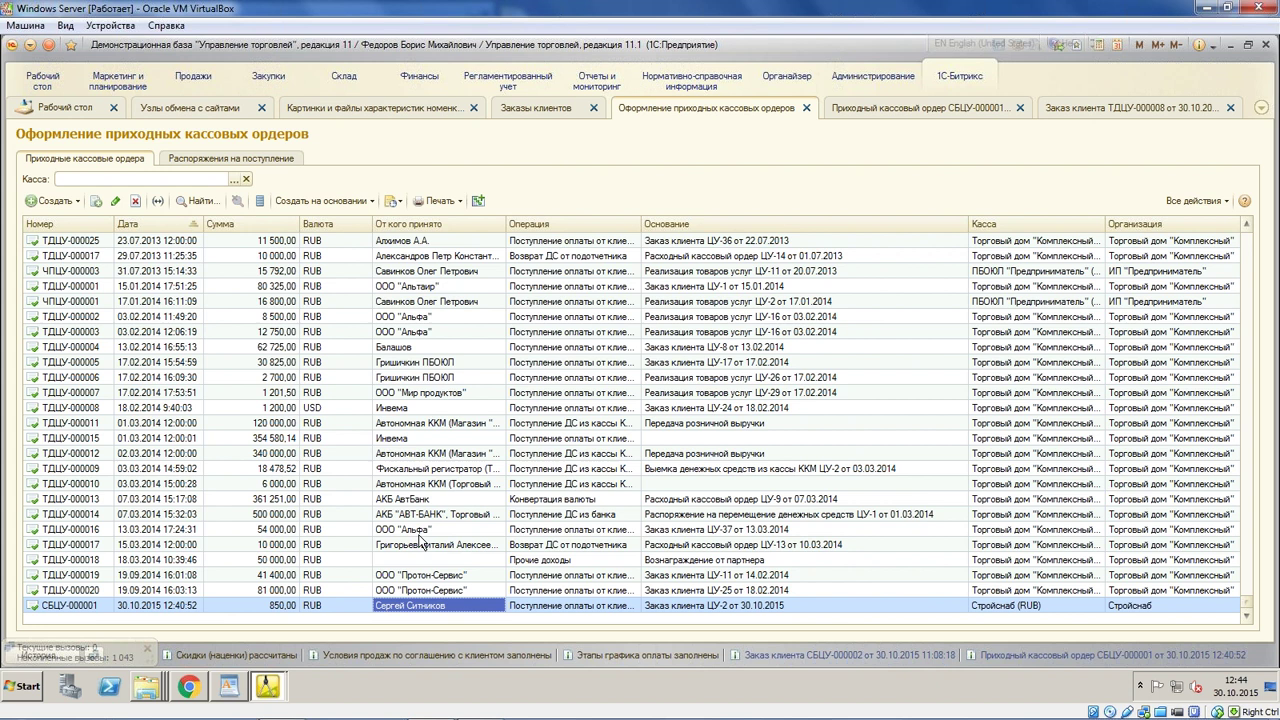
double_click(418, 606)
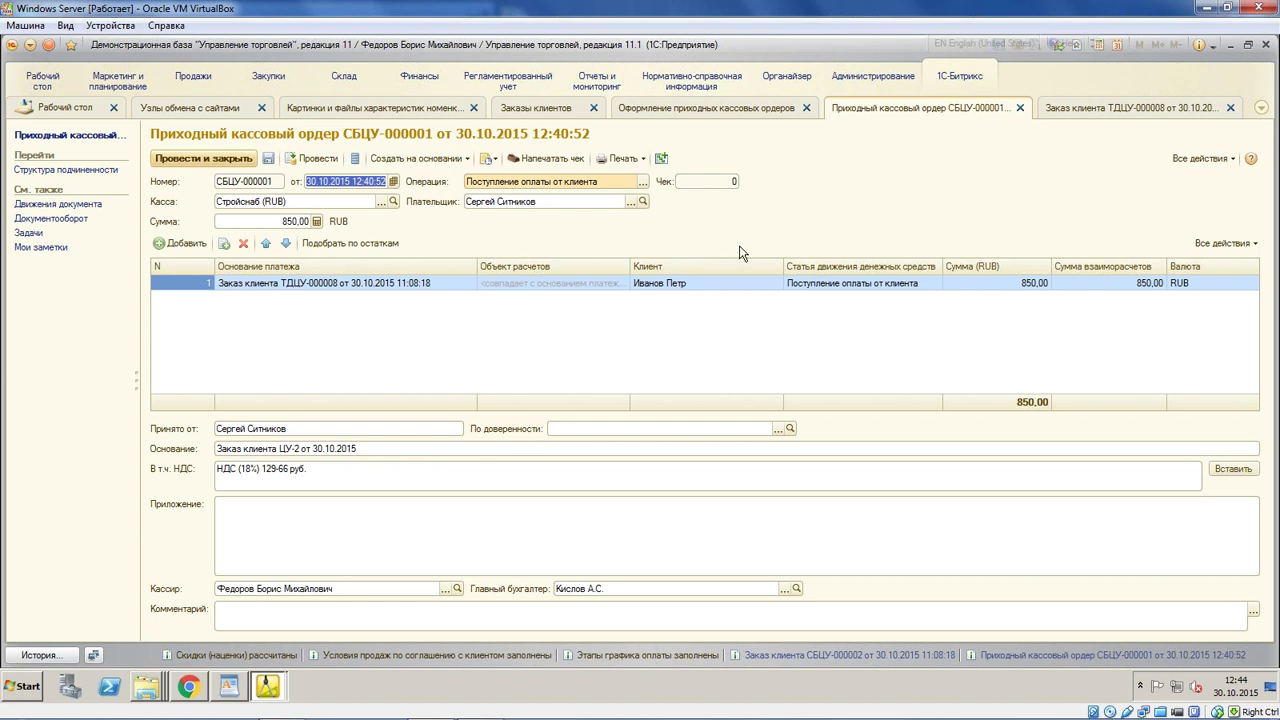
click(1020, 108)
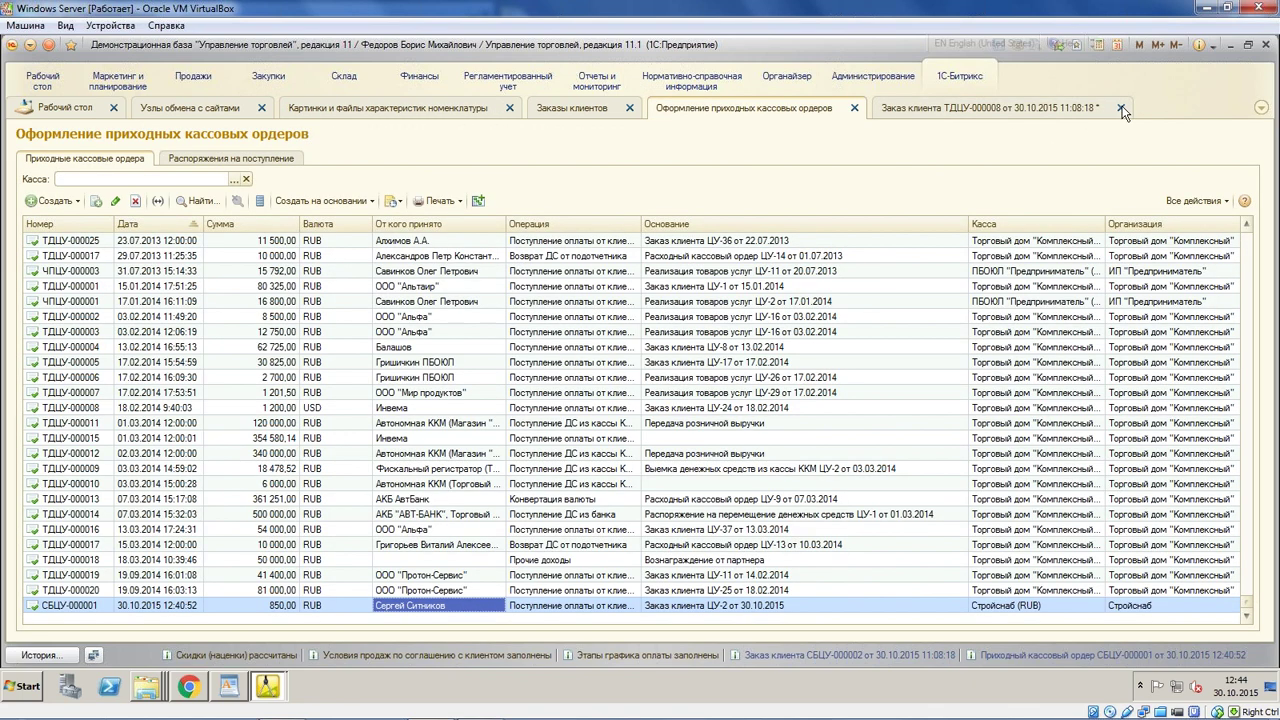
Step: Close customer order ТДЦУ-000008, discarding its unsaved changes
click(1120, 108)
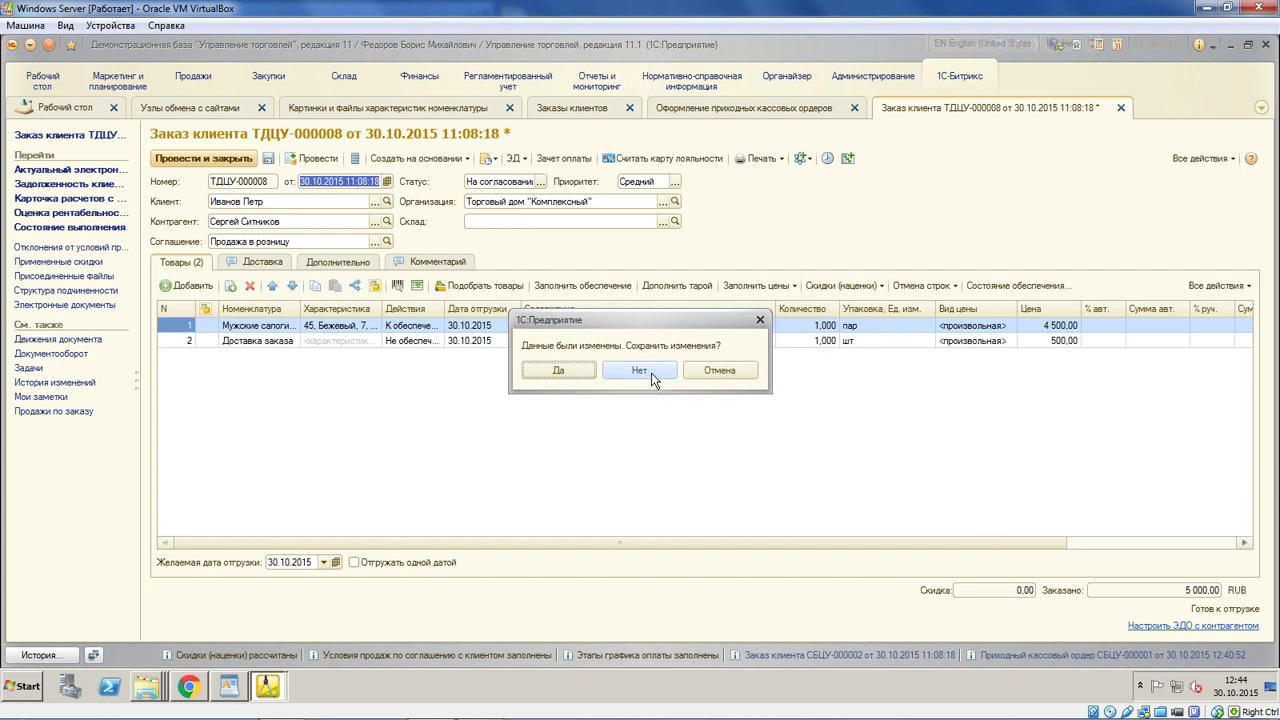
click(648, 372)
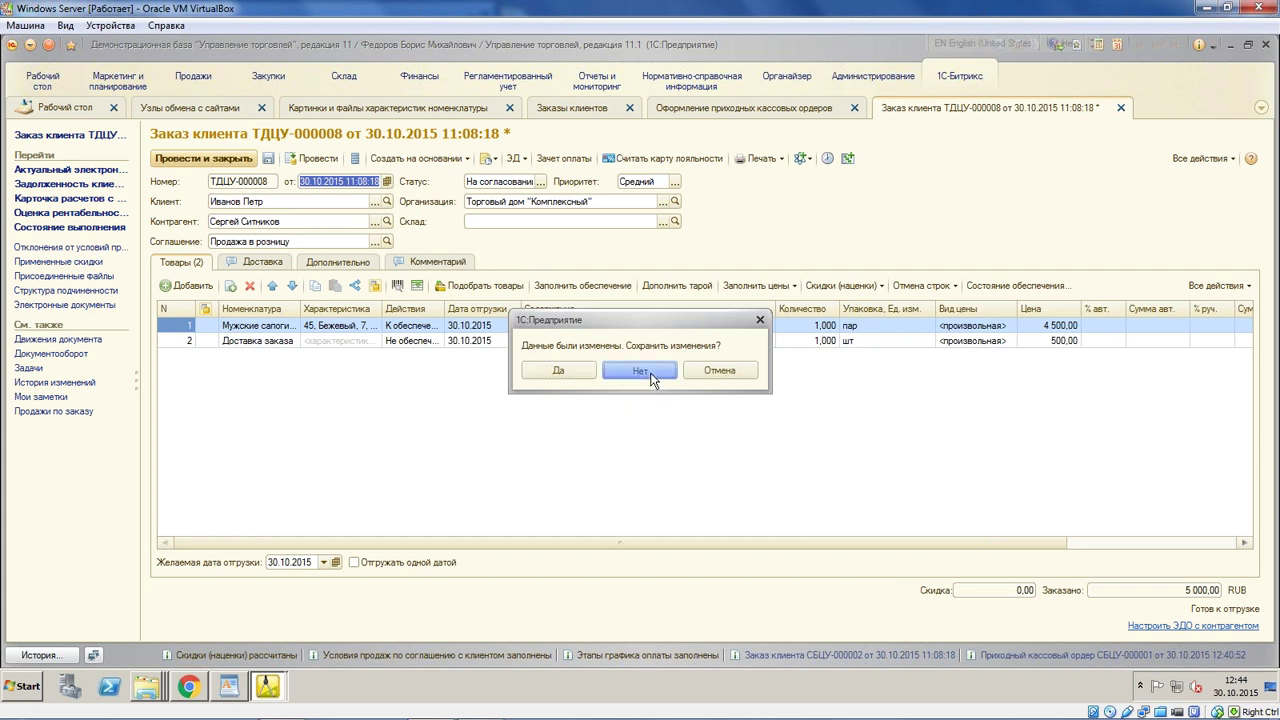
click(727, 368)
click(1120, 108)
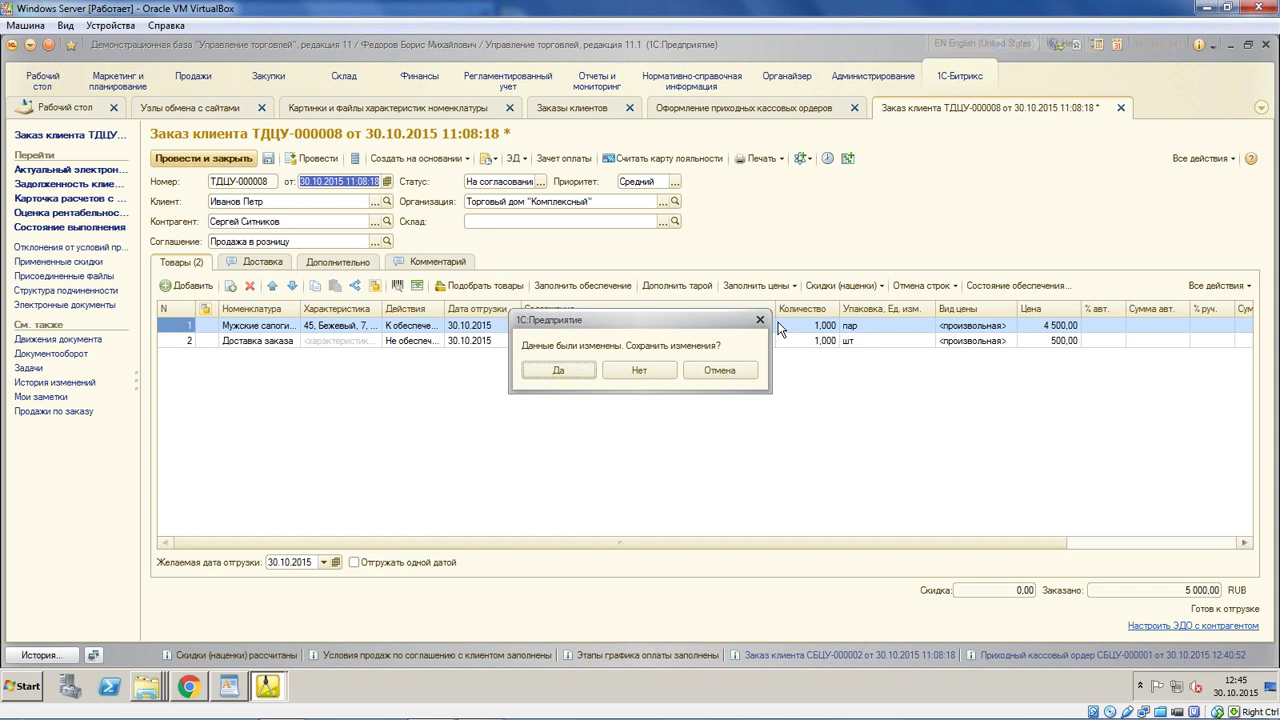
click(641, 372)
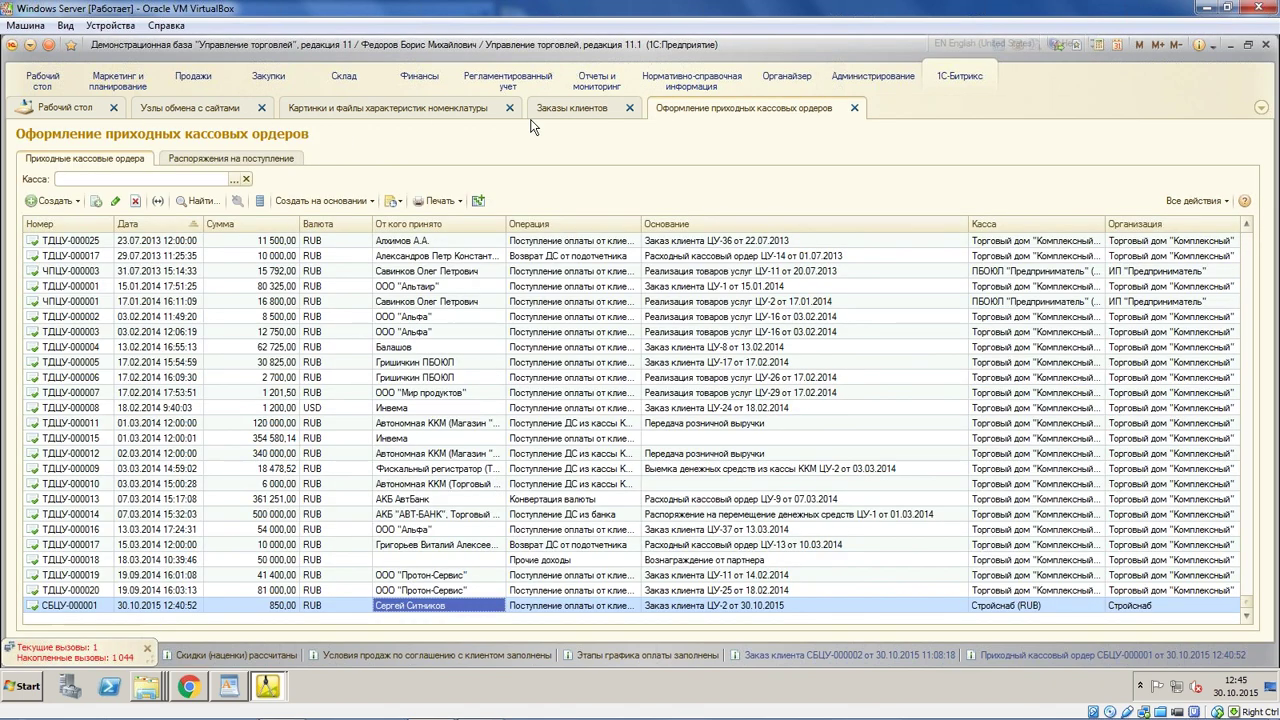
Step: Open order ТДЦУ-000008 and set status К выполнению with warehouse Центральный склад
click(565, 108)
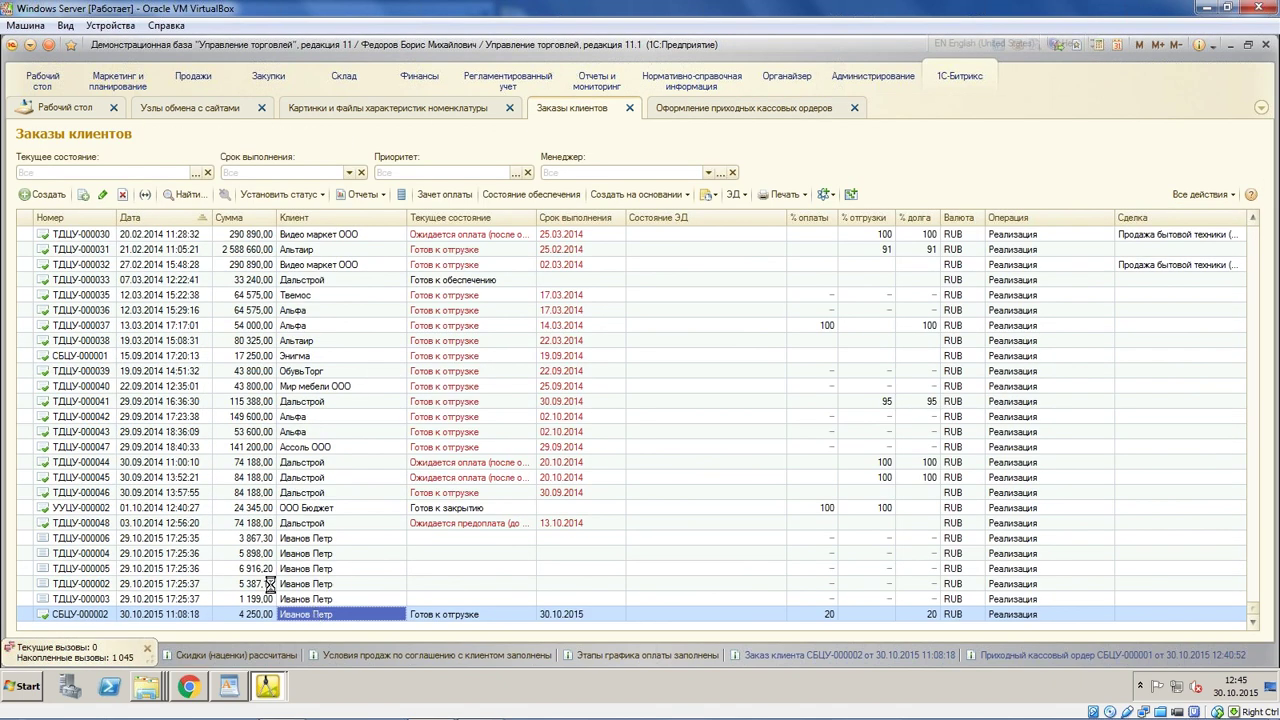
key(Return)
click(541, 183)
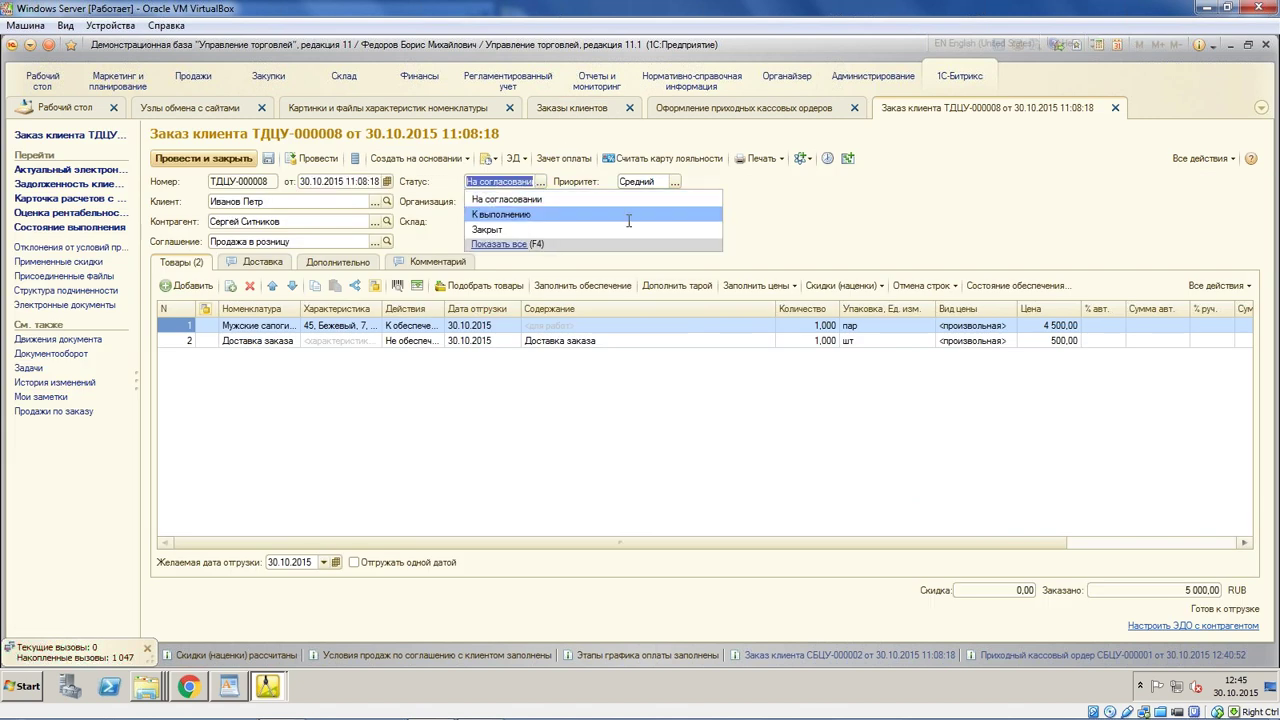
click(517, 215)
click(664, 224)
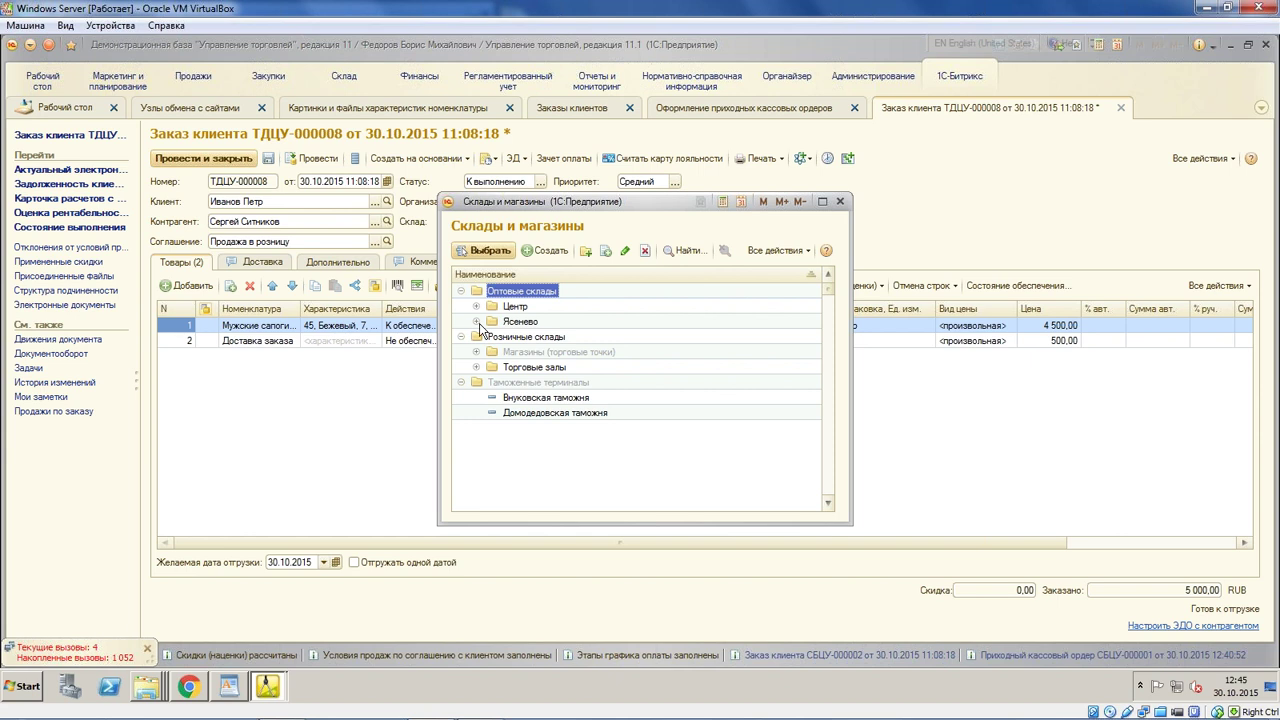
click(476, 306)
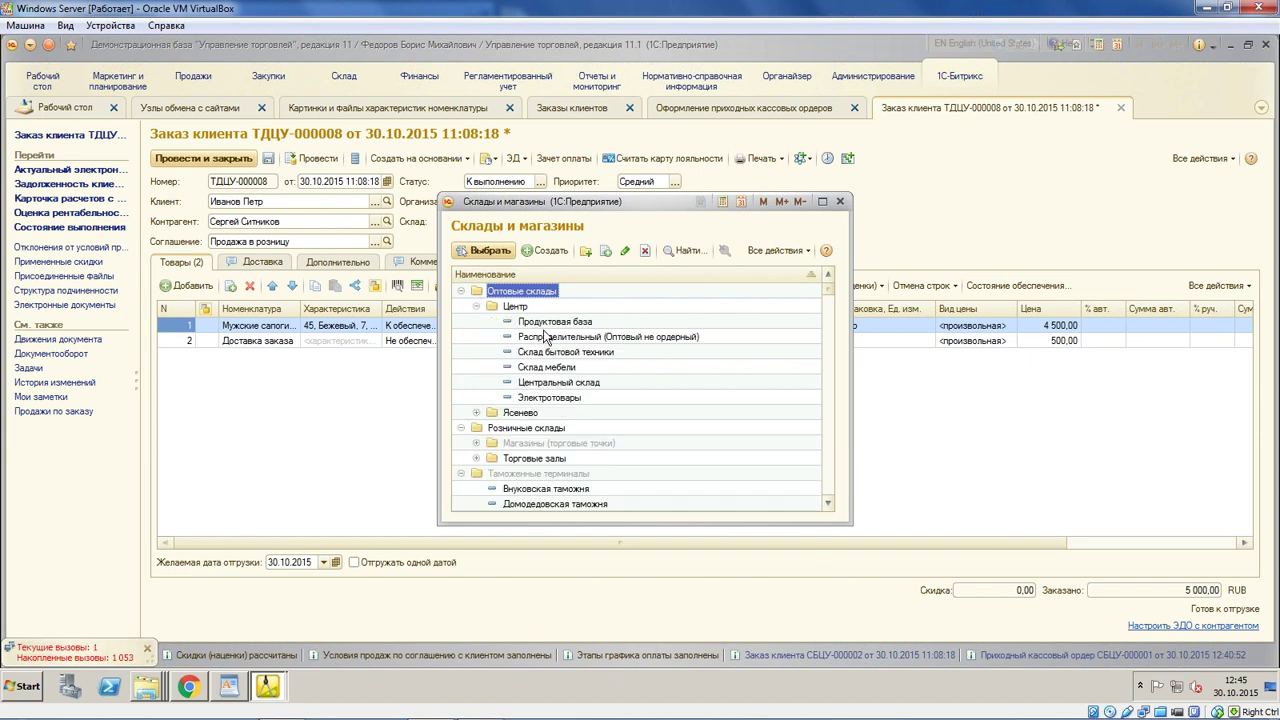
double_click(579, 384)
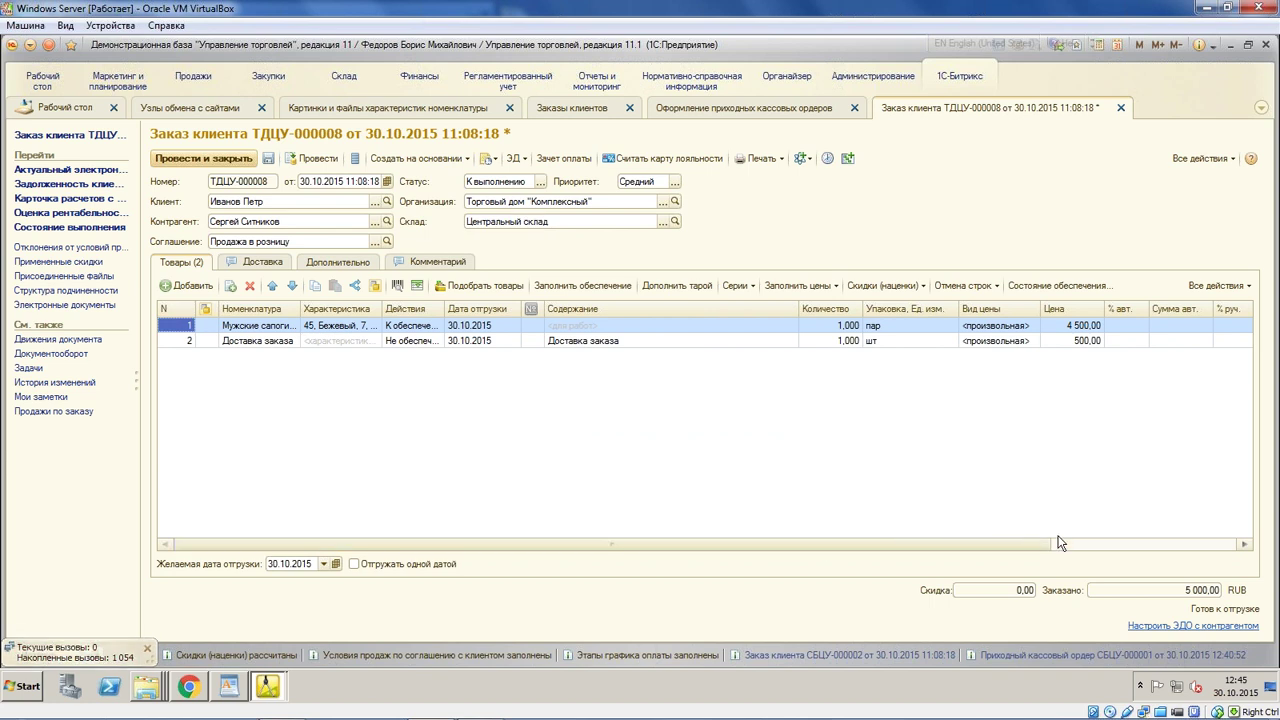
Step: Close the order without saving the status and warehouse changes
drag(1016, 546, 1244, 554)
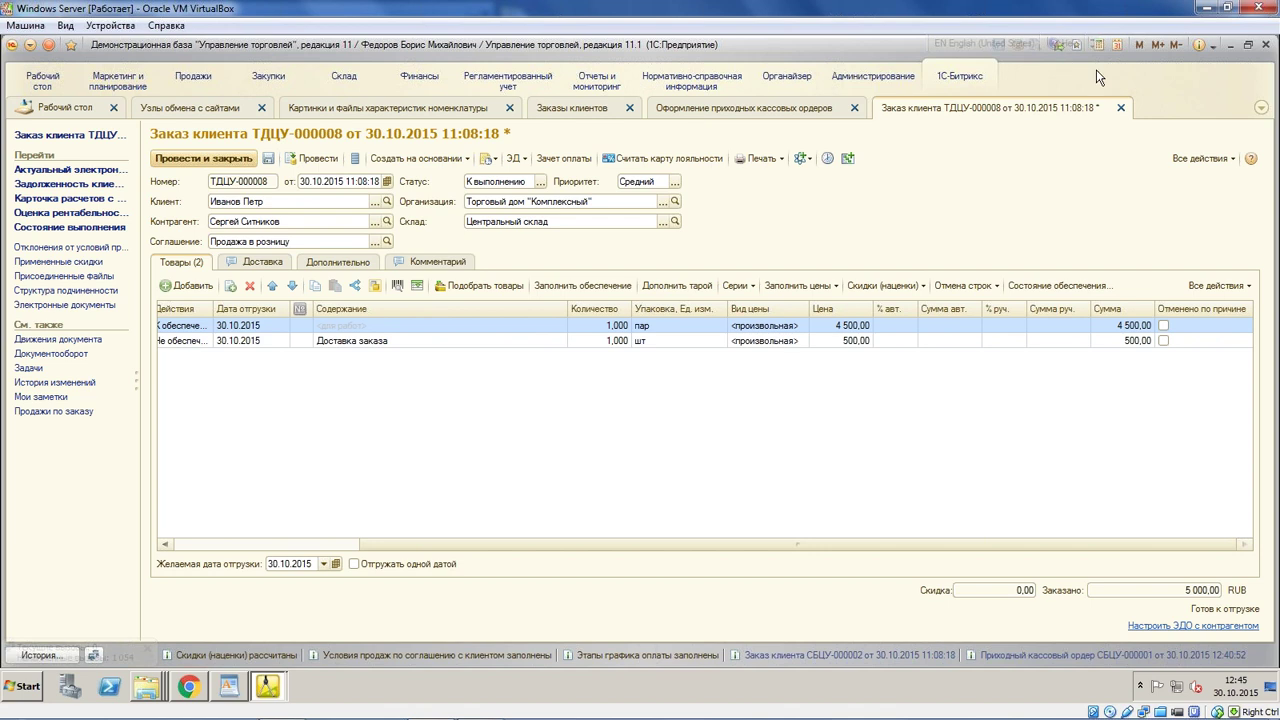
click(1122, 108)
click(640, 370)
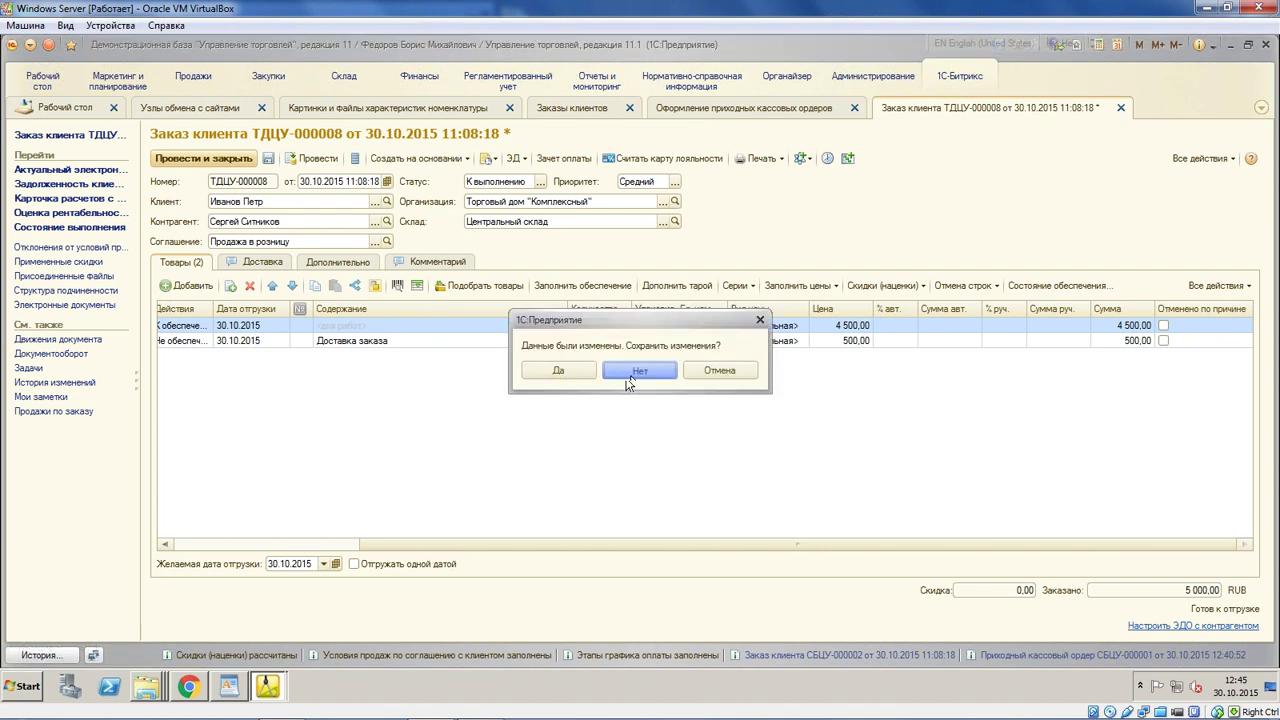
click(351, 566)
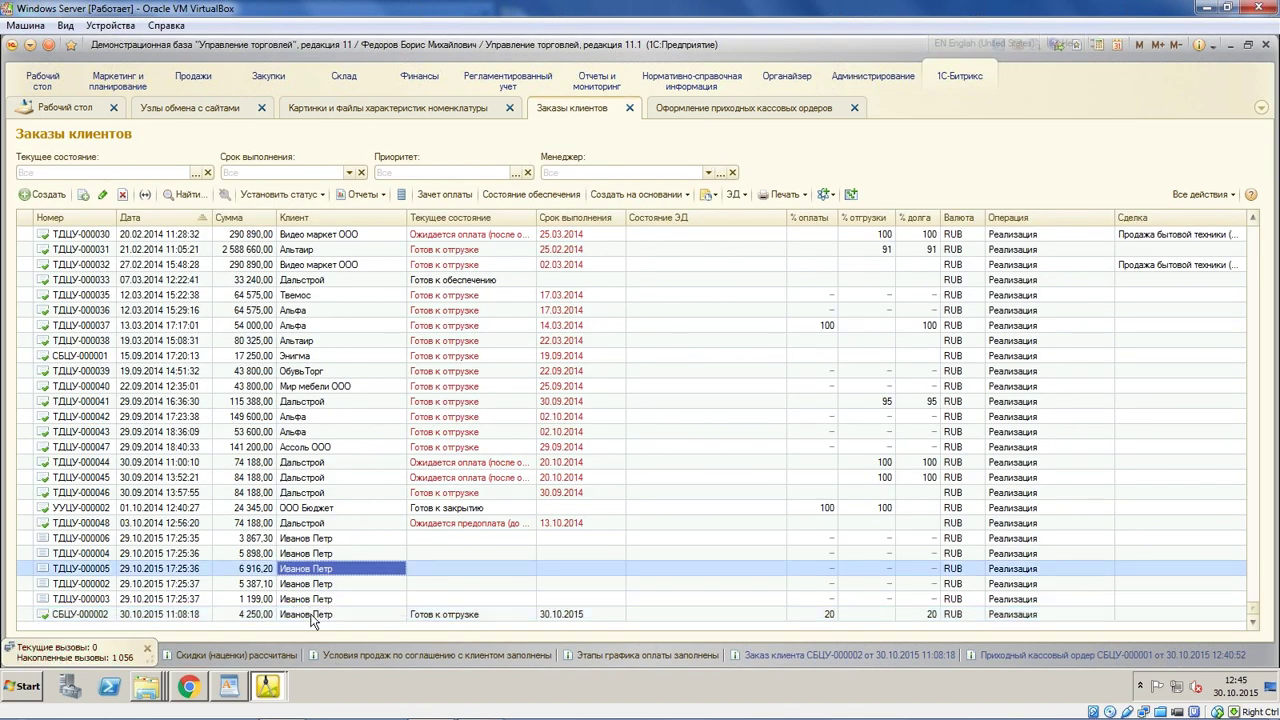
Step: Open the newly imported order ТДЦУ-000007 for 5 799,00 to review it, then close it
click(318, 614)
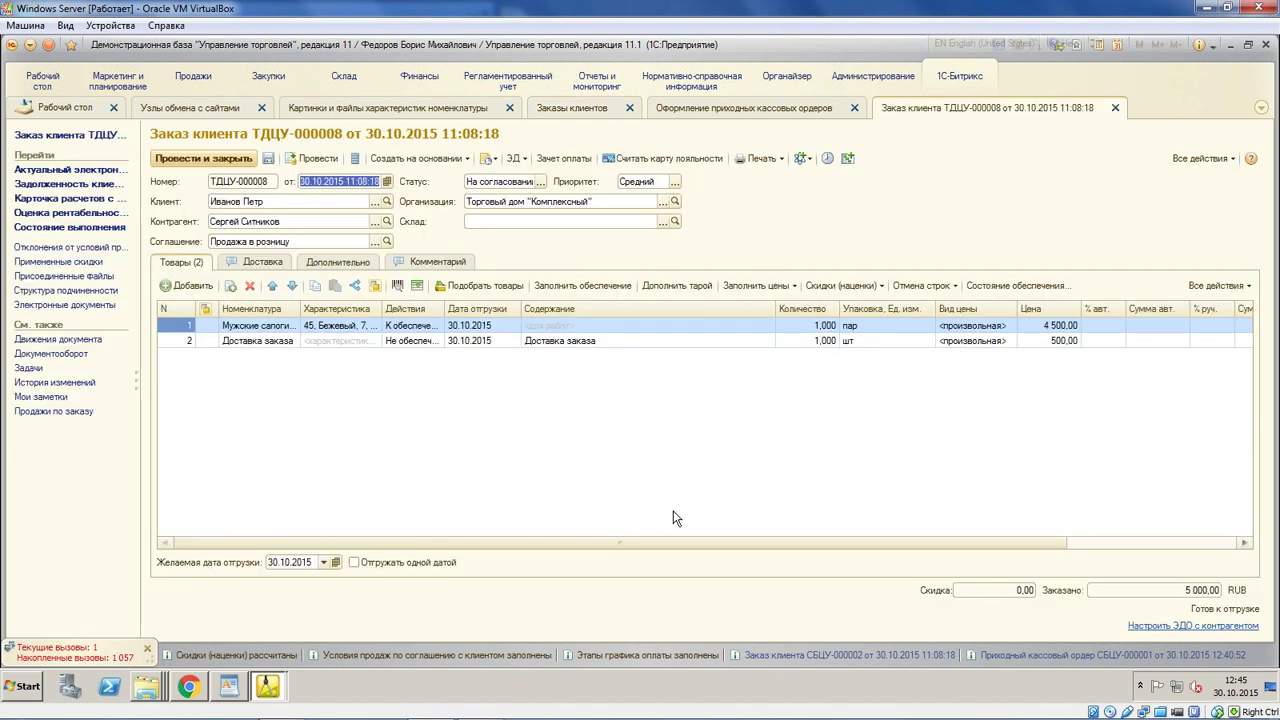
click(1117, 108)
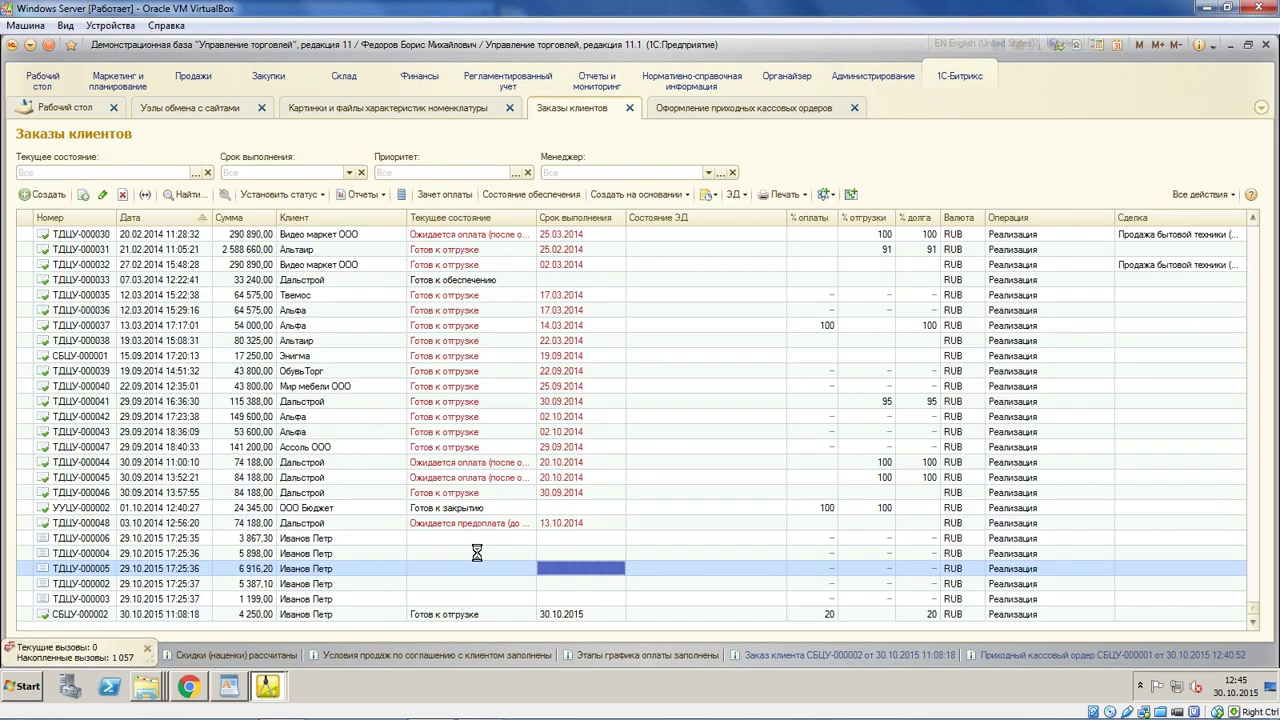
click(316, 568)
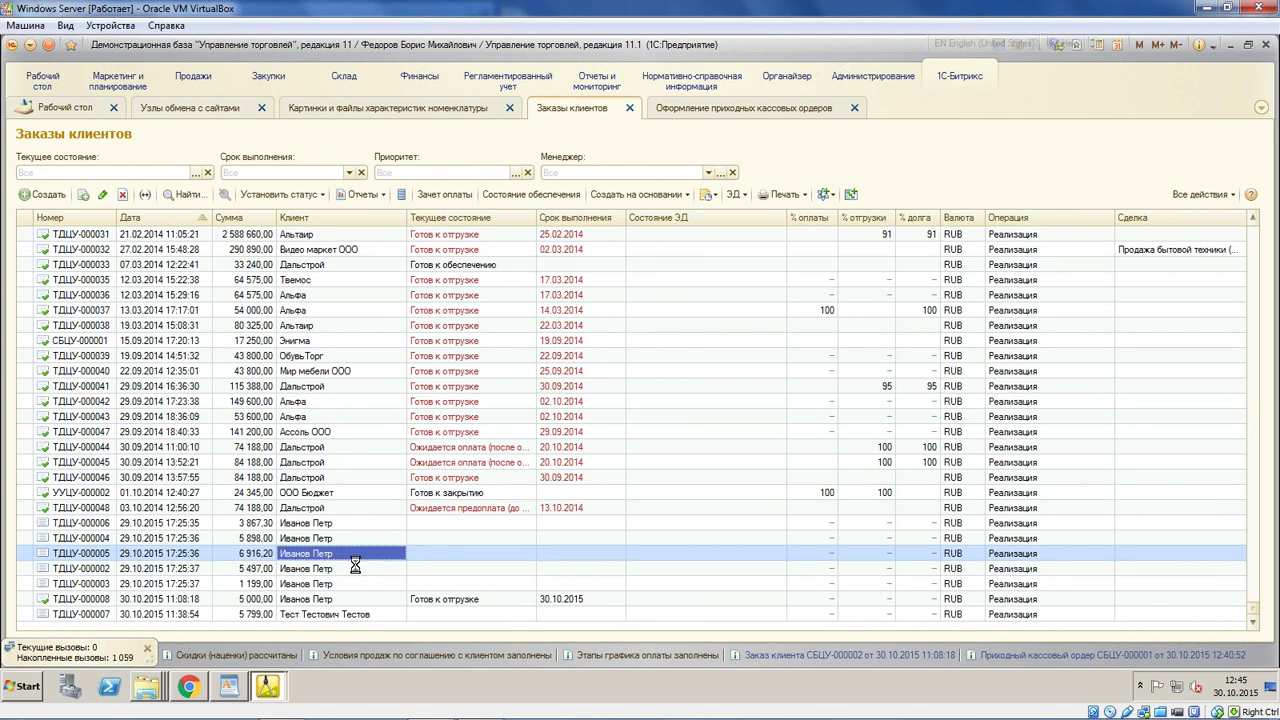
click(349, 616)
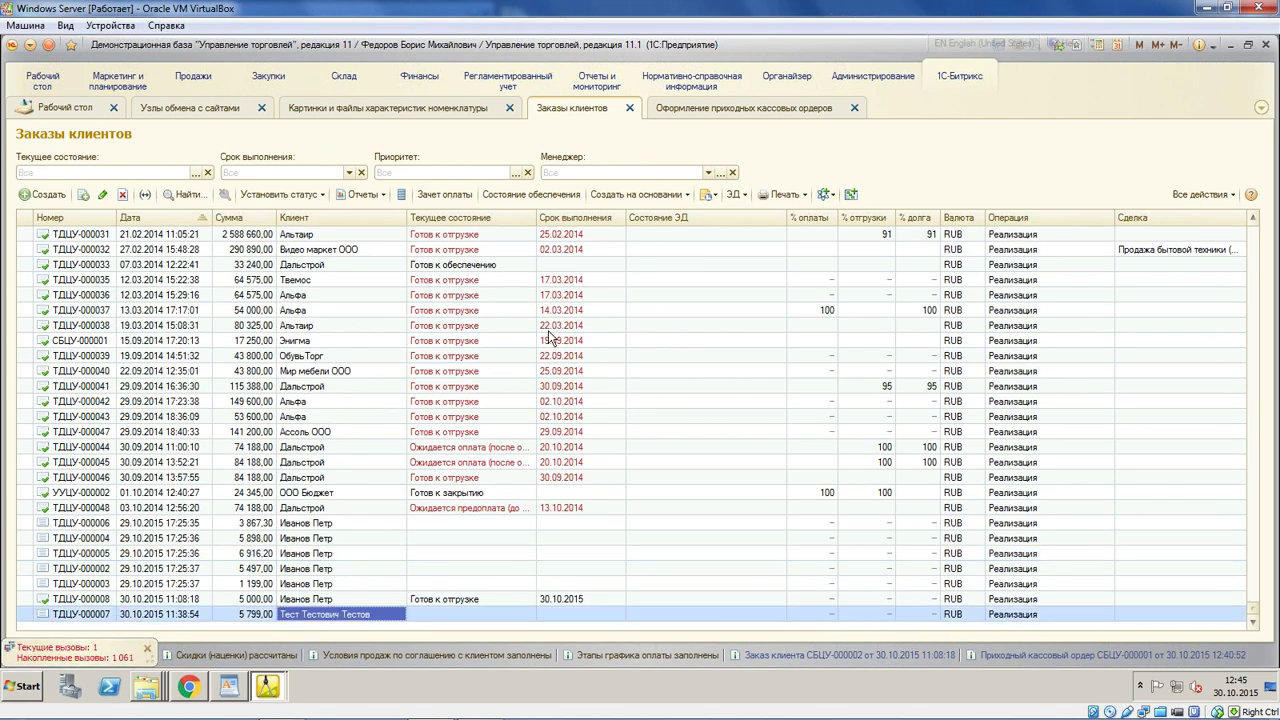
key(Return)
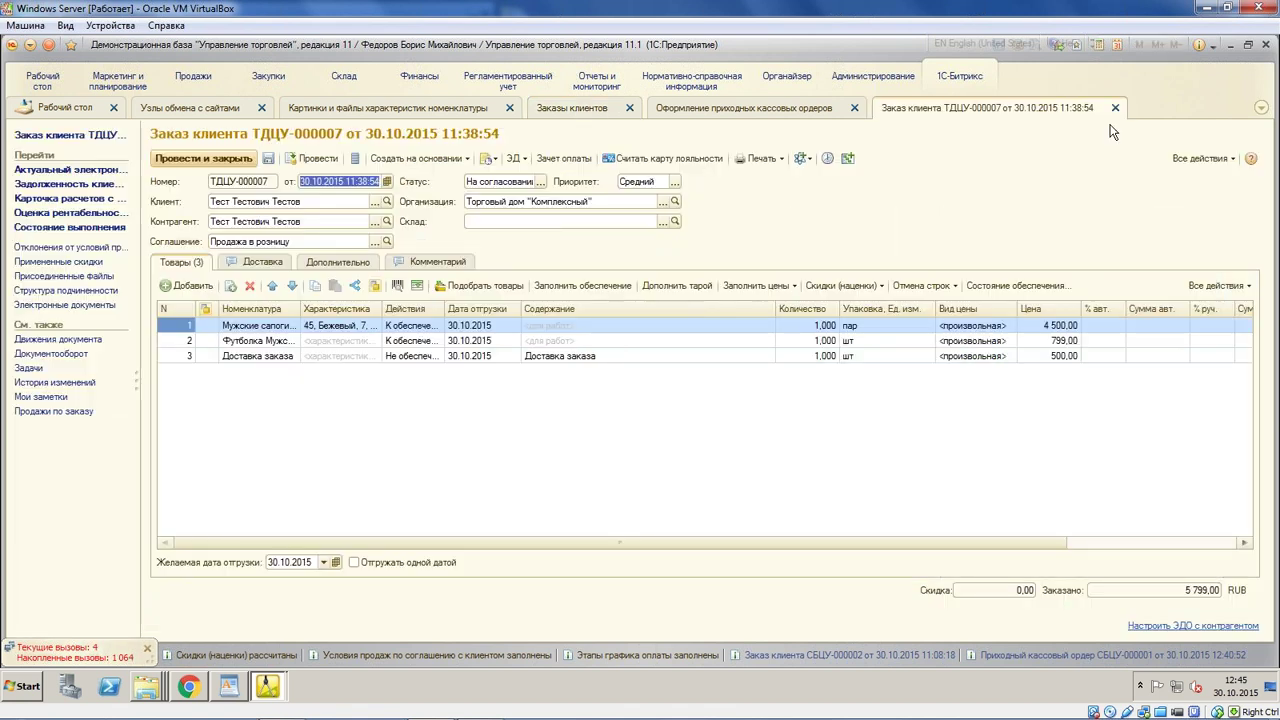
click(1116, 108)
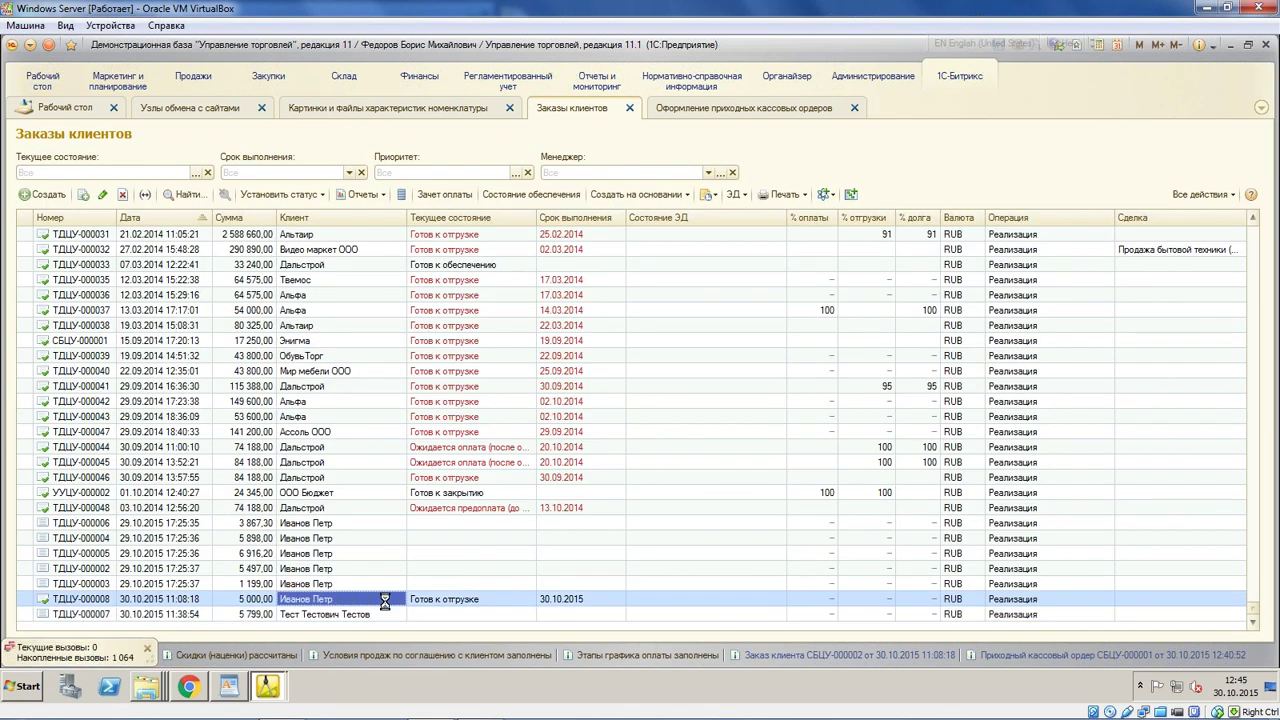
Step: Try creating a Приходный кассовый ордер from ТДЦУ-000008, dismiss the error, and reopen the order
double_click(385, 600)
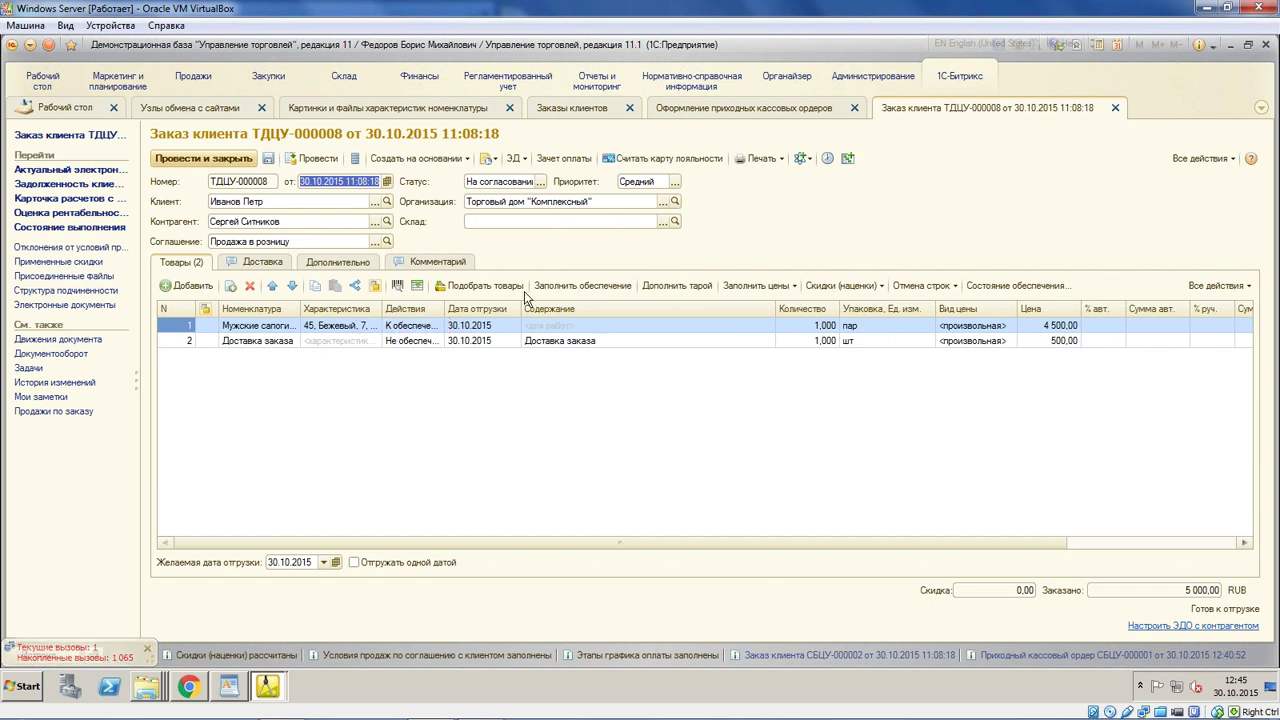
click(418, 158)
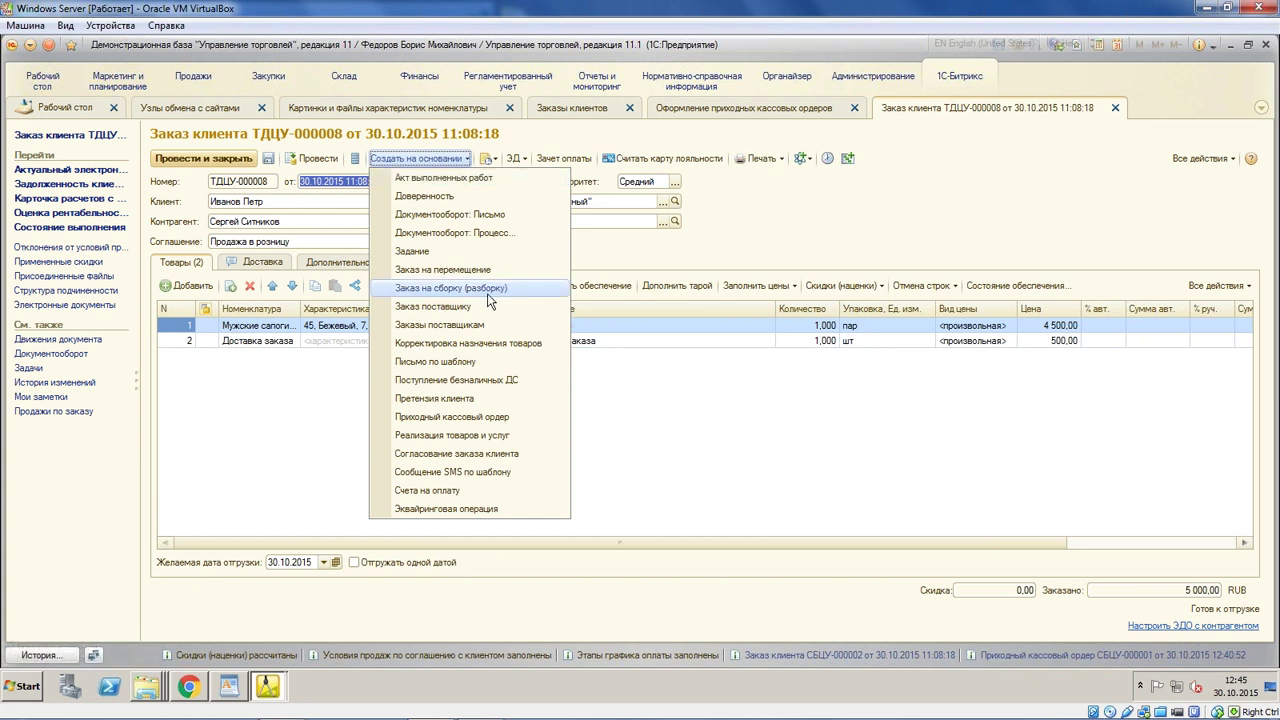
key(Escape)
key(Escape)
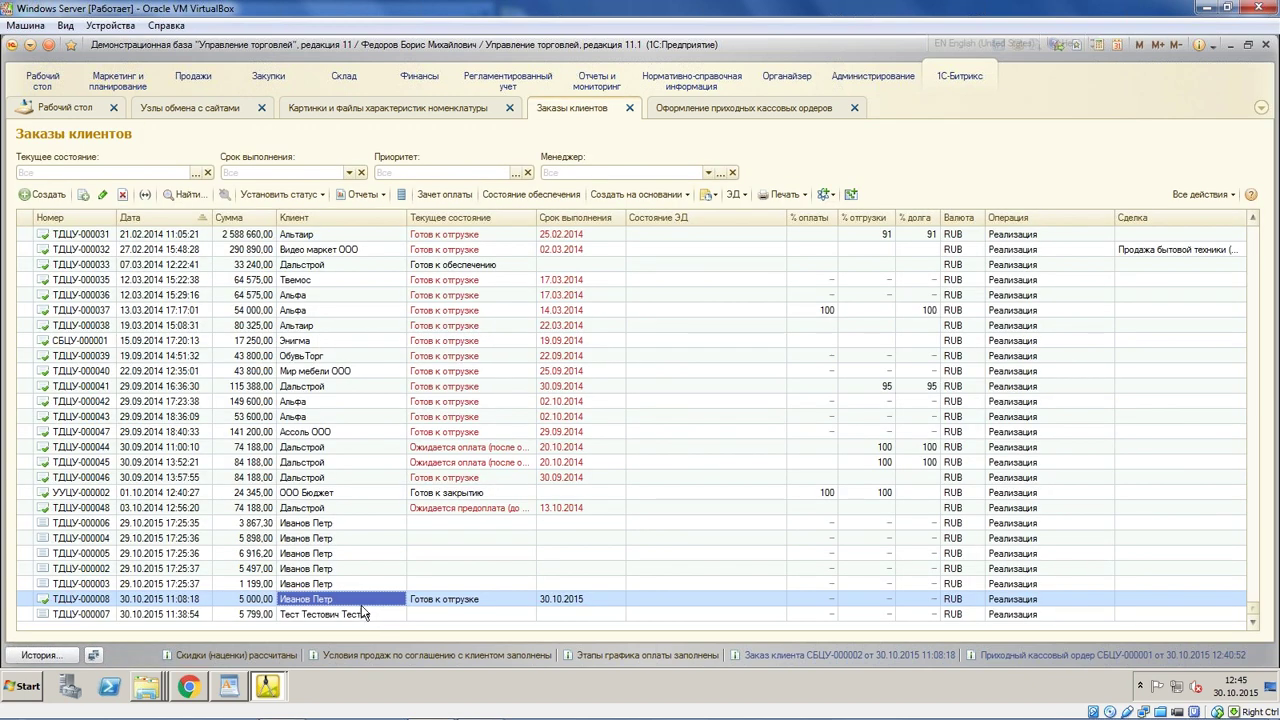
click(635, 196)
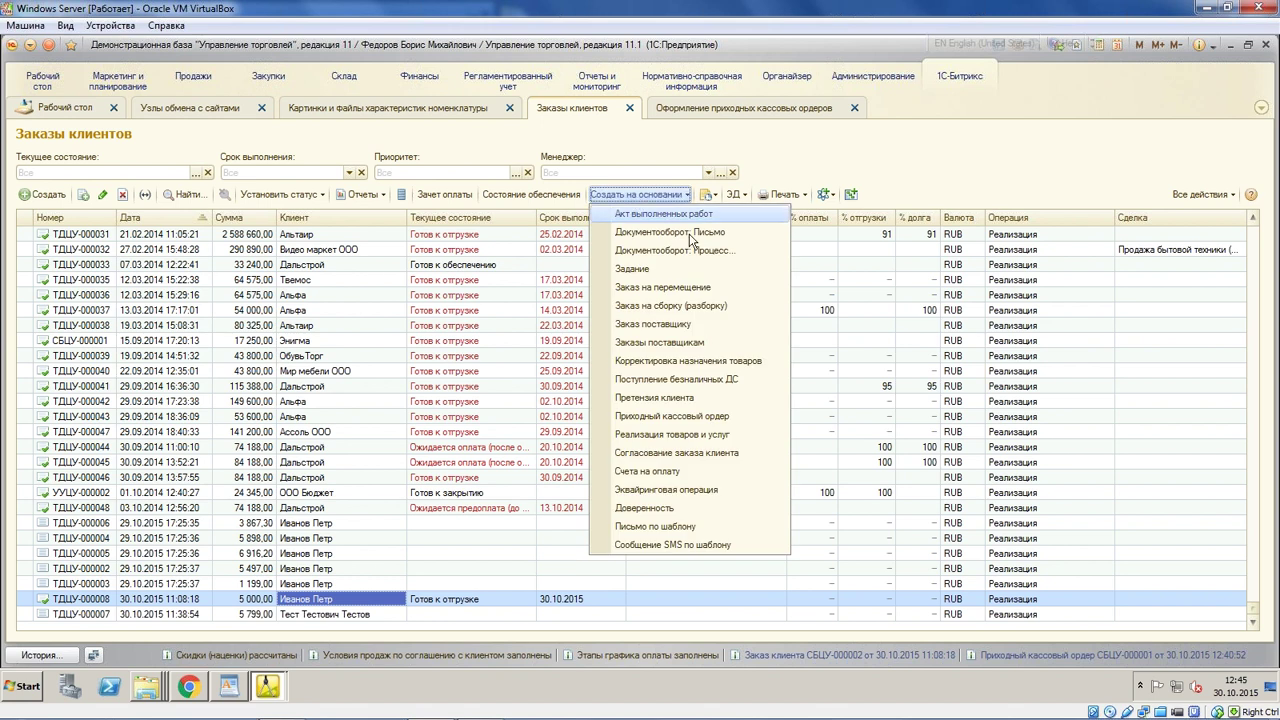
click(720, 418)
click(578, 378)
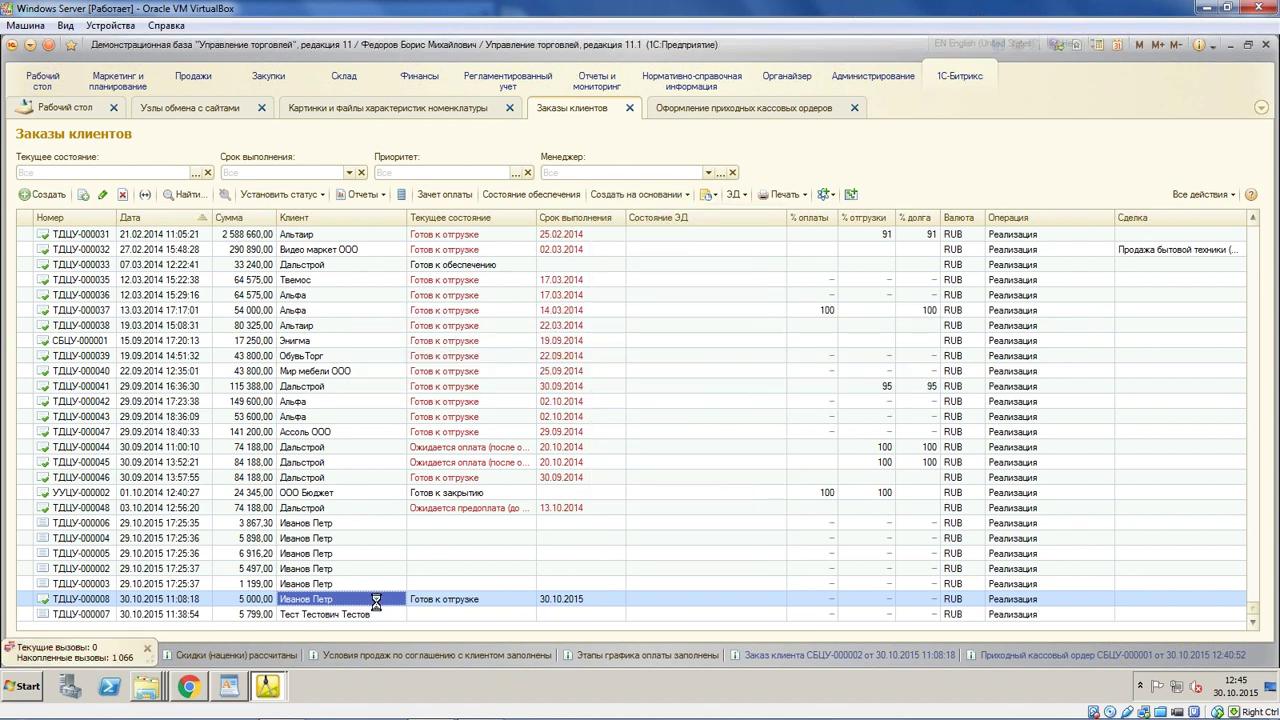
double_click(378, 602)
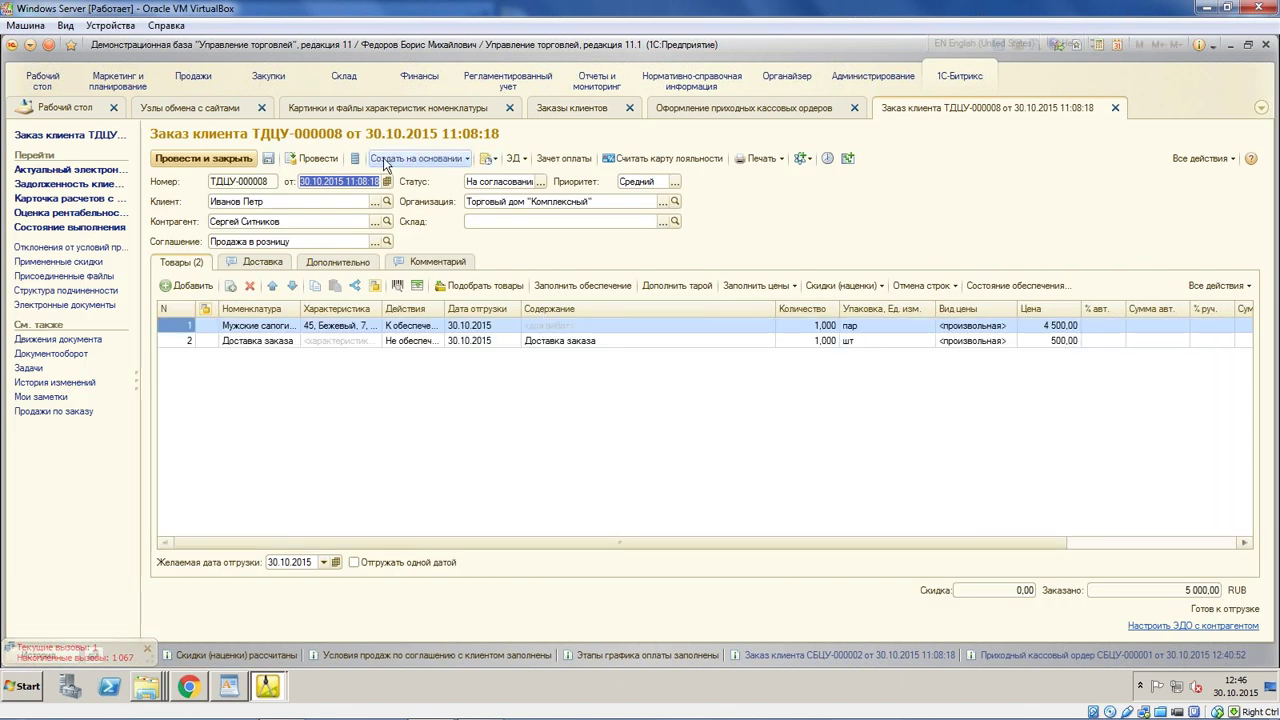
Step: Give order ТДЦУ-000008 status К выполнению and warehouse Склад бытовой техники, then post it
click(430, 158)
click(566, 196)
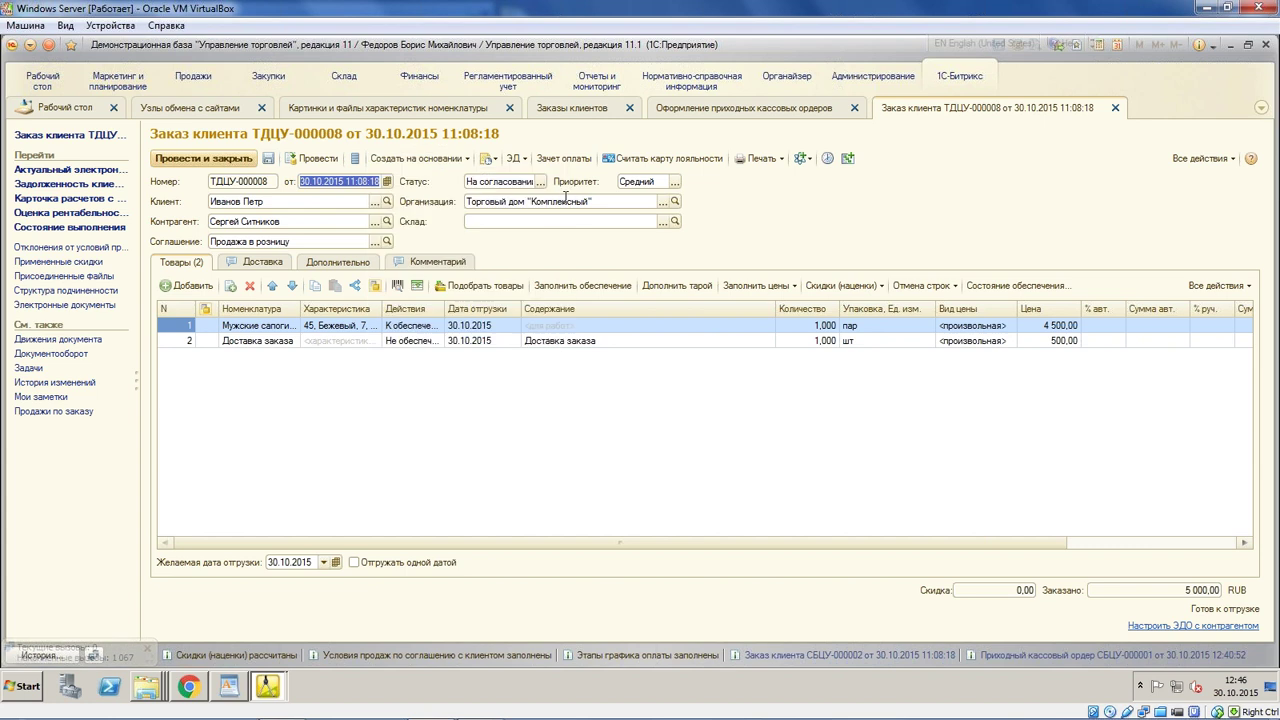
click(541, 182)
click(511, 216)
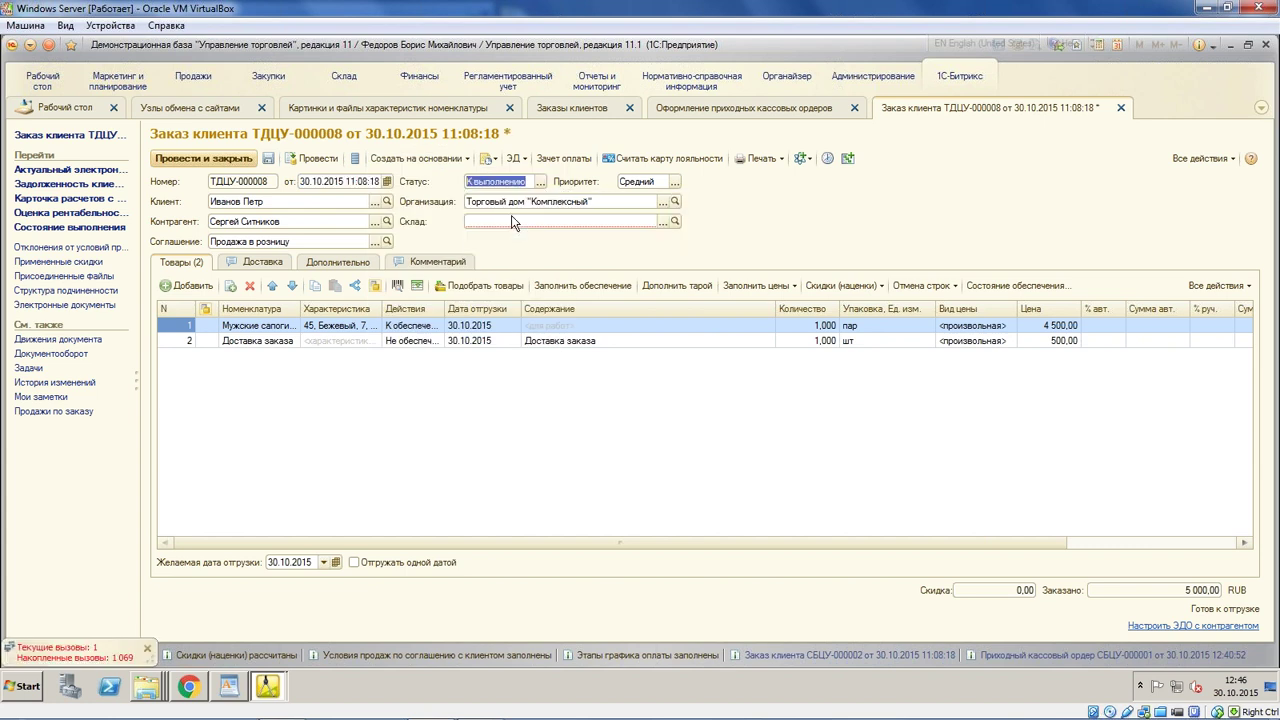
click(652, 222)
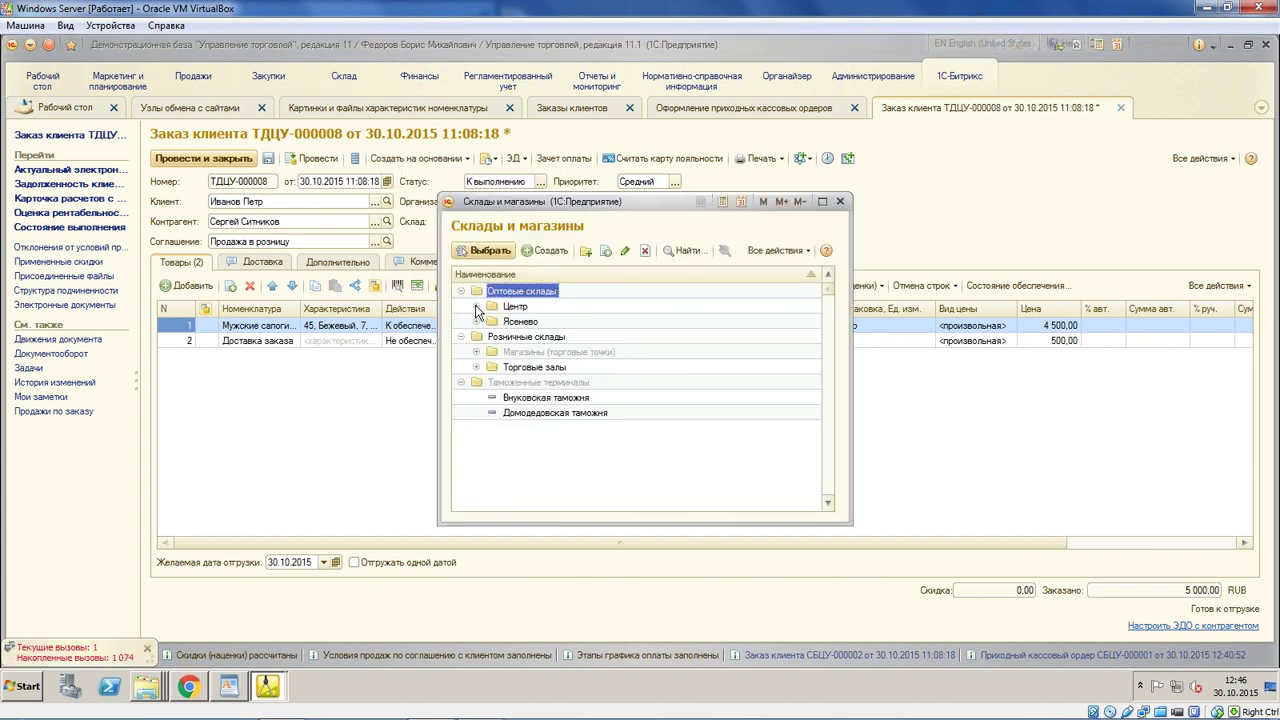
click(476, 307)
double_click(565, 352)
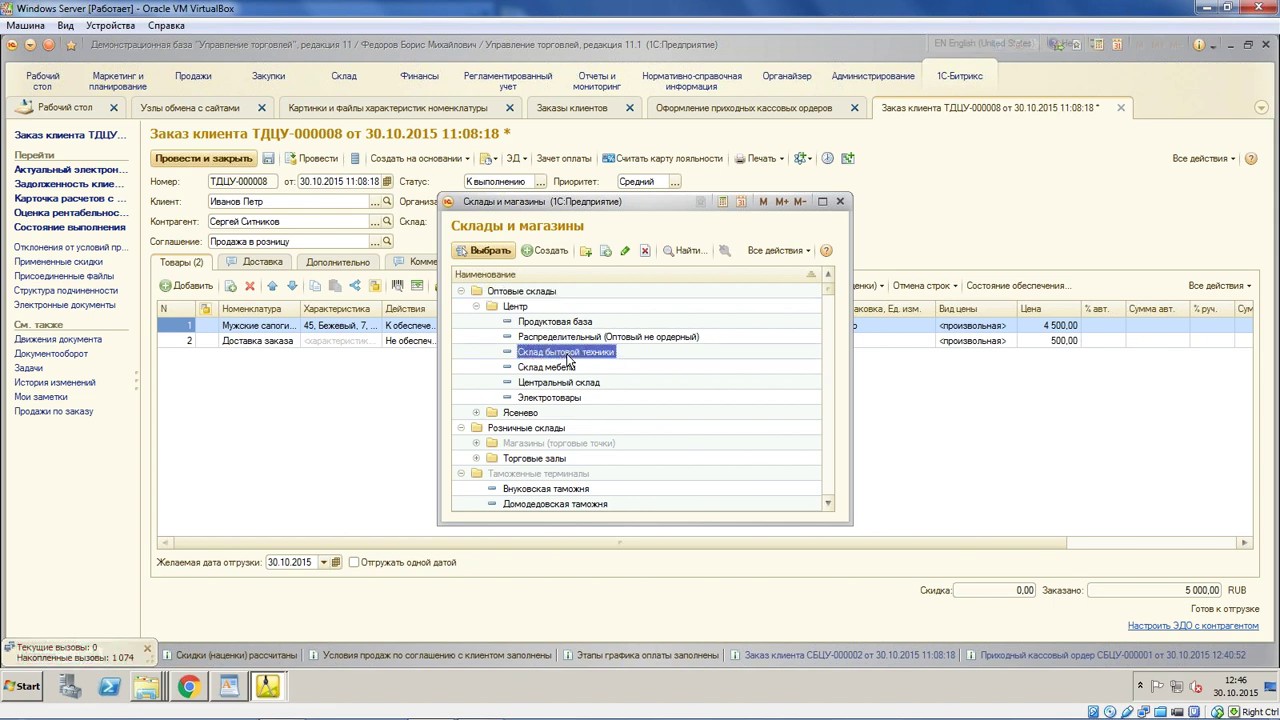
click(211, 157)
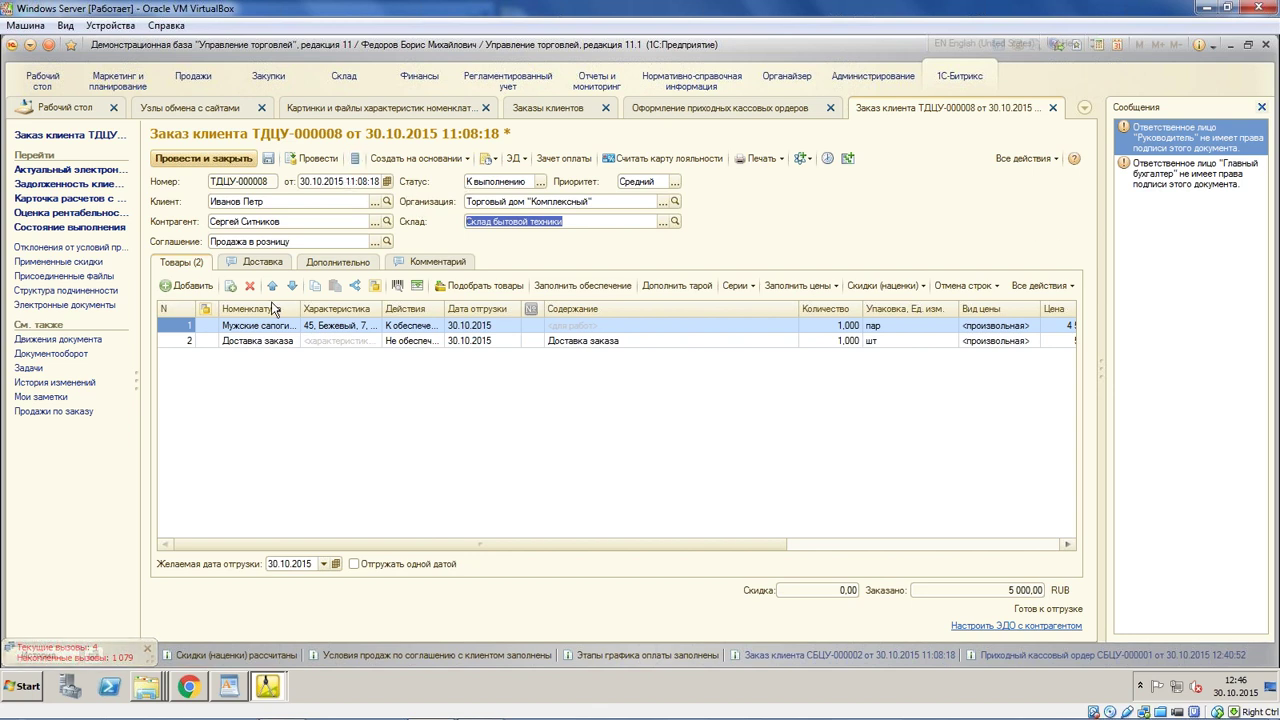
Step: Look over the order's additional details and site comment, then retry posting the order
click(340, 264)
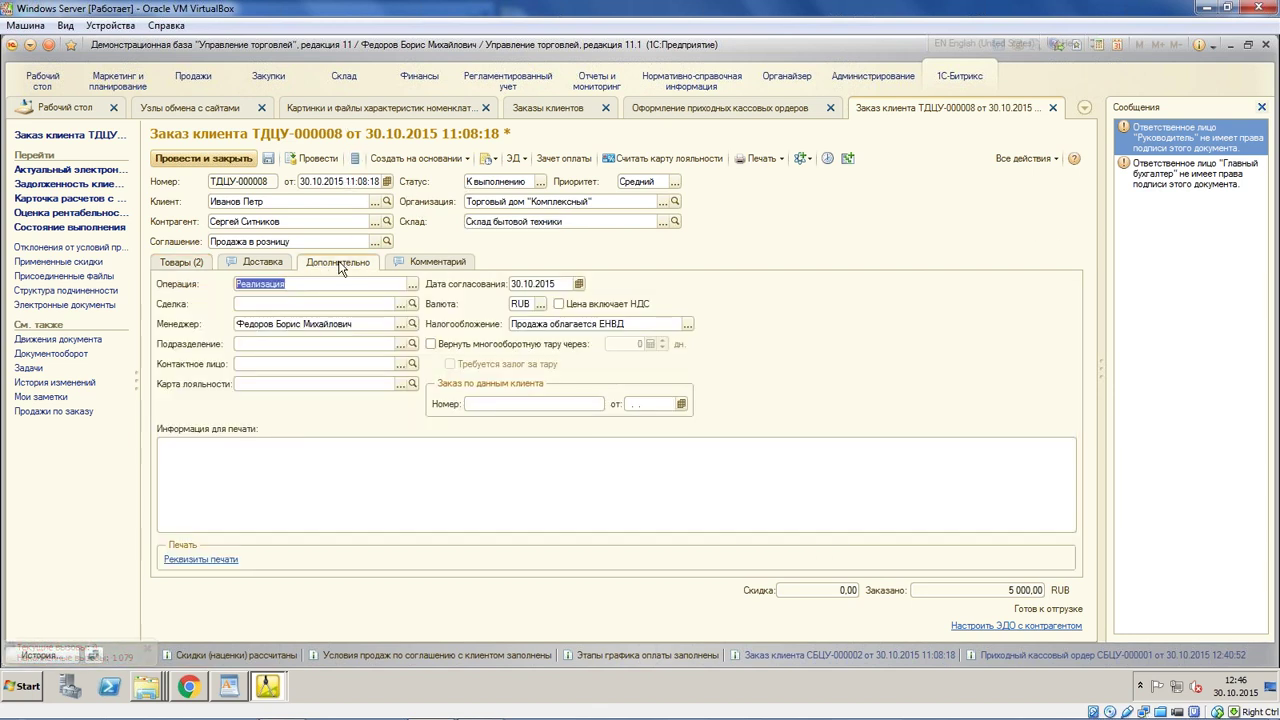
click(1261, 107)
click(430, 263)
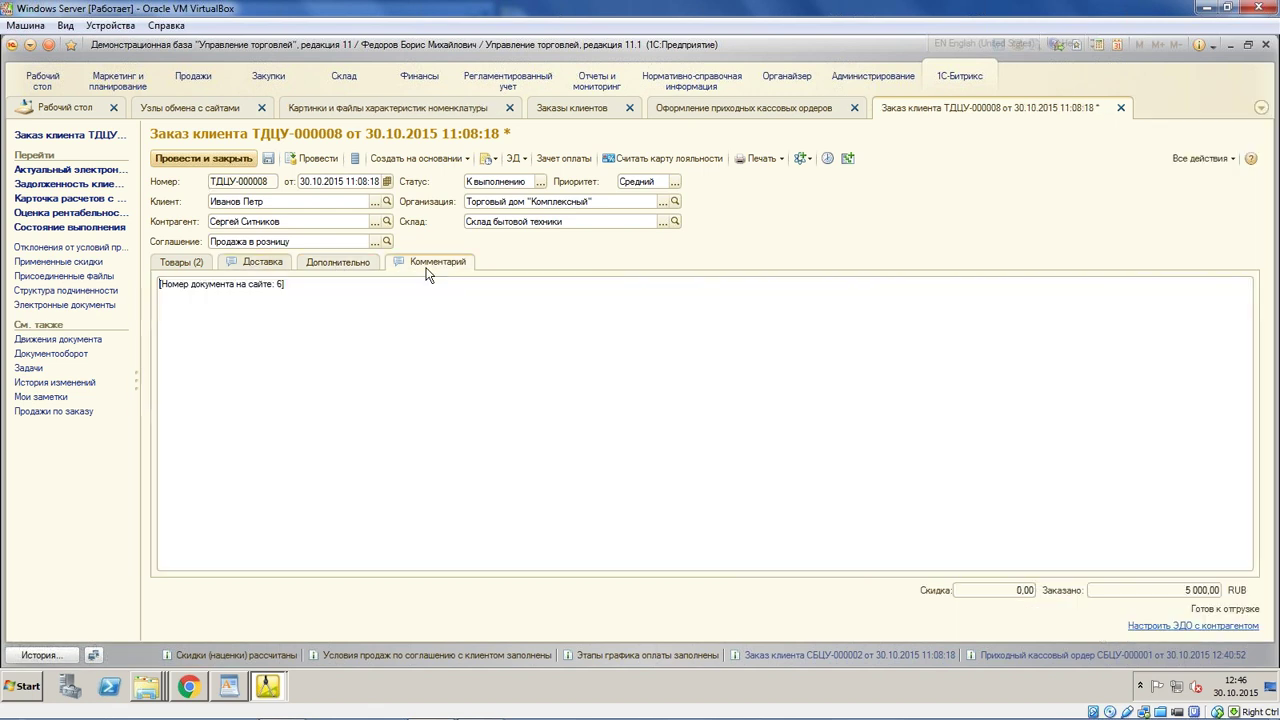
click(190, 263)
click(221, 157)
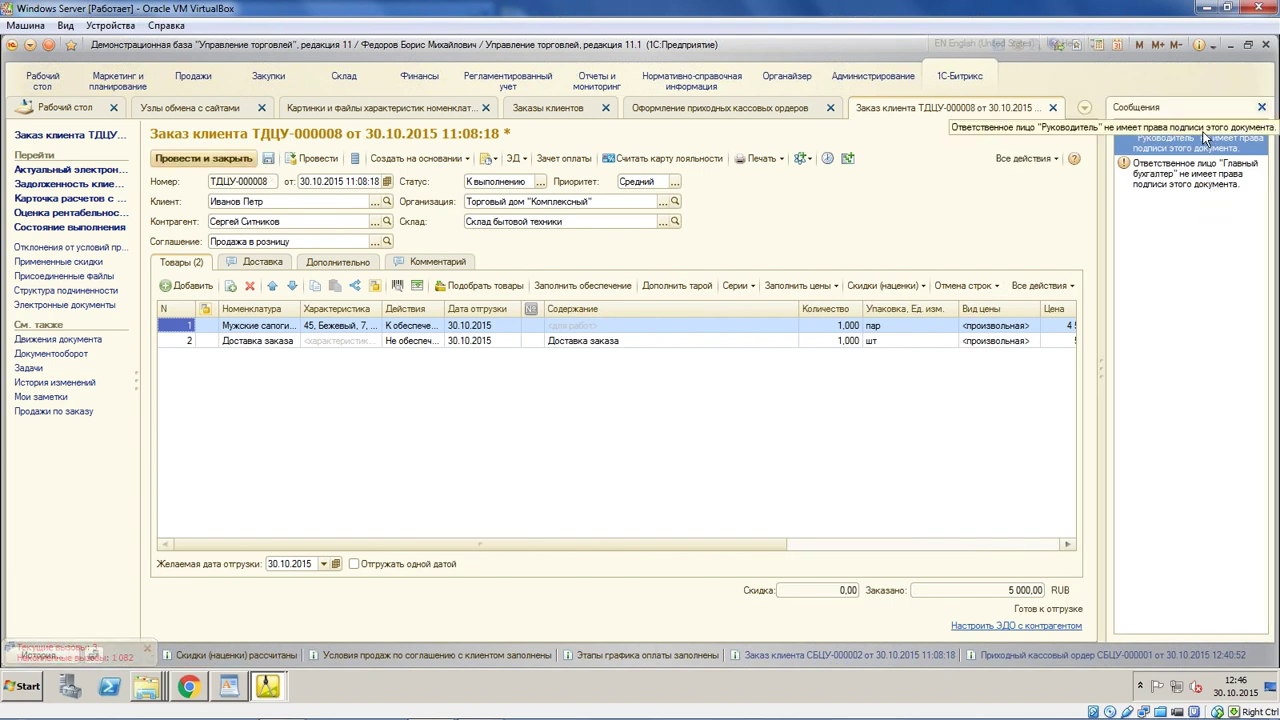
Step: Check the program version, then review the order's delivery, comment and additional details
click(1201, 44)
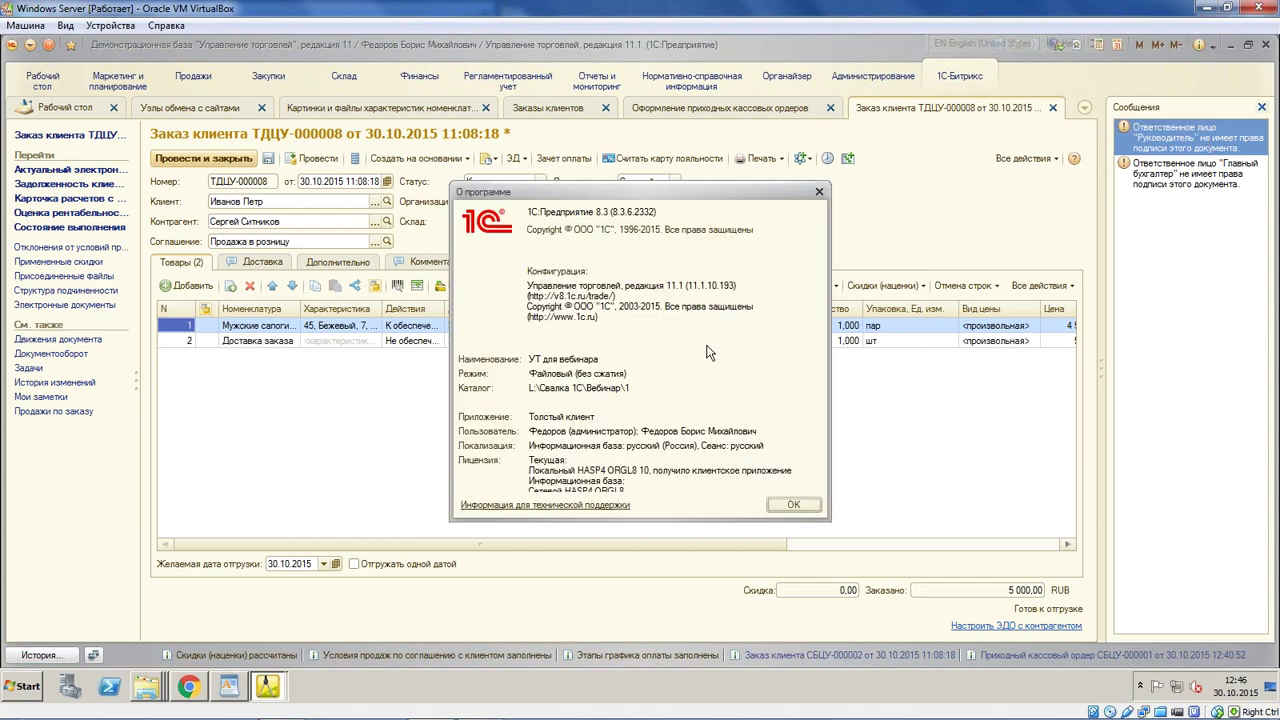
click(803, 510)
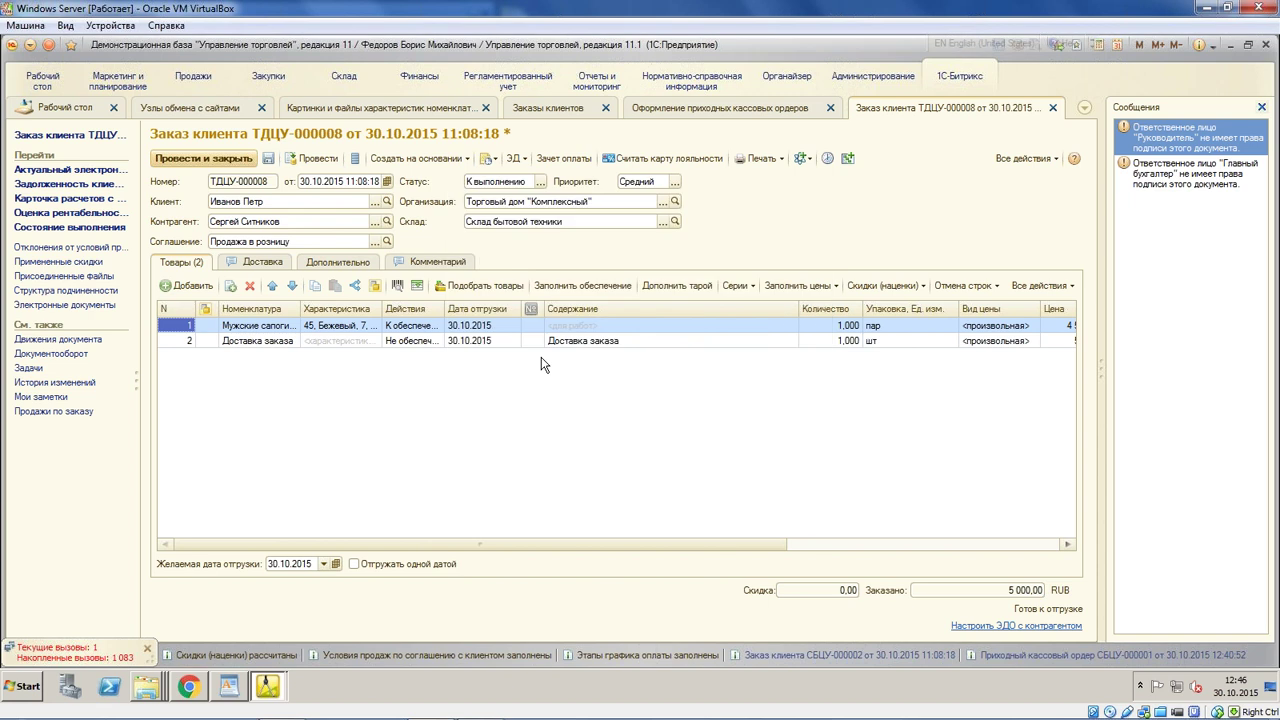
click(278, 264)
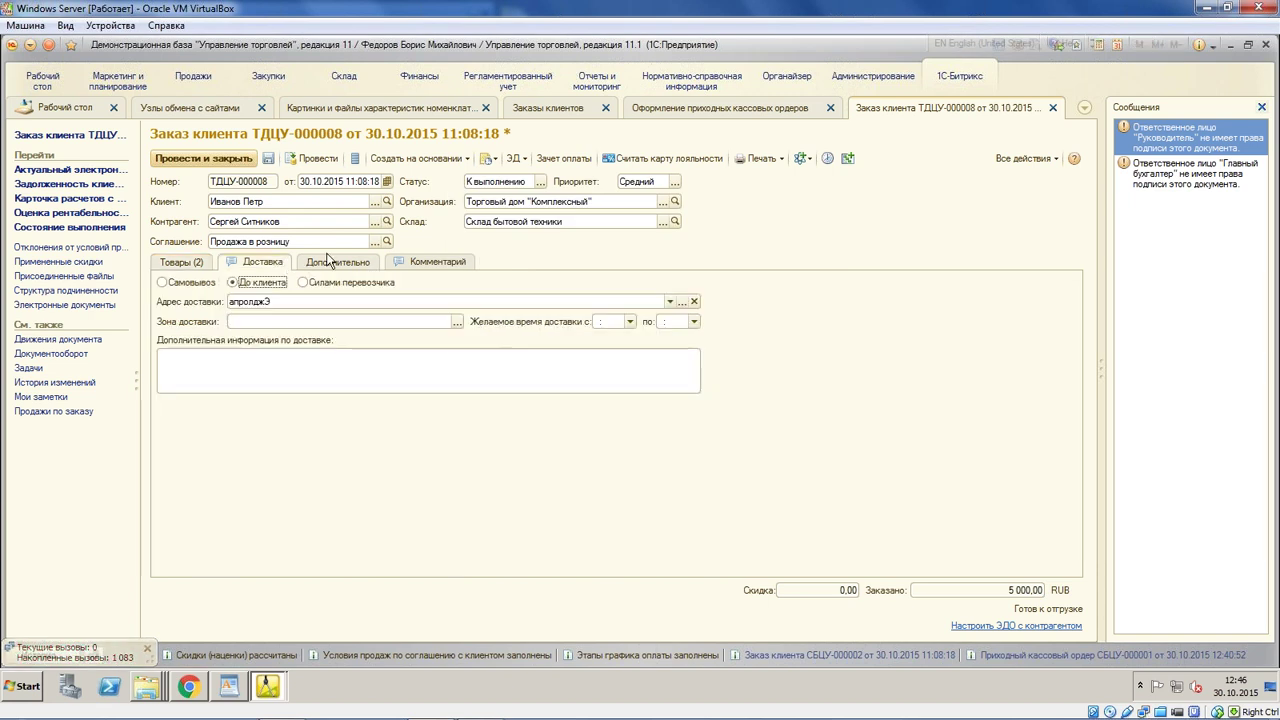
click(330, 261)
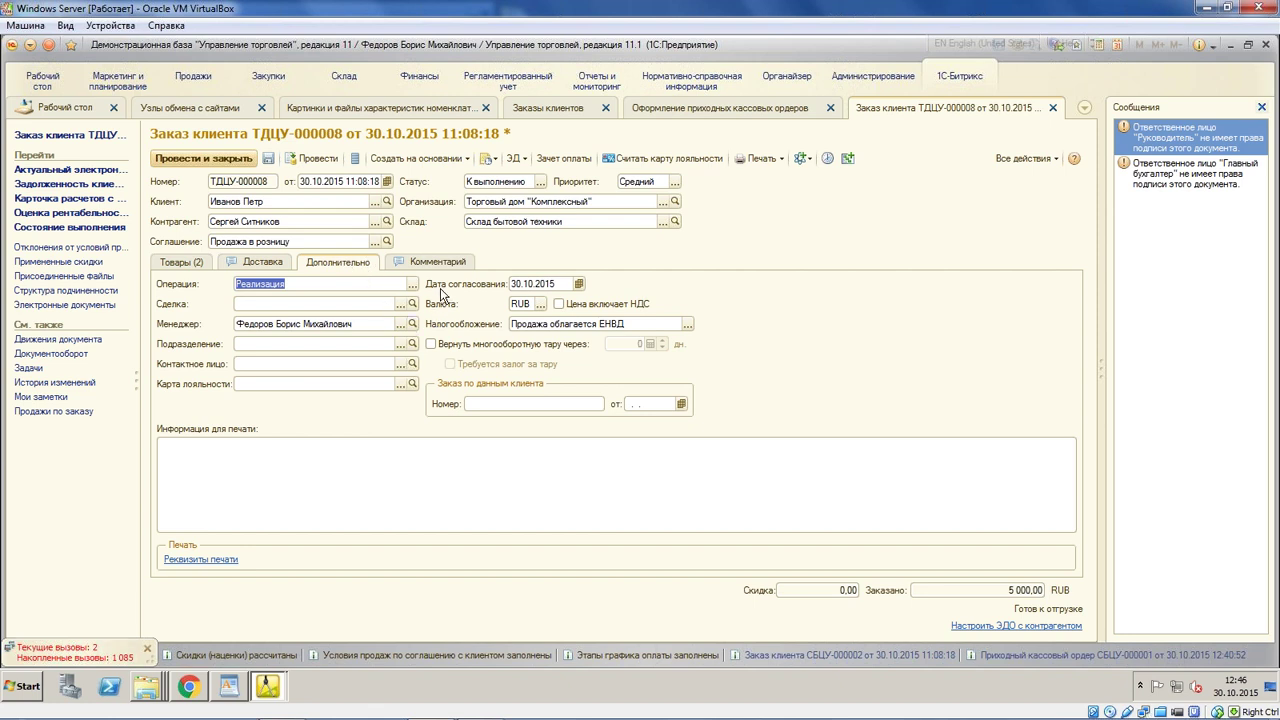
click(438, 264)
click(332, 266)
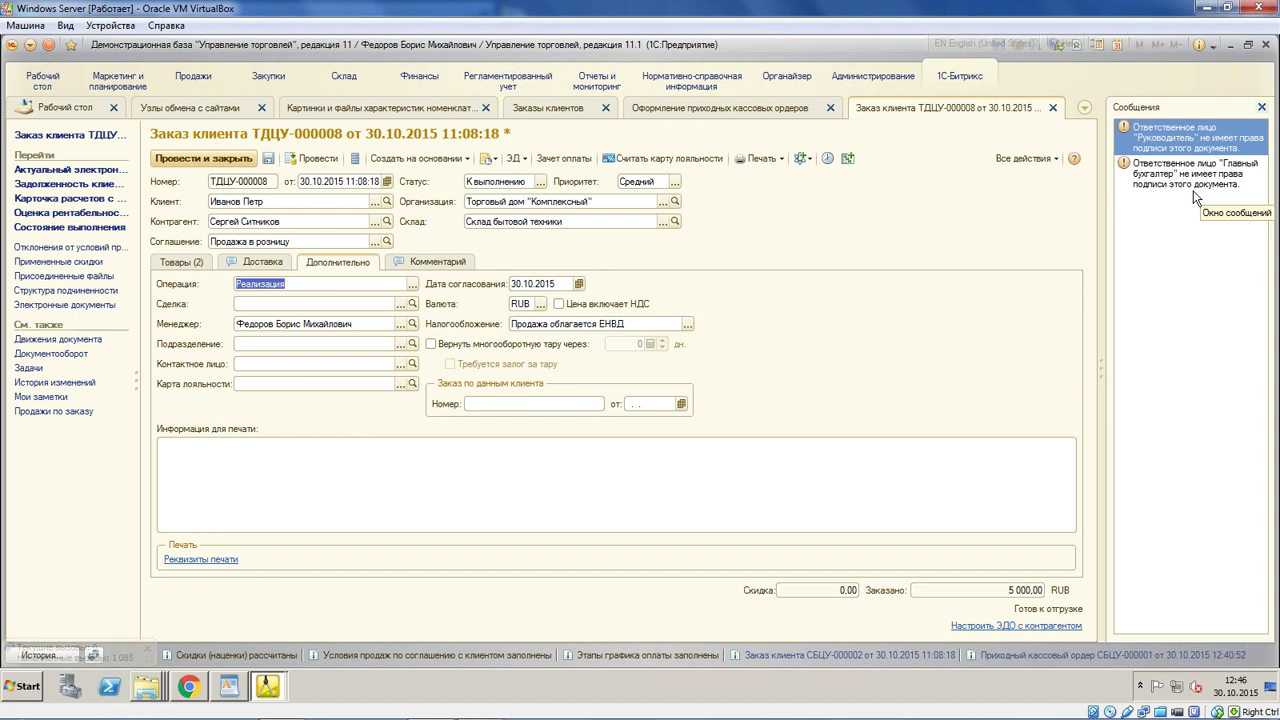
click(369, 482)
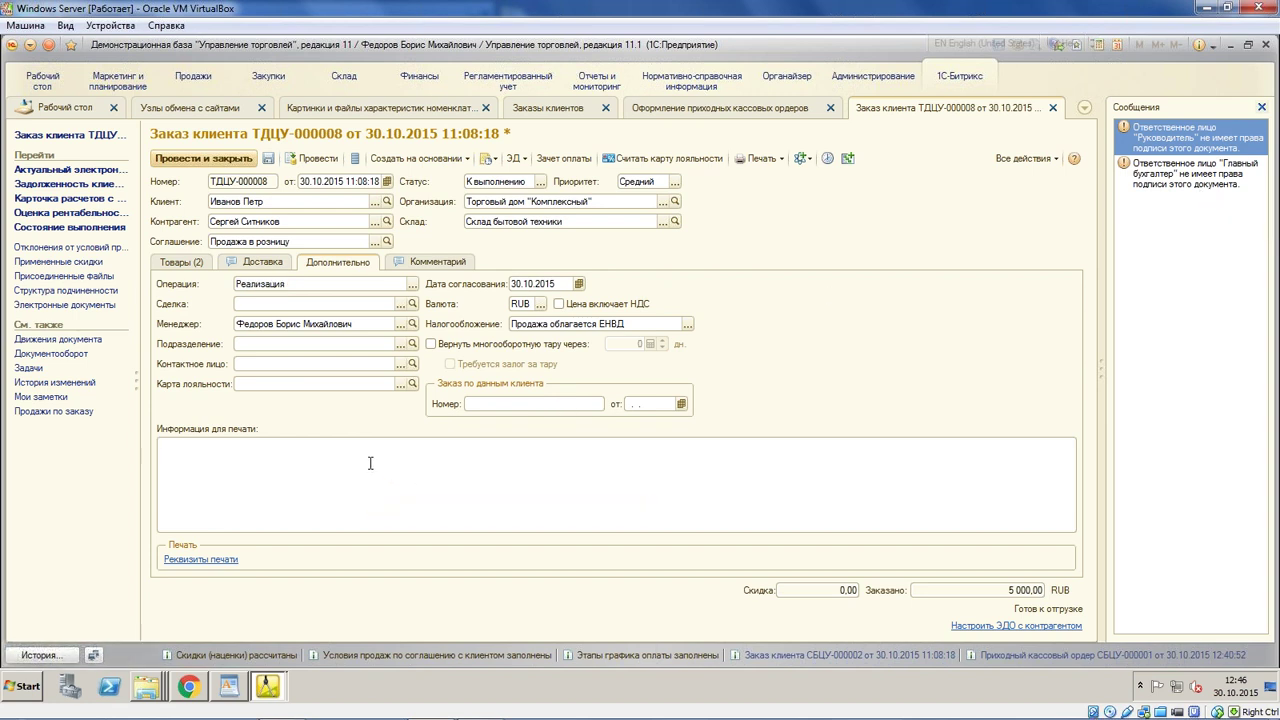
click(370, 324)
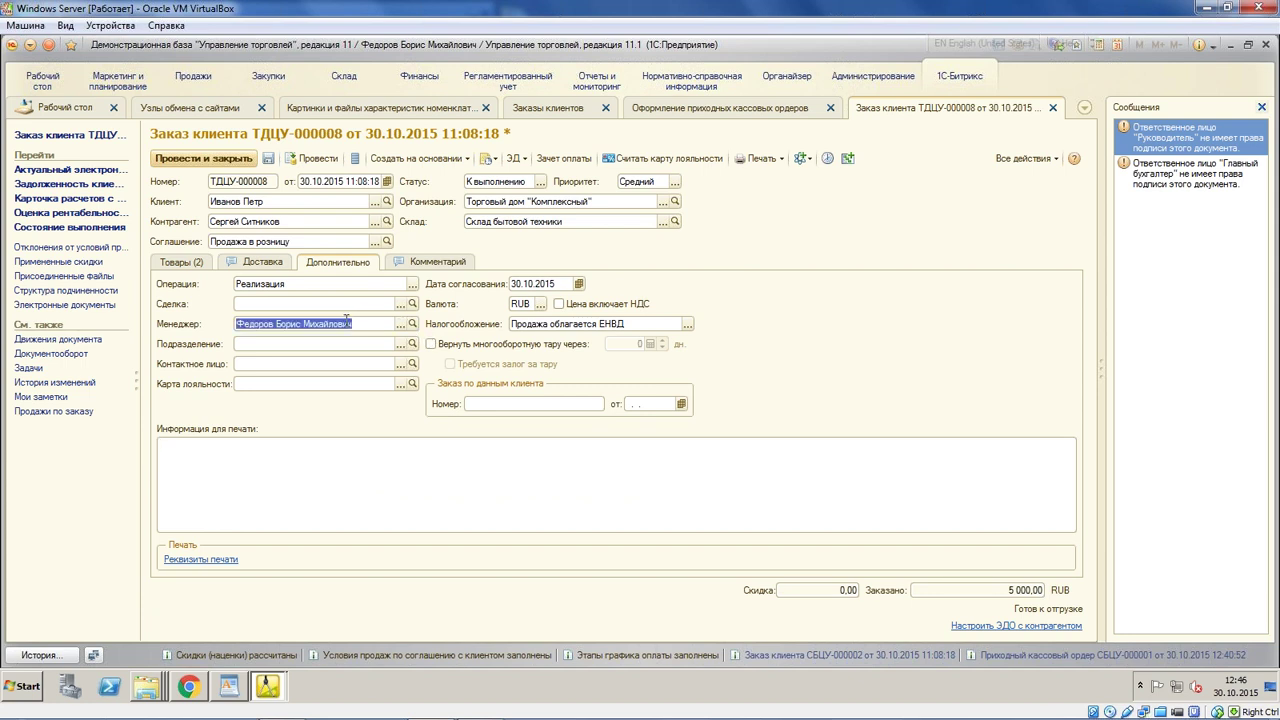
Step: Open the Продажа в розницу agreement, check its price refinements and sales conditions, then save it
click(366, 241)
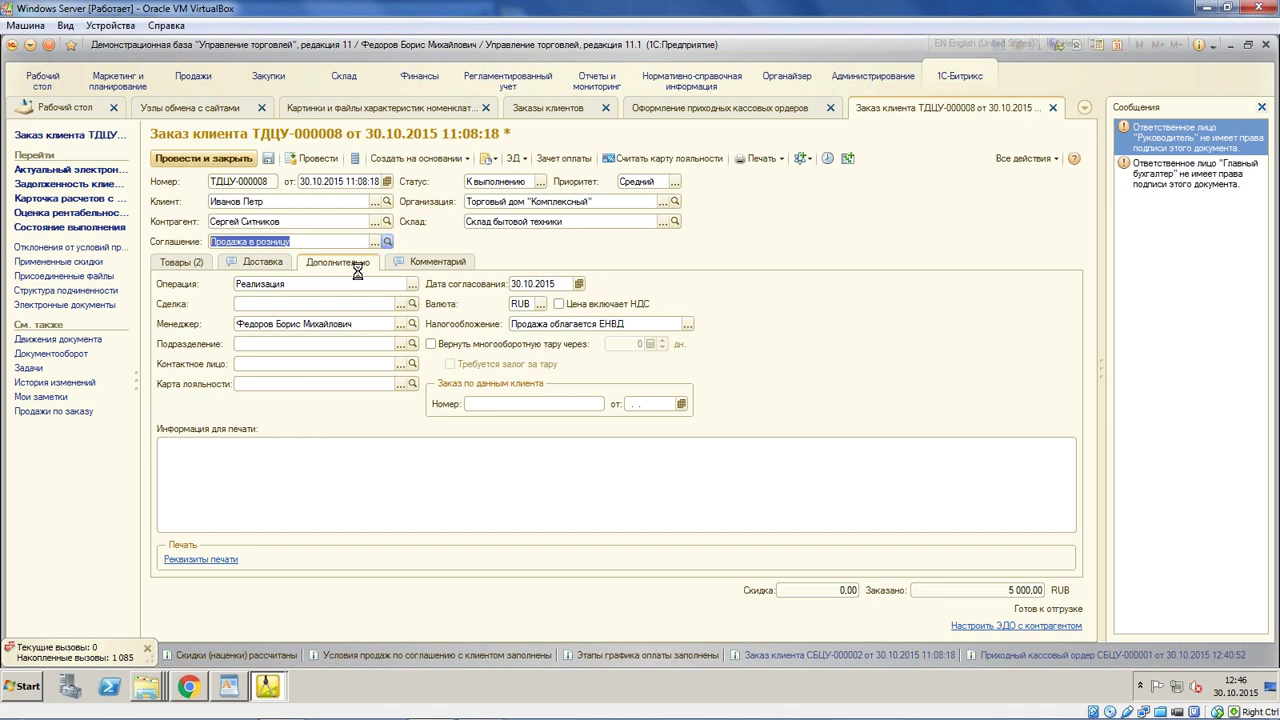
click(387, 241)
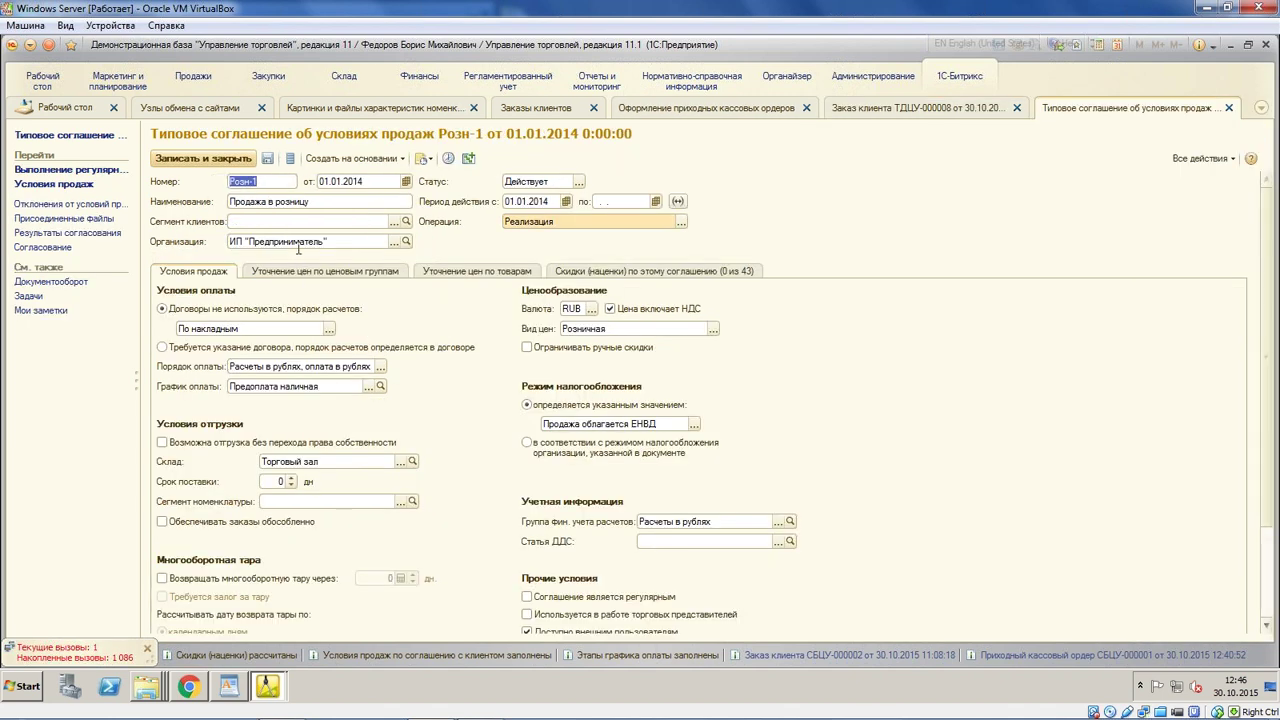
click(470, 271)
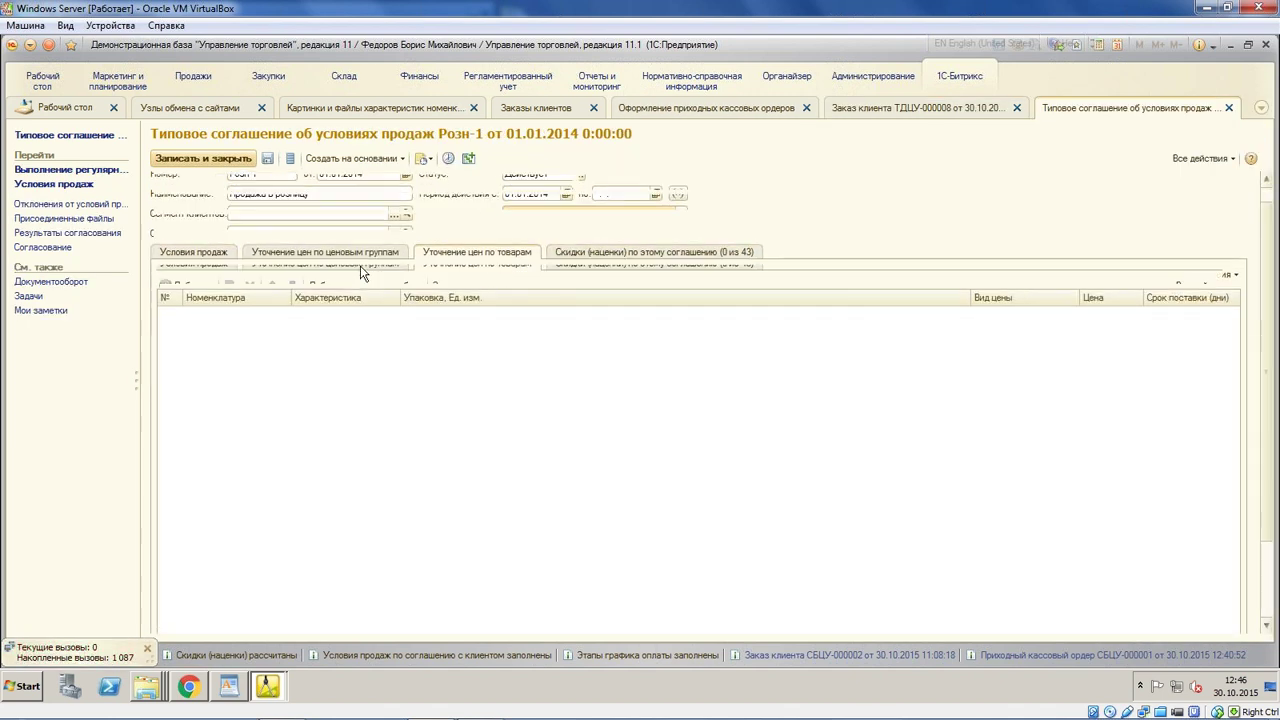
click(193, 243)
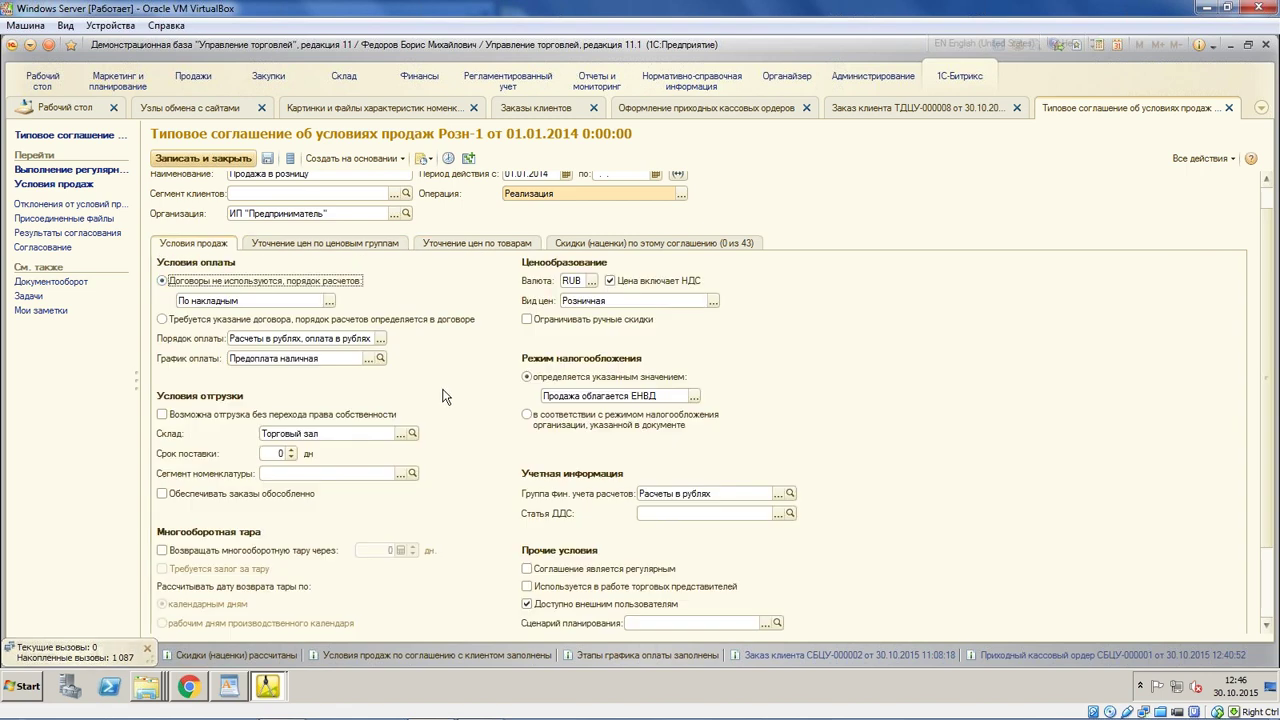
scroll(445, 396, down, 3)
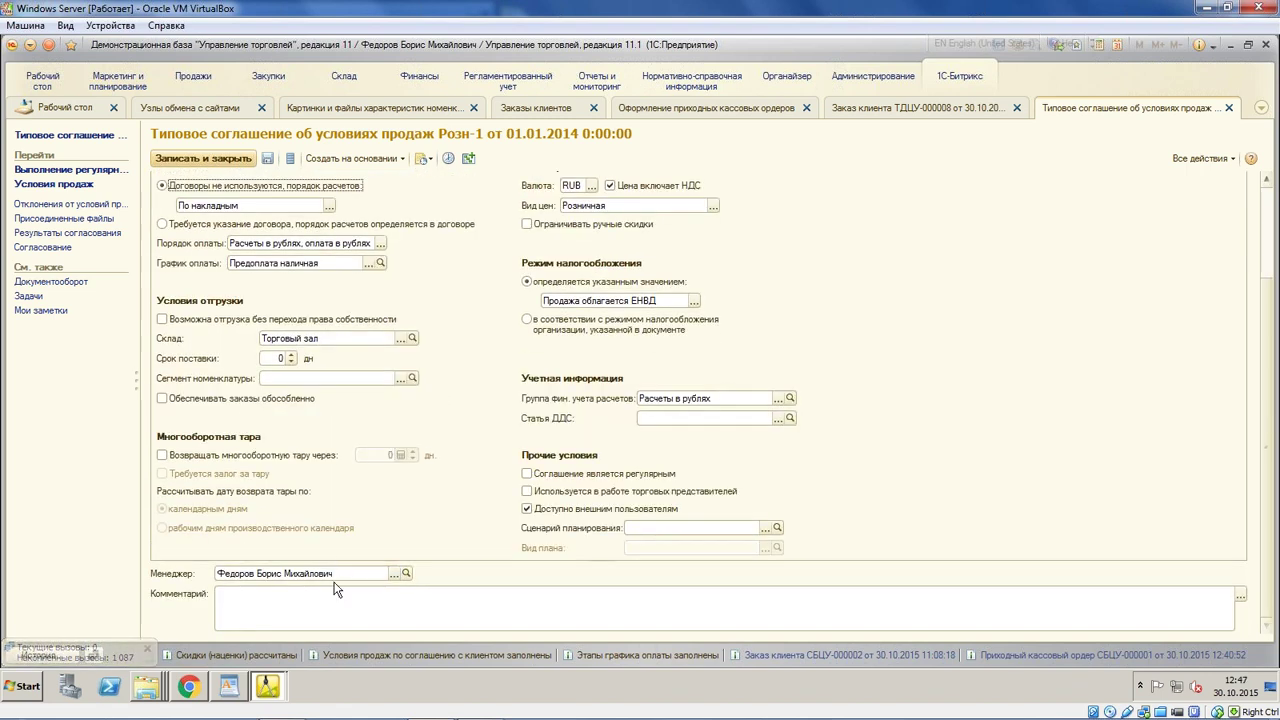
click(336, 573)
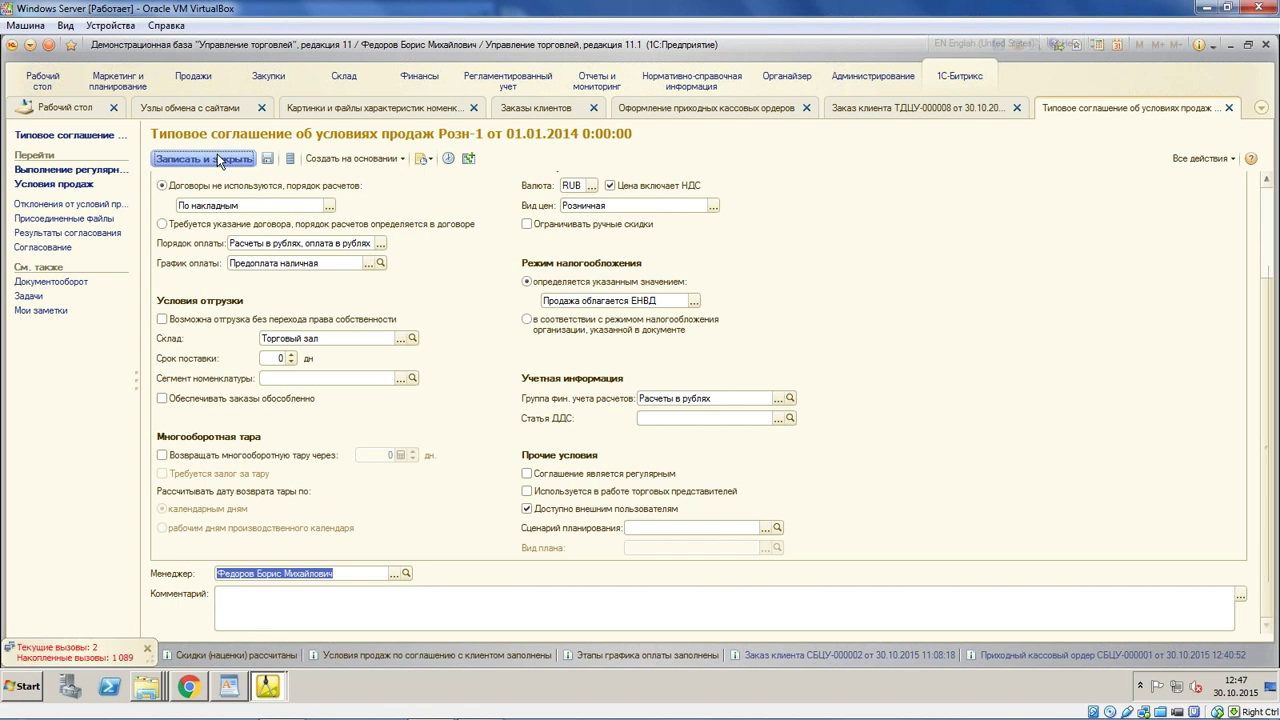
click(217, 158)
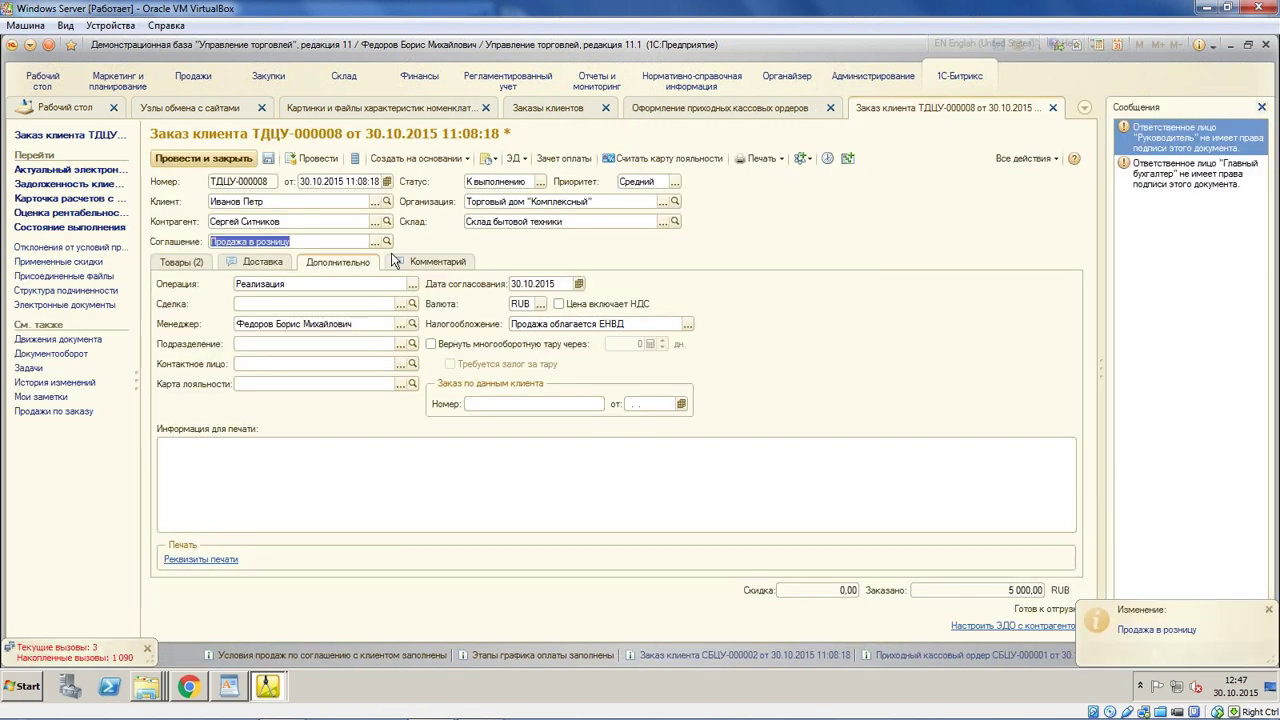
Step: After a failed post, keep the Продажа в розницу agreement and delete the order's manager value
click(233, 162)
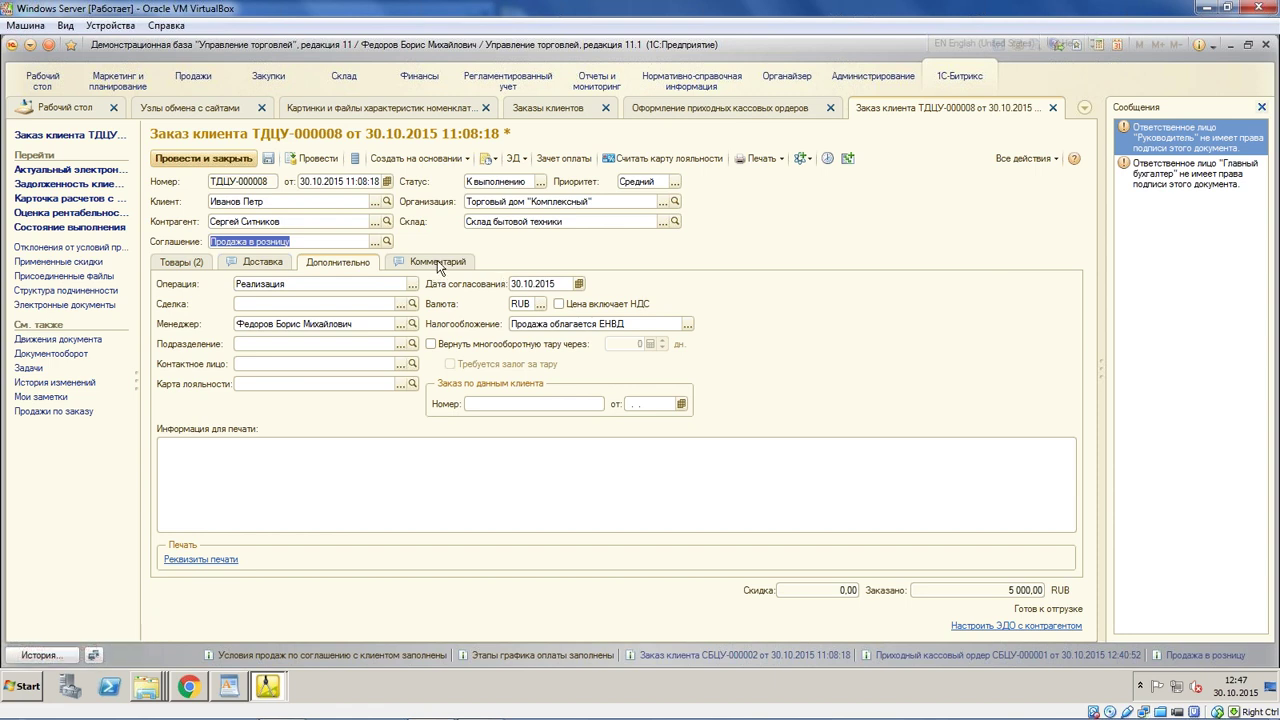
click(376, 242)
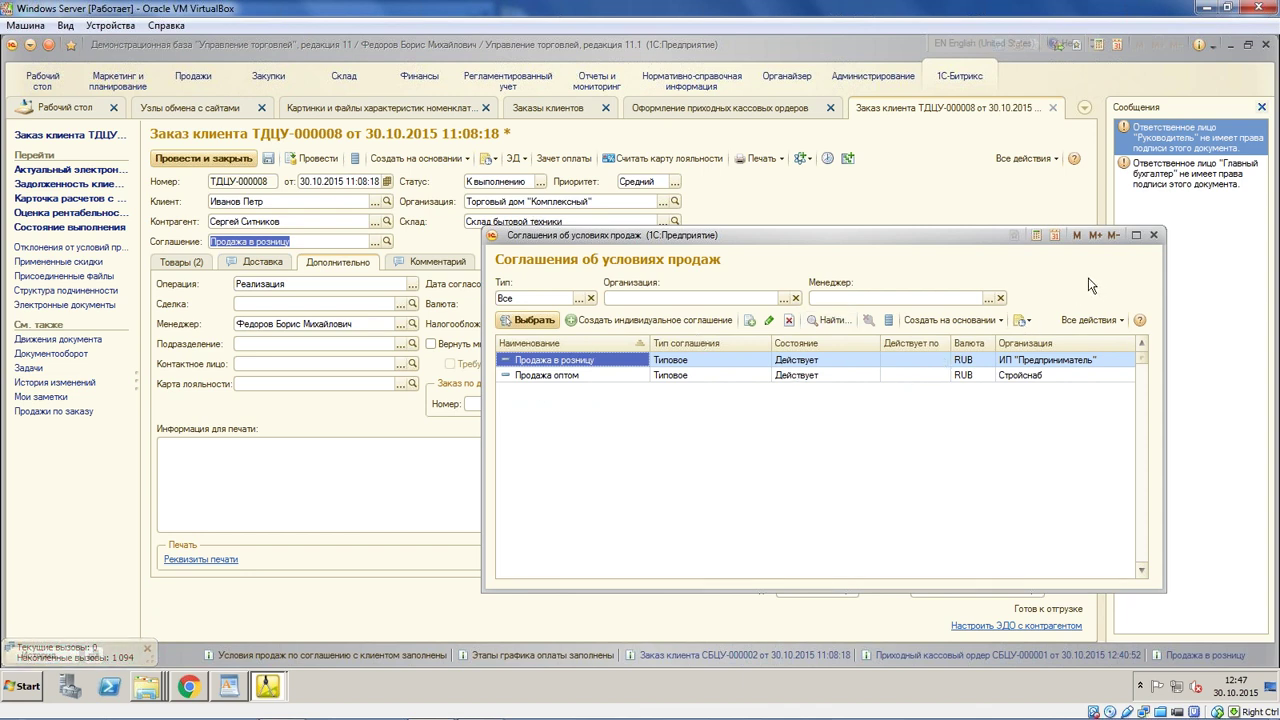
click(1152, 235)
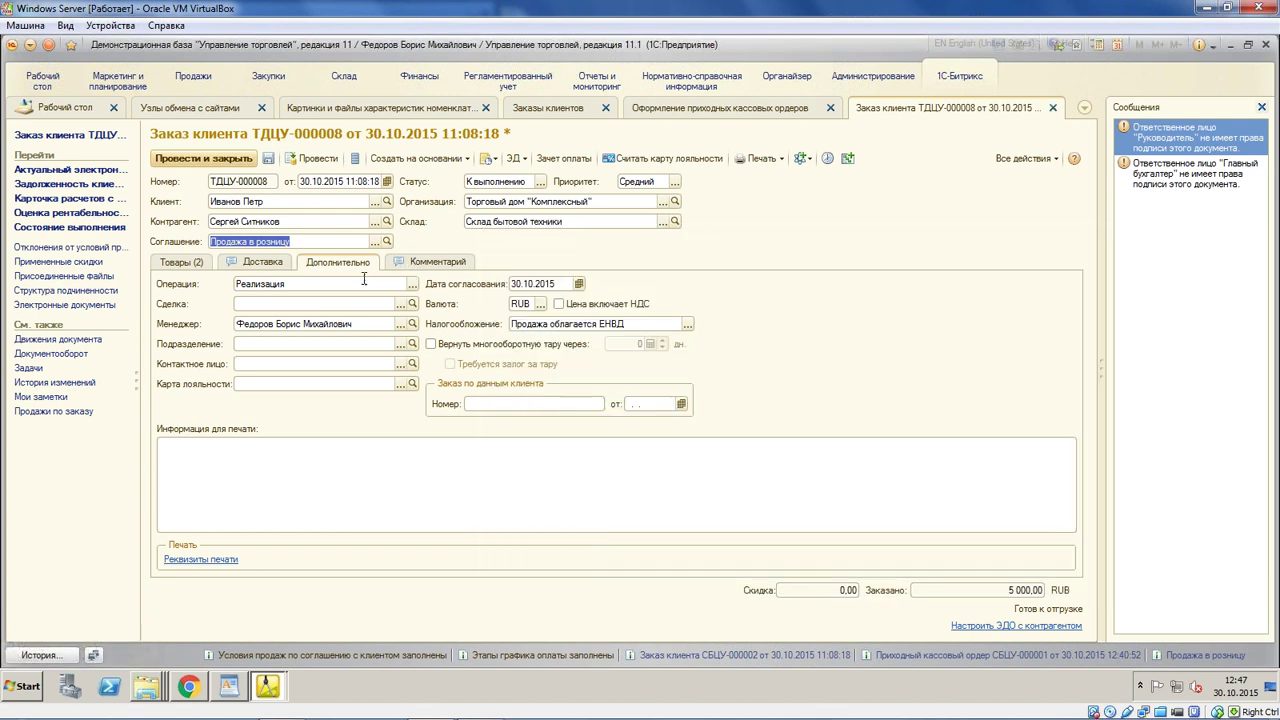
triple_click(366, 323)
key(BackSpace)
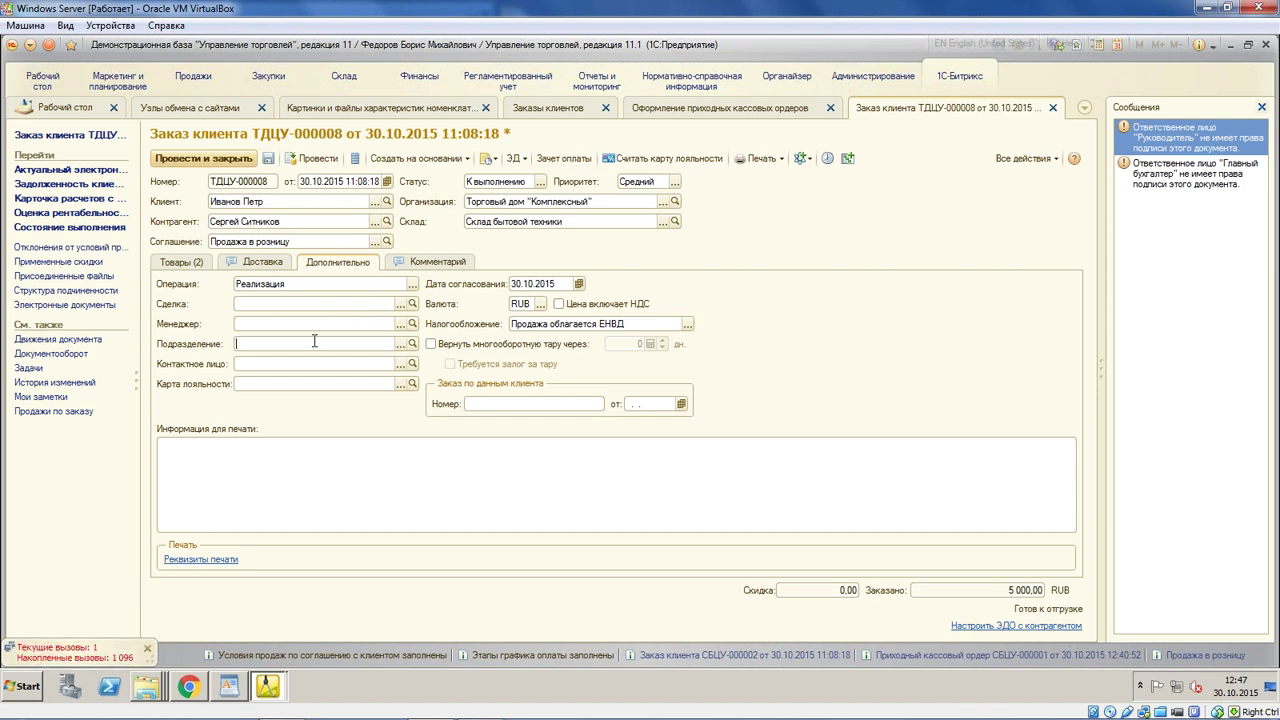
click(267, 268)
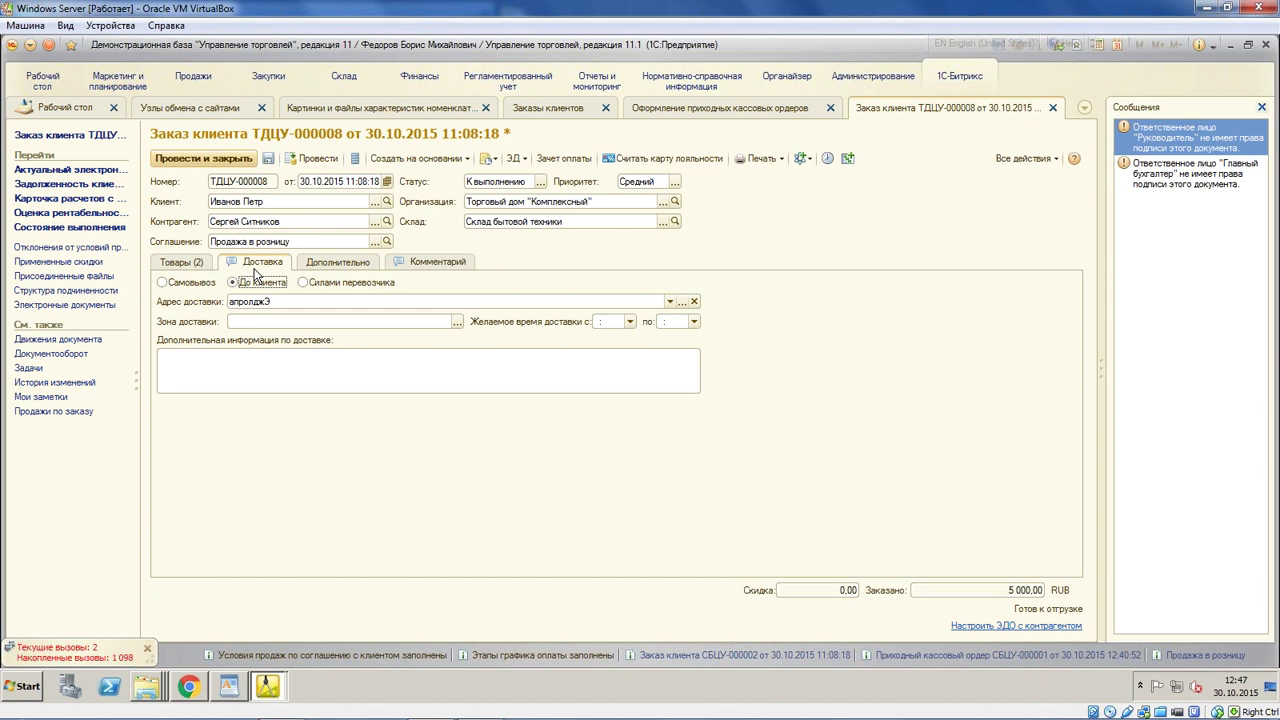
Step: Set the delivery row's action to Отгрузить and try posting the order
click(168, 265)
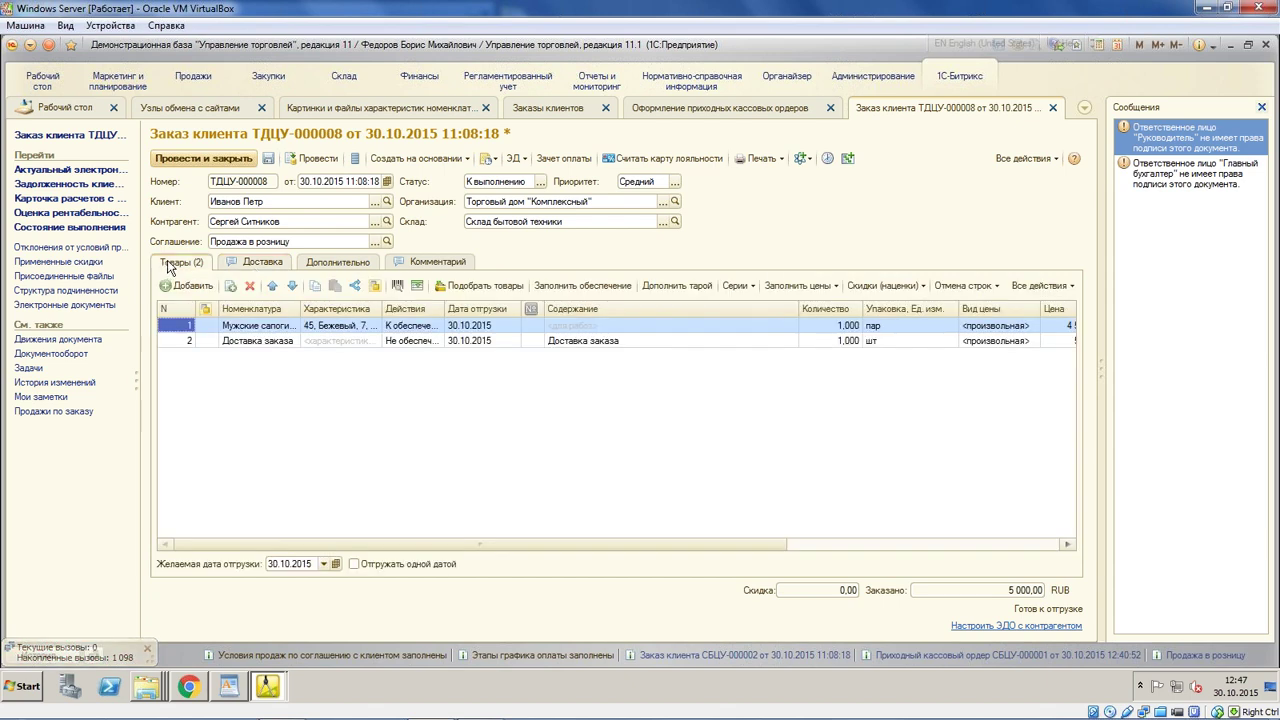
double_click(410, 340)
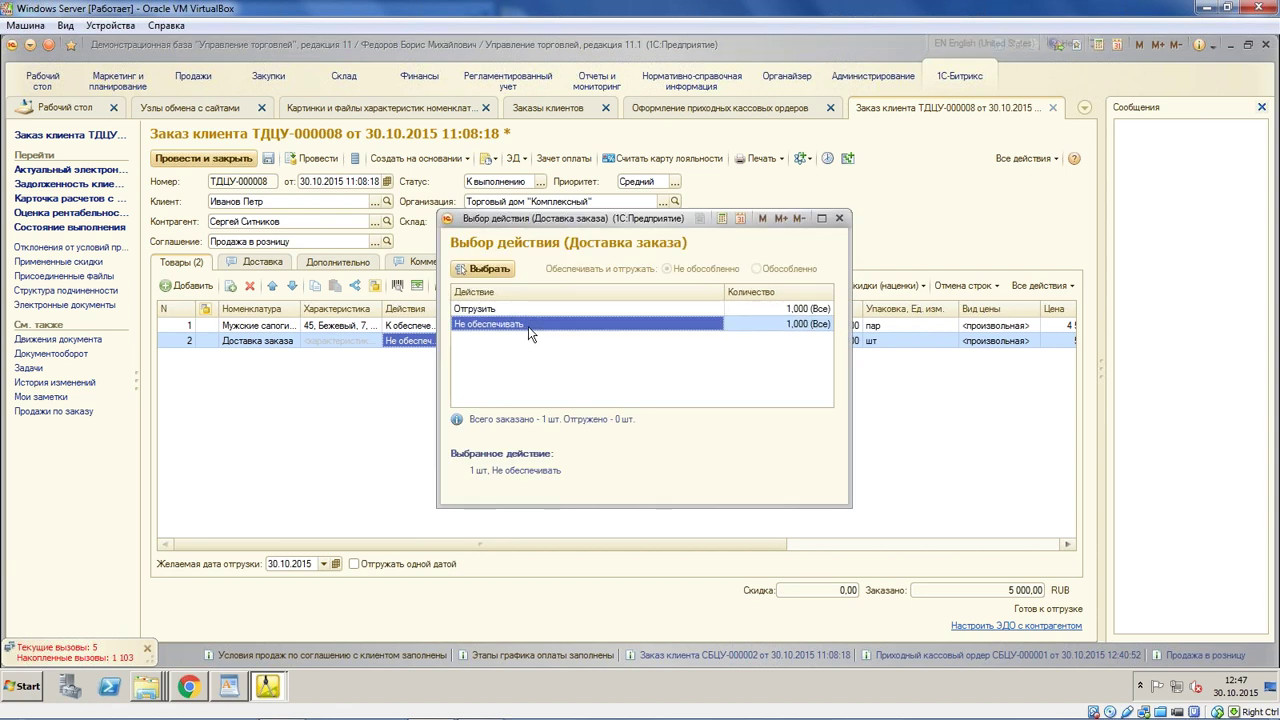
key(Up)
double_click(518, 308)
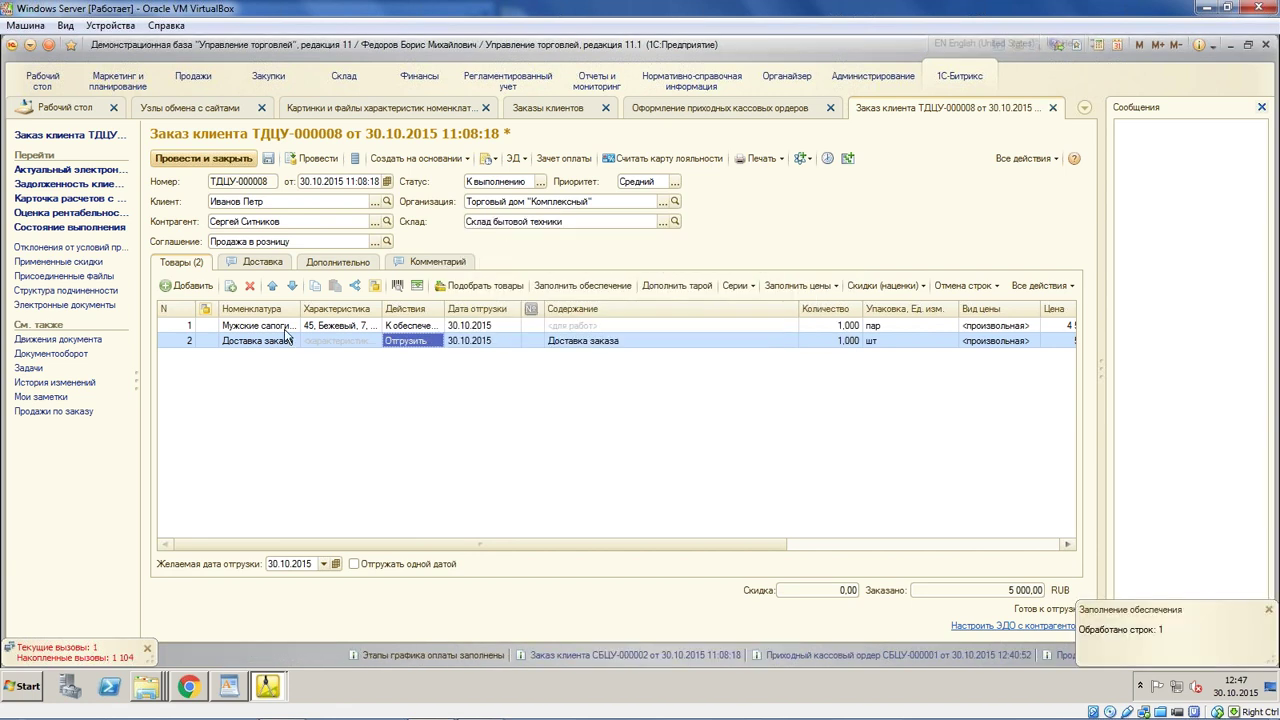
click(192, 162)
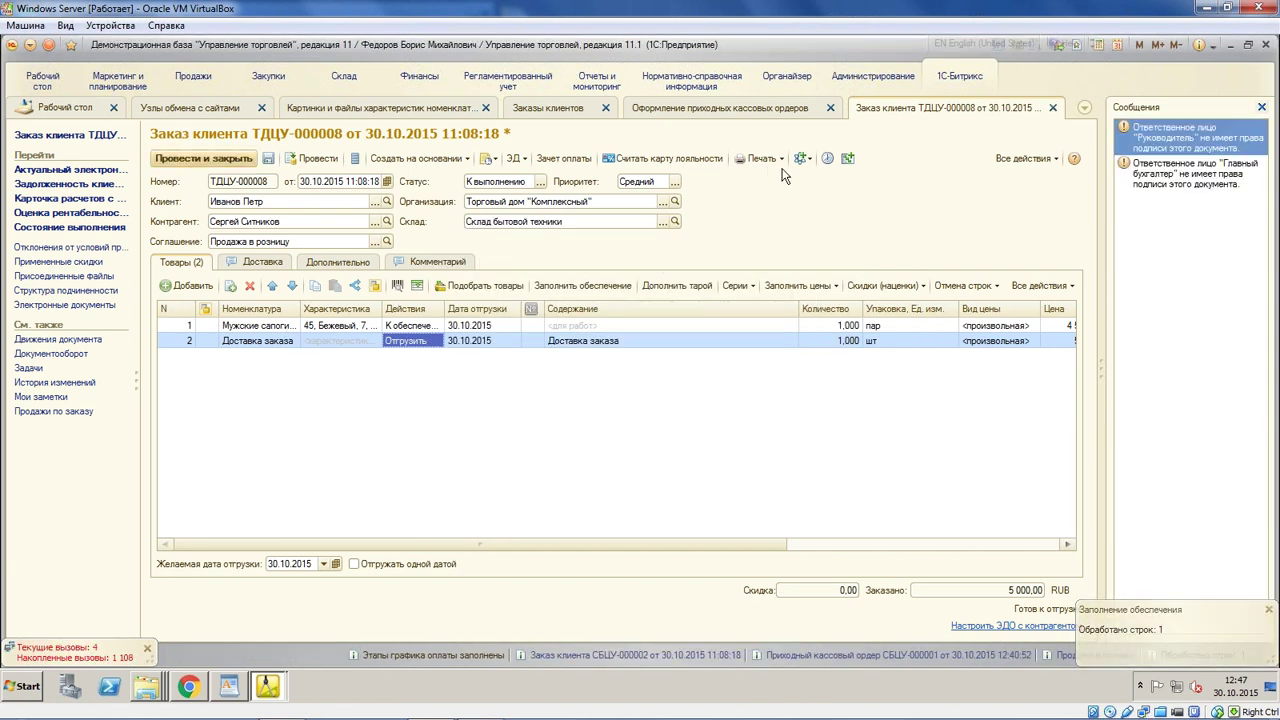
Step: Switch status to На согласовании, close the order without saving, and reopen ТДЦУ-000008
click(540, 181)
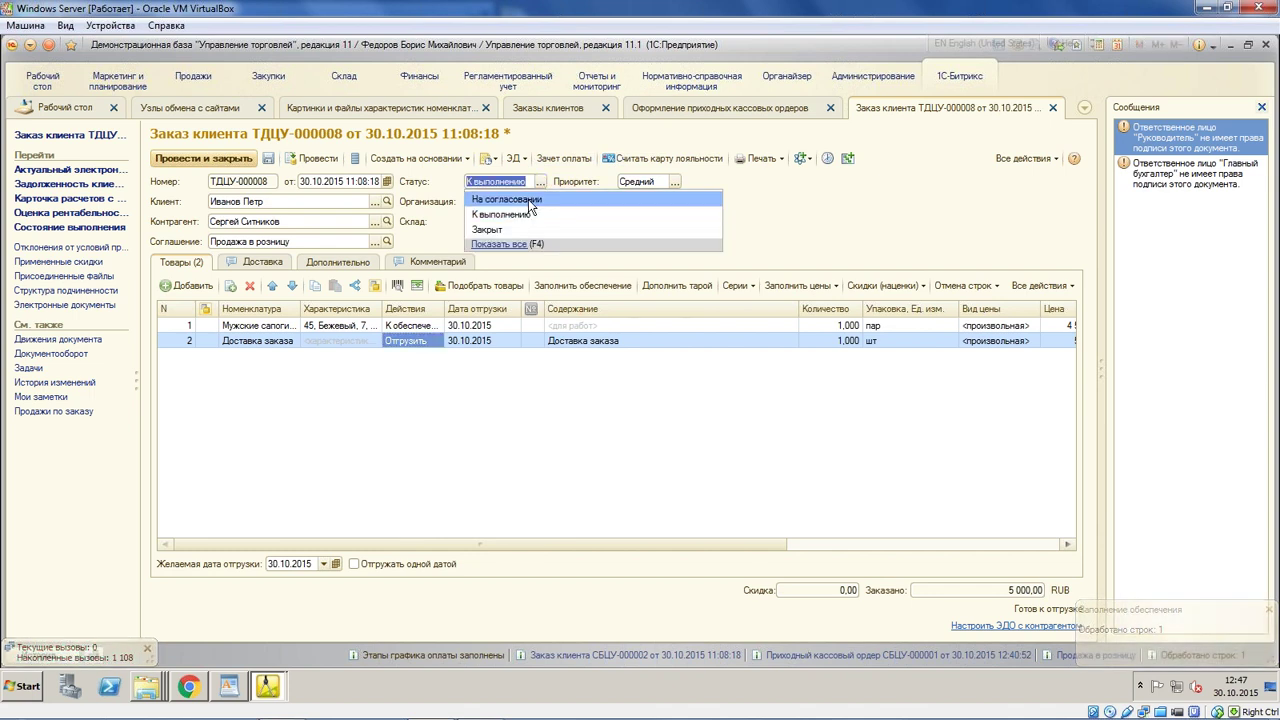
click(529, 200)
click(202, 162)
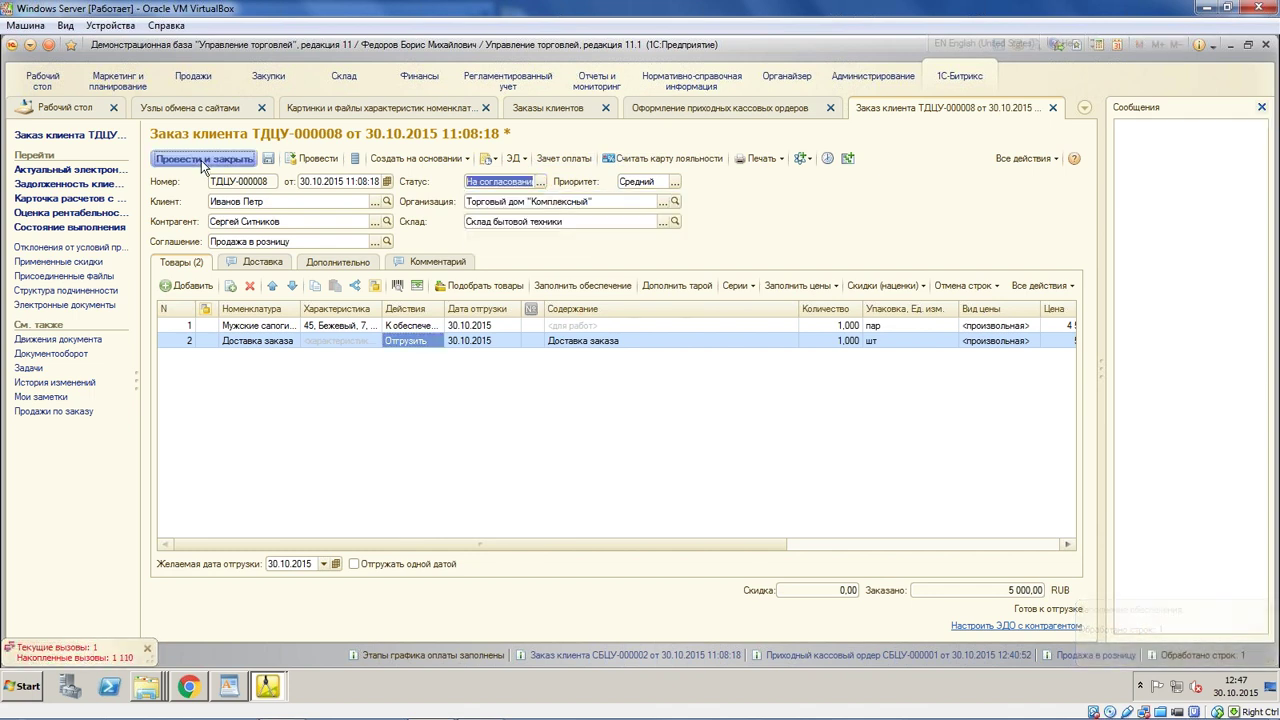
click(1054, 107)
click(640, 370)
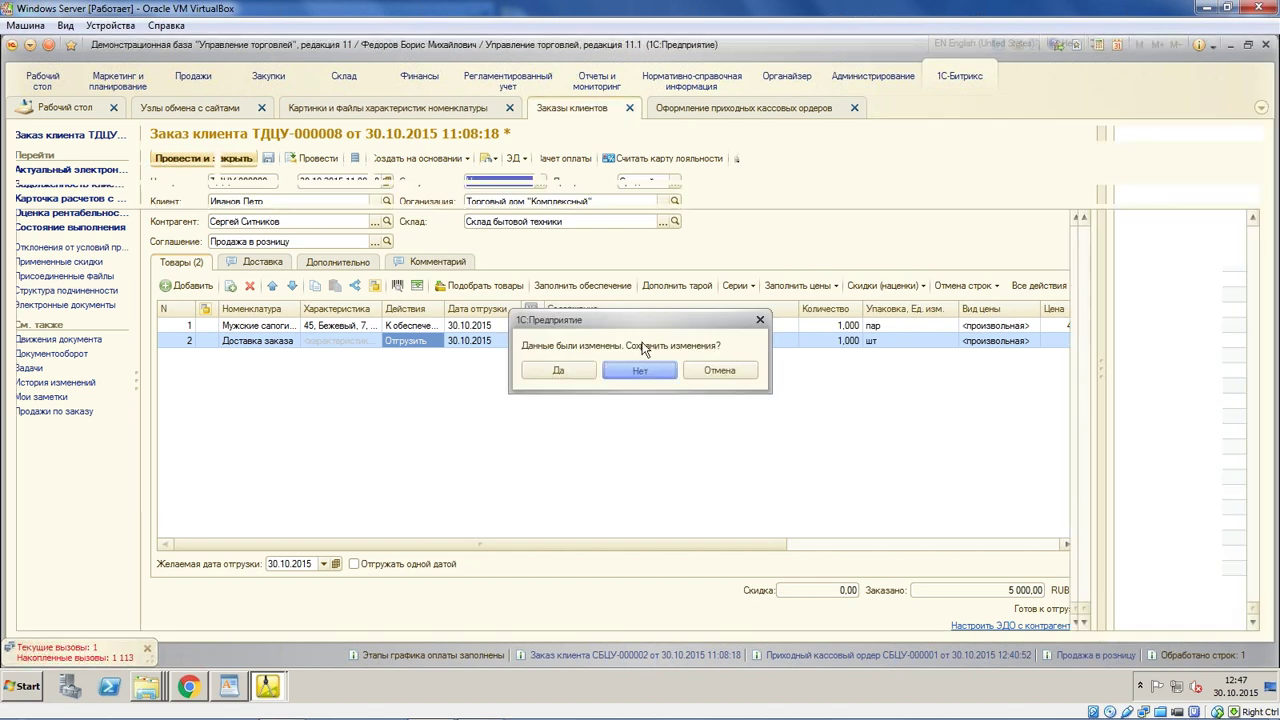
click(638, 370)
double_click(376, 603)
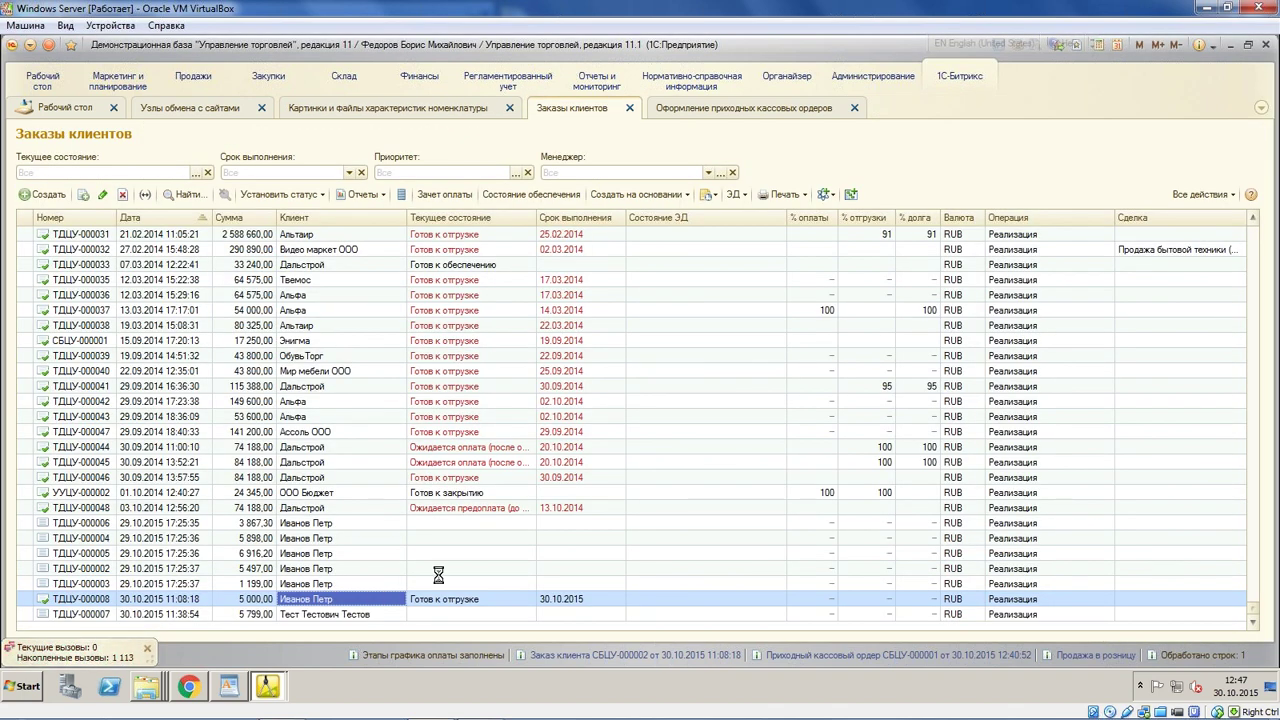
Step: Set the Доставка заказа line's action to Отгрузить
click(196, 162)
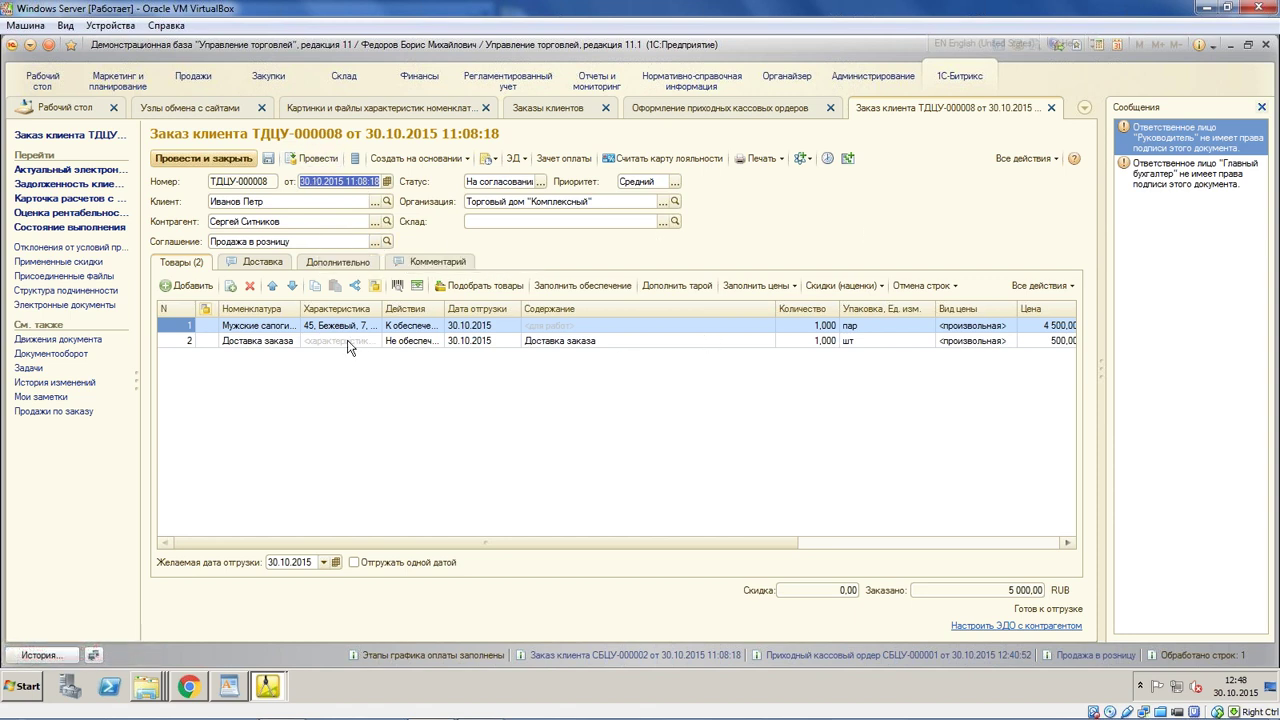
click(414, 341)
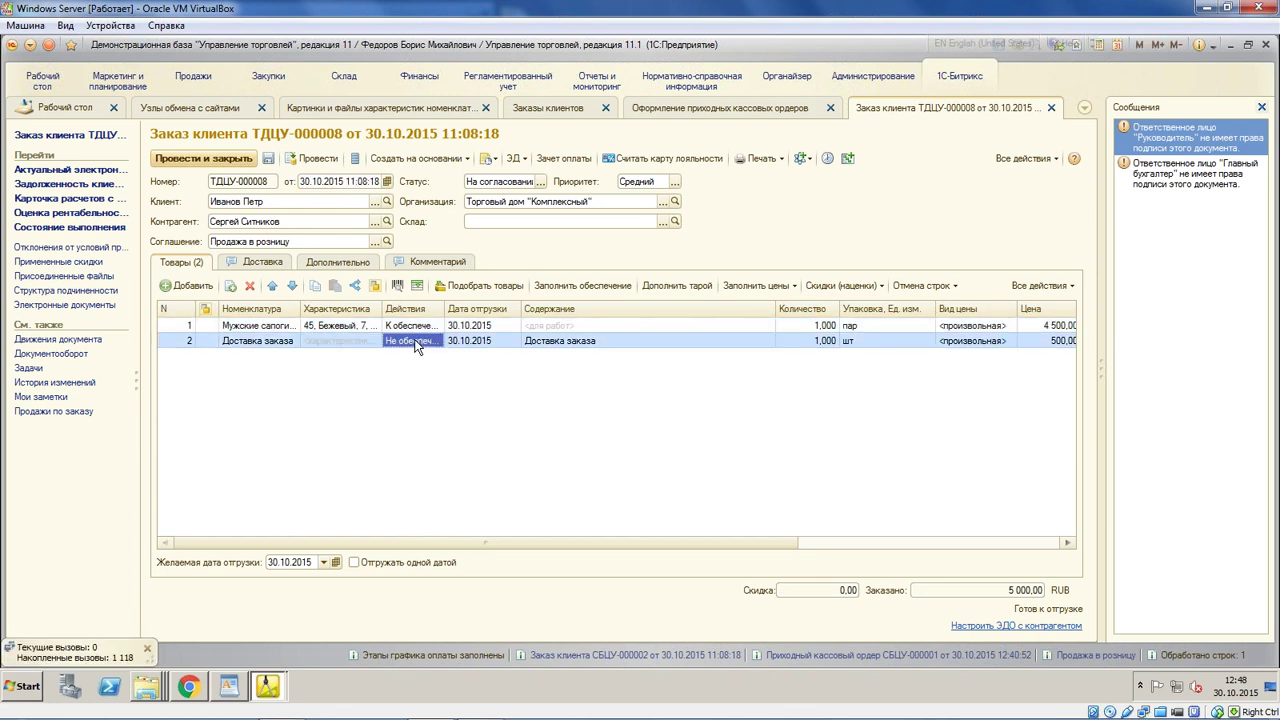
click(416, 343)
click(530, 312)
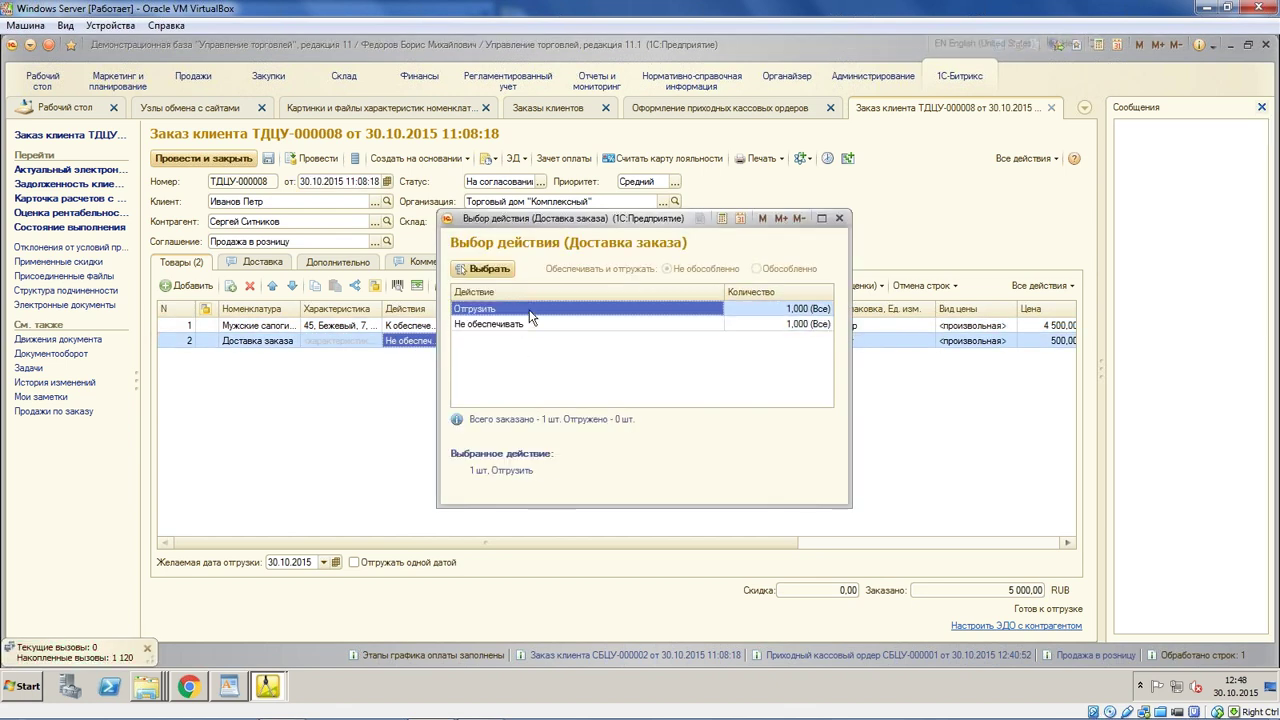
double_click(530, 312)
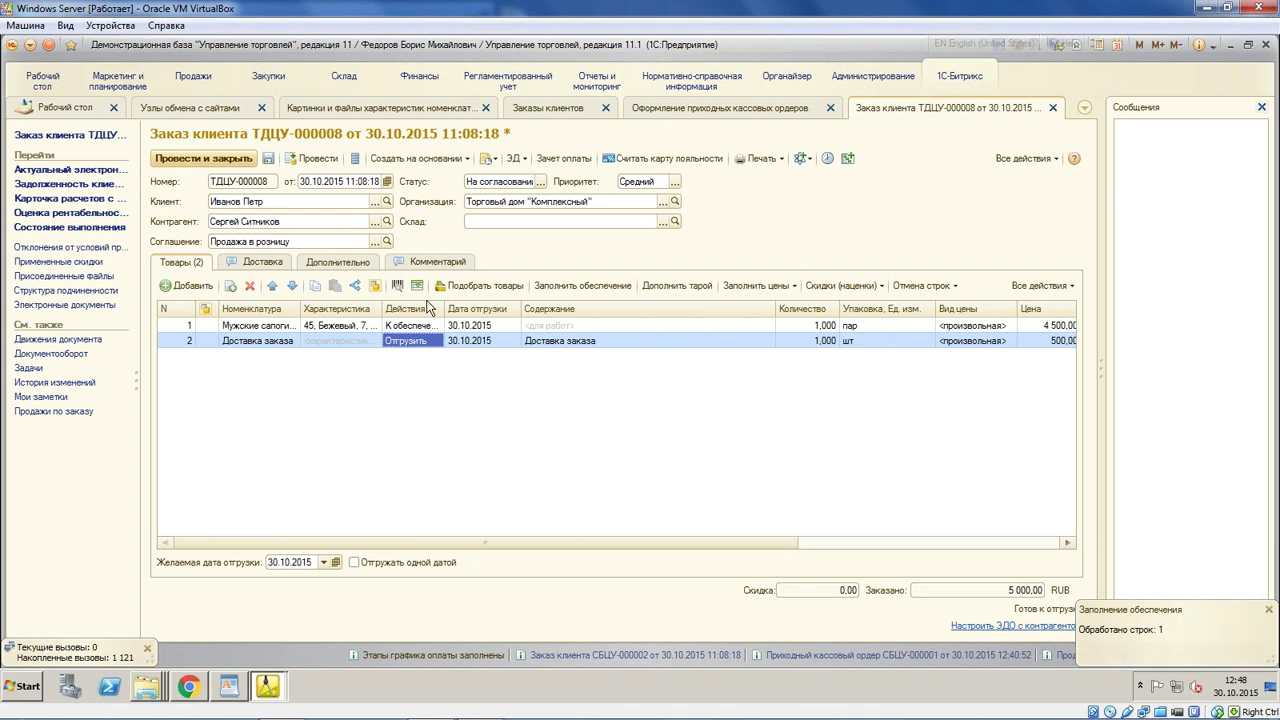
Step: Browse the warehouse and agreement lists without choosing, then check delivery details and goods lines
click(410, 325)
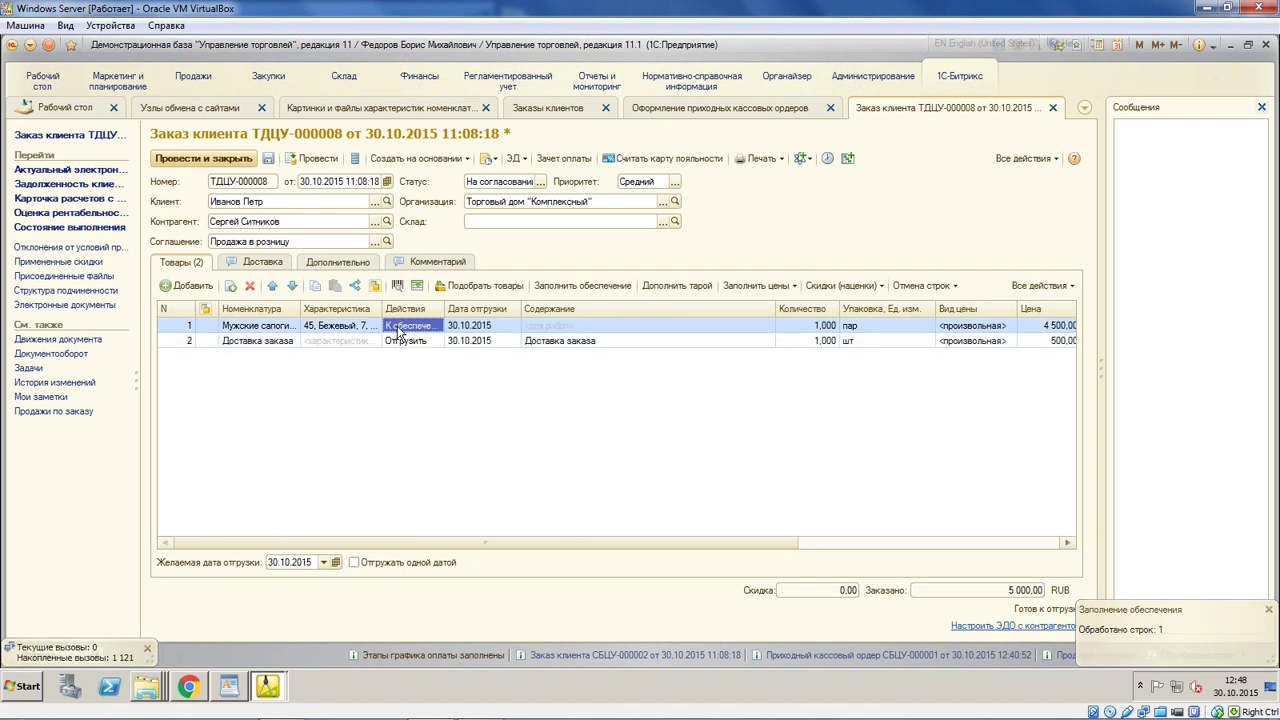
click(660, 222)
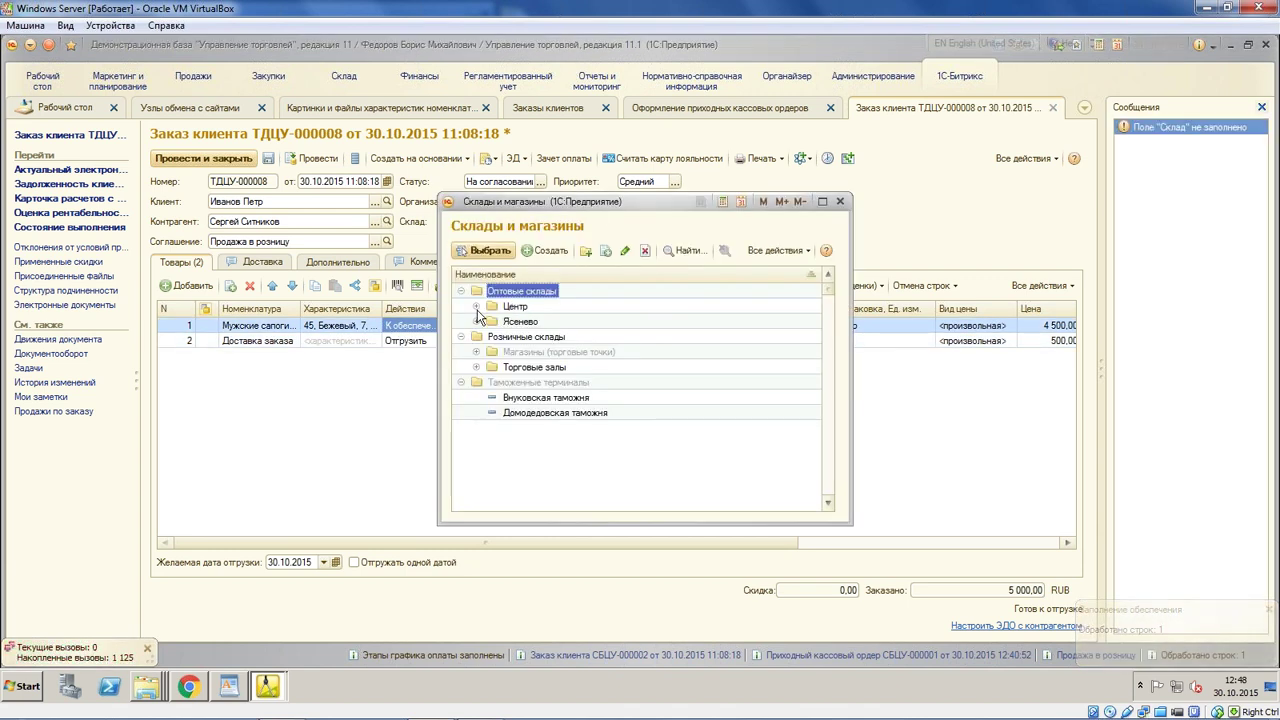
click(477, 306)
key(Escape)
click(378, 243)
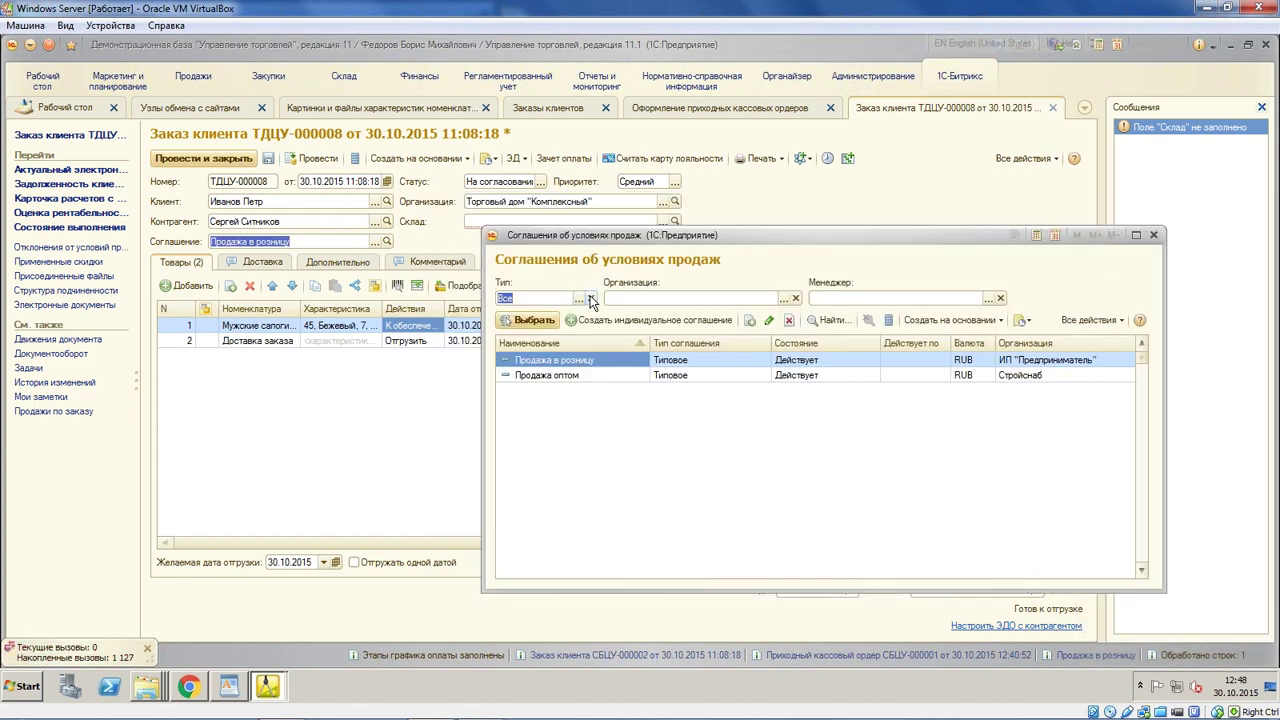
click(1153, 235)
click(264, 262)
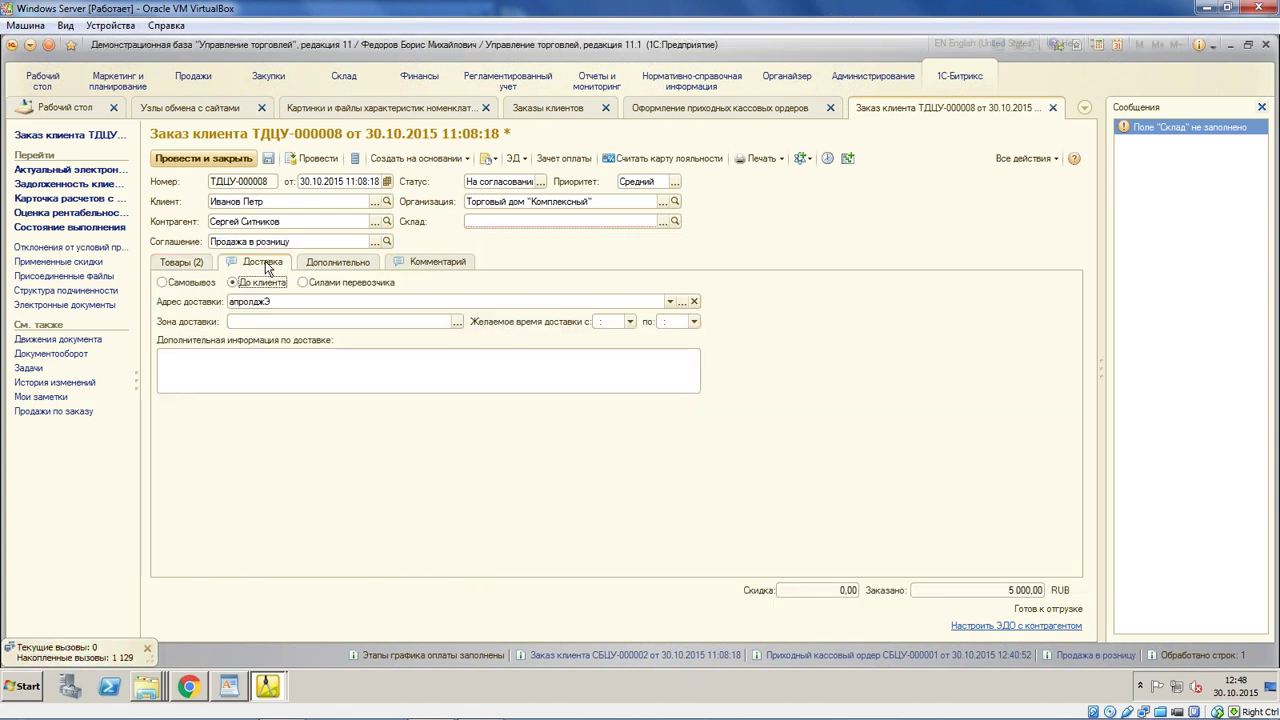
click(190, 263)
click(267, 340)
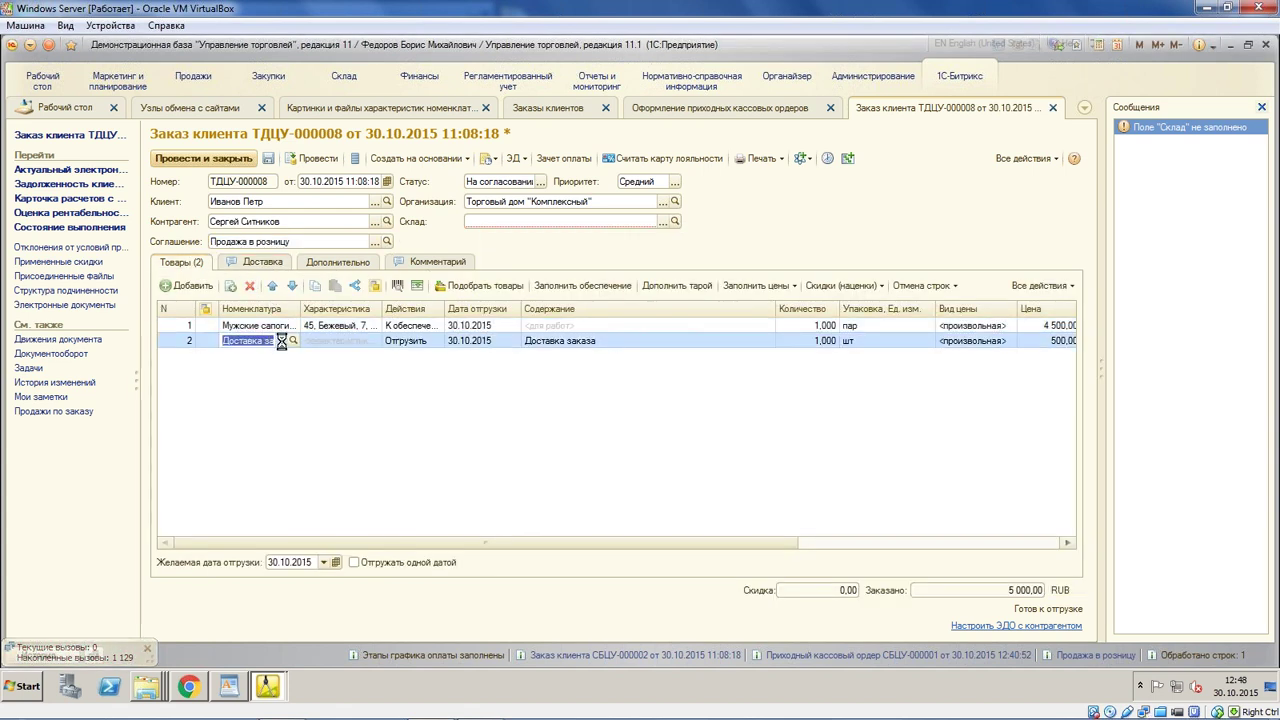
Step: Reselect Доставка заказа on row 2, enter content 'fgf' and set its price to 78,00
click(292, 341)
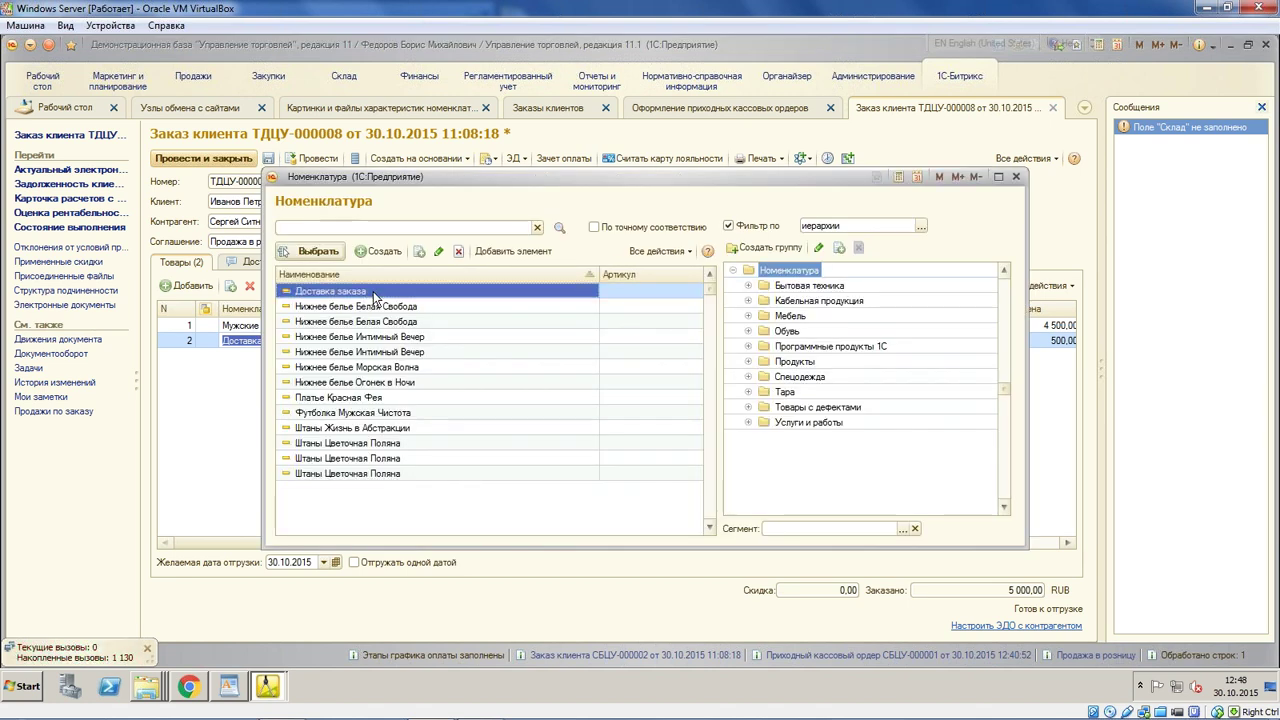
double_click(372, 292)
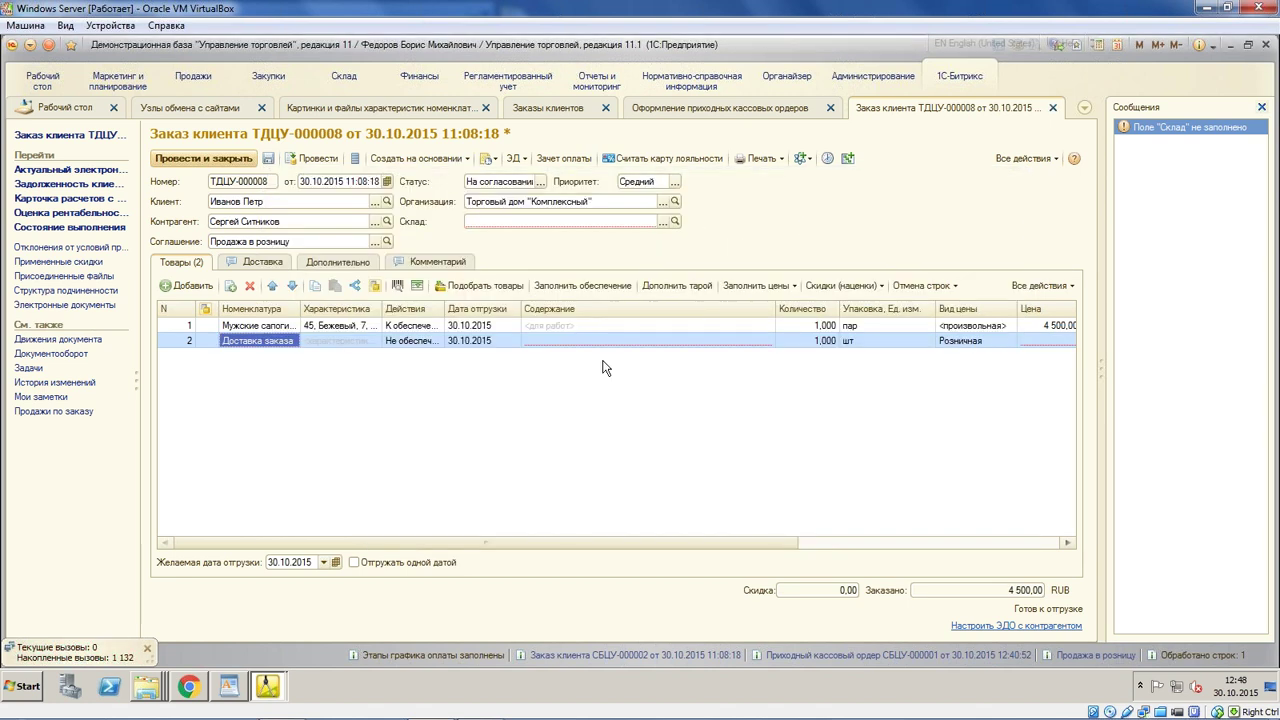
click(625, 341)
text(fgf)
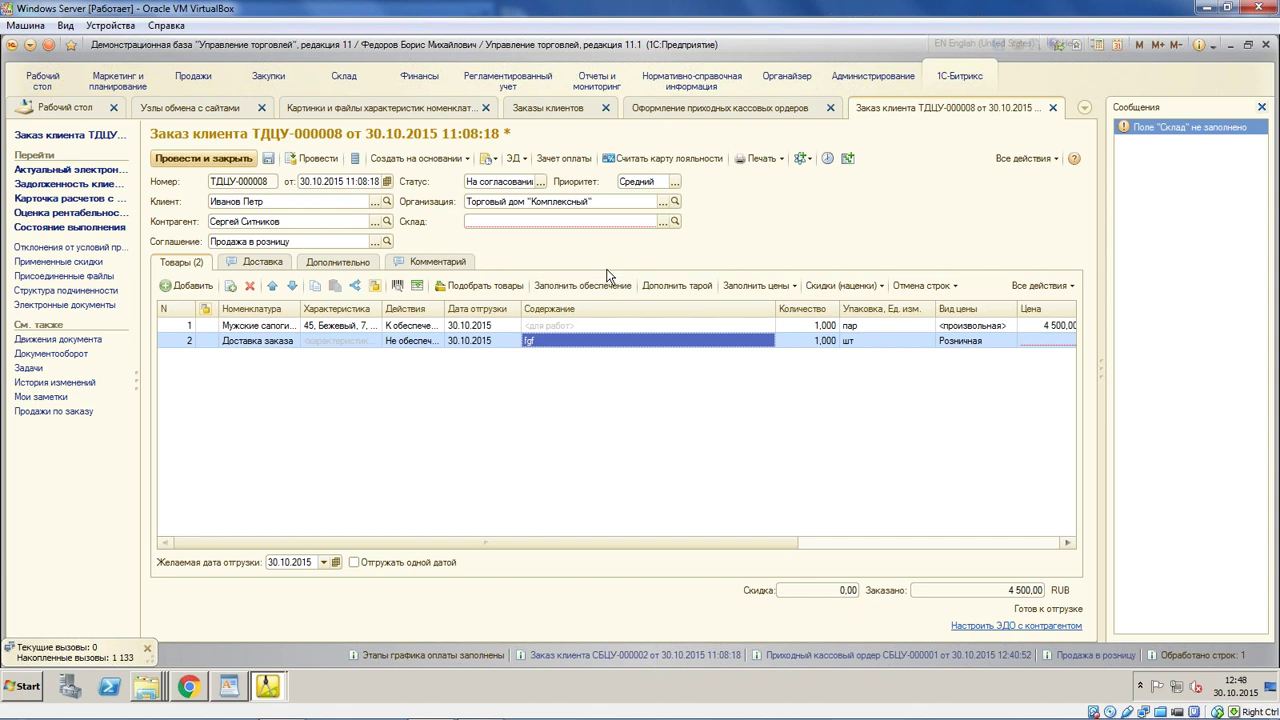
click(993, 341)
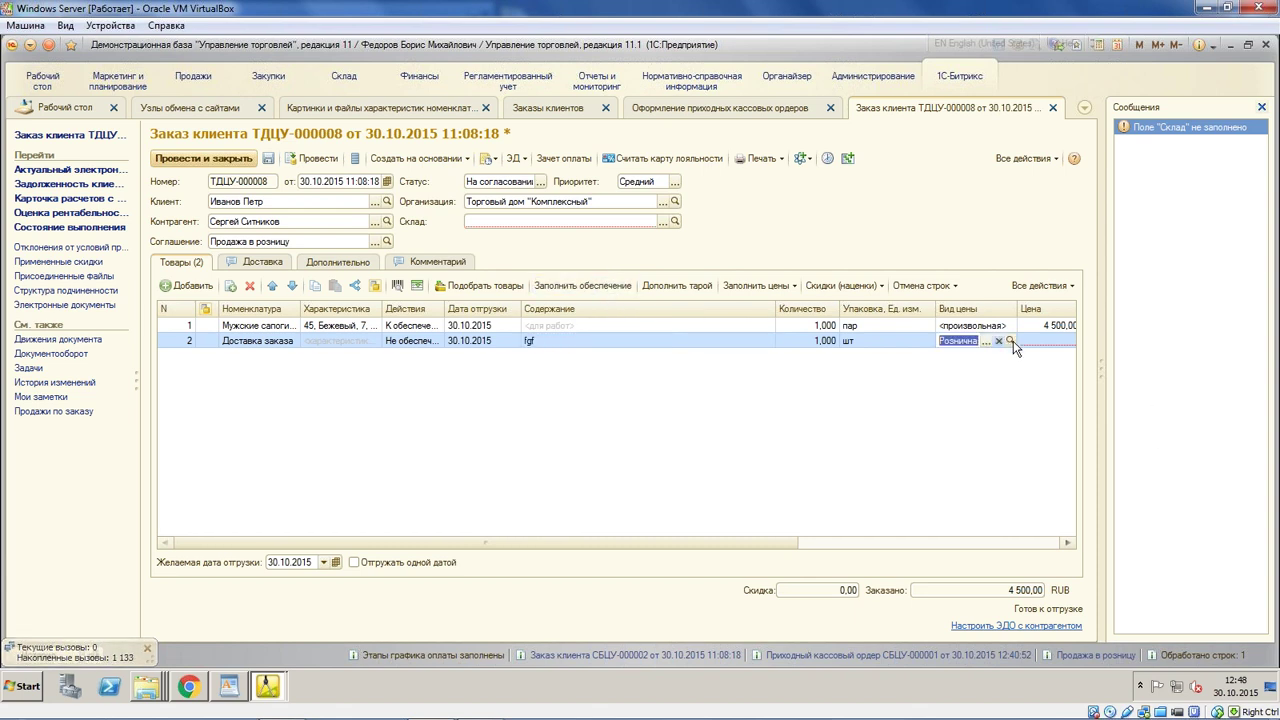
click(1035, 341)
text(78)
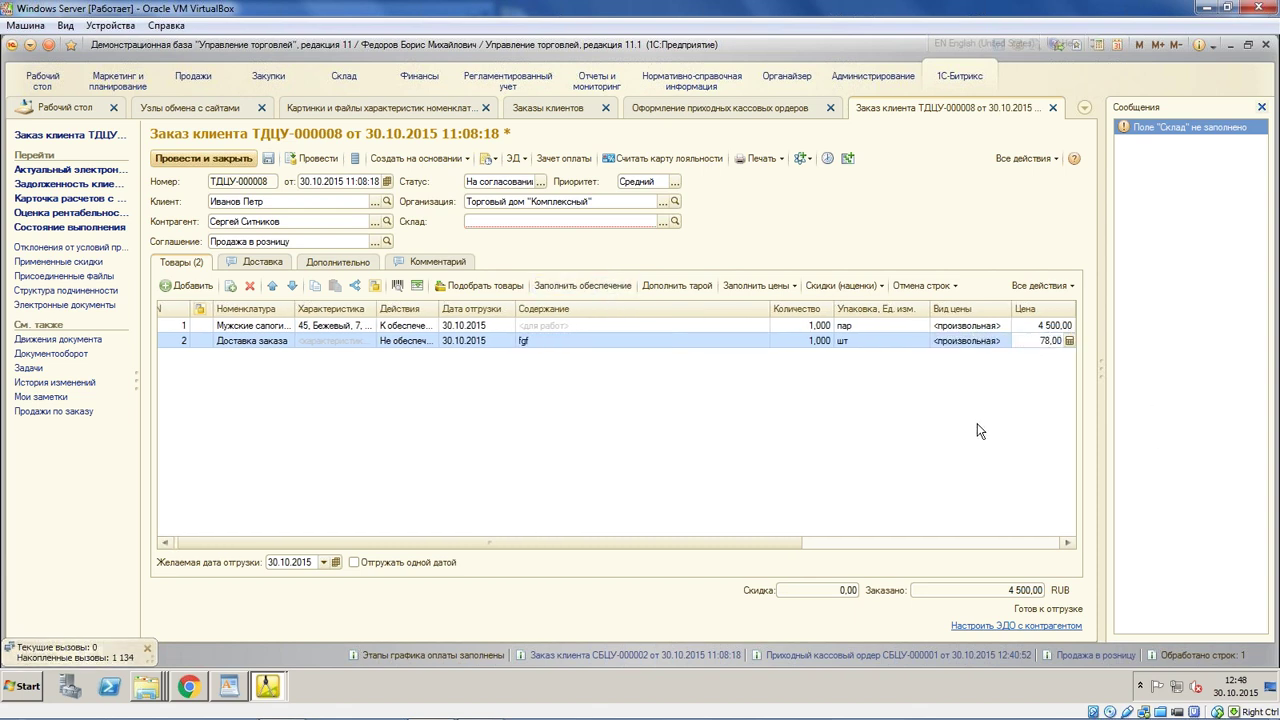
key(Return)
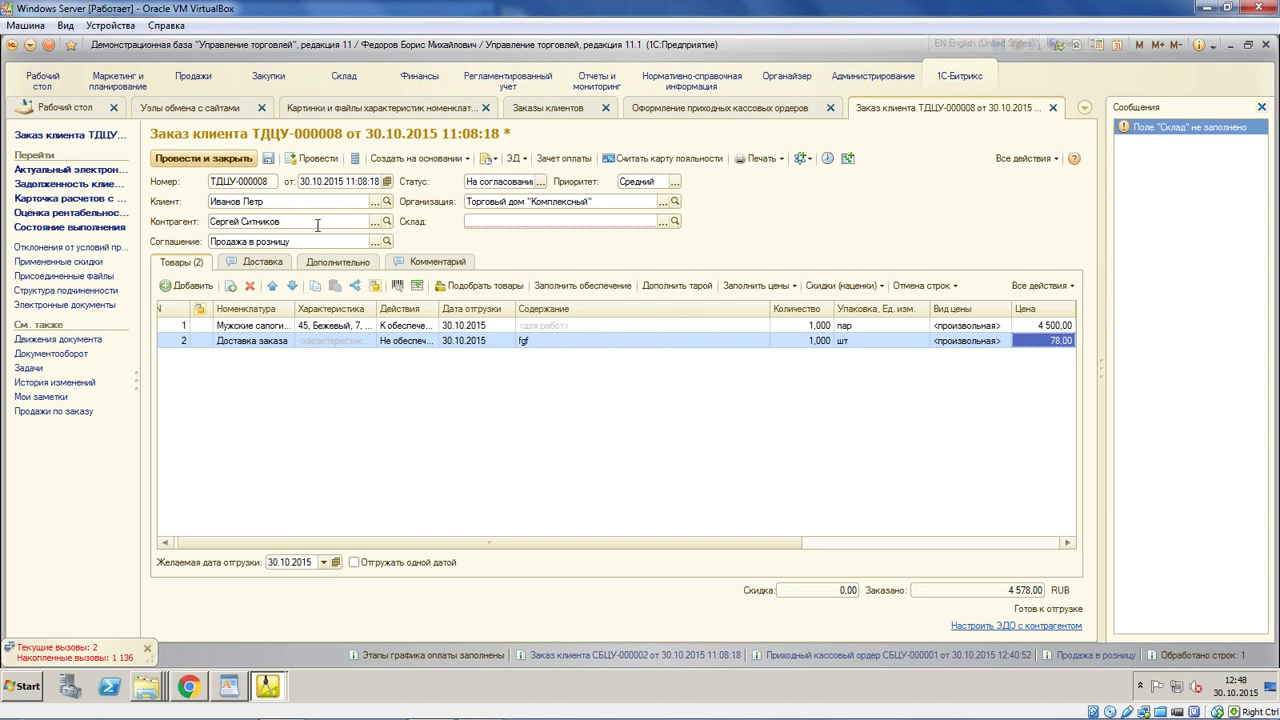
Step: Set the order's warehouse to Склад бытовой техники from the Центр group
click(662, 222)
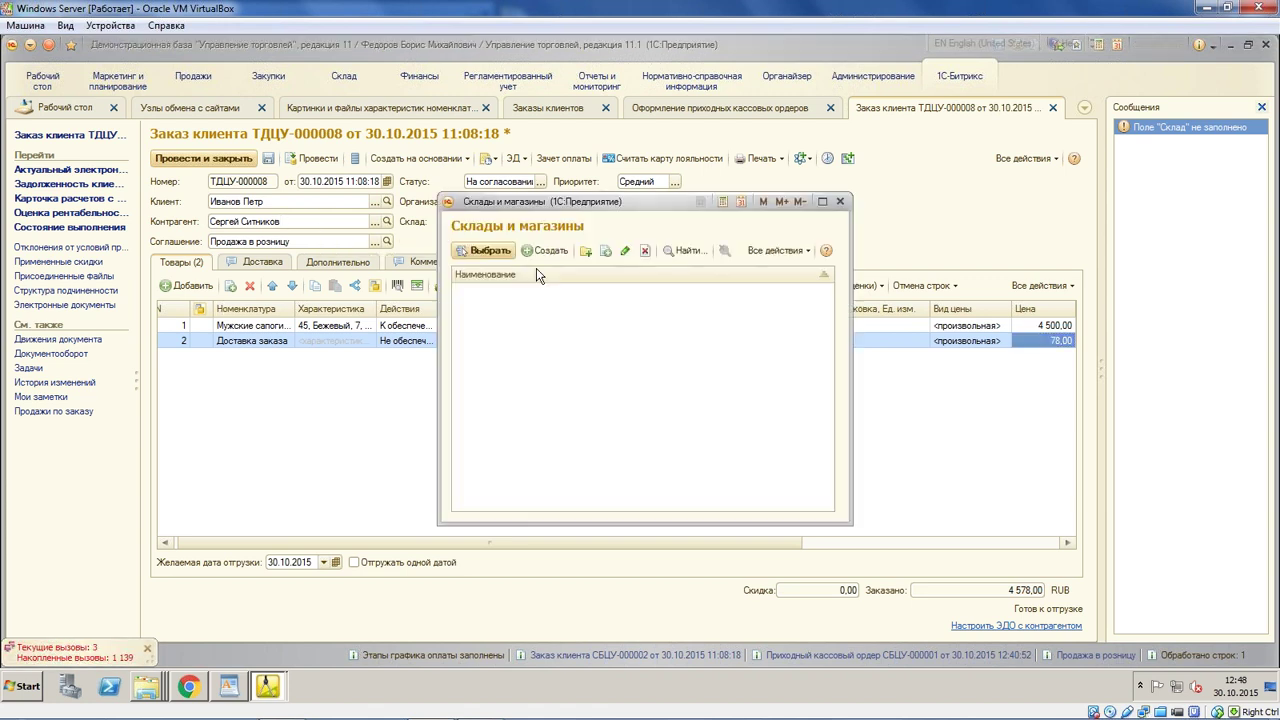
click(477, 306)
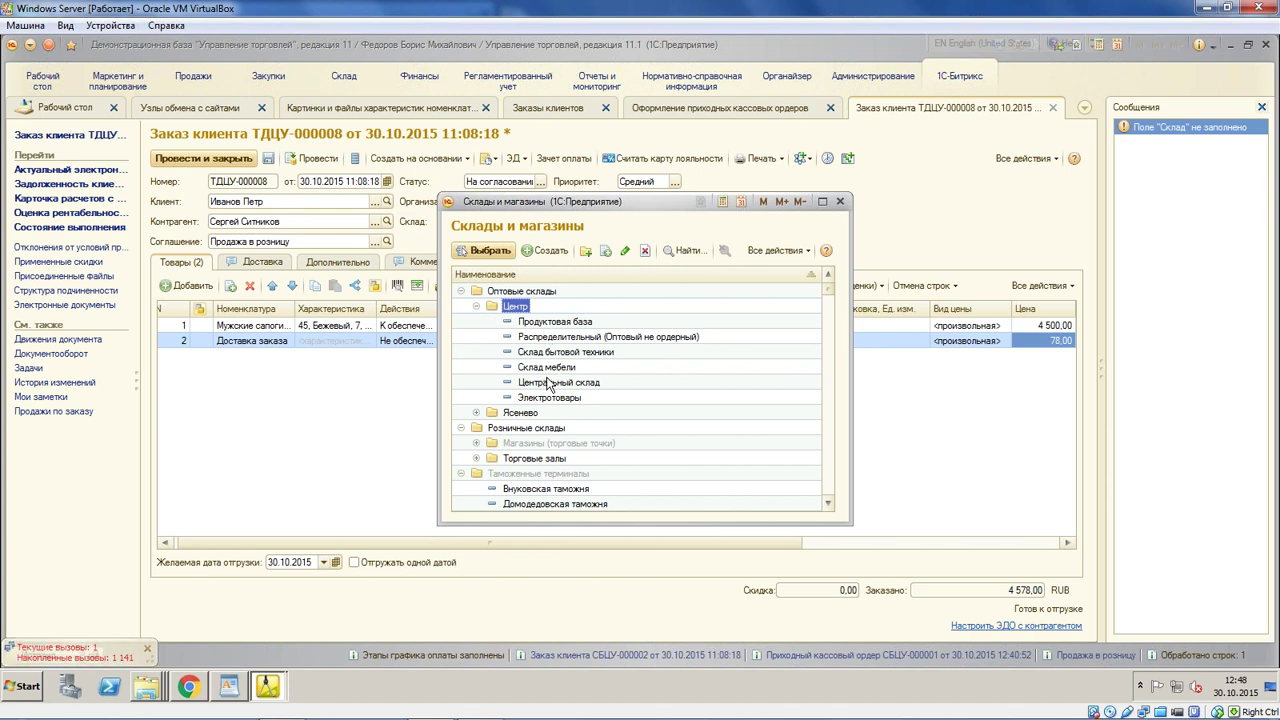
double_click(565, 352)
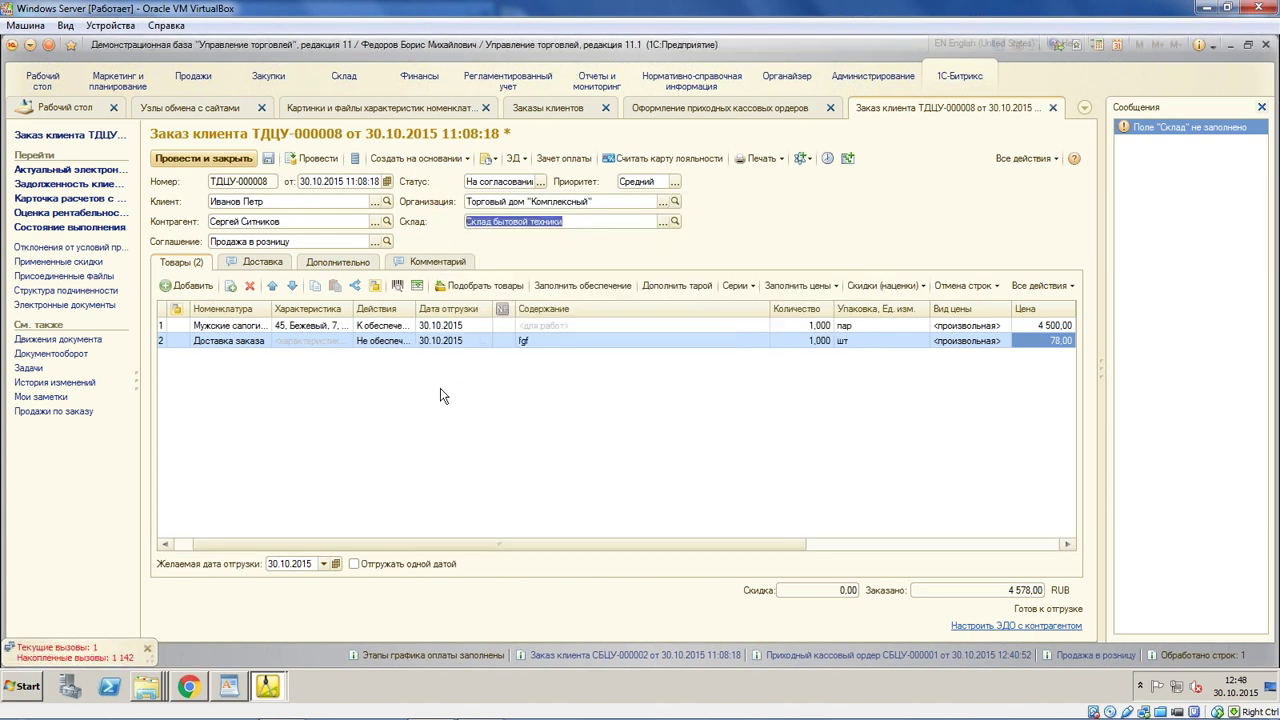
Step: Attempt posting, dismiss the signature-rights warning, and review the Дополнительно and Комментарий tabs
click(238, 160)
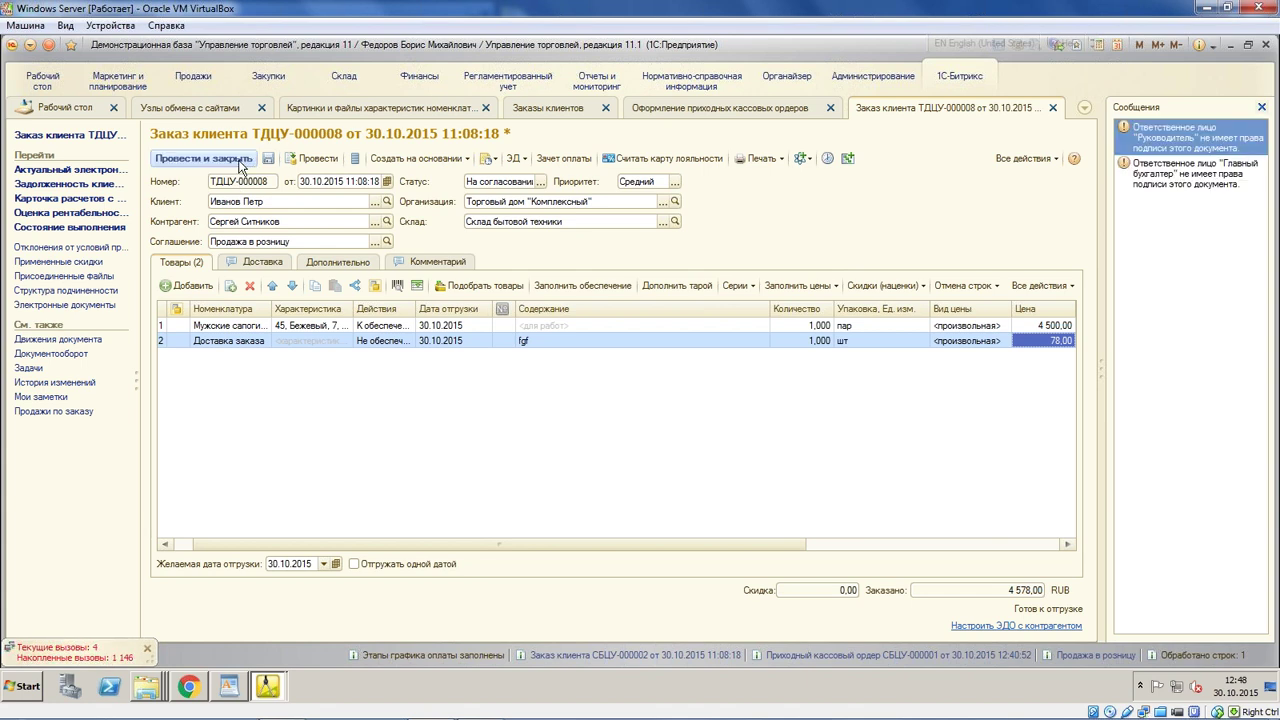
double_click(1195, 174)
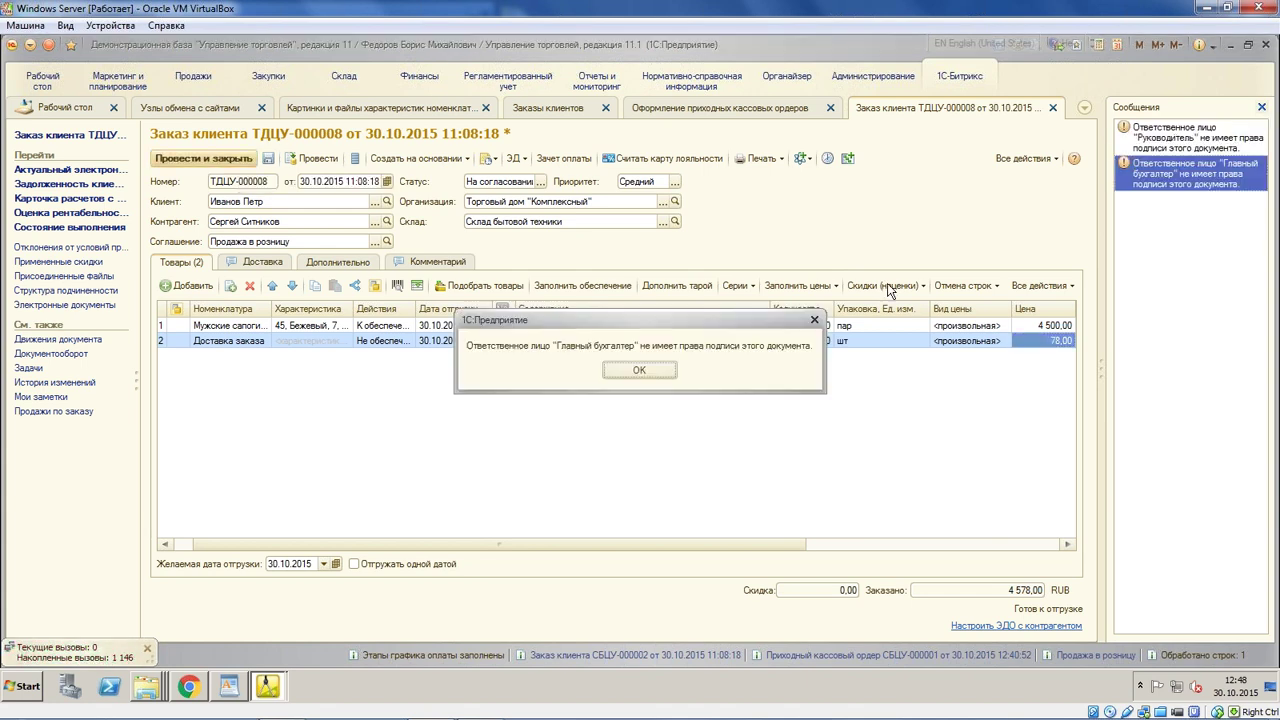
click(637, 371)
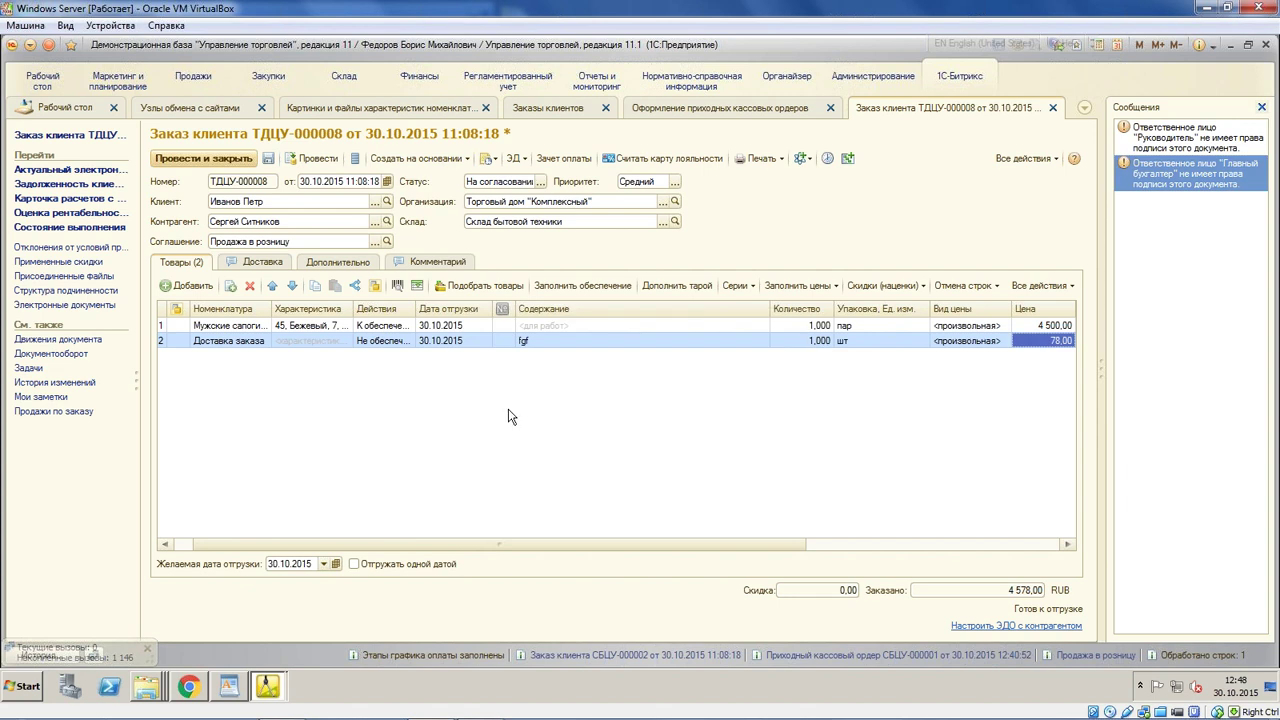
click(334, 264)
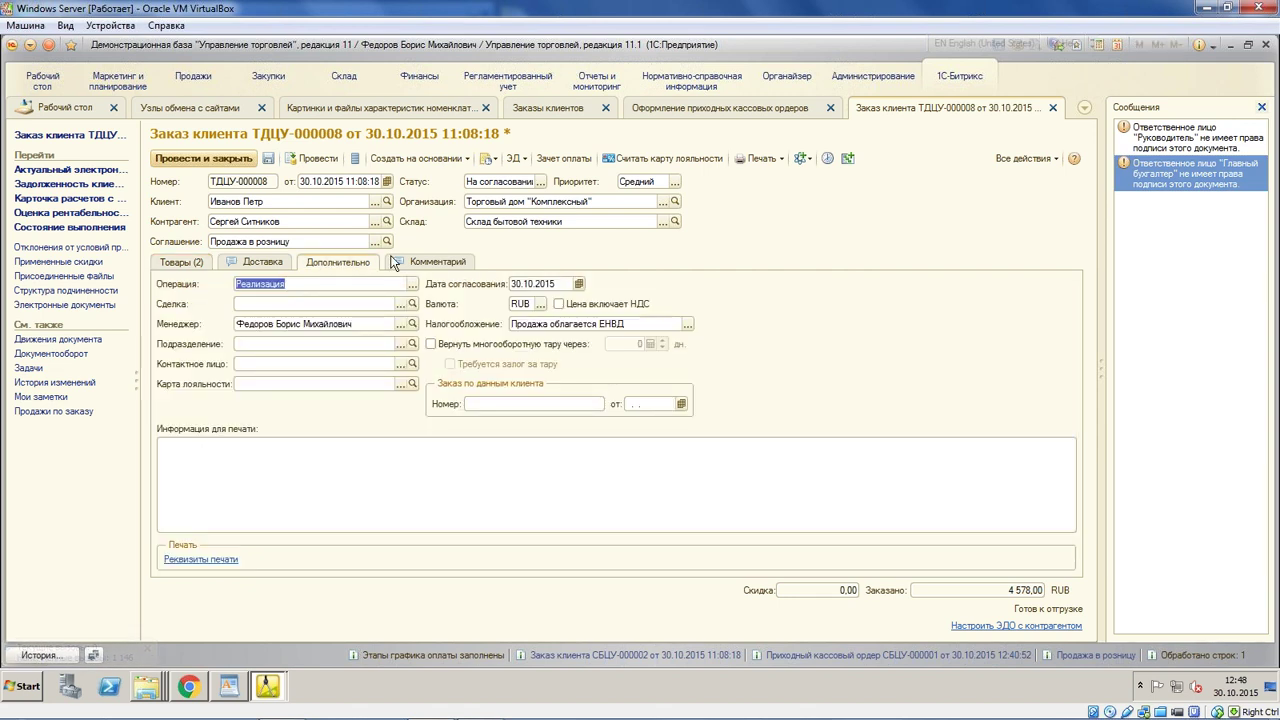
click(400, 263)
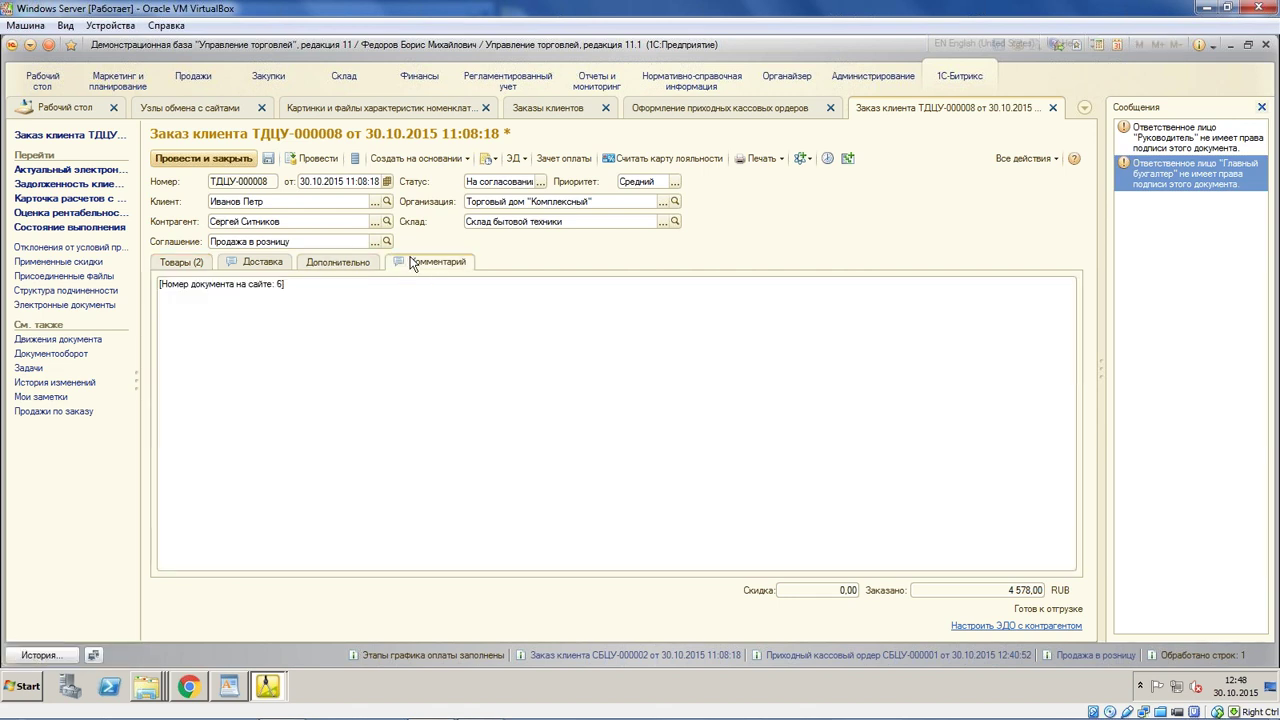
click(340, 264)
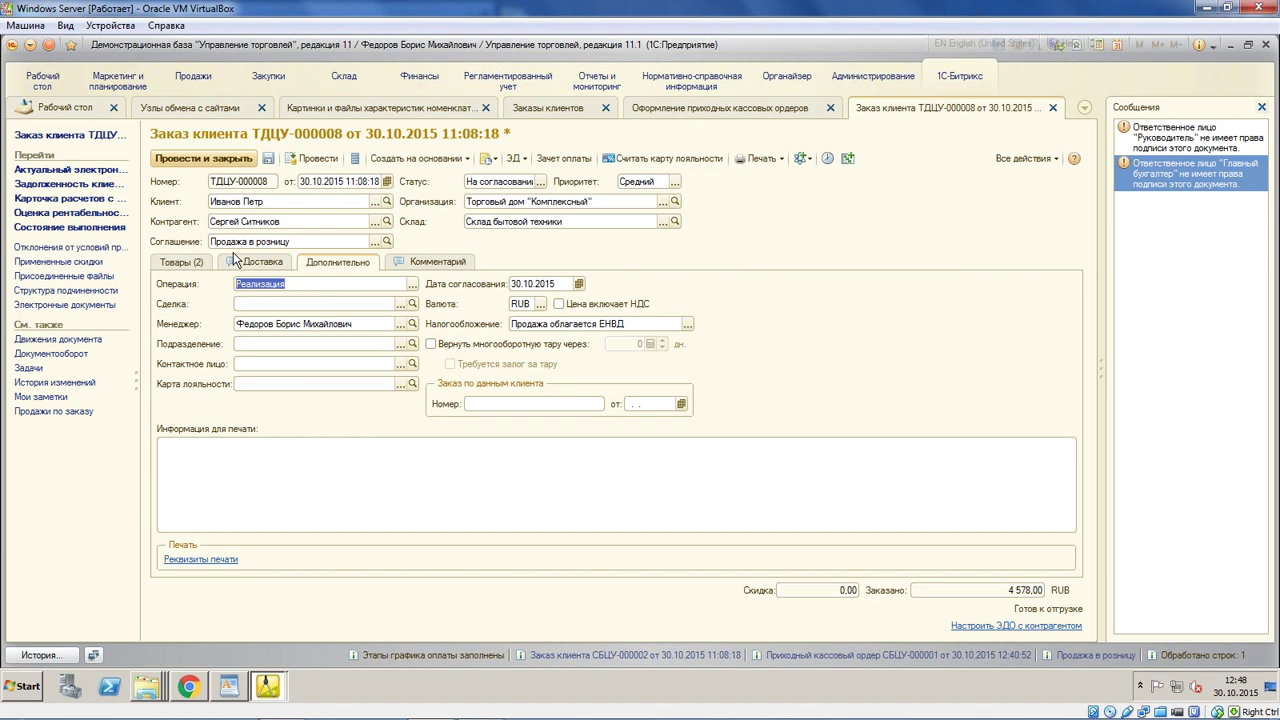
Step: Look through the order's delivery, goods and additional details tabs
click(264, 262)
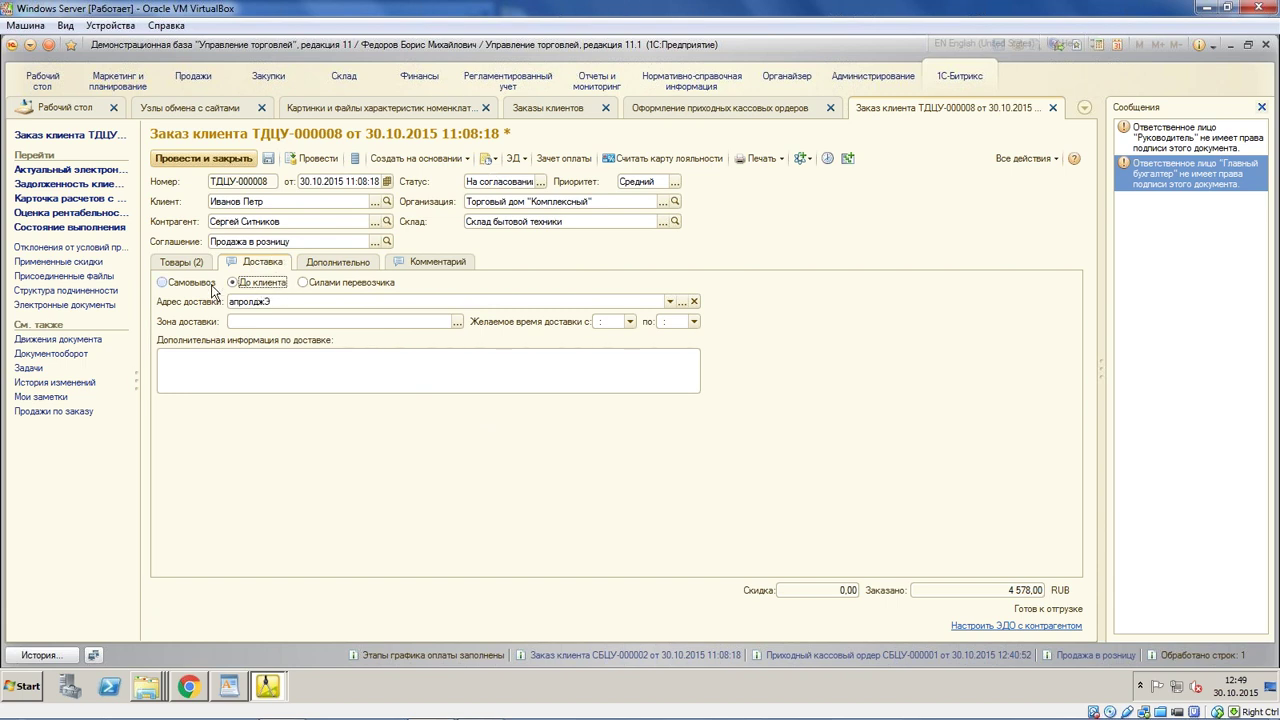
click(182, 266)
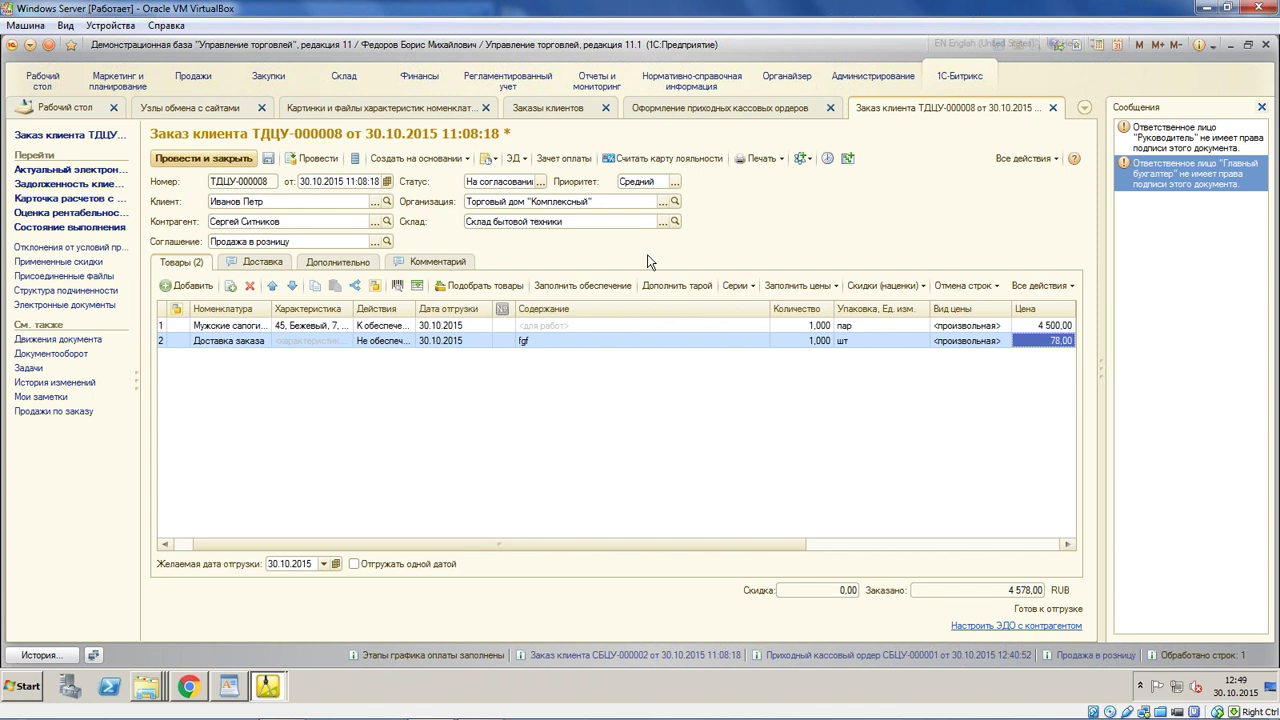
click(338, 262)
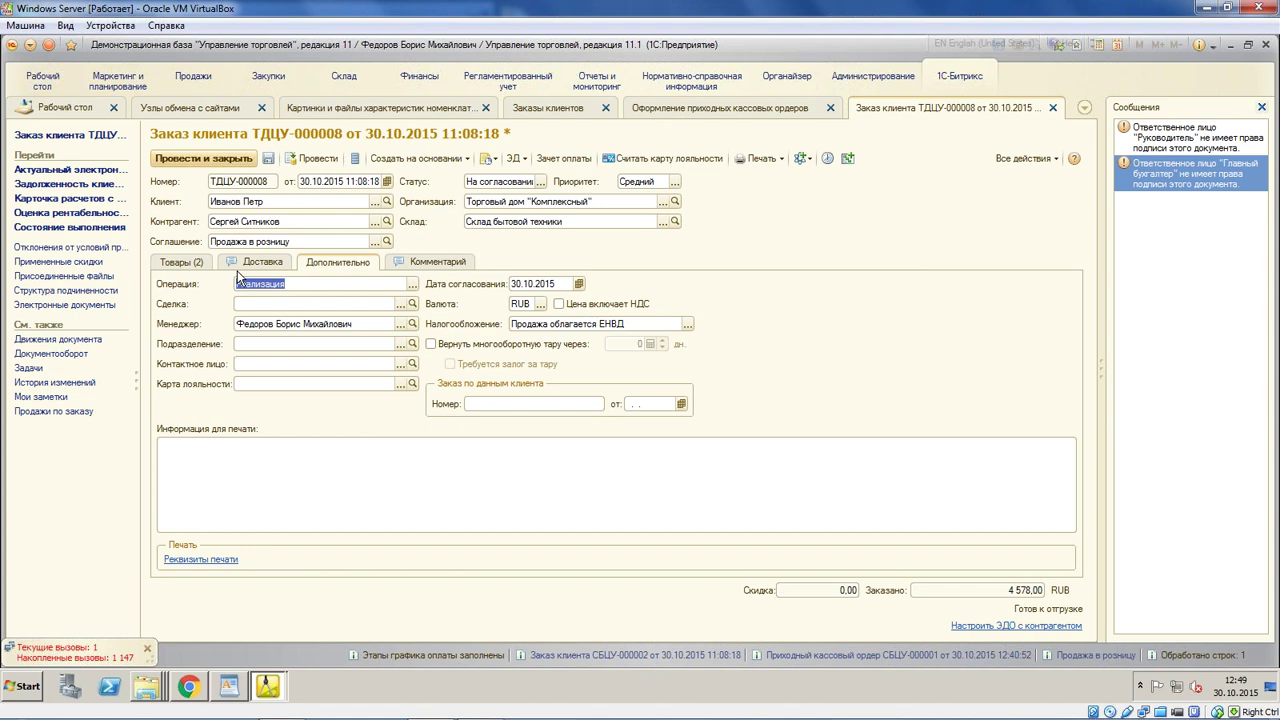
Step: Close the order without saving changes and reopen the 30.10.2015 customer order
click(1053, 108)
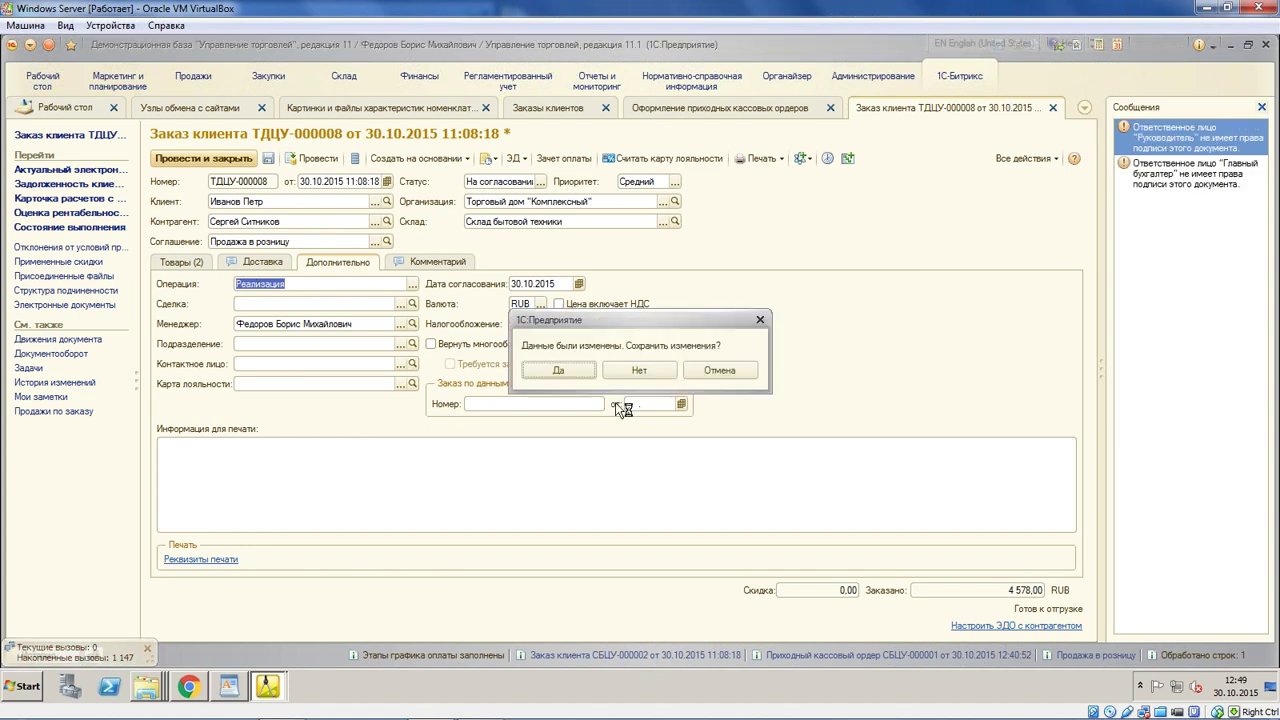
click(645, 369)
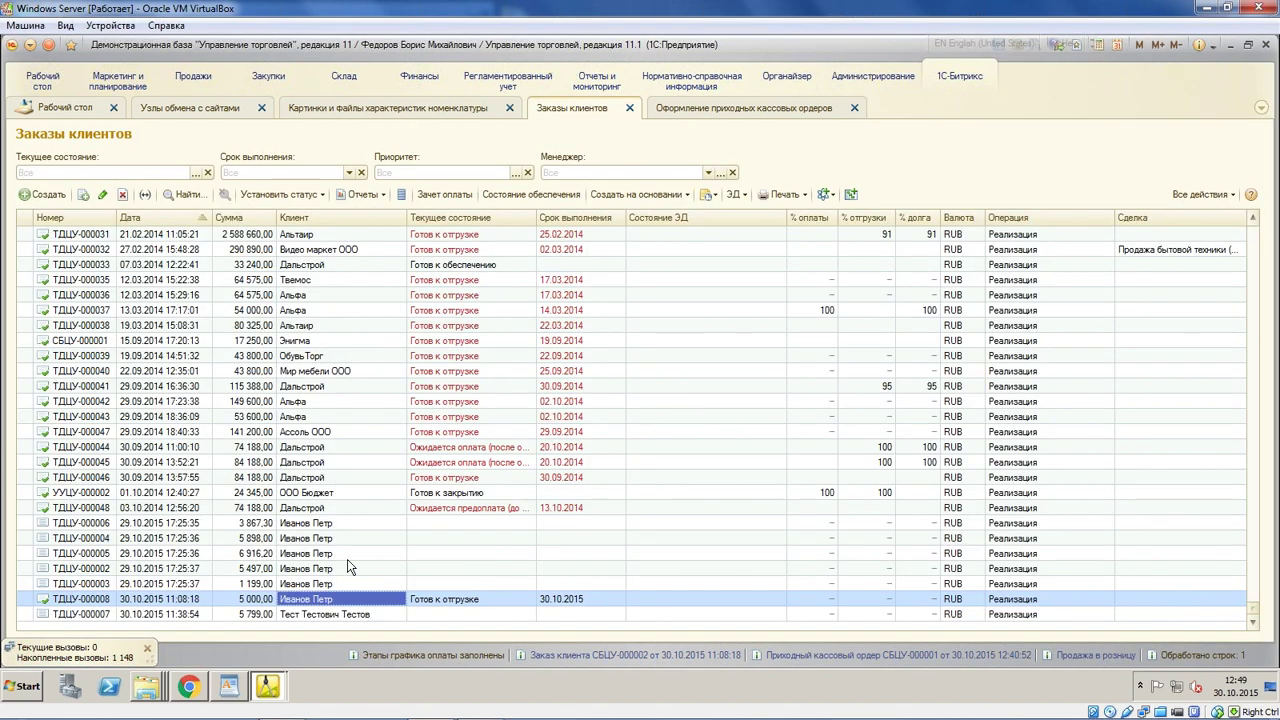
double_click(358, 553)
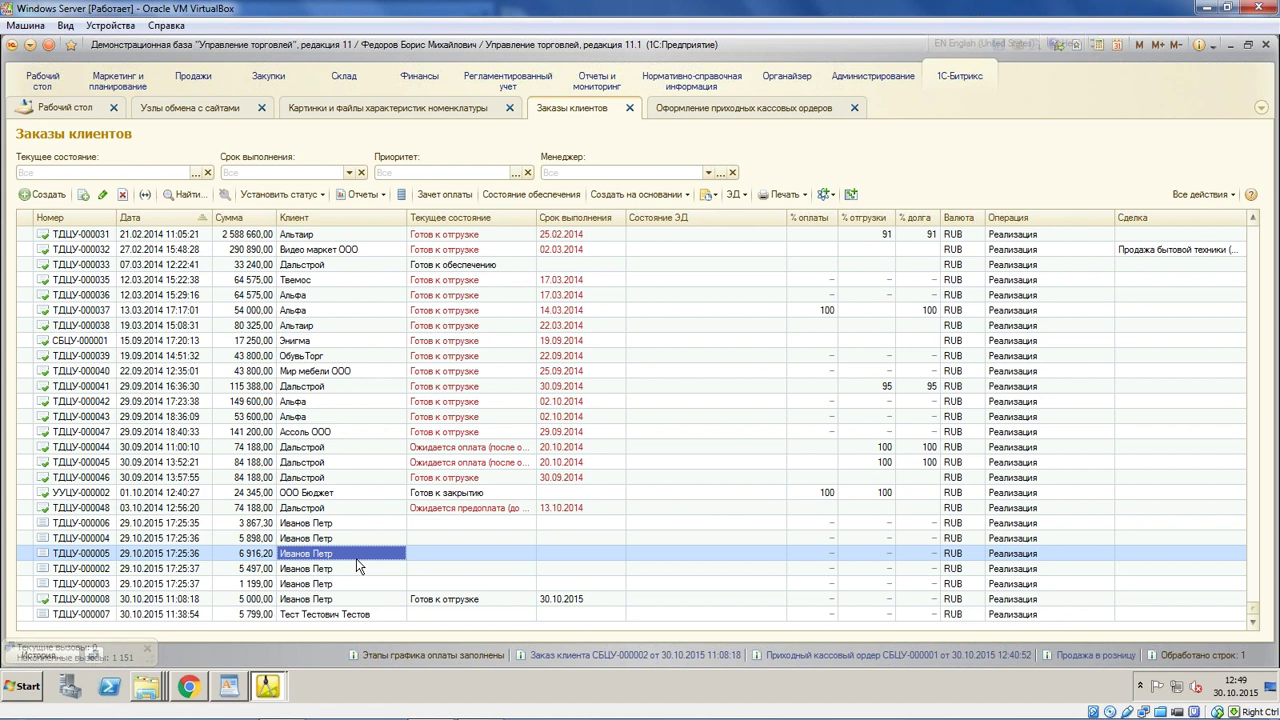
click(312, 612)
double_click(330, 598)
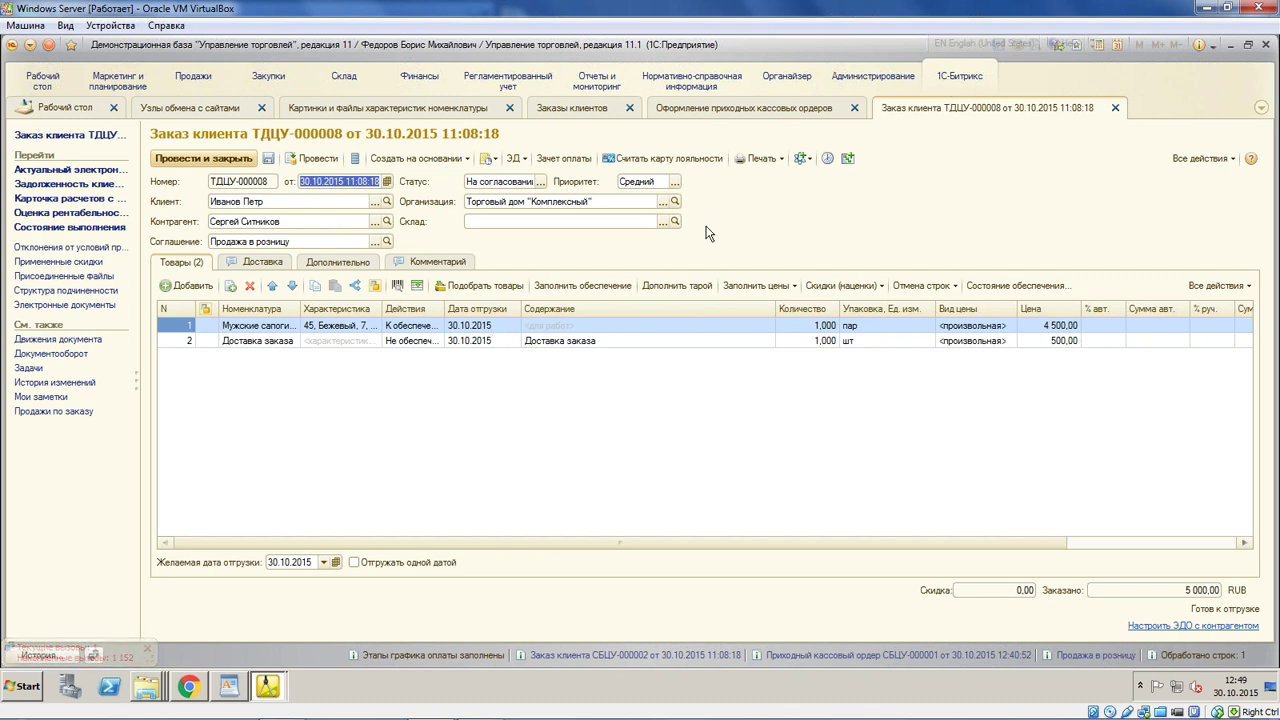
Step: Try posting the order, check its delivery, additional and comment tabs, then open Администрирование
click(232, 160)
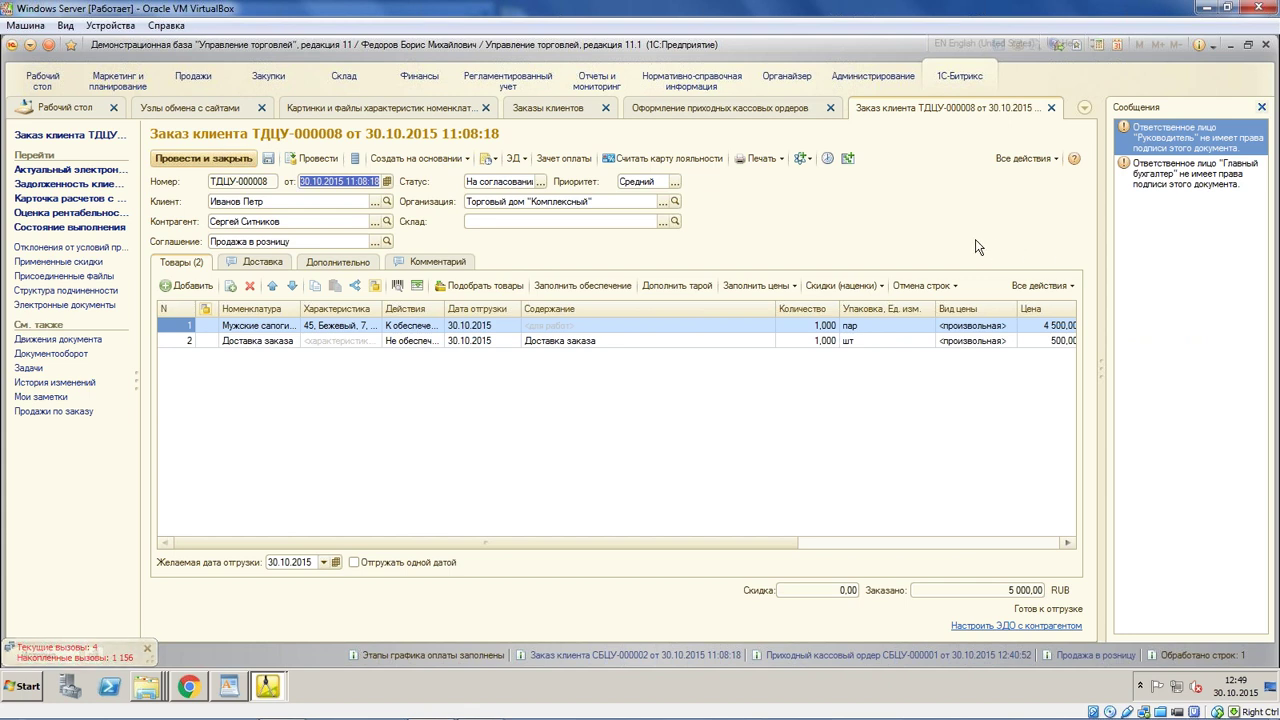
click(266, 263)
click(338, 262)
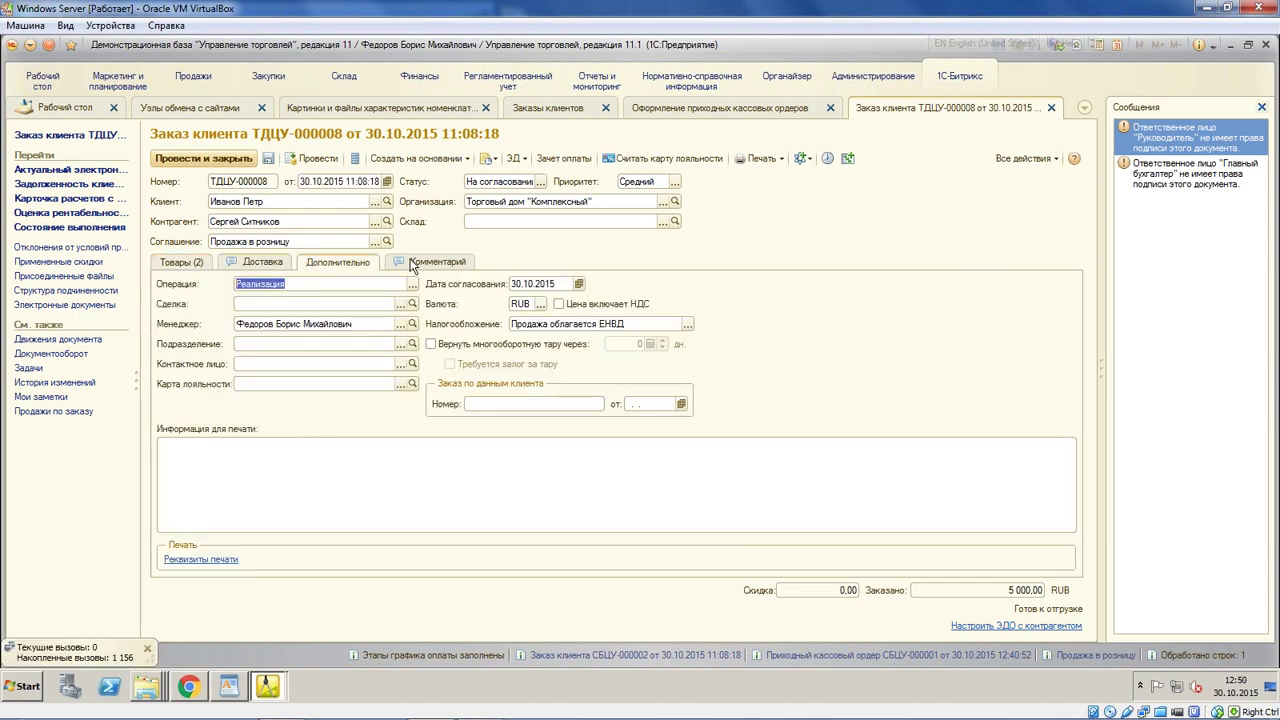
click(415, 263)
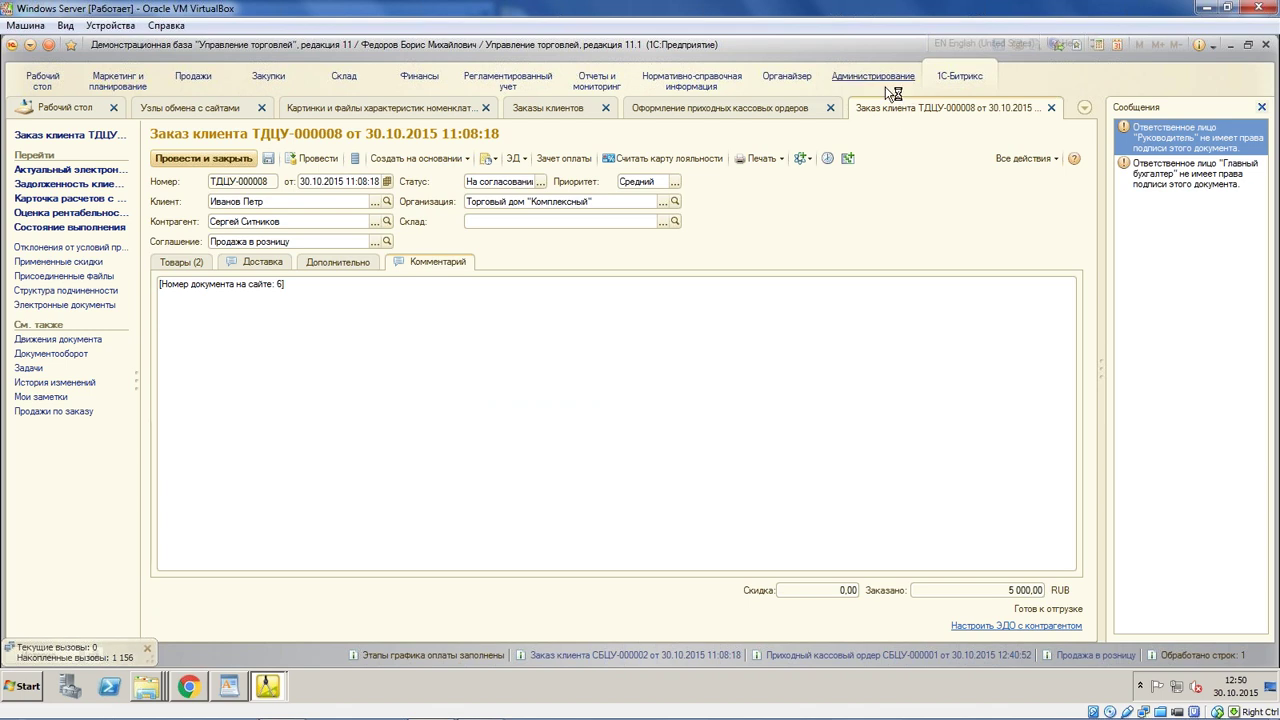
click(880, 84)
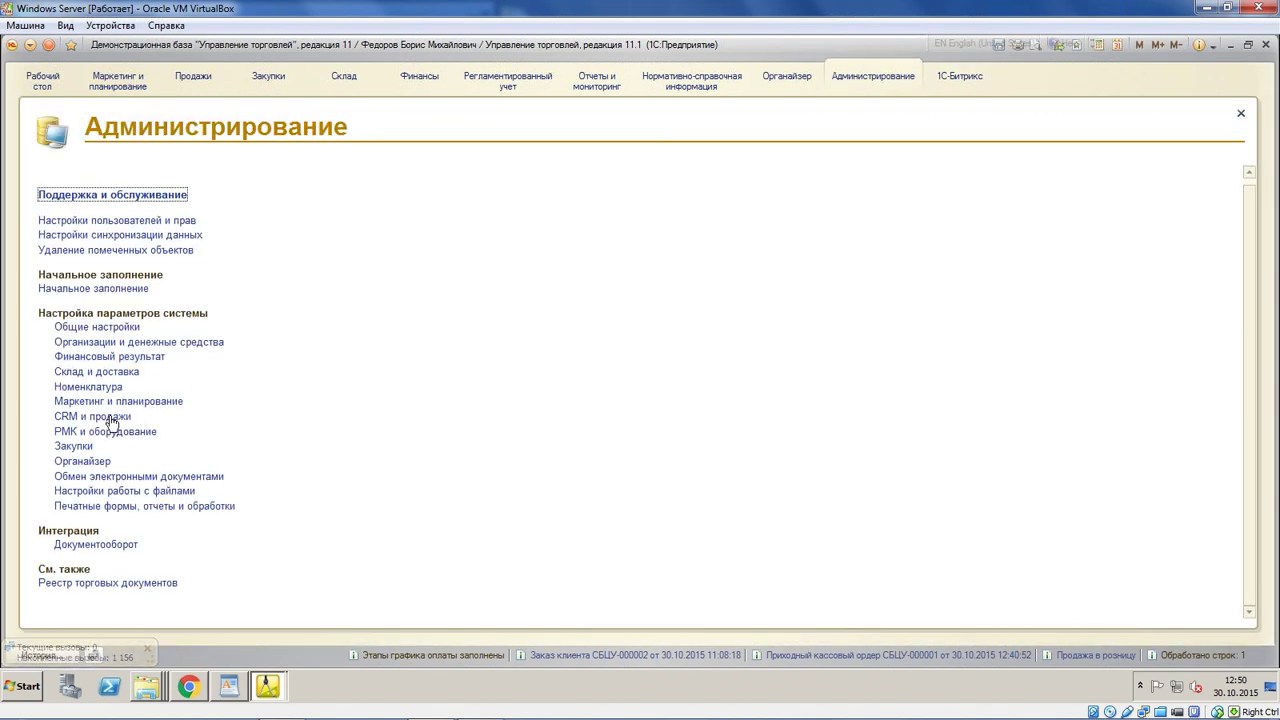
Step: Browse the CRM и продажи settings and dismiss the Договоры с клиентами change prompt
click(108, 417)
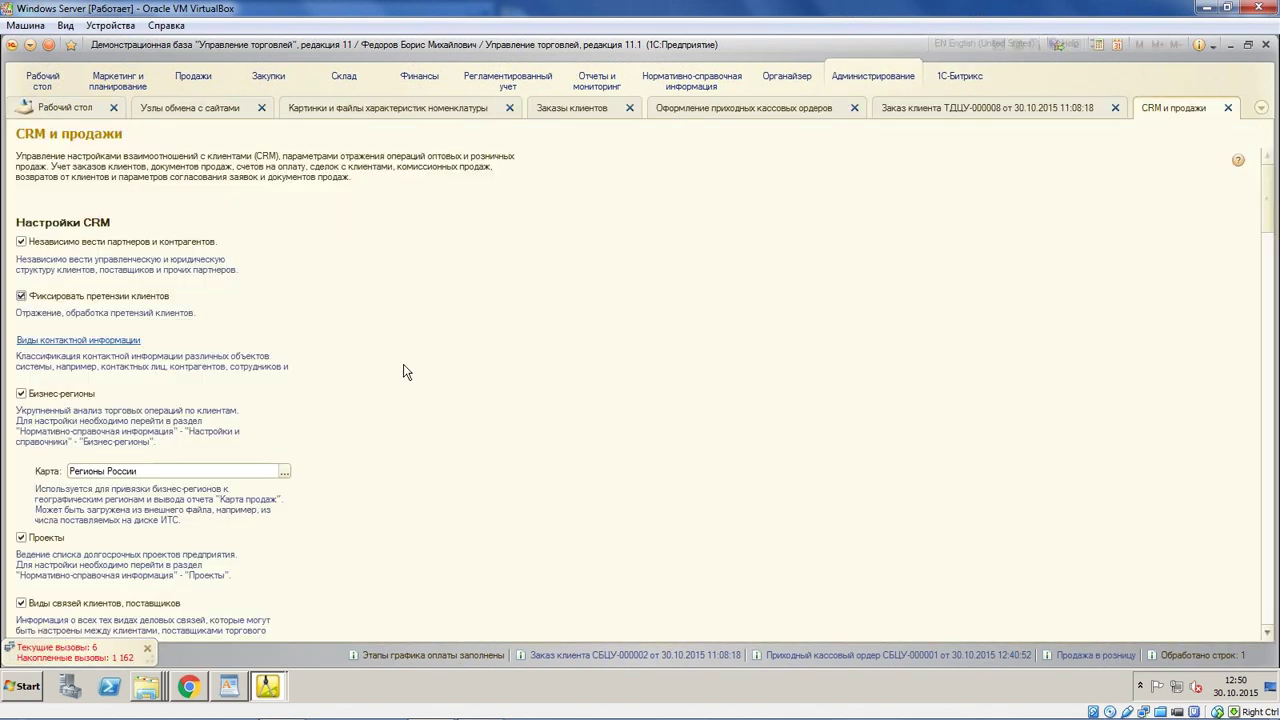
scroll(283, 383, down, 2)
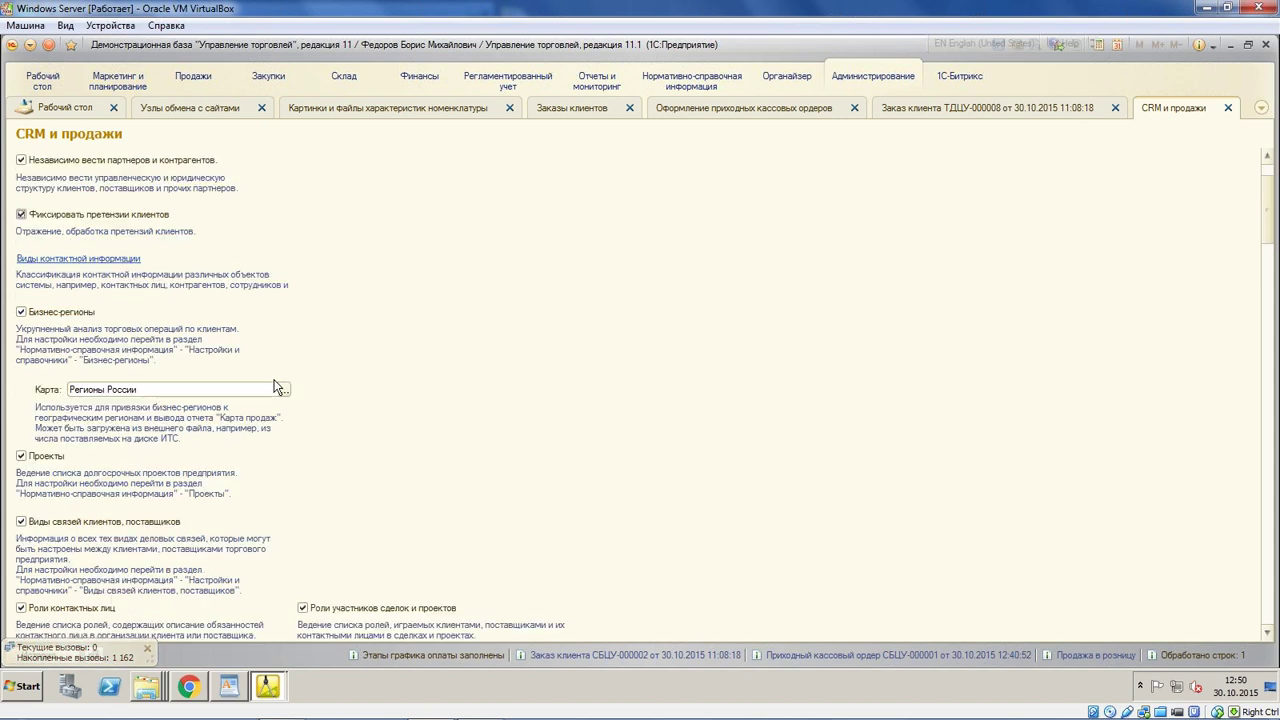
scroll(270, 392, down, 2)
scroll(260, 405, down, 4)
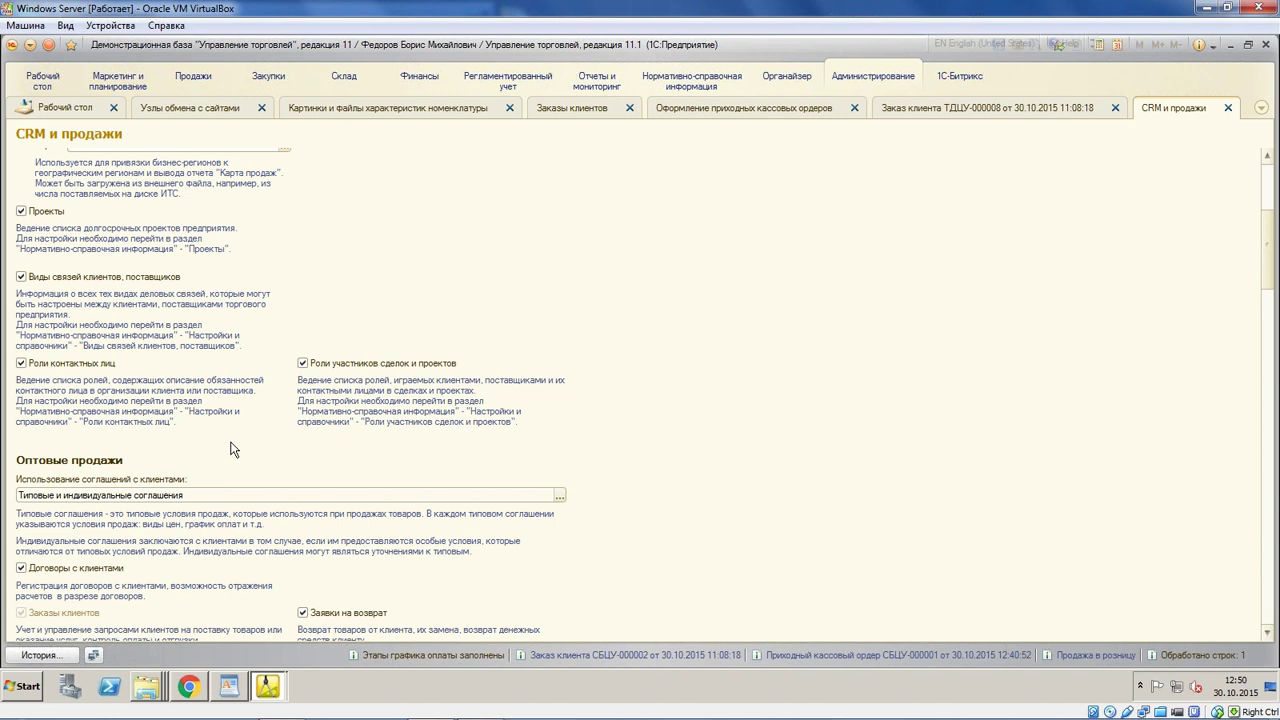
scroll(230, 449, down, 4)
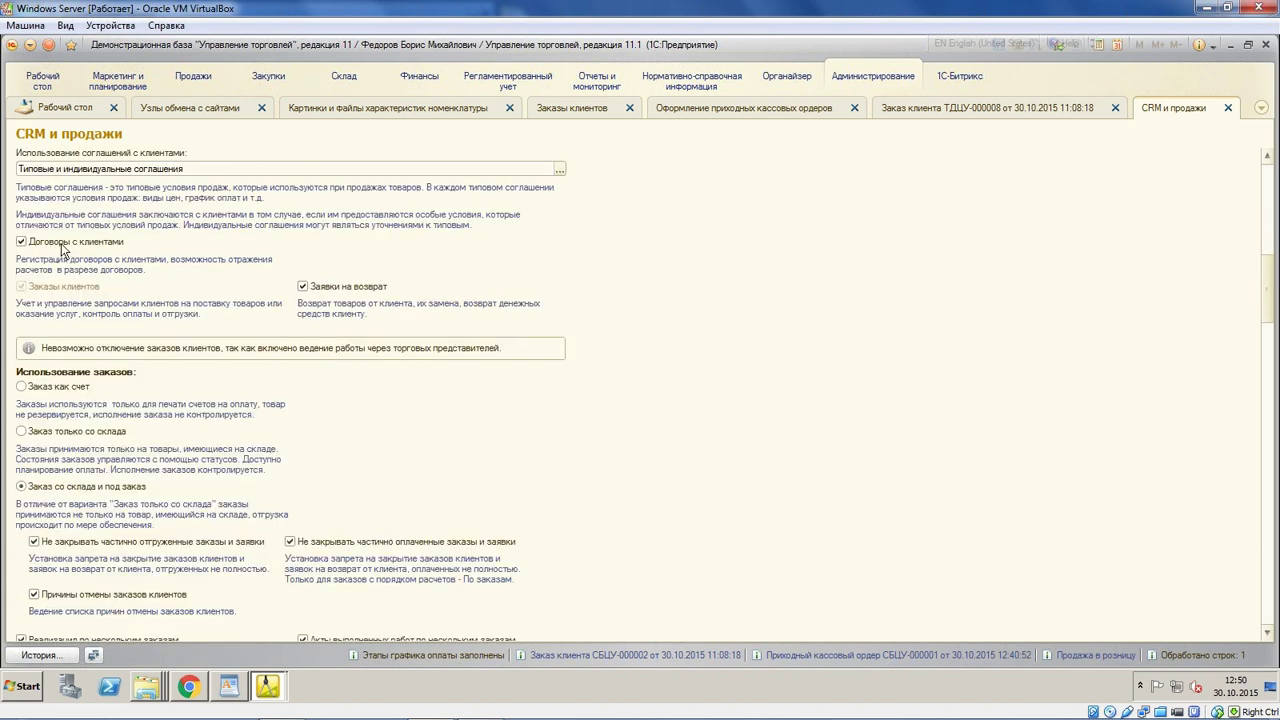
click(63, 245)
click(570, 380)
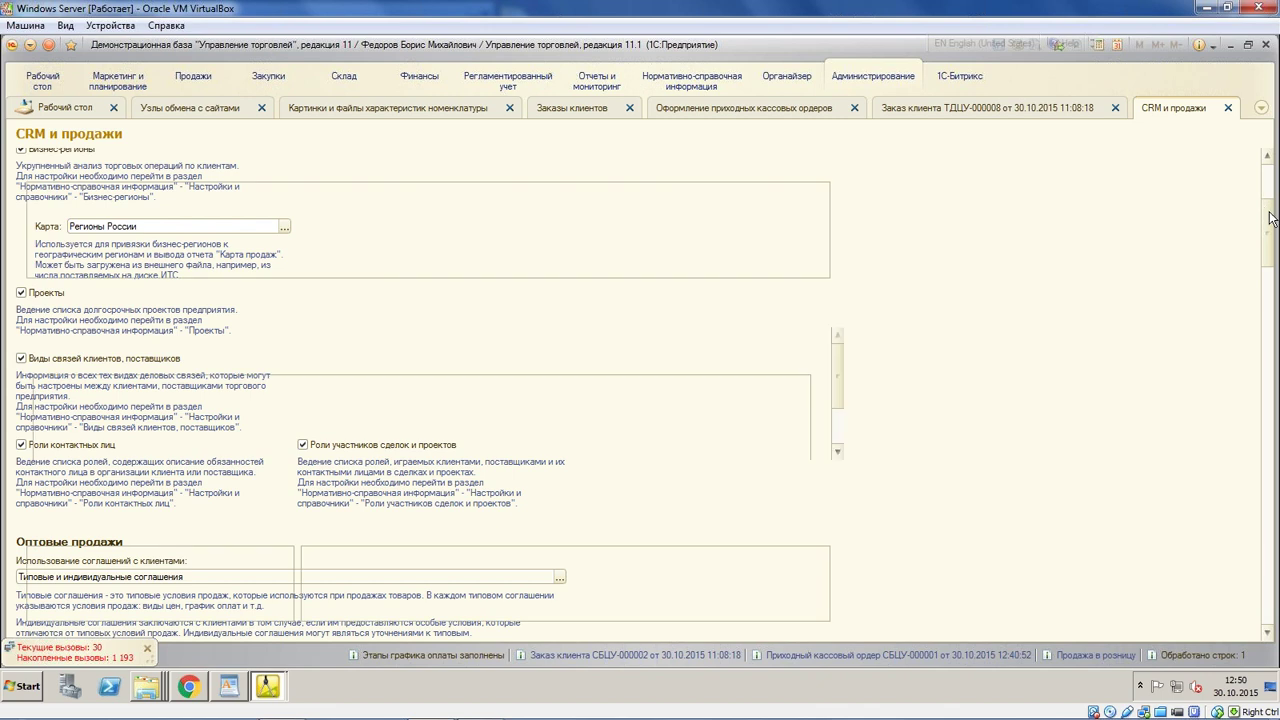
Step: Scroll through the remaining settings and return to order ТДЦУ-000008
scroll(59, 499, down, 5)
scroll(50, 540, down, 10)
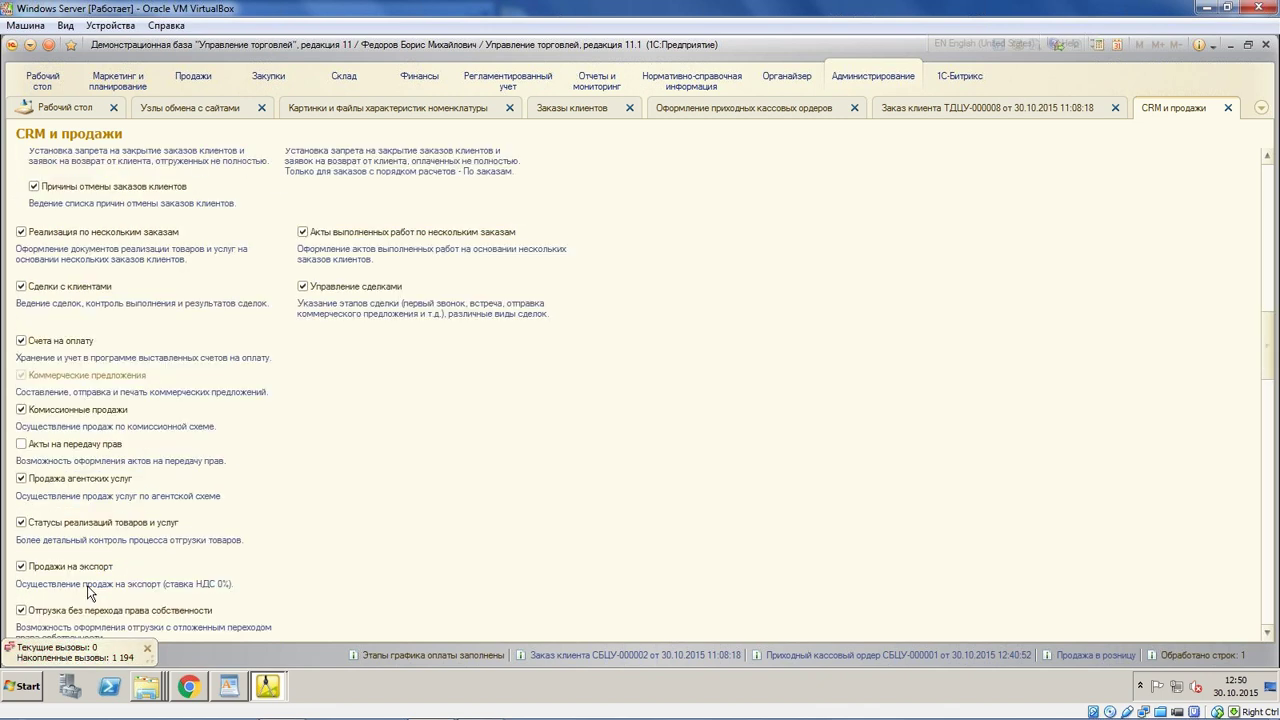
scroll(155, 588, up, 10)
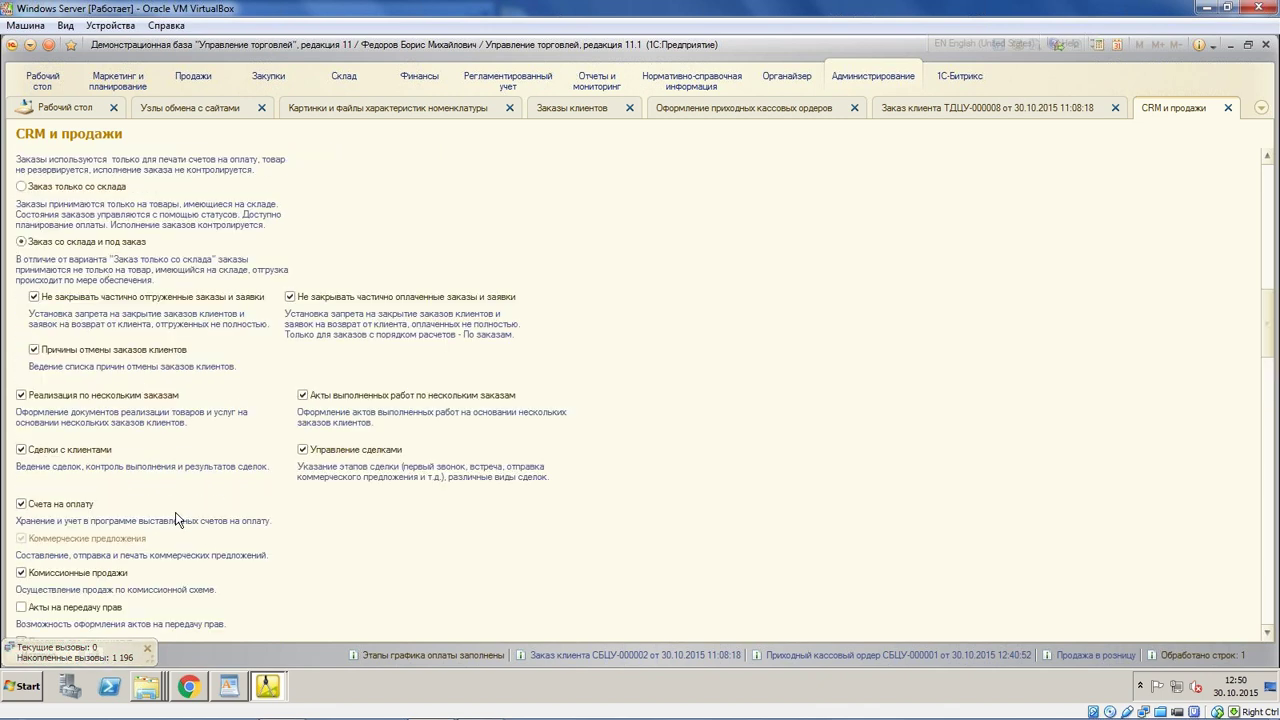
scroll(180, 515, up, 2)
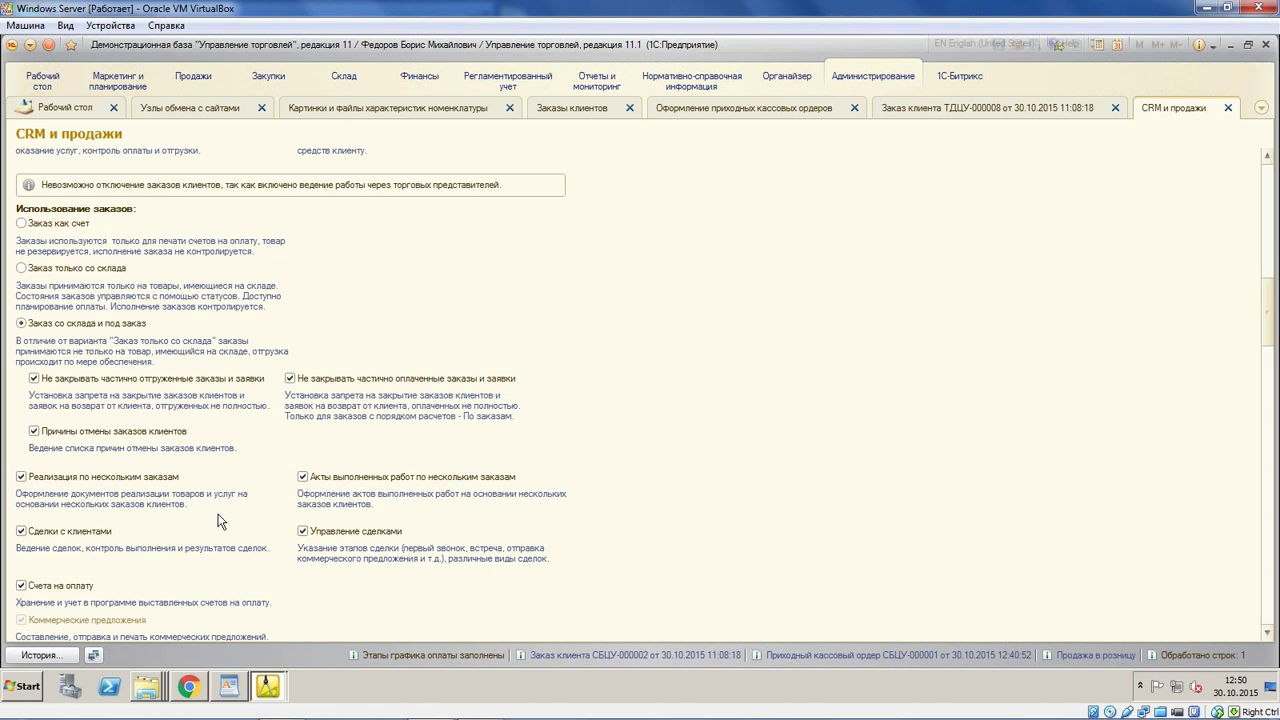
scroll(215, 518, down, 2)
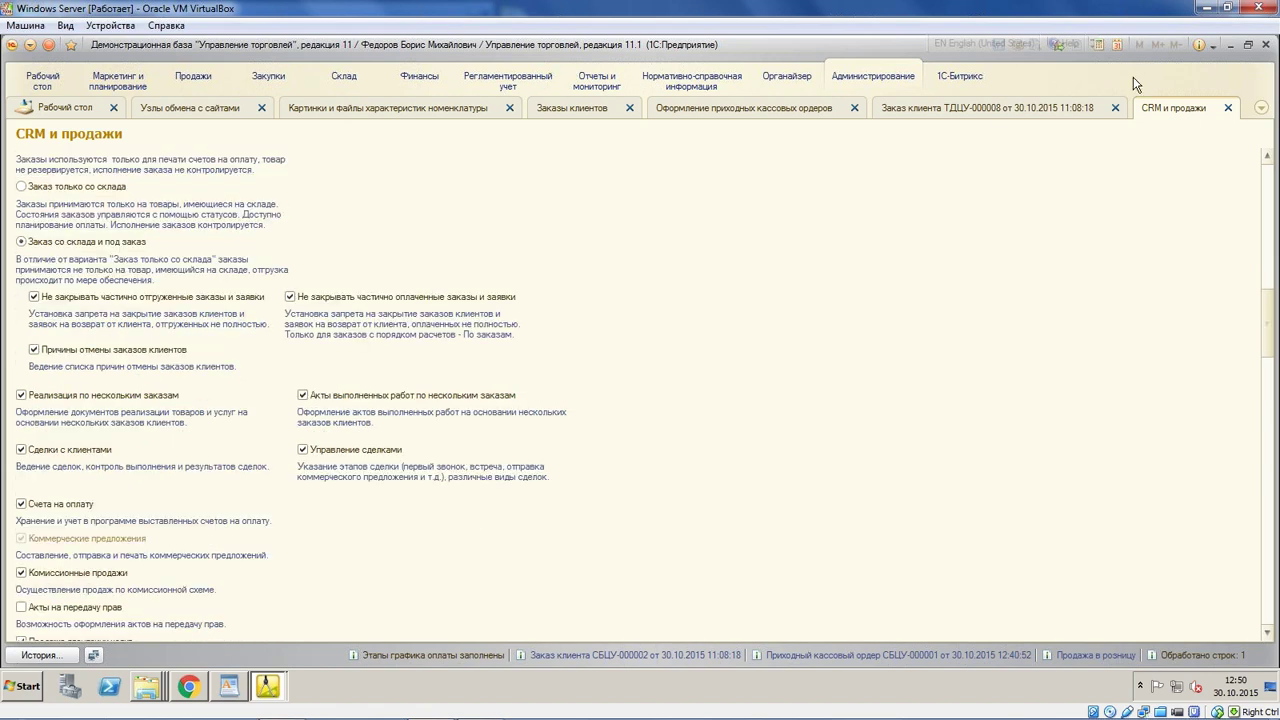
click(999, 109)
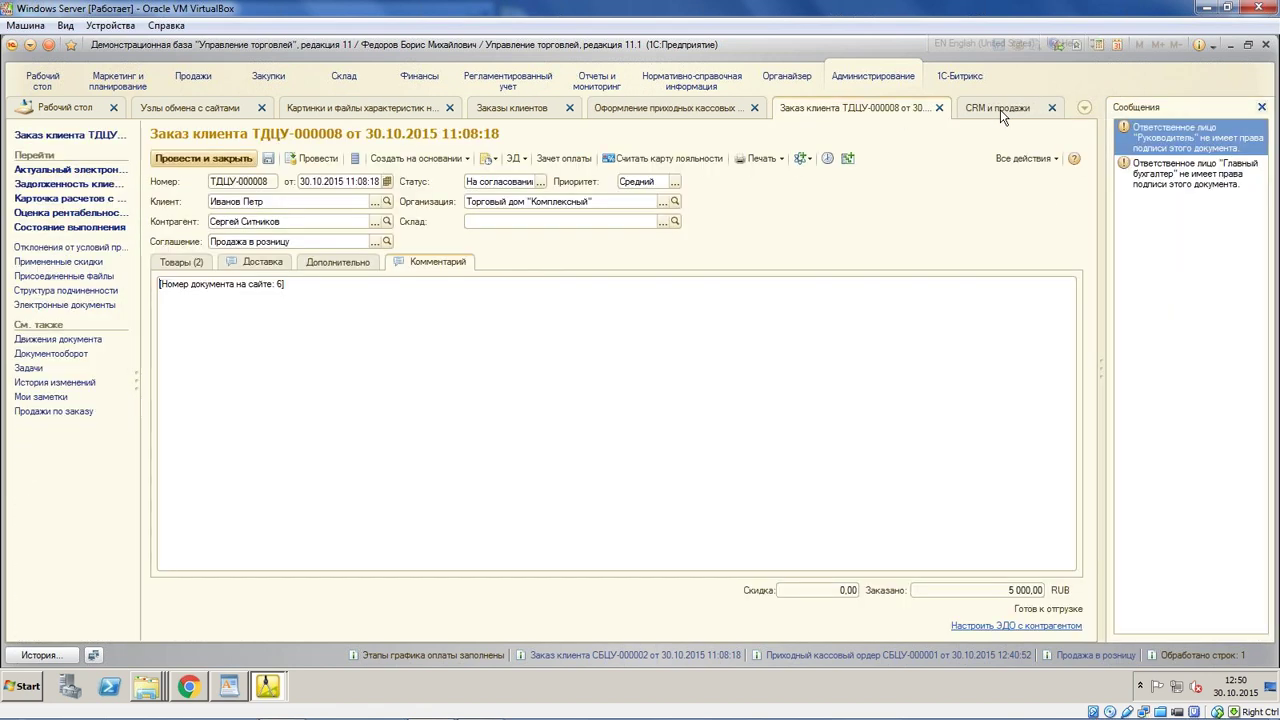
Step: Review the Торговый дом "Комплексный" card's addresses, accounting policy and print tabs, then close it
click(505, 109)
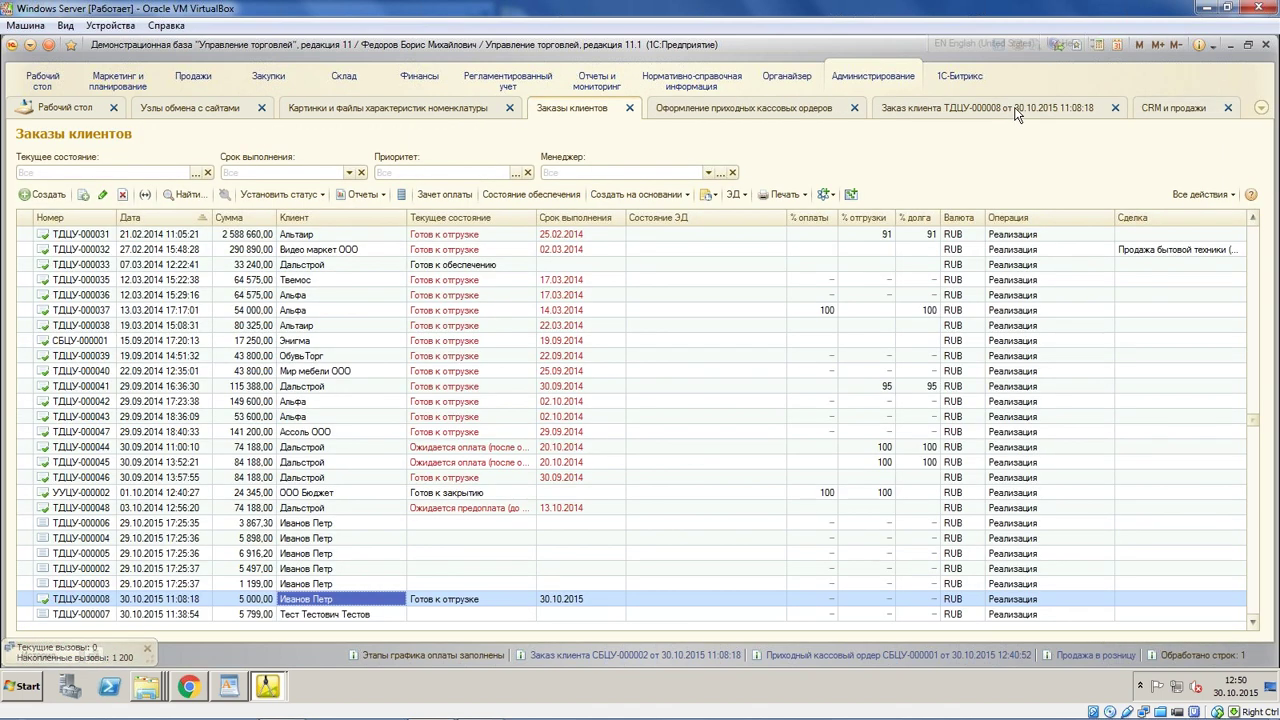
click(1017, 110)
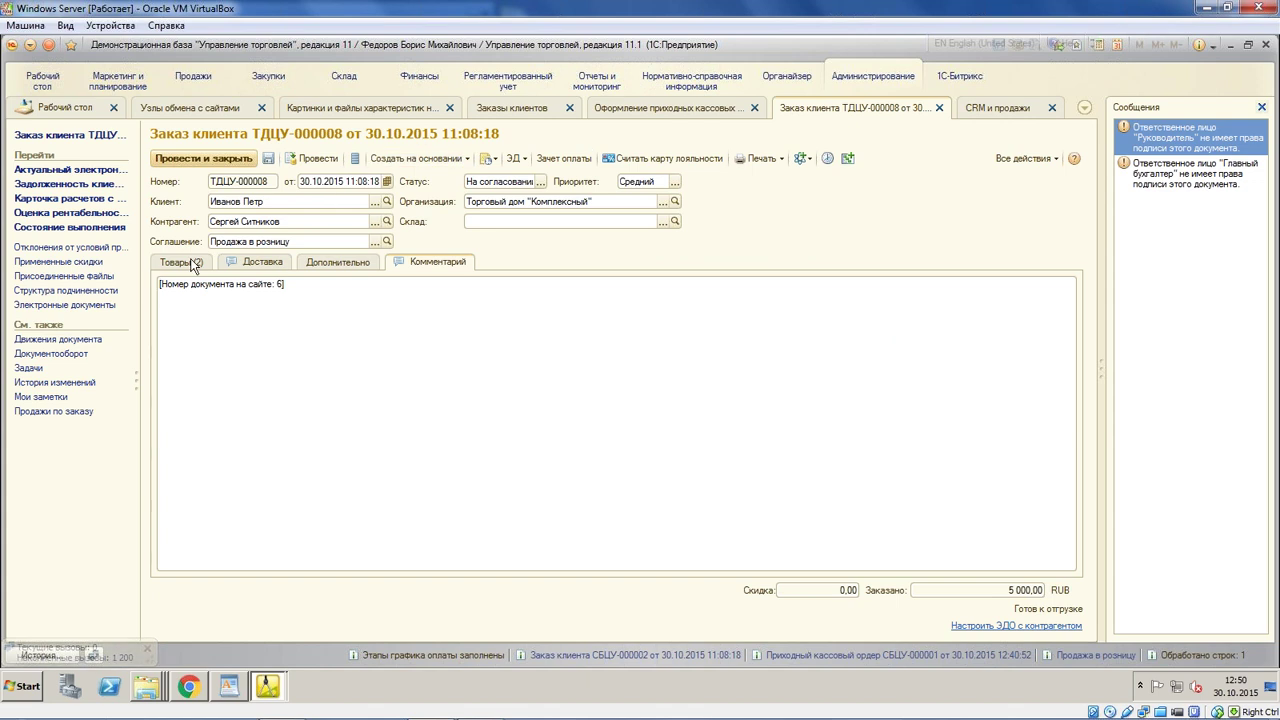
click(193, 264)
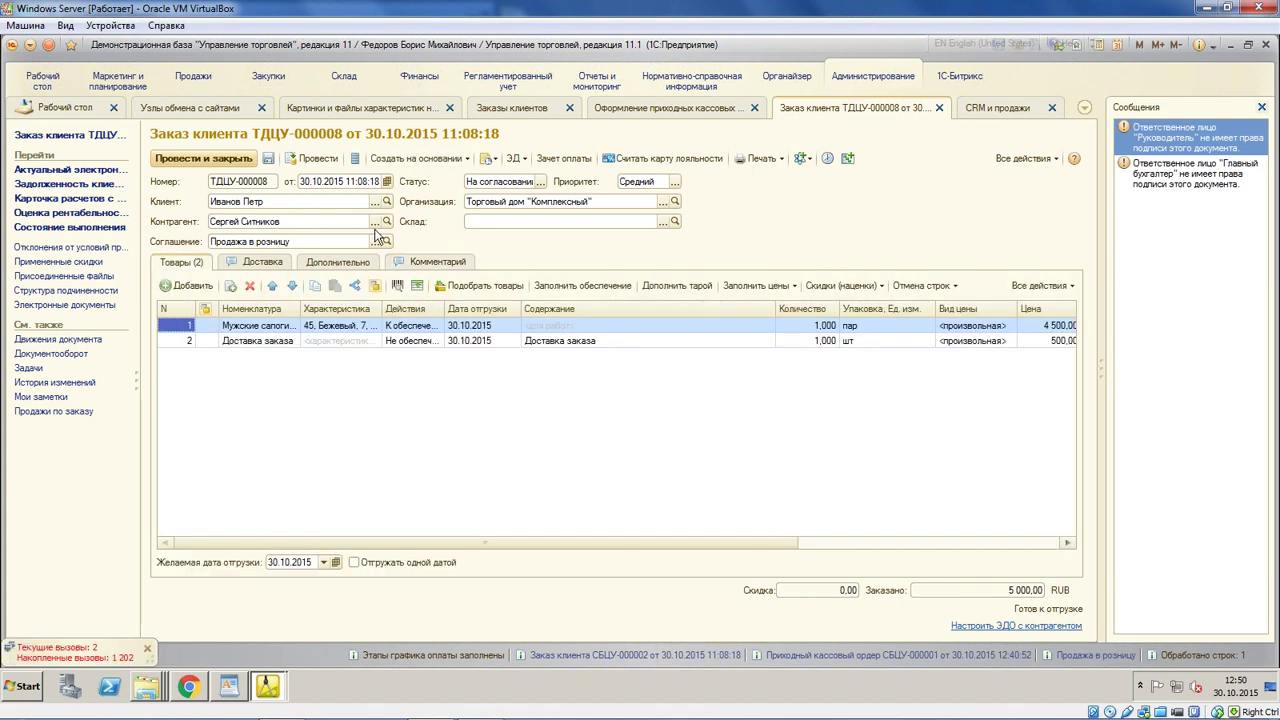
click(675, 203)
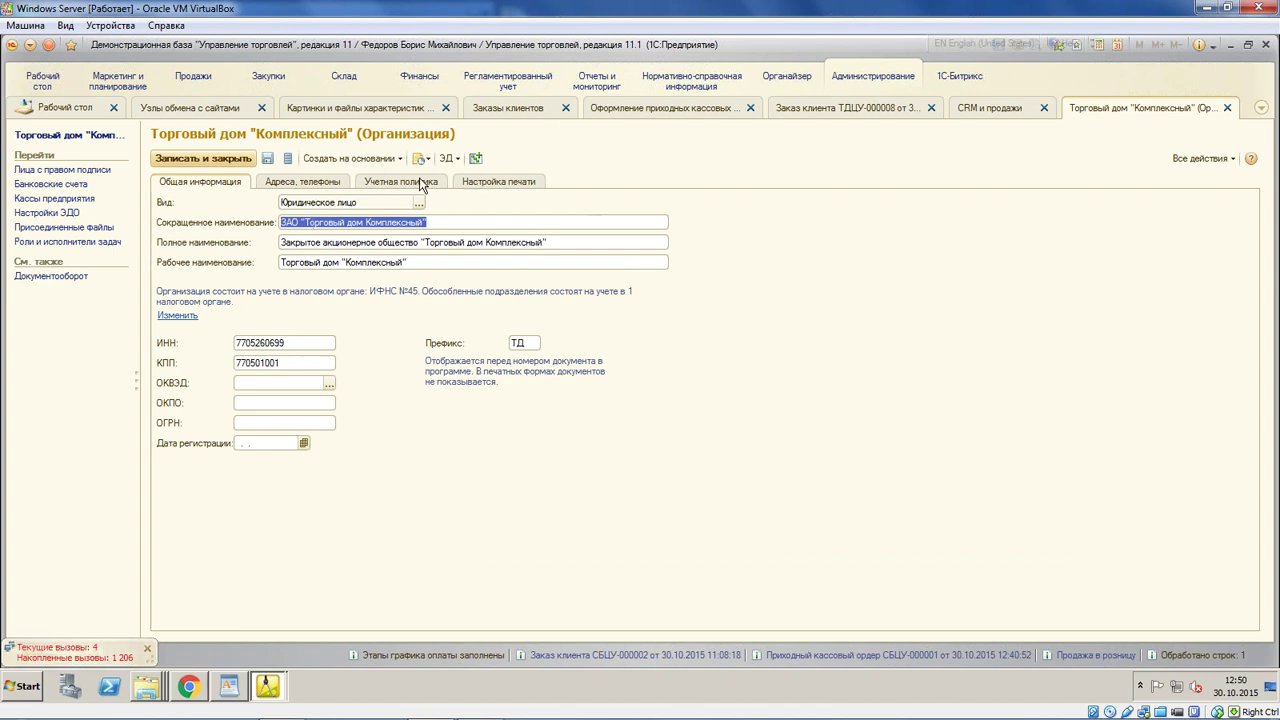
click(318, 184)
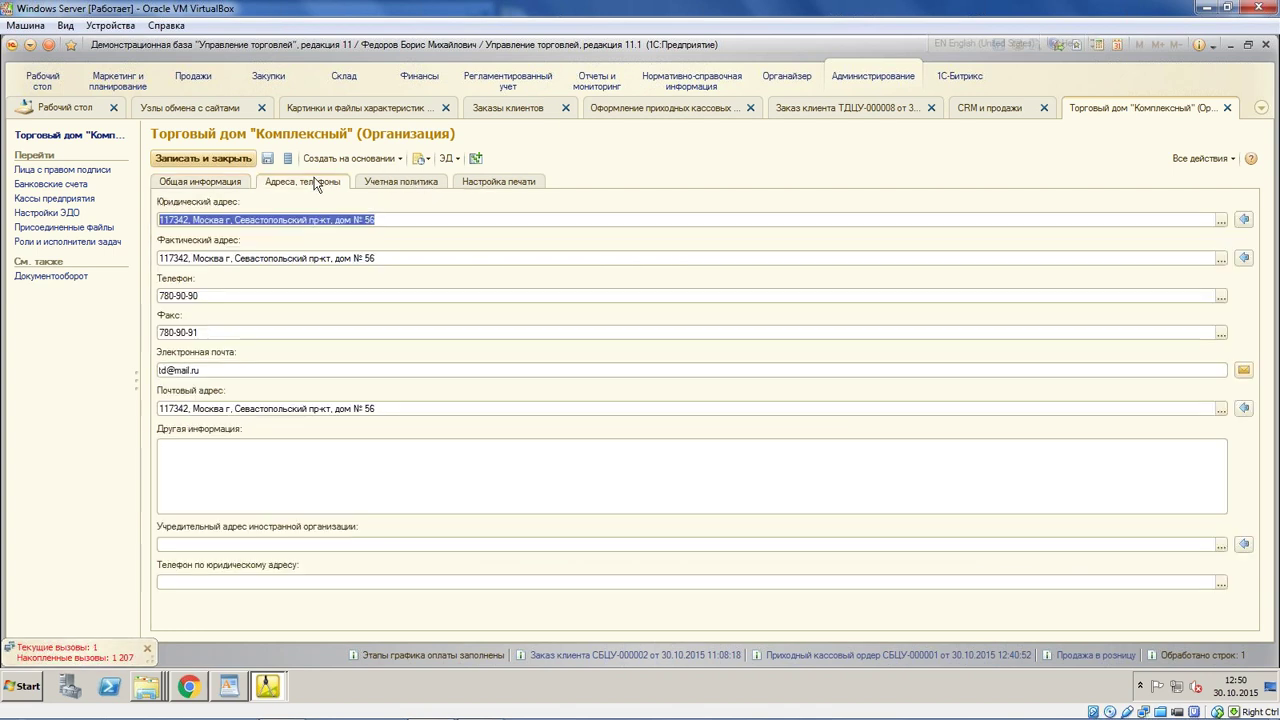
click(401, 181)
click(505, 183)
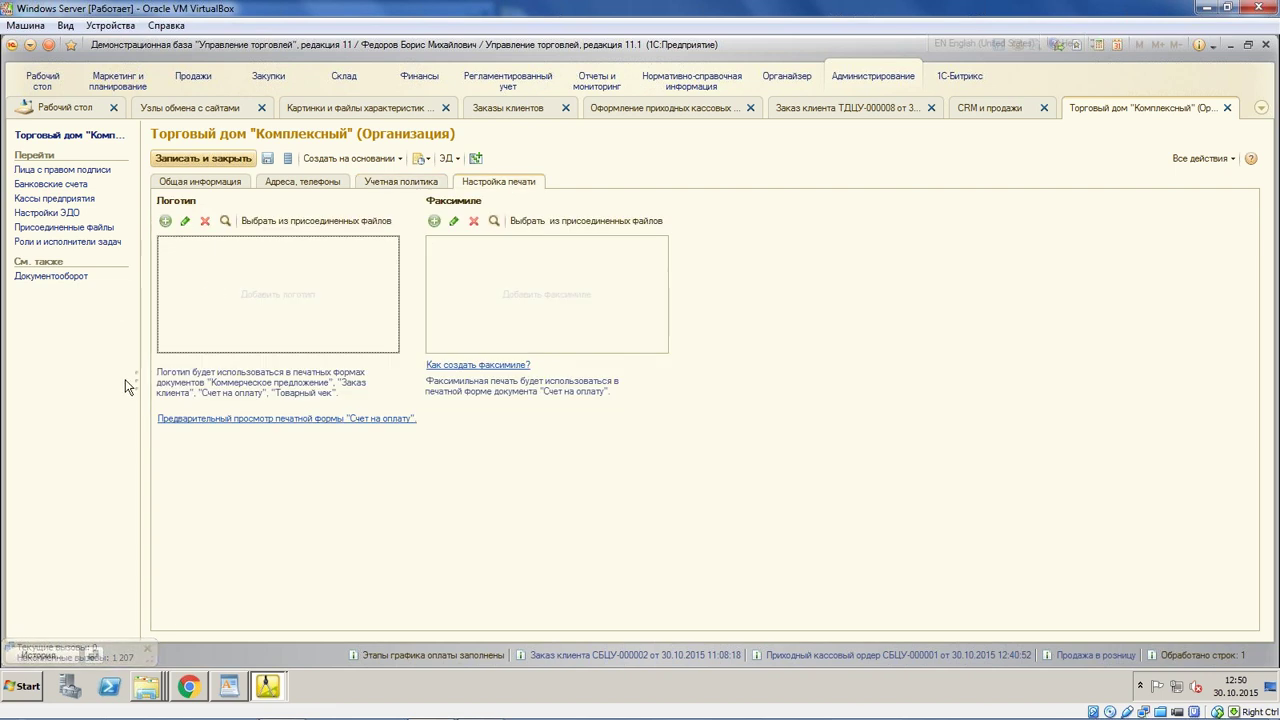
click(215, 183)
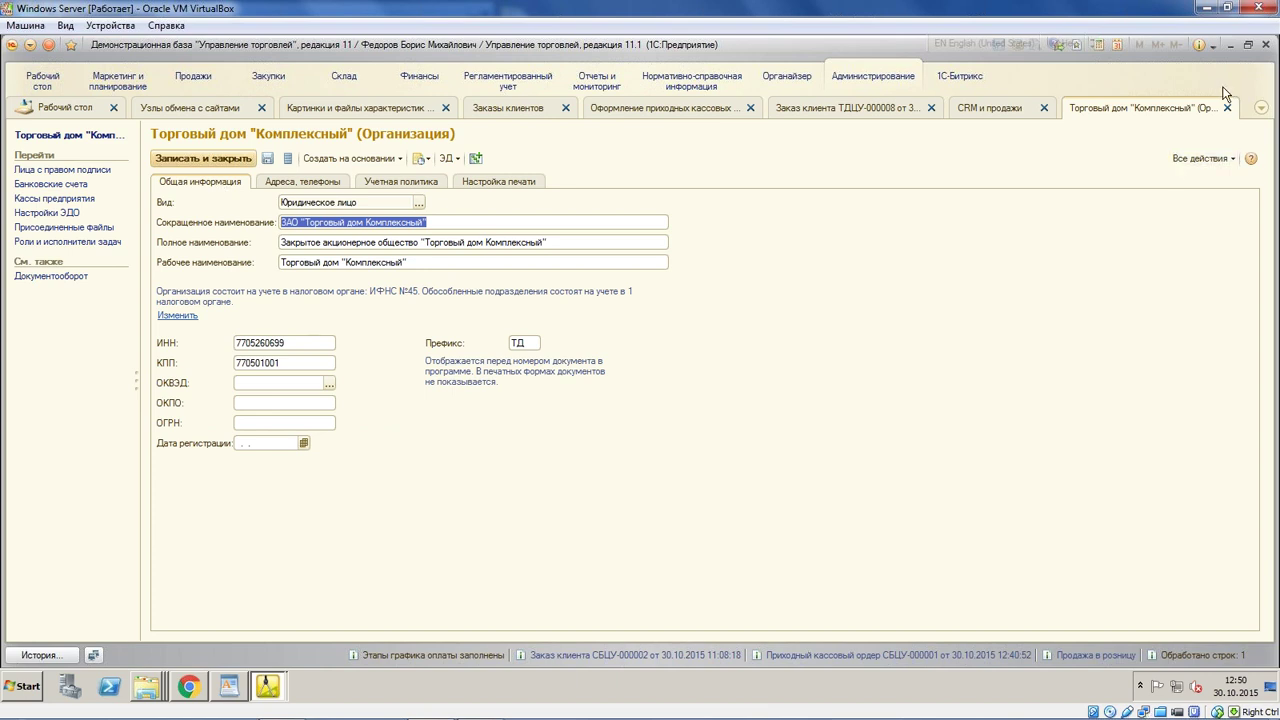
click(1227, 107)
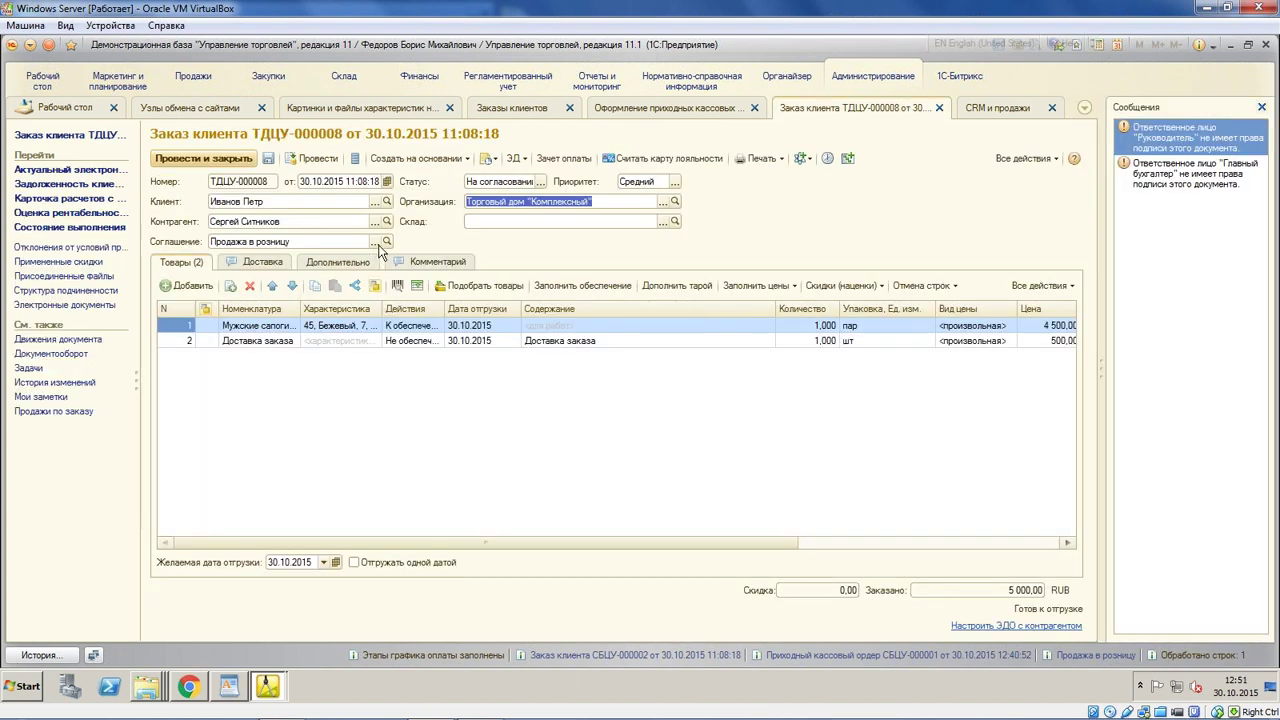
Step: Set the agreement to Продажа оптом and the delivery line price to 500,00
click(376, 242)
click(575, 373)
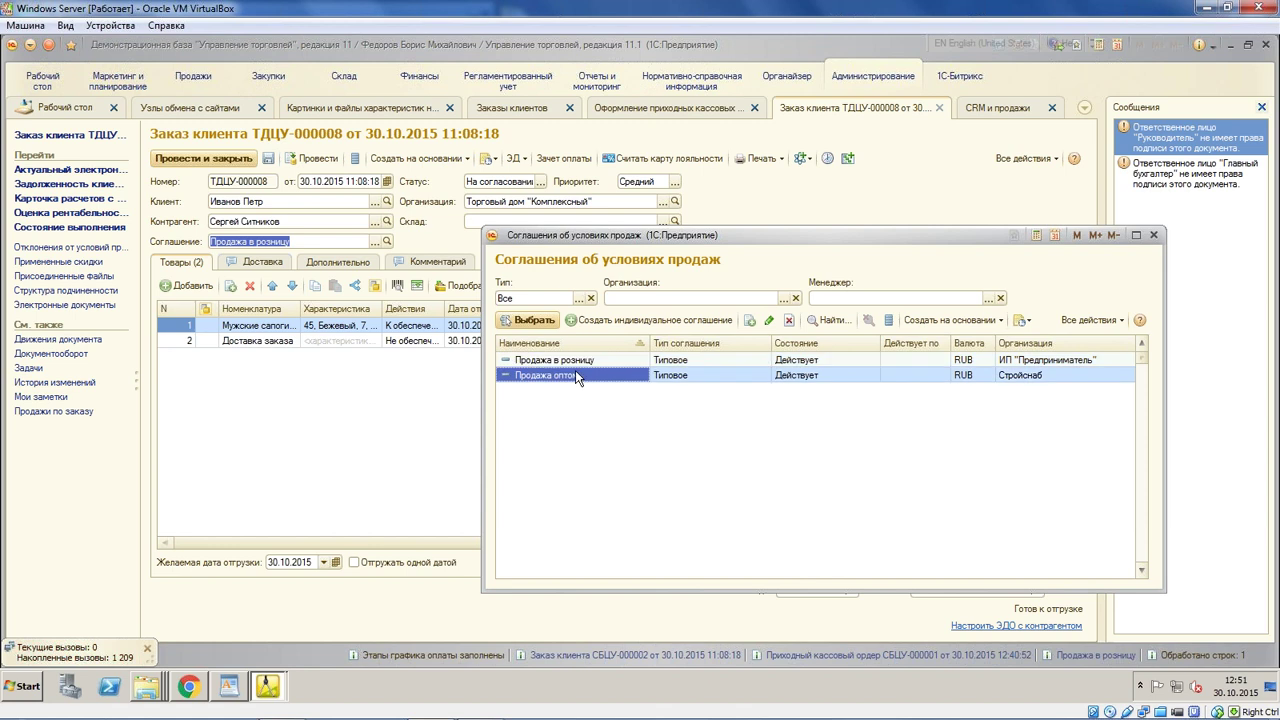
double_click(575, 374)
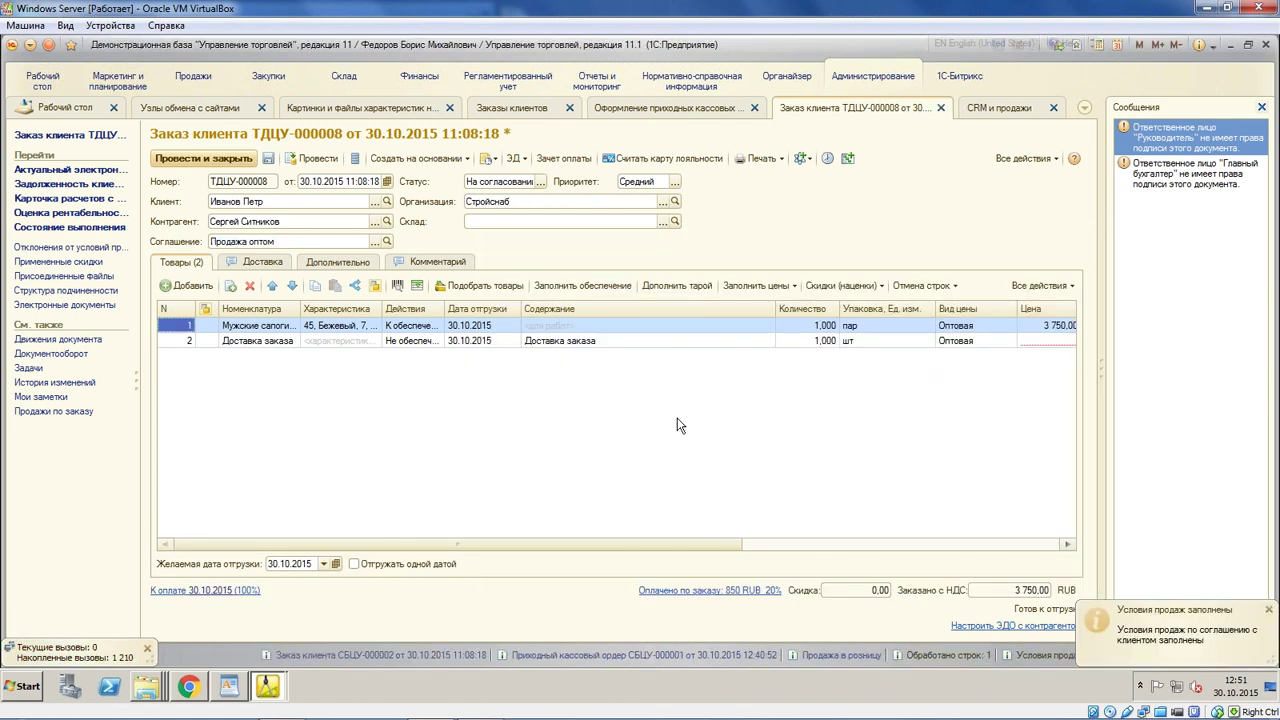
click(968, 346)
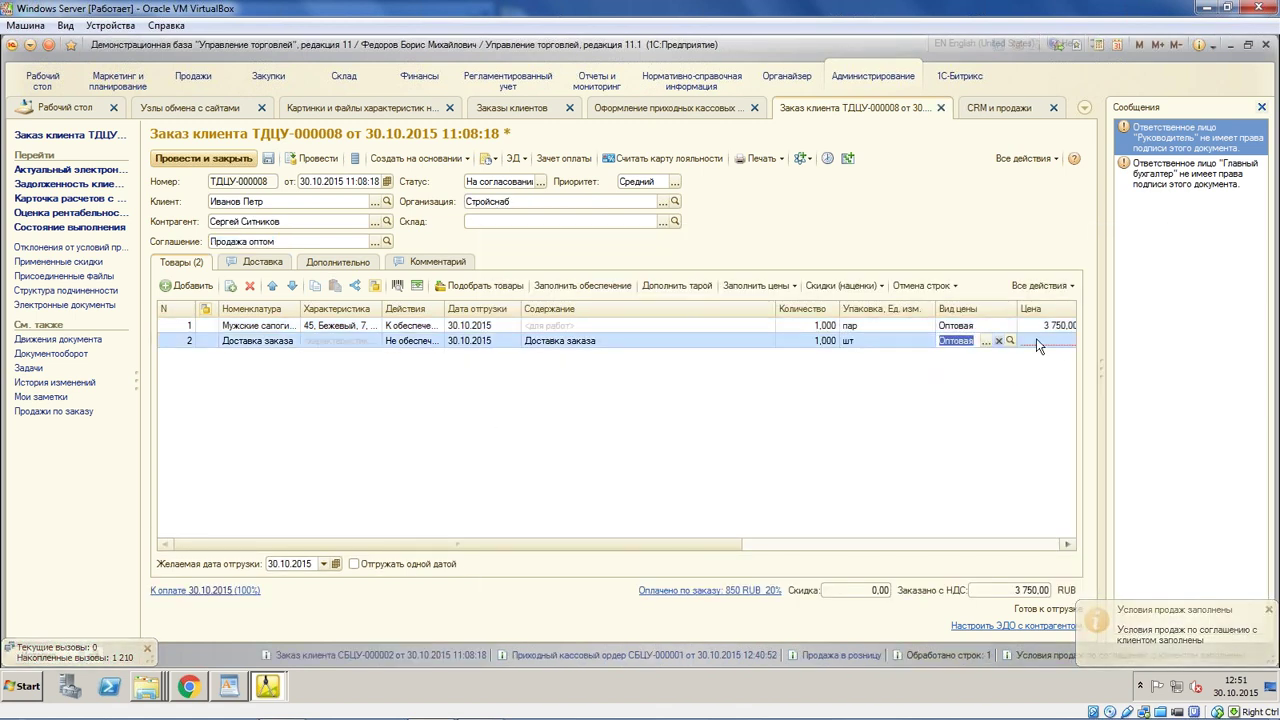
click(1036, 340)
text(500)
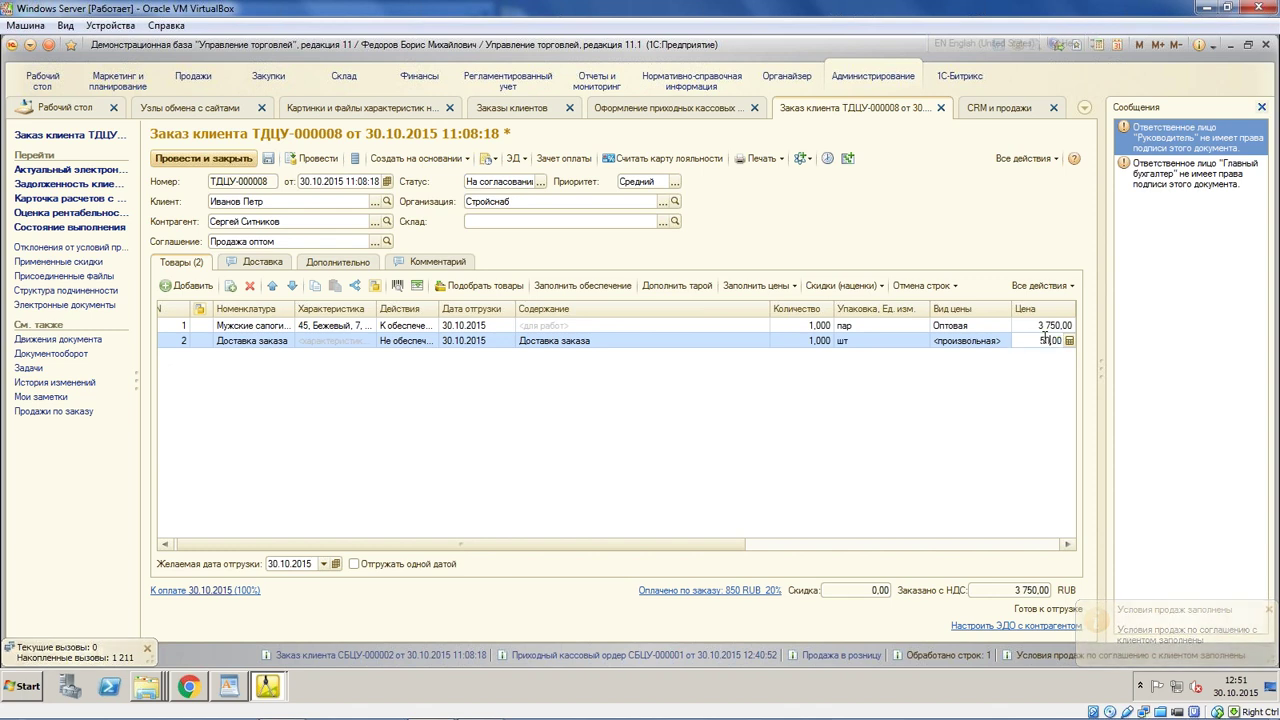
key(Return)
Step: Set the order's warehouse to Центральный склад, replacing Склад бытовой техники
click(660, 221)
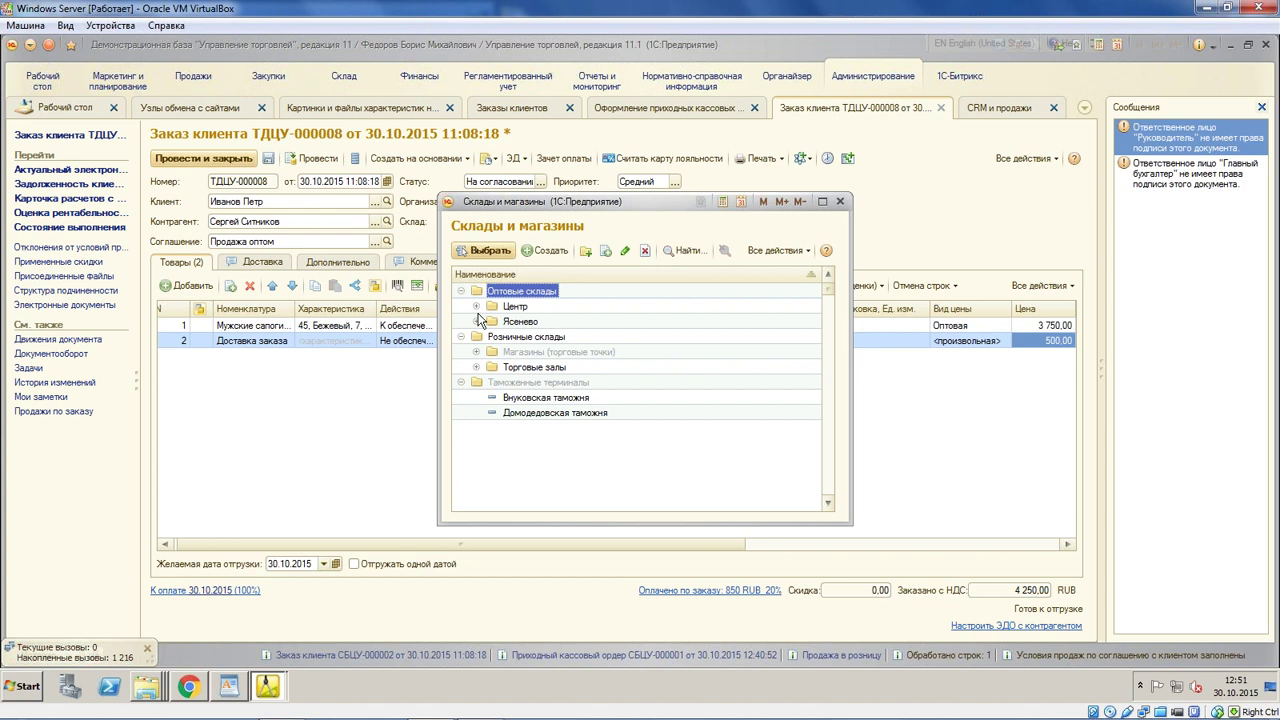
double_click(480, 307)
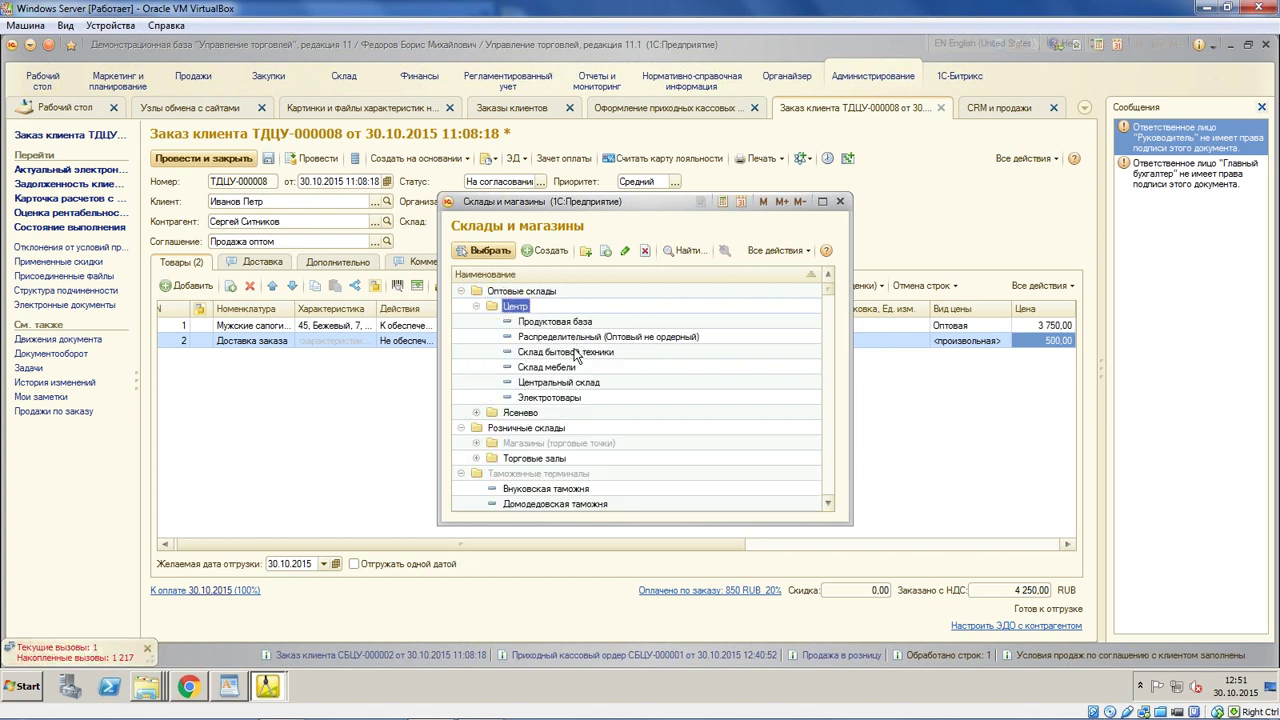
click(581, 354)
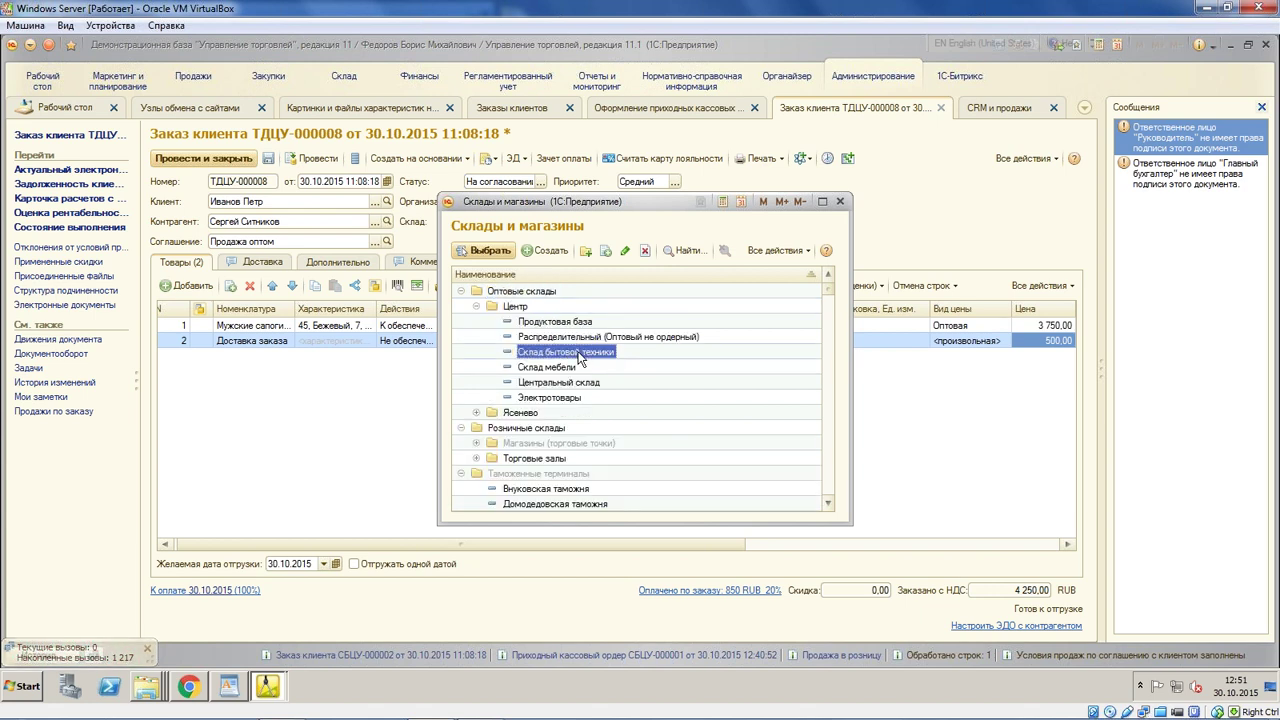
double_click(581, 354)
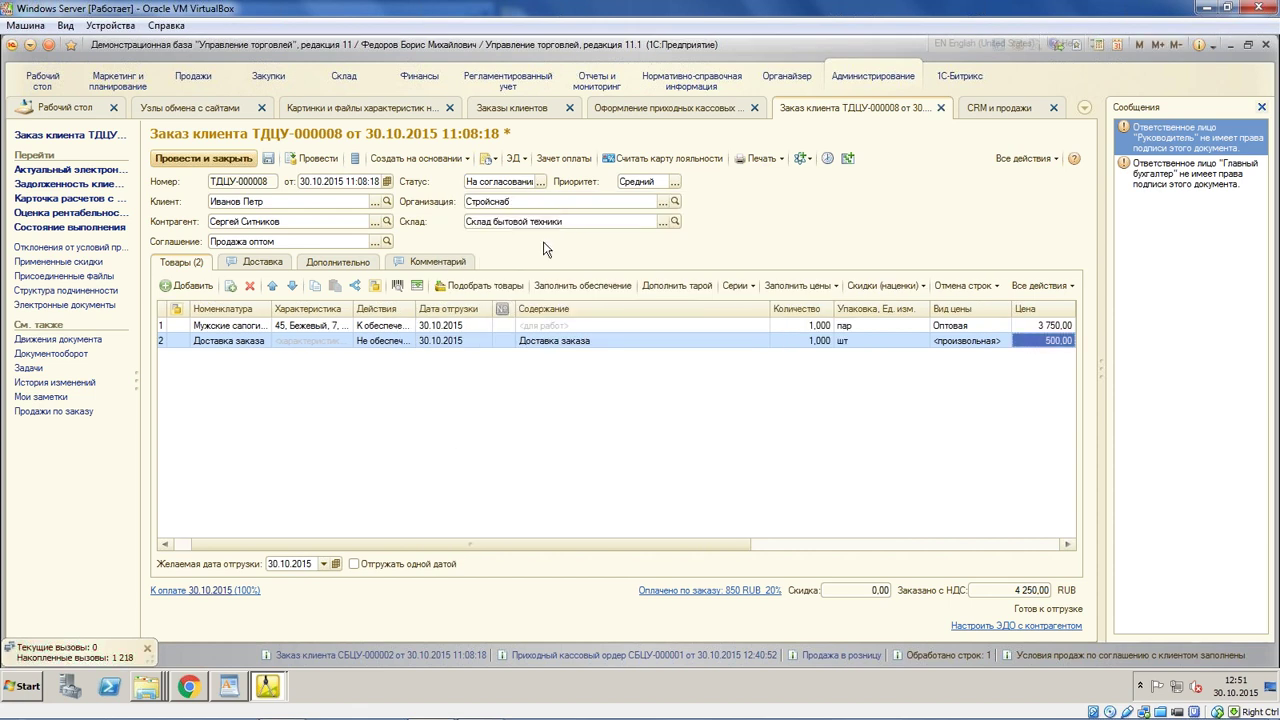
click(661, 221)
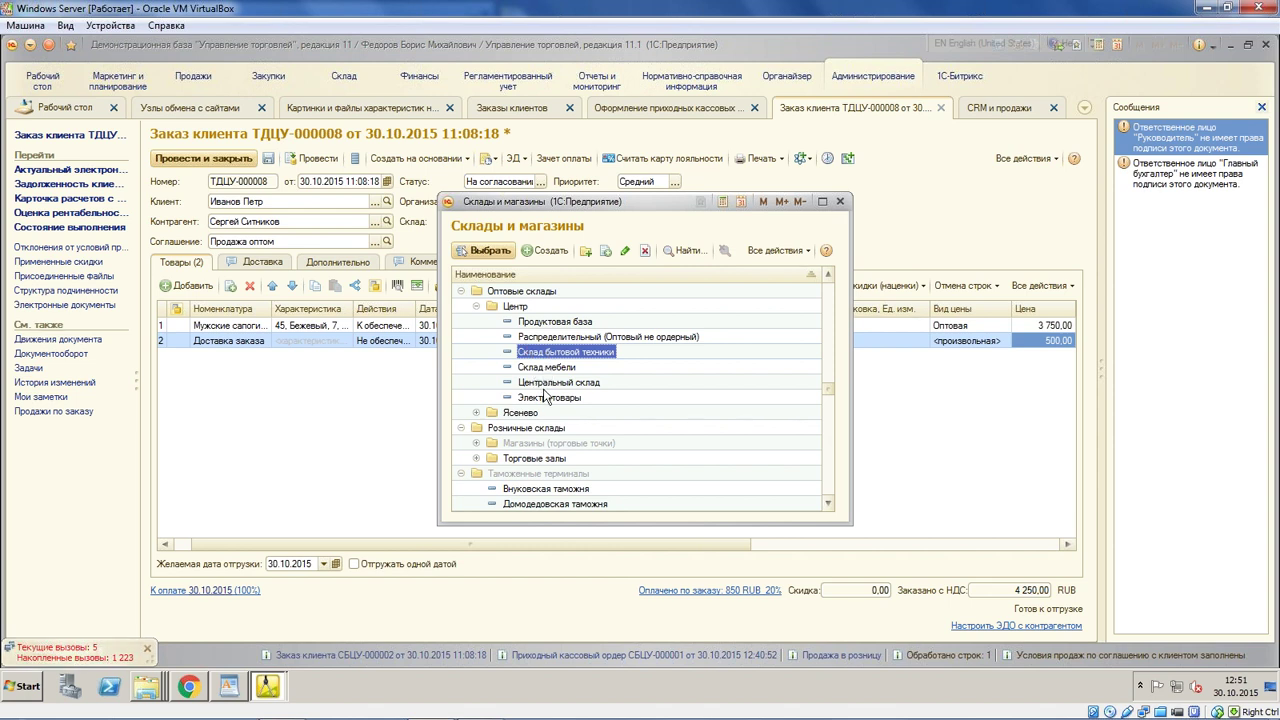
double_click(551, 383)
Step: Post and close the order after dismissing the loyalty card offer
click(231, 164)
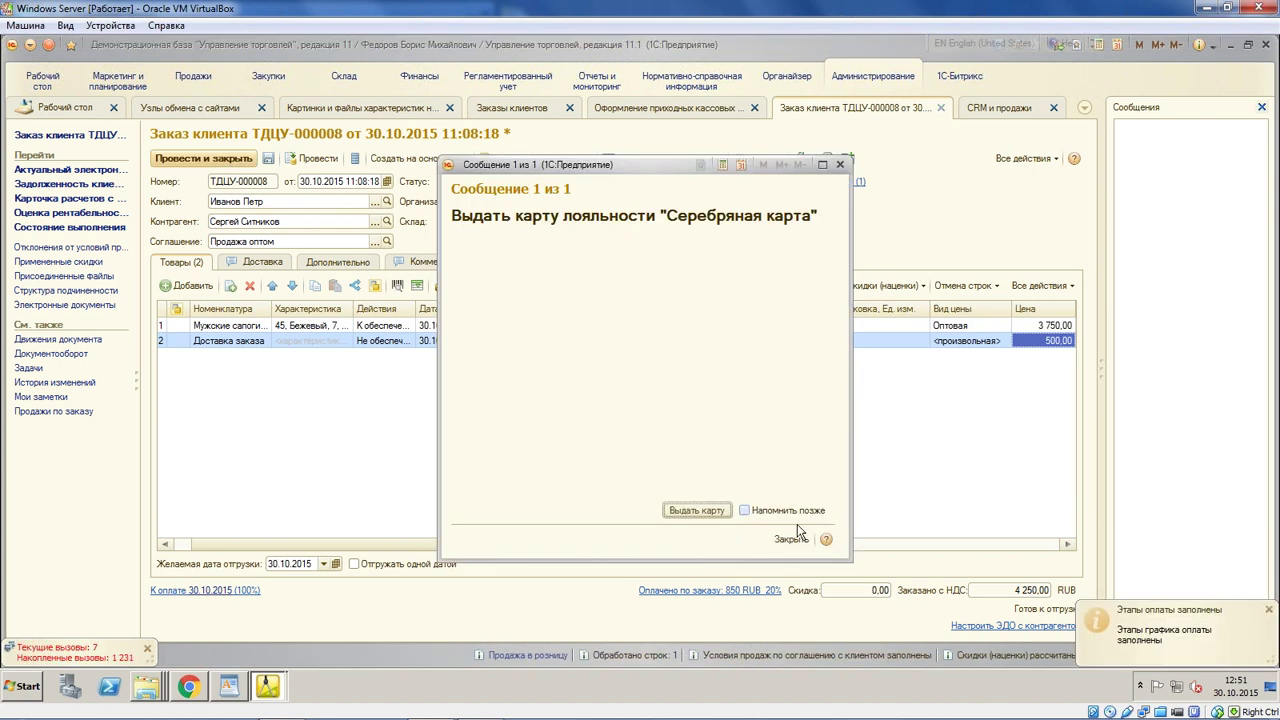
click(790, 538)
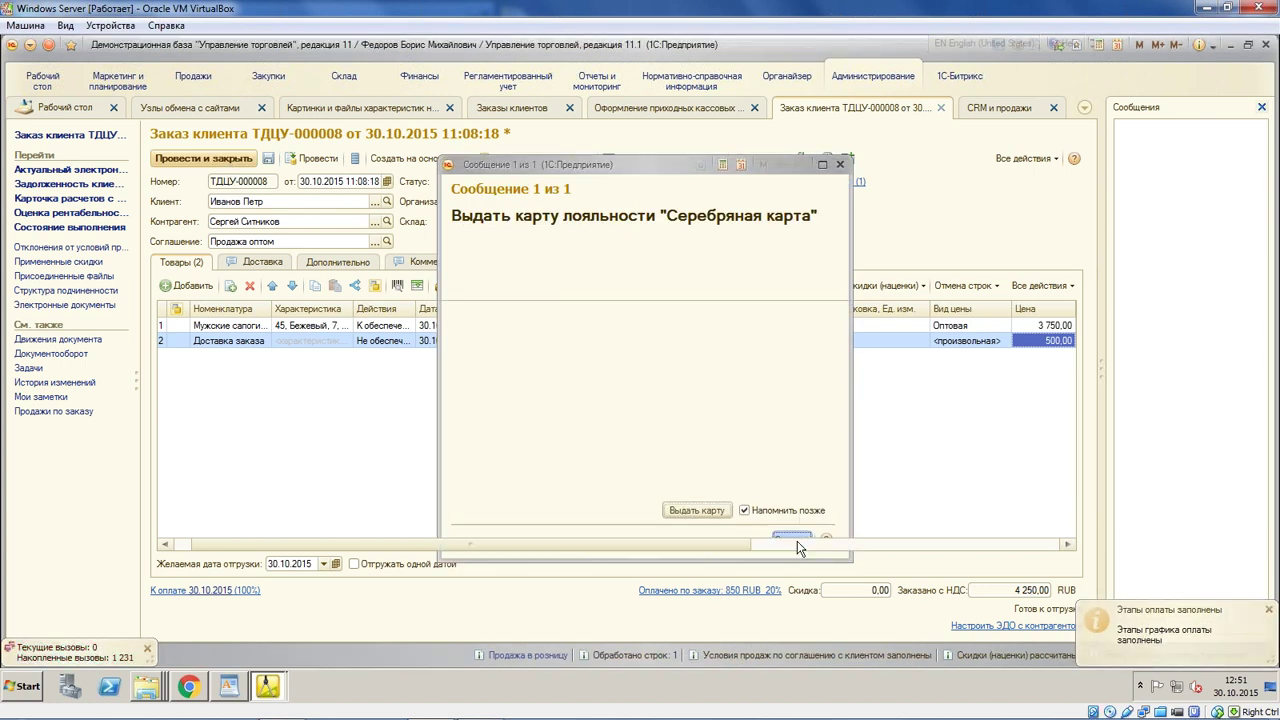
click(206, 160)
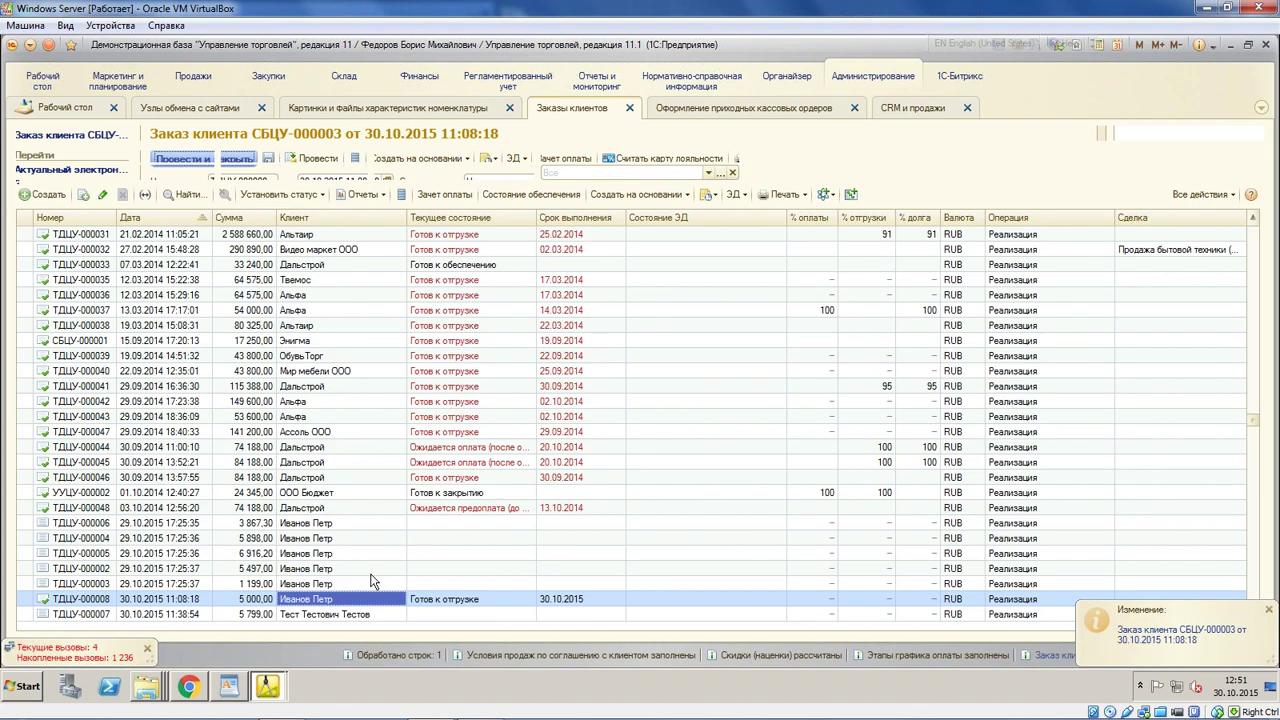
Step: Open customer order СБЦУ-000003 from the Заказы клиентов list for editing
right_click(336, 601)
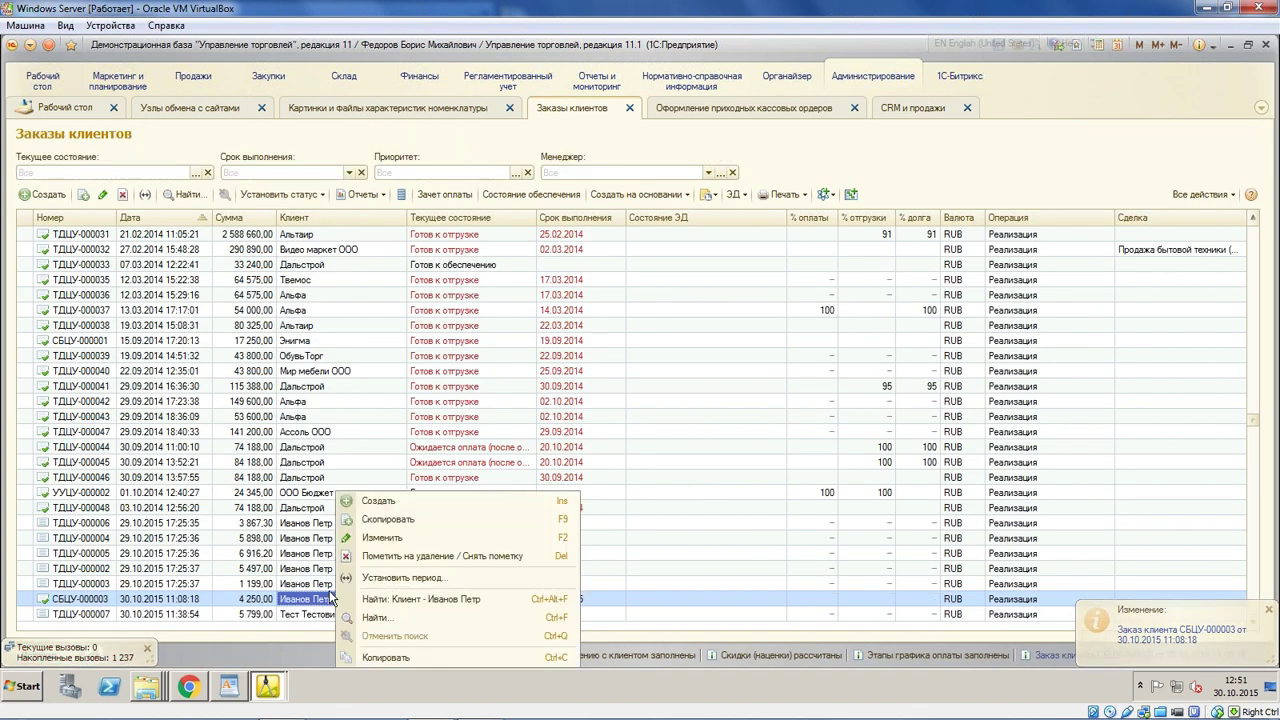
key(Escape)
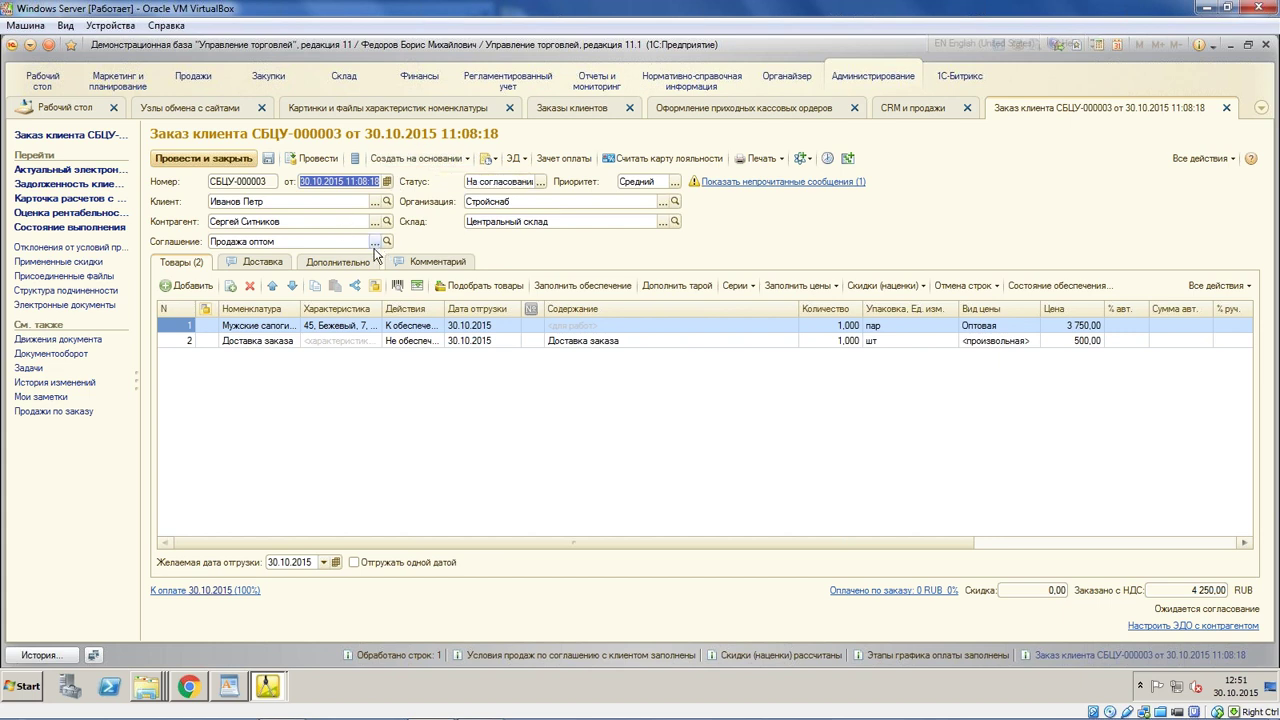
Step: Set status to К выполнению, the delivery line to Отгрузить, and fill provision
click(541, 183)
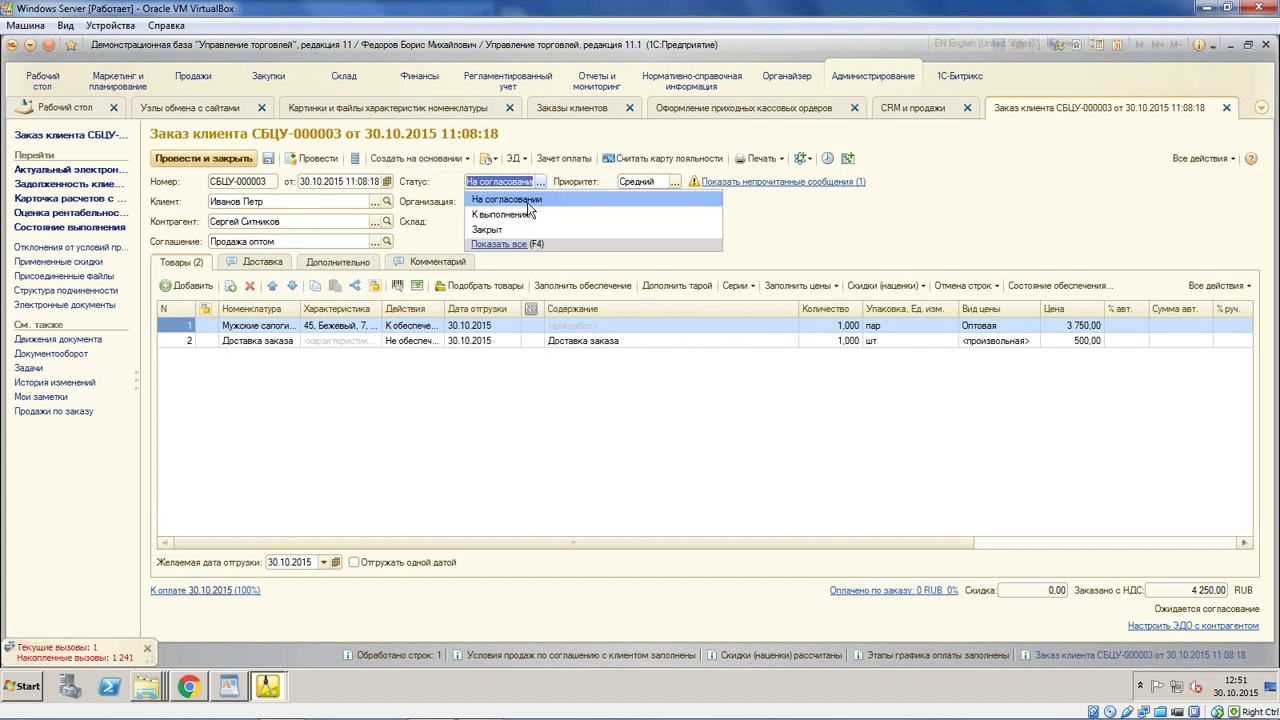
click(528, 213)
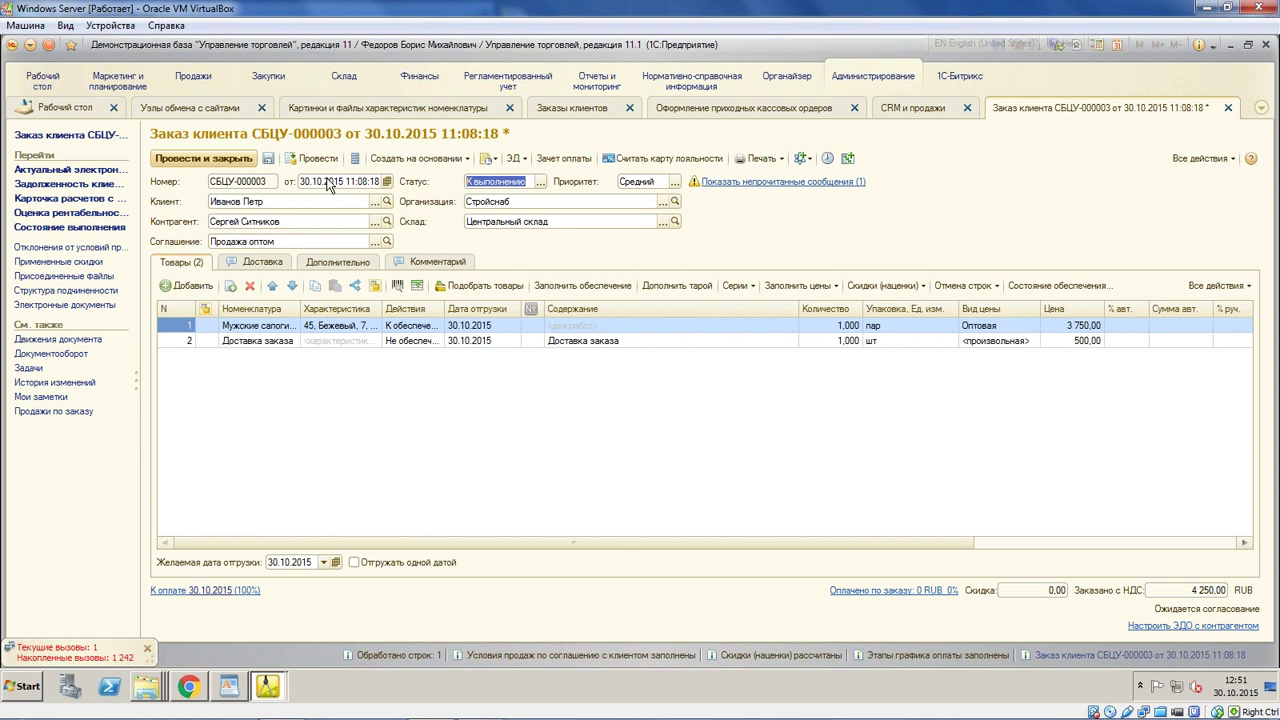
double_click(410, 341)
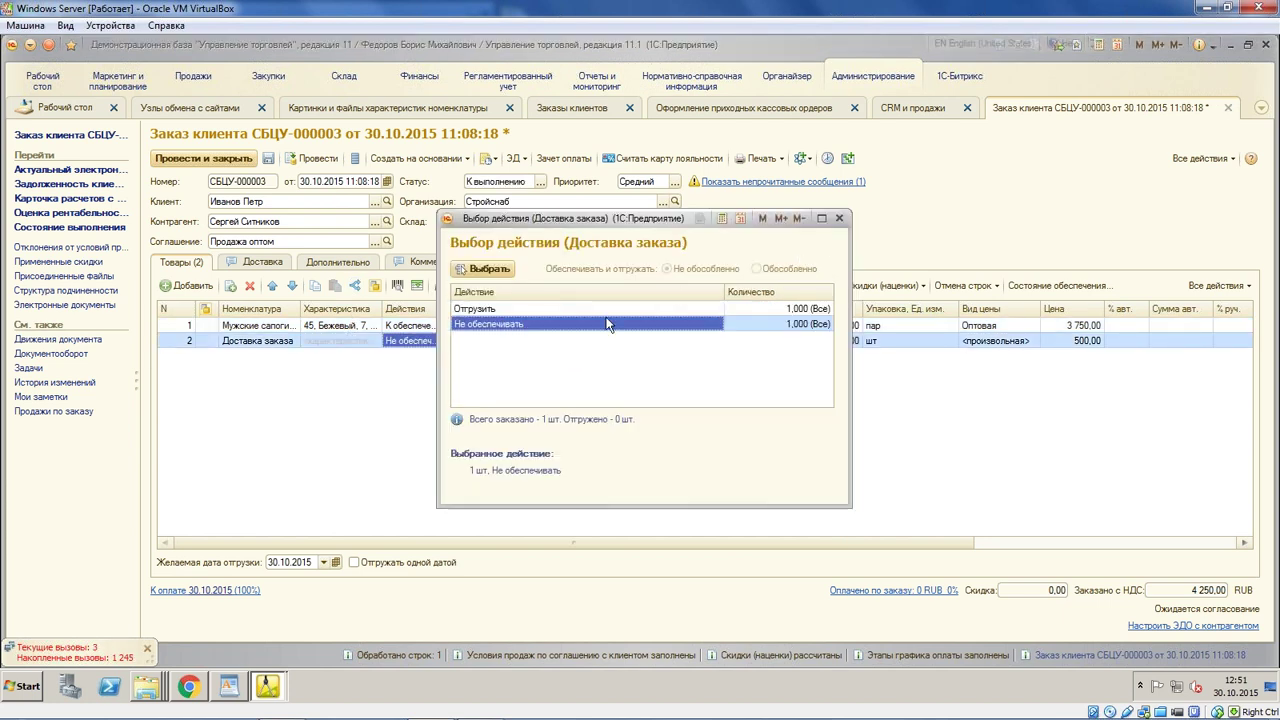
double_click(525, 309)
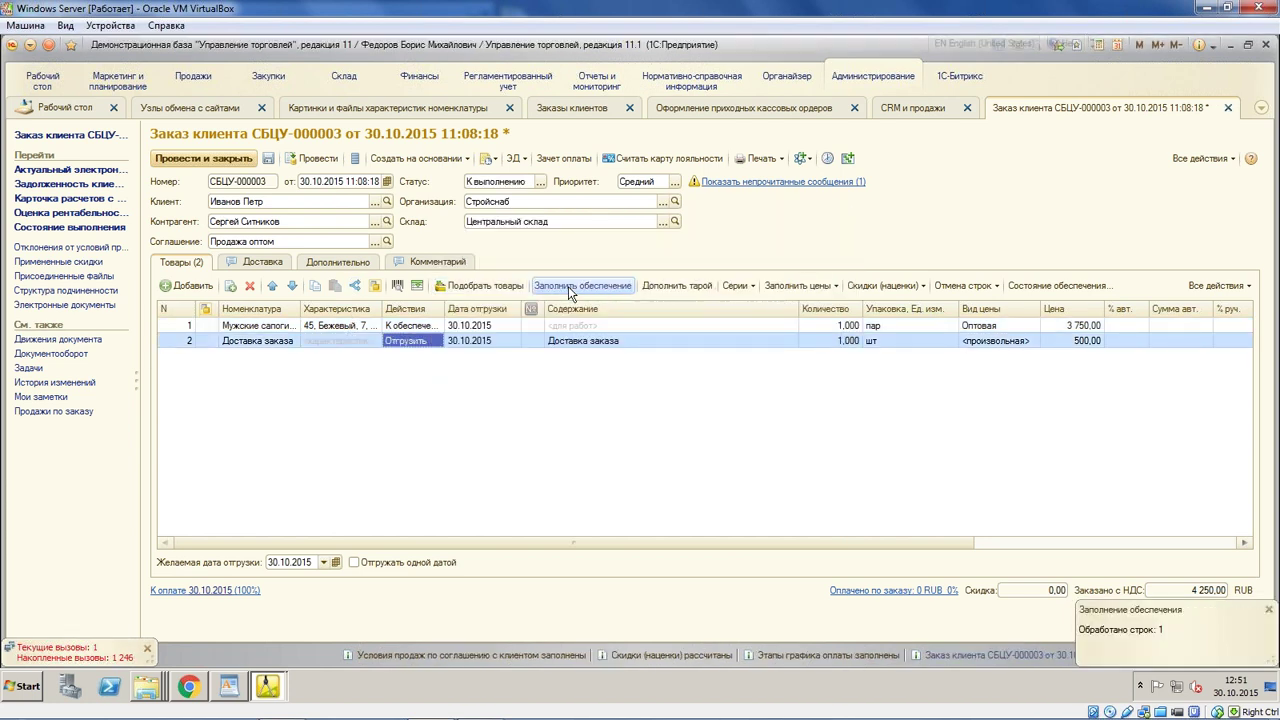
click(550, 290)
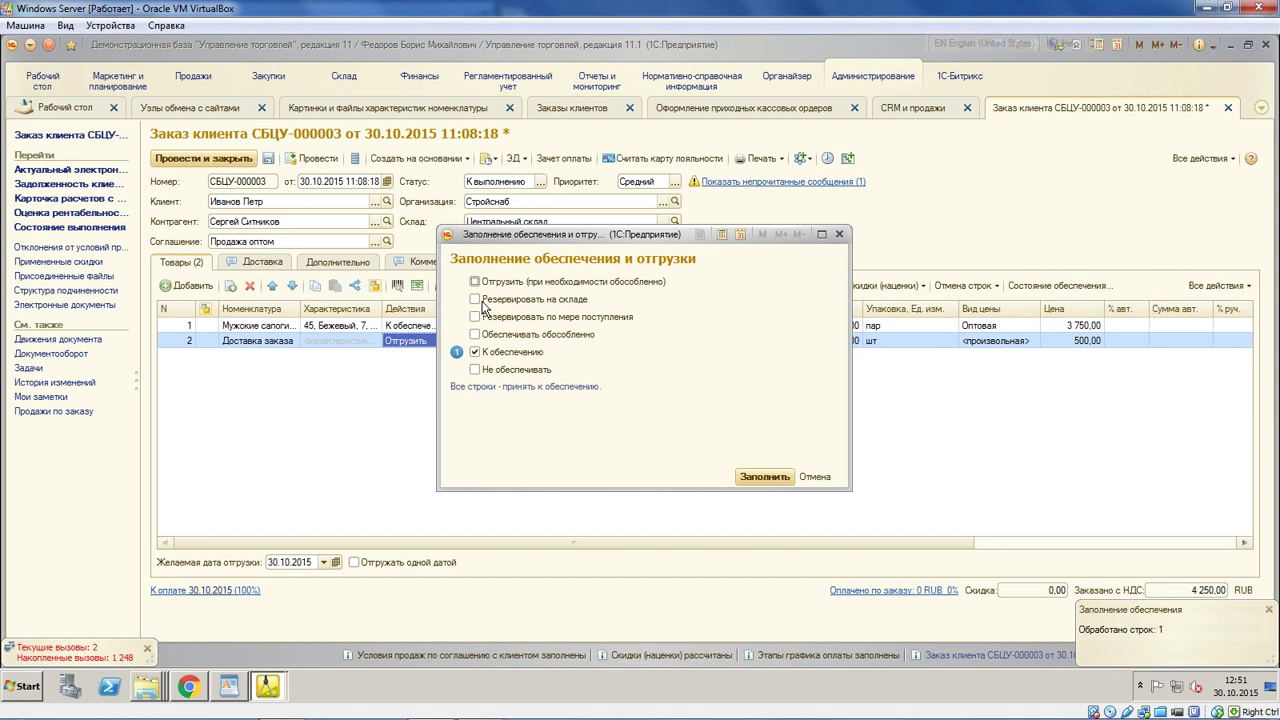
click(762, 477)
Step: Check the action options on the boots and delivery lines, then attempt posting
double_click(418, 325)
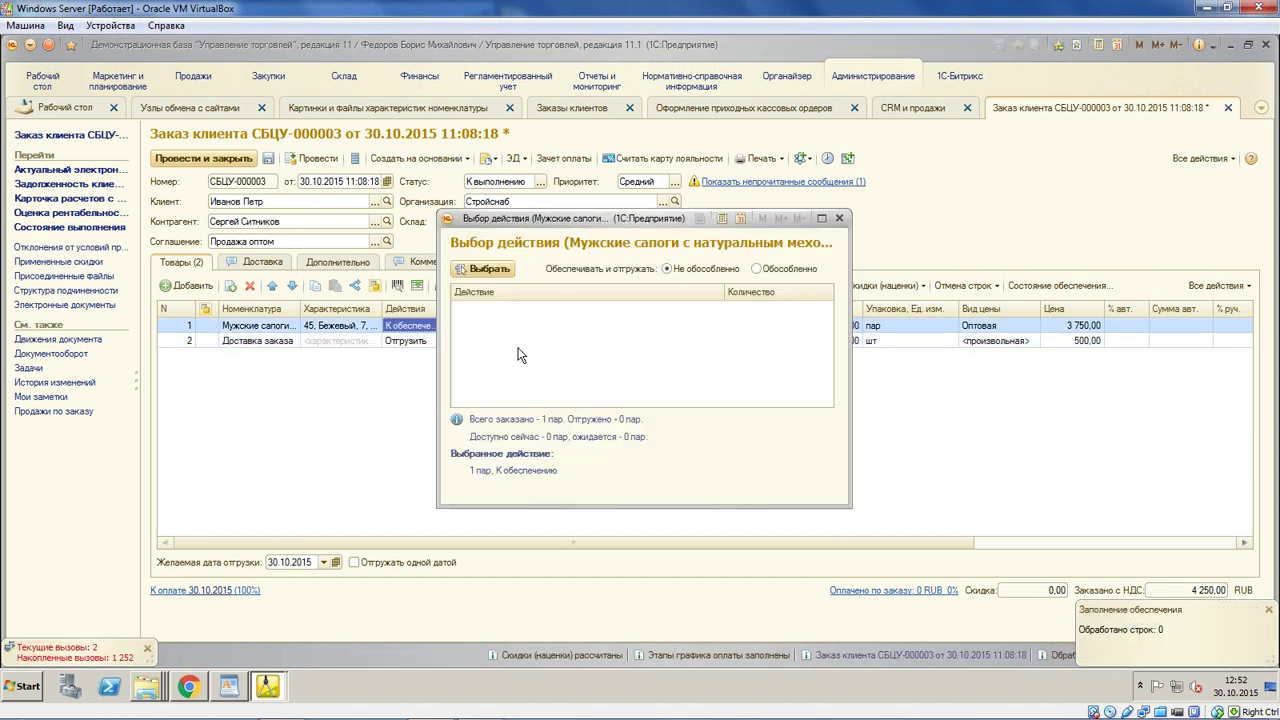
click(839, 217)
double_click(408, 327)
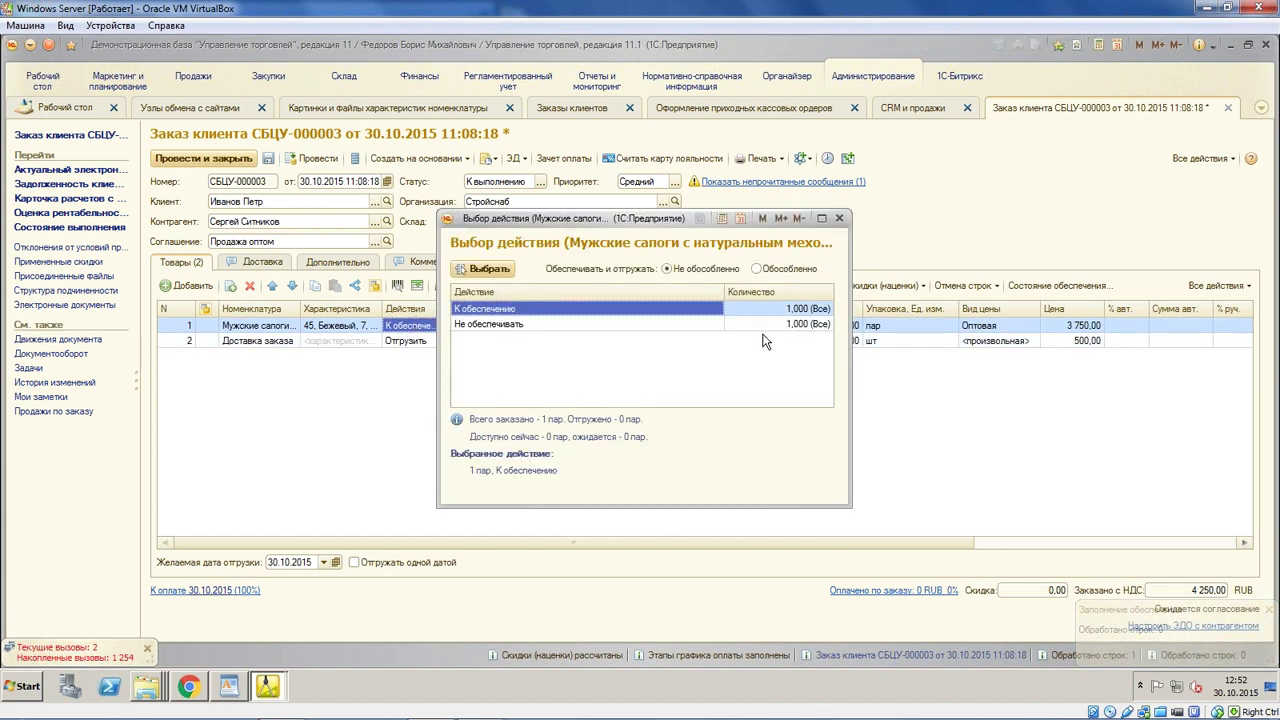
click(842, 218)
double_click(443, 343)
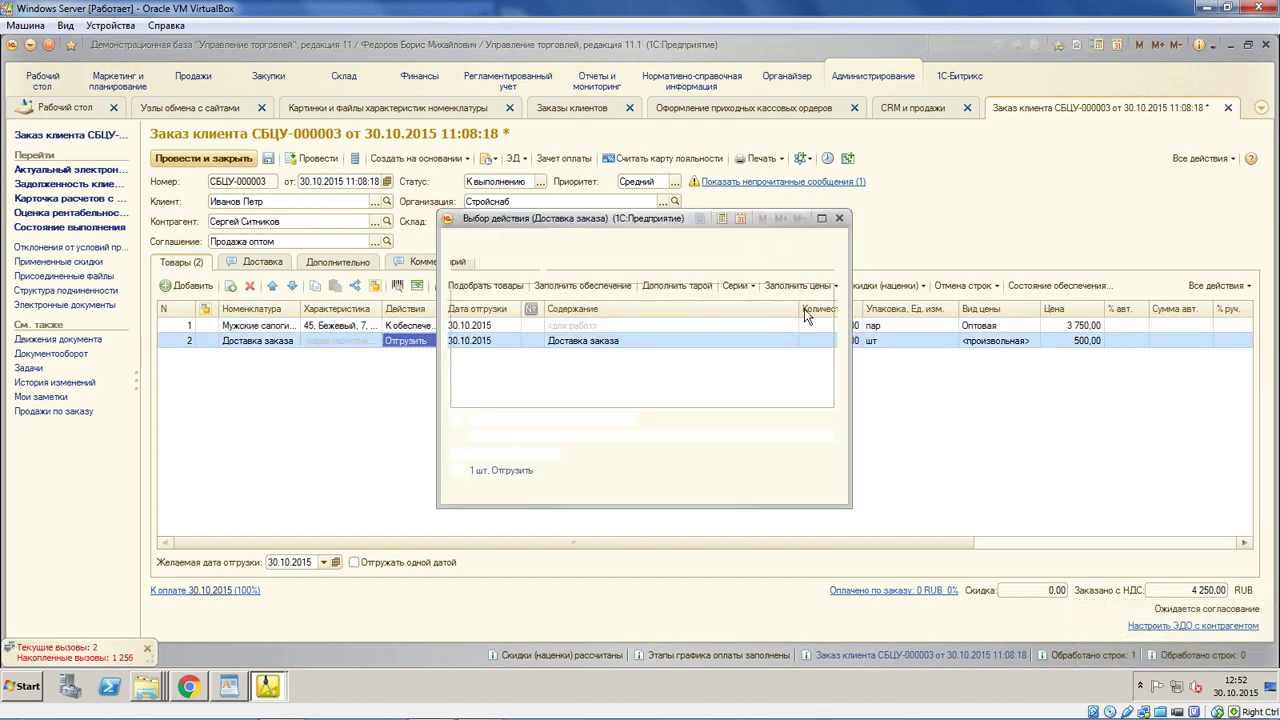
click(840, 218)
click(211, 159)
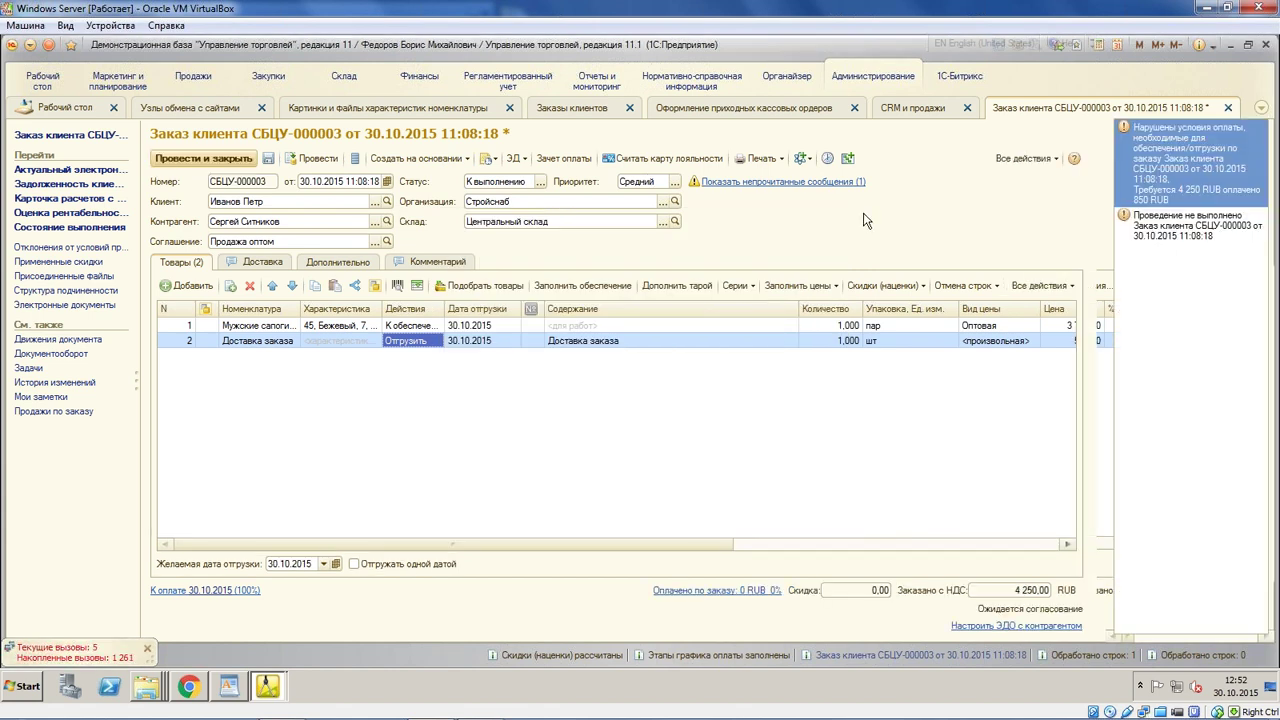
Step: Set the boots line to Не обеспечивать and retry posting, which fails again
click(630, 386)
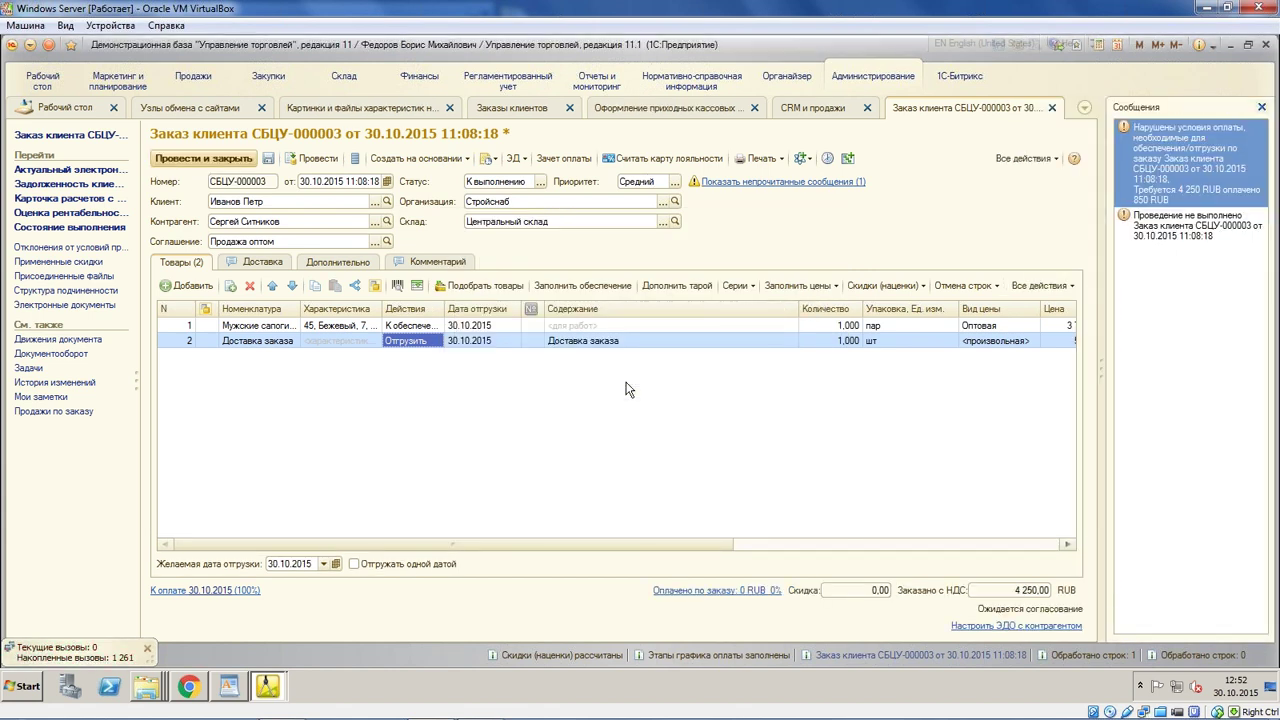
double_click(414, 331)
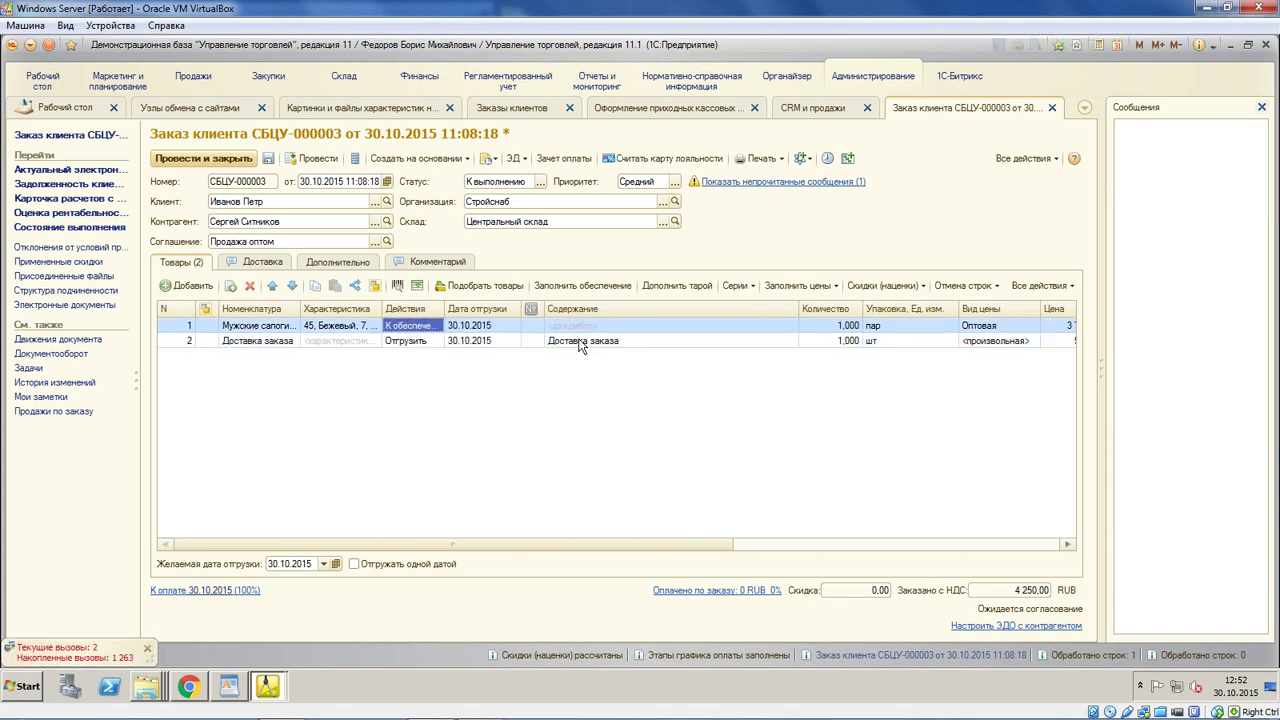
double_click(497, 326)
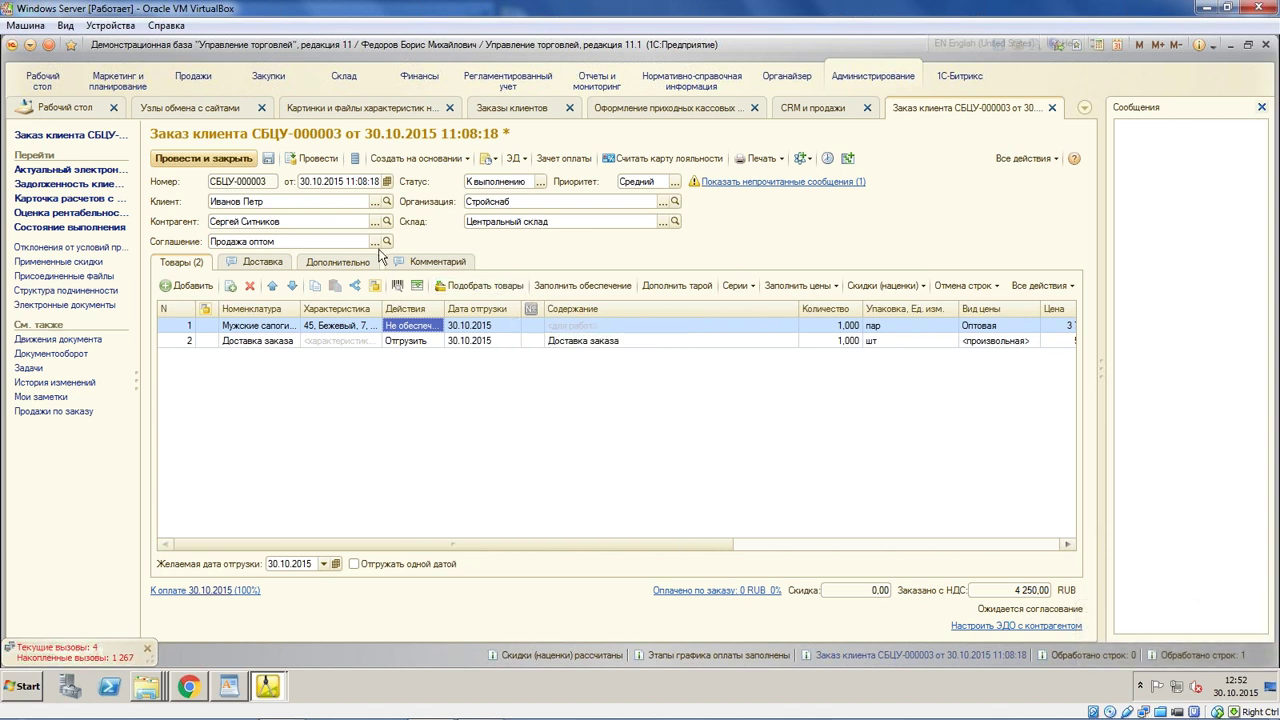
click(230, 162)
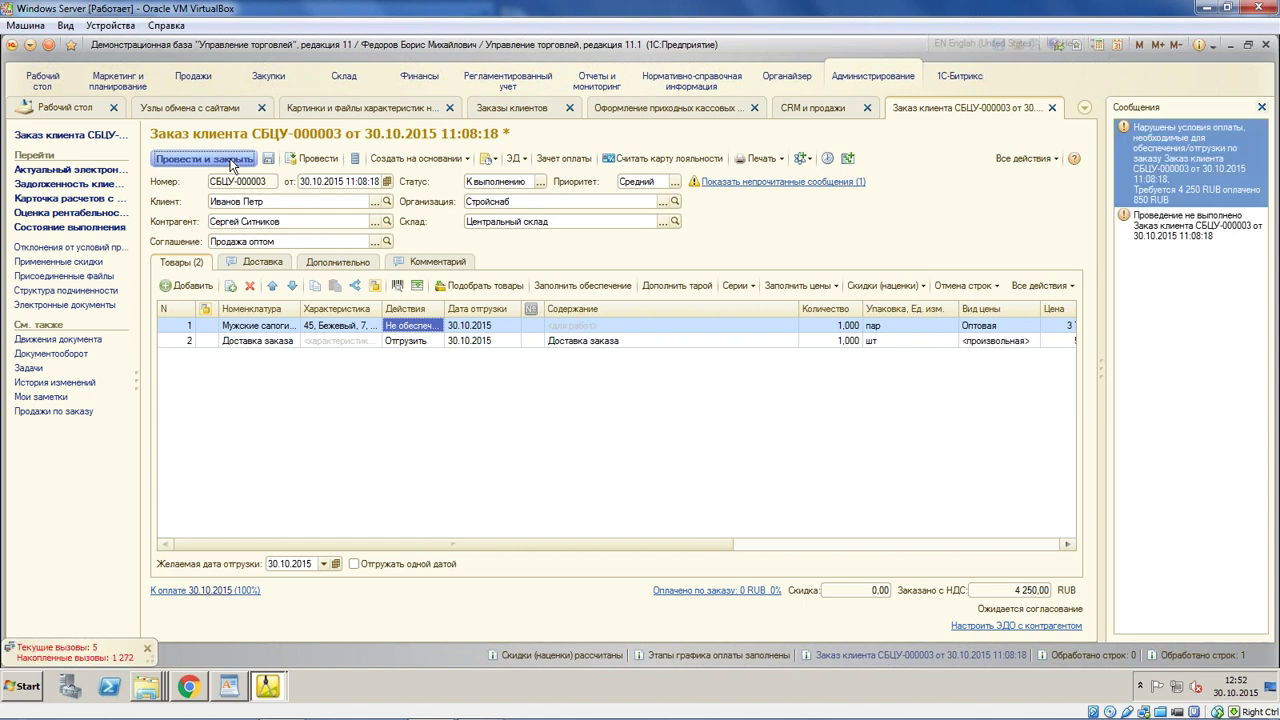
click(640, 368)
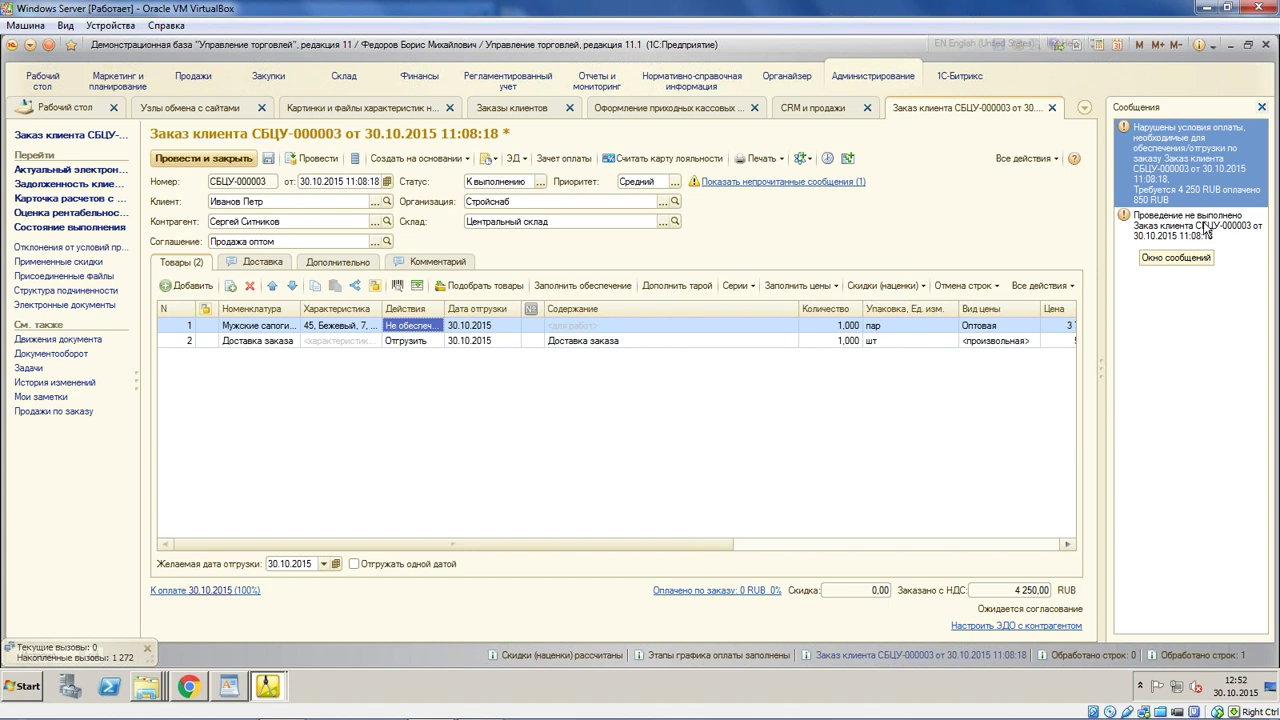
Step: Set the status back to На согласовании and post order СБЦУ-000003
click(268, 158)
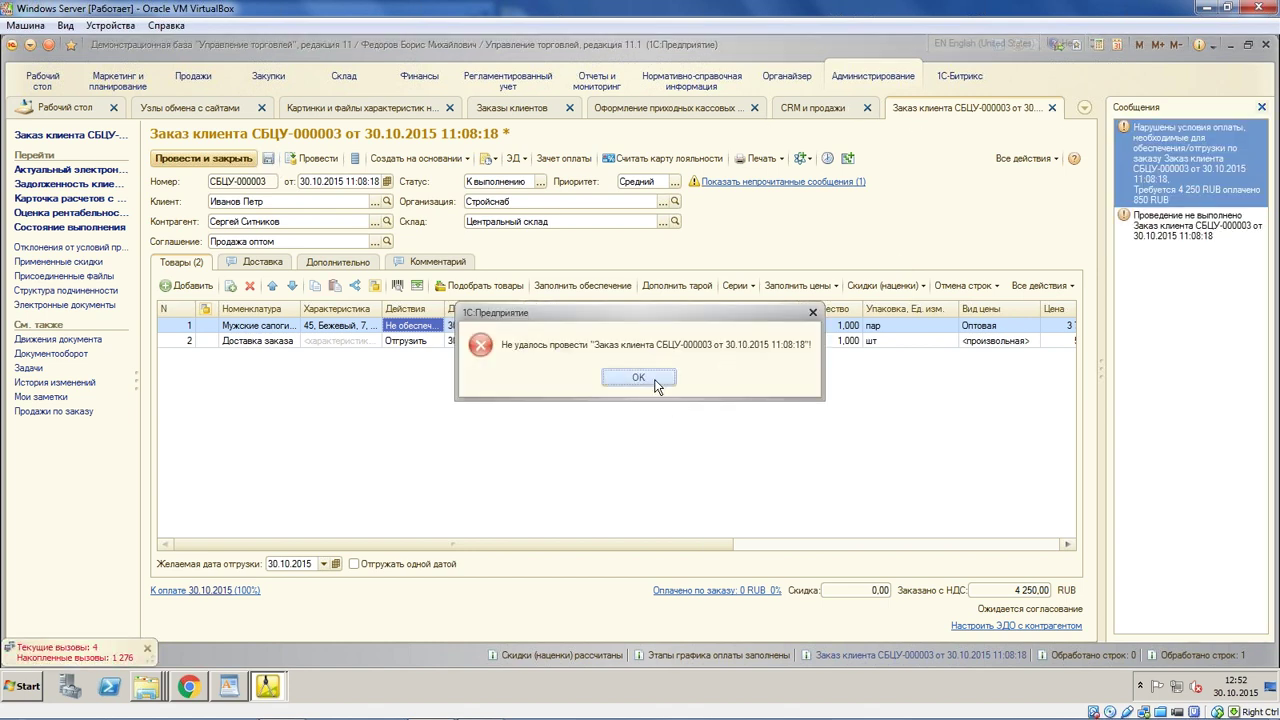
click(656, 385)
click(540, 182)
click(520, 197)
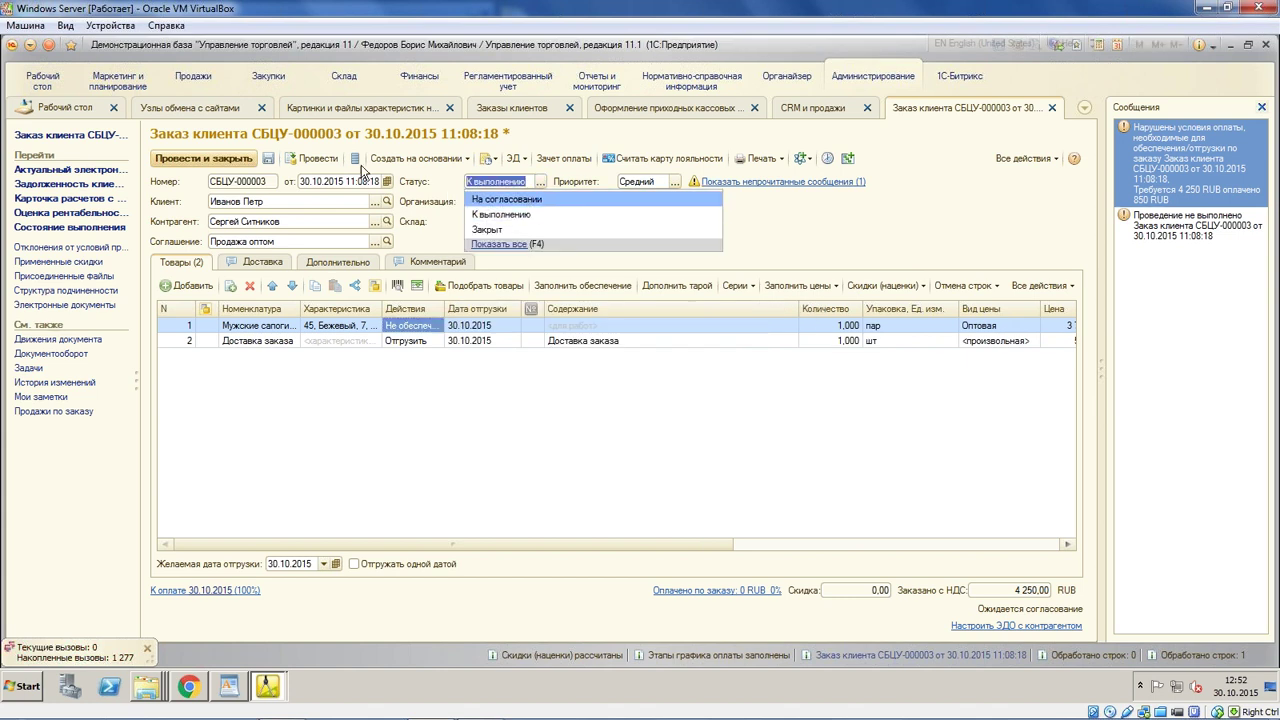
click(297, 163)
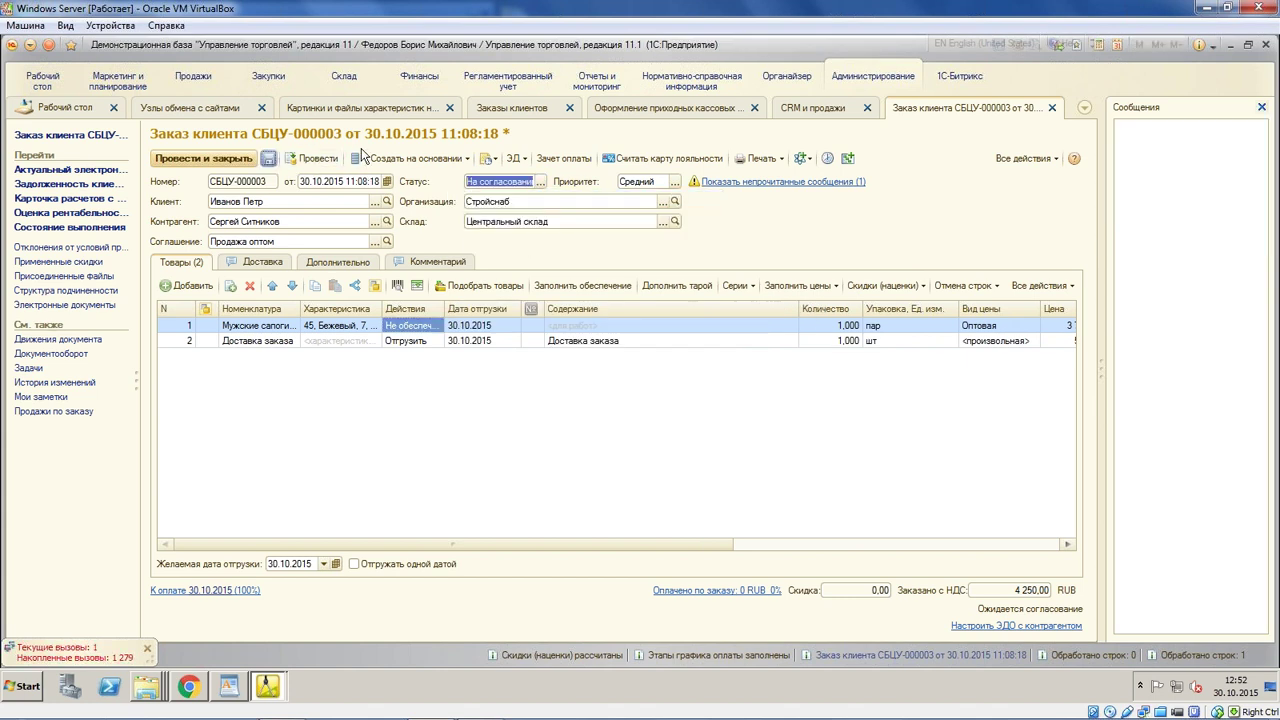
Step: Create and post a 5 000,00 cash receipt from order СБЦУ-000003 as Поступление оплаты от клиента
click(1052, 107)
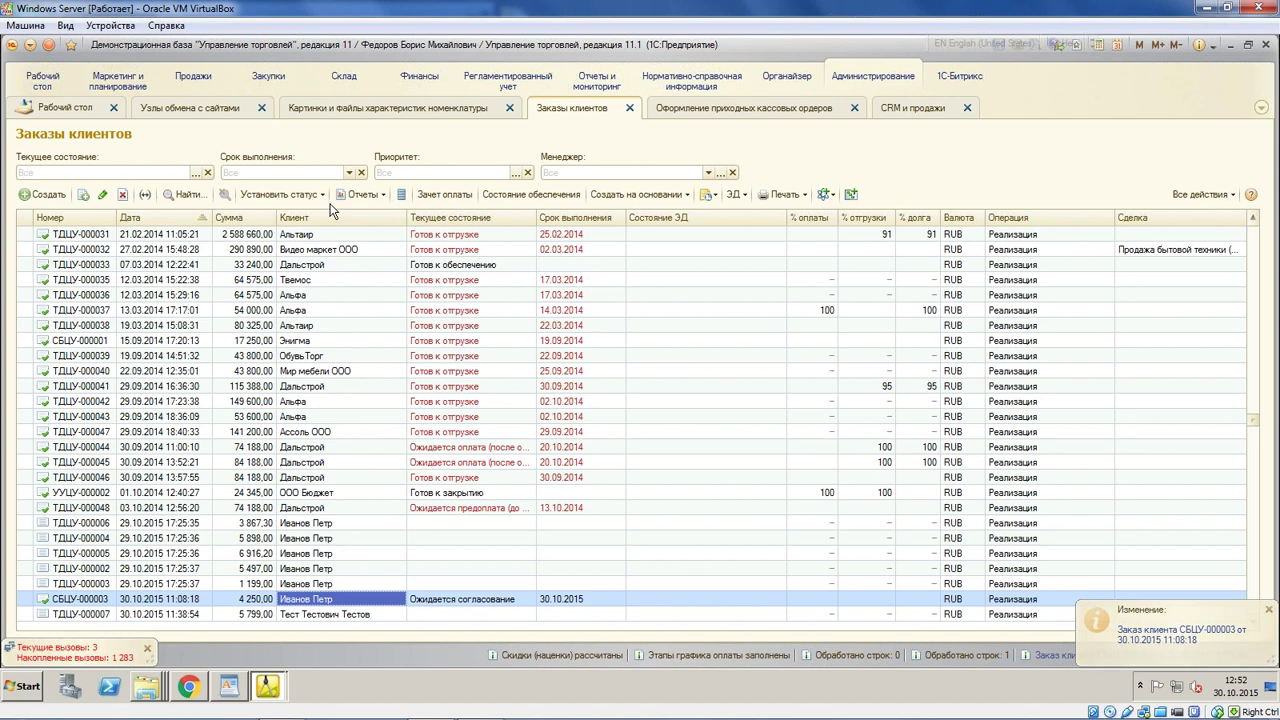
click(632, 197)
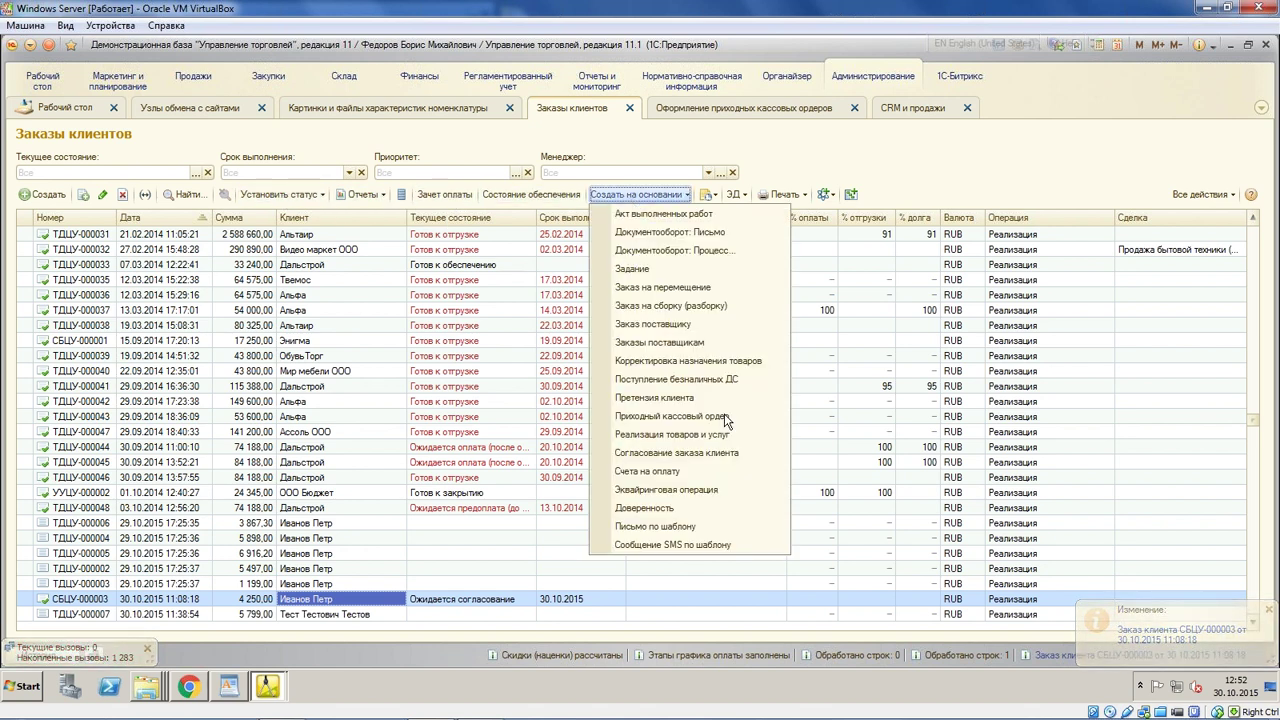
click(717, 418)
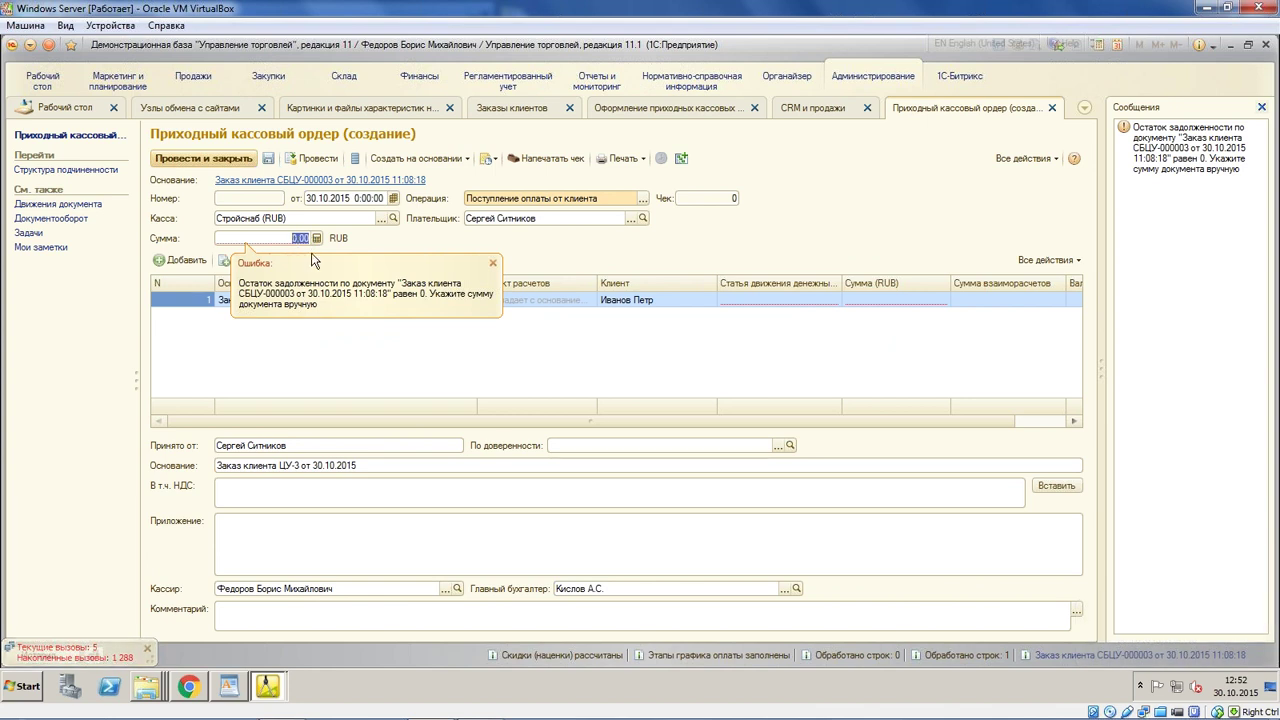
text(5000)
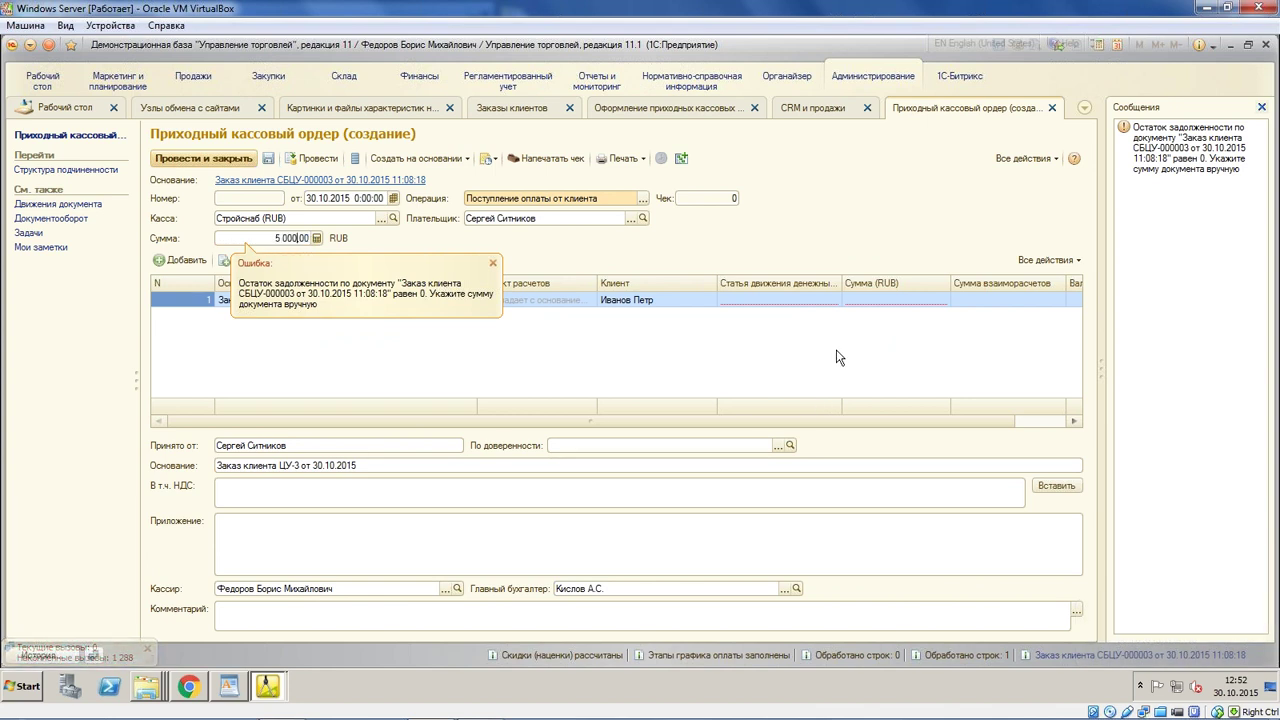
key(Return)
double_click(823, 300)
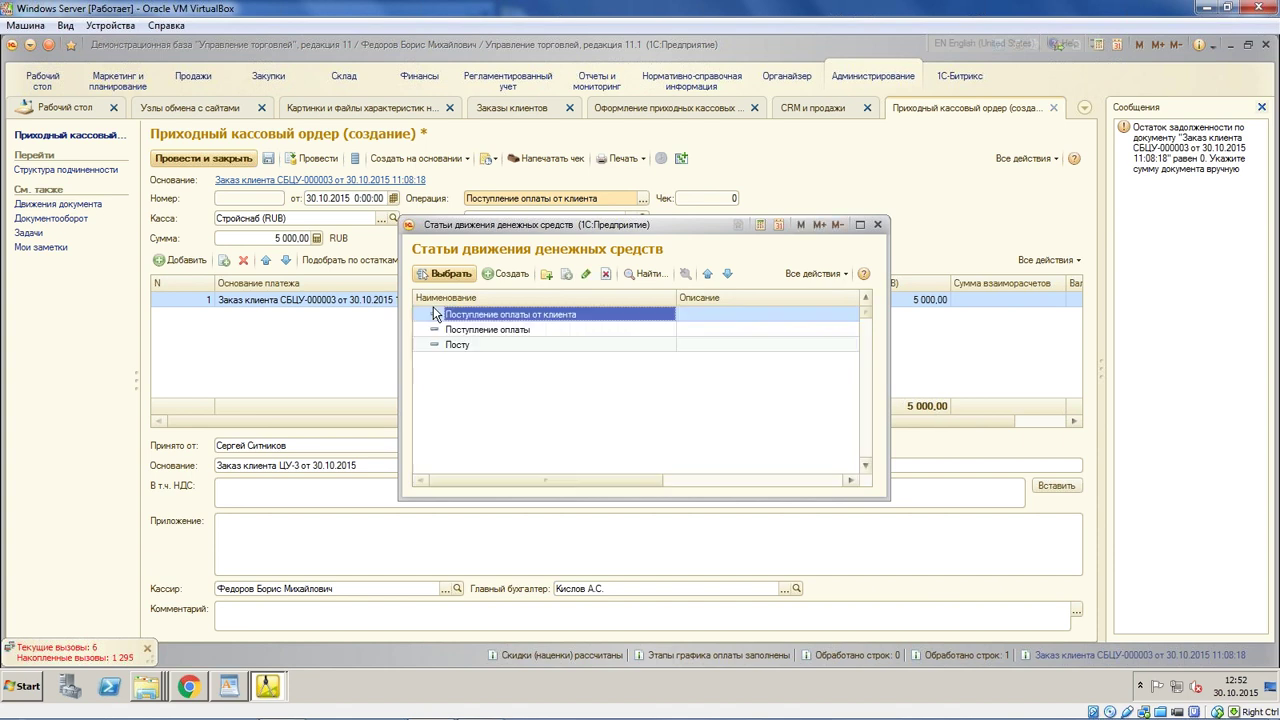
double_click(436, 314)
click(224, 158)
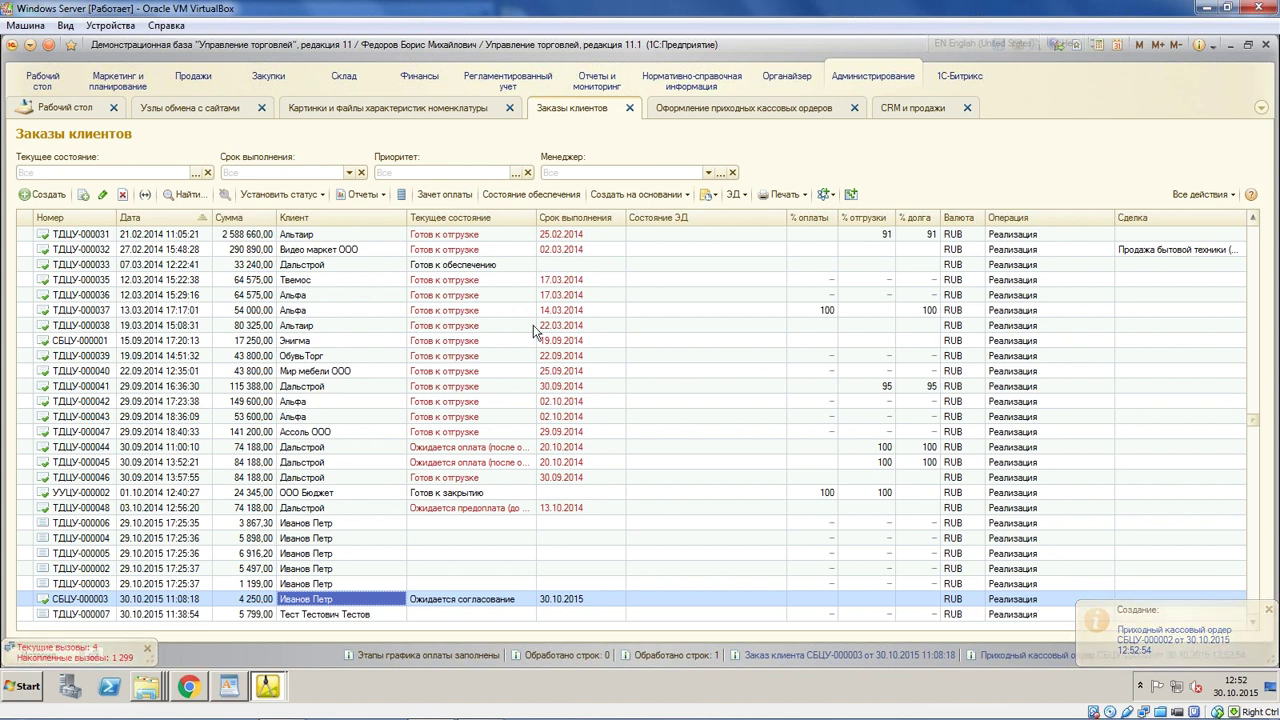
Step: Set customer order СБЦУ-000003 to status К выполнению and post it
click(247, 113)
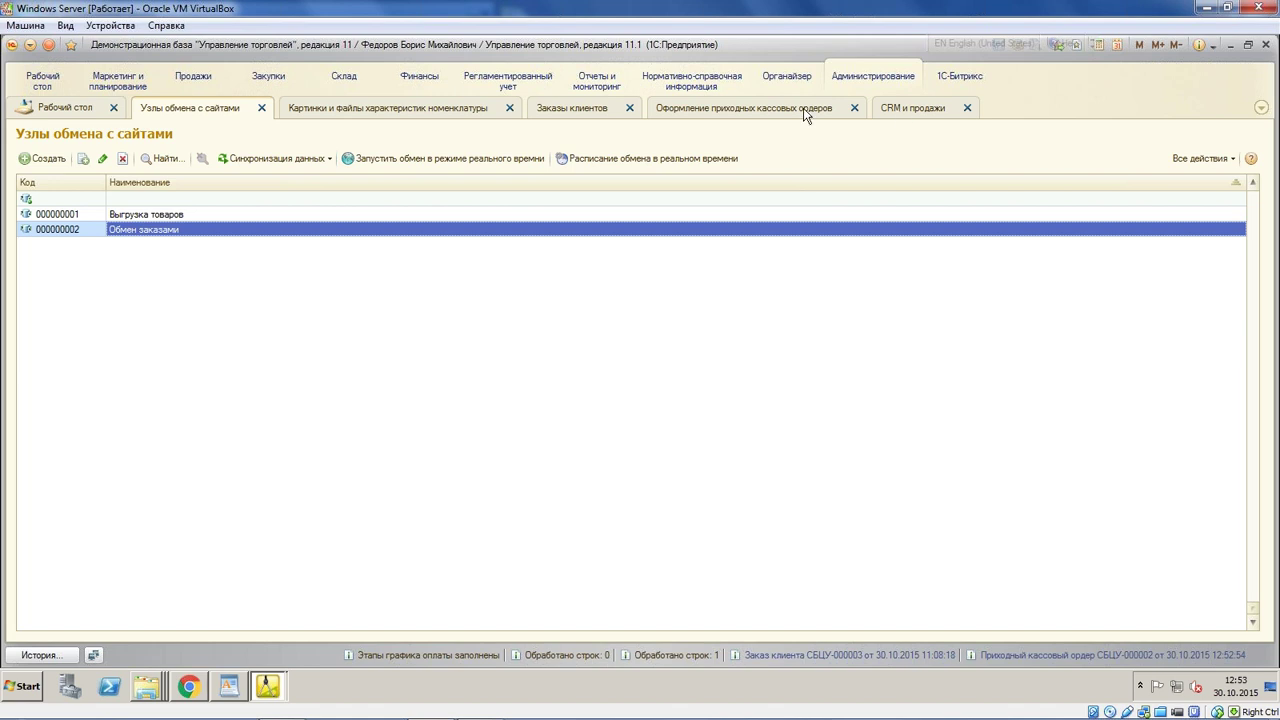
click(565, 113)
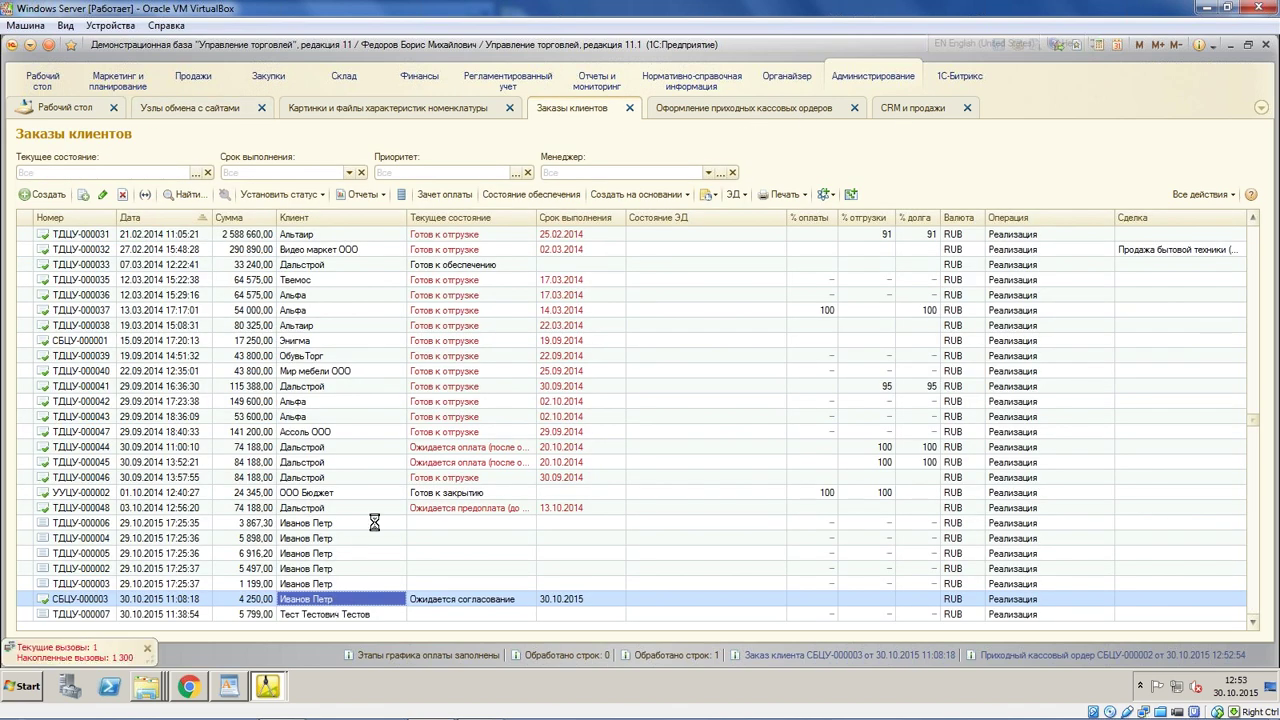
key(Return)
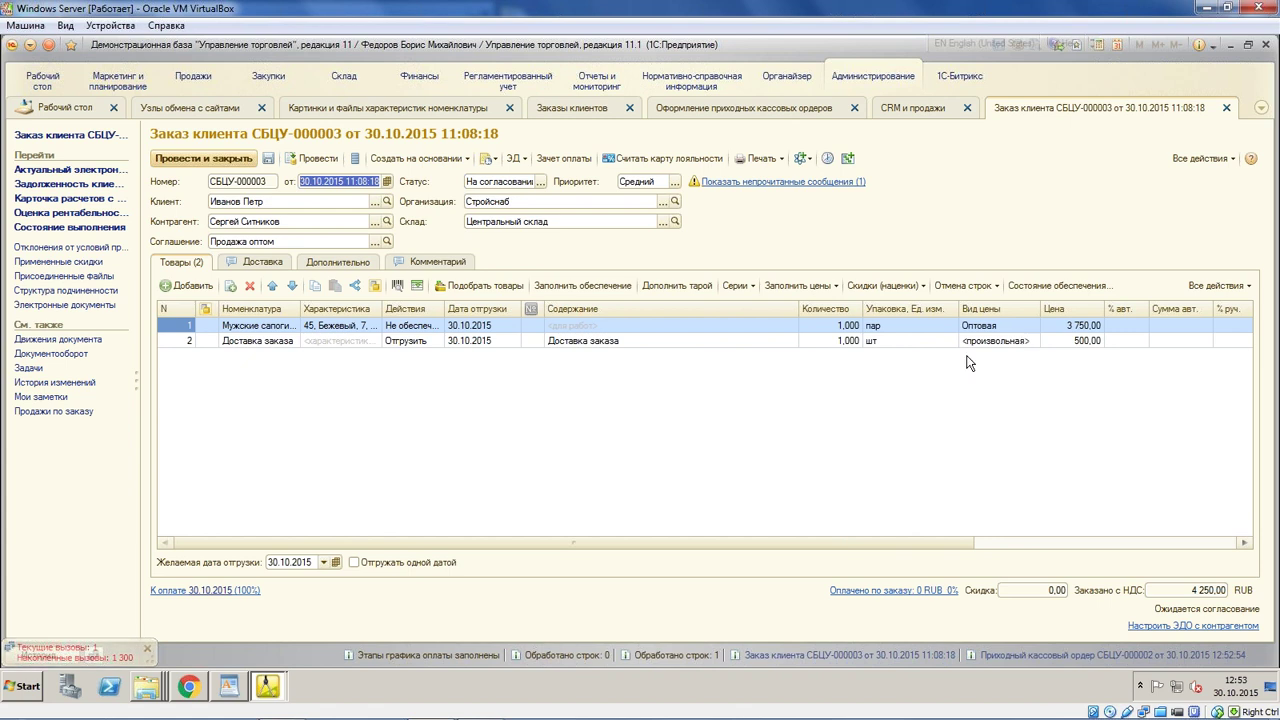
click(515, 182)
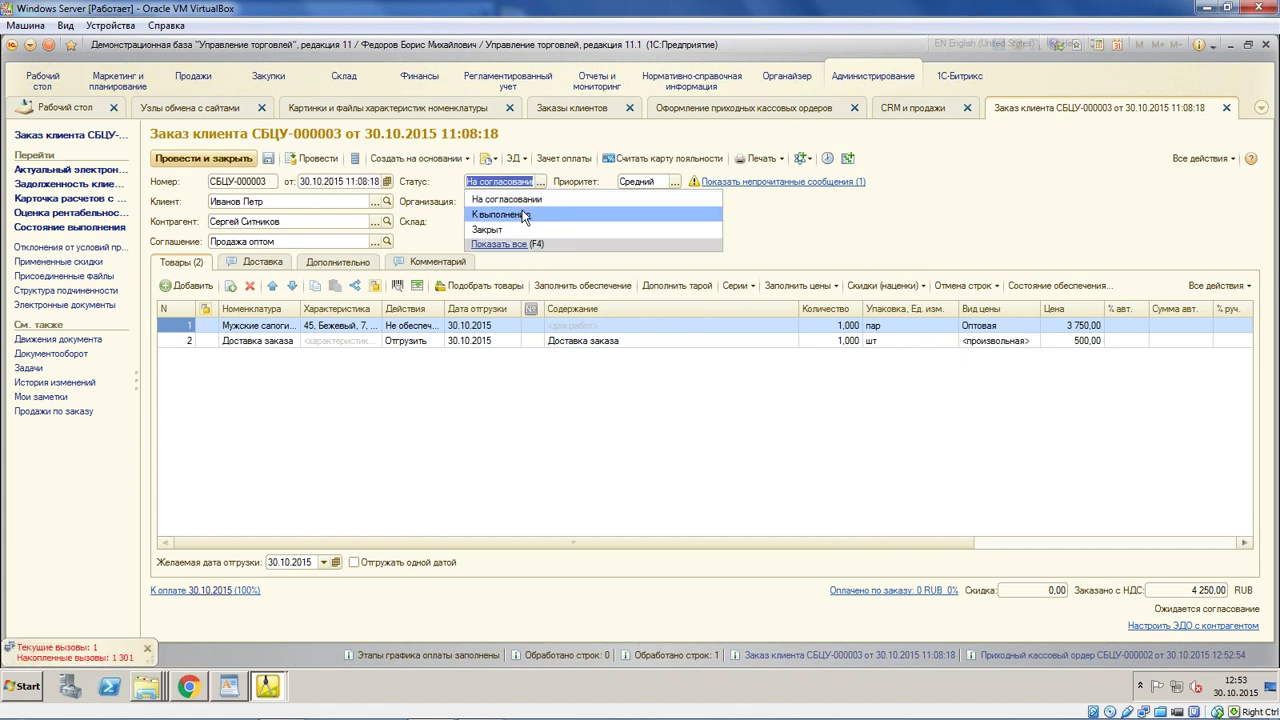
click(524, 214)
click(212, 162)
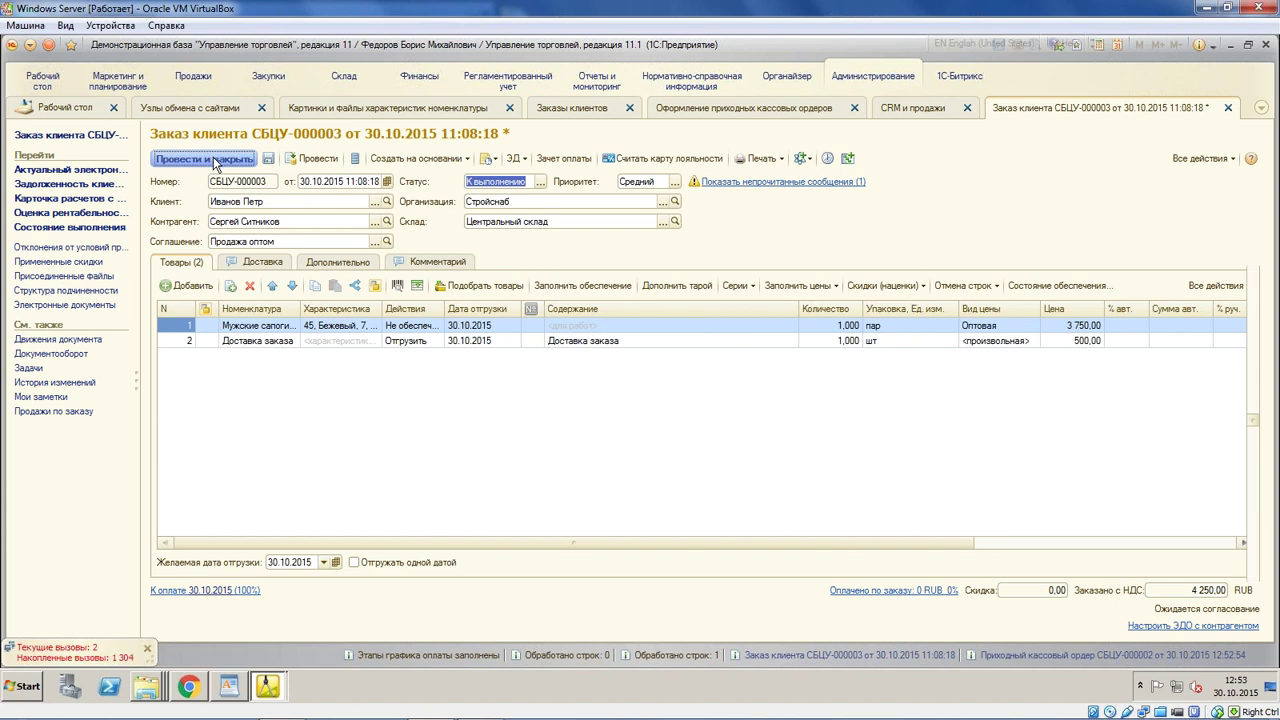
Step: Run the data exchange with the site from the site exchange nodes list
click(190, 108)
click(278, 160)
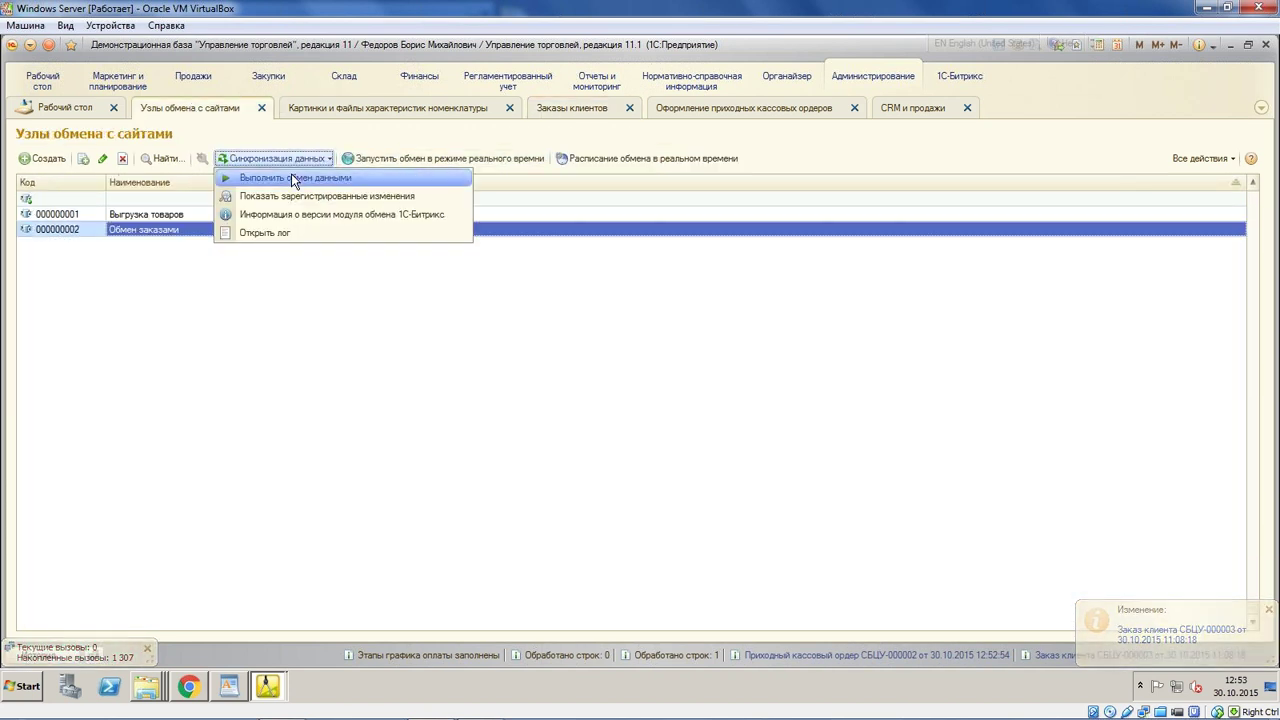
click(294, 177)
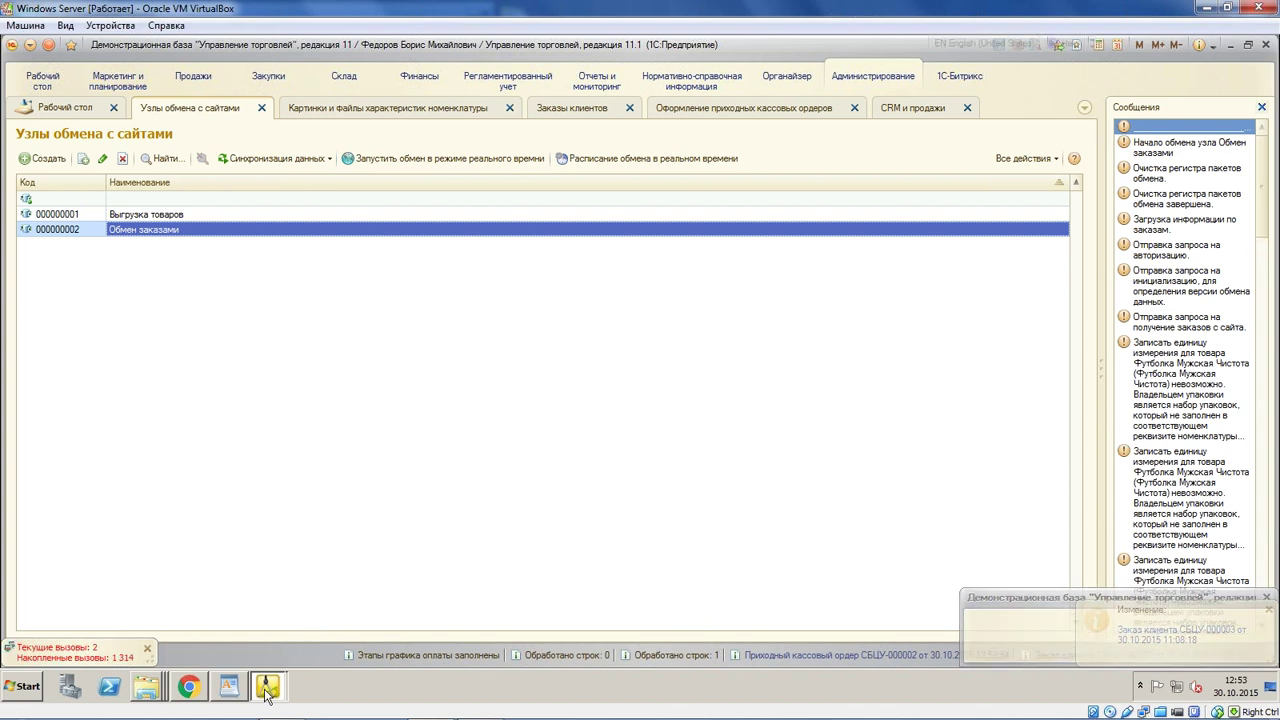
click(268, 690)
Step: Reload the Bitrix orders page and confirm order №6 shows Оплачен = Да
click(190, 690)
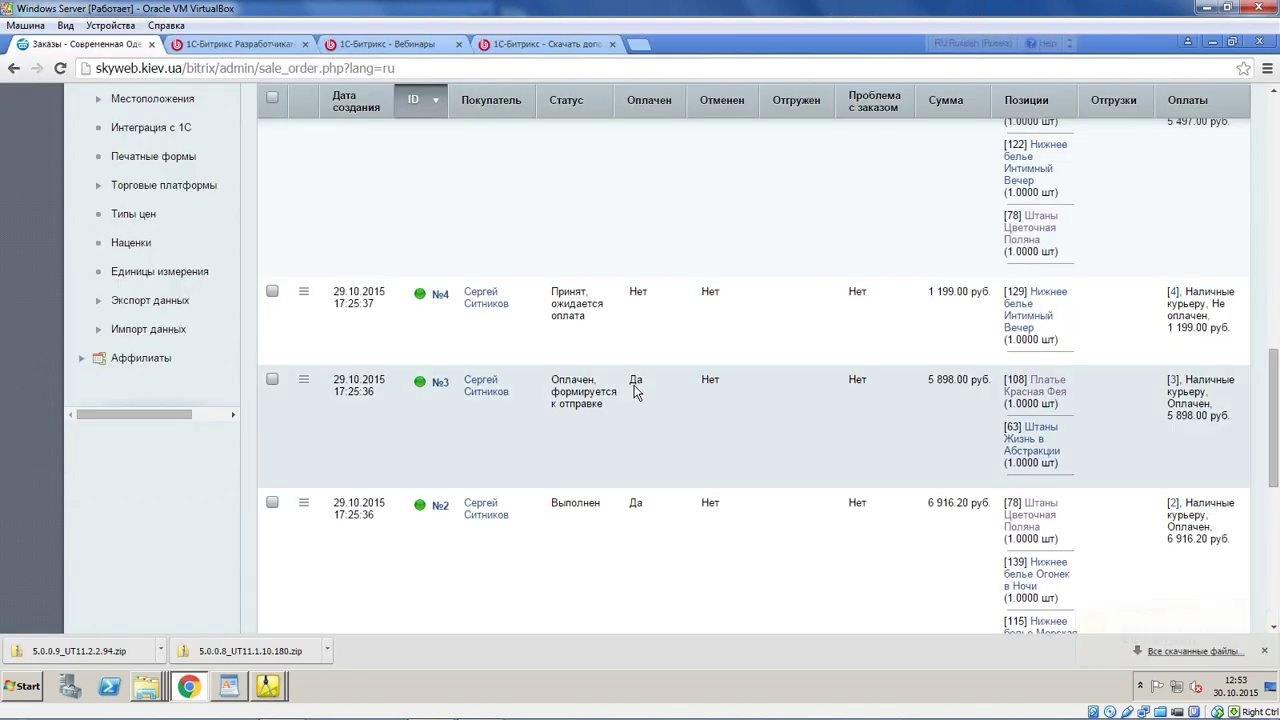
key(F5)
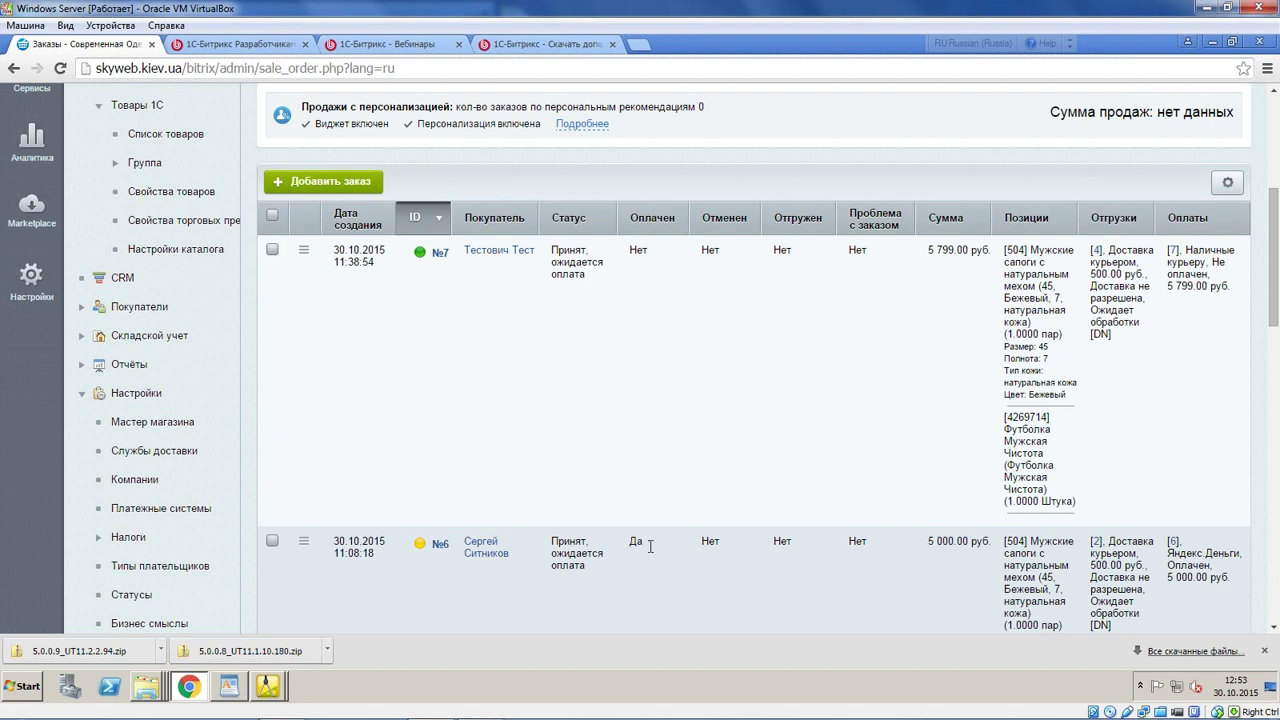
drag(650, 546, 240, 548)
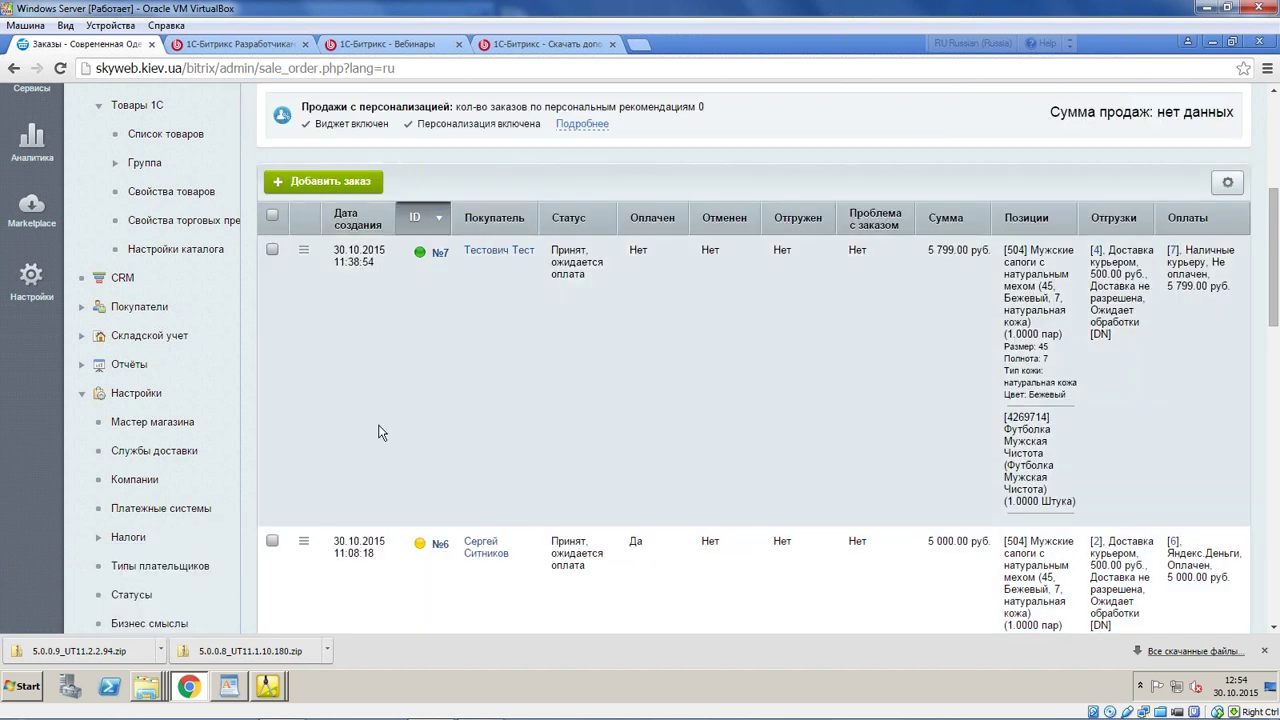
scroll(378, 432, down, 1)
click(268, 686)
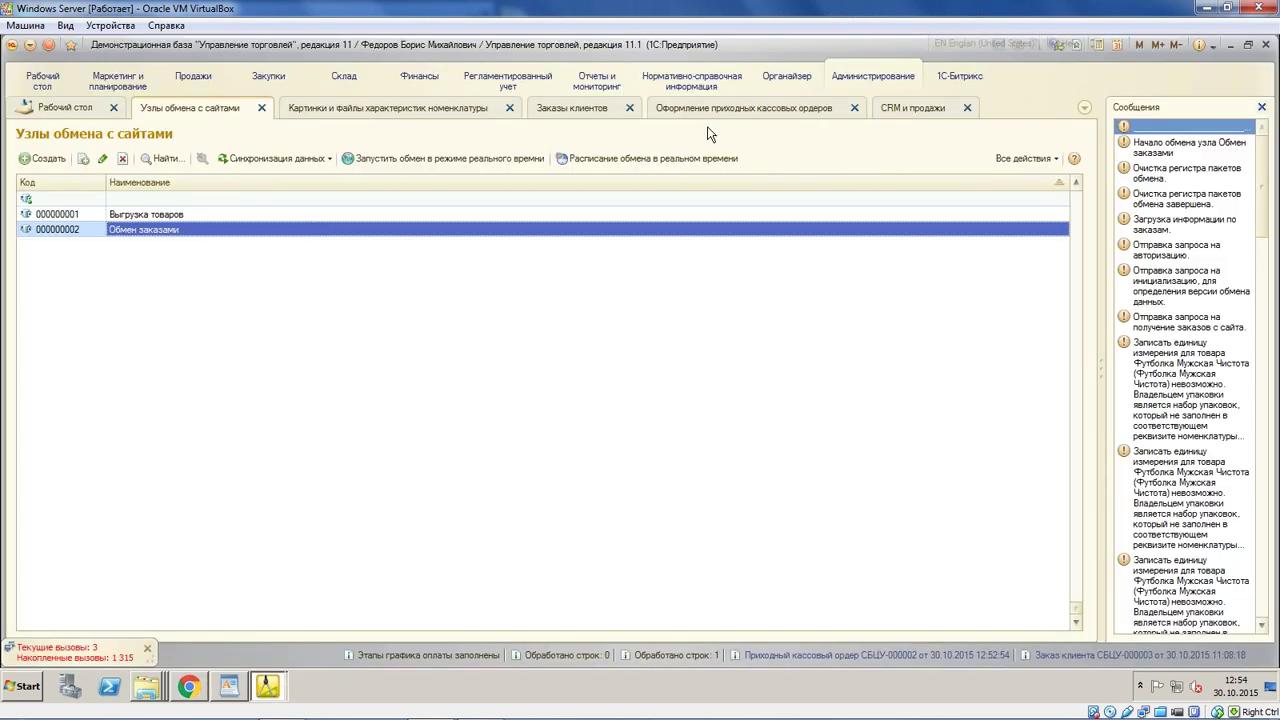
Step: Open order ТДЦУ-000009's organization card and view its task roles and authorised signatories
click(573, 110)
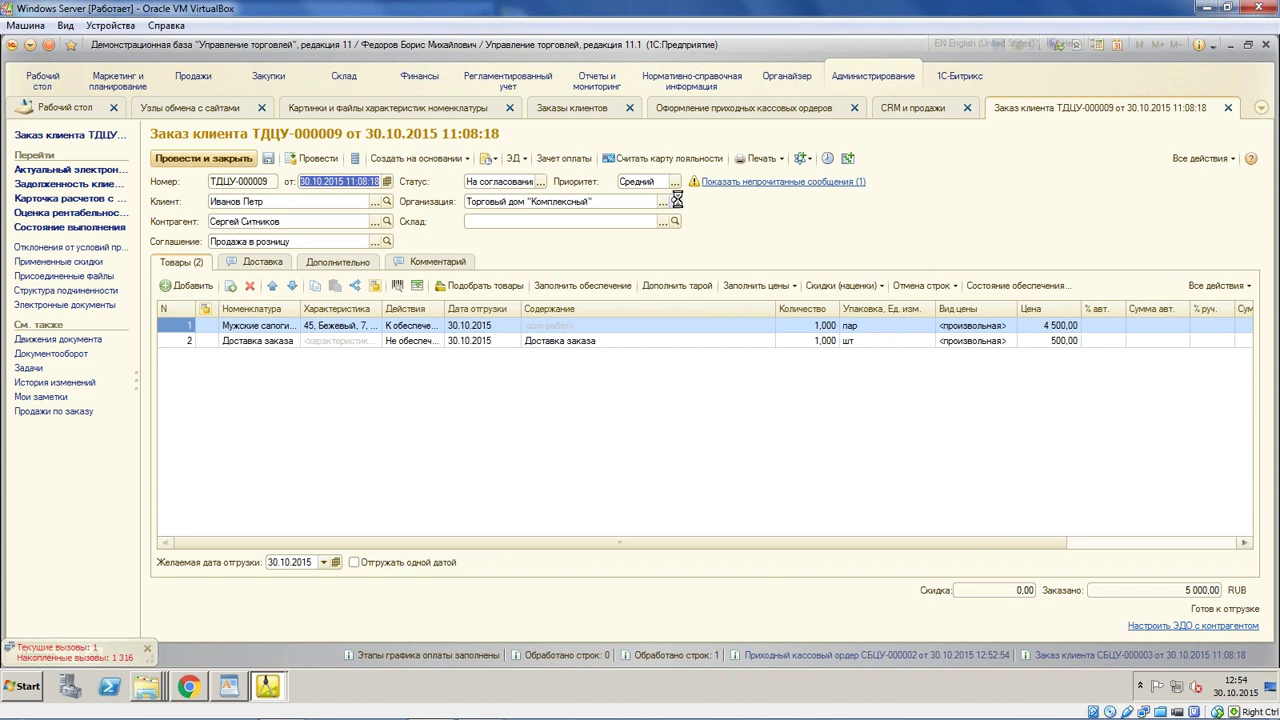
key(ctrl+shift+F4)
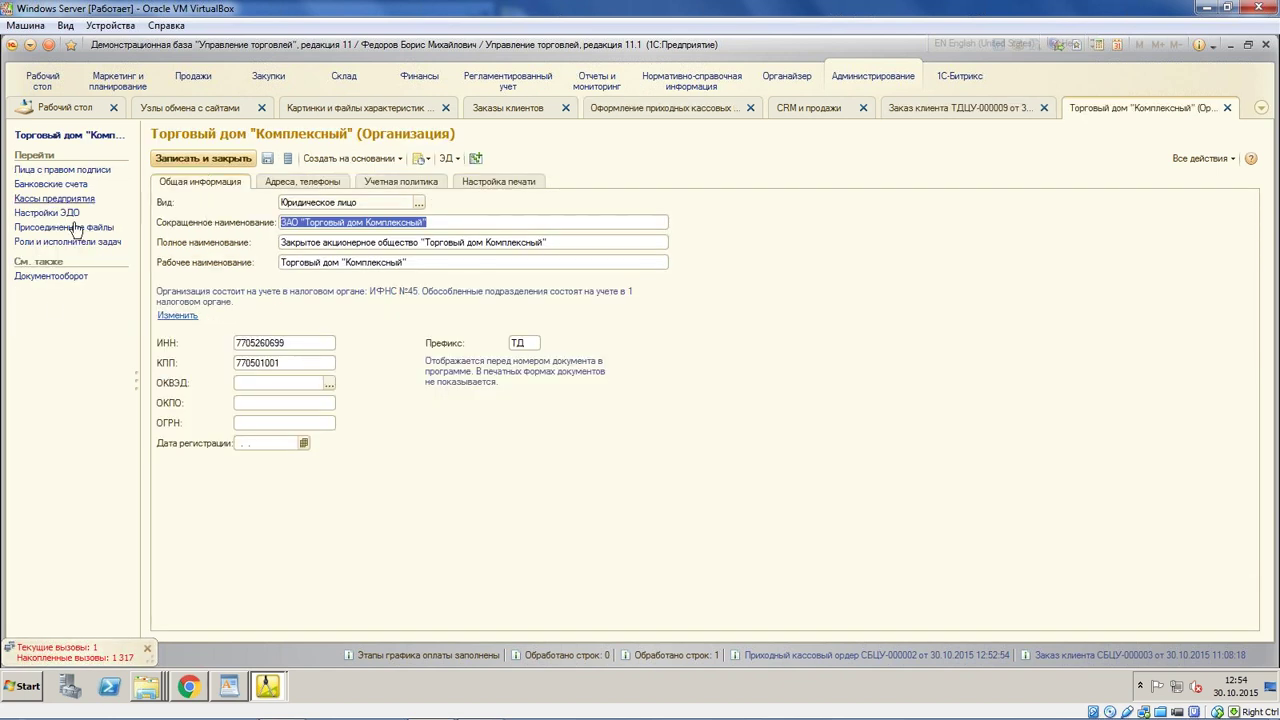
click(80, 243)
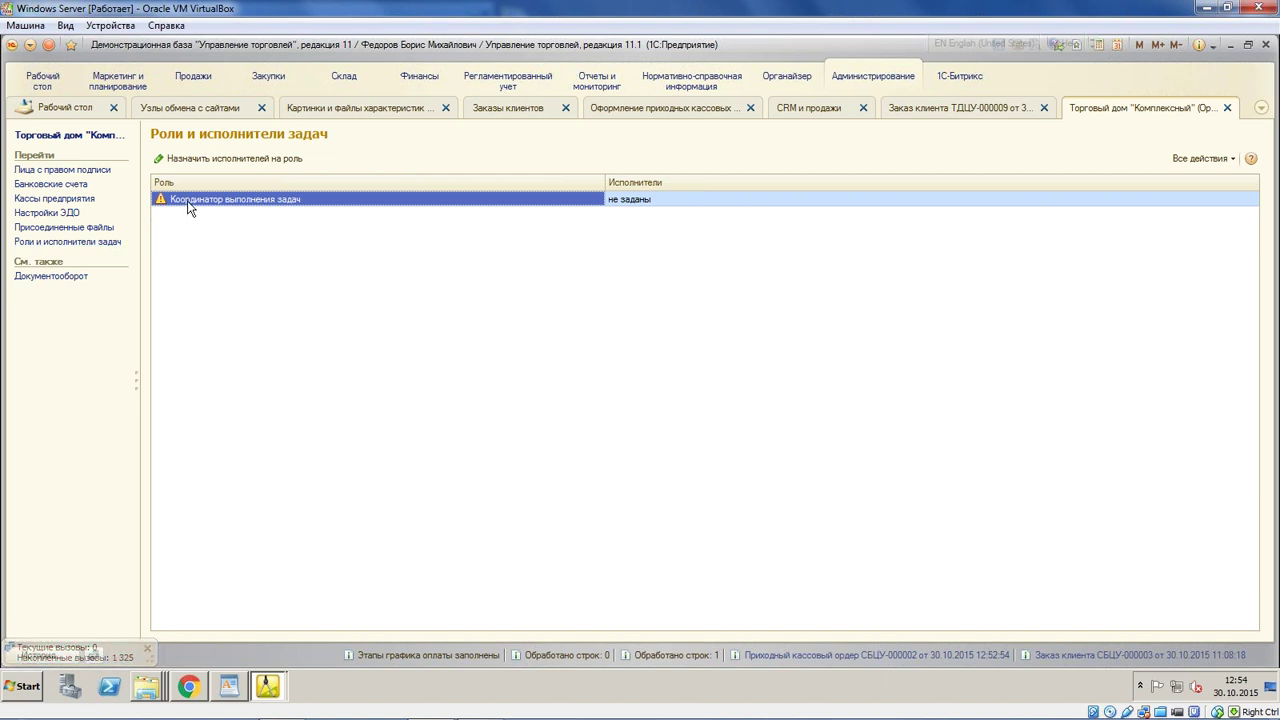
click(108, 170)
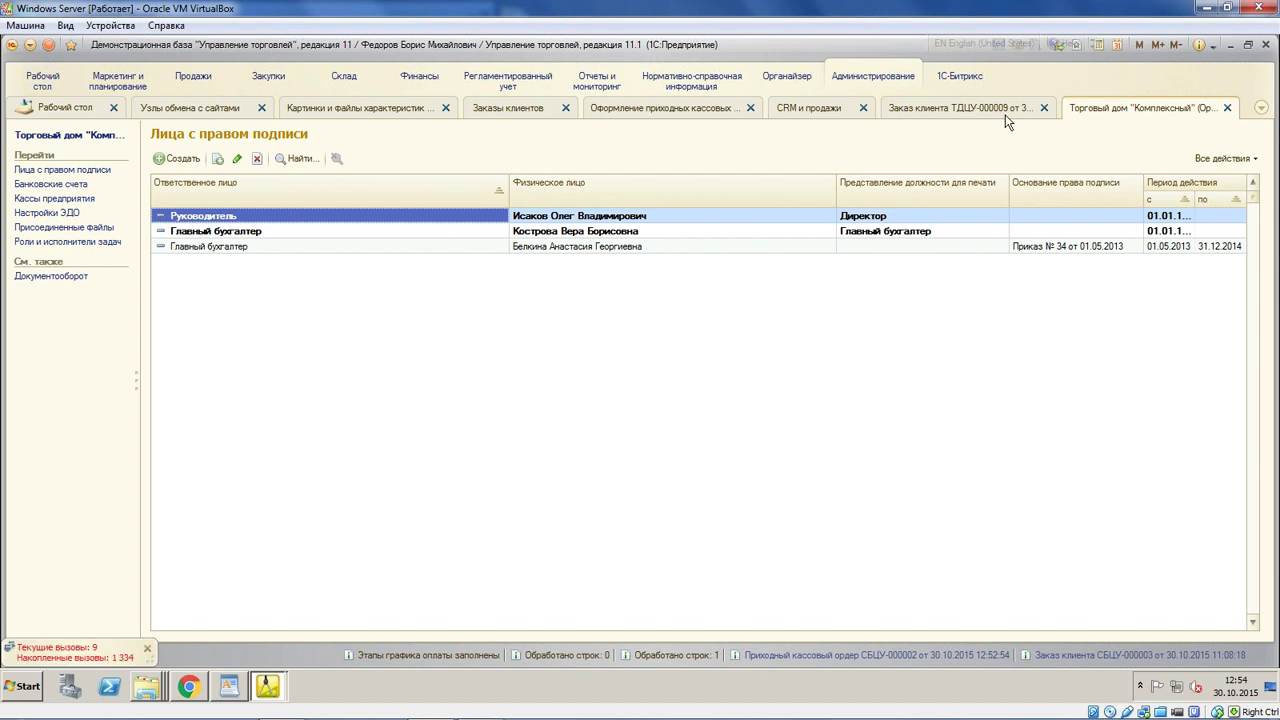
Step: Leave the second Главный бухгалтер signatory unmarked for deletion and close the organization card
click(299, 246)
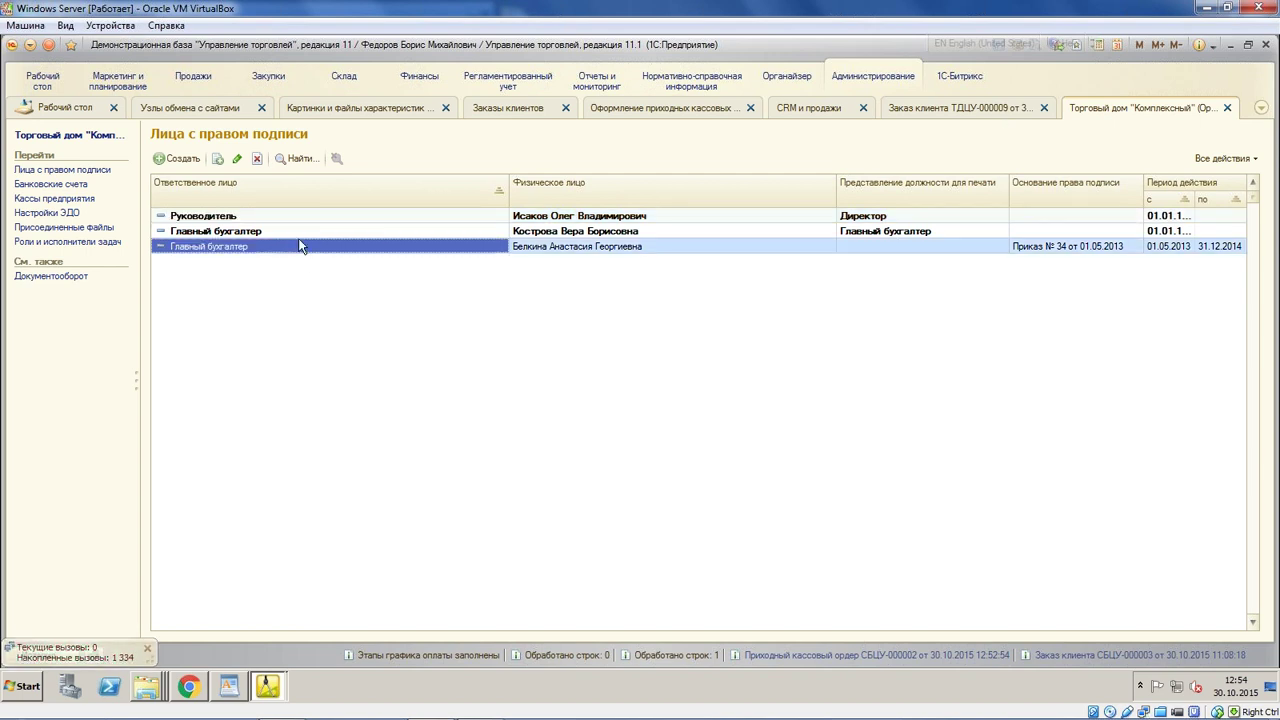
key(Delete)
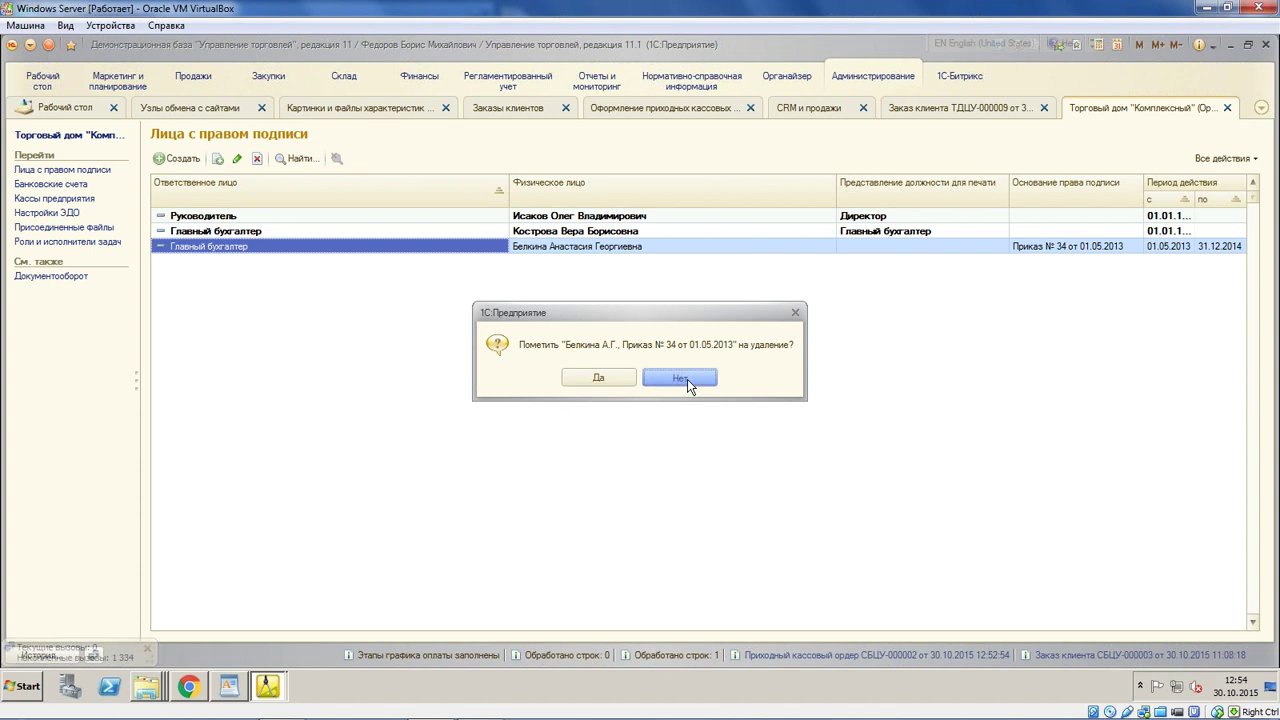
click(687, 379)
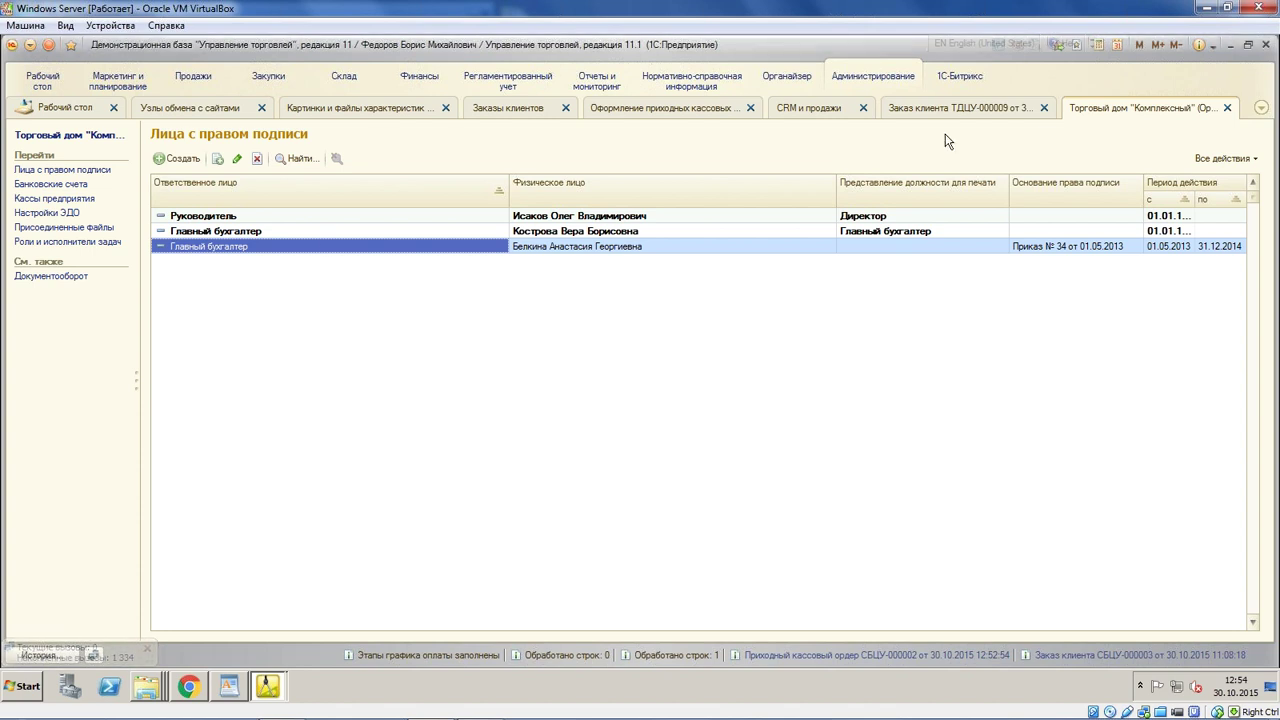
click(1229, 108)
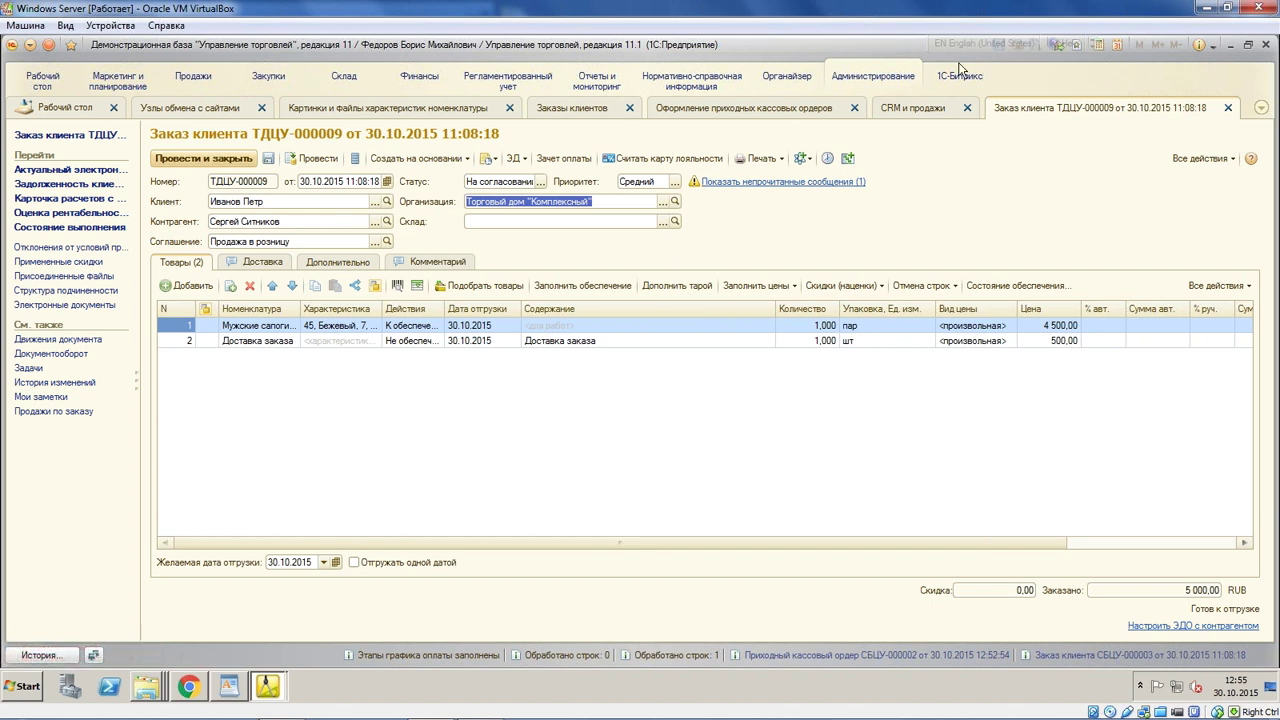
Step: Set the order's warehouse to Центральный склад from the Центр warehouse group
click(1228, 107)
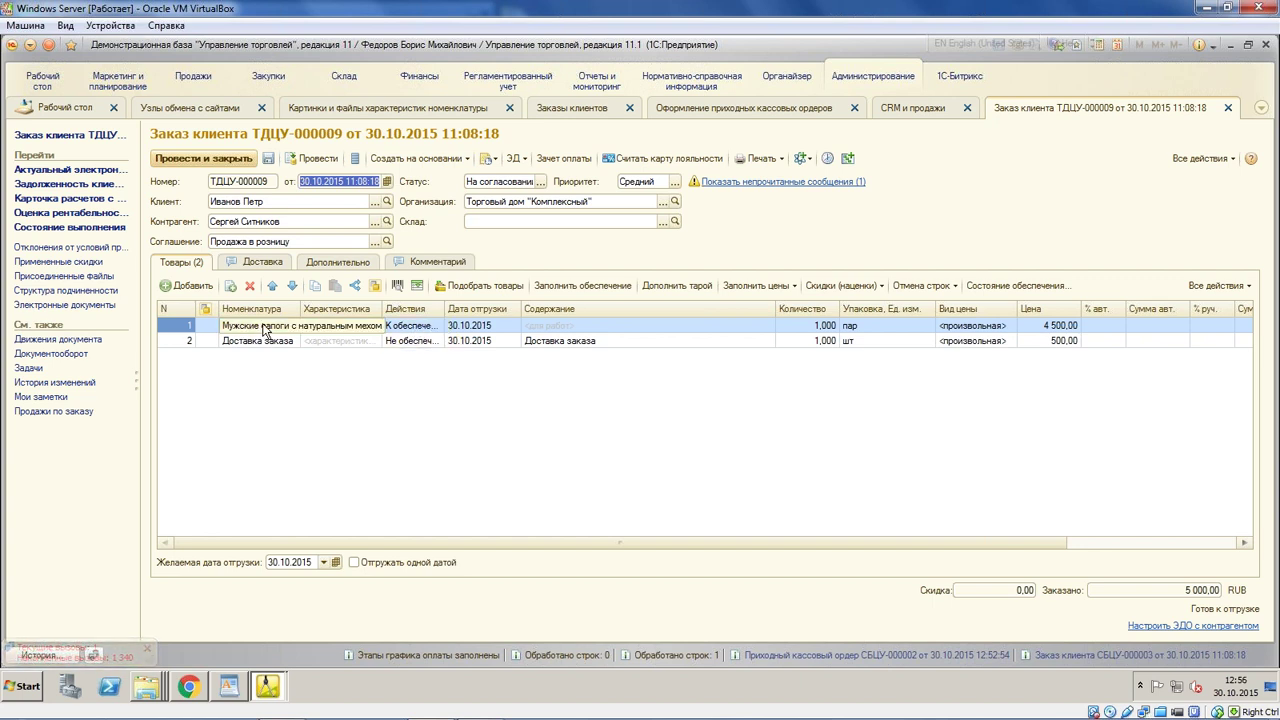
click(512, 292)
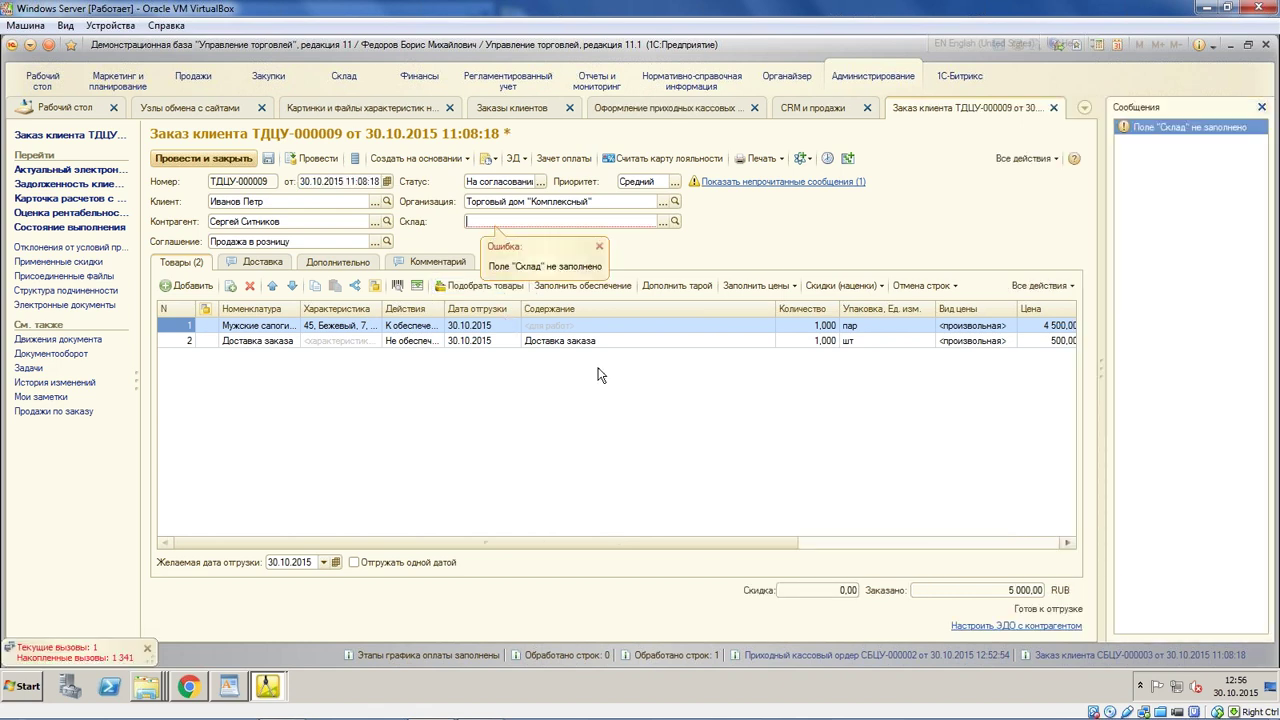
click(660, 221)
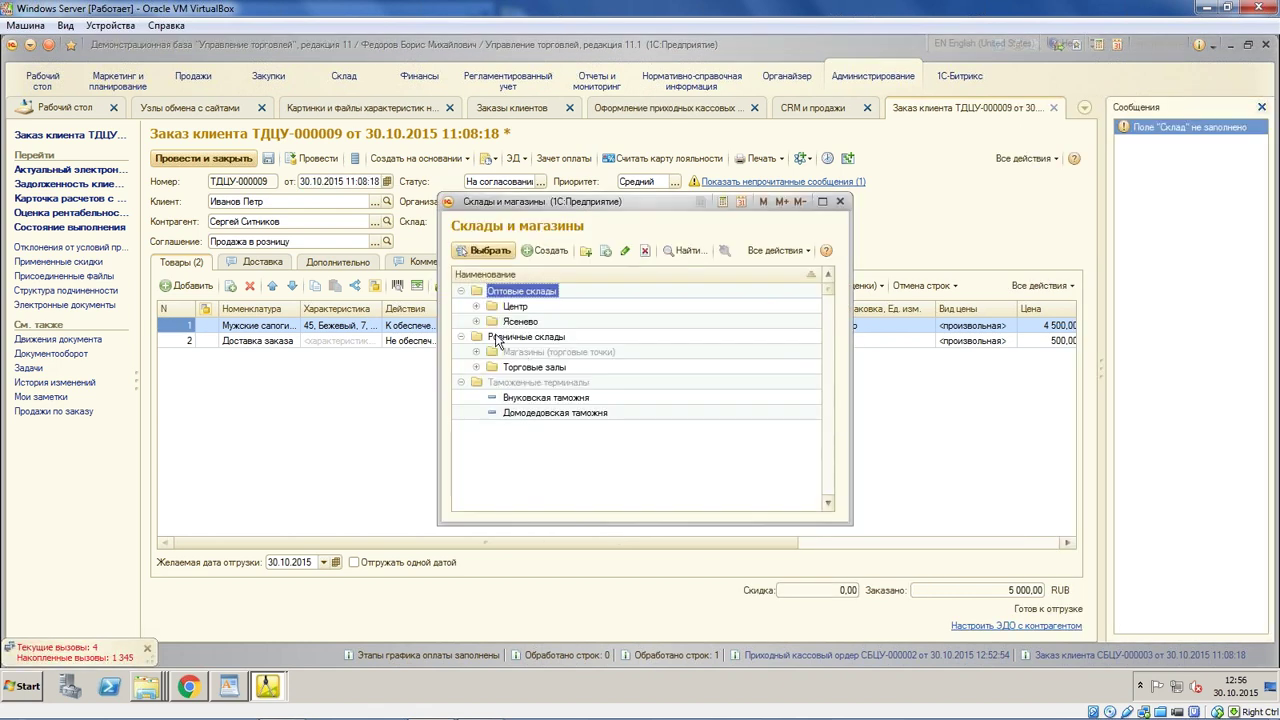
click(476, 306)
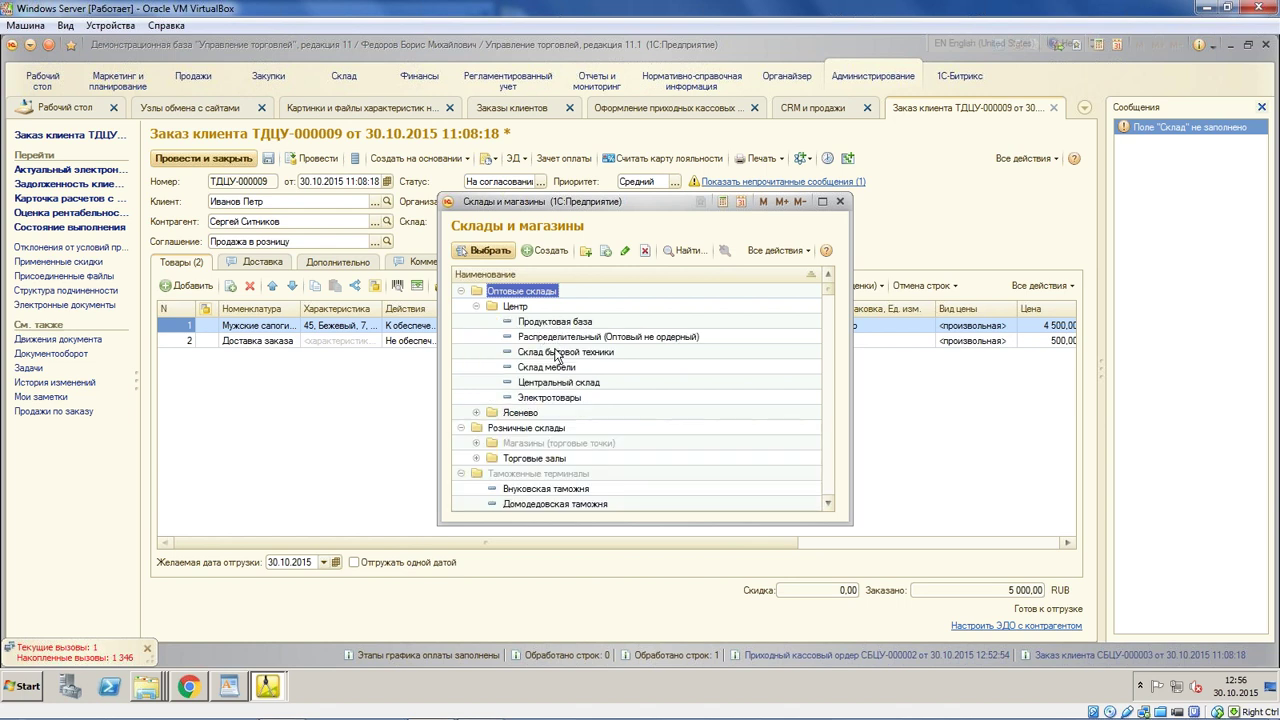
click(560, 384)
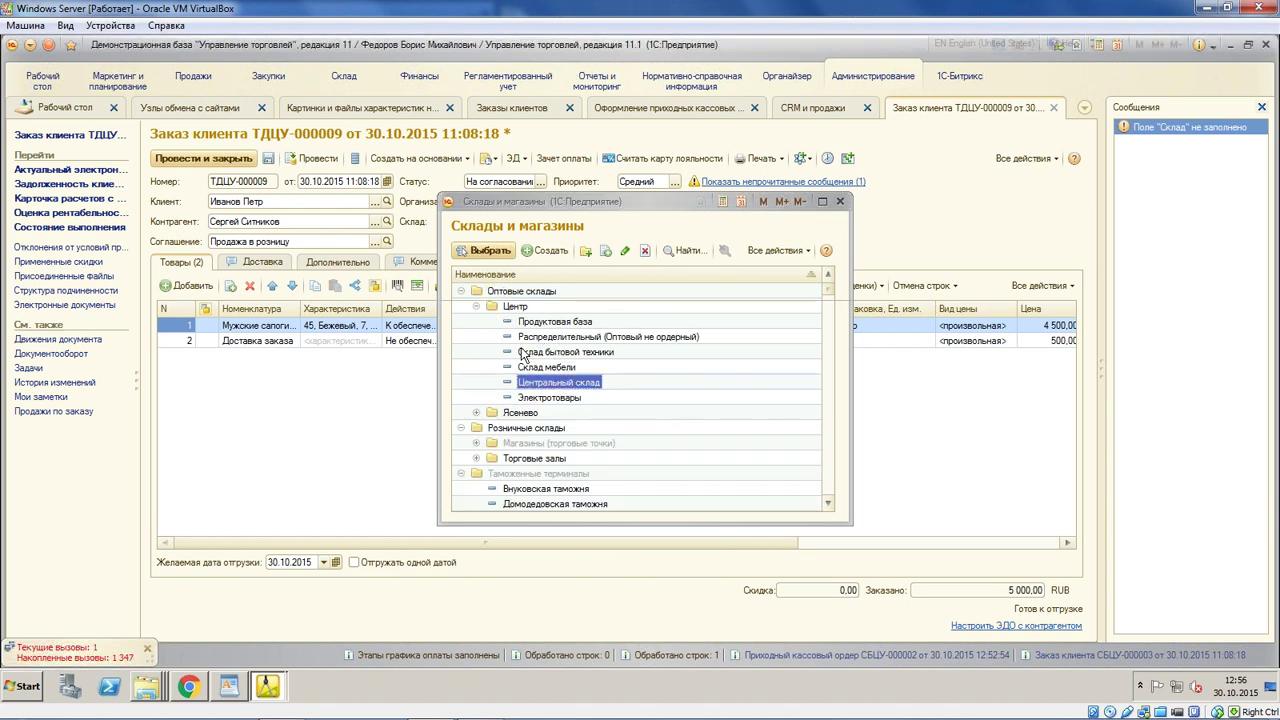
double_click(551, 383)
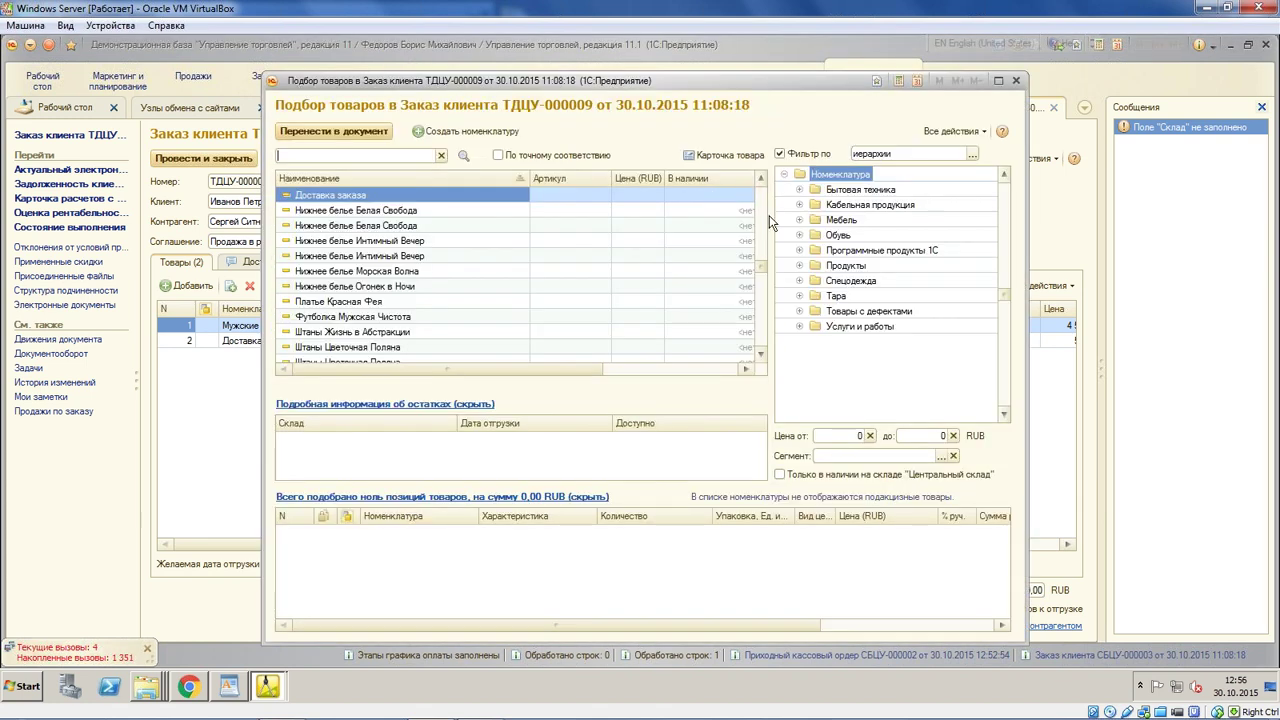
Step: Browse the Обувь groups, viewing Женская обувь stock and the Кроссовки items
click(799, 235)
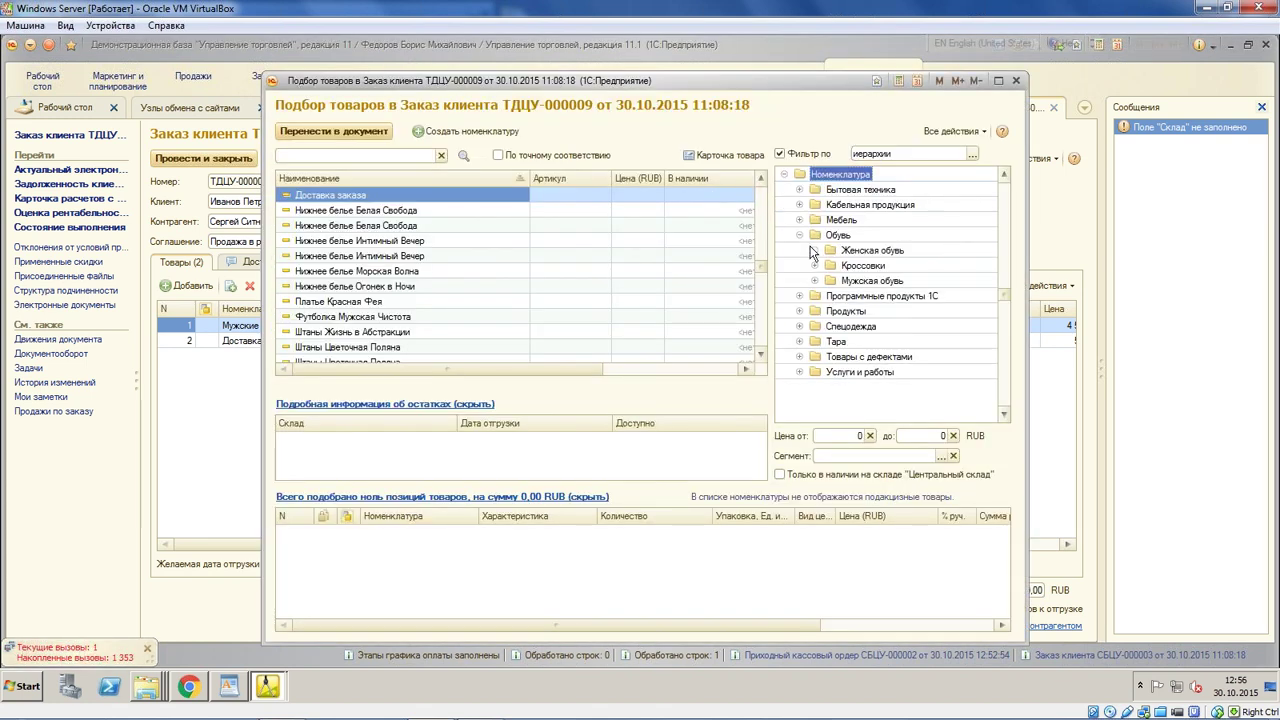
click(850, 251)
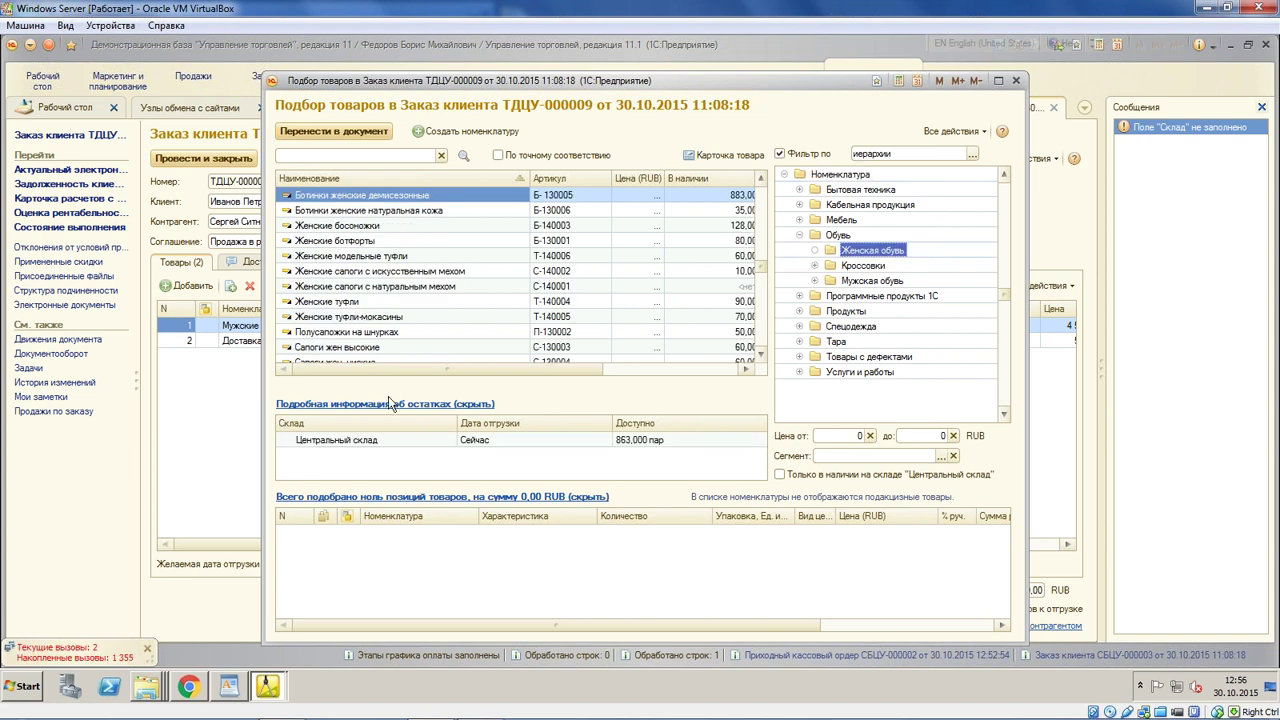
click(378, 448)
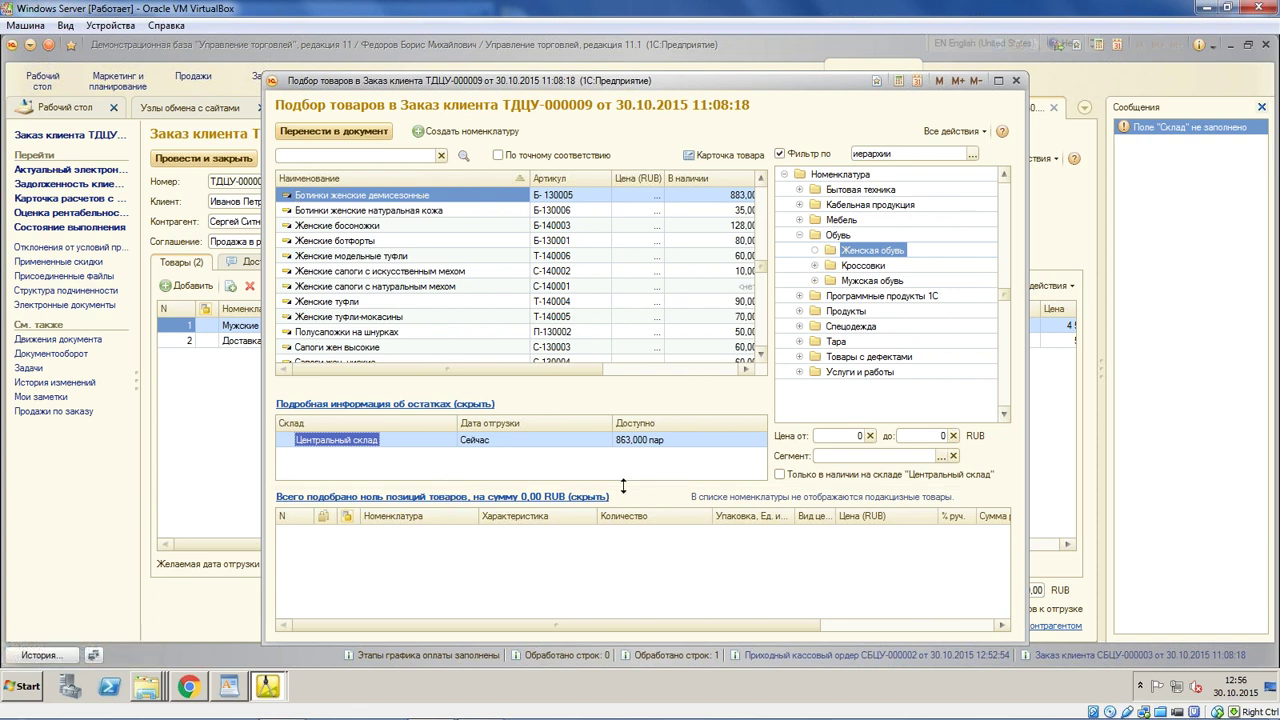
click(837, 266)
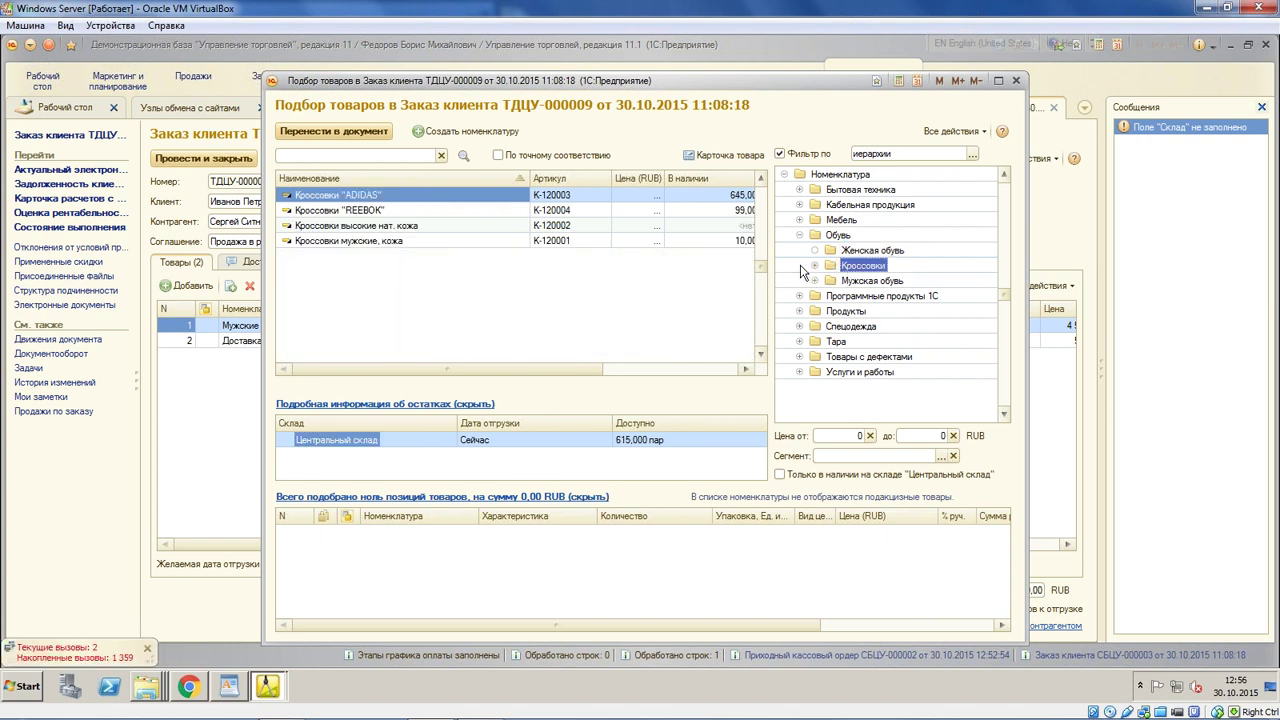
click(465, 211)
click(453, 227)
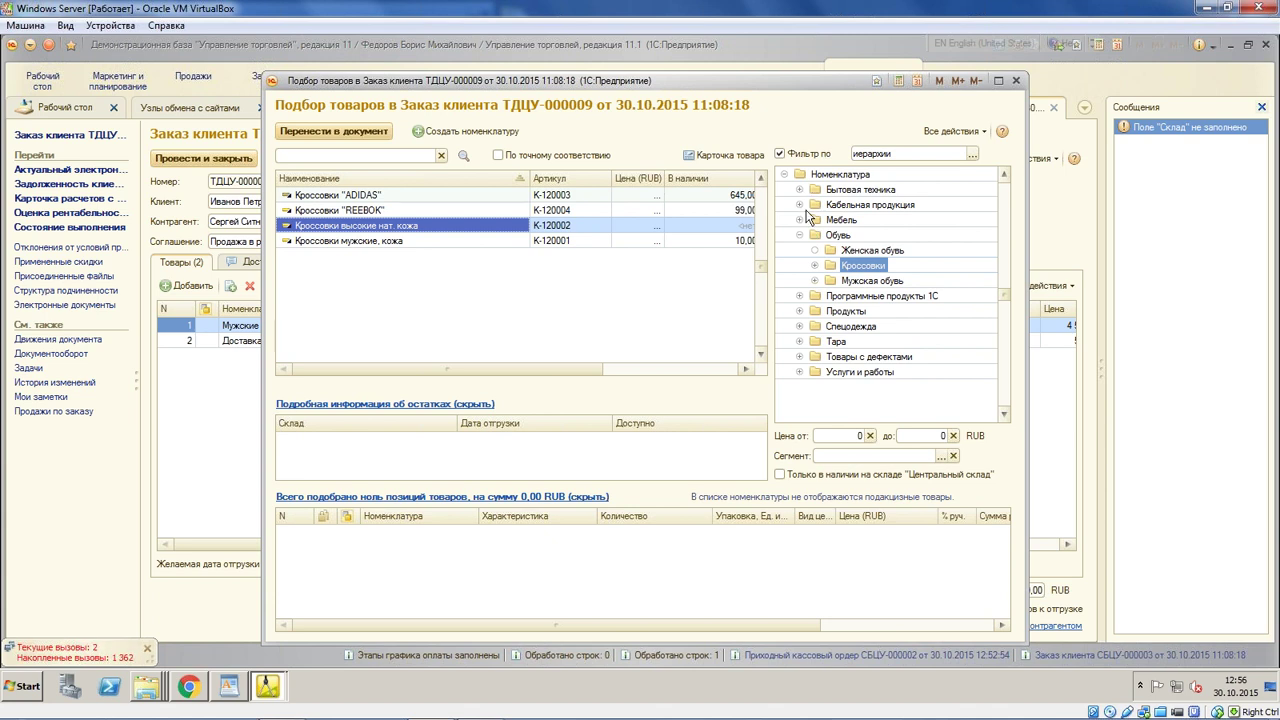
Step: Check Ботинки женские демисезонные stock at Центральный склад, then cancel the characteristic prompt
click(848, 250)
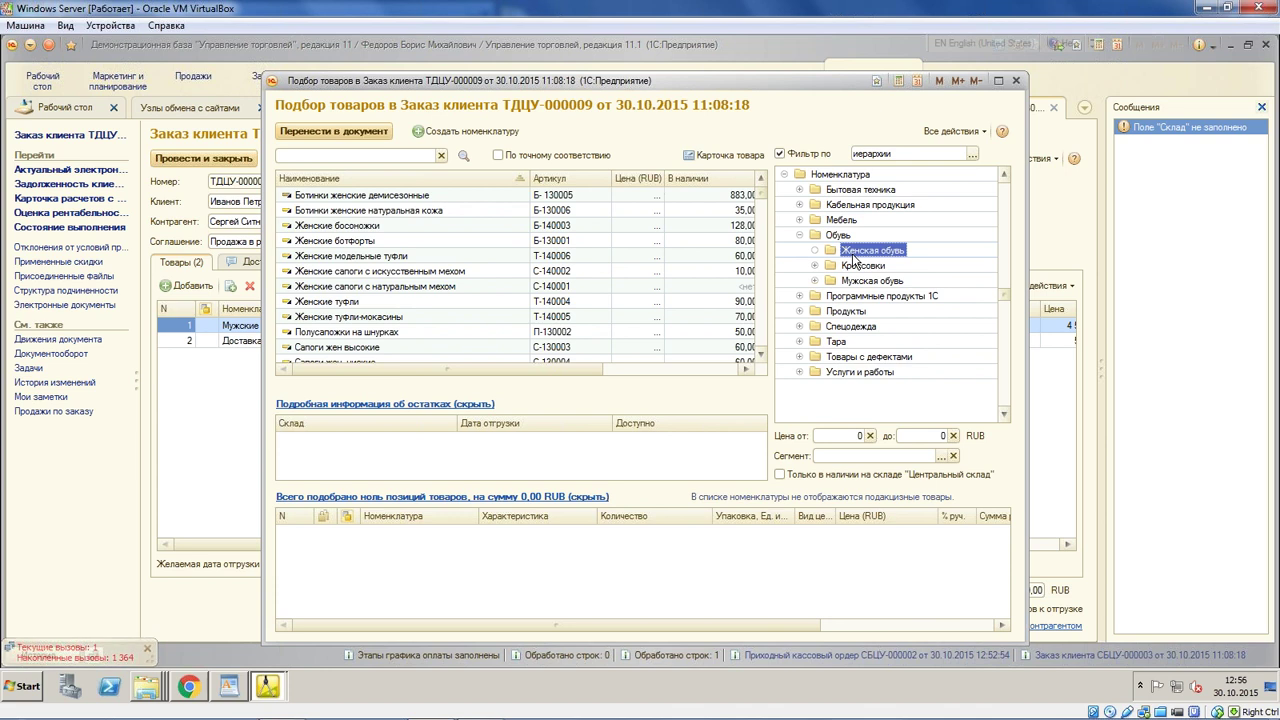
click(378, 196)
double_click(360, 438)
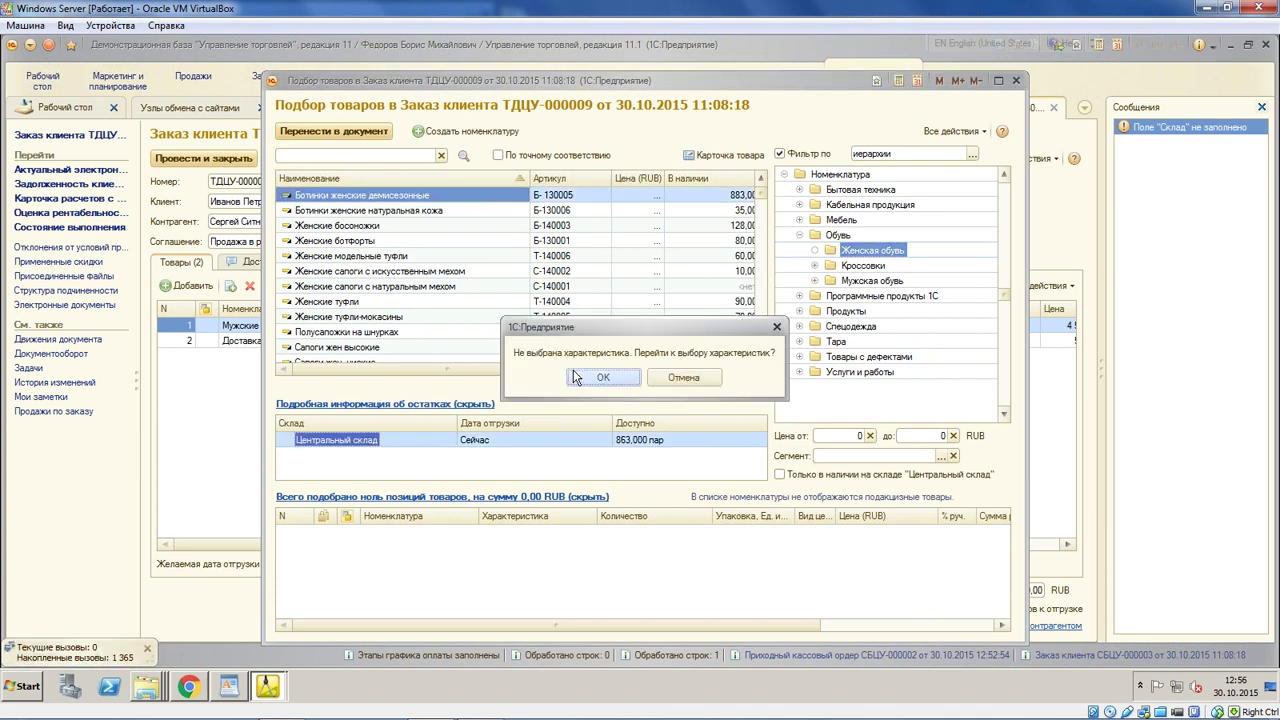
click(684, 378)
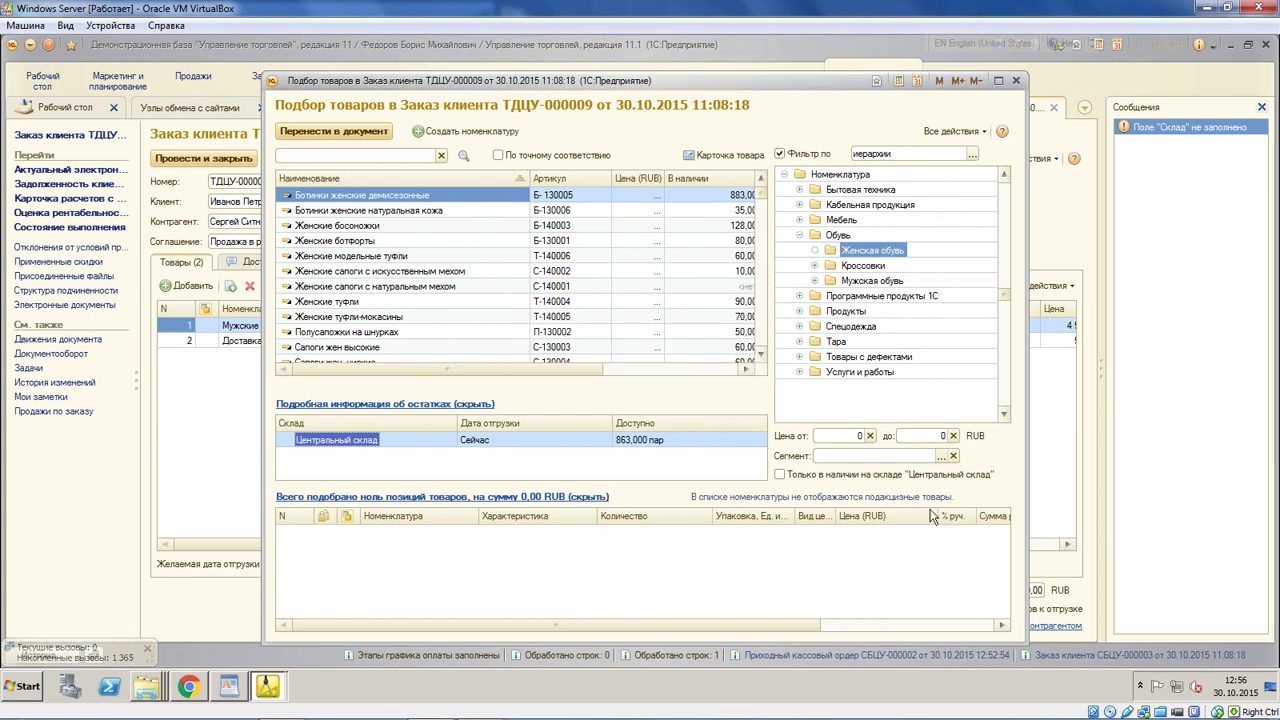
Step: Widen the picking form and choose the boots' 35, 5, натуральная кожа, Бежевый variant
drag(1024, 409, 1228, 400)
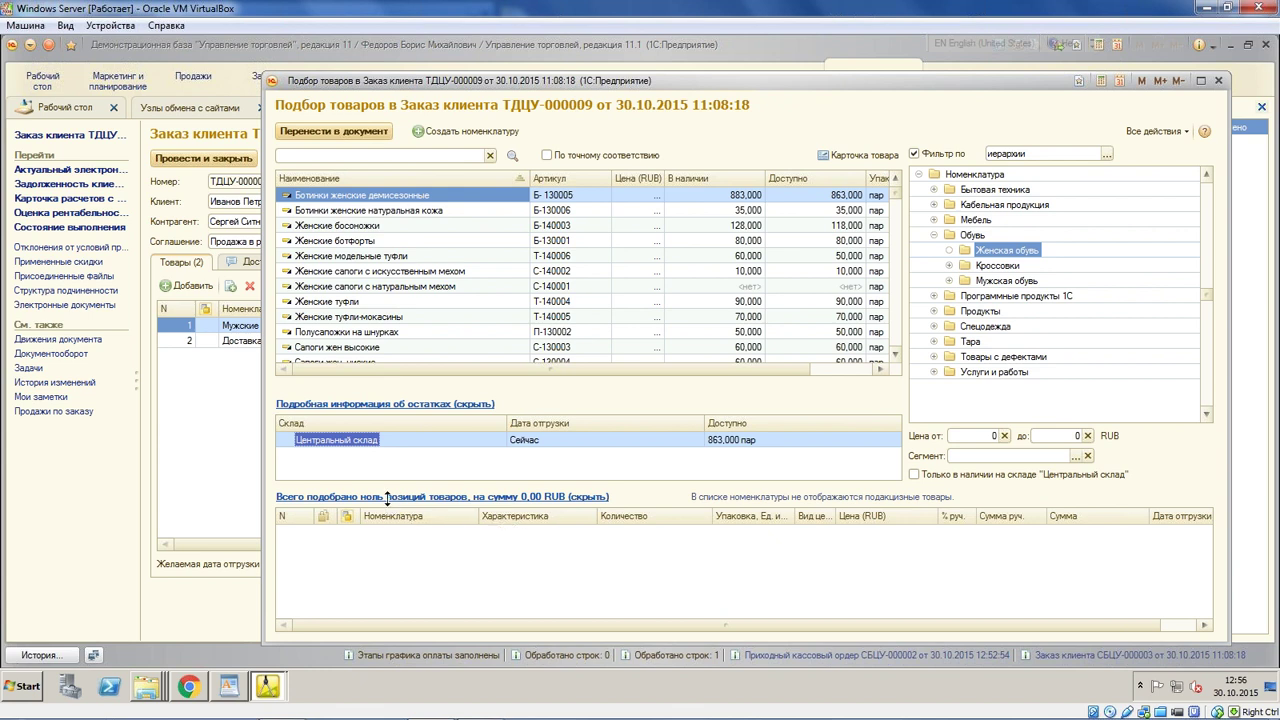
drag(388, 498, 402, 384)
click(371, 197)
double_click(371, 197)
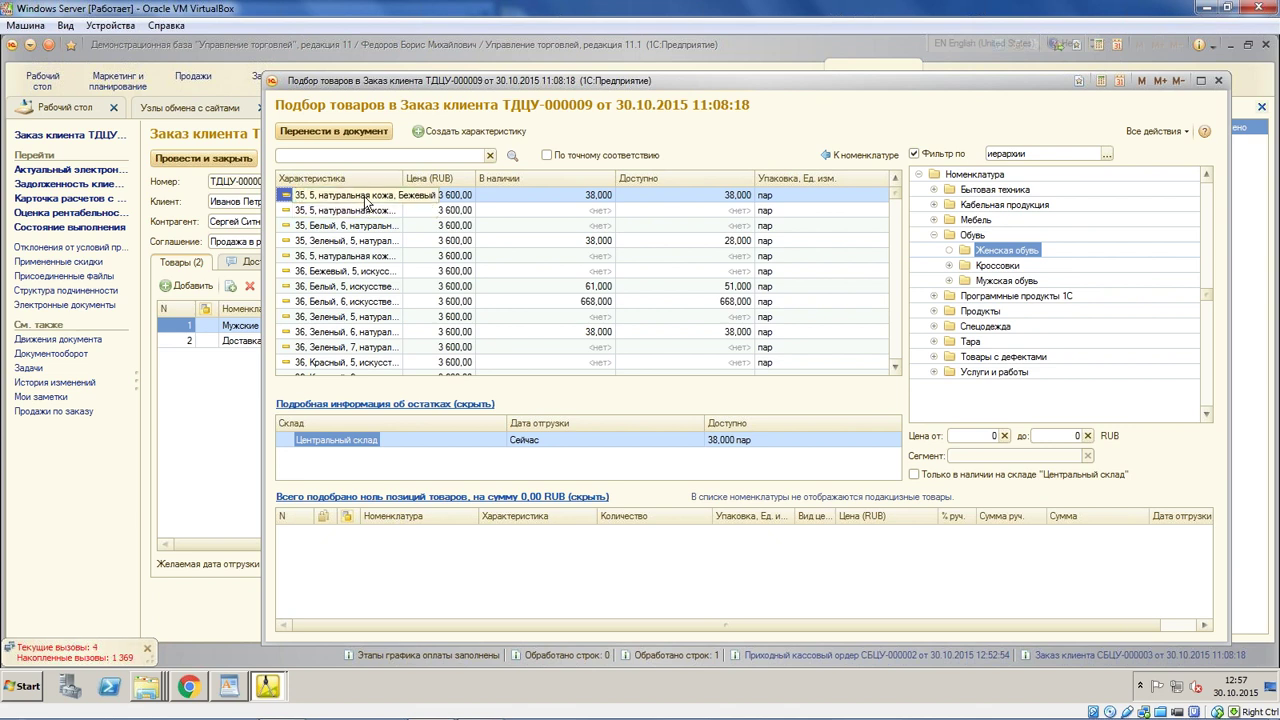
double_click(366, 200)
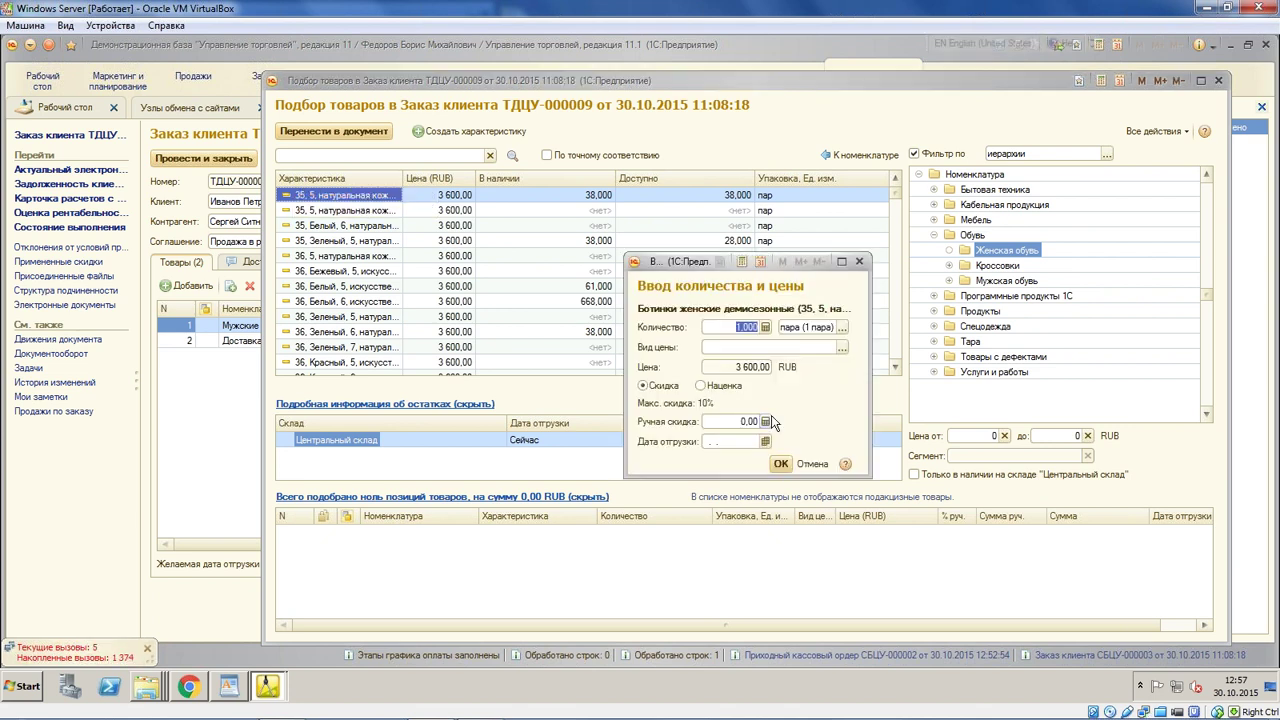
Step: Confirm one pair at 3 600 and transfer it into the customer order
click(782, 463)
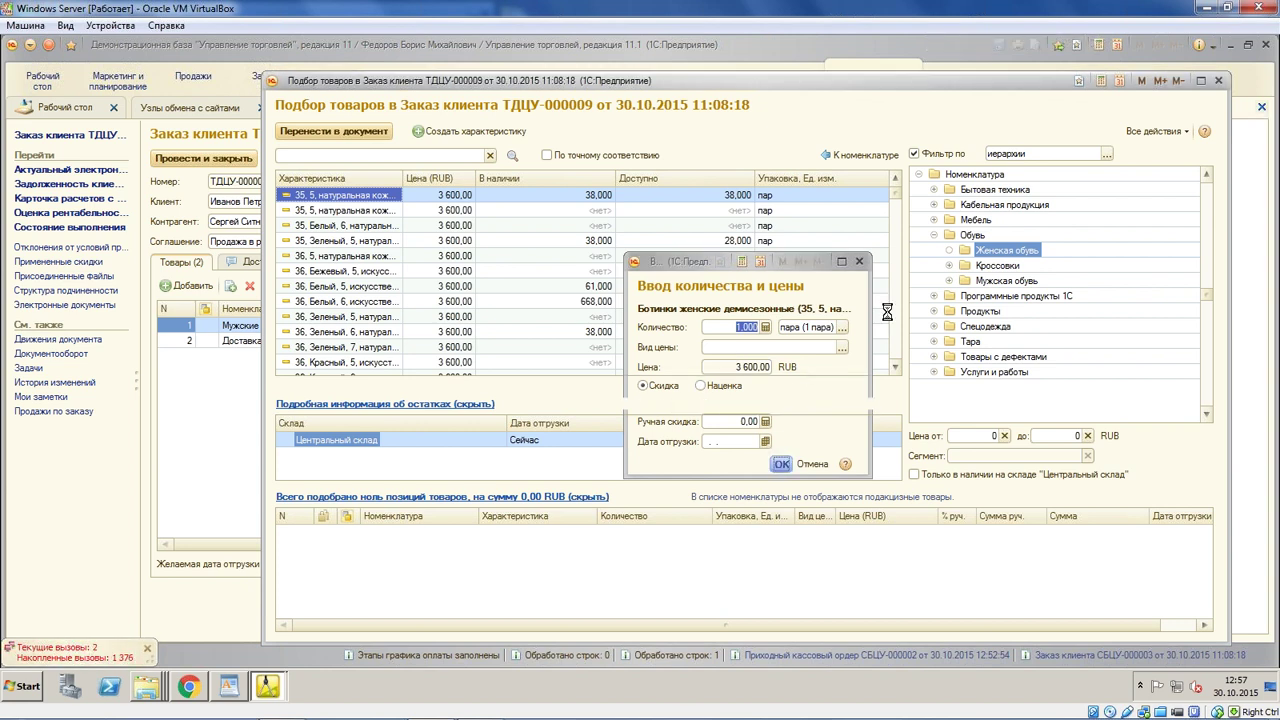
click(1218, 80)
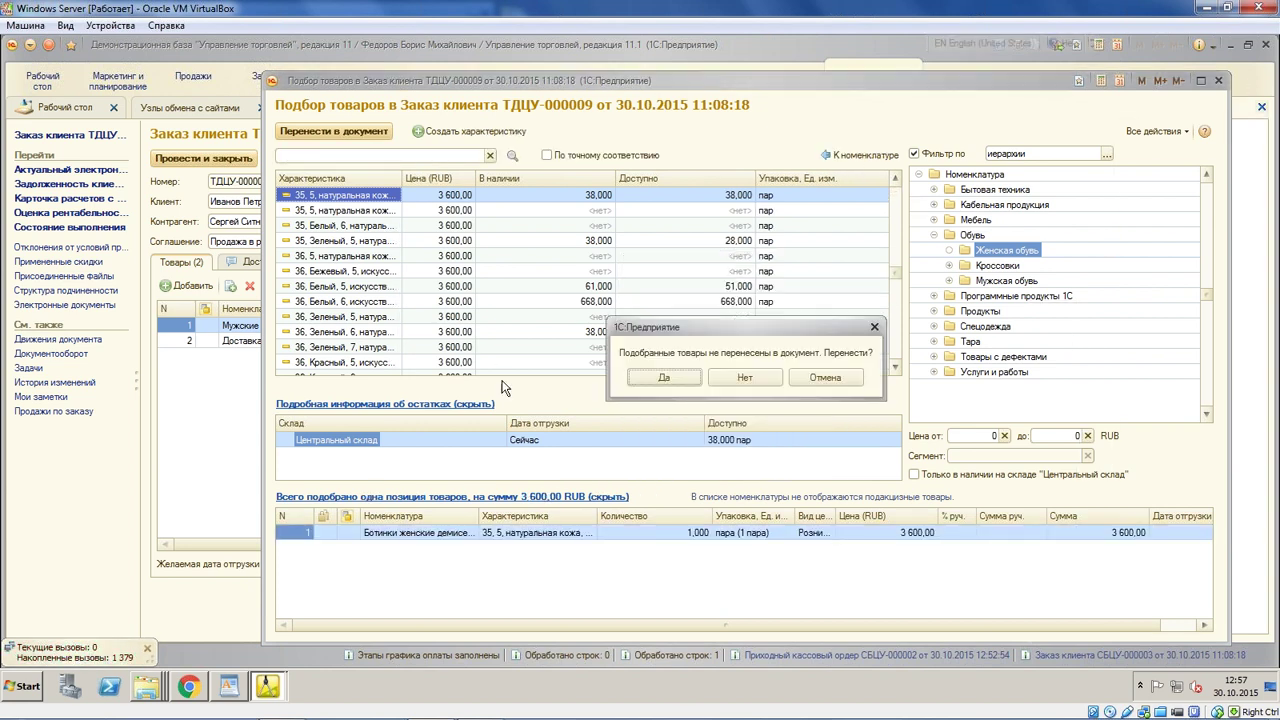
click(664, 378)
click(283, 340)
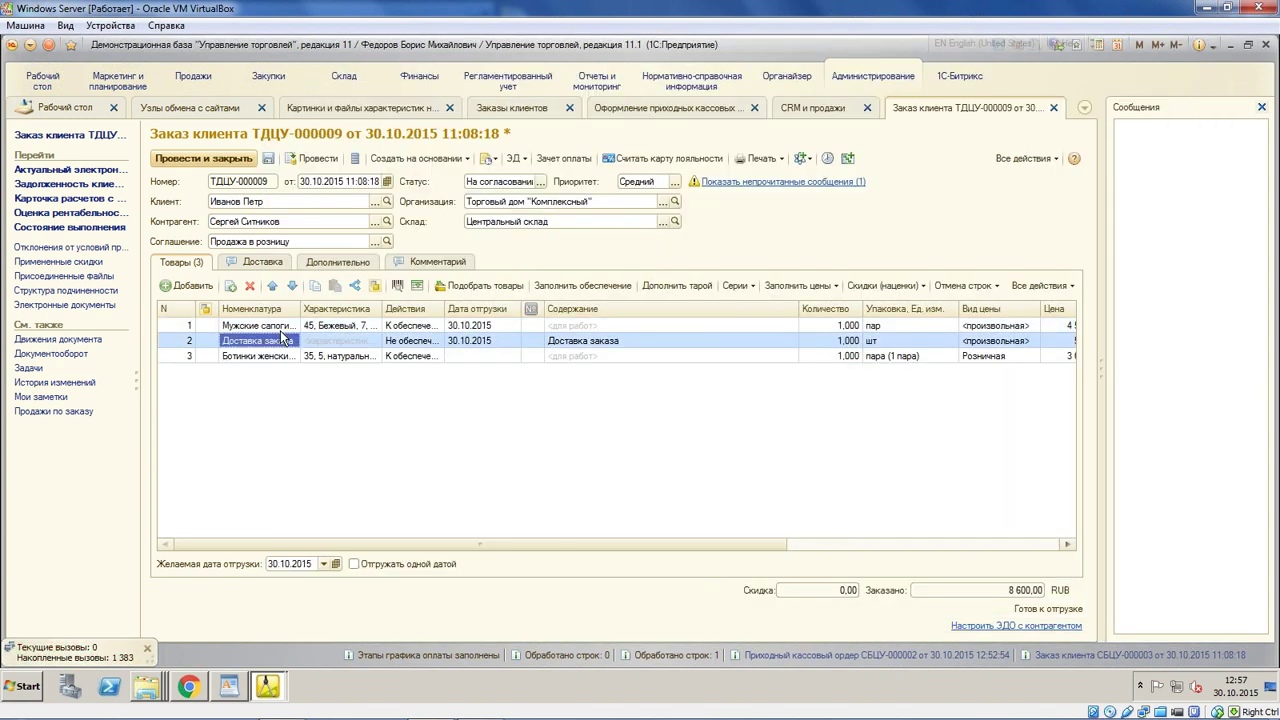
click(283, 326)
key(Delete)
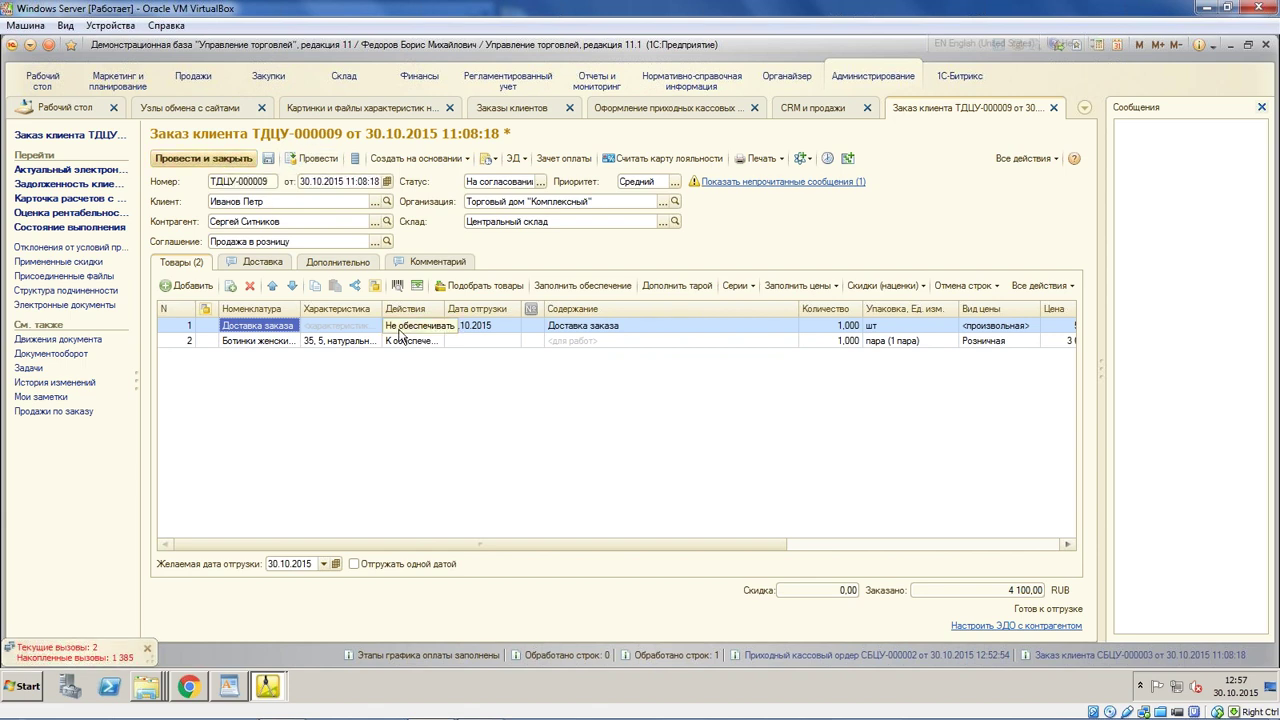
double_click(410, 326)
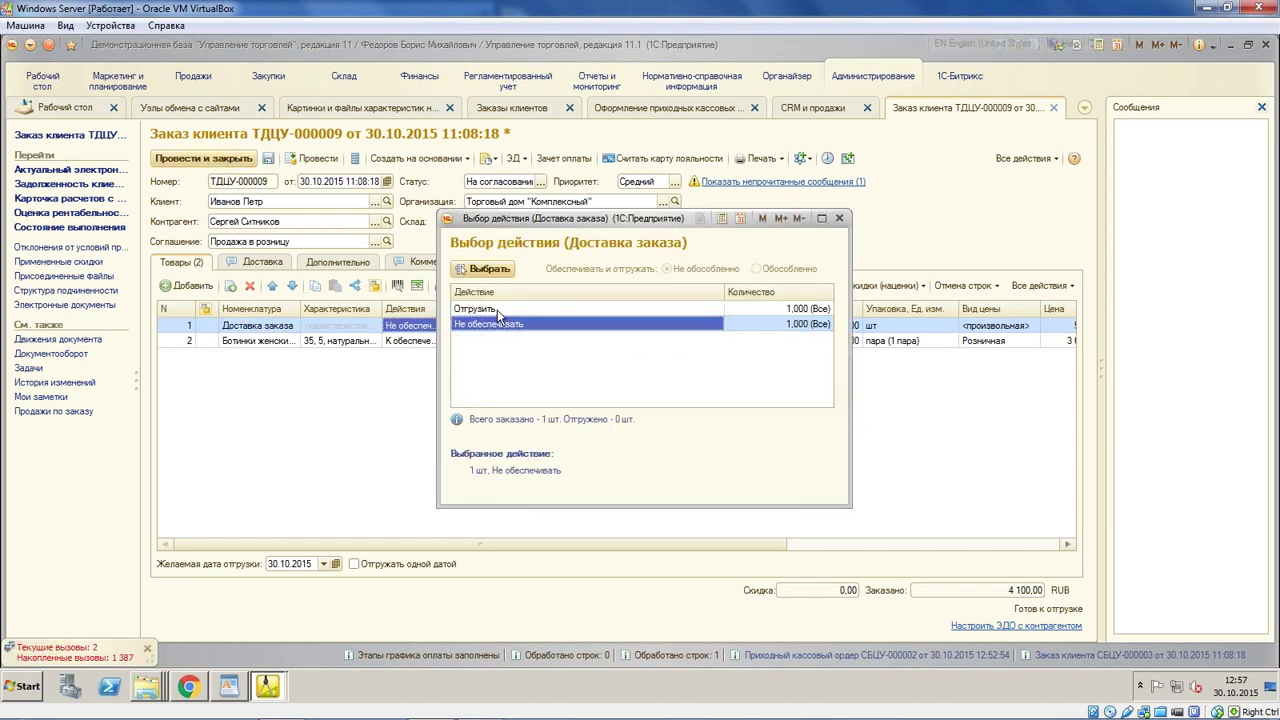
double_click(497, 310)
double_click(412, 340)
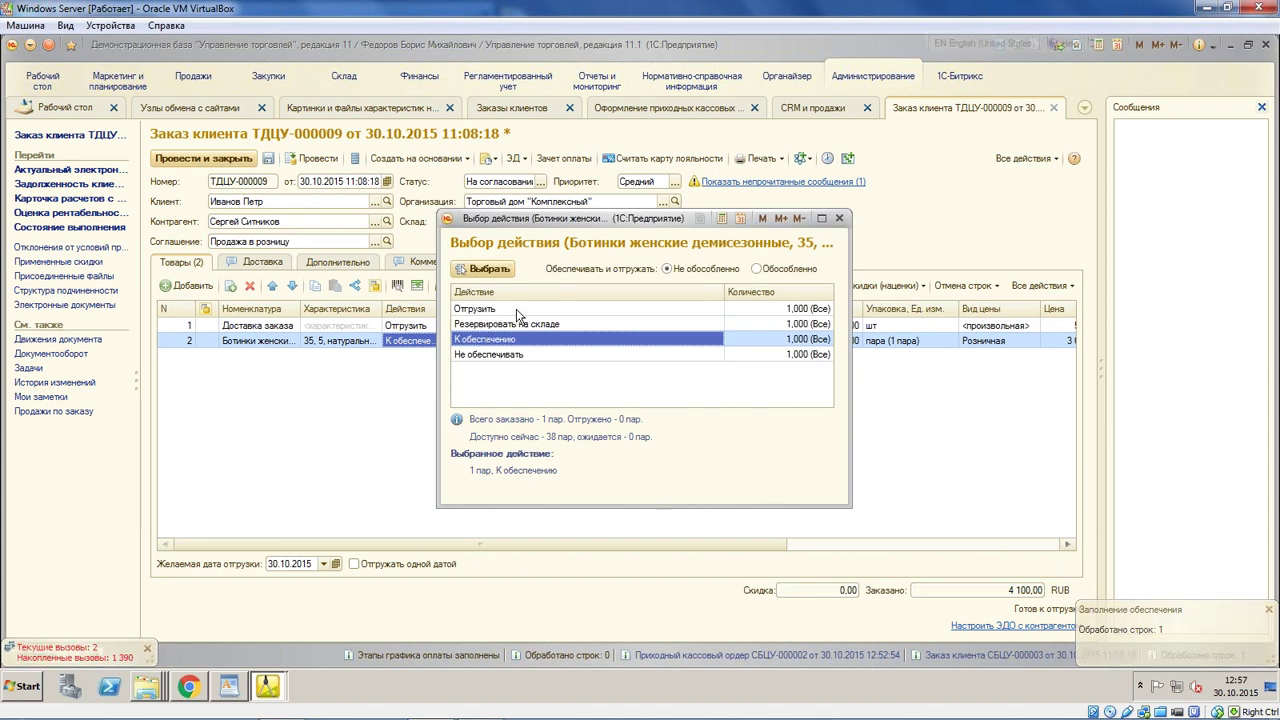
double_click(516, 315)
click(210, 160)
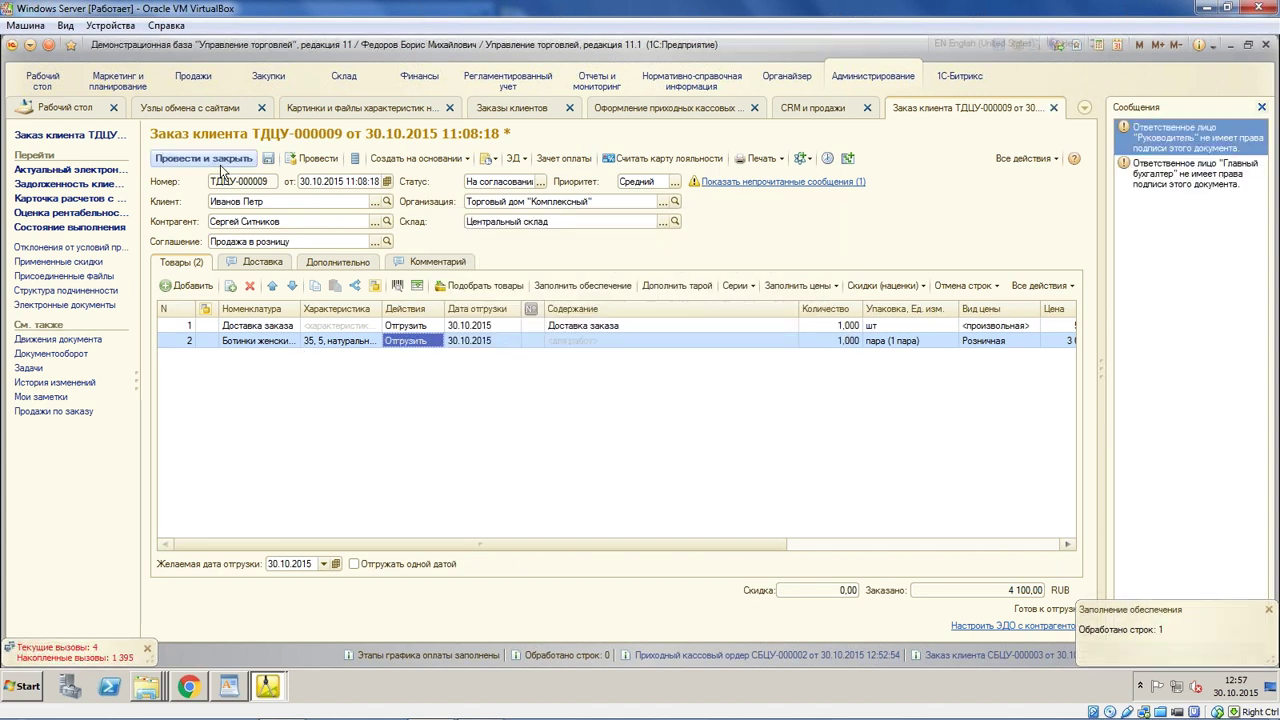
double_click(1235, 148)
key(Return)
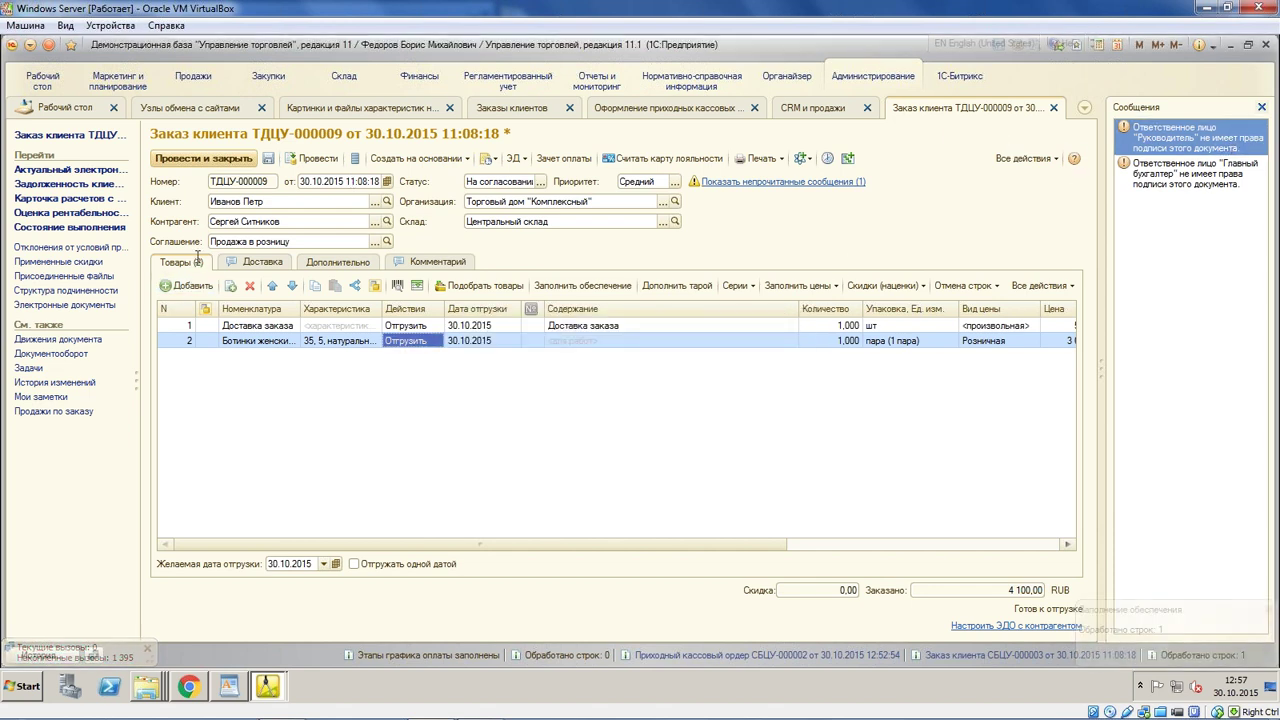
Step: Open the organization's Главный бухгалтер record under Лица с правом подписи
click(675, 203)
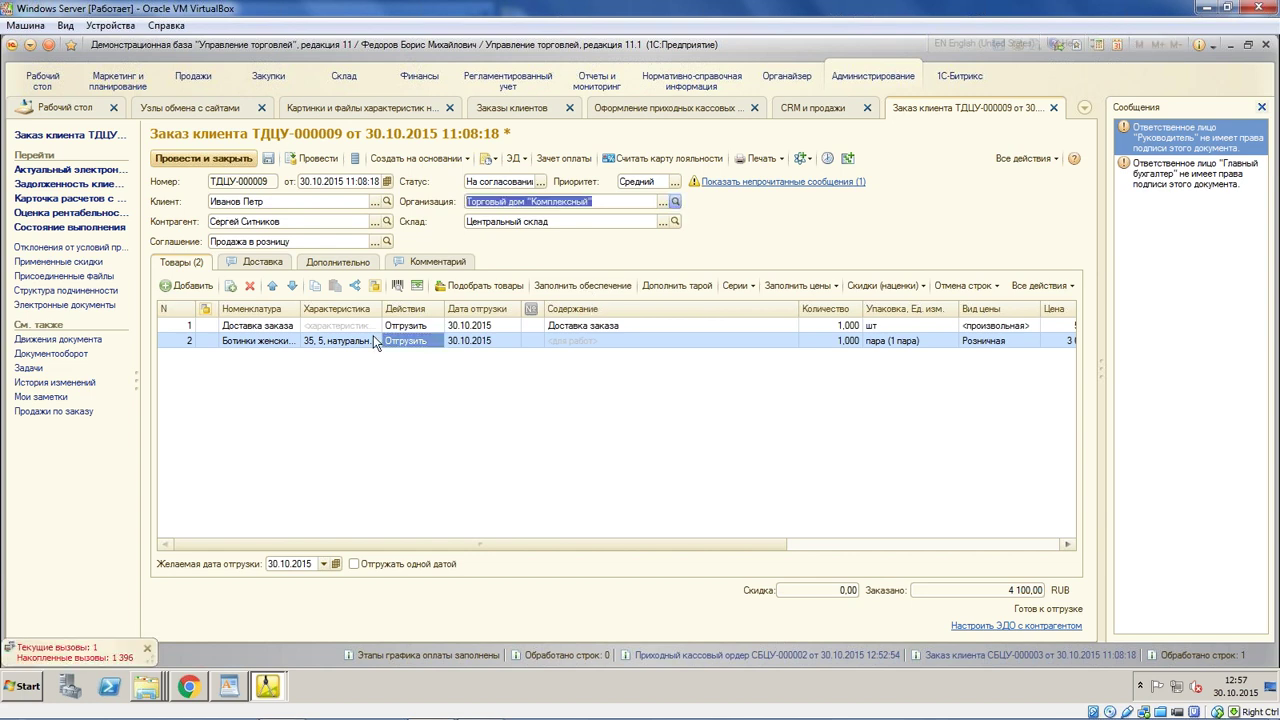
click(60, 169)
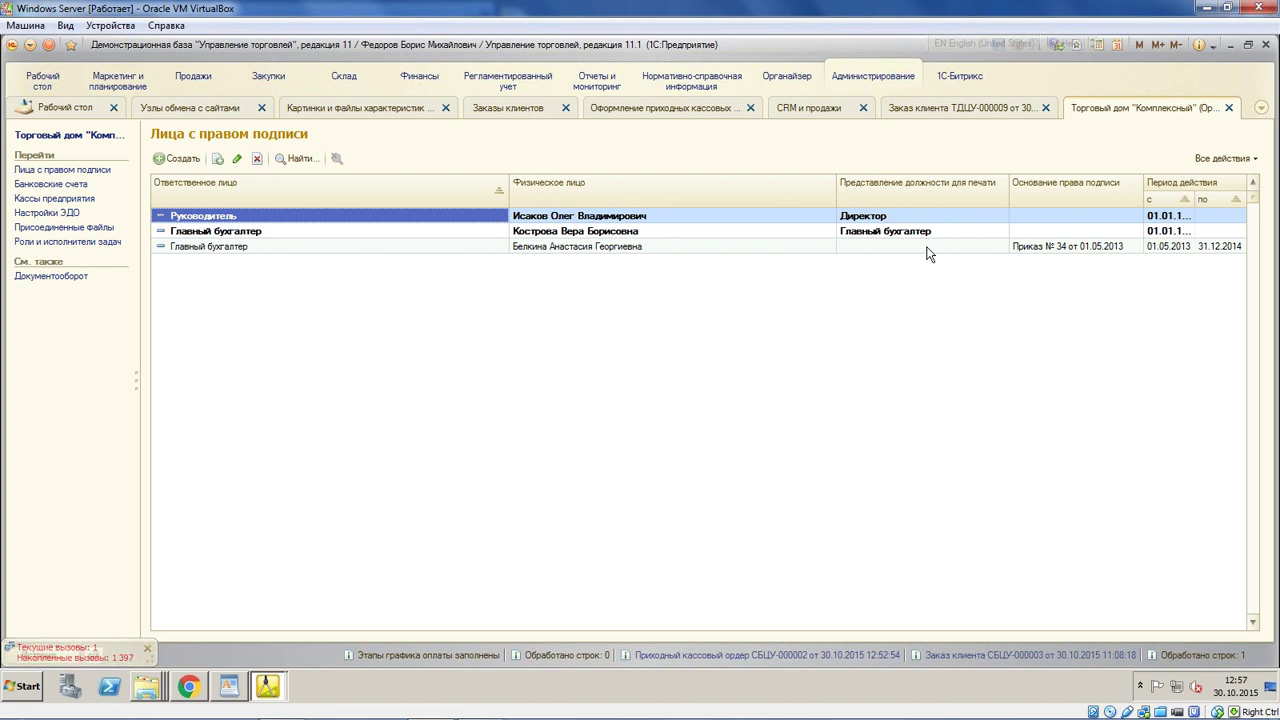
double_click(786, 232)
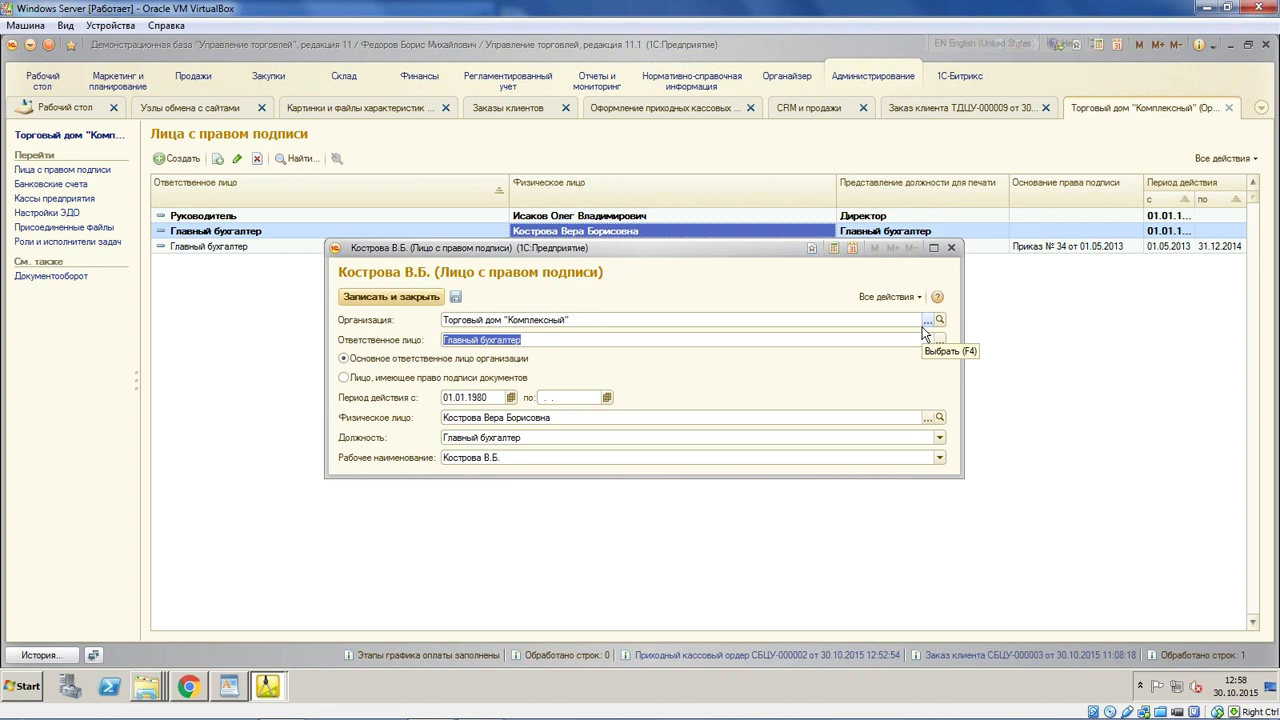
Step: Assign a different individual with the matching suggested working name, save, and return to the order
click(929, 416)
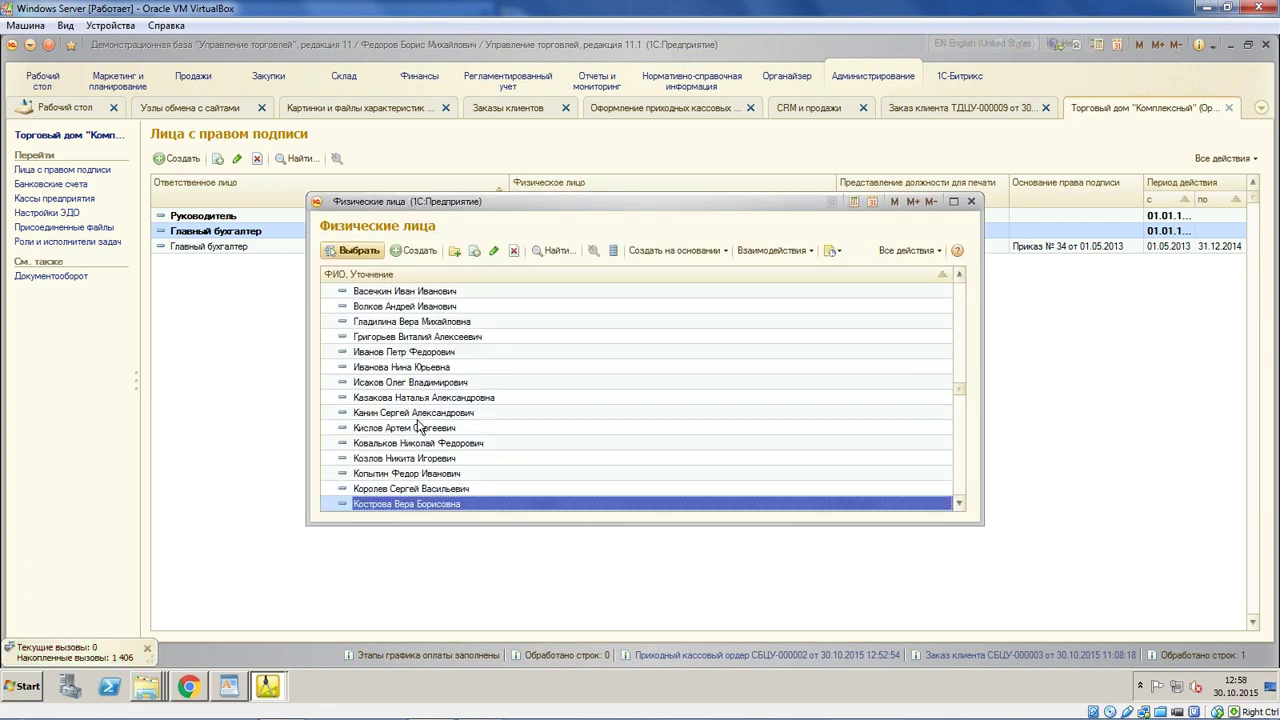
scroll(418, 427, down, 10)
double_click(420, 459)
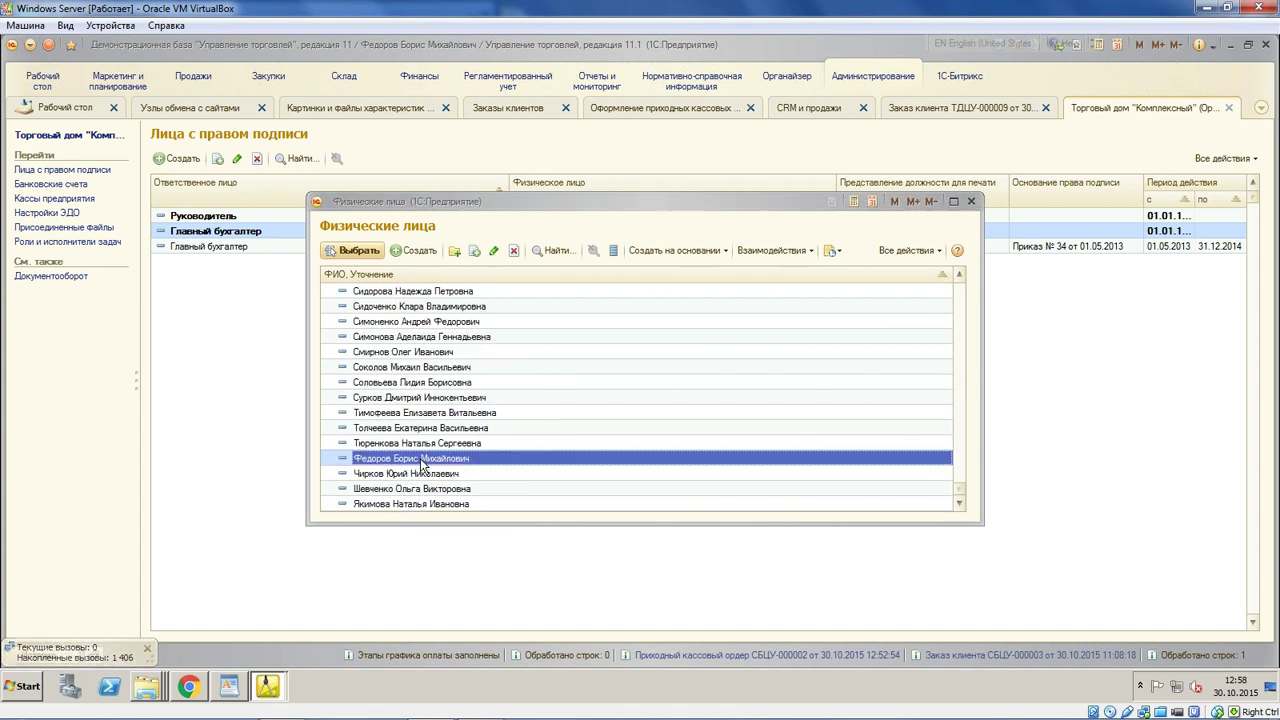
click(939, 457)
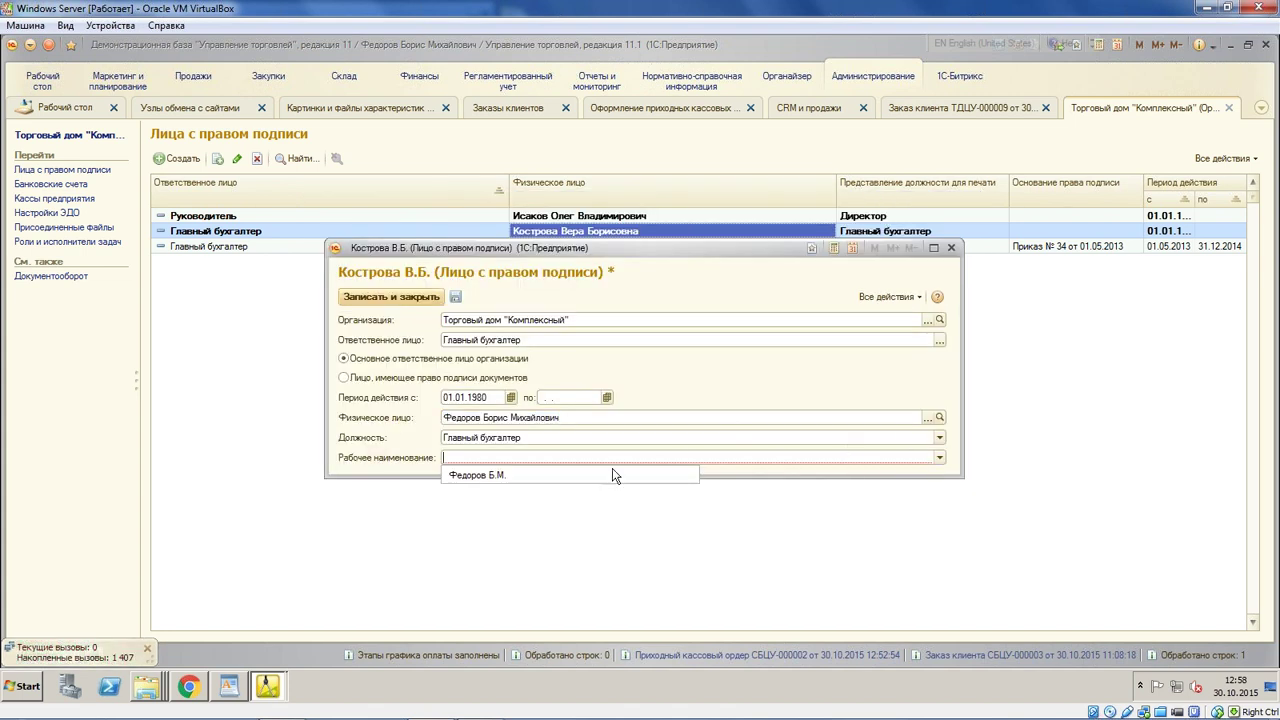
click(614, 476)
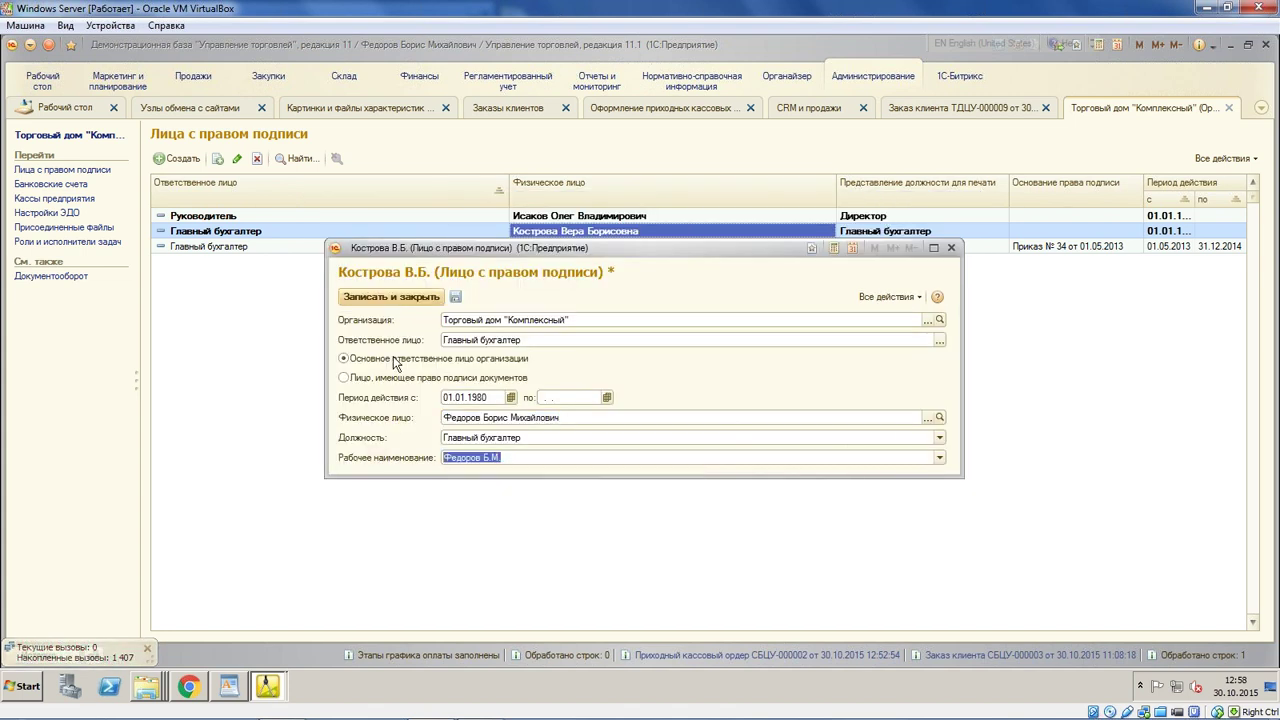
click(391, 297)
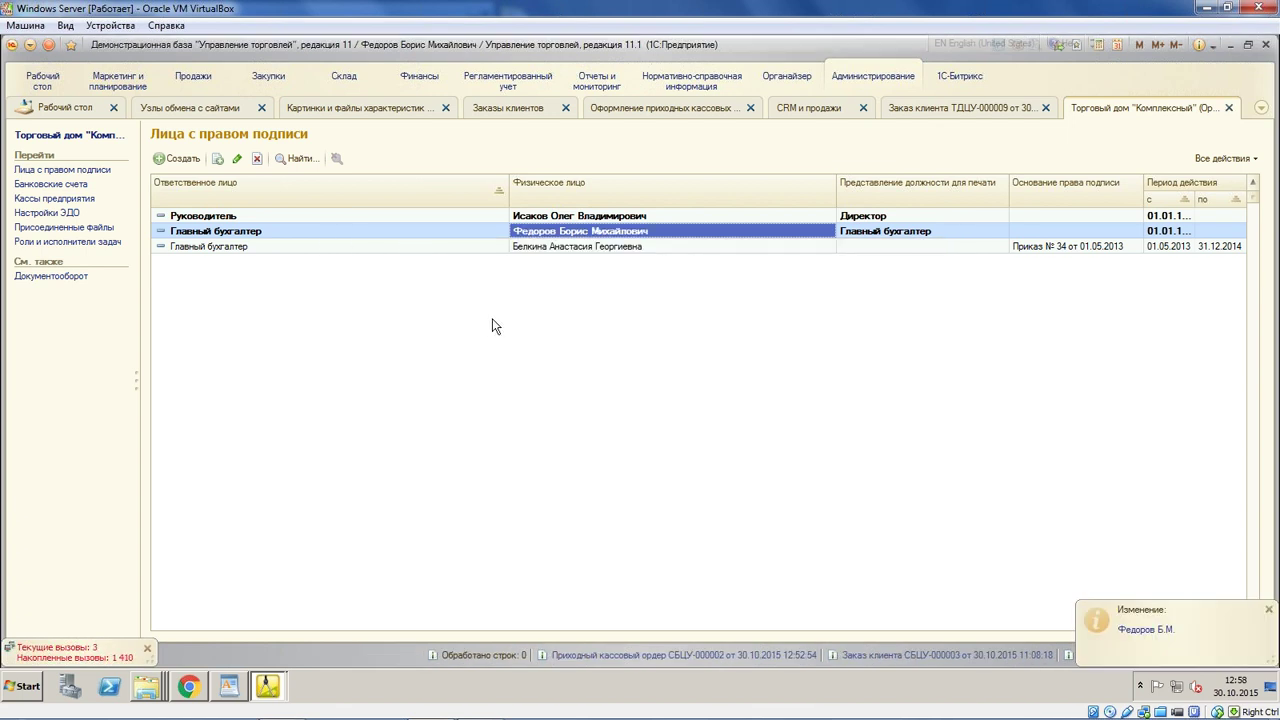
click(968, 110)
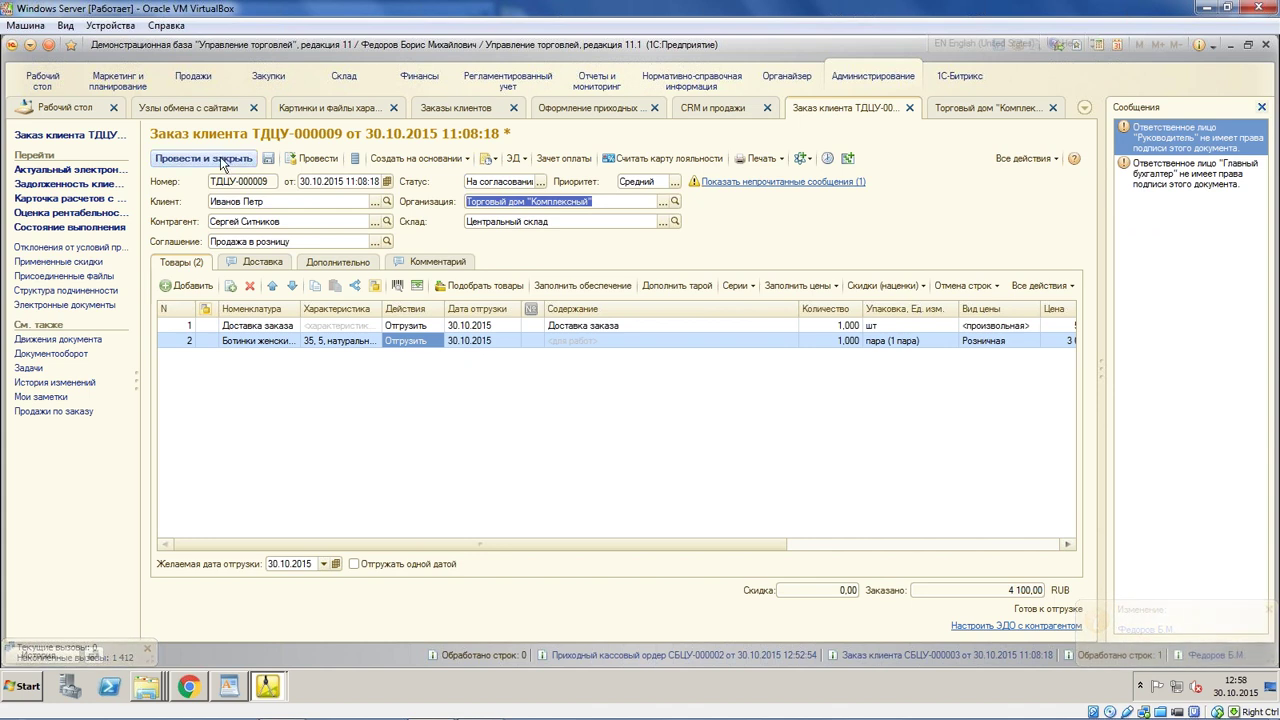
Step: Retry Провести и закрыть on the order, then open the Торговый дом "Комплексный" card
click(222, 163)
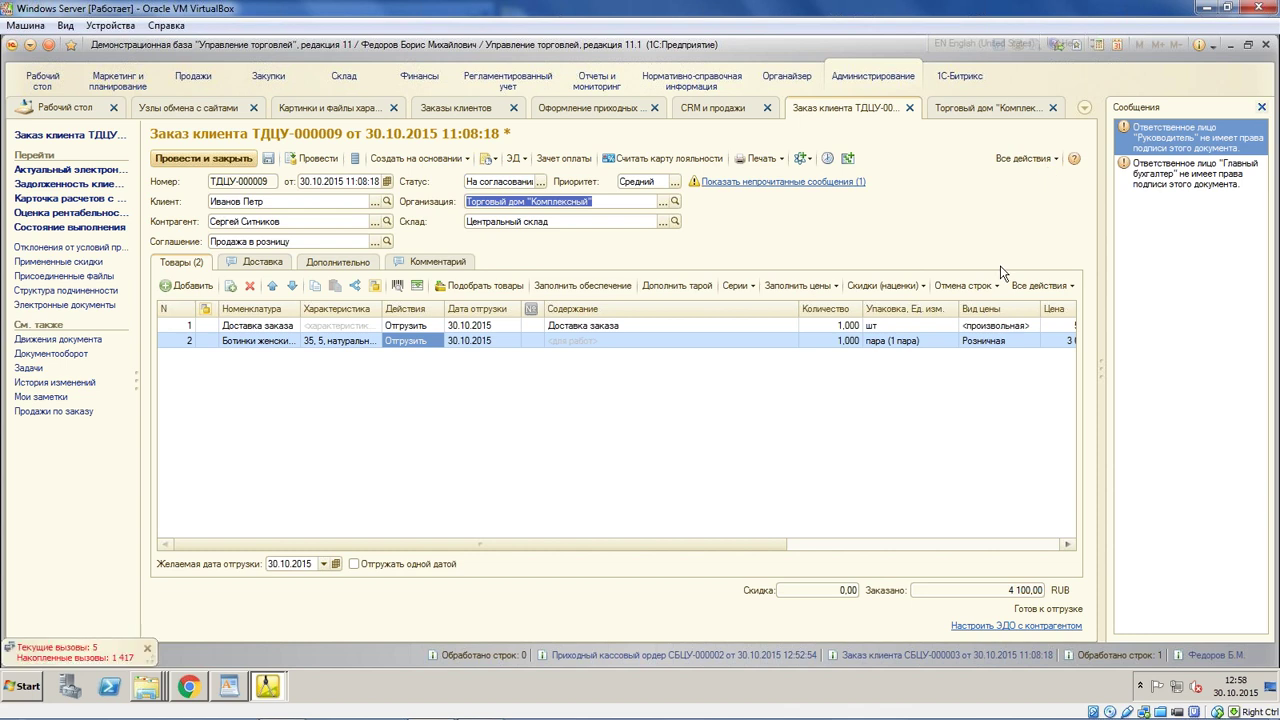
click(675, 201)
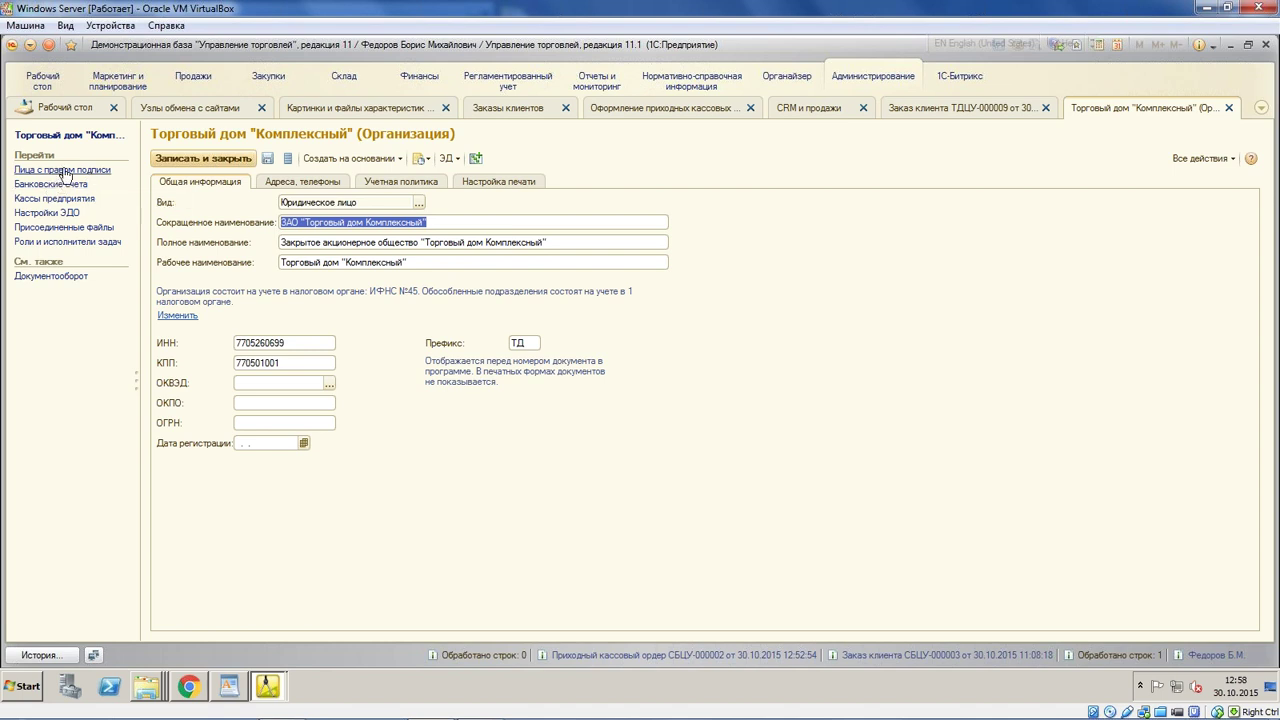
Step: Mark the expired and current Главный бухгалтер and the Руководитель signers for deletion
click(63, 172)
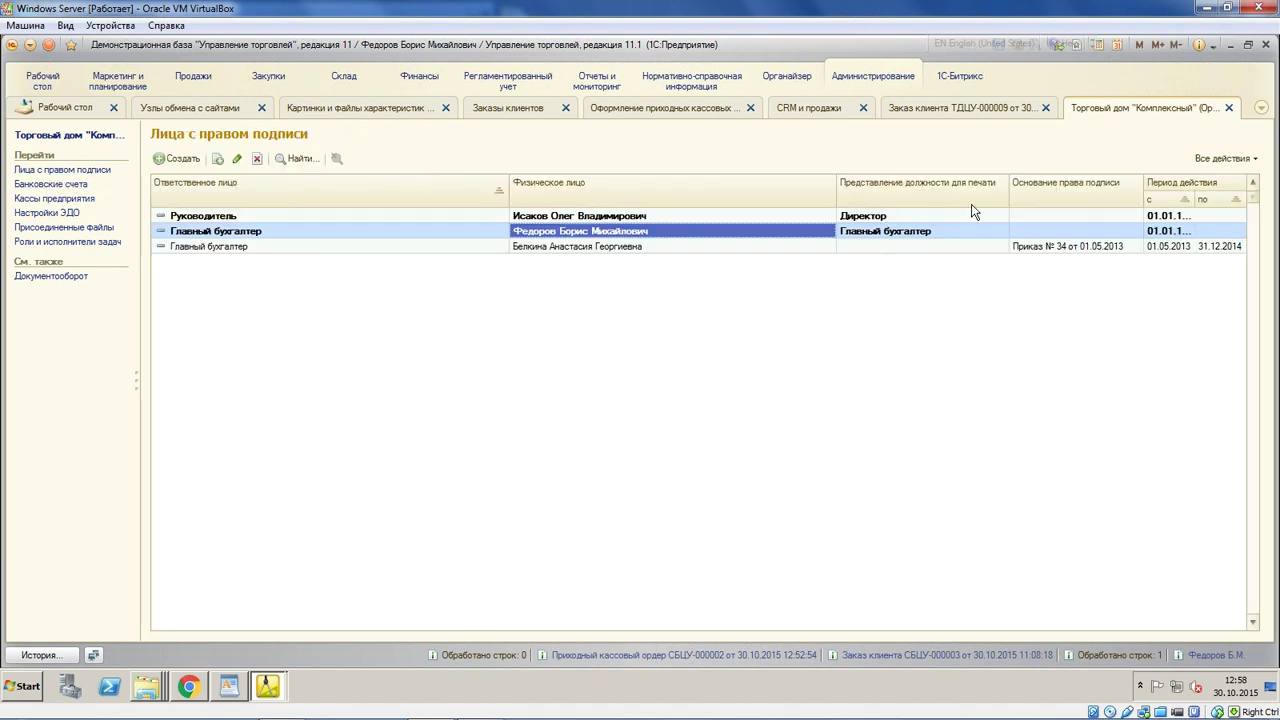
click(778, 249)
key(Delete)
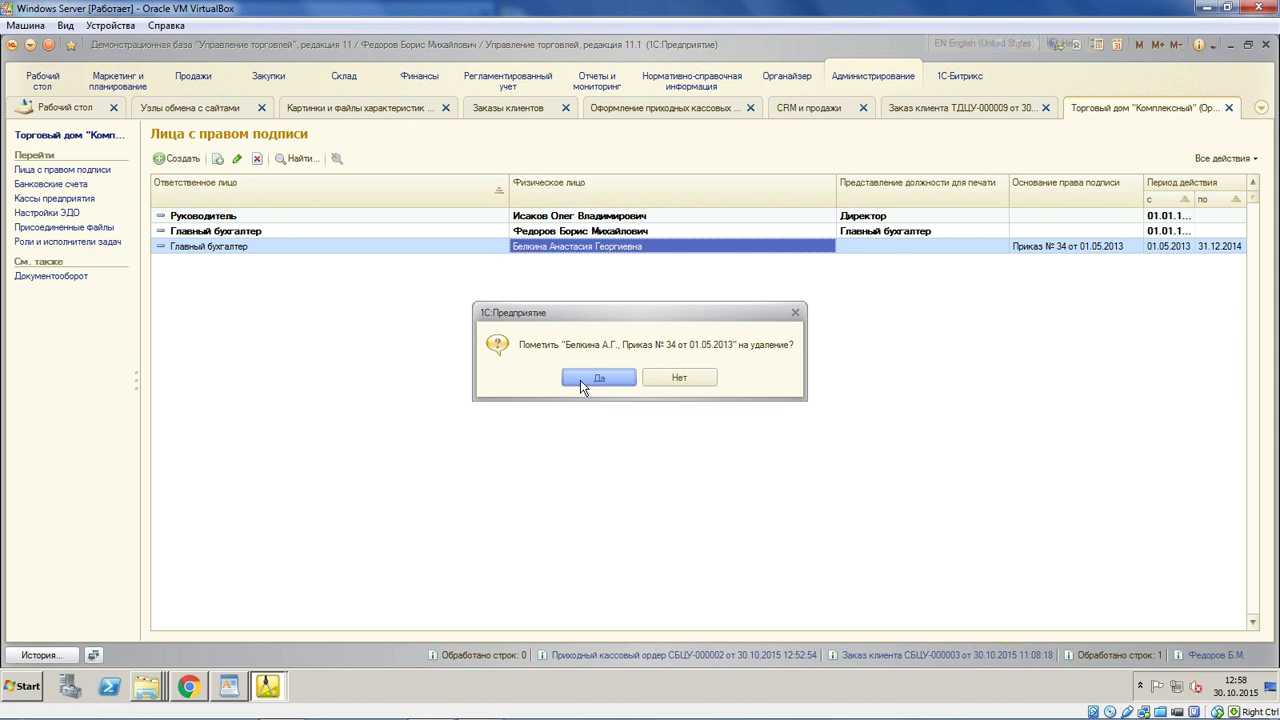
click(580, 380)
click(615, 232)
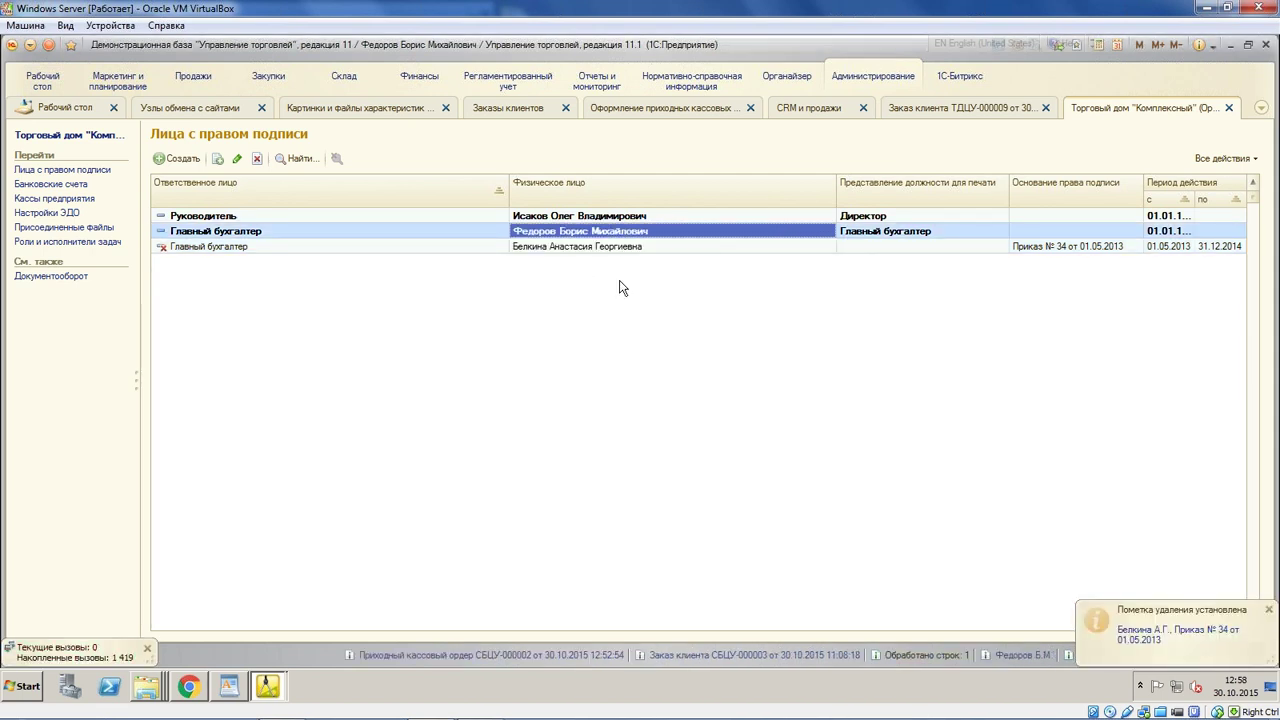
key(Delete)
click(598, 377)
click(590, 216)
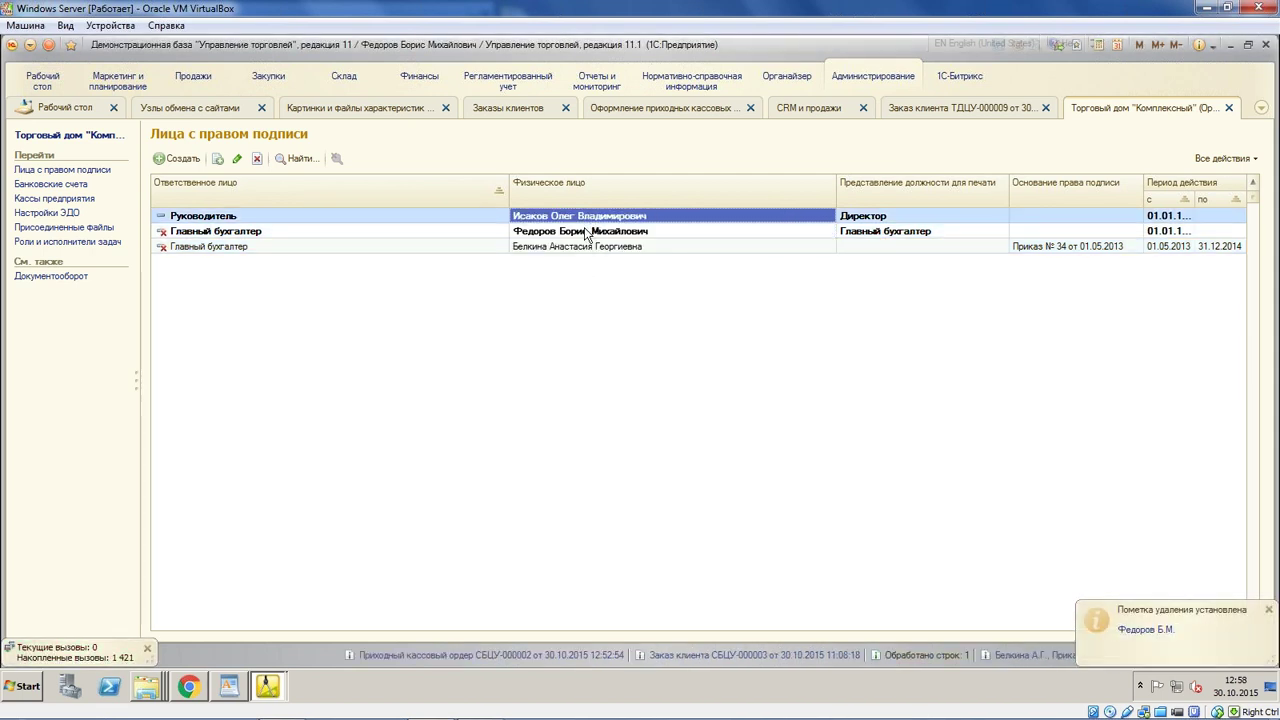
key(Delete)
key(Return)
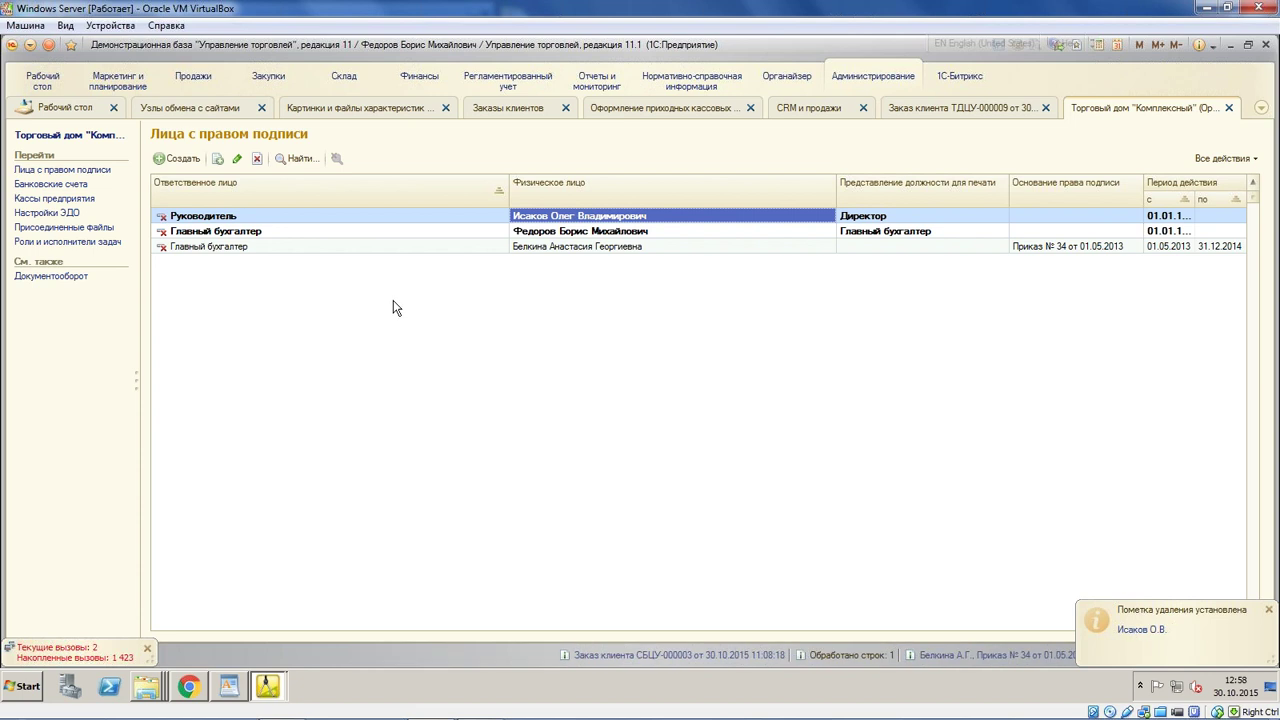
Step: Retry posting and closing the order, then go back to the signers list
click(929, 110)
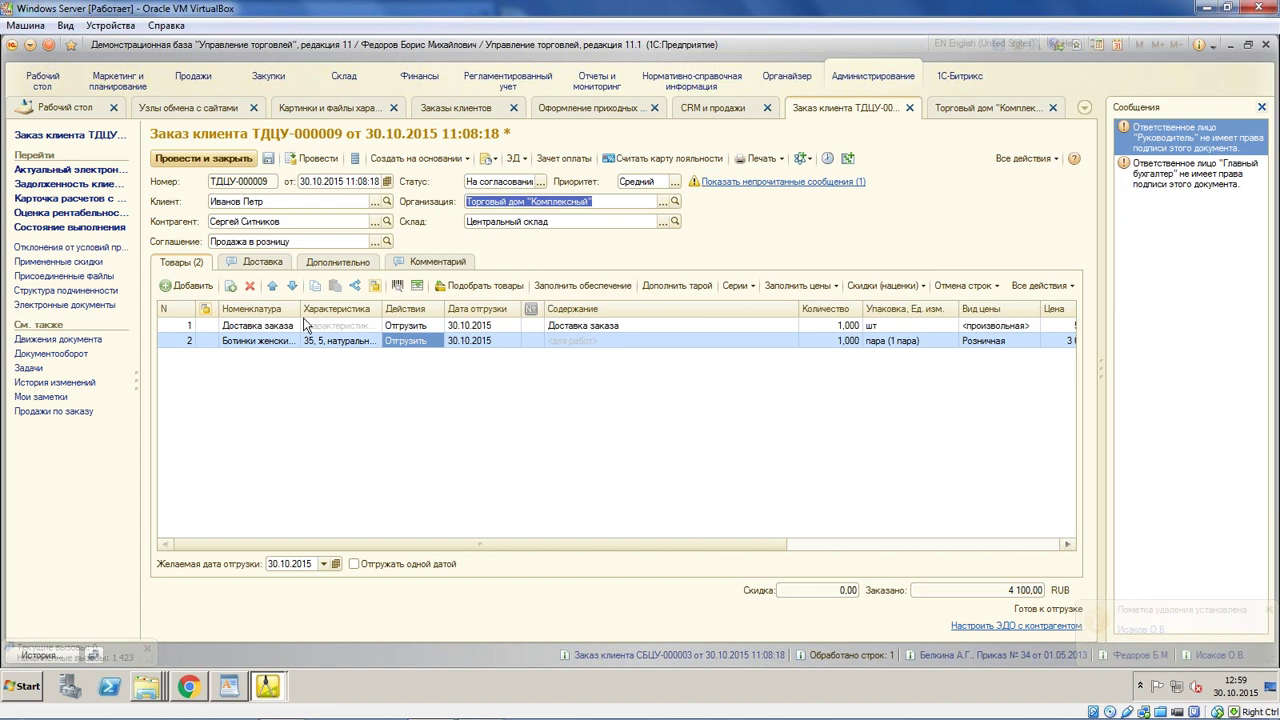
click(210, 159)
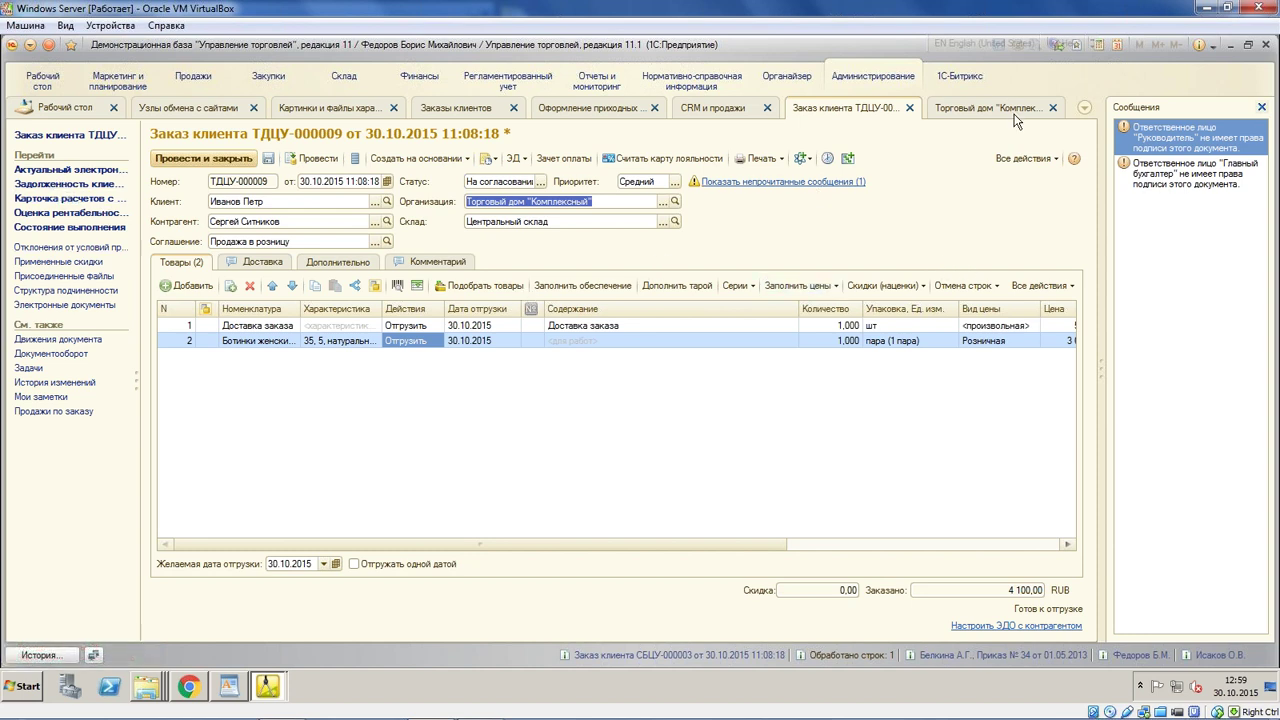
click(977, 108)
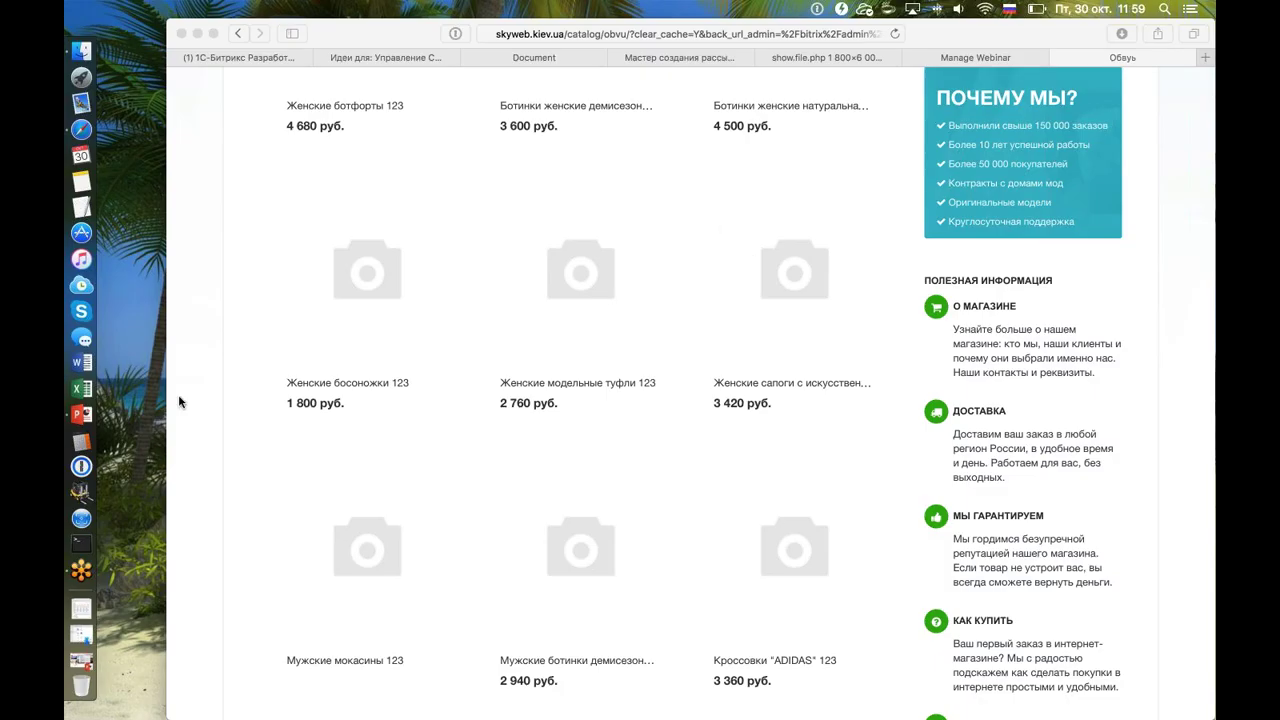
Step: Run the webinar slide show in PowerPoint up to the feedback slide
click(82, 414)
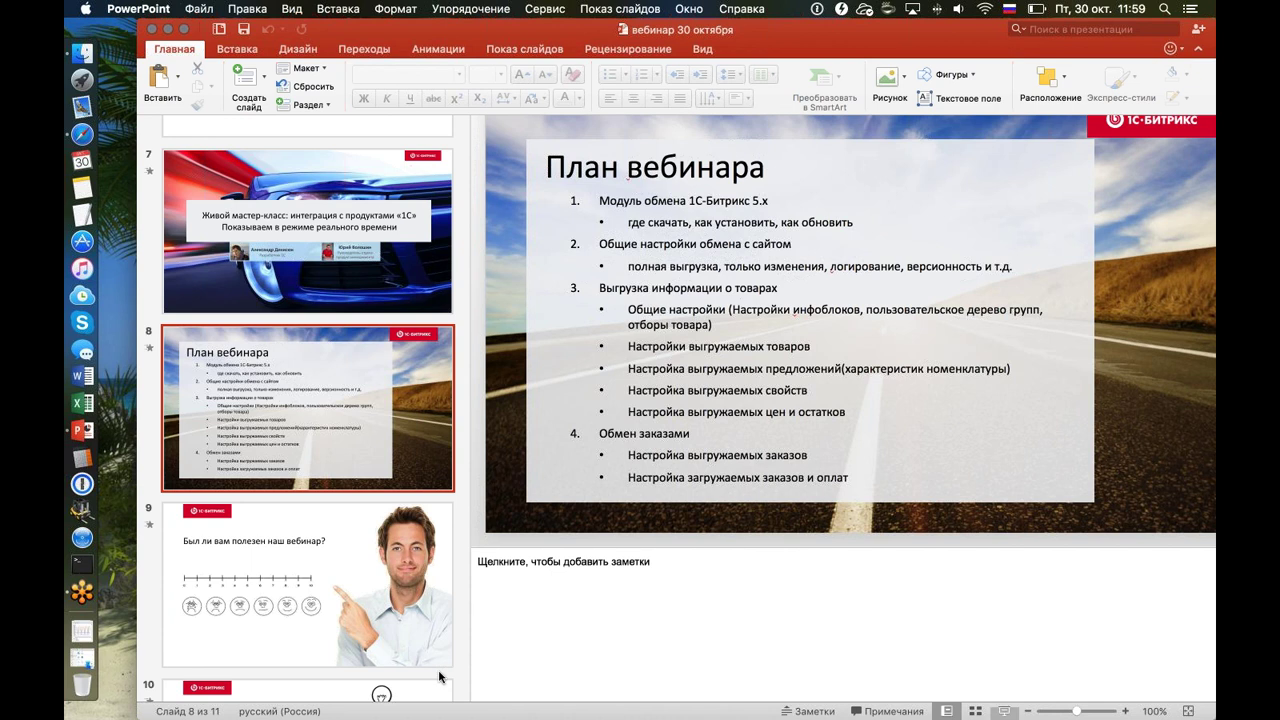
click(1001, 711)
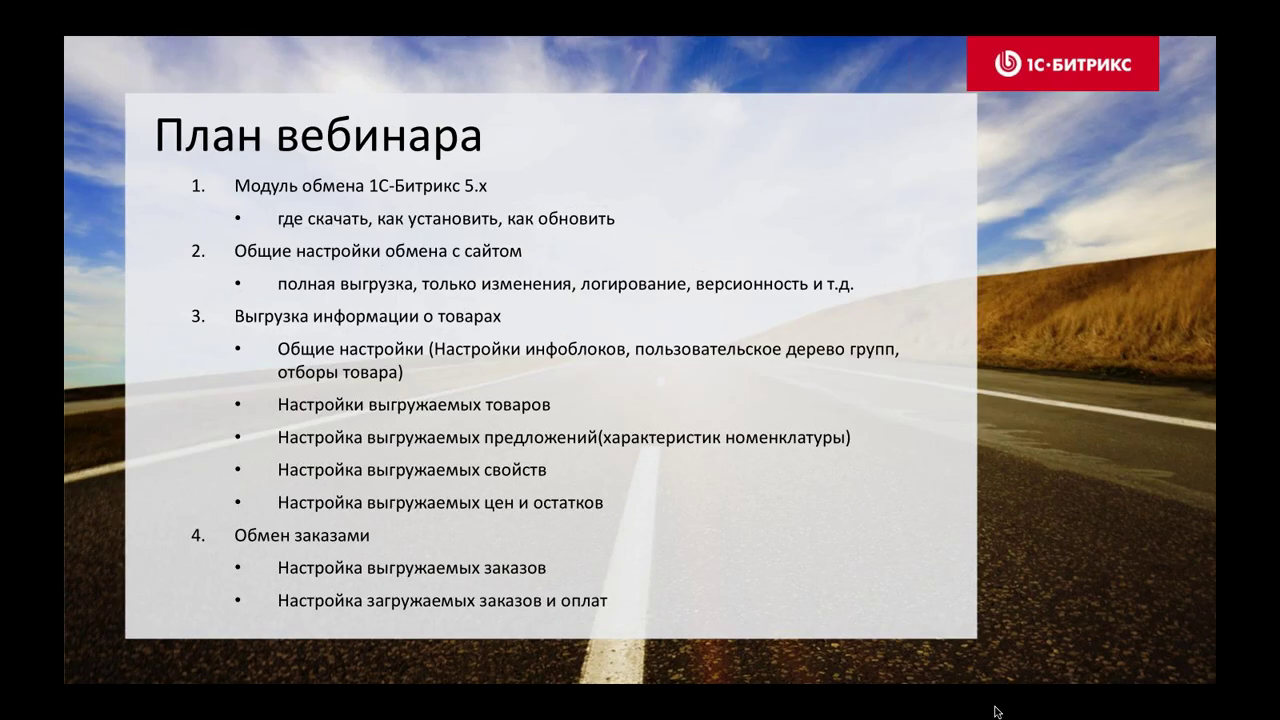
click(996, 712)
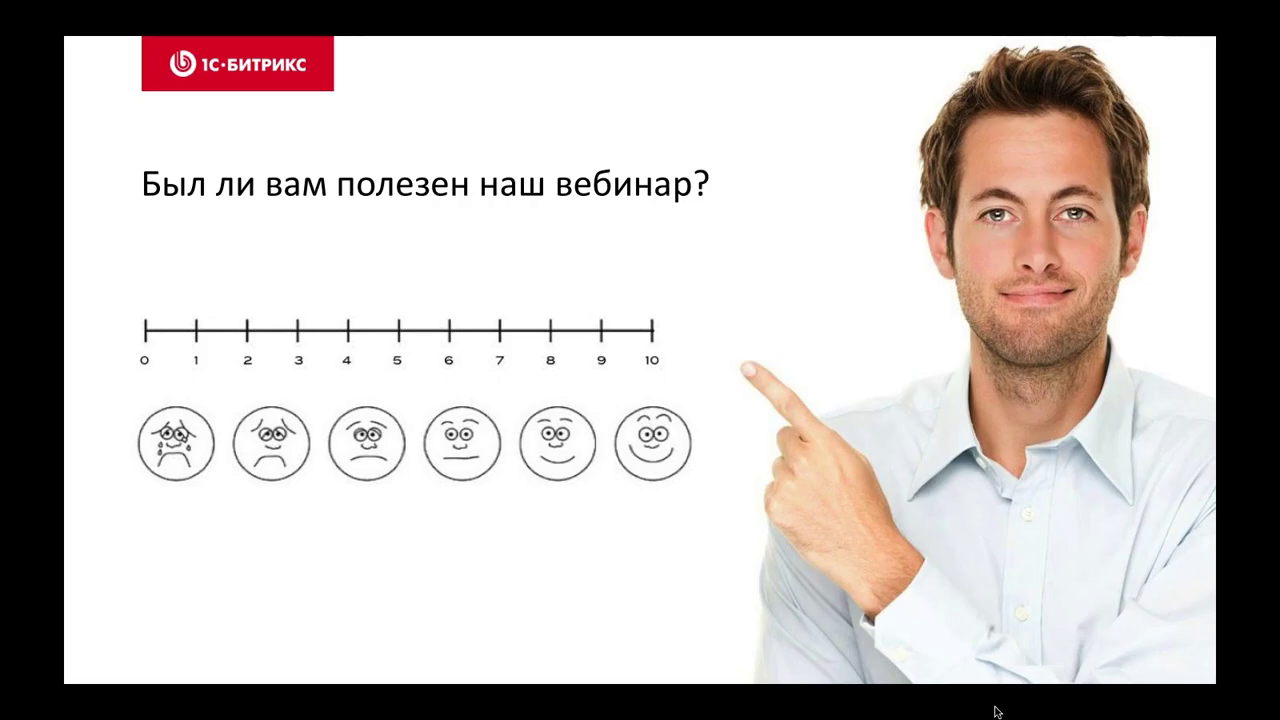